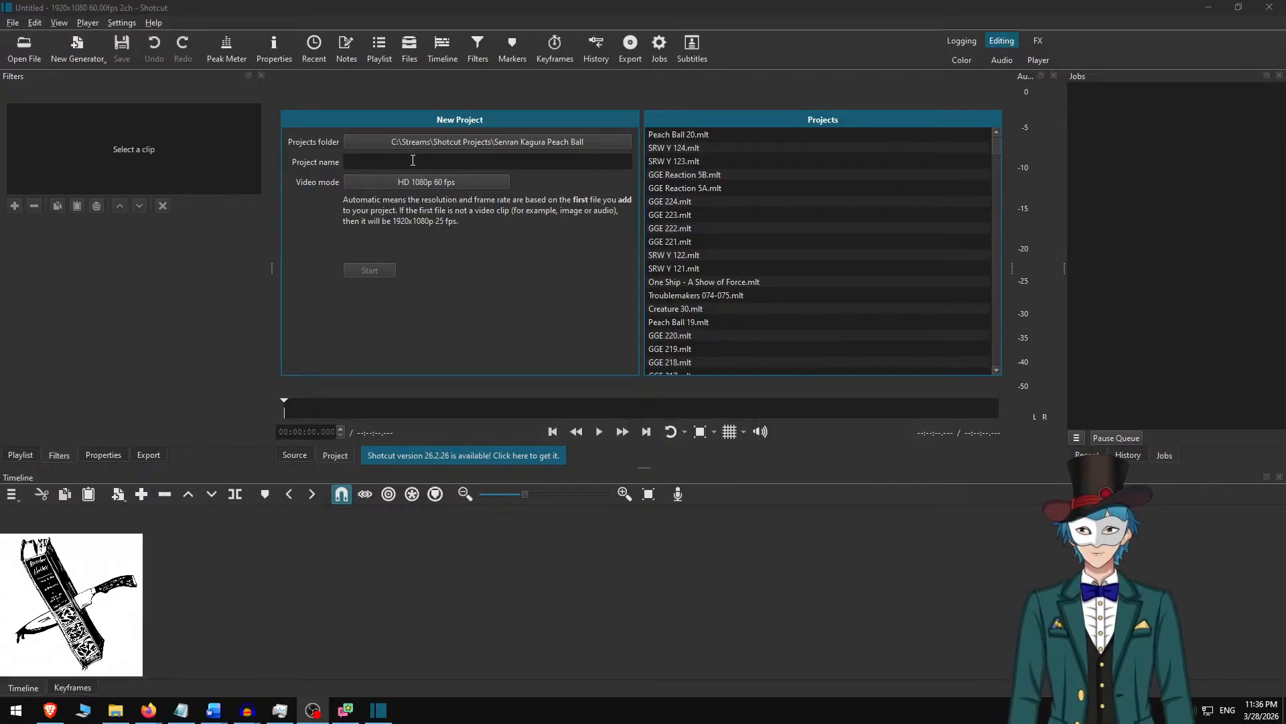
Set the new project's folder to Narration\Creature 88 inside Shotcut Projects.
click(480, 143)
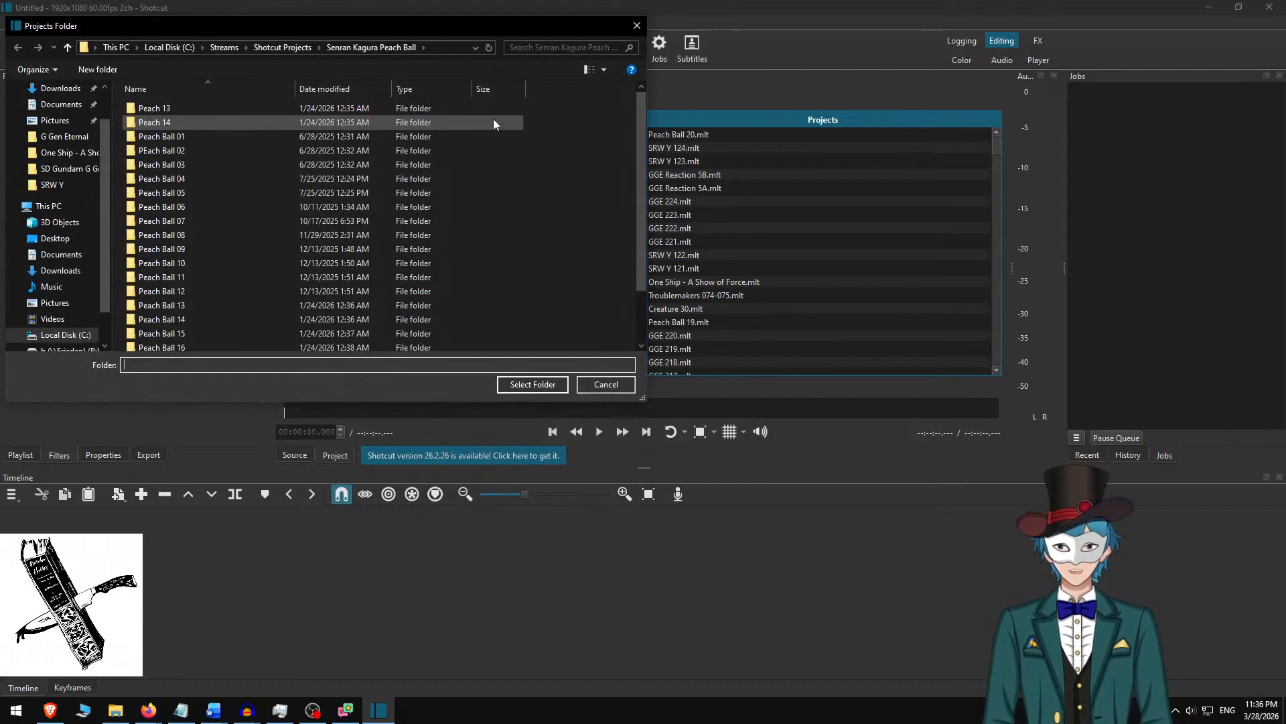
click(278, 163)
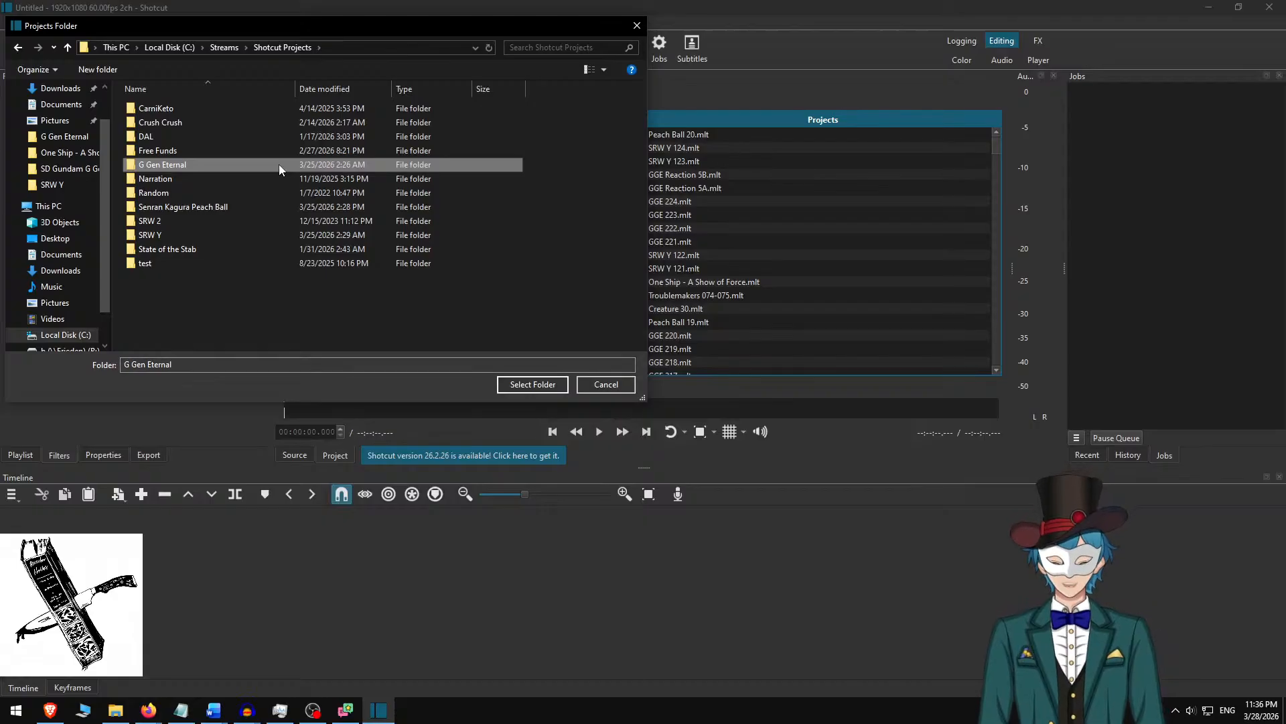
key(Down)
key(Return)
click(278, 164)
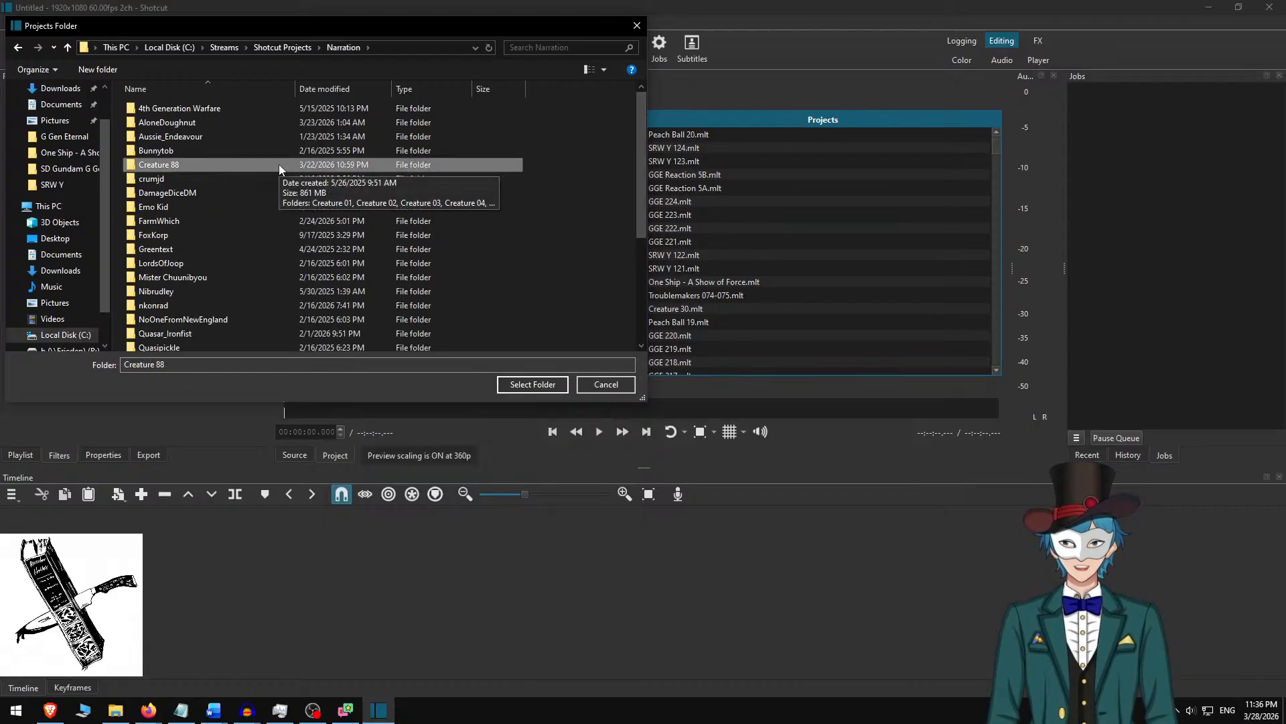
key(Return)
scroll(308, 161, down, 3)
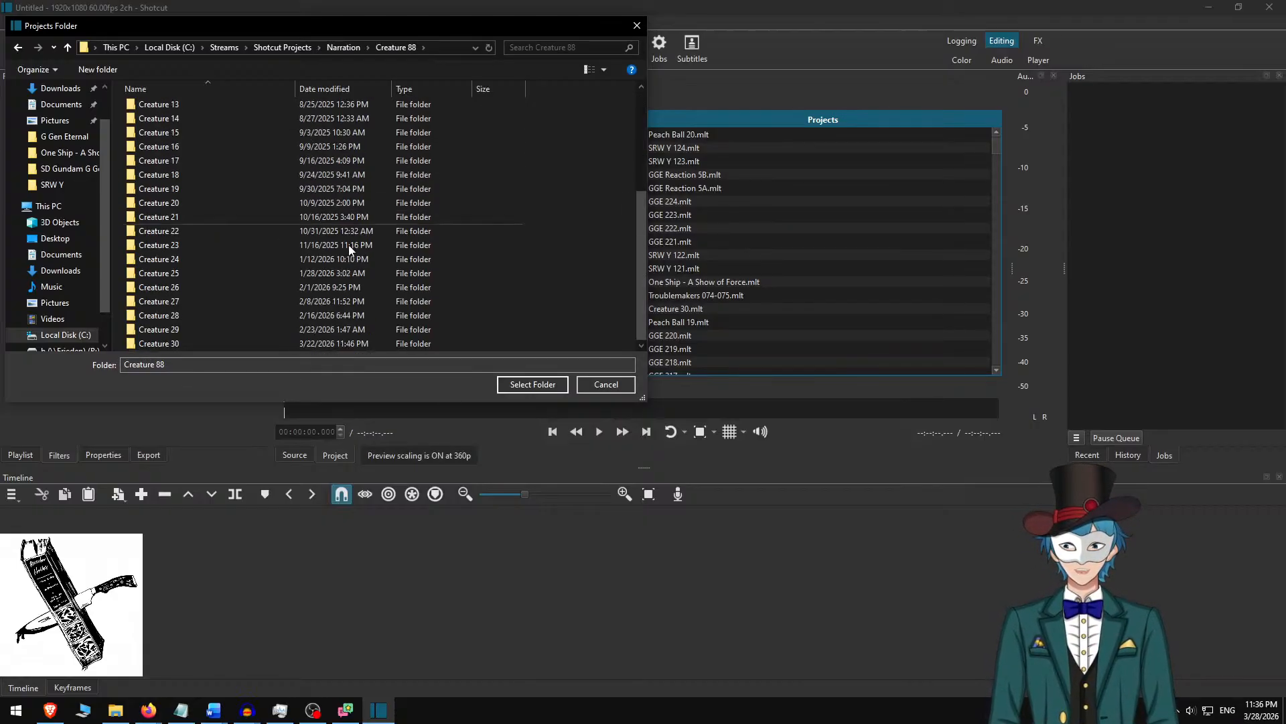
click(533, 383)
Name the new project Creature 31 and start it with the HD 1080p 60 fps video mode.
click(478, 165)
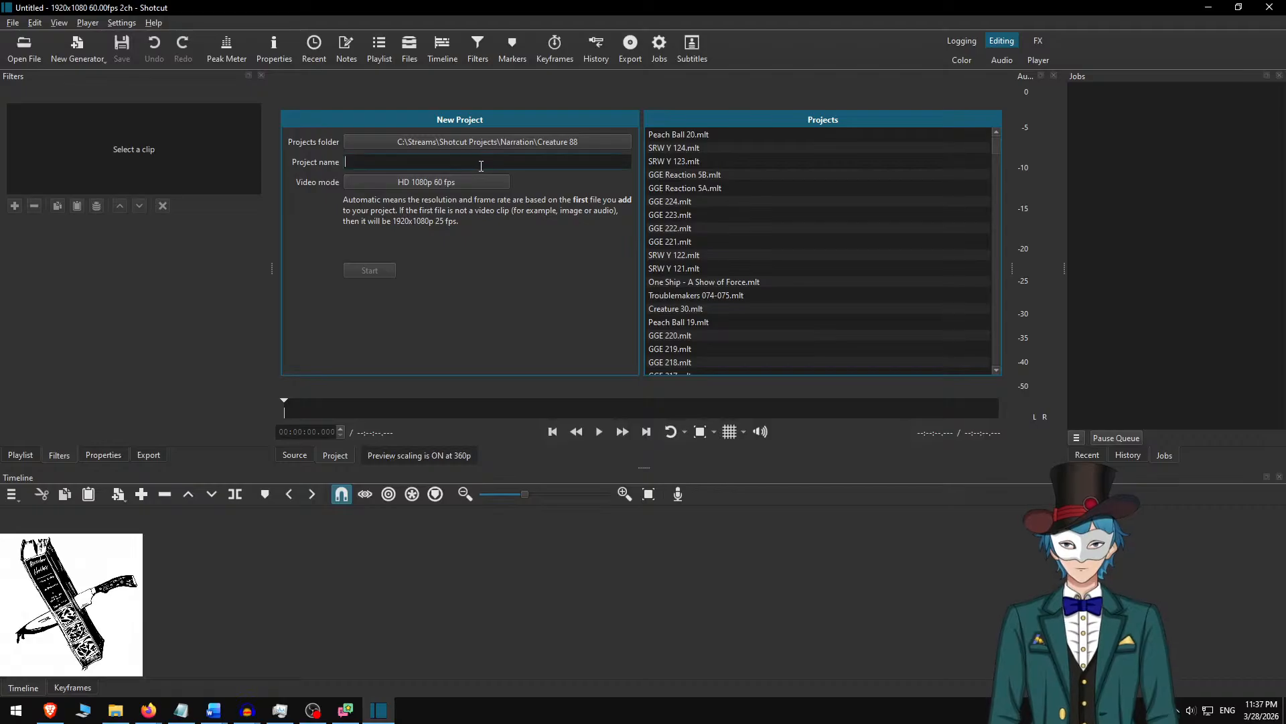
text(Creature )
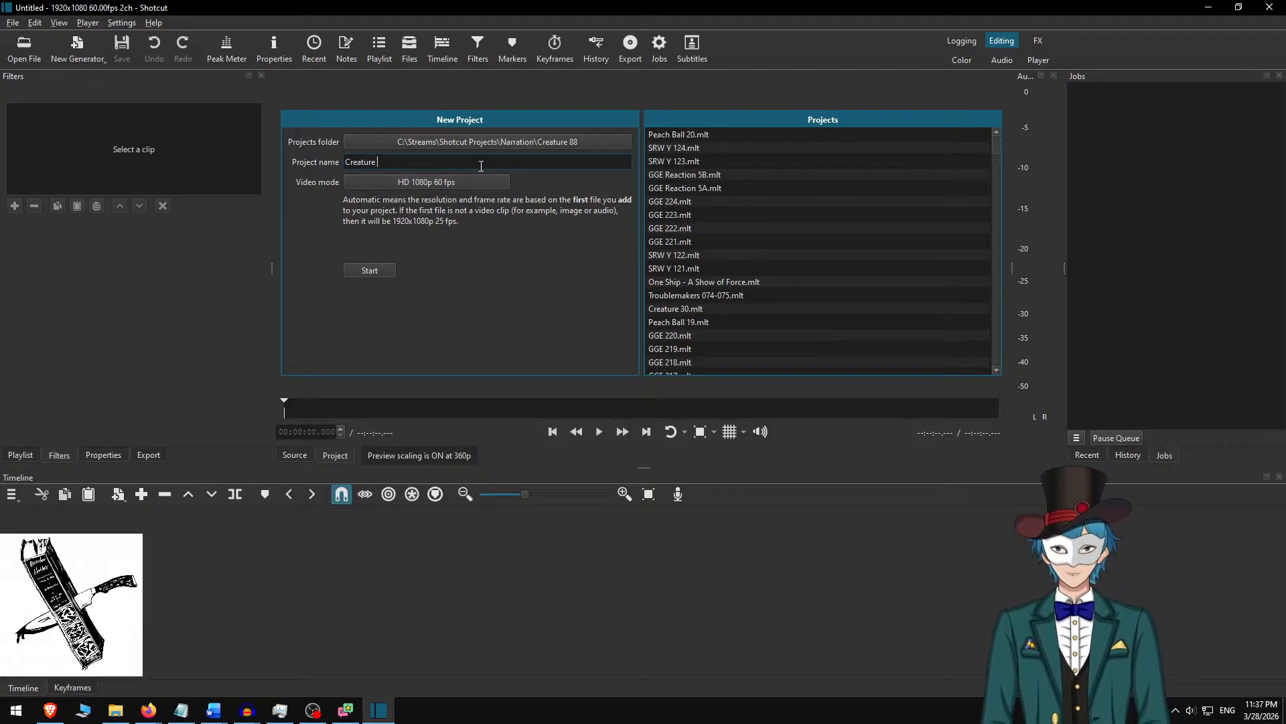
text(31)
click(368, 270)
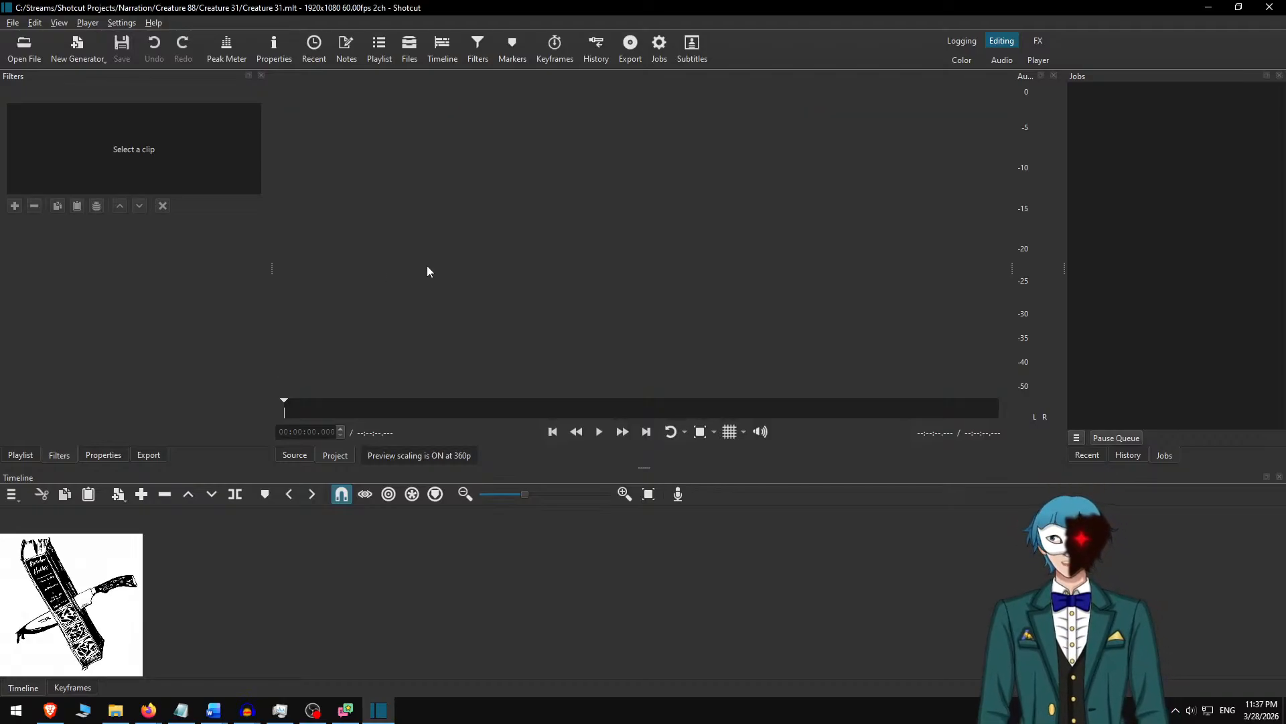
Open the image Hubble small.jpg from the Narration folder on drive C and place it at the start of the timeline.
key(ctrl+o)
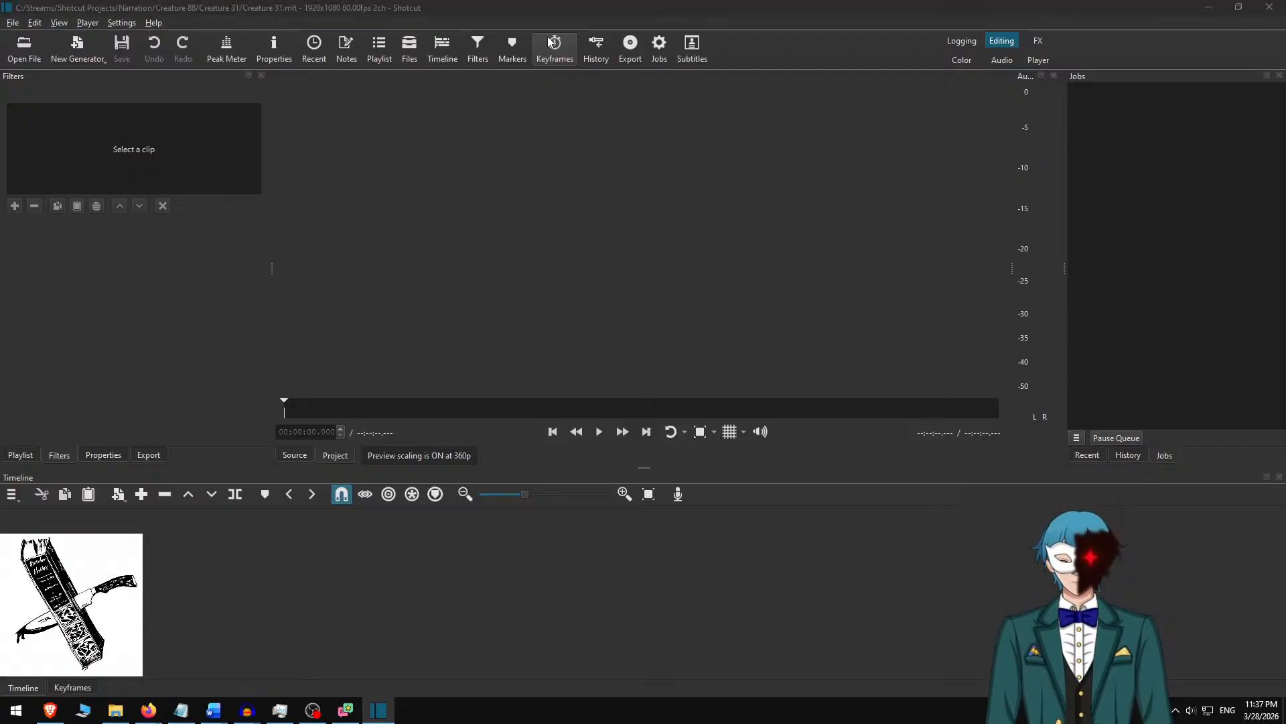
key(alt+Up)
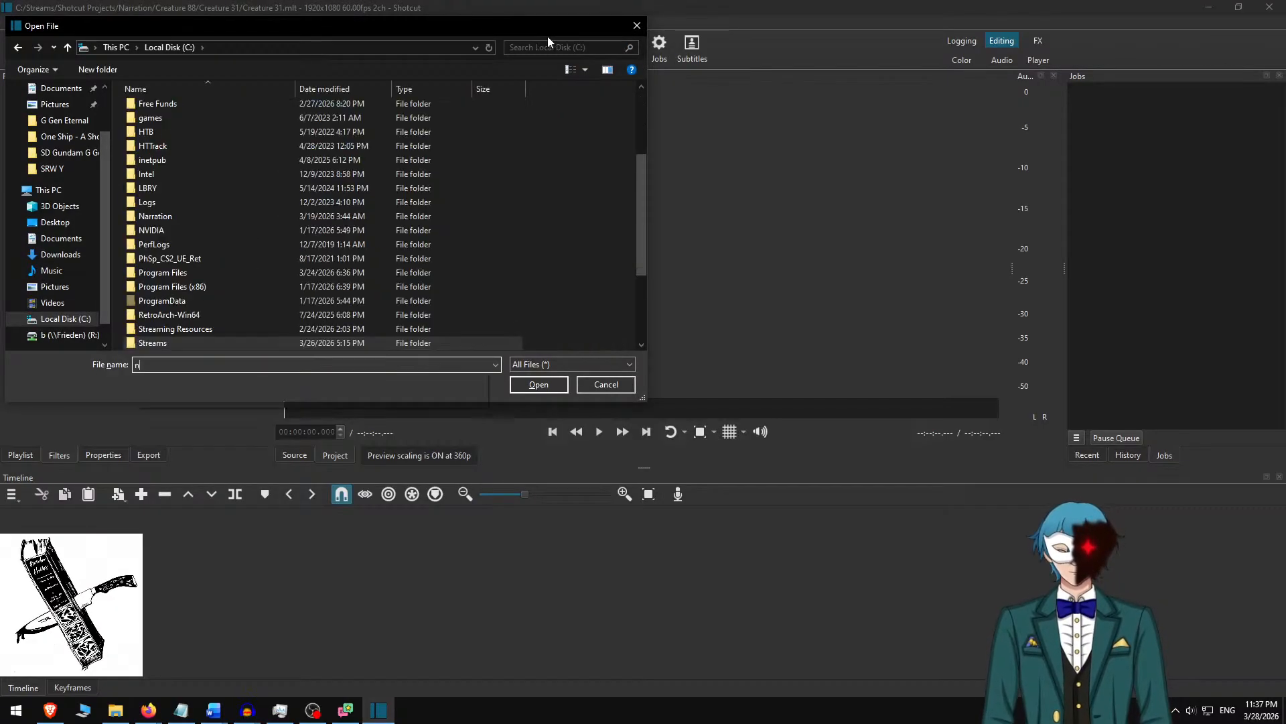
text(na)
key(Down)
key(Return)
text(hub)
key(Down)
key(Return)
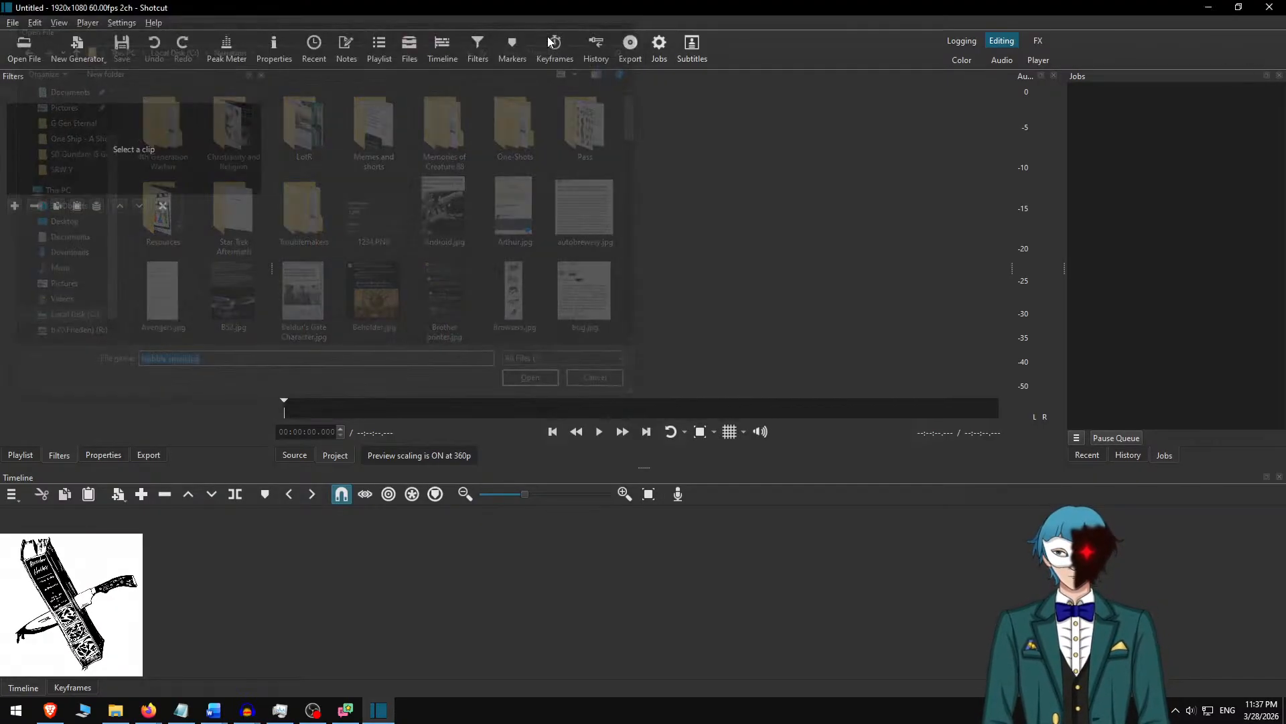
drag(584, 314, 586, 573)
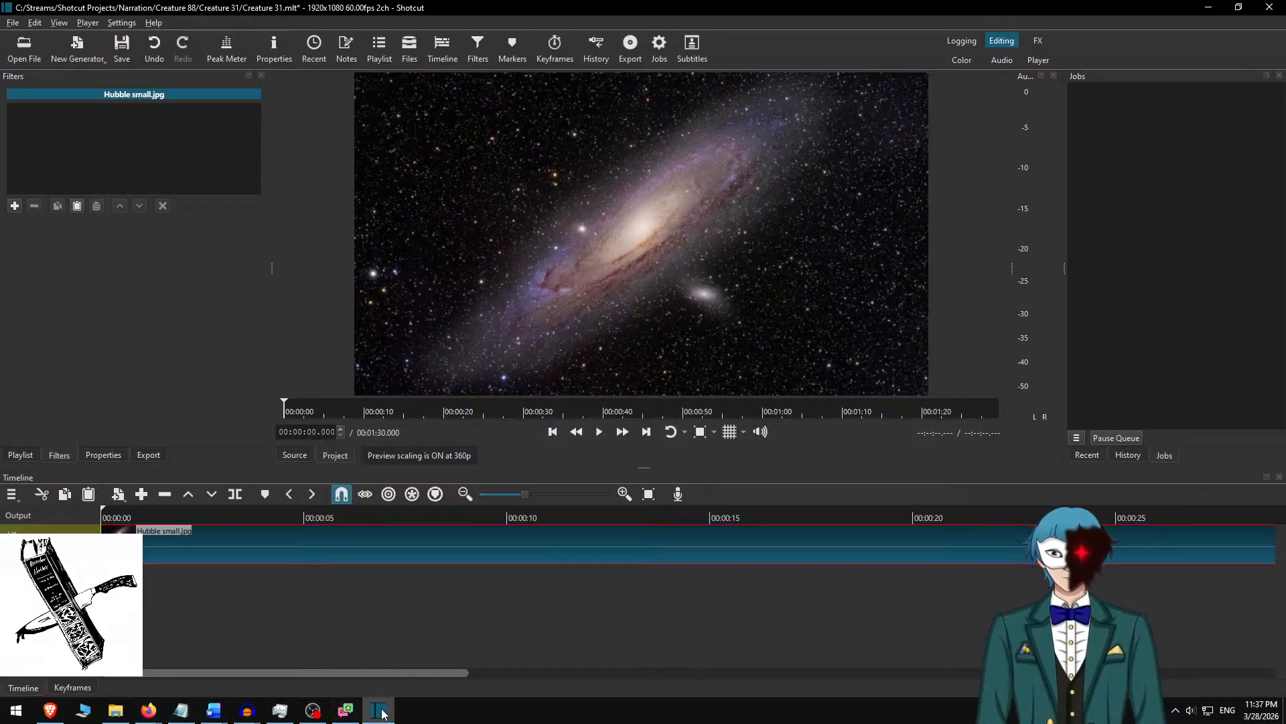
Switch to the Creature 31.docx manuscript in Word, go back to its first page and save the document.
click(220, 711)
click(72, 643)
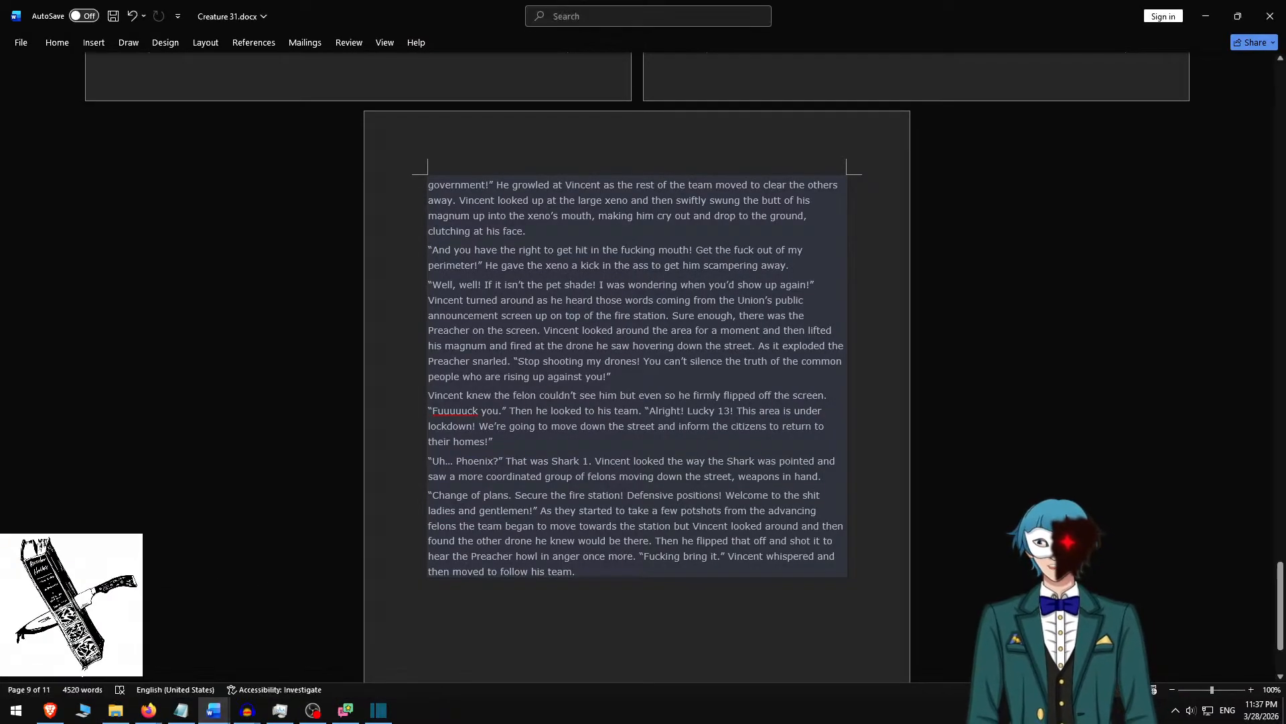
scroll(412, 286, up, 10)
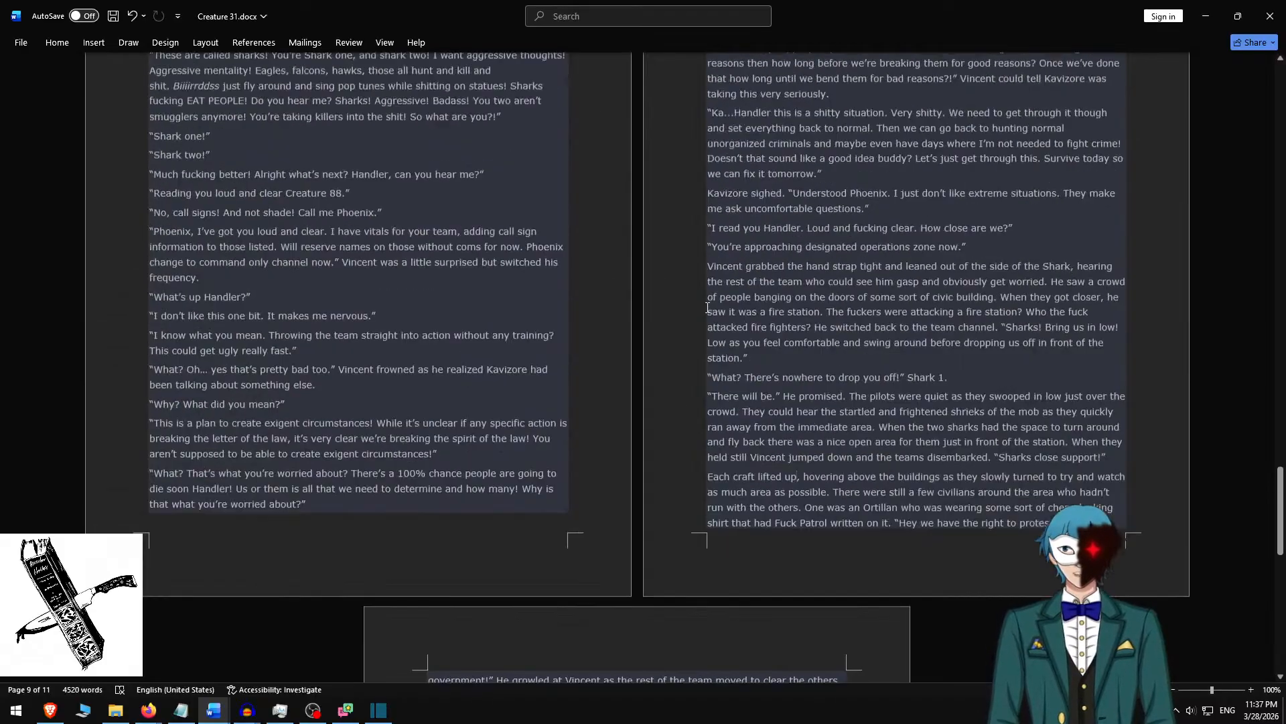
scroll(663, 276, up, 20)
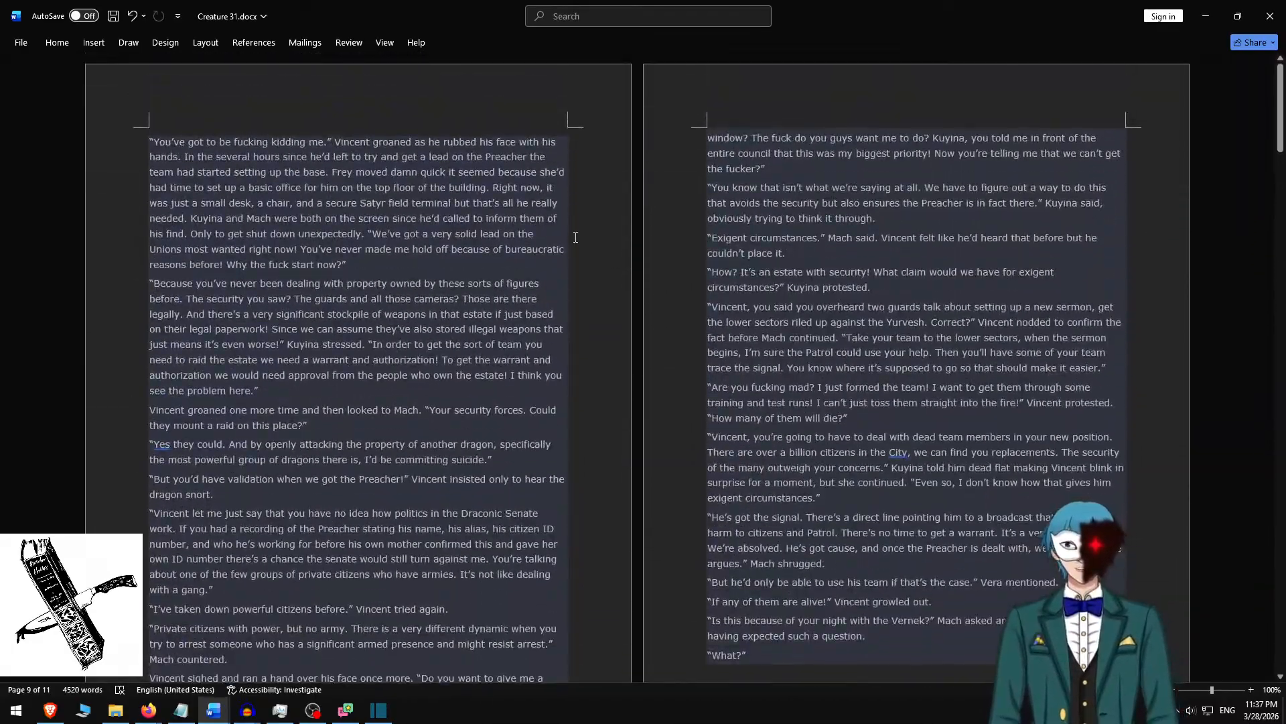
key(ctrl+s)
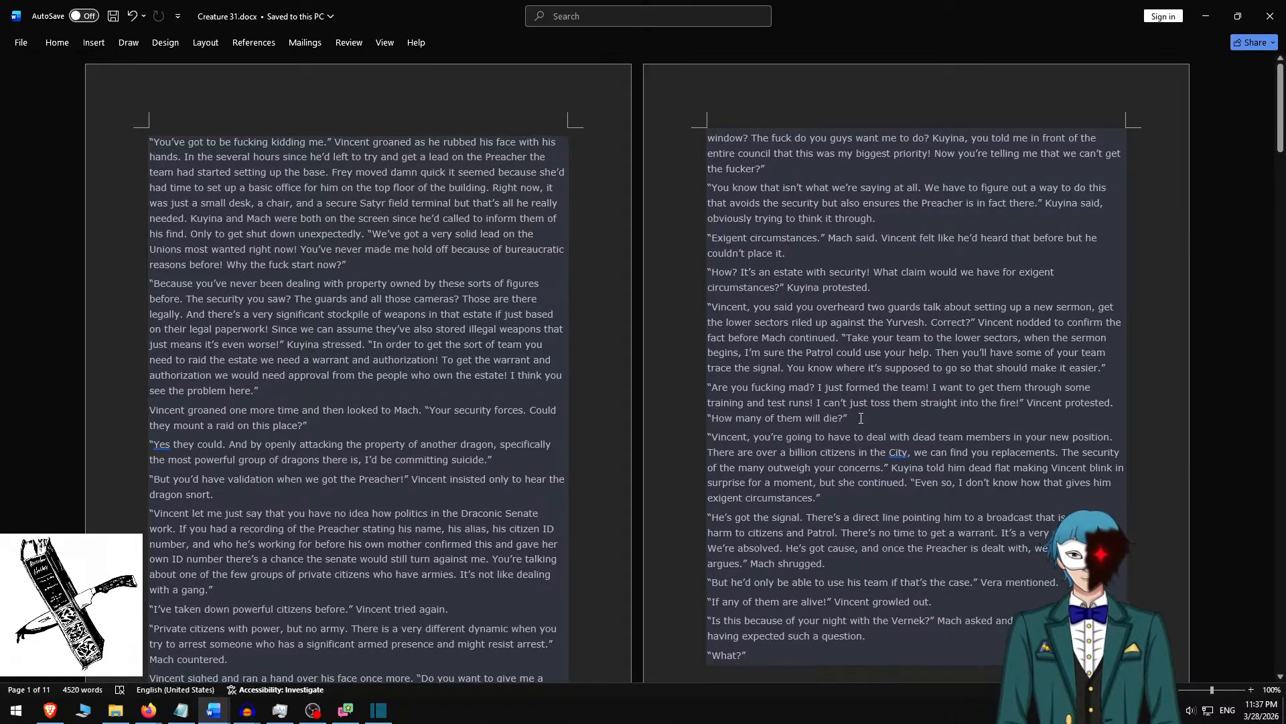
scroll(861, 418, down, 10)
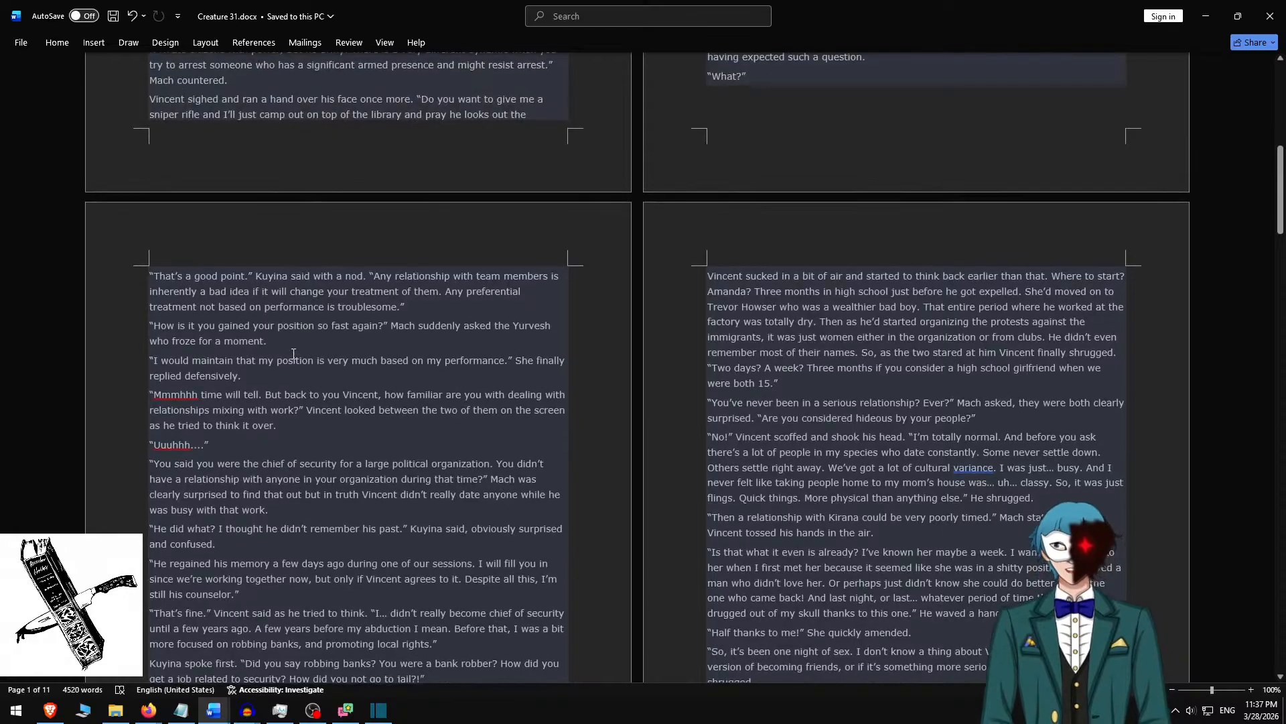
scroll(293, 353, up, 9)
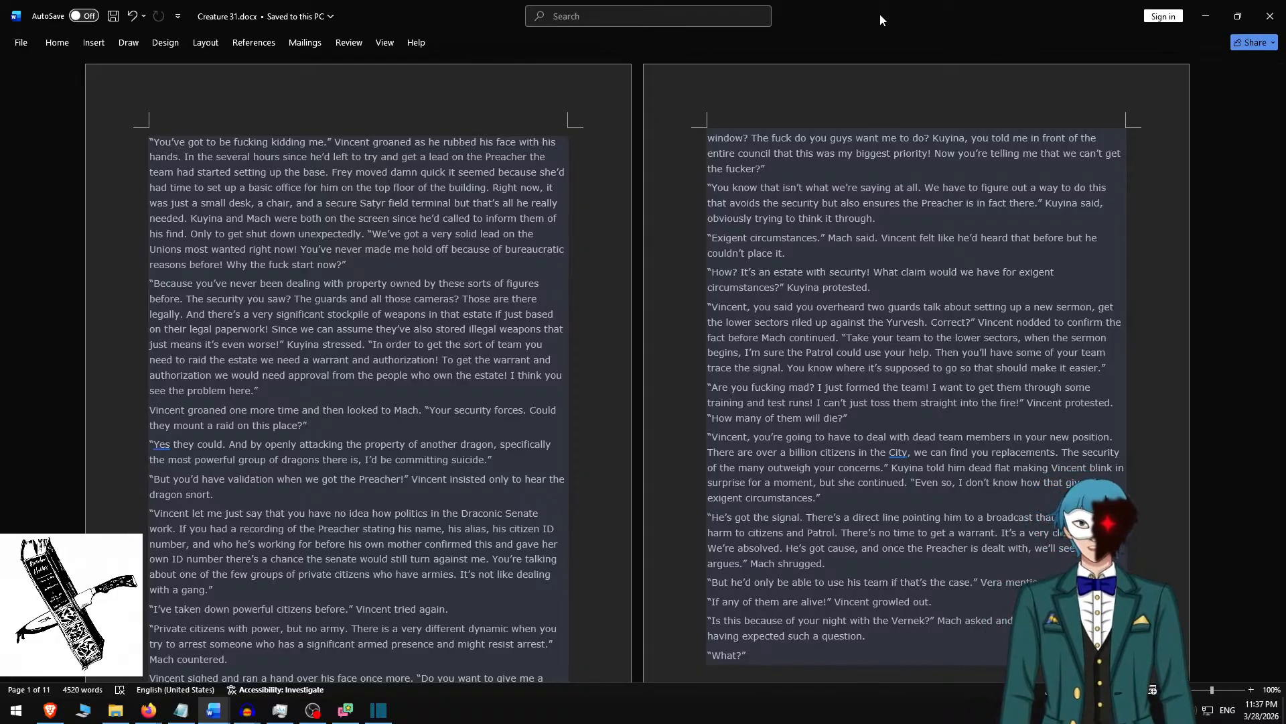
Undo the last edit, delete the stray 3 after "Each craft lifted up" and return to the document's opening paragraph.
key(ctrl+z)
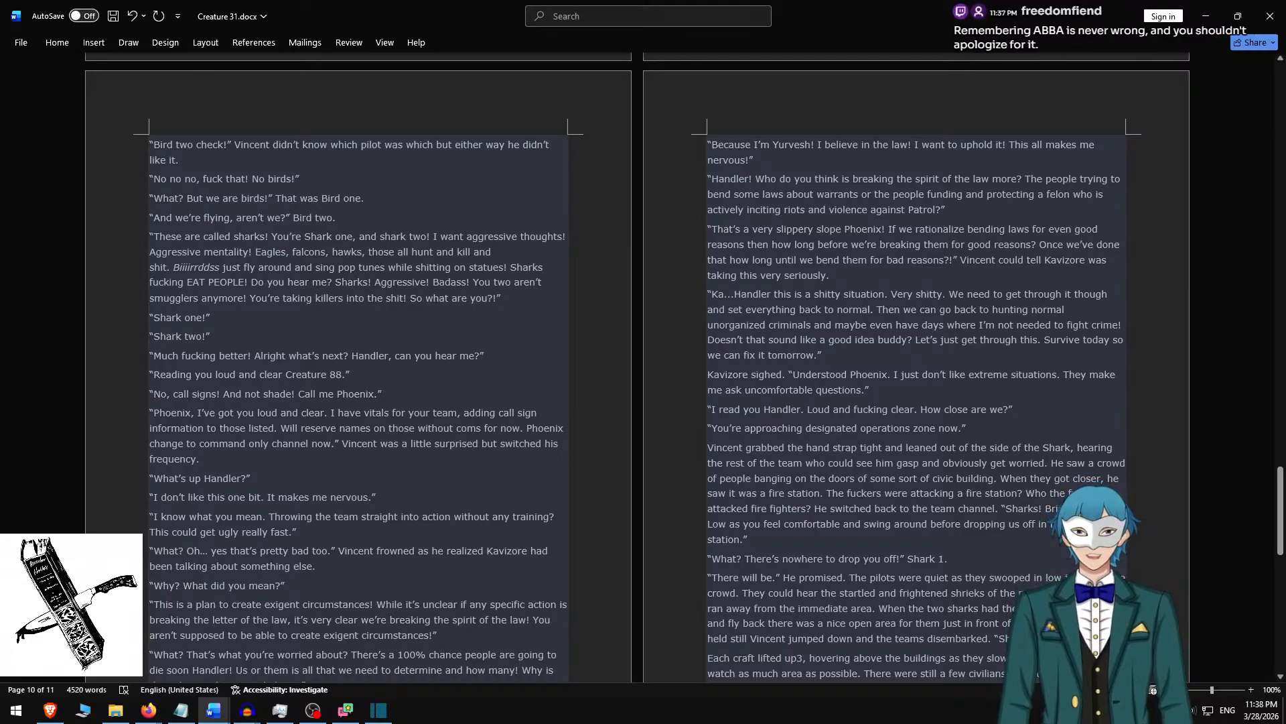
key(BackSpace)
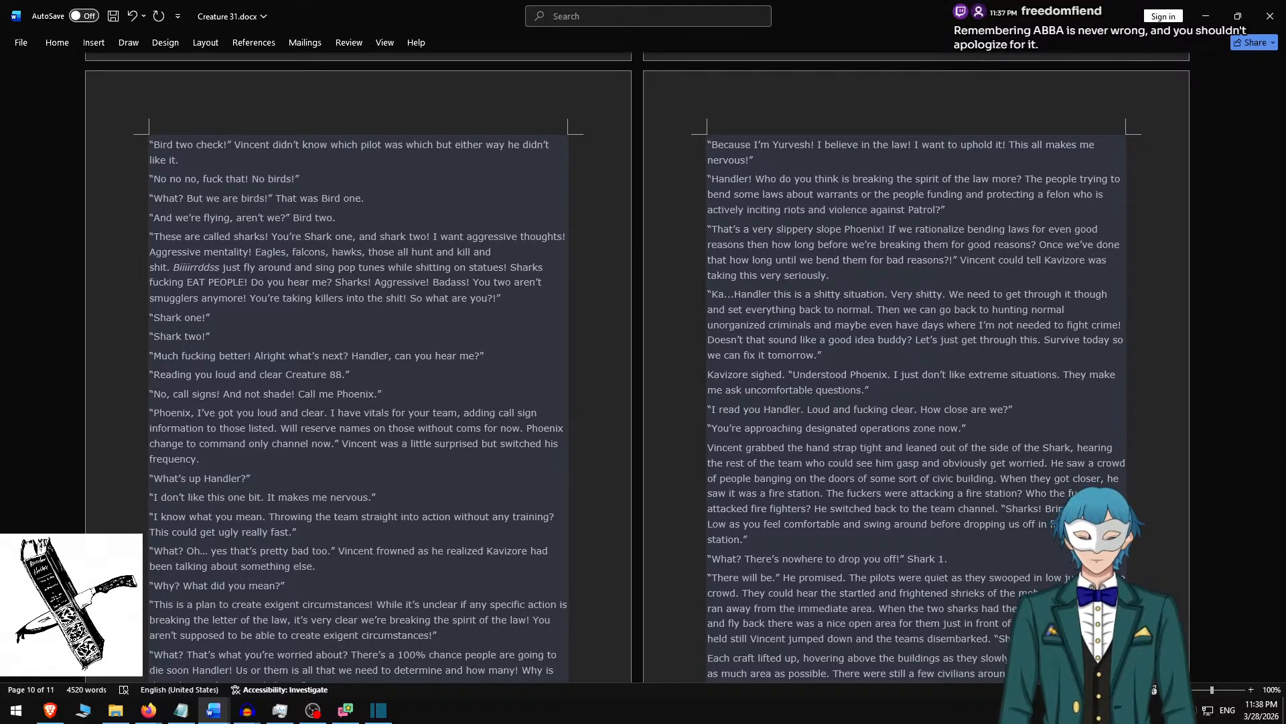
scroll(501, 241, up, 15)
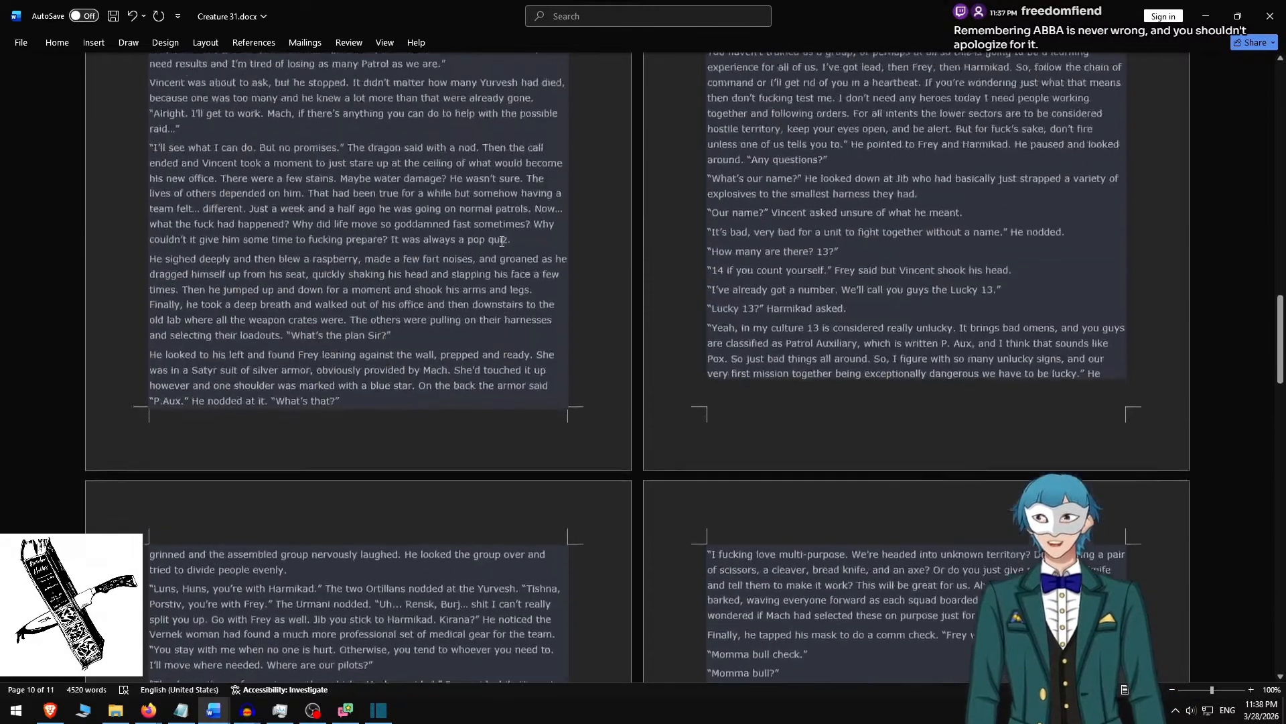
scroll(501, 241, up, 15)
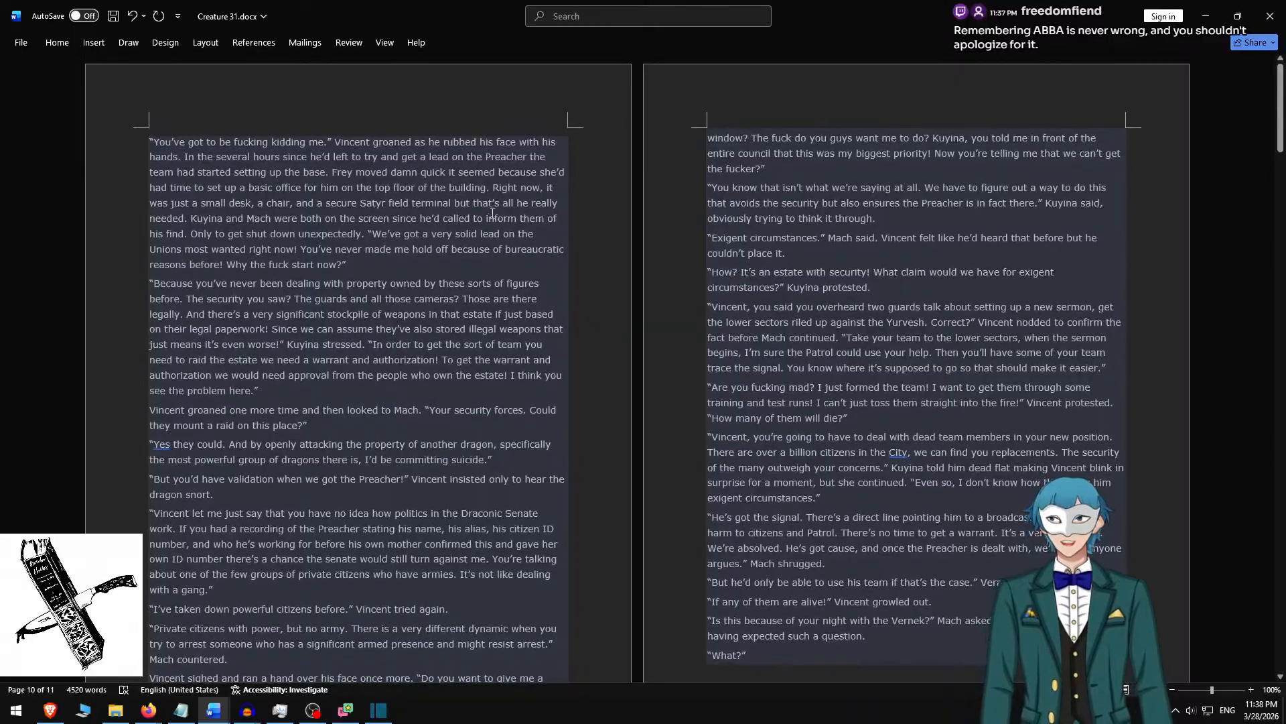
click(491, 188)
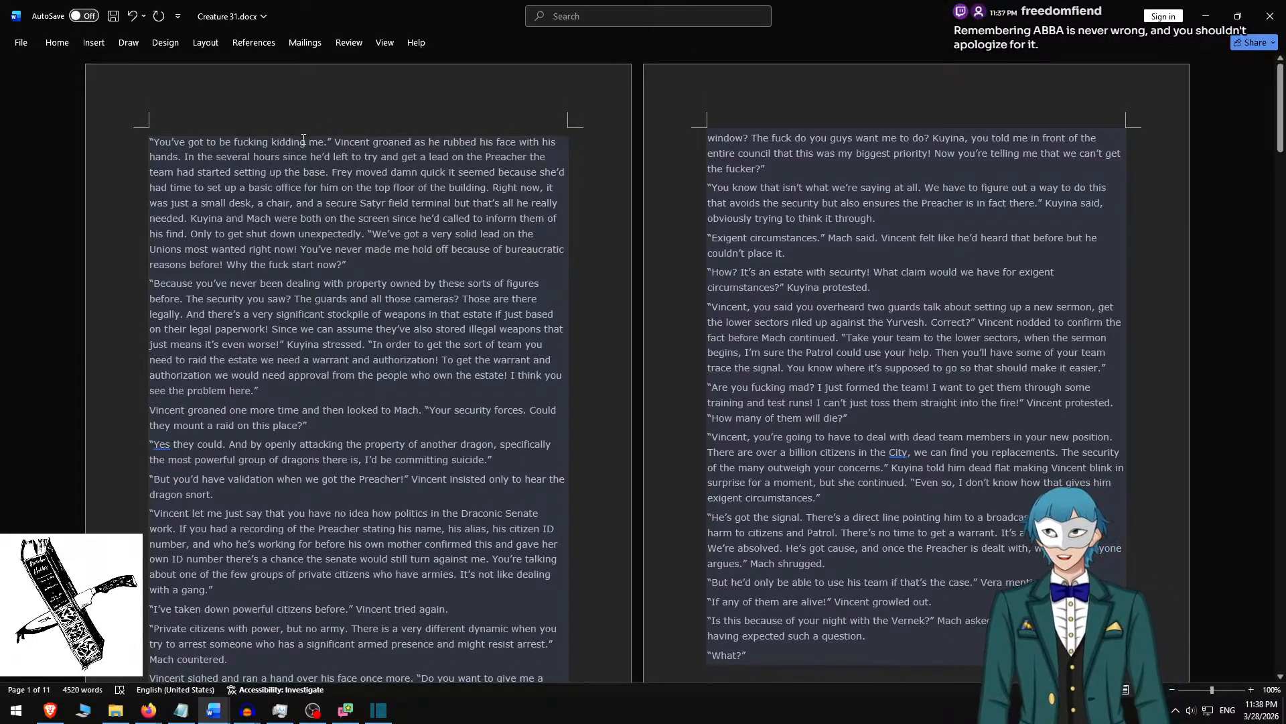
click(641, 23)
text(1)
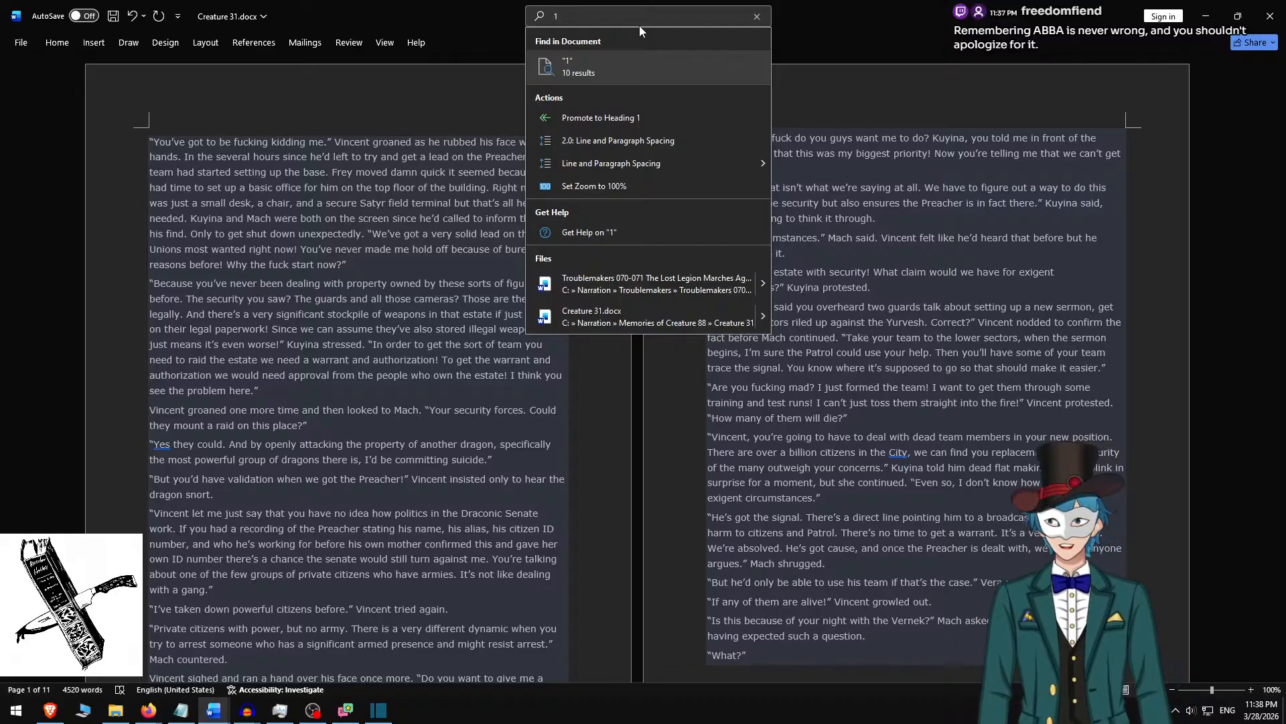
key(BackSpace)
click(922, 16)
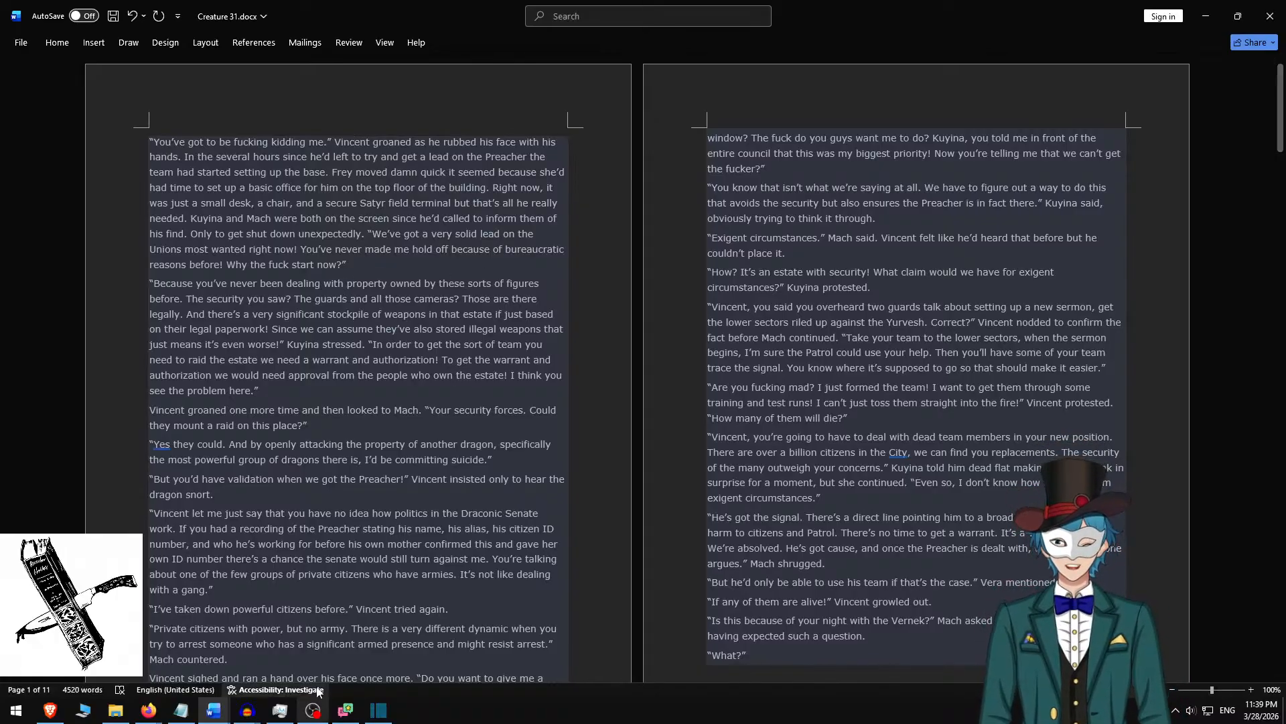
Switch to the Creature 31 recording in Audacity and trim the trailing silence from 27 m 16.554 s onward.
mouse_move(380, 712)
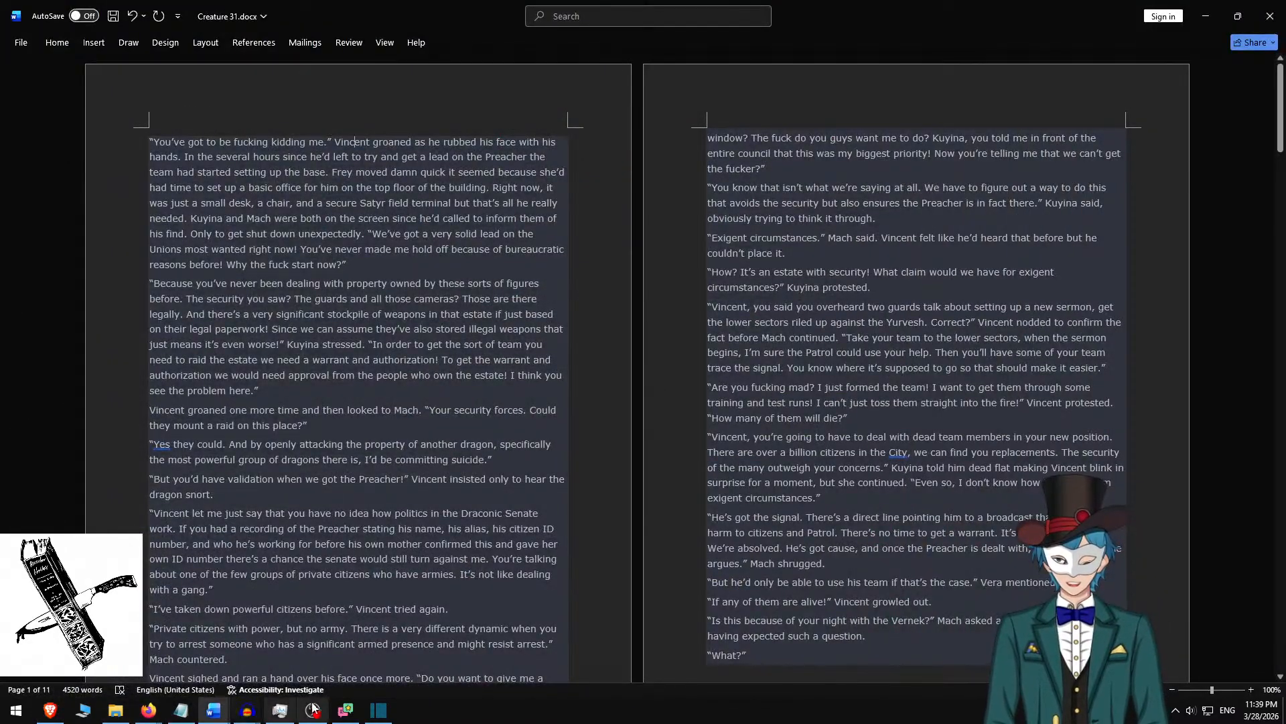
click(251, 714)
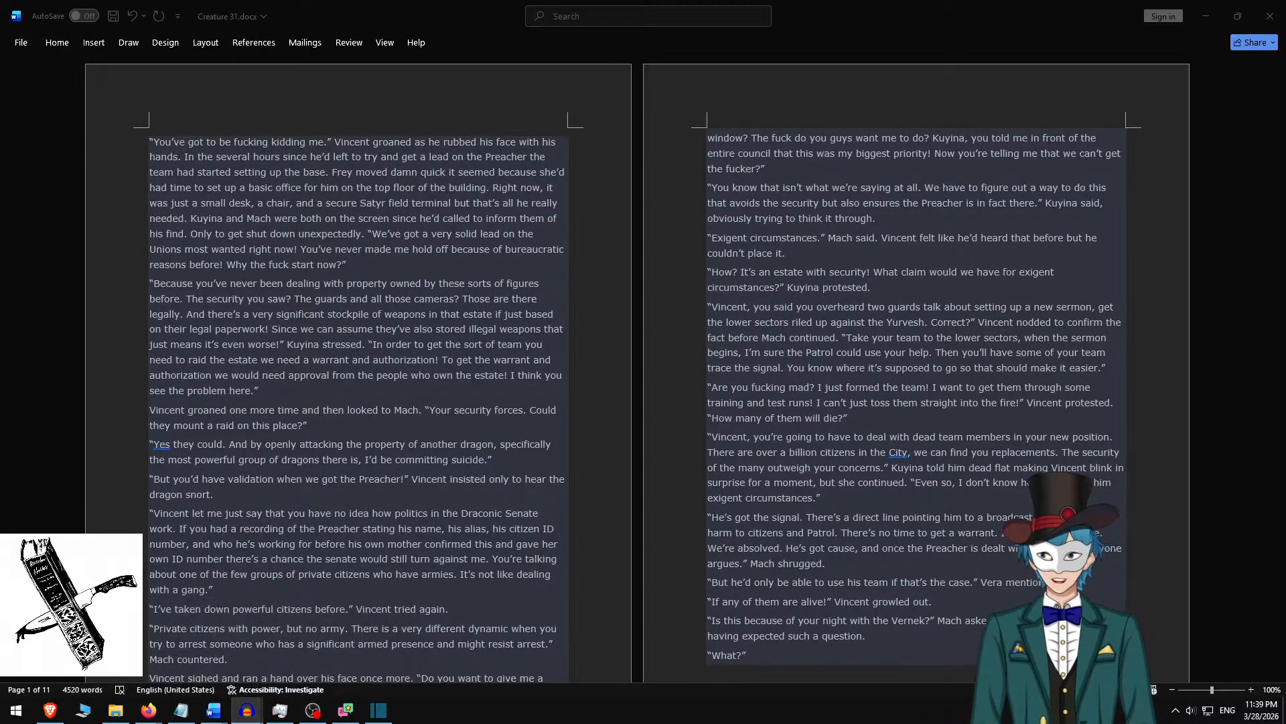
drag(0, 188, 780, 2)
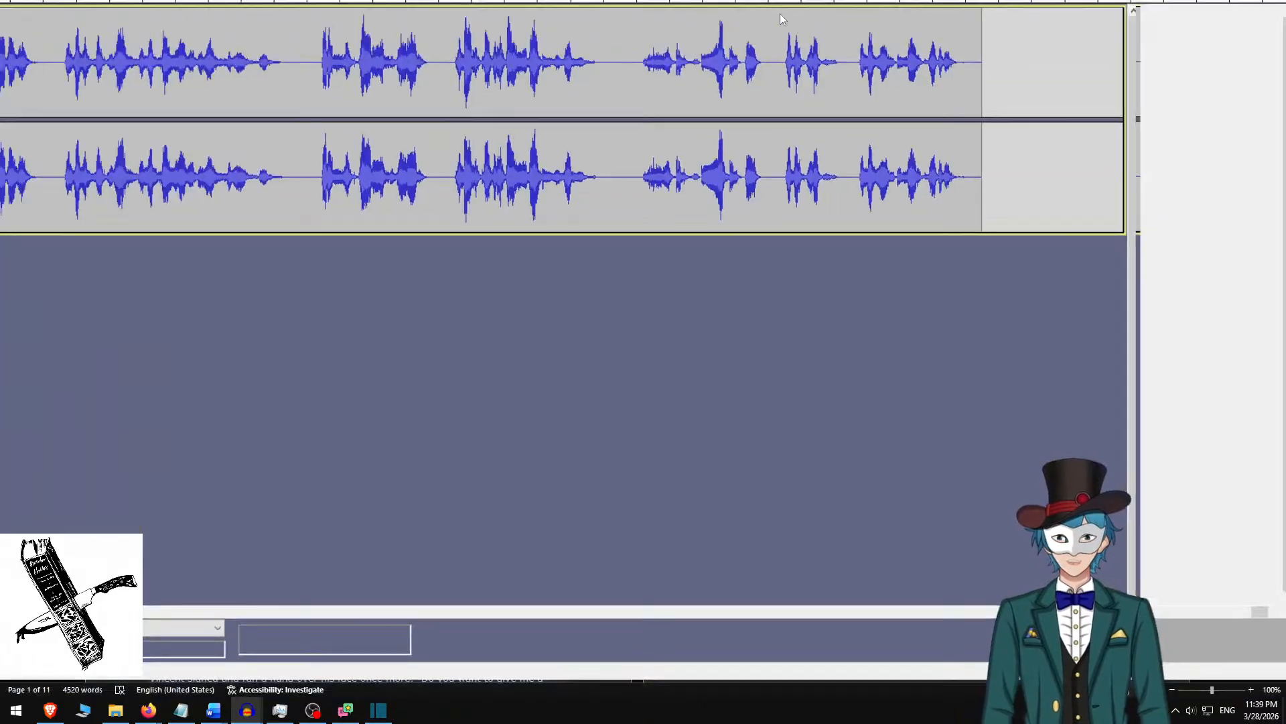
click(1001, 171)
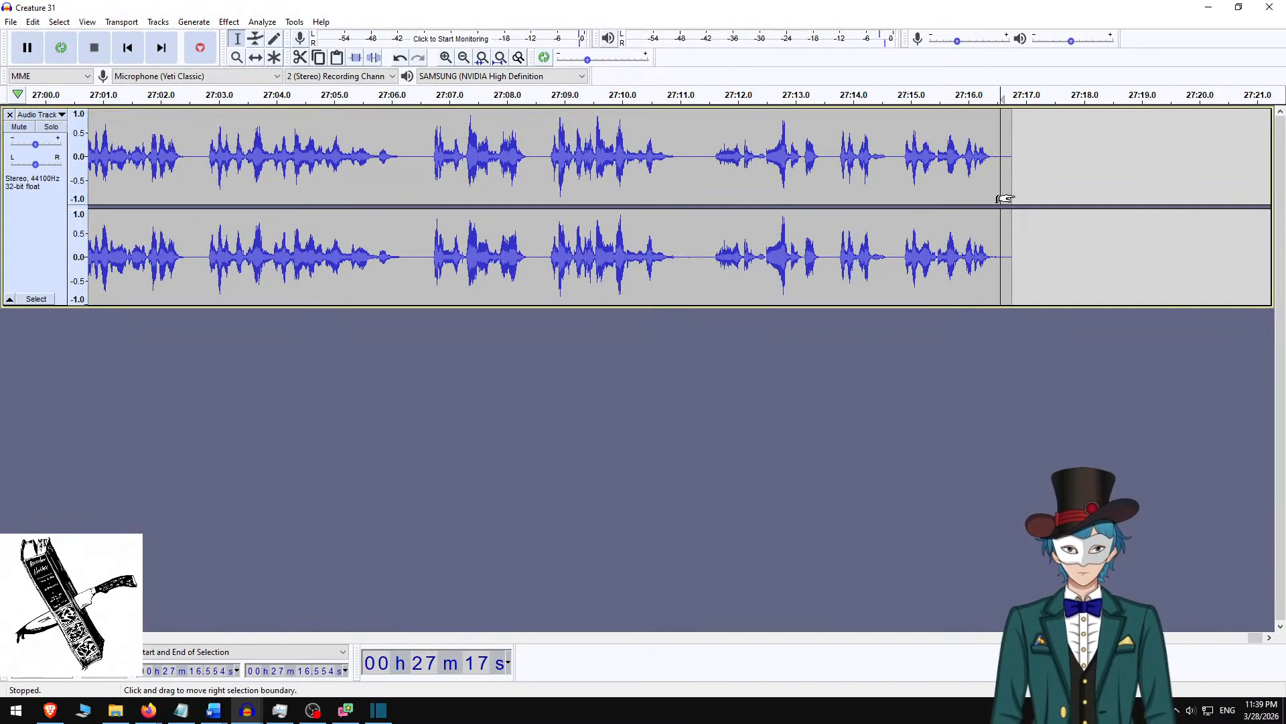
Delete the first 0.104 seconds of silence at the beginning of the narration track.
key(Home)
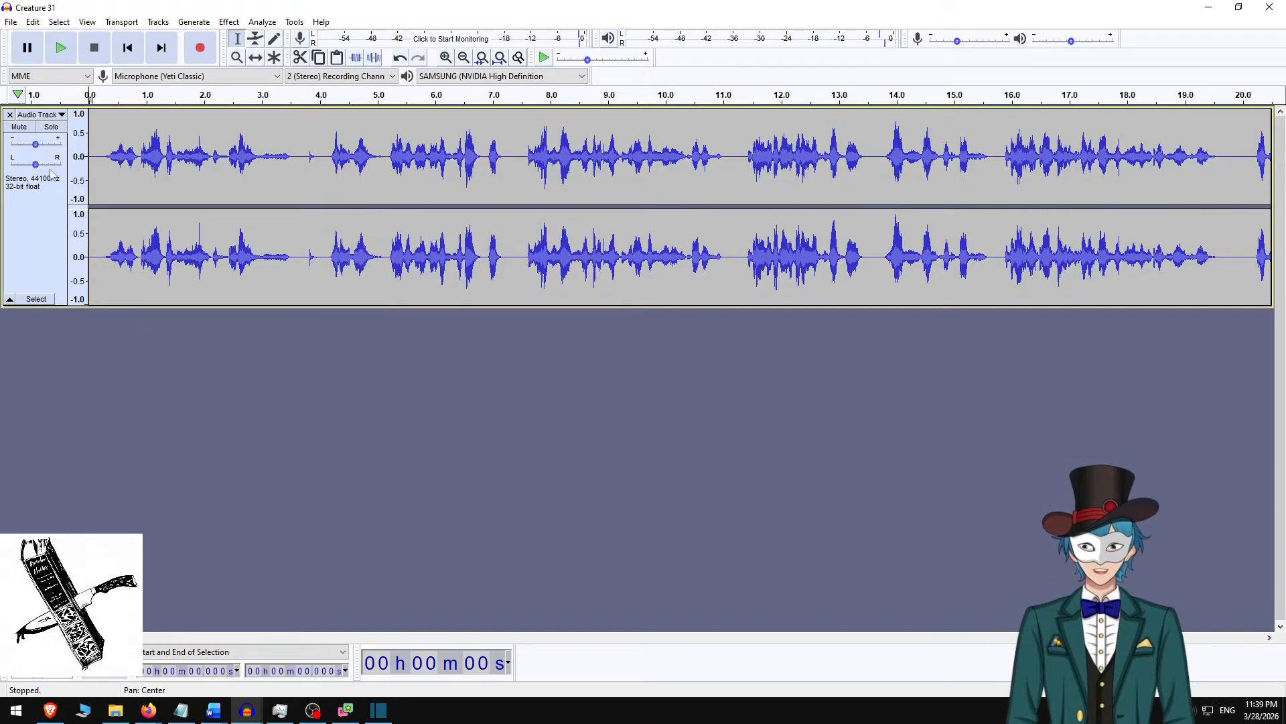
click(100, 169)
key(Left)
key(Left)
key(Left)
key(Left)
key(Left)
key(Left)
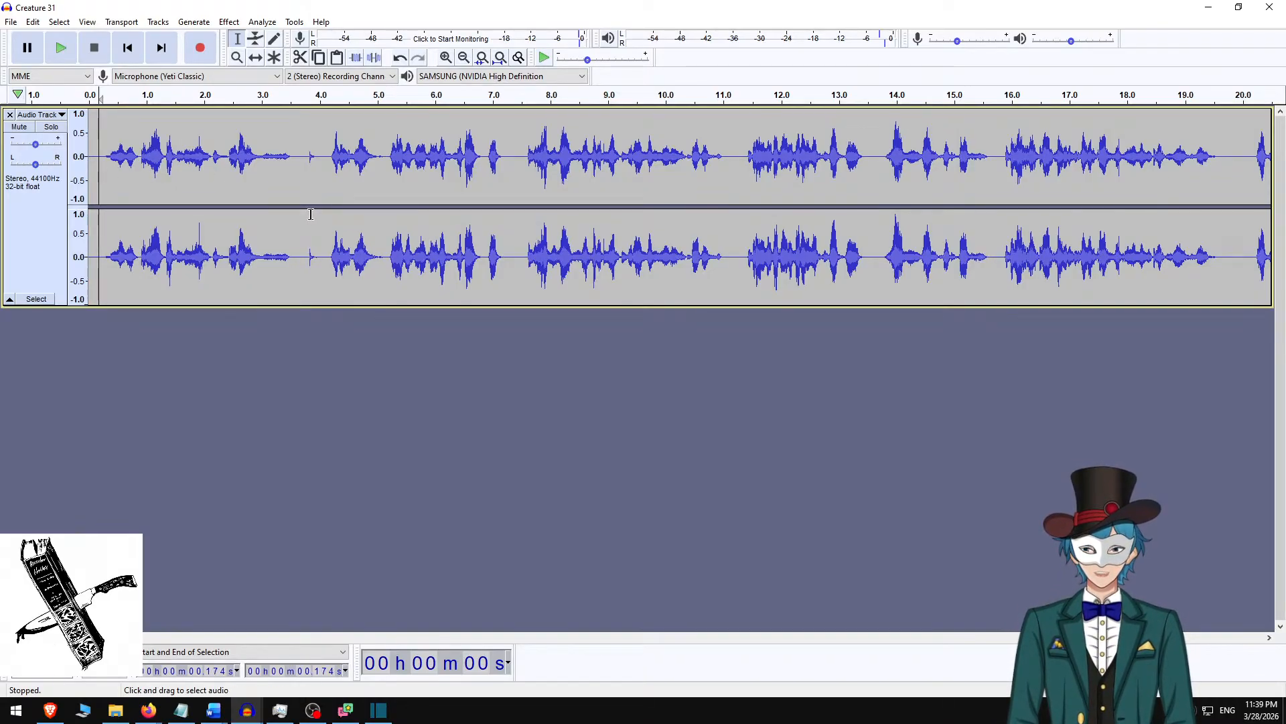
key(shift+Home)
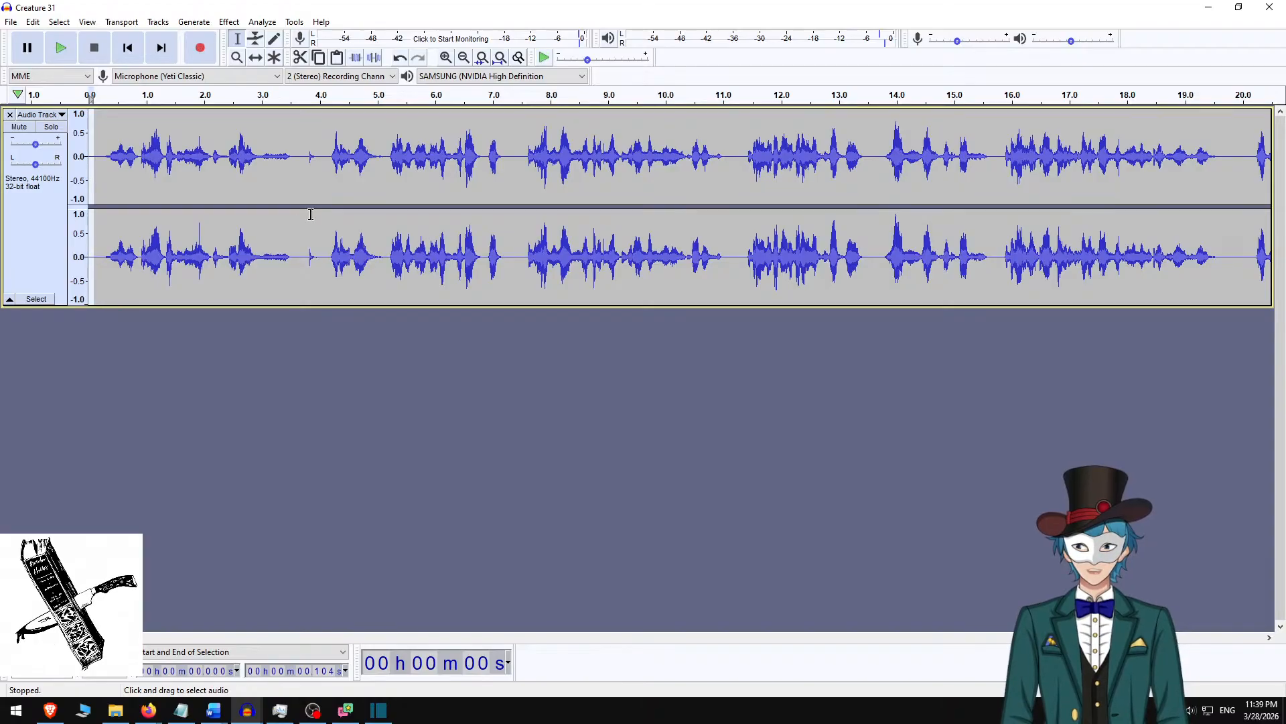
key(Delete)
key(ctrl+a)
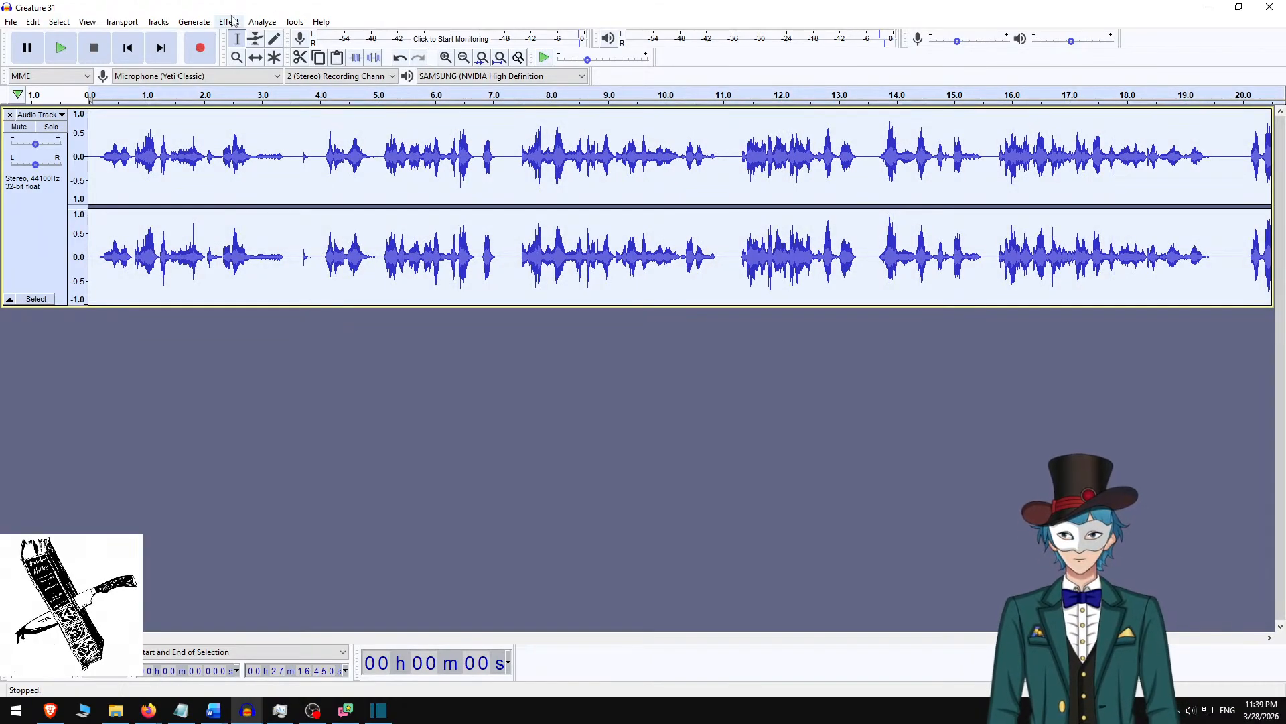
click(228, 22)
click(429, 2)
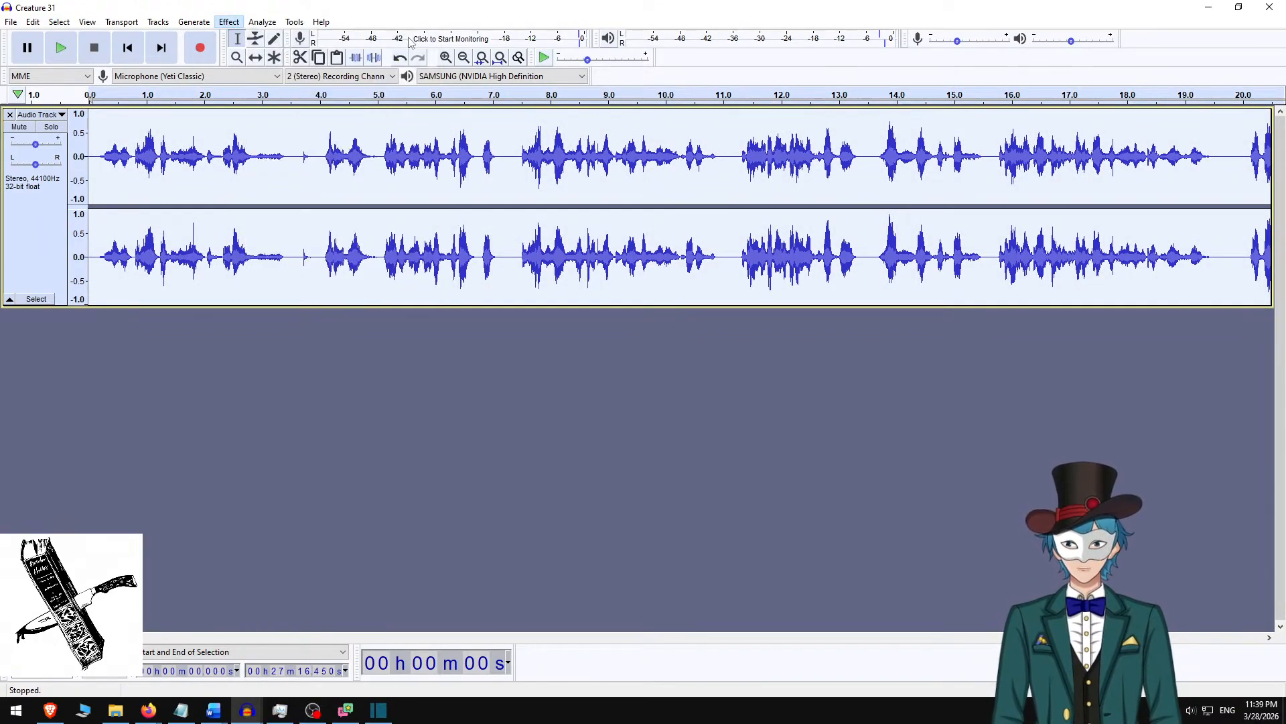
click(455, 352)
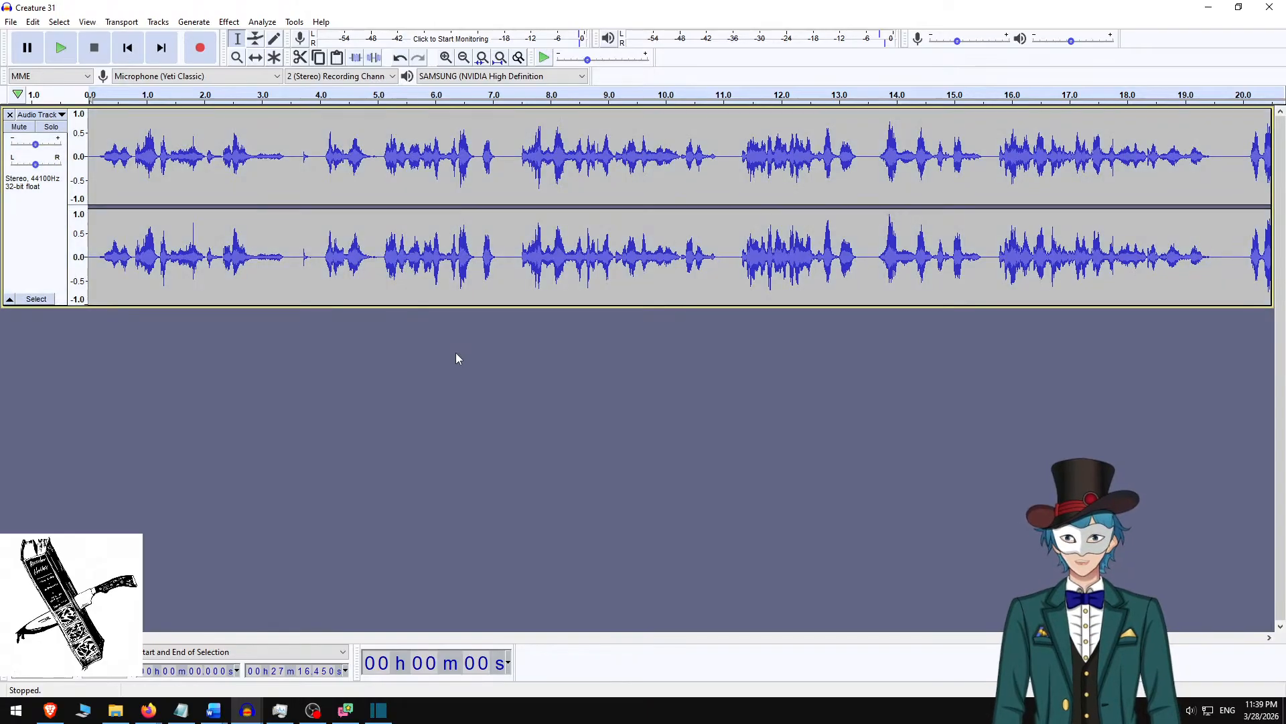
click(228, 22)
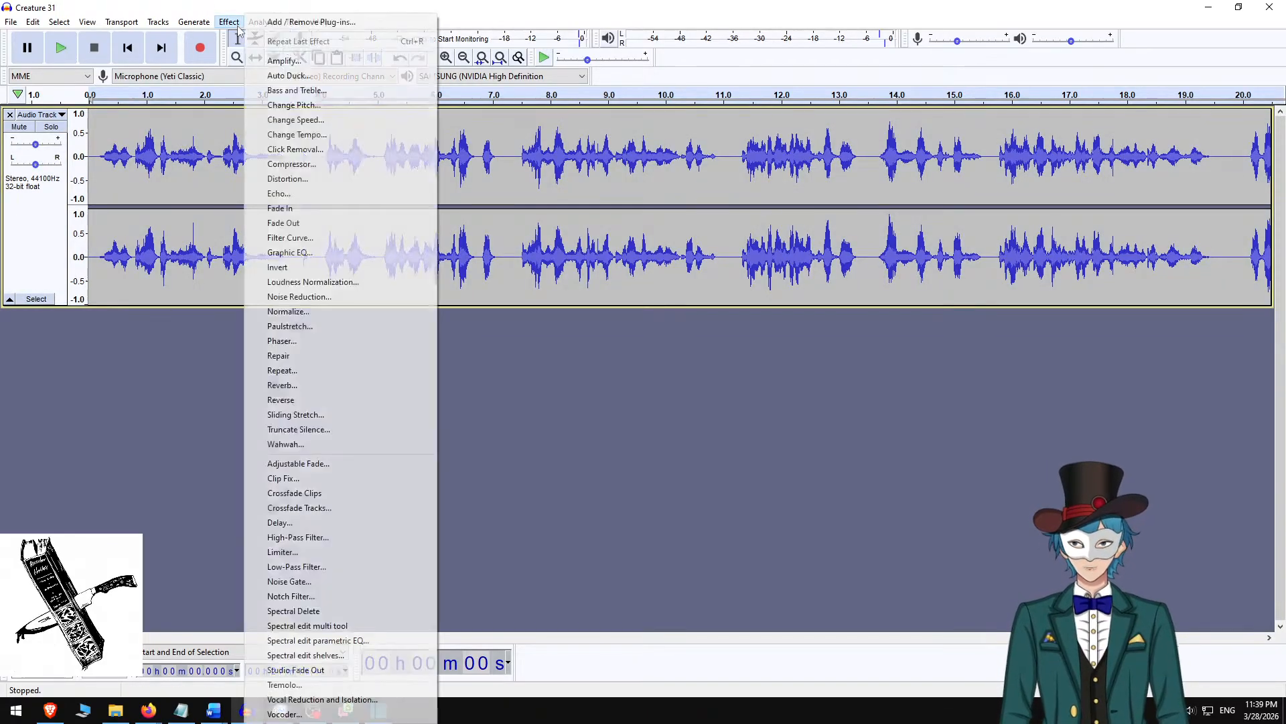
click(331, 311)
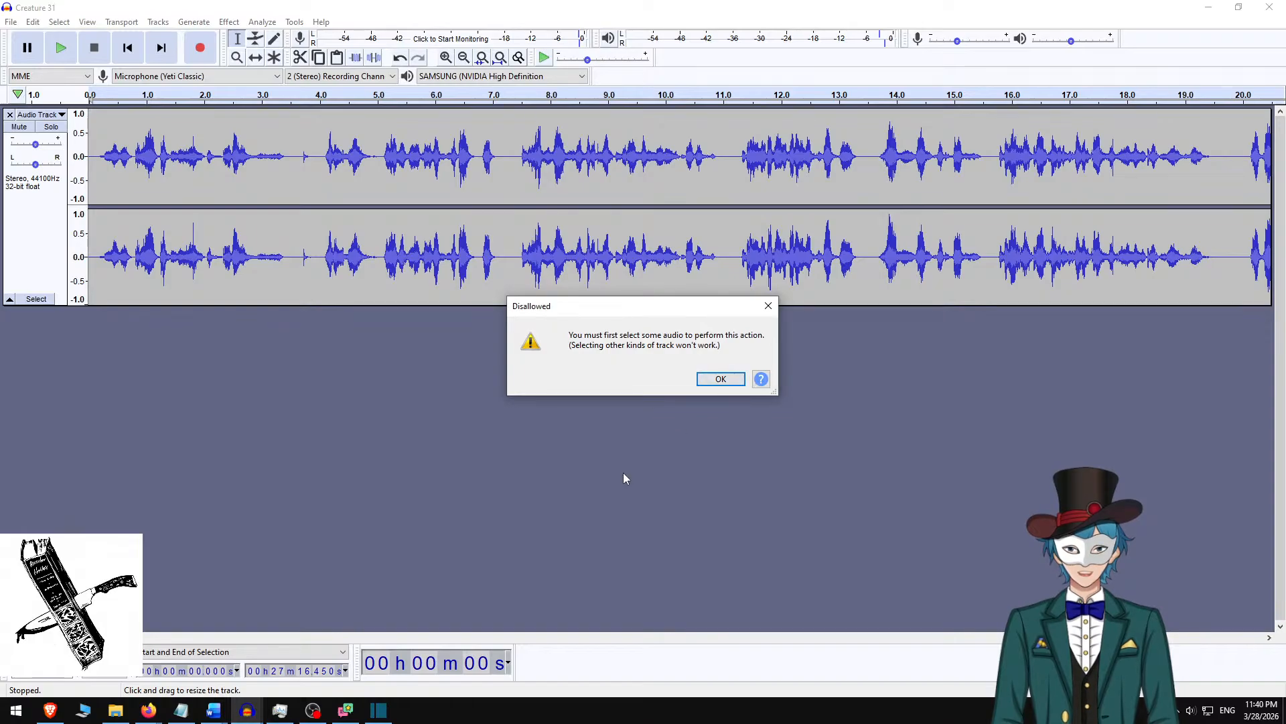
Normalize the entire narration track to a -3.0 dB peak amplitude with DC offset removal enabled.
key(ctrl+a)
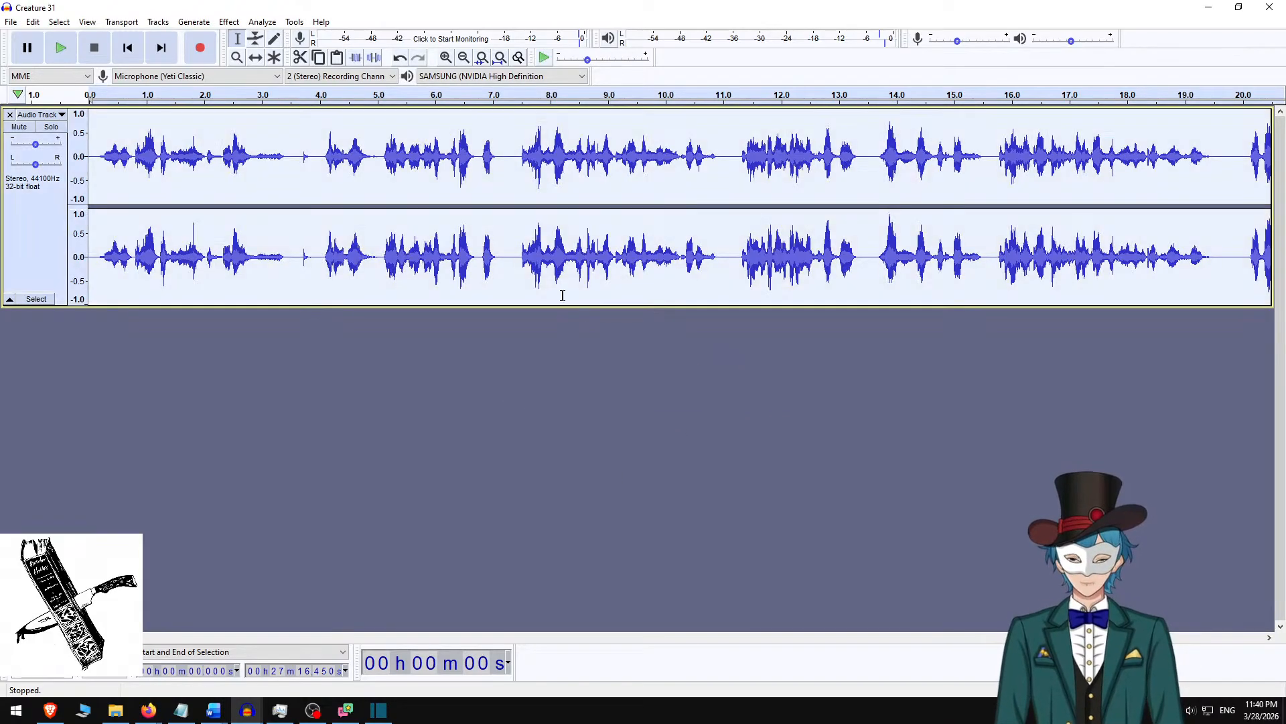
click(230, 22)
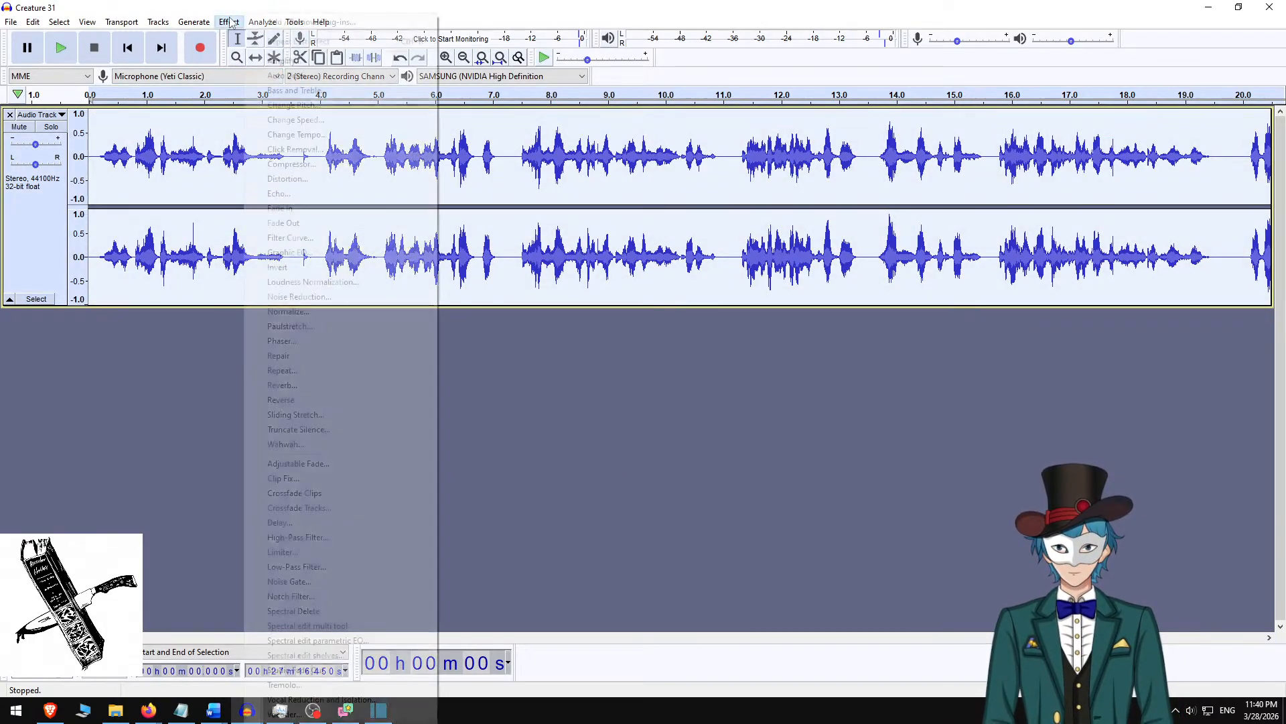
click(288, 311)
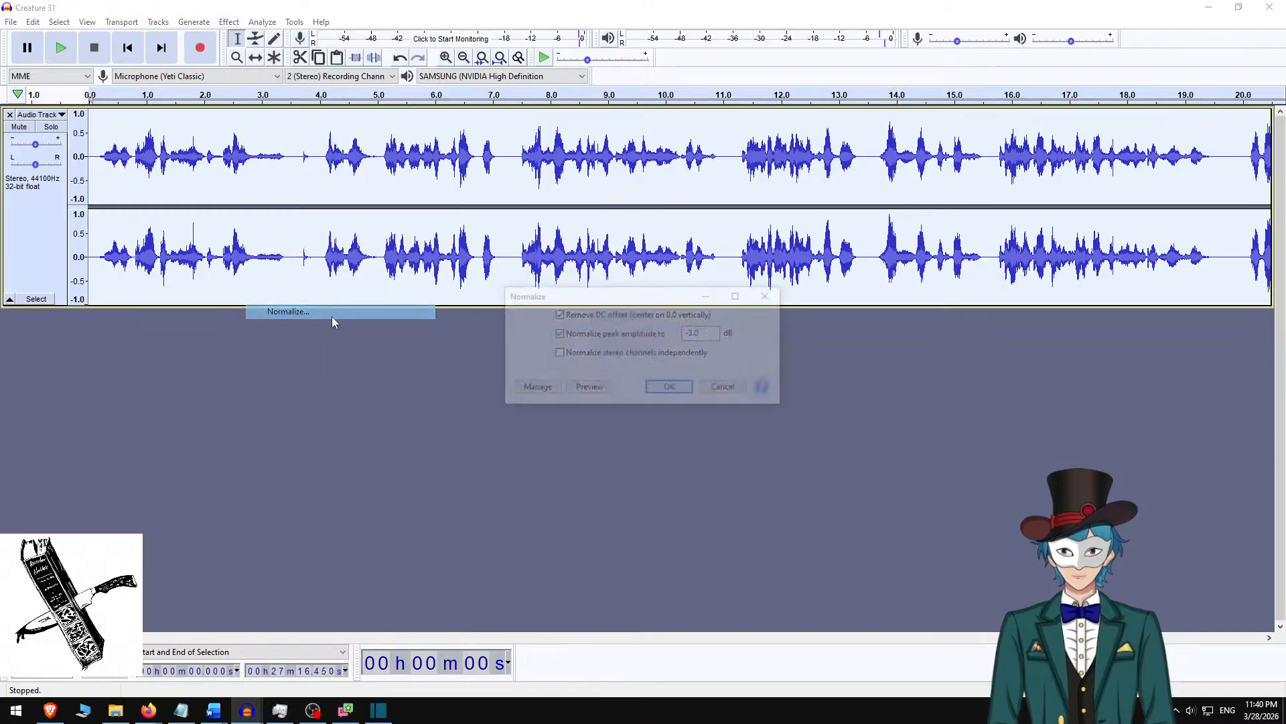
click(672, 389)
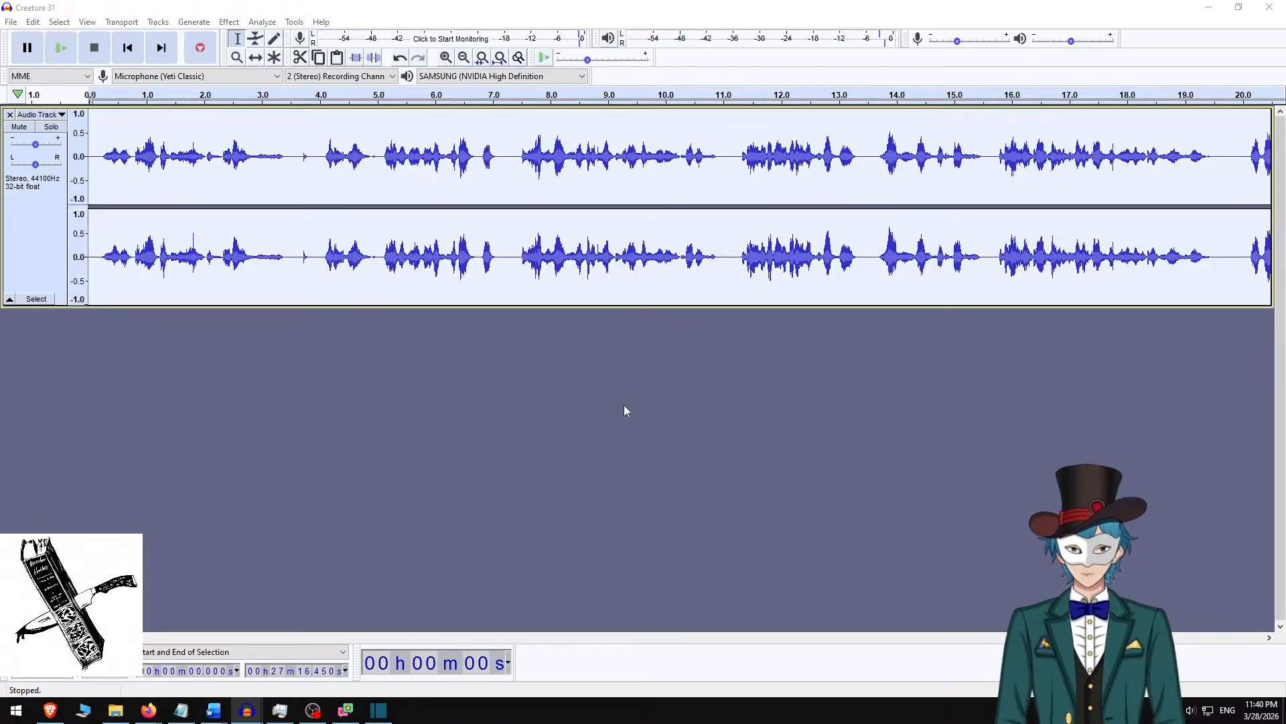
Export the narration as Creature 31.m4a in M4A (AAC) format to the Creature 31 folder inside Memories of Creature 88, leaving the metadata tags blank.
key(ctrl+shift+e)
key(alt+Up)
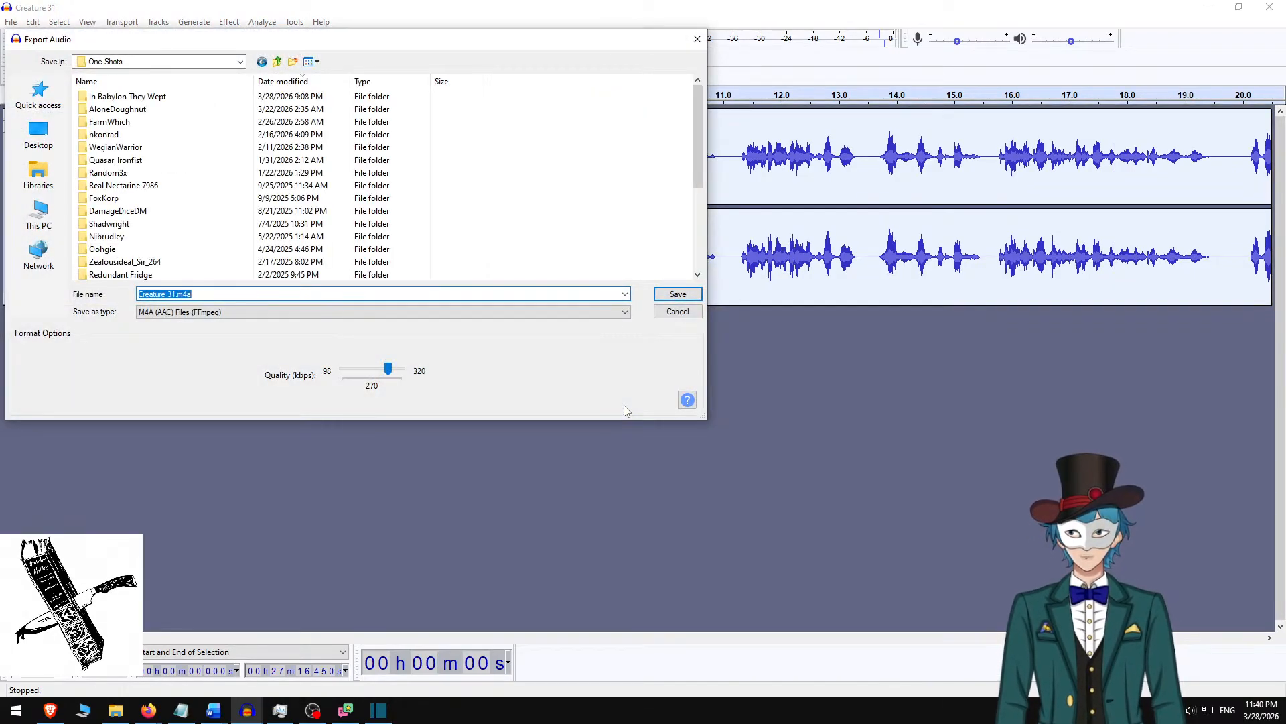
key(alt+Up)
text(memo)
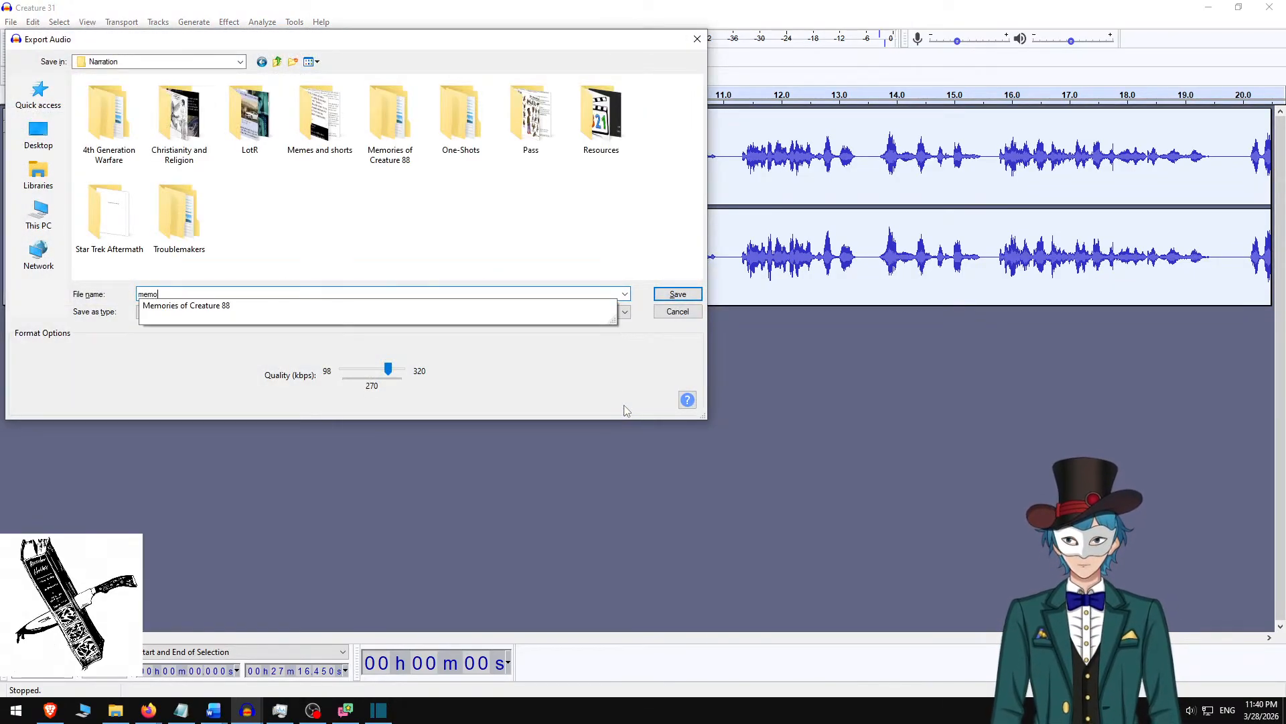
key(Return)
text(c)
key(Up)
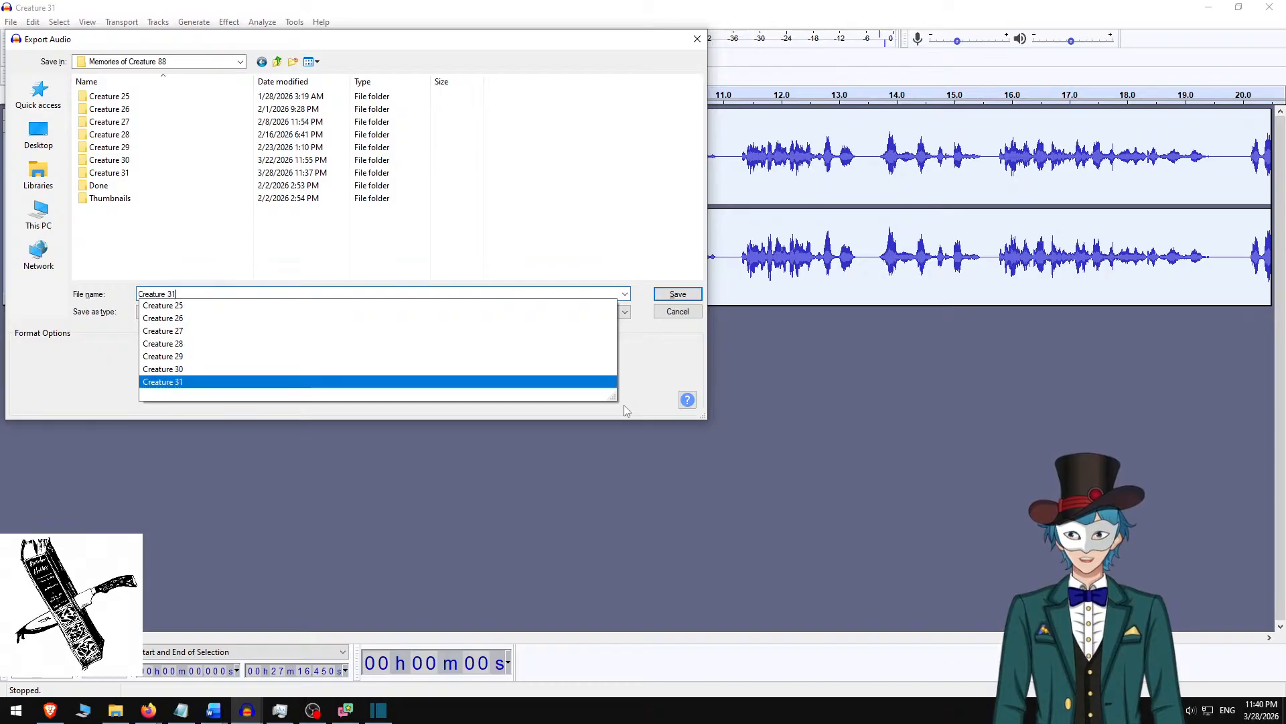
key(Return)
key(Return)
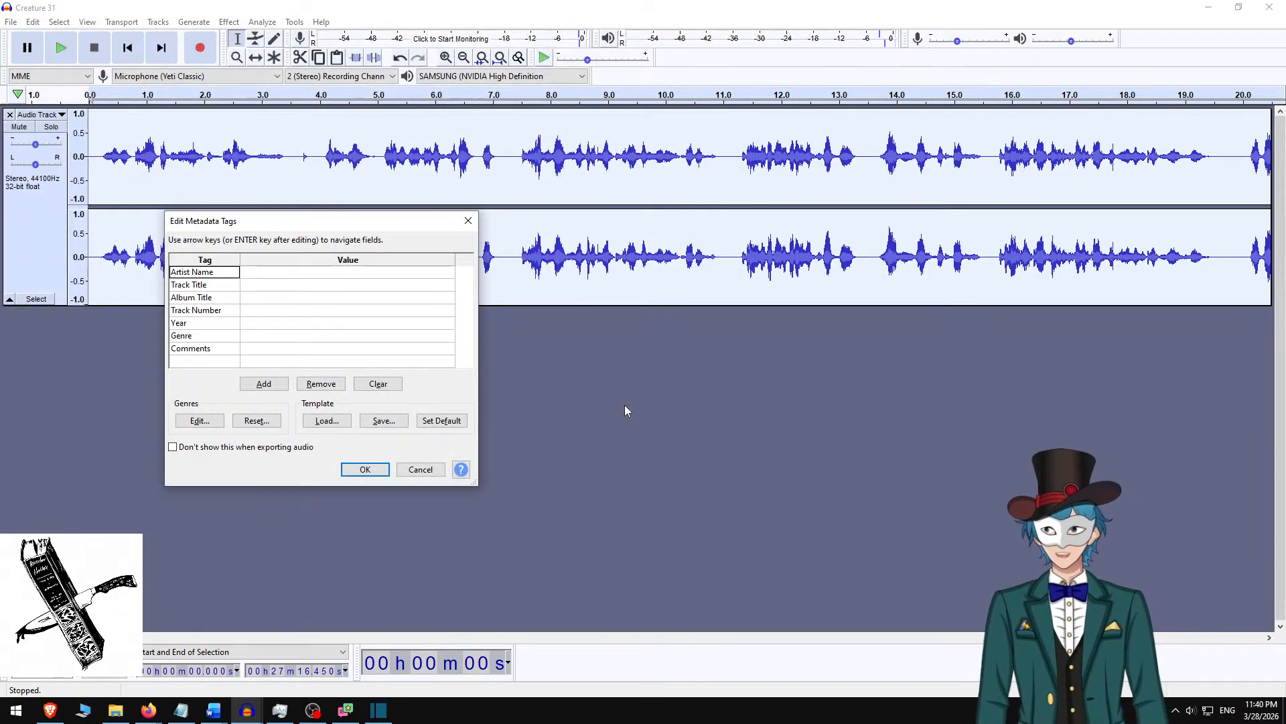
key(Return)
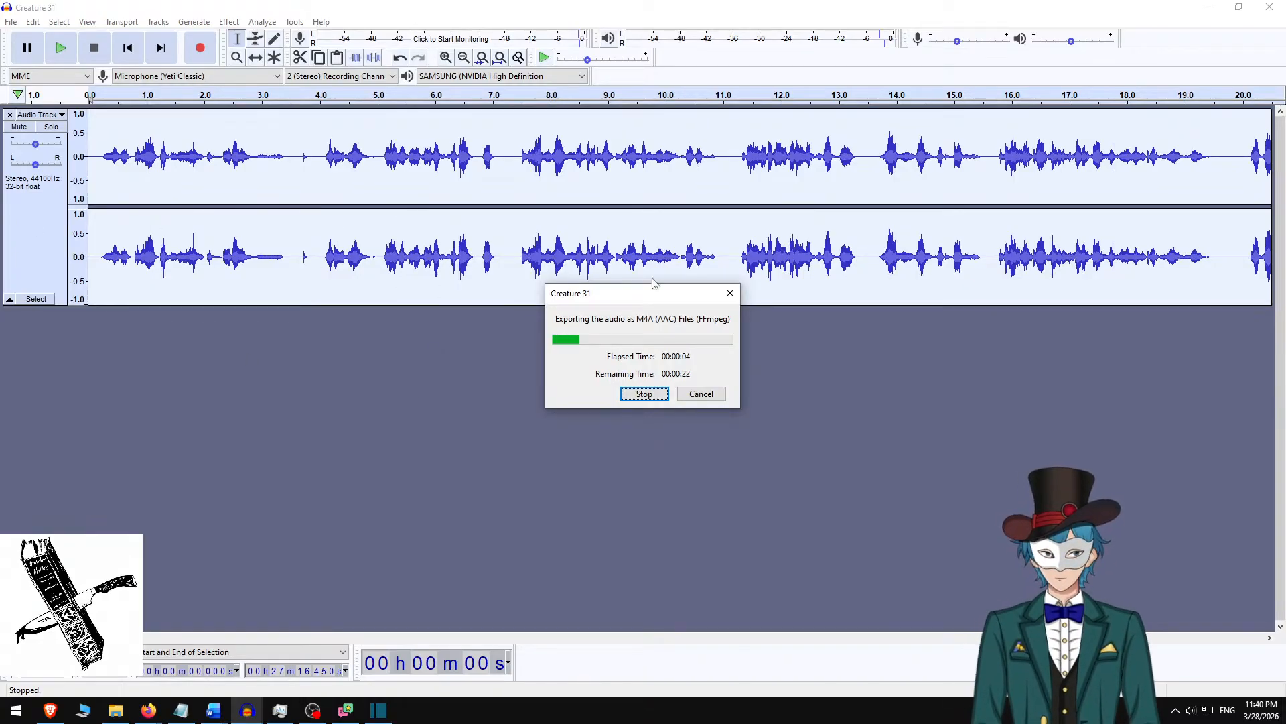
Switch to the Shotcut project and extend the Hubble small.jpg clip on the video track to about 42 min 17 s.
click(379, 712)
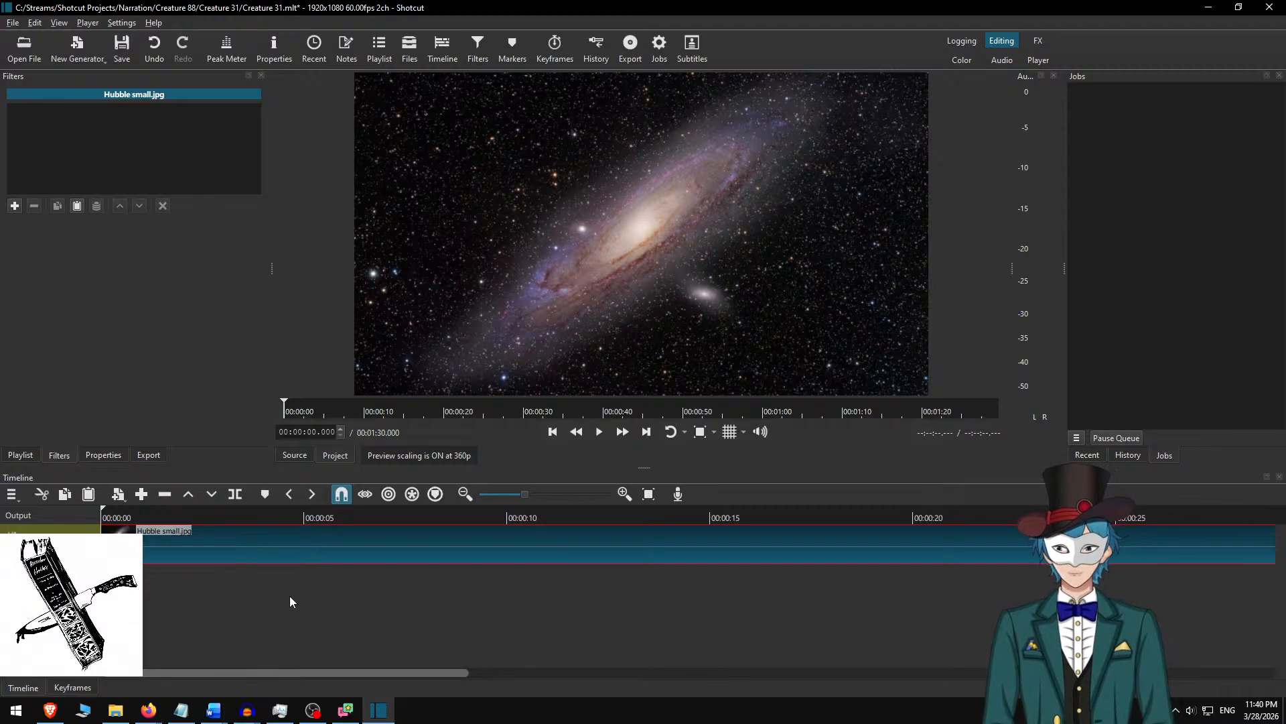
scroll(461, 569, down, 5)
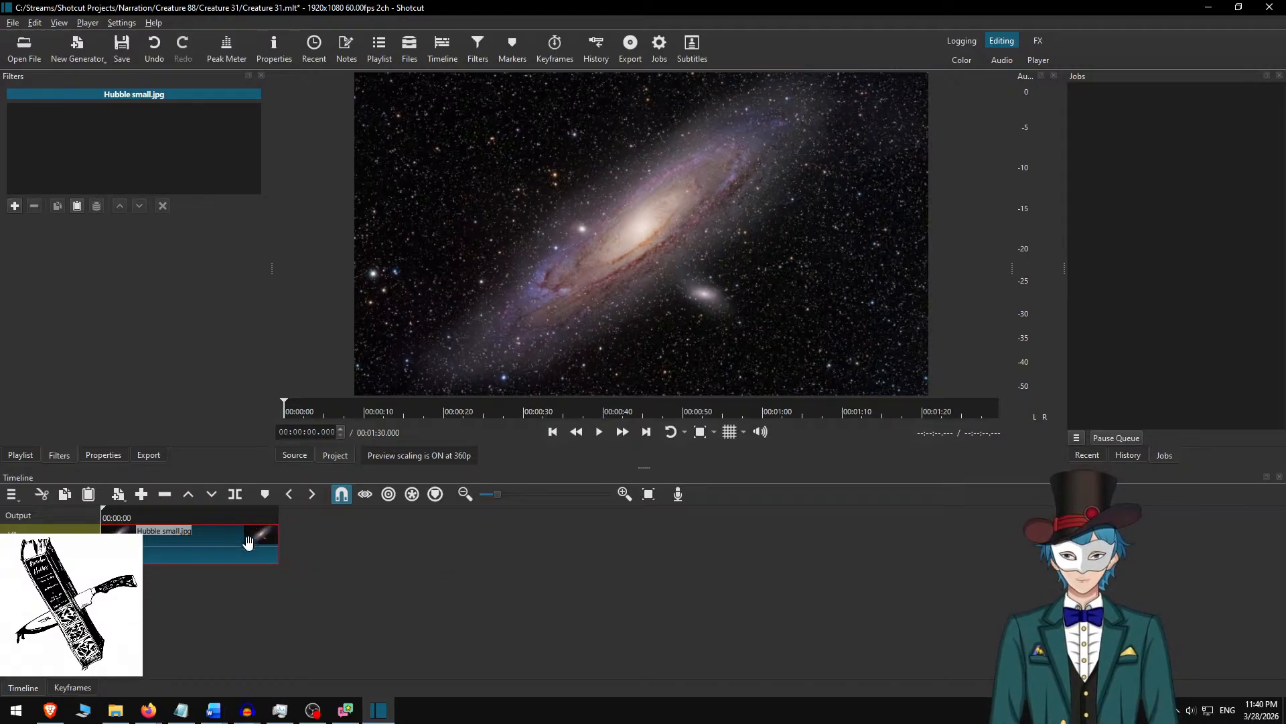
drag(280, 548, 797, 595)
scroll(797, 592, down, 4)
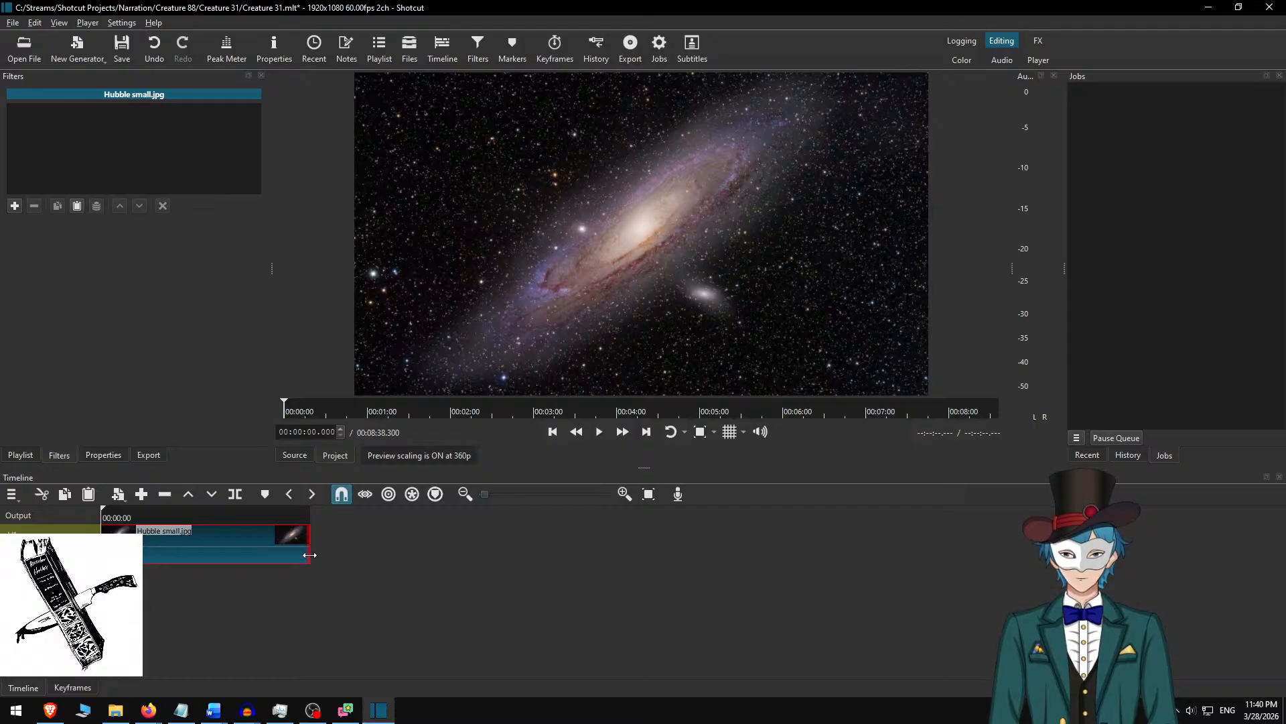
drag(310, 553, 1131, 520)
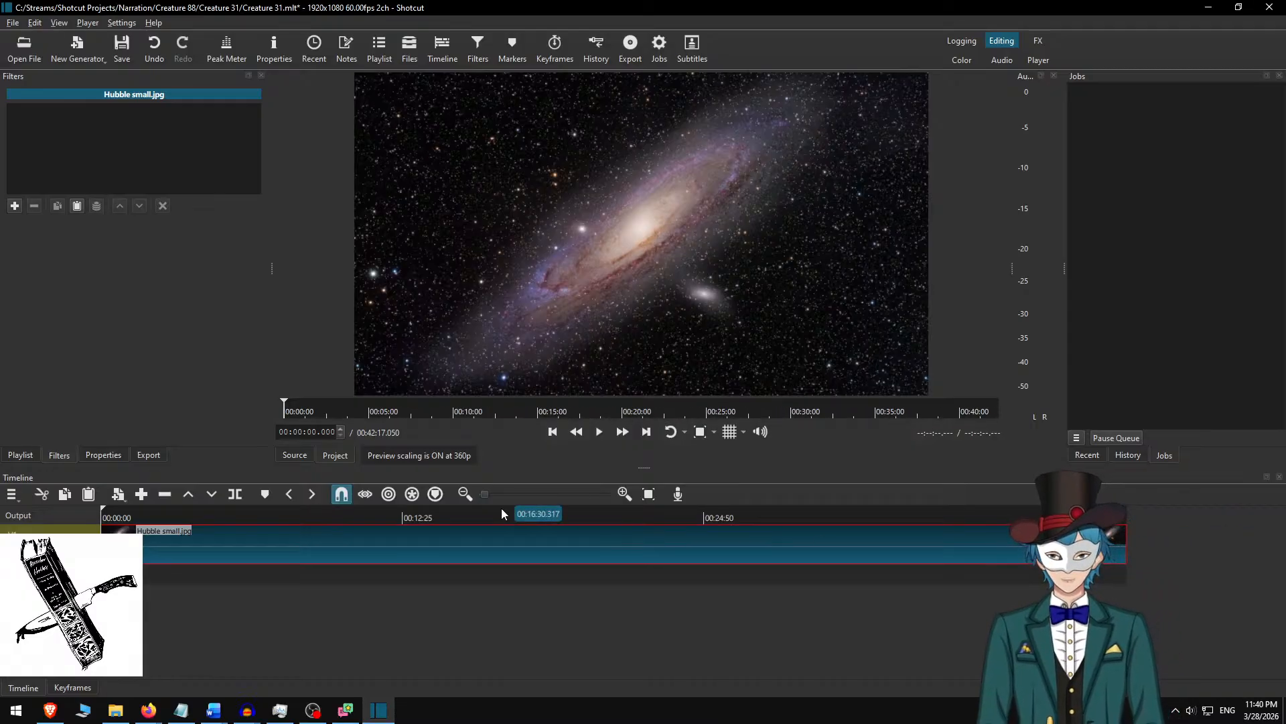
Check the export in Audacity, return to Shotcut and open Creature 31.m4a from the Creature 31 folder inside Memories of Creature 88.
key(alt+Tab)
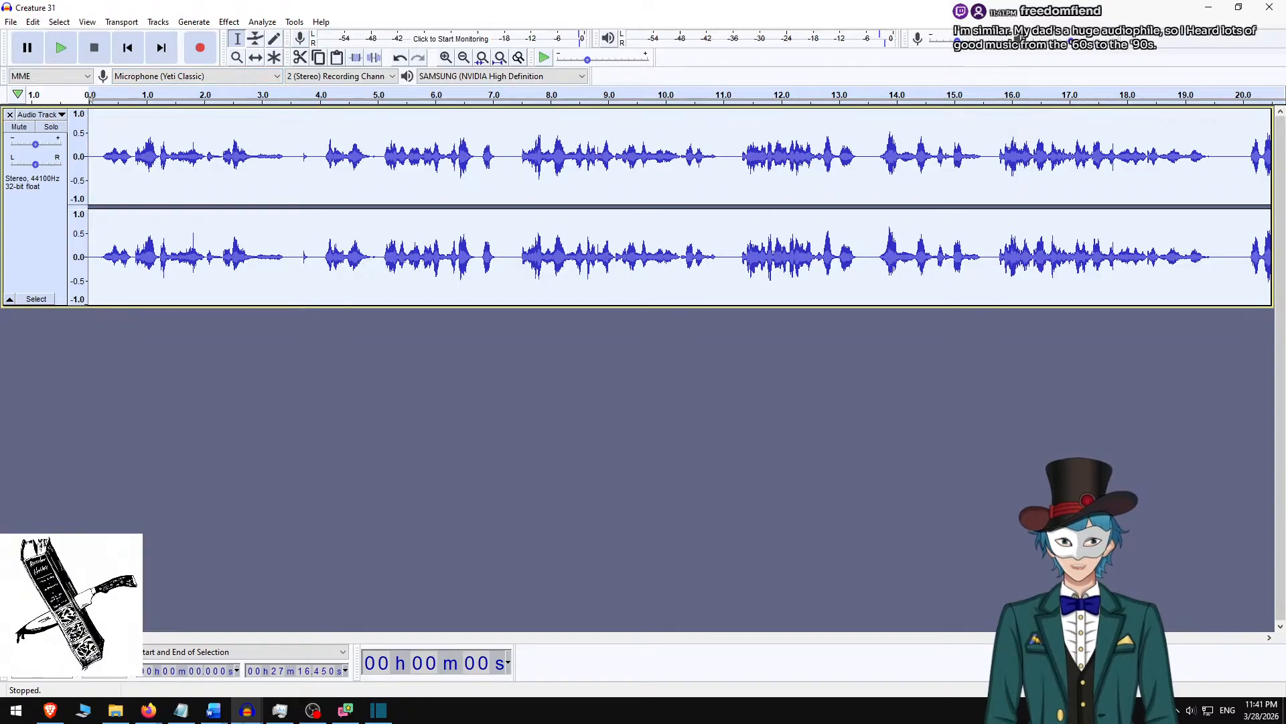
click(379, 710)
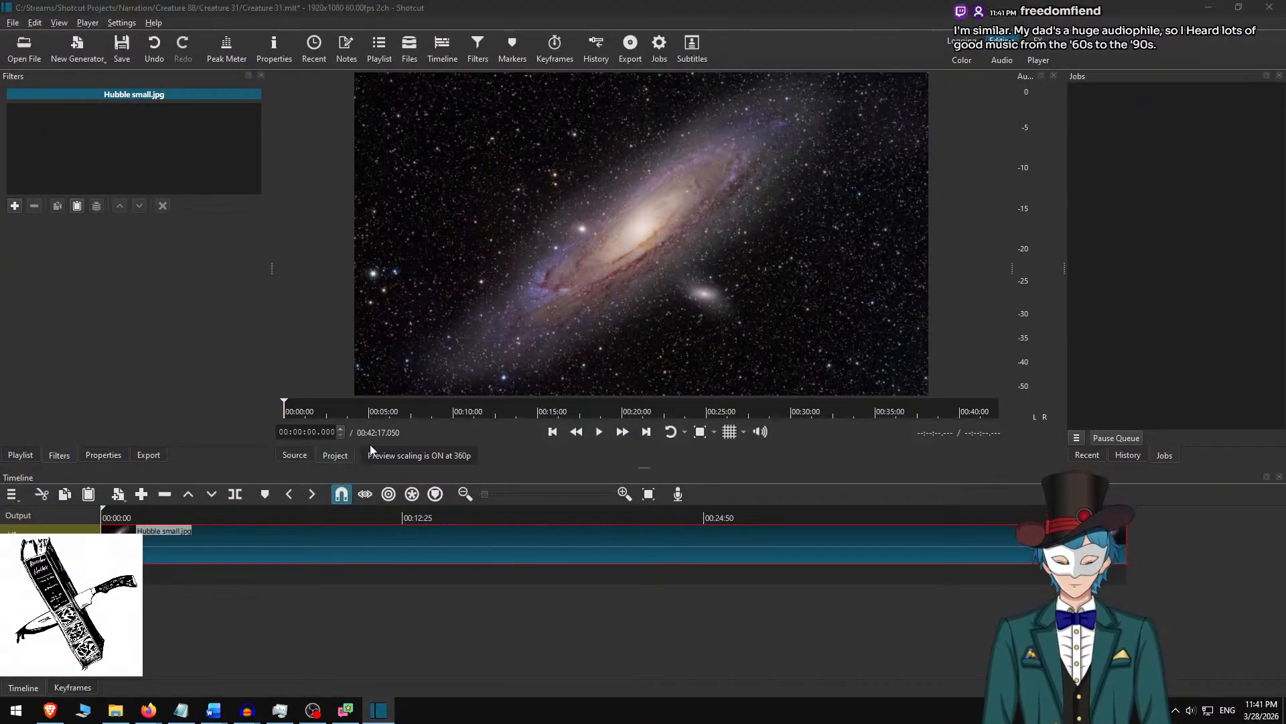
key(ctrl+o)
text(mem)
key(Up)
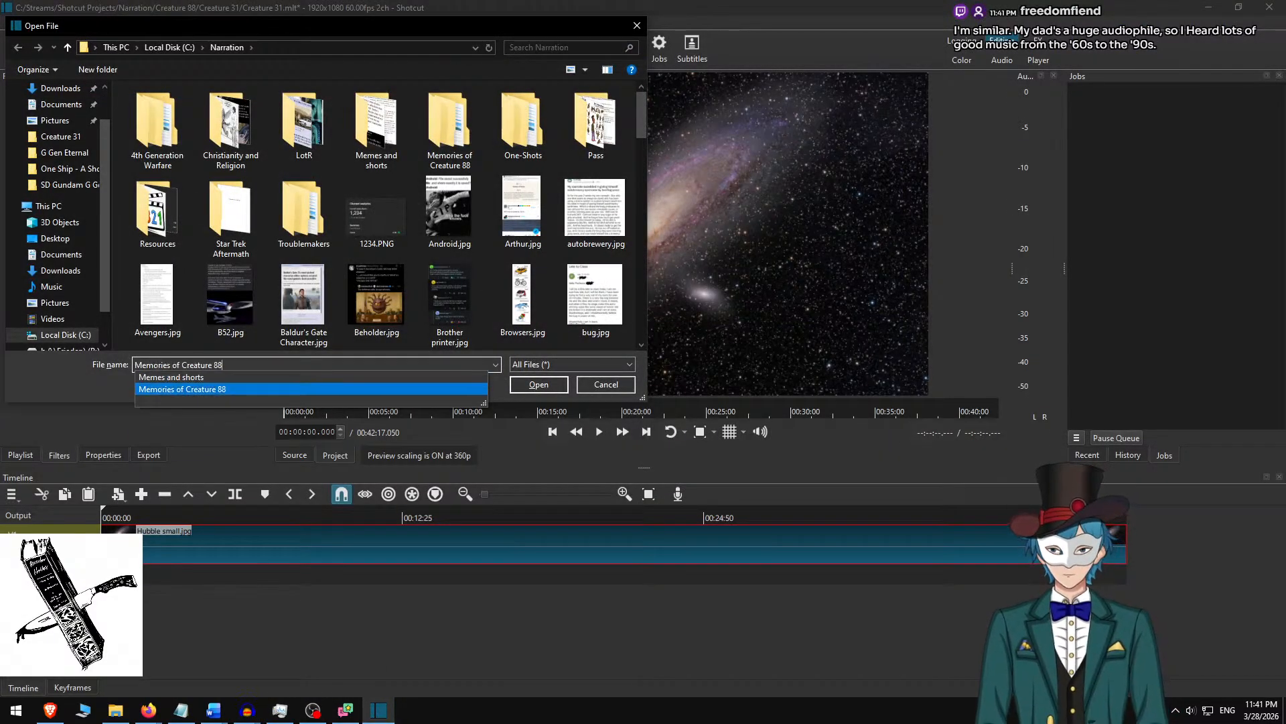
key(Return)
text(c)
key(Up)
key(Return)
text(c)
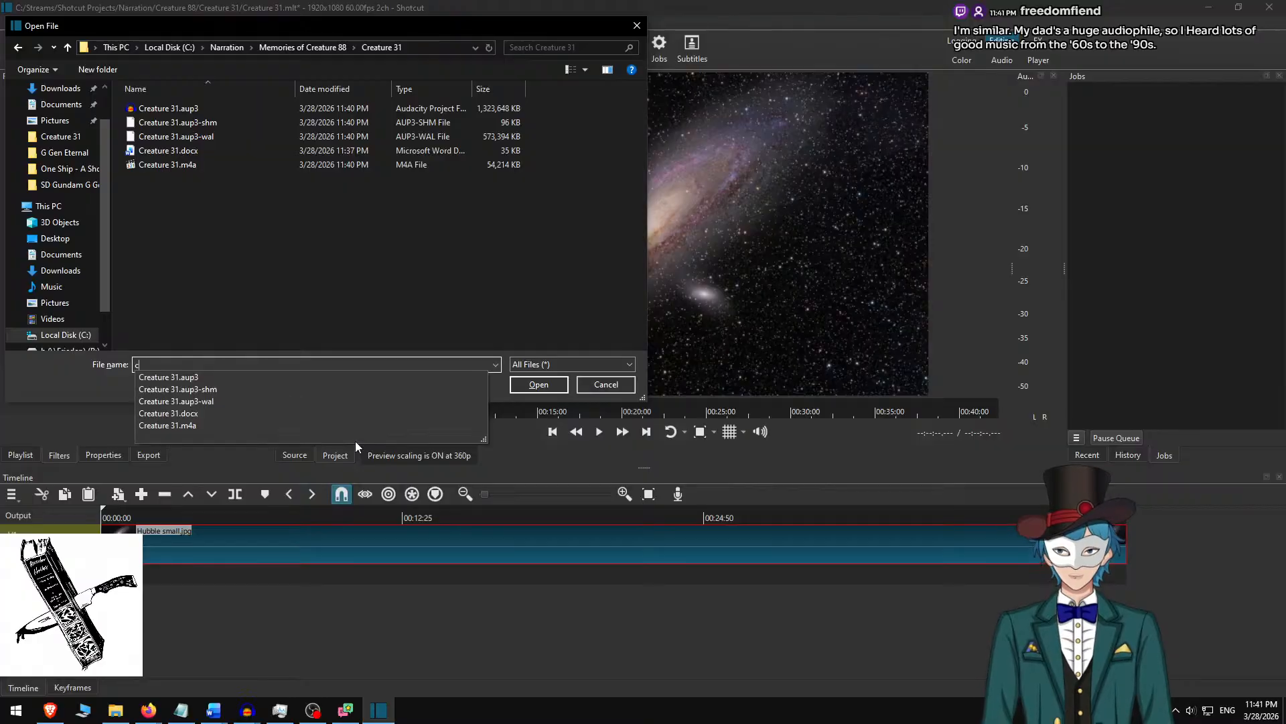
key(Up)
key(Return)
Place the Creature 31.m4a narration on the audio track and ripple-delete the gap before it.
drag(660, 238, 558, 580)
right_click(489, 581)
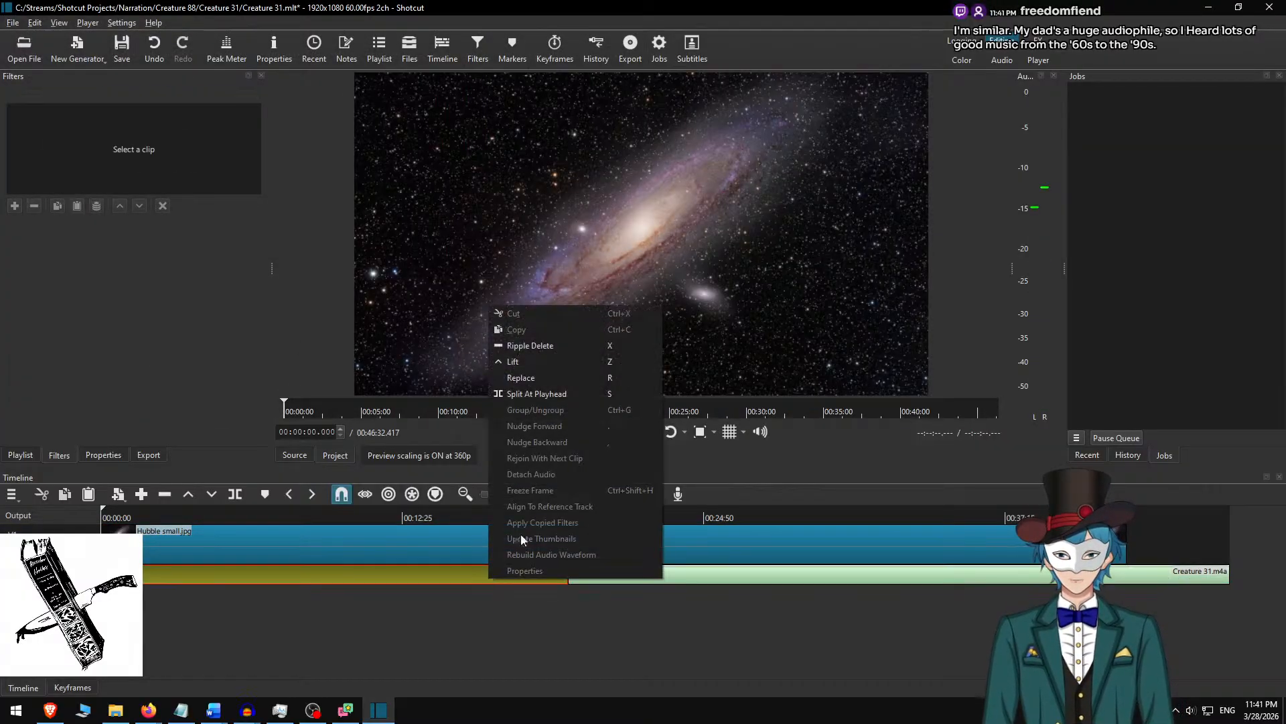
click(553, 352)
Trim the end of the Hubble small.jpg clip to 00:27:36.483, shortly past the narration's end, and return the playhead to the start.
key(End)
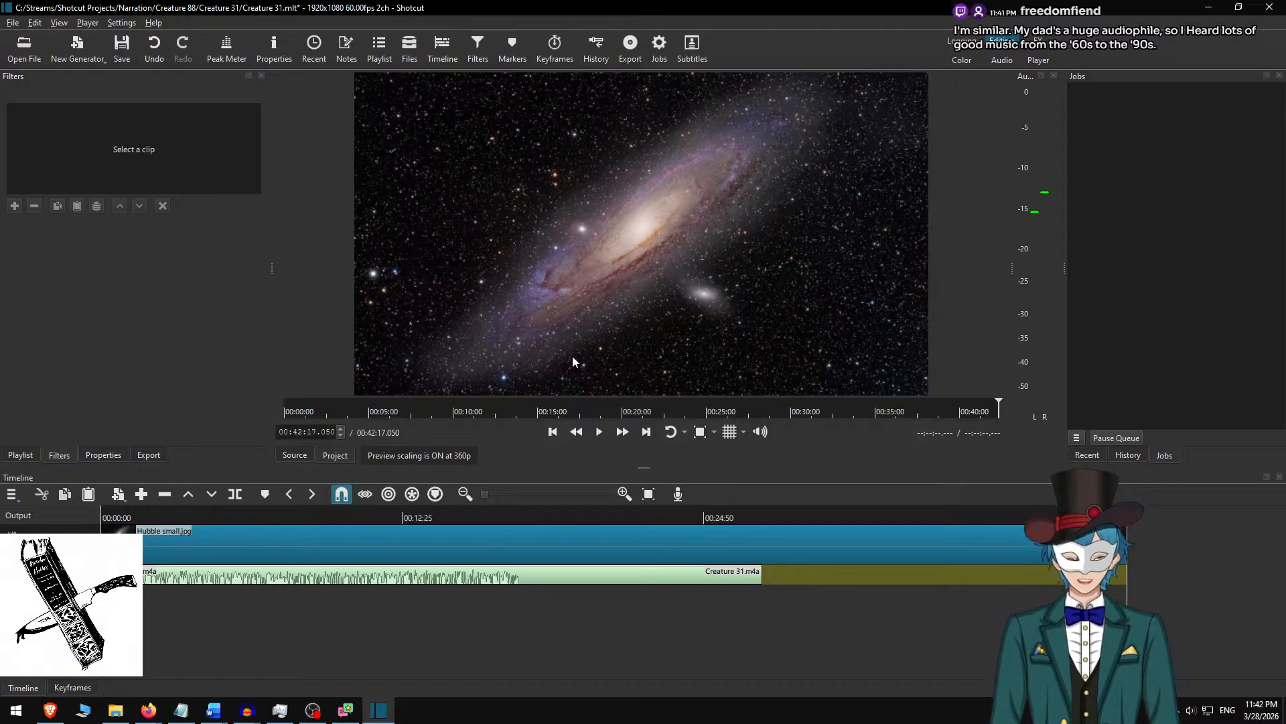
key(alt+Left)
key(Page_Down)
key(Page_Down)
key(Page_Down)
key(Page_Down)
key(Page_Down)
key(Page_Down)
key(Page_Down)
key(Page_Down)
key(Page_Down)
key(Page_Down)
key(ctrl+shift+Page_Down)
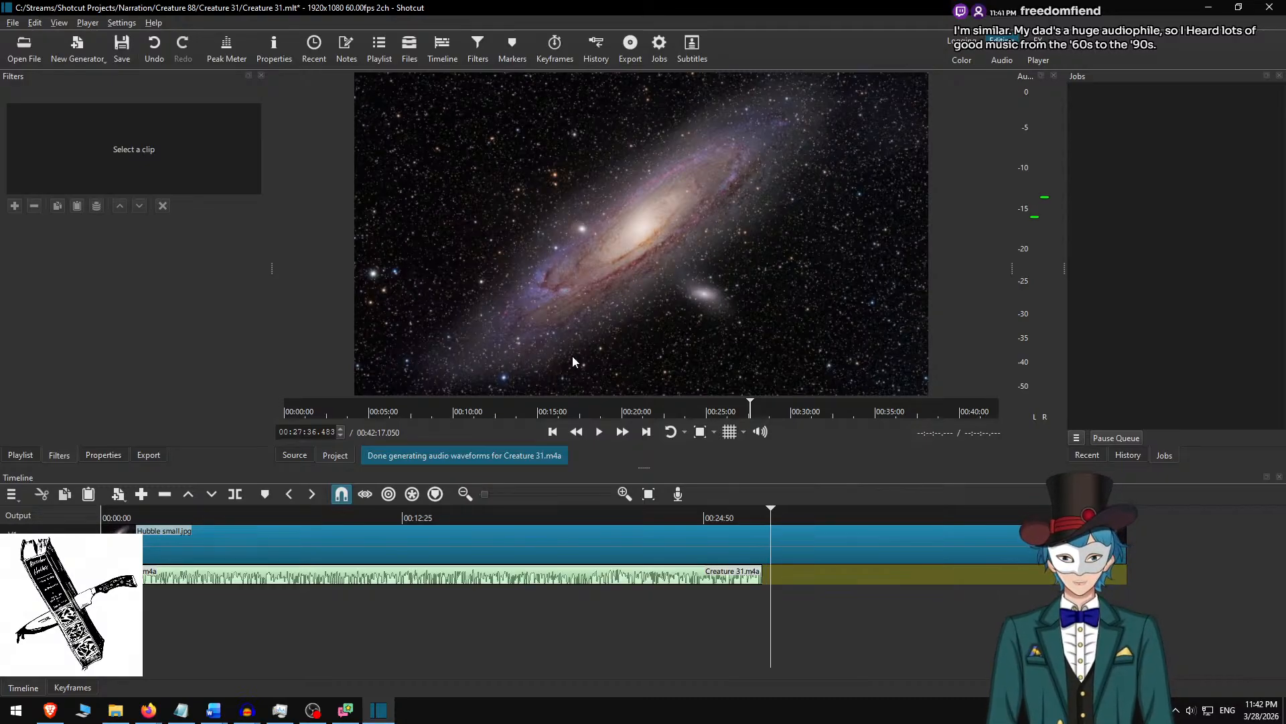
key(o)
key(Home)
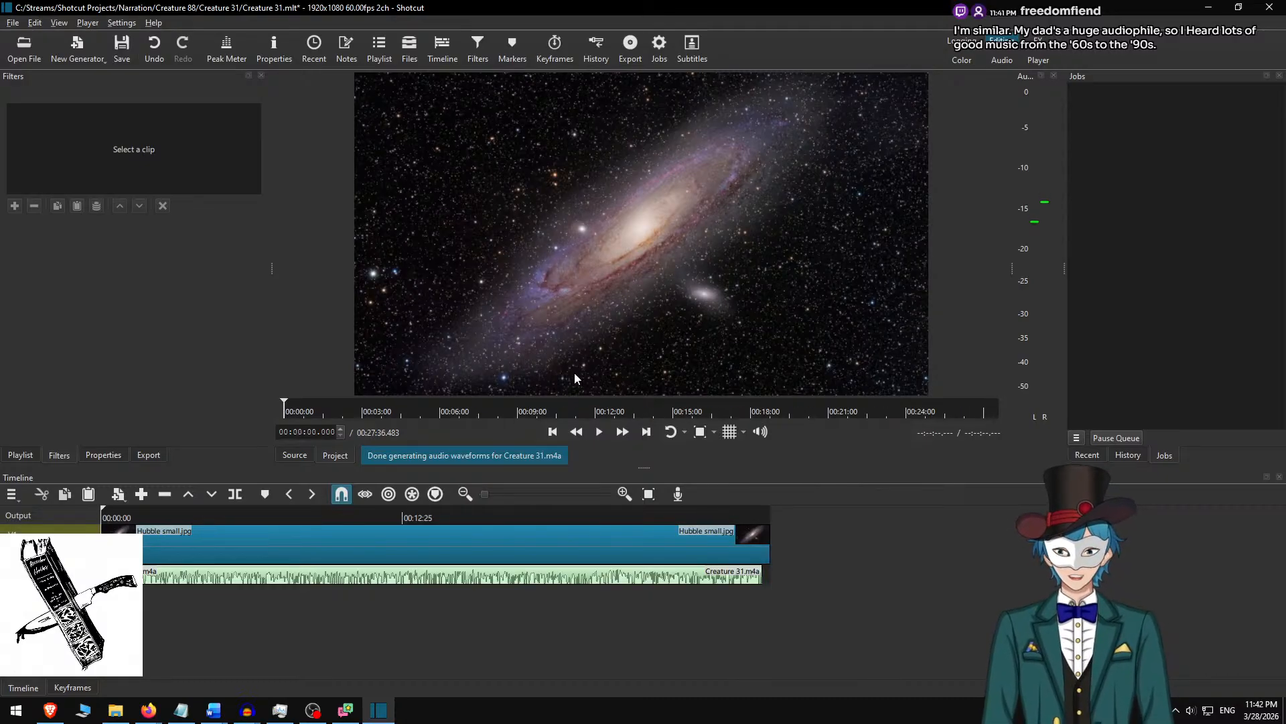
Add a Text: Rich filter to the Hubble small.jpg clip and show the grid guides over the preview.
click(235, 541)
click(15, 205)
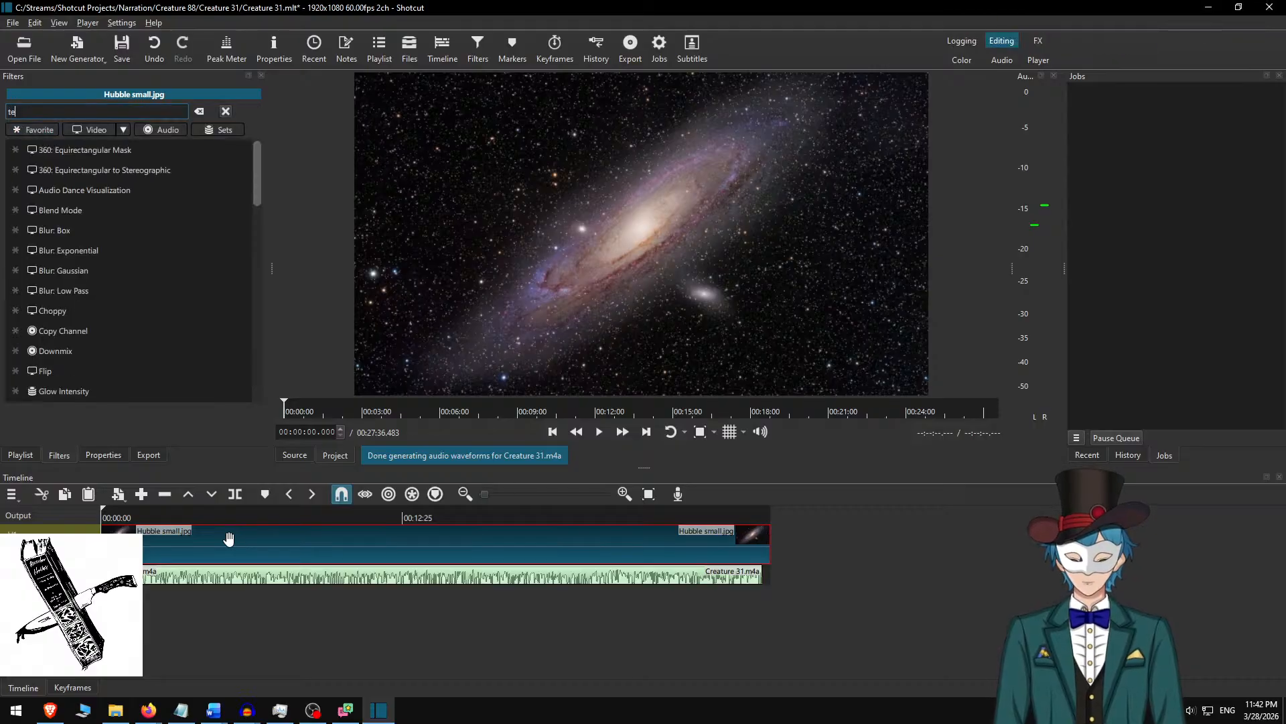
text(tex)
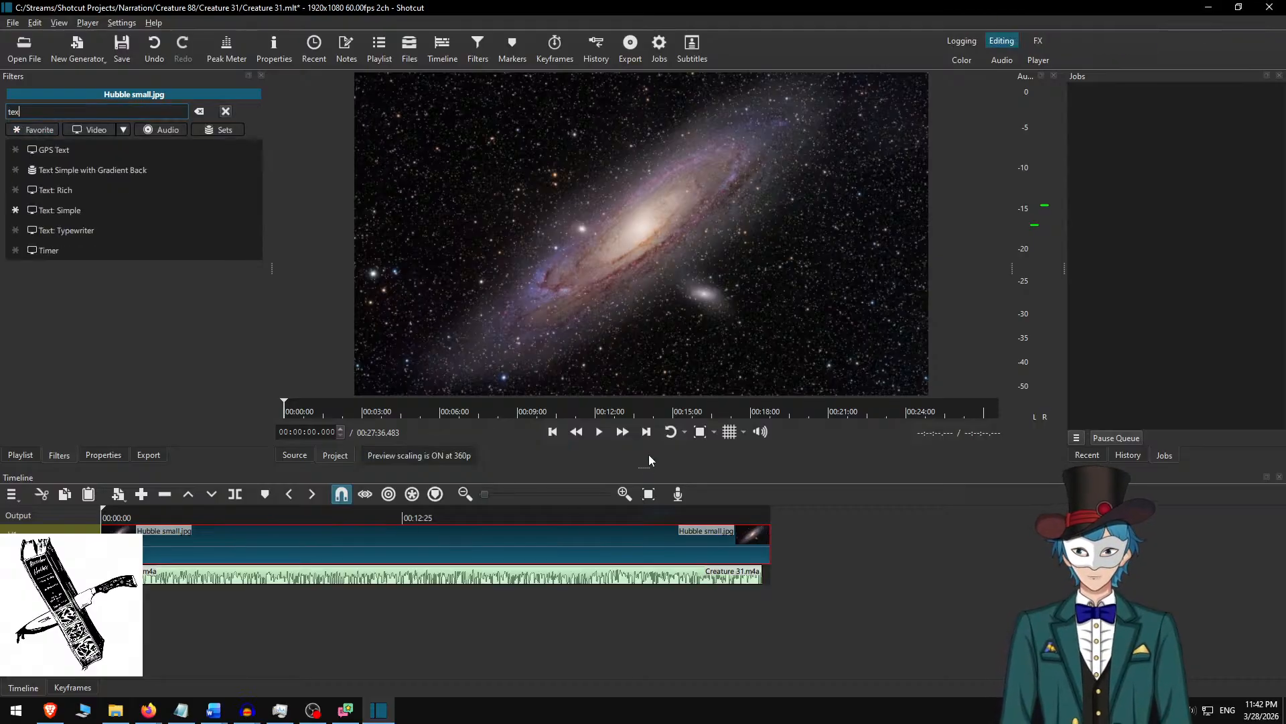
click(118, 191)
click(725, 436)
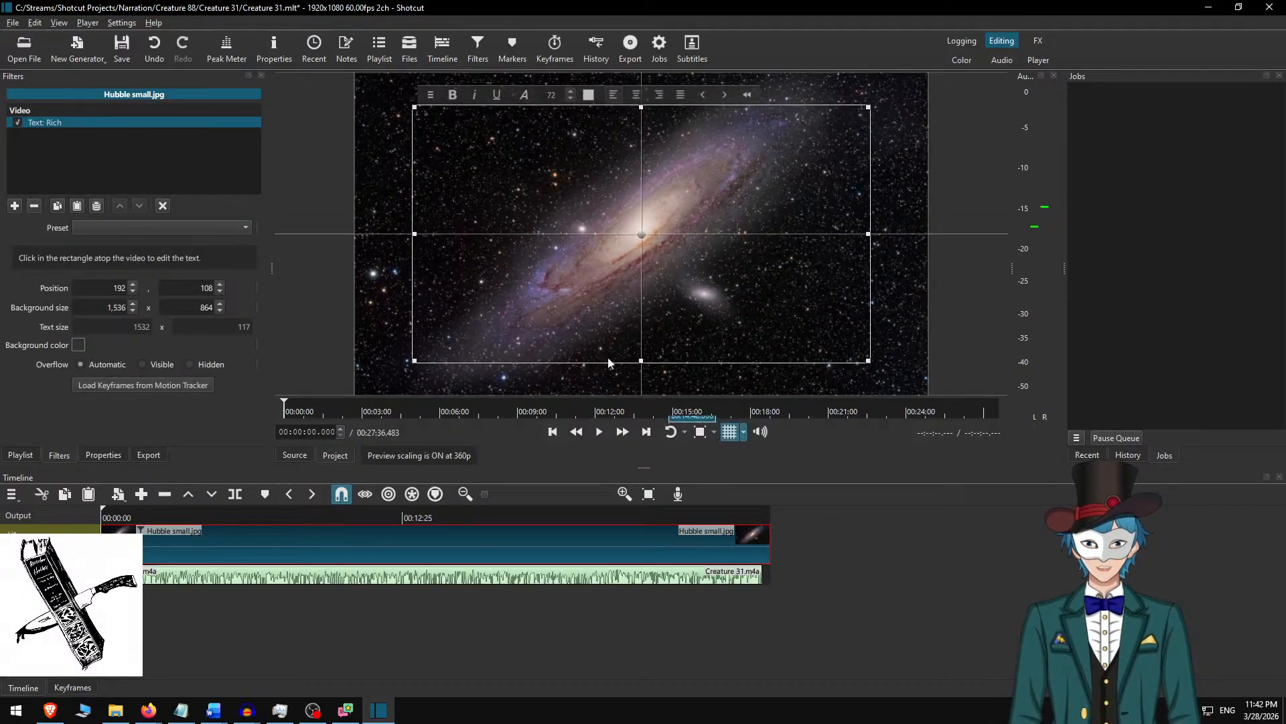
Set the text box's background width to 1728 and center the box horizontally in the frame at X position 96.
triple_click(114, 310)
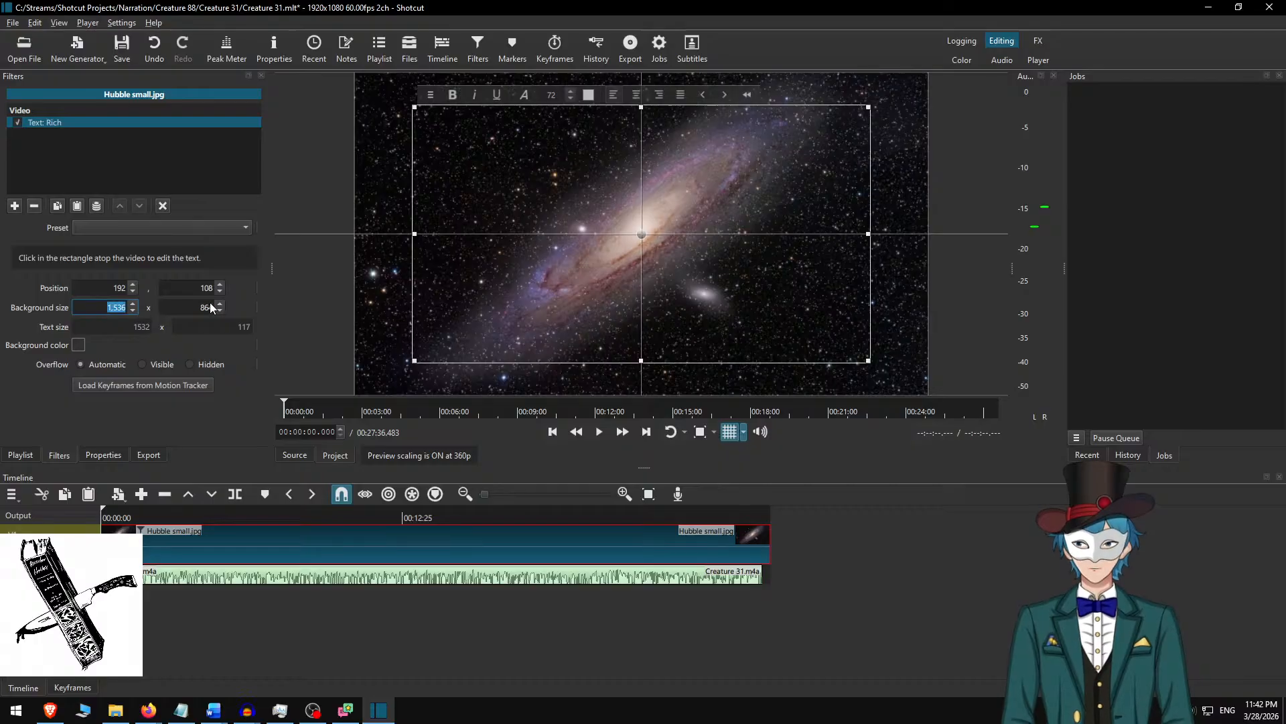
text(1728)
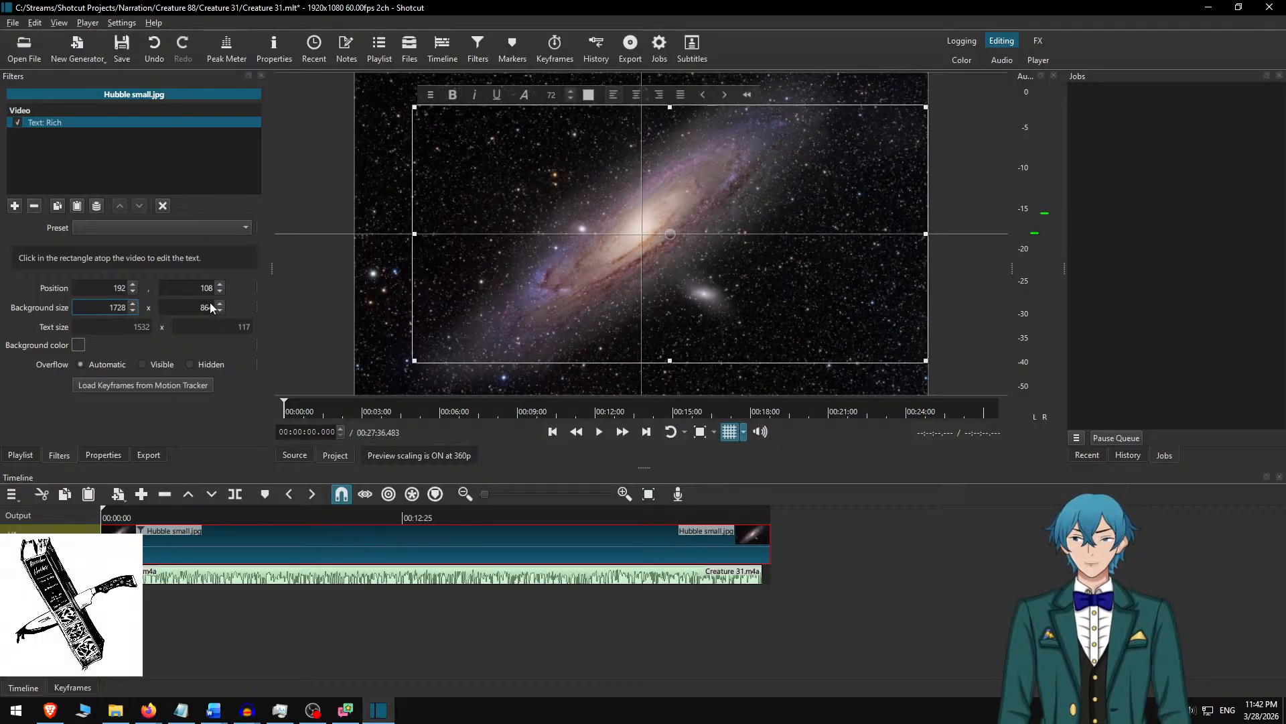
text(21)
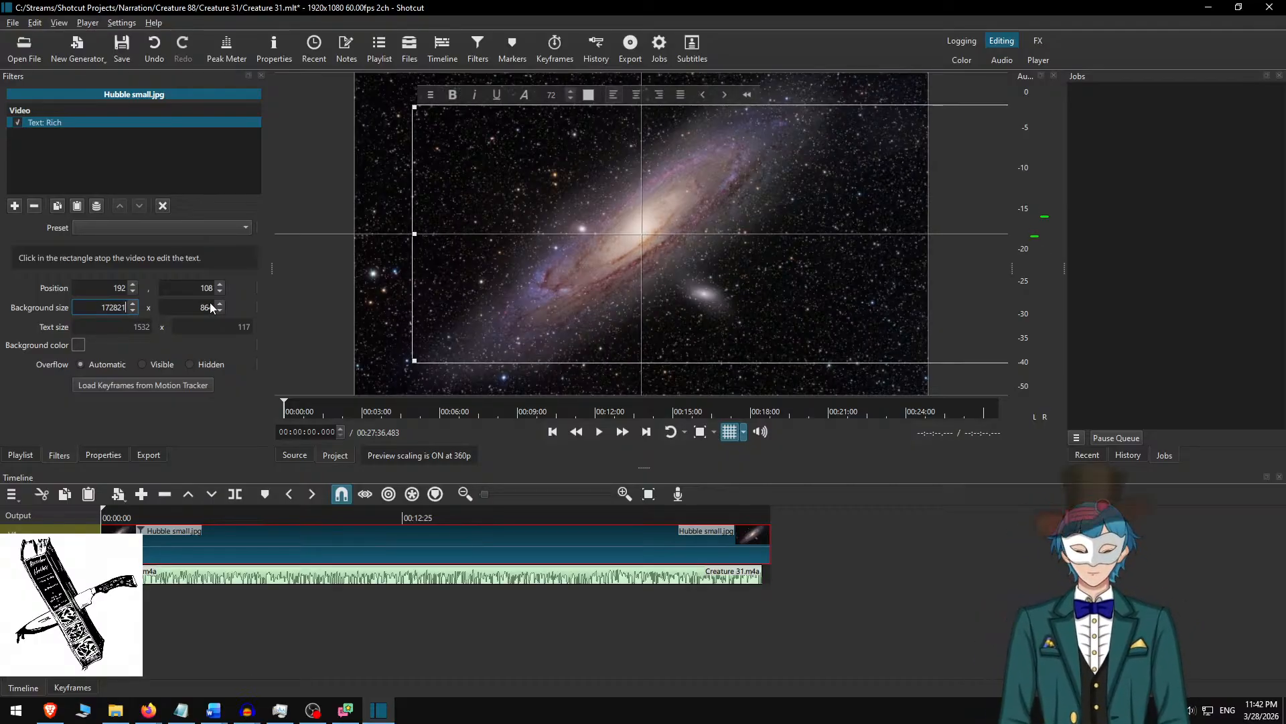
key(BackSpace)
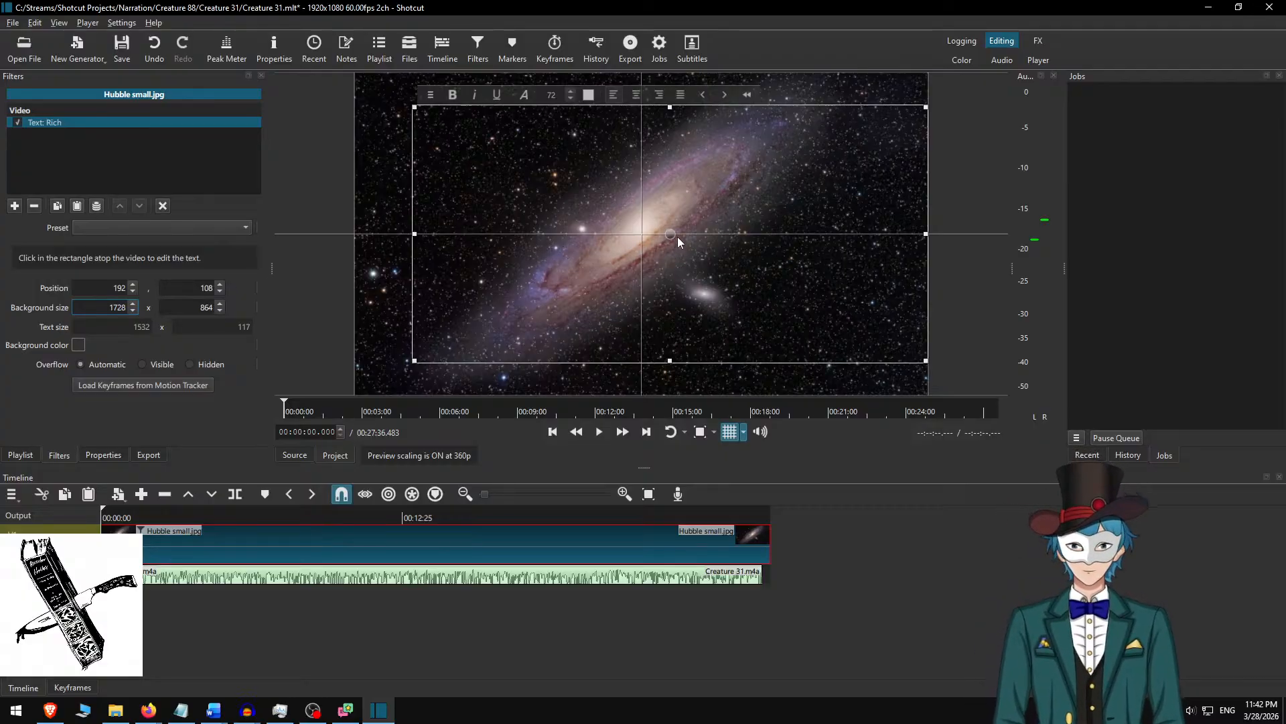
drag(670, 234, 637, 235)
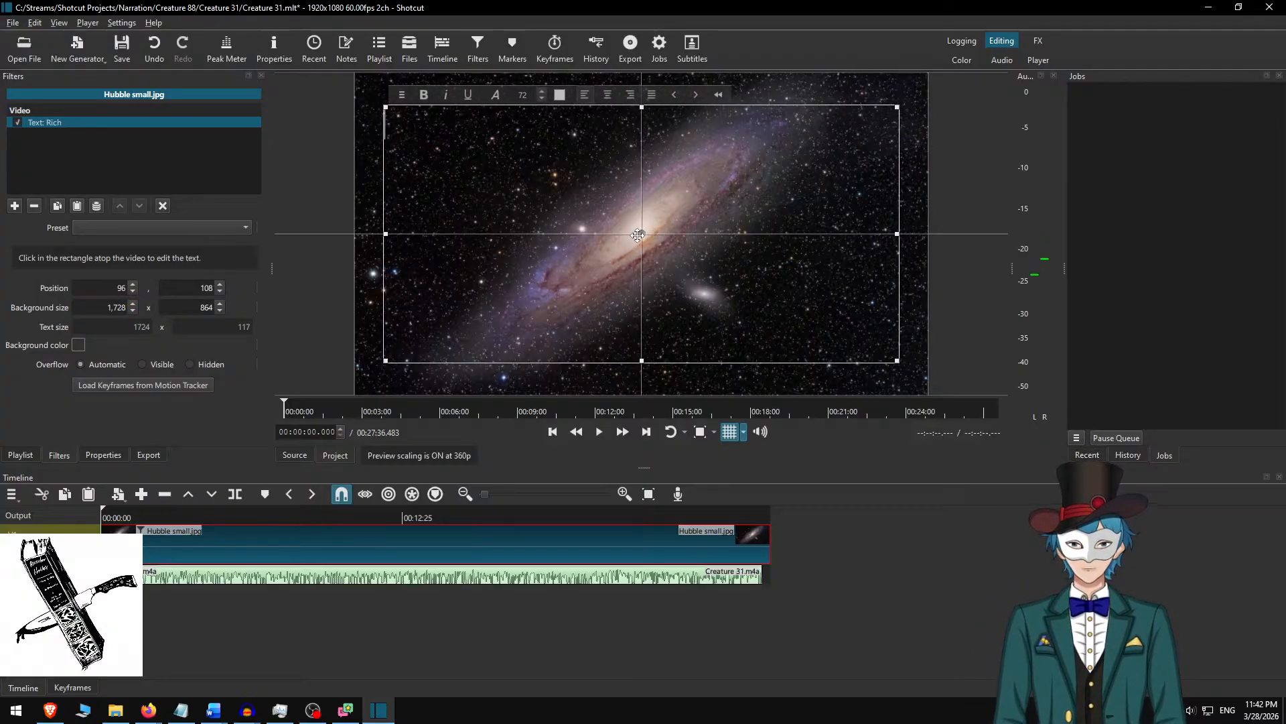
Set the rich text box's background color to the custom dark blue-gray #2f333e.
click(77, 346)
click(502, 416)
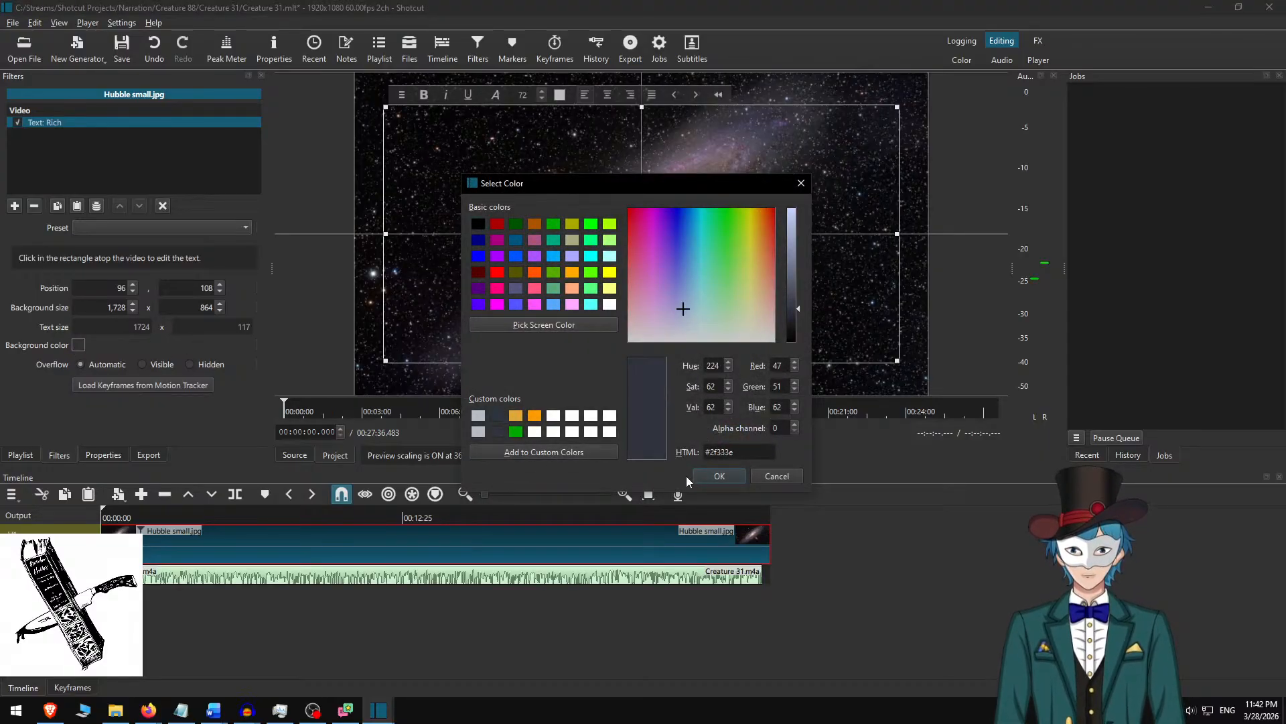
click(719, 476)
Enter the placeholder text "sfhdj" in the text box and set its font size to 30.
click(557, 138)
text(sfhdj)
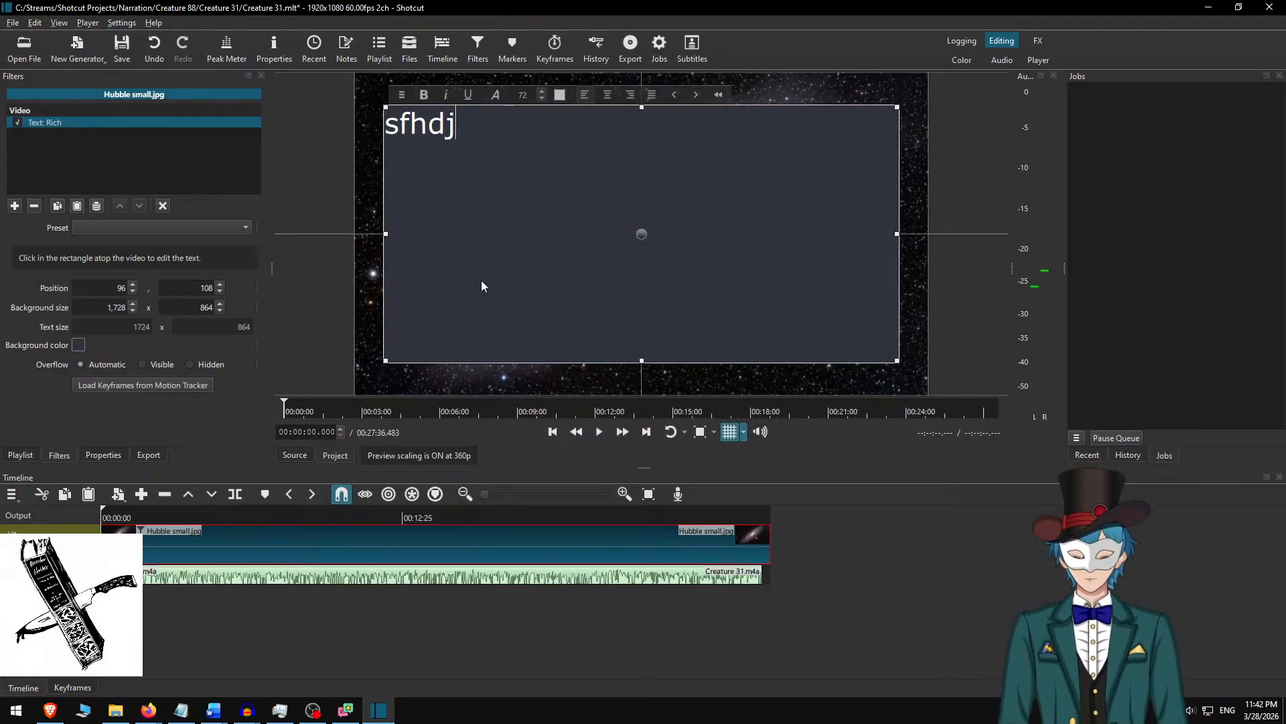
key(ctrl+a)
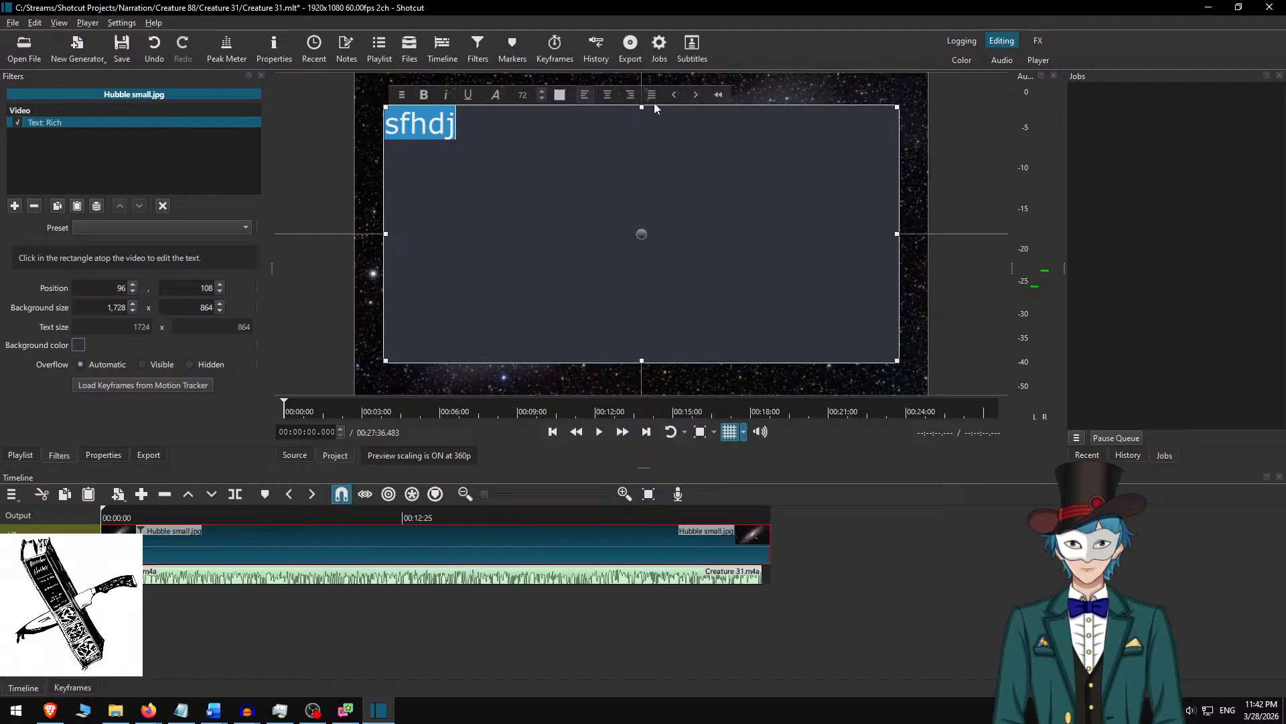
click(521, 97)
text(30)
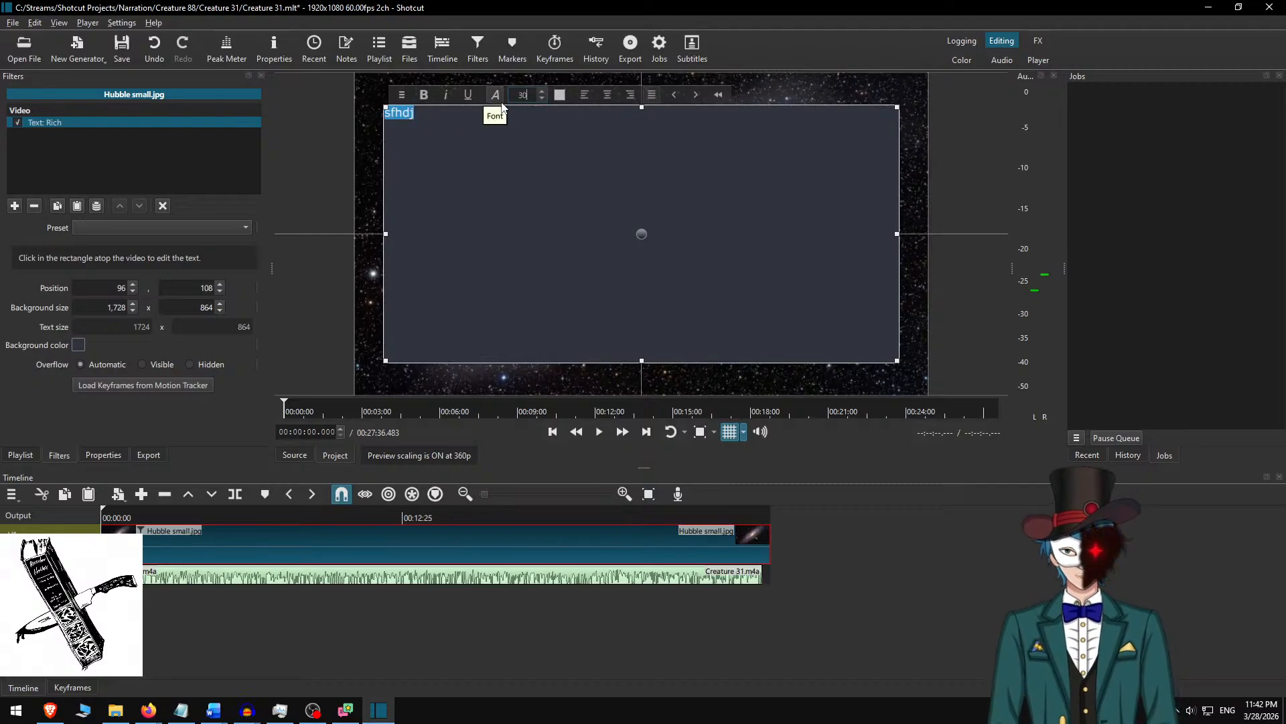
Color the placeholder text with the custom light gray #b5bdc8 and append "sfh" to it.
click(560, 94)
click(477, 416)
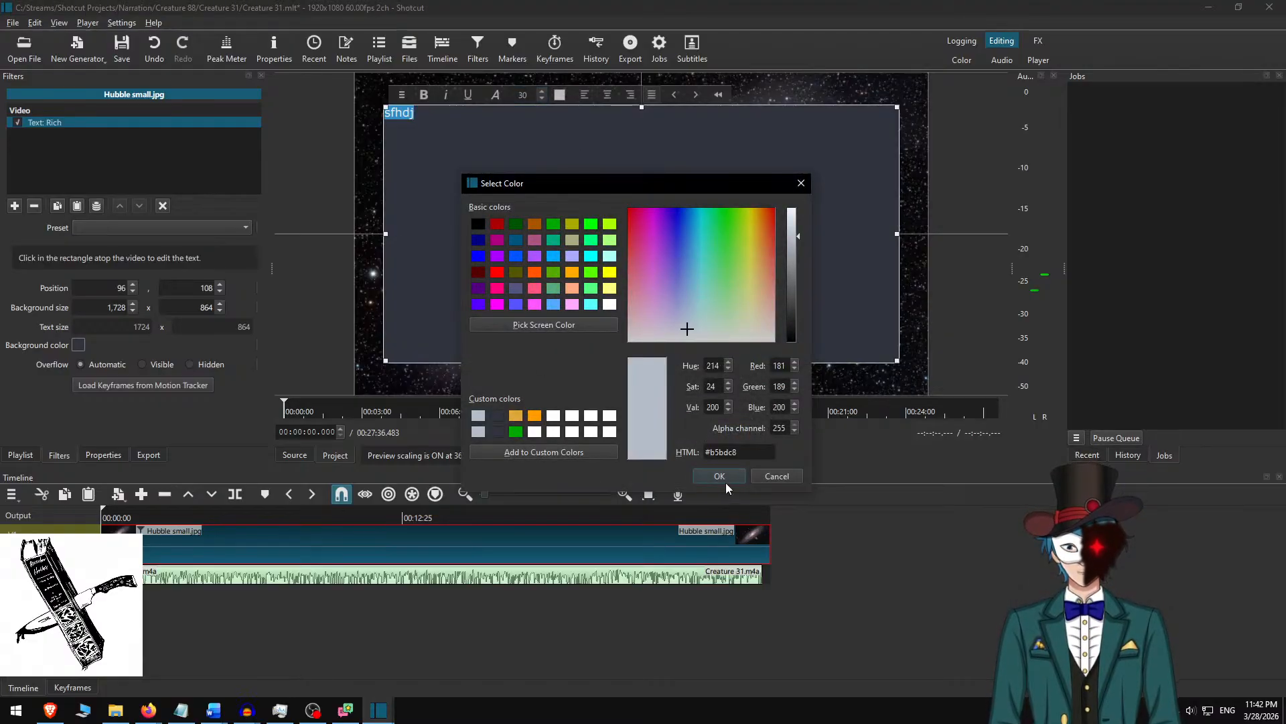
click(719, 476)
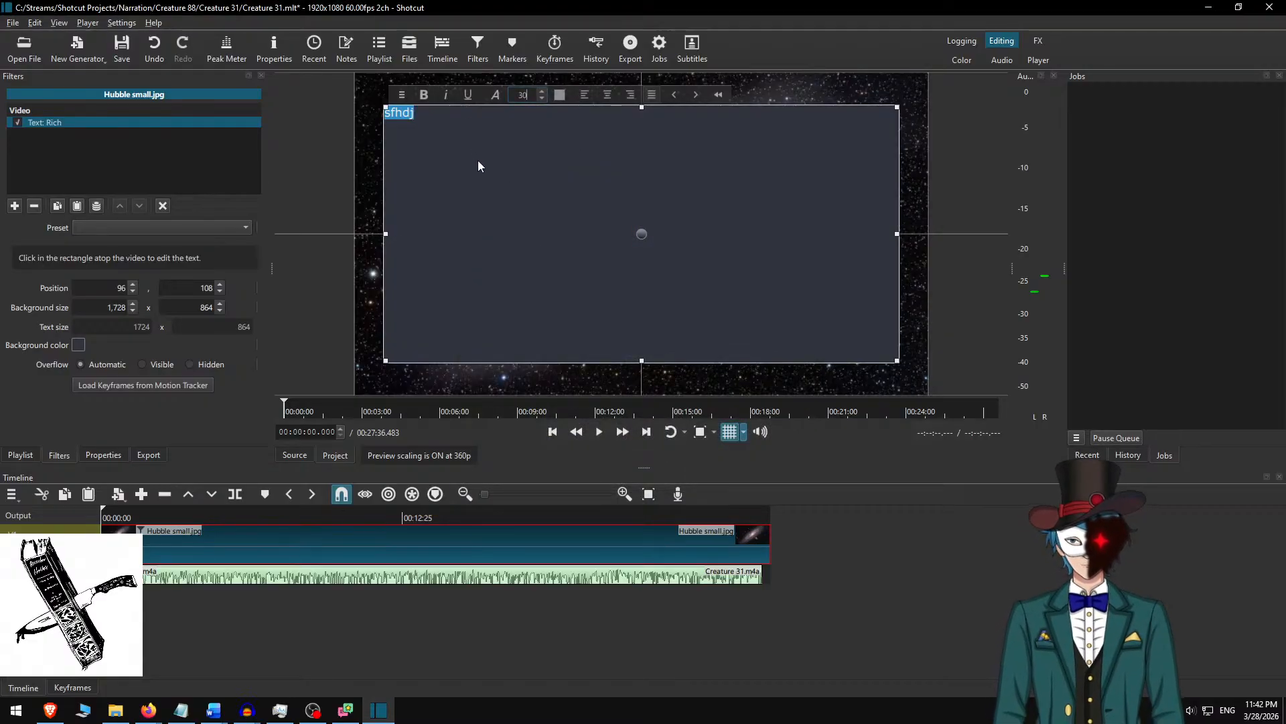
click(474, 138)
text(sfh)
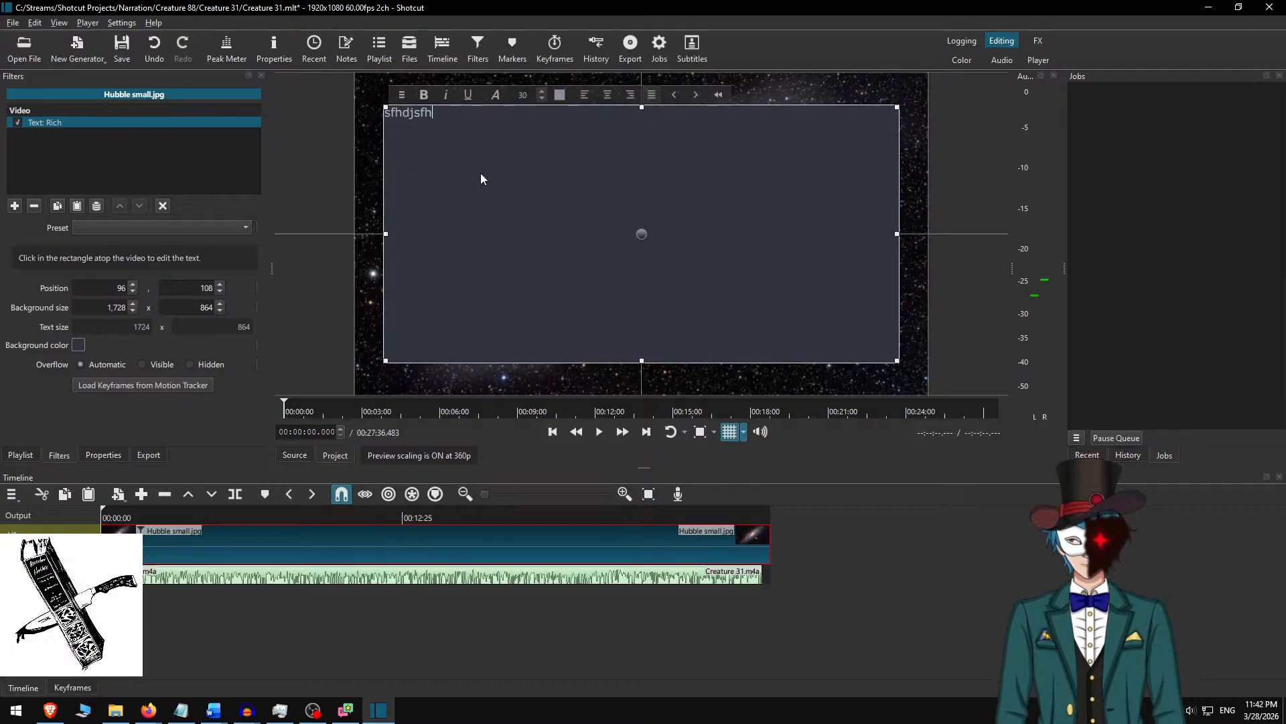
Switch to Word and look through the Troublemakers 076-077 story document from beginning to end.
key(alt+Tab)
key(alt+Tab)
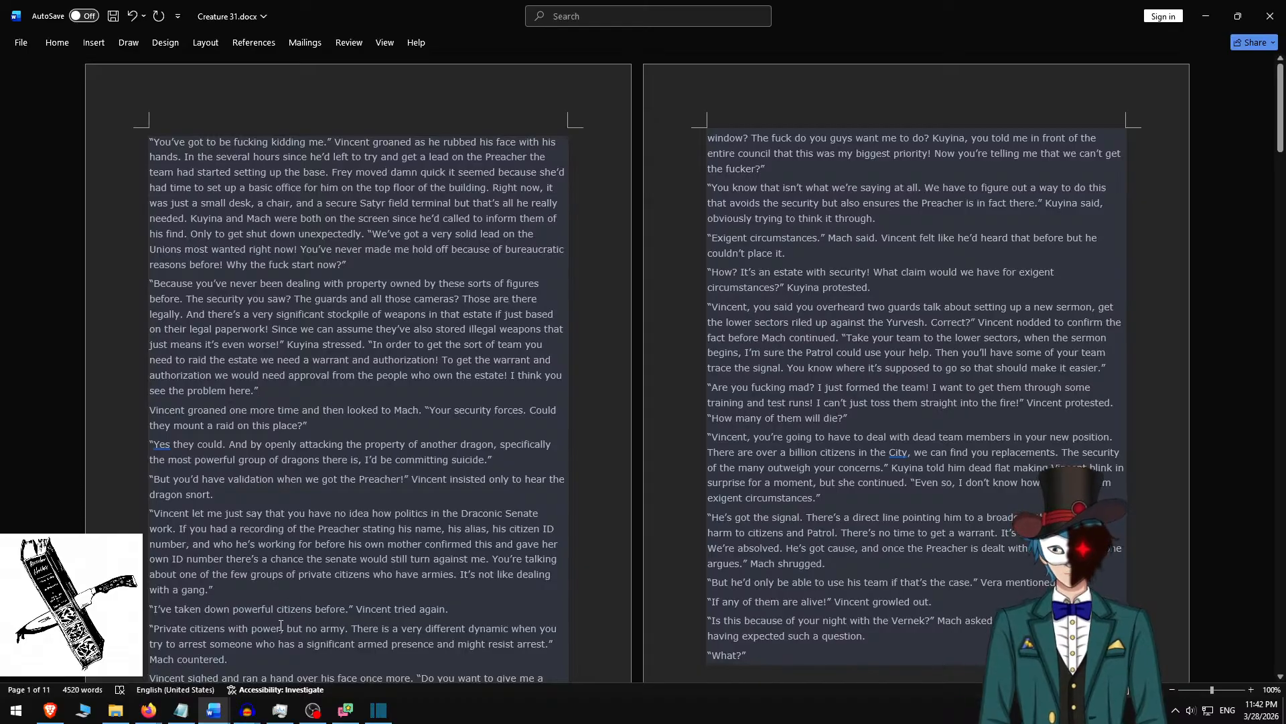
mouse_move(214, 710)
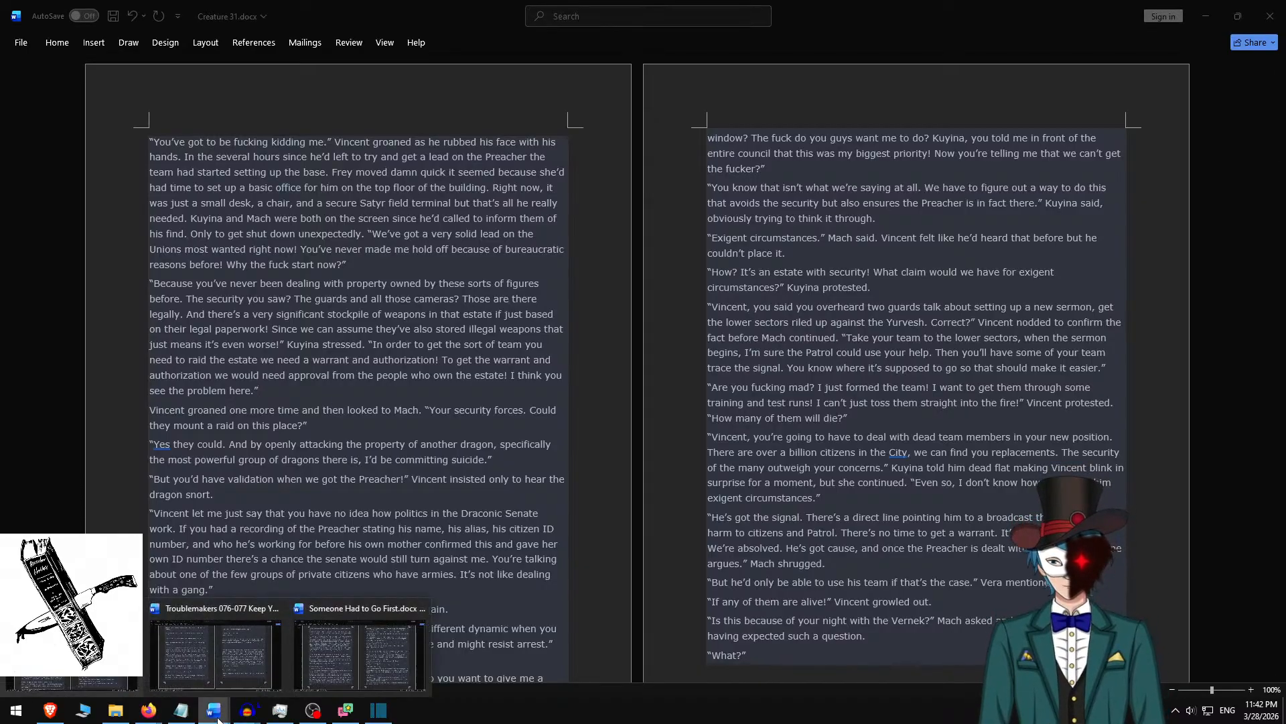
click(231, 656)
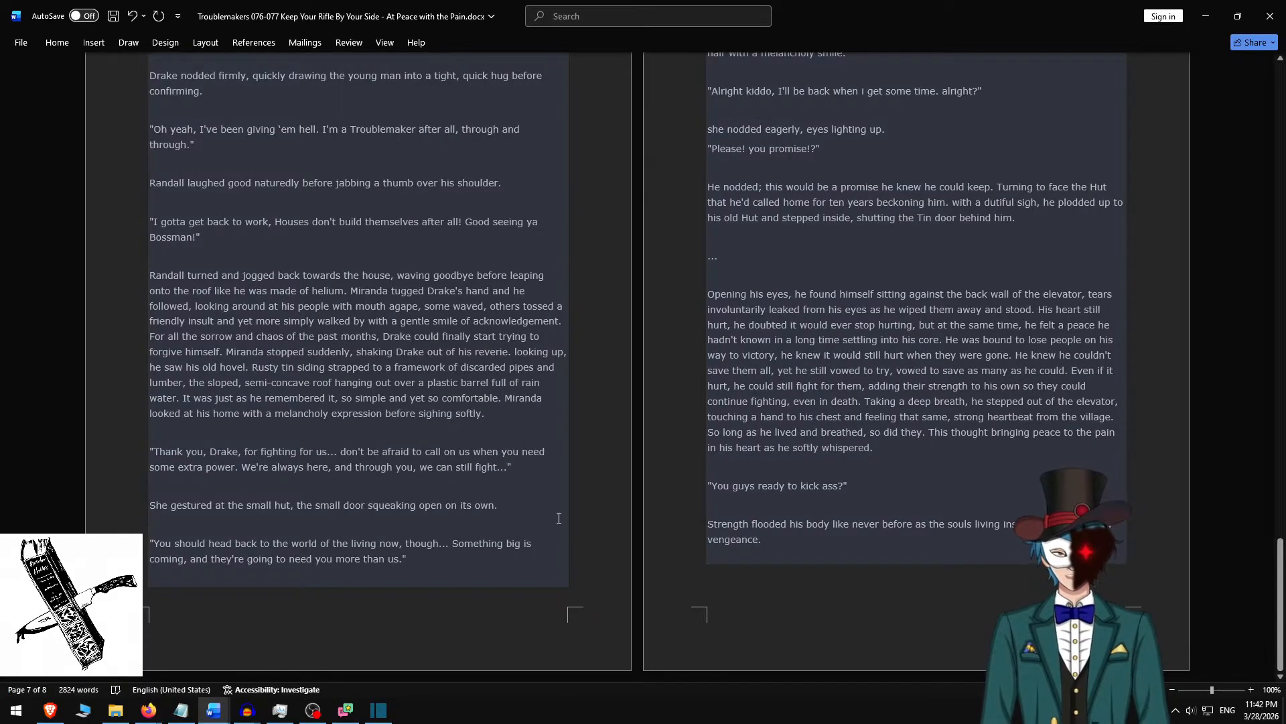
scroll(629, 443, up, 20)
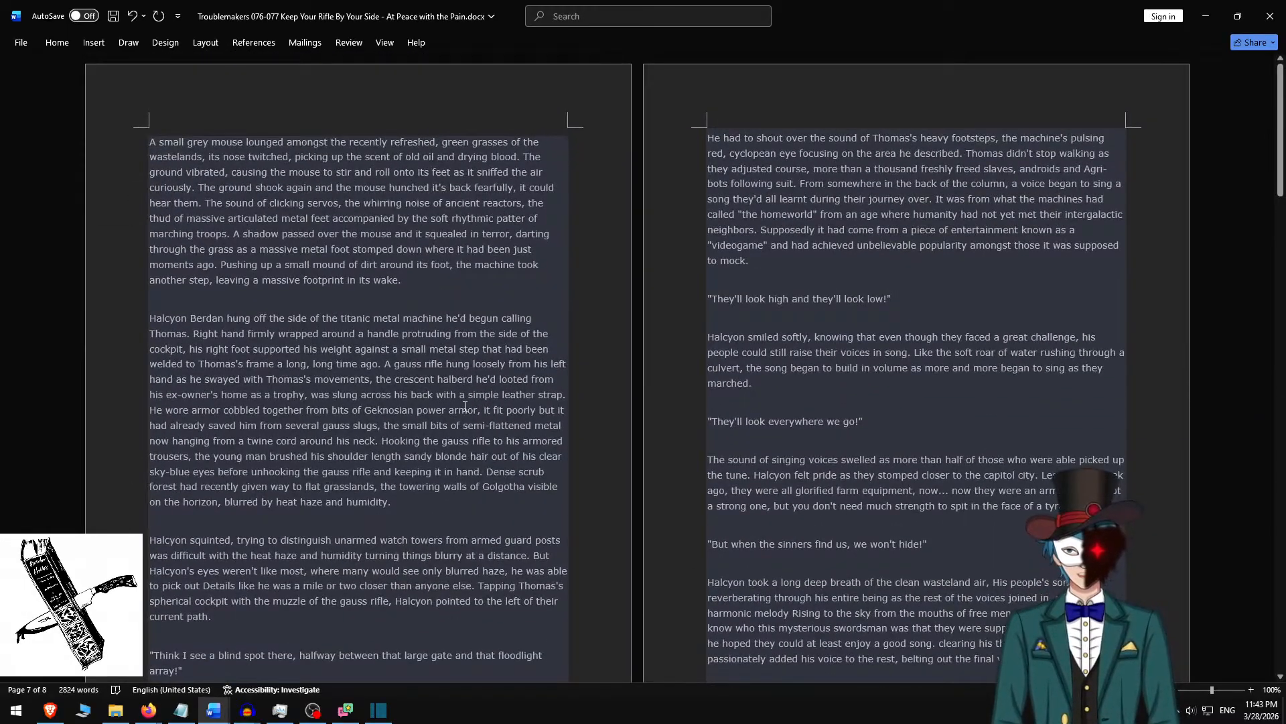
scroll(465, 406, down, 4)
scroll(515, 333, down, 6)
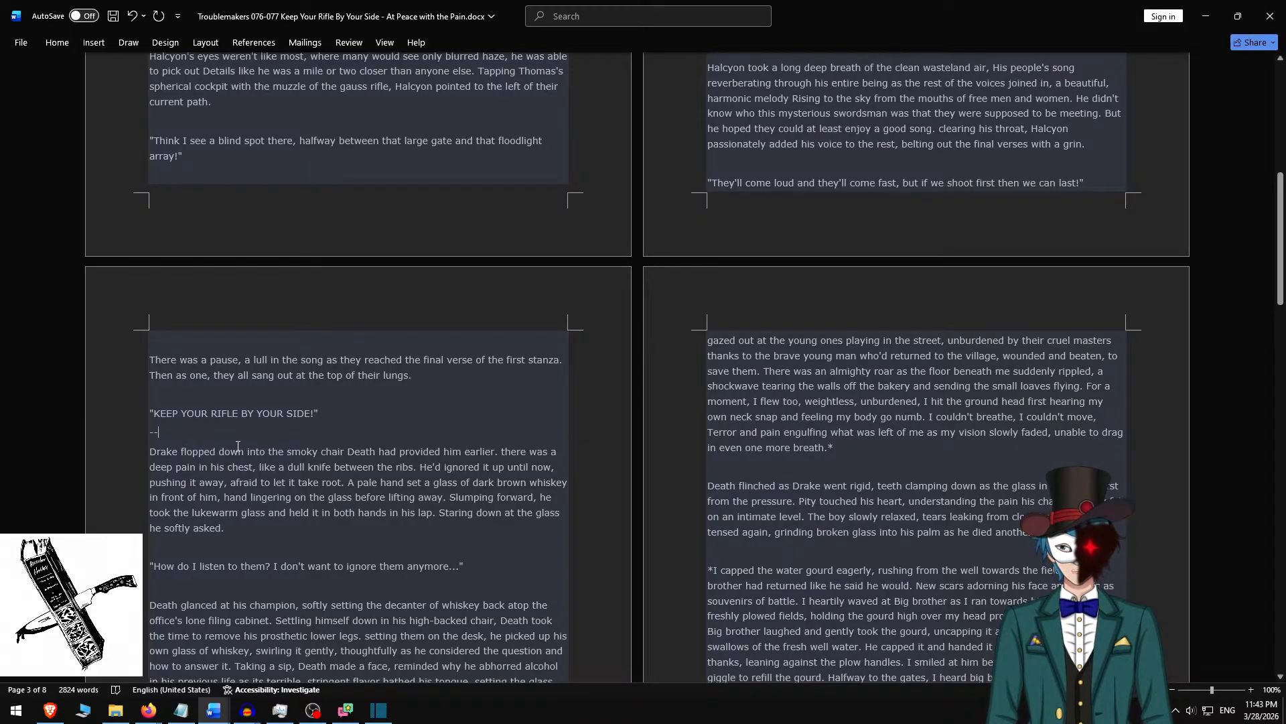
scroll(237, 446, up, 7)
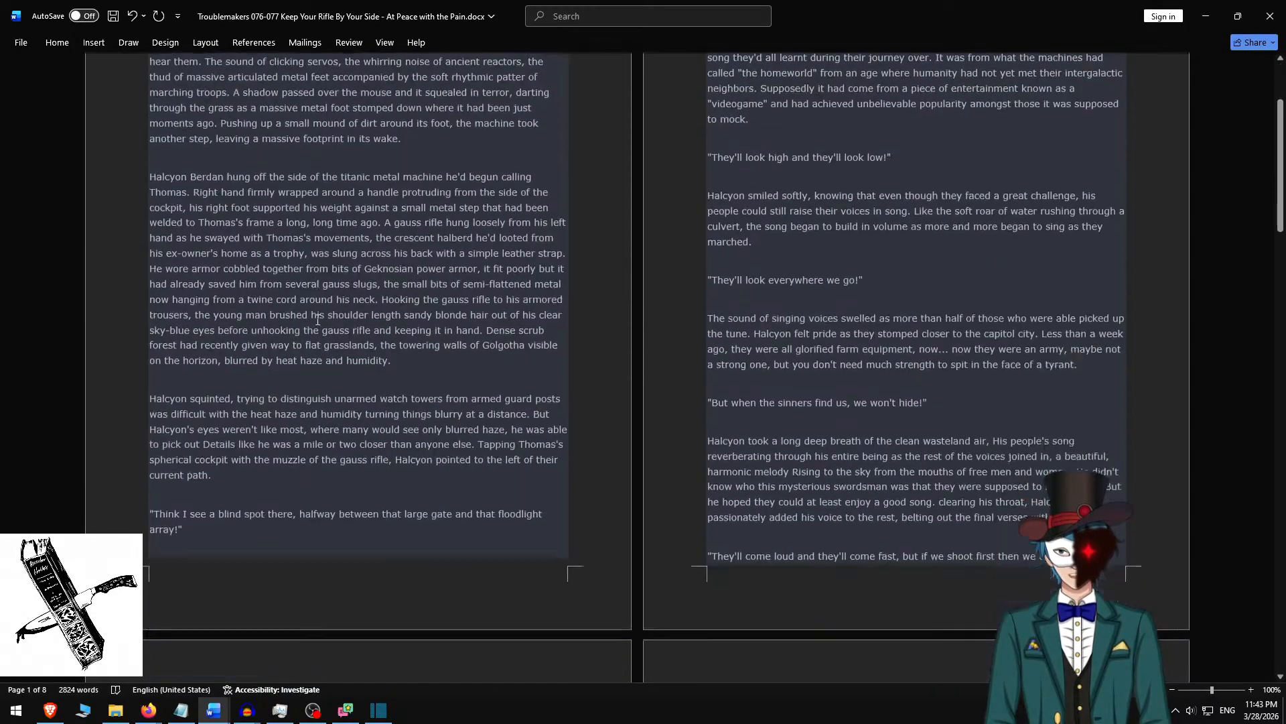
scroll(318, 321, down, 5)
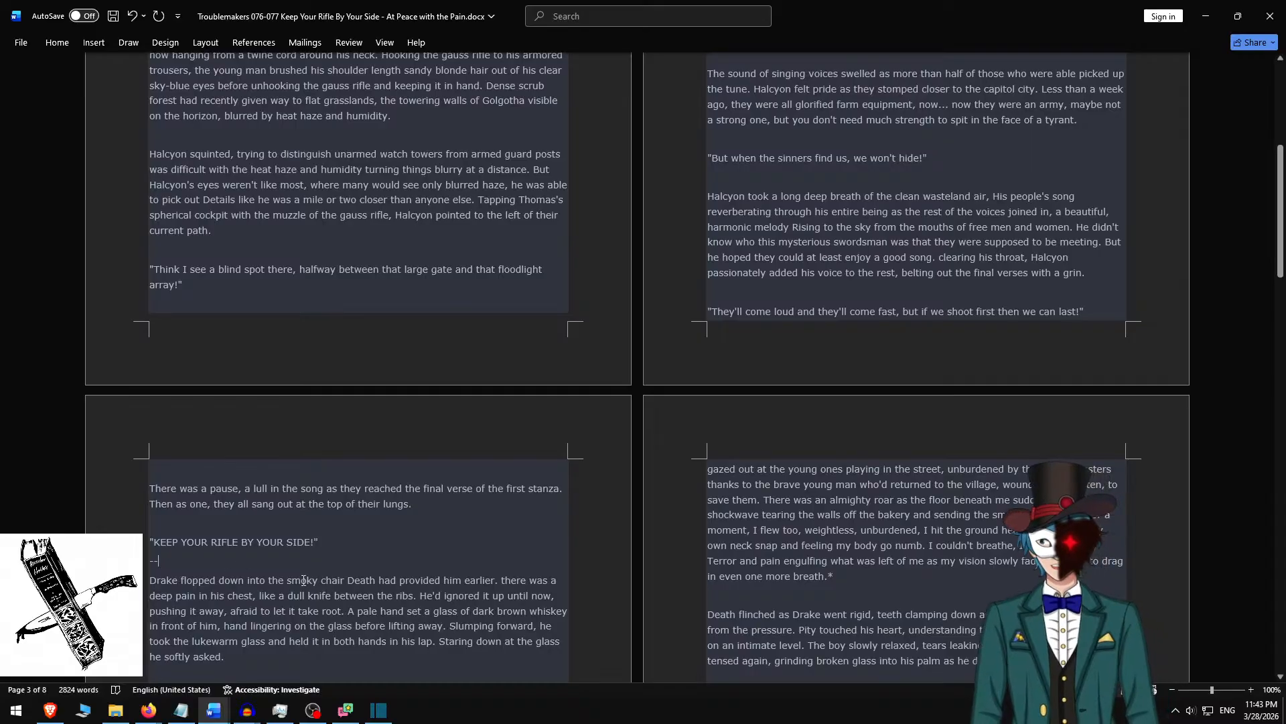
scroll(525, 582, down, 20)
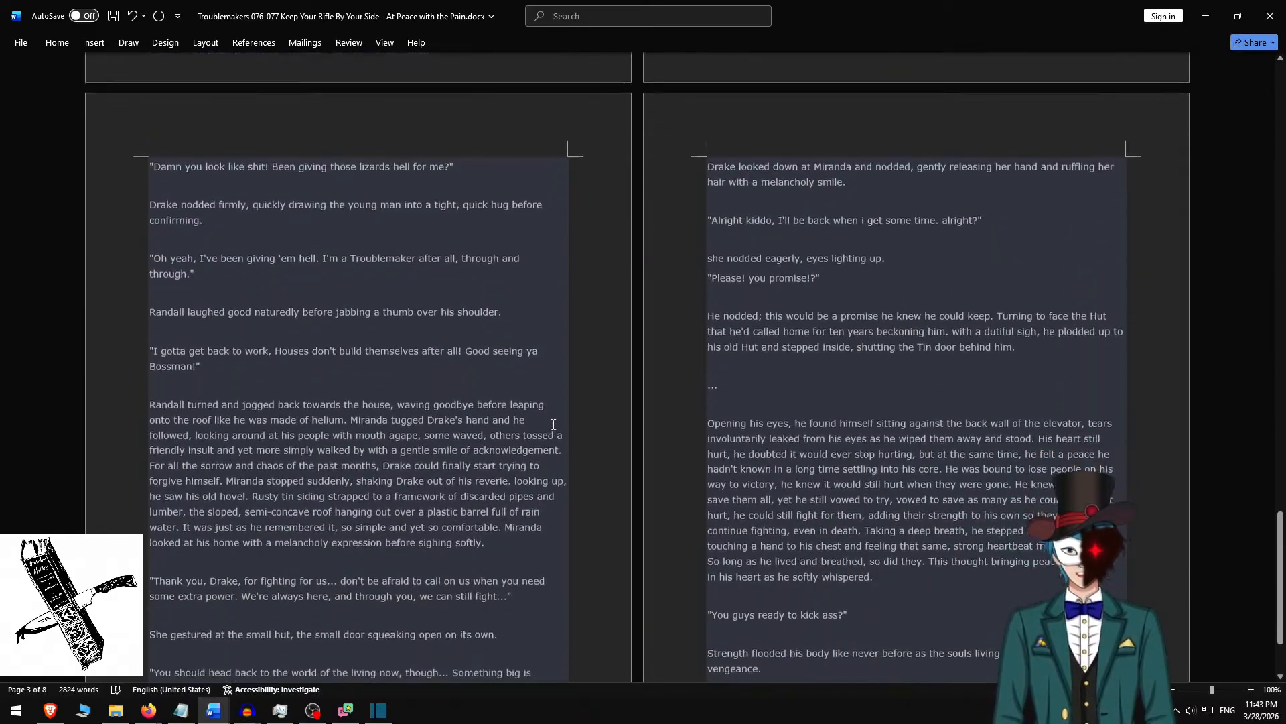
scroll(550, 436, down, 1)
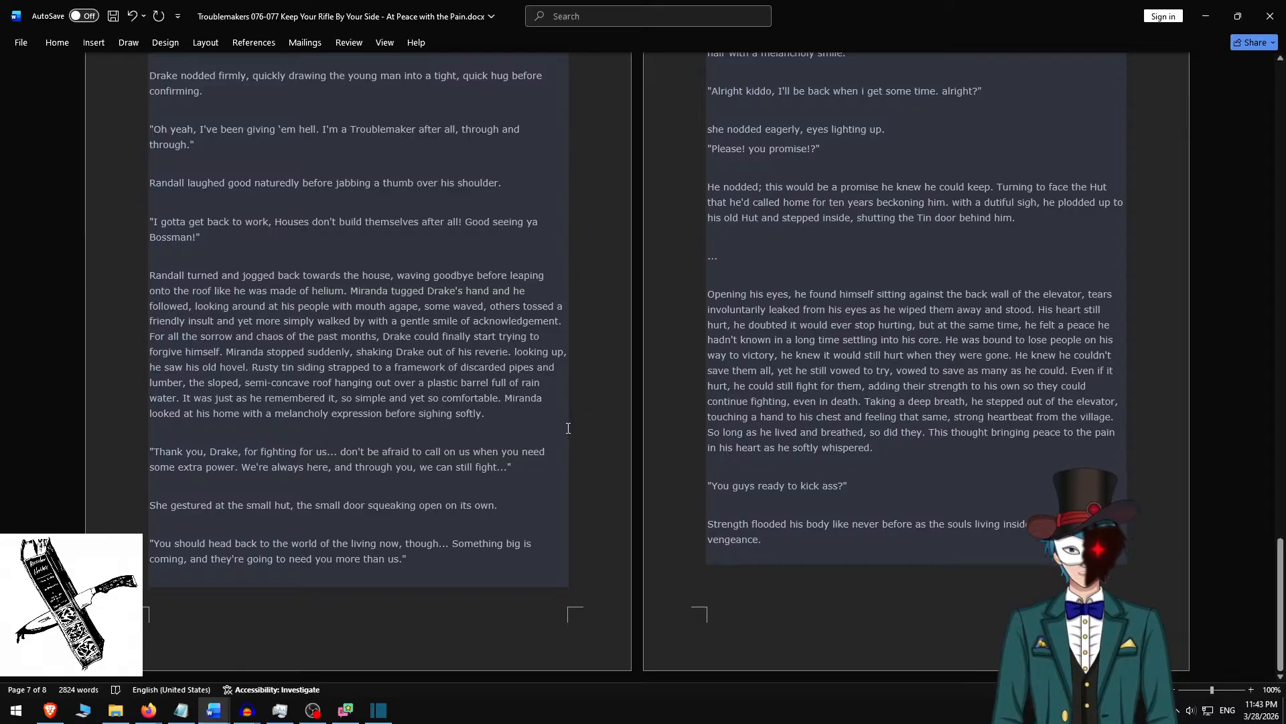
scroll(556, 415, up, 20)
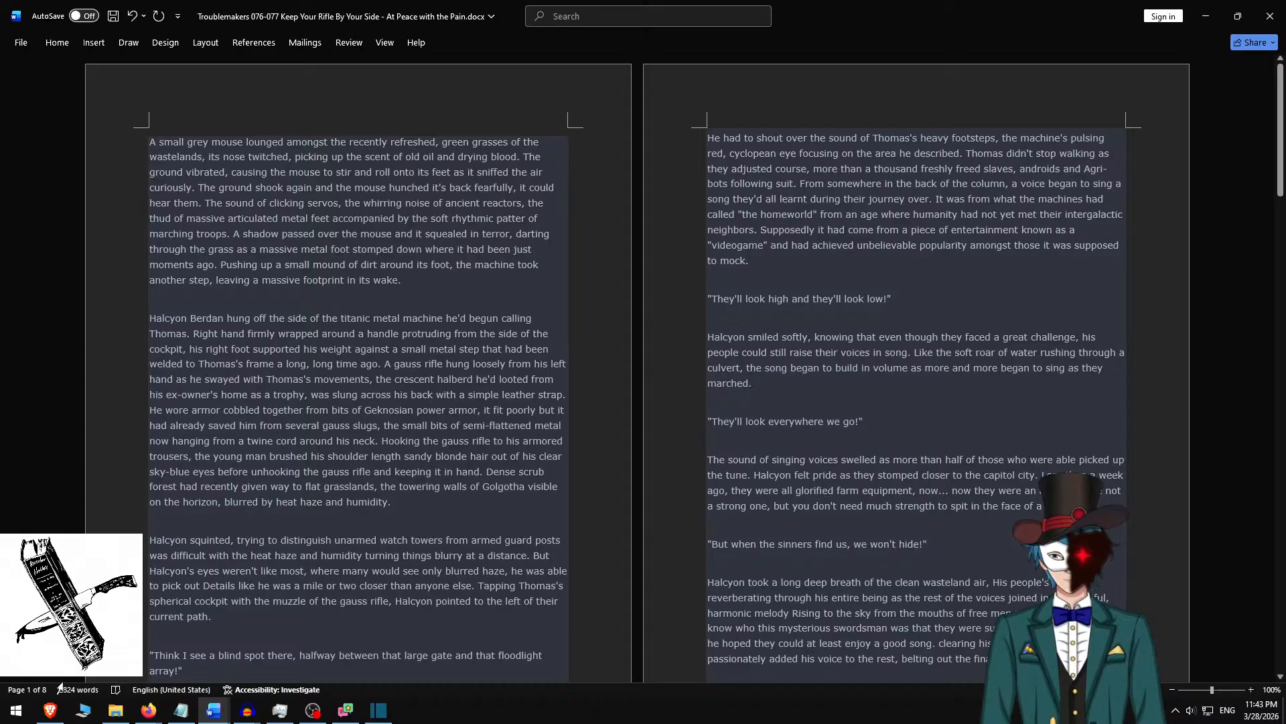
Switch to the browser to view the Reddit post "Troublemakers: Keep your rifle by your side.", then return to the Word document.
click(40, 717)
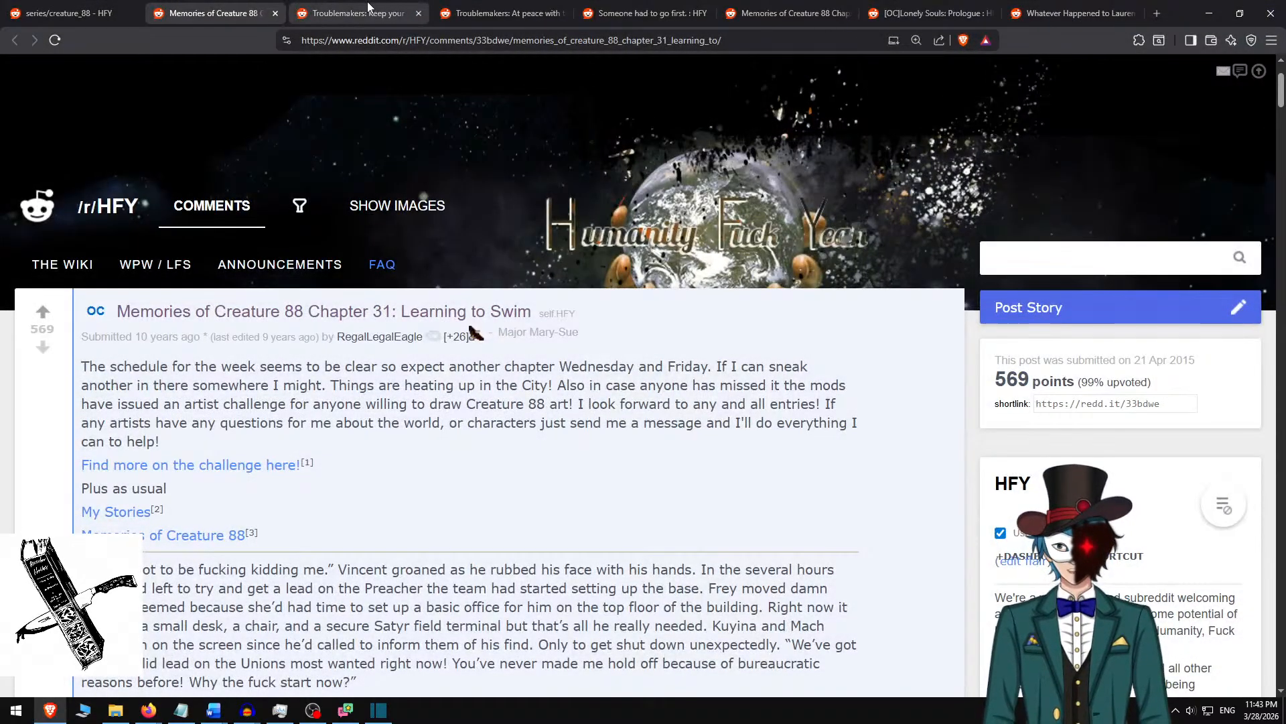
click(371, 12)
scroll(386, 362, up, 15)
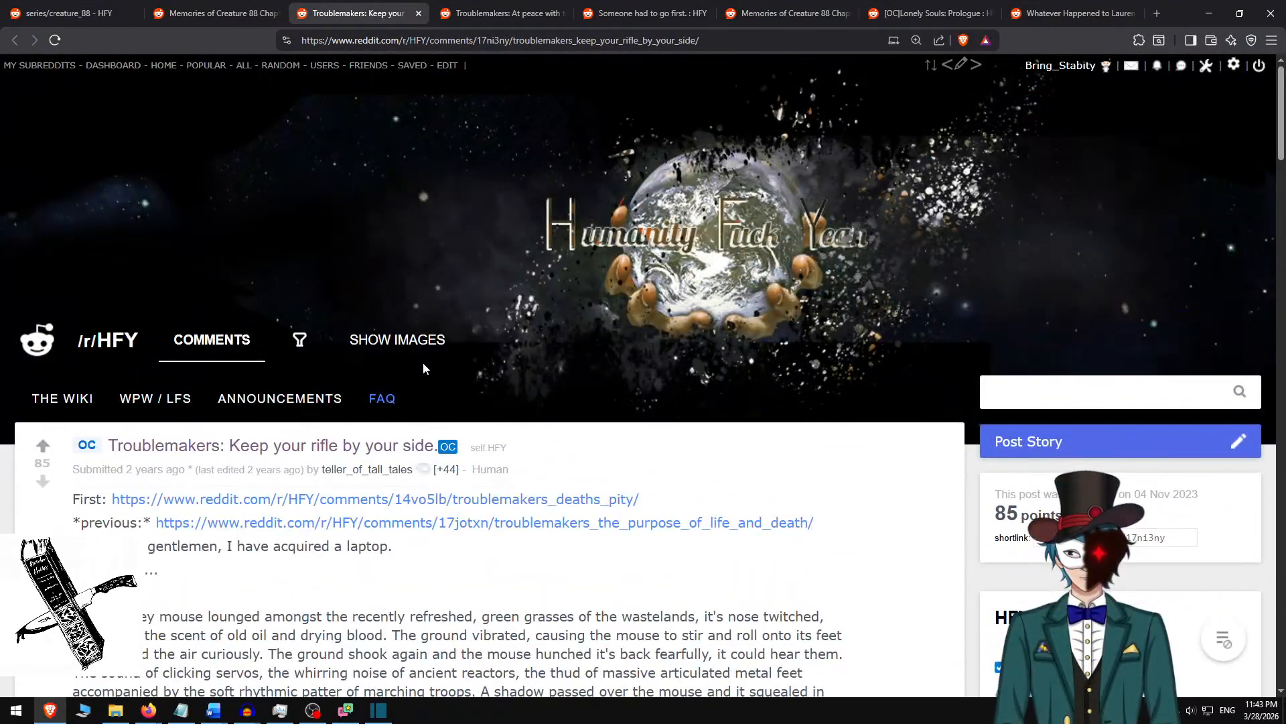
scroll(425, 368, down, 2)
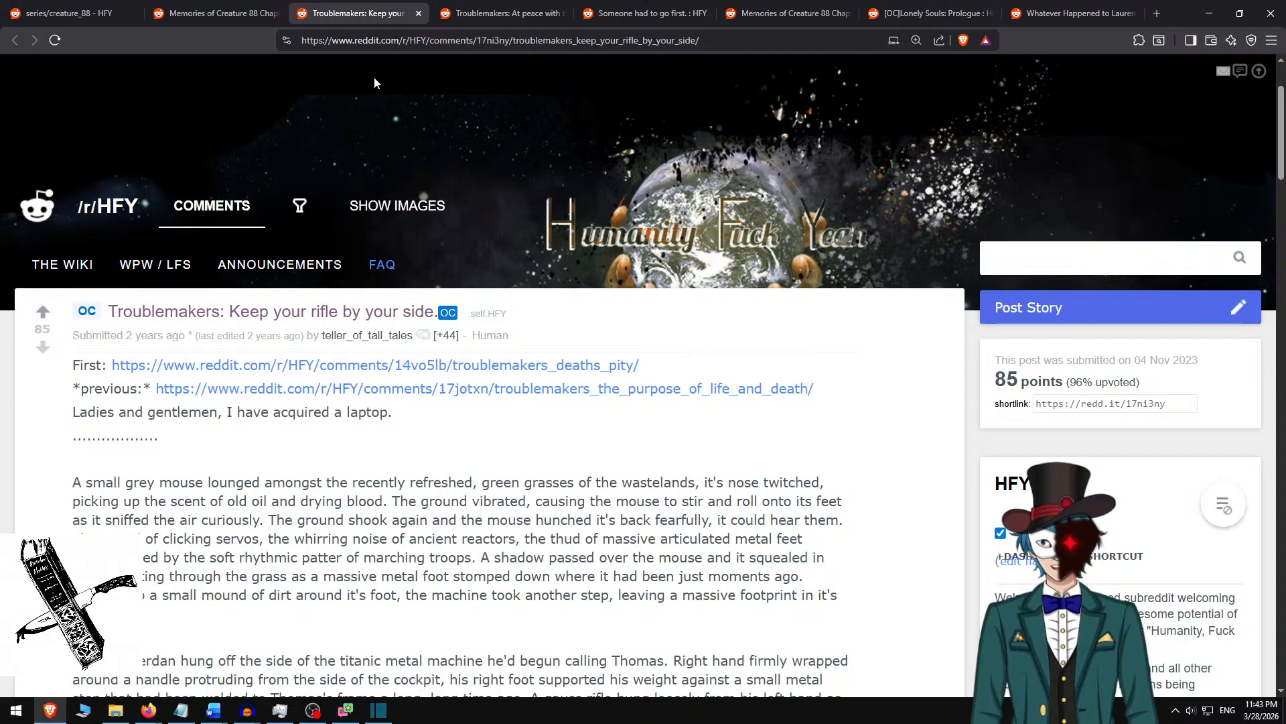
key(alt+Tab)
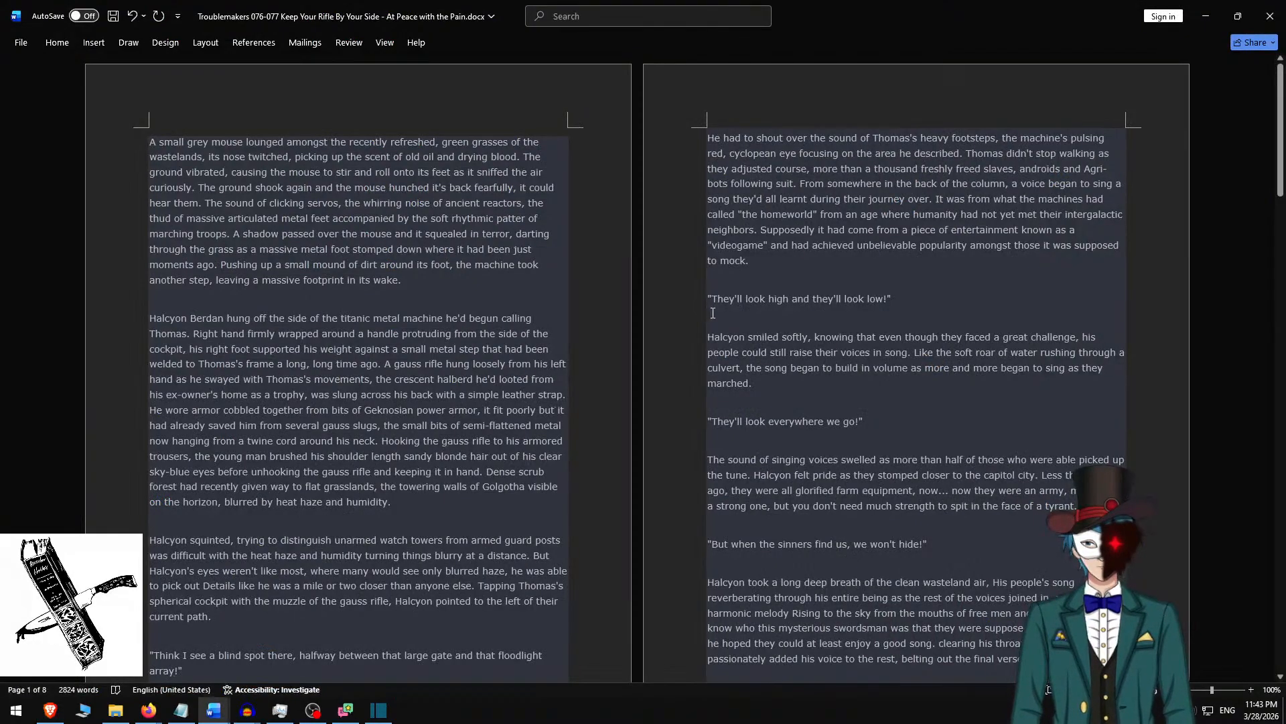
Open the Someone Had to Go First.docx window in Word and view the story's beginning.
mouse_move(214, 709)
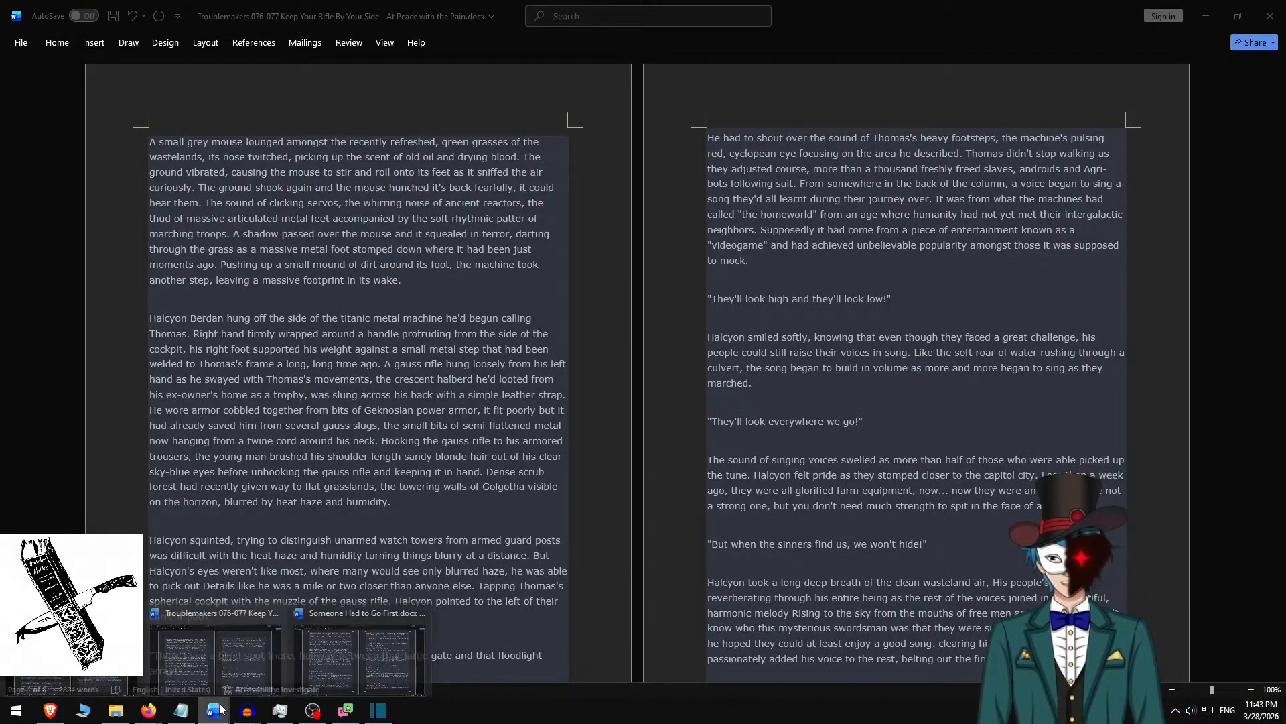
click(362, 646)
scroll(532, 368, up, 10)
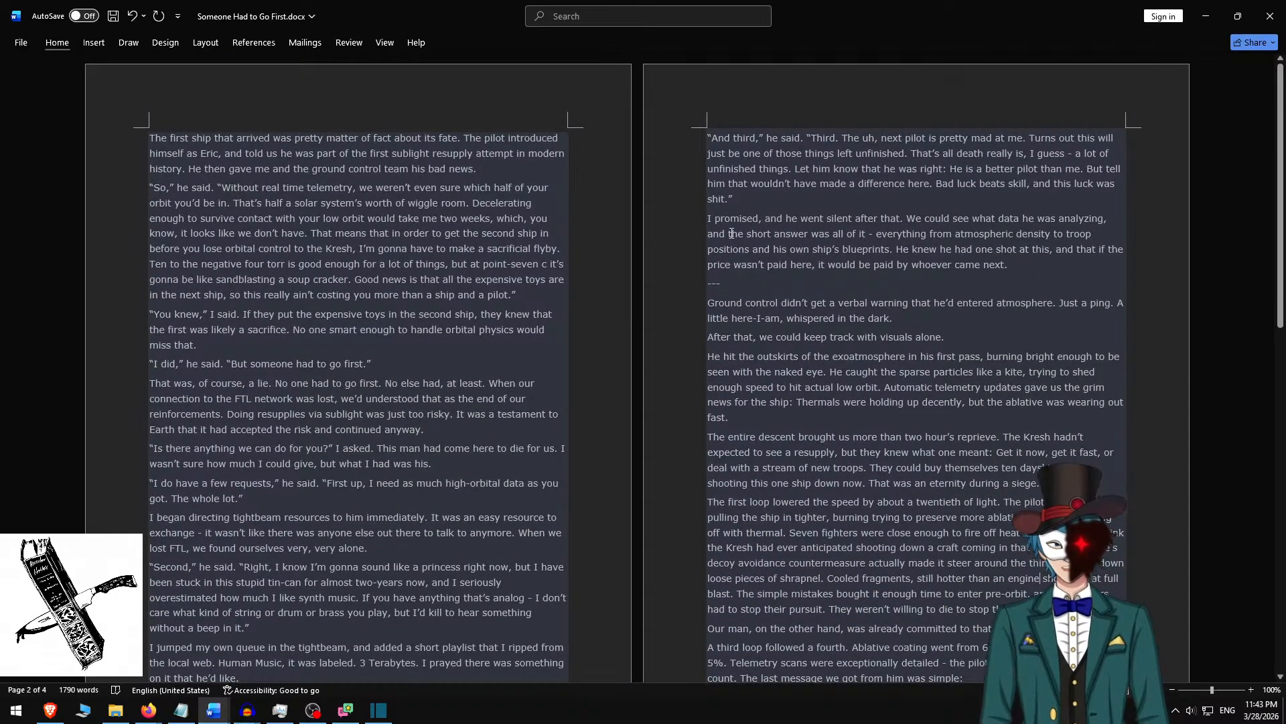
mouse_move(50, 710)
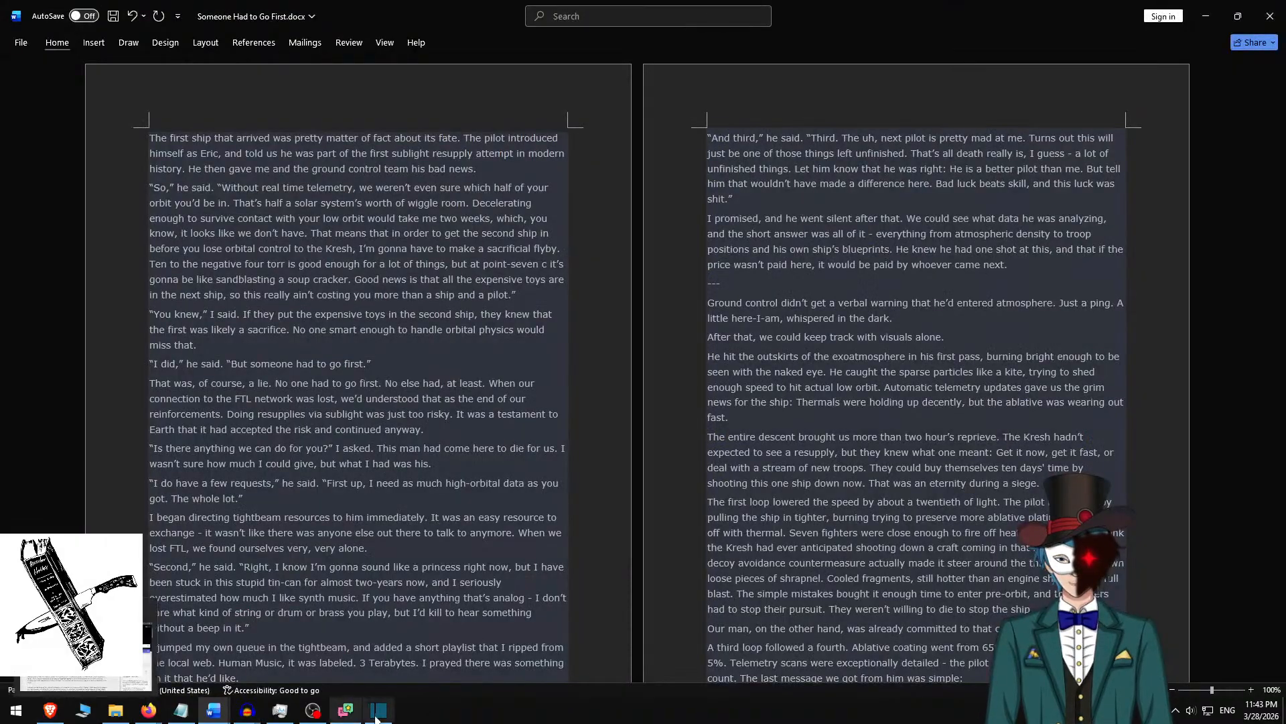
Switch back to Shotcut and enlarge the timeline to show roughly the first 30 seconds.
click(379, 710)
scroll(364, 553, up, 5)
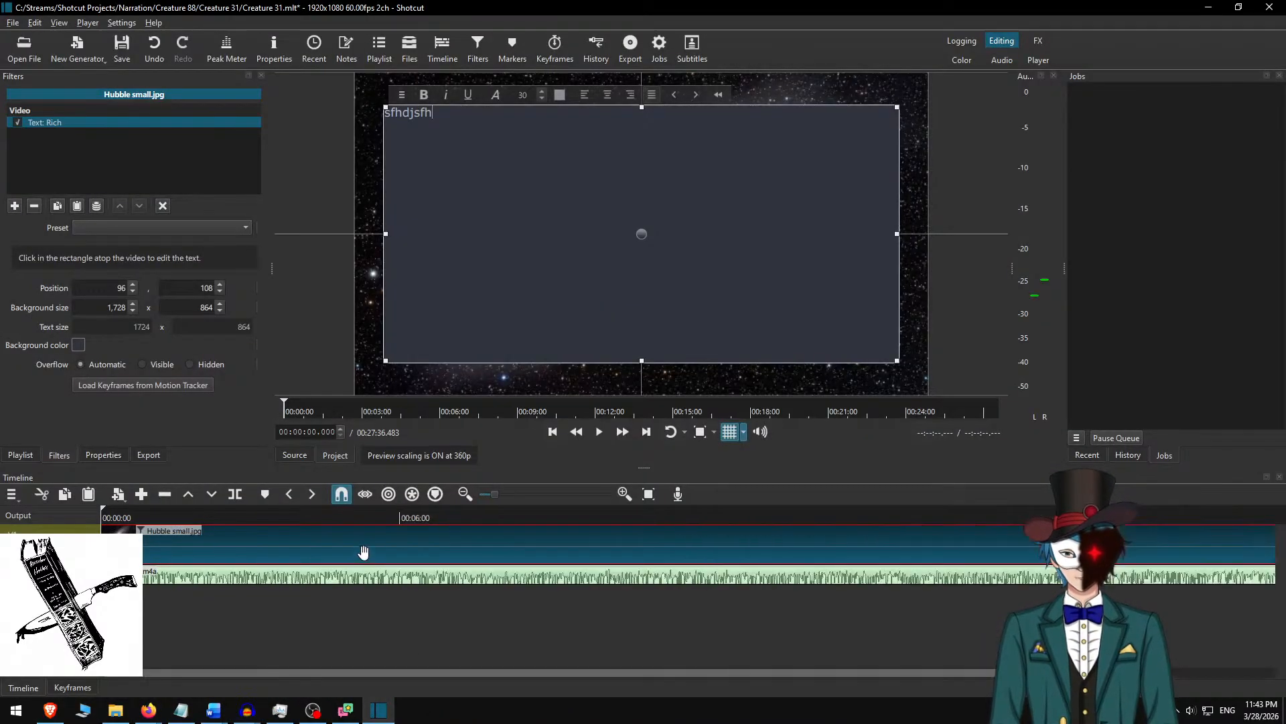
scroll(364, 554, up, 4)
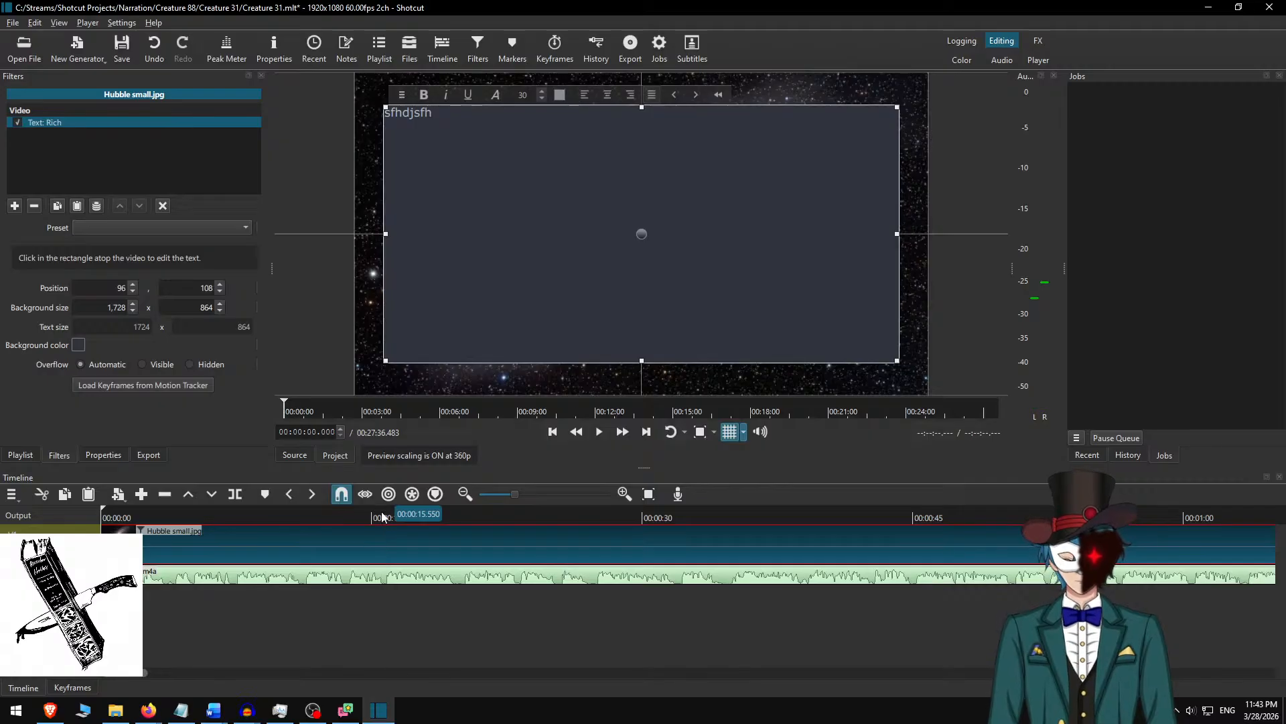
scroll(315, 555, up, 3)
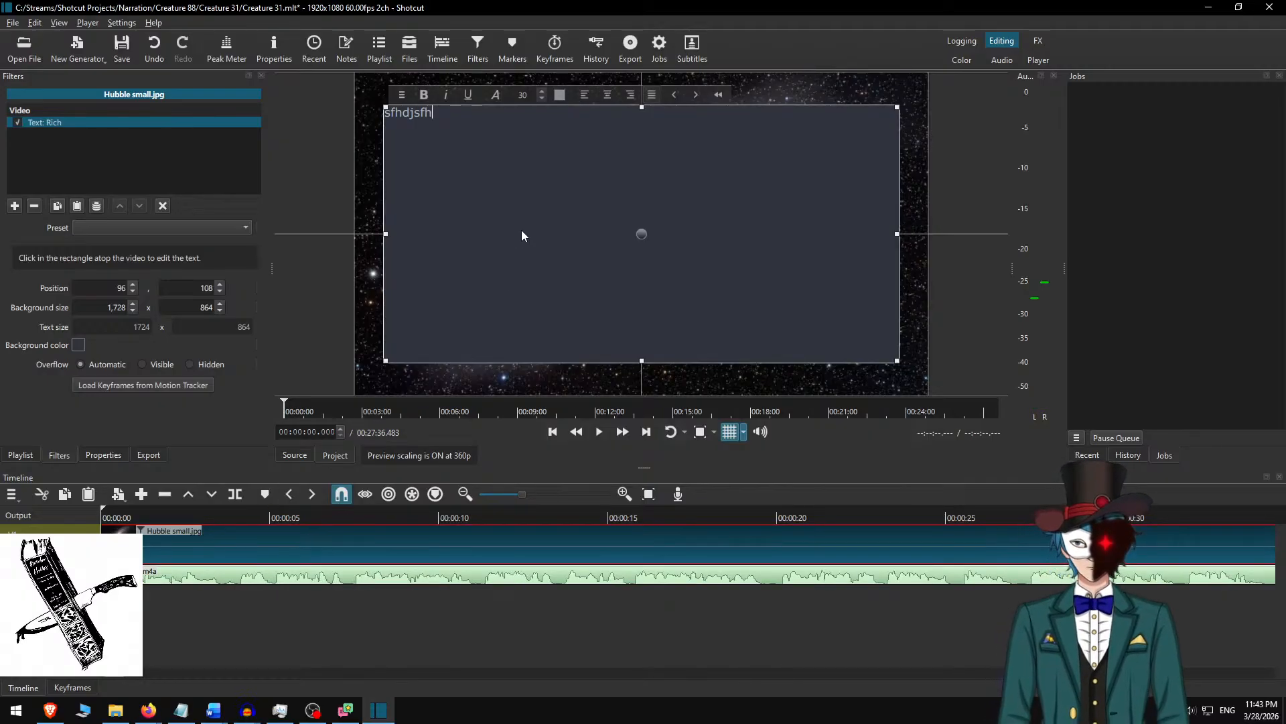
Switch to Creature 31.docx in Word and copy the story's first two paragraphs.
key(alt+Tab)
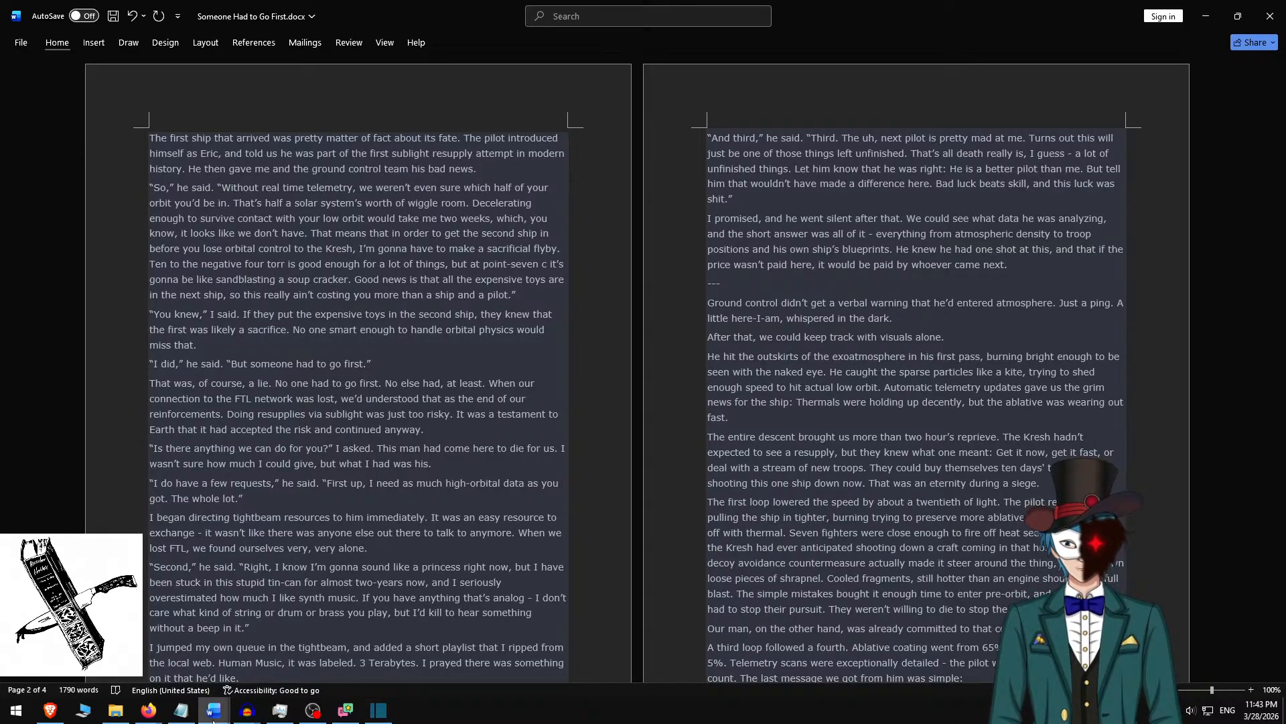
mouse_move(214, 710)
click(87, 685)
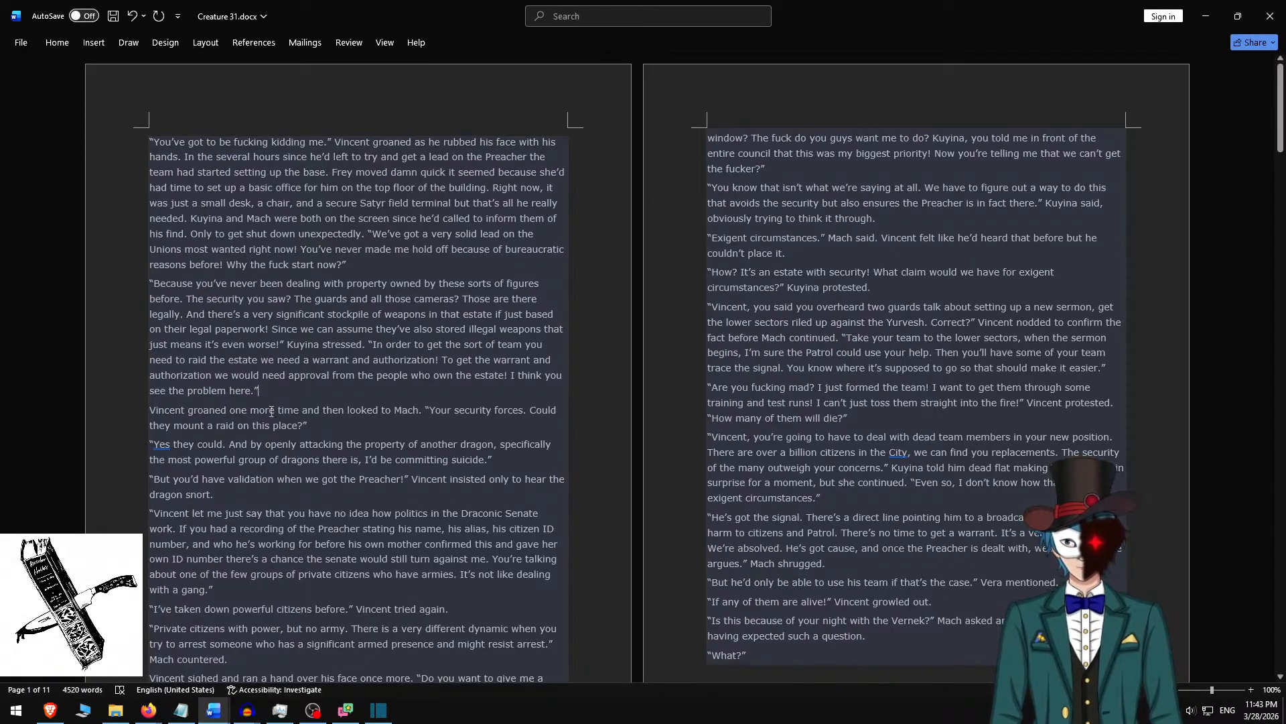
key(ctrl+shift+Up)
key(ctrl+shift+Up)
key(ctrl+c)
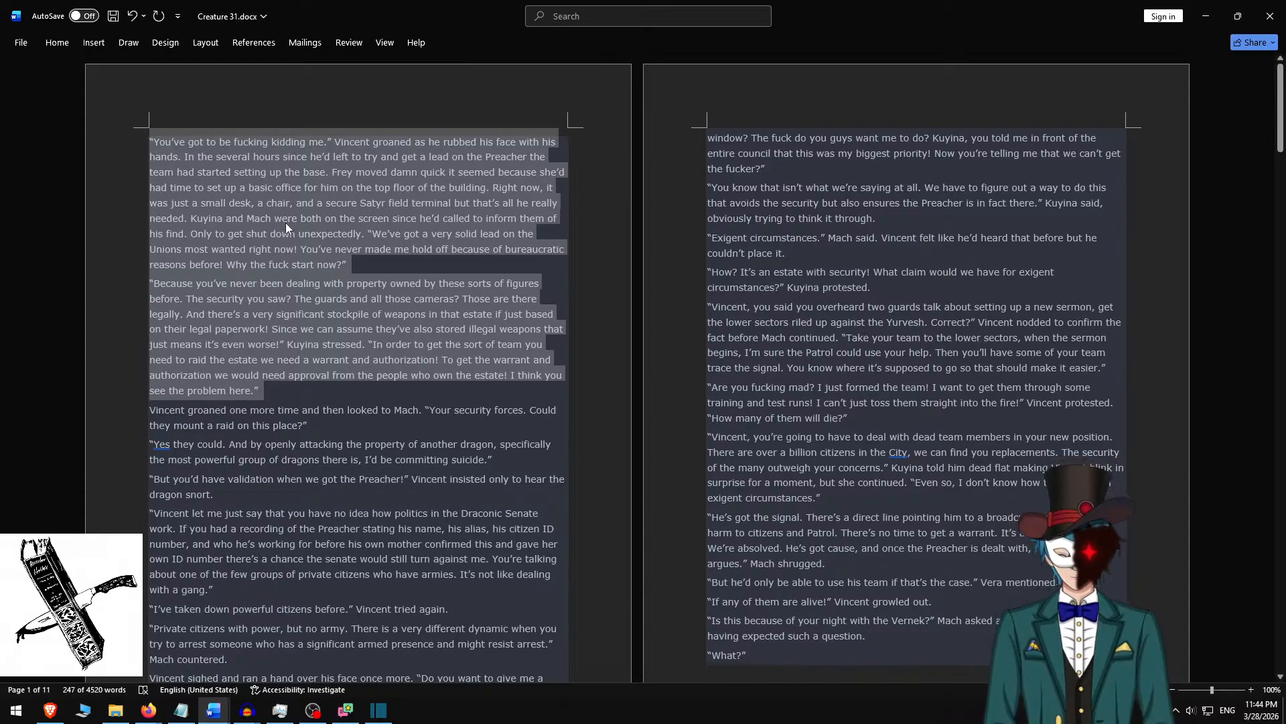
key(alt+Tab)
Switch to Shotcut and replace the placeholder text with the two copied paragraphs, separated by a blank line.
key(alt+Tab)
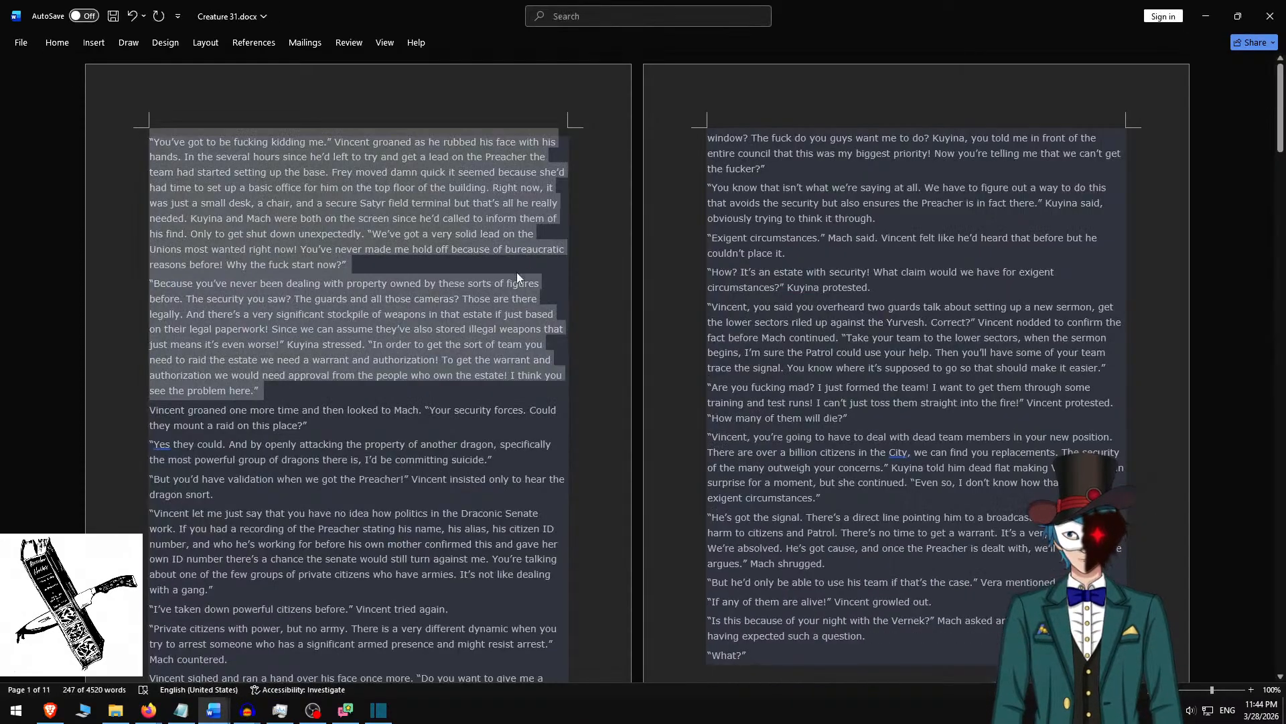
key(alt+Tab)
key(Tab)
key(ctrl+a)
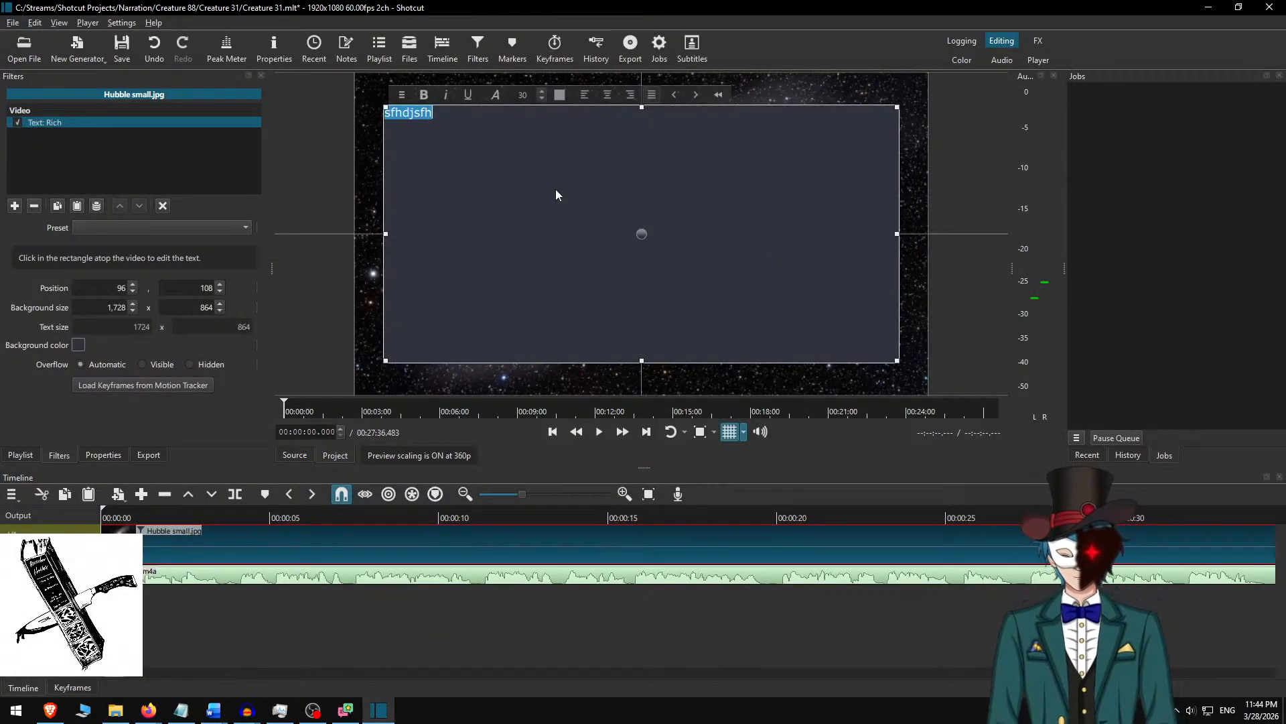
key(ctrl+v)
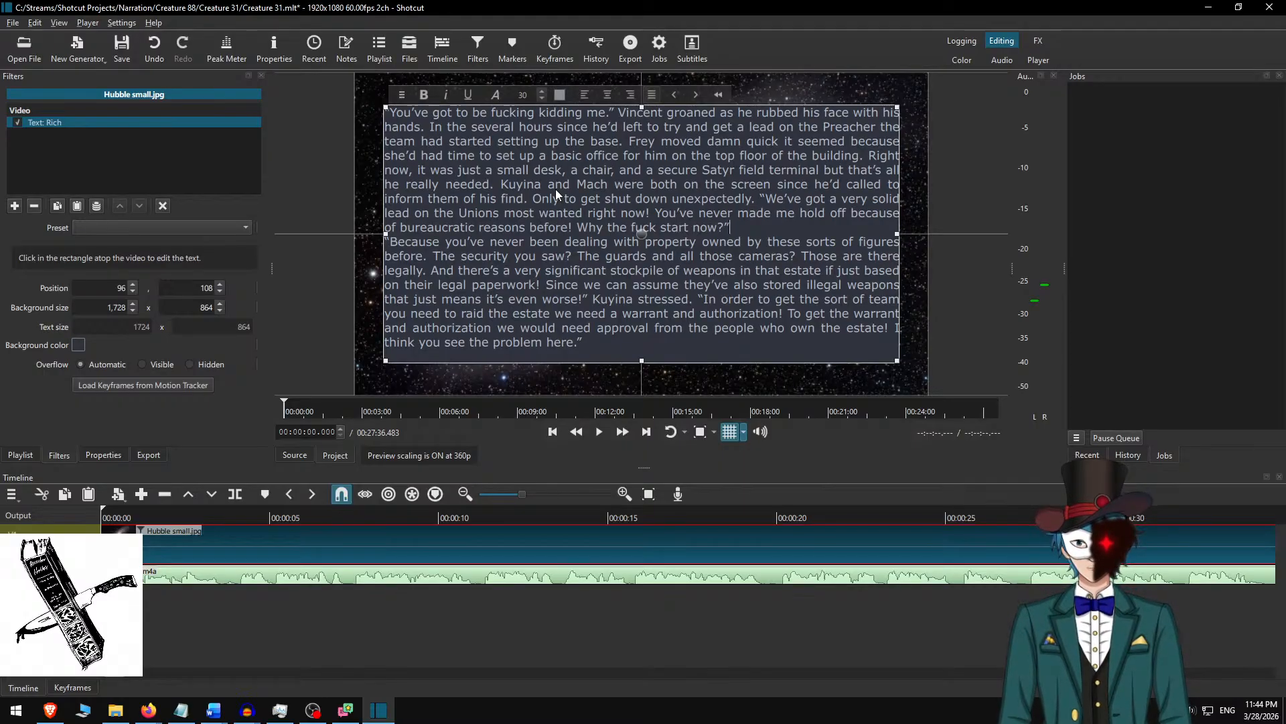
key(Return)
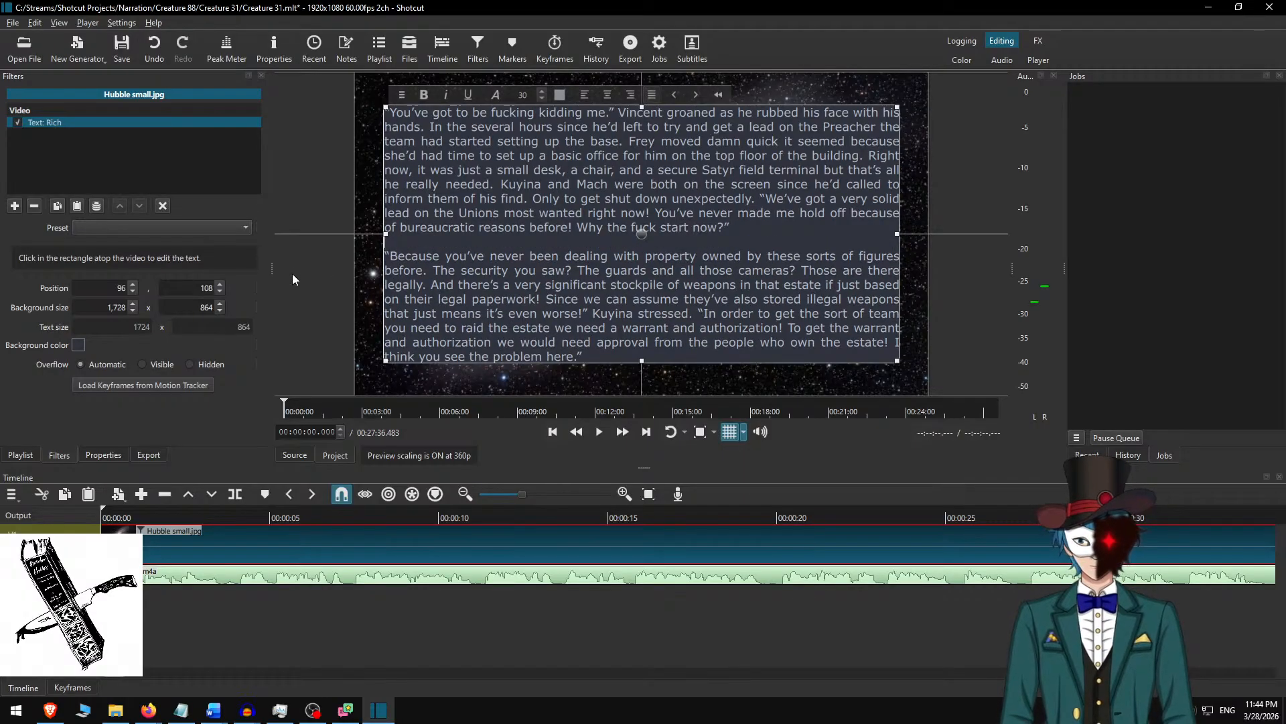
Set the rich text background height to 900 and delete the second paragraph from the overlay, keeping the opening paragraph.
text(900)
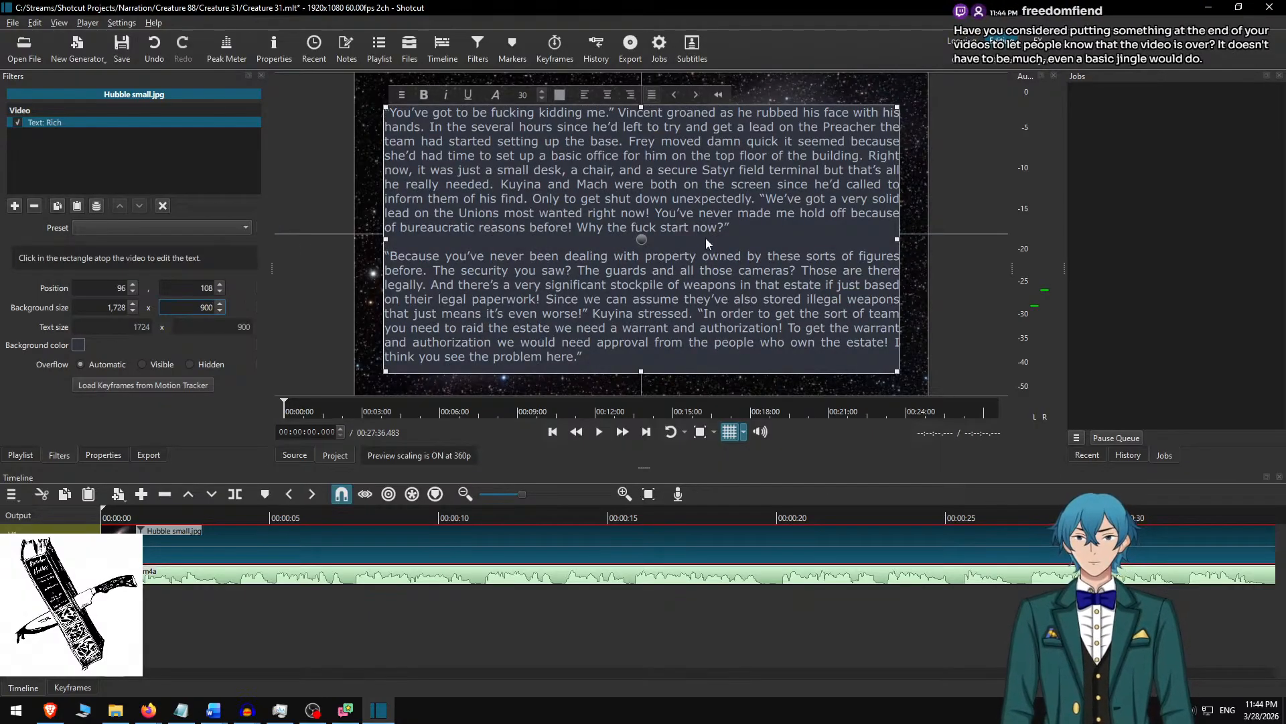
click(744, 234)
key(ctrl+shift+End)
key(Delete)
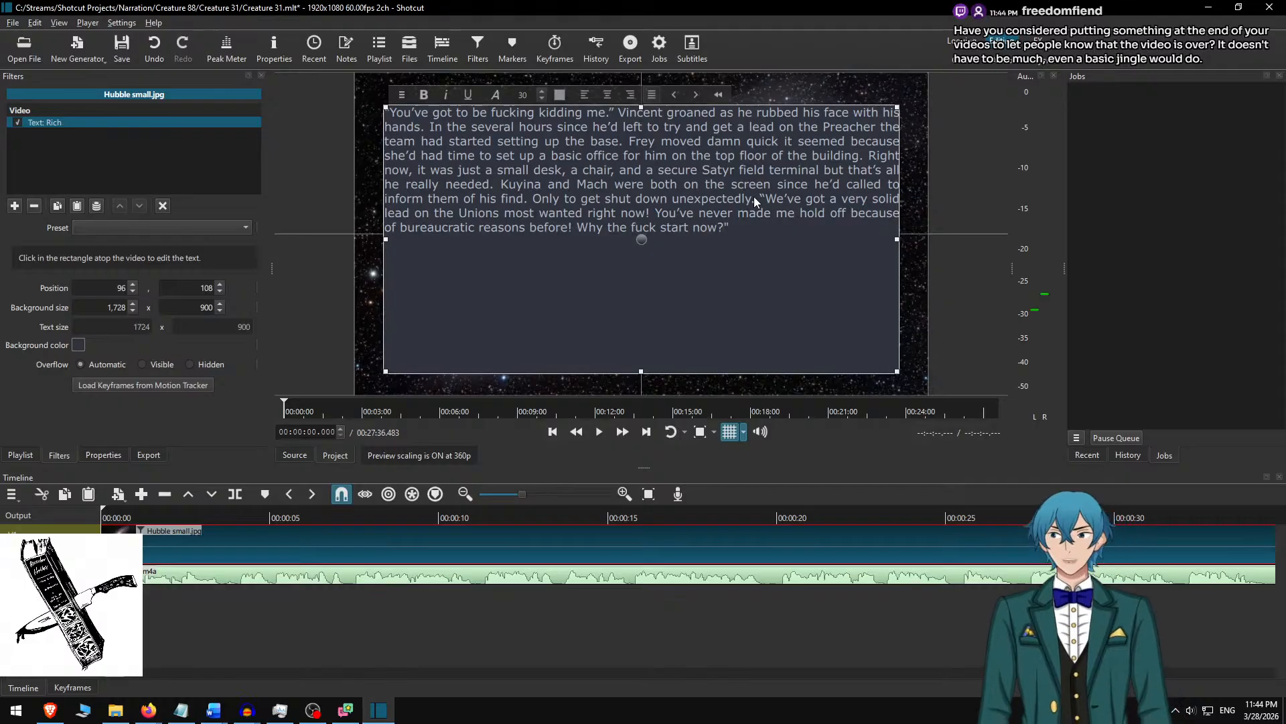
text(")
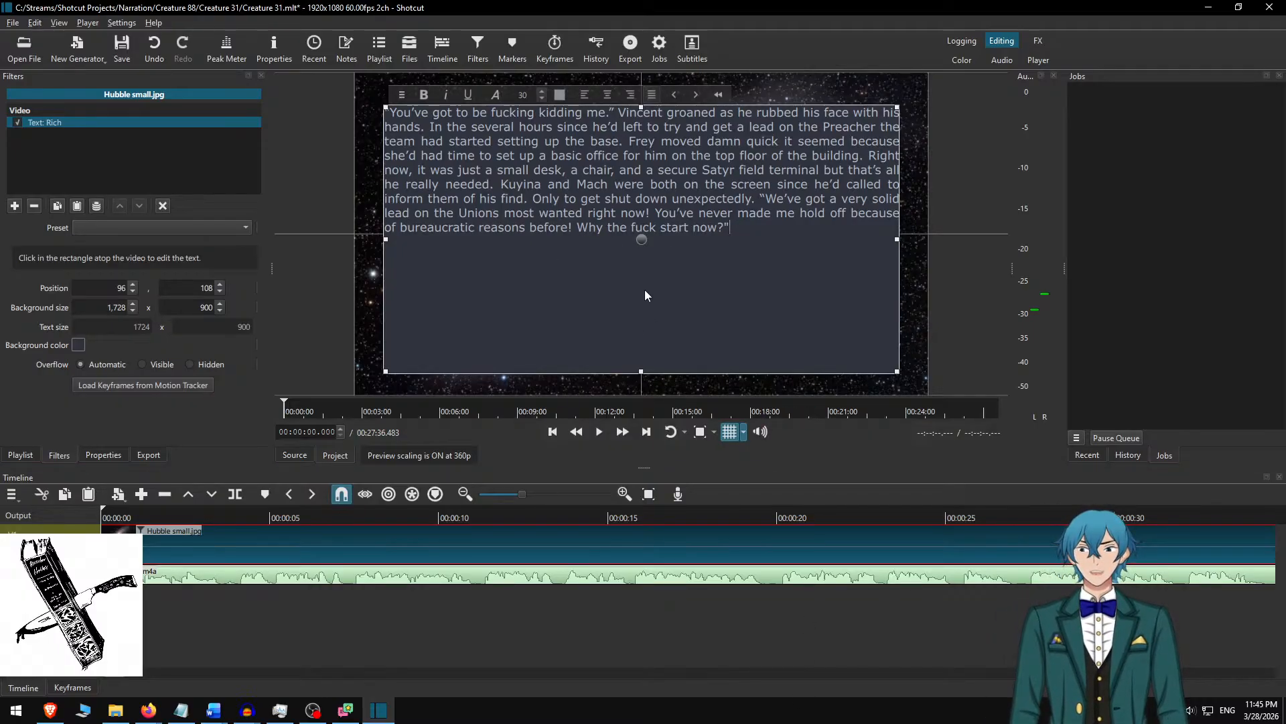
Reduce the text background height to 450 and move the box to vertical position 315, centred in the frame.
drag(642, 372, 661, 247)
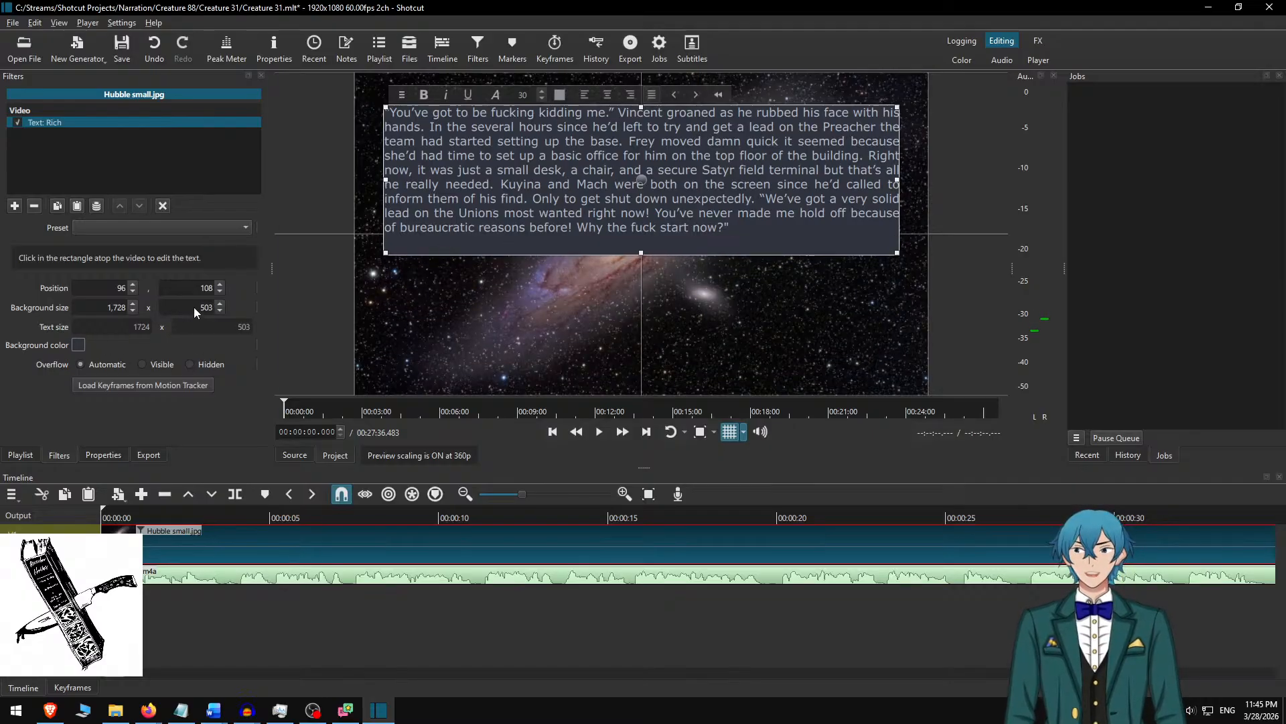
text(450)
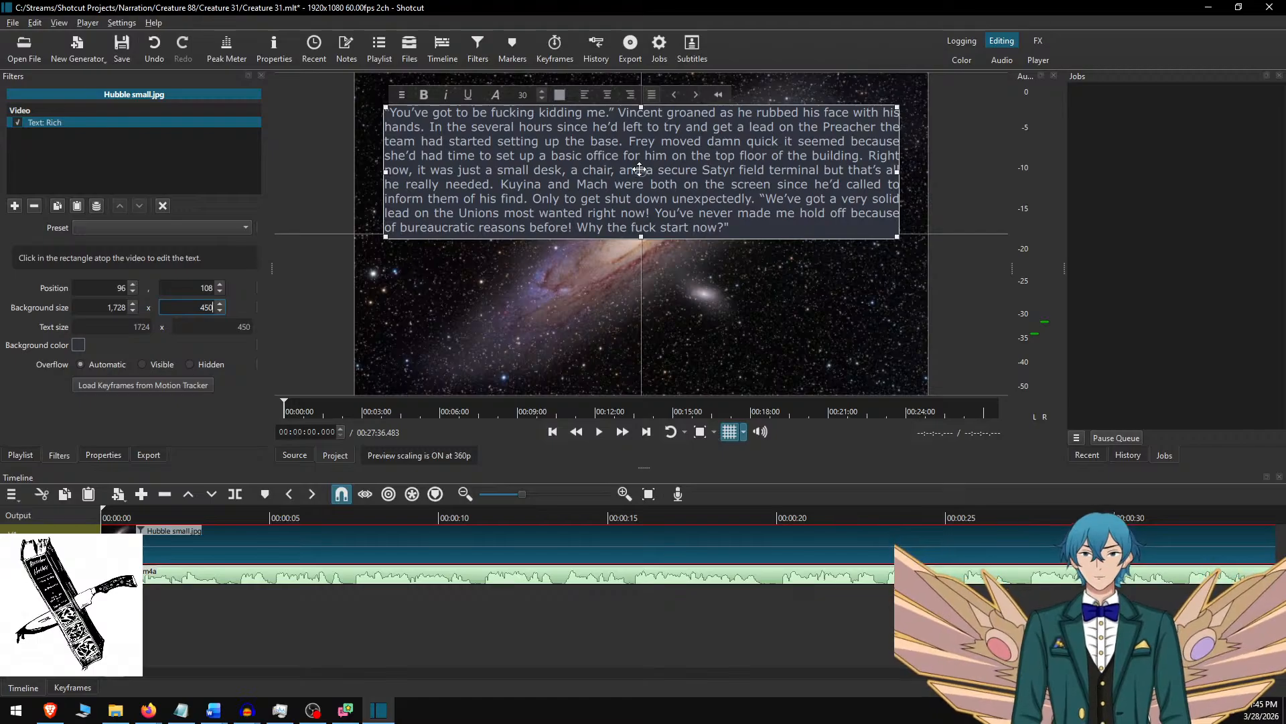
drag(645, 173, 645, 234)
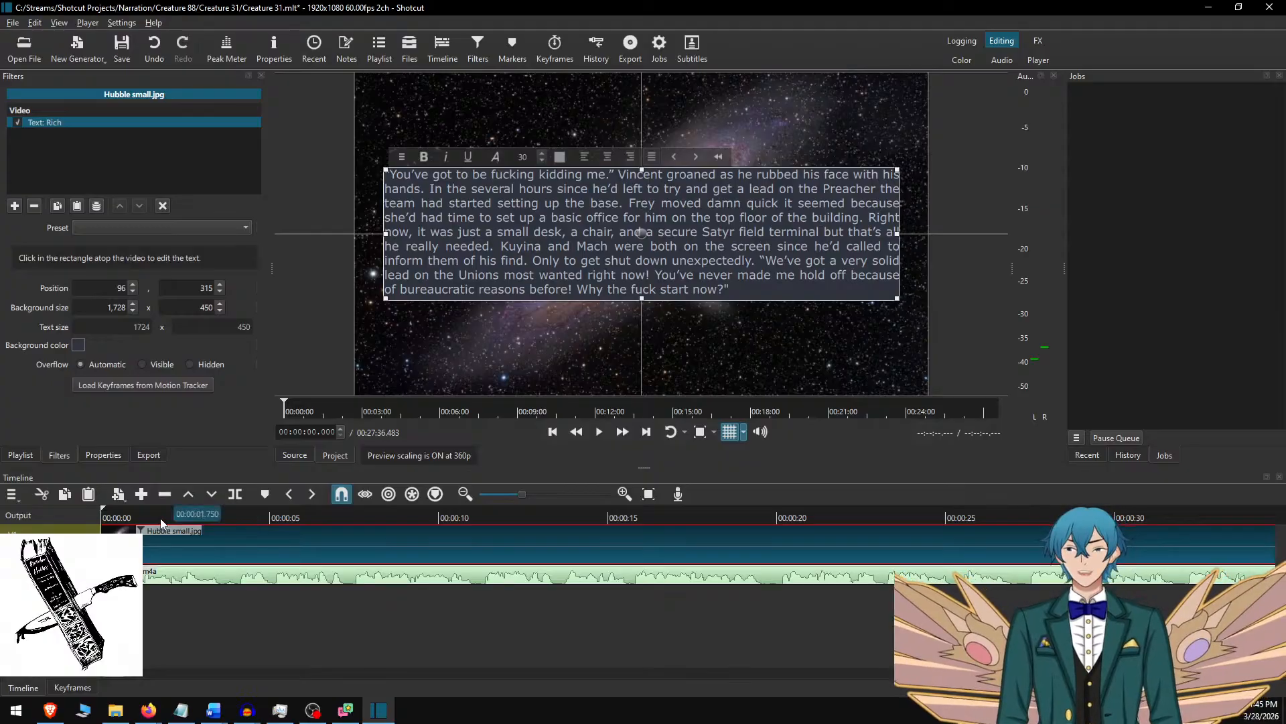
Play the narration from the start, split the background image clip at 00:00:45.050 and select the part after the split.
click(137, 514)
key(Home)
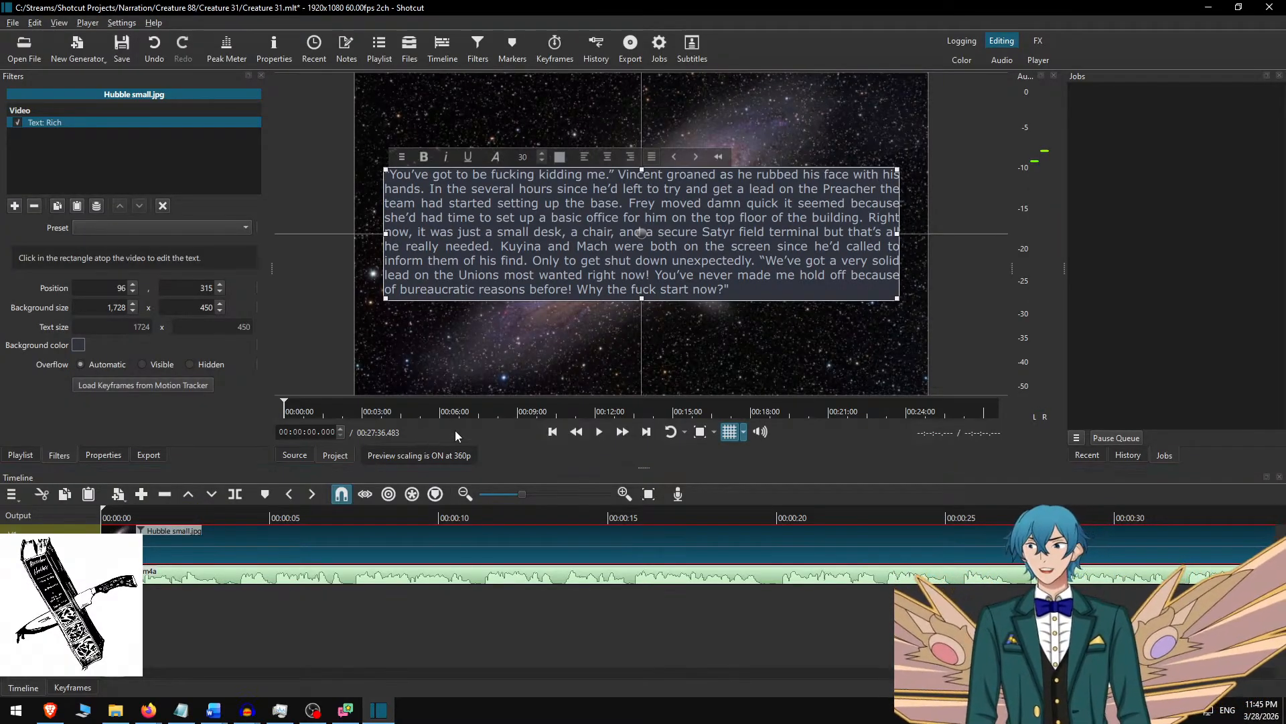
key(space)
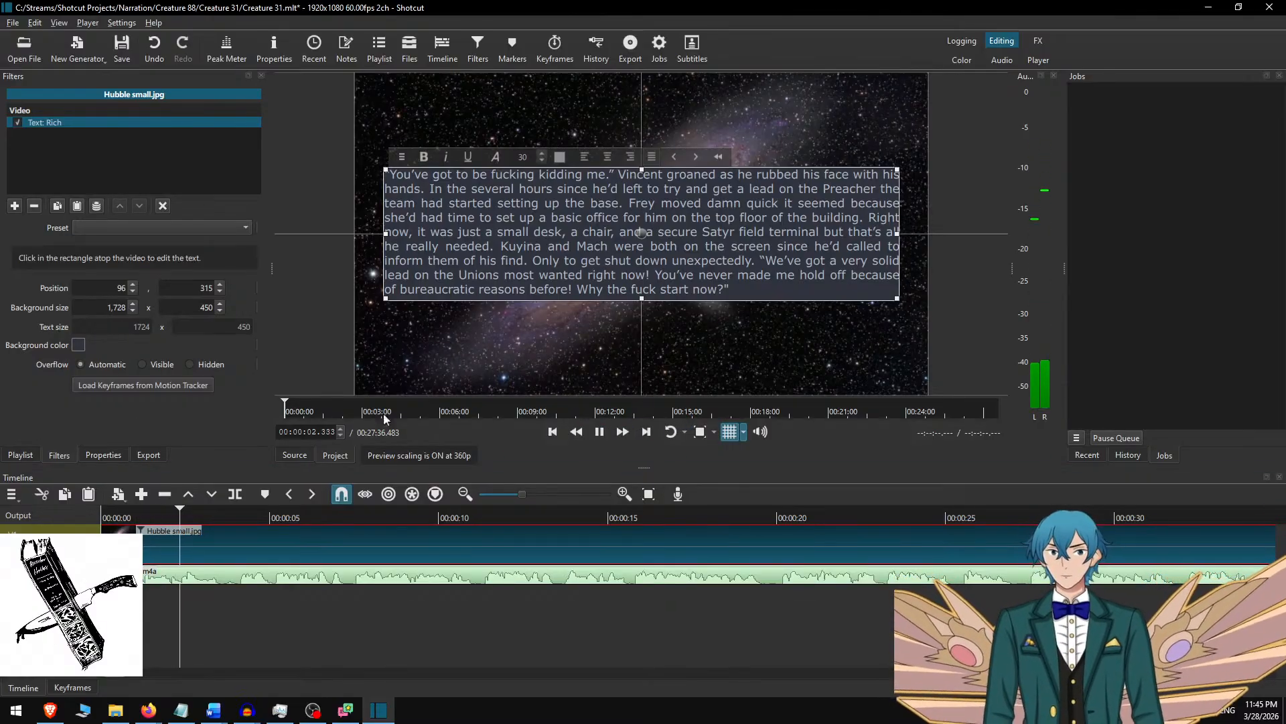
click(623, 430)
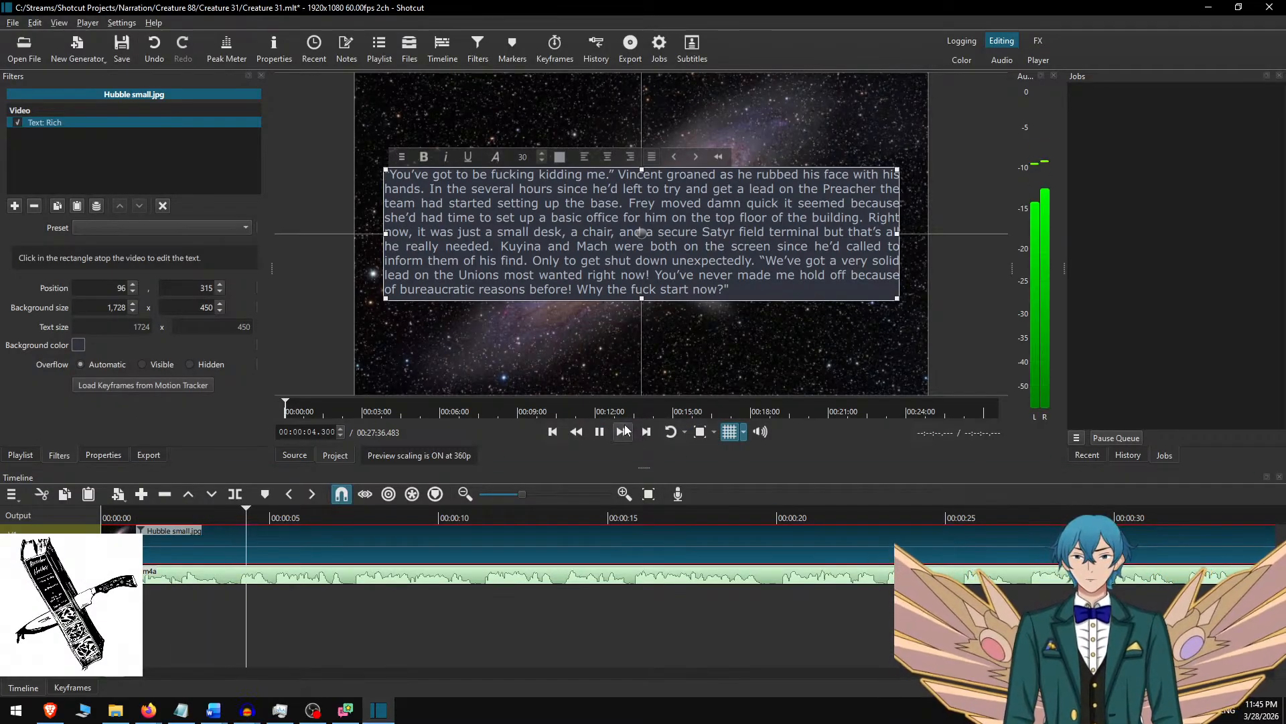
key(XF86AudioLowerVolume)
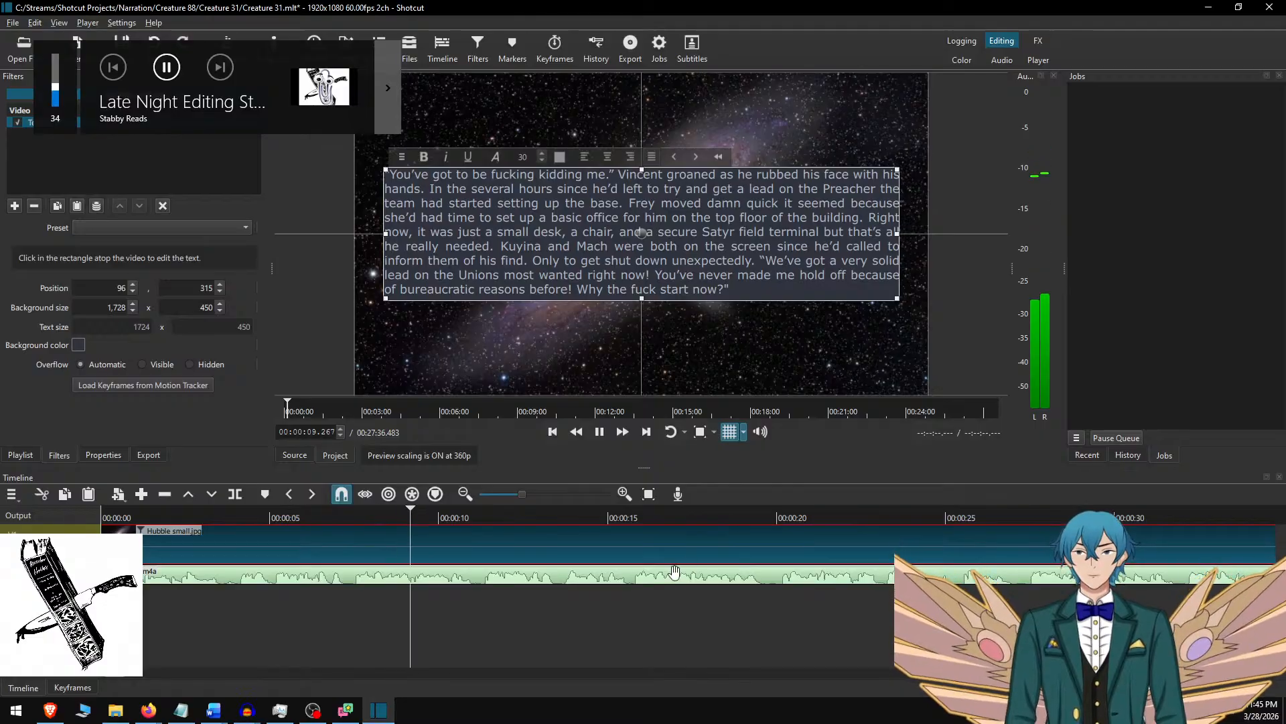
key(XF86AudioRaiseVolume)
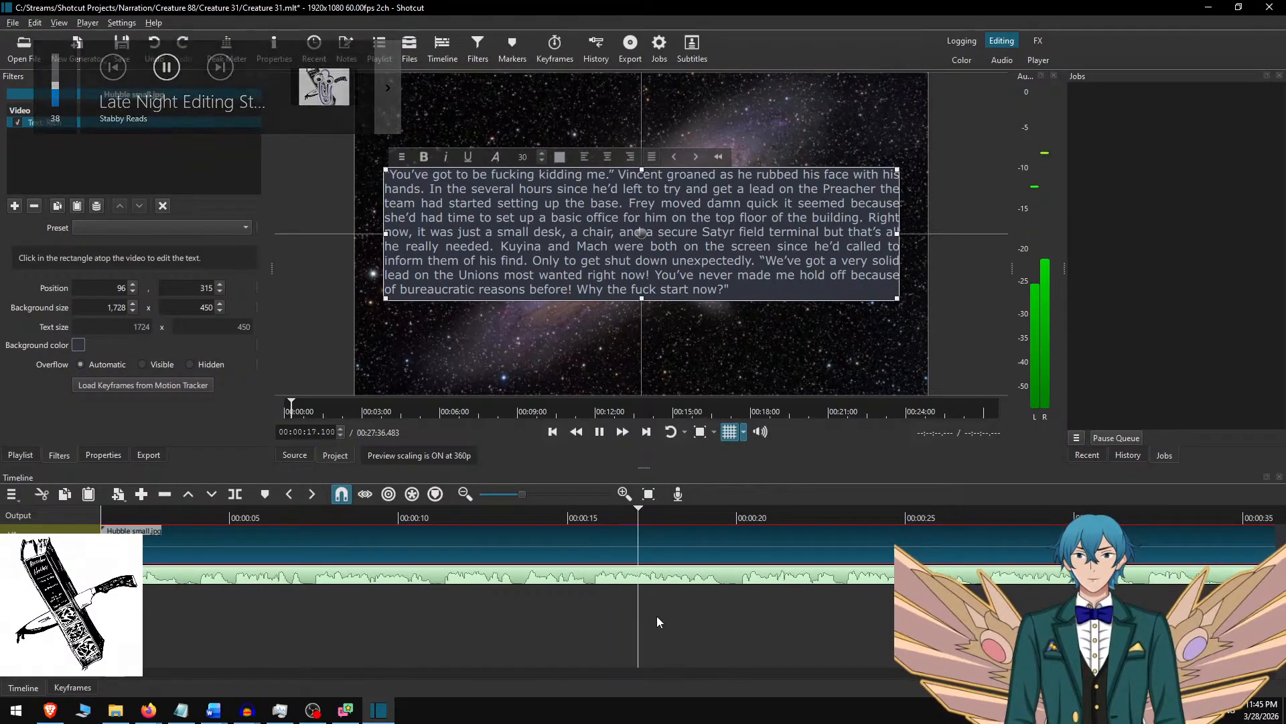
click(521, 514)
key(space)
click(625, 431)
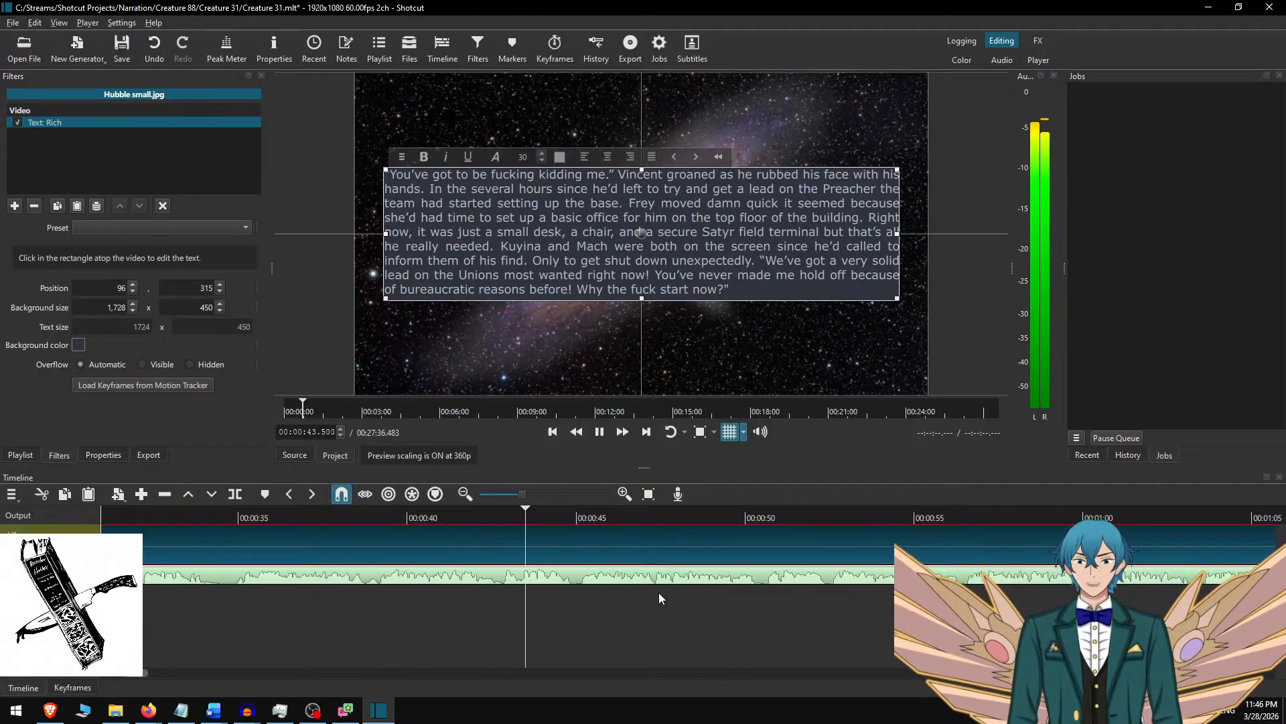
key(space)
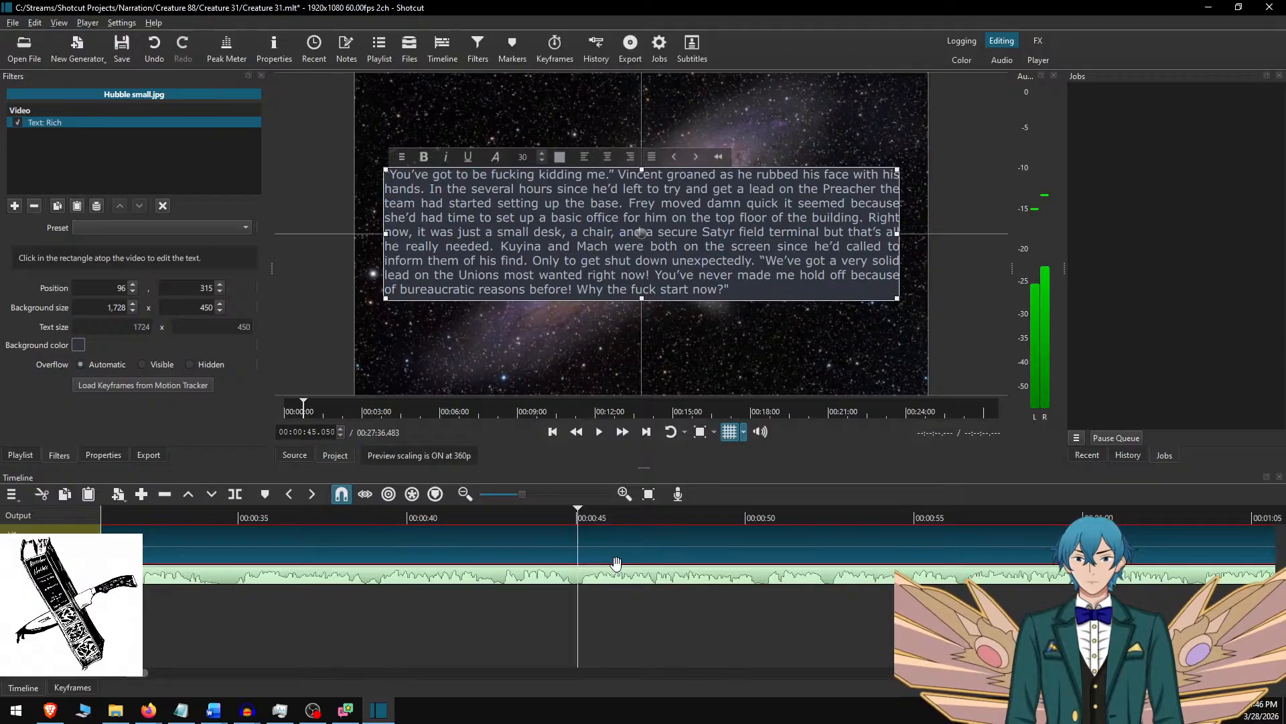
key(s)
click(618, 545)
Switch to Creature 31.docx in Word, cut the first paragraph and copy the next three paragraphs.
key(alt+Tab)
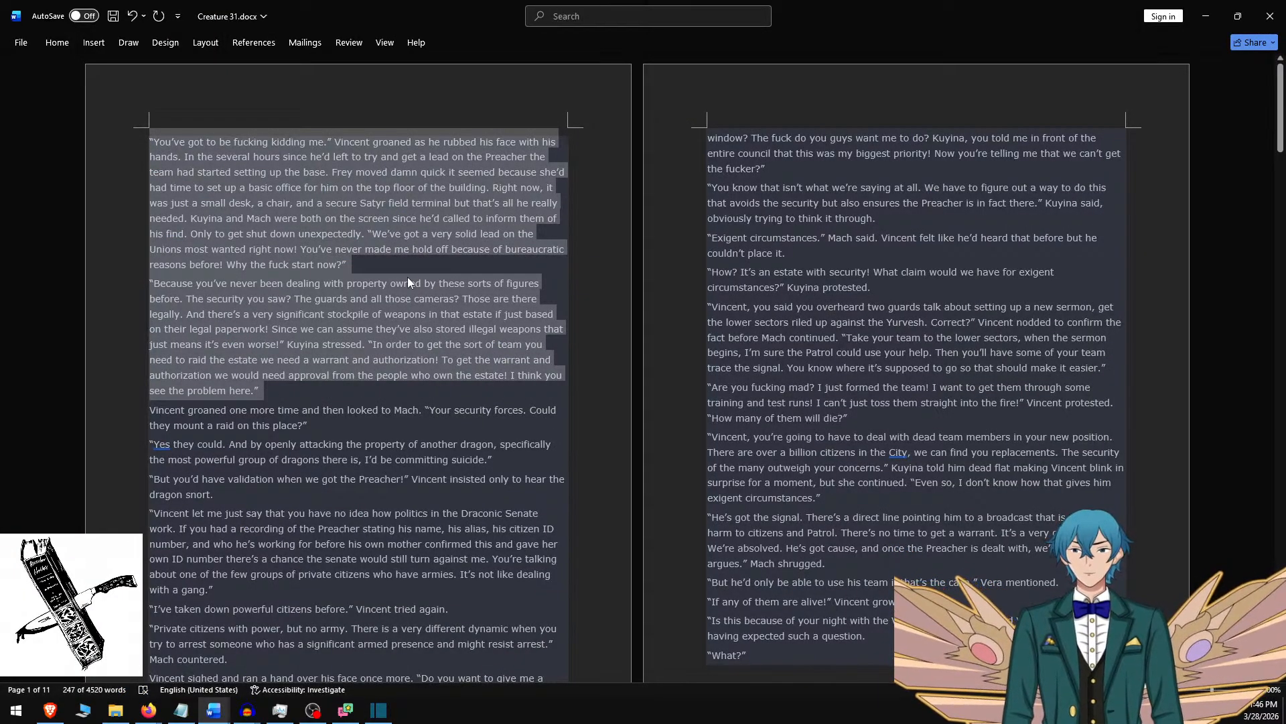
shift+click(416, 260)
click(402, 271)
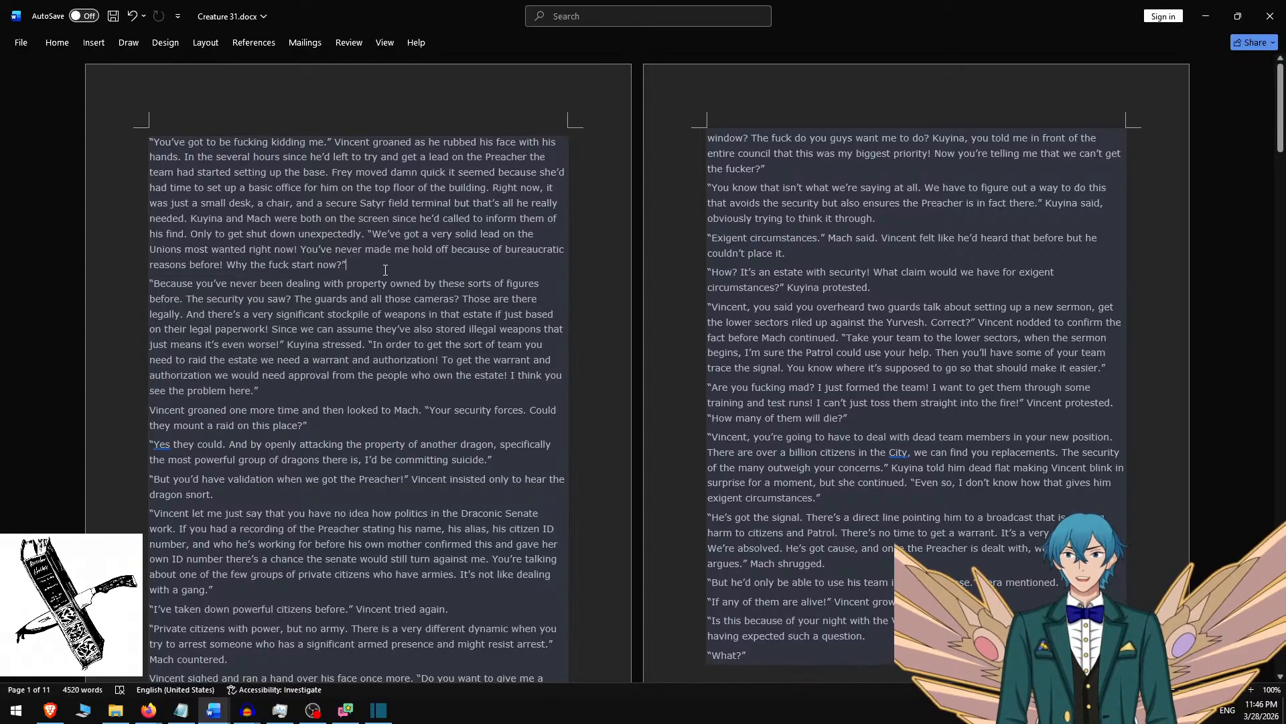
triple_click(389, 271)
key(ctrl+x)
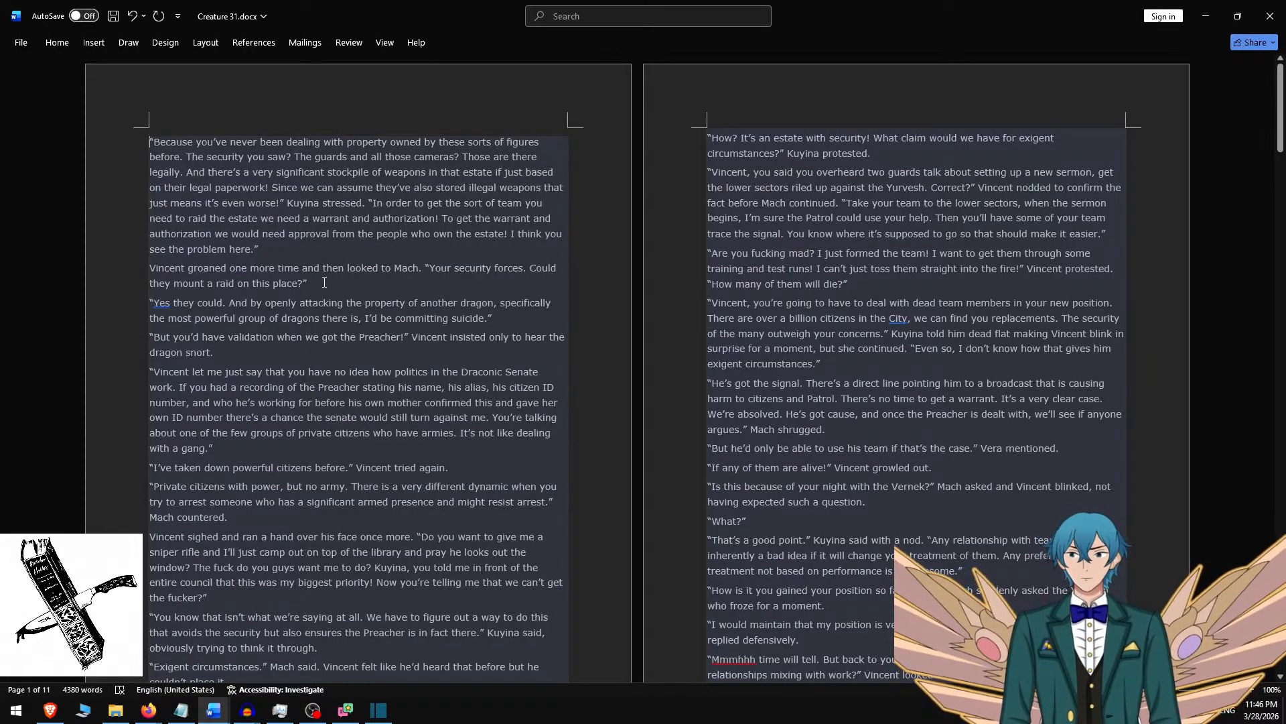
shift+click(504, 317)
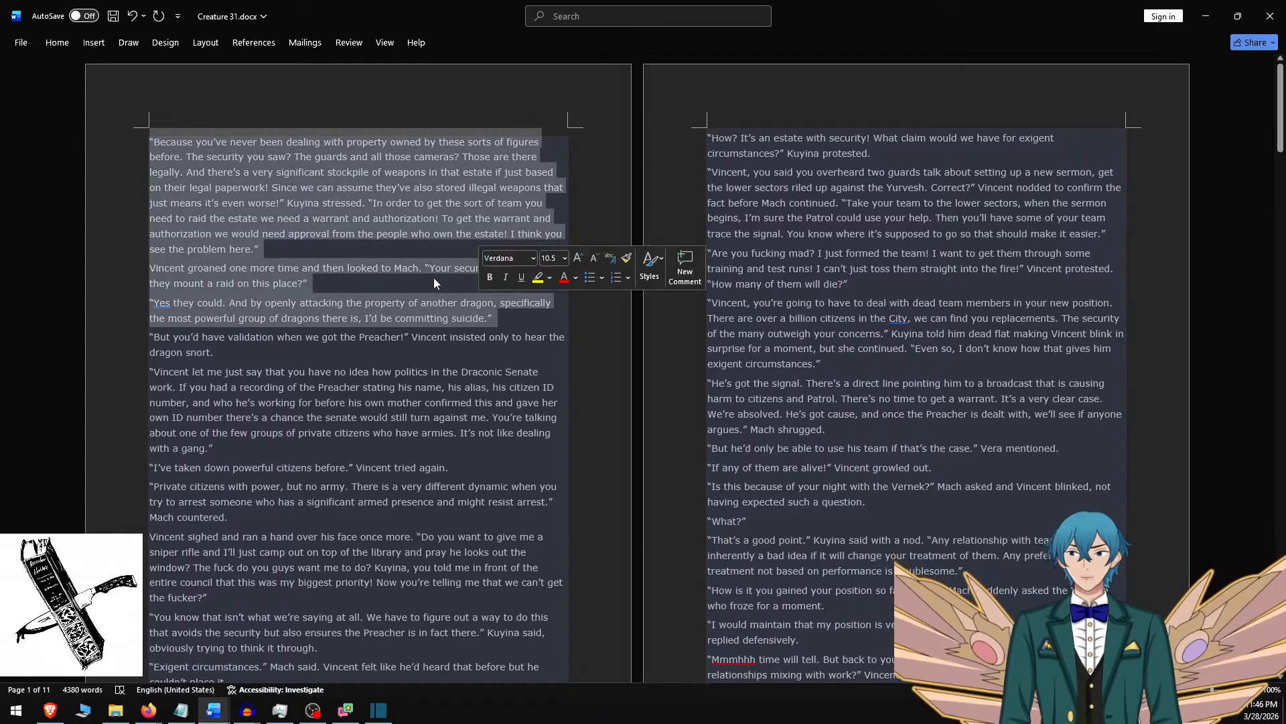
key(ctrl+c)
Switch to Shotcut and replace the second clip's overlay text with the three copied paragraphs, separated by blank lines.
key(alt+Tab)
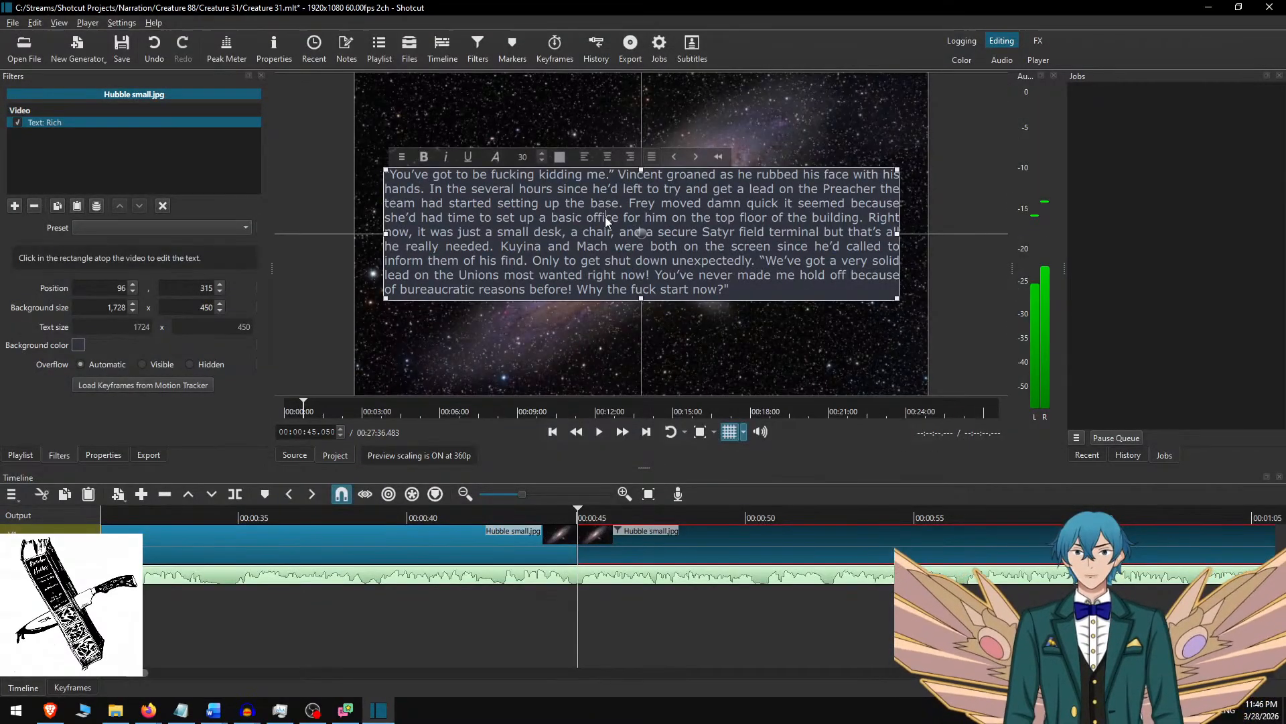
key(ctrl+a)
key(ctrl+v)
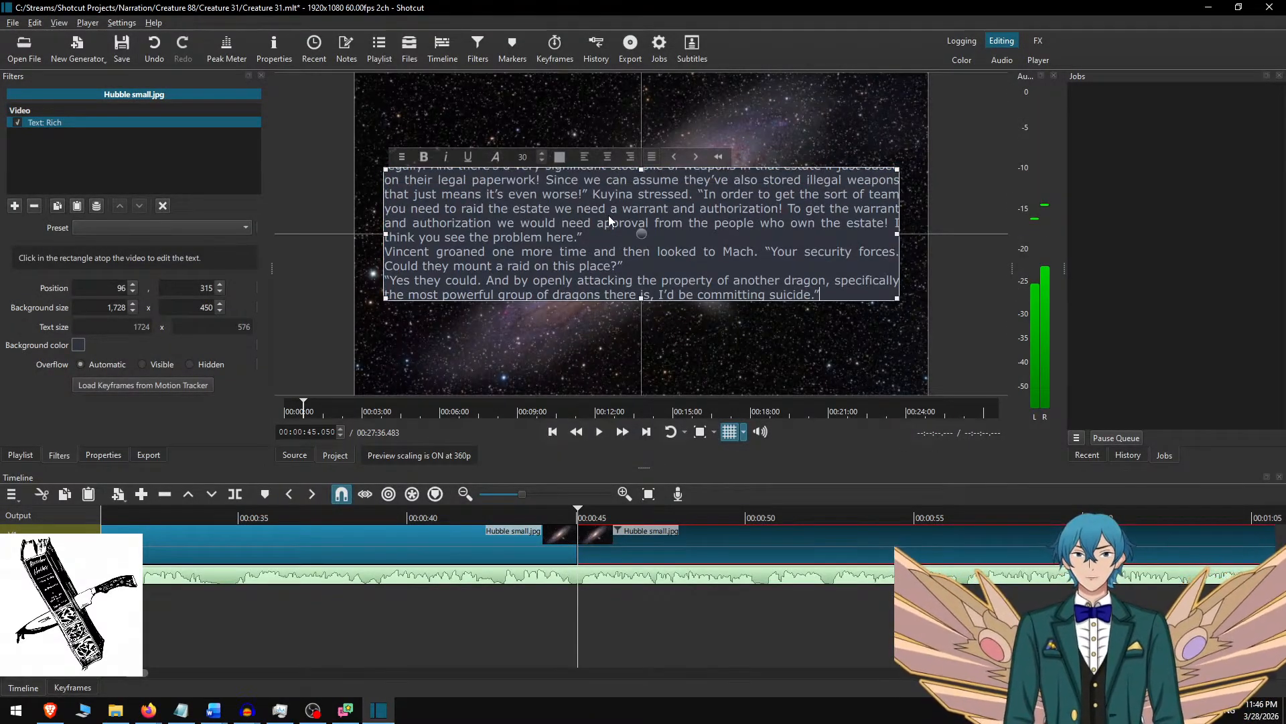
key(Return)
key(Up)
key(Up)
key(Up)
key(Return)
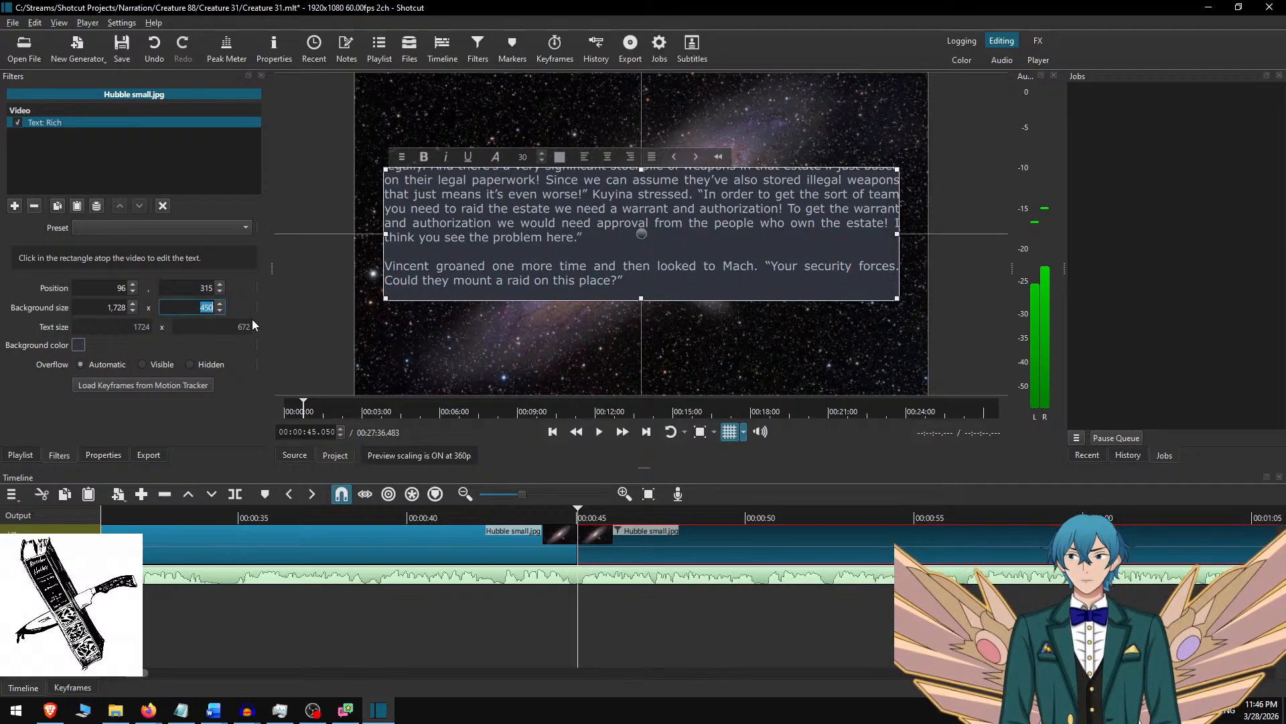
Set the second clip's text background height to 700 and move the box to vertical position 190, centred in the frame.
text(700)
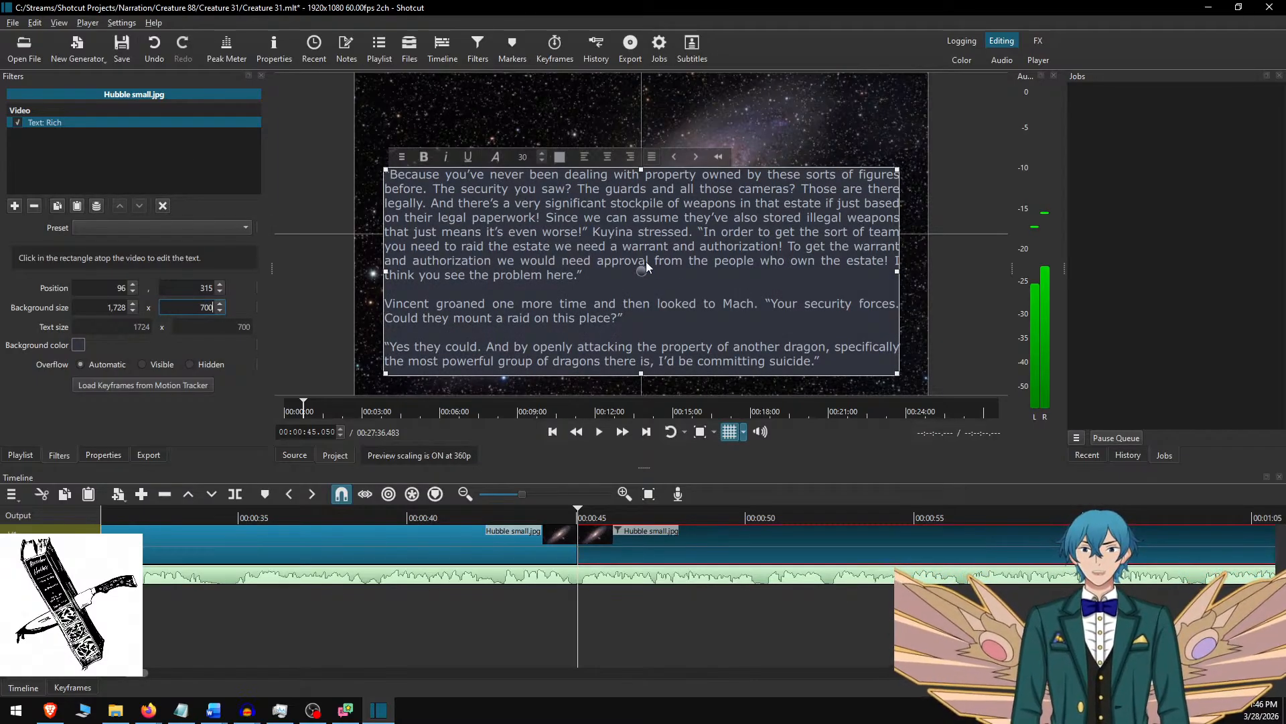
drag(646, 262, 644, 222)
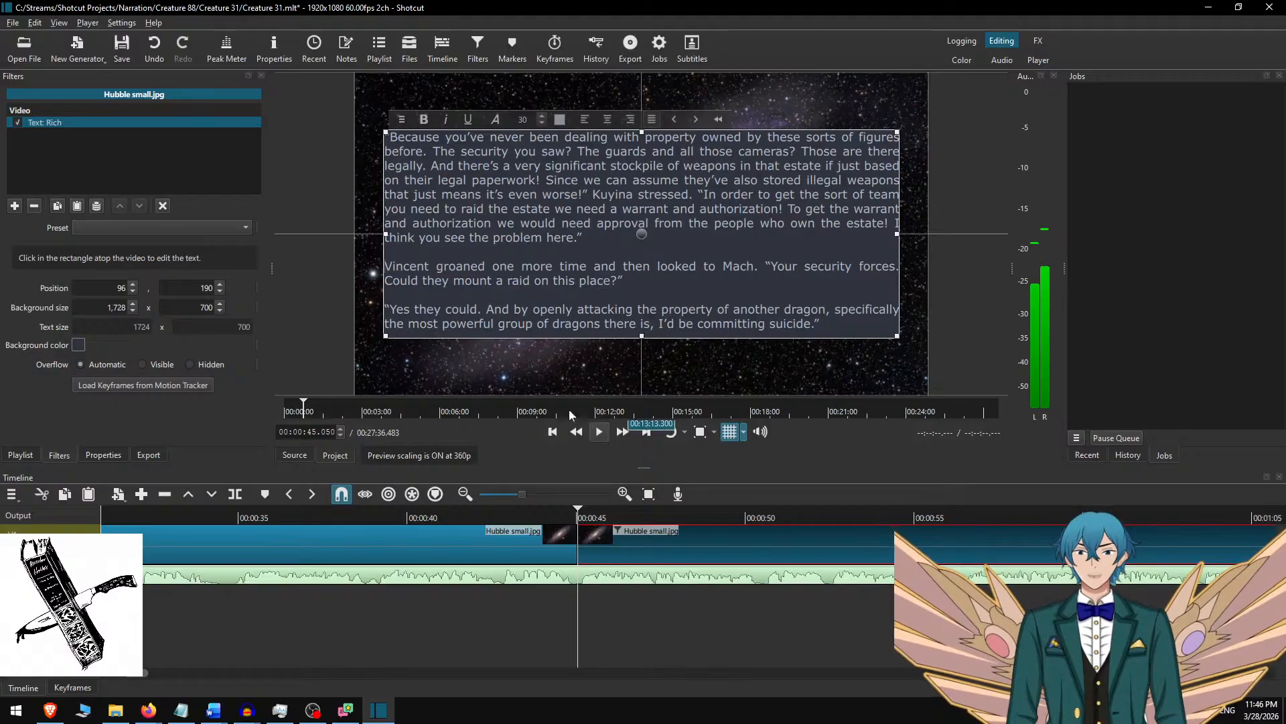
Play the narration on from 00:00:42.700 and split the background image clip at 00:01:43.150.
click(555, 531)
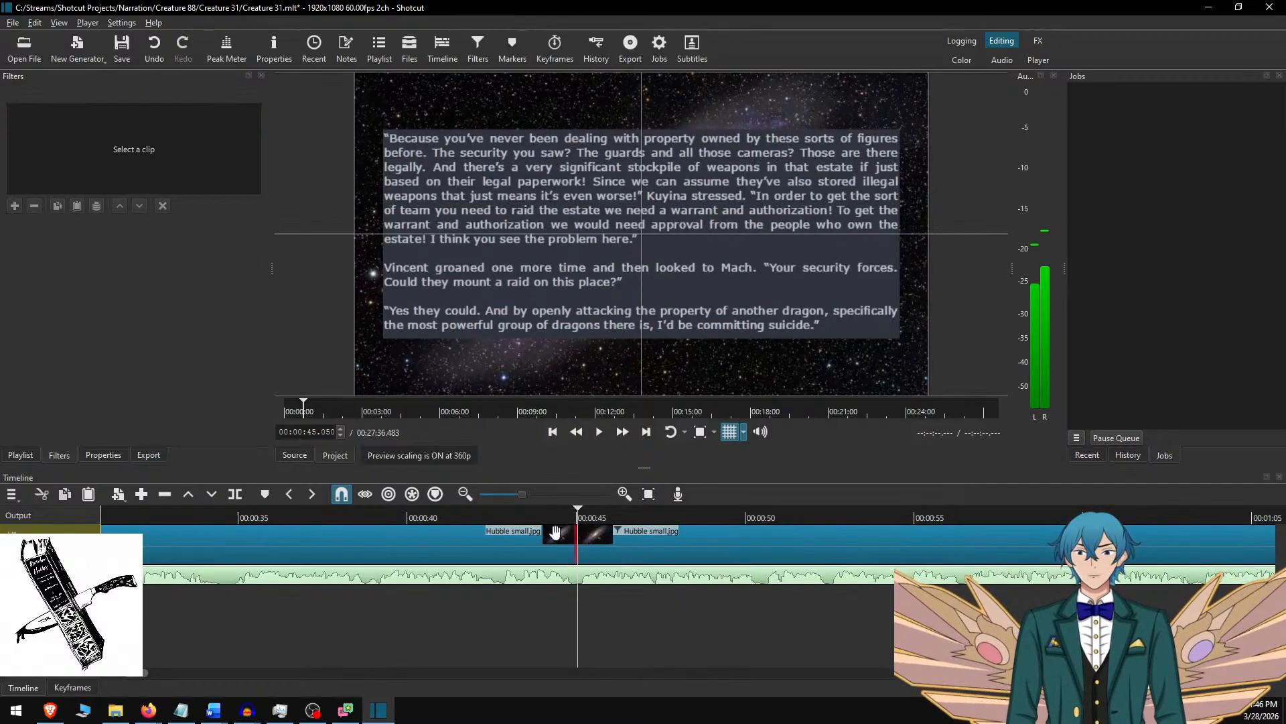
click(499, 518)
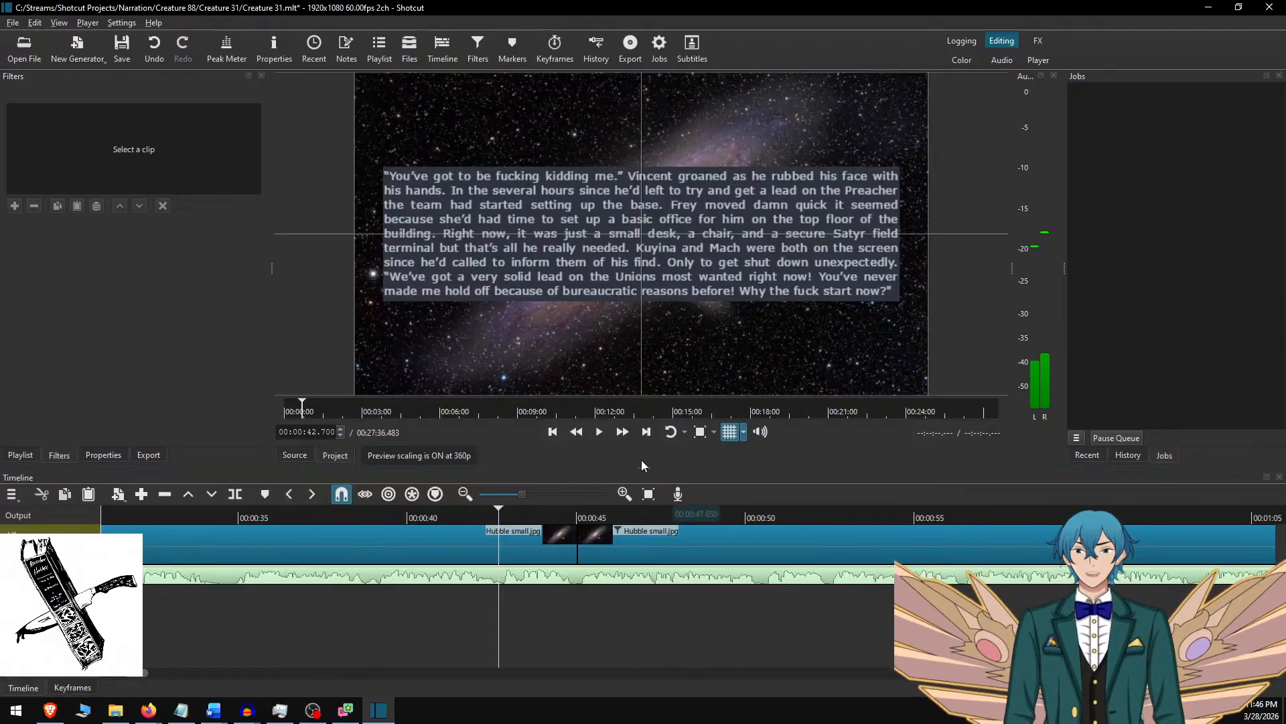
key(space)
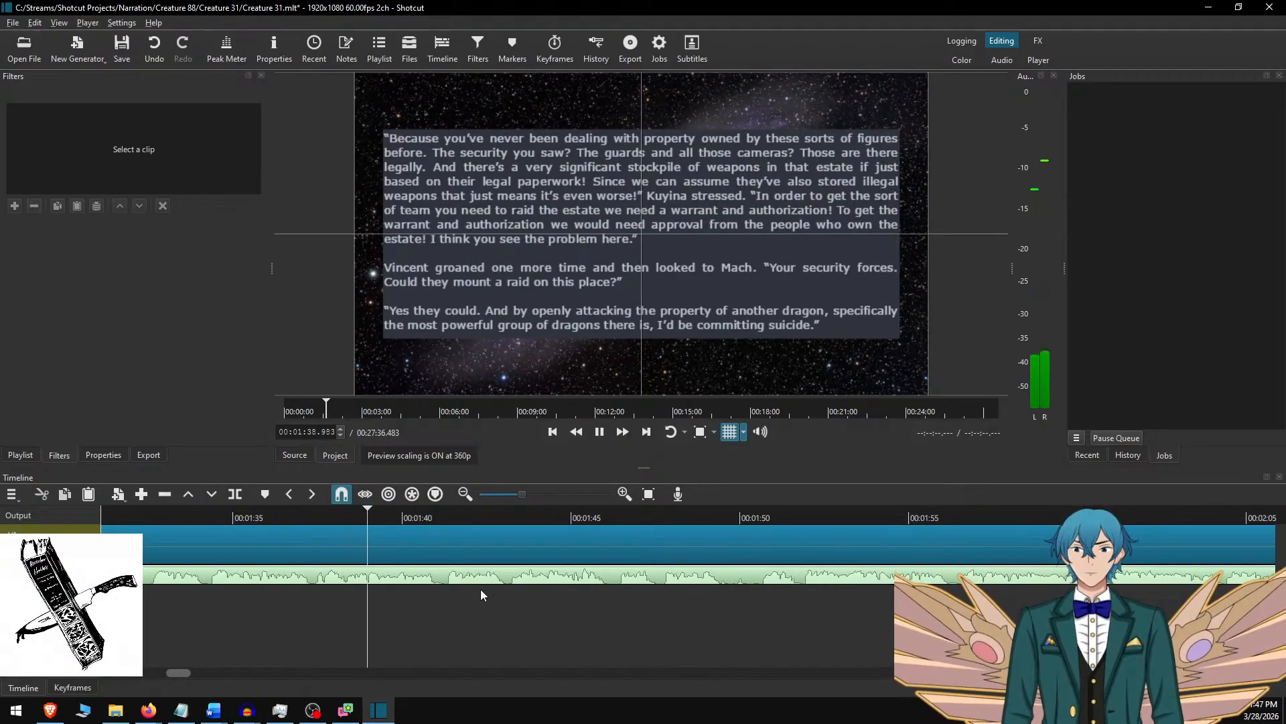
key(space)
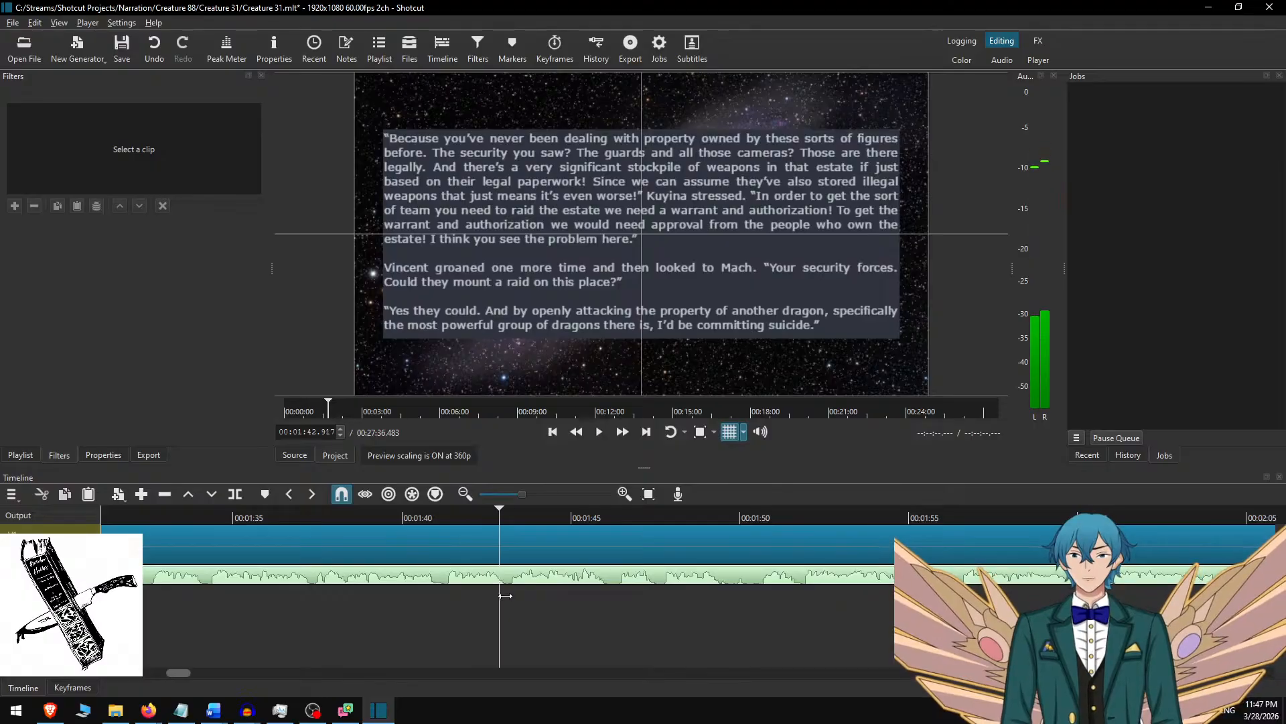
click(483, 519)
key(space)
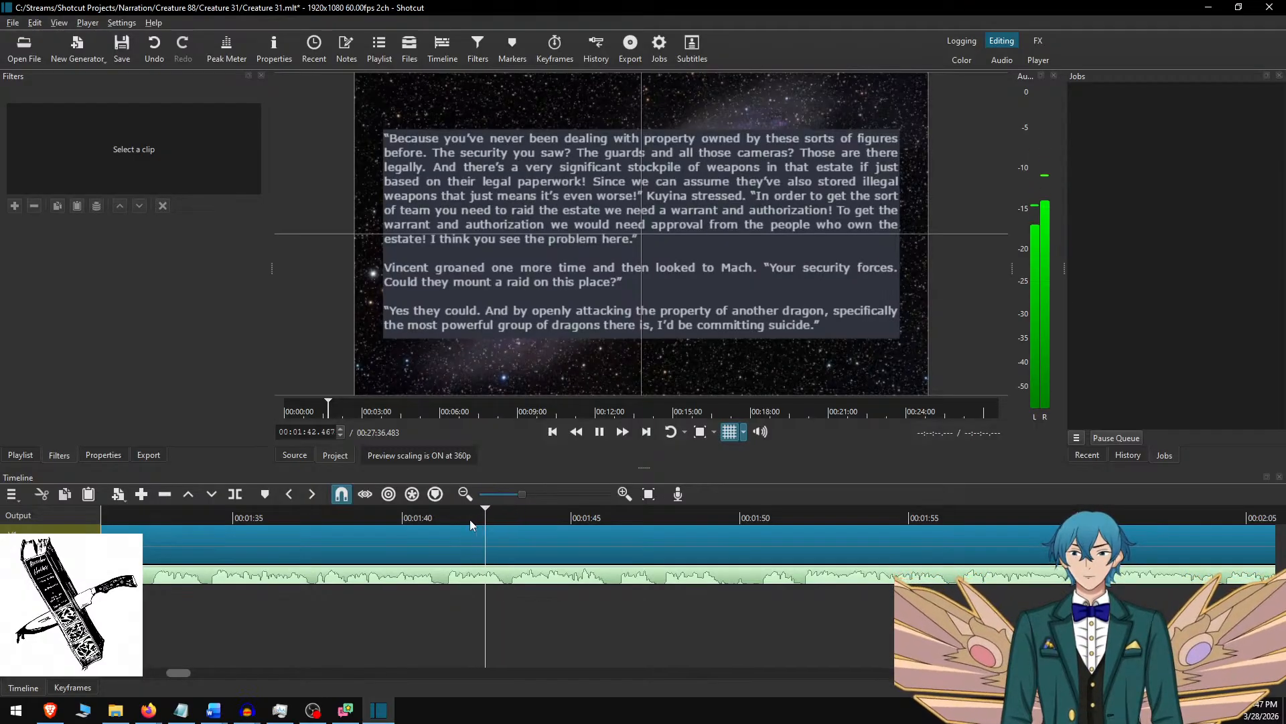
key(space)
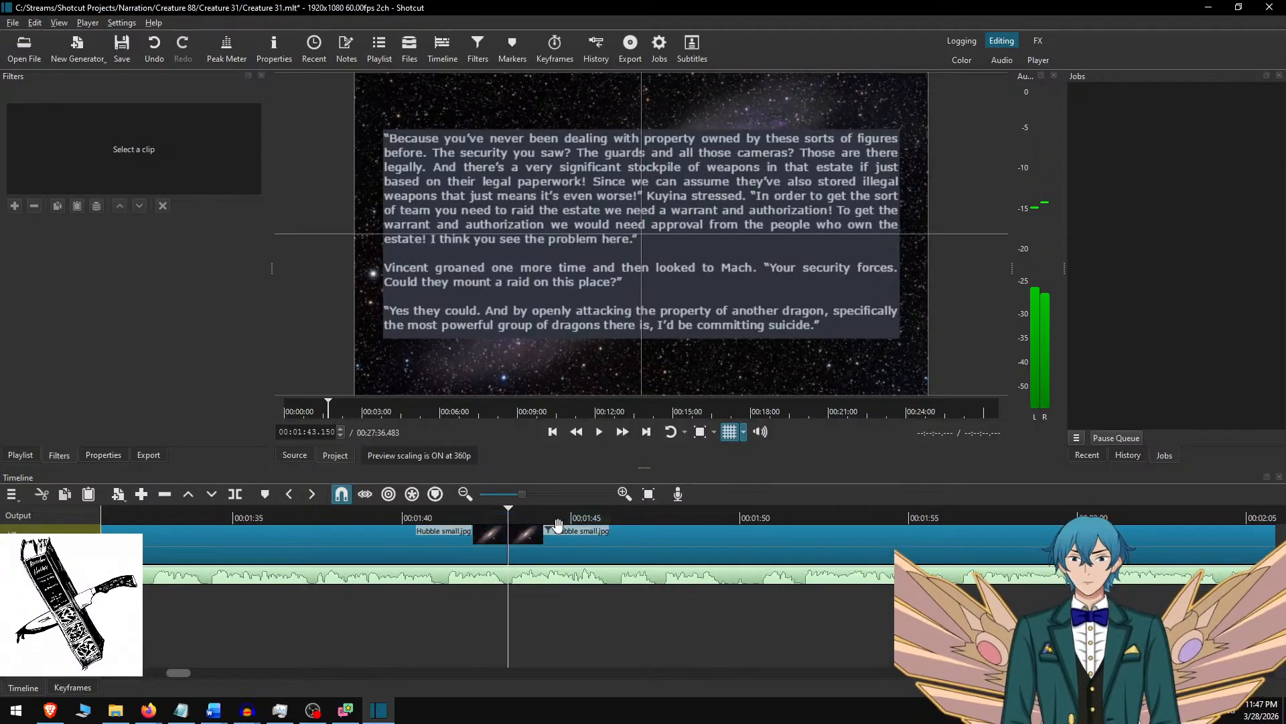
Switch to Word, delete the three paragraphs already used and copy the next four paragraphs.
key(alt+Tab)
key(Delete)
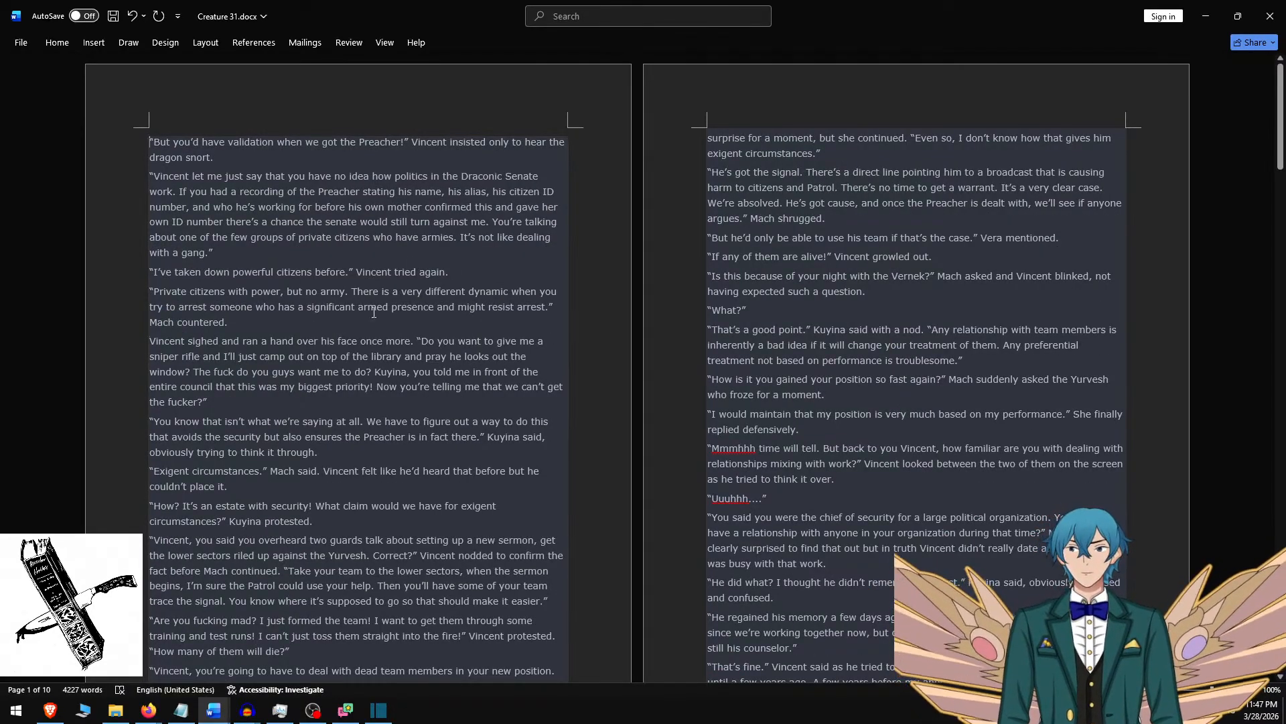
key(ctrl+shift+Down)
key(ctrl+shift+Down)
key(ctrl+shift+Down)
key(ctrl+shift+Down)
key(ctrl+c)
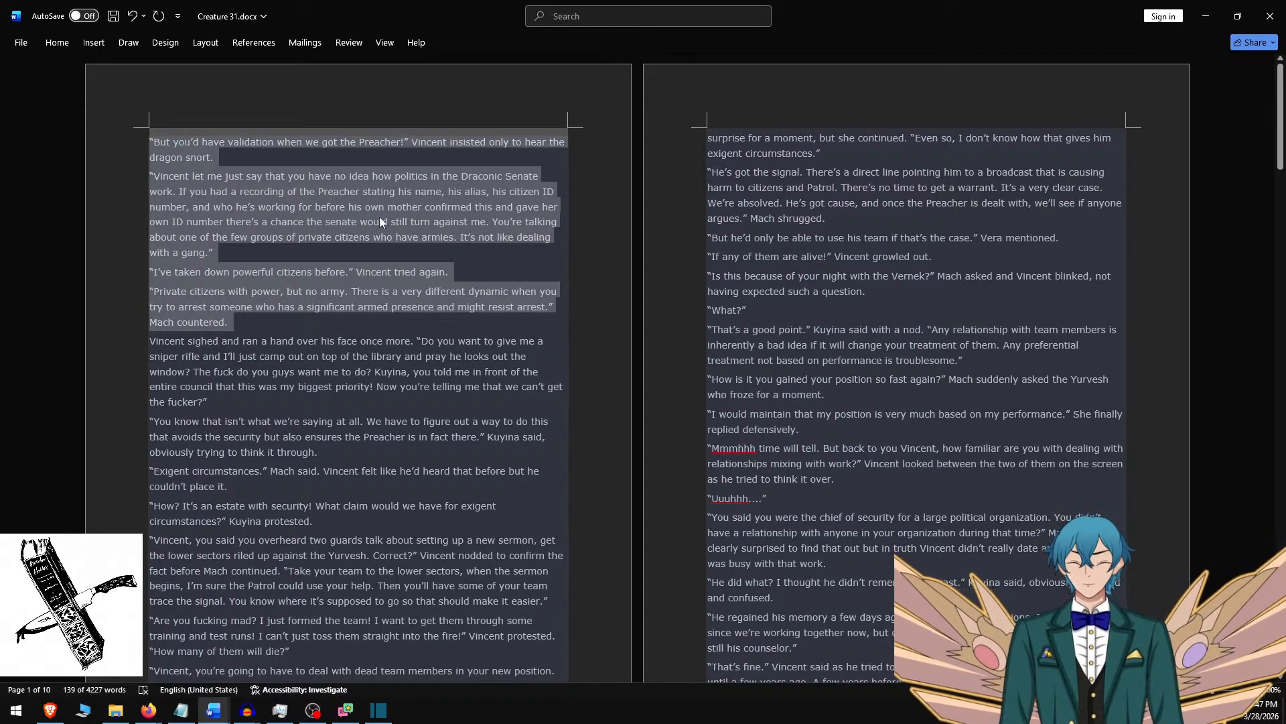
Switch to Shotcut, replace the third clip's overlay text with the four copied paragraphs separated by blank lines, and set the background height to 750.
key(alt+Tab)
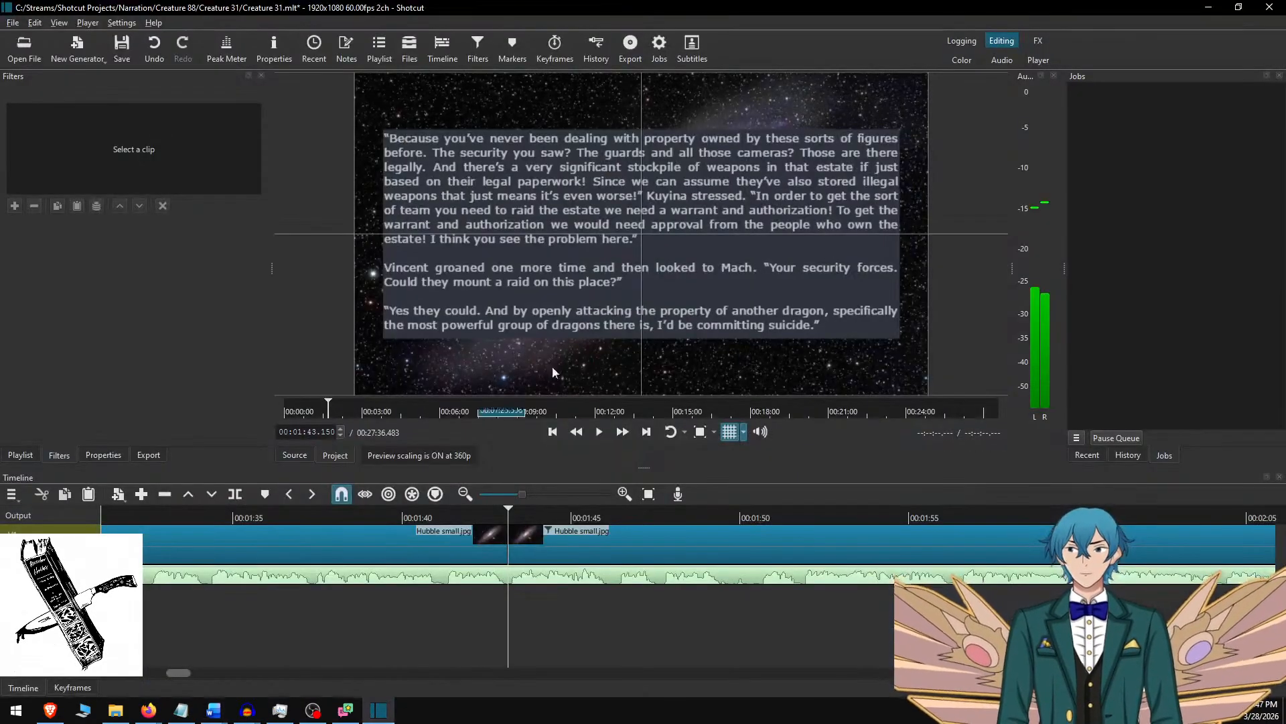
click(605, 548)
click(527, 218)
key(ctrl+a)
key(ctrl+v)
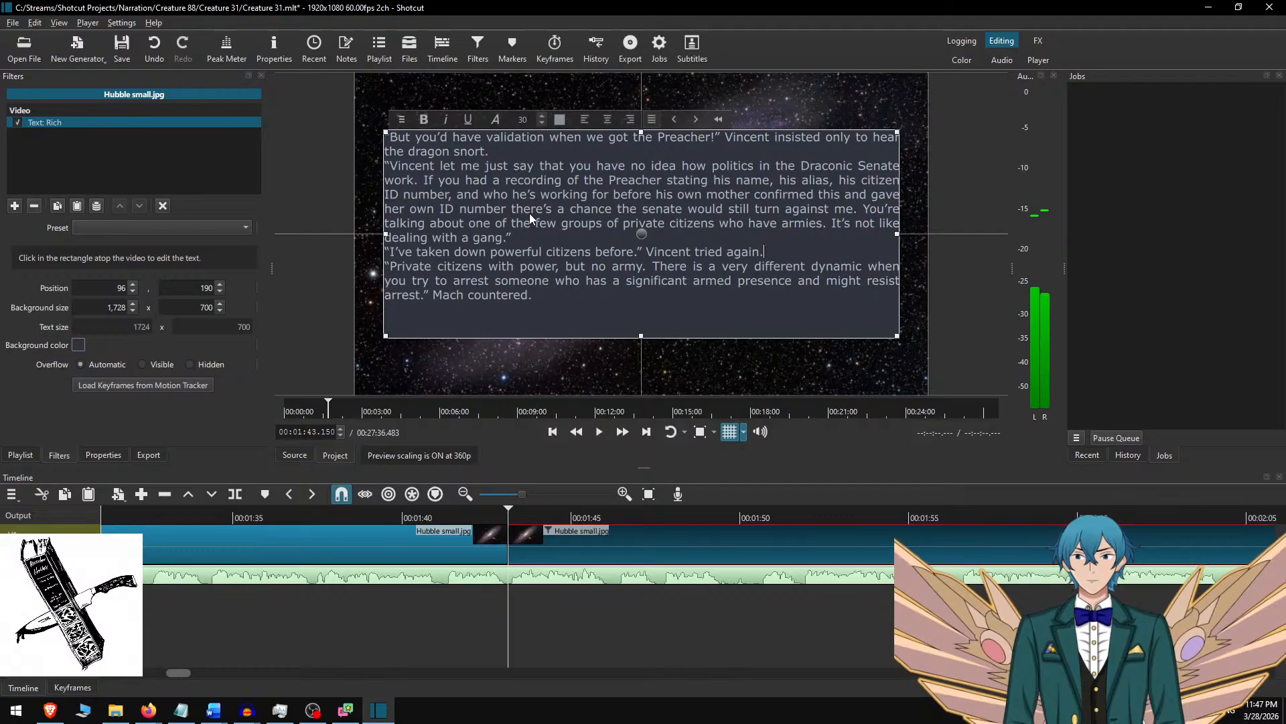
key(Return)
key(Return)
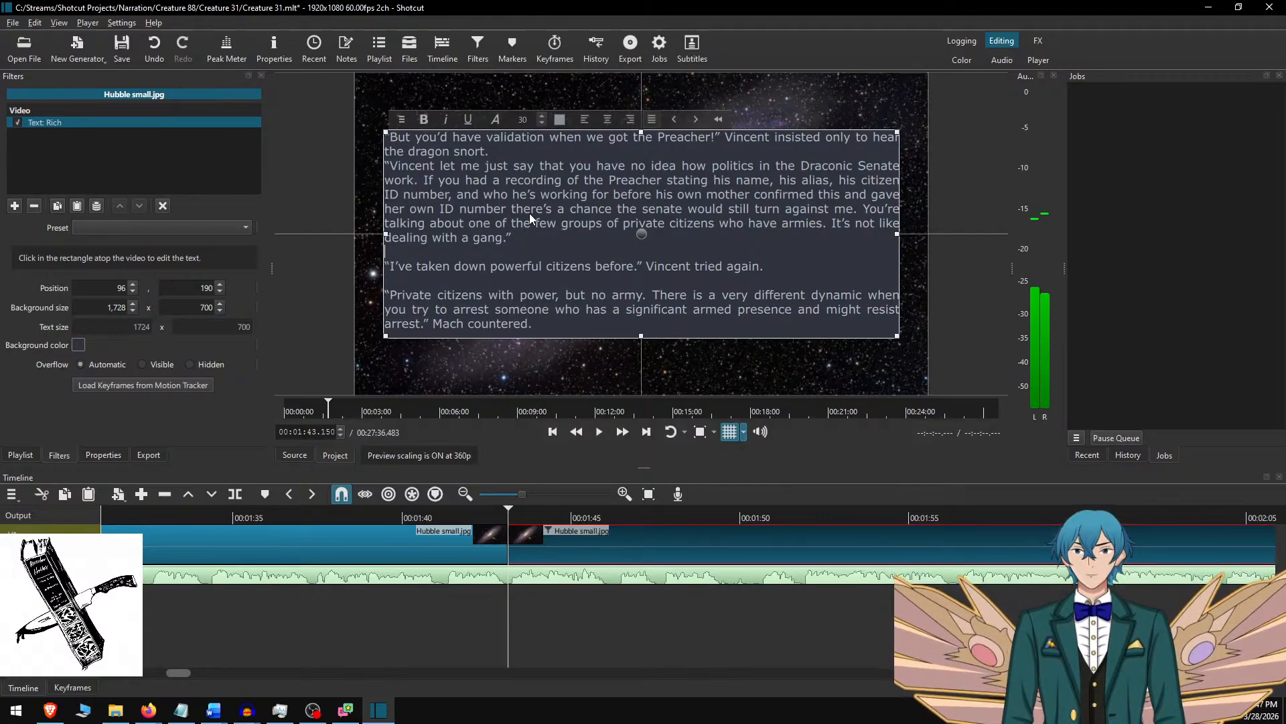
key(Return)
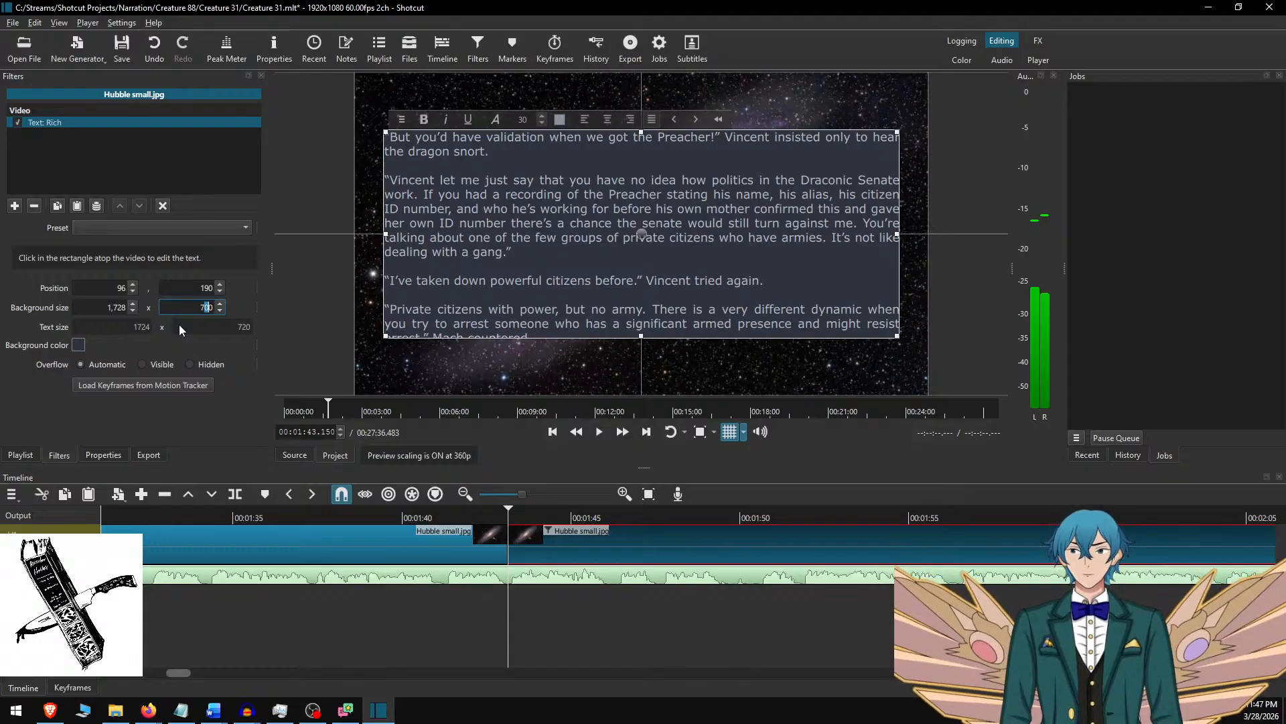
text(5)
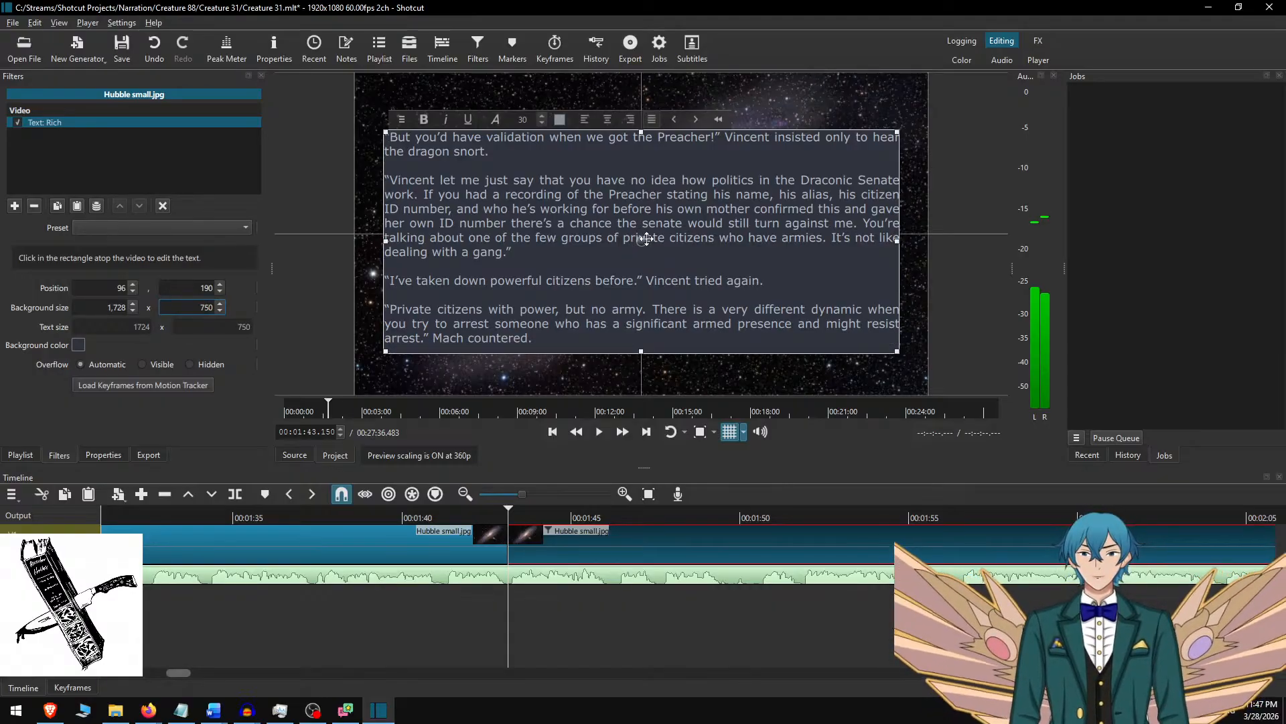
Move the third clip's text box up to vertical position 165 so it is centred in the frame.
drag(646, 238, 645, 231)
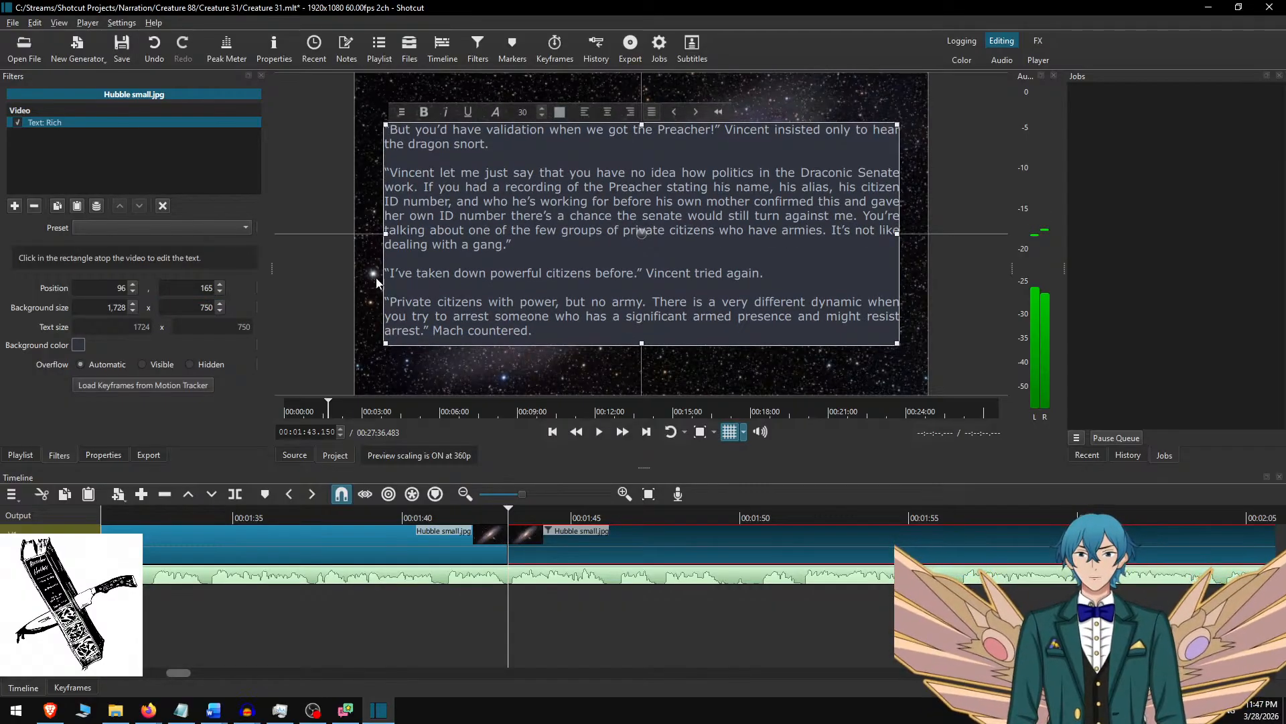
click(547, 553)
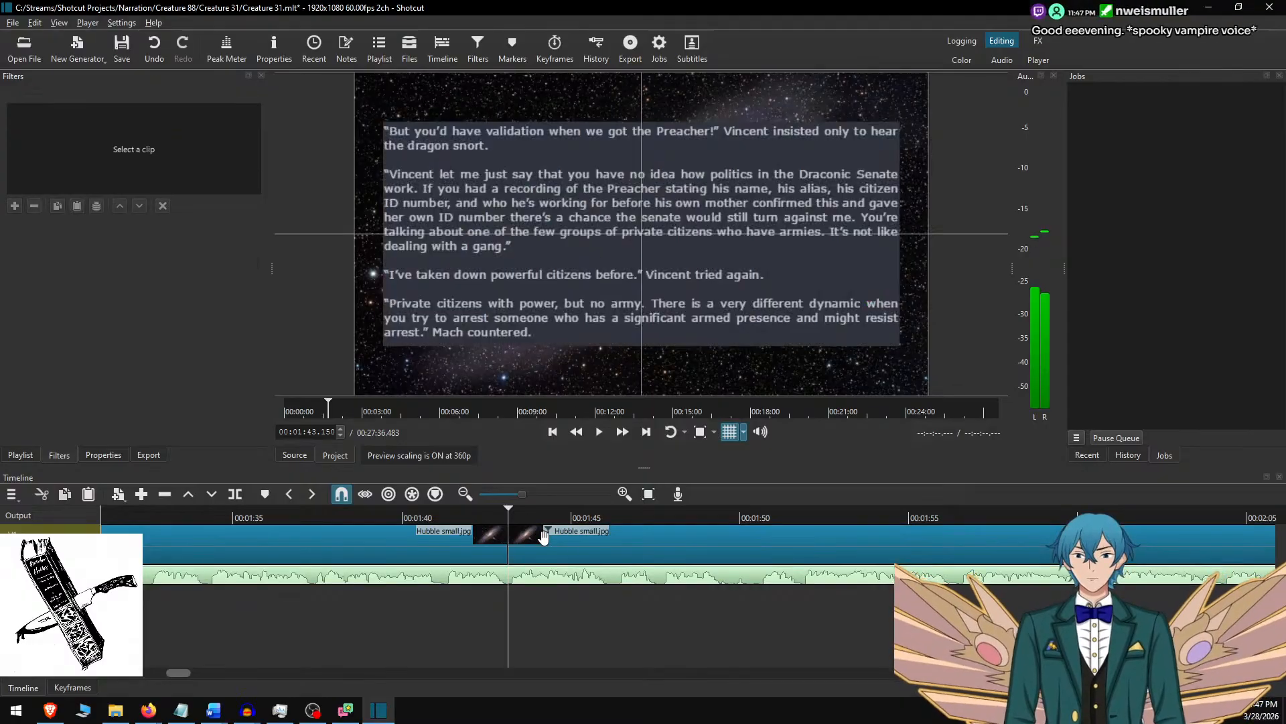
Play the narration on from 00:01:39.817 and split the background image clip at 00:02:35.767.
click(396, 516)
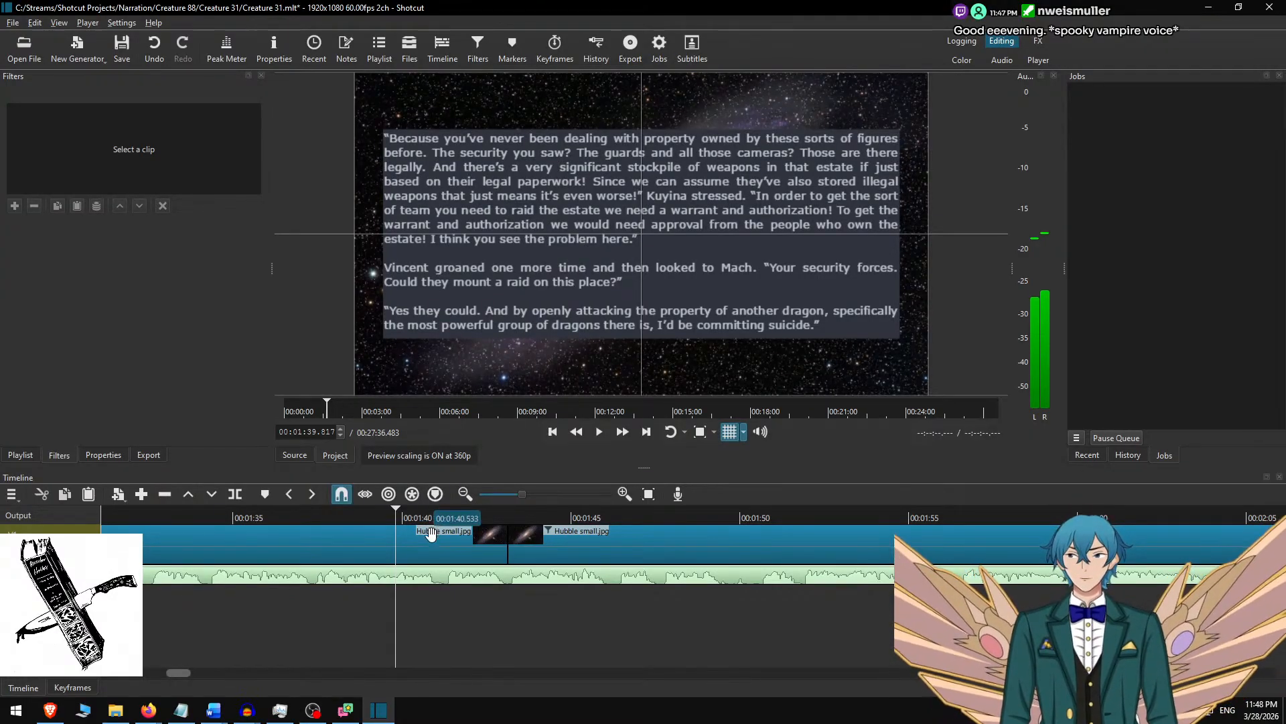
key(space)
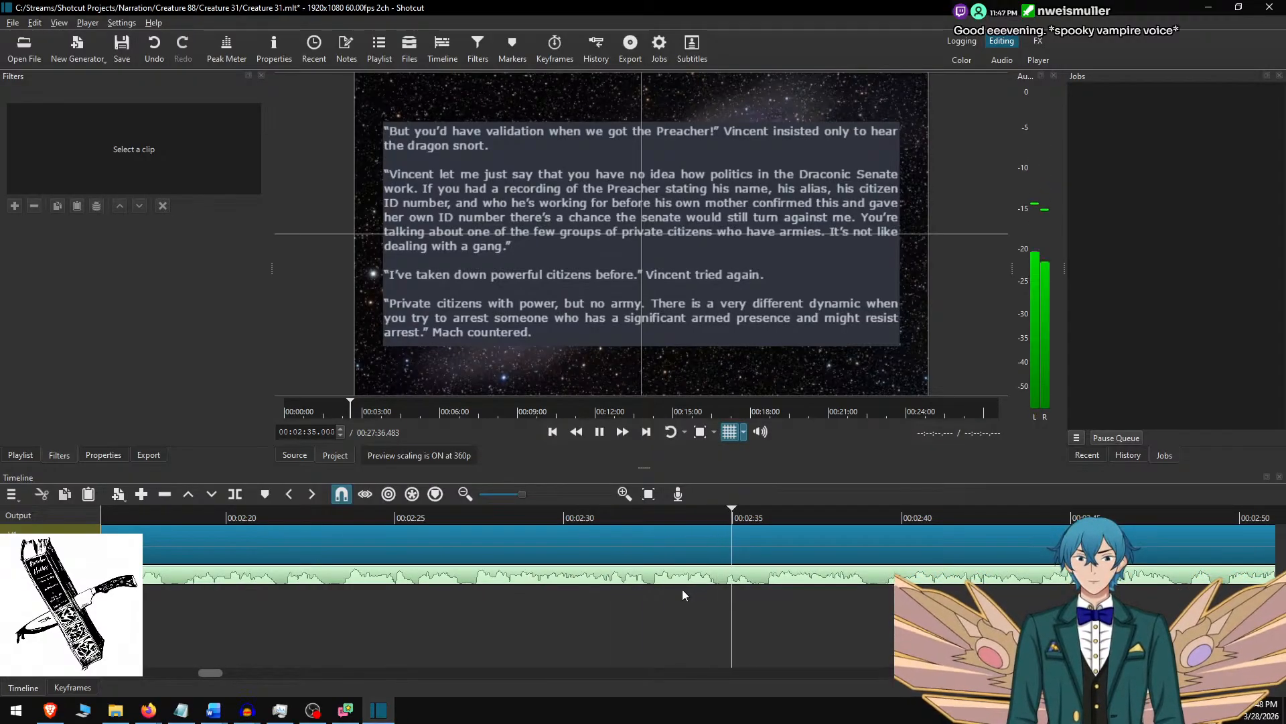
key(space)
key(s)
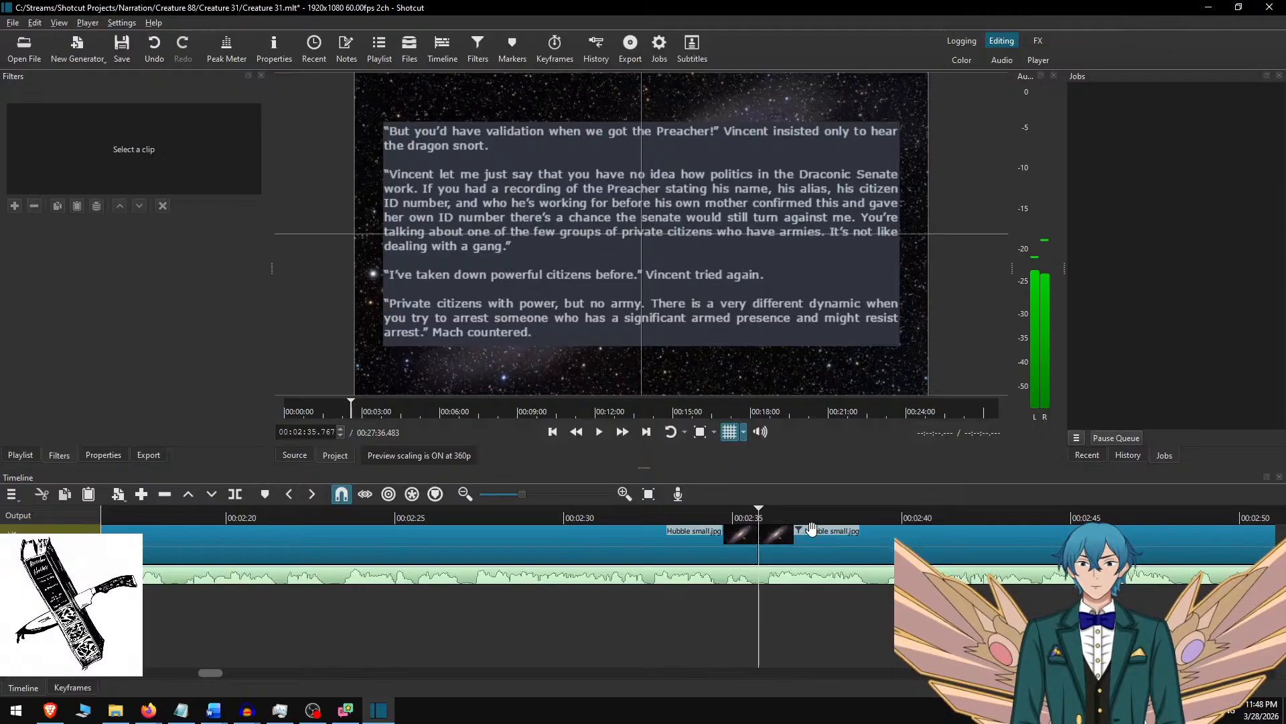
Switch to Word, delete the four paragraphs already used and copy the next four, ending with "Kuyina protested.".
key(alt+Tab)
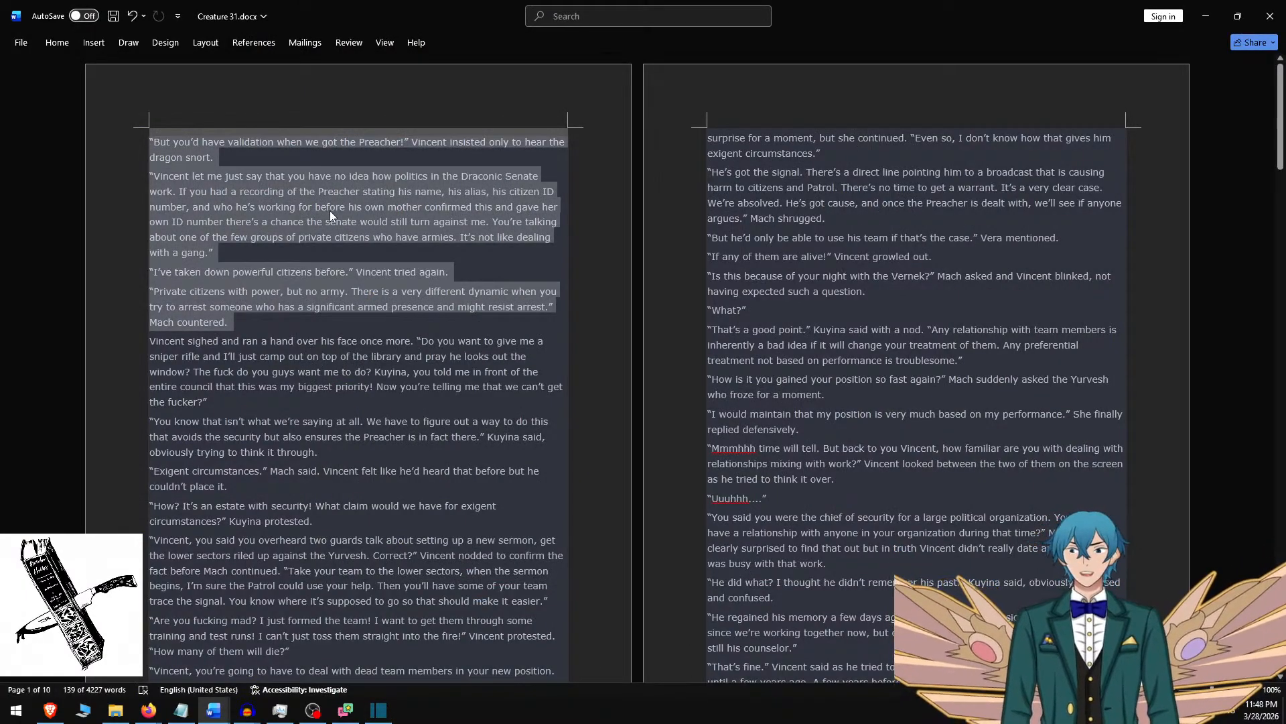
key(Delete)
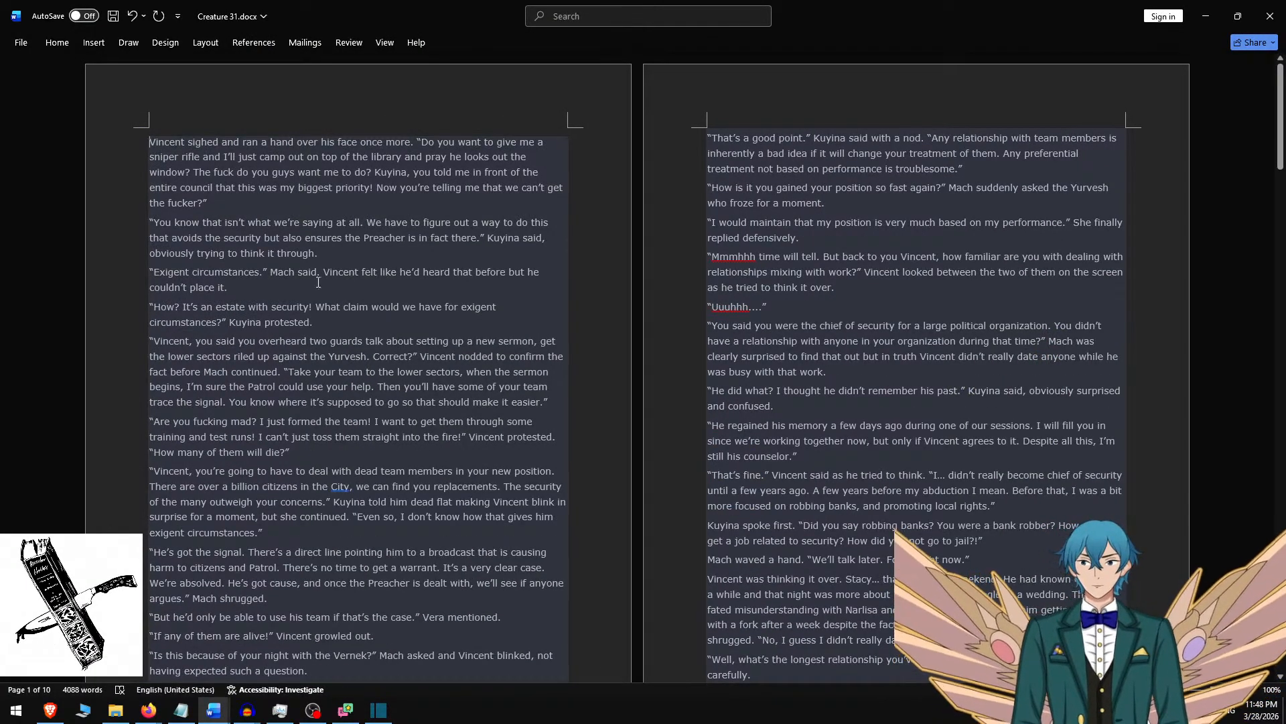
shift+click(332, 325)
key(ctrl+c)
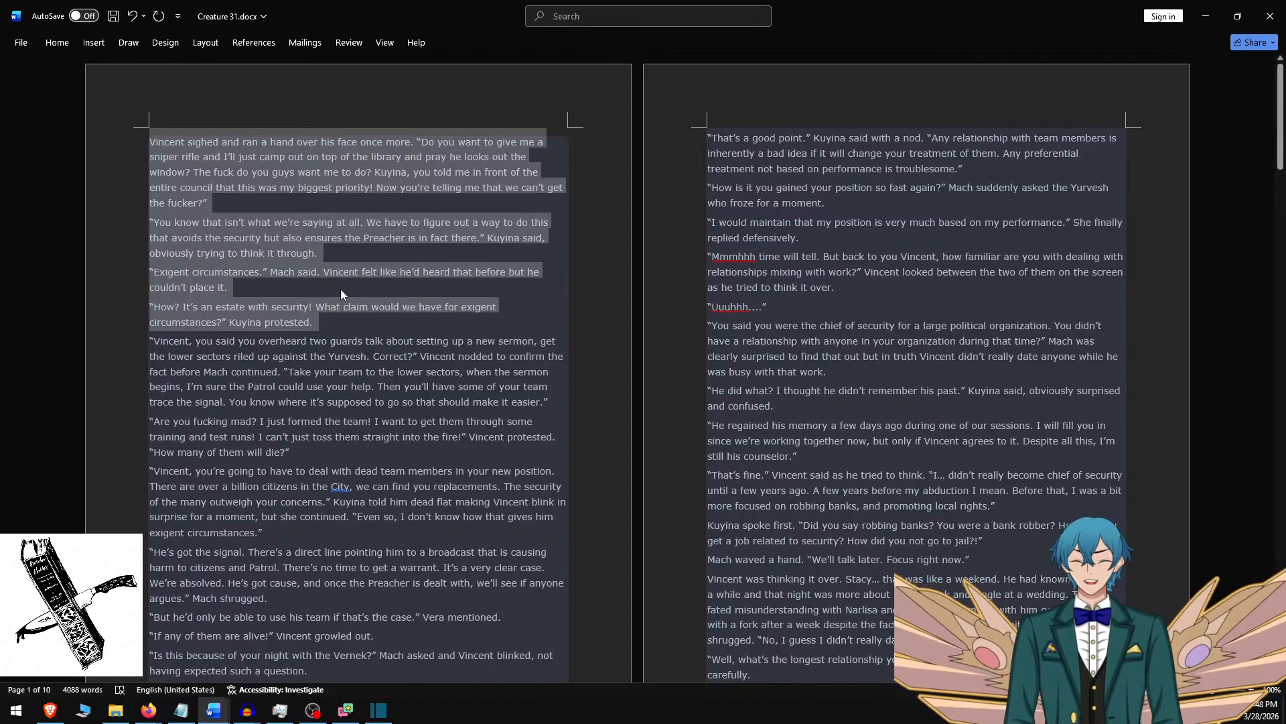
Switch to Shotcut and replace the fourth clip's overlay text with the four copied paragraphs, separated by blank lines.
key(alt+Tab)
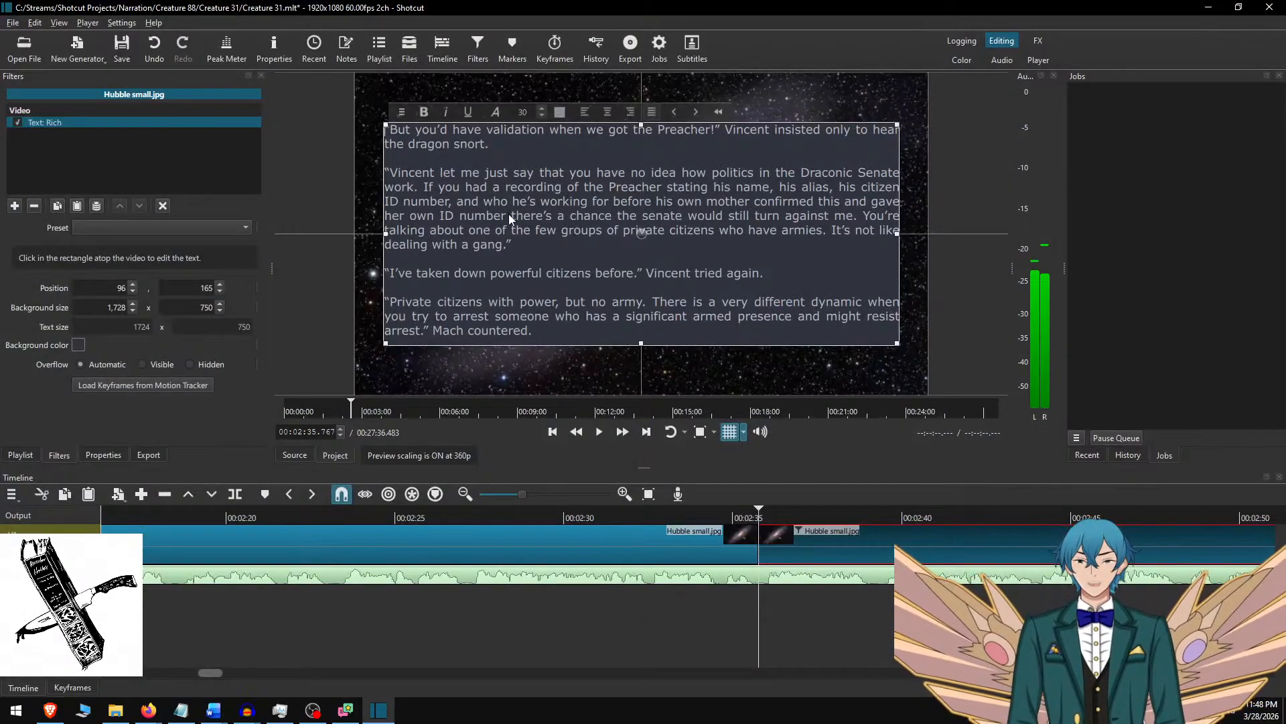
key(ctrl+a)
key(ctrl+v)
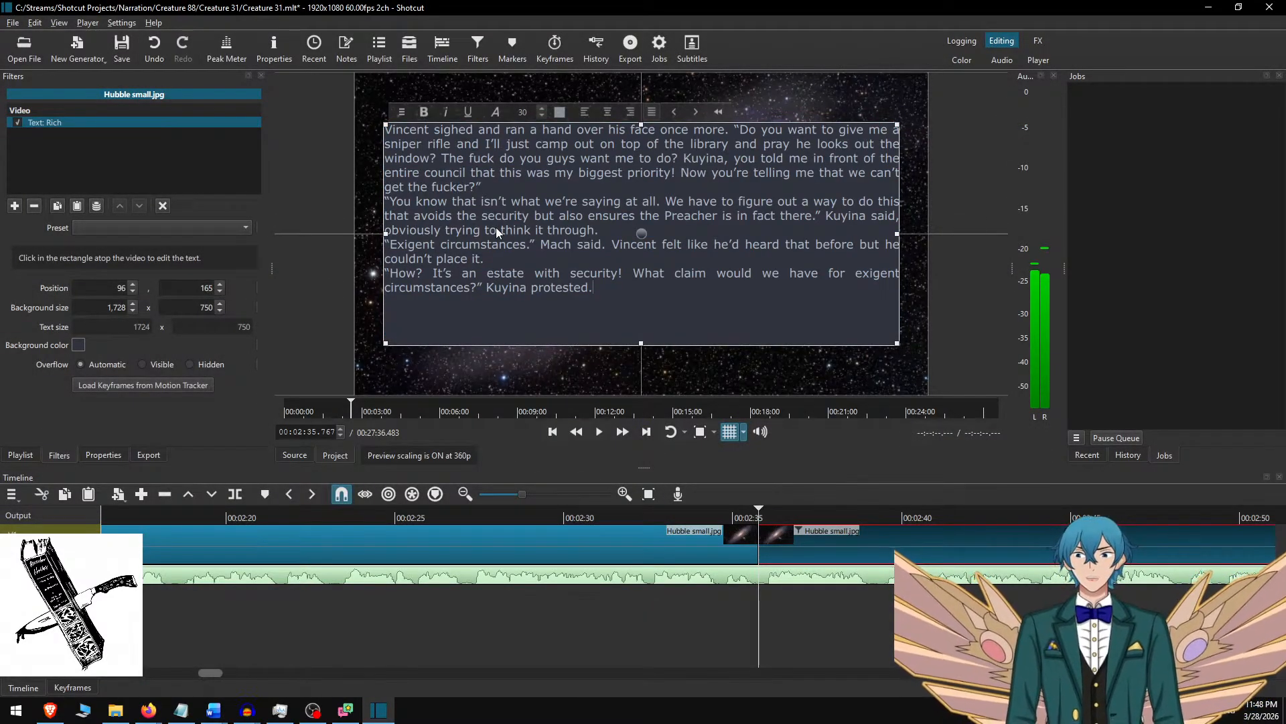
key(Up)
key(Home)
key(Return)
key(Up)
key(Up)
key(Up)
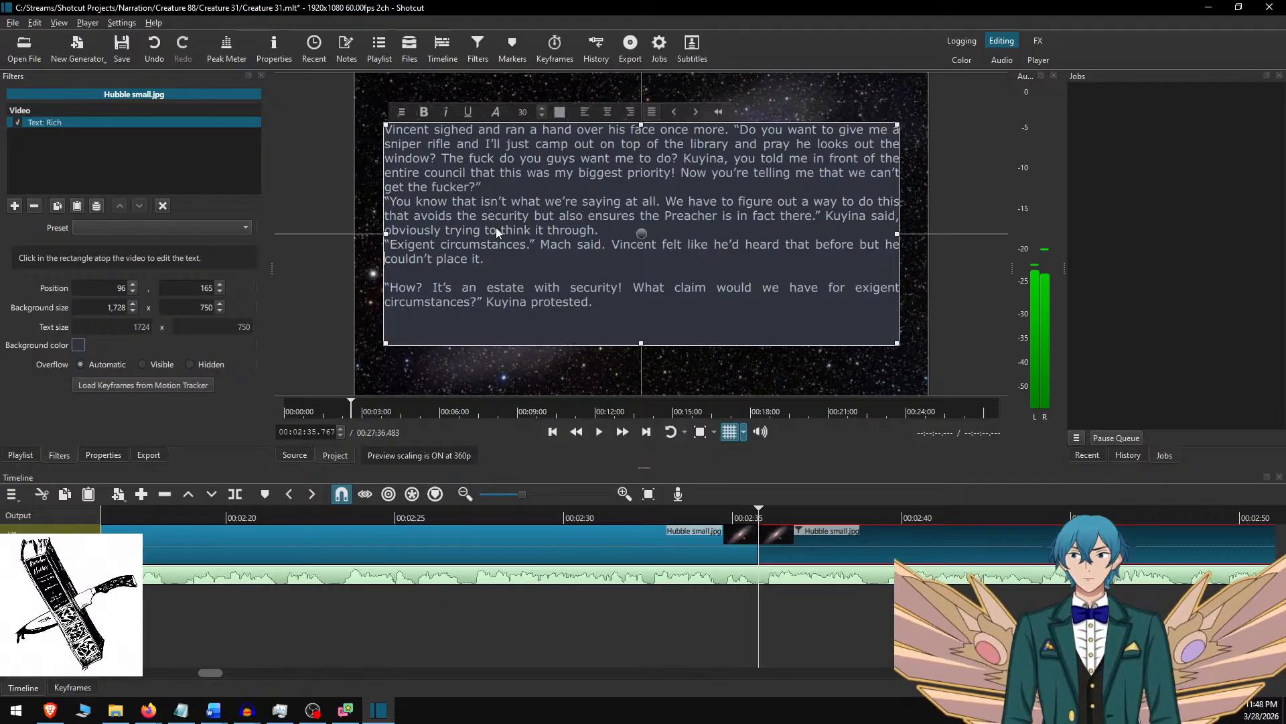
key(Return)
key(Up)
key(Up)
key(Up)
key(Up)
key(Return)
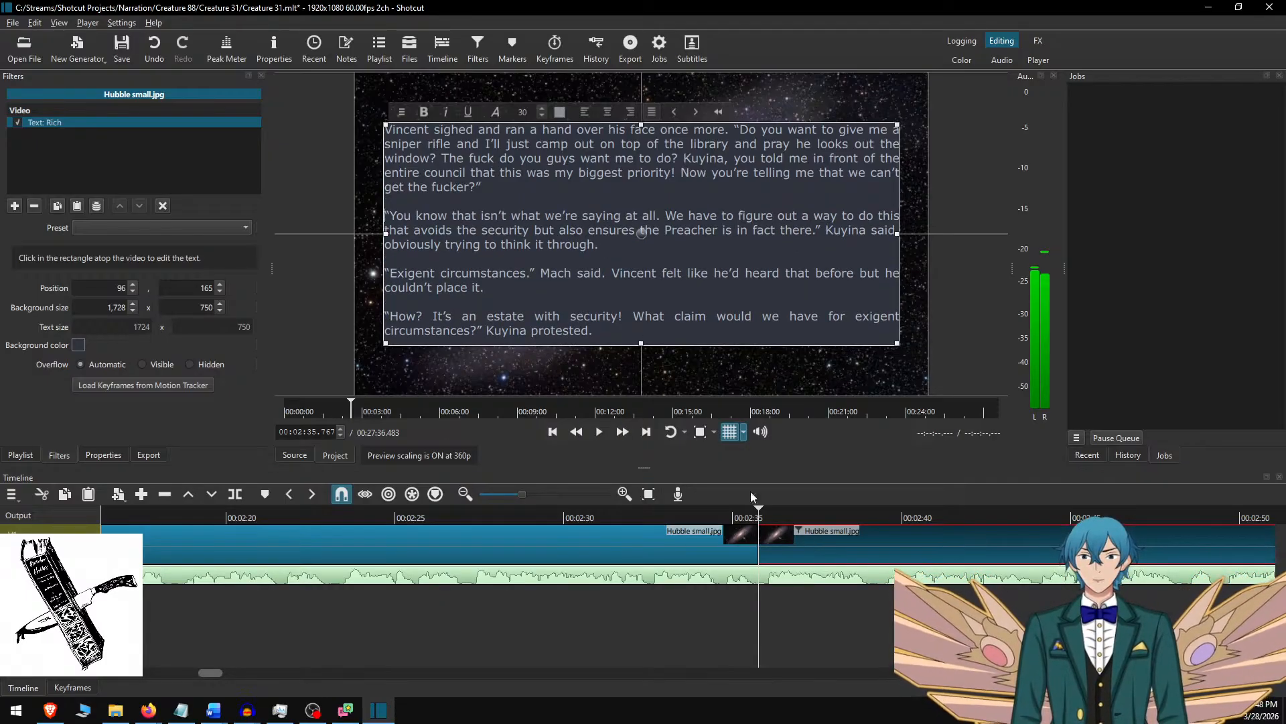
Play the narration on from 00:02:32.933, split the background image clip at 00:03:24.617 and select the new clip.
click(801, 603)
click(663, 516)
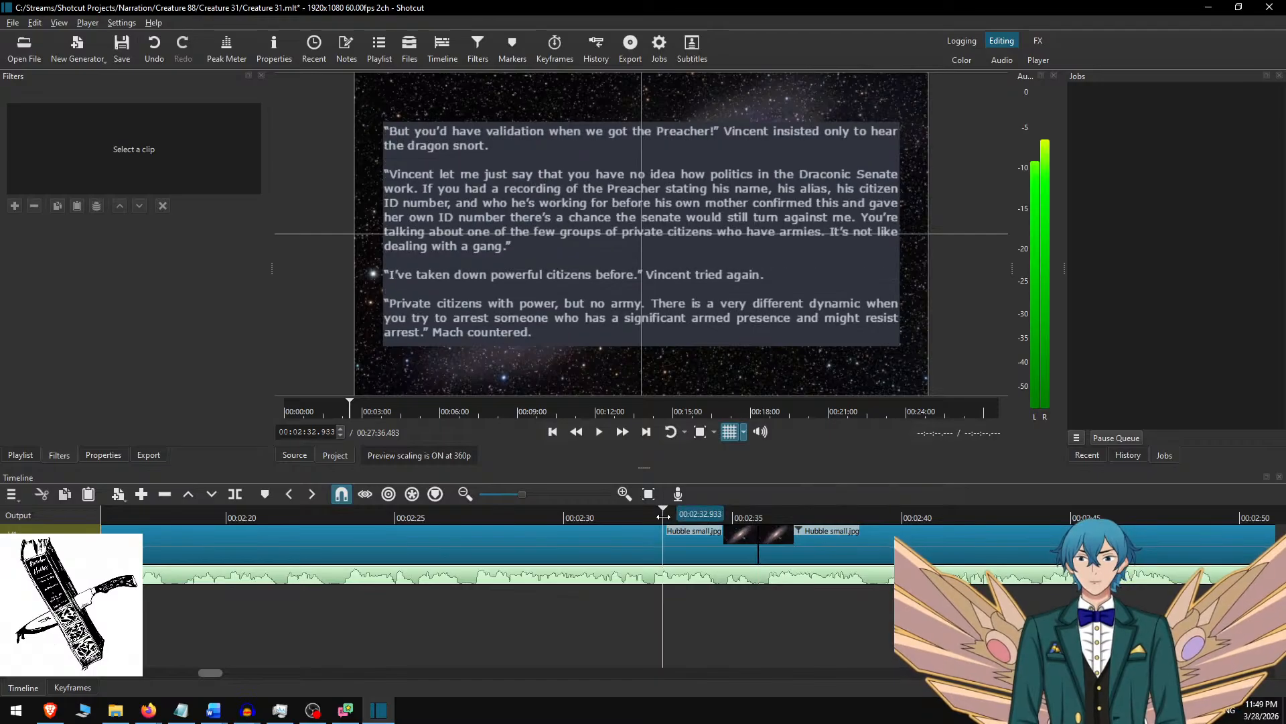
click(623, 432)
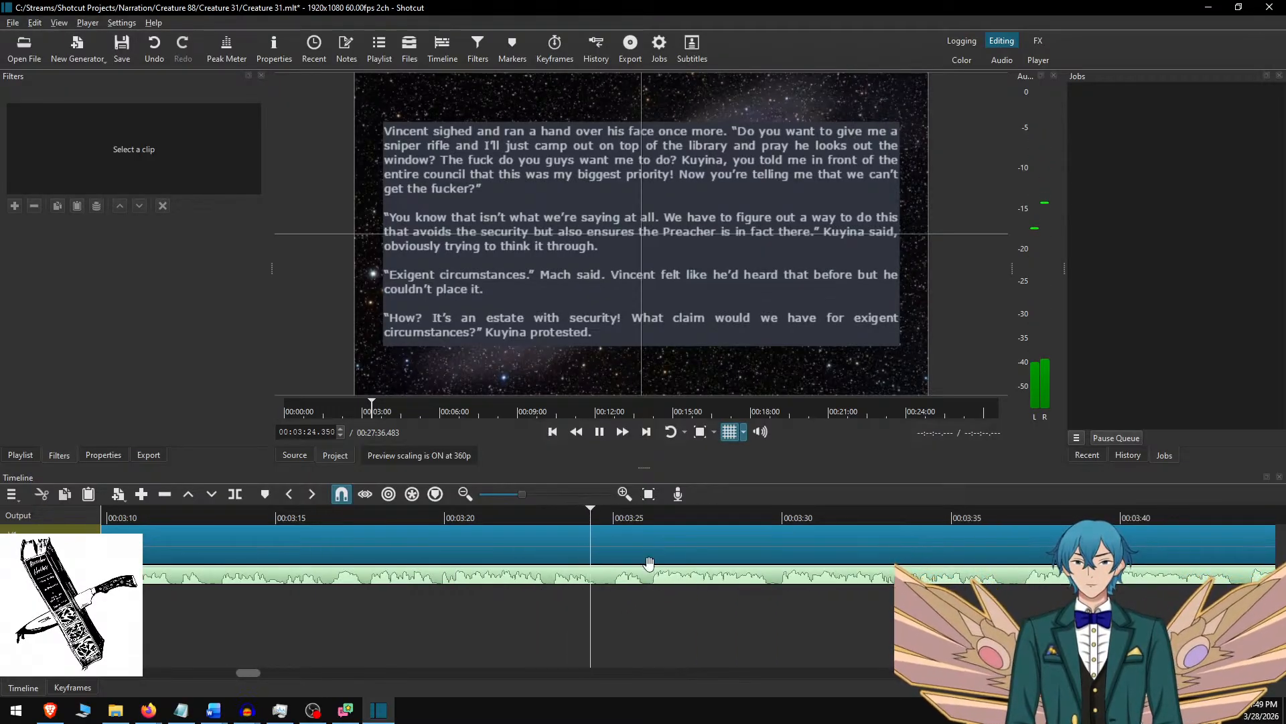
click(650, 533)
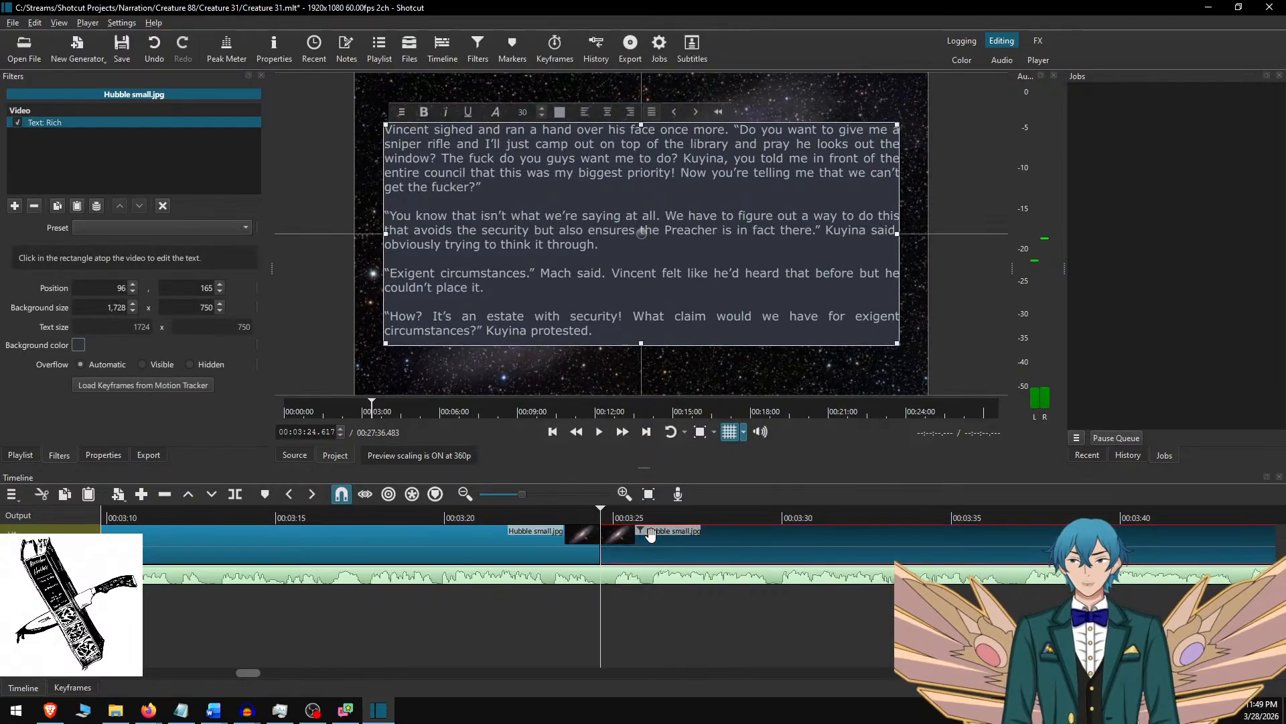
Switch to Word, delete the four used paragraphs and copy the next three, ending with "exigent circumstances.".
key(alt+Tab)
key(Delete)
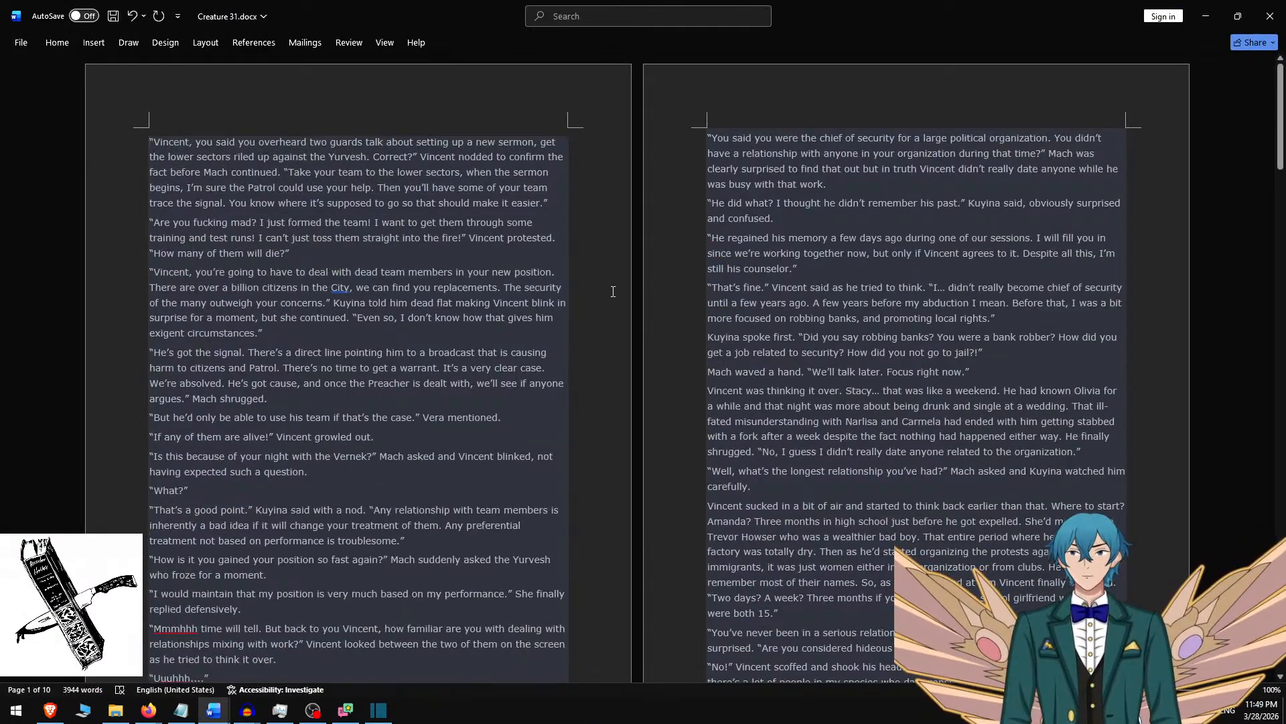
shift+click(297, 333)
key(ctrl+c)
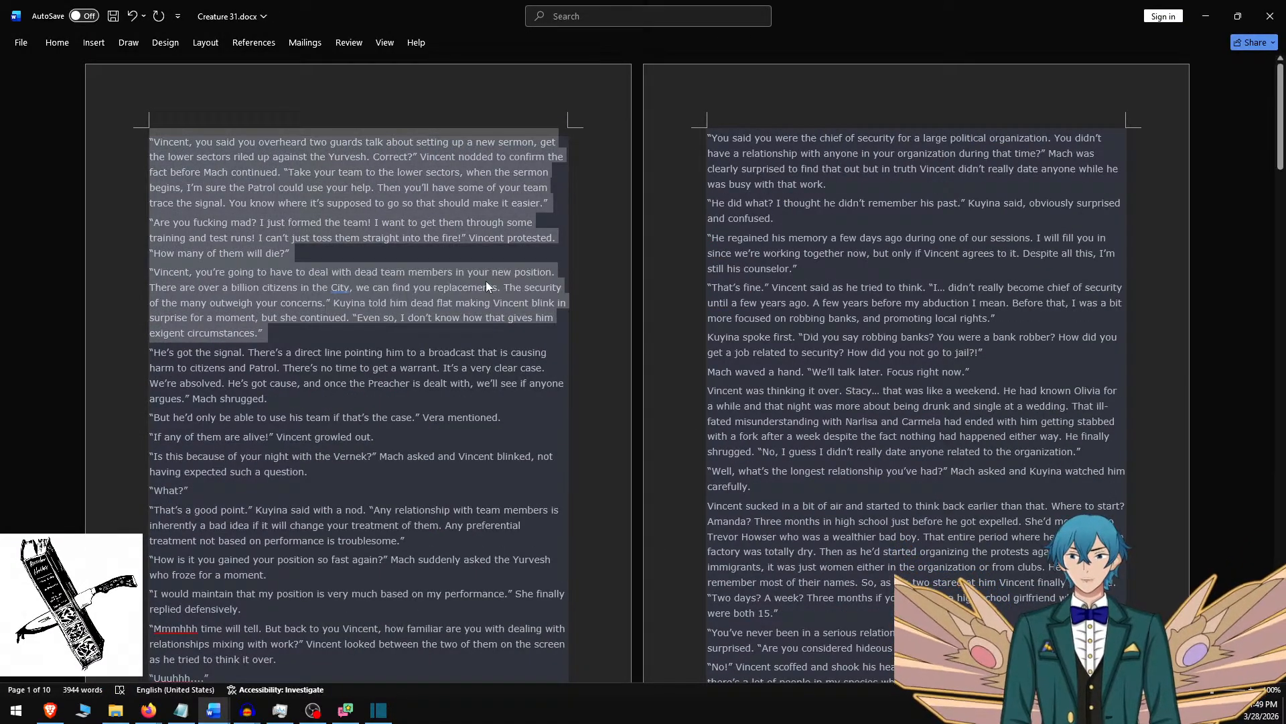
Switch to Shotcut and replace the fifth clip's overlay text with the three copied paragraphs, separated by blank lines.
key(alt+Tab)
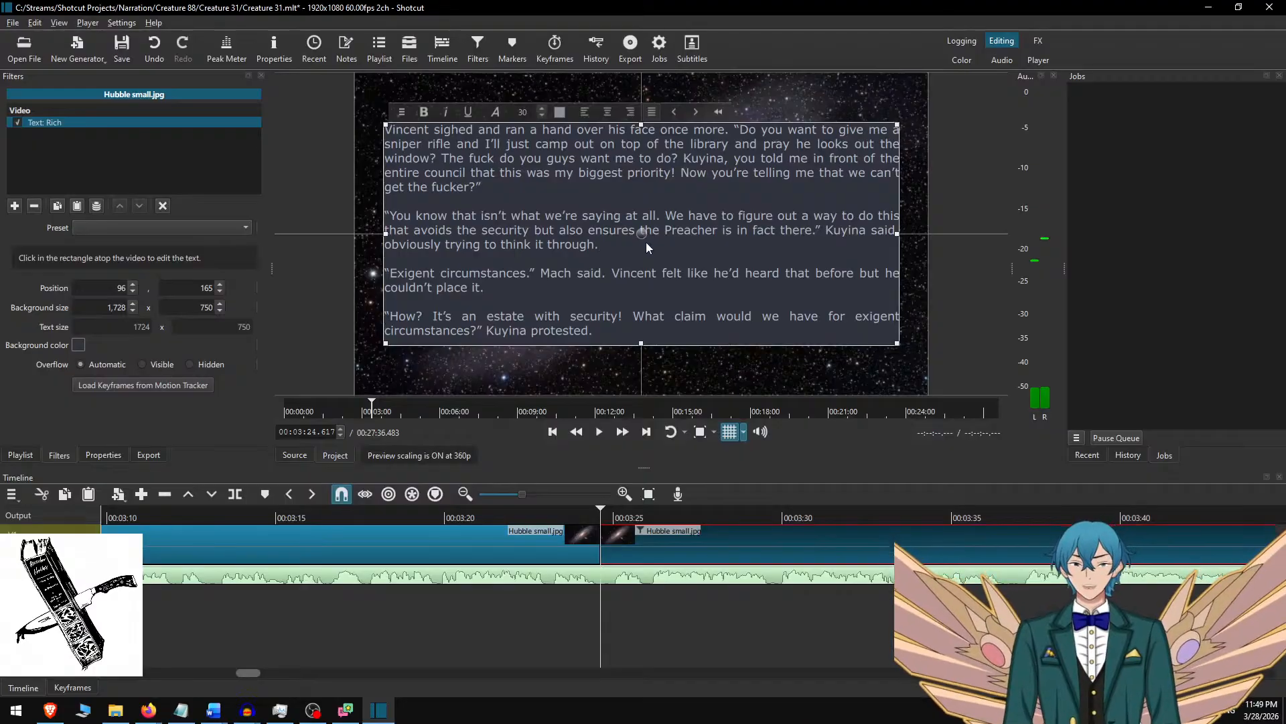
key(ctrl+a)
key(ctrl+v)
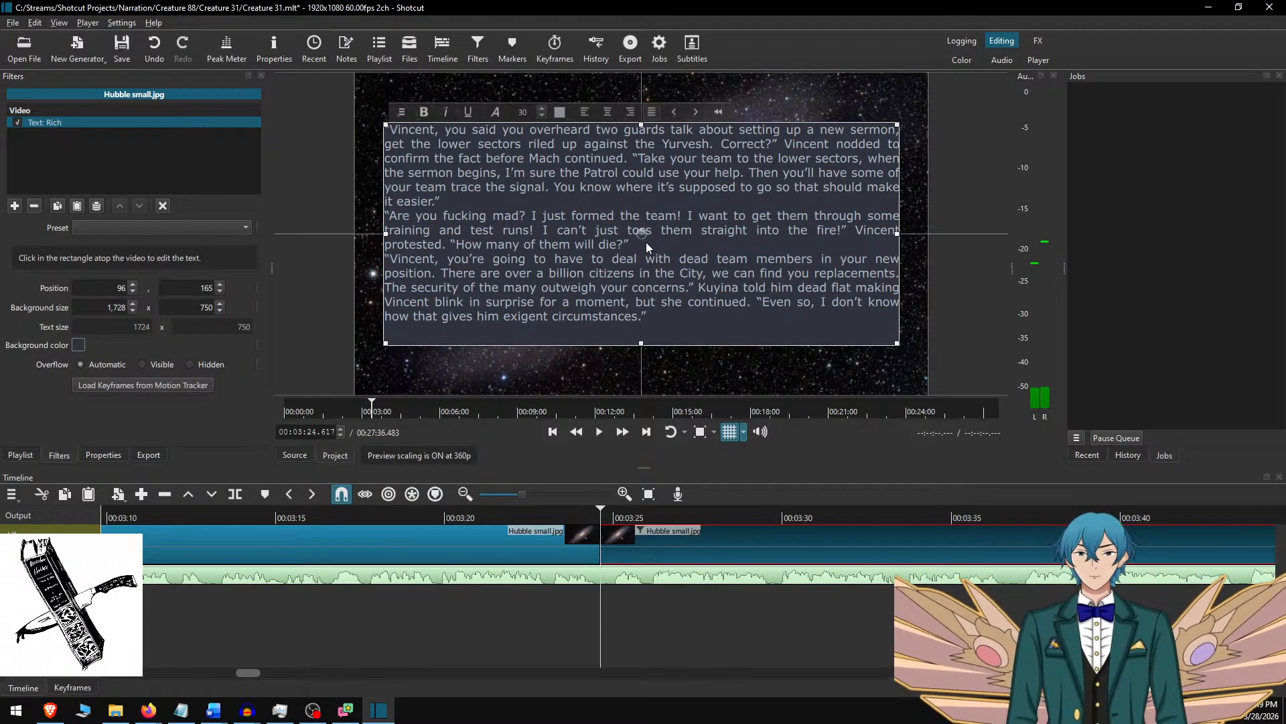
key(Return)
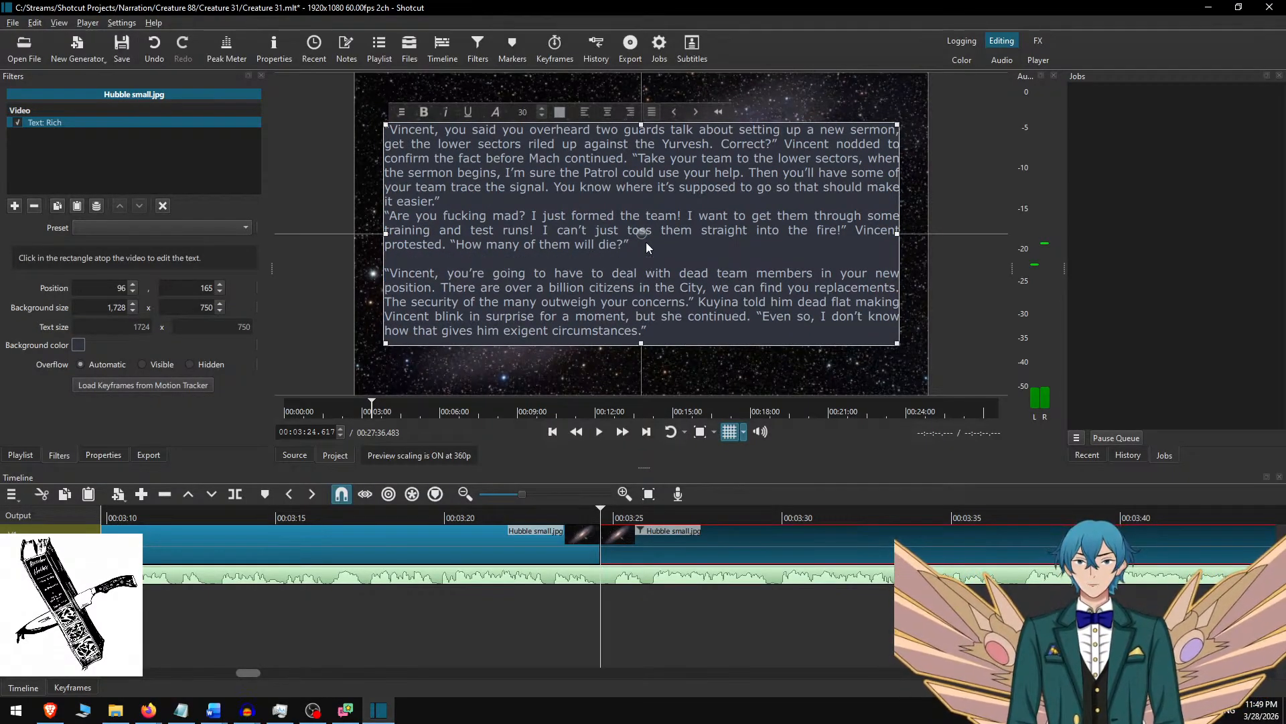
key(Up)
key(Return)
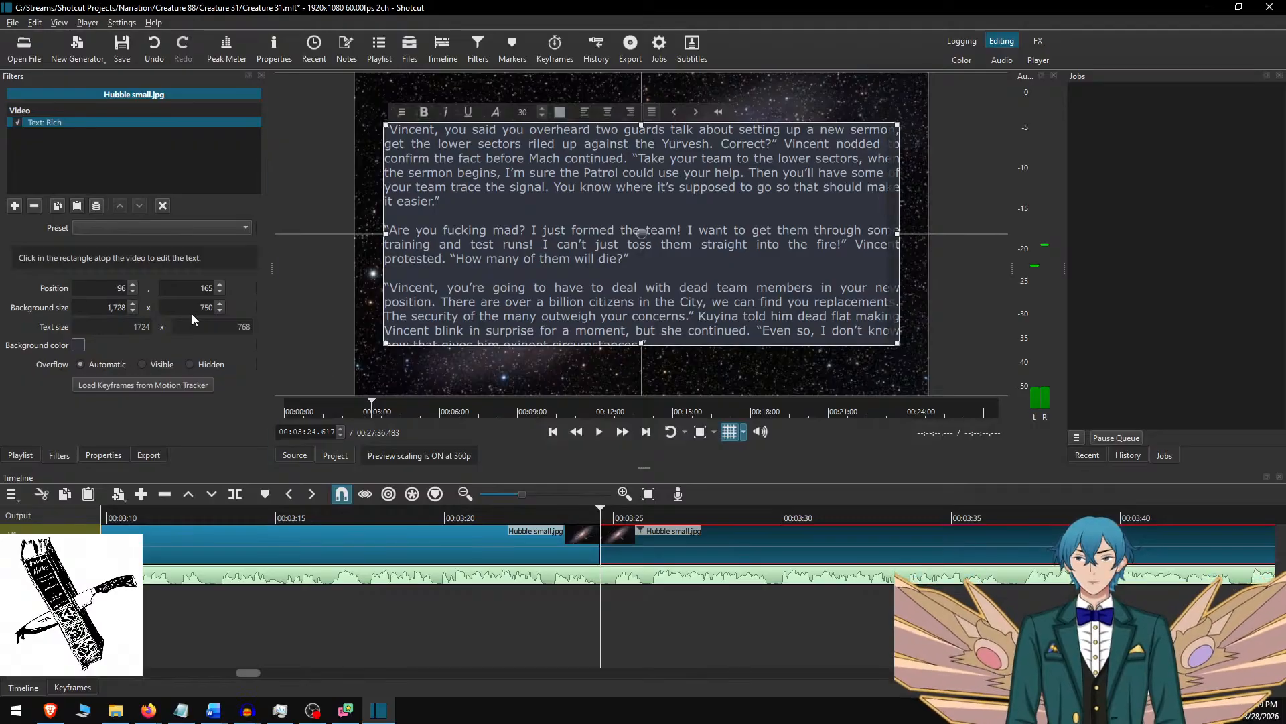
Set the fifth clip's text background height to 800 and move the box to vertical position 140, centred in the frame.
text(800)
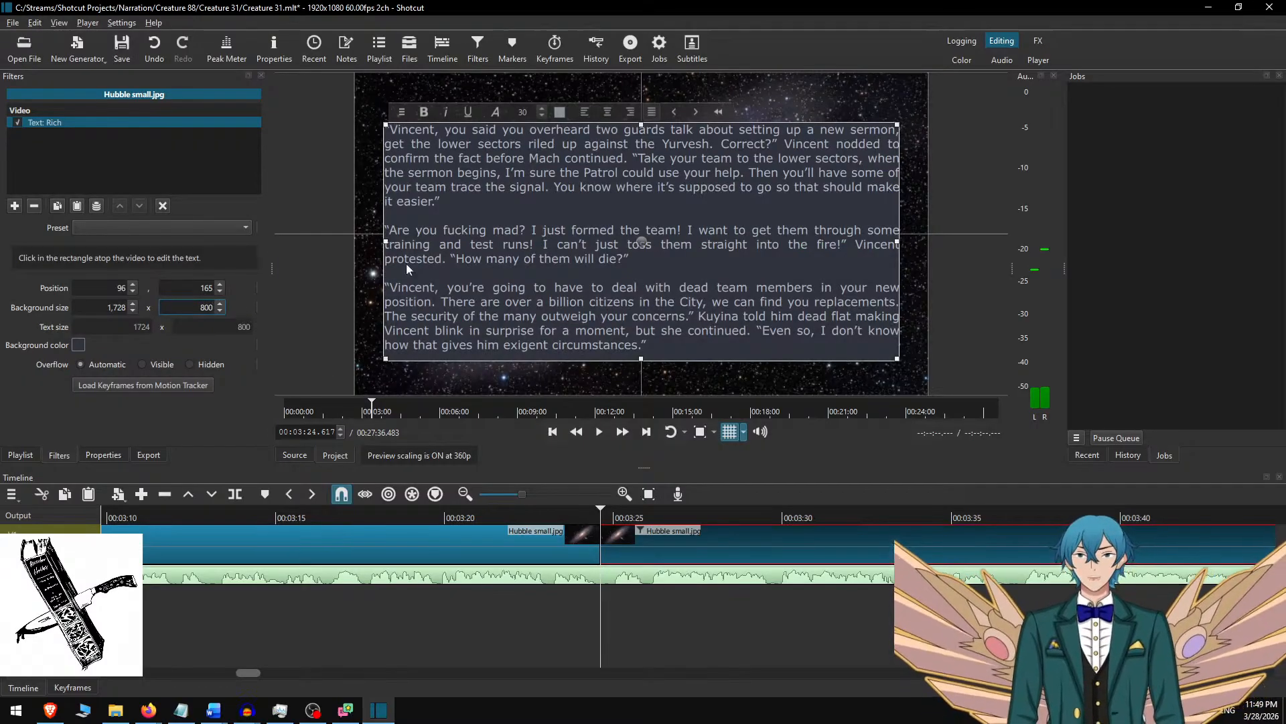
drag(646, 228, 646, 219)
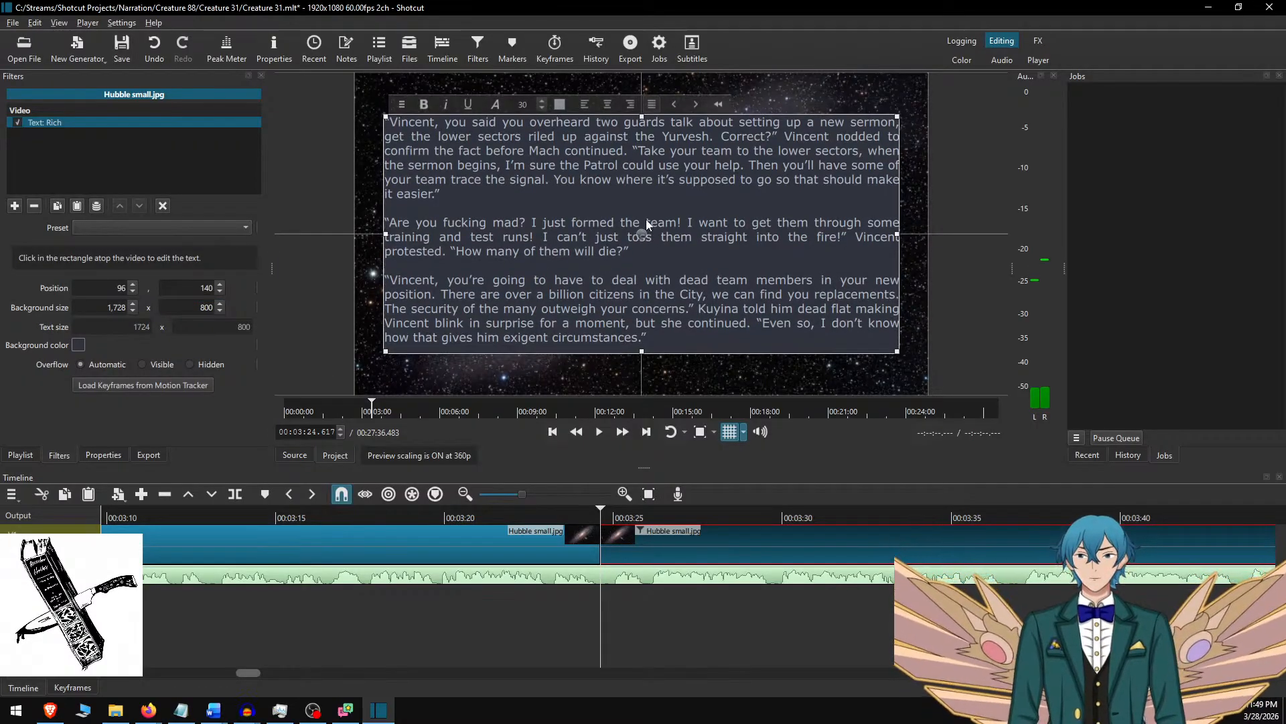
click(657, 536)
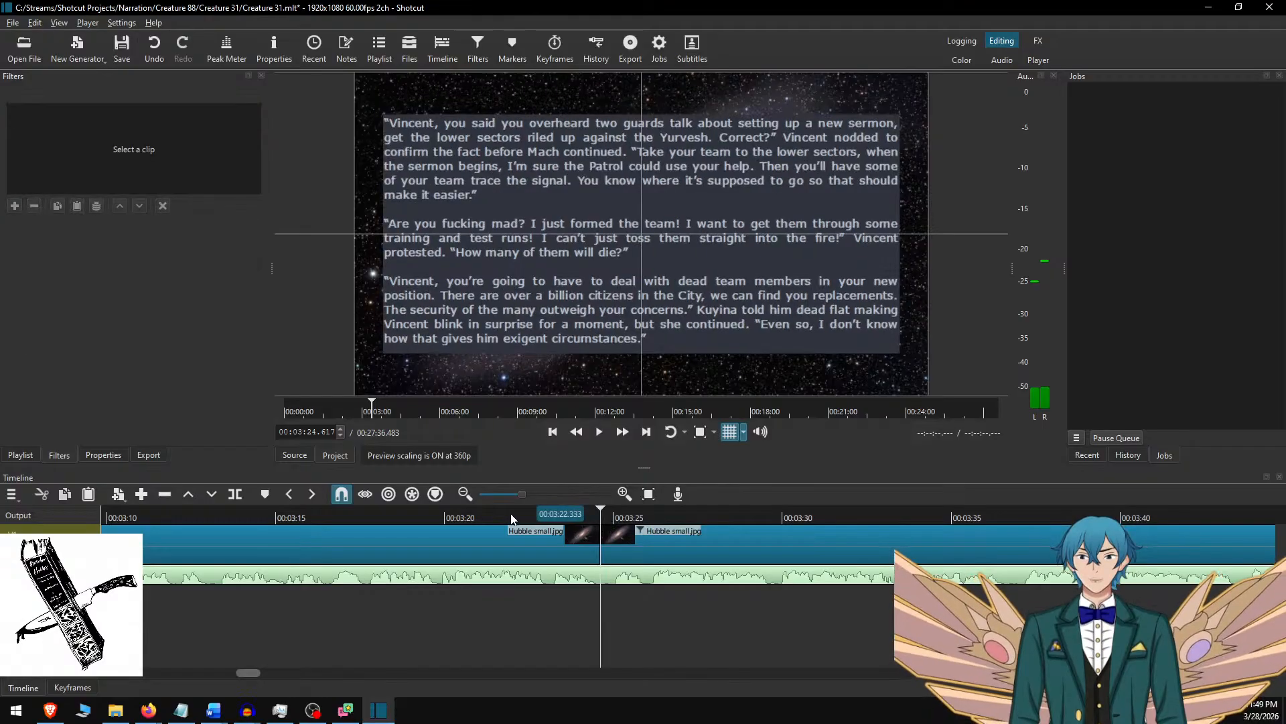
Play the narration fast from just before the latest split and pause it at 00:04:20.067.
click(497, 517)
key(space)
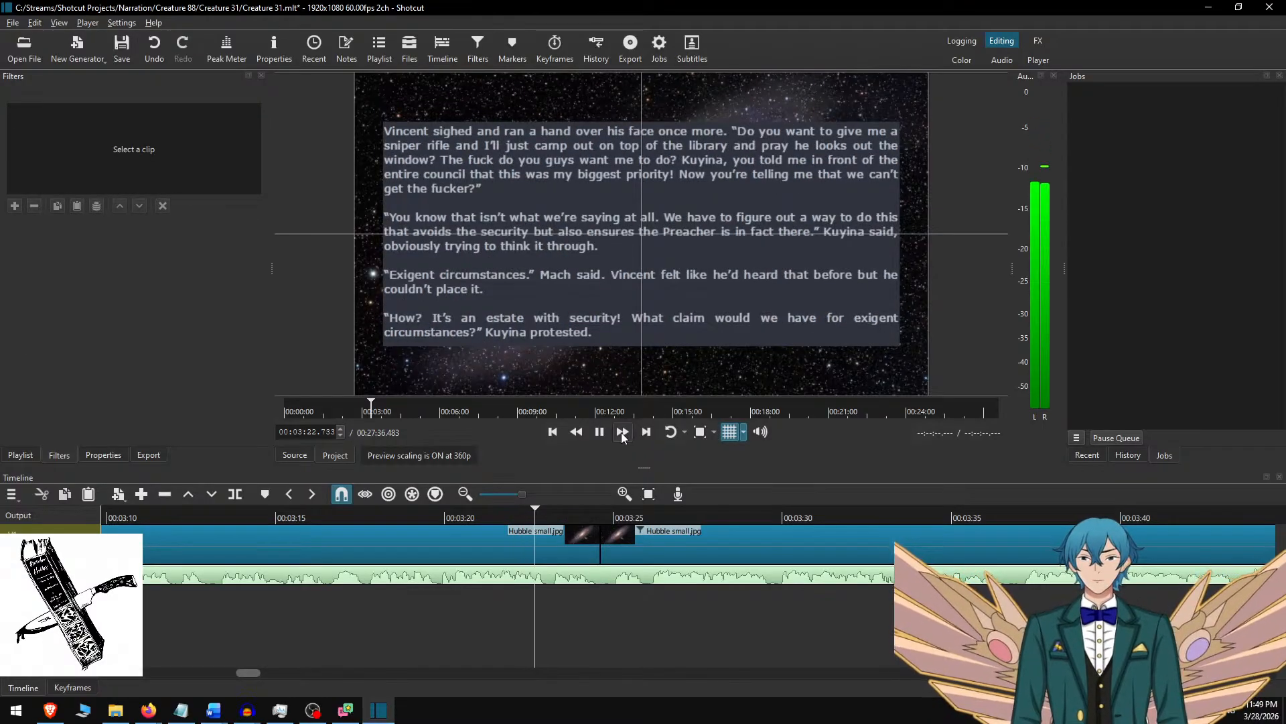
click(621, 432)
scroll(710, 556, down, 6)
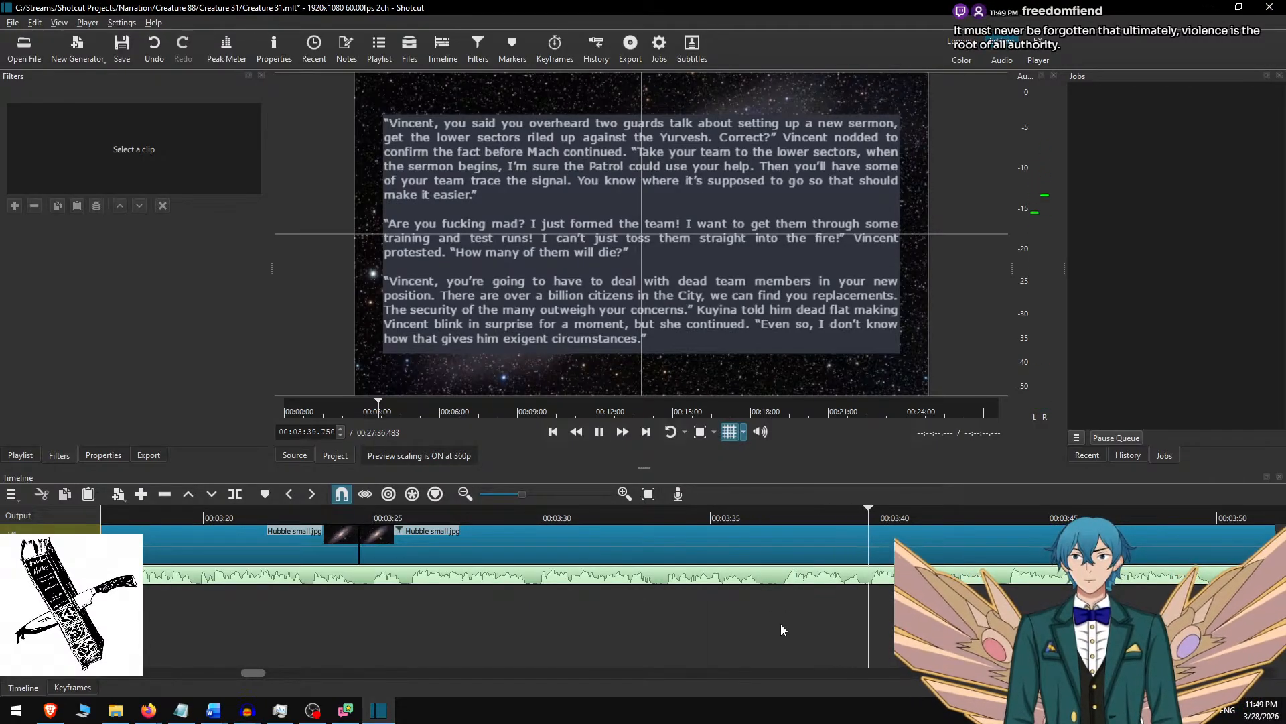
scroll(781, 625, down, 8)
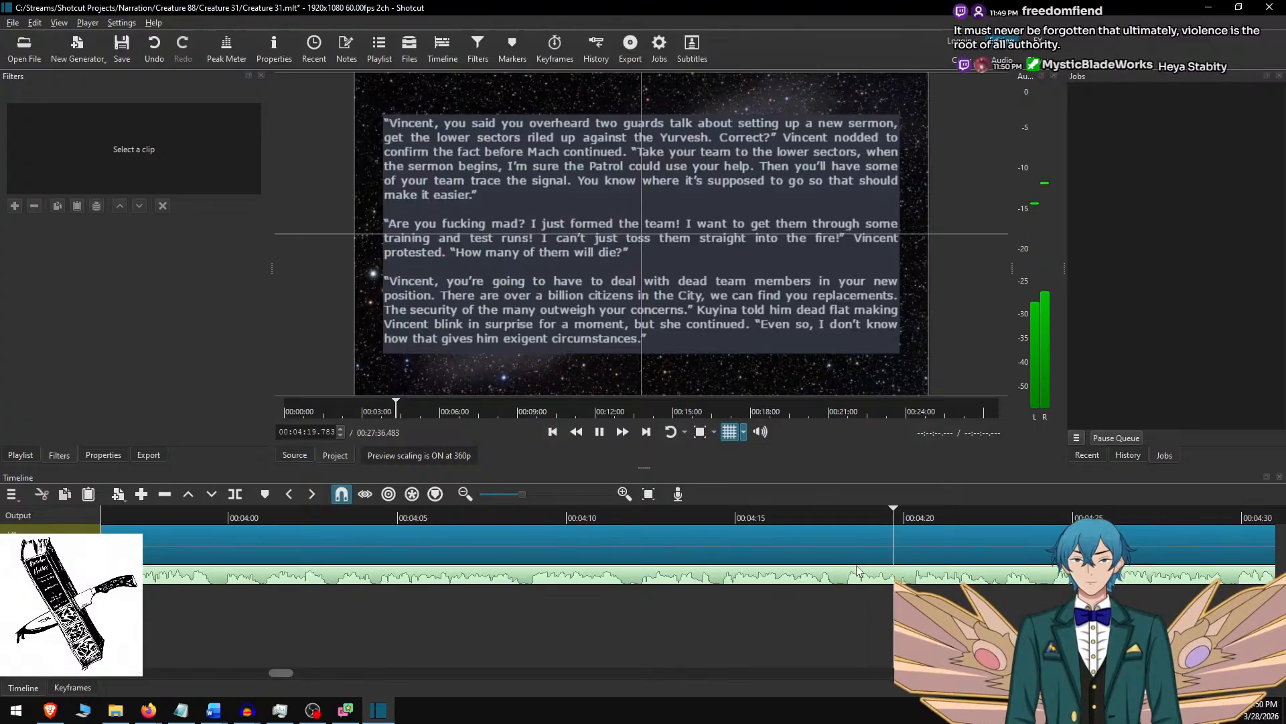
key(space)
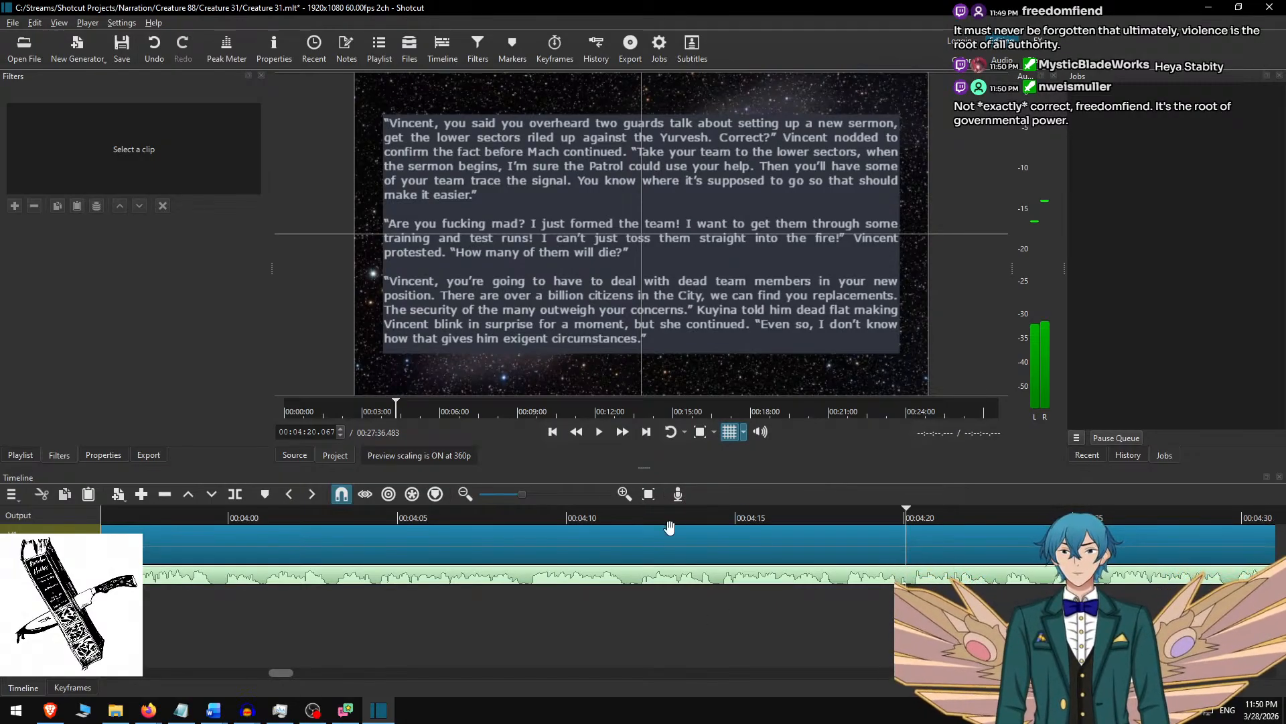
Replay the narration between about 00:04:08 and 00:04:18 at fast speed, and pause it at 00:04:12.367.
click(609, 514)
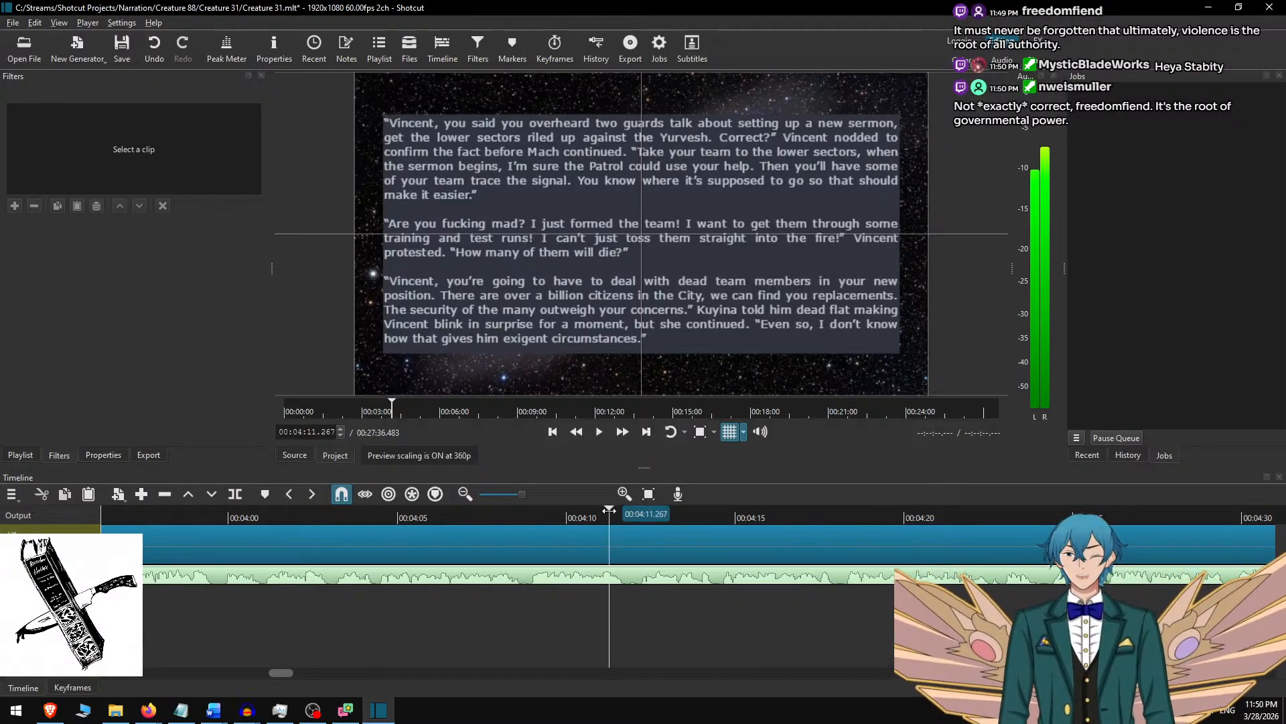
key(space)
click(623, 430)
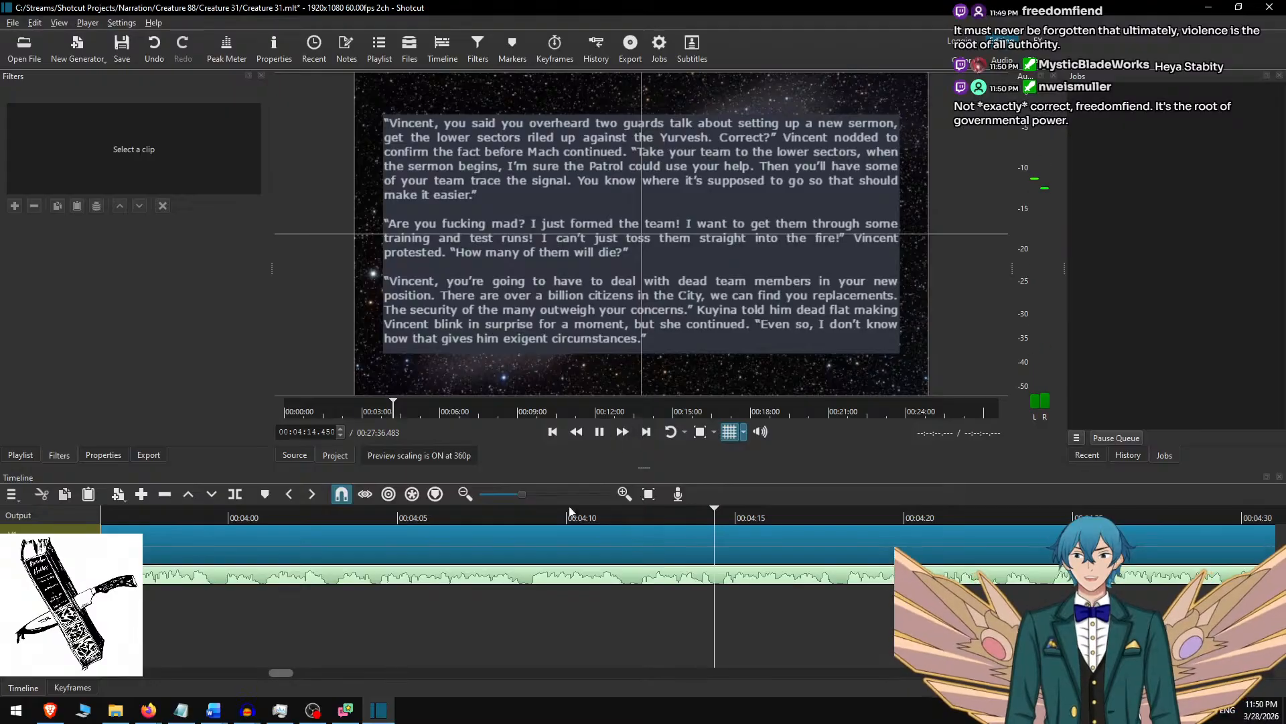
scroll(706, 597, down, 1)
scroll(729, 608, down, 4)
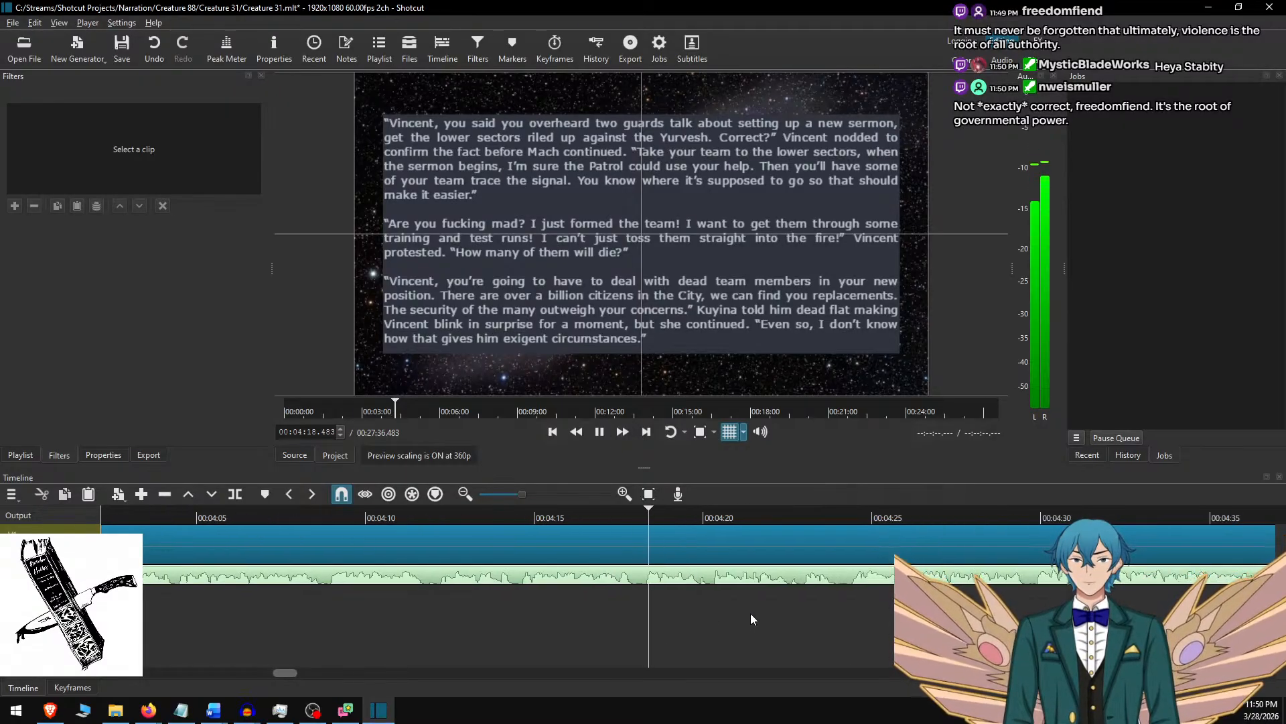
key(space)
click(301, 516)
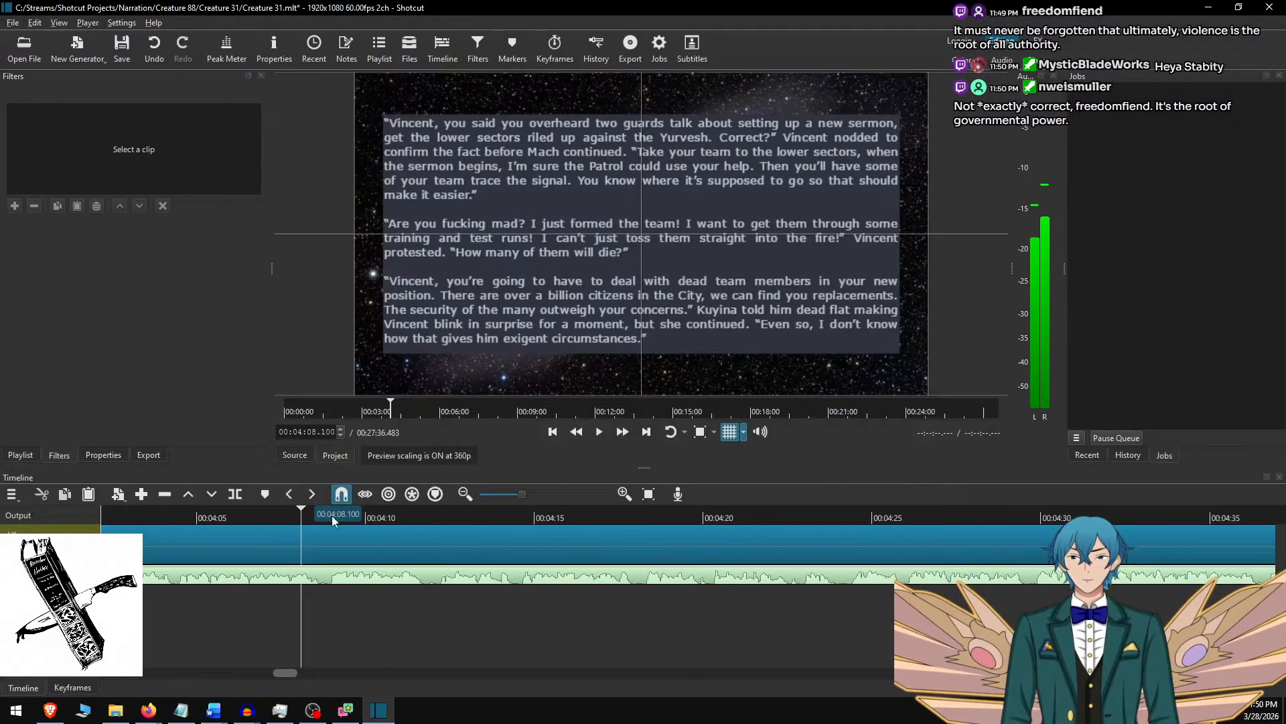
click(621, 432)
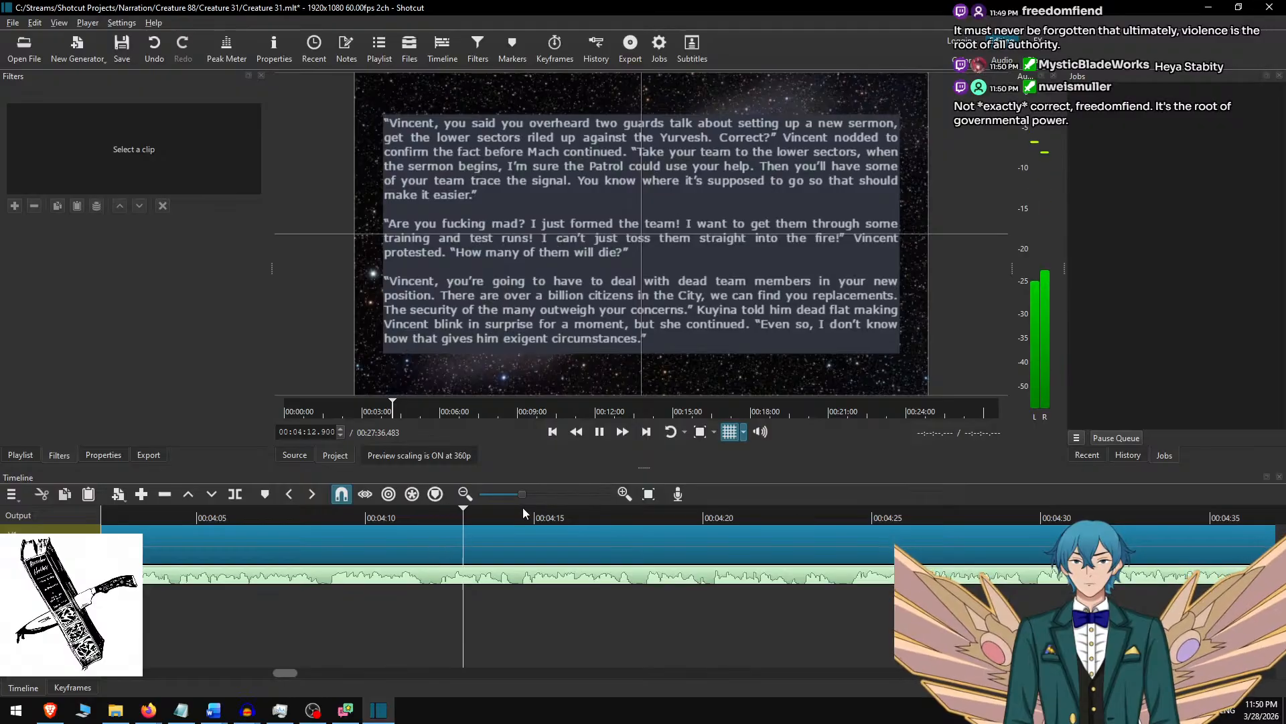
click(368, 519)
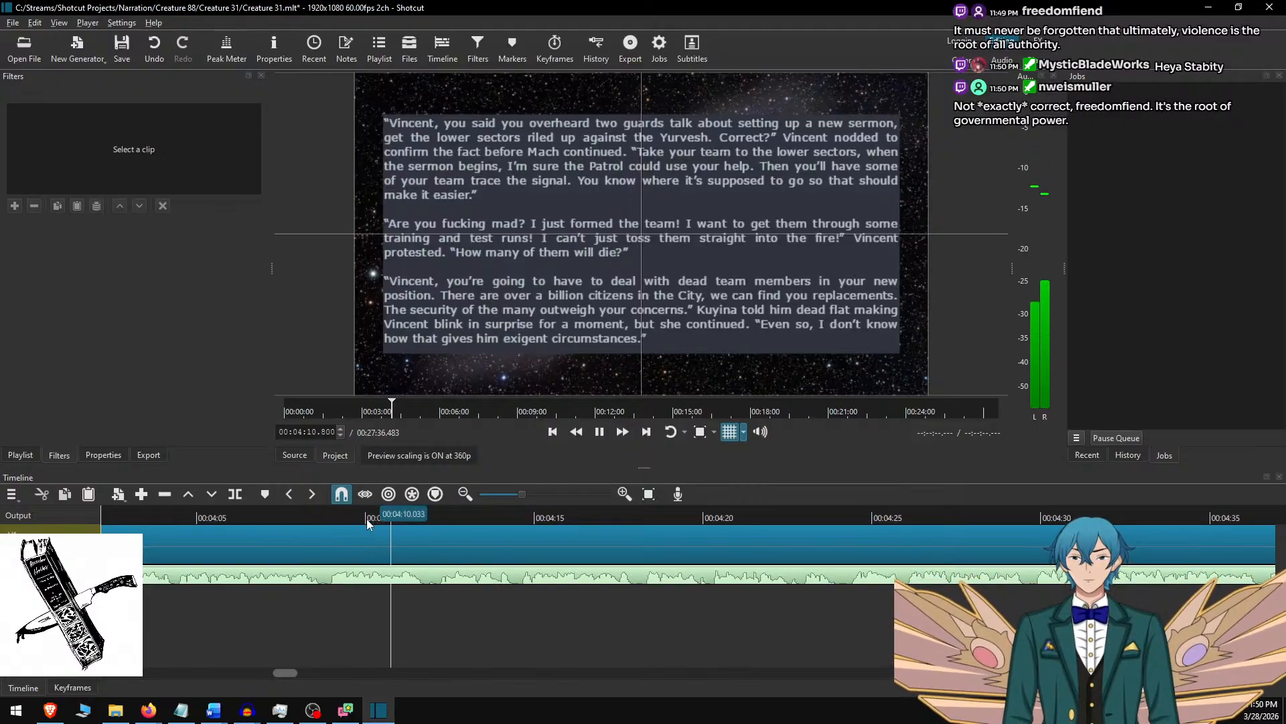
key(space)
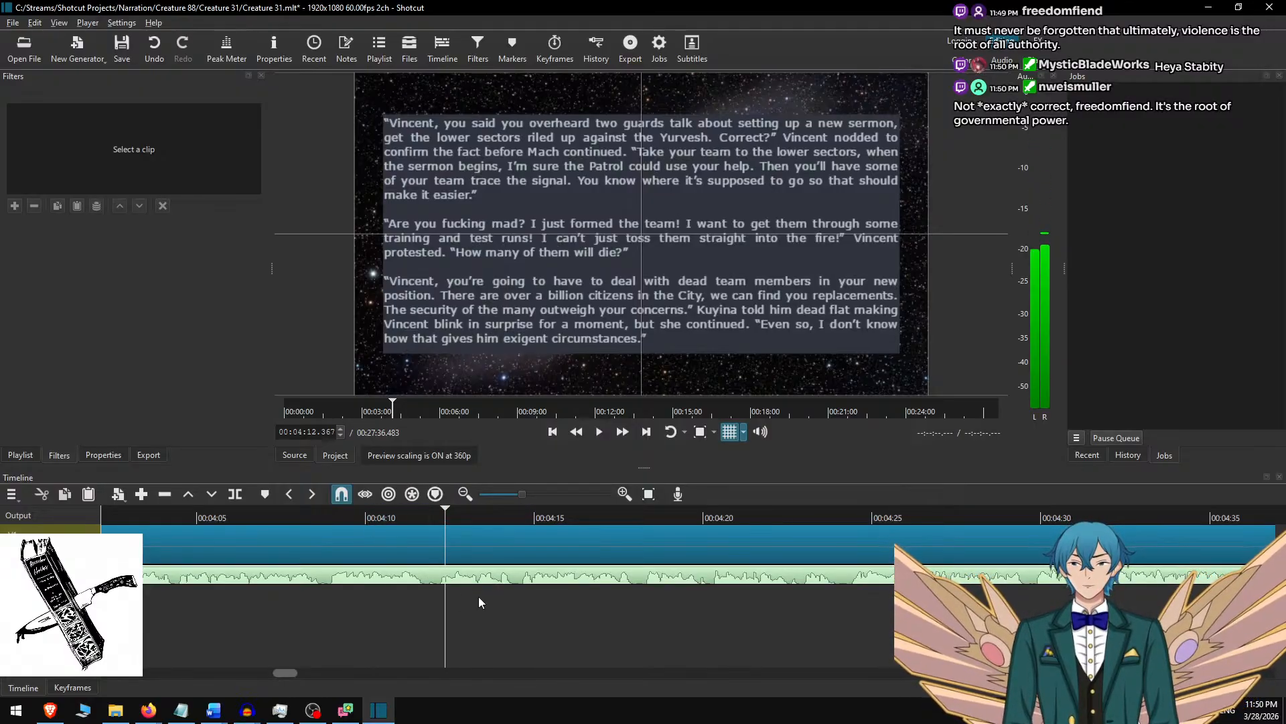
Split the Creature 31.m4a narration clip at 00:04:11.833.
scroll(447, 600, up, 4)
scroll(483, 611, up, 1)
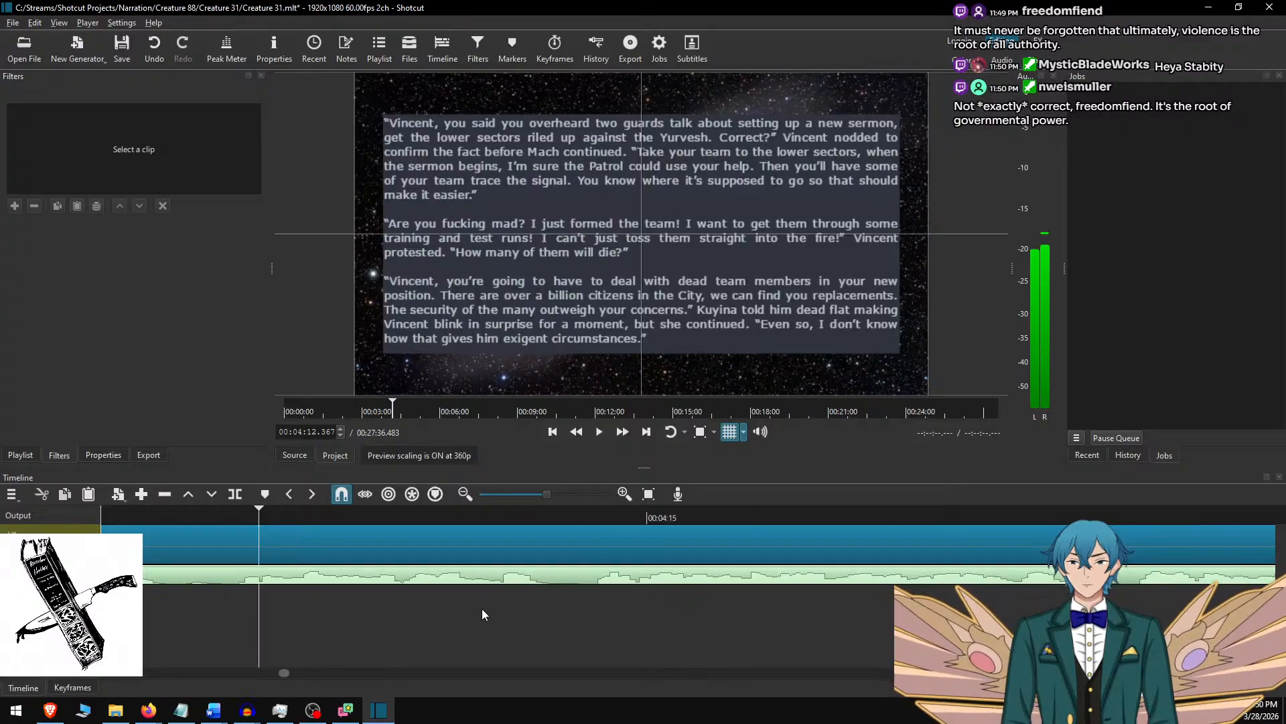
scroll(351, 587, up, 3)
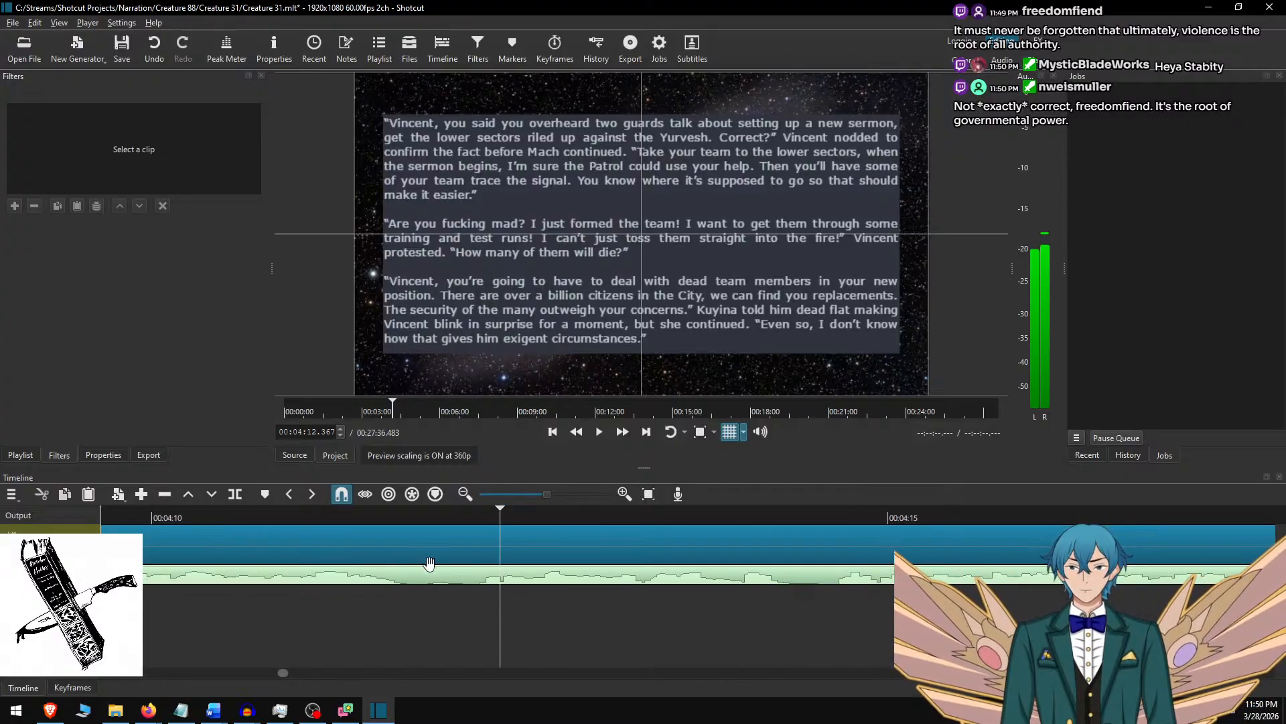
click(423, 512)
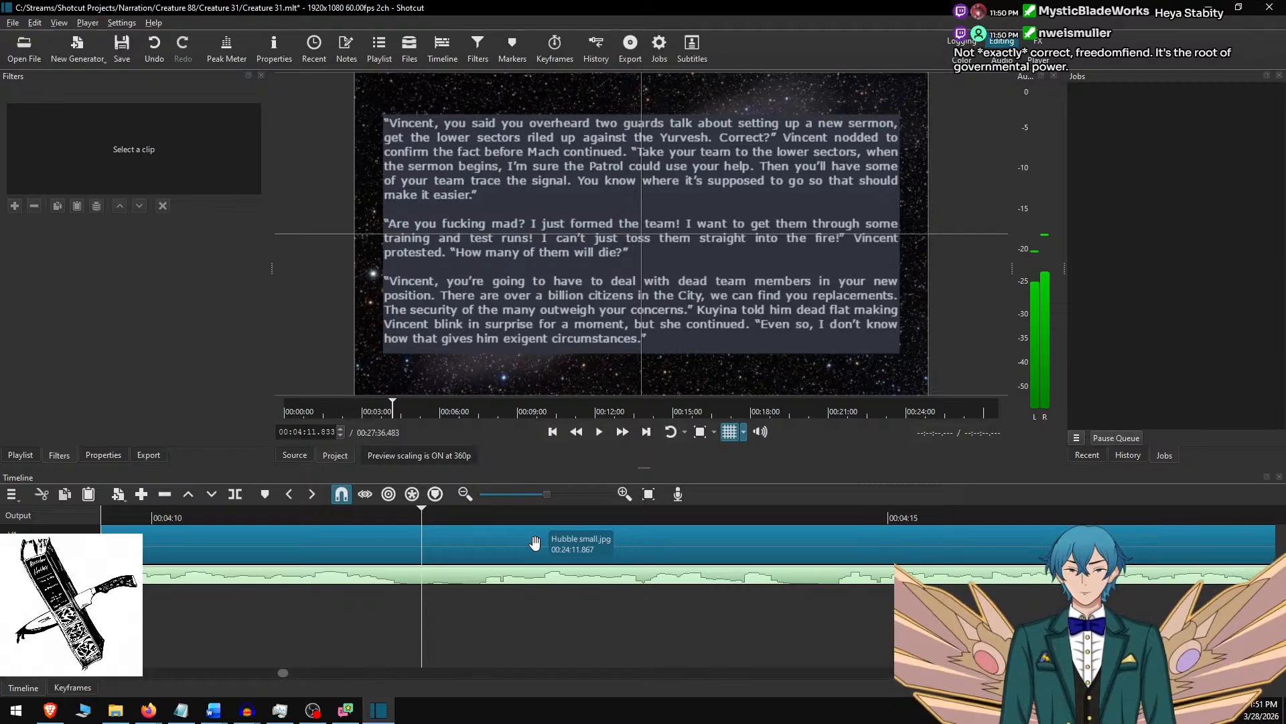
key(s)
key(space)
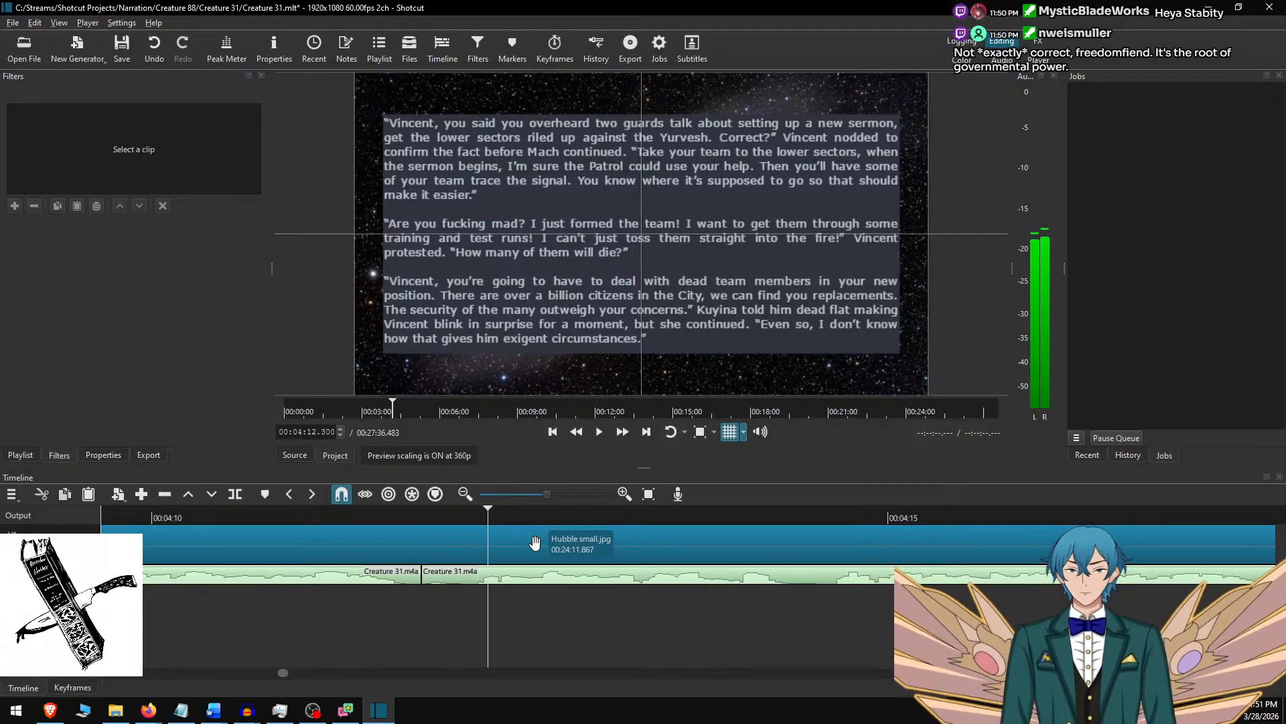
Split the narration again at 00:04:12.117 and remove the short piece between the two cuts, leaving a gap so the remaining audio keeps its timing.
key(Left)
key(Left)
key(Left)
key(Left)
key(Left)
key(Left)
key(Left)
key(Left)
key(Left)
key(Left)
key(Left)
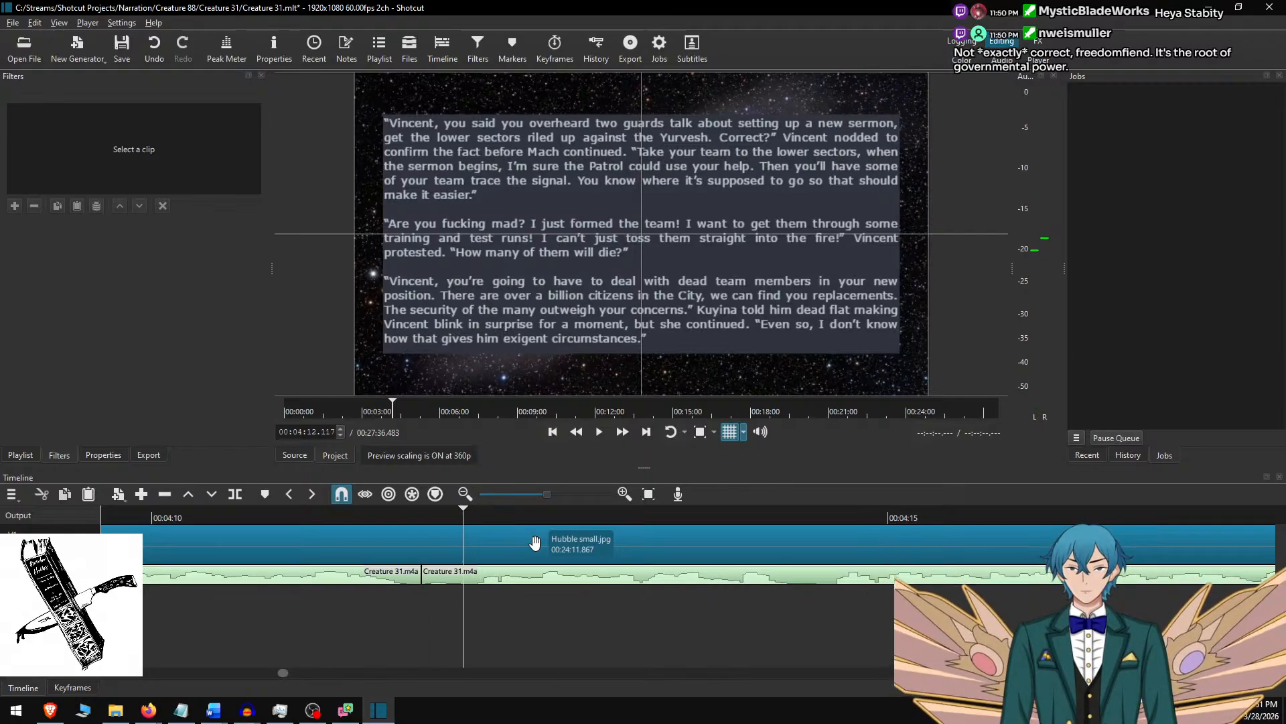
key(Left)
key(Left)
key(Left)
key(Left)
key(Left)
key(Left)
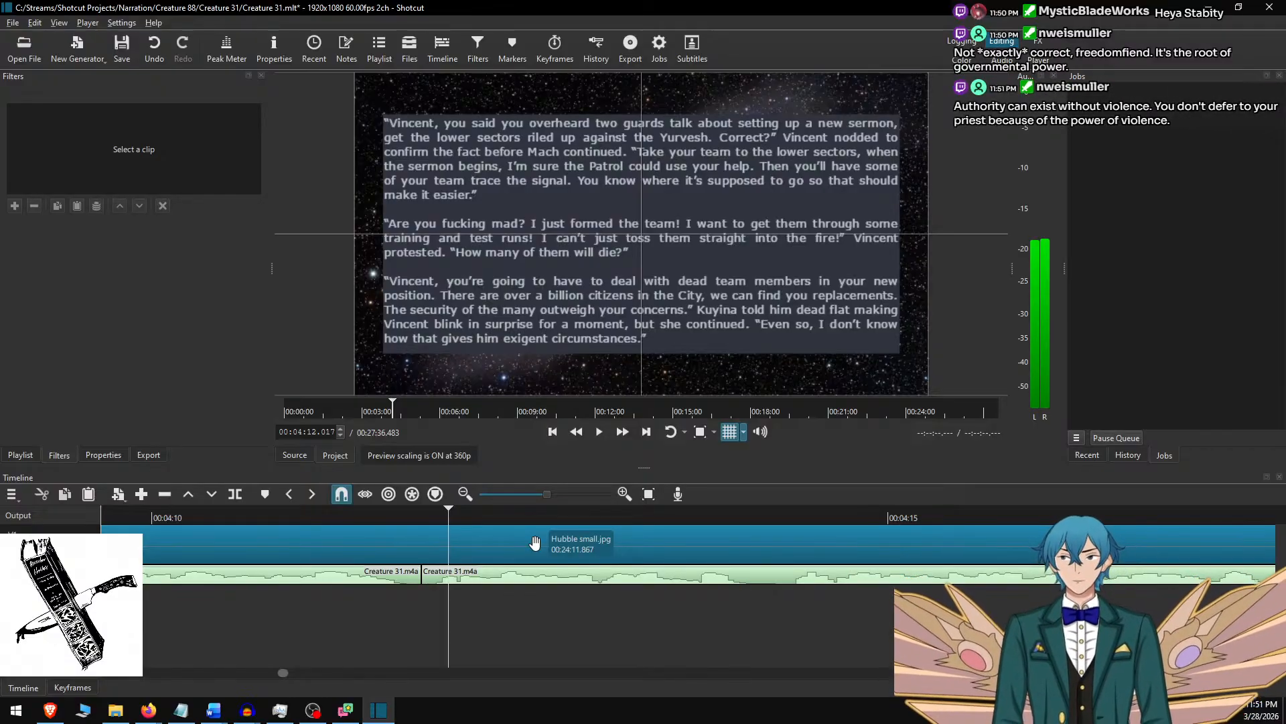
key(ctrl+z)
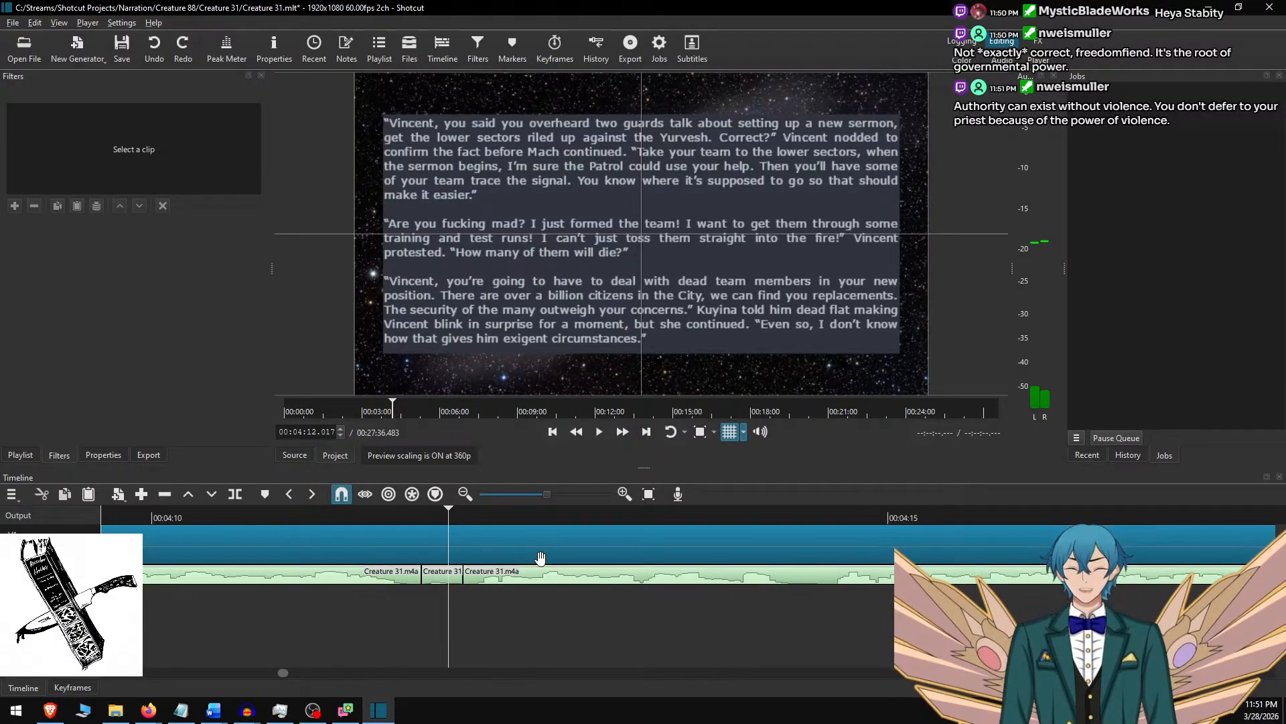
key(ctrl+y)
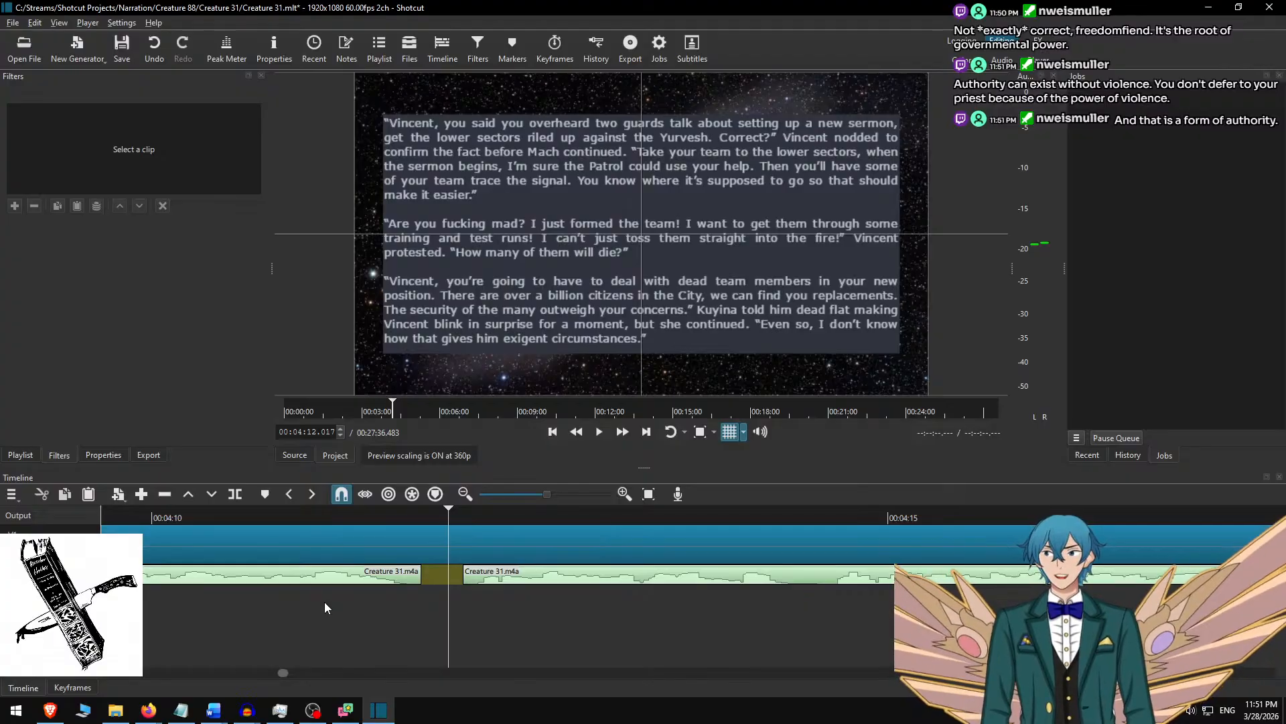
Return to the new gap in the narration and play the audio from a few seconds before it to check the cut.
scroll(382, 644, down, 5)
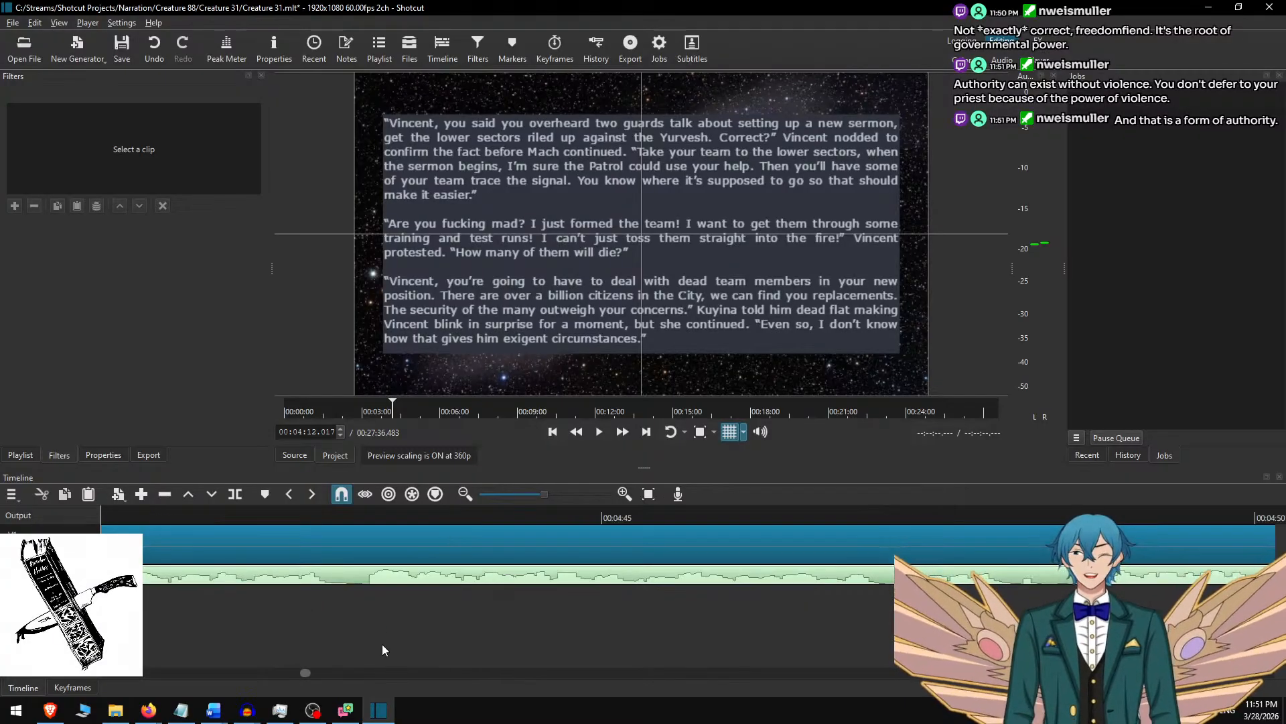
scroll(383, 635, up, 5)
scroll(389, 630, down, 10)
scroll(432, 617, down, 4)
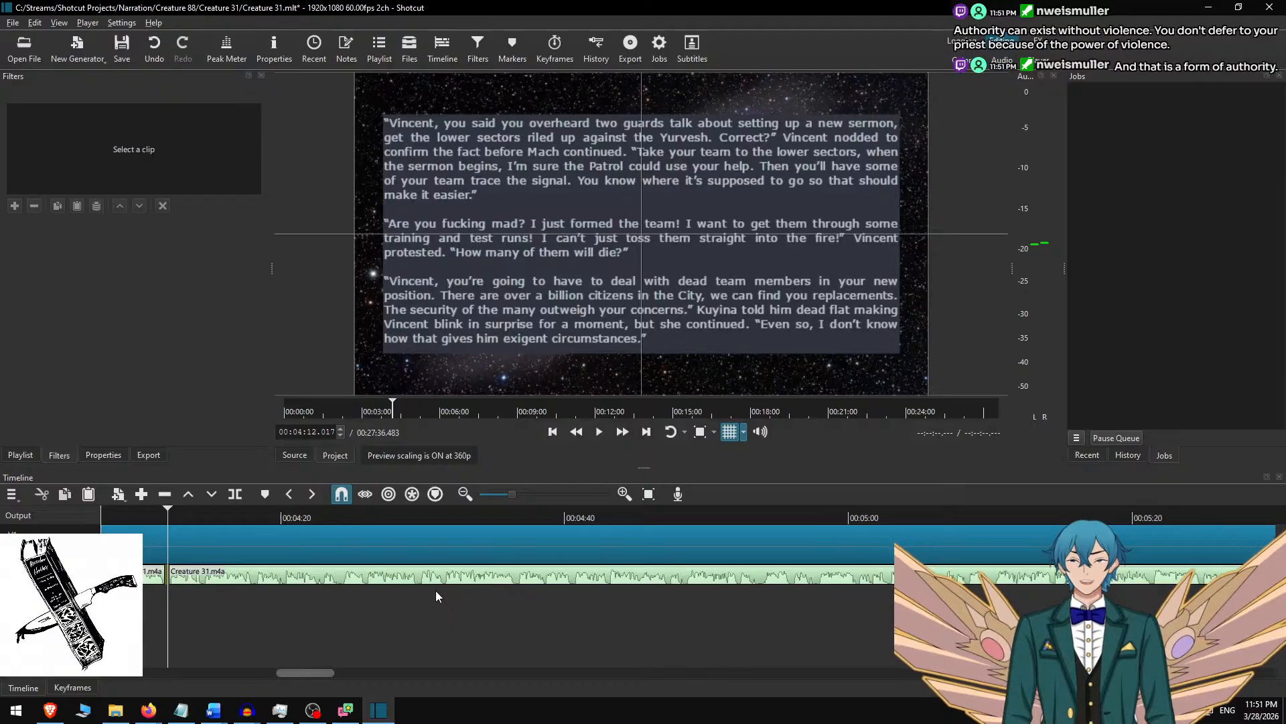
scroll(355, 627, up, 3)
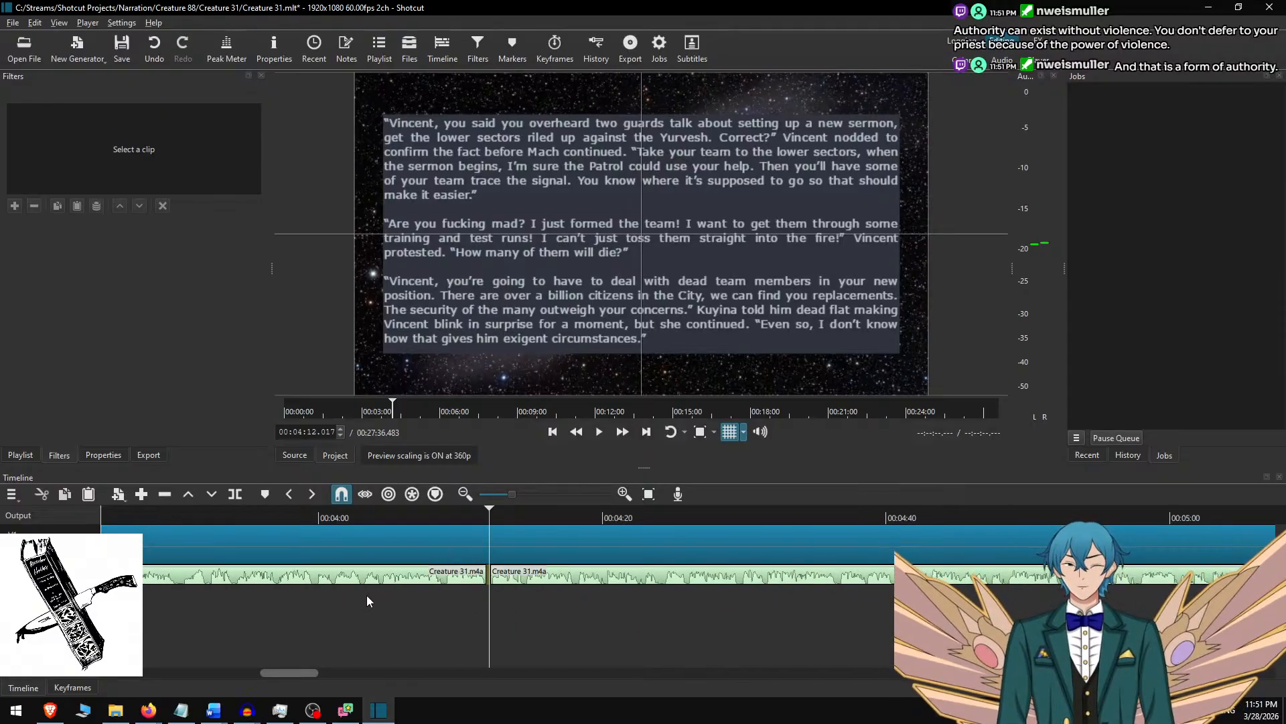
key(Home)
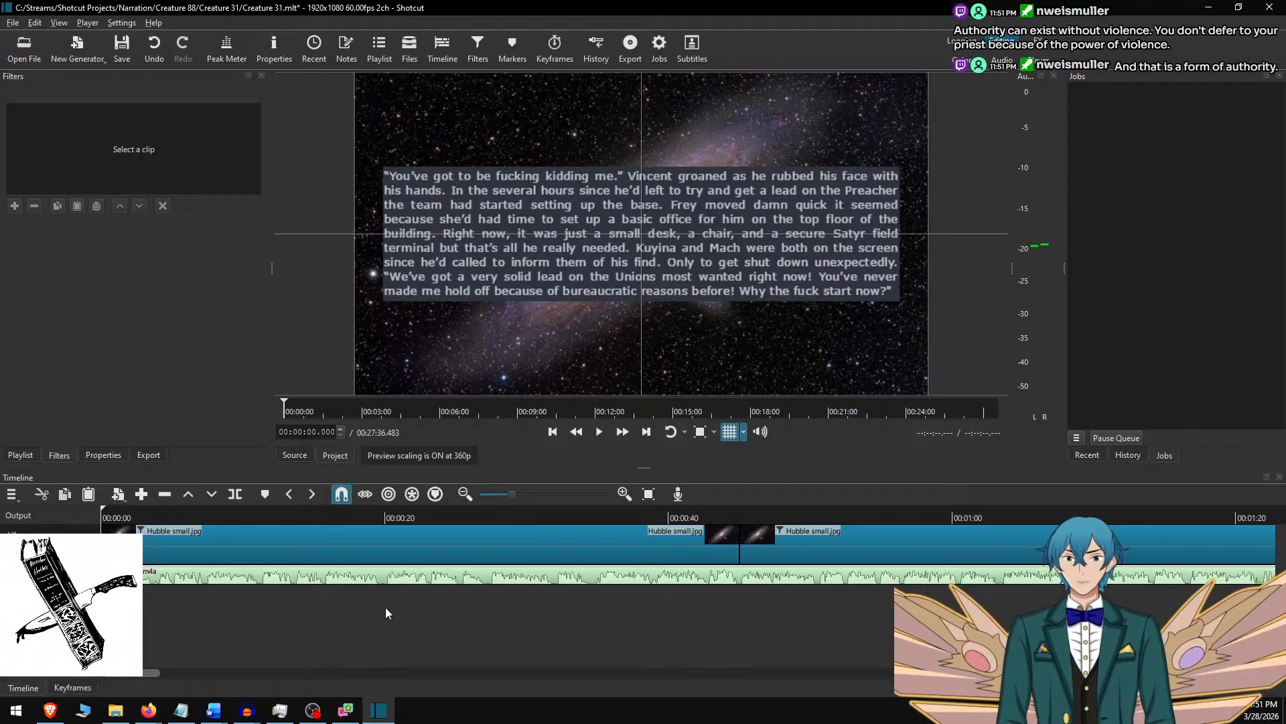
scroll(393, 613, up, 2)
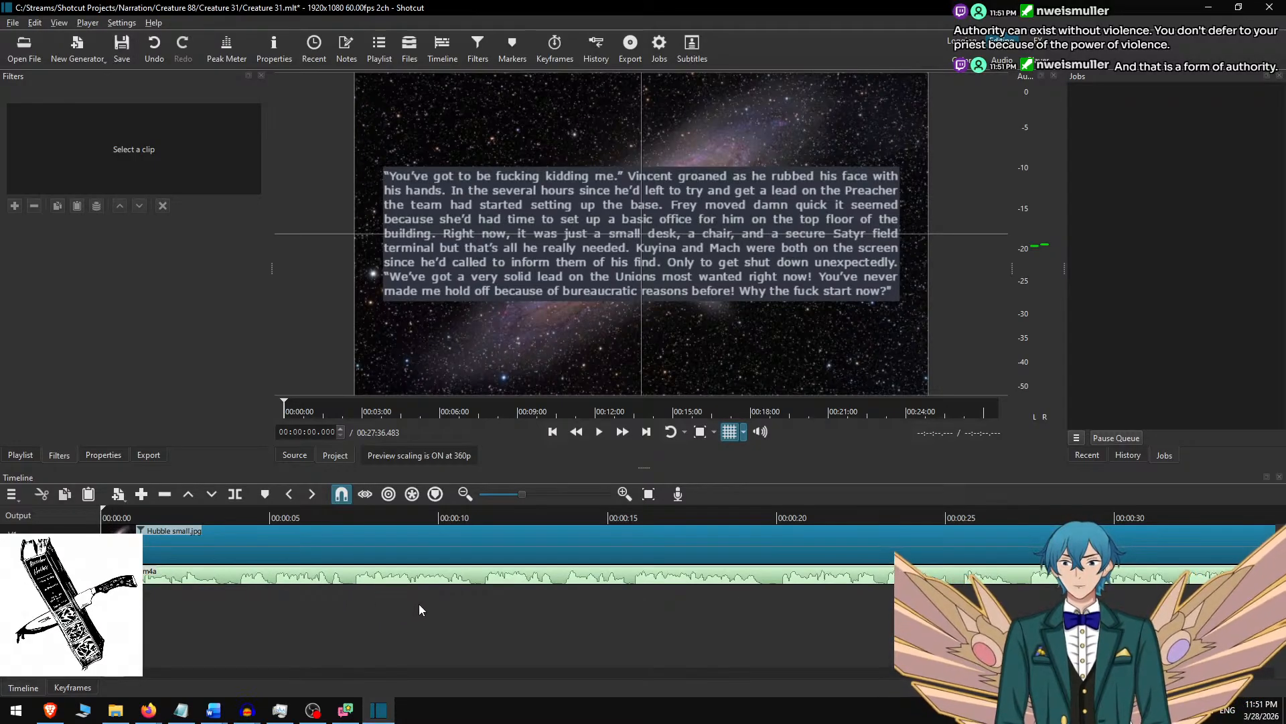
key(Down)
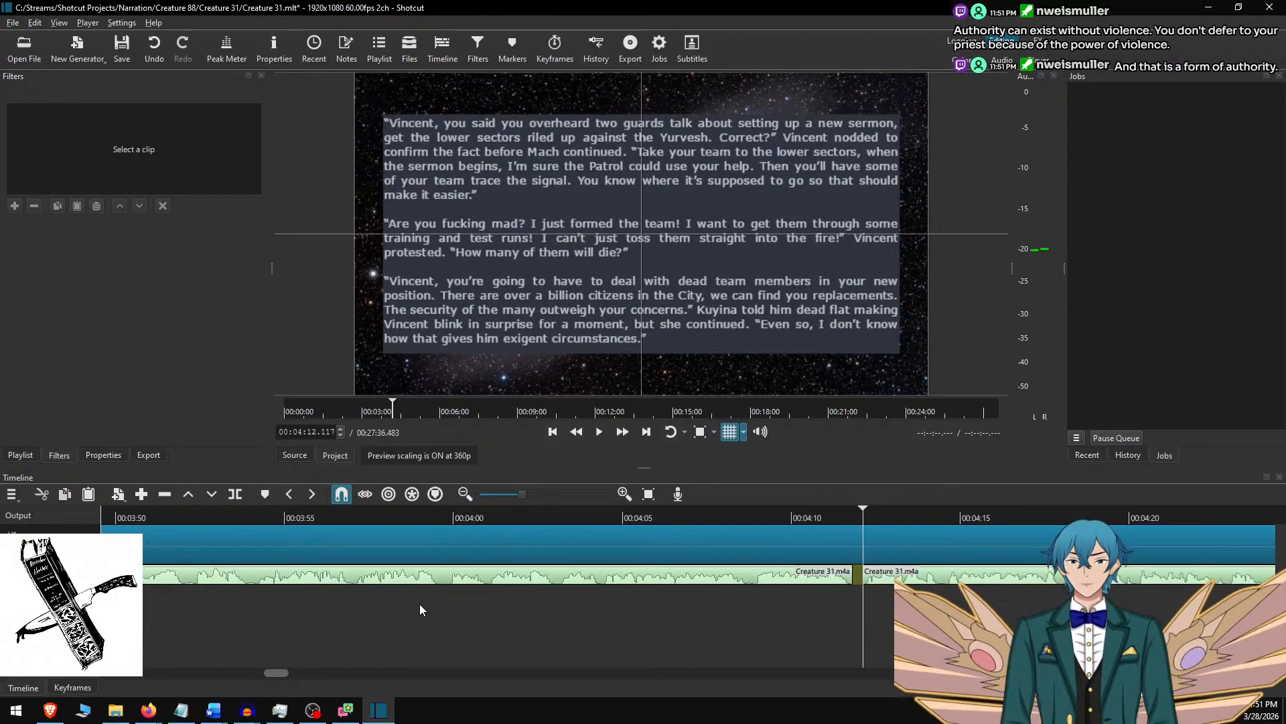
scroll(751, 671, down, 4)
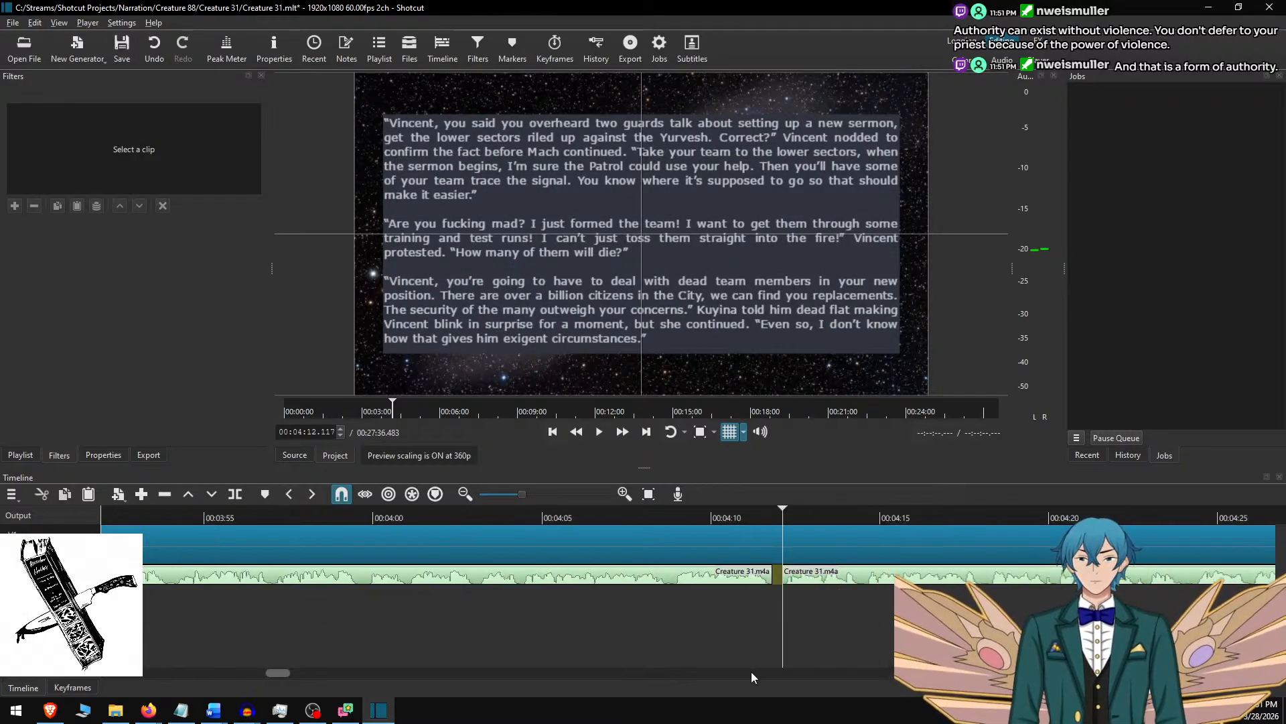
click(406, 519)
key(space)
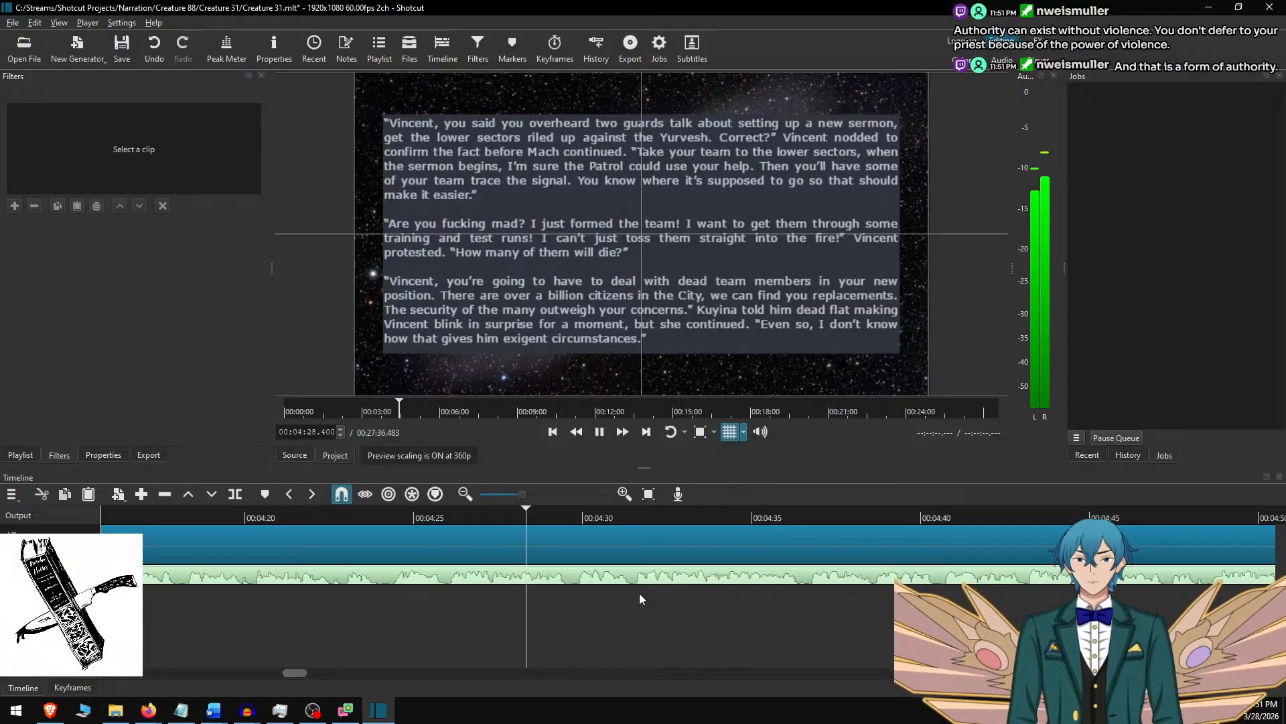
Pause the narration at 00:04:29.700 and split the Hubble small.jpg background clip there, leaving the audio uncut.
key(space)
key(s)
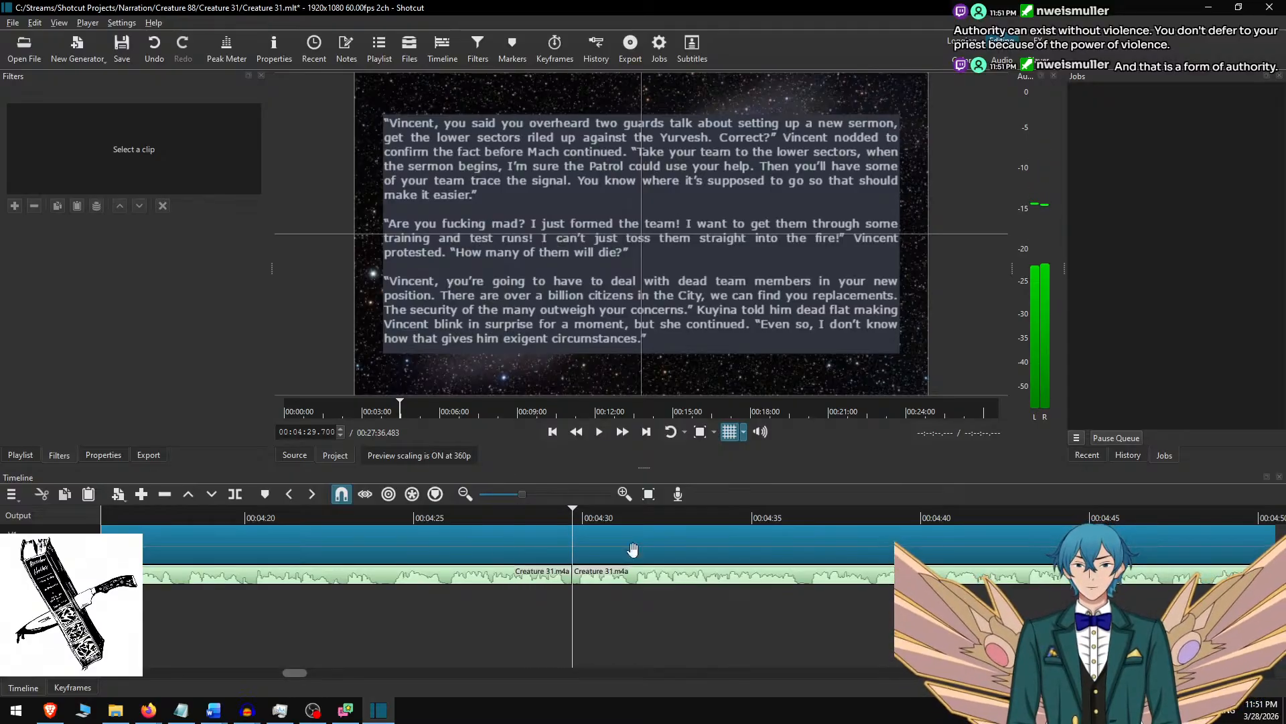
key(ctrl+z)
key(Up)
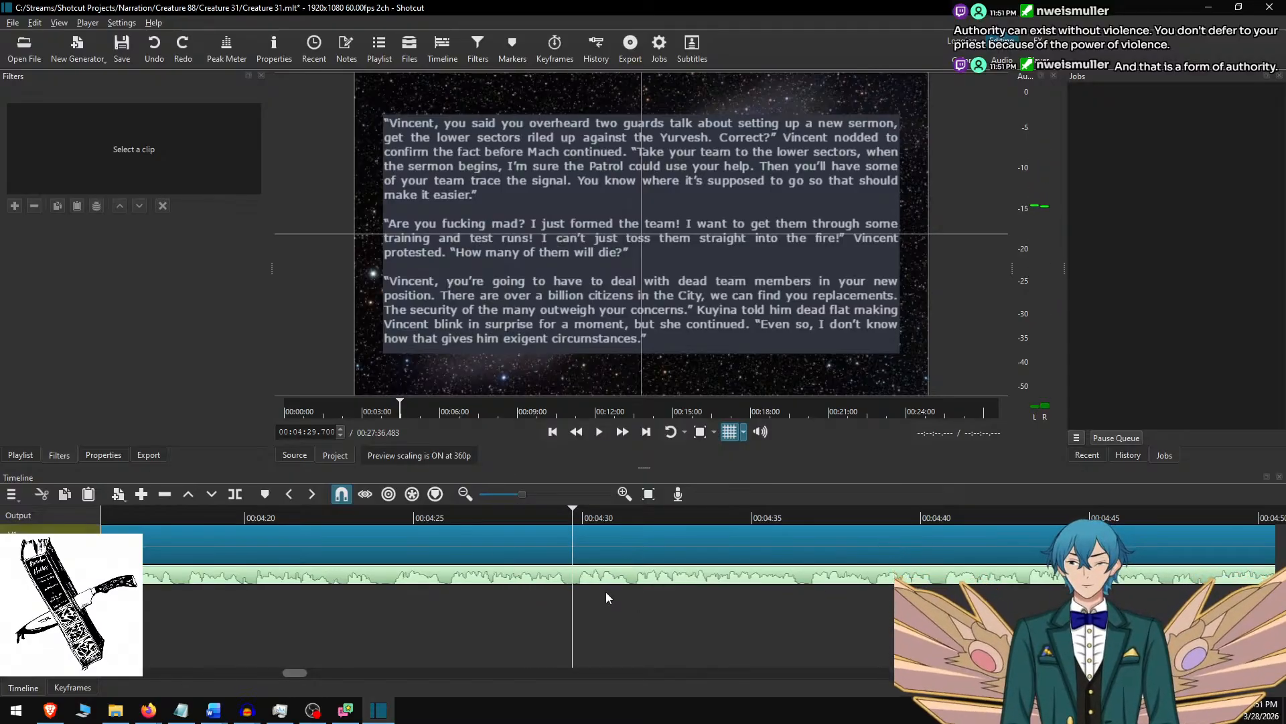
key(s)
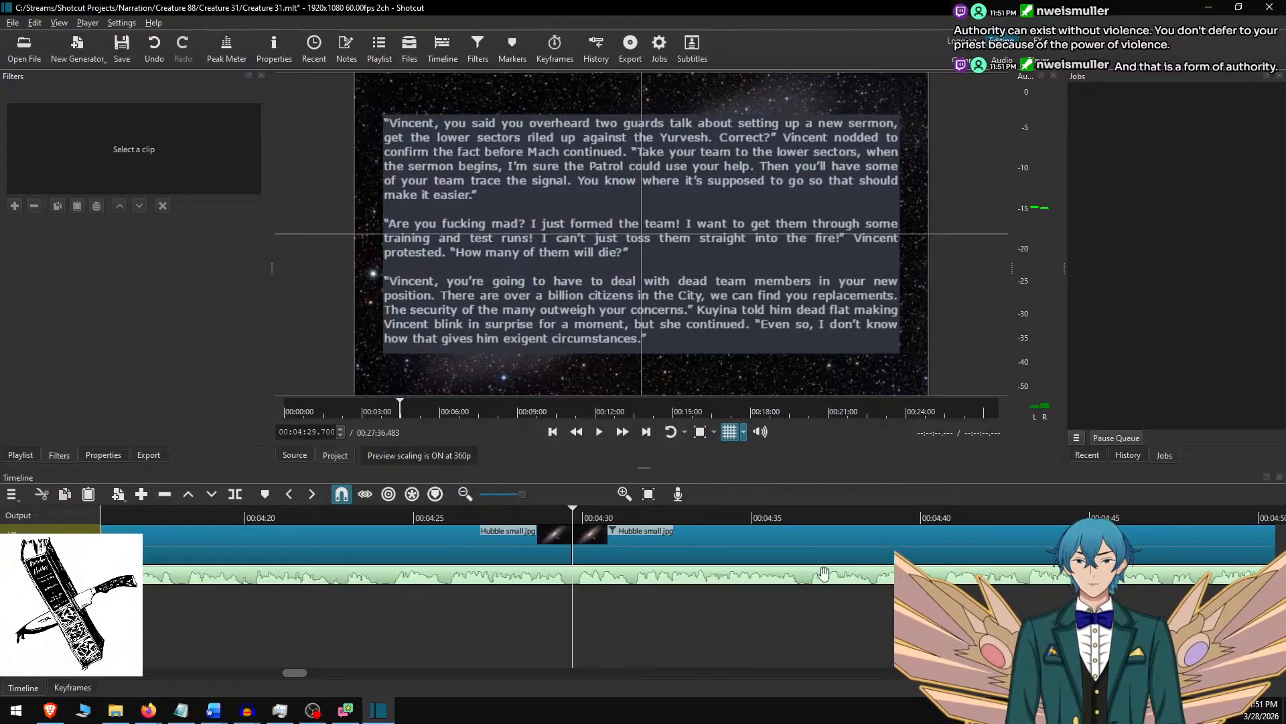
Select the new sixth background clip, switch to Word, remove the used paragraphs and copy the next five, ending with "What?".
click(721, 552)
key(alt+Tab)
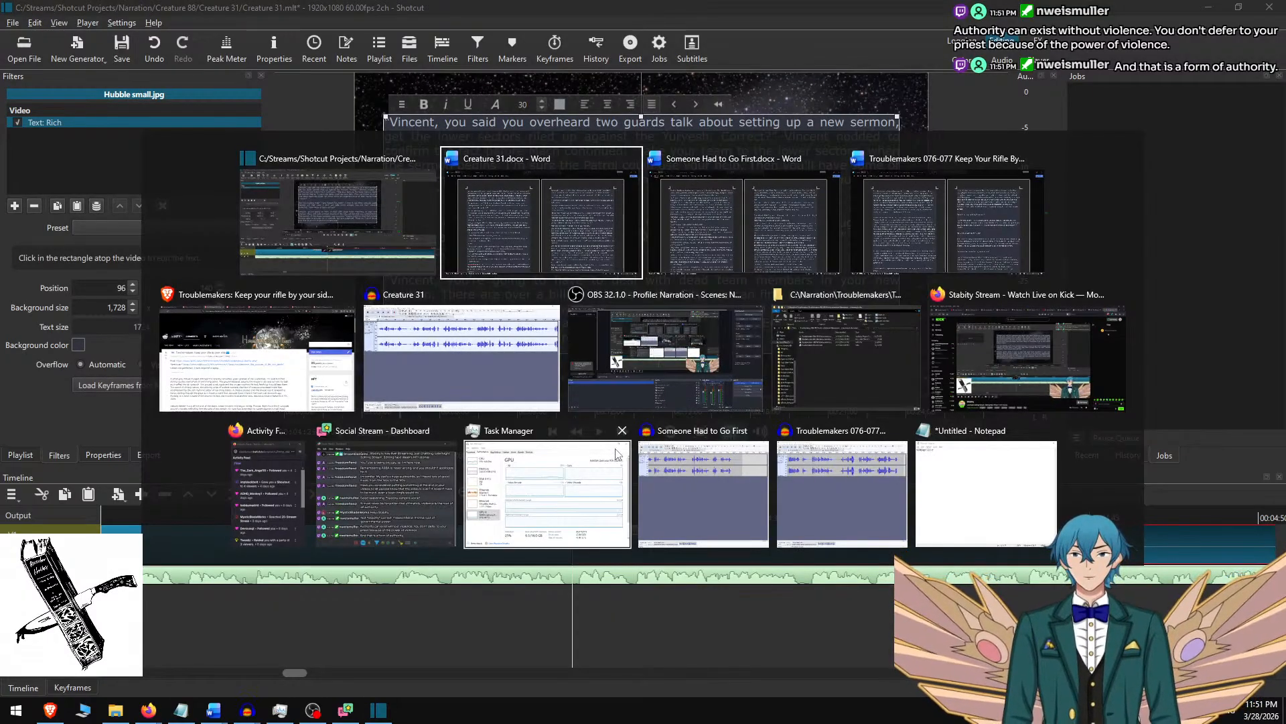
key(ctrl+x)
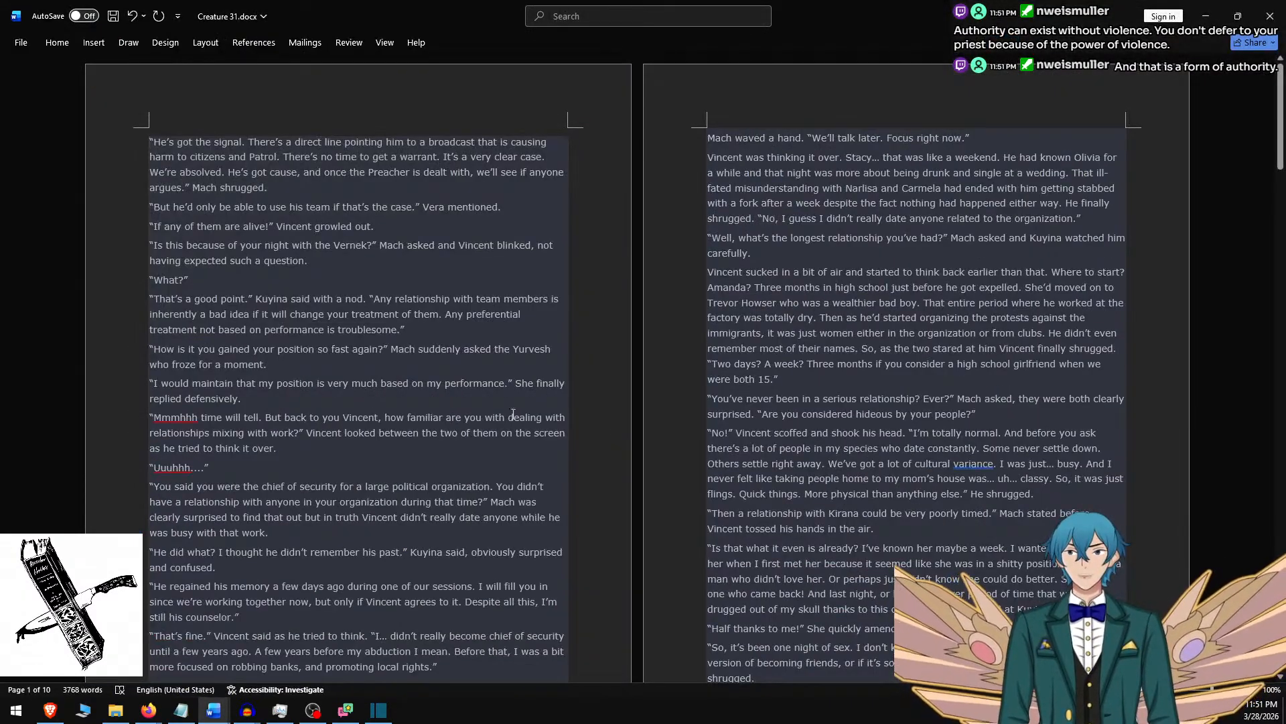
shift+click(237, 279)
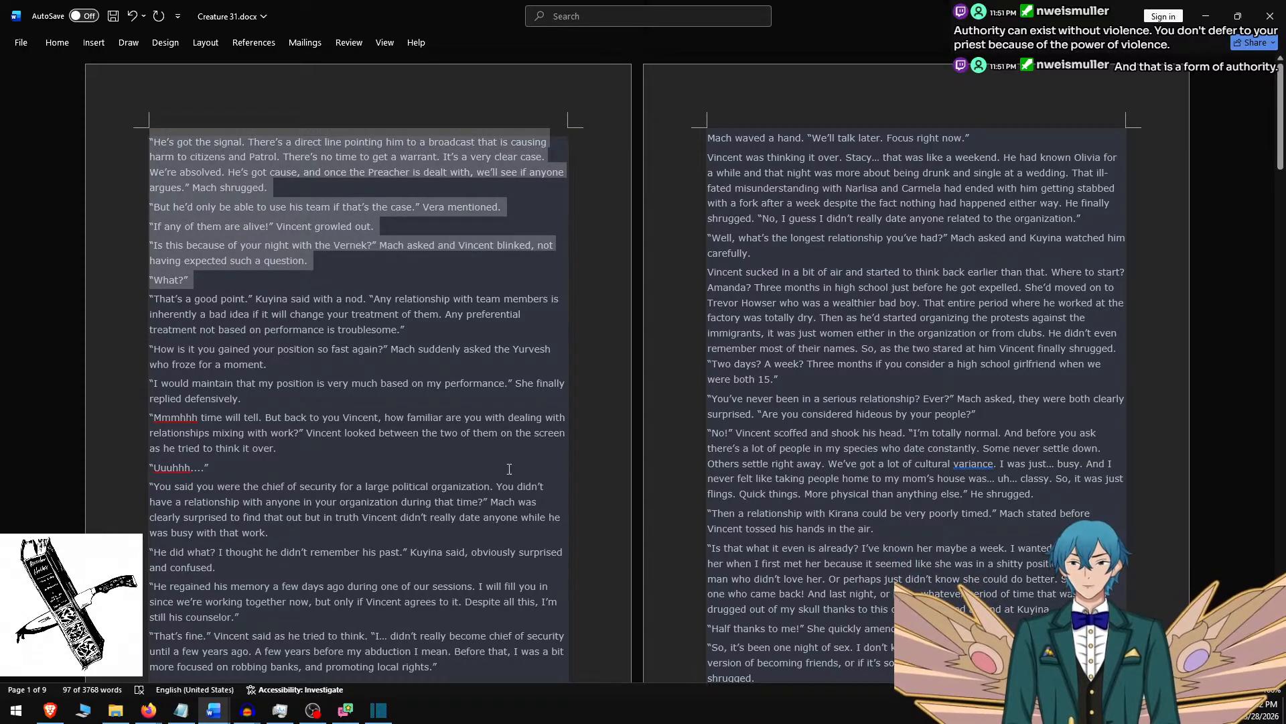
Switch to Shotcut and replace the sixth clip's overlay text with the five copied paragraphs.
key(alt+Tab)
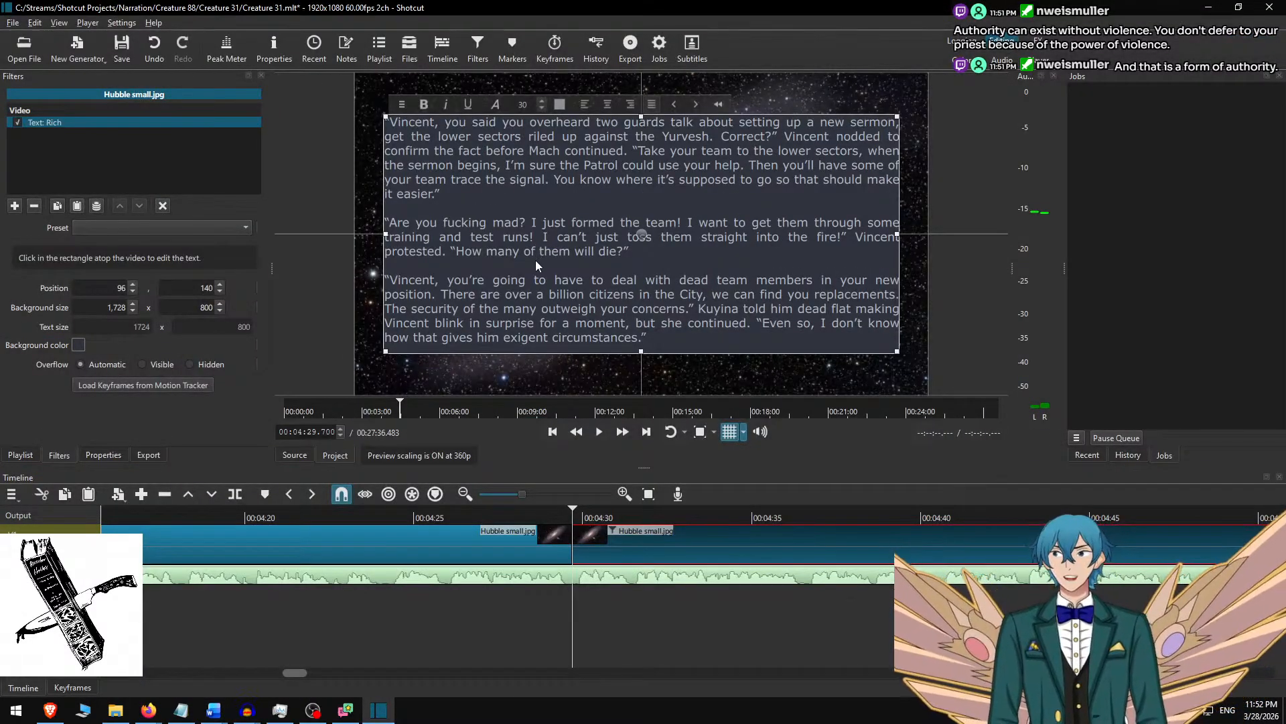
key(ctrl+a)
key(ctrl+v)
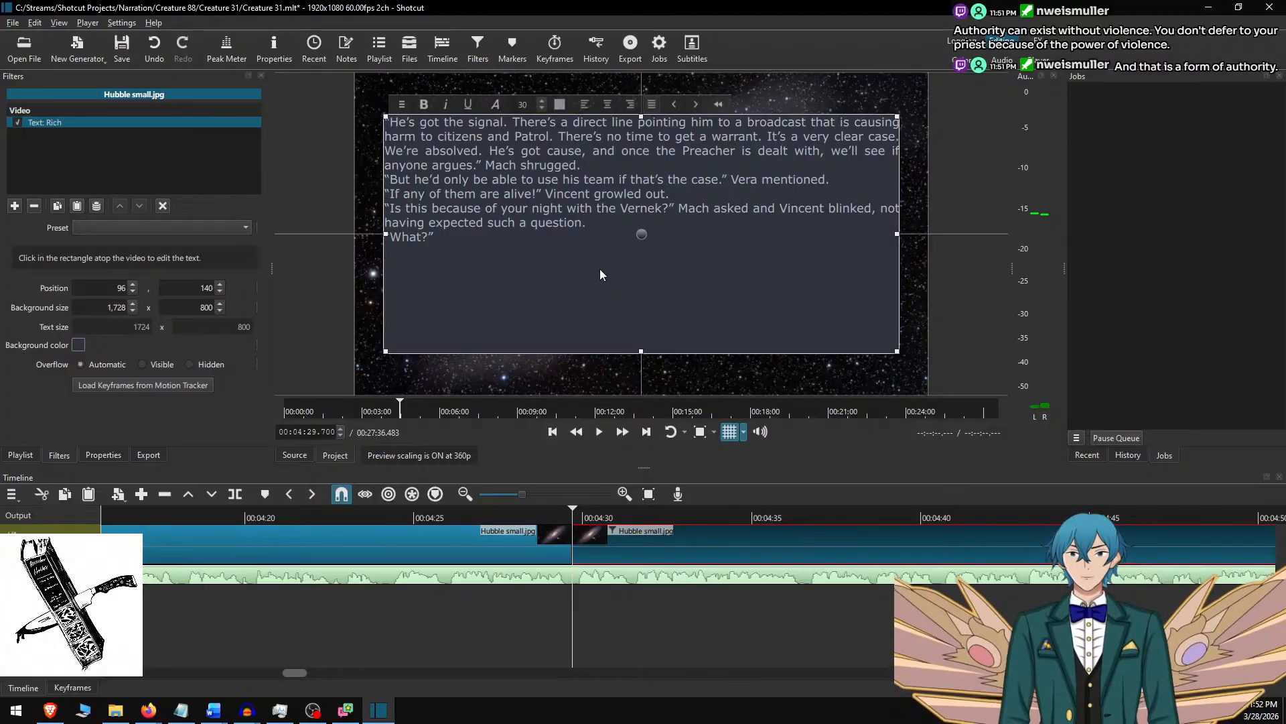
Remove the trailing line from the sixth clip's text and separate its five paragraphs with blank lines.
key(BackSpace)
key(Home)
key(Return)
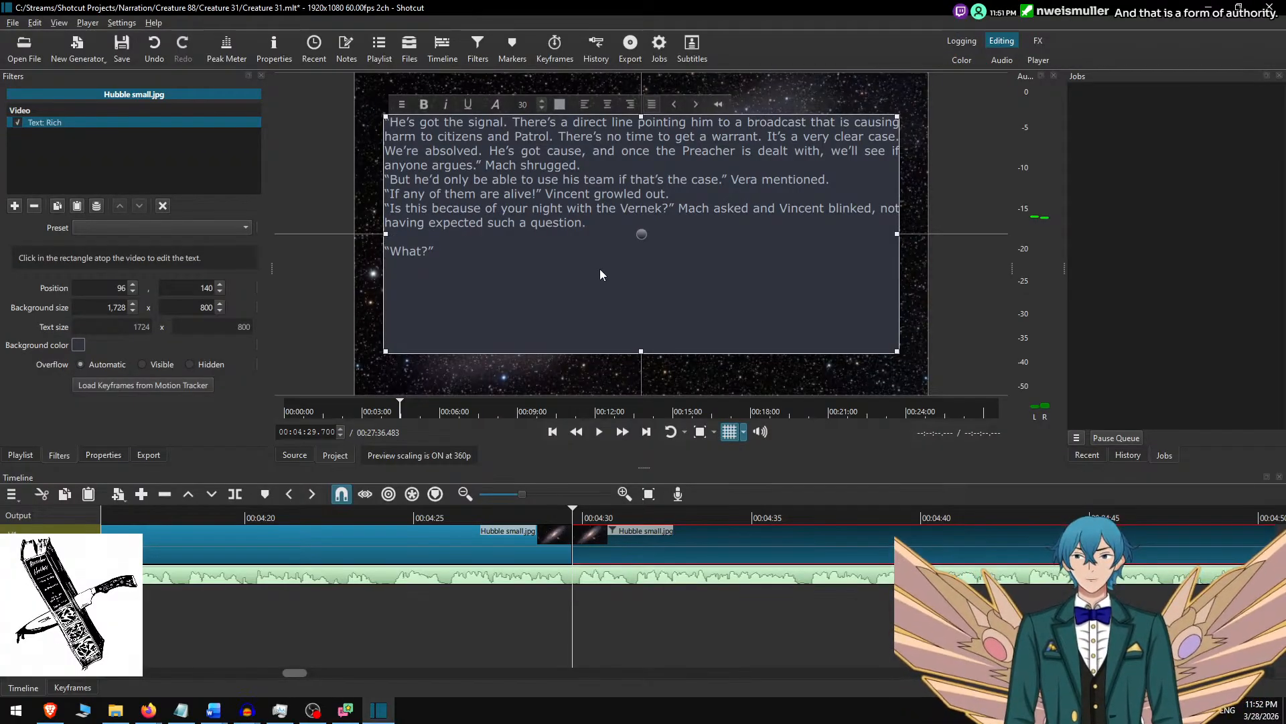
key(Up)
key(Up)
key(Up)
key(Return)
key(Up)
key(Up)
key(Return)
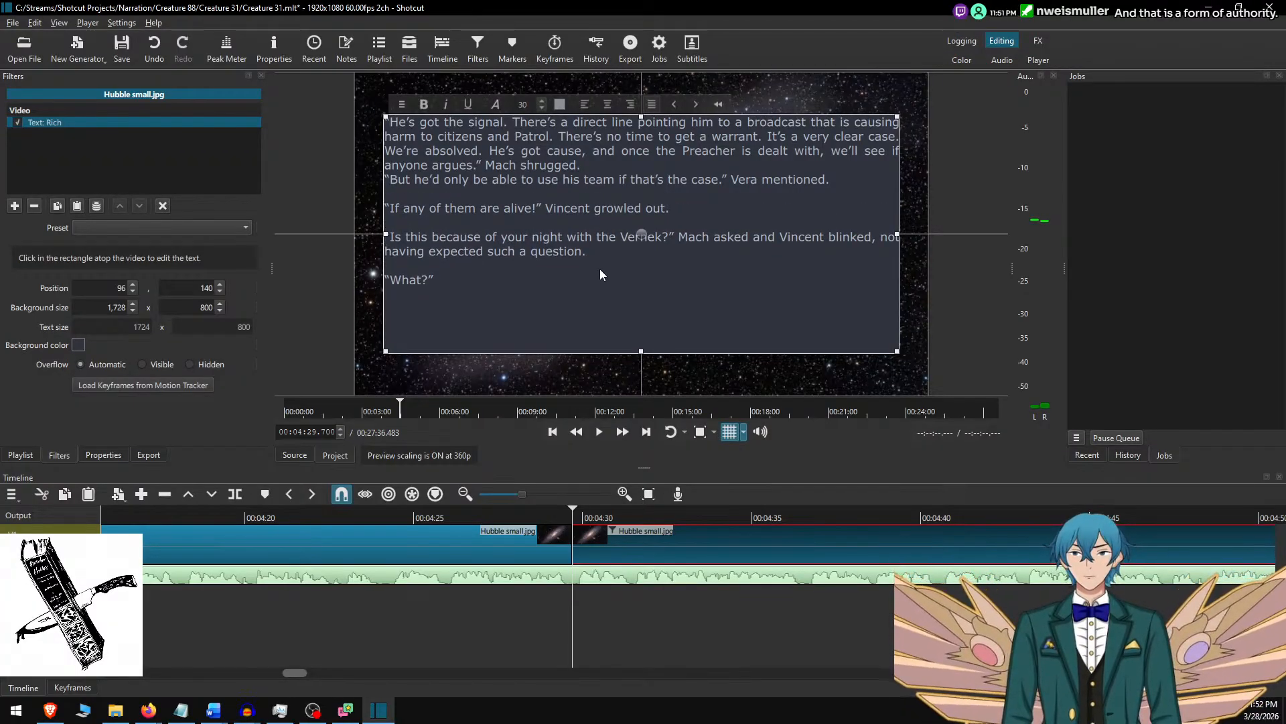
key(Up)
key(Up)
key(Return)
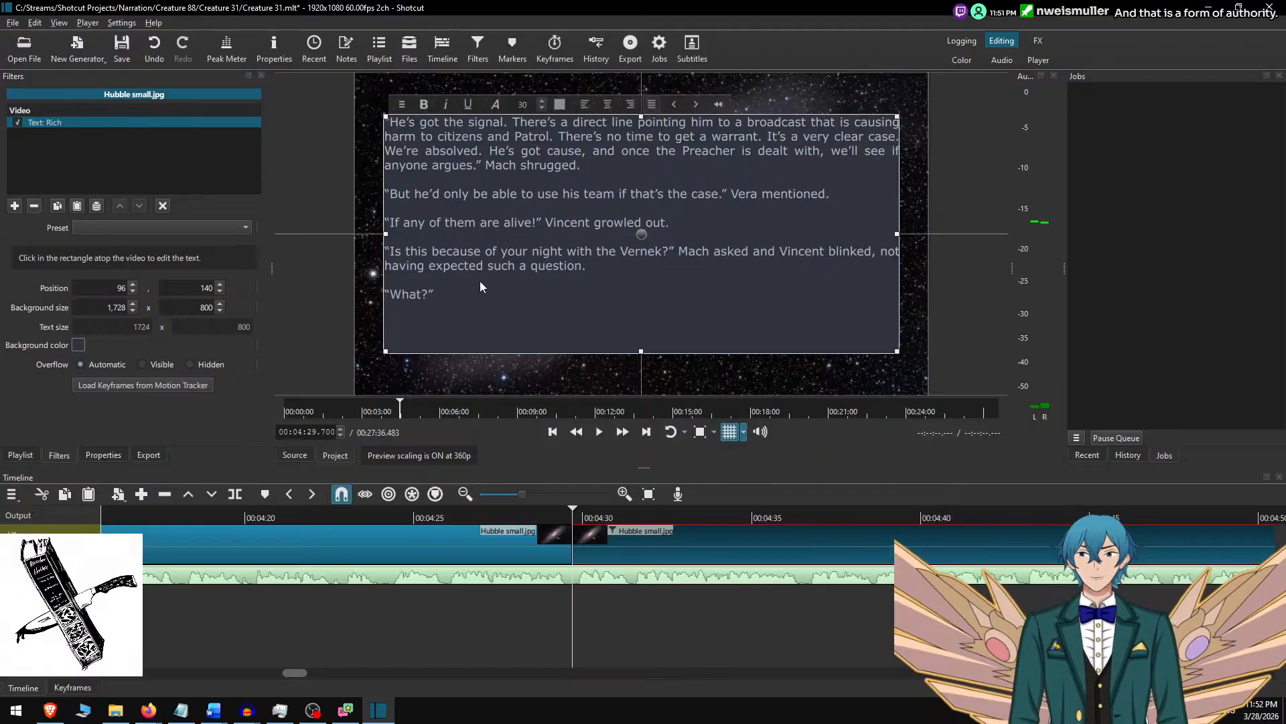
Try appending Word's next paragraph, starting "That's a good point," to the sixth clip's overlay text in Shotcut, and undo it.
key(alt+Tab)
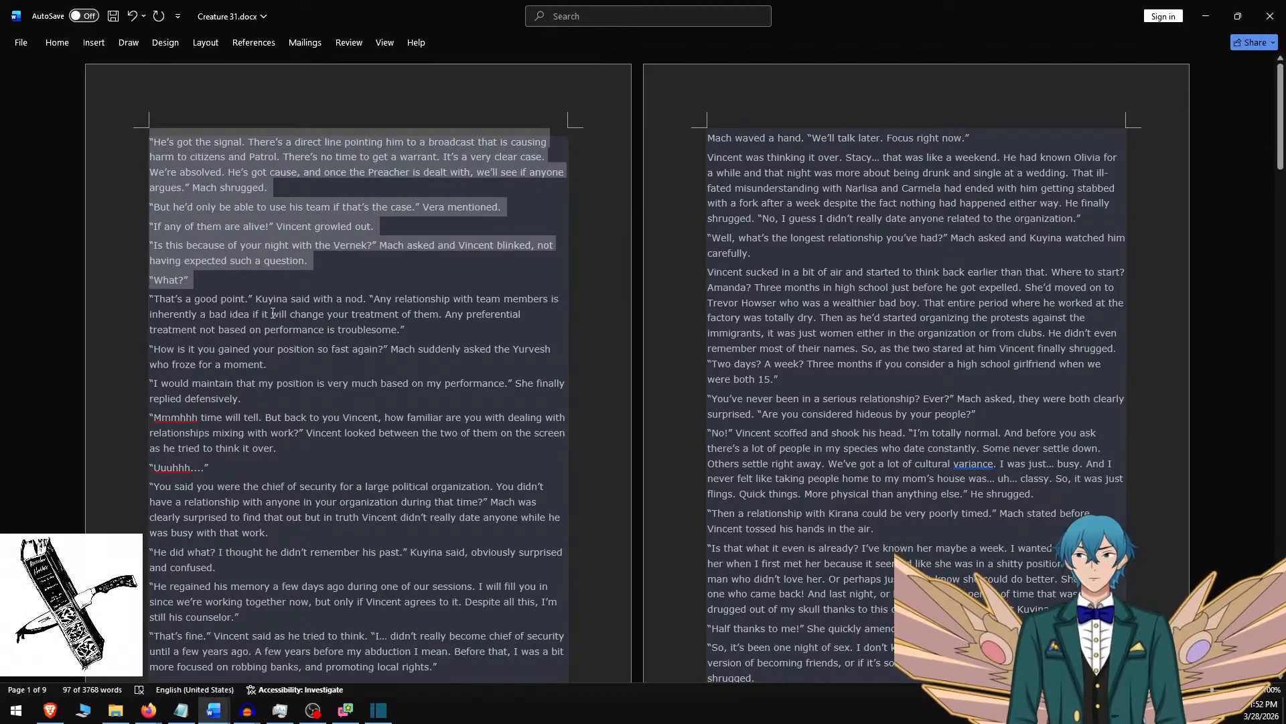
triple_click(373, 328)
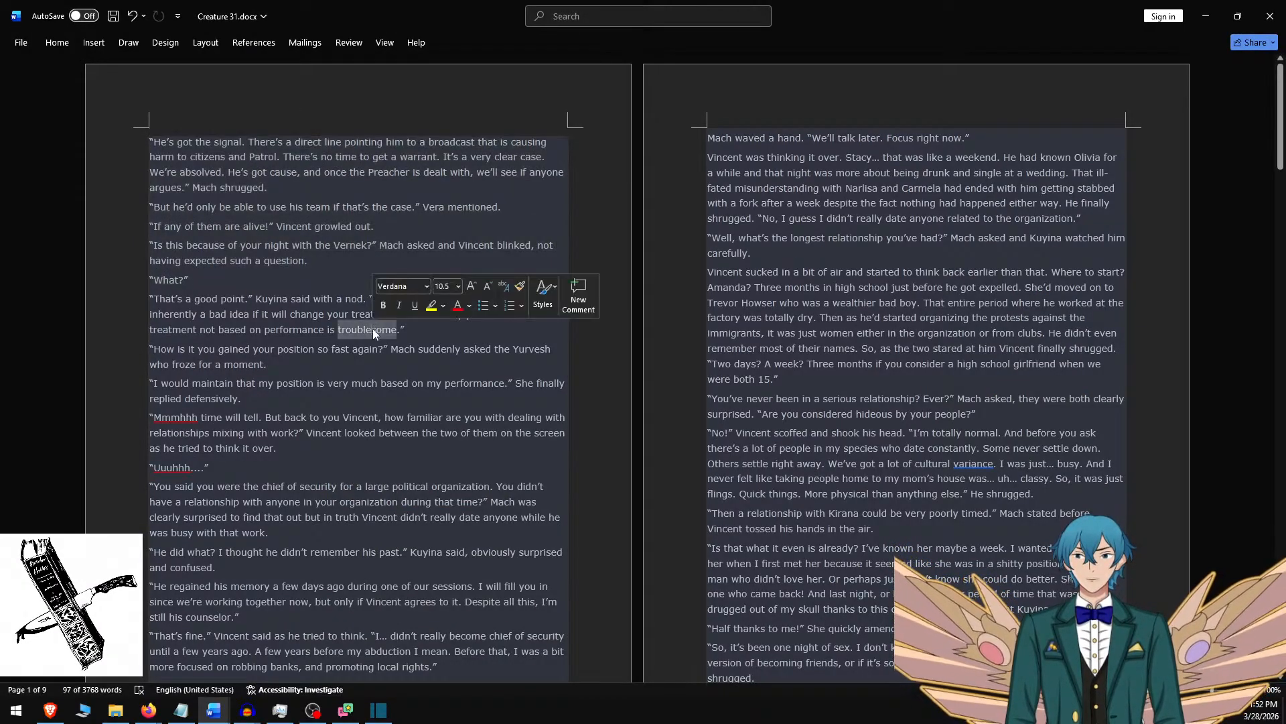
key(alt+Tab)
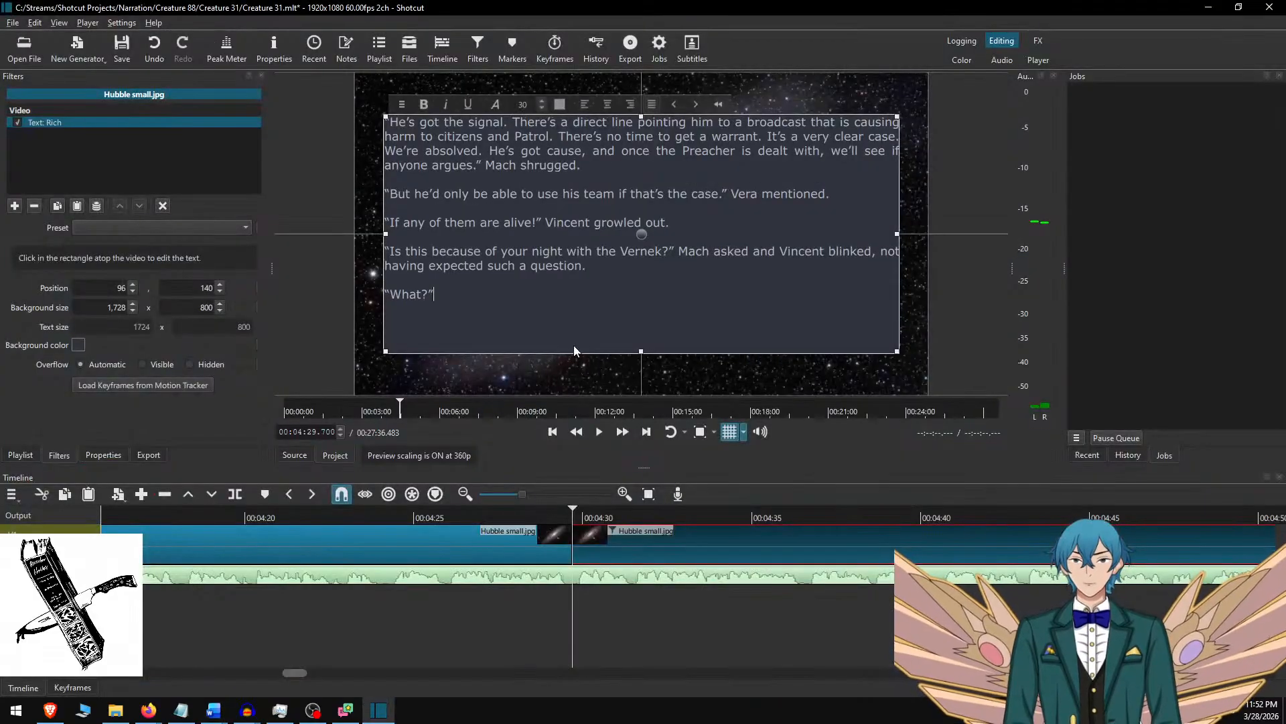
key(ctrl+v)
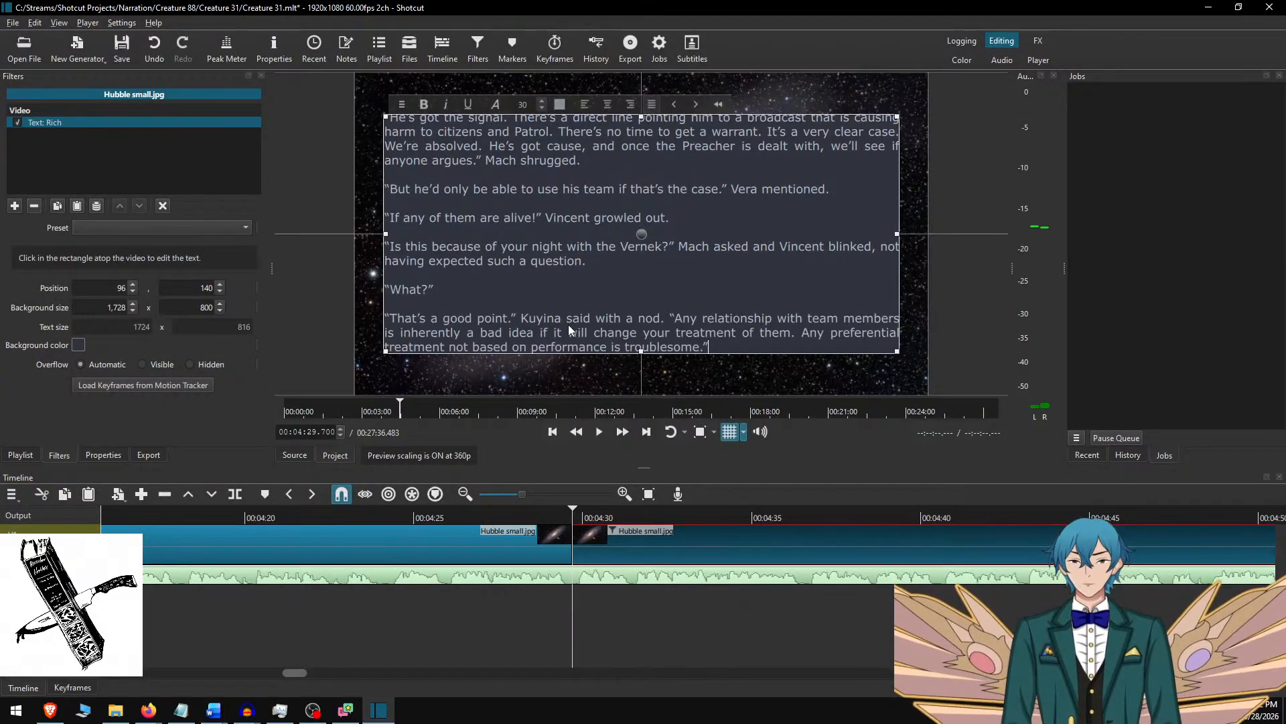
key(ctrl+z)
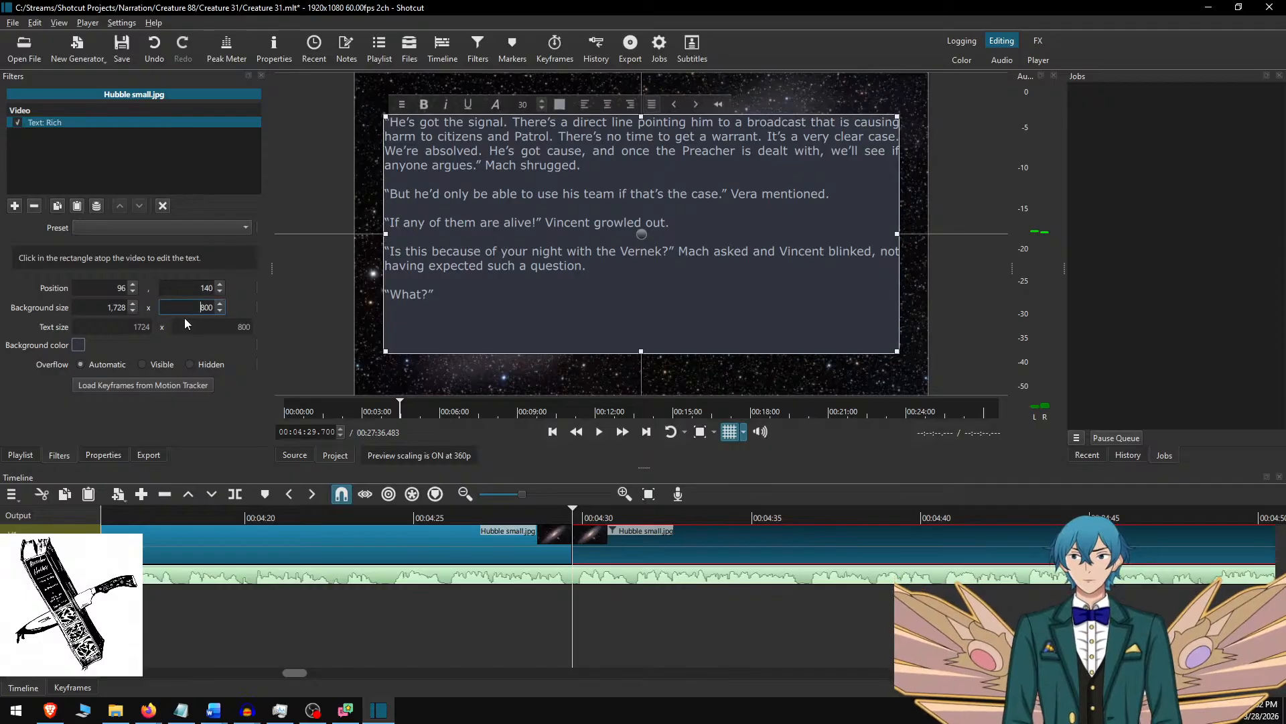
Set the sixth clip's text background height to 650 and centre the box vertically at position 215.
key(Delete)
text(6)
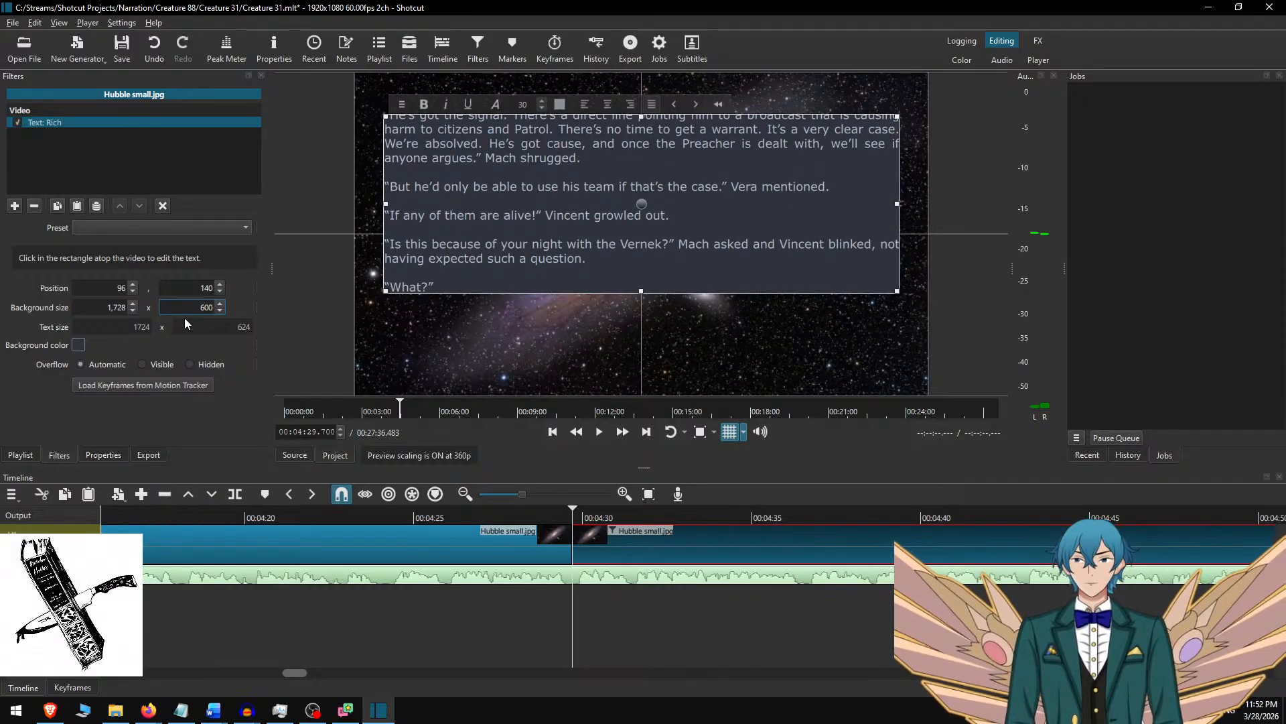
text(5)
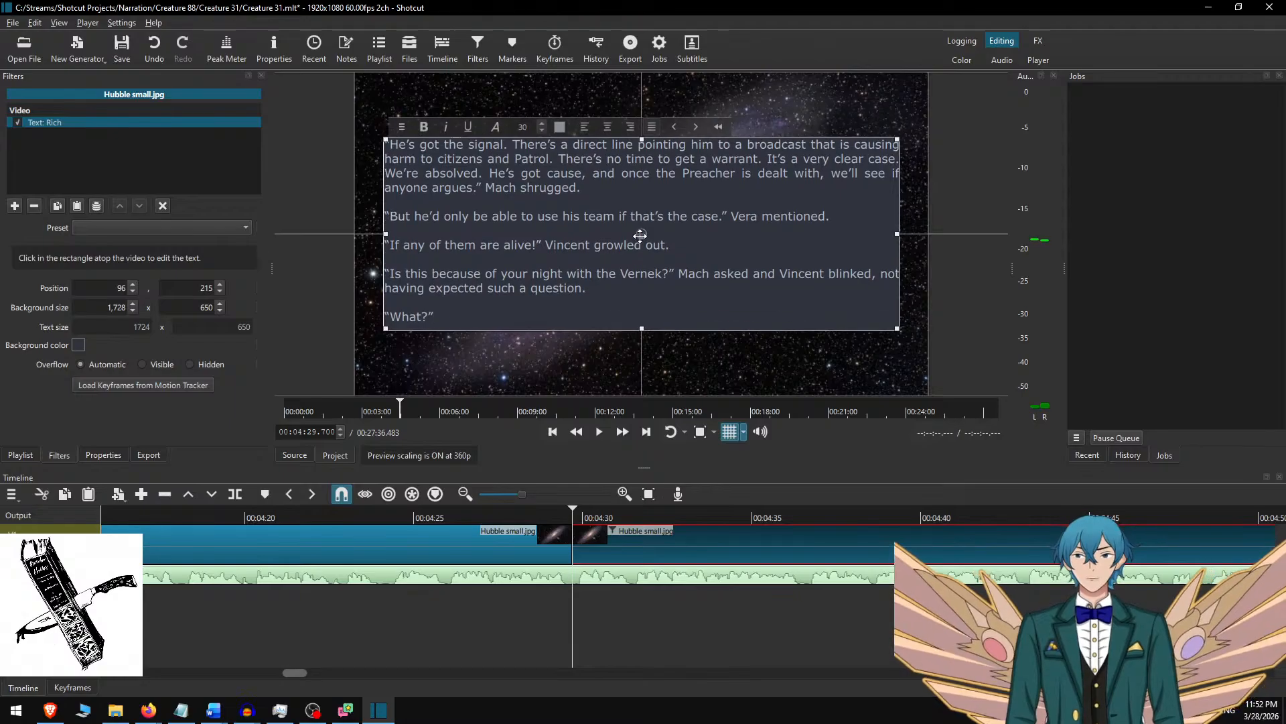
Switch to Word, select the used text from the document start through "What?", and return to Shotcut.
key(alt+Tab)
click(266, 286)
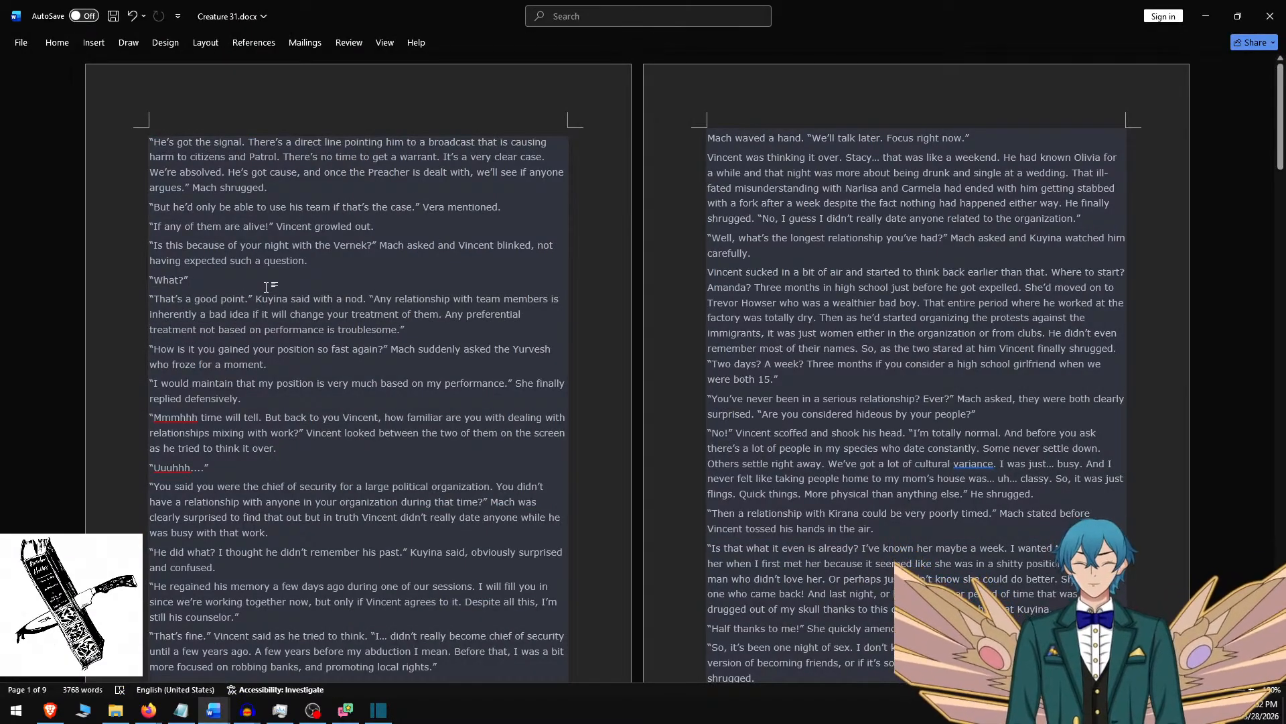
key(ctrl+shift+Home)
key(alt+Tab)
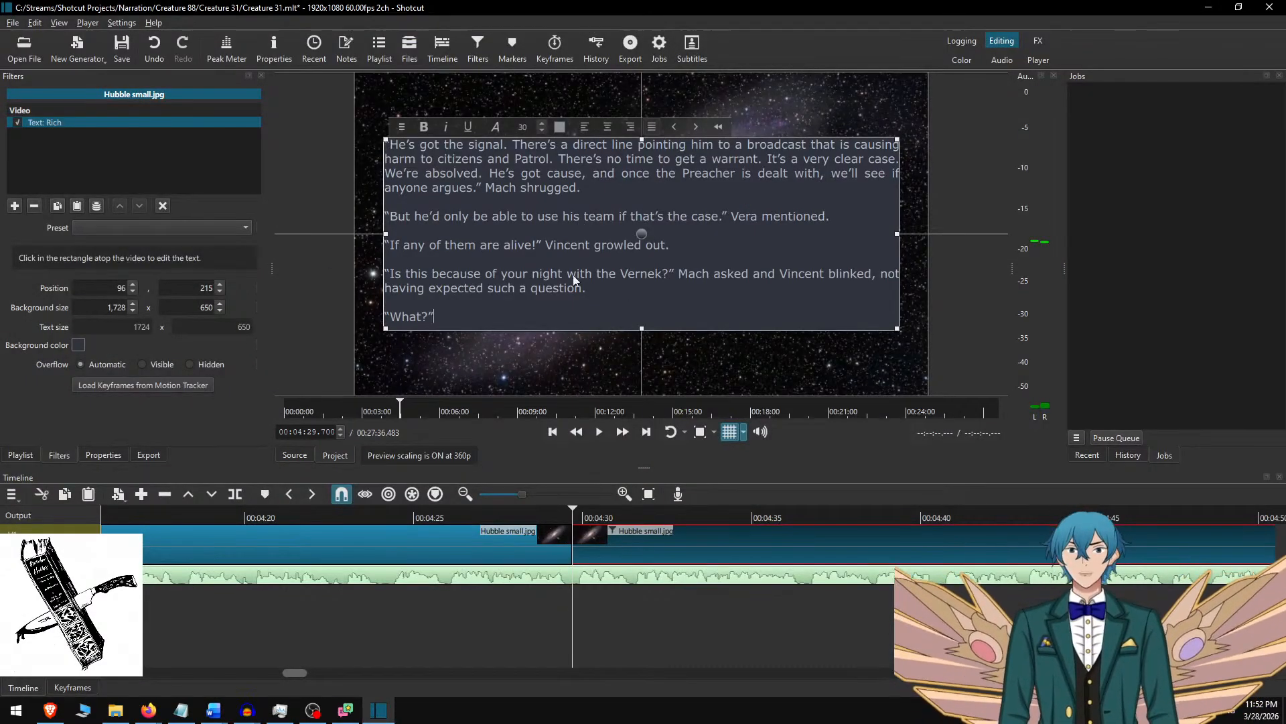
Play the narration at faster speed from 00:04:25.683, pause at 00:05:06.400 and split the Hubble small.jpg background clip there.
click(633, 548)
click(436, 512)
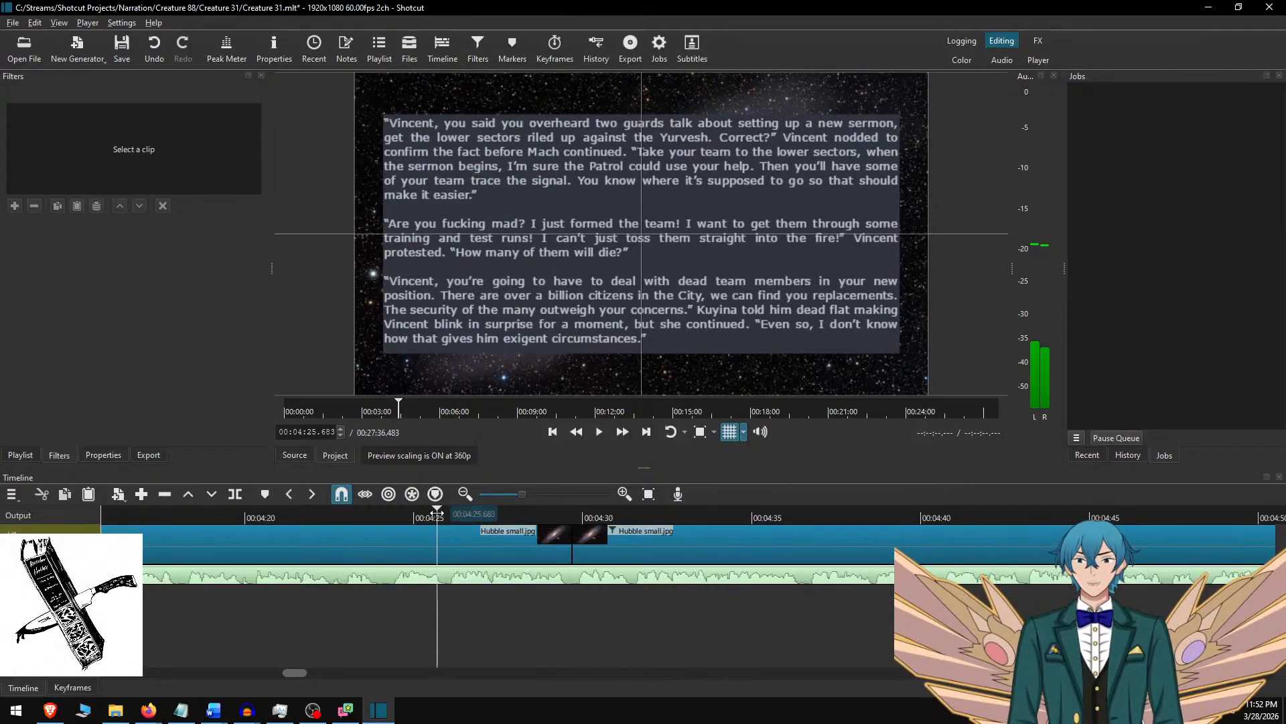
click(622, 433)
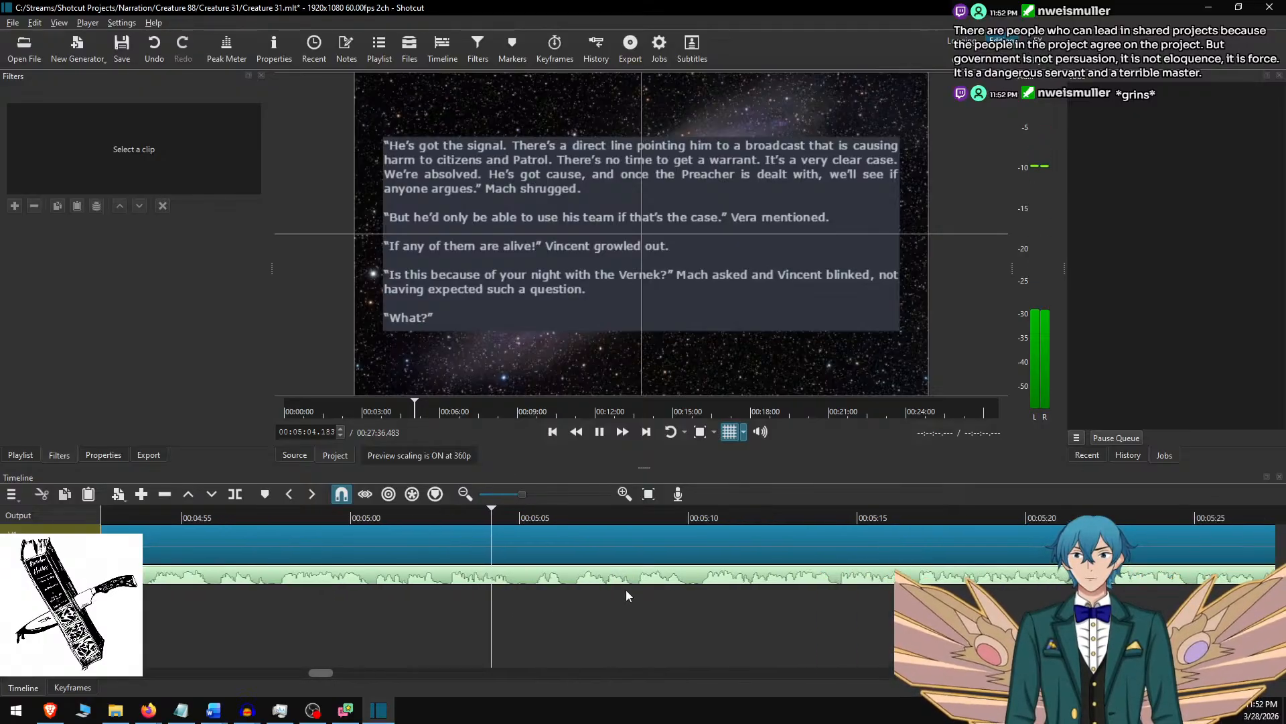
key(space)
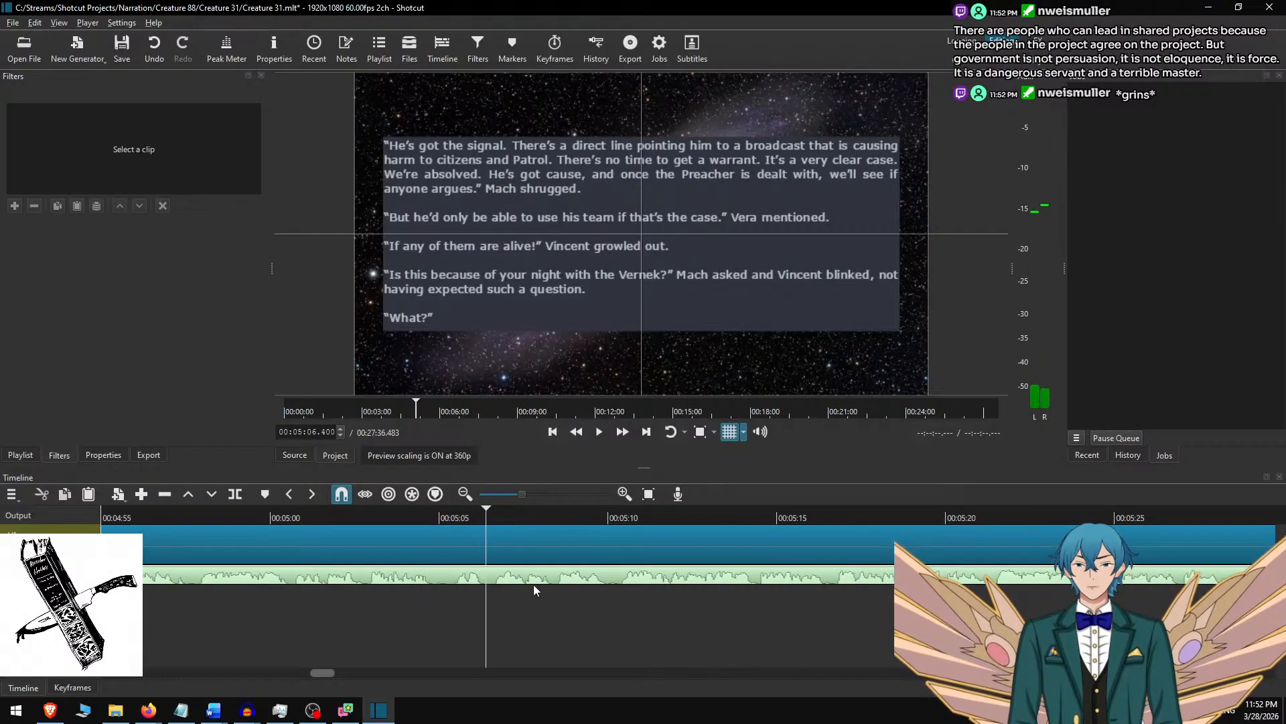
key(s)
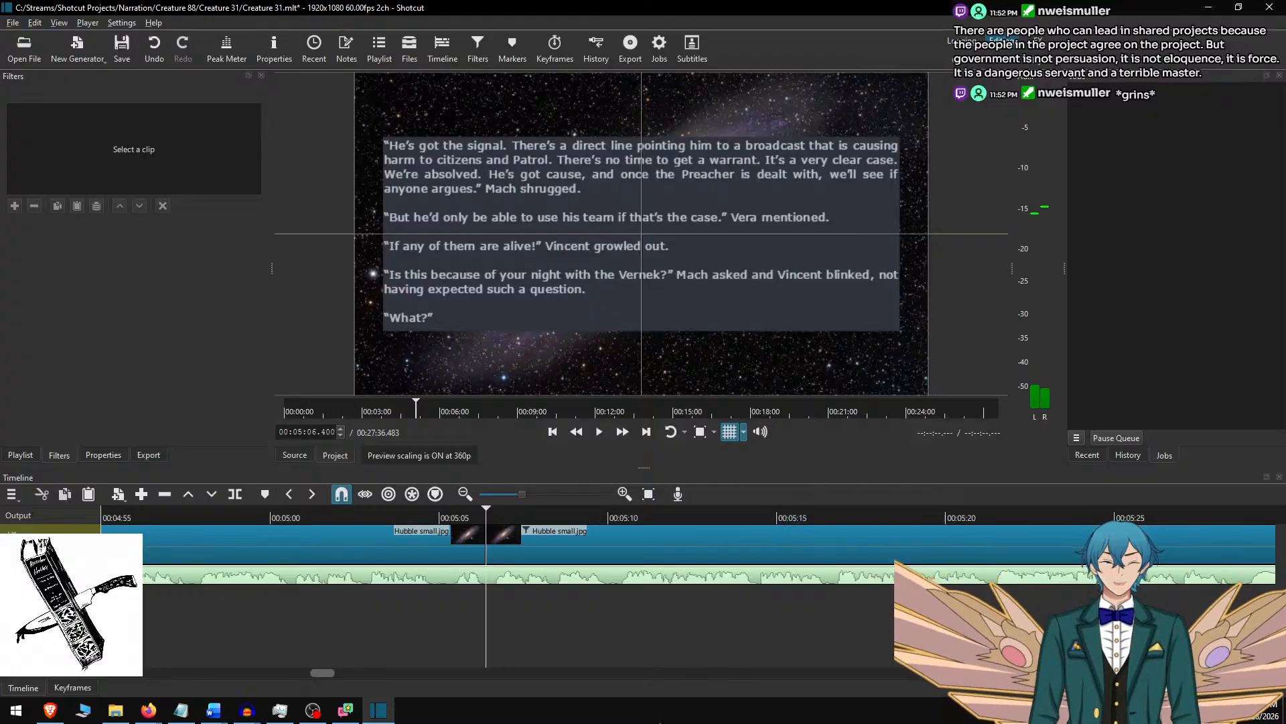
Replay the narration from about 00:05:03 across the new split to check its timing.
click(371, 516)
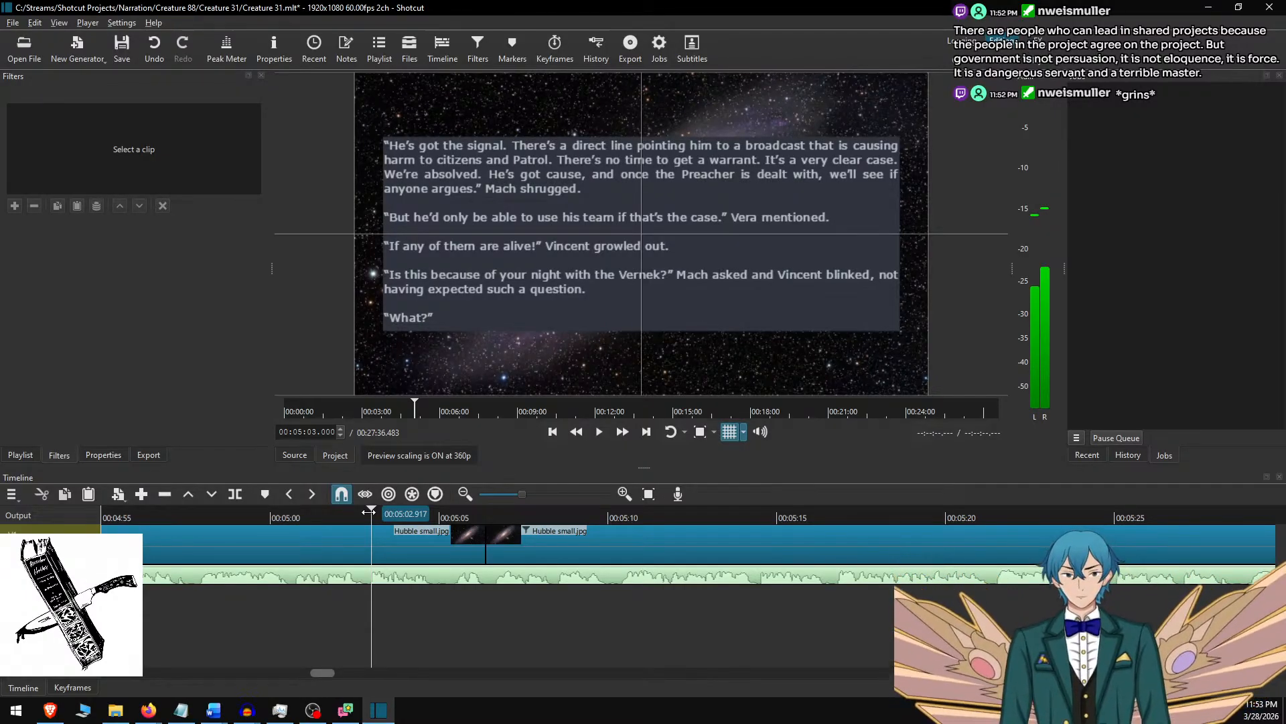
key(space)
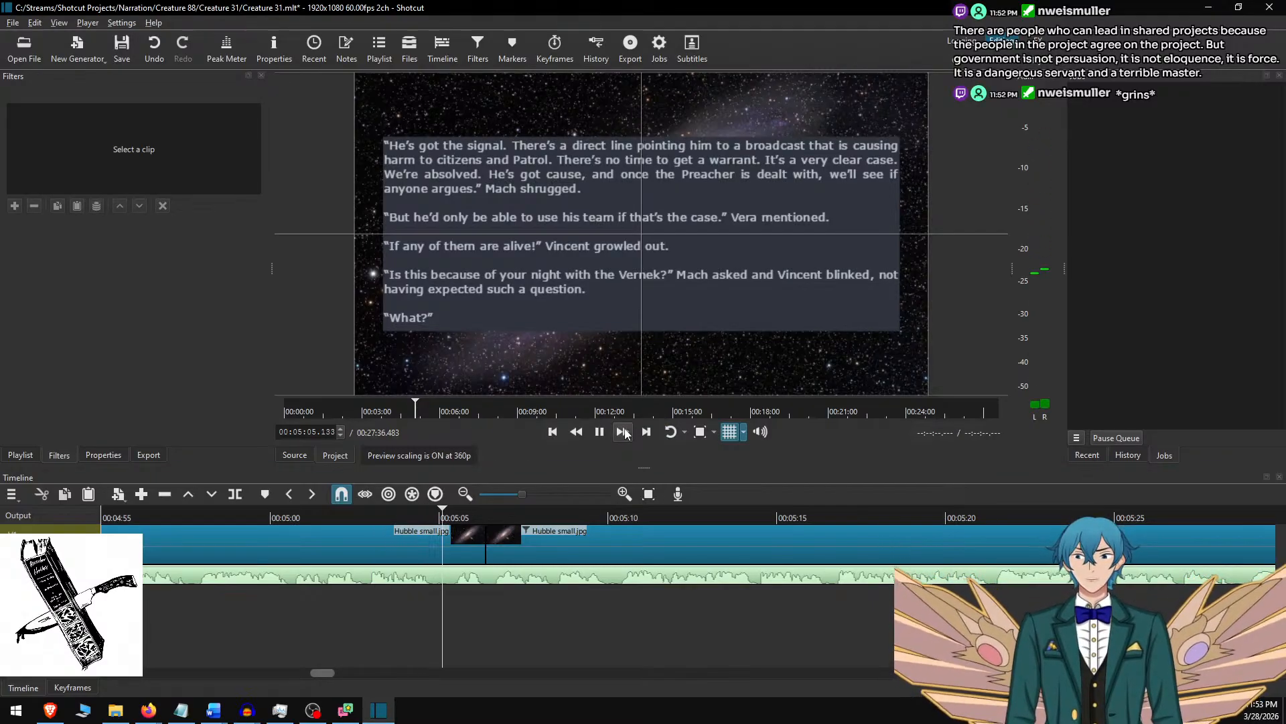
key(space)
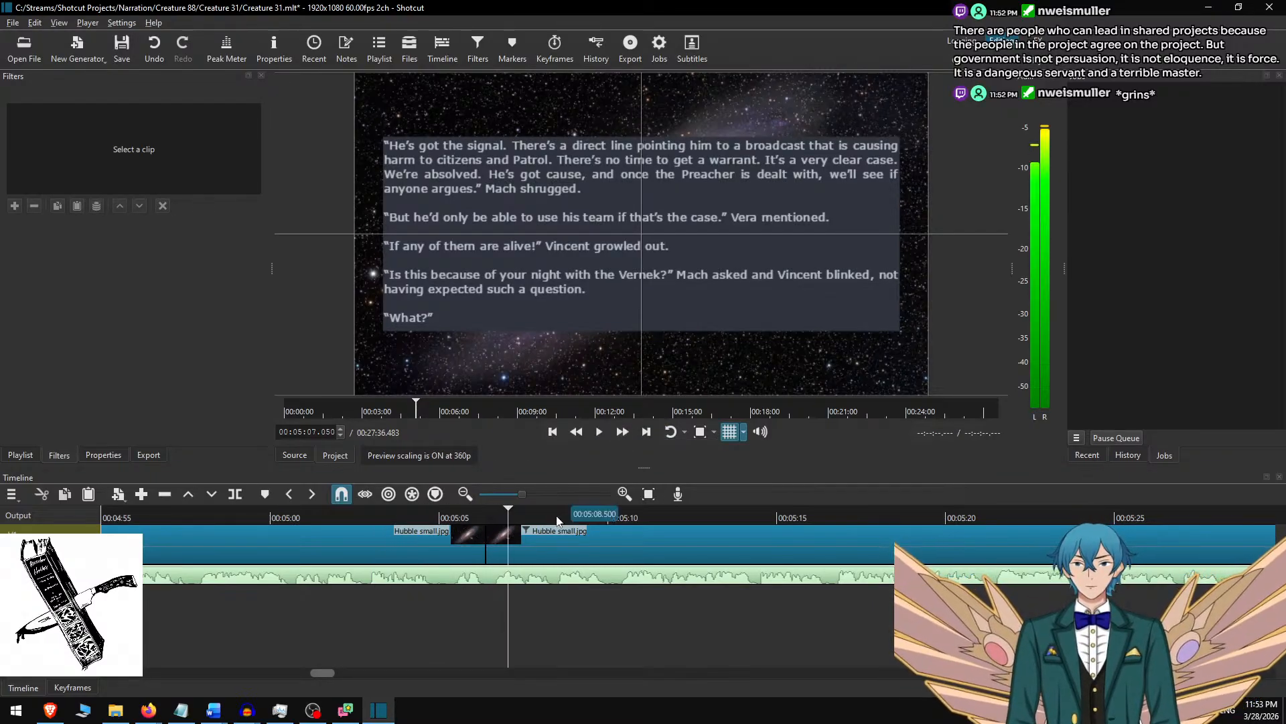
Select the new seventh background clip, switch to Word, remove the used paragraphs and copy the next five, ending with "Uuuhhh....".
click(538, 530)
key(alt+Tab)
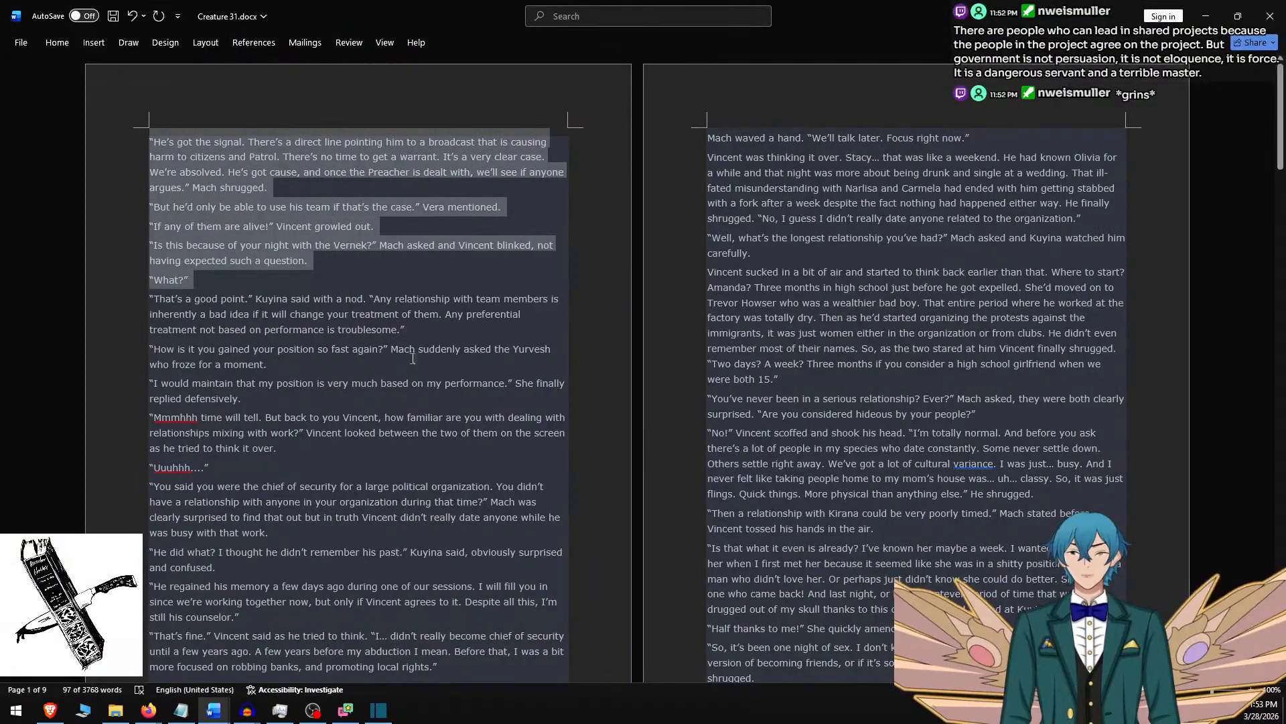
key(BackSpace)
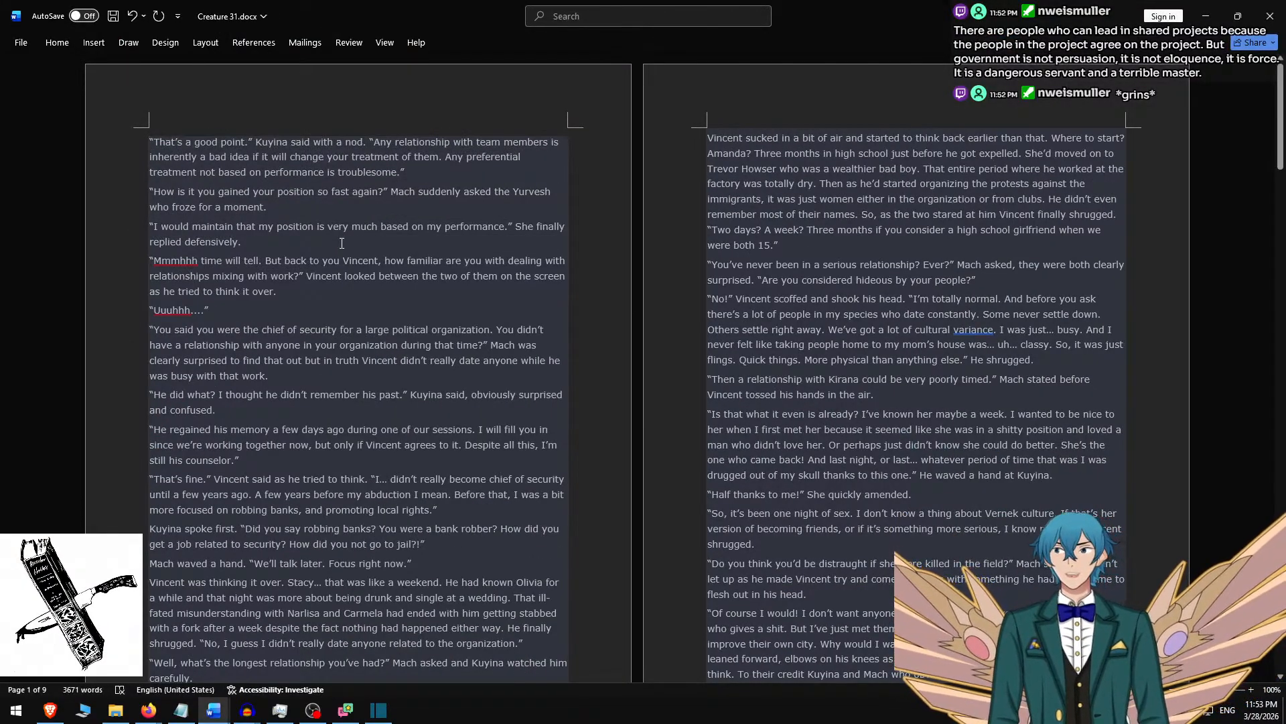
shift+click(260, 309)
key(ctrl+c)
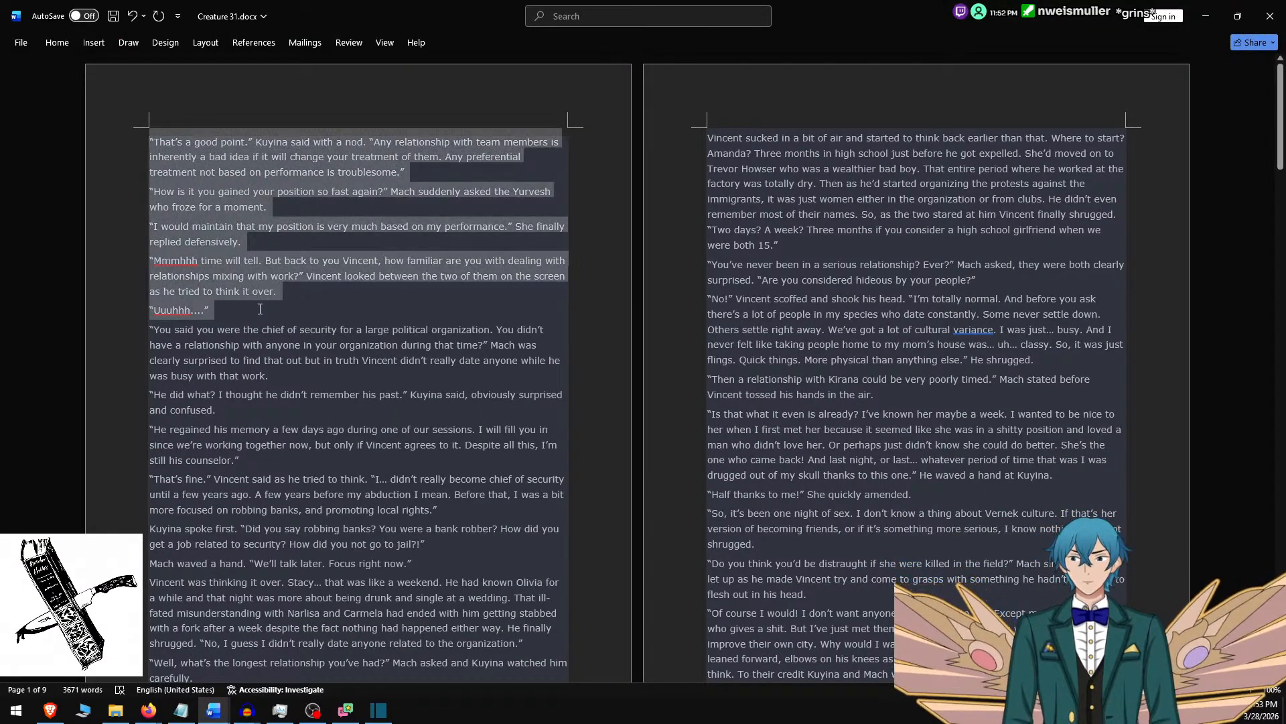
Switch to Shotcut and replace the seventh clip's overlay text with the five copied paragraphs.
key(alt+Tab)
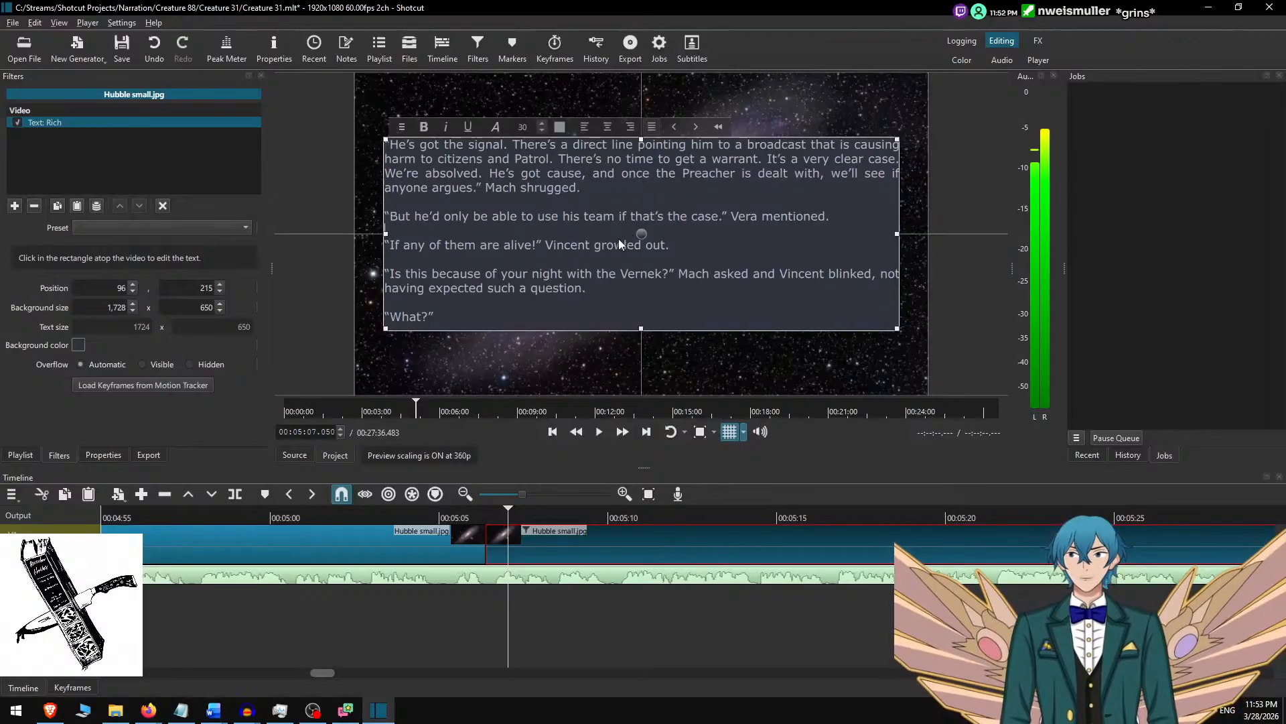
key(ctrl+a)
key(ctrl+v)
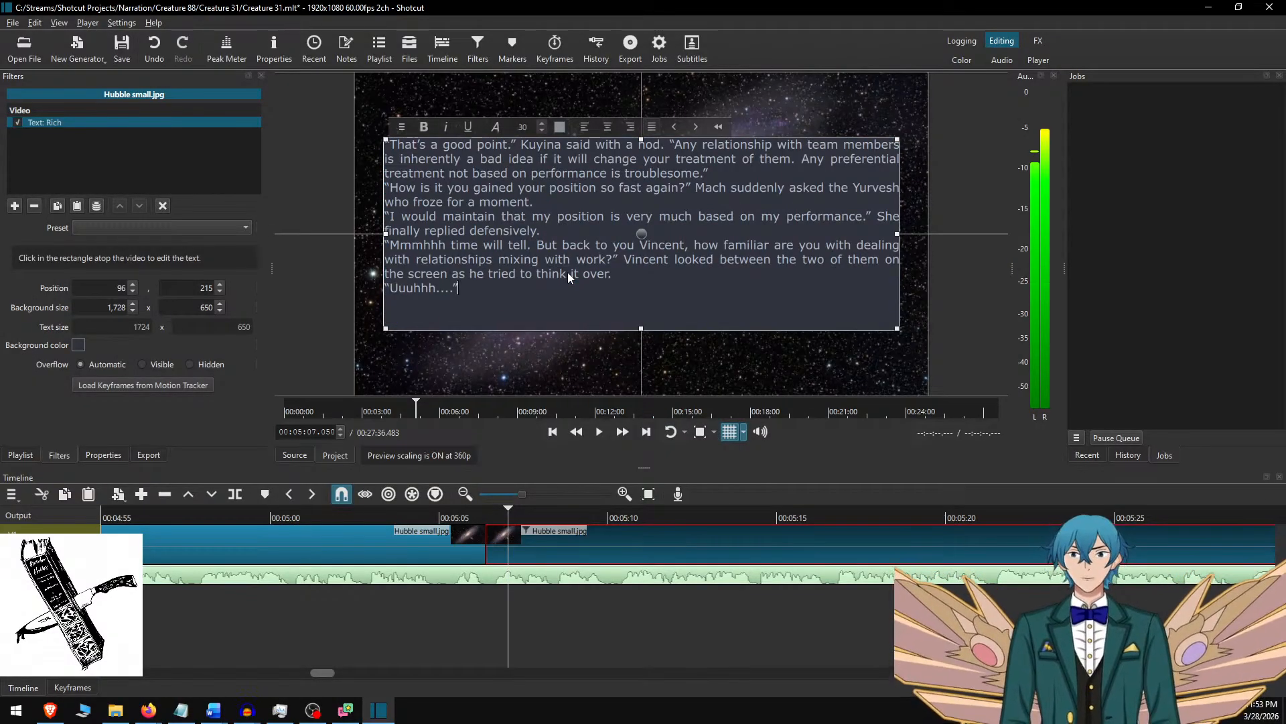
Separate the five paragraphs of the seventh clip's overlay text with blank lines.
key(Home)
key(Return)
key(Up)
key(Up)
key(Up)
key(Return)
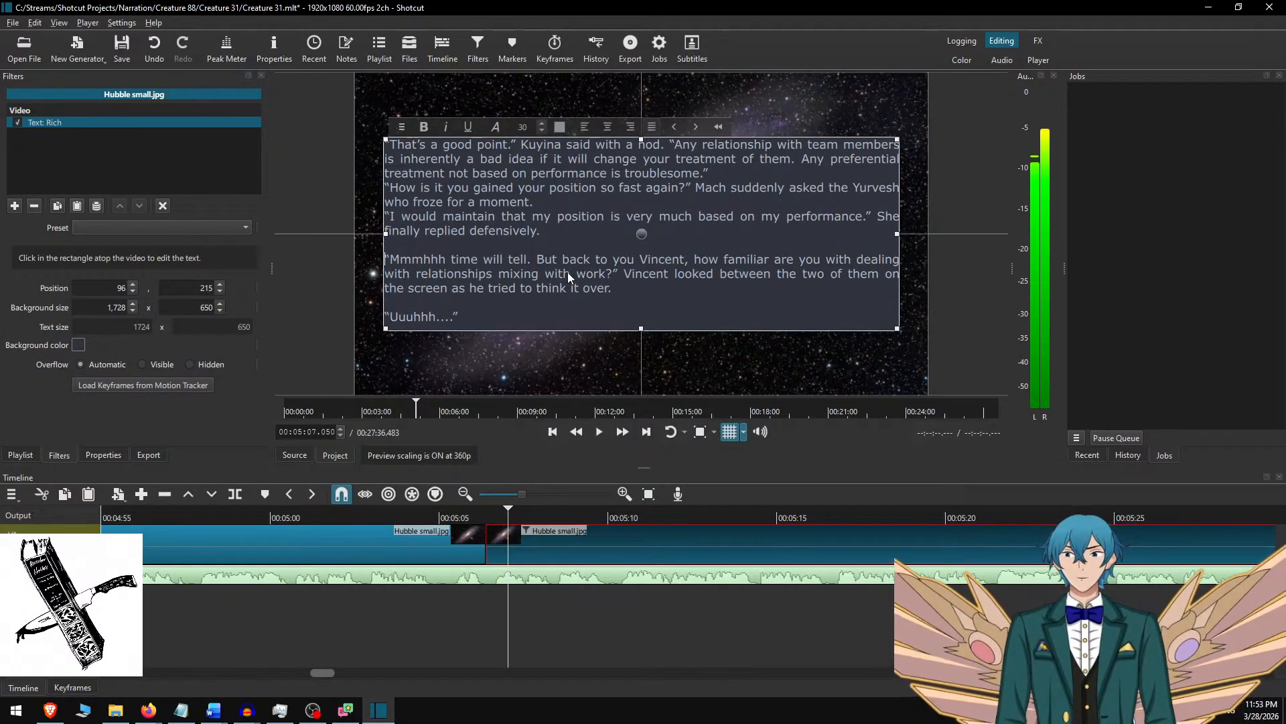
key(Up)
key(Up)
key(Up)
key(Return)
key(Up)
key(Up)
key(Up)
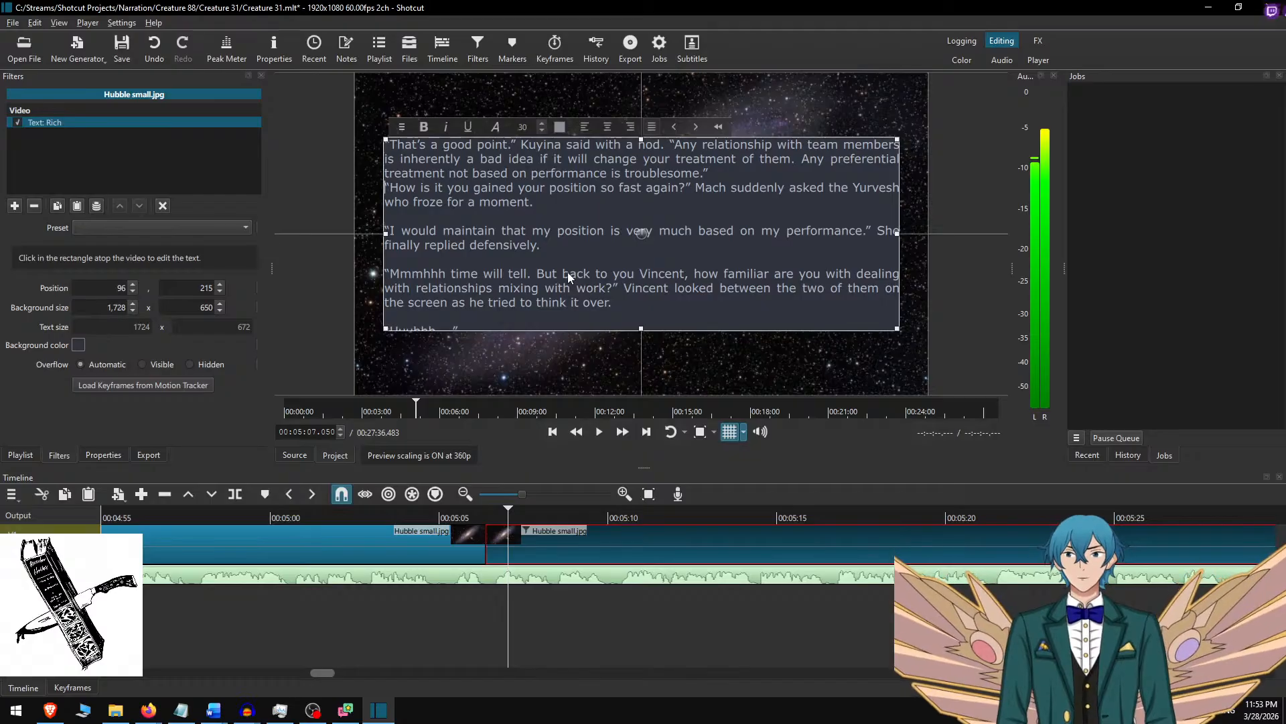
key(Return)
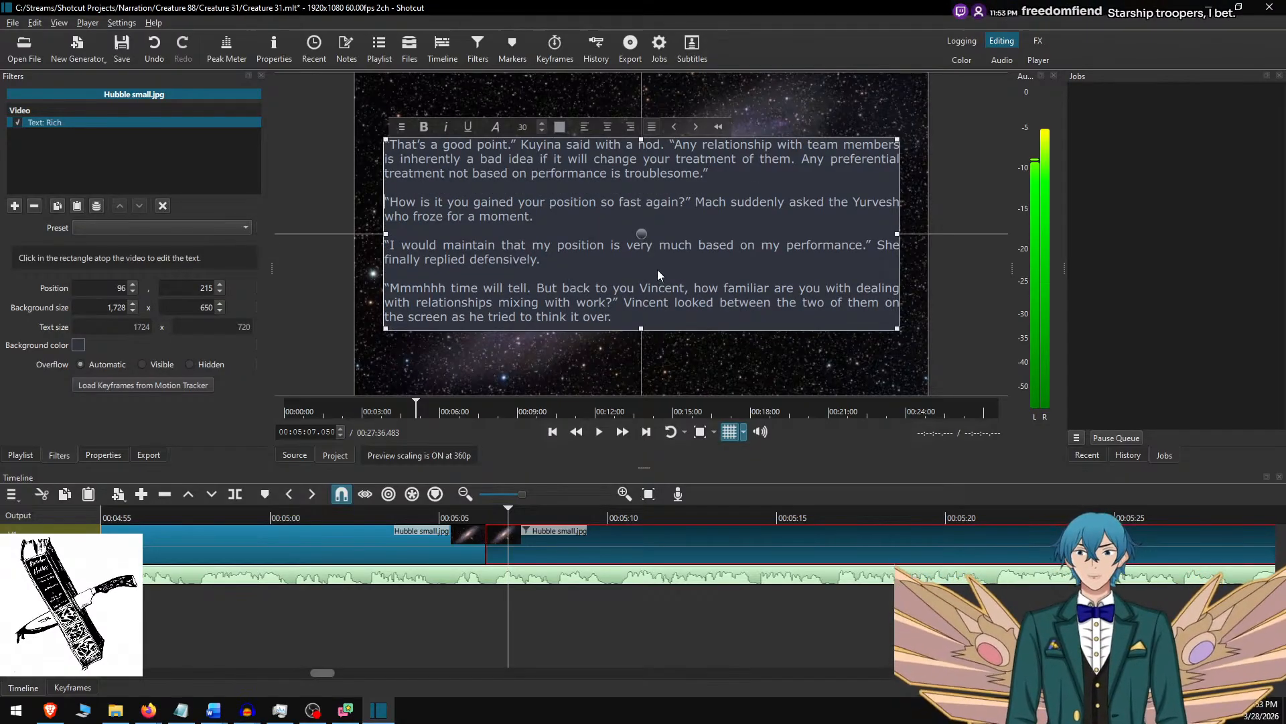
Set the seventh clip's text background height to 750 and centre the box vertically at position 165.
scroll(653, 271, down, 2)
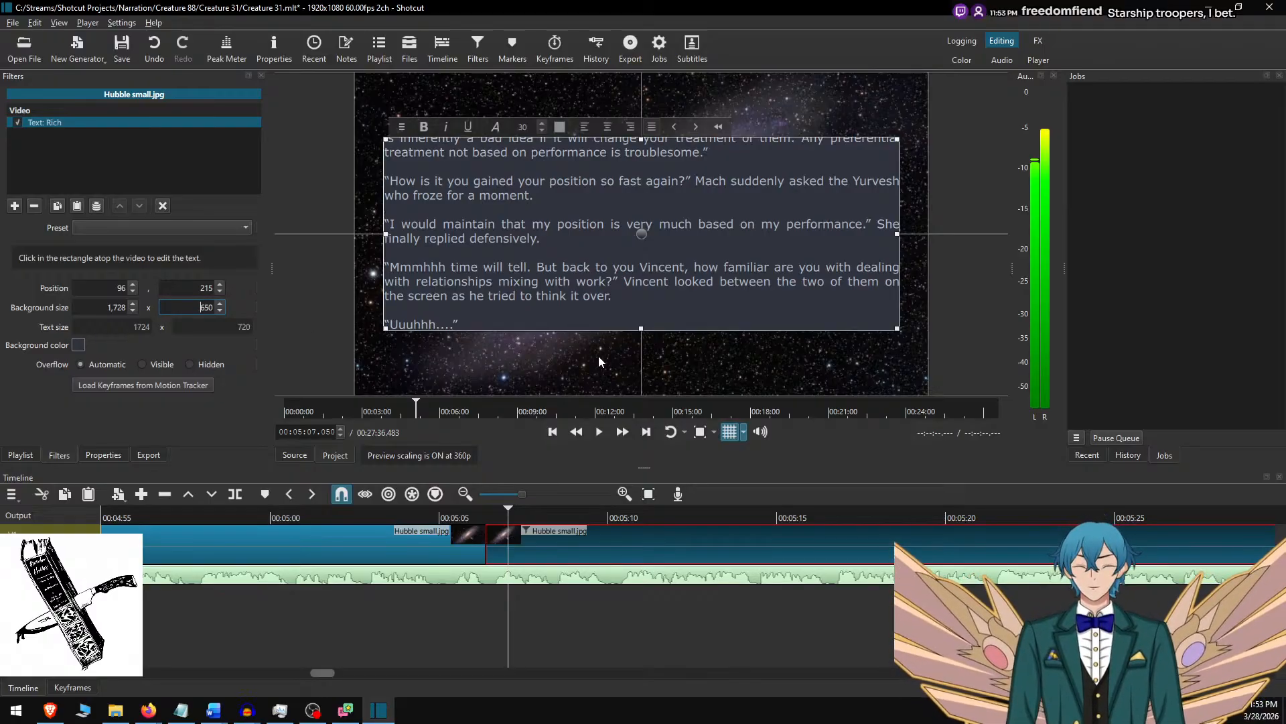
key(Delete)
text(7)
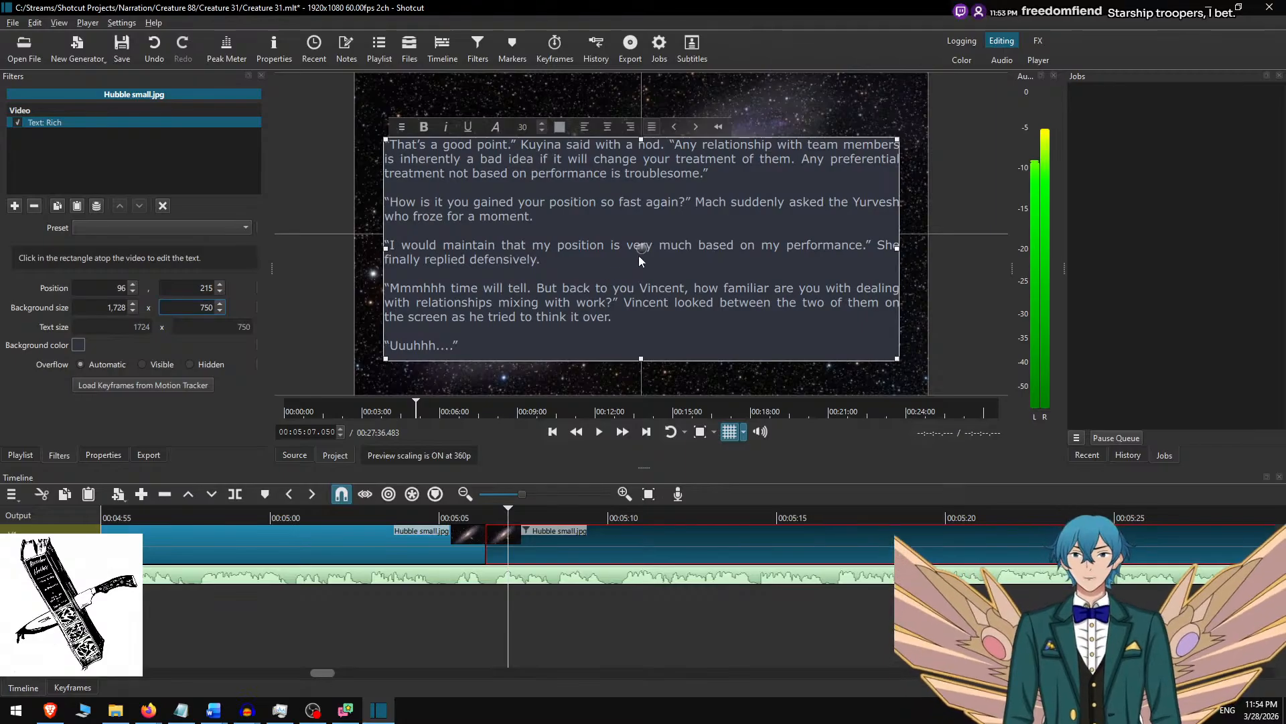
drag(644, 250, 648, 233)
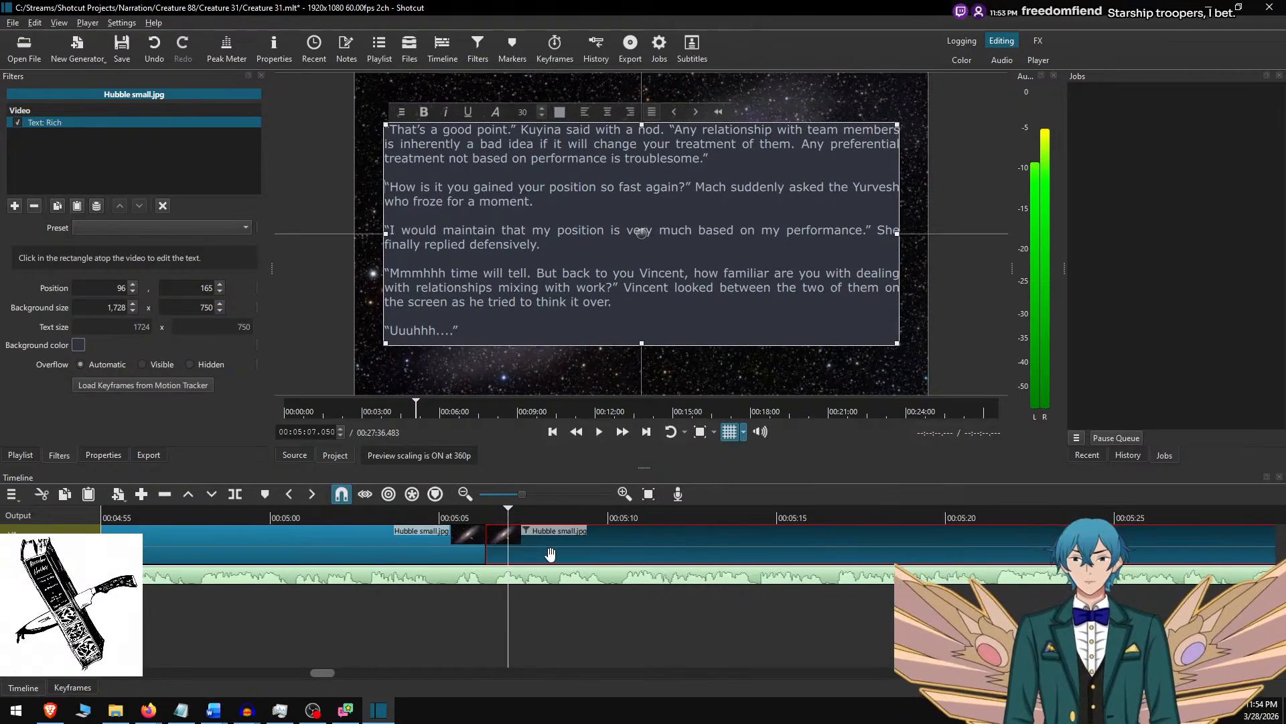
Play the narration at faster speed from 00:05:02.250, pause at 00:05:53.983 and split the Hubble small.jpg background clip there.
click(541, 608)
click(345, 513)
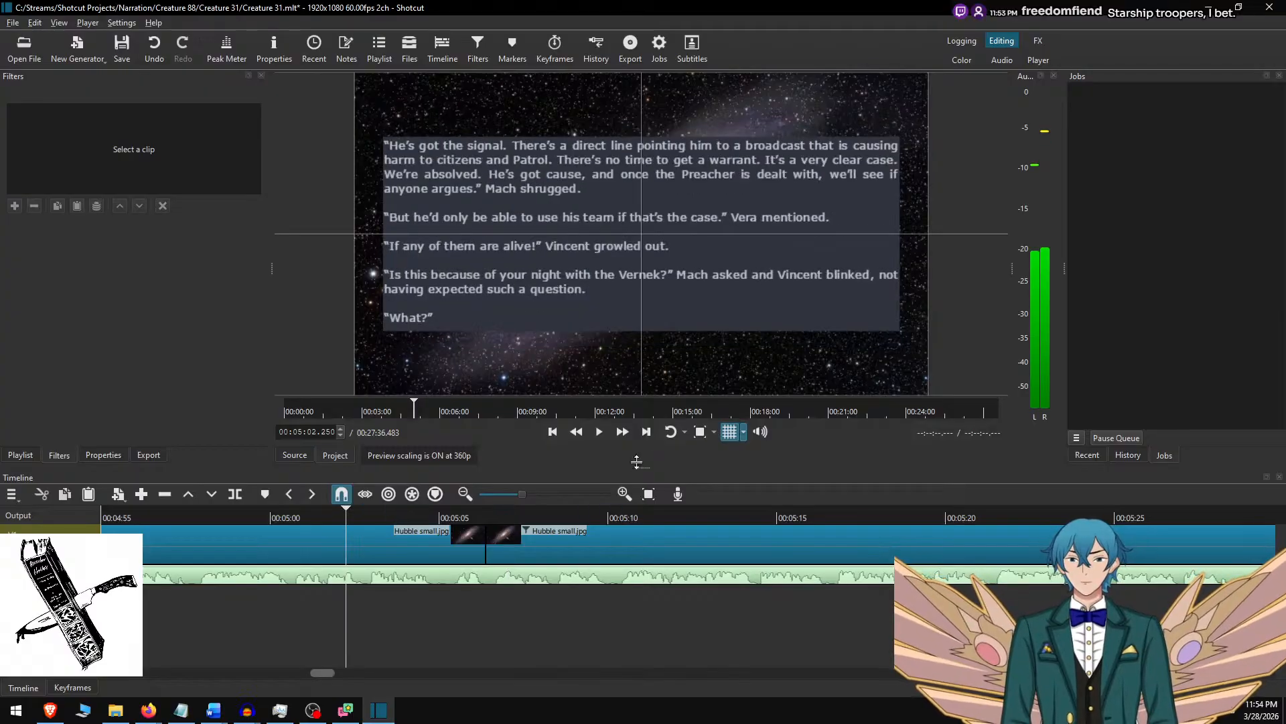
click(600, 434)
click(621, 434)
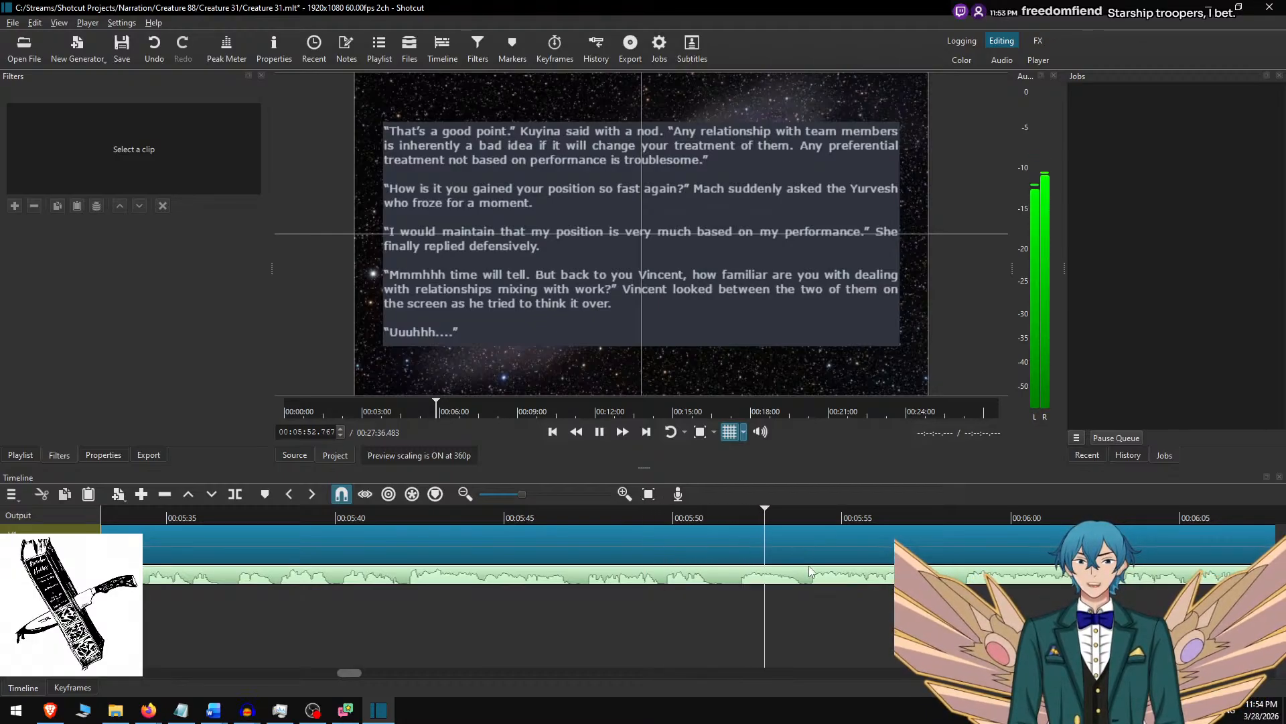
key(space)
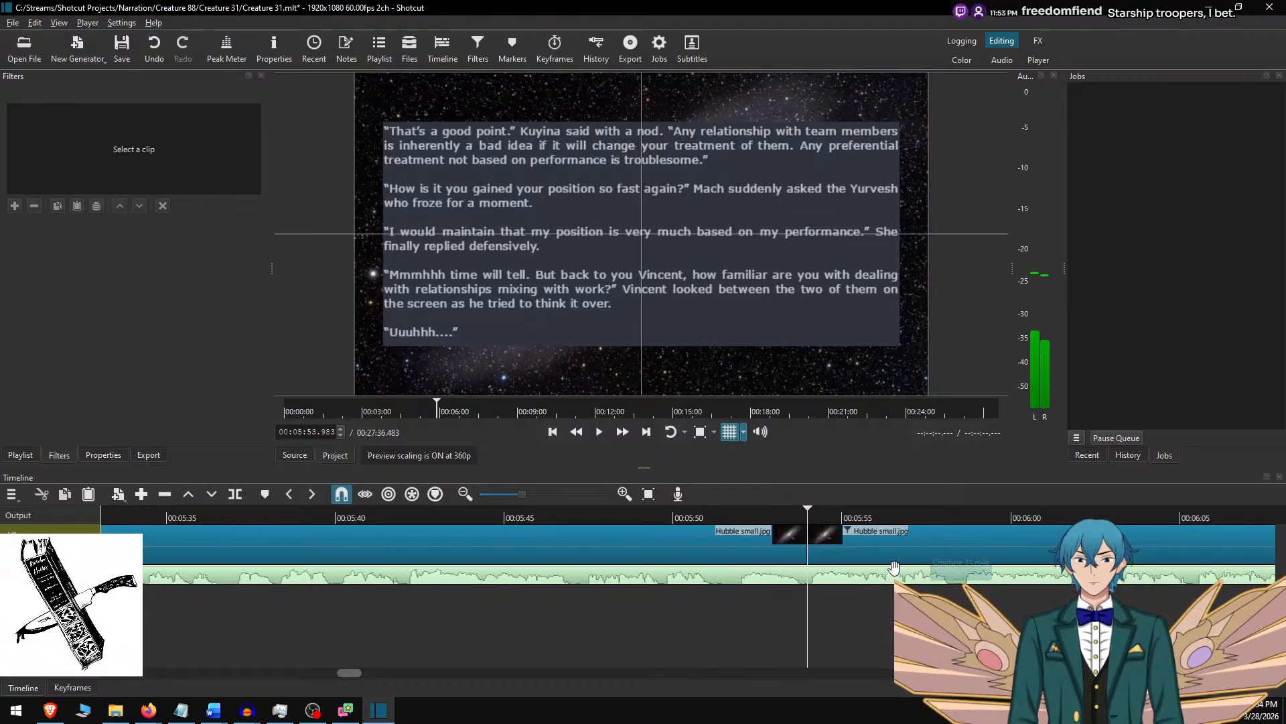
Select the new eighth background clip, switch to Word, remove the used paragraphs and copy the next four, ending with "promoting local rights.".
click(844, 545)
key(alt+Tab)
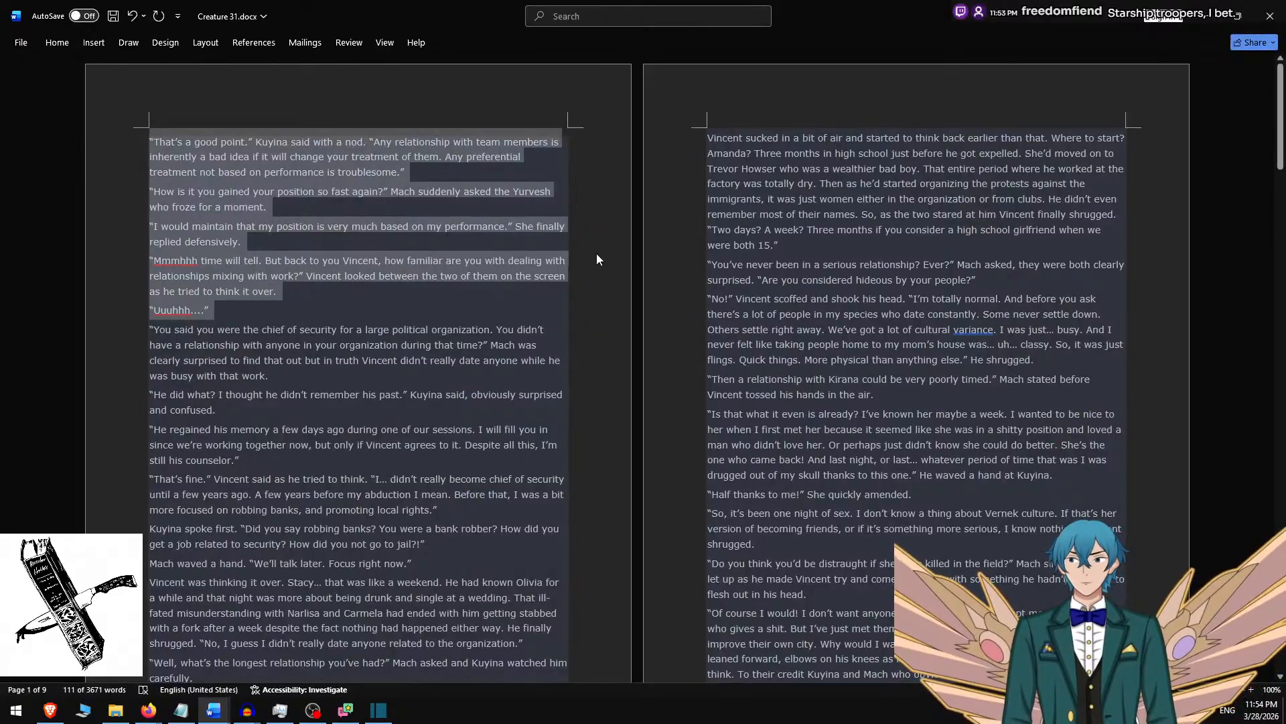
key(Delete)
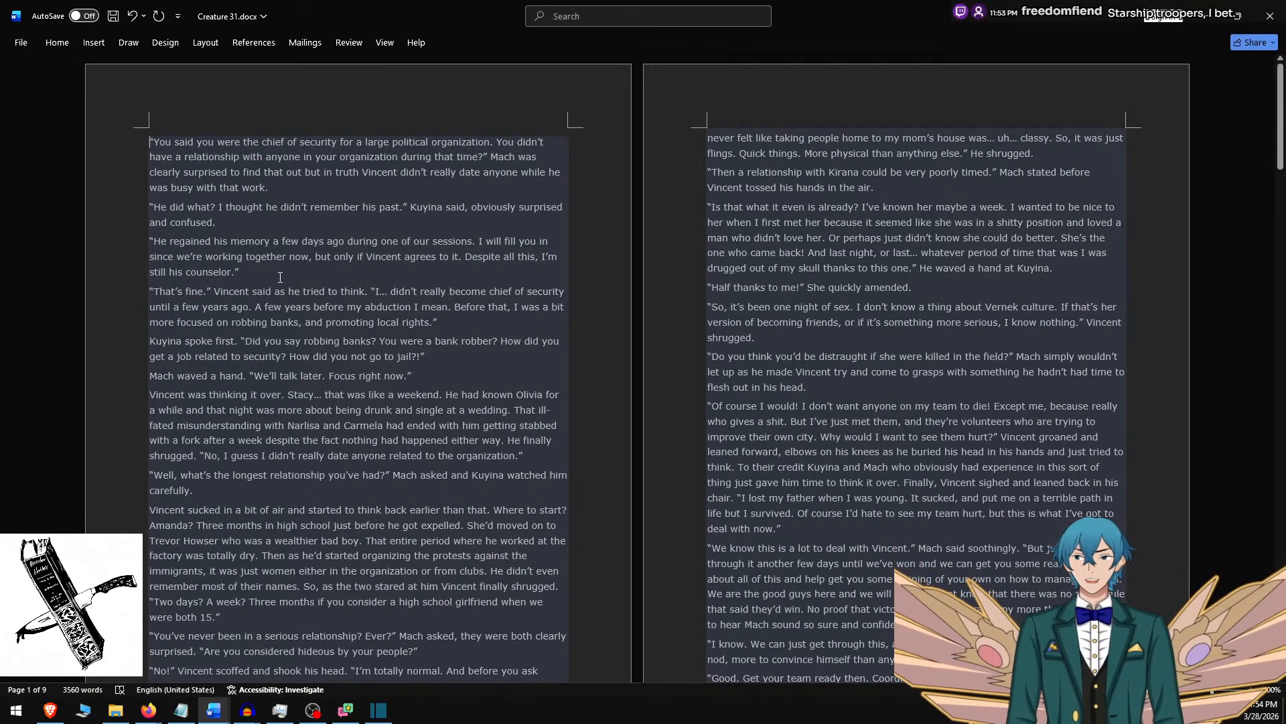
shift+click(280, 274)
shift+click(438, 321)
key(ctrl+c)
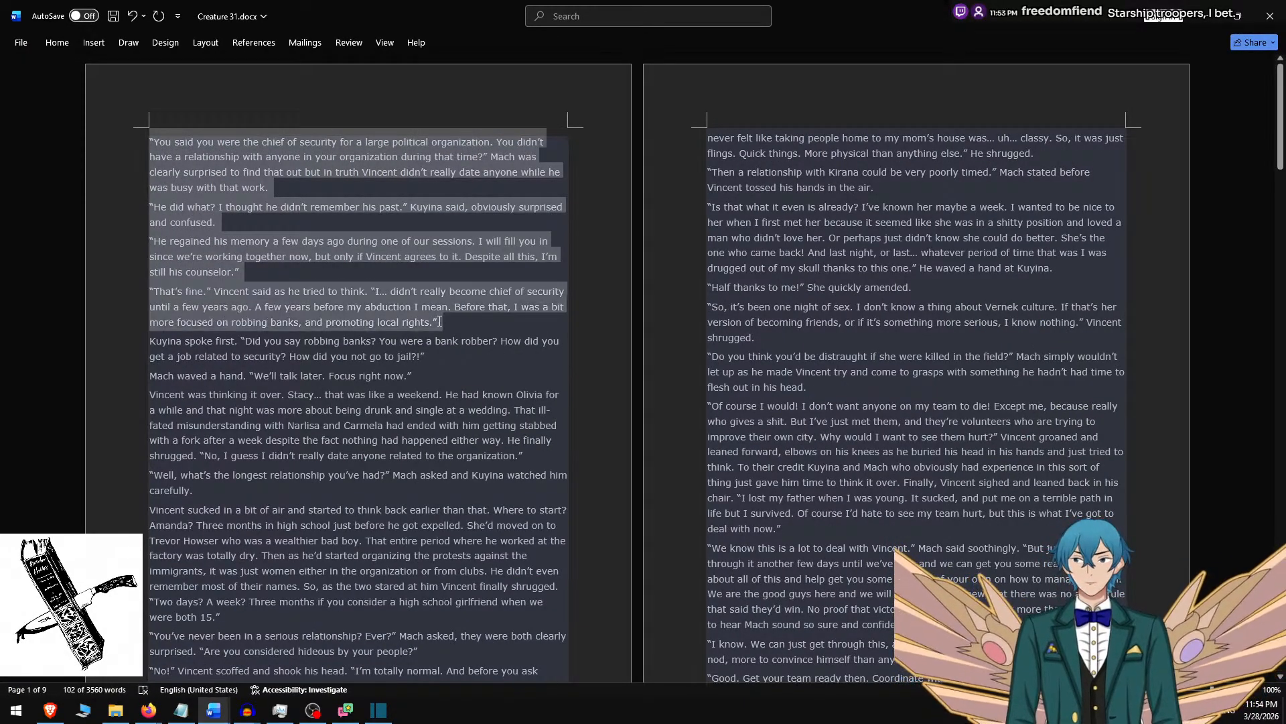
Switch to Shotcut and replace the eighth clip's overlay text with the four copied paragraphs.
key(alt+Tab)
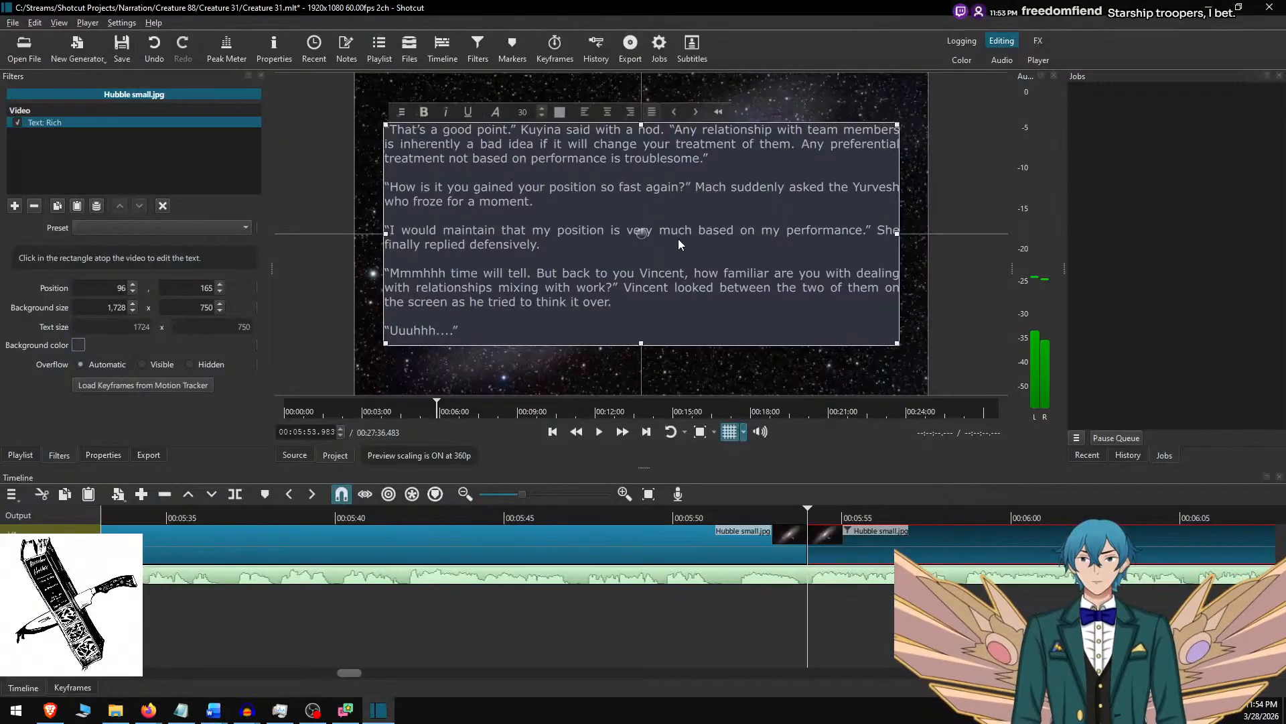
key(ctrl+a)
key(ctrl+v)
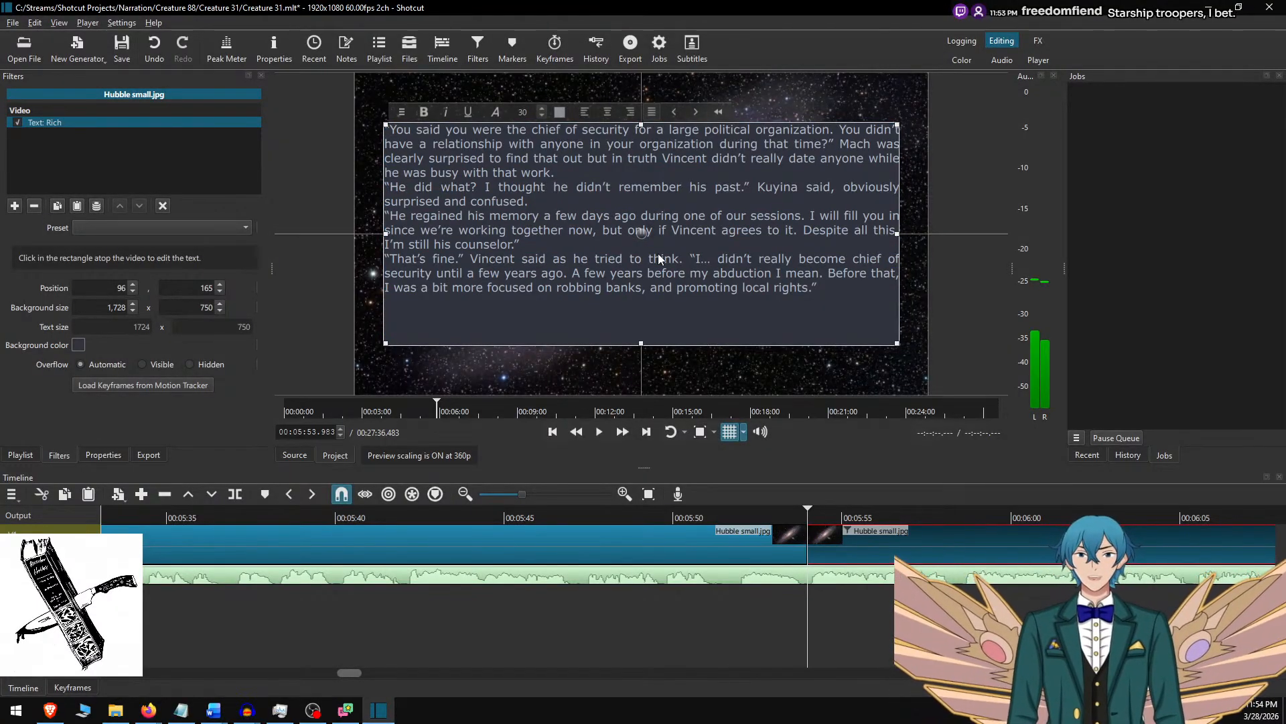
Remove the trailing line from the eighth clip's text and separate its four paragraphs with blank lines.
key(BackSpace)
key(Up)
key(Up)
key(Up)
key(Return)
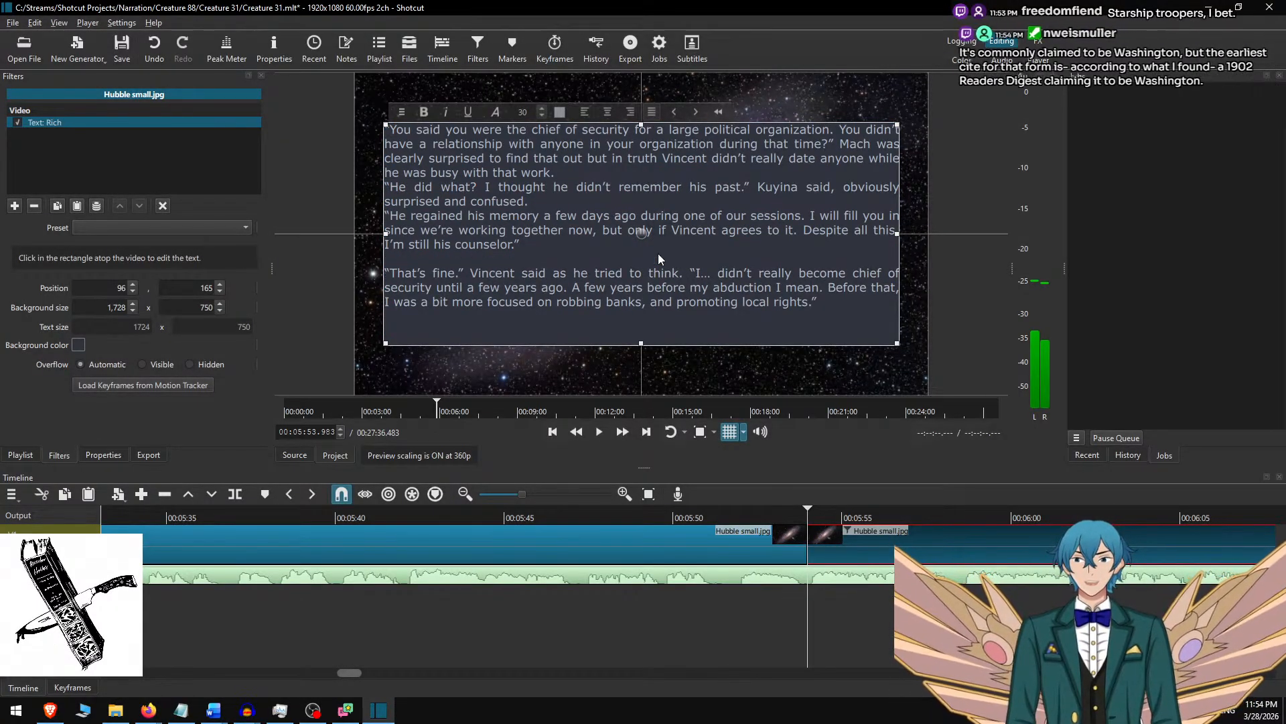
key(Up)
key(Up)
key(Up)
key(Return)
key(Up)
key(Up)
key(Up)
key(Return)
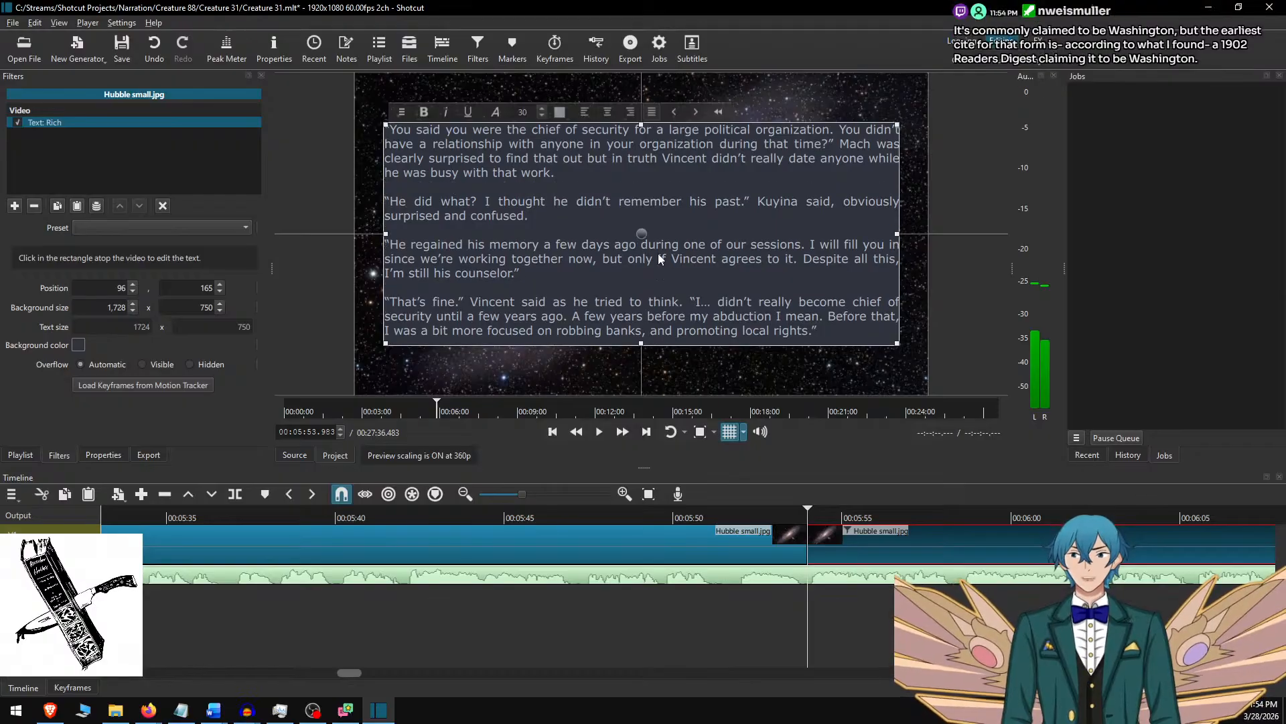
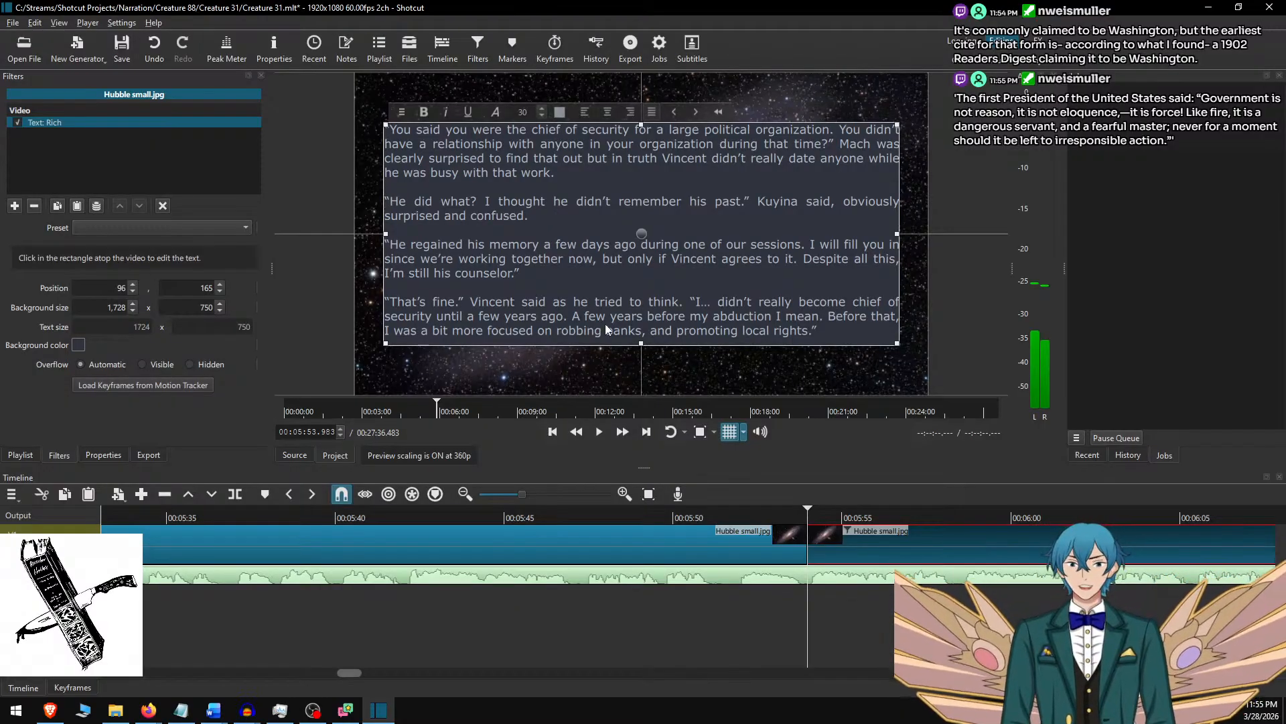
Compare the overlay text just before and just after the background cut at 00:05:53.983.
scroll(653, 526, right, 3)
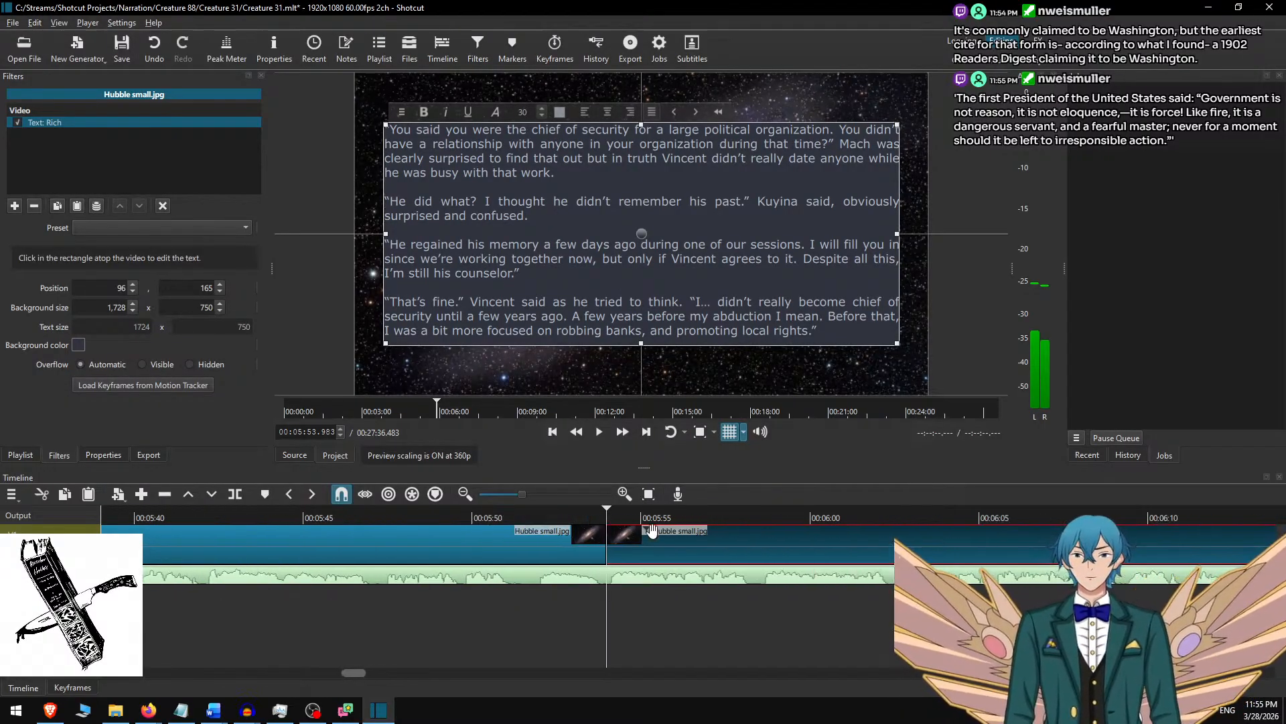
scroll(653, 529, right, 1)
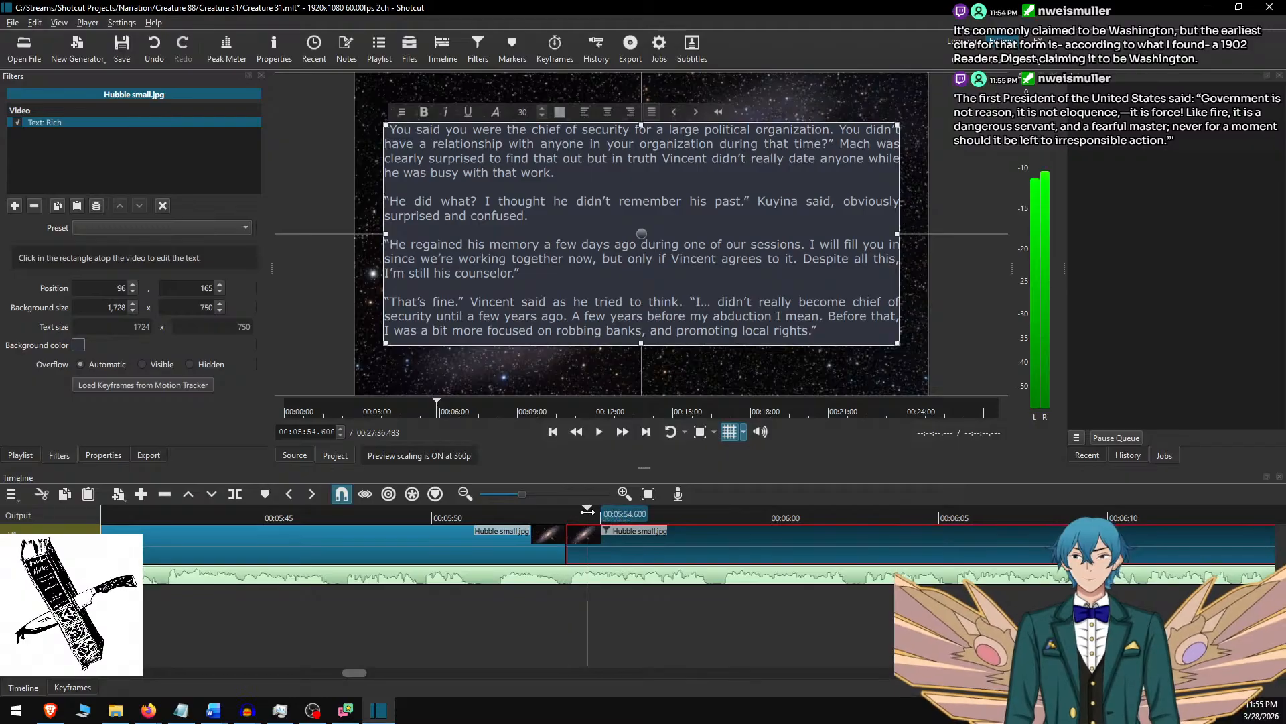
click(512, 511)
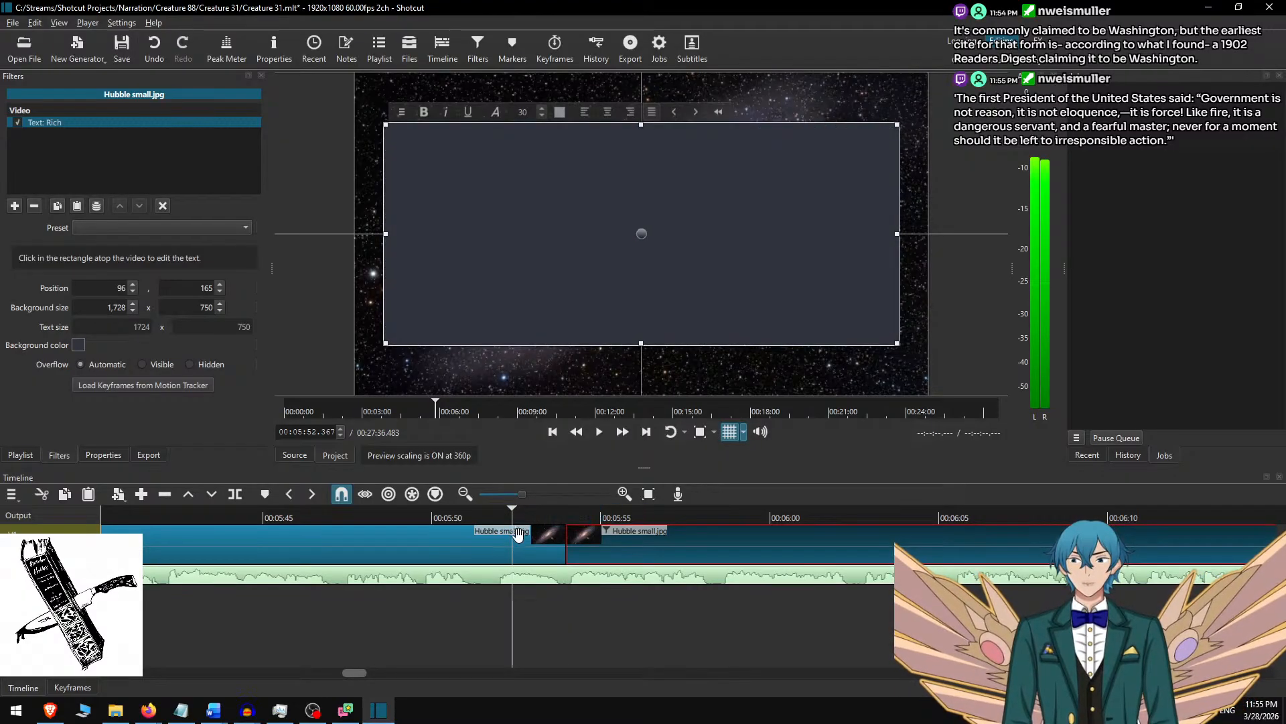
click(586, 539)
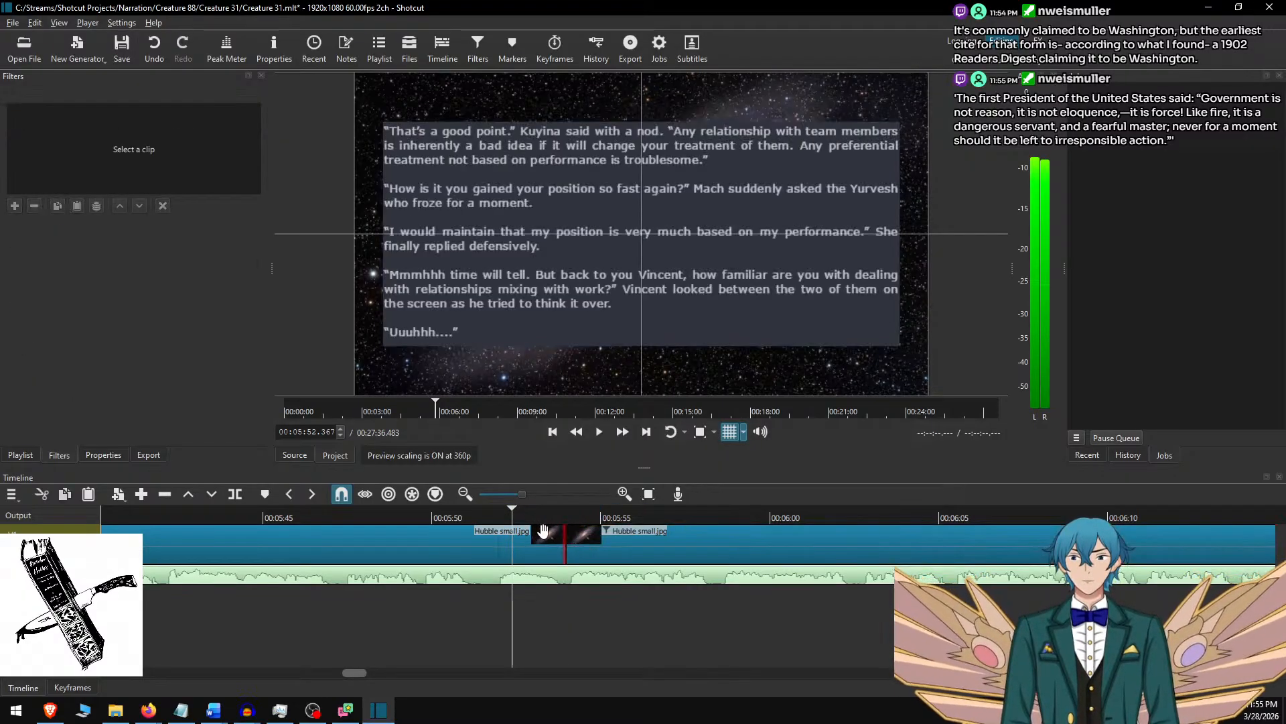
click(597, 509)
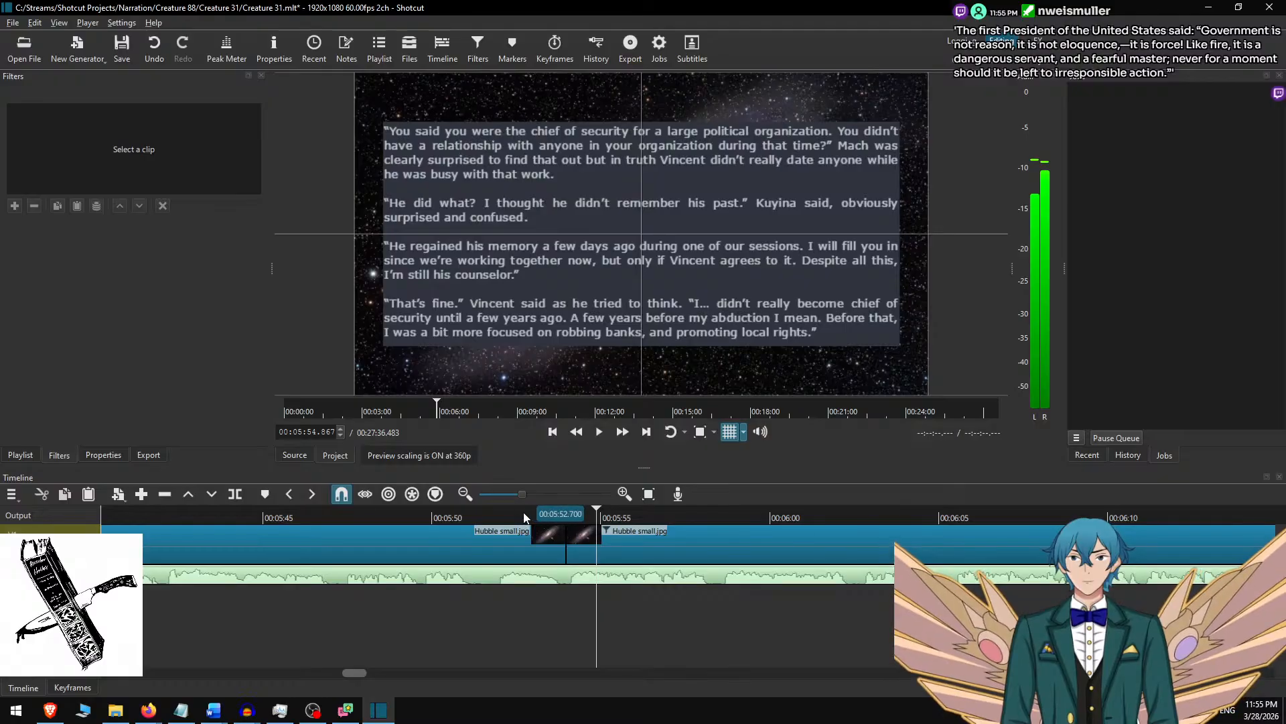
click(494, 516)
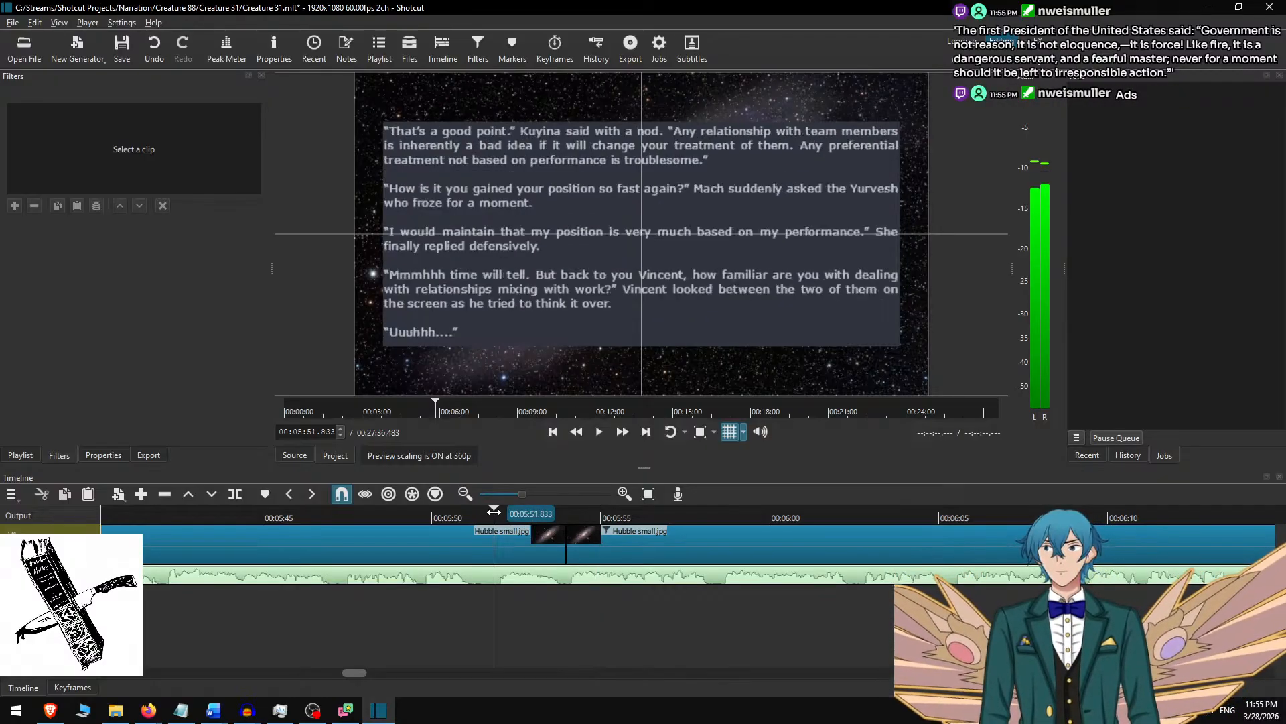
Play the narration at faster speed from 00:05:51.833, pause at 00:06:08.617 and add a comma after "find that out" in the eighth clip's text.
click(623, 431)
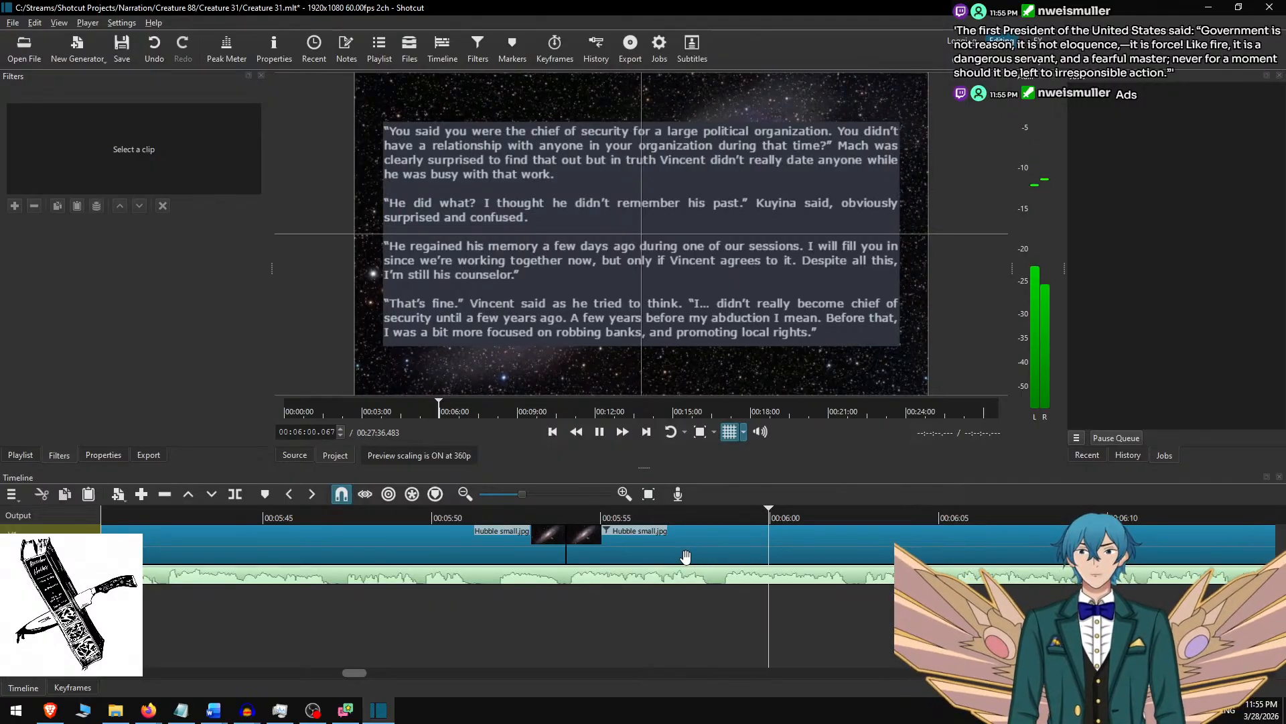
scroll(667, 536, down, 5)
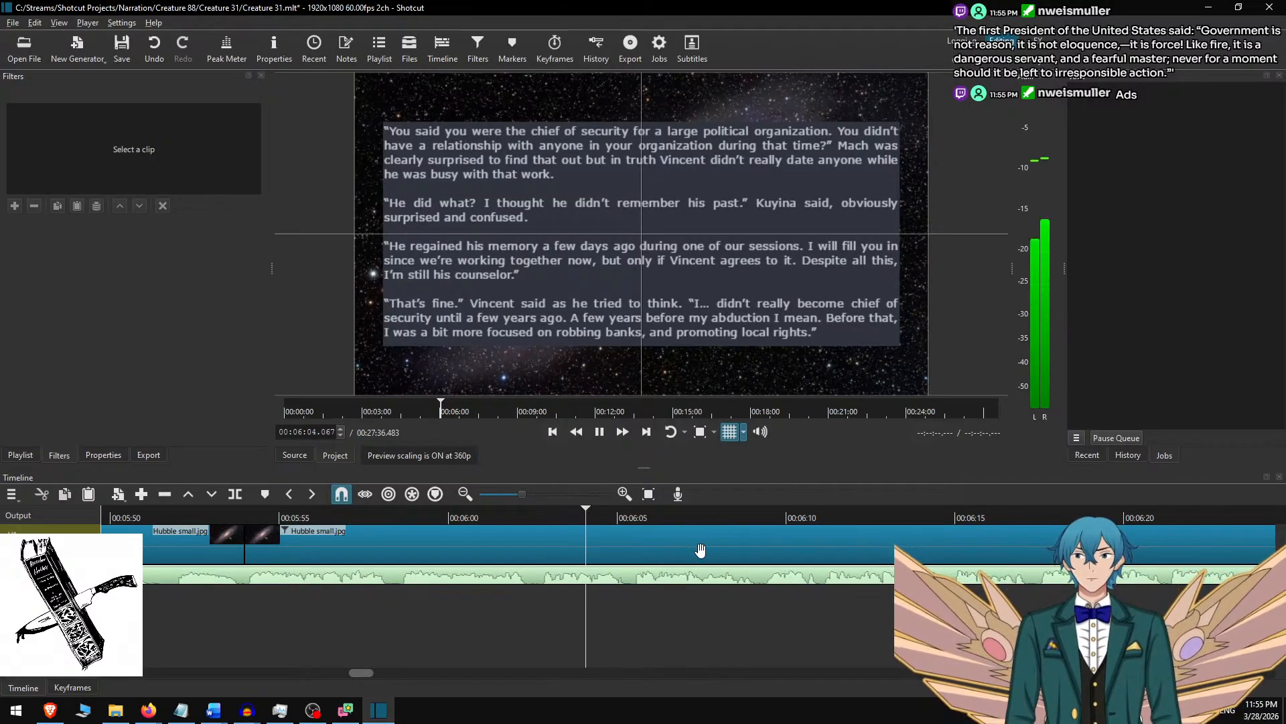
click(653, 553)
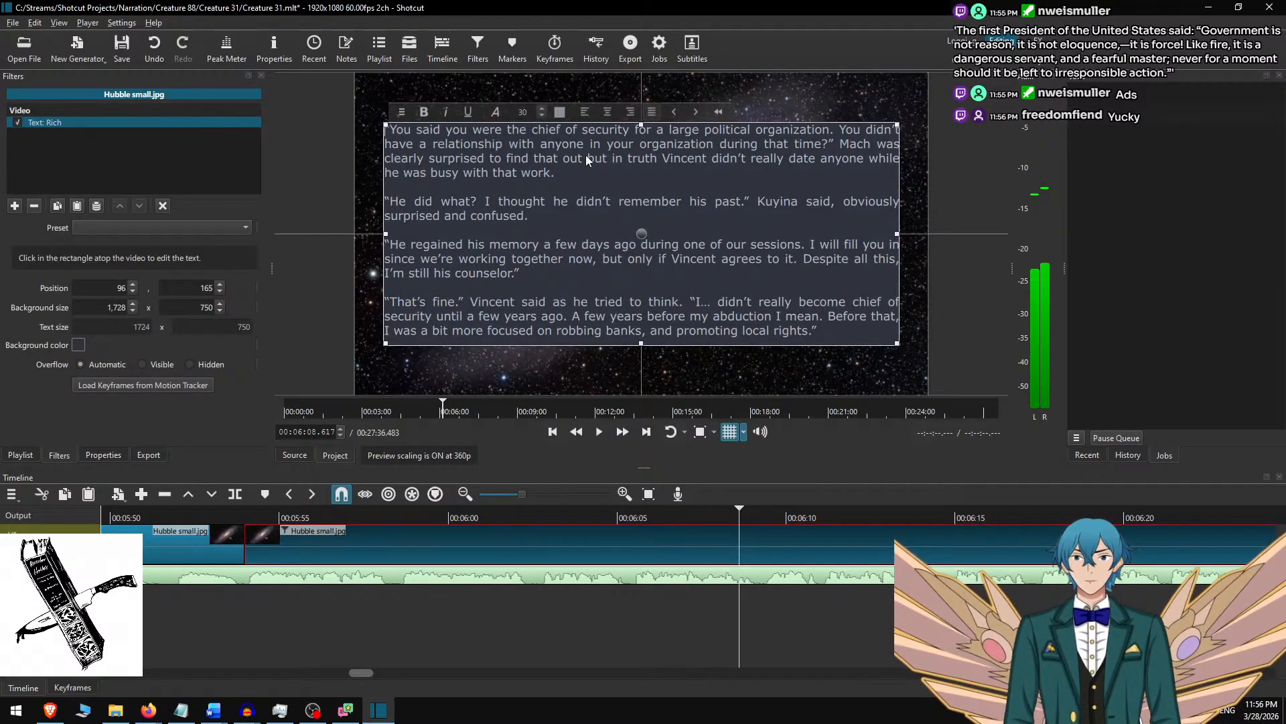
text(,)
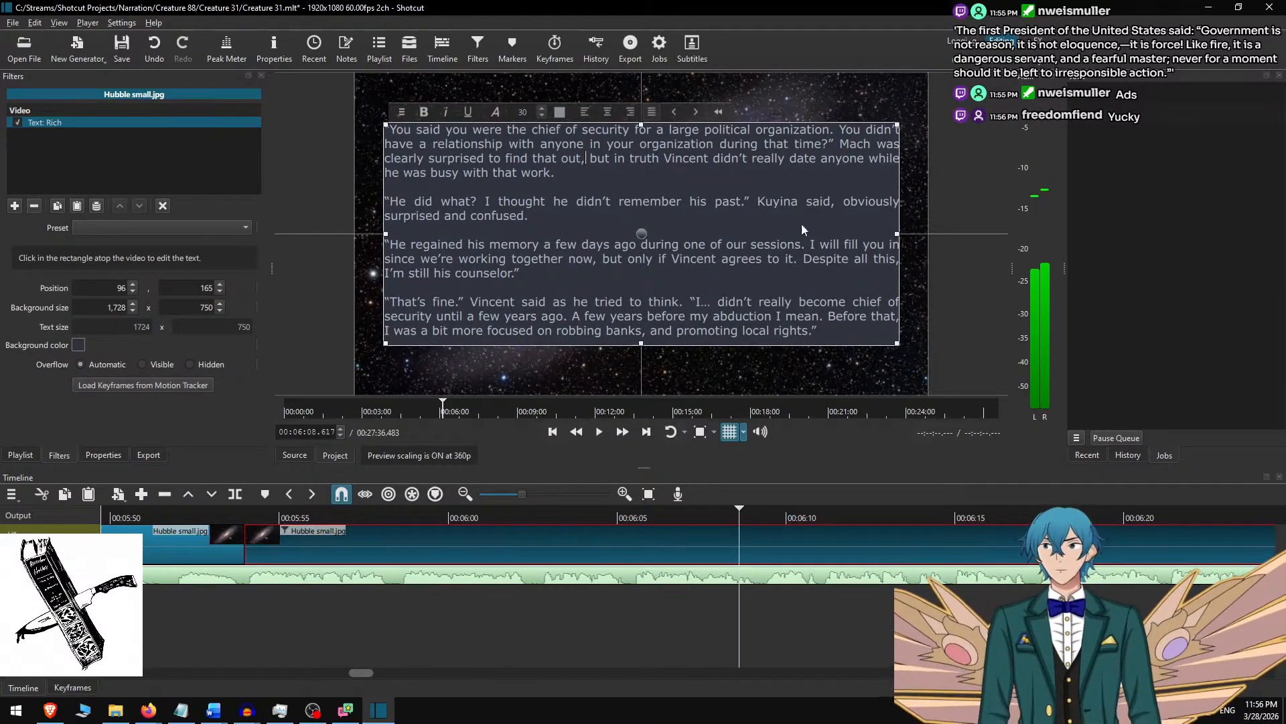
click(699, 550)
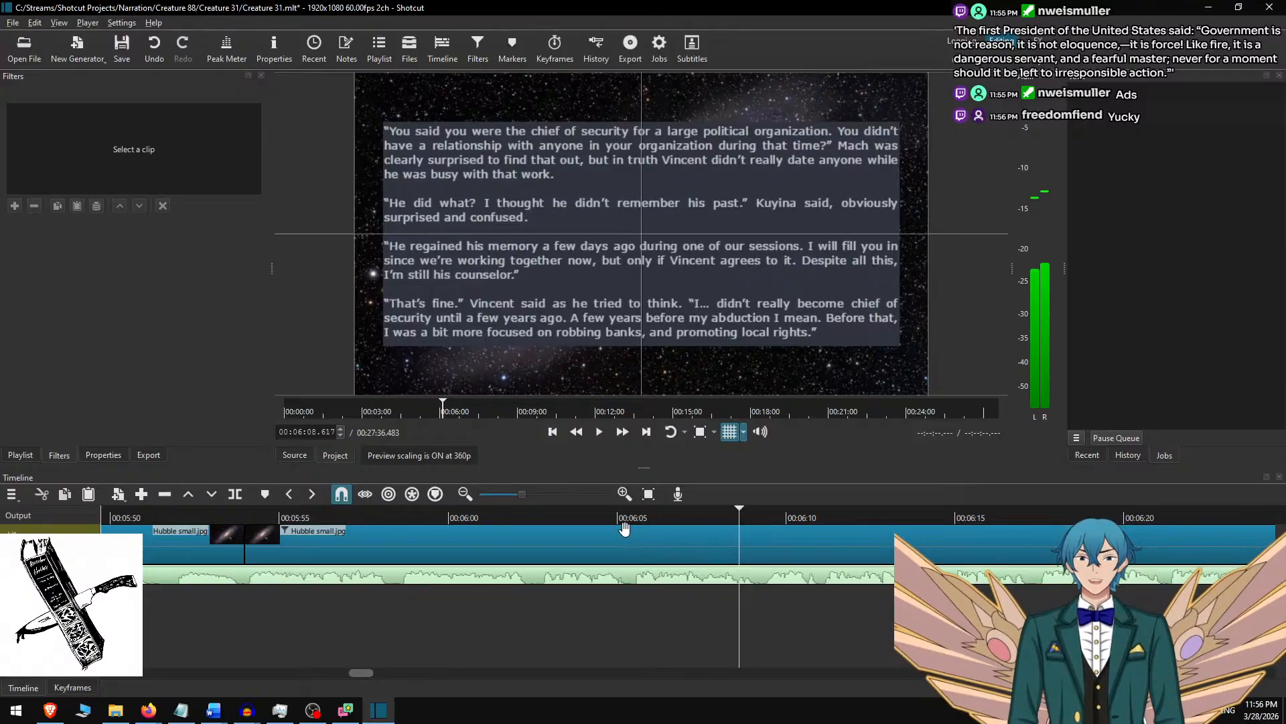
Play the narration at faster speed from shortly after 00:06:00, pause at 00:06:47.467 and split the Hubble small.jpg background clip there.
click(524, 516)
click(623, 431)
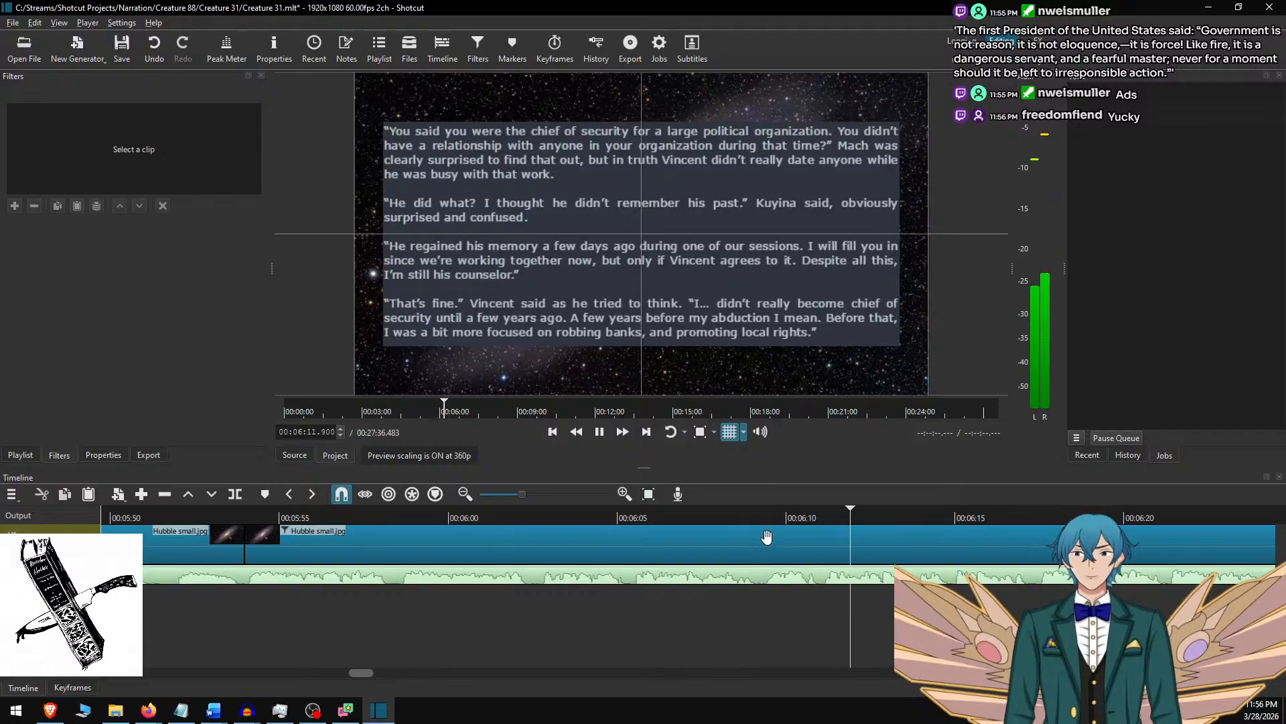
scroll(709, 550, down, 2)
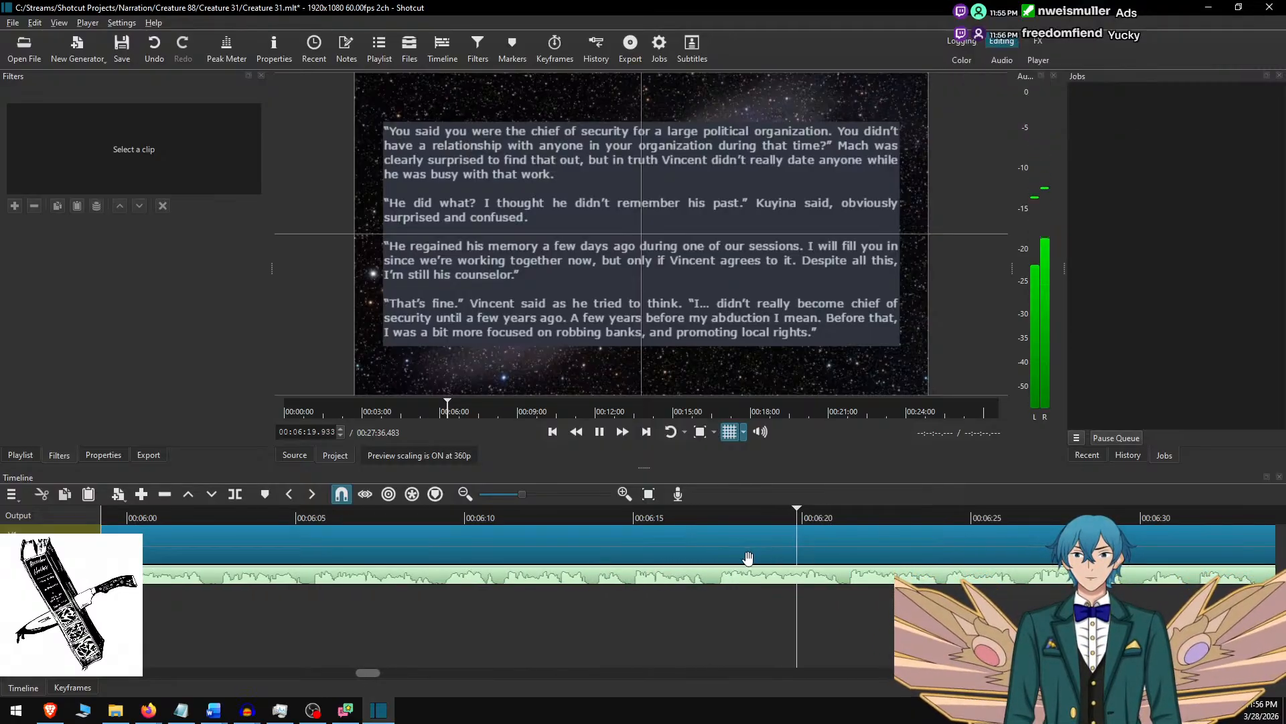
scroll(697, 546, down, 3)
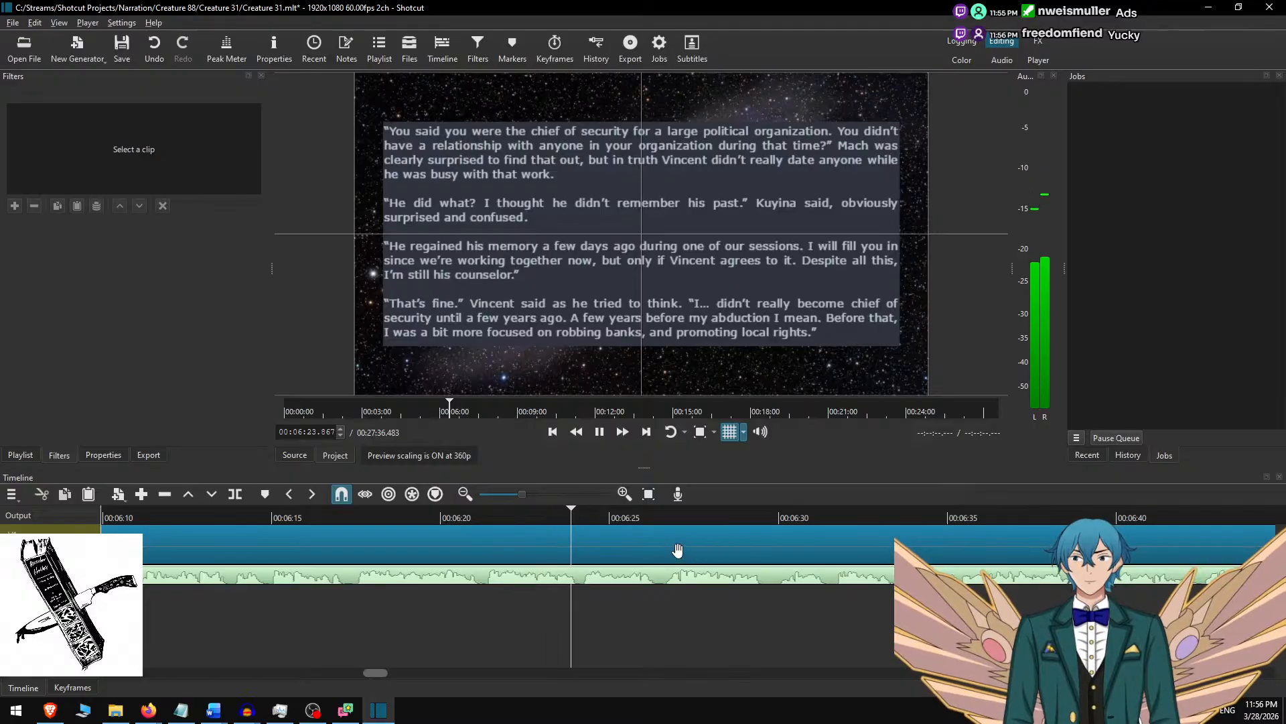
scroll(669, 577, down, 3)
scroll(669, 576, down, 2)
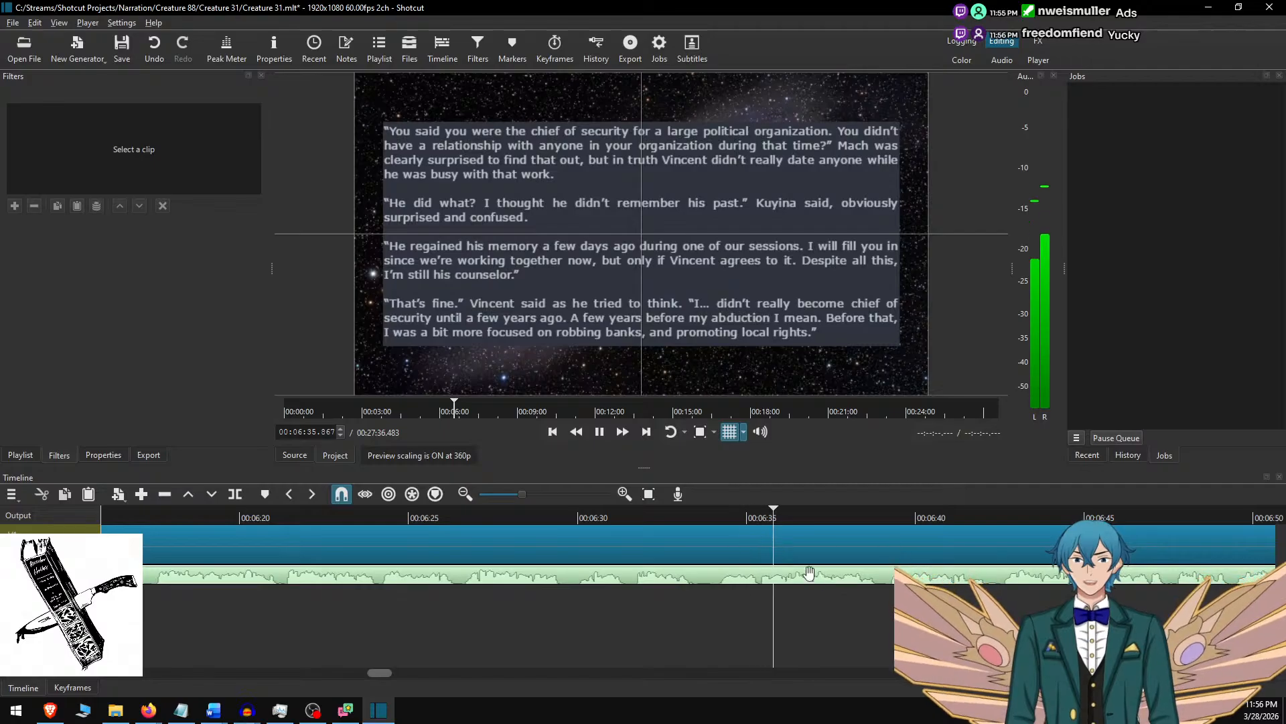
scroll(737, 576, down, 11)
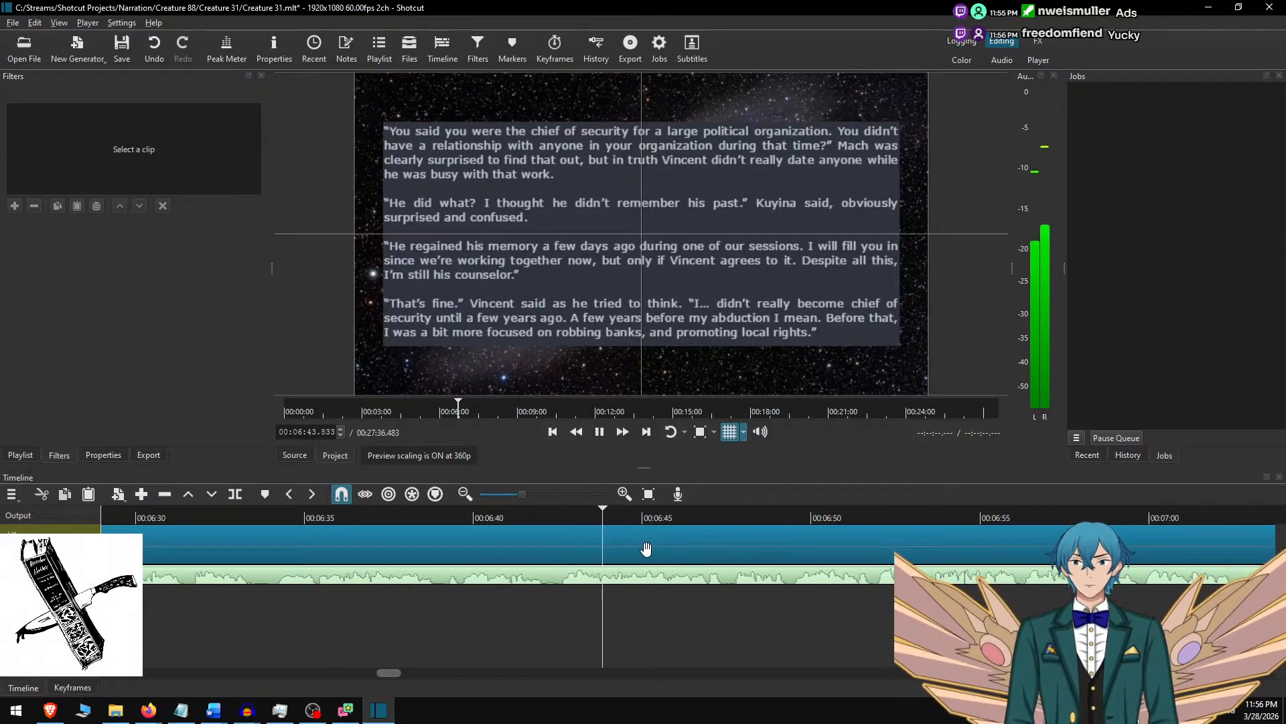
key(space)
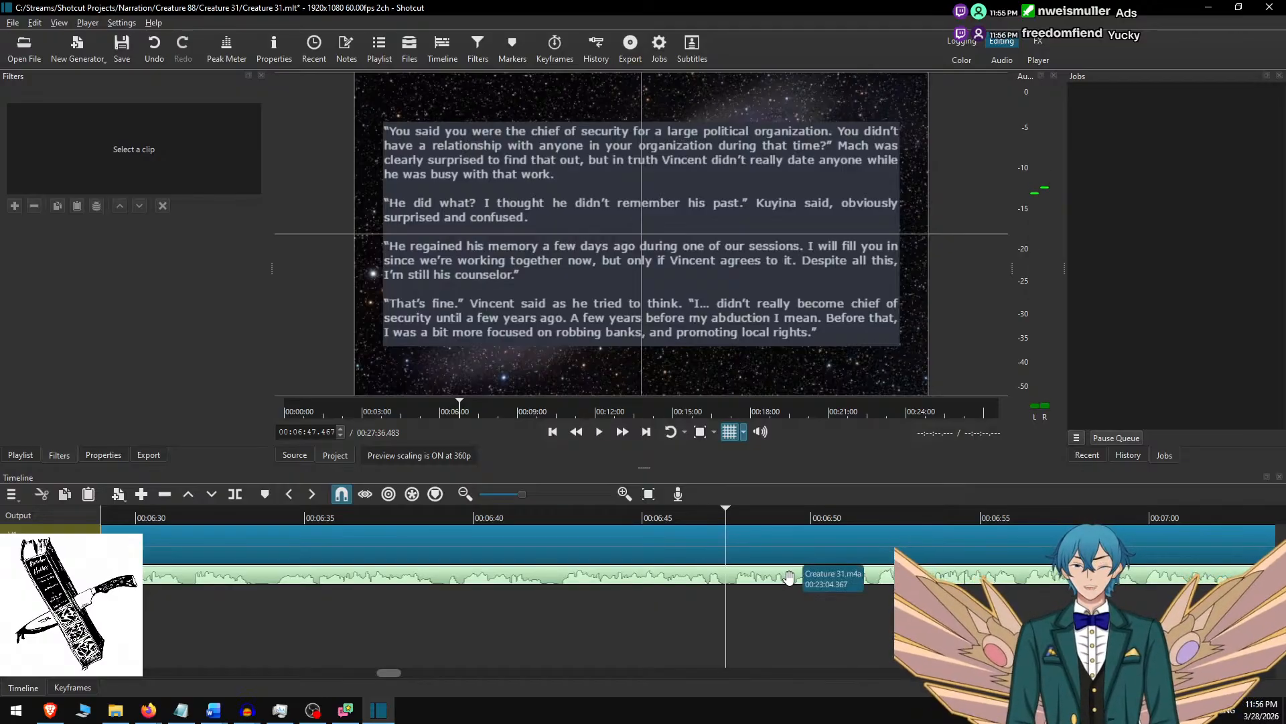
click(815, 531)
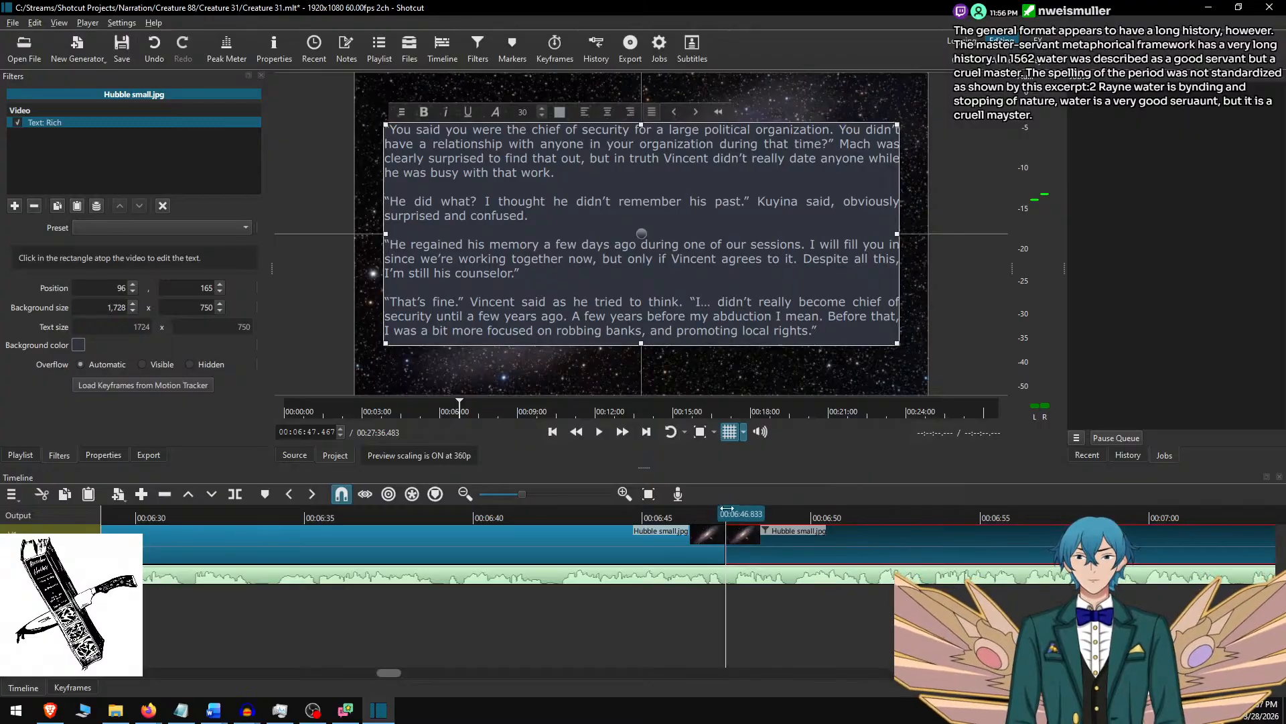
Select the new ninth background clip, switch to Word, remove the used paragraphs and copy the next four, ending with "watched him carefully.".
click(673, 516)
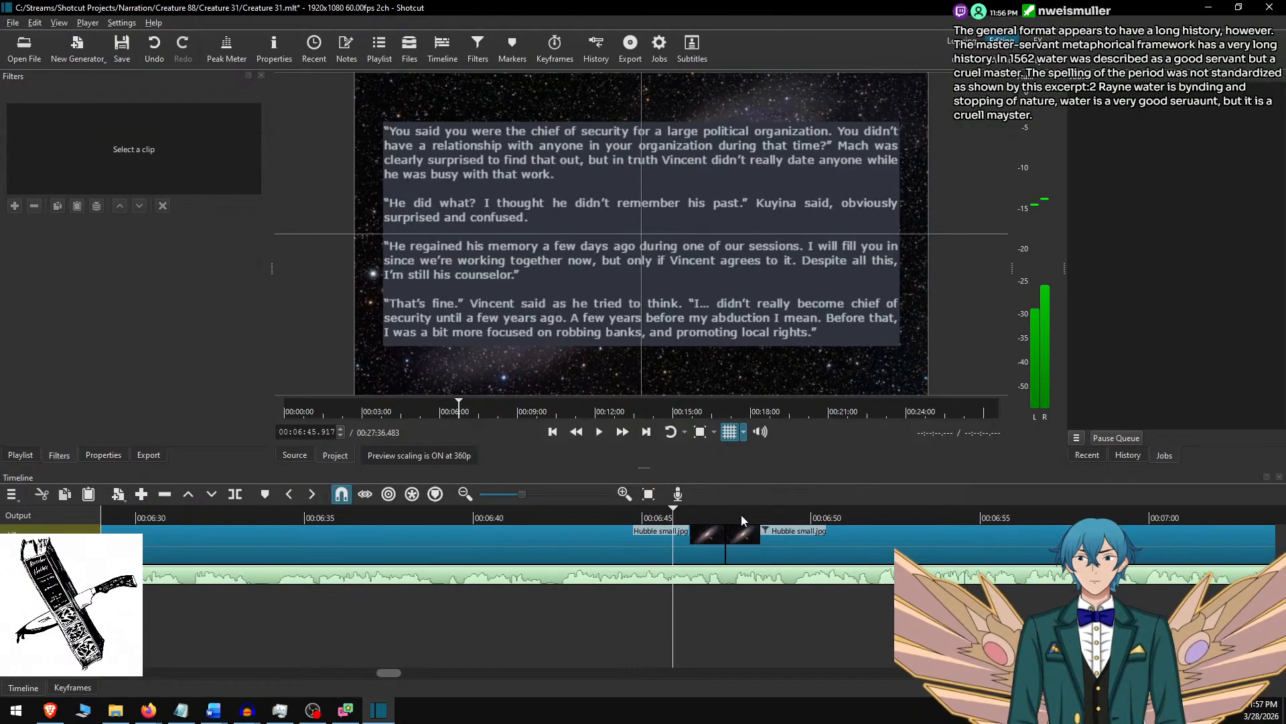
click(755, 542)
key(alt+Tab)
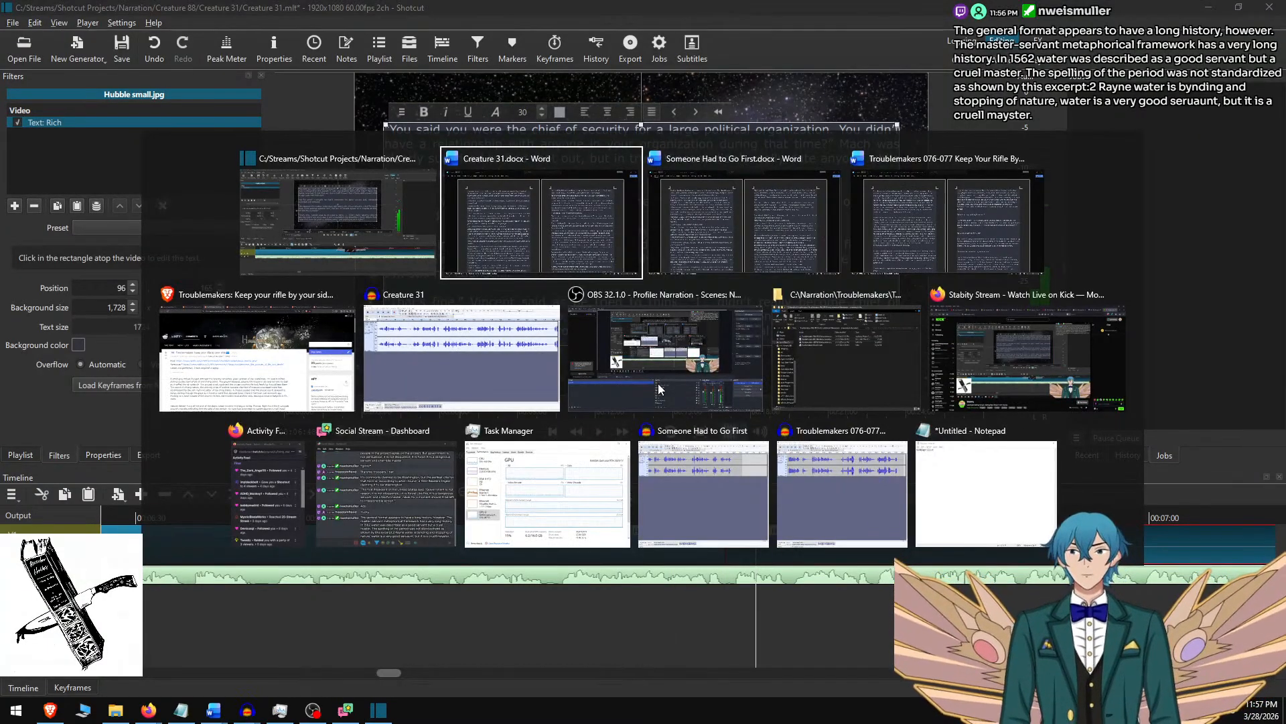
click(501, 271)
key(Delete)
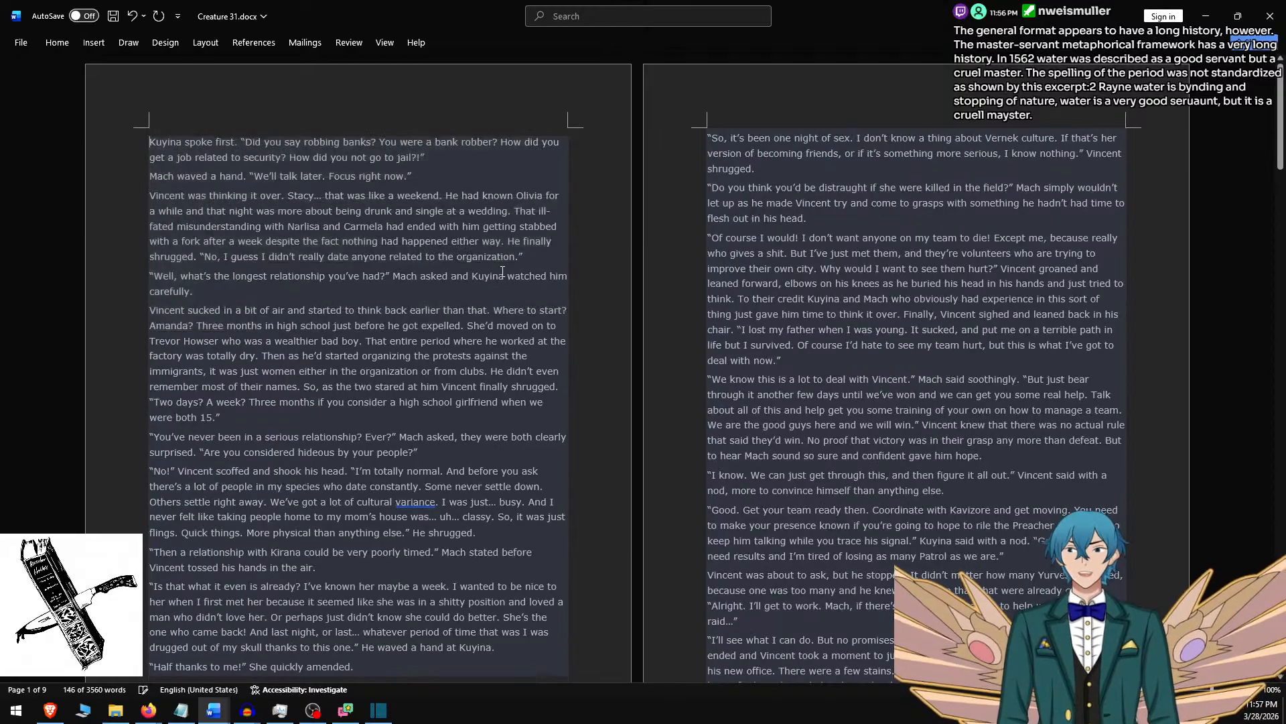
shift+click(257, 286)
key(ctrl+c)
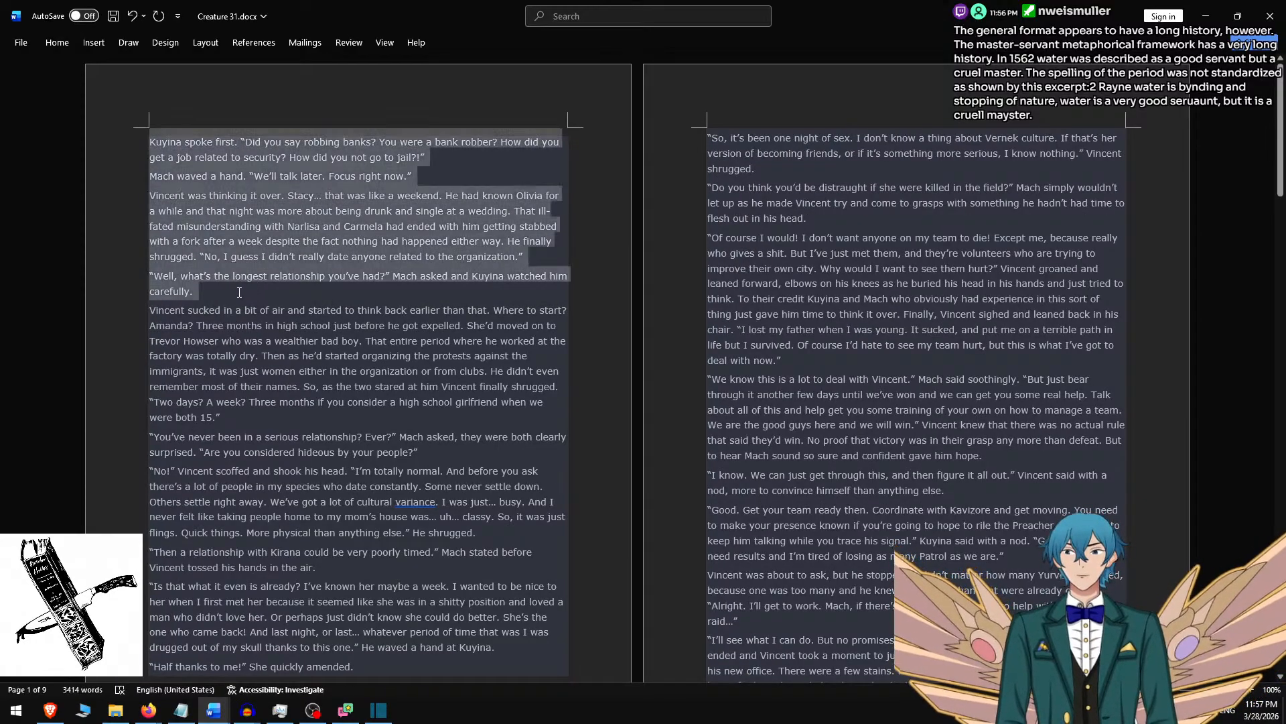
Switch to Shotcut, replace the ninth clip's overlay text with the four copied paragraphs and separate them with blank lines.
key(alt+Tab)
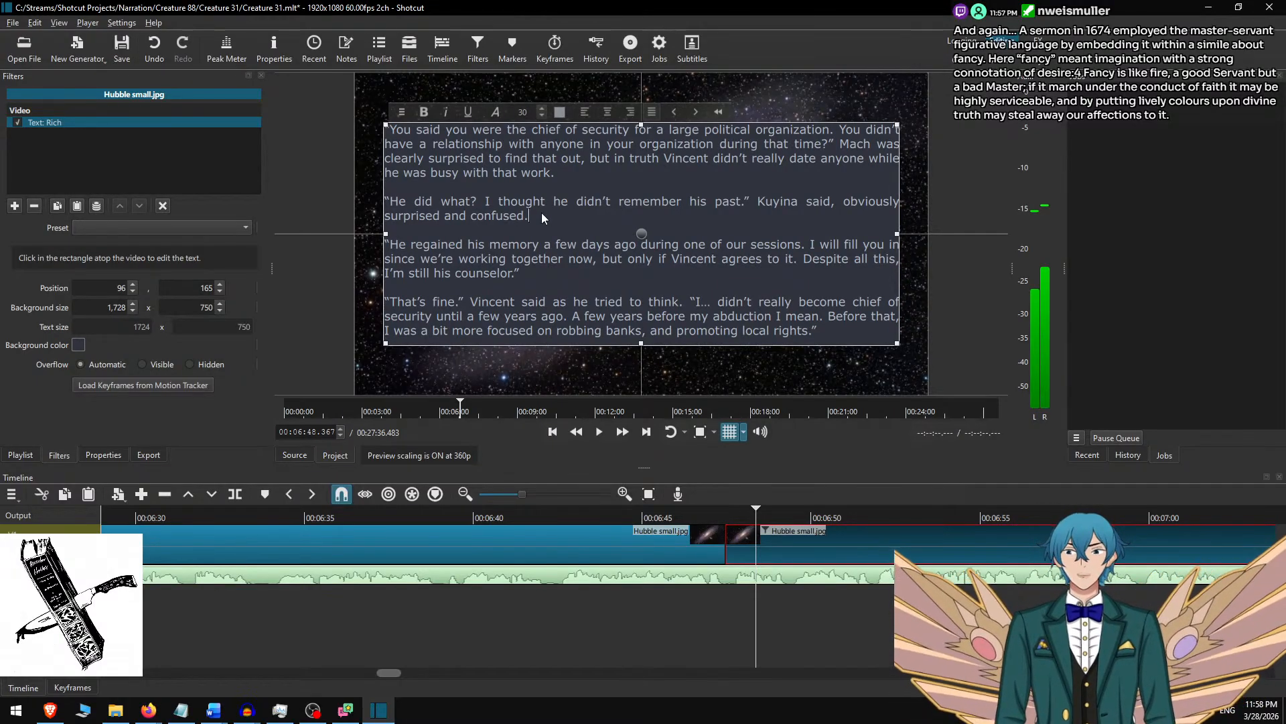
key(ctrl+a)
key(ctrl+v)
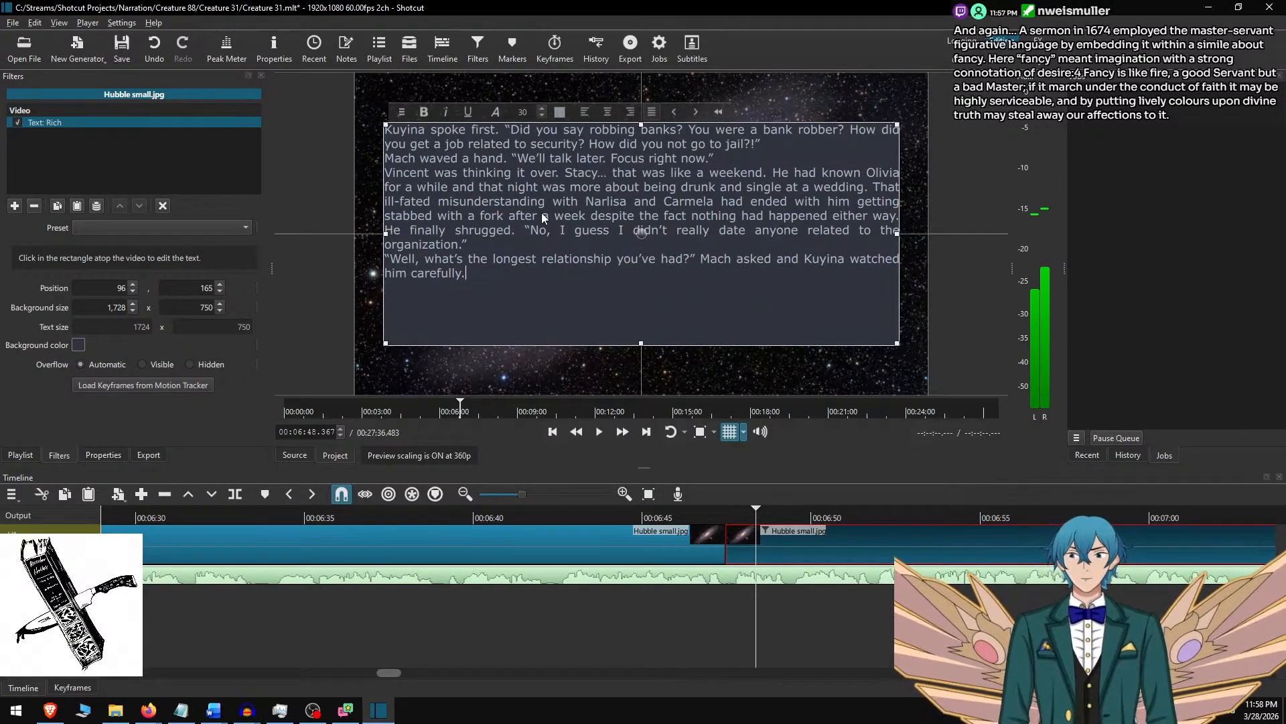
key(Return)
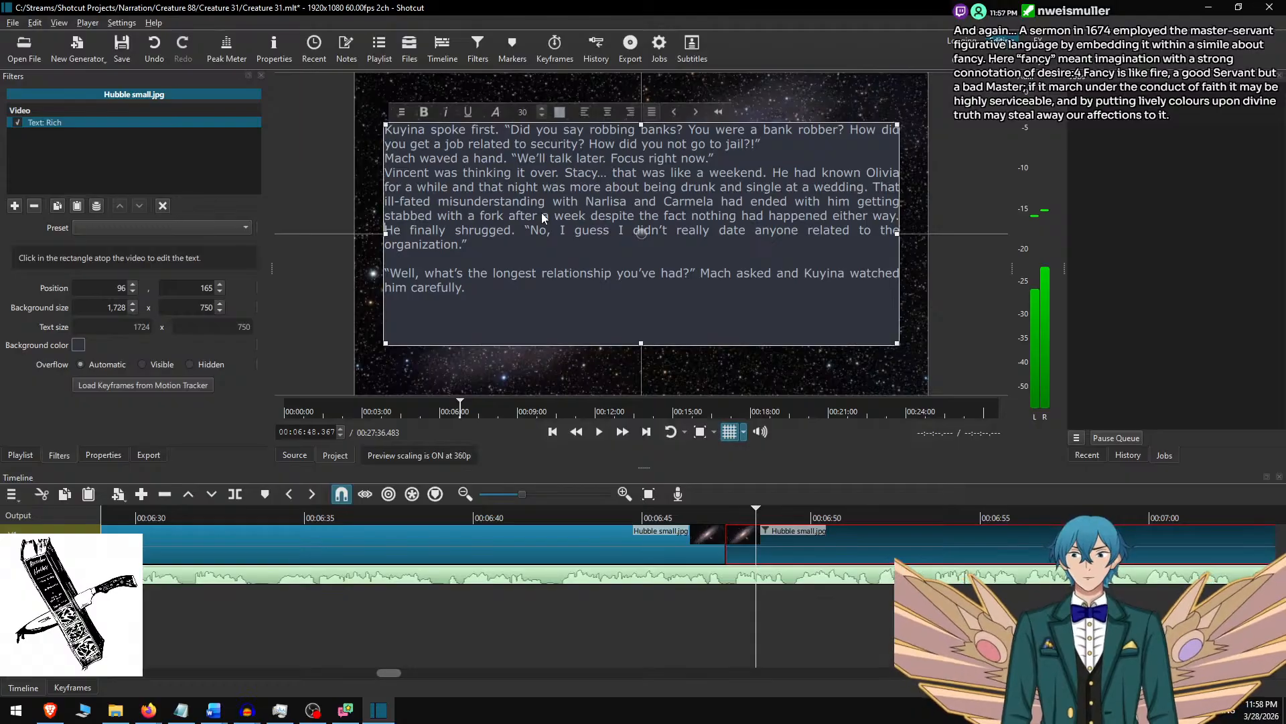
key(Return)
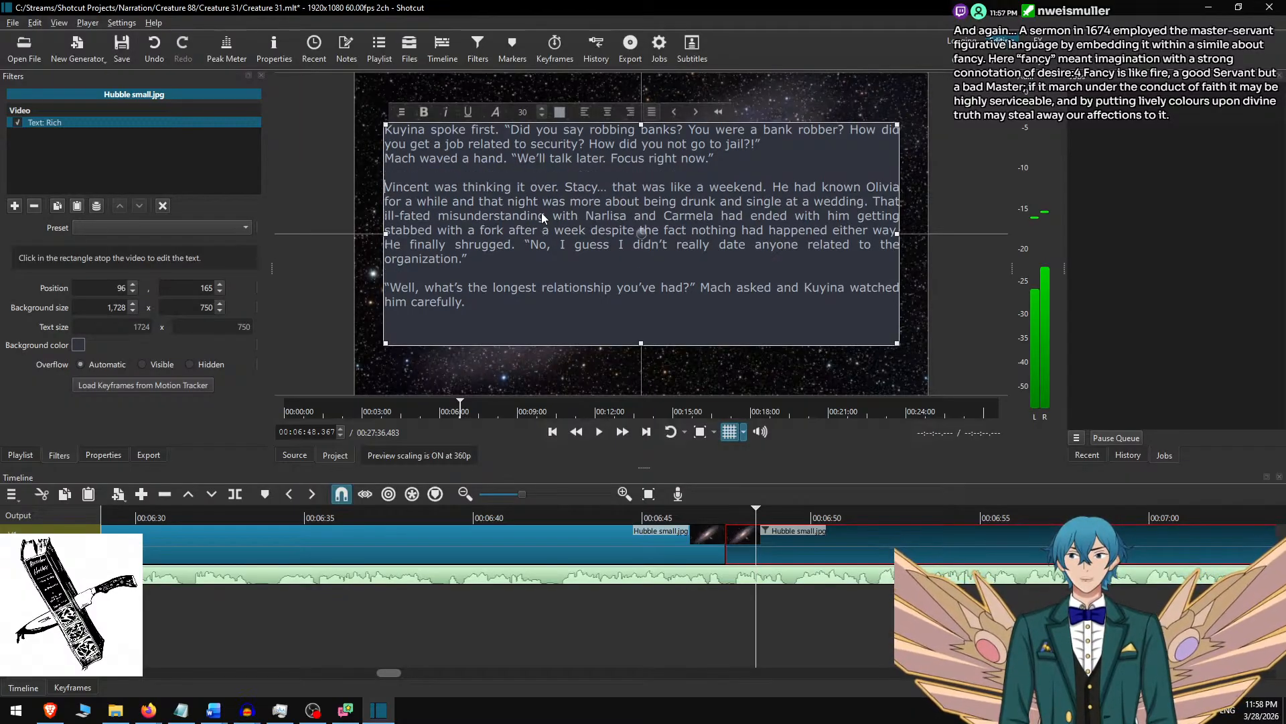
key(Up)
key(Up)
key(Return)
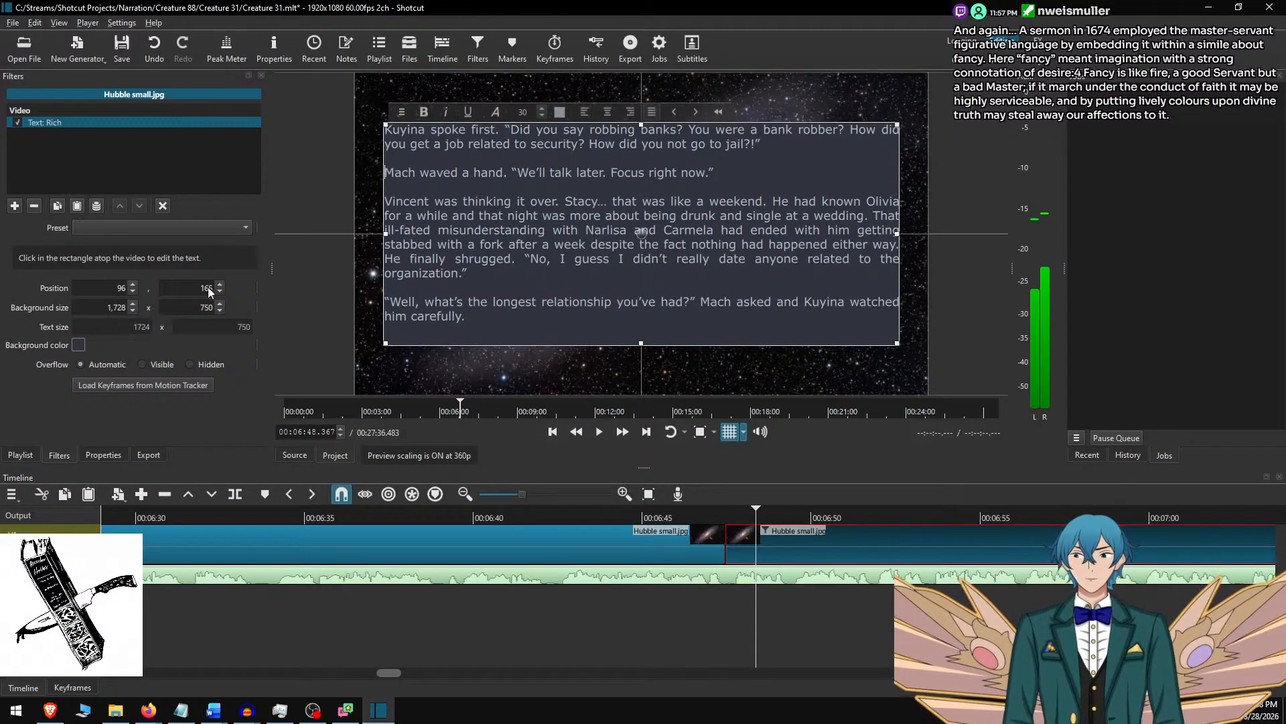
Set the ninth clip's text background height to 700 and centre the box in the frame at vertical position 190.
key(BackSpace)
text(0)
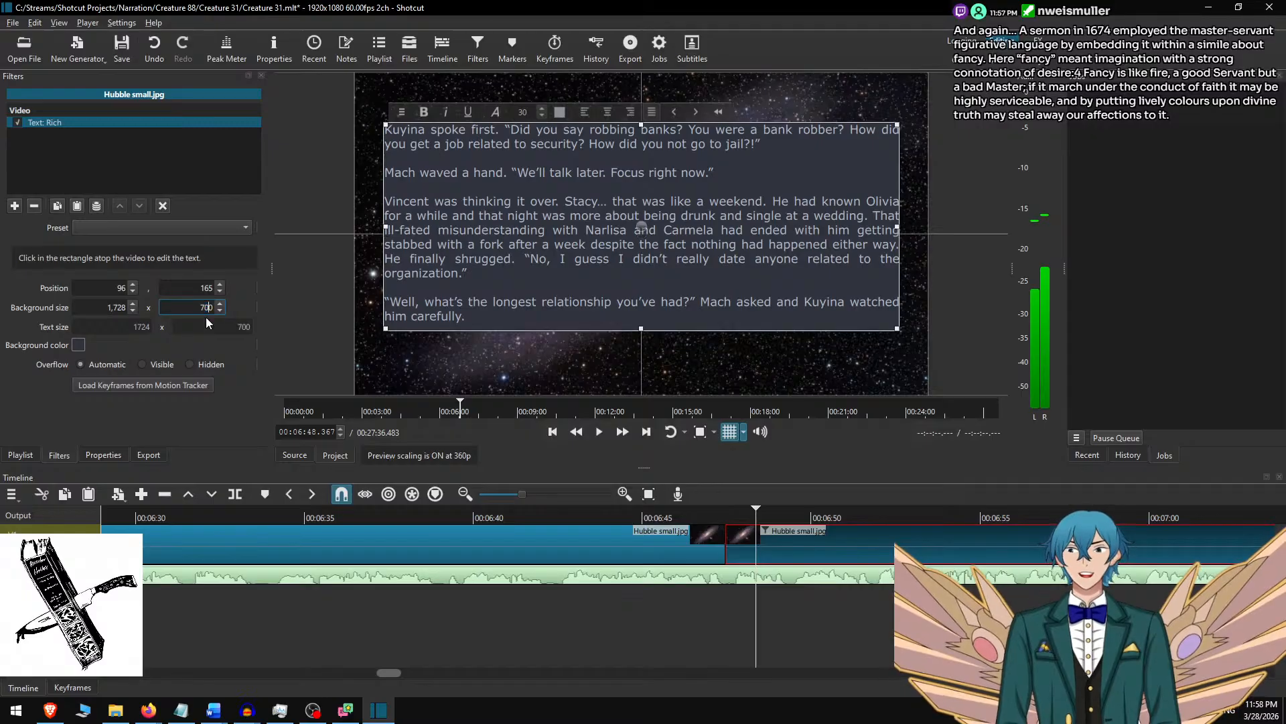
drag(644, 222, 644, 229)
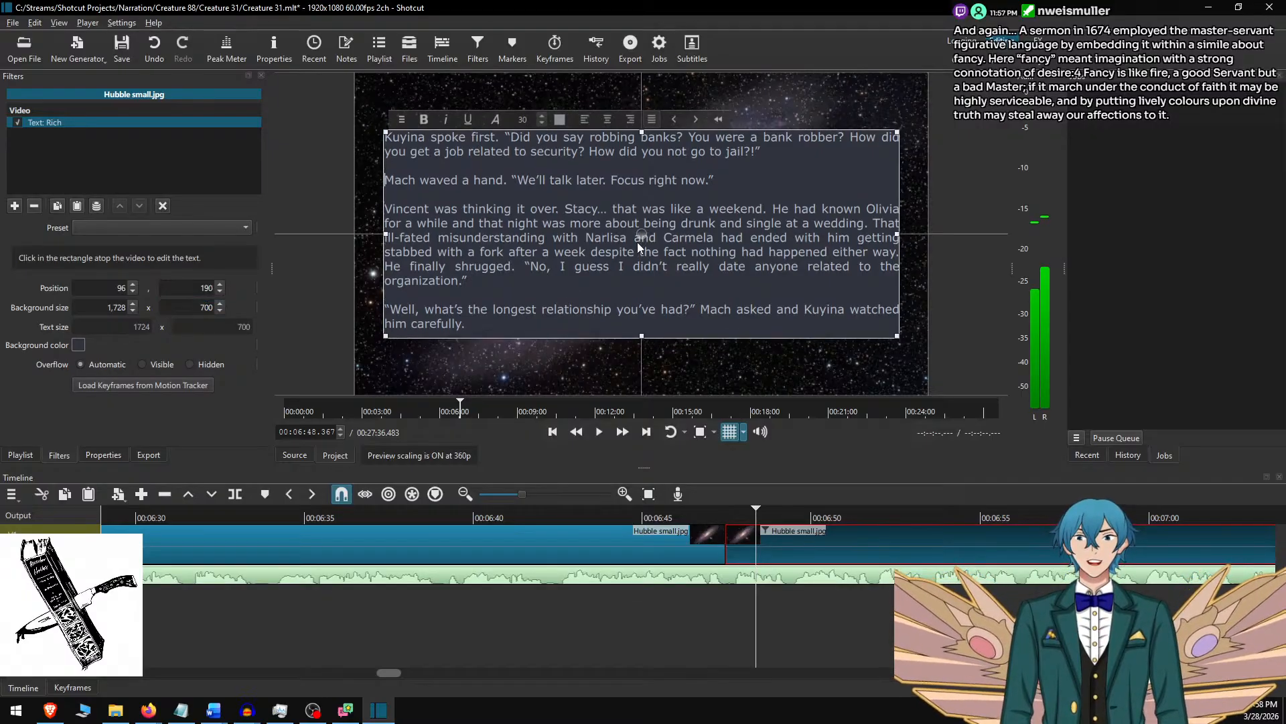
click(800, 521)
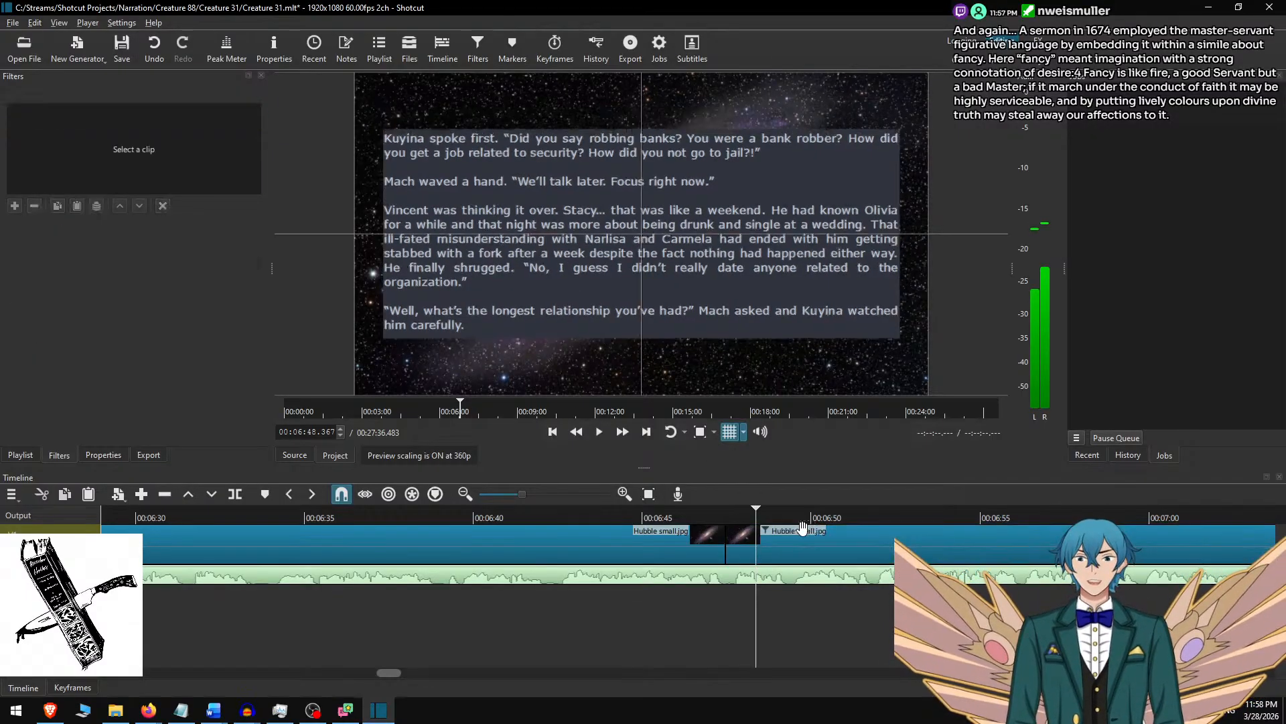
Play the narration at faster speed from shortly before 00:06:45, pause at 00:07:39.650 and split the Hubble small.jpg background clip there.
click(629, 520)
click(625, 435)
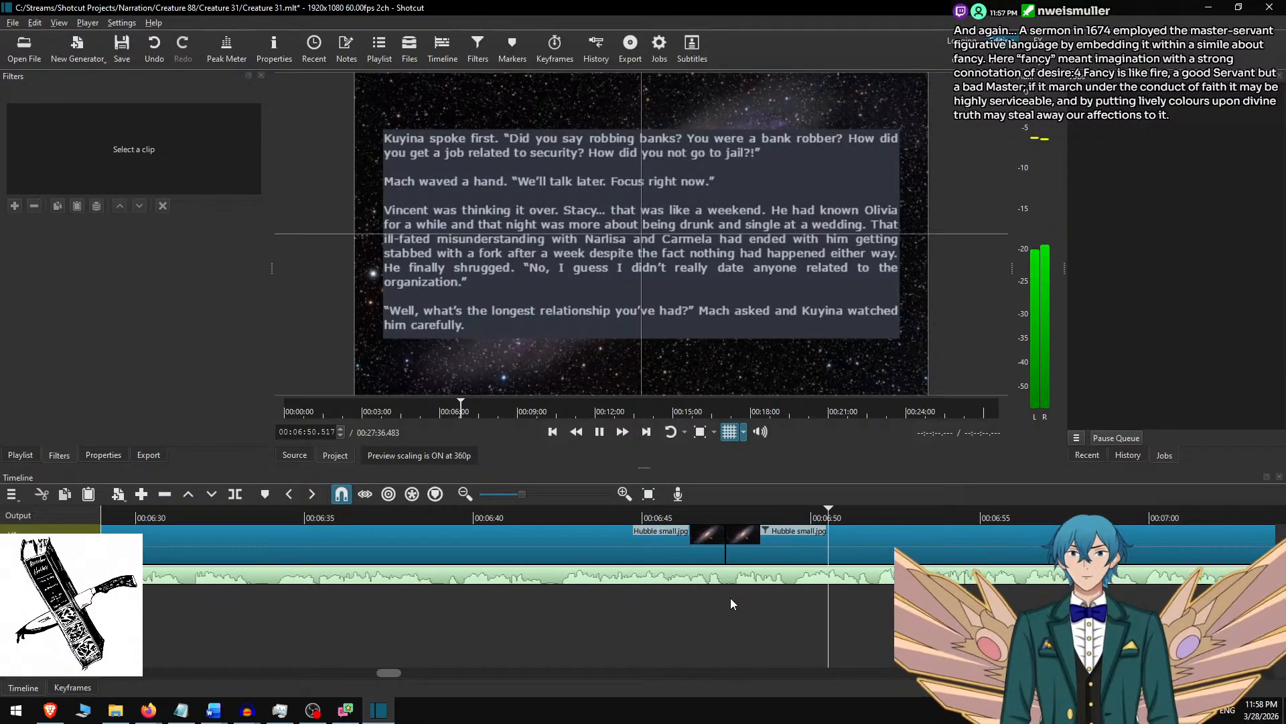
scroll(729, 599, down, 8)
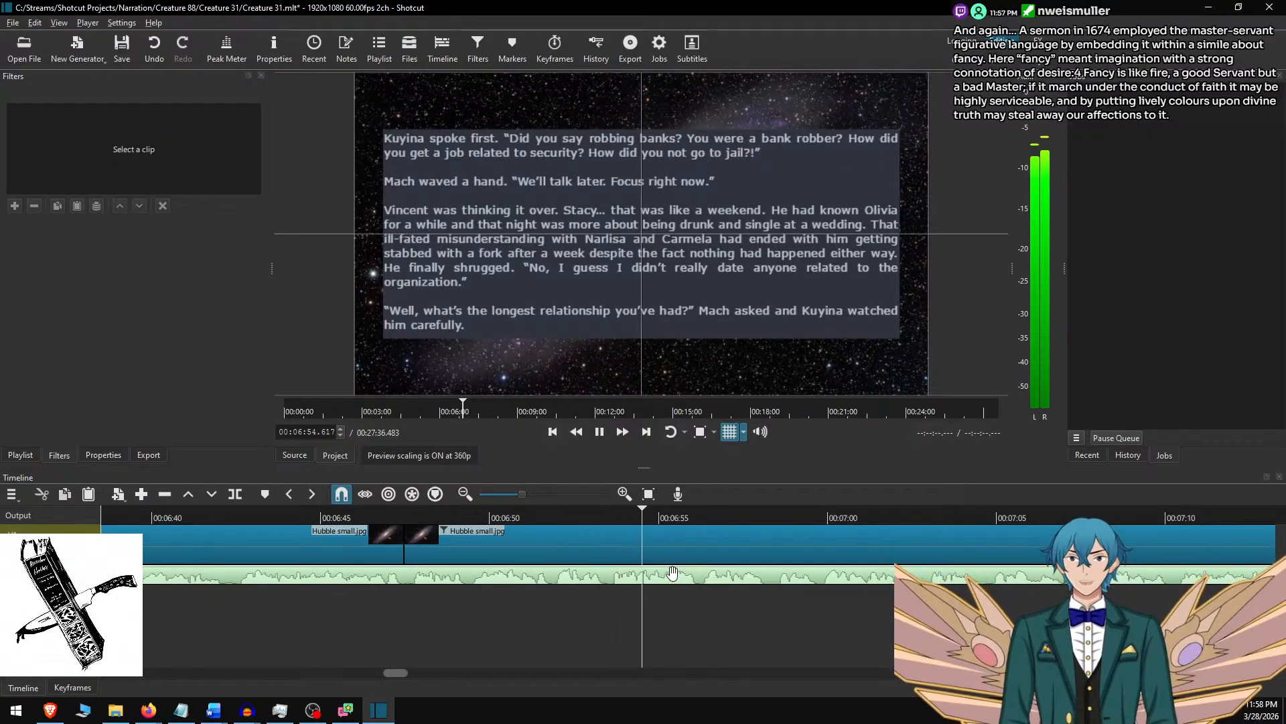
scroll(767, 574, down, 8)
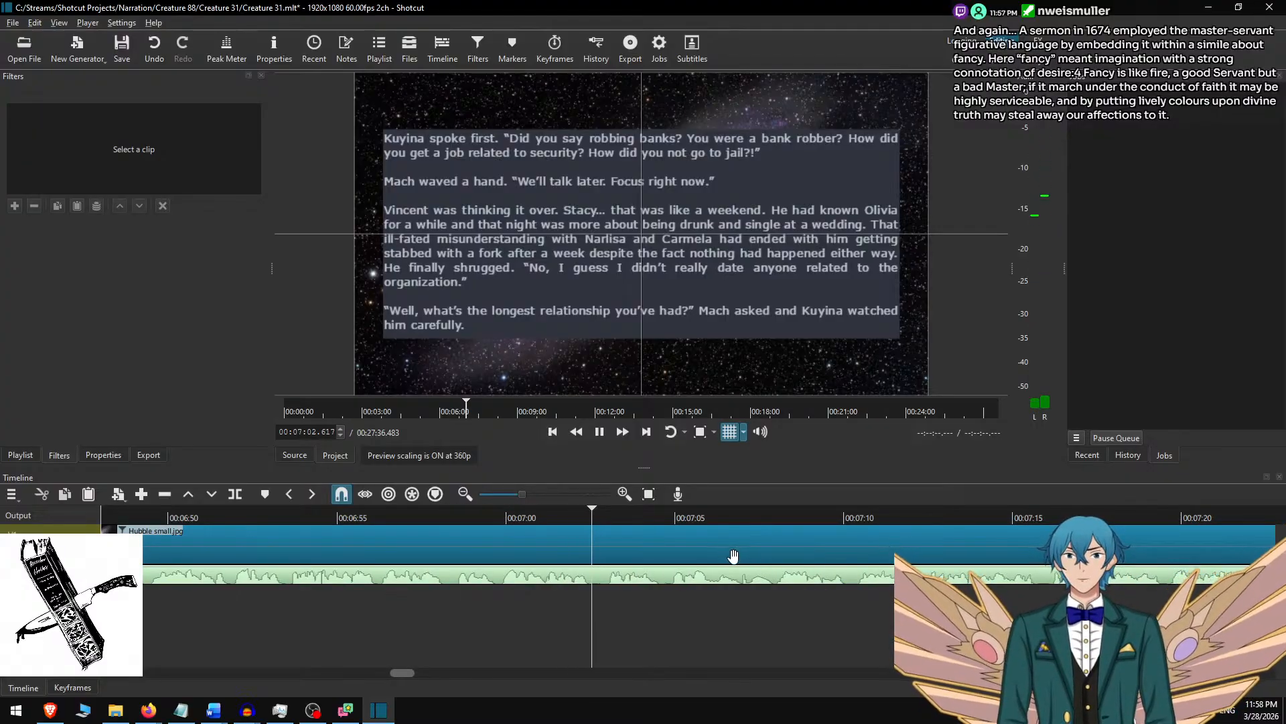
scroll(725, 579, down, 5)
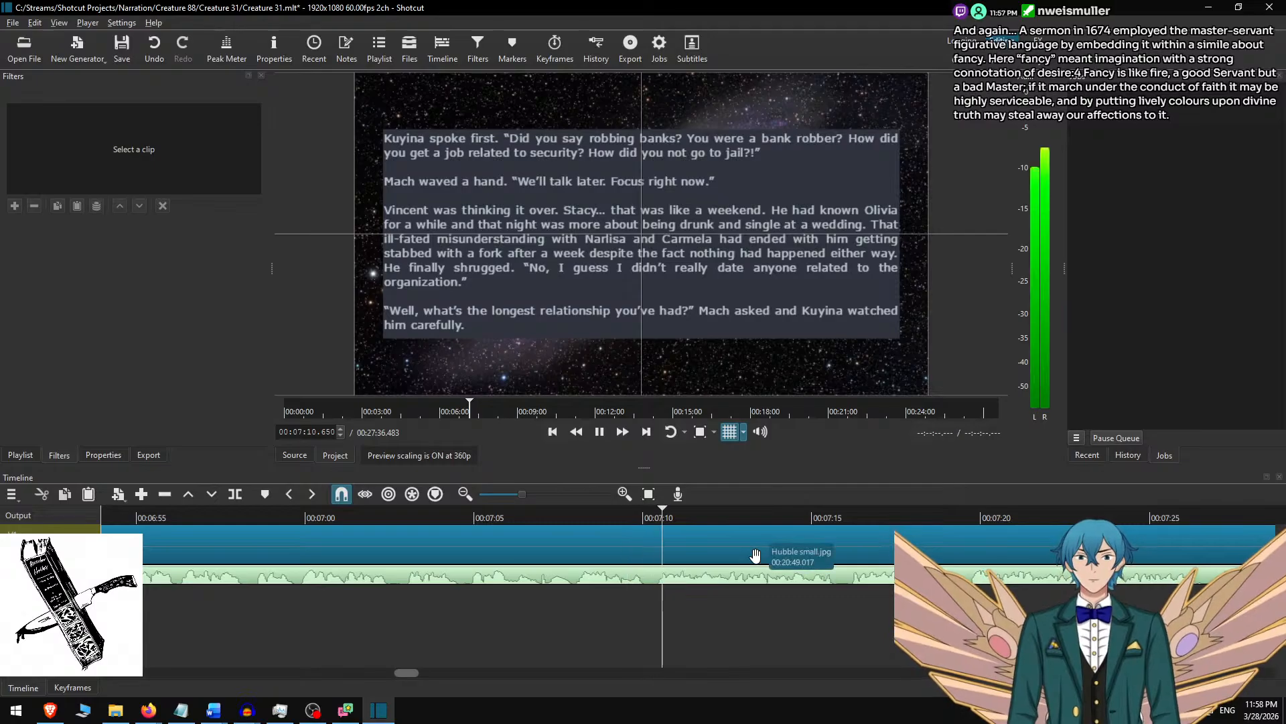
scroll(755, 555, down, 11)
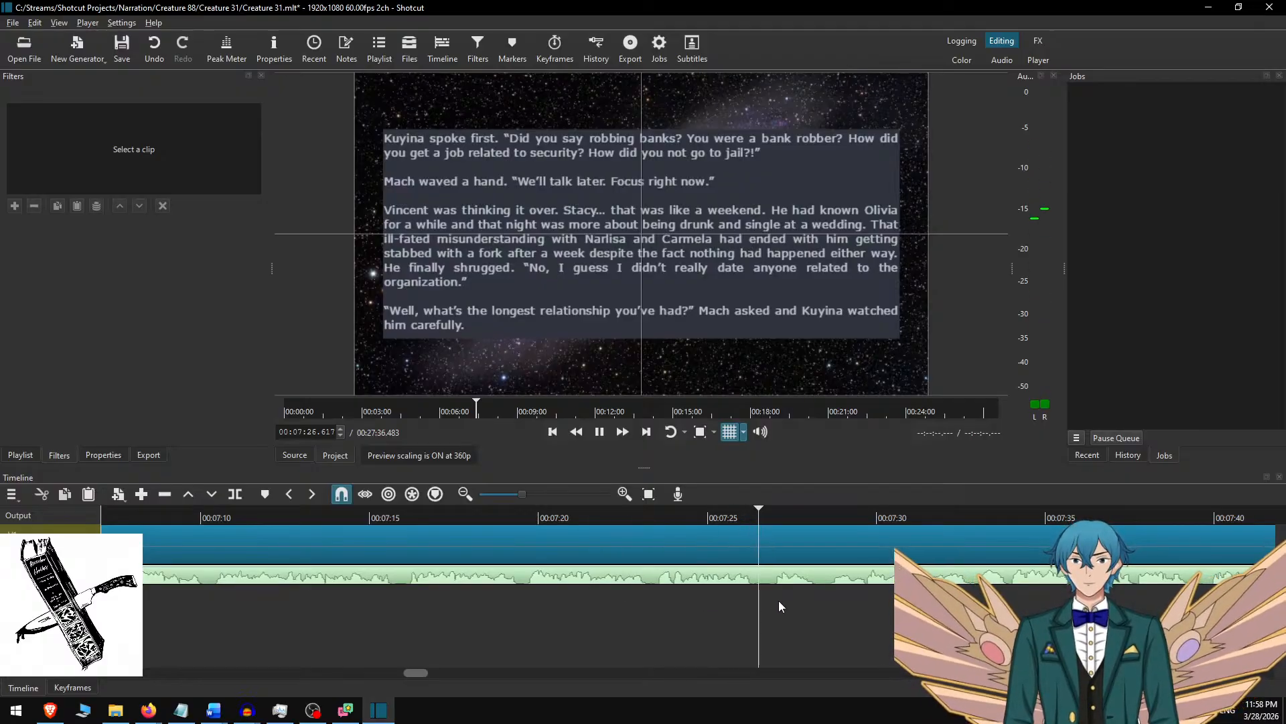
scroll(777, 602, down, 8)
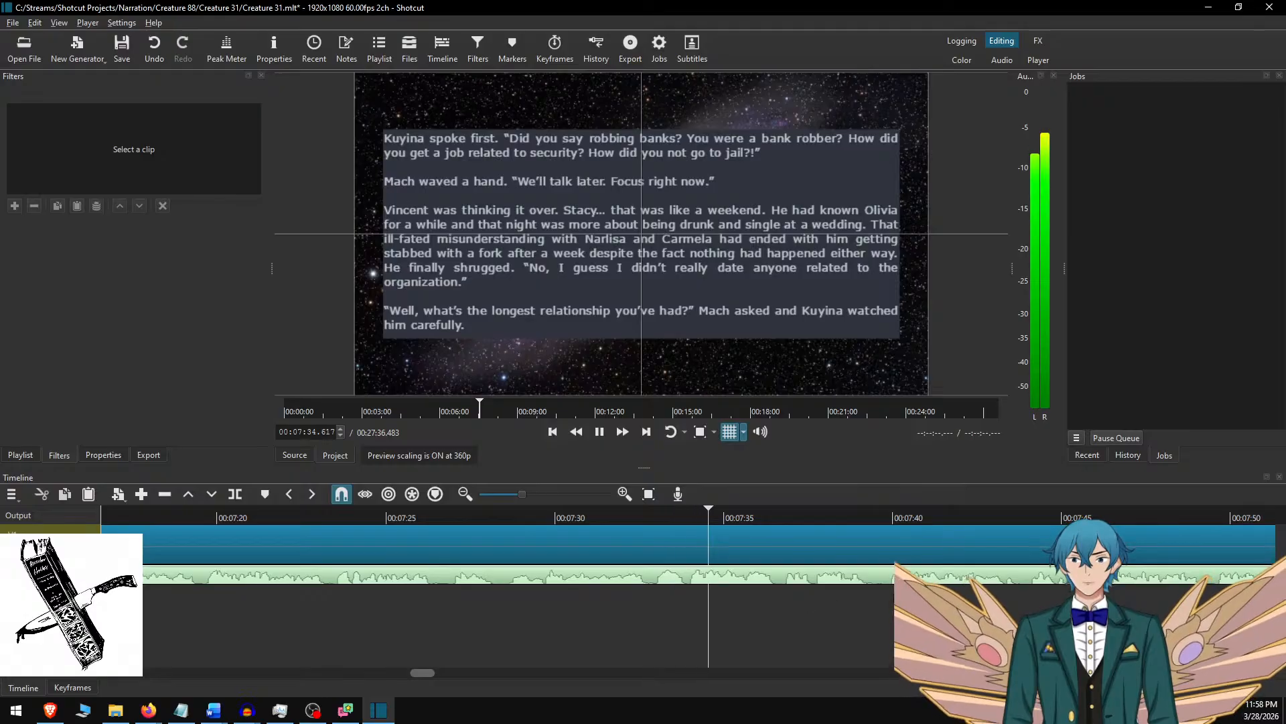
scroll(783, 604, down, 7)
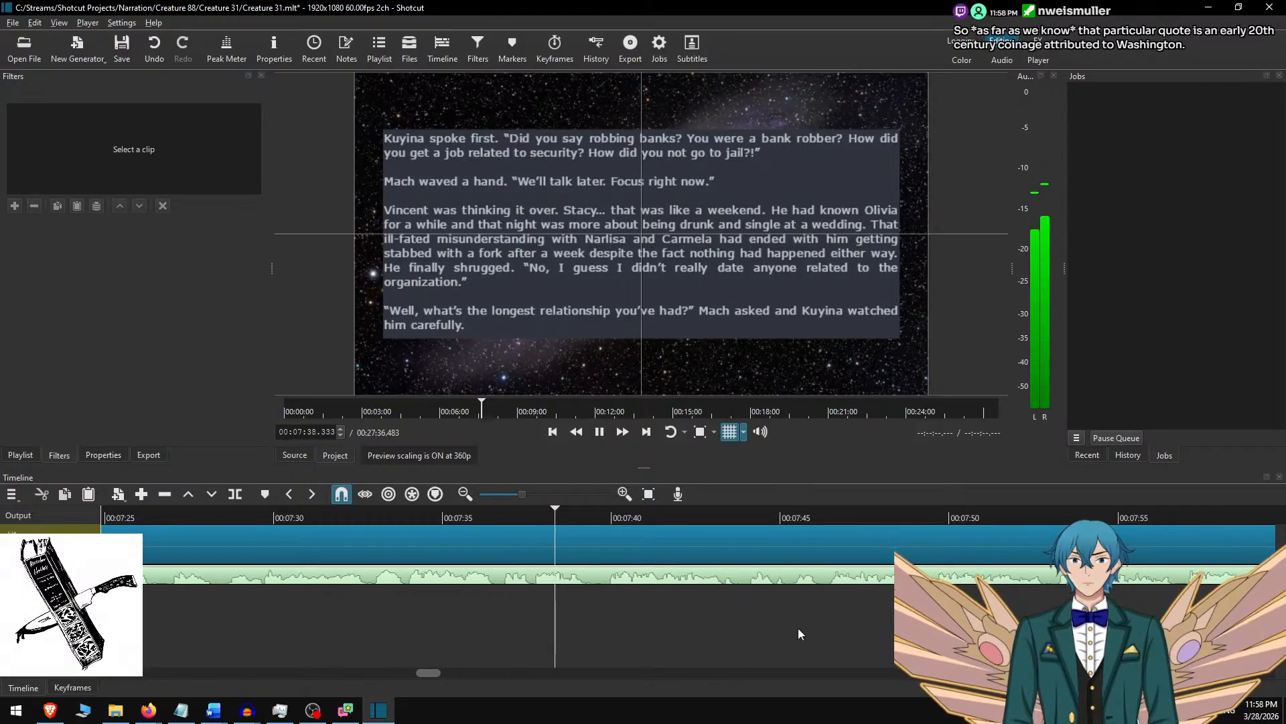
key(space)
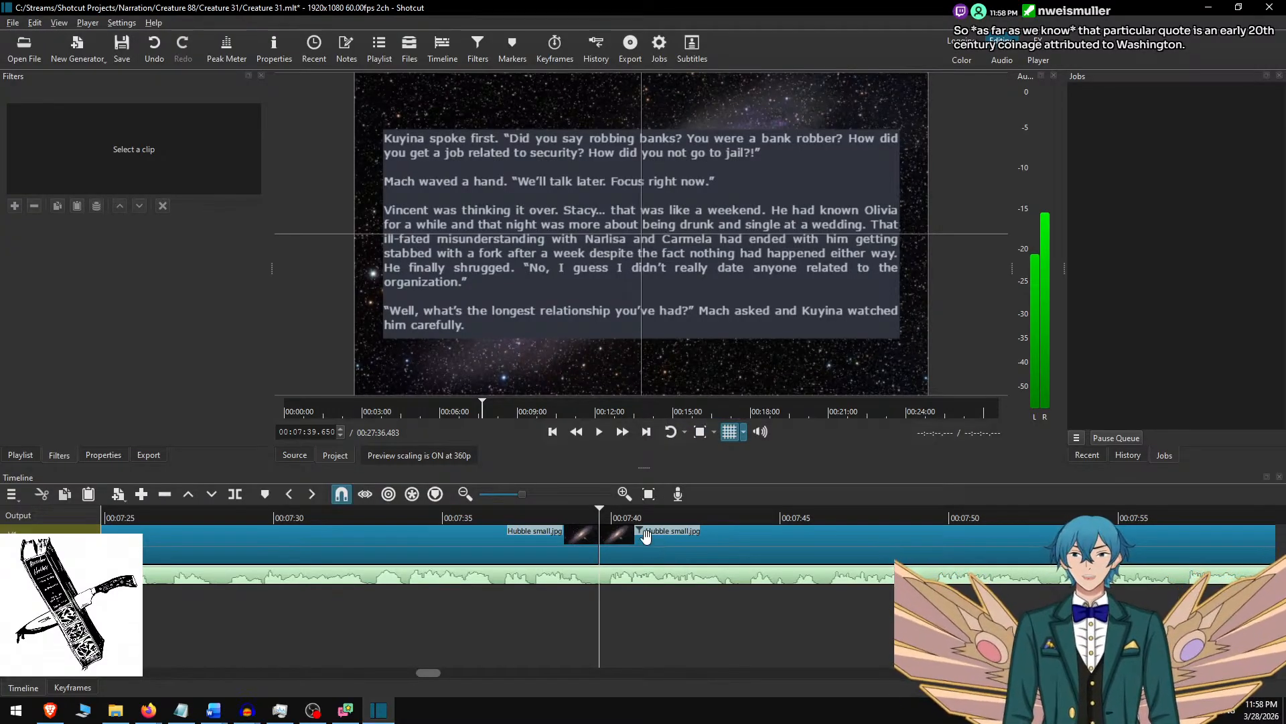
Select the new tenth background clip, switch to Word, remove the used paragraphs and copy the next two, ending with "hideous by your people?".
click(665, 551)
key(alt+Tab)
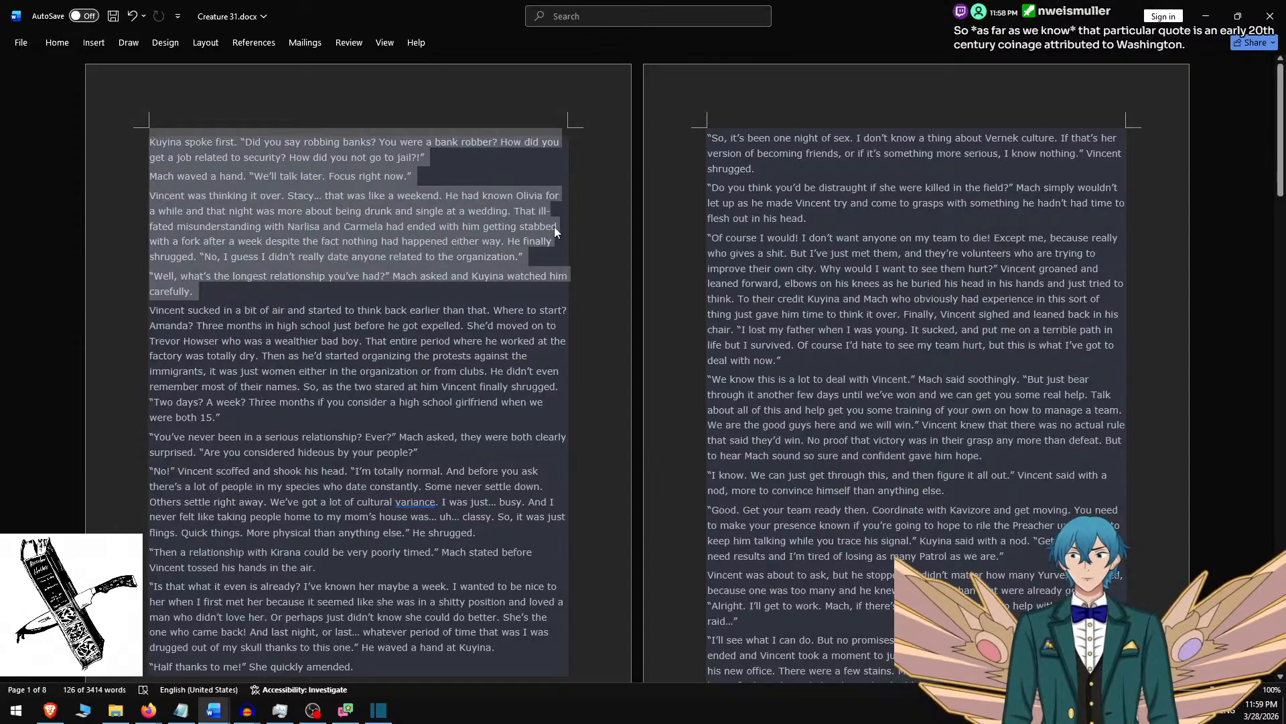
key(BackSpace)
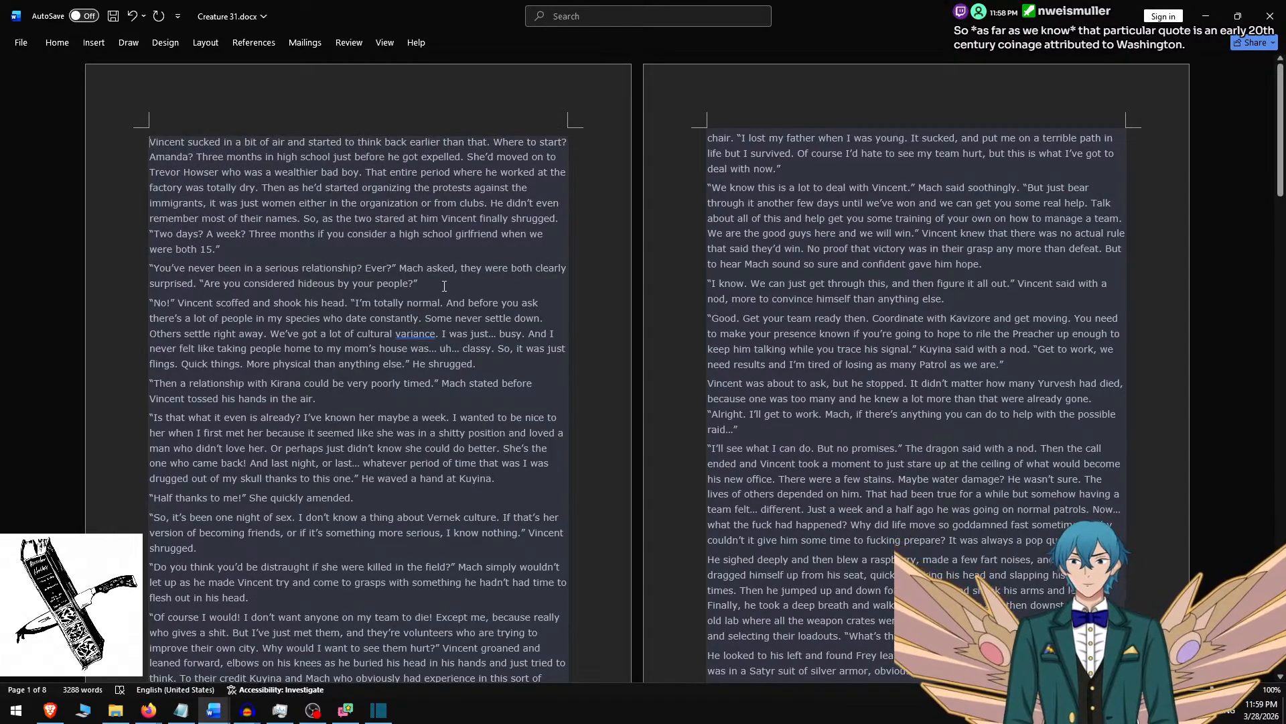
shift+click(444, 286)
key(ctrl+c)
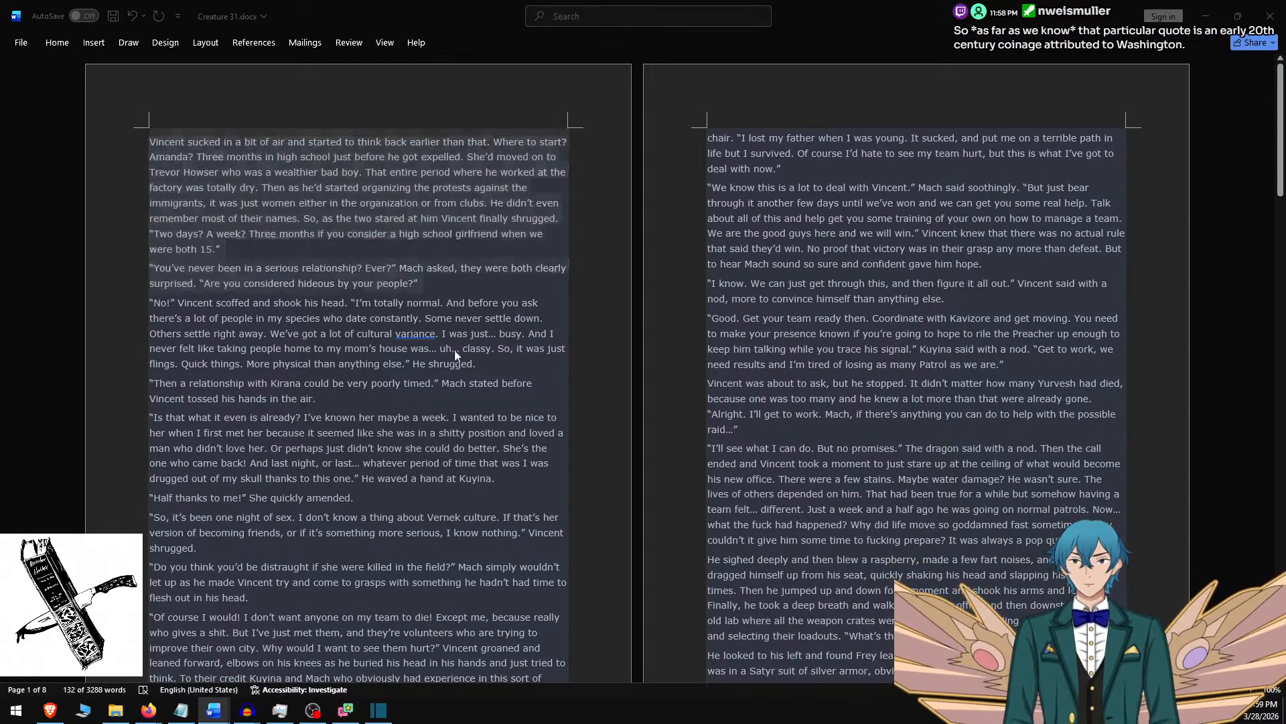
Switch to Shotcut, replace the tenth clip's overlay text with the two copied paragraphs and separate them with a blank line.
key(alt+Tab)
key(ctrl+a)
key(ctrl+v)
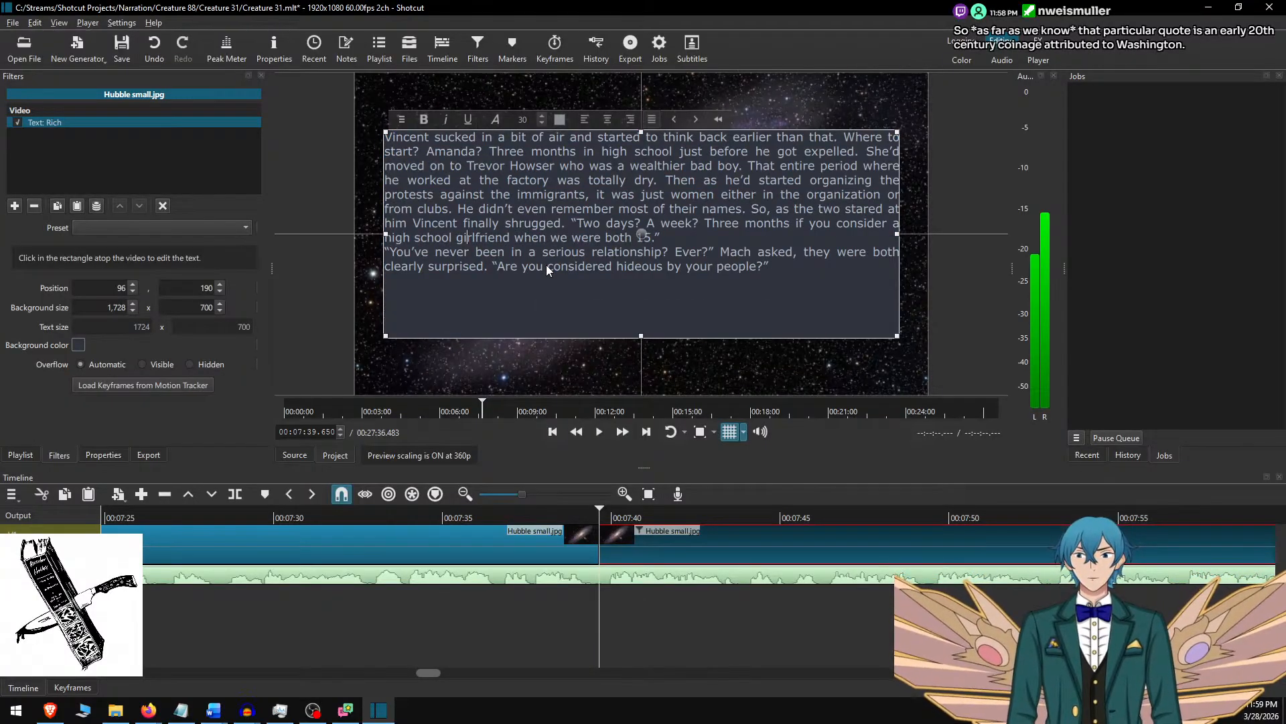
key(End)
key(Return)
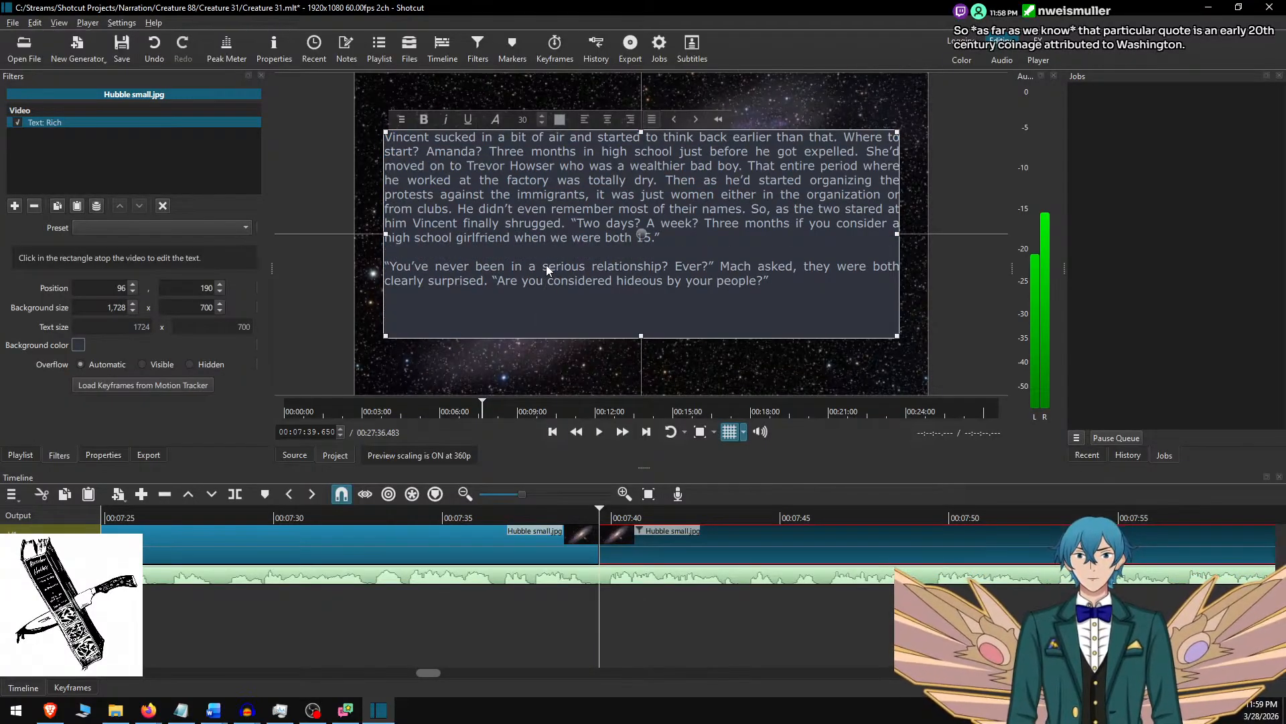
Set the tenth clip's text background height to 550 and centre the box in the frame at vertical position 265.
double_click(192, 307)
text(550)
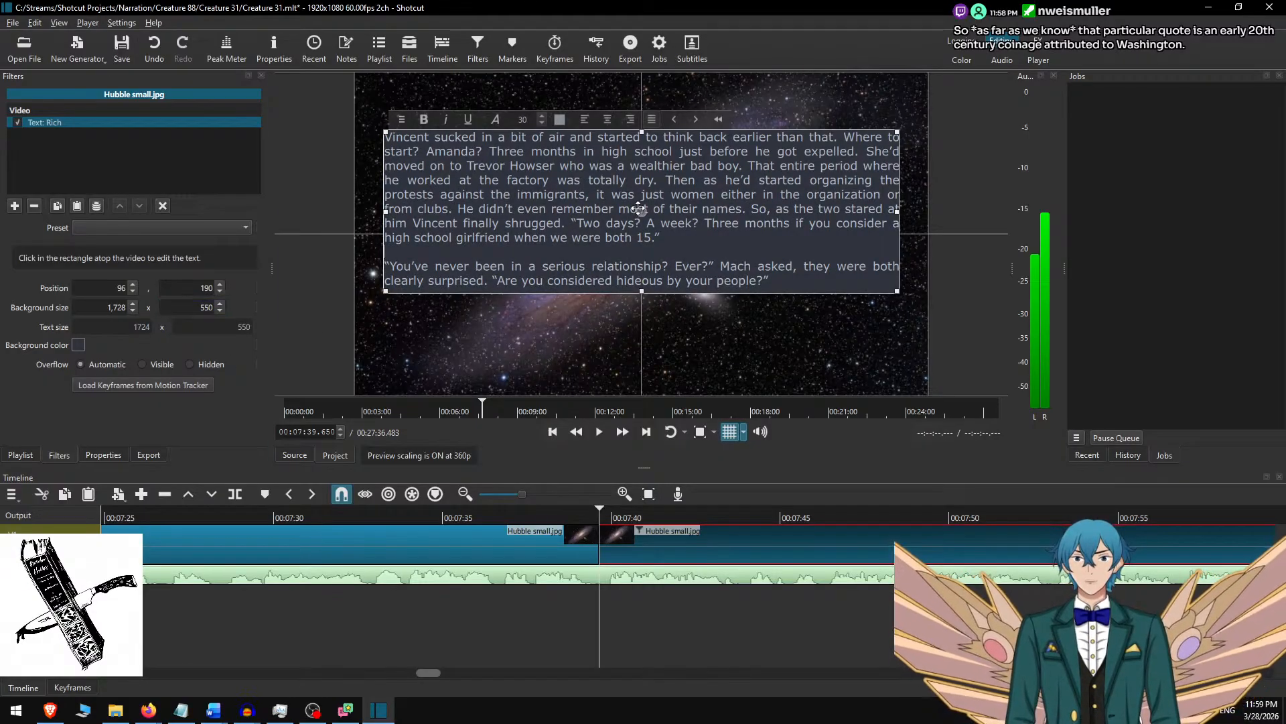
drag(636, 209, 638, 231)
click(667, 534)
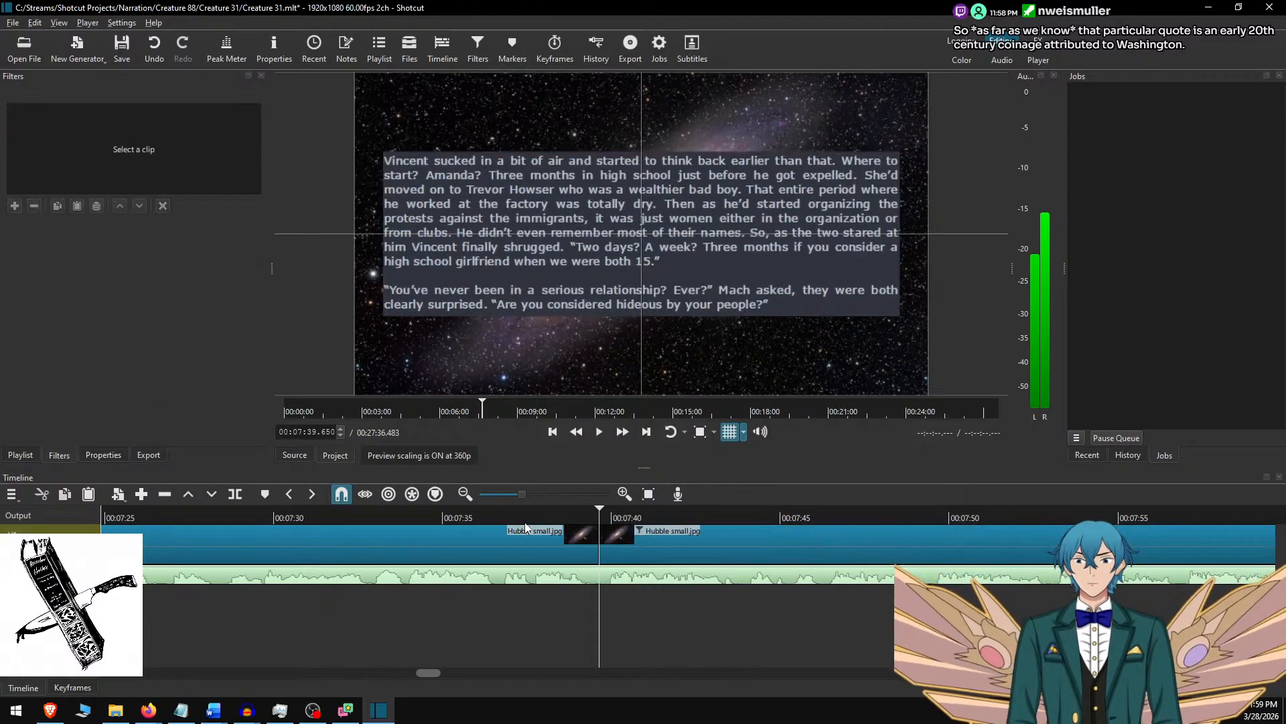
Play the narration at faster speed from about 00:07:37, pause at 00:08:29.383 and split the background clip there.
click(512, 516)
click(600, 432)
double_click(622, 436)
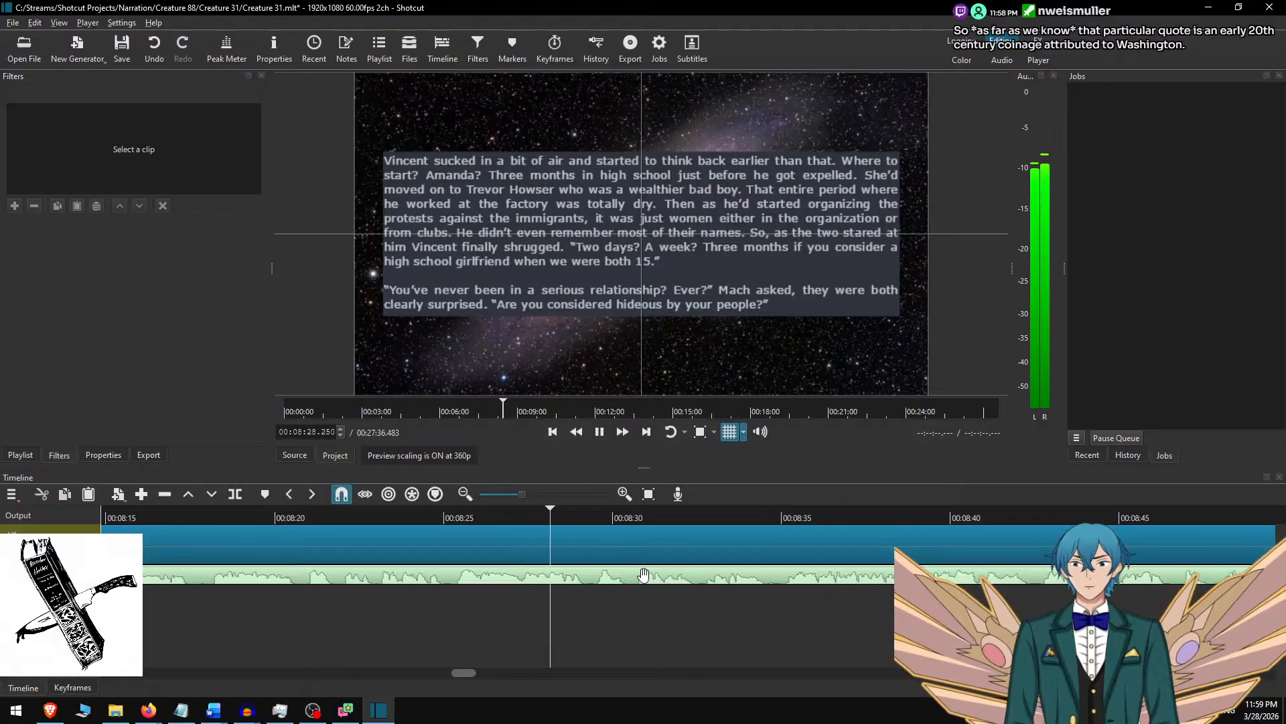
key(space)
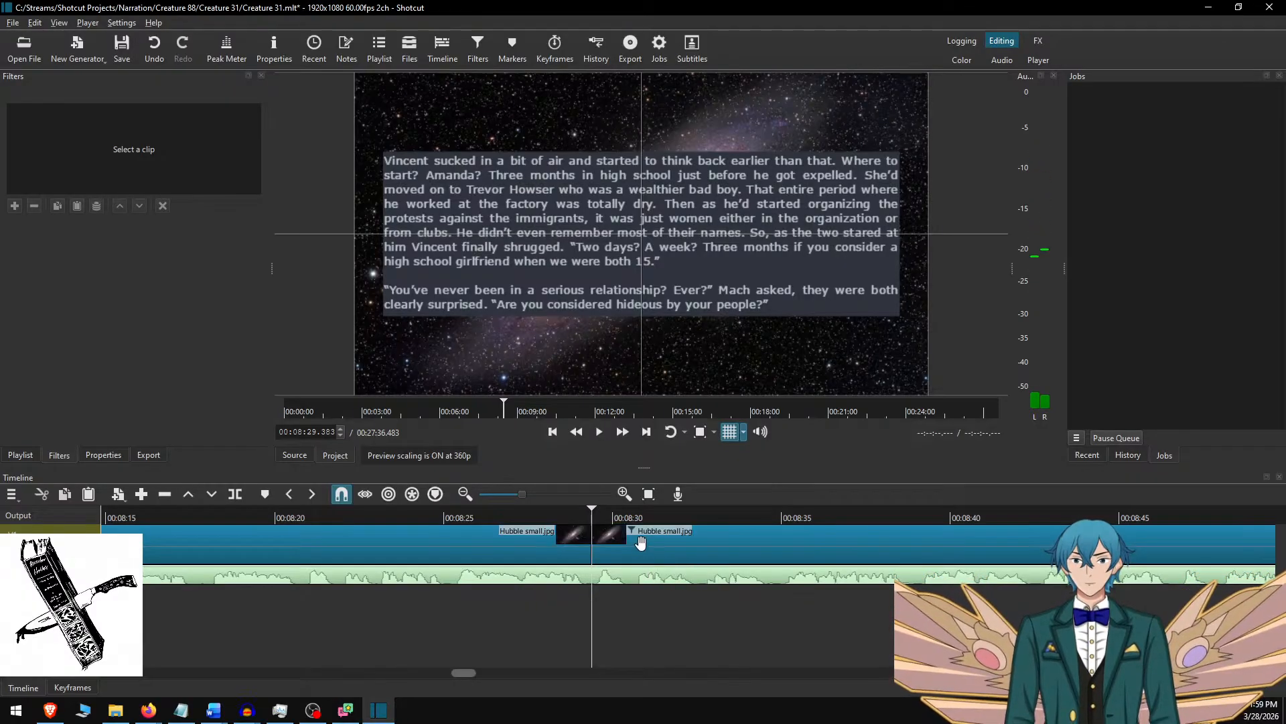
Select the new eleventh background clip, switch to Word, remove the used paragraphs and copy the next three, ending with "waved a hand at Kuyina.".
click(640, 544)
key(alt+Tab)
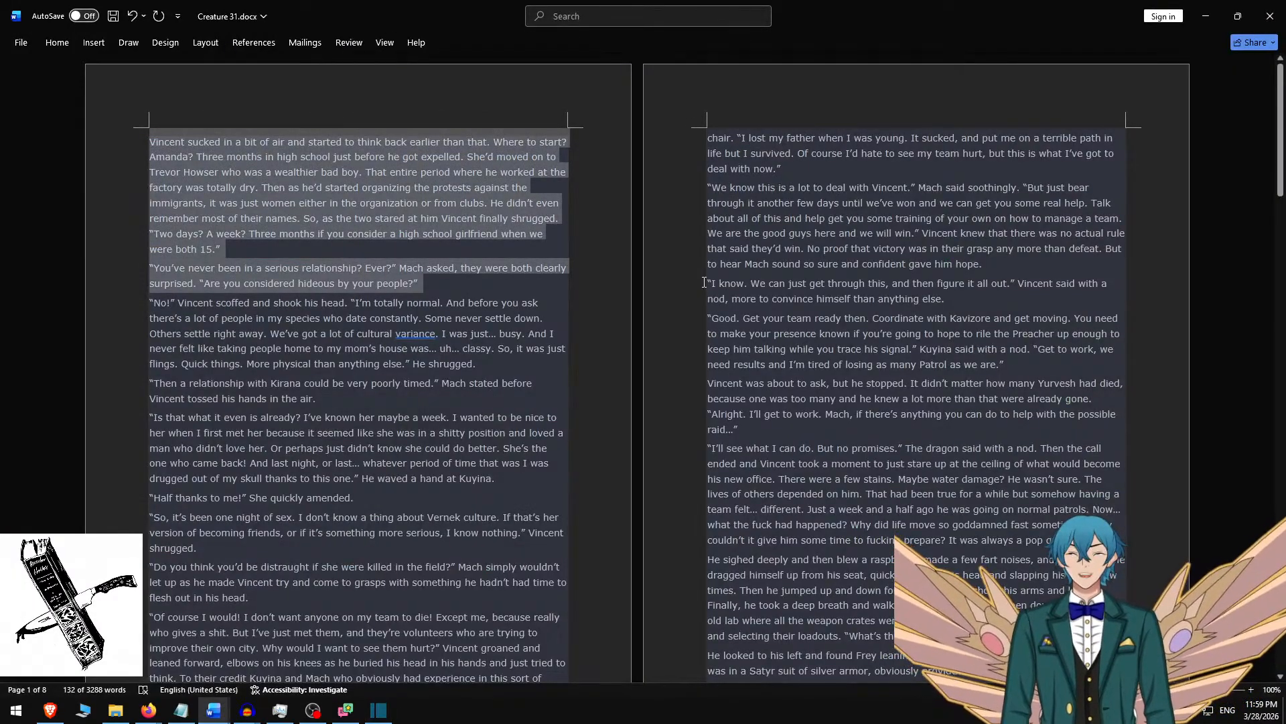
key(Delete)
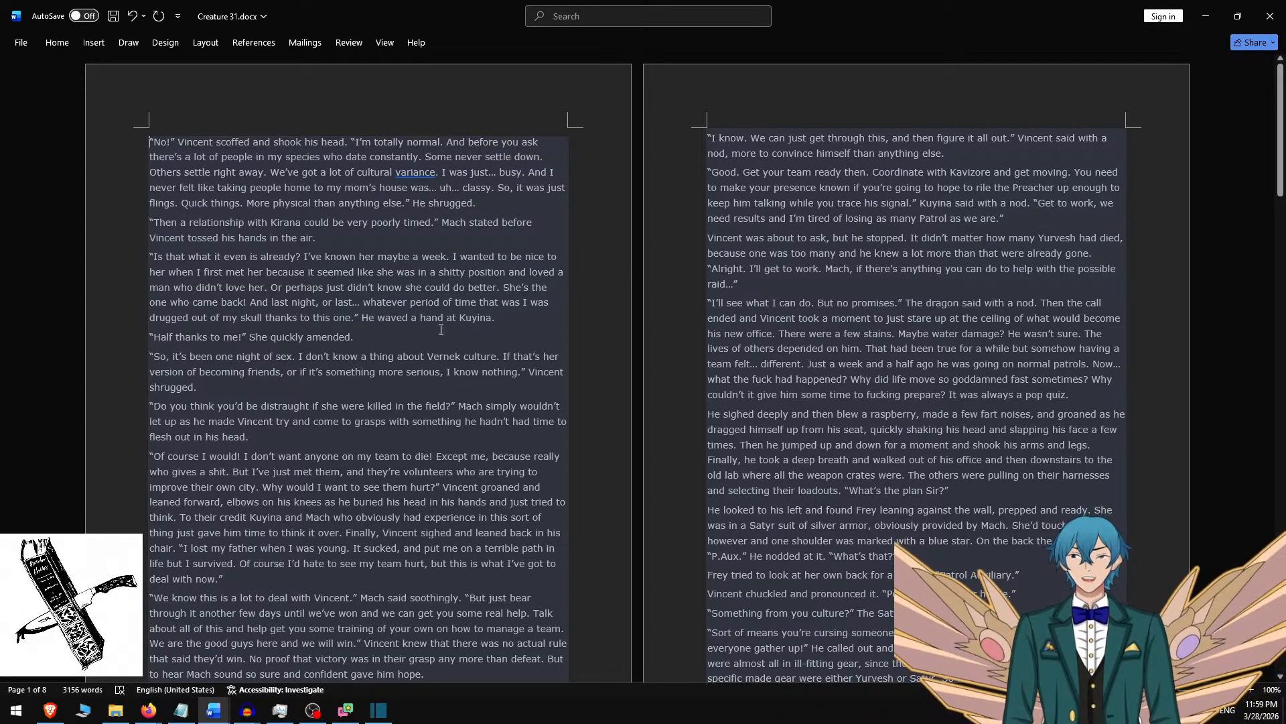
shift+click(518, 320)
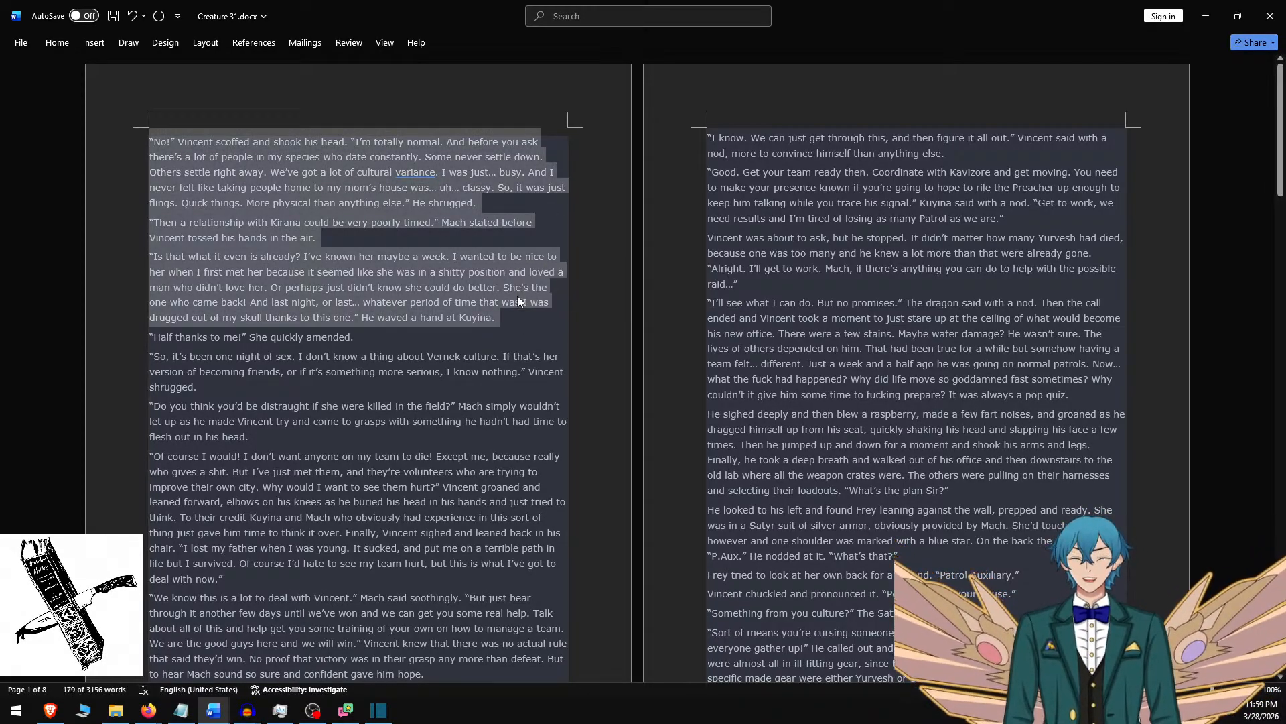
Switch to Shotcut, replace the eleventh clip's overlay text with the three copied paragraphs and separate them with blank lines.
key(alt+Tab)
click(653, 235)
key(ctrl+a)
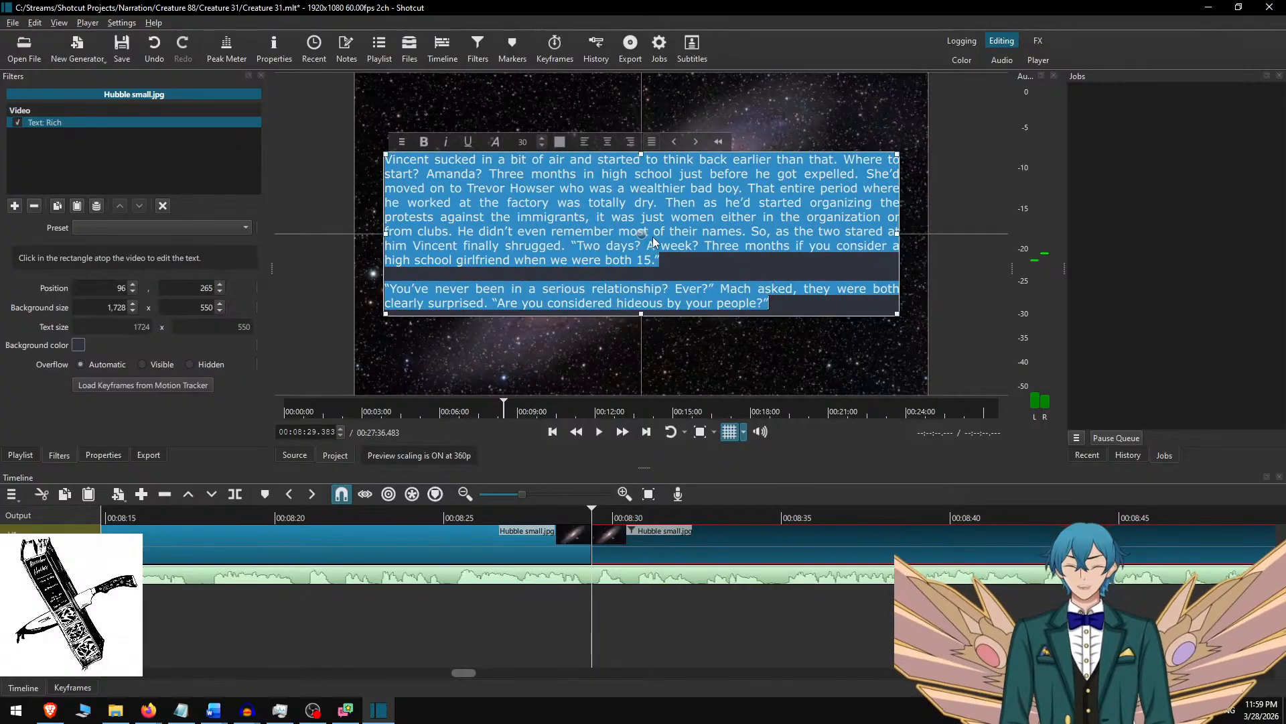
key(ctrl+v)
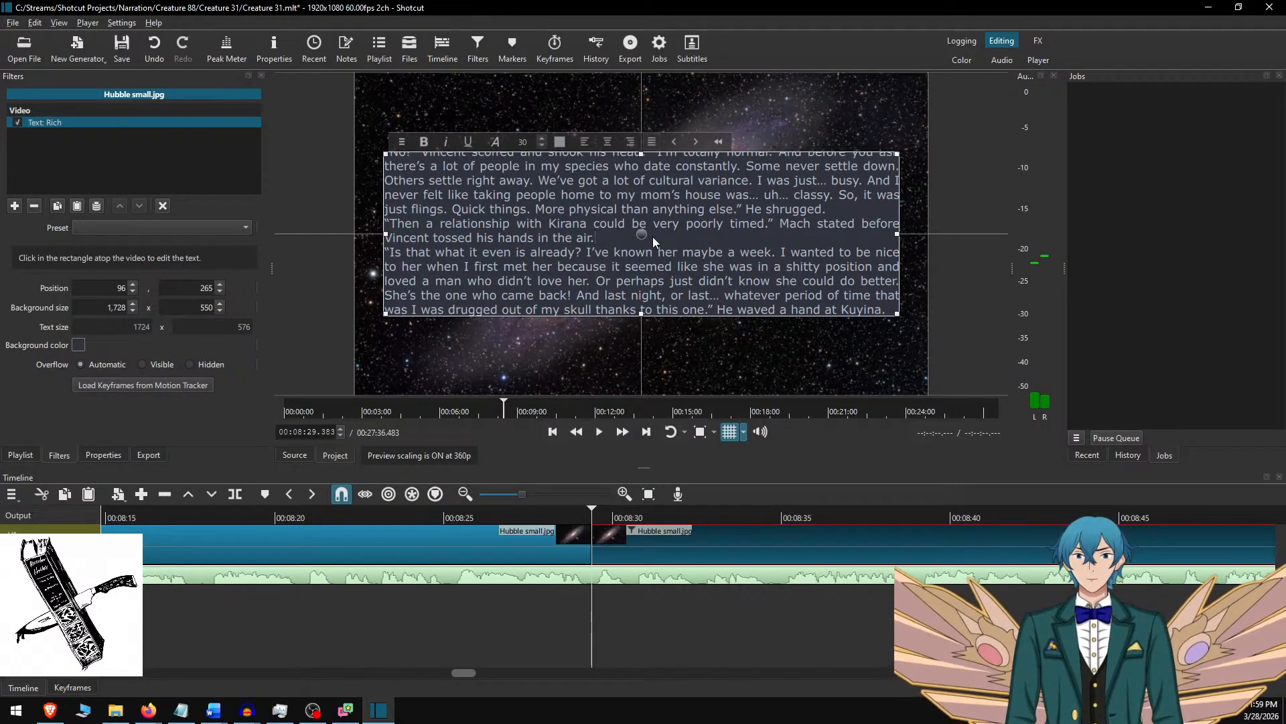
key(Return)
key(Return)
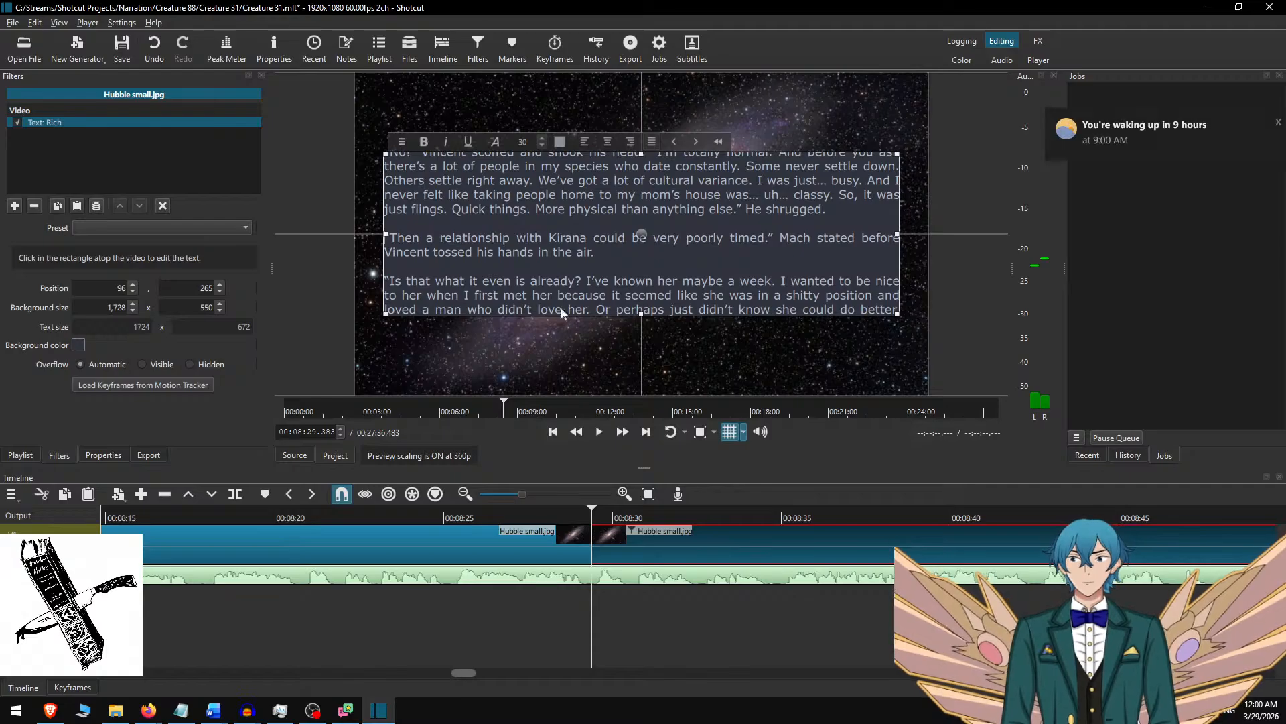
Set the eleventh clip's text background height to 700 and centre the box in the frame at vertical position 190.
text(700)
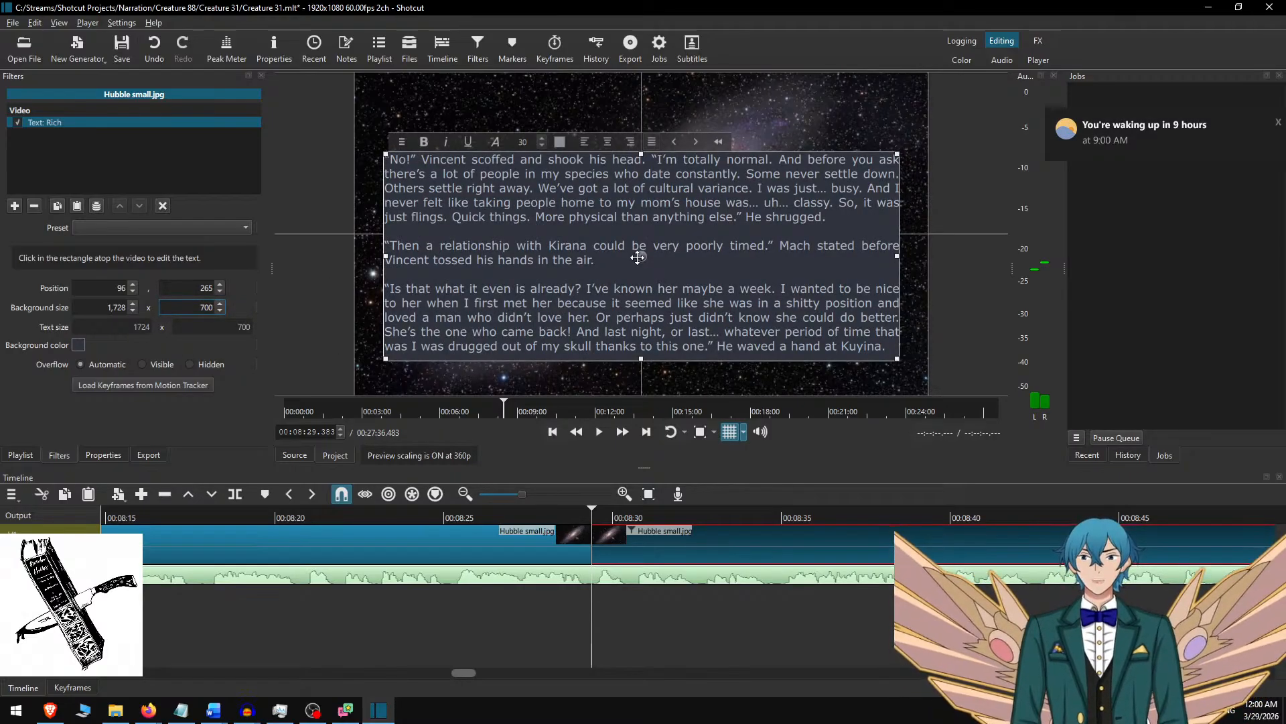
drag(637, 252, 645, 229)
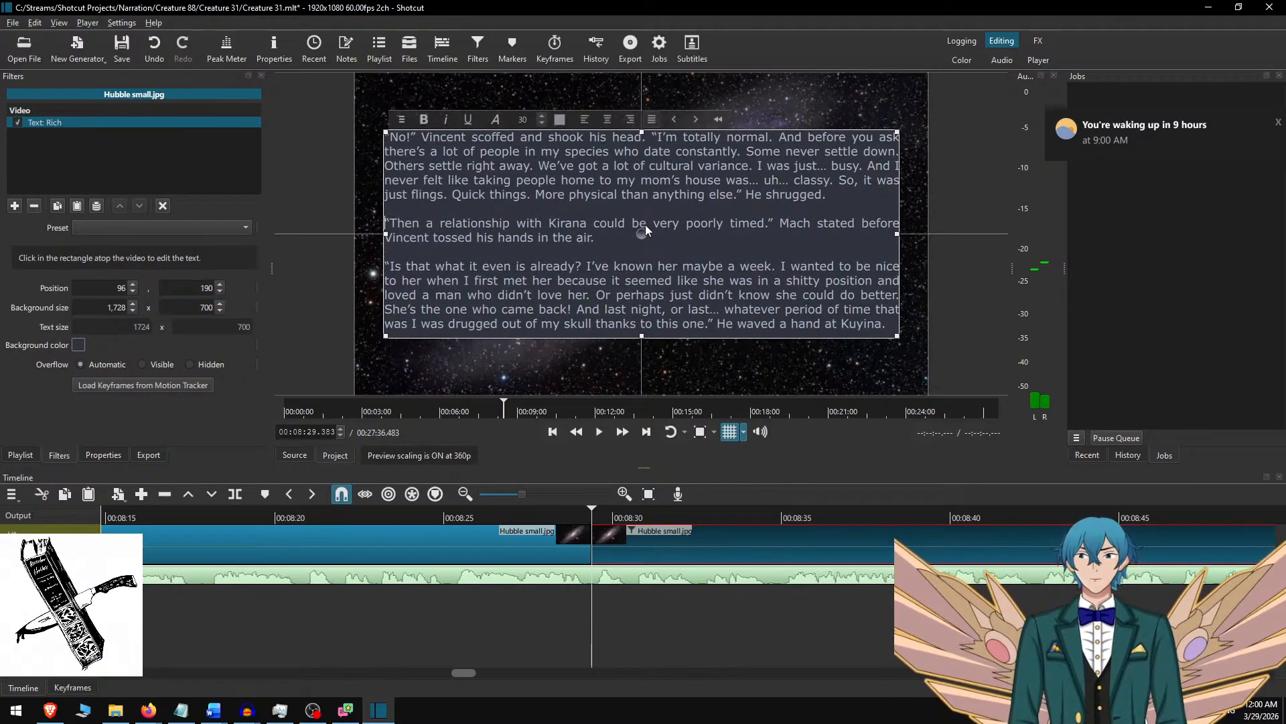
click(612, 546)
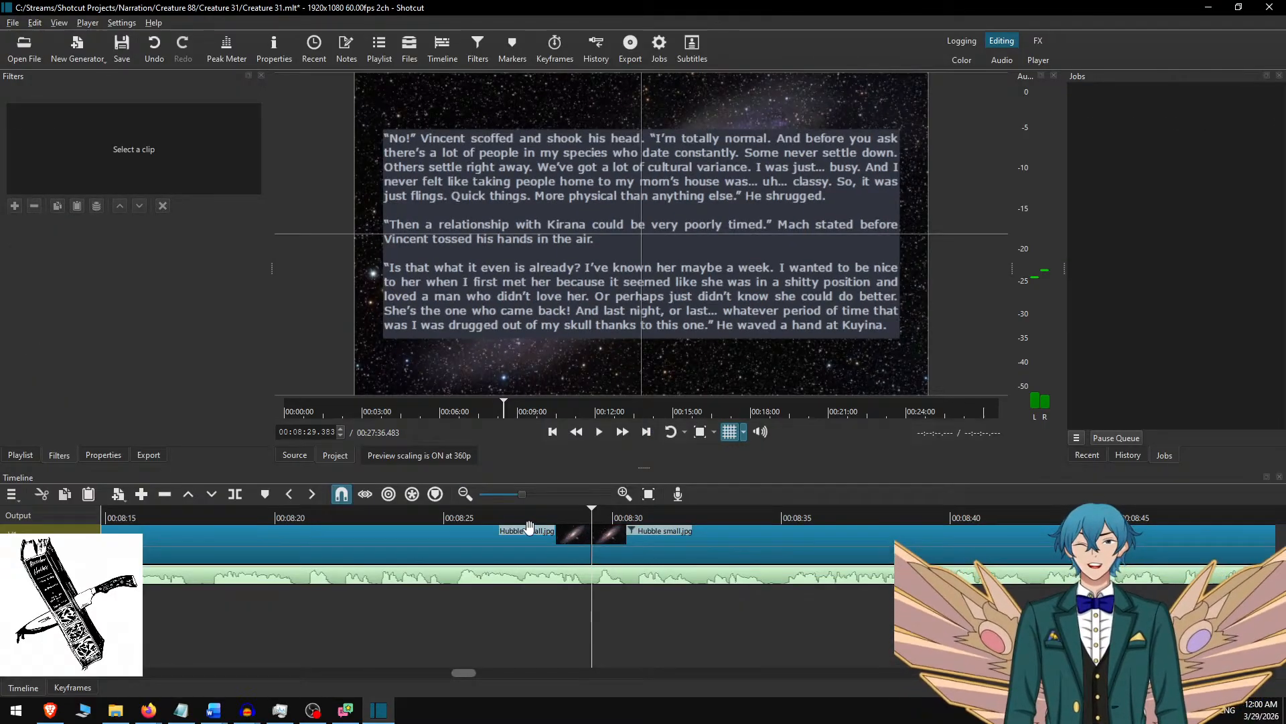
Play the narration at faster speed from about 00:08:26 and pause at 00:08:34.450.
click(486, 516)
key(space)
click(629, 433)
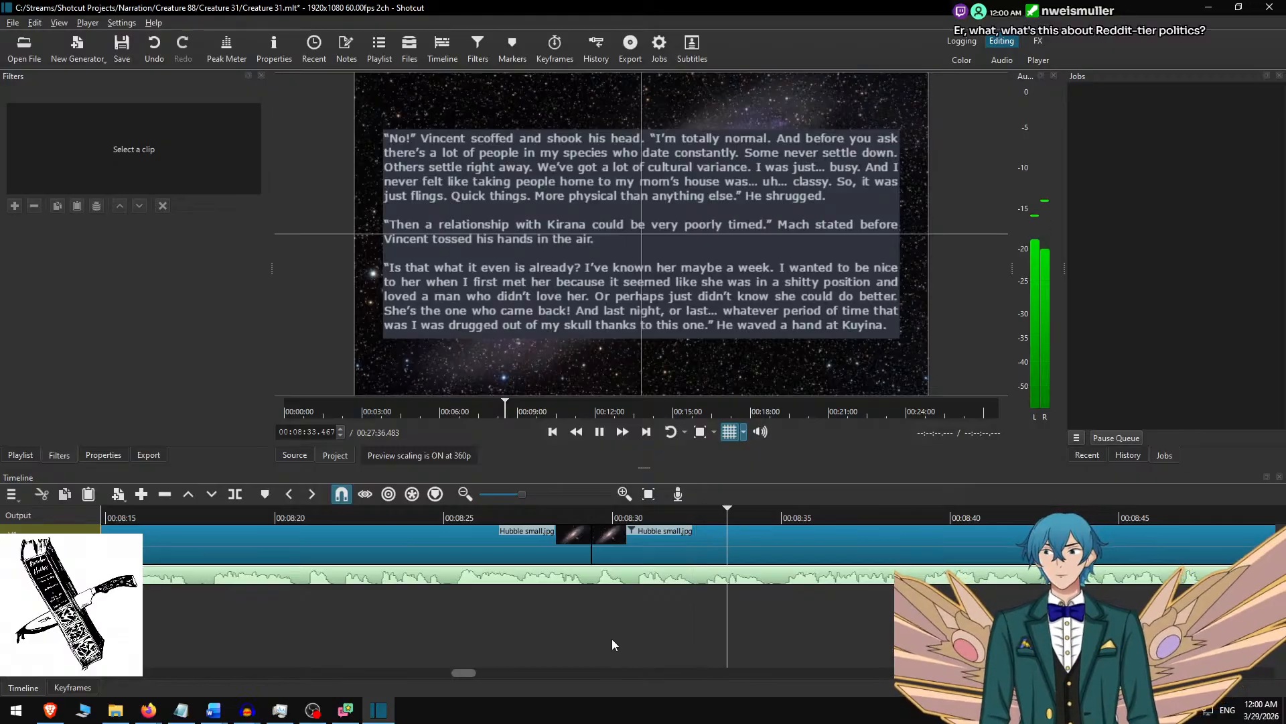
key(space)
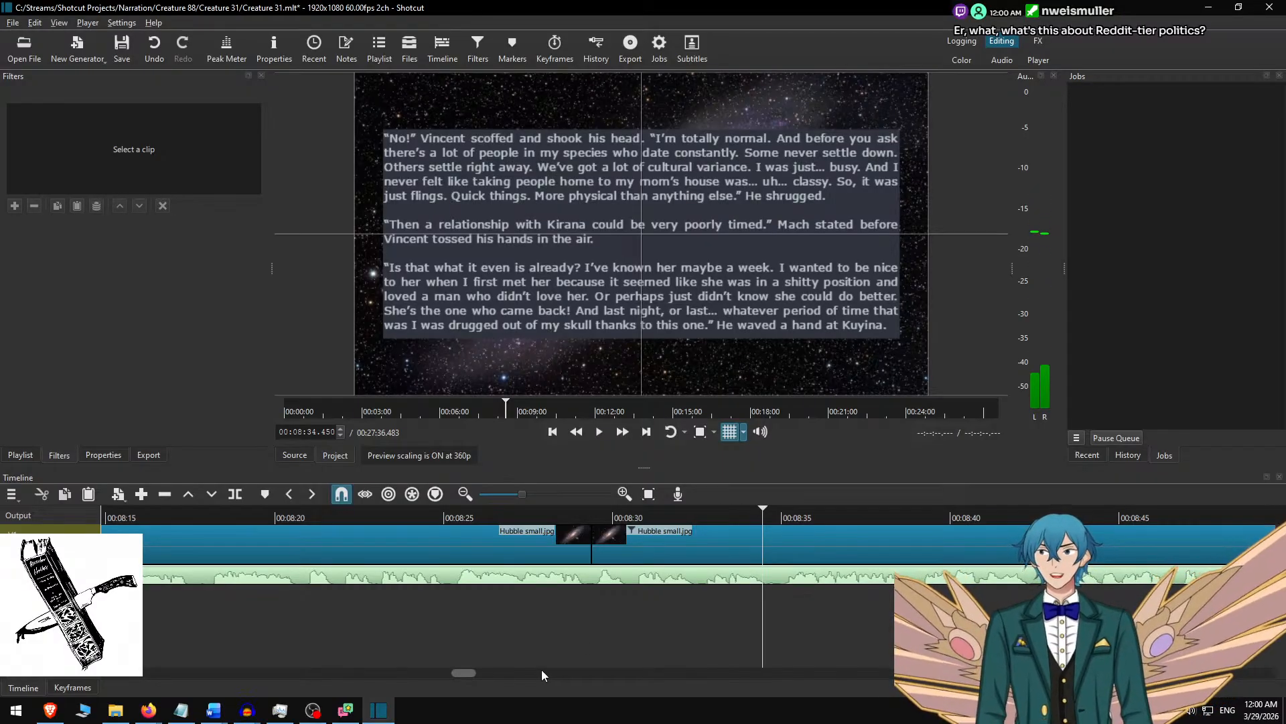
Replay the narration from about 00:08:25 up to the cut near 00:08:29 to check the text change against the audio.
scroll(473, 633, left, 3)
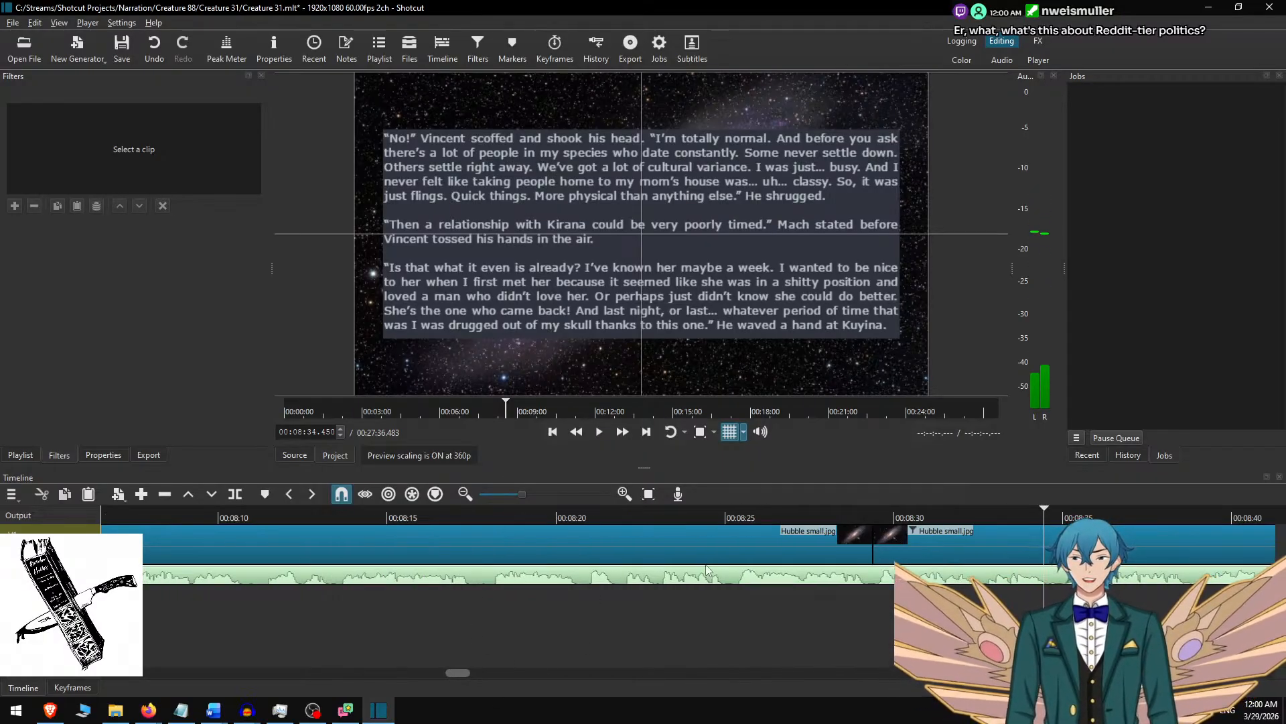
click(731, 517)
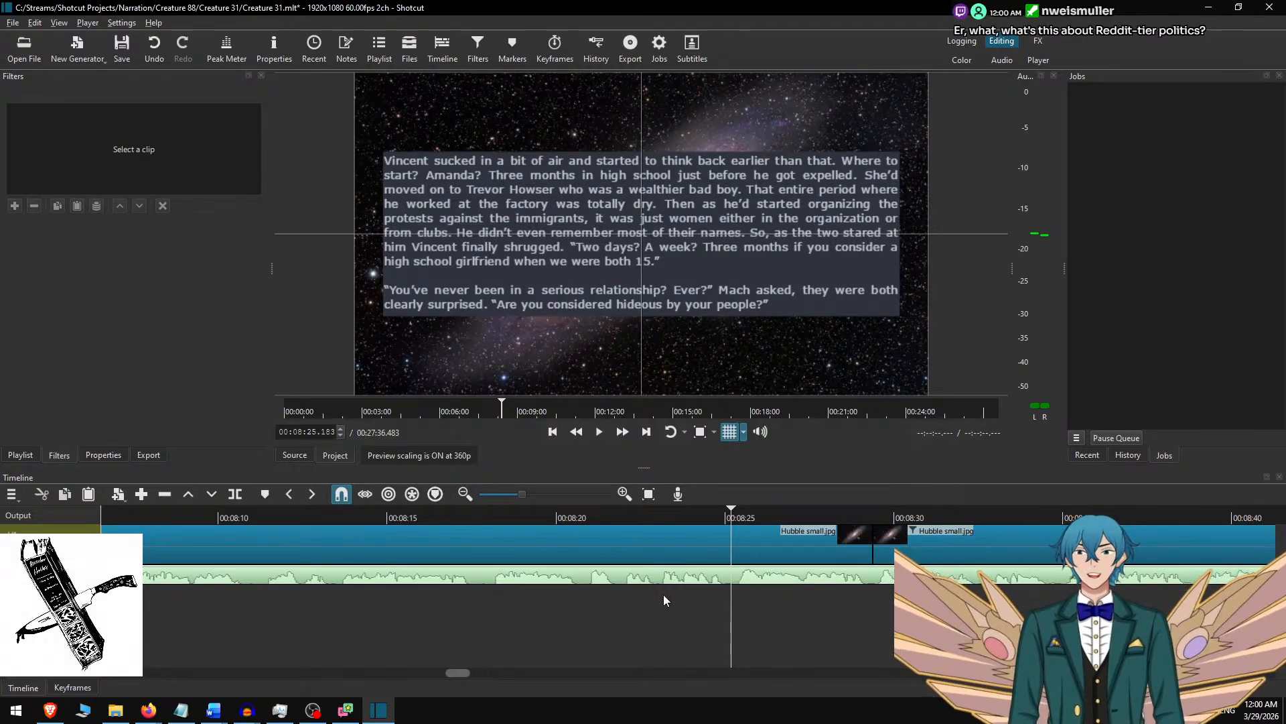
key(space)
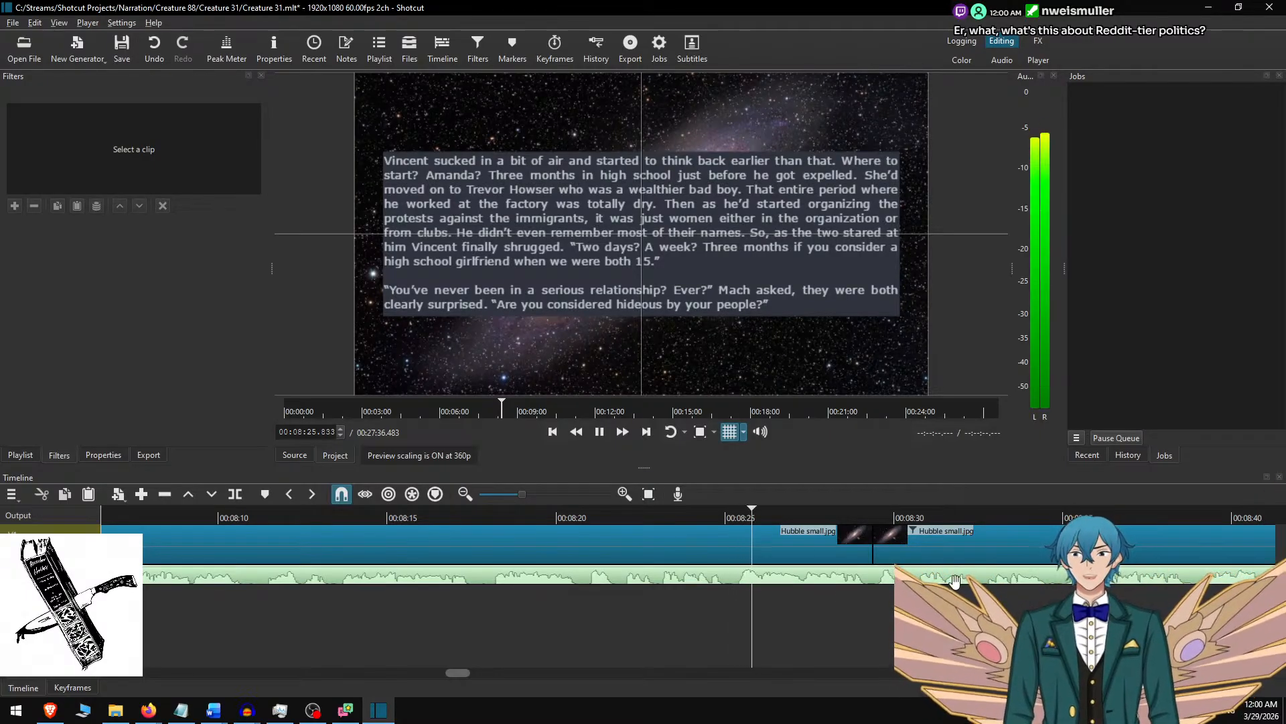
key(space)
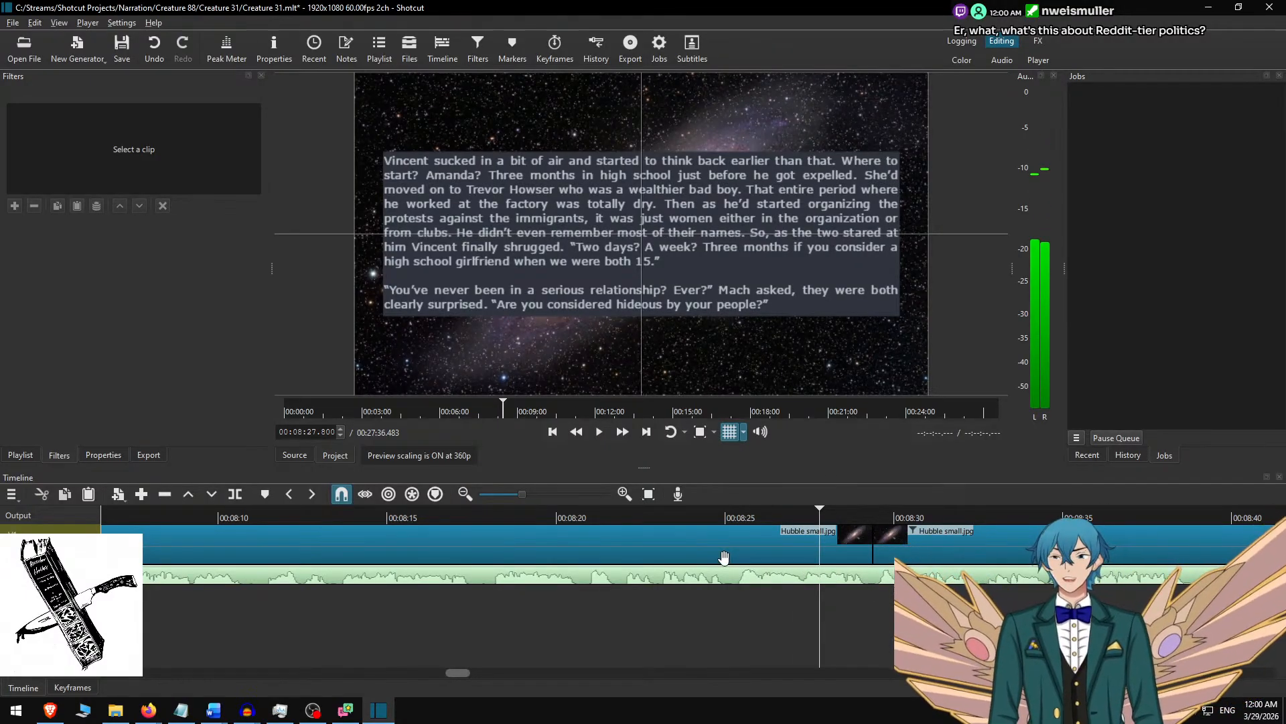
click(727, 513)
key(space)
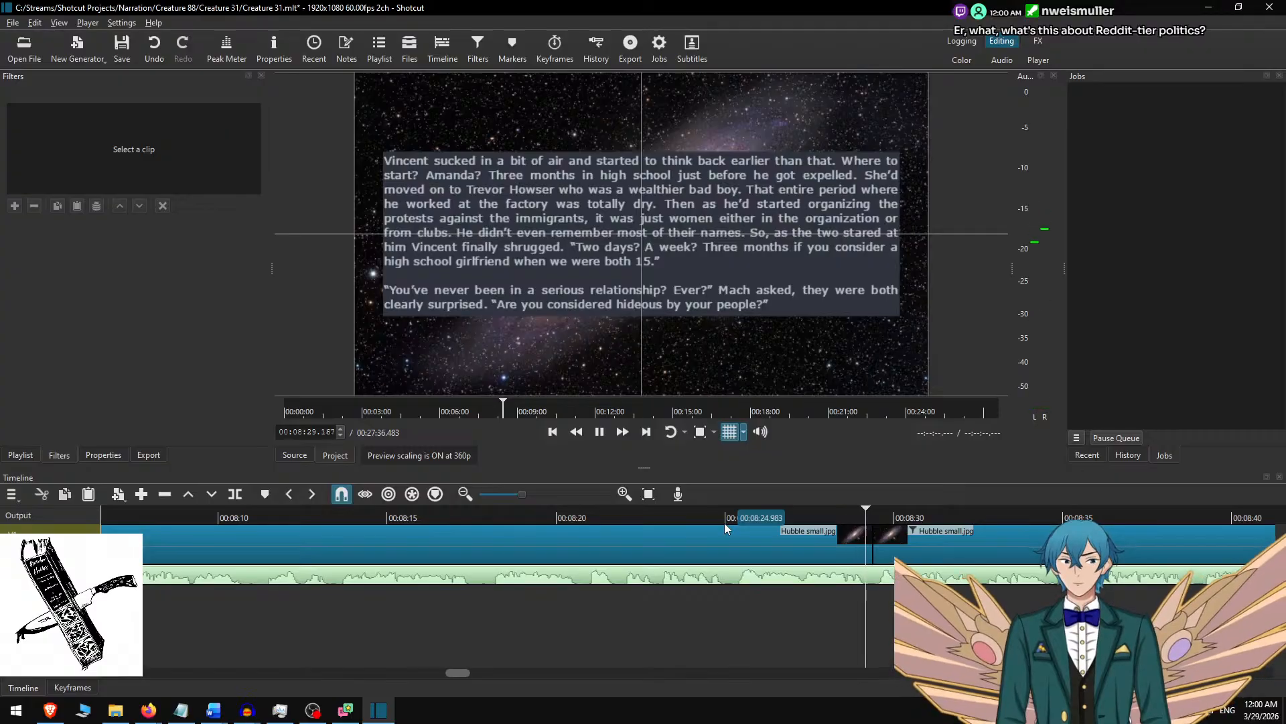
key(space)
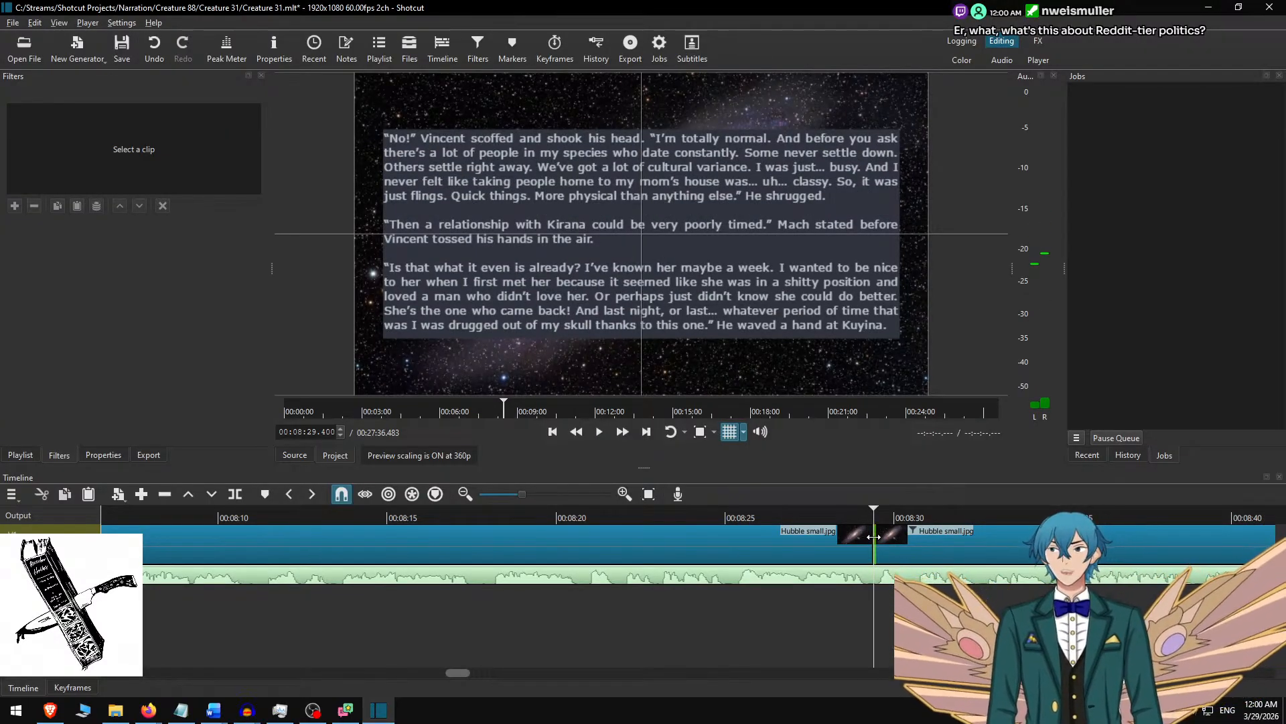
scroll(898, 542, right, 2)
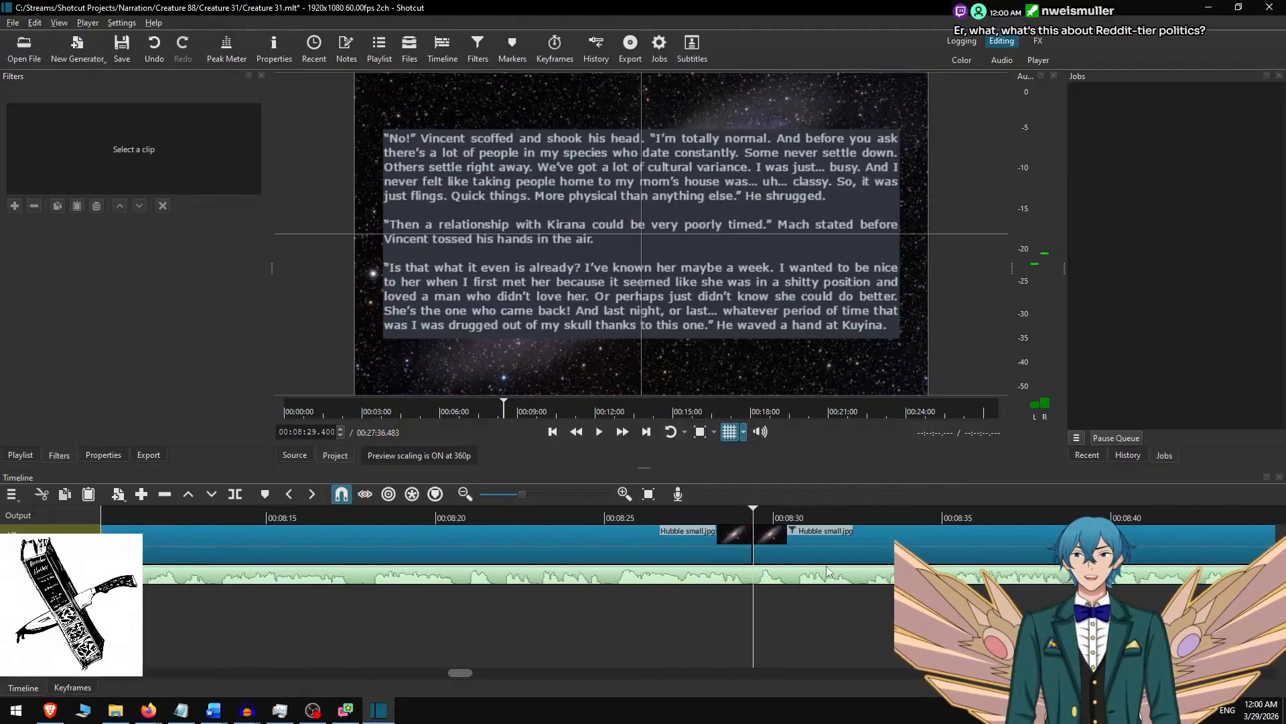
Inspect the eleventh clip's text overlay at 00:08:30.000 and check the matching passage in the Word document.
scroll(737, 553, right, 2)
click(733, 517)
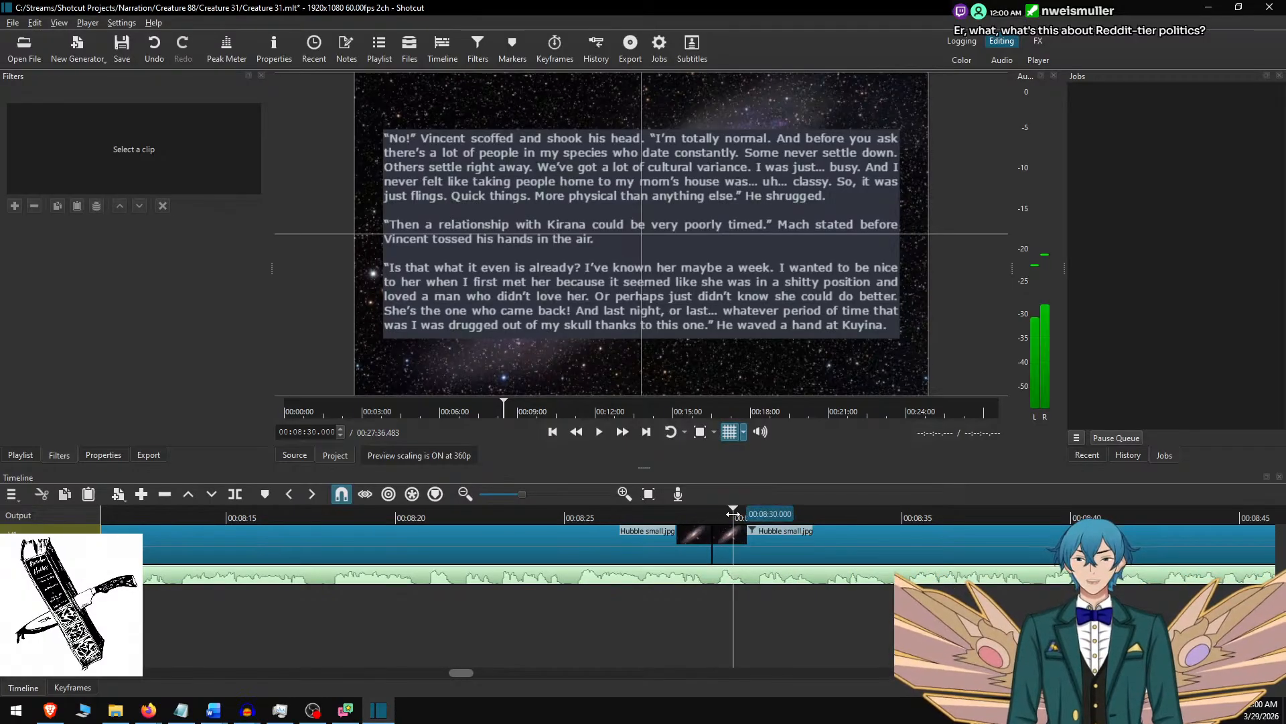
click(735, 541)
key(alt+Tab)
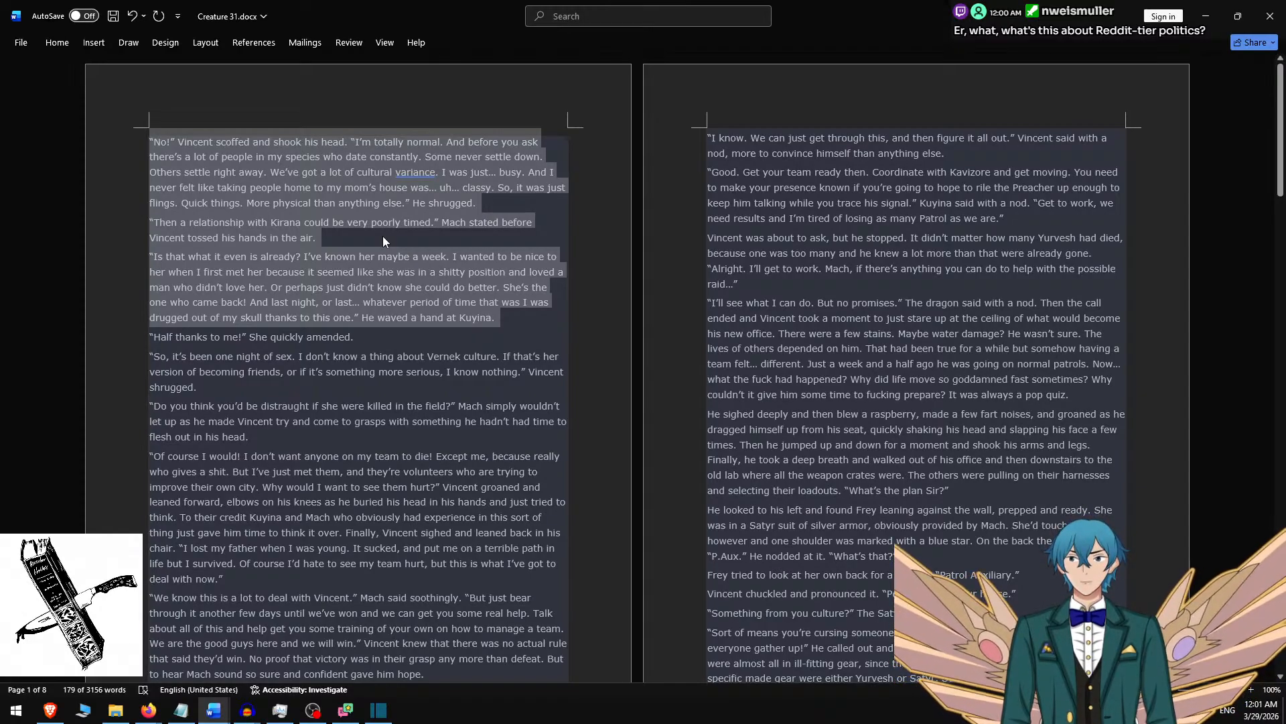
key(alt+Tab)
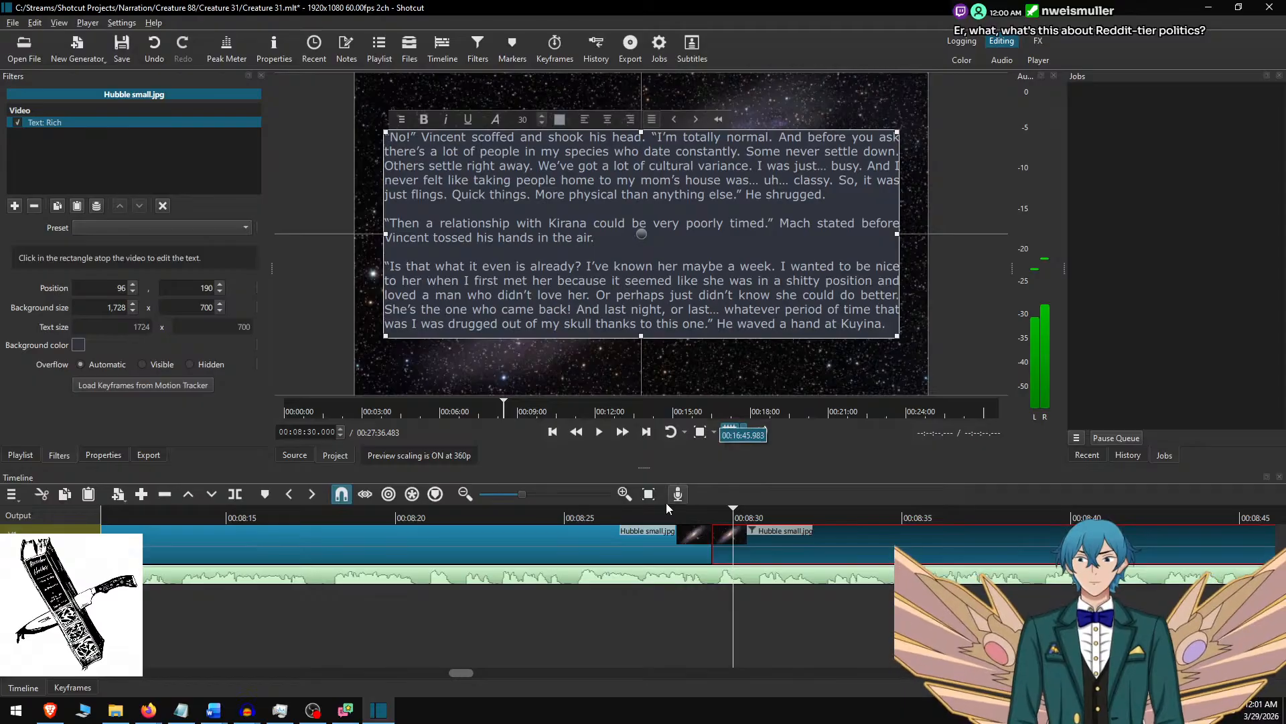
Compare the text overlays of the two background clips on either side of the cut near 00:08:29.
click(652, 520)
click(652, 544)
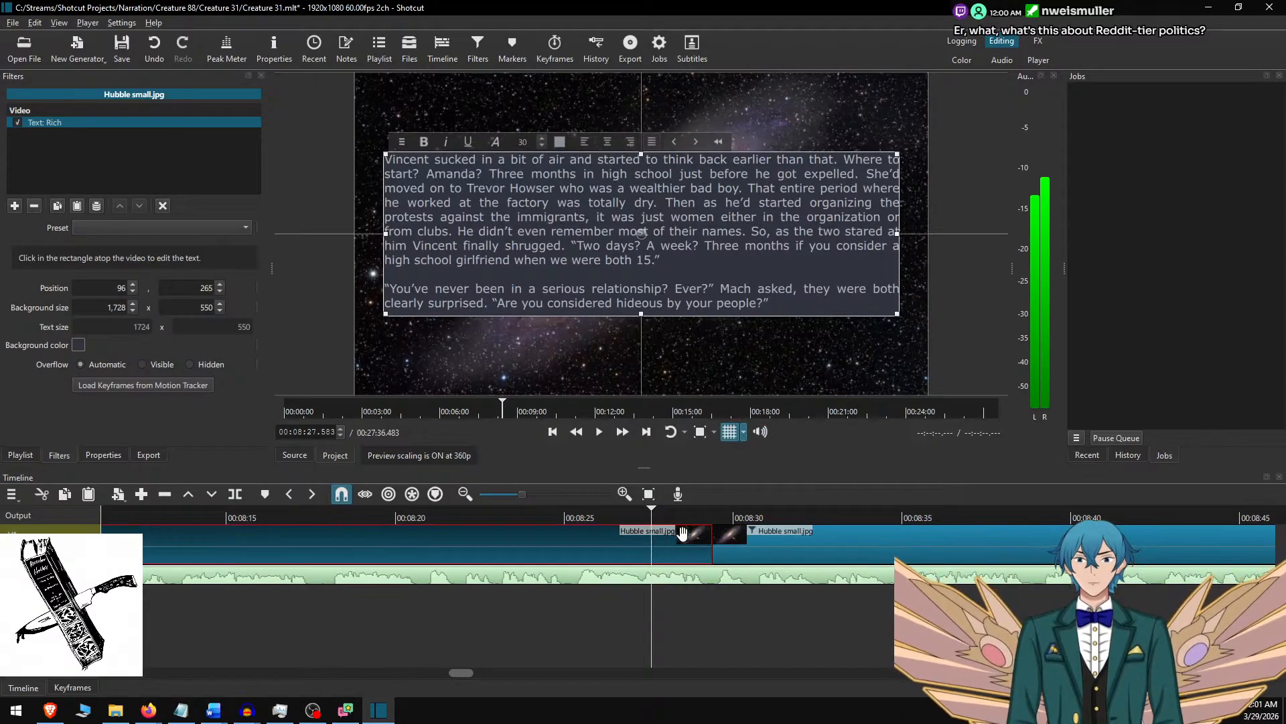
click(751, 517)
click(756, 539)
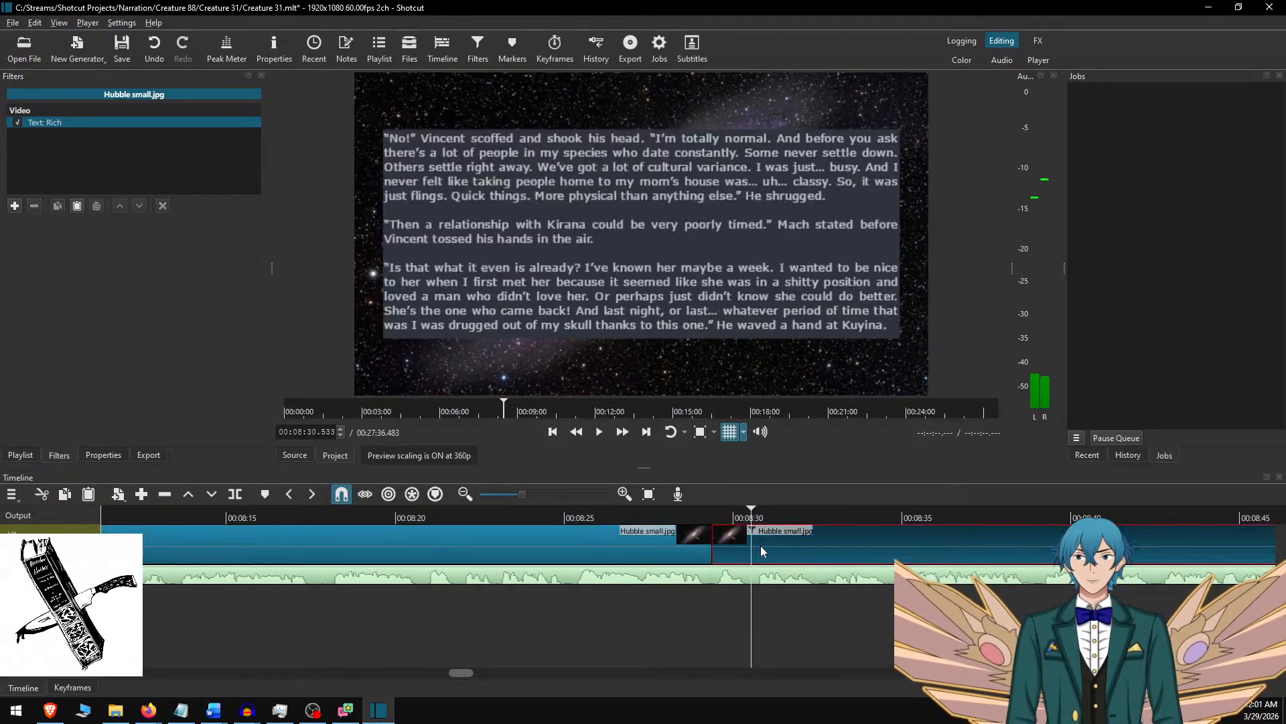
click(627, 517)
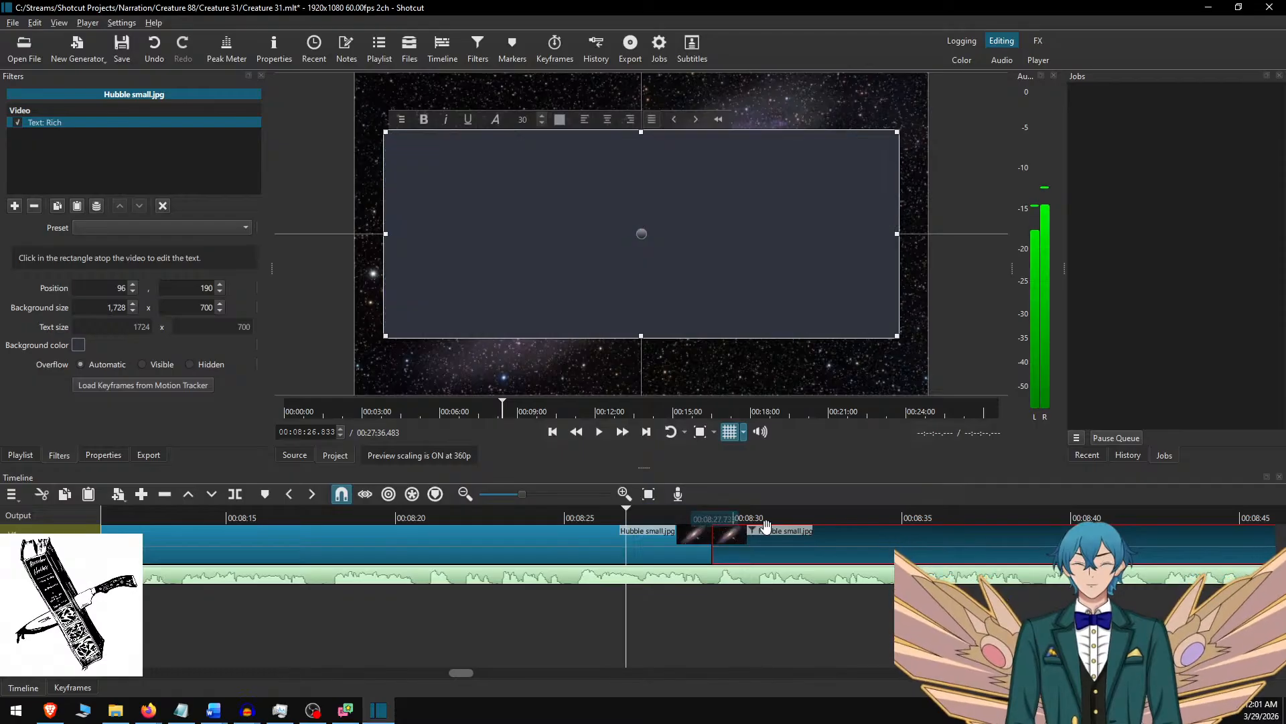
click(754, 541)
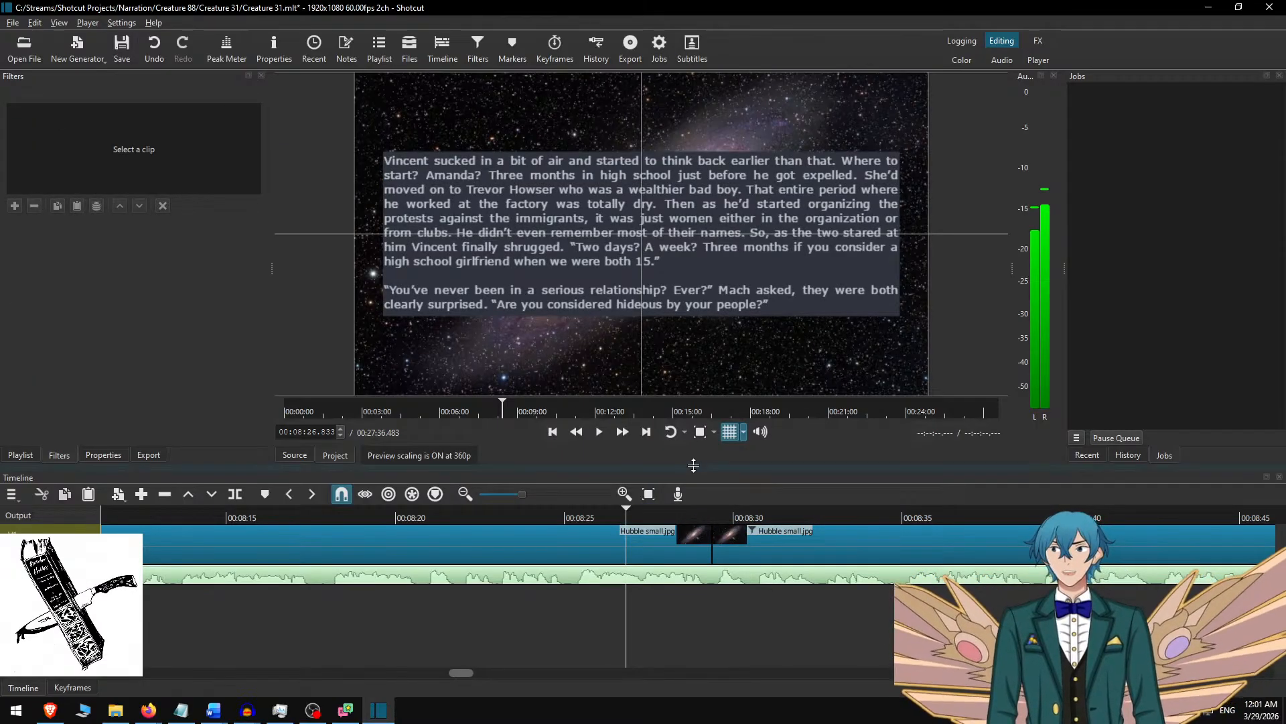
Play the narration across the cut from 00:08:26.833, replay it from 00:08:29.083 and locate the pause around 00:08:34.
key(space)
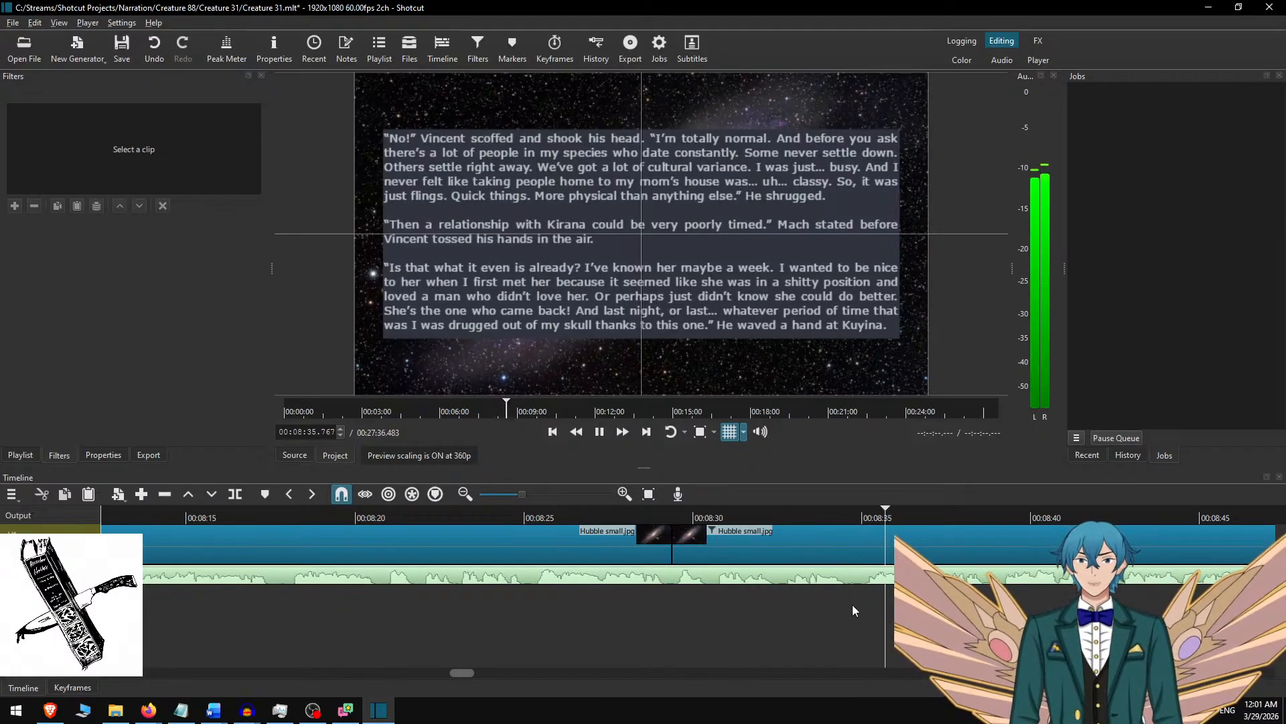
key(space)
click(662, 516)
key(space)
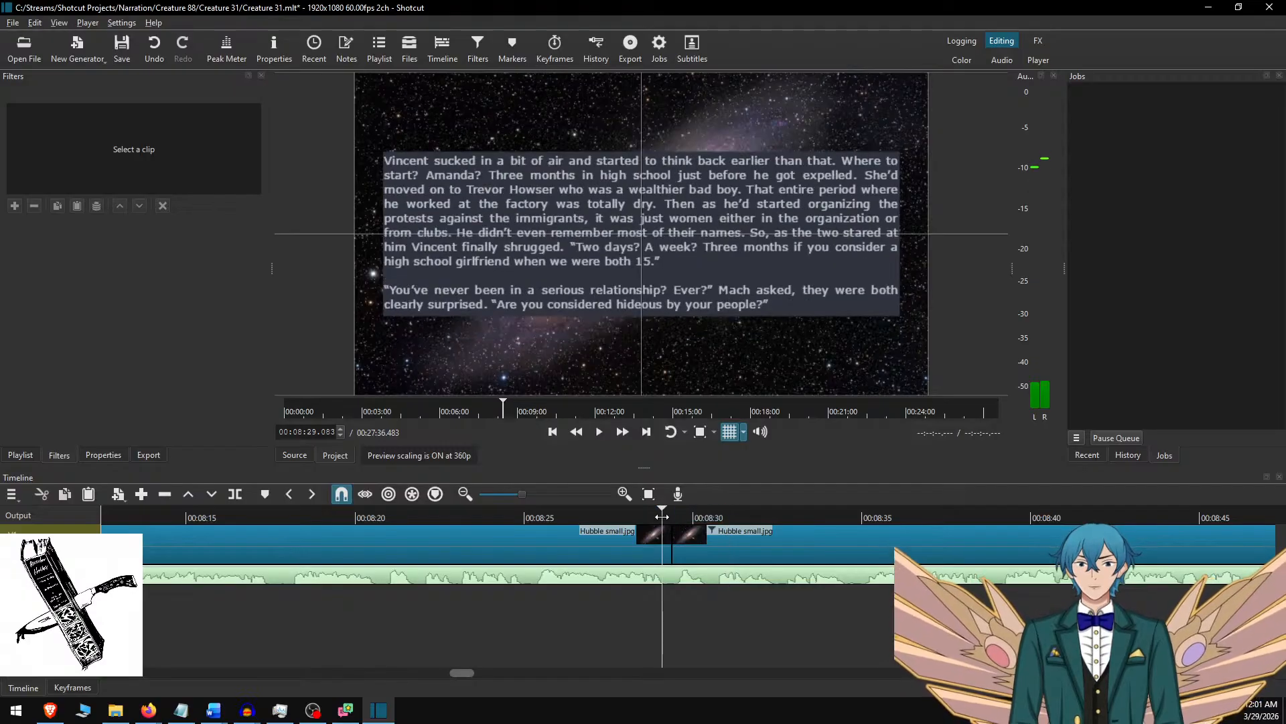
click(662, 518)
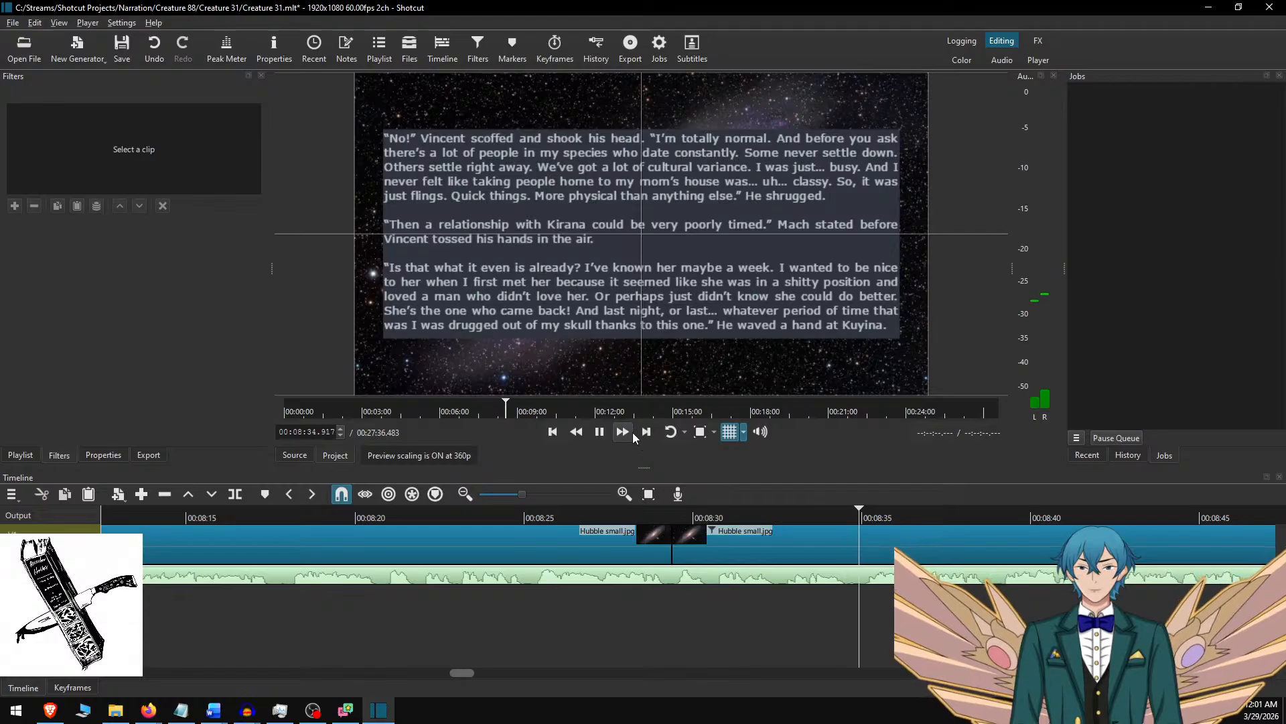
click(839, 515)
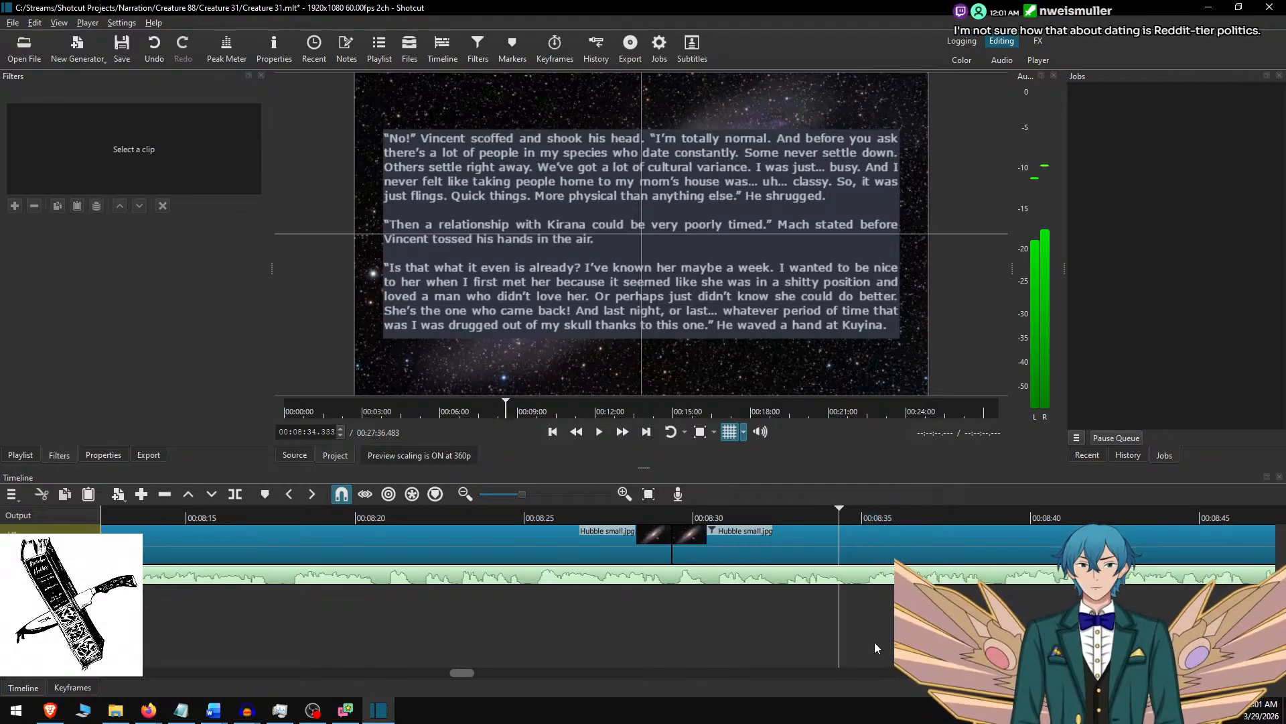
Split the narration audio at 00:08:34.633, at the start of the quiet section before 00:08:35.
scroll(814, 596, up, 4)
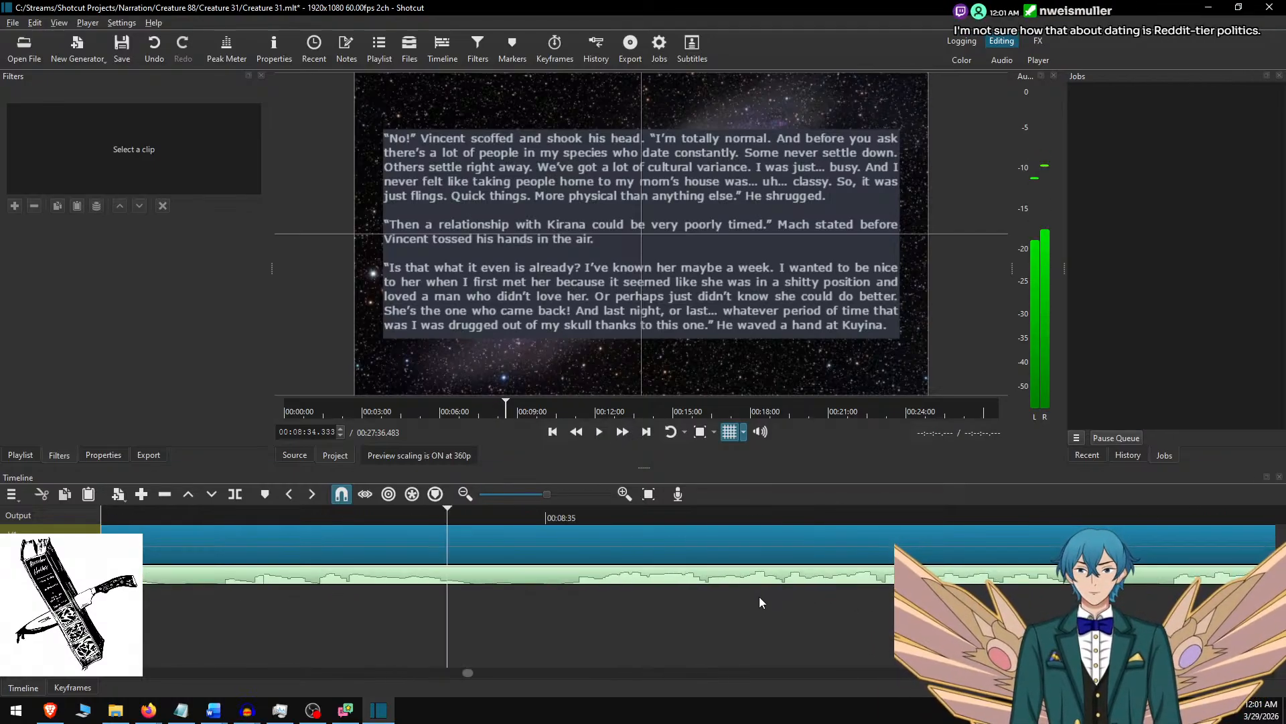
click(482, 509)
key(Right)
key(Right)
key(Right)
key(Right)
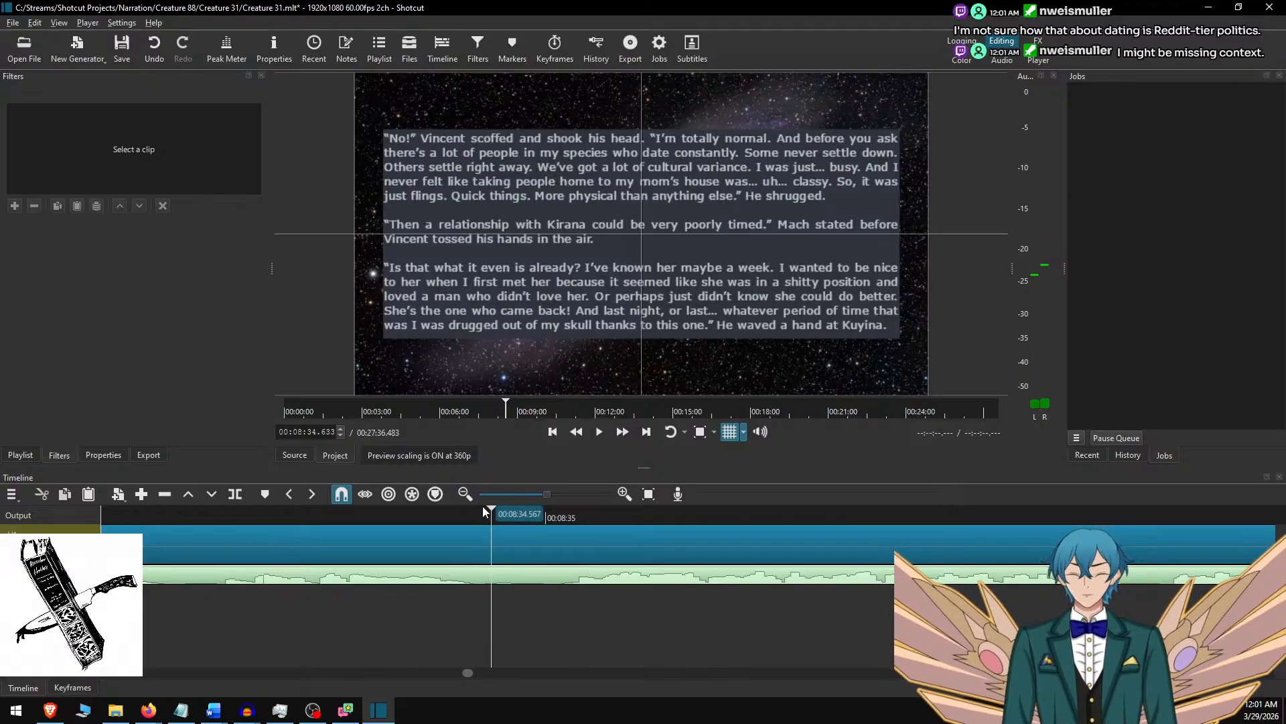
key(s)
Split the narration audio again at 00:08:34.967 and lift out the short section between the two cuts, keeping the gap.
key(space)
key(space)
key(Left)
key(Left)
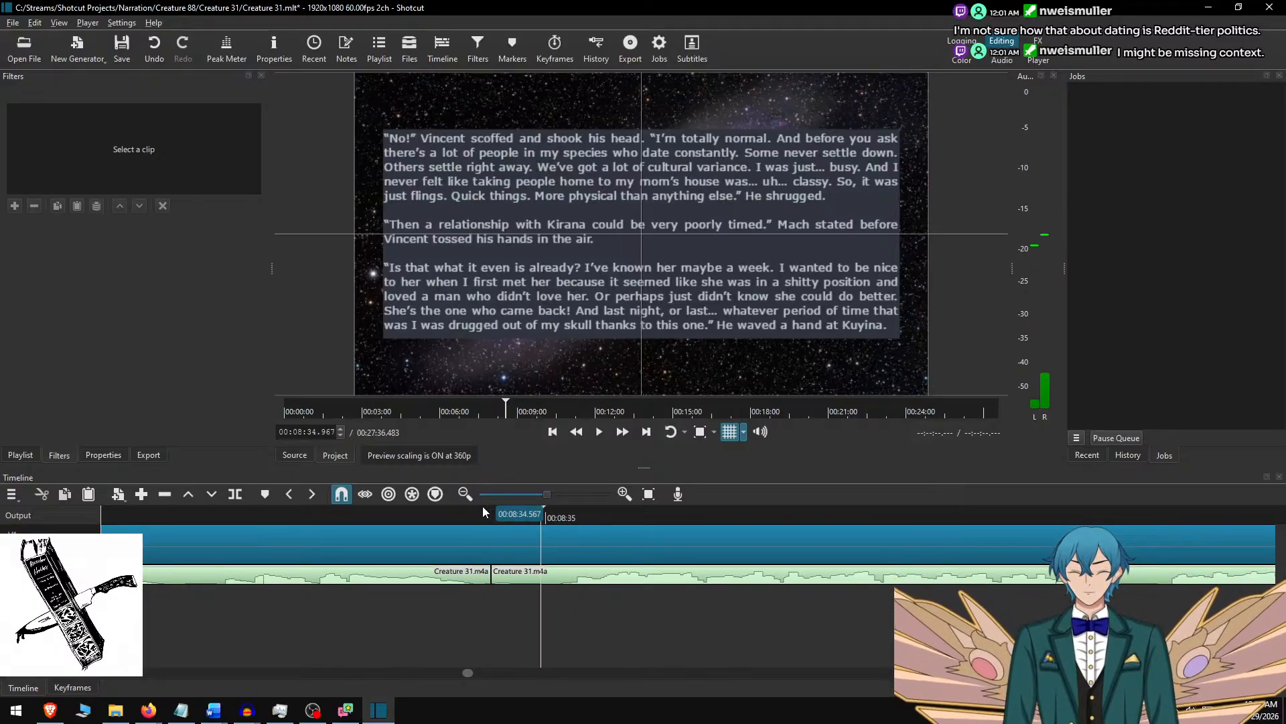
key(s)
key(Left)
key(Left)
key(Left)
key(Left)
key(Left)
key(Left)
key(z)
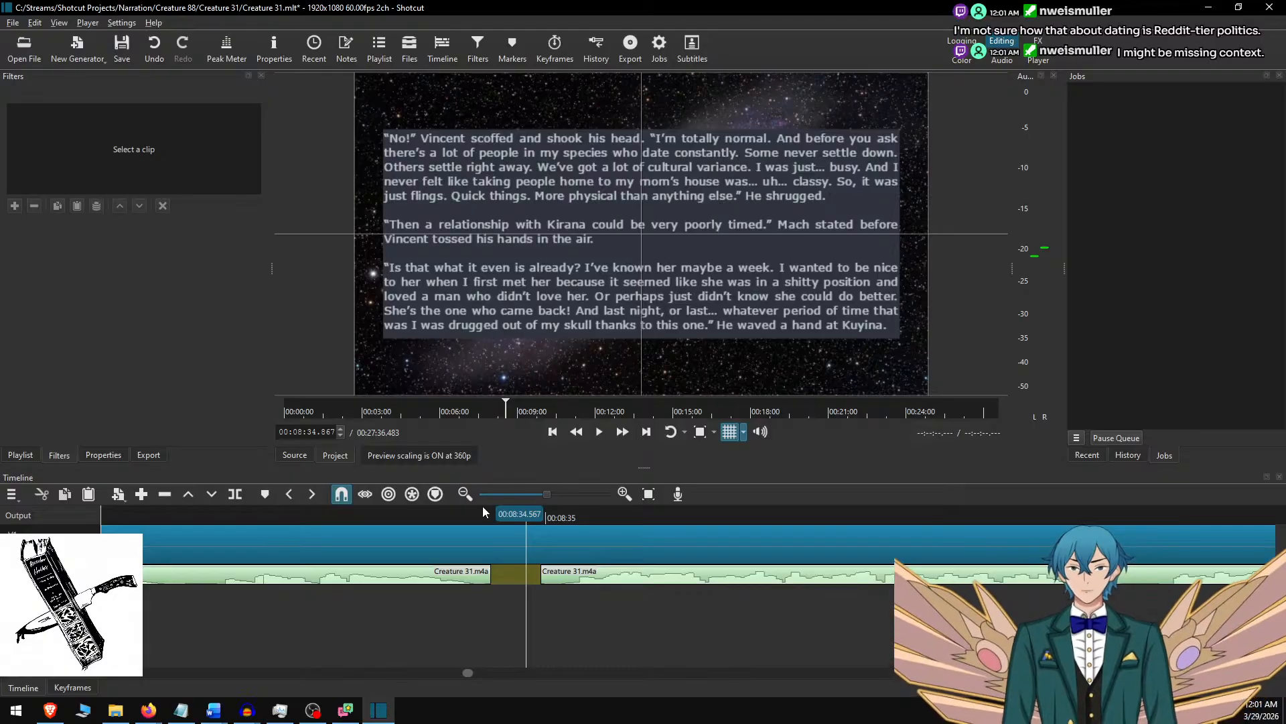
Jump to the project start, set a wider timeline view and skip along the audio cuts to the gap's end at 00:08:34.967.
scroll(456, 606, down, 3)
scroll(456, 582, up, 2)
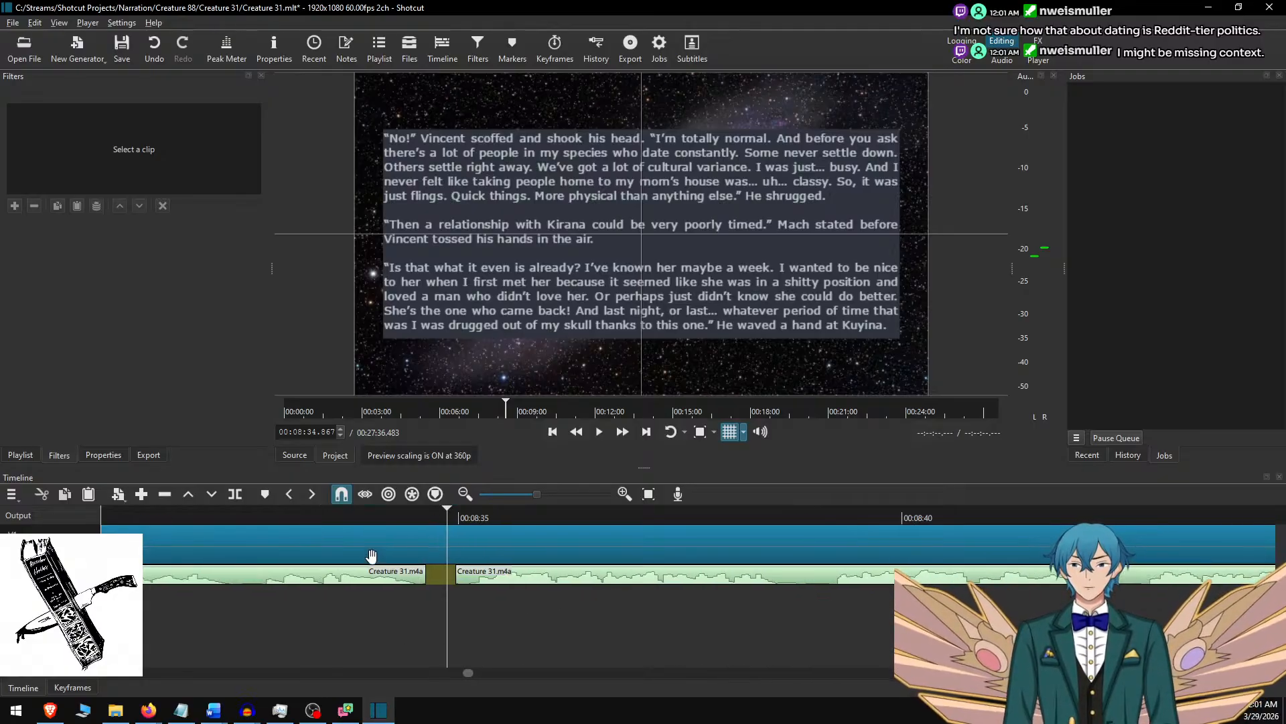
scroll(311, 540, down, 1)
scroll(311, 540, up, 8)
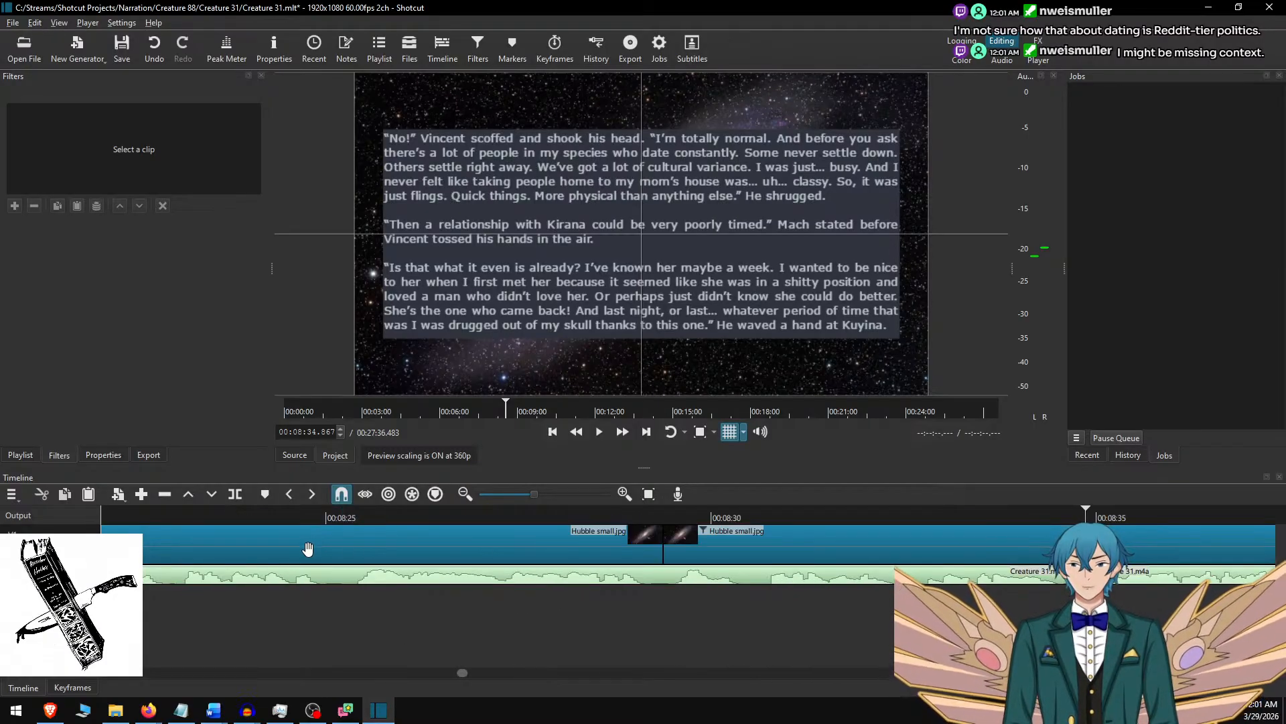
key(Home)
scroll(336, 583, down, 1)
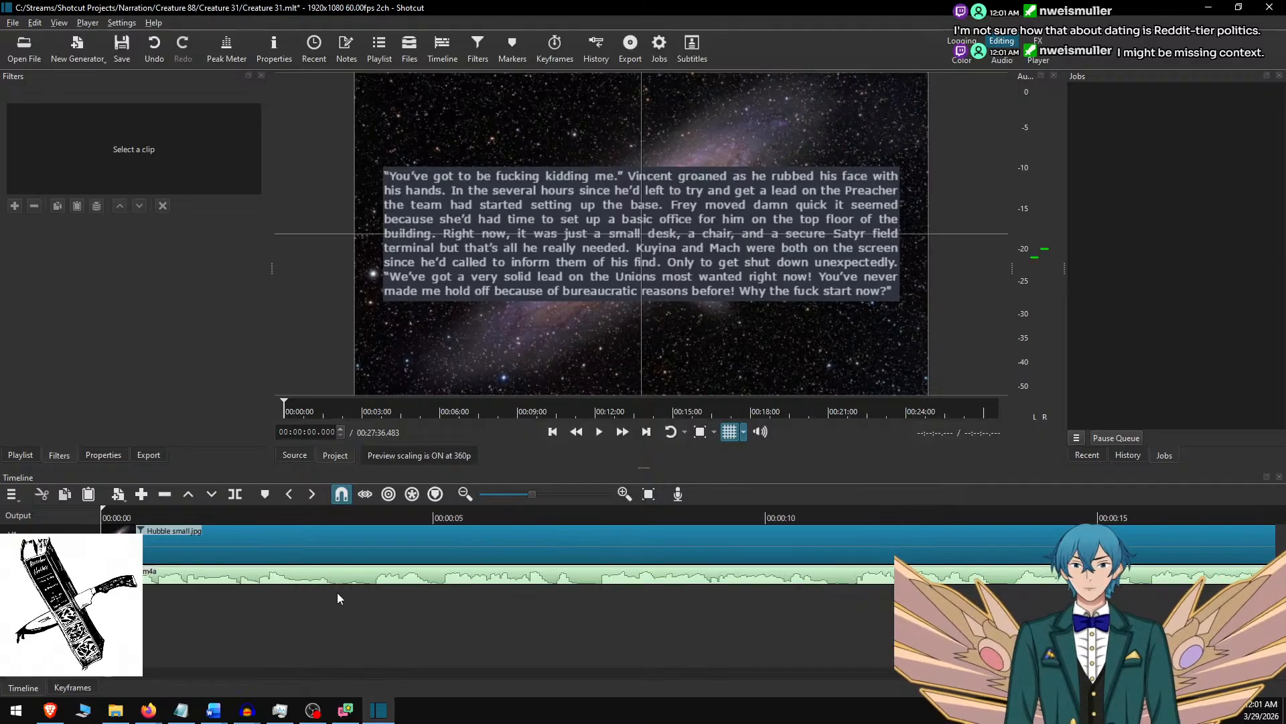
scroll(362, 583, down, 4)
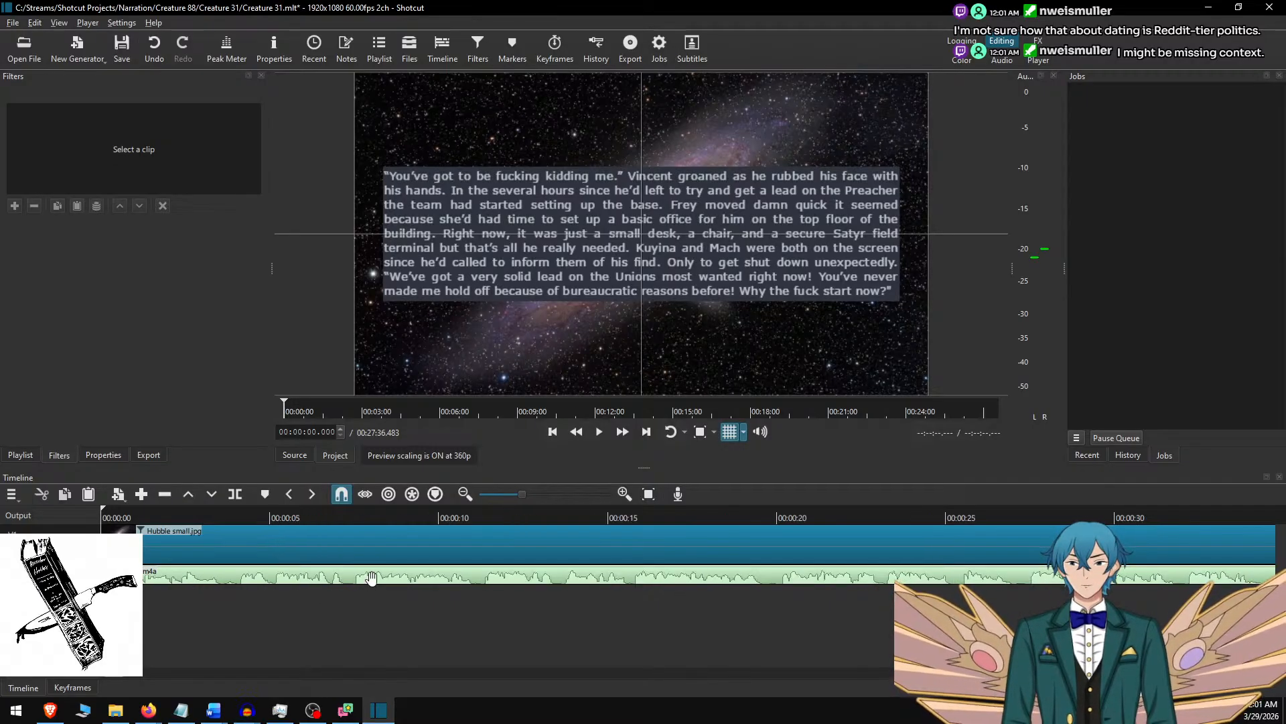
scroll(373, 579, up, 1)
key(alt+Right)
key(alt+Right)
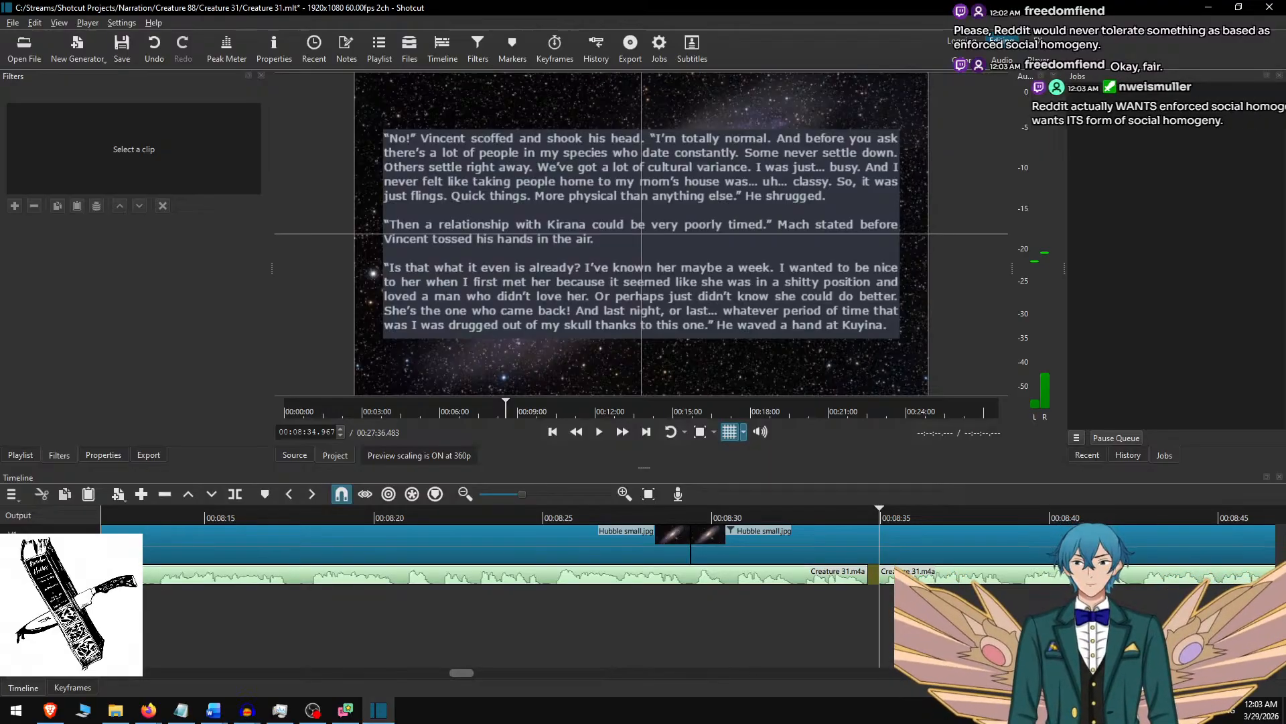
scroll(668, 589, right, 1)
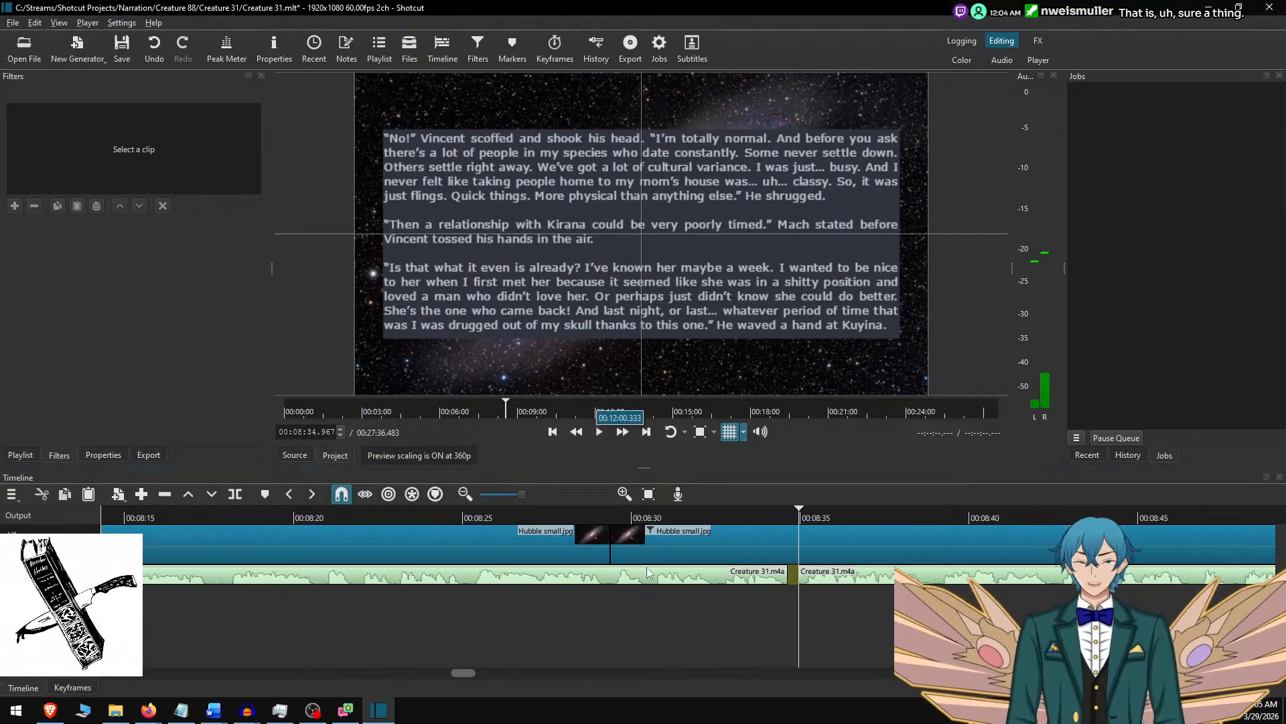
scroll(774, 622, right, 2)
scroll(774, 623, right, 6)
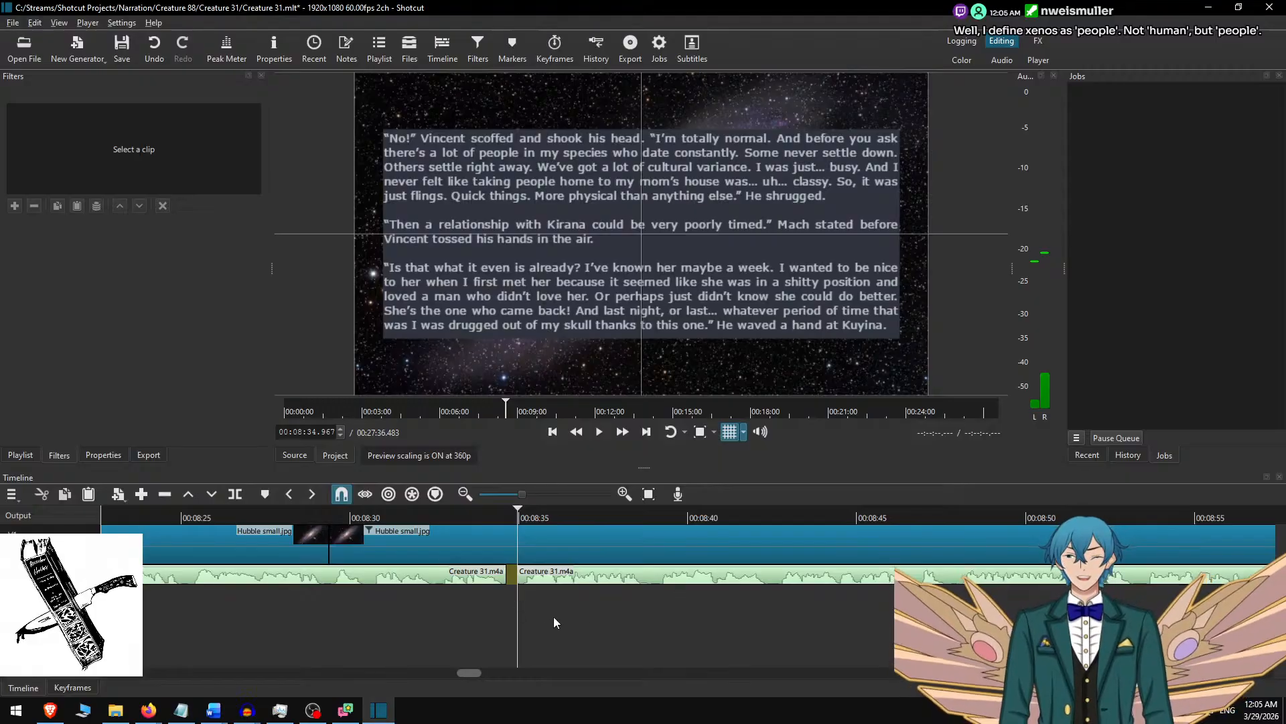
scroll(541, 629, left, 4)
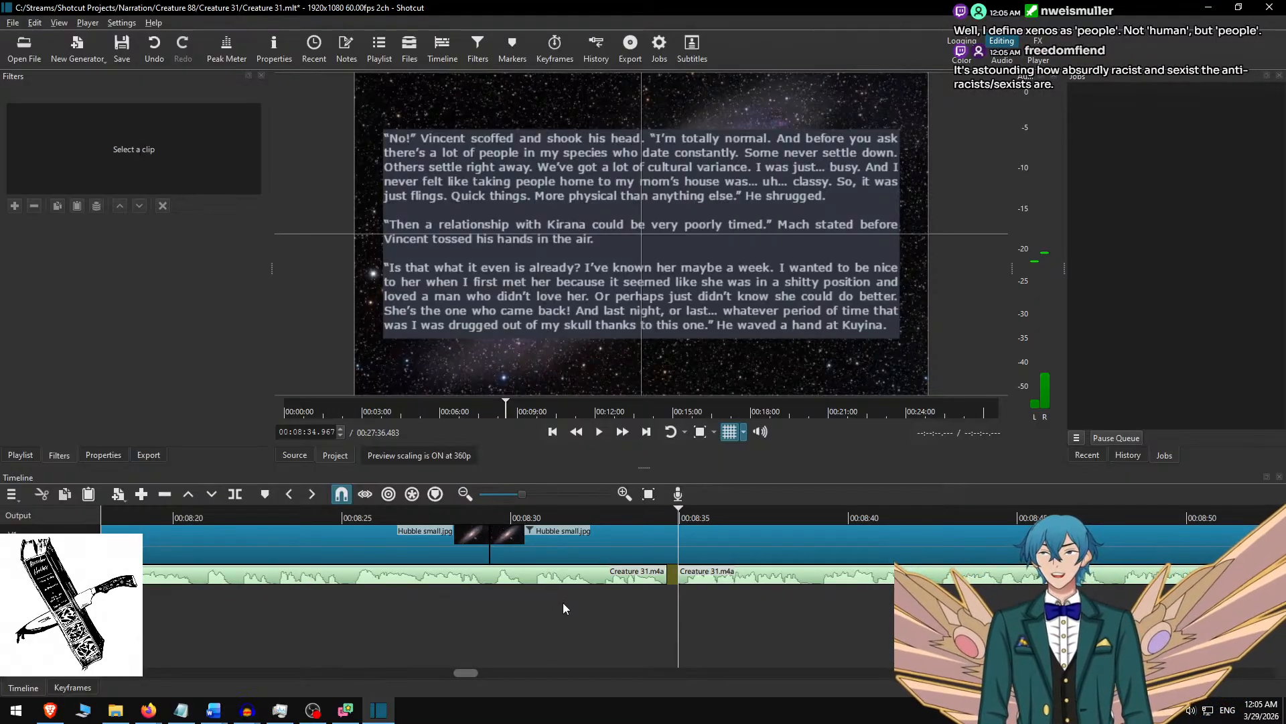
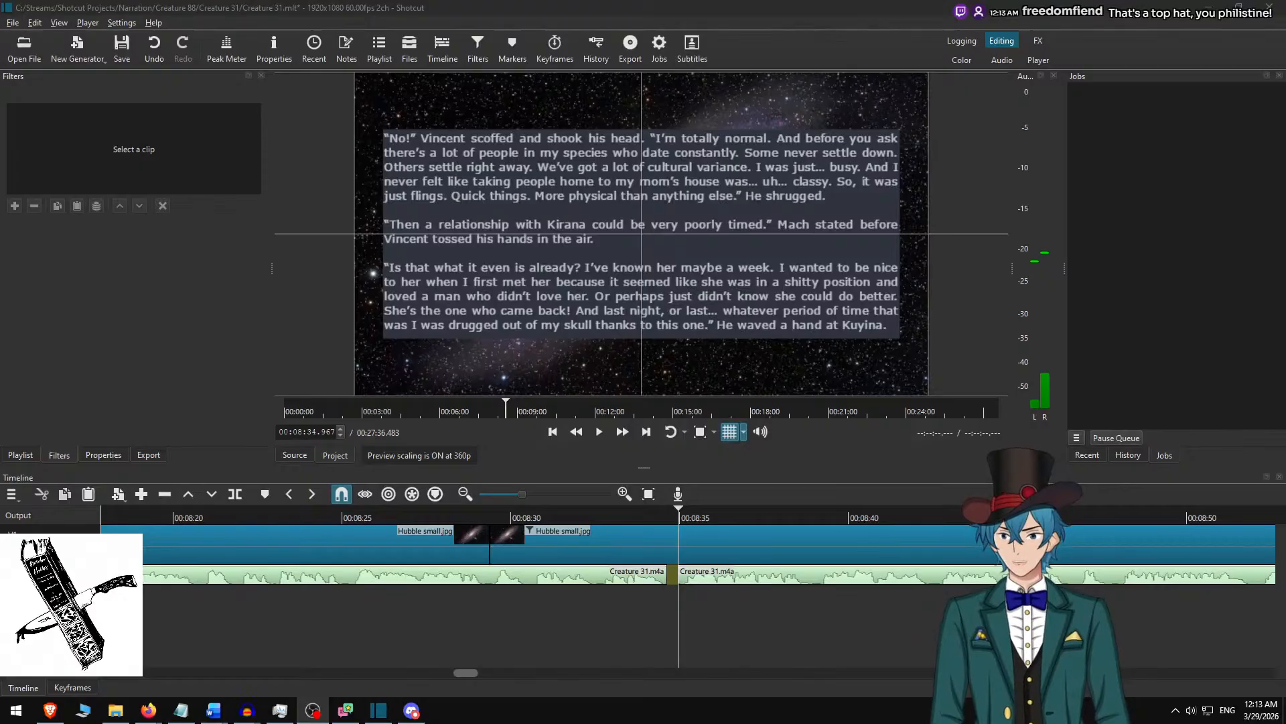
Save the project, play the narration at speed from 00:08:34.967 and stop at the pause around 00:09:33.
click(717, 4)
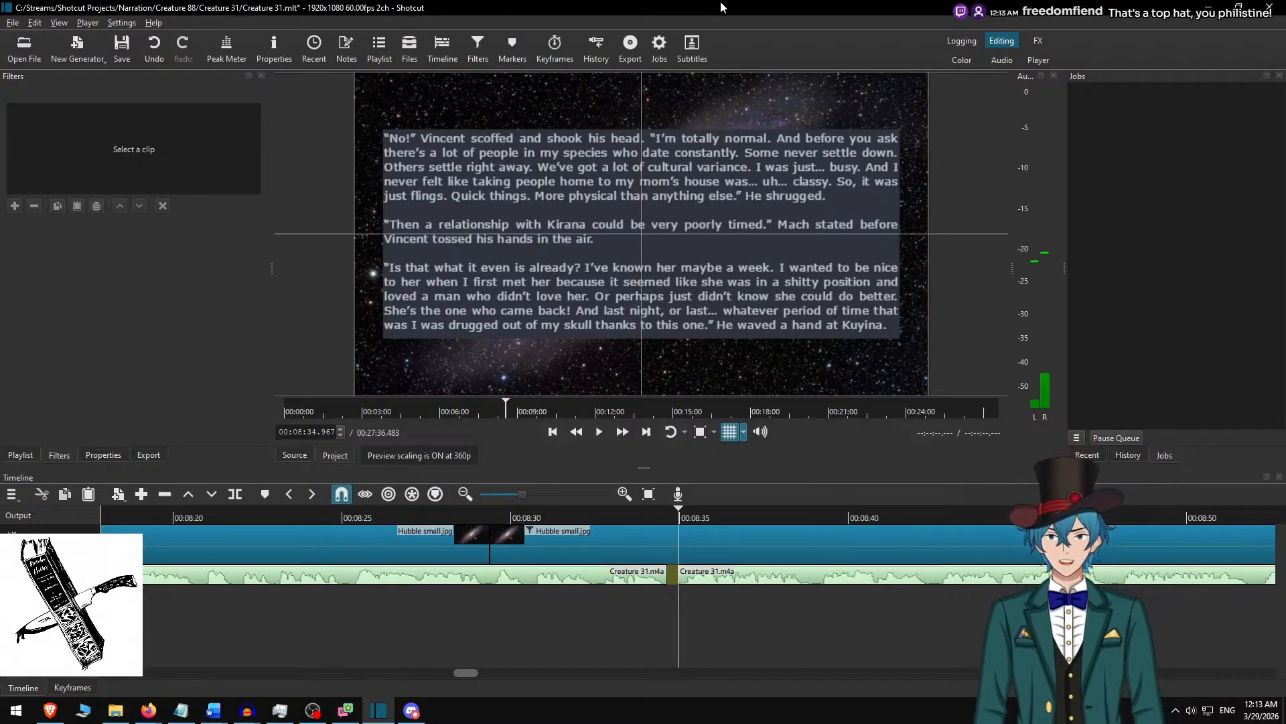
key(ctrl+s)
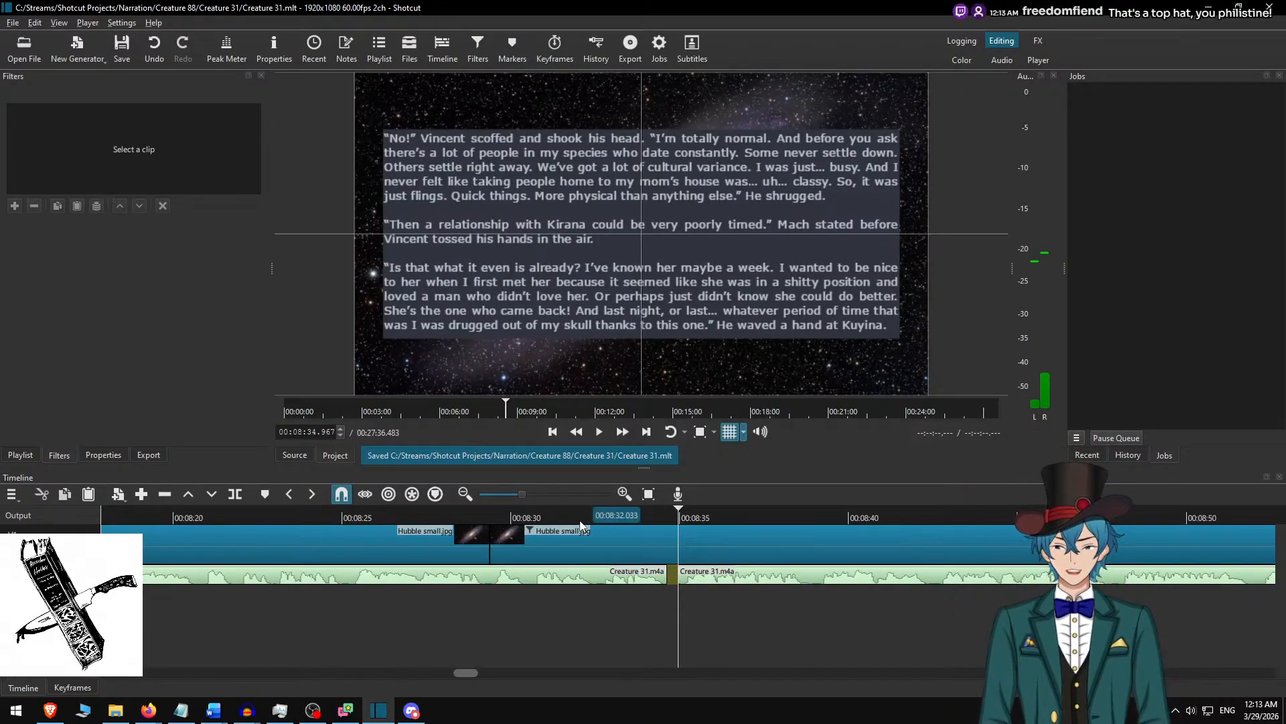
key(space)
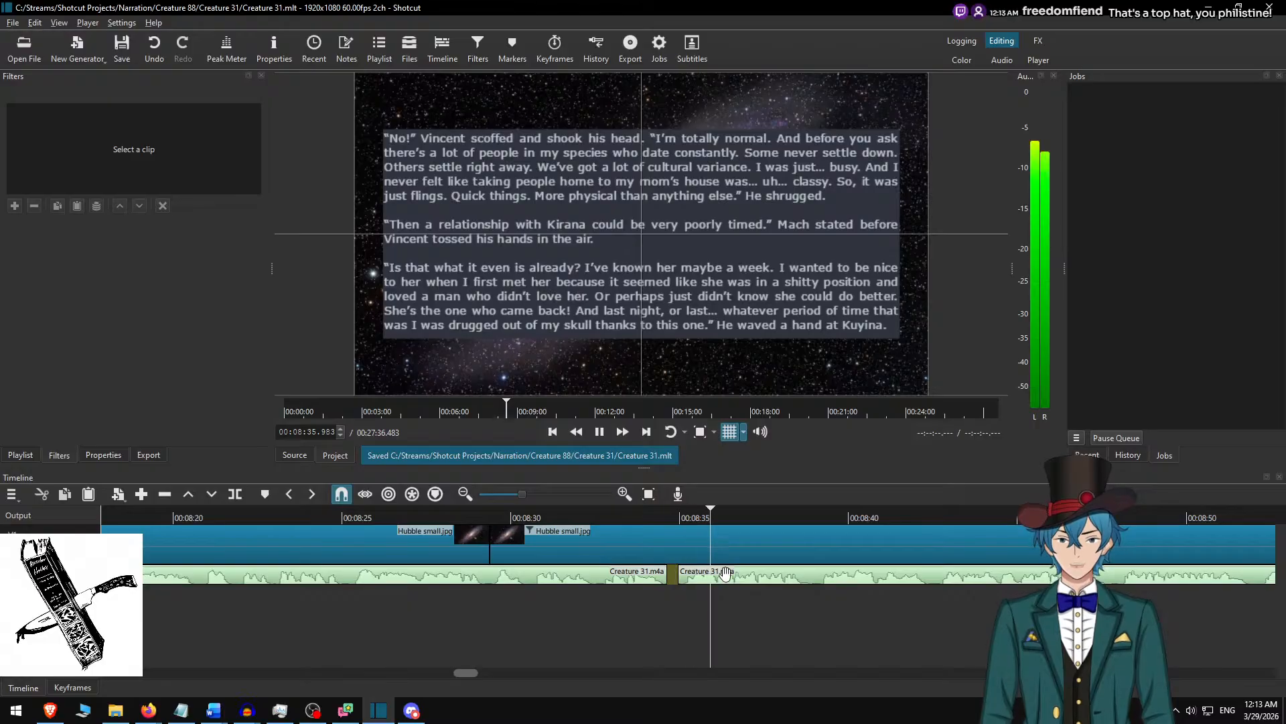
scroll(711, 580, down, 9)
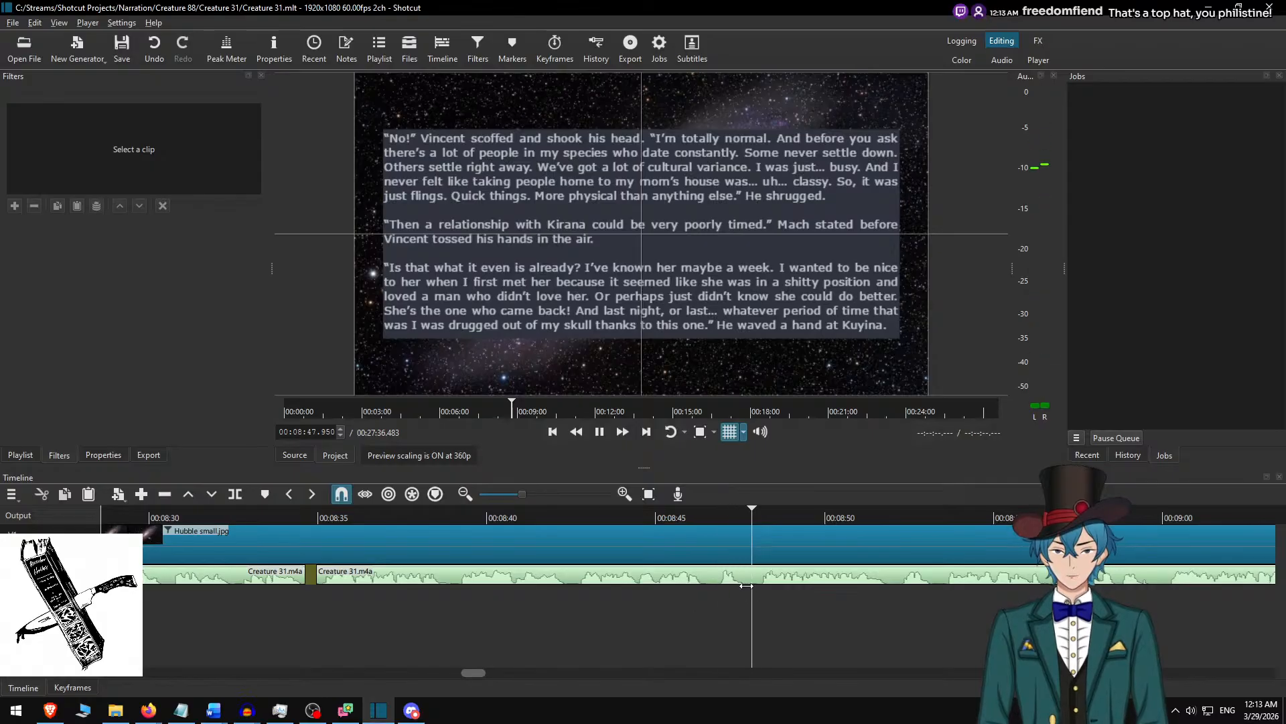
scroll(697, 590, down, 7)
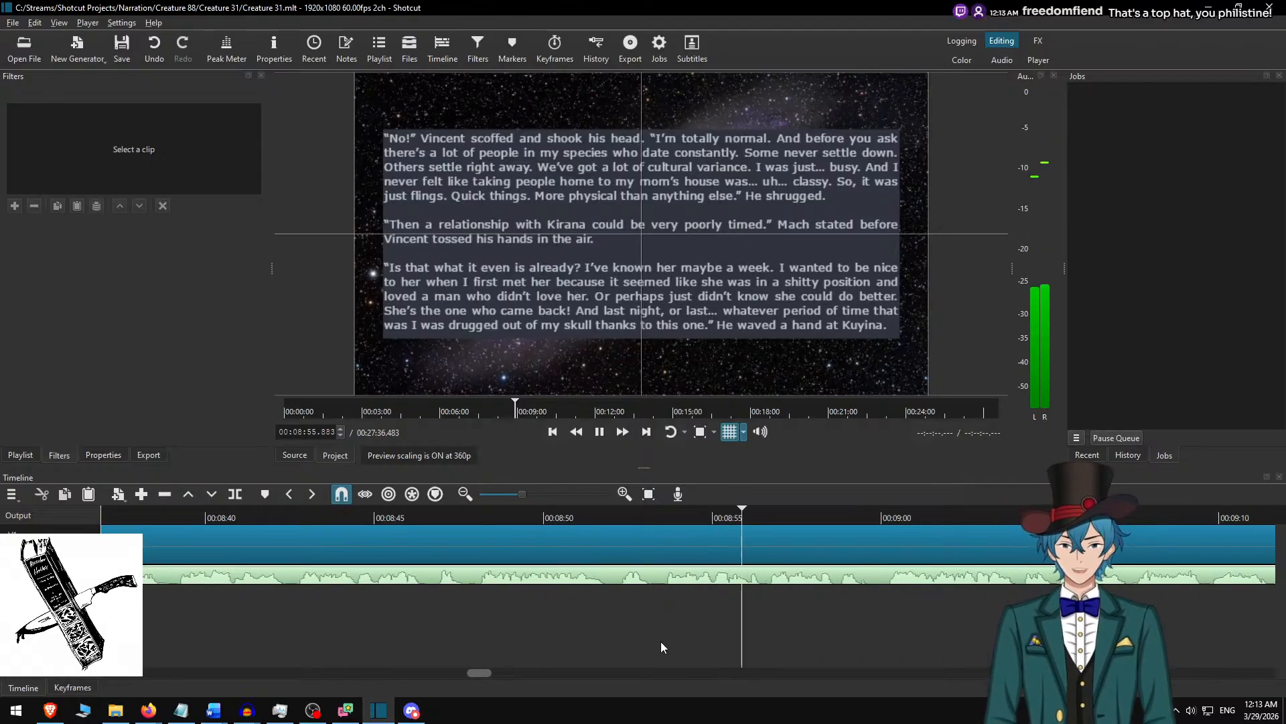
scroll(690, 649, down, 8)
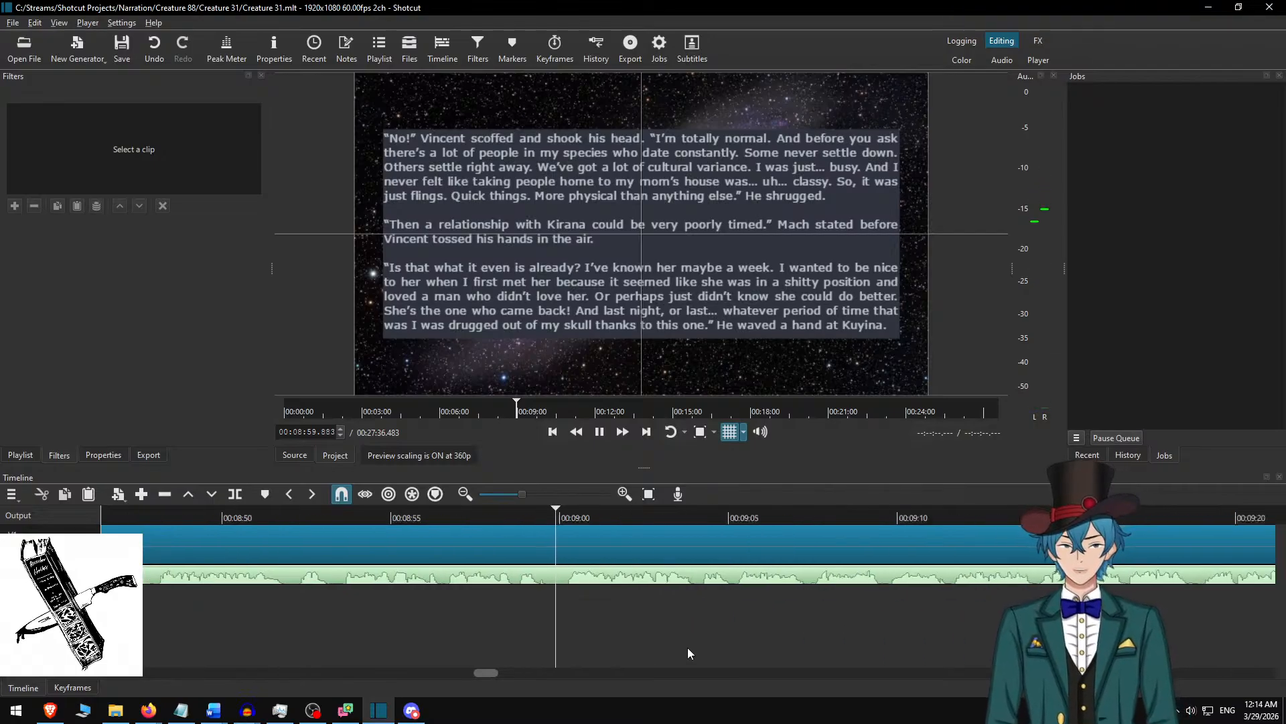
scroll(687, 647, down, 2)
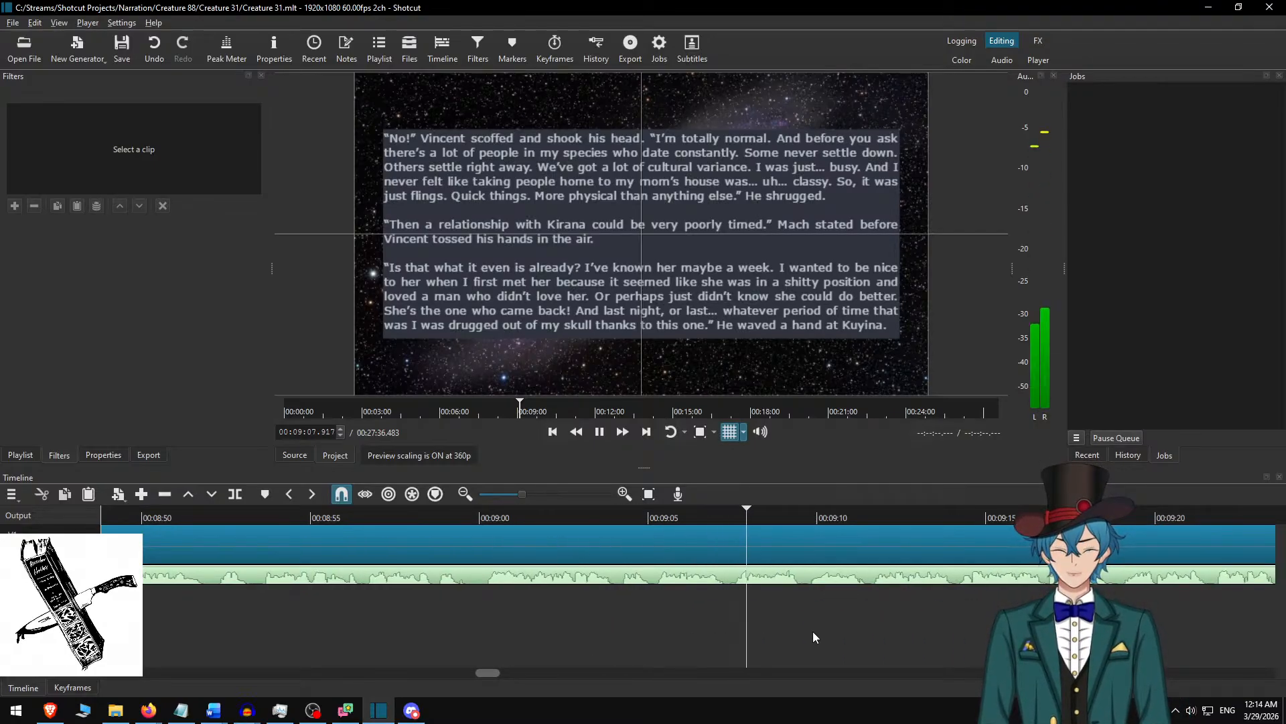
scroll(753, 657, down, 9)
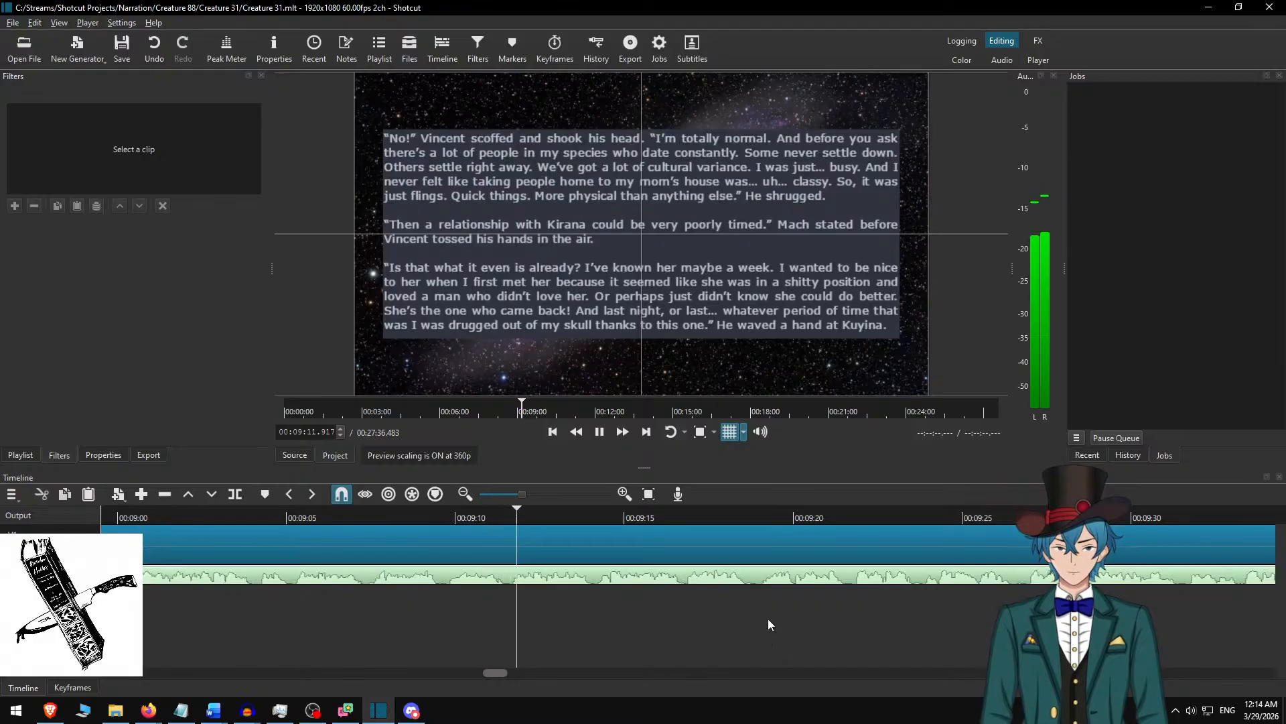
scroll(737, 610, down, 7)
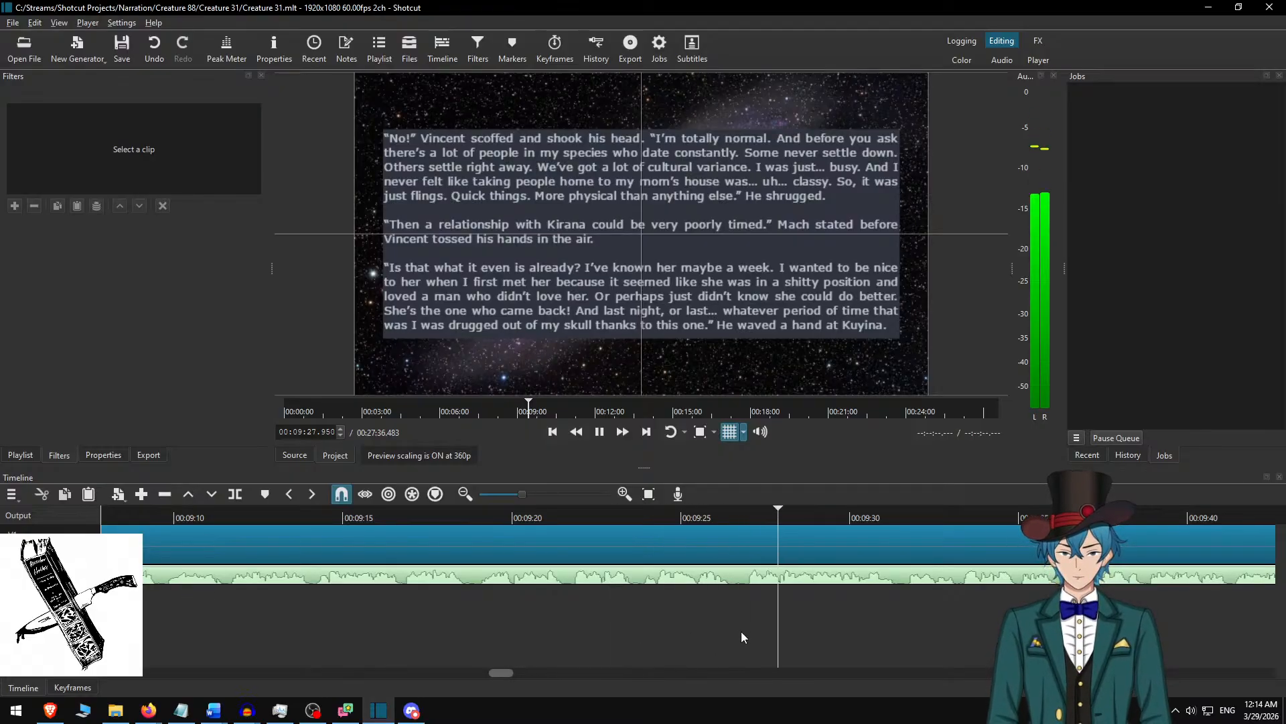
scroll(776, 631, right, 3)
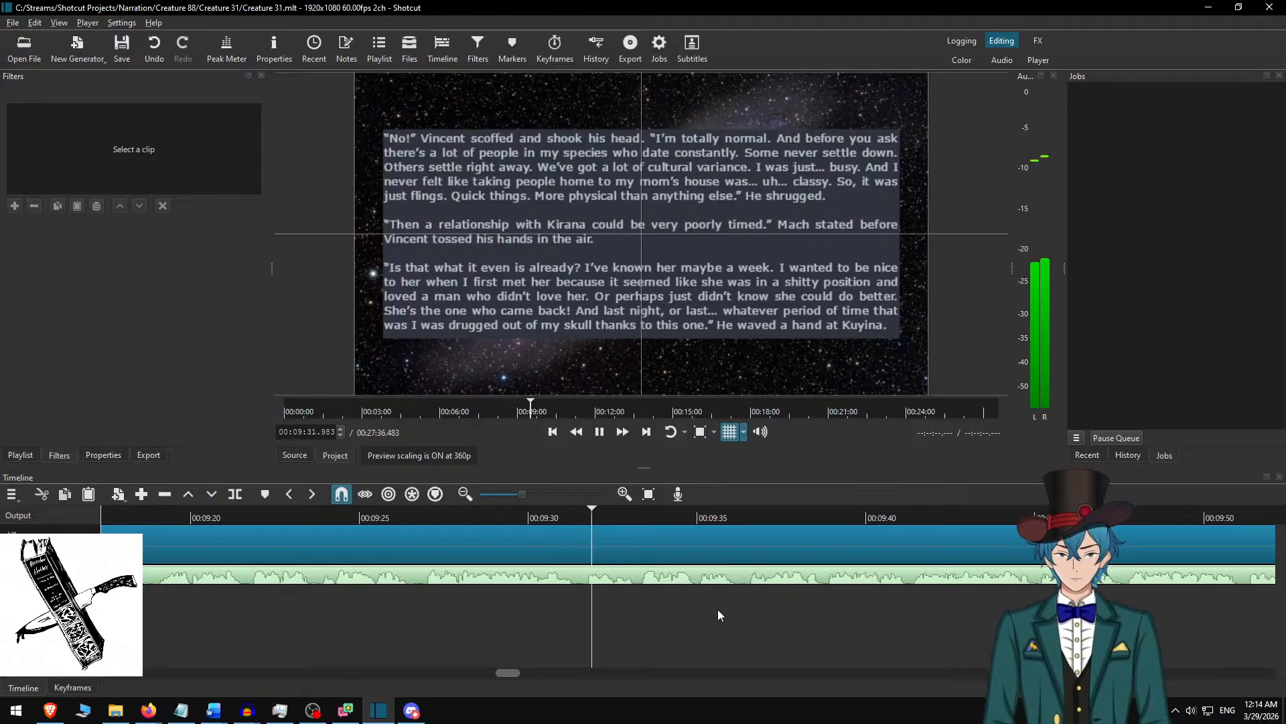
key(space)
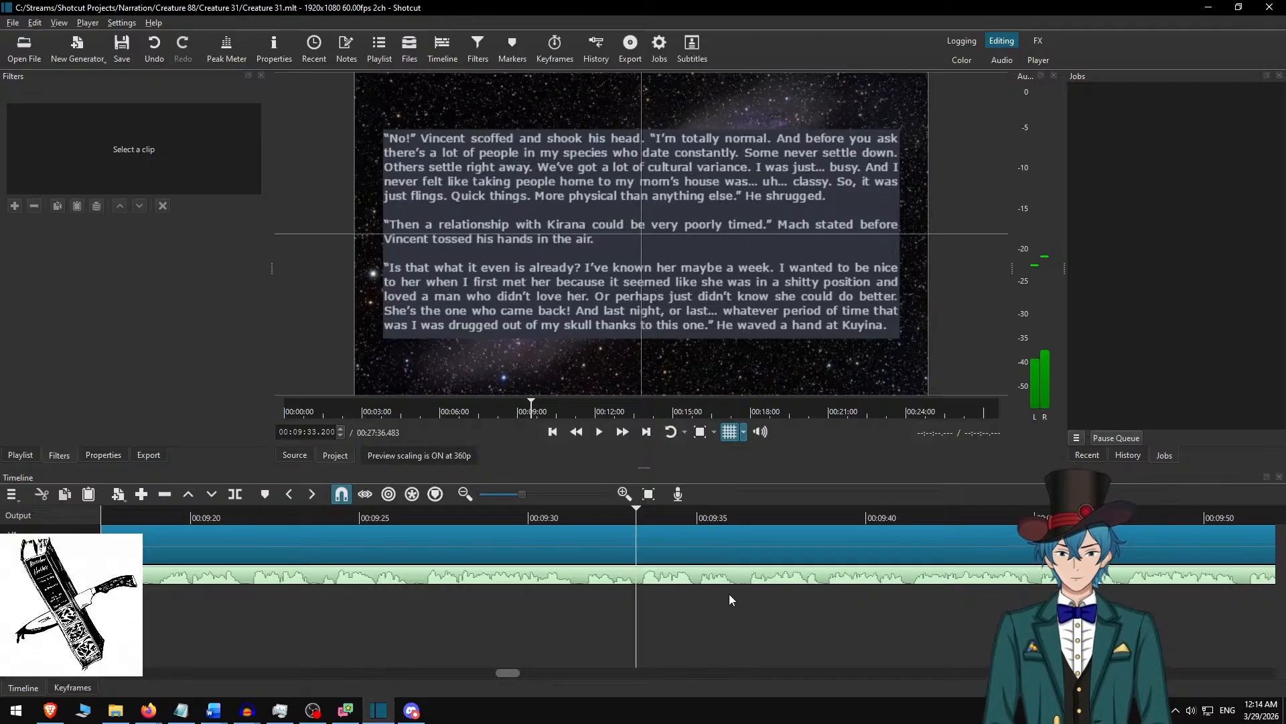
Split the Hubble small.jpg background clip at 00:09:33.217 and select the part after the cut.
key(s)
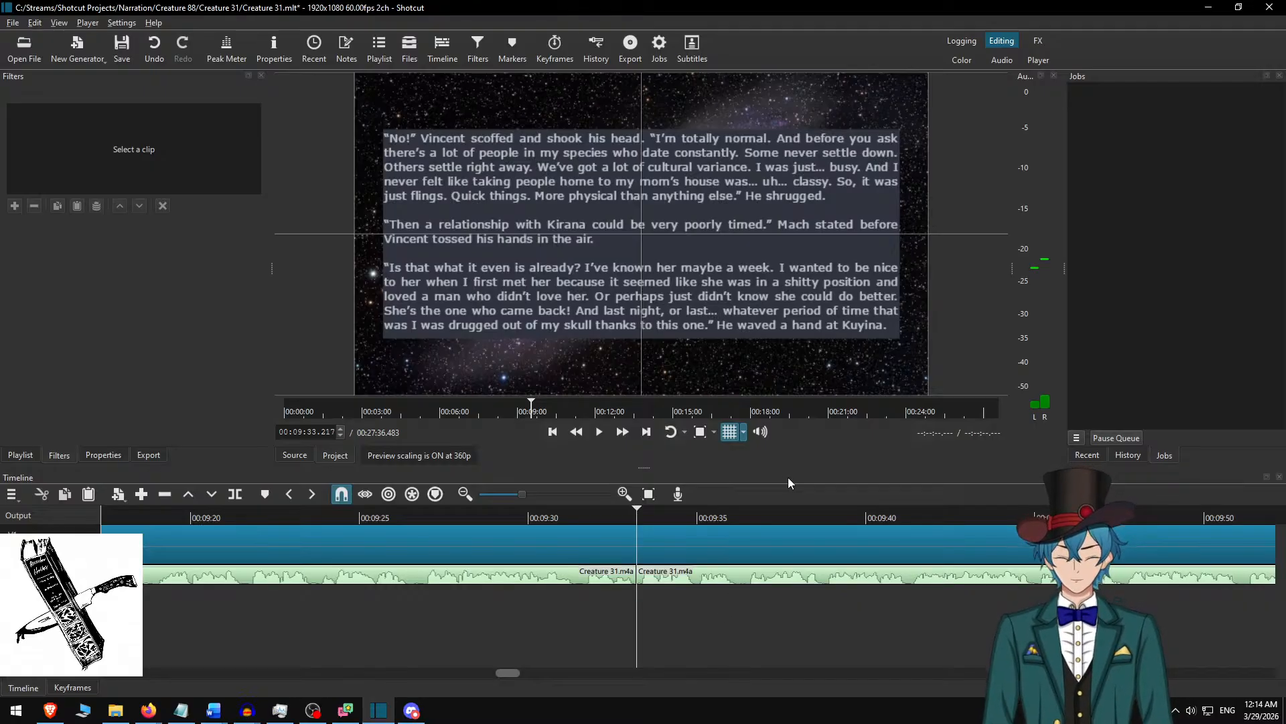
key(ctrl+Up)
key(s)
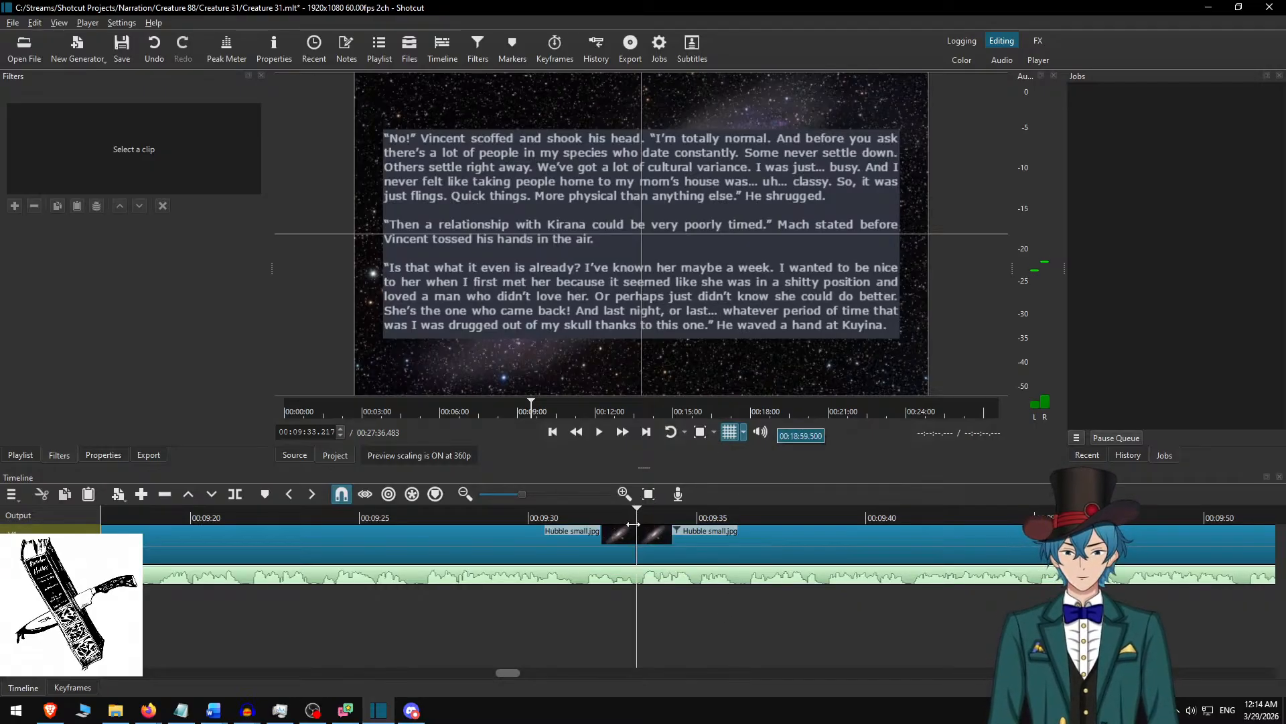
click(688, 533)
In the Creature 31 Word document, delete the used passage and copy the text from “Half thanks to me!” through “deal with now.”.
key(alt+Tab)
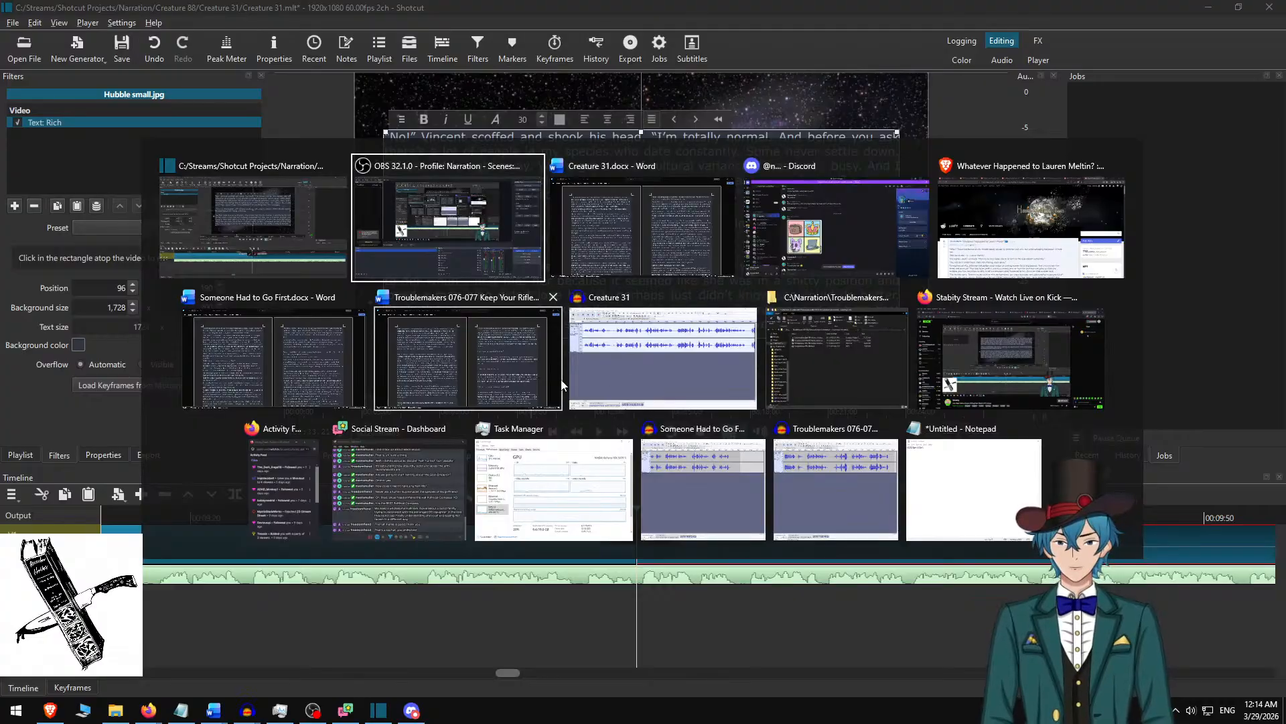
key(alt+Tab)
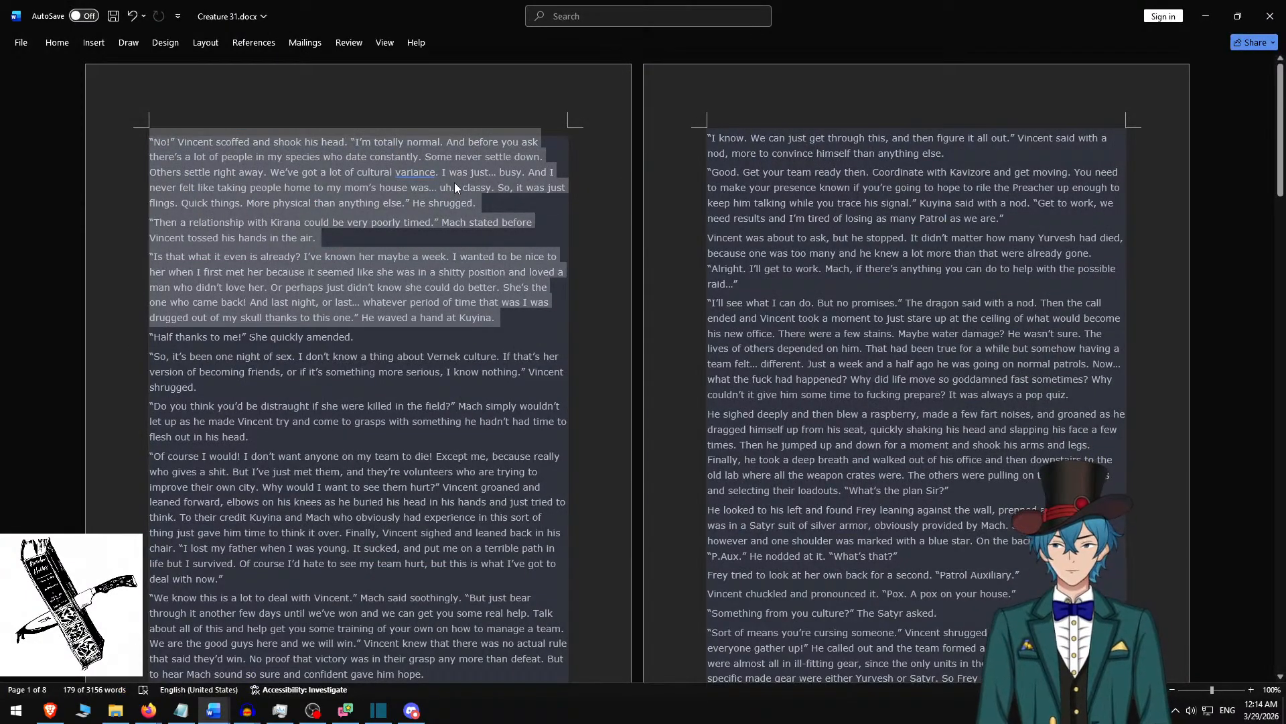
key(BackSpace)
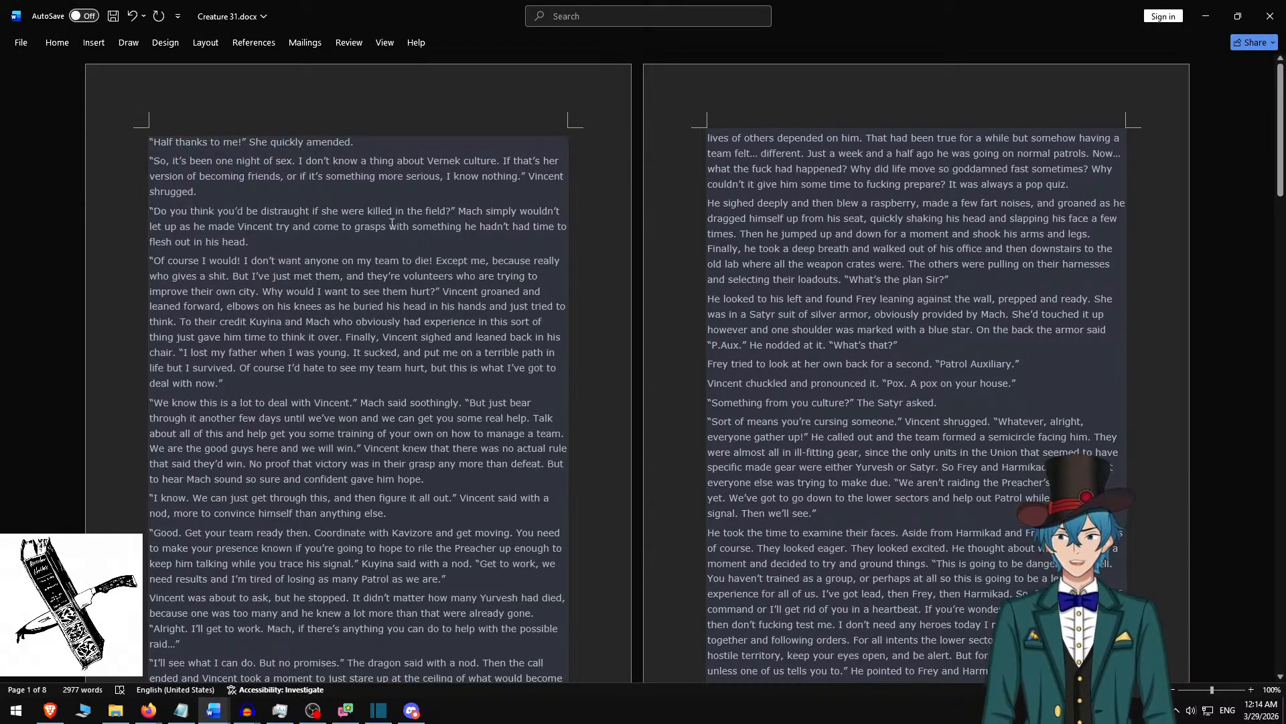
shift+click(266, 388)
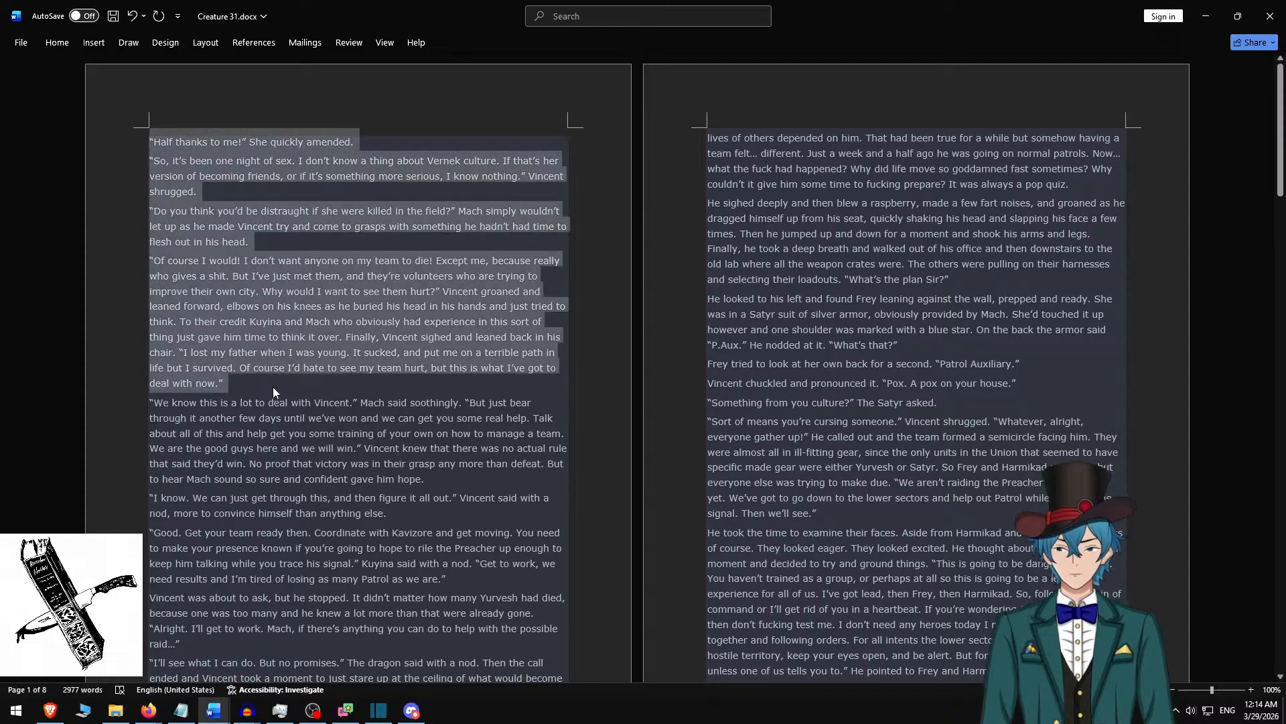
key(ctrl+c)
In Shotcut, replace the selected clip's rich text with the copied passage, remove its “Of course I would!” paragraph and separate the remaining paragraphs with blank lines.
key(alt+Tab)
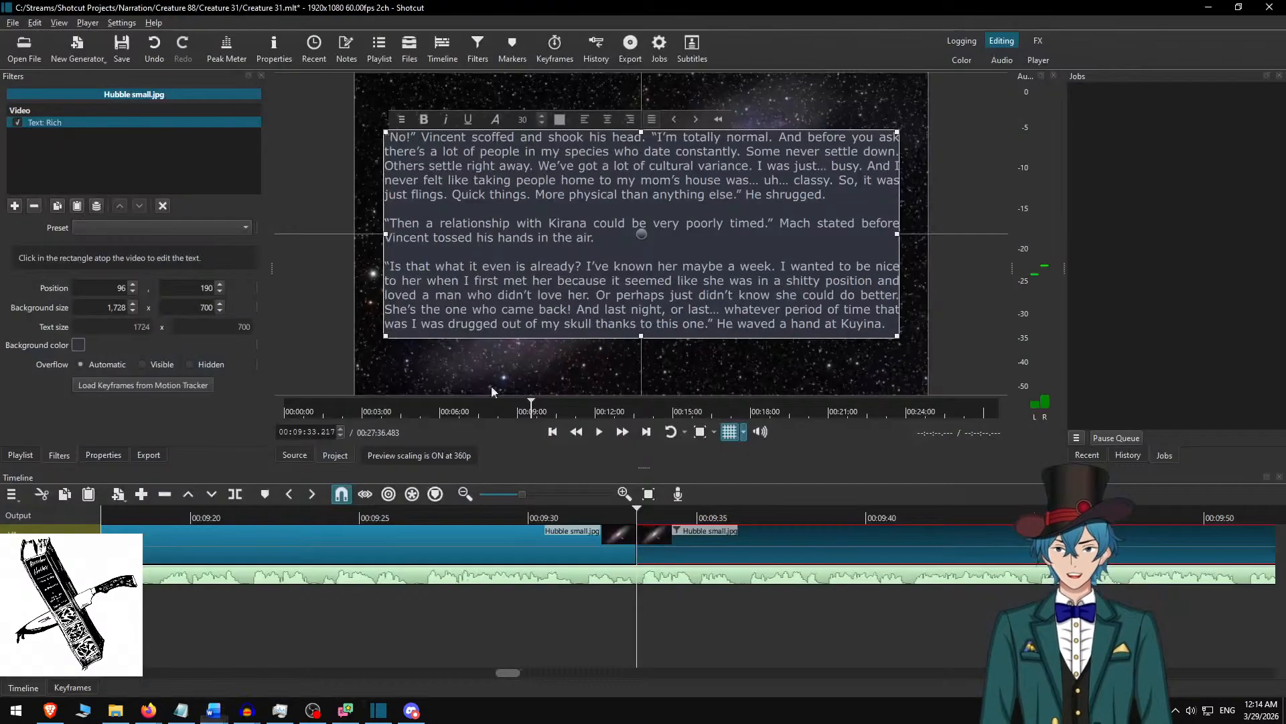
click(678, 186)
key(ctrl+a)
key(ctrl+v)
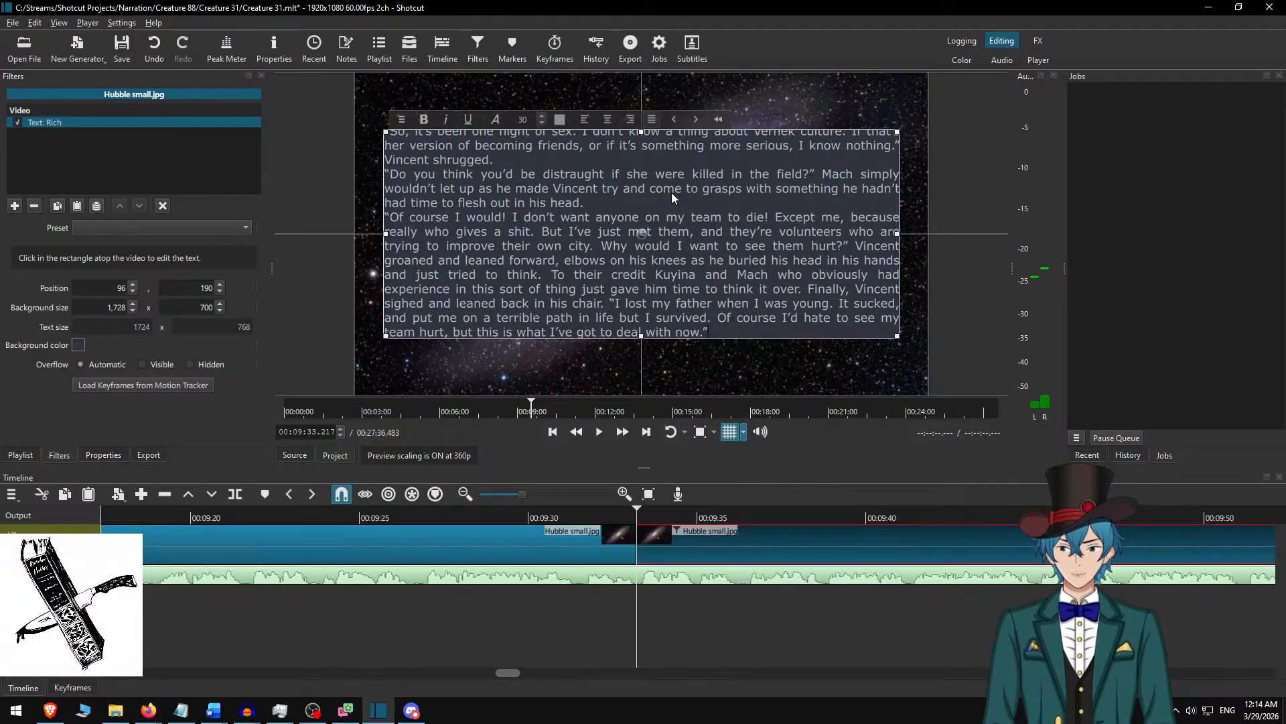
key(shift+Up)
key(shift+Up)
key(shift+Up)
key(shift+Up)
key(shift+Up)
key(shift+Up)
key(shift+Up)
key(shift+Up)
key(shift+Up)
key(shift+Up)
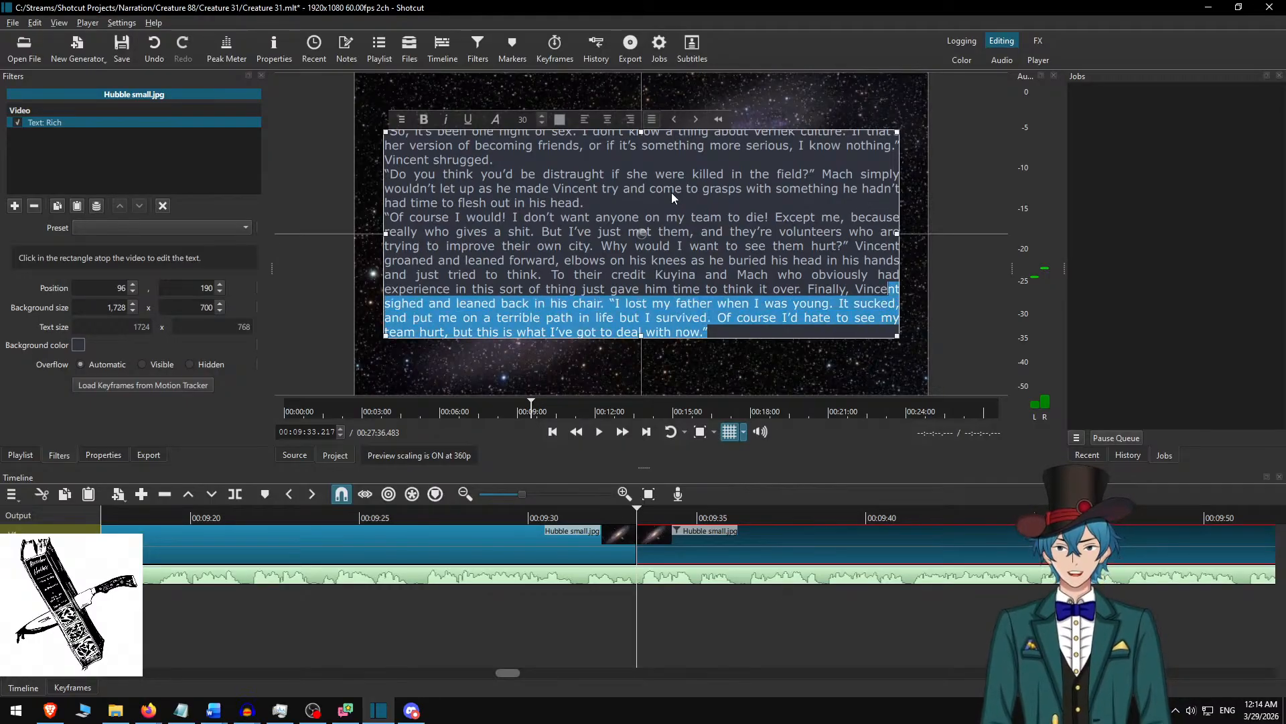
key(BackSpace)
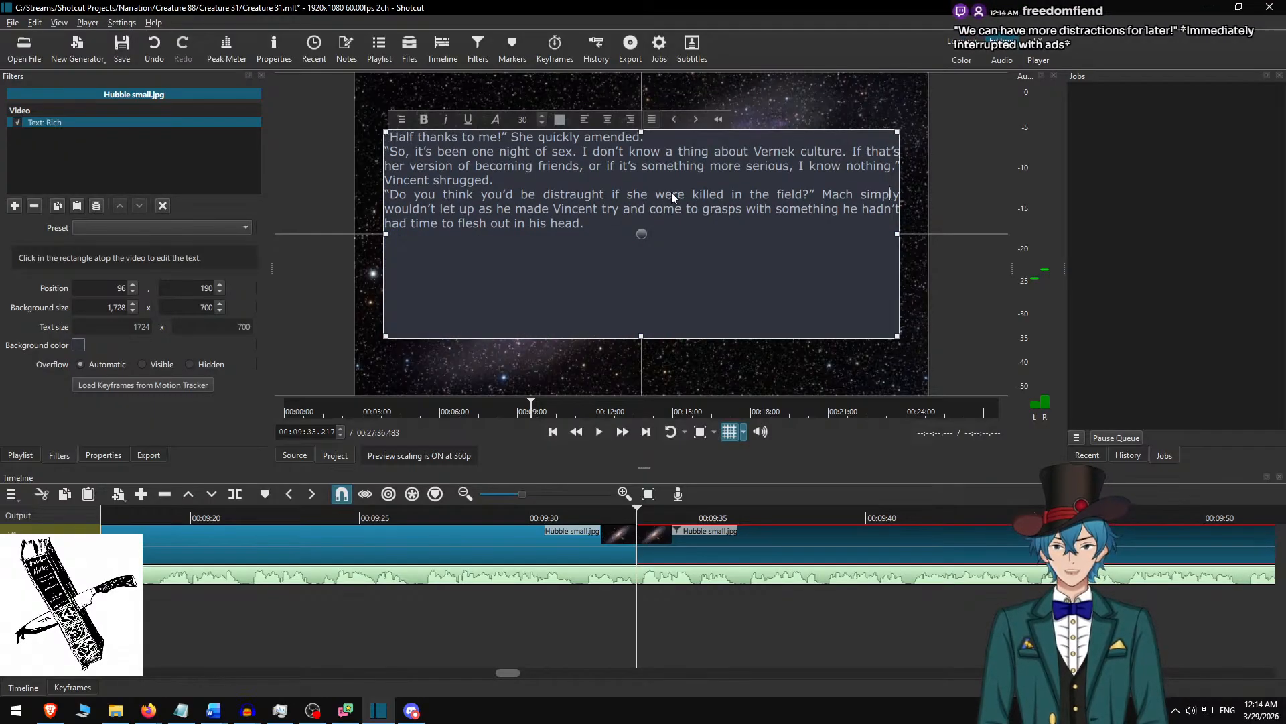
key(Return)
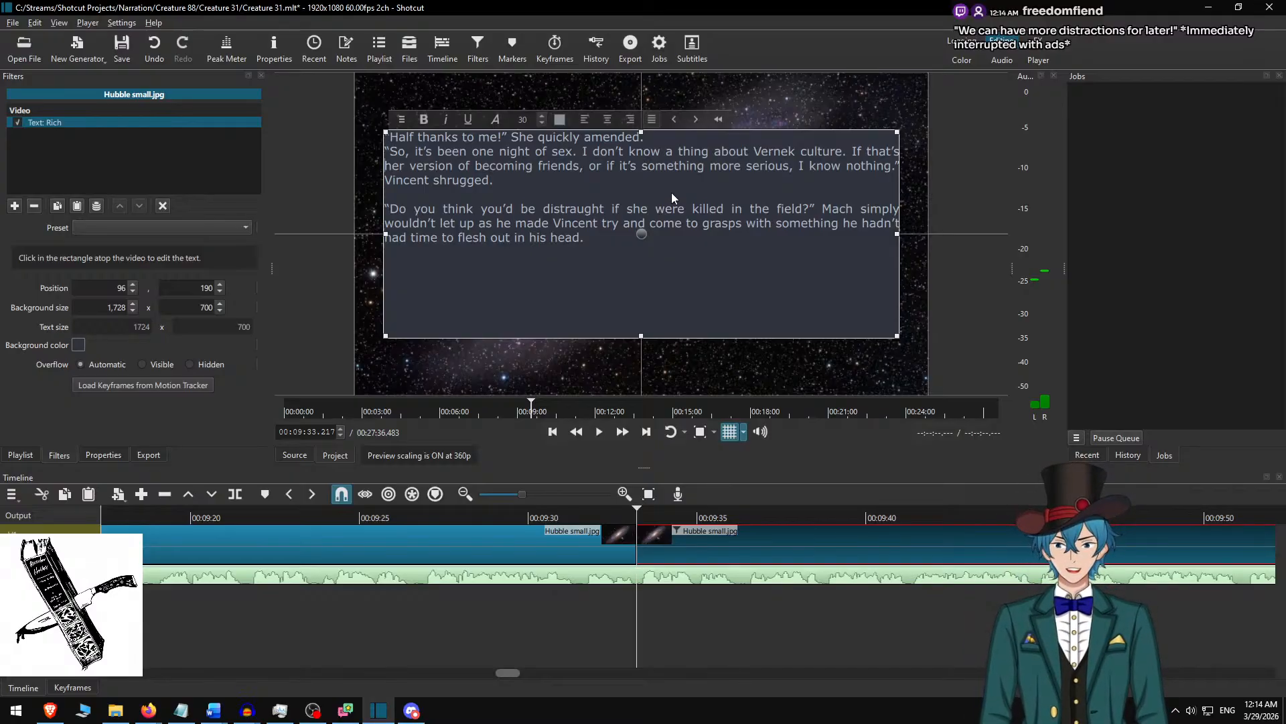
key(Return)
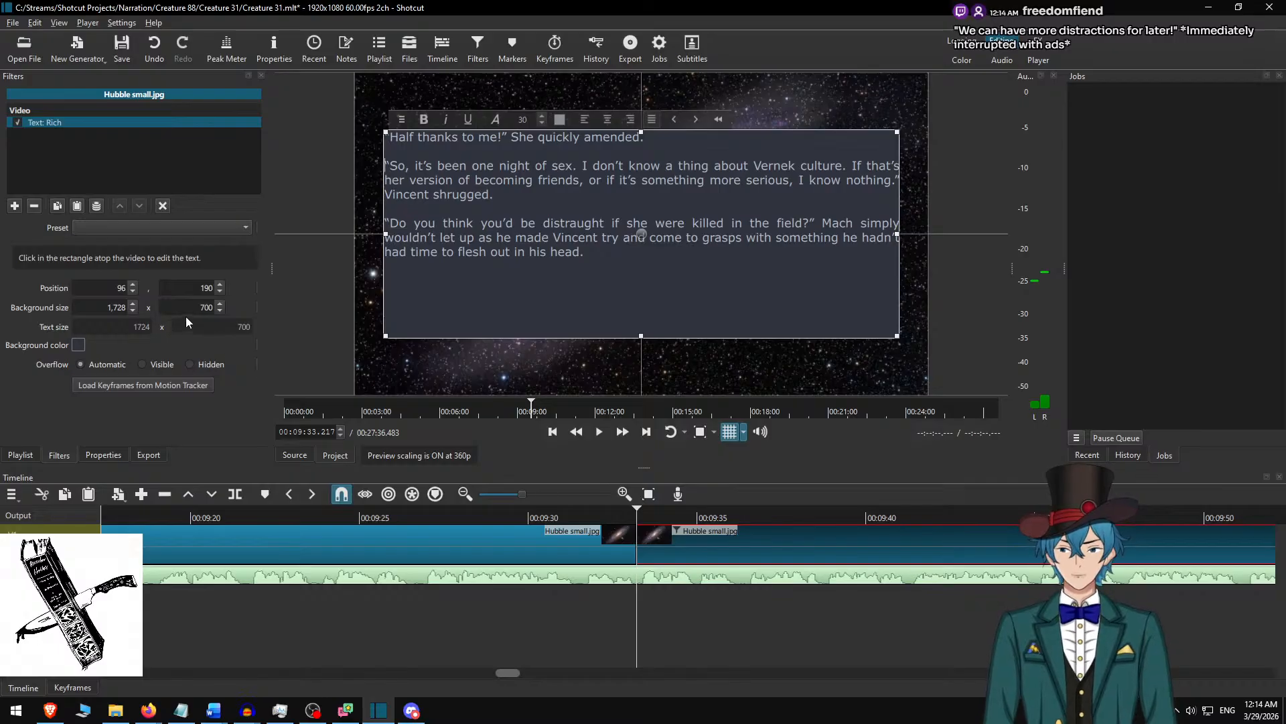
Set the text box height to 450 and centre the box vertically in the frame at vertical position 315.
drag(641, 336, 649, 260)
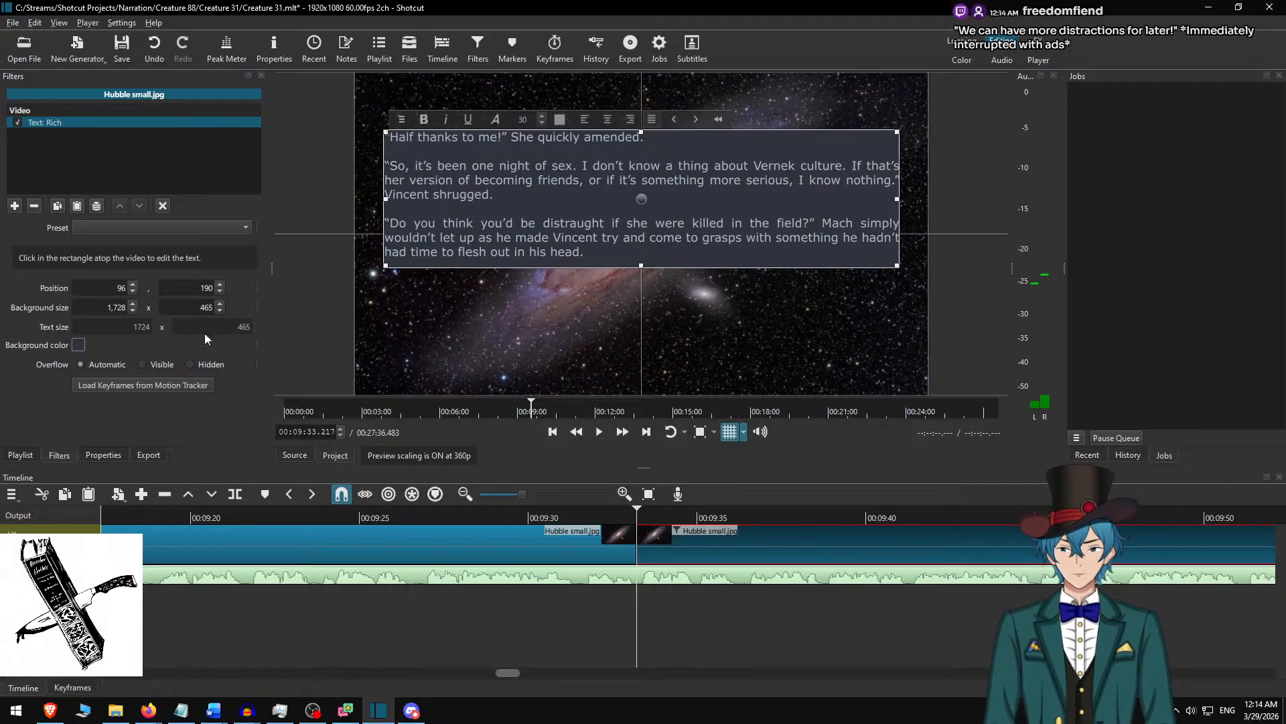
text(450)
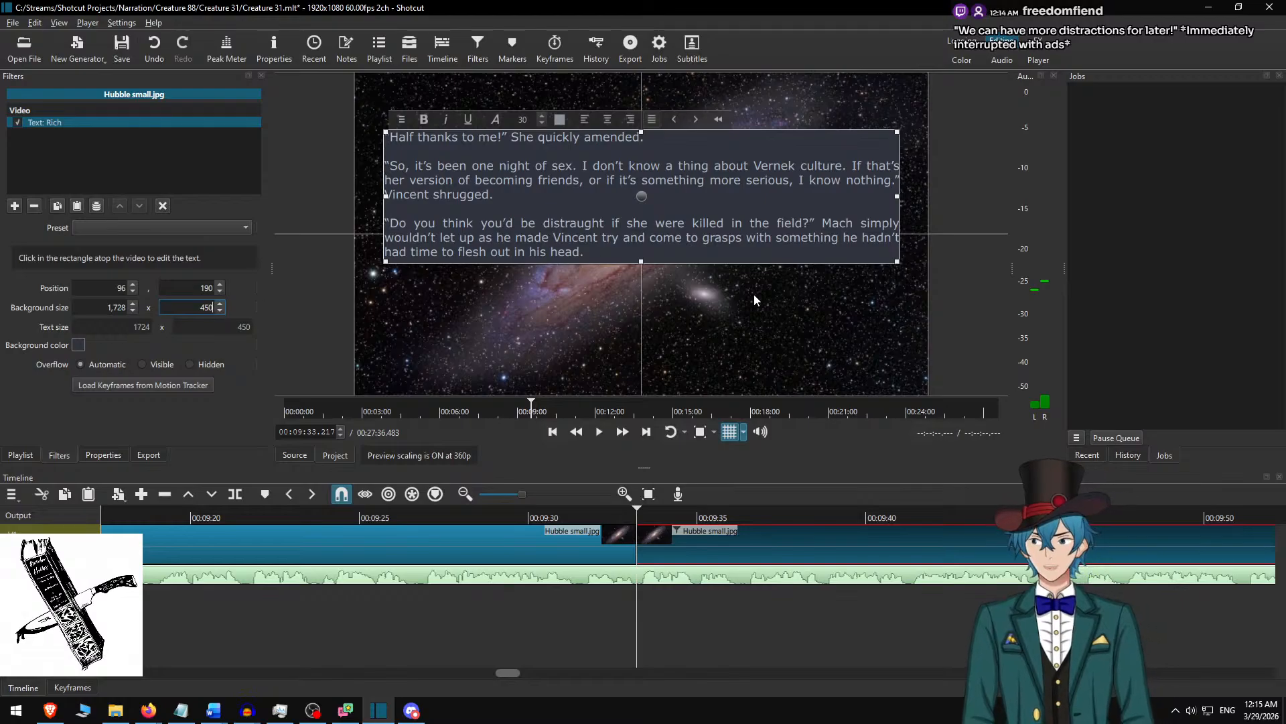
drag(650, 196, 644, 237)
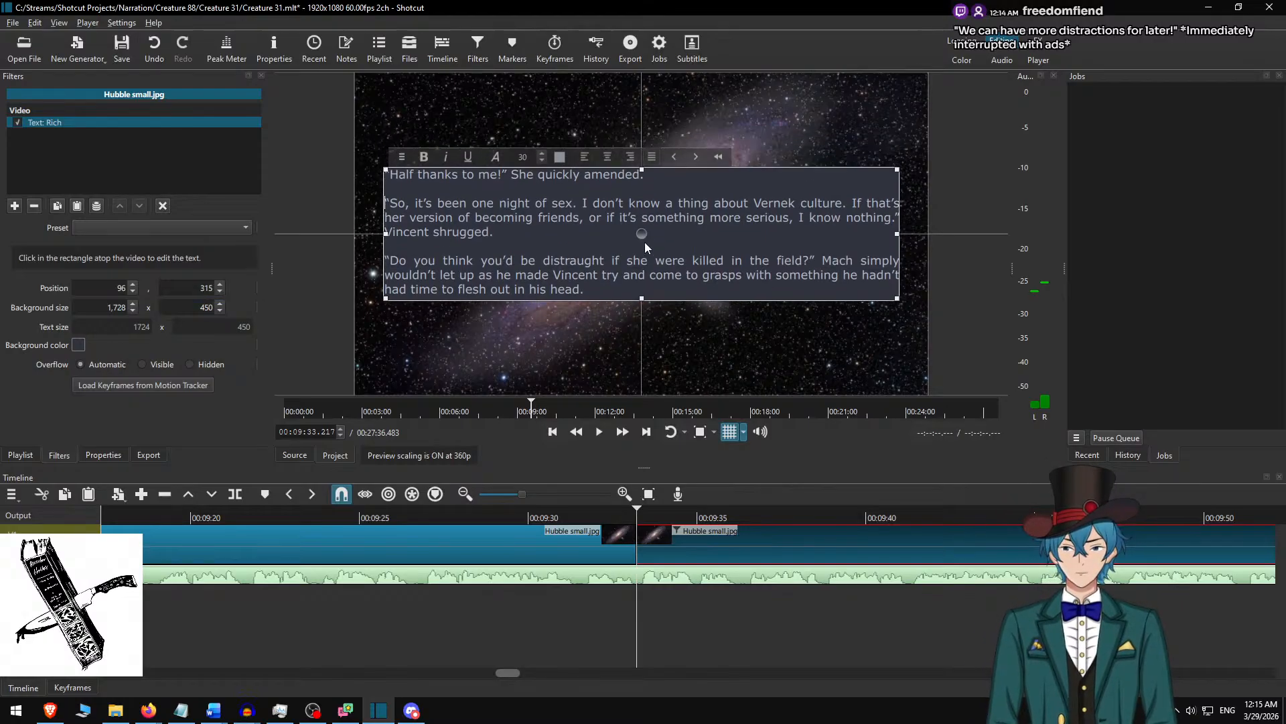
click(677, 534)
Play the narration across the new cut from about 00:09:30, then replay it from just before 00:09:35 to check it against the text.
click(530, 512)
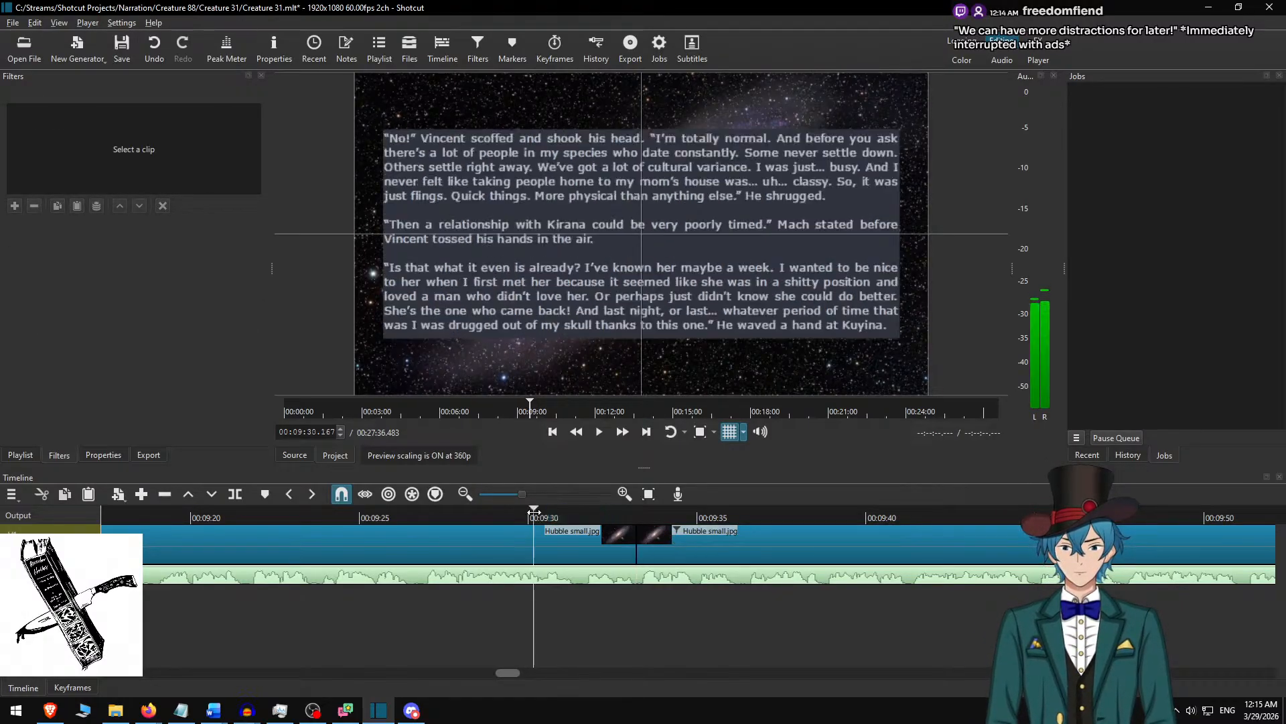
key(space)
click(622, 433)
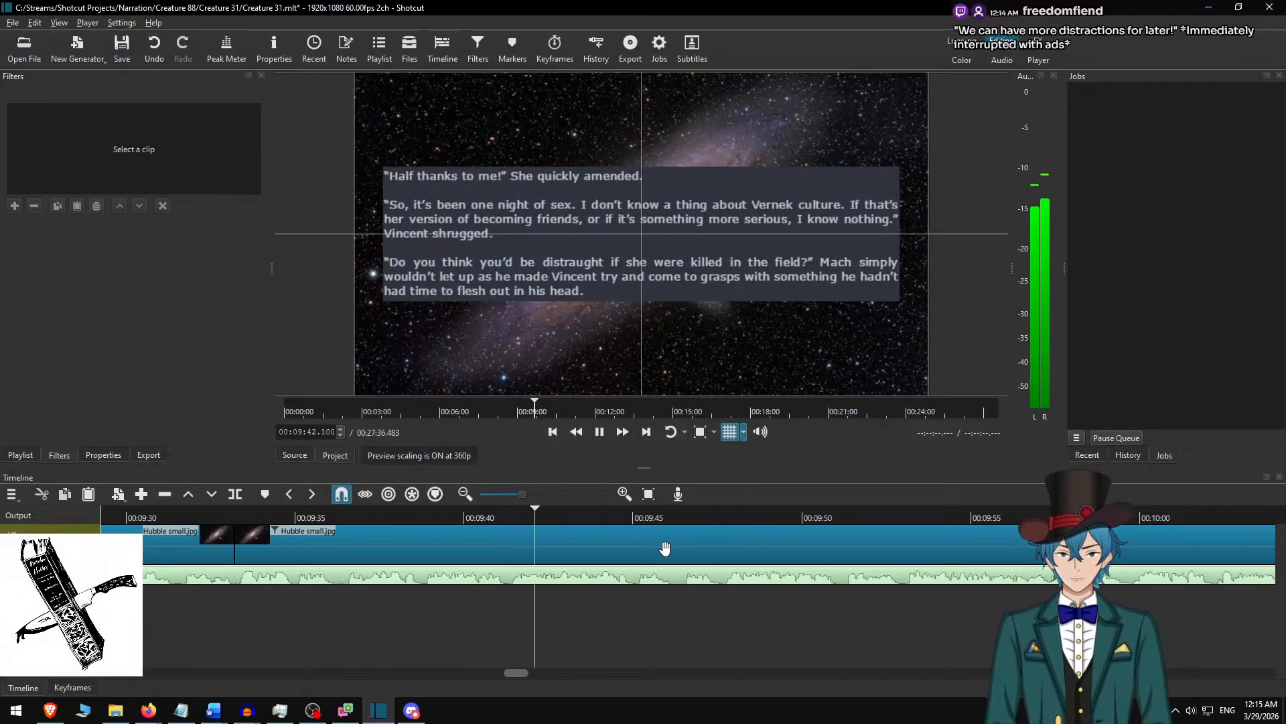
key(space)
click(276, 519)
key(space)
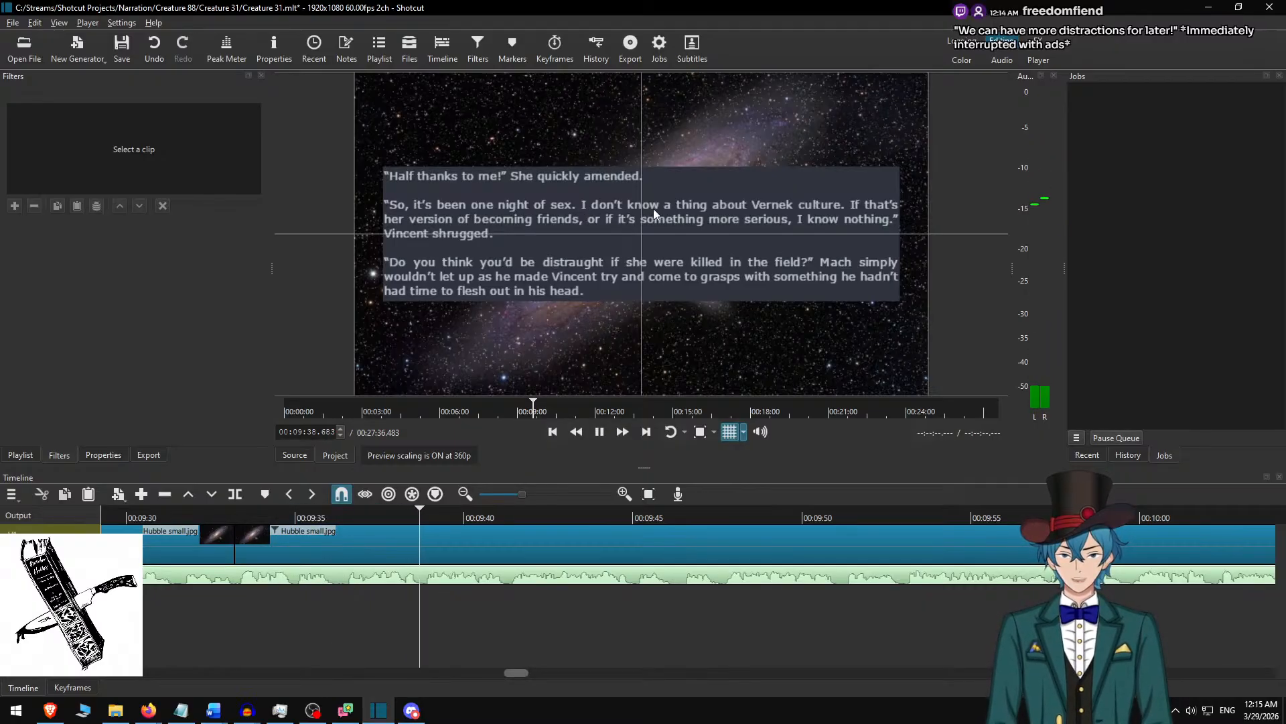
key(space)
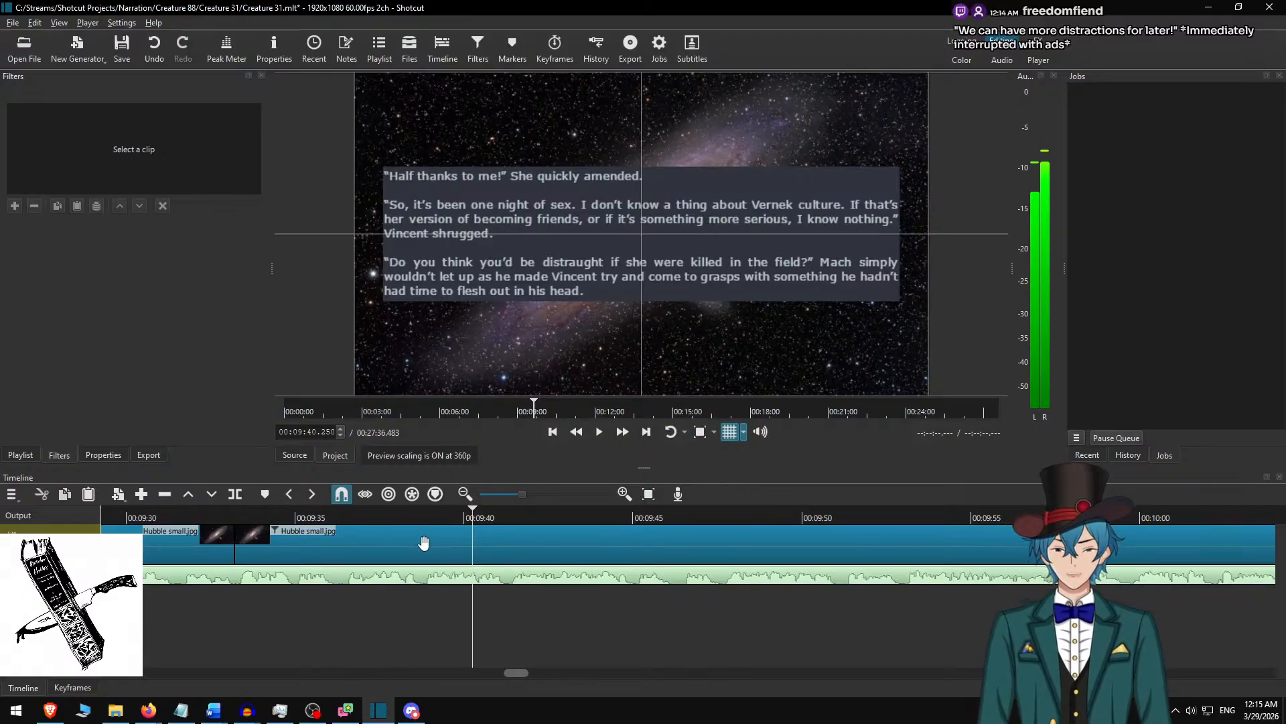
Play the narration at double speed from 00:09:37.250 and split the background clip at the pause at 00:09:58.033.
click(371, 513)
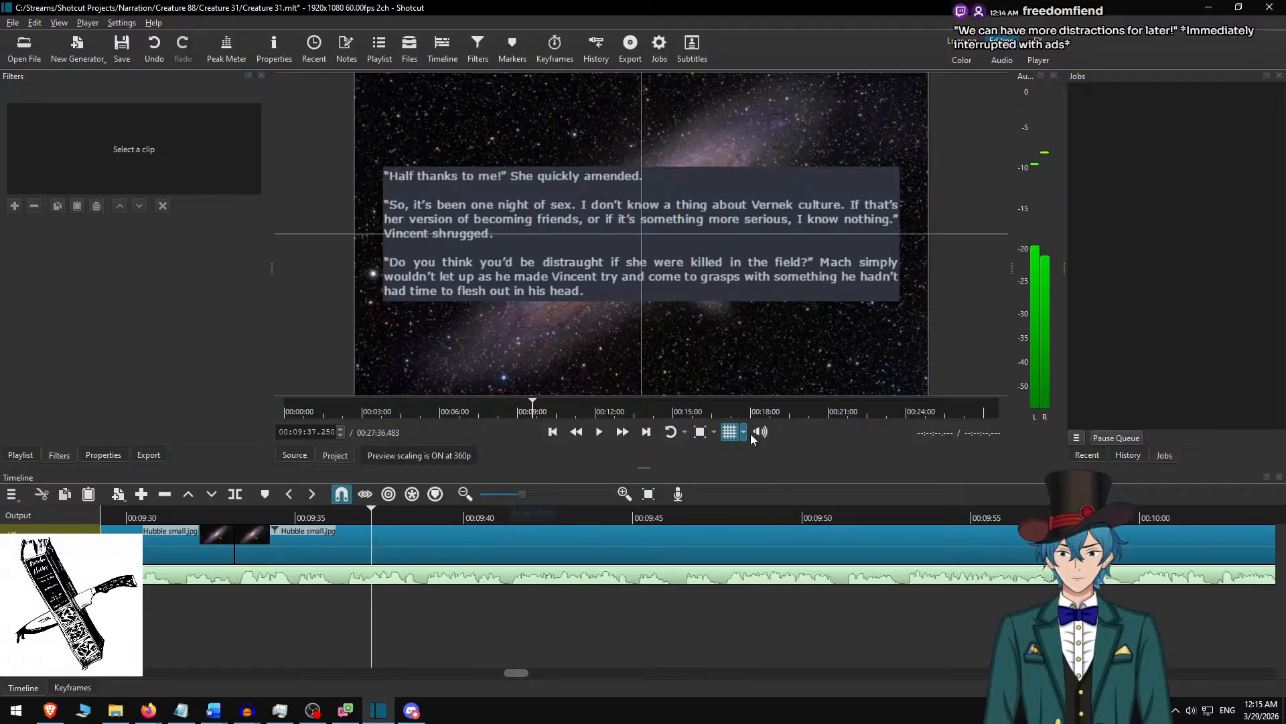
click(623, 432)
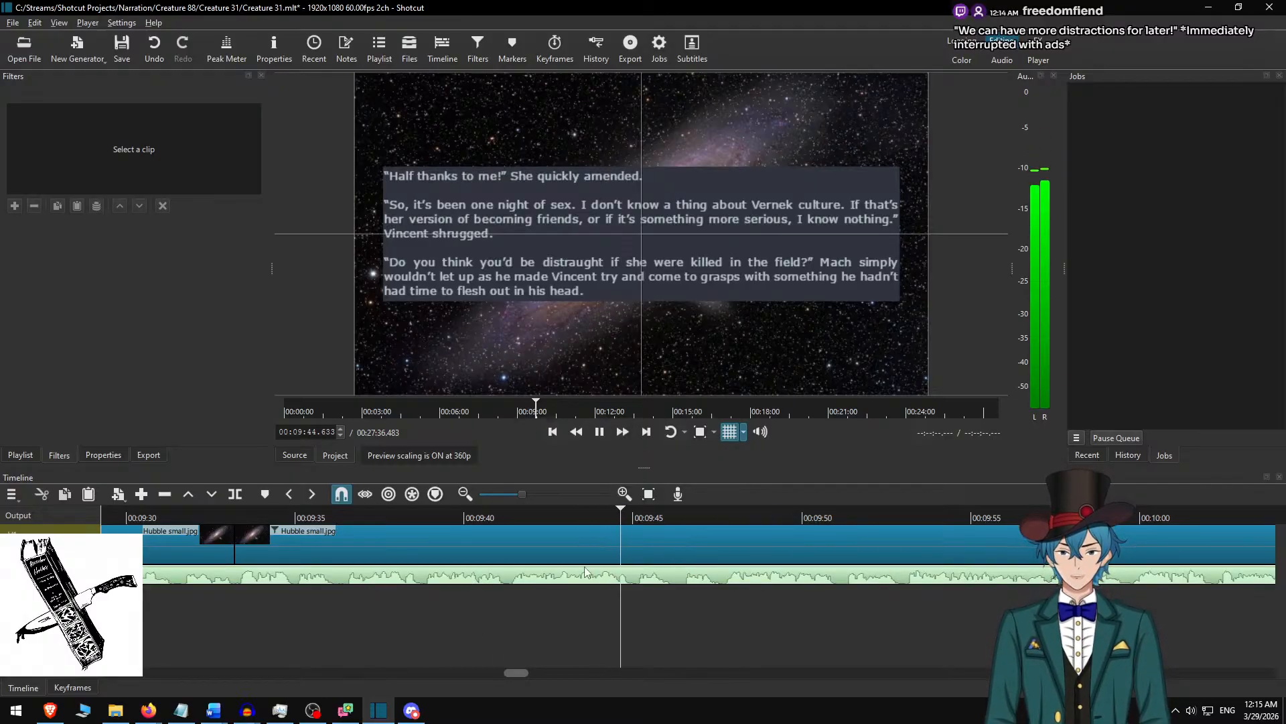
scroll(596, 585, down, 6)
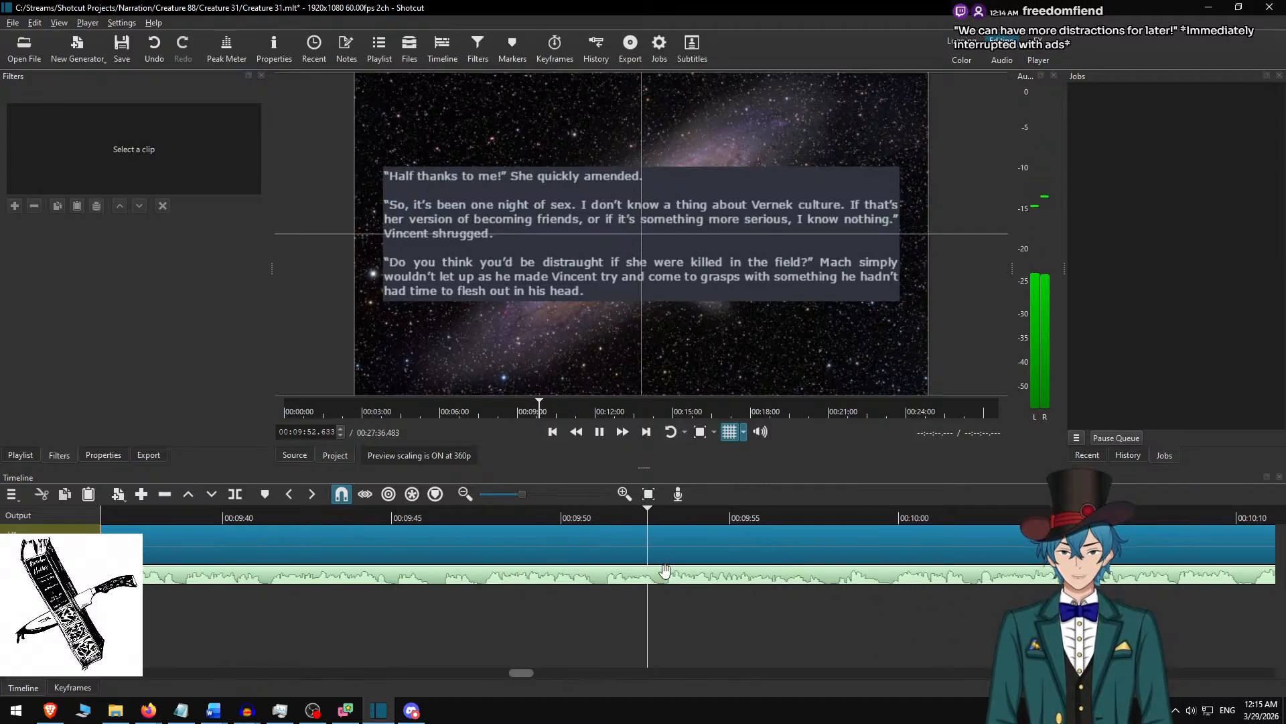
scroll(660, 573, down, 6)
scroll(660, 573, down, 2)
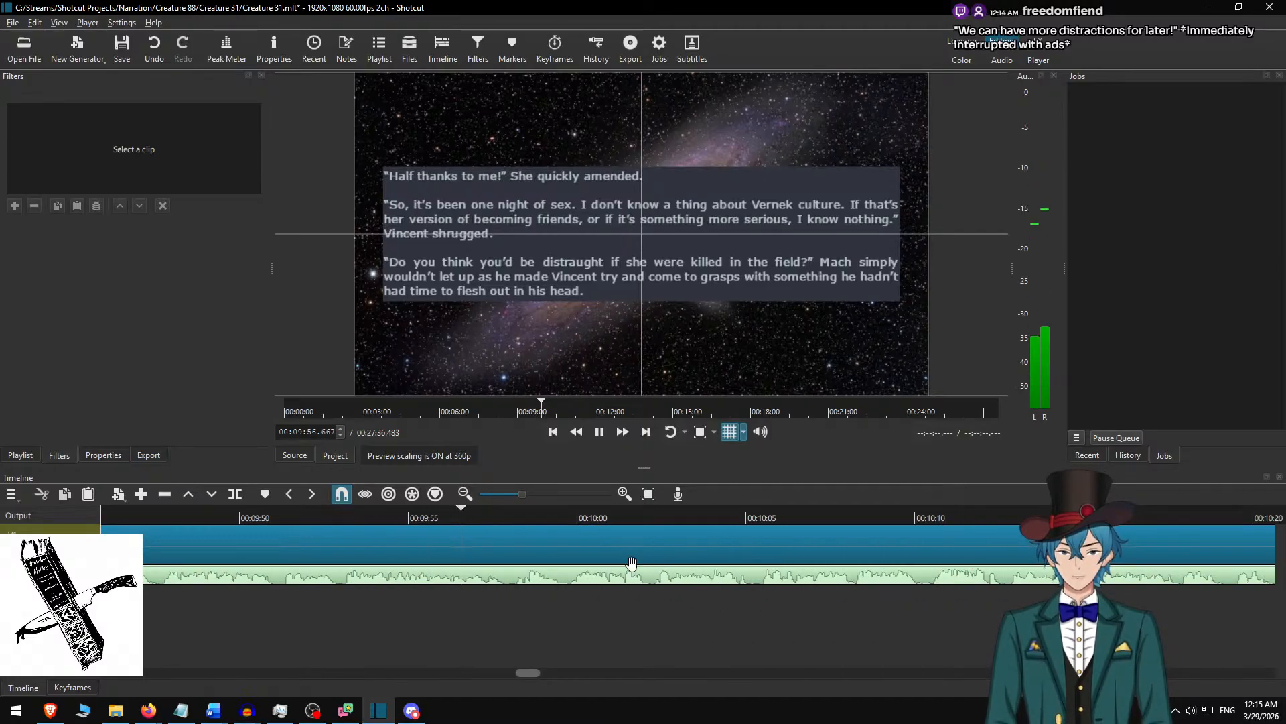
key(space)
key(s)
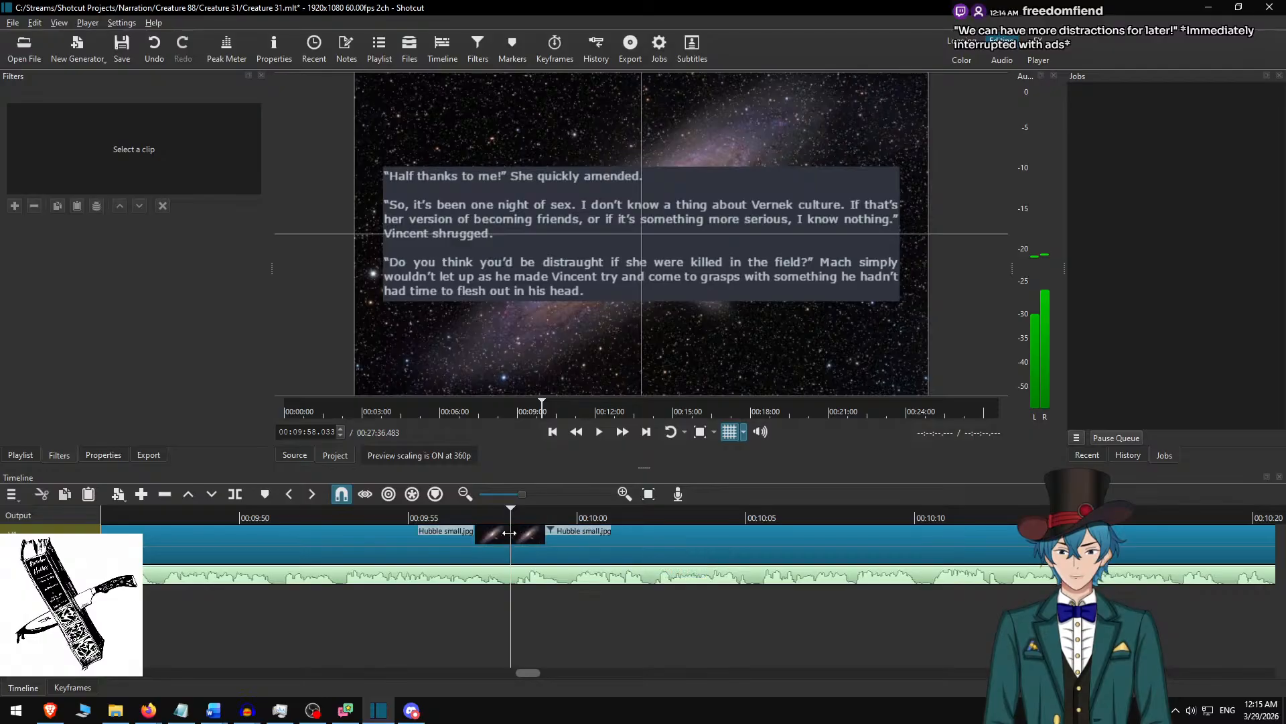
Select the background clip after the 00:09:58 cut and, in Word, delete the three used paragraphs preceding “Of course I would!”.
click(549, 545)
key(alt+Tab)
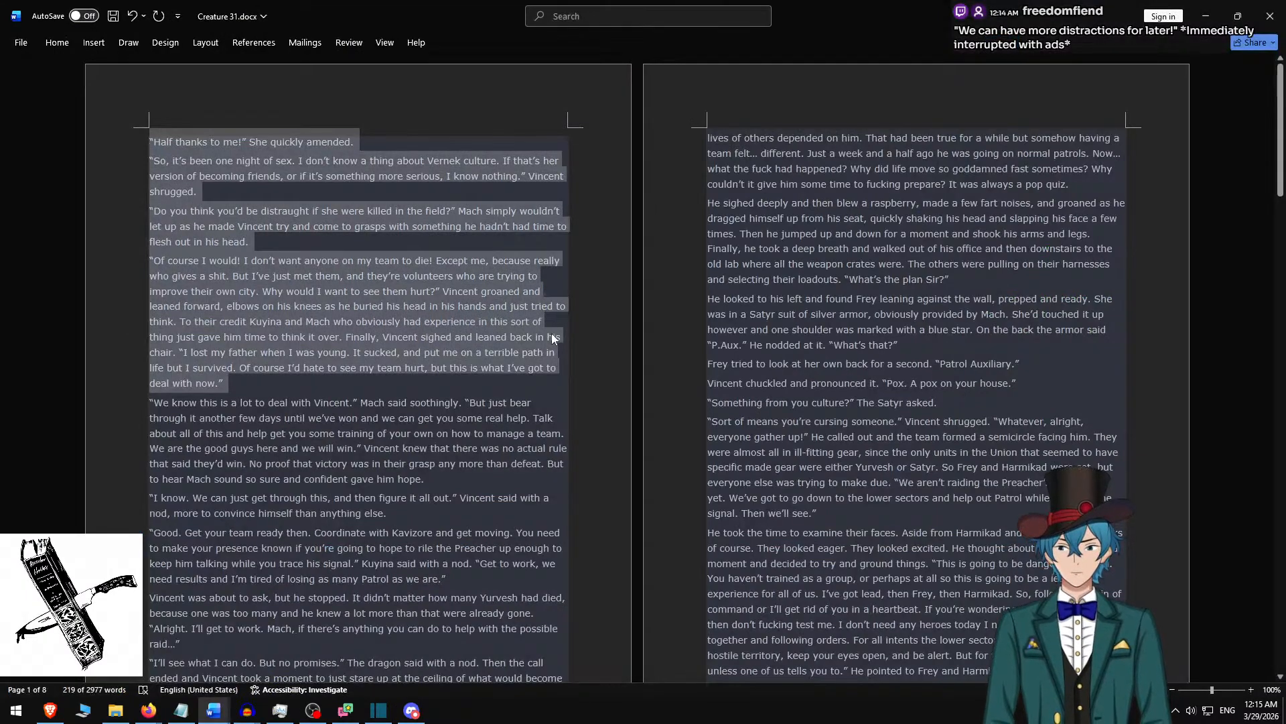
key(shift+Up)
key(shift+Up)
key(shift+Up)
key(shift+Up)
key(shift+Up)
key(shift+Up)
key(shift+Up)
key(shift+Up)
key(shift+Up)
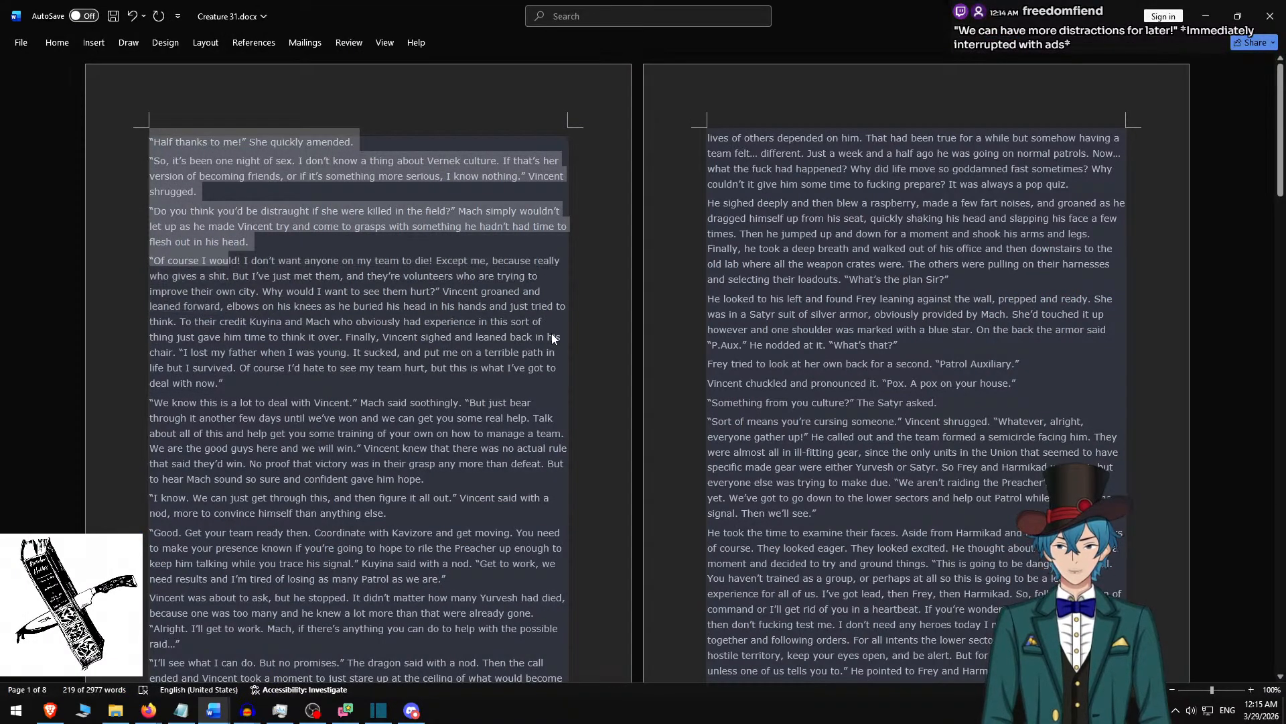
key(ctrl+shift+Down)
key(Delete)
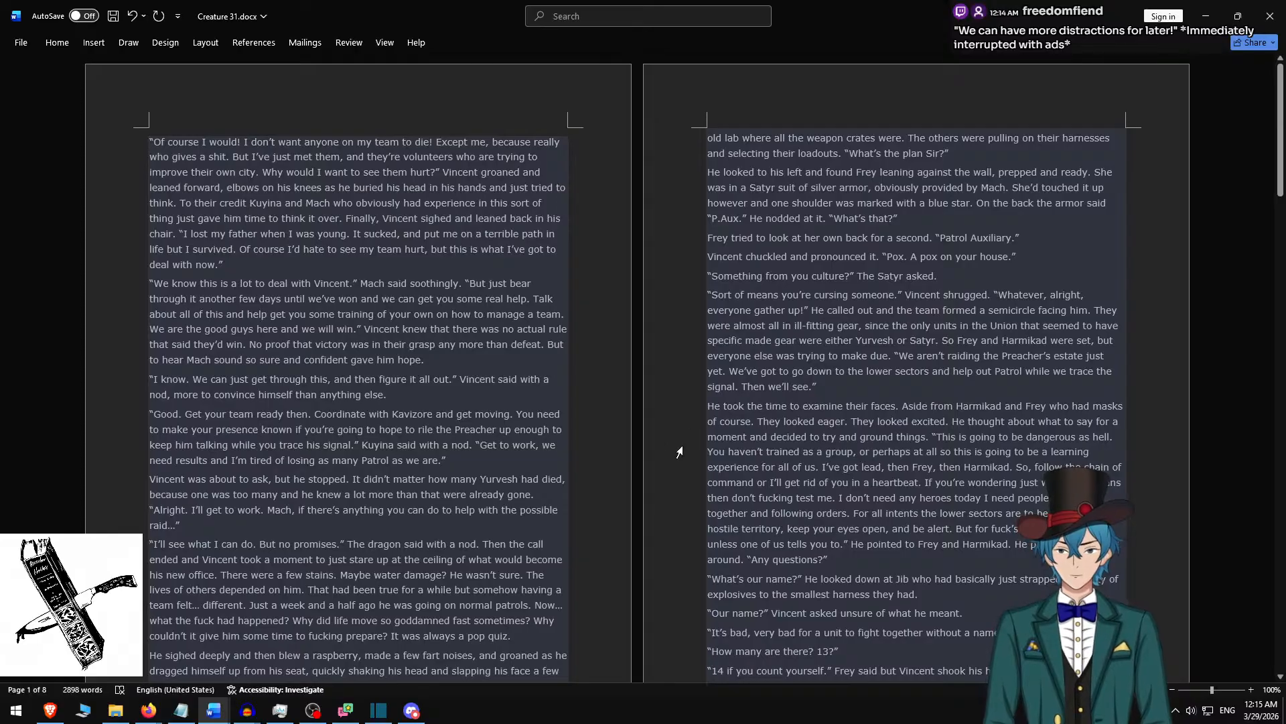
Copy the “Of course I would!” and “We know this is a lot” paragraphs and replace the selected Shotcut clip's rich text with them.
shift+click(414, 361)
key(ctrl+c)
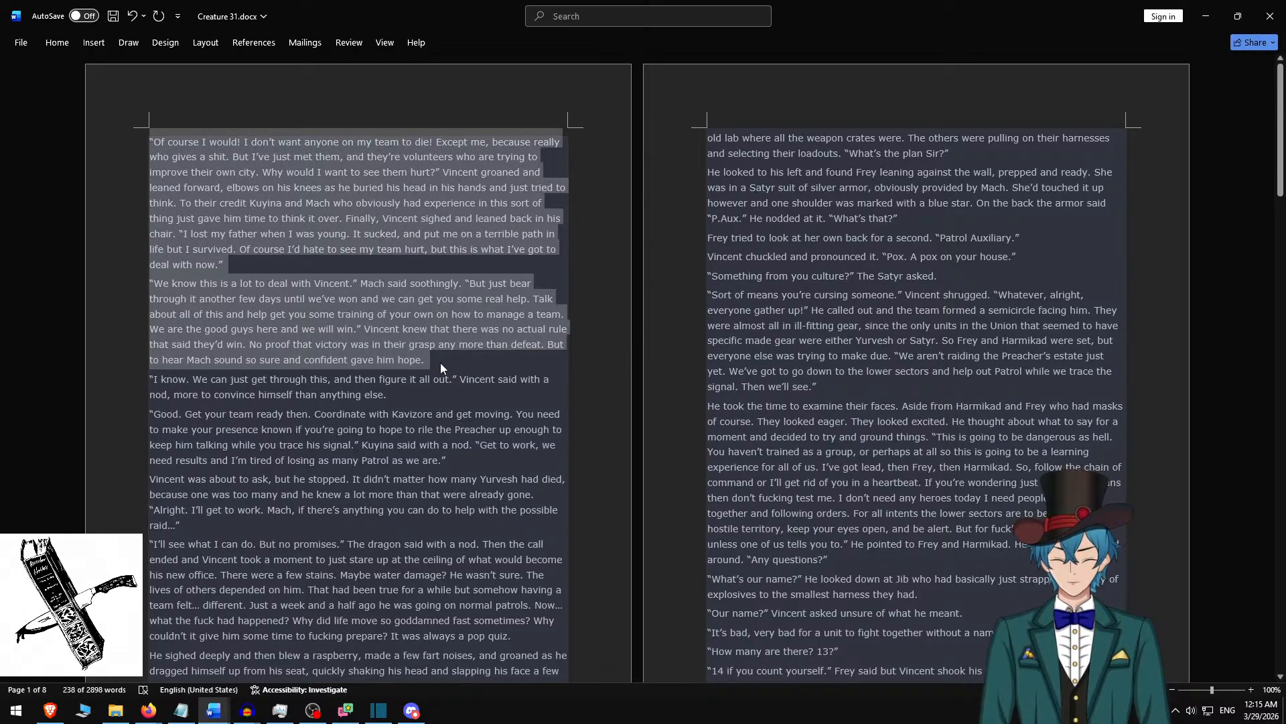
key(alt+Tab)
click(676, 229)
key(ctrl+a)
key(ctrl+v)
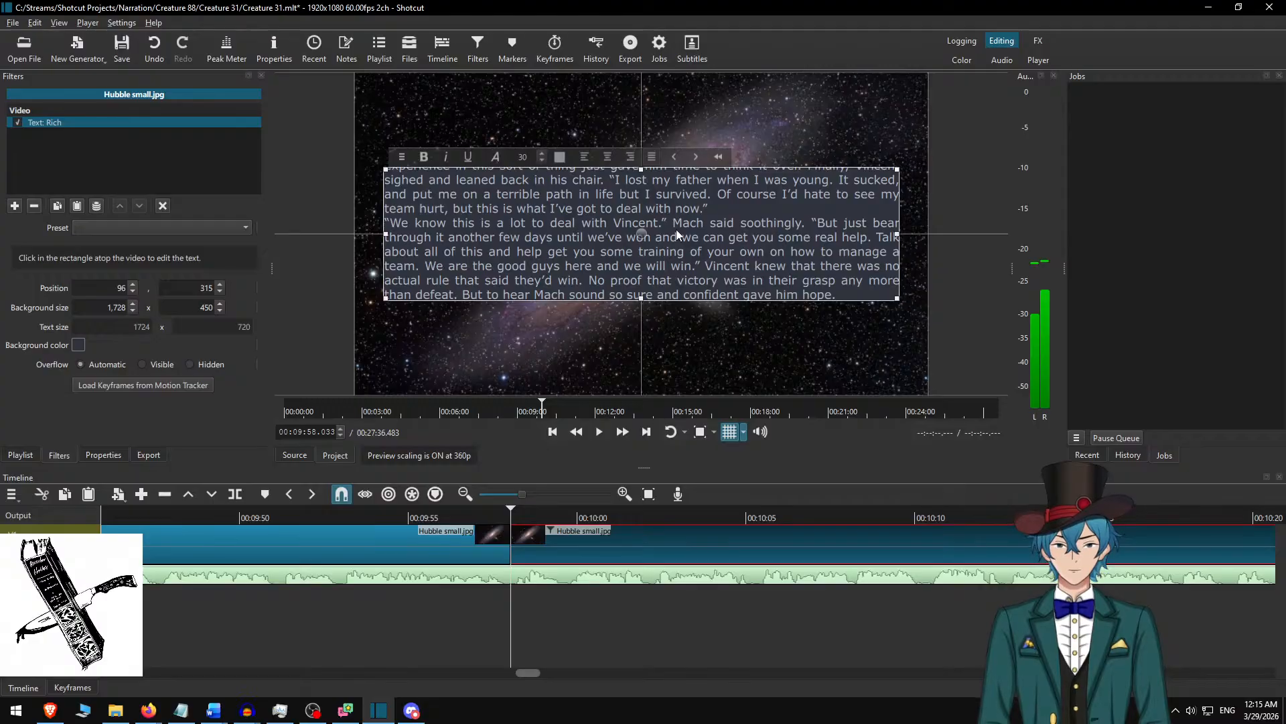
Remove the “We know this is a lot” paragraph and the leftover blank lines from the text box, keeping only “Of course I would!”.
key(Return)
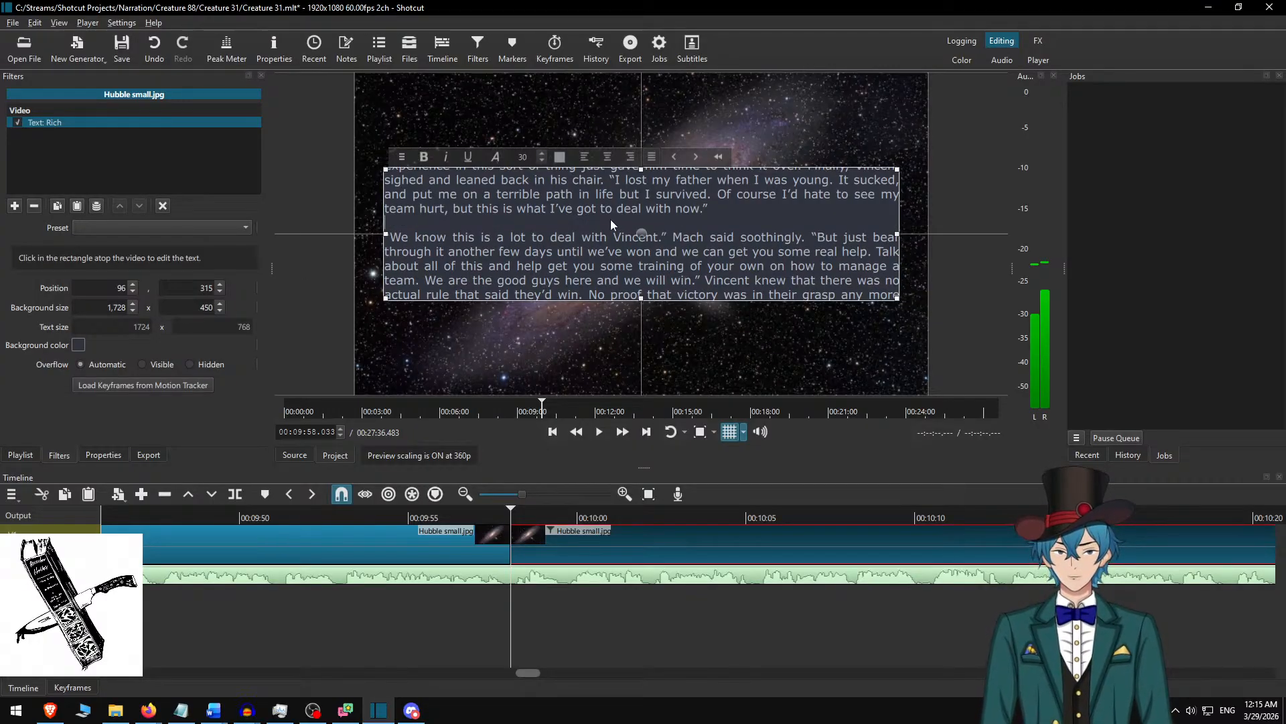
key(ctrl+shift+End)
key(BackSpace)
key(BackSpace)
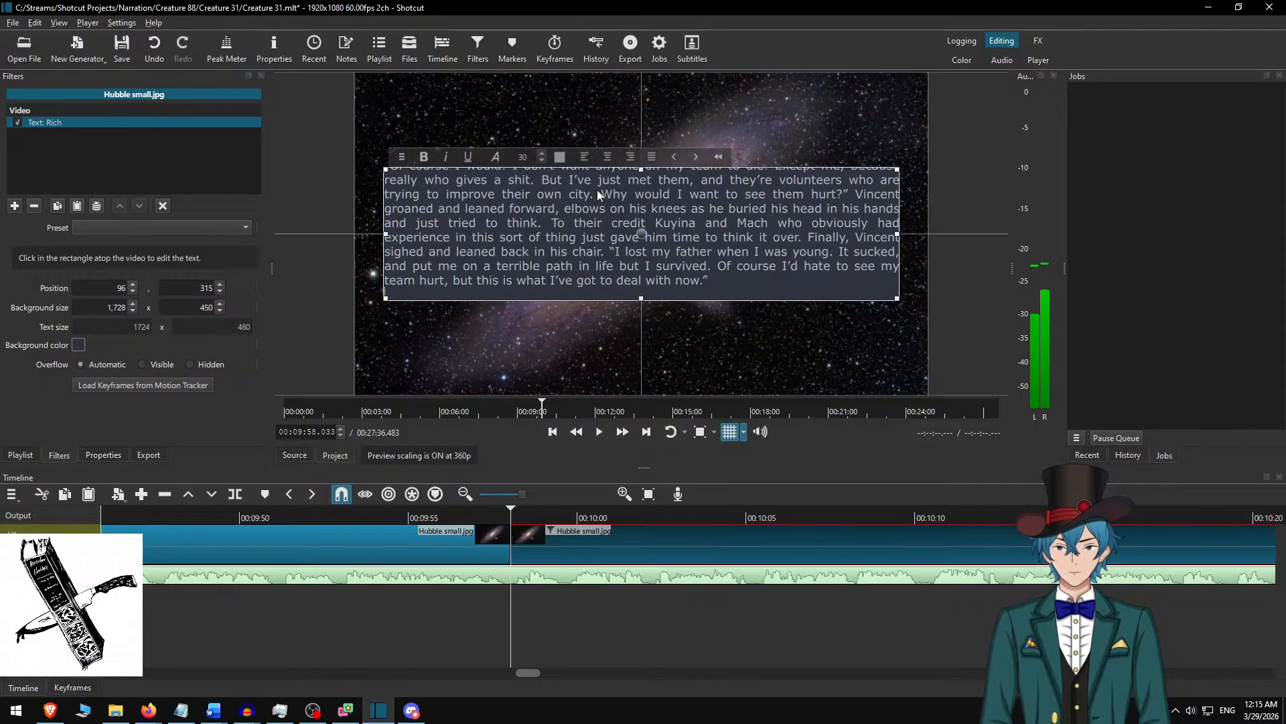
In Word, narrow the selection to the used “Of course I would!” paragraph only, and return to Shotcut.
key(alt+Tab)
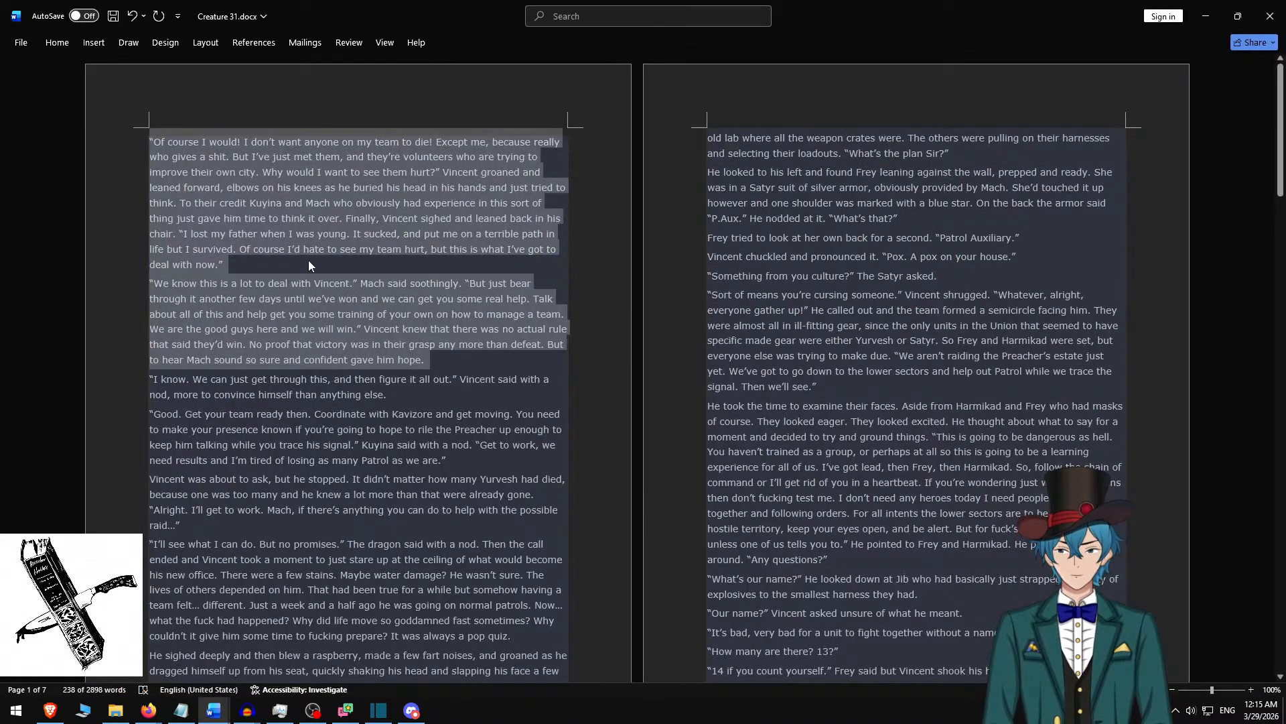
click(289, 266)
triple_click(289, 266)
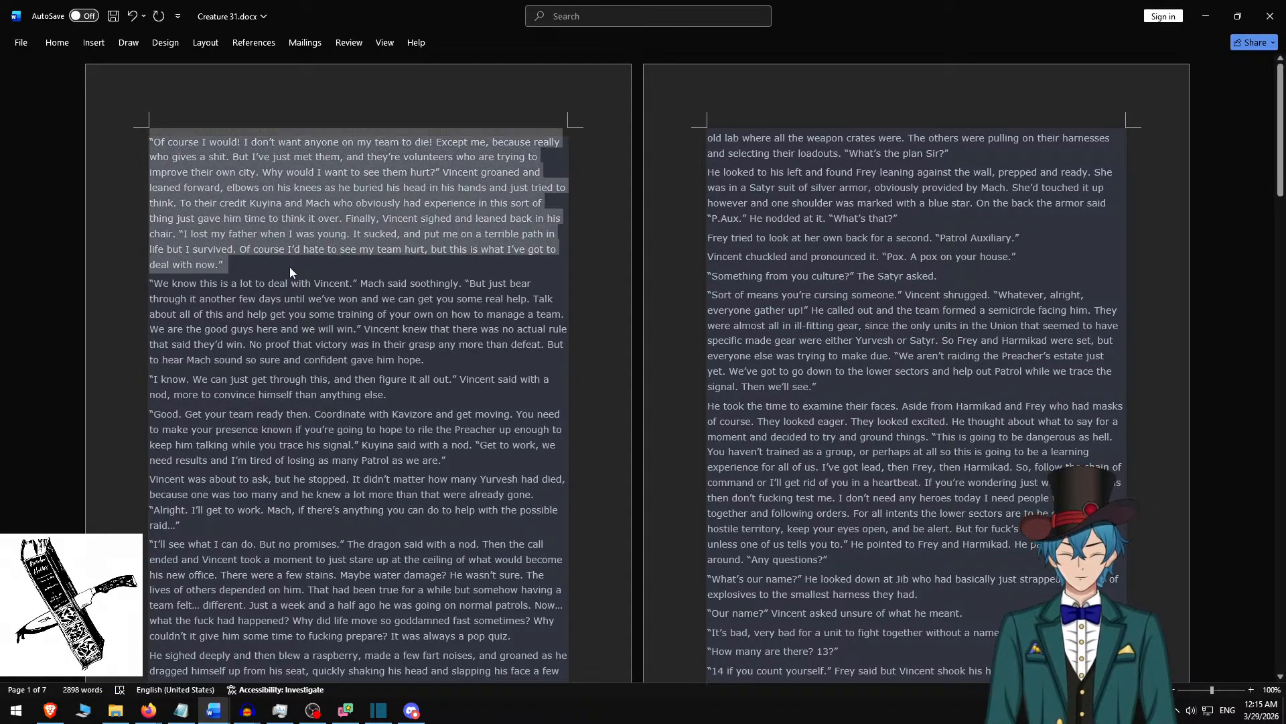
key(alt+Tab)
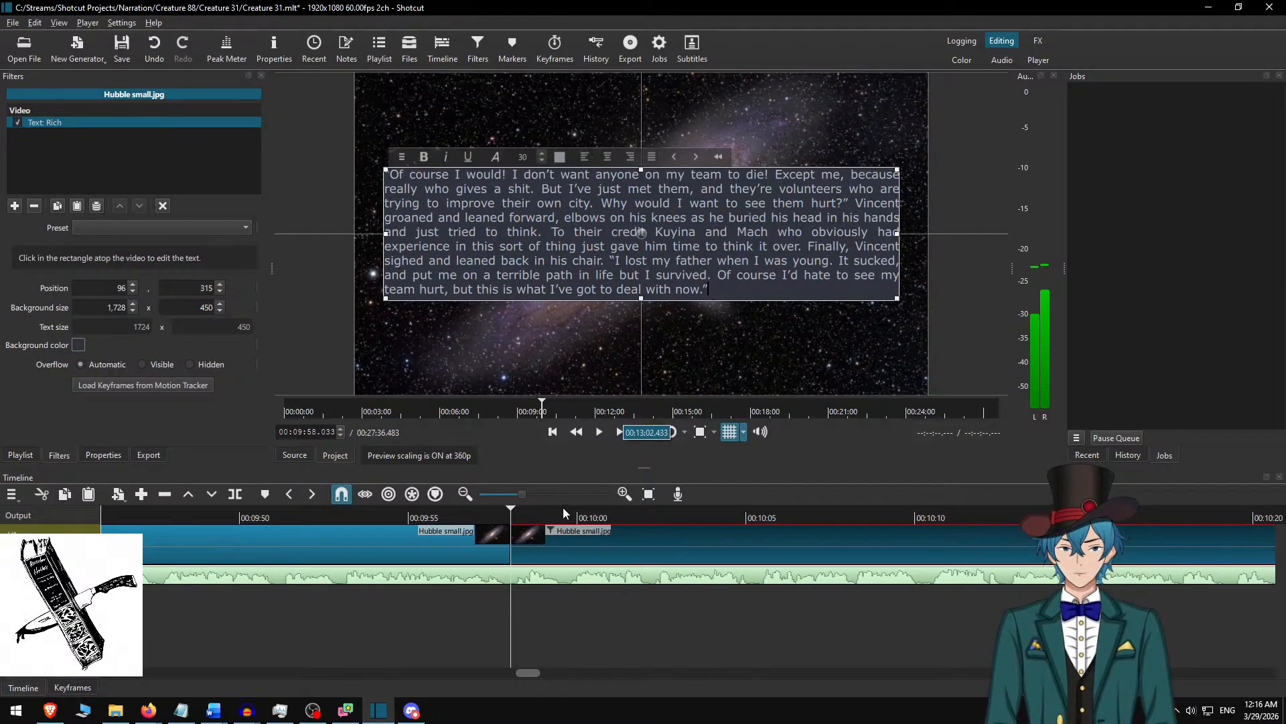
Play the narration at double speed from 00:09:55.450 and split the background clip at the pause at 00:10:42.267.
click(559, 526)
click(425, 521)
key(space)
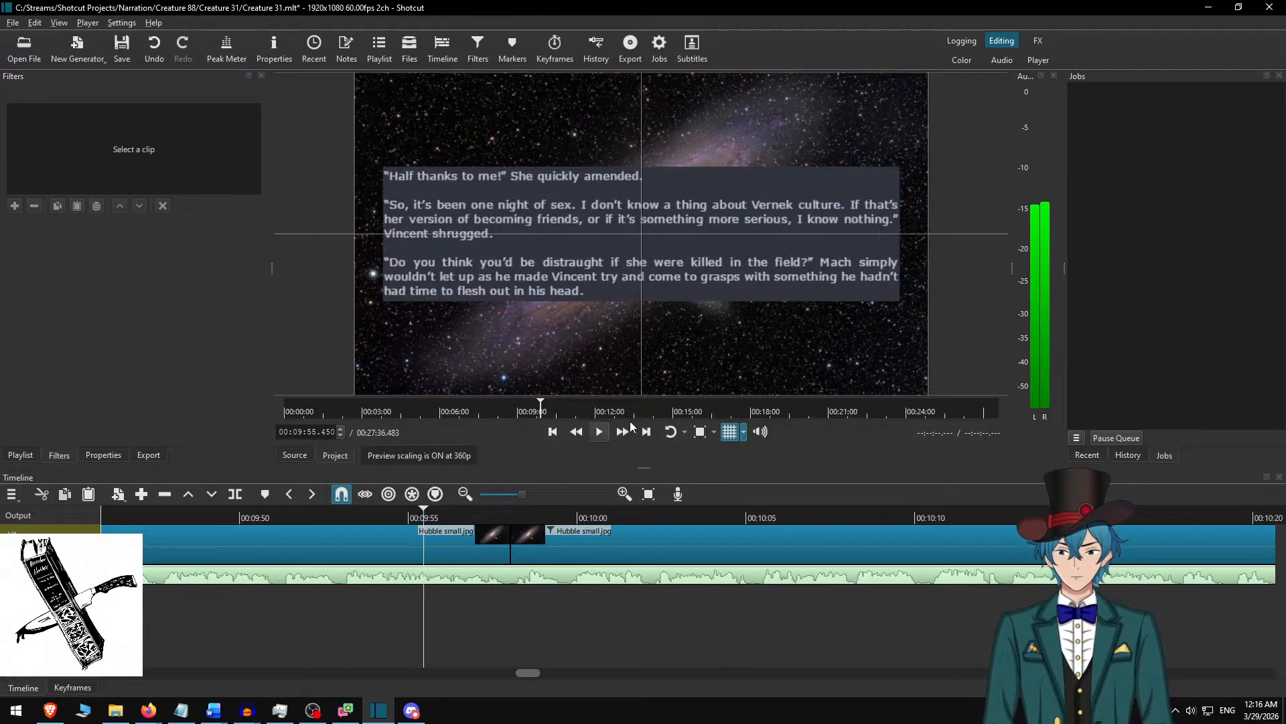
click(622, 438)
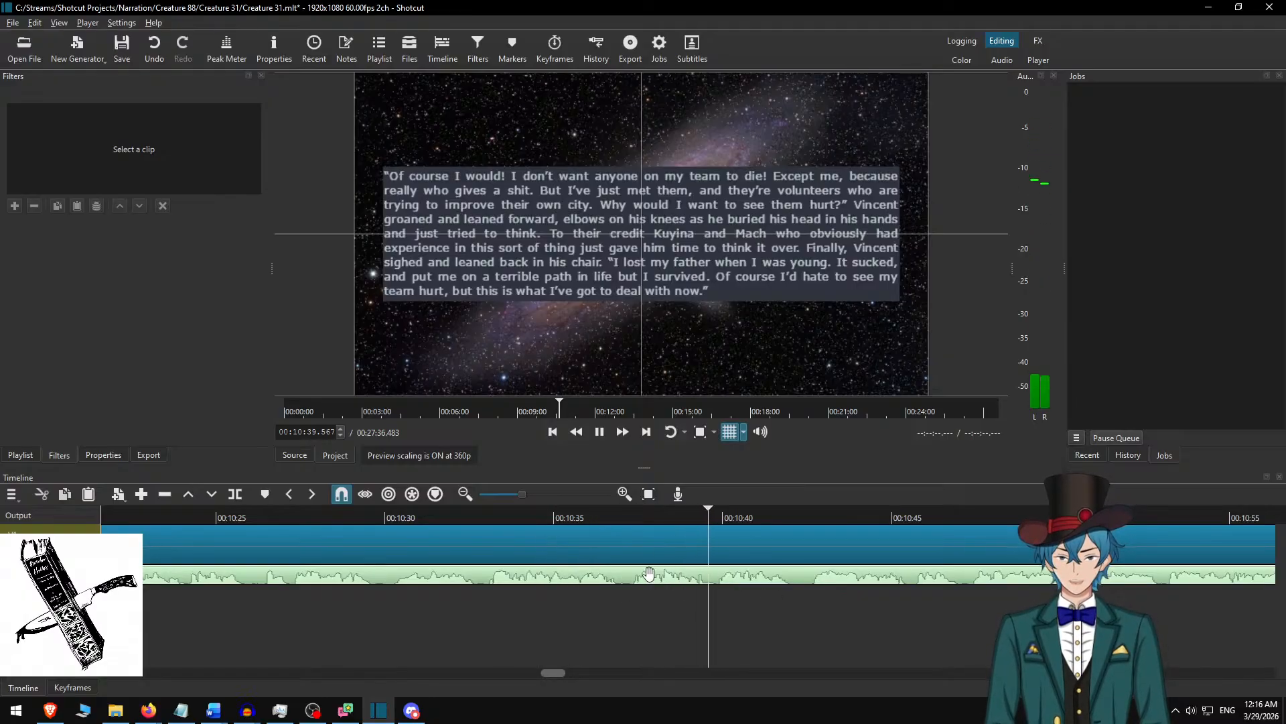
key(space)
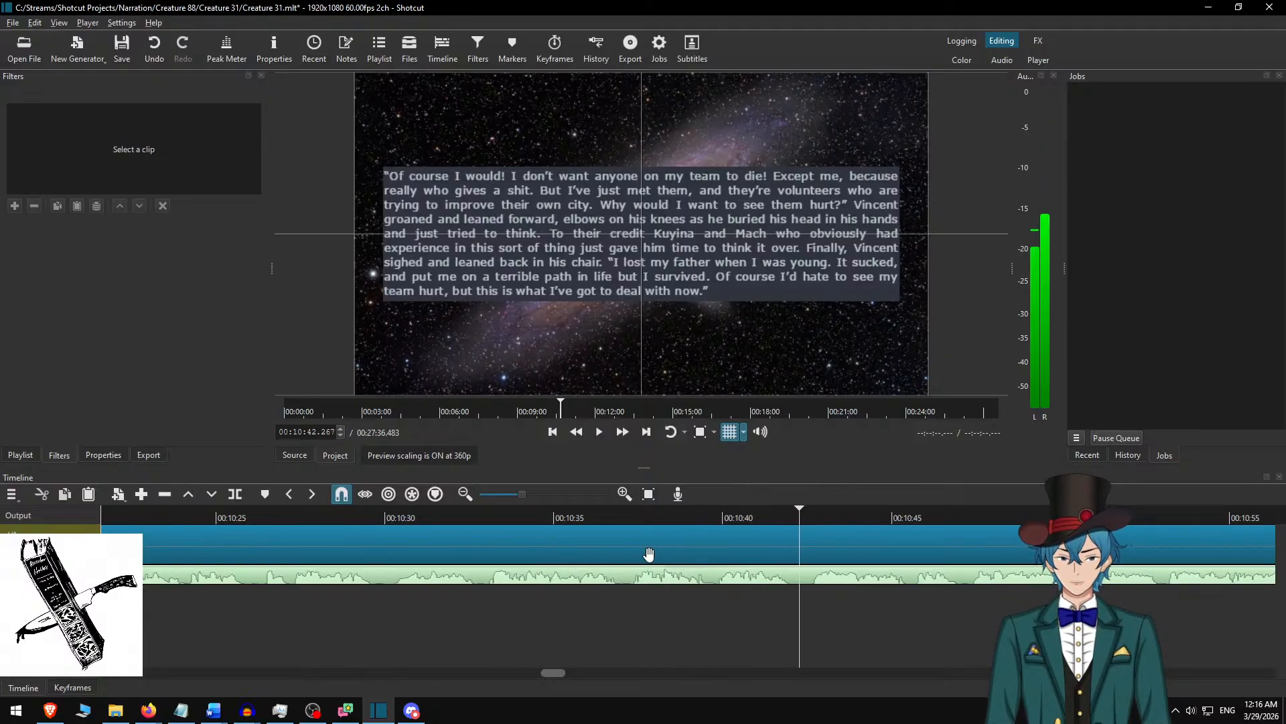
key(s)
Select the clip after the new cut and, in Word, delete the used “Of course I would!” paragraph.
click(820, 538)
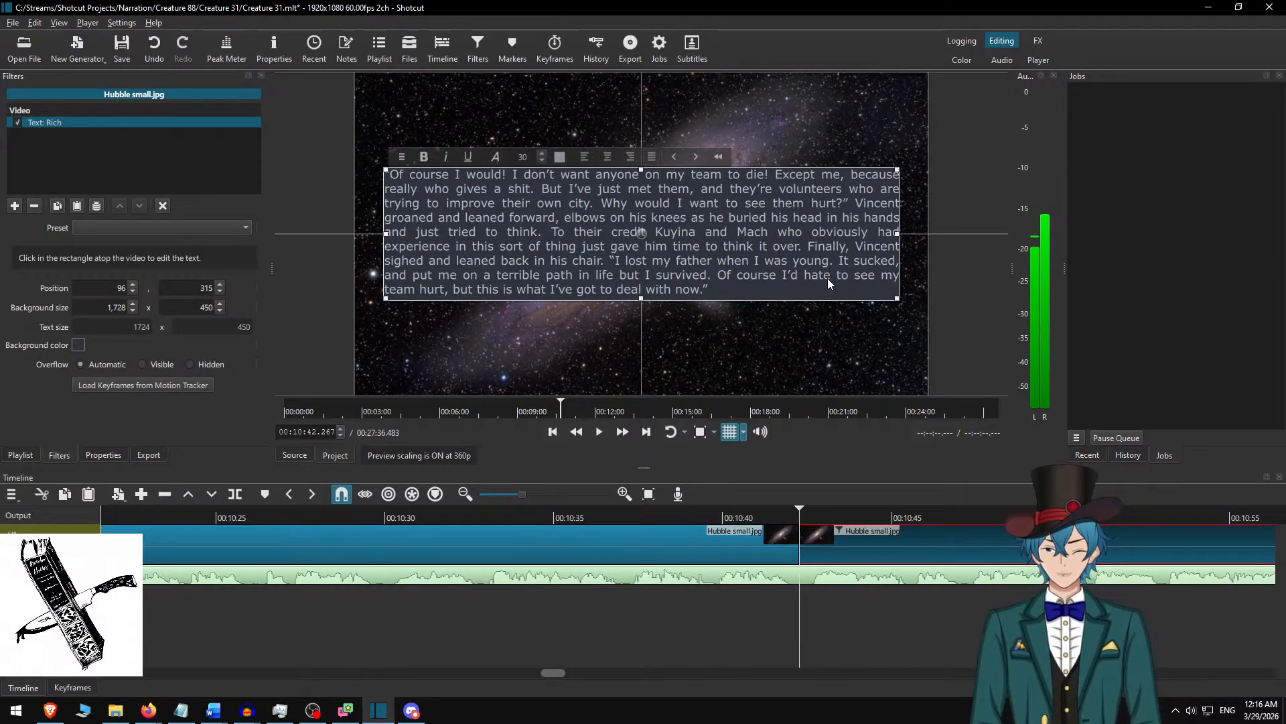
key(alt+Tab)
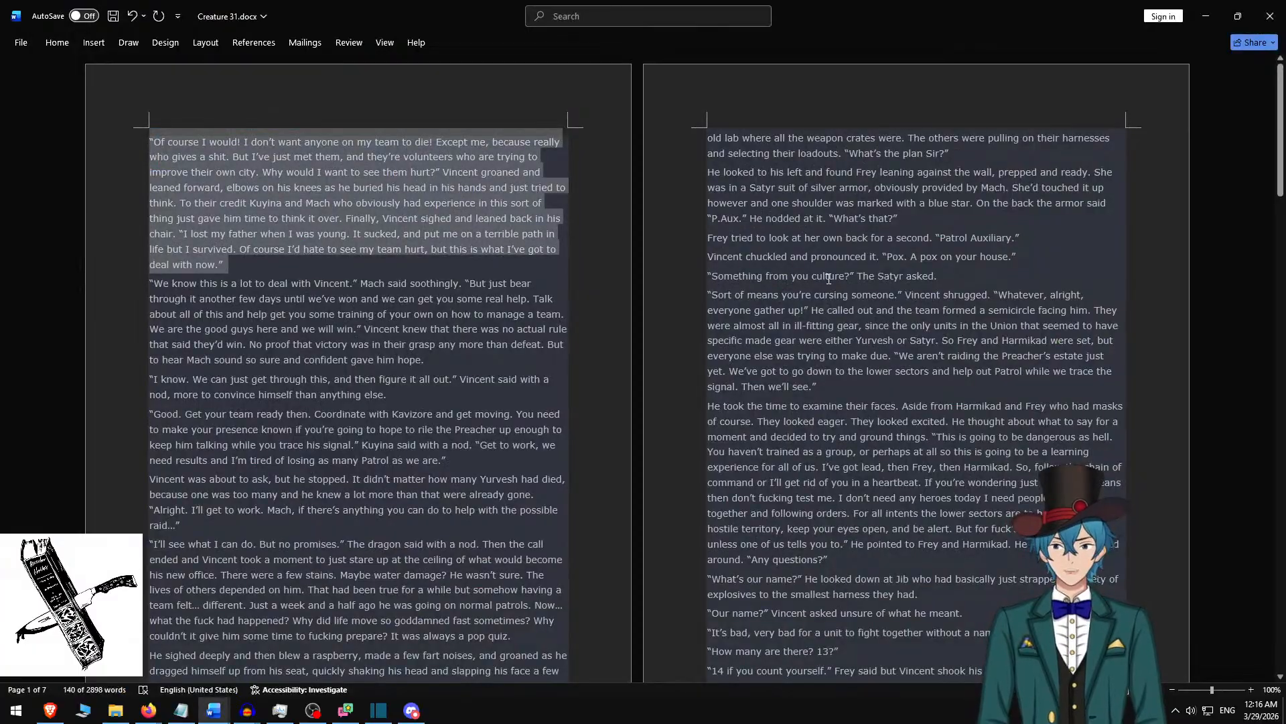
key(BackSpace)
Try replacing the clip's rich text with the three Word paragraphs from “We know this is a lot” through “Good. Get your team ready”.
shift+click(410, 253)
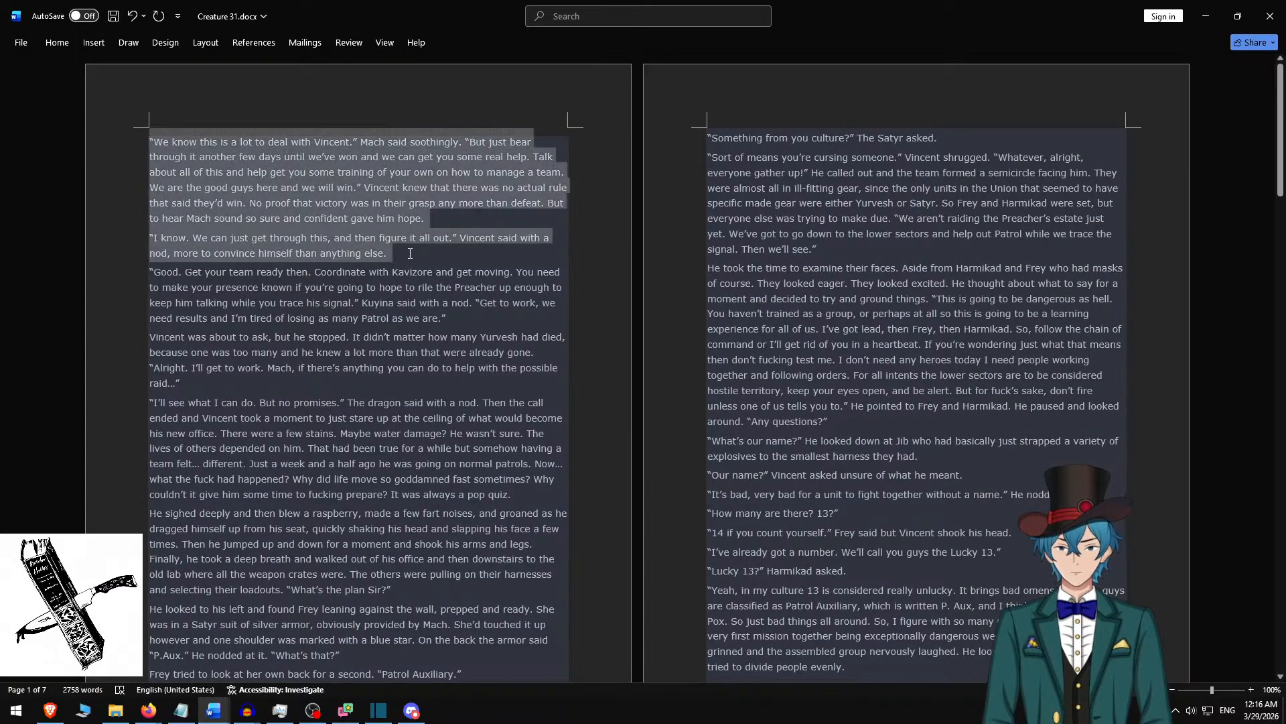
shift+click(453, 318)
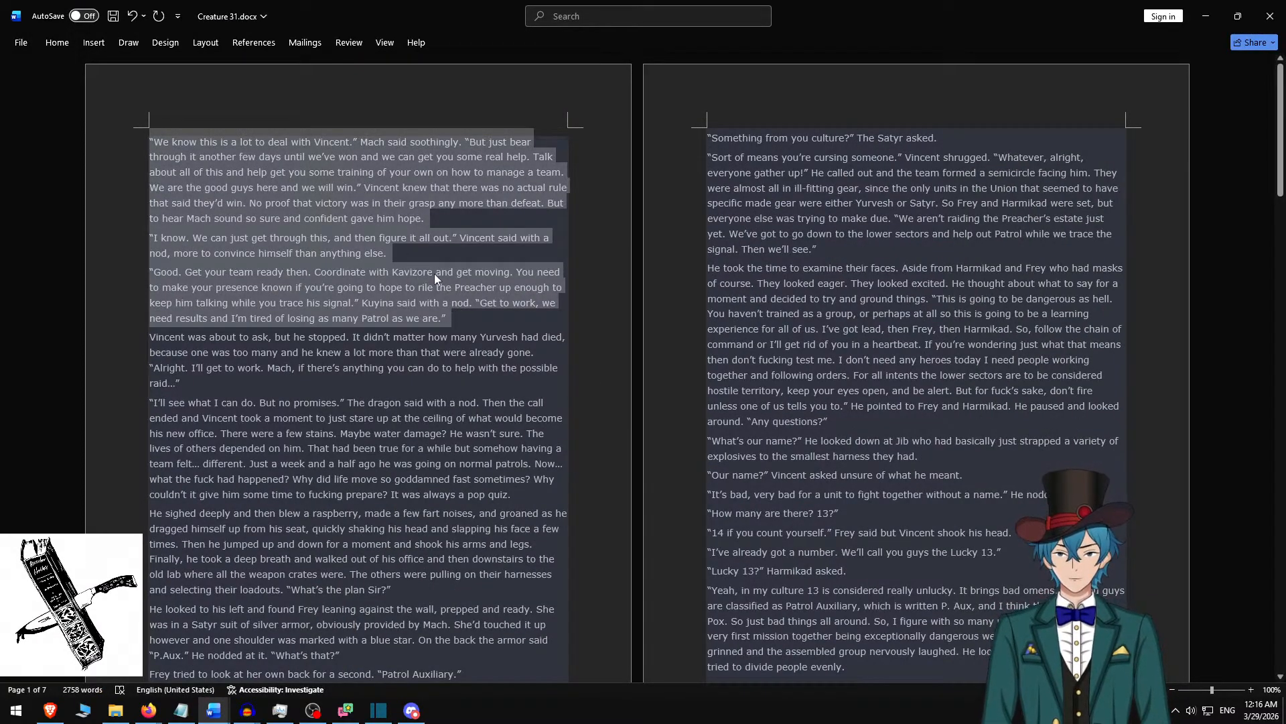
key(ctrl+c)
key(alt+Tab)
key(ctrl+a)
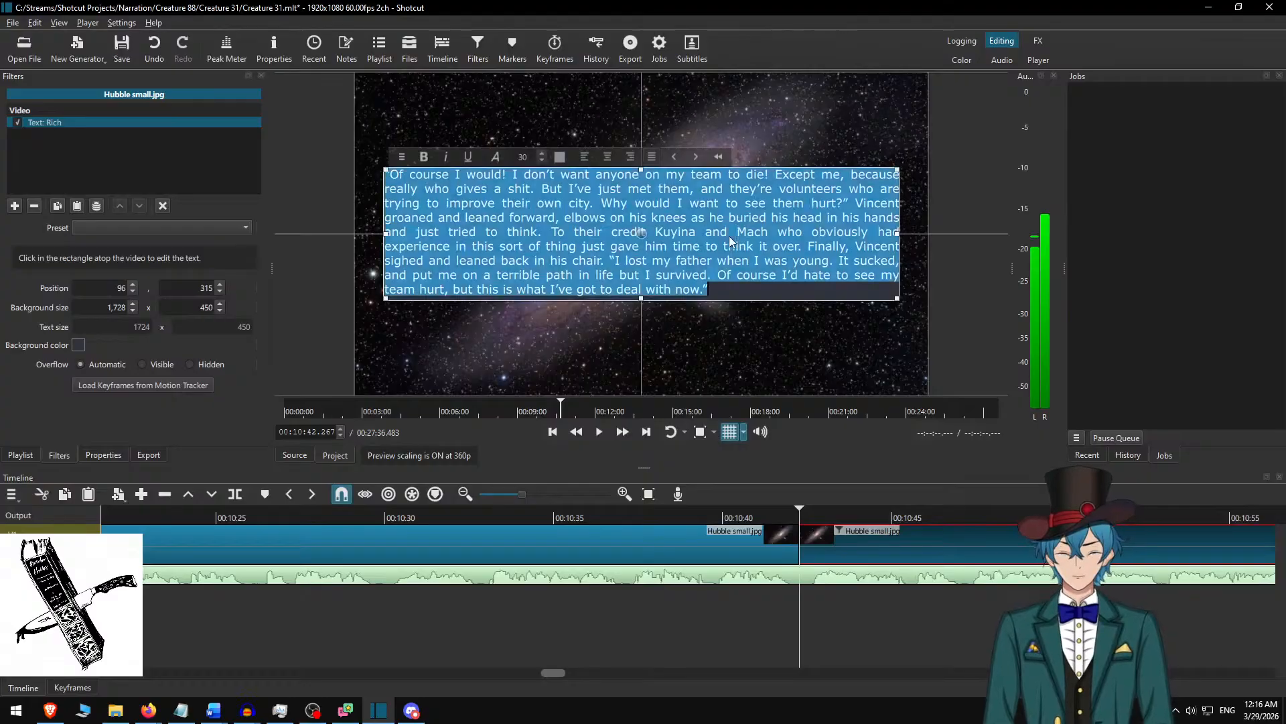
key(ctrl+v)
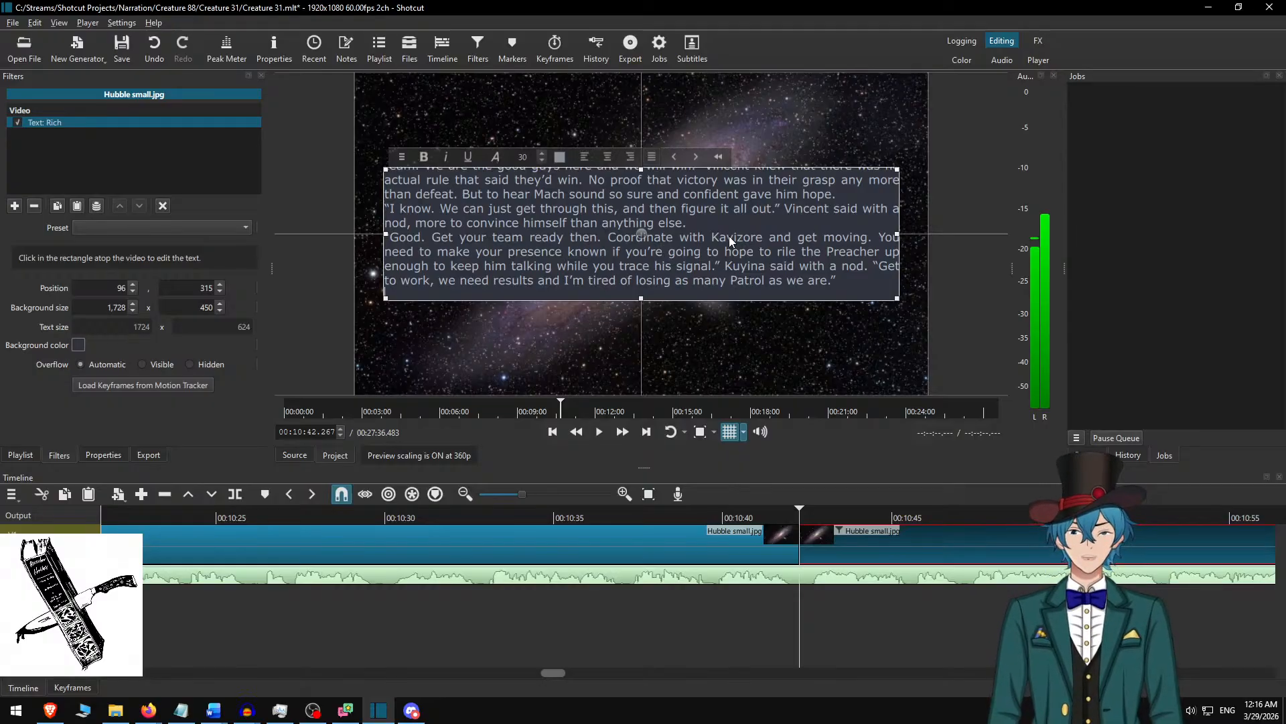
scroll(729, 236, up, 10)
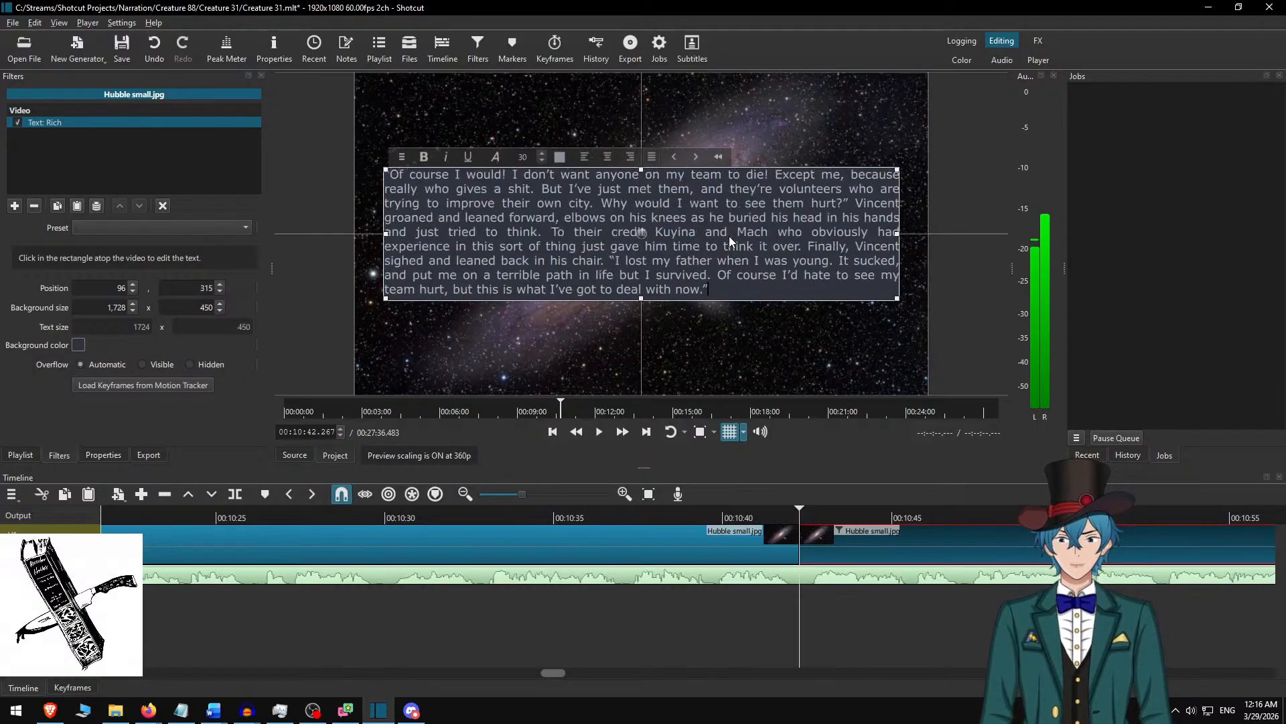
Copy only the “We know this is a lot” and “I know.” paragraphs from Word and replace the Shotcut clip's rich text with them.
key(alt+Tab)
shift+click(457, 256)
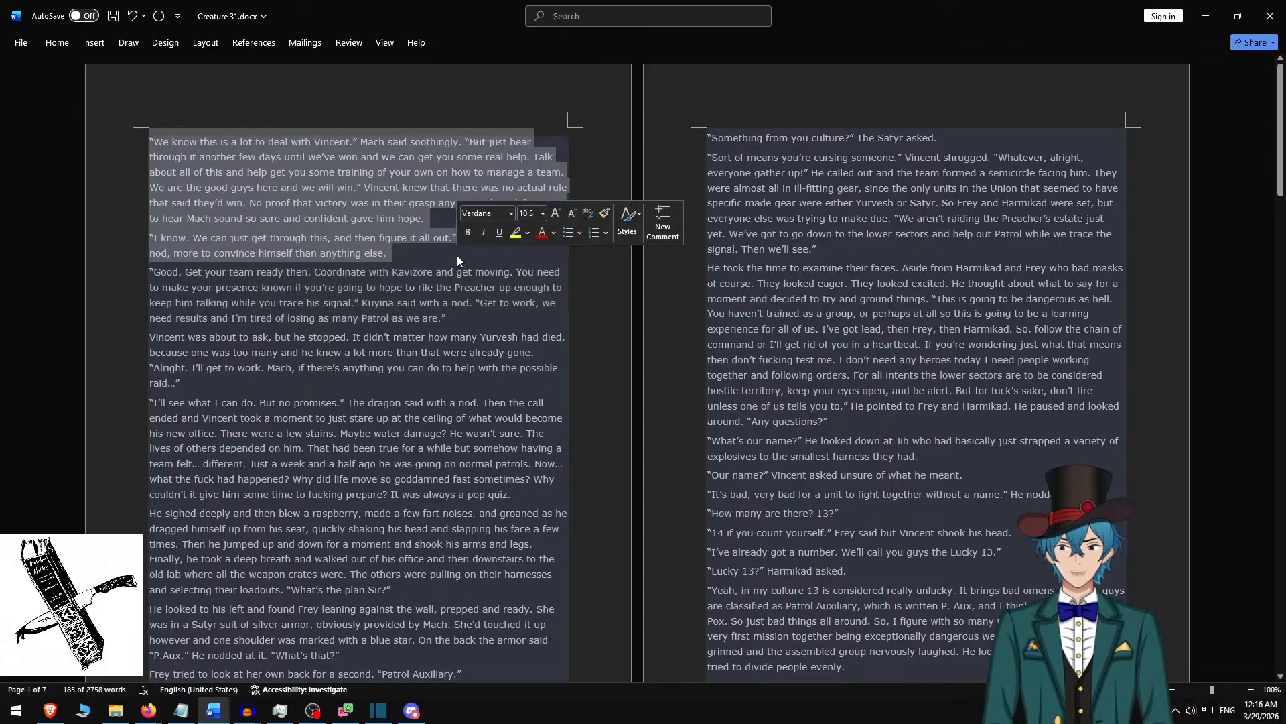
key(ctrl+c)
key(alt+Tab)
click(821, 225)
key(ctrl+a)
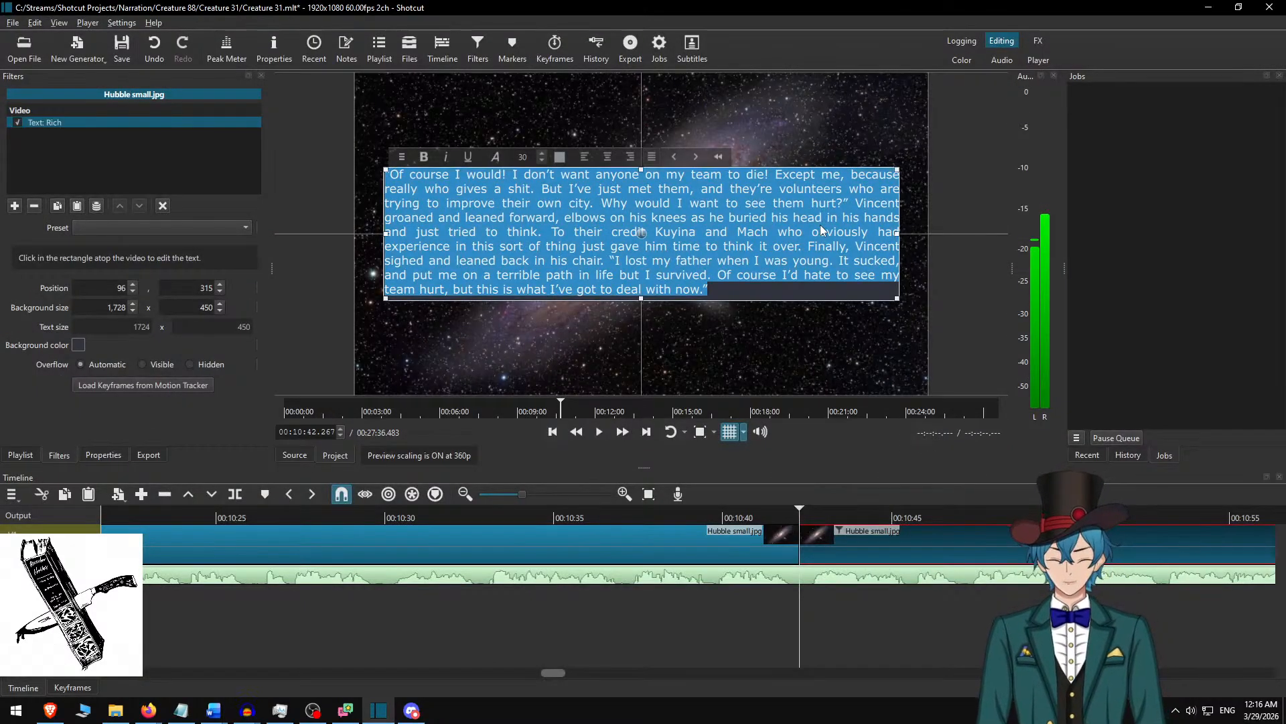
key(ctrl+v)
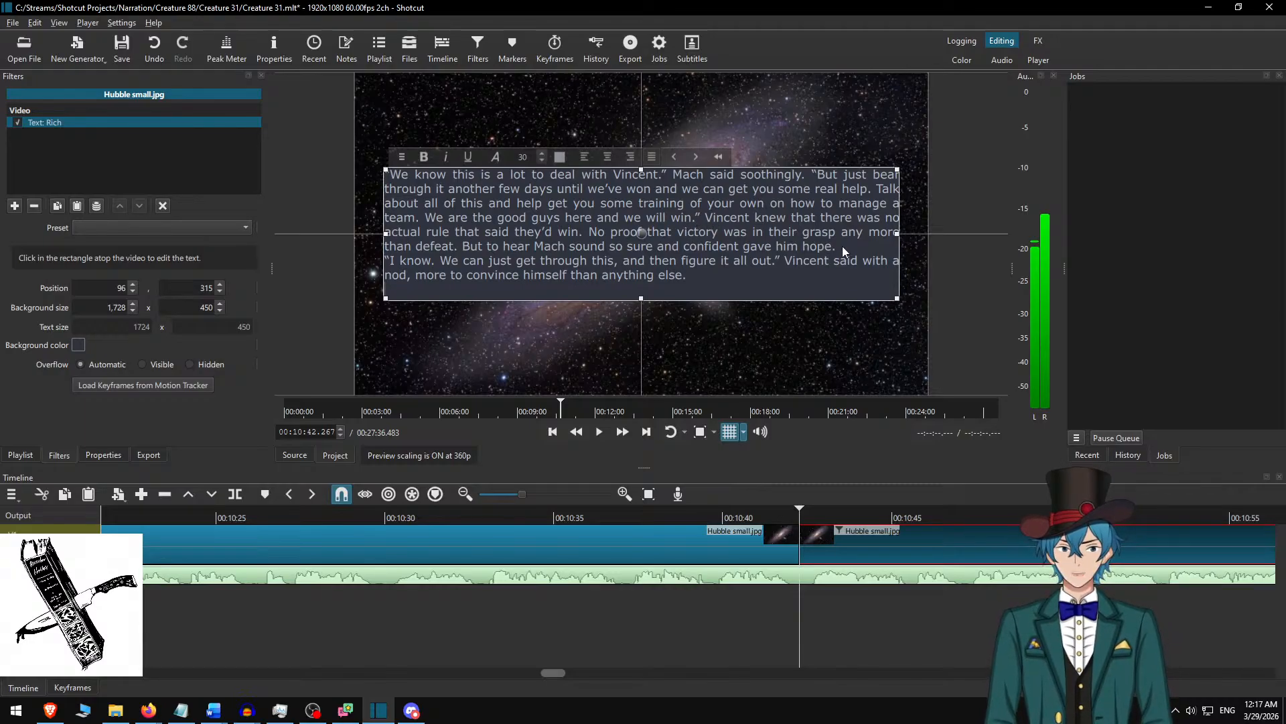
Separate the two paragraphs in the text box with a blank line and remove the empty line at the end.
key(Return)
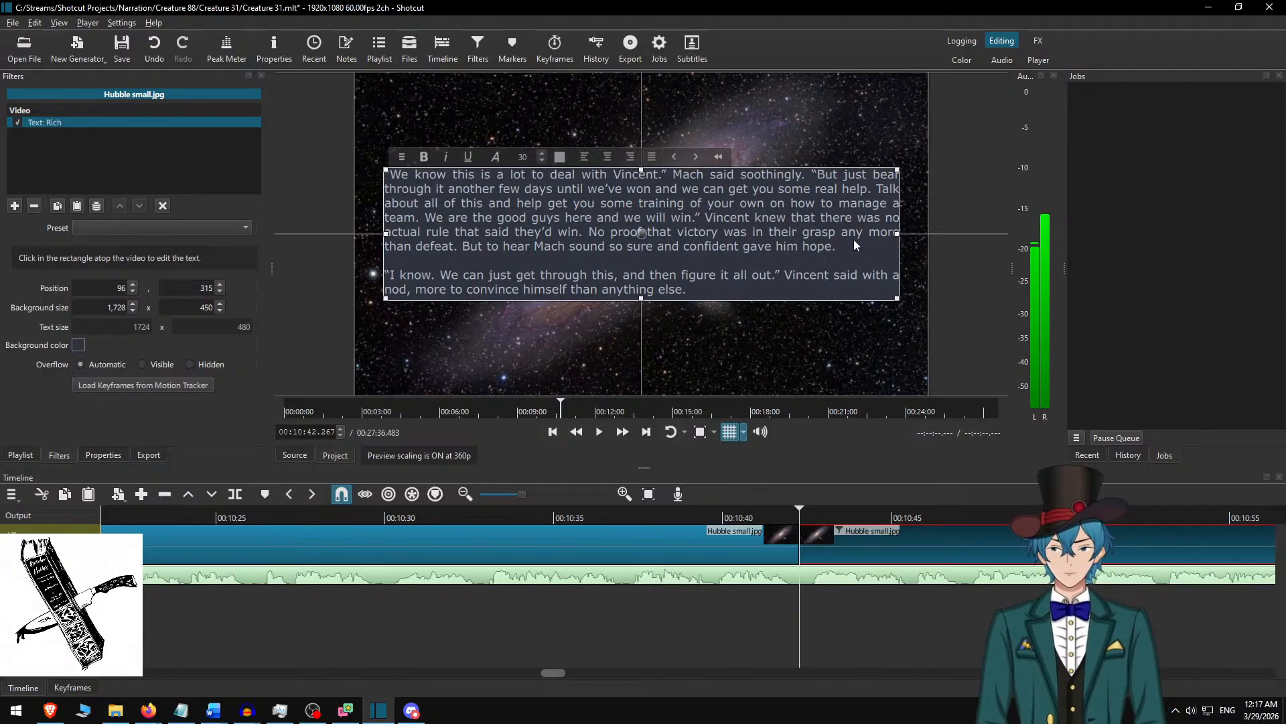
key(BackSpace)
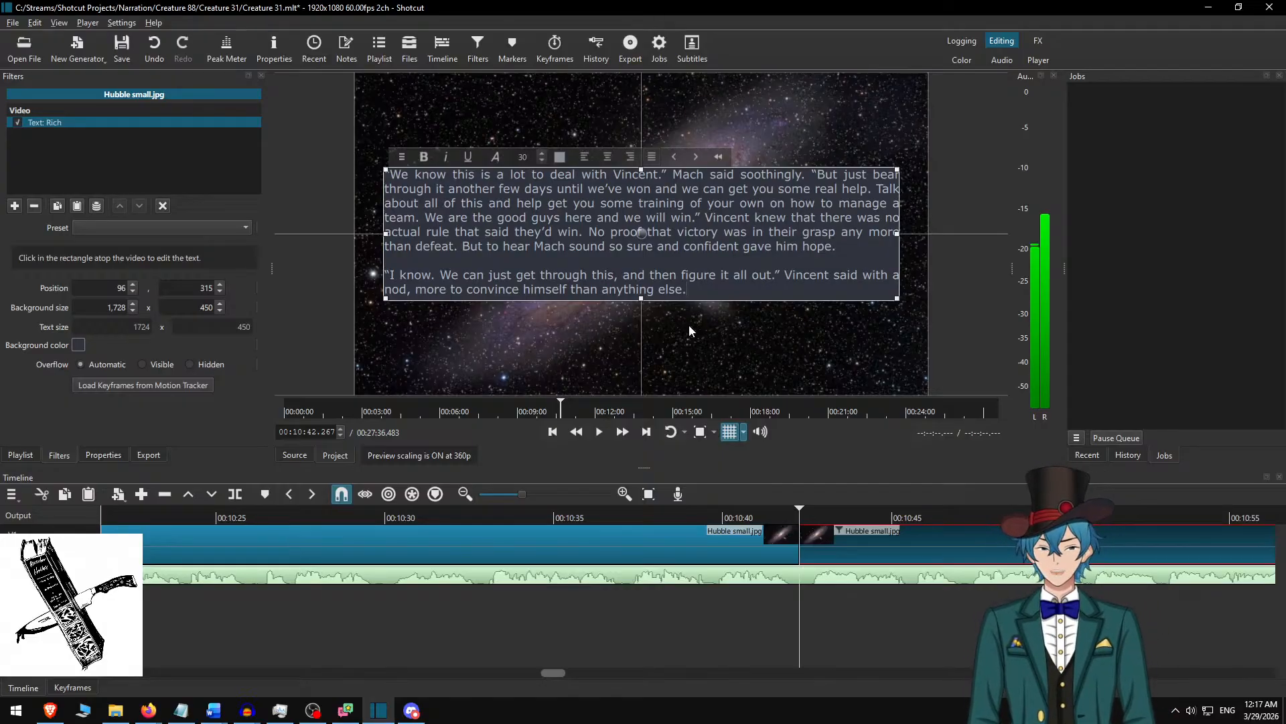
key(alt+Tab)
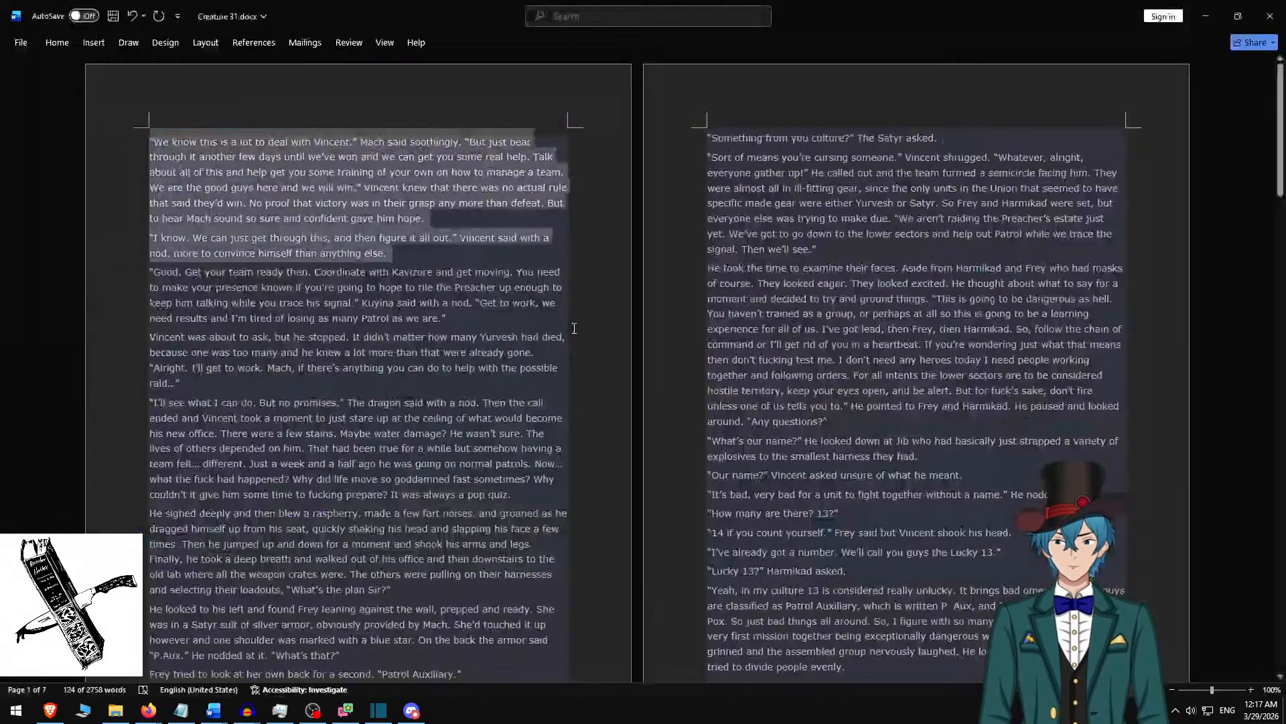
key(alt+Tab)
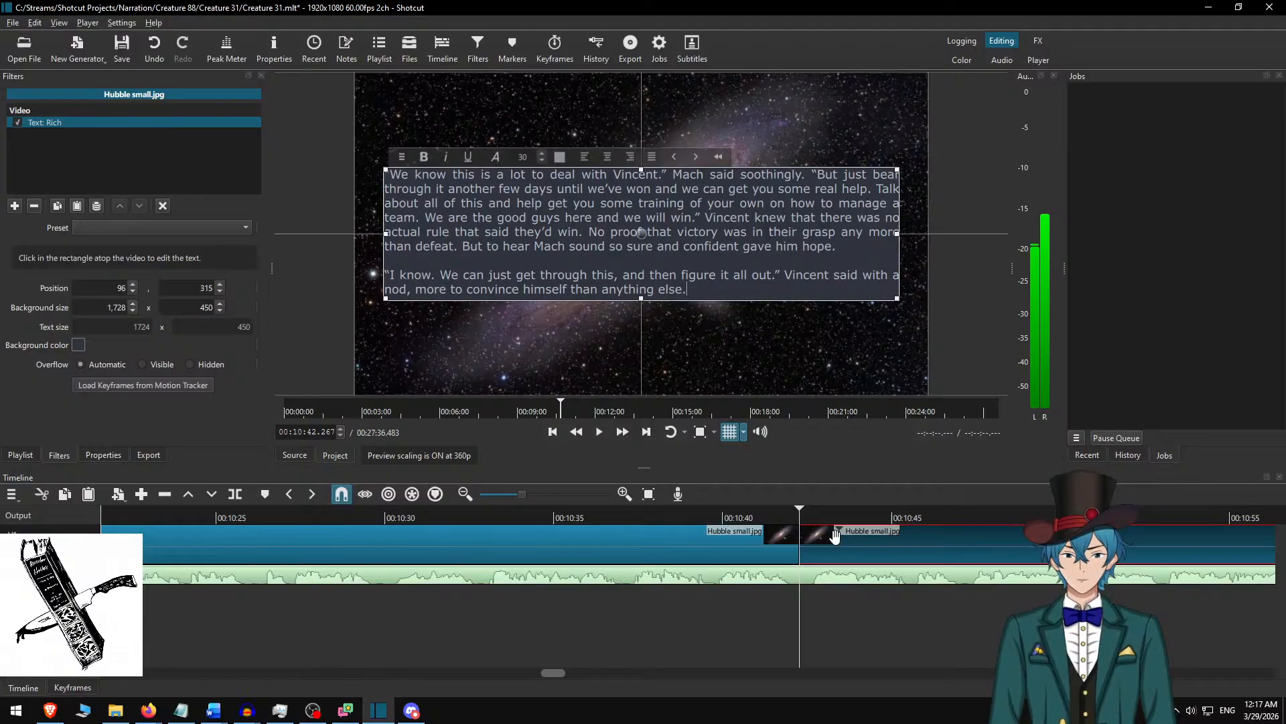
Play the narration from just before the 00:10:42 cut, switch to double speed, and split the background clip at the pause at 00:11:22.850.
click(755, 529)
key(space)
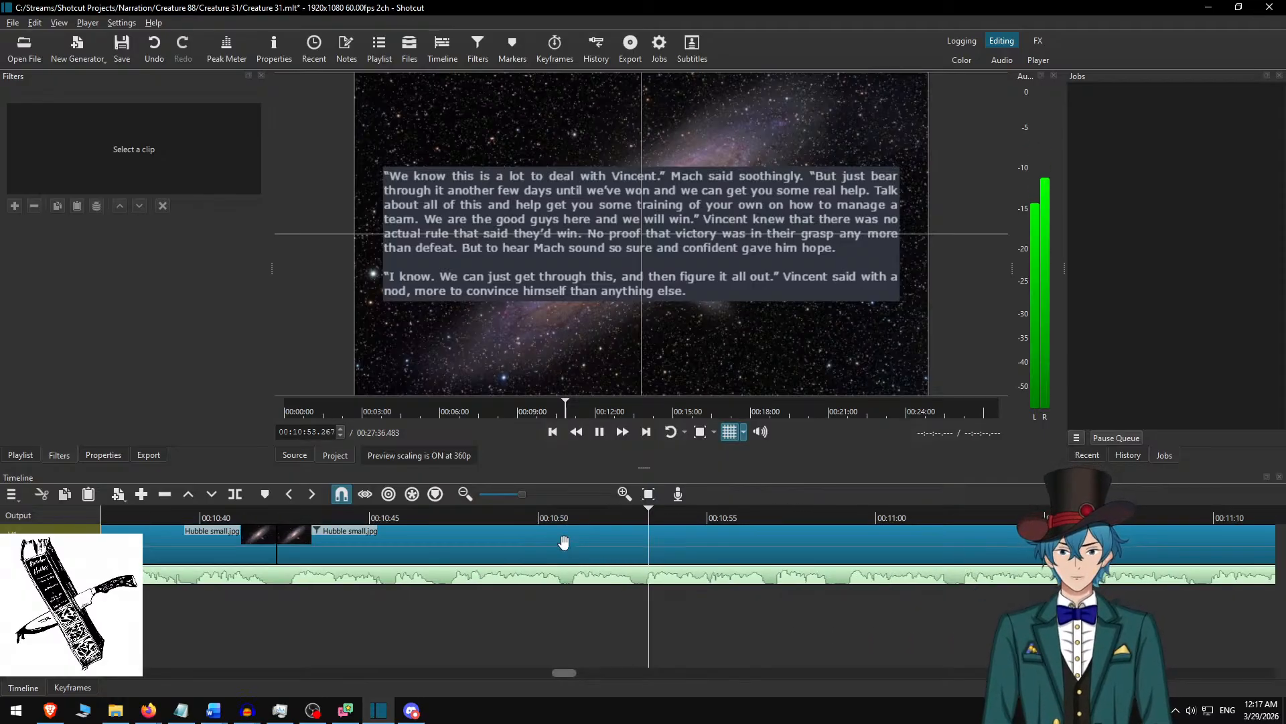
click(524, 518)
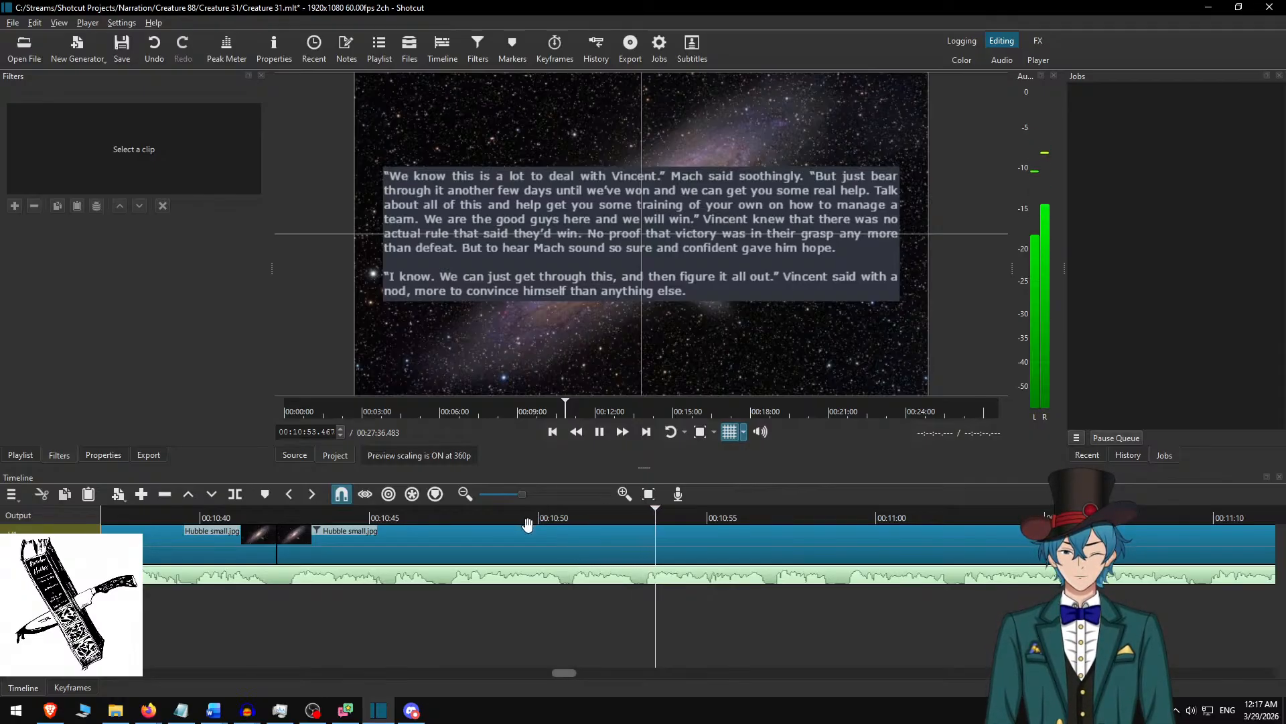
click(623, 432)
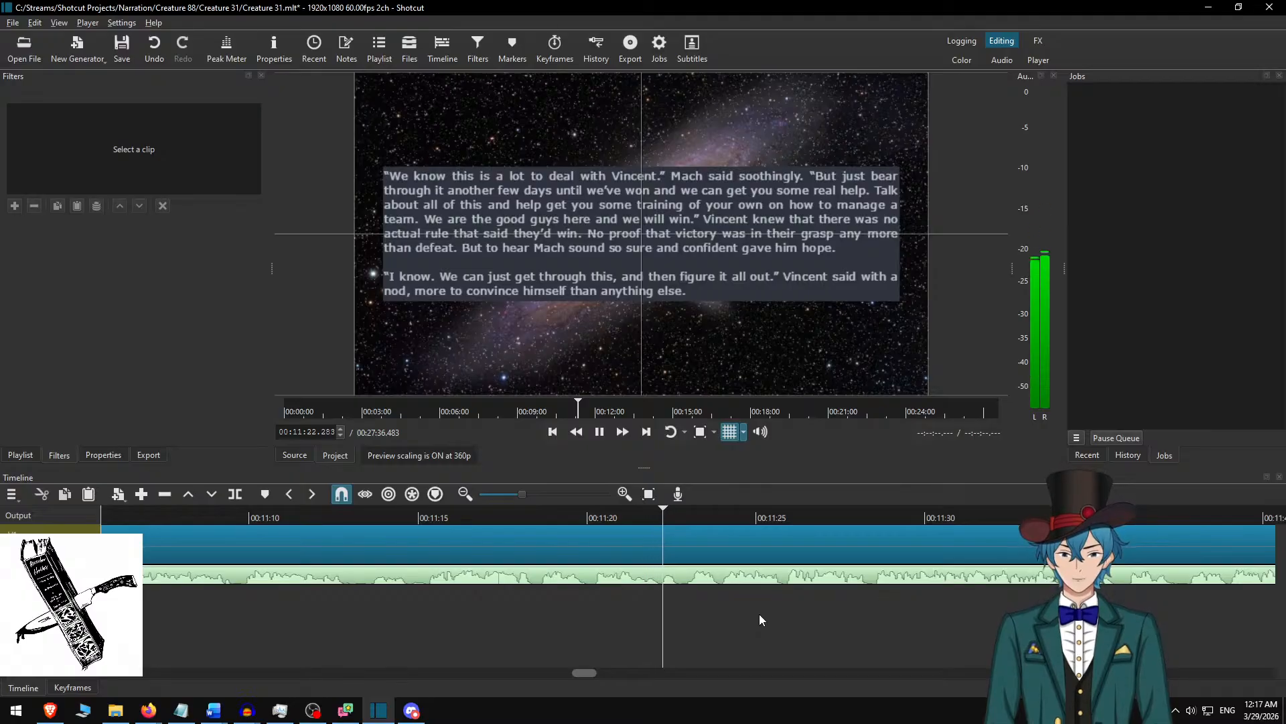
key(space)
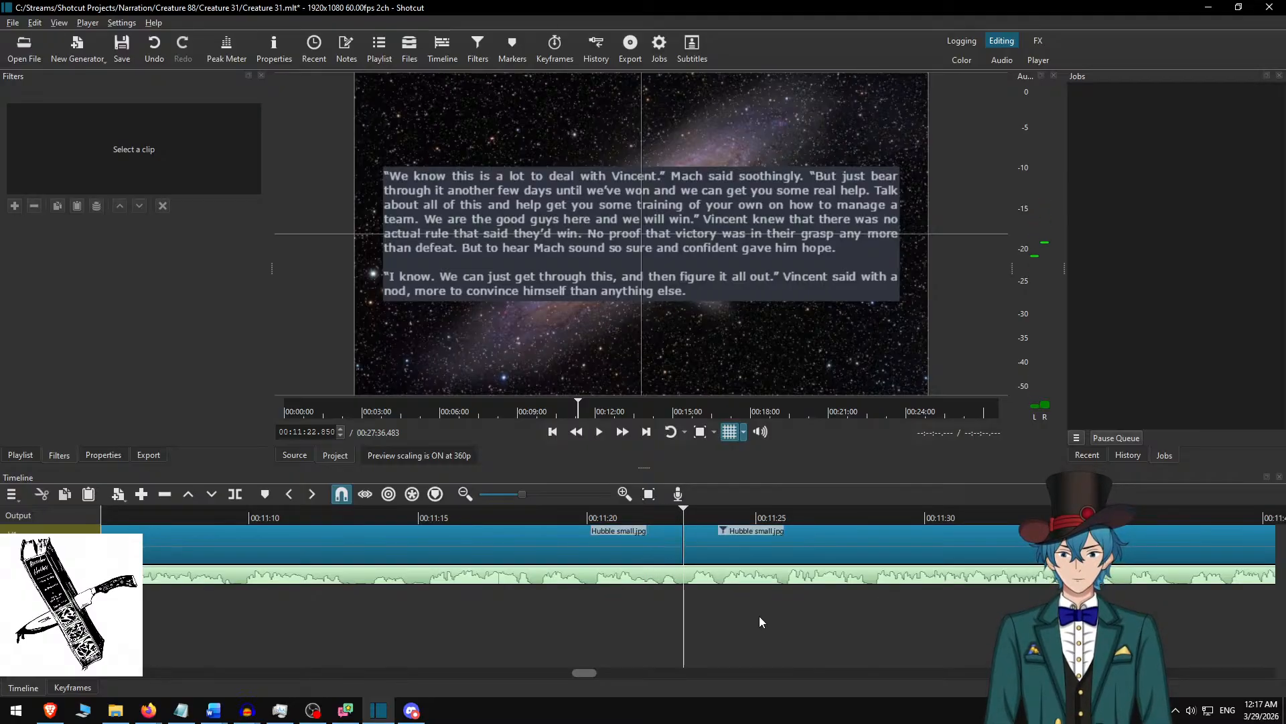
Select the clip after the 00:11:22.850 cut and, in Word, delete the used “We know this is a lot” and “I know.” paragraphs.
click(745, 531)
key(alt+Tab)
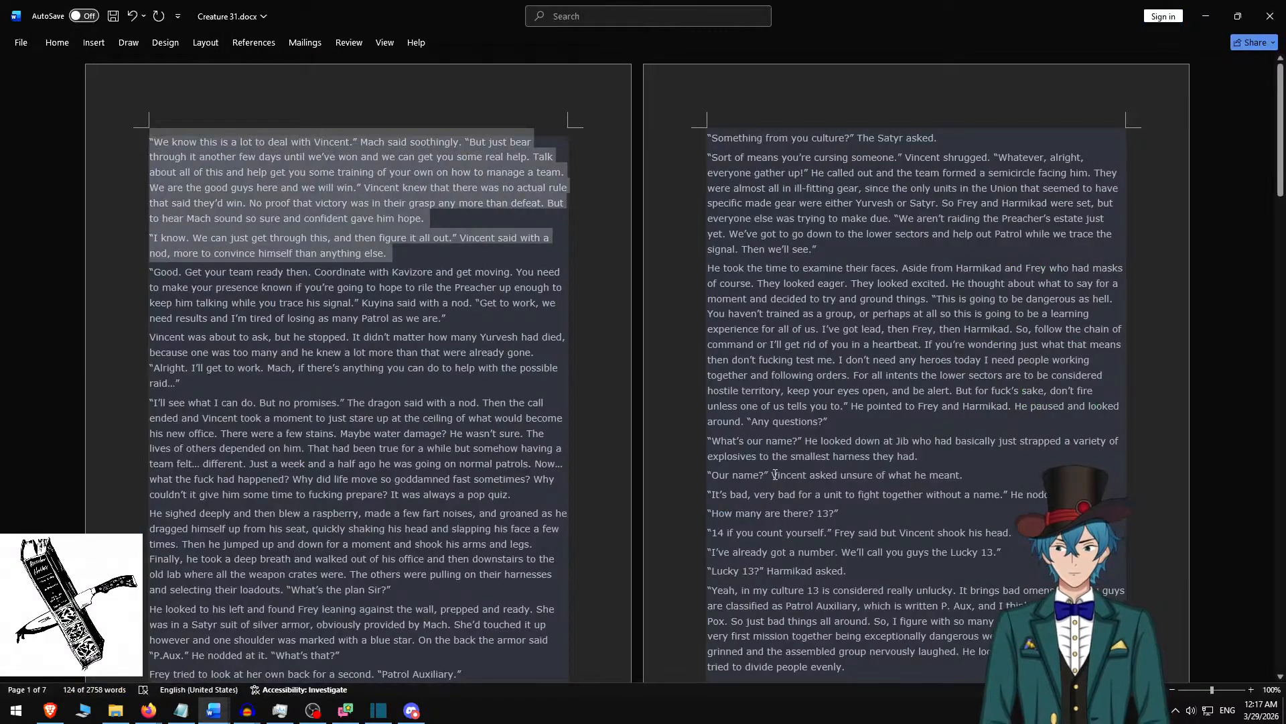
key(Delete)
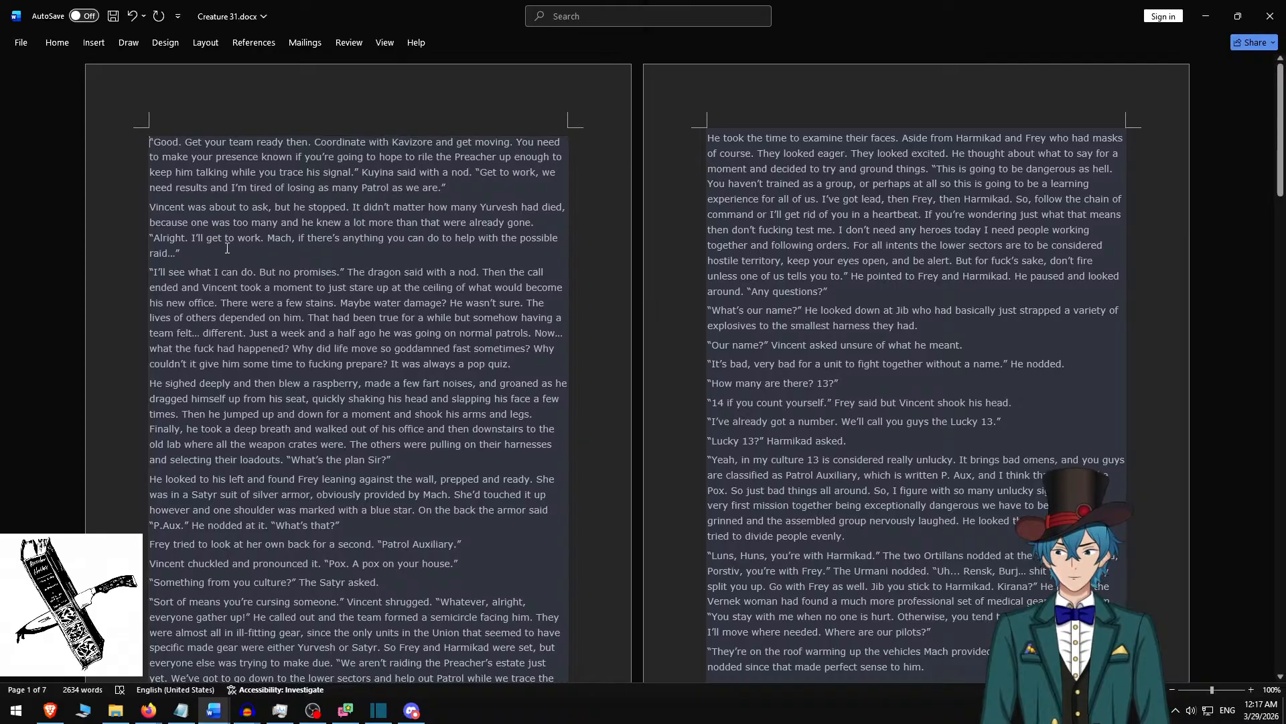
Replace the Shotcut clip's rich text with Word's “Good. Get your team ready” and “Vincent was about to ask” paragraphs, separated by a blank line.
shift+click(227, 248)
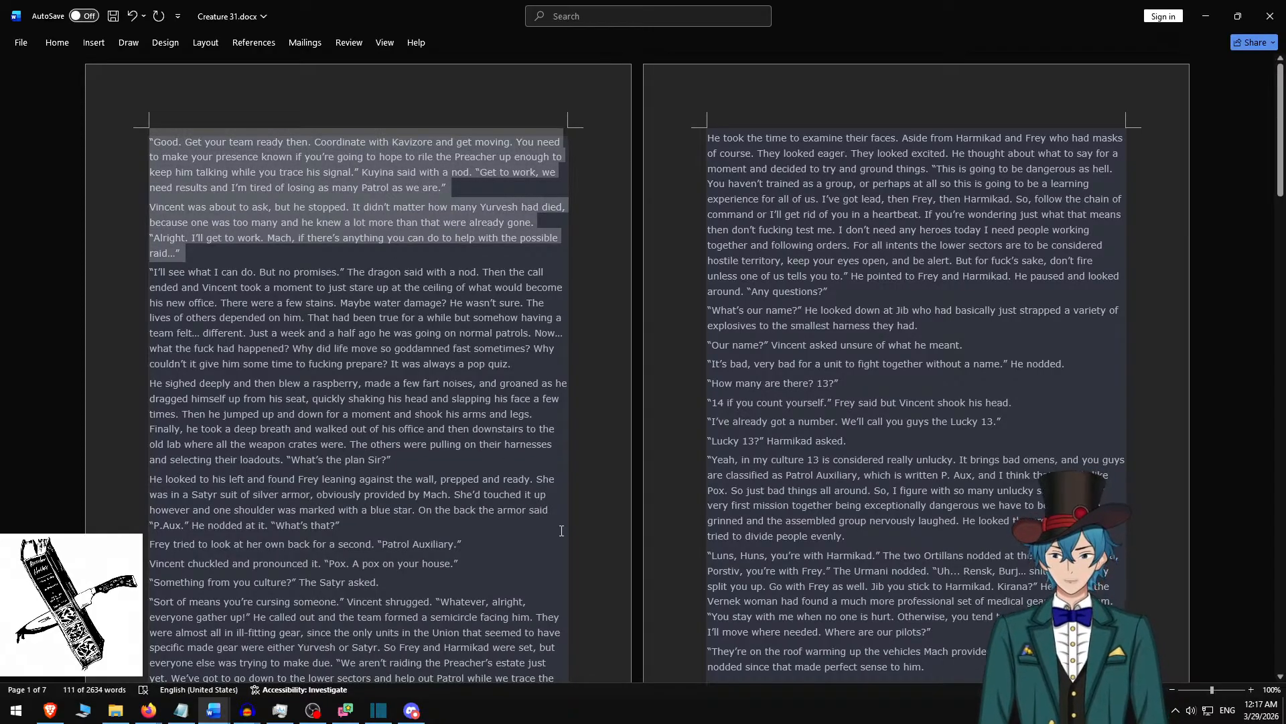
key(alt+Tab)
key(ctrl+a)
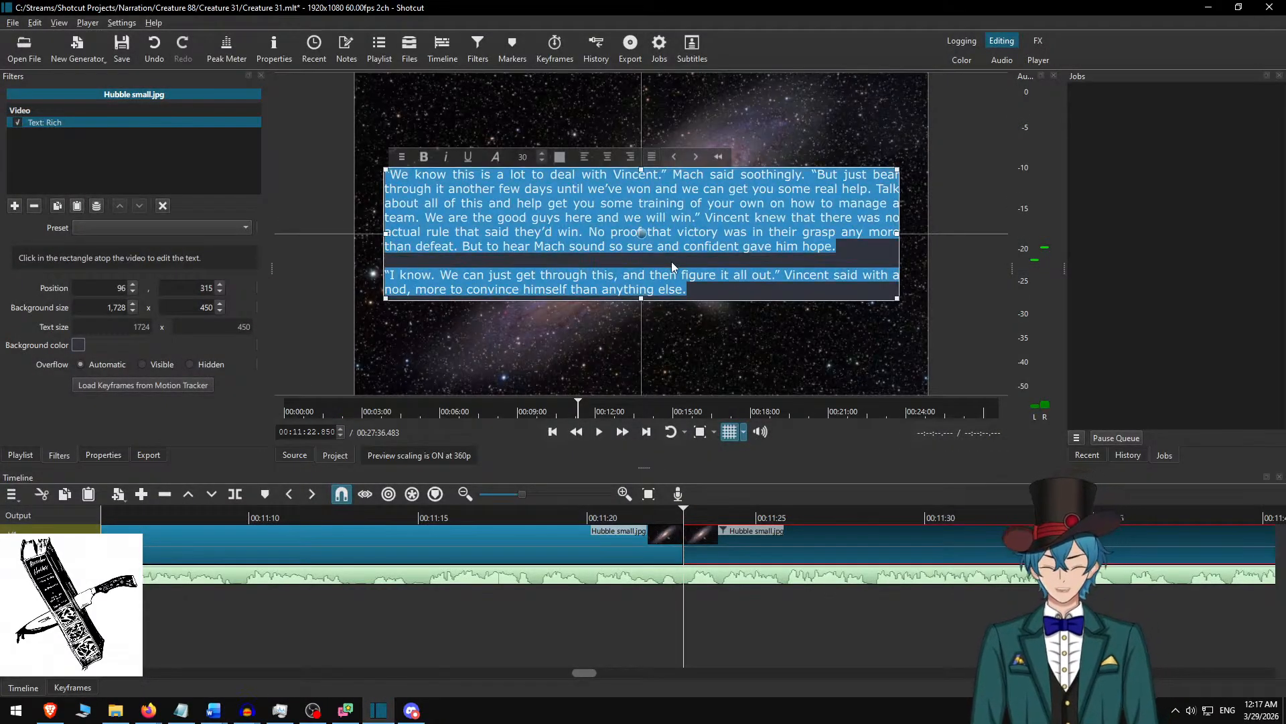
key(ctrl+v)
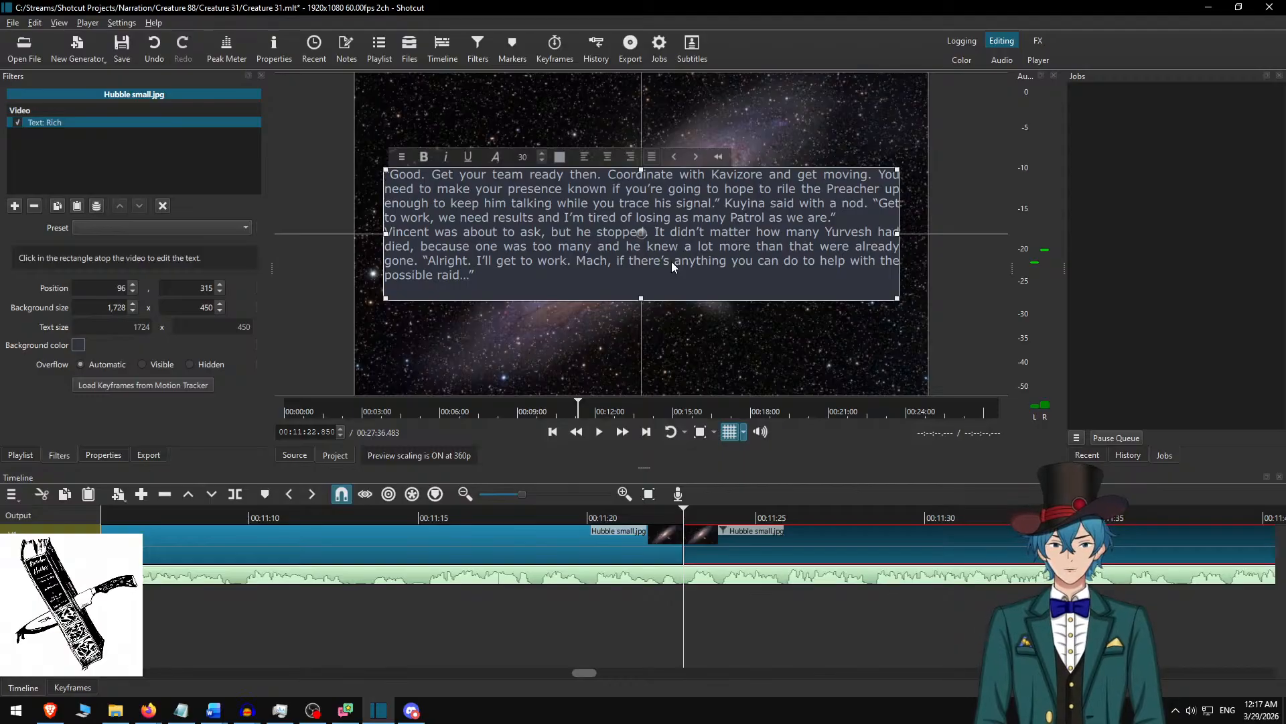
key(Home)
key(Return)
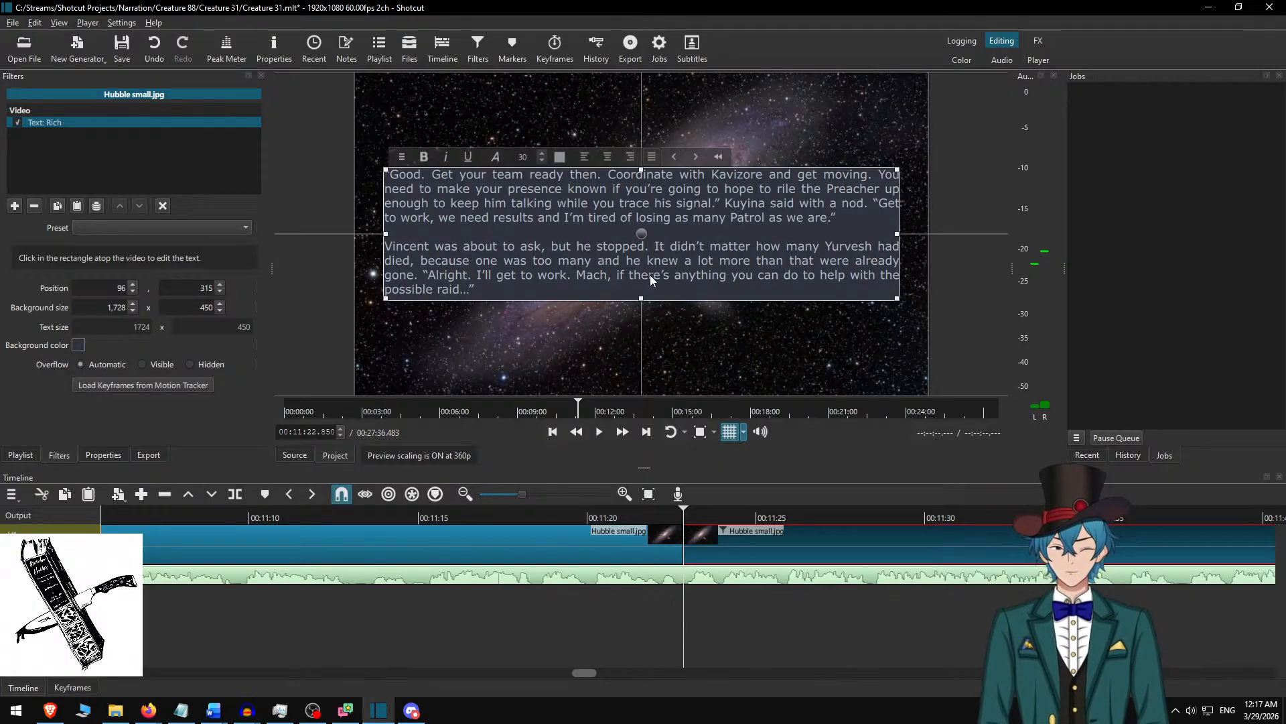
click(692, 528)
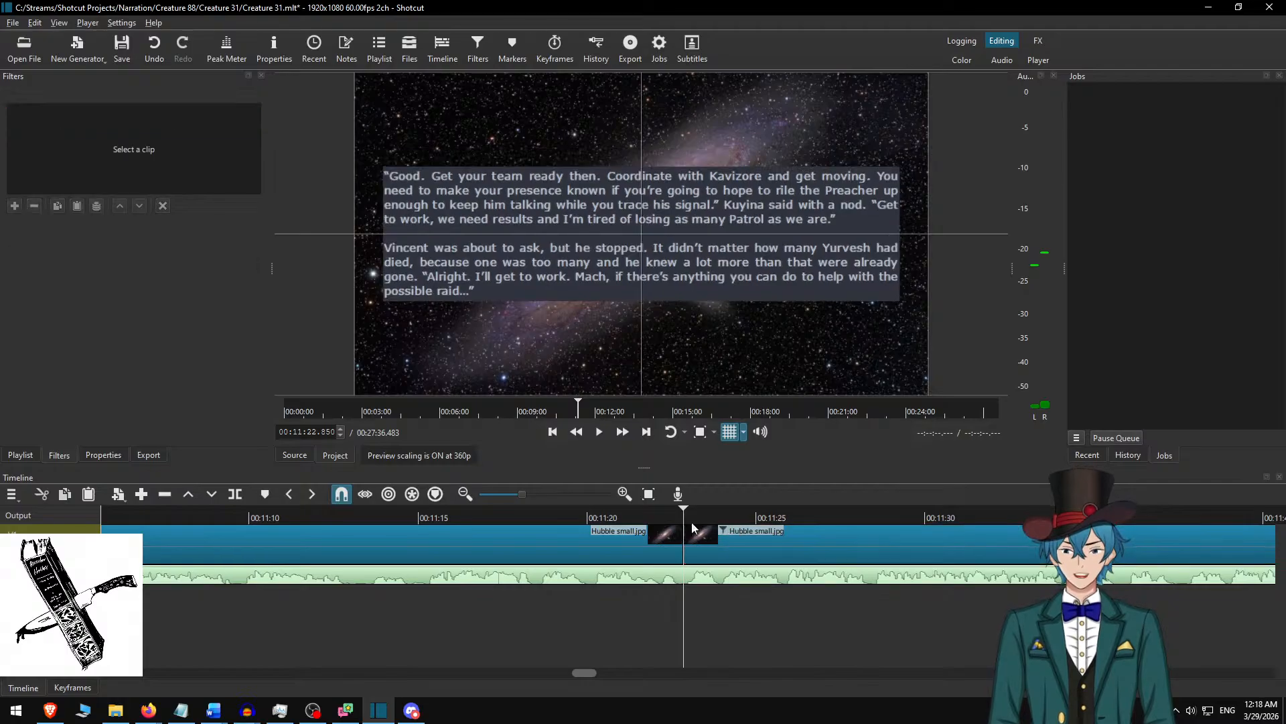
Play from just before the 00:11:22.850 cut at double speed, split the background clip at the pause at 00:11:59.250, and save the project.
click(587, 516)
key(space)
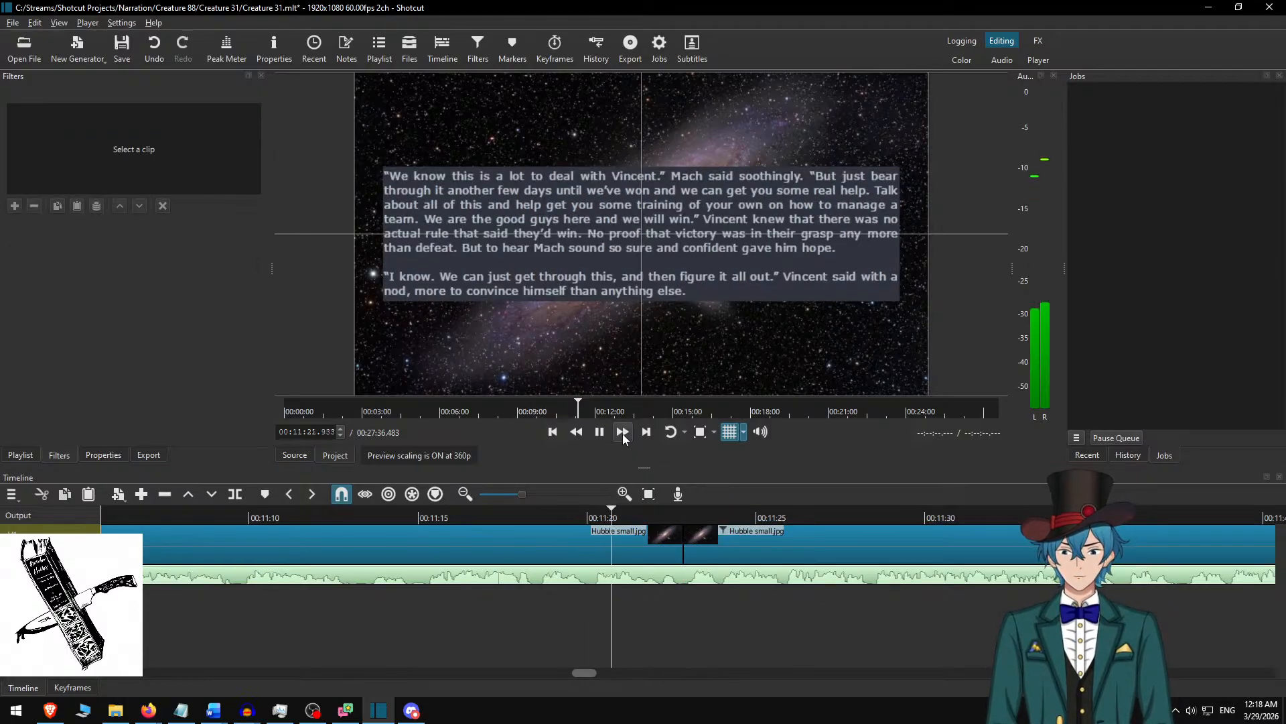
click(622, 433)
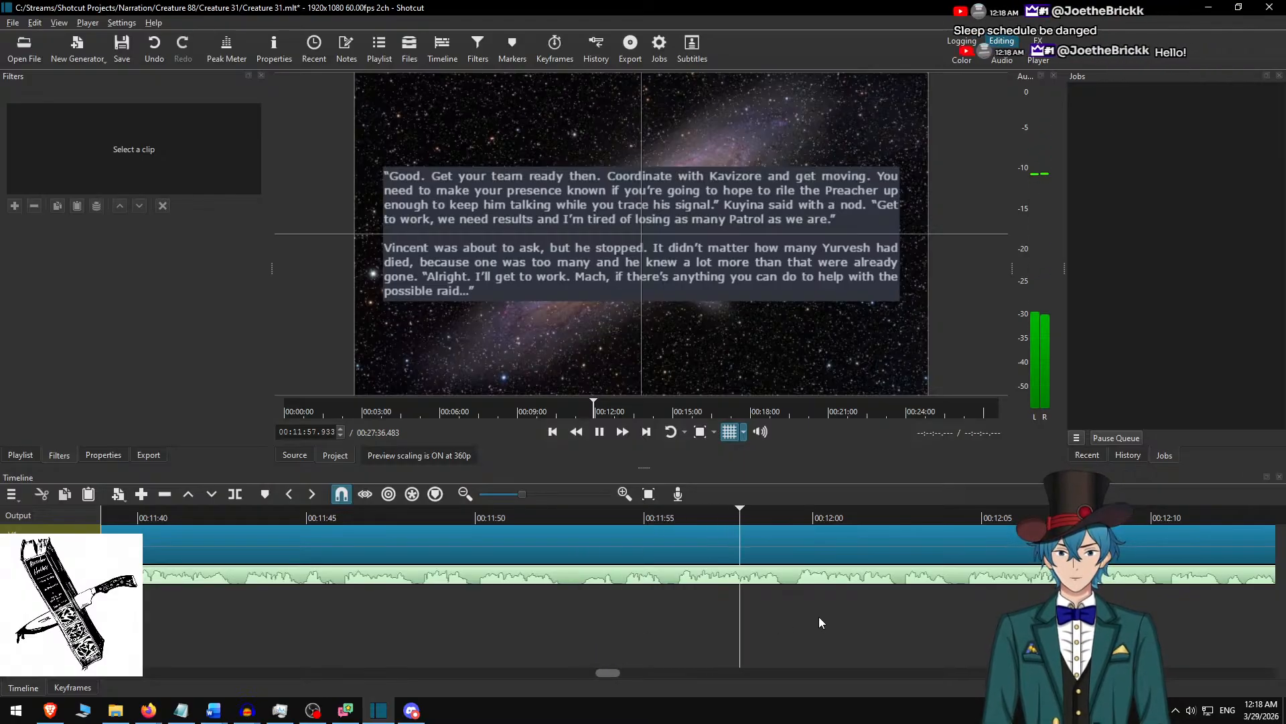
key(space)
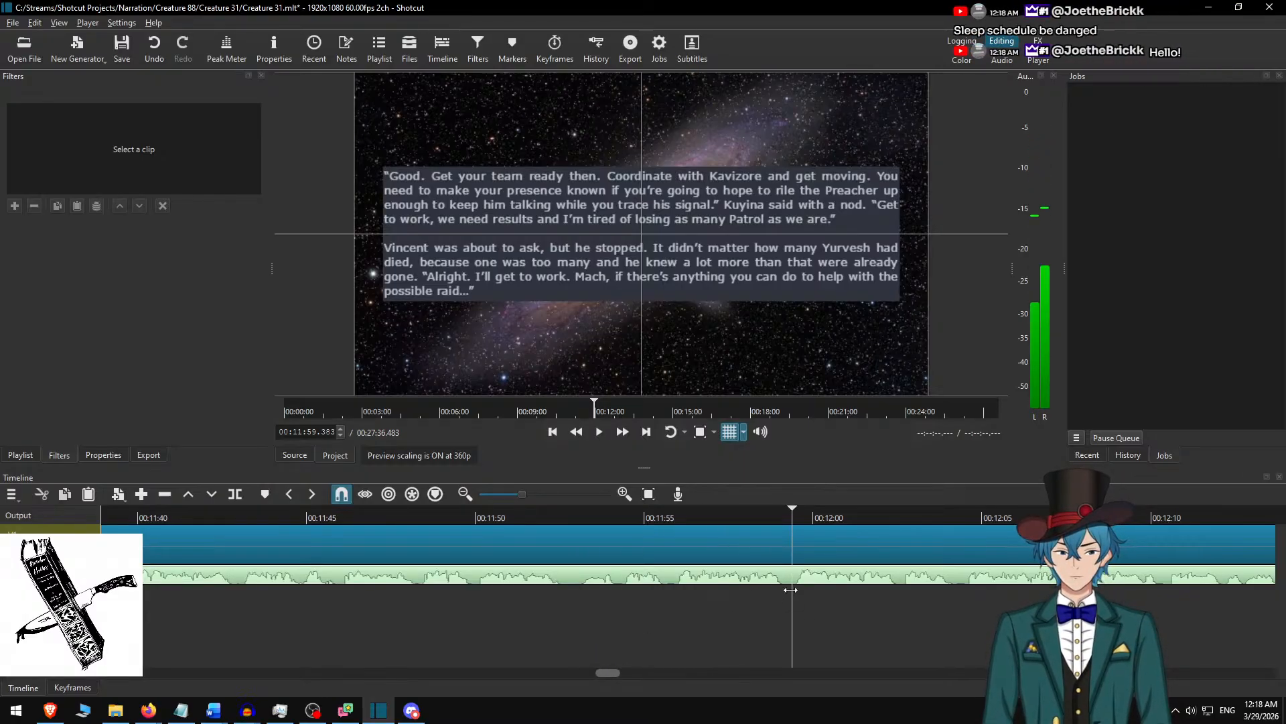
key(Left)
key(Left)
key(Left)
key(Left)
key(Left)
key(Left)
key(Left)
key(Left)
key(s)
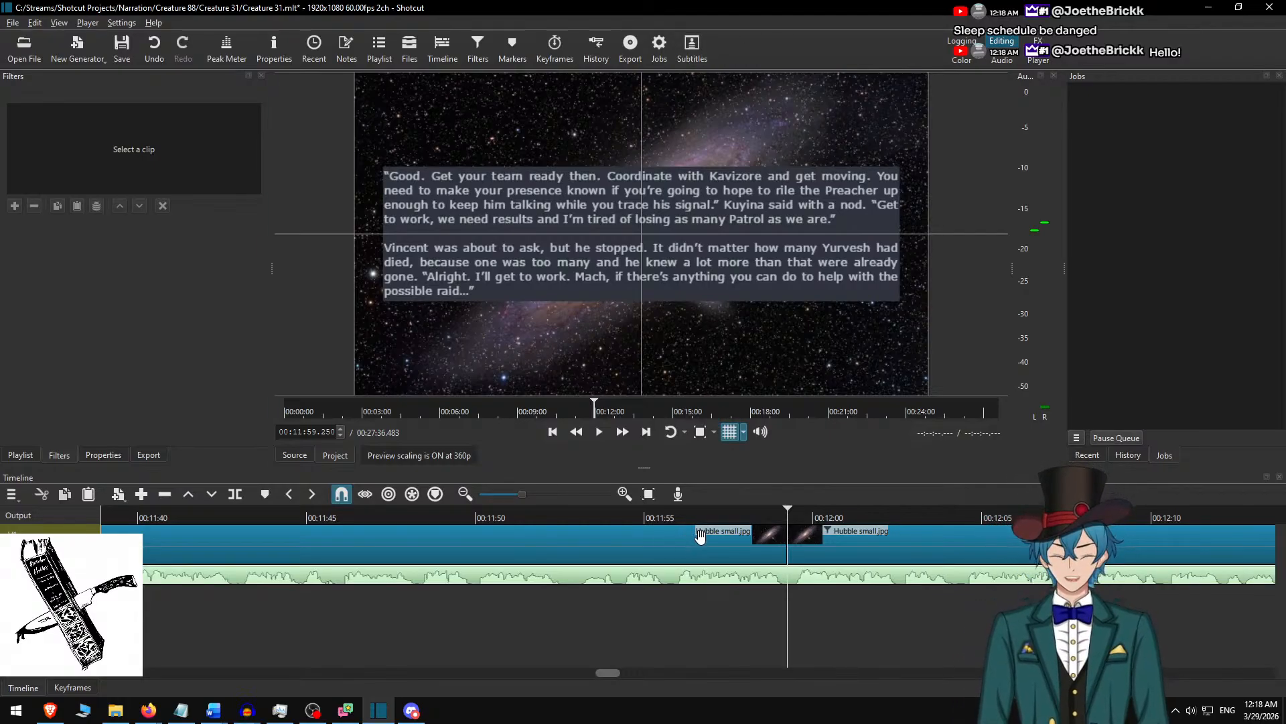
key(ctrl+s)
In Word, delete the used “Good. Get your team ready” and “Vincent was about to ask” paragraphs.
scroll(728, 558, right, 3)
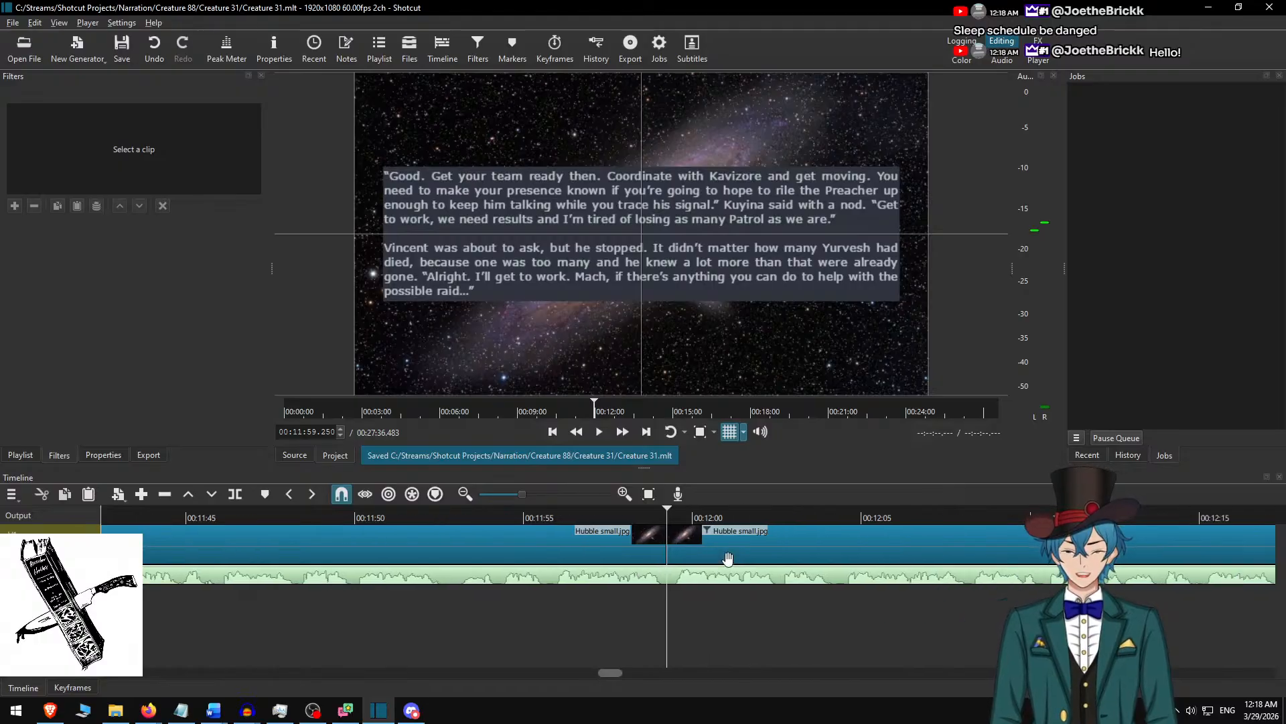
scroll(728, 558, down, 5)
scroll(584, 570, up, 3)
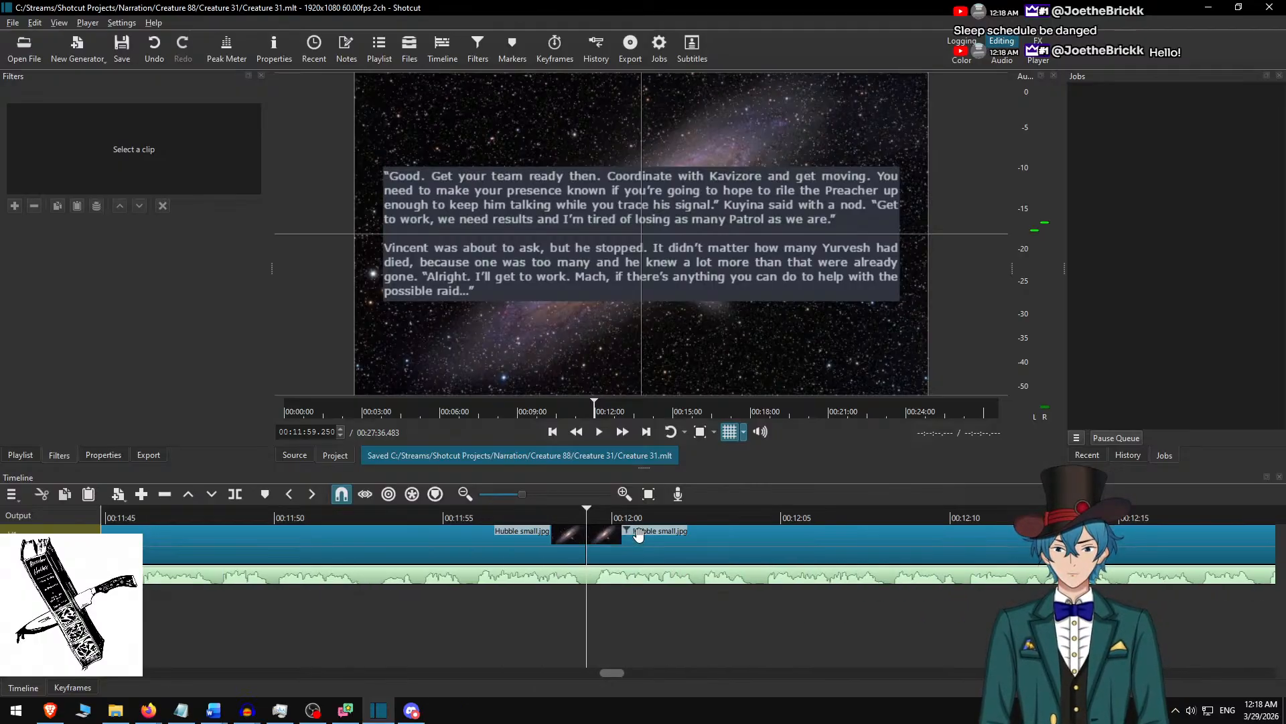
key(alt+Tab)
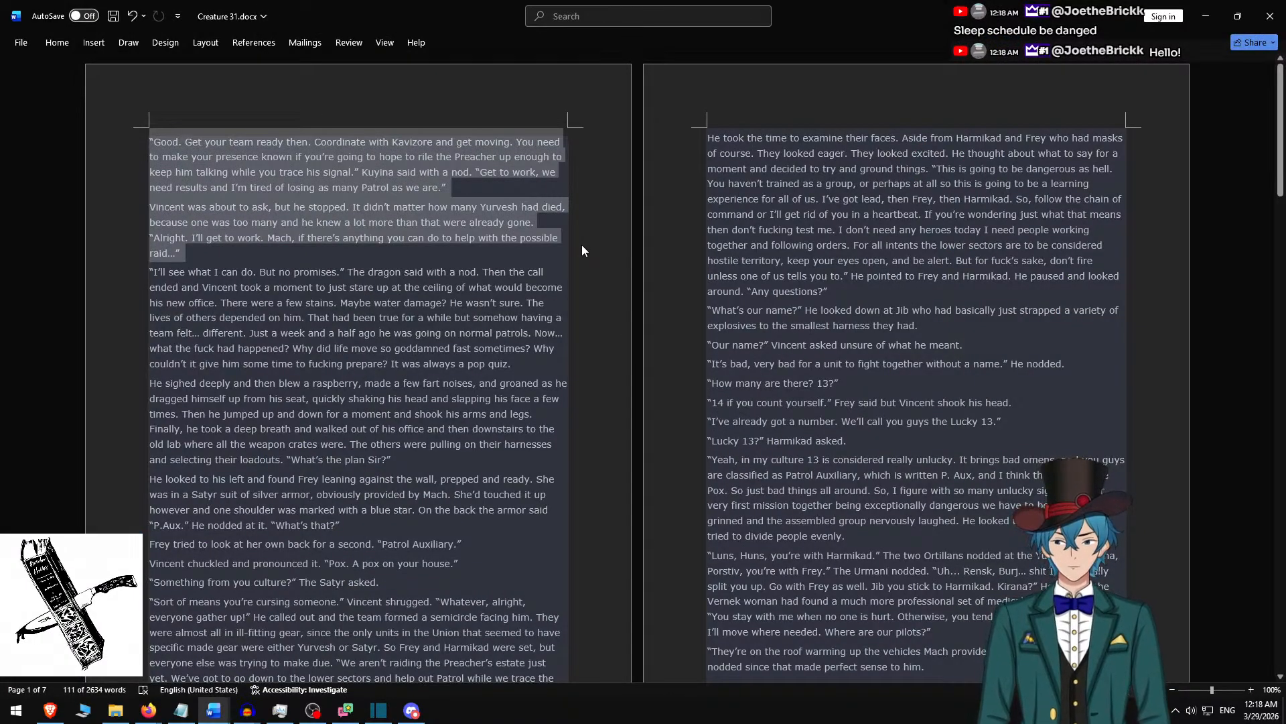
key(BackSpace)
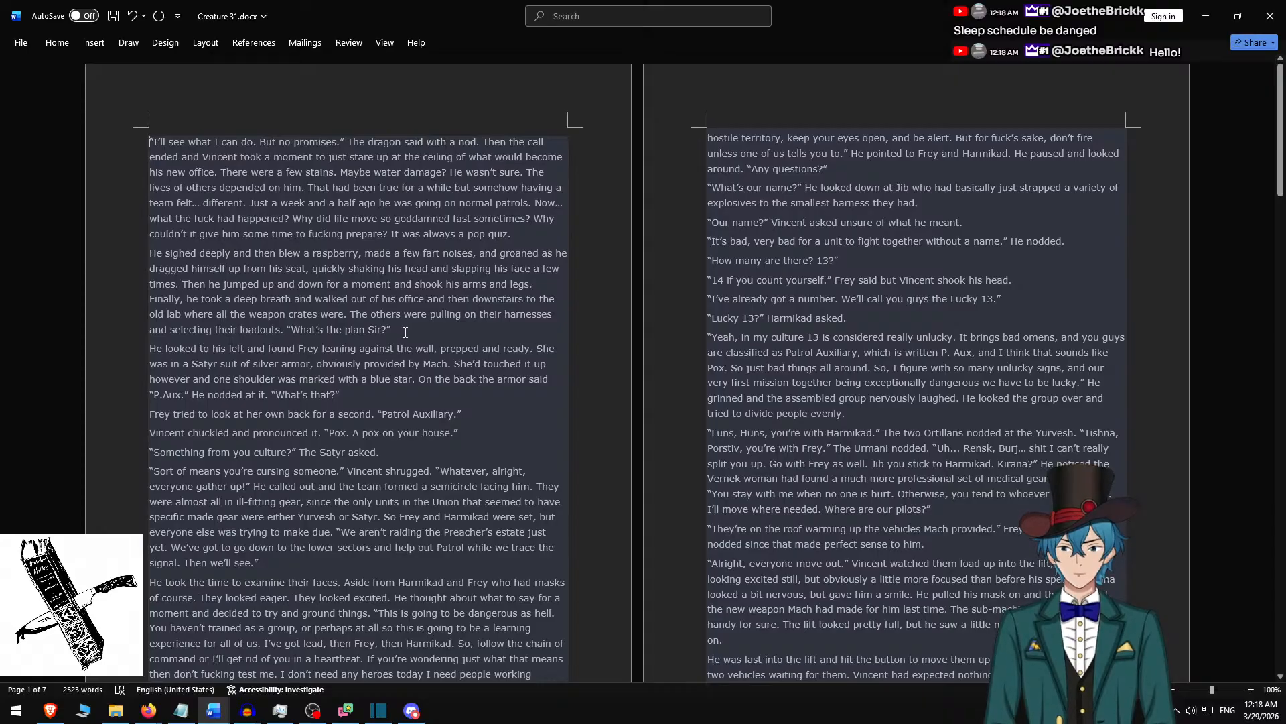
Replace the rich text after the 00:11:59.250 cut with Word's “I'll see what I can do” and “He sighed deeply” paragraphs, separated by a blank line.
shift+click(405, 332)
key(ctrl+c)
key(alt+Tab)
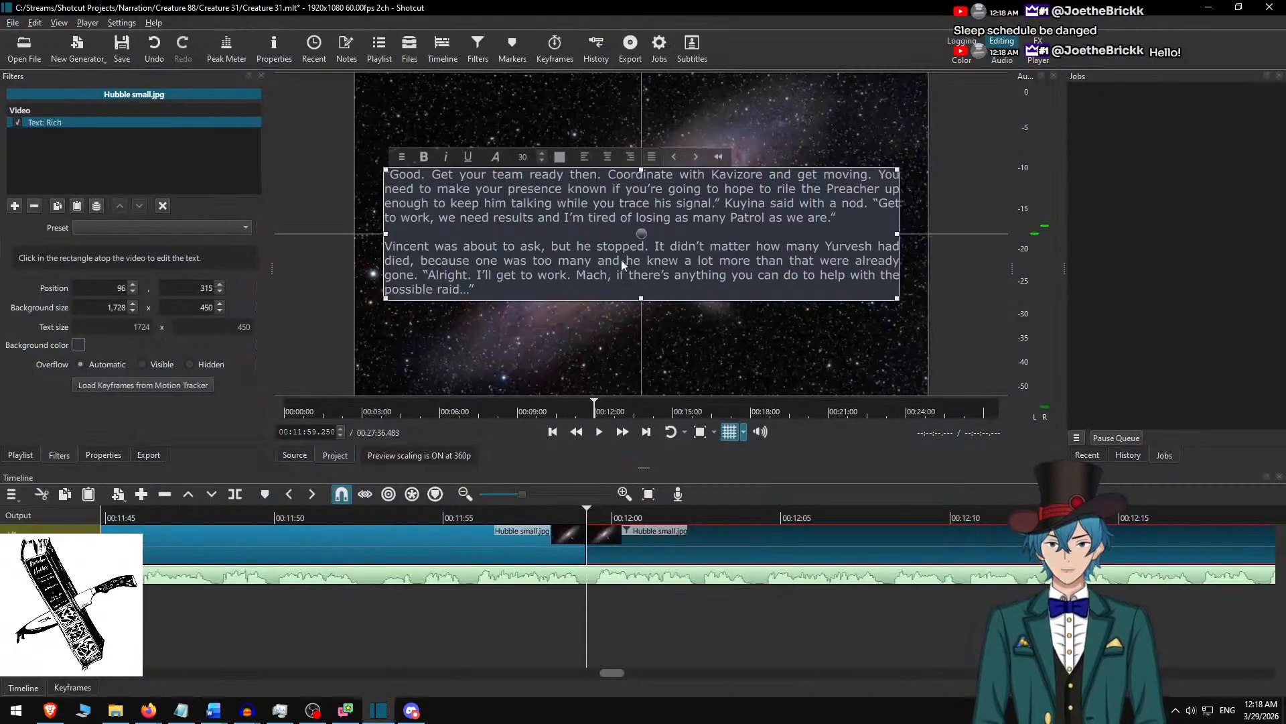
key(ctrl+a)
key(ctrl+v)
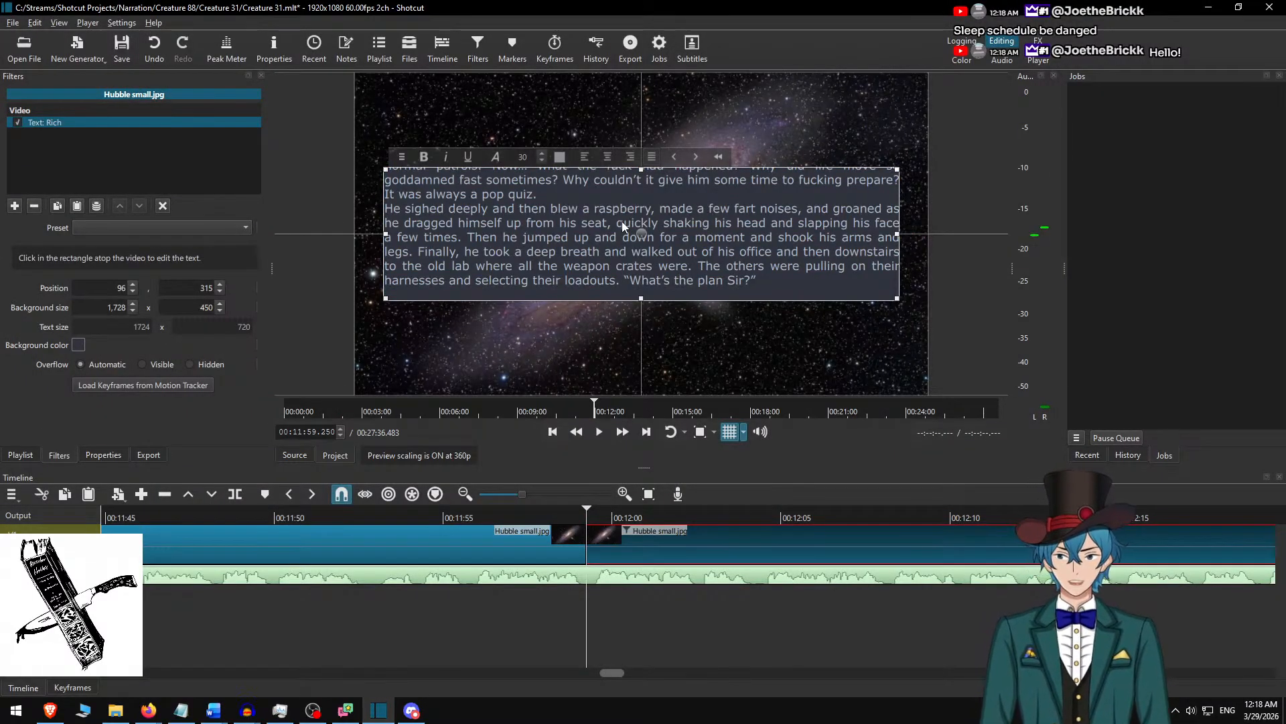
scroll(622, 221, up, 1)
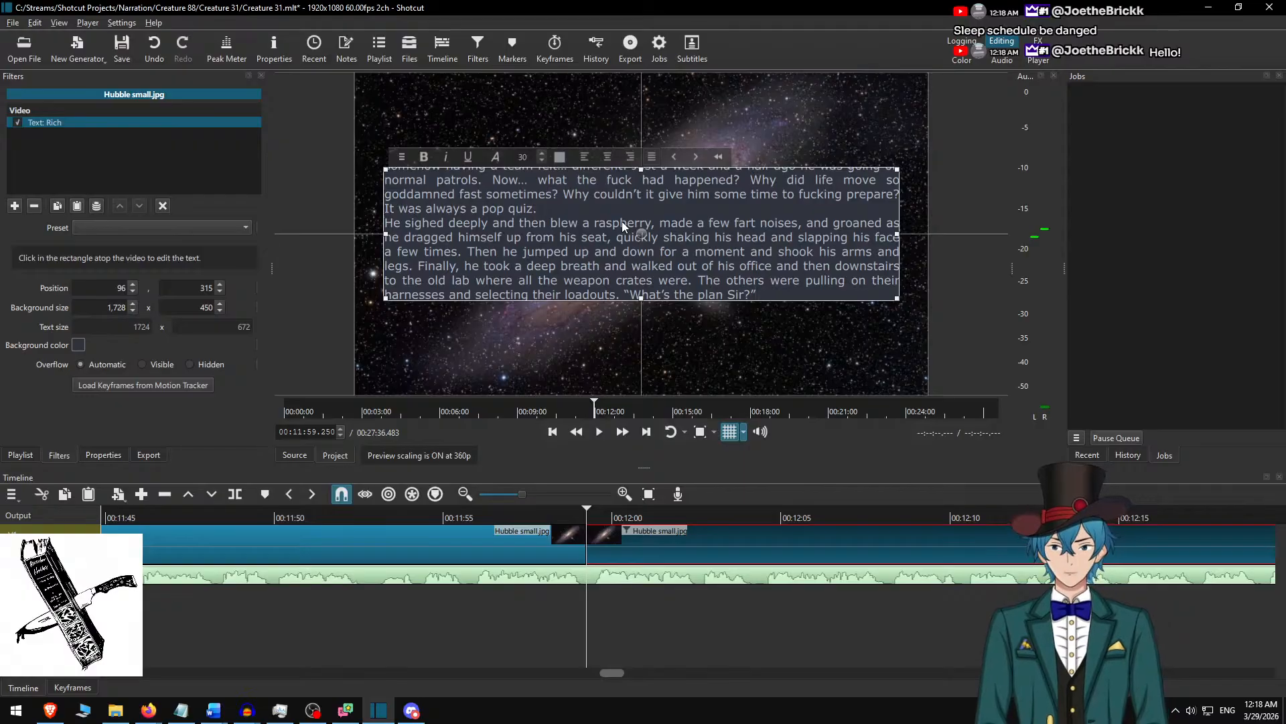
key(Return)
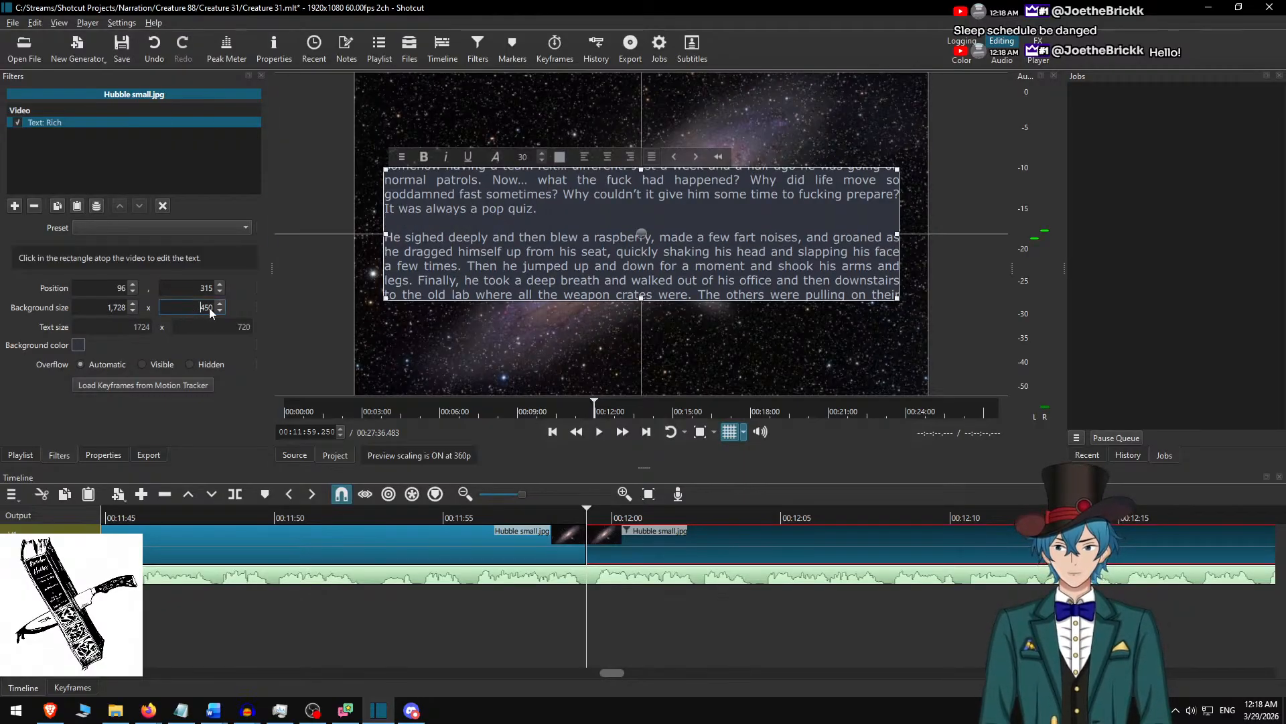
Set the text background height to 750 and centre the text box vertically in the frame at position 96, 165.
key(Delete)
text(7)
key(Return)
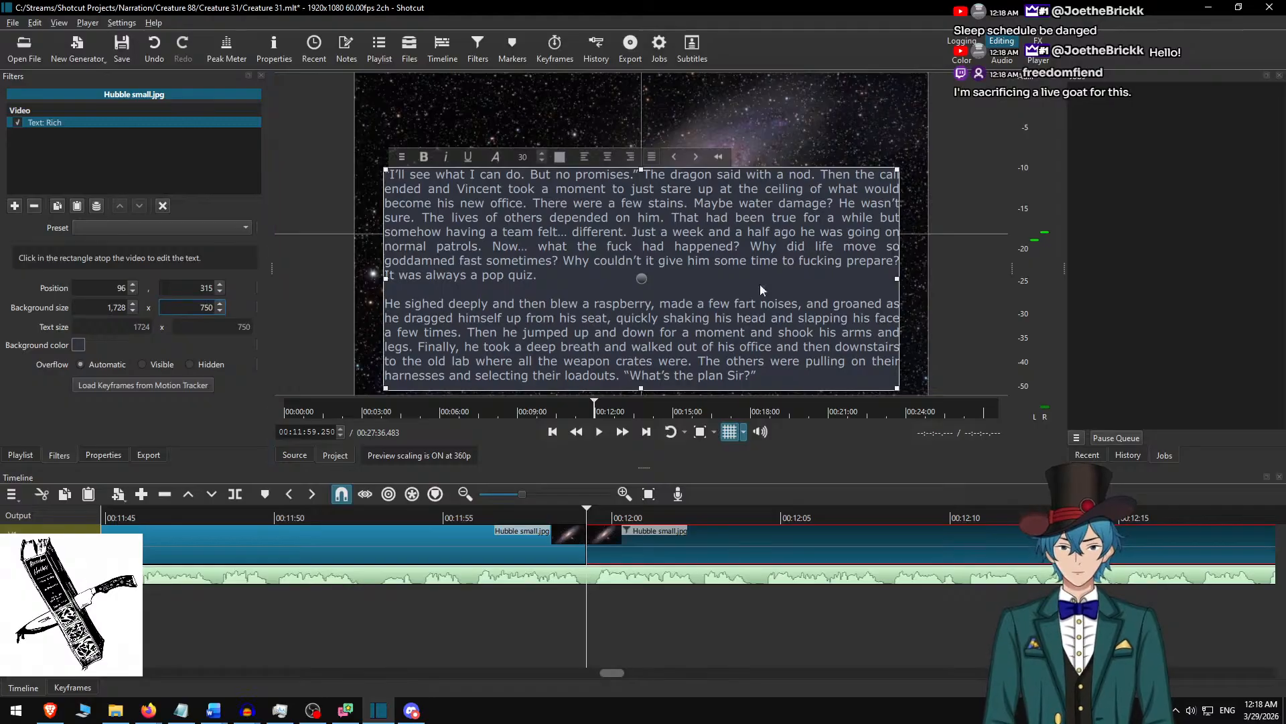
drag(642, 277, 638, 221)
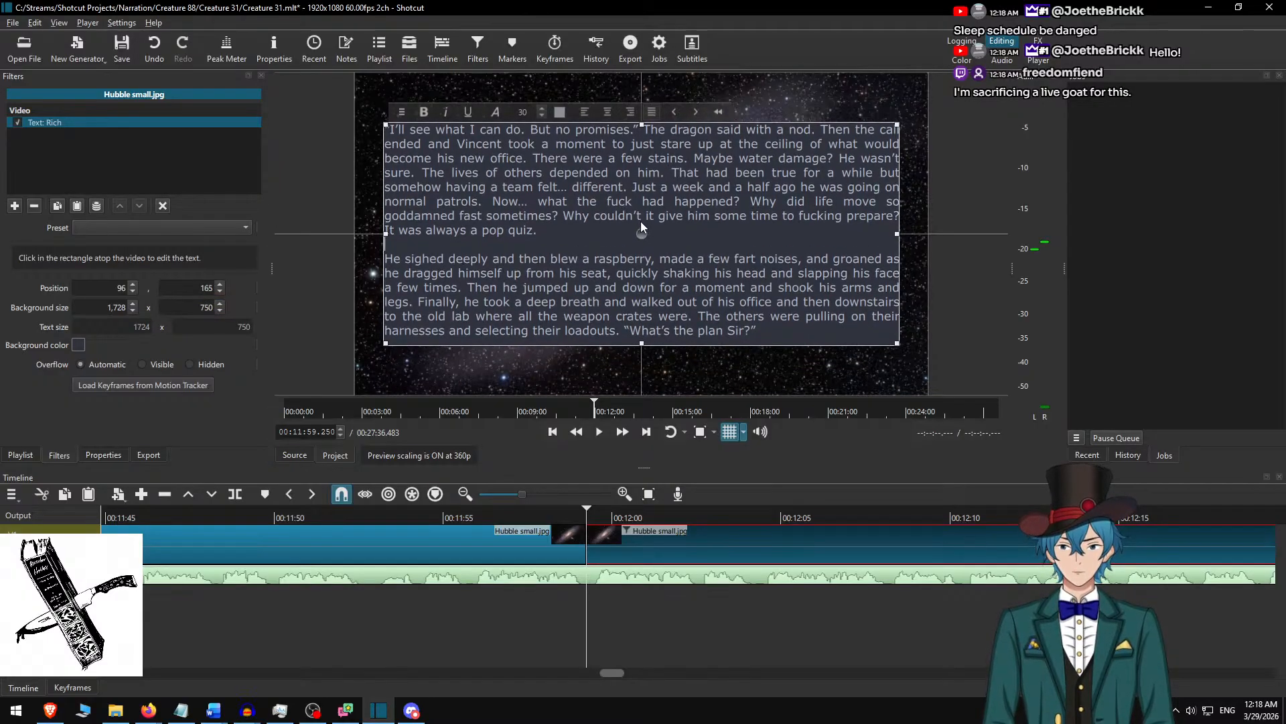
click(618, 546)
Play the narration at double speed from just before the 00:11:59.250 cut and check the audio for unwanted sounds.
click(498, 514)
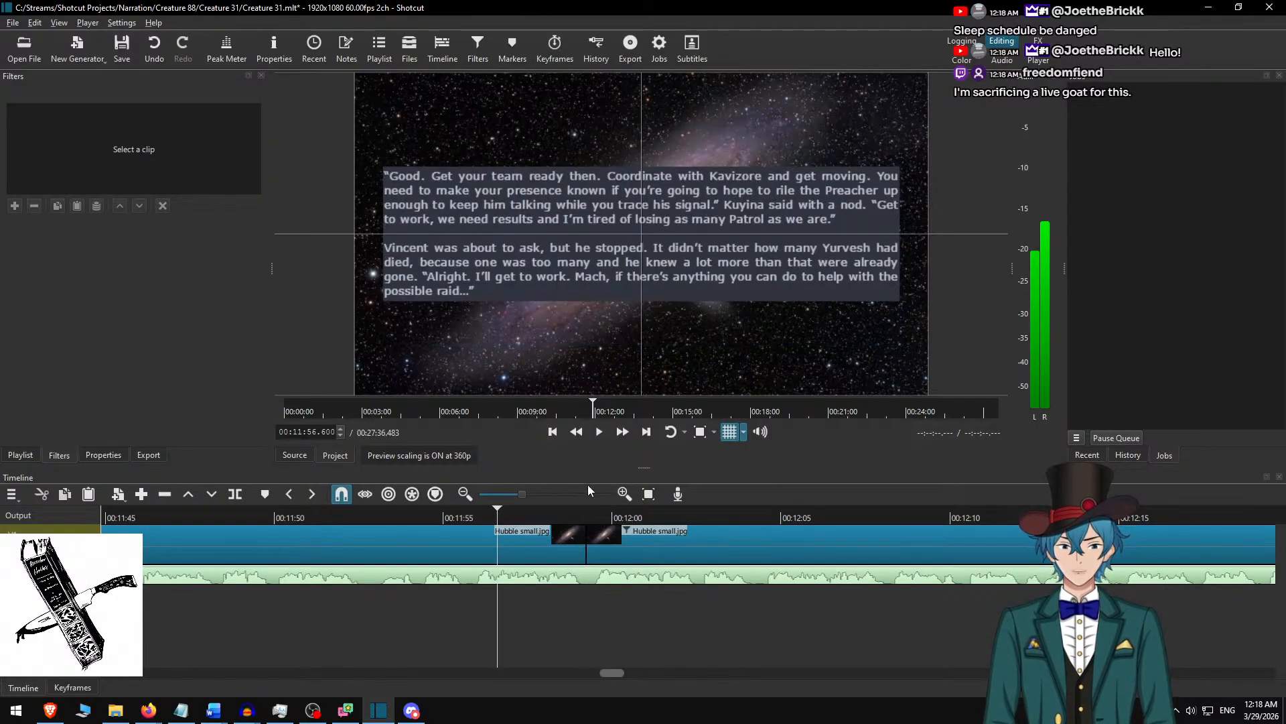
click(622, 431)
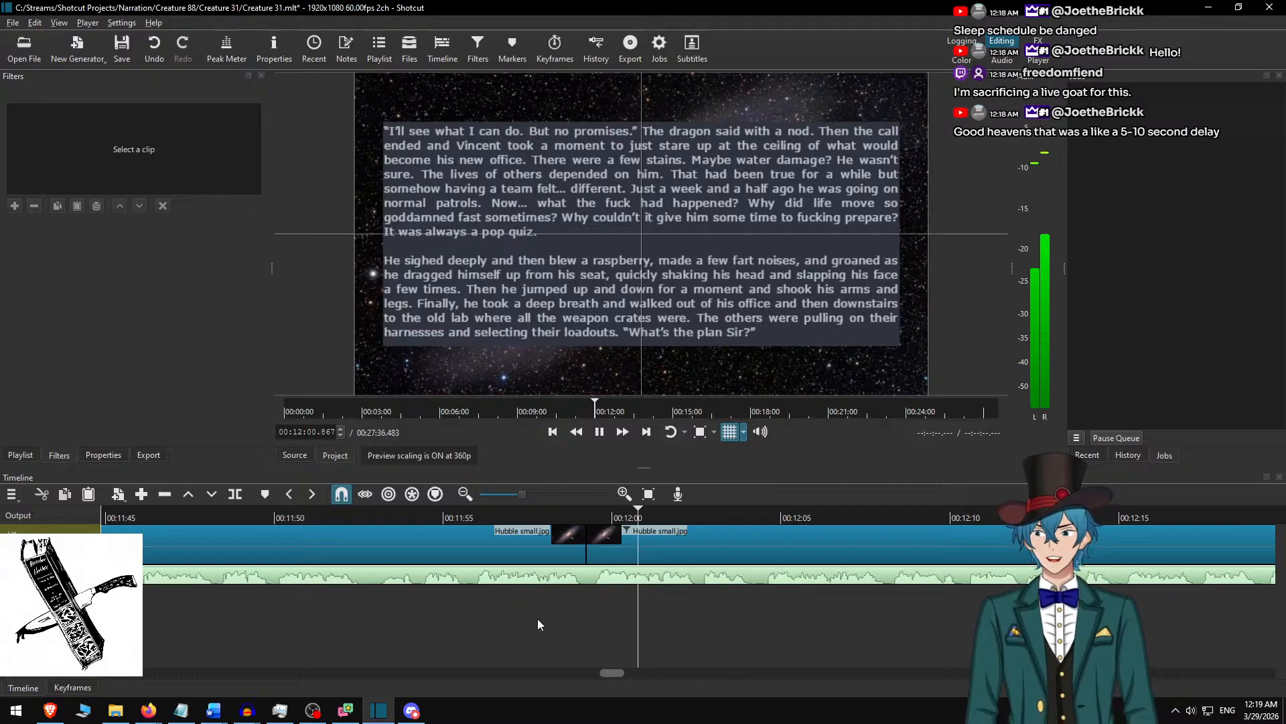
key(space)
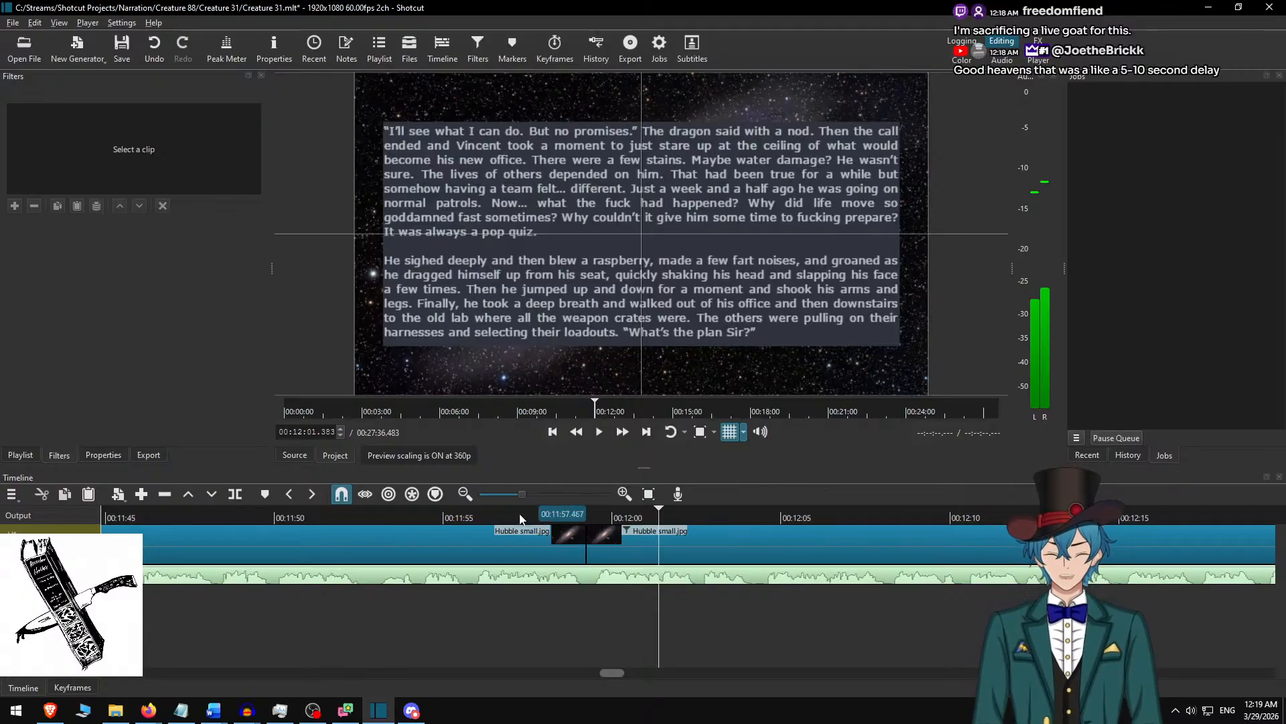
click(467, 512)
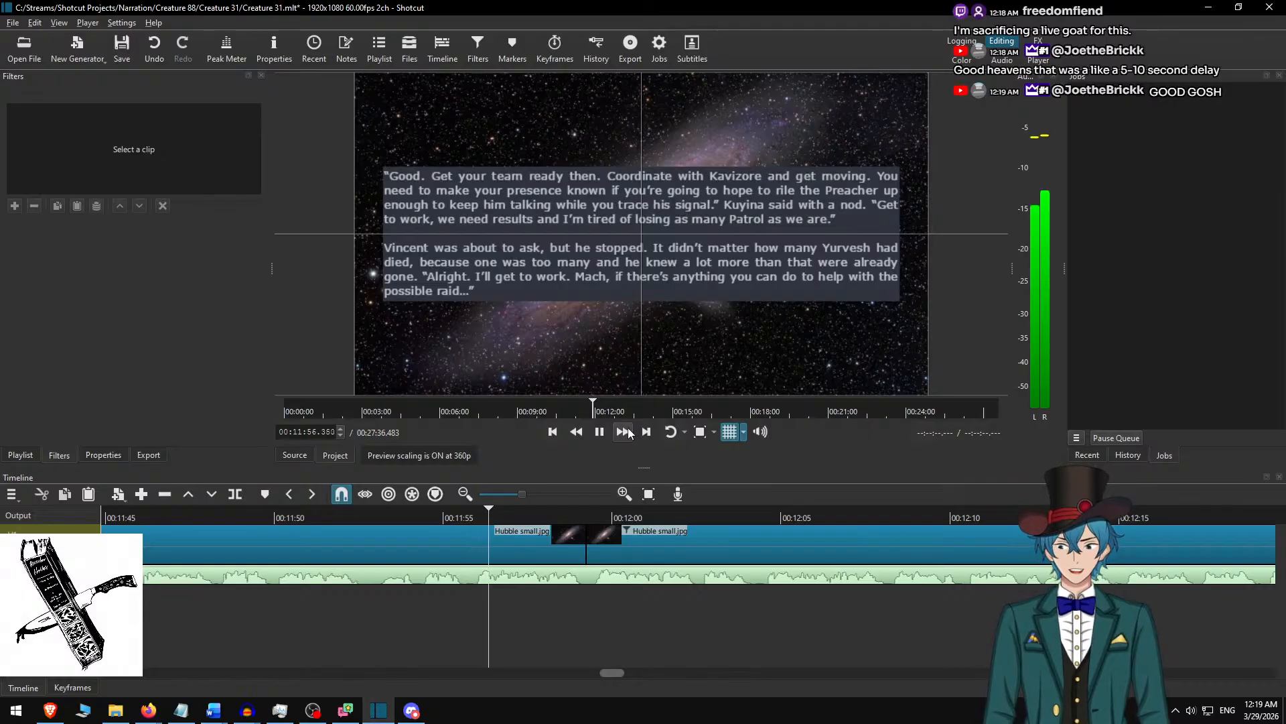
scroll(473, 577, right, 3)
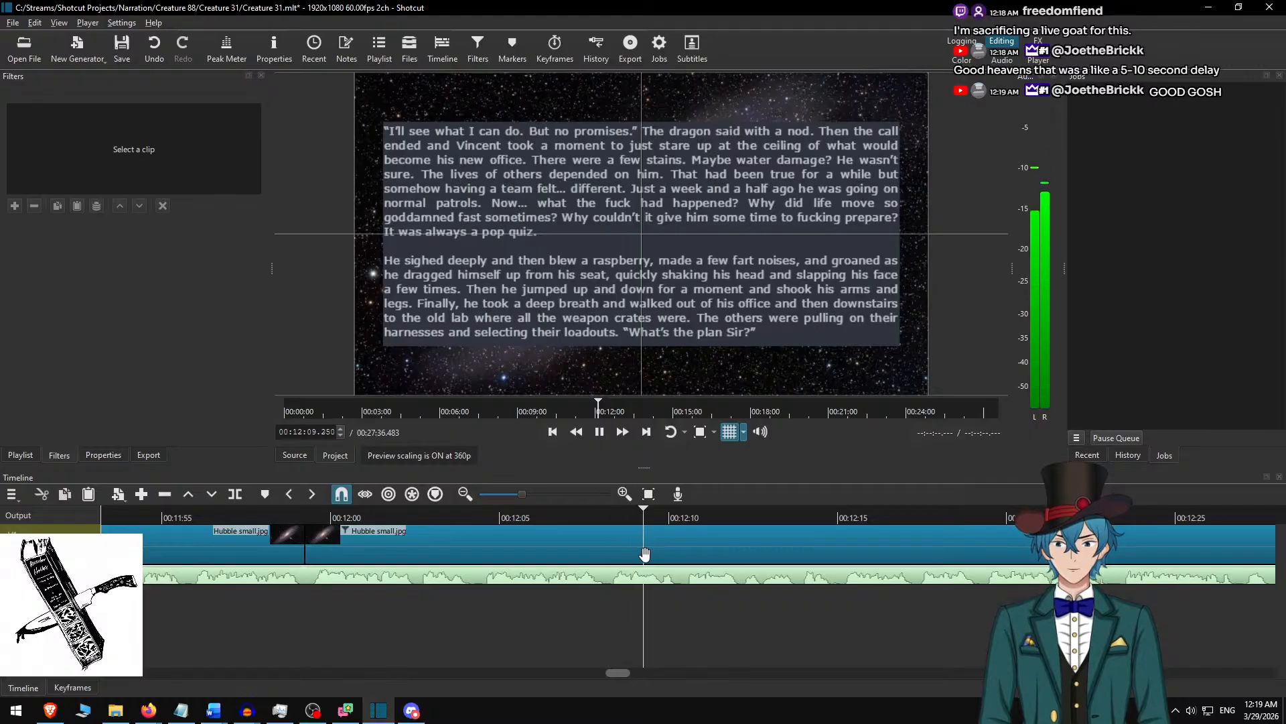
scroll(643, 556, right, 2)
scroll(643, 555, right, 1)
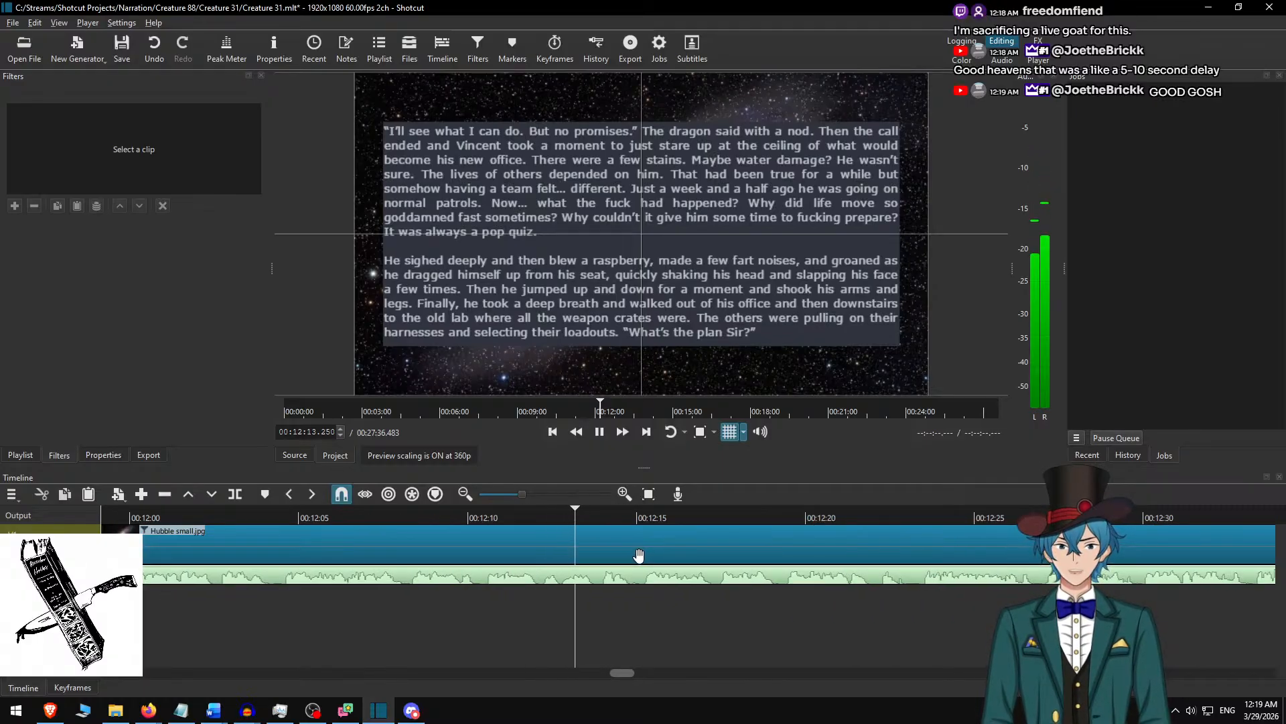
scroll(732, 550, down, 4)
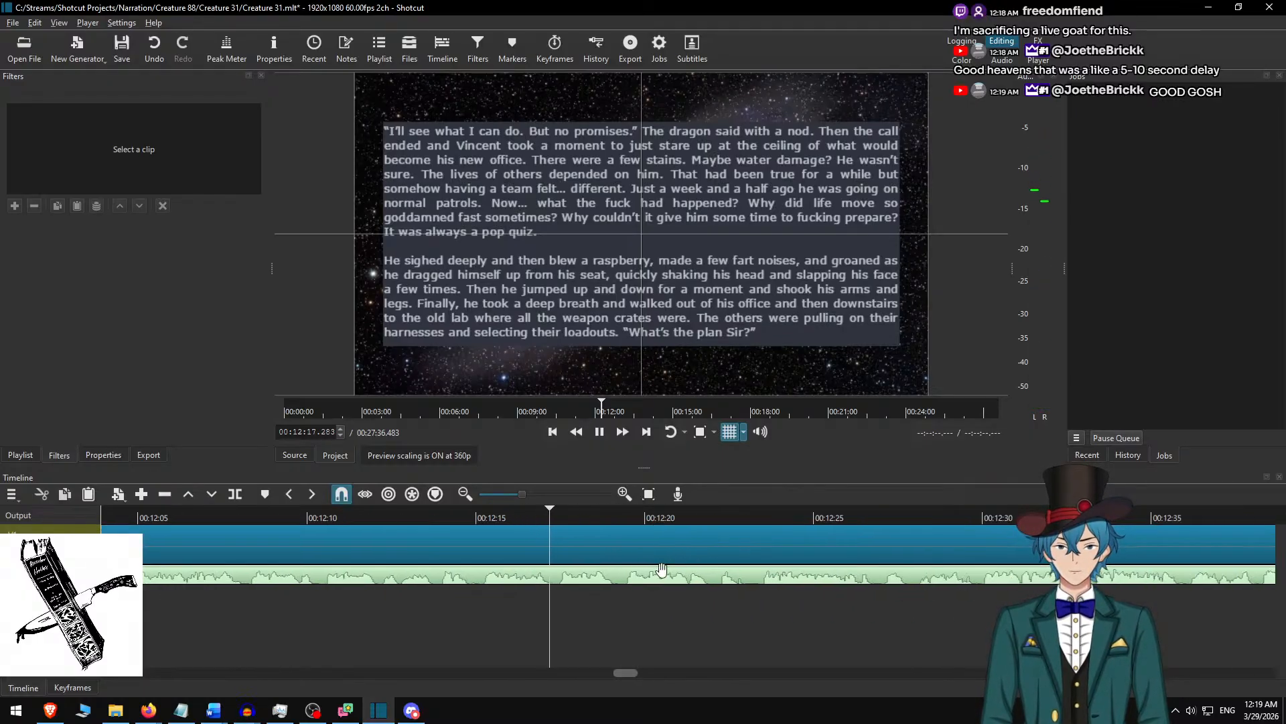
Replay the narration around 00:12:15 and lift the unwanted sound from 00:12:14.850 to 00:12:15.150 out of the audio track, leaving a gap.
click(452, 510)
key(space)
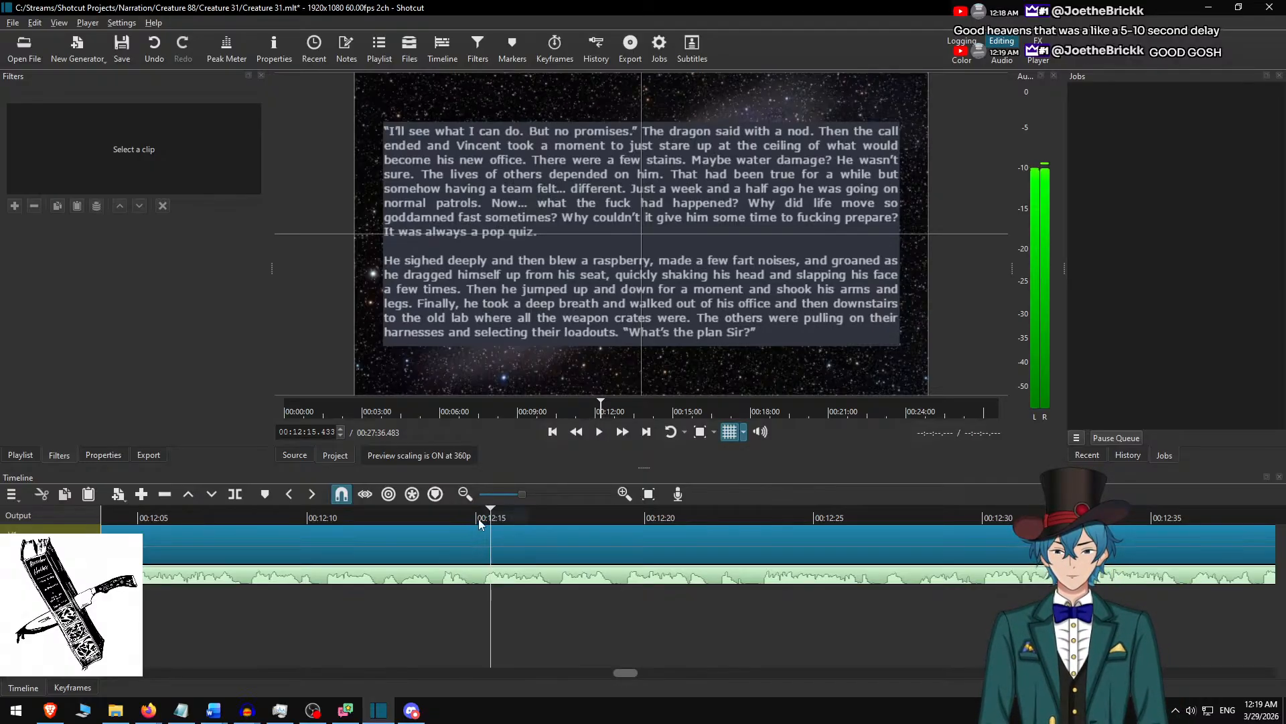
click(471, 521)
scroll(490, 570, up, 3)
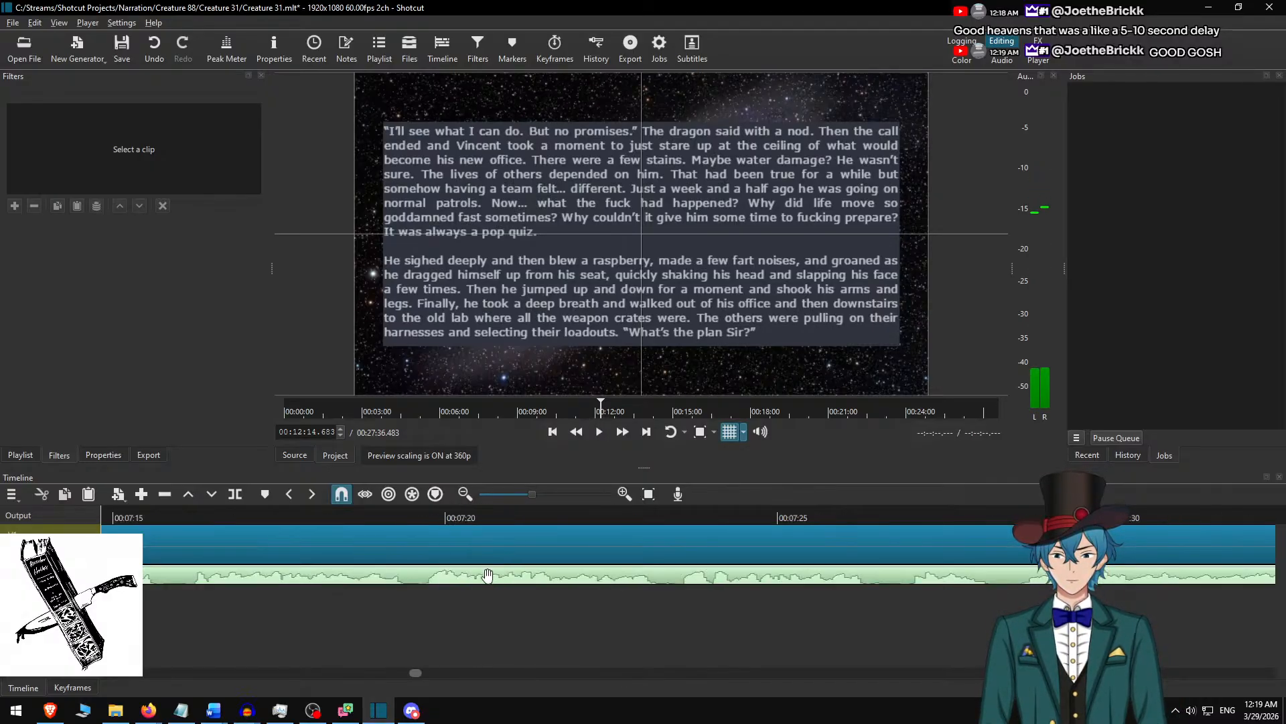
key(space)
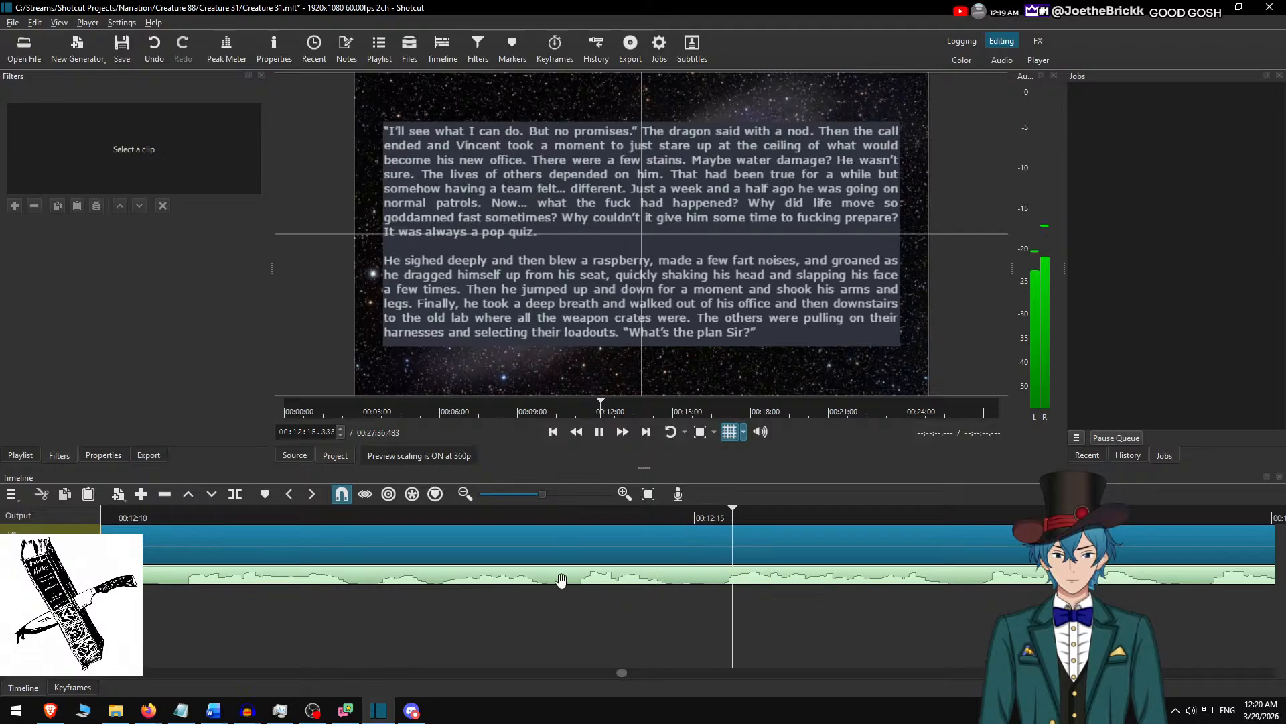
click(685, 517)
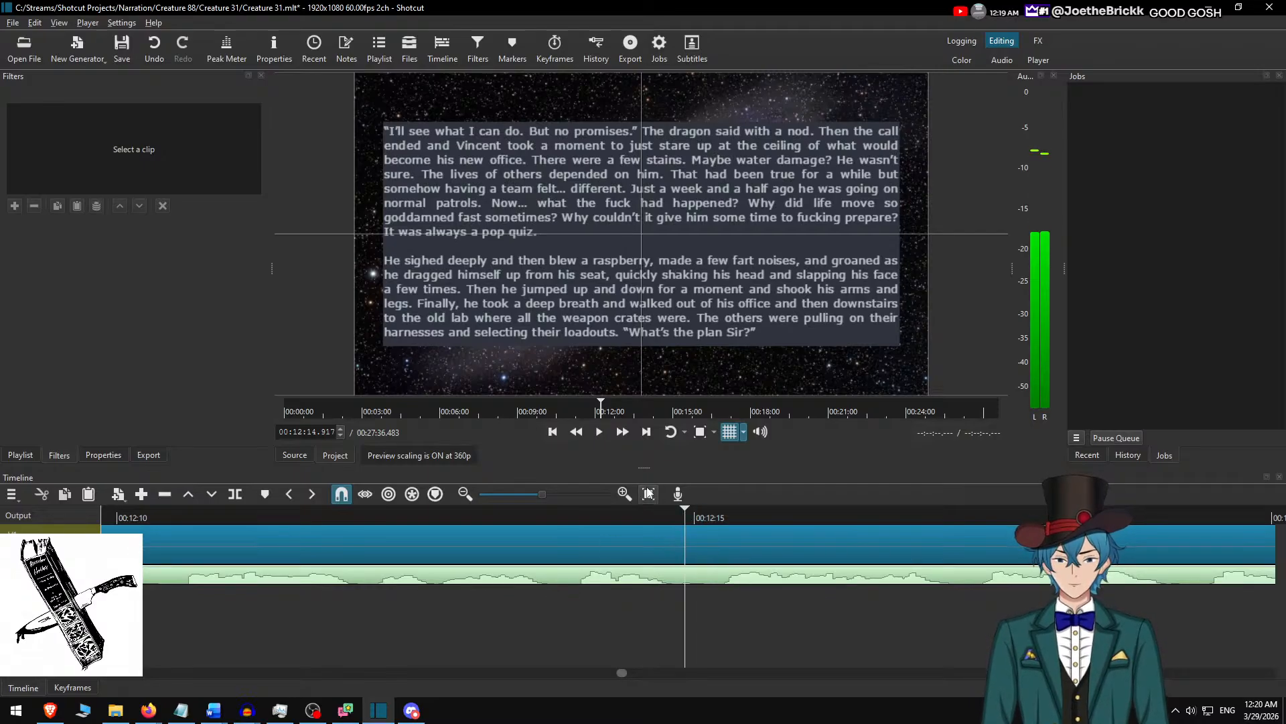
key(Left)
key(Left)
key(Left)
key(Left)
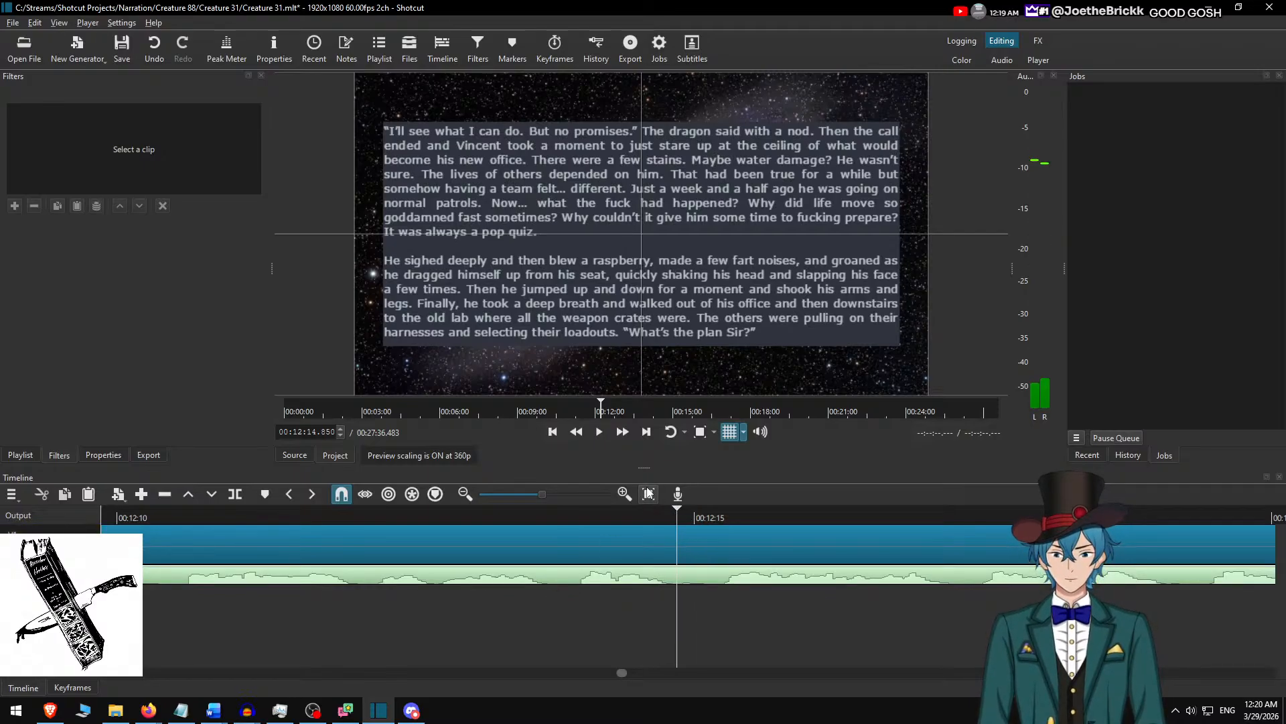
key(space)
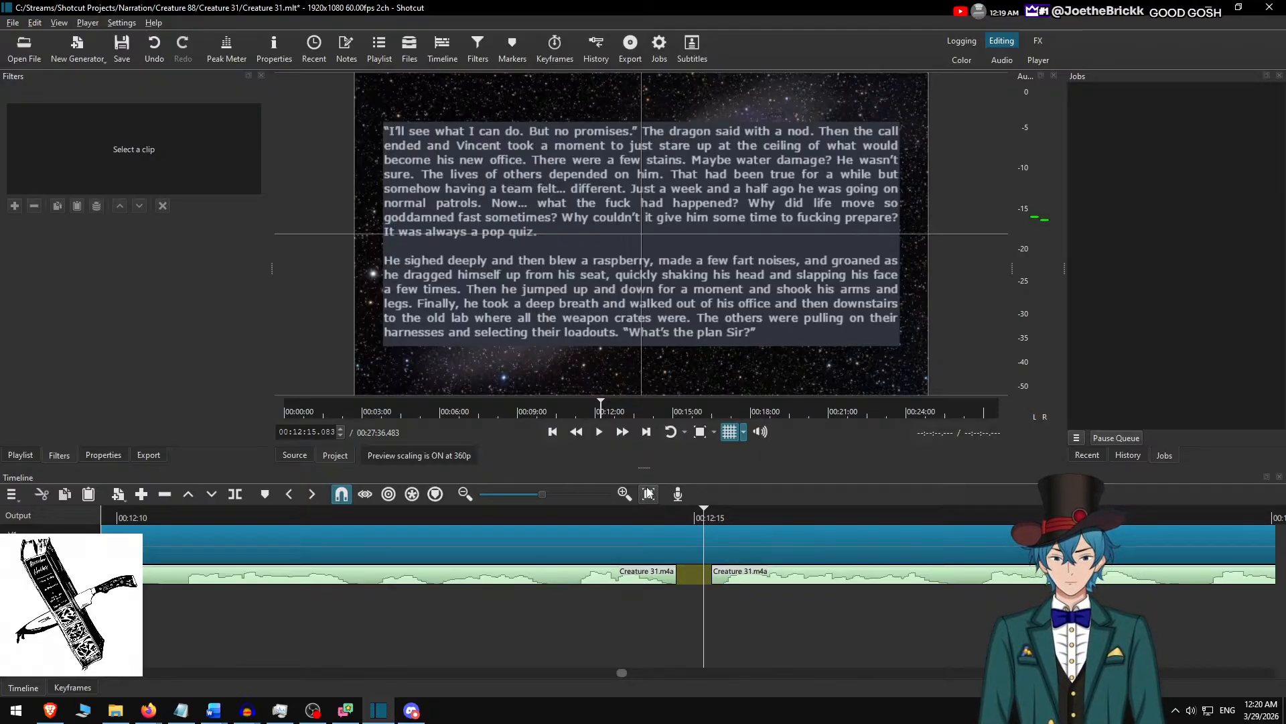
Move the playhead to the end of the audio gap at 00:12:15.150.
key(Home)
scroll(417, 587, down, 4)
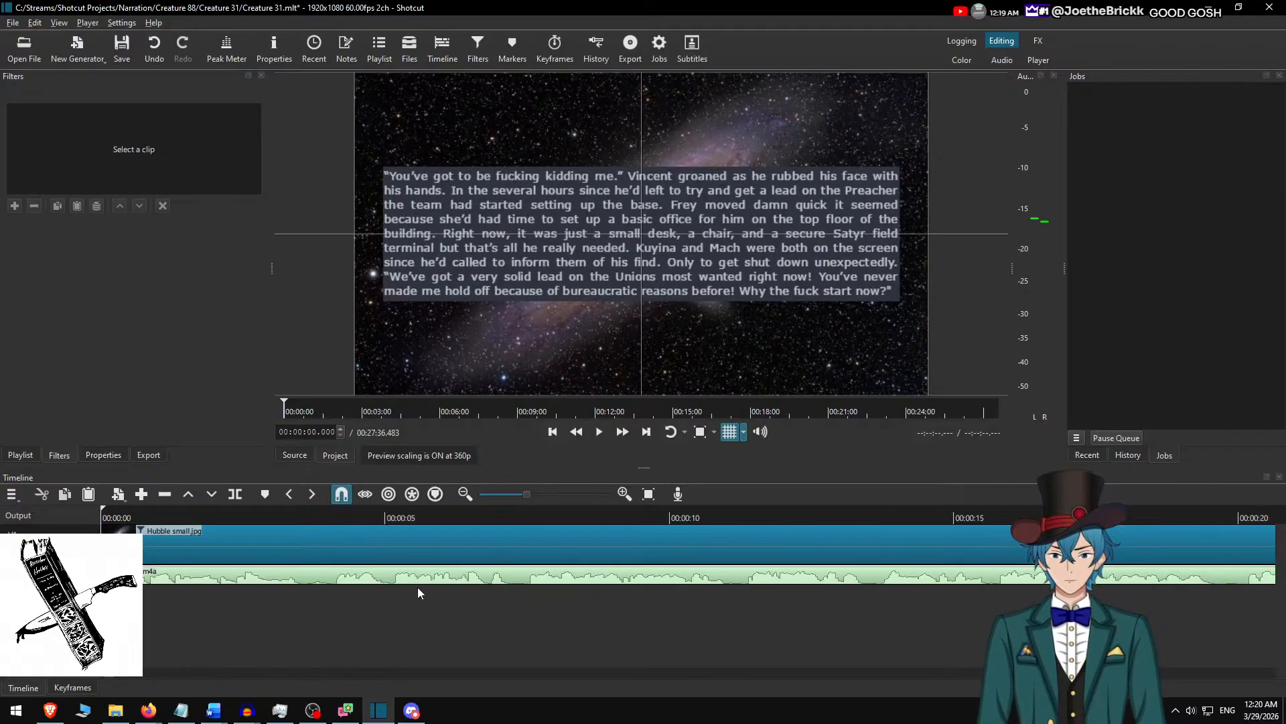
scroll(417, 587, up, 1)
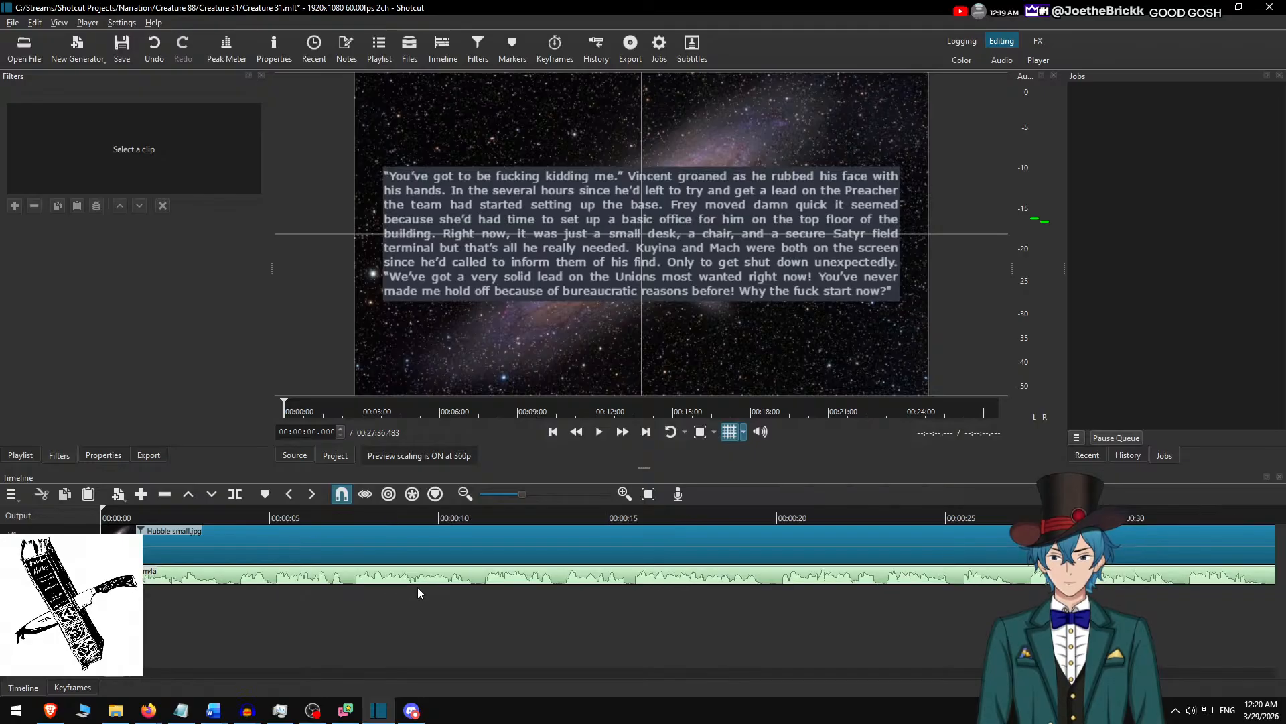
key(End)
key(alt+Left)
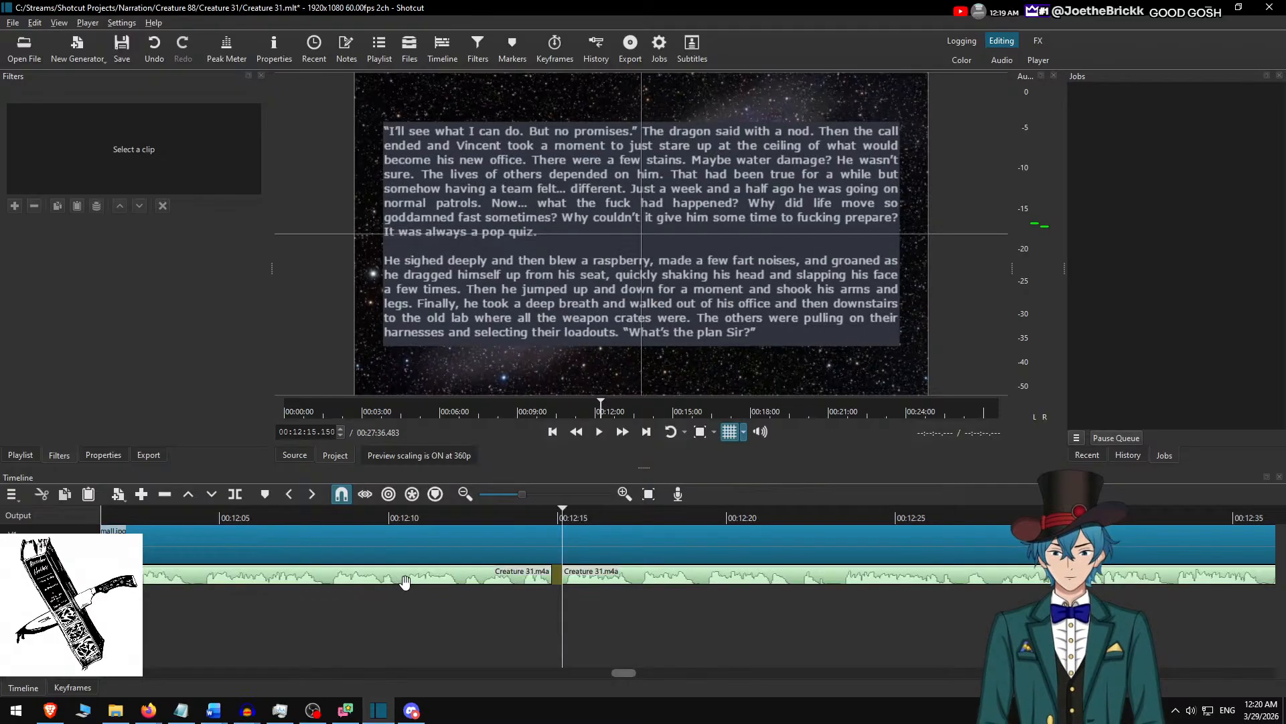
Replay the narration from 00:12:09.500 at double speed and check the audio across the gap at 00:12:15.
scroll(423, 590, up, 1)
click(412, 520)
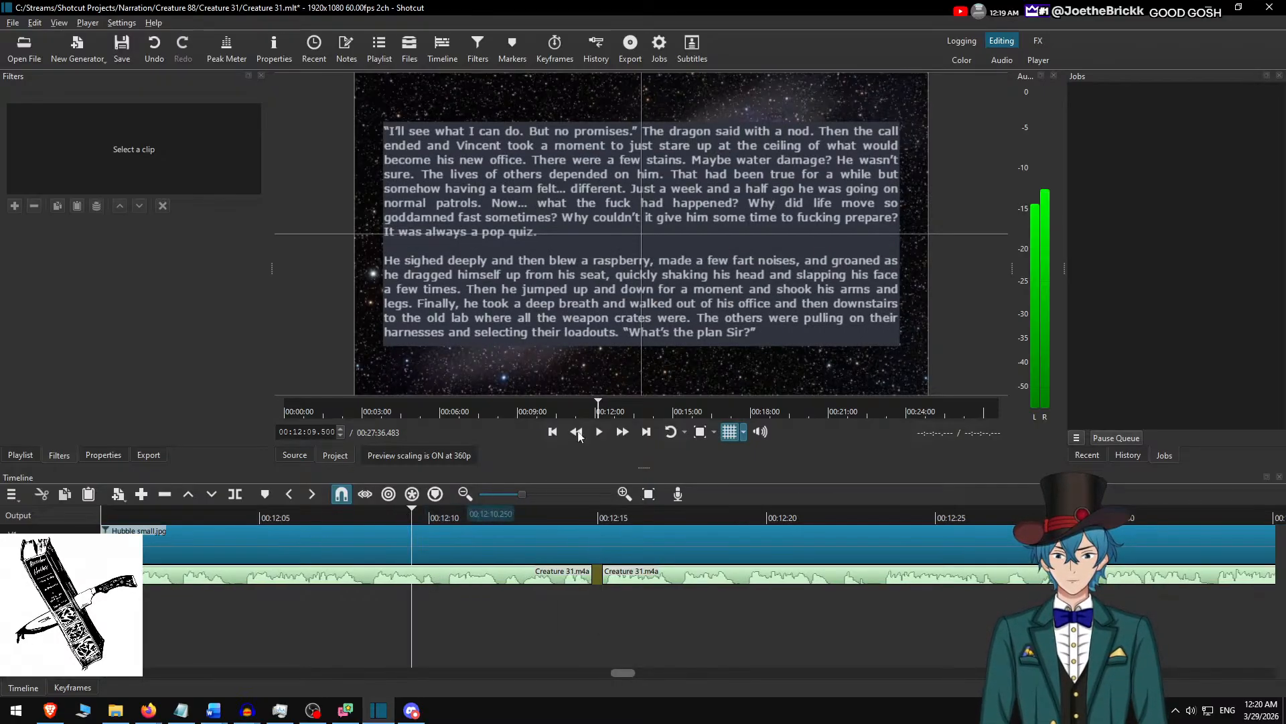
click(623, 431)
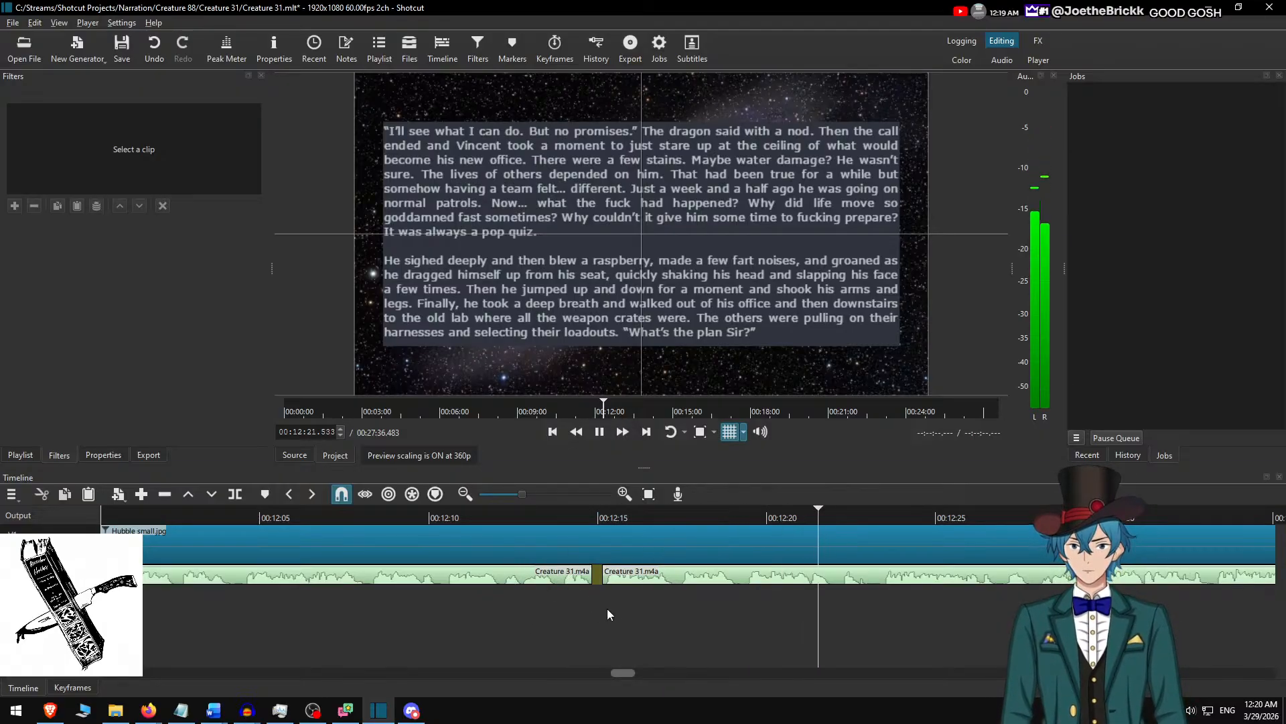
key(space)
Add a comma after "true for a while" in the background clip's text and split that clip at 00:13:05.317.
click(799, 556)
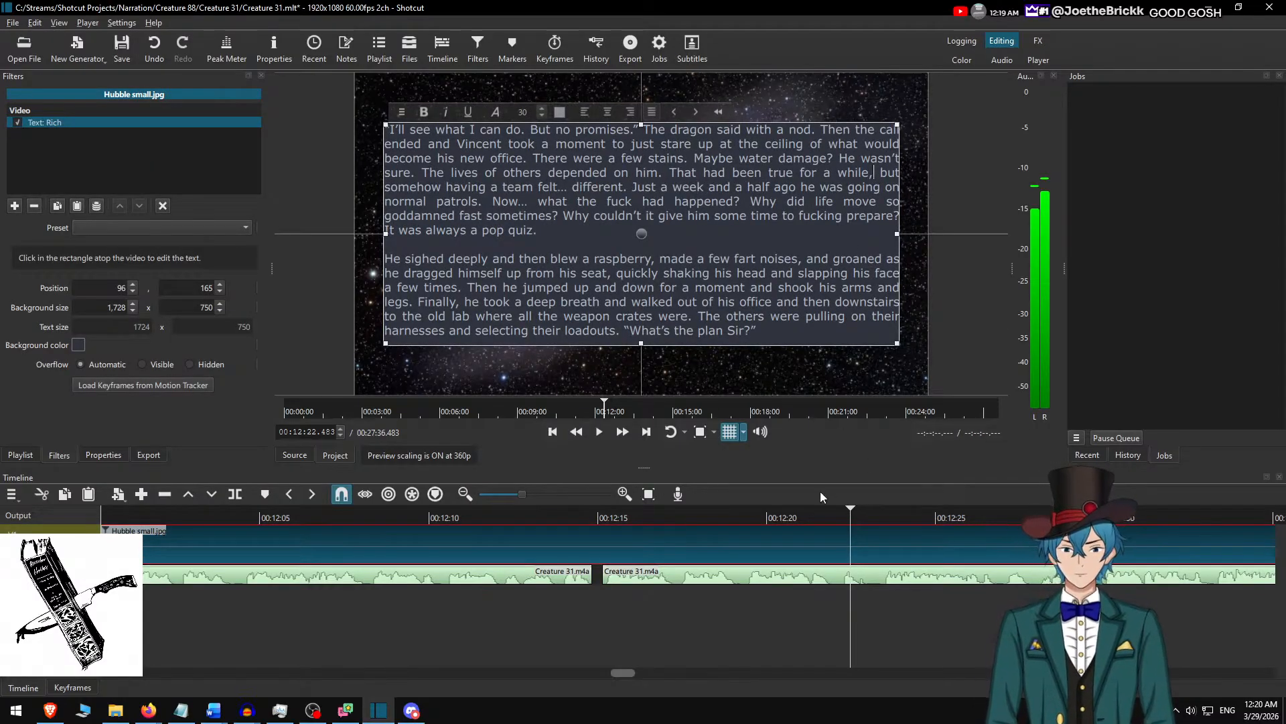
click(775, 533)
click(622, 431)
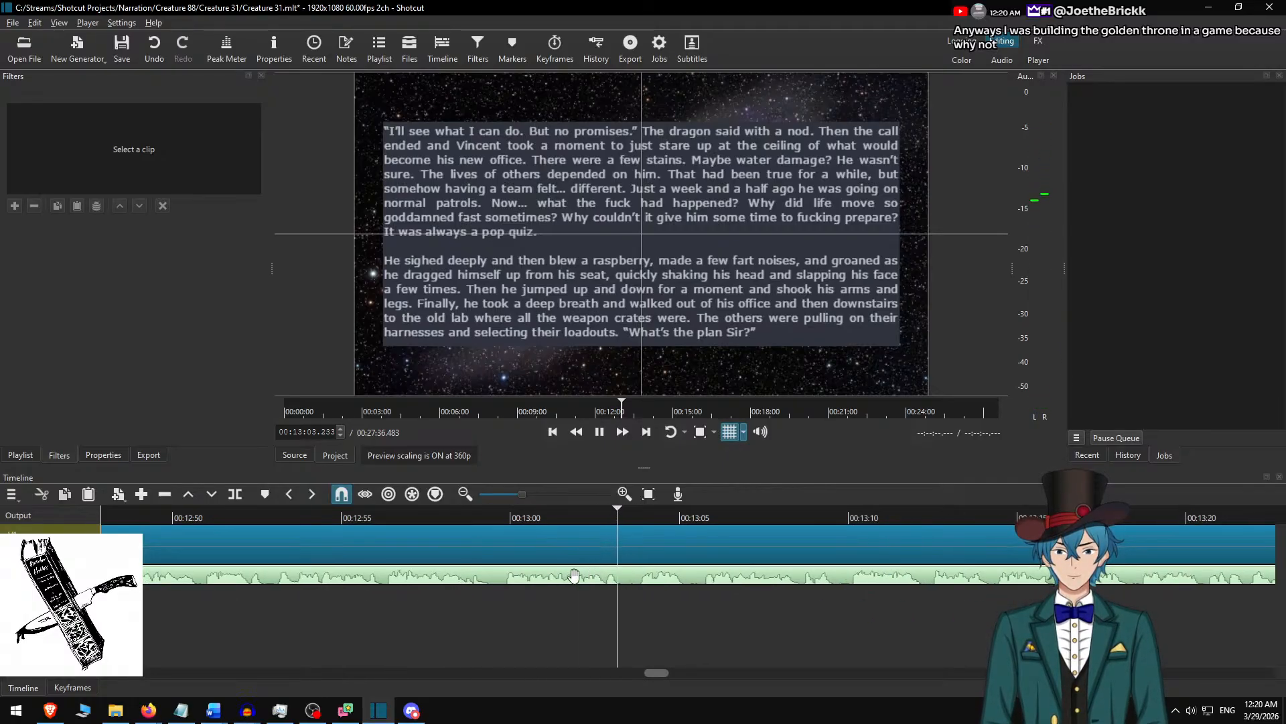
key(s)
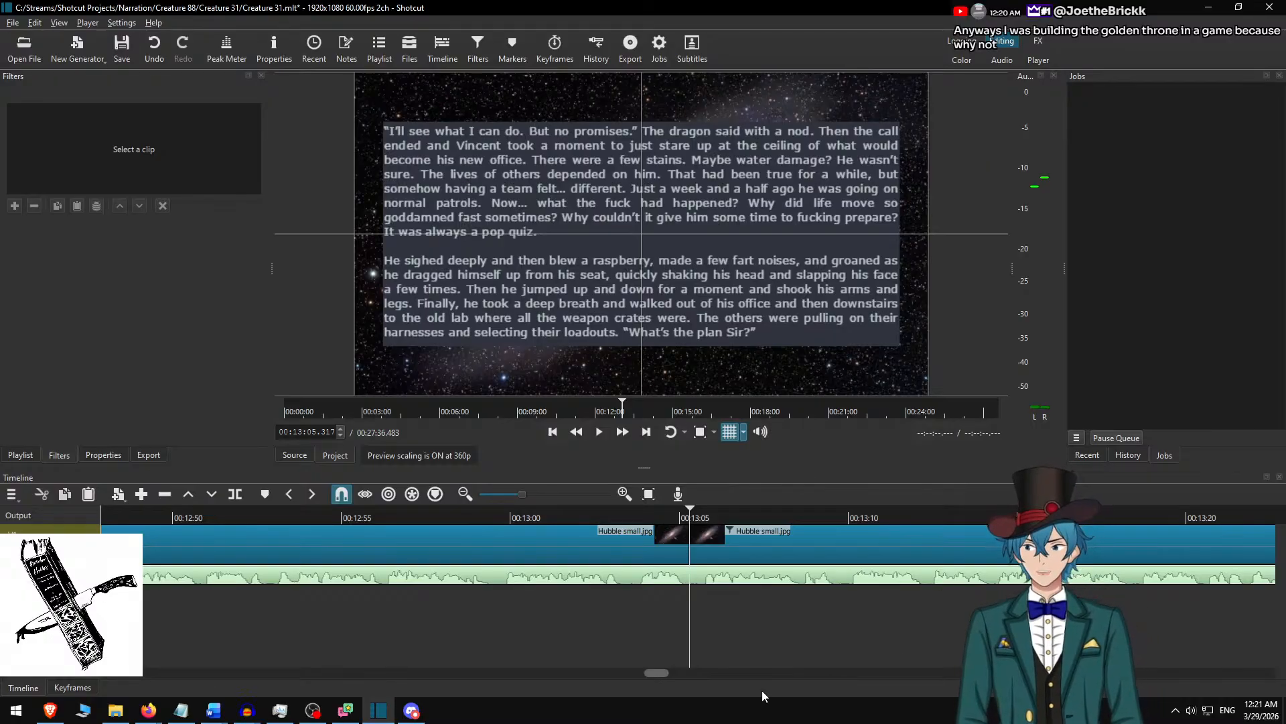
In Word's Creature 31.docx, delete the already used passage and copy the opening text from "He looked to his left" through "Then we'll see.".
click(702, 546)
key(alt+Tab)
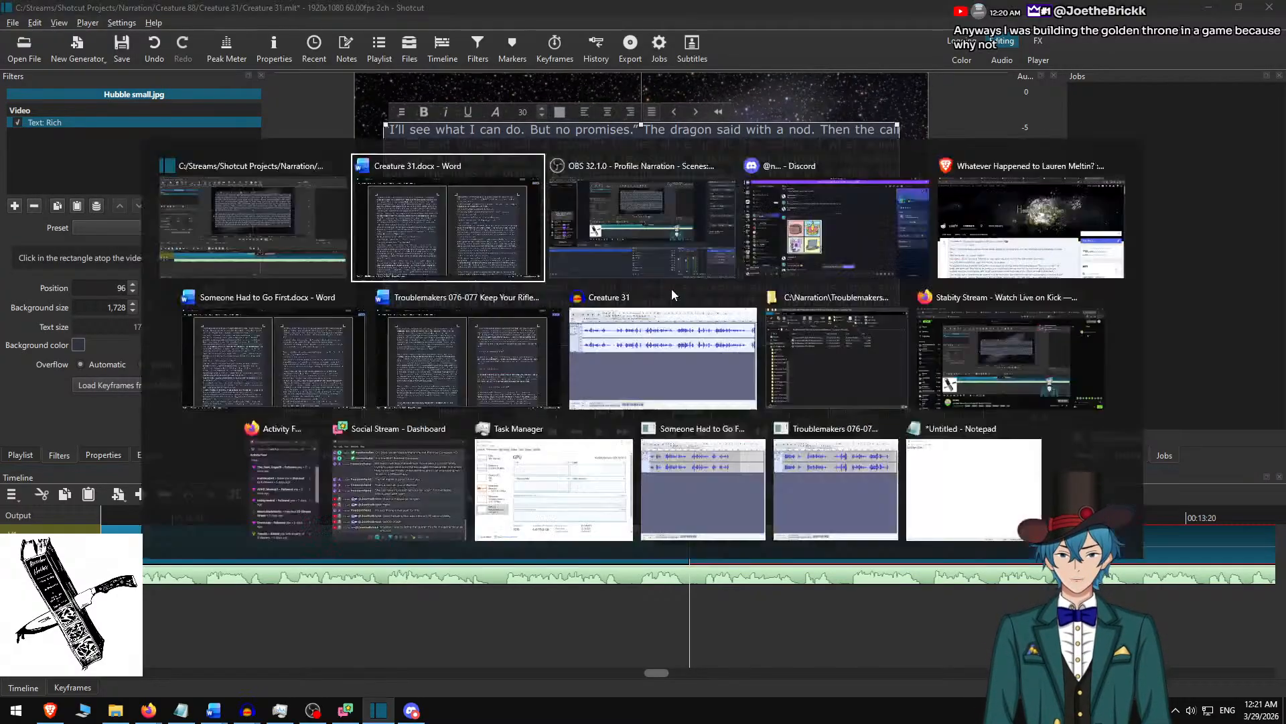
key(Delete)
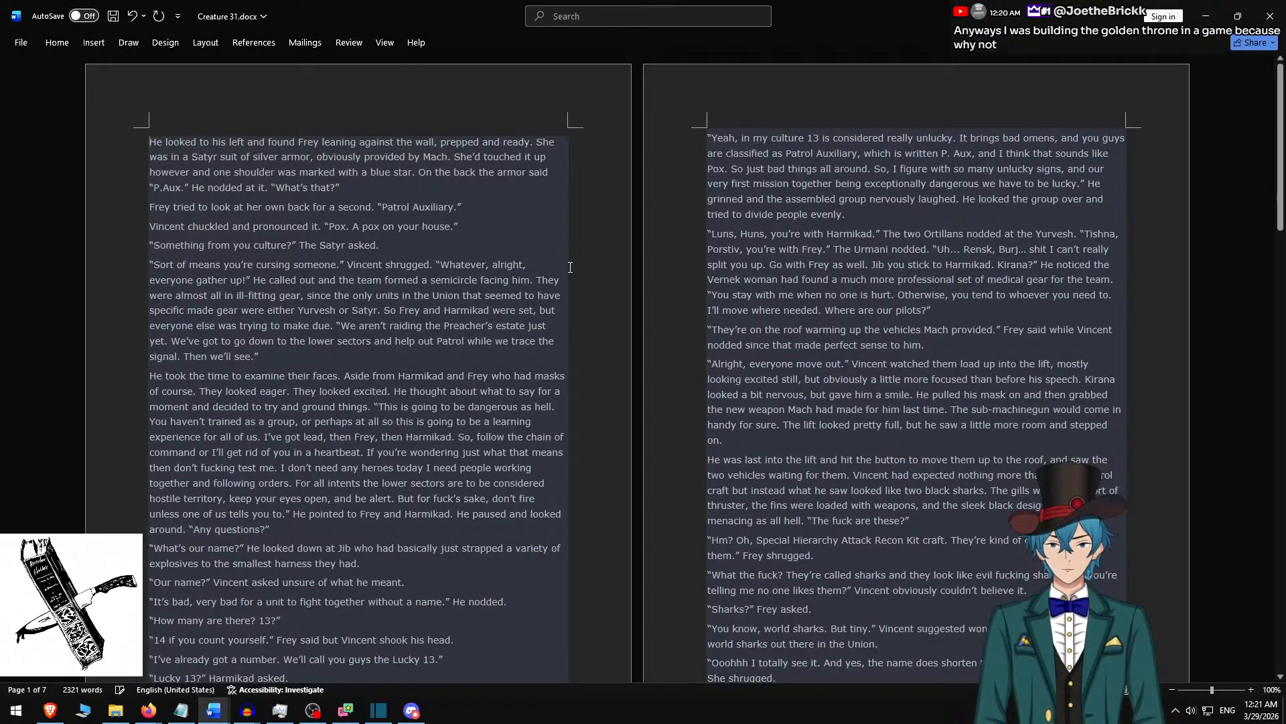
shift+click(295, 356)
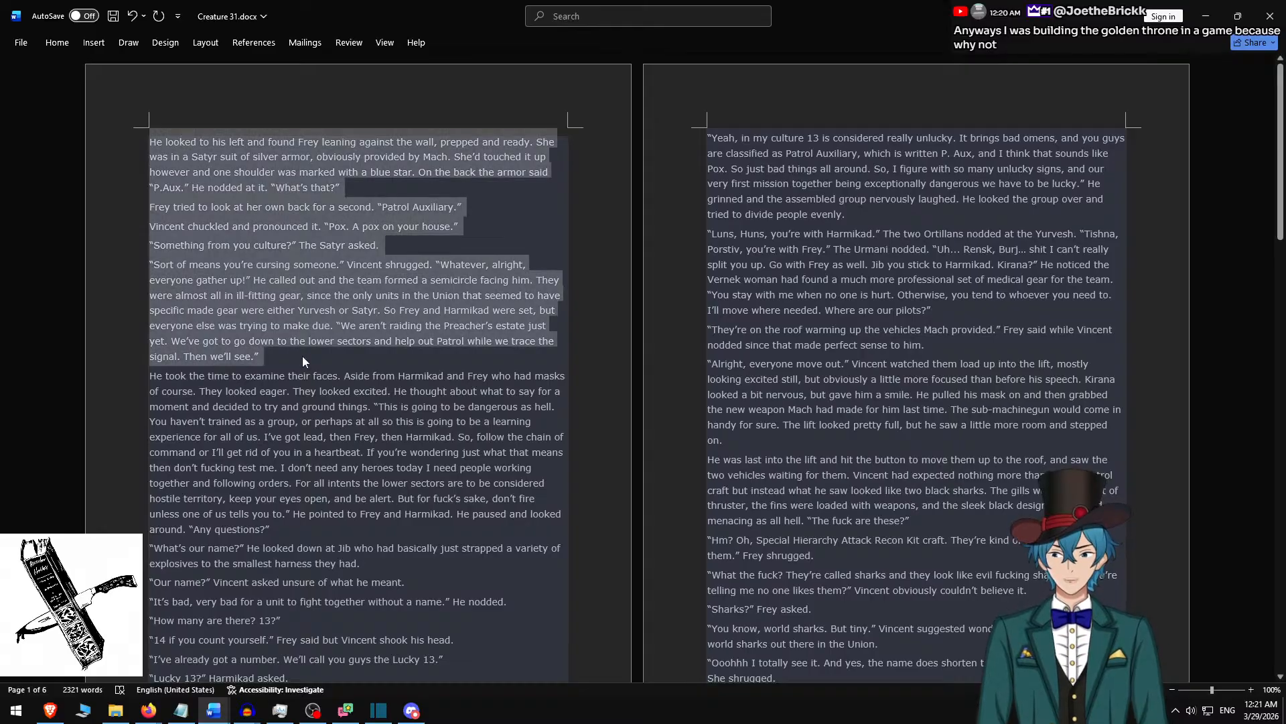
In Shotcut, replace the new clip's text with the copied passage and remove everything after "The Satyr asked.".
key(alt+Tab)
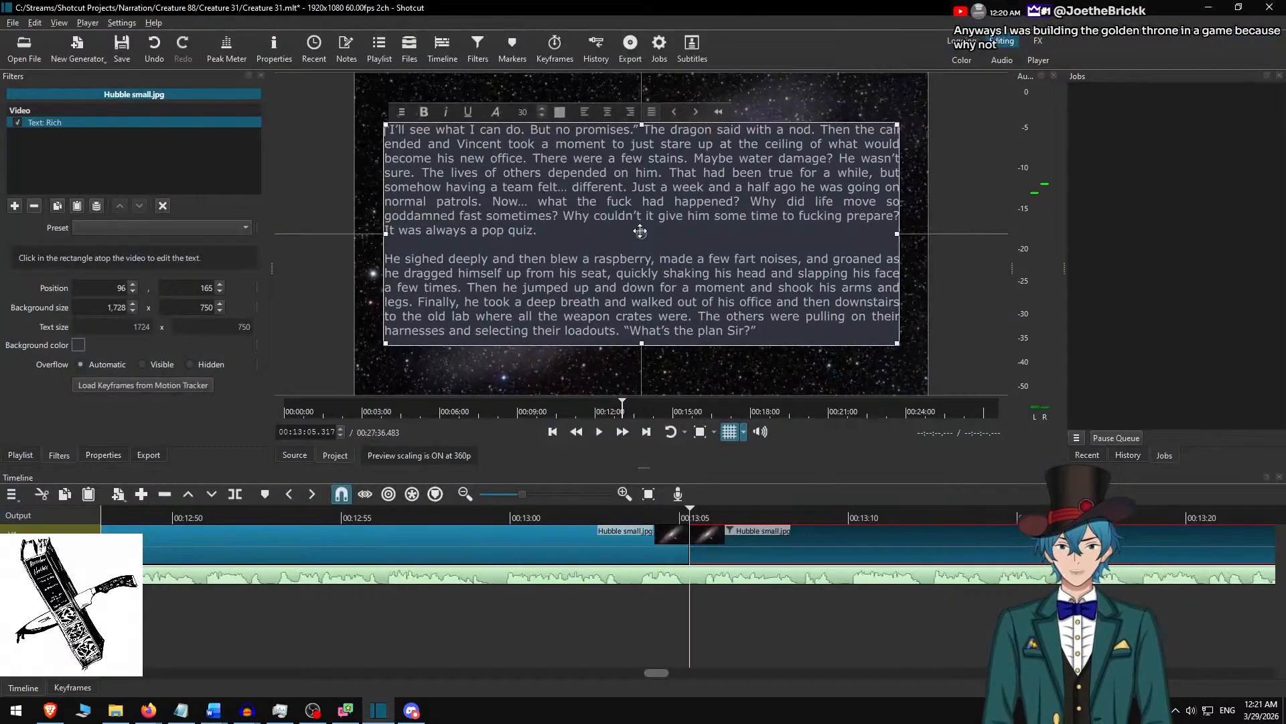
key(ctrl+a)
key(ctrl+v)
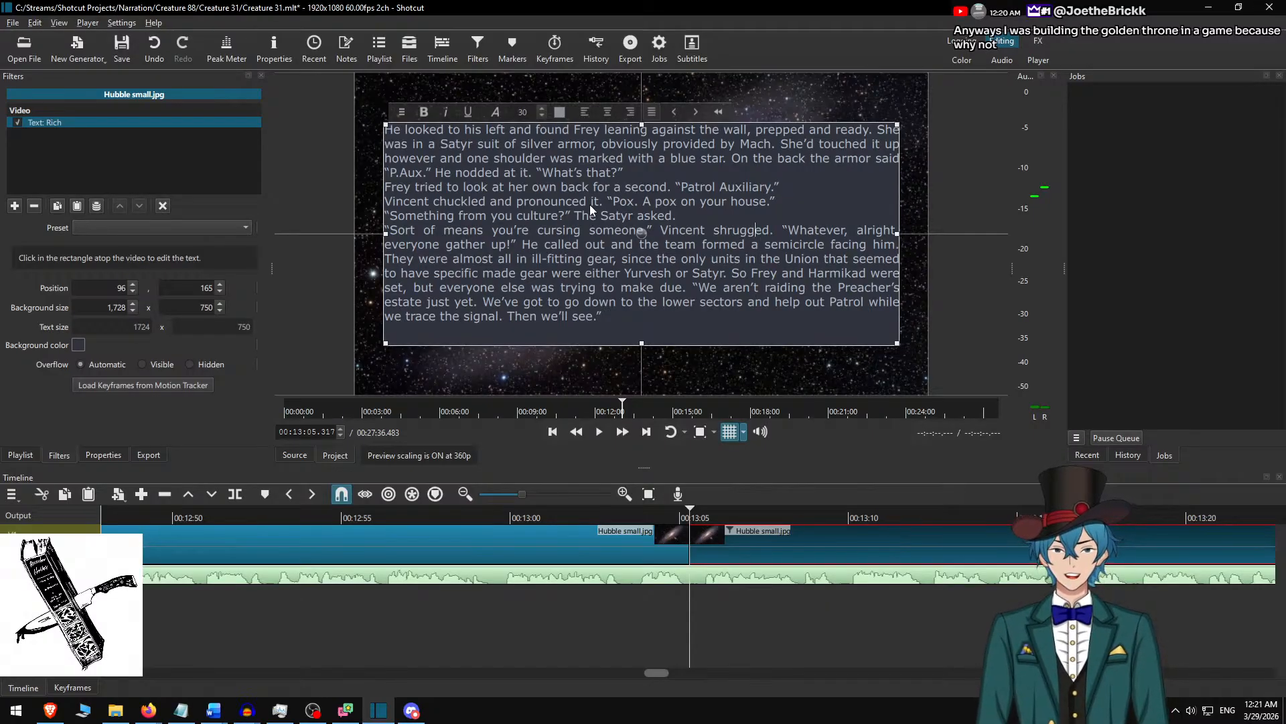
key(ctrl+shift+End)
key(Delete)
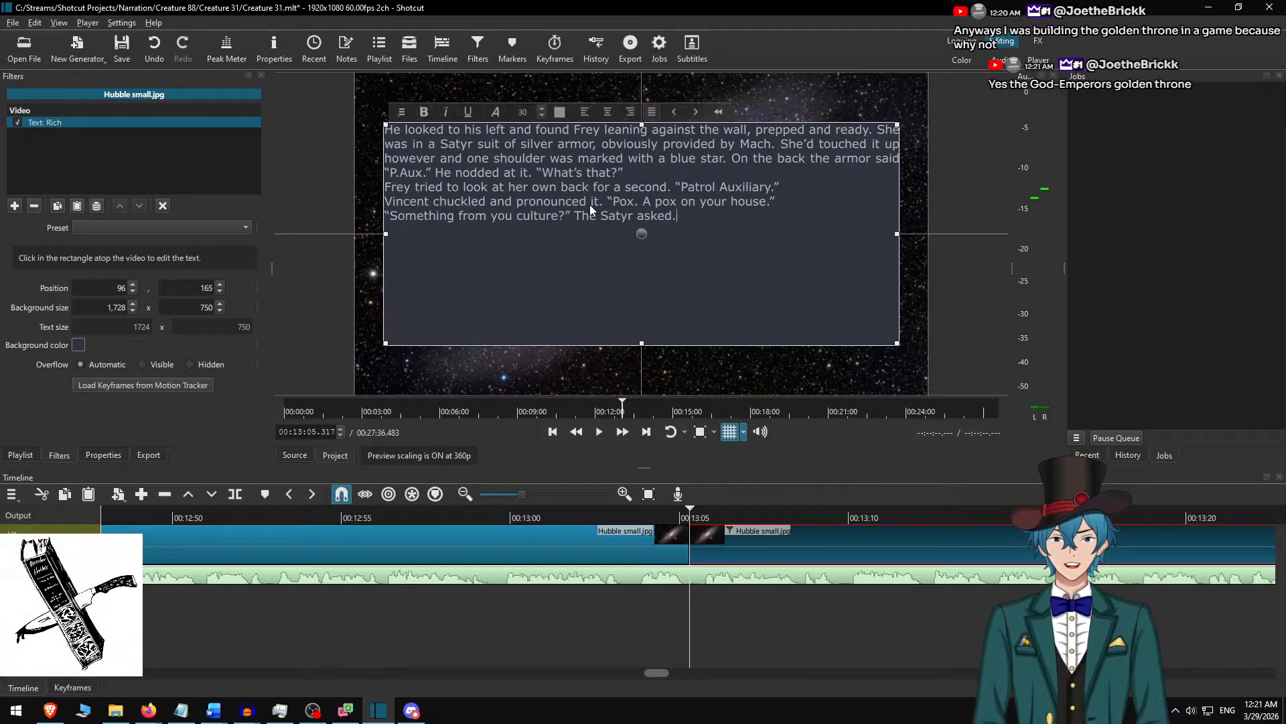
In Word, select the used passage from the document's start through "The Satyr asked." and return to Shotcut.
key(alt+Tab)
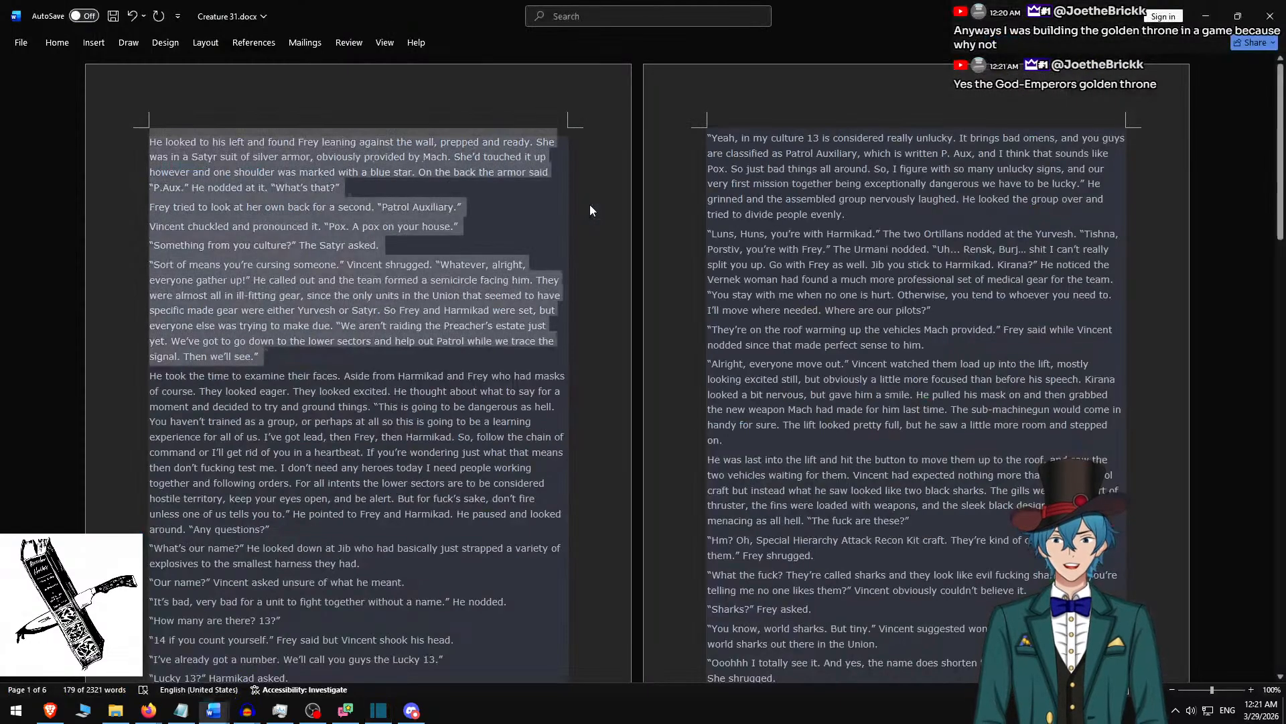
shift+click(402, 245)
key(alt+Tab)
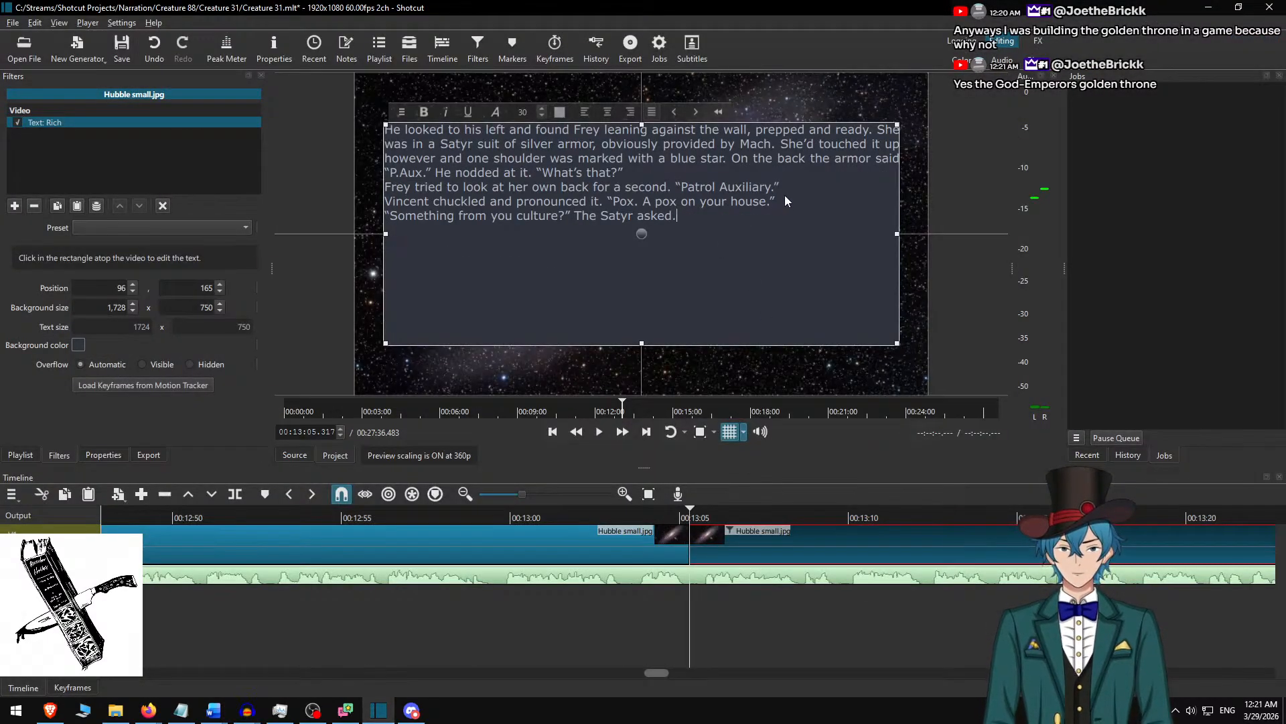
Insert a blank line between each of the four paragraphs in the text box.
key(Return)
key(Up)
key(Up)
key(Return)
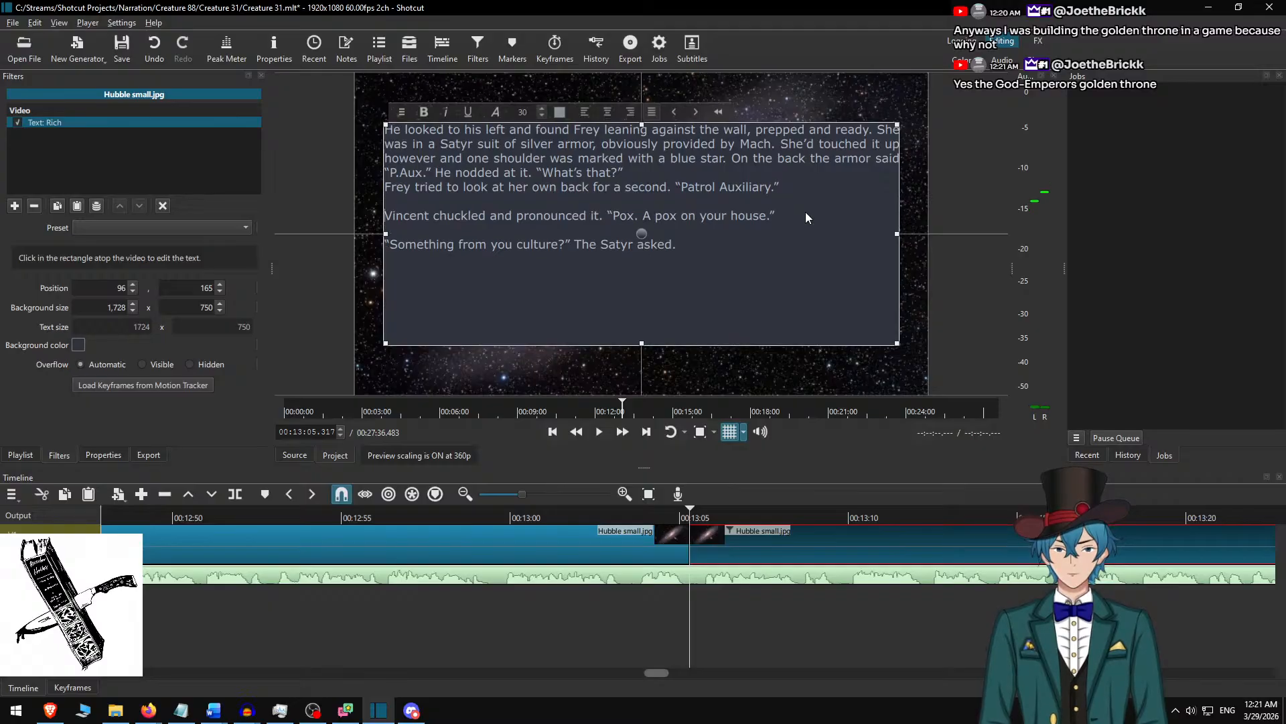
key(Up)
key(Up)
key(Return)
key(Return)
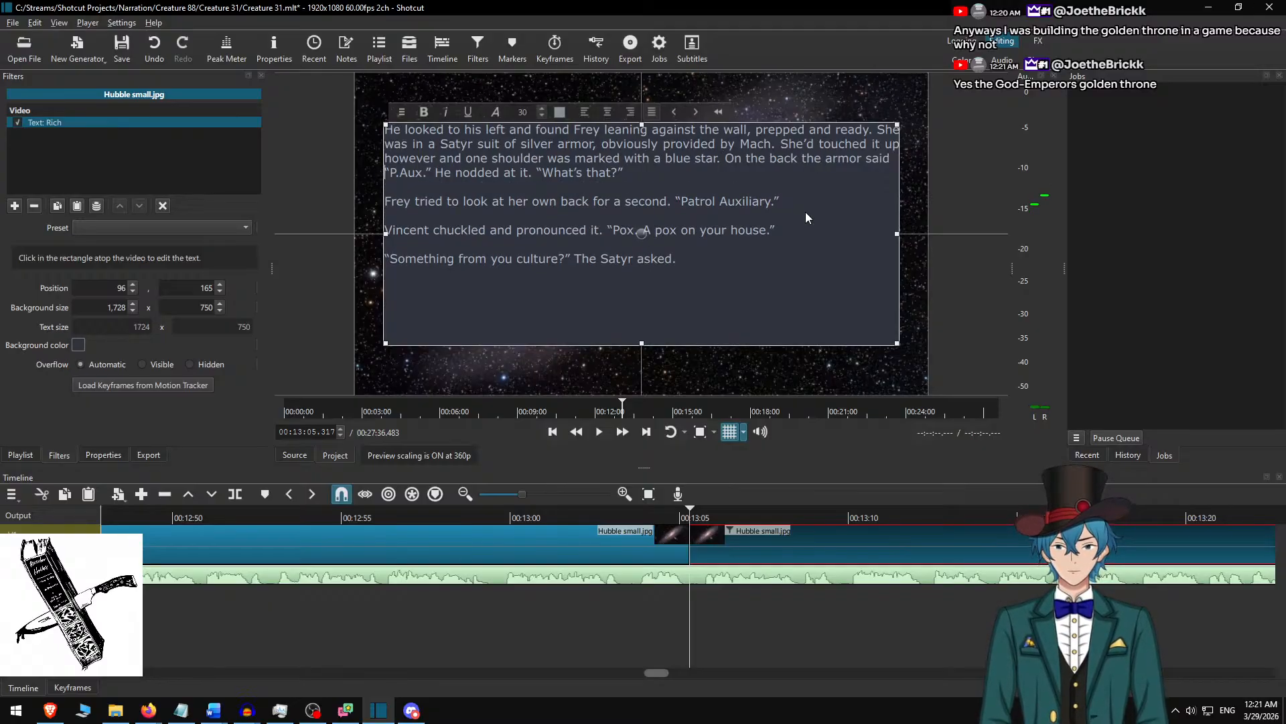
key(BackSpace)
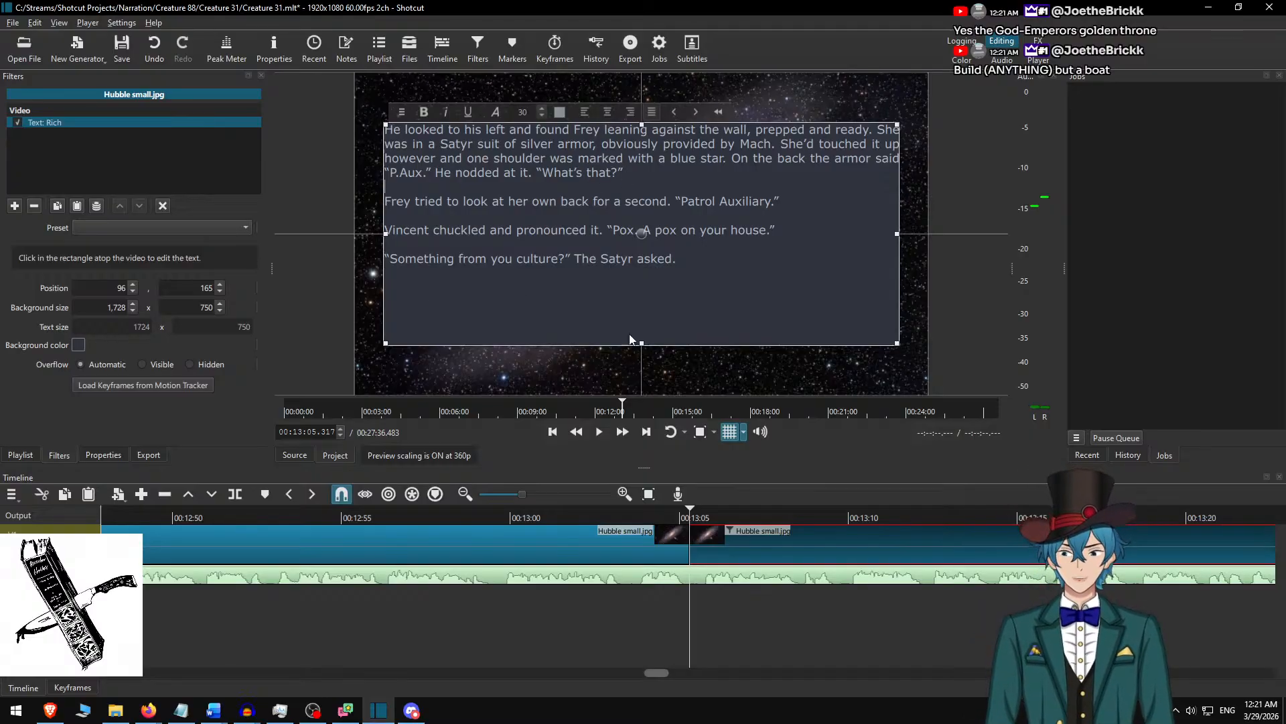
Set the text background height to 500 and centre the text box vertically in the frame at position 96, 290.
drag(641, 343, 640, 276)
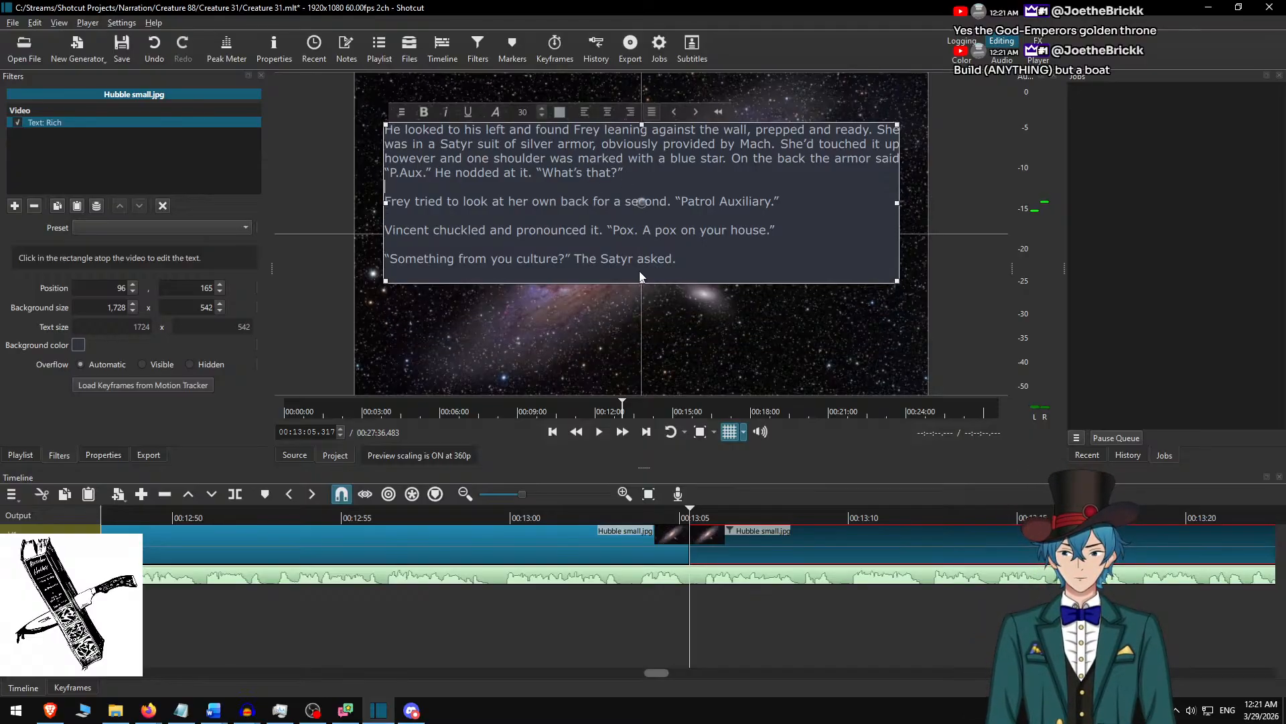
click(174, 310)
text(5000)
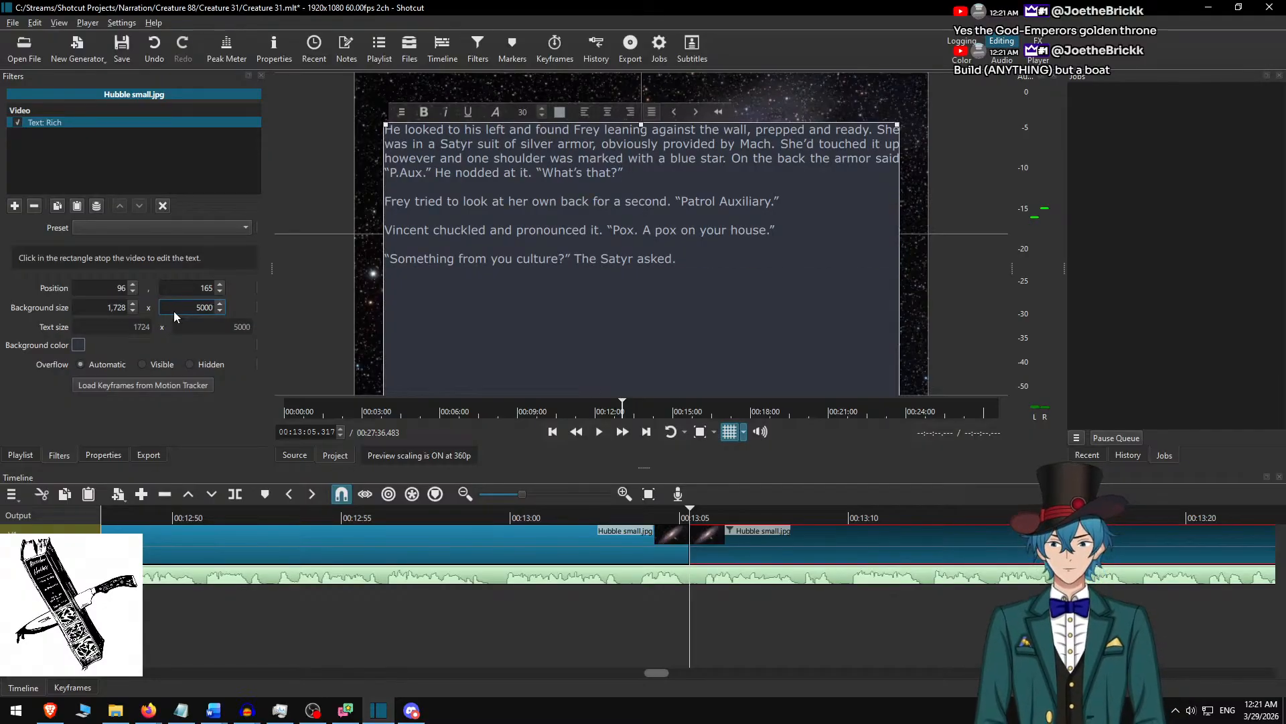
key(BackSpace)
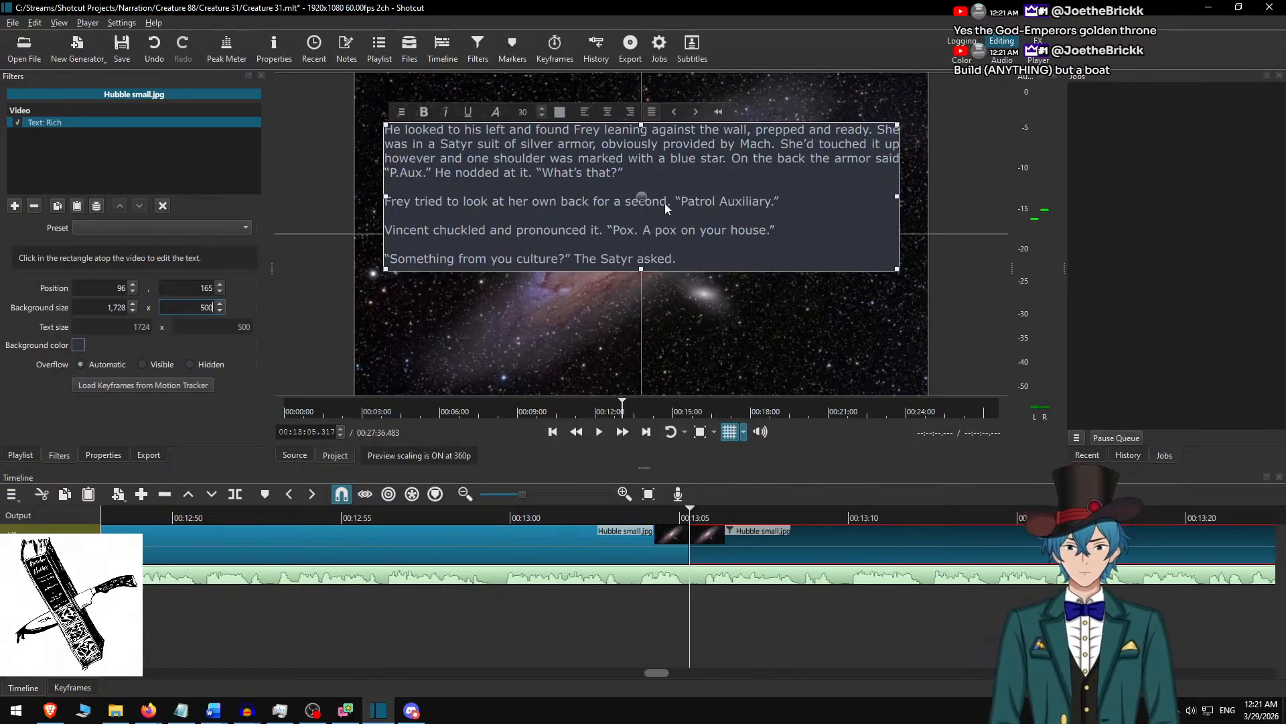
drag(649, 194, 649, 231)
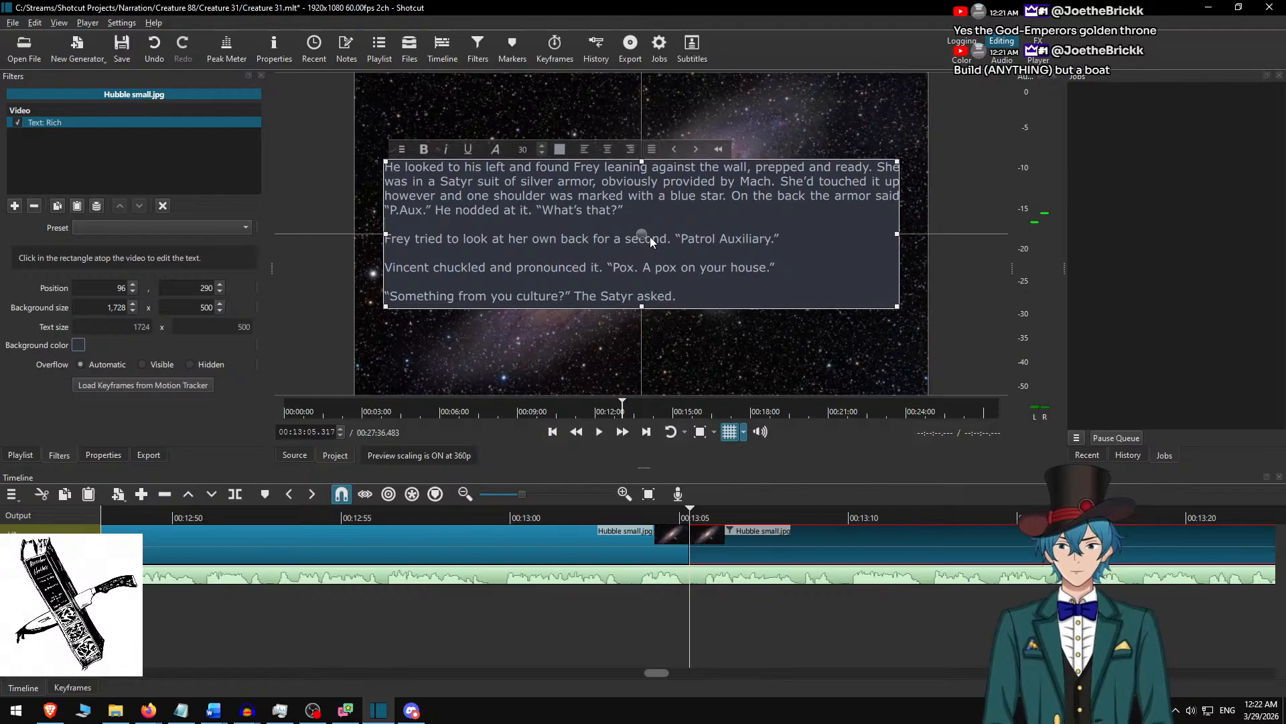
Play the narration from just before the 00:13:05.317 cut to find where the shown text ends.
click(722, 548)
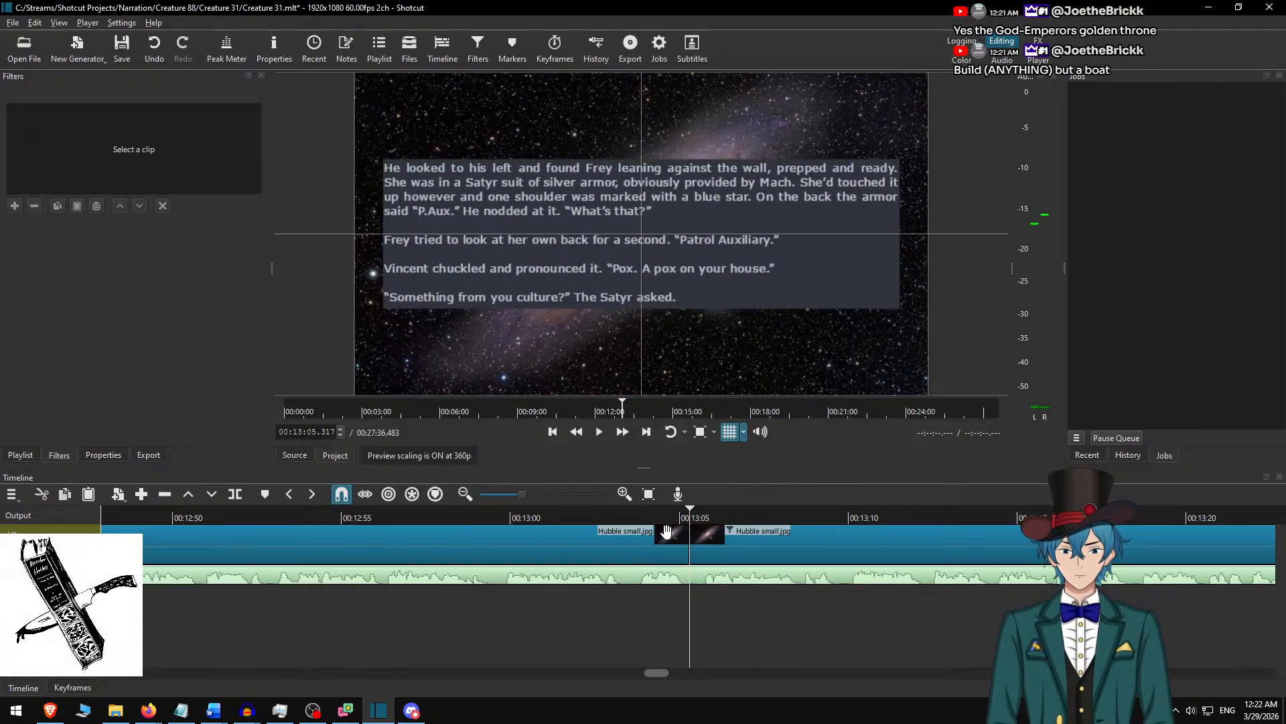
click(581, 512)
key(space)
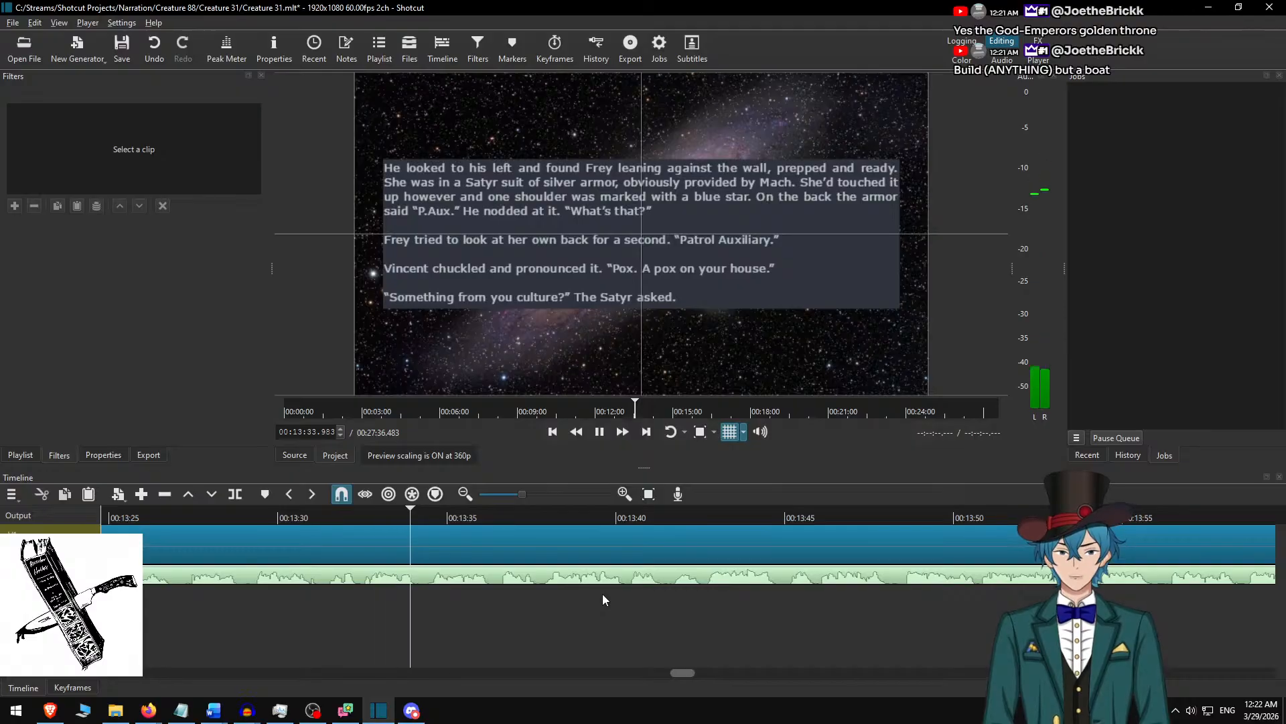
key(space)
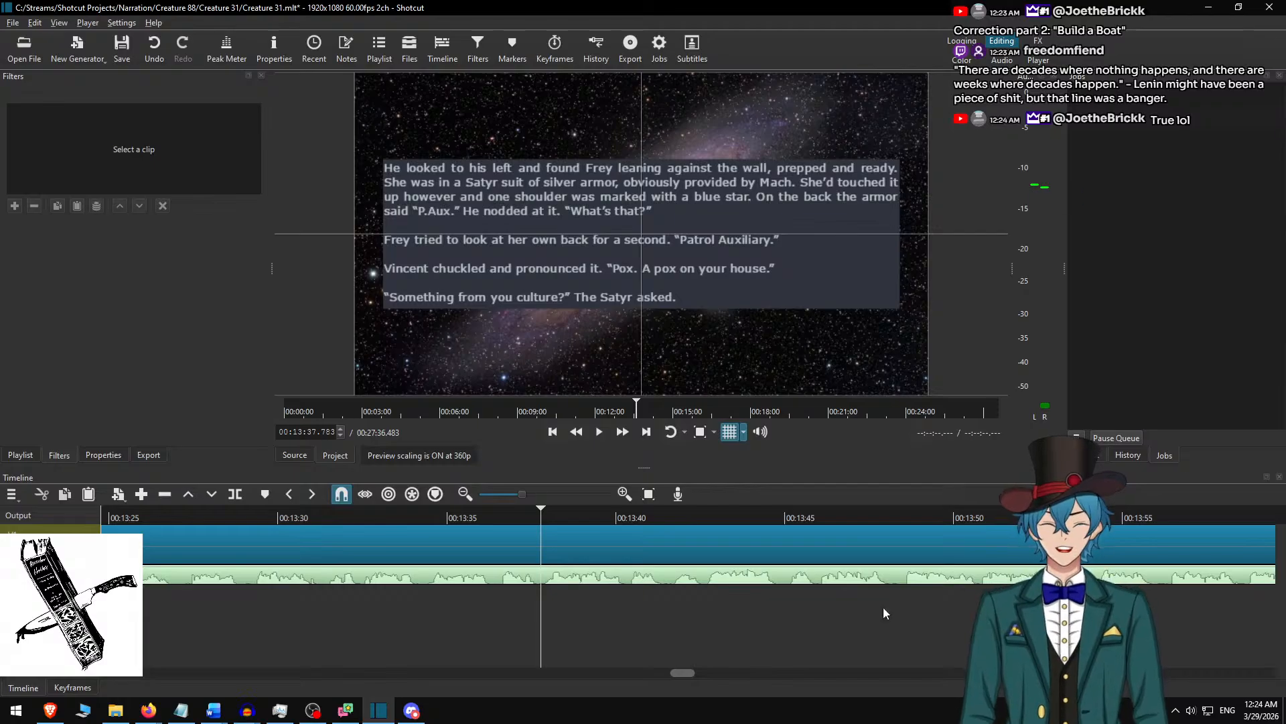
Replay the narration from 00:13:31.567 and split the background clip at 00:13:37.800.
click(332, 515)
key(space)
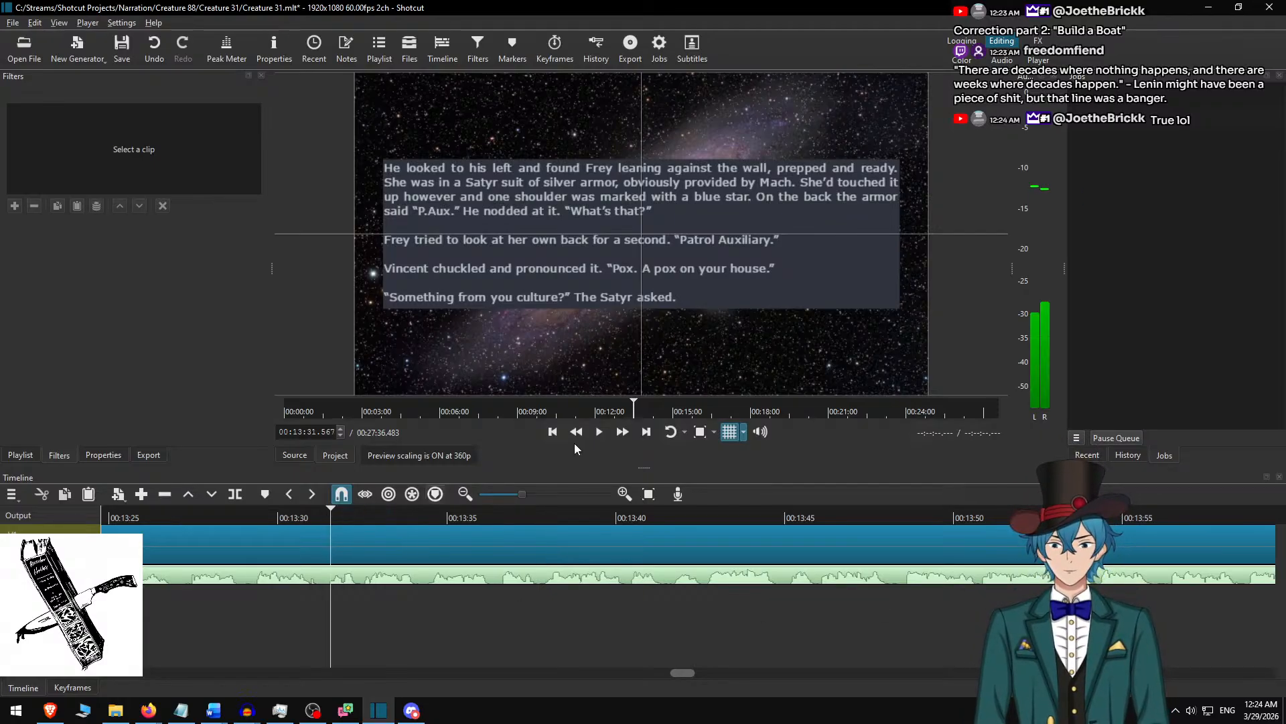
click(625, 435)
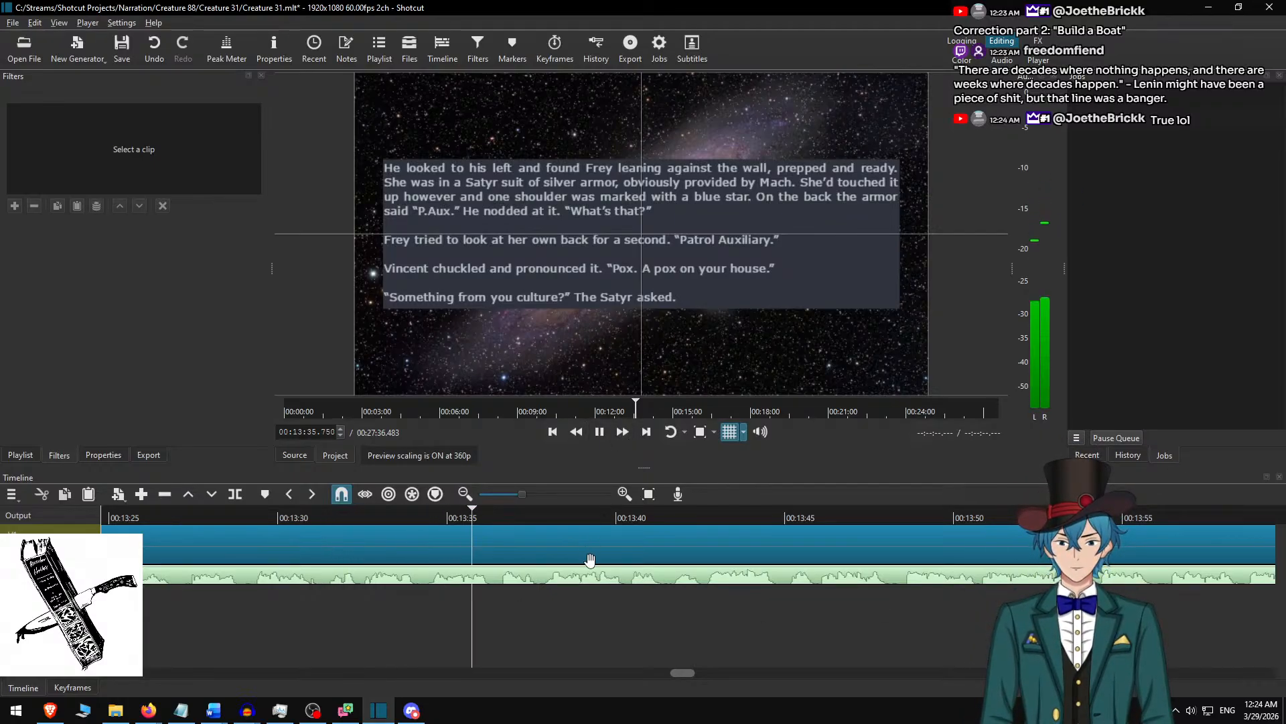
key(space)
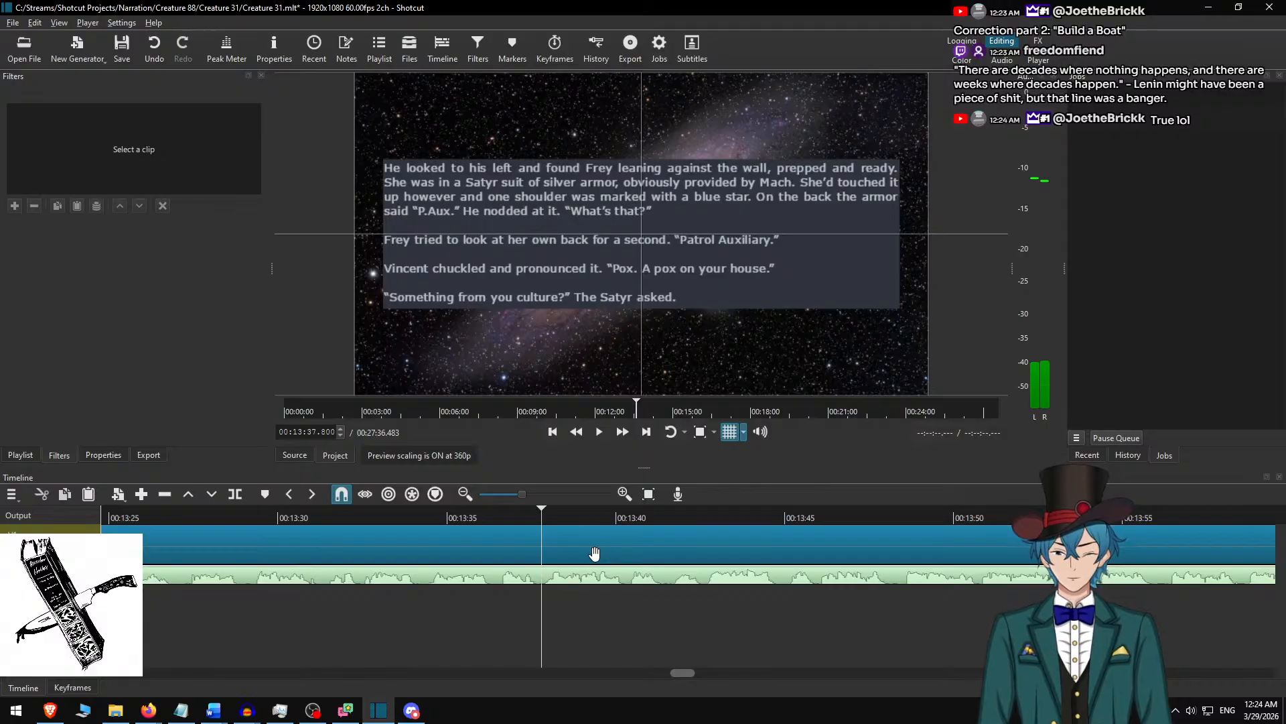
key(s)
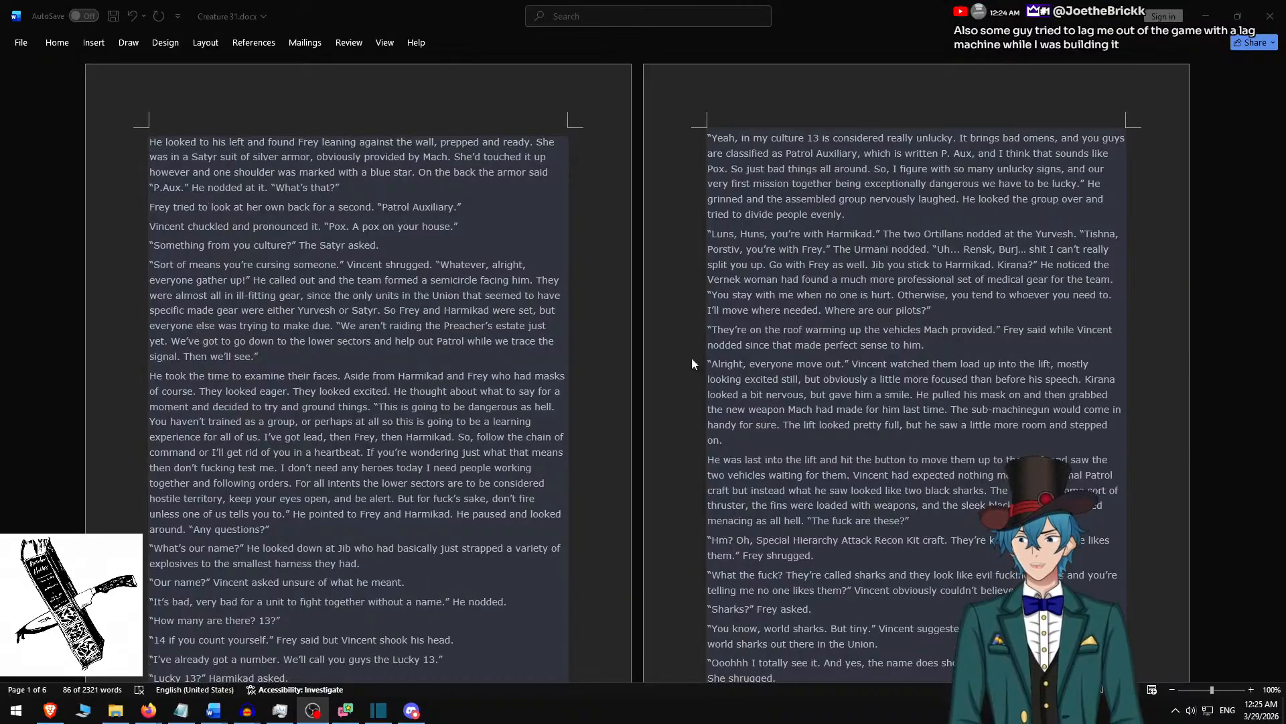
In Word, delete the used passage ending "The Satyr asked." and copy the paragraph beginning "Sort of means you're cursing someone.".
click(439, 176)
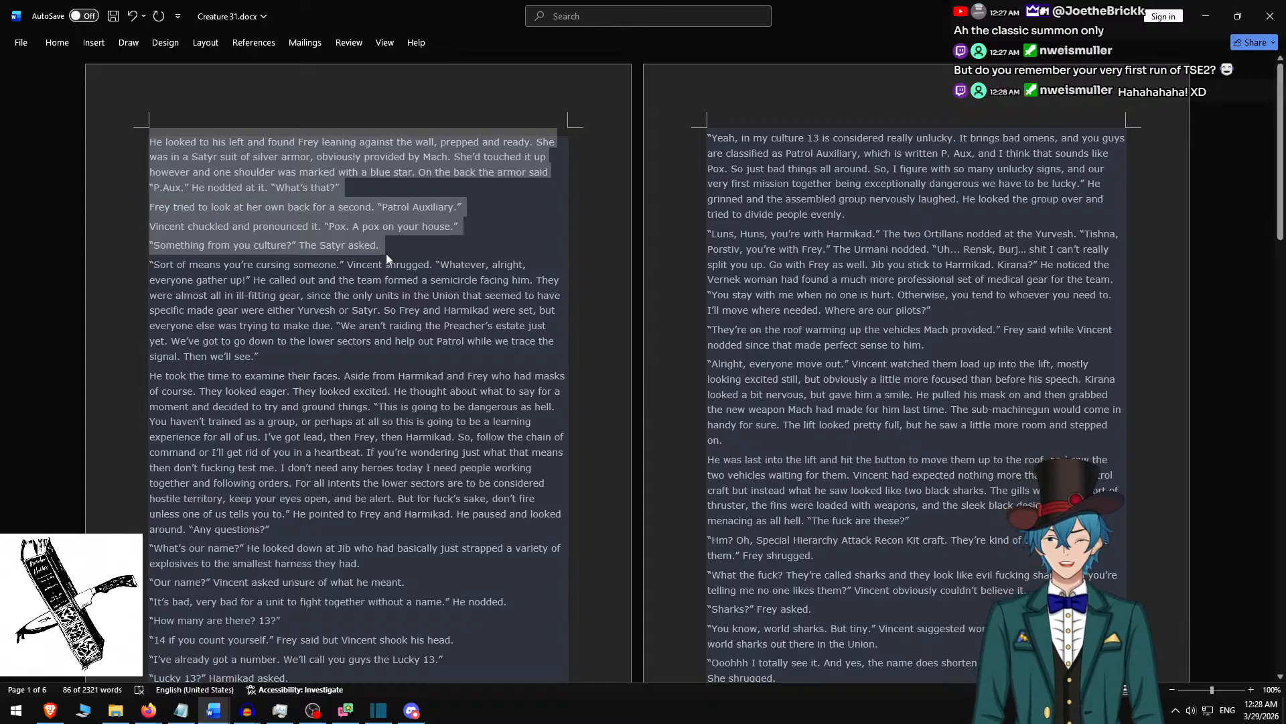
key(alt+Tab)
key(alt+Tab)
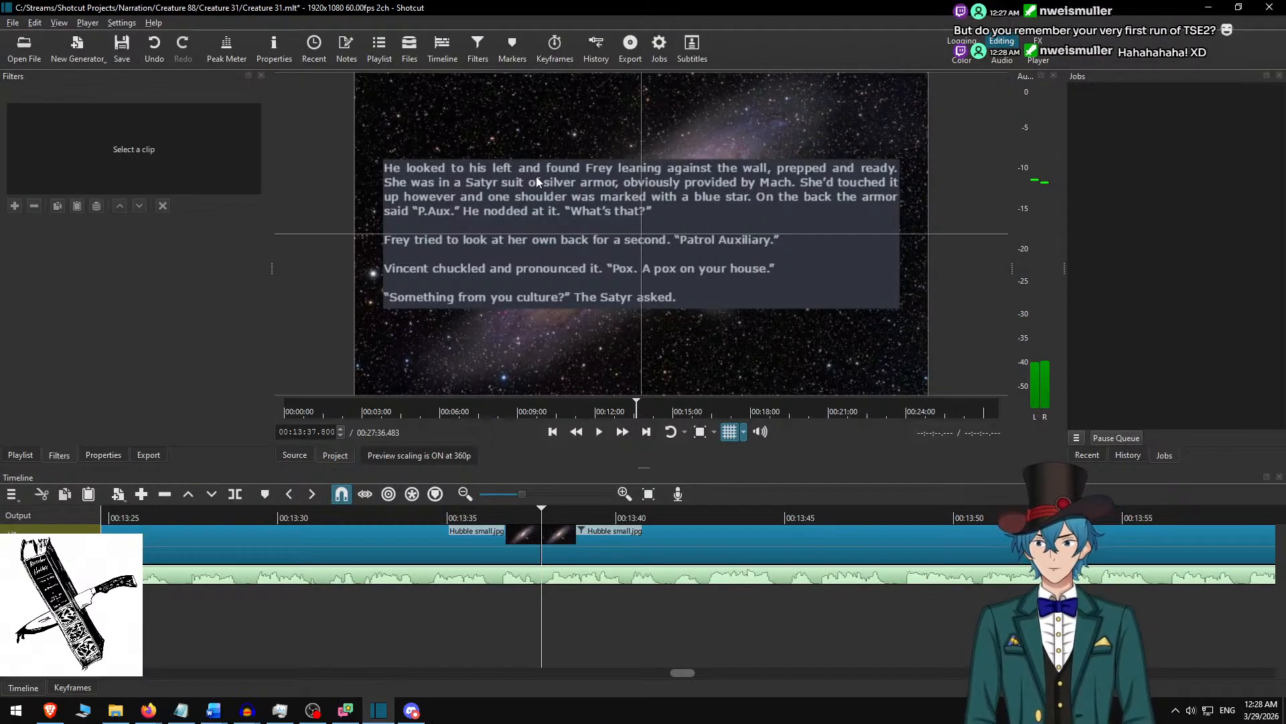
key(alt+Tab)
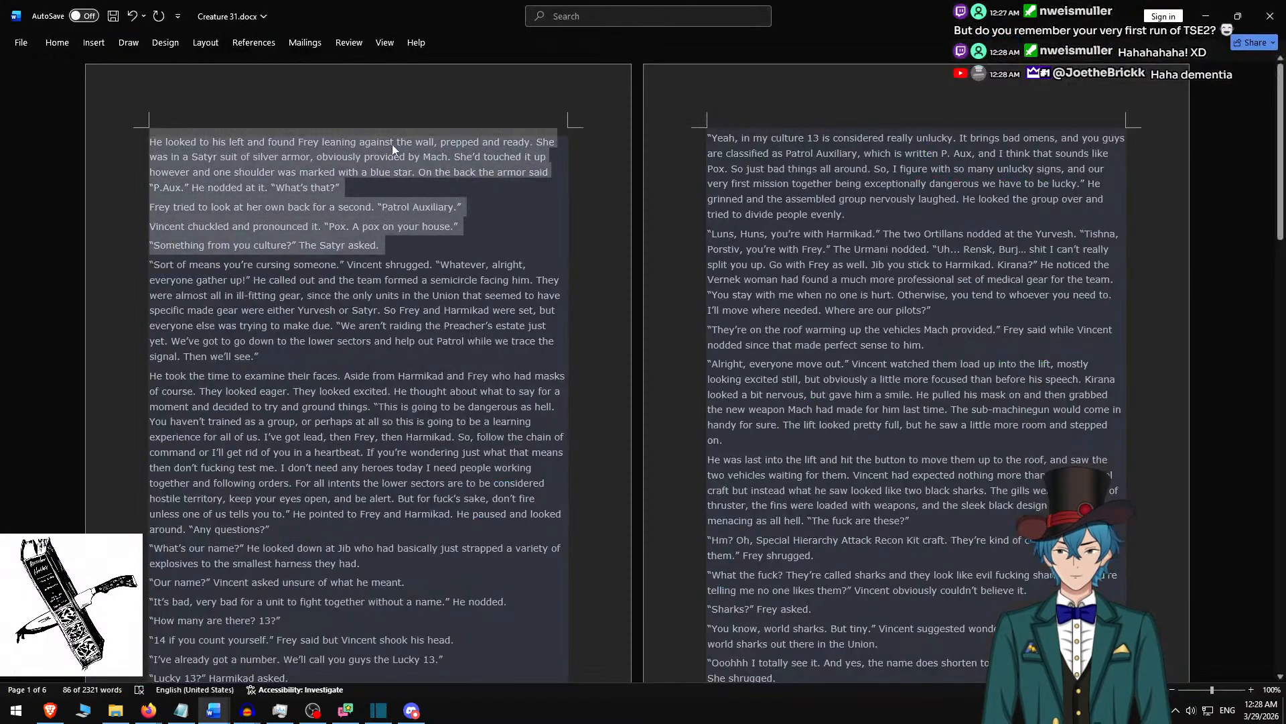
key(BackSpace)
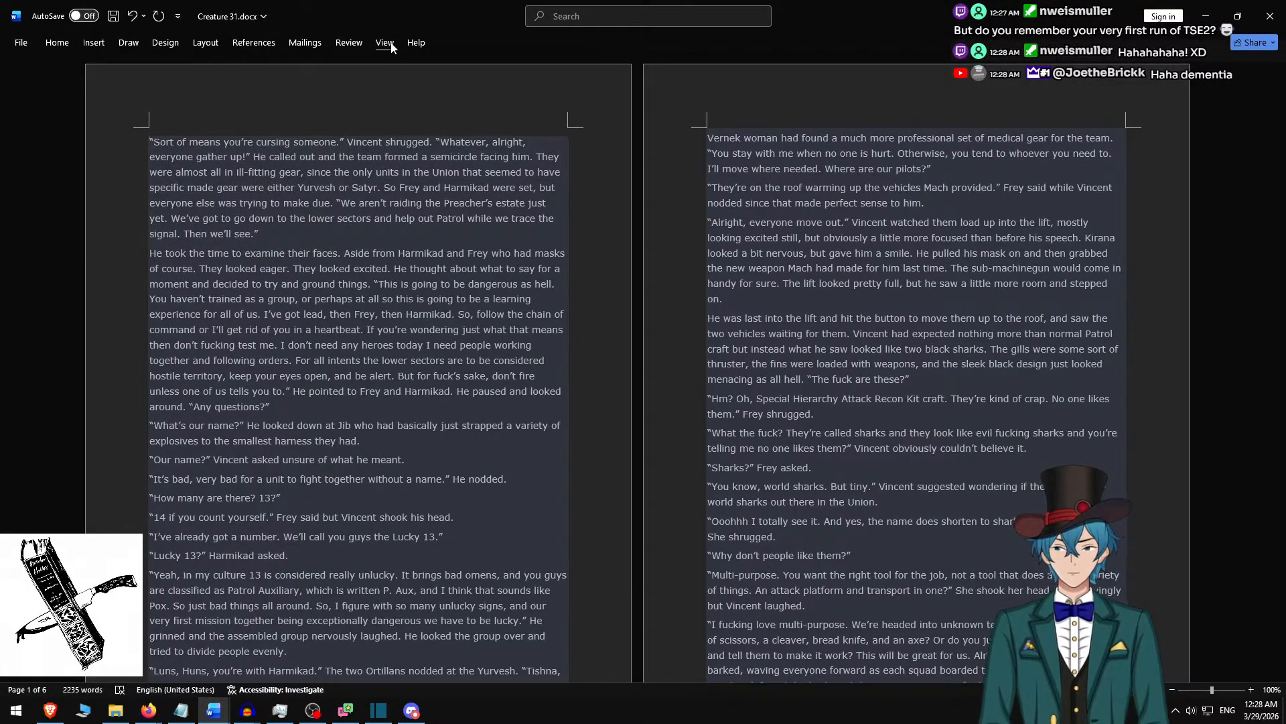
triple_click(283, 232)
key(ctrl+c)
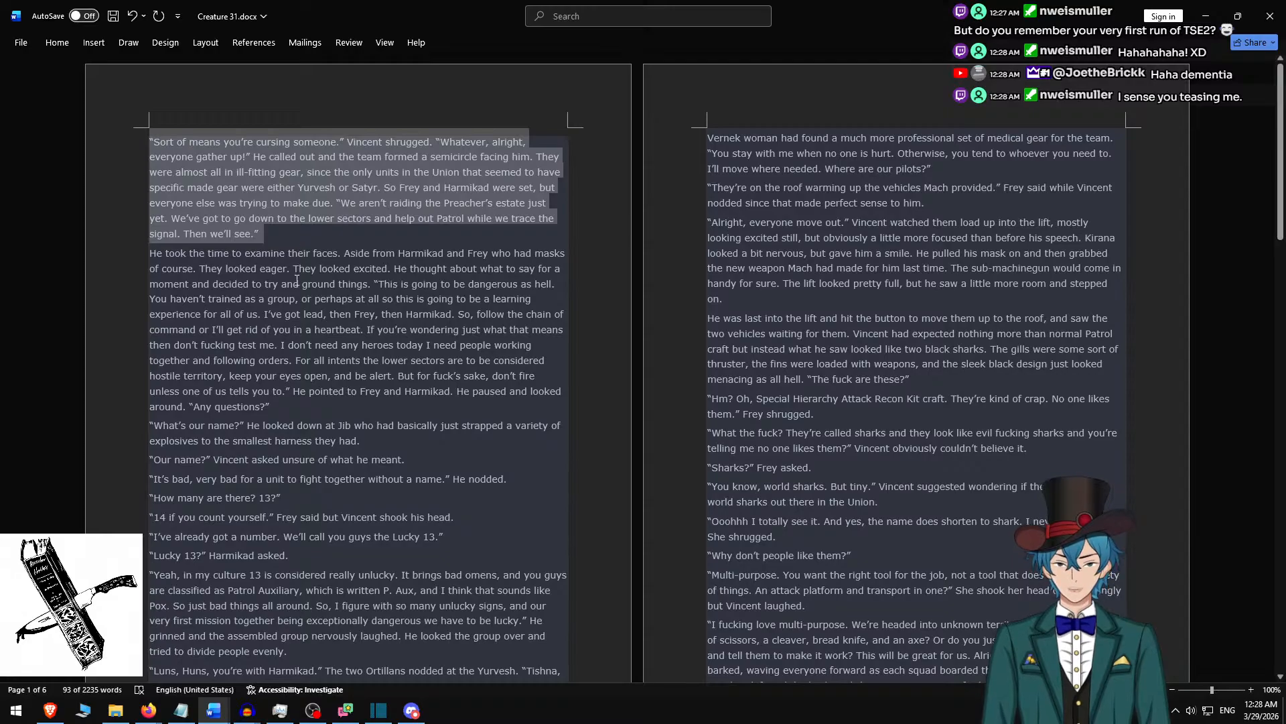
In Shotcut, replace the text of the clip starting at 00:13:37.800 with the copied paragraph.
key(alt+Tab)
click(562, 540)
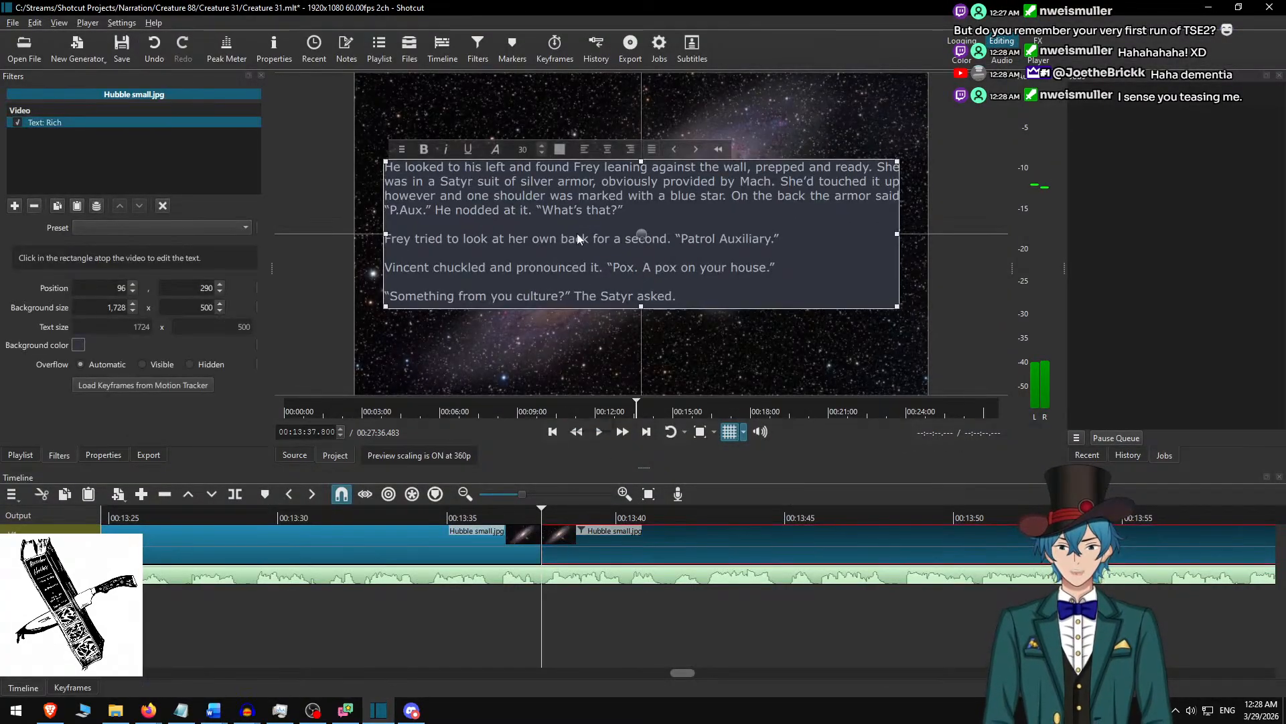
click(577, 225)
key(ctrl+a)
key(ctrl+v)
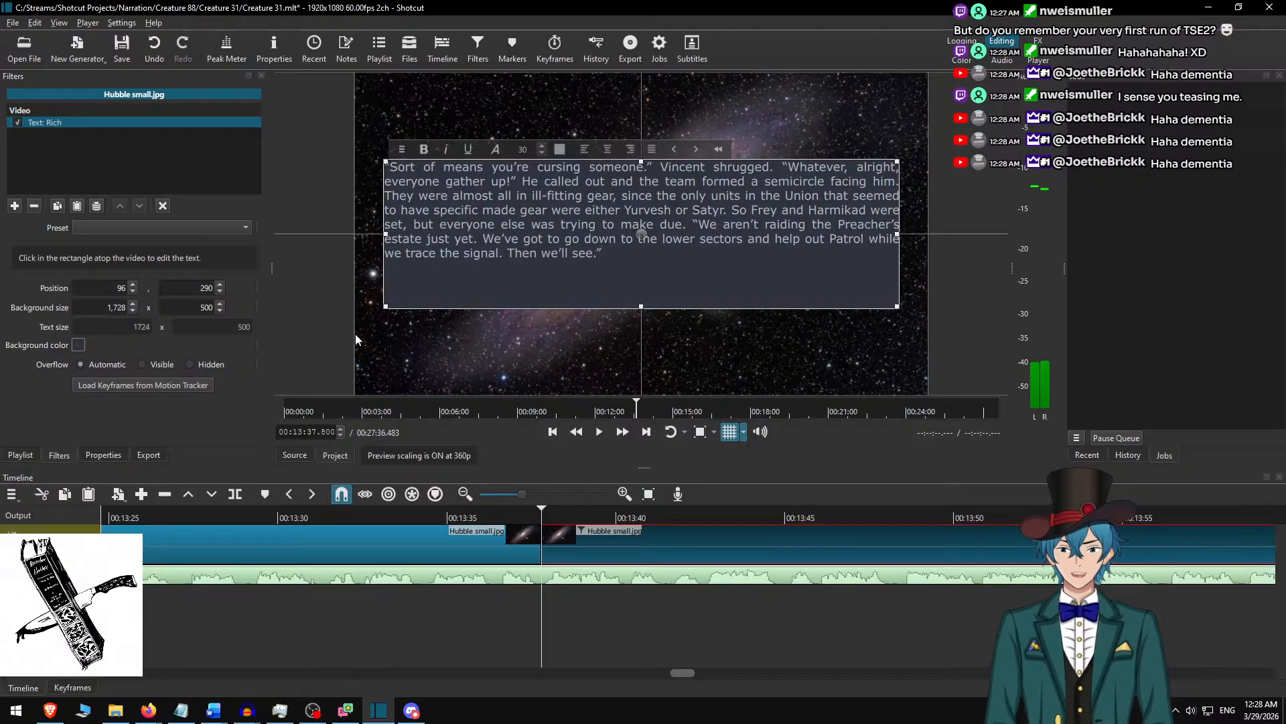
Set the text box's background height to 350 and centre it vertically at position 96, 365.
drag(189, 308, 209, 309)
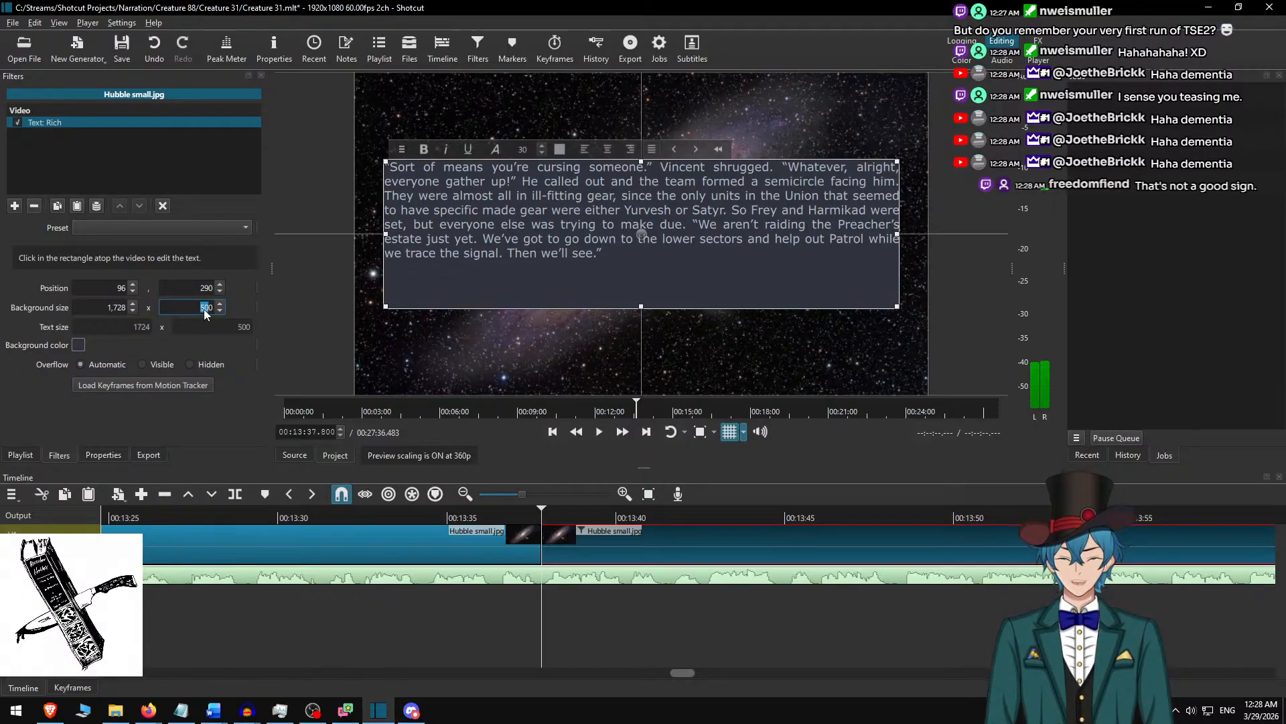
text(350)
key(Return)
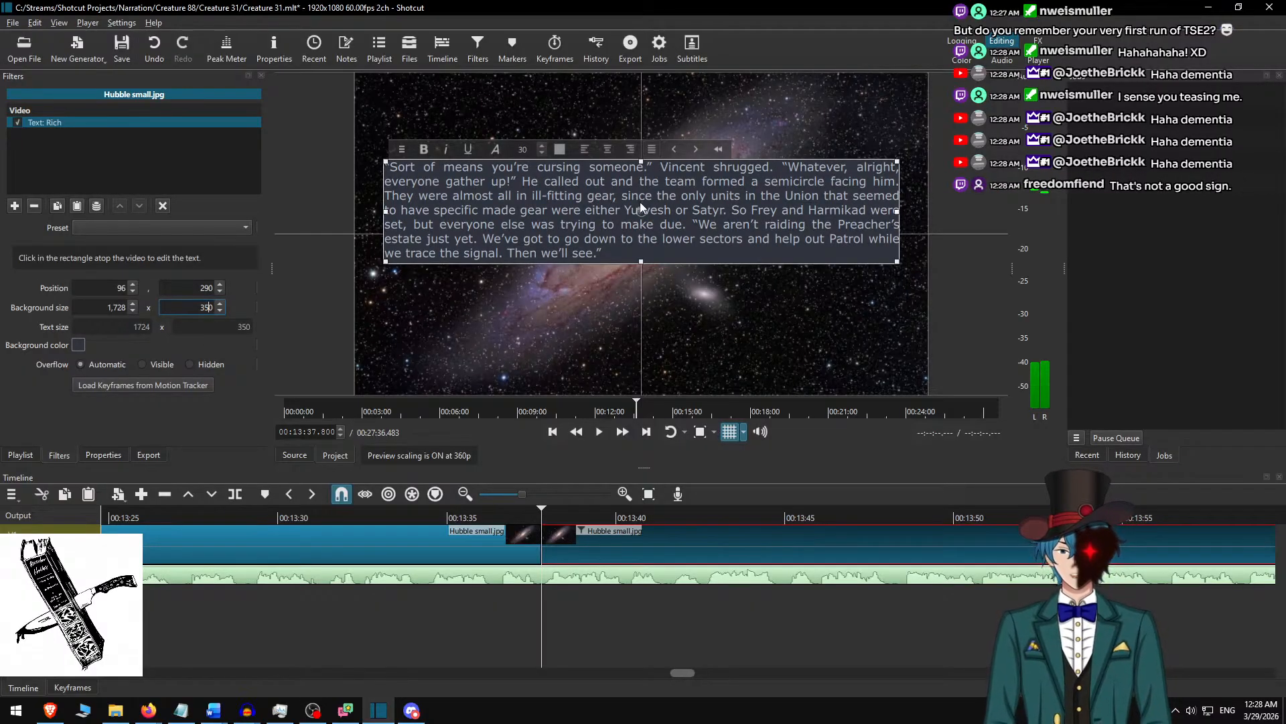
drag(641, 212, 640, 249)
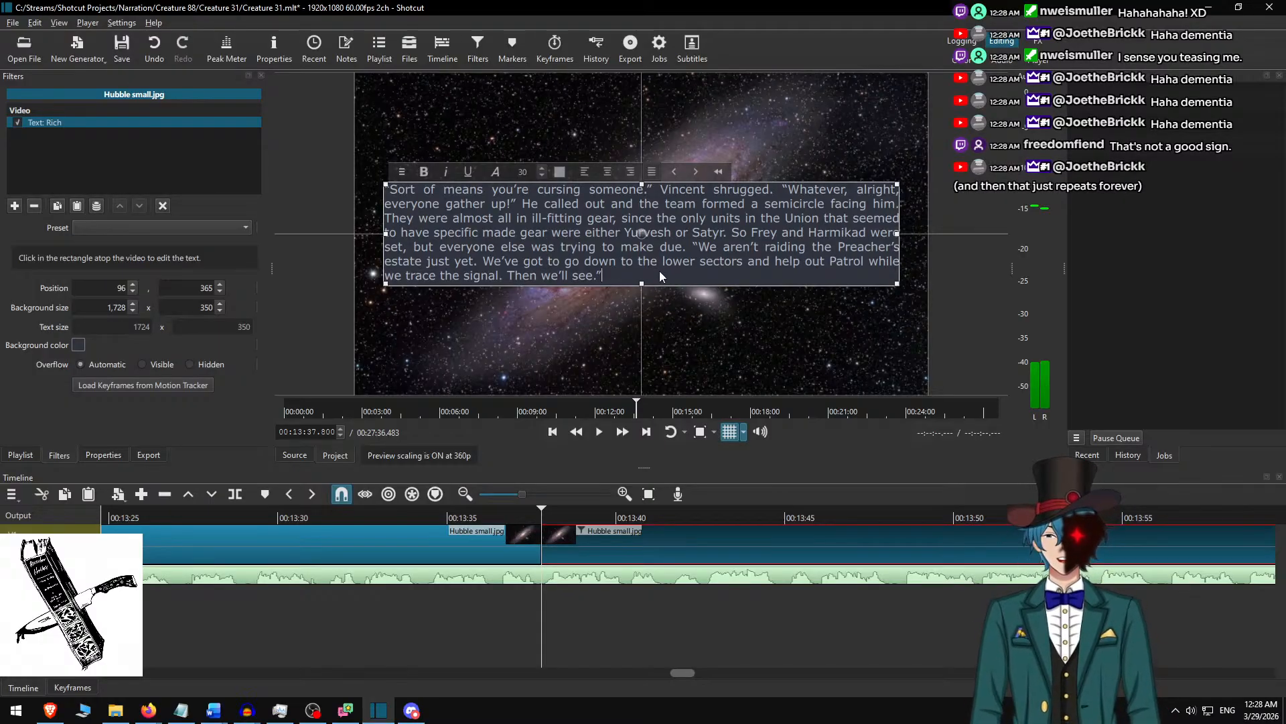
click(583, 532)
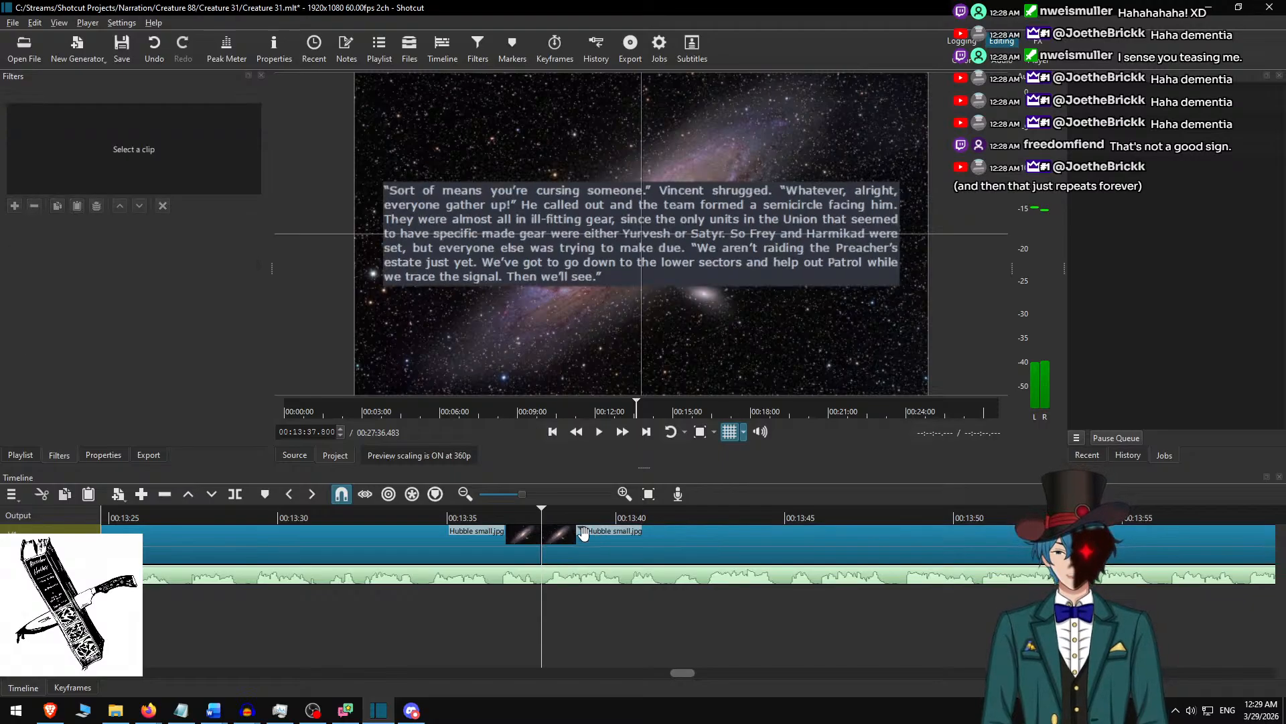
Play the narration from 00:13:35.033 across the 00:13:37.800 cut to check the text change.
click(447, 515)
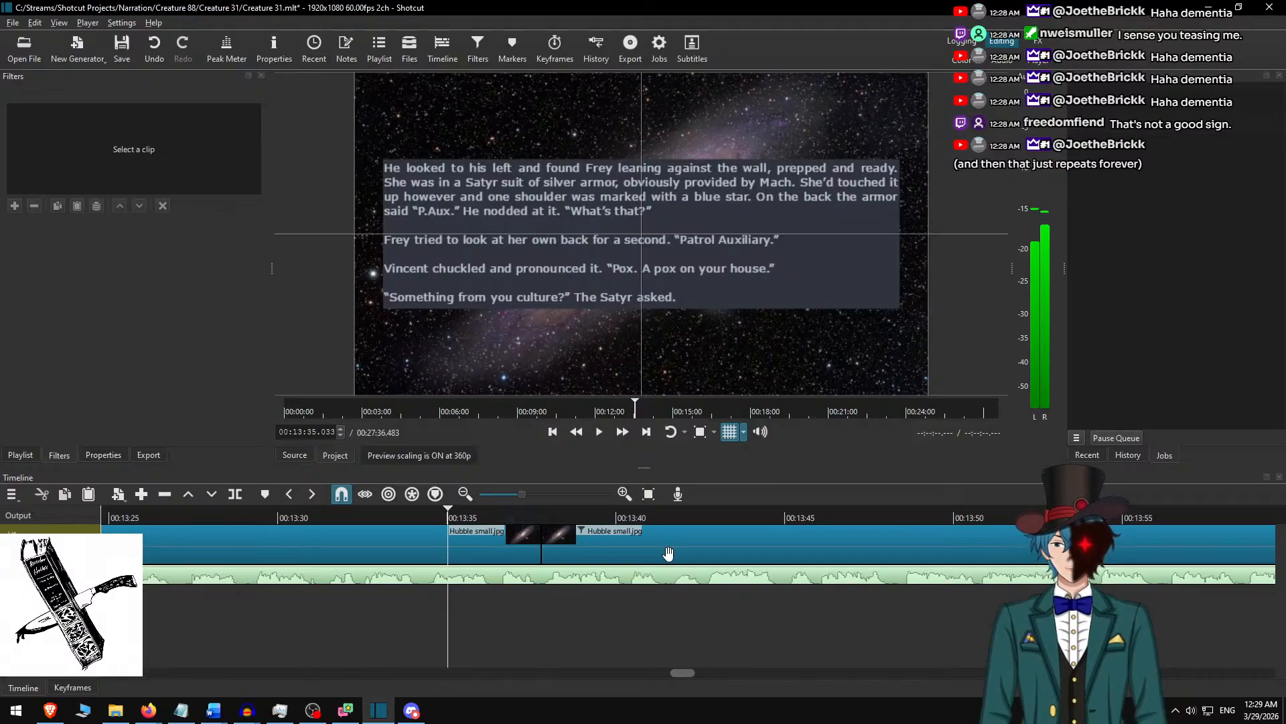
click(622, 433)
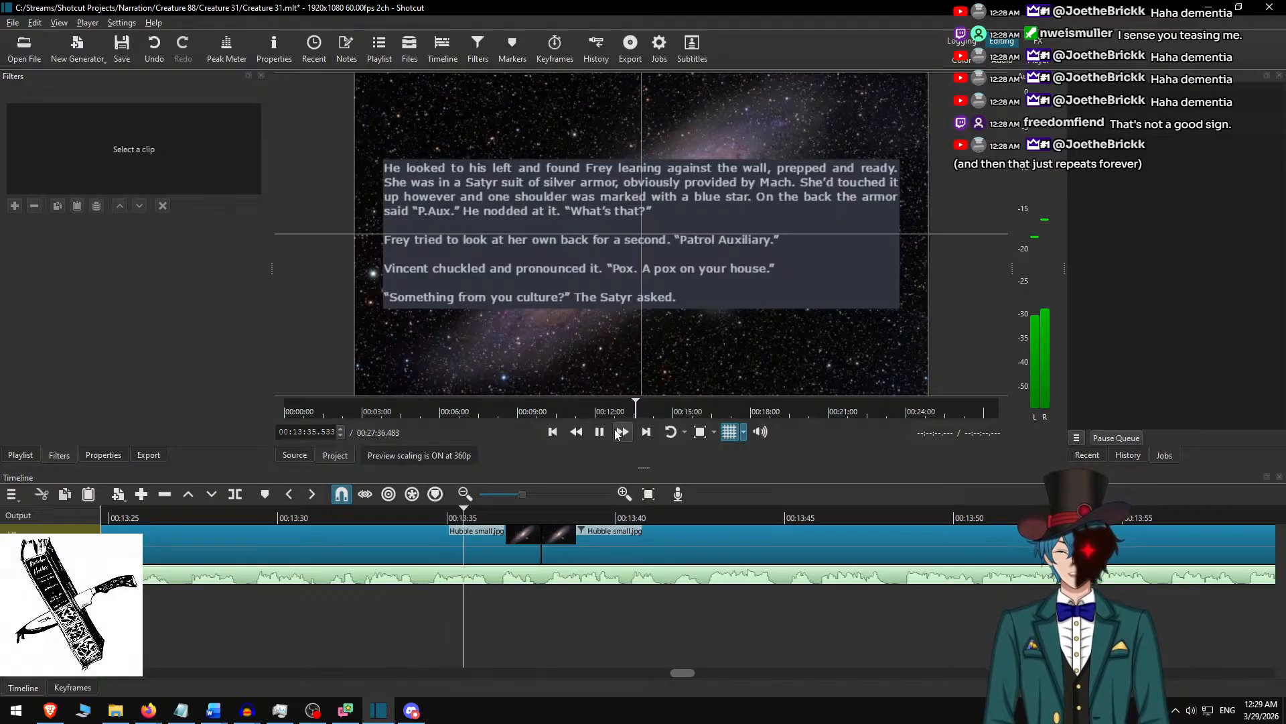
click(623, 432)
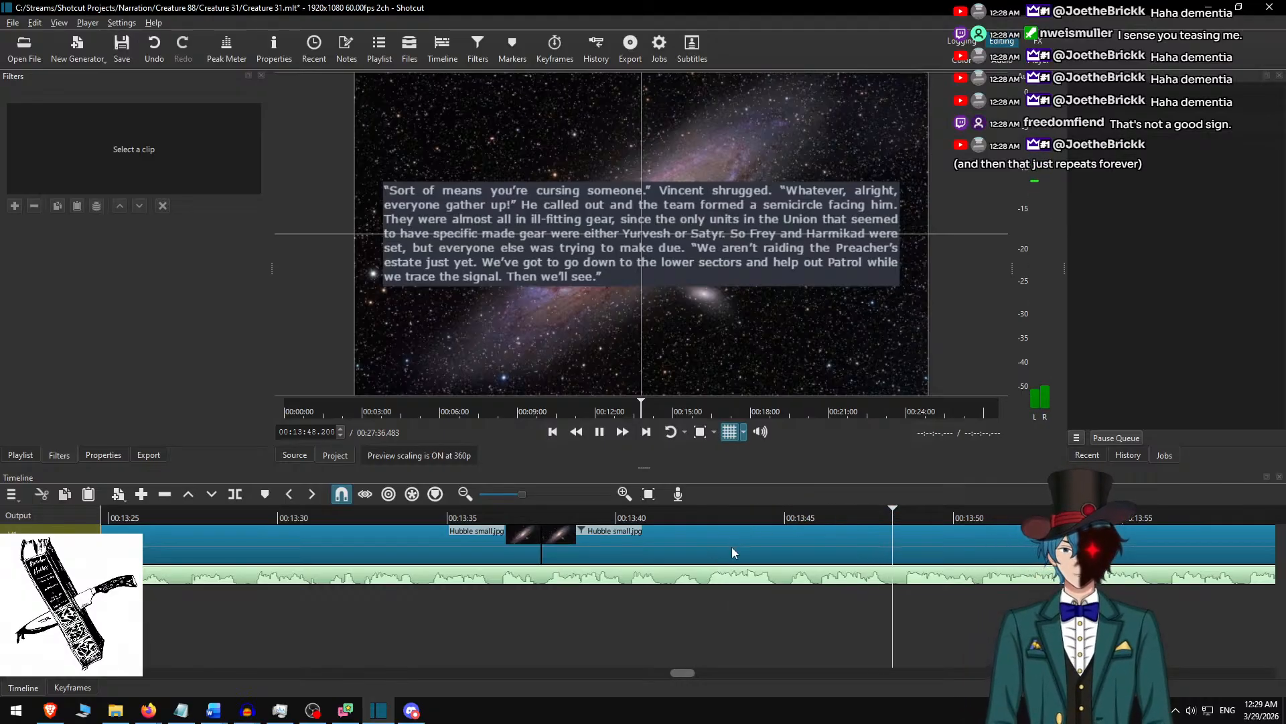
scroll(690, 550, down, 7)
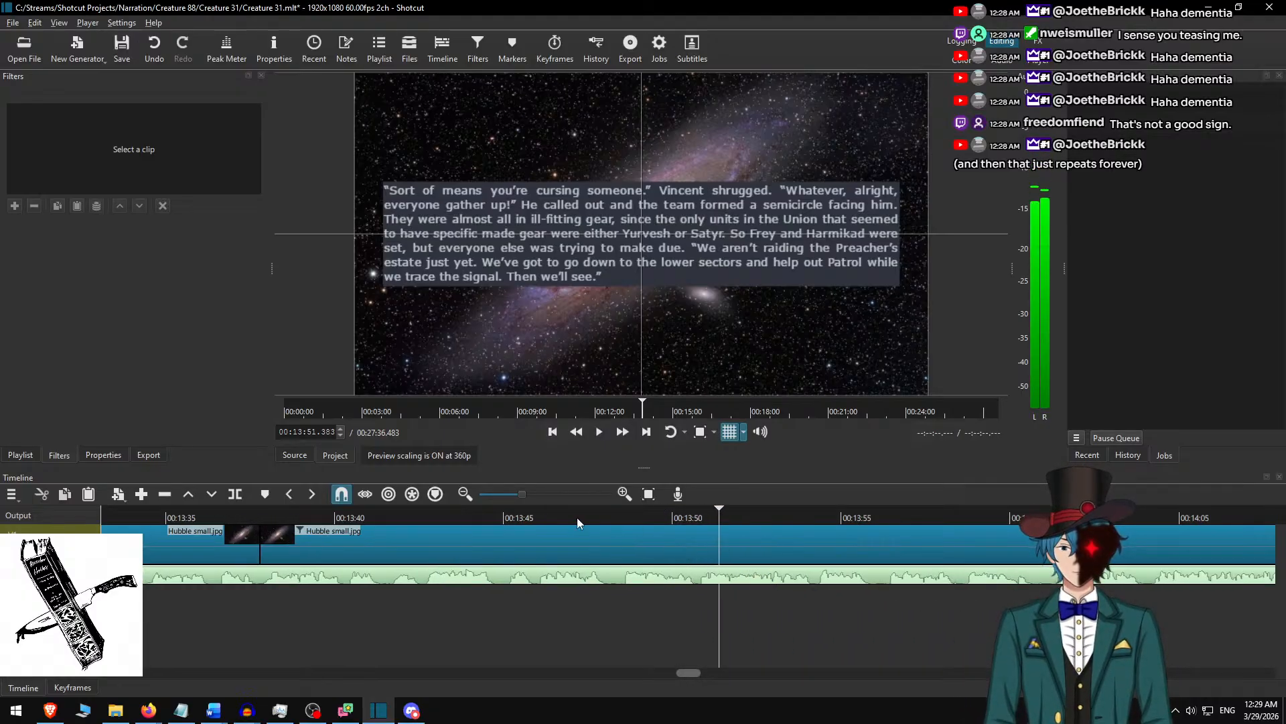
Replay the narration from about 00:13:46 and split the background clip at 00:14:10.117, selecting the new clip.
click(533, 516)
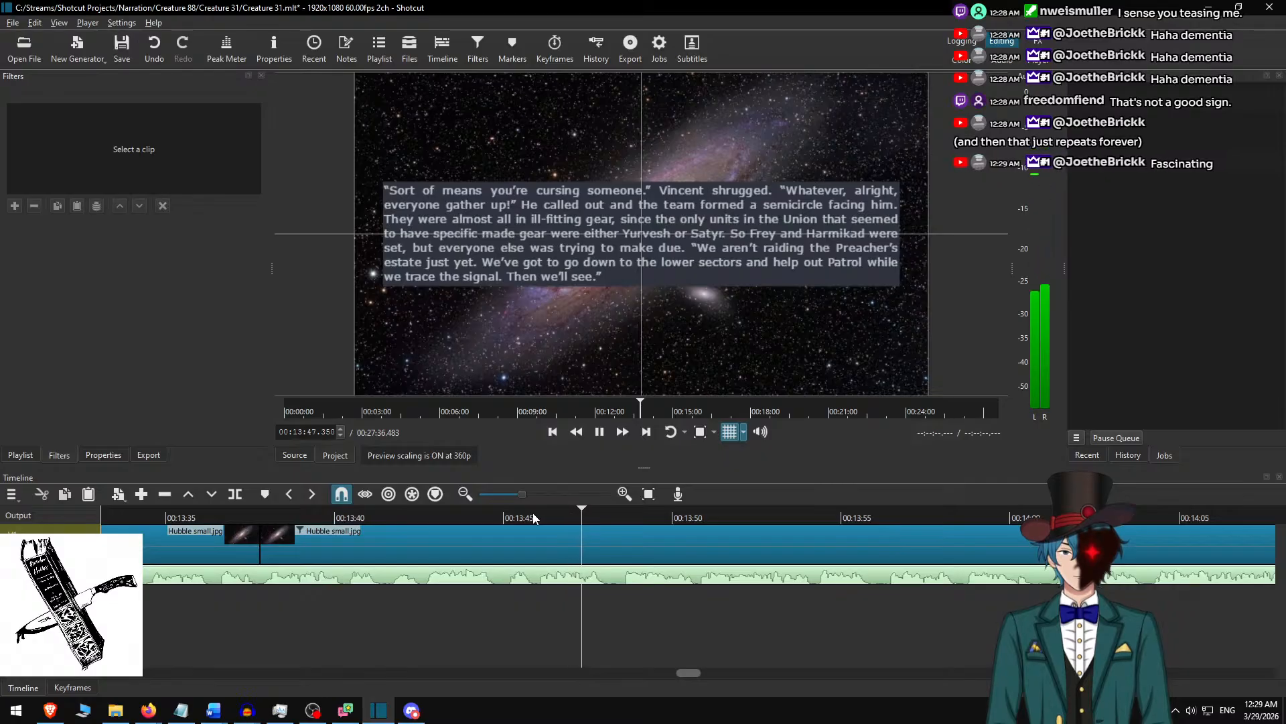
key(space)
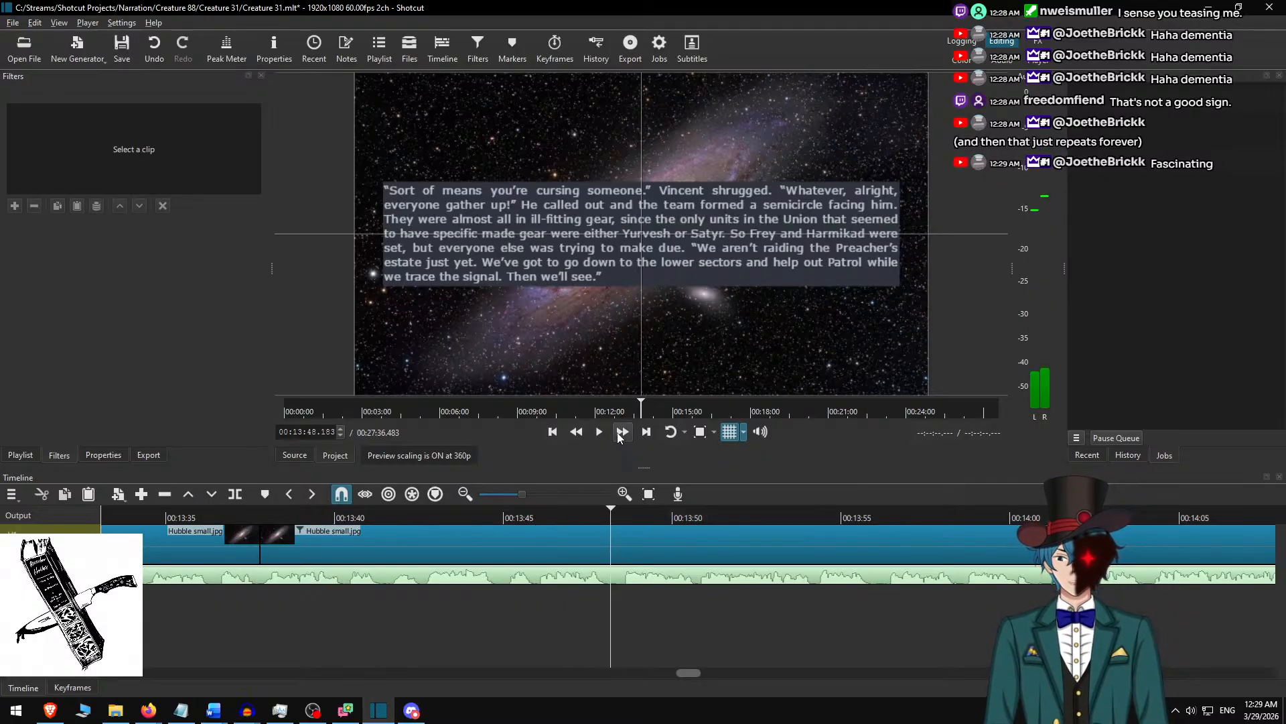
key(space)
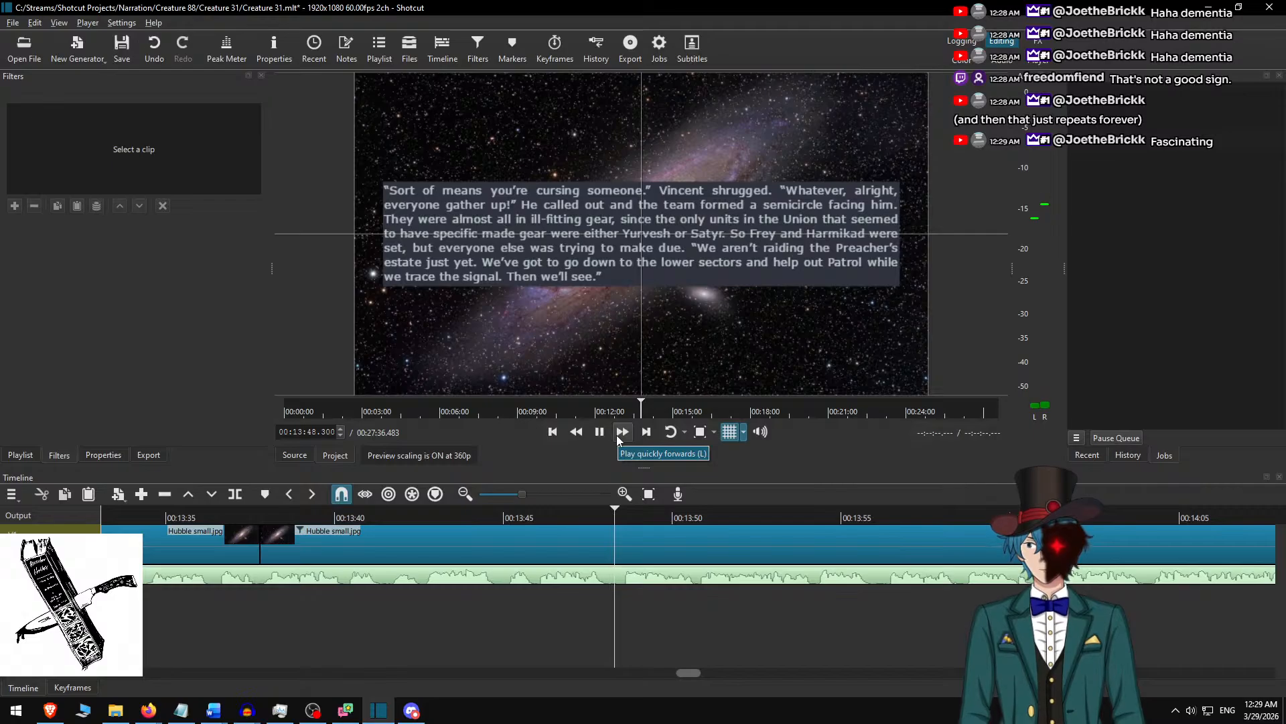
click(622, 432)
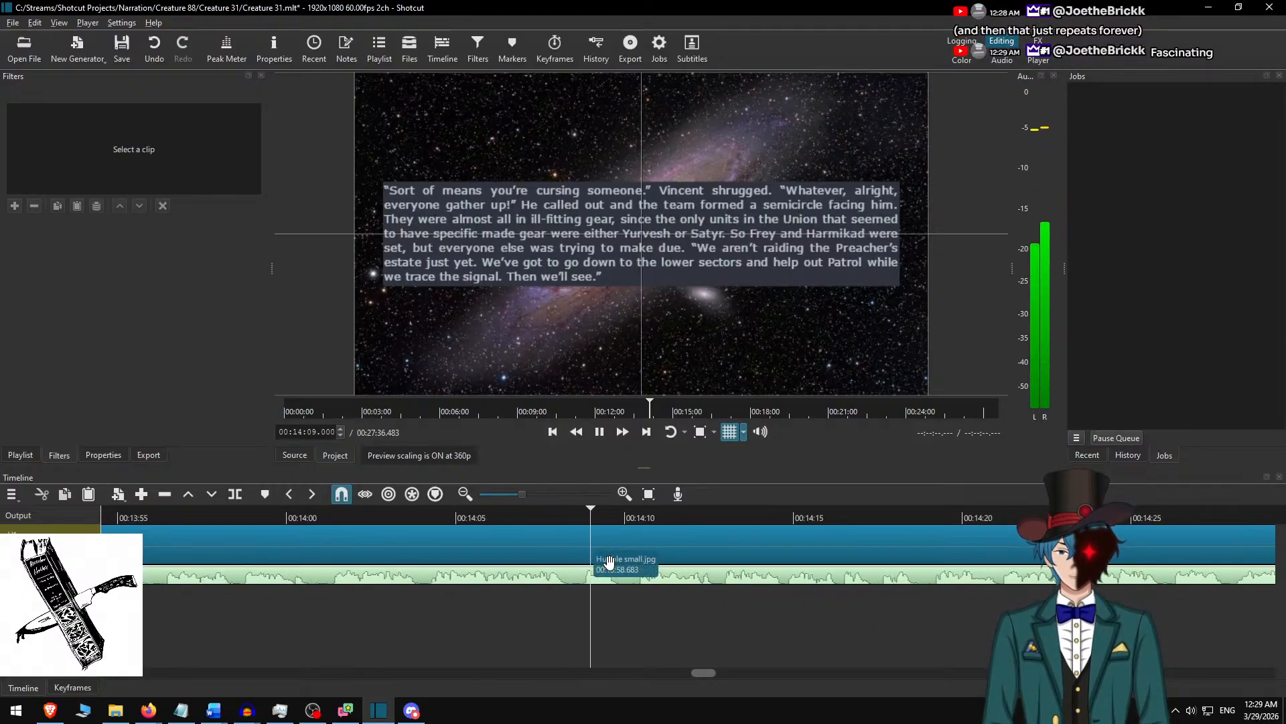
key(space)
click(652, 542)
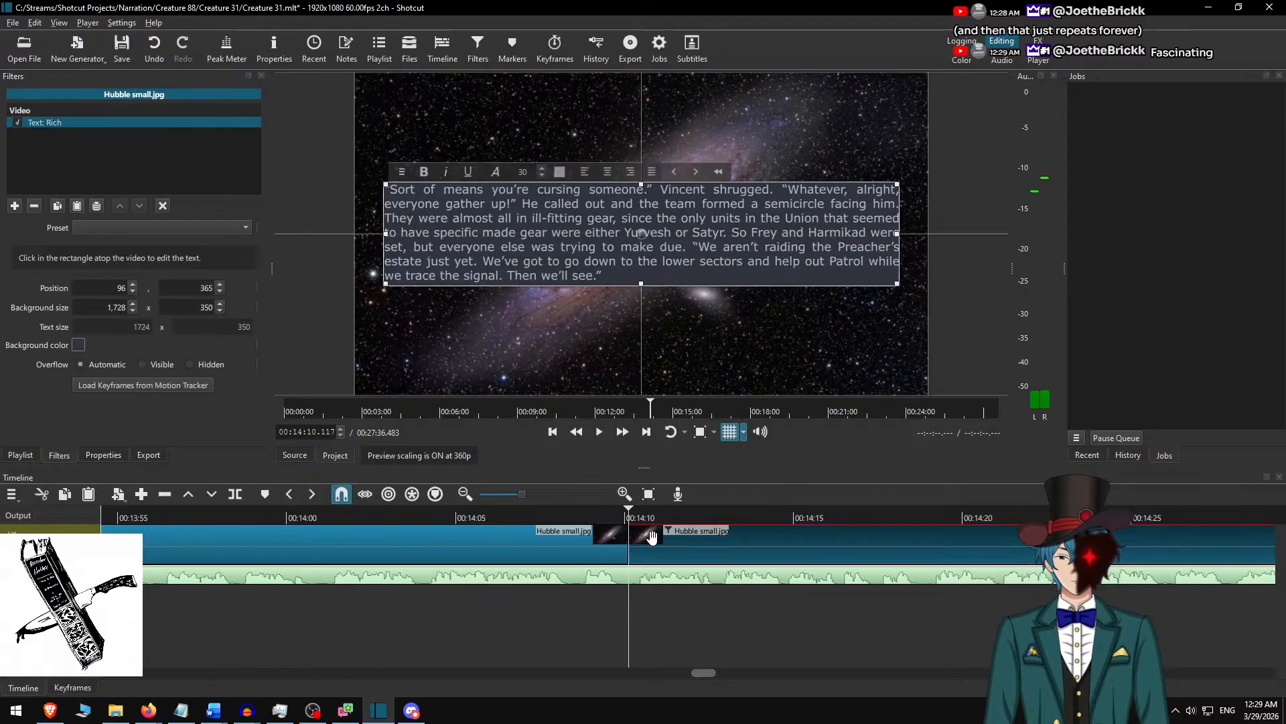
In Word, remove the used paragraph and copy the passage from "He took the time to examine their faces" through "smallest harness they had.".
key(alt+Tab)
key(ctrl+x)
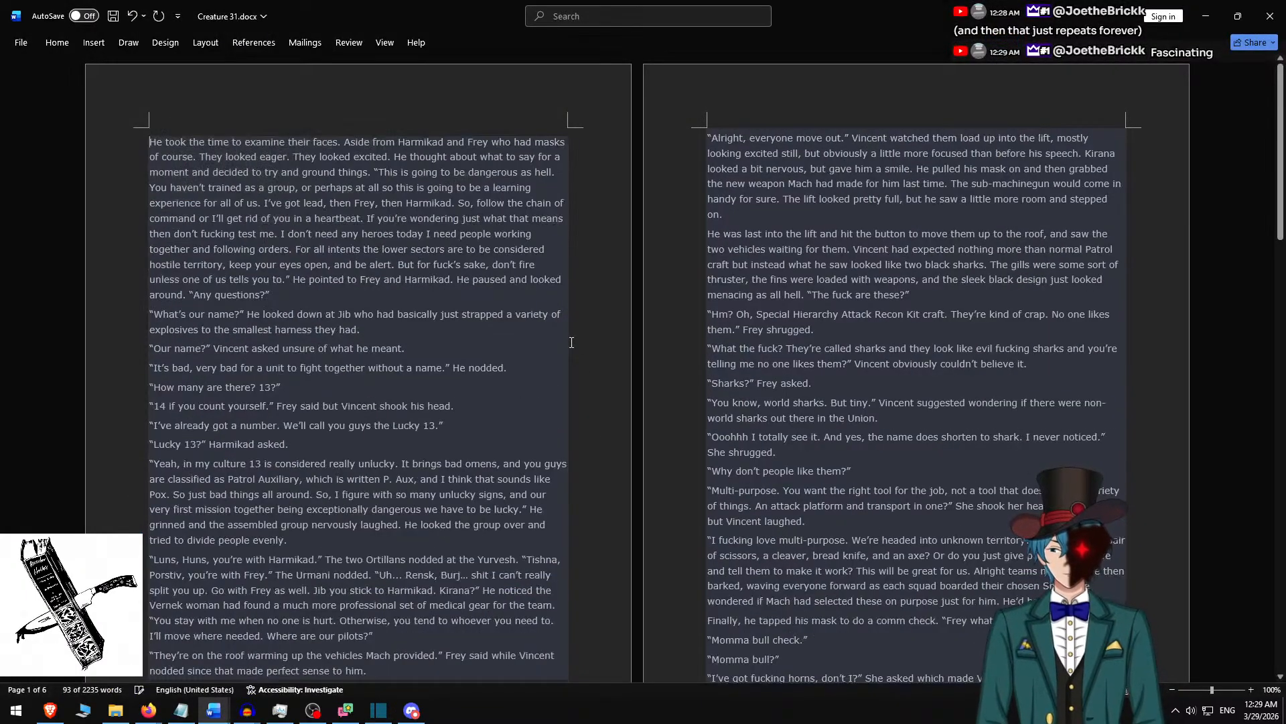
shift+click(376, 321)
In Shotcut, replace the text of the clip starting at 00:14:10.117 with the copied passage, adding a blank line before "What's our name?".
key(alt+Tab)
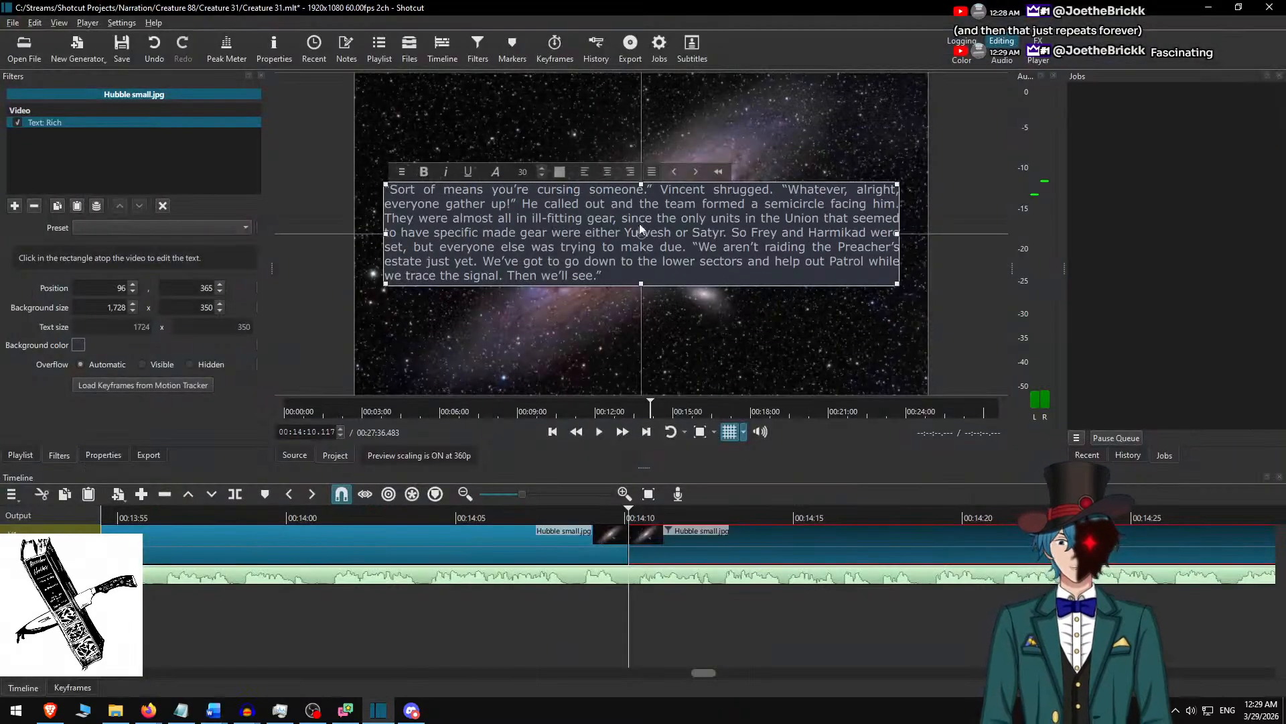
key(ctrl+a)
key(ctrl+v)
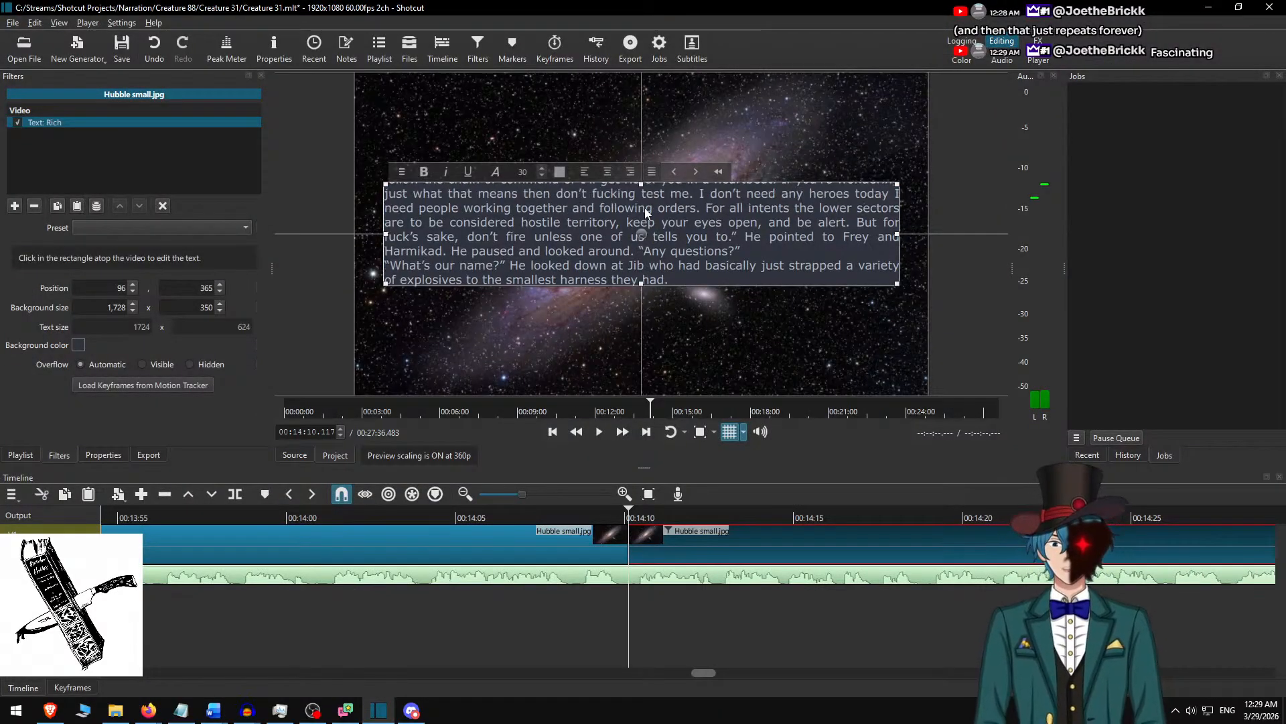
key(Return)
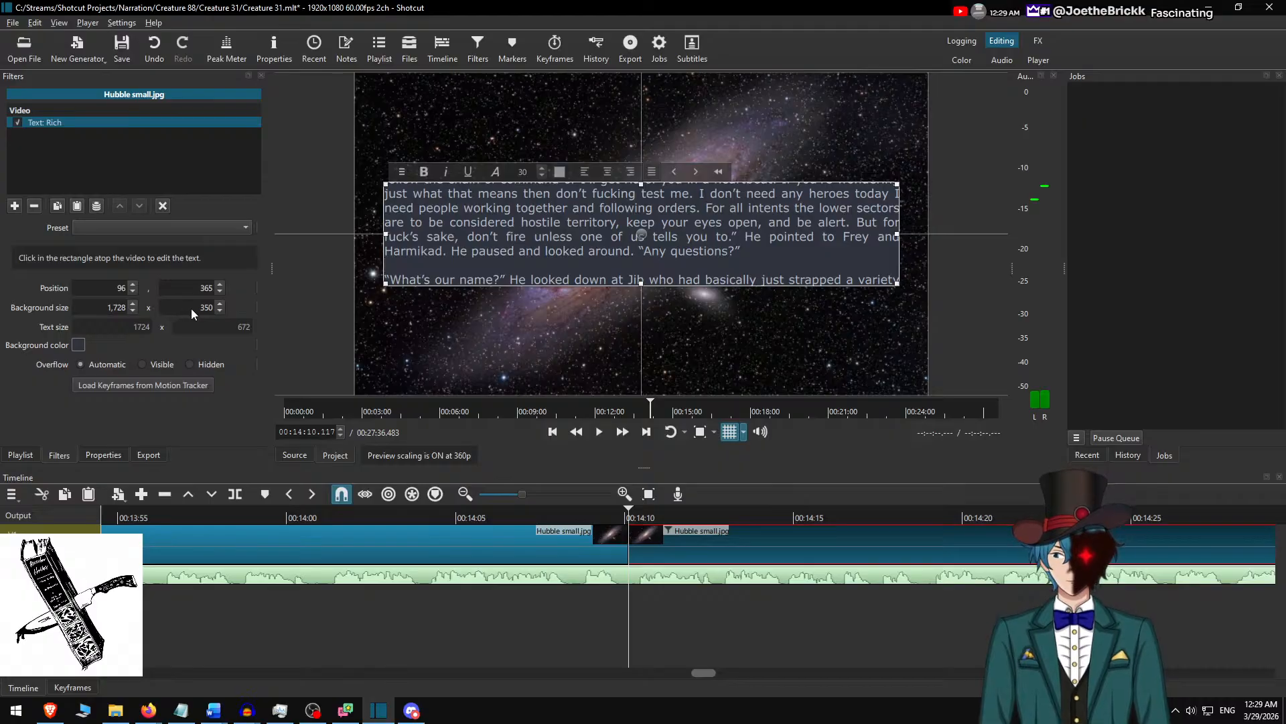
Set the text box's background height to 700 and centre it vertically at position 96, 190.
text(700)
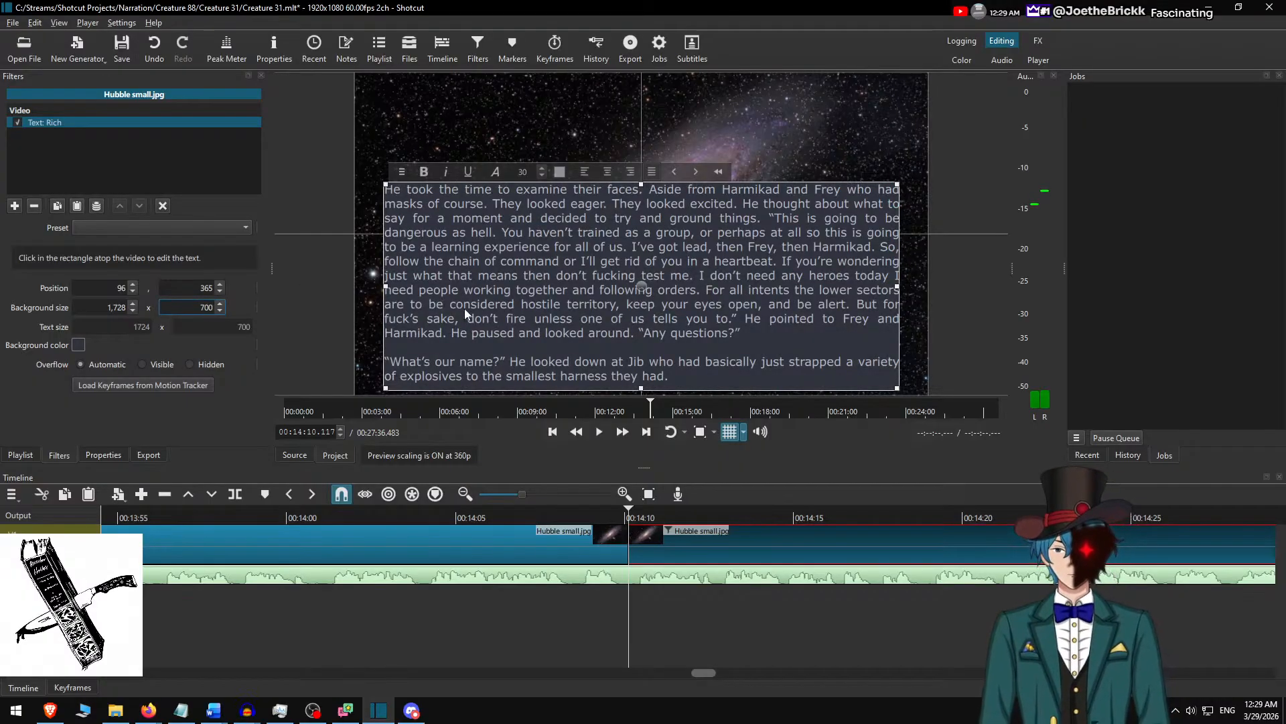
drag(642, 284, 643, 225)
click(806, 594)
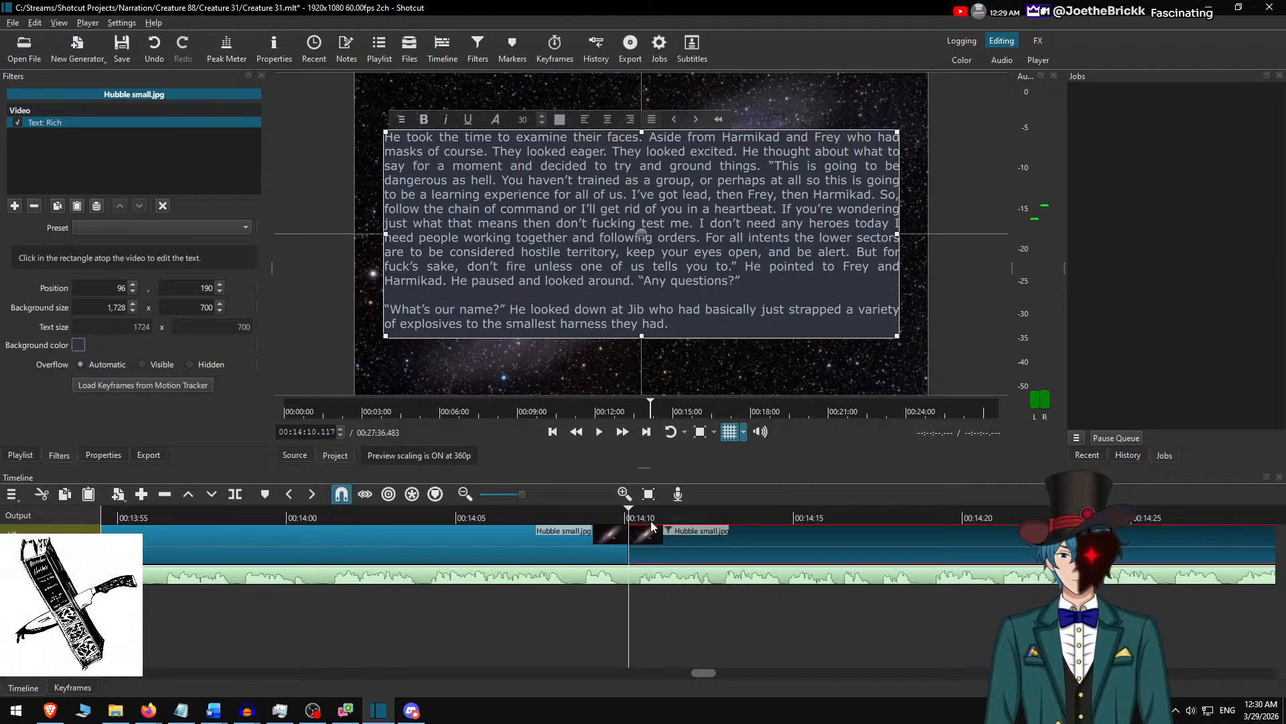
Play the narration from just before the 00:14:10.117 cut and replay around 00:14:25 to locate the unwanted sound.
click(585, 517)
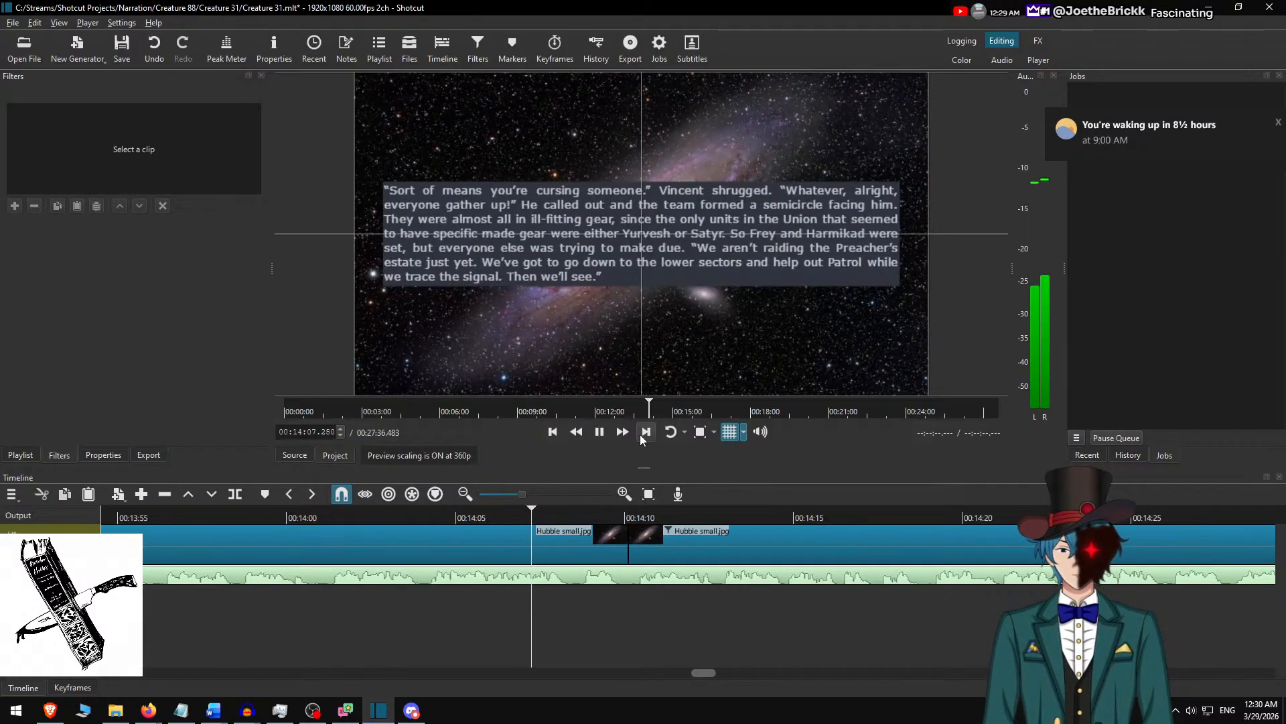
click(619, 431)
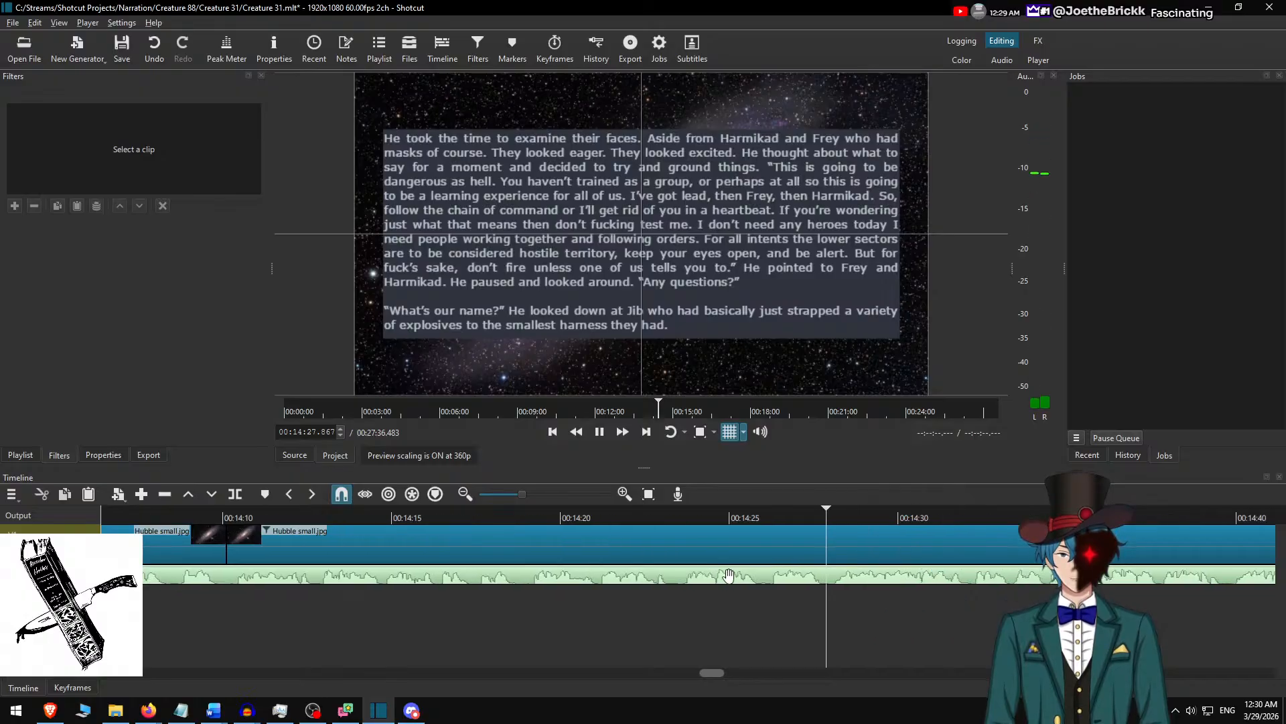
key(space)
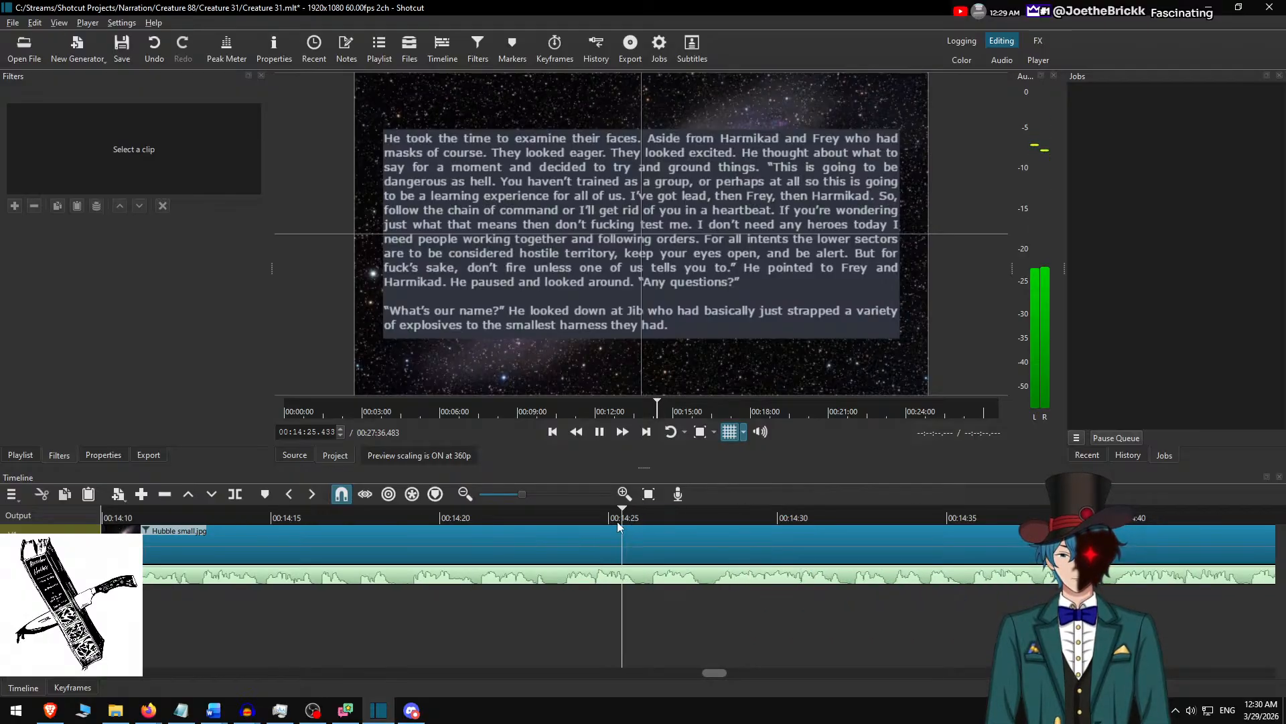
click(617, 521)
key(space)
click(636, 515)
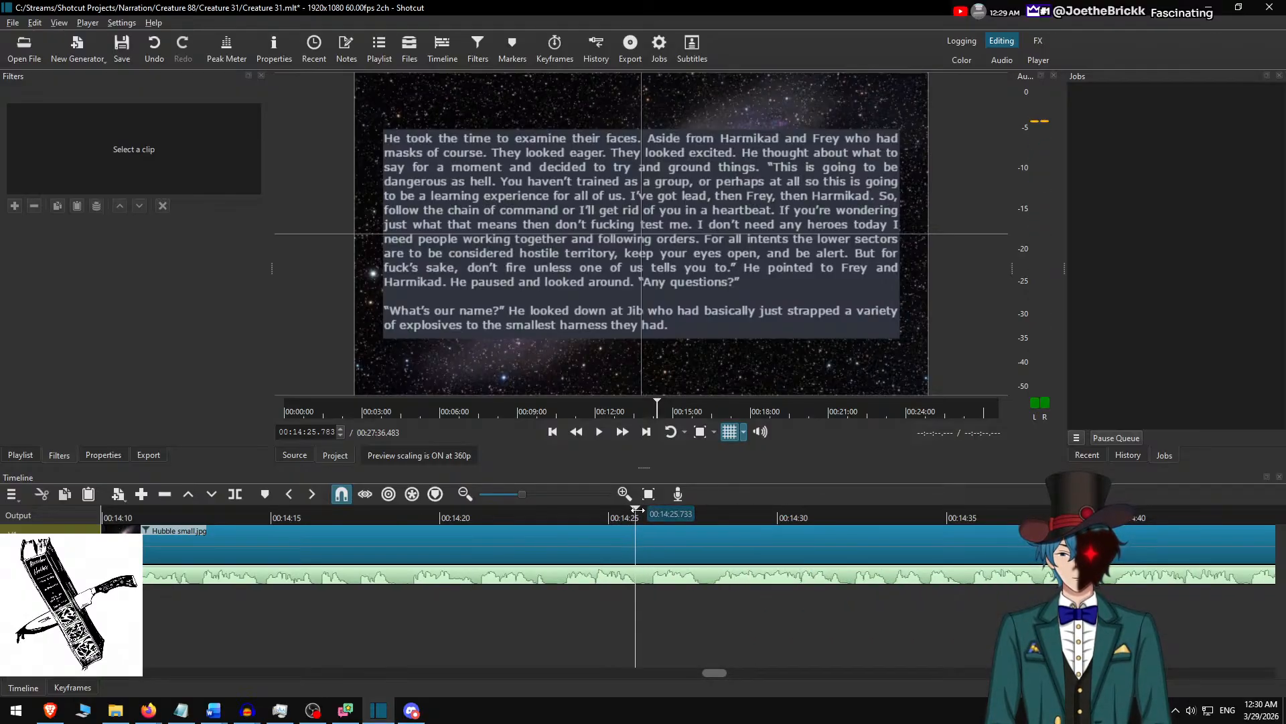
Play the narration closely from 00:14:25.867 and split the audio clip at 00:14:26.183, where the unwanted sound ends.
scroll(633, 577, up, 3)
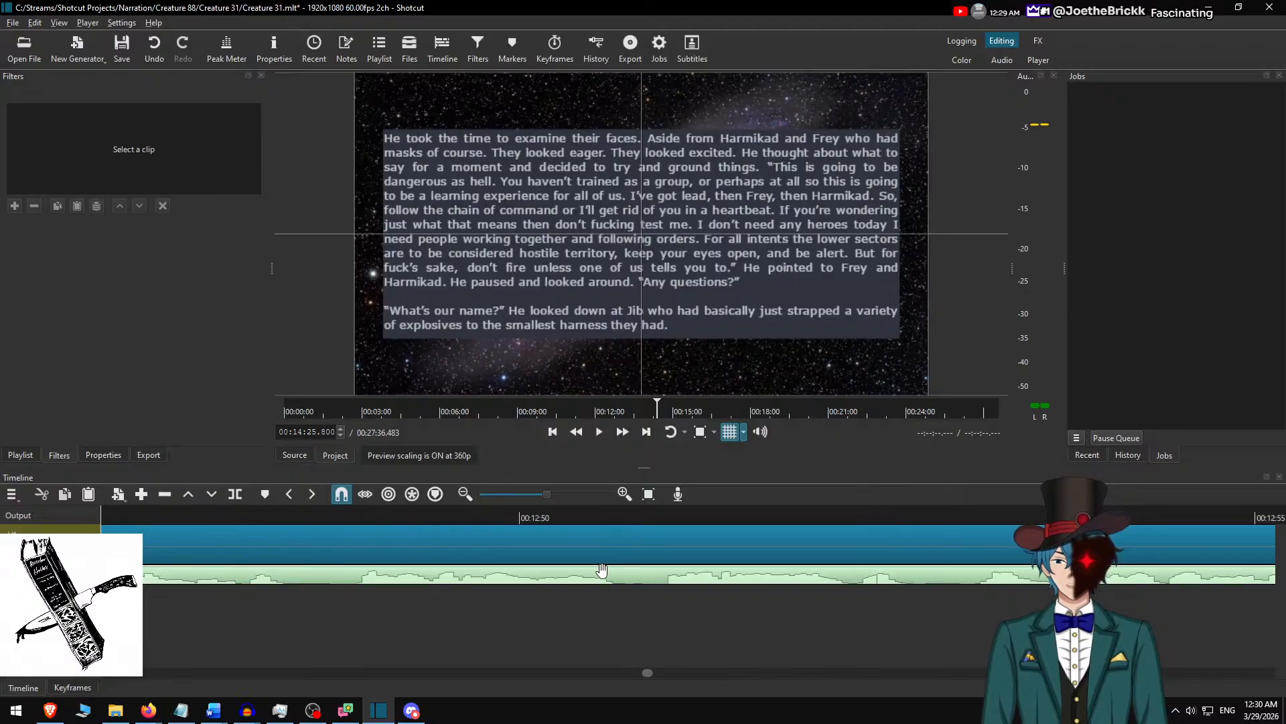
scroll(345, 578, up, 1)
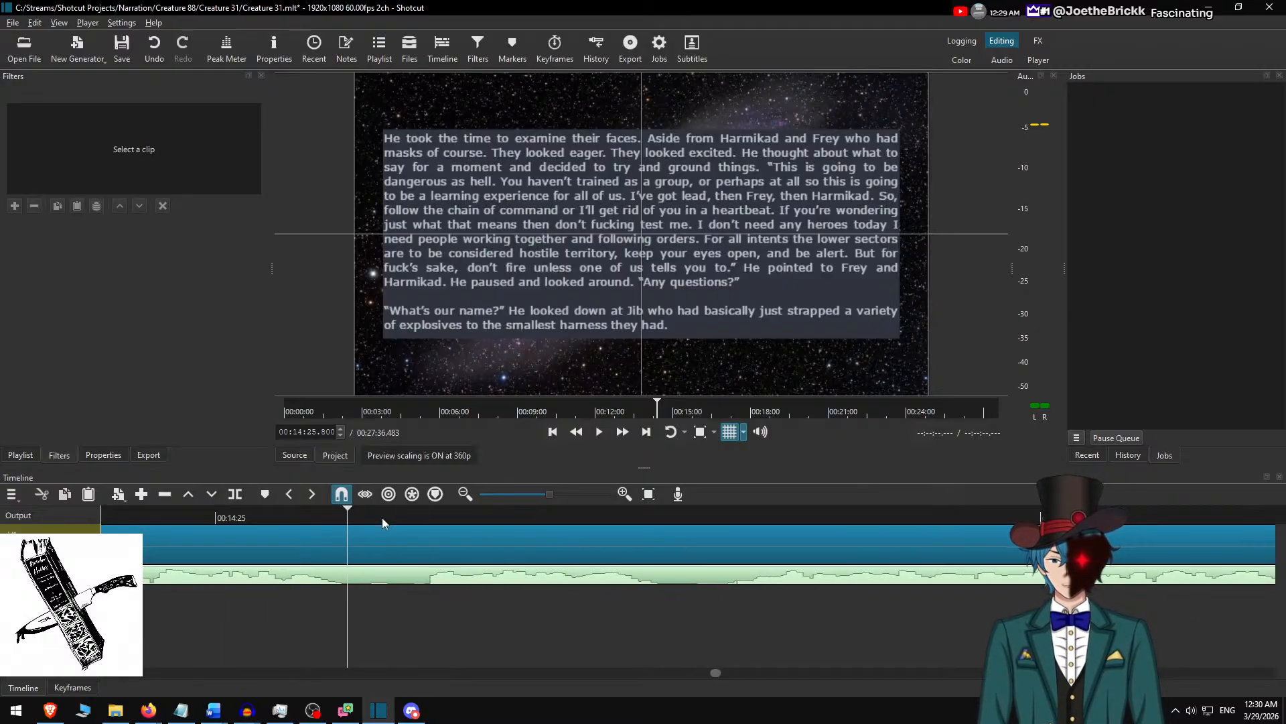
drag(355, 509, 366, 513)
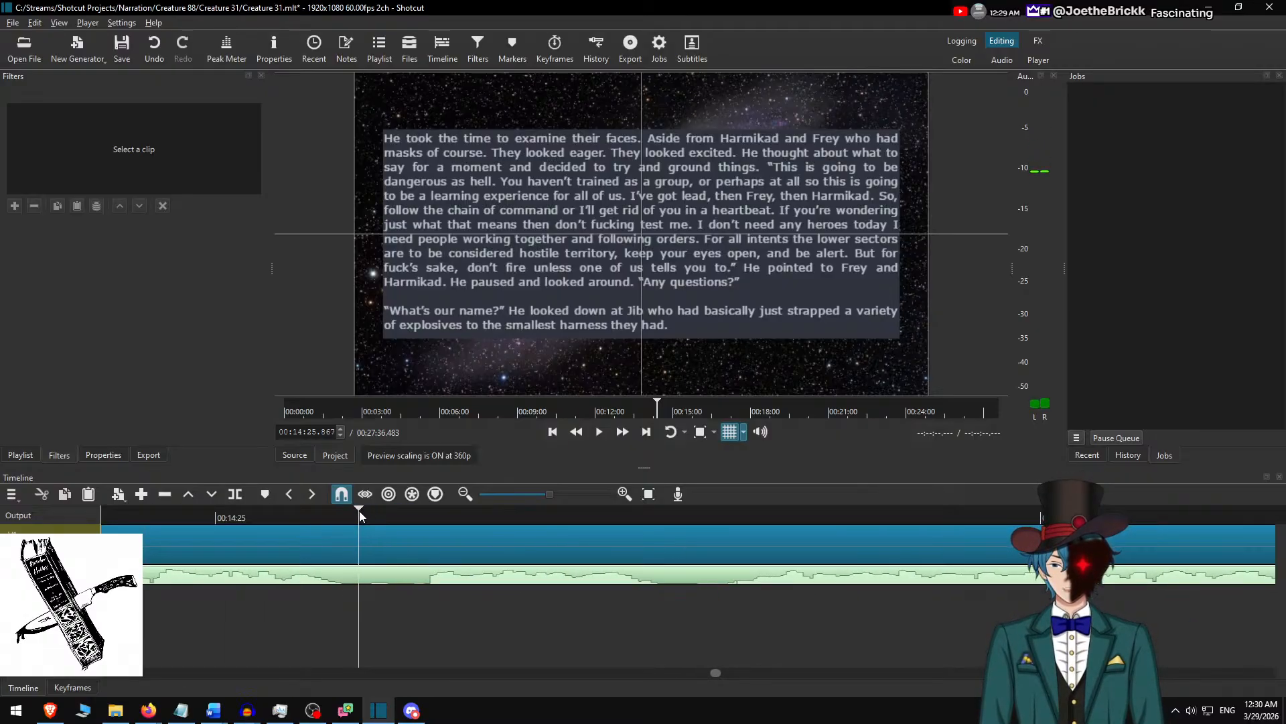
key(space)
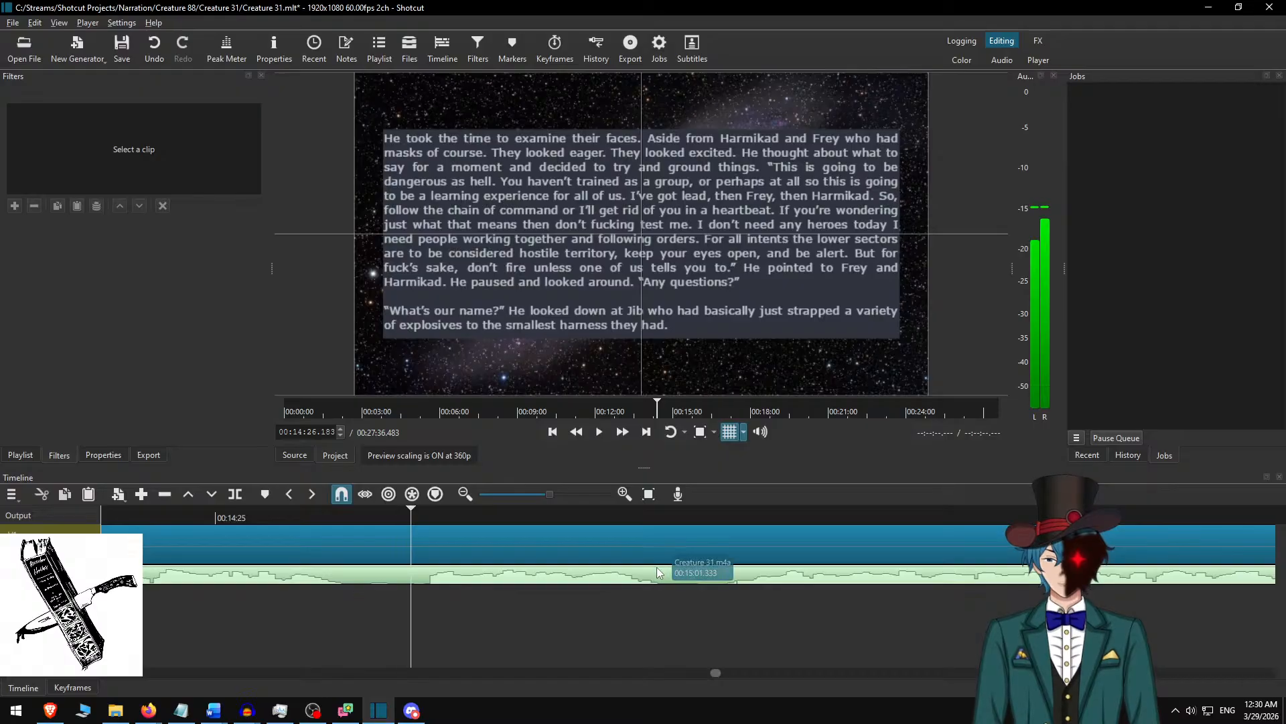
key(s)
key(space)
Split the narration audio at 00:14:25.883 and lift out the short piece up to 00:14:26.183, leaving a gap.
key(Left)
key(Left)
key(Left)
key(Left)
key(Left)
key(Left)
key(Left)
key(Left)
key(Left)
key(Left)
key(Left)
key(Left)
key(Left)
key(Left)
key(Left)
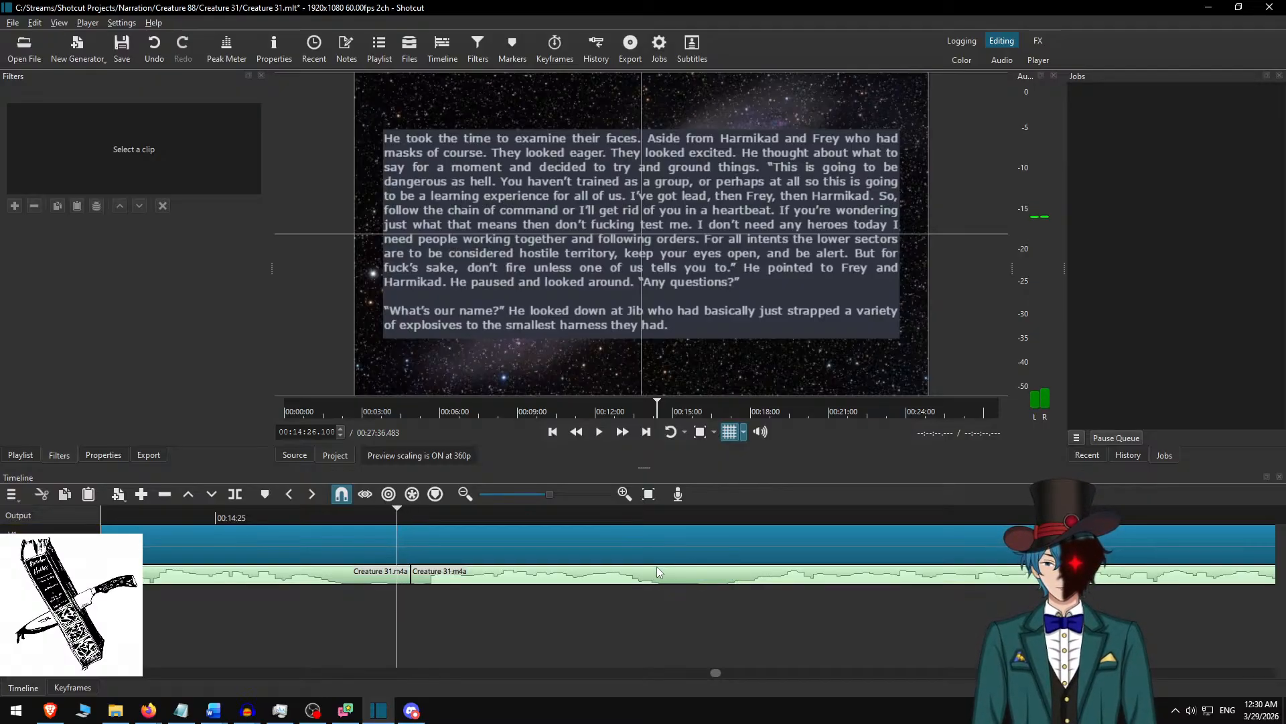
key(Left)
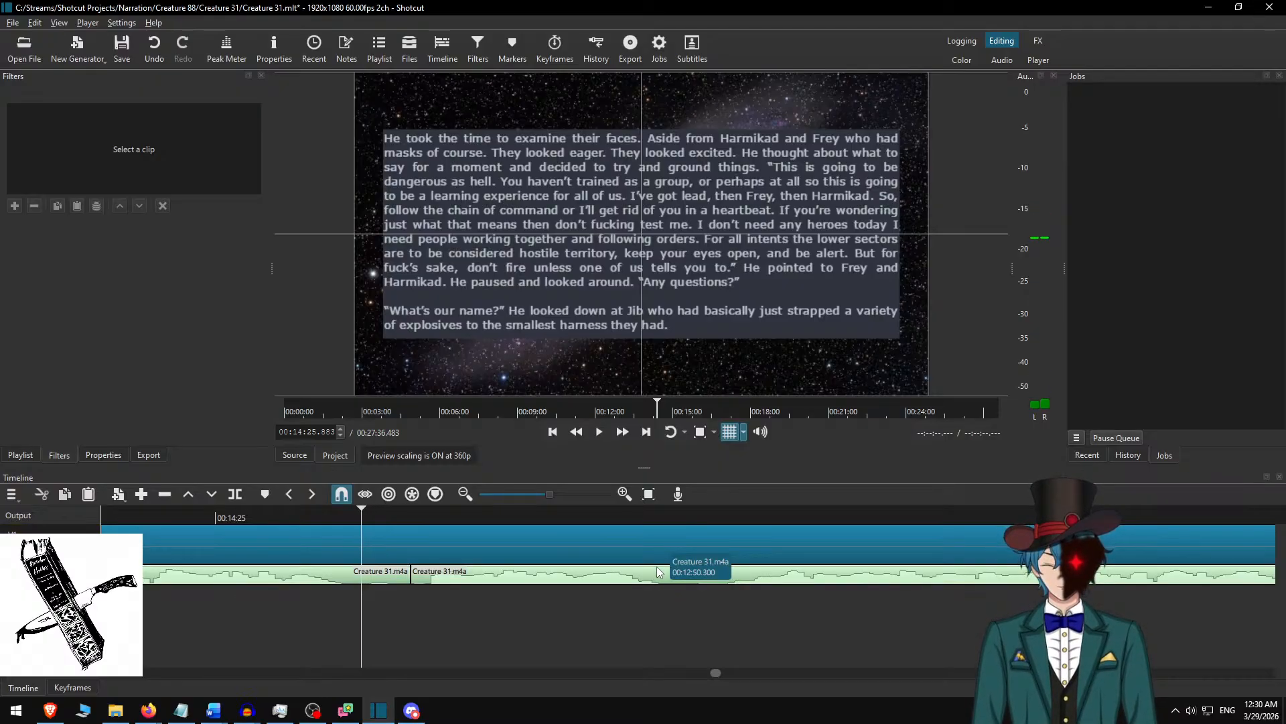
key(s)
key(z)
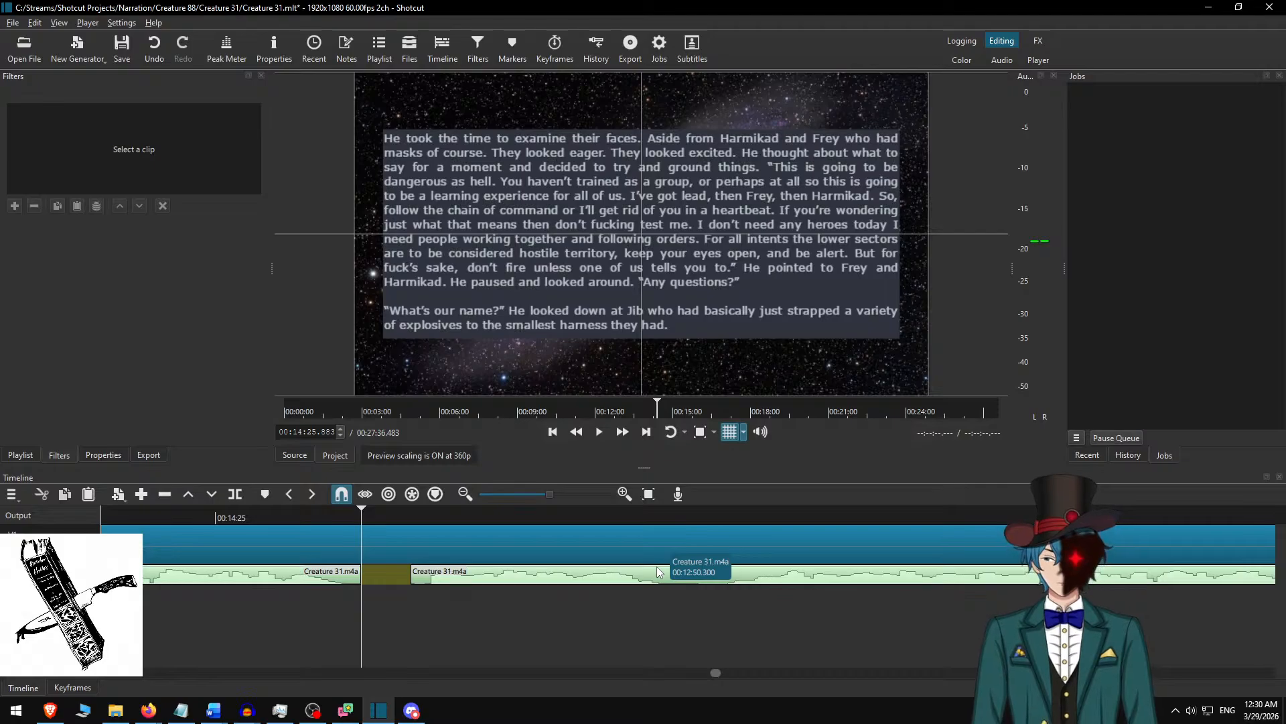
Jump to the project start and skip forward through the edit points to the end of the audio gap at 00:14:26.183.
key(Home)
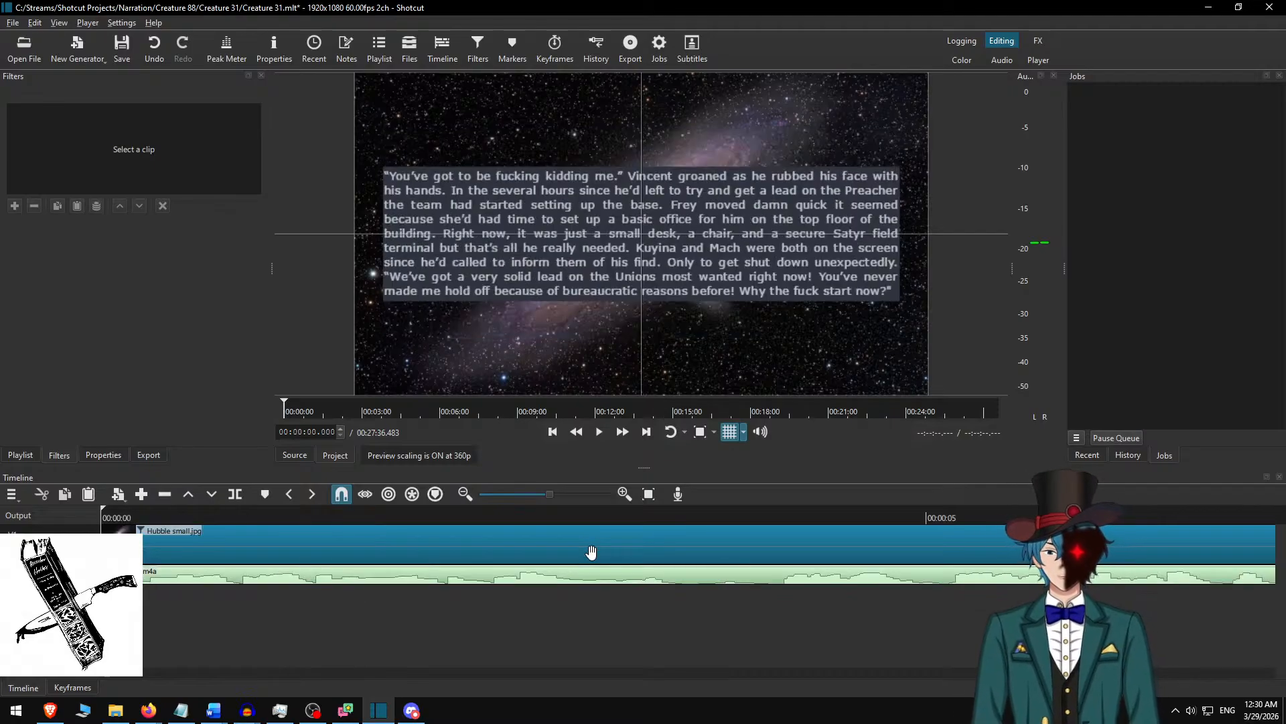
scroll(380, 621, down, 3)
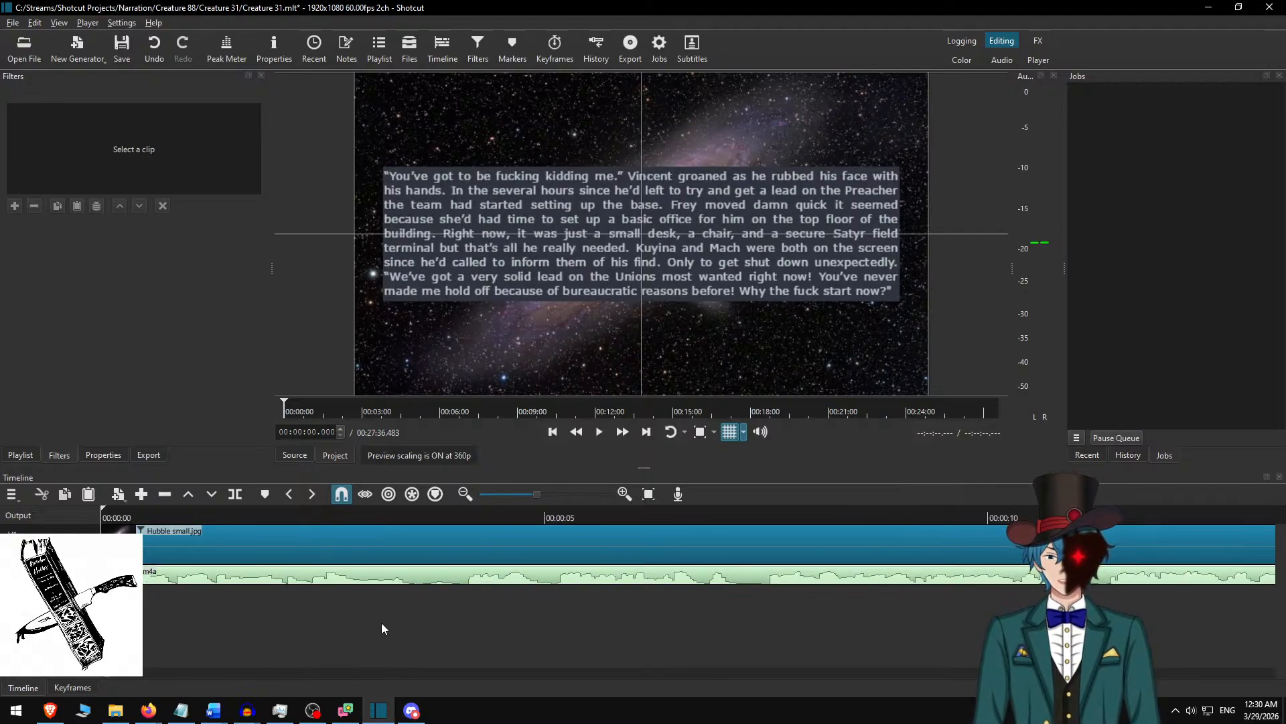
scroll(376, 609, down, 3)
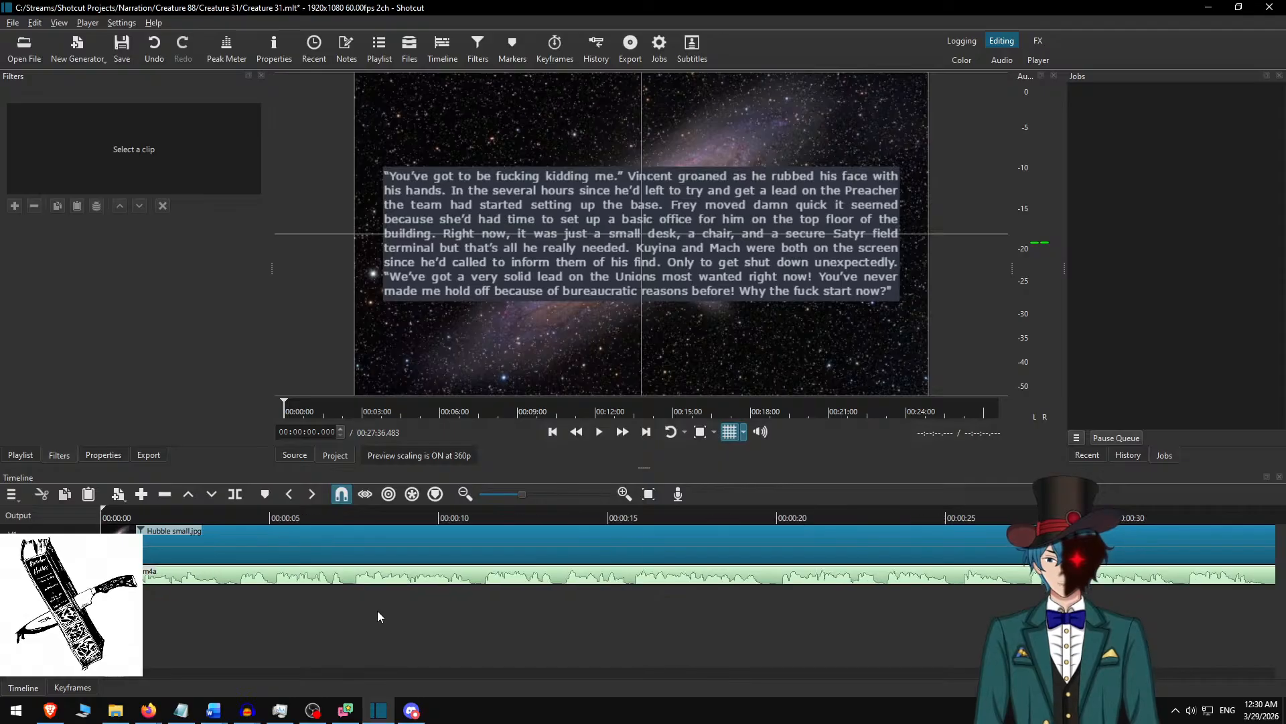
scroll(383, 617, up, 1)
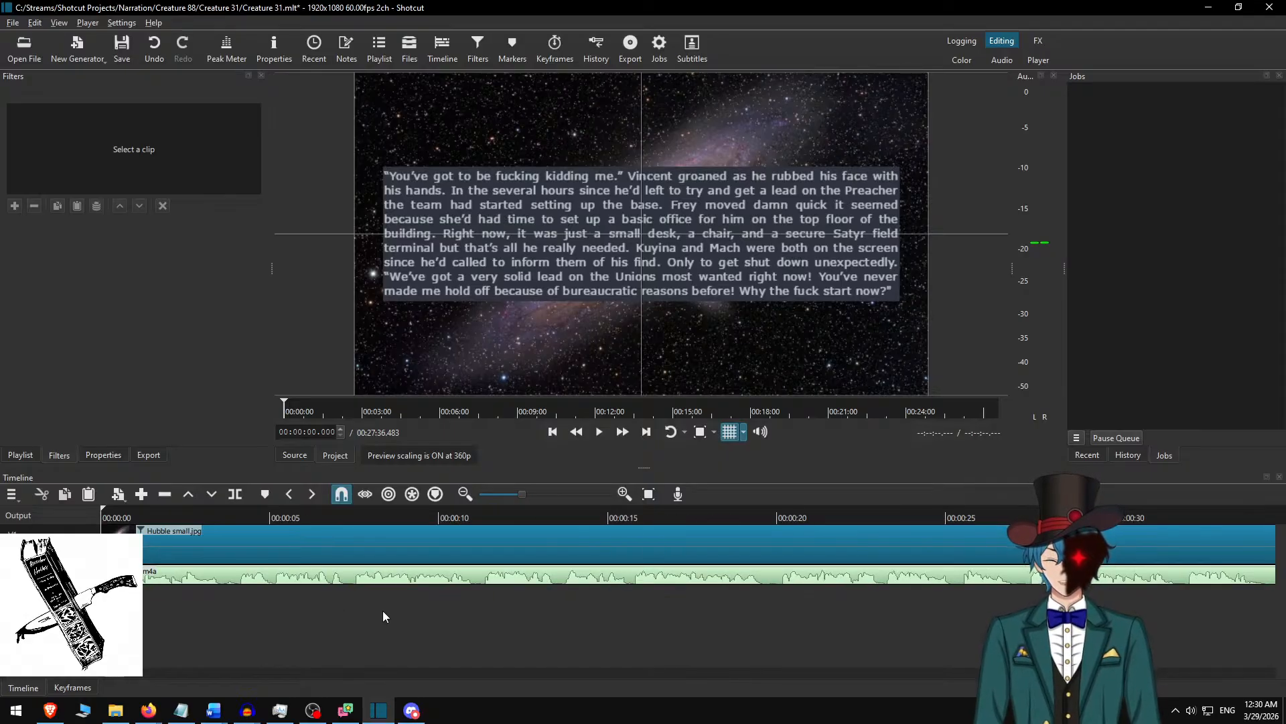
key(Down)
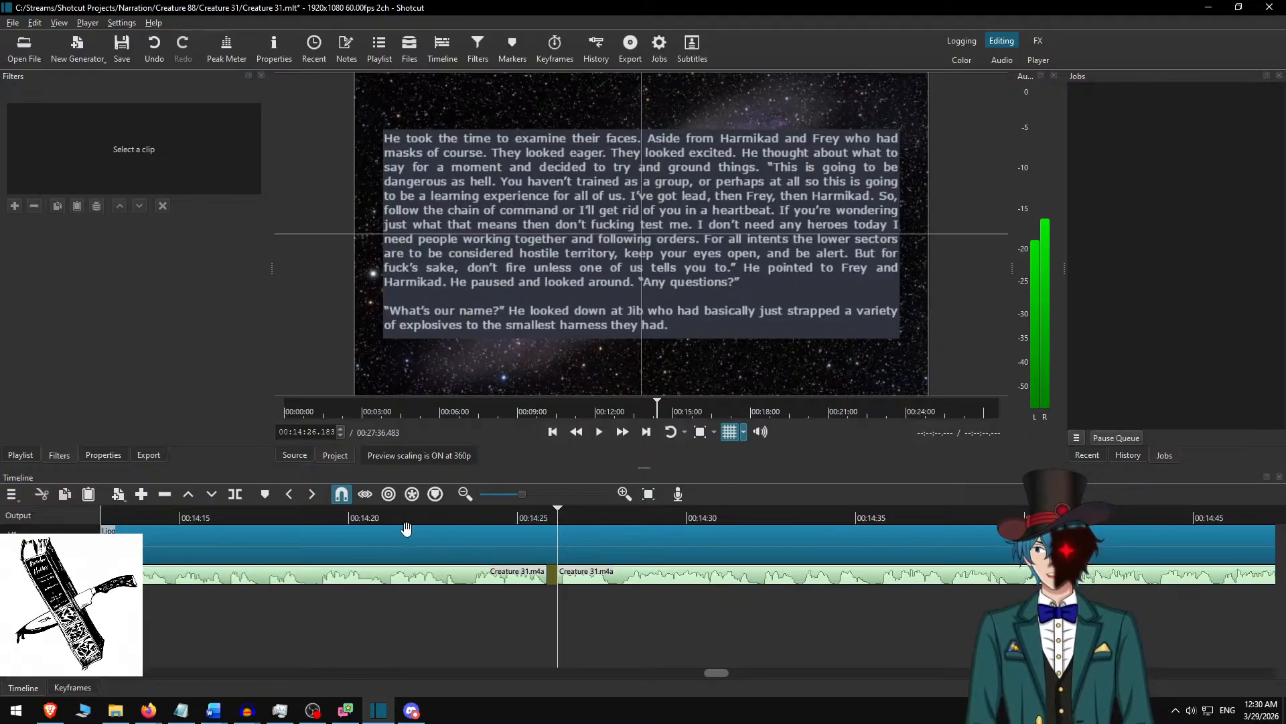
Play the narration from 00:14:23 across the audio gap and run the playback forward to 00:15:13.967.
click(458, 518)
key(space)
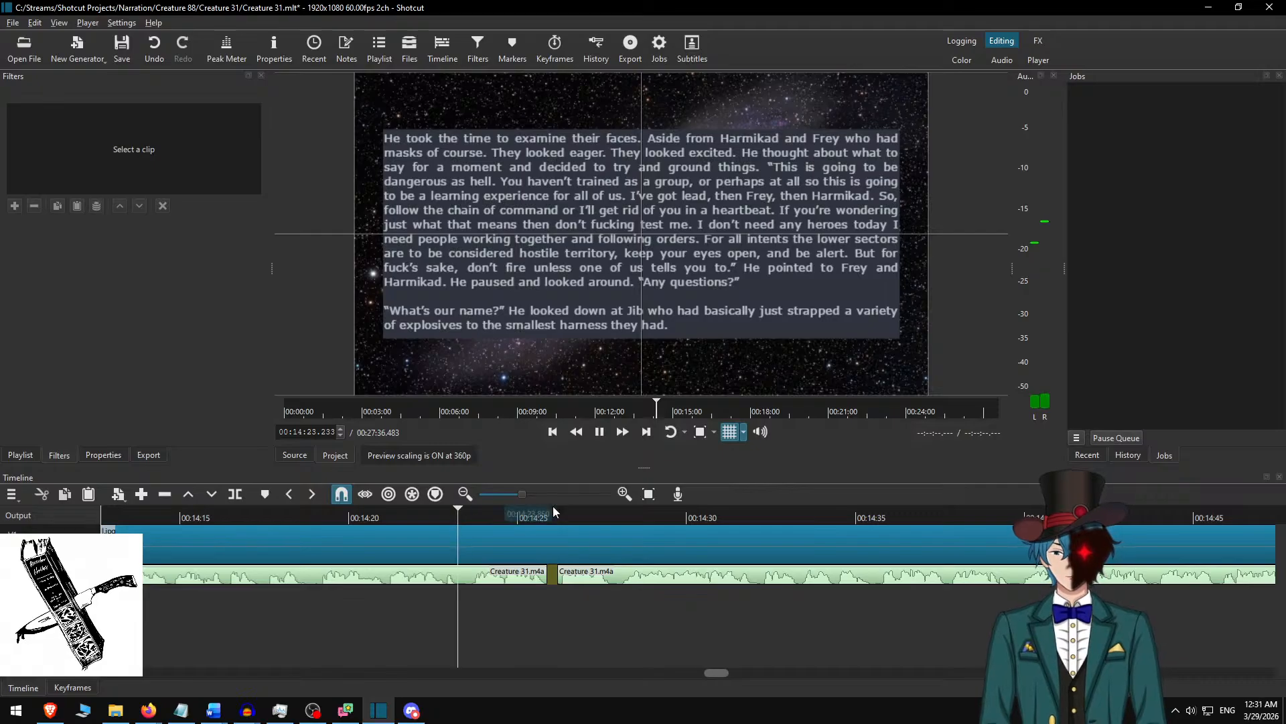
click(621, 432)
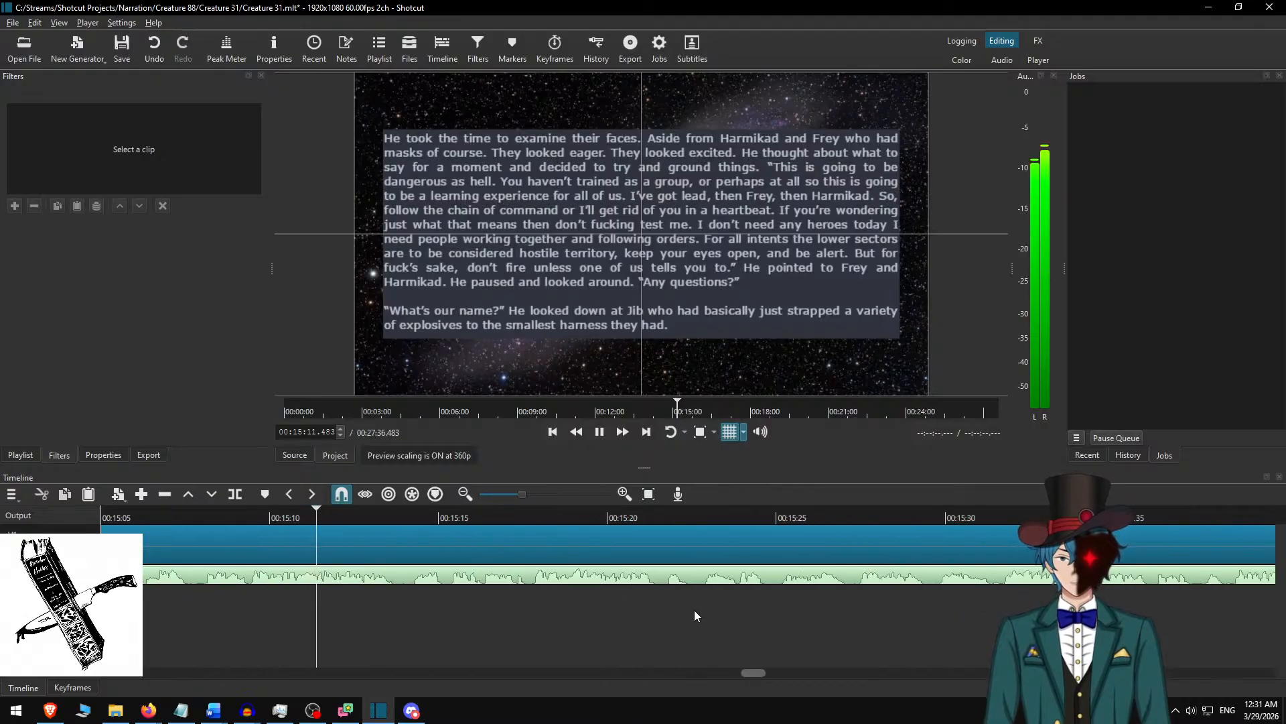
key(space)
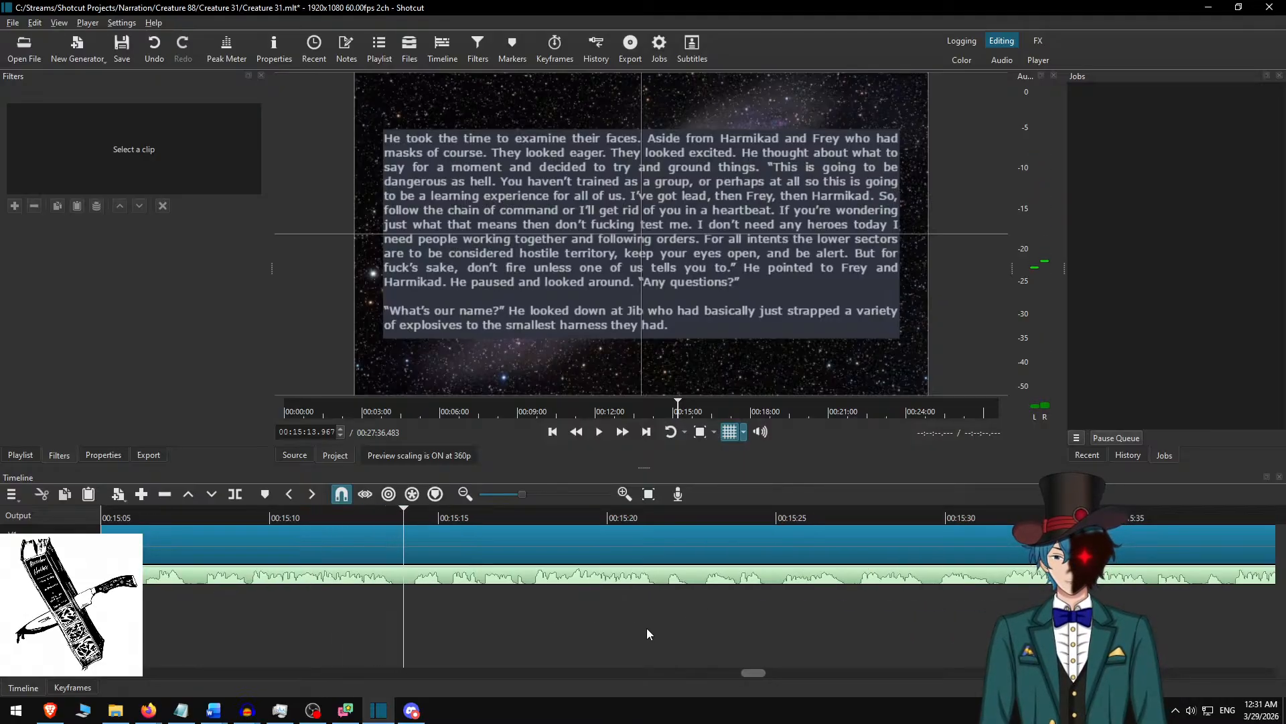
Split the Hubble small.jpg background clip instead of the narration audio at 00:15:13.967 and select its second part.
key(s)
key(ctrl+z)
key(Up)
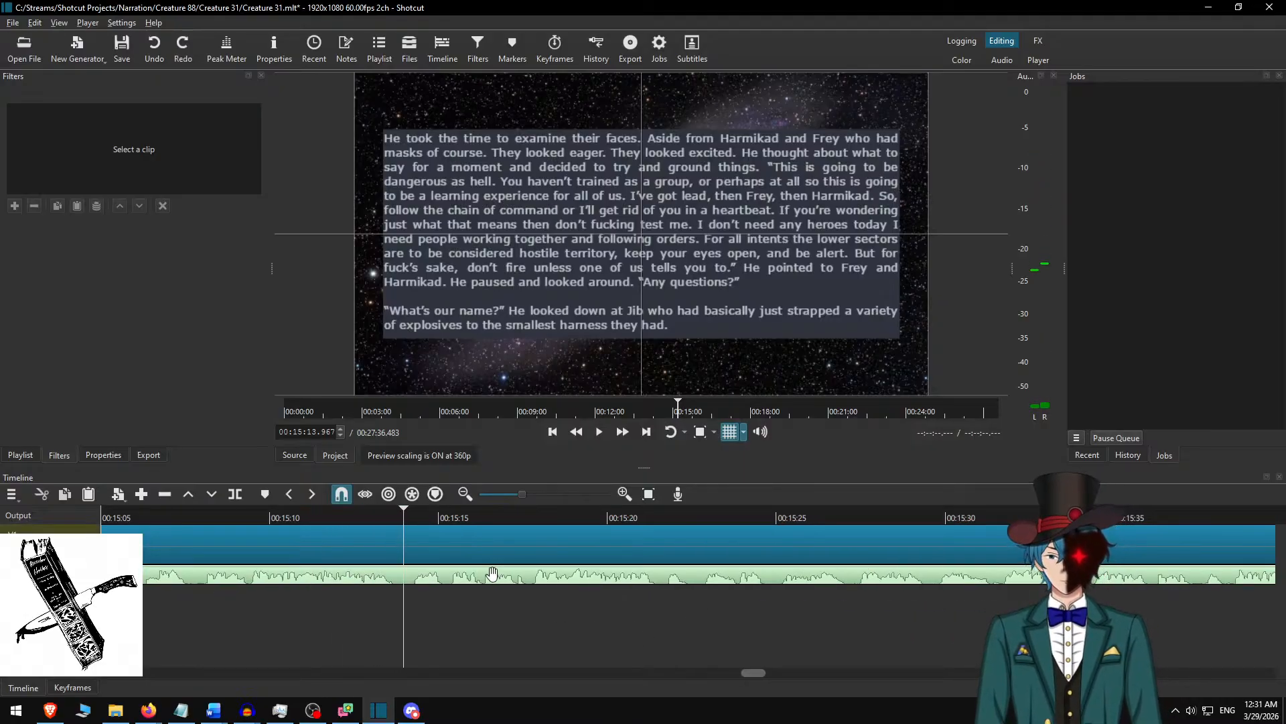
key(s)
click(496, 544)
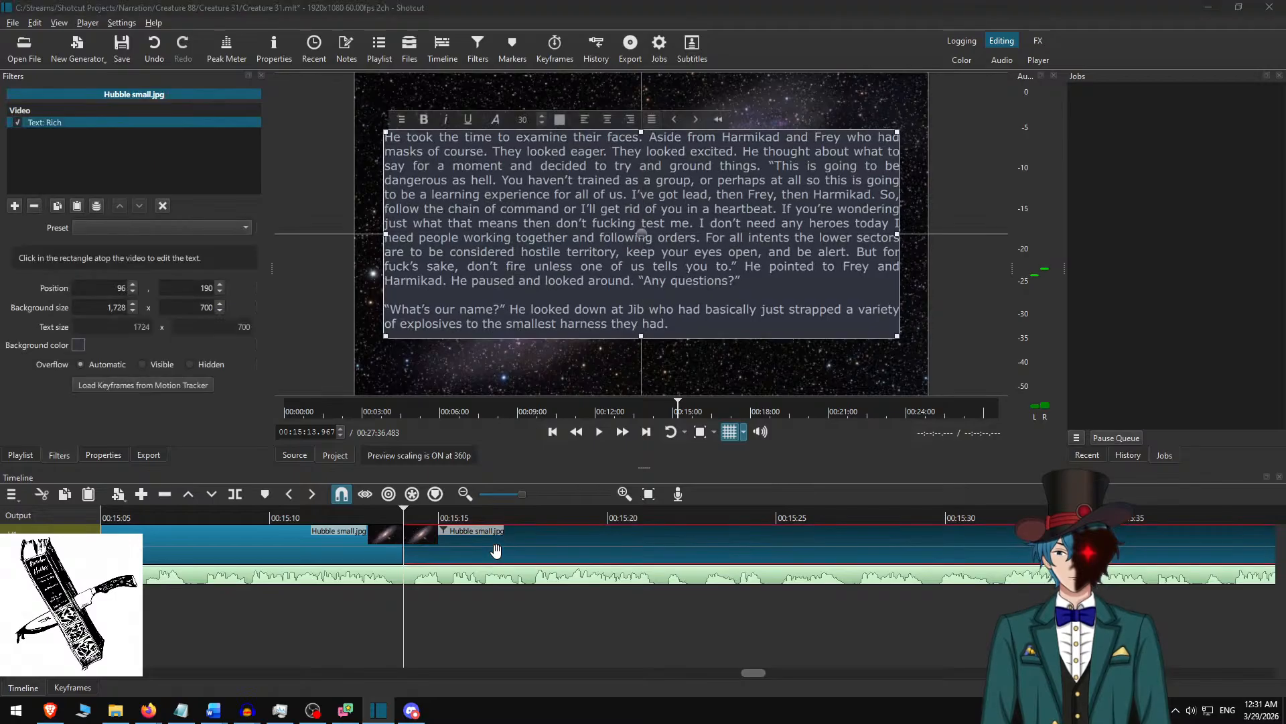
Delete the used passage in Word and replace the new clip's text with the passage from “Our name?” to “divide people evenly.”.
key(alt+Tab)
key(Delete)
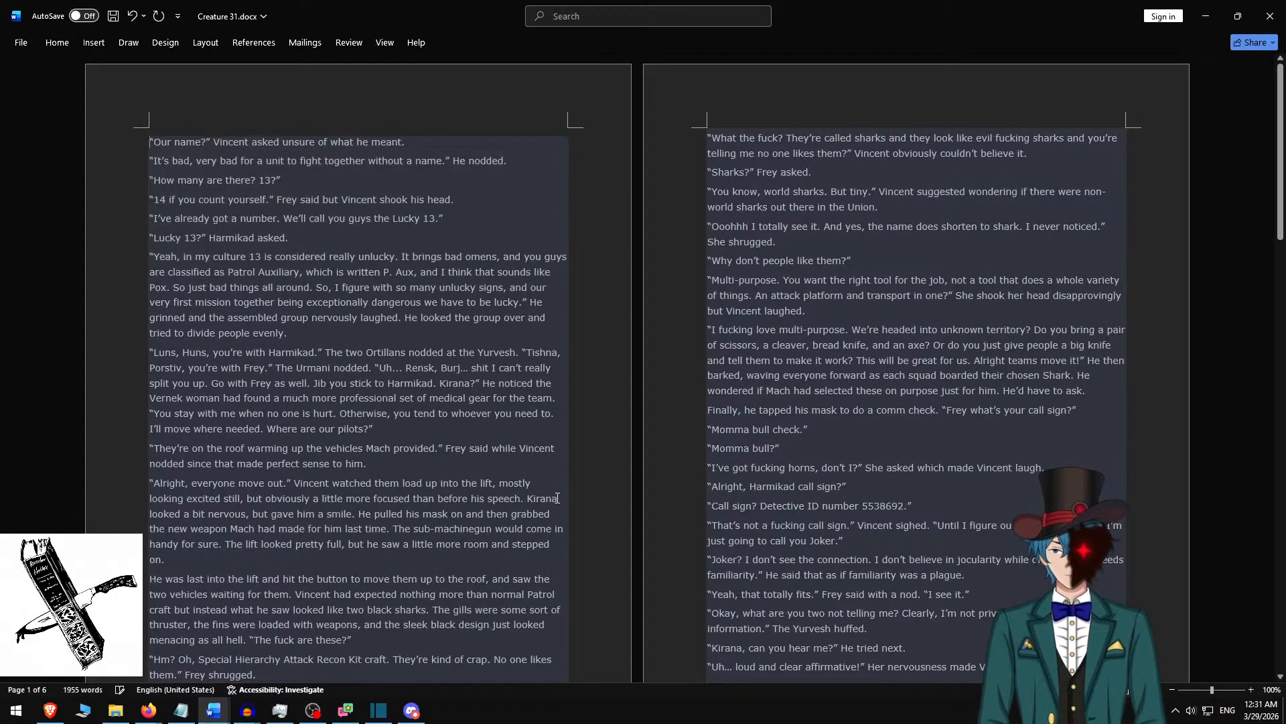
shift+click(330, 333)
key(ctrl+c)
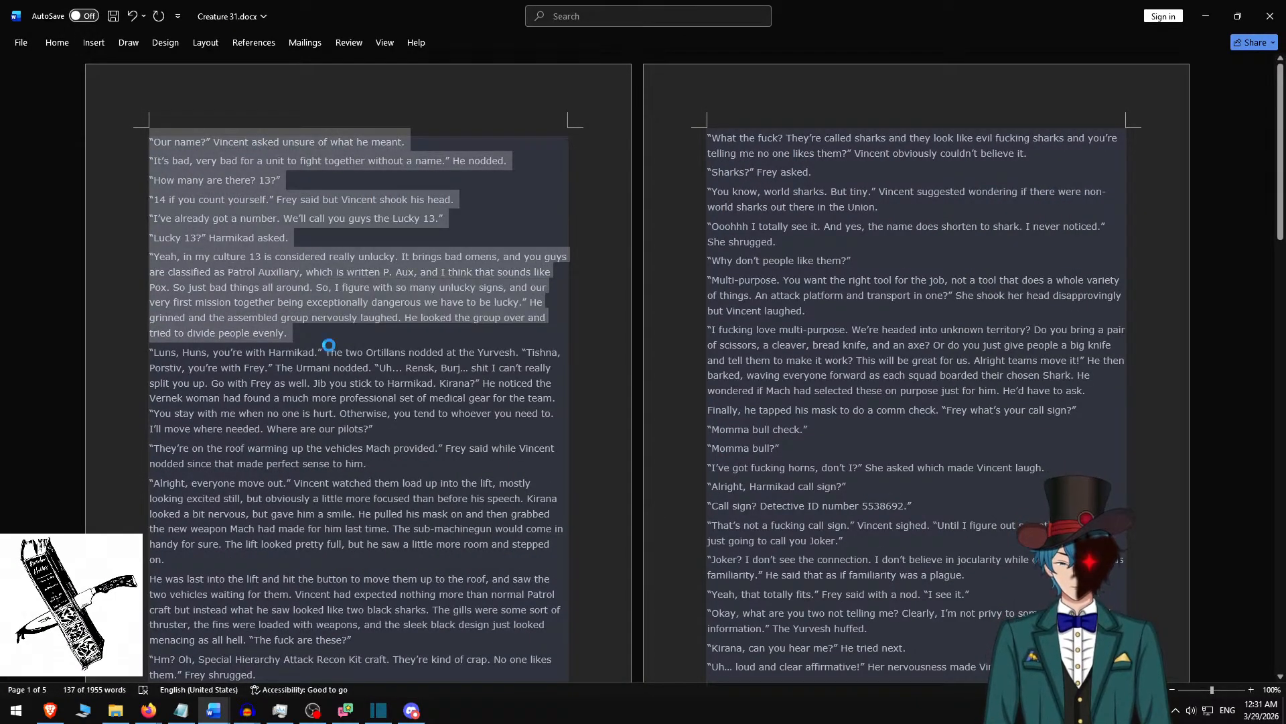
key(alt+Tab)
key(ctrl+a)
key(ctrl+v)
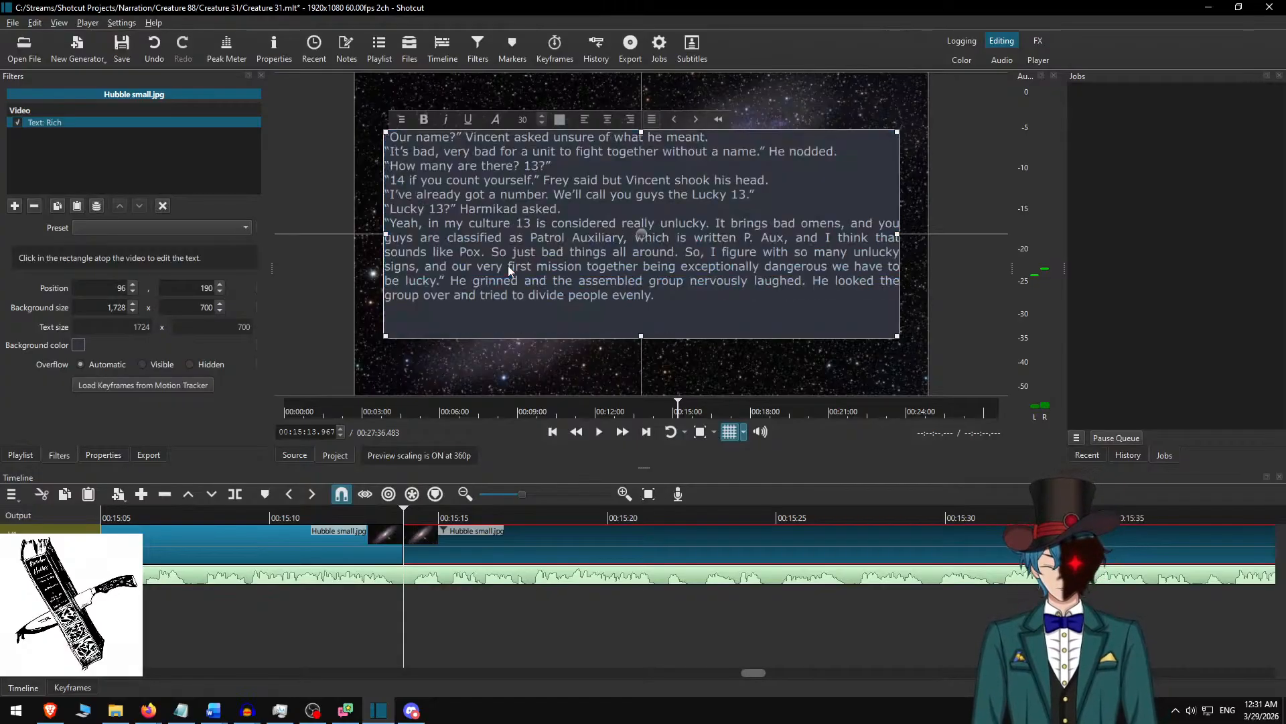
key(BackSpace)
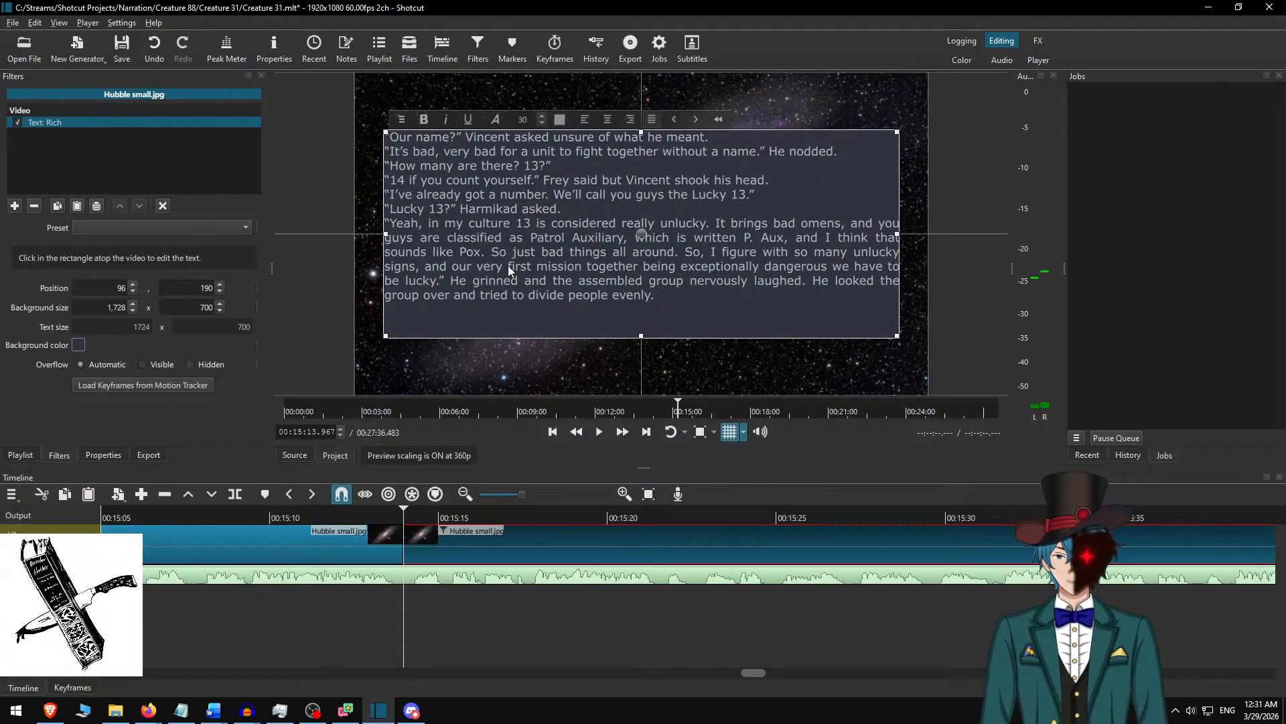
Shorten the copied Word passage to end with the “Lucky 13?” line and replace the clip's whole text with it.
key(alt+Tab)
key(shift+Up)
key(shift+Up)
key(shift+Up)
key(shift+Up)
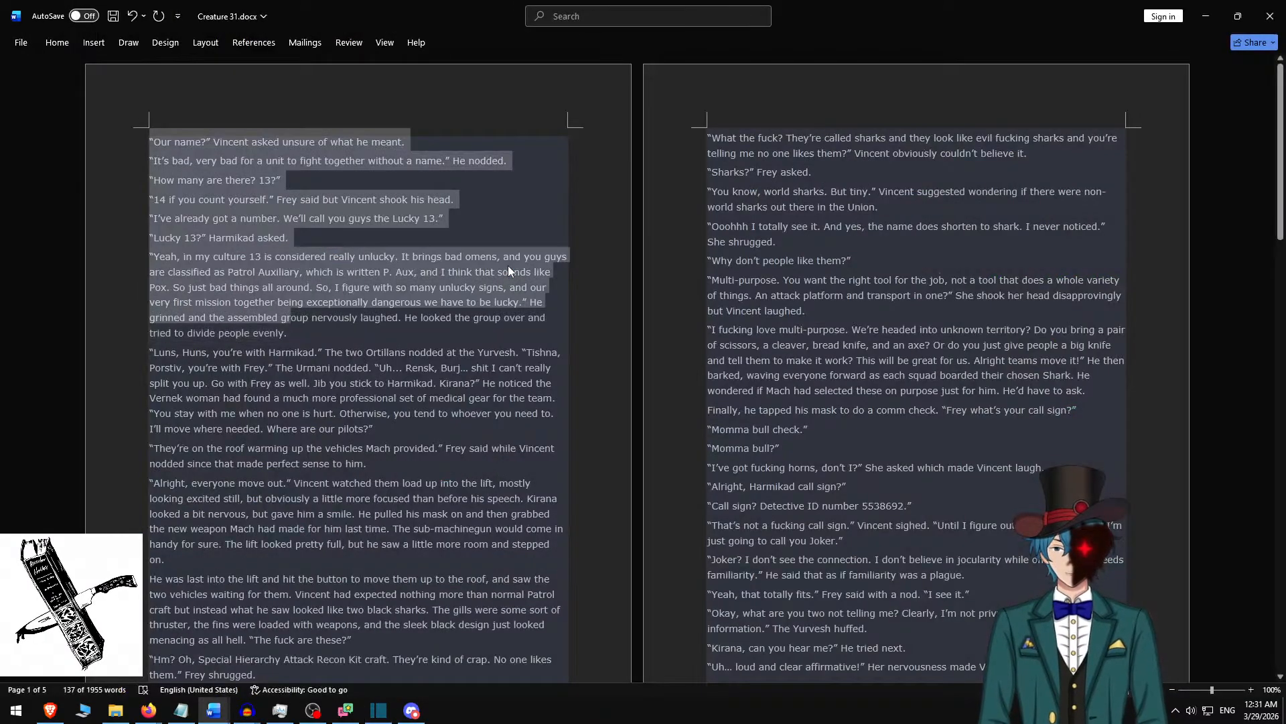
key(shift+Up)
key(shift+Up)
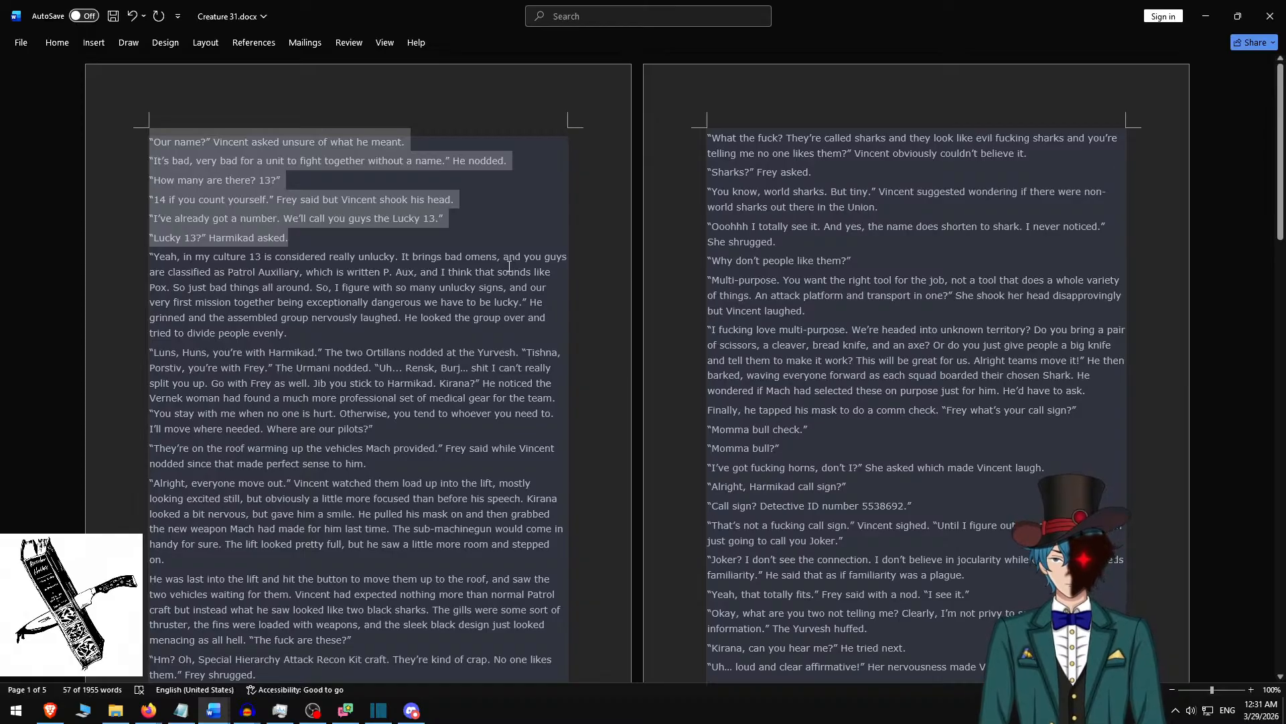
key(ctrl+c)
key(alt+Tab)
key(ctrl+a)
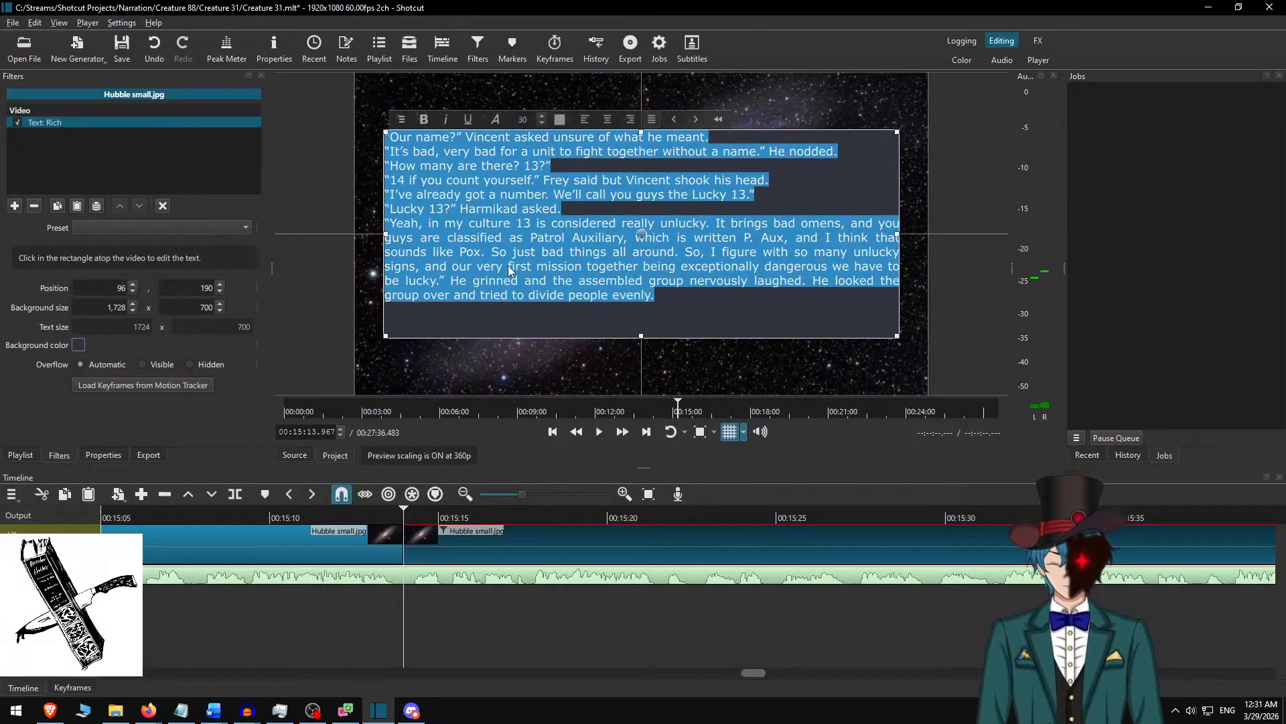
key(ctrl+v)
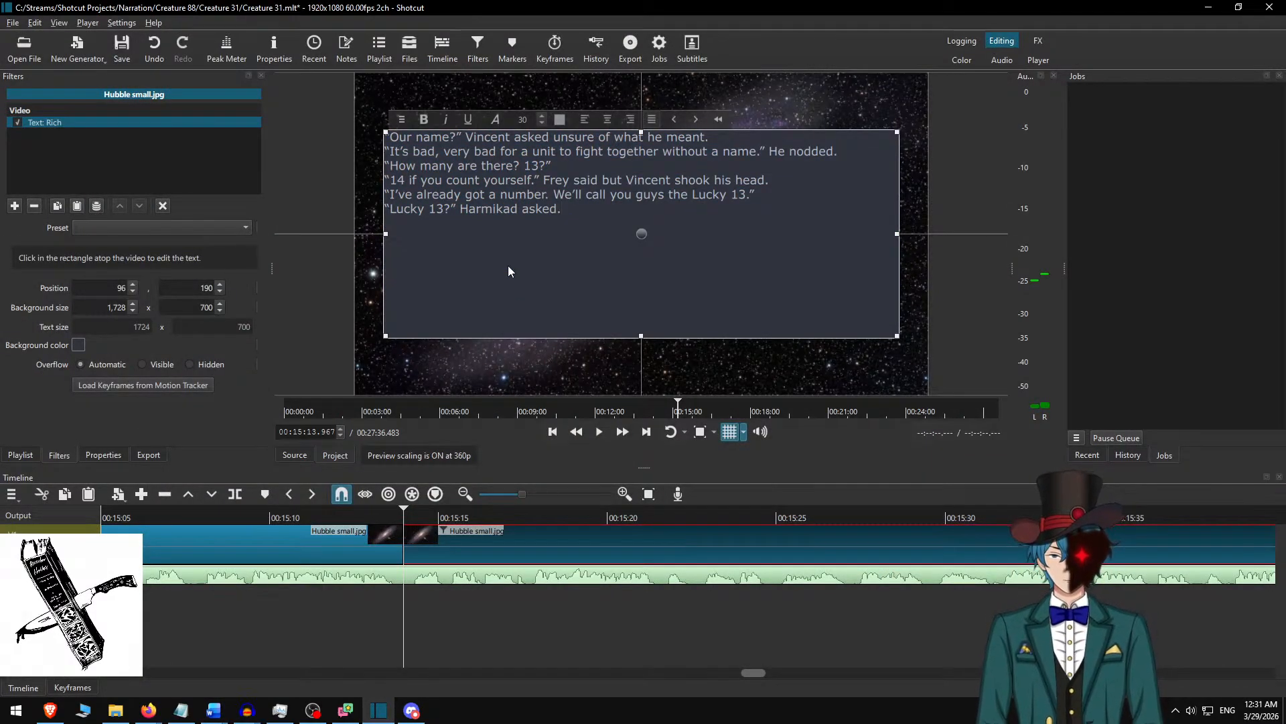
Insert a blank line between each of the dialogue paragraphs in the text box, from “Our name?” to “Lucky 13?”.
key(Home)
key(Return)
key(Up)
key(Up)
key(Return)
key(Up)
key(Up)
key(Return)
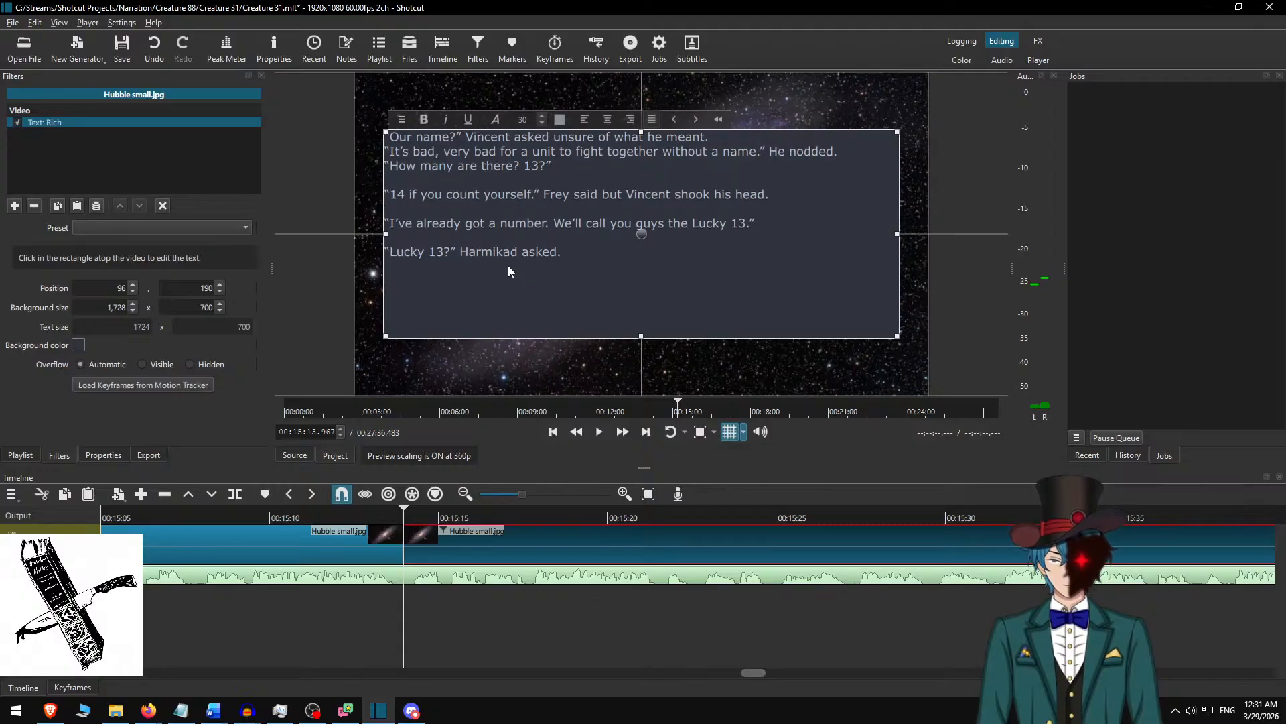
key(Up)
key(Up)
key(Return)
key(Up)
key(Up)
key(Return)
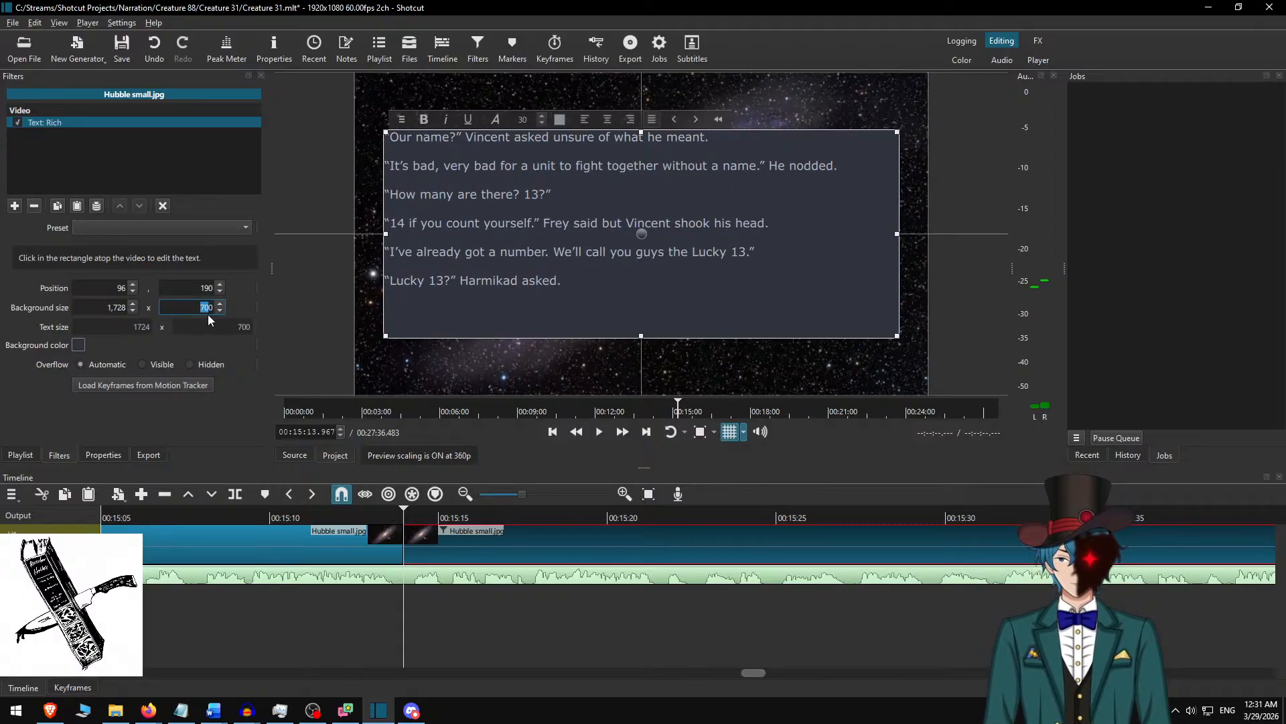
Set the text background height to 550 and move the text box down to the vertical centre of the frame.
text(550)
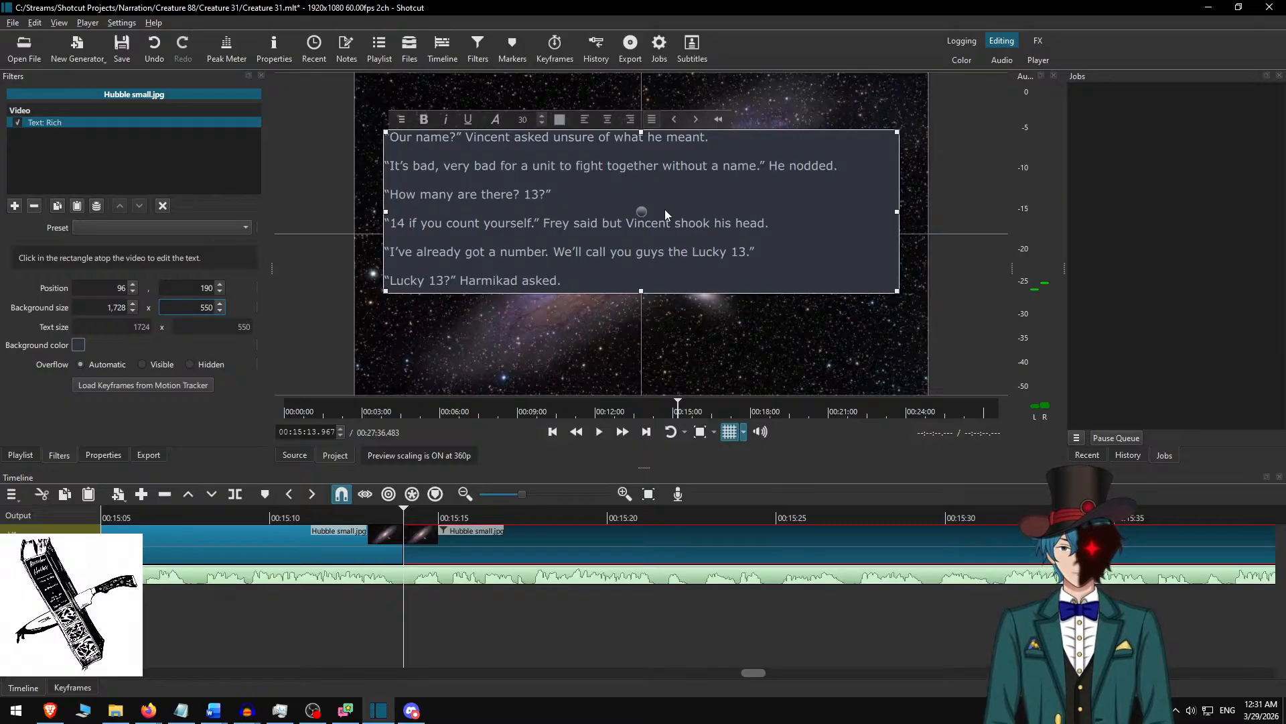
drag(645, 223, 645, 249)
click(459, 534)
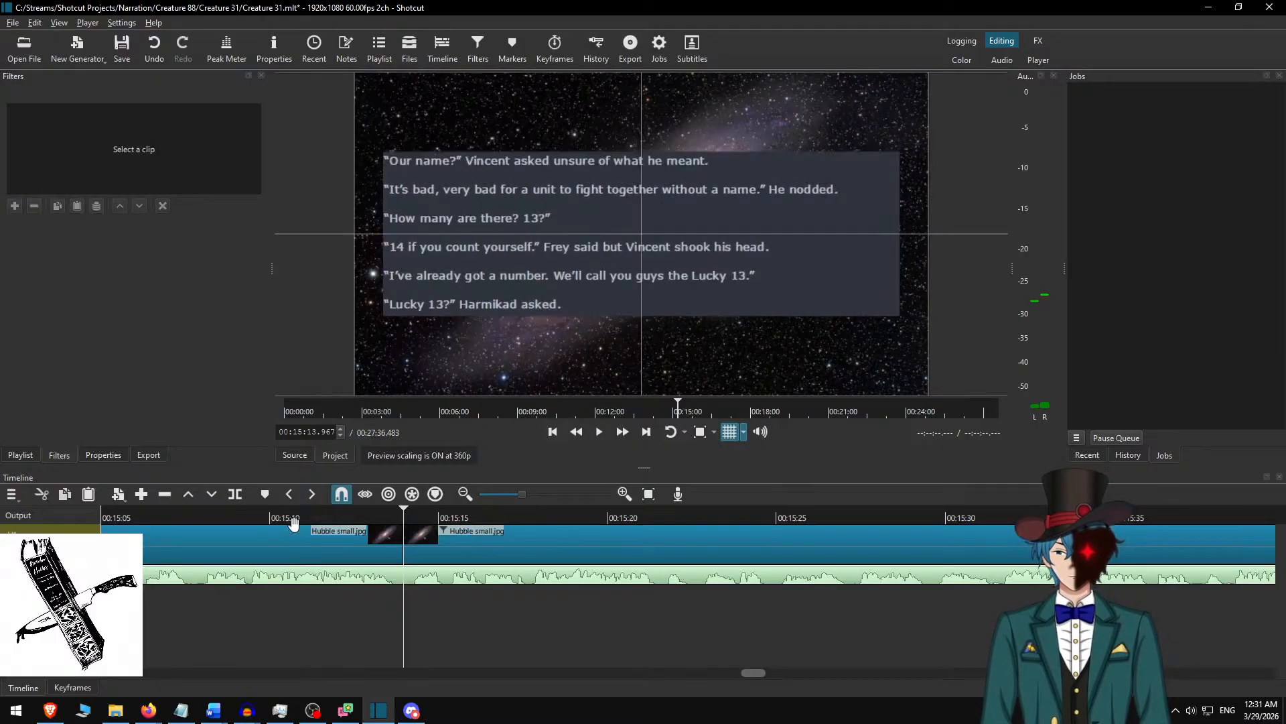
Play the narration from about 00:15:11 and move the playhead to the questionable line near 00:15:22.767.
click(302, 515)
key(space)
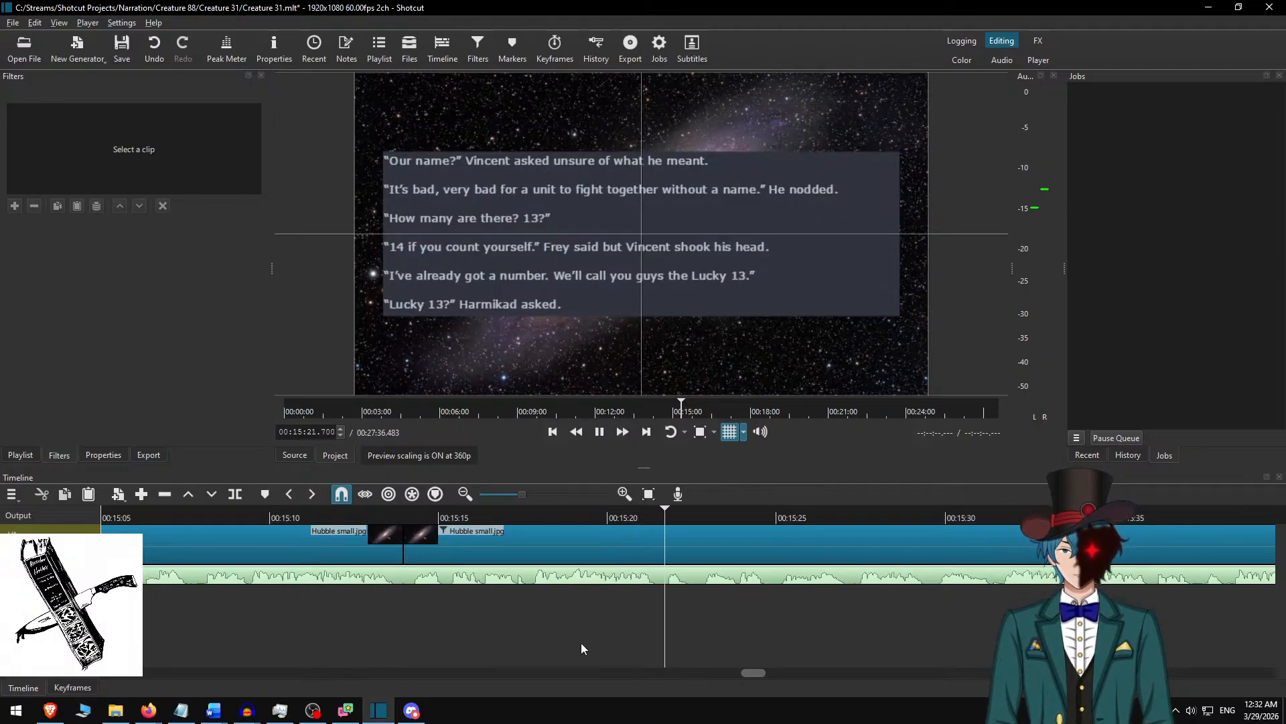
click(583, 512)
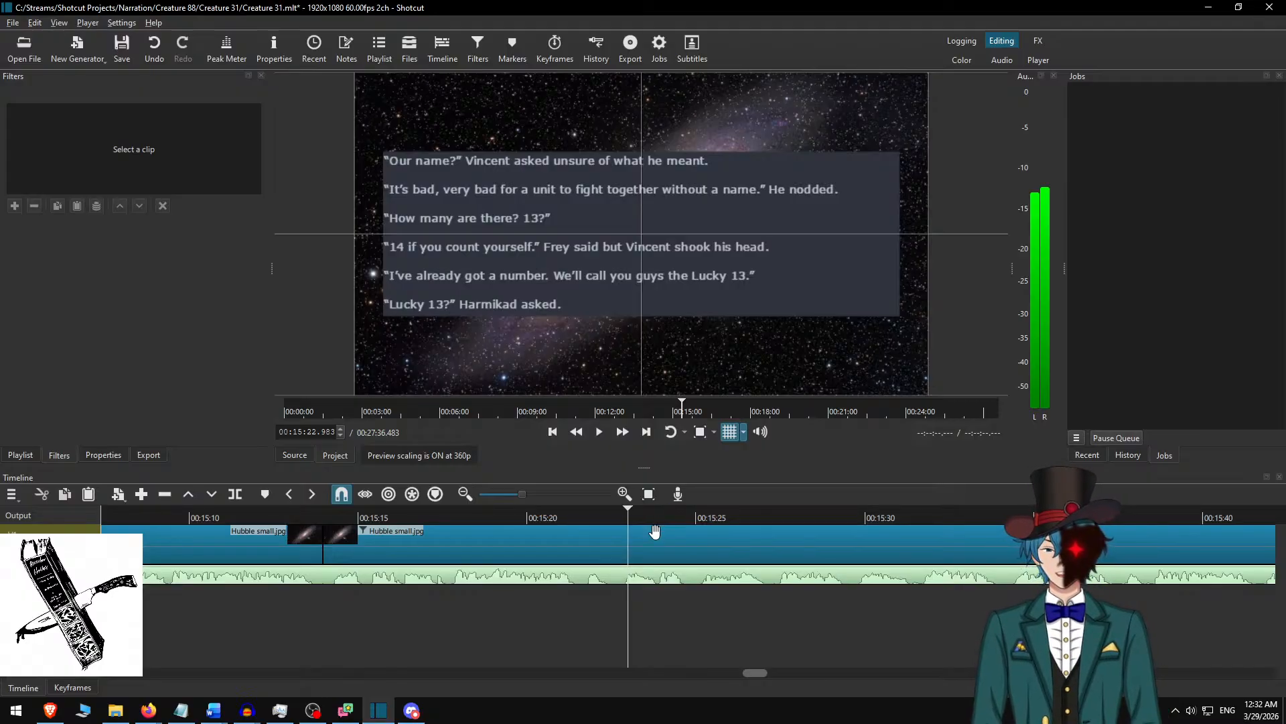
click(620, 513)
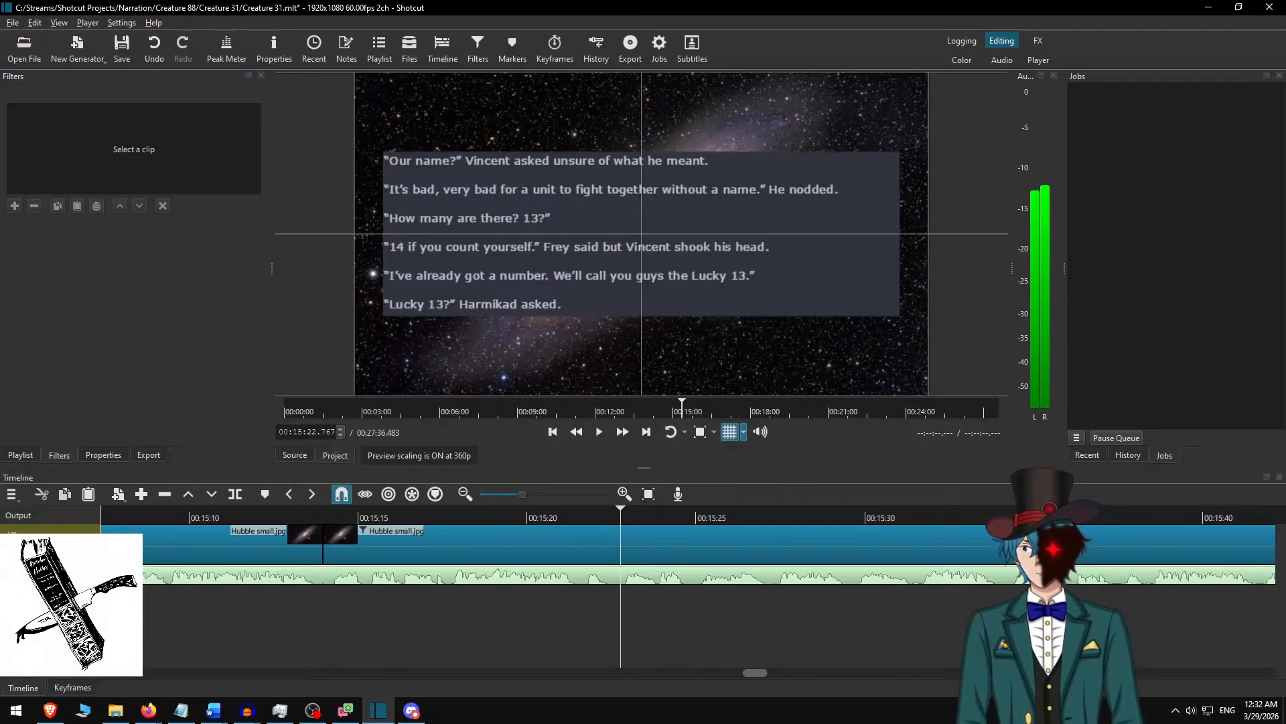
Switch to Audacity, find the matching spot in the Creature 31 track, and play the short word from about 15:21.5.
key(alt+Tab)
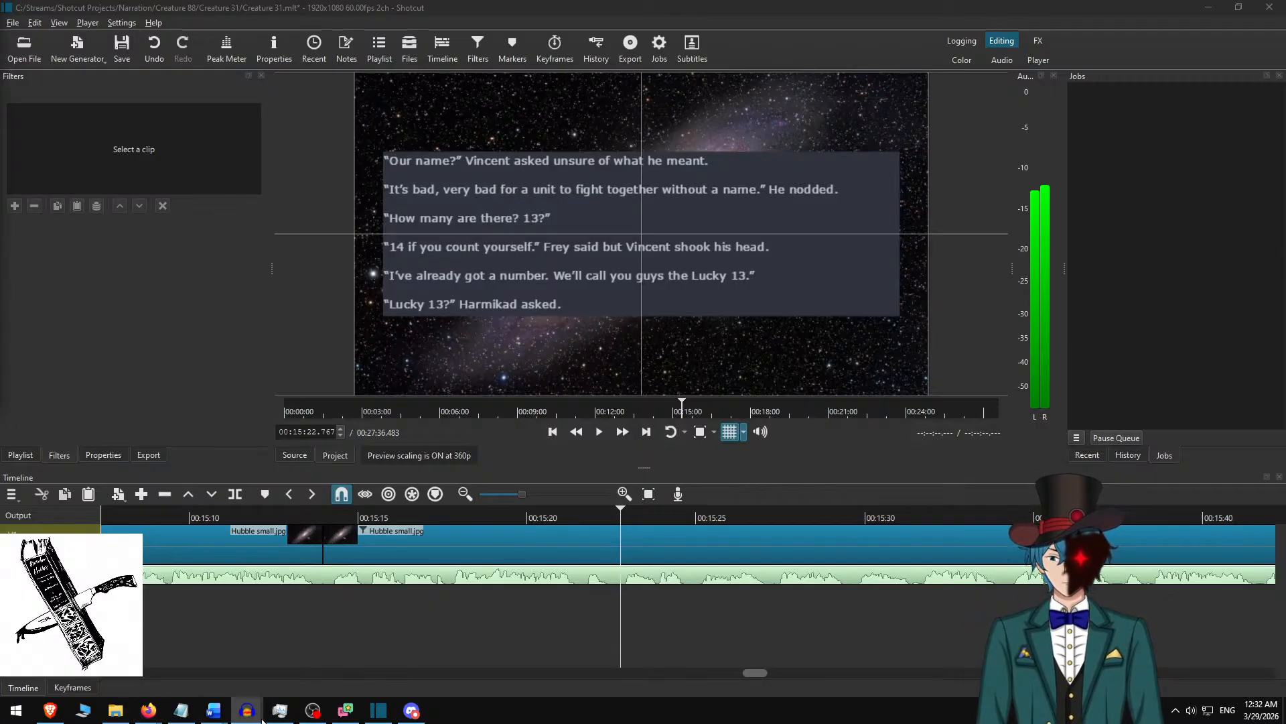
mouse_move(247, 710)
click(144, 665)
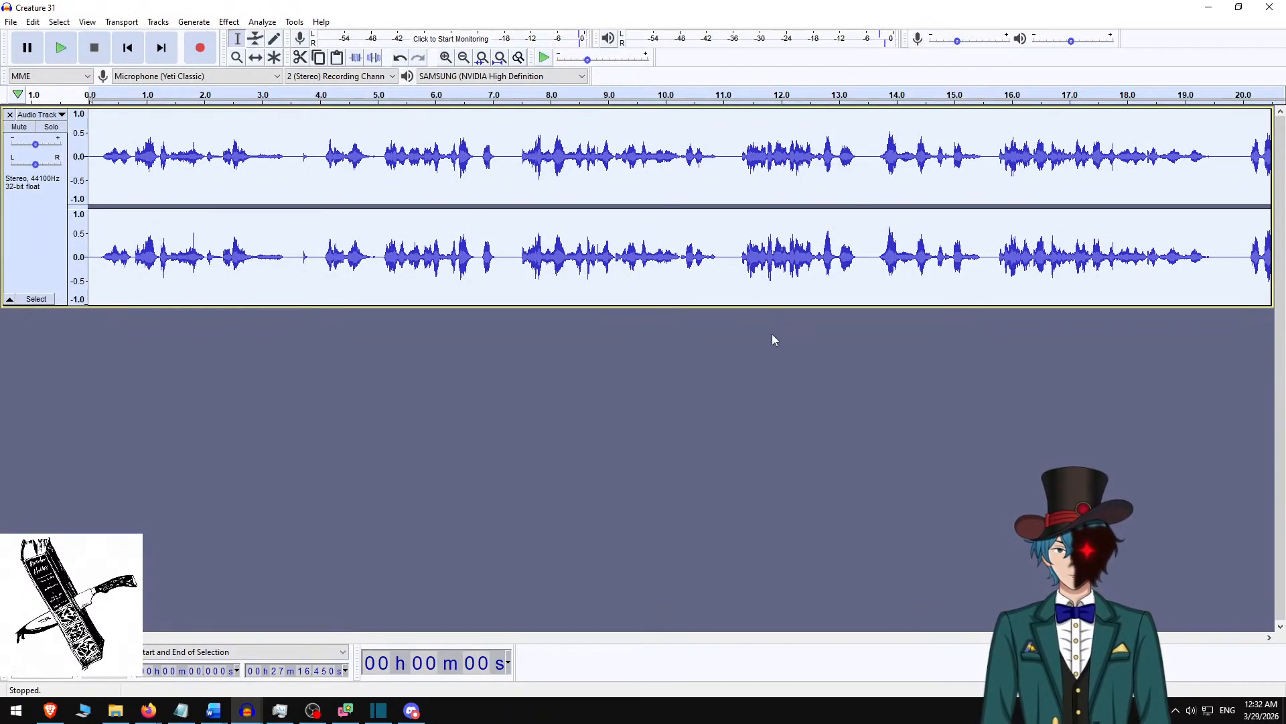
drag(145, 637, 727, 617)
drag(737, 619, 758, 617)
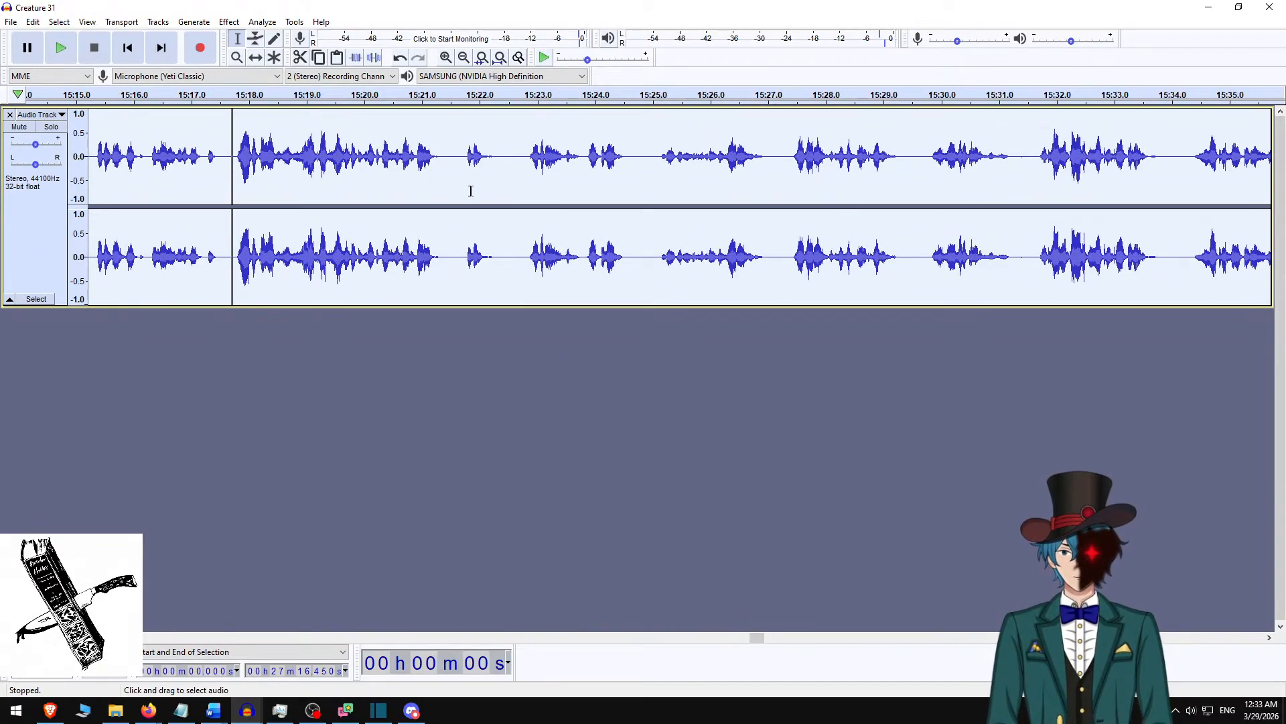
click(452, 178)
key(space)
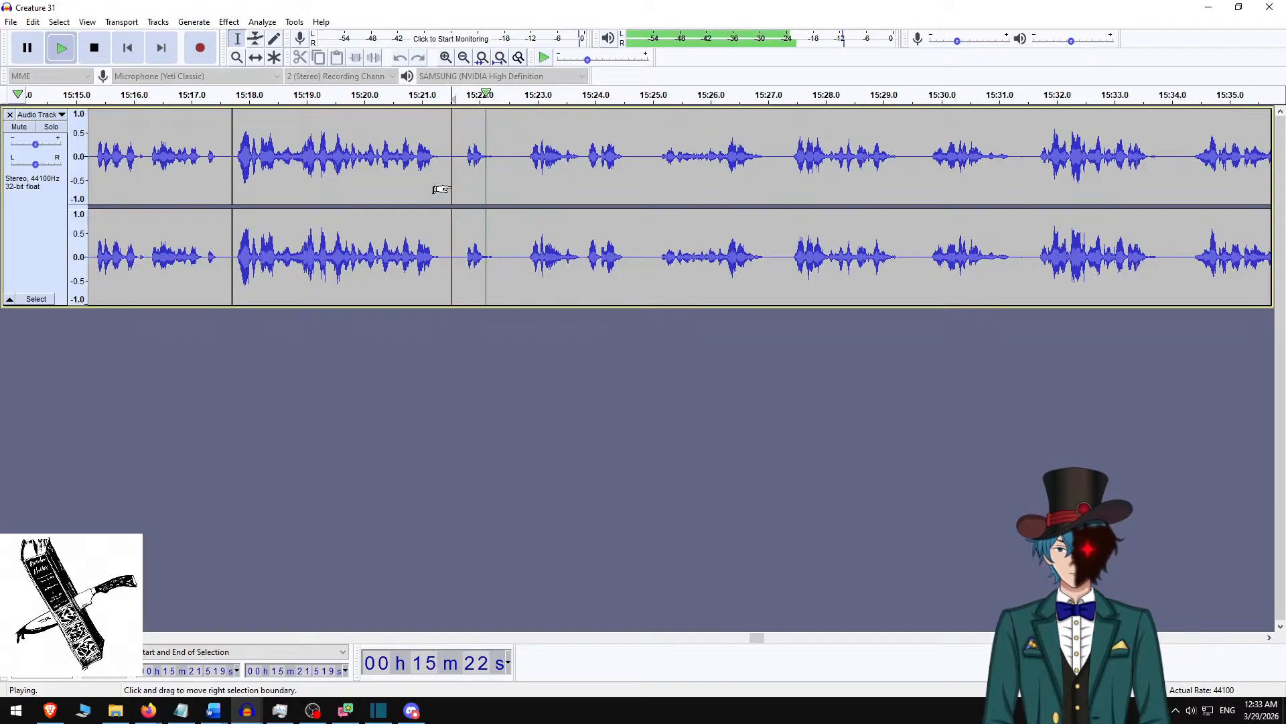
key(space)
key(space)
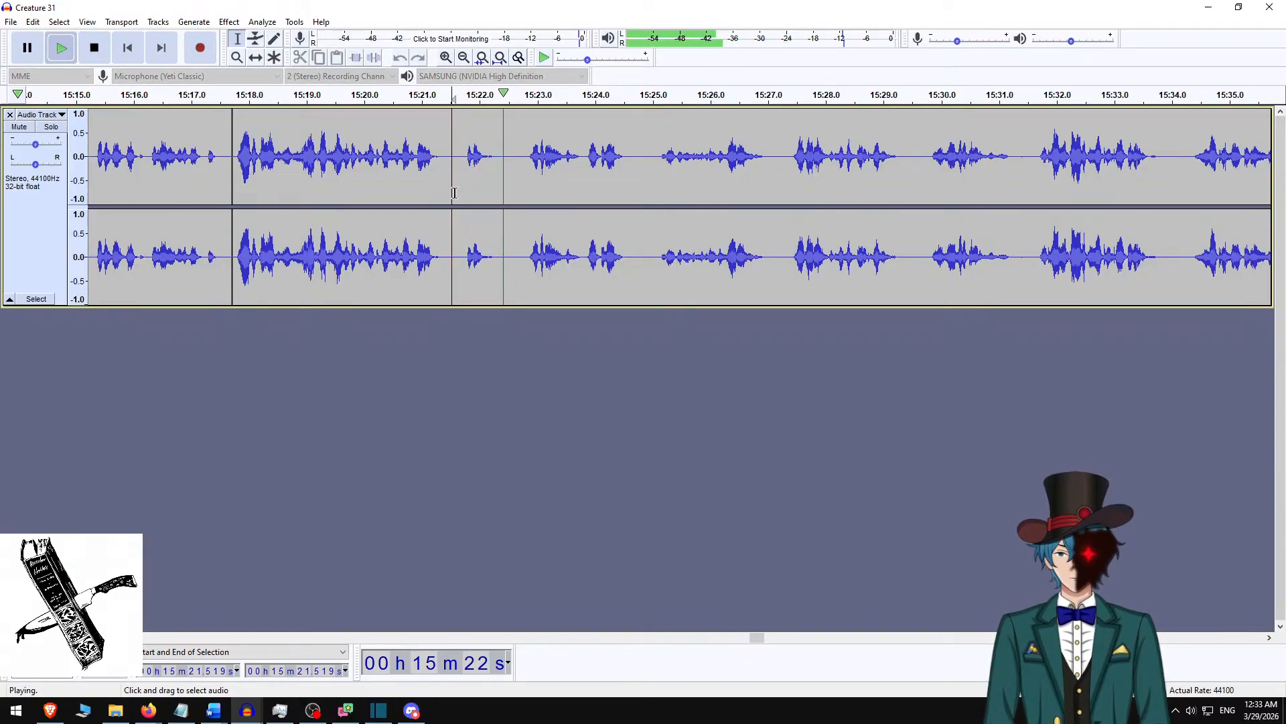
key(space)
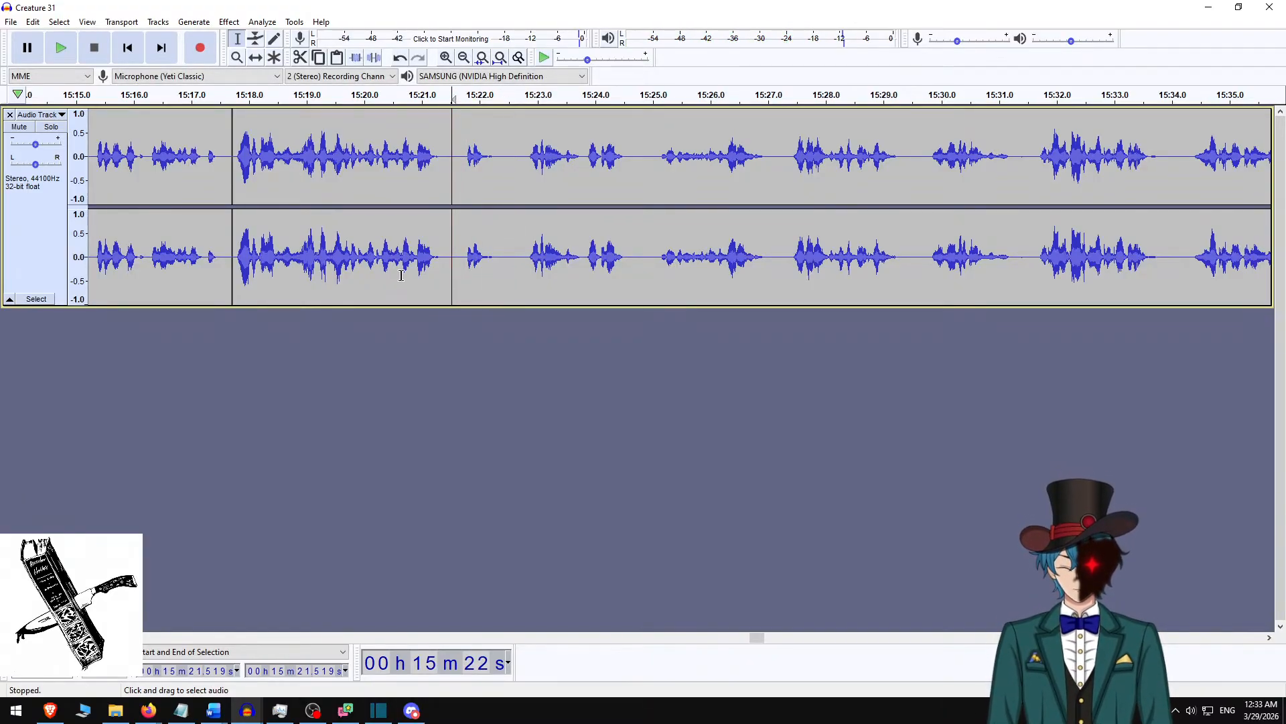
Mute the narration track and record a retake of the short word at about 15:21.5 on a new track.
click(20, 128)
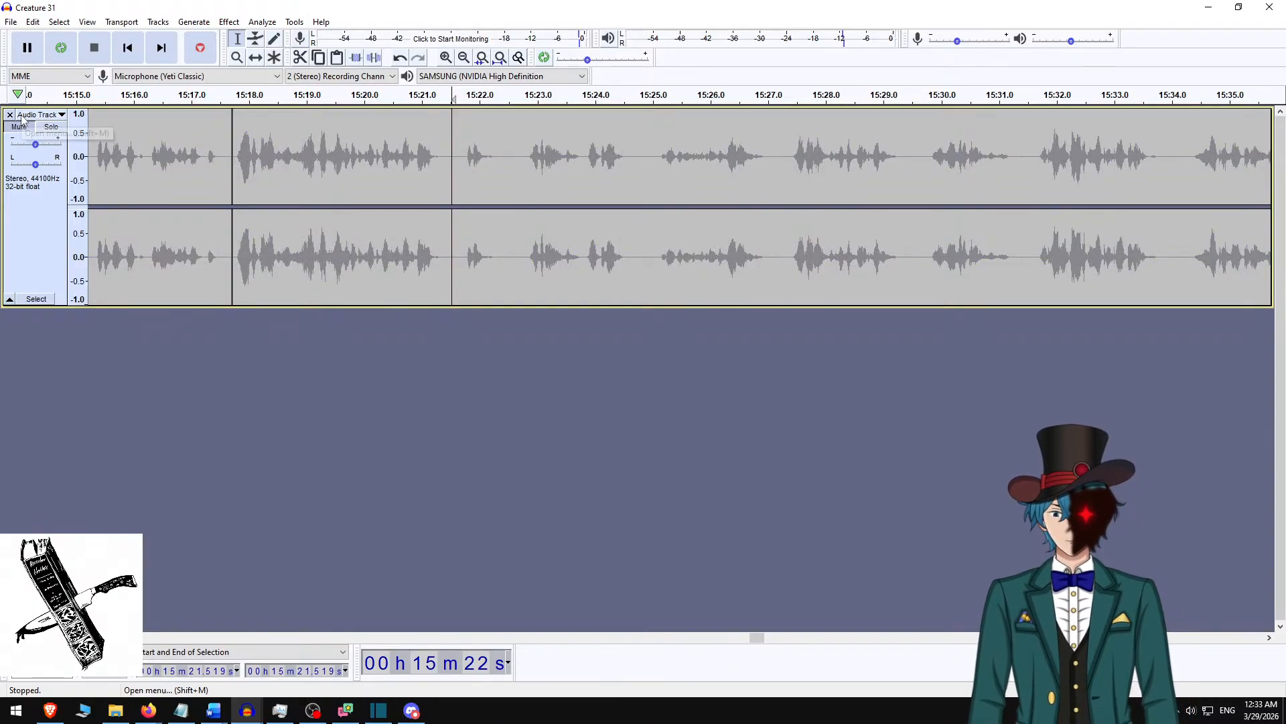
key(r)
key(space)
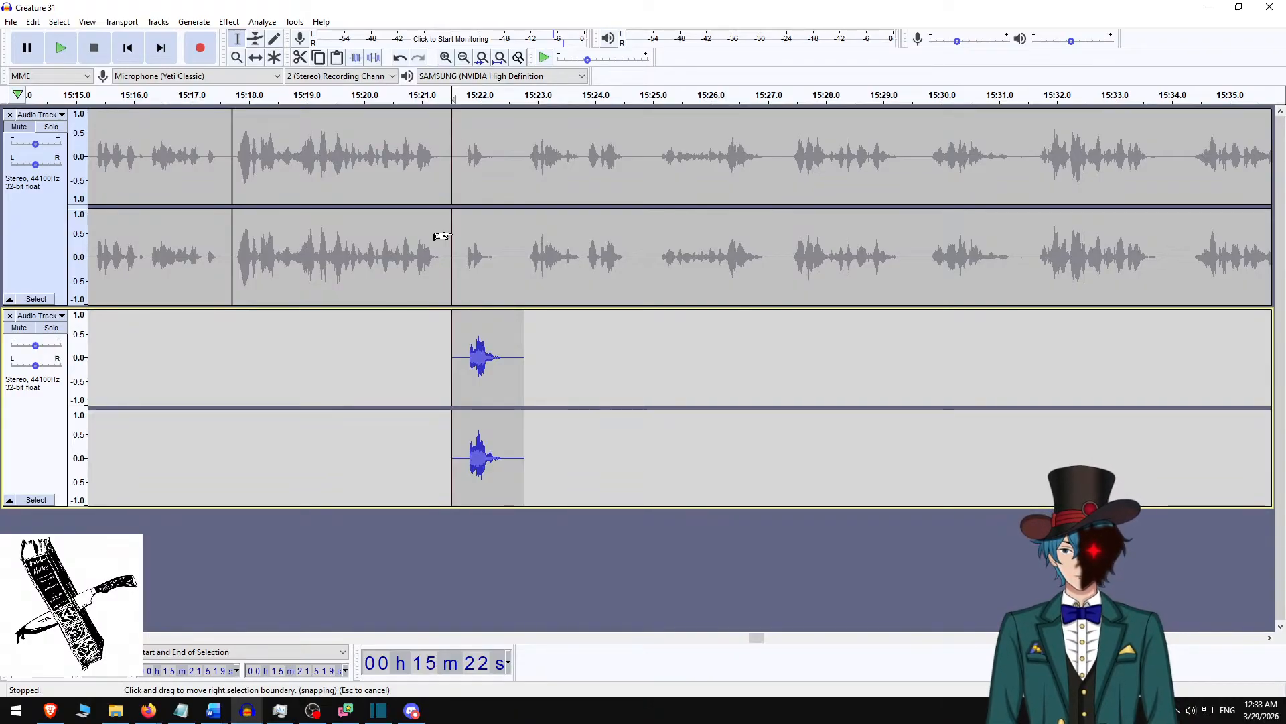
Undo the retake and the earlier normalization of the narration, and check the undo history for the last edits.
key(ctrl+z)
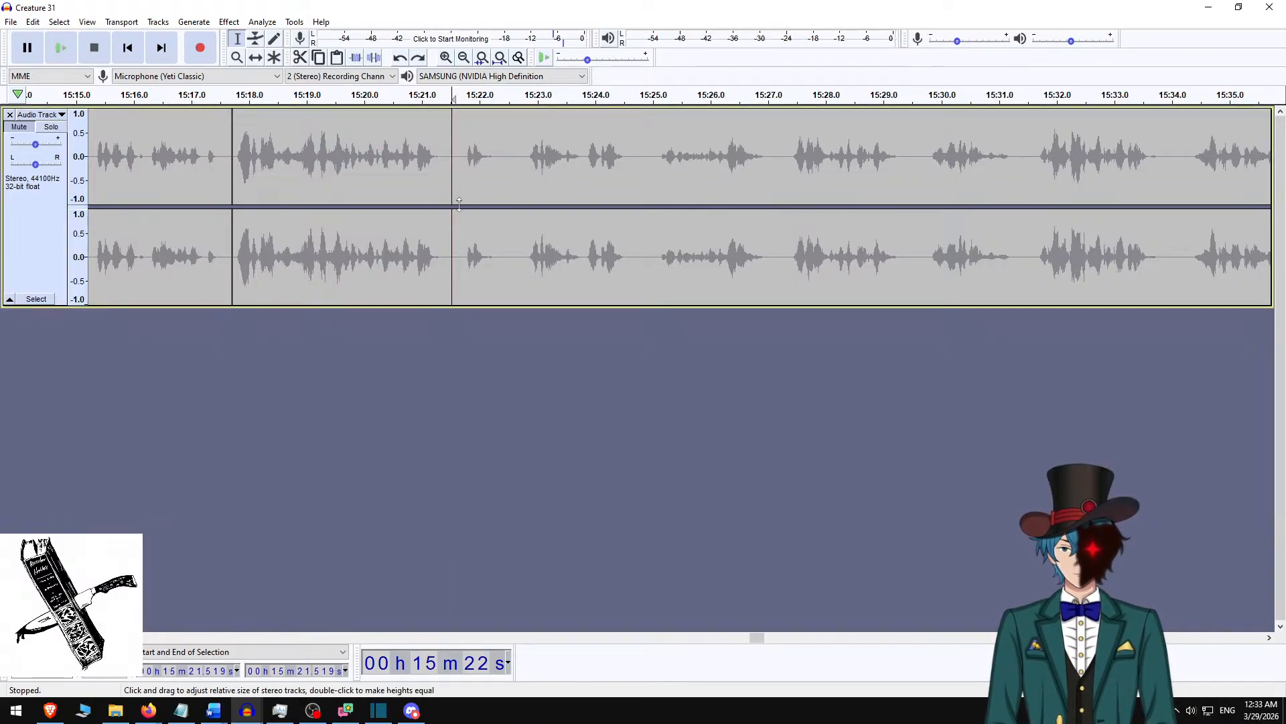
key(ctrl+a)
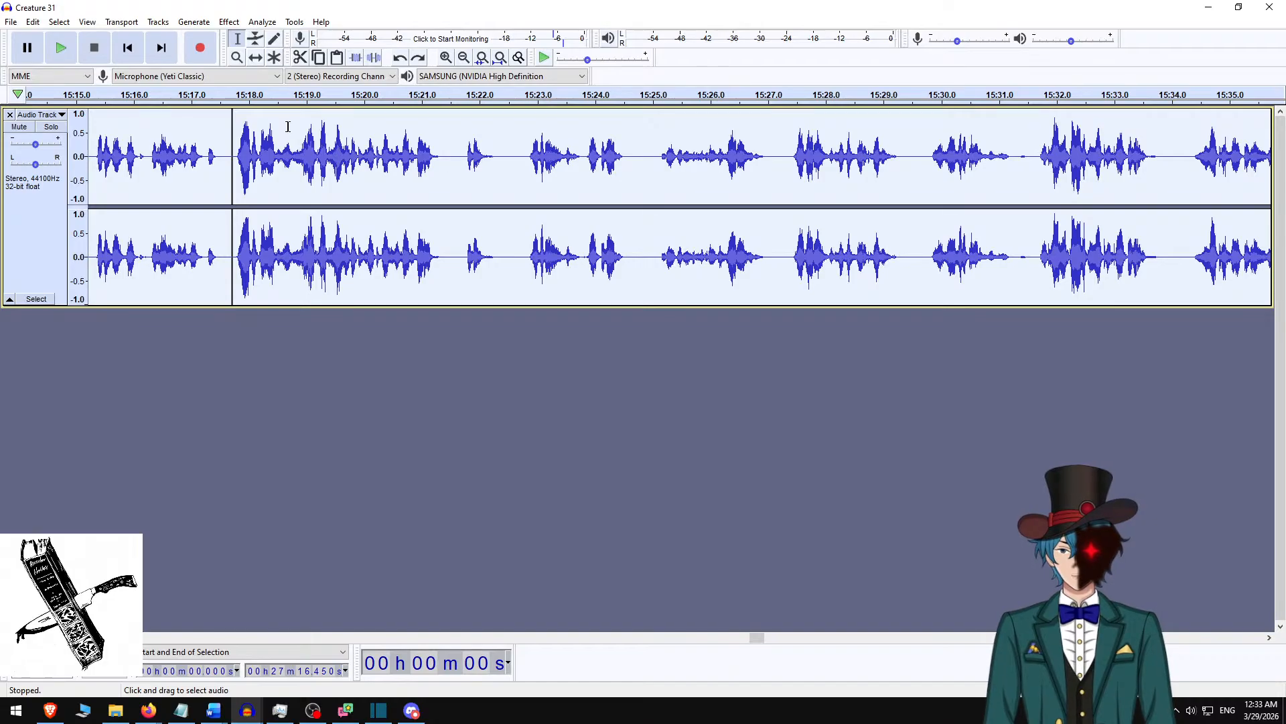
click(33, 23)
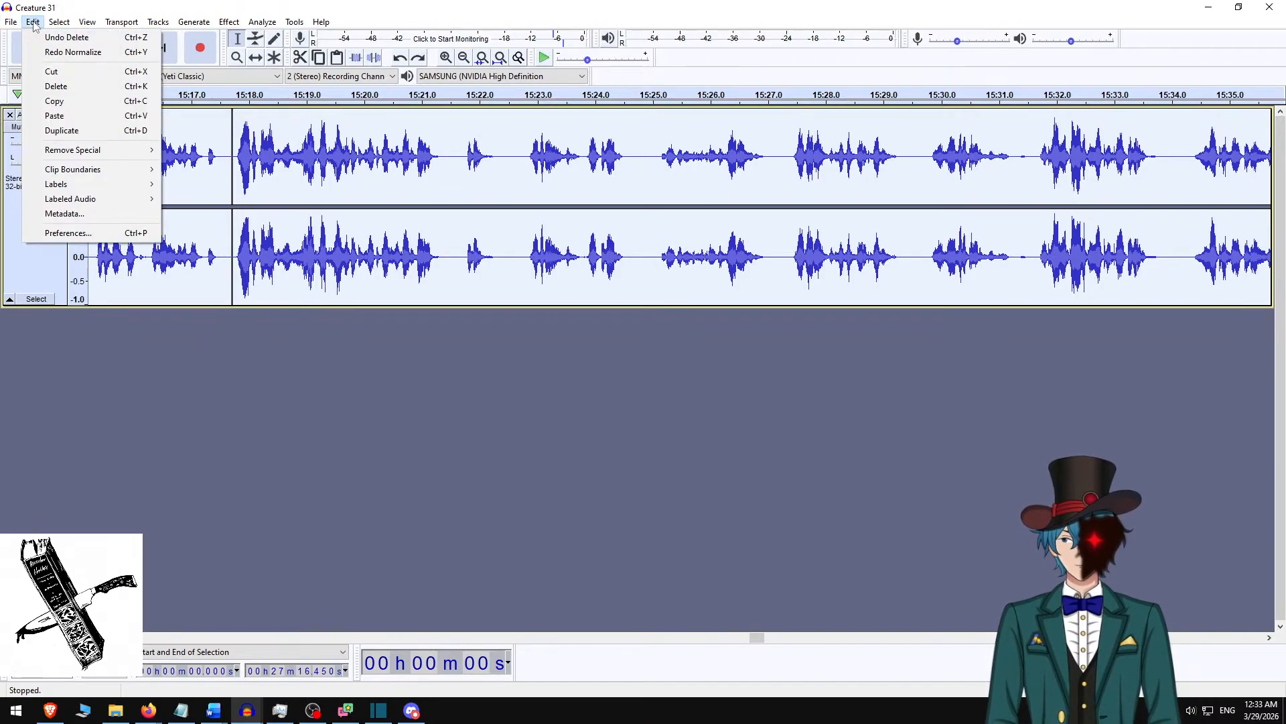
click(33, 22)
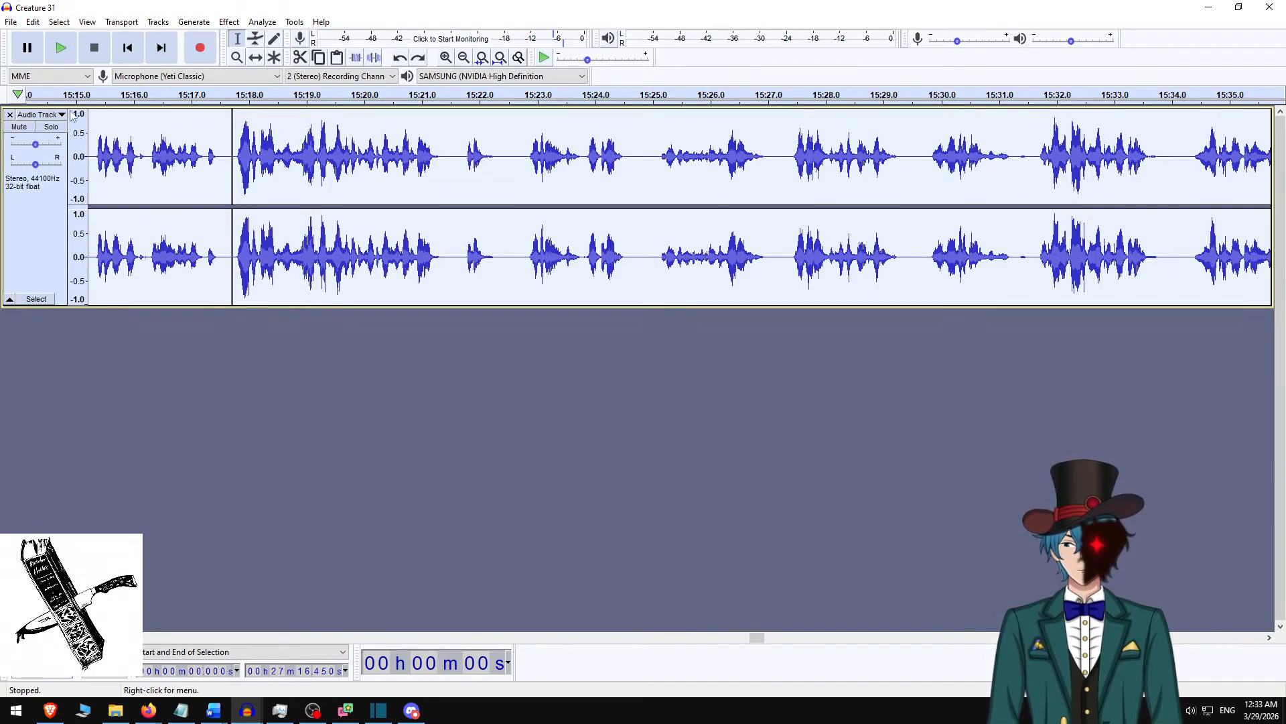
Mute the narration track and record another take of the short word at 15:21.542 on a new track.
click(19, 126)
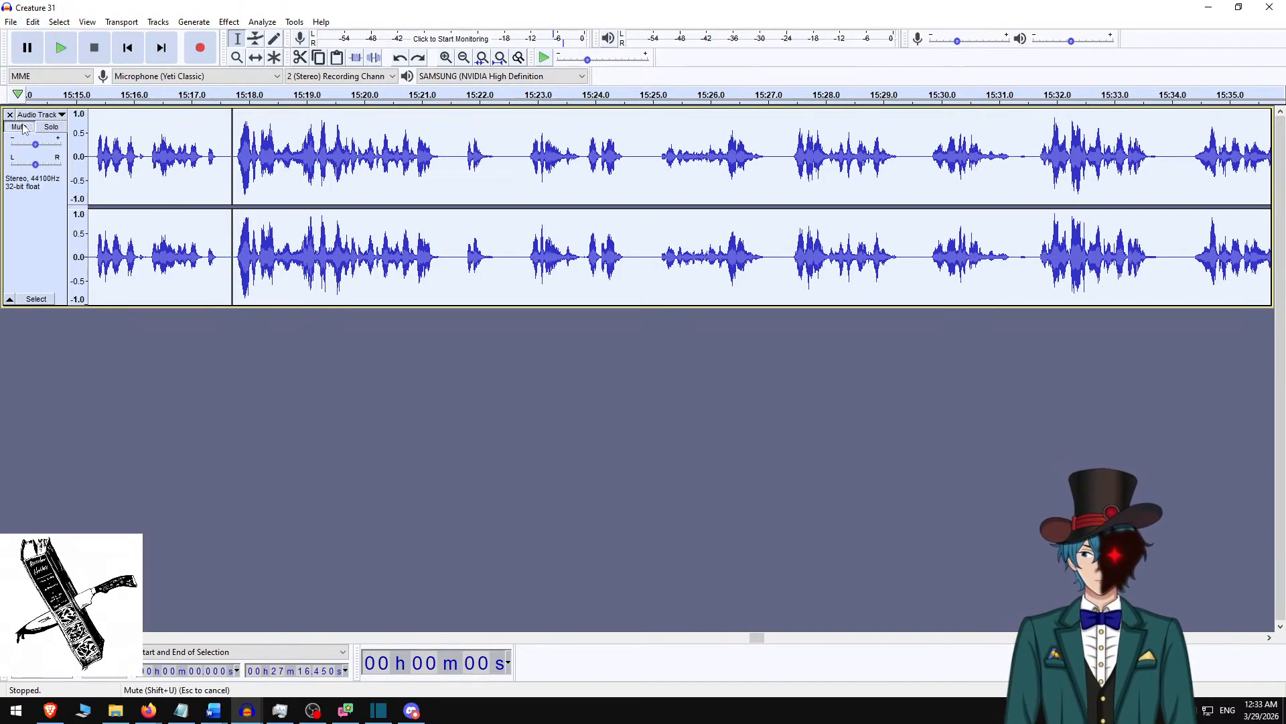
click(454, 167)
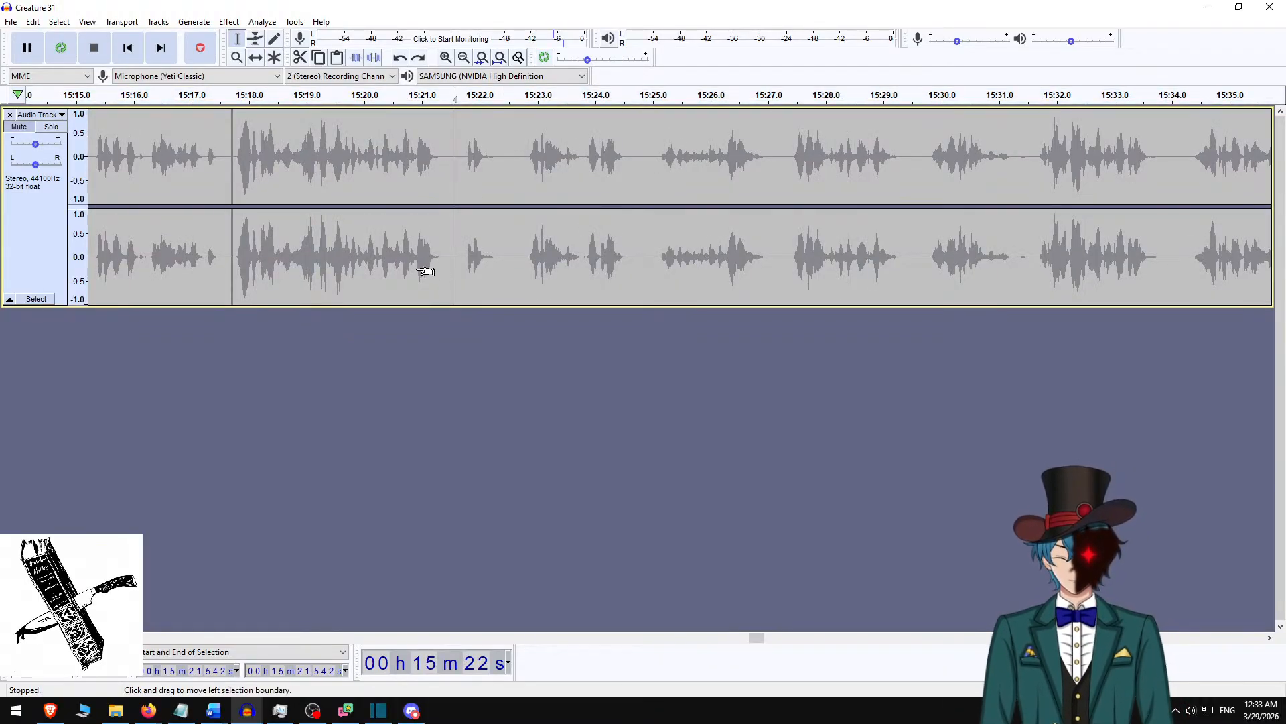
key(shift+r)
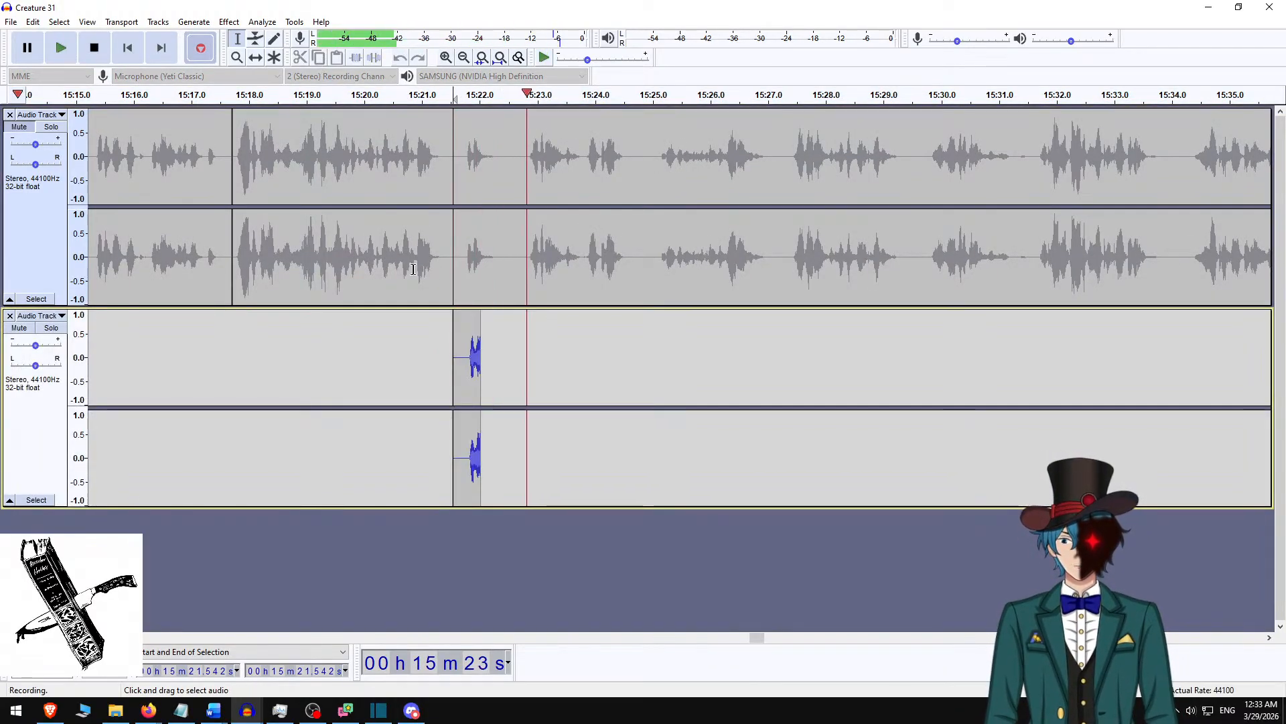
key(space)
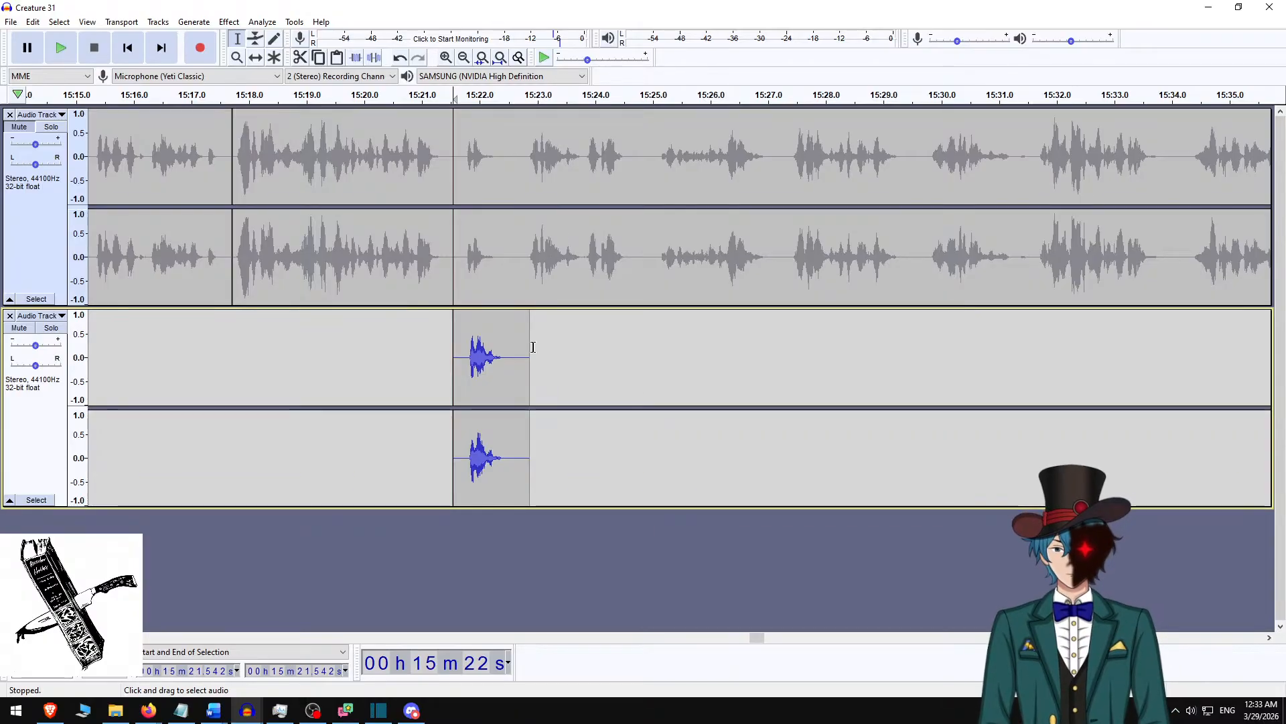
Delete the retake's tail after about 15:22.564 and silence the original word from 15:21.588 to 15:22.564 in the narration track.
drag(512, 362, 541, 363)
key(Delete)
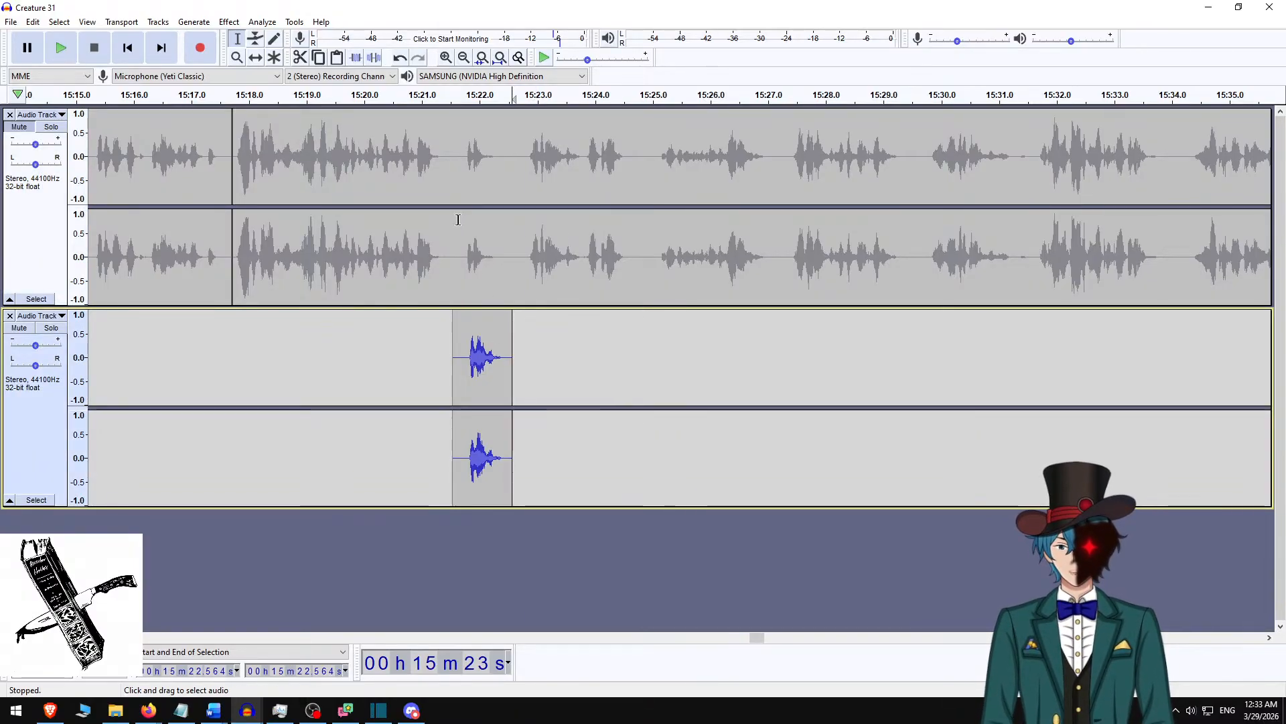
drag(455, 181, 512, 191)
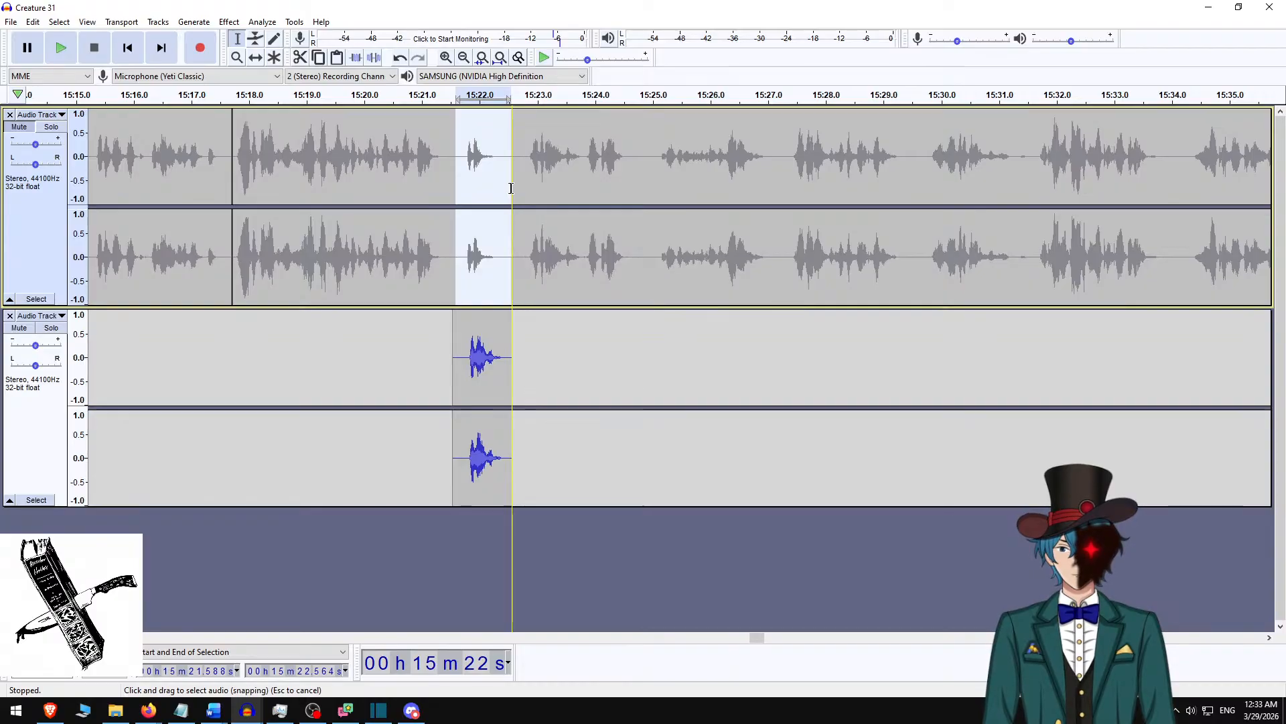
key(ctrl+l)
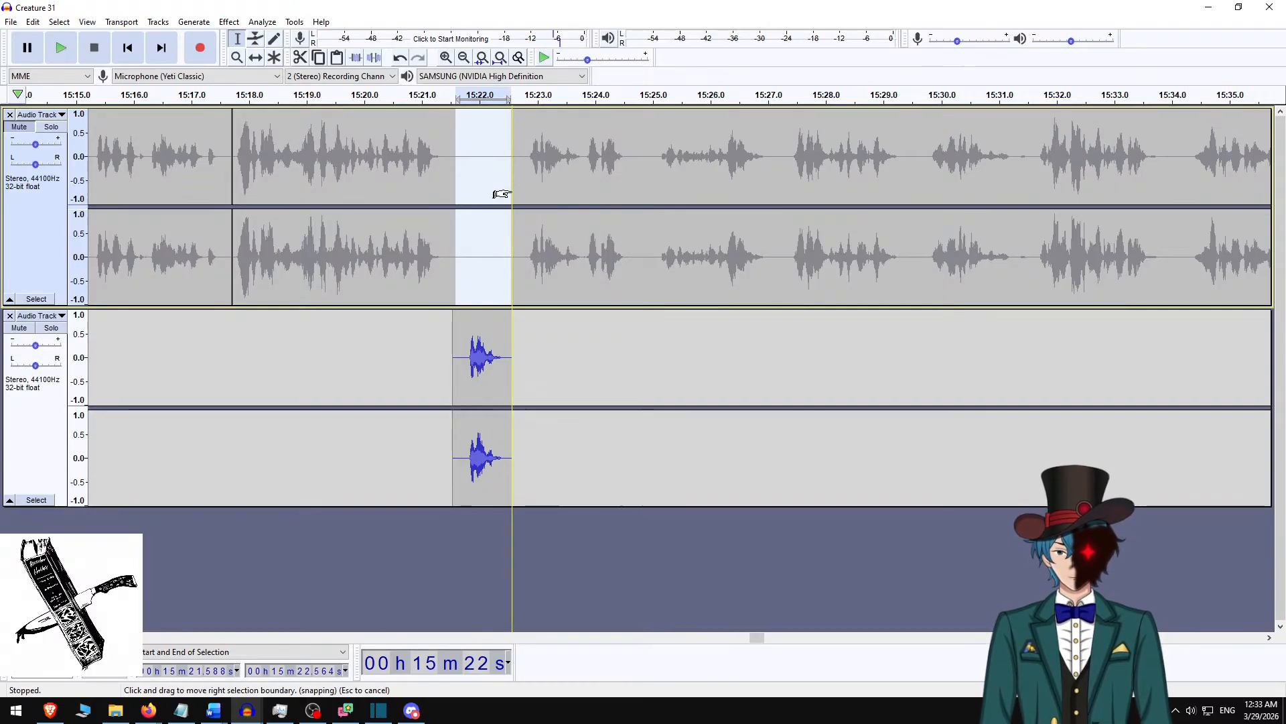
Select both the narration and retake tracks, and mix and render them into a single track.
click(33, 247)
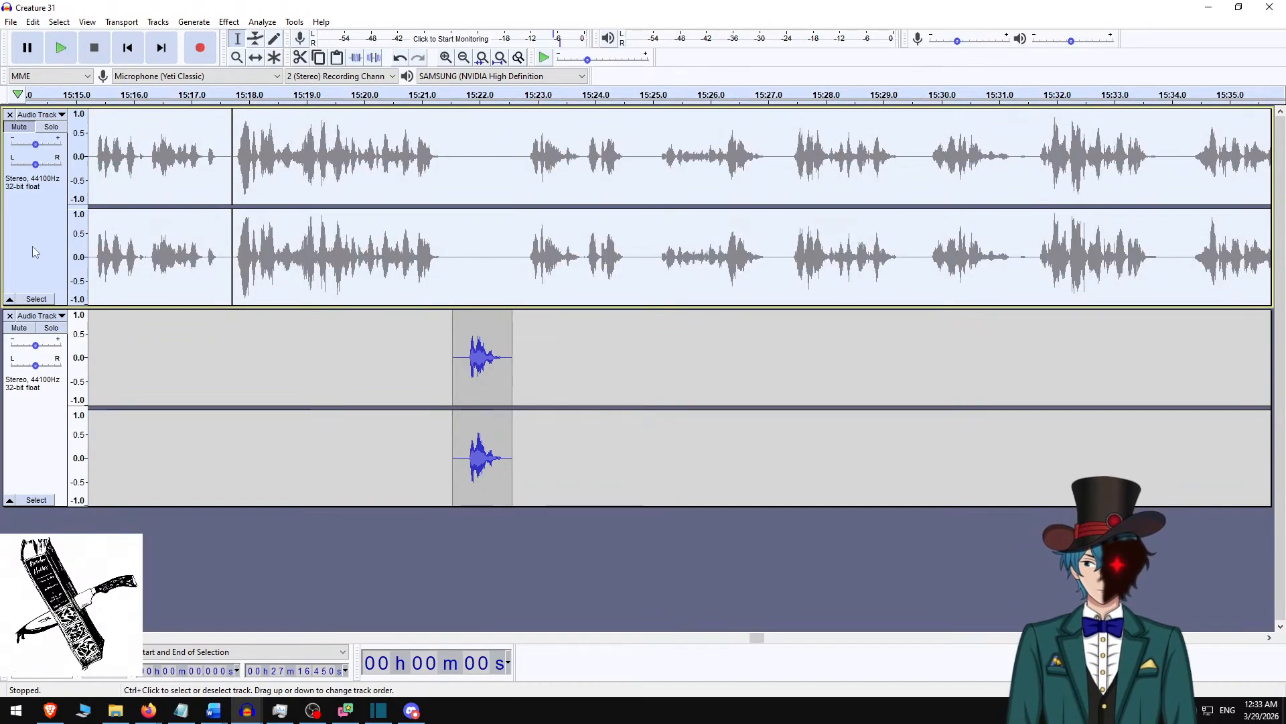
shift+click(26, 417)
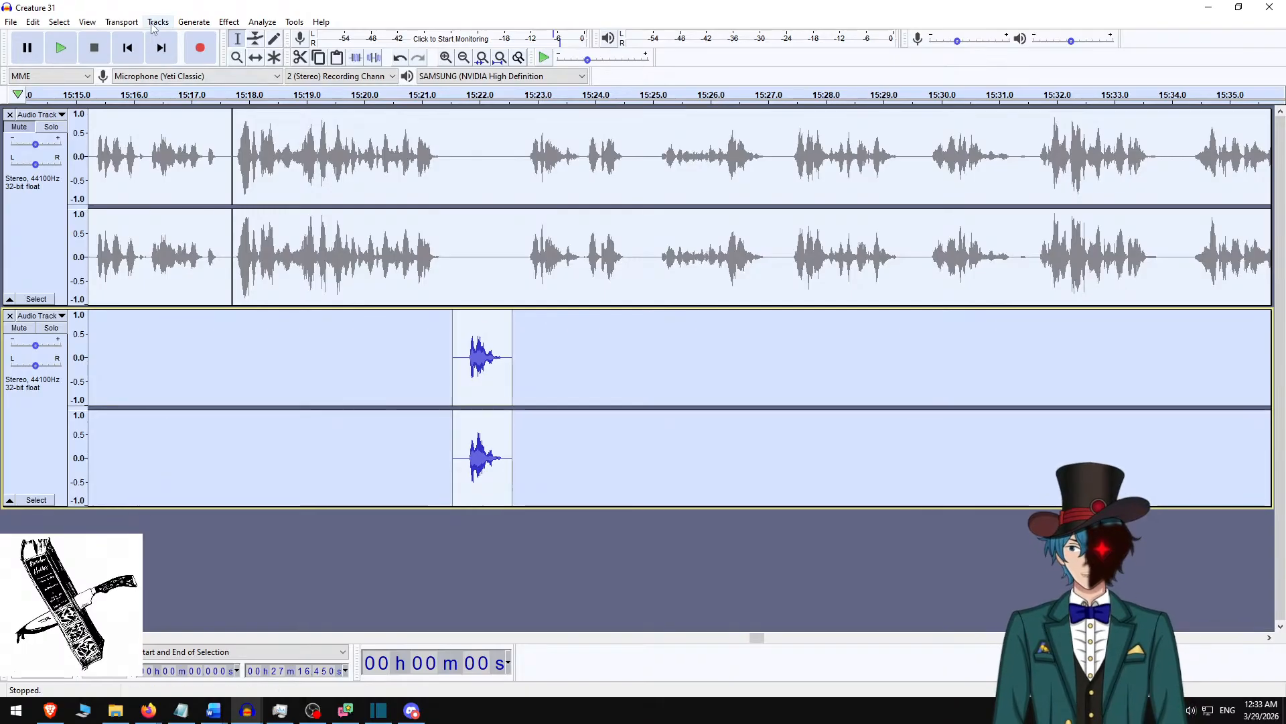
click(194, 22)
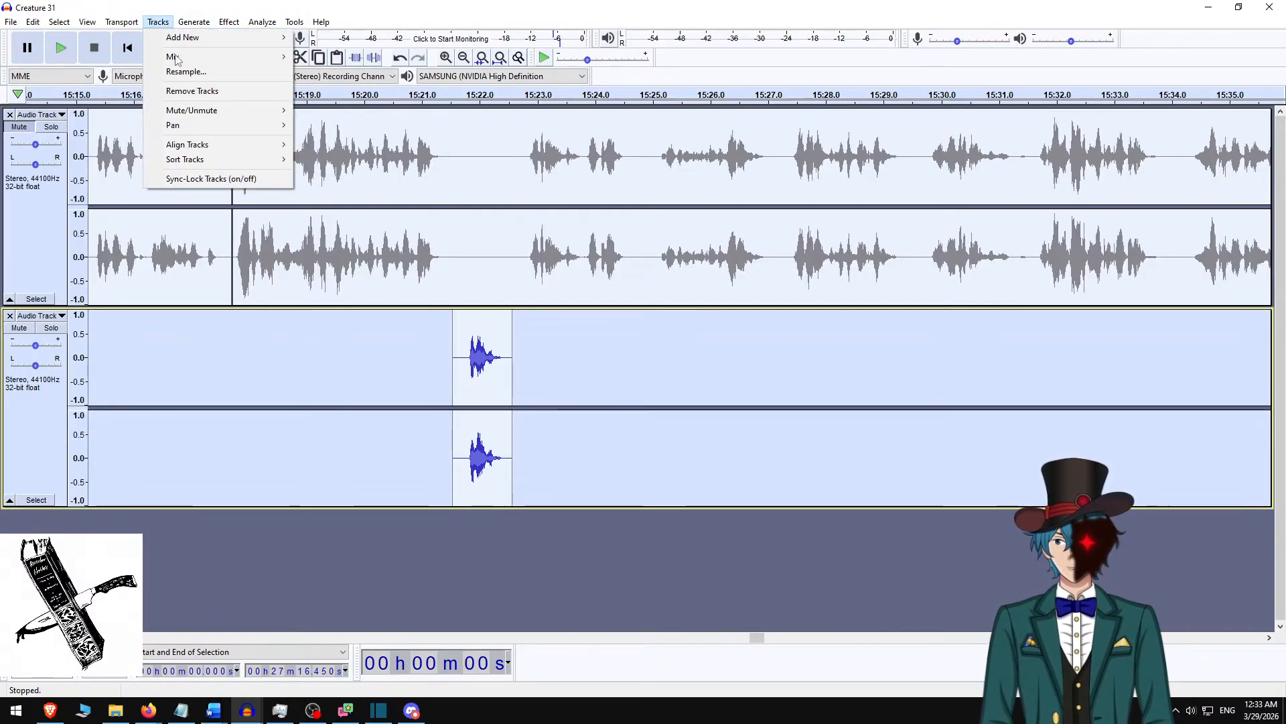
mouse_move(248, 57)
click(382, 72)
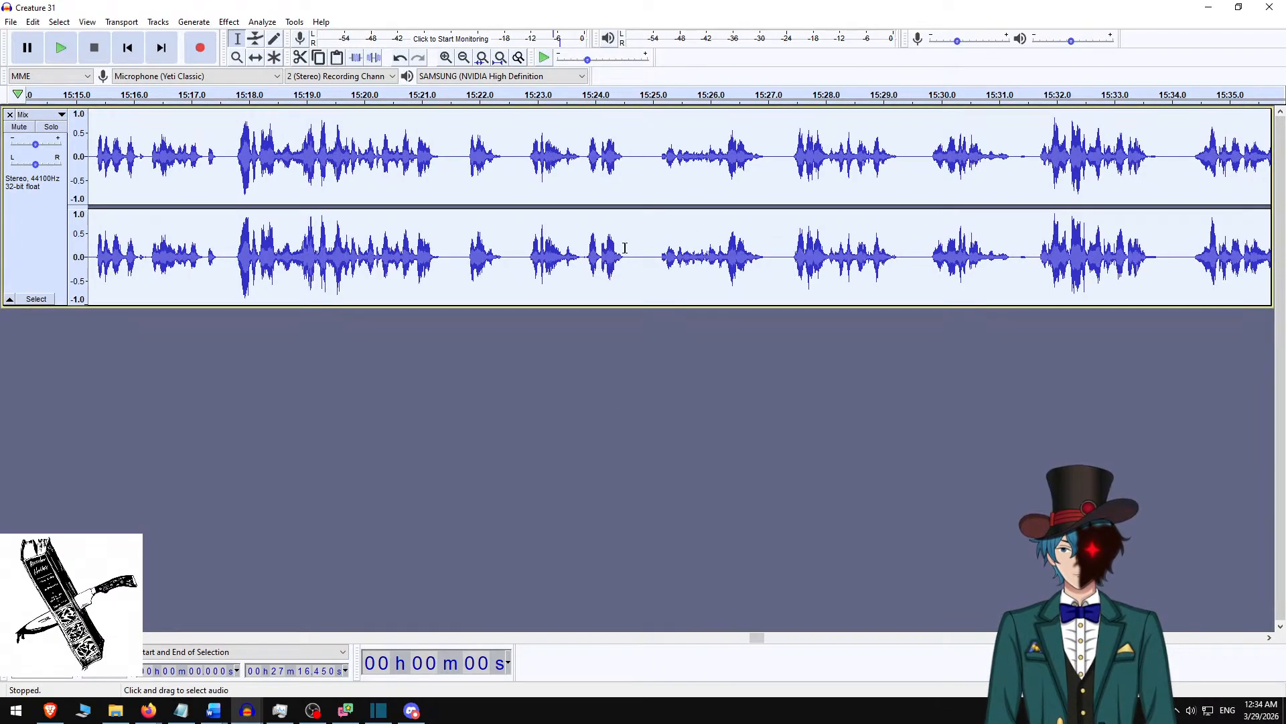
key(ctrl+shift+e)
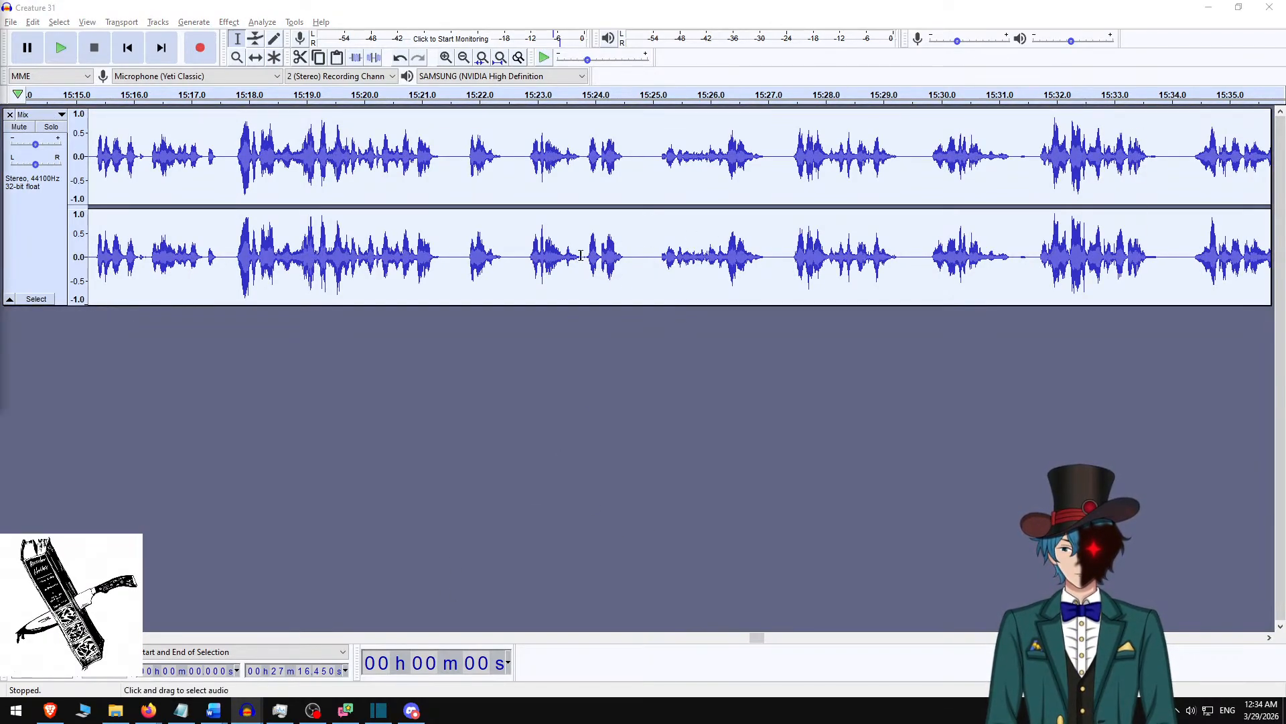
Switch to Shotcut, jump back through the clip edges to 00:13:37.800, and play the narration to about 00:13:49.
key(alt+Tab)
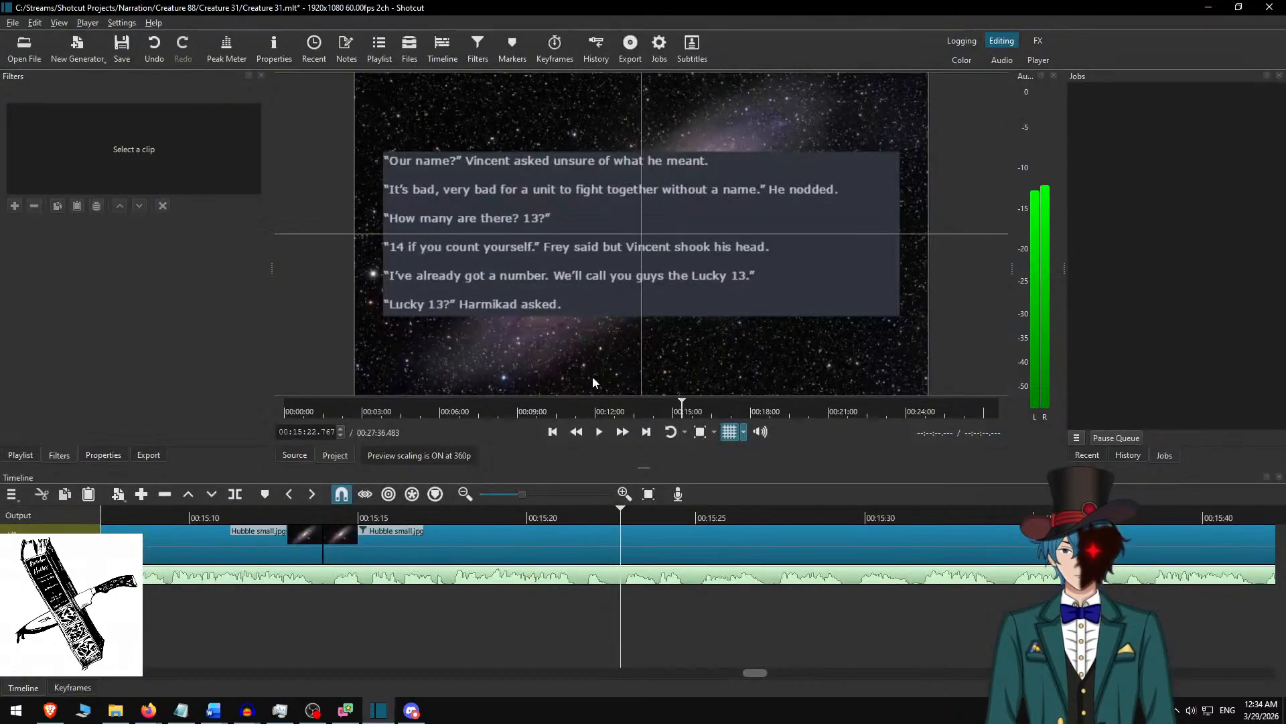
key(Up)
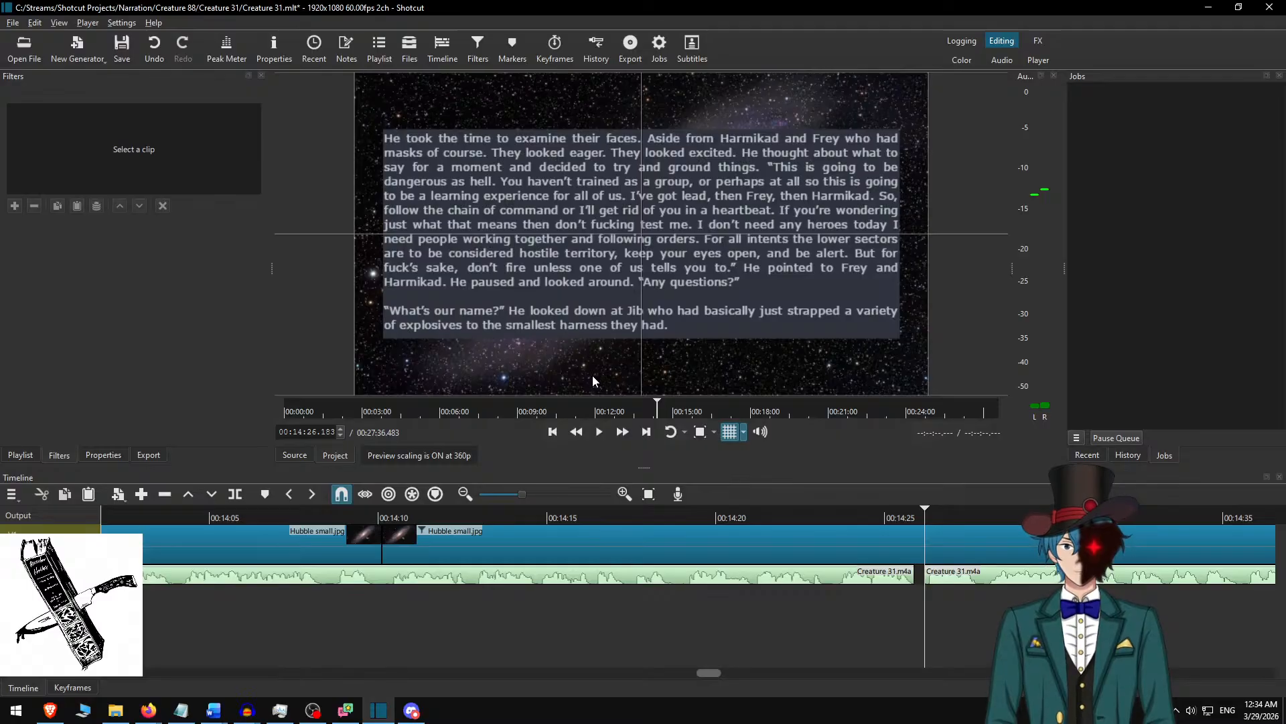
key(alt+Left)
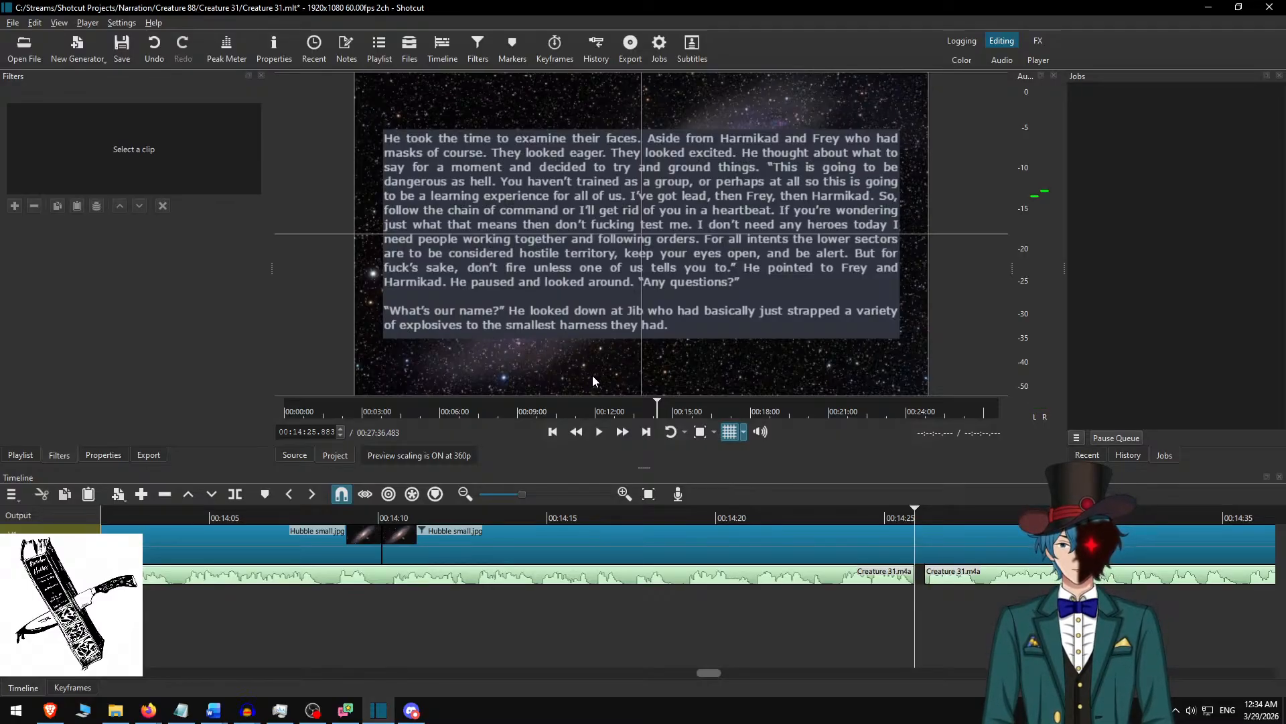
key(Up)
key(Up)
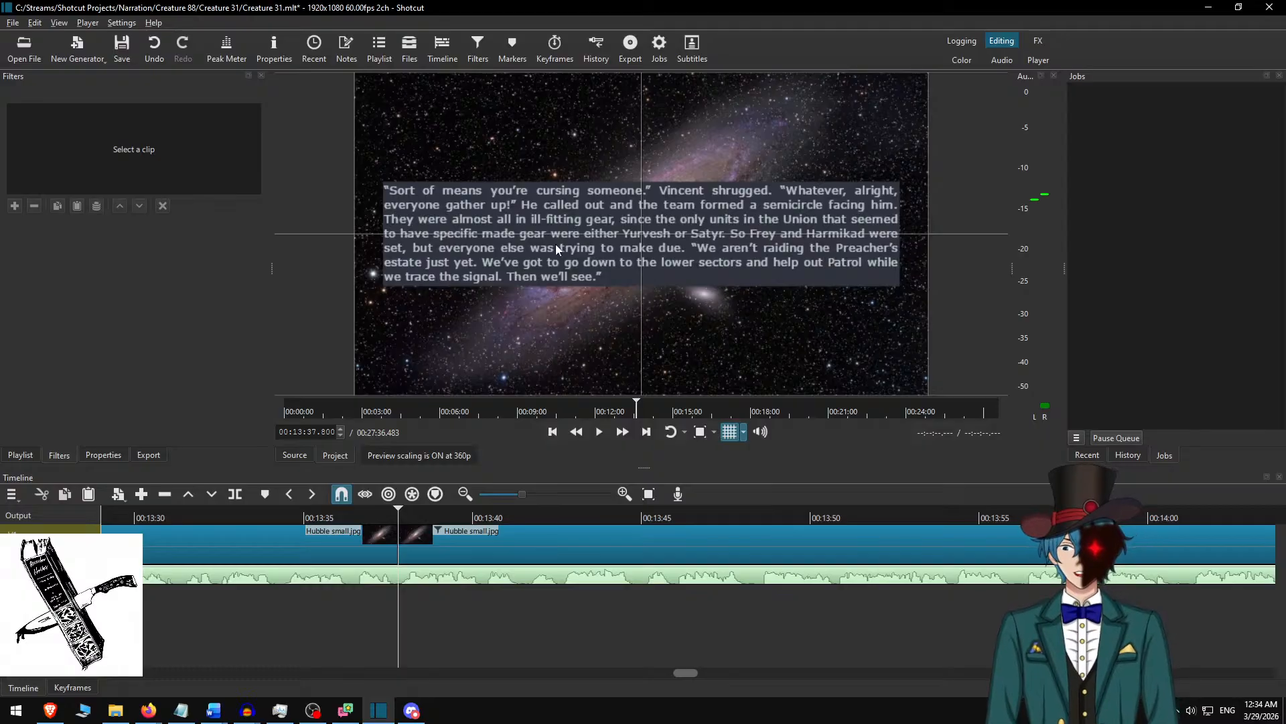
key(space)
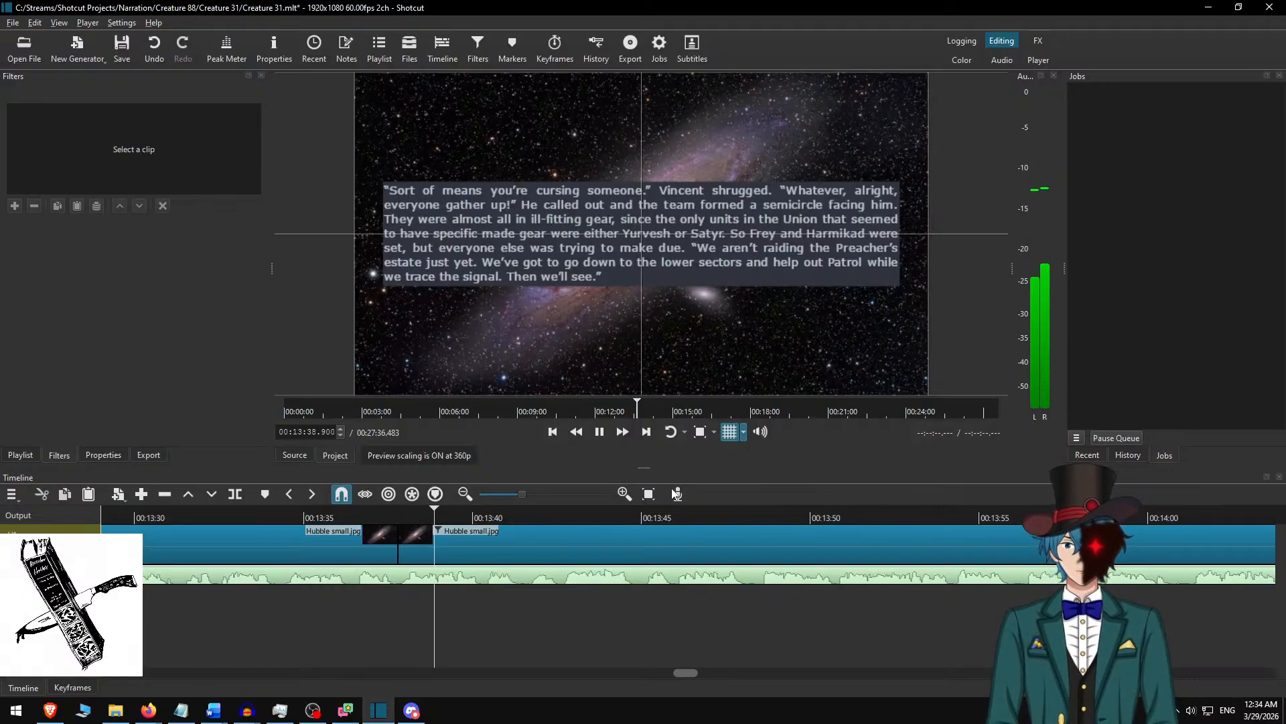
click(622, 434)
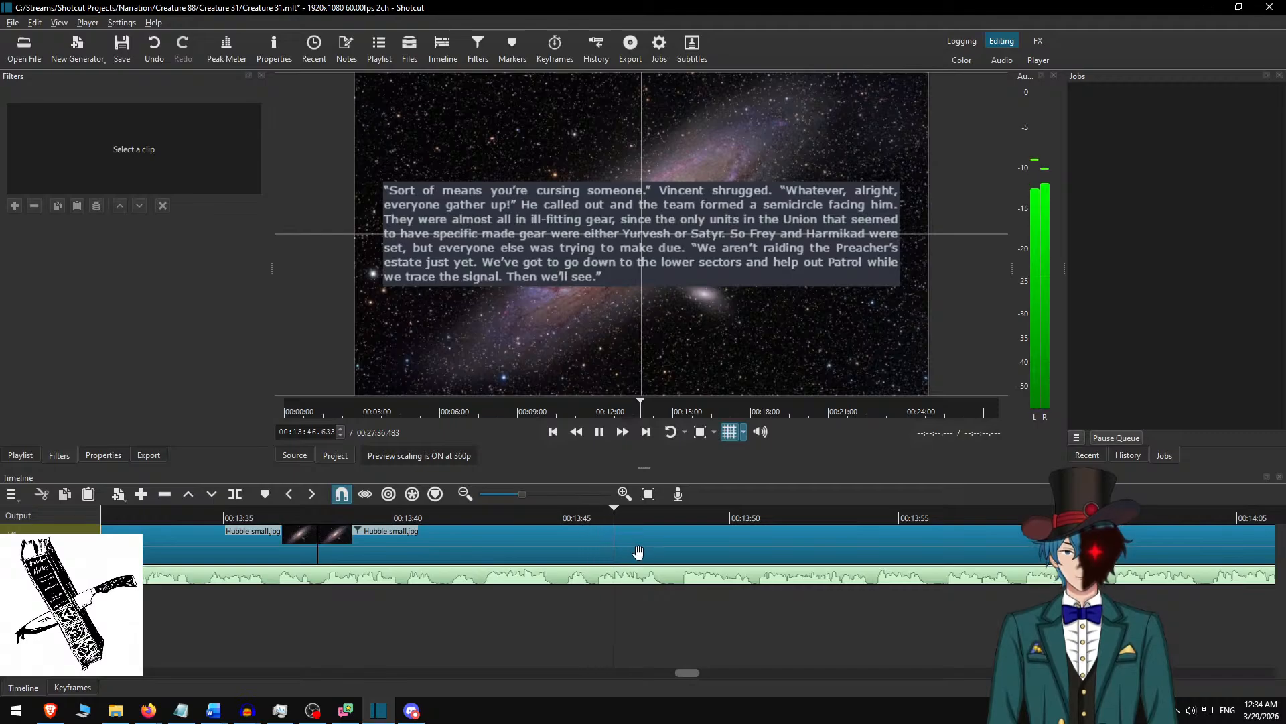
key(space)
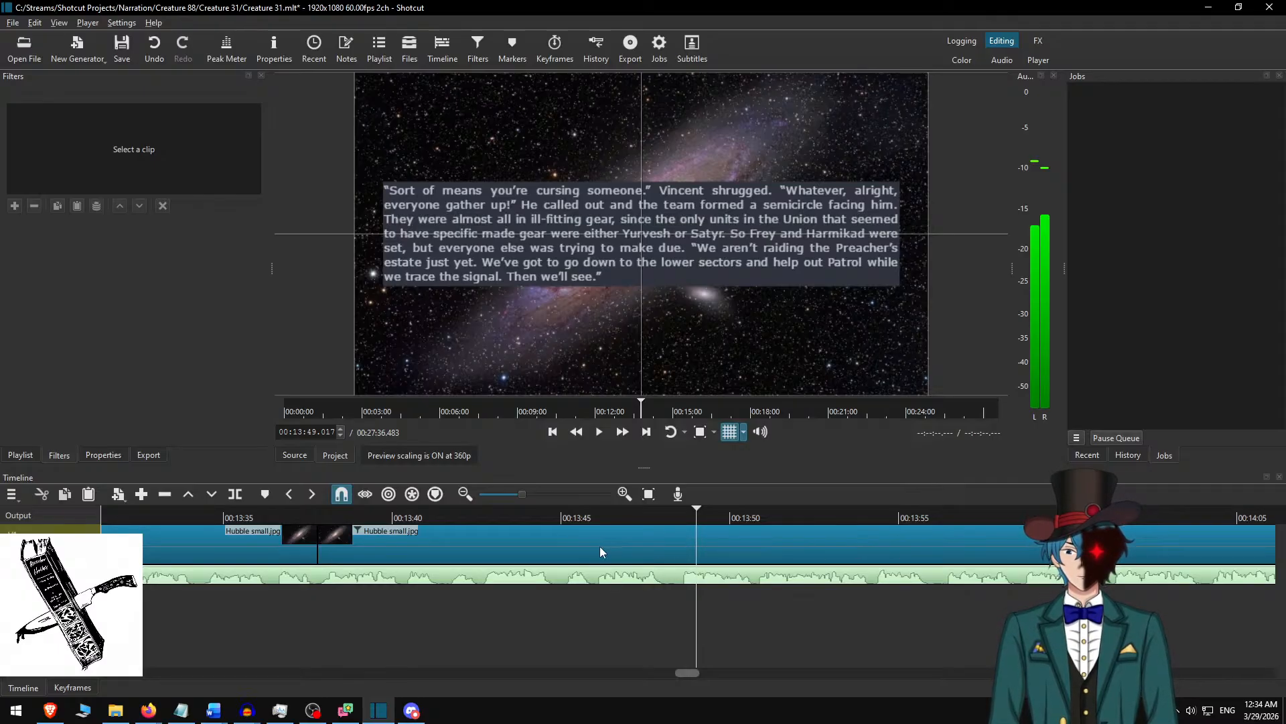
Replay the narration from about 00:13:45 and move the playhead to 00:13:44.717.
click(564, 518)
key(space)
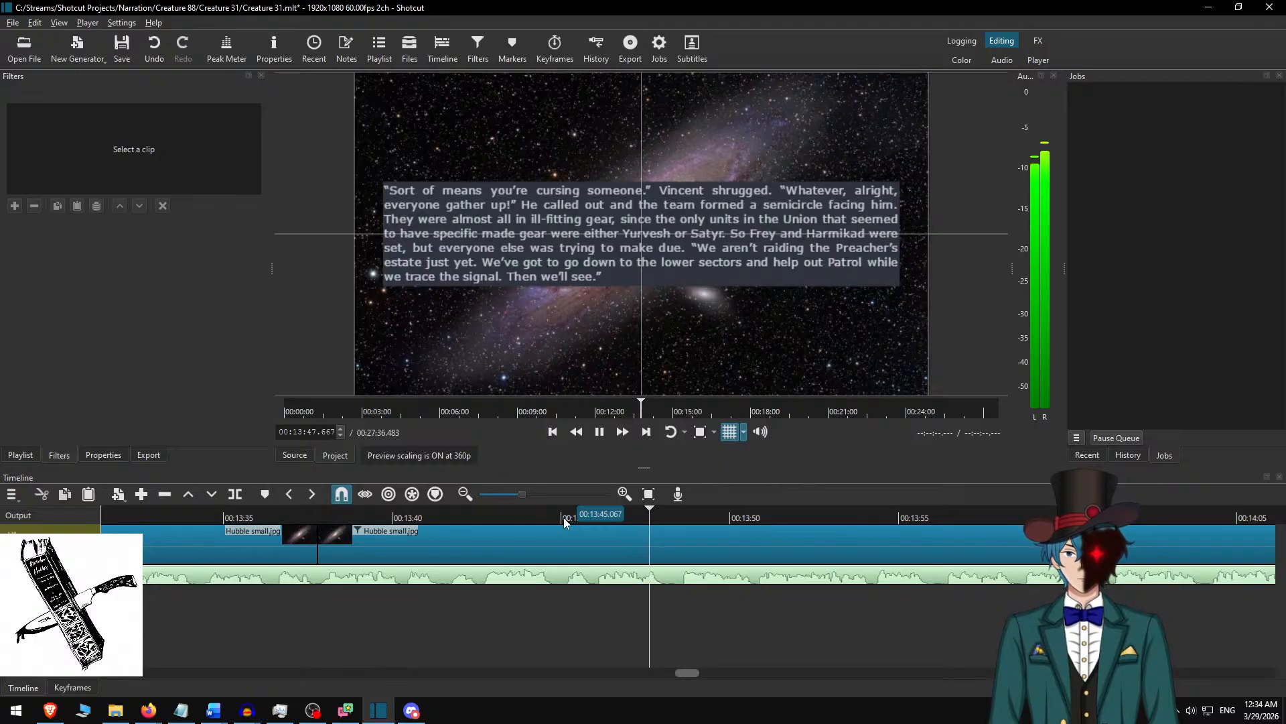
key(space)
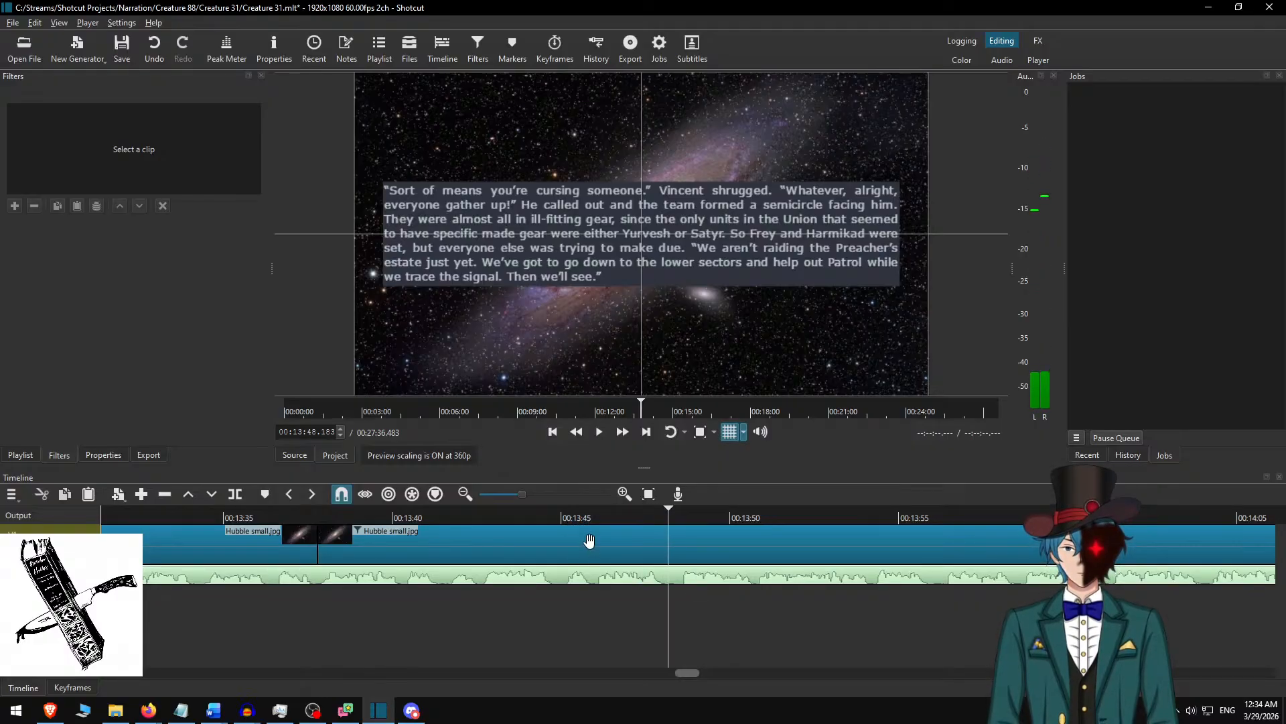
click(552, 517)
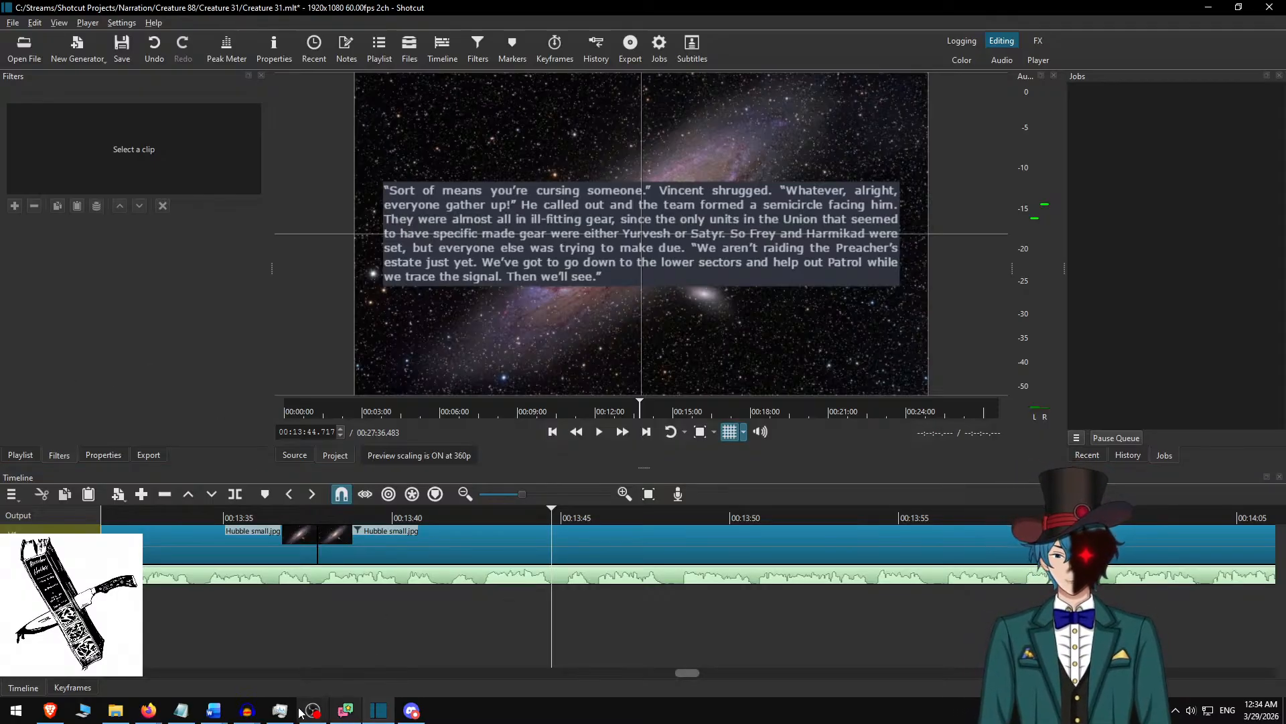
click(346, 710)
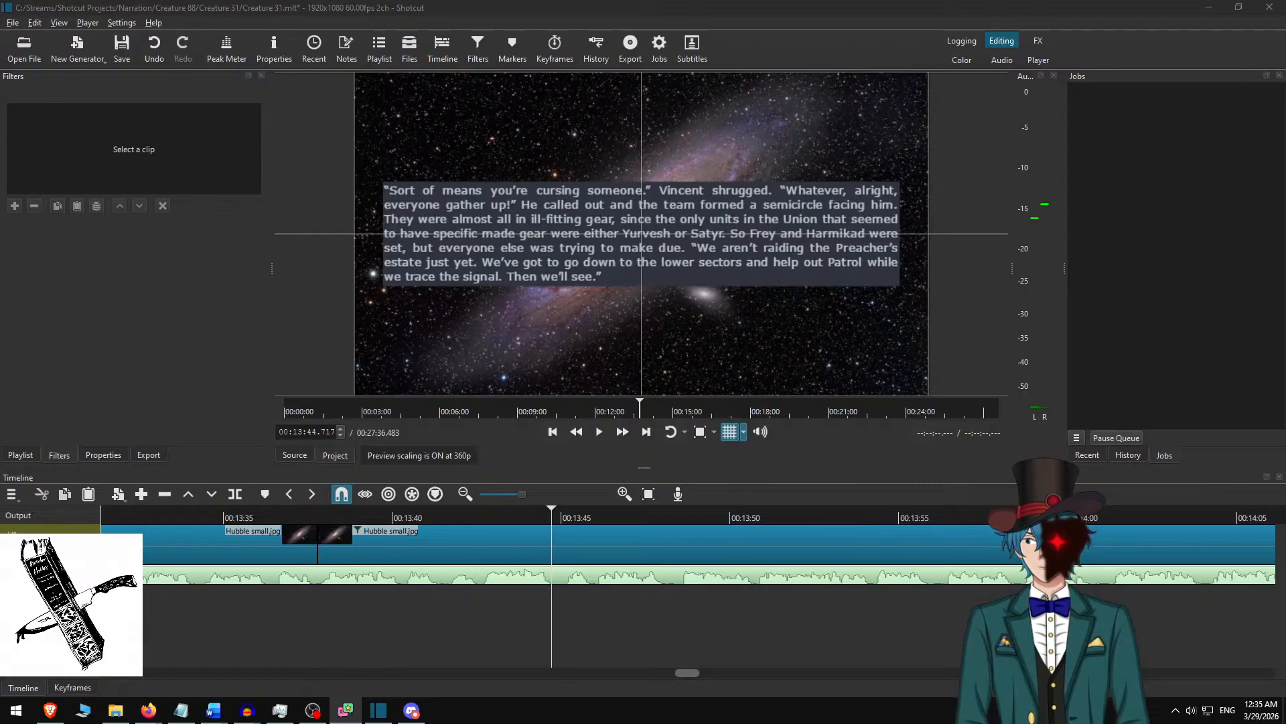
click(670, 6)
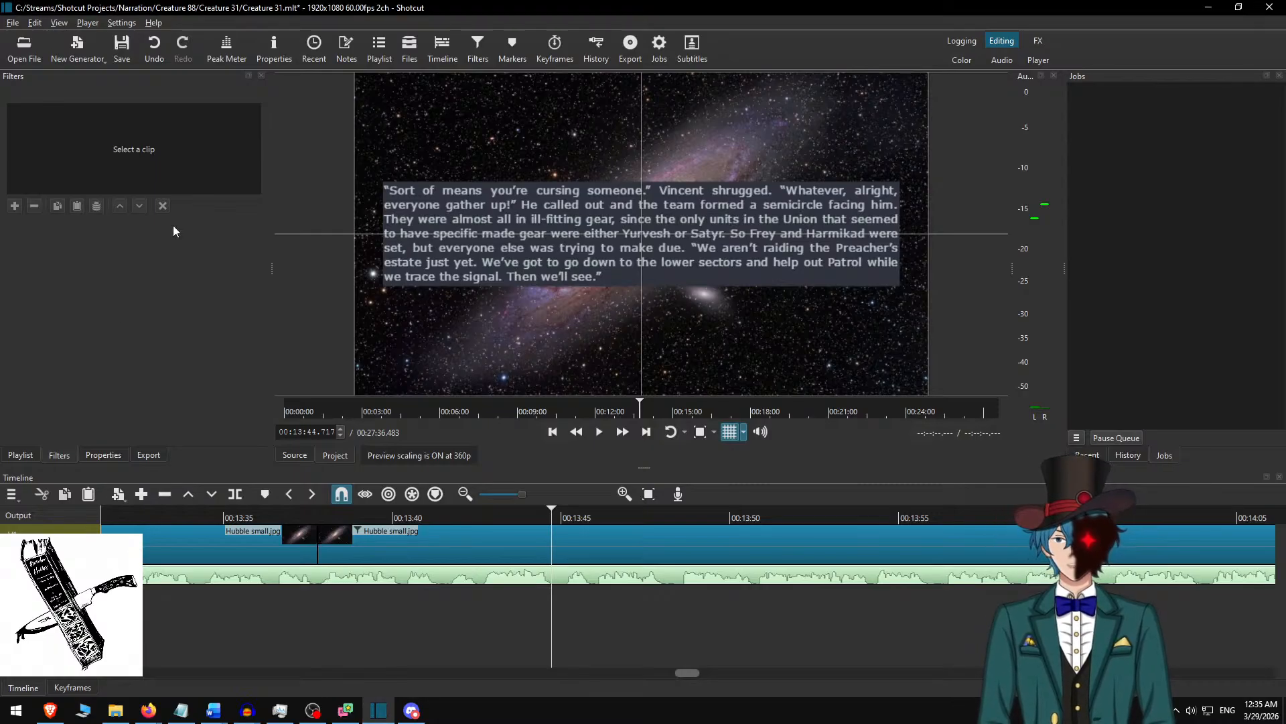
key(alt+Tab)
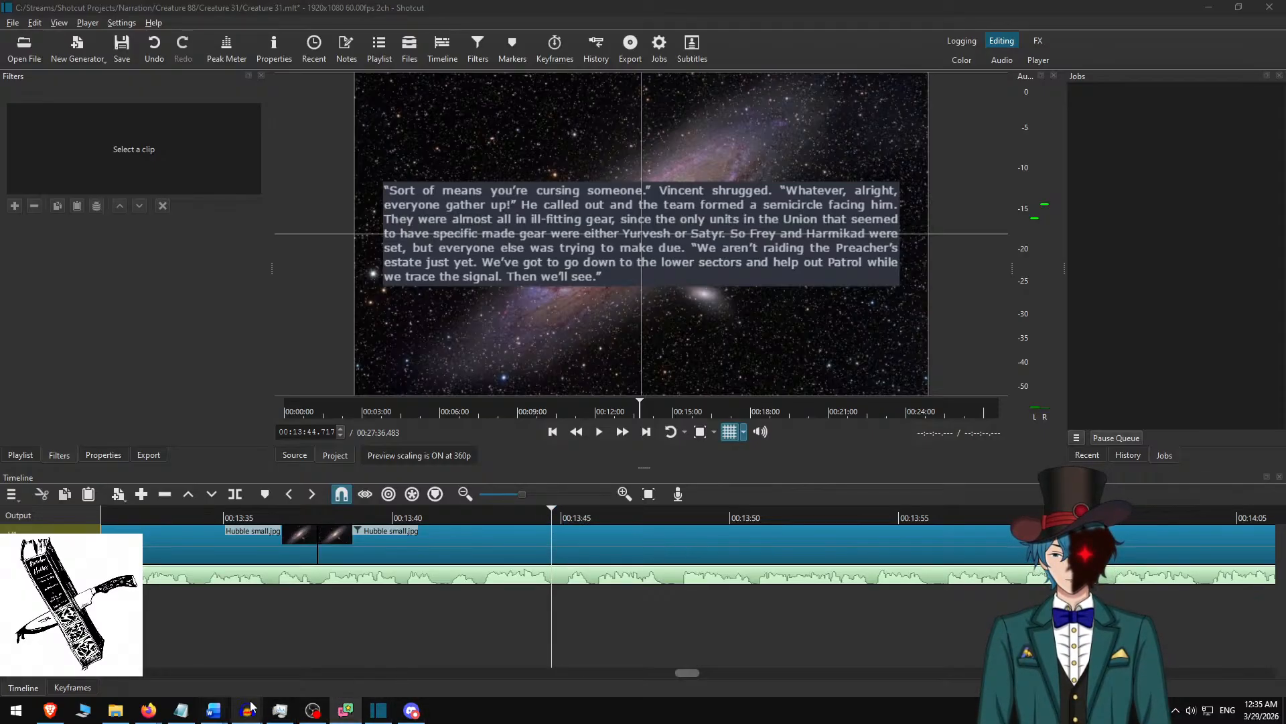
Switch to Audacity, play the matching line from 13:42.567, and mute the narration track with the cursor placed at 13:44.773.
mouse_move(247, 709)
click(199, 684)
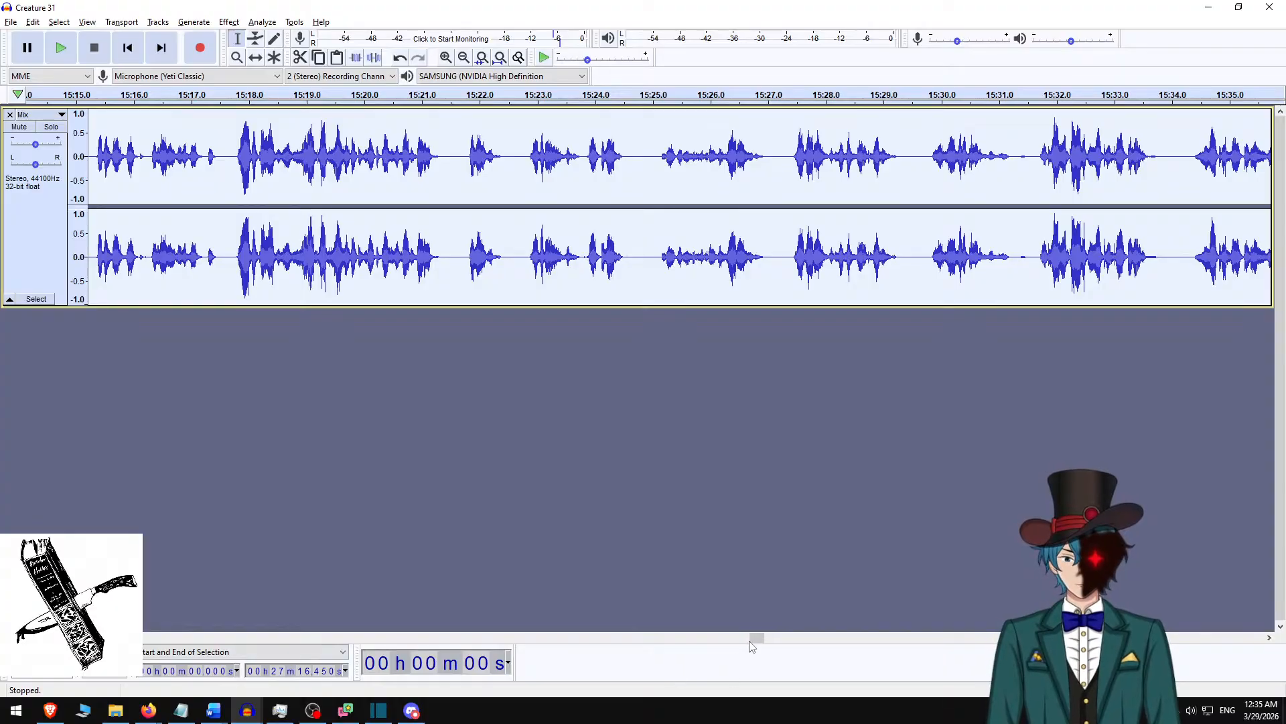
drag(756, 638, 686, 645)
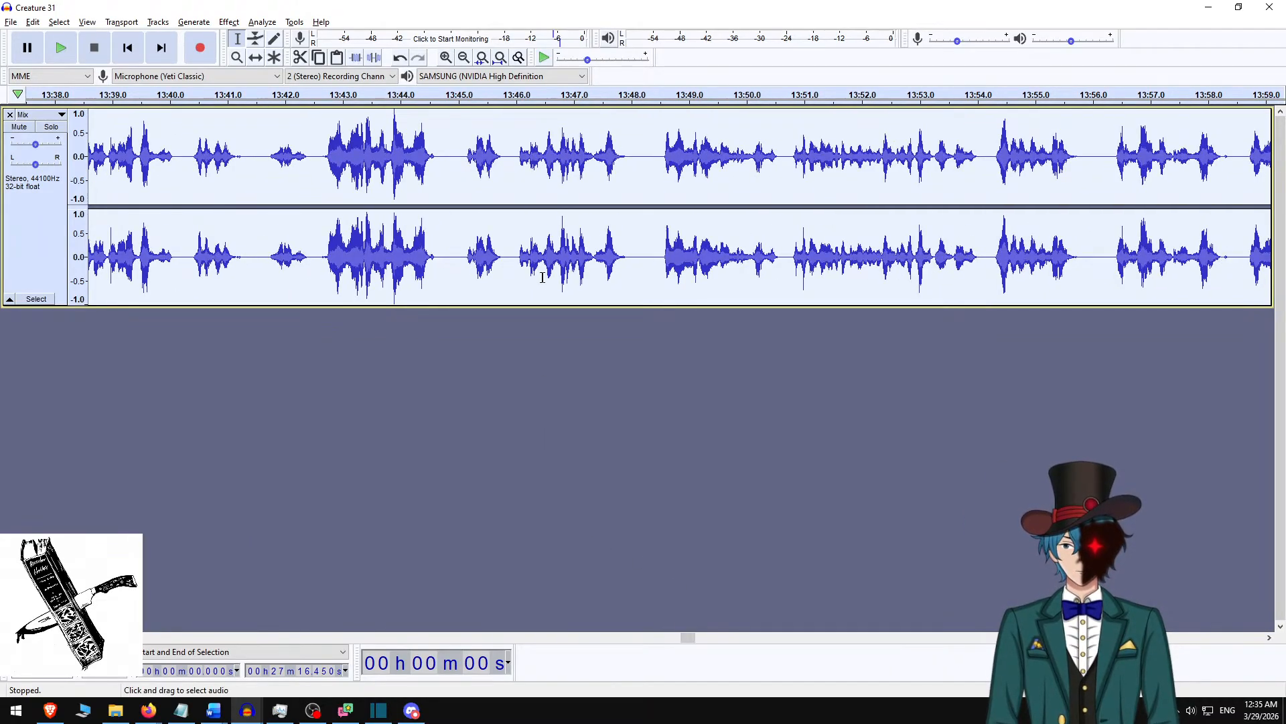
scroll(347, 184, left, 2)
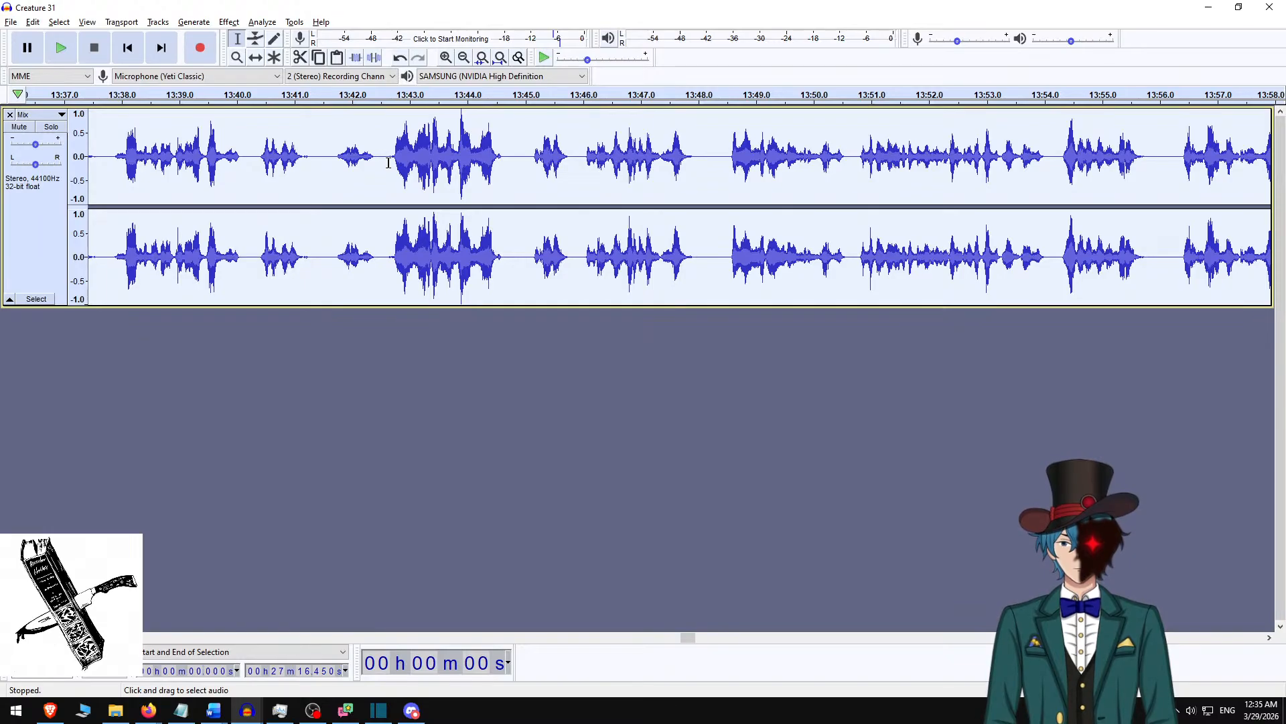
click(388, 163)
key(space)
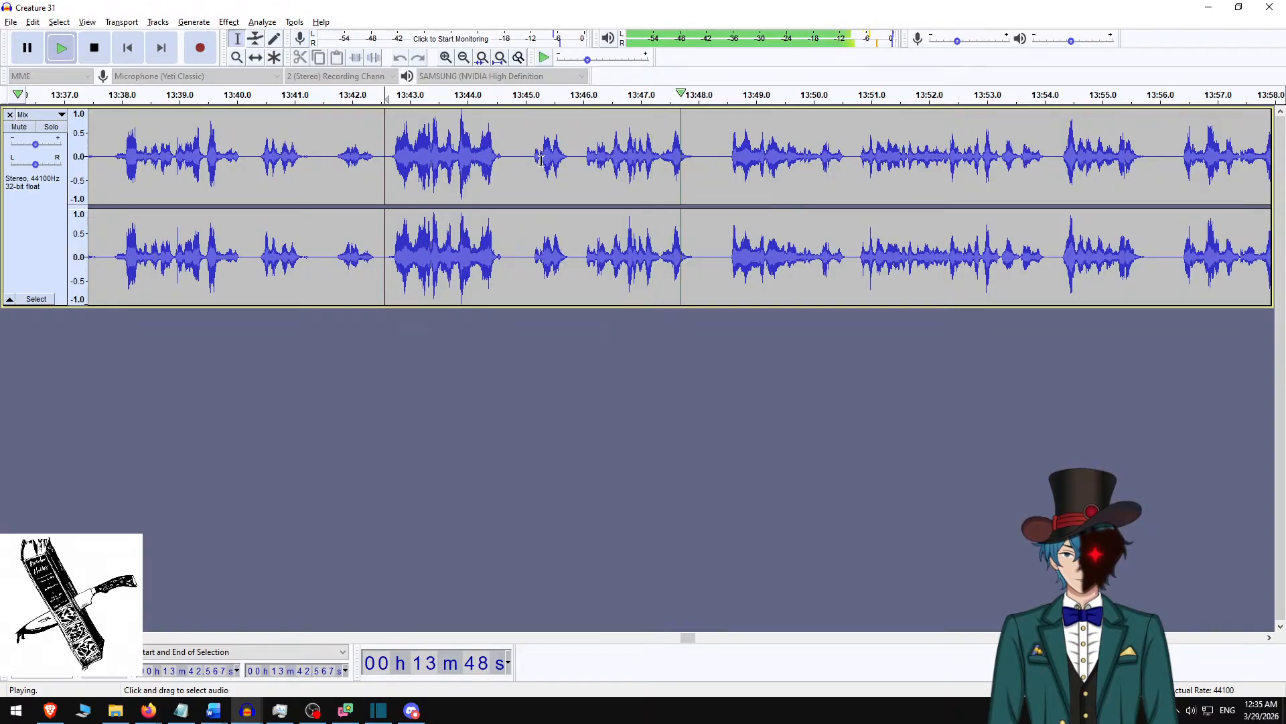
key(space)
click(512, 168)
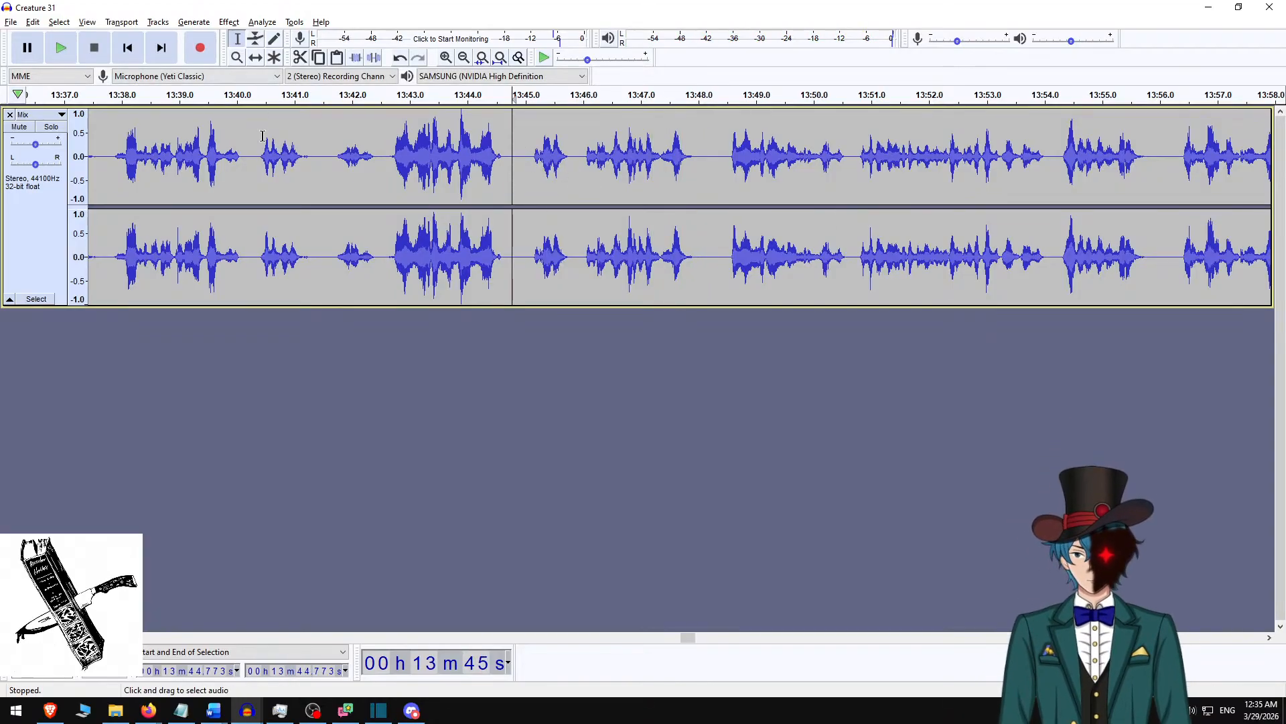
click(19, 126)
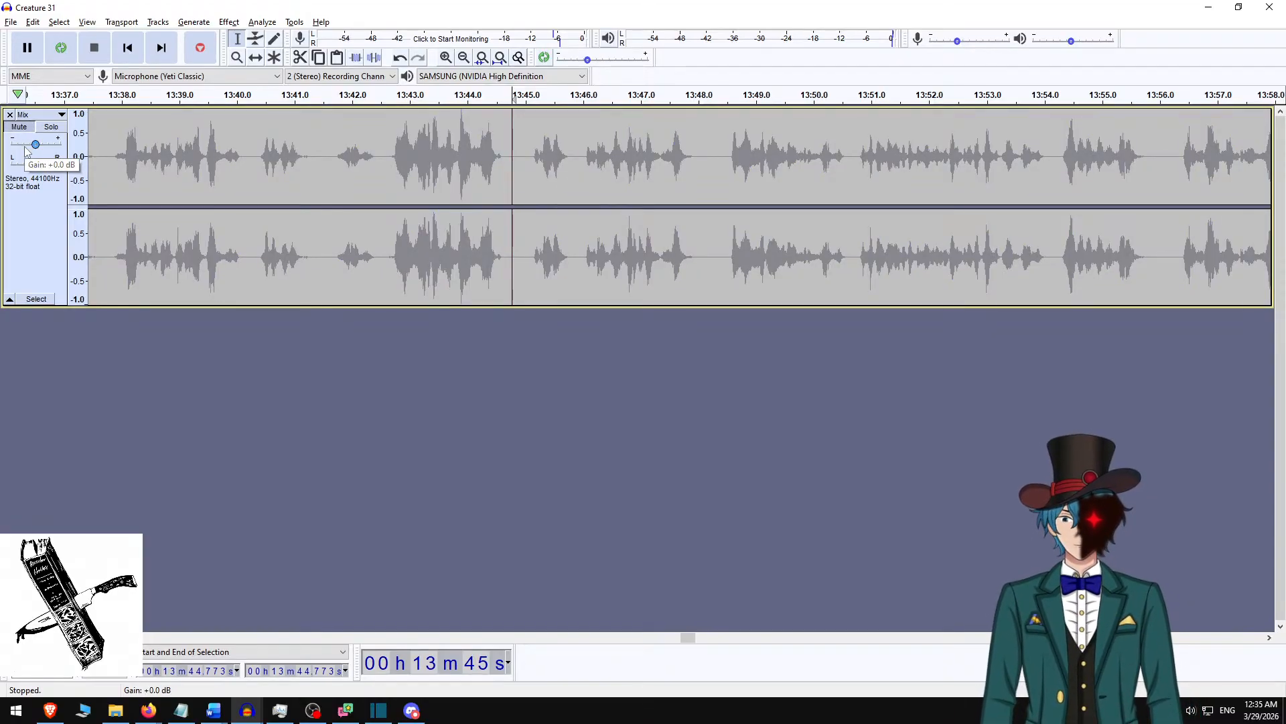
Try recording a retake of the line at 13:44.773 on a new track and undo it.
key(r)
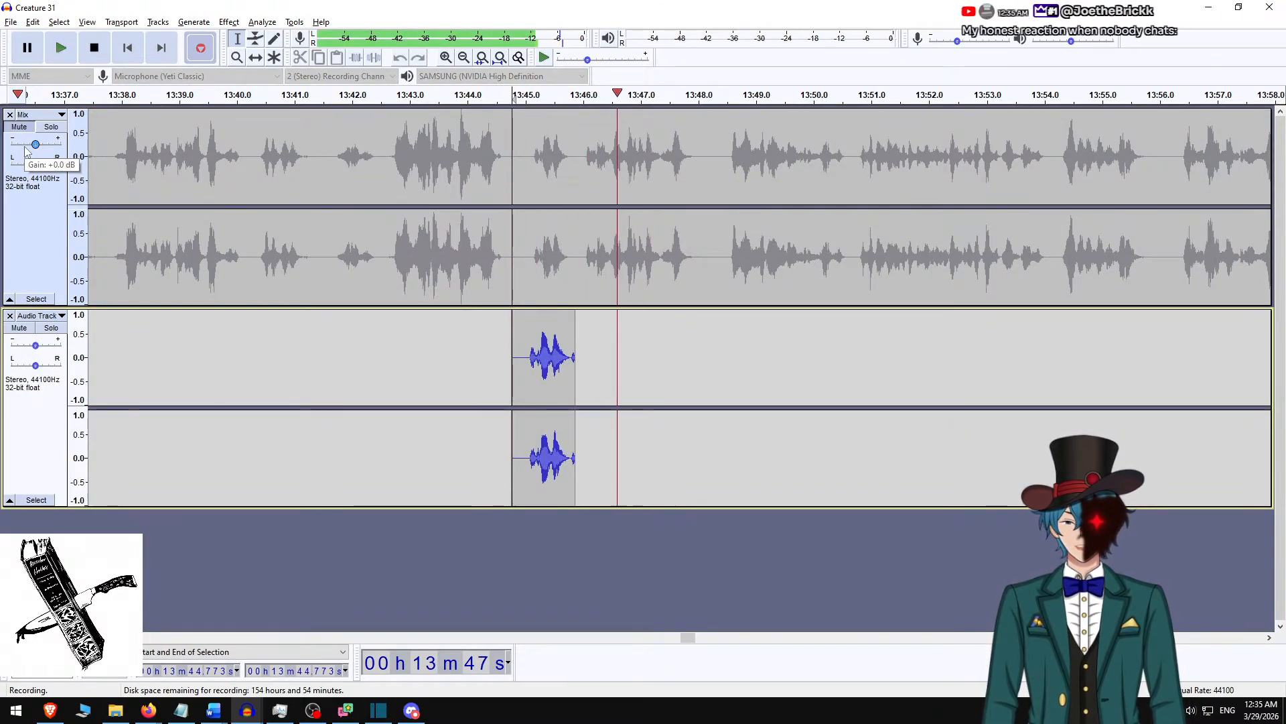
key(space)
key(ctrl+z)
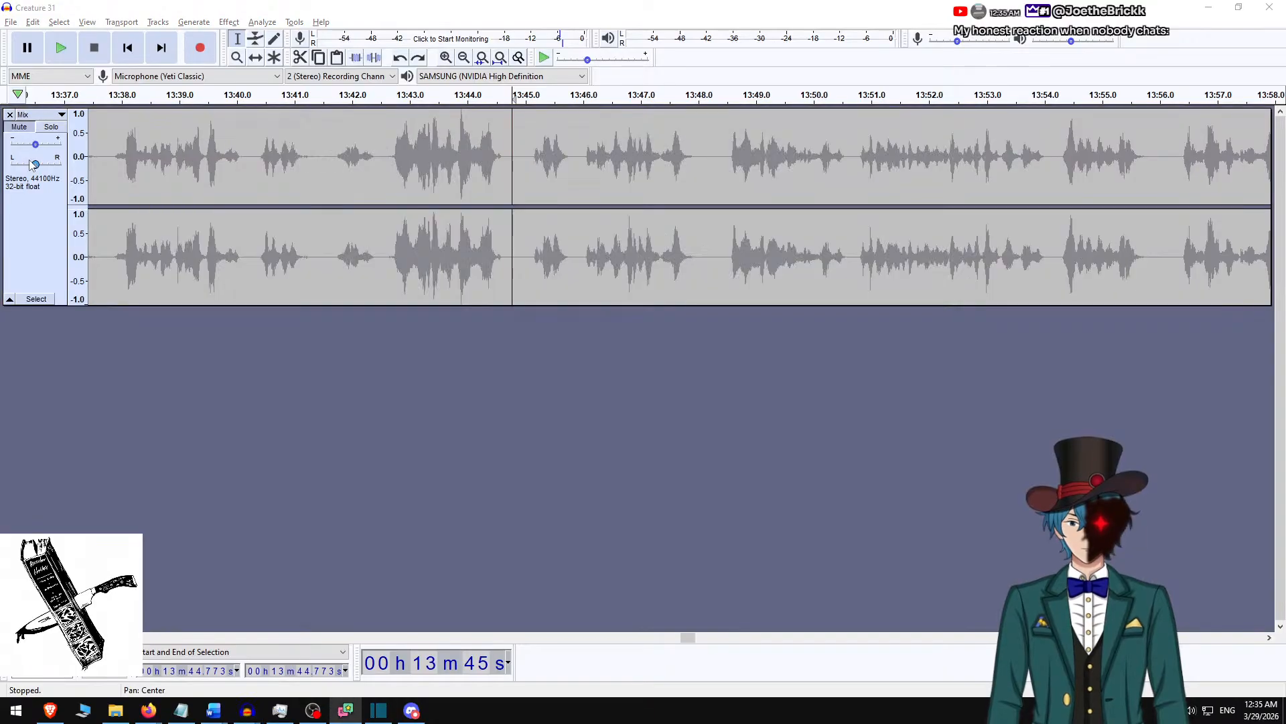
key(alt+Tab)
key(Tab)
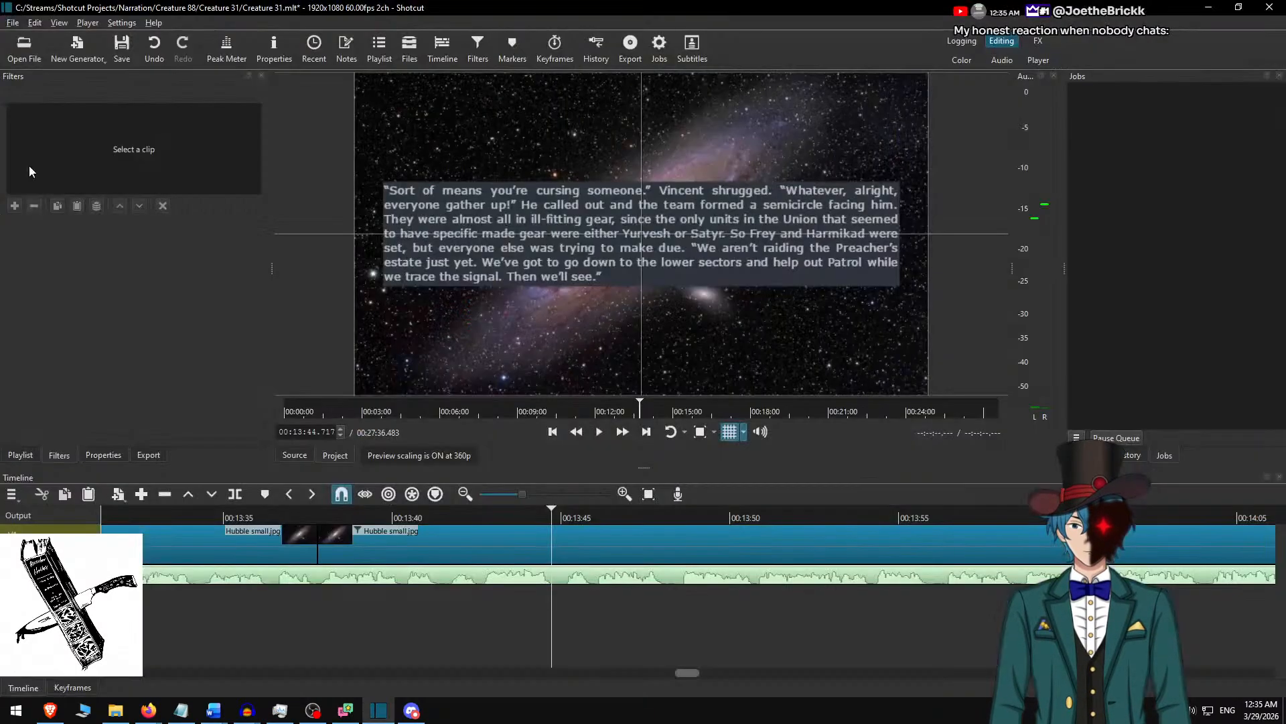
key(alt+Tab)
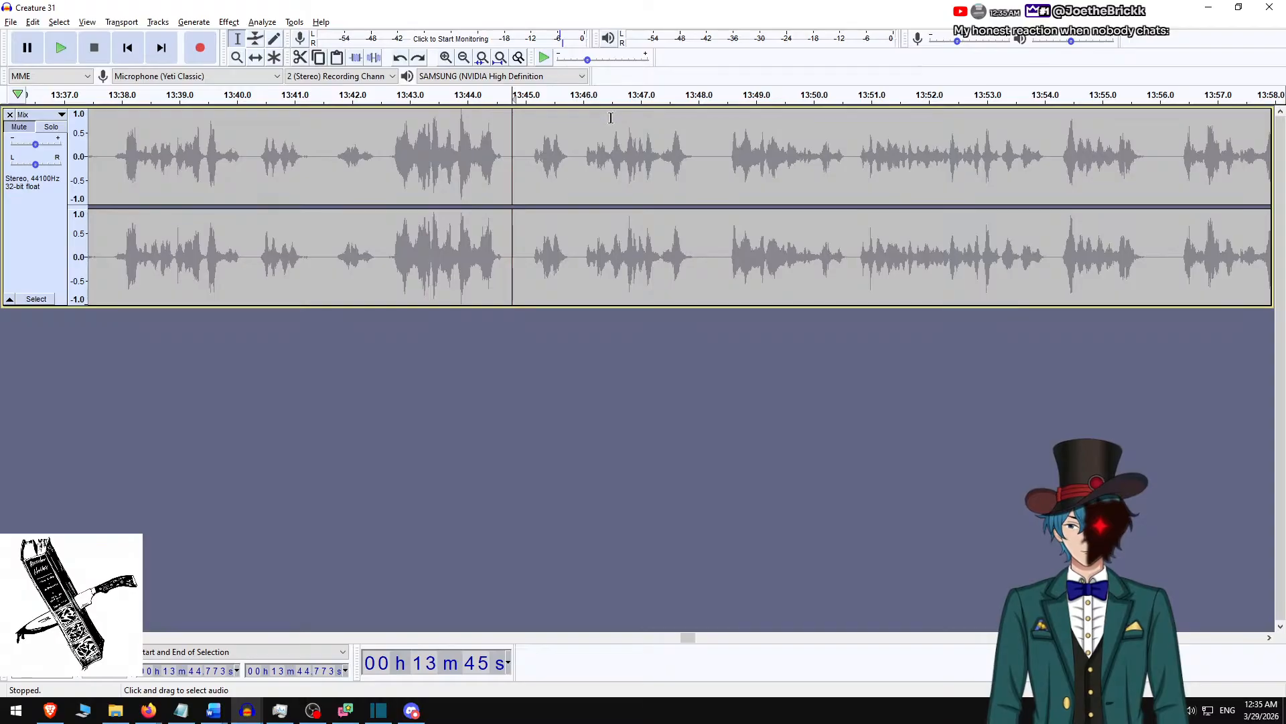
Record a retake of the line at 13:44.773 on a new track, reading from the Shotcut preview, and delete its tail after 13:48.116.
key(alt)
key(alt+Tab)
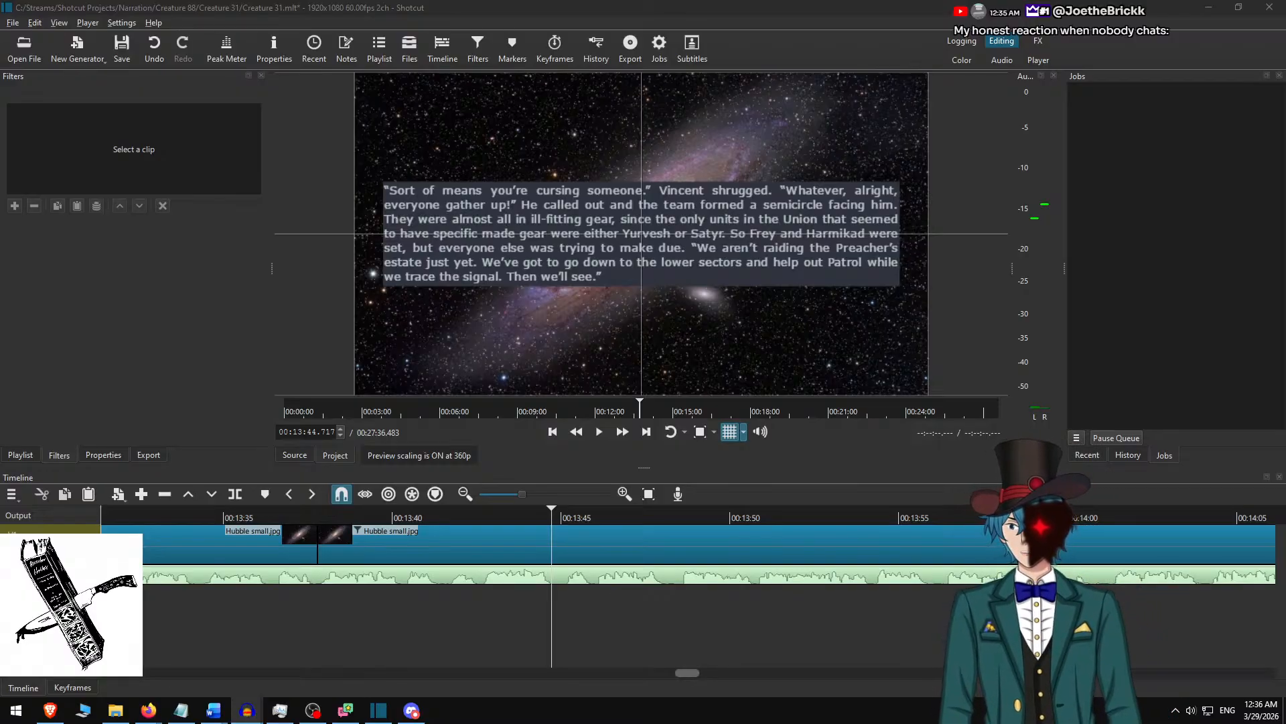
drag(0, 442, 710, 0)
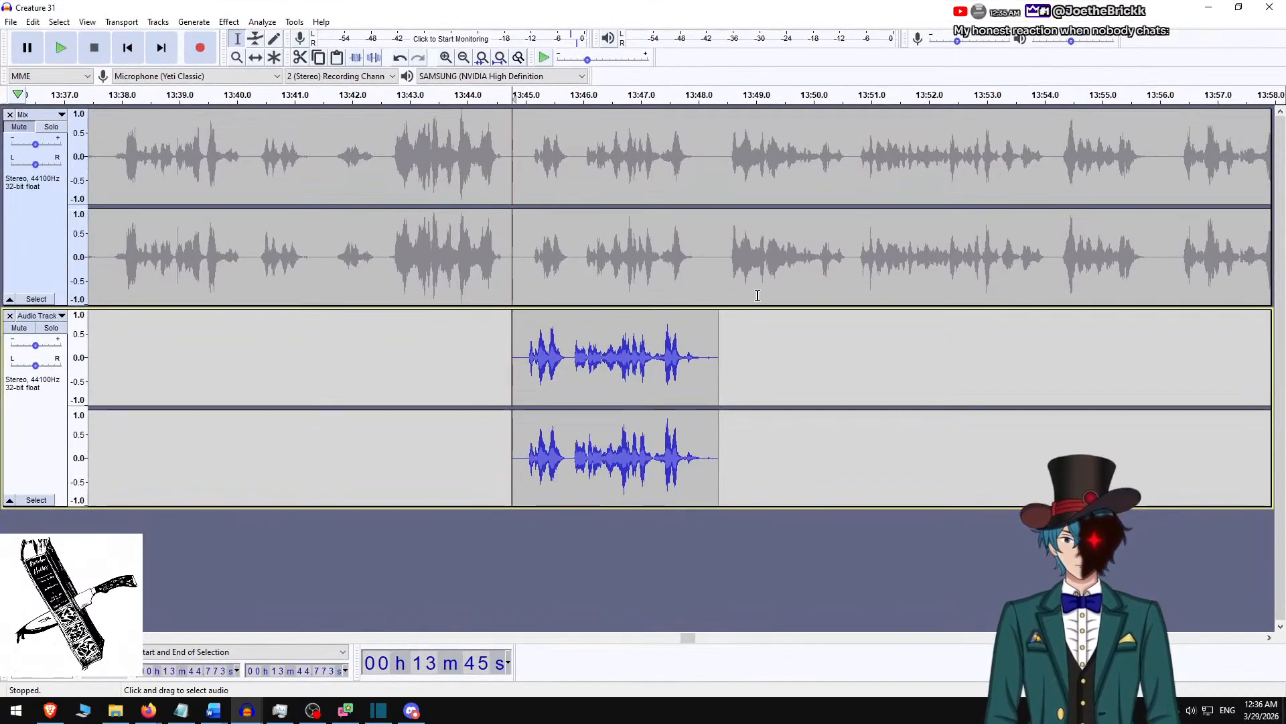
click(706, 357)
drag(707, 357, 718, 357)
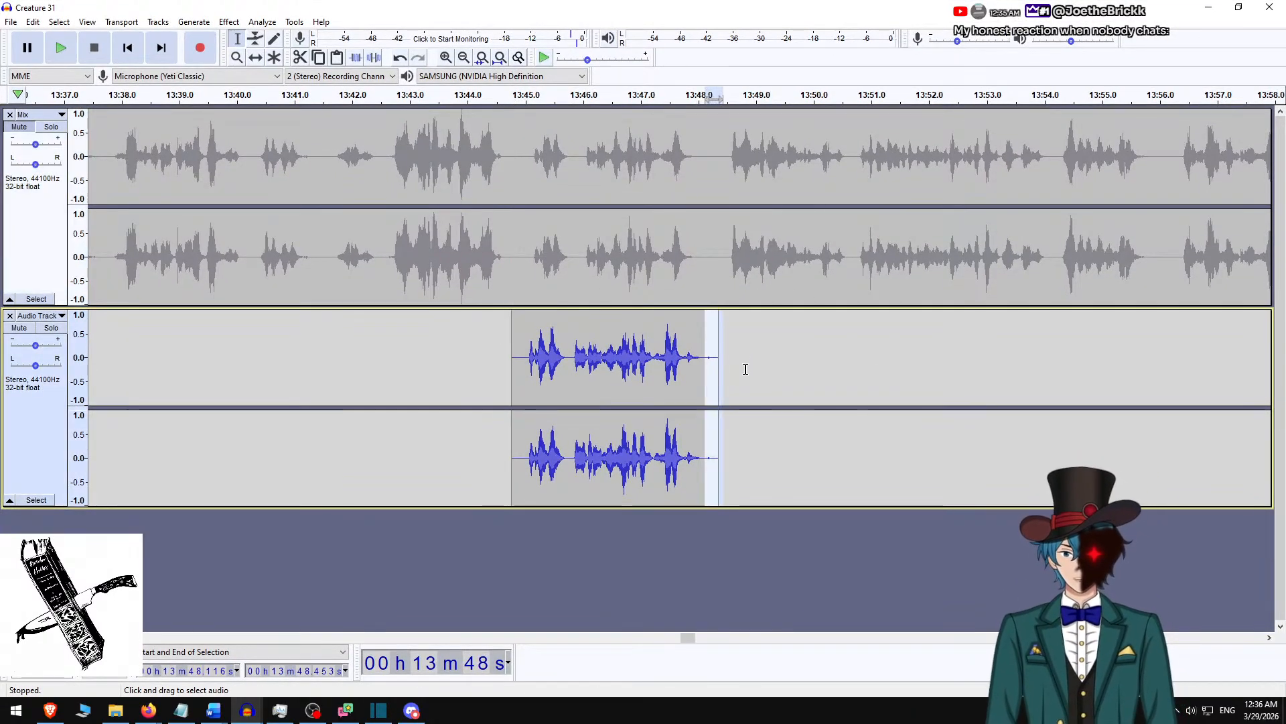
key(Delete)
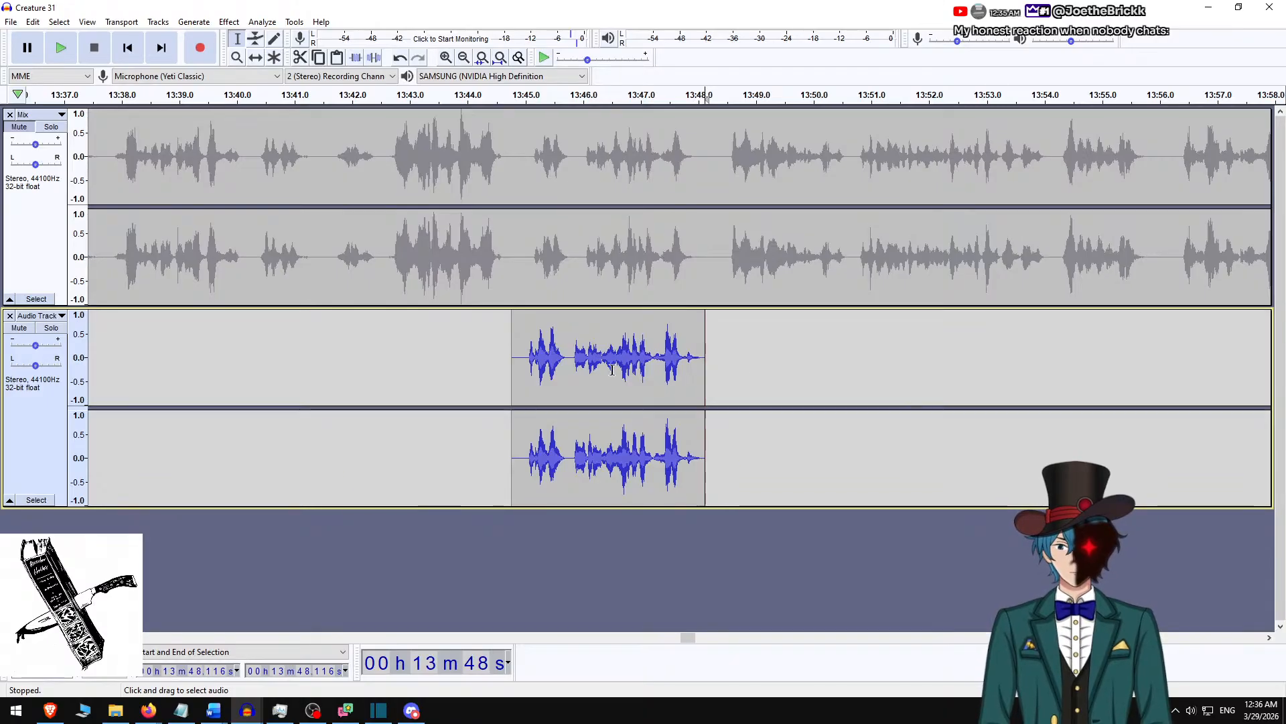
Silence the original line from 13:45.028 to 13:48.233 and mix both tracks into one.
drag(527, 173, 712, 178)
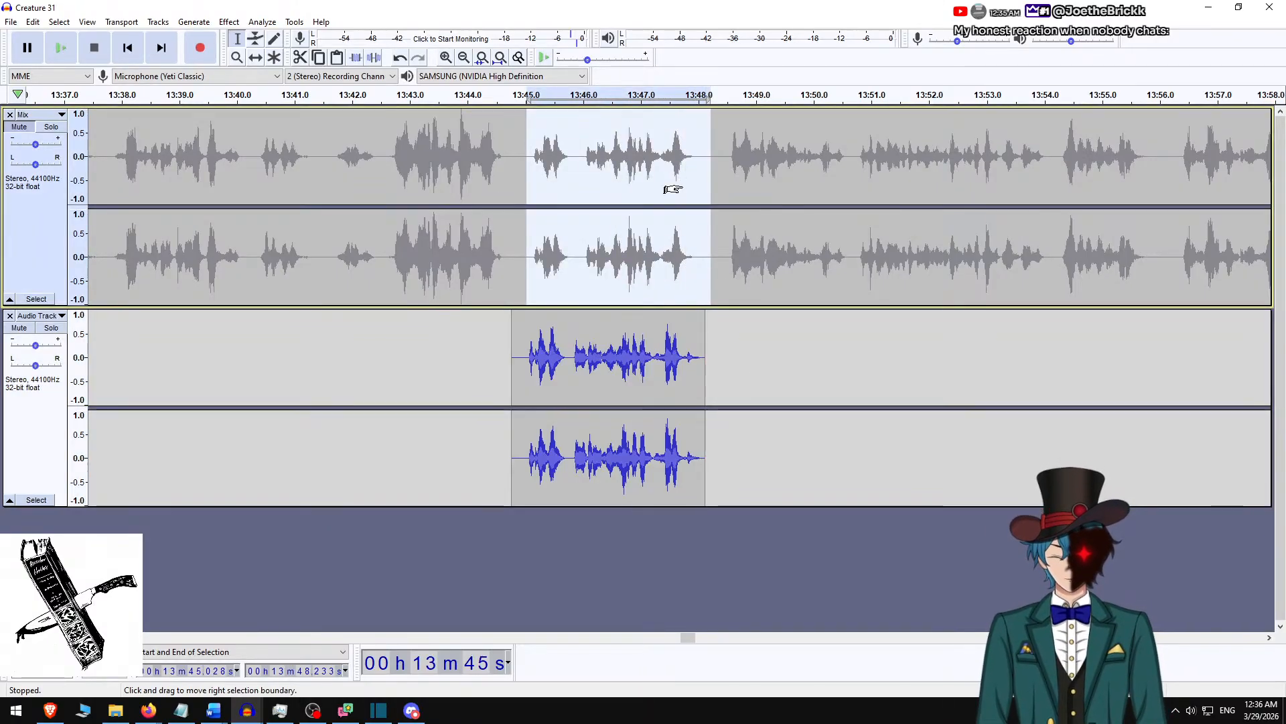
key(ctrl+l)
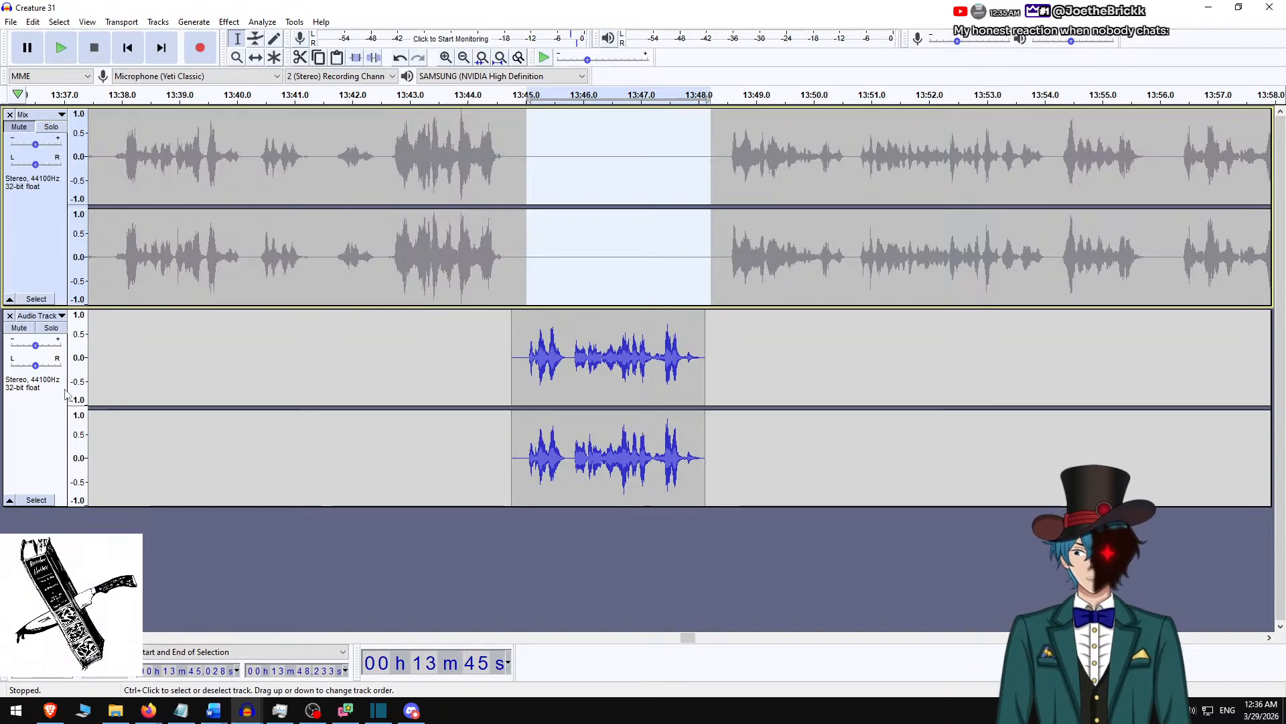
click(37, 500)
ctrl+click(43, 246)
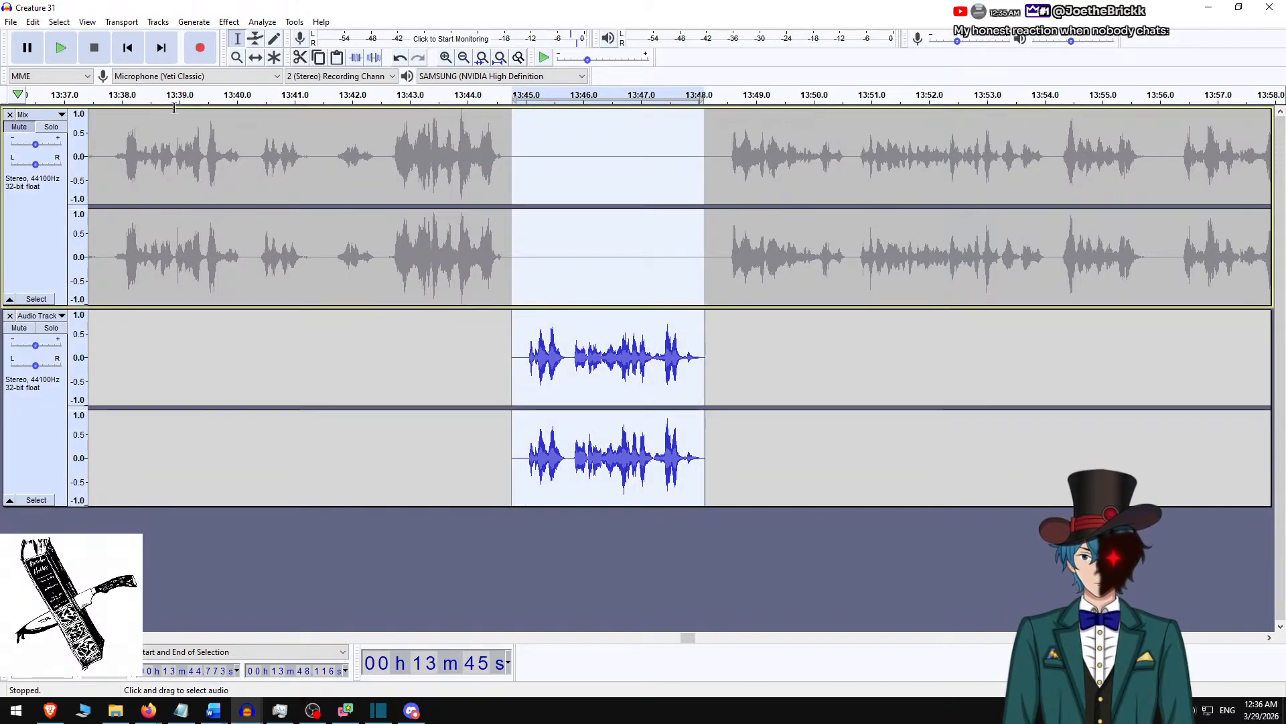
click(229, 21)
mouse_move(158, 22)
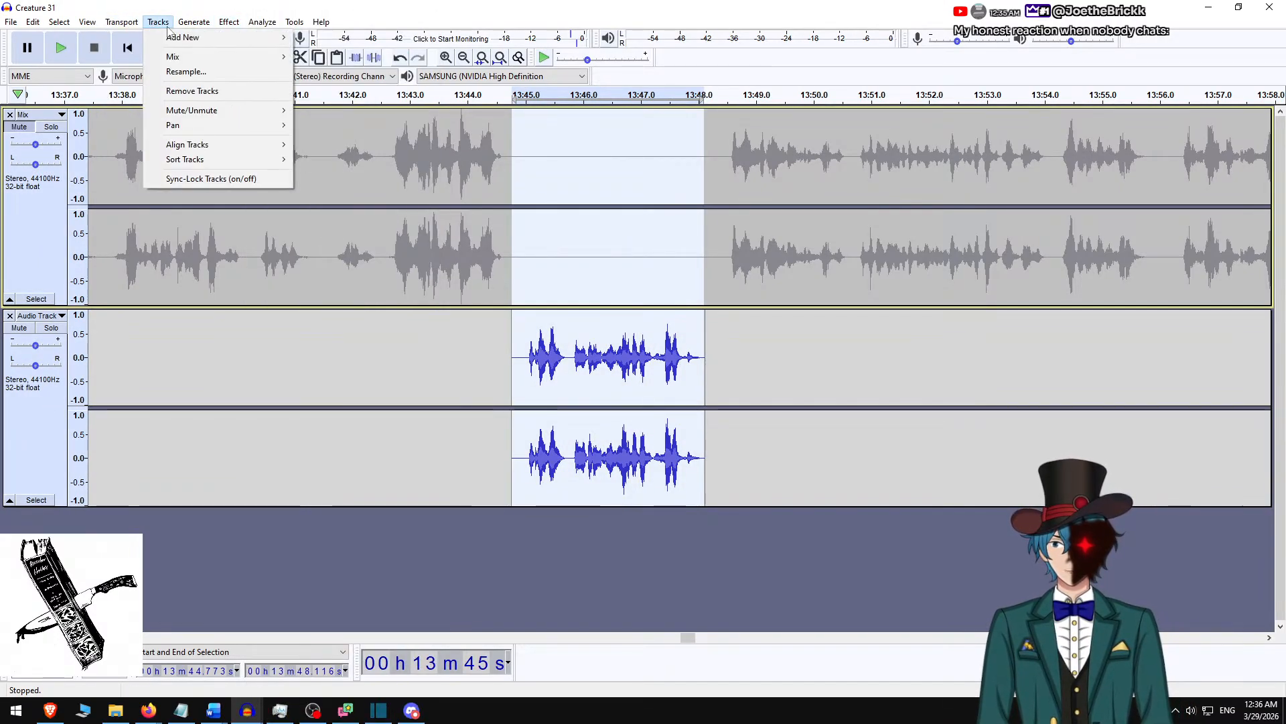
mouse_move(241, 57)
click(342, 72)
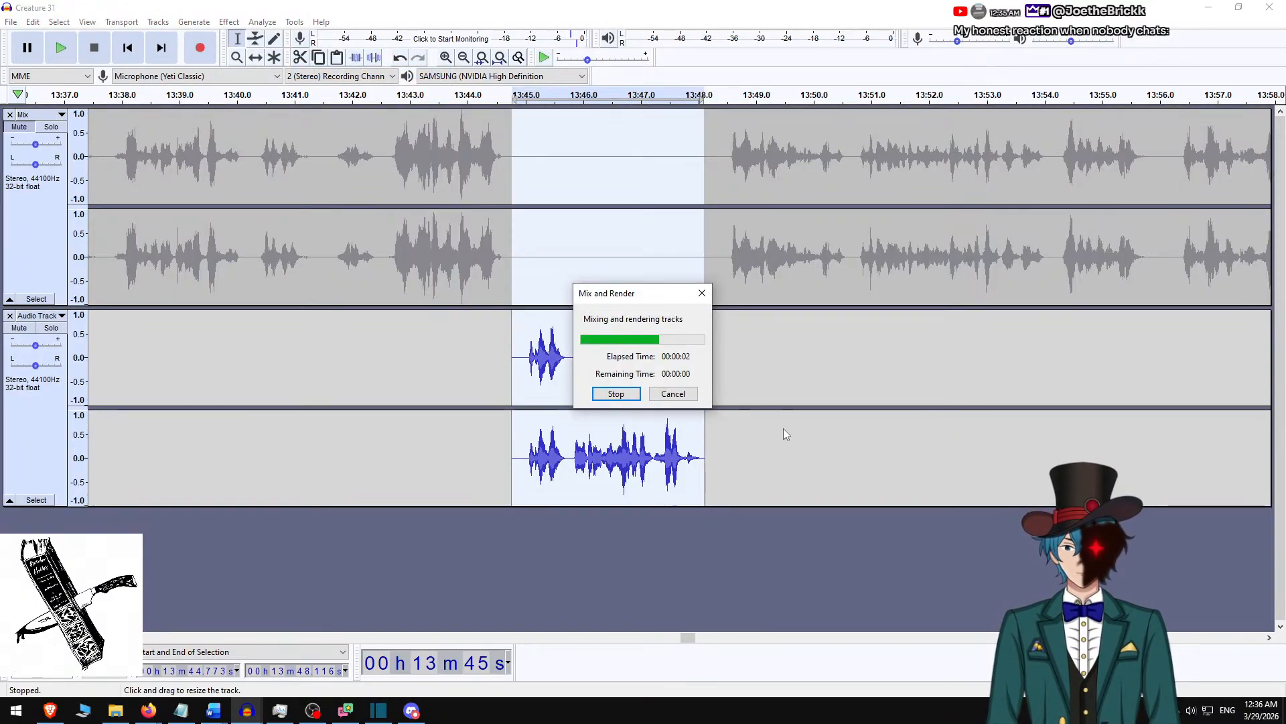
Switch to Shotcut and move the playhead to the narration gap at 00:14:25.917.
key(alt+Tab)
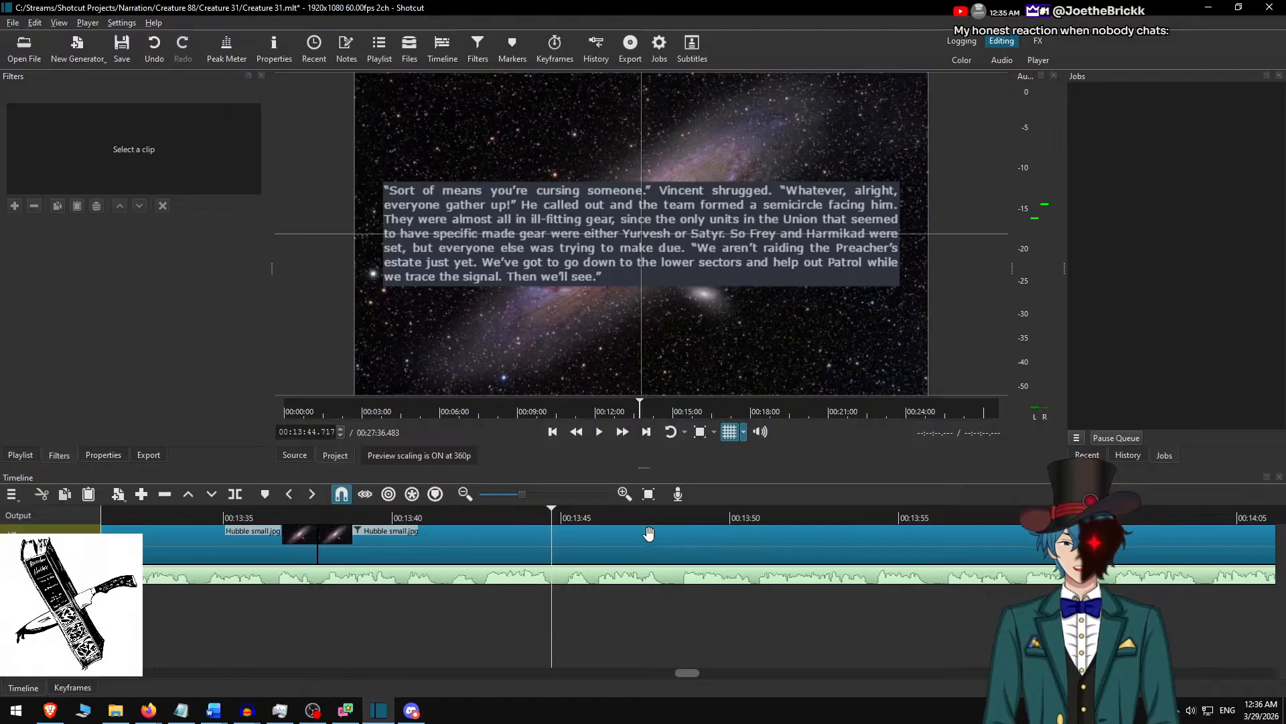
key(Down)
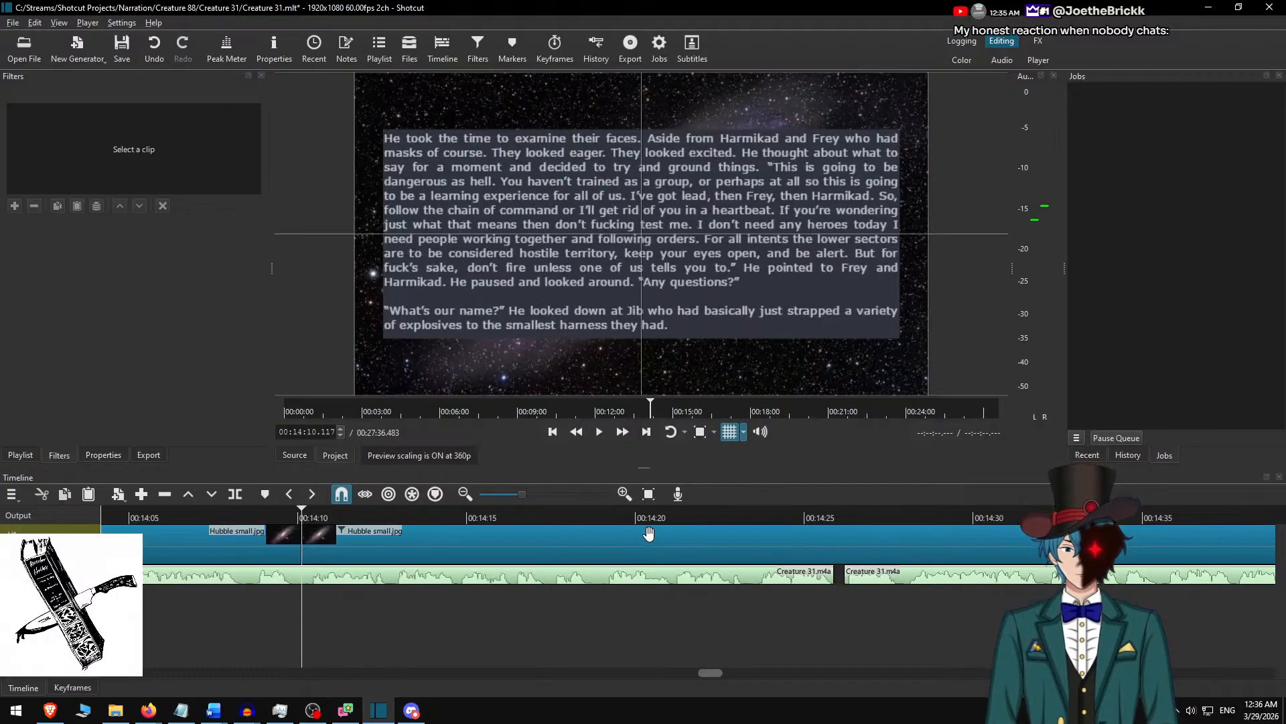
click(836, 516)
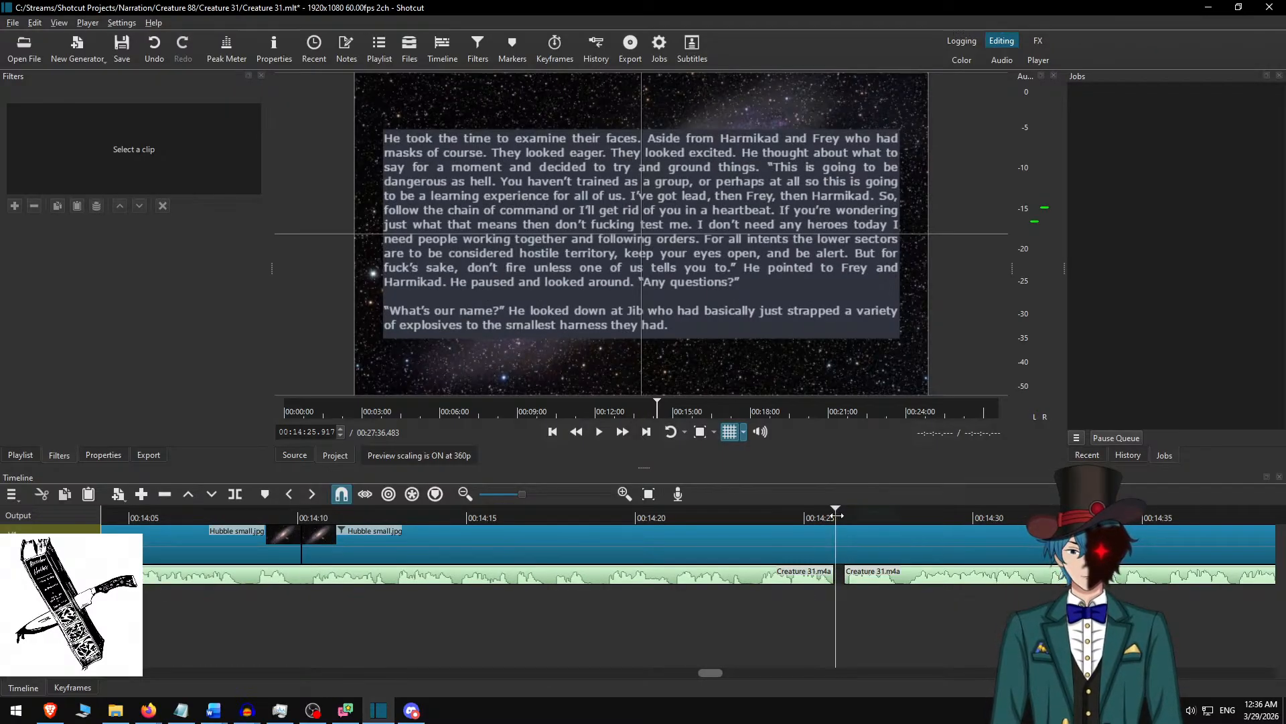
Switch to Audacity, play the narration from 14:25.837 and 14:25.129, and select the pause from 14:25.895 to 14:26.058.
key(alt+Tab)
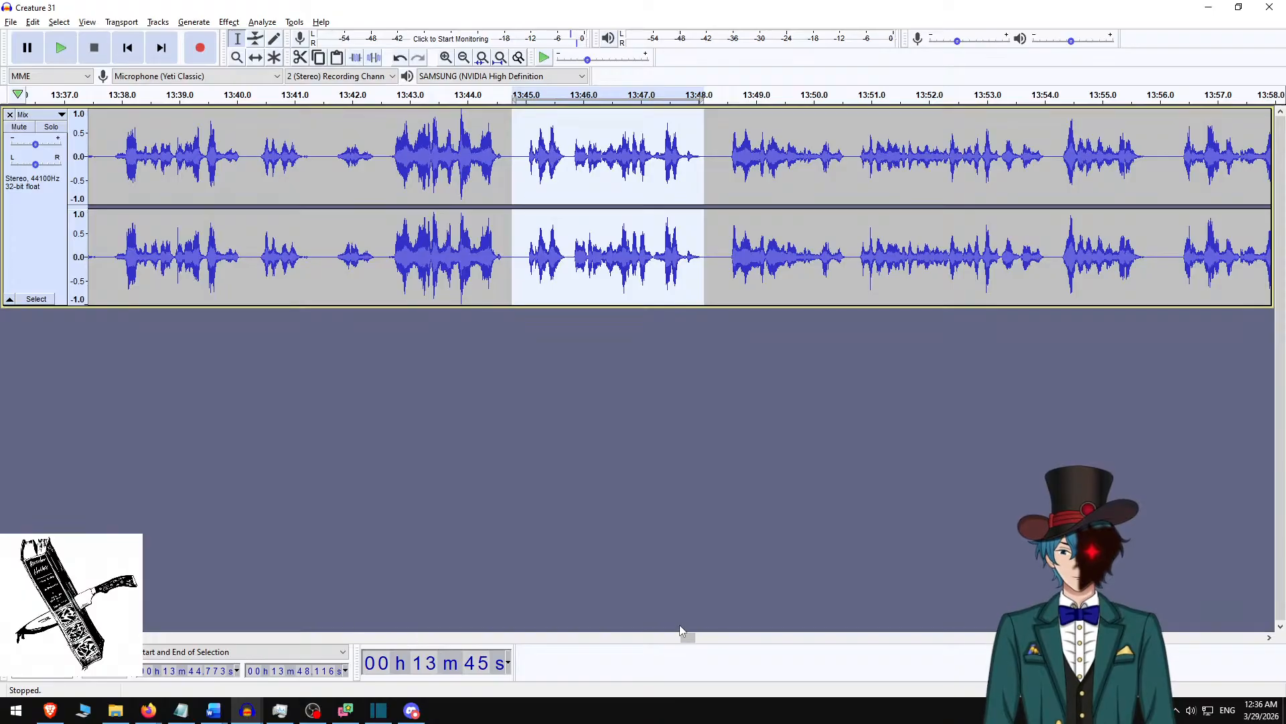
drag(689, 634, 716, 634)
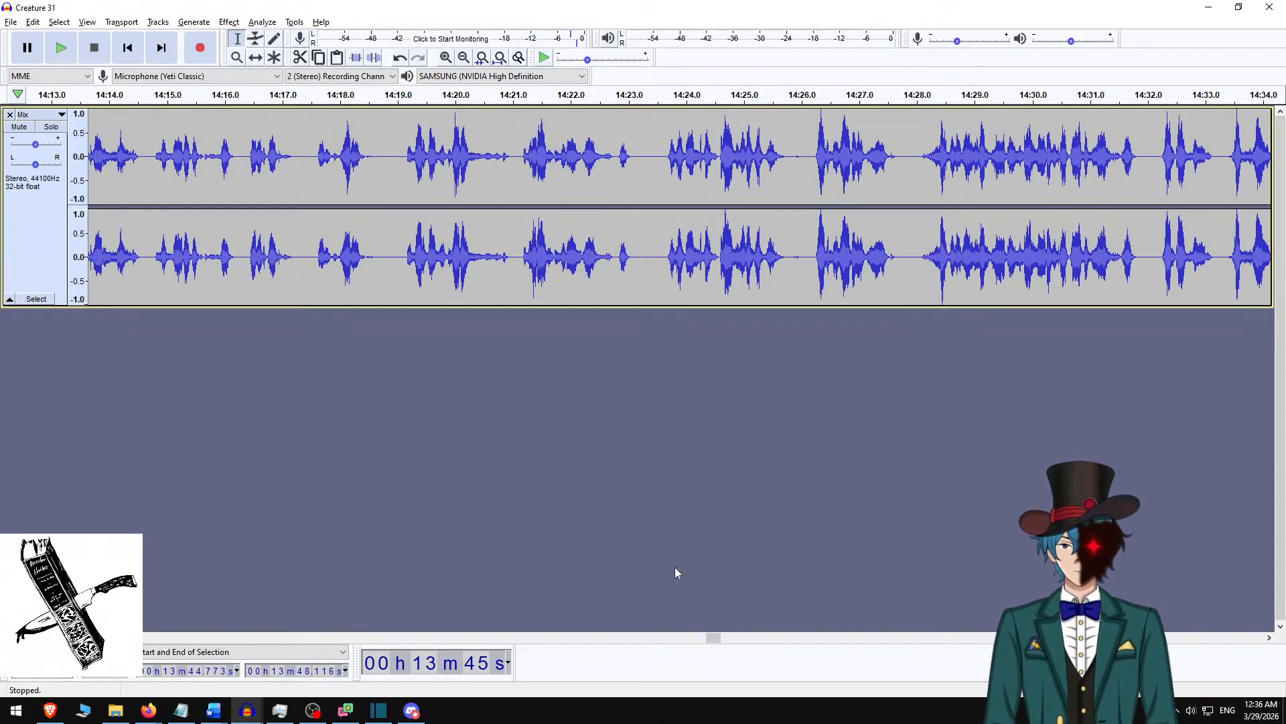
click(792, 165)
key(space)
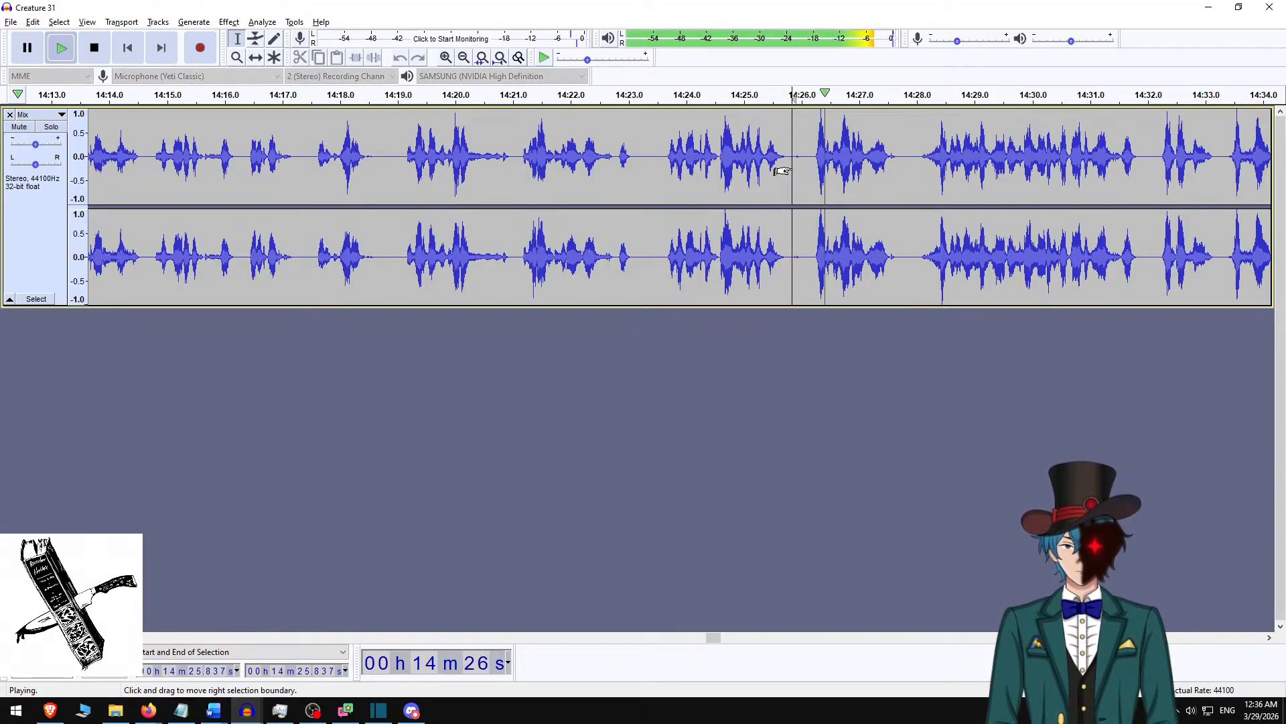
key(space)
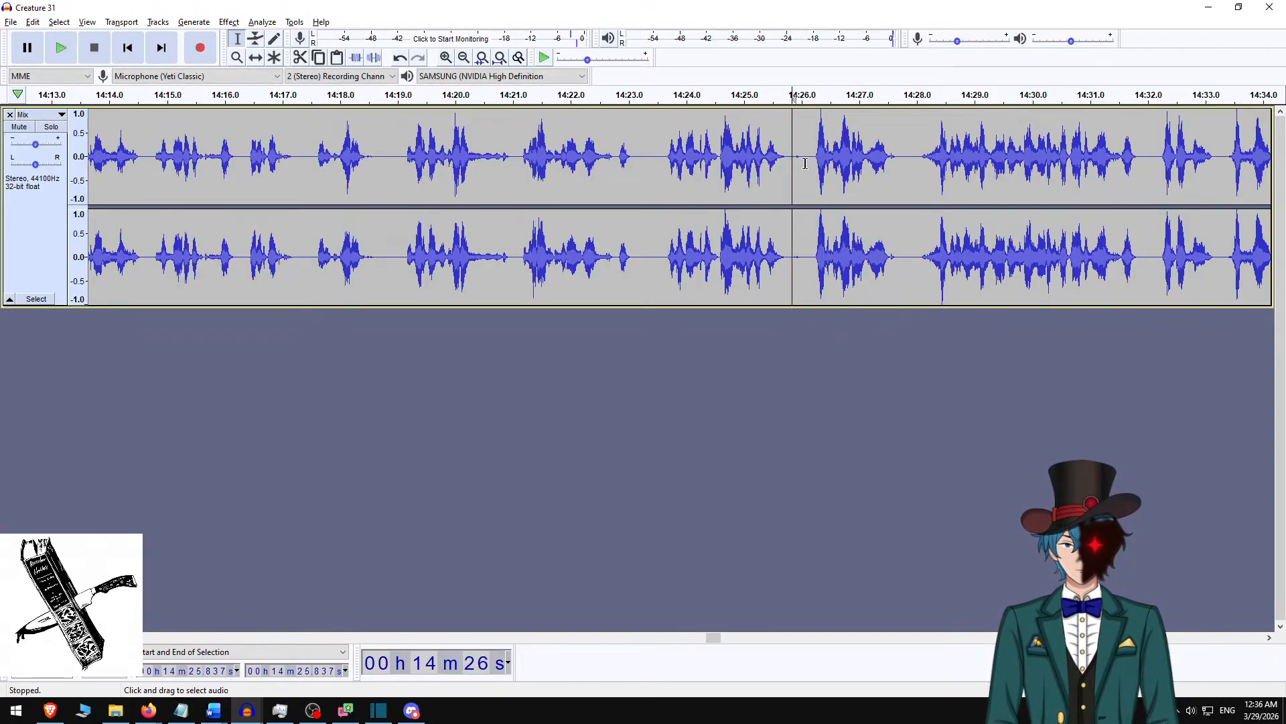
click(751, 165)
key(space)
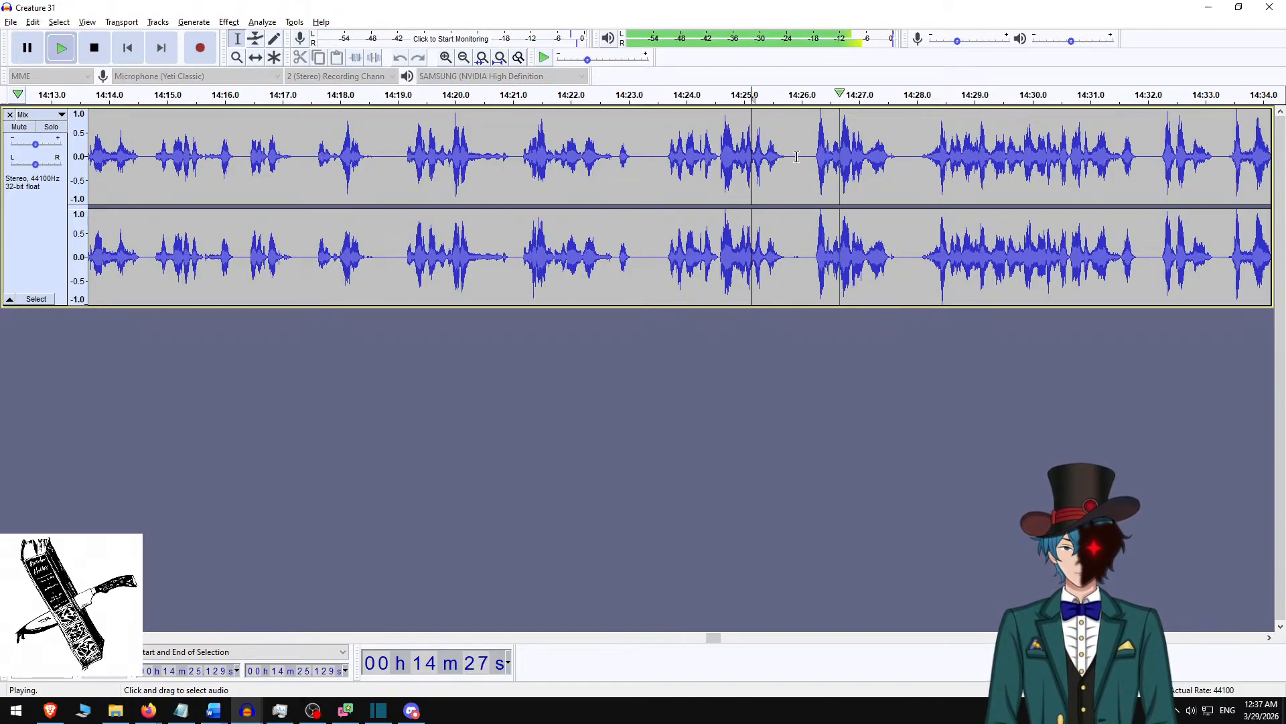
key(space)
drag(796, 157, 804, 158)
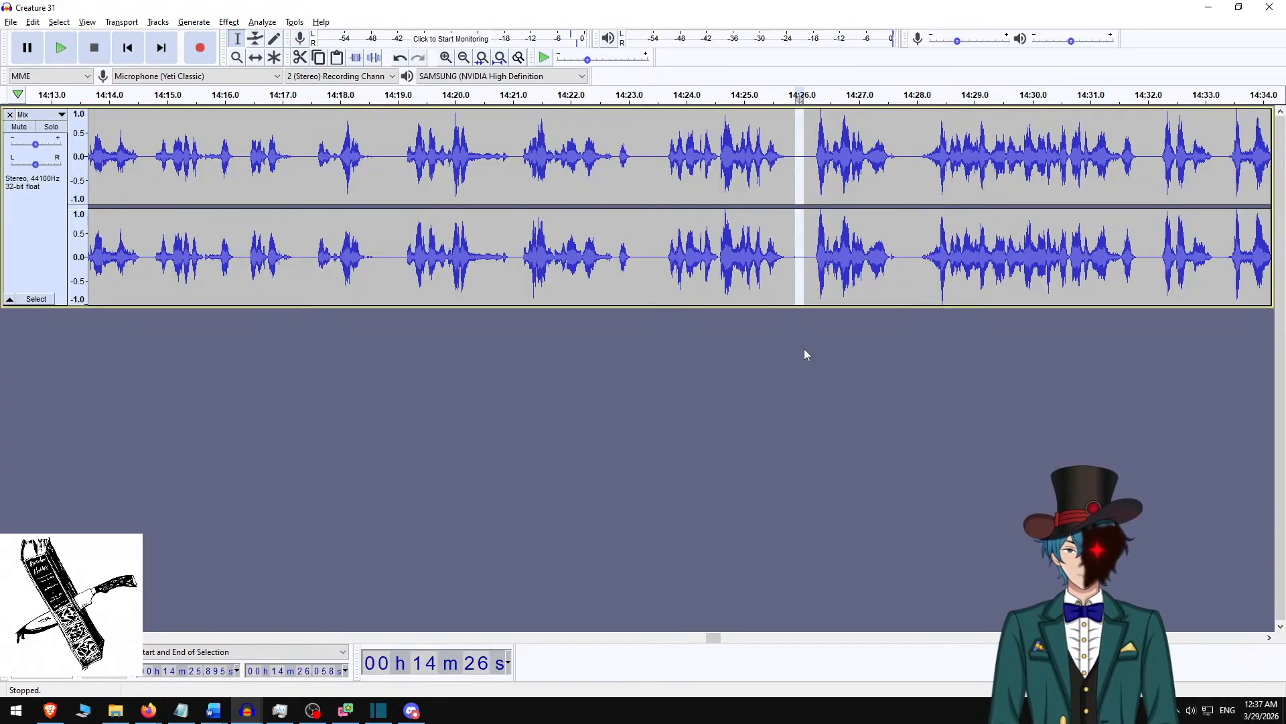
Switch to Shotcut and jump back through the clip edges to the narration gap ending at 00:12:15.150.
key(alt+Tab)
scroll(877, 576, down, 3)
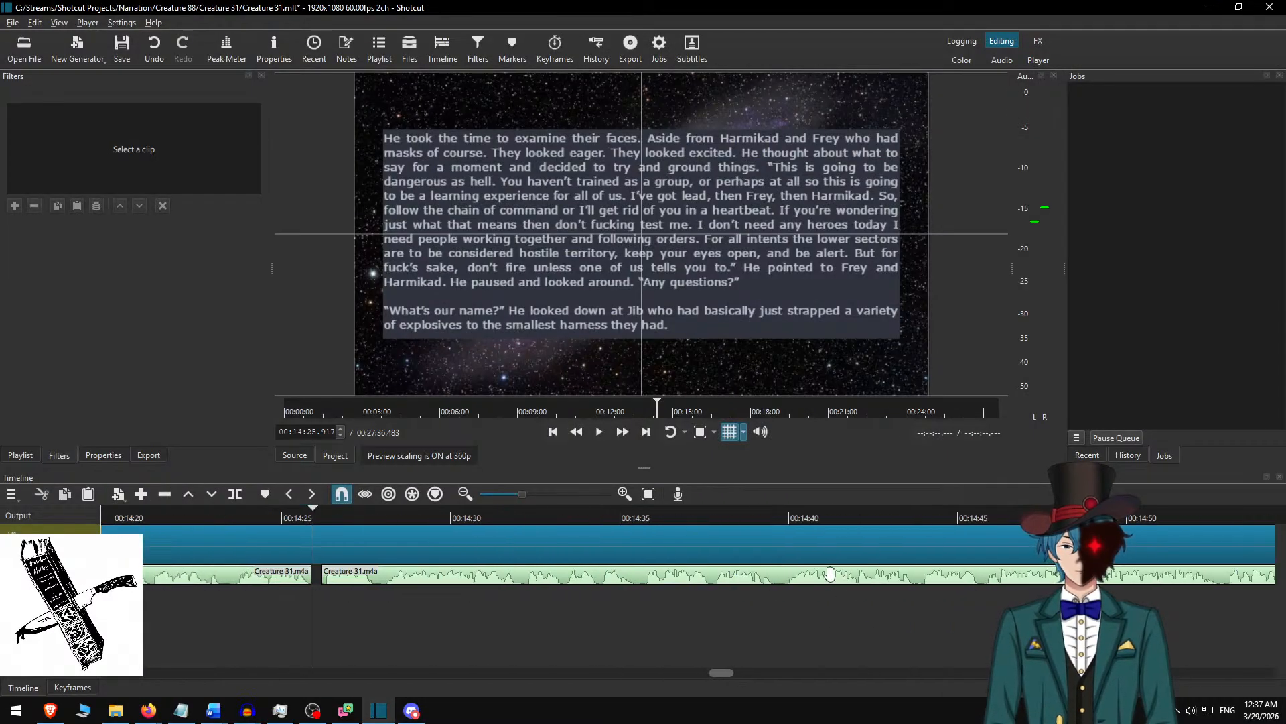
key(alt+Right)
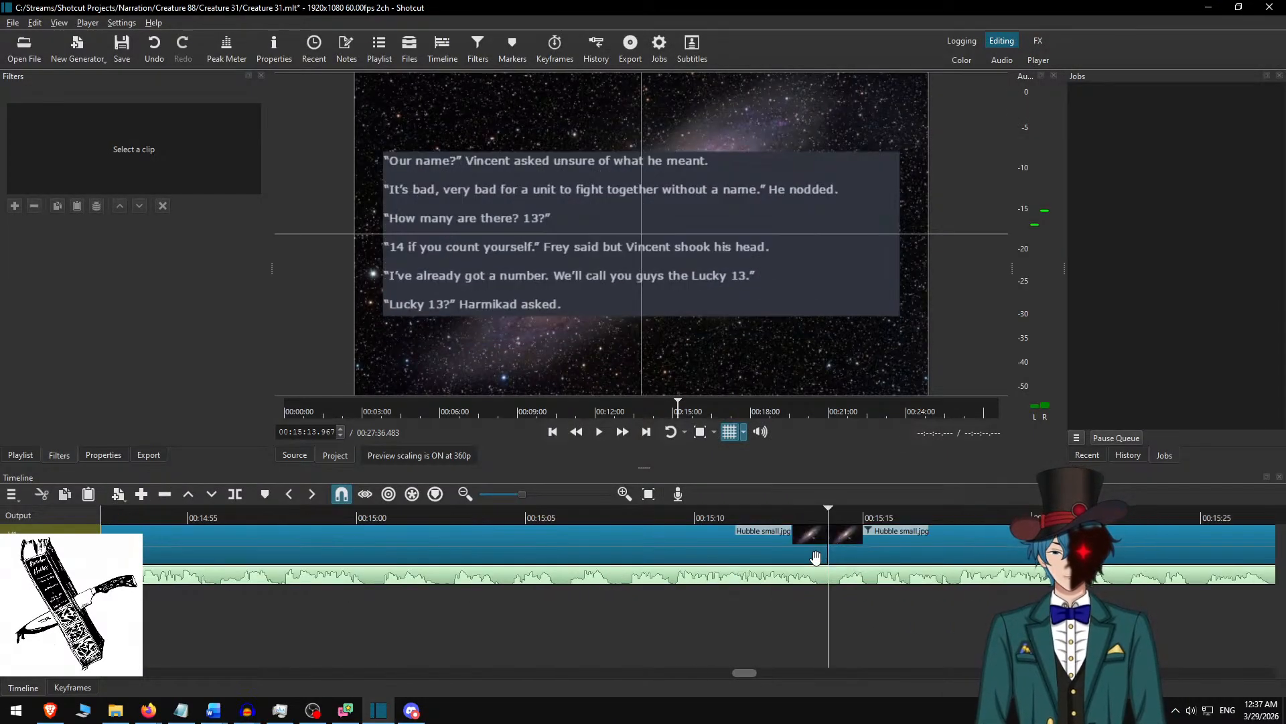
key(alt+Left)
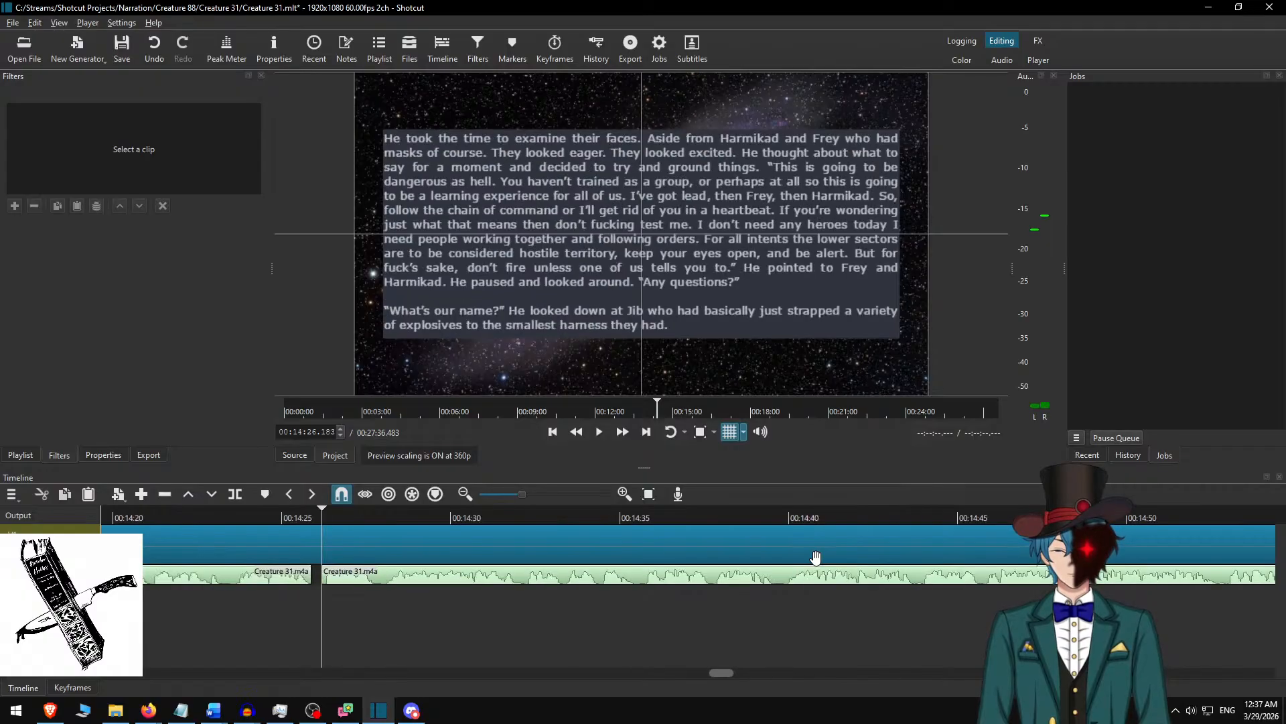
key(alt+Left)
key(alt+Left)
key(alt+Left)
key(alt+Left)
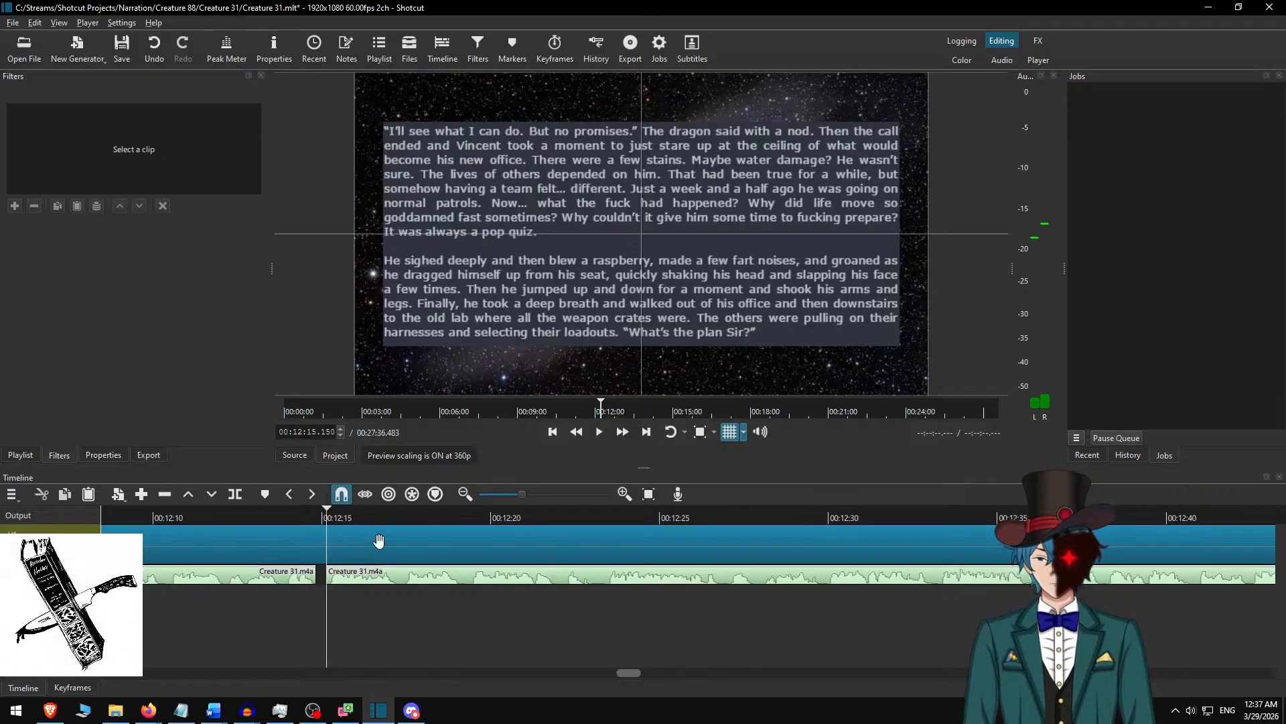
Switch to Audacity, play from 12:14.819, and select and repeatedly loop the pause up to 12:14.946.
key(alt+Tab)
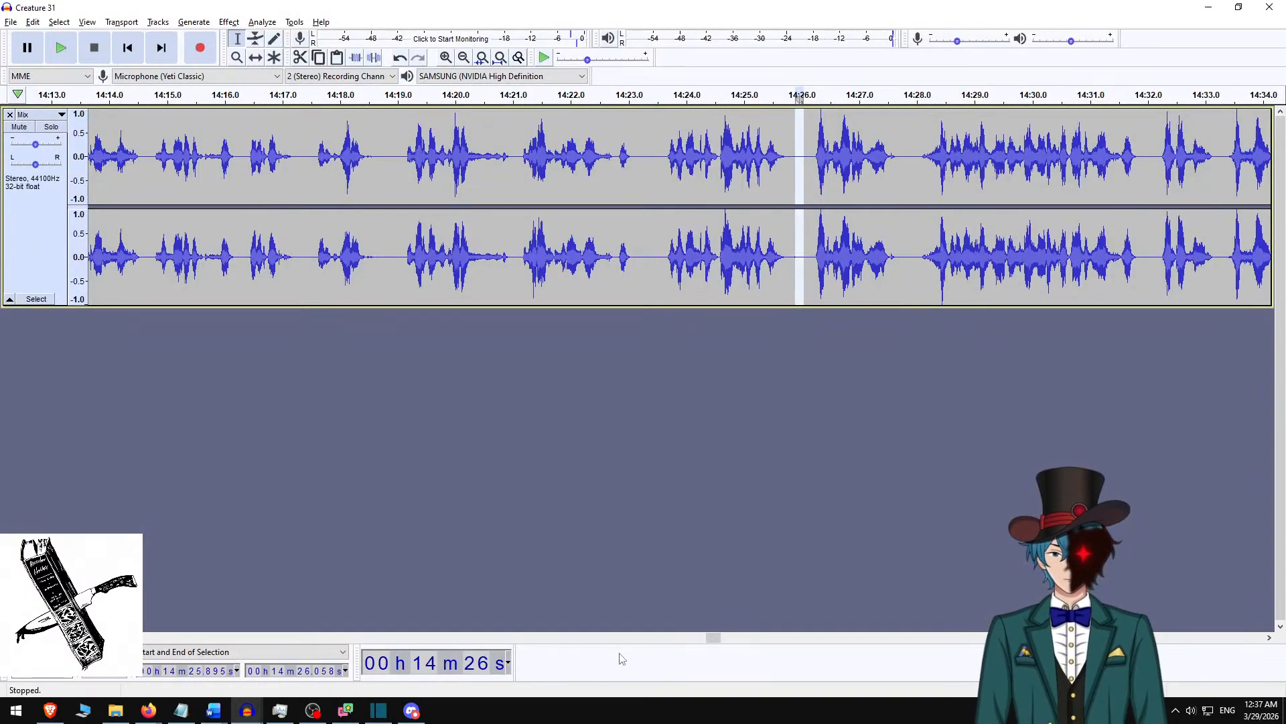
drag(712, 636, 625, 648)
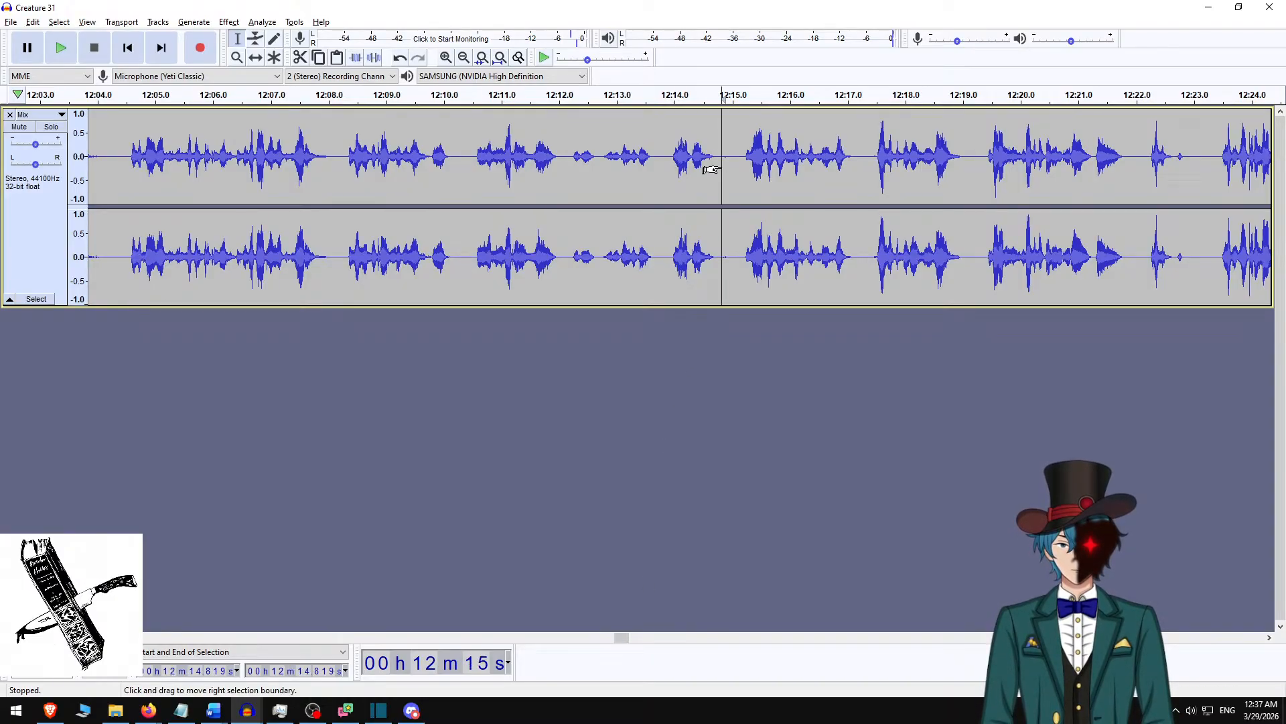
key(space)
key(space)
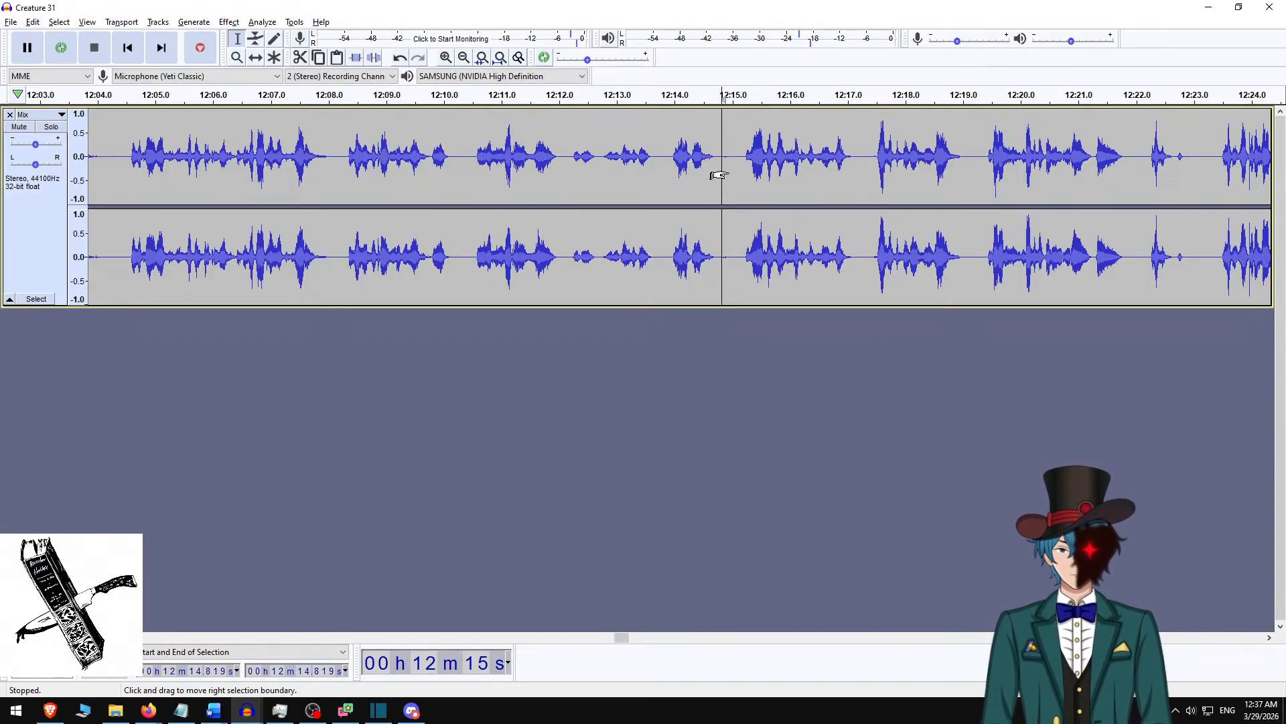
drag(722, 176, 727, 175)
key(shift+space)
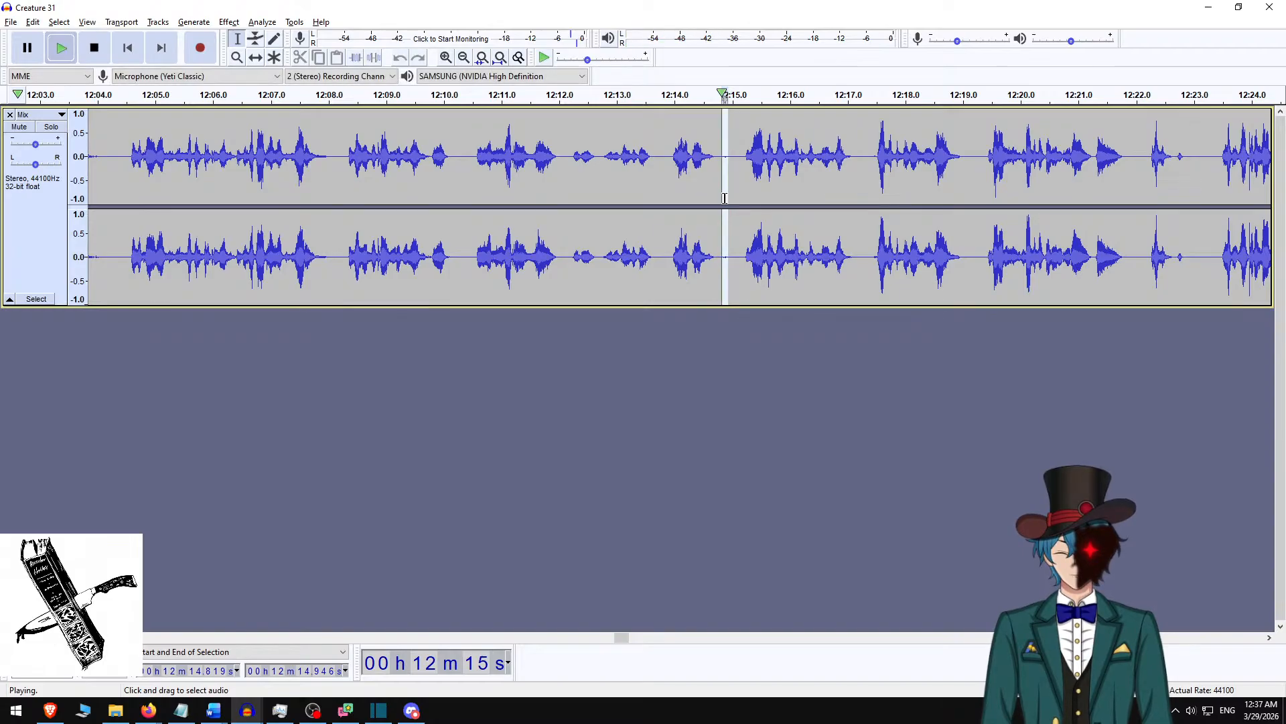
key(space)
key(shift+space)
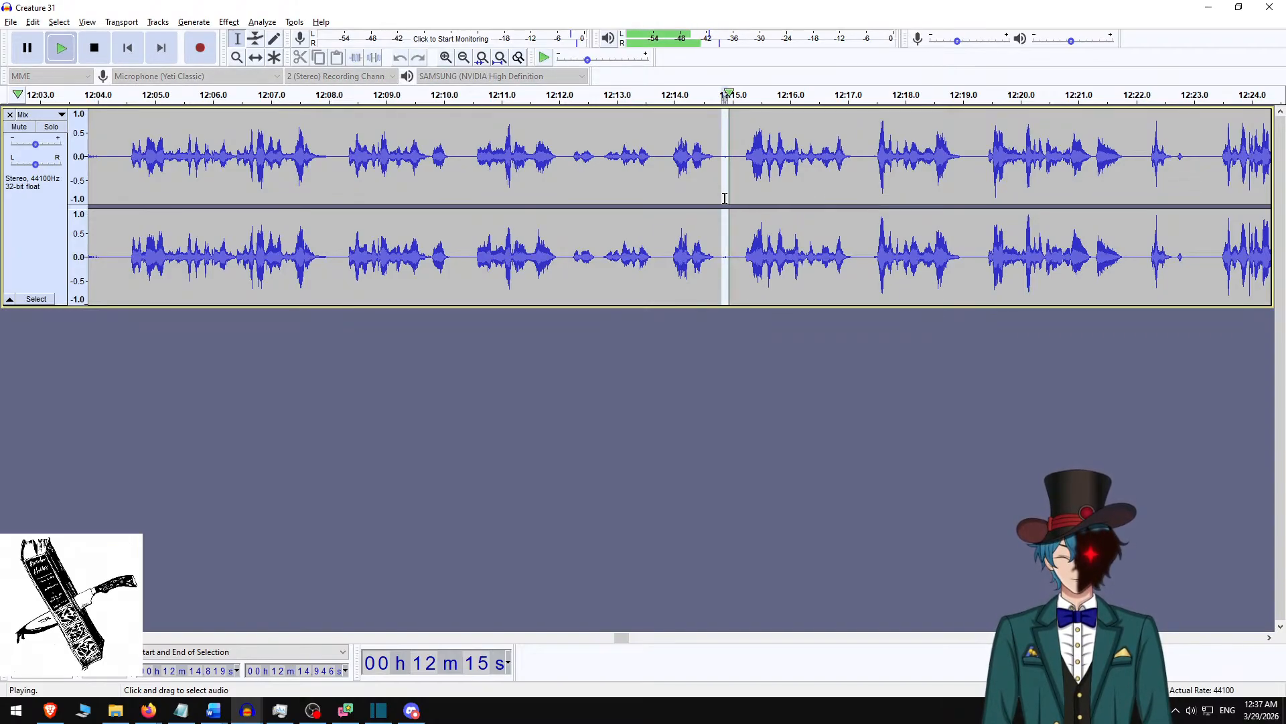
key(space)
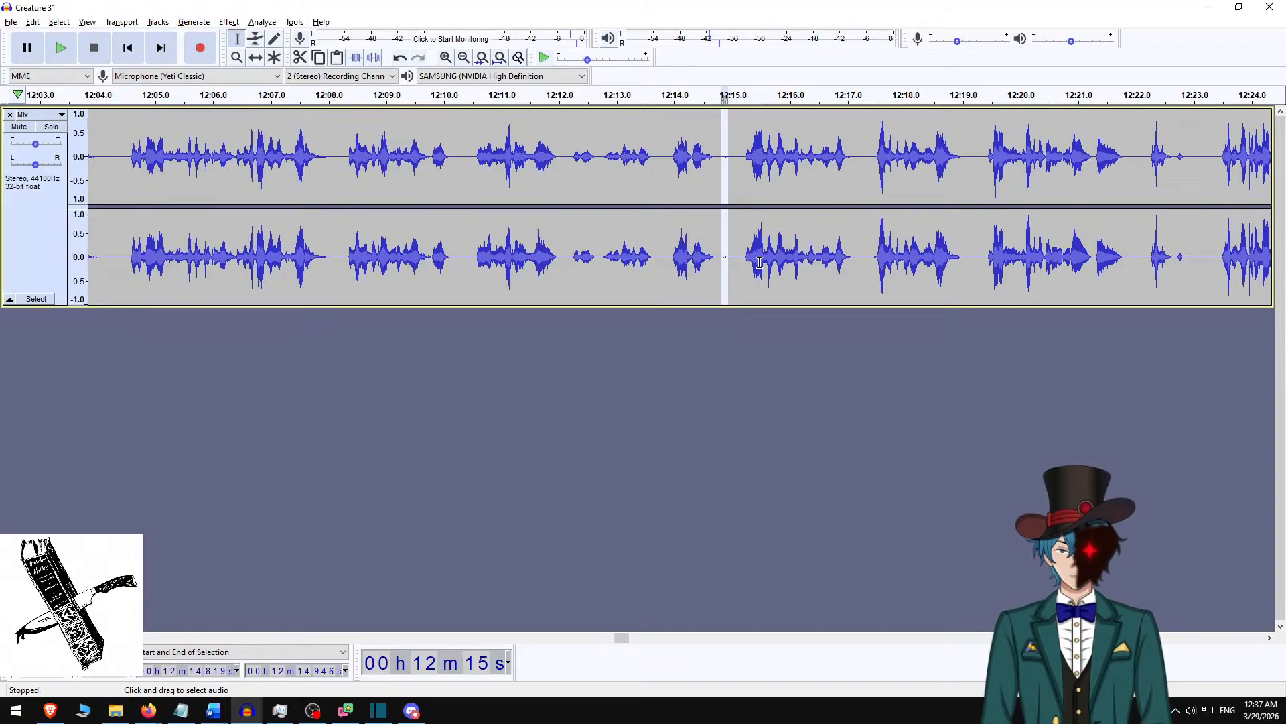
key(shift+space)
key(space)
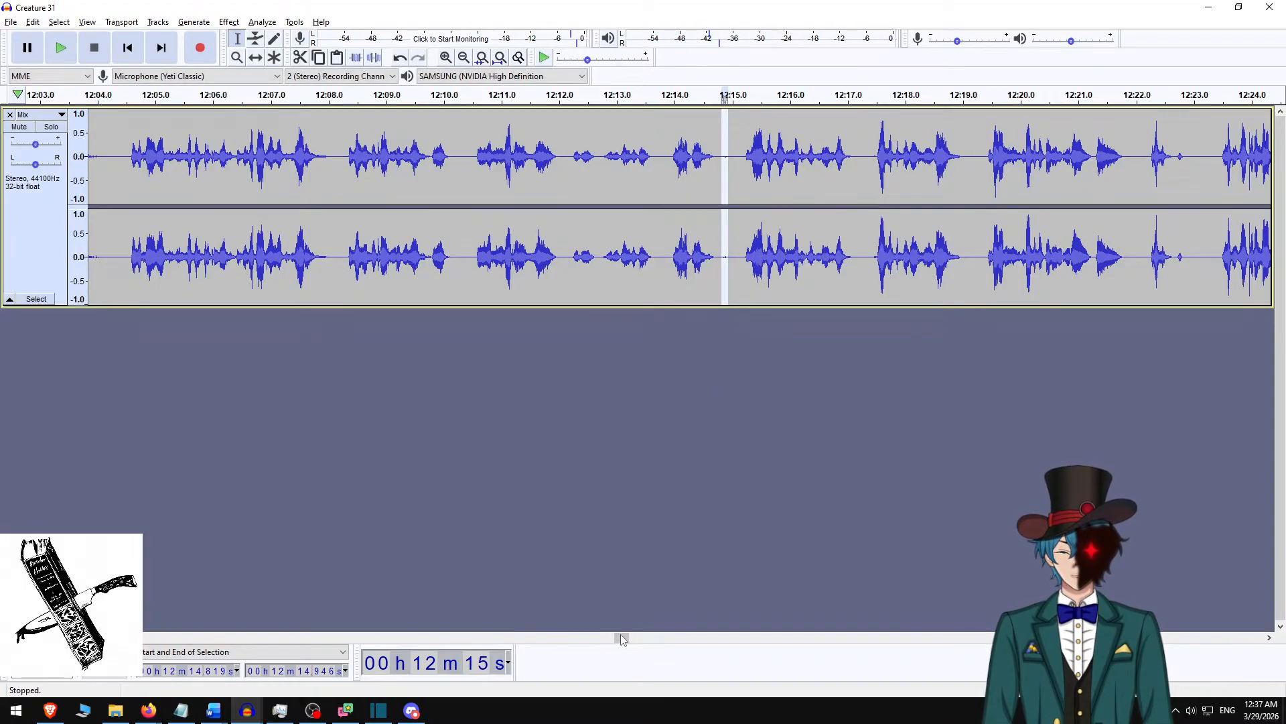
drag(620, 638, 1195, 662)
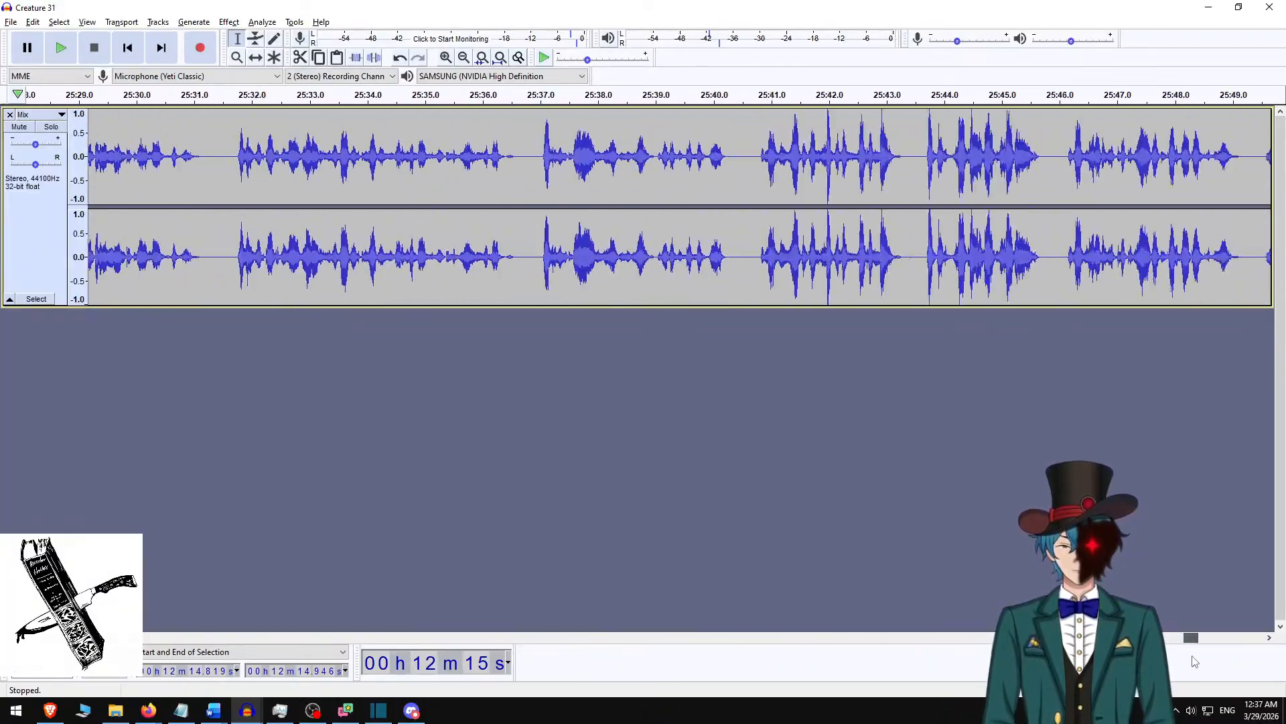
key(space)
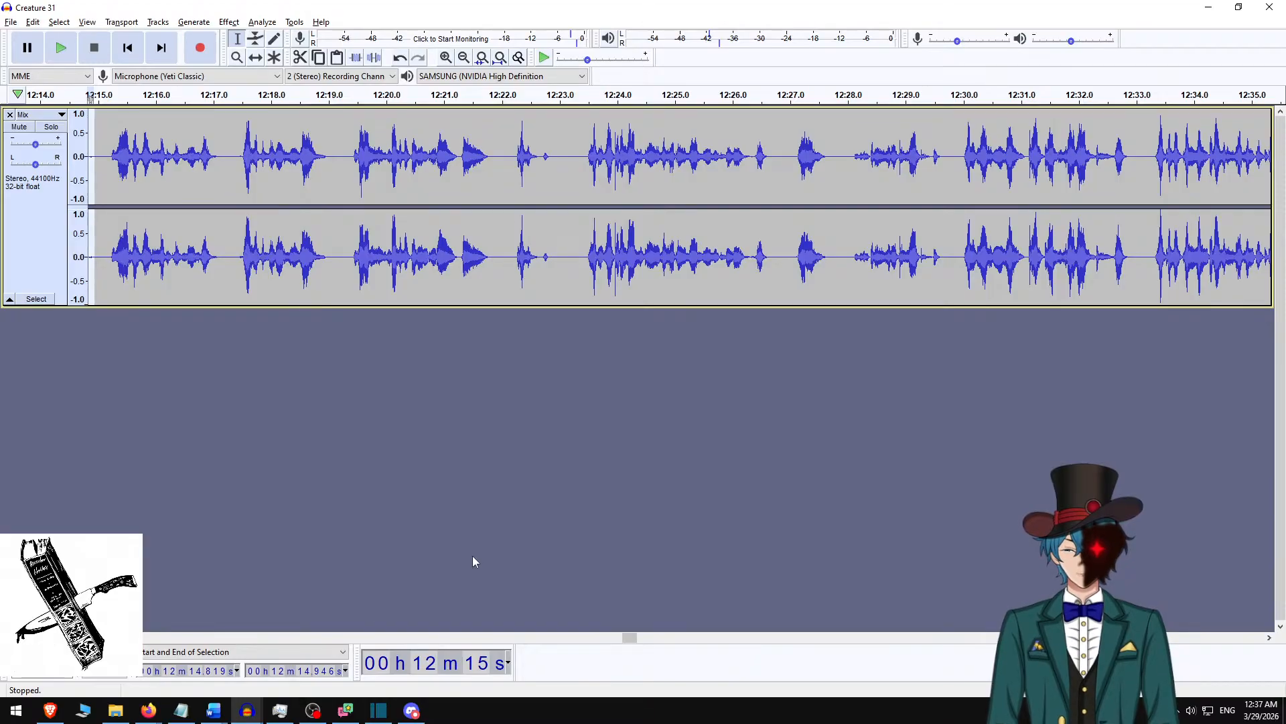
scroll(600, 317, left, 6)
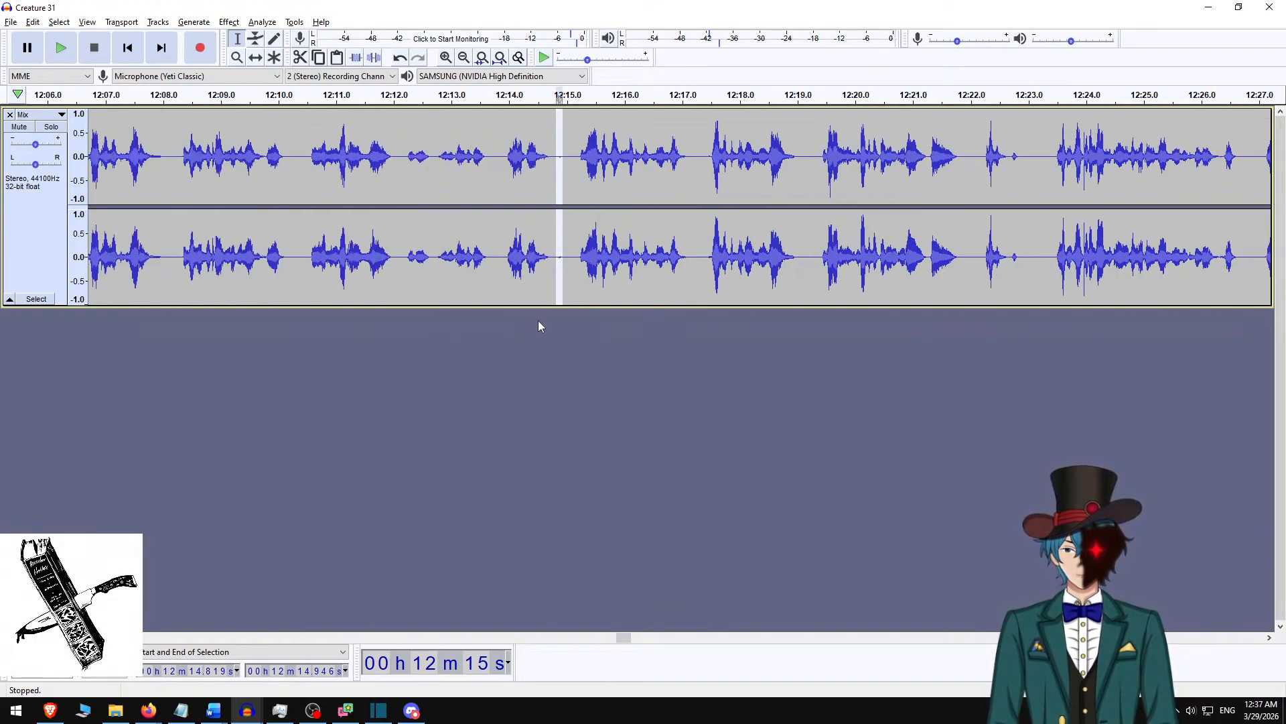
Switch to Shotcut and jump back through the clip edges to the start of the narration gap at 00:08:34.633.
key(alt+Tab)
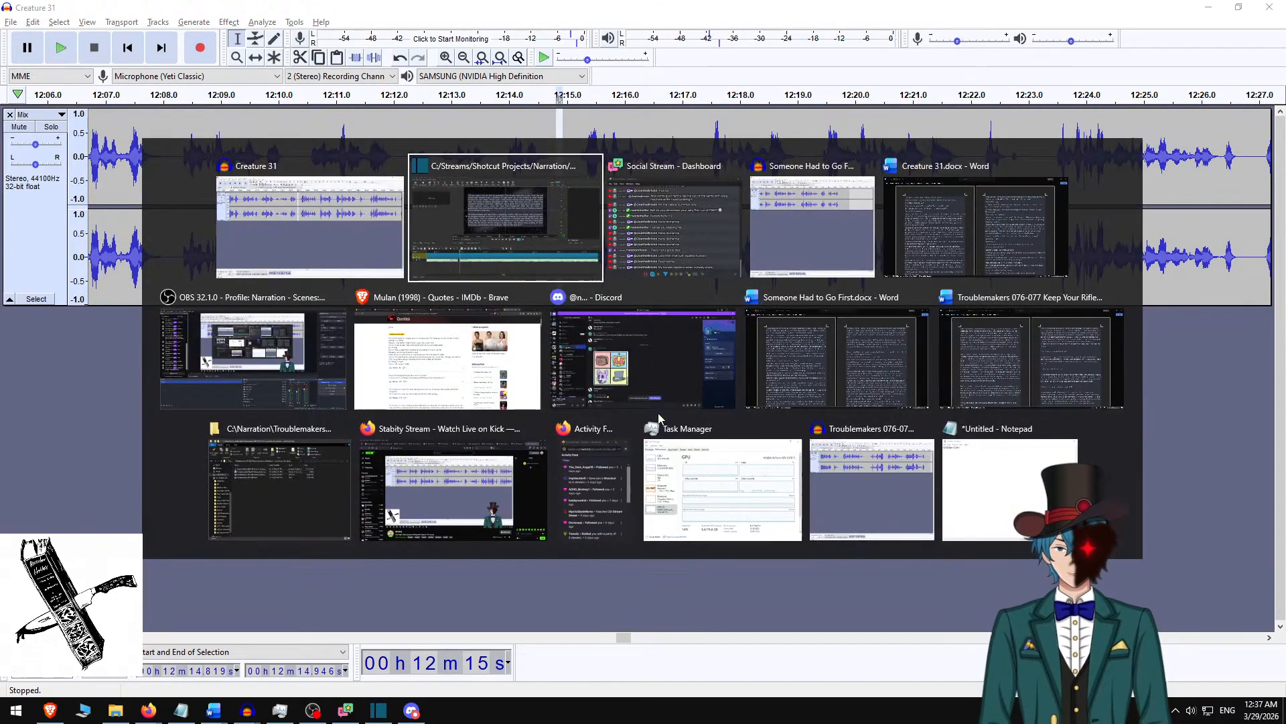
key(alt+Left)
key(alt+Left)
key(alt+Left)
key(alt+Left)
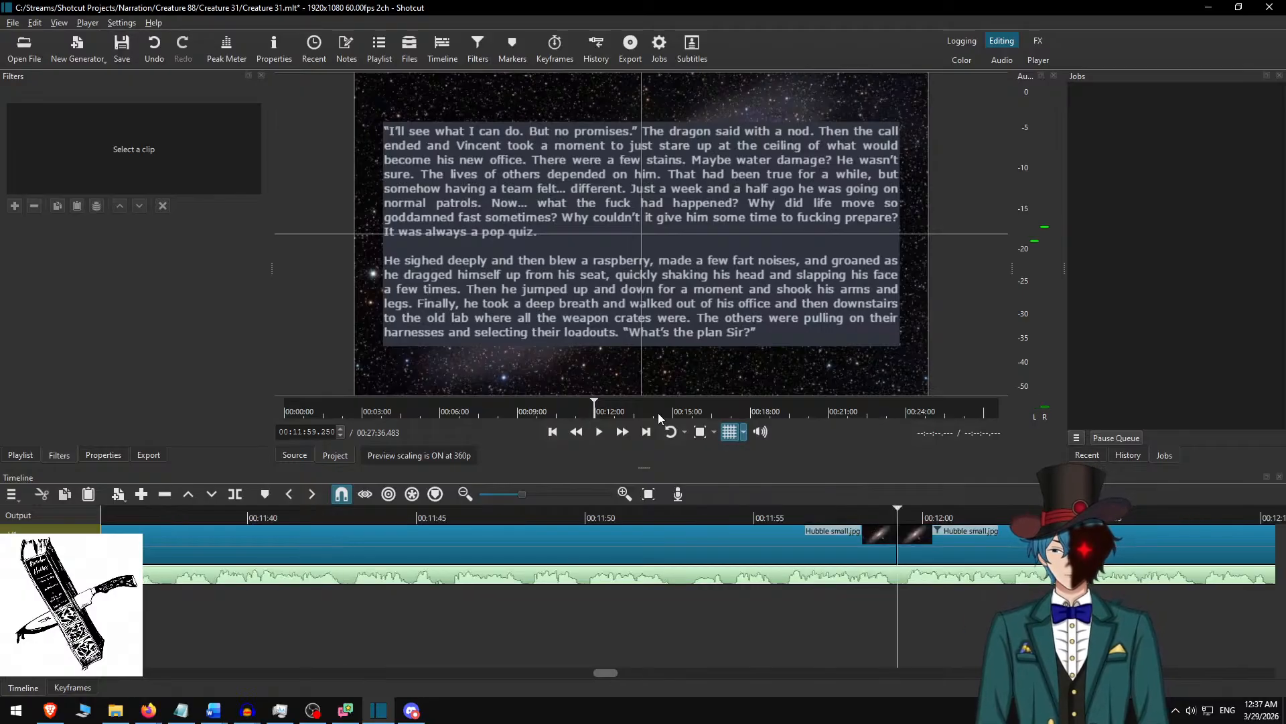
key(alt+Left)
key(alt+Left)
key(alt+Left)
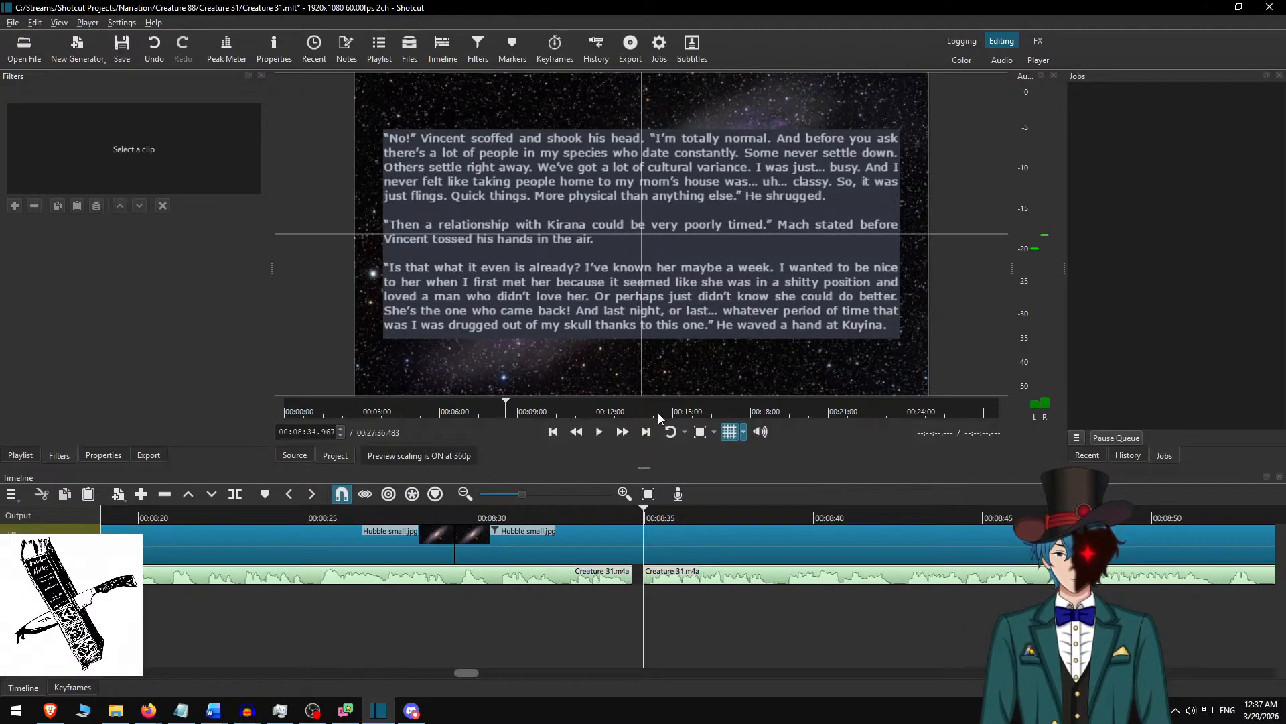
key(alt+Left)
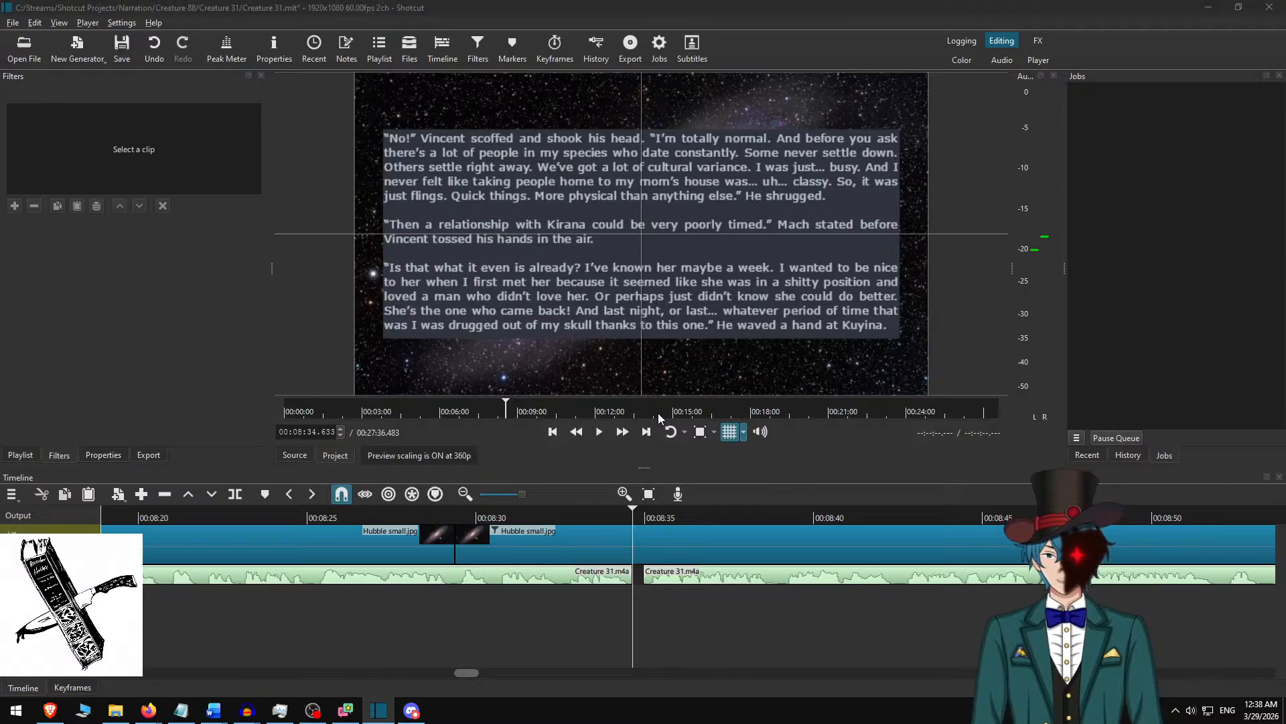
Switch to Audacity, play the narration from 8:34.543, and select the pause from 8:34.519 to 8:34.833.
key(alt+Tab)
drag(628, 641, 472, 637)
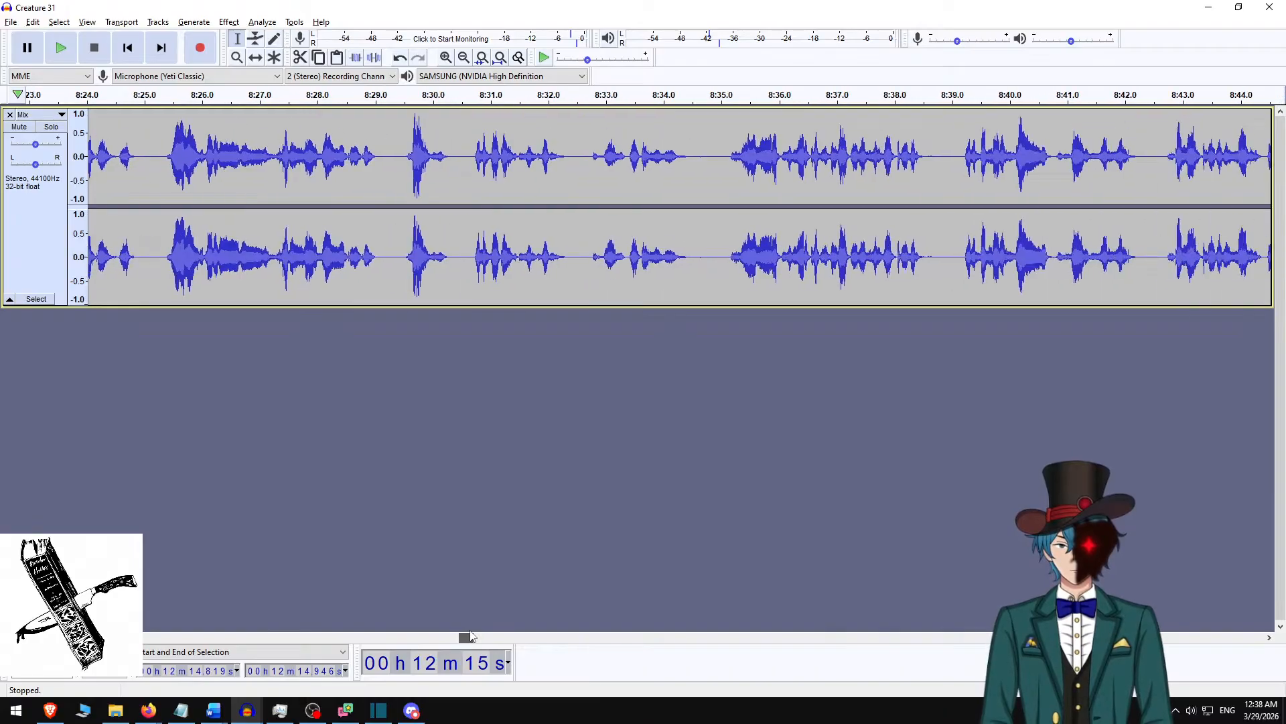
click(696, 171)
key(space)
key(space)
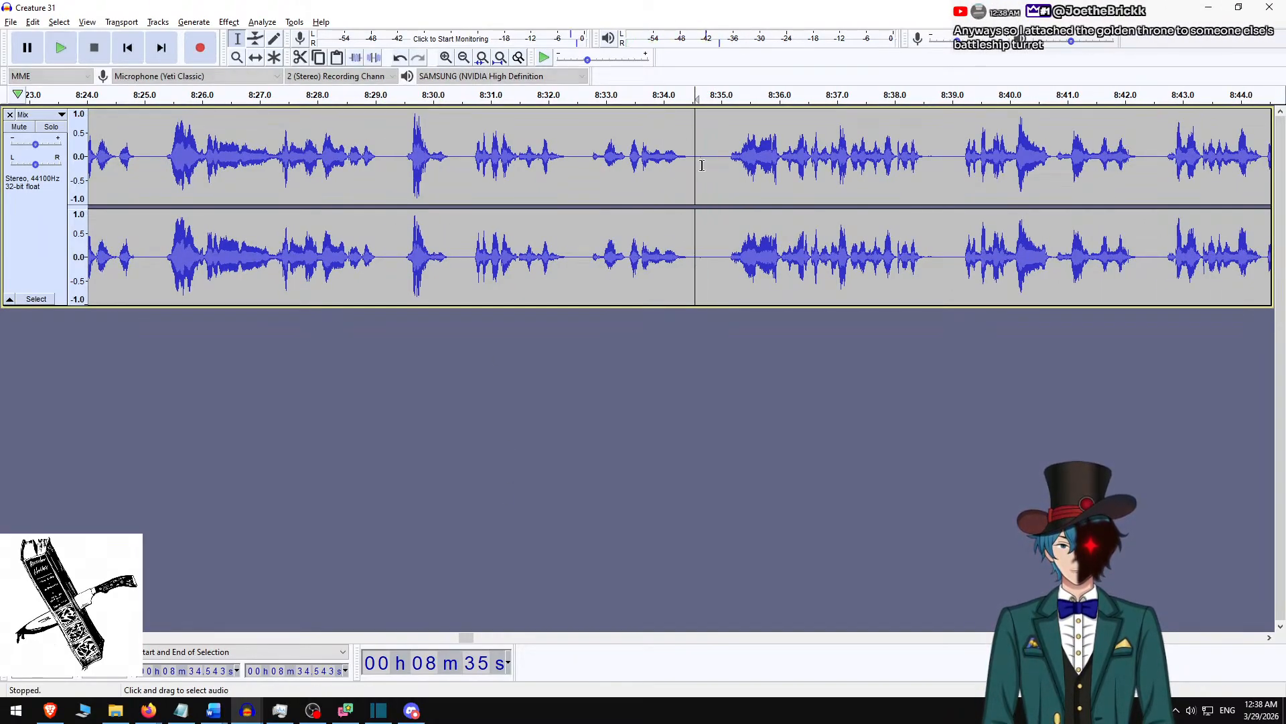
key(space)
key(space)
click(712, 164)
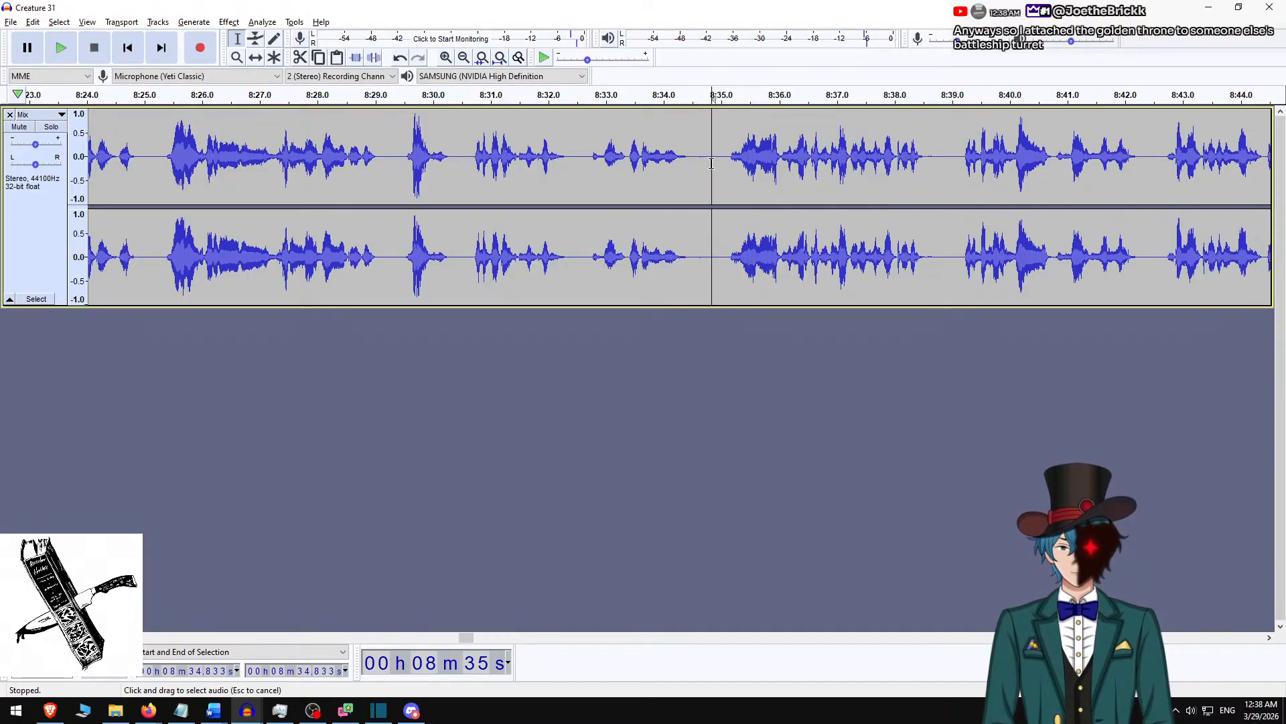
drag(712, 163, 693, 167)
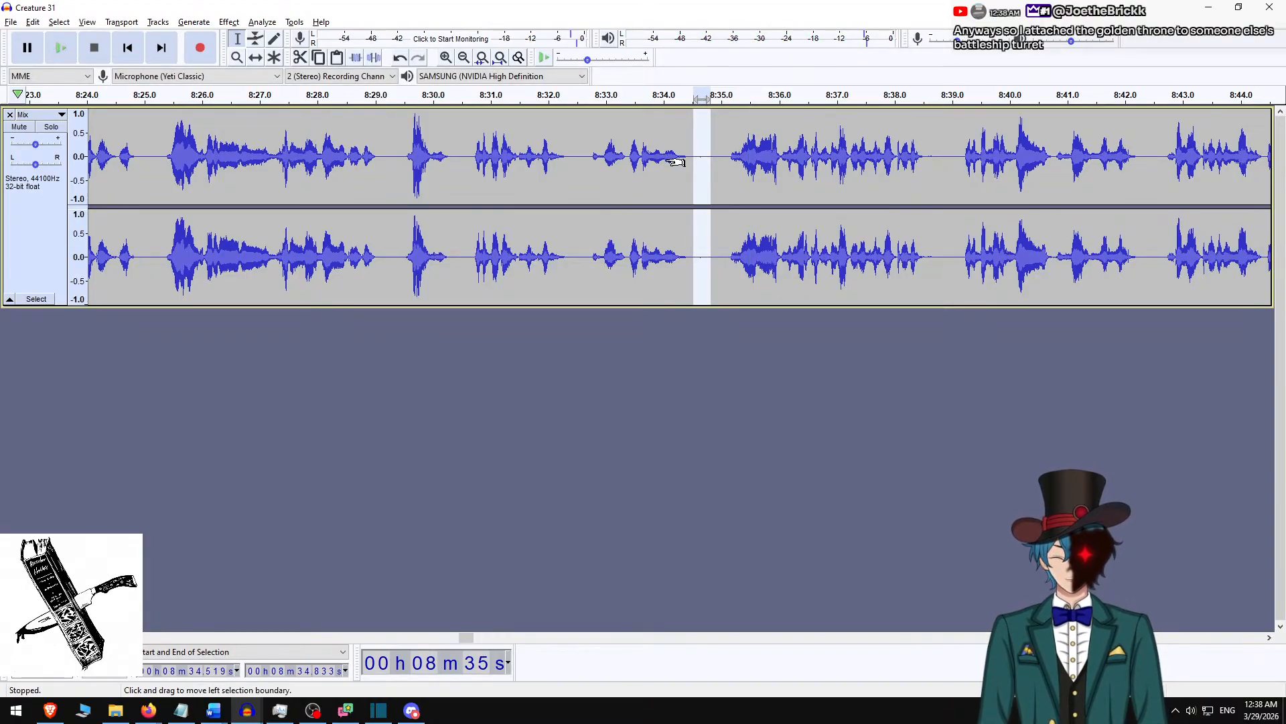
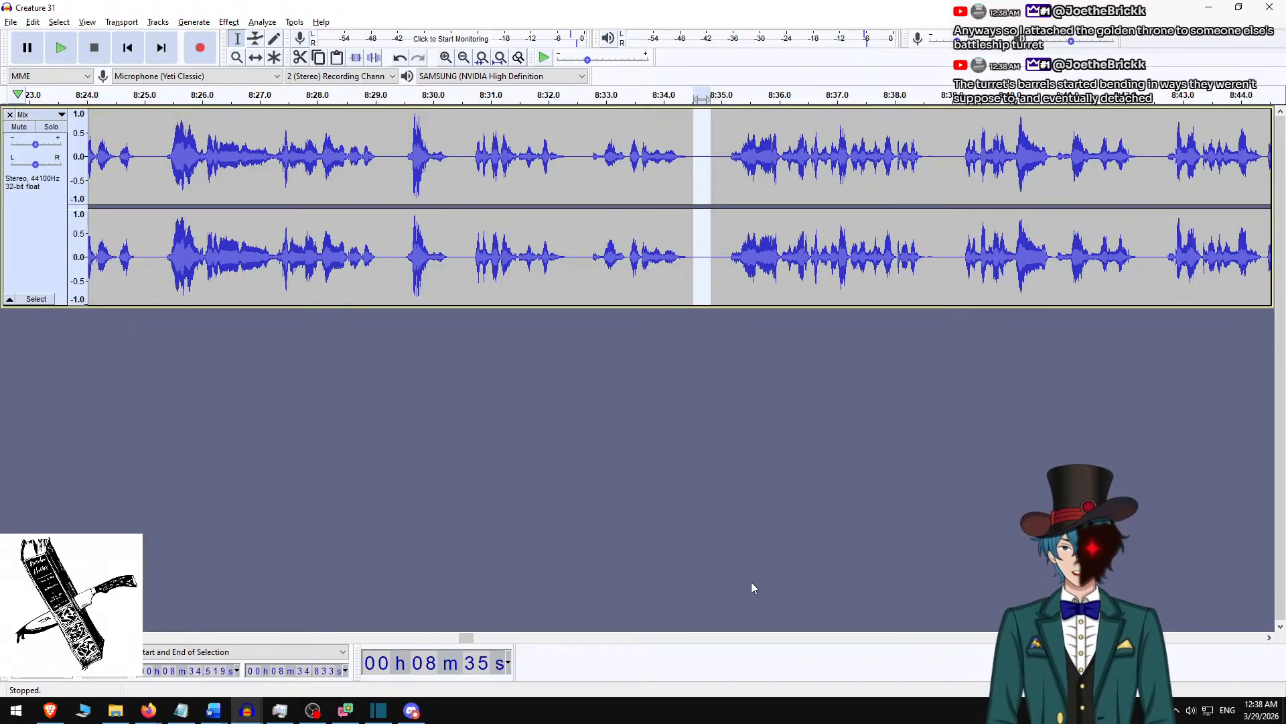
Switch to Shotcut and jump back through the clip edges to the end of the narration gap at 00:04:12.117.
drag(467, 638, 449, 643)
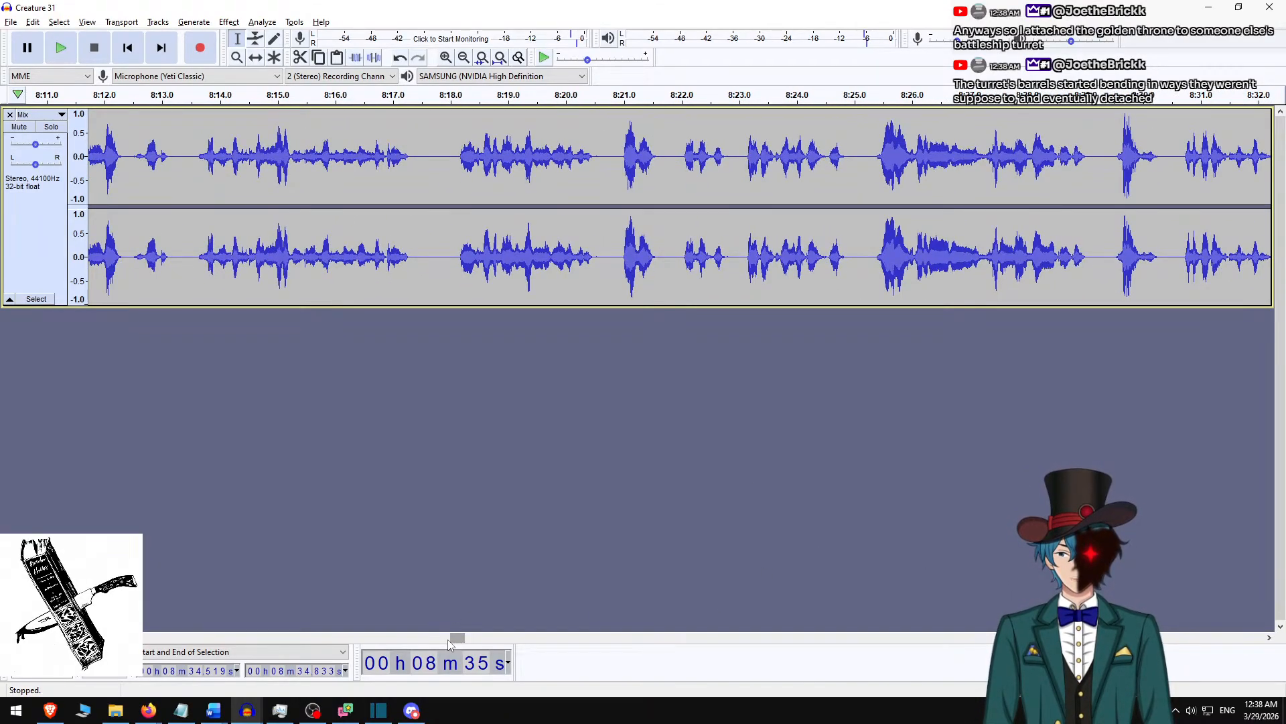
key(alt+Tab)
key(alt+Left)
key(alt+Left)
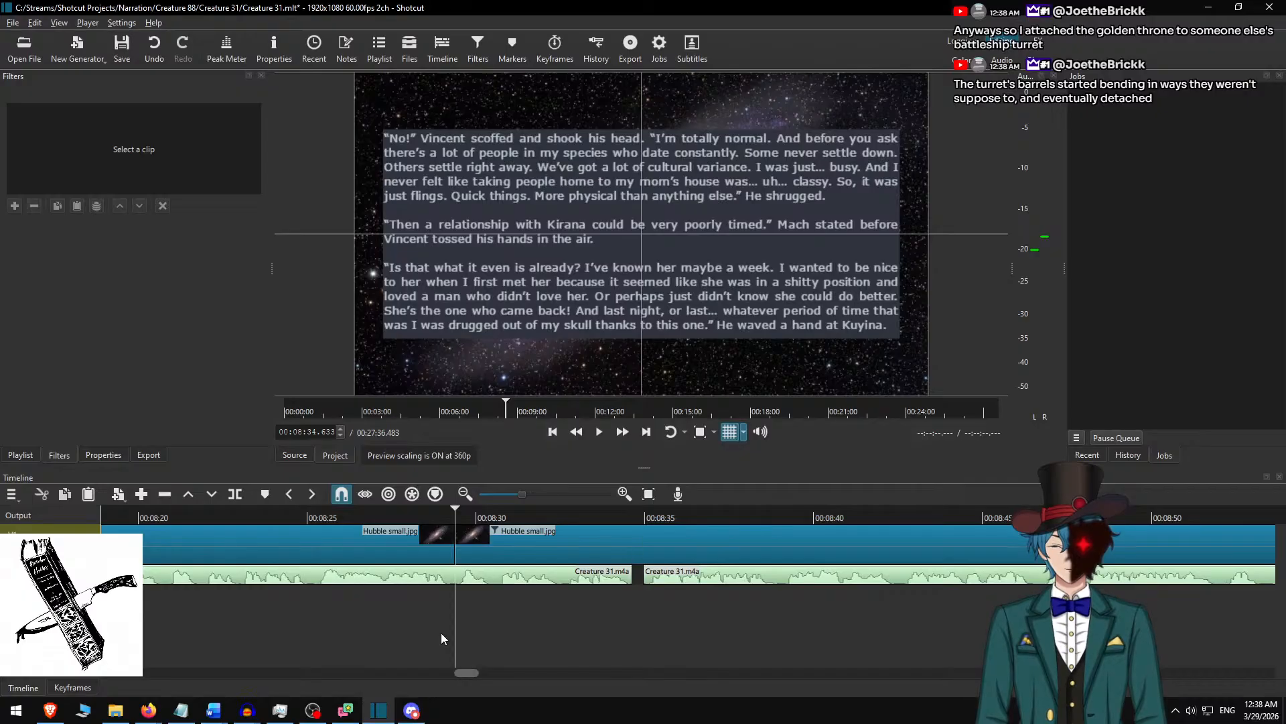
key(alt+Left)
key(alt+Left)
key(alt+Left)
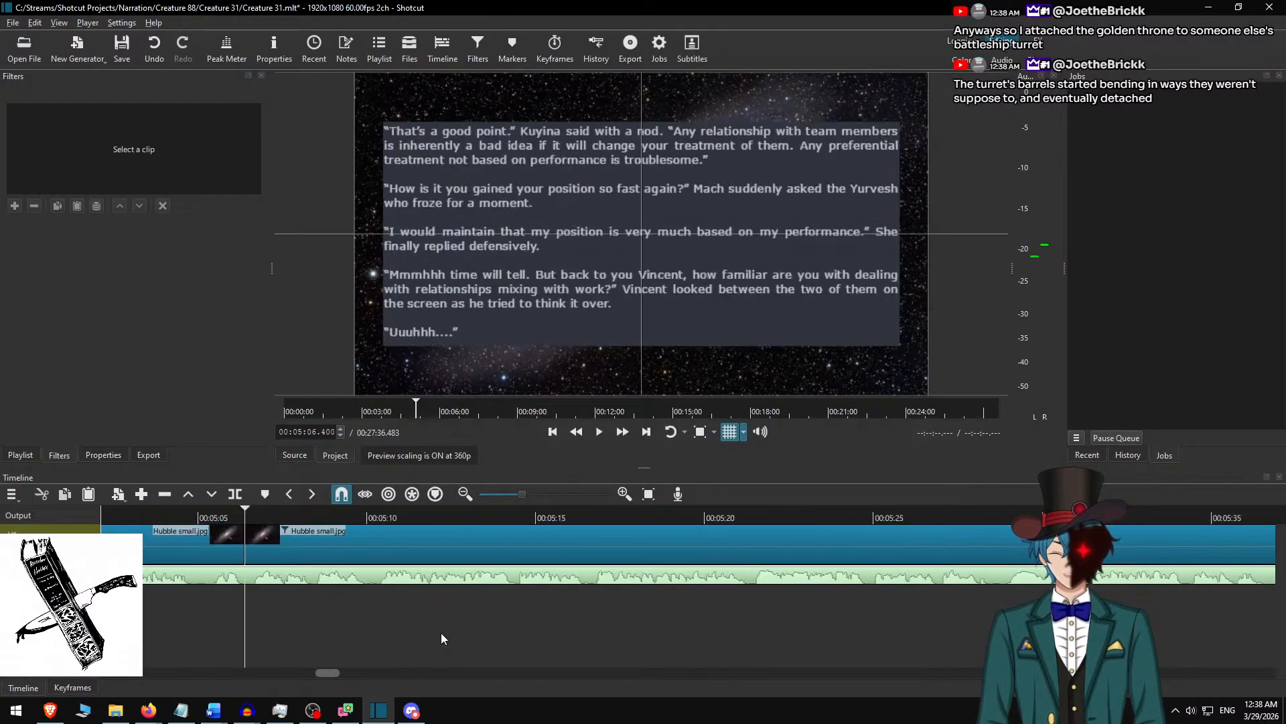
key(alt+Left)
key(alt+Left)
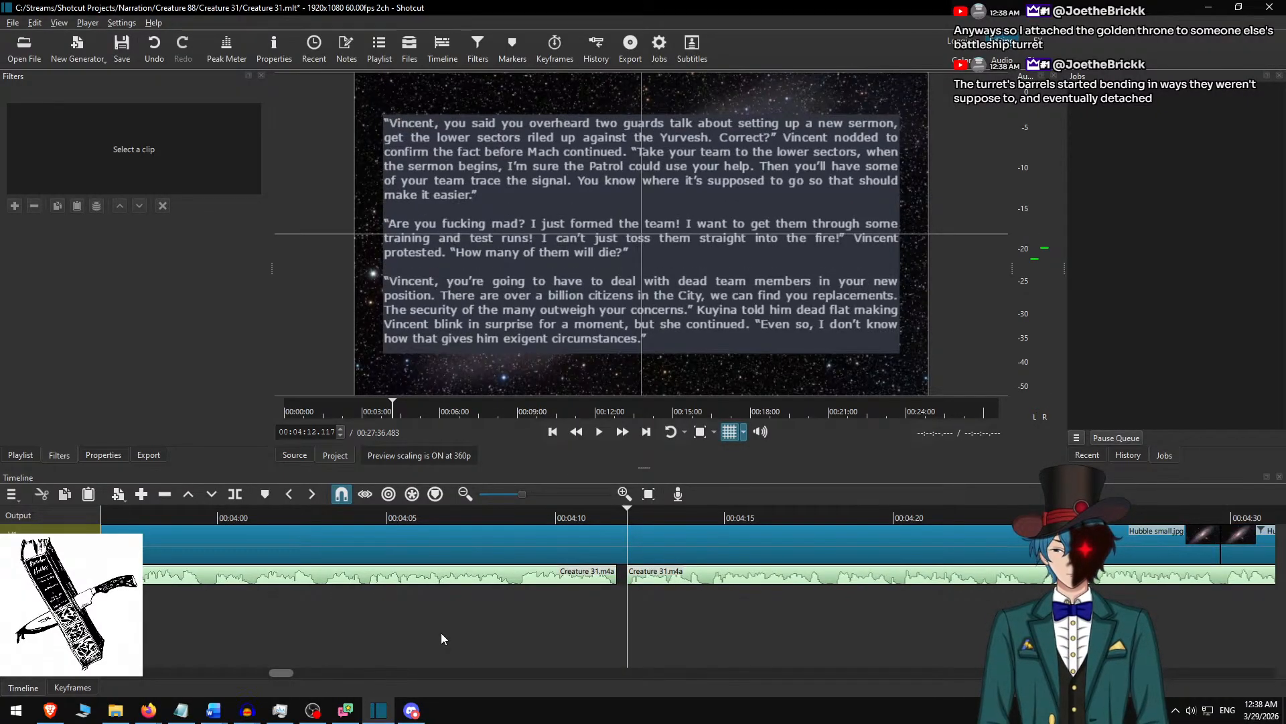
Switch to Audacity, play the narration from 4:11.762, and select the small noise in the pause up to 4:11.948.
key(alt+Tab)
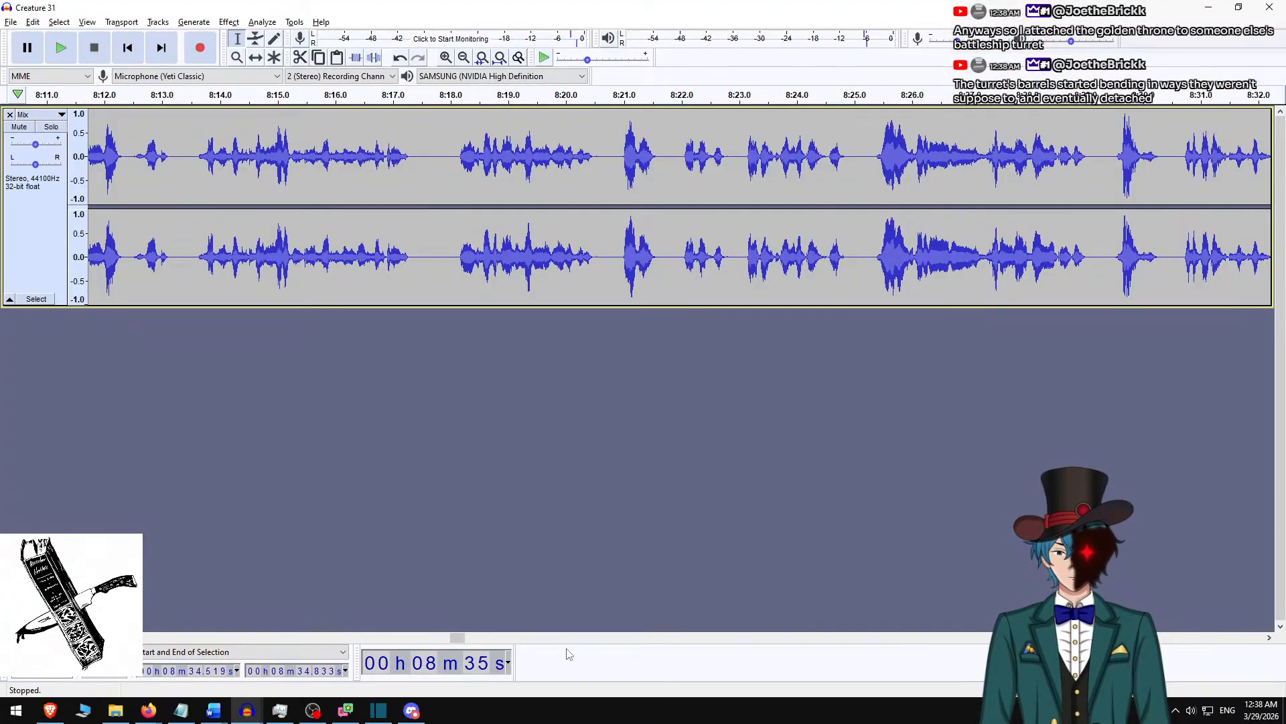
drag(455, 642, 283, 644)
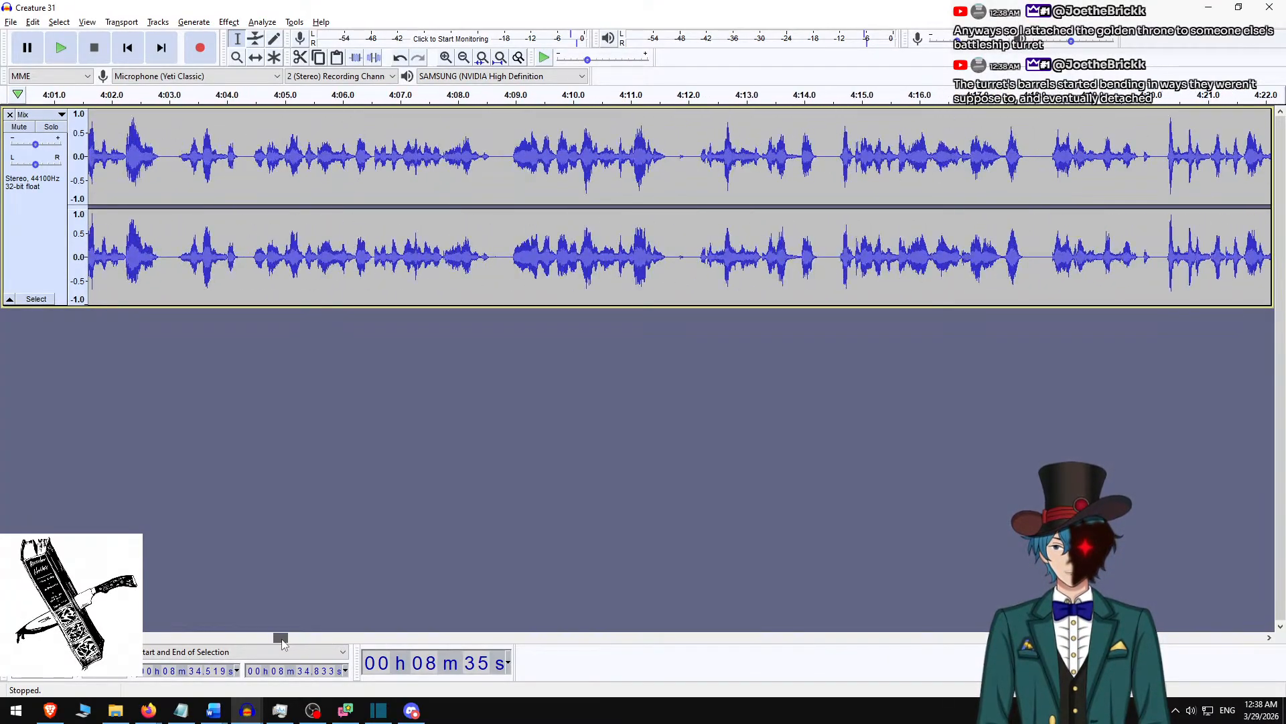
click(675, 171)
key(space)
key(space)
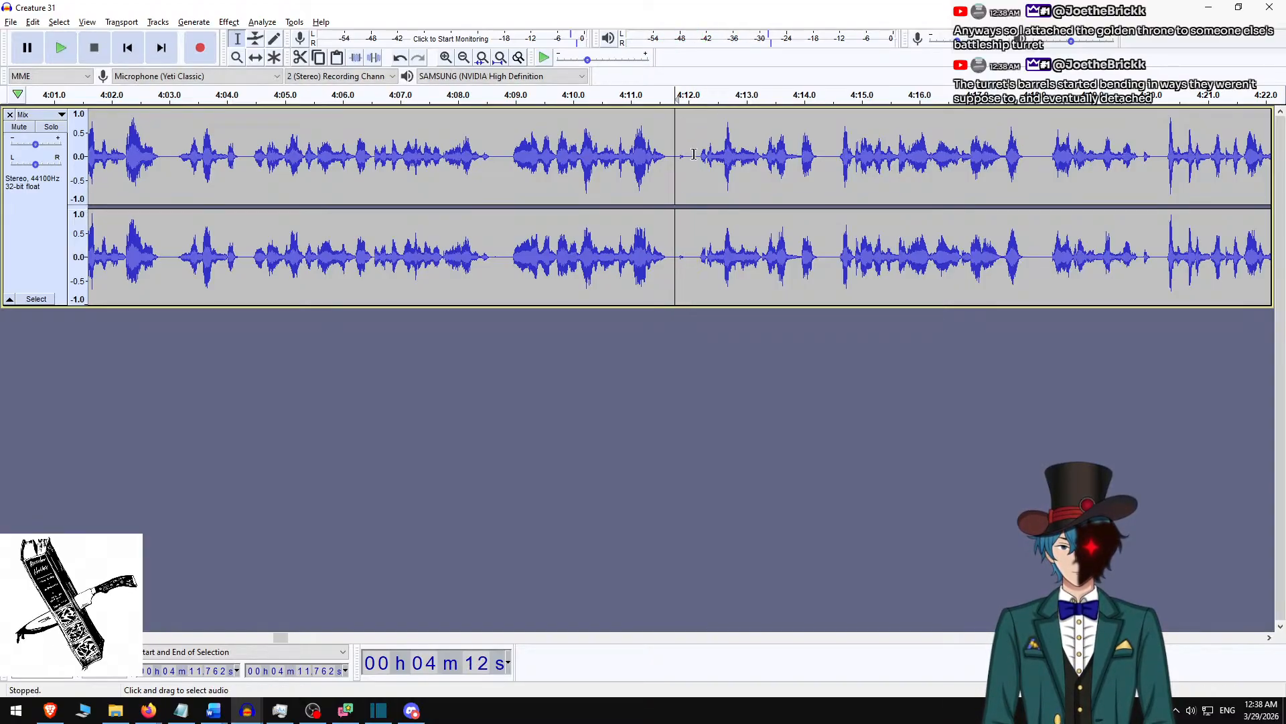
drag(676, 166, 685, 194)
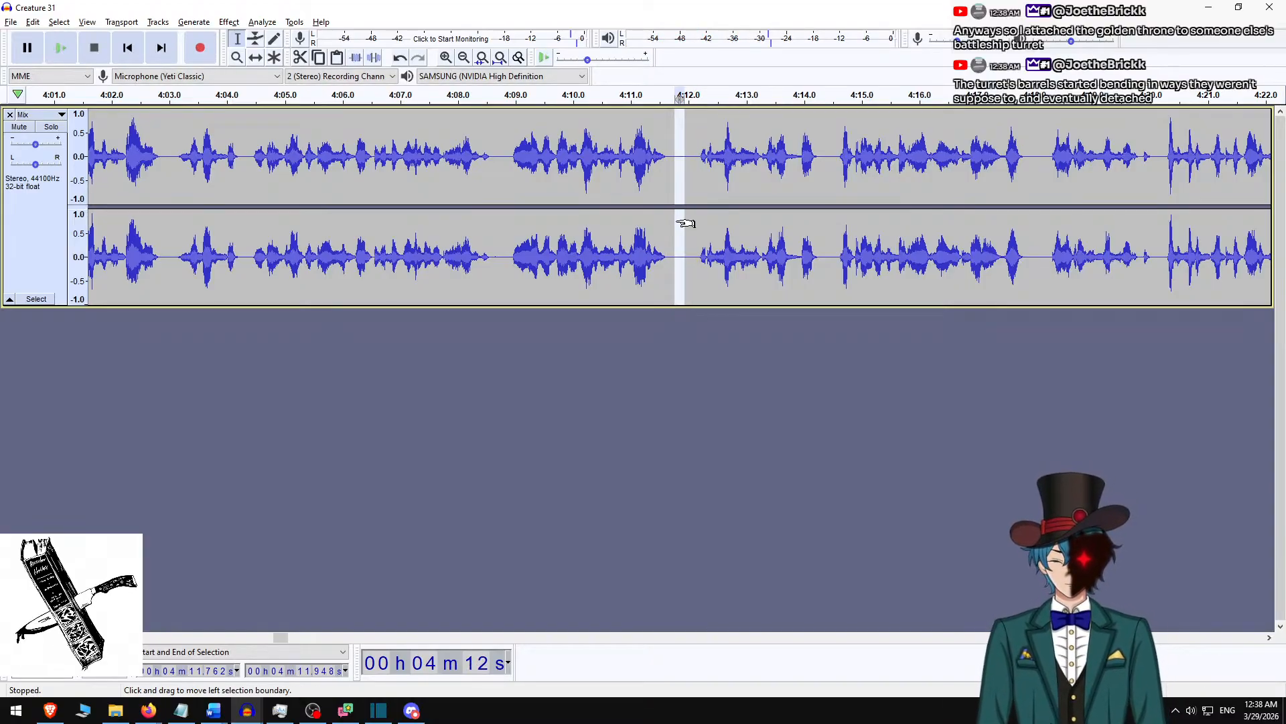
Switch to Shotcut, play briefly from the 00:04:12.117 gap, and check the earlier clip edges towards the project's start.
key(alt+Tab)
key(space)
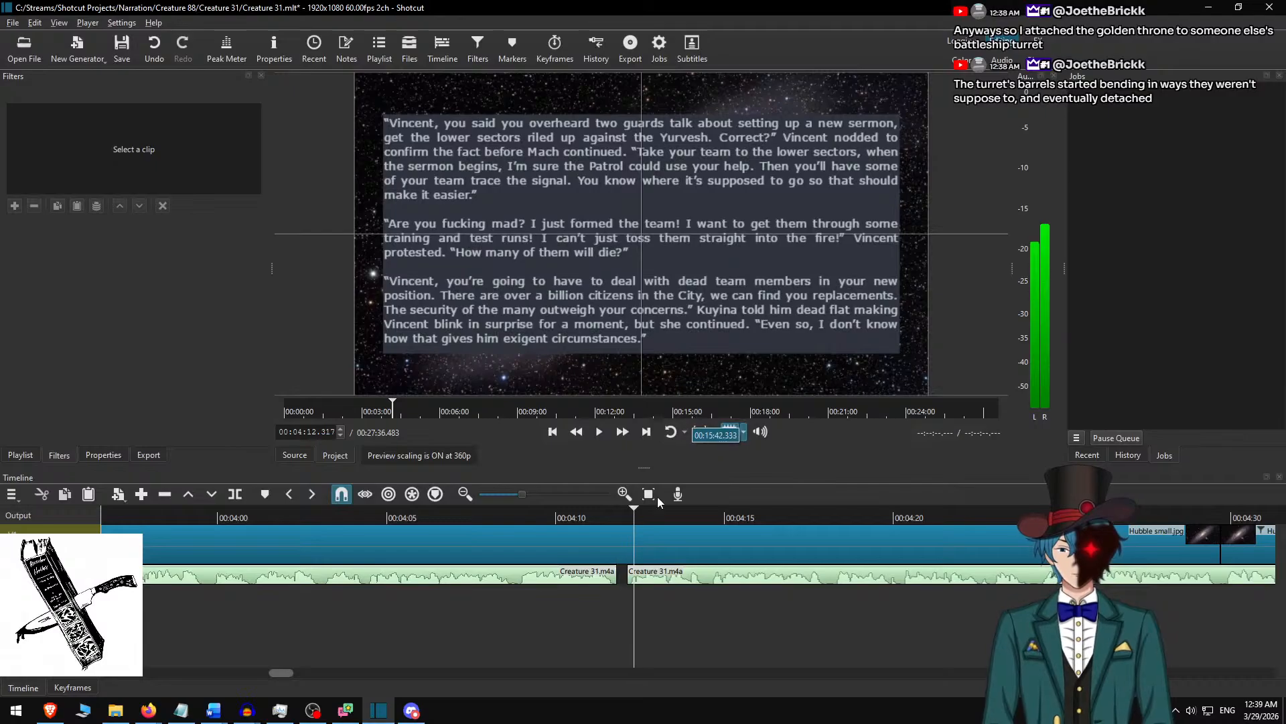
key(space)
key(Home)
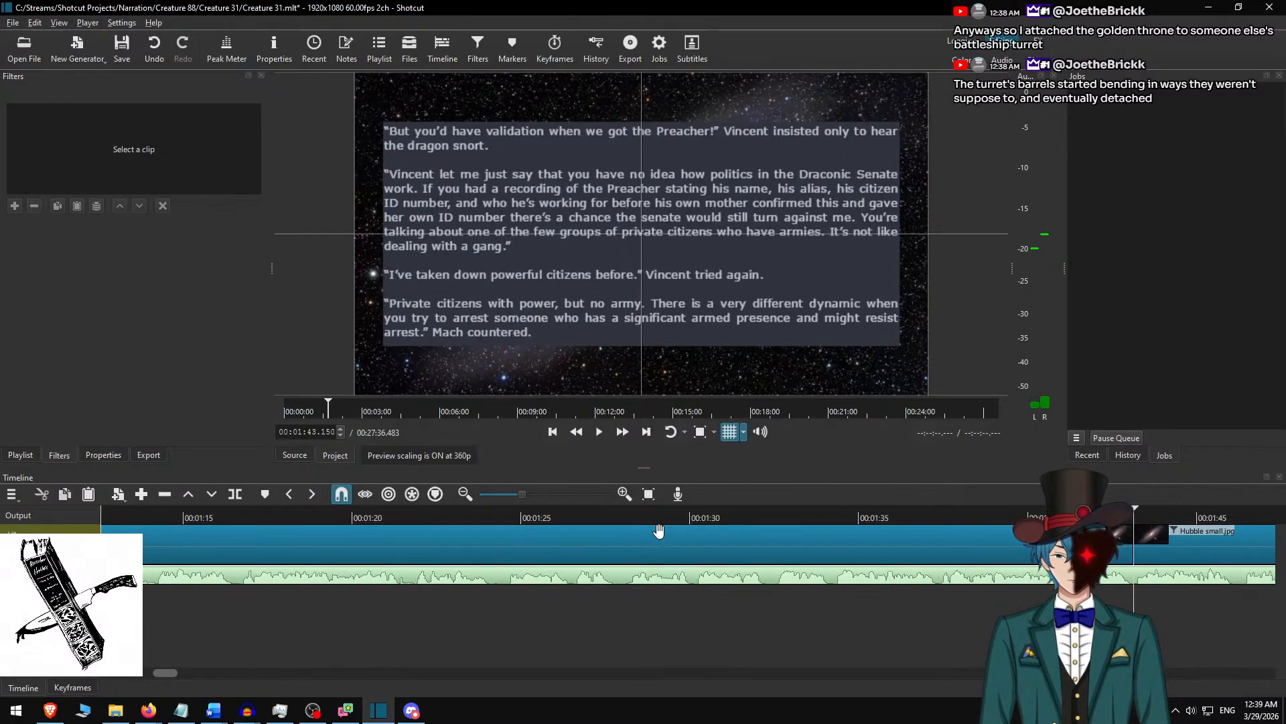
Jump back from the project's end to the narration gap at 00:14:26.183, play from it, and check the following clip edge at 00:15:13.967.
key(End)
key(alt+Left)
key(alt+Left)
key(alt+Left)
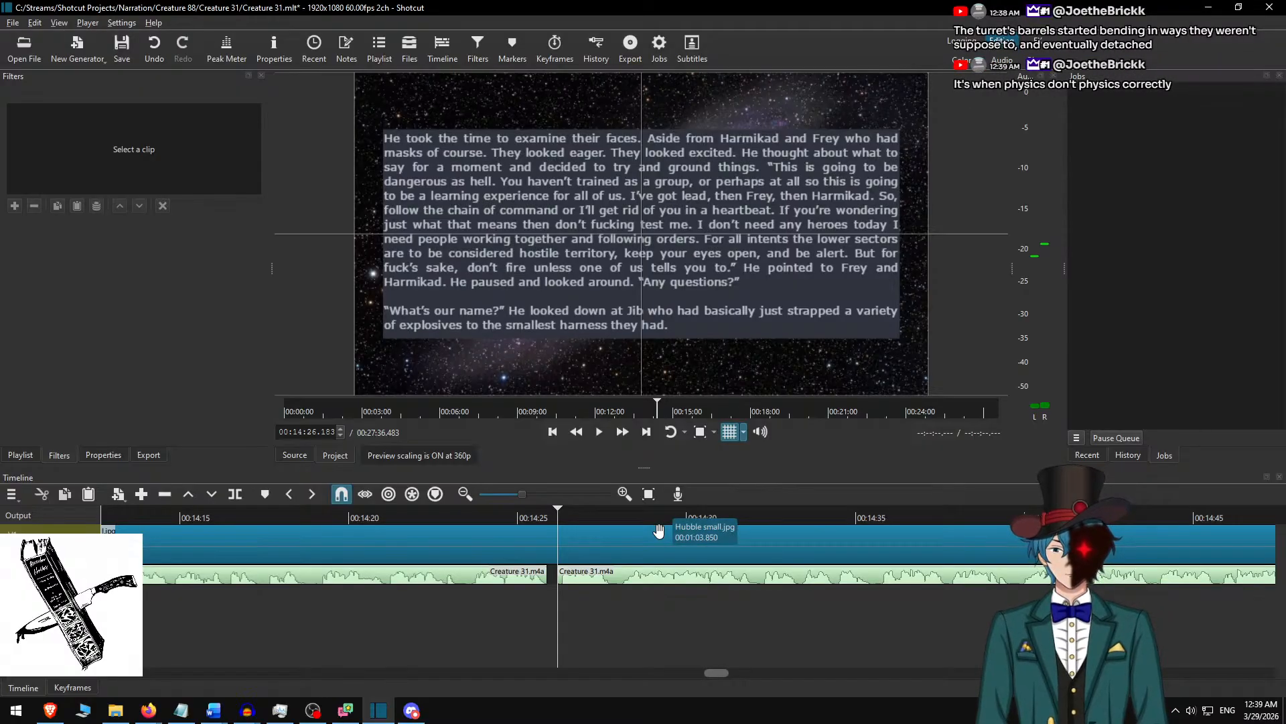
key(space)
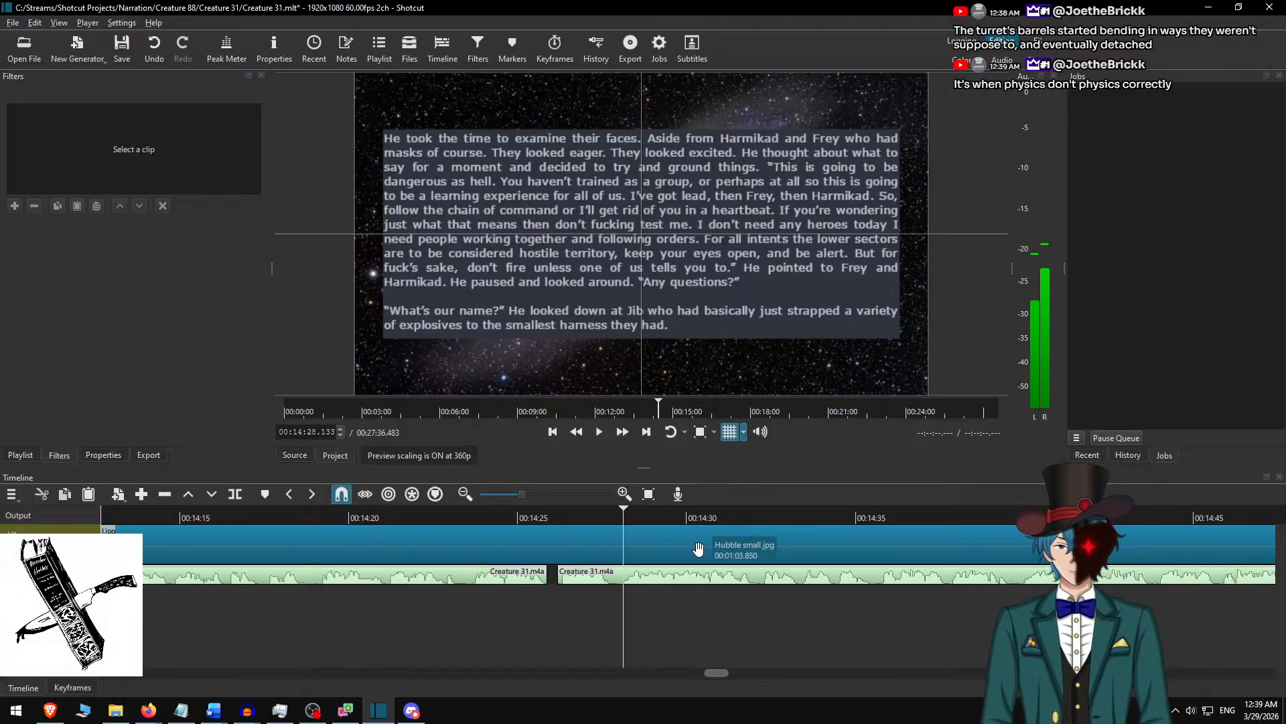
key(alt+Right)
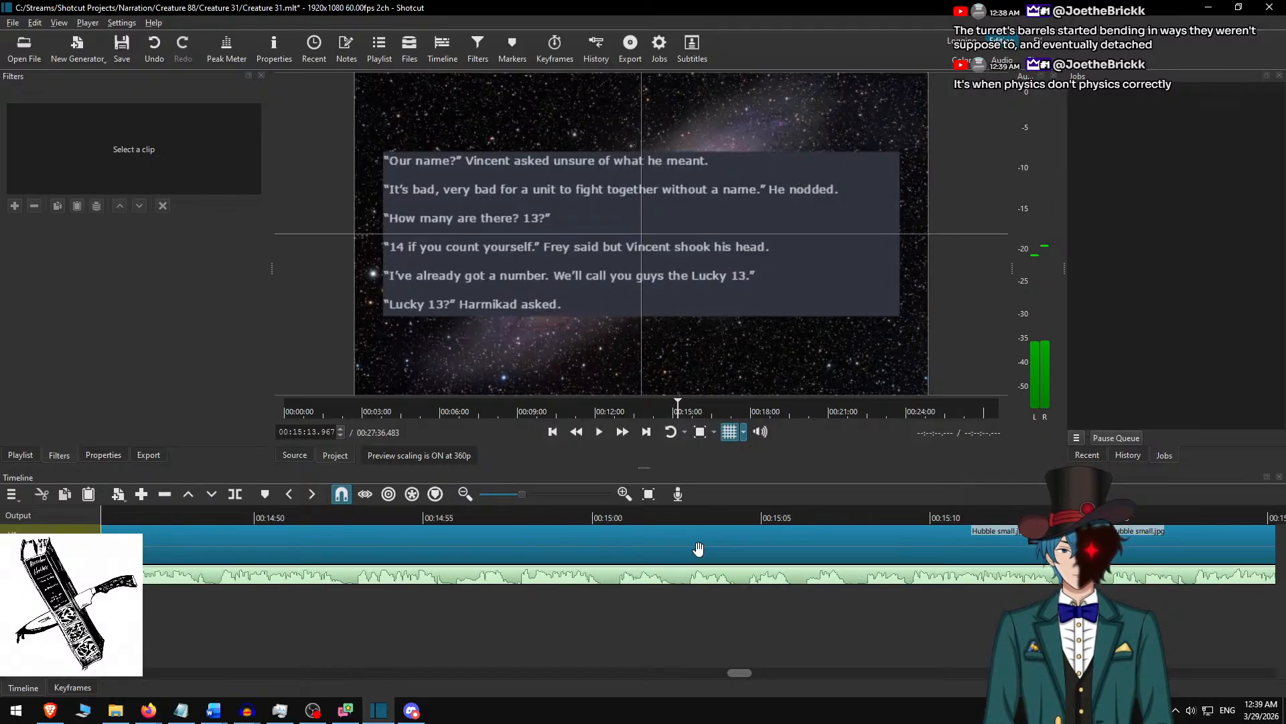
scroll(870, 655, right, 17)
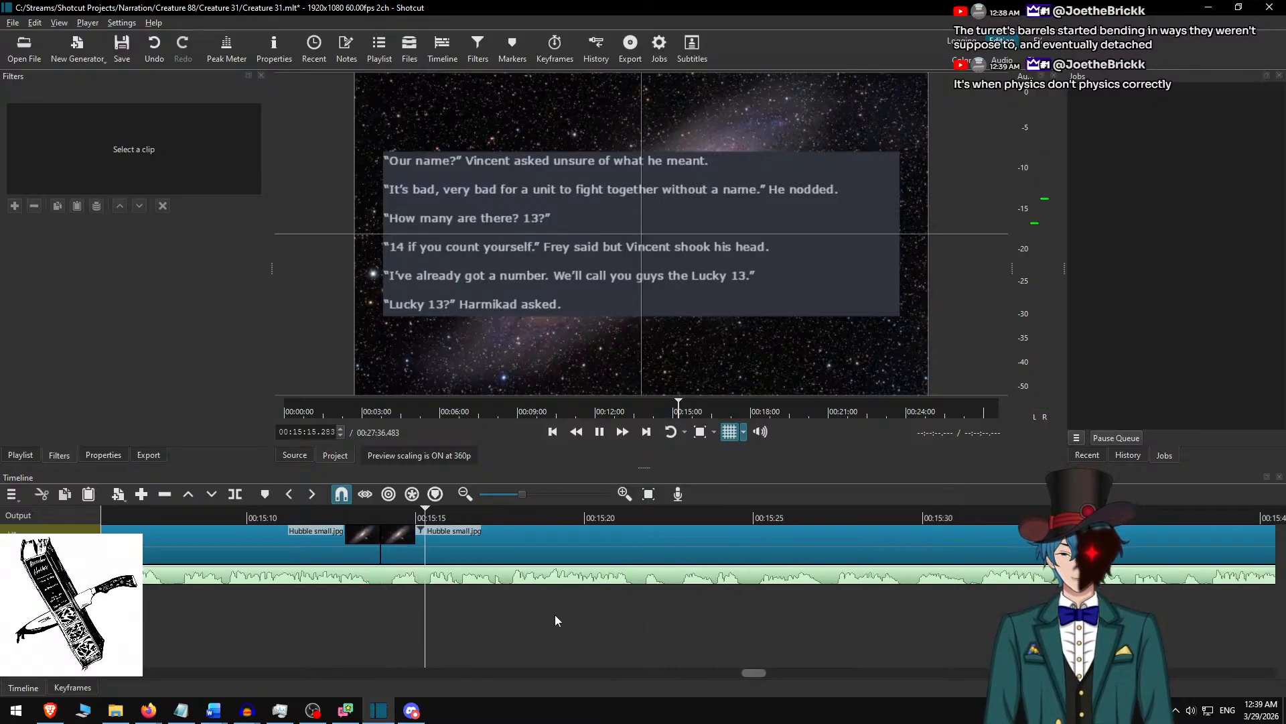
Switch to Audacity and normalize the whole narration to a peak amplitude of -3.0 dB with DC offset removed.
key(alt+Tab)
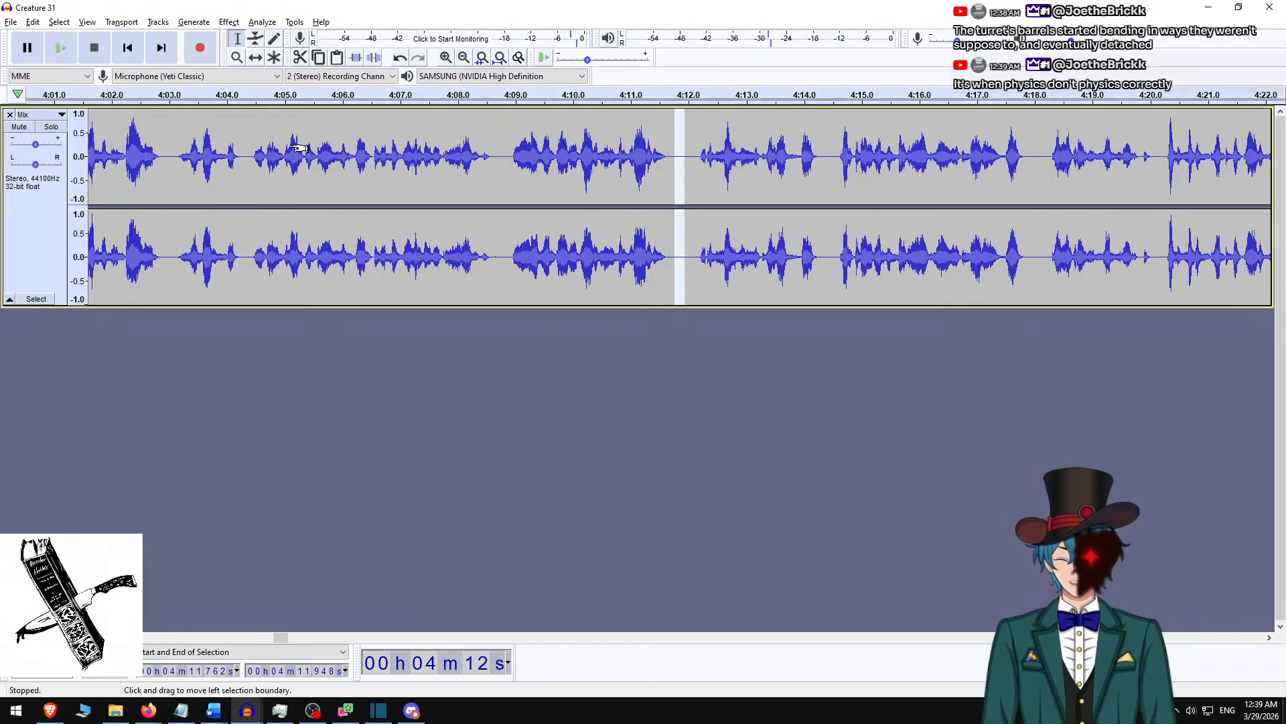
key(ctrl+a)
click(228, 22)
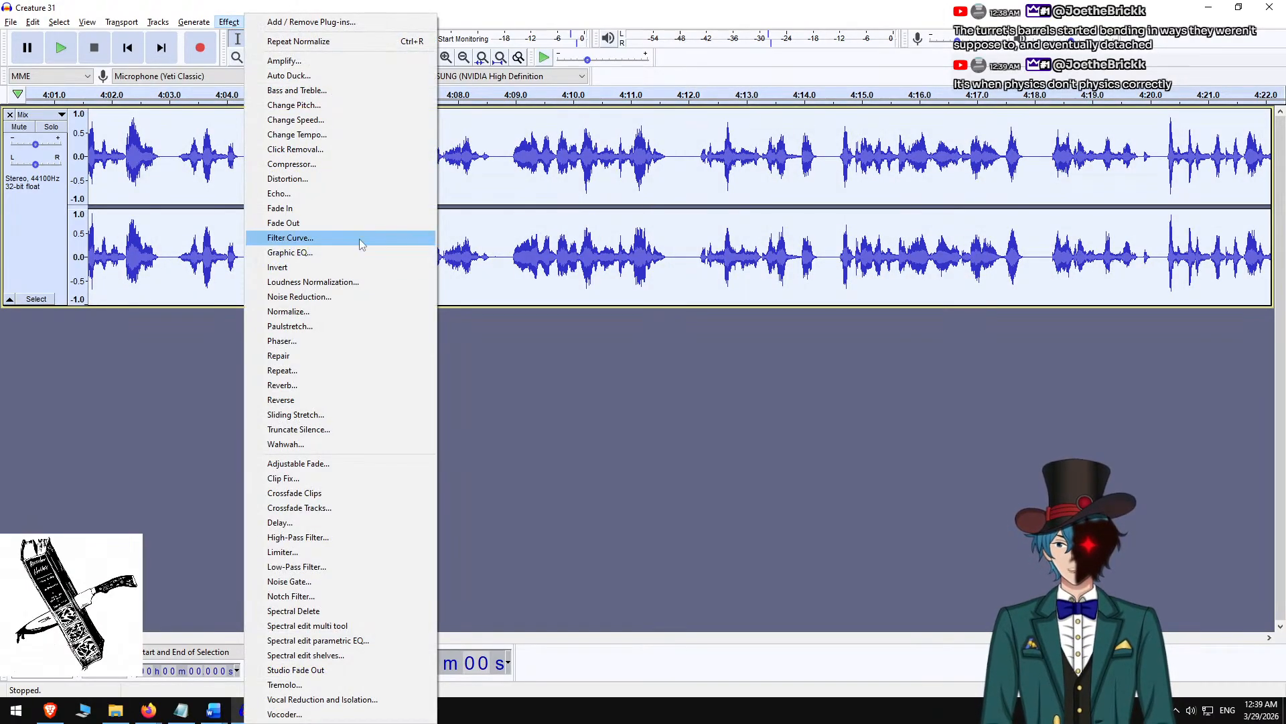
click(316, 313)
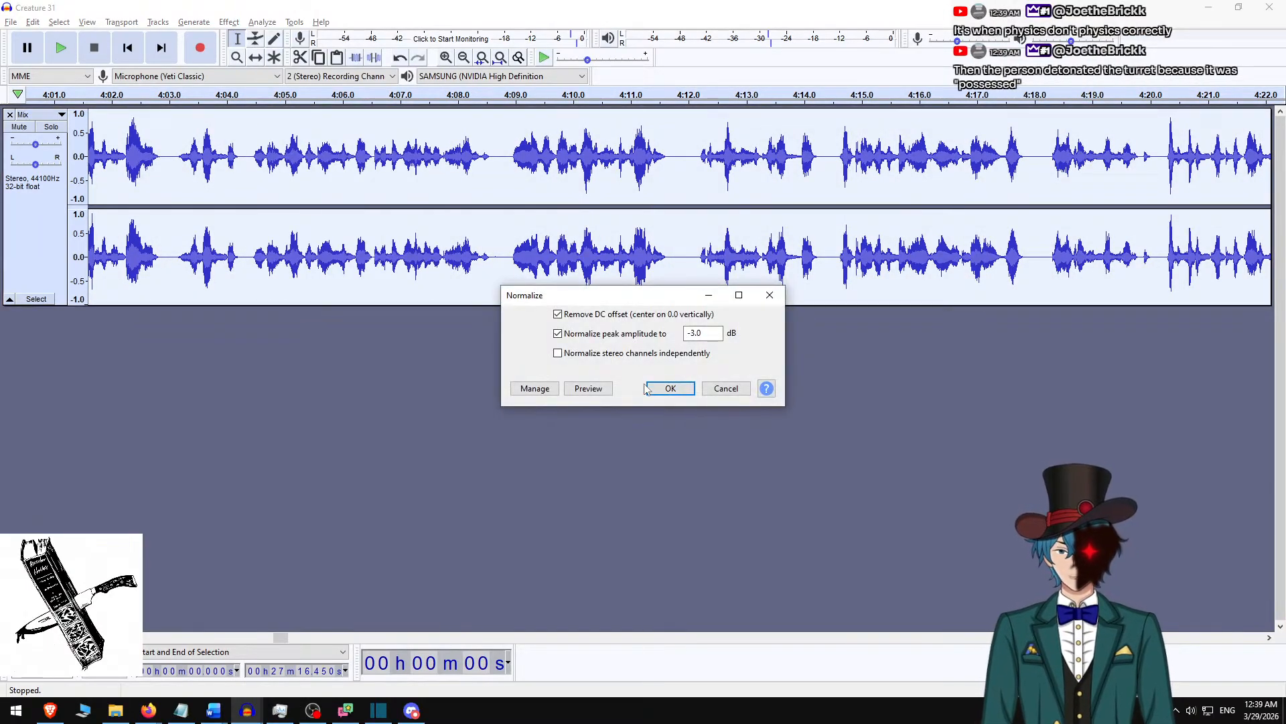
click(671, 389)
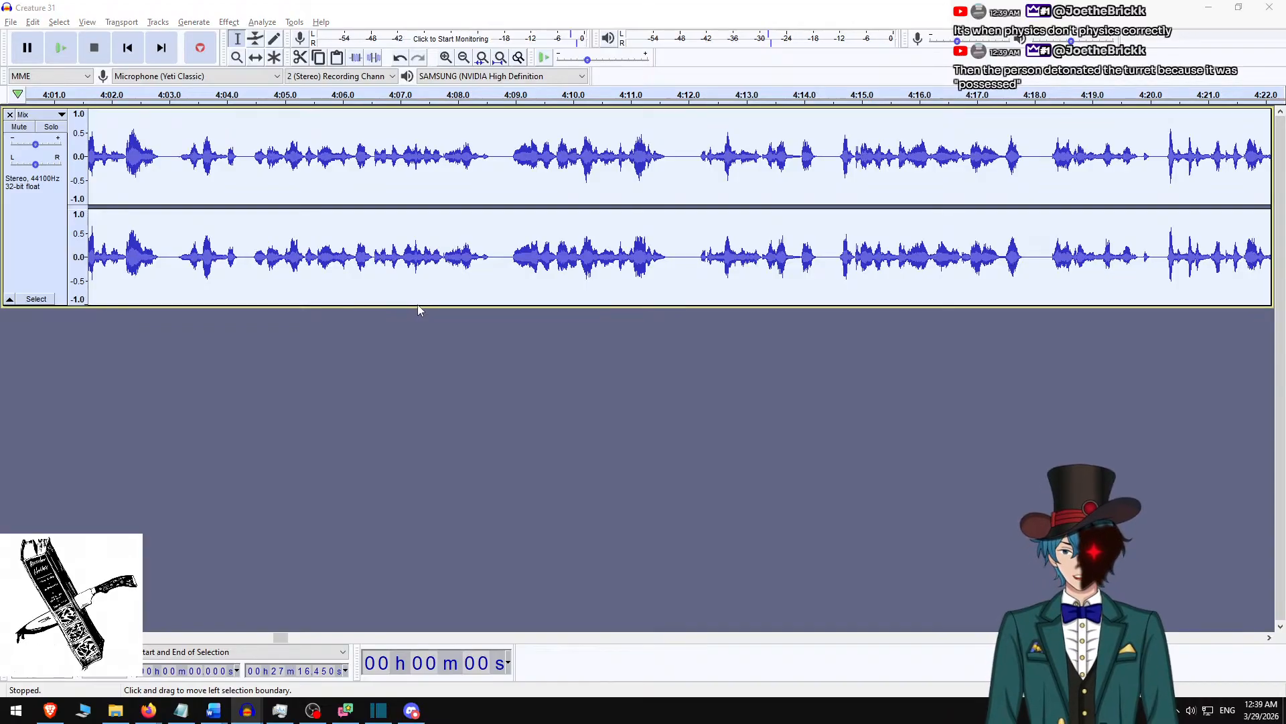
Export the narration as the M4A file Creature 31 v2.m4a in the Creature 31 folder, leaving the metadata tags empty.
key(ctrl+shift+e)
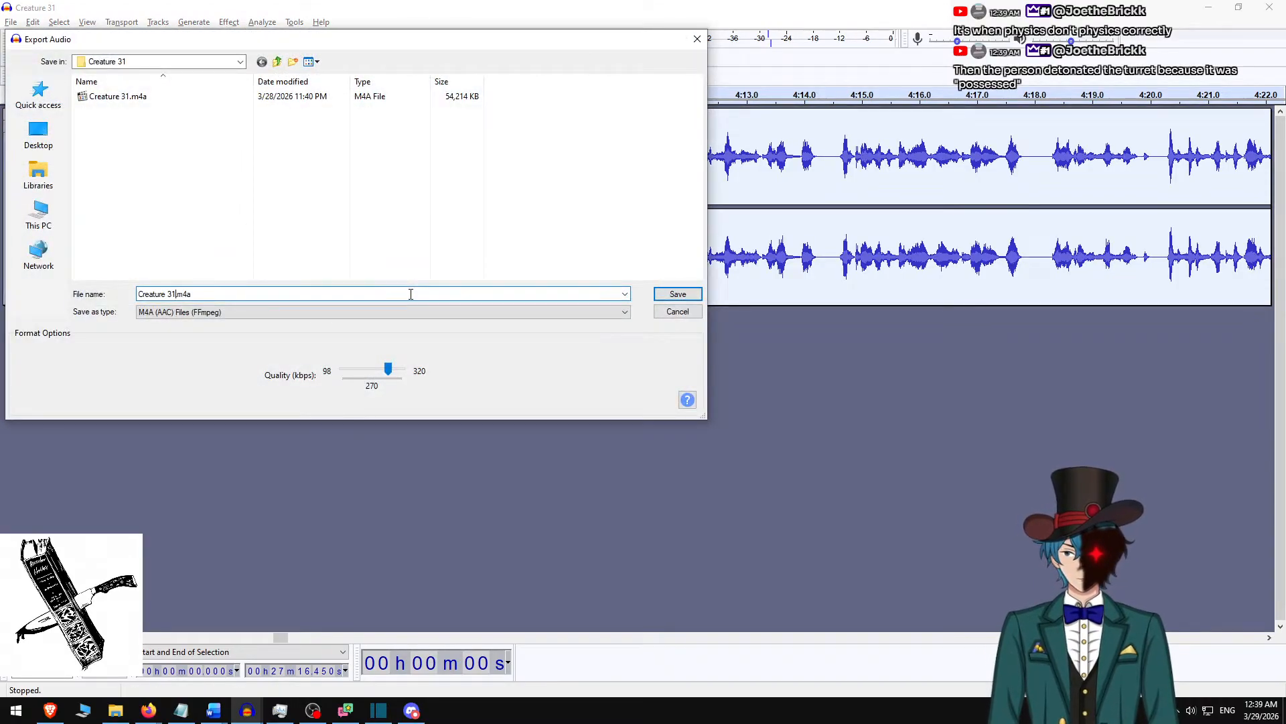
text(v2)
key(Return)
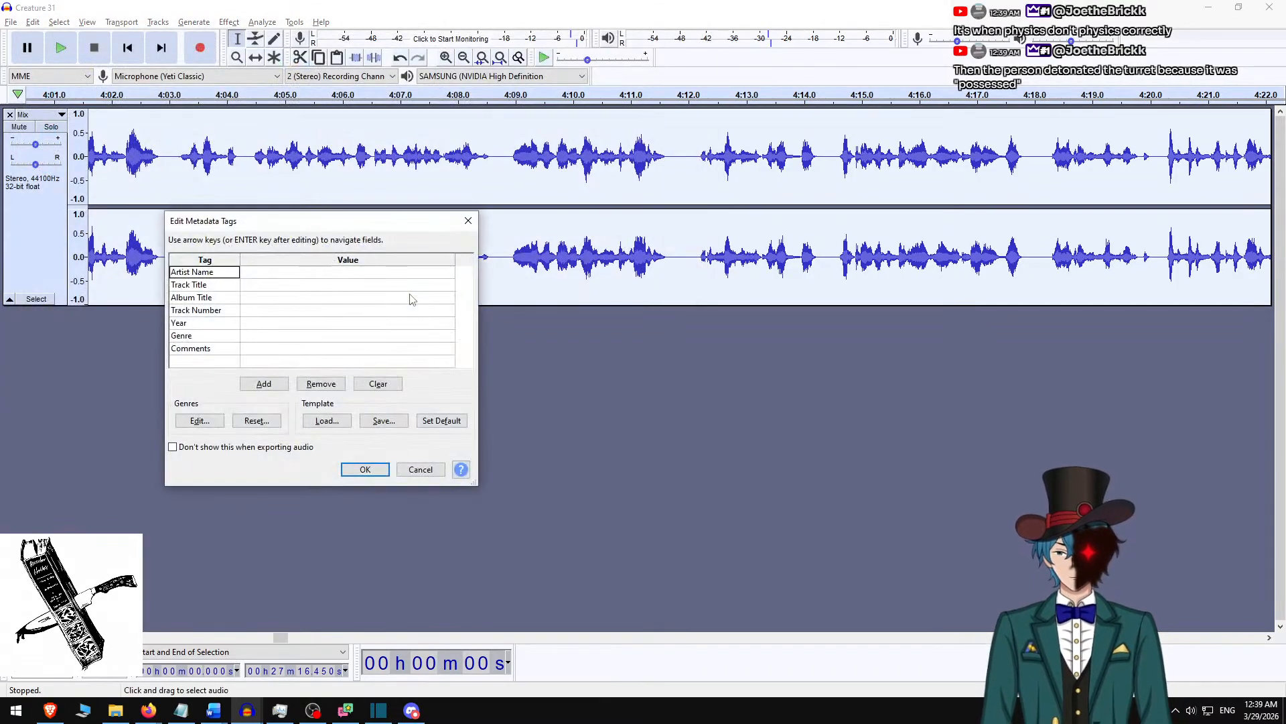
key(Return)
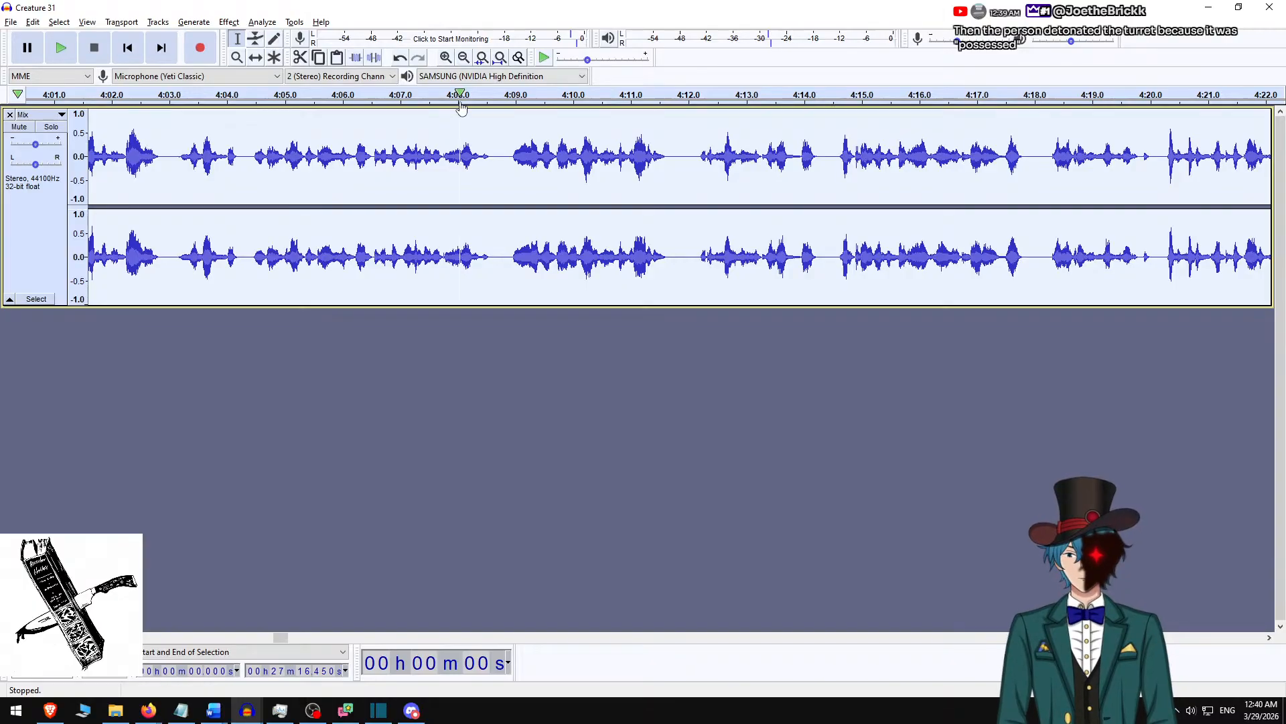
Switch to Shotcut, place Creature 31 v2.m4a on a new audio track, and ripple delete the blank space before it.
click(1211, 8)
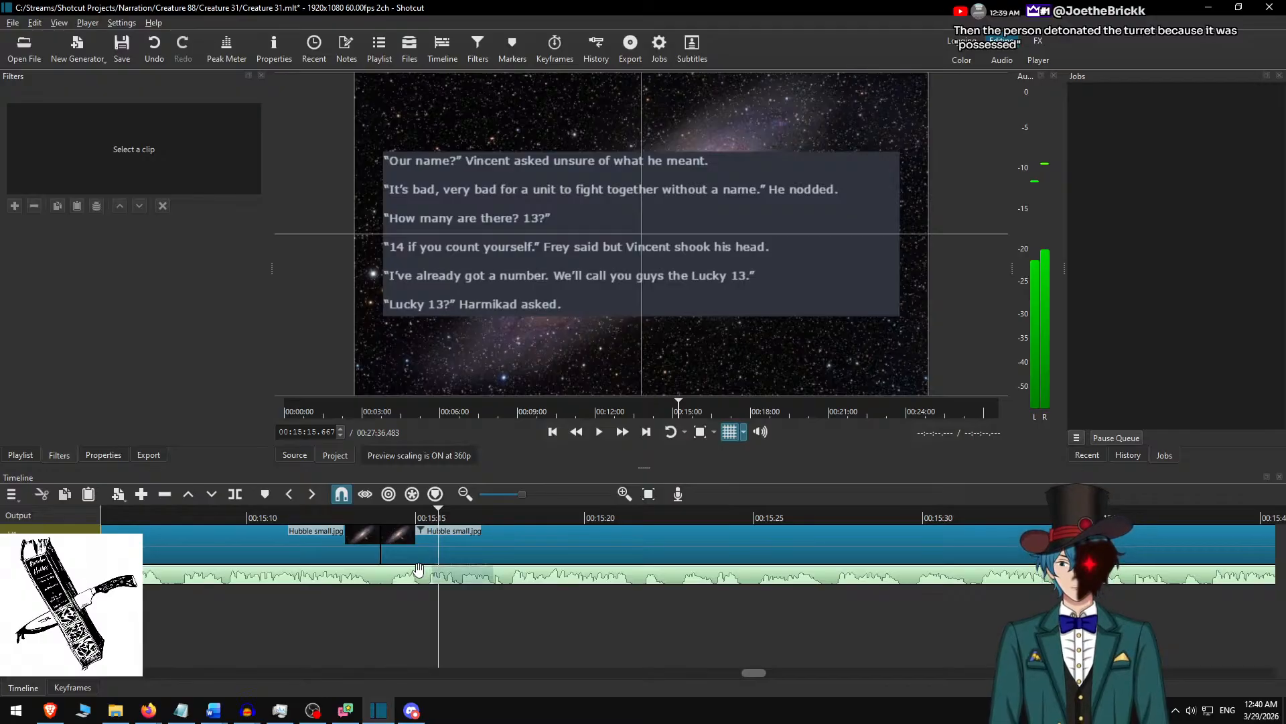
key(ctrl+o)
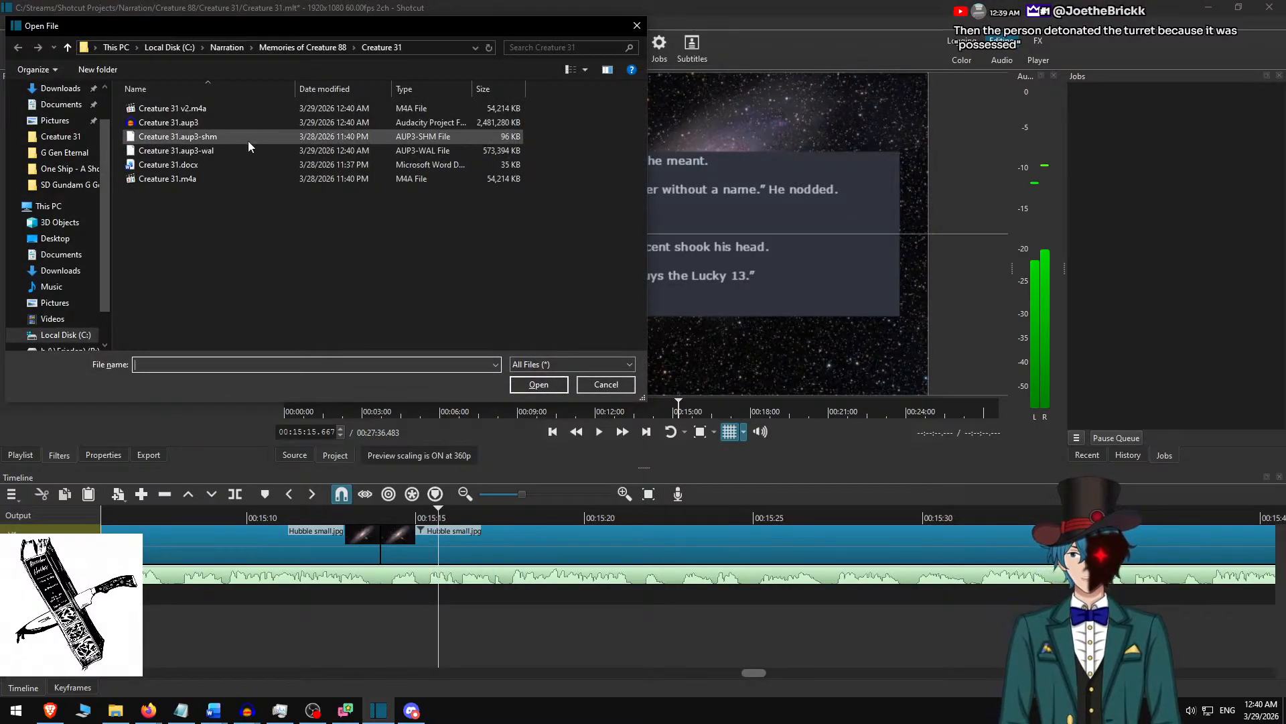
double_click(224, 112)
drag(609, 497, 629, 598)
right_click(569, 599)
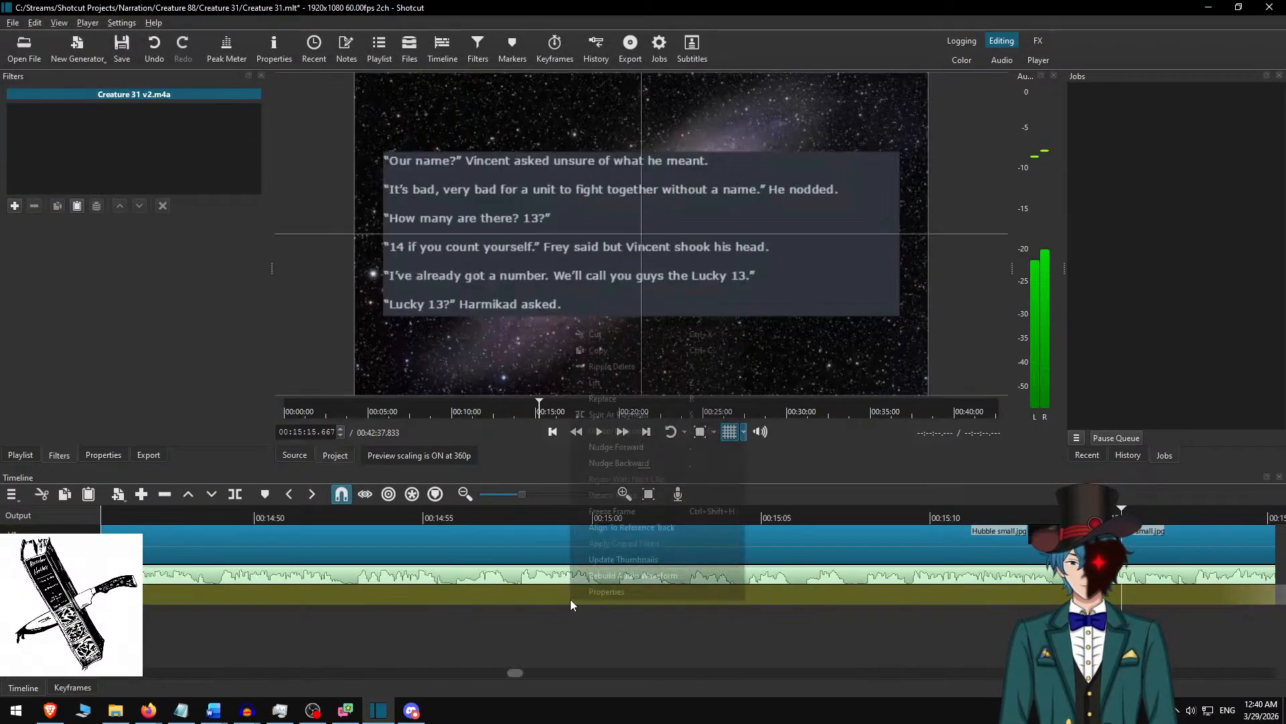
click(611, 365)
scroll(806, 639, down, 1)
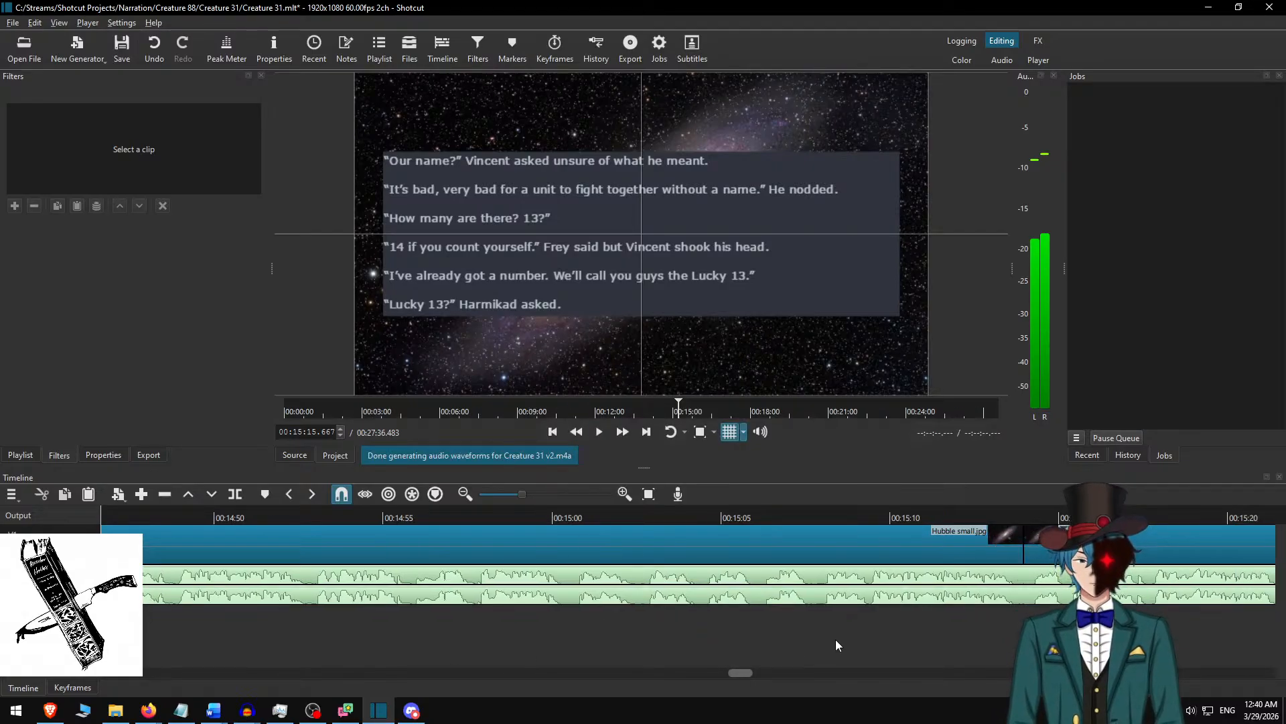
scroll(835, 639, down, 11)
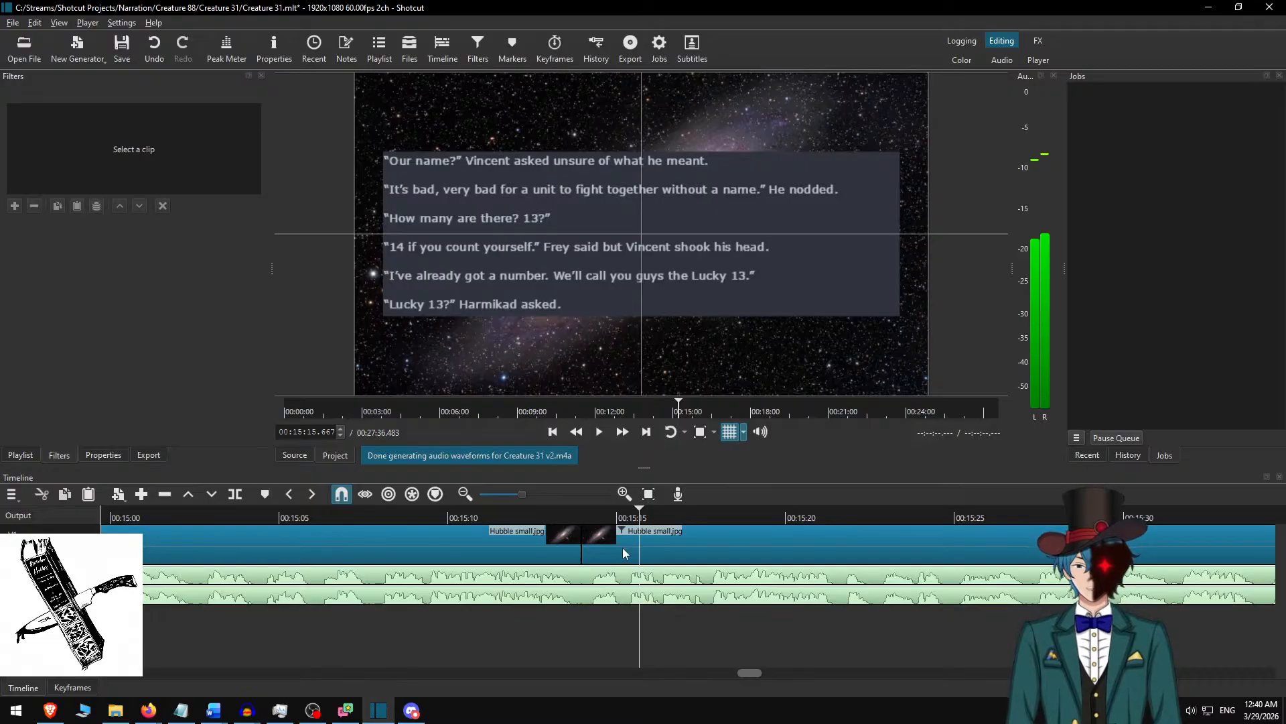
Play both narration tracks together from 00:15:14.233 to check how the new export lines up with the old one.
click(591, 512)
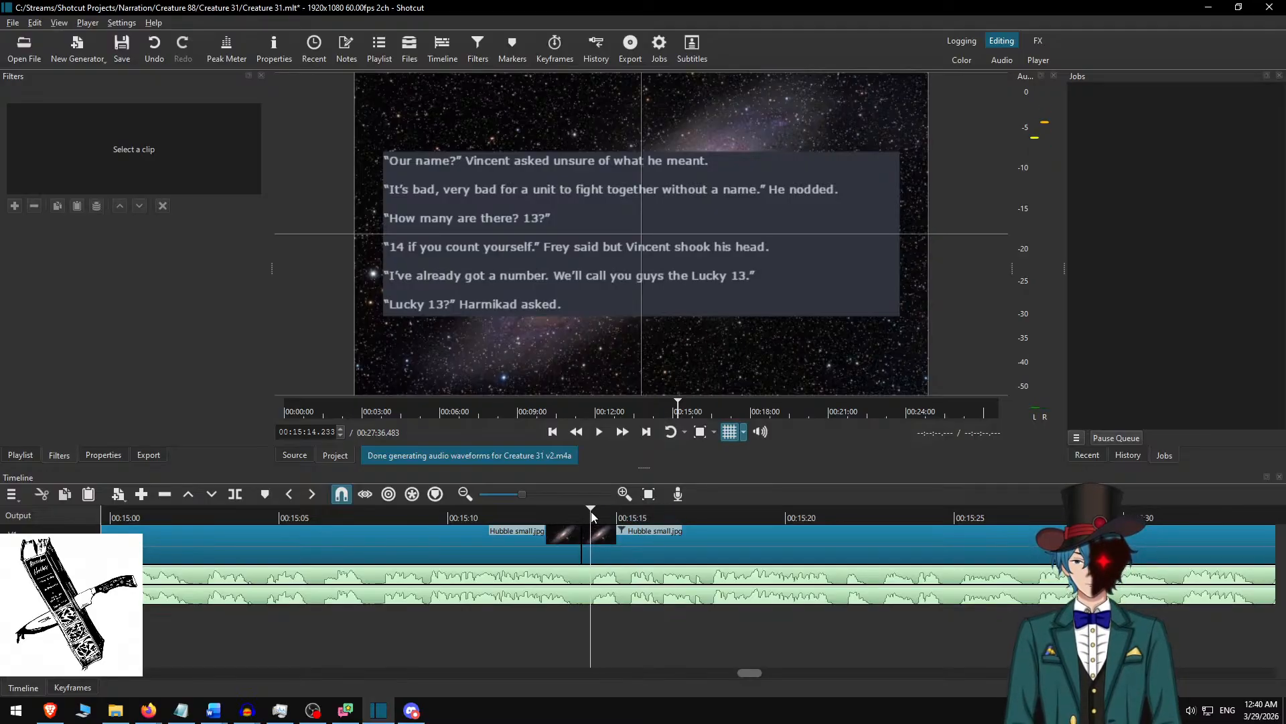
key(space)
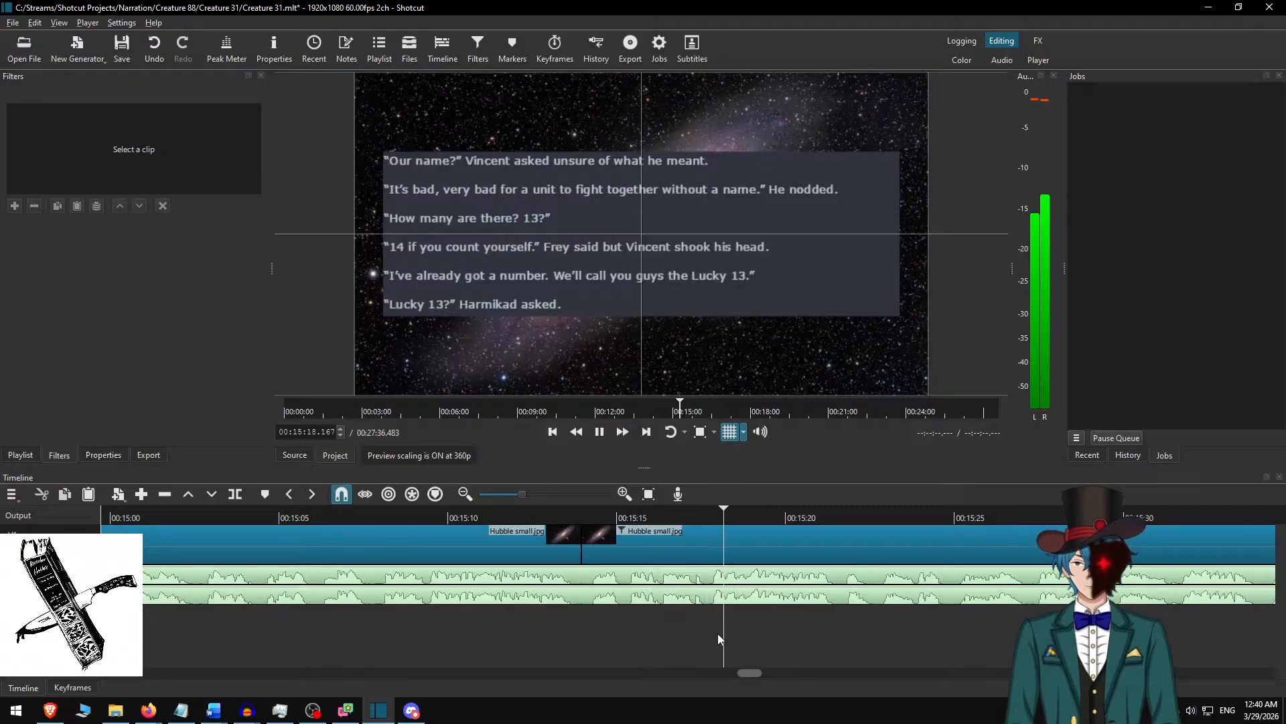
scroll(670, 624, right, 5)
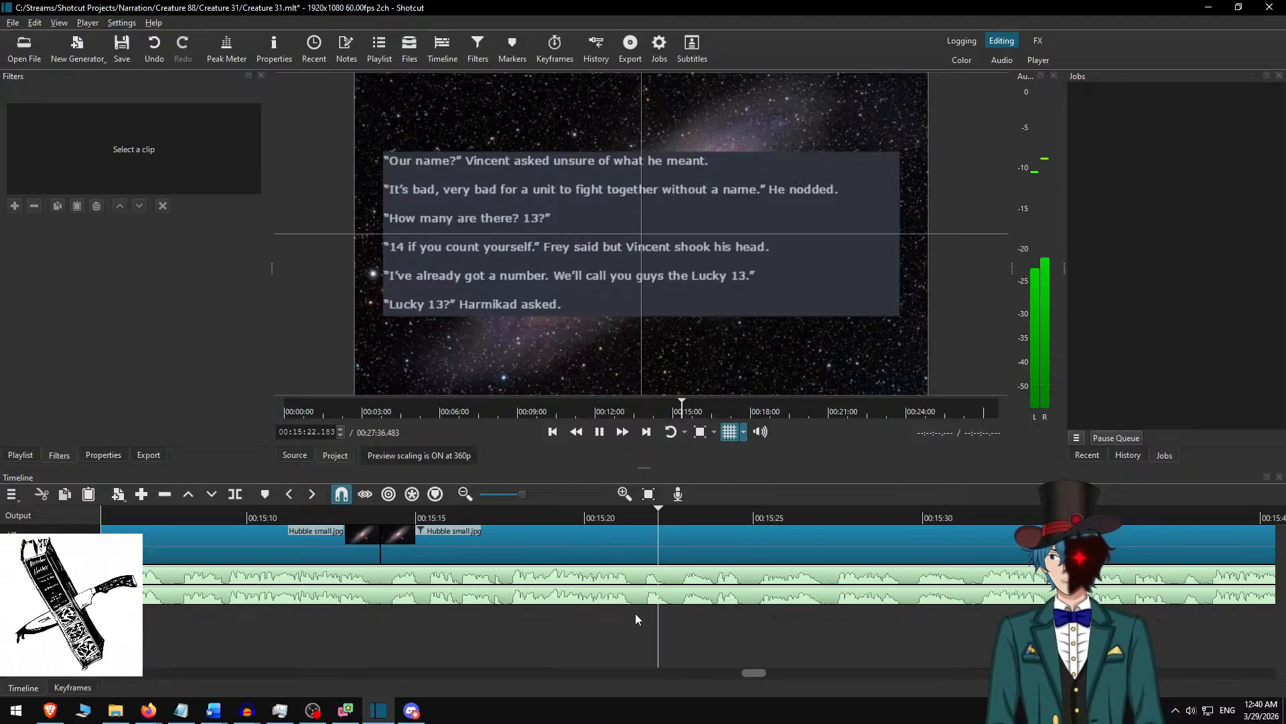
key(space)
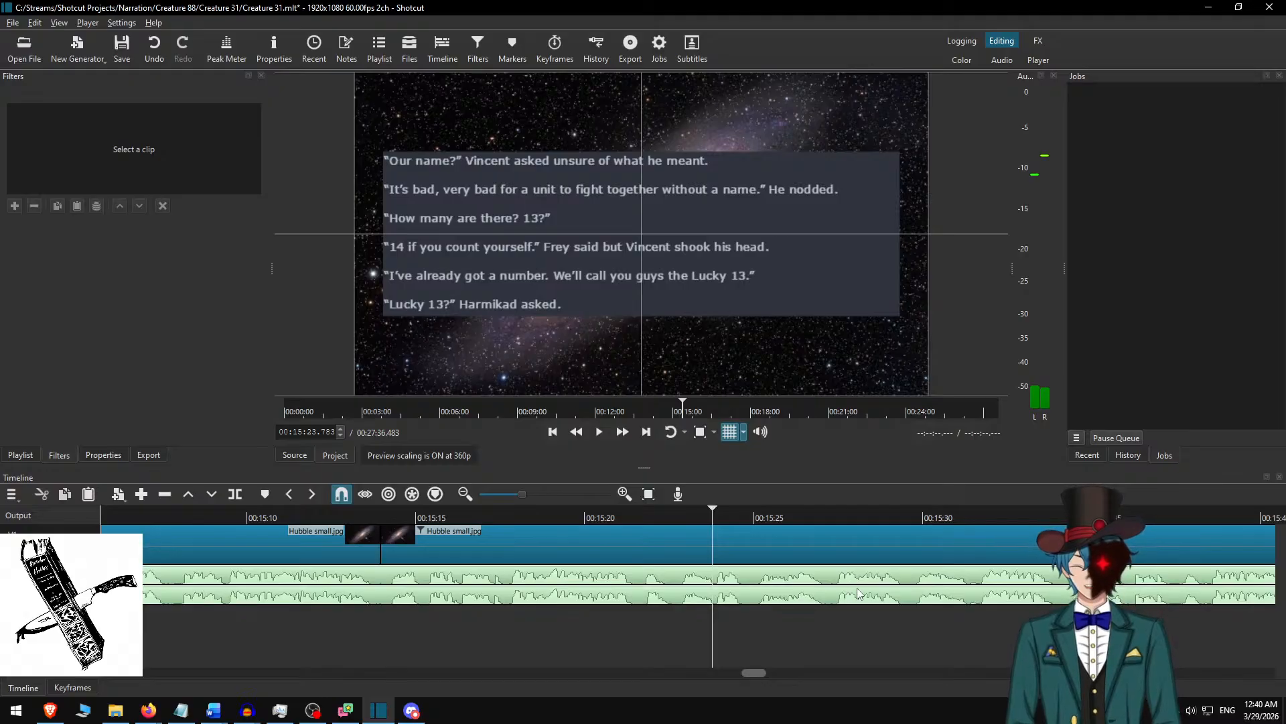
Jump back to the start of the narration gap at 00:14:25.883 and play across it, keeping the window maximized.
key(Up)
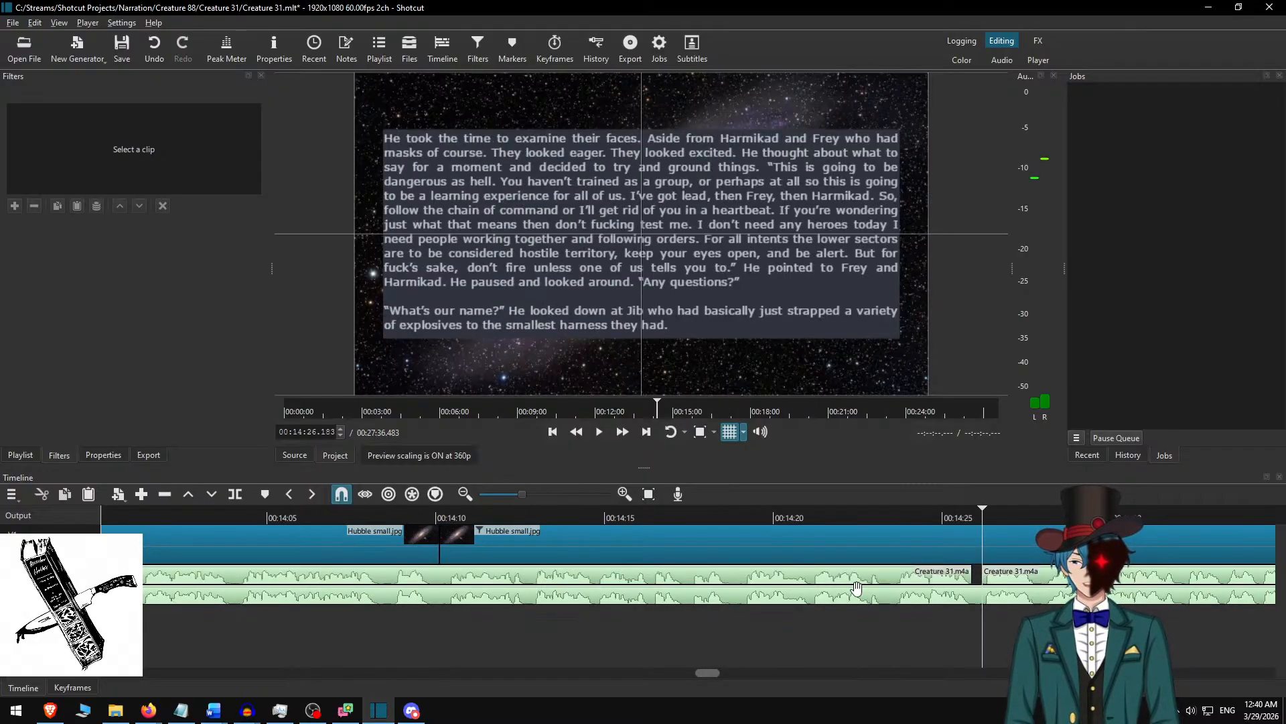
key(alt+Left)
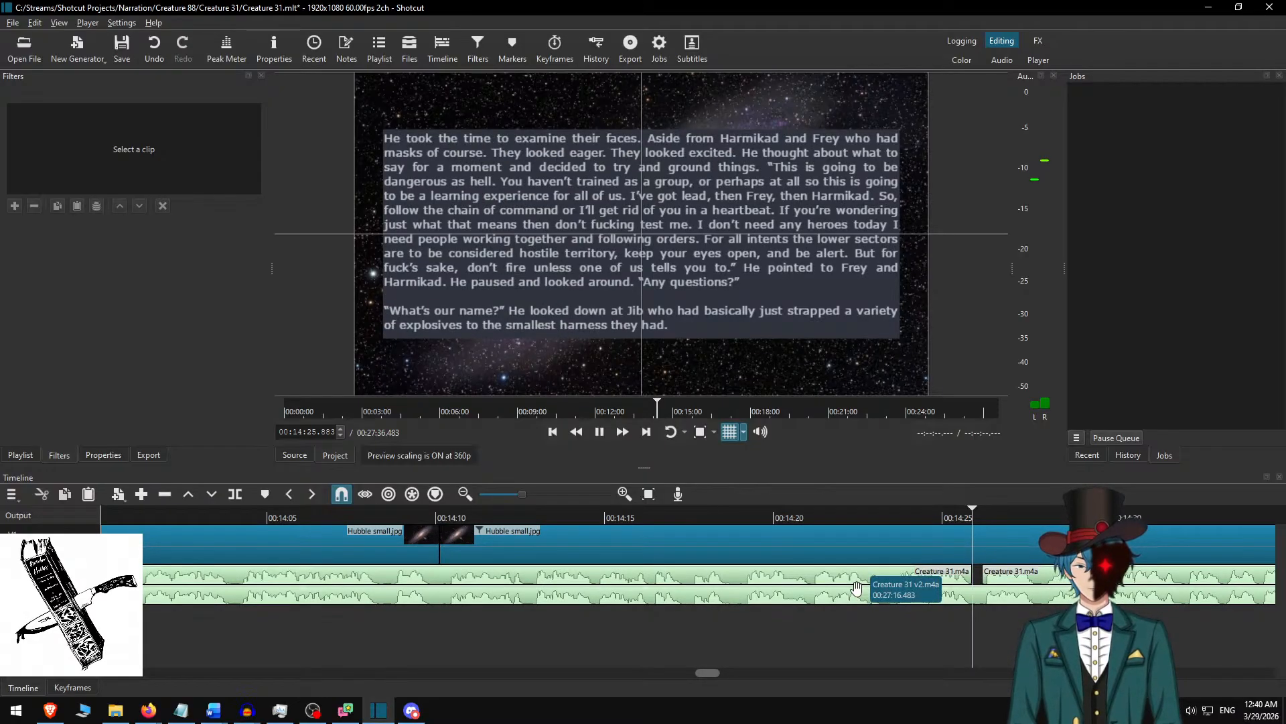
key(space)
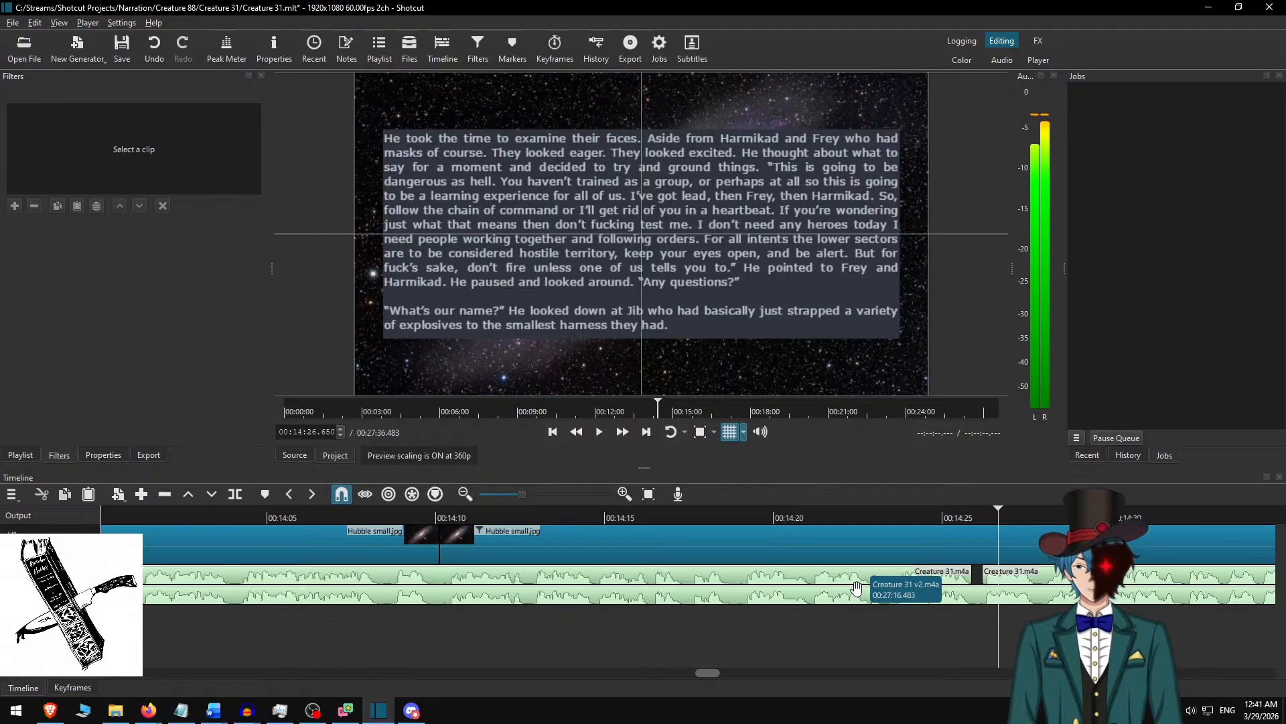
key(super+Left)
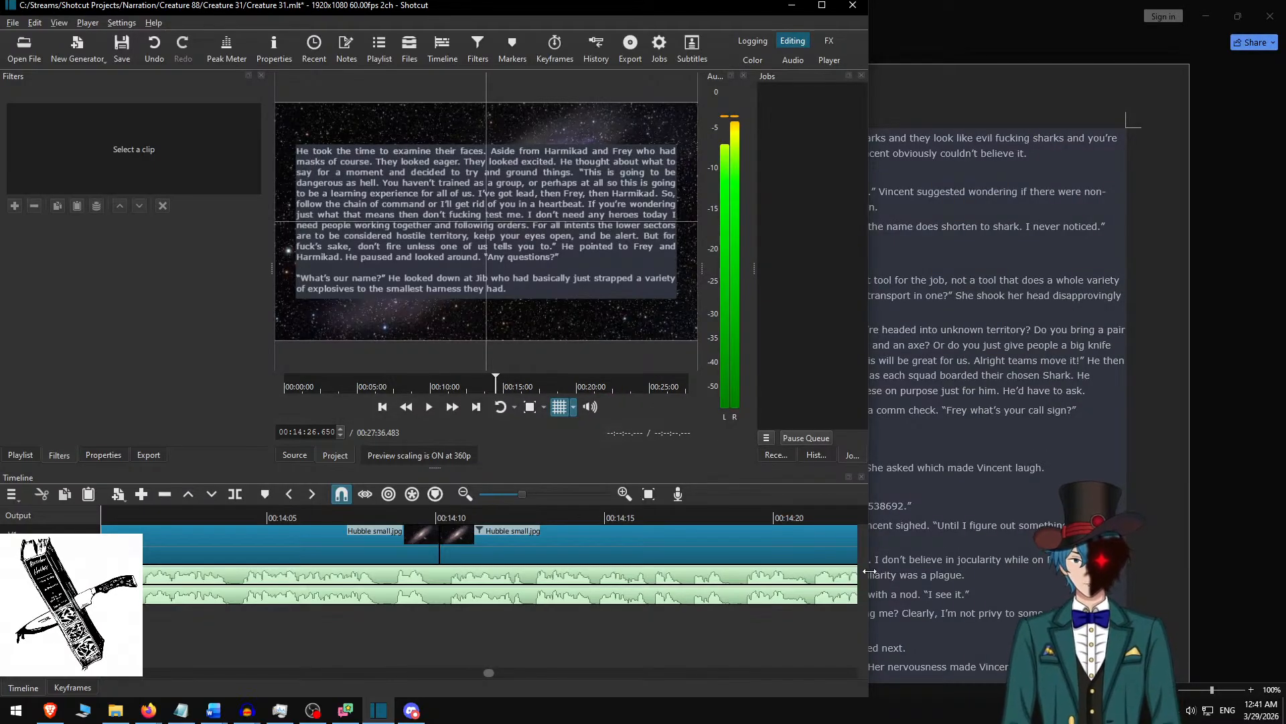
click(824, 5)
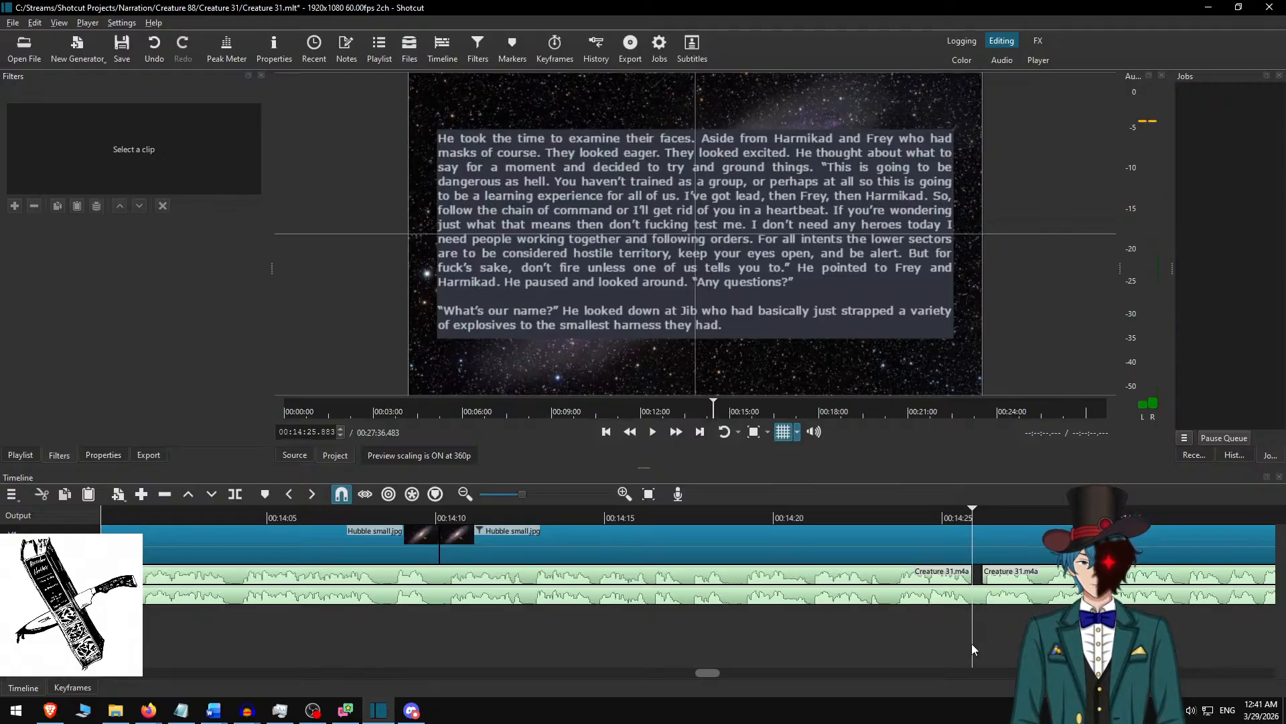
Jump back to the narration gap near 00:12:15 and play across it to check the new track.
key(Up)
key(Up)
key(Up)
key(Up)
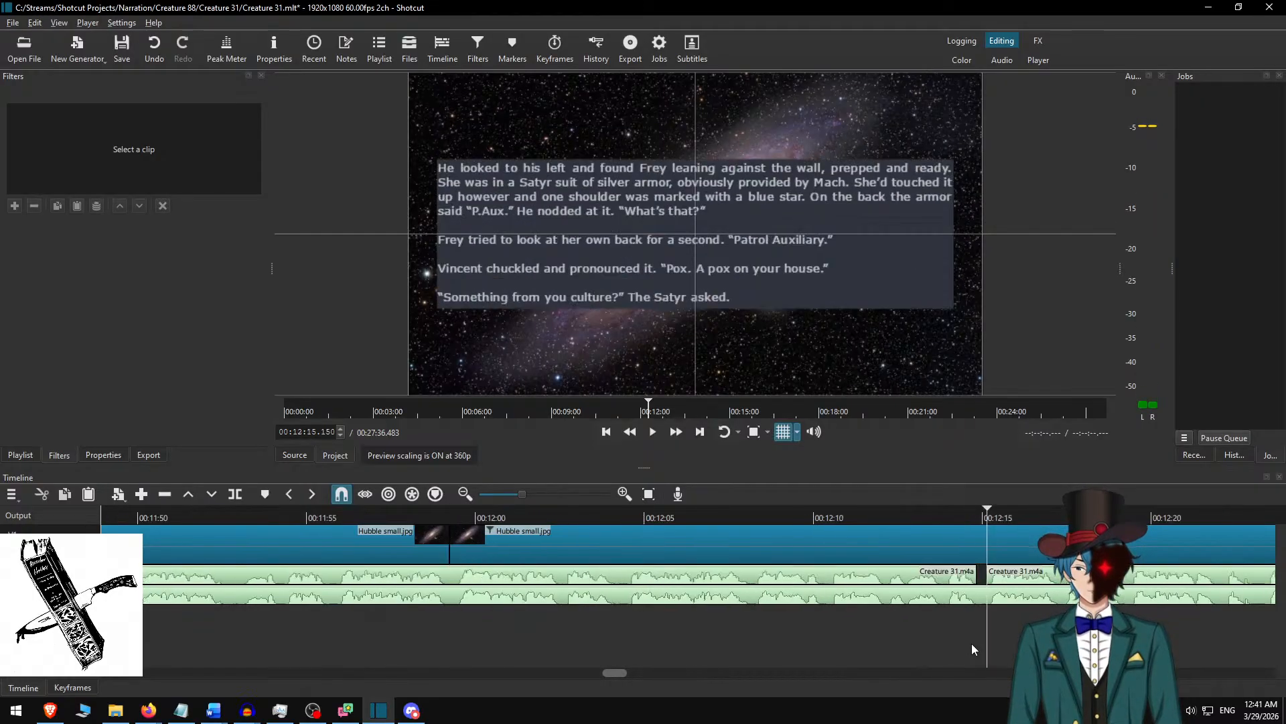
key(space)
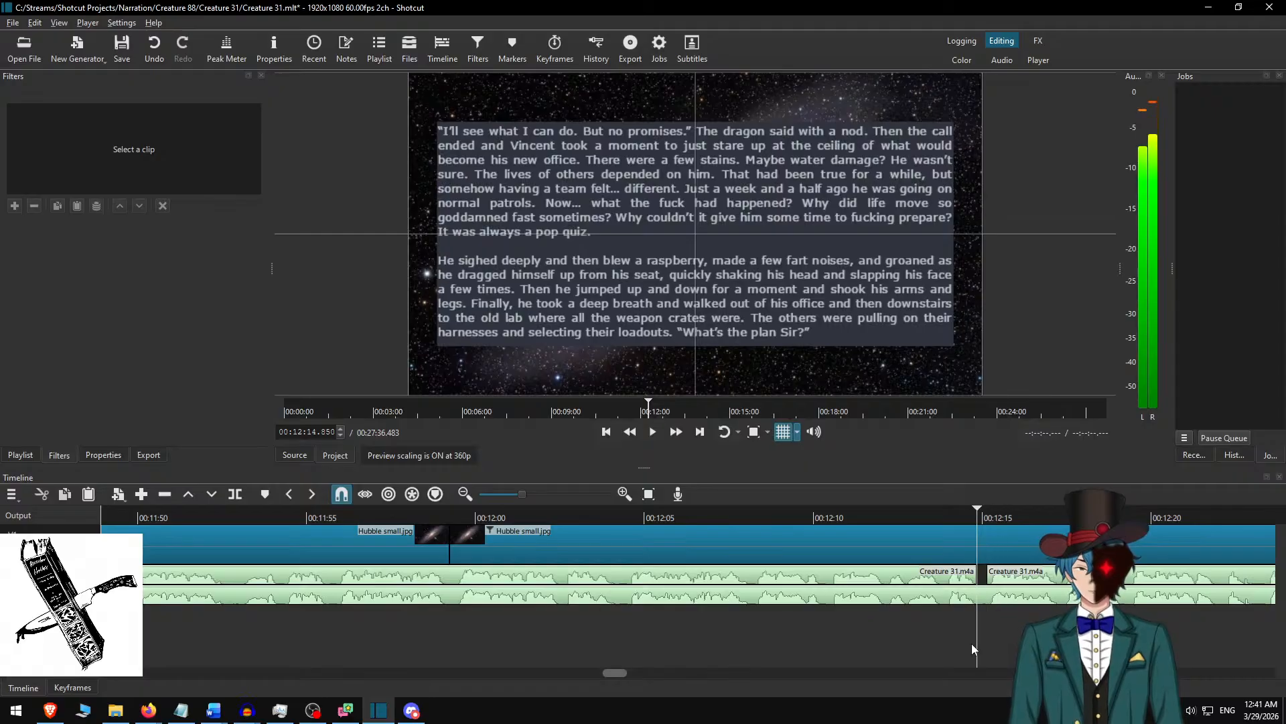
Jump back to the narration gap just before 00:08:35 and play across it from 00:08:33.633.
key(Up)
key(Up)
key(Up)
key(Up)
key(Up)
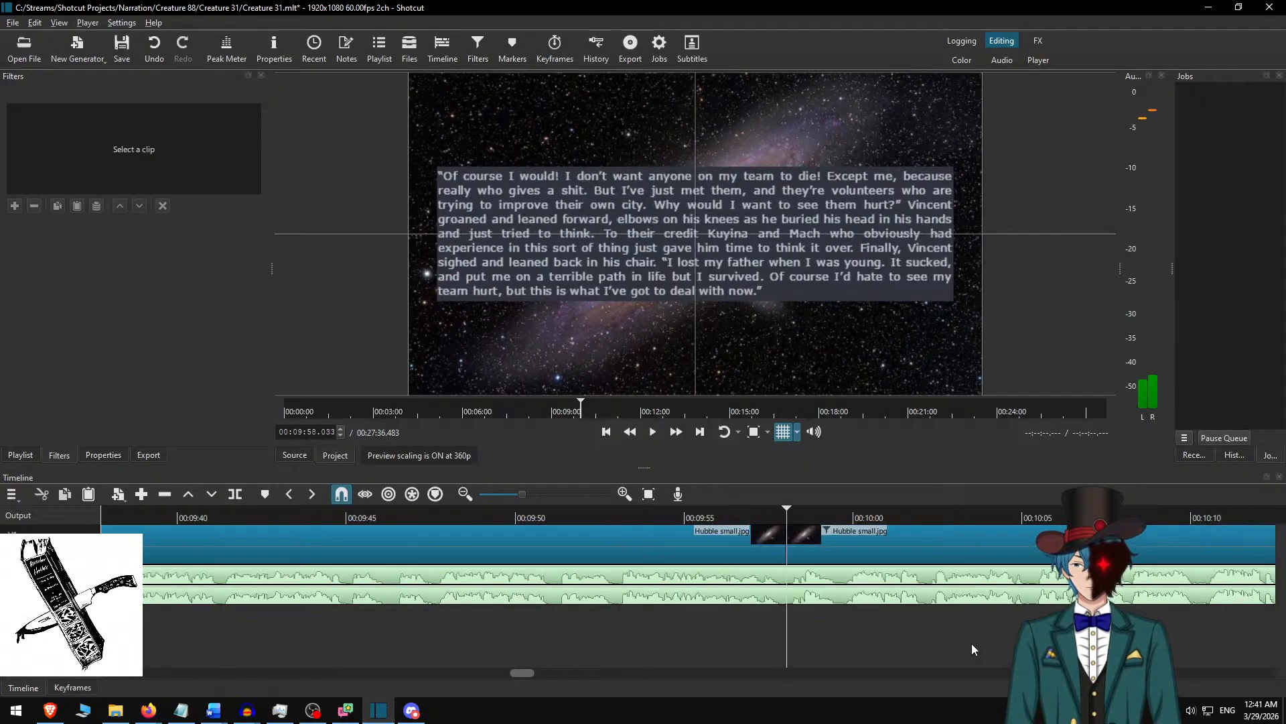
key(Up)
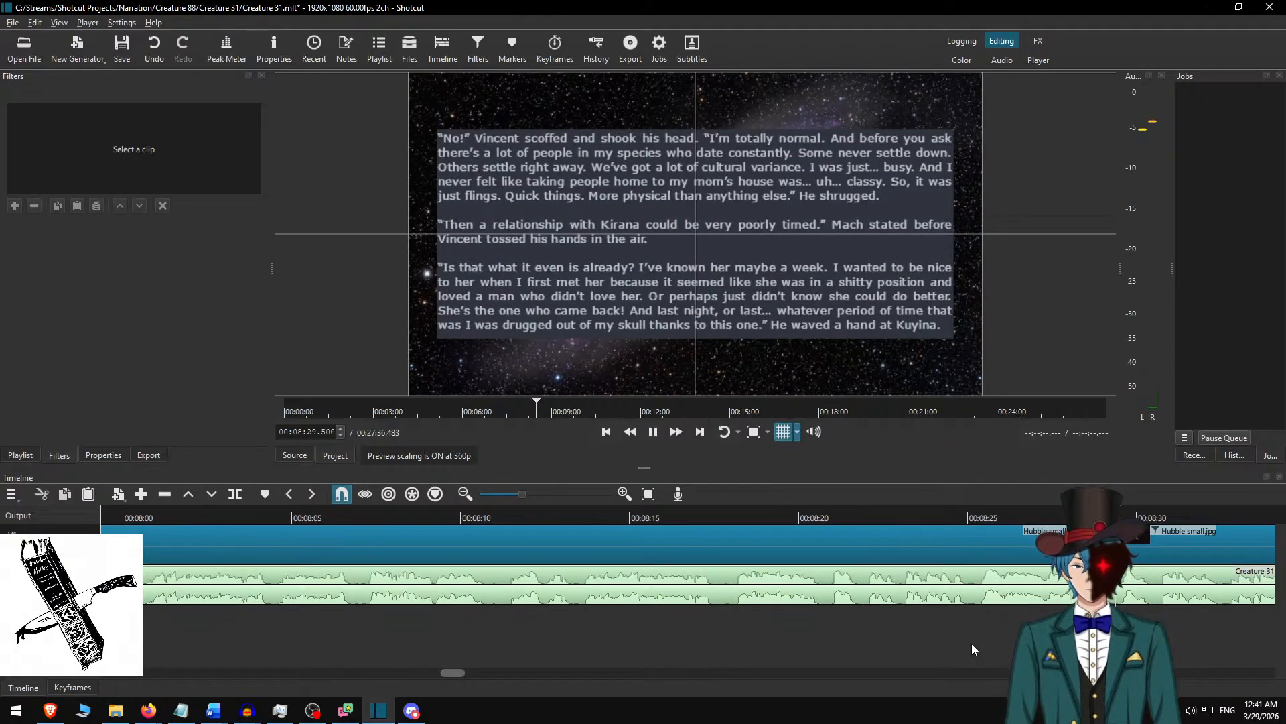
key(alt+Right)
key(Page_Up)
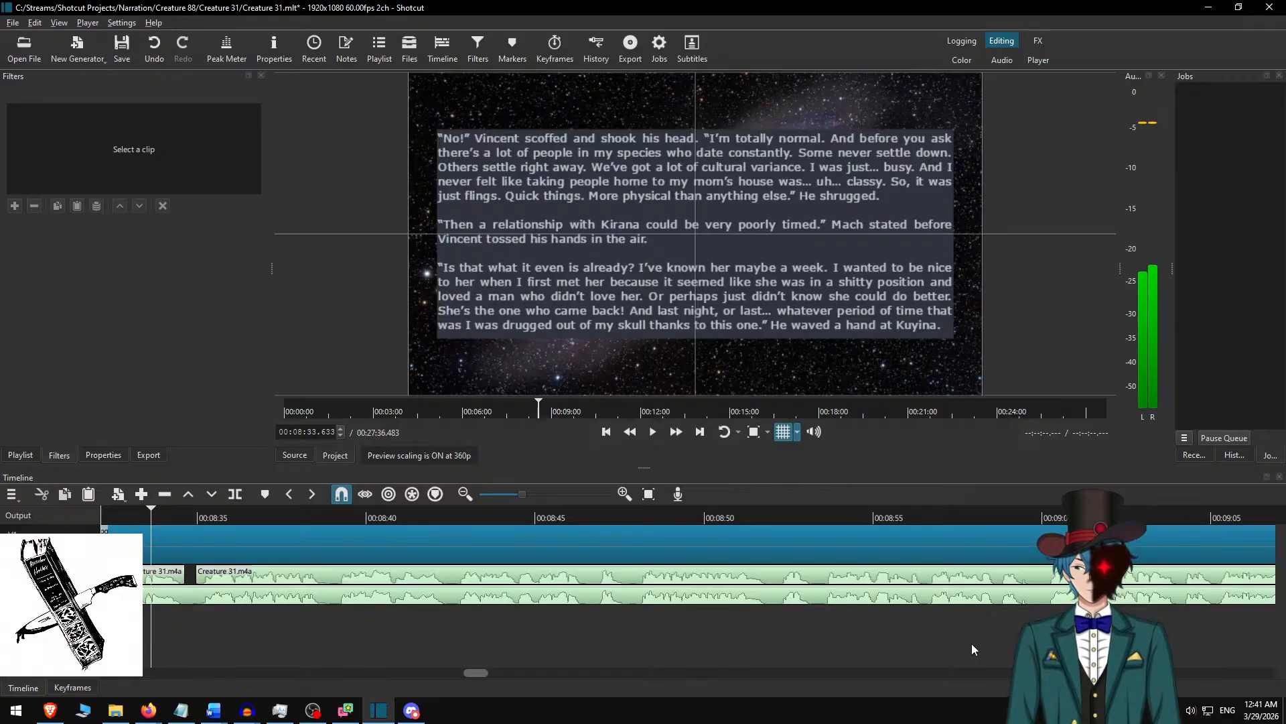
key(space)
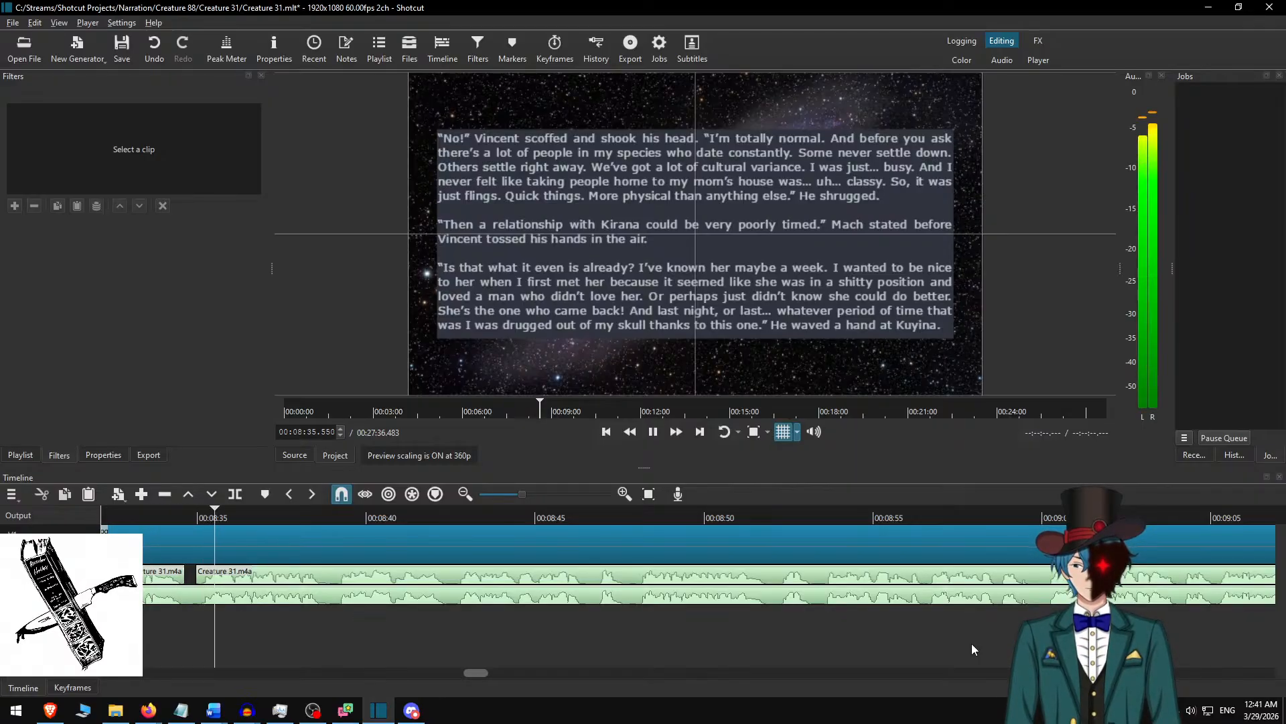
key(space)
Jump back to the narration gap just before 00:04:12.117 and play across it with both tracks audible.
key(alt+Left)
key(alt+Left)
key(Up)
key(Up)
key(Up)
key(Up)
key(Up)
key(Up)
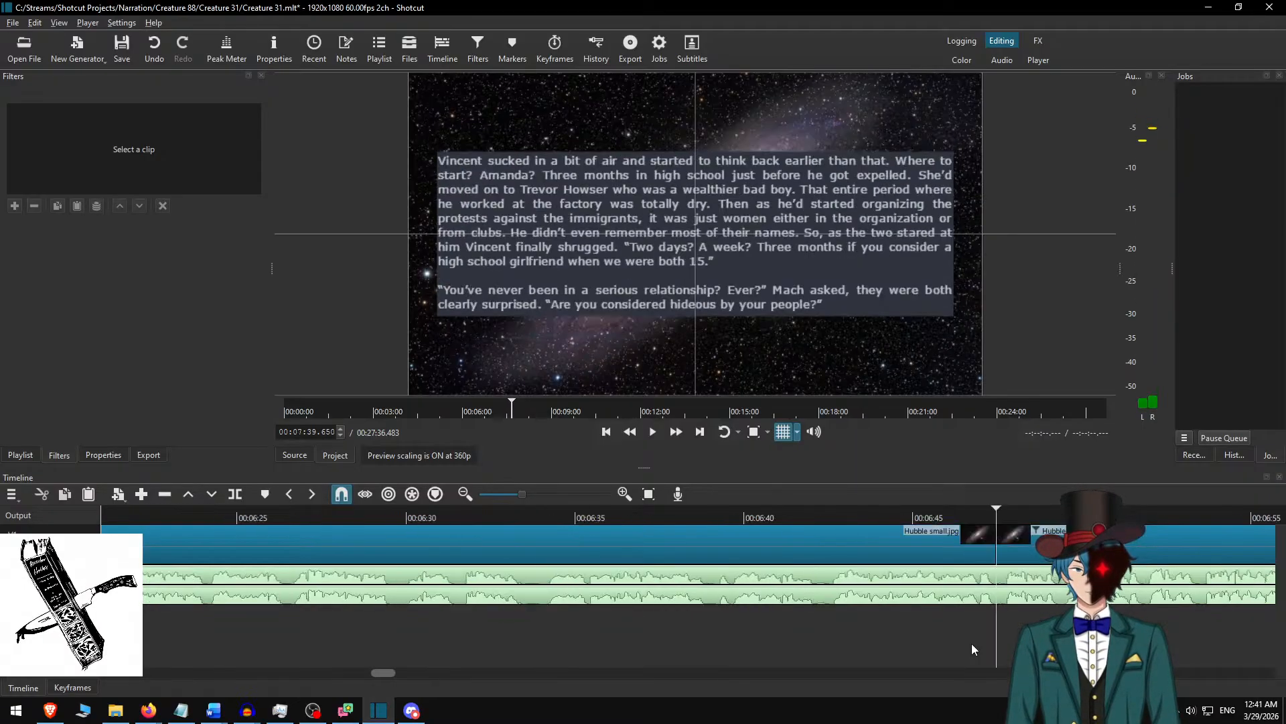
key(Up)
key(Up)
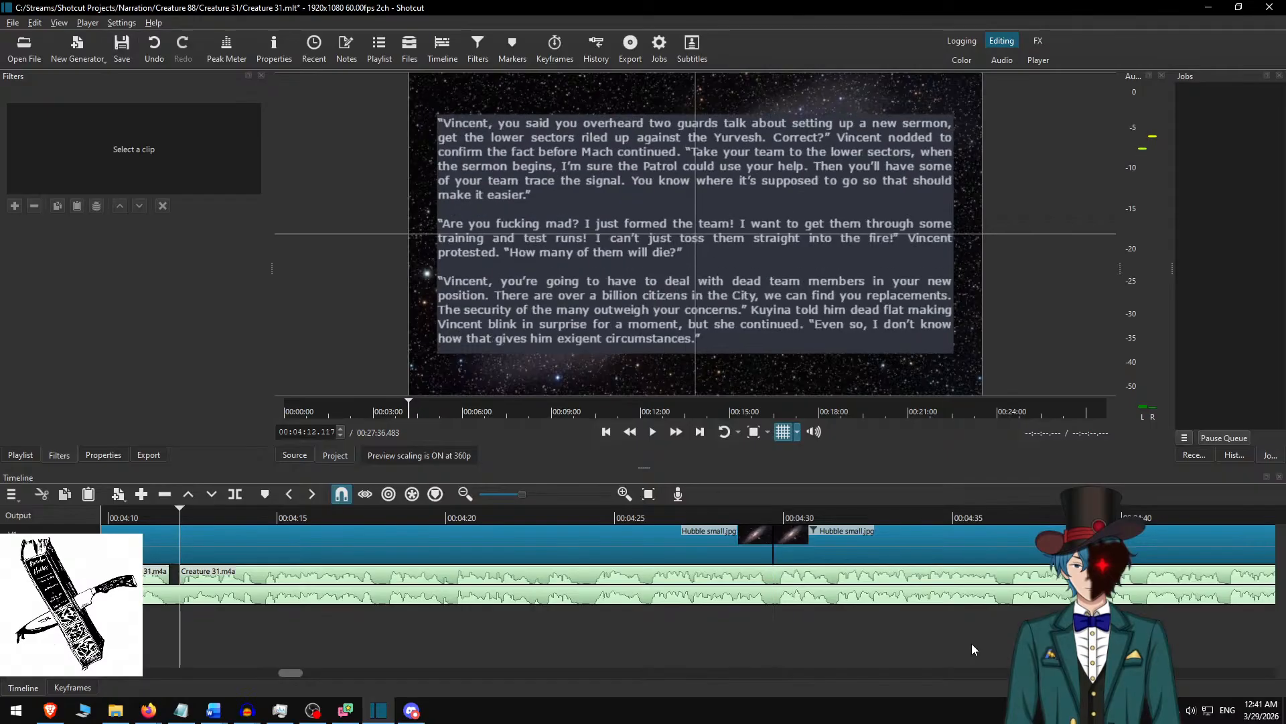
key(Page_Up)
key(Page_Up)
key(Page_Up)
key(space)
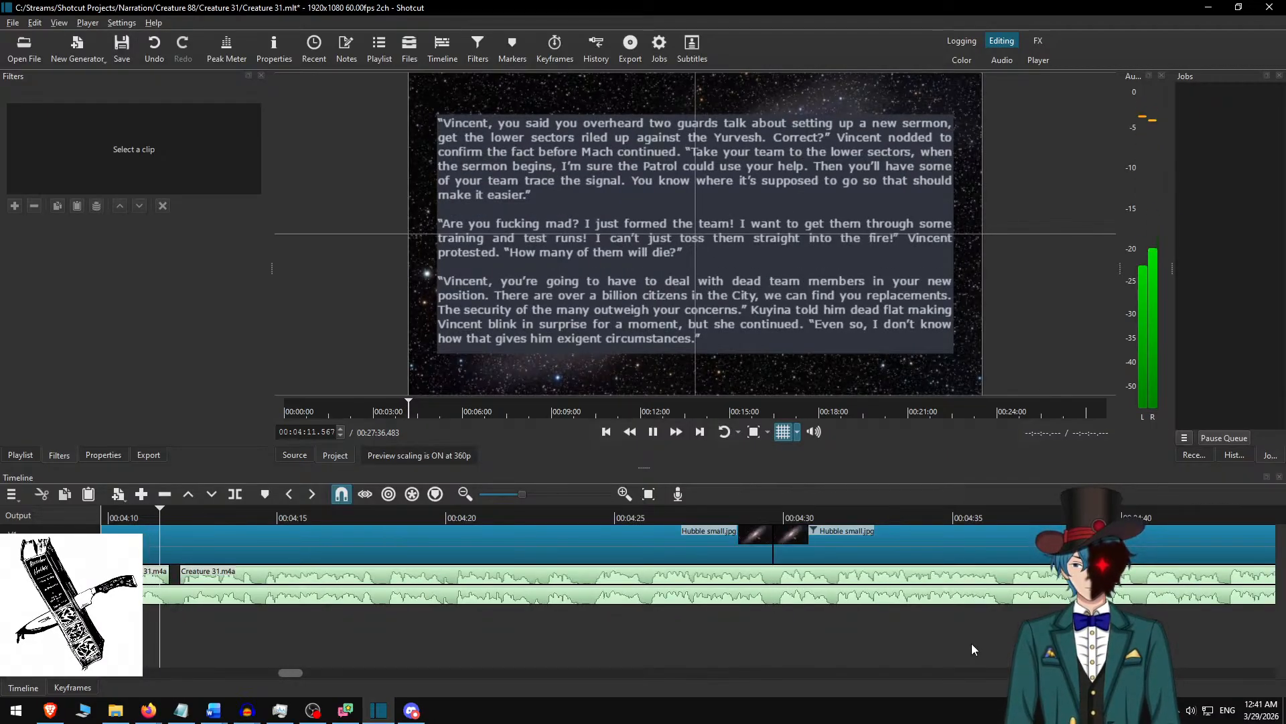
key(space)
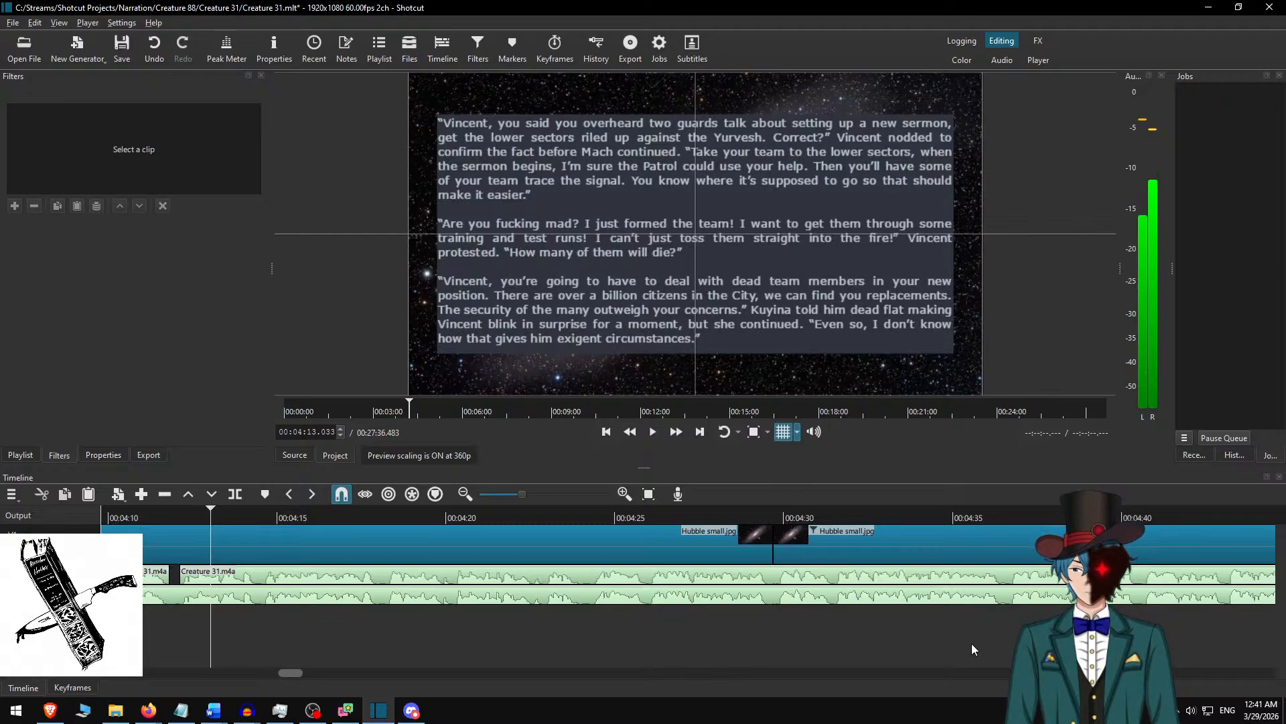
Replay the short stretch around the 00:04:12 narration gap from several nearby starting points to locate the unwanted sound.
key(alt+Left)
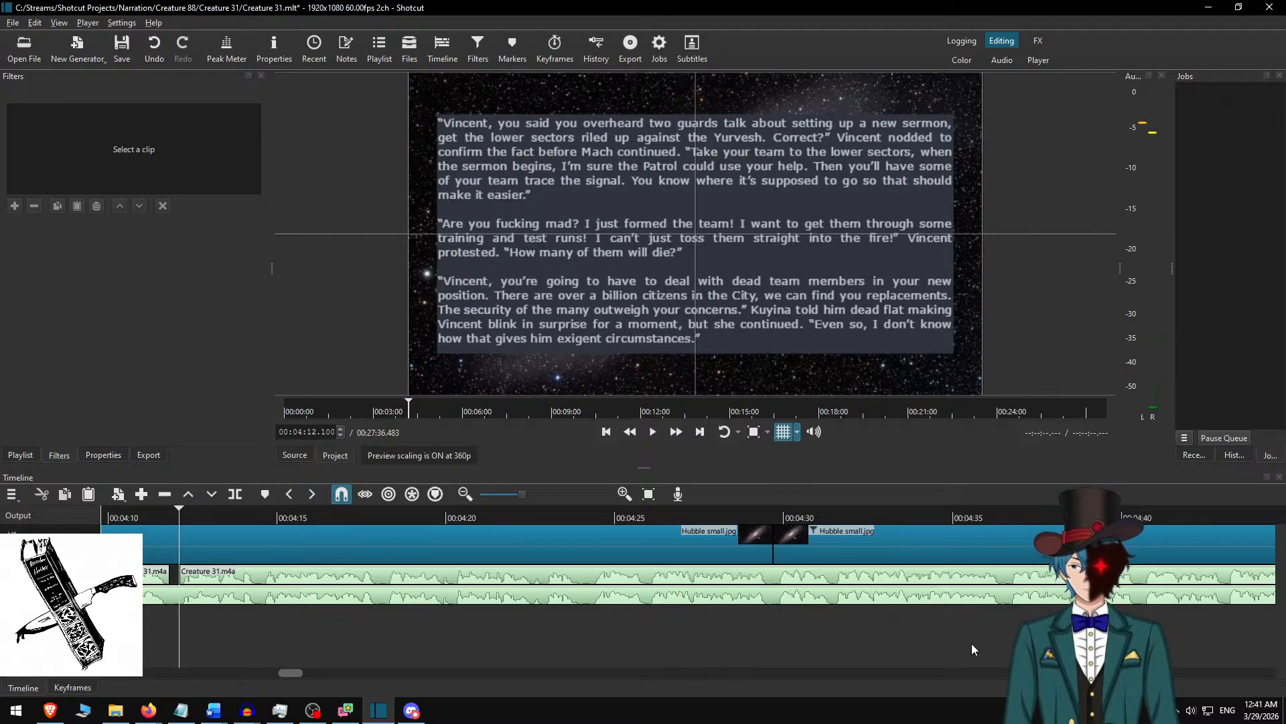
key(Left)
key(Left)
key(Left)
key(Left)
key(Left)
key(Left)
key(Left)
key(space)
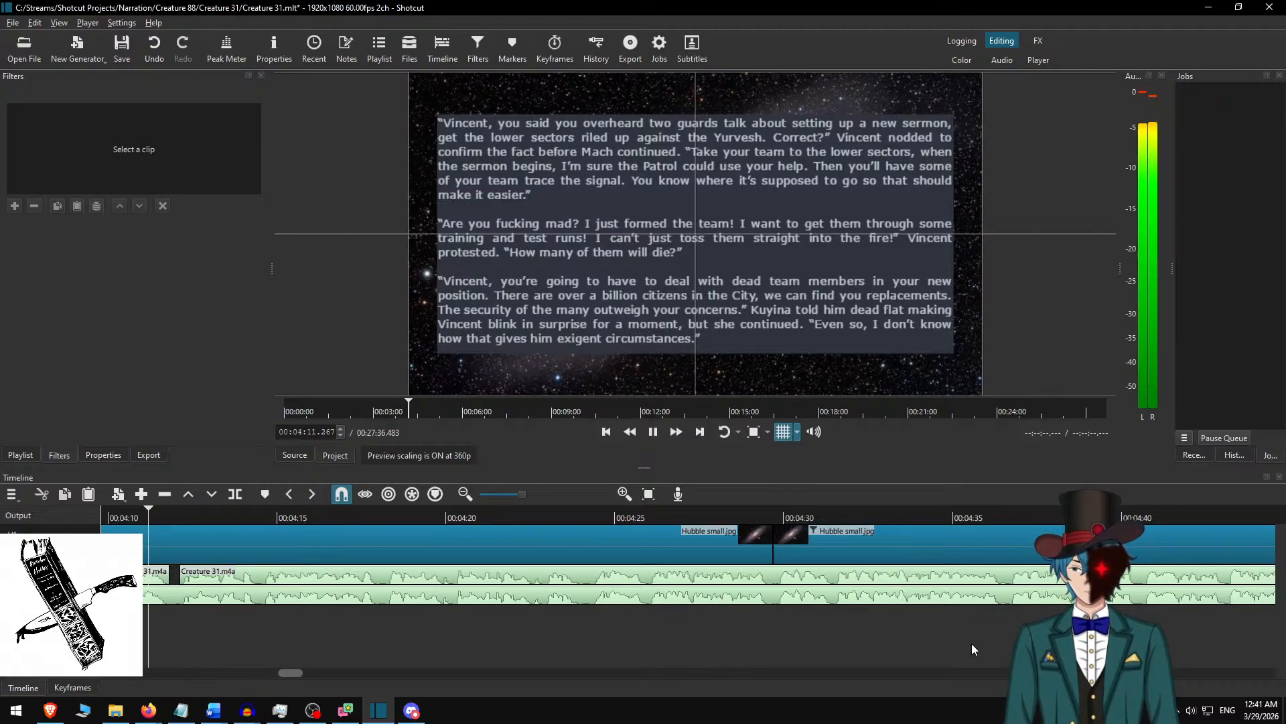
key(space)
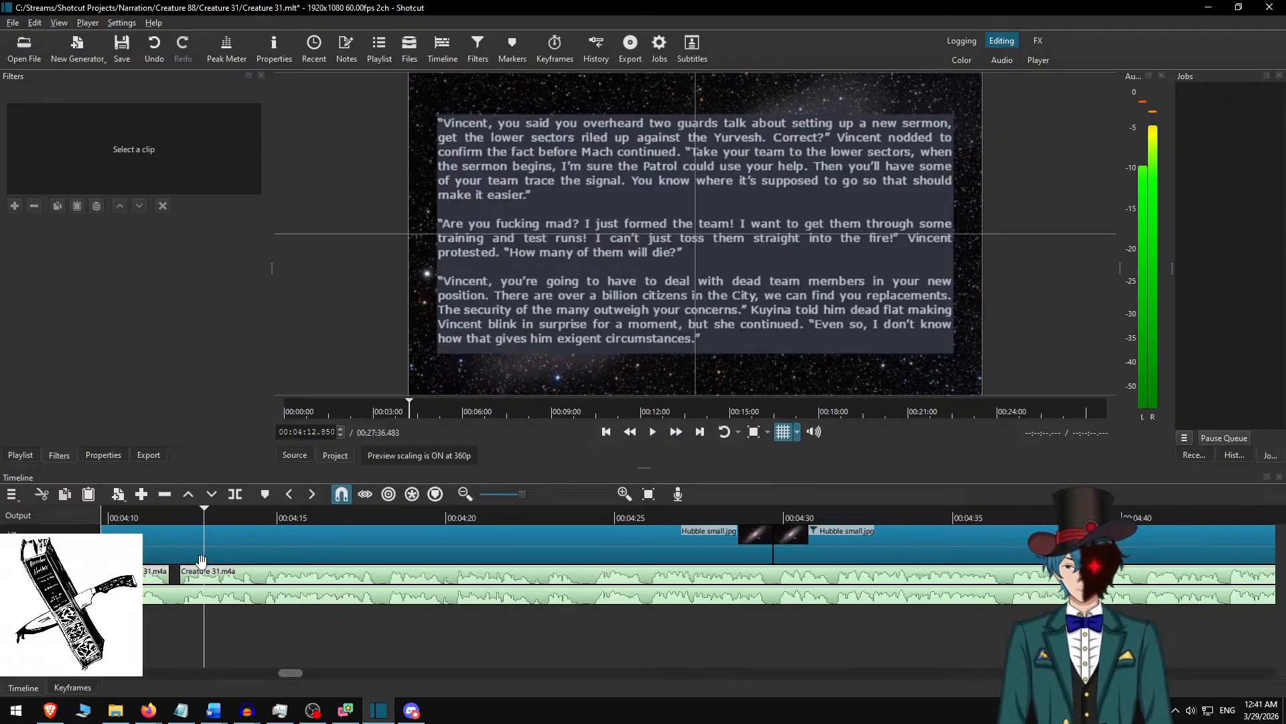
click(163, 511)
scroll(225, 623, up, 6)
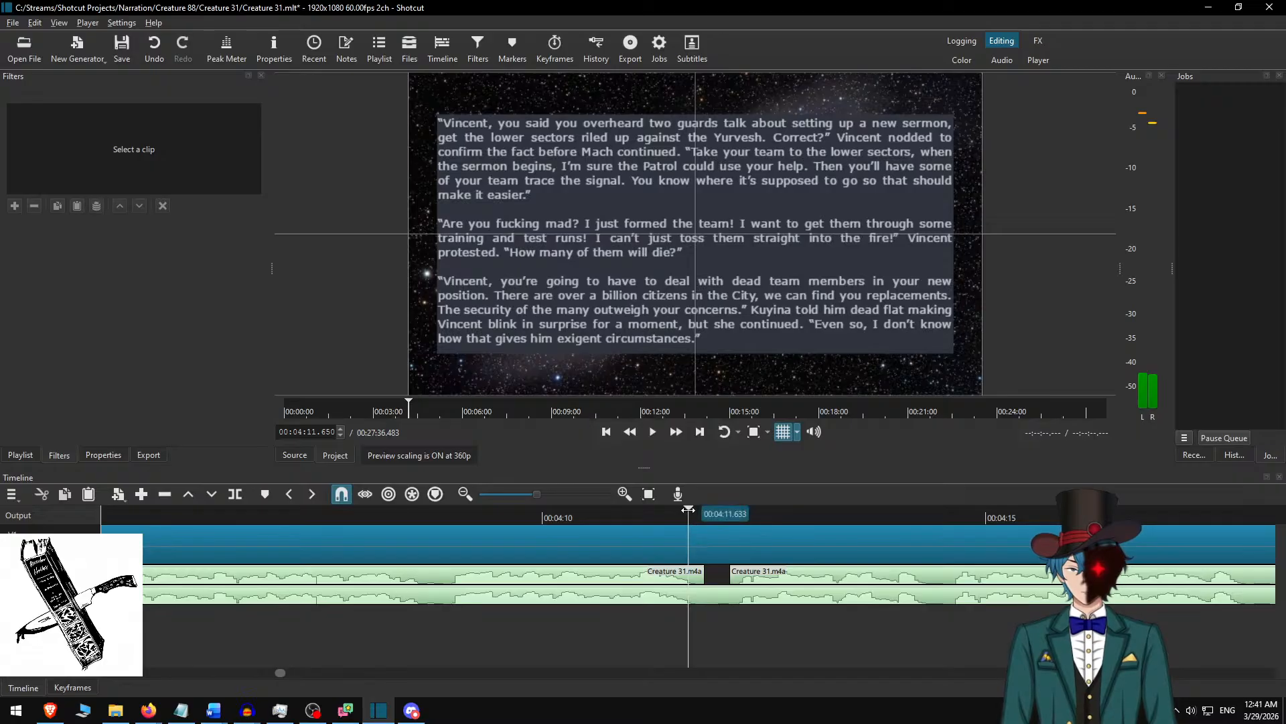
key(space)
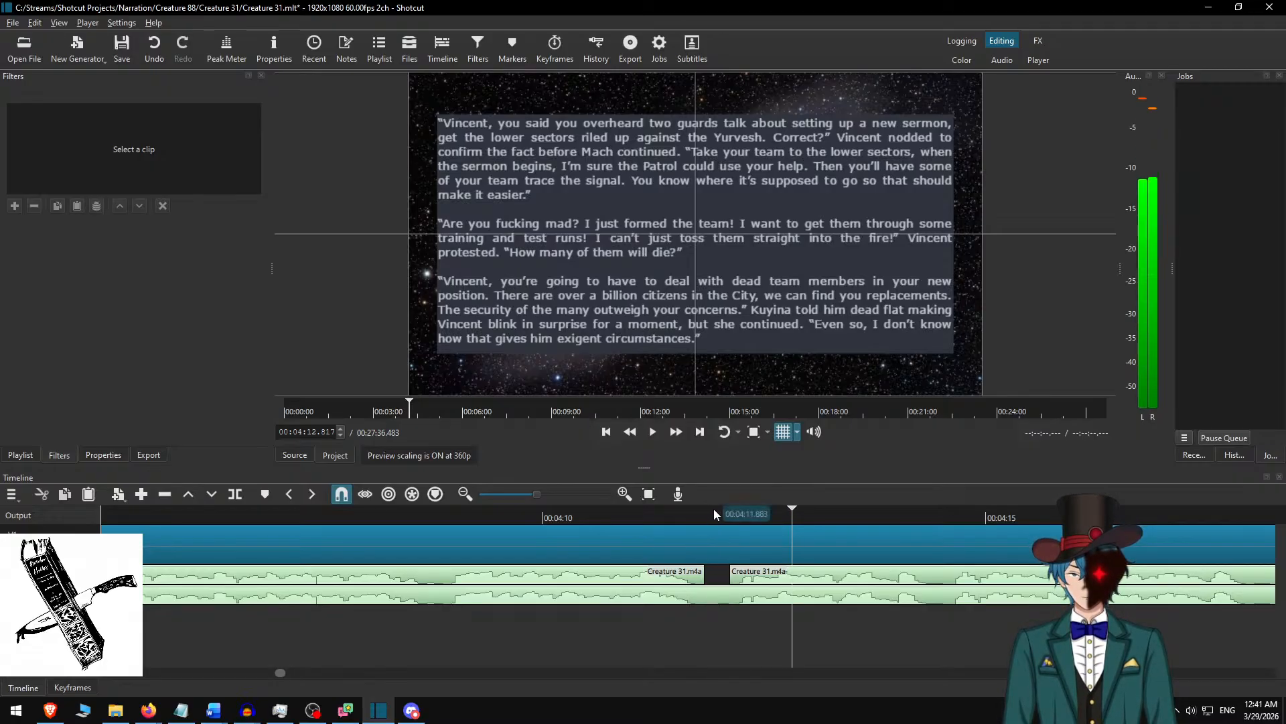
click(715, 511)
key(space)
key(space)
Split Creature 31 v2.m4a at 00:04:11.983 and 00:04:12.150 and lift out the piece between, leaving a blank.
click(719, 511)
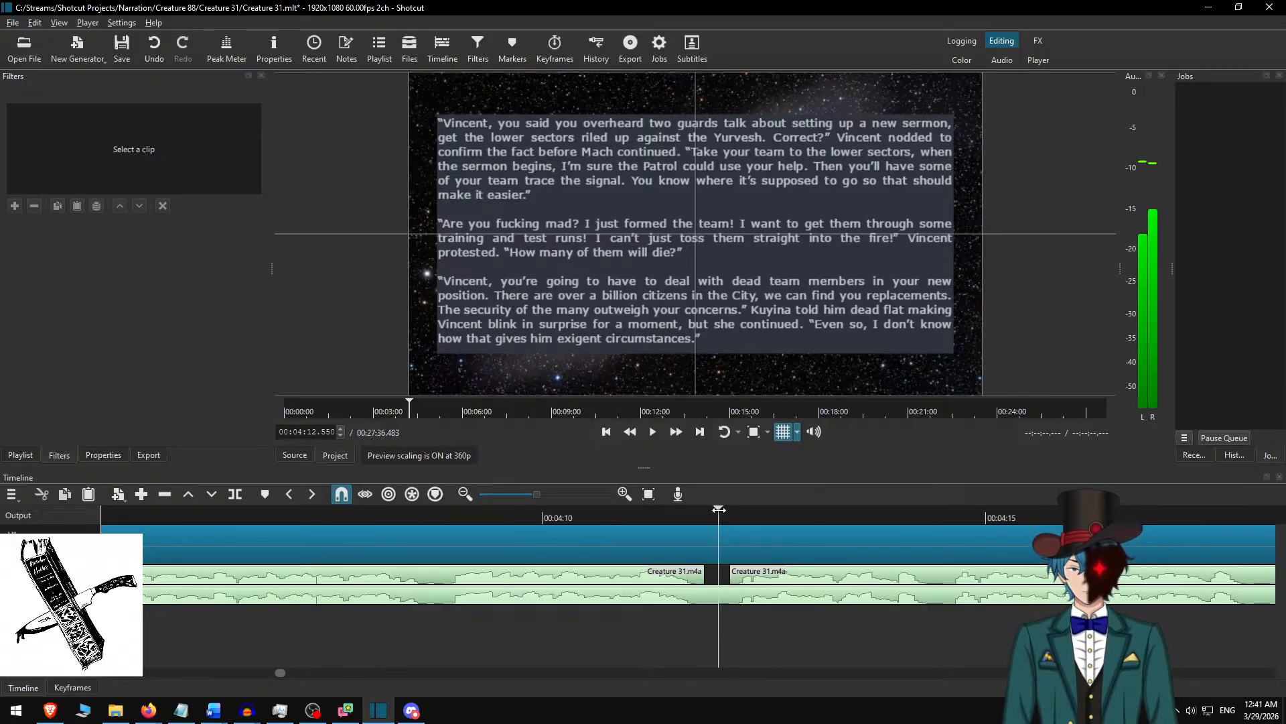
key(s)
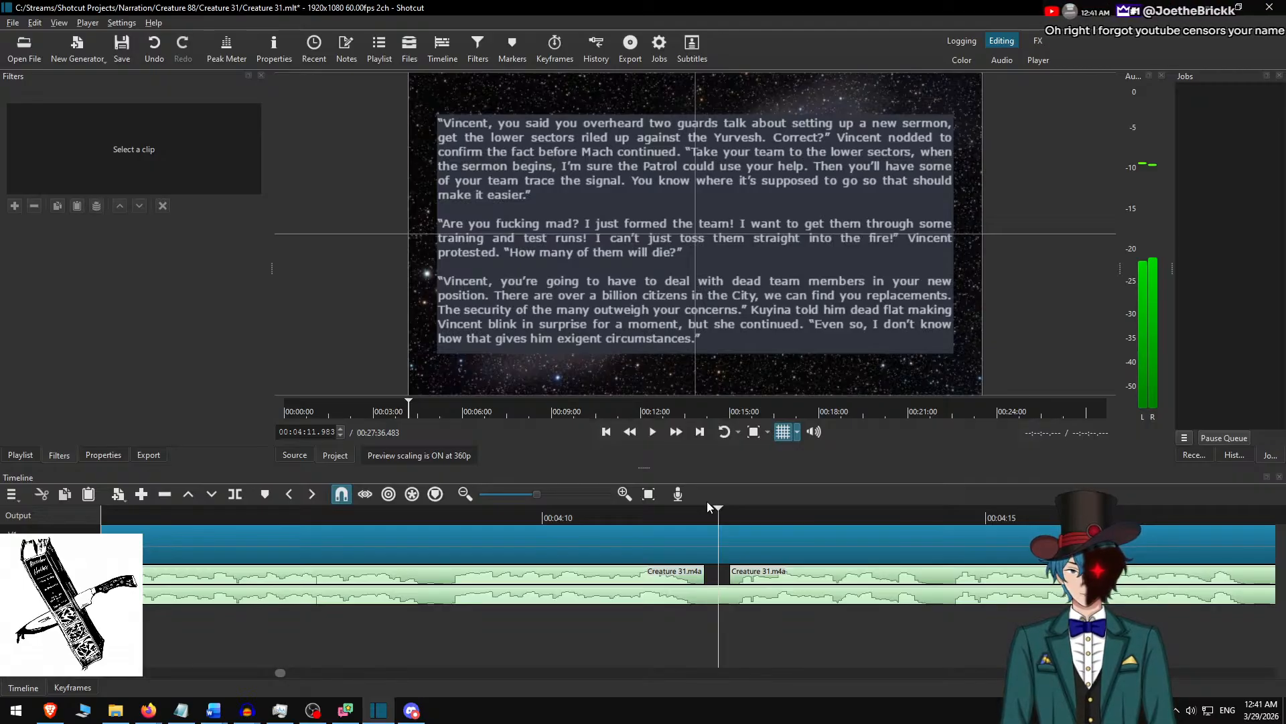
key(space)
key(space)
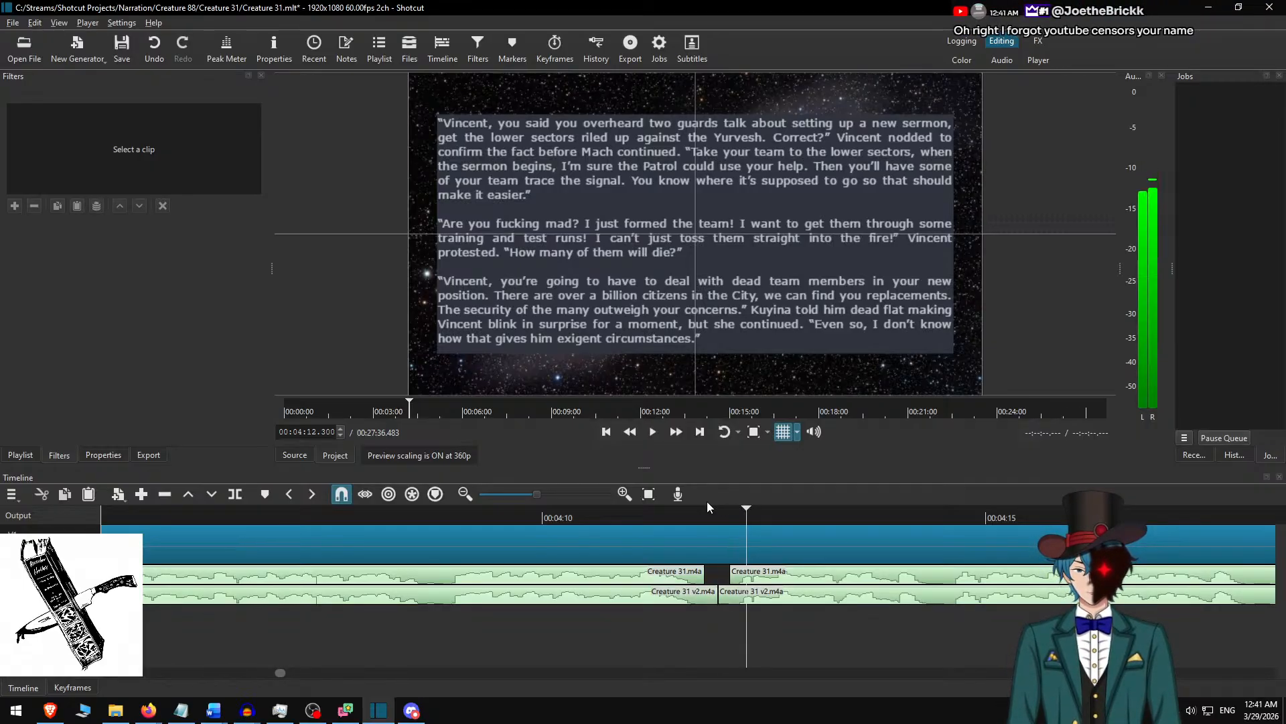
key(Left)
key(Left)
key(Left)
key(Left)
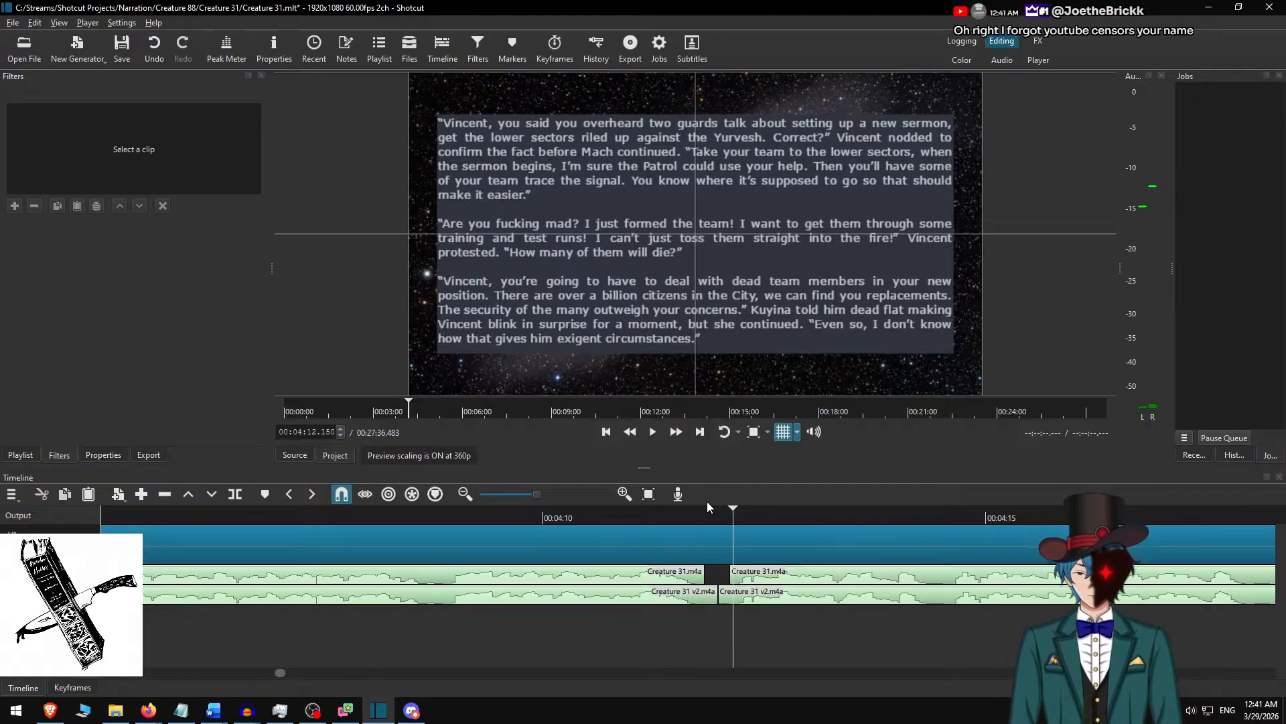
key(s)
key(Left)
key(z)
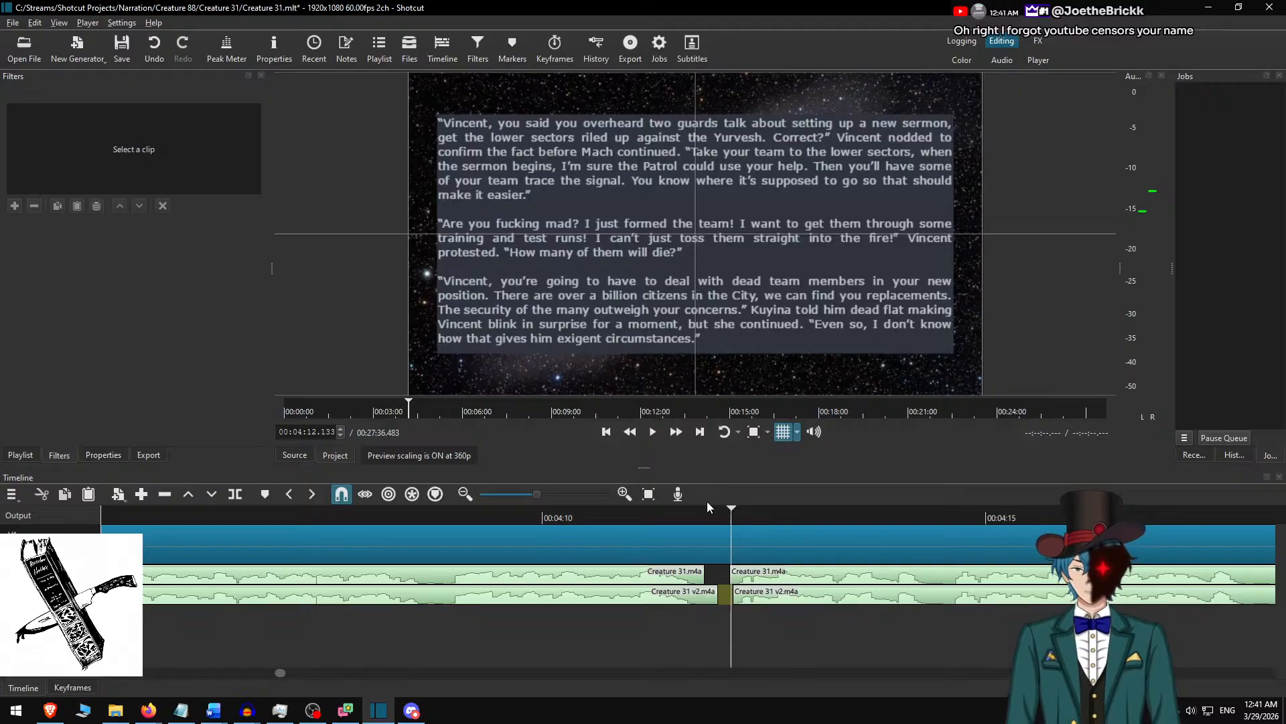
Save the project.
scroll(557, 598, left, 5)
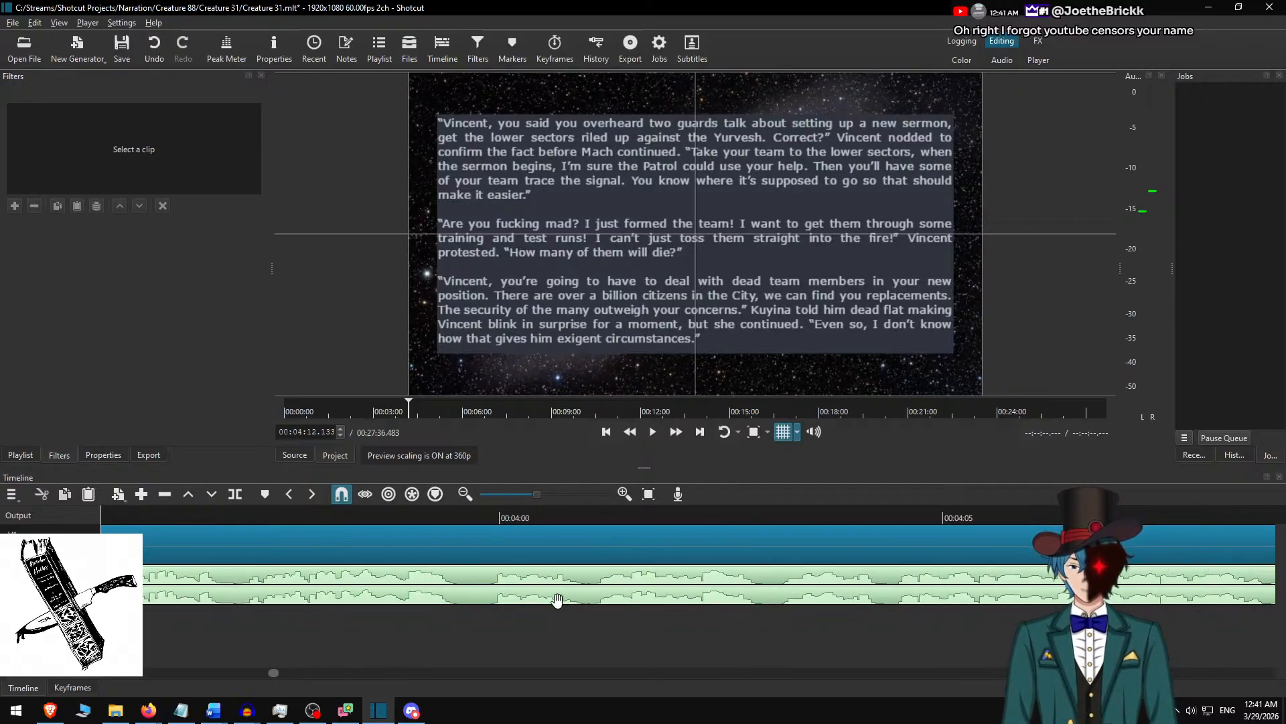
scroll(557, 598, left, 5)
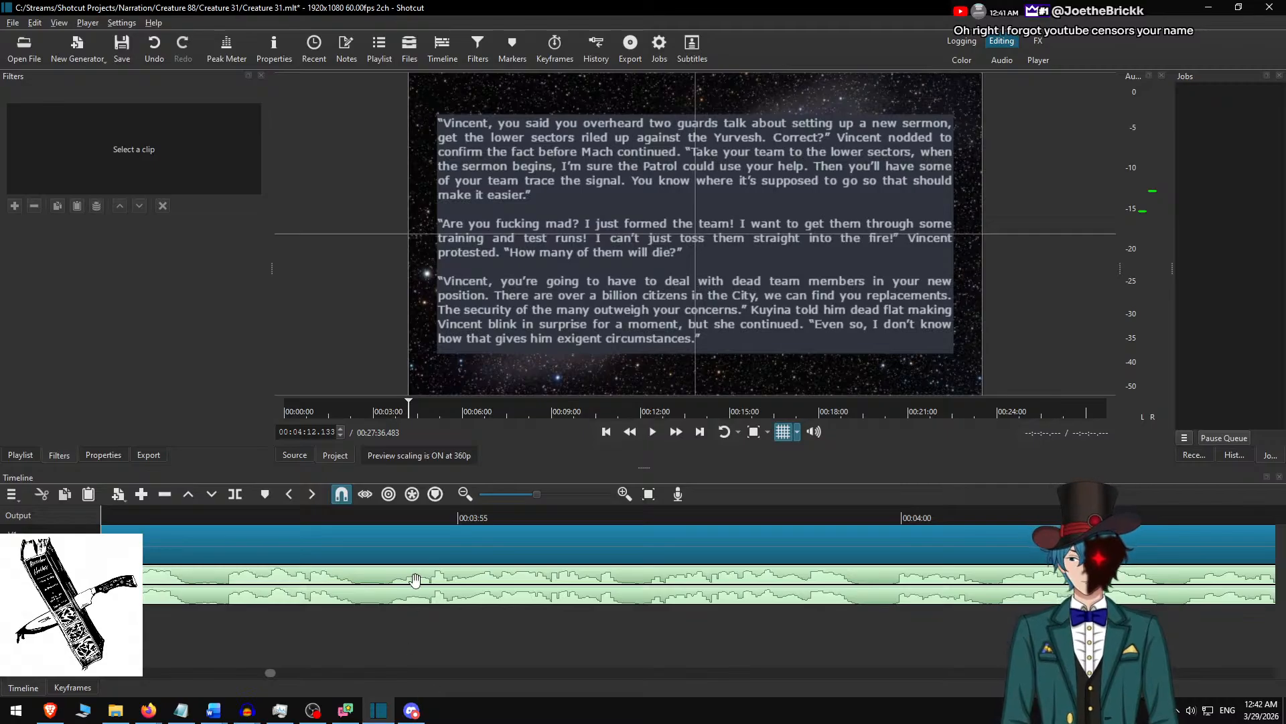
key(ctrl+s)
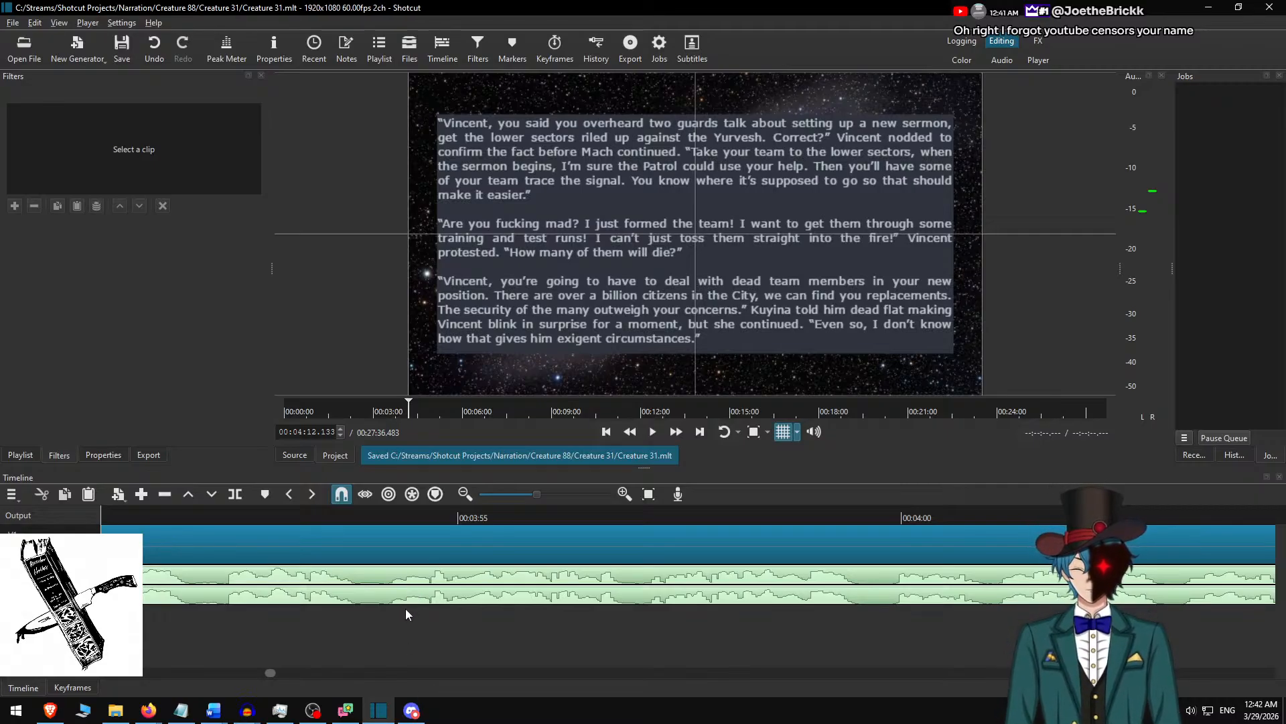
Remove audio track A1 holding the original Creature 31.m4a narration, and undo the stray split of Creature 31 v2.m4a at 00:15:13.967.
key(End)
key(Up)
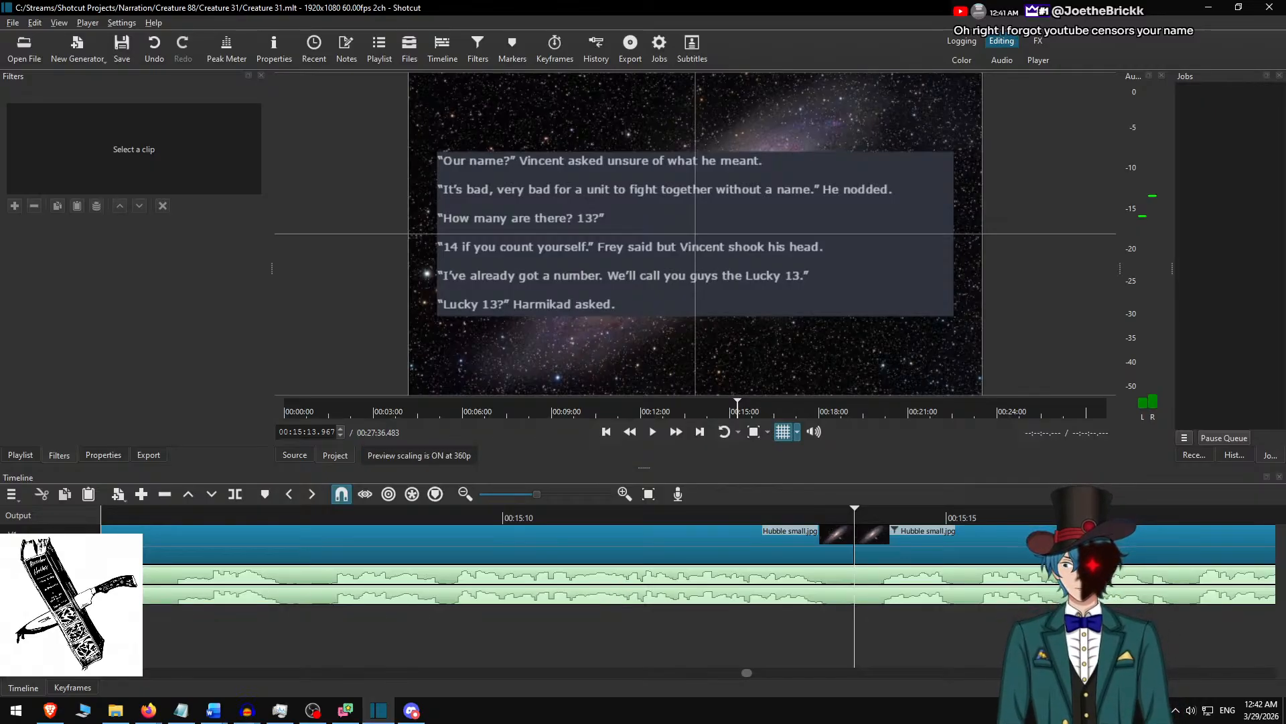
click(56, 584)
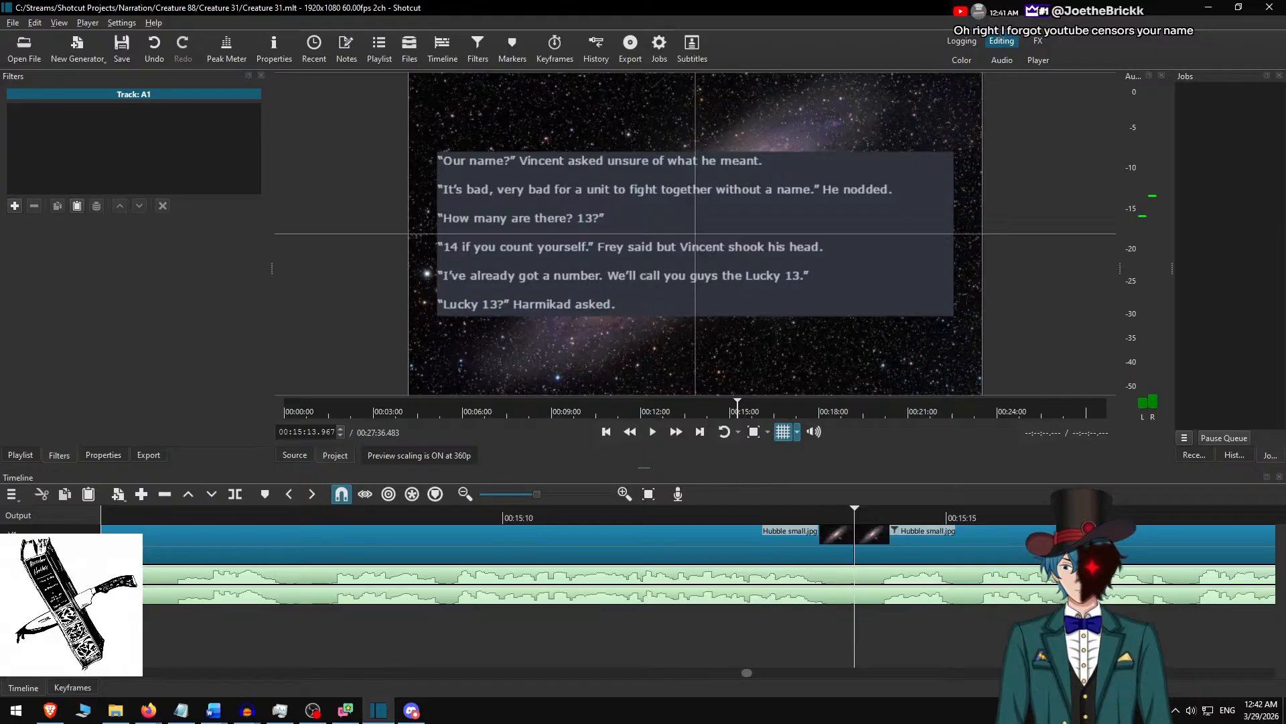
right_click(66, 578)
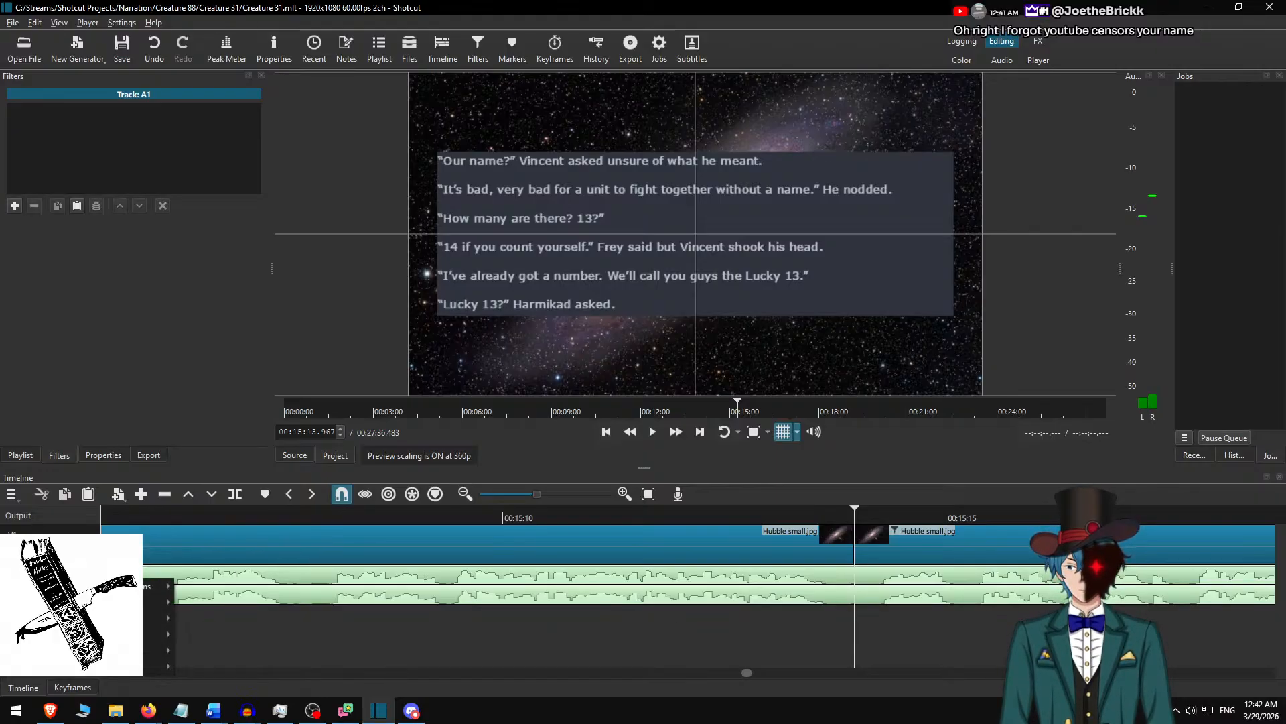
mouse_move(161, 586)
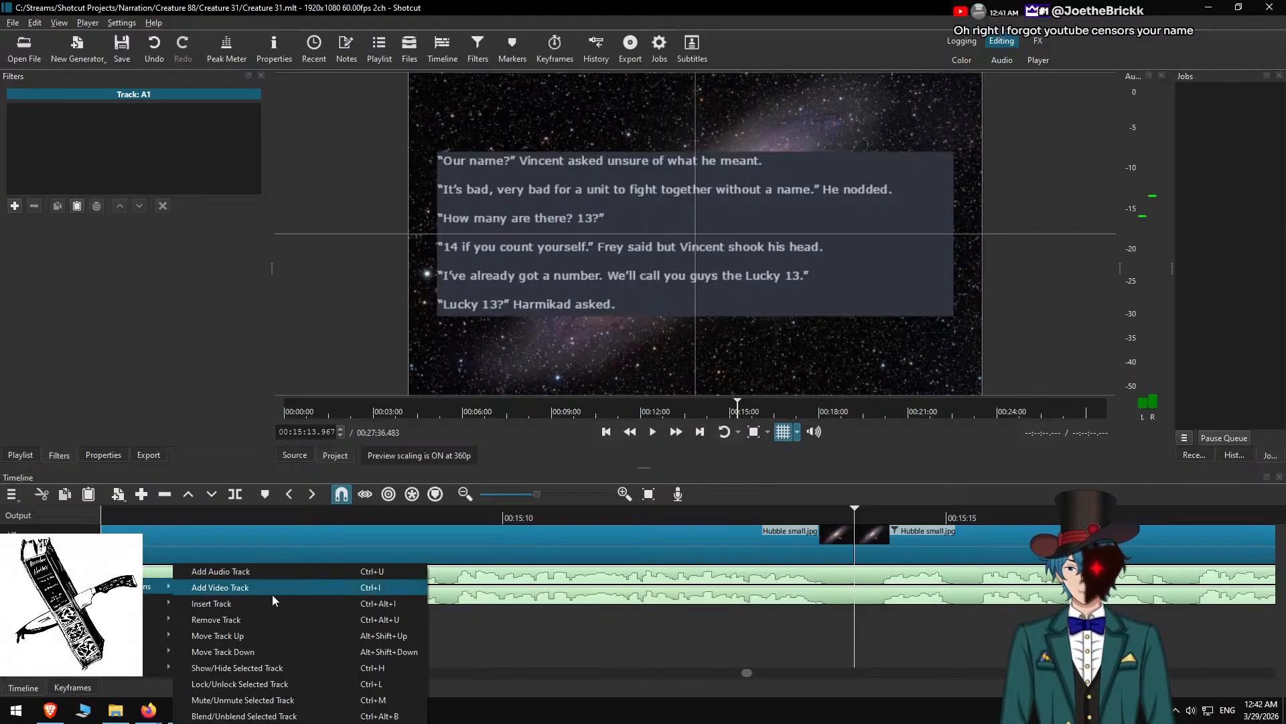
click(262, 619)
scroll(646, 655, down, 5)
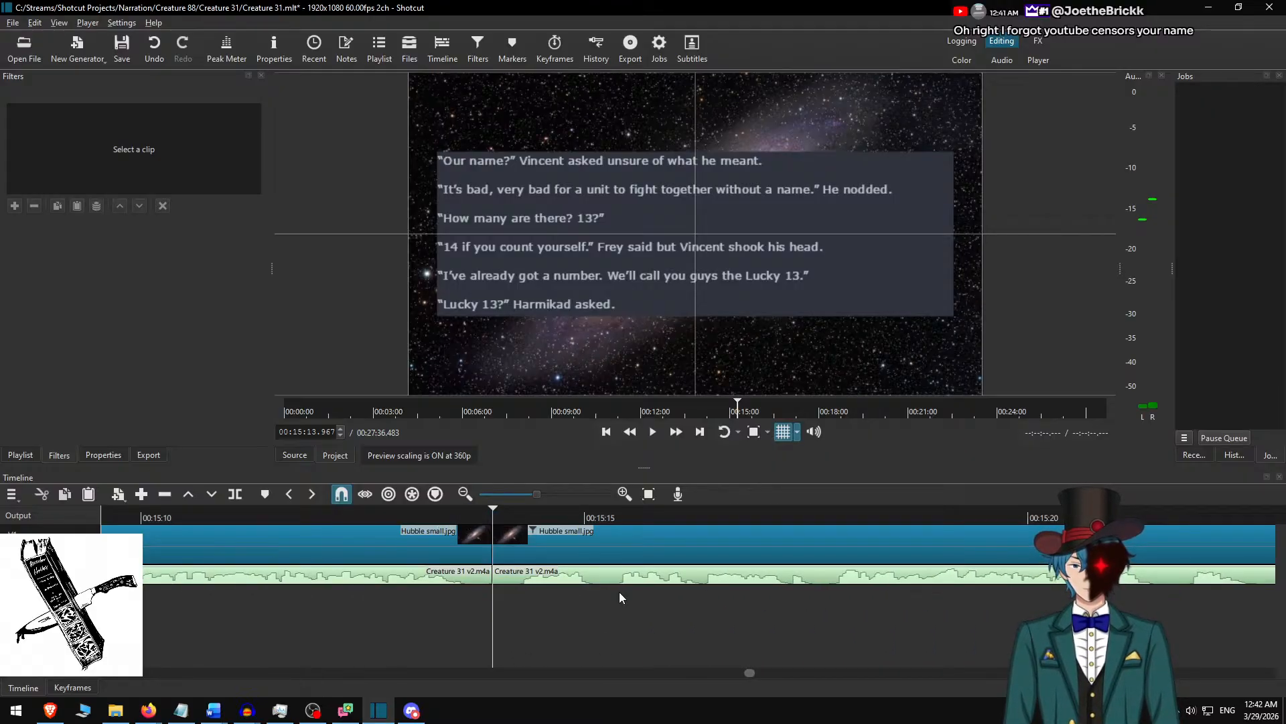
key(ctrl+z)
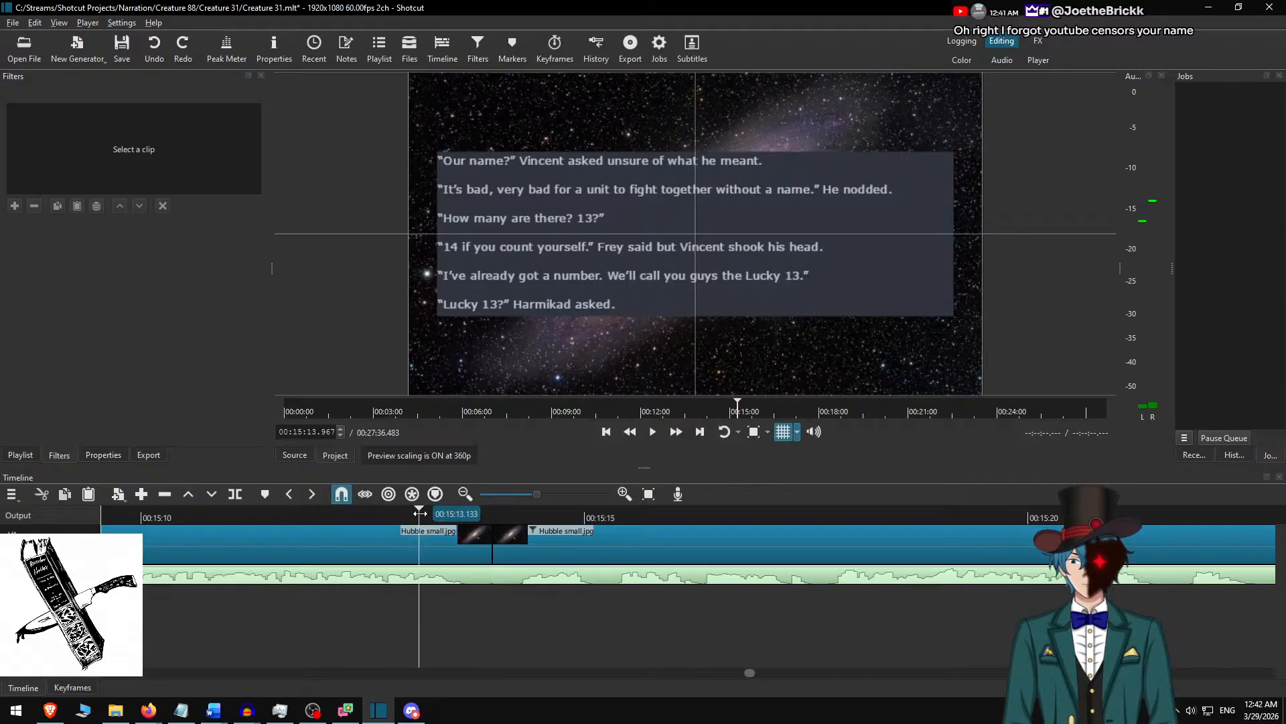
Play on from 00:15:13.133 to 00:15:30.233 and add a comma after "said" in the text overlay's "14 if you count yourself." line.
click(677, 432)
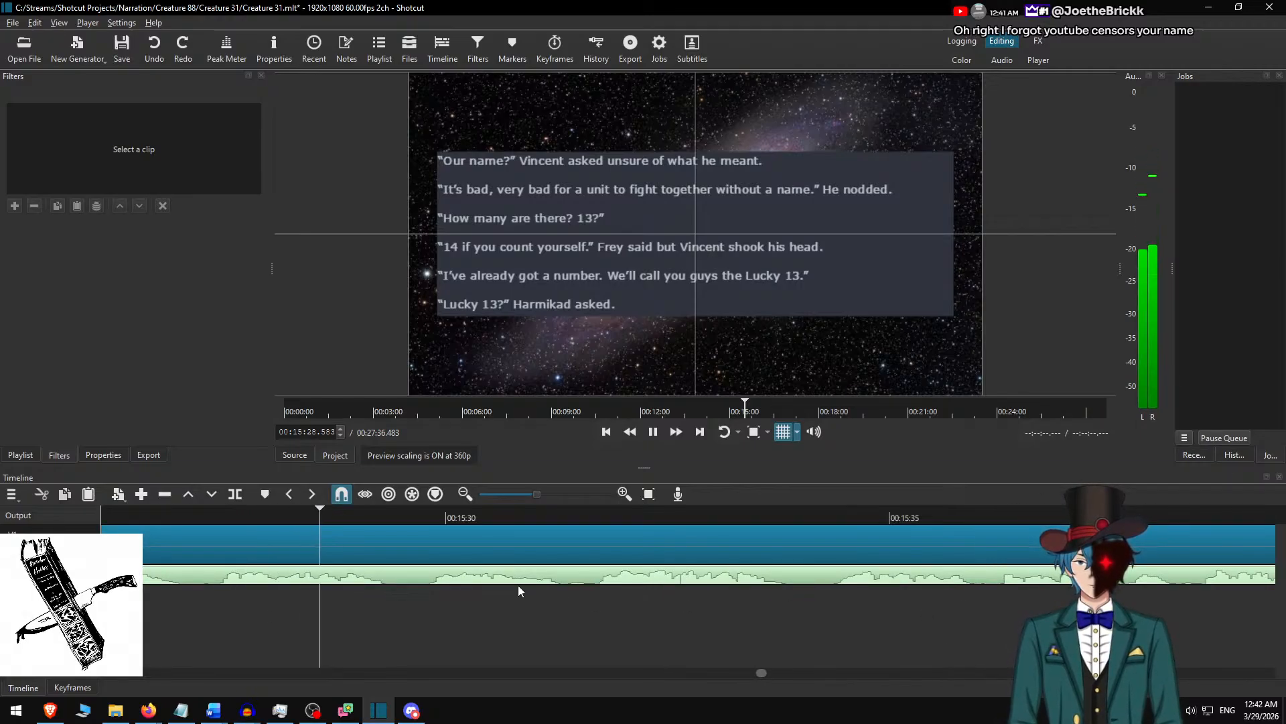
click(474, 548)
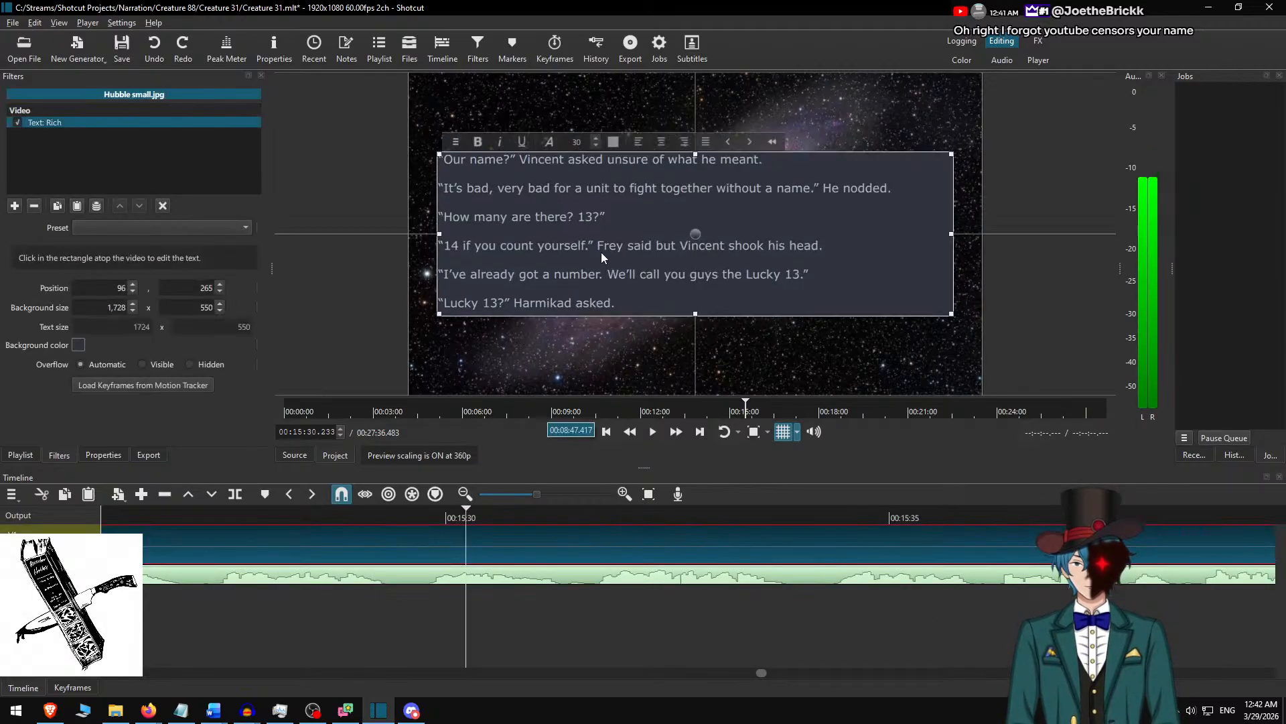
text(,)
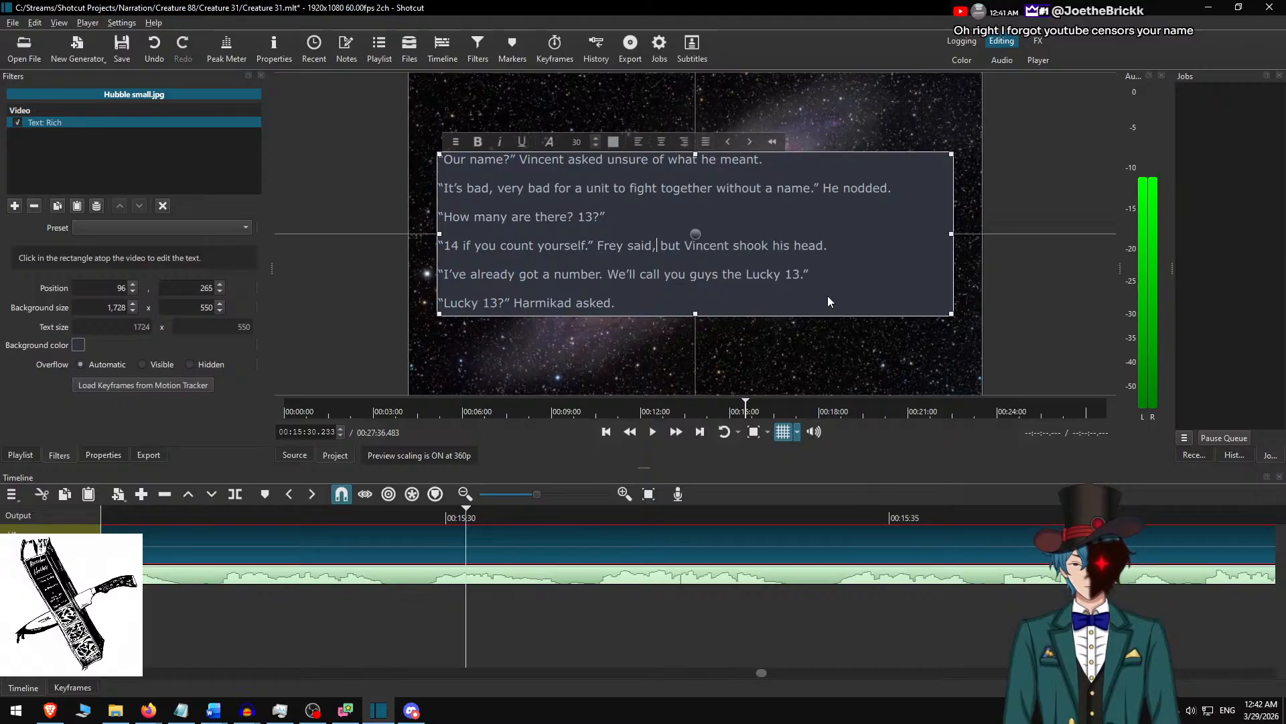
Play the narration from 00:15:28.500 to 00:15:38.767 to check it against the on-screen text.
click(313, 521)
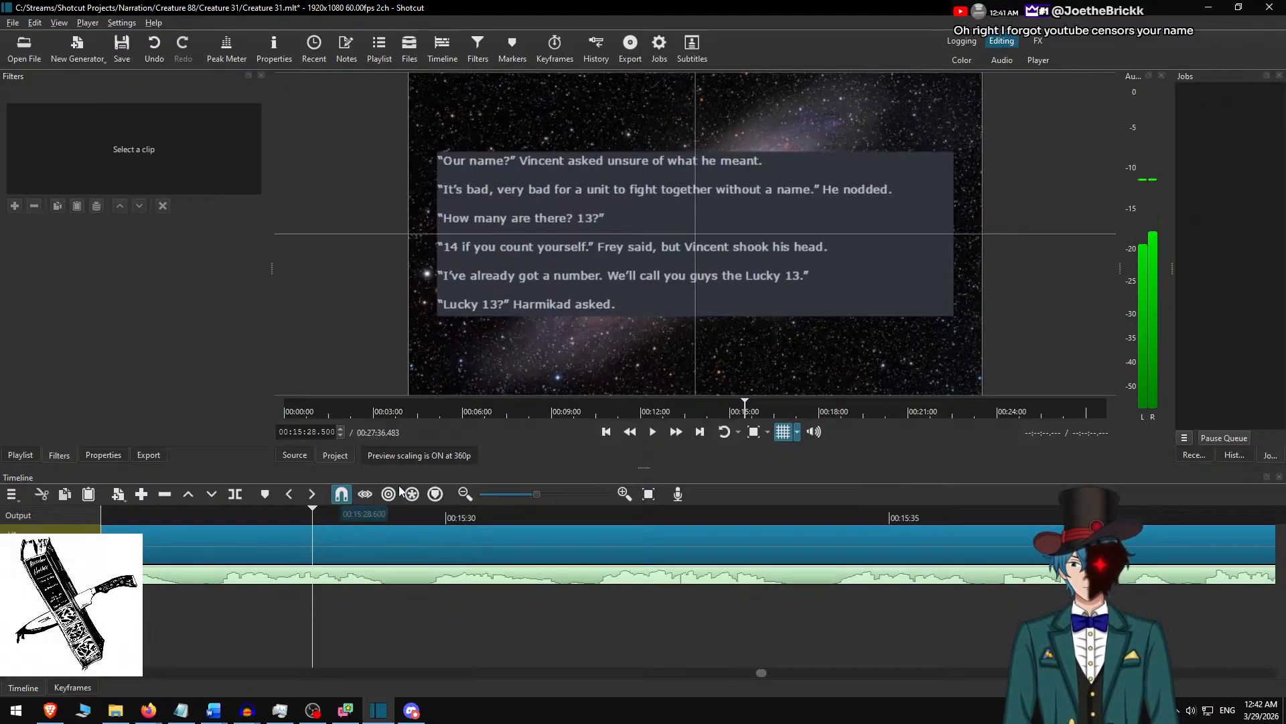
key(space)
click(672, 435)
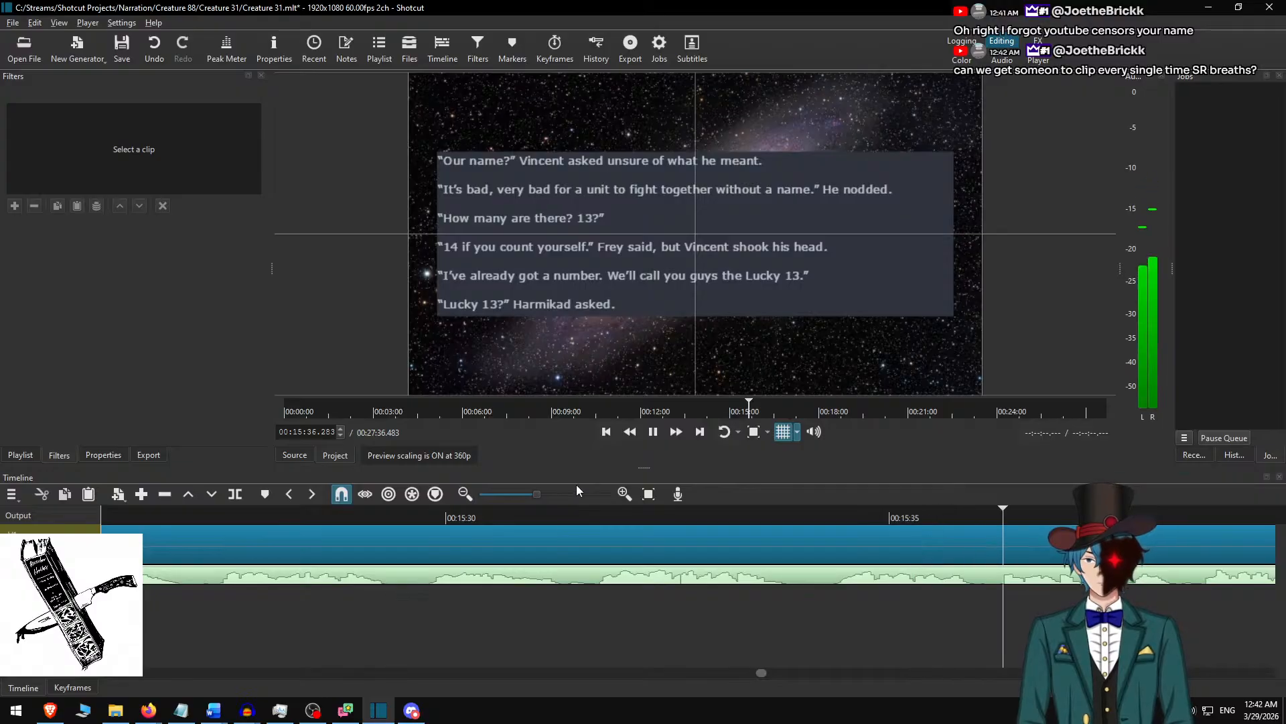
key(space)
scroll(431, 603, up, 10)
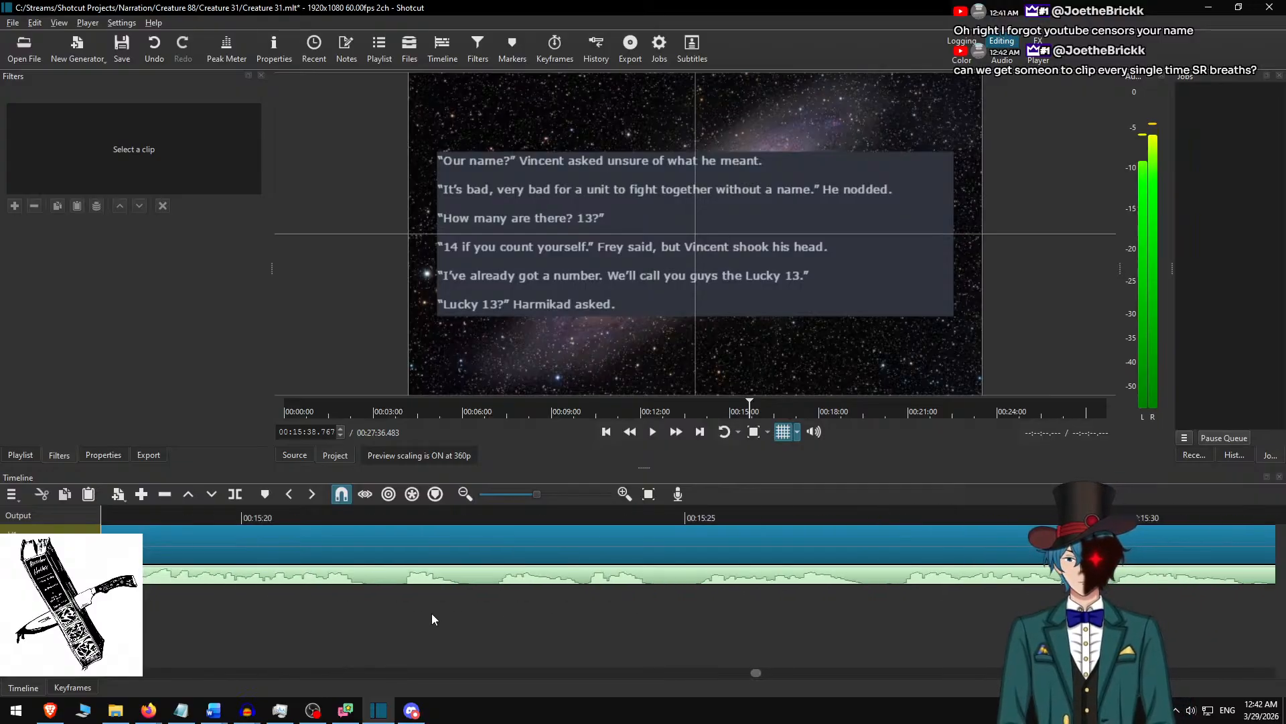
Play the narration on to 00:15:36.117, try a split of the Hubble small.jpg clip there, and undo it.
click(263, 520)
click(676, 431)
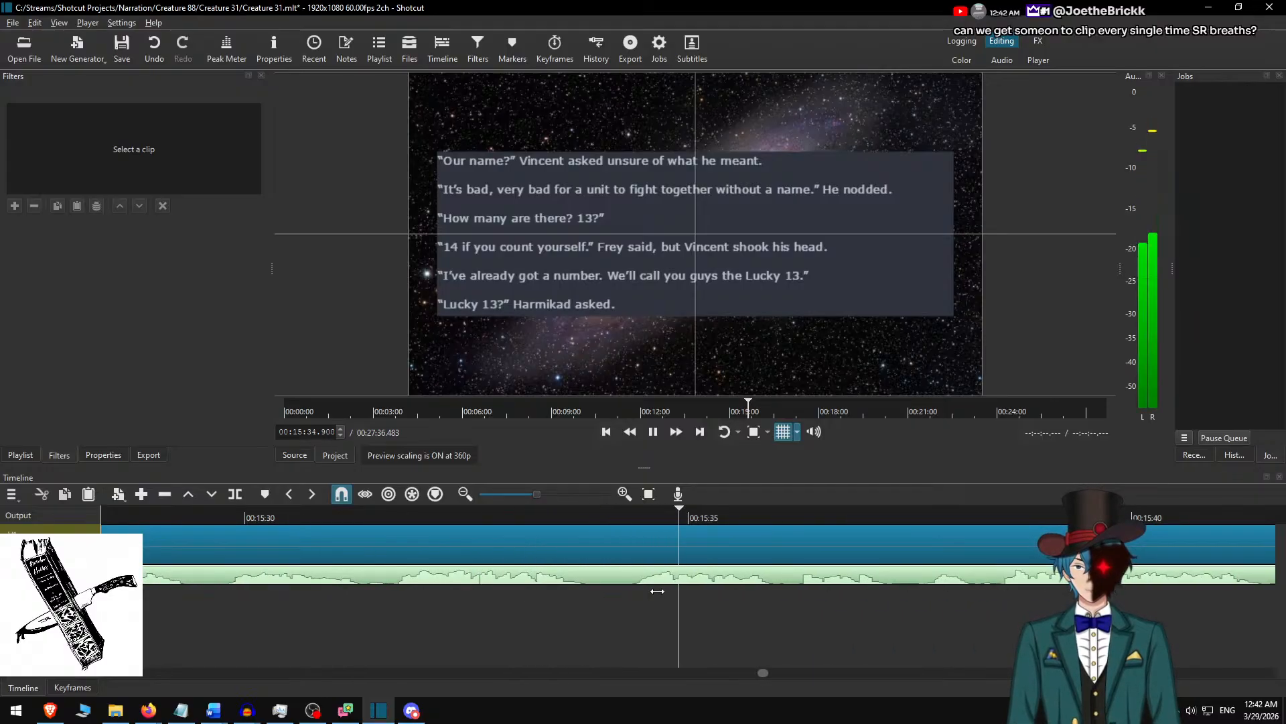
key(space)
key(s)
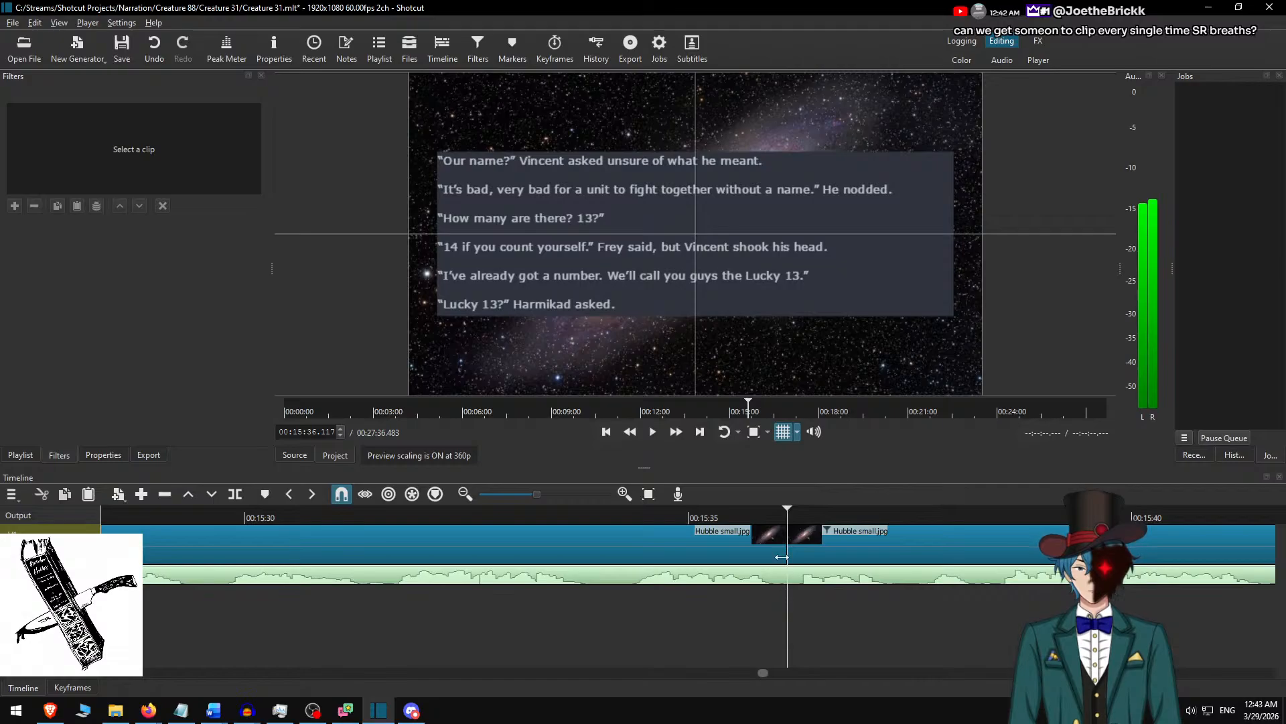
key(ctrl+z)
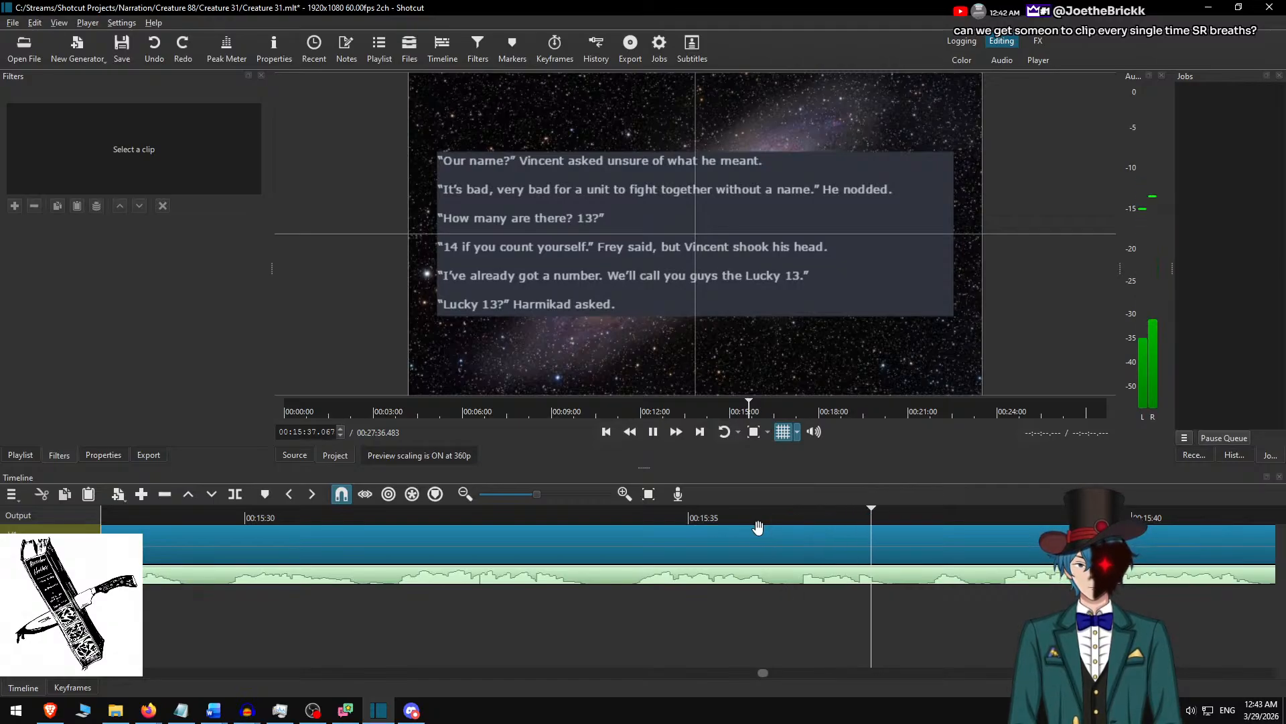
Split the Hubble small.jpg background clip at 00:15:37.467 and select the part after the cut.
click(758, 530)
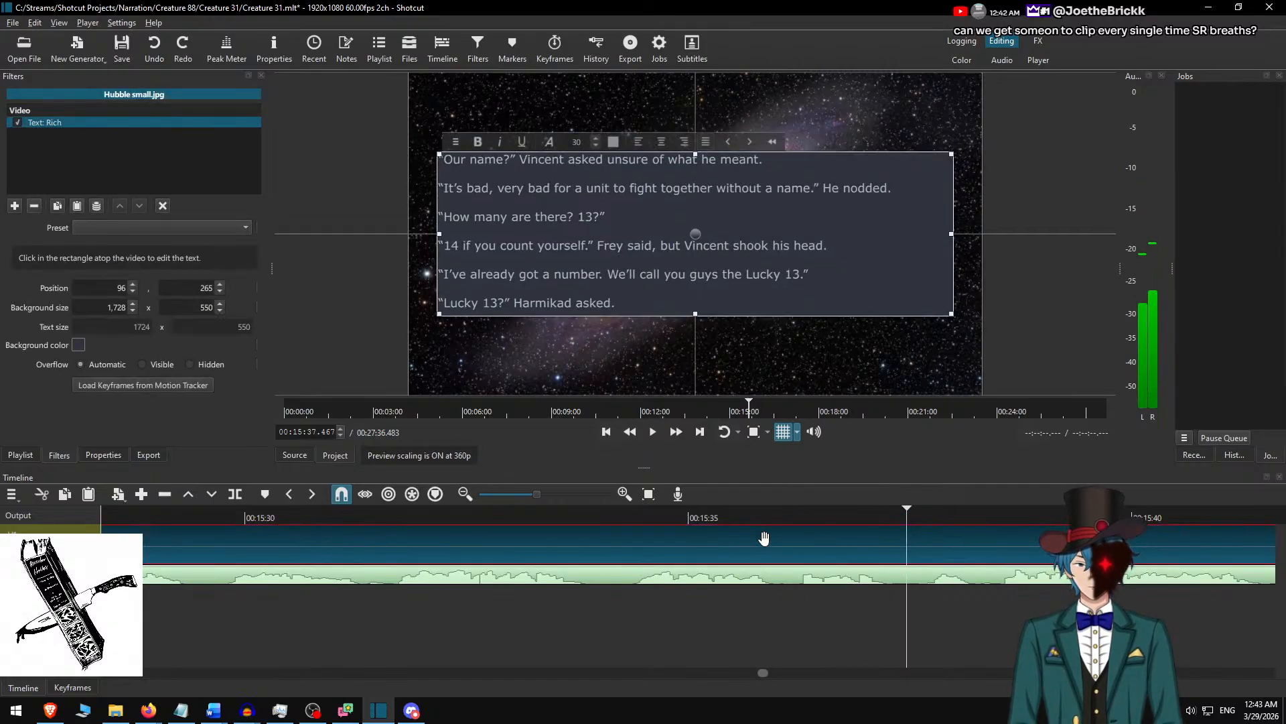
click(901, 574)
click(901, 541)
key(s)
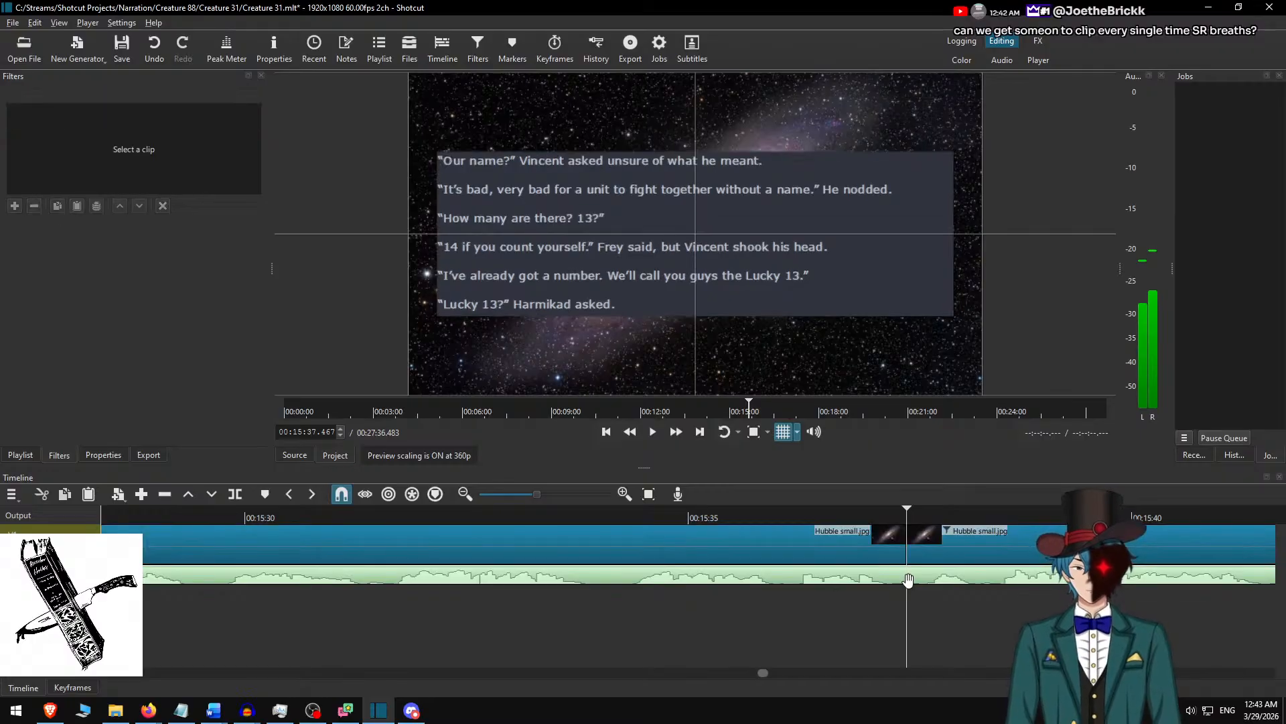
scroll(799, 554, down, 3)
click(748, 539)
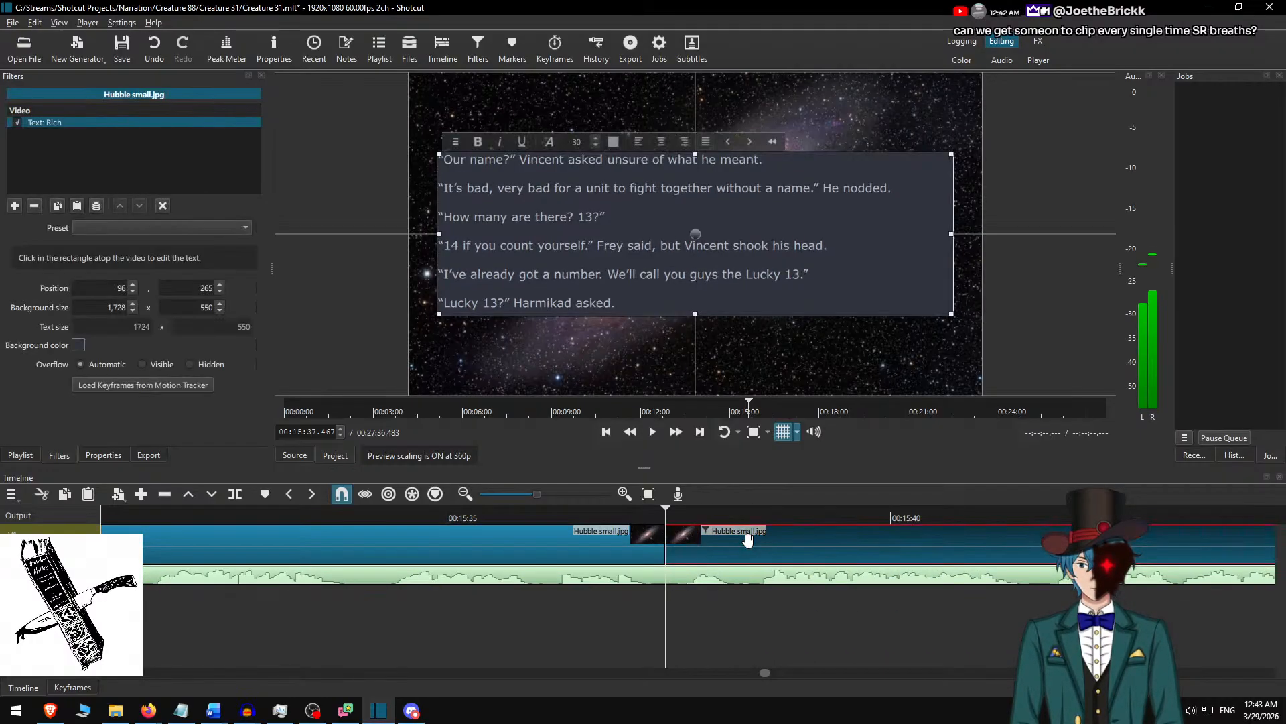
key(alt+Tab)
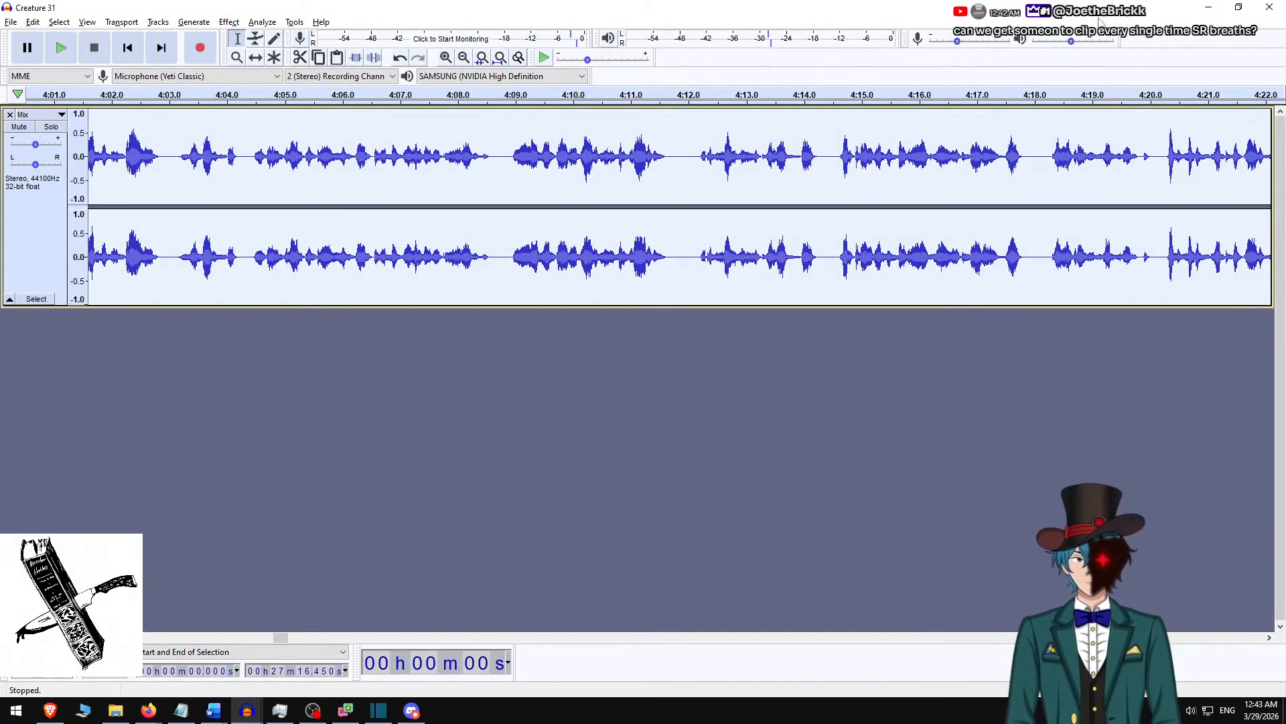
key(alt+Tab)
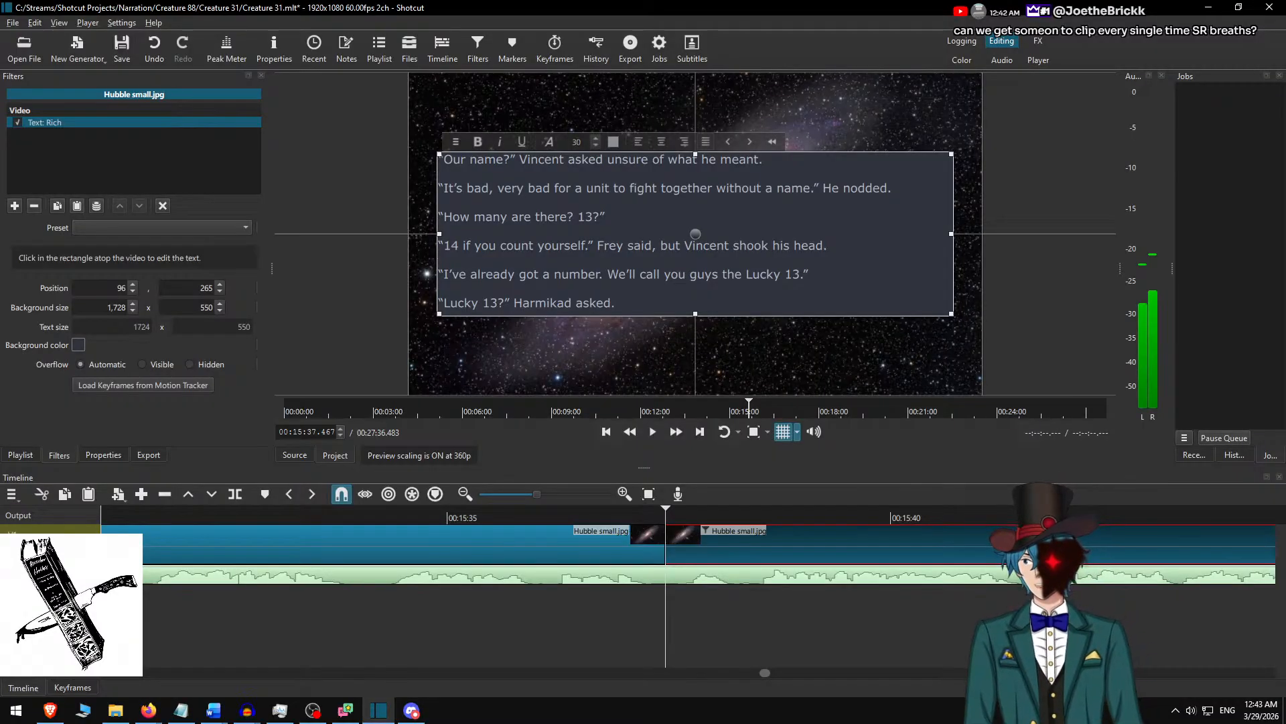
key(alt+Tab)
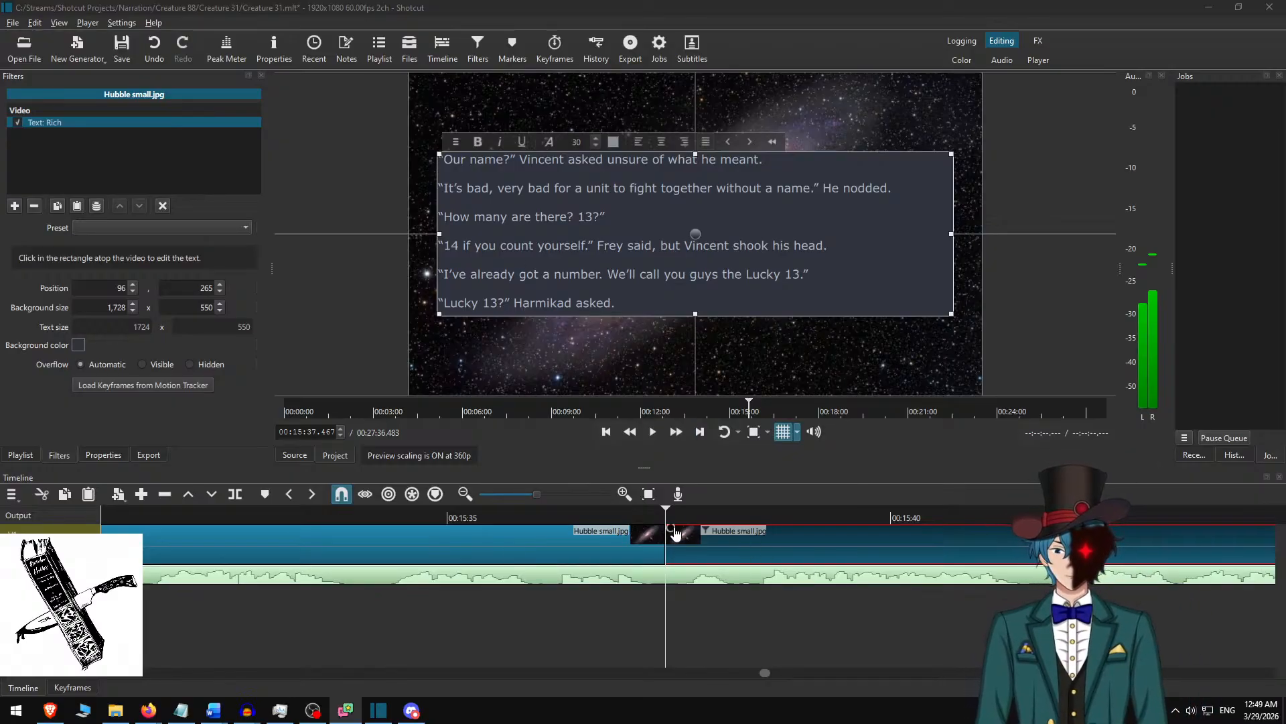
Select the clip after the cut, then switch to Creature 31.docx in Word and delete the used passage from "Our name?" to "Harmikad asked.".
click(613, 551)
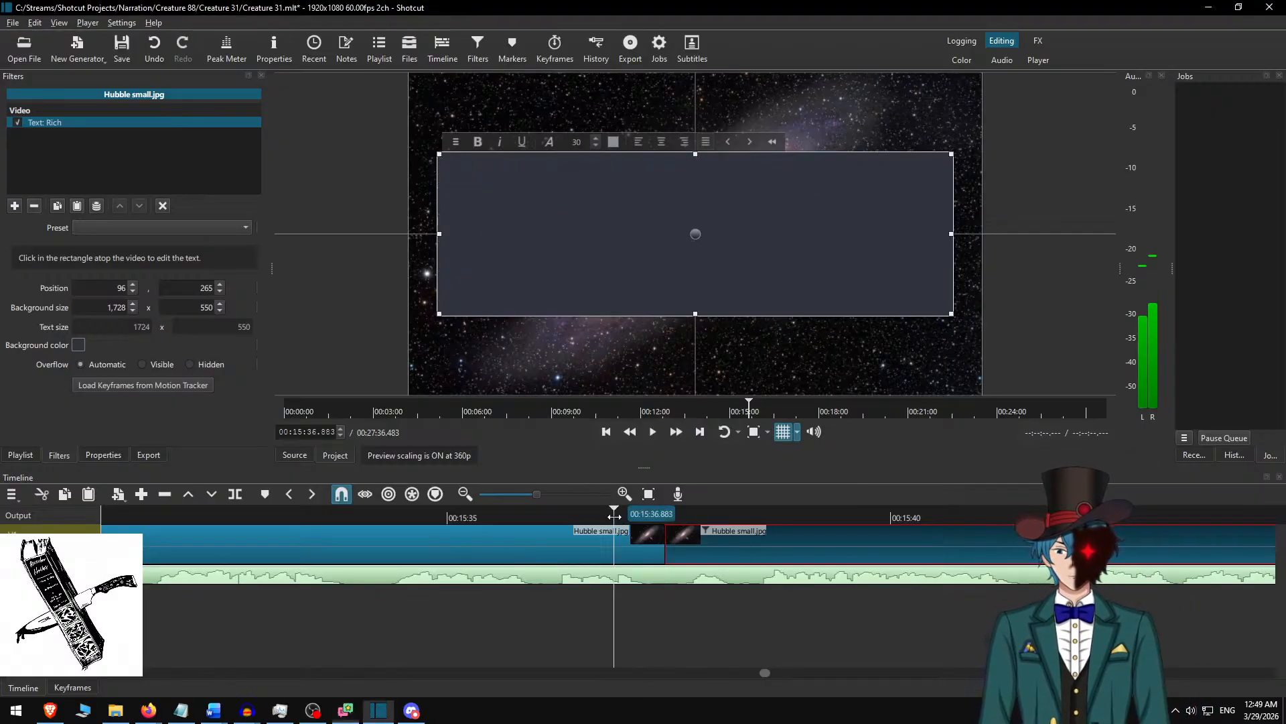
click(716, 526)
key(alt+Tab)
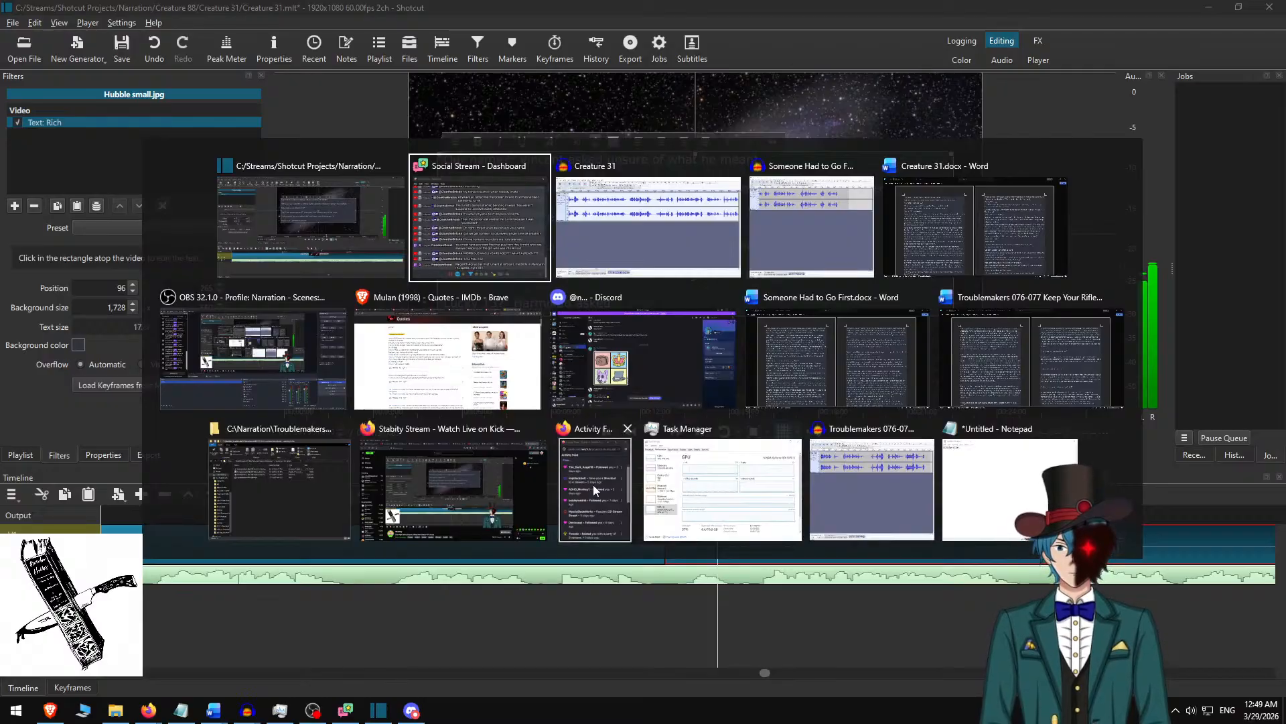
key(alt+Tab)
key(alt+Tab)
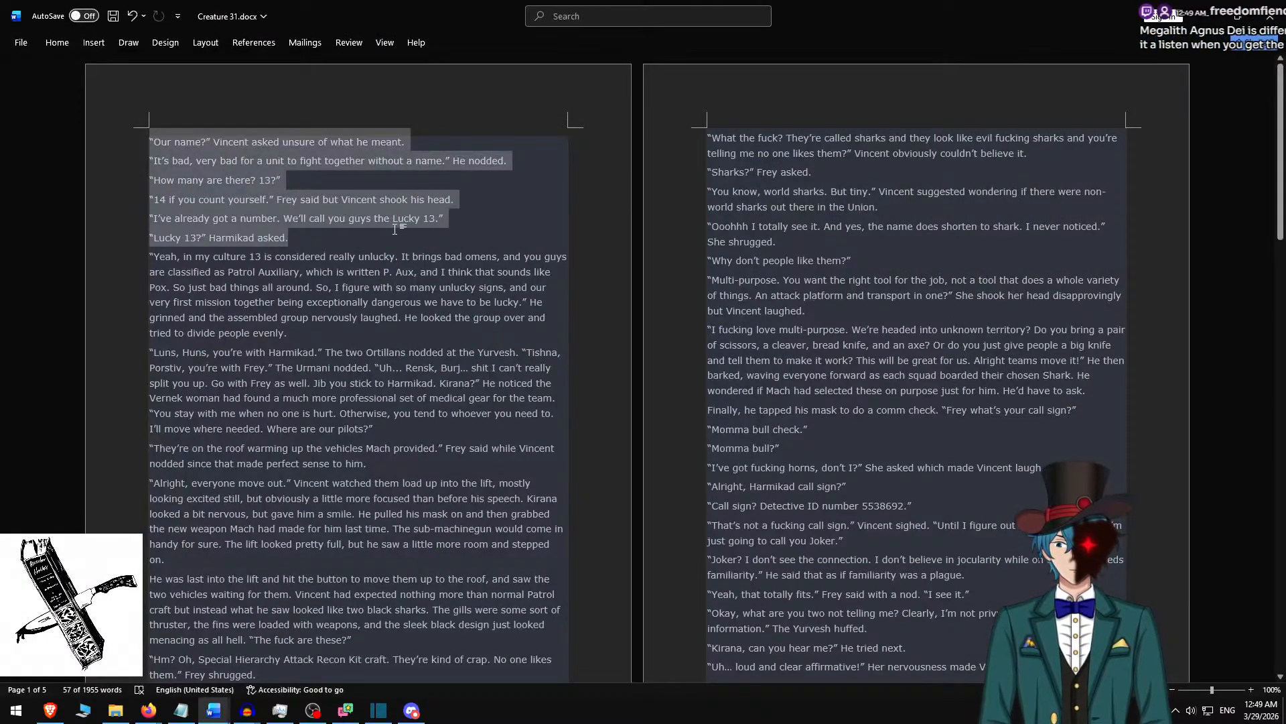
key(Delete)
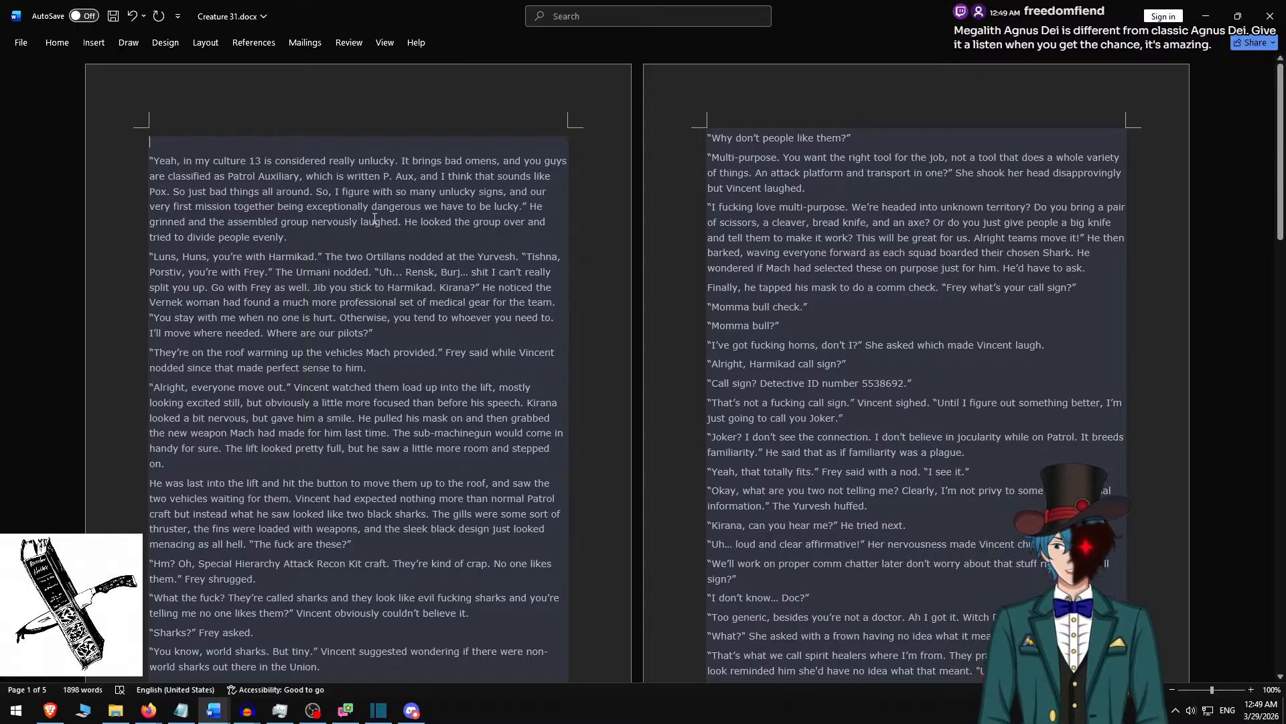
scroll(375, 220, down, 1)
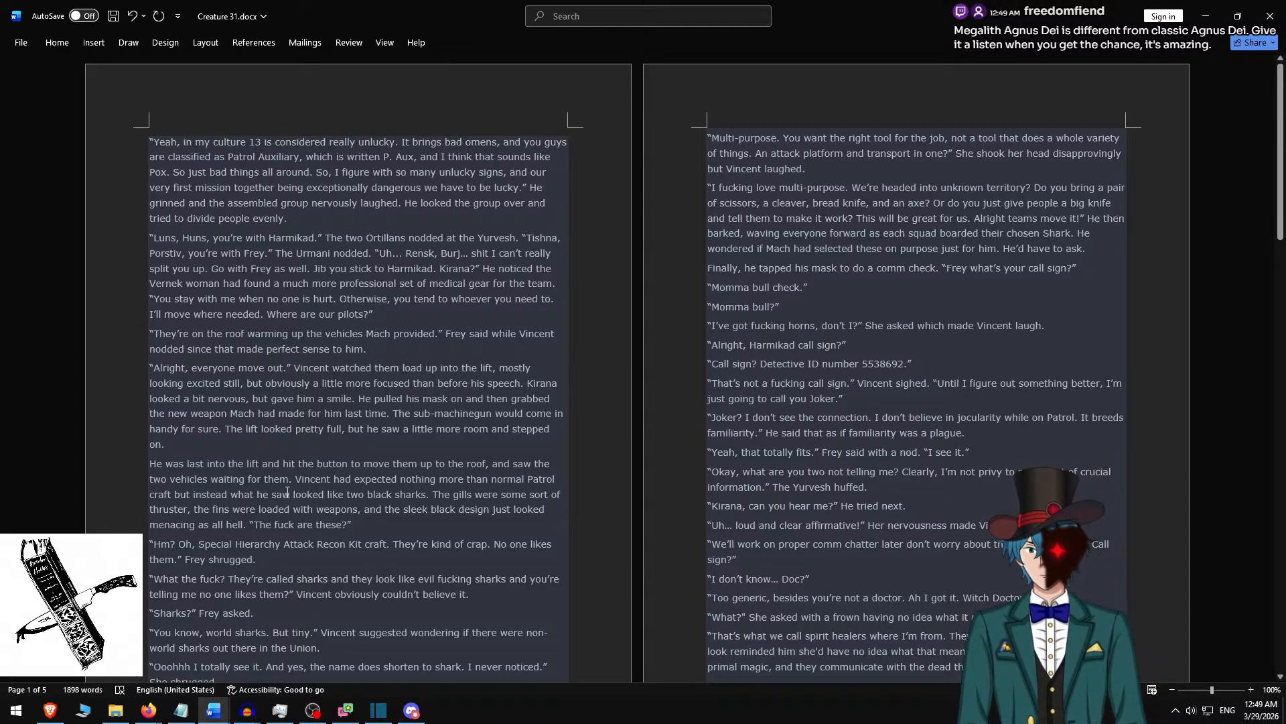
Switch to Notepad and add the line "Listen to Megalith - Agnus Dei" below the existing note.
click(181, 711)
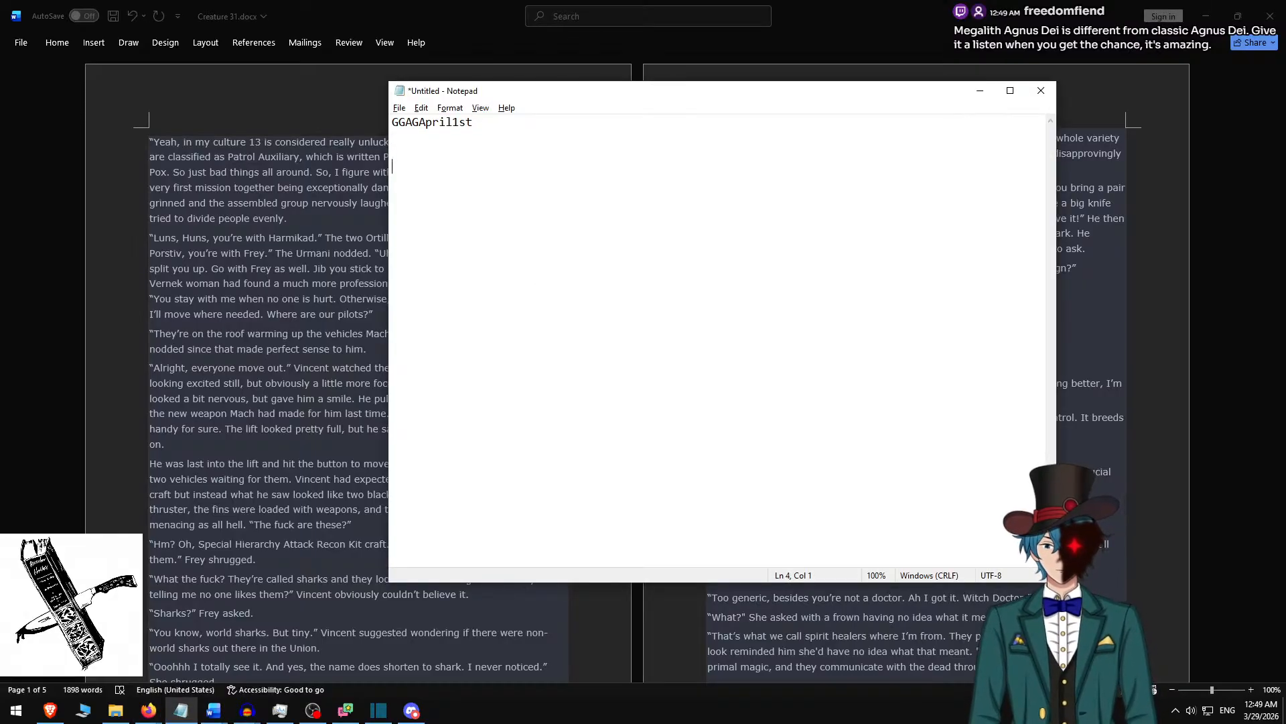
text(Listen to )
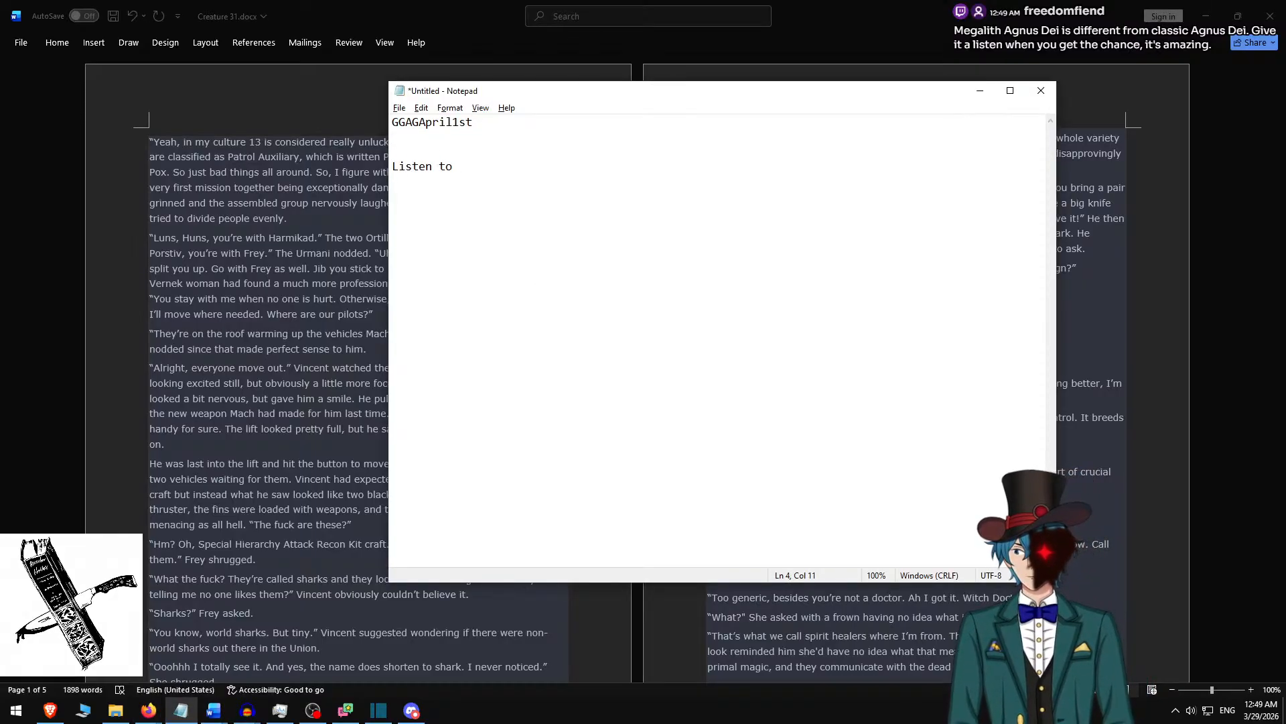
text(Megalith Agnus Dei)
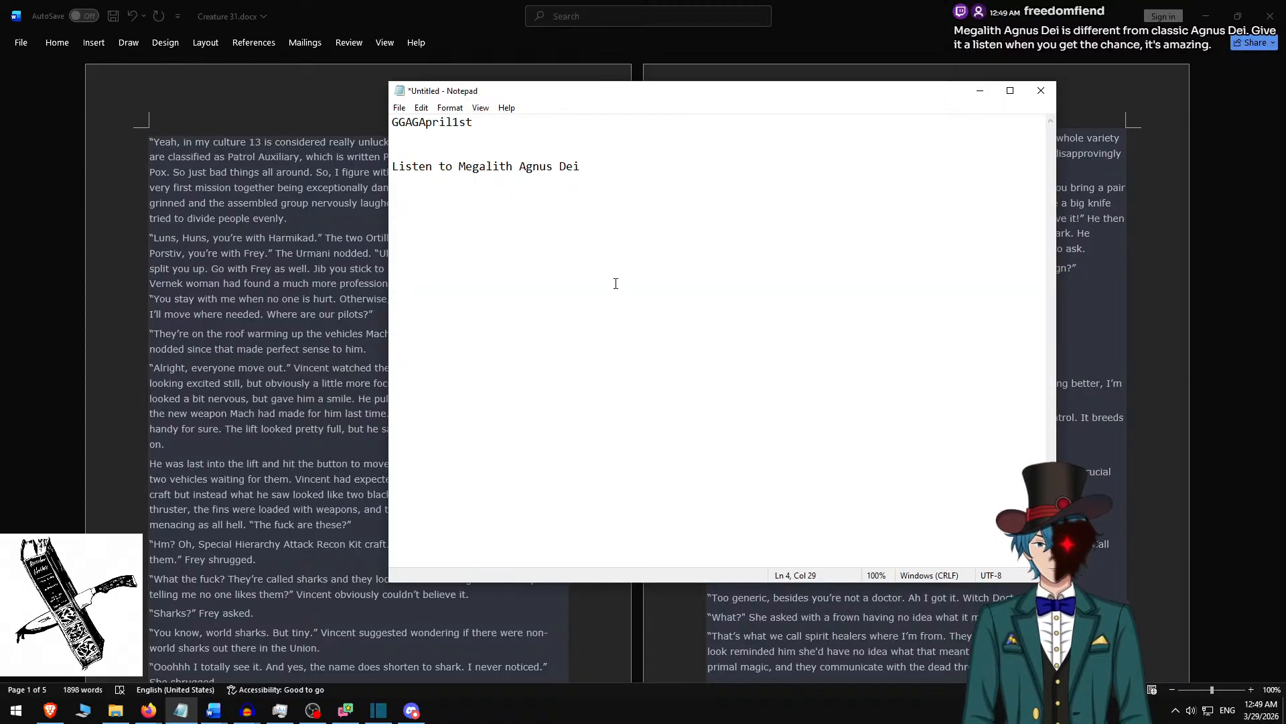
text(-)
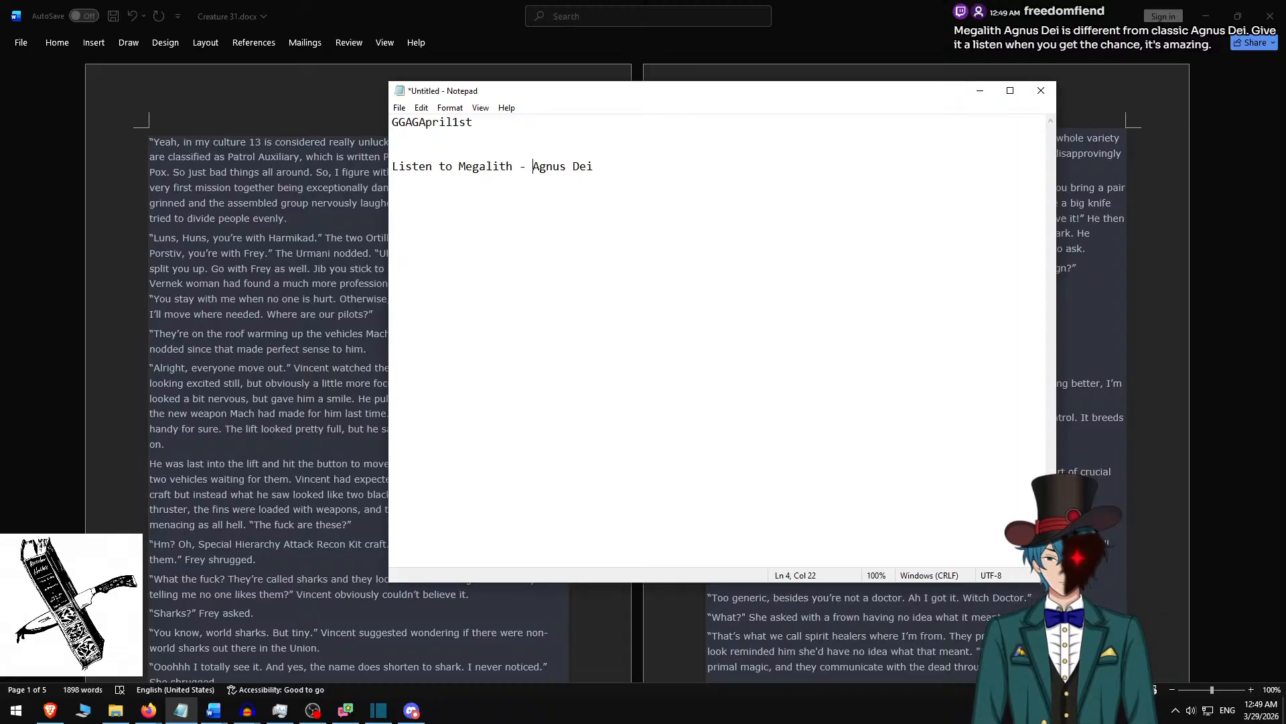
Replace the Shotcut overlay text after the cut with Word's paragraphs from "Yeah, in my culture" to "Where are our pilots?", separated by a blank line.
key(alt+Tab)
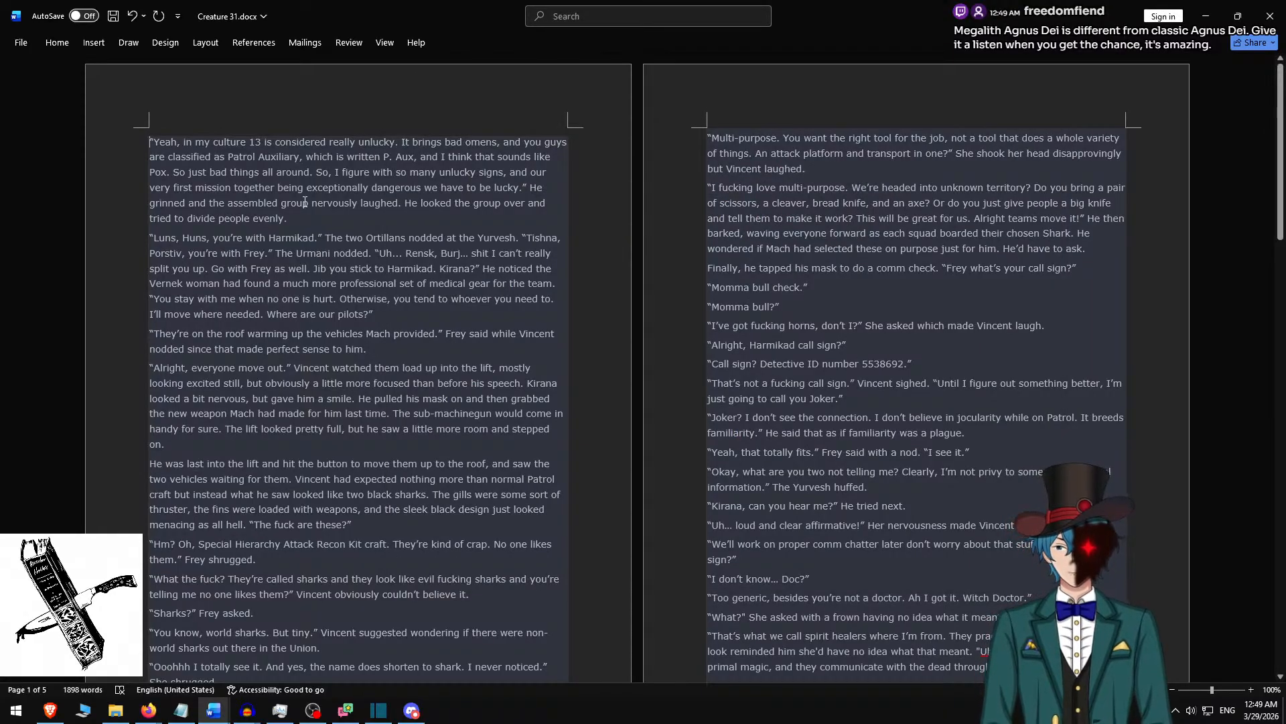
shift+click(387, 315)
key(ctrl+c)
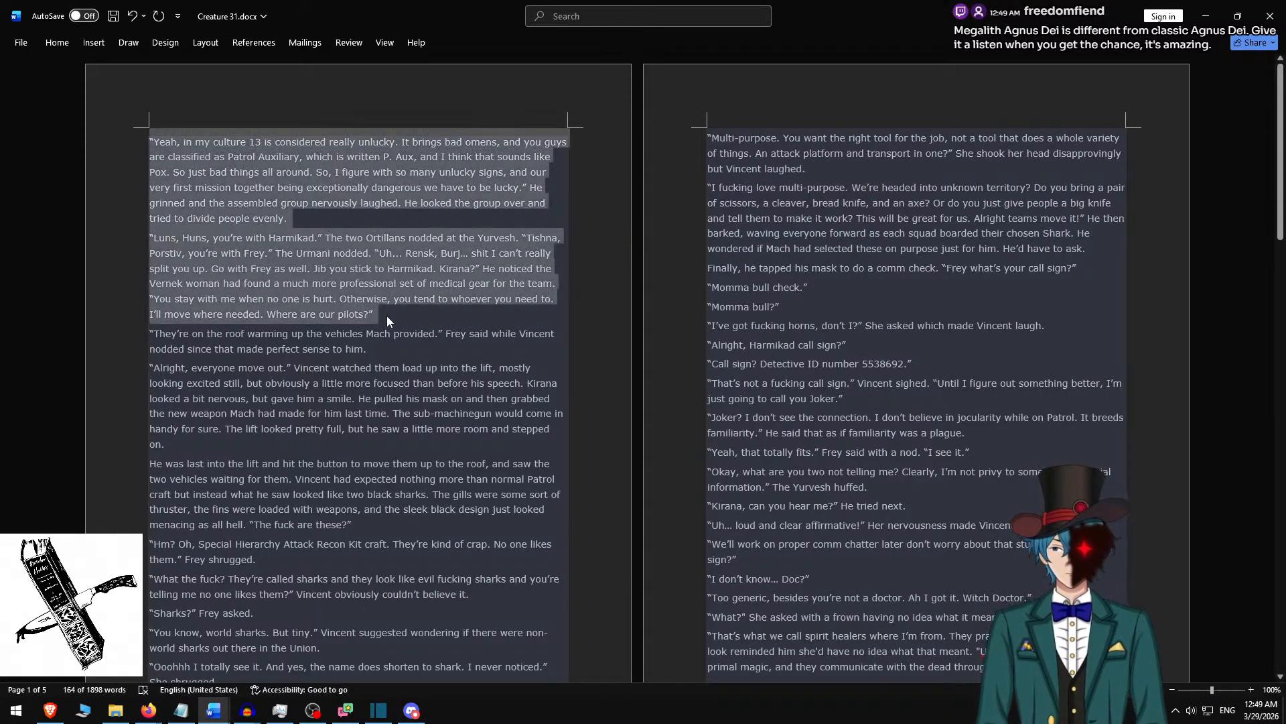
key(alt+Tab)
key(alt+Tab)
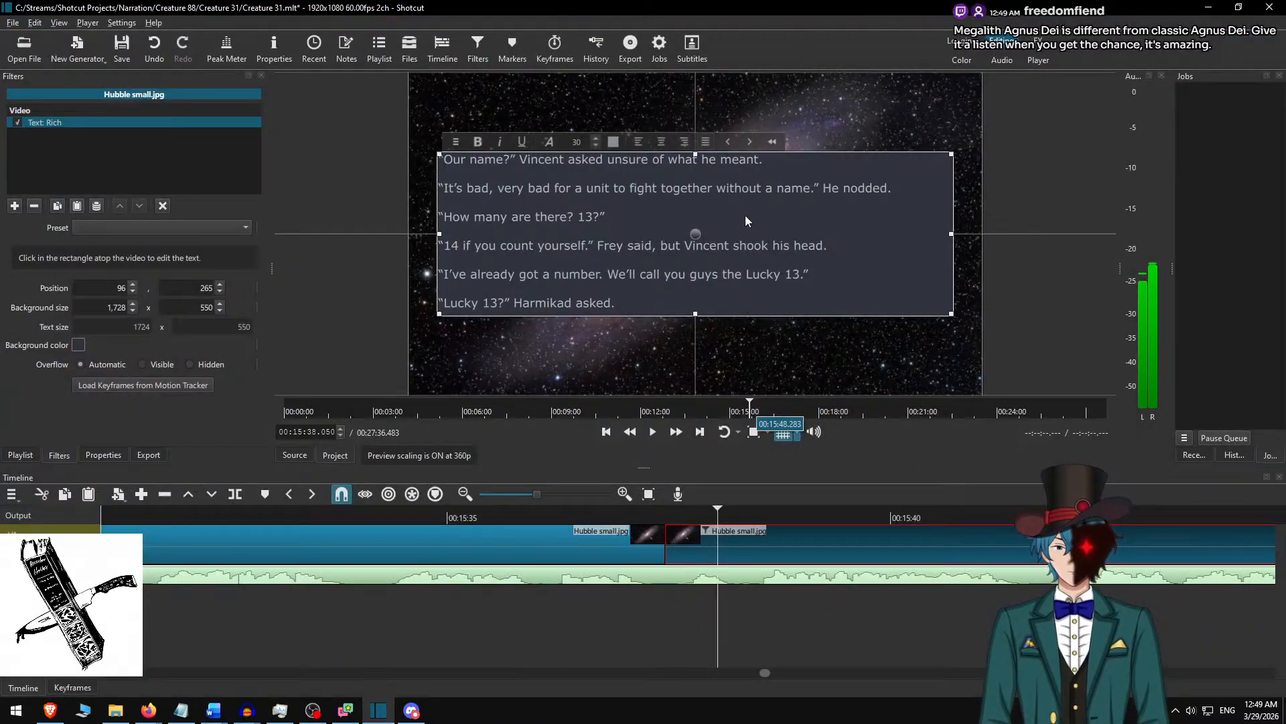
click(644, 262)
key(ctrl+a)
key(ctrl+v)
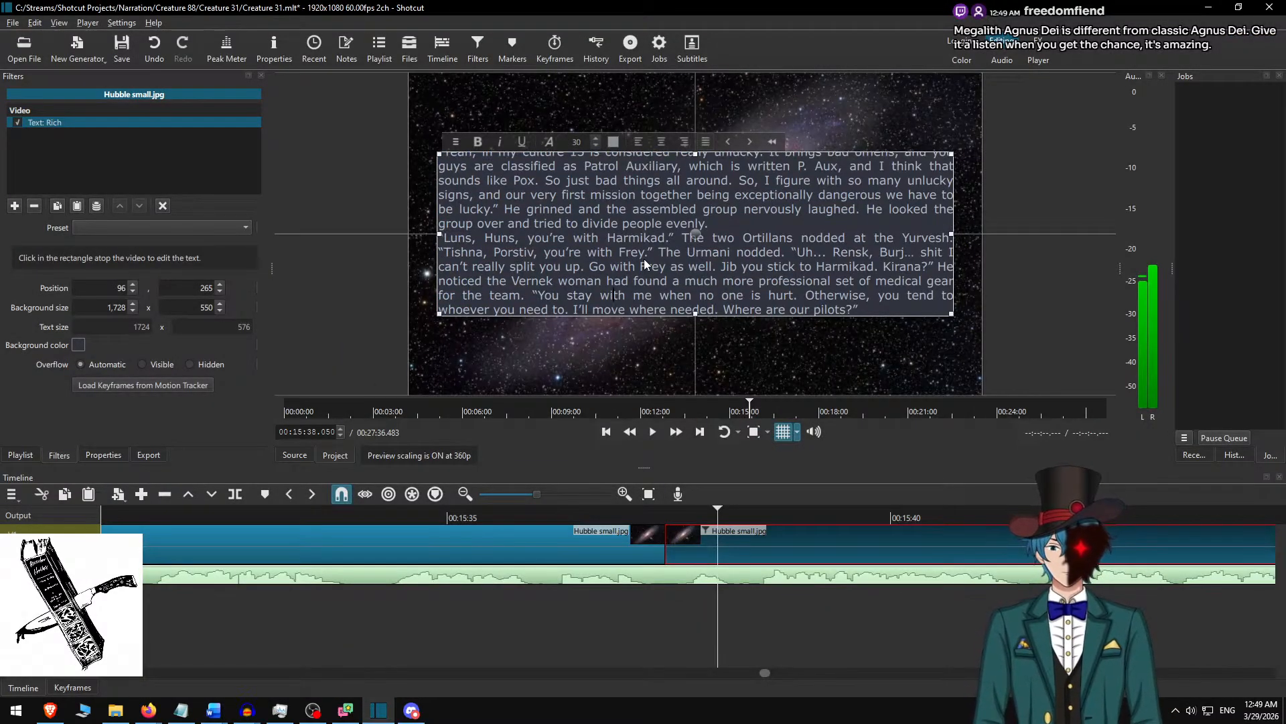
key(Return)
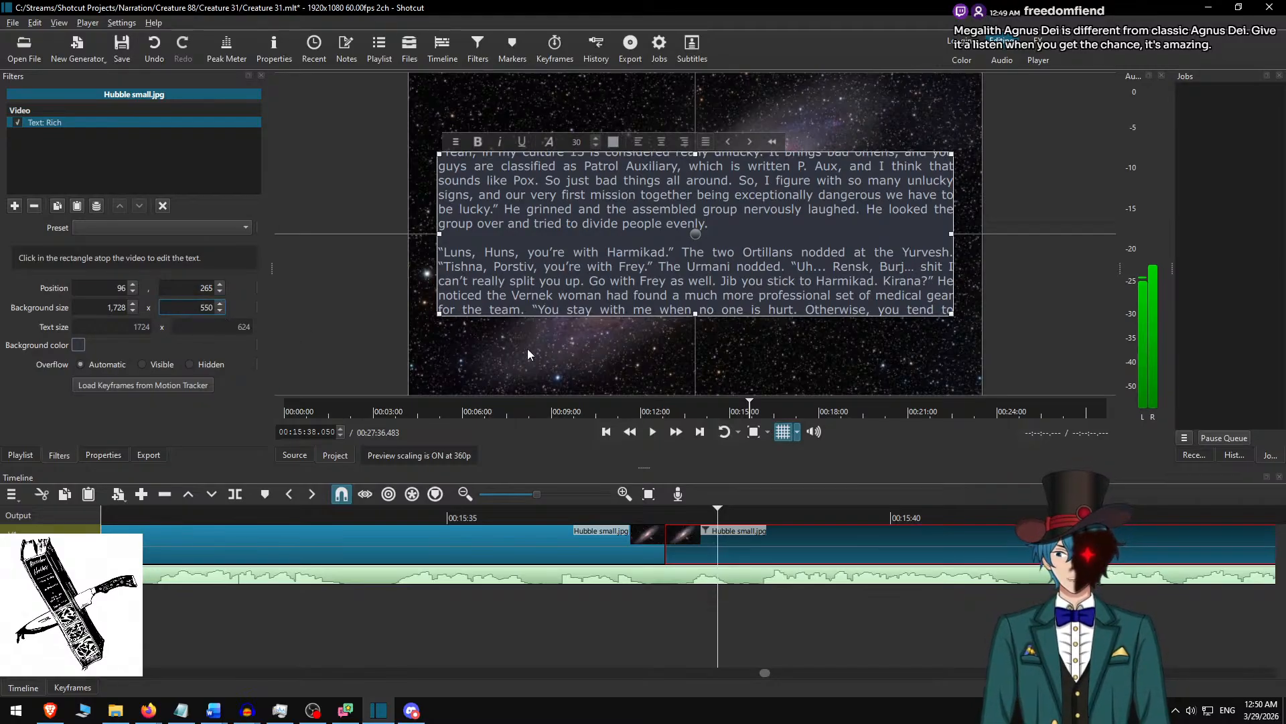
Set the text overlay's background height to 650 and move the box up to position 96, 215.
text(6)
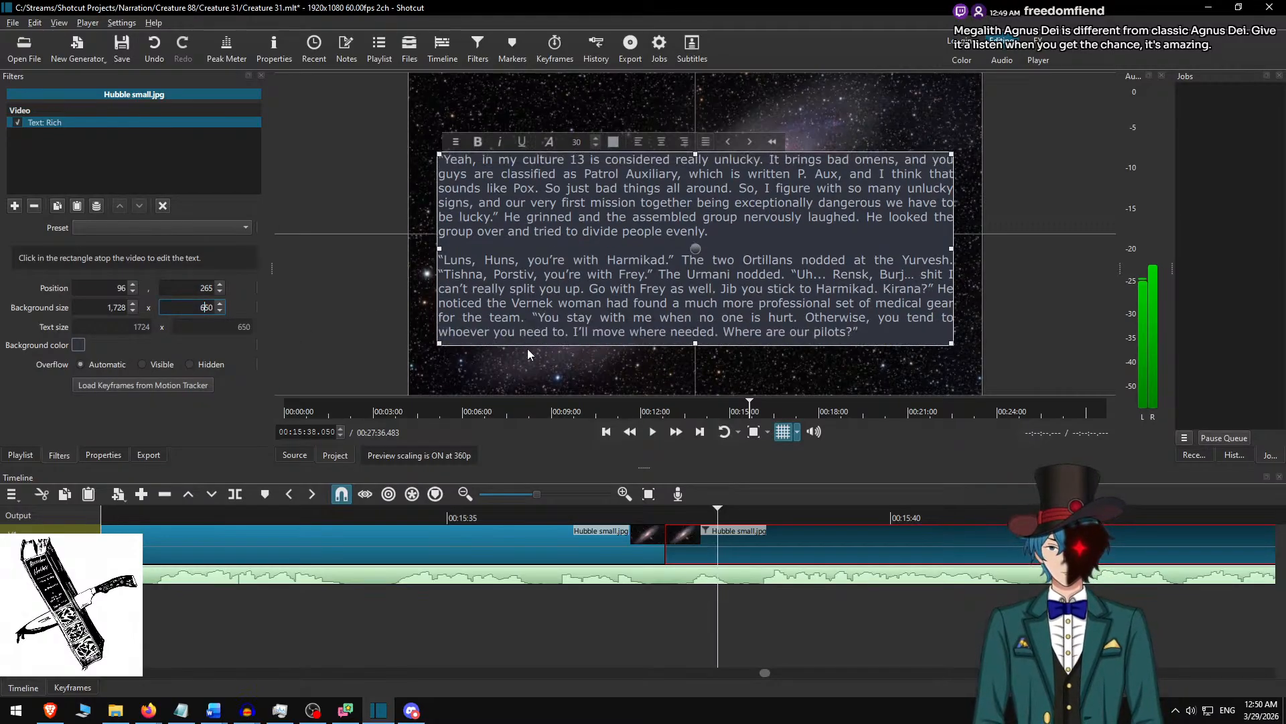
drag(696, 249, 696, 234)
click(735, 585)
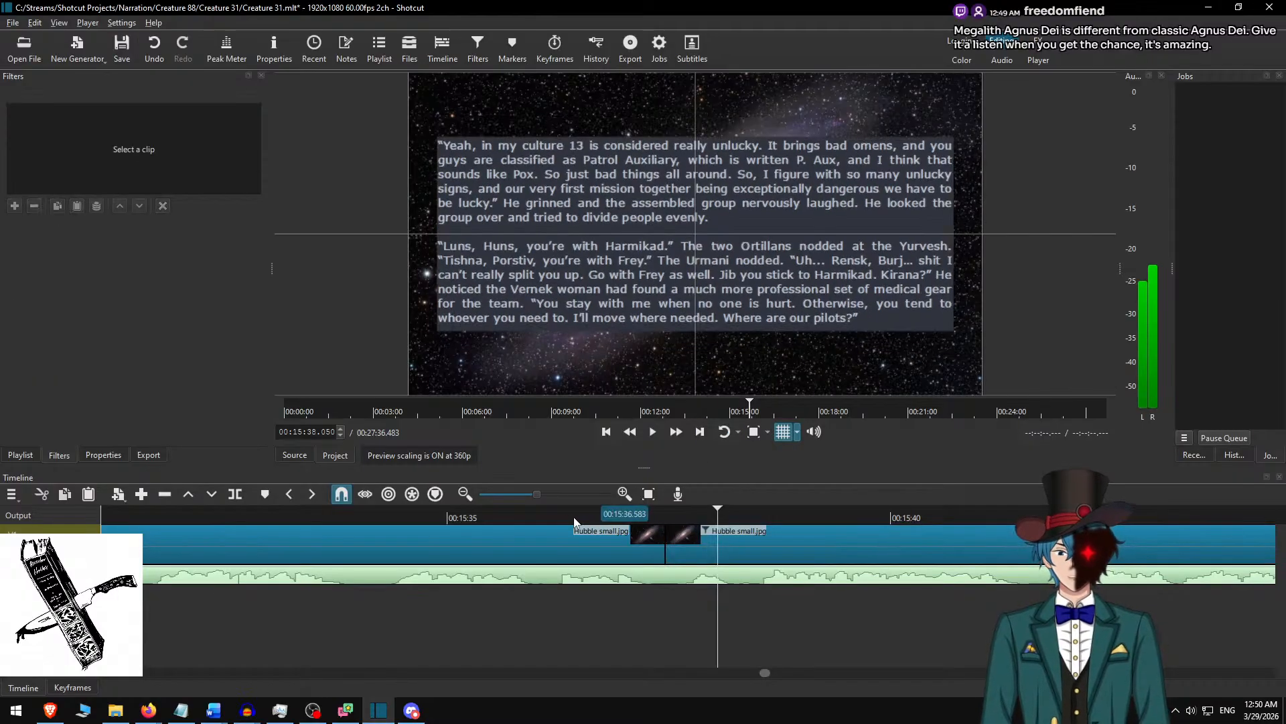
Play twice across the cut at 00:15:37.467 to check the text change against the narration.
click(591, 517)
click(678, 432)
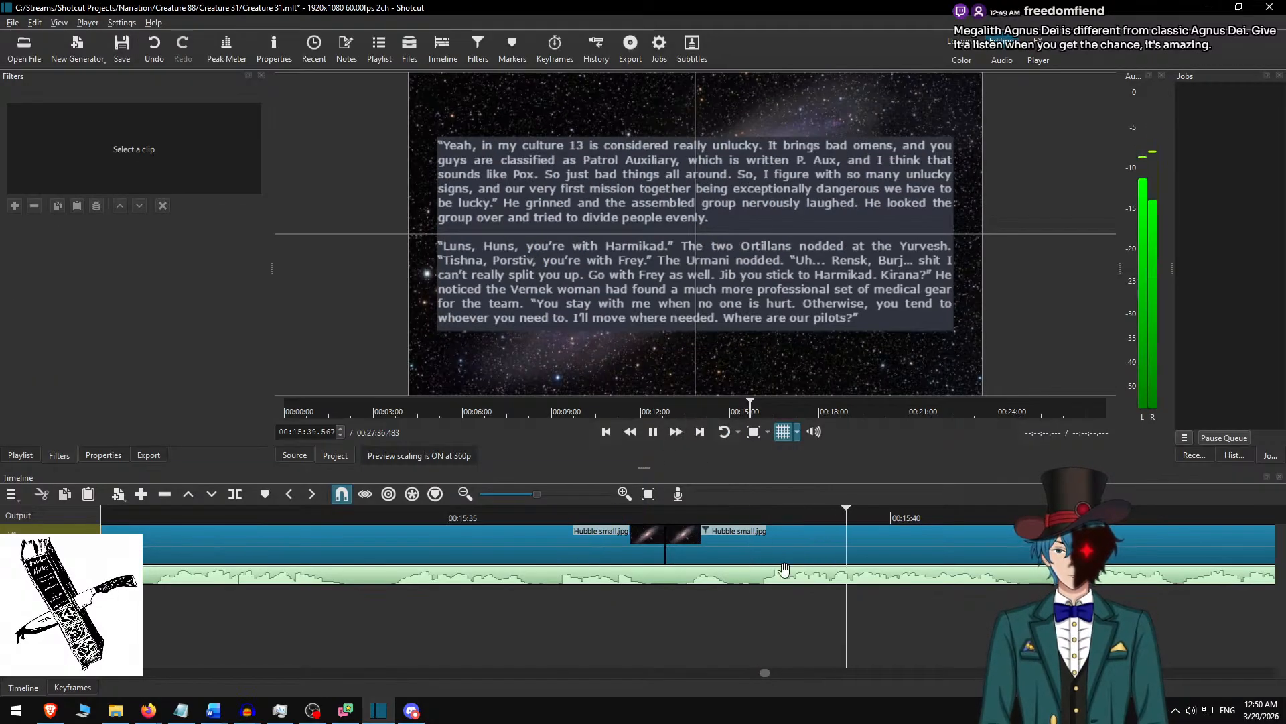
key(space)
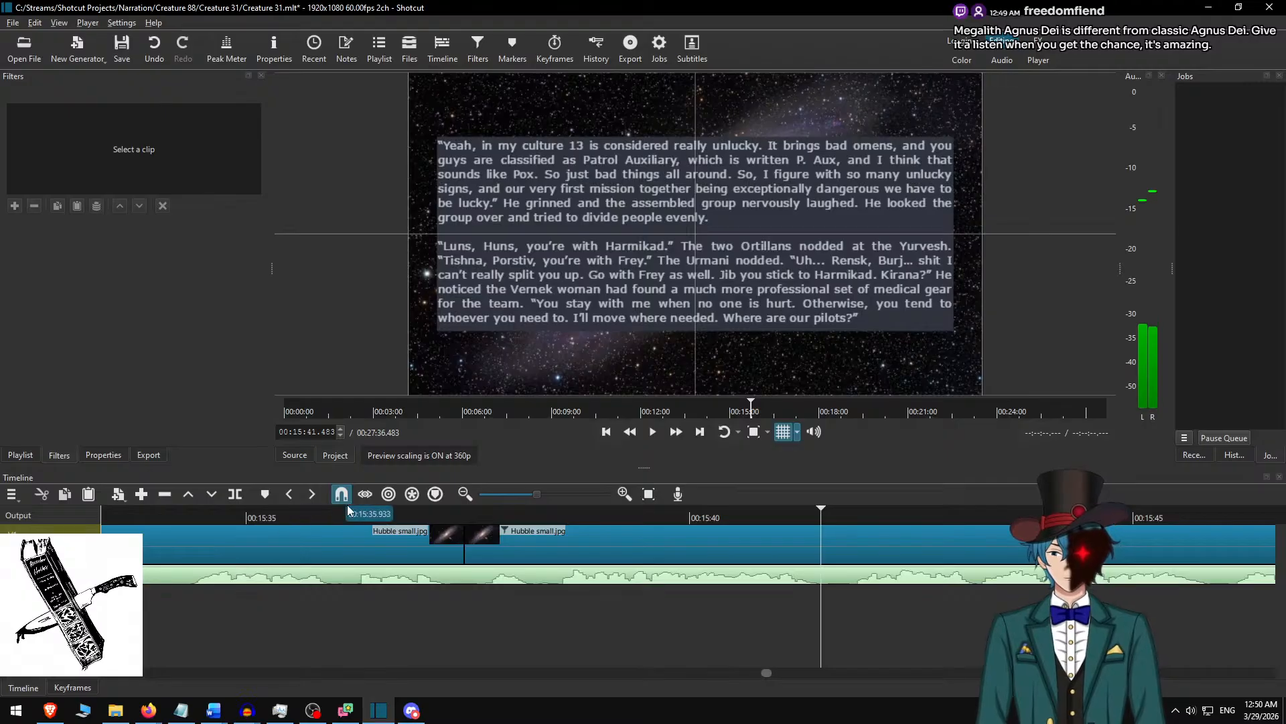
click(331, 514)
click(653, 431)
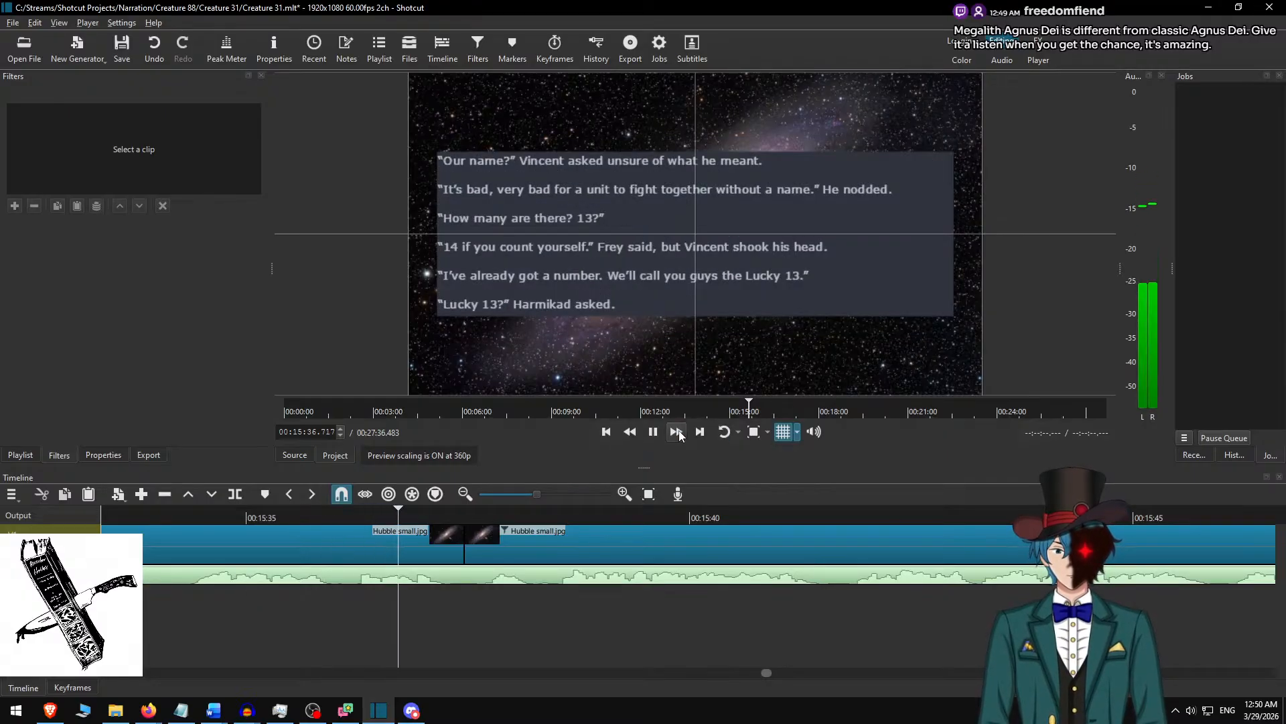
key(space)
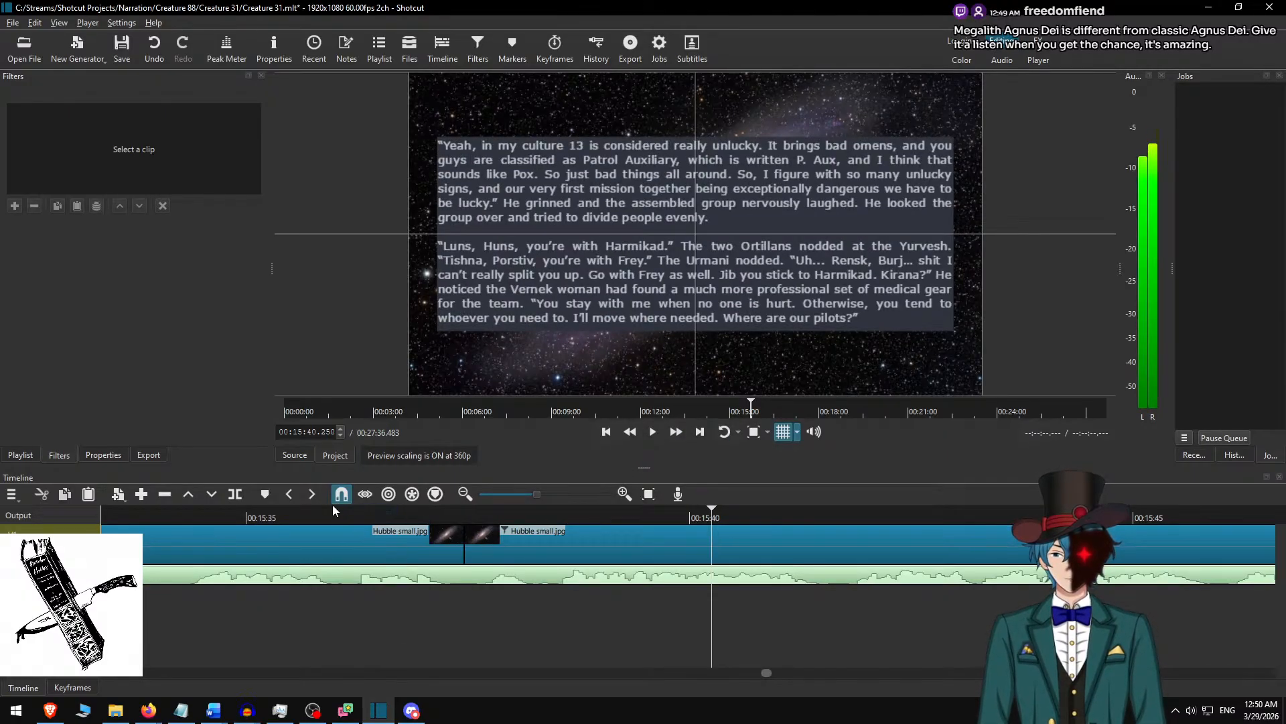
Play the narration to the end of the displayed passage, split the Hubble small.jpg clip at 00:16:39.733, and select the part after the cut.
click(232, 515)
click(681, 436)
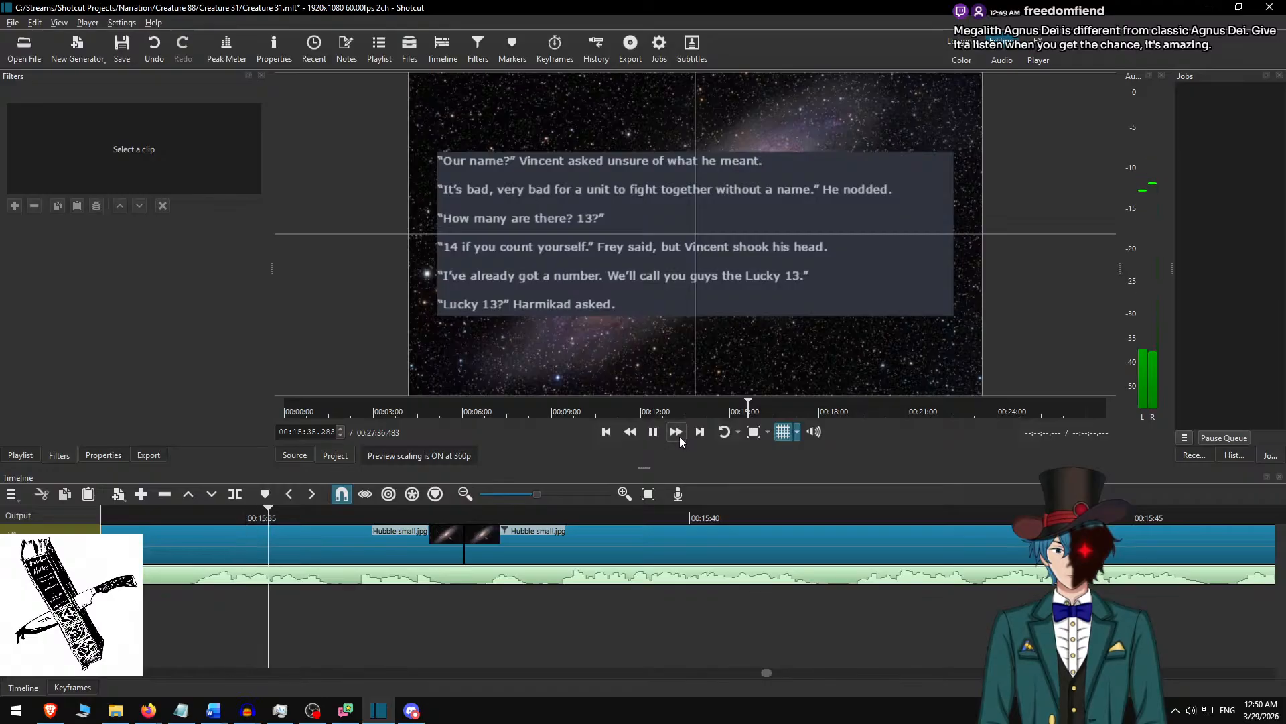
click(680, 435)
click(679, 436)
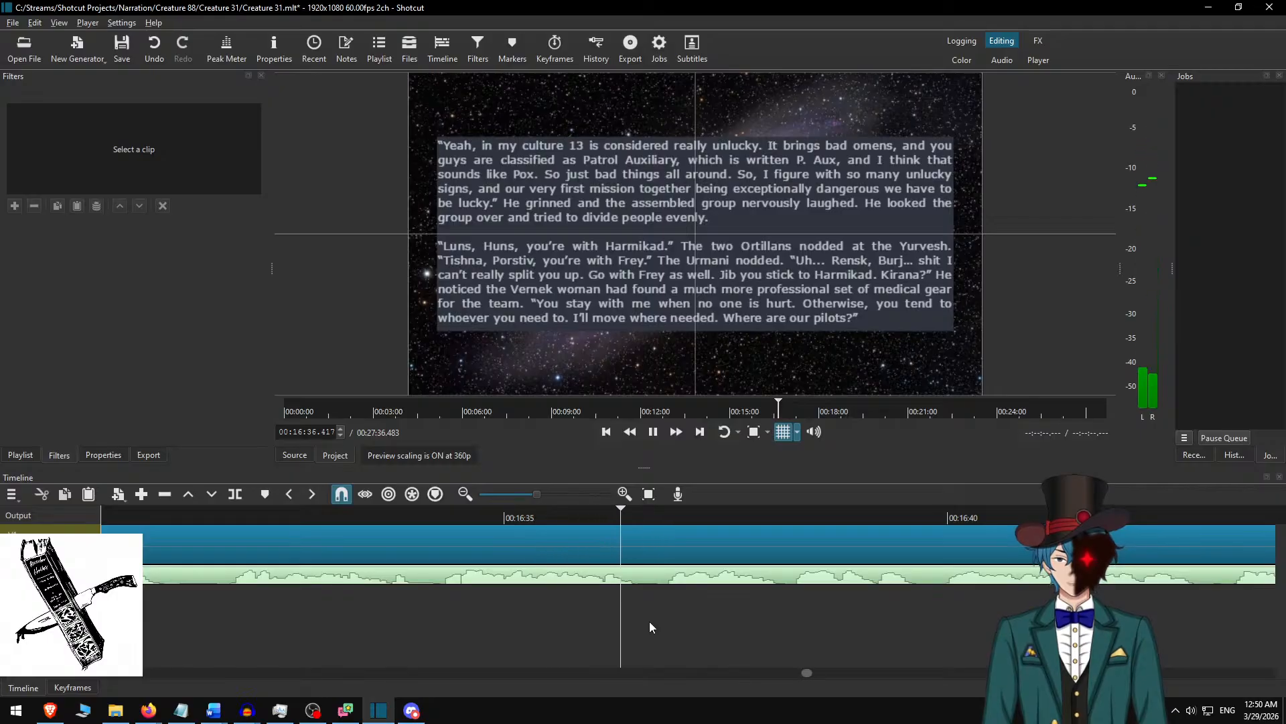
key(space)
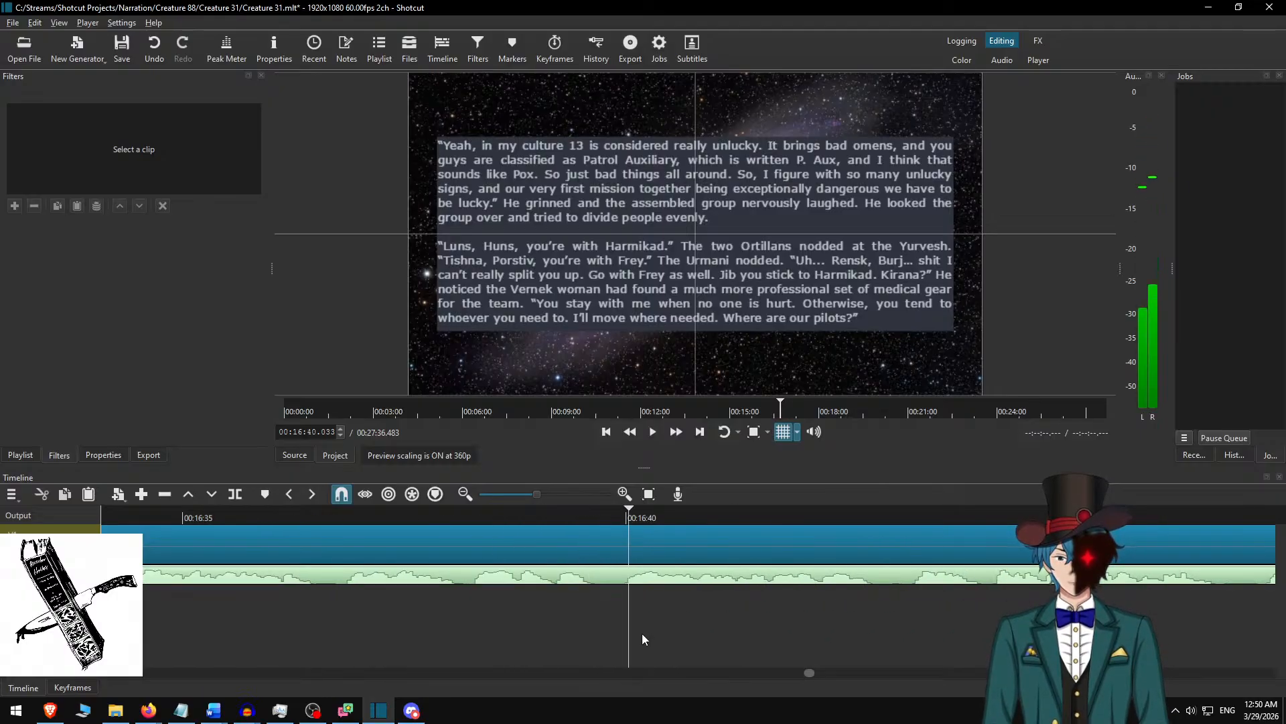
drag(628, 516, 603, 513)
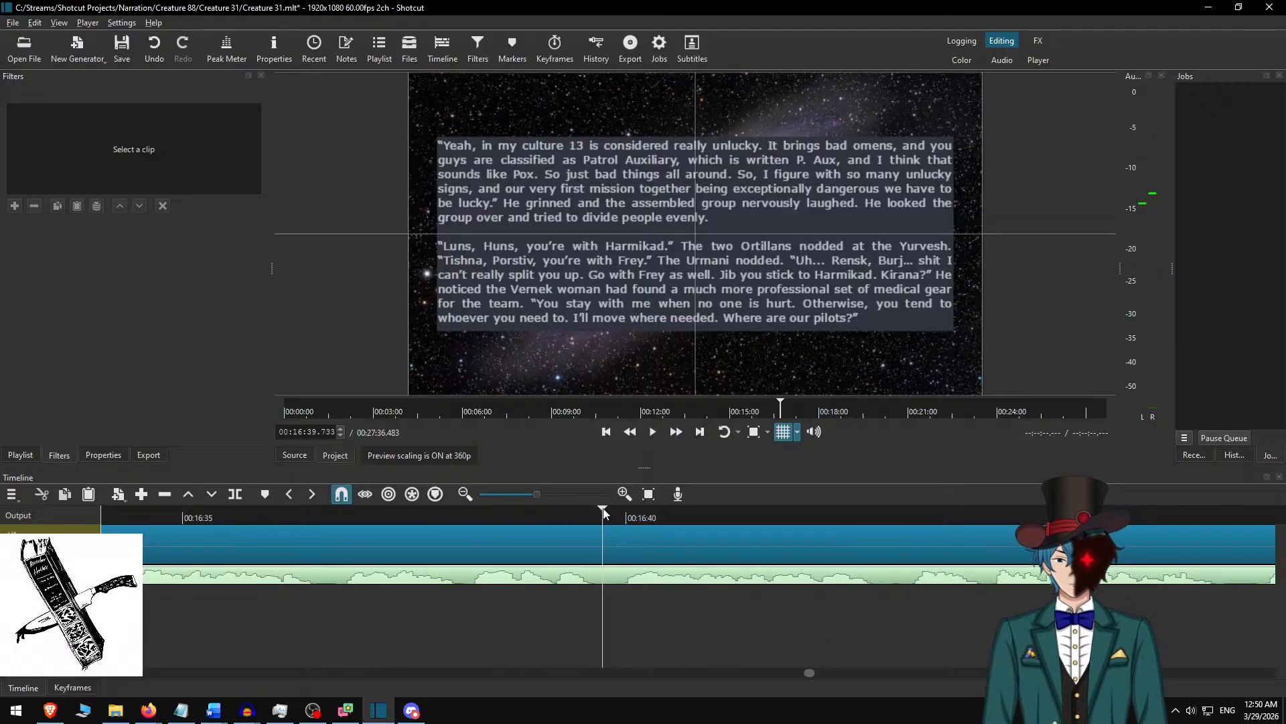
click(637, 544)
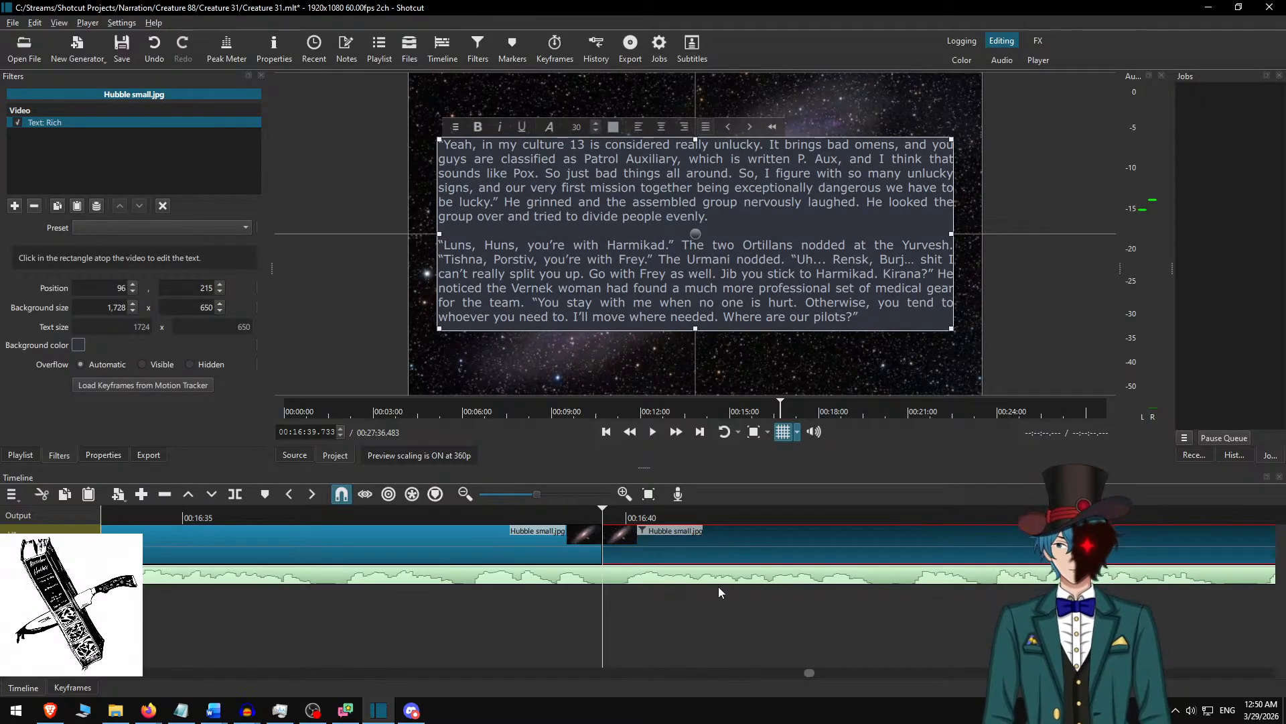
Delete the used passage from Word and replace the Shotcut overlay text with the paragraphs from "They're on the roof" to "The fuck are these?".
key(alt+Tab)
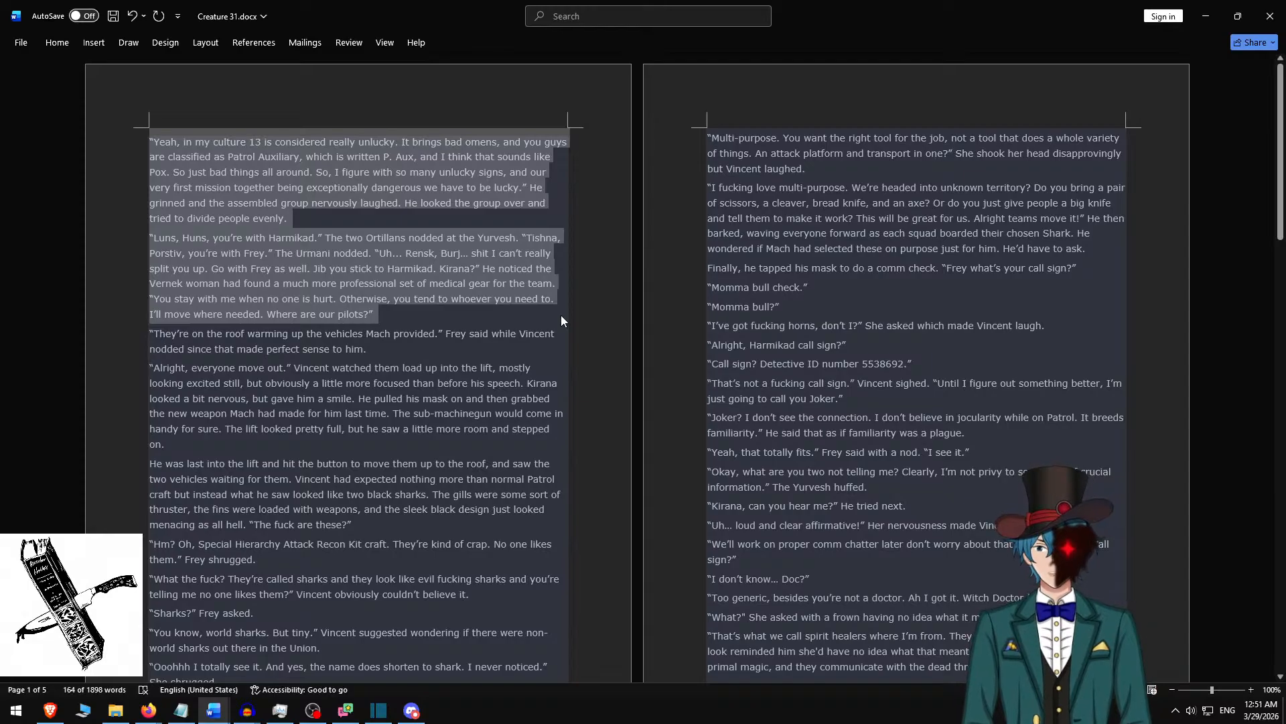
key(BackSpace)
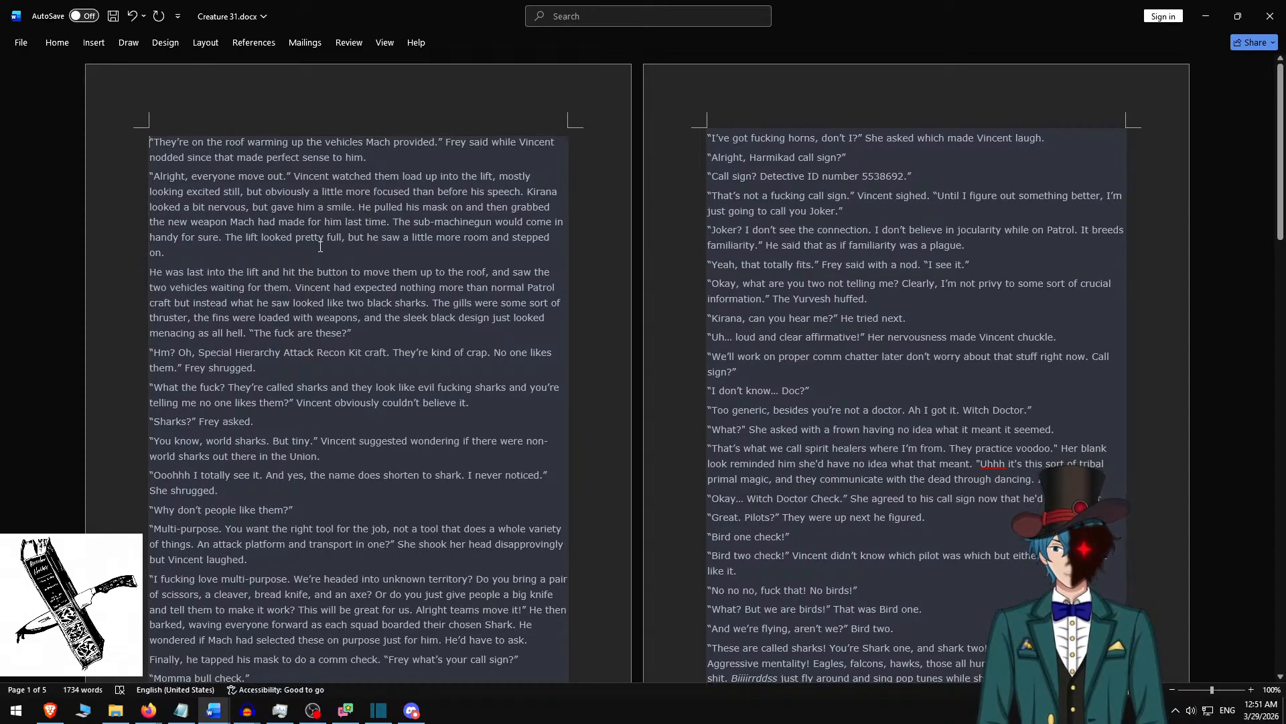
shift+click(364, 326)
key(ctrl+c)
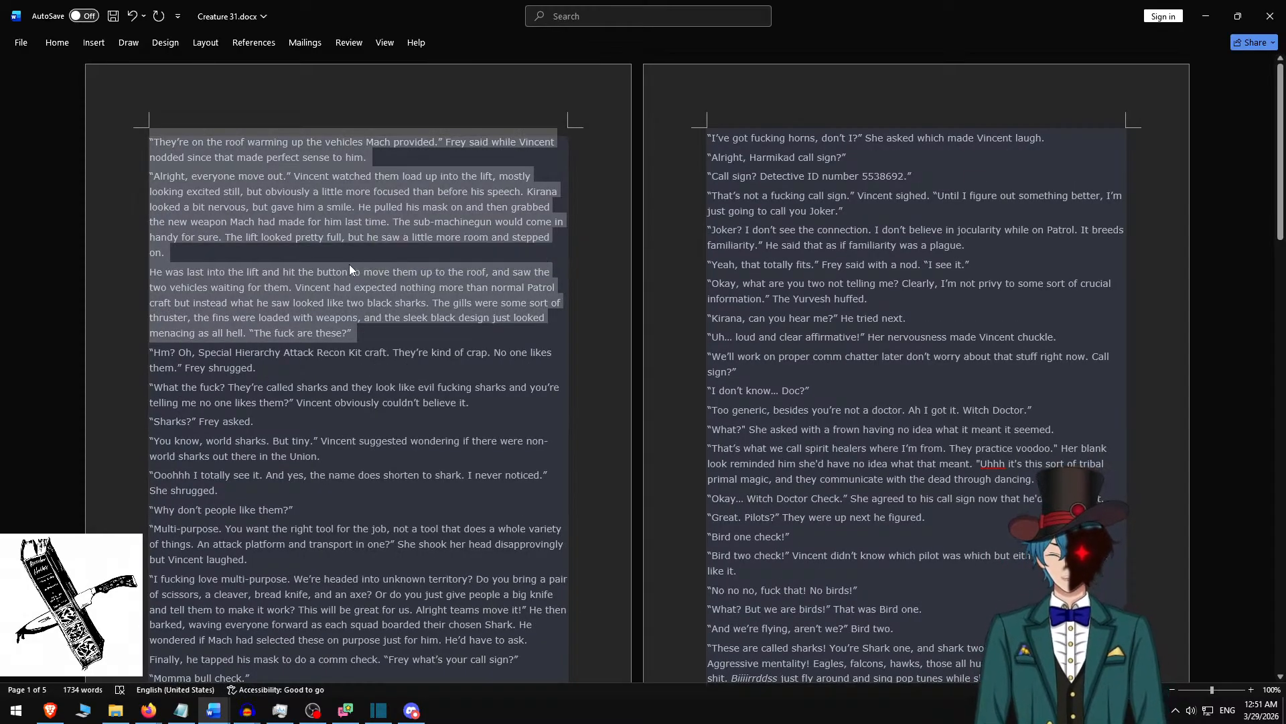
key(alt+Tab)
click(548, 243)
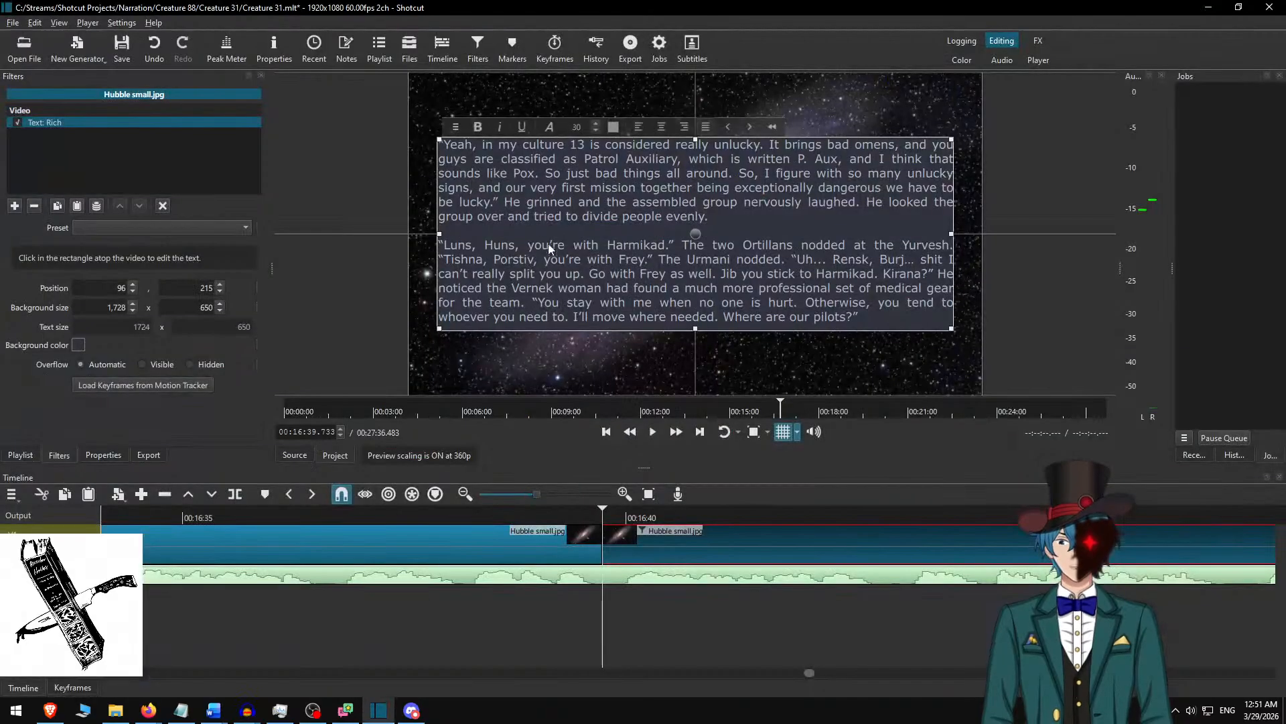
key(ctrl+a)
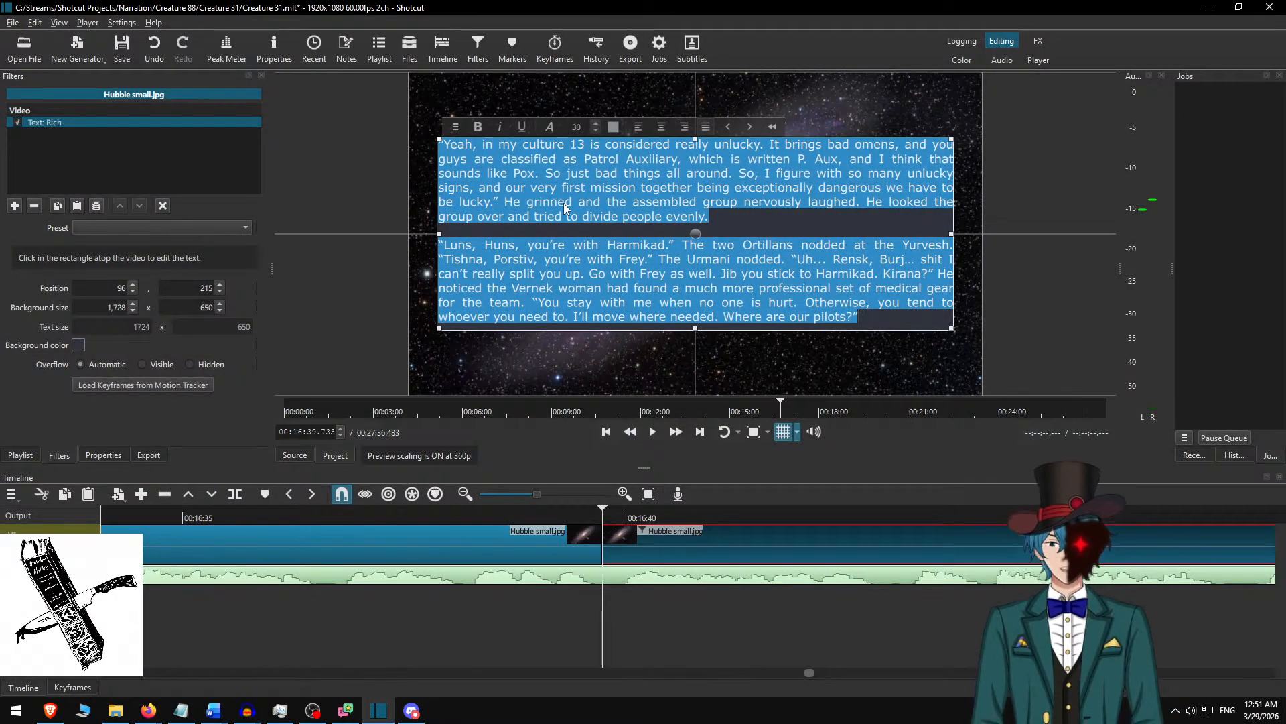
key(ctrl+v)
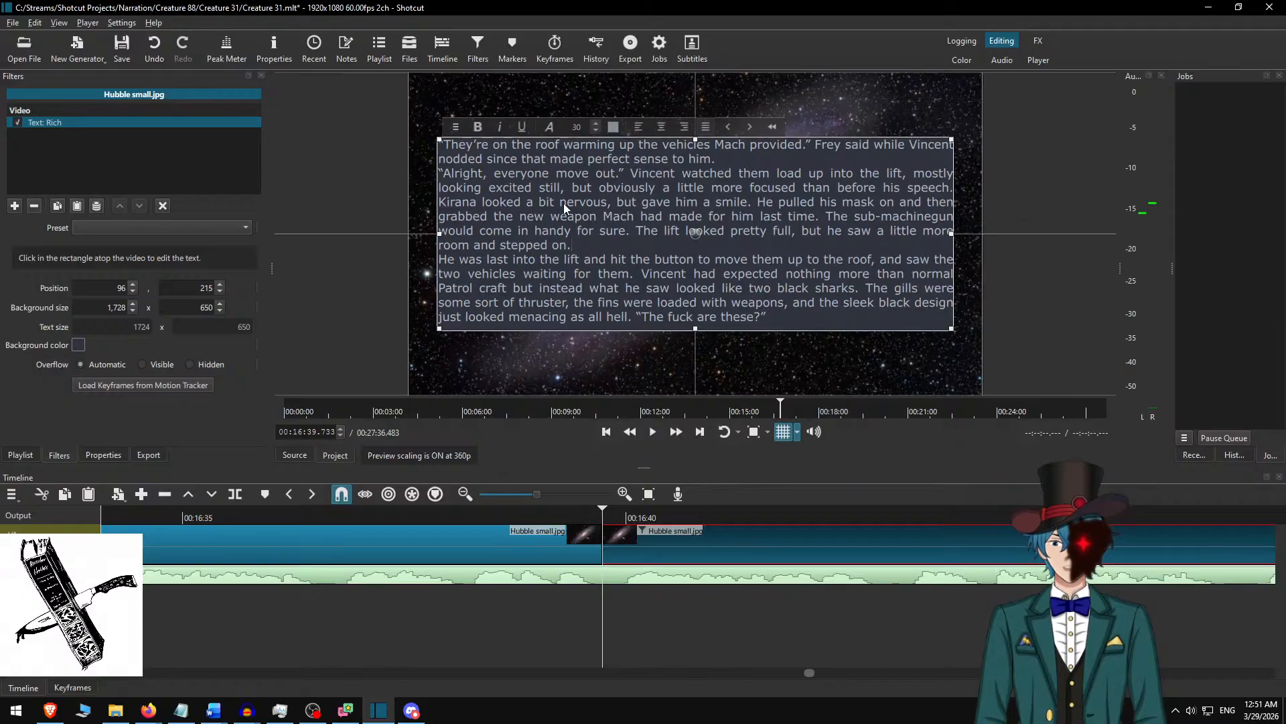
Separate the three pasted overlay paragraphs with blank lines, before "Alright, everyone move out" and before "He was last into the lift".
key(Return)
key(Up)
key(Up)
key(Up)
key(Up)
key(Up)
key(Up)
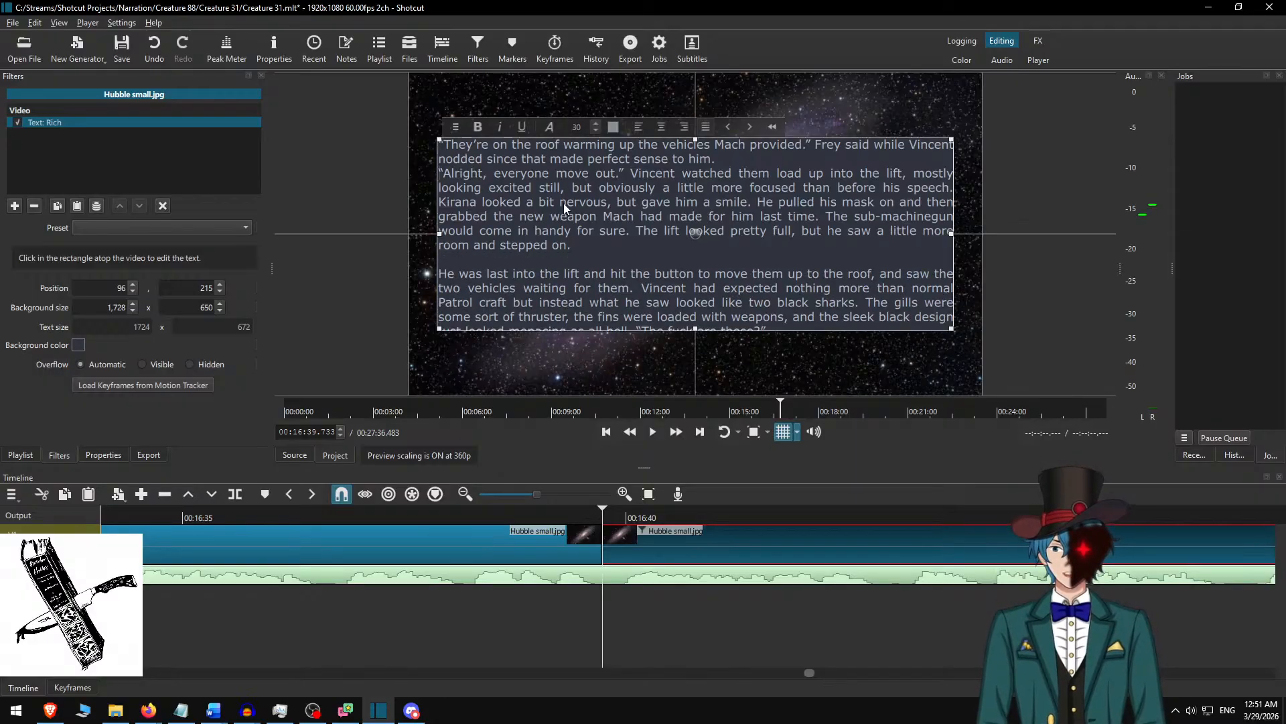
key(Return)
scroll(541, 232, down, 1)
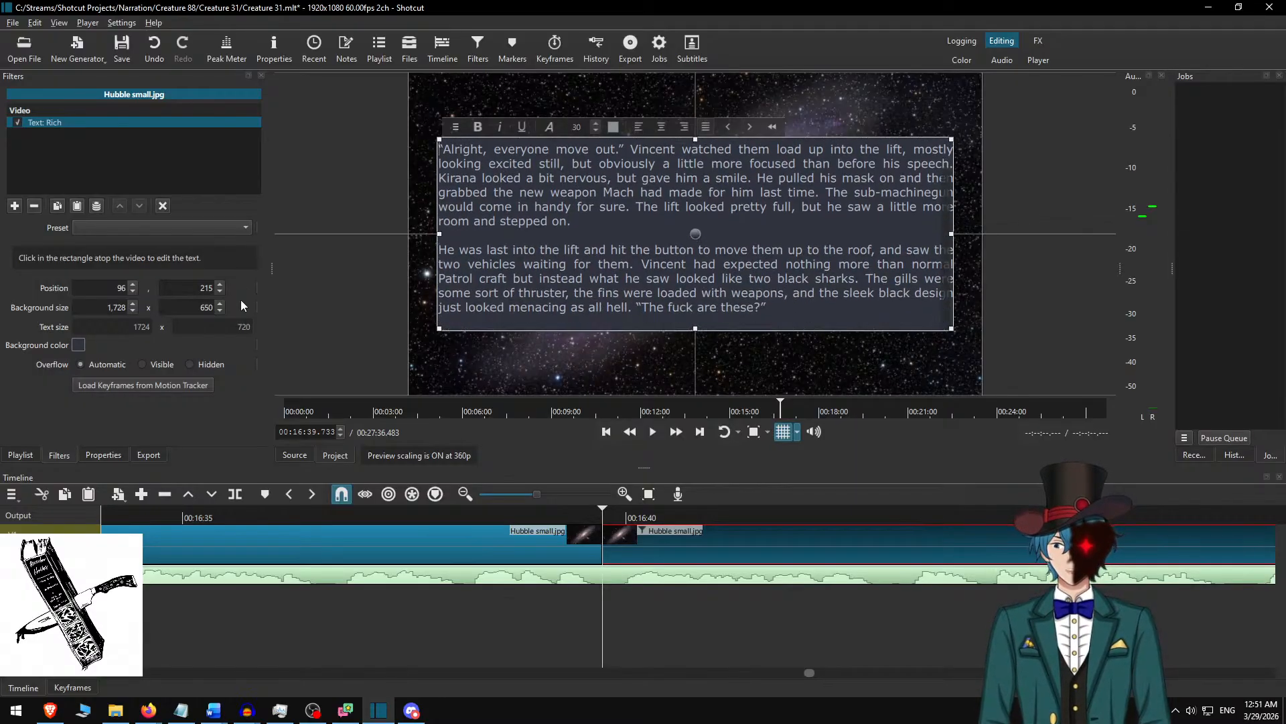
Set the text overlay's background height to 750 and move the box up to position 96, 165.
click(186, 307)
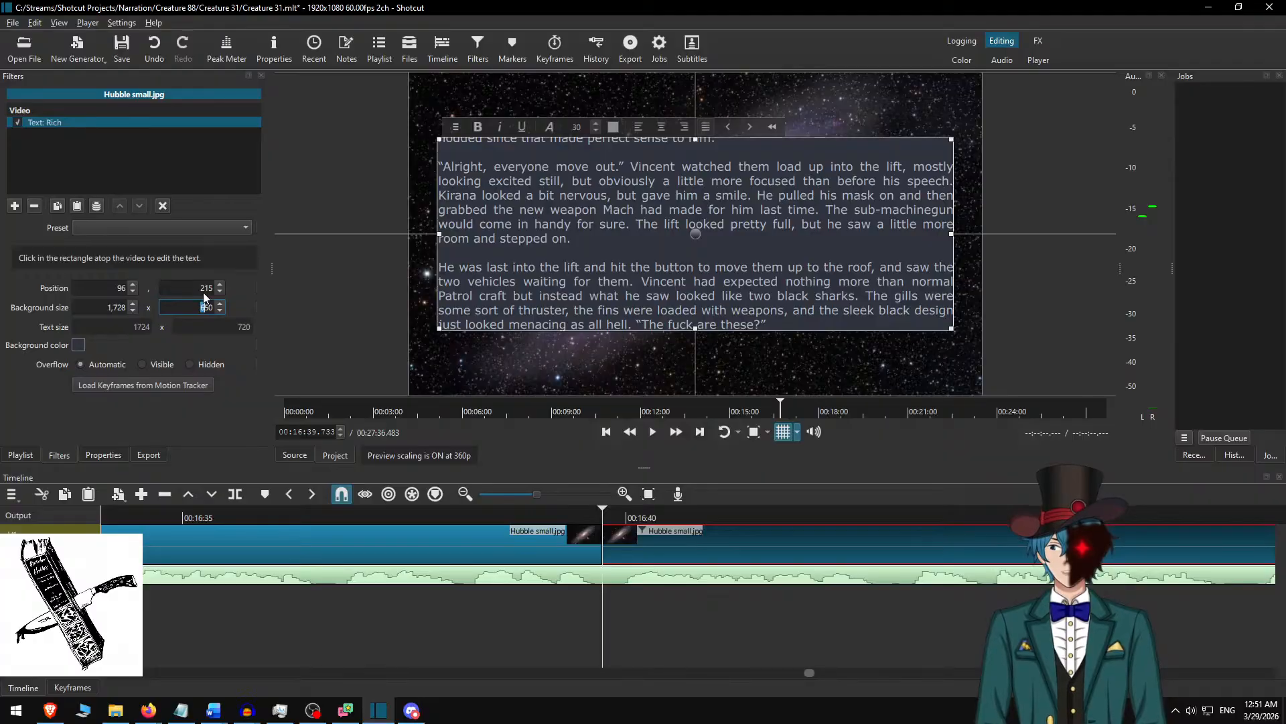
text(7)
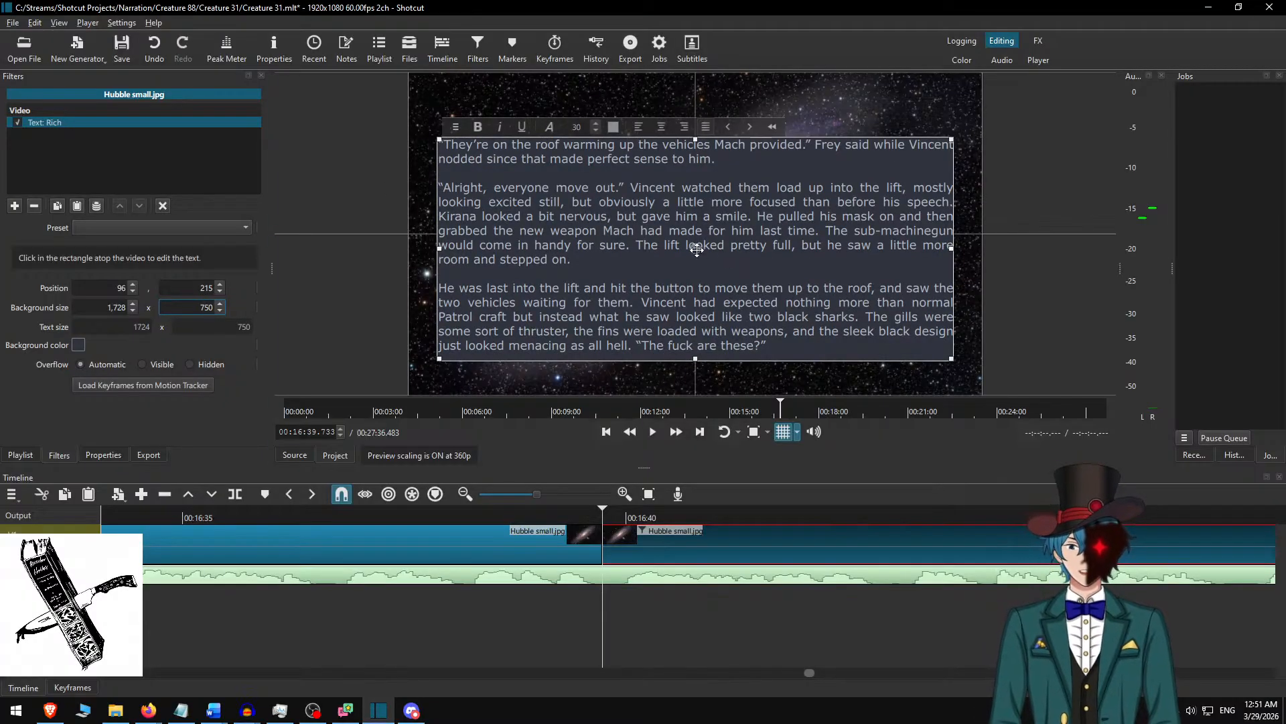
drag(697, 249, 694, 234)
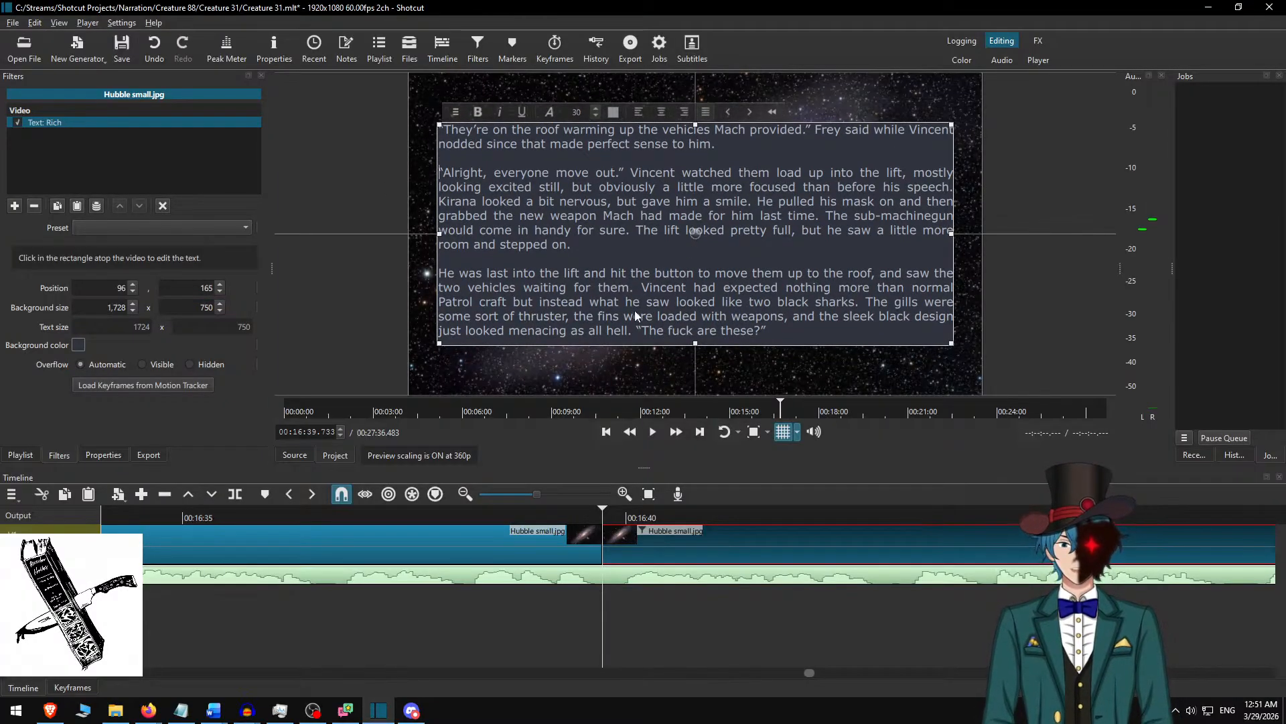
Deselect the clip and replay from just before the cut at 00:16:39.733 to check the text change against the narration.
click(635, 526)
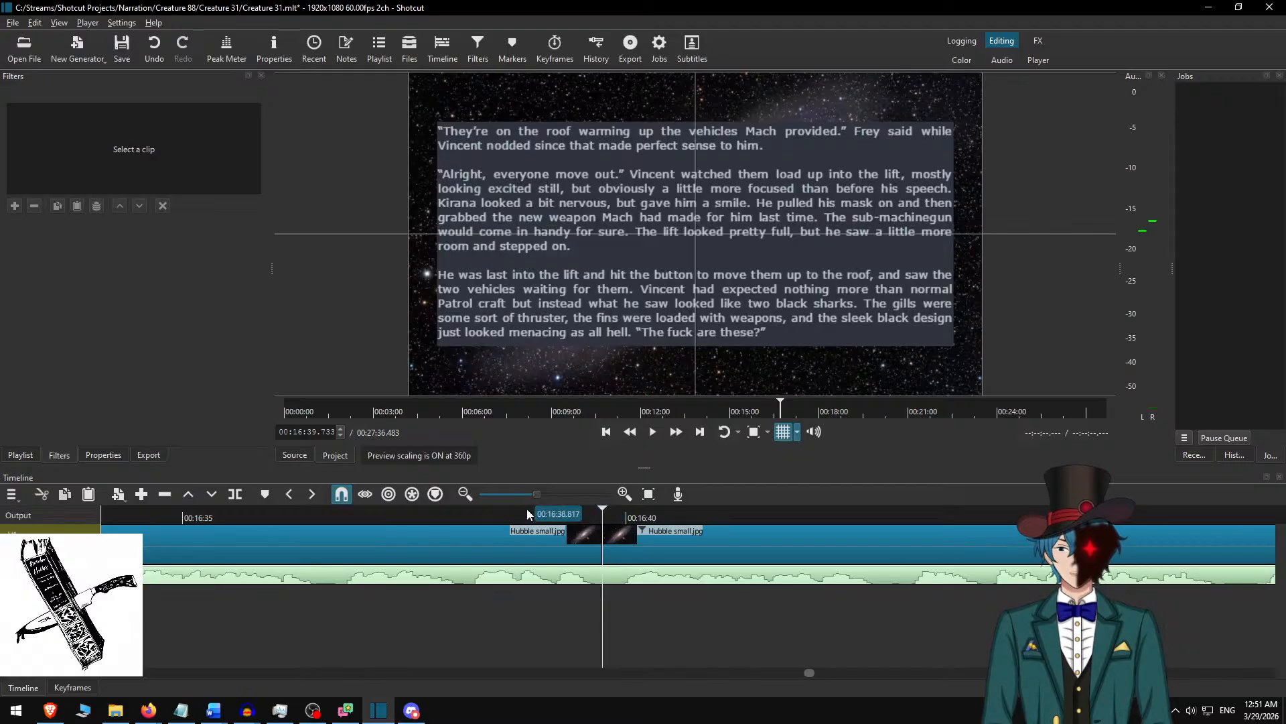
click(527, 511)
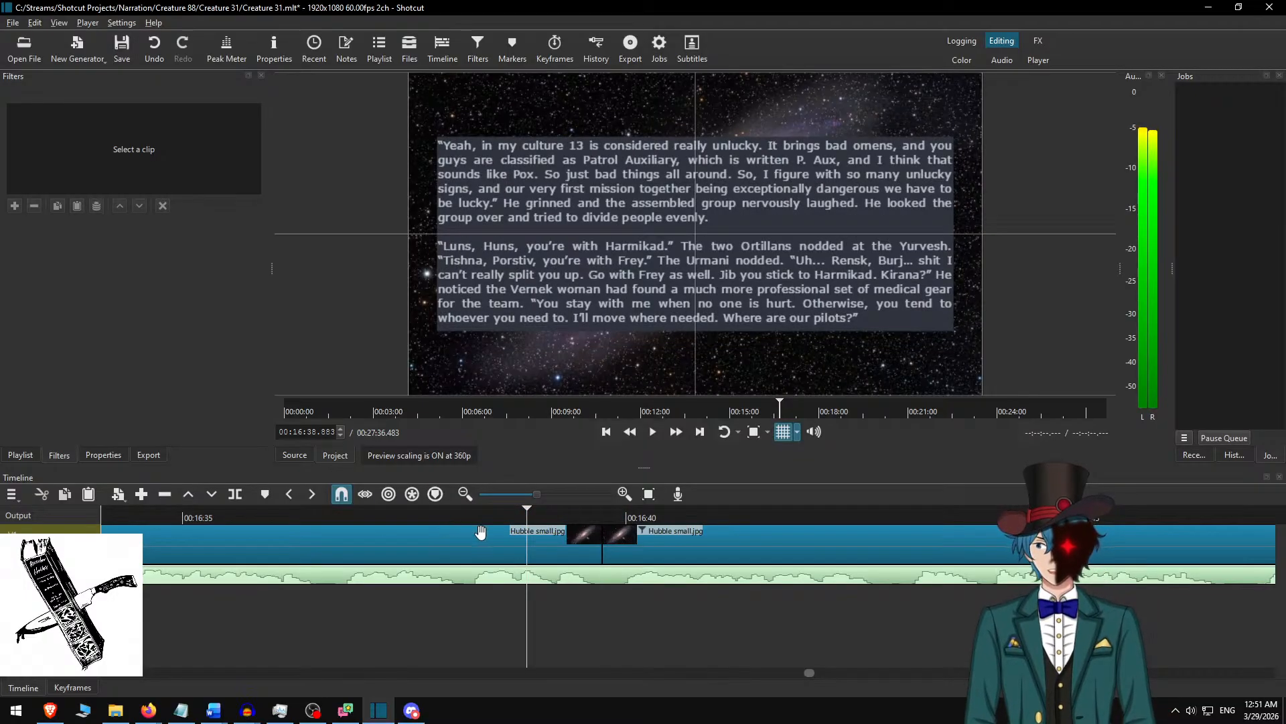
click(477, 513)
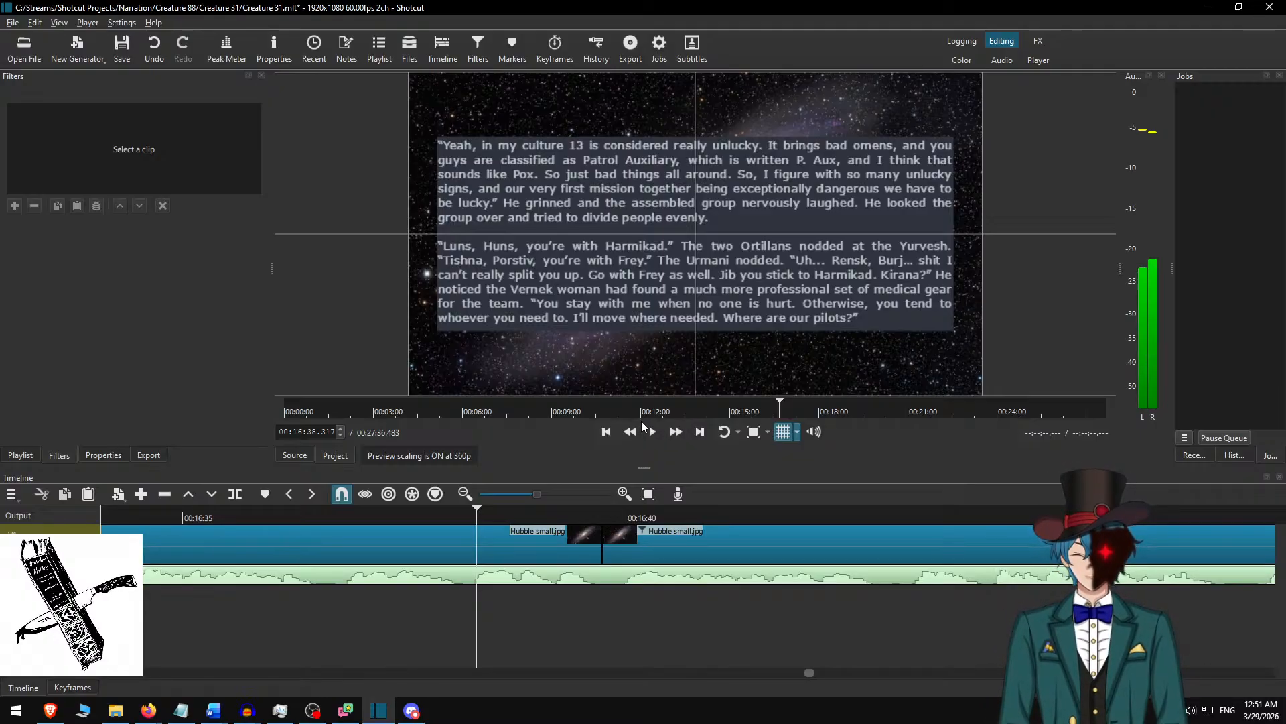
Play to the end of the displayed passage, split the Hubble small.jpg clip at 00:17:34.133, and select the part after the cut.
click(676, 432)
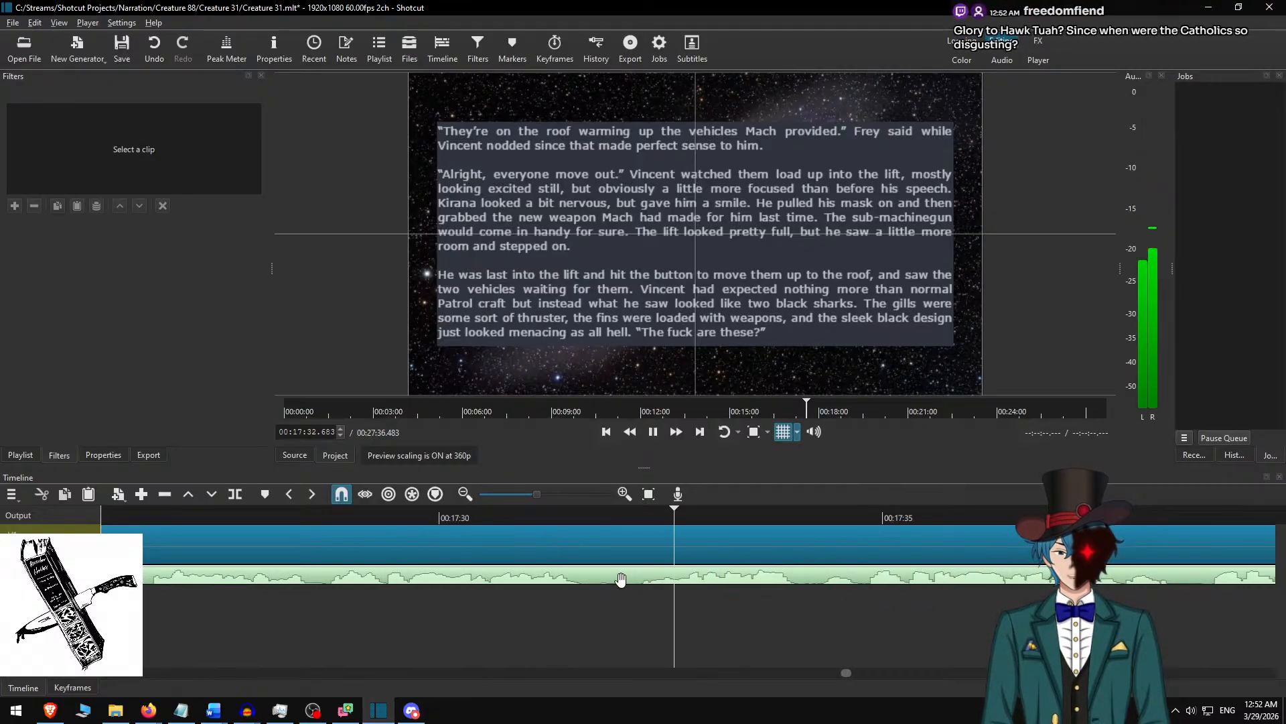
key(space)
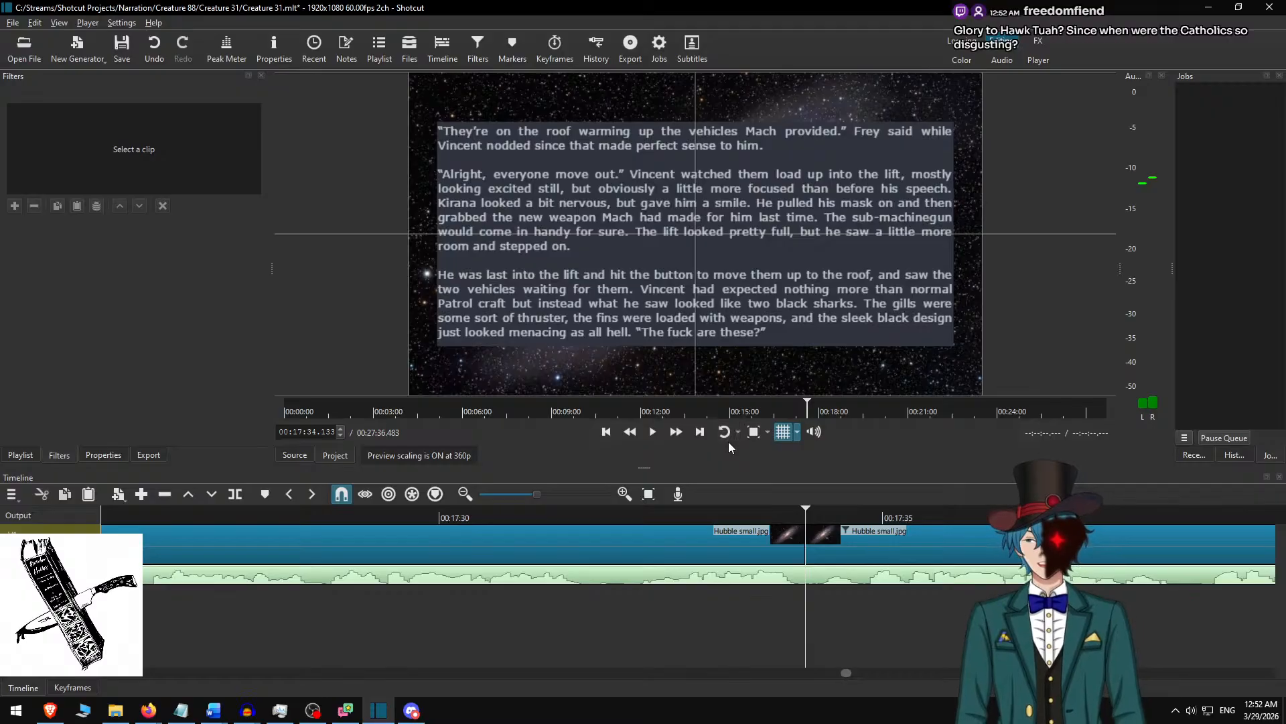
click(826, 534)
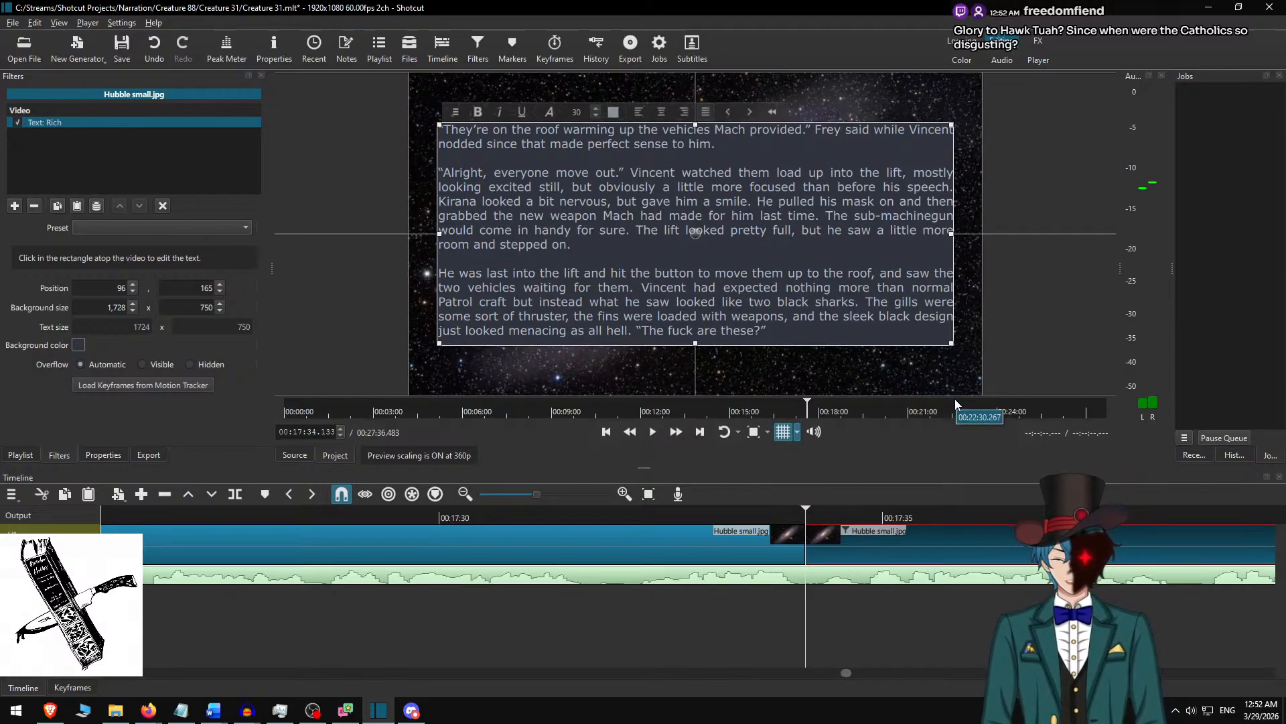
Delete the used passage from Word and replace the Shotcut overlay text with the paragraphs from "Hm? Oh, Special Hierarchy" to "Why don't people like them?".
key(alt+Tab)
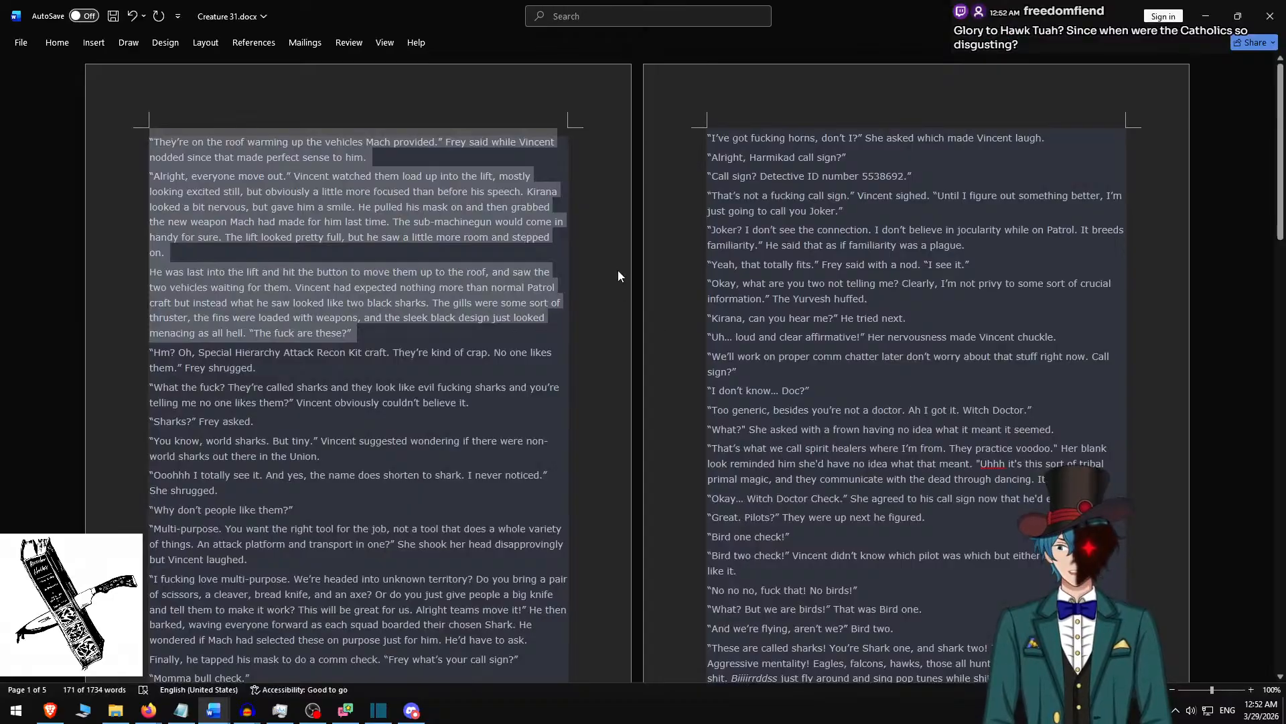
key(BackSpace)
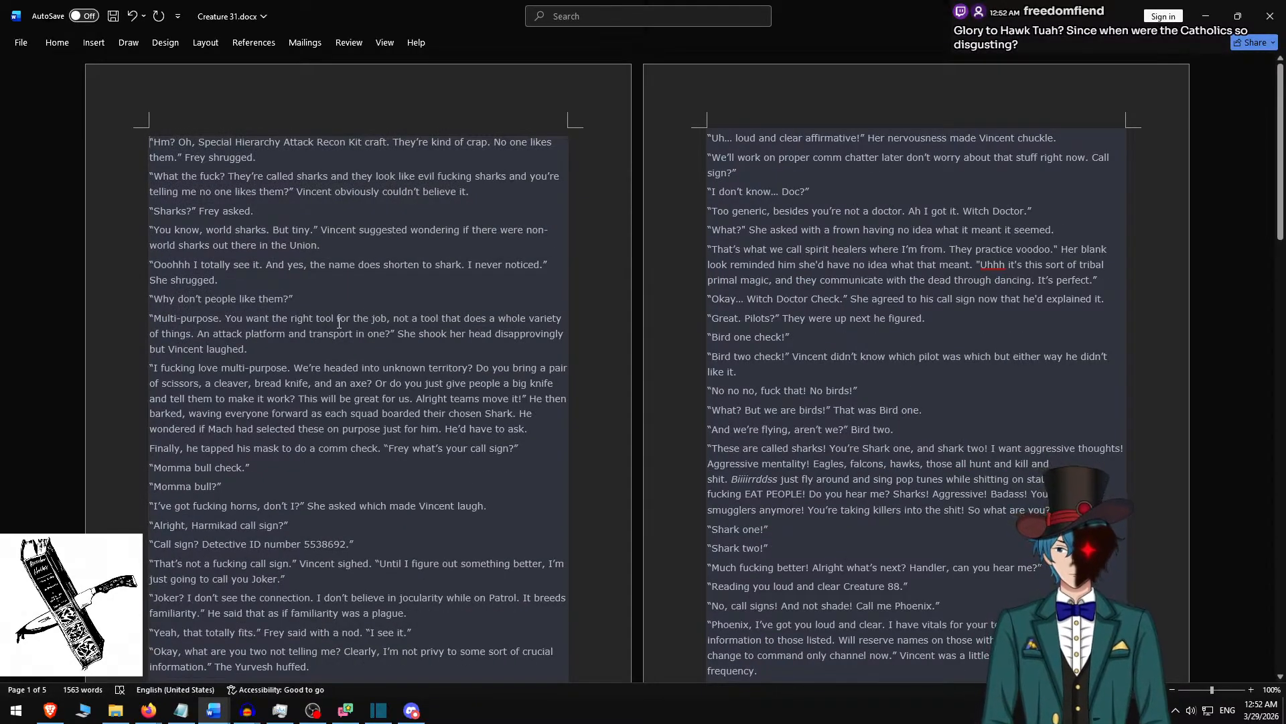
shift+click(327, 292)
key(ctrl+c)
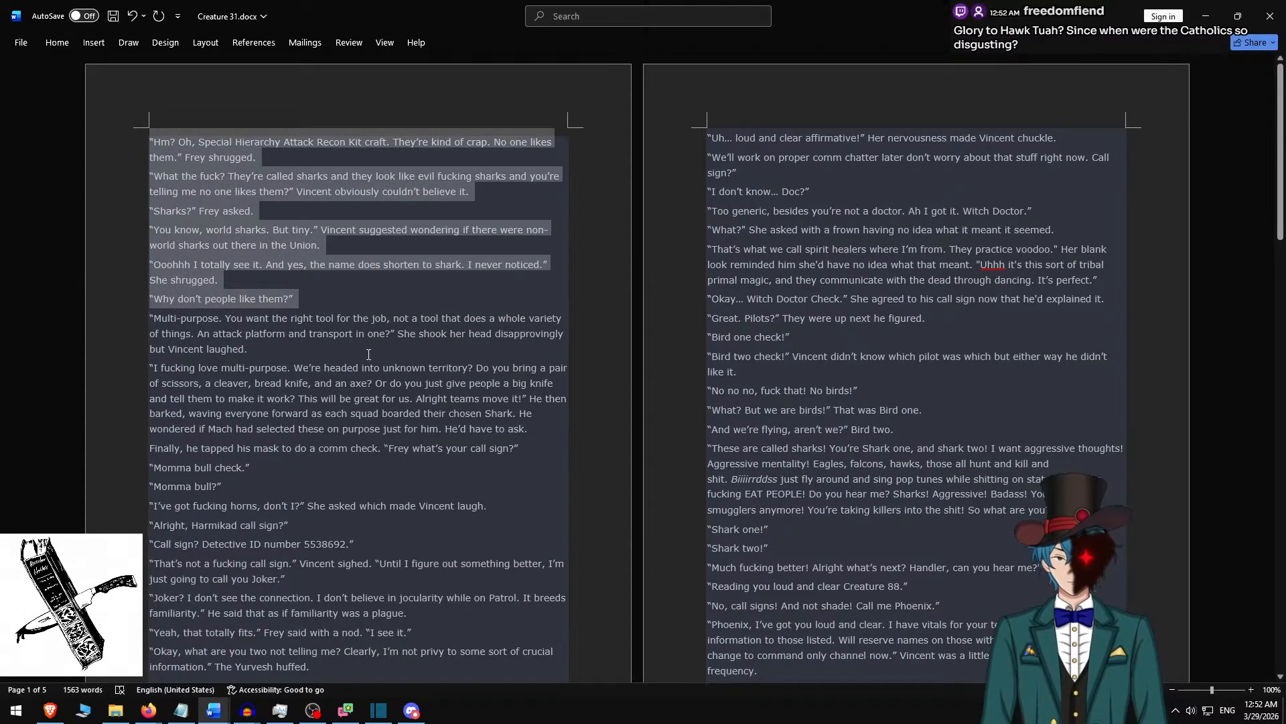
key(alt+Tab)
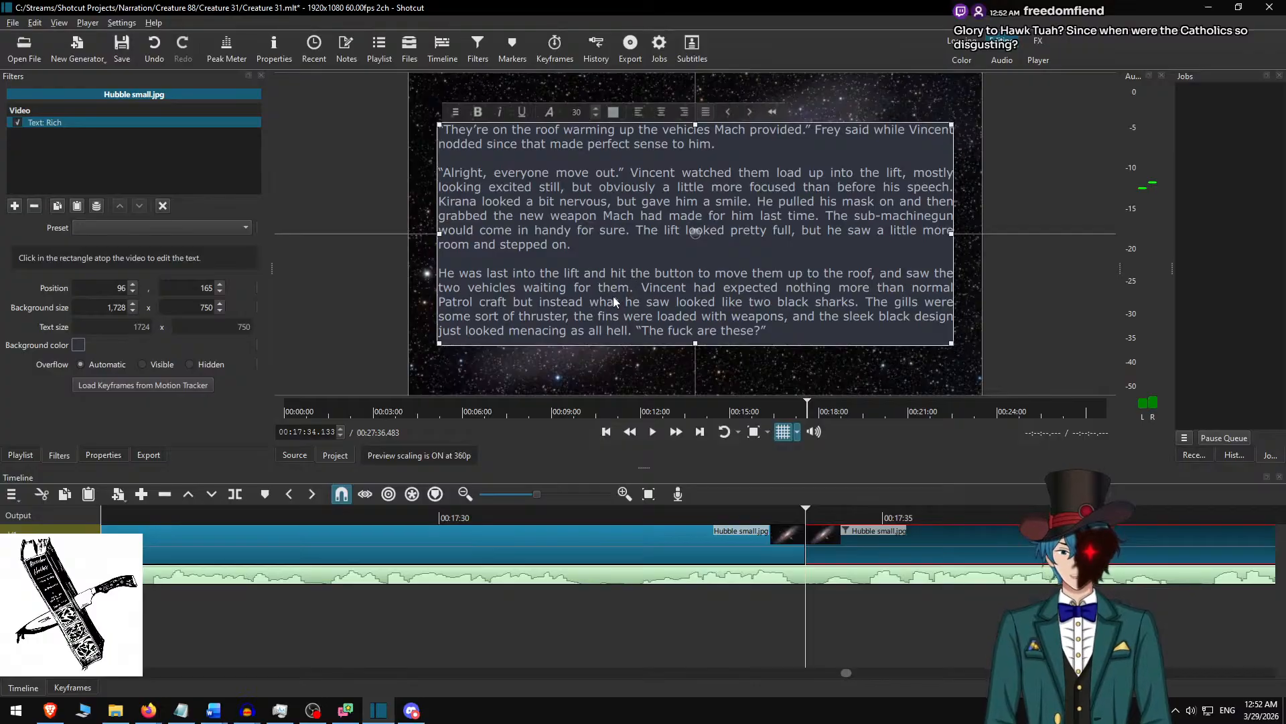
key(ctrl+a)
key(ctrl+v)
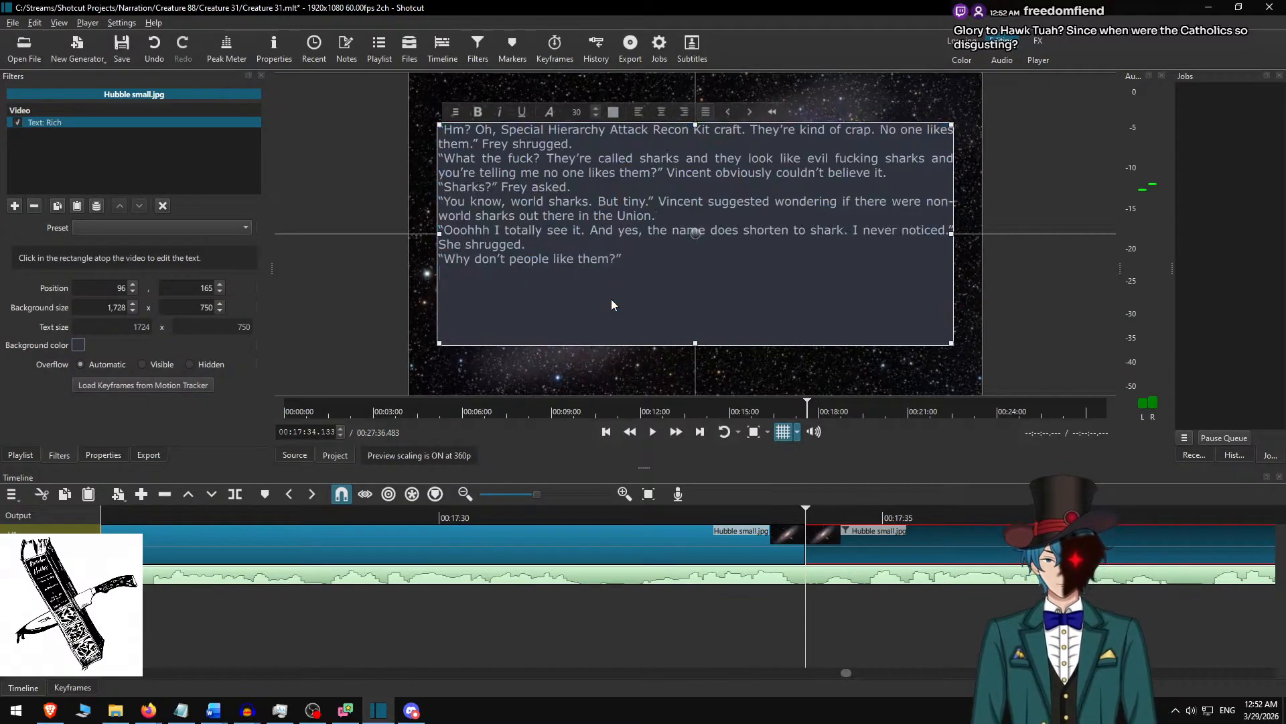
Insert a blank line between each of the six pasted dialogue paragraphs in the overlay text.
key(Up)
key(Return)
key(Up)
key(Up)
key(Up)
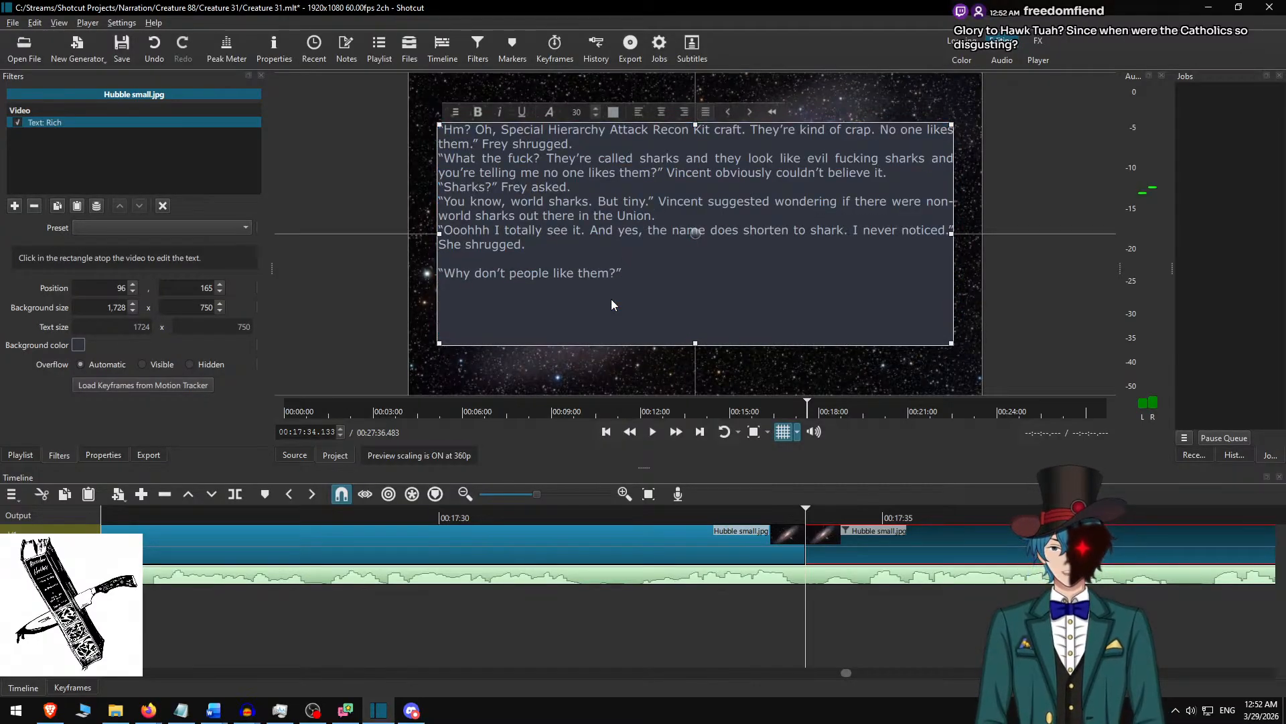
key(Return)
key(Up)
key(Up)
key(Return)
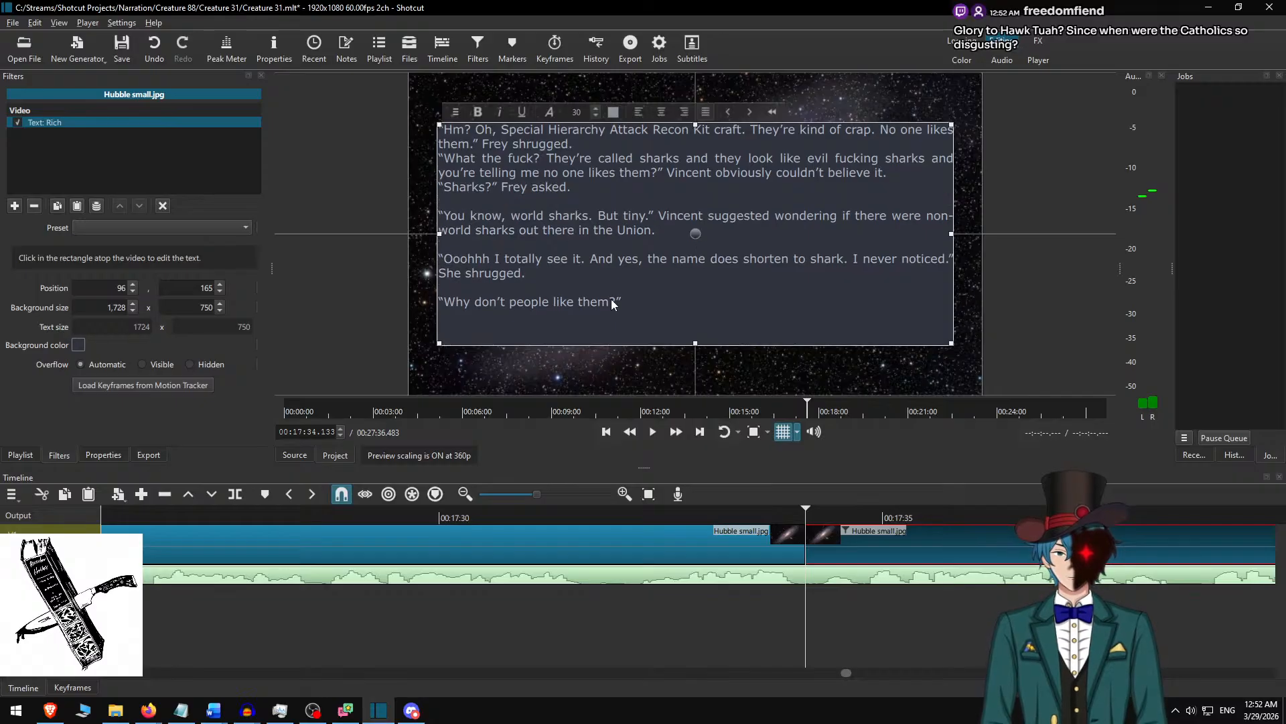
key(Up)
key(Up)
key(Return)
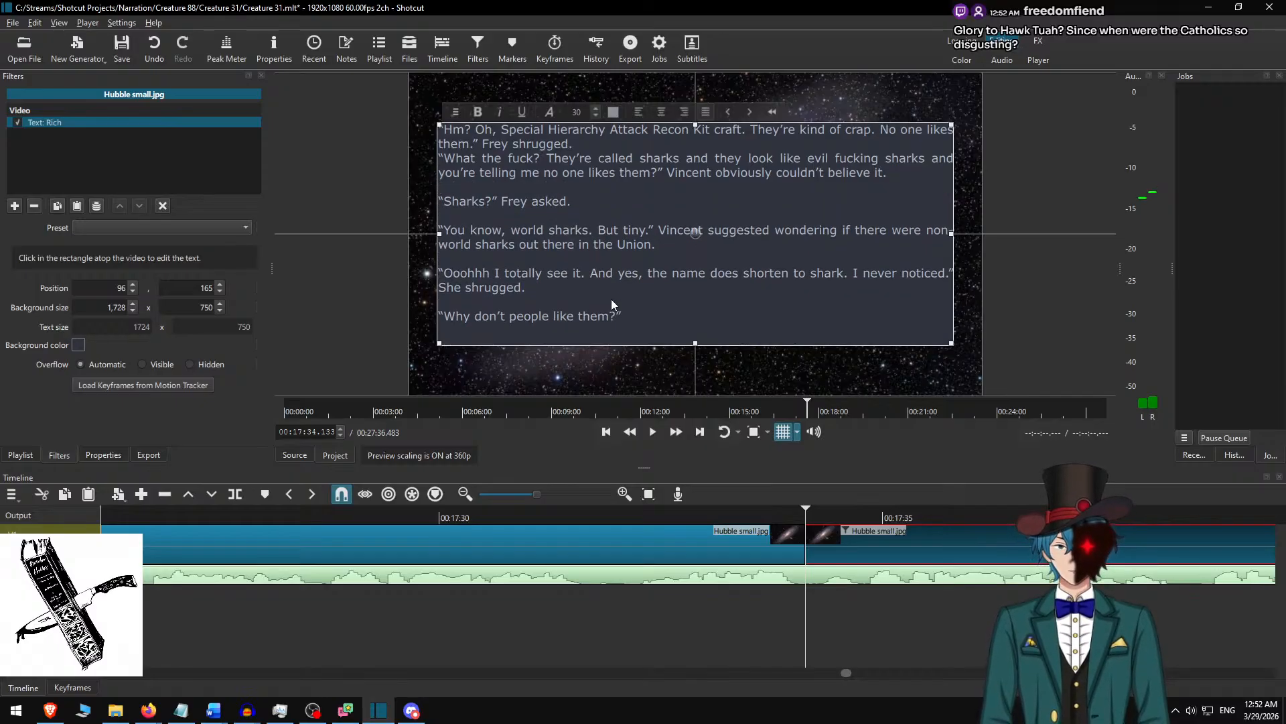
key(Return)
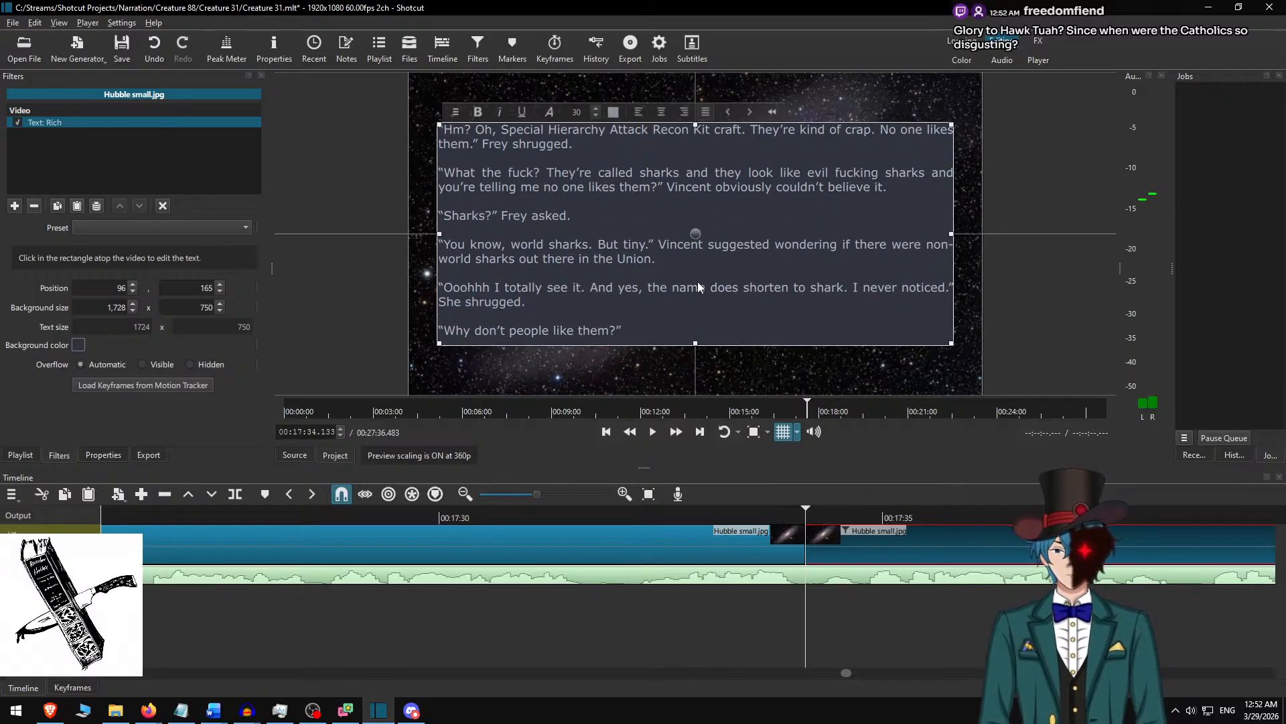
Play the narration on from the cut at 00:17:34.133 and replay the stretch around 00:17:51 to 00:17:55 against the displayed dialogue.
click(828, 530)
scroll(761, 536, down, 4)
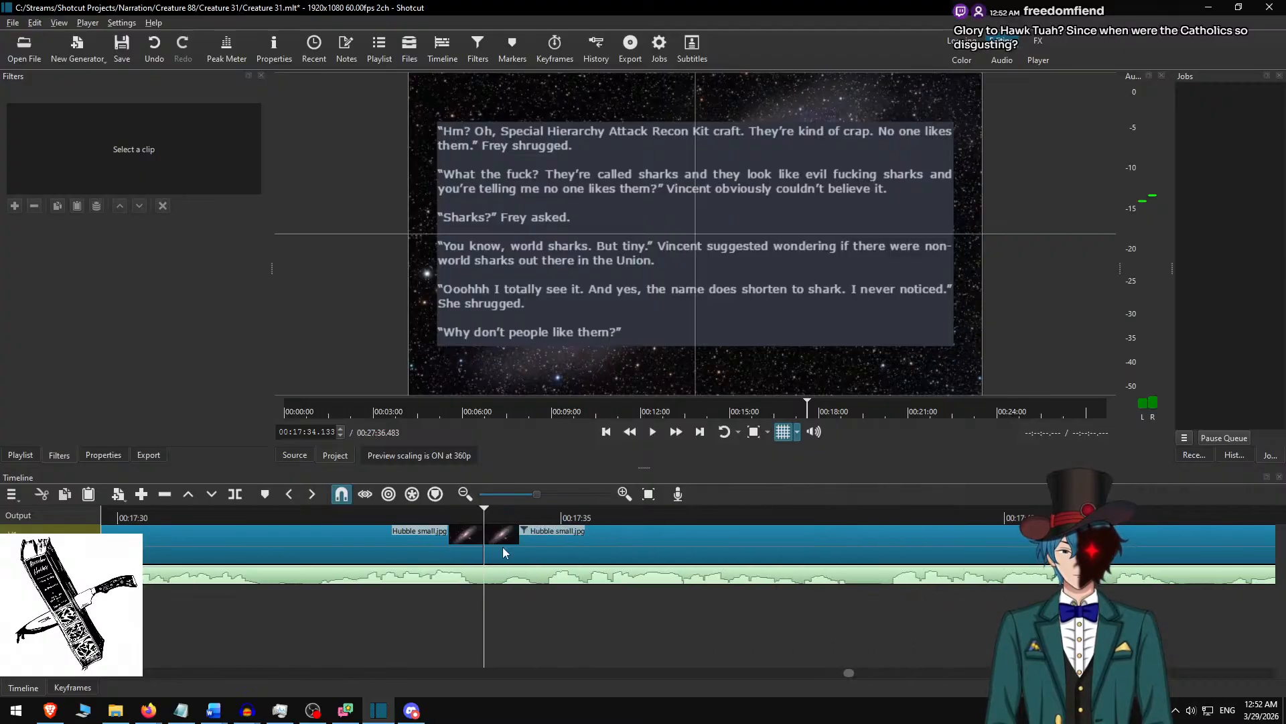
key(space)
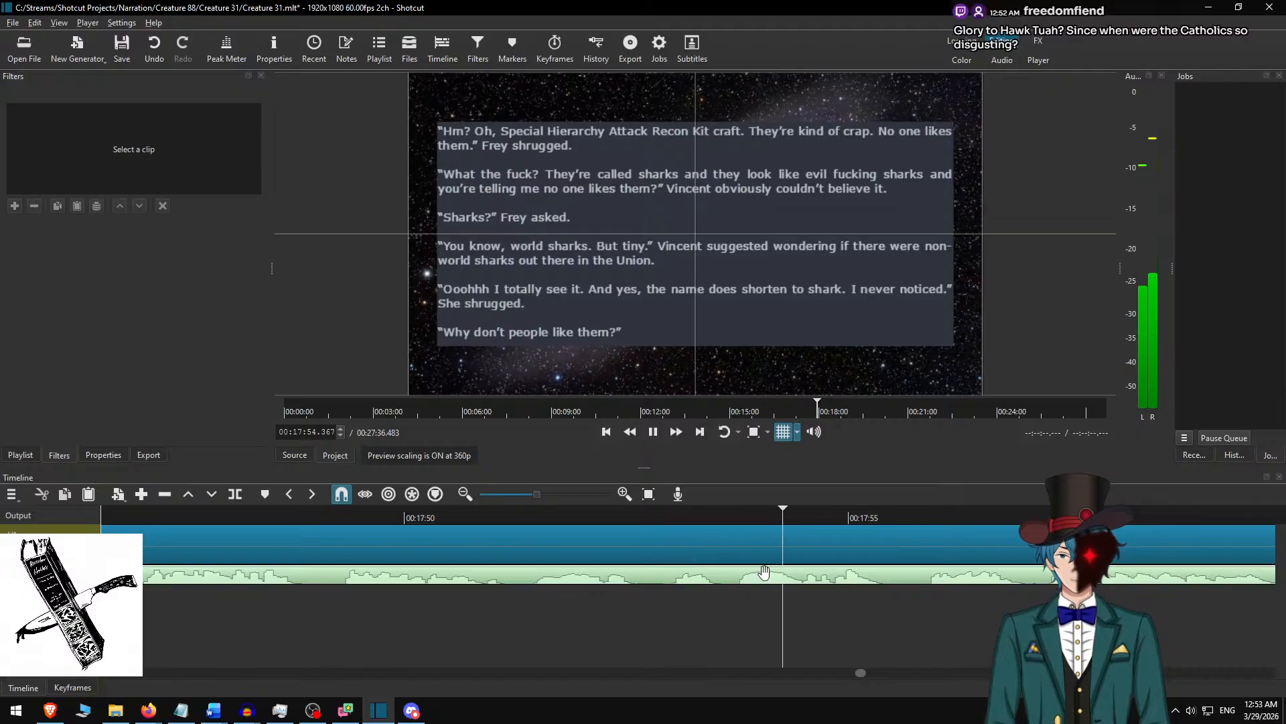
key(space)
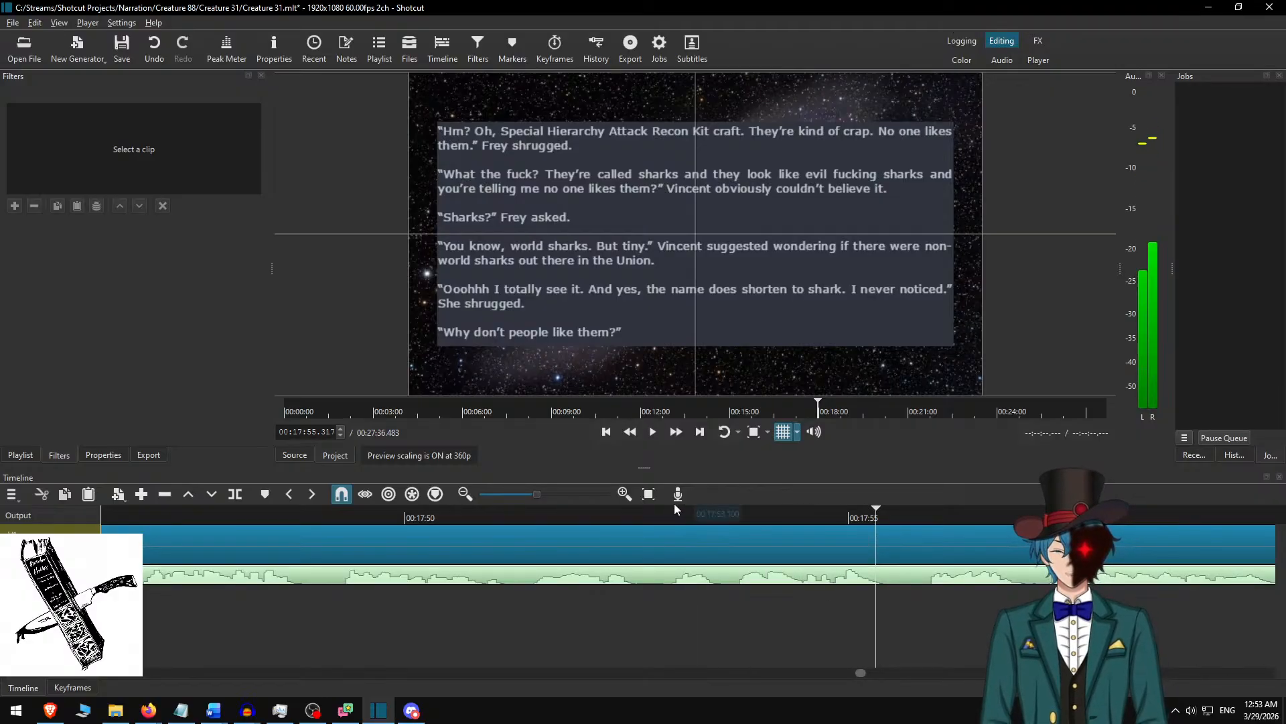
click(671, 506)
key(space)
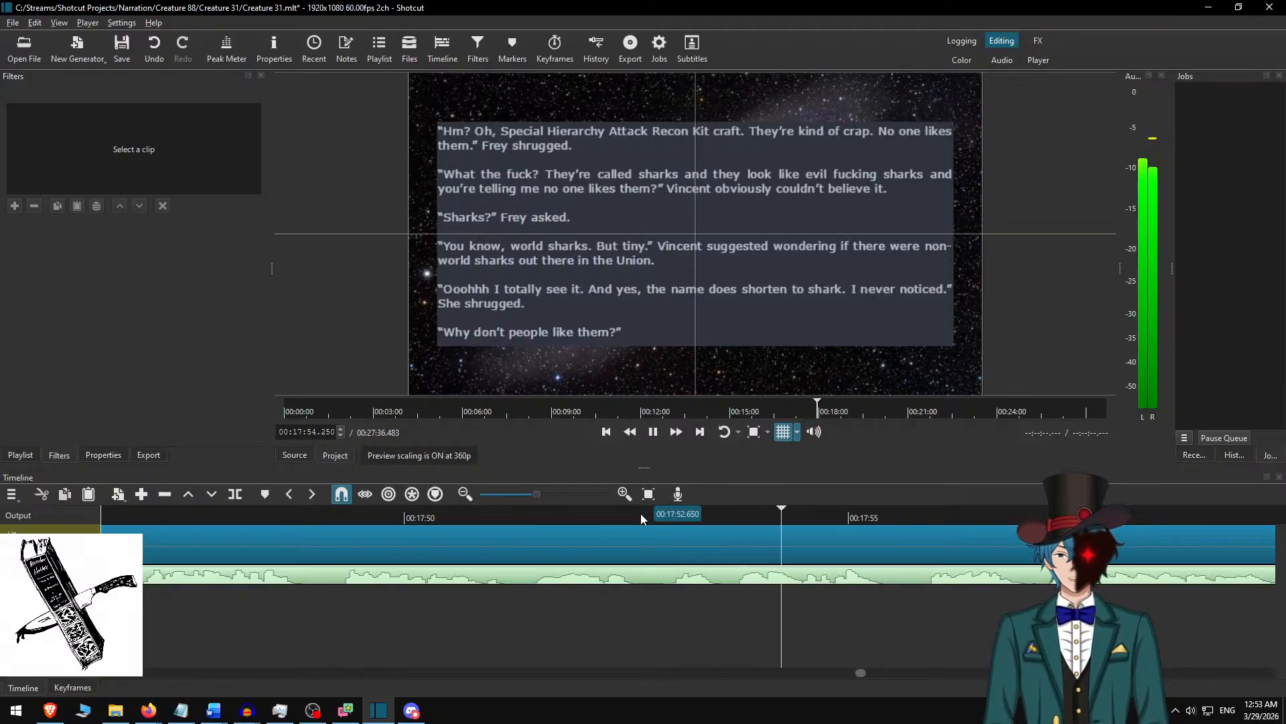
click(492, 516)
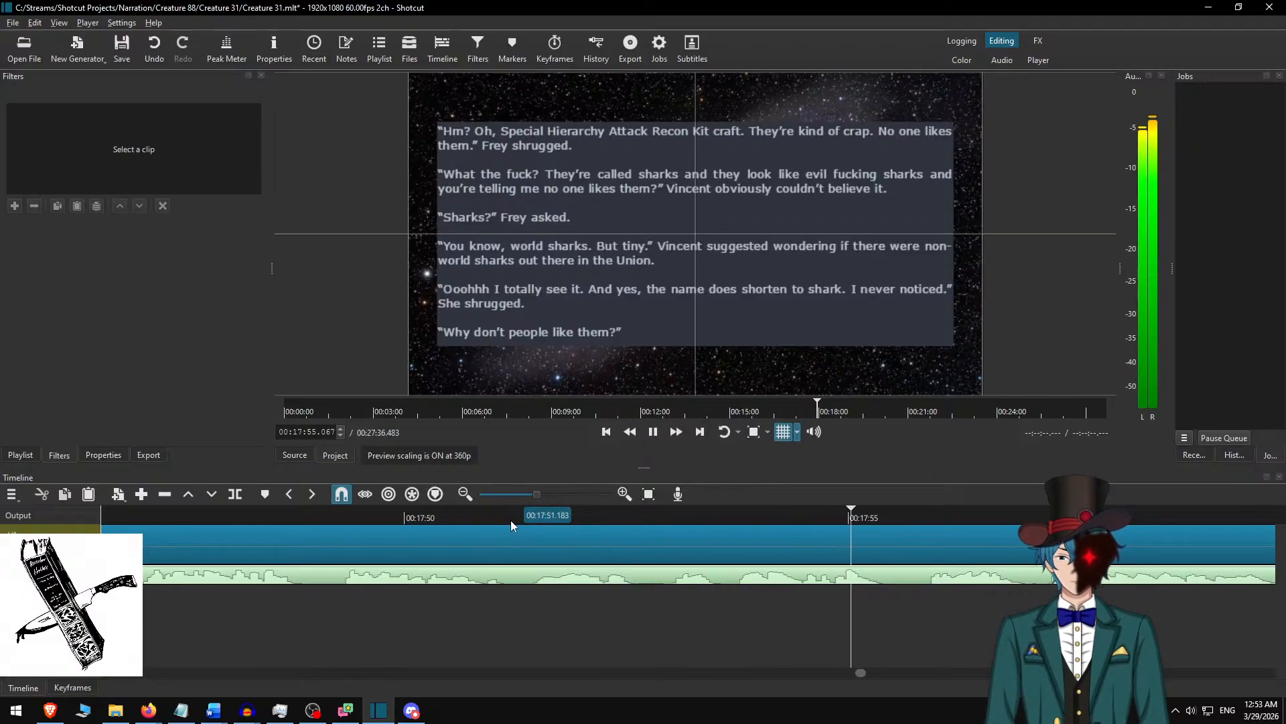
key(space)
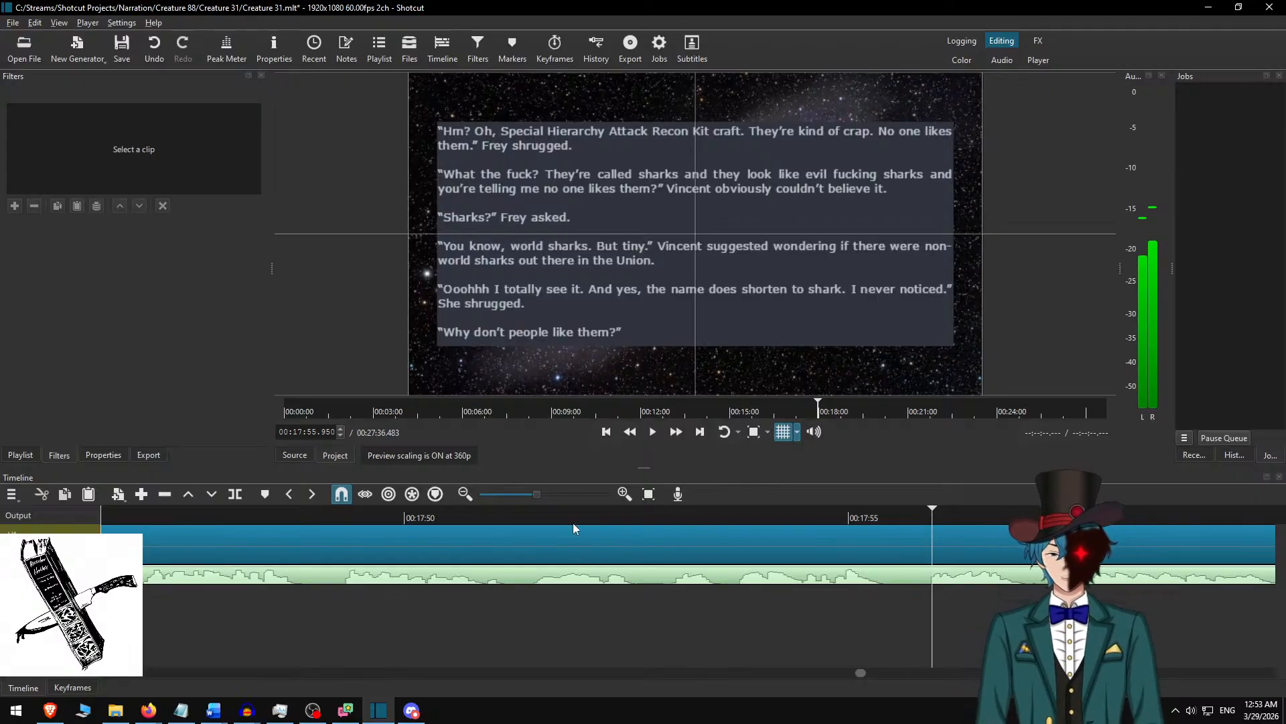
click(420, 518)
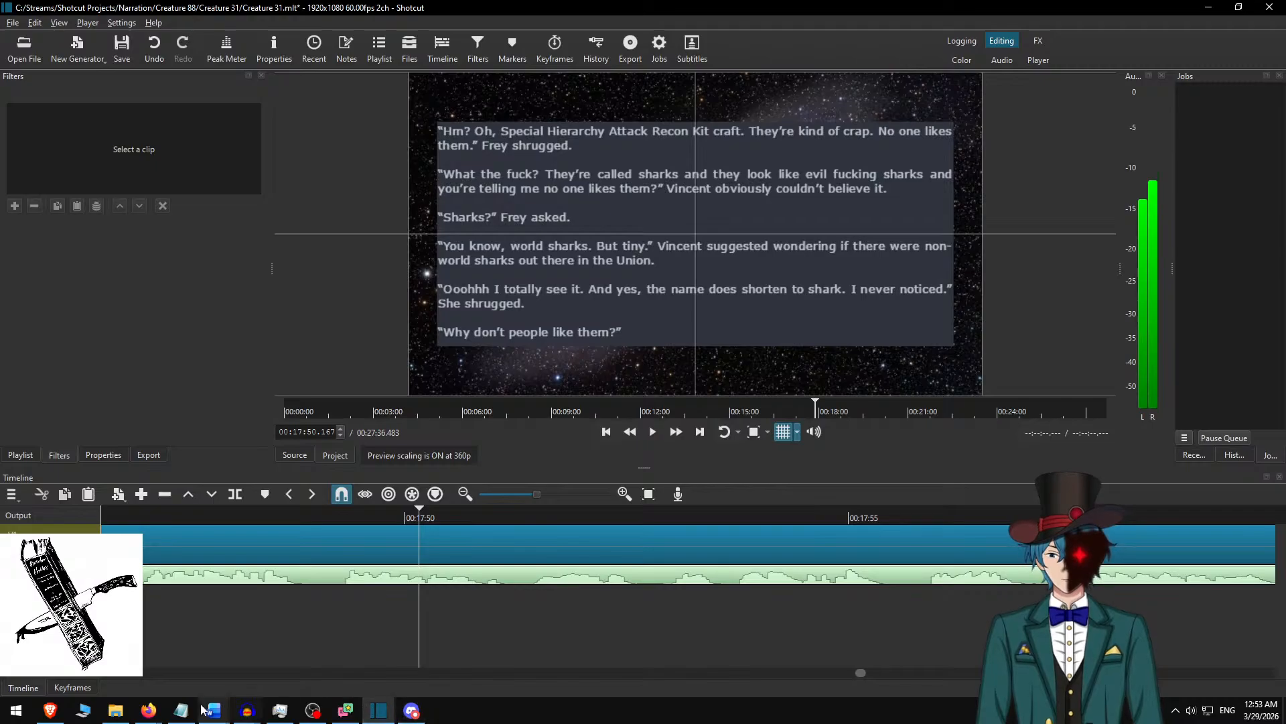
click(251, 711)
click(192, 652)
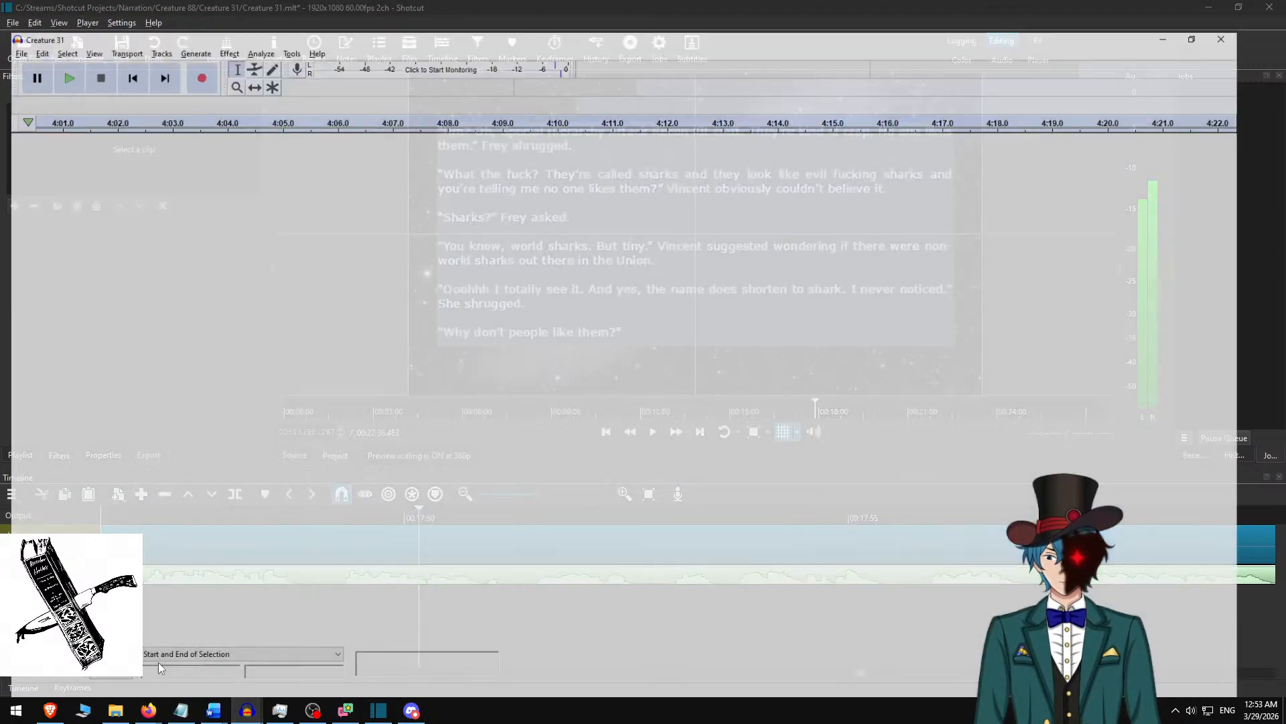
key(alt+Tab)
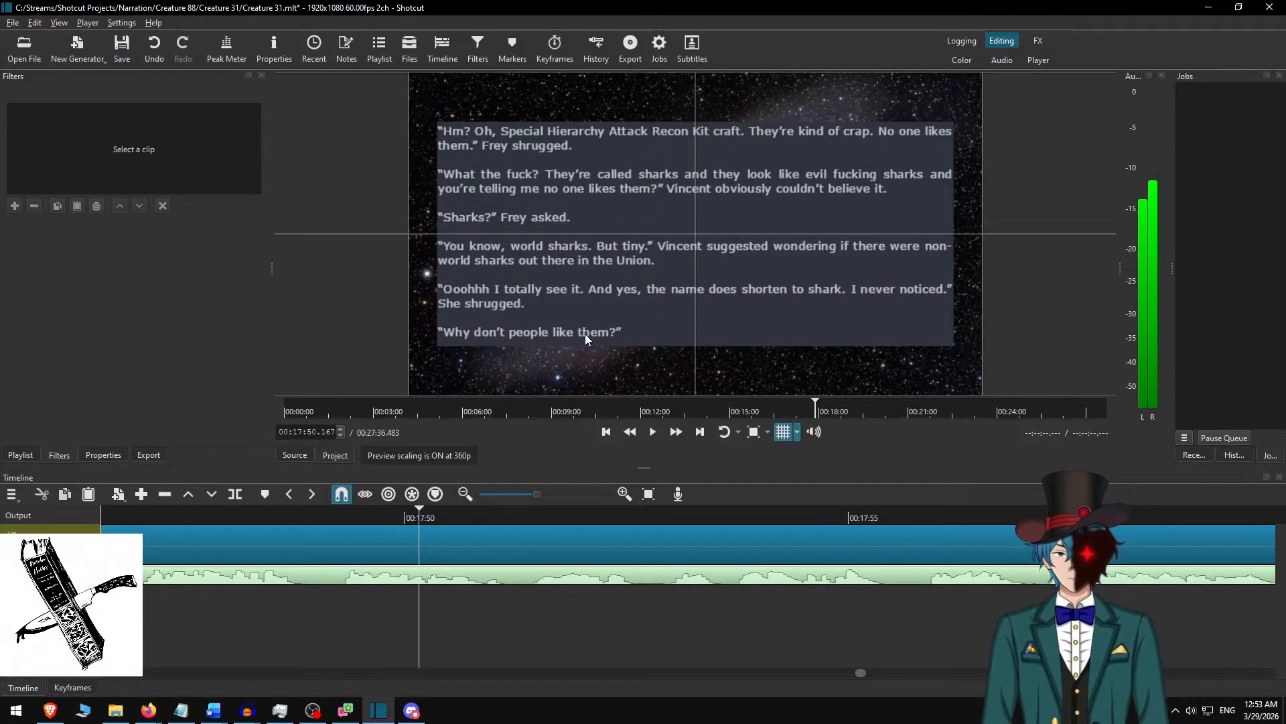
Switch to Audacity, play the Creature 31 narration at about 17:49 and undo the Normalize effect.
key(alt+Tab)
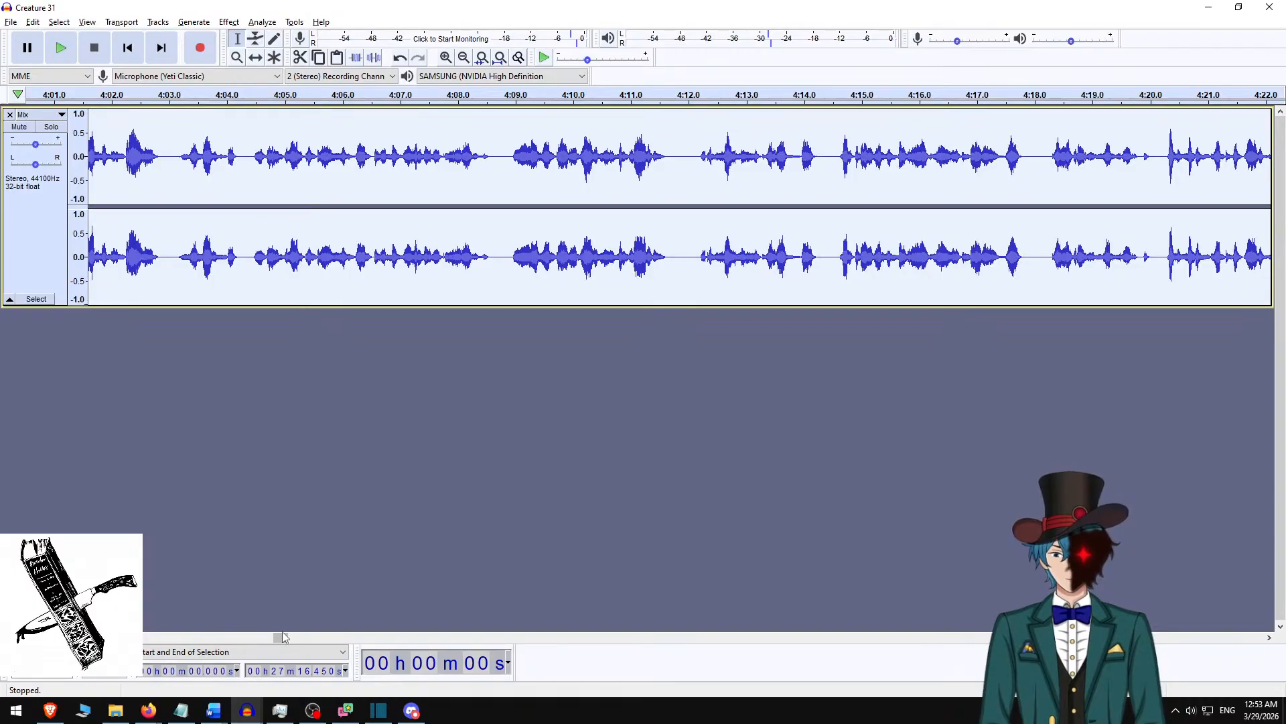
click(543, 628)
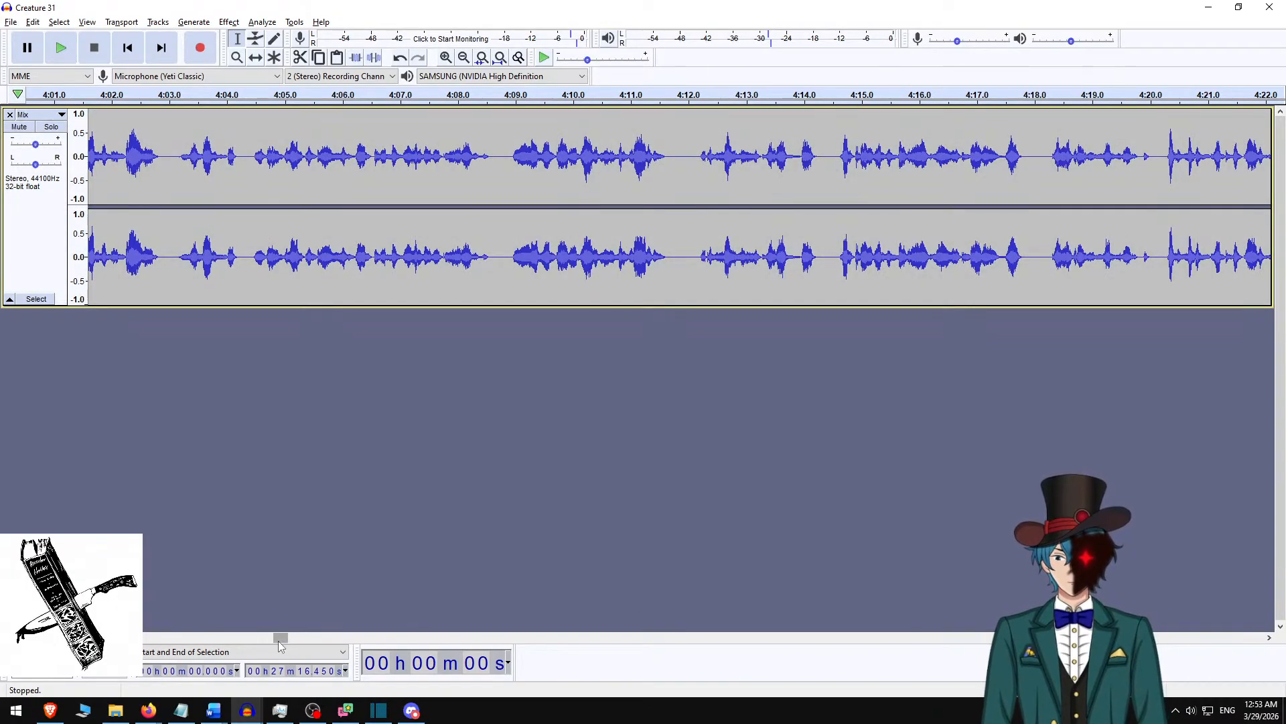
drag(279, 641, 856, 640)
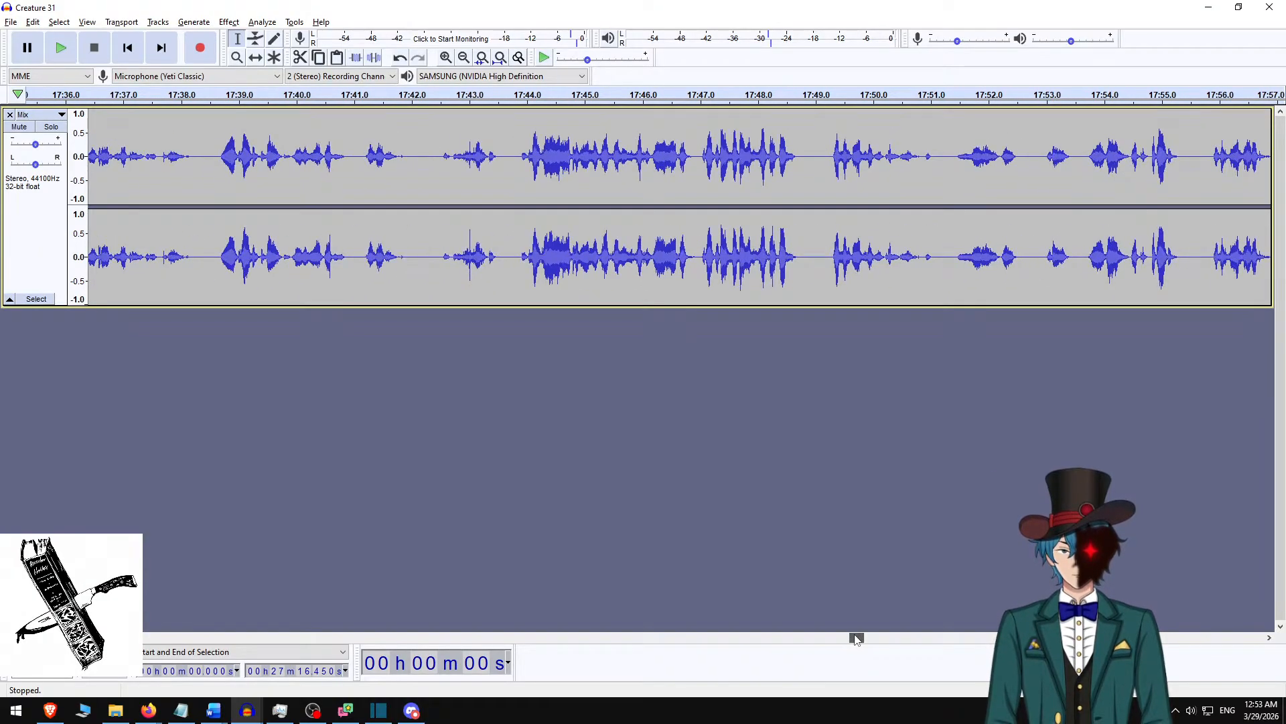
scroll(711, 307, right, 4)
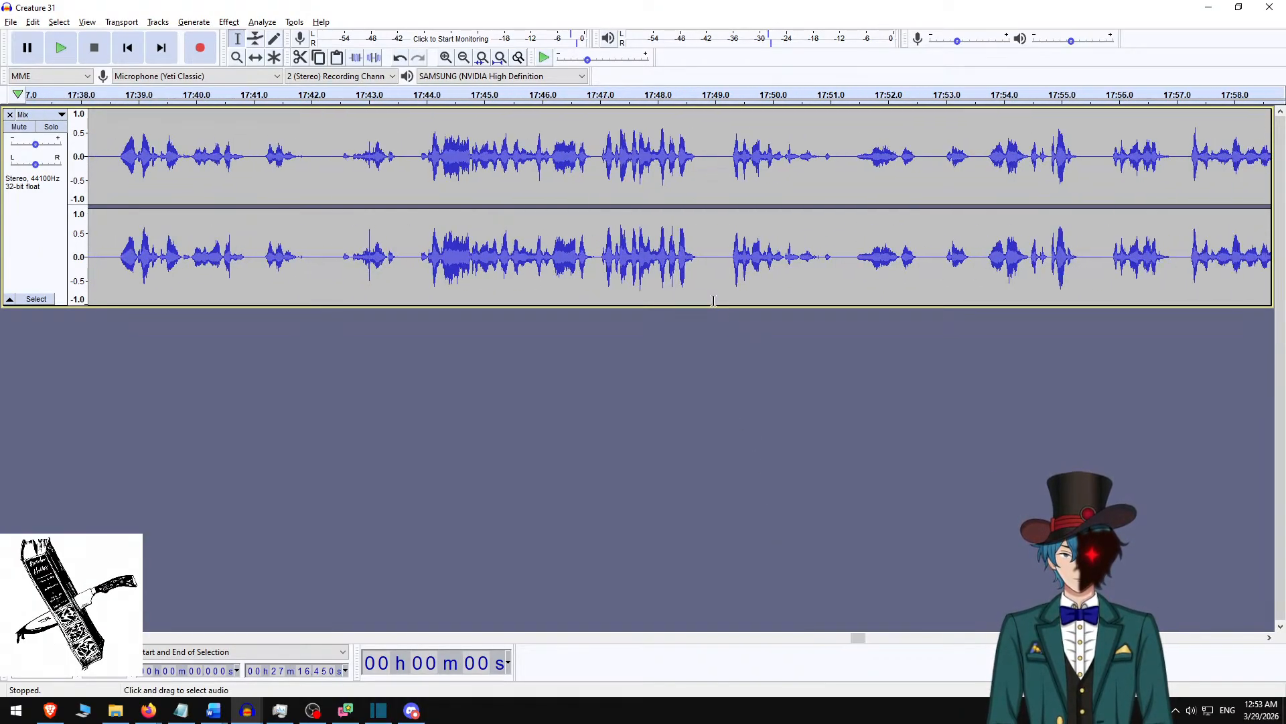
click(543, 180)
key(space)
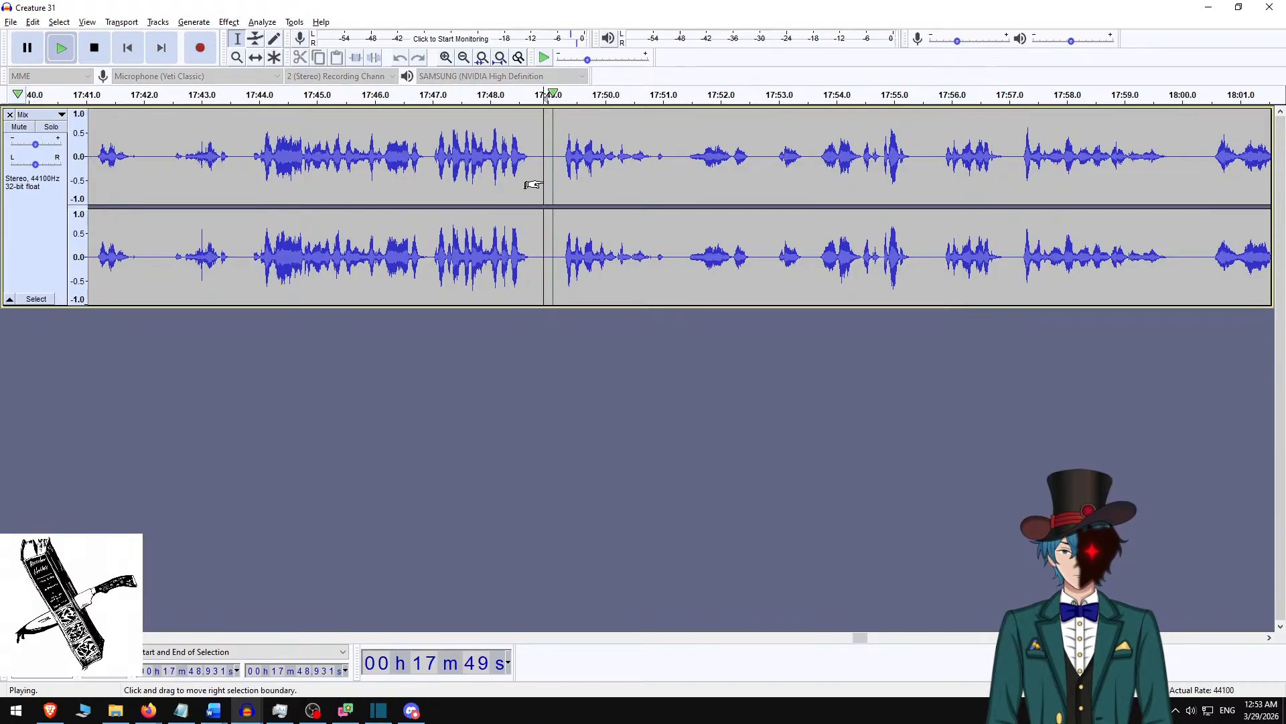
key(space)
click(32, 21)
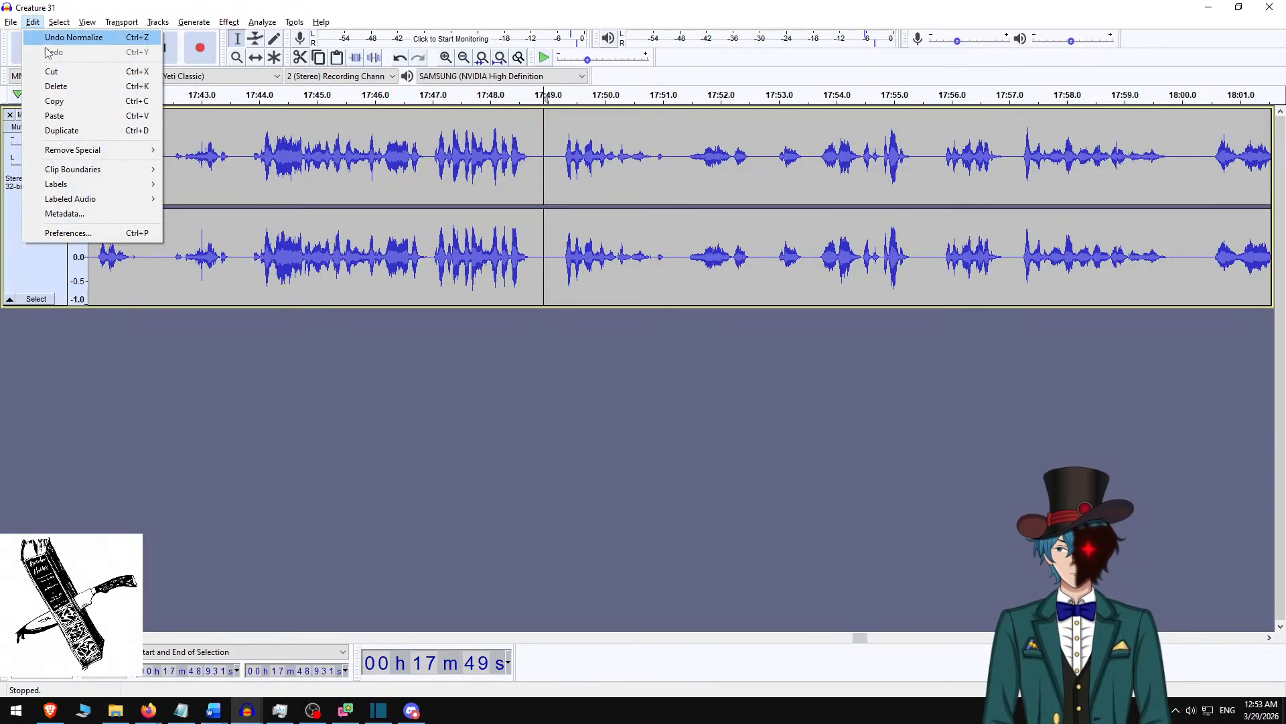
click(53, 38)
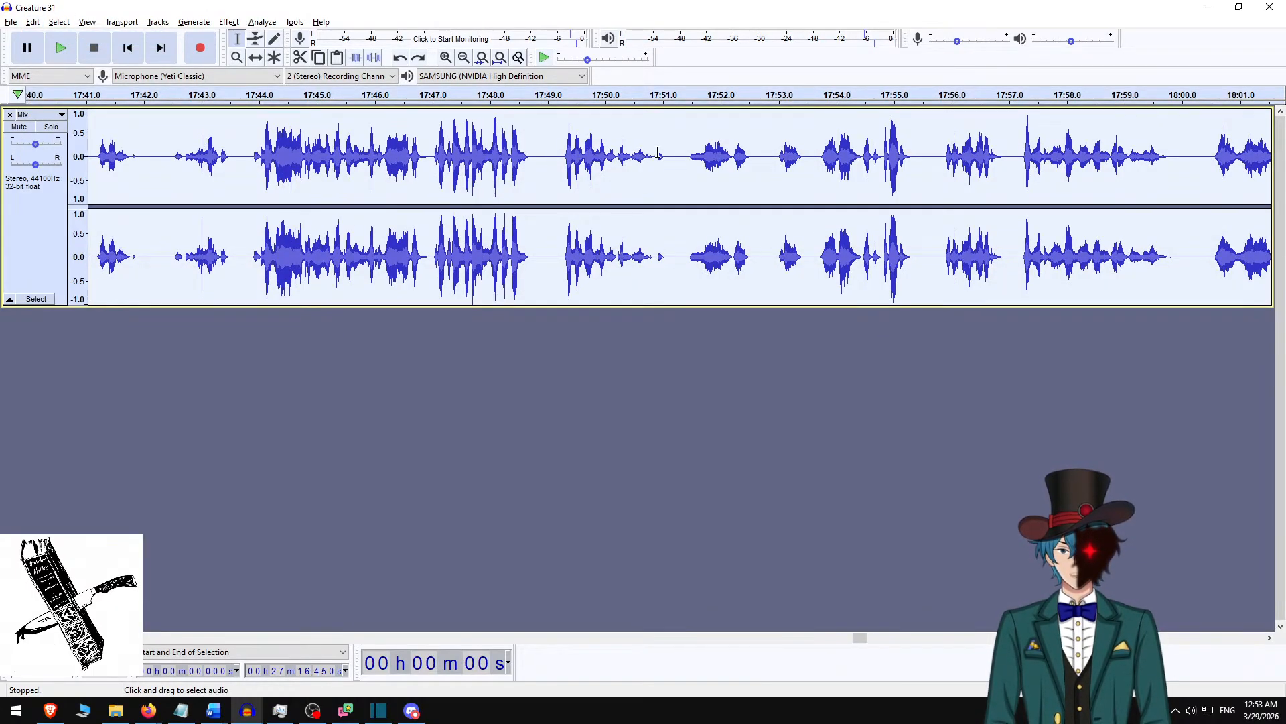
Find the pause at about 17:52.7, mute the Mix track and record the short replacement line on a new track from there.
click(682, 151)
key(space)
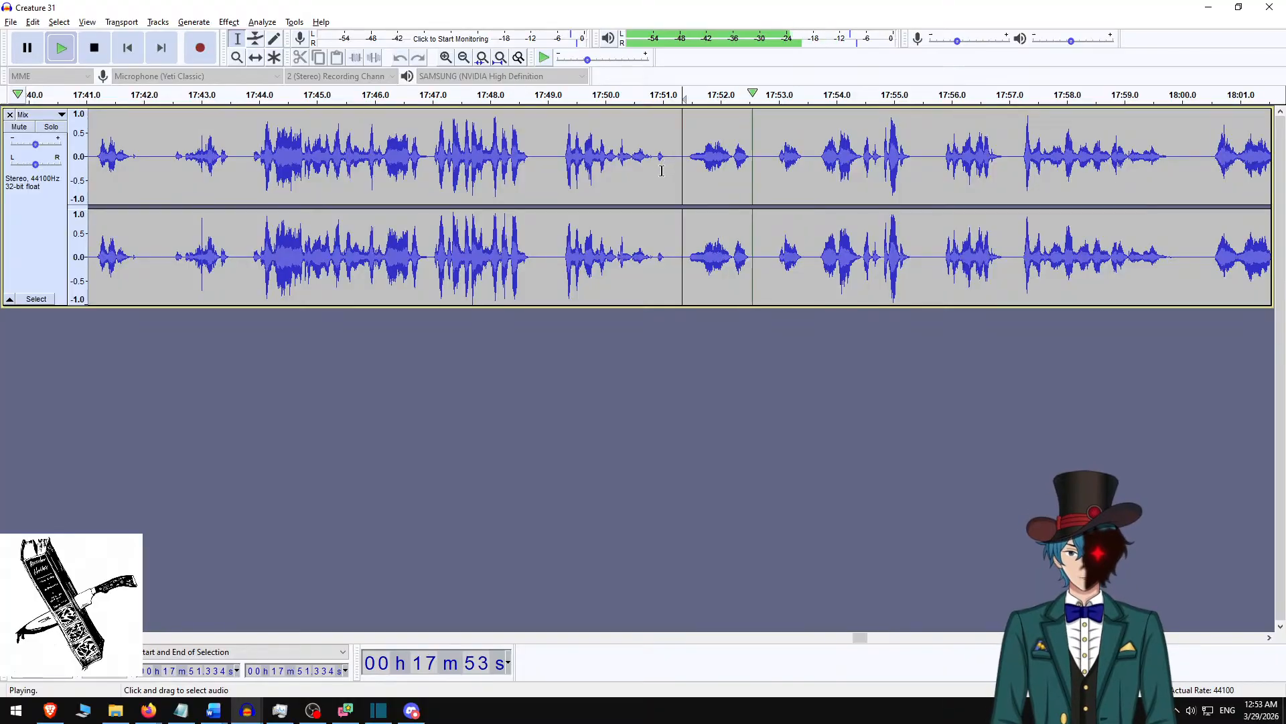
key(space)
click(761, 168)
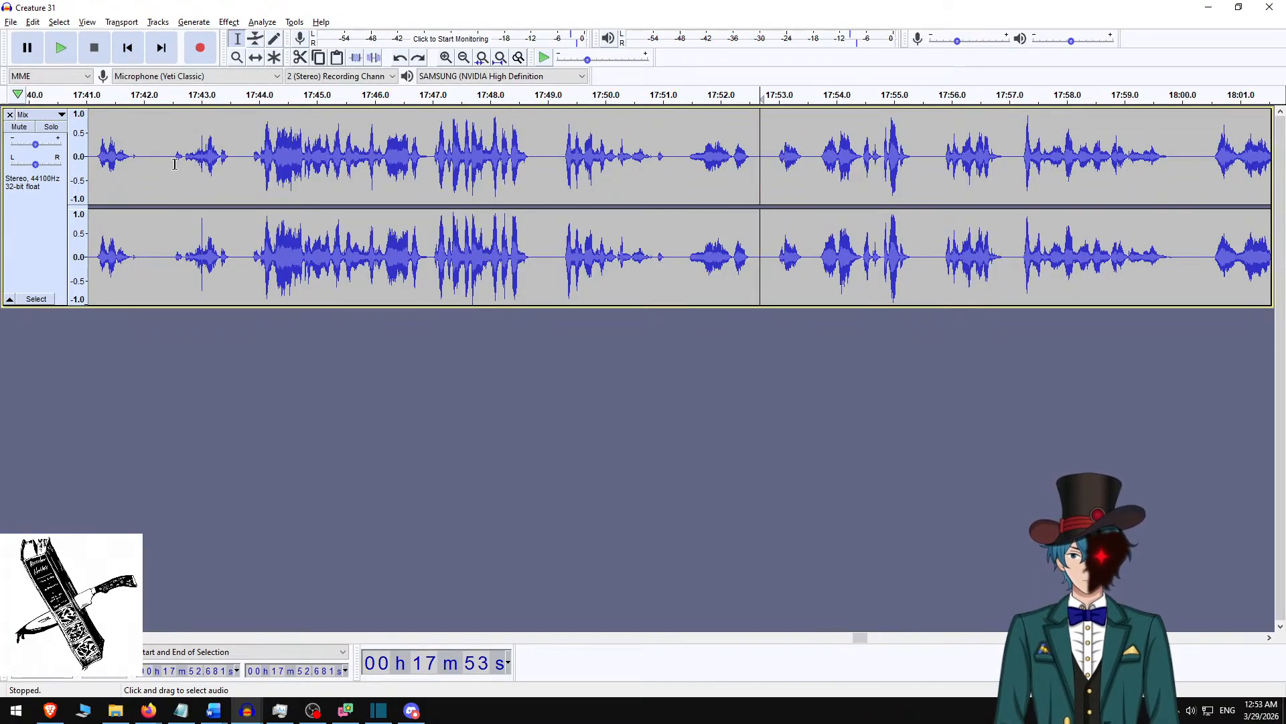
click(19, 128)
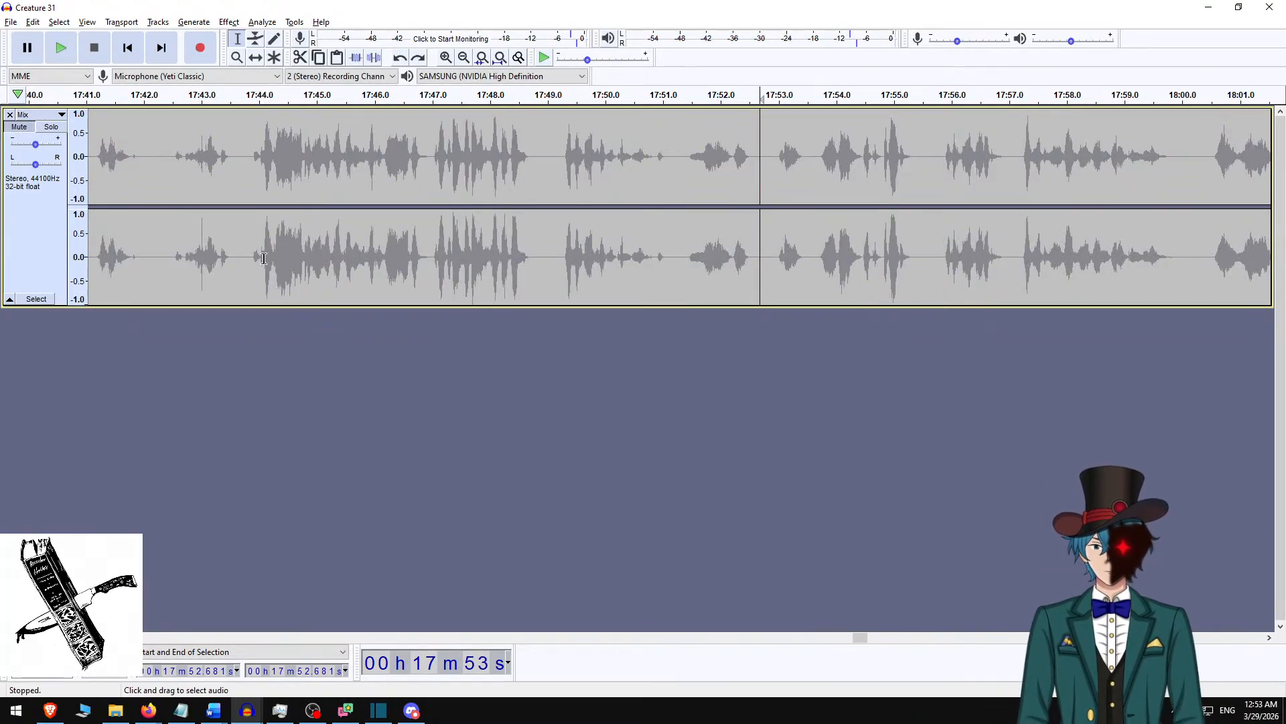
key(shift)
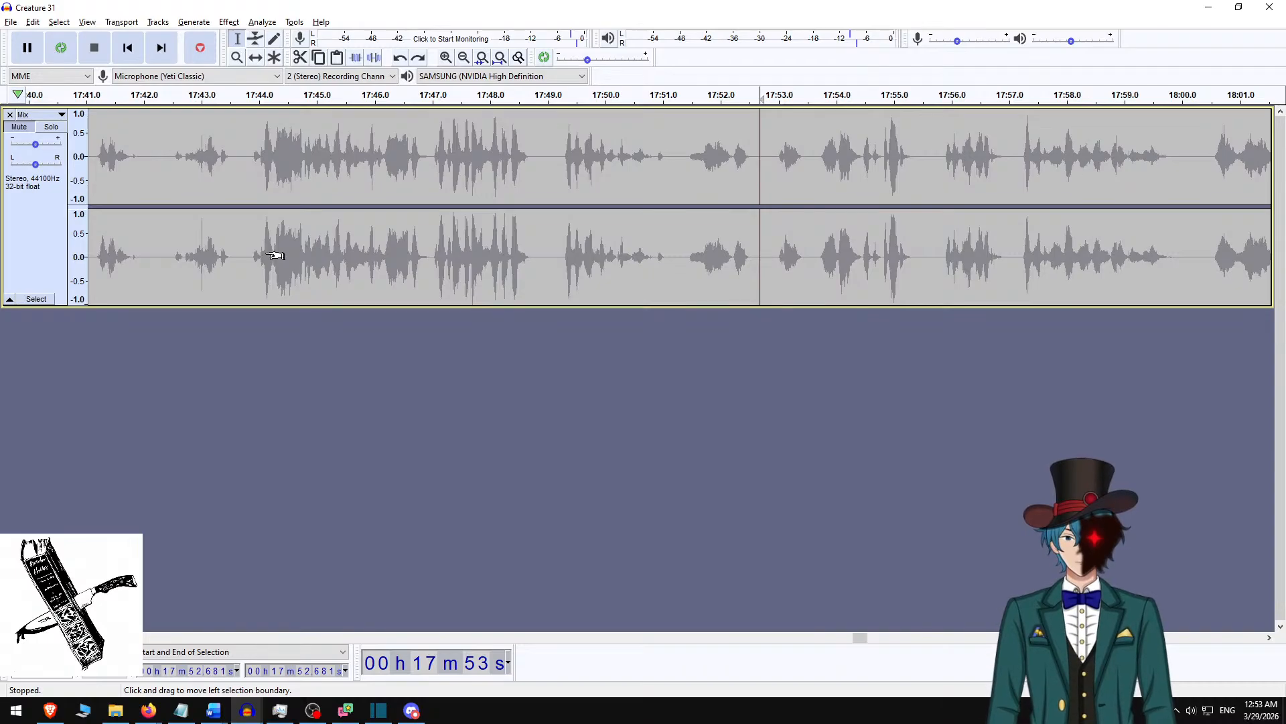
key(r)
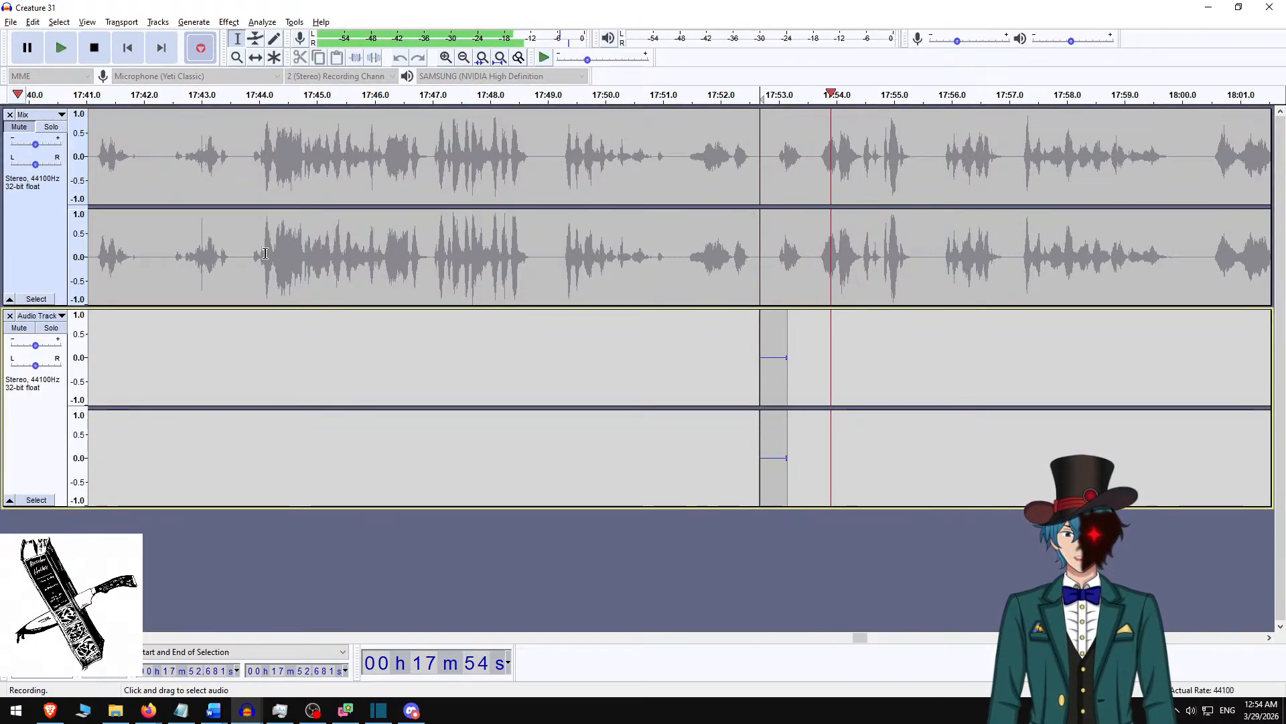
key(space)
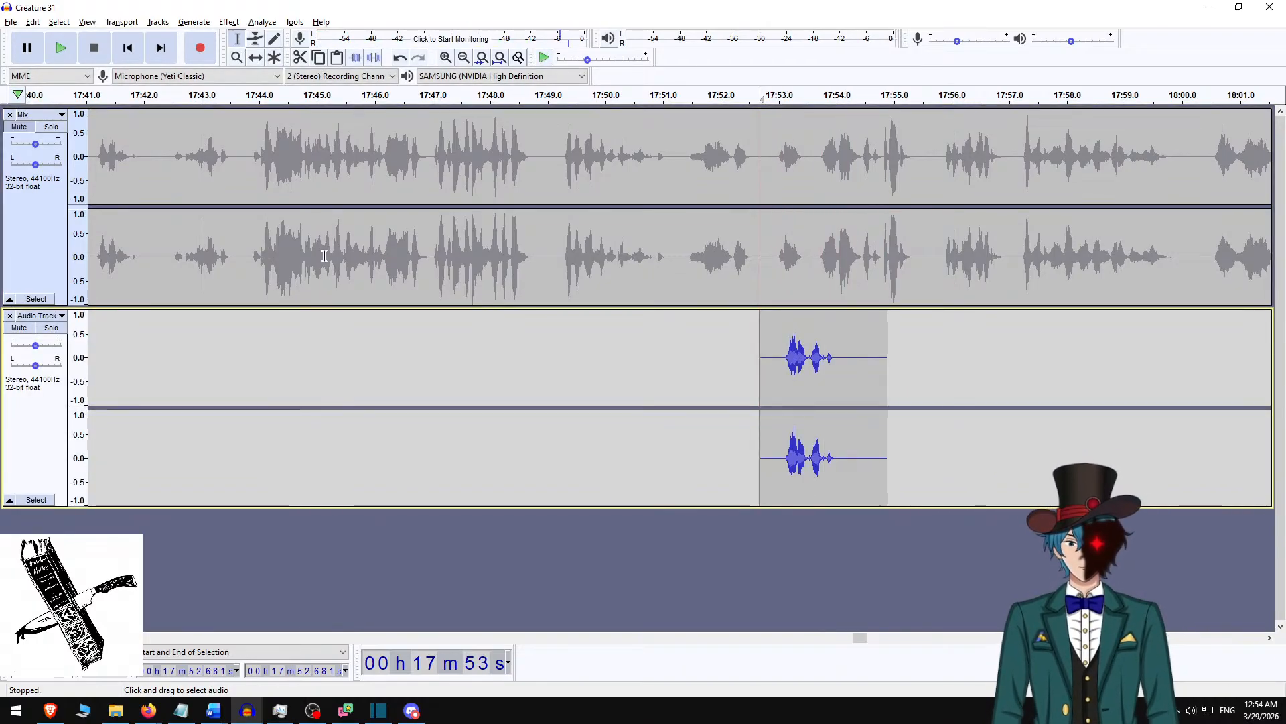
Cut the recorded phrase from the new track, unmute Mix and paste the phrase into its pause at about 17:52.7.
drag(781, 358, 847, 356)
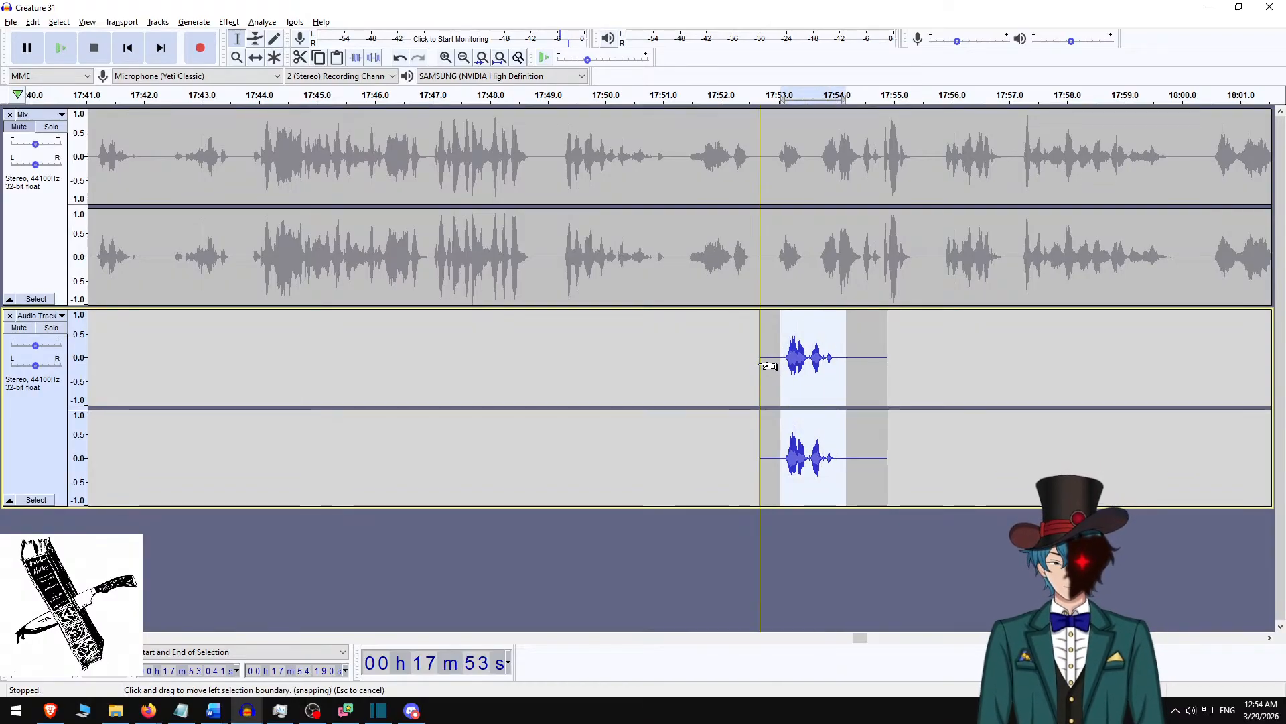
key(Delete)
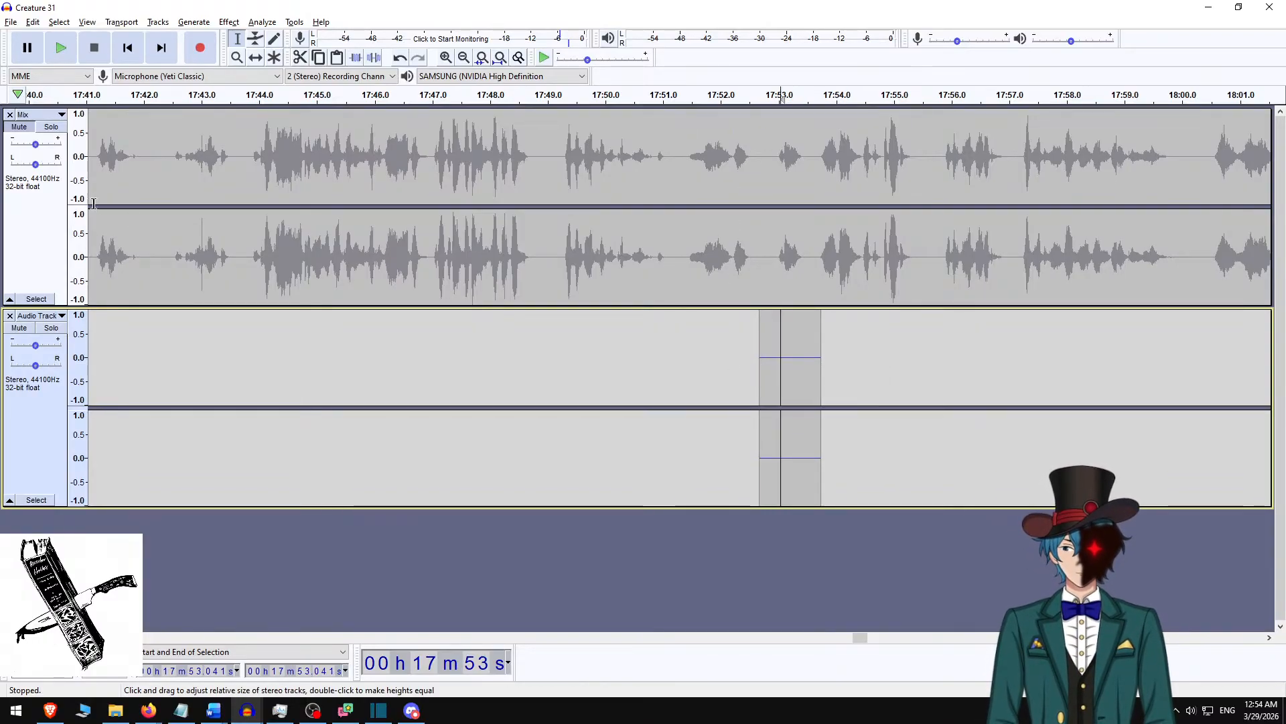
click(20, 127)
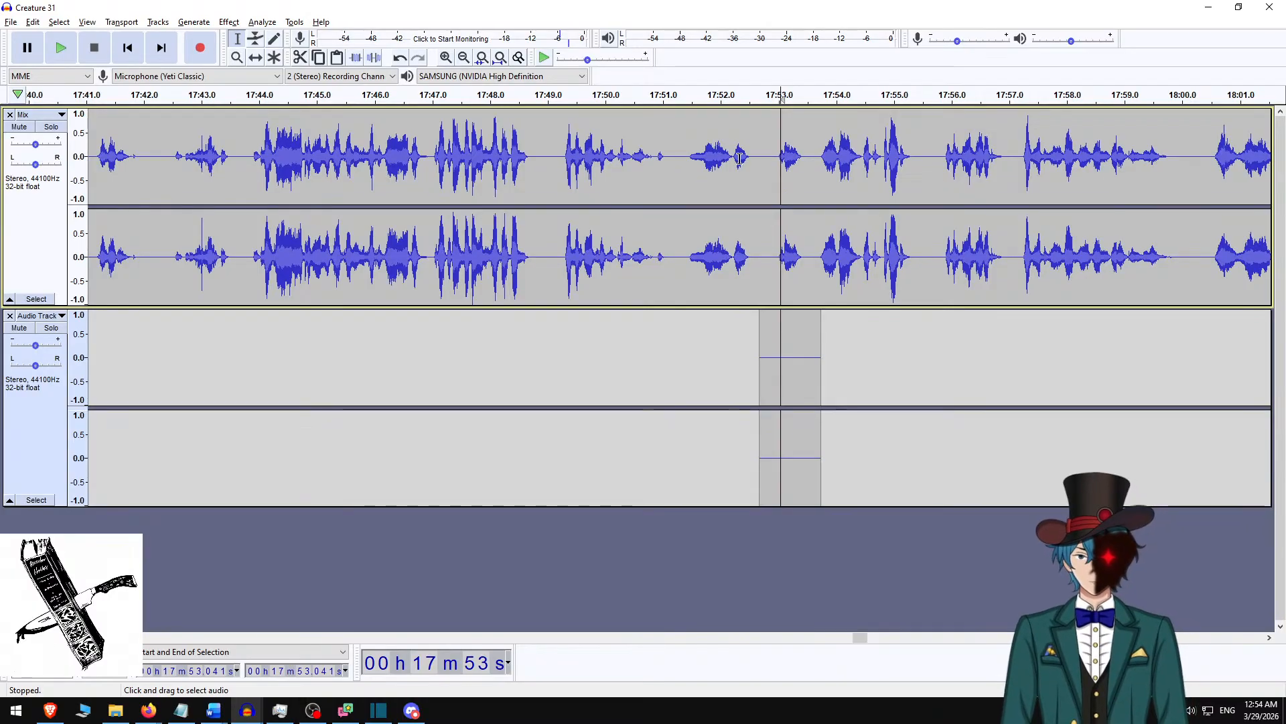
click(763, 157)
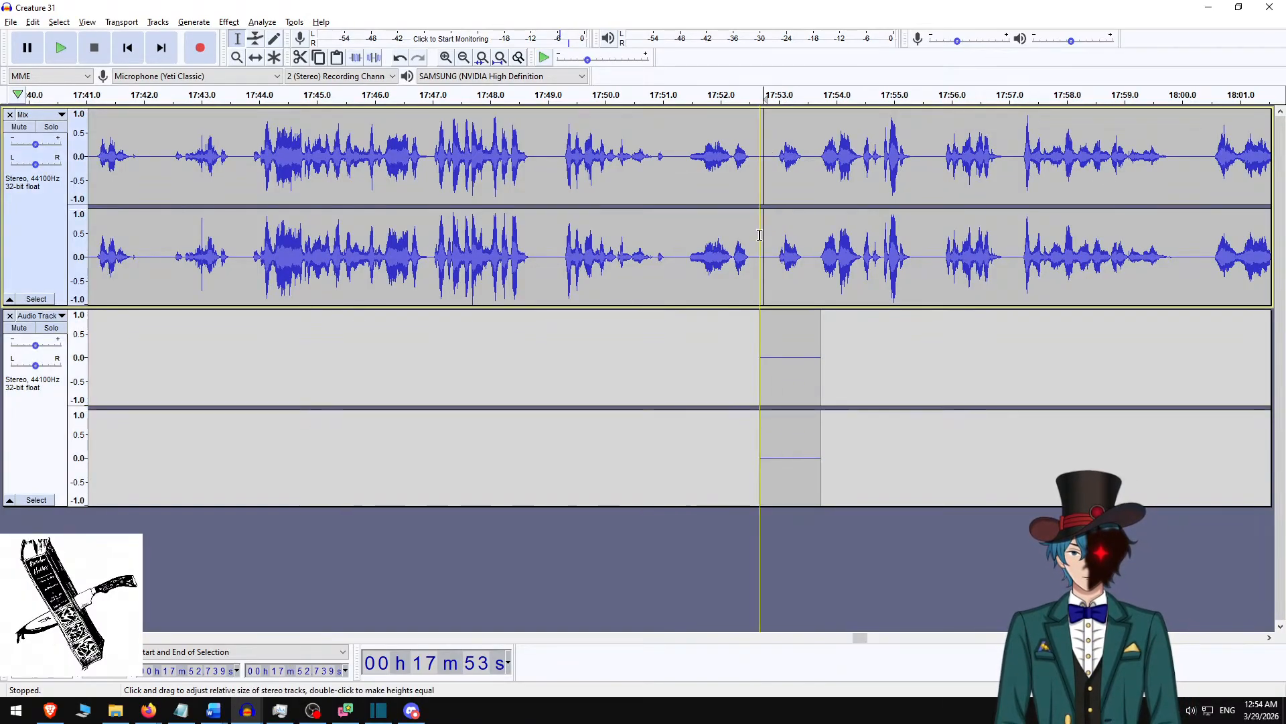
key(ctrl+v)
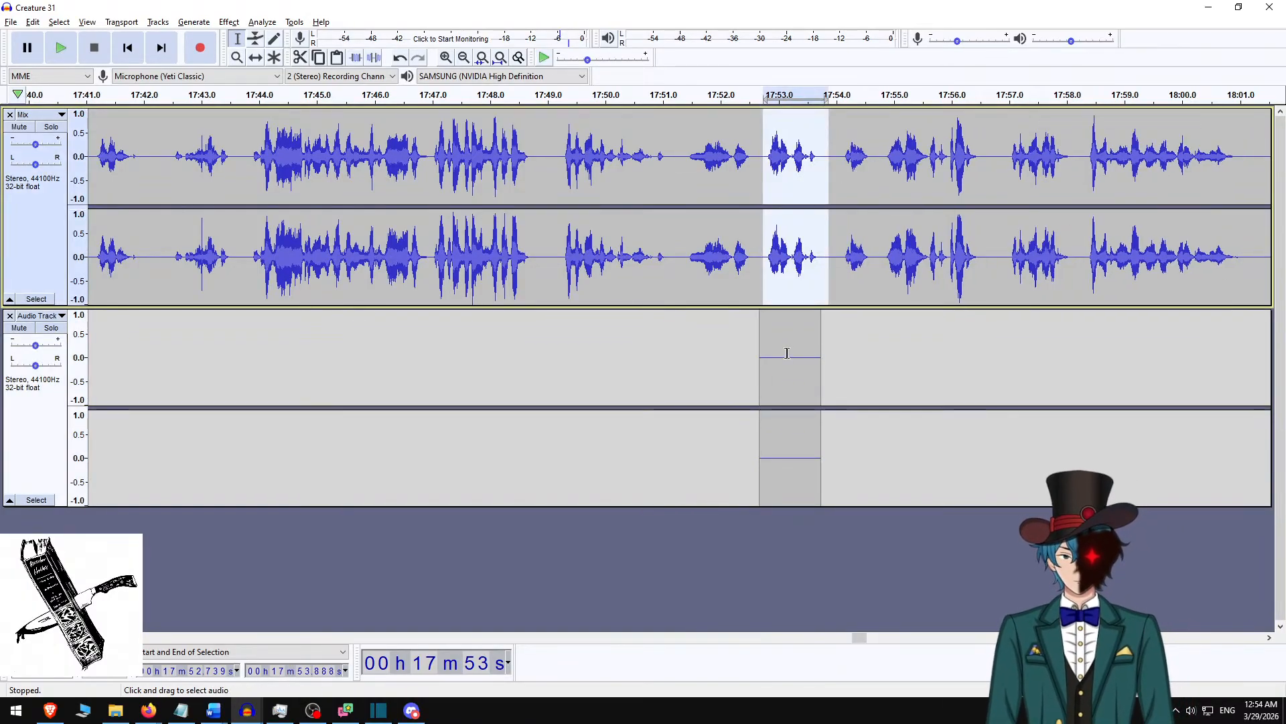
Play the Mix track from about 17:51 across the inserted phrase, and remove the leftover recording track.
click(512, 173)
click(558, 173)
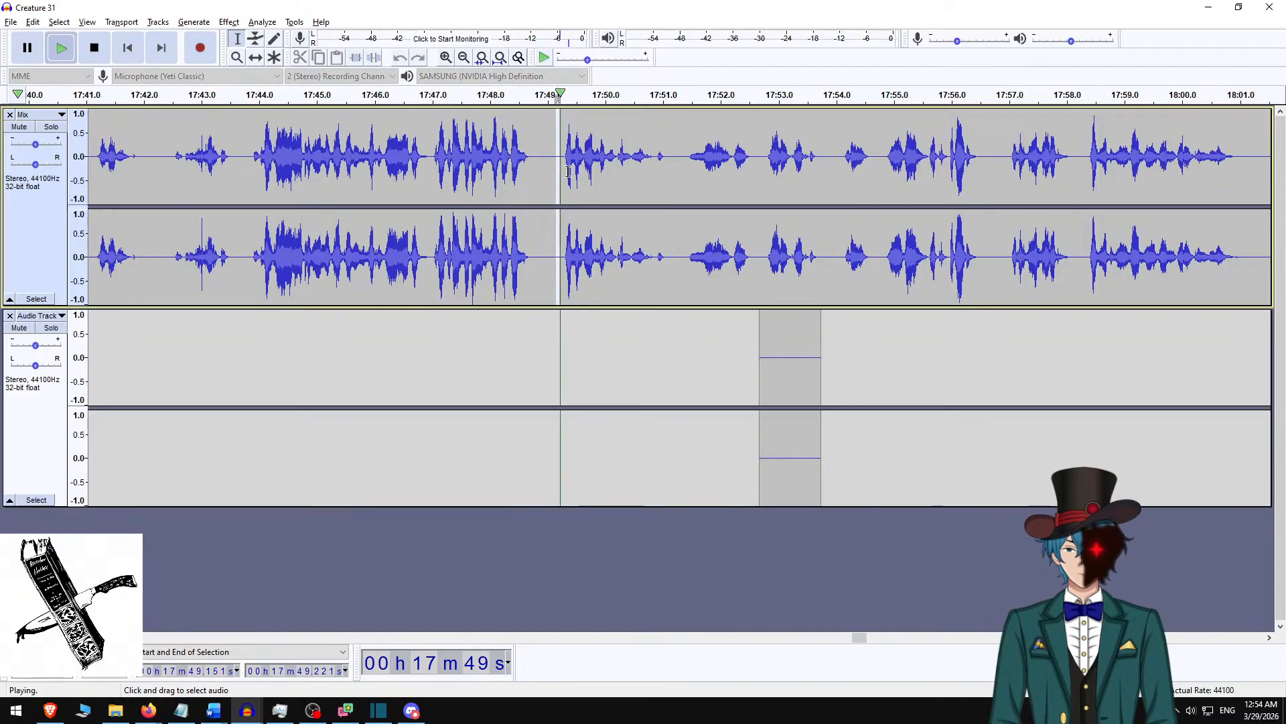
key(space)
click(679, 168)
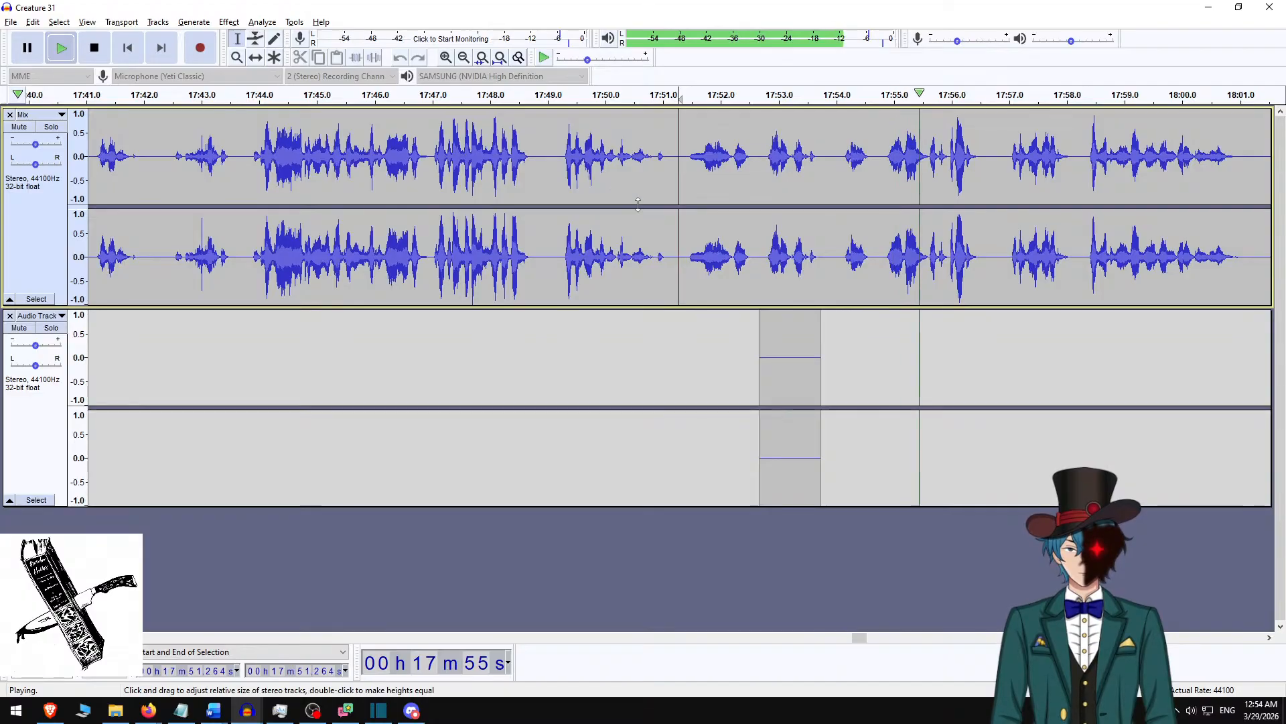
key(space)
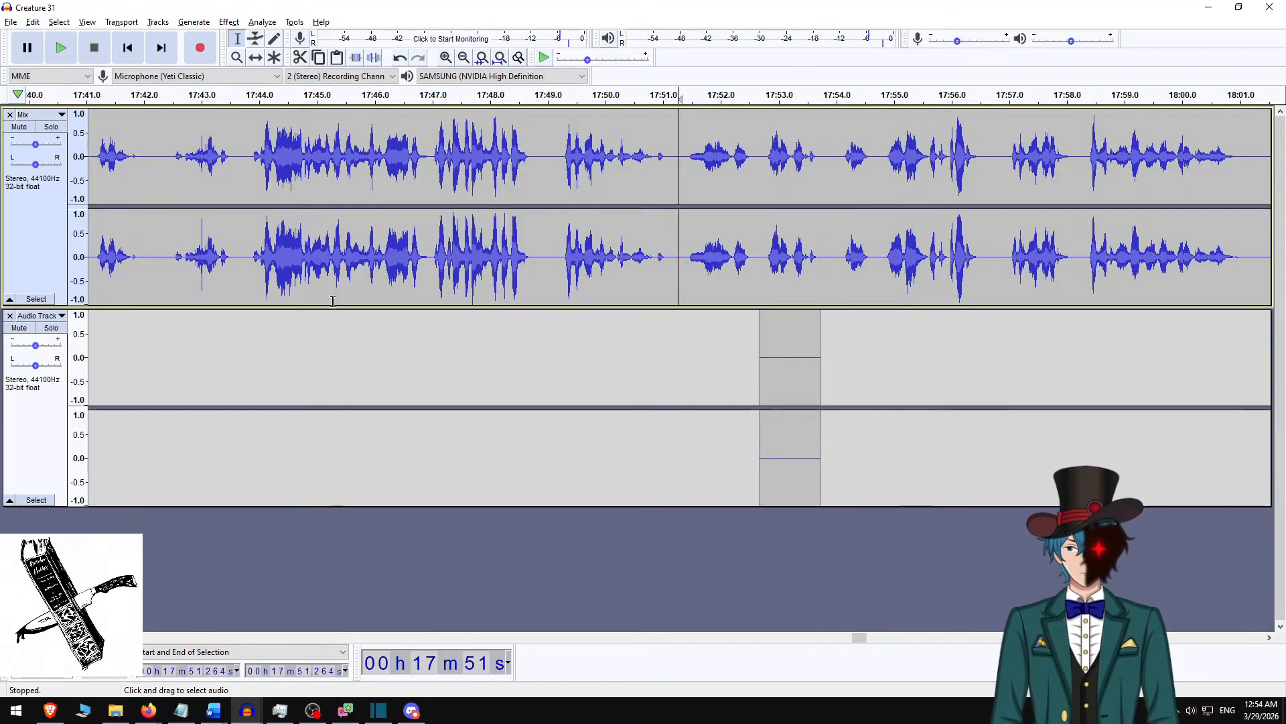
click(10, 316)
Try to normalize the entire Mix track to a peak amplitude of -3.0 dB.
key(ctrl+a)
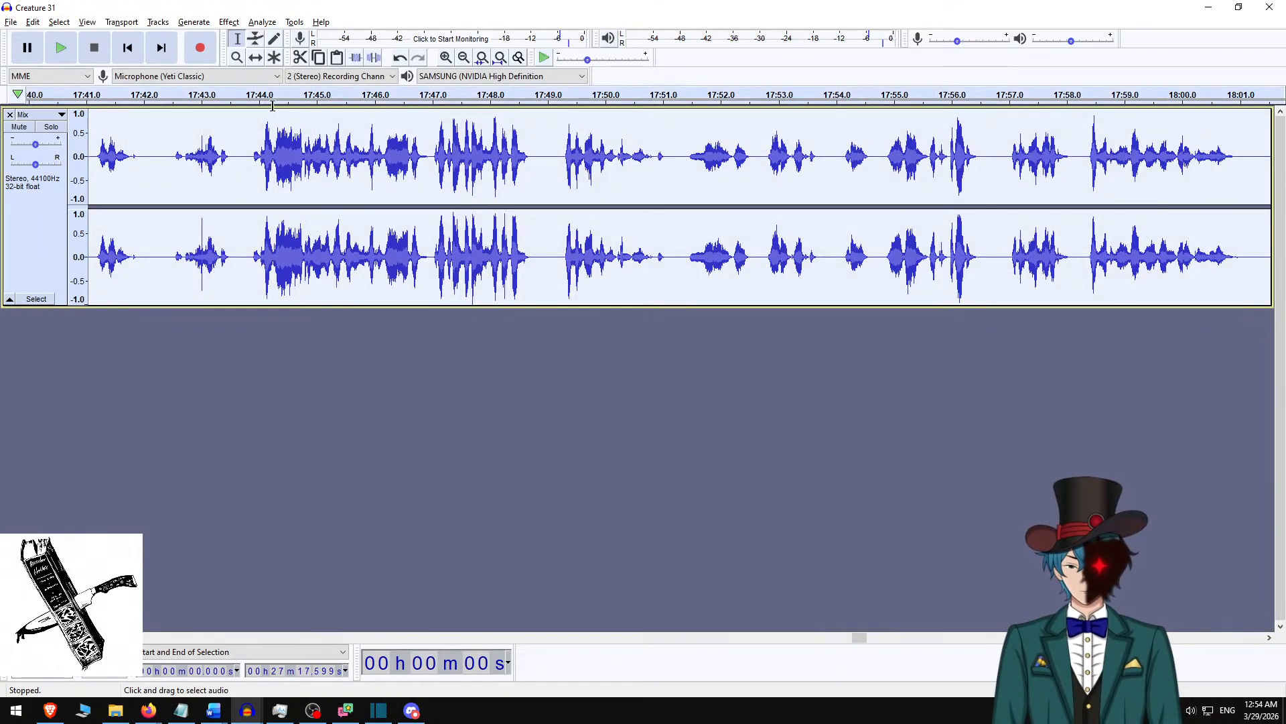
click(229, 22)
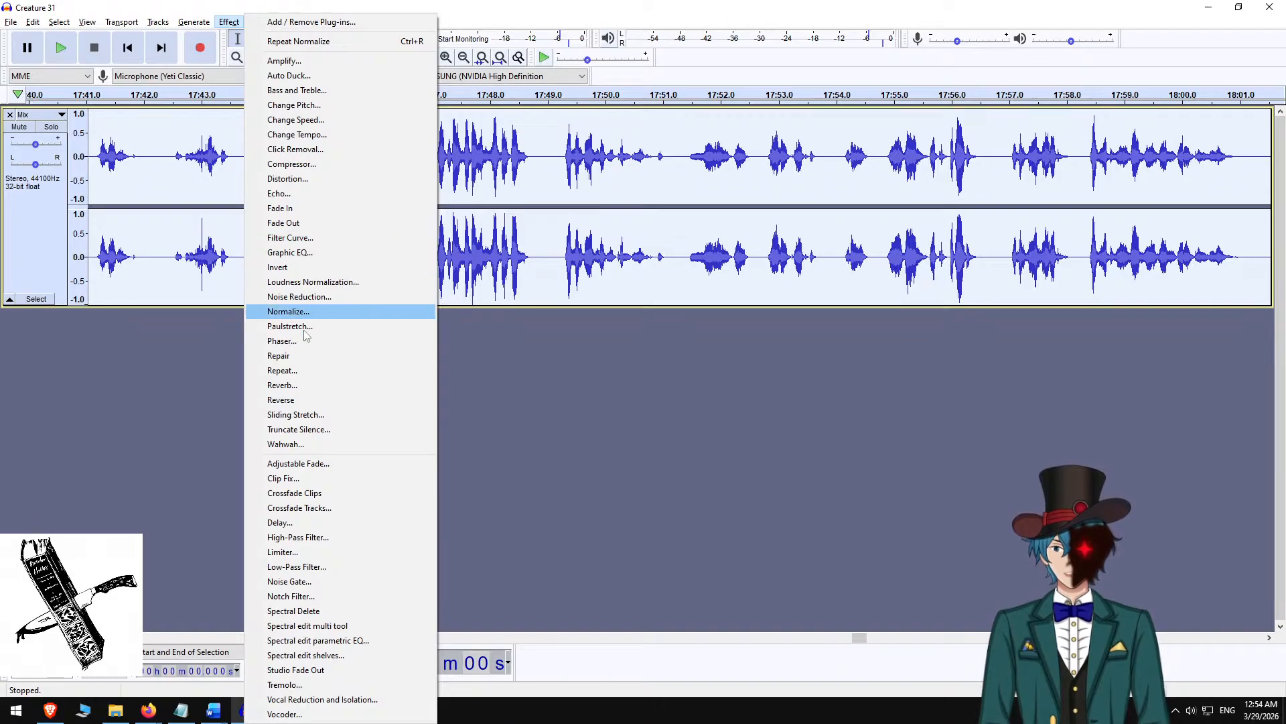
click(286, 312)
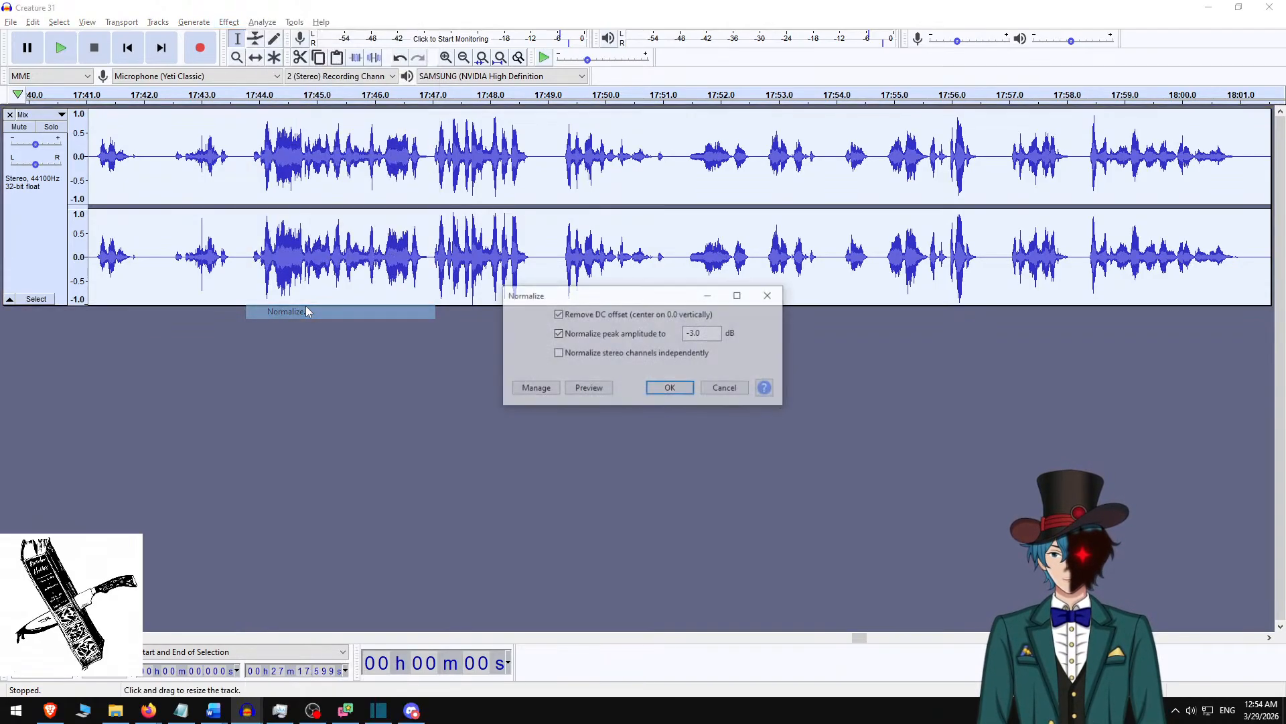
click(668, 389)
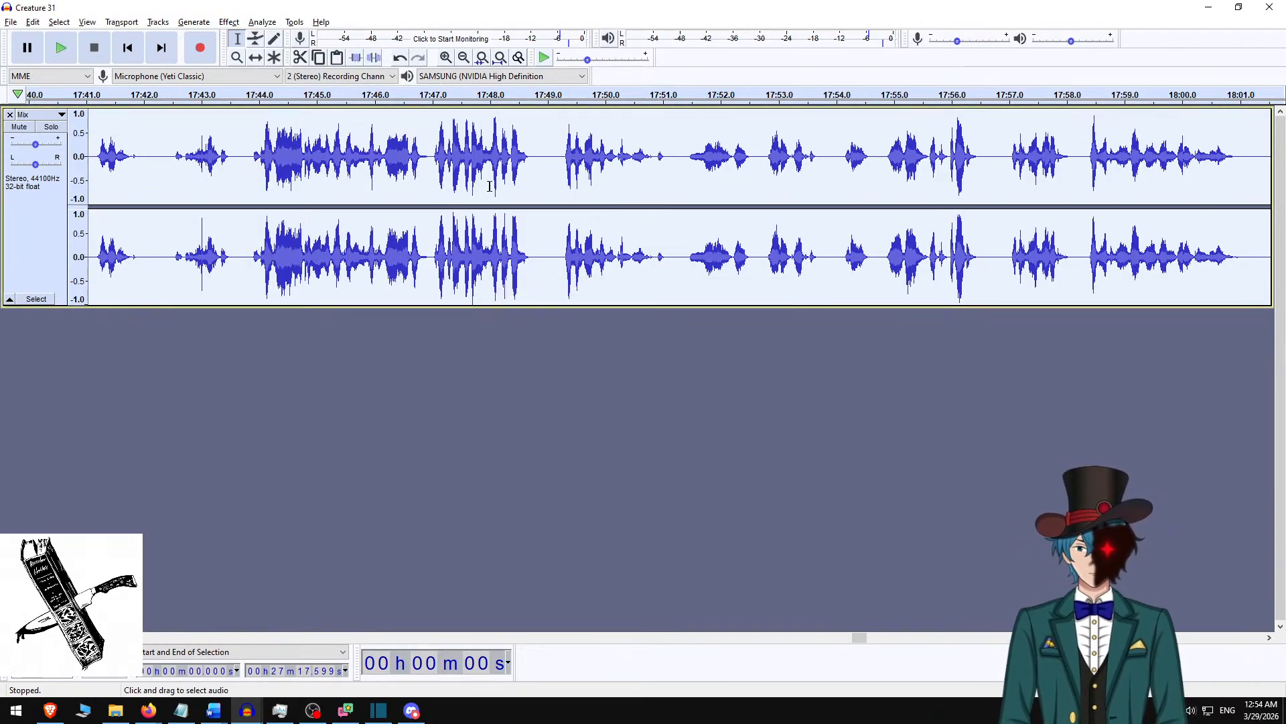
Go to about 4:12 in the Mix track and replay the short pause between the sentences to check it.
click(502, 150)
key(Home)
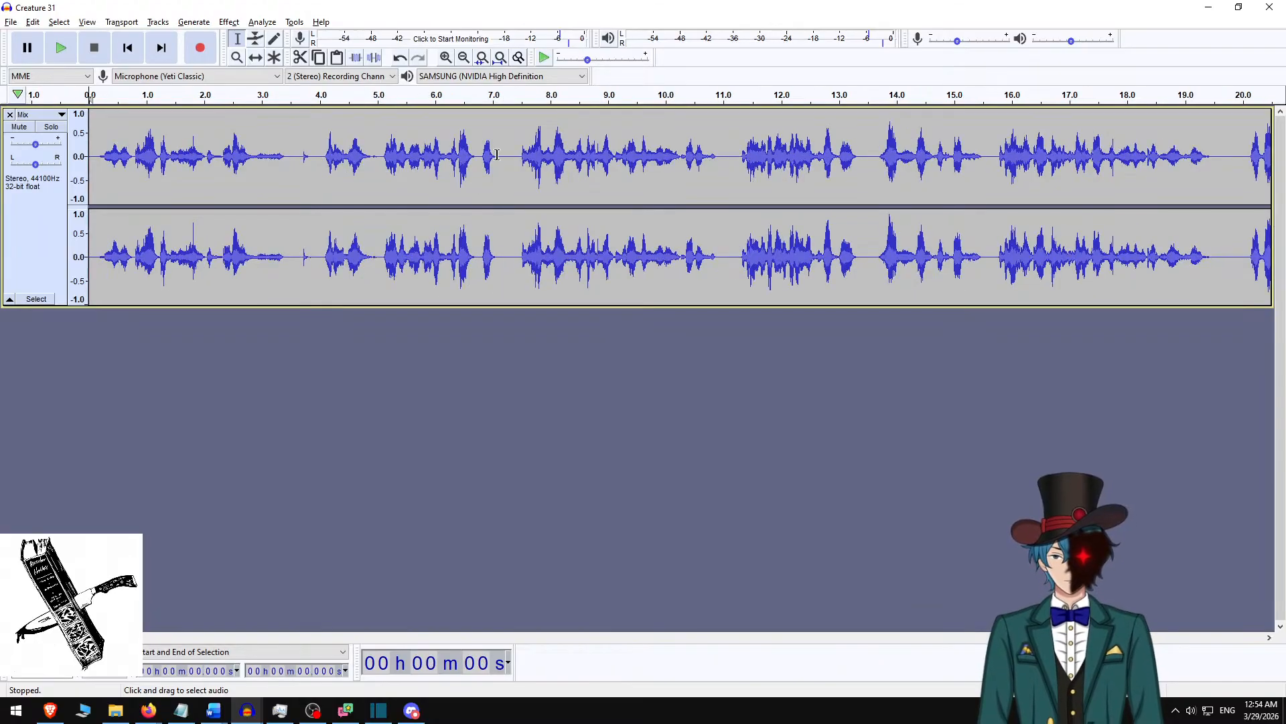
drag(8, 636, 287, 630)
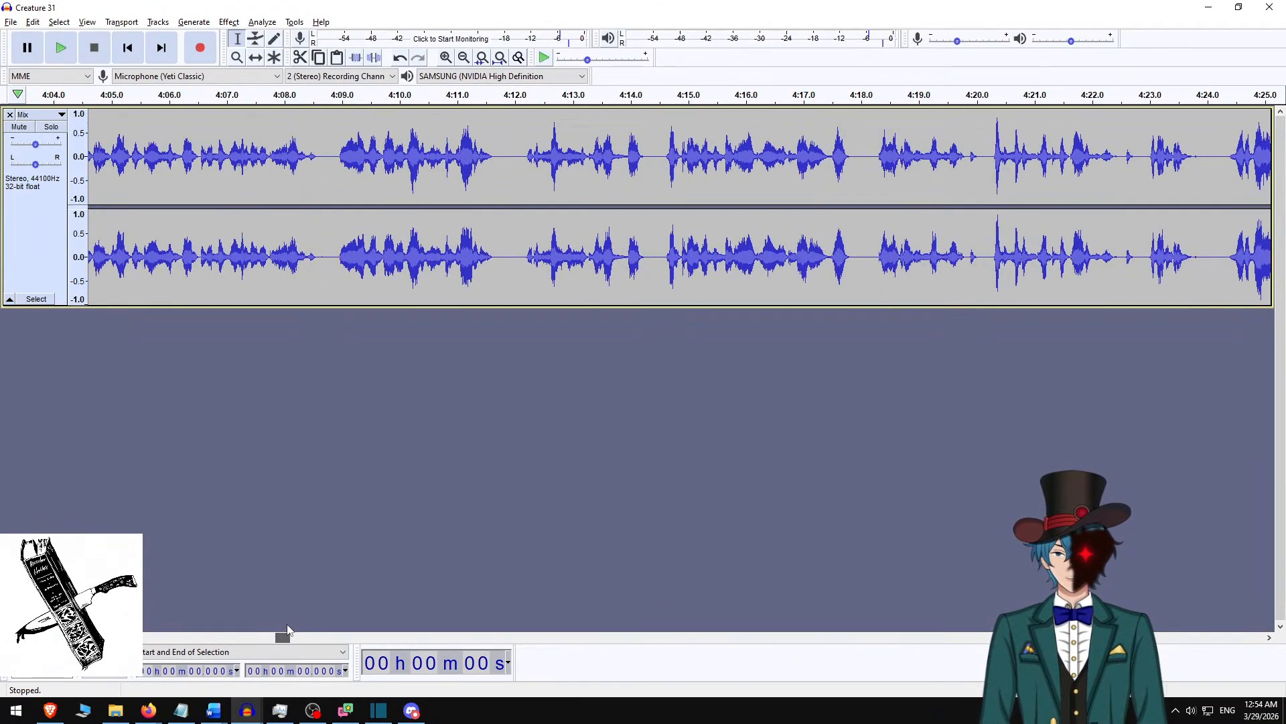
click(503, 159)
key(space)
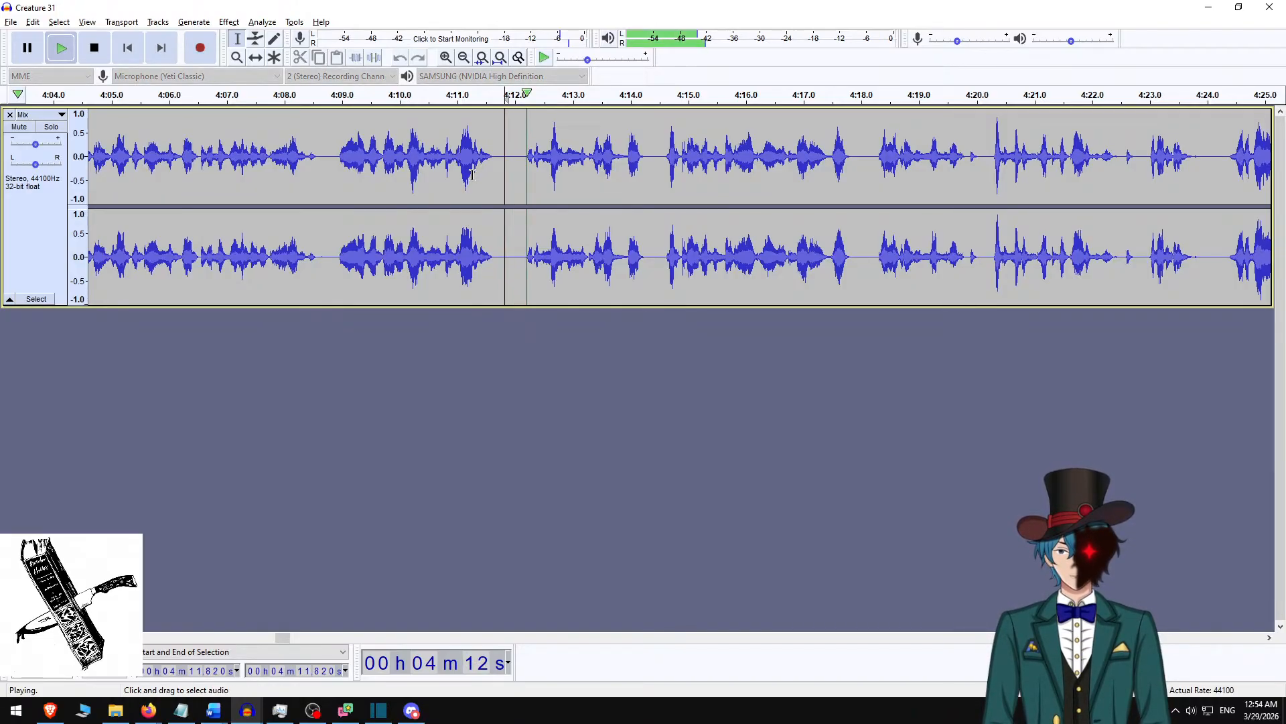
key(space)
click(455, 171)
key(space)
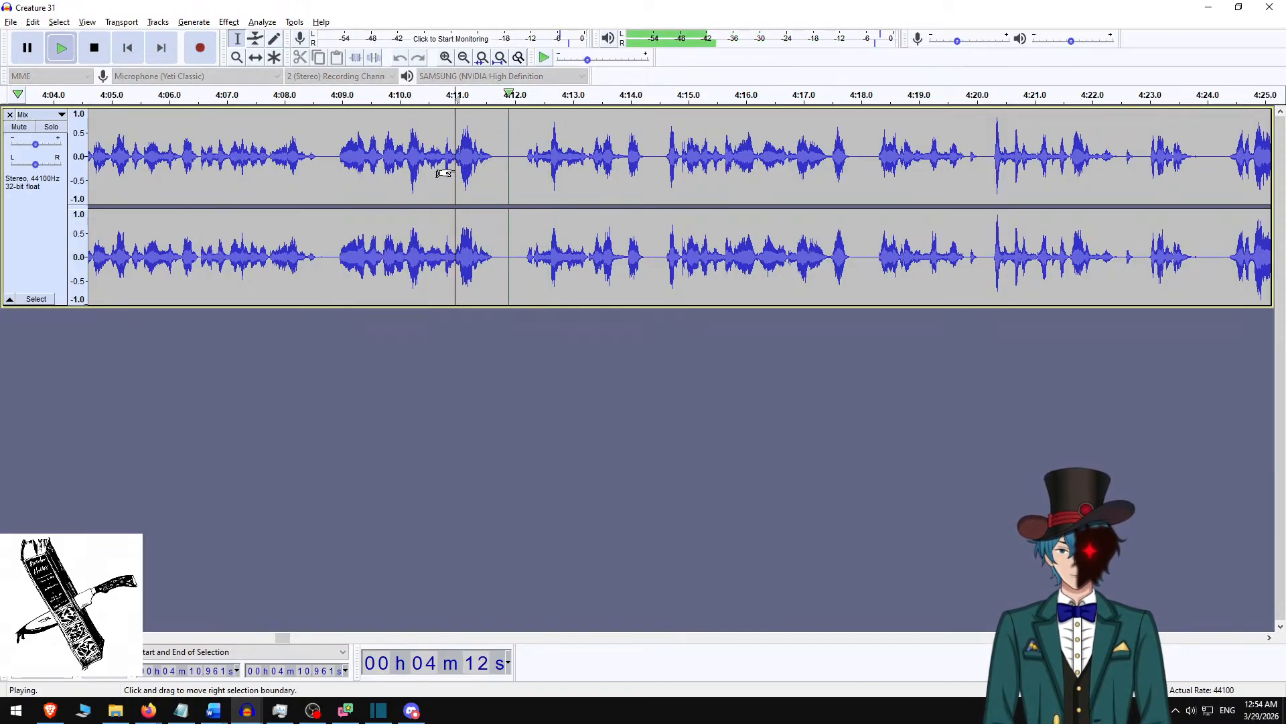
key(space)
drag(505, 172, 525, 171)
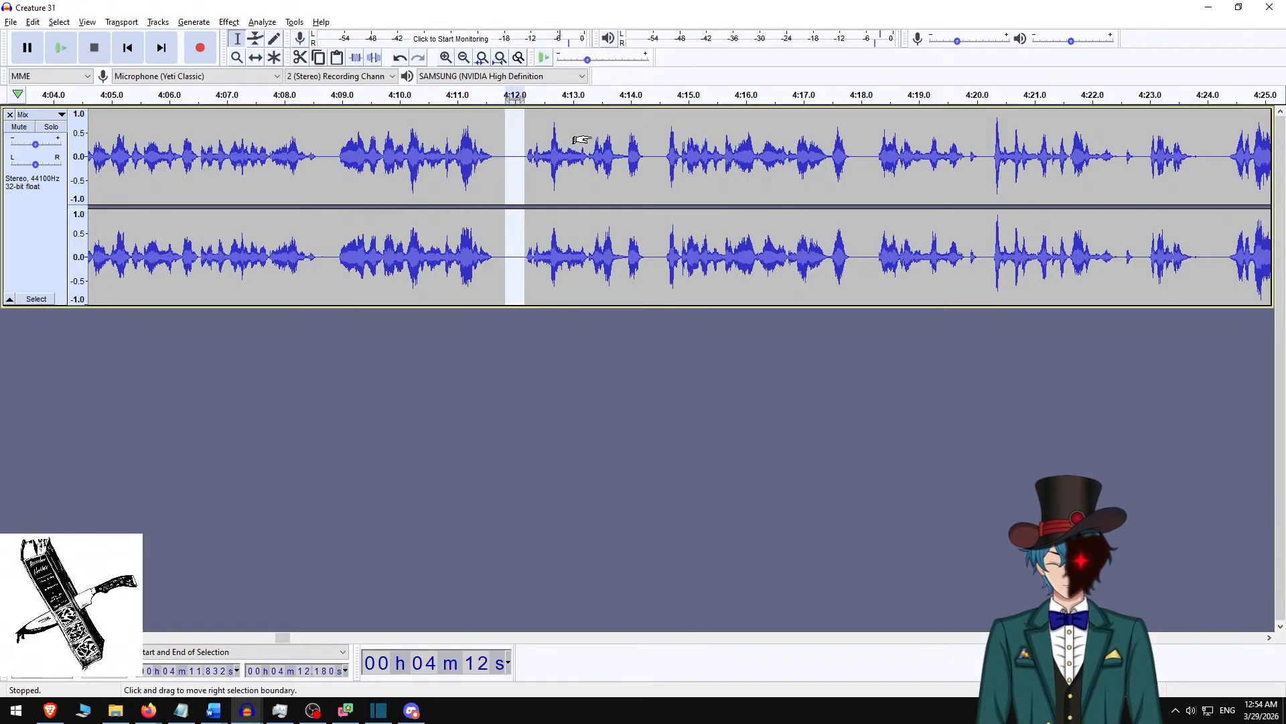
click(446, 147)
key(space)
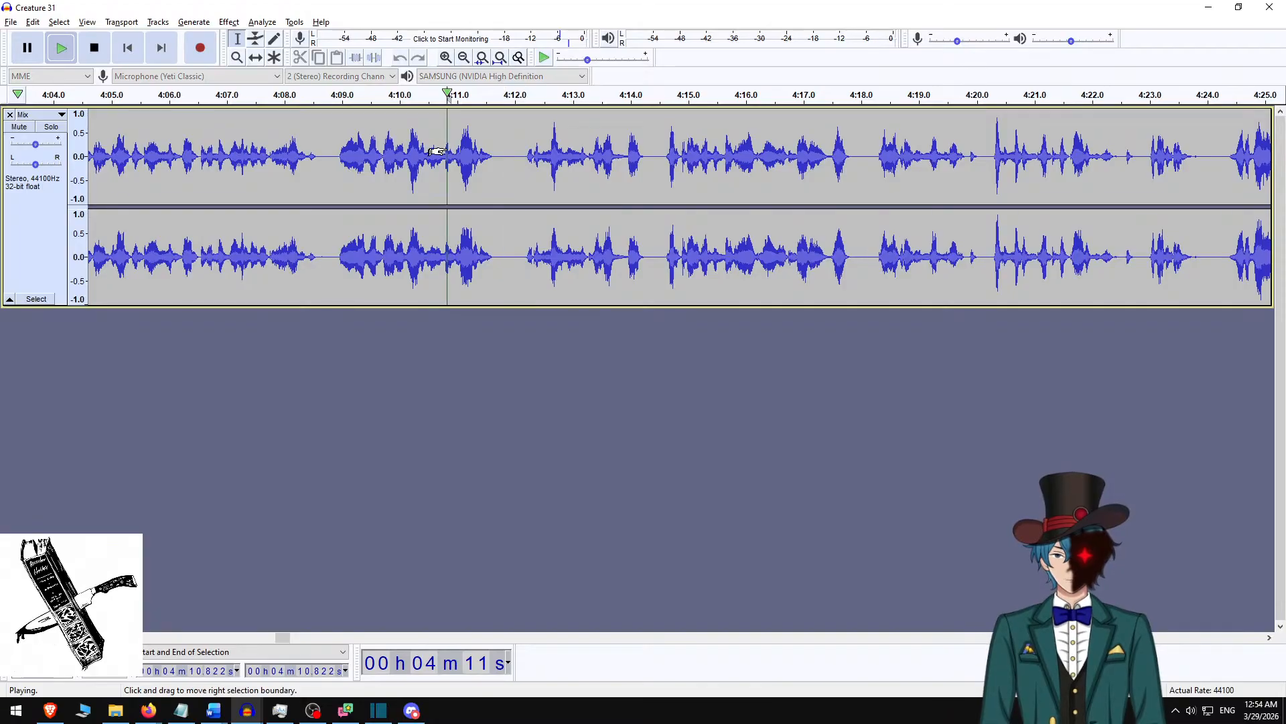
key(space)
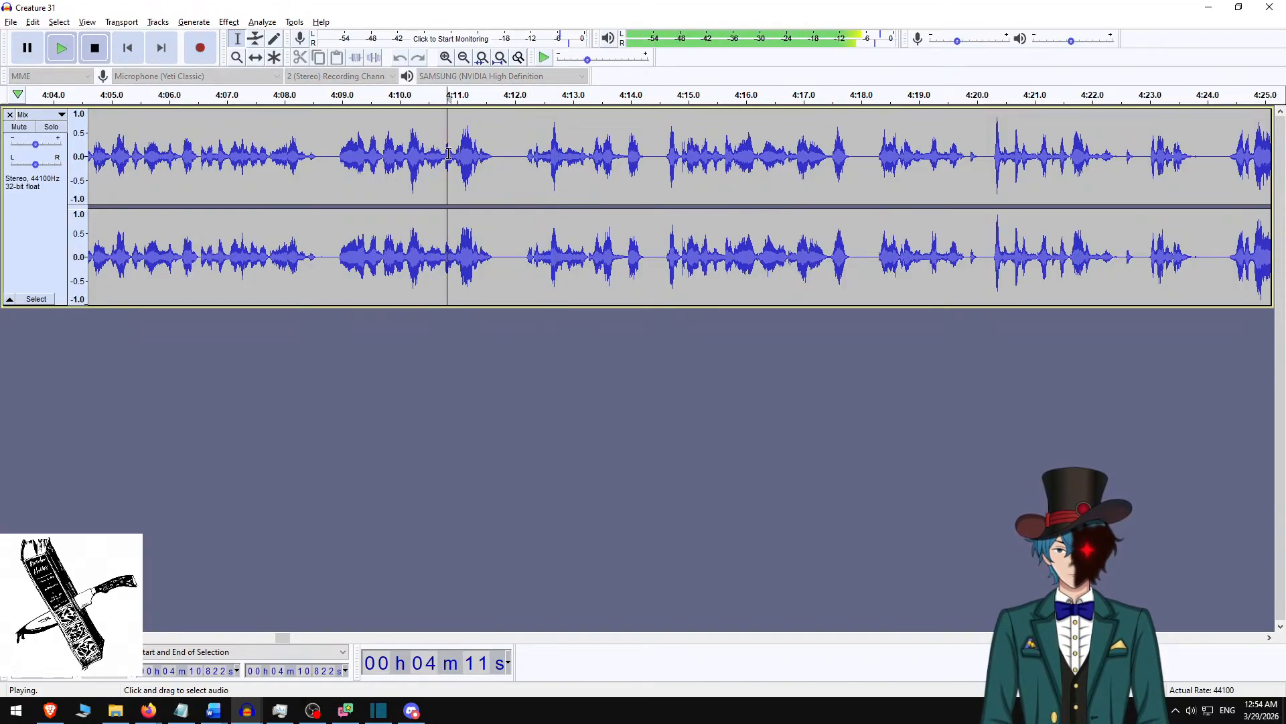
Apply Normalize to the whole Mix track with a -3.0 dB peak and DC offset removal.
key(ctrl+a)
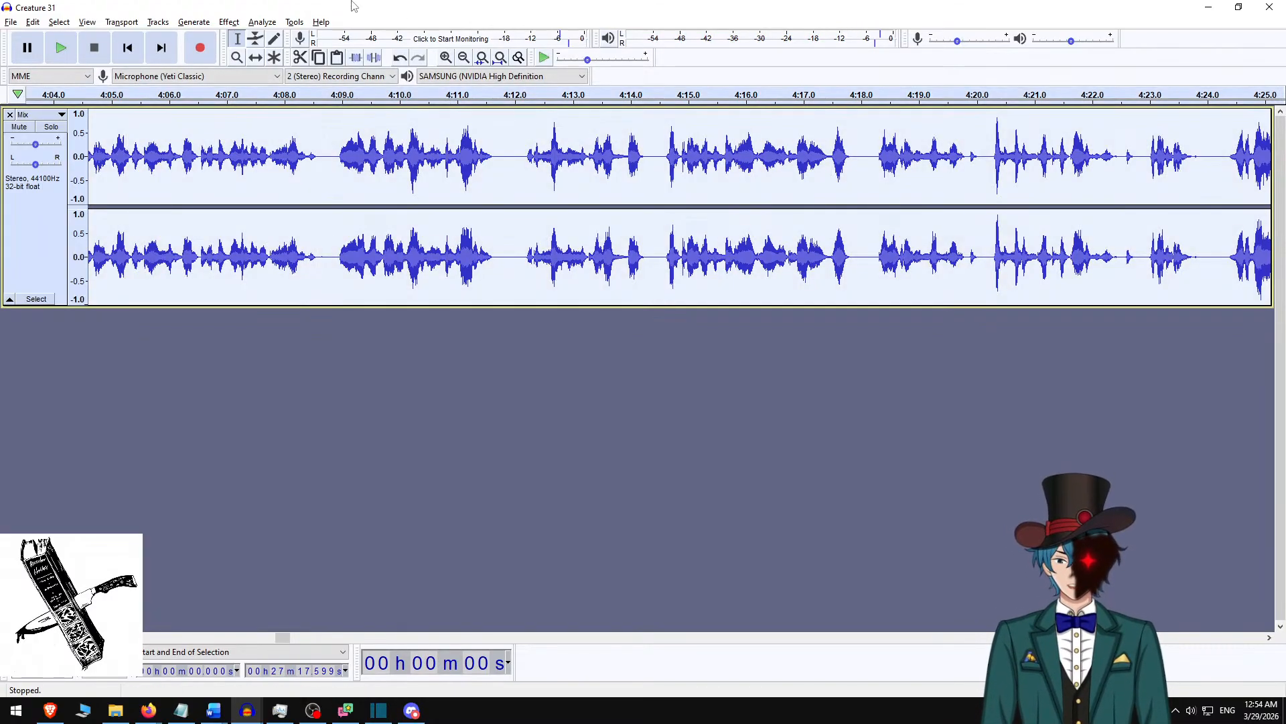
click(232, 20)
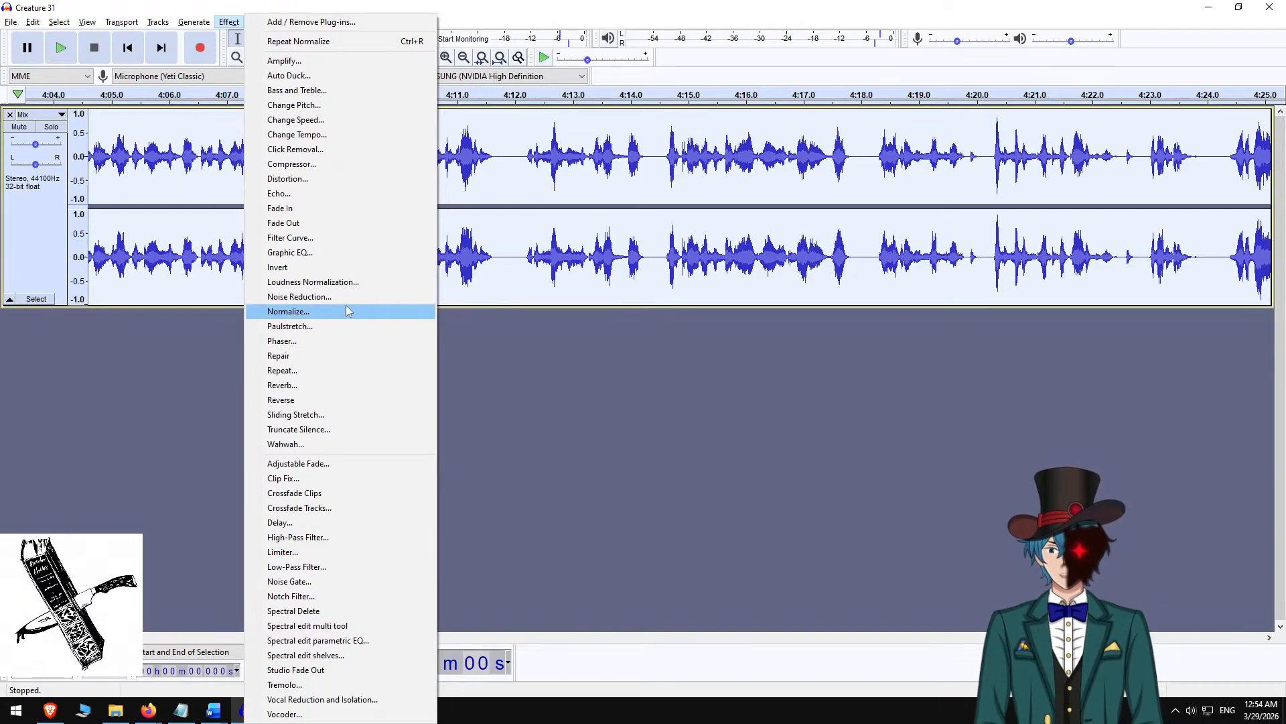
click(342, 310)
click(661, 388)
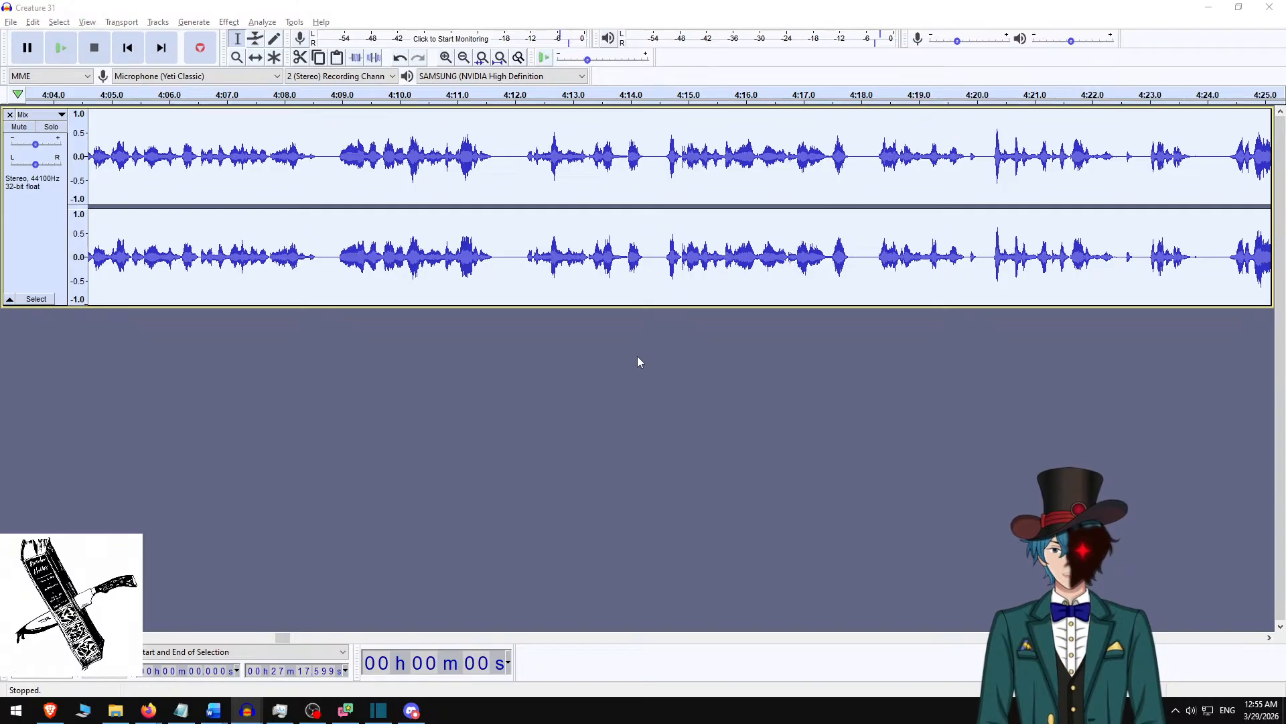
Export the narration as an M4A file named "Creature 31 v3" with blank metadata tags.
key(ctrl+shift+e)
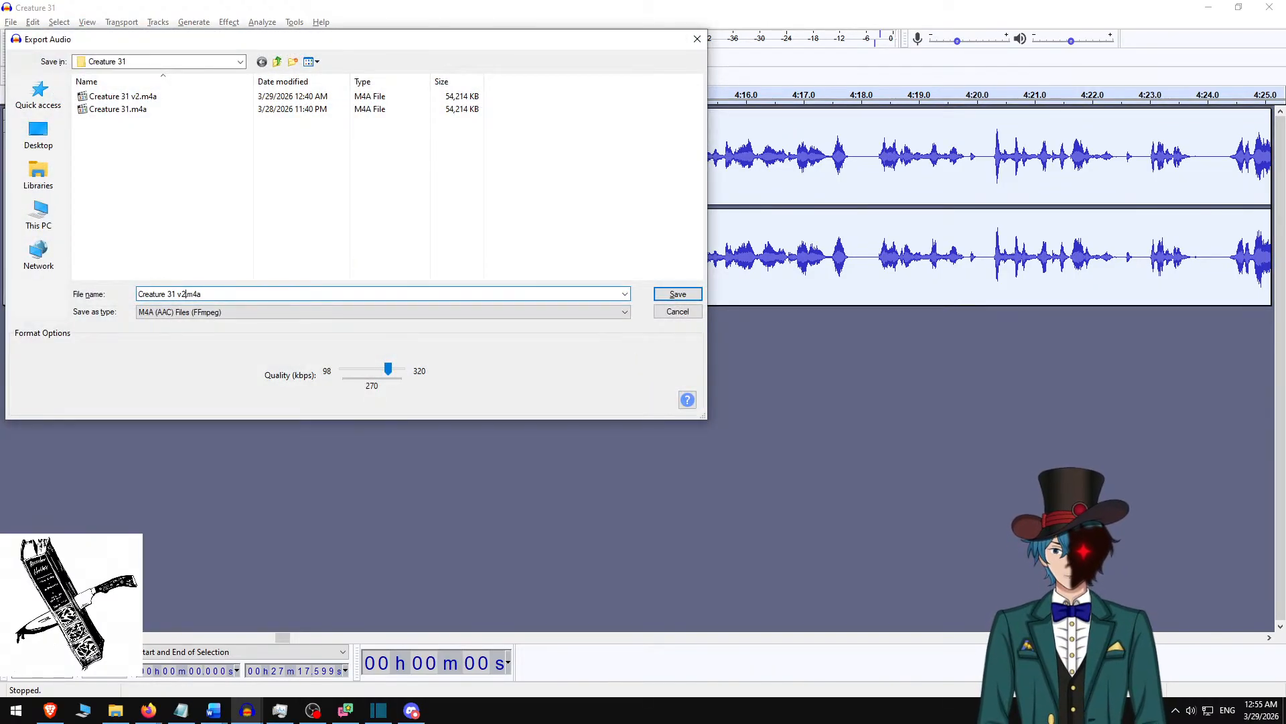
text(v3)
key(Return)
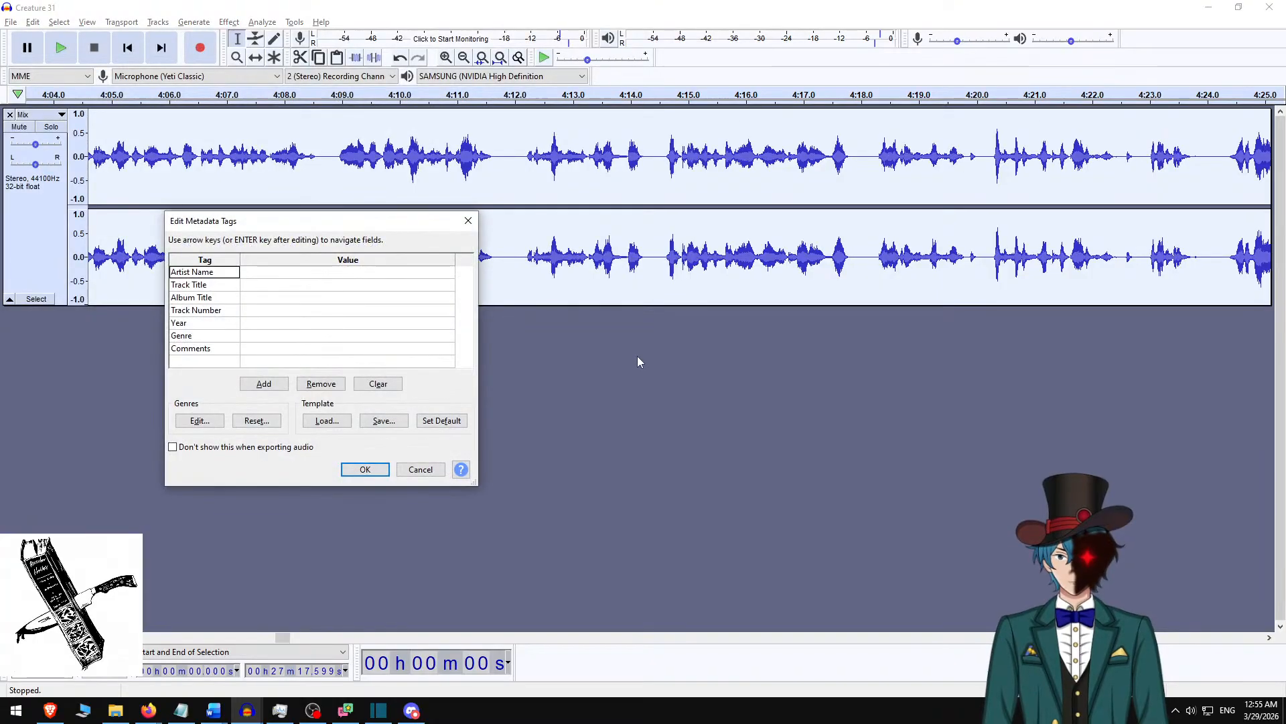
key(Return)
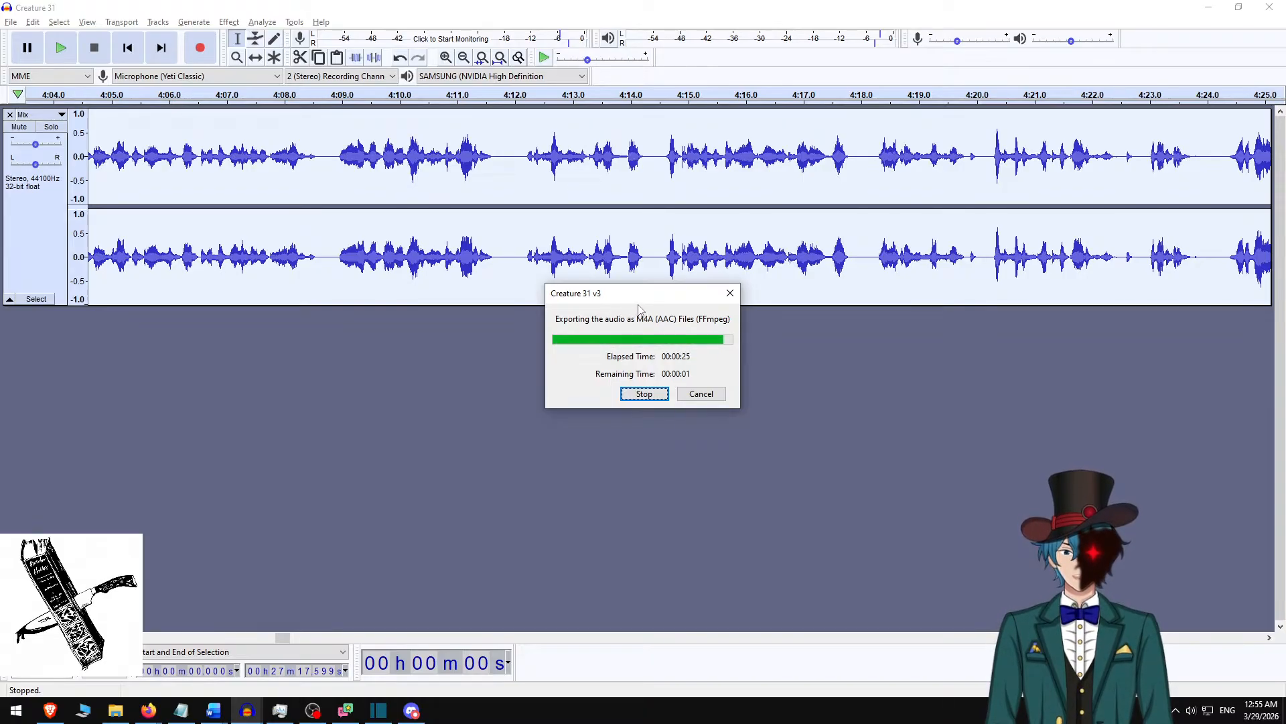
Switch to Shotcut, open Creature 31 v3.m4a, place it on the empty audio track below the v2 narration, and remove the gap before it.
click(1210, 6)
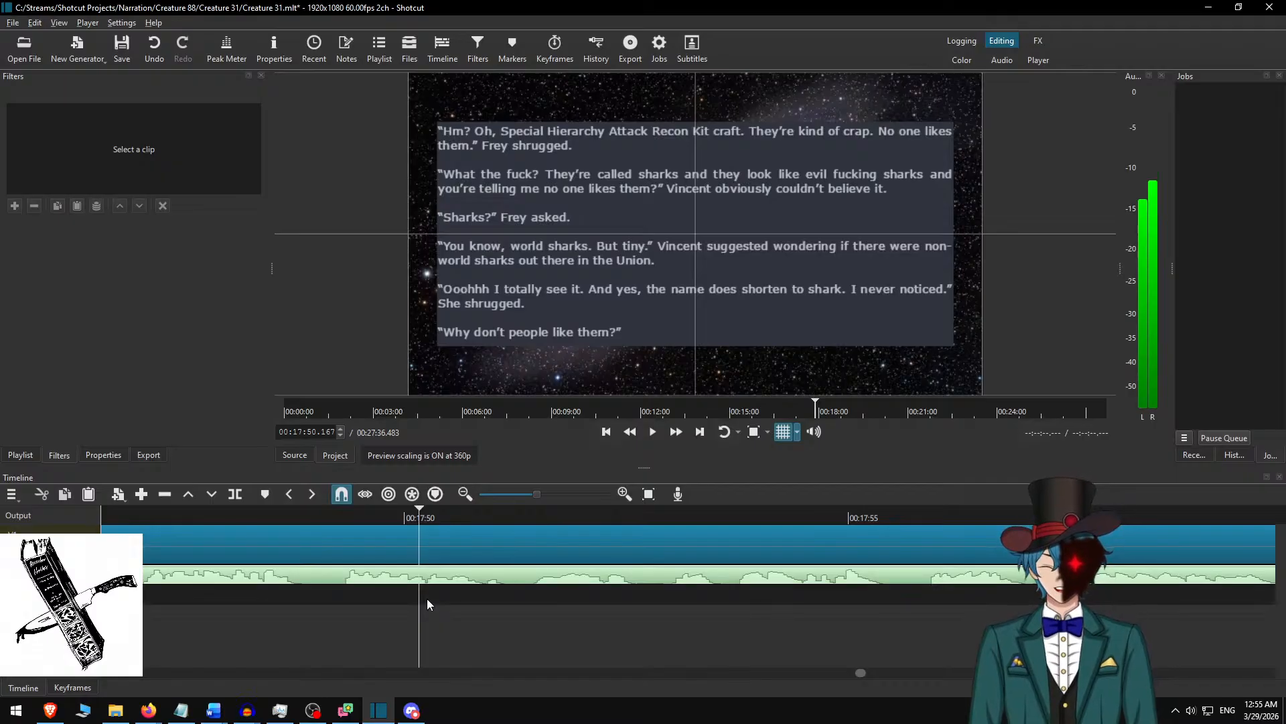
key(ctrl+o)
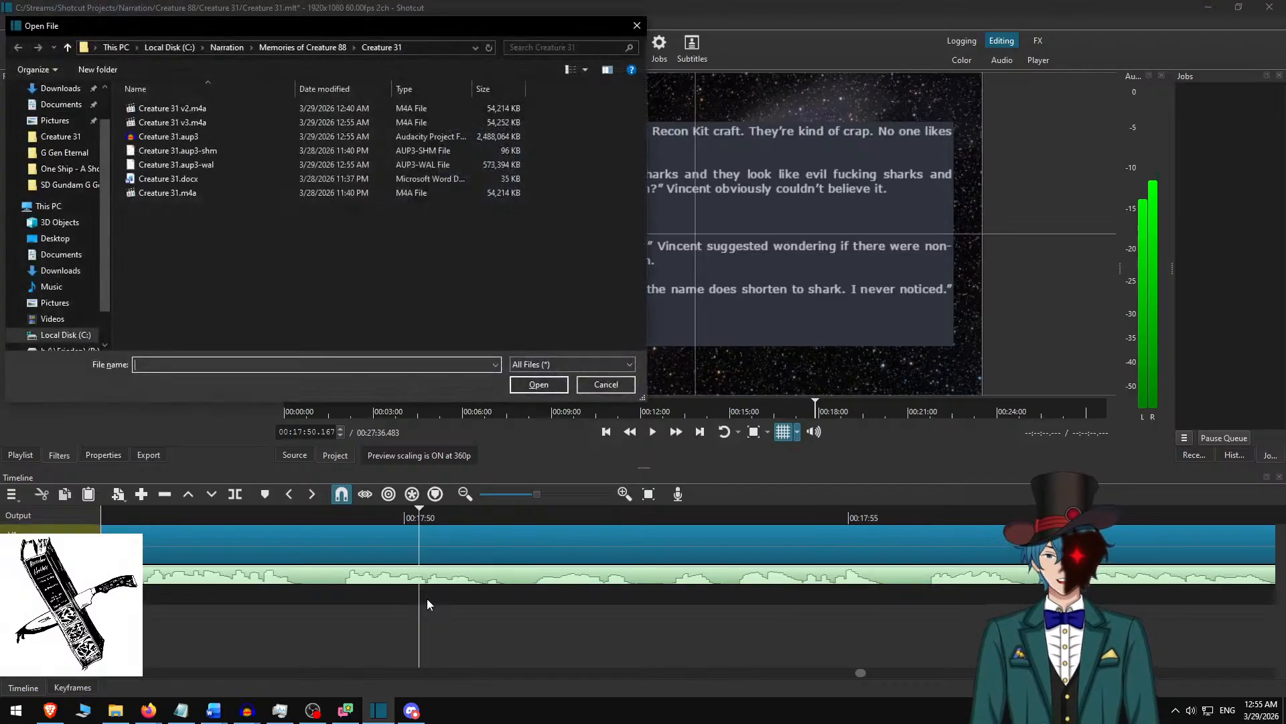
double_click(217, 122)
drag(685, 170, 532, 585)
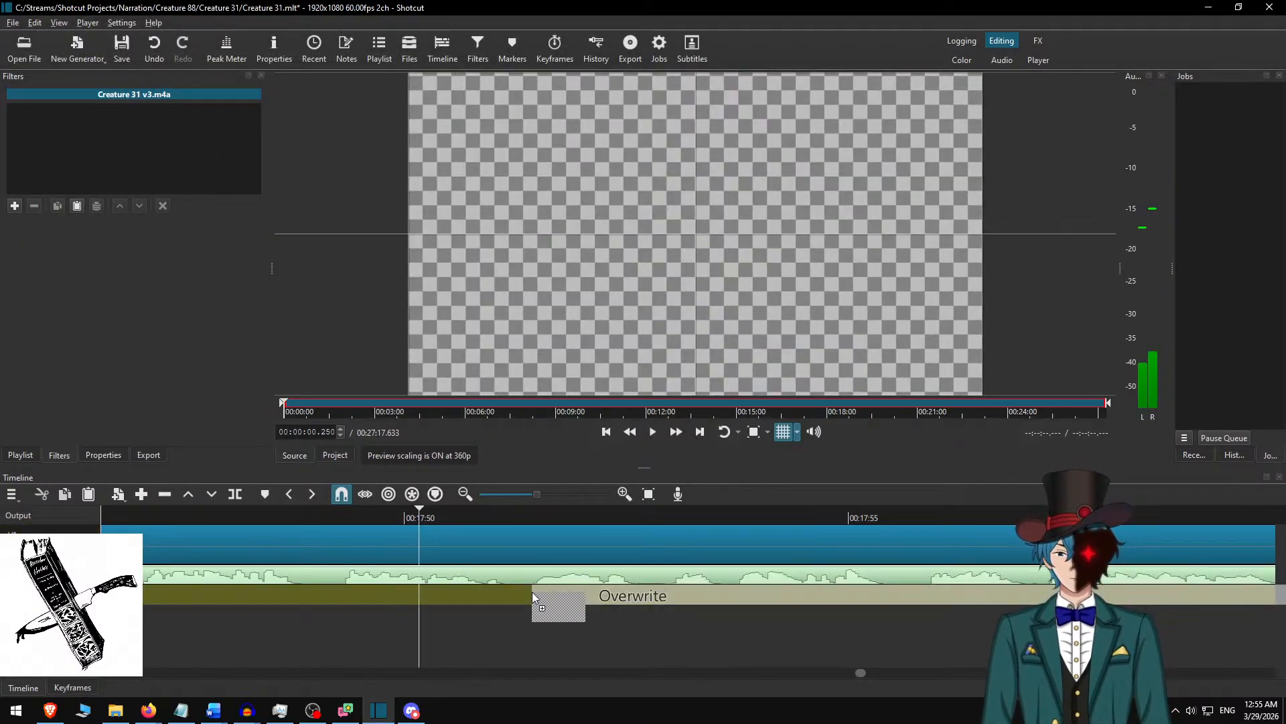
right_click(489, 590)
click(541, 357)
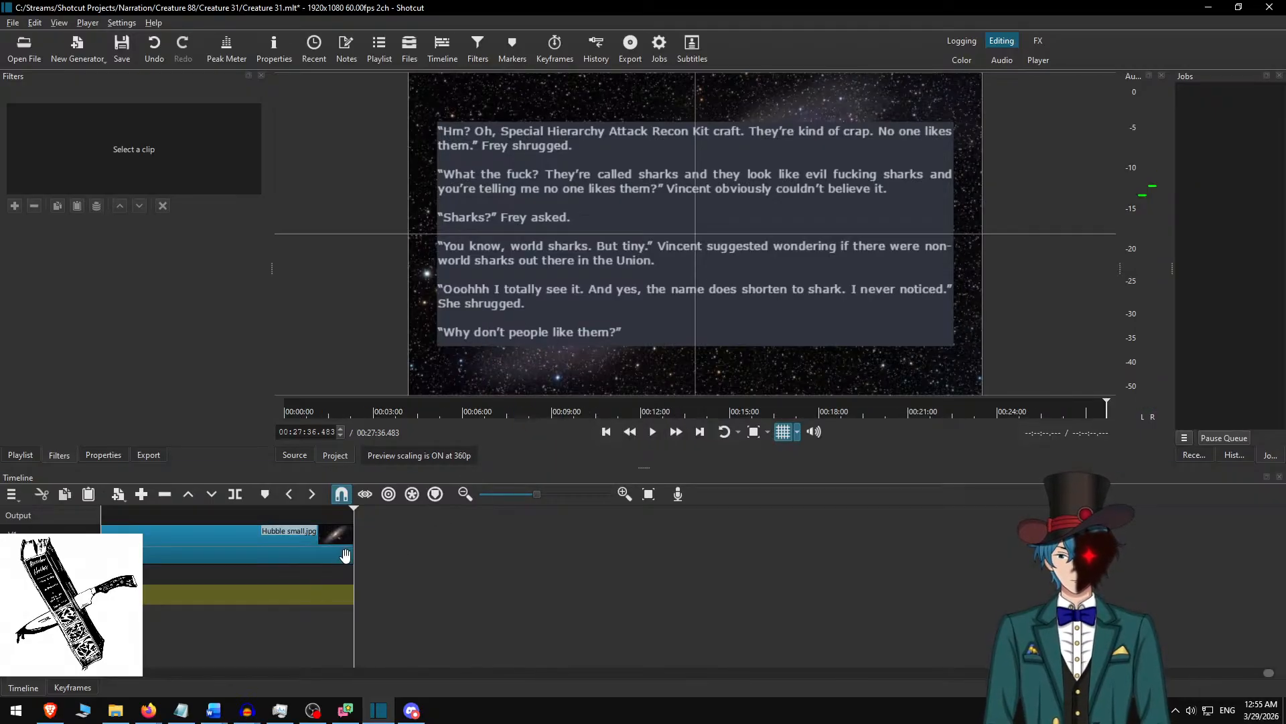
Extend the last Hubble small.jpg clip well past the end of the narration, to about 34:57.
drag(352, 550, 1028, 564)
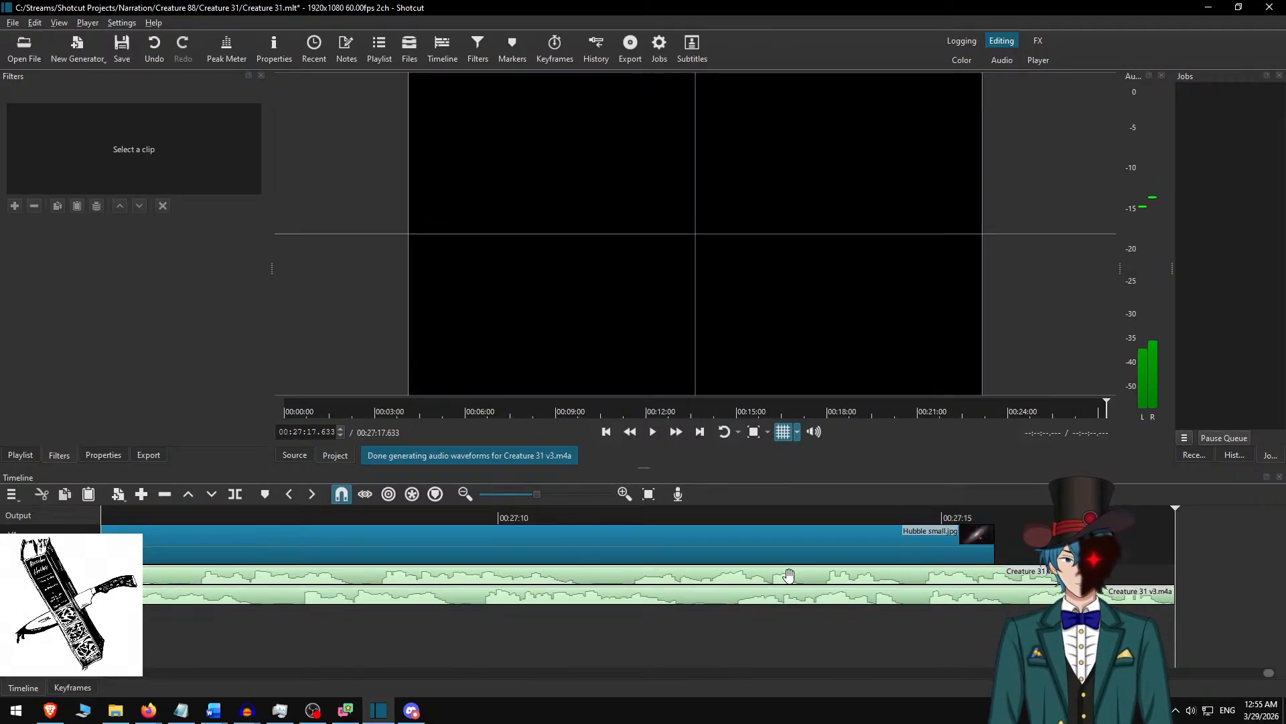
scroll(685, 626, down, 10)
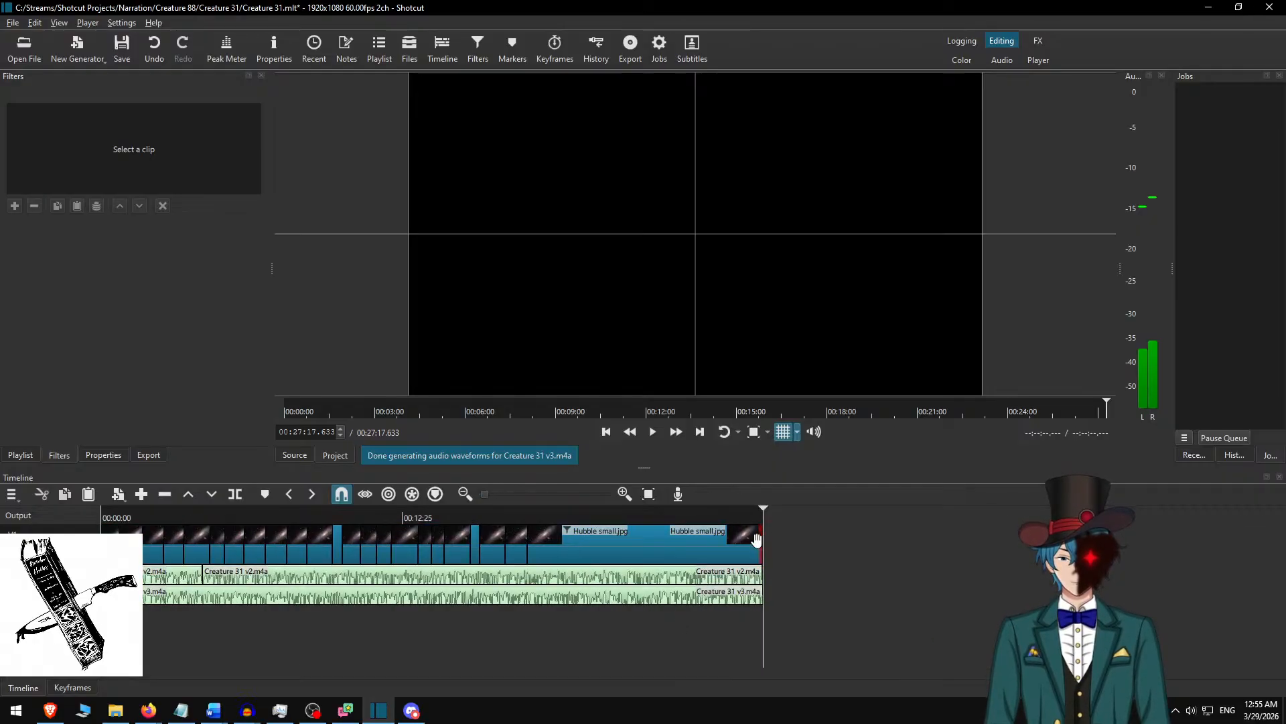
drag(770, 544, 948, 544)
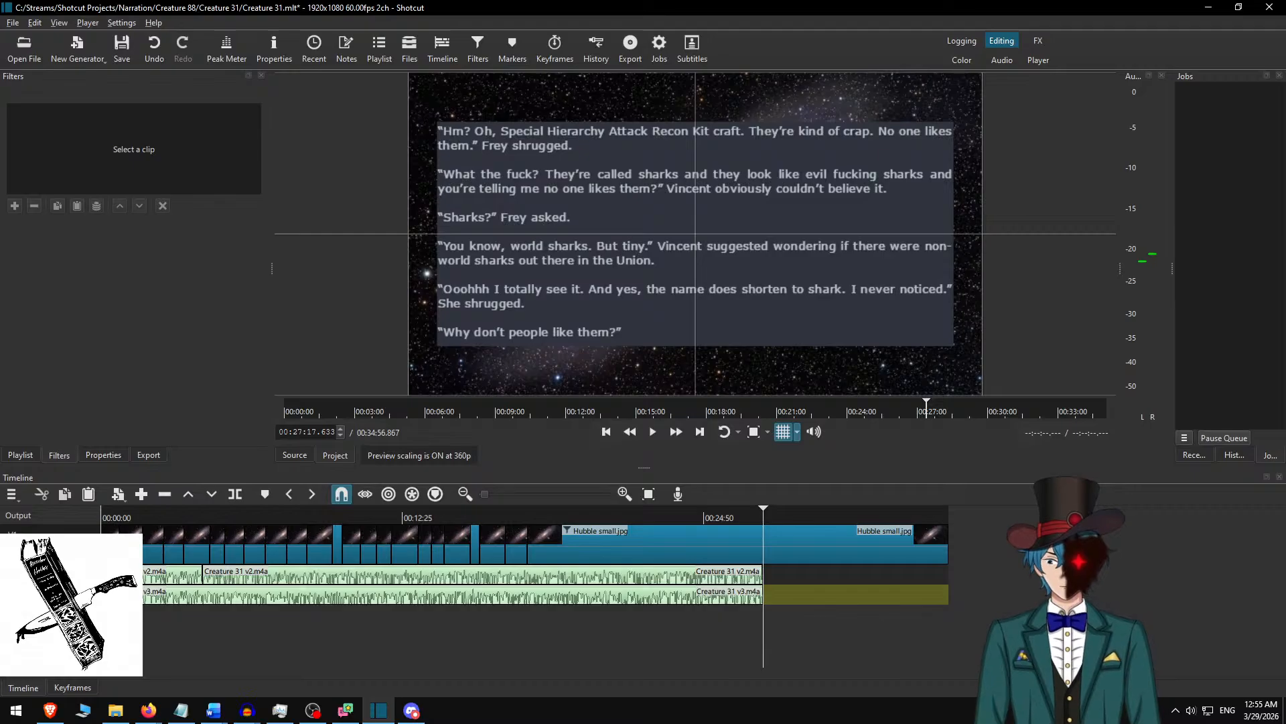
Remove the audio track that holds the old Creature 31 v2.m4a narration.
click(162, 580)
right_click(161, 580)
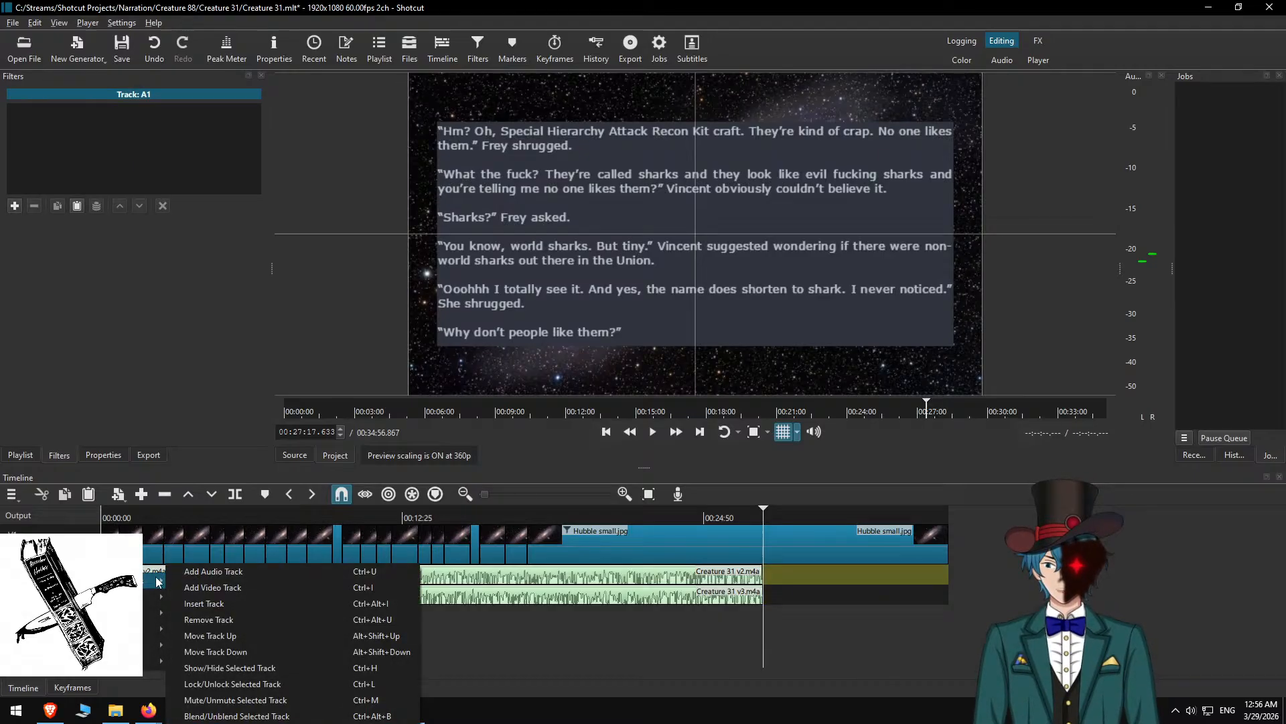
click(249, 621)
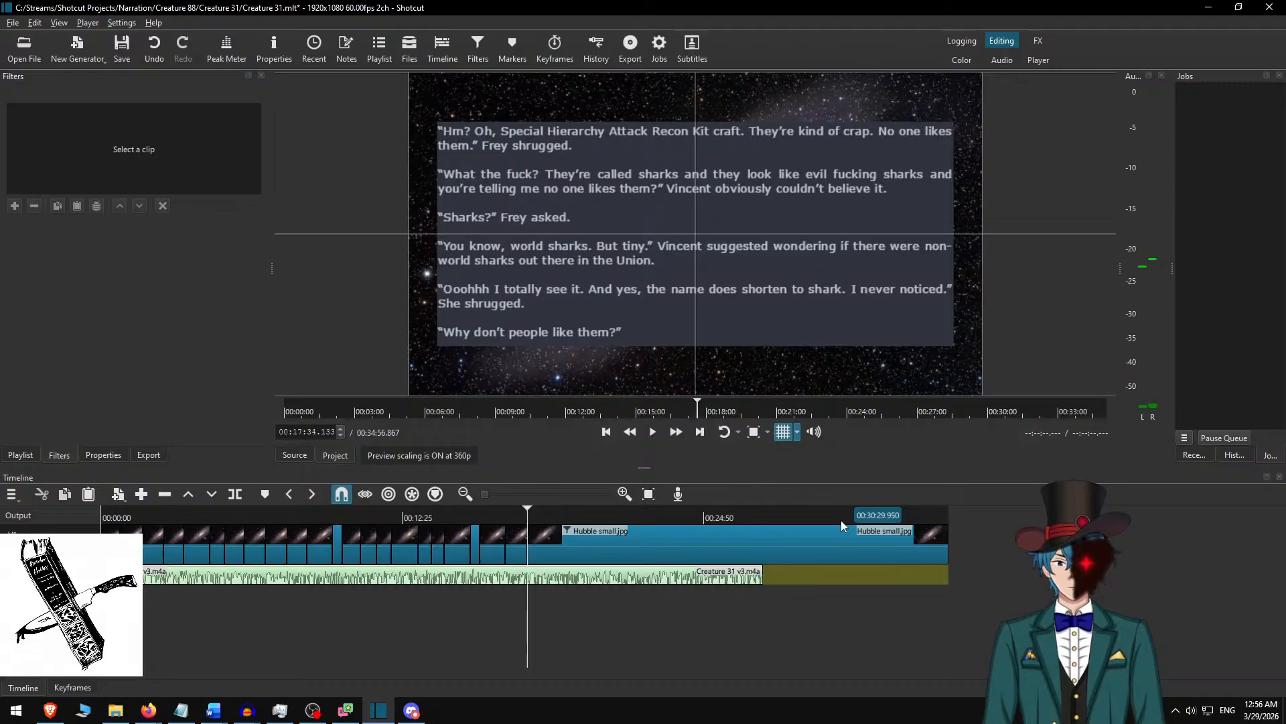
Trim the end of the last Hubble small.jpg clip to 00:27:37.633, about 20 seconds after the narration ends.
key(ctrl+shift+Page_Down)
key(ctrl+shift+Page_Down)
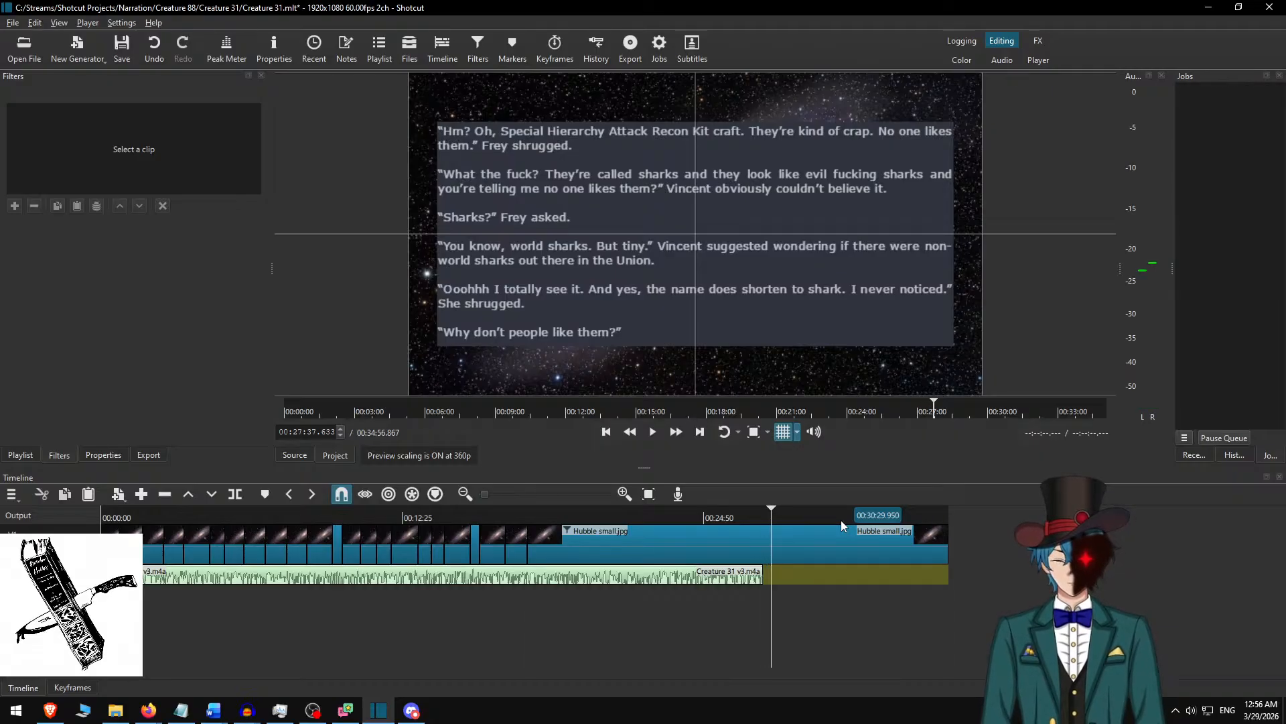
key(o)
Play the narration from about 17:34 and split the Hubble small.jpg clip at 00:18:11.867.
key(alt+Left)
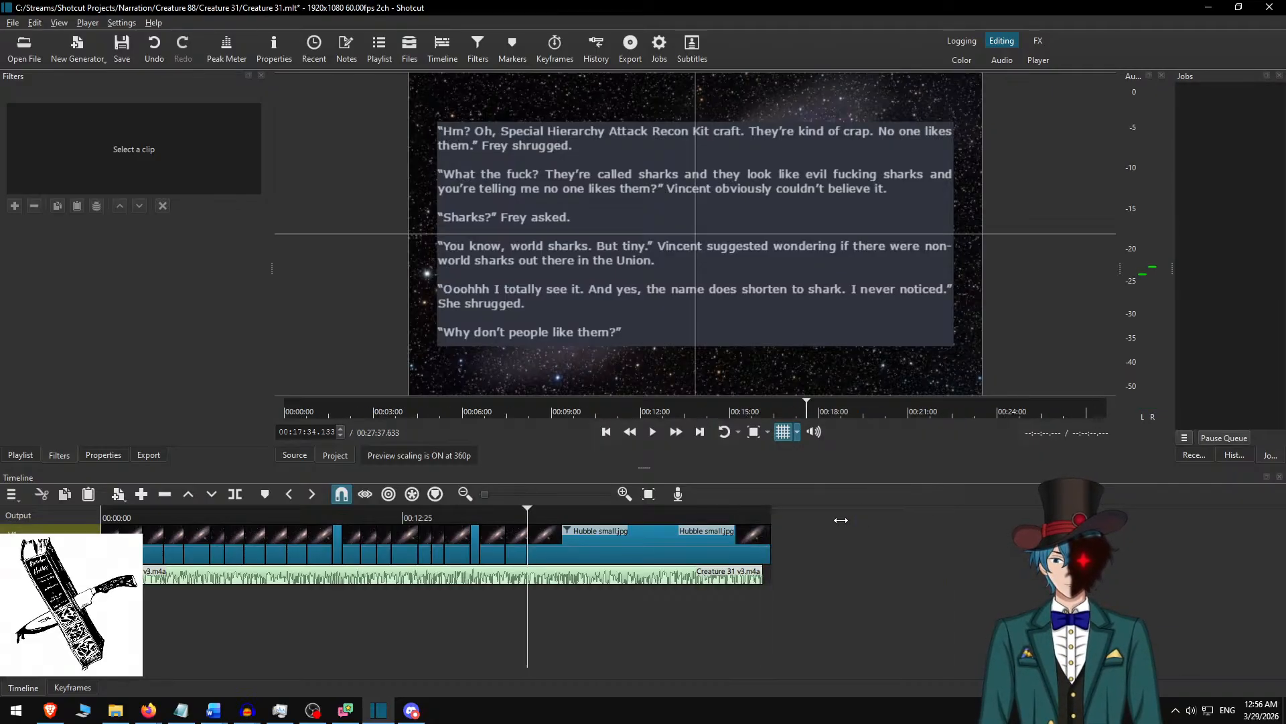
key(Home)
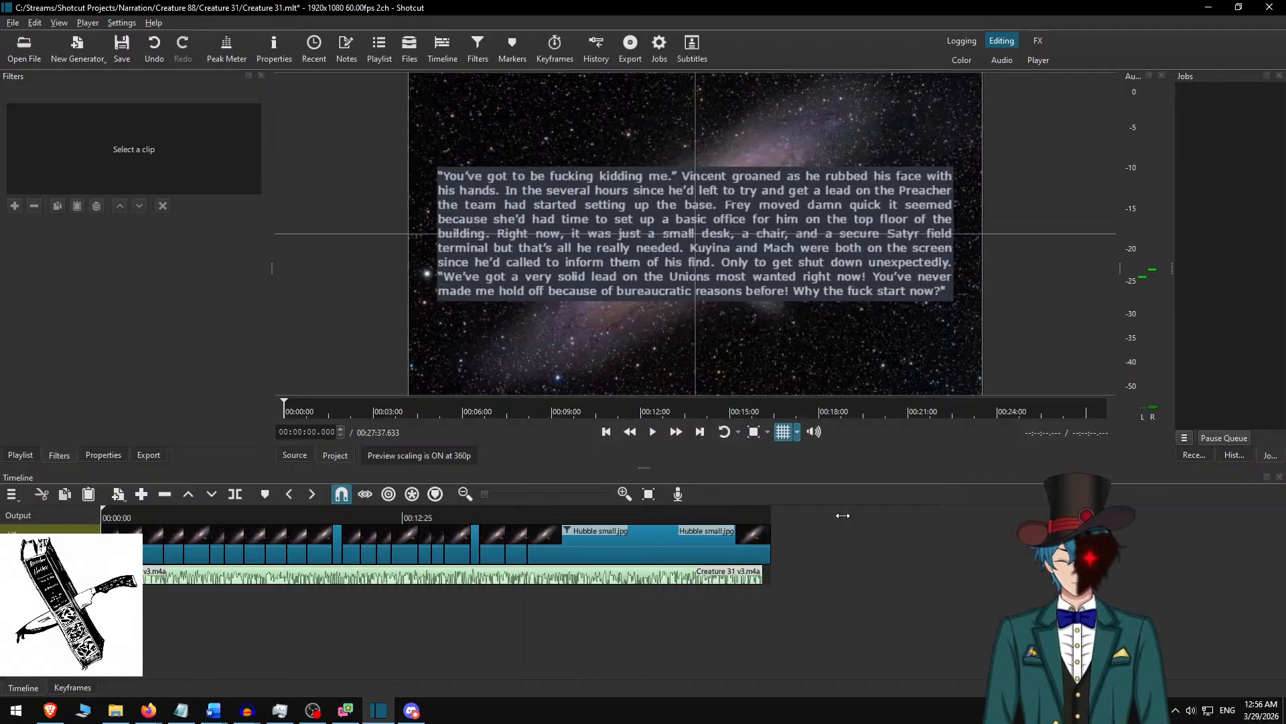
scroll(232, 580, up, 3)
scroll(233, 580, up, 5)
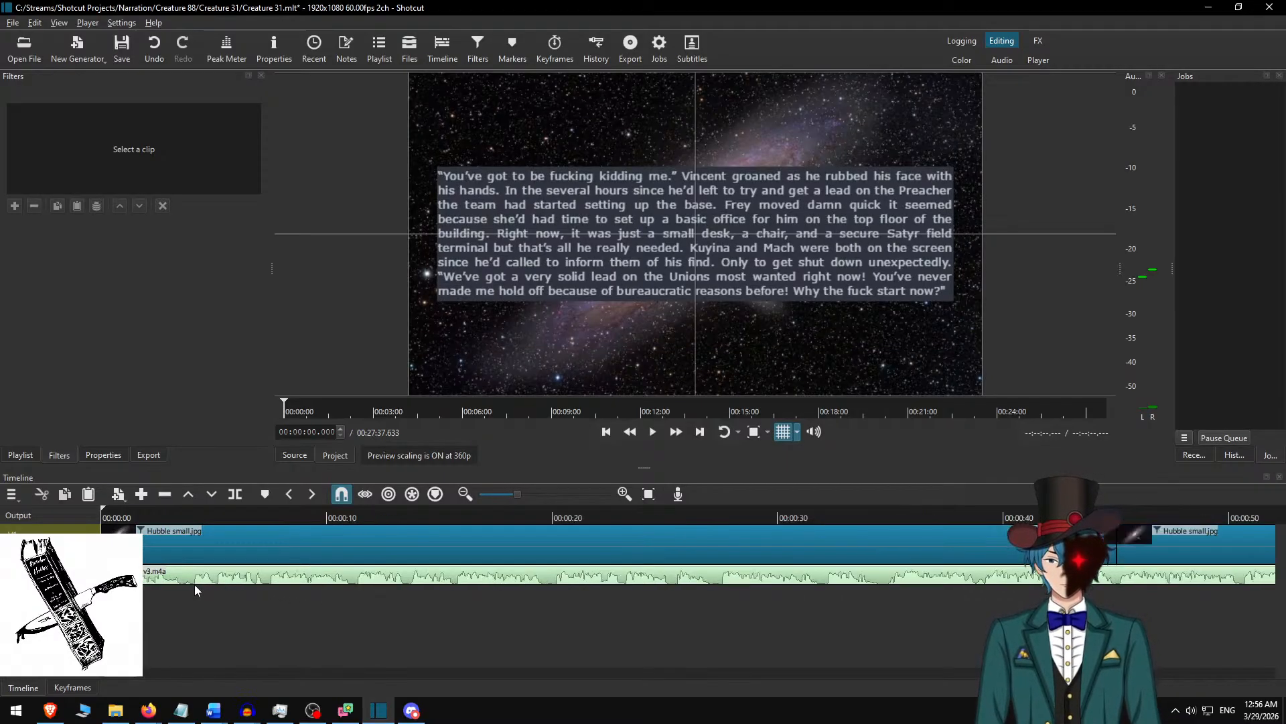
scroll(198, 583, up, 1)
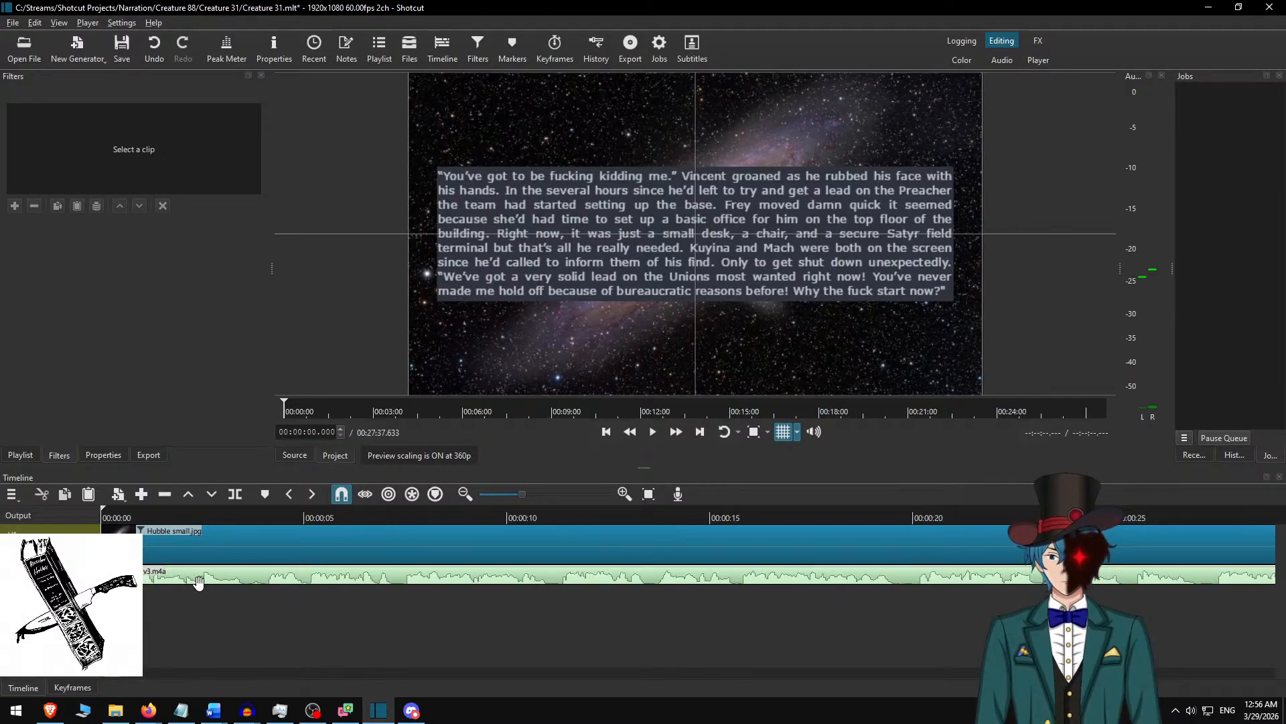
key(Down)
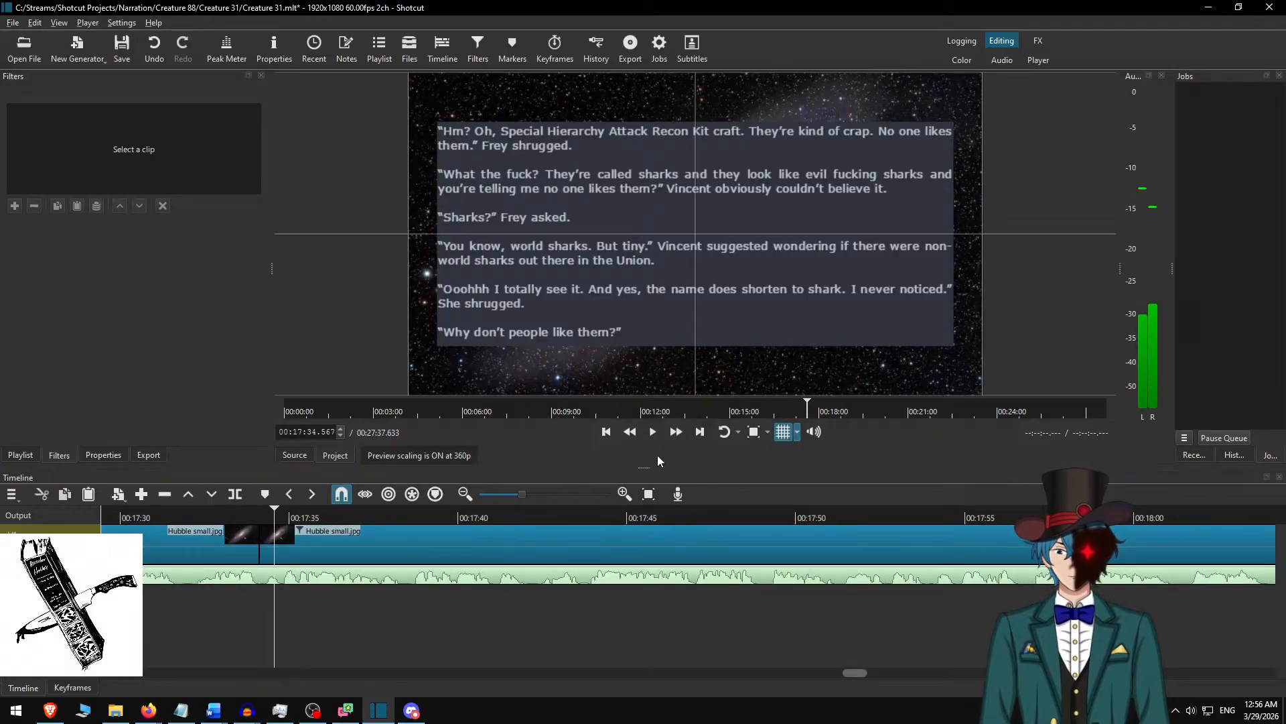
key(space)
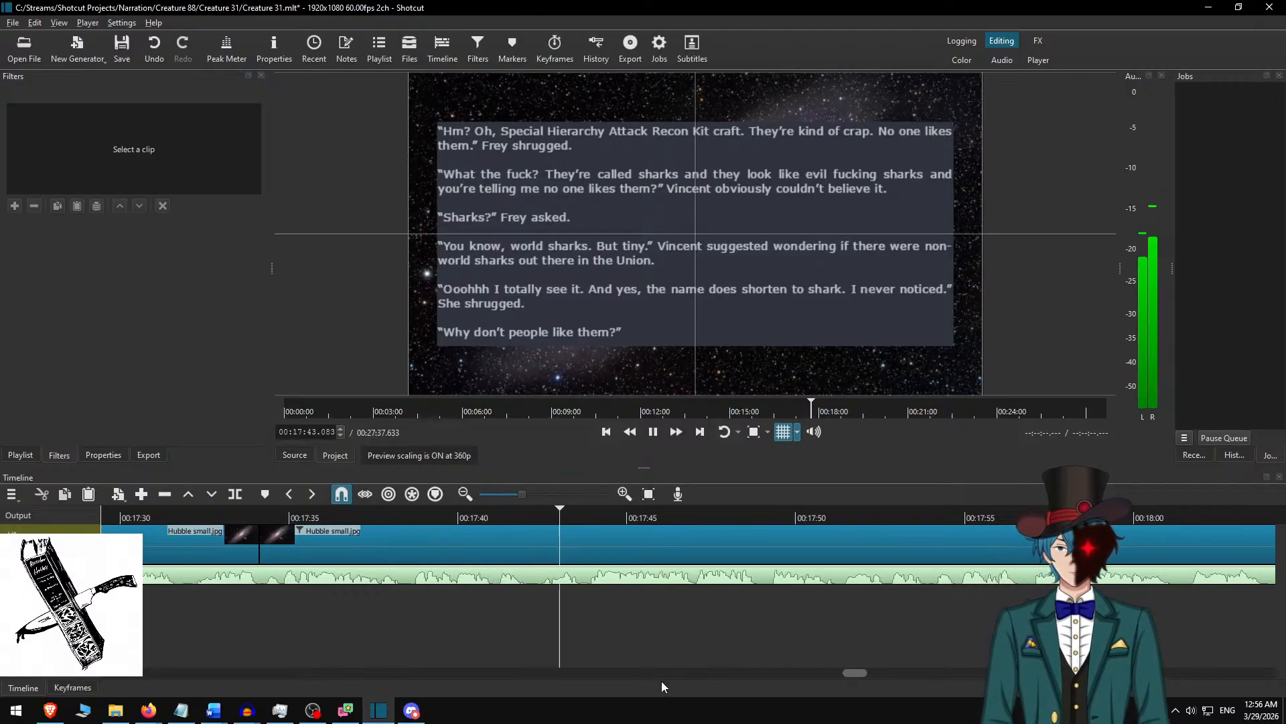
scroll(683, 603, down, 3)
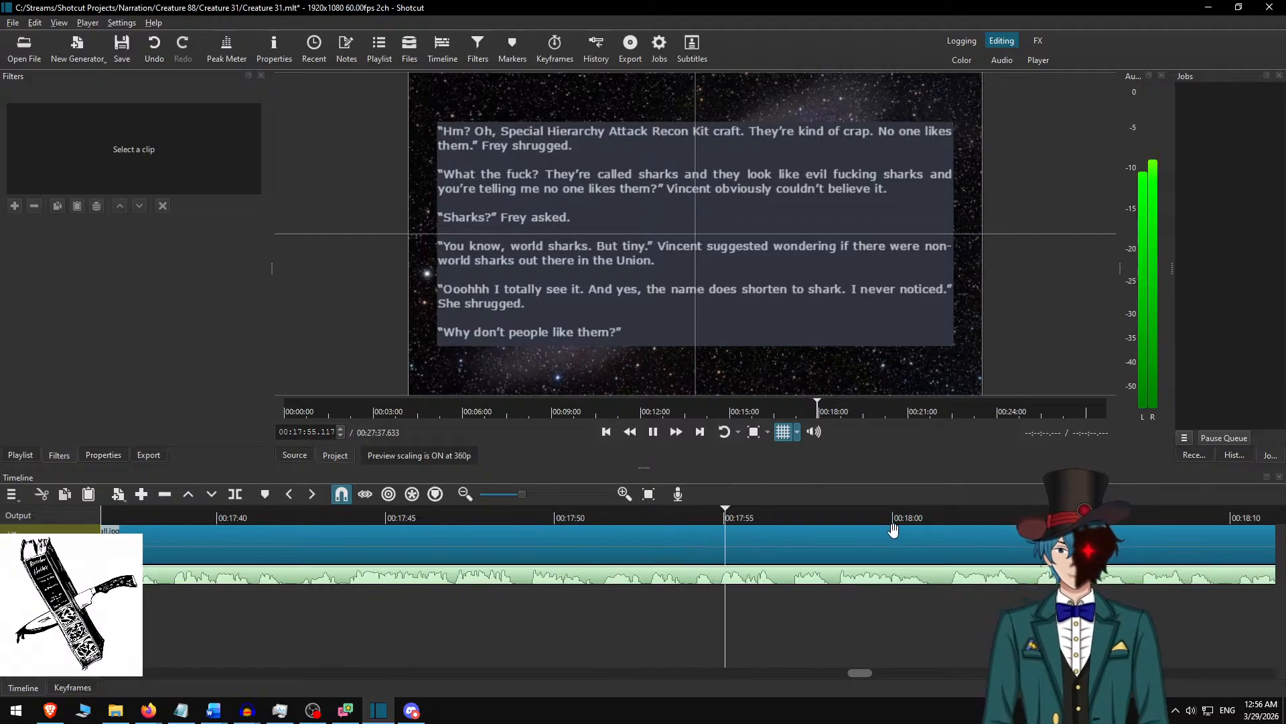
scroll(658, 628, down, 5)
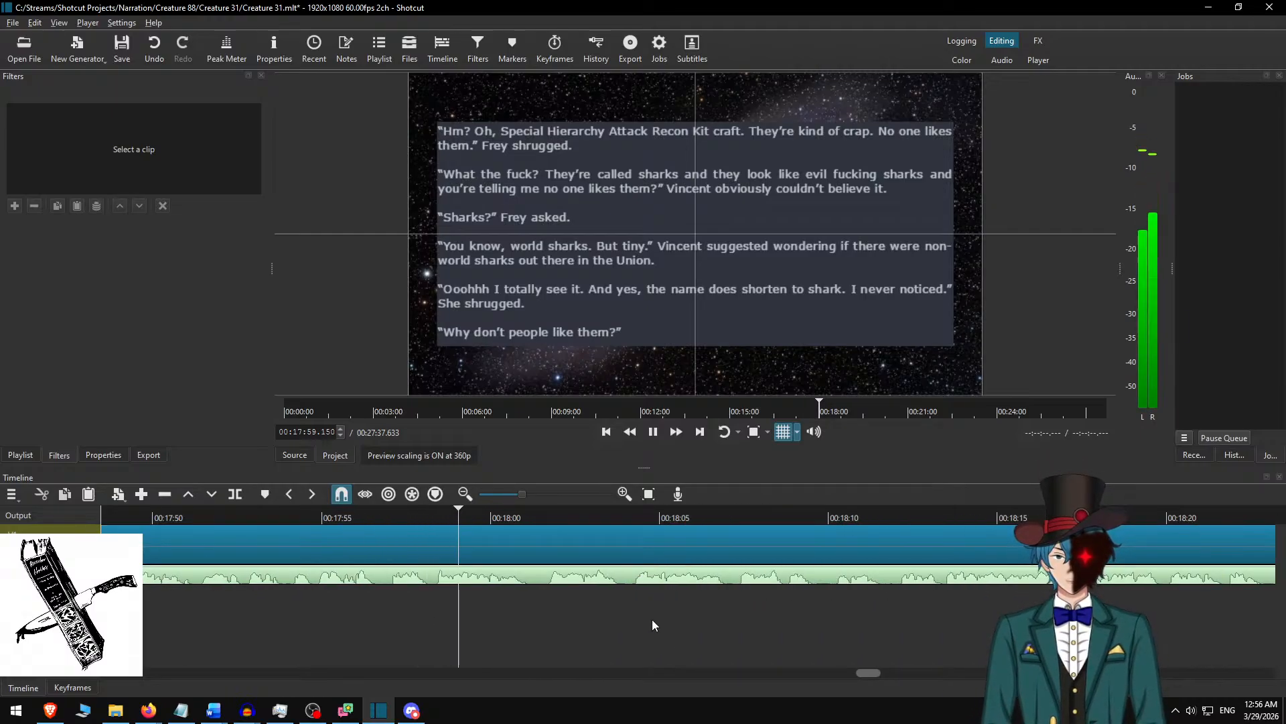
scroll(666, 609, down, 2)
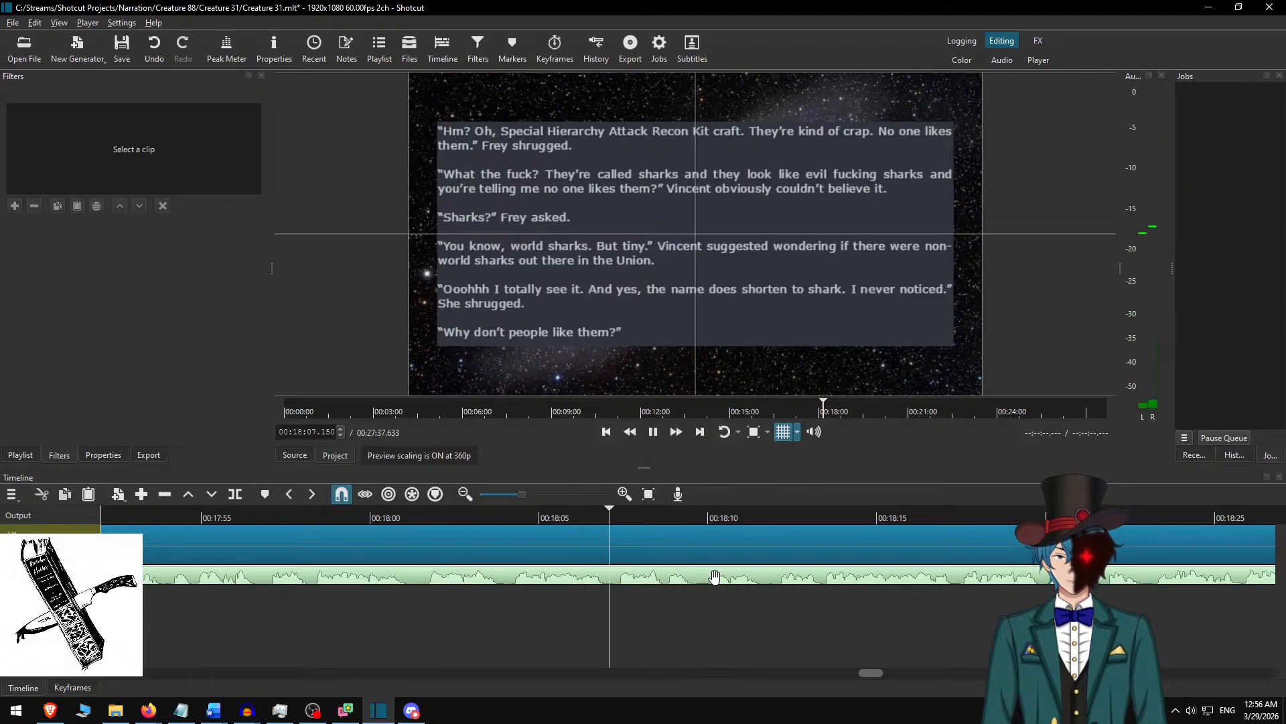
scroll(715, 577, down, 2)
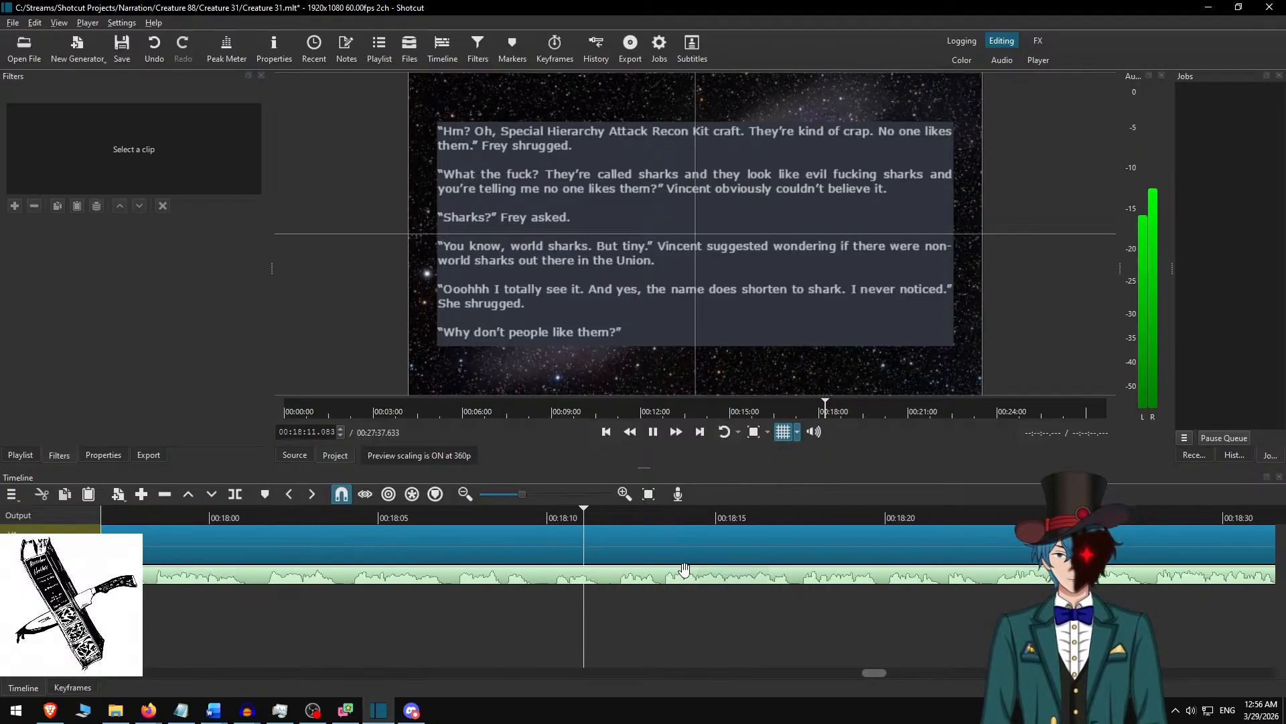
key(space)
key(s)
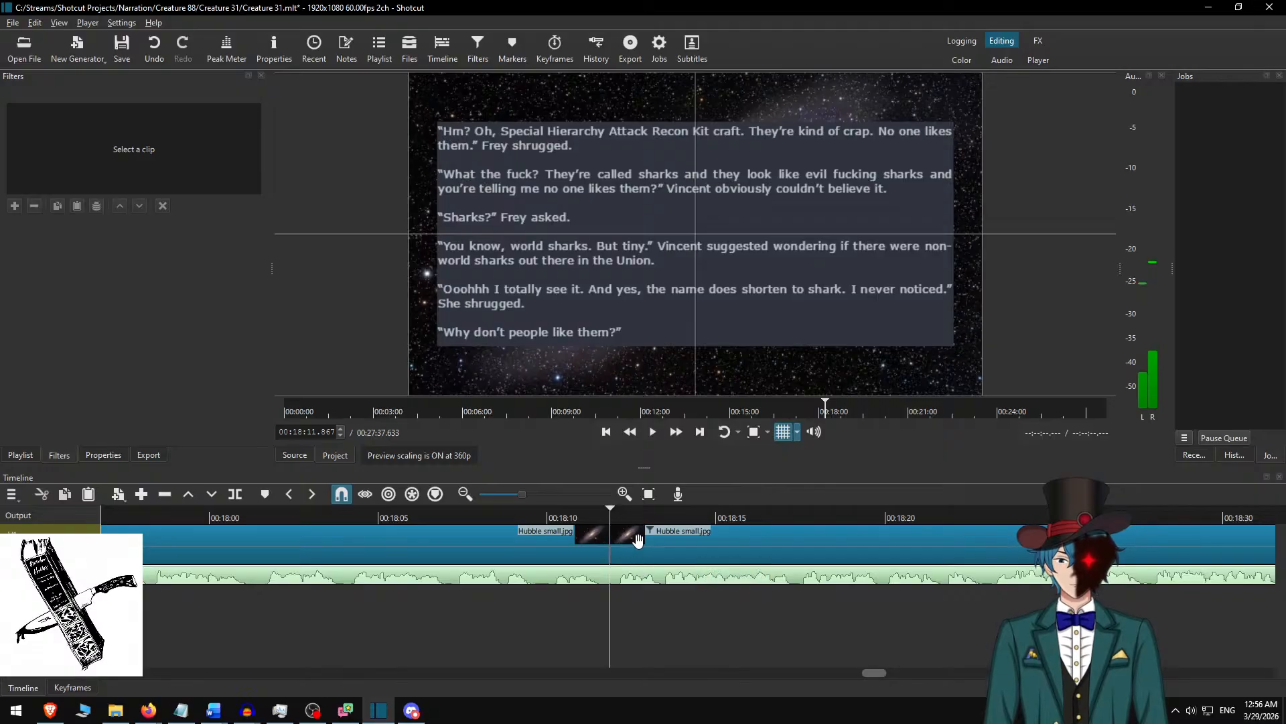
Select the clip after the split, switch to Creature 31.docx in Word, and delete the highlighted passage already used.
click(637, 540)
key(alt+Tab)
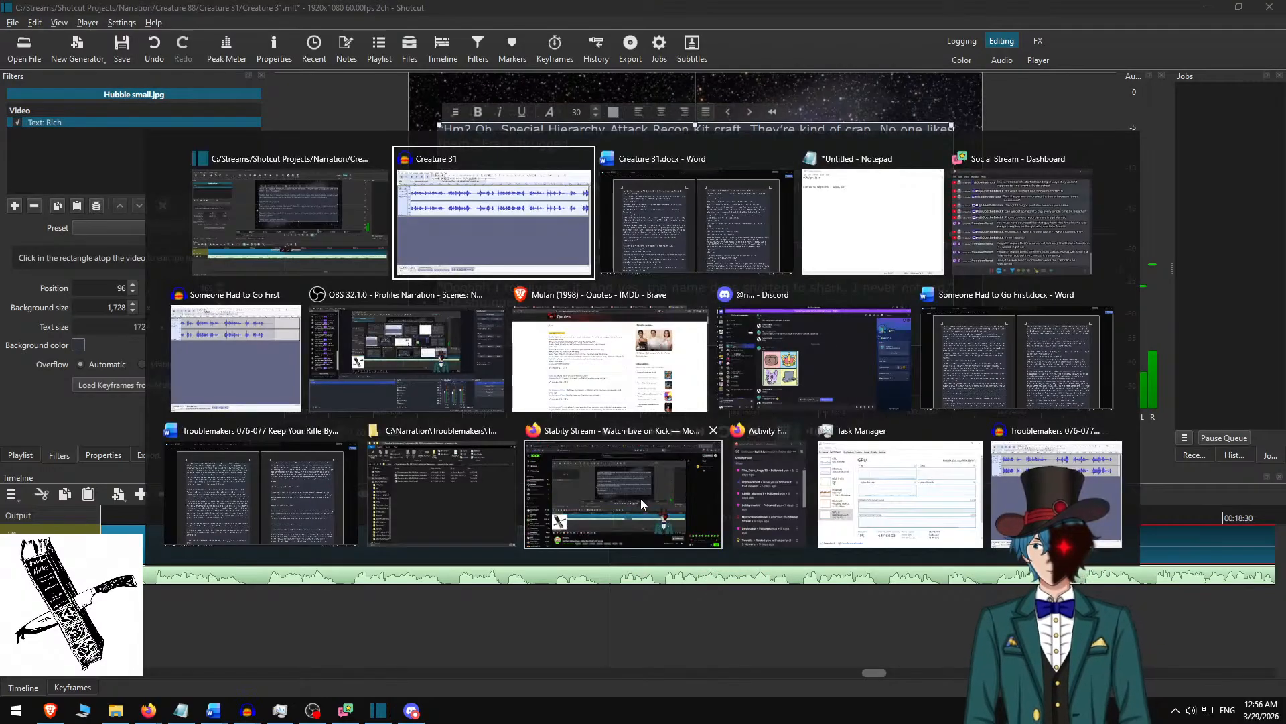
key(alt+Tab)
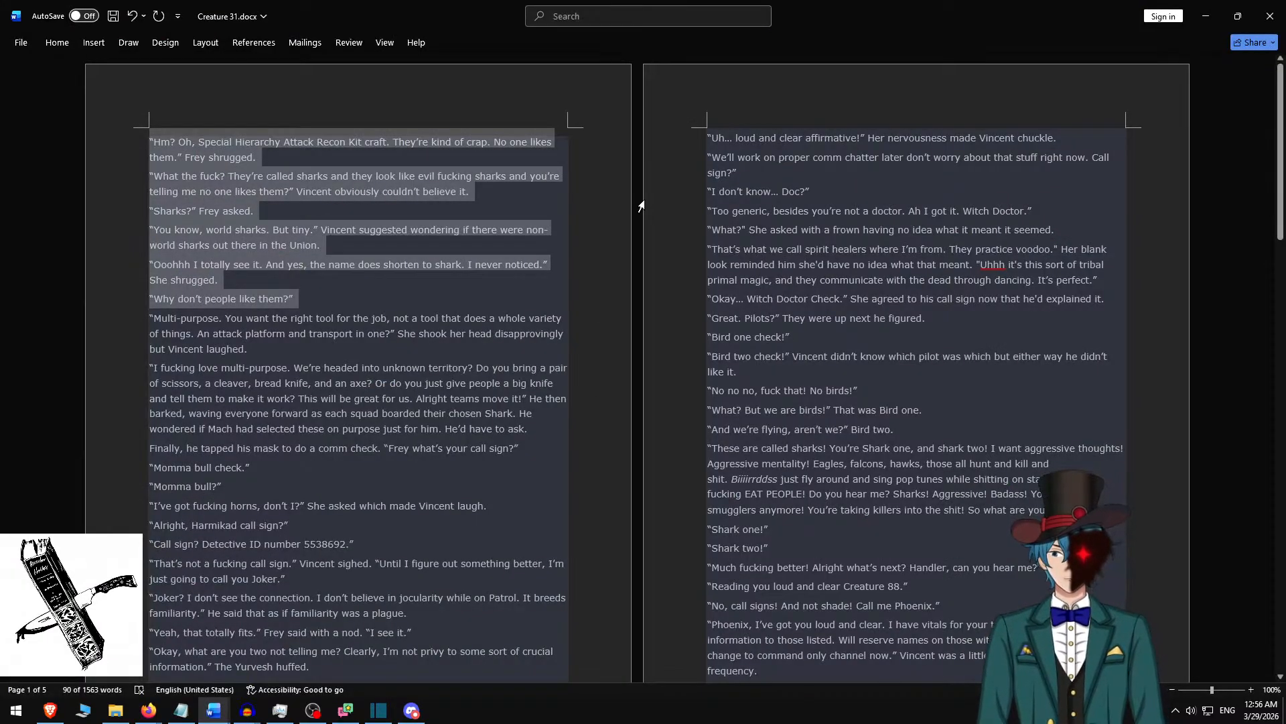
key(BackSpace)
Copy the passage from "Multi-purpose" through "Momma bull?" and replace the selected Shotcut clip's rich text with it.
scroll(535, 266, down, 11)
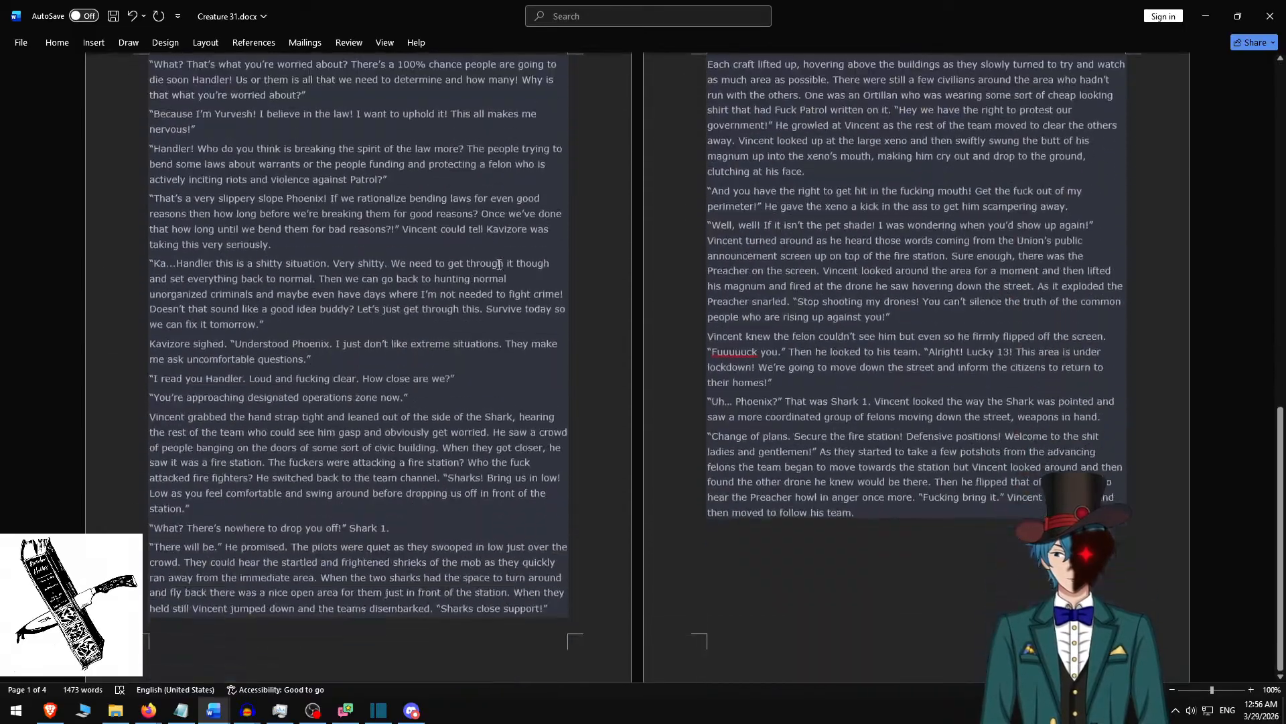
scroll(511, 310, up, 11)
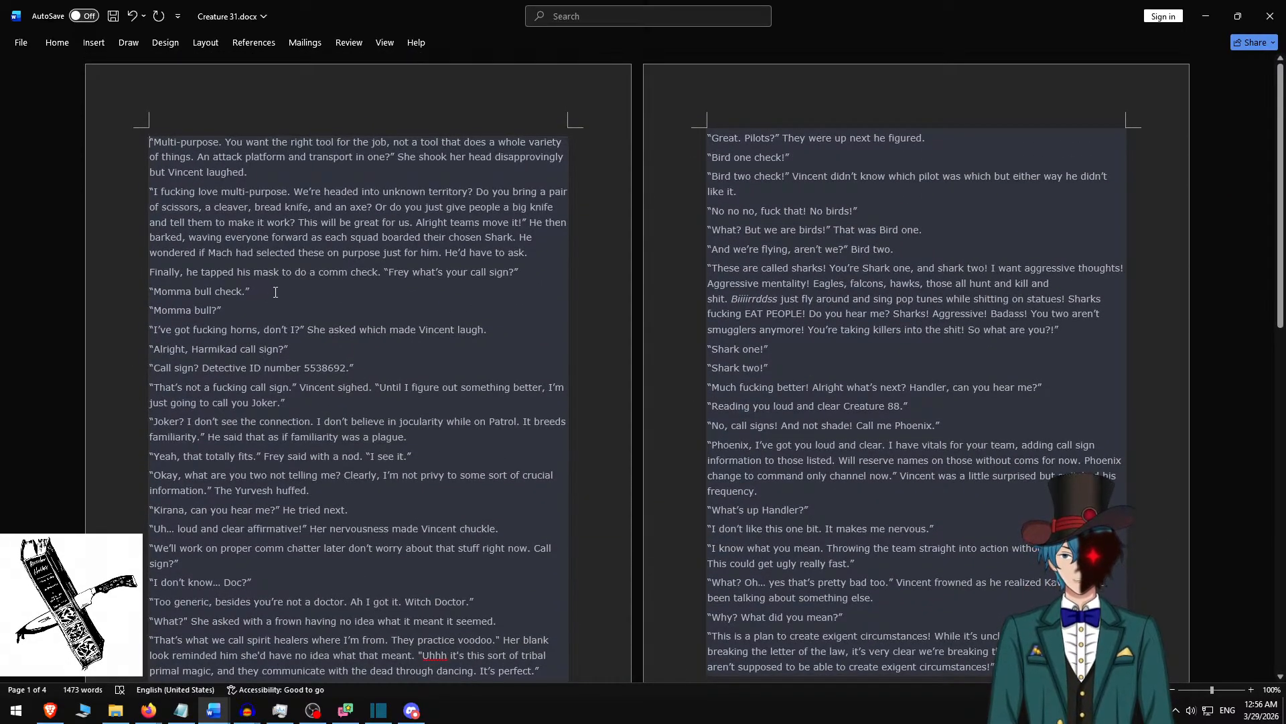
shift+click(250, 310)
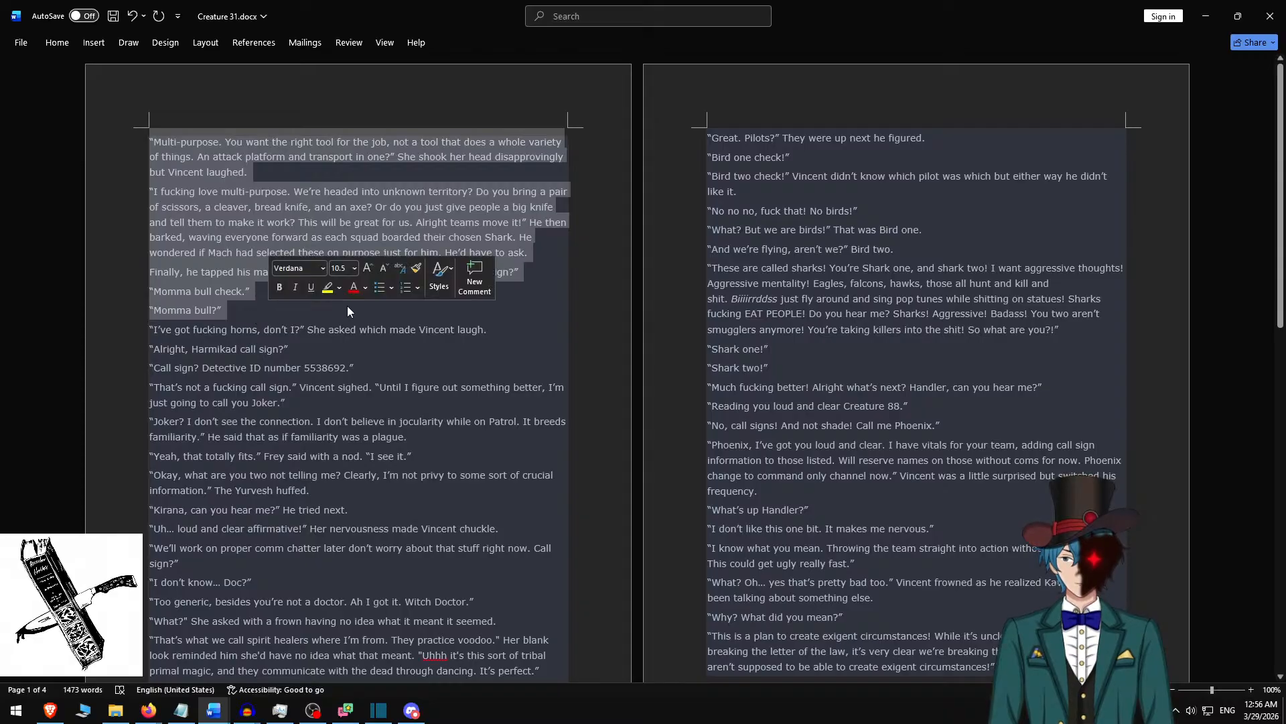
key(ctrl+c)
key(alt+Tab)
key(ctrl+a)
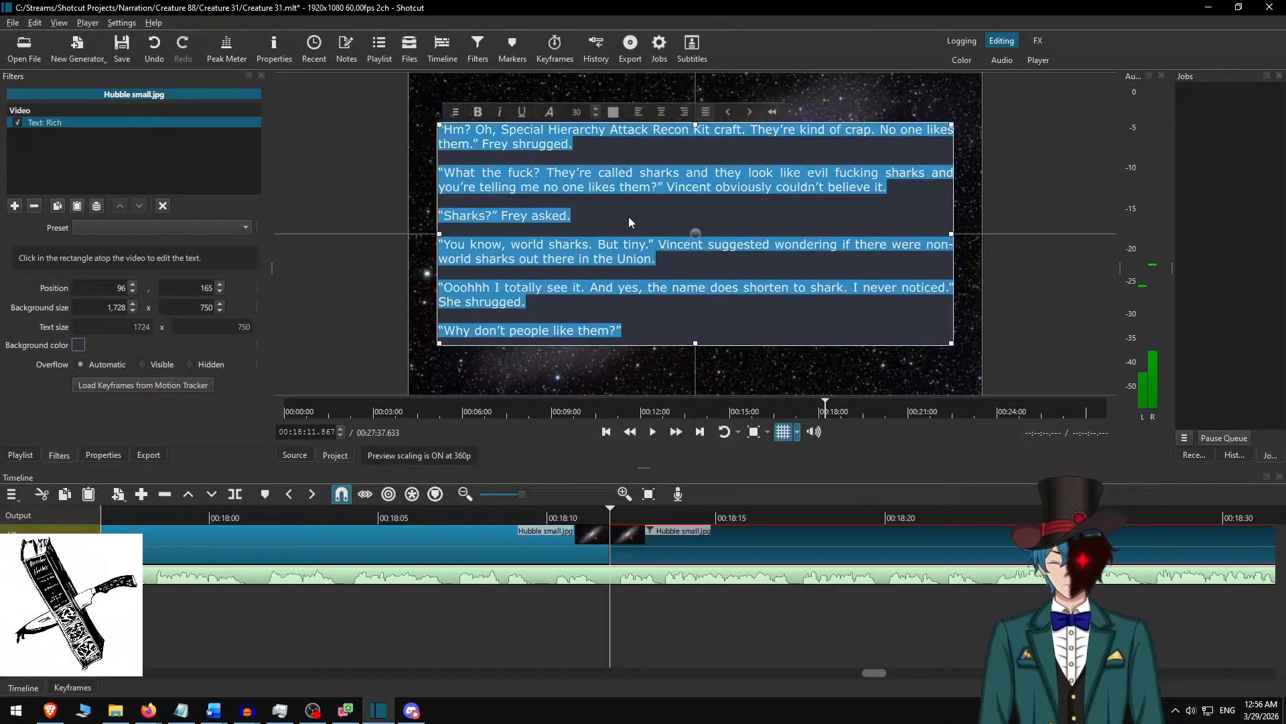
key(ctrl+v)
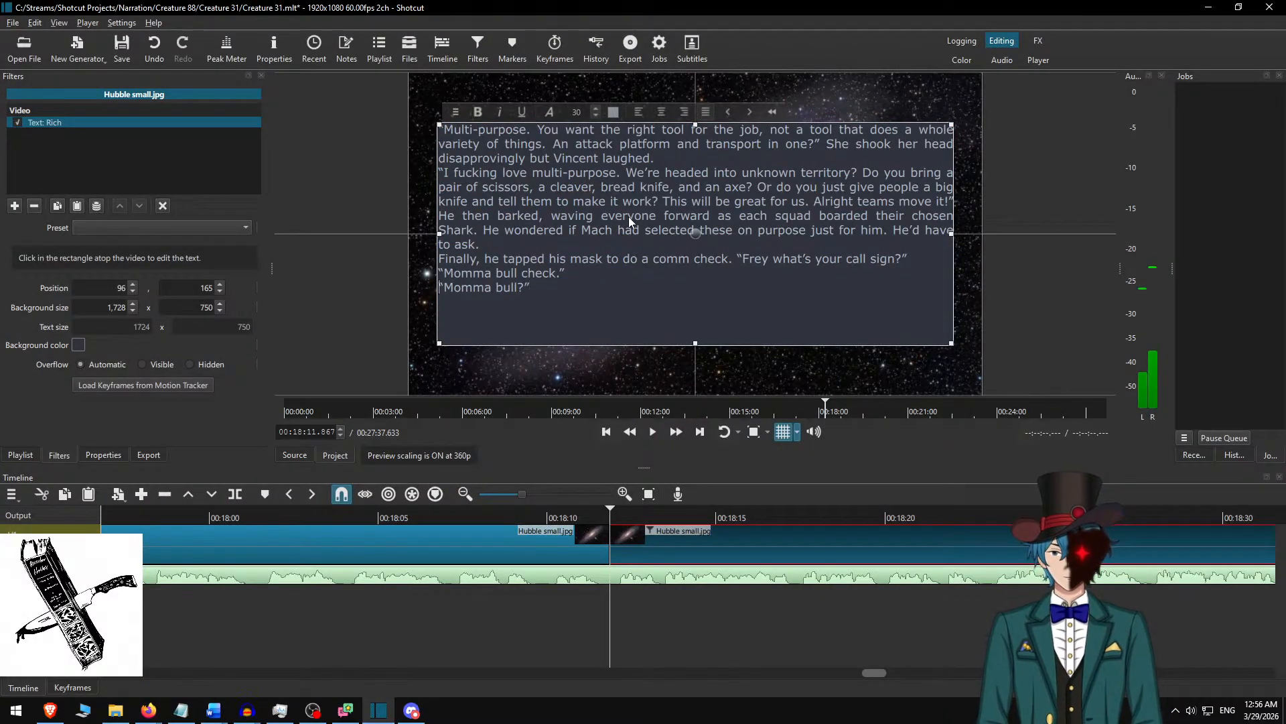
Insert a blank line between each of the pasted paragraphs and check how the text fits its box.
key(Home)
key(Return)
key(Up)
key(Up)
key(Return)
key(Up)
key(Up)
key(Return)
key(Up)
key(Up)
key(Up)
key(Up)
key(Up)
key(Up)
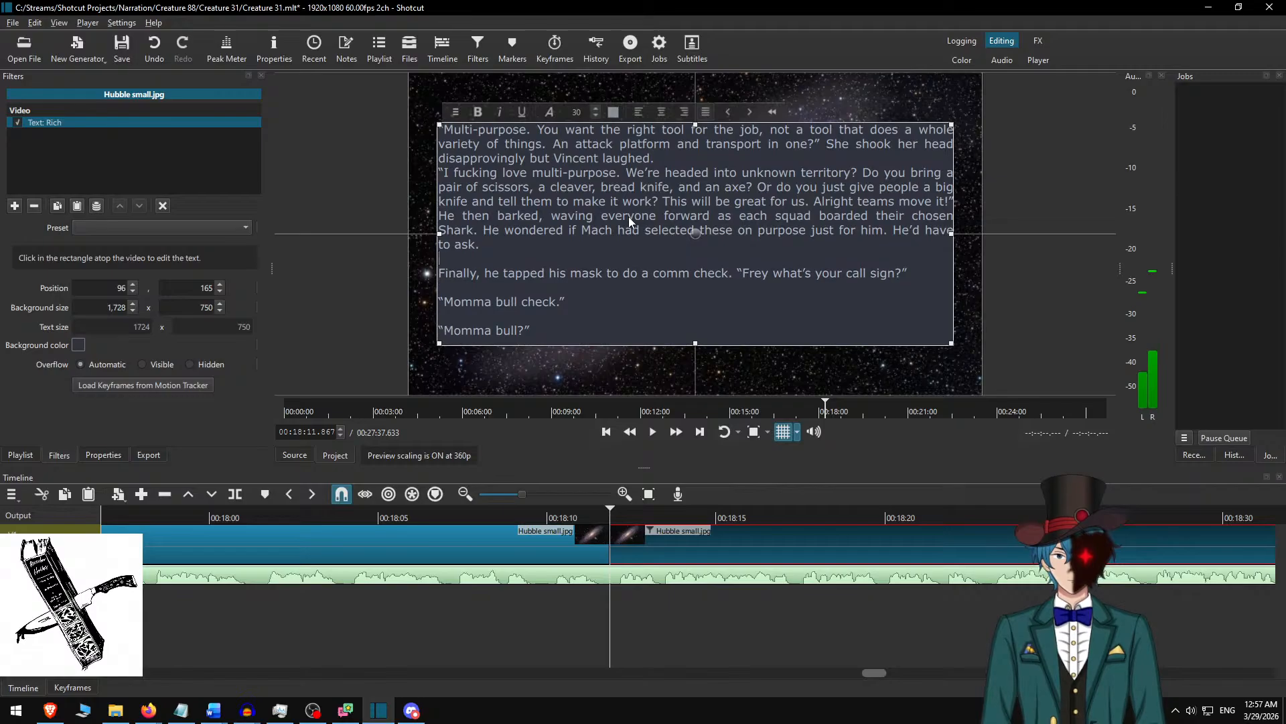
key(Return)
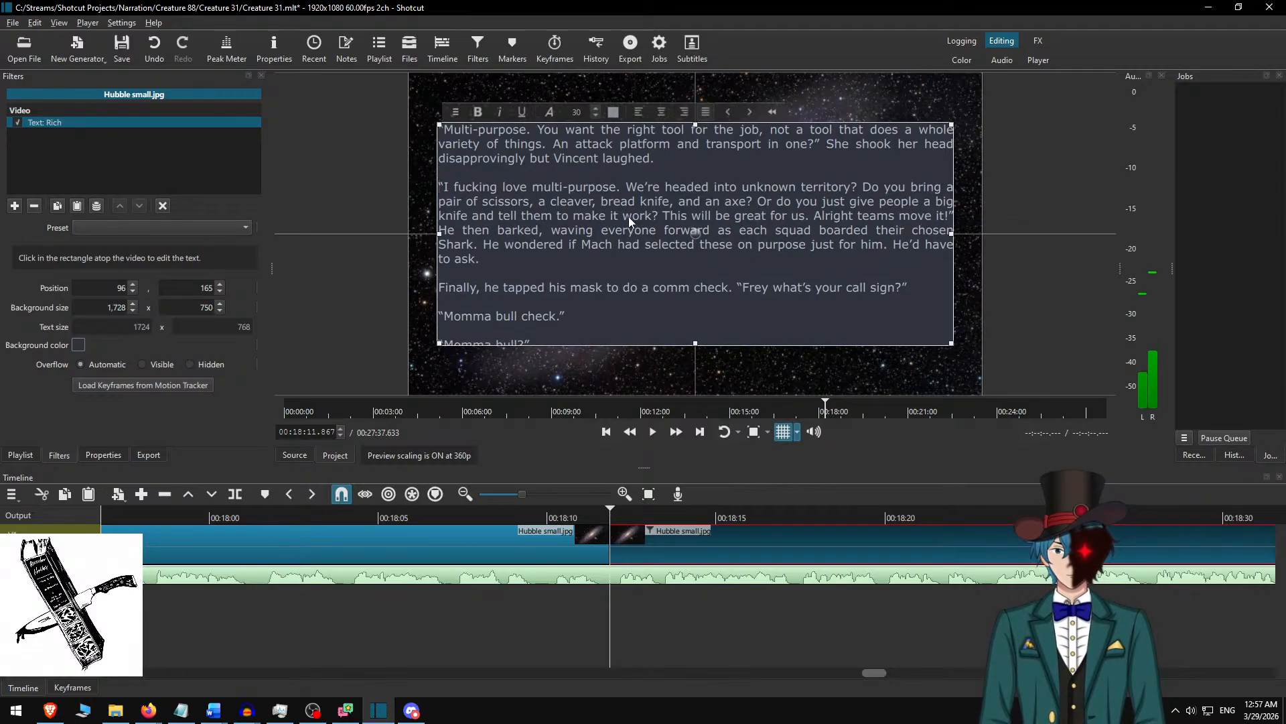
scroll(673, 247, down, 1)
scroll(669, 235, up, 1)
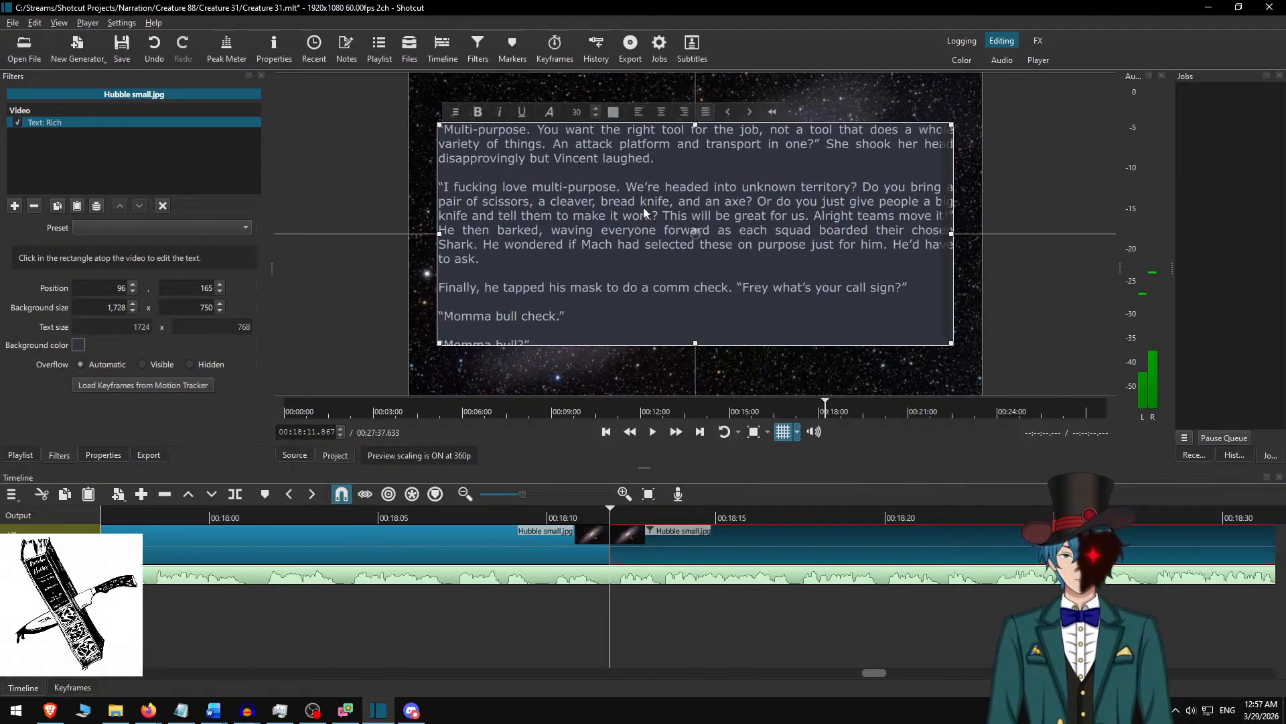
scroll(574, 286, down, 1)
scroll(563, 298, up, 1)
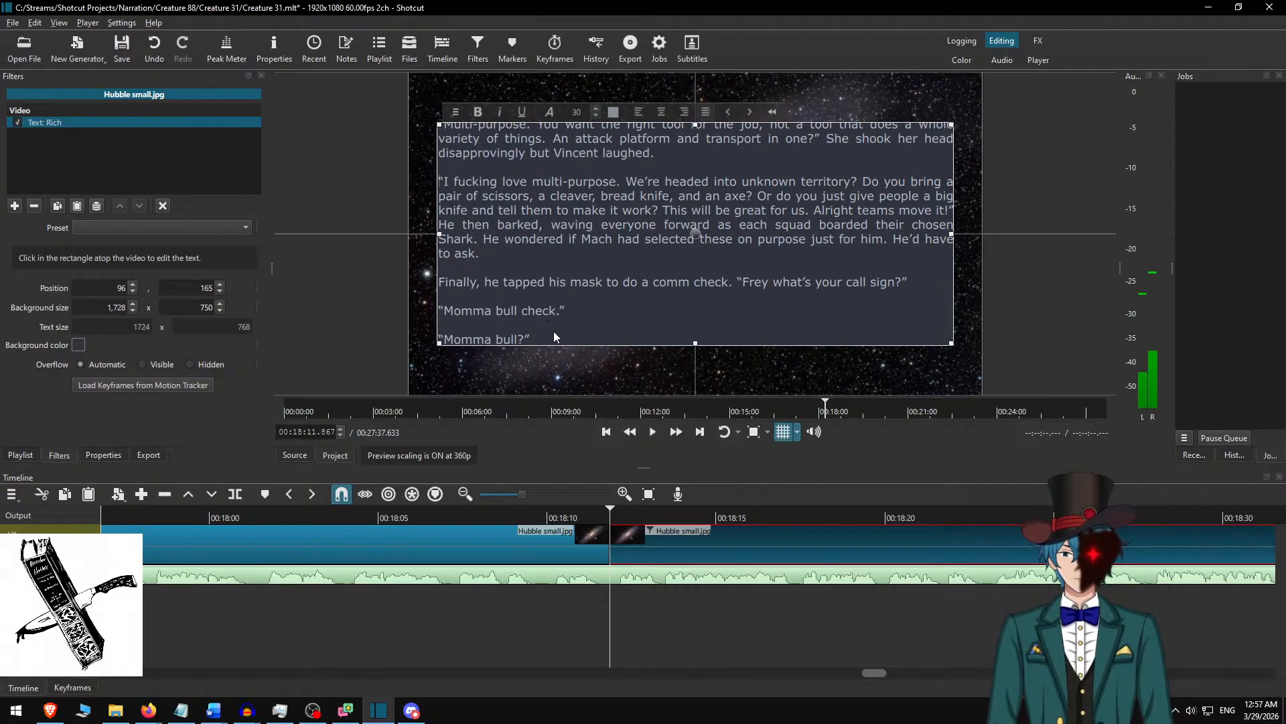
Remove the last line "Momma bull?" from the overlay text, set its background height to 700, and centre the box vertically at Y 190.
key(shift+Down)
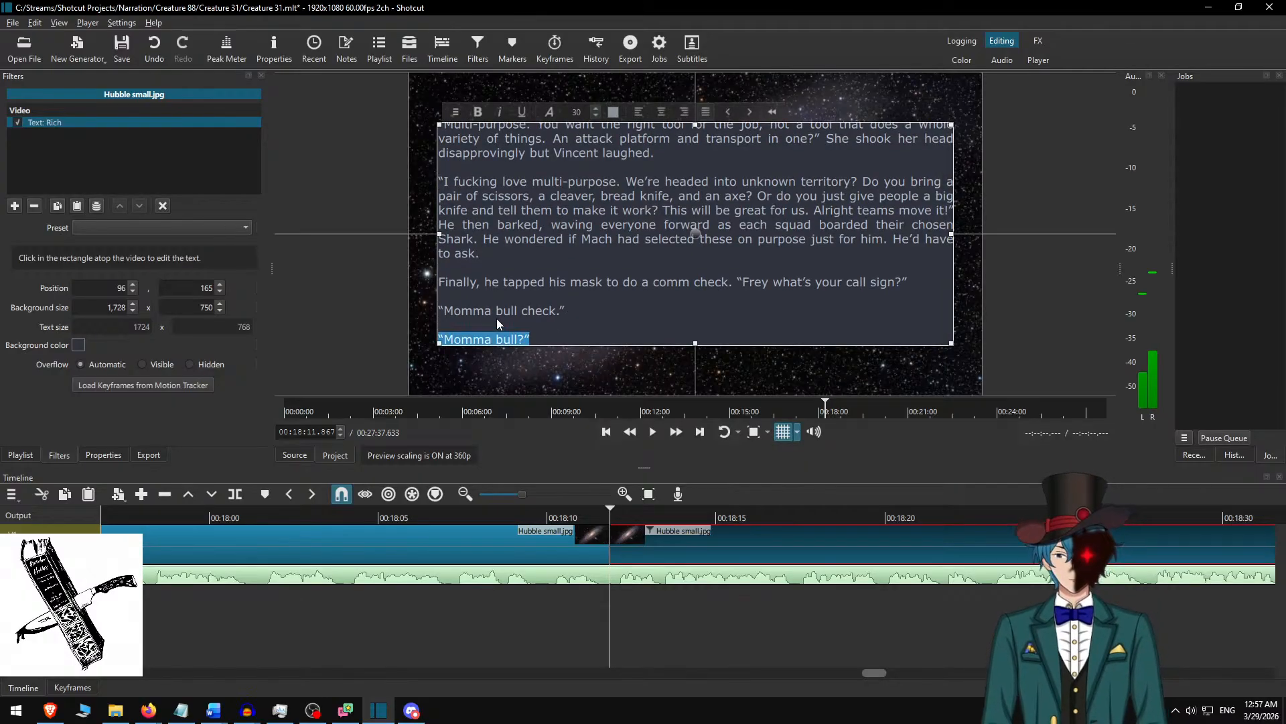
key(BackSpace)
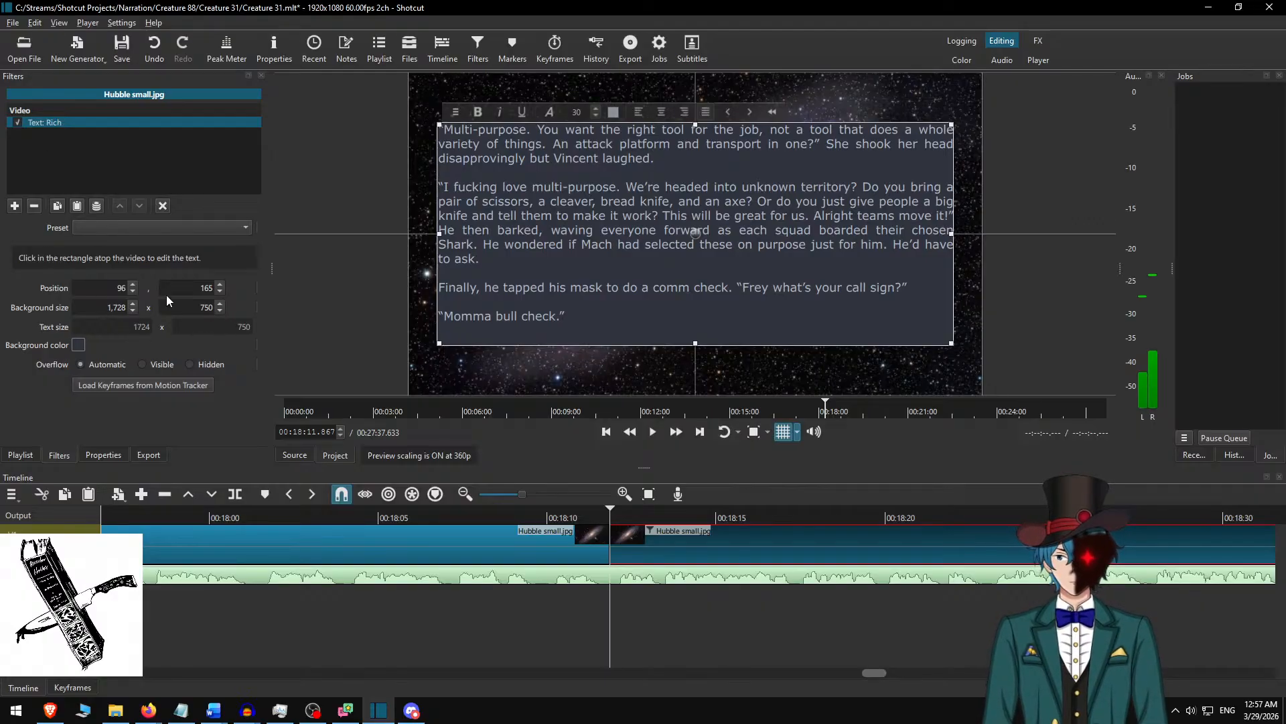
key(Delete)
text(0)
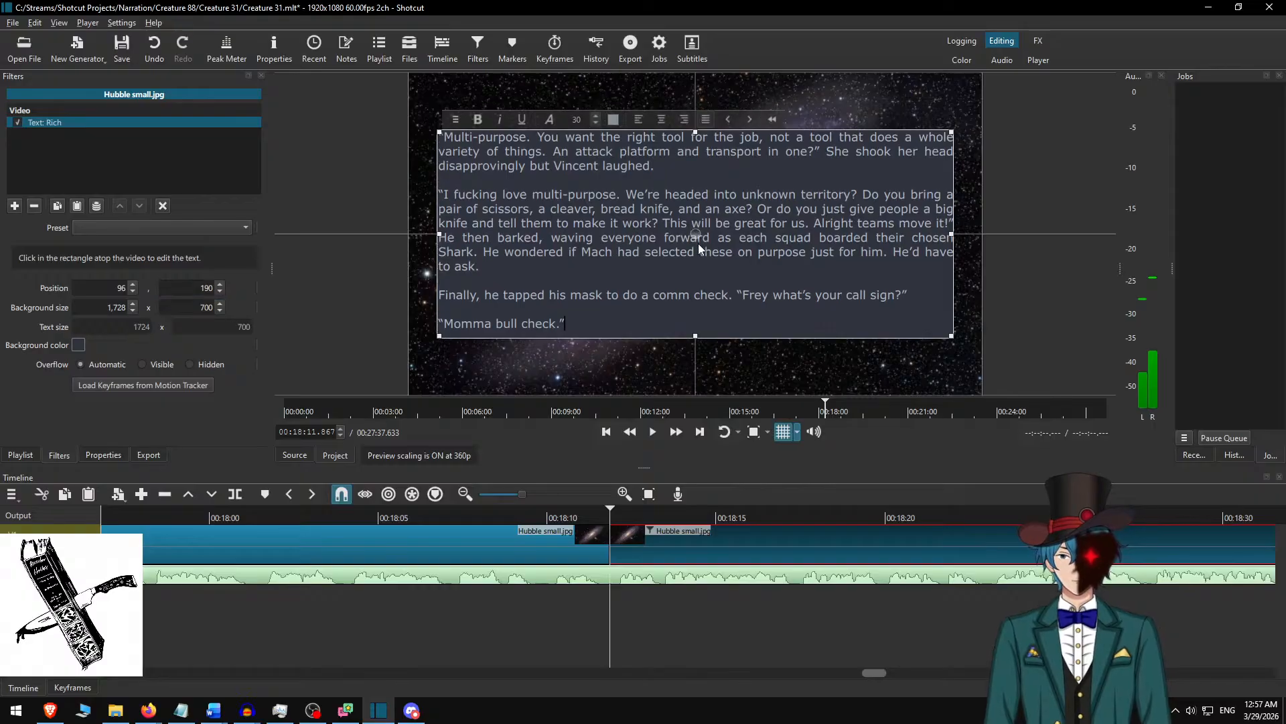
click(618, 534)
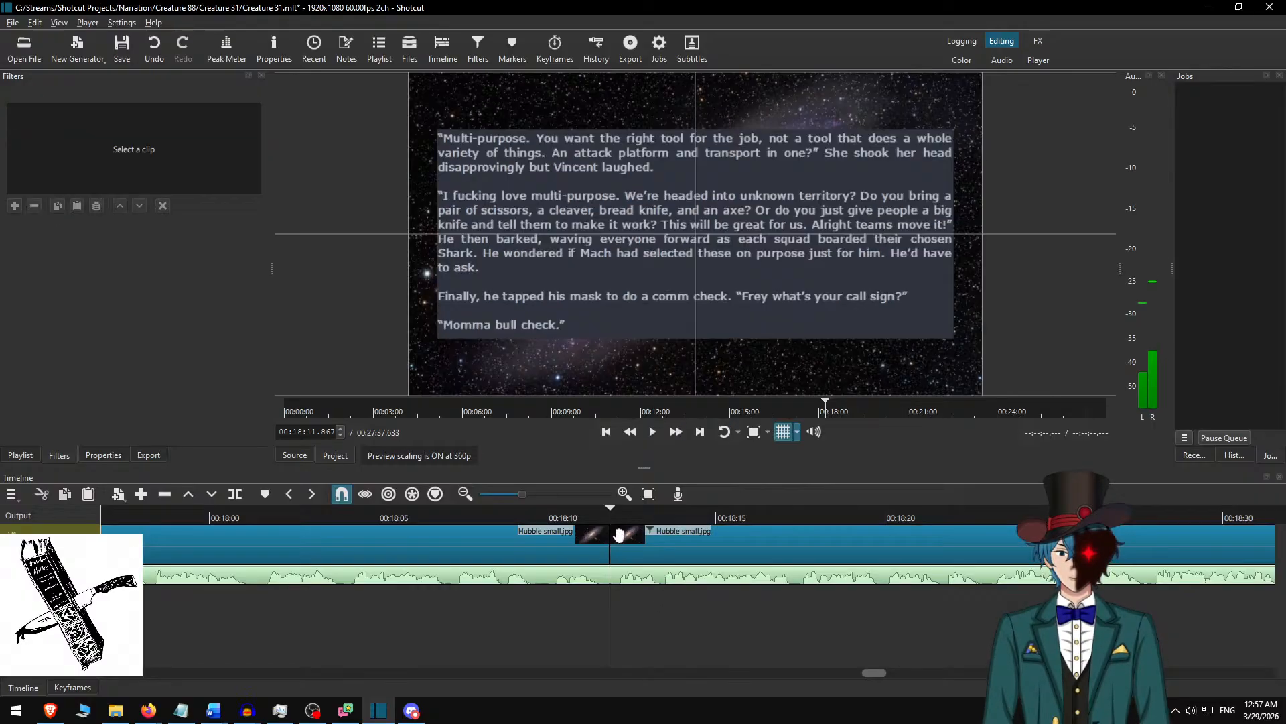
Switch to Creature 31.docx in Word, shorten the highlighted passage to end at "Momma bull check.", and return to Shotcut.
click(502, 514)
key(alt+Tab)
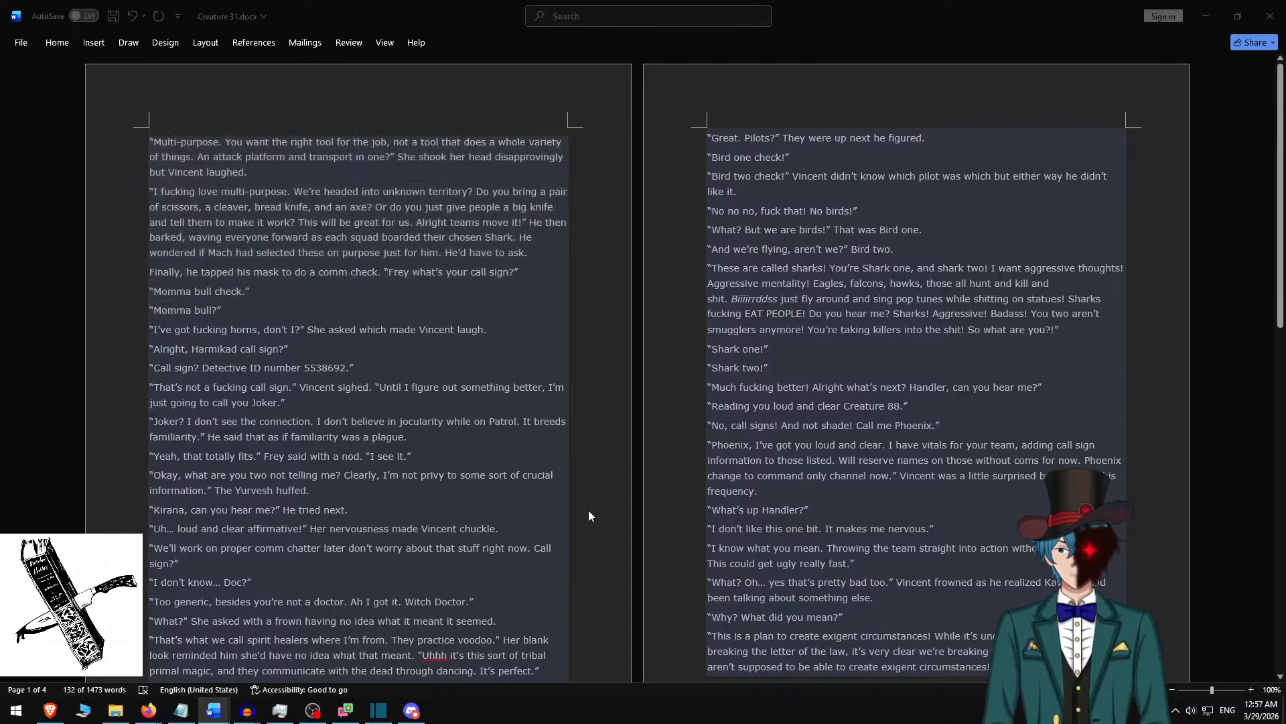
key(alt+Tab)
Play the narration through the current passage and split the Hubble small.jpg clip at 00:18:55.183.
key(space)
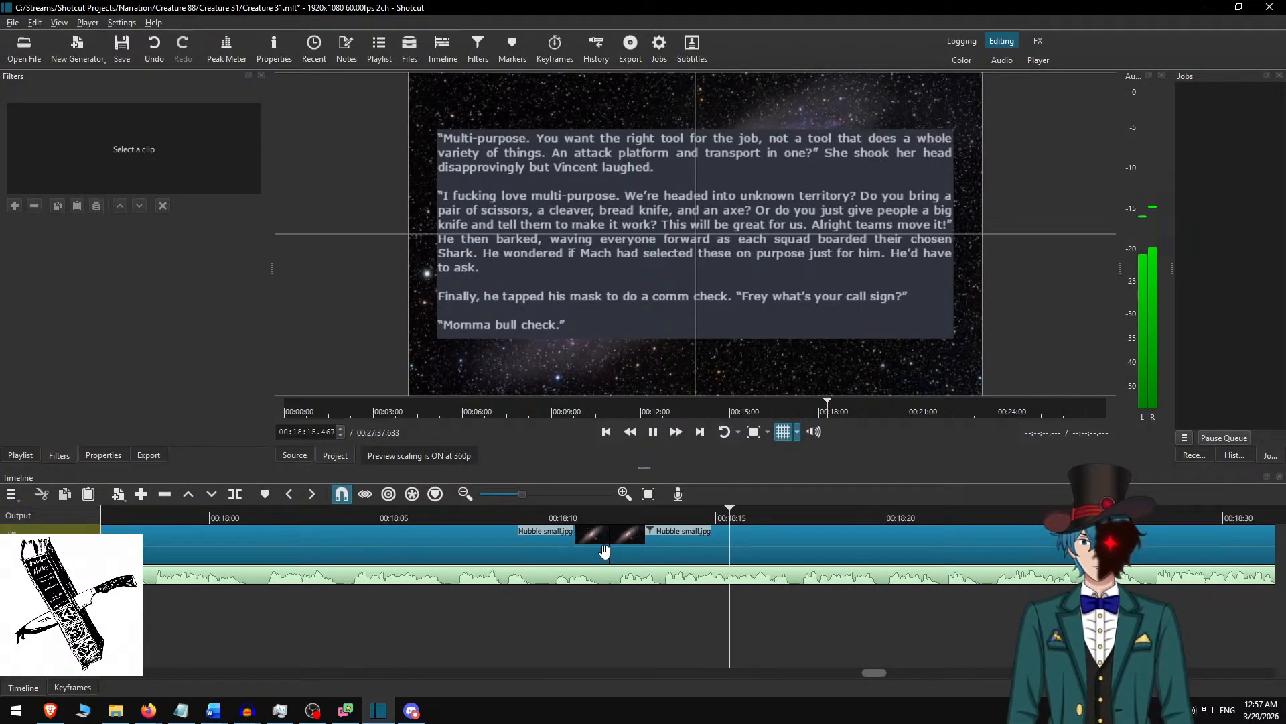
scroll(604, 551, down, 3)
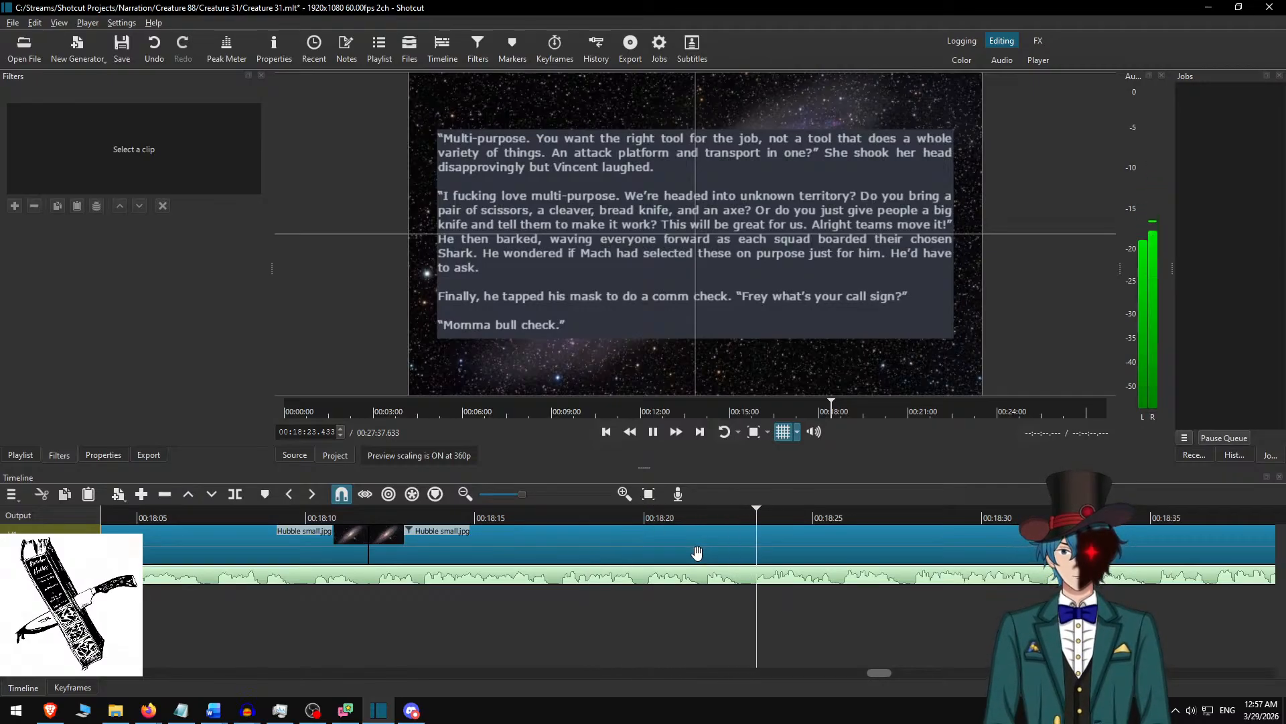
scroll(805, 613, down, 3)
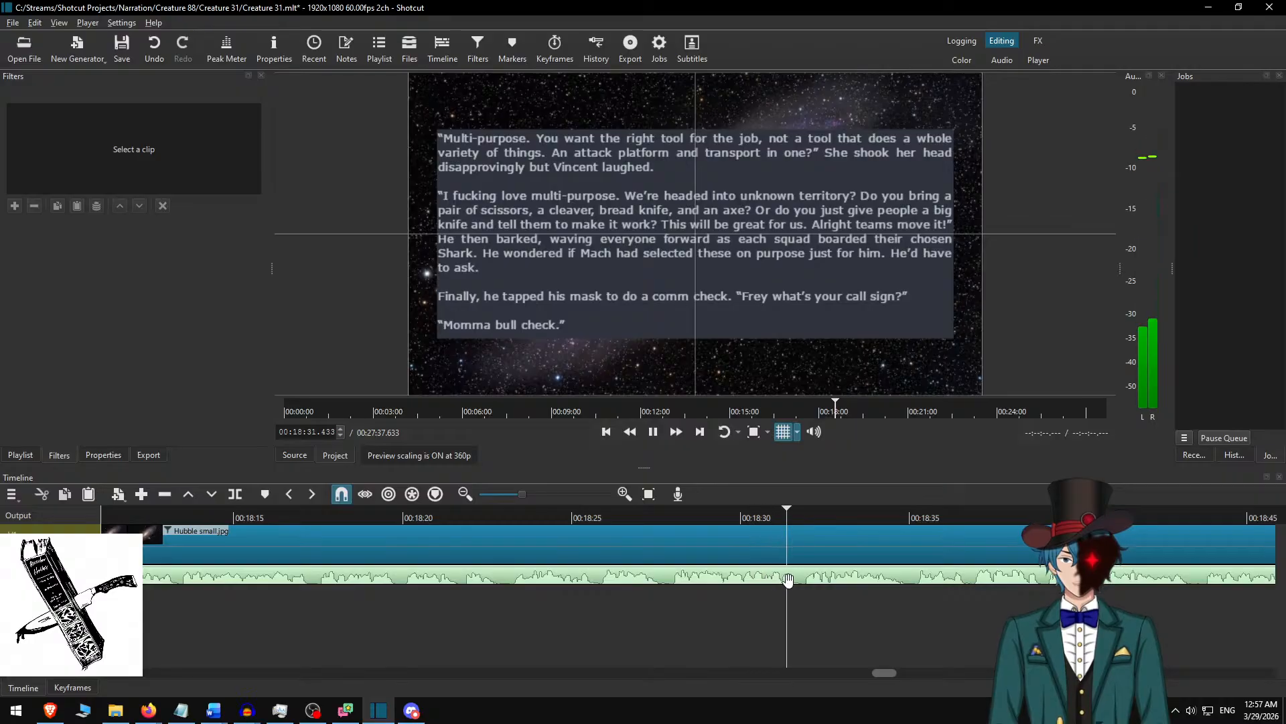
scroll(790, 581, down, 5)
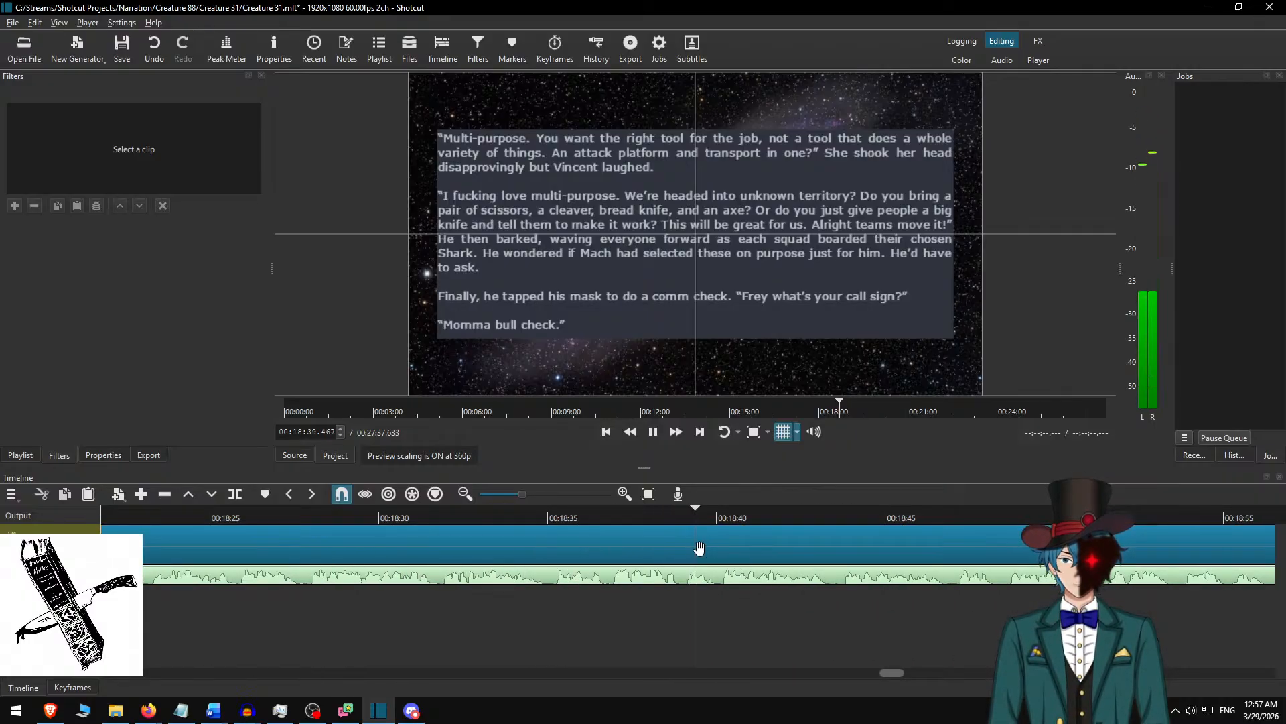
scroll(707, 544, down, 1)
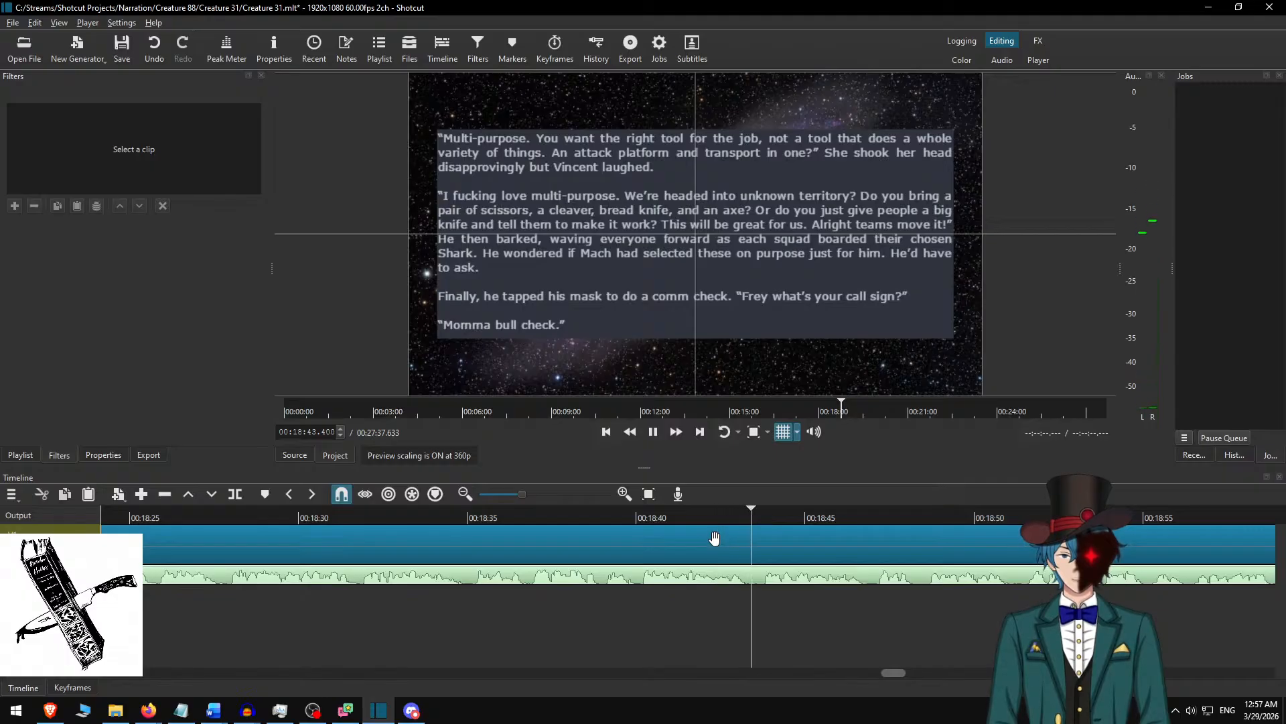
scroll(715, 538, down, 5)
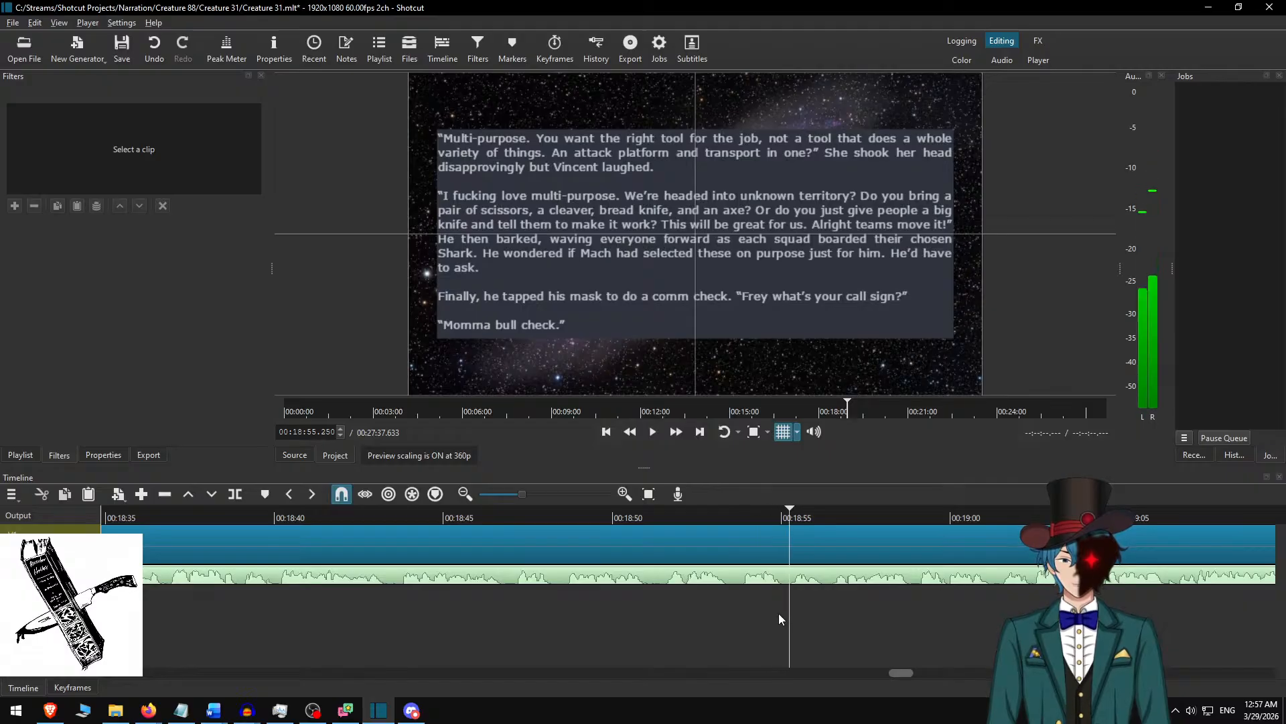
key(space)
key(s)
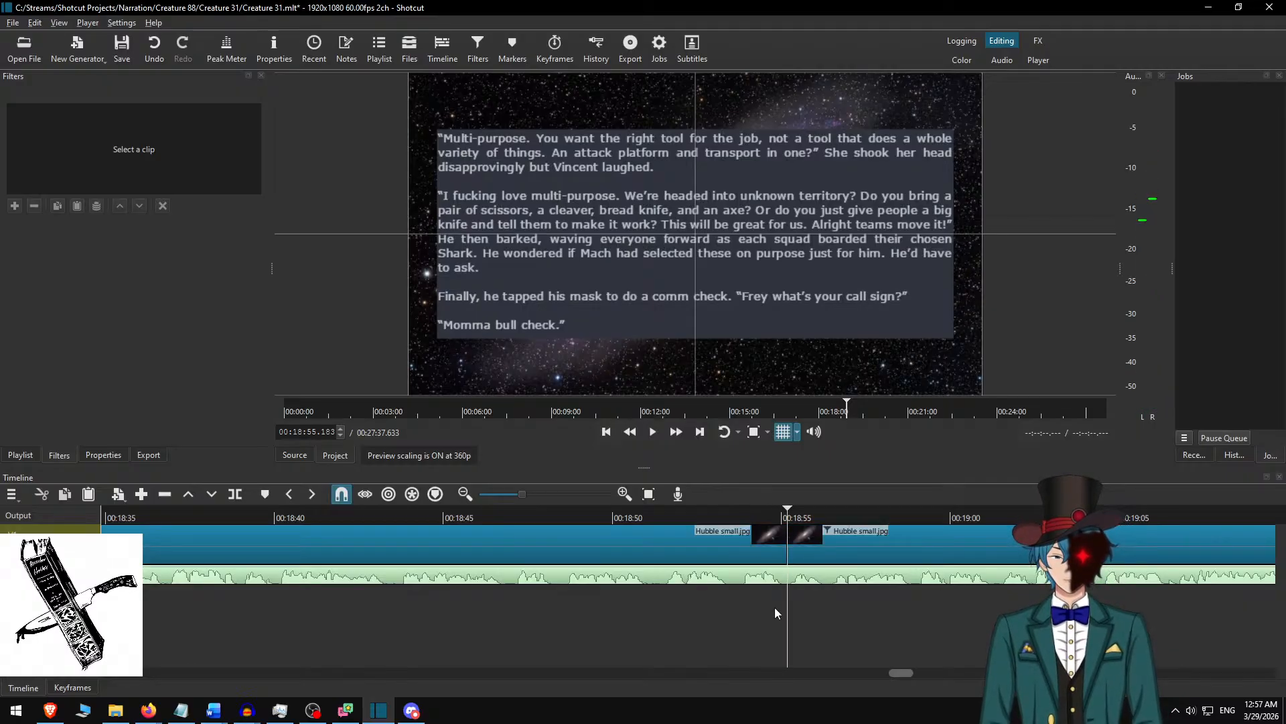
Select the clip after the split, switch to Creature 31.docx in Word, and delete the highlighted passage ending at "Momma bull check.".
click(816, 541)
key(alt+Tab)
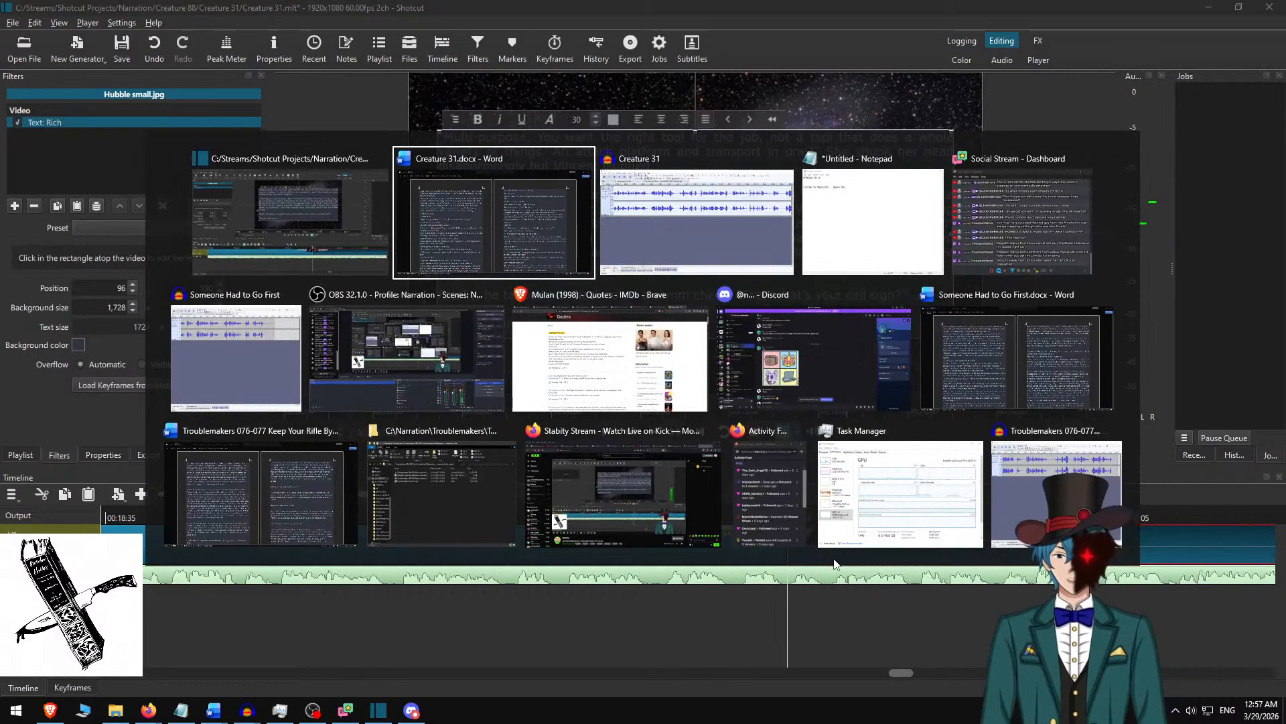
key(Delete)
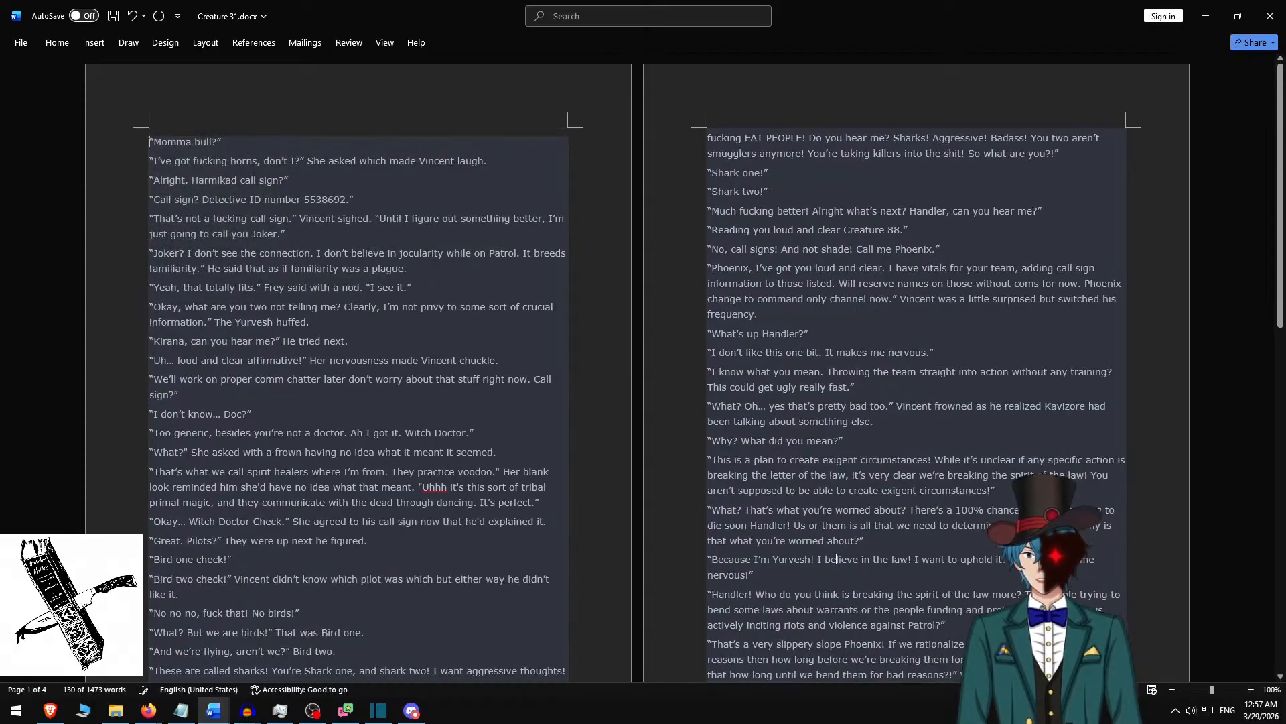
Copy the passage from "Momma bull?" through "familiarity was a plague." and replace the selected Shotcut clip's rich text with it.
shift+click(431, 268)
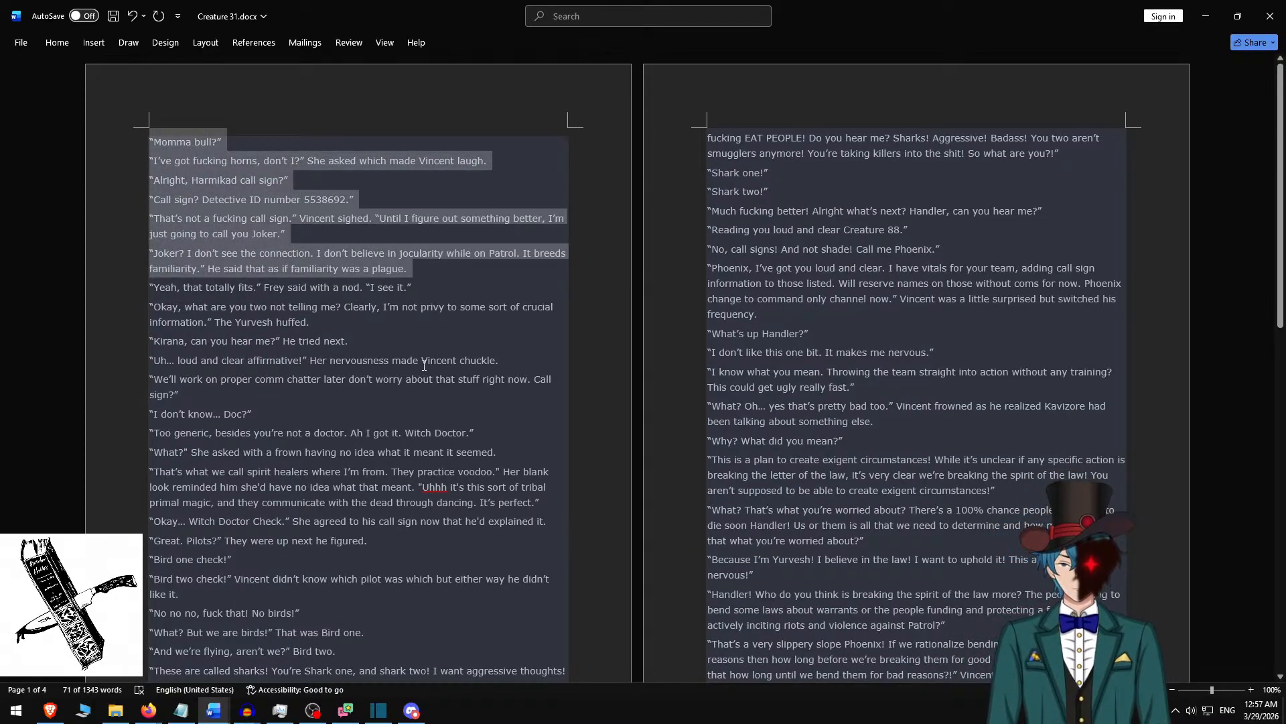
key(alt+Tab)
key(ctrl+a)
key(ctrl+v)
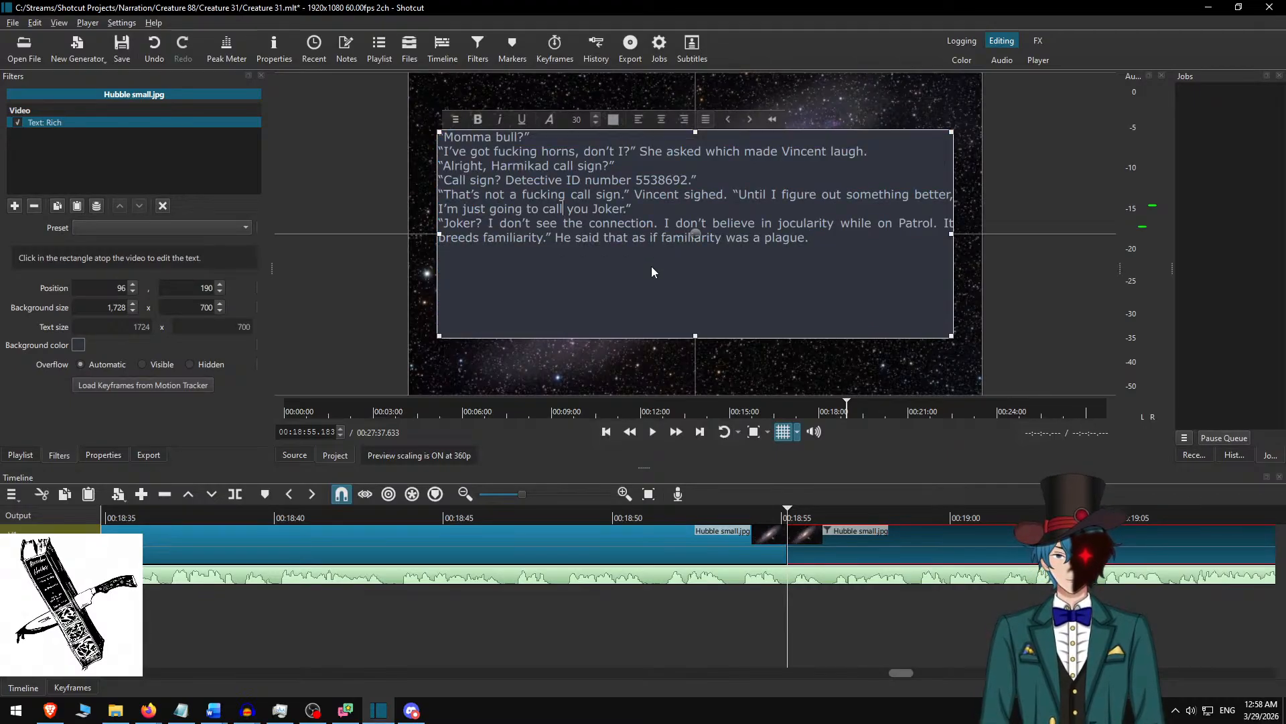
Insert a blank line between each of the six pasted paragraphs, from "Momma bull?" to the "Joker?" paragraph.
key(Return)
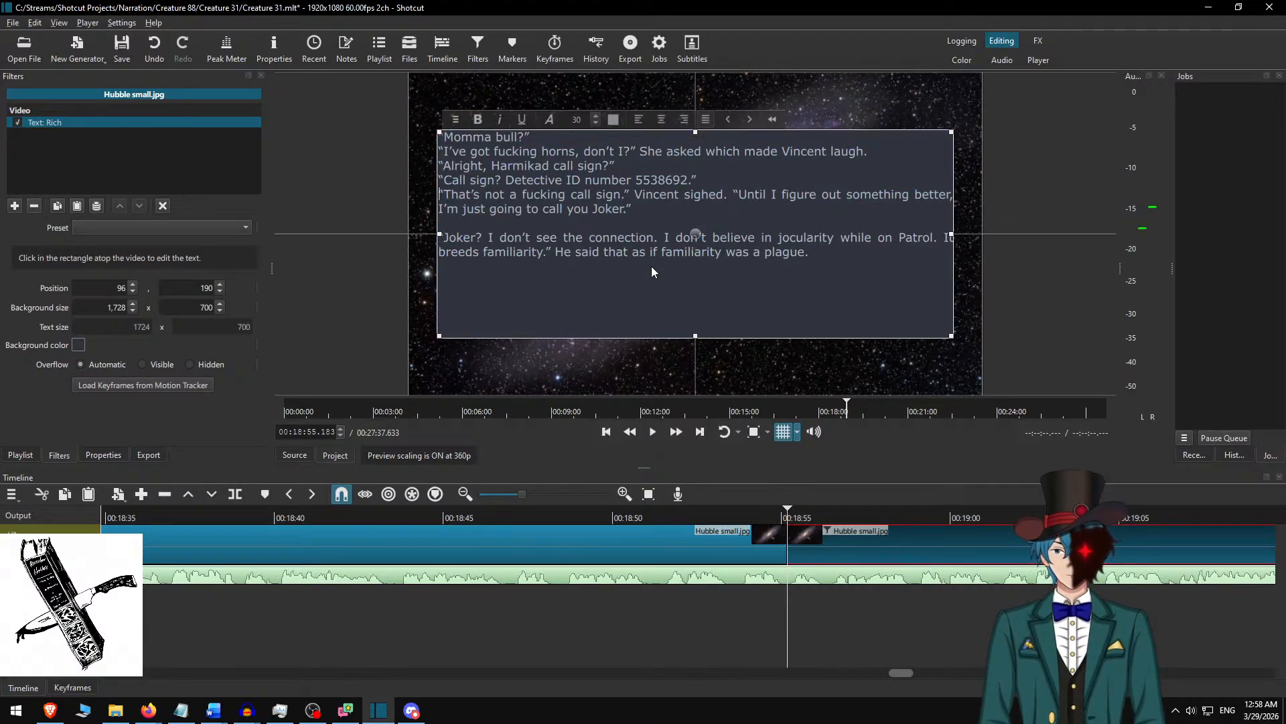
key(Up)
key(Up)
key(Return)
key(Up)
key(Up)
key(Return)
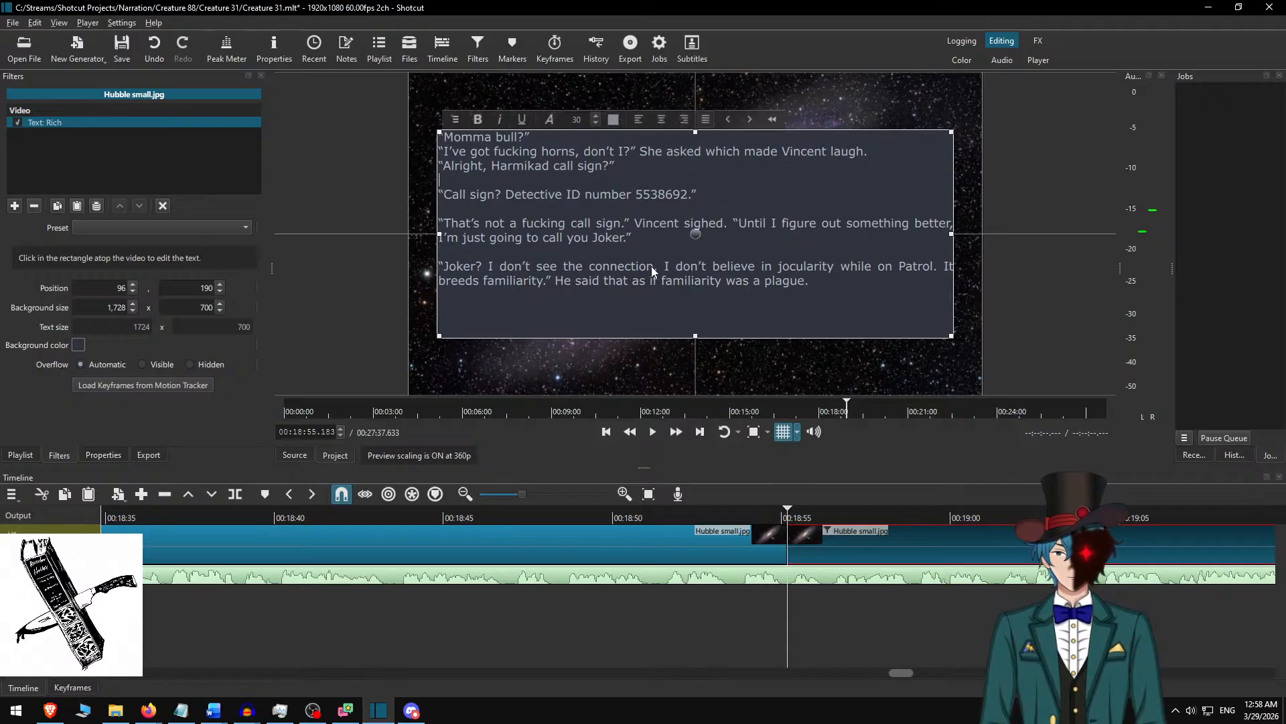
key(Up)
key(Up)
key(Return)
key(Up)
key(Up)
key(Return)
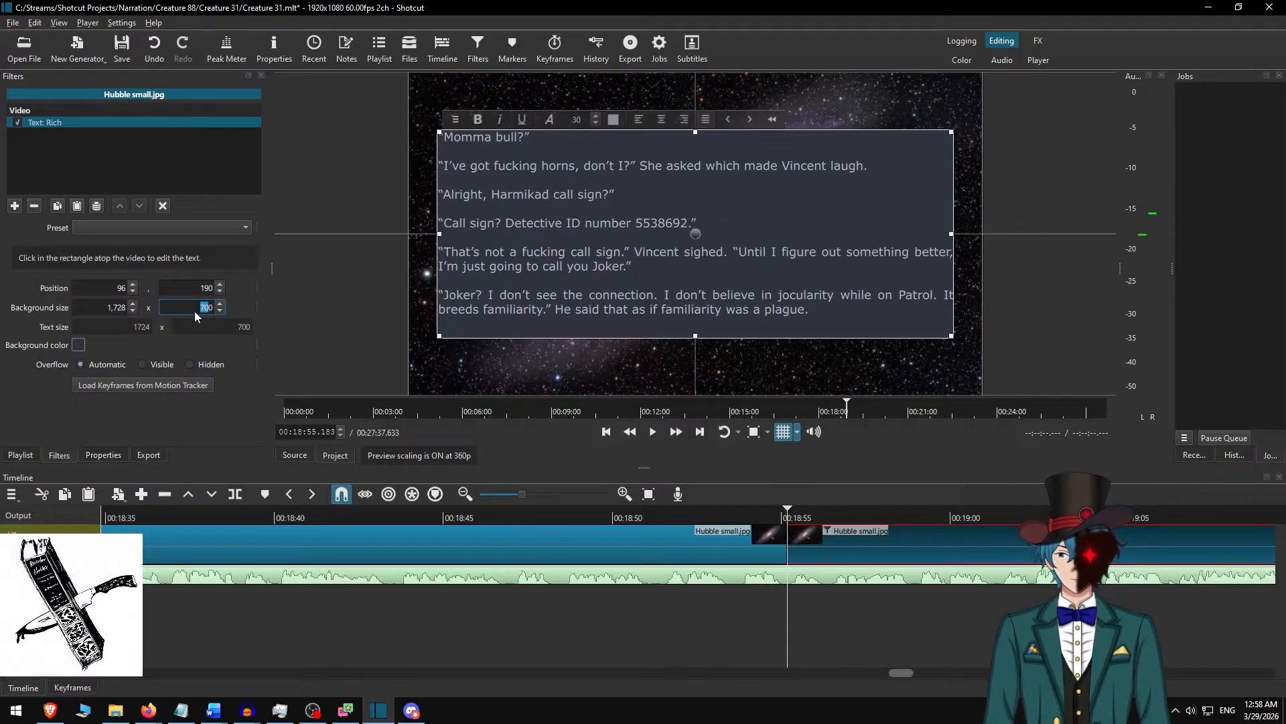
Set the text box's background height to 650 and centre the box vertically at Y 215.
text(650)
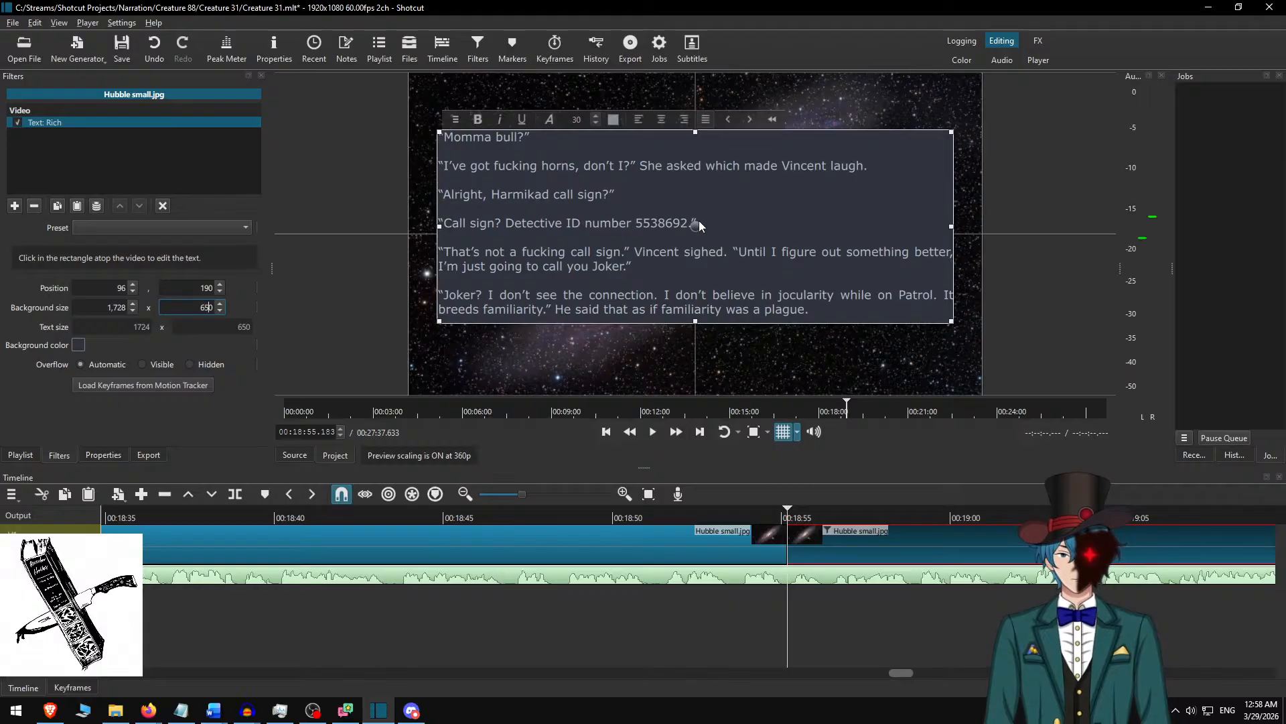
click(698, 222)
drag(695, 227, 695, 244)
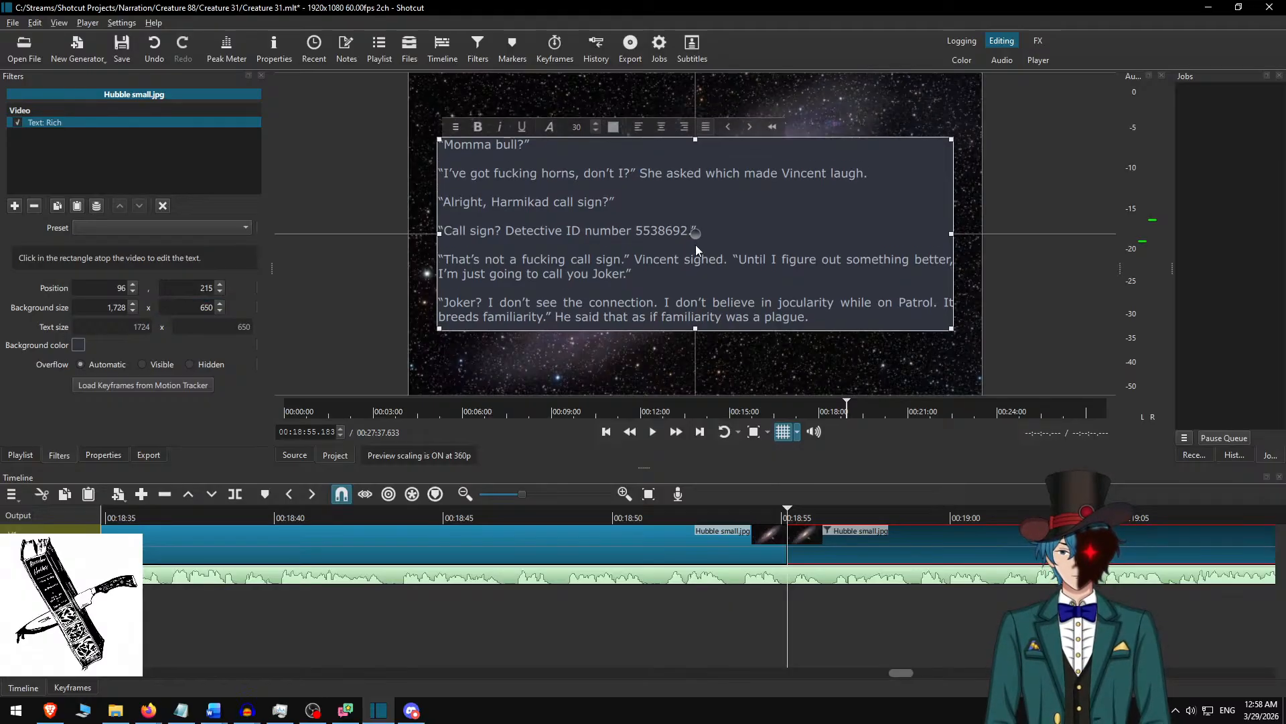
Deselect the clip and play the narration from the split at 00:18:55.183.
click(733, 629)
click(738, 522)
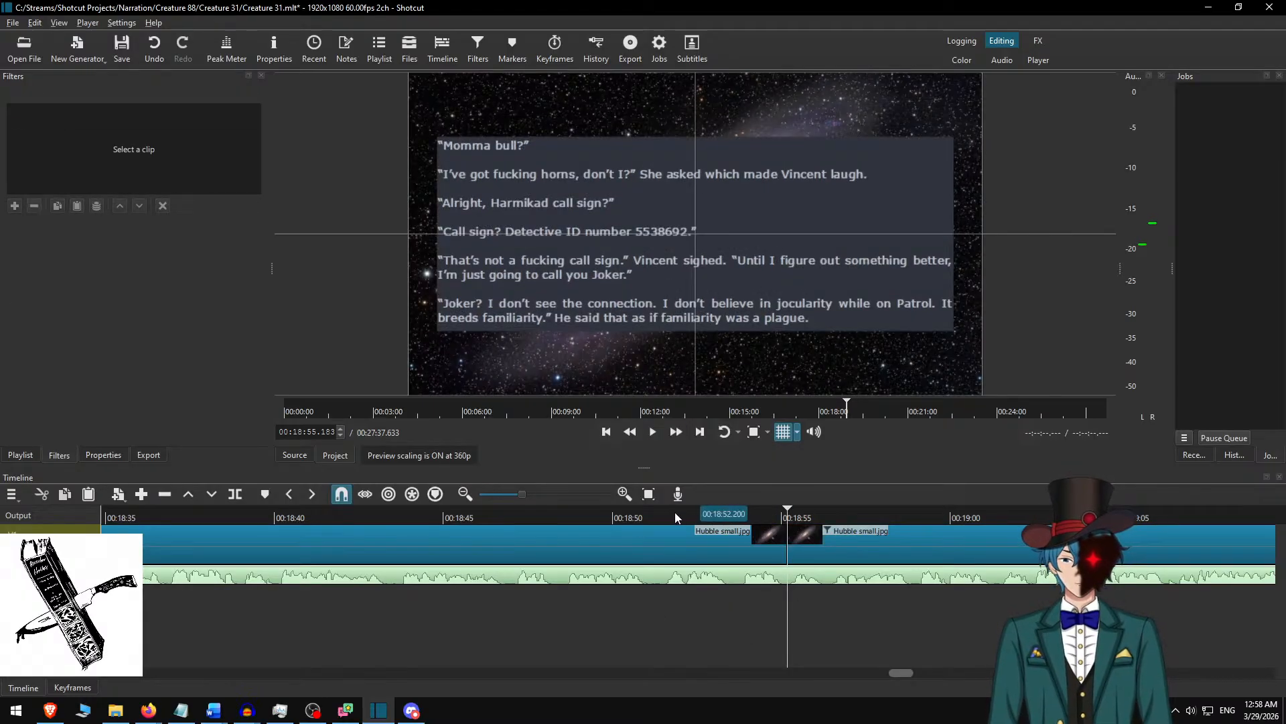
key(space)
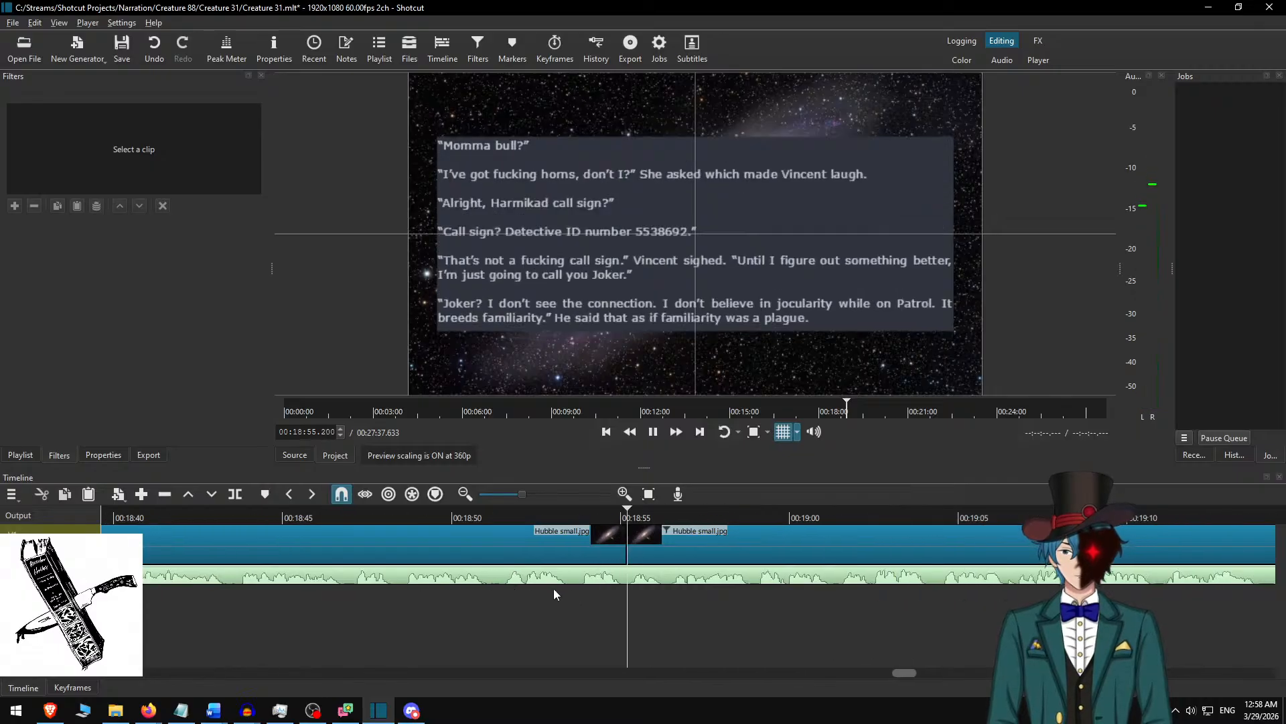
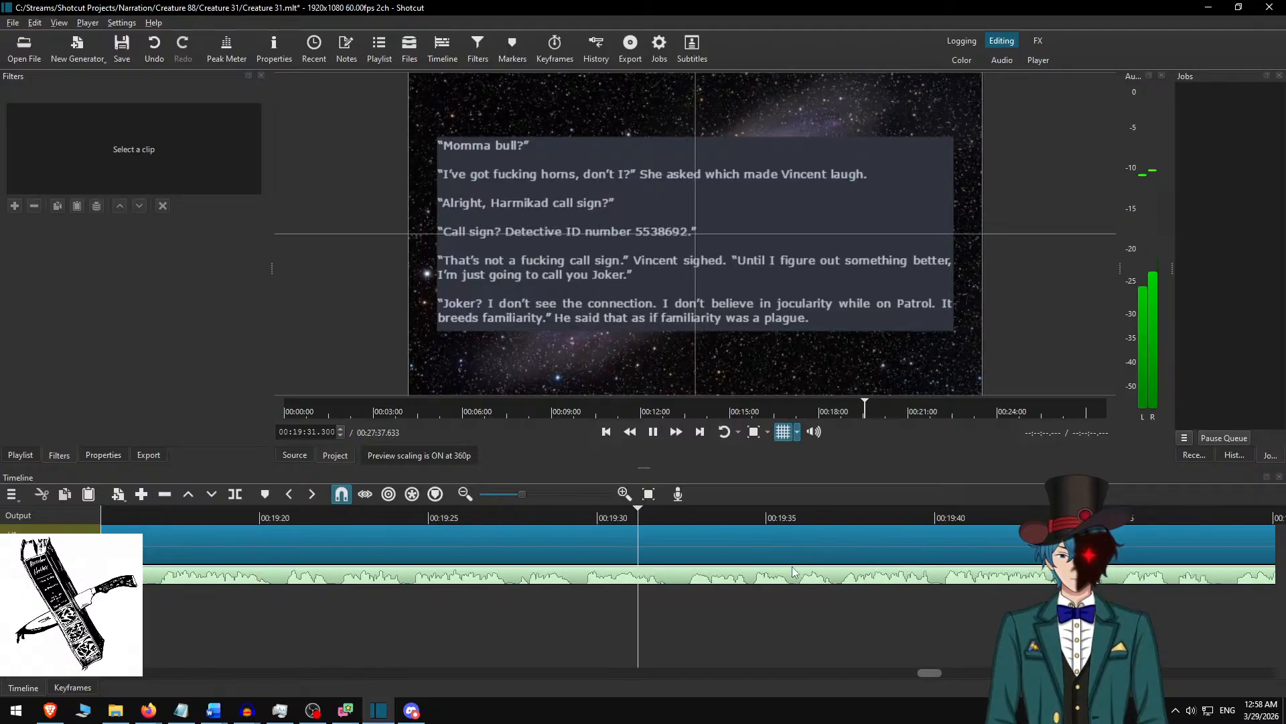
Pause at 00:19:32.317, split the Hubble small.jpg clip there, and select the part after the cut.
key(space)
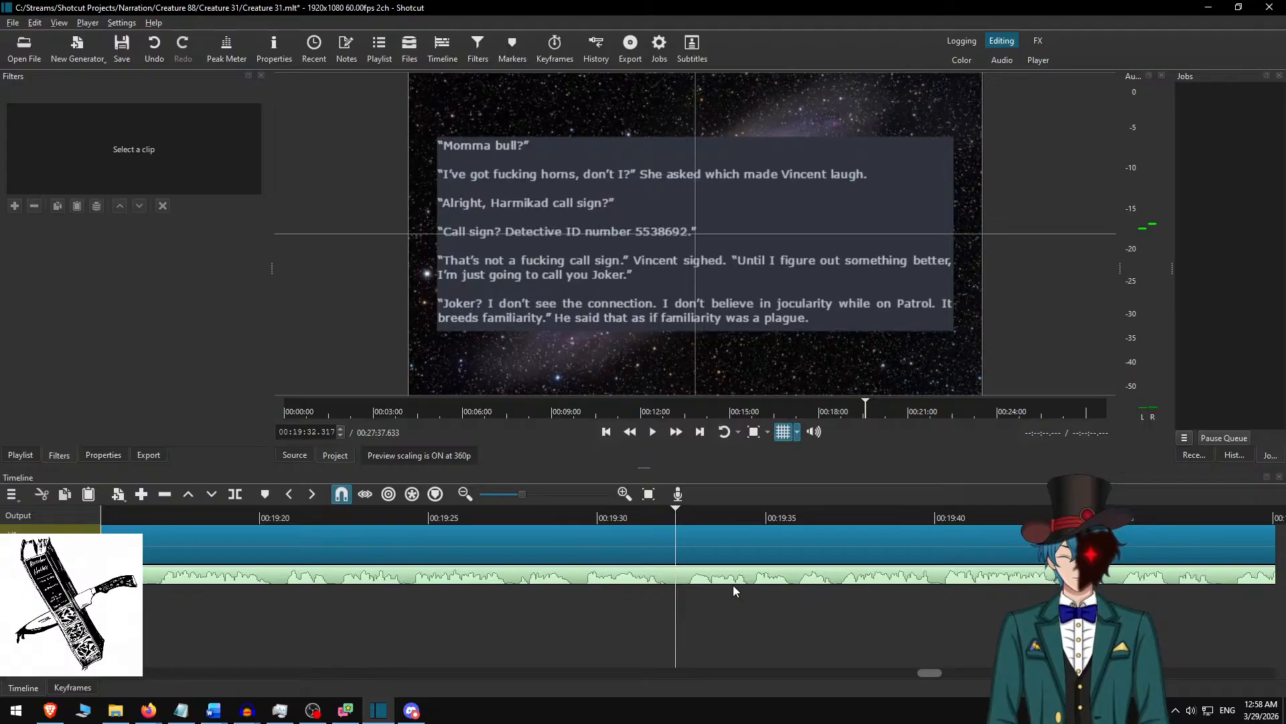
key(s)
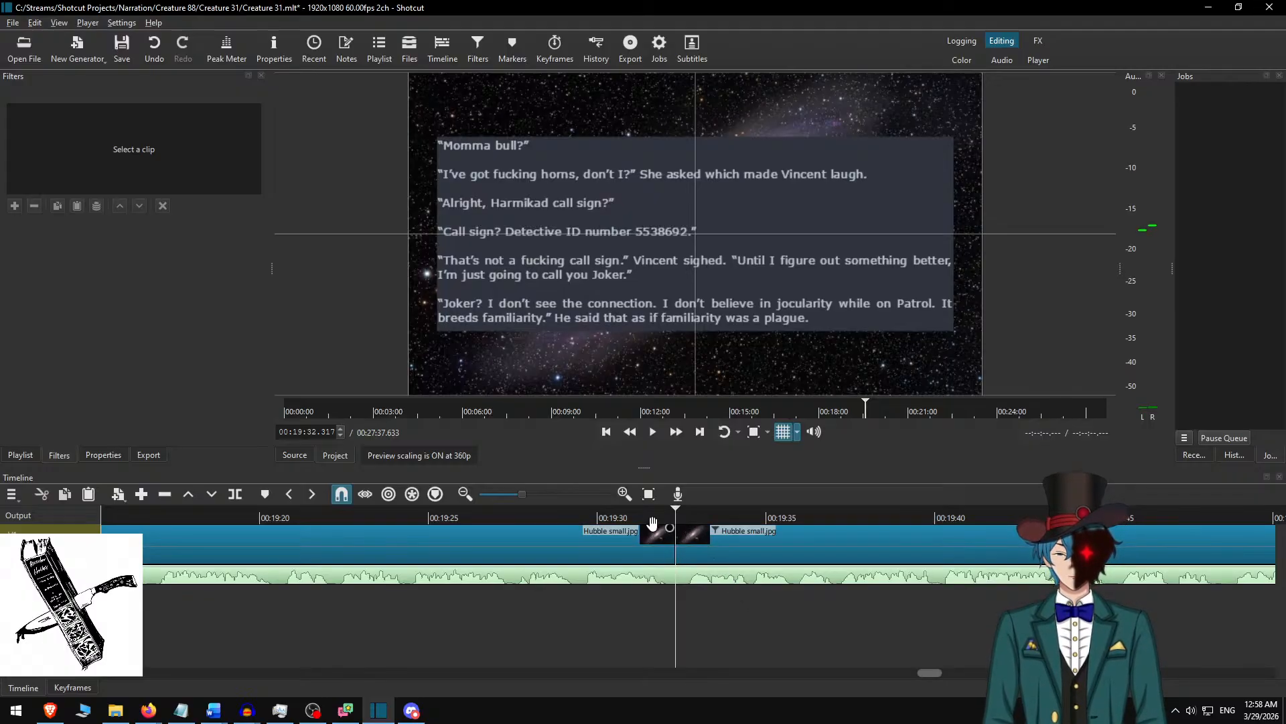
click(703, 536)
Switch to Word, delete the highlighted used passage, and copy the text from “Yeah, that totally fits.” through “I don’t know… Doc?”.
key(alt+Tab)
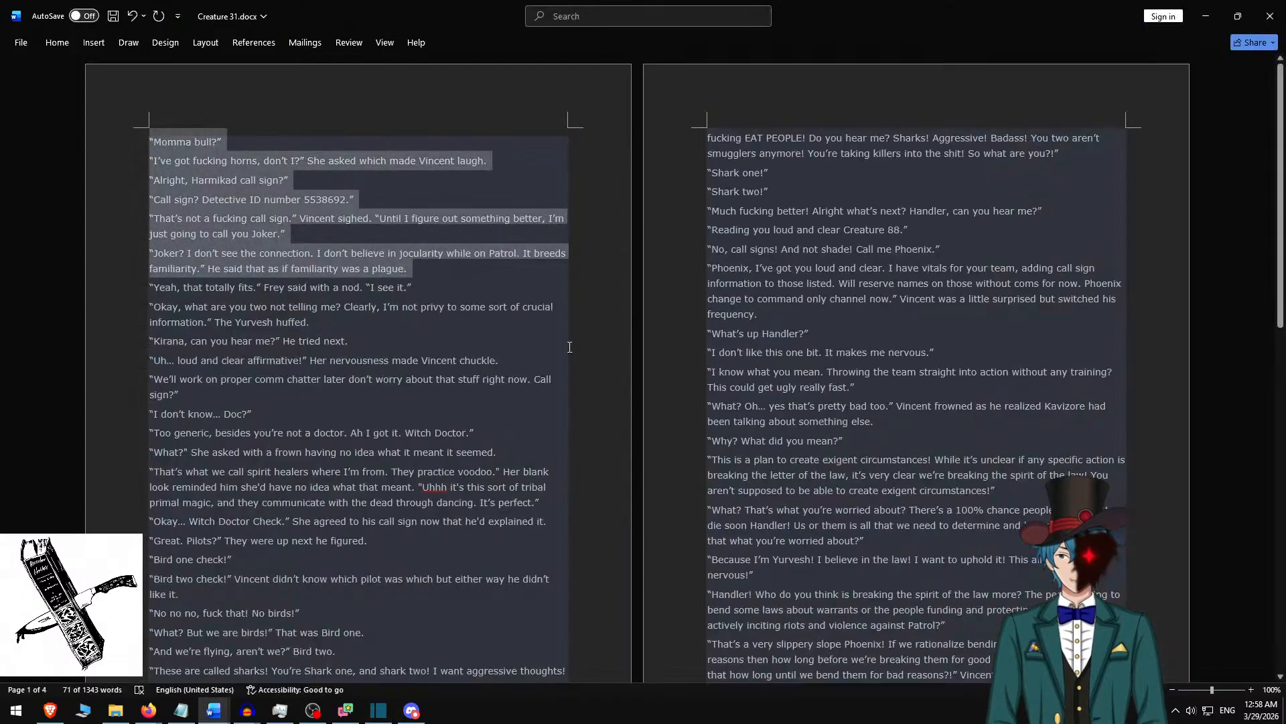
key(Delete)
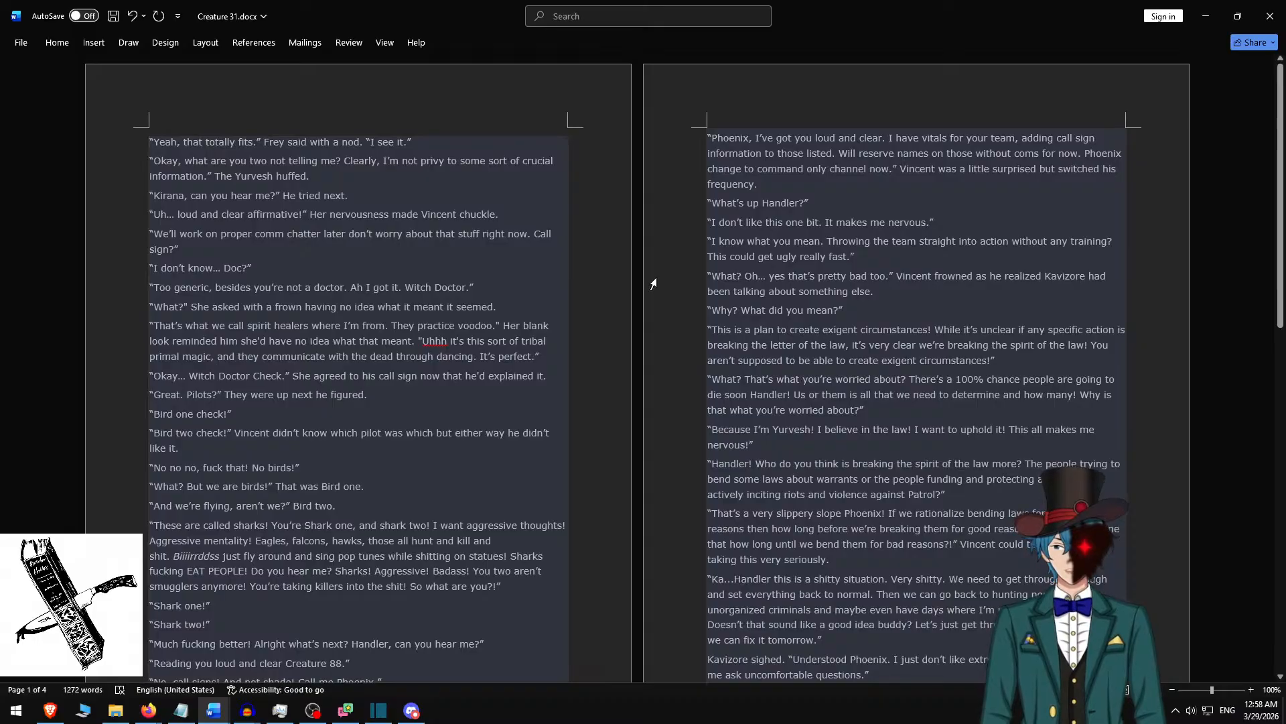
shift+click(269, 264)
key(ctrl+c)
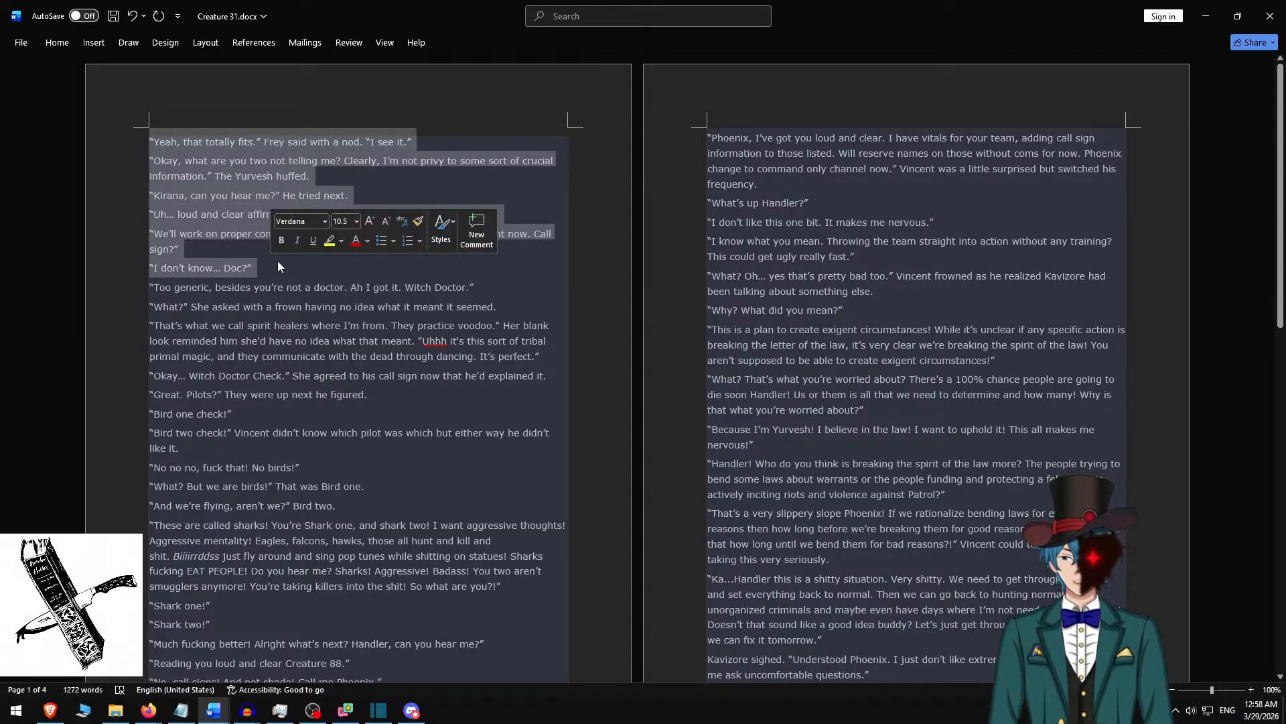
Return to Shotcut and replace all rich text of the selected clip with the copied passage.
key(alt+Tab)
key(ctrl+a)
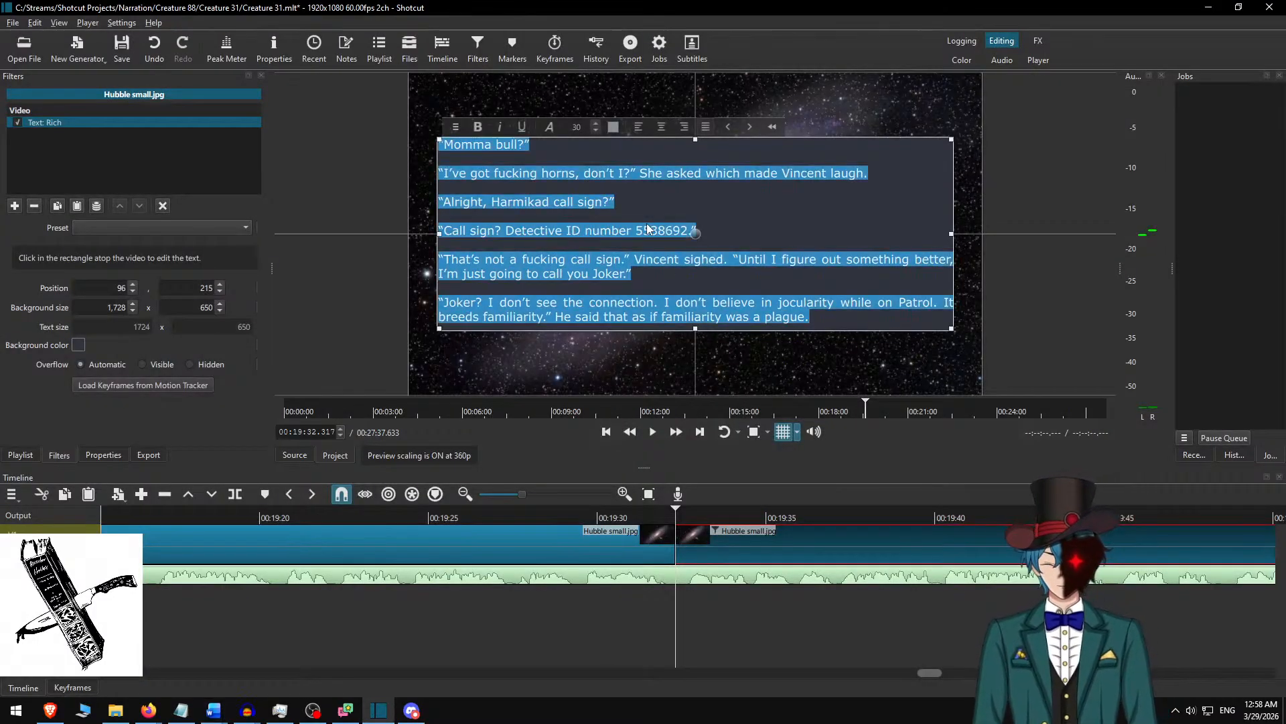
key(ctrl+v)
Insert a blank line between each paragraph, from “Yeah, that totally fits.” to “I don’t know… Doc?”.
key(Home)
key(Return)
key(Up)
key(Up)
key(Up)
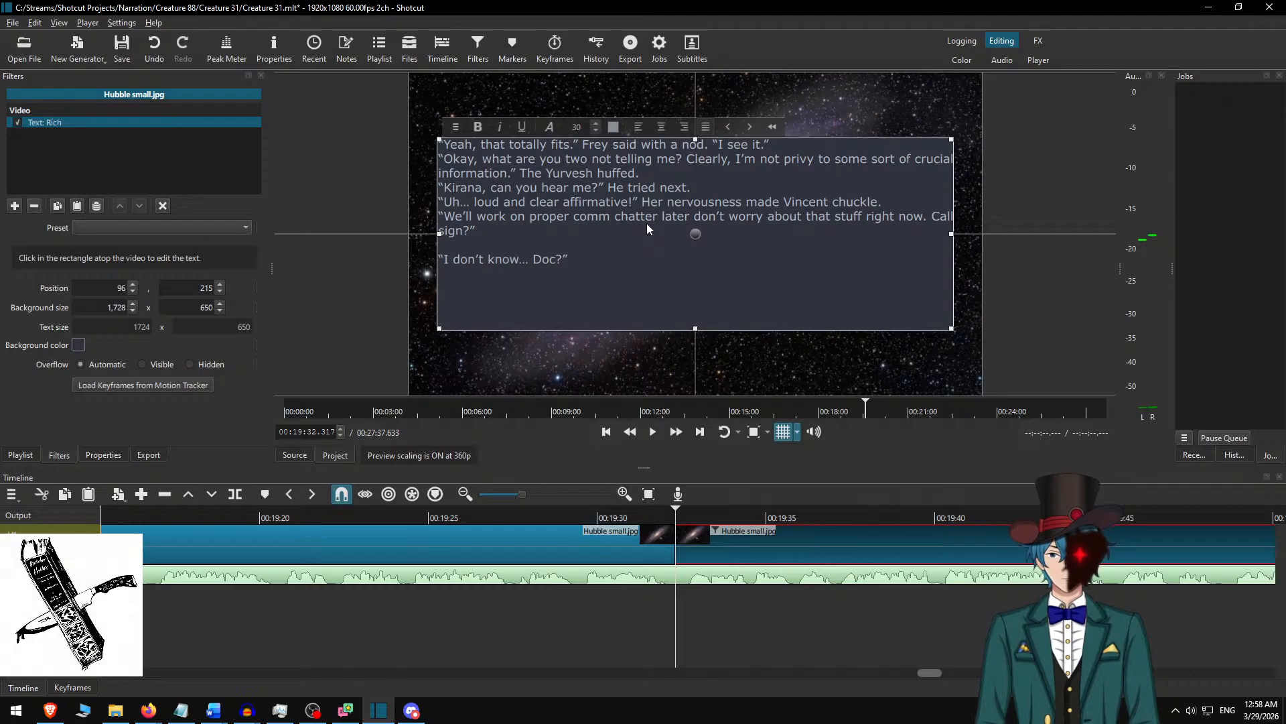
key(Return)
key(Up)
key(Up)
key(Return)
key(Up)
key(Up)
key(Return)
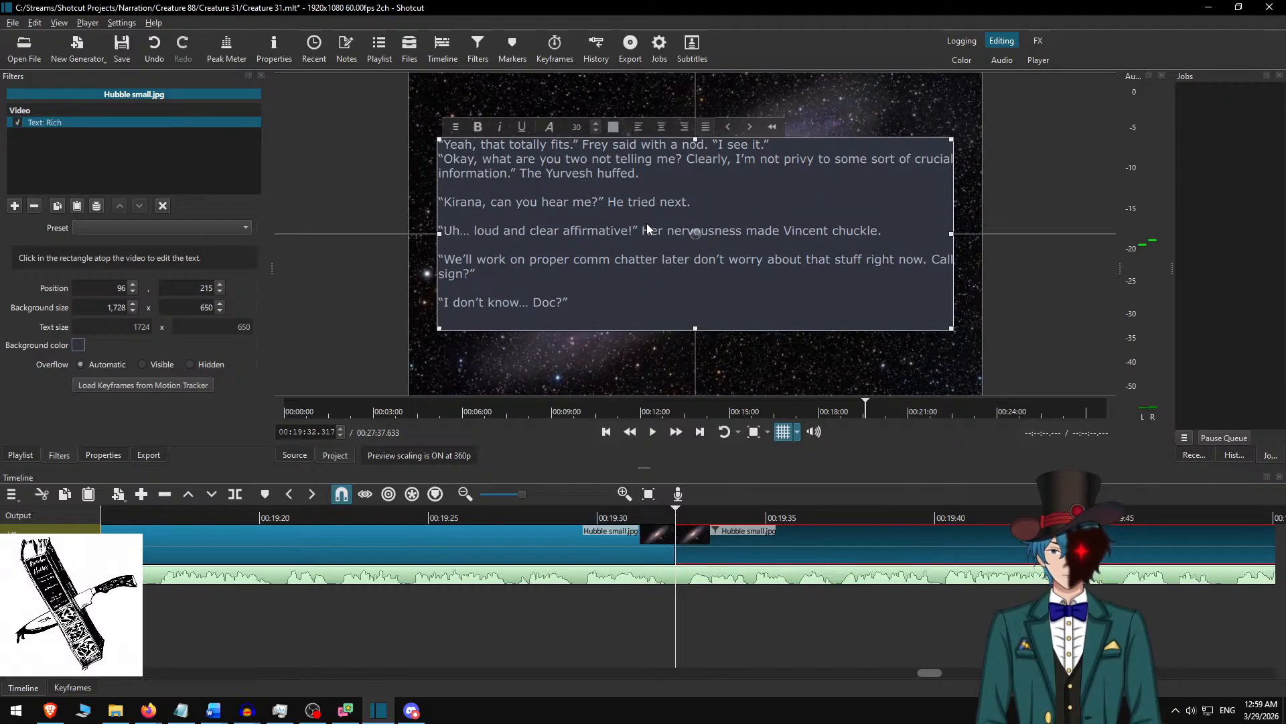
key(Up)
key(Up)
key(Up)
key(Return)
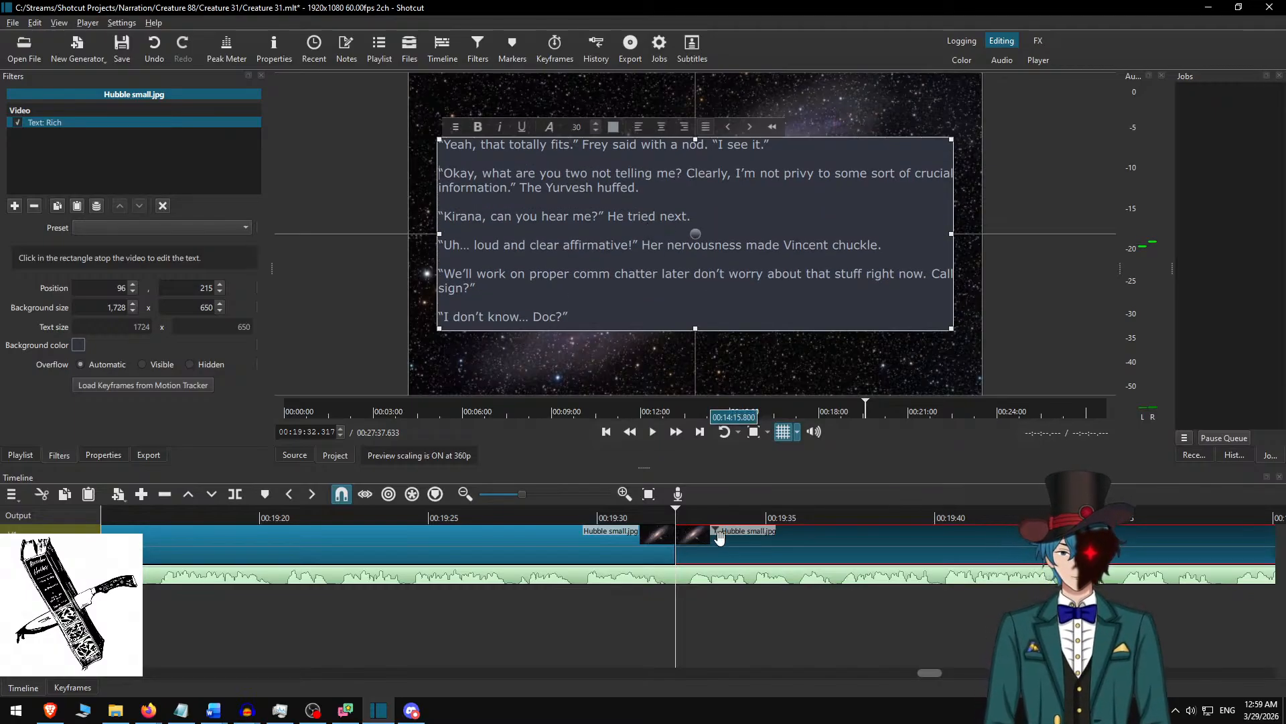
Play the timeline from 00:19:29.083 to review the text change across the new cut.
click(636, 527)
click(567, 517)
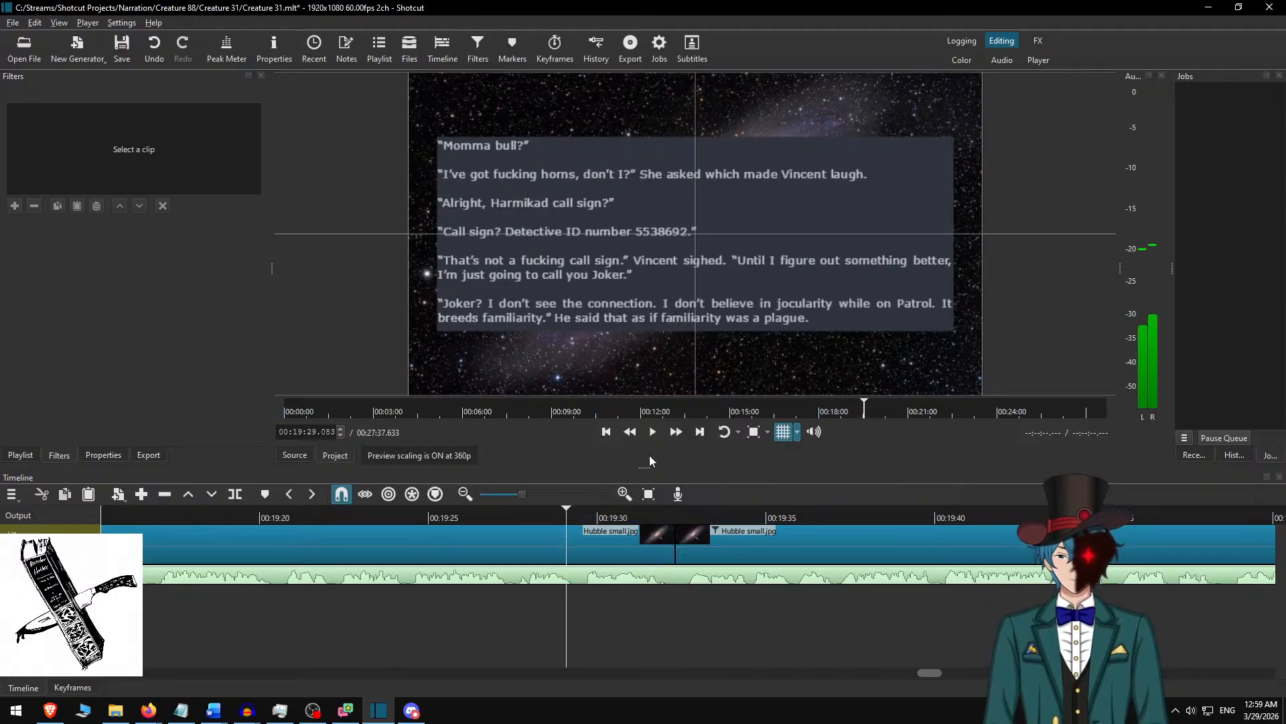
click(676, 432)
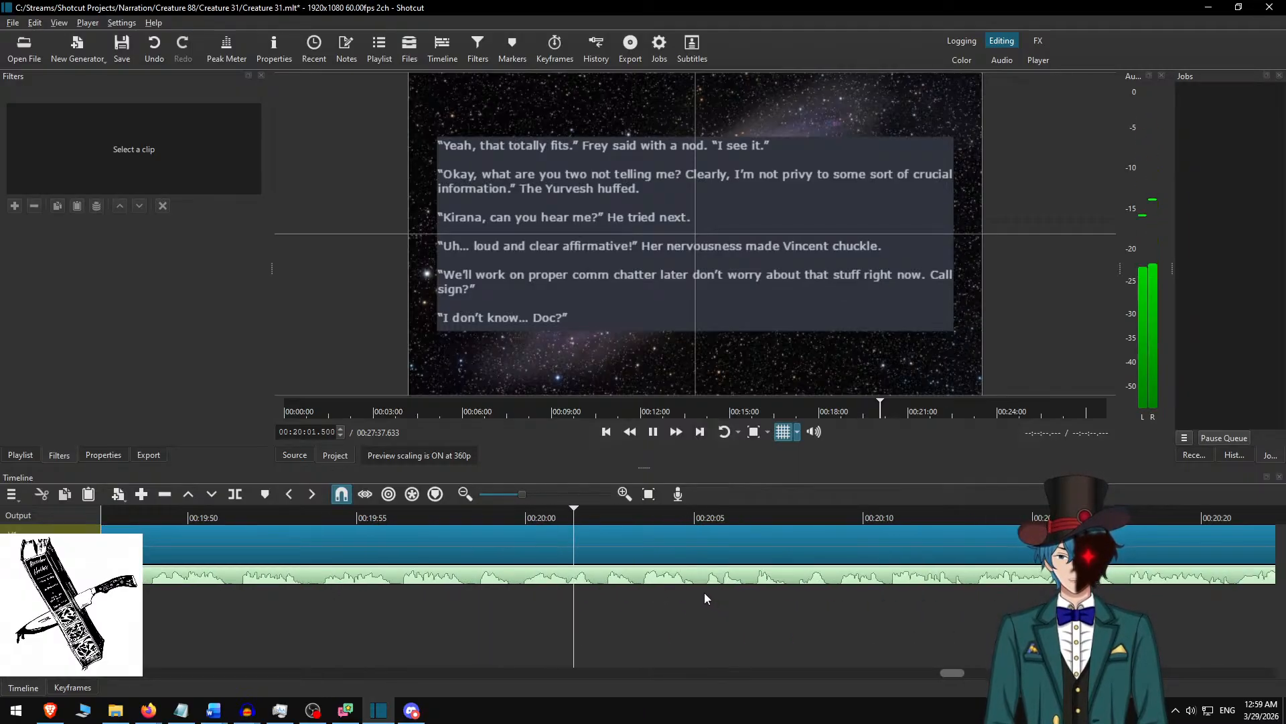
Pause at 00:20:02.250, split the Hubble small.jpg clip there, and select the part after the cut.
key(space)
click(577, 516)
key(space)
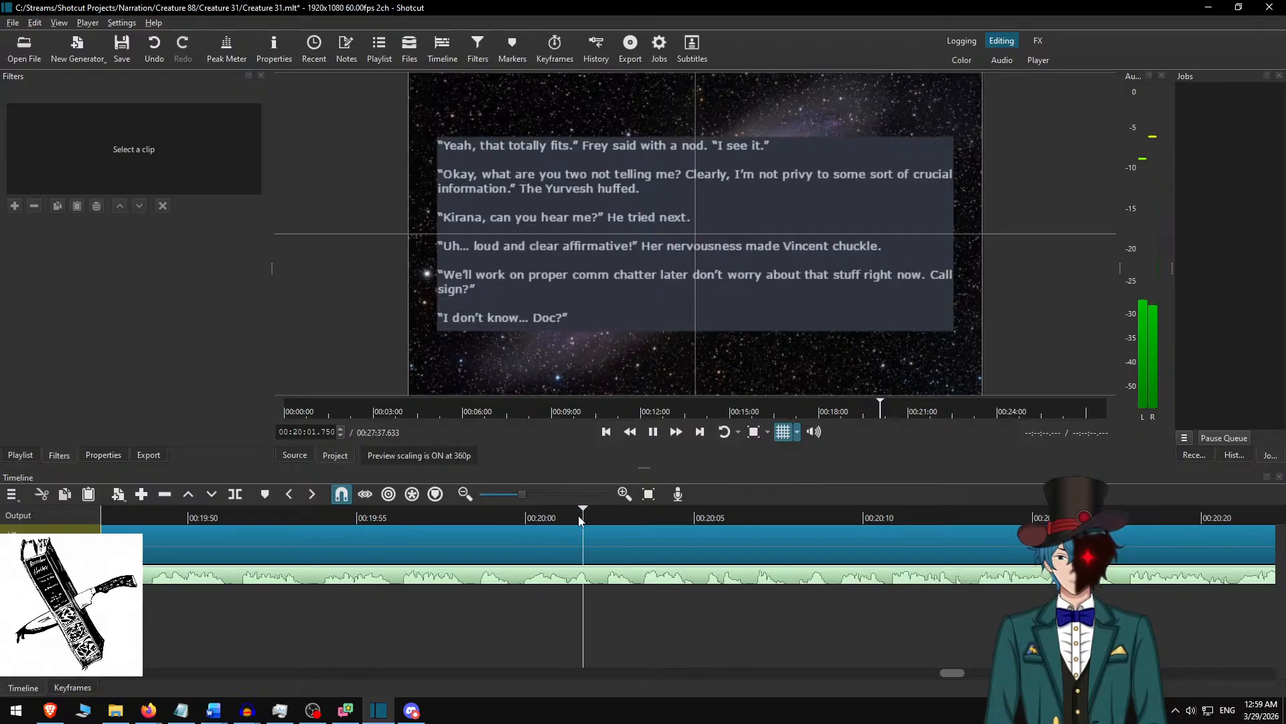
key(space)
key(space)
key(space)
key(s)
click(580, 536)
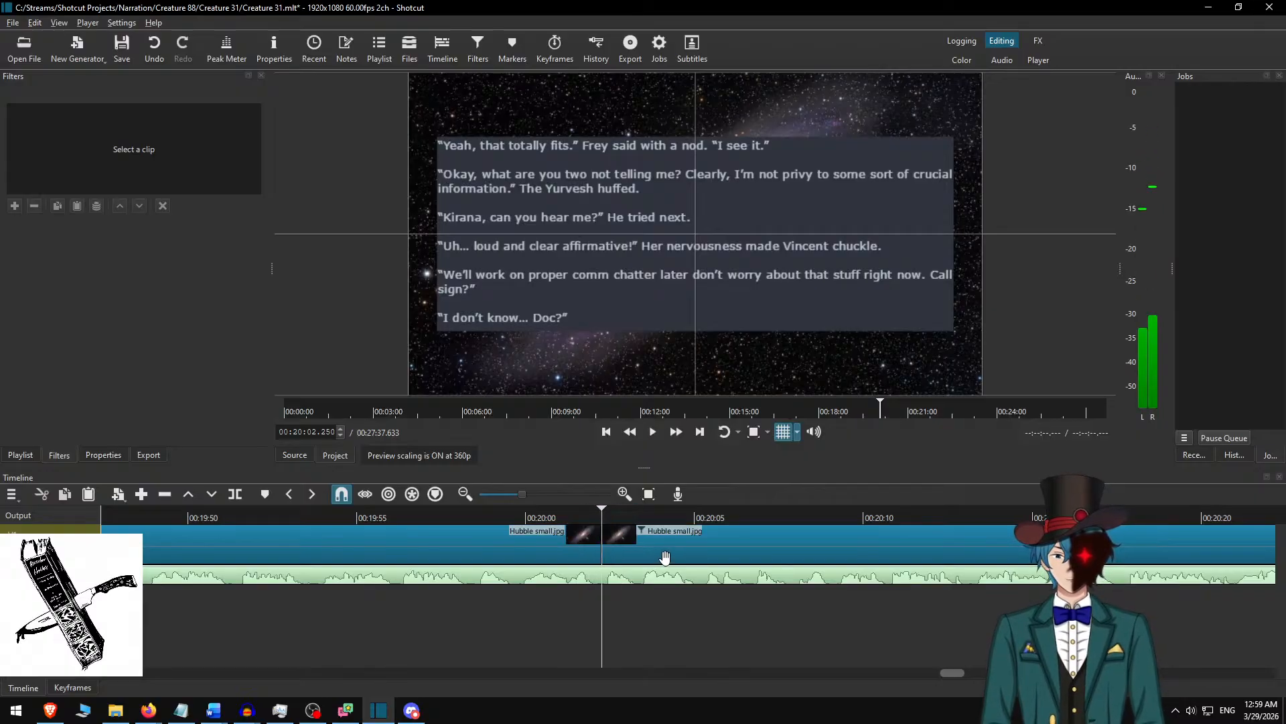
Switch to Word, delete the used passage, and copy the text from “Too generic” through the “Bird two check!” paragraph.
key(alt+Tab)
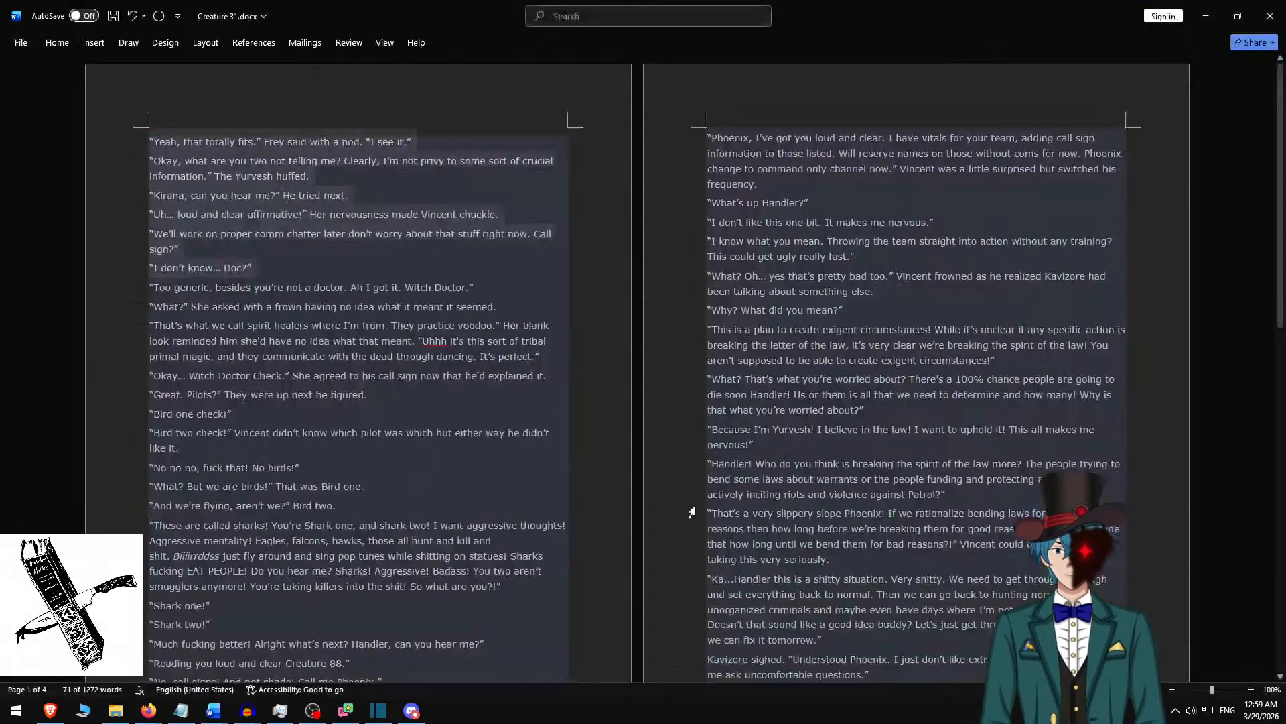
scroll(677, 481, down, 3)
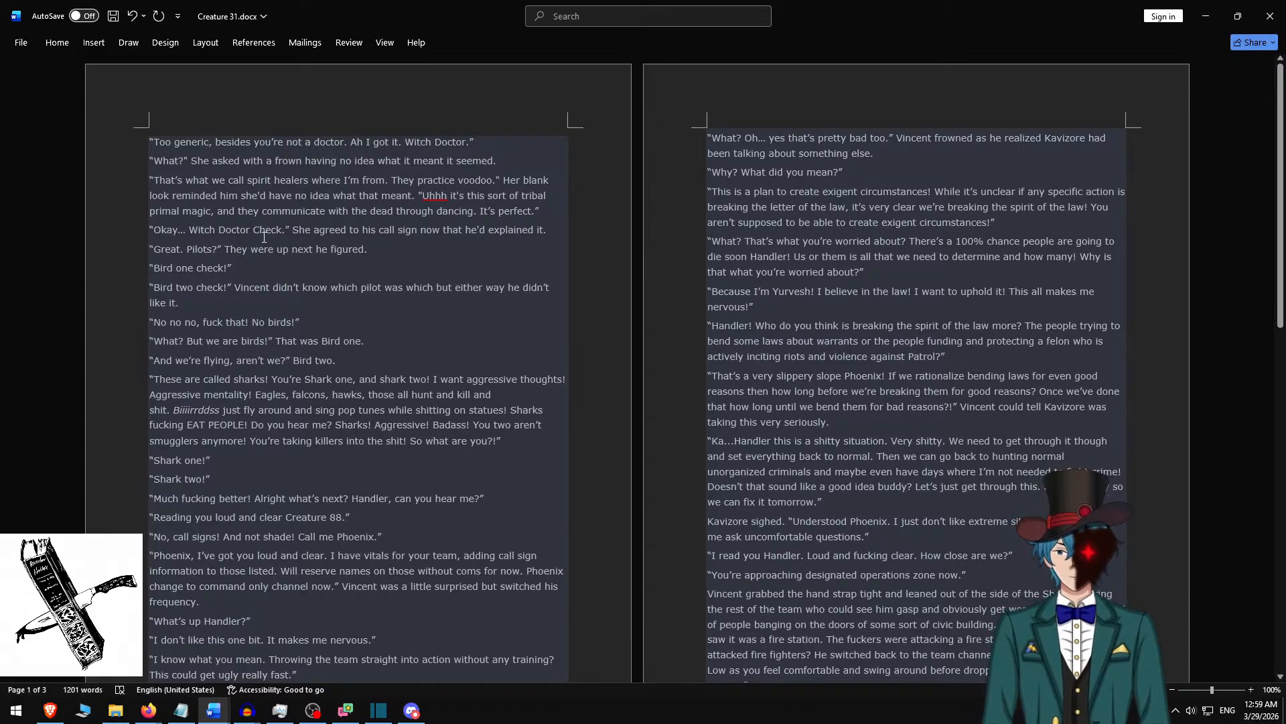
shift+click(239, 264)
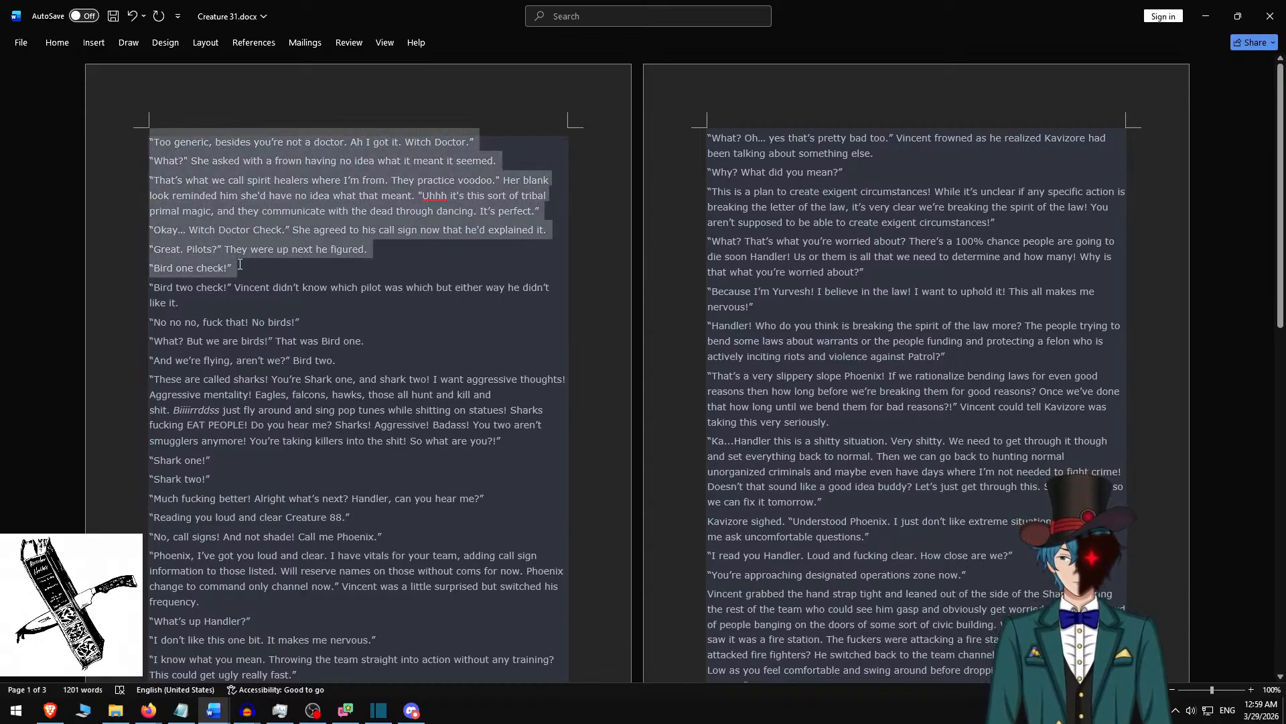
shift+click(239, 300)
key(ctrl+c)
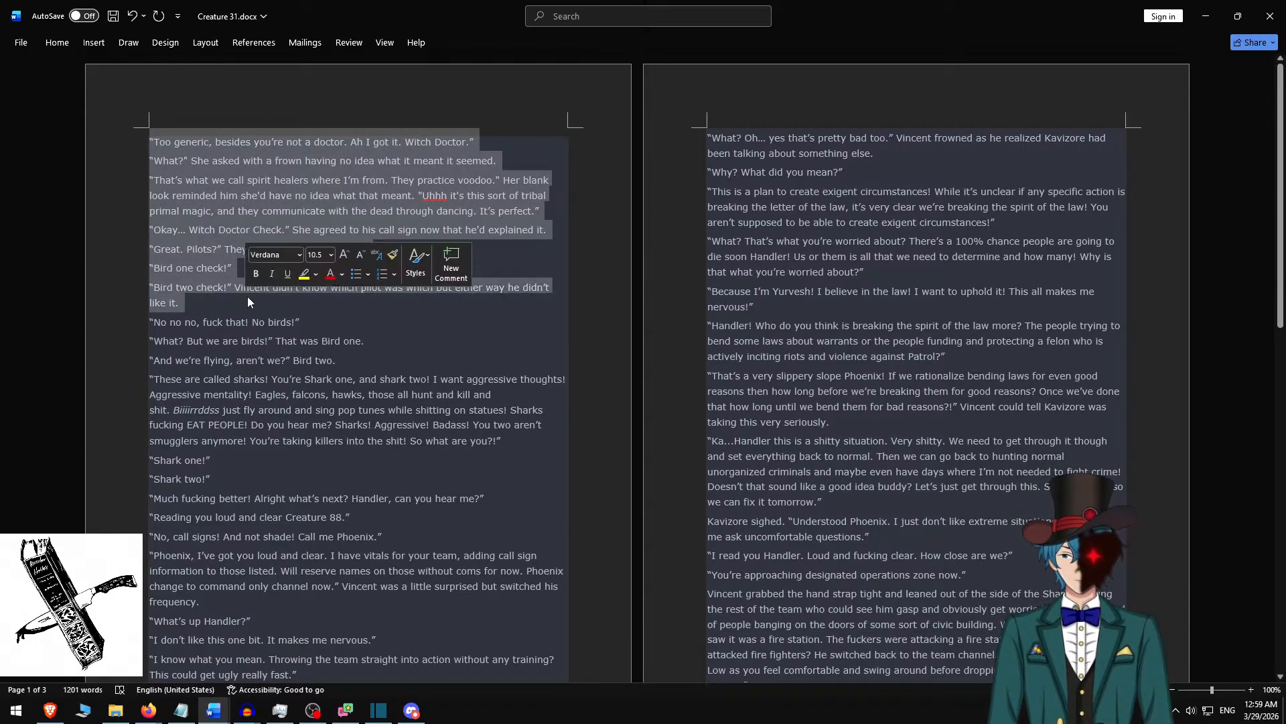
Return to Shotcut and replace the new clip's rich text with the passage beginning “Too generic, besides you’re not a doctor.”.
key(alt+Tab)
click(615, 240)
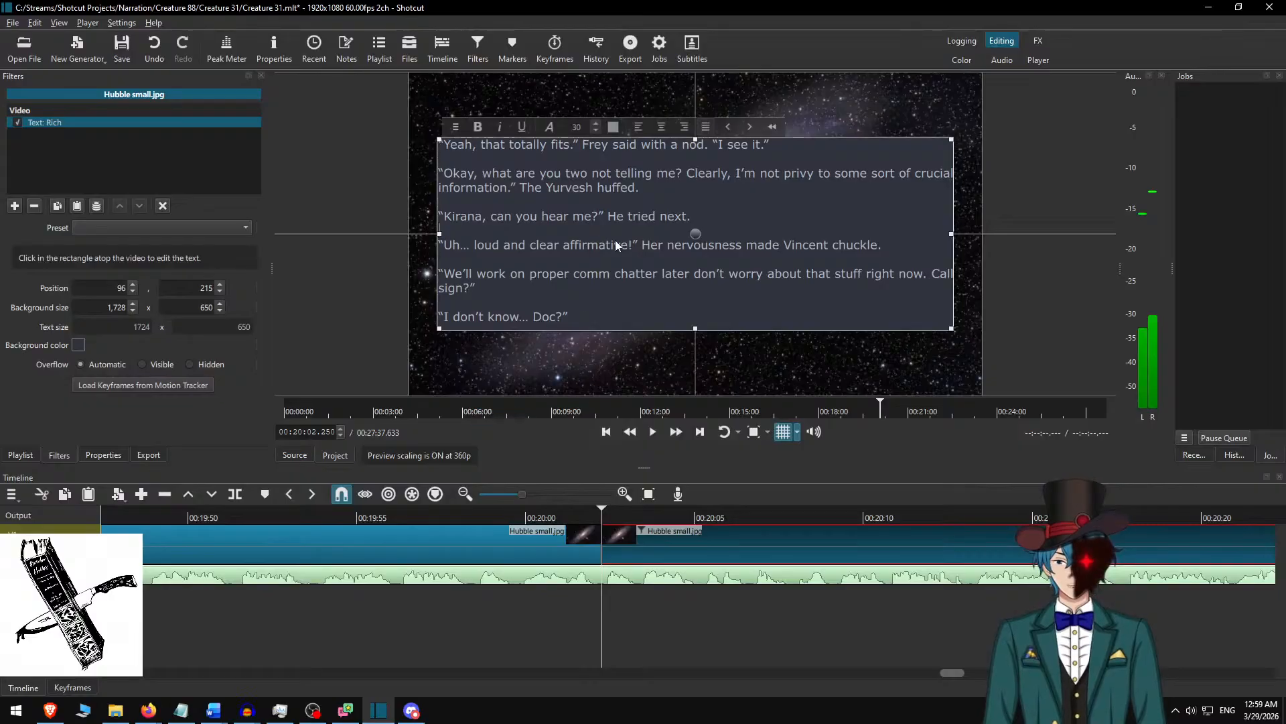
key(ctrl+a)
key(ctrl+v)
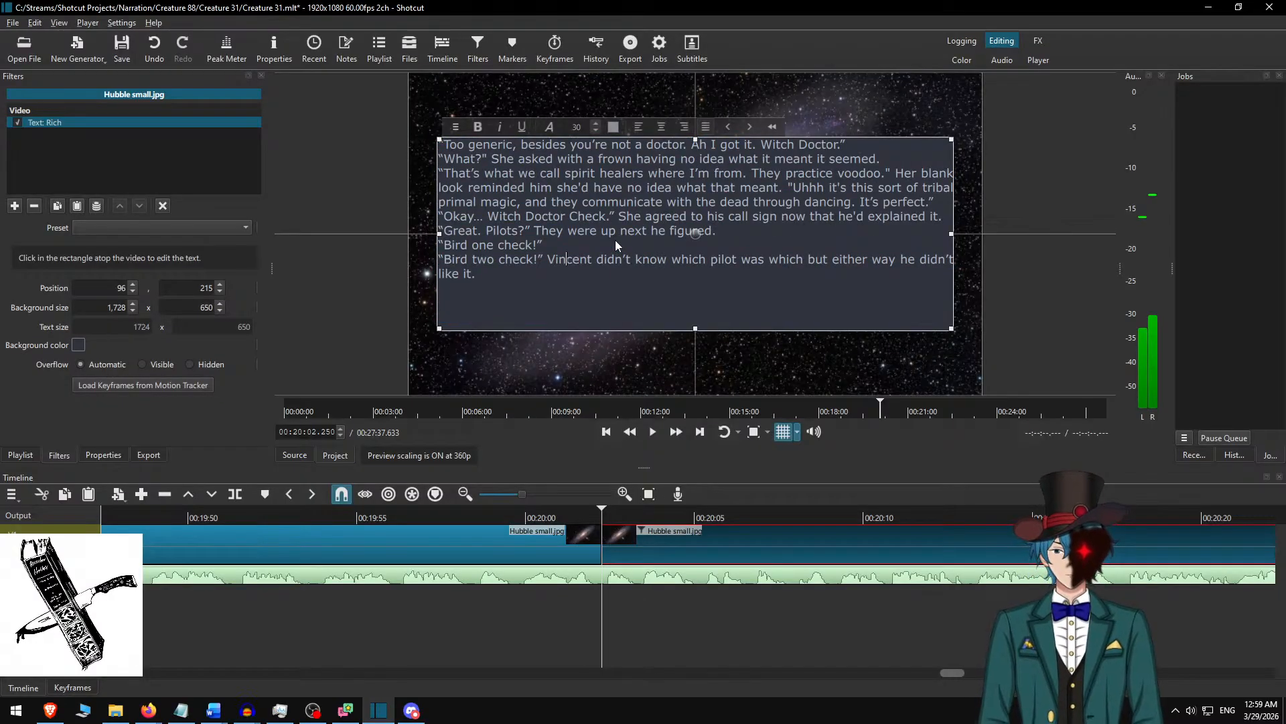
Insert a blank line between each paragraph of the passage, from “Too generic” to “Bird two check!”.
key(Return)
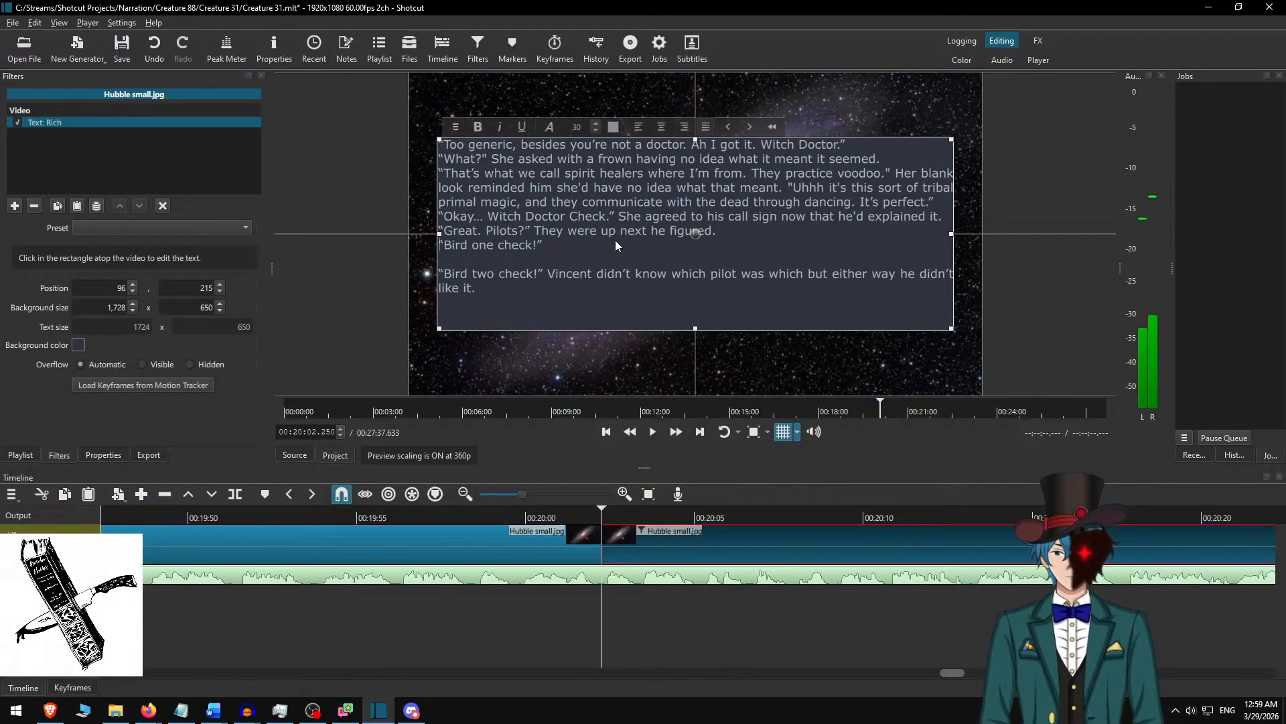
key(Return)
key(Return)
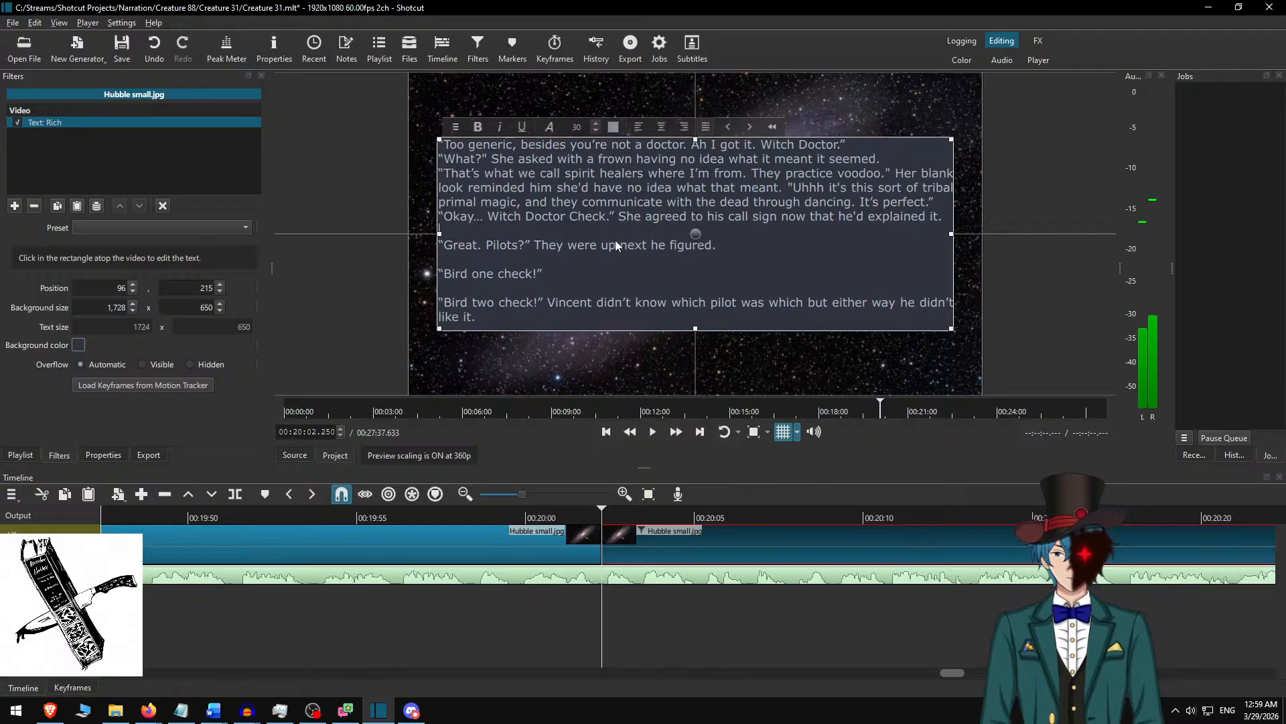
key(Up)
key(Up)
key(Return)
key(Up)
key(Return)
key(Up)
key(Up)
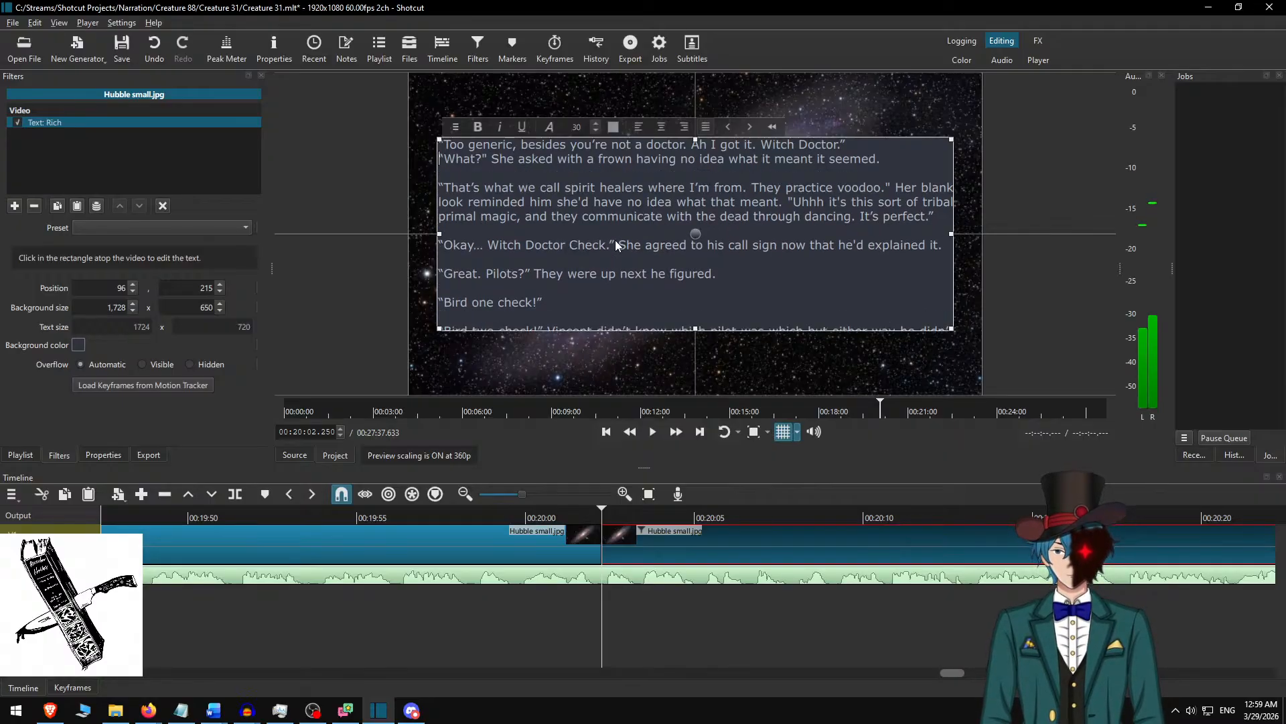
key(Return)
Delete the “Bird one check!” and “Bird two check!” paragraphs from the end of the overflowing text box.
scroll(616, 238, down, 3)
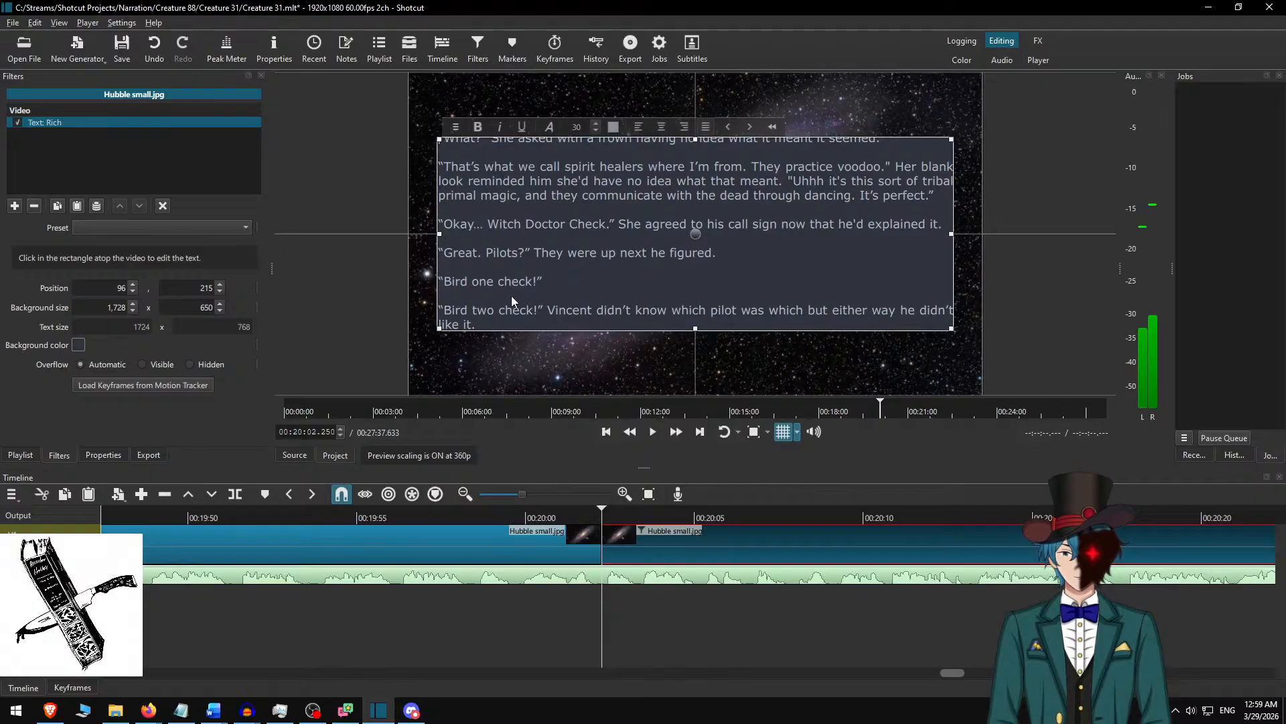
click(524, 264)
key(ctrl+shift+End)
key(Delete)
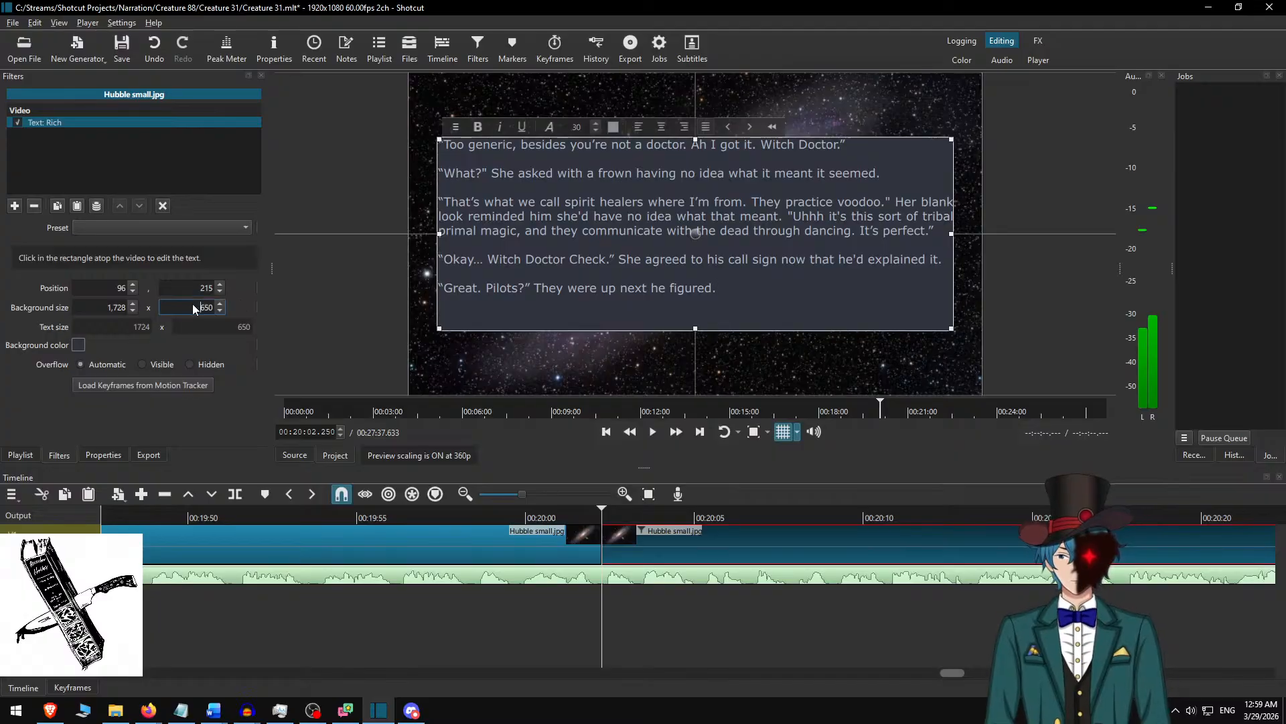
Set the text background height to 550, centre the box vertically in the frame at position 96, 265, and deselect the clip.
text(5)
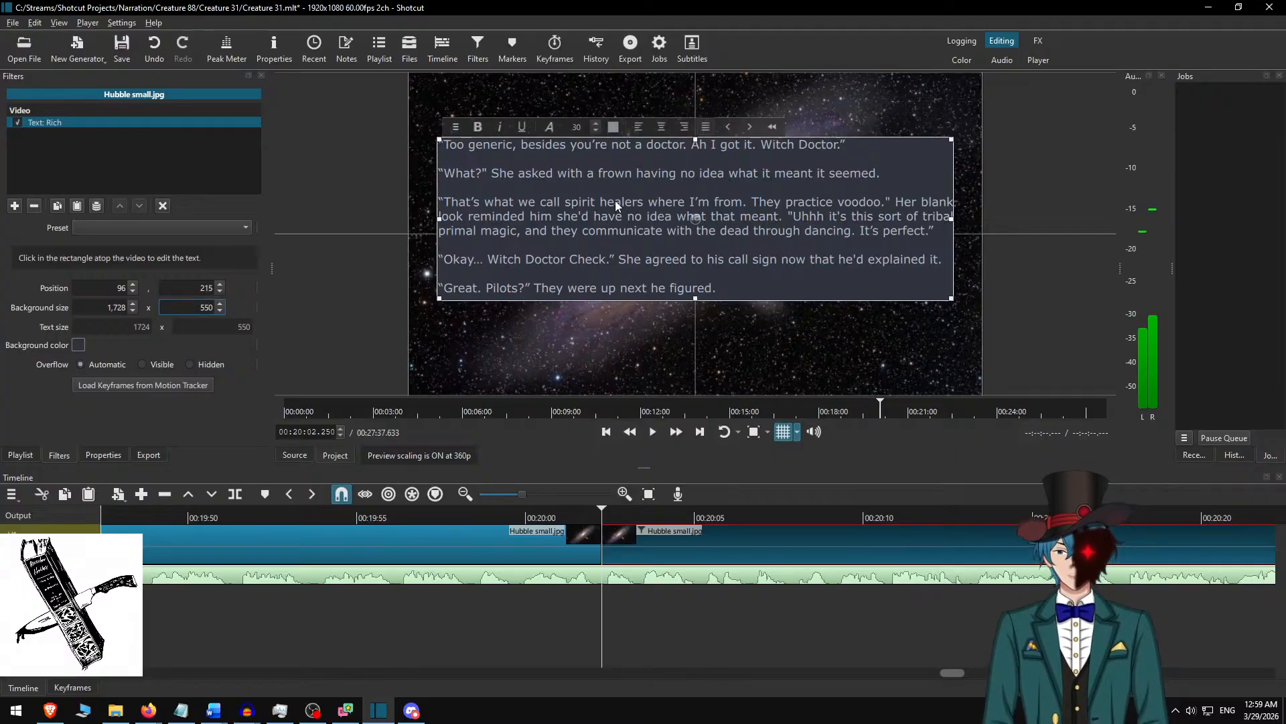
drag(697, 219, 698, 234)
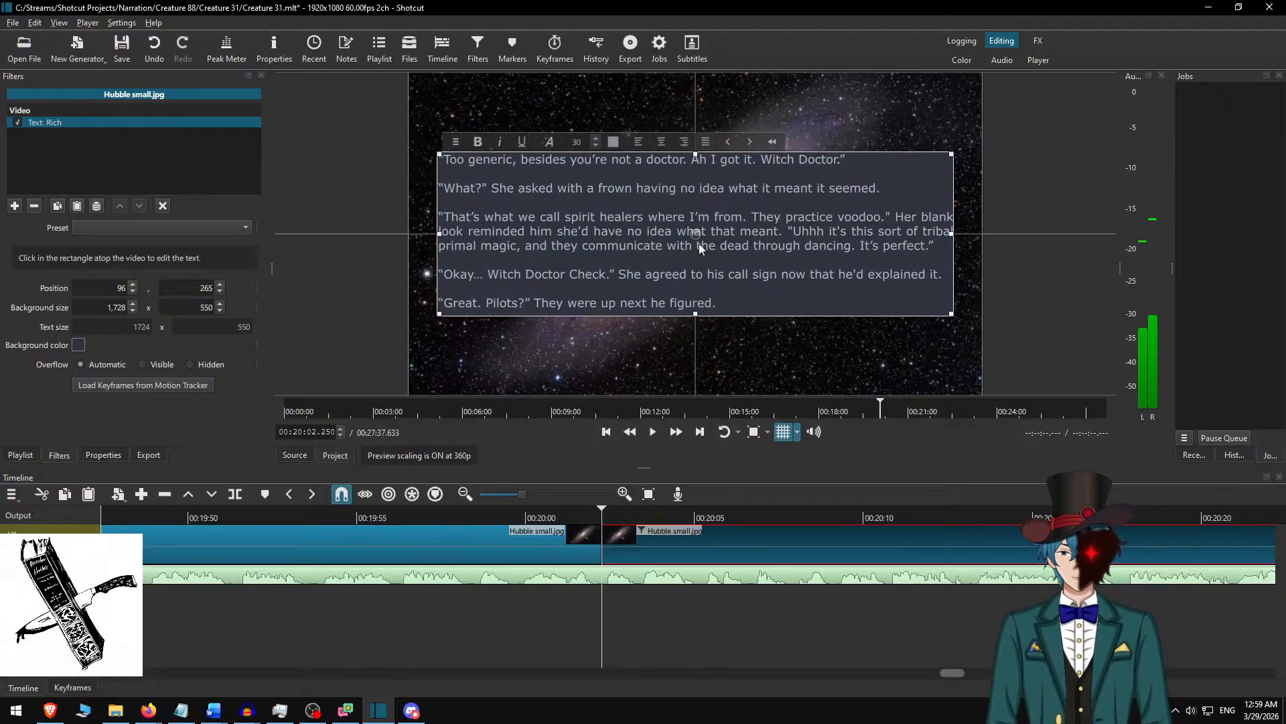
key(ctrl+d)
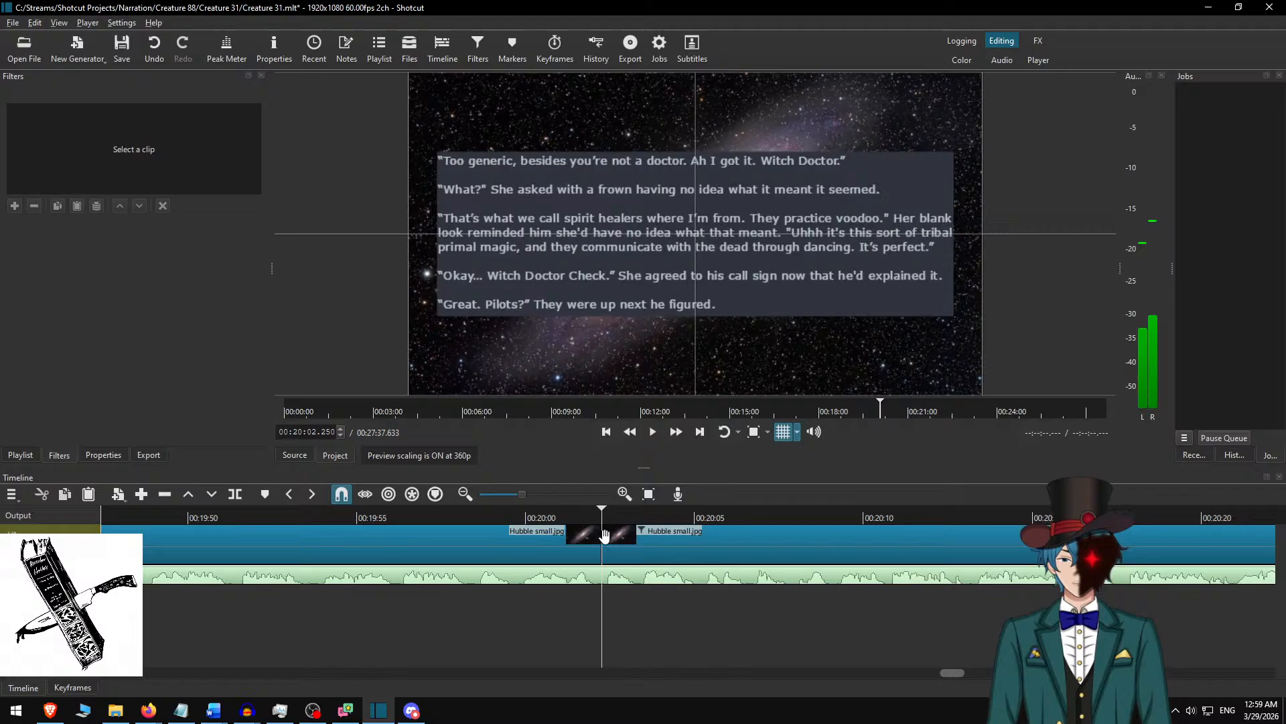
Place the playhead at 00:19:59.417 and, in Word, shorten the selected passage to end at “They were up next he figured.”.
click(506, 517)
key(alt+Tab)
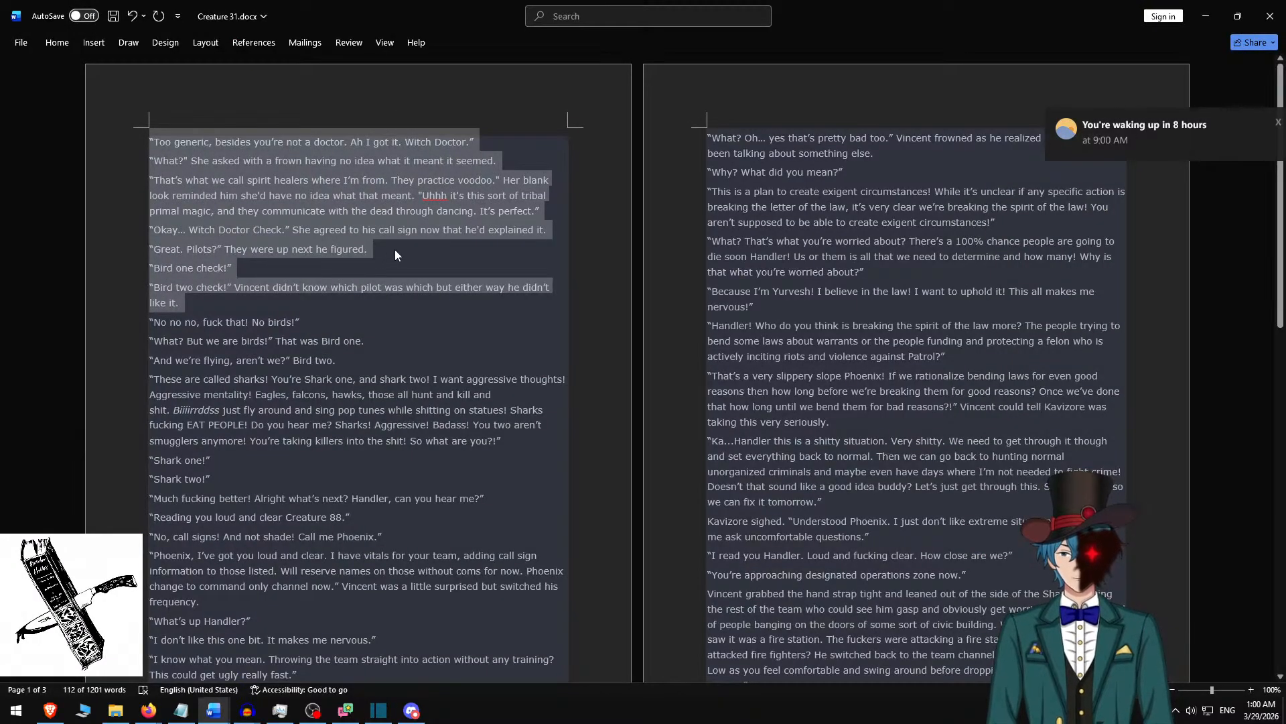
key(alt+Tab)
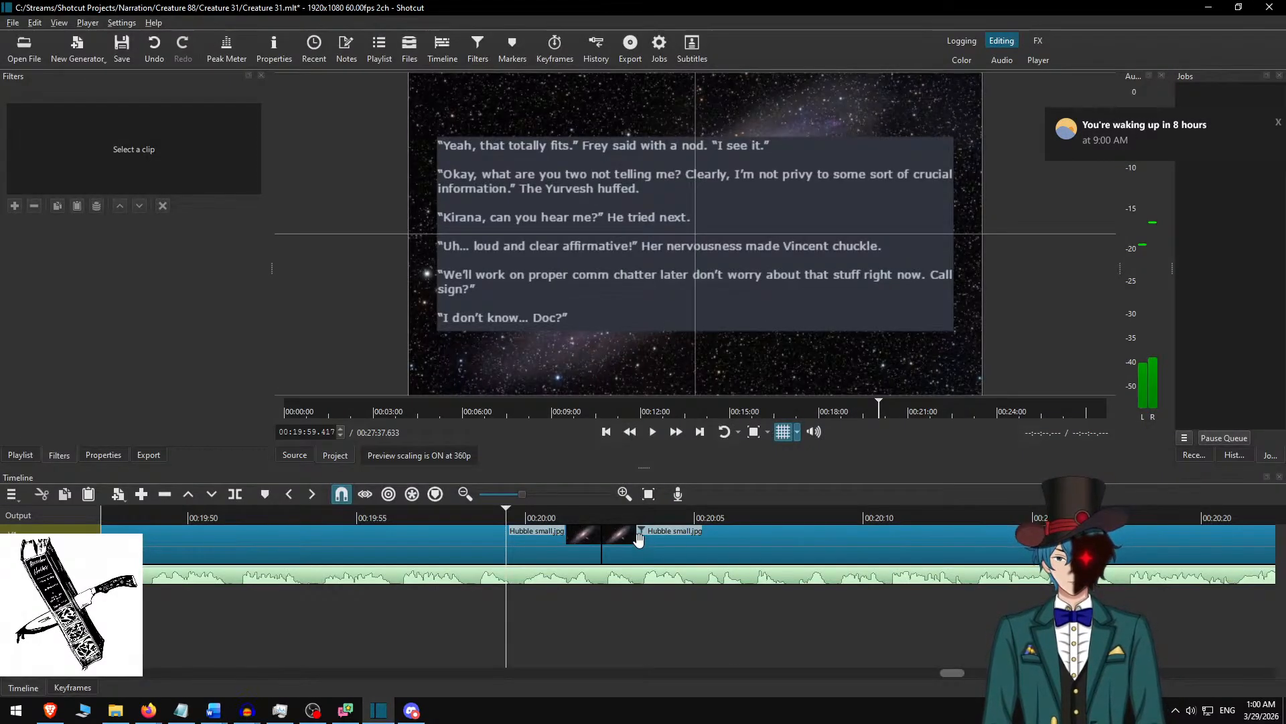
Play on to 00:20:37.533, split the Hubble small.jpg clip there, and select the part after the cut.
click(675, 434)
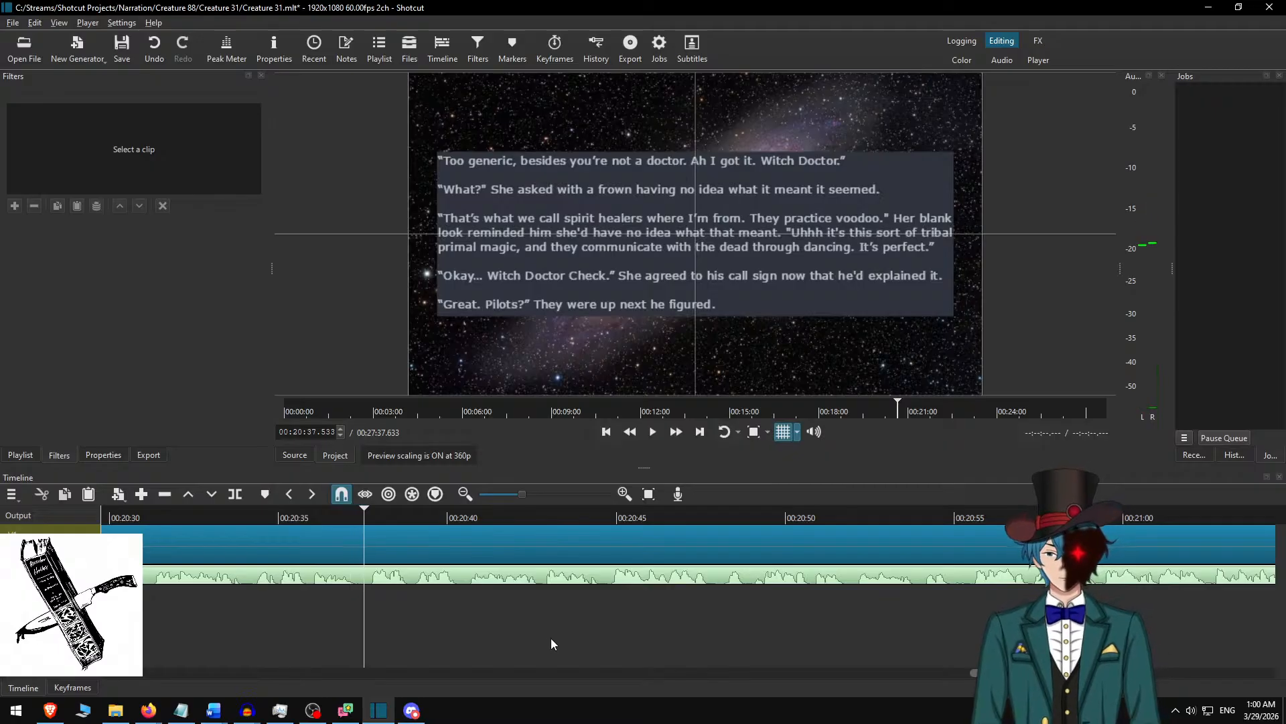
key(space)
click(417, 530)
Switch to Word, delete the used passage, and copy the text from “Bird one check!” through “So what are you?!”.
key(alt+Tab)
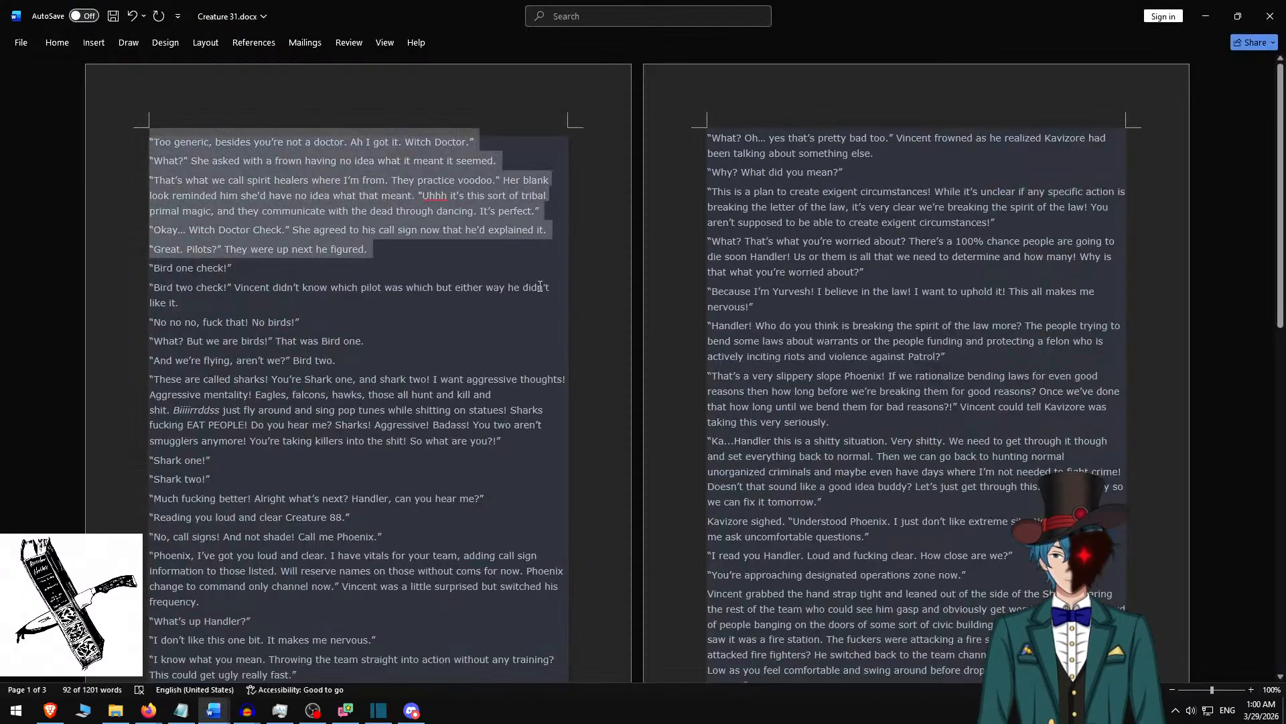
key(Delete)
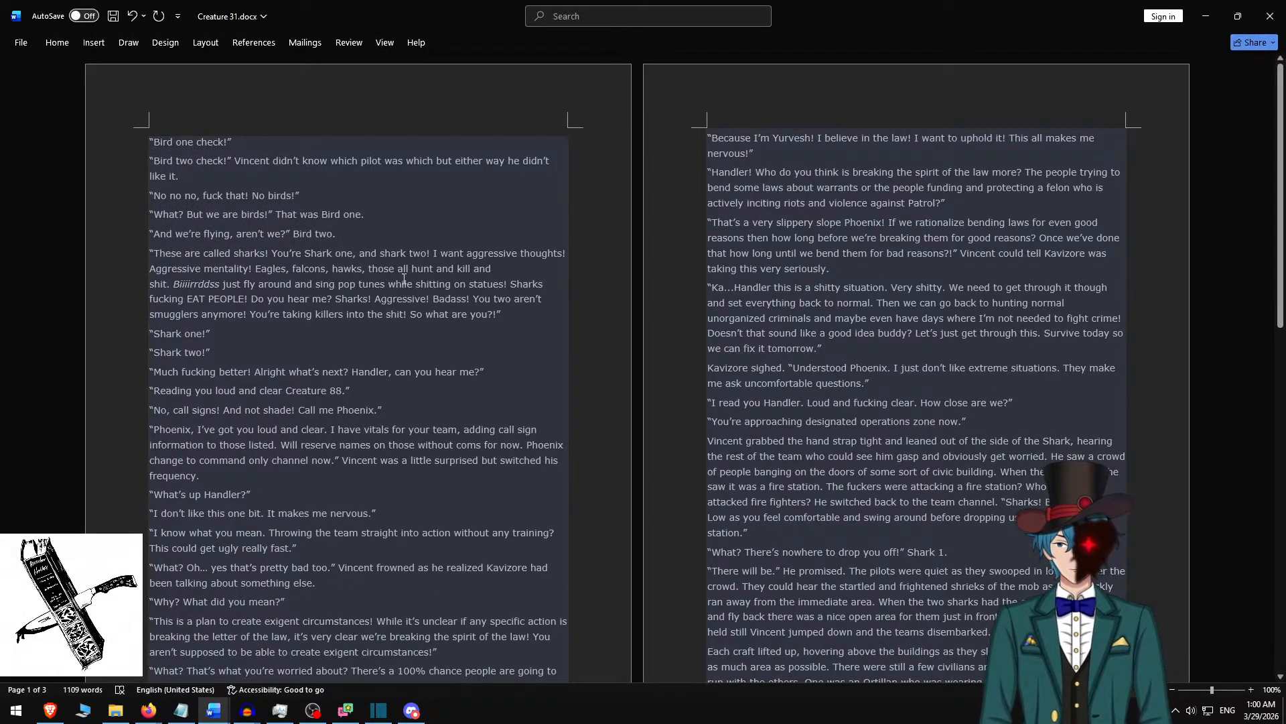
shift+click(512, 310)
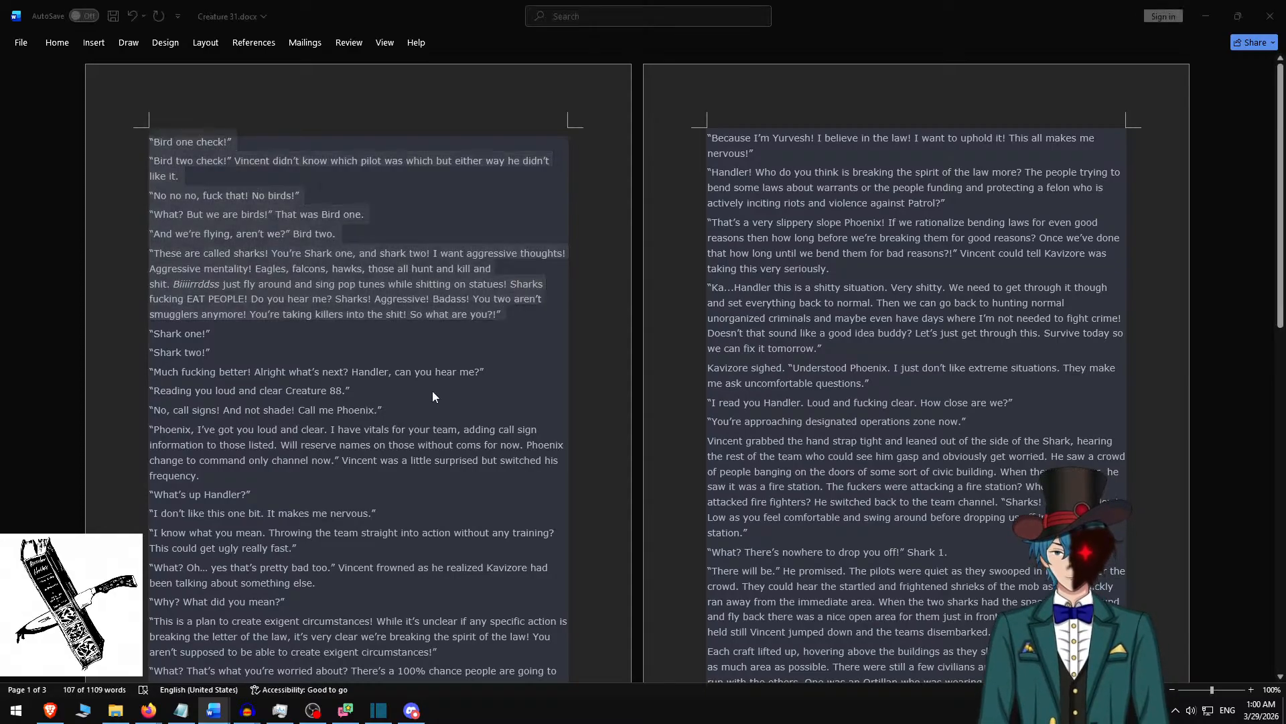
key(ctrl+c)
Return to Shotcut, replace the clip's rich text with the copied “Bird one check!” passage, and remove its trailing empty line.
key(alt+Tab)
key(ctrl+a)
key(ctrl+v)
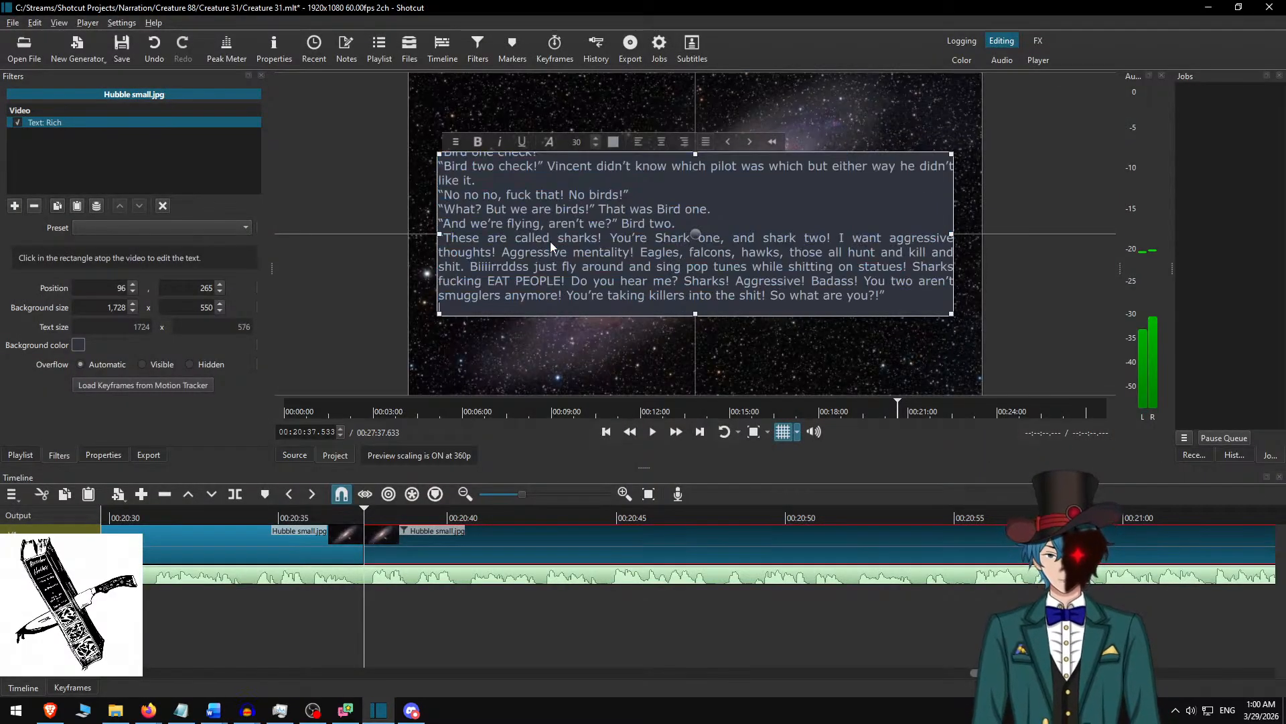
key(BackSpace)
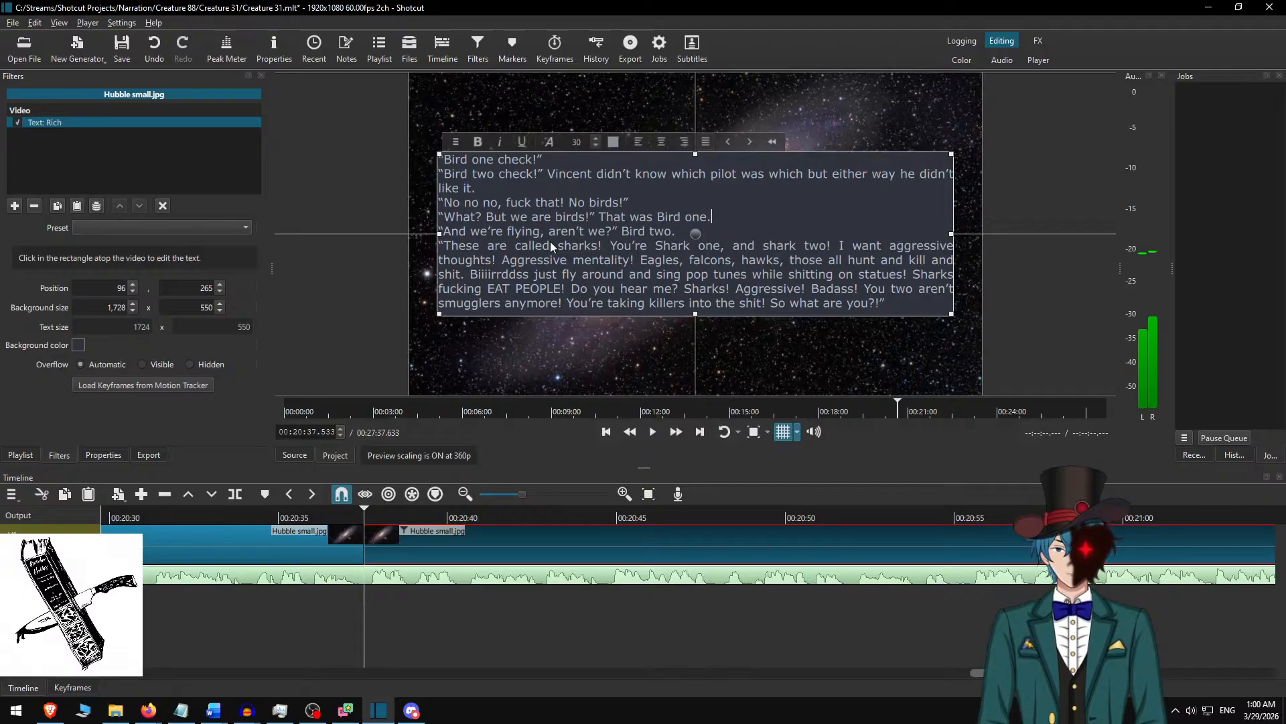
Insert an empty line between all the paragraphs of the “Bird one check!” text.
key(Return)
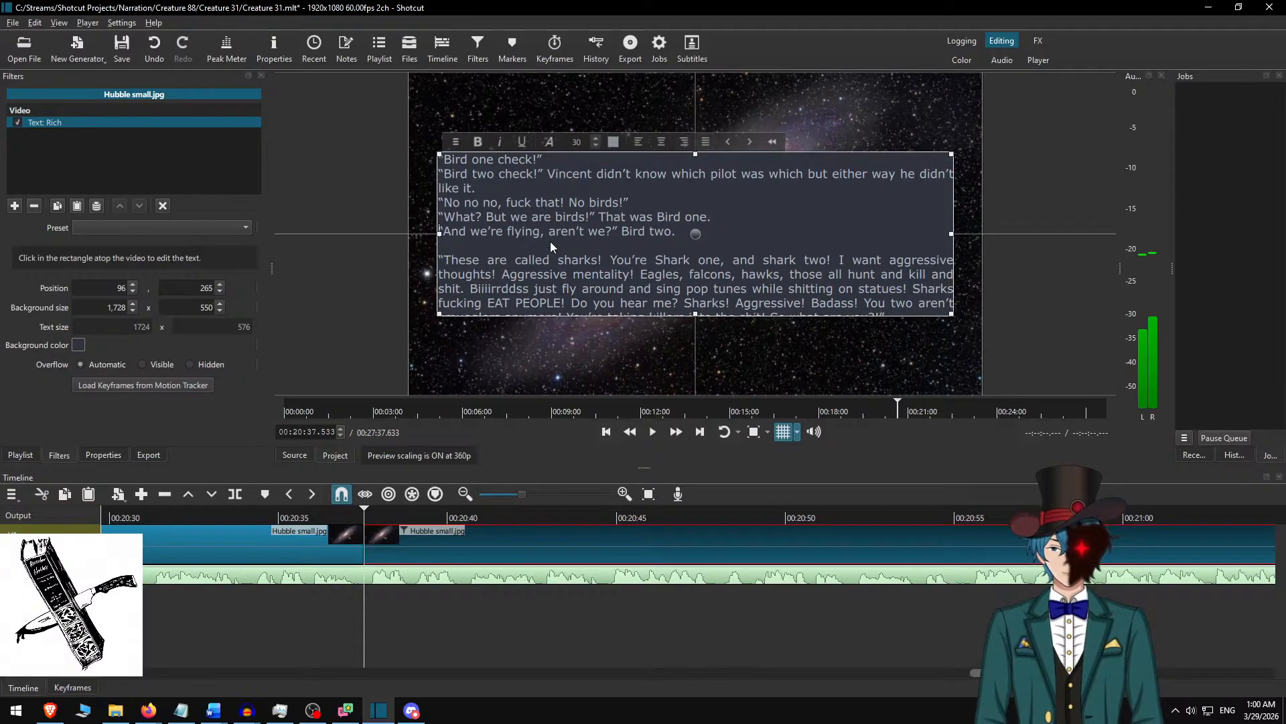
key(Up)
key(Return)
key(Up)
key(Up)
key(Return)
key(Up)
key(Up)
key(Up)
key(Up)
key(Return)
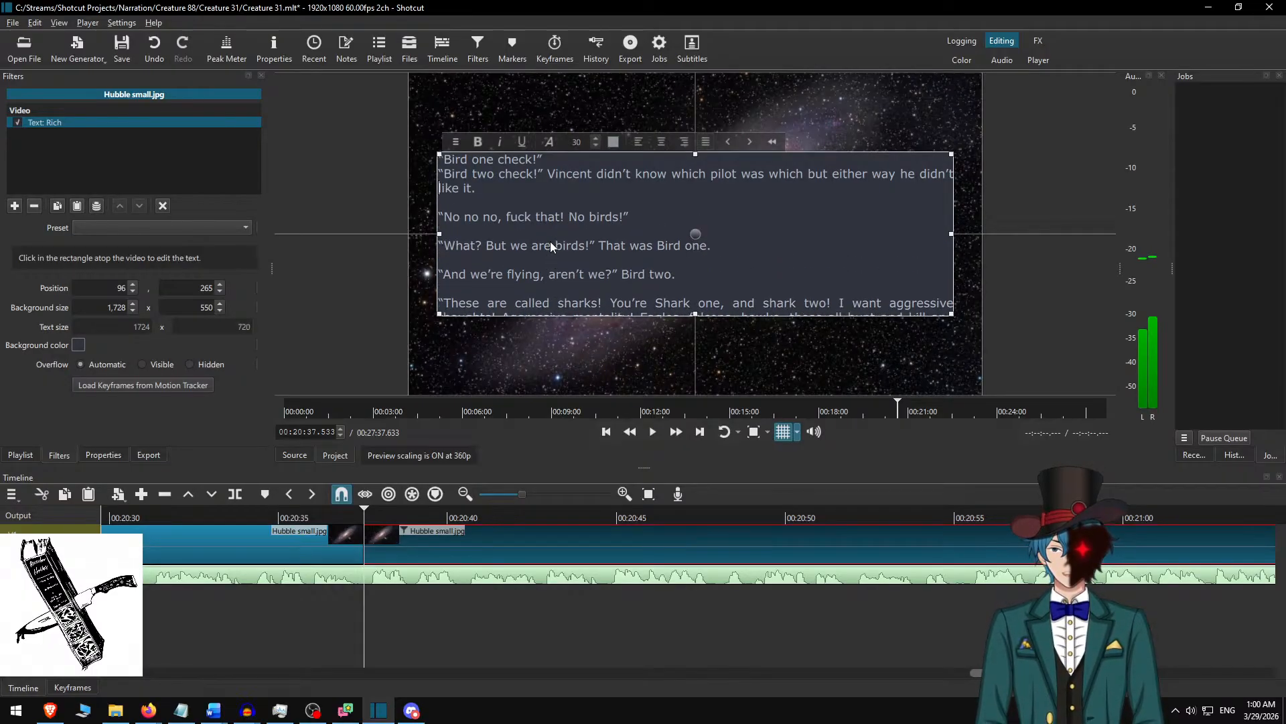
key(Up)
key(Up)
key(Return)
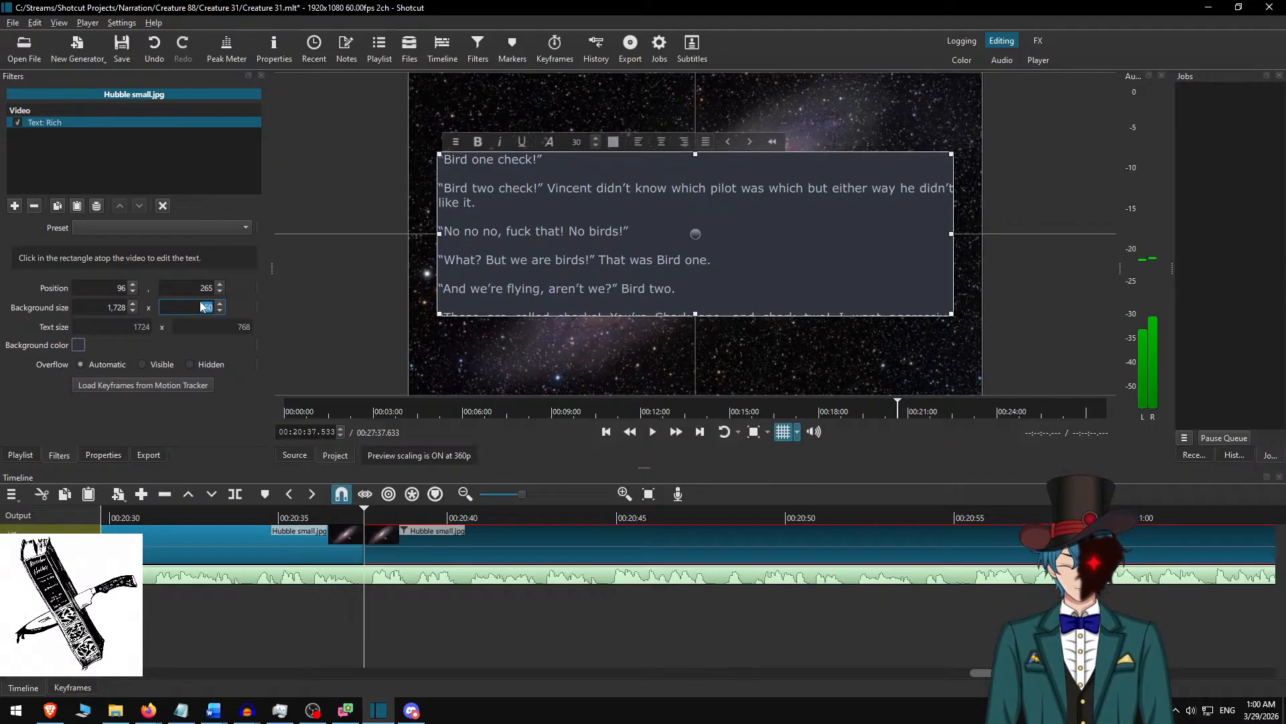
Set the text background height to 800 and move the text box up to vertical position 140.
text(800)
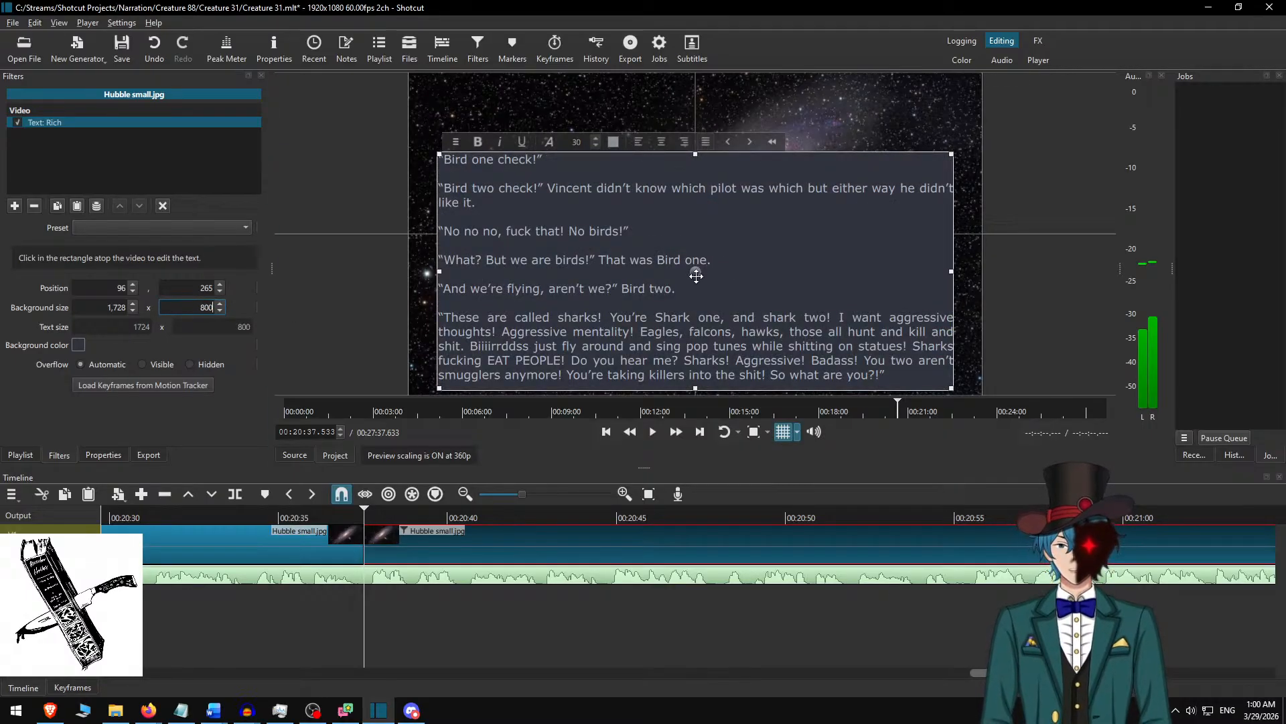
drag(712, 259, 709, 205)
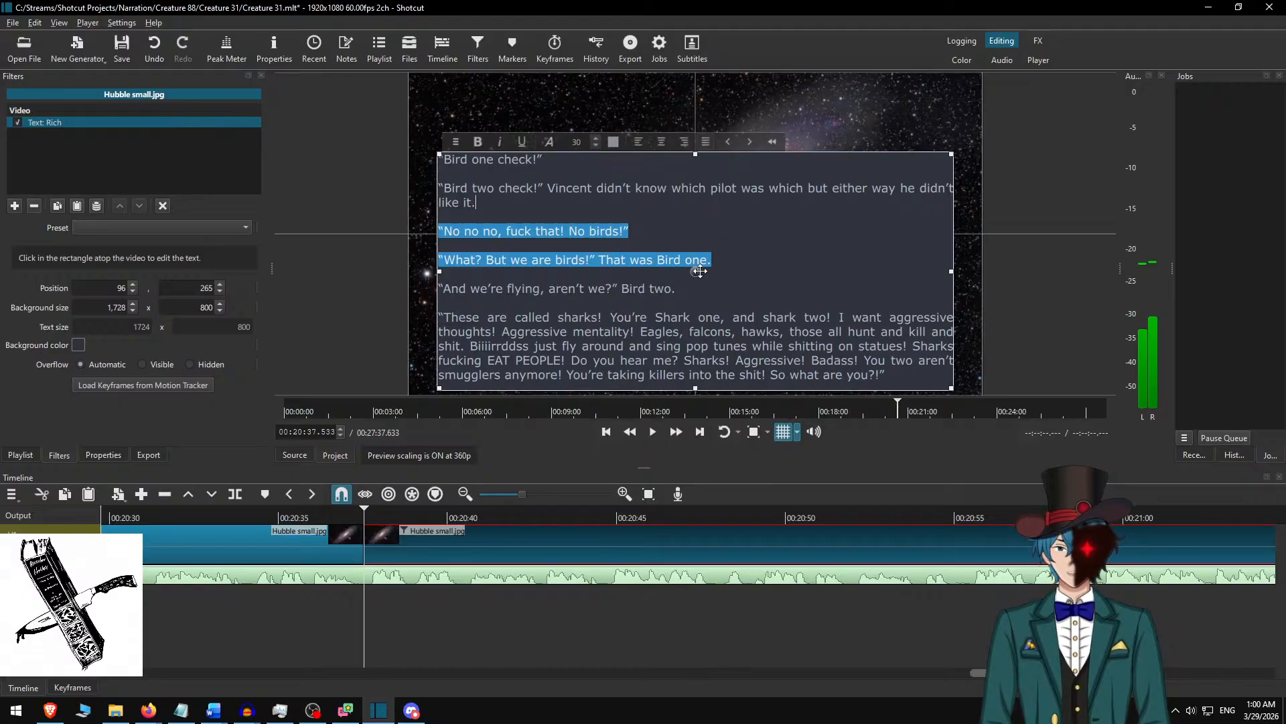
drag(696, 271, 699, 229)
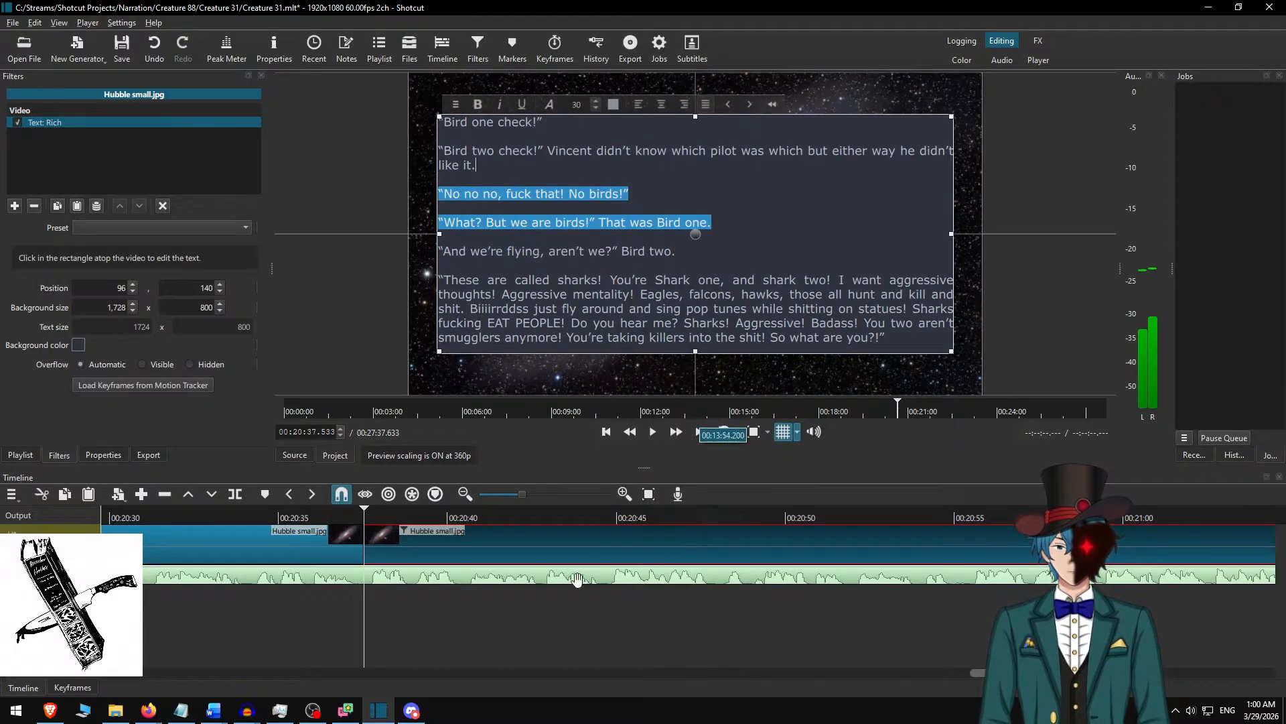
Play the narration from 00:20:35.200 to 00:21:09.433 to check it against the “Bird one check!” text.
click(477, 539)
click(293, 519)
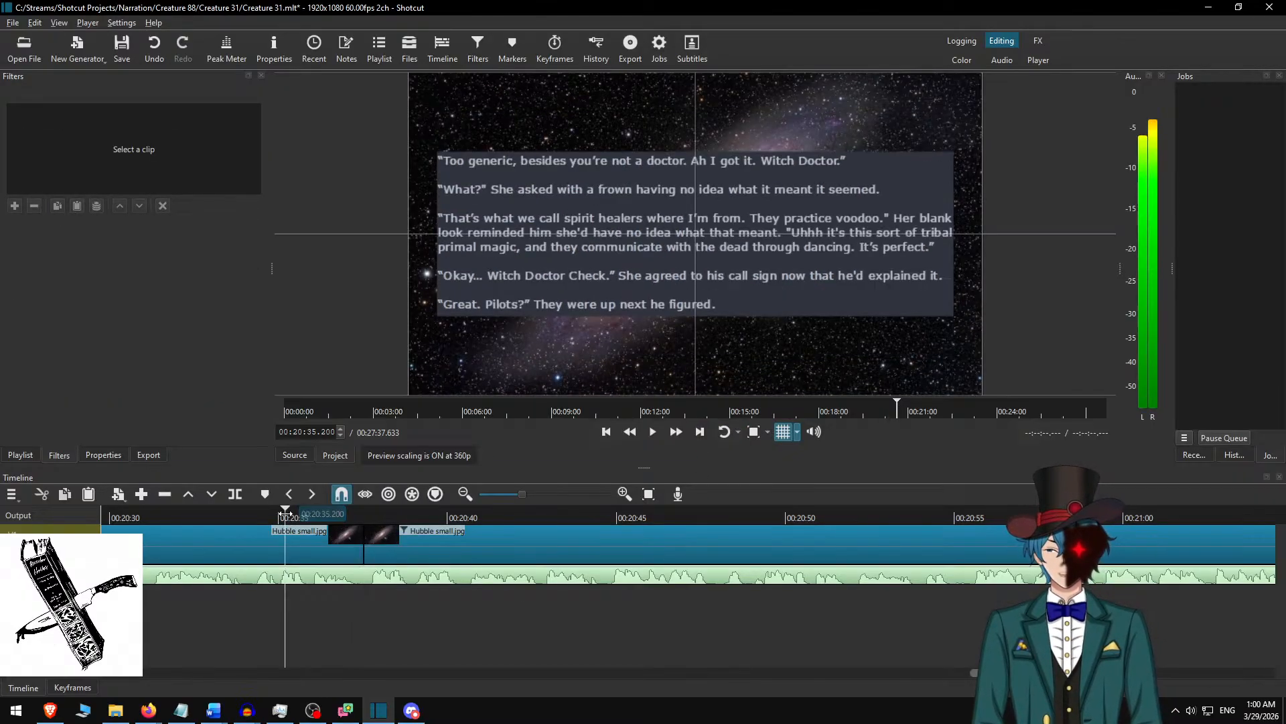
click(652, 432)
click(676, 434)
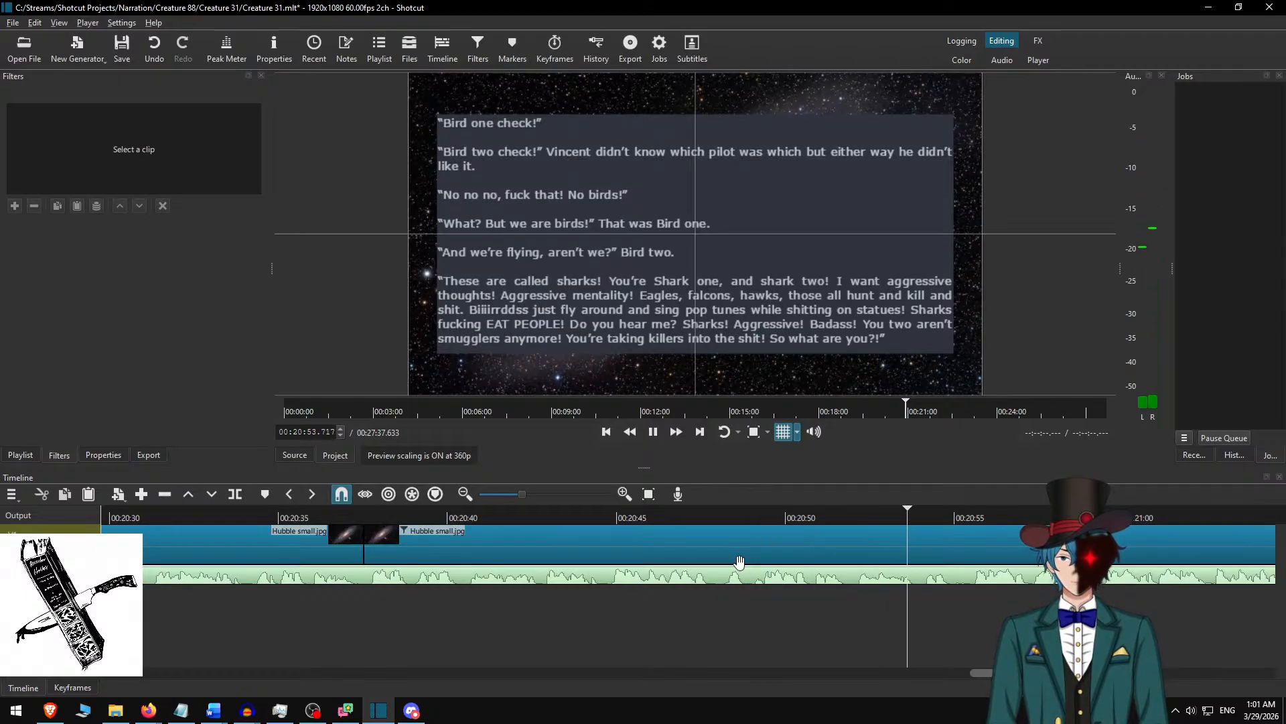
scroll(780, 603, down, 5)
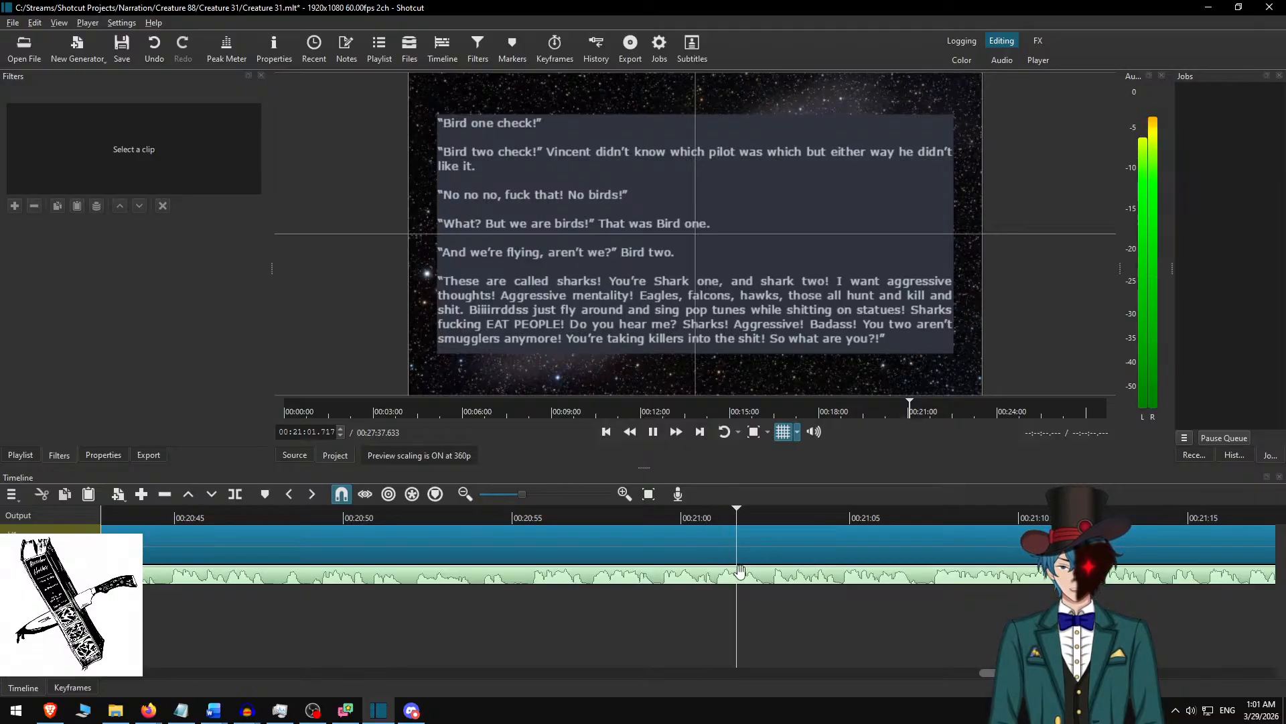
scroll(791, 573, down, 2)
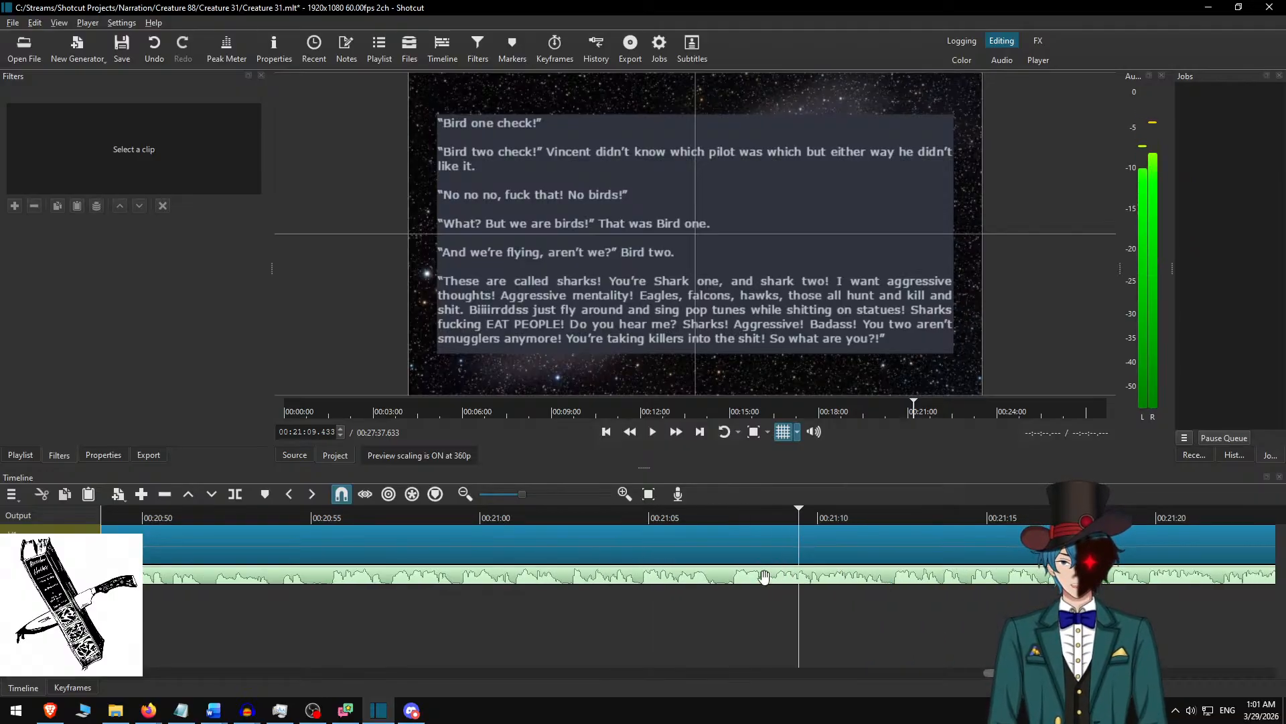
Select the current Hubble small.jpg clip and italicize the word “Biiiirrddss” in its rich text.
key(alt+Tab)
key(alt+Tab)
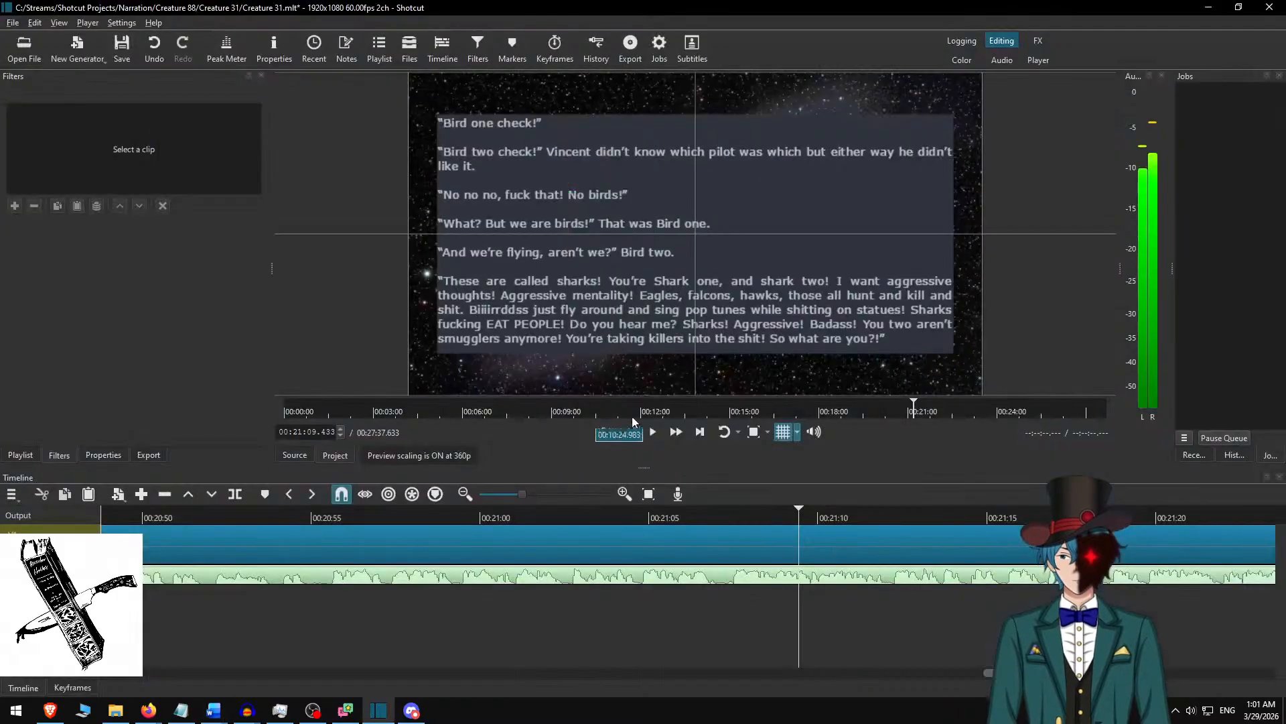
click(619, 536)
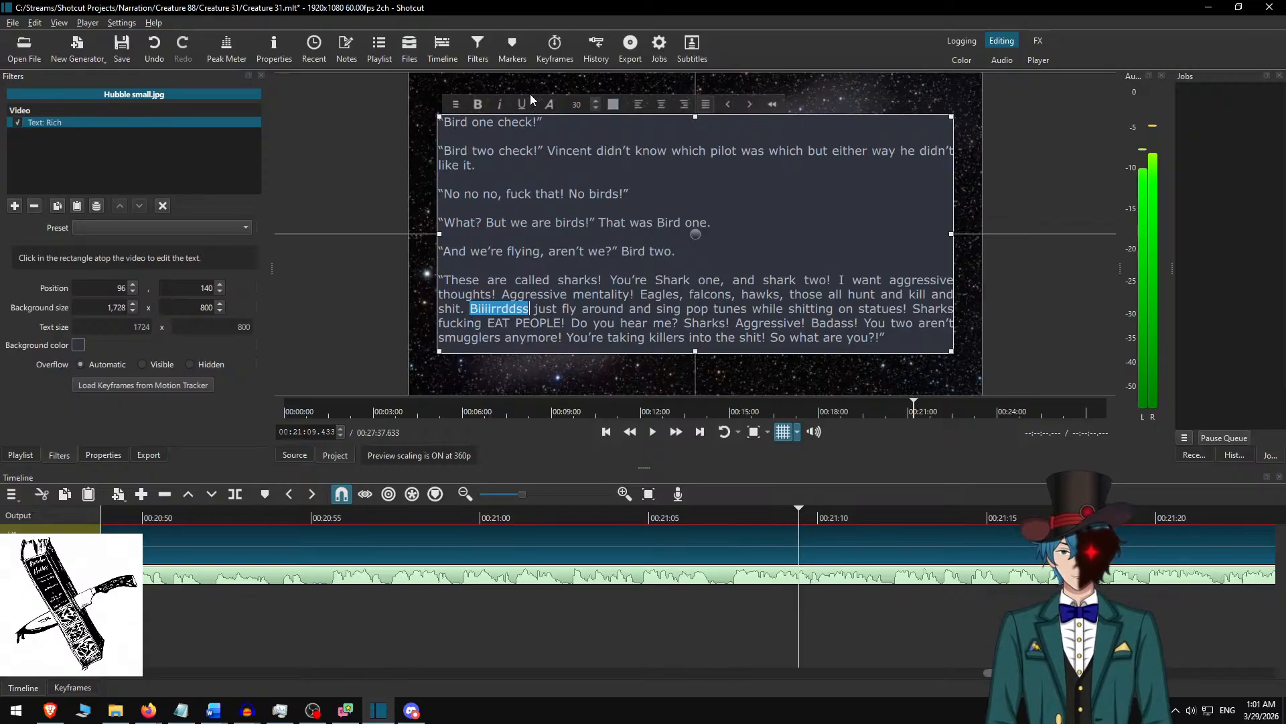
click(598, 515)
Play on to 00:21:25.633, split the Hubble small.jpg clip there, and select the part after the cut.
click(683, 436)
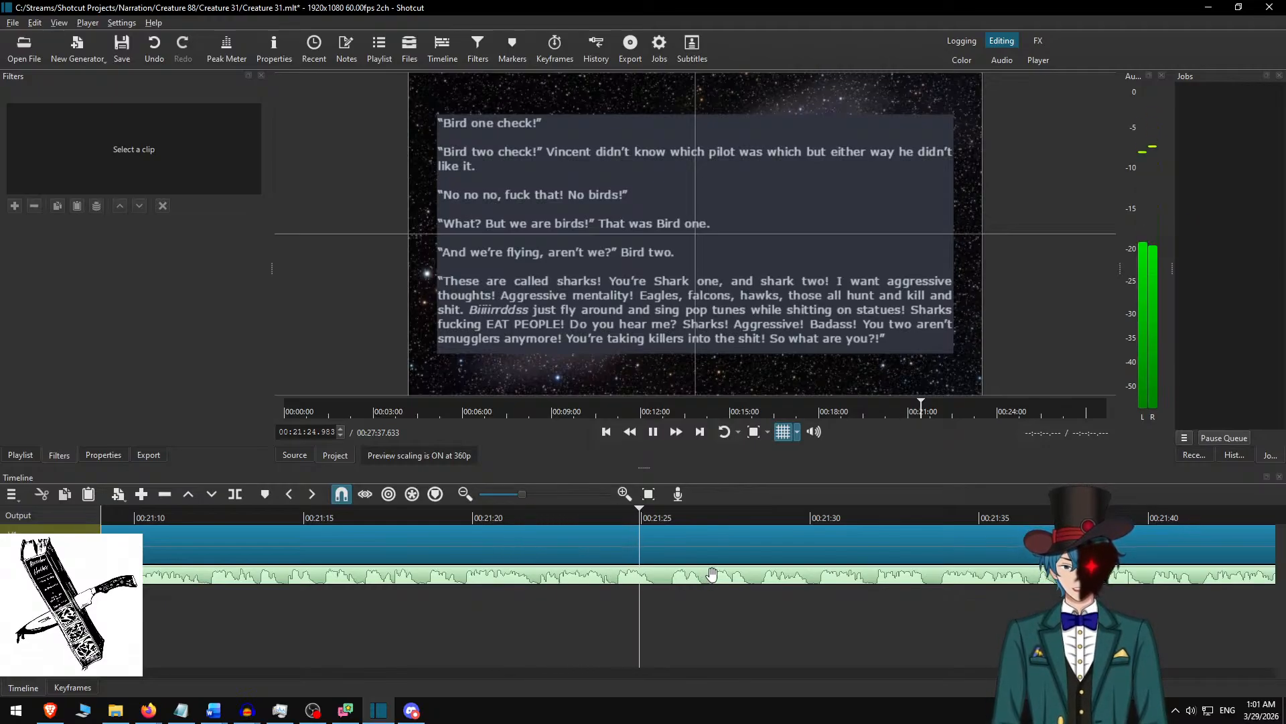
key(space)
click(702, 536)
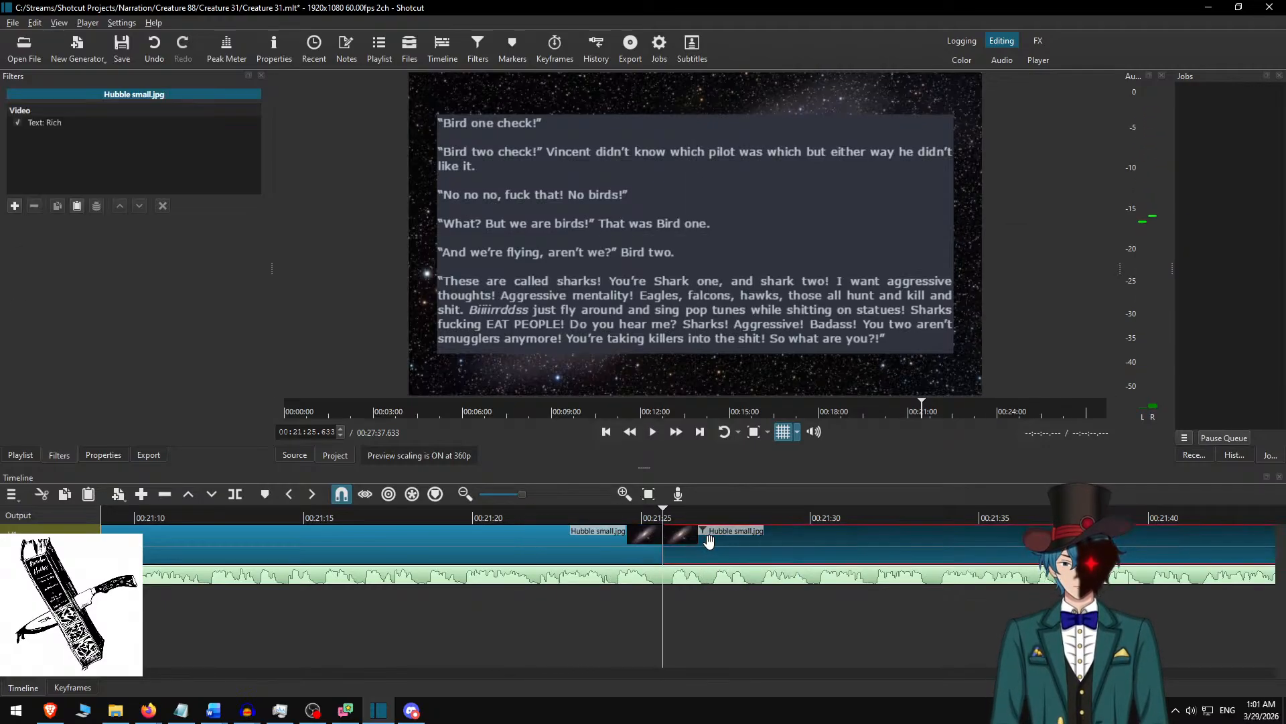
Switch to Word, delete the used passage, and copy the text from “Shark one!” through “switched his frequency.”.
key(alt+Tab)
key(Delete)
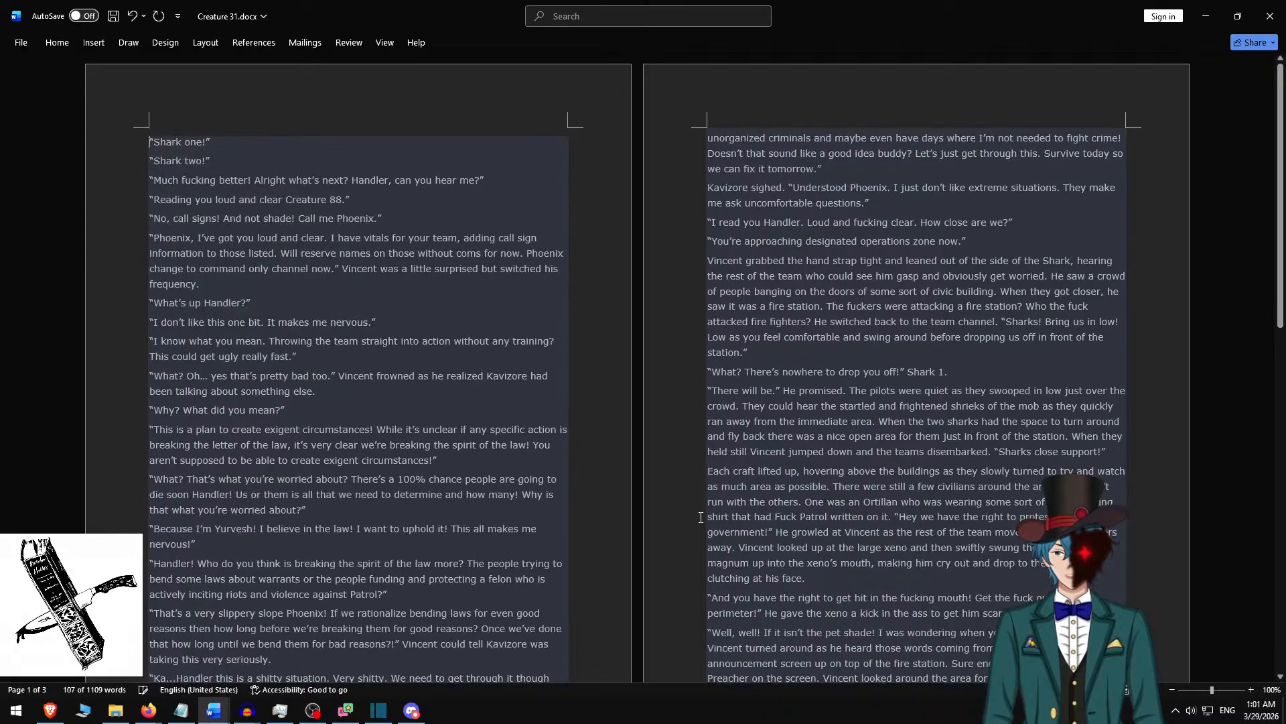
shift+click(234, 277)
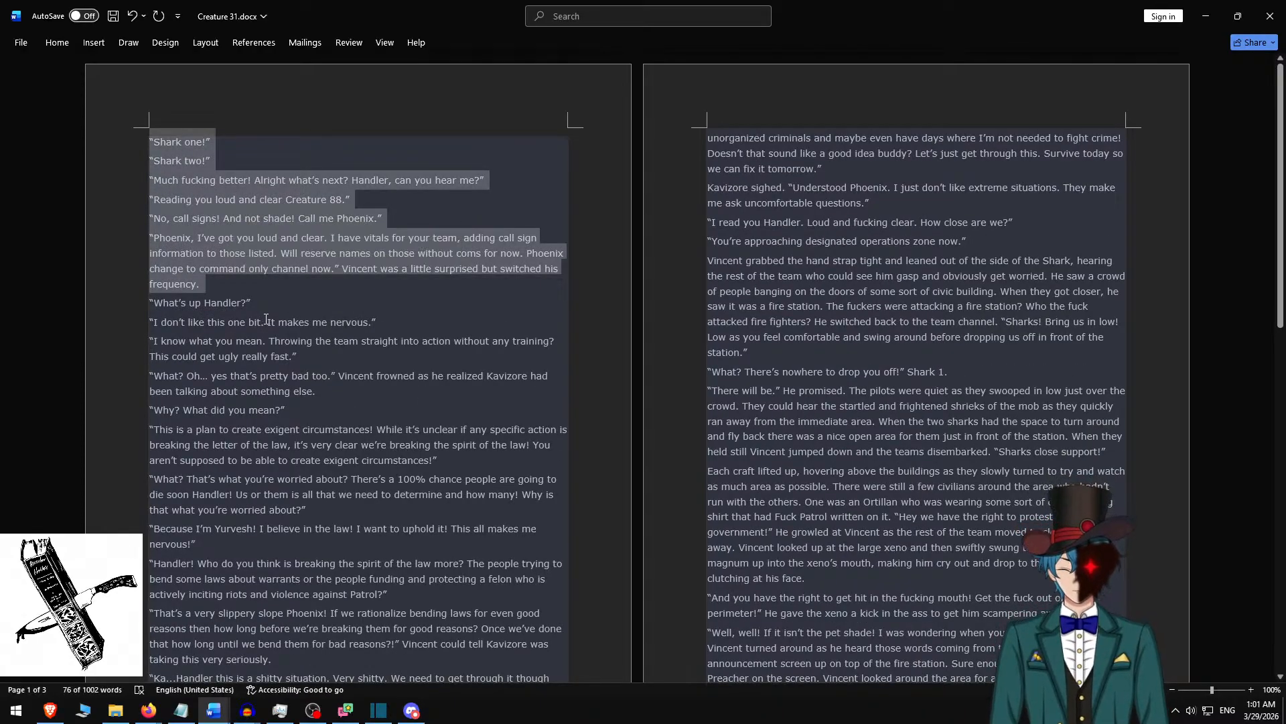
key(ctrl+c)
Return to Shotcut and replace the selected clip's rich text with the copied “Shark one!” passage.
key(alt+Tab)
click(680, 301)
key(ctrl+a)
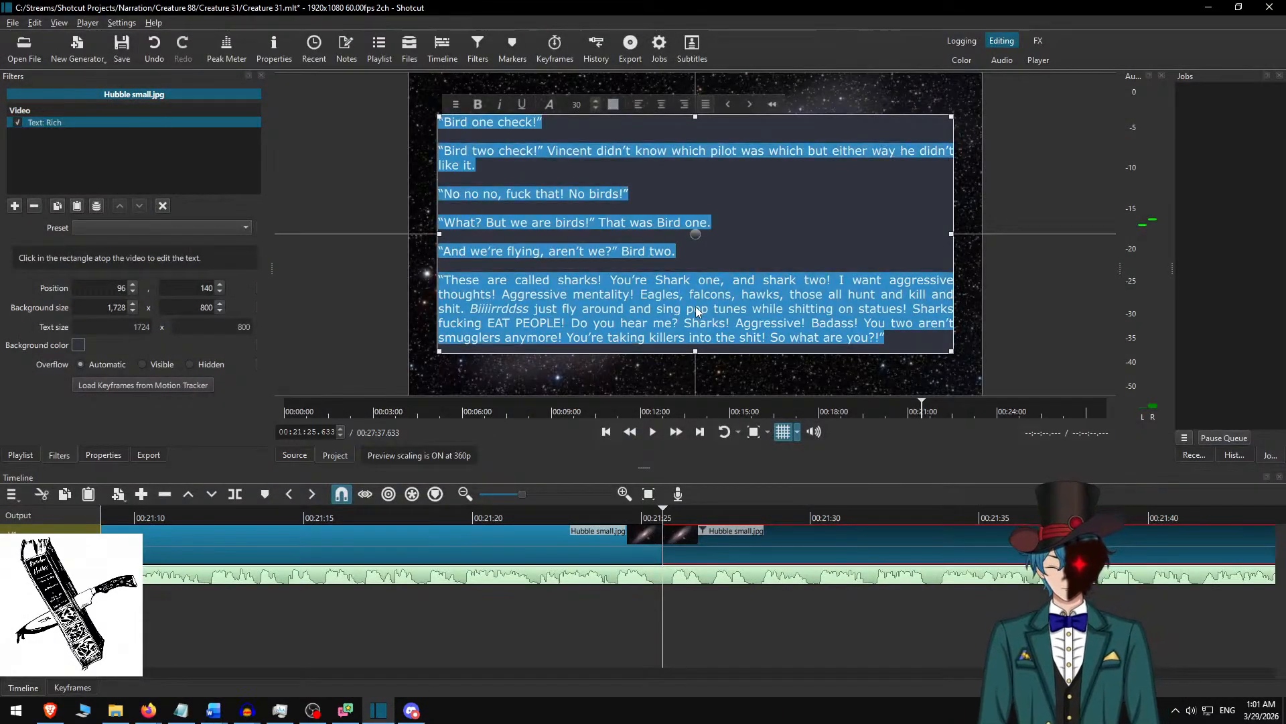
key(ctrl+v)
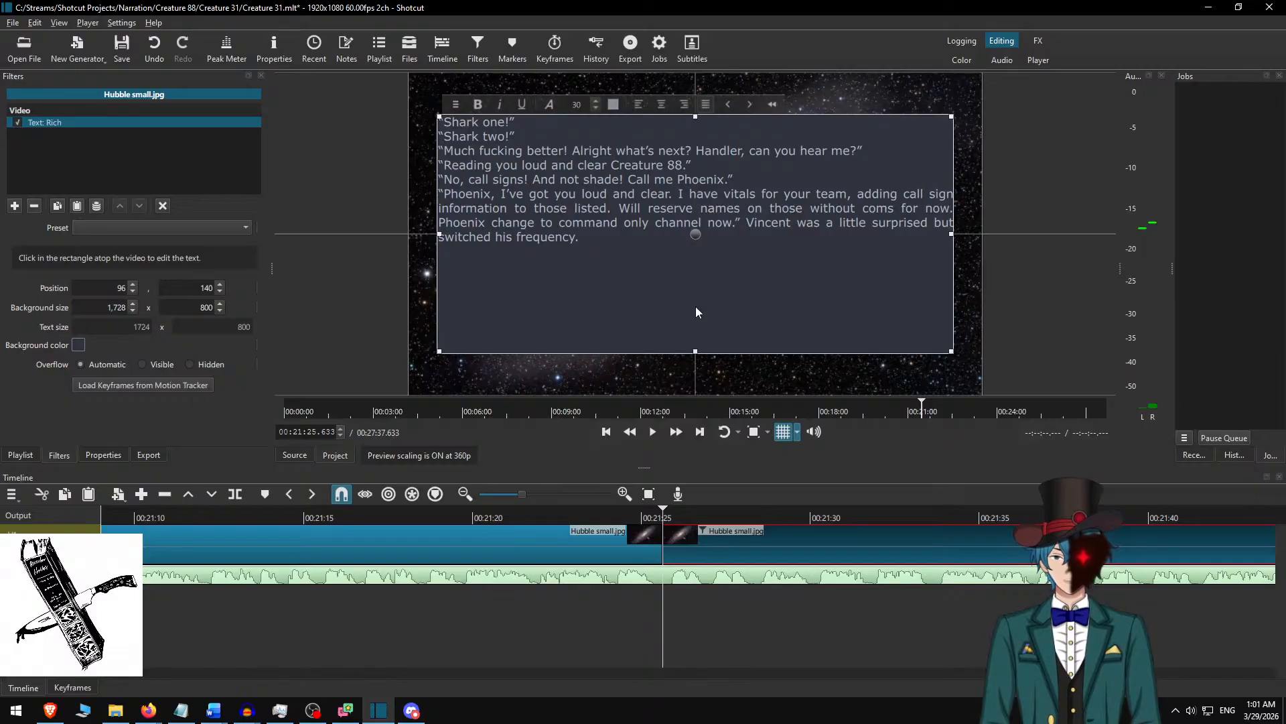
Insert an empty line between all the paragraphs of the “Shark one!” text.
key(Return)
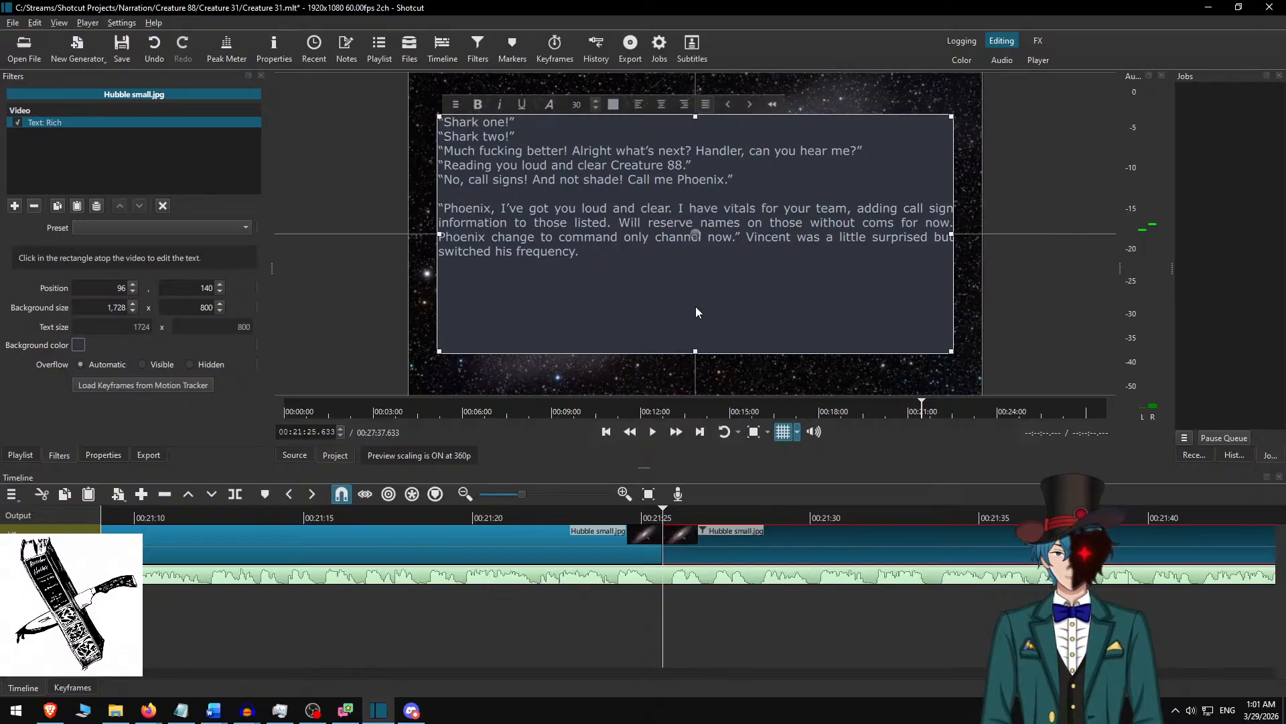
key(Up)
key(Up)
key(End)
key(Return)
key(Up)
key(Up)
key(End)
key(Return)
key(Up)
key(Up)
key(Return)
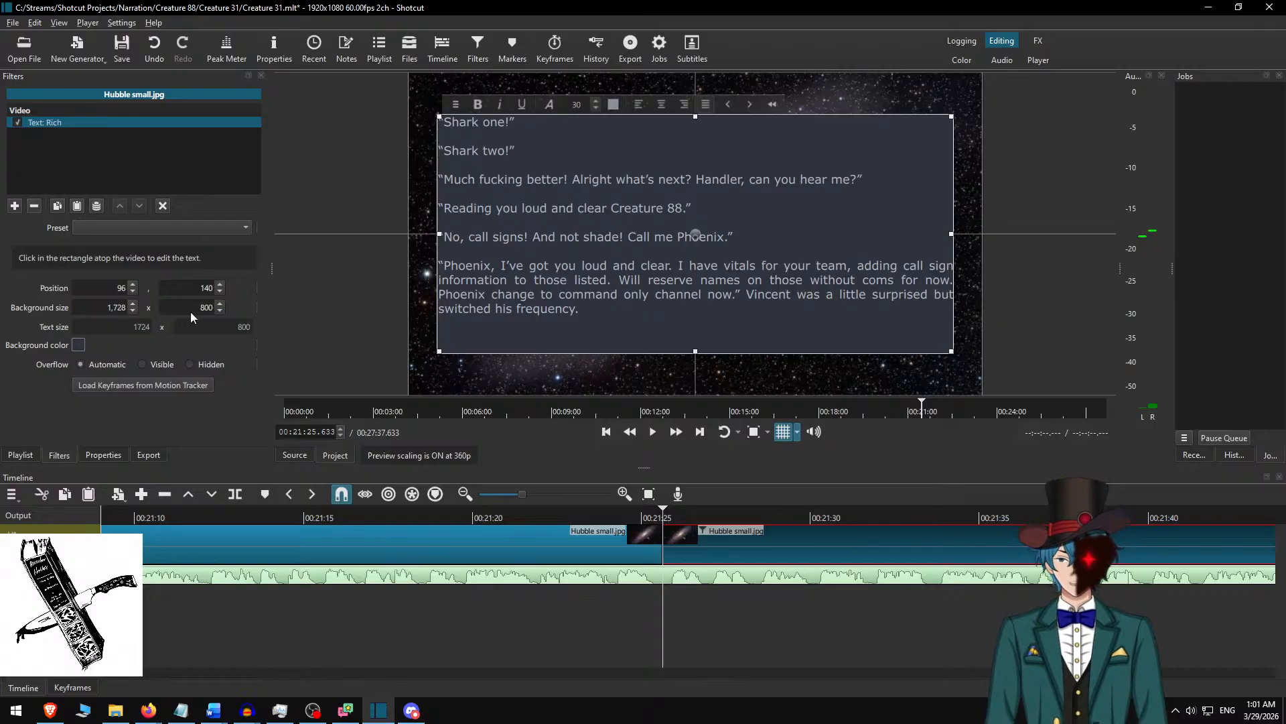
Set the text background height to 700, move the text box down to vertical position 190, and deselect the clip.
key(Delete)
text(7)
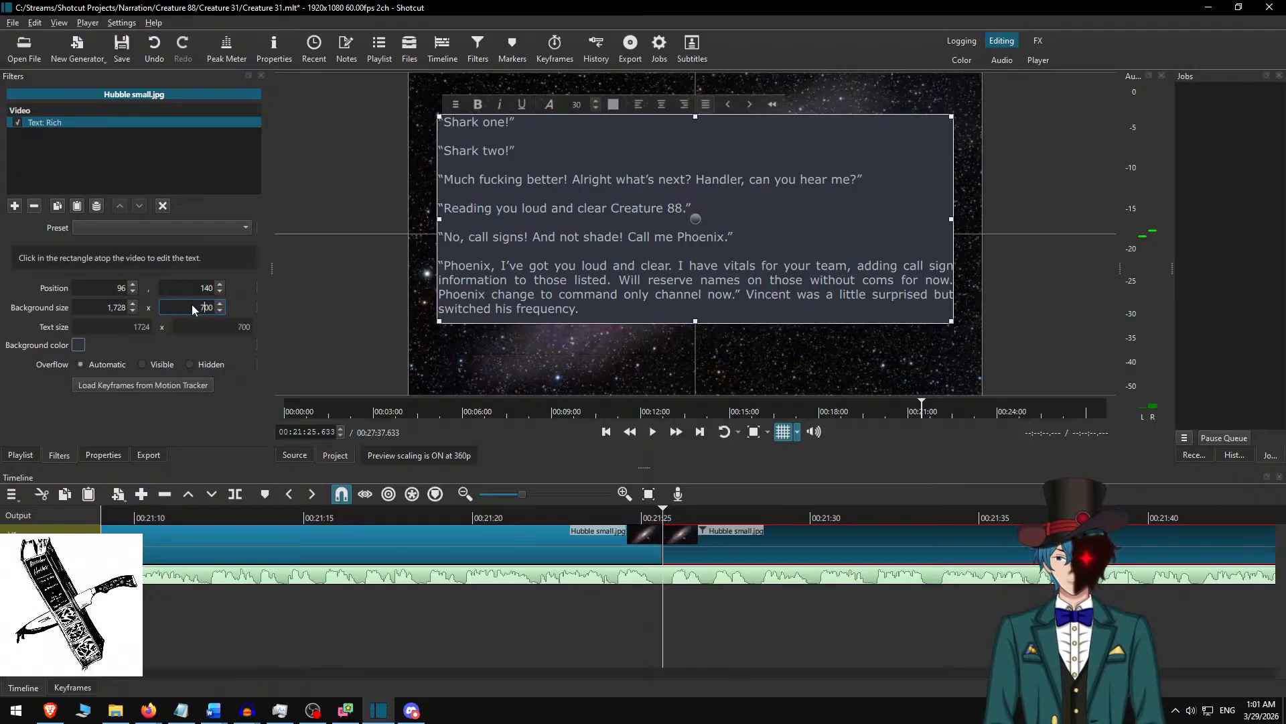
mouse_move(693, 218)
mouse_down()
mouse_move(698, 253)
mouse_move(700, 240)
mouse_up()
click(679, 542)
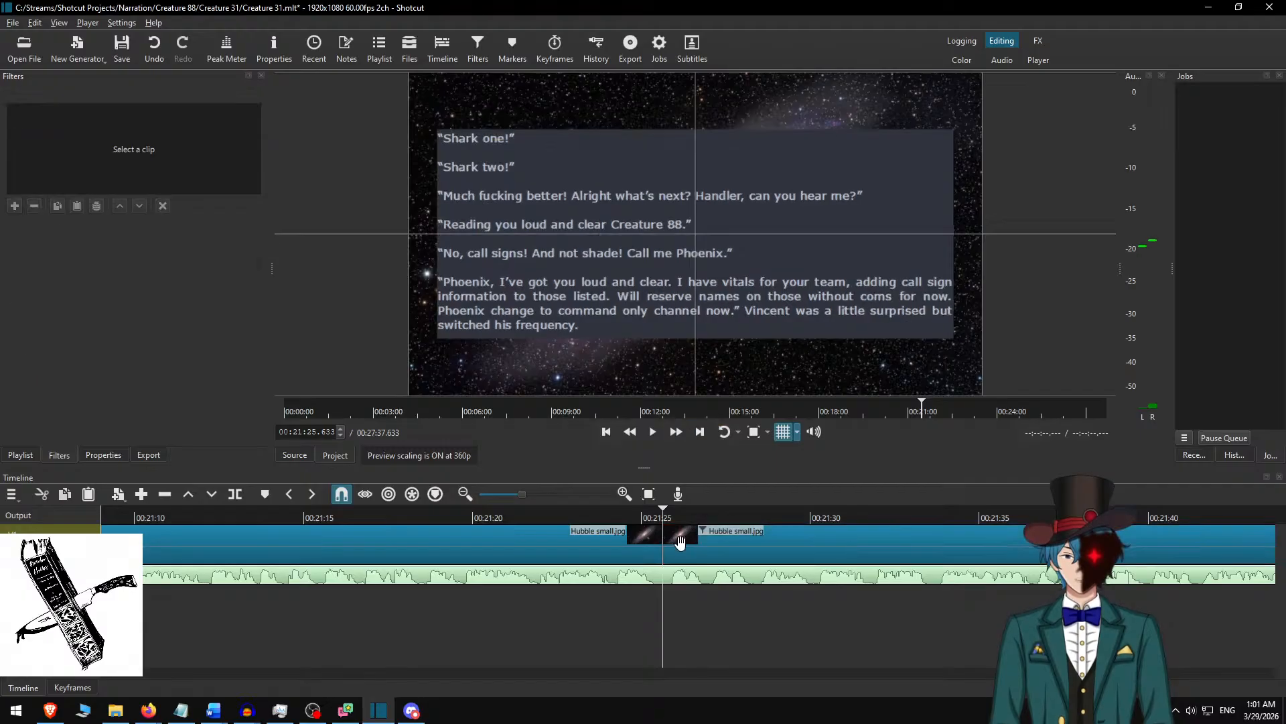
Play on to 00:21:57.733, split the Hubble small.jpg clip there, and select the part after the cut.
click(652, 432)
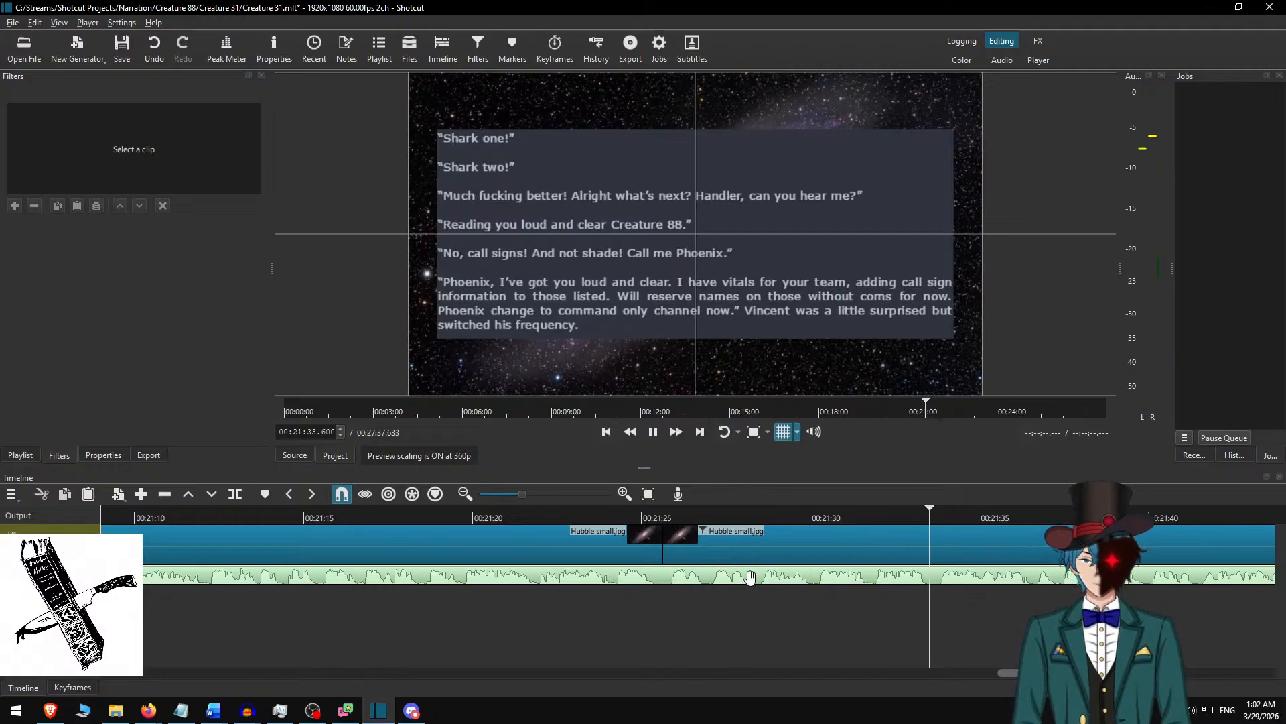
scroll(807, 586, down, 10)
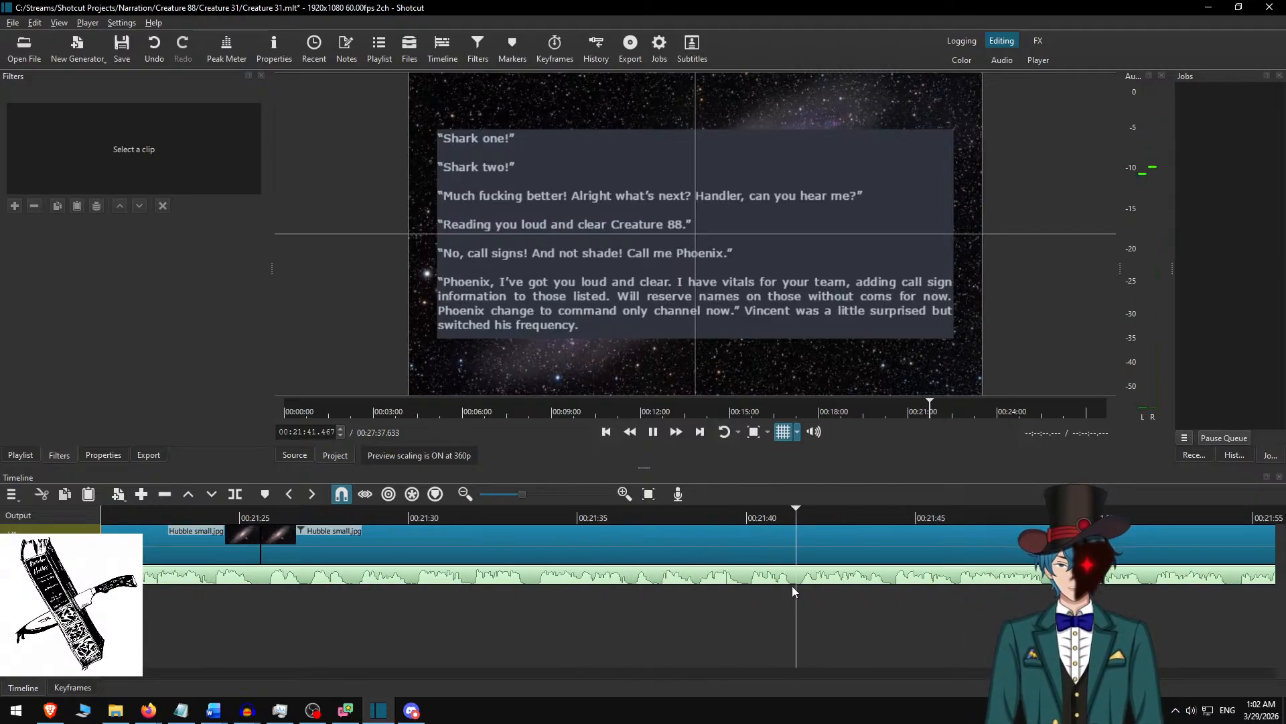
scroll(762, 573, down, 3)
scroll(762, 573, down, 3)
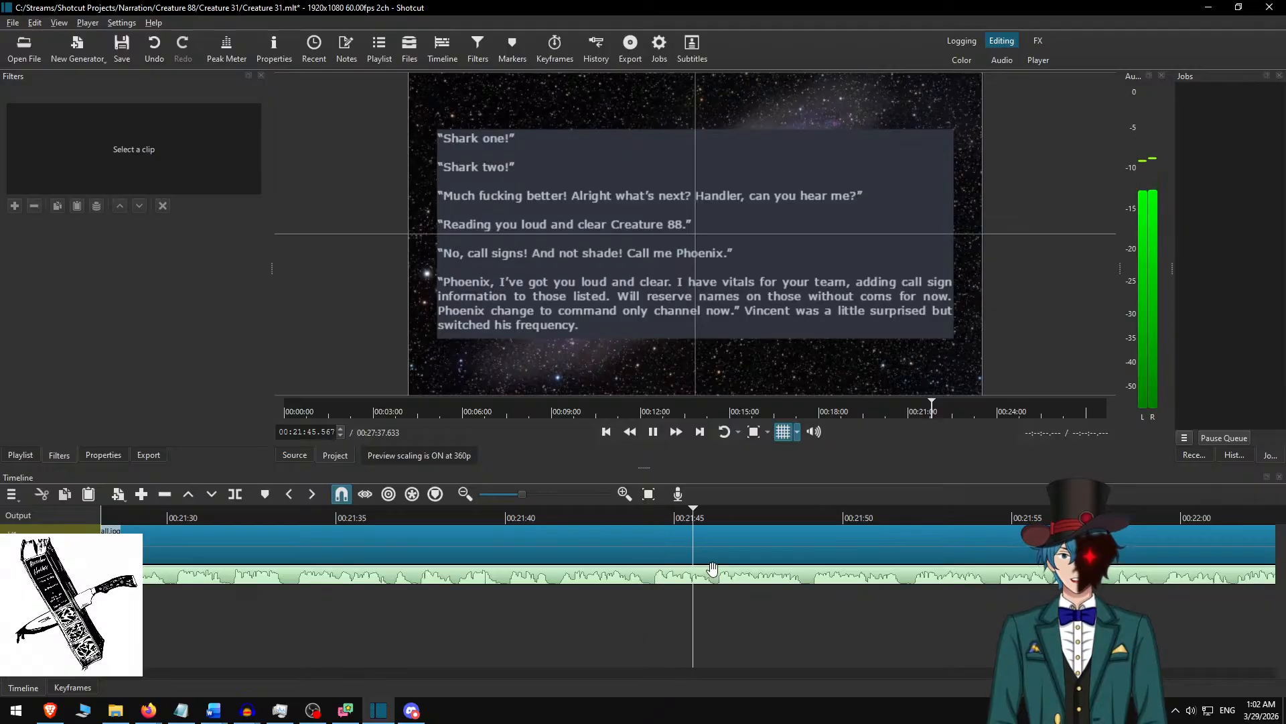
scroll(720, 574, down, 2)
scroll(721, 574, down, 2)
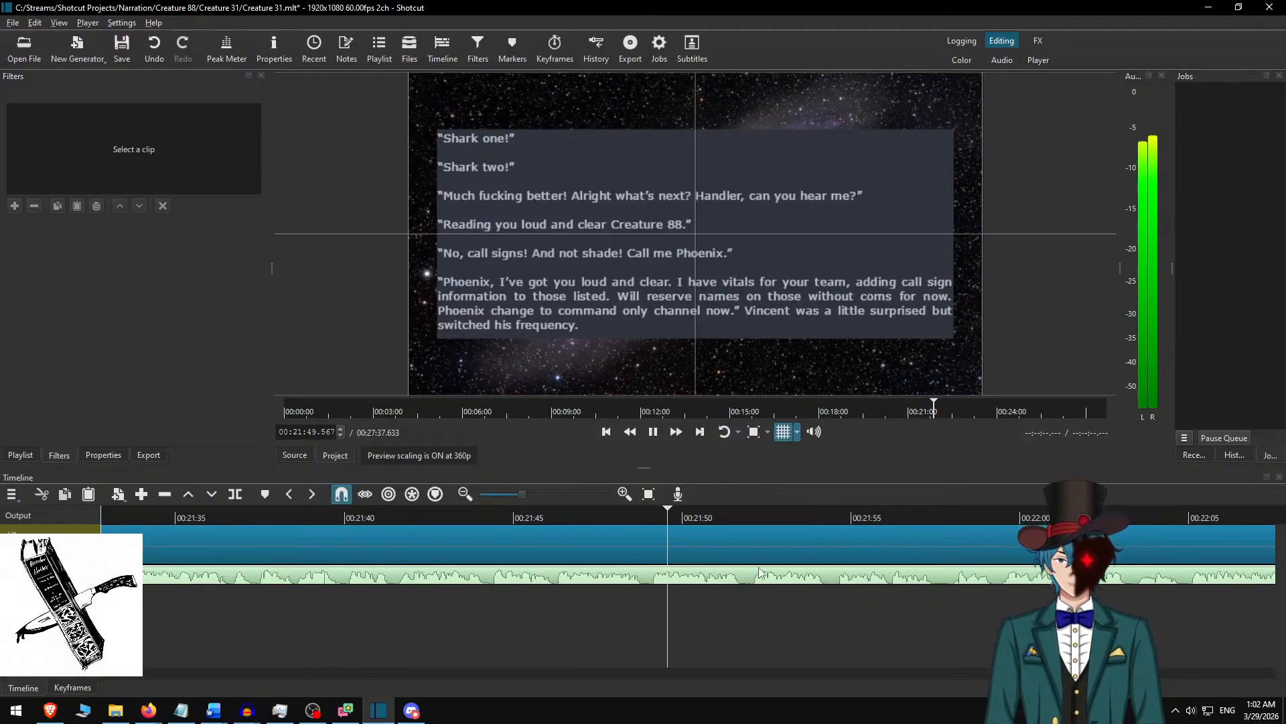
scroll(777, 585, down, 7)
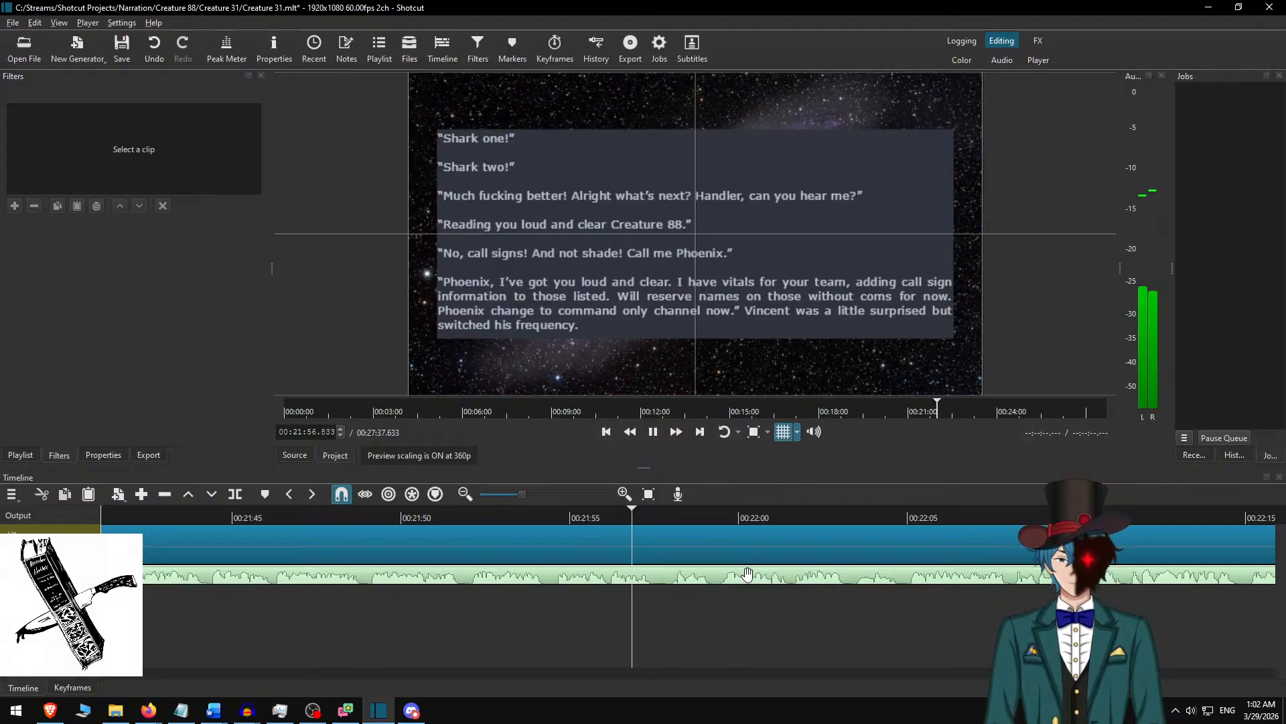
click(741, 532)
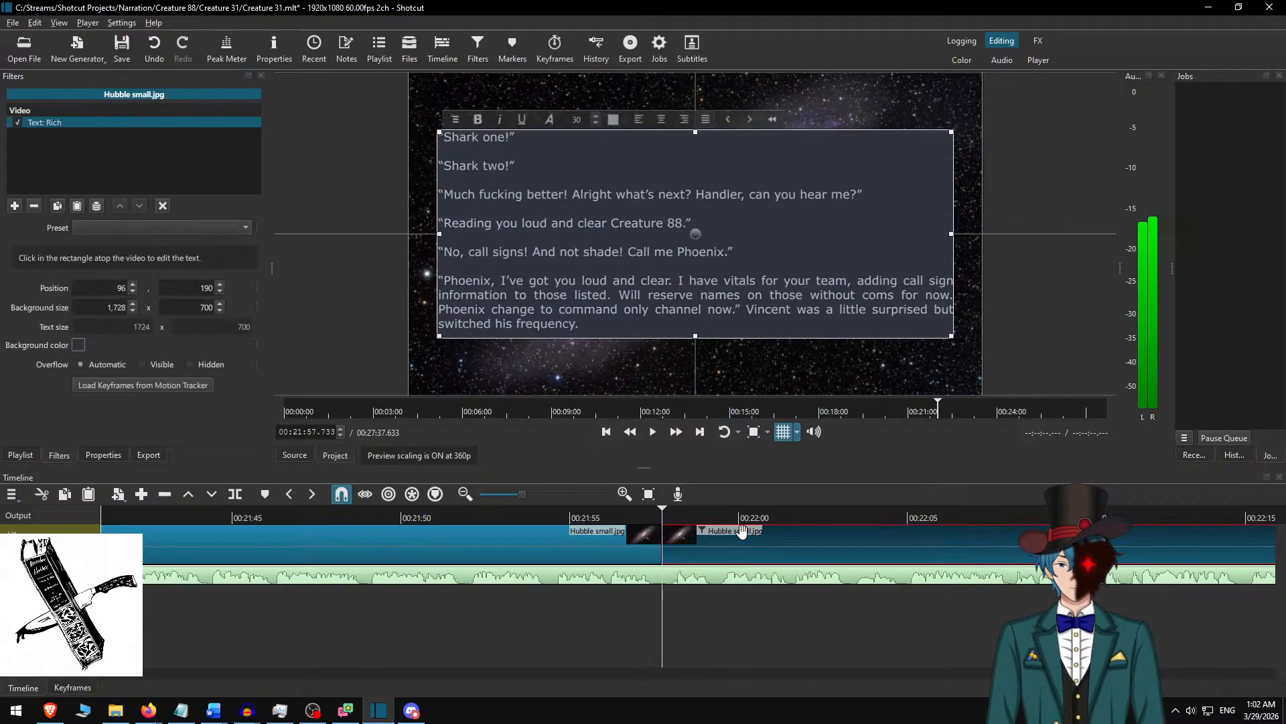
Switch to Word, delete the used passage, and copy the text from “What’s up Handler?” through “create exigent circumstances!”.
key(alt+Tab)
key(Delete)
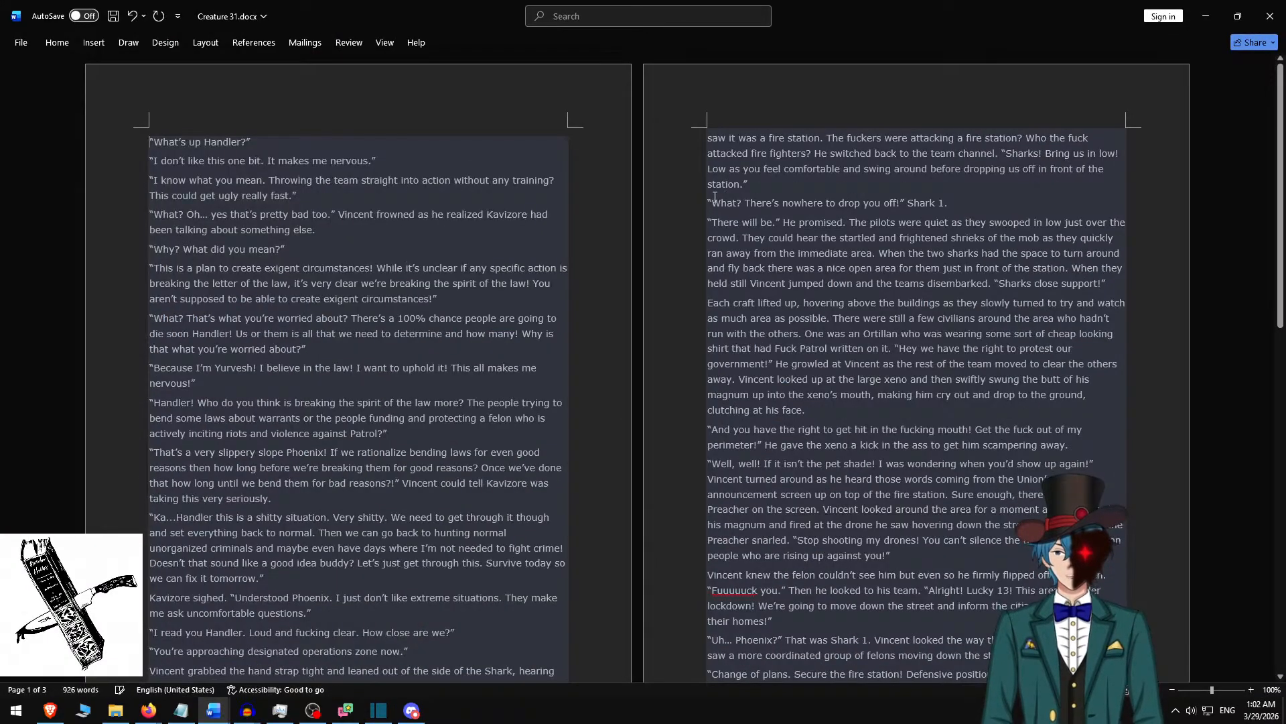
shift+click(301, 248)
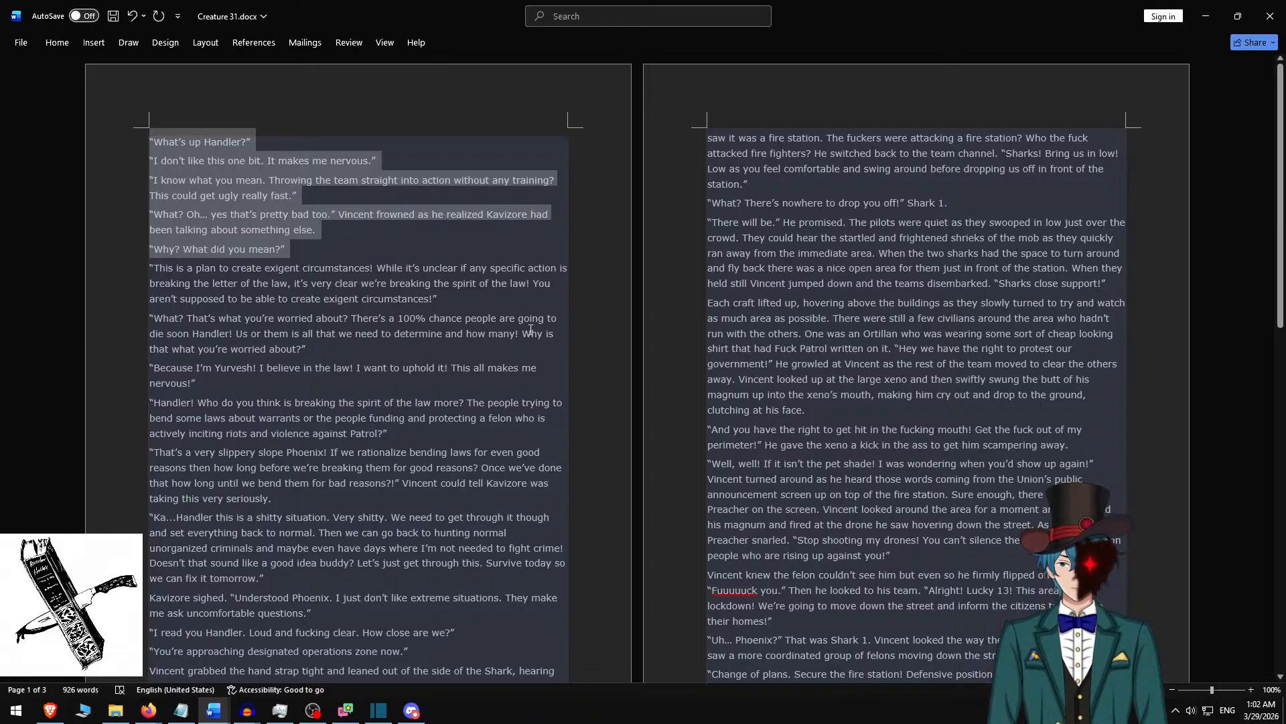
shift+click(477, 298)
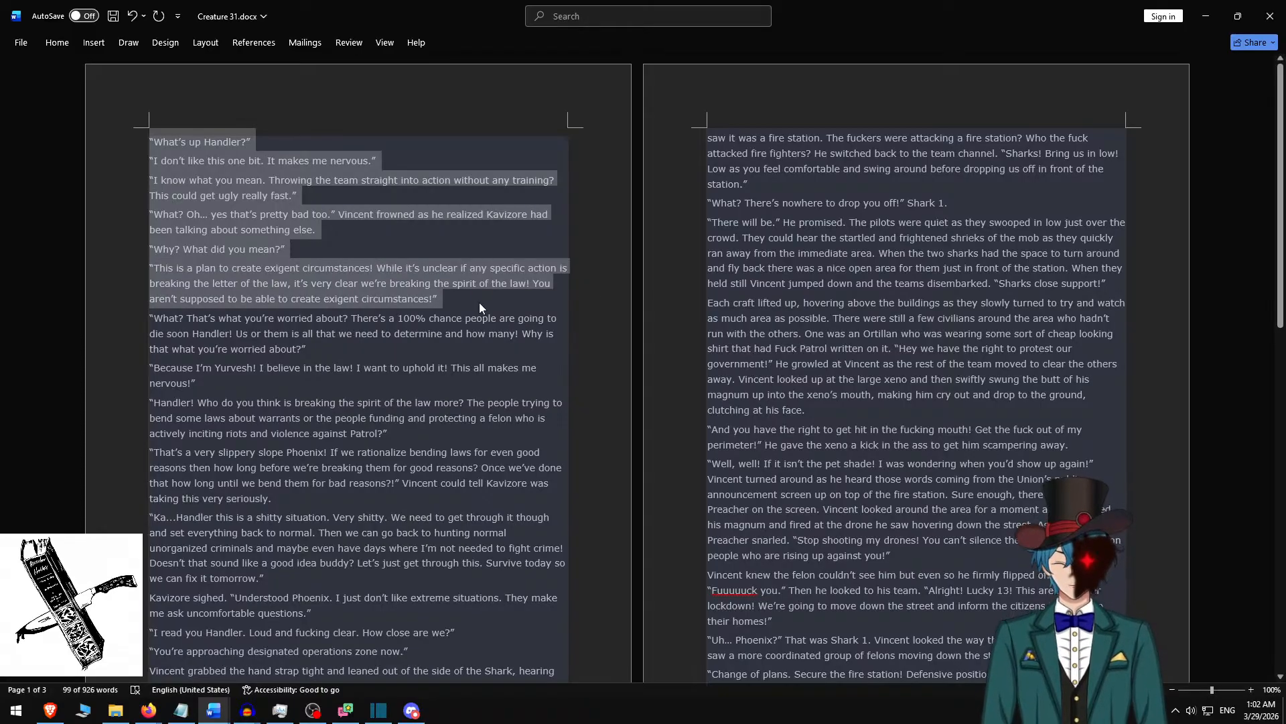
Return to Shotcut and replace the selected clip's rich text with the copied “What’s up Handler?” passage.
key(alt+Tab)
key(ctrl+a)
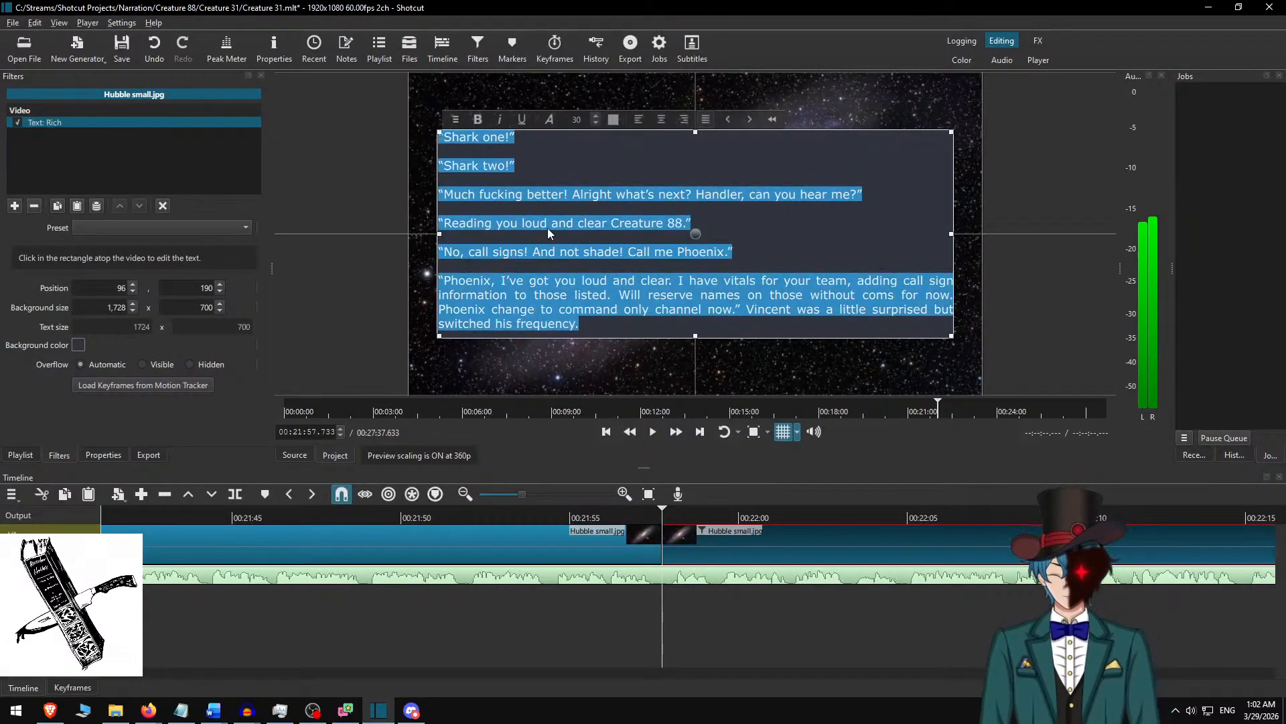
key(ctrl+v)
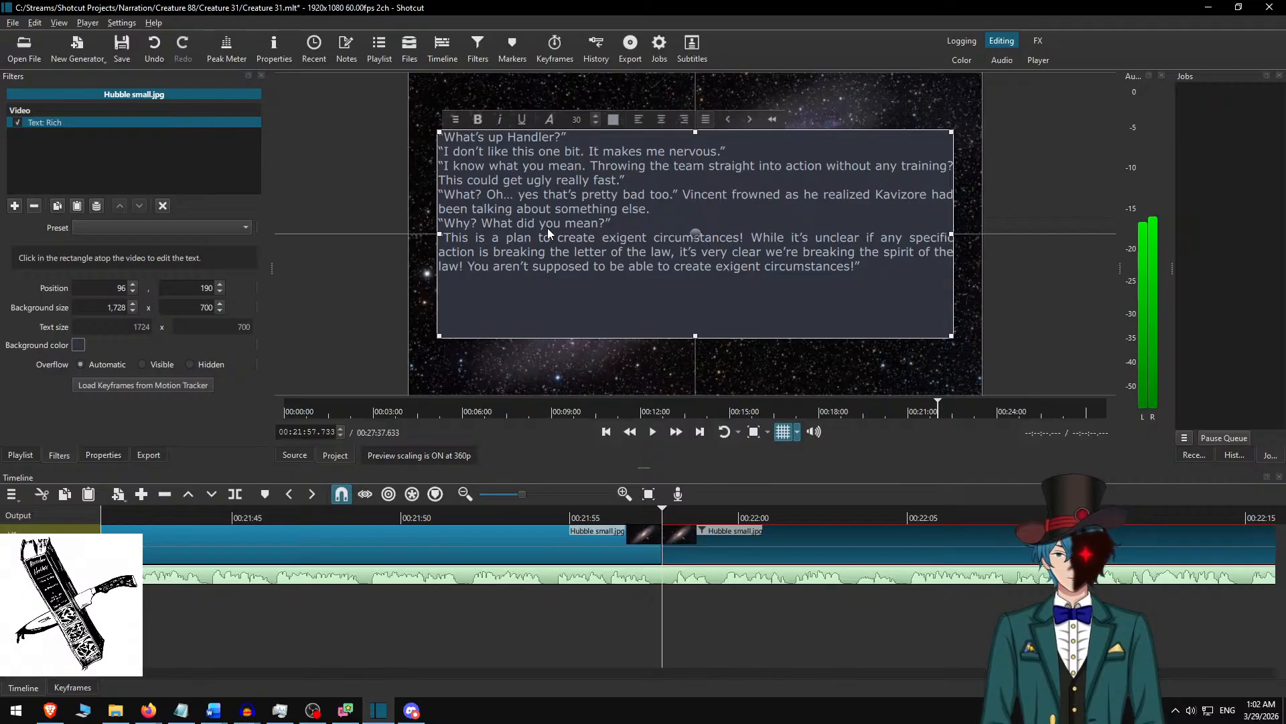
Insert blank lines between the paragraphs of the “What’s up Handler?” rich text.
key(Return)
key(Return)
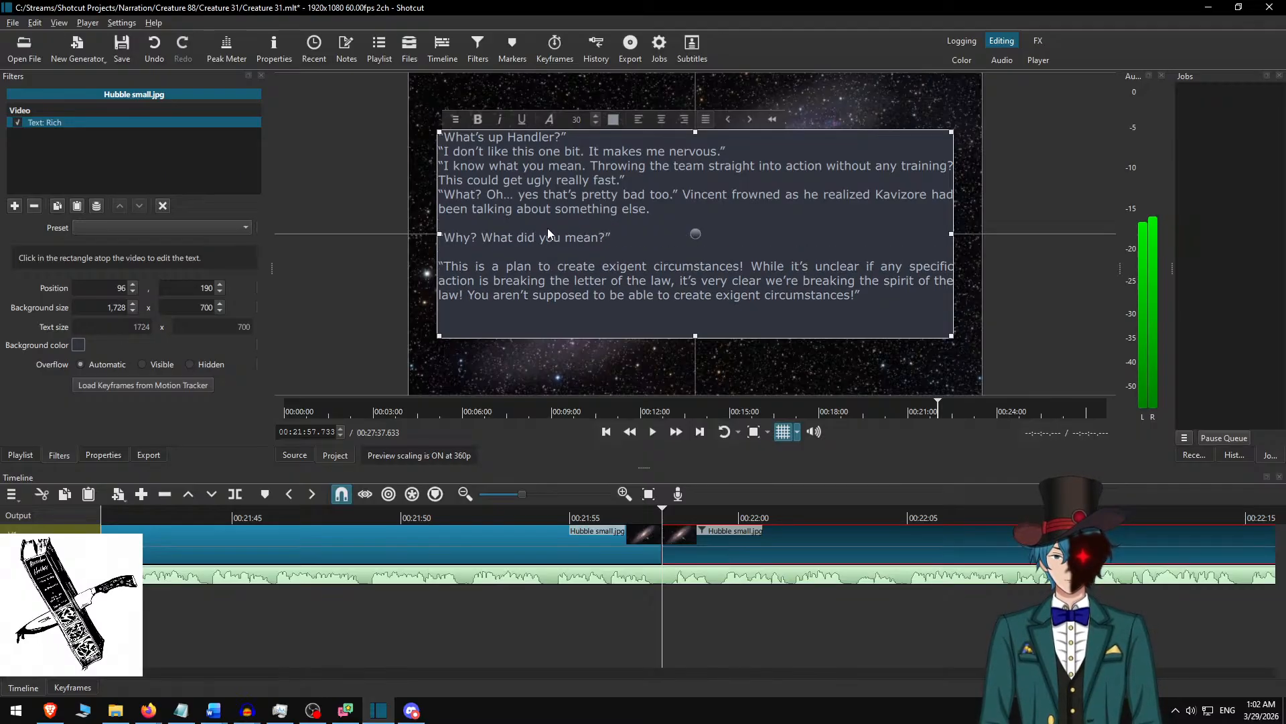
key(Up)
key(Up)
key(Up)
key(Return)
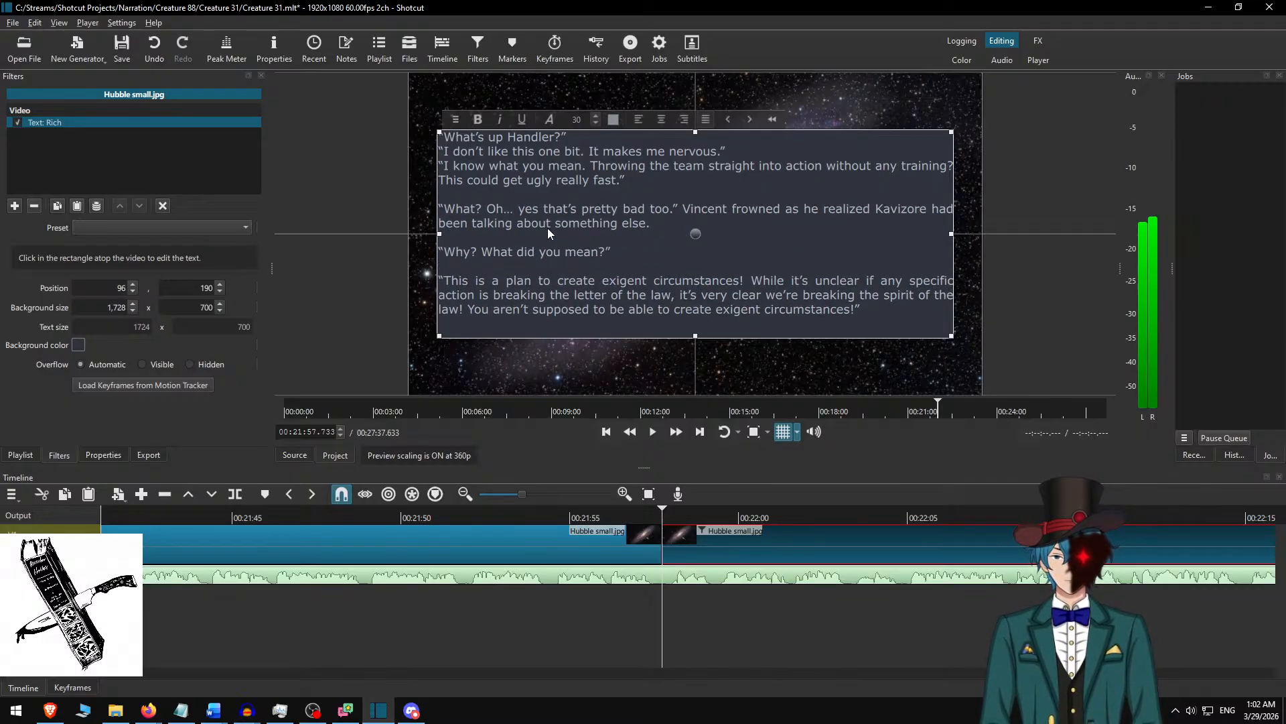
key(Up)
key(Up)
key(Return)
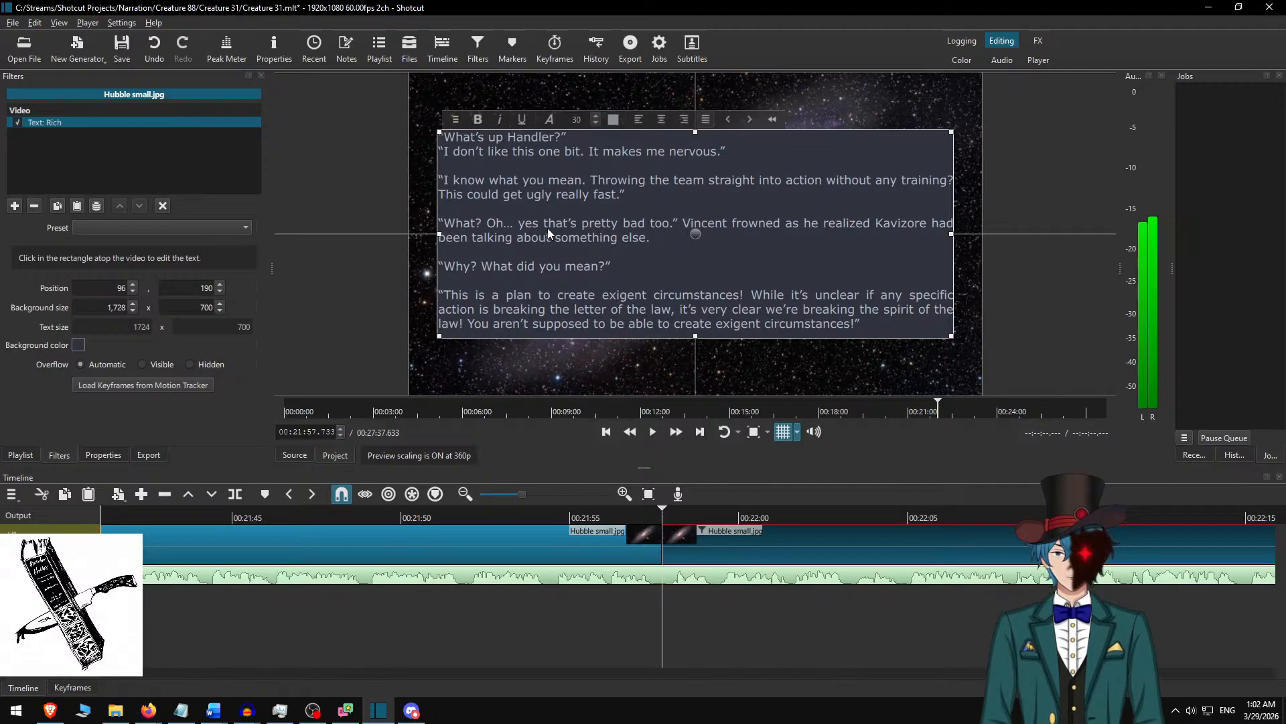
key(Up)
key(Up)
key(Return)
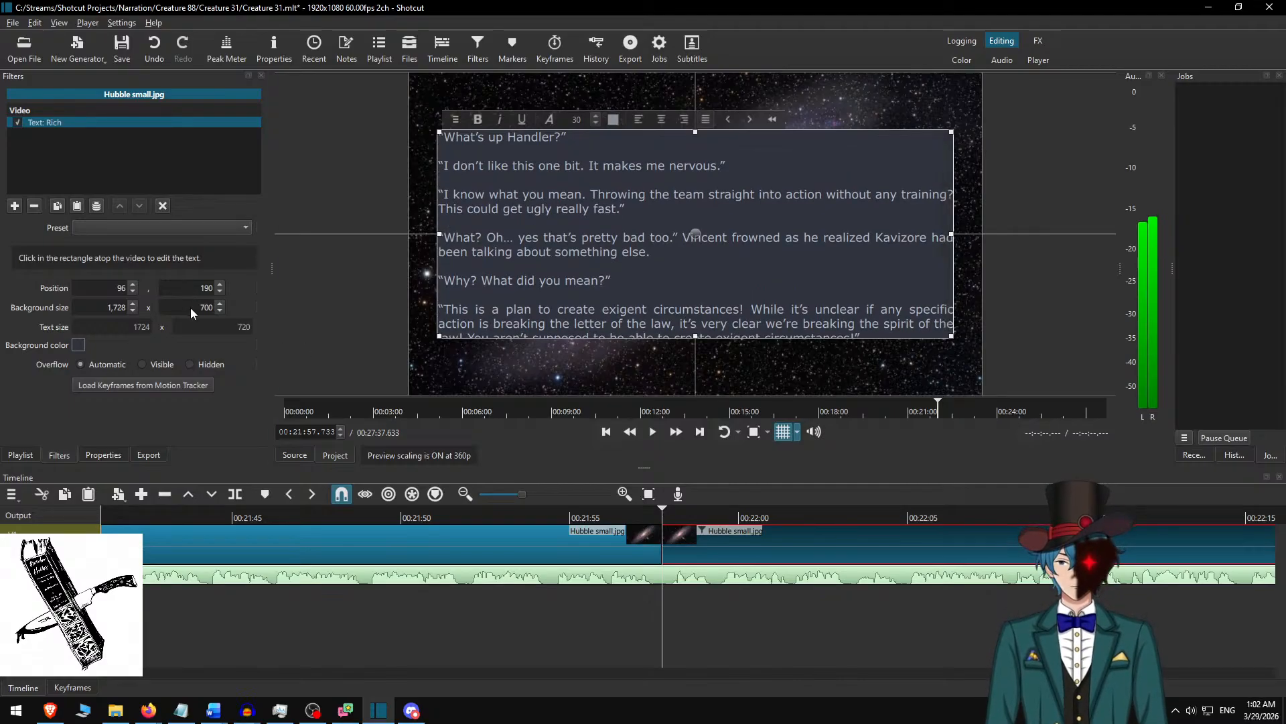
Set the text background height to 750, move the text box up to vertical position 165, and deselect the clip.
text(5)
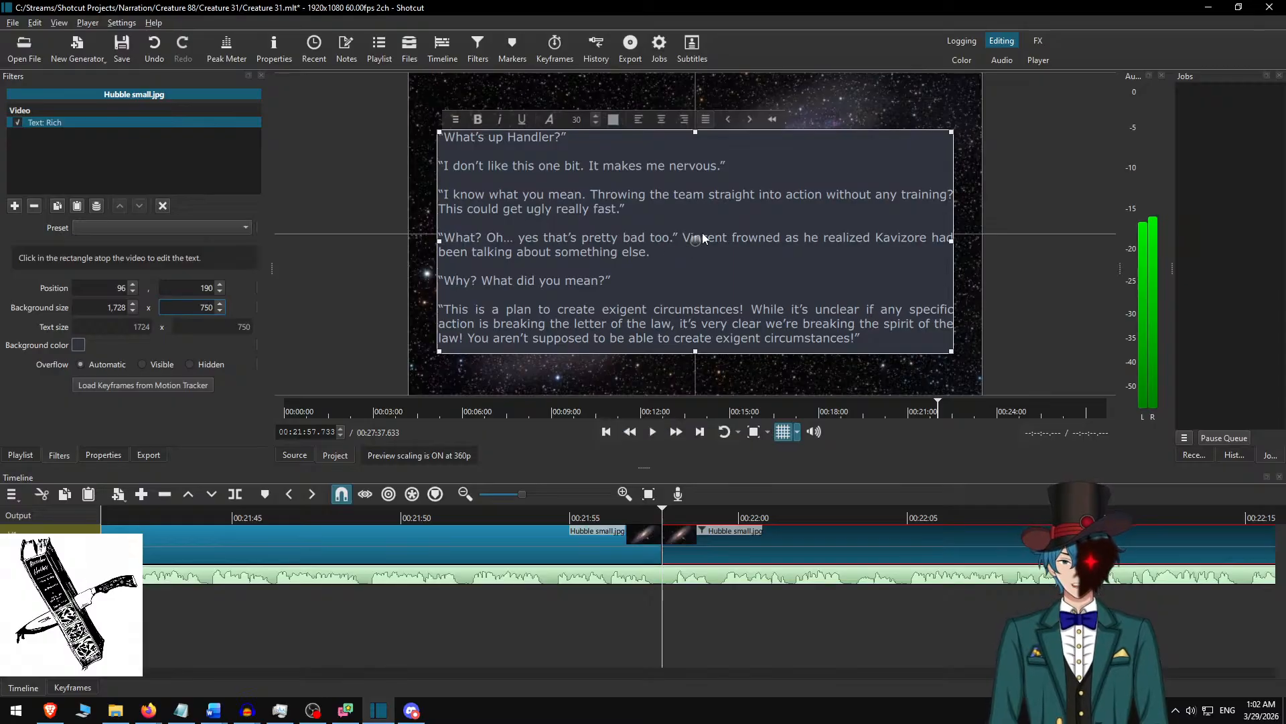
drag(697, 238, 697, 231)
click(700, 544)
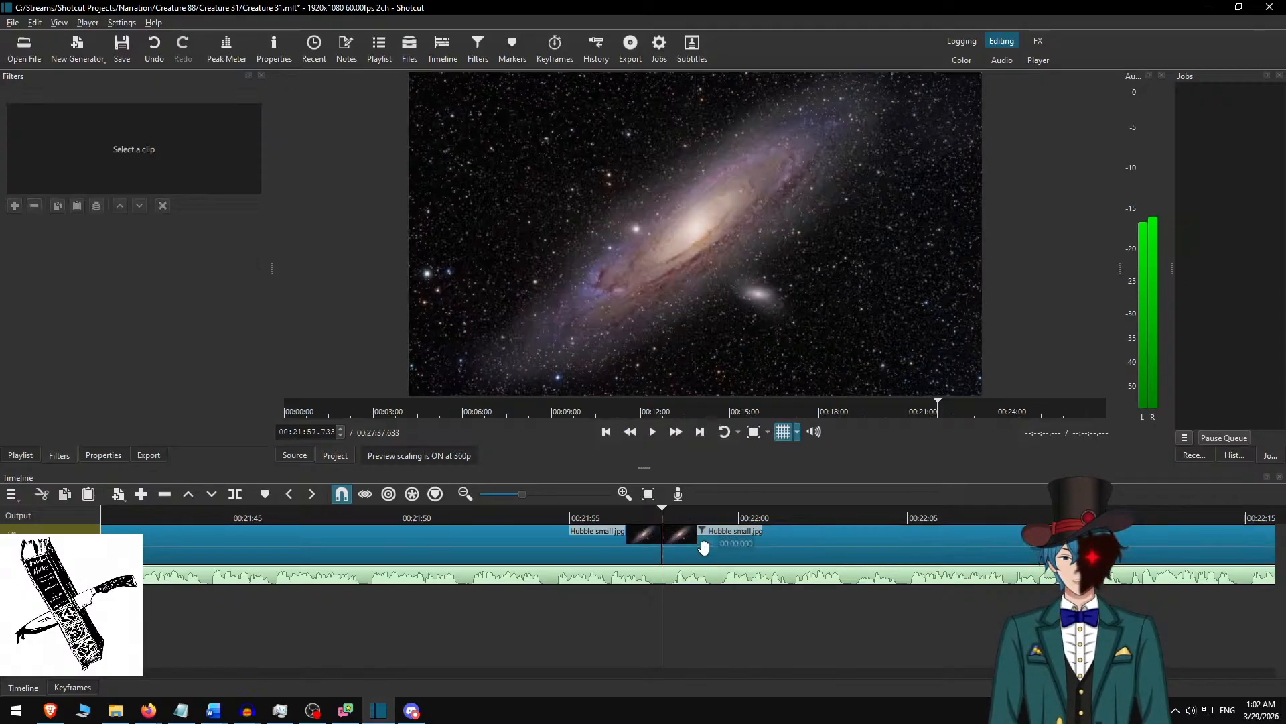
Play on to 00:22:36.917 and split the Hubble small.jpg clip there.
click(548, 508)
key(space)
click(676, 433)
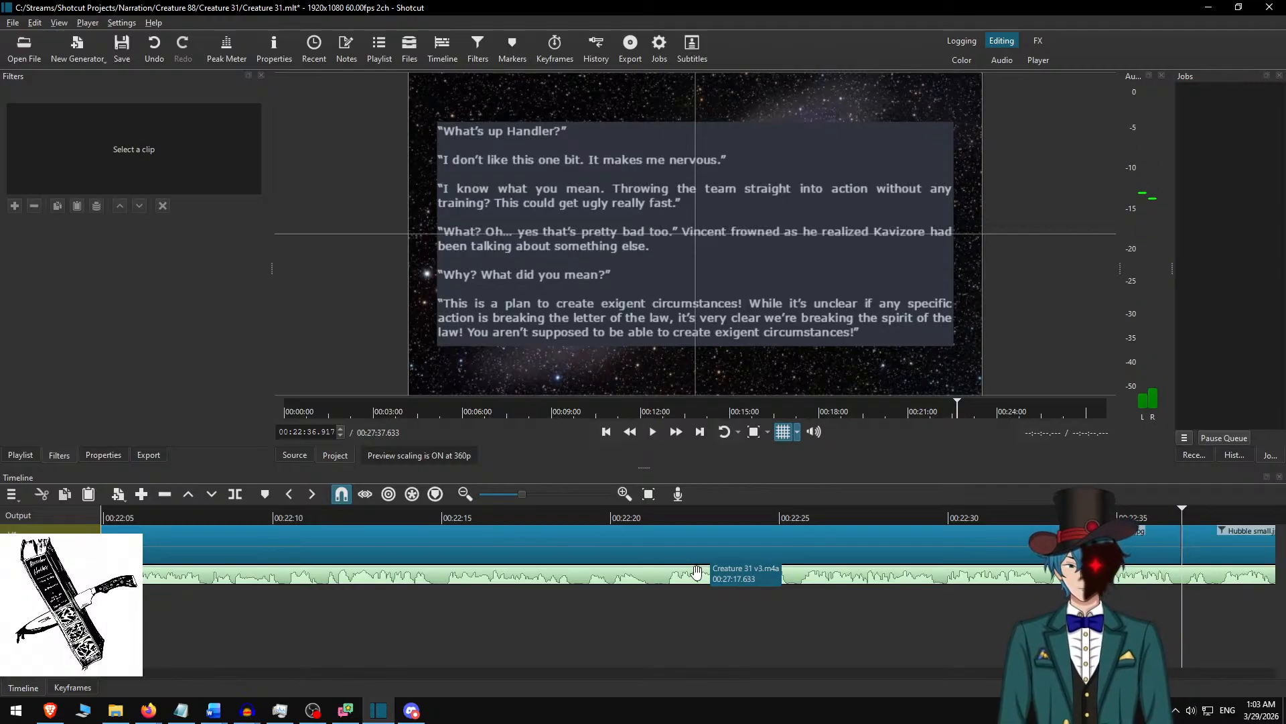
Switch to Word, delete the used passage, and copy the text from “What? That’s what you’re worried about?” through “taking this very seriously.”.
key(alt+Tab)
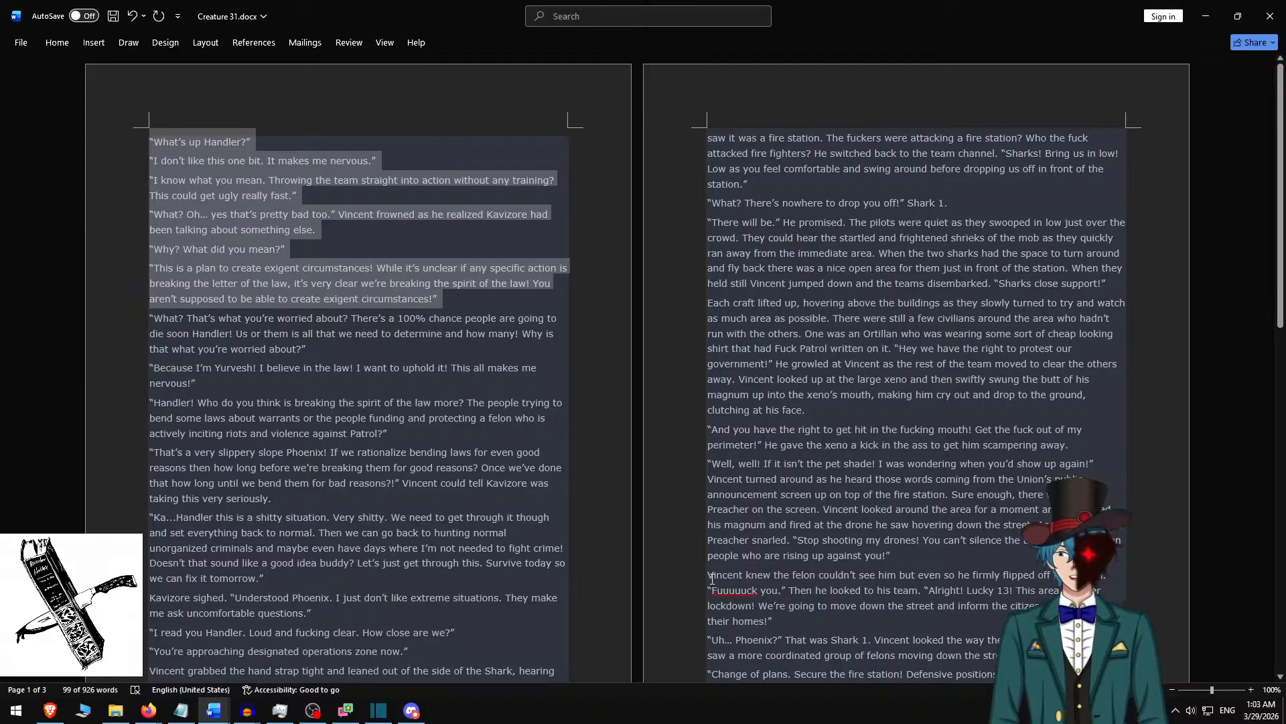
key(Delete)
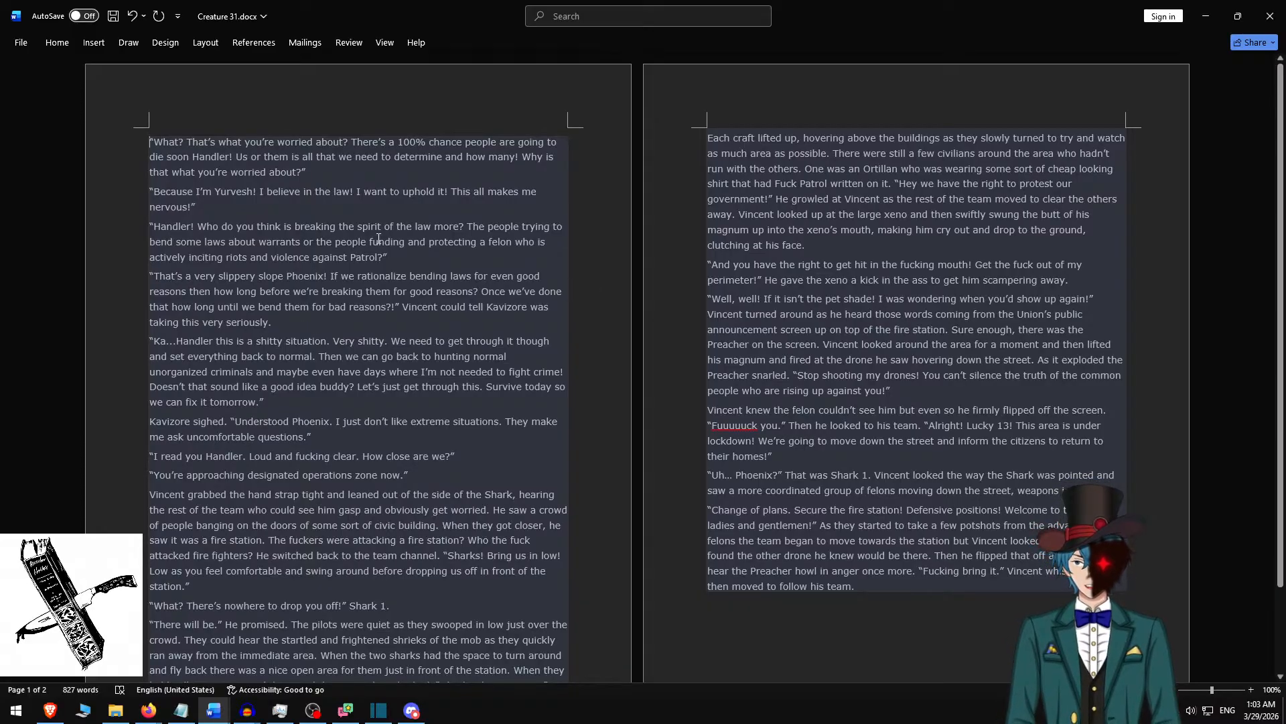
shift+click(356, 327)
key(ctrl+c)
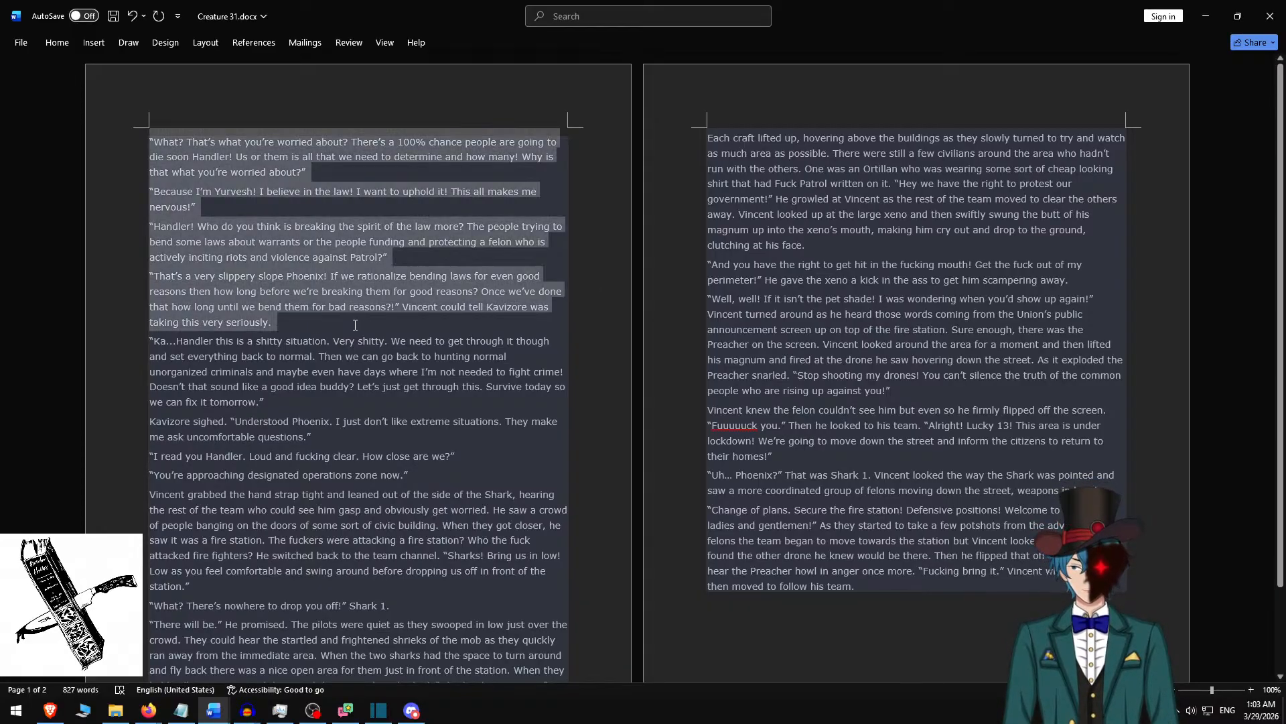
key(alt+space)
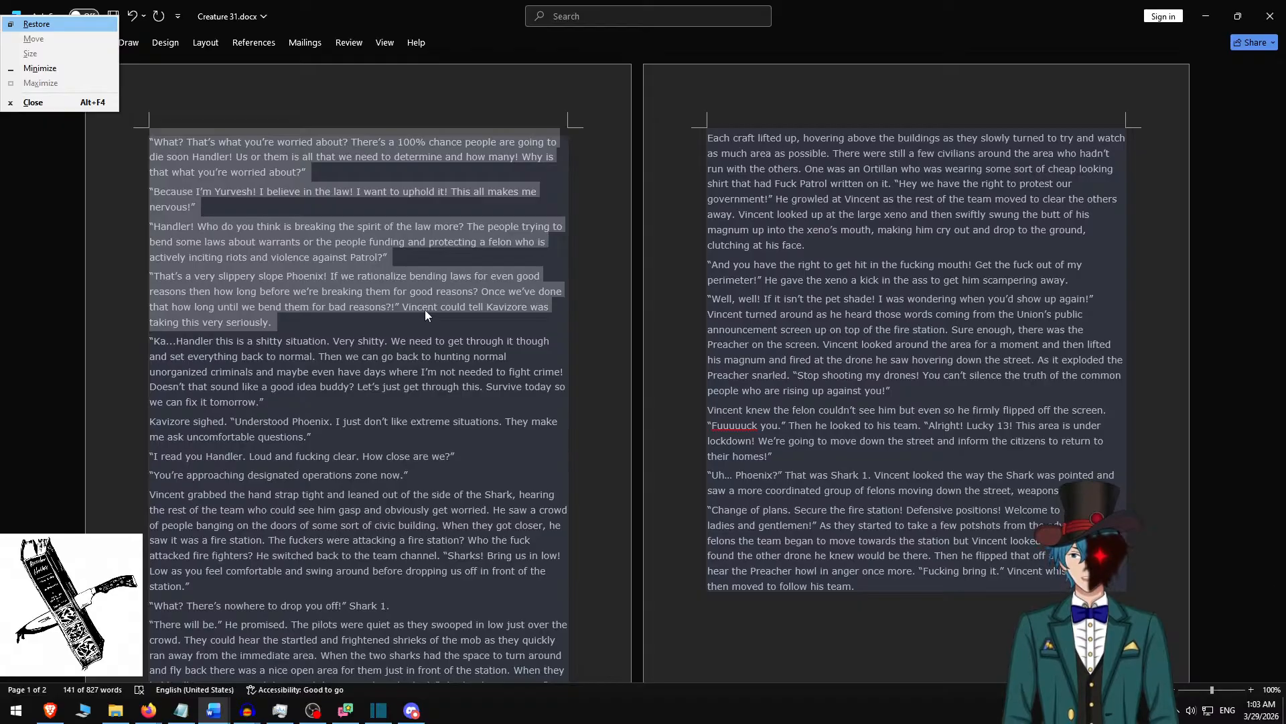
key(Escape)
Return to Shotcut, select the clip after the new cut, and replace its rich text with the copied passage.
key(alt+Tab)
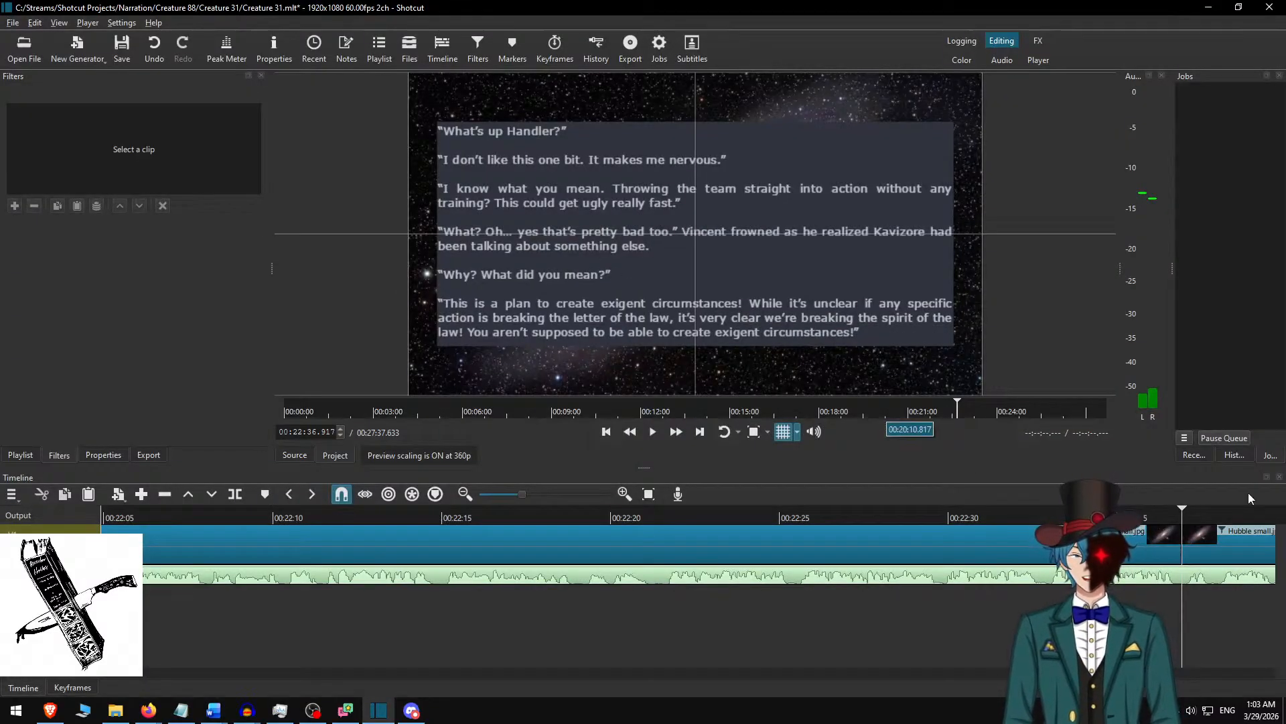
scroll(706, 548, right, 10)
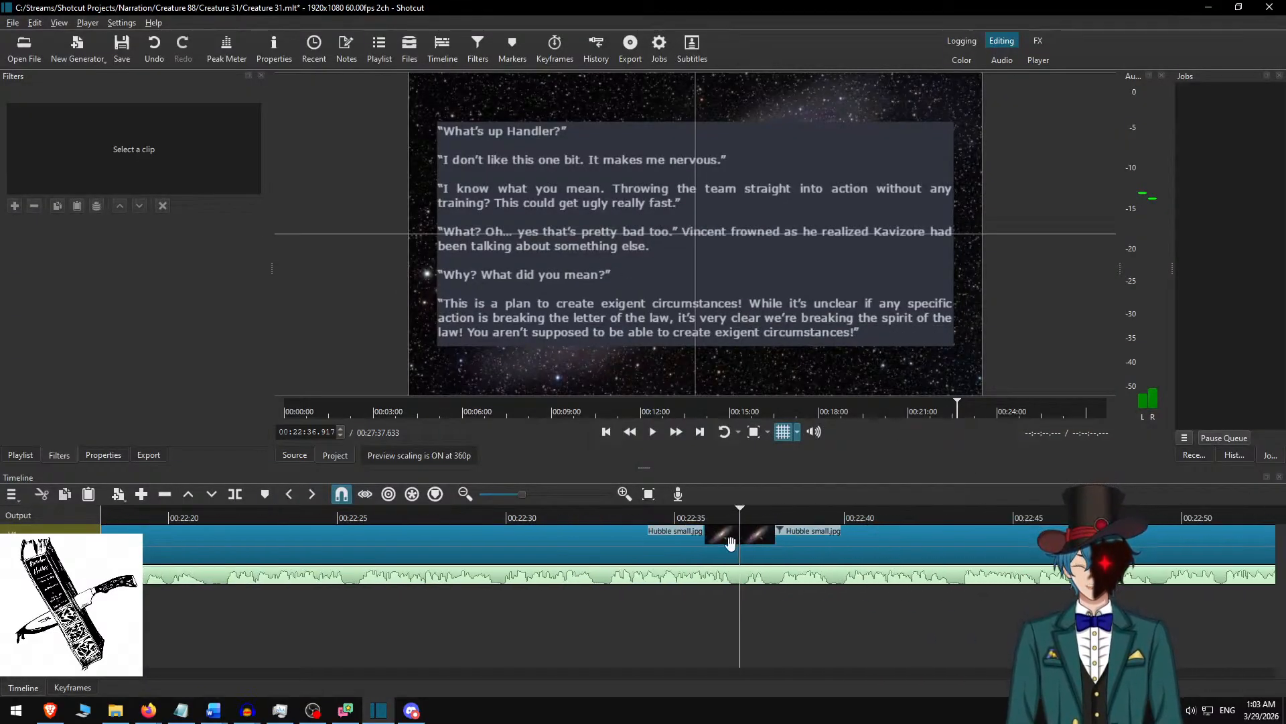
click(622, 545)
key(ctrl+a)
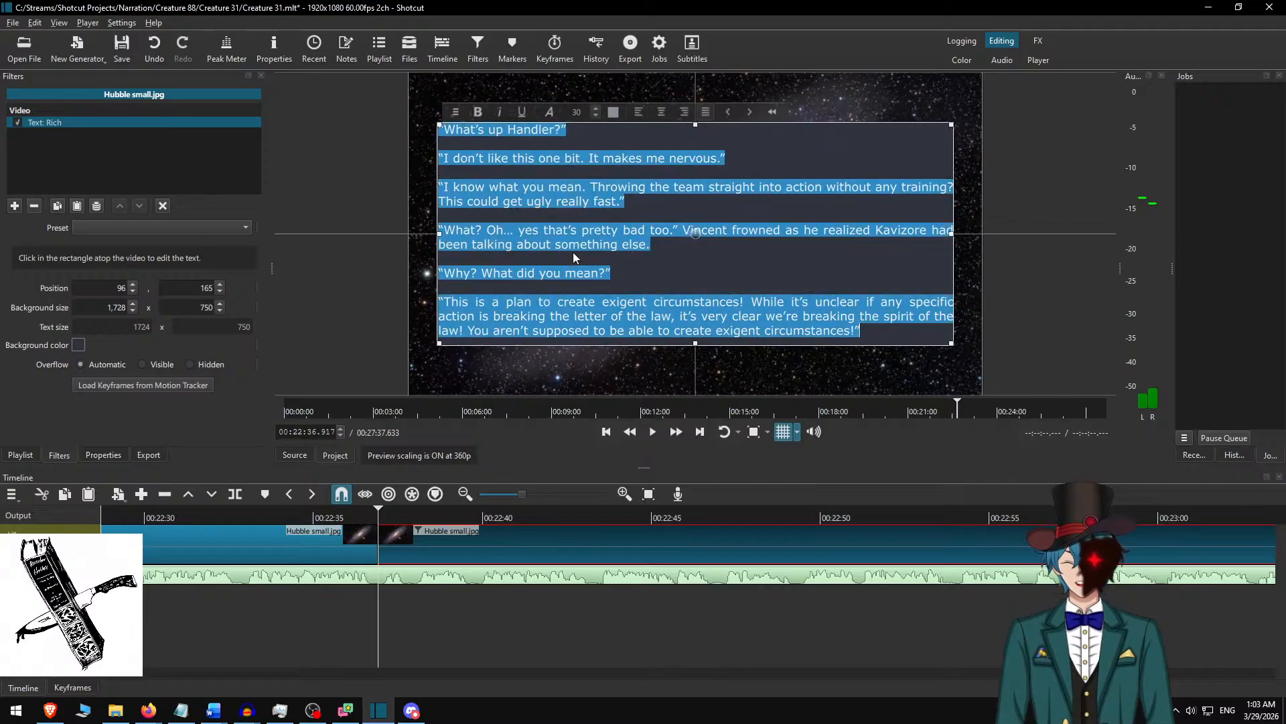
key(ctrl+v)
Insert blank lines between the four pasted paragraphs, remove the empty line at the end, and deselect the clip.
key(BackSpace)
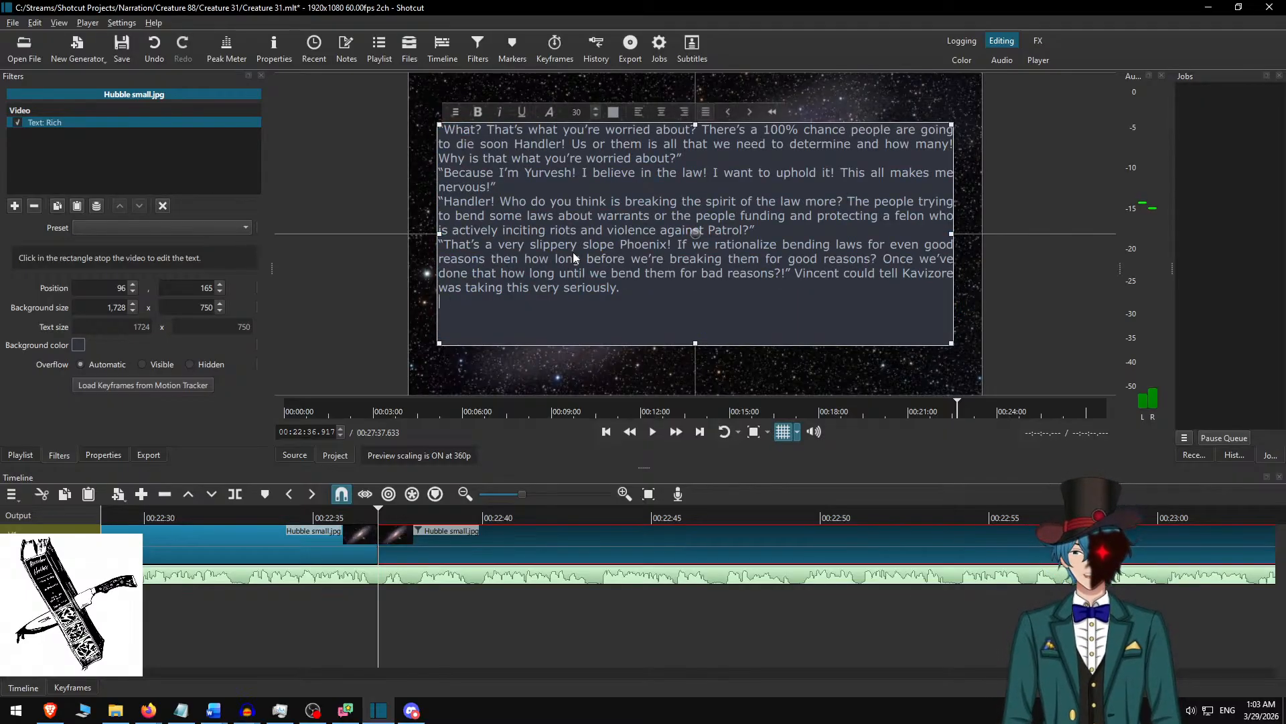
key(Up)
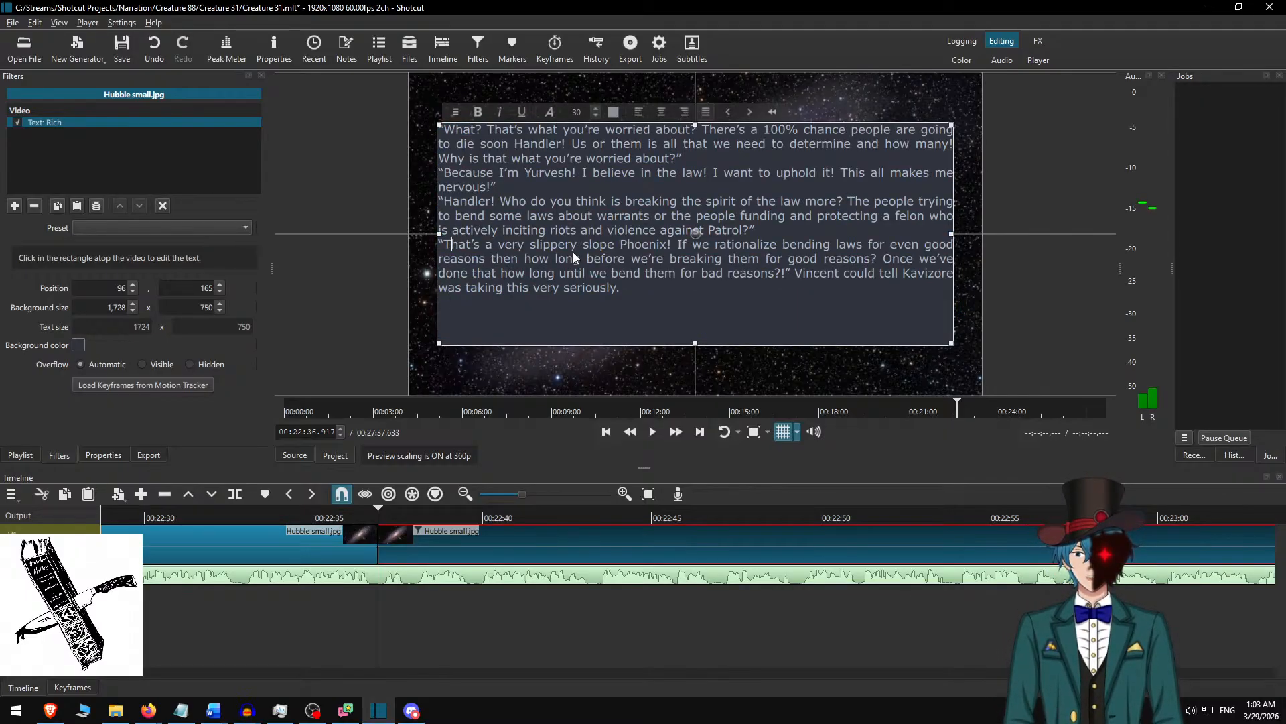
key(Return)
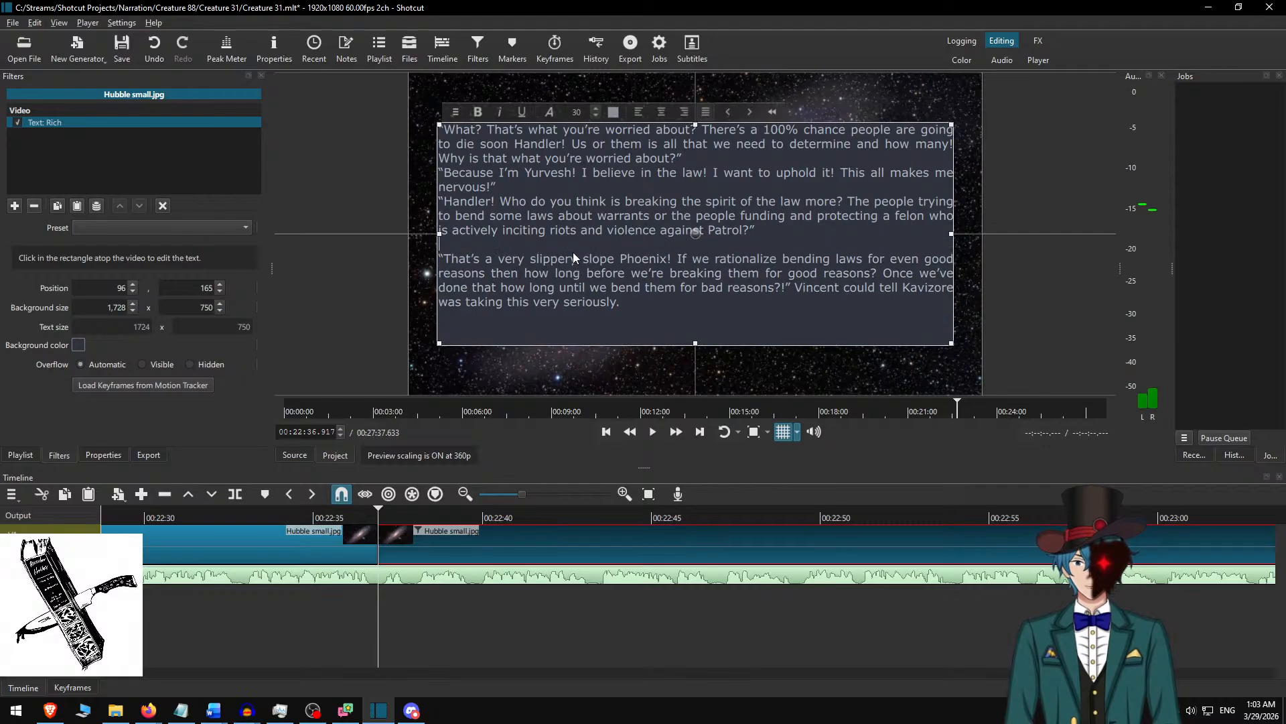
key(Return)
key(Up)
key(Up)
key(Up)
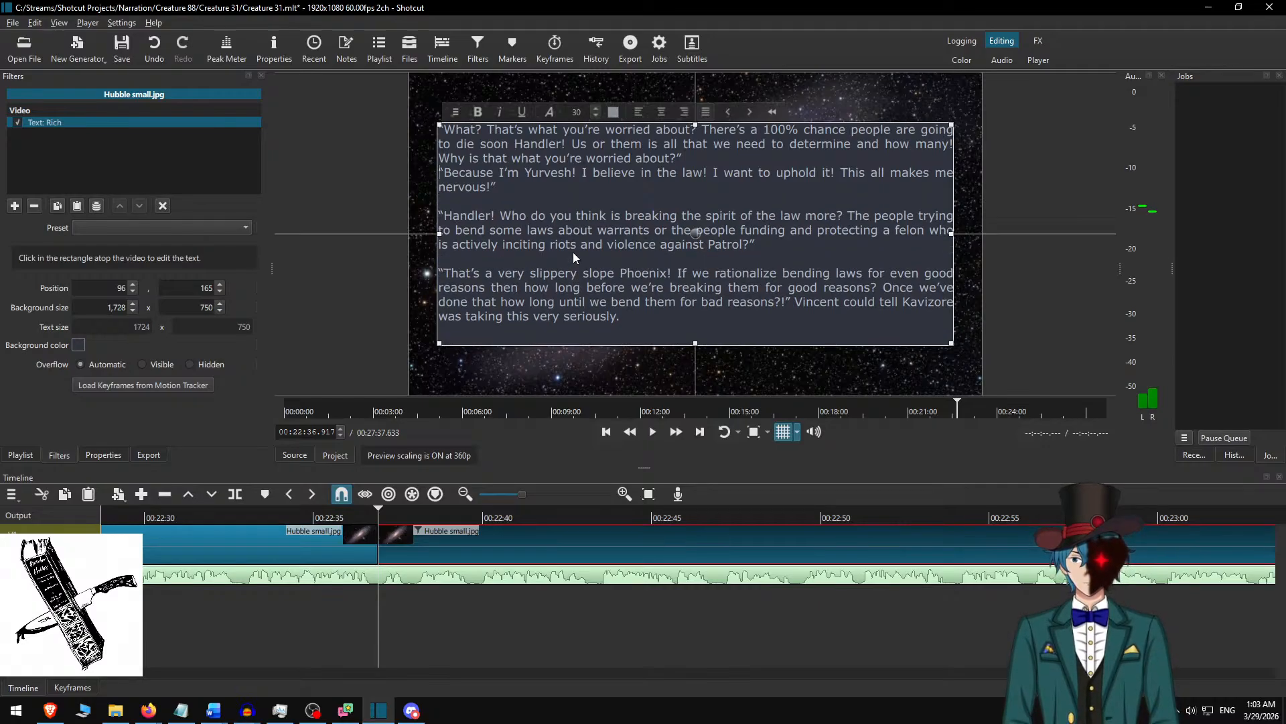
key(Return)
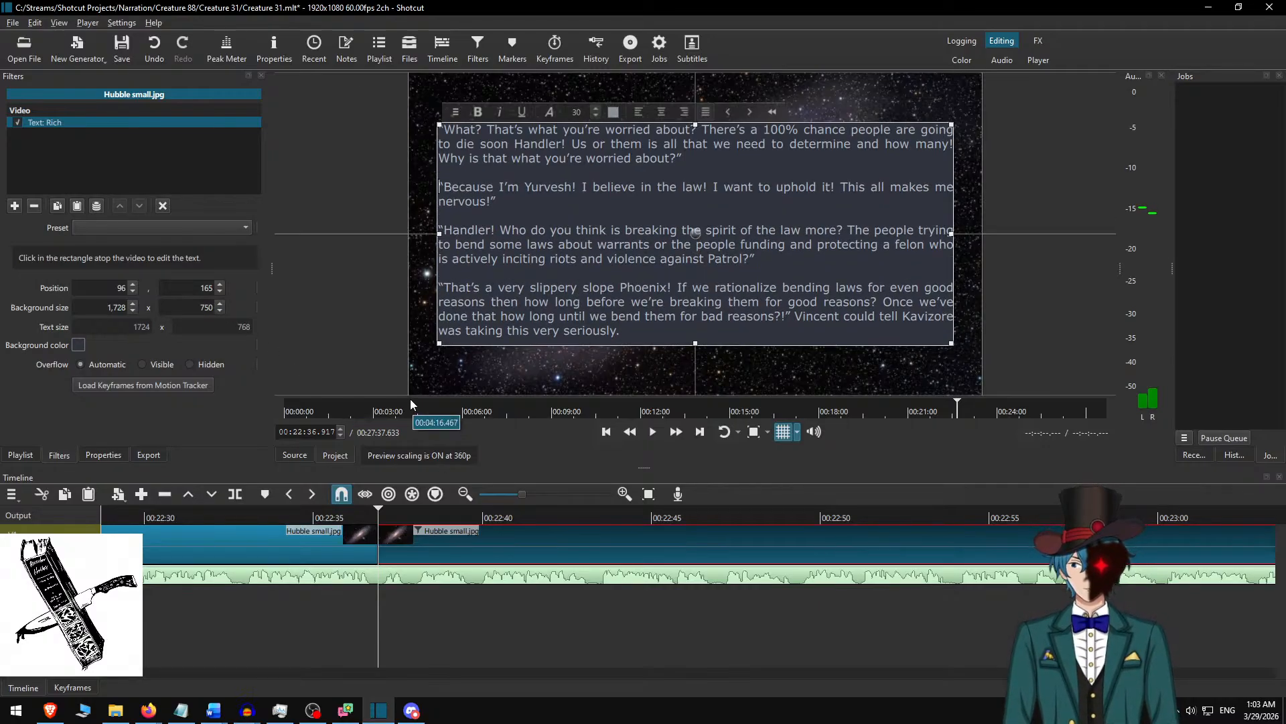
scroll(607, 264, down, 1)
scroll(613, 326, up, 1)
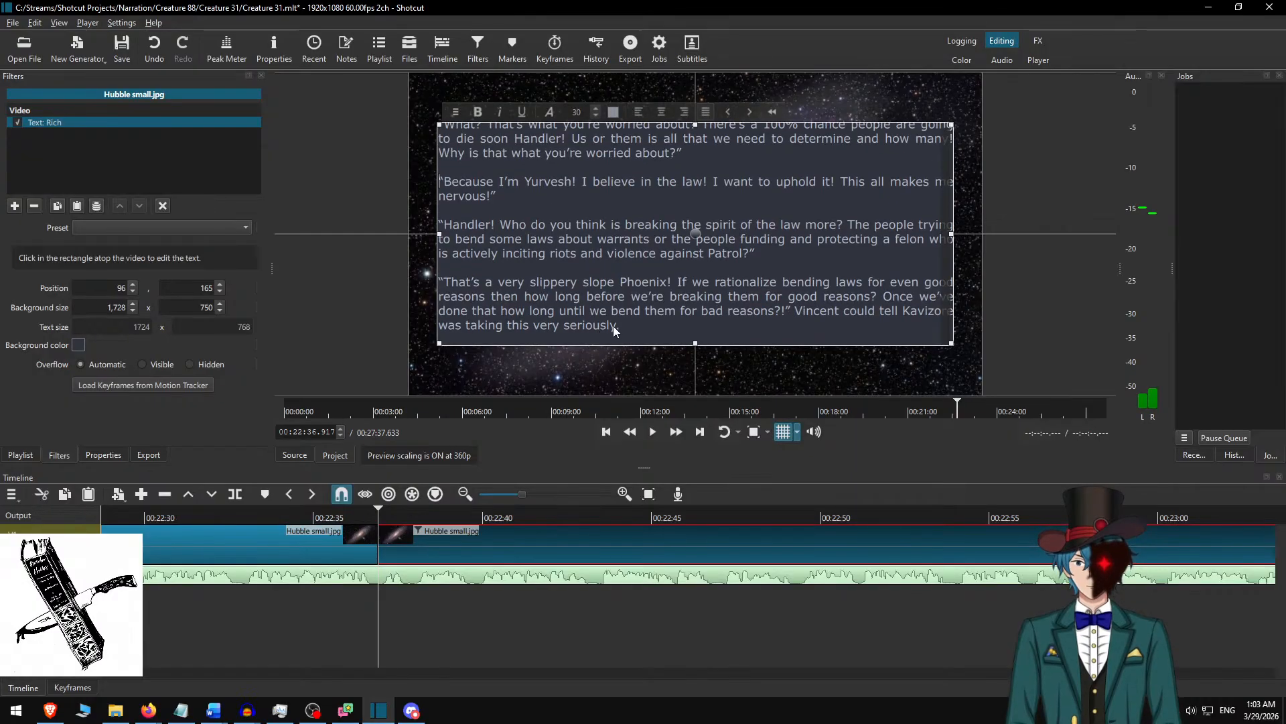
key(BackSpace)
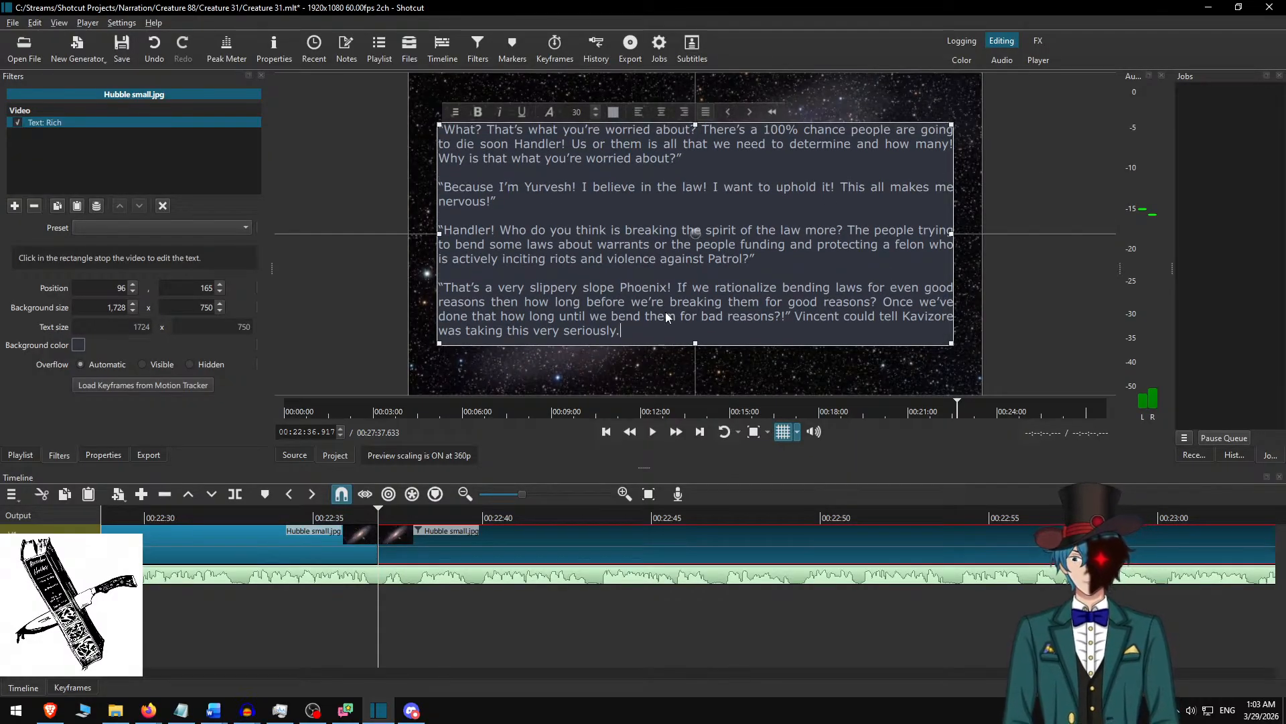
click(417, 532)
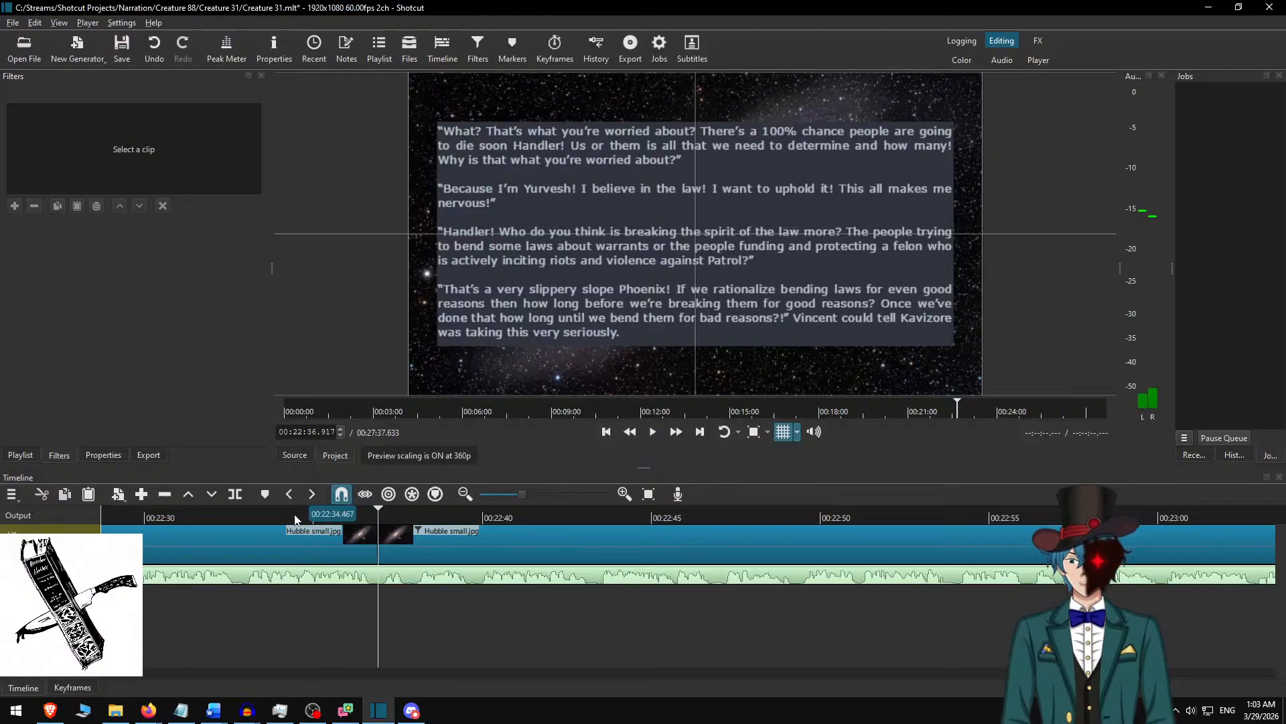
Play the narration from about 00:22:34 to 00:22:48.733 and add a comma after “die soon” in the clip's first paragraph.
click(295, 520)
key(space)
click(683, 435)
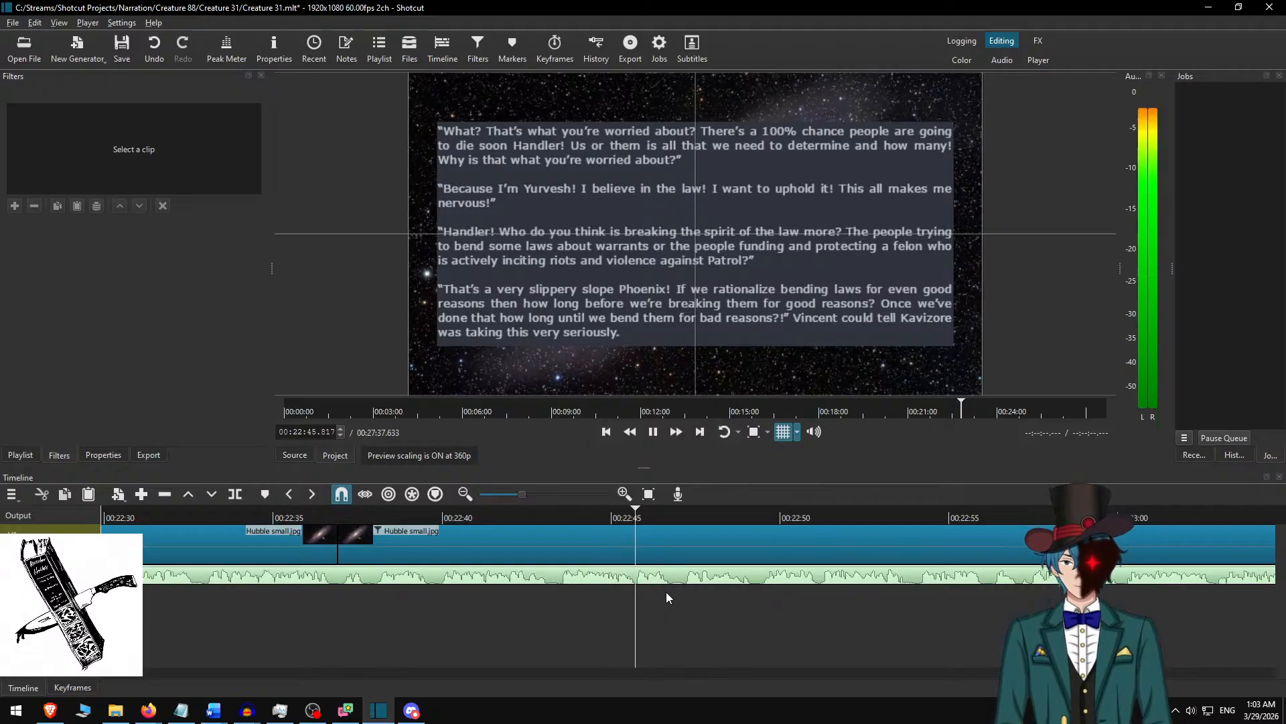
key(space)
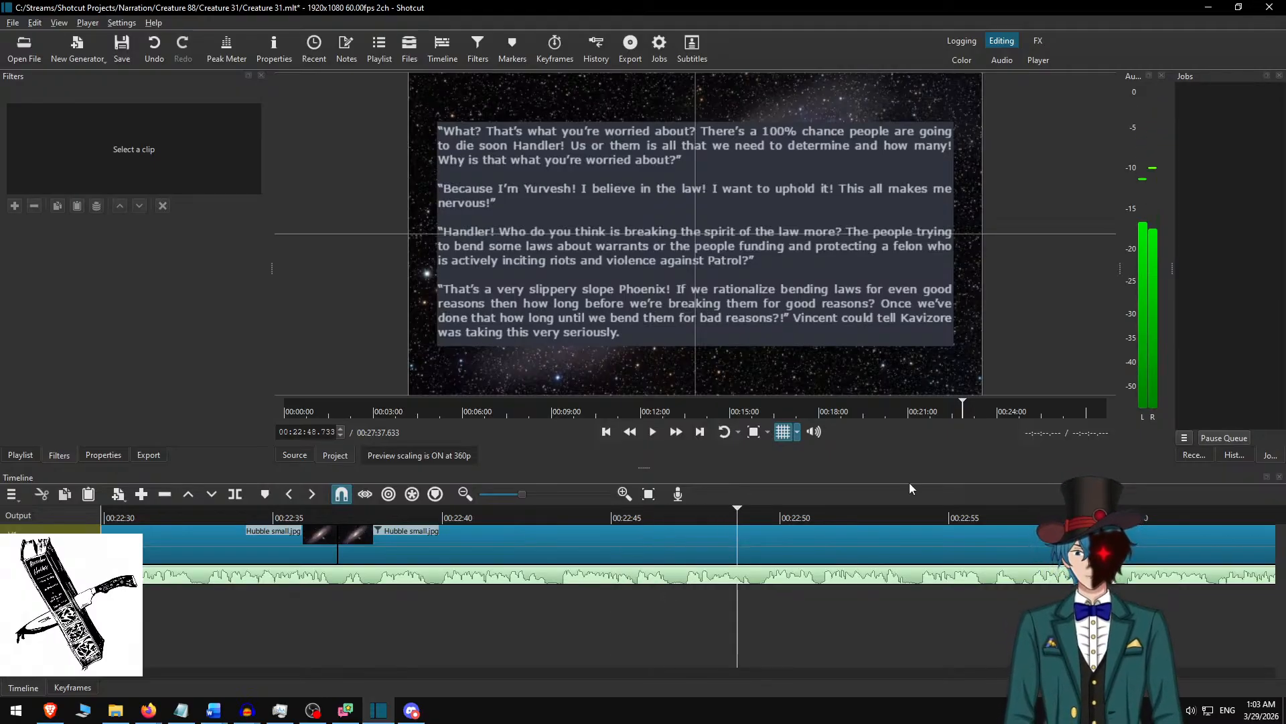
click(764, 545)
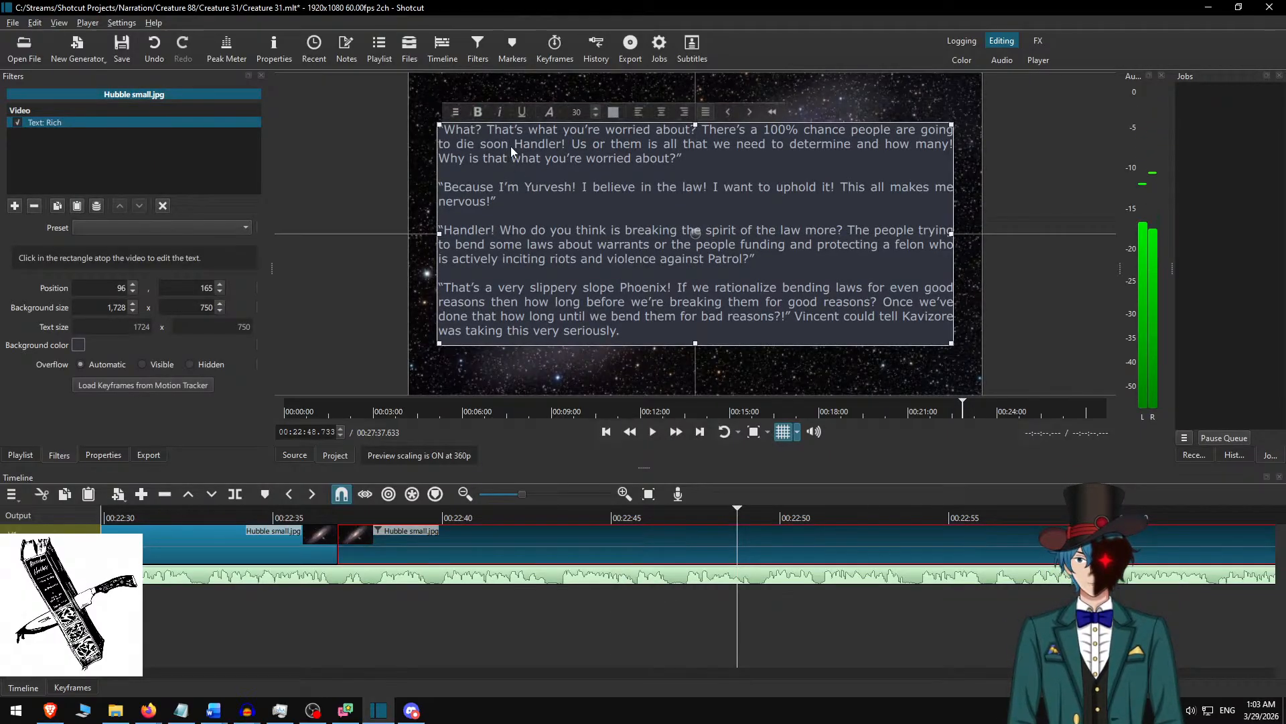
text(,)
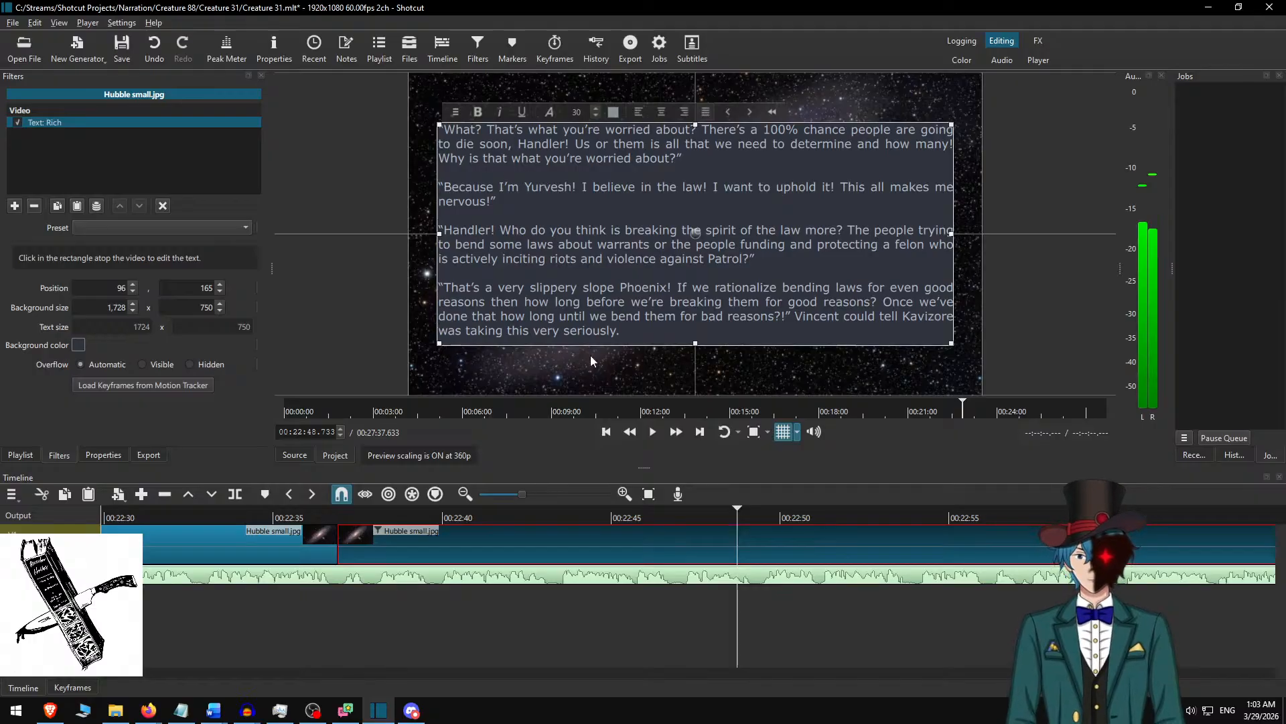
click(560, 549)
Play the narration from about 00:22:40 to 00:23:00, and replay the part from about 00:22:55.
click(451, 519)
key(space)
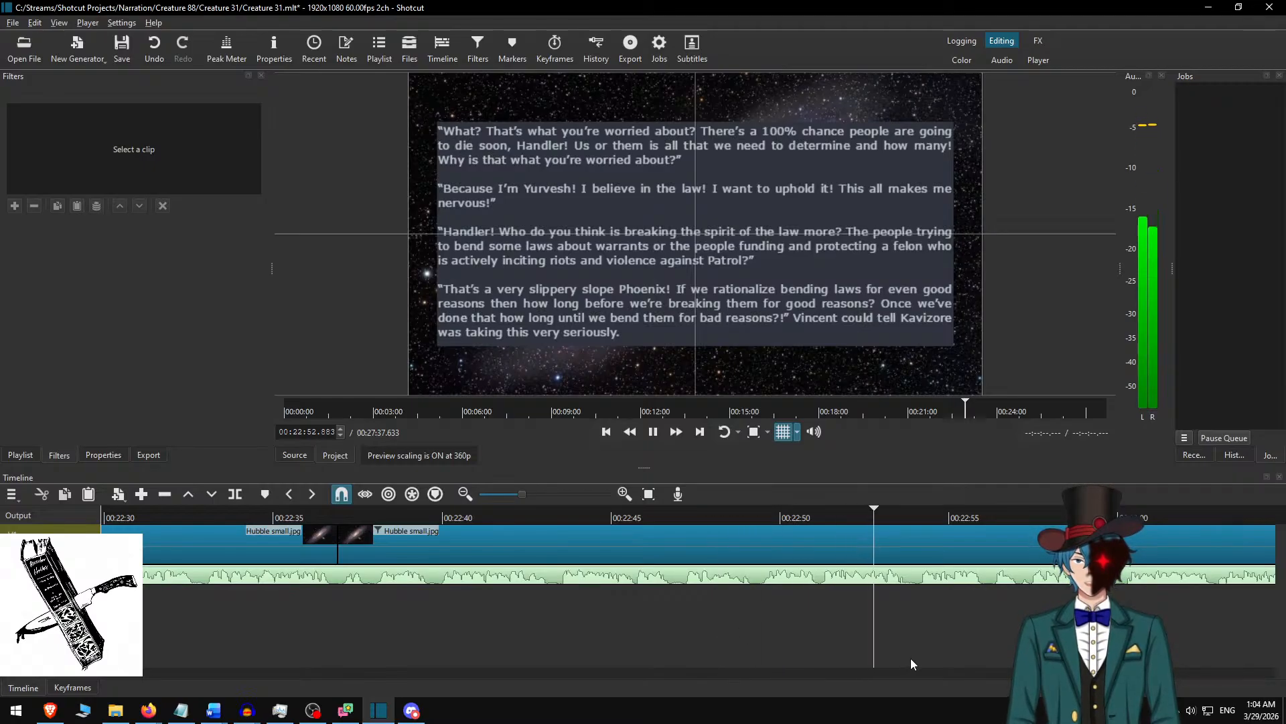
drag(898, 656, 791, 632)
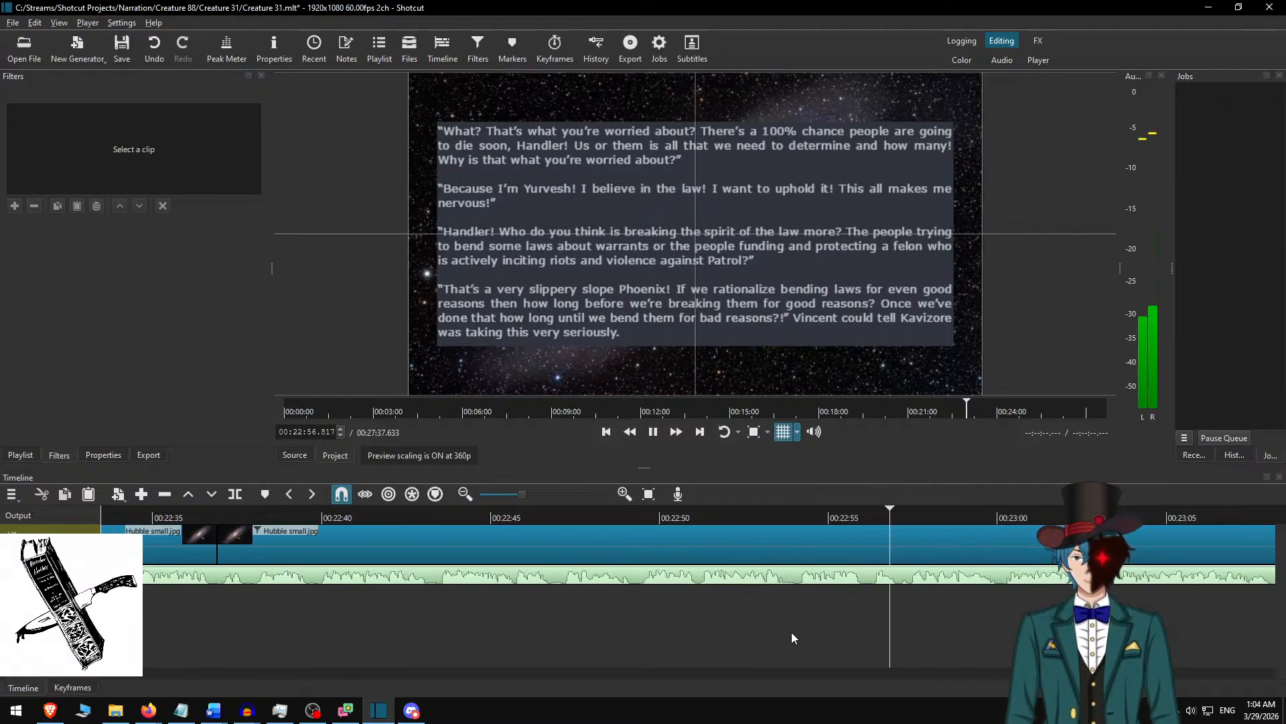
key(space)
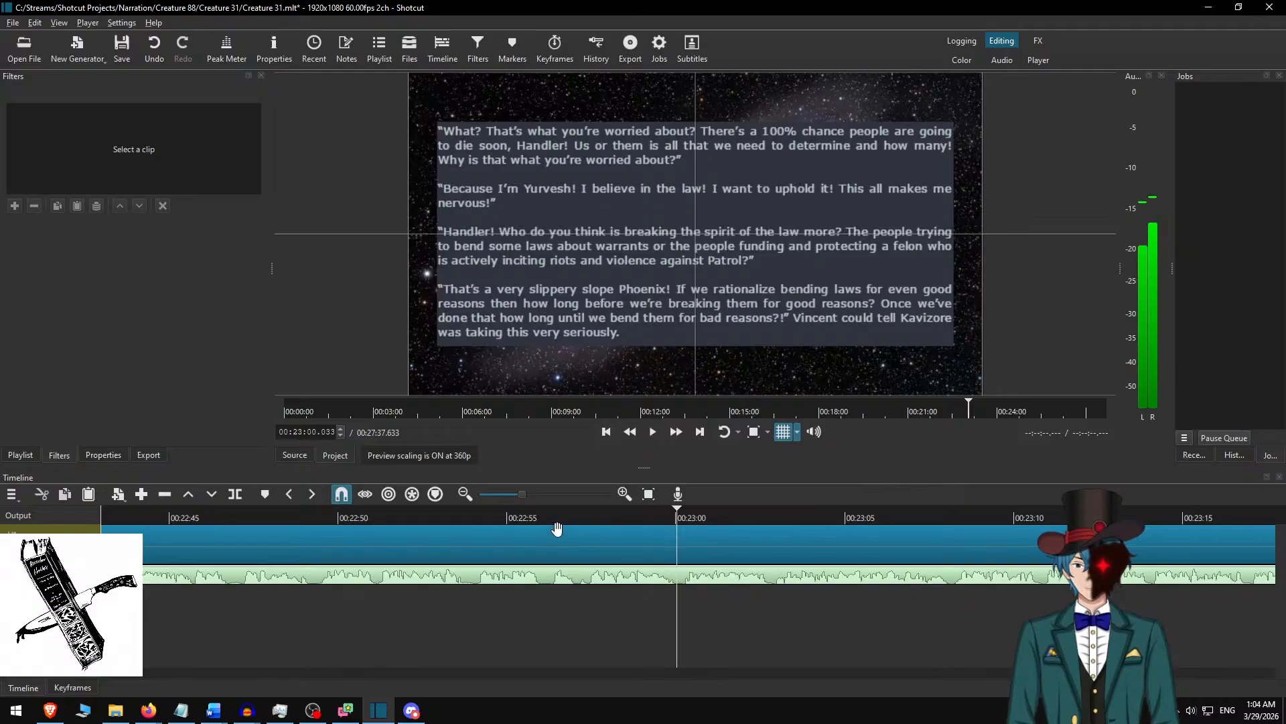
key(space)
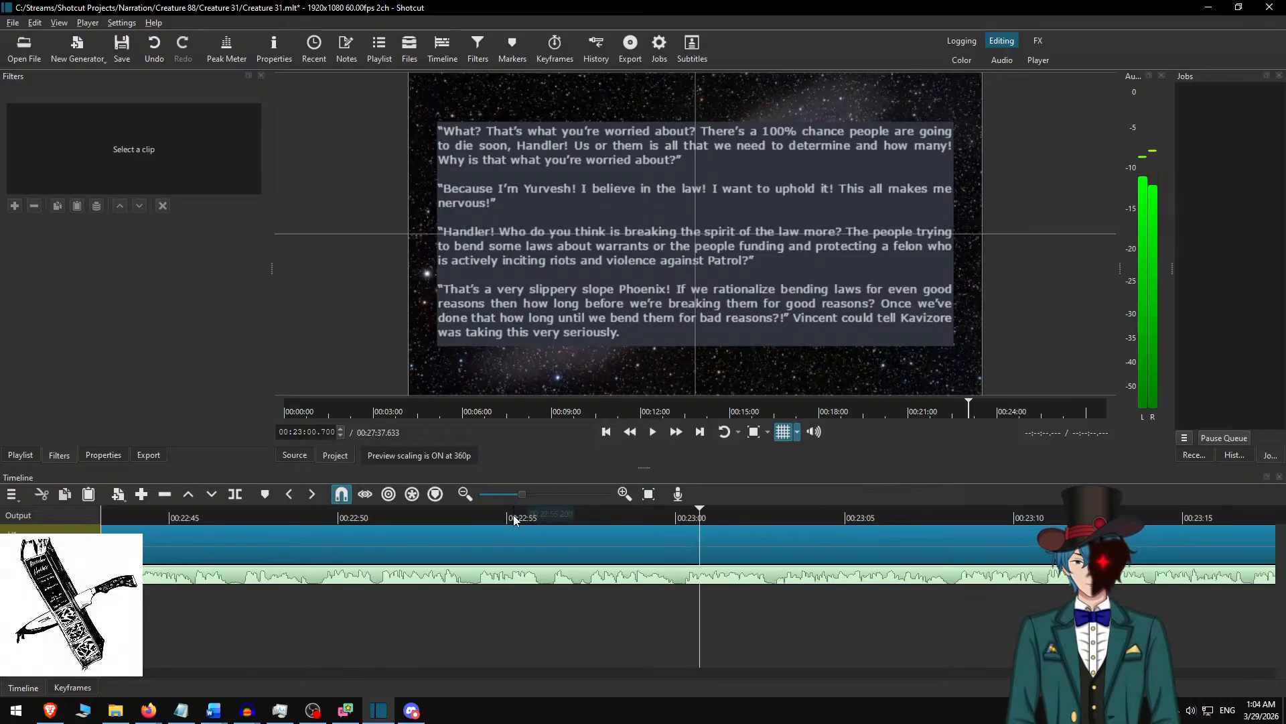
click(519, 518)
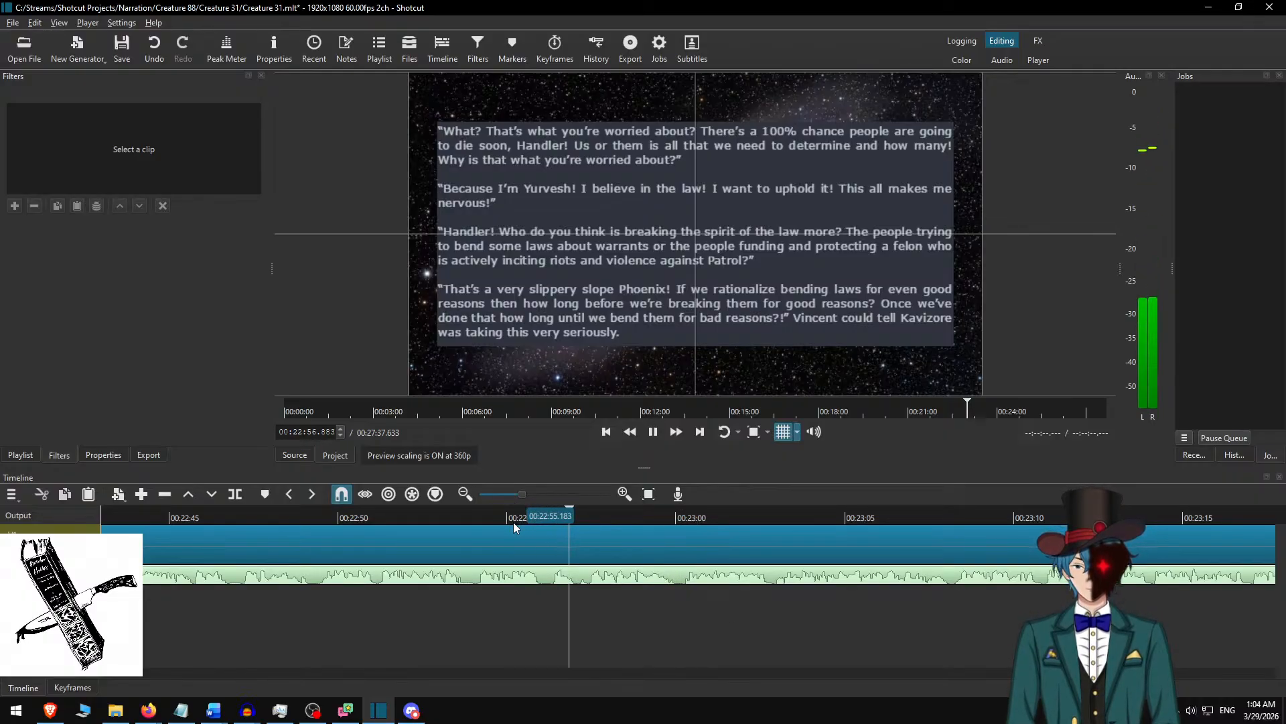
key(space)
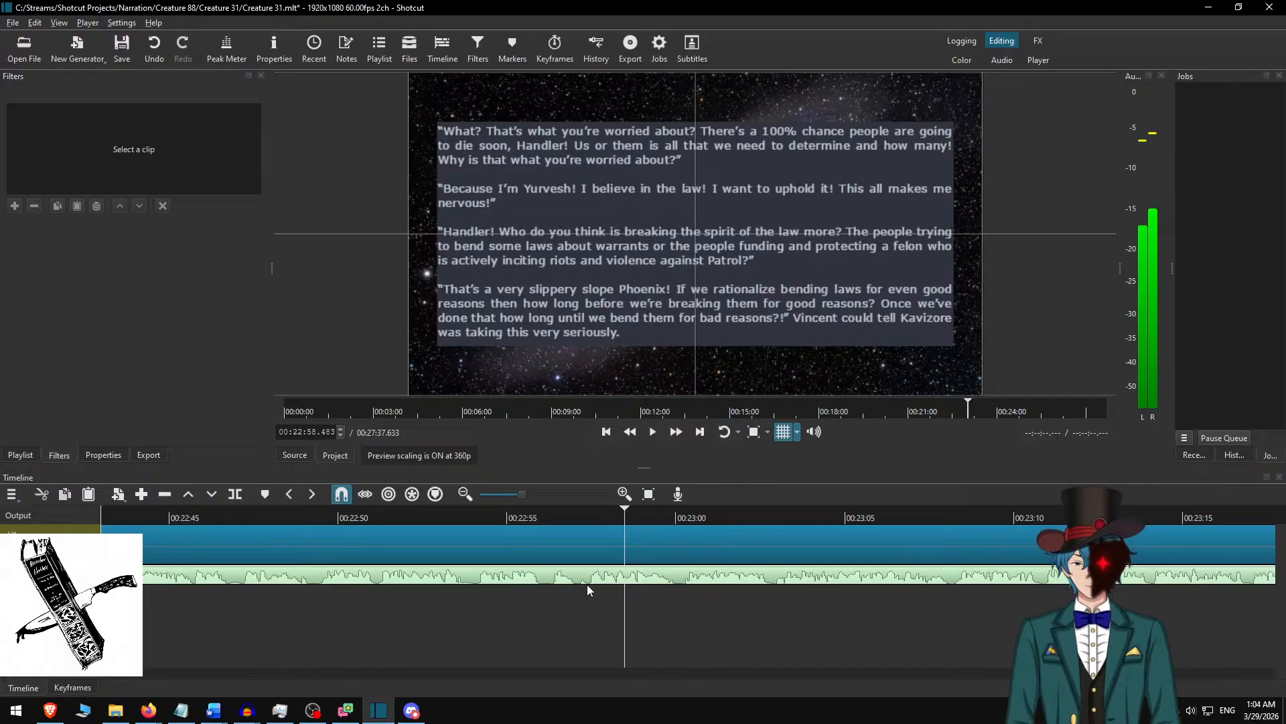
Split the narration audio clip at 00:22:57.100 and again at 00:22:57.433 to isolate a short segment.
scroll(582, 584, up, 1)
scroll(582, 584, up, 3)
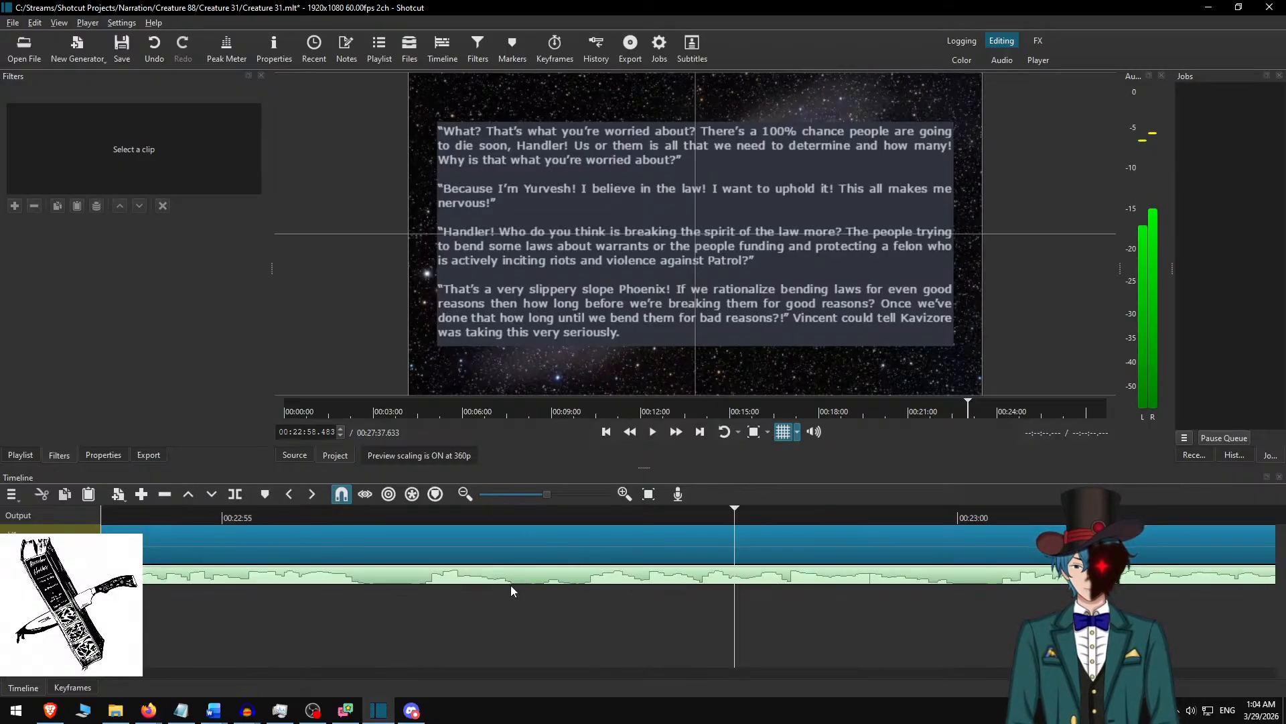
click(522, 513)
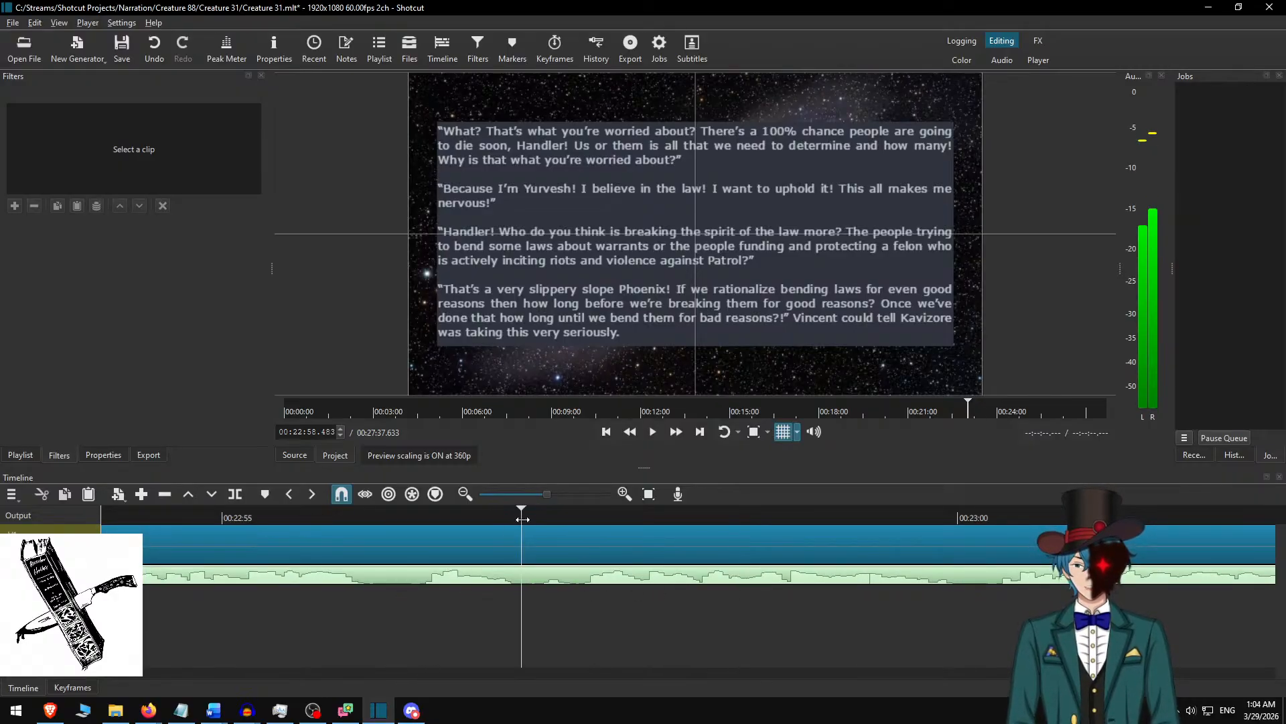
key(space)
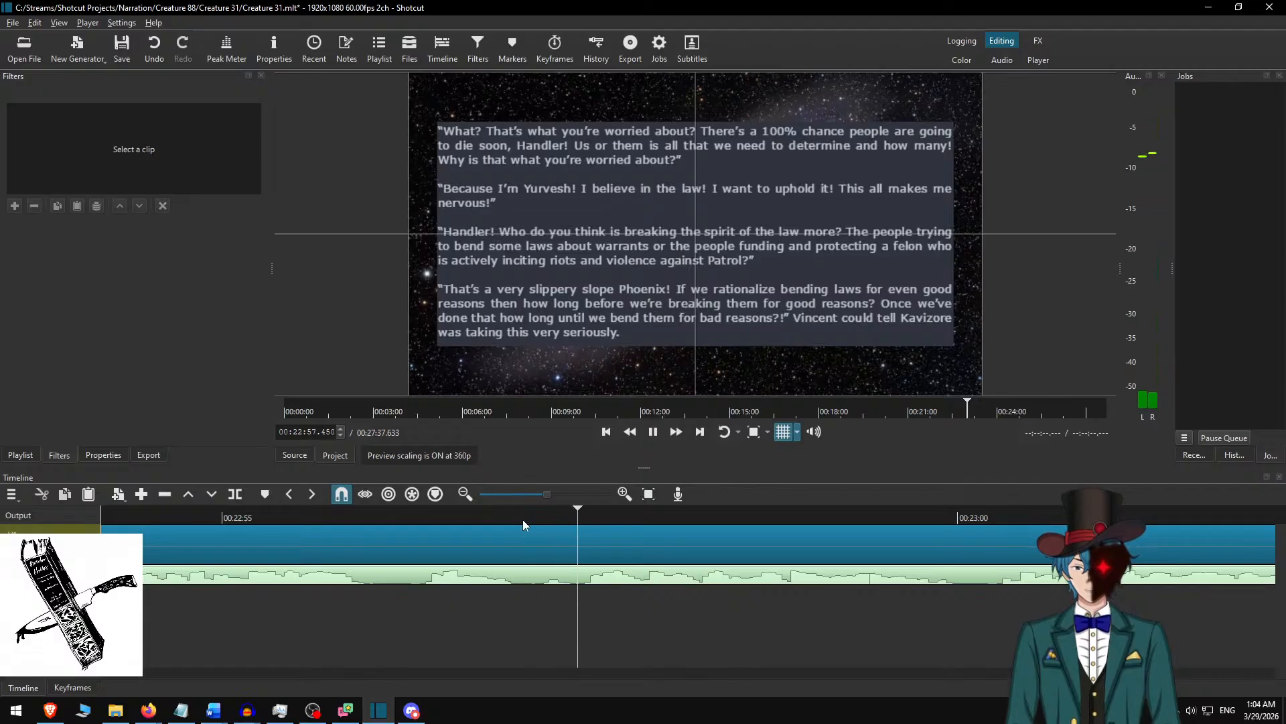
drag(523, 520, 532, 521)
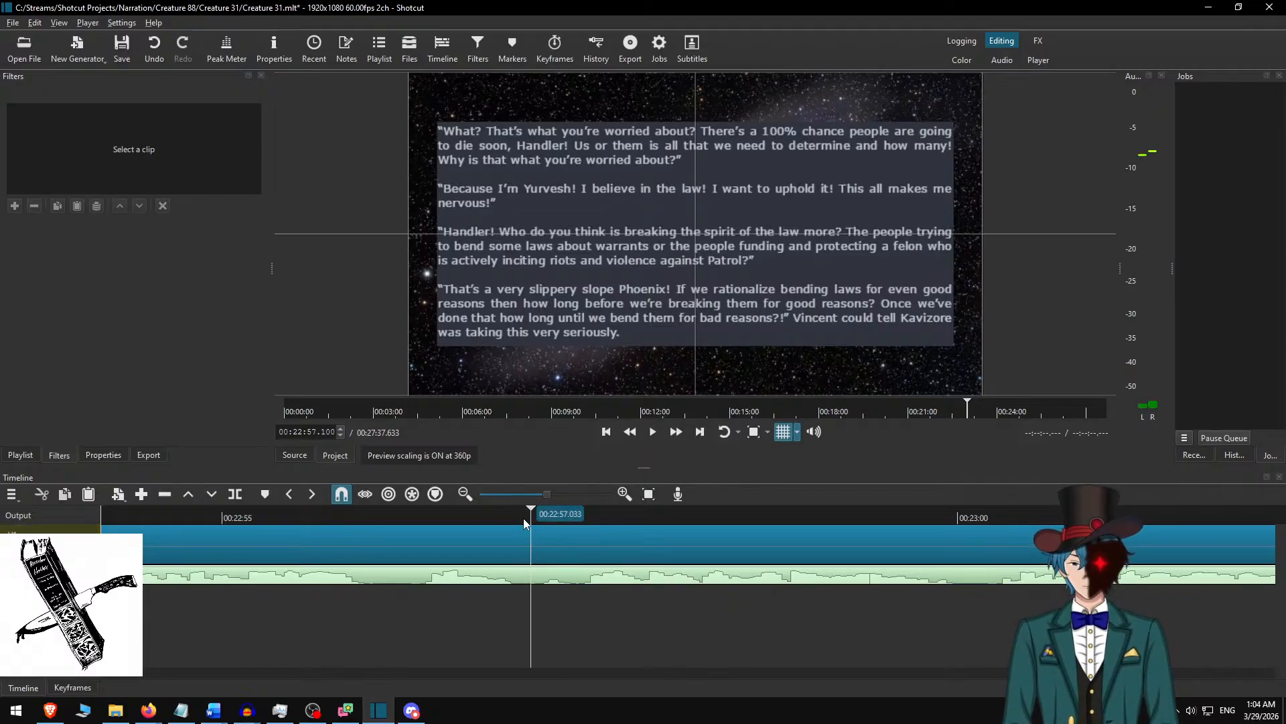
key(s)
key(space)
key(space)
key(s)
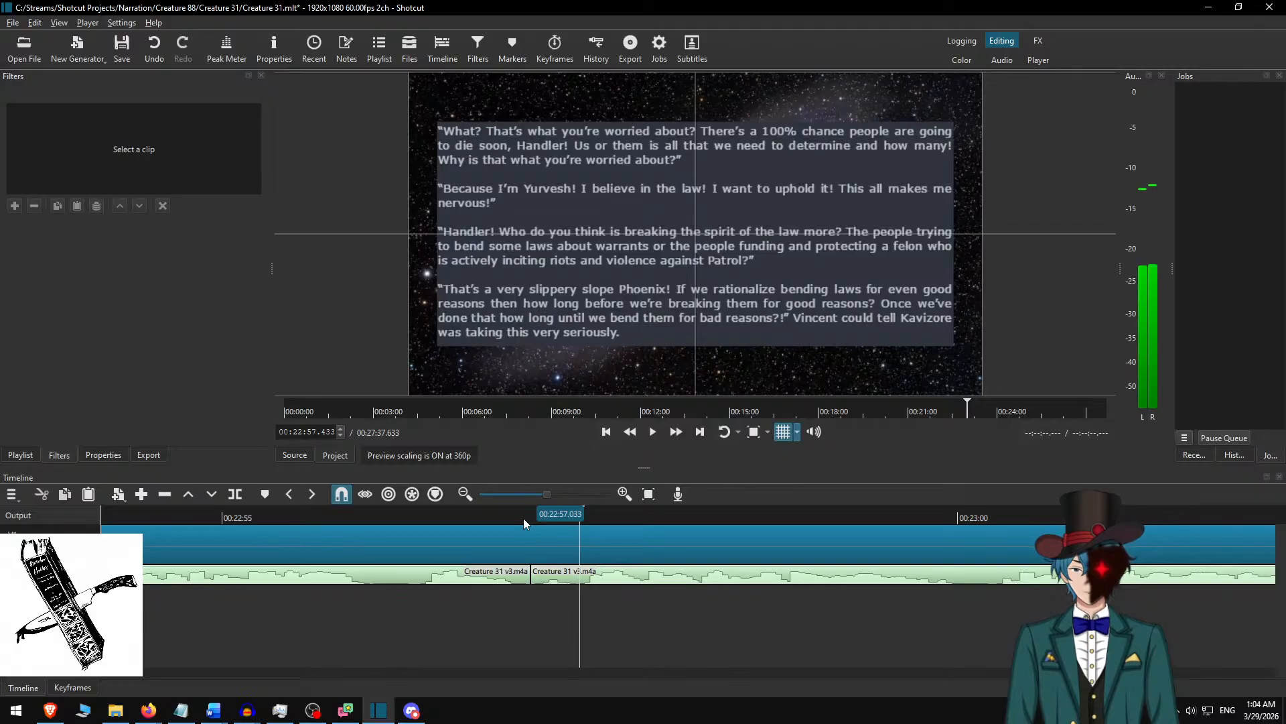
Lift the isolated narration segment so a silent gap is left in its place, and play back across the gap.
key(Left)
key(Left)
key(Left)
key(Left)
key(Left)
key(z)
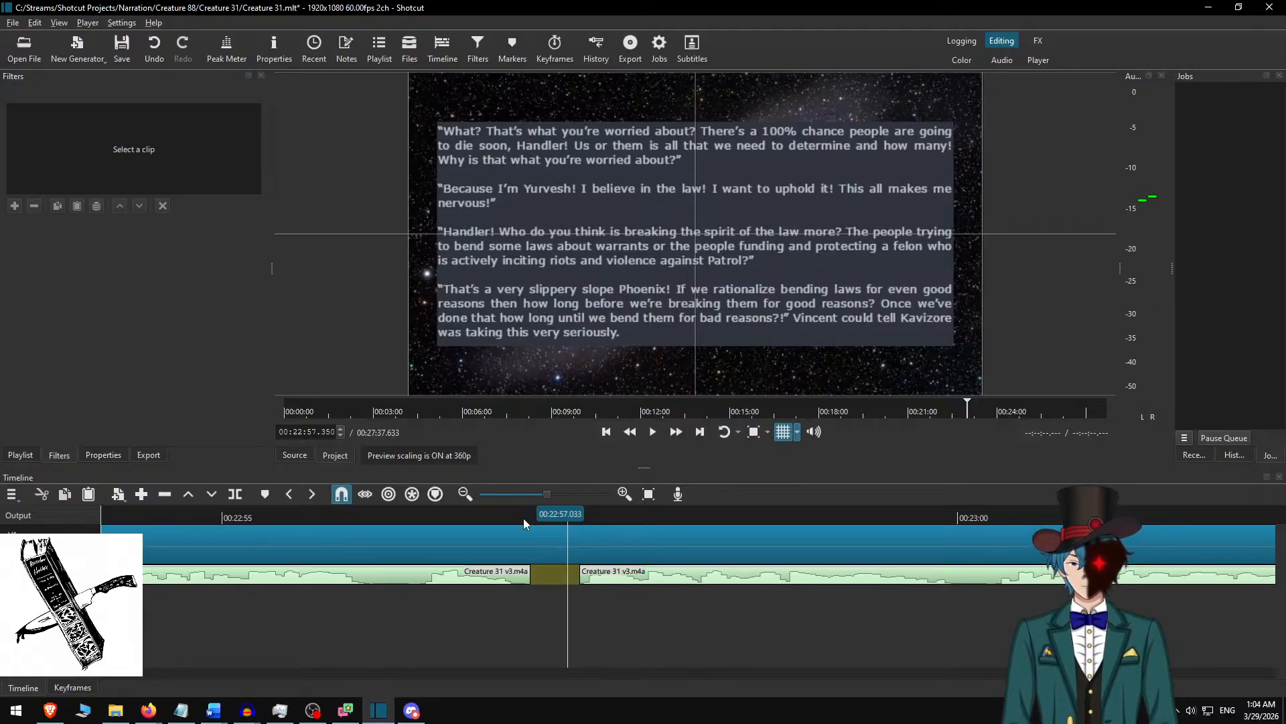
key(space)
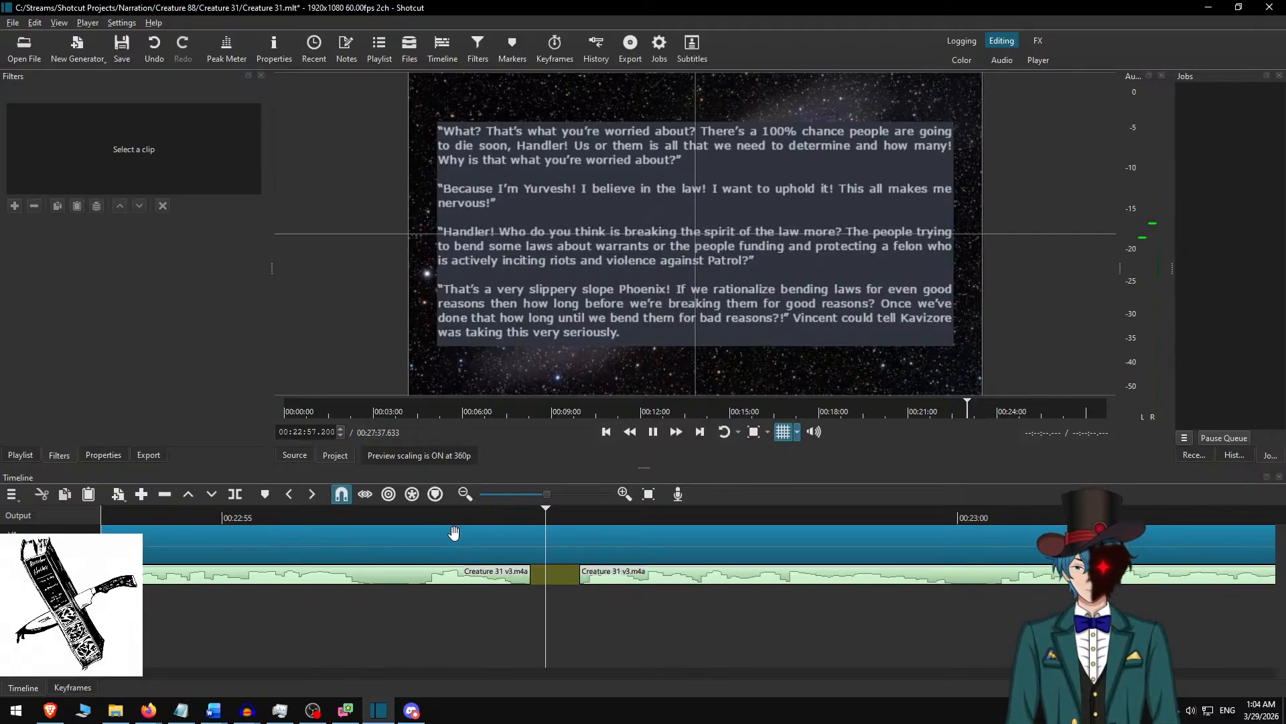
key(space)
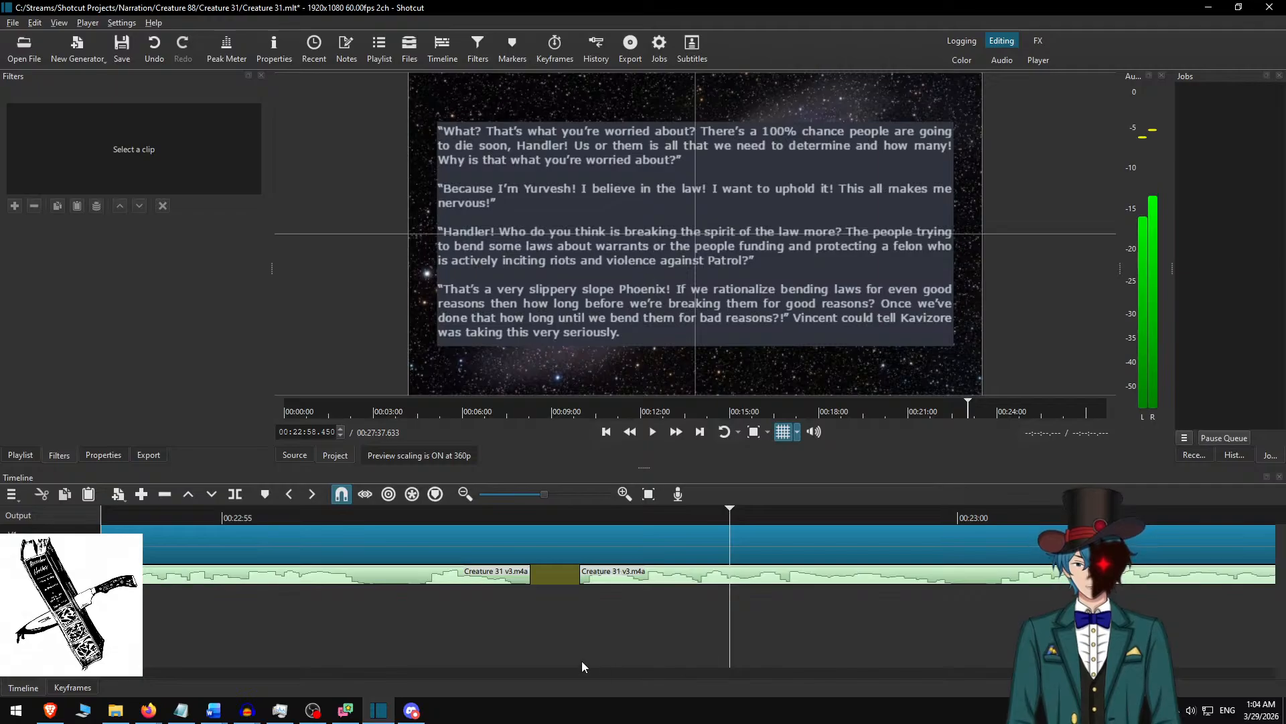
key(minus)
key(minus)
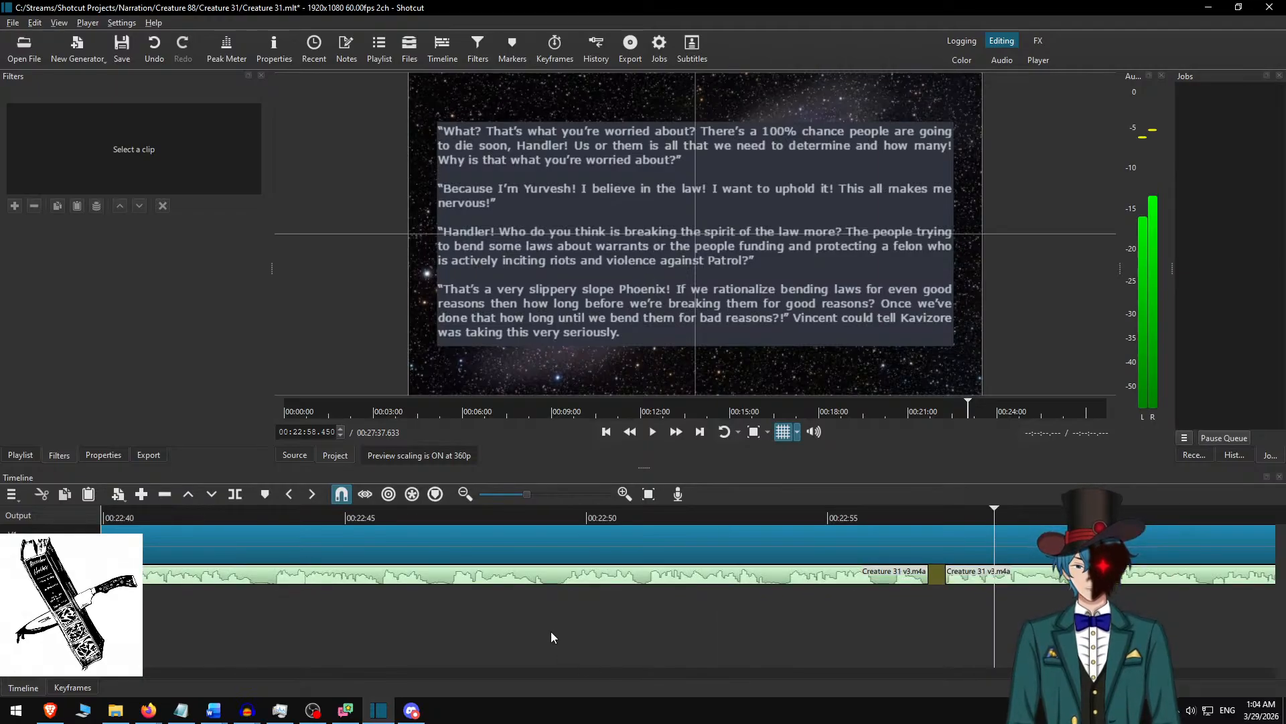
scroll(717, 616, right, 5)
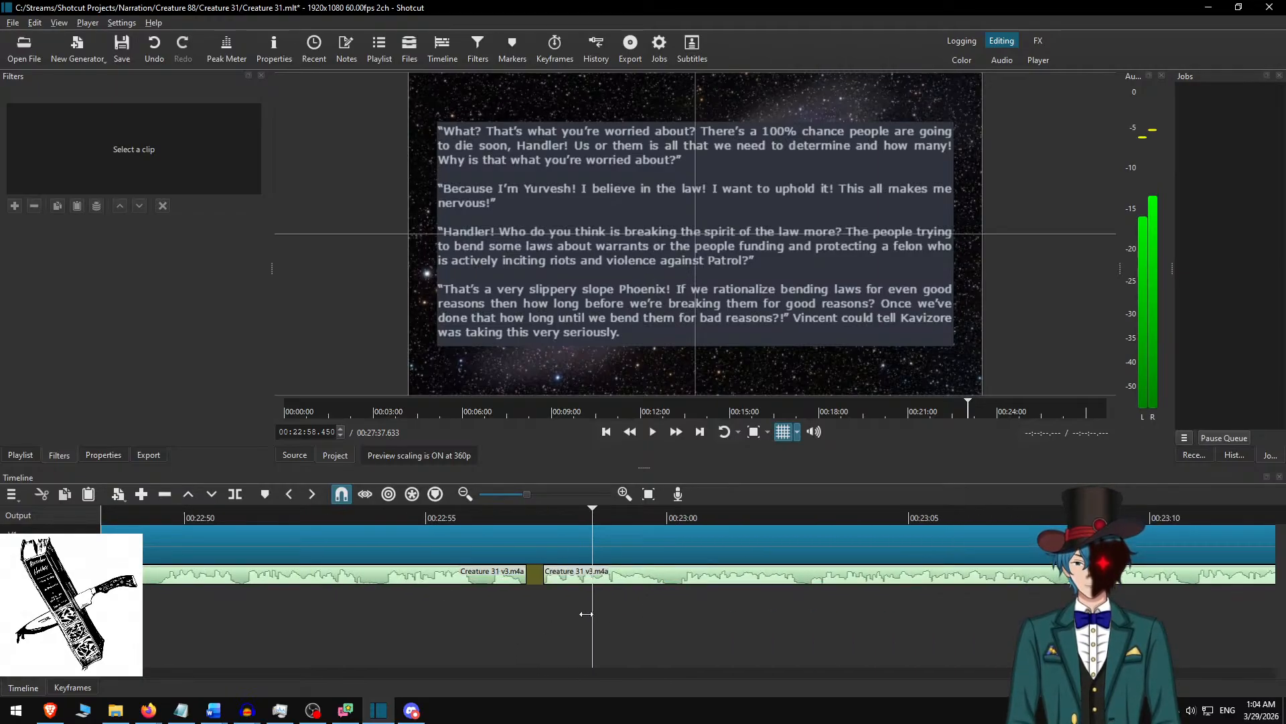
key(minus)
scroll(791, 634, right, 5)
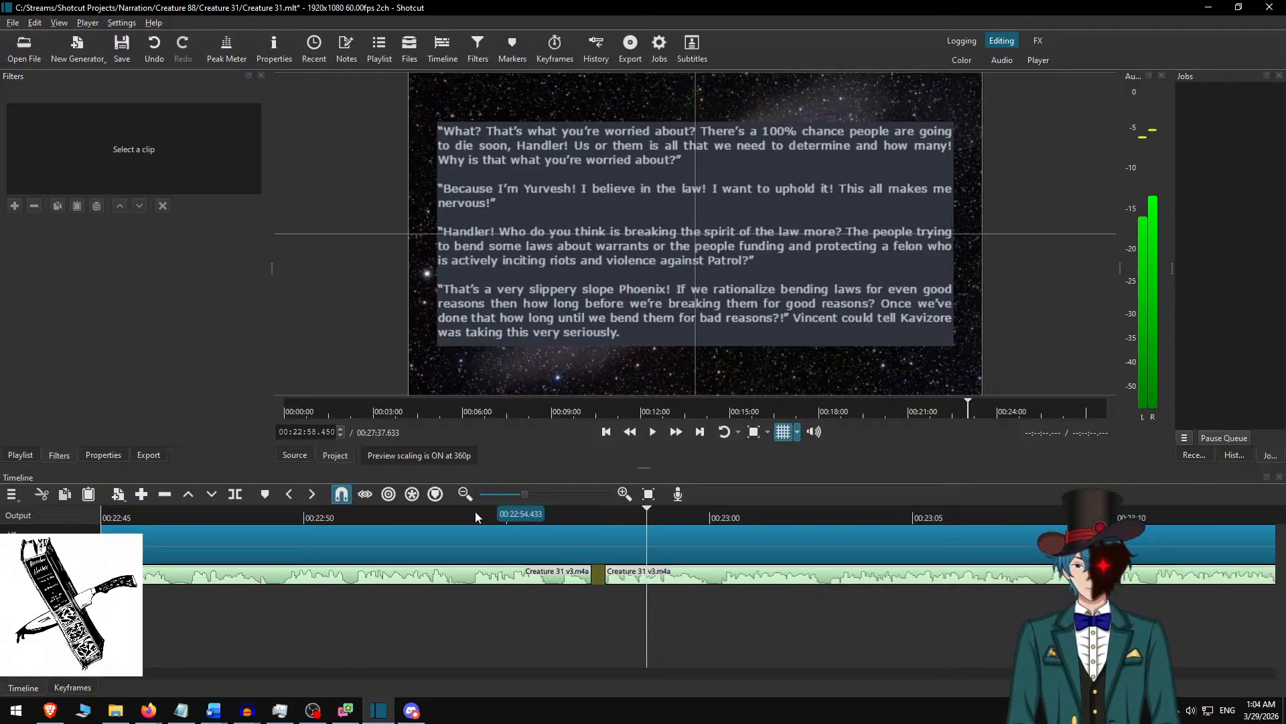
scroll(662, 610, right, 3)
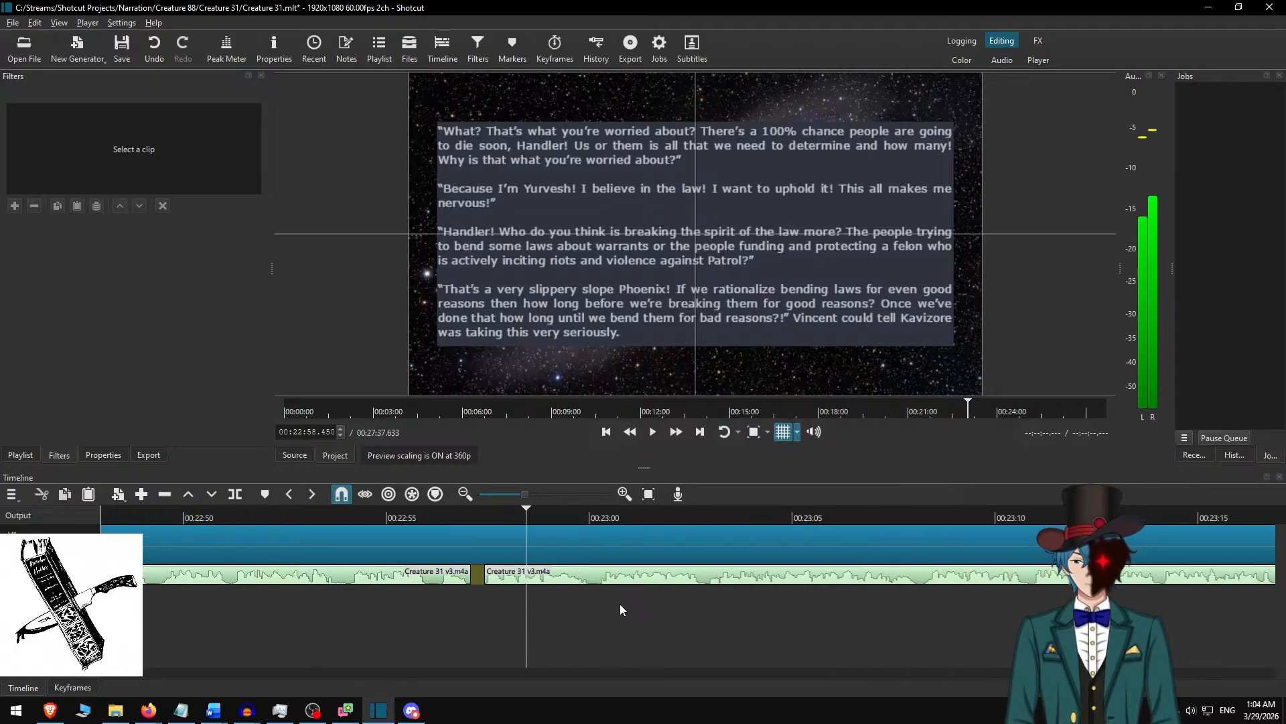
scroll(605, 595, right, 1)
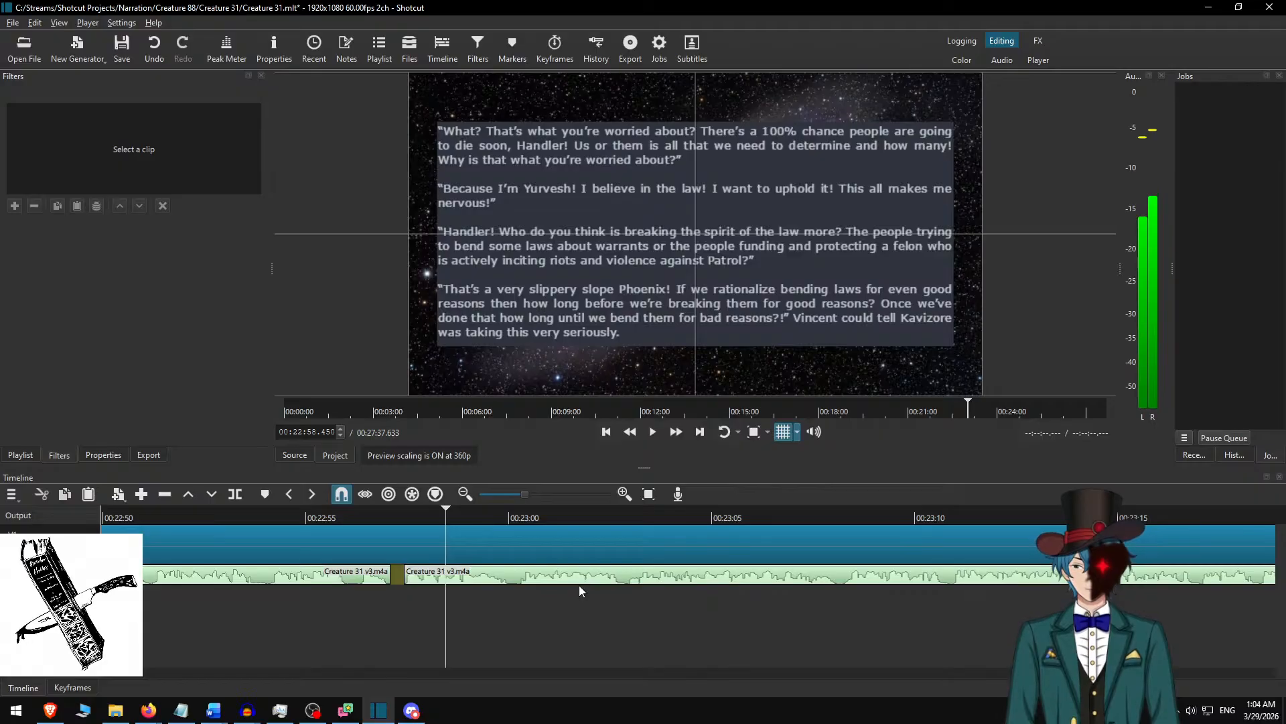
scroll(579, 590, down, 1)
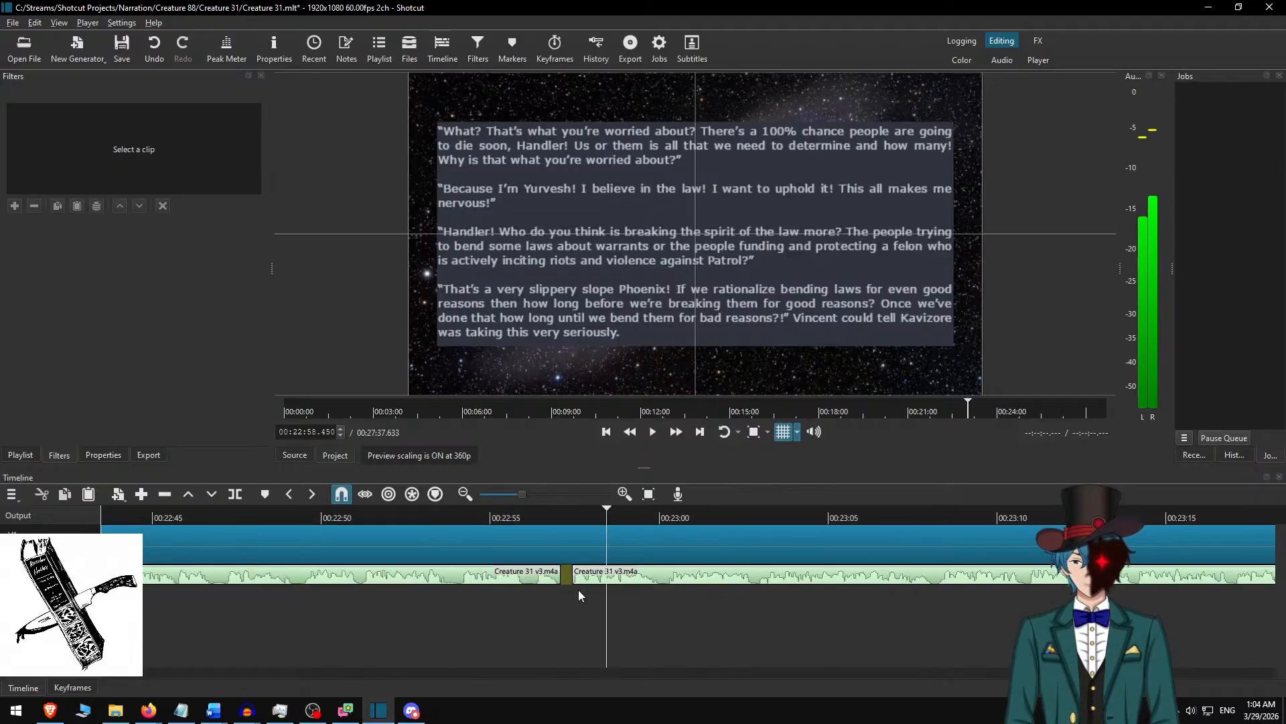
scroll(580, 599, right, 1)
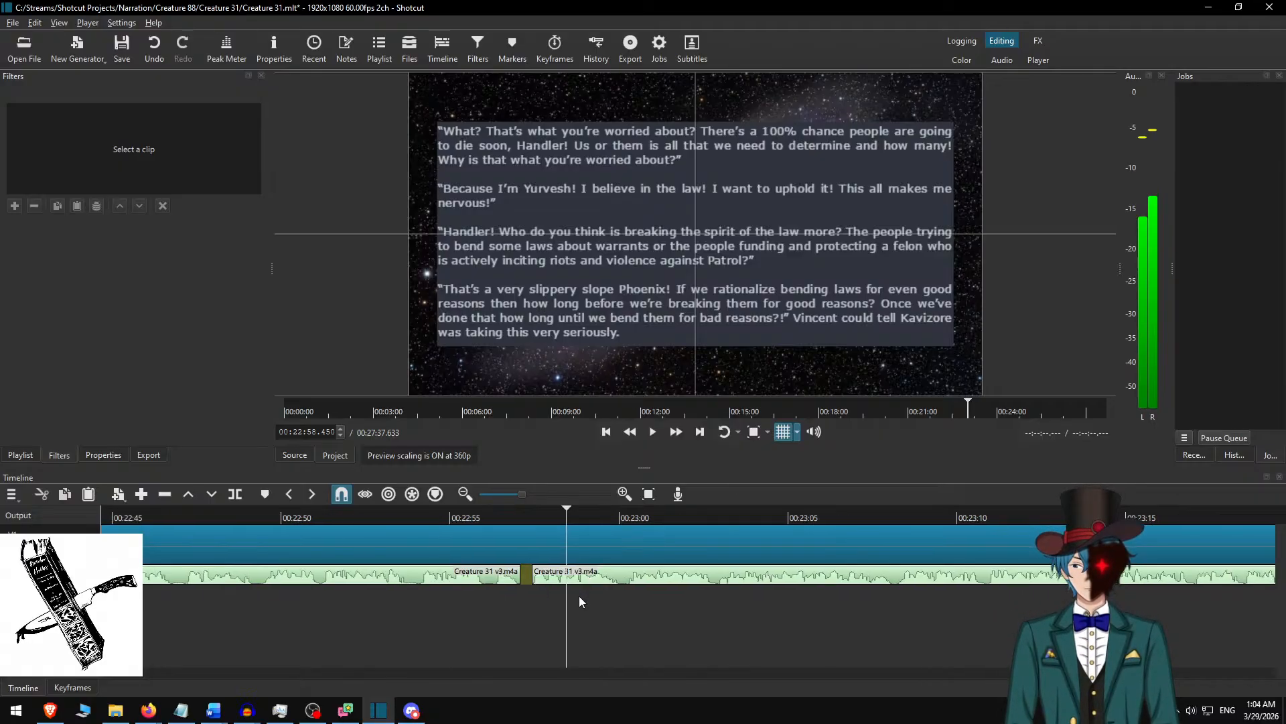
scroll(579, 601, right, 15)
scroll(580, 601, left, 15)
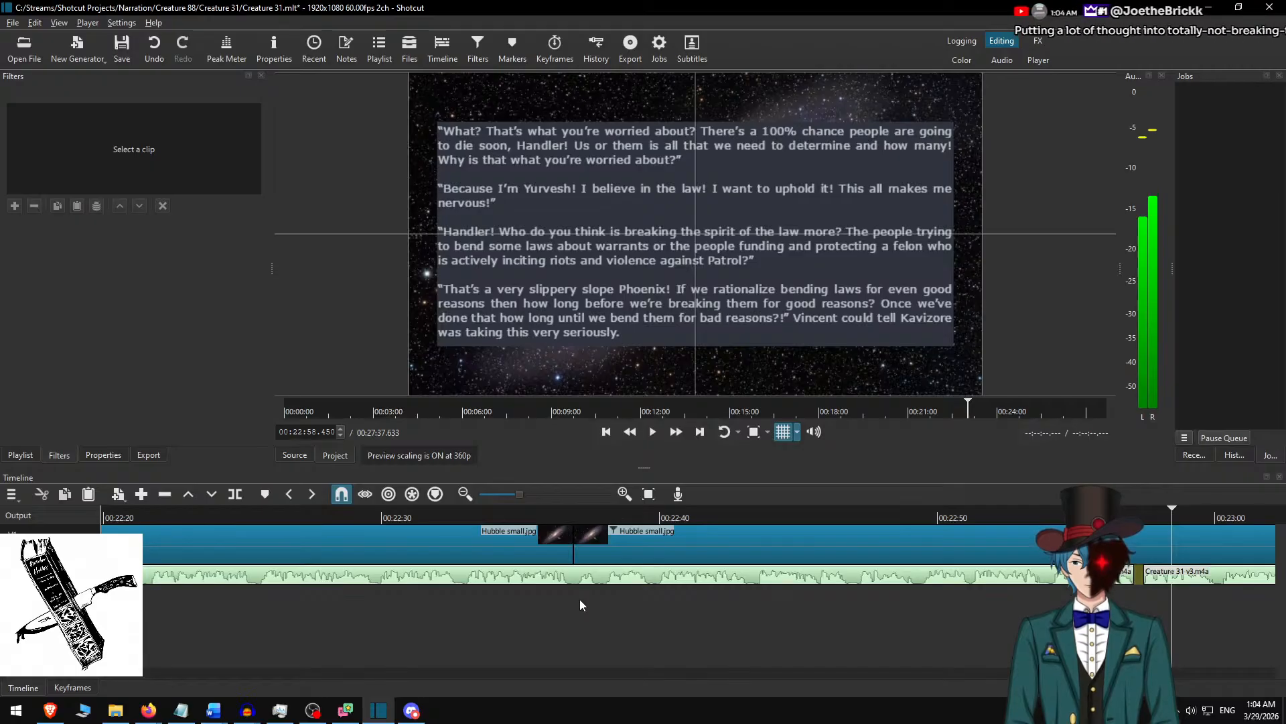
scroll(582, 600, left, 10)
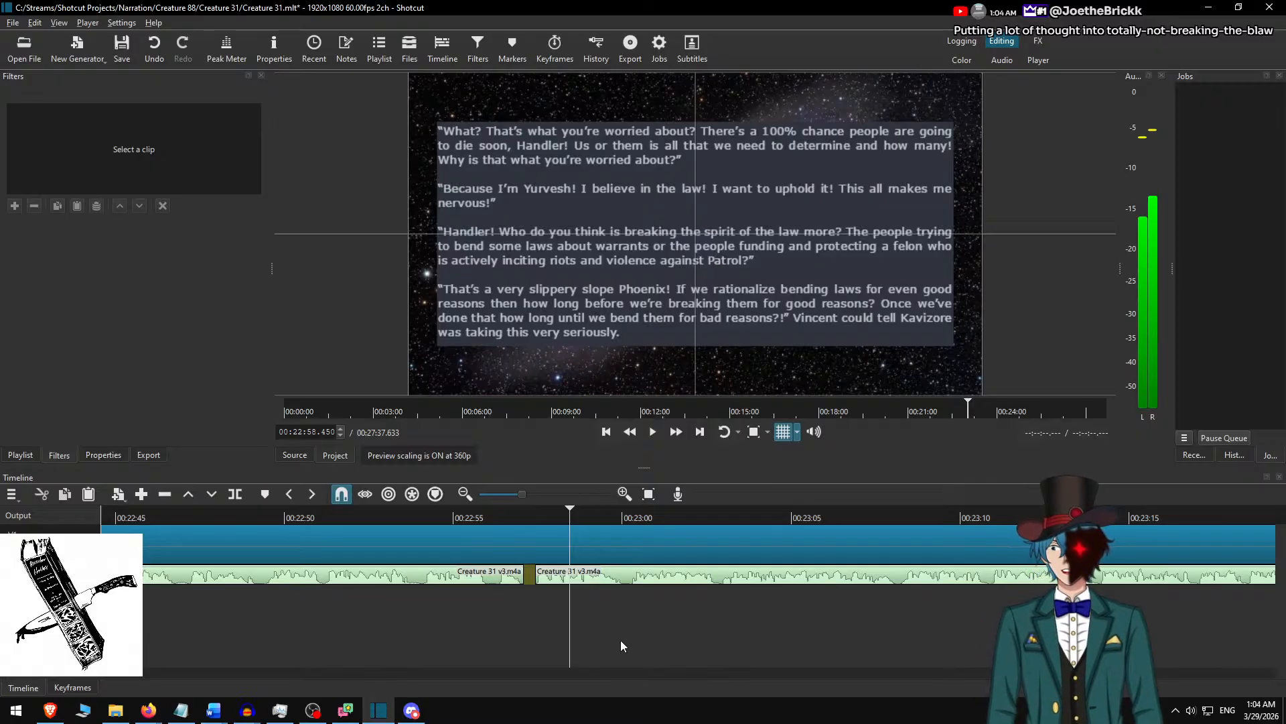
scroll(615, 652, right, 2)
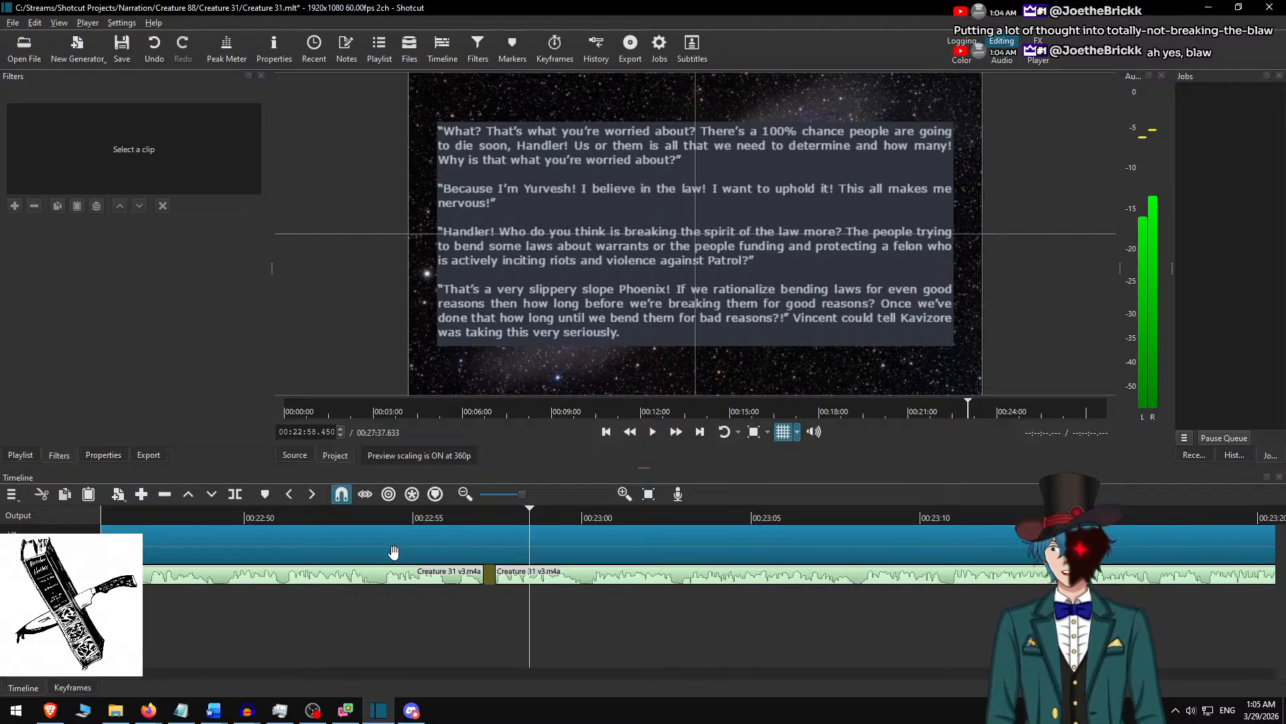
Play the narration at faster speed from about 00:22:53 across the silent gap to about 00:23:16.
click(366, 518)
key(space)
click(672, 432)
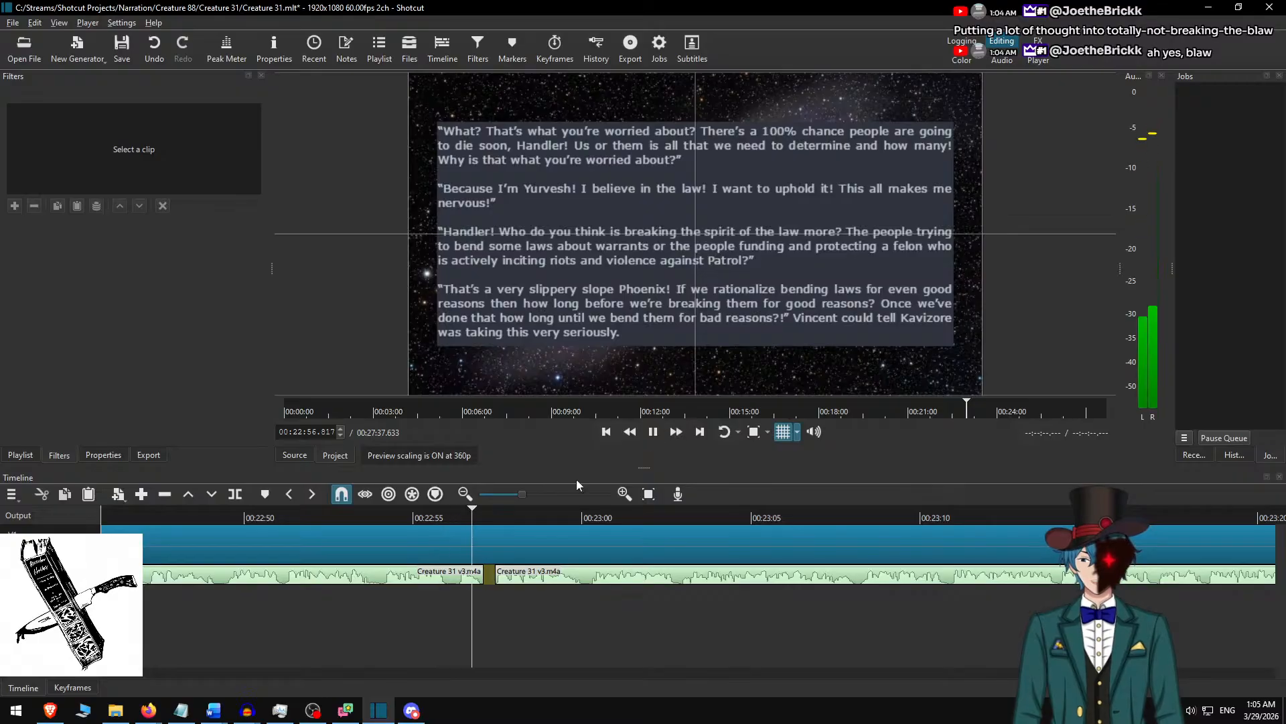
click(345, 510)
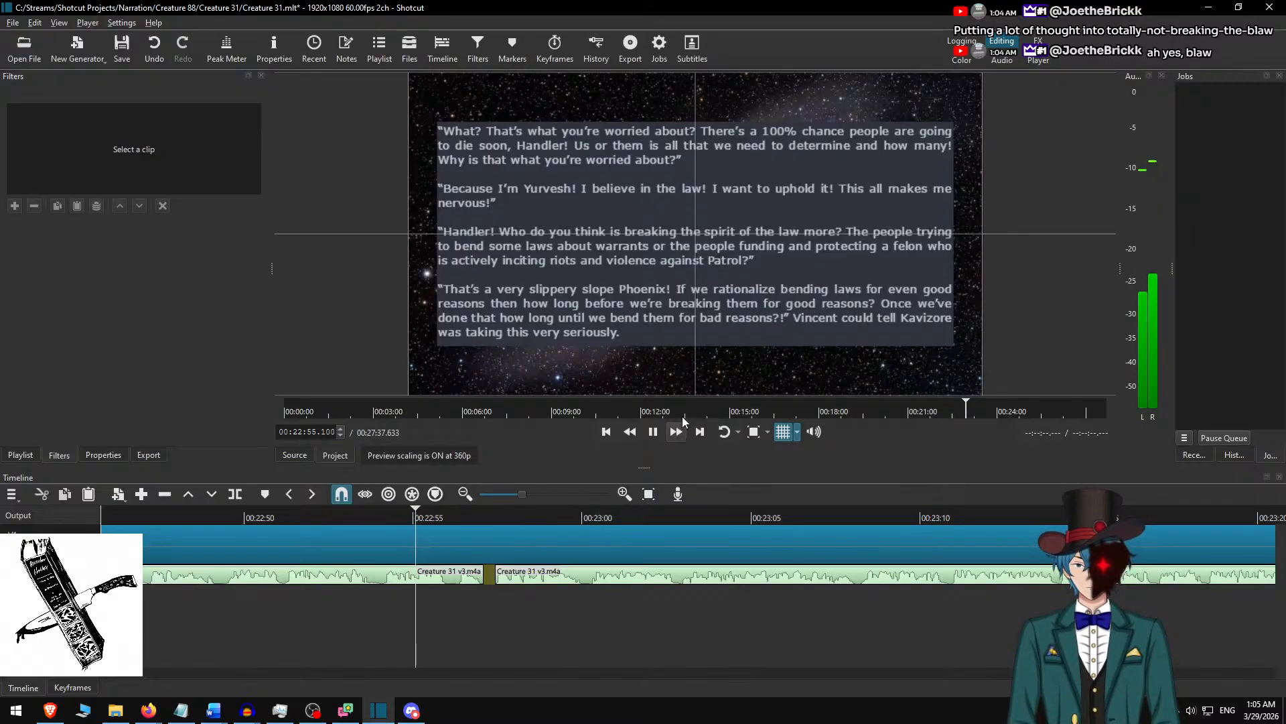
click(676, 432)
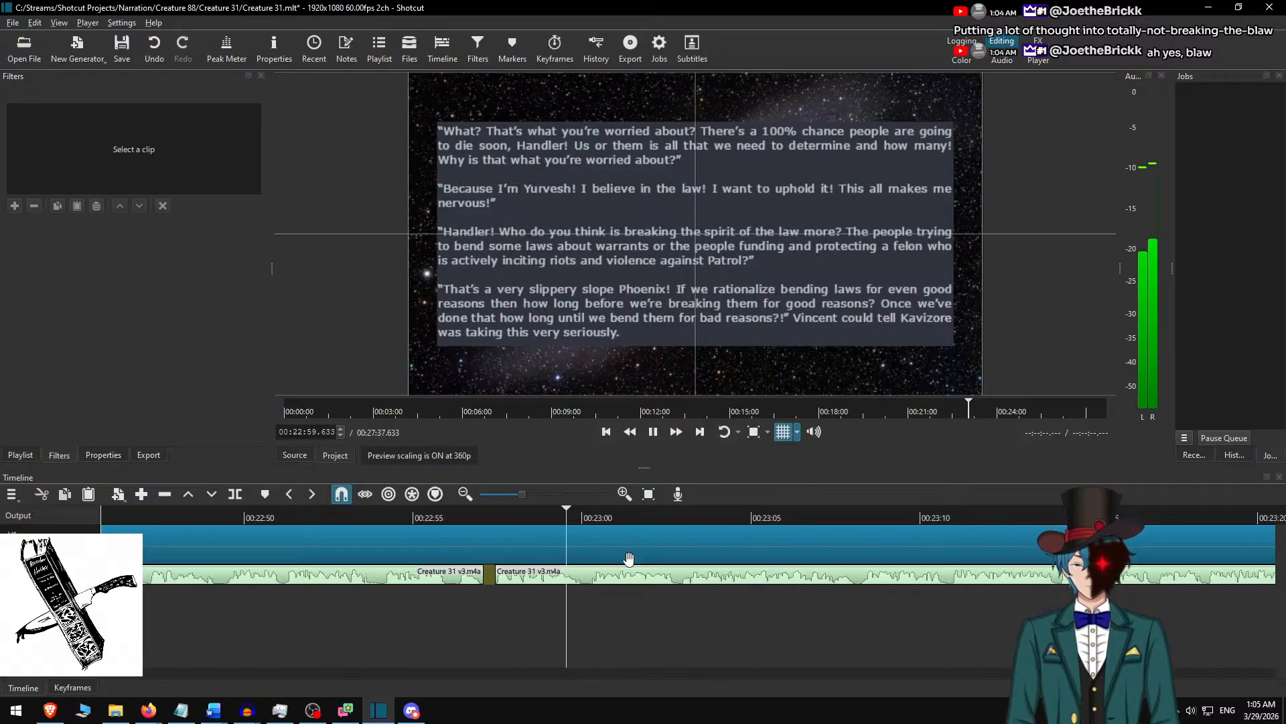
key(space)
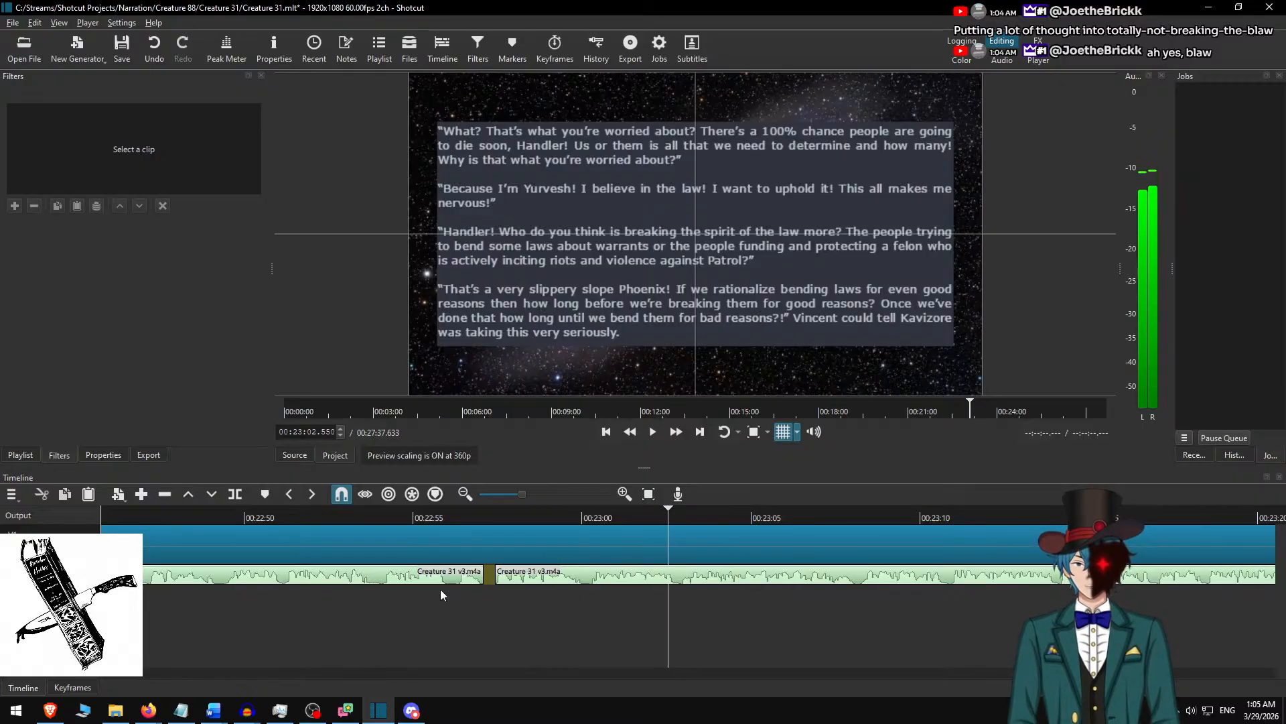
click(653, 432)
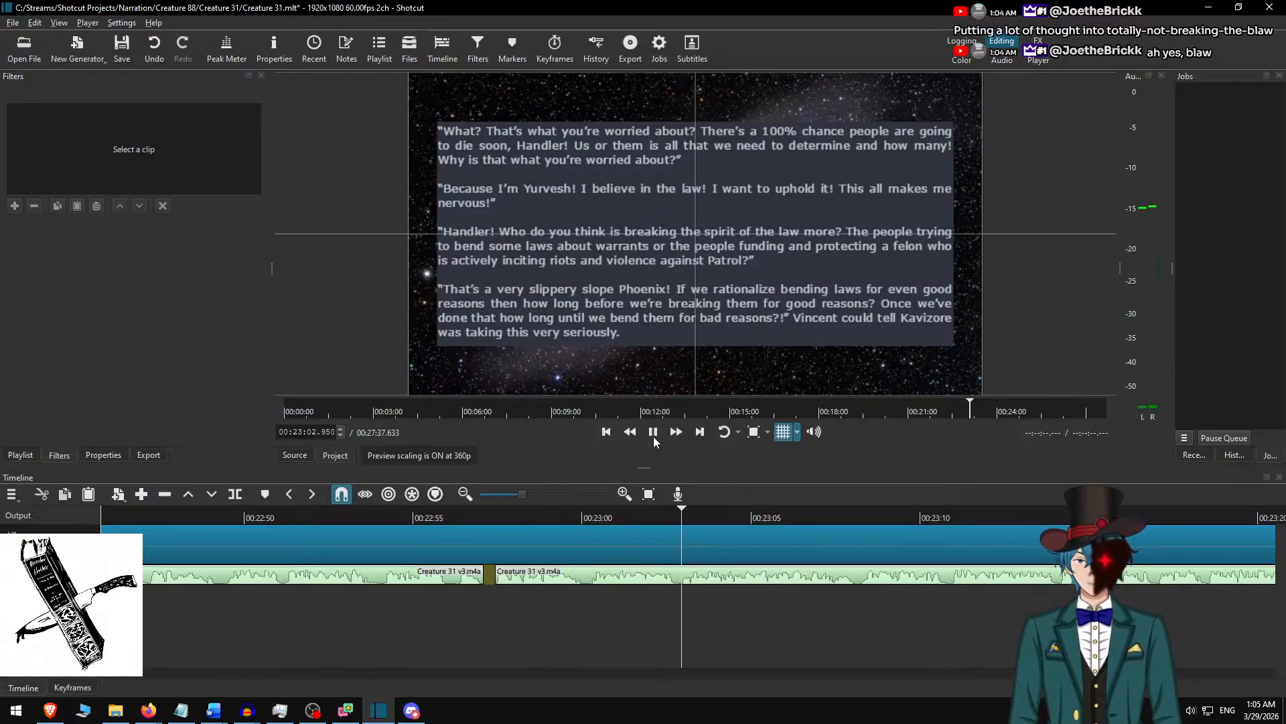
click(676, 434)
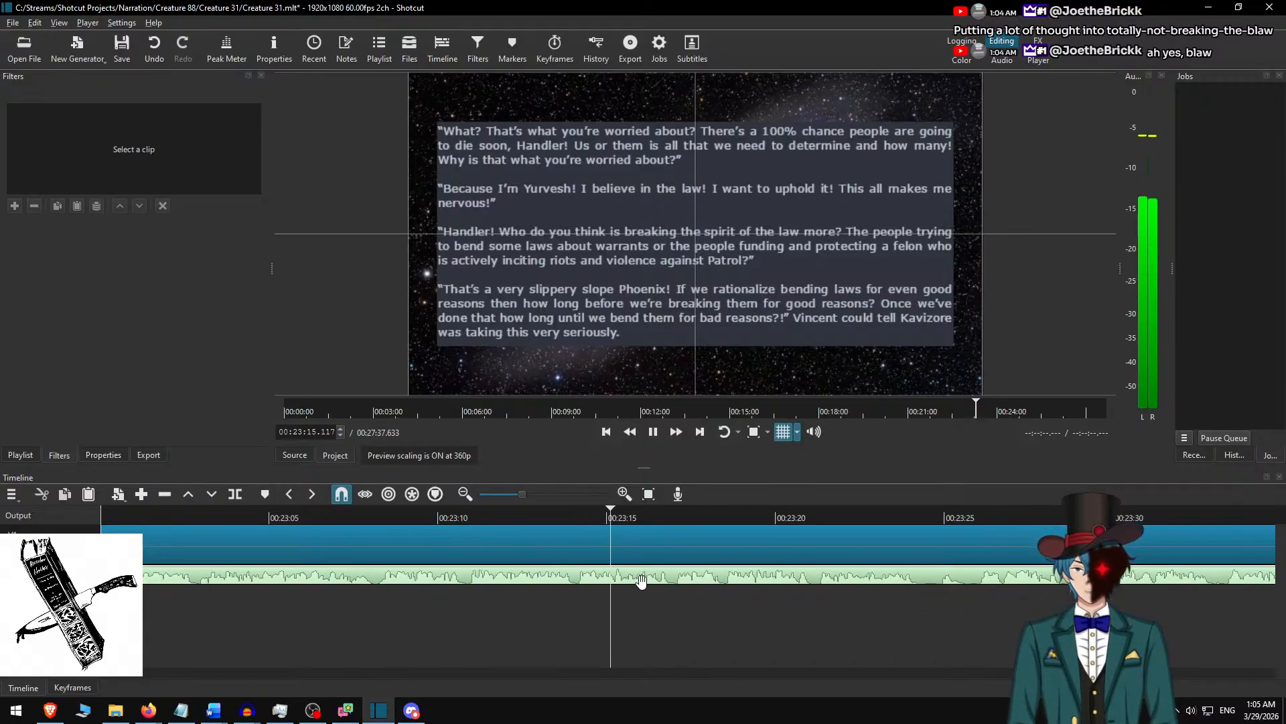
key(space)
Add a comma after “for even good reasons” in the clip's fourth paragraph and deselect the clip.
click(580, 539)
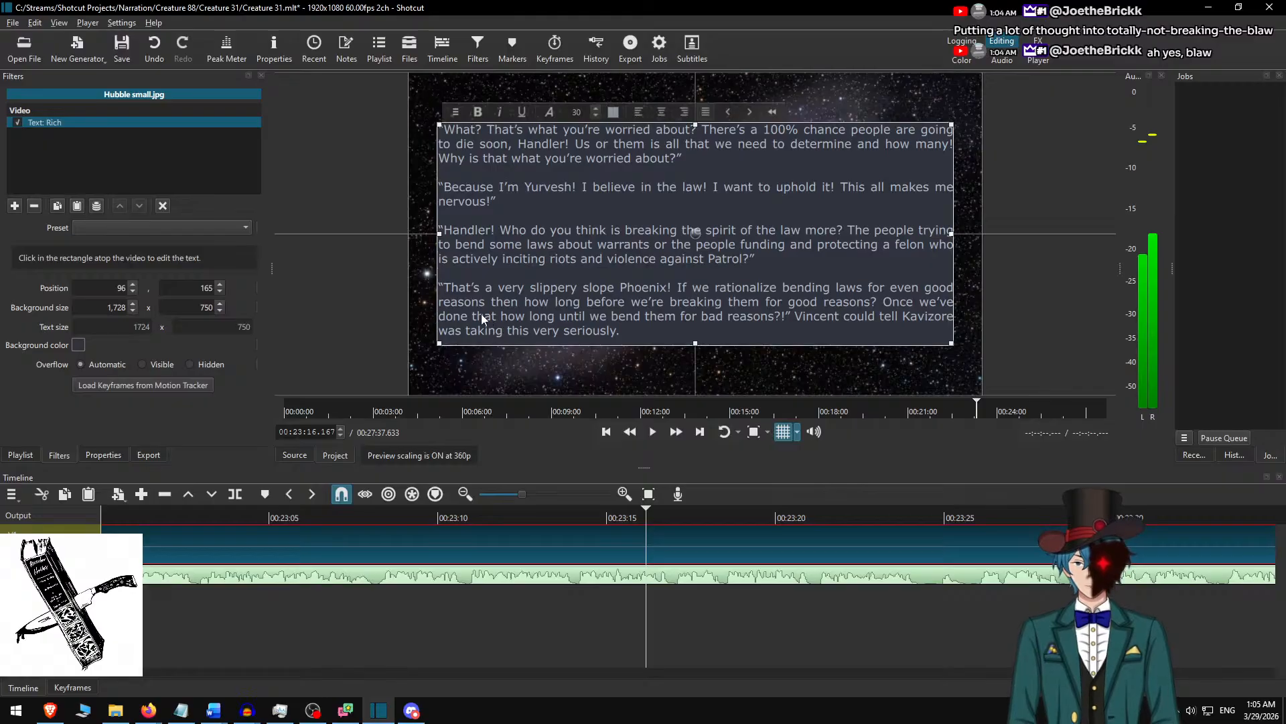
text(,)
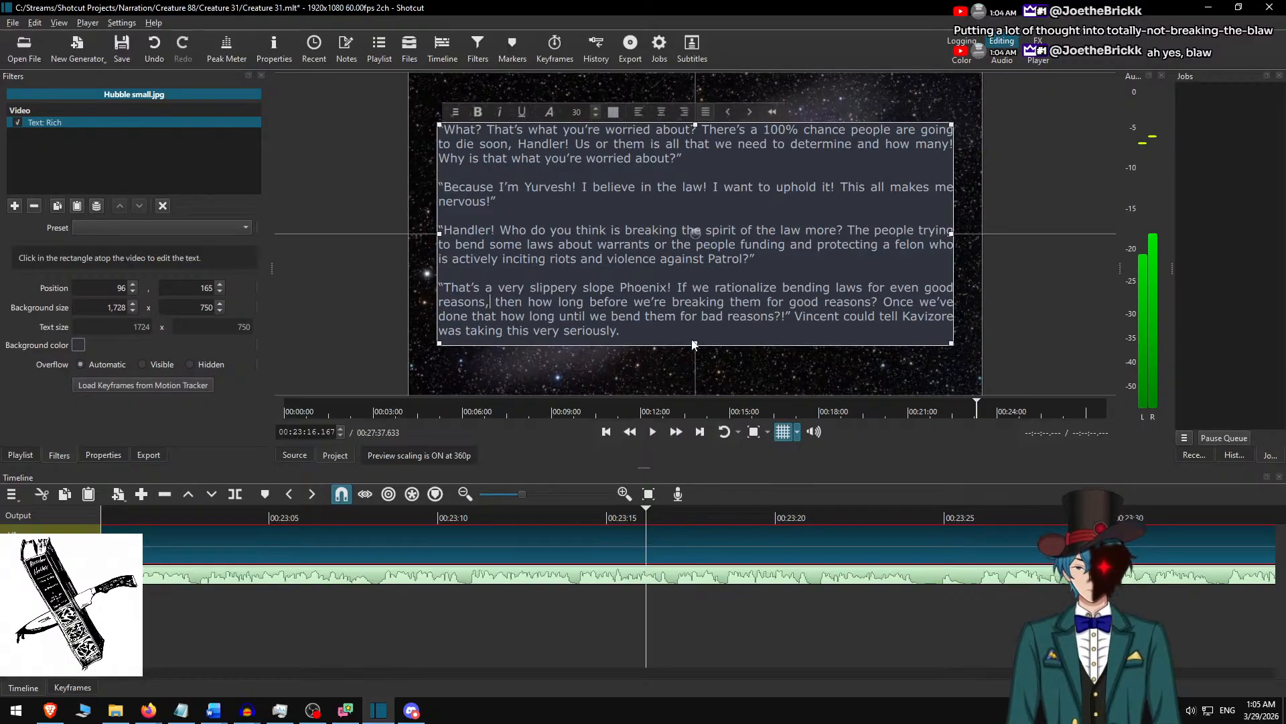
click(617, 530)
Play the narration from about 00:23:12 at faster speed, split the background clip at 00:23:24.467, and leave it deselected.
click(504, 517)
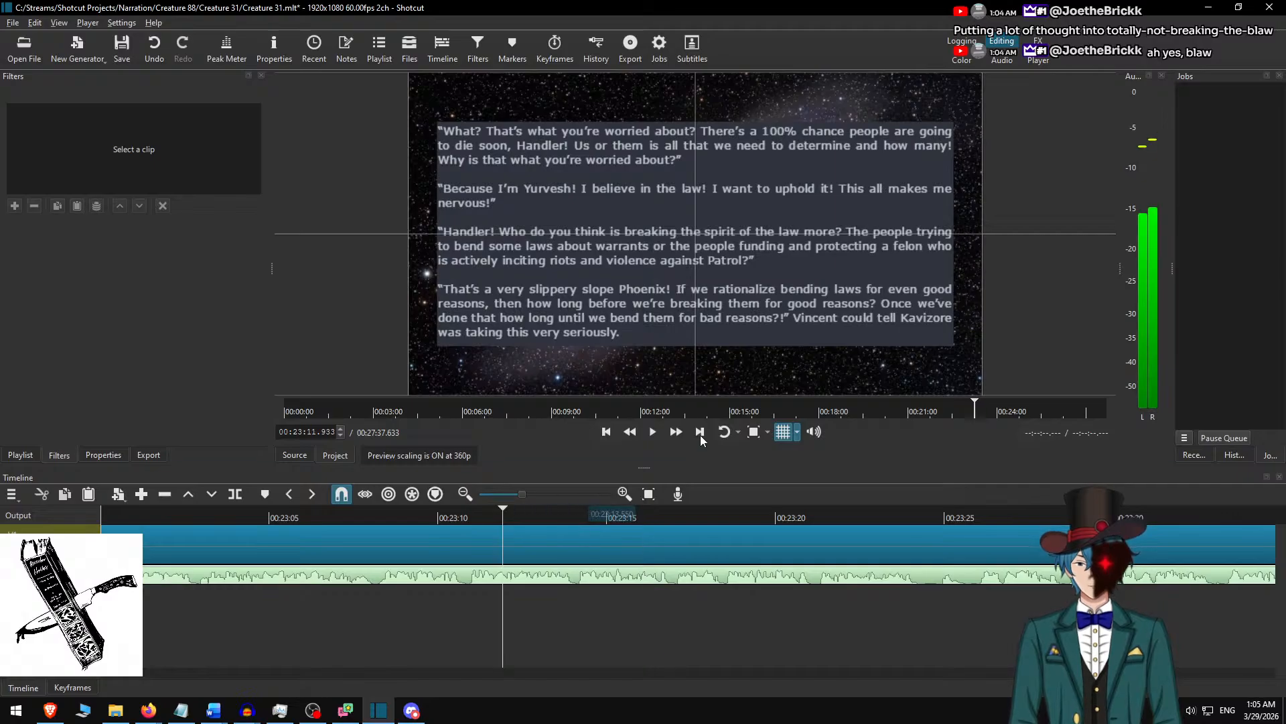
key(space)
click(676, 432)
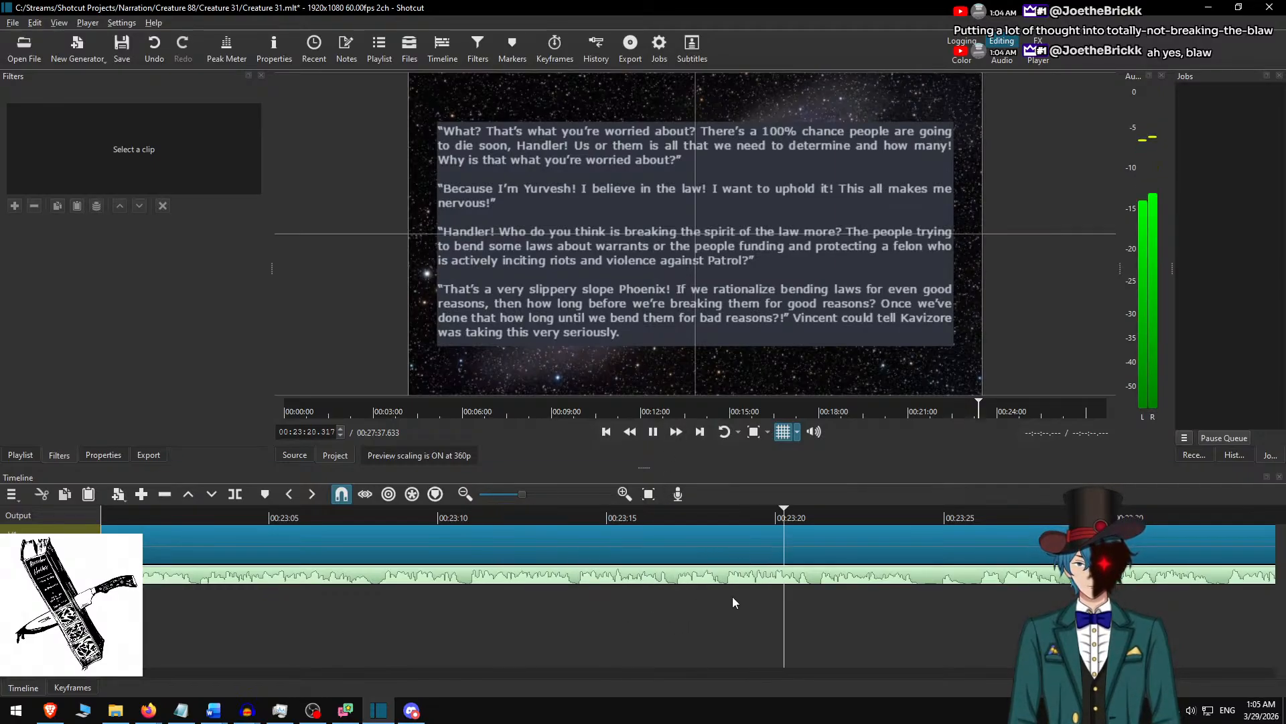
scroll(767, 597, down, 5)
key(space)
key(space)
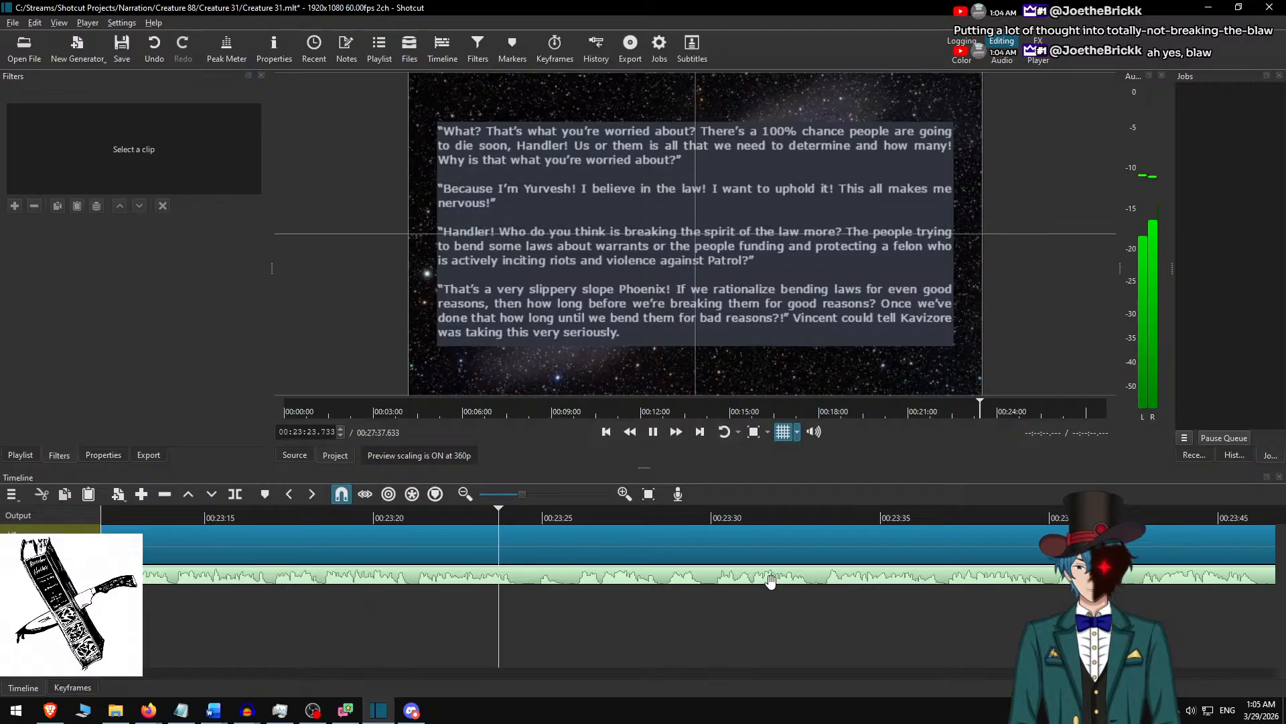
key(space)
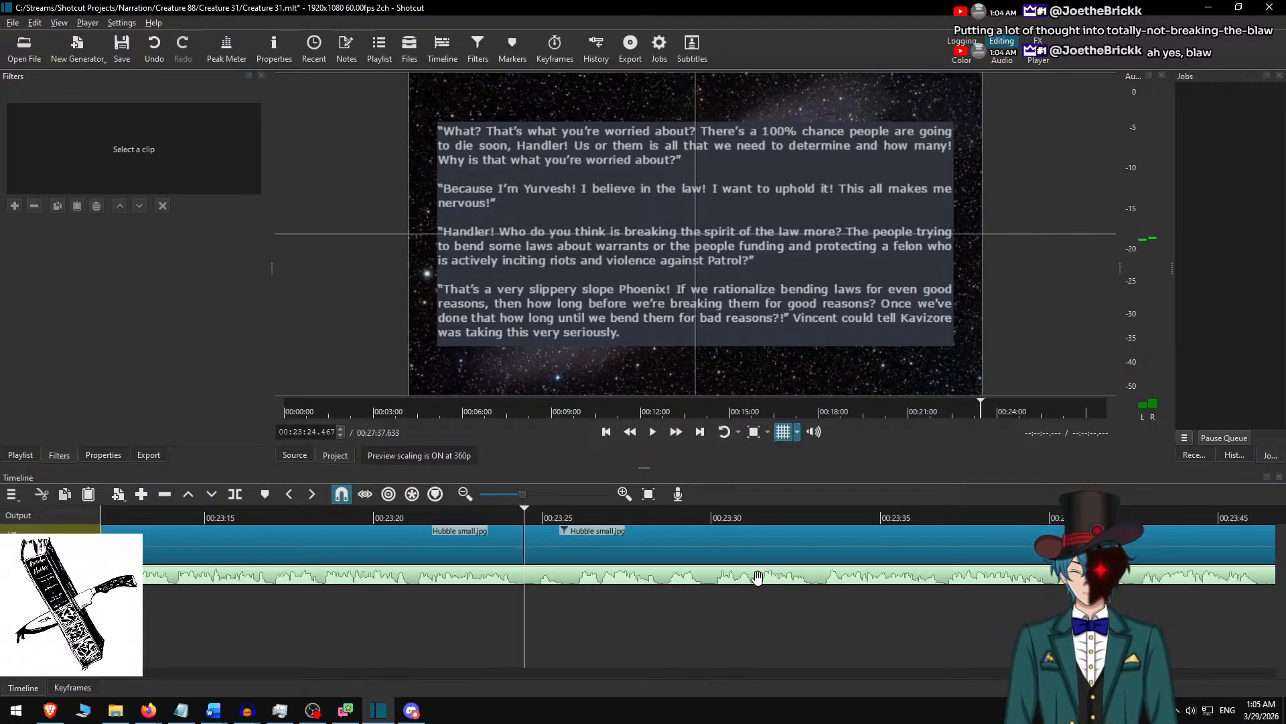
click(574, 529)
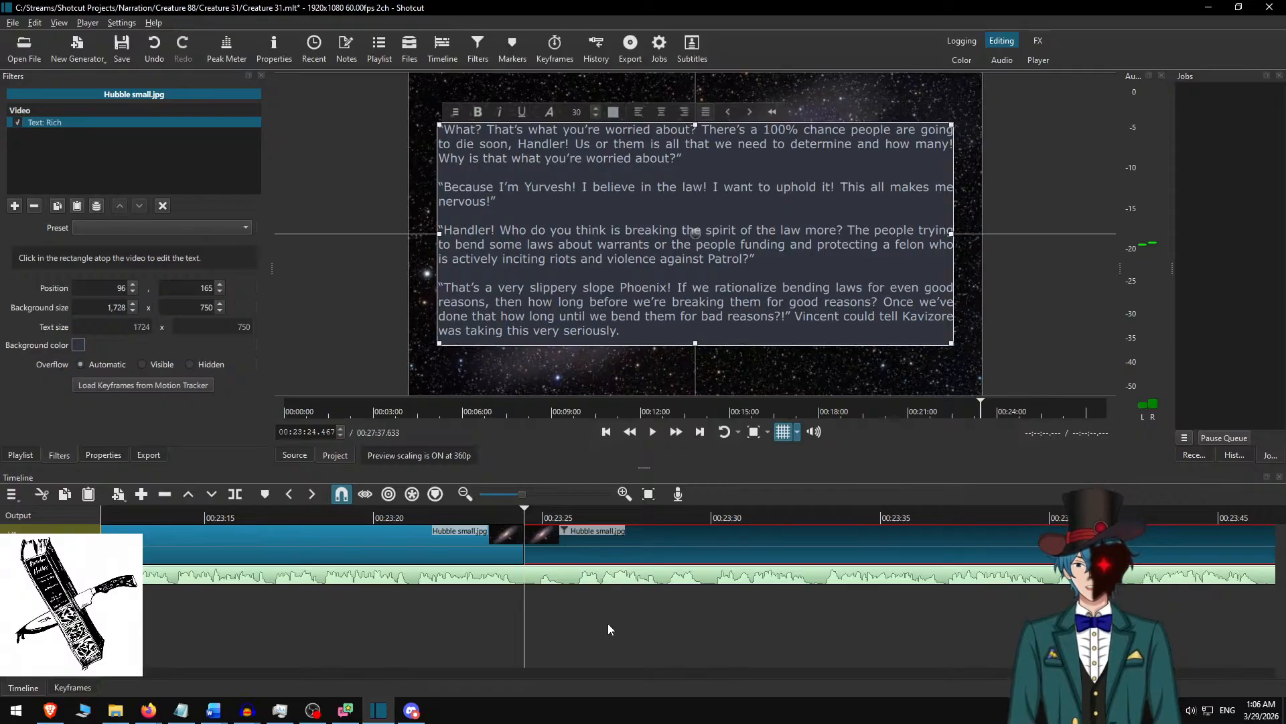
ctrl+click(563, 549)
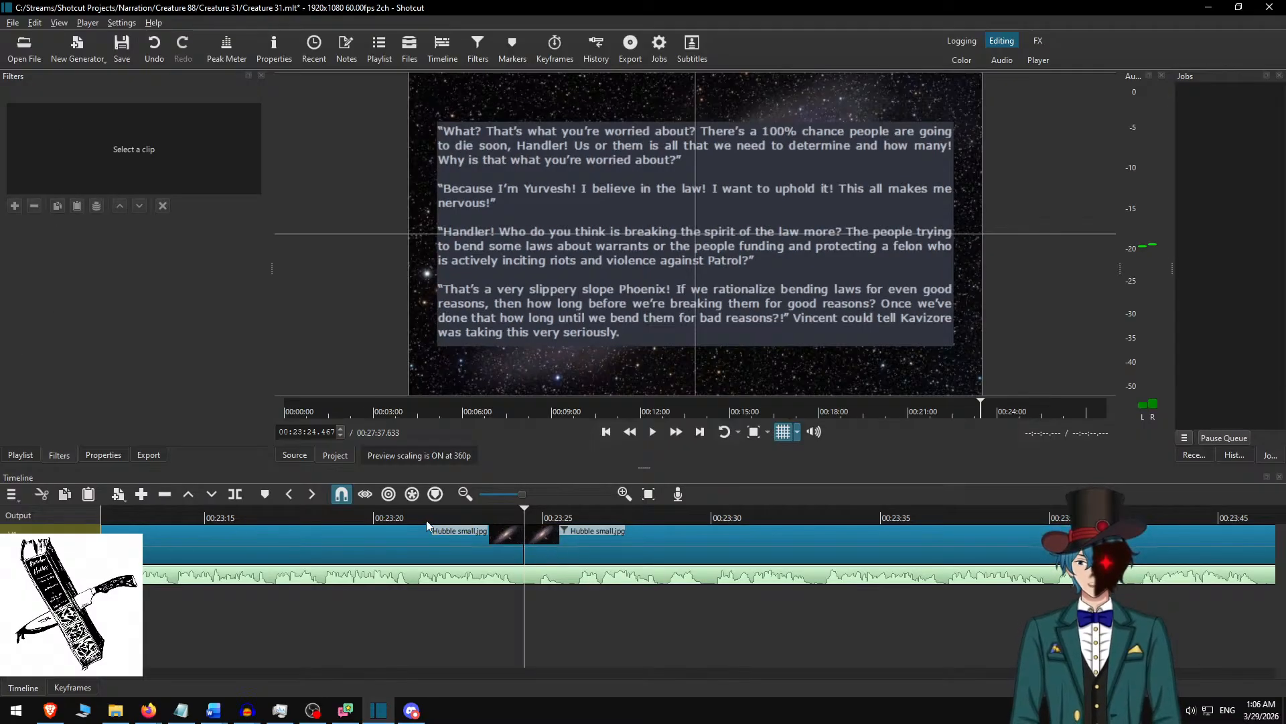
Play back at faster speed from about 00:23:20 across the new split to check its timing against the narration.
click(379, 516)
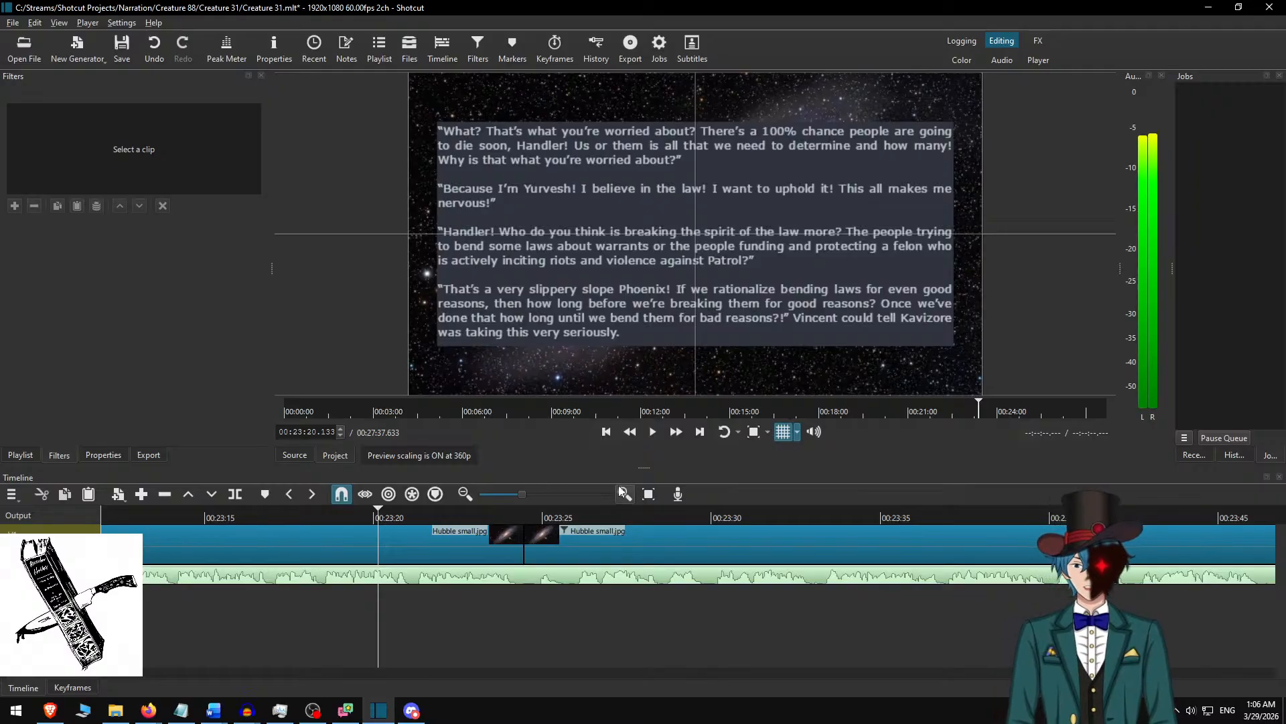
click(675, 433)
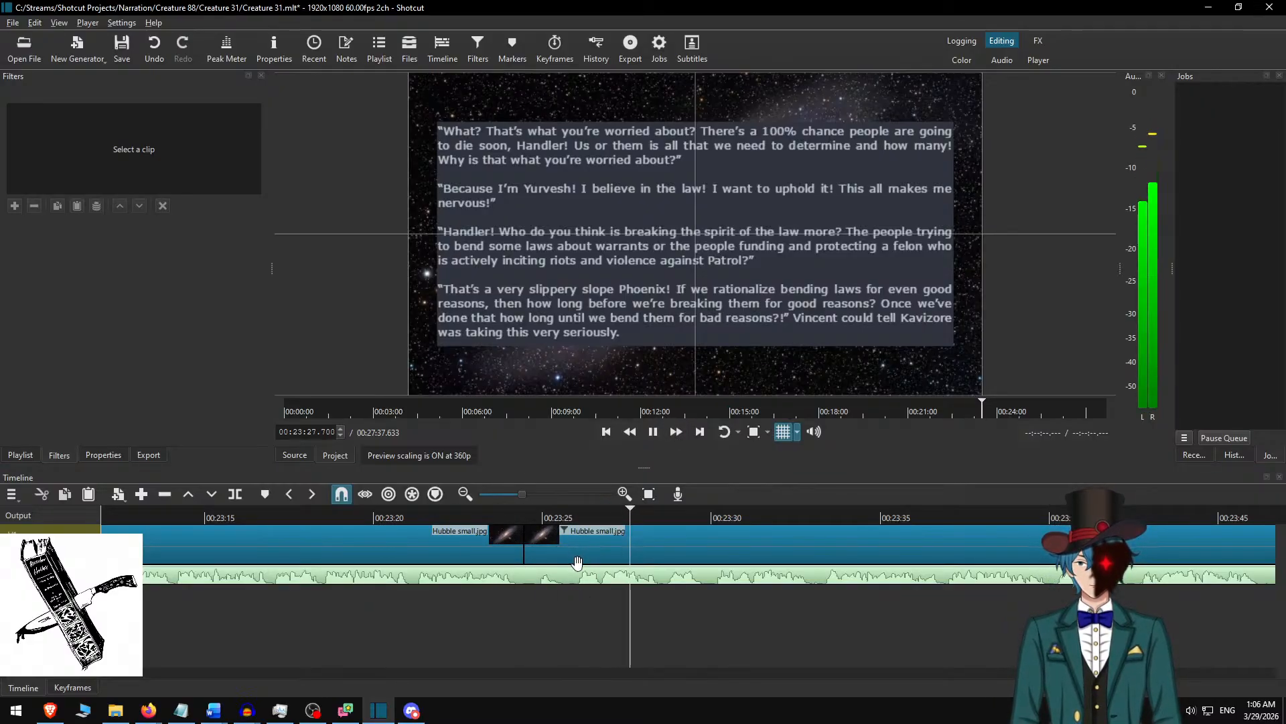
key(space)
With the clip after the split selected, switch to Word, delete the used passage, and copy the next four paragraphs through “designated operations zone now.”.
click(554, 532)
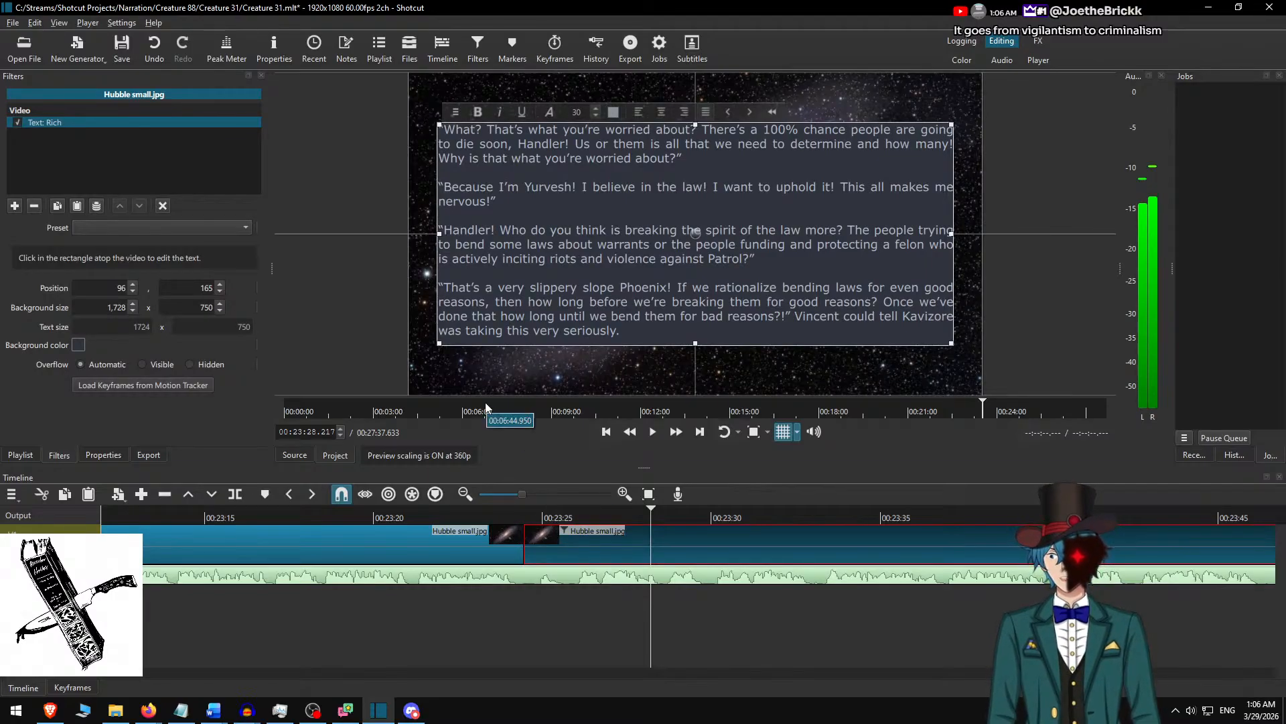
key(alt+Tab)
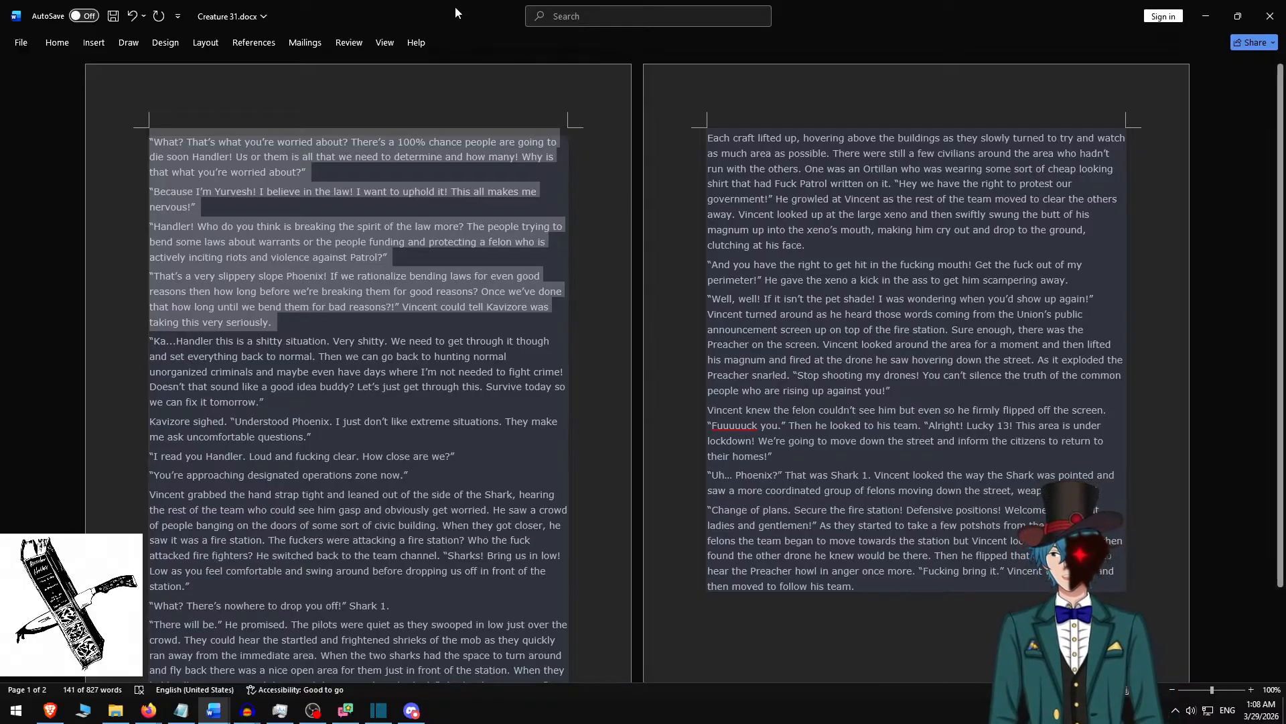
key(alt+Tab)
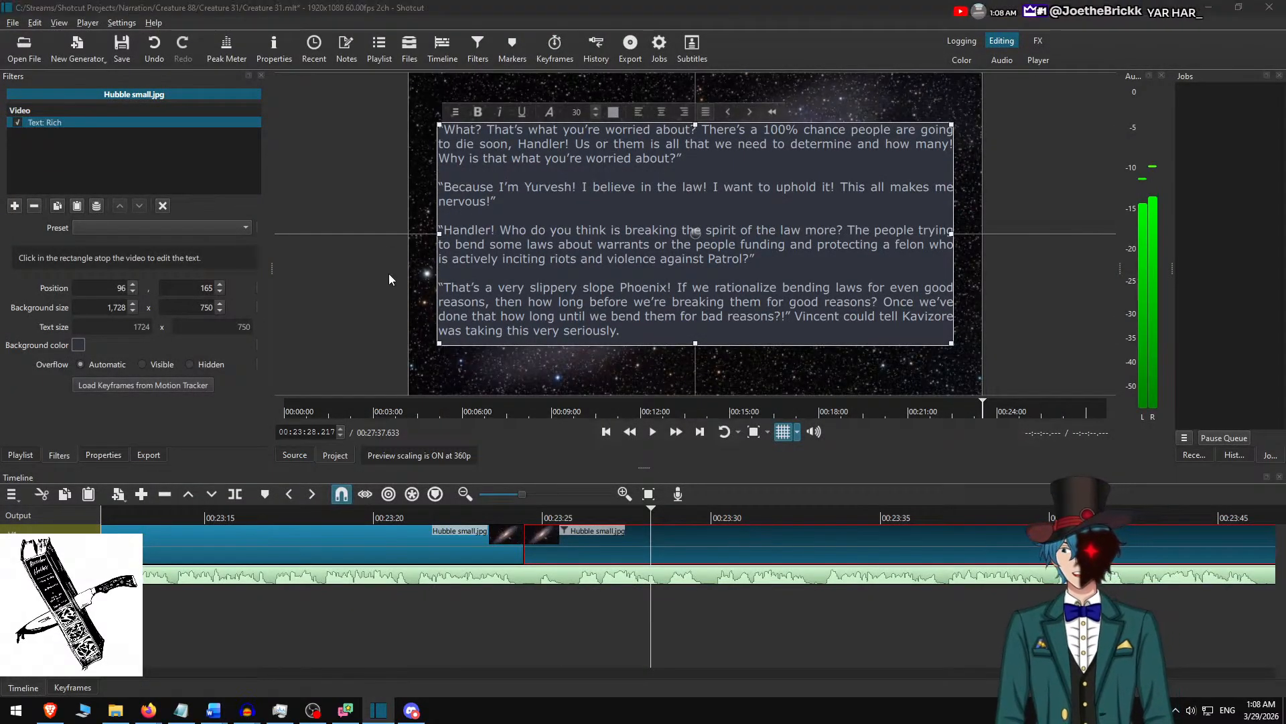
key(alt+Tab)
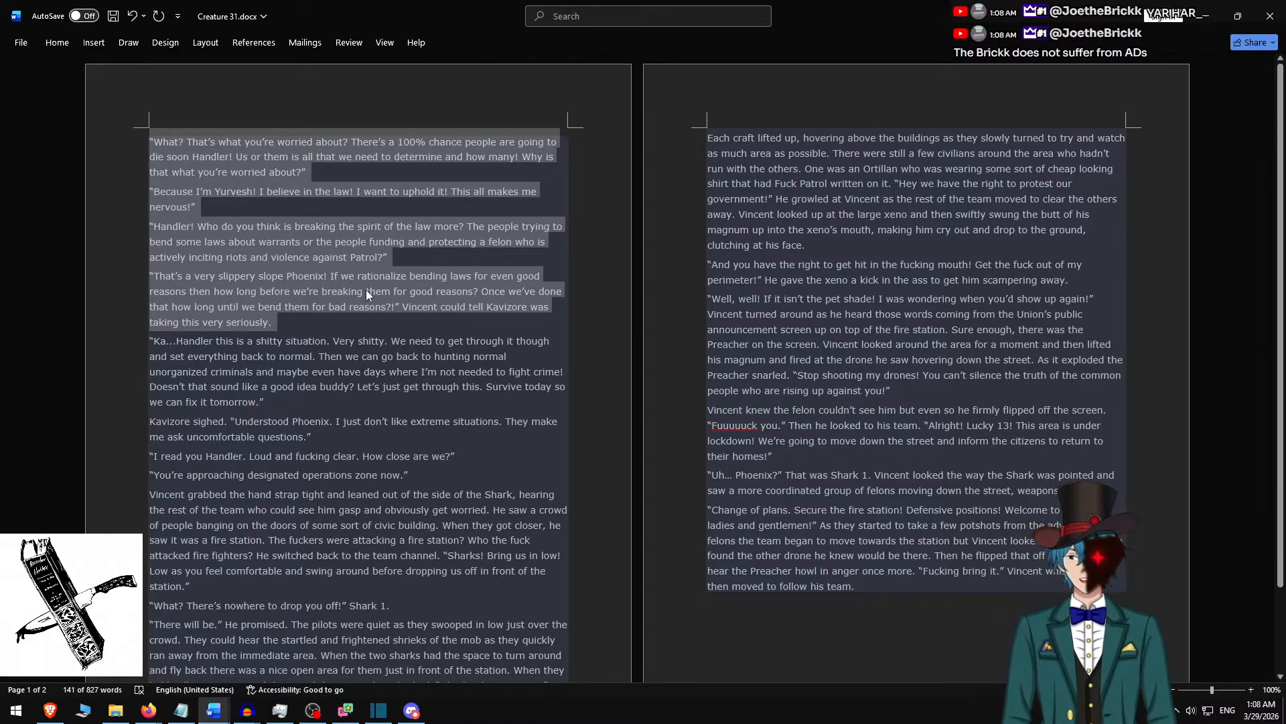
key(BackSpace)
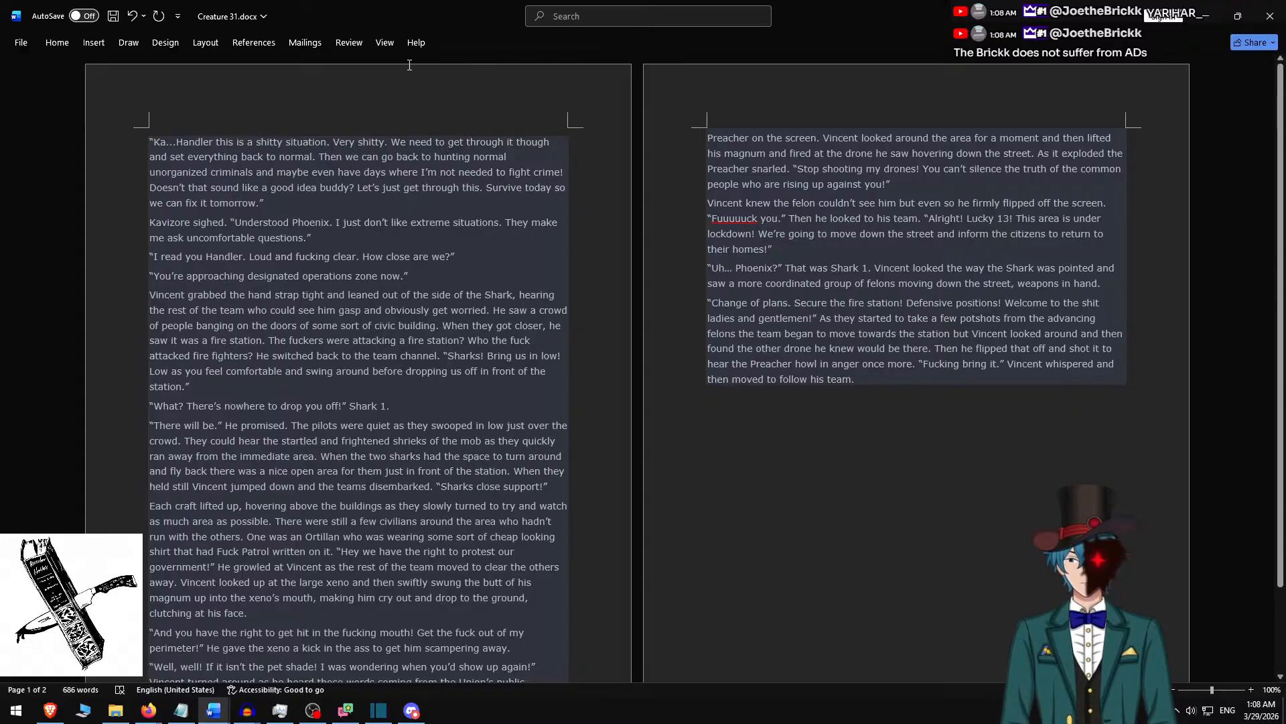
shift+click(437, 278)
key(ctrl+c)
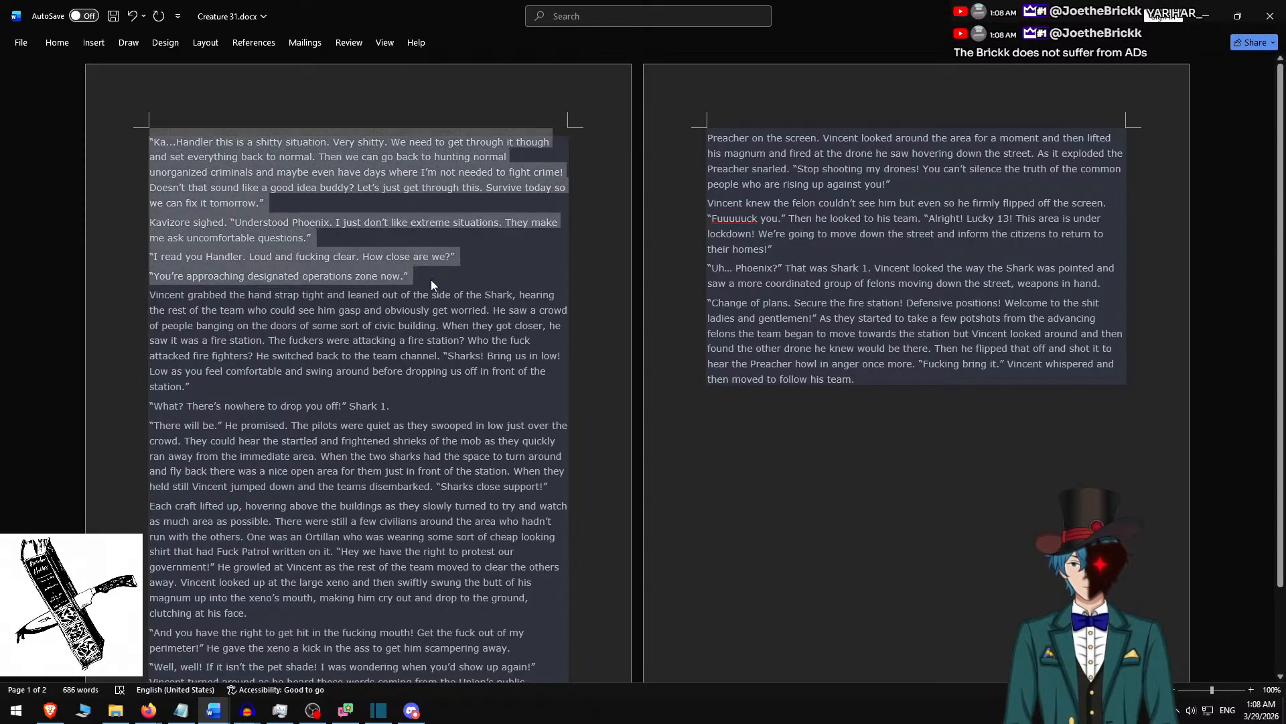
Back in Shotcut, replace all the text of the selected clip with the four copied paragraphs.
key(alt+Tab)
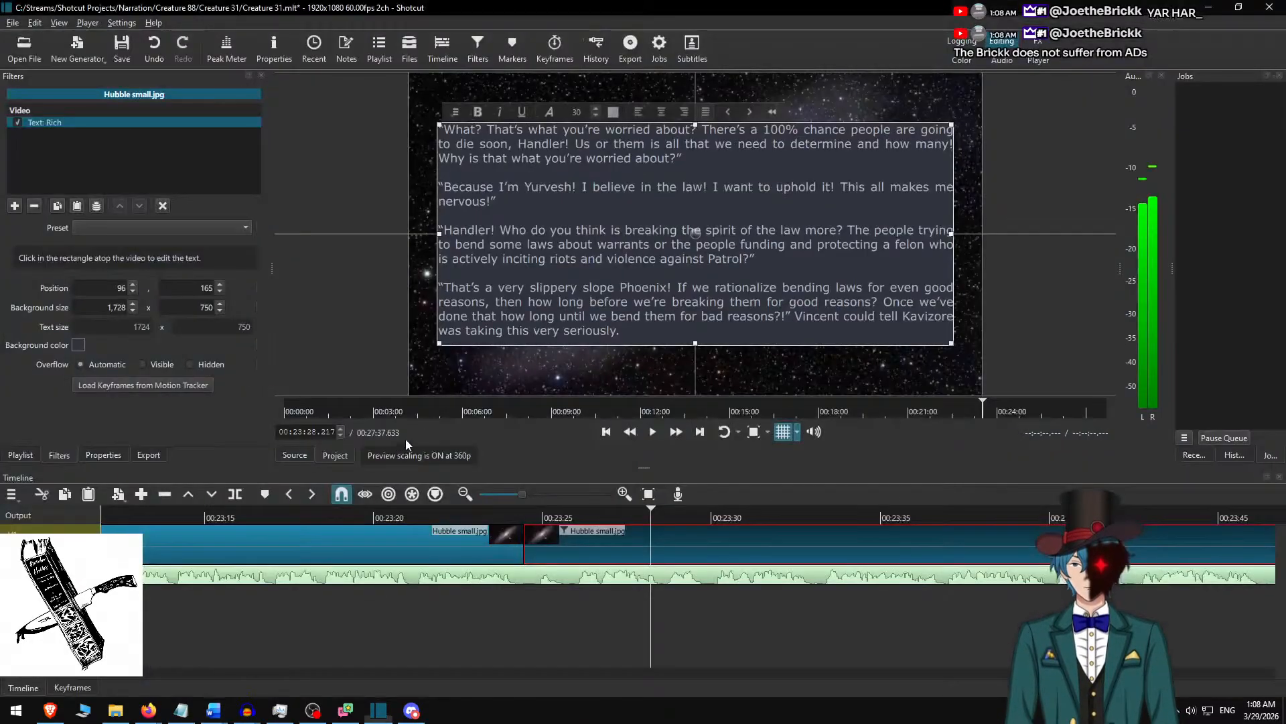
click(584, 252)
key(ctrl+a)
key(ctrl+v)
Insert a blank line between each of the four paragraphs in the clip's text.
key(Up)
key(Up)
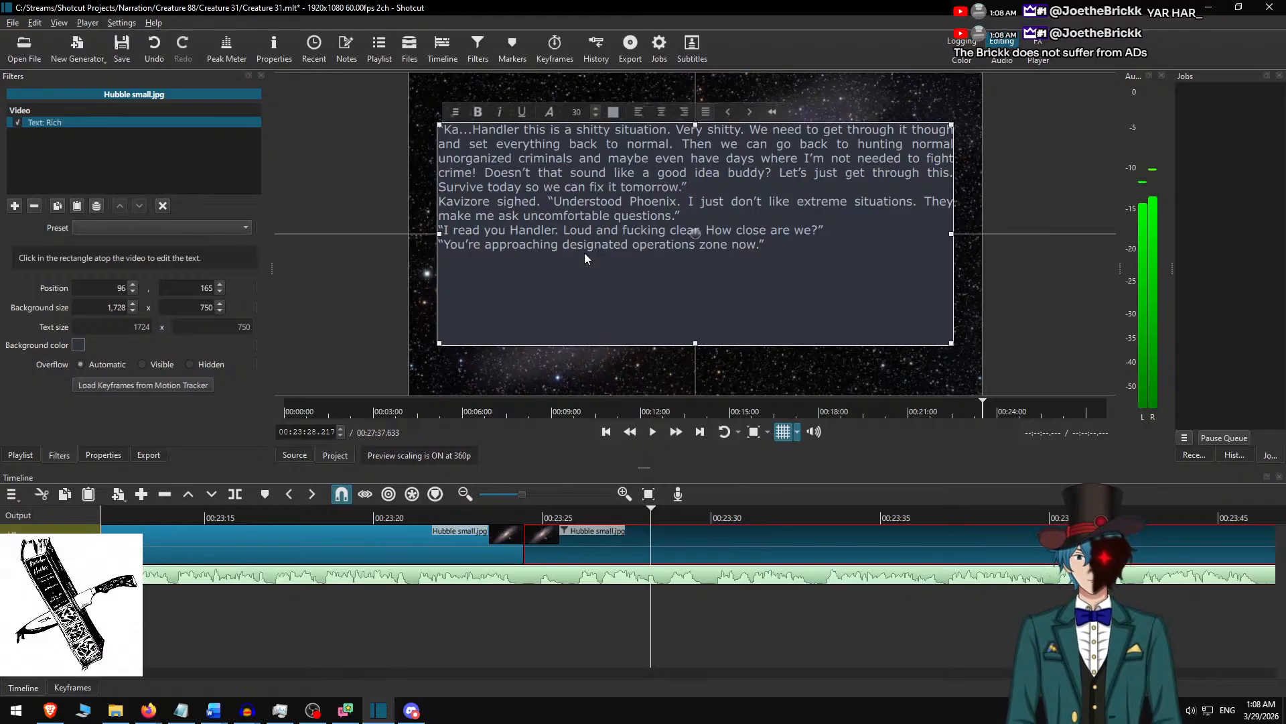
key(End)
key(Return)
key(Up)
key(Up)
key(Down)
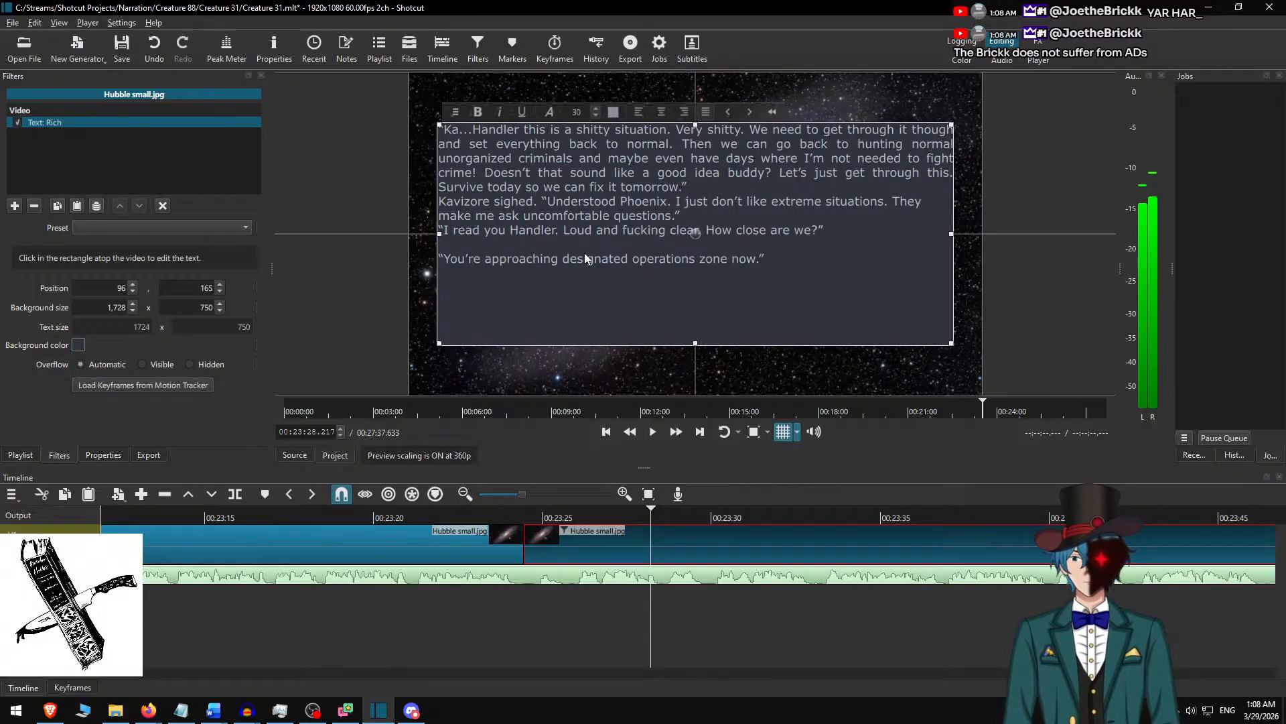
key(Return)
key(Up)
key(Up)
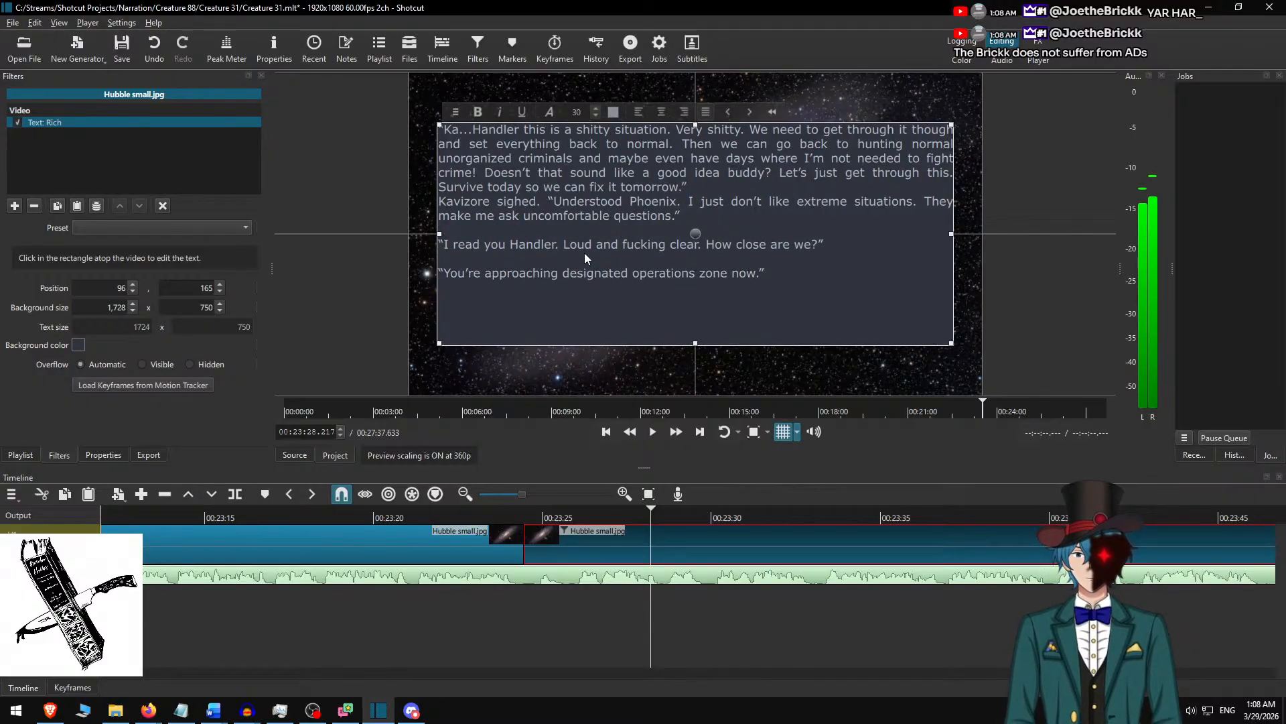
key(Up)
key(Return)
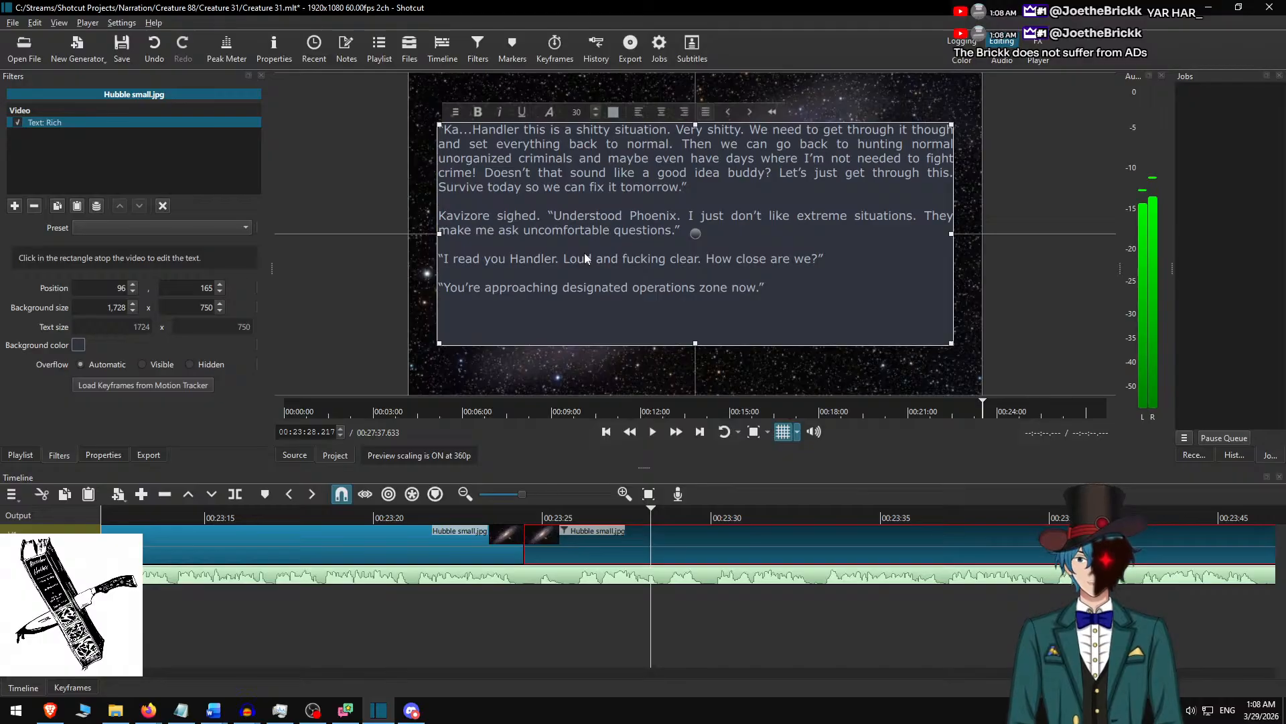
Set the text background height to 600 and move the text box down to a vertical position of 240.
double_click(195, 310)
text(600)
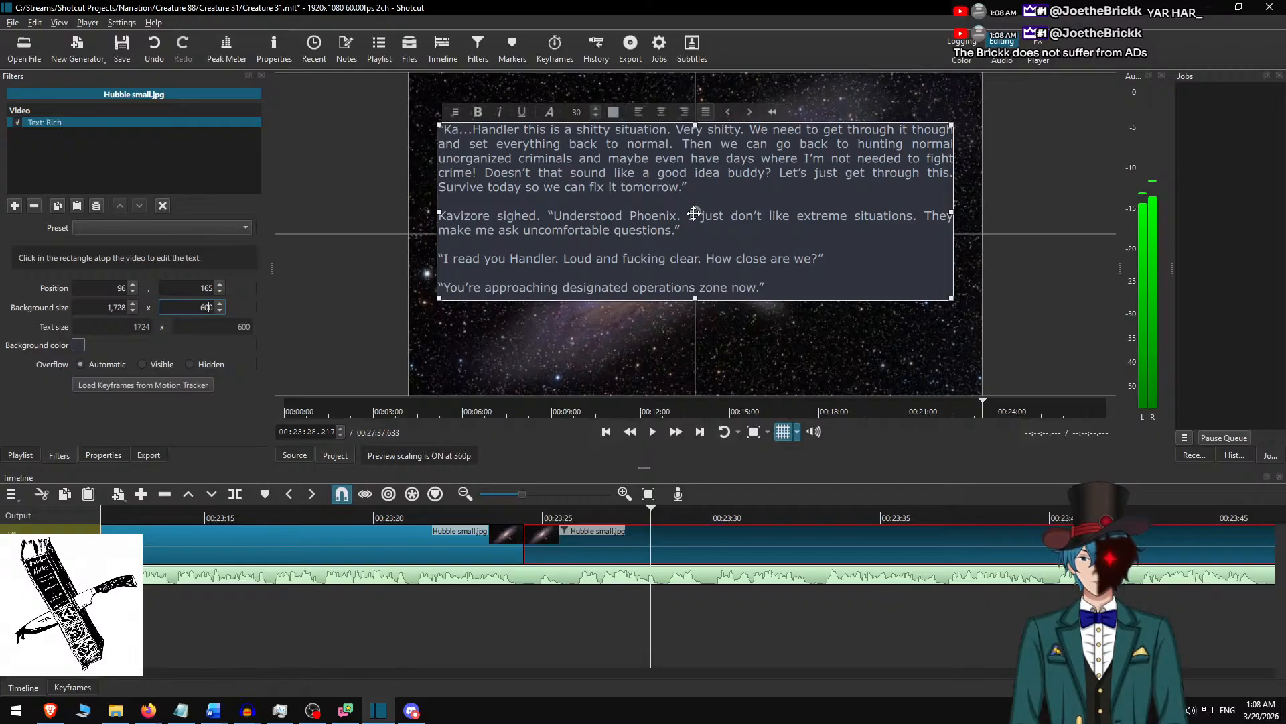
drag(686, 218, 693, 242)
right_click(694, 243)
click(689, 600)
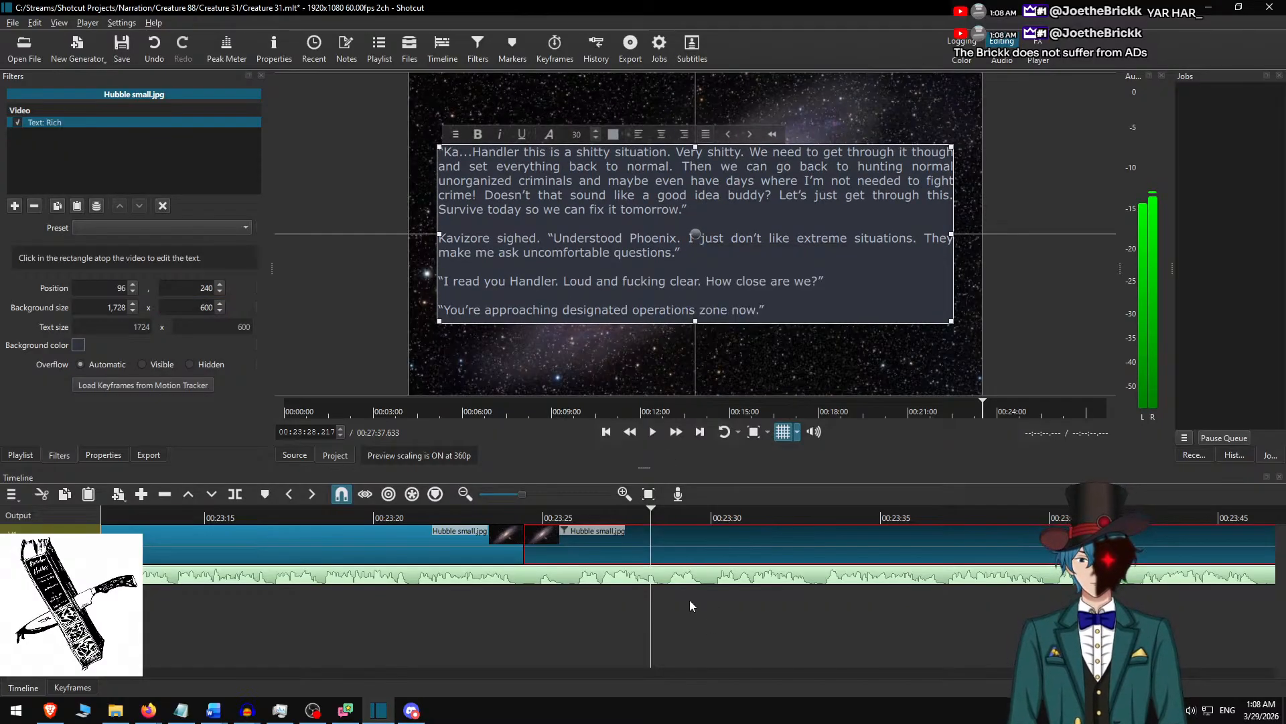
Play the narration at faster speed from about 00:23:22 across the split to check the new text.
click(447, 512)
key(space)
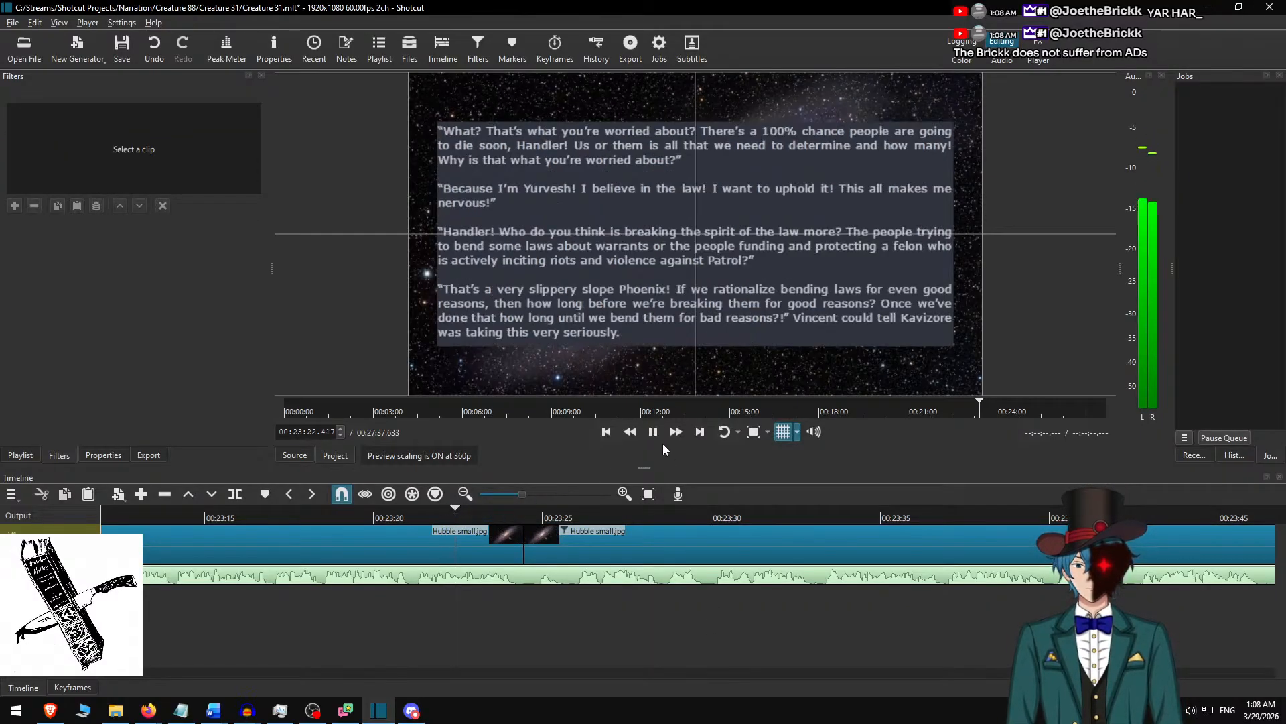
click(682, 435)
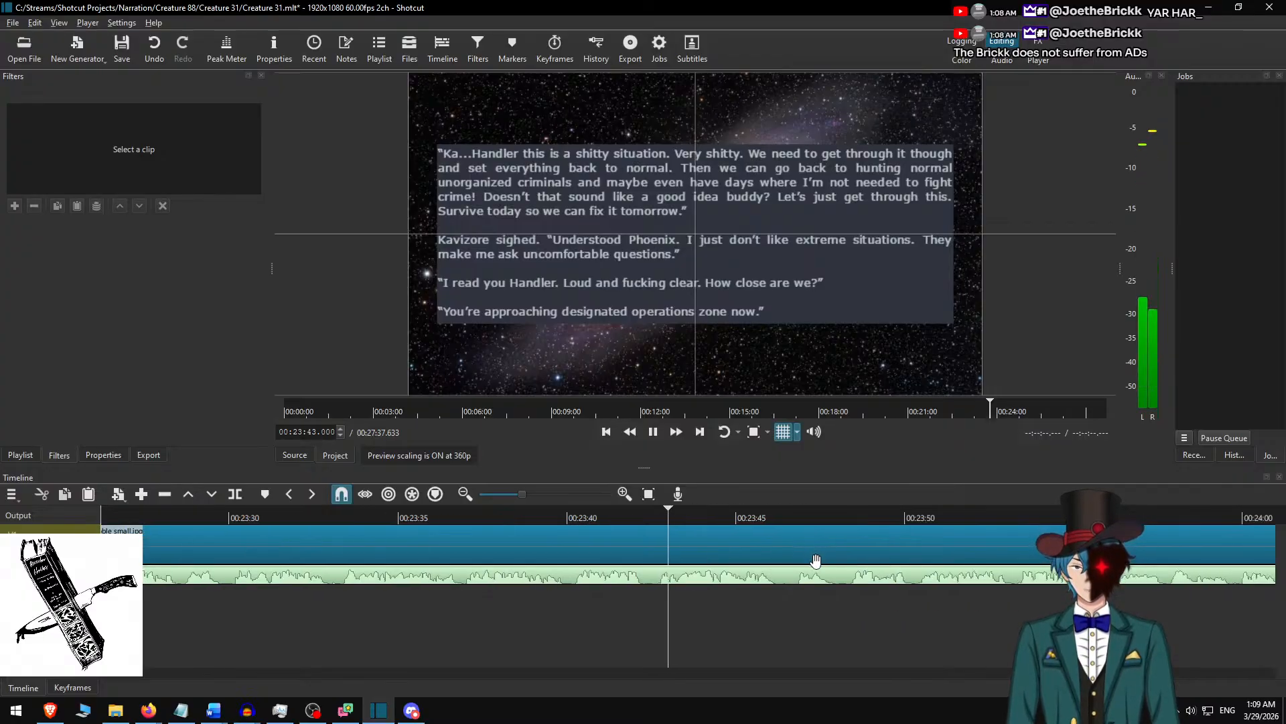
Add a comma after “sound like a good idea” in the clip's first paragraph and deselect the clip.
click(774, 549)
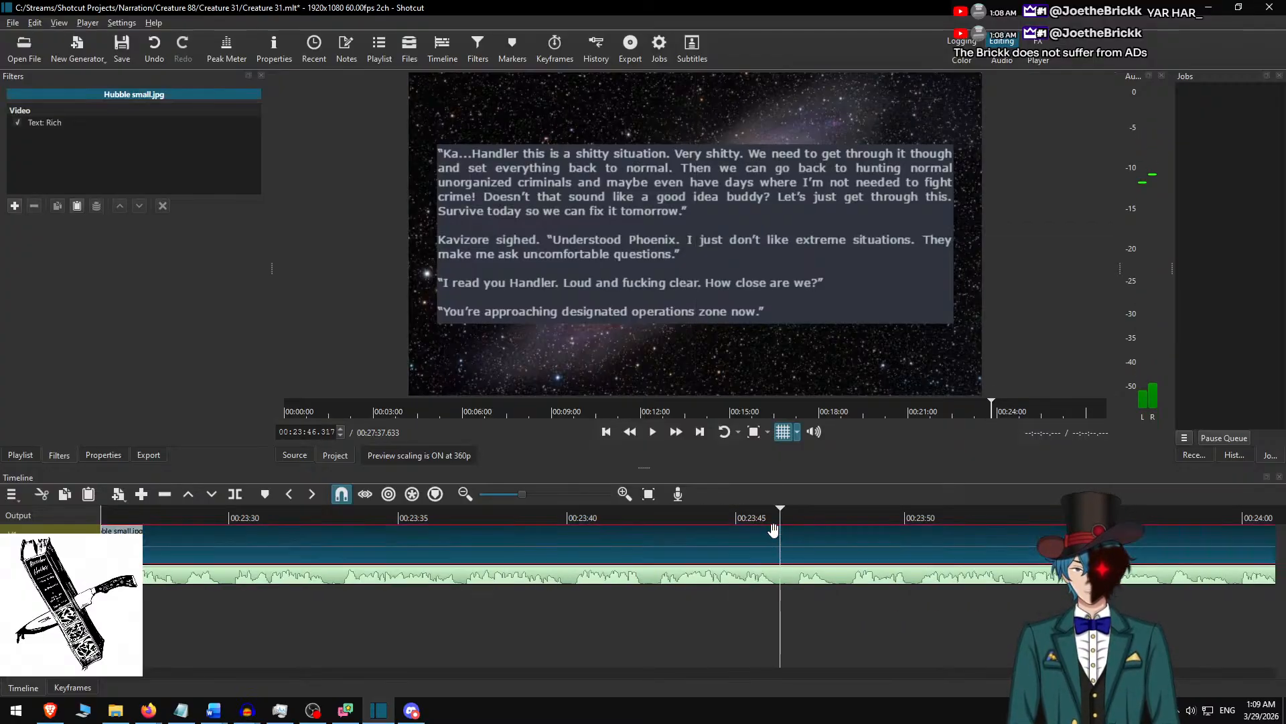
click(720, 196)
text(,)
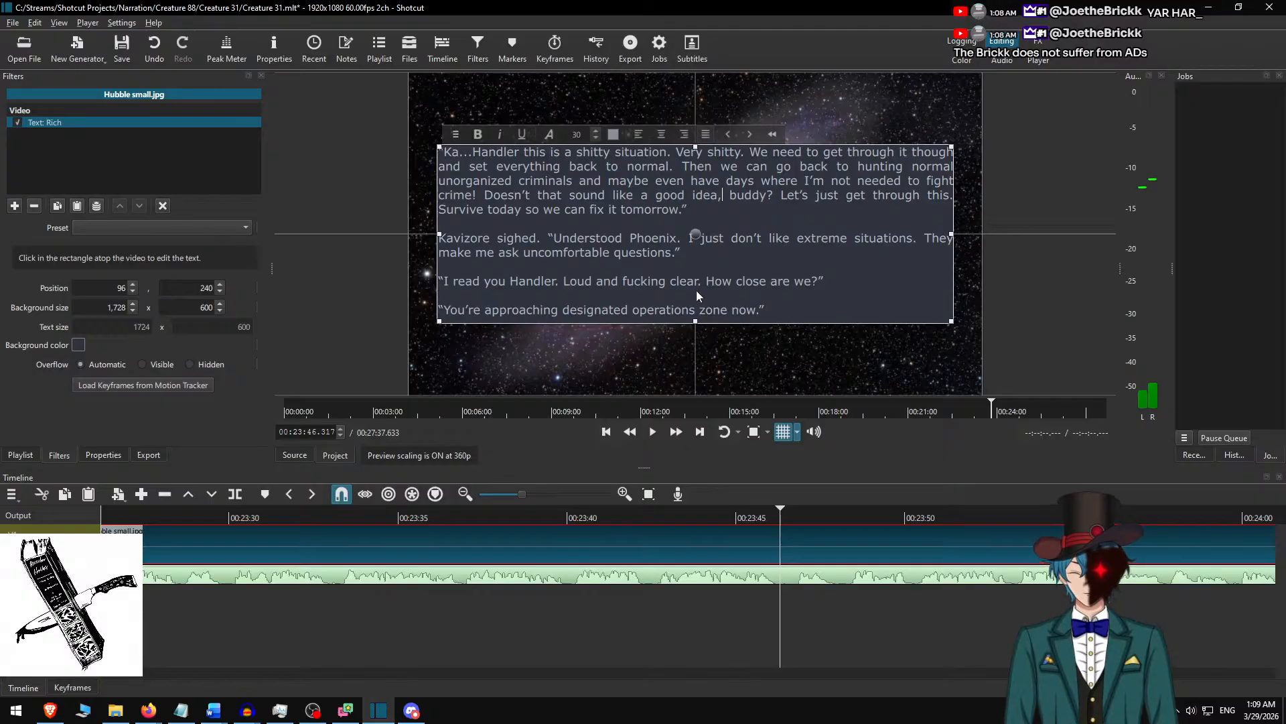
click(628, 521)
Play the narration from about 00:23:38 at faster speed, split the background clip at 00:24:04.883, and select the clip after the split.
click(508, 517)
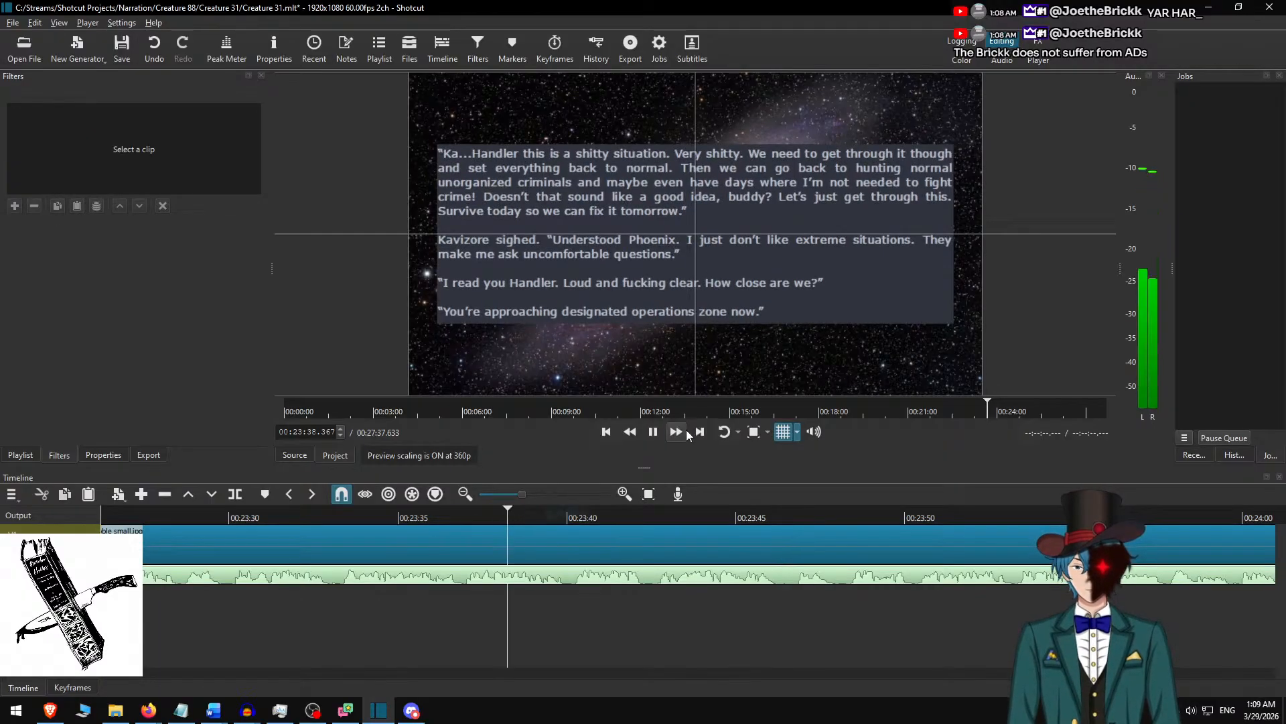
click(678, 437)
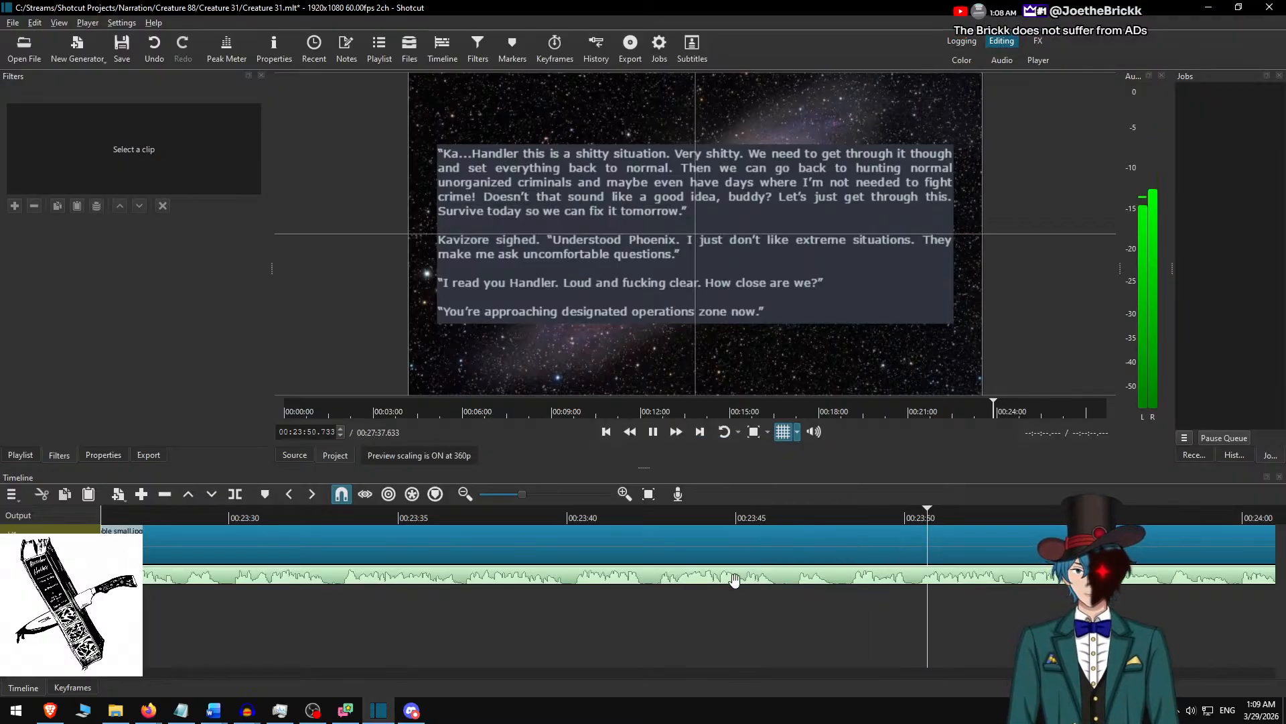
scroll(685, 595, down, 9)
scroll(757, 608, down, 3)
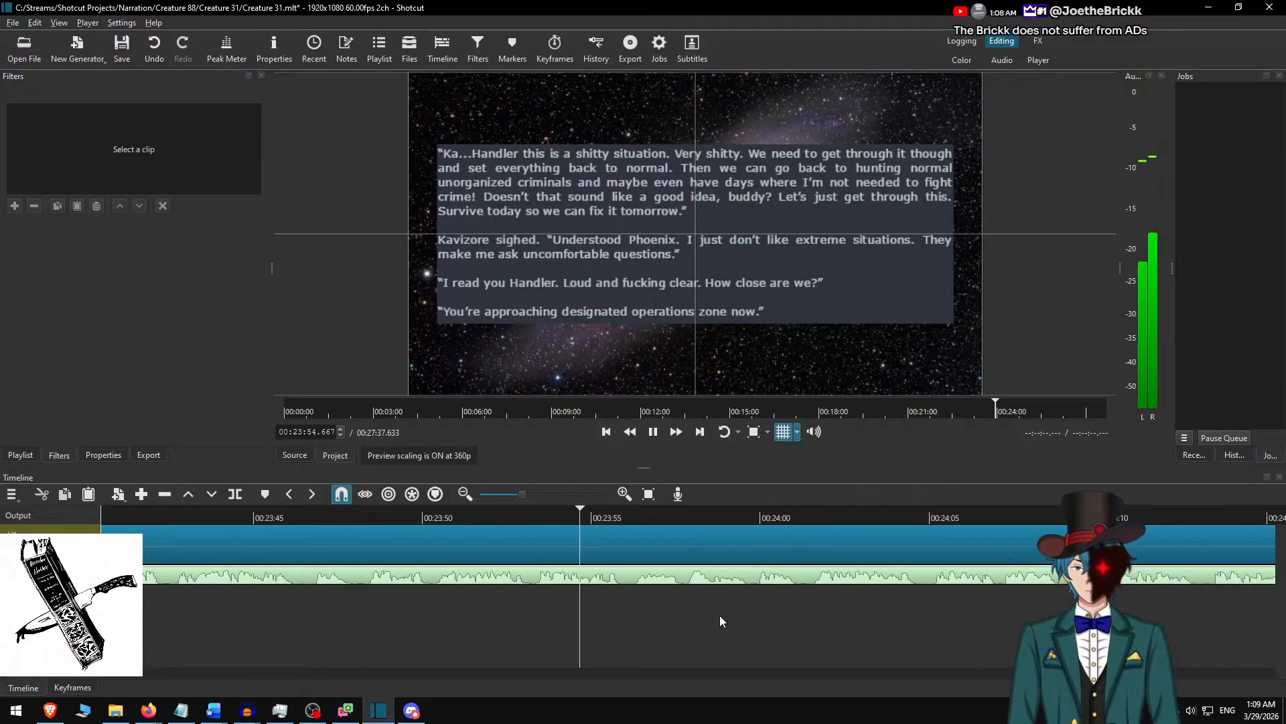
scroll(697, 608, down, 9)
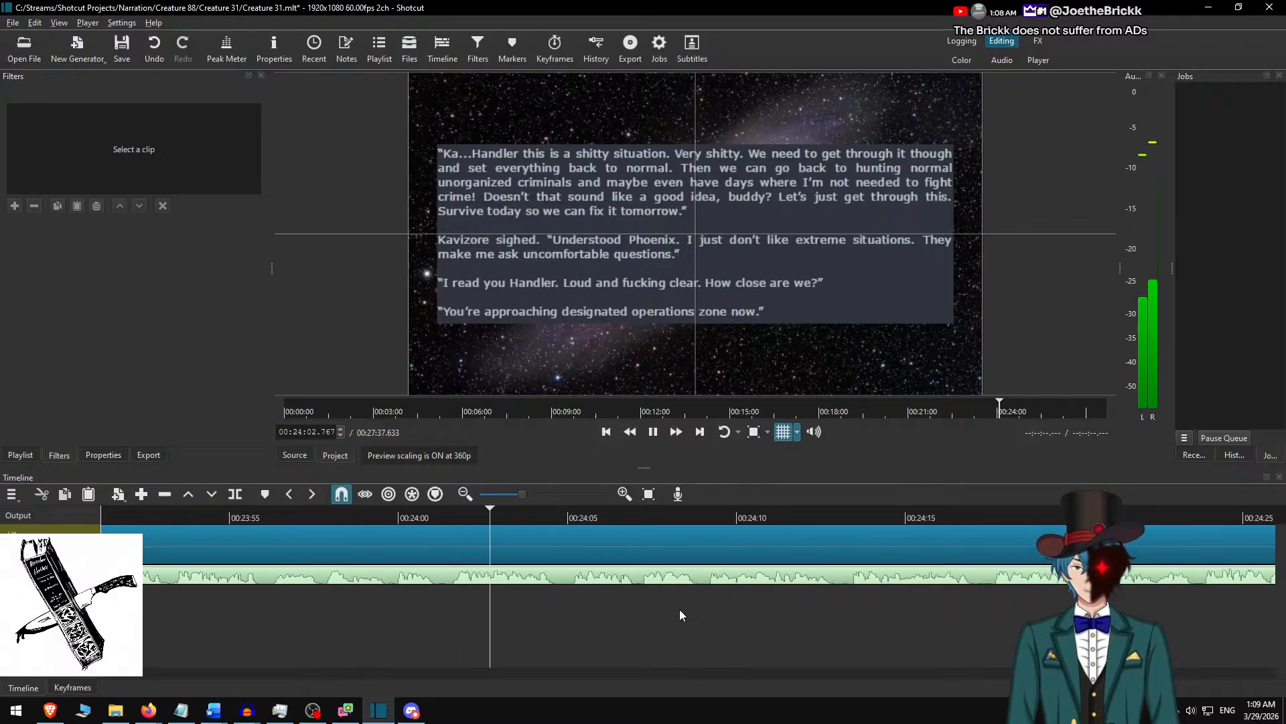
key(space)
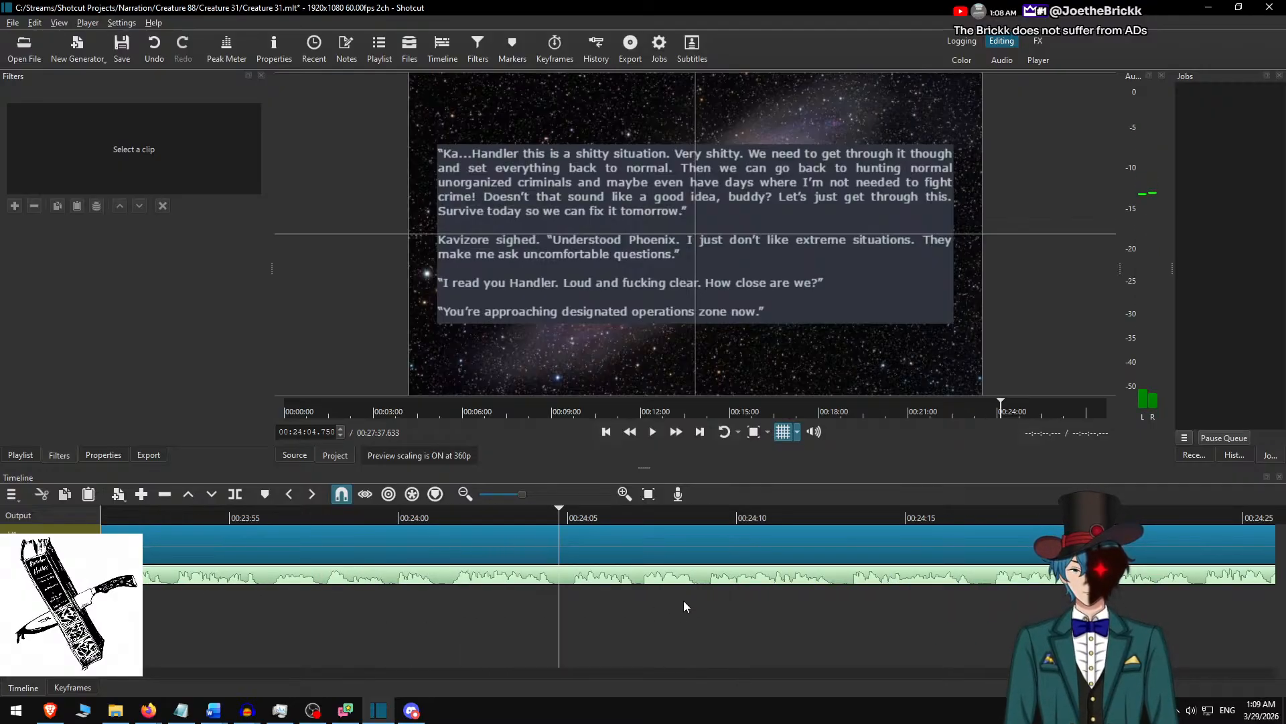
key(space)
key(space)
key(space)
key(space)
key(s)
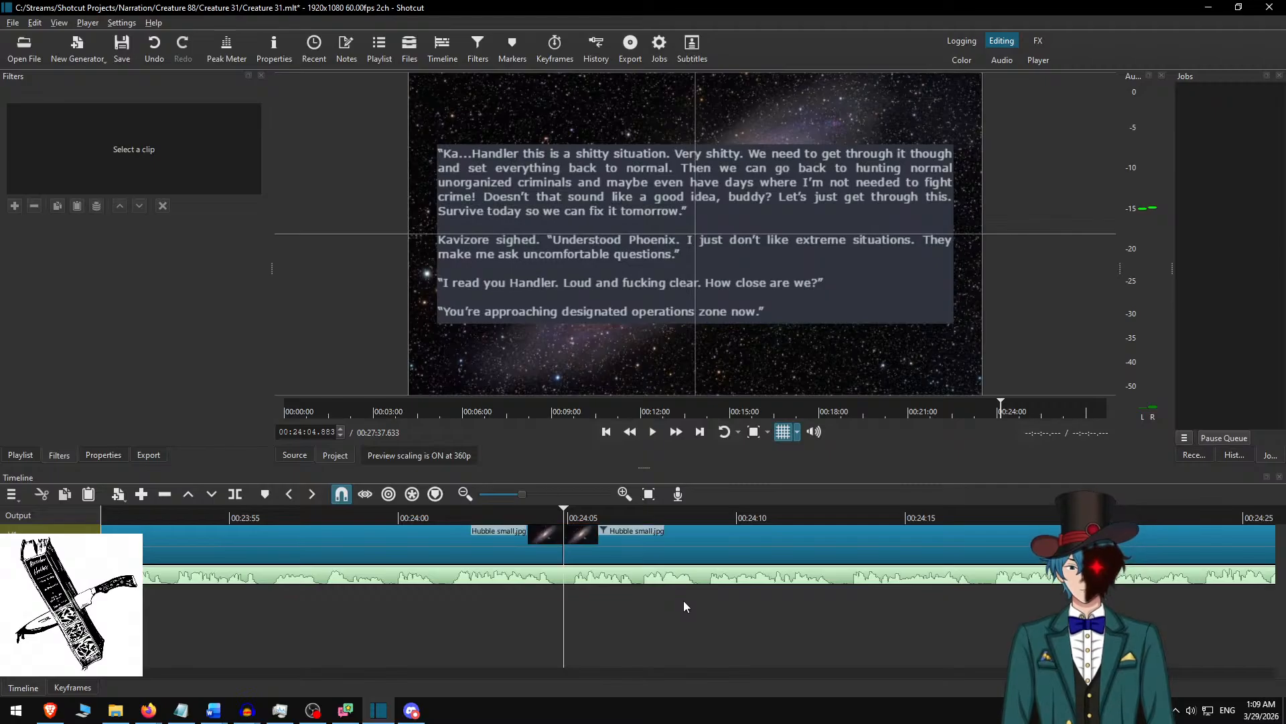
click(621, 548)
In Word, delete the used passage and copy the next three paragraphs, ending with “Sharks close support!”, and return to Shotcut.
key(alt+Tab)
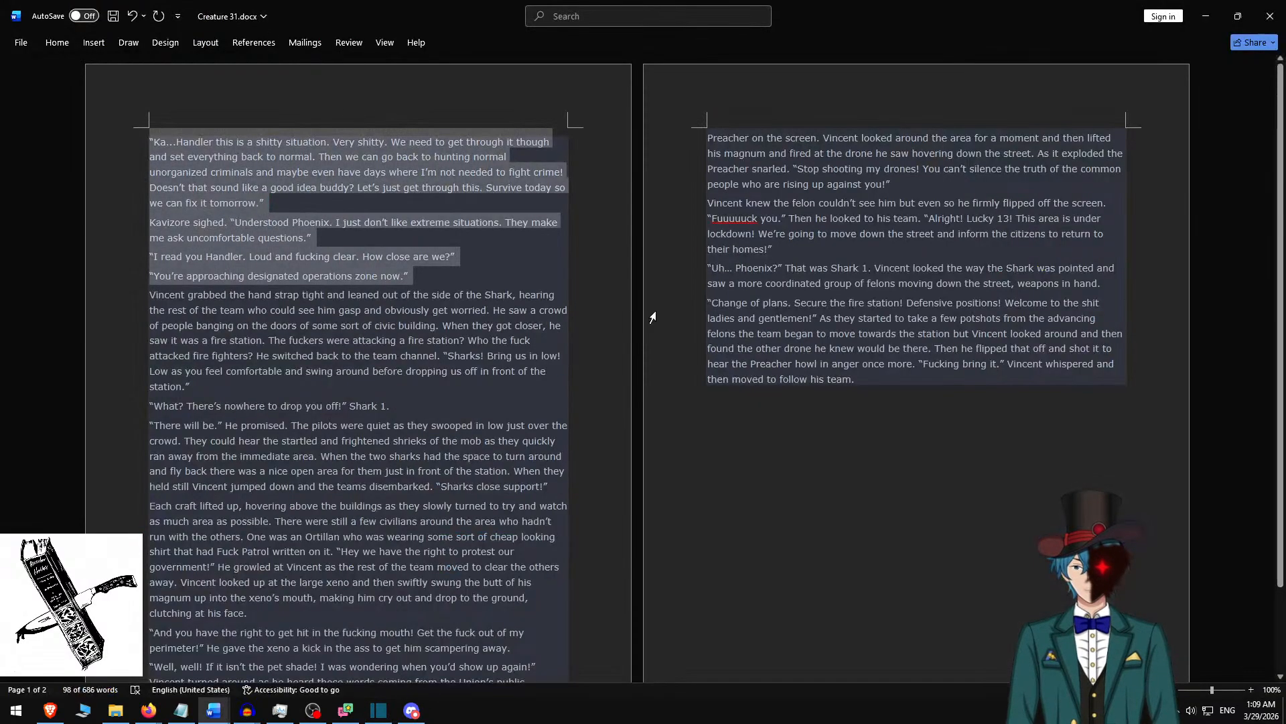
key(Delete)
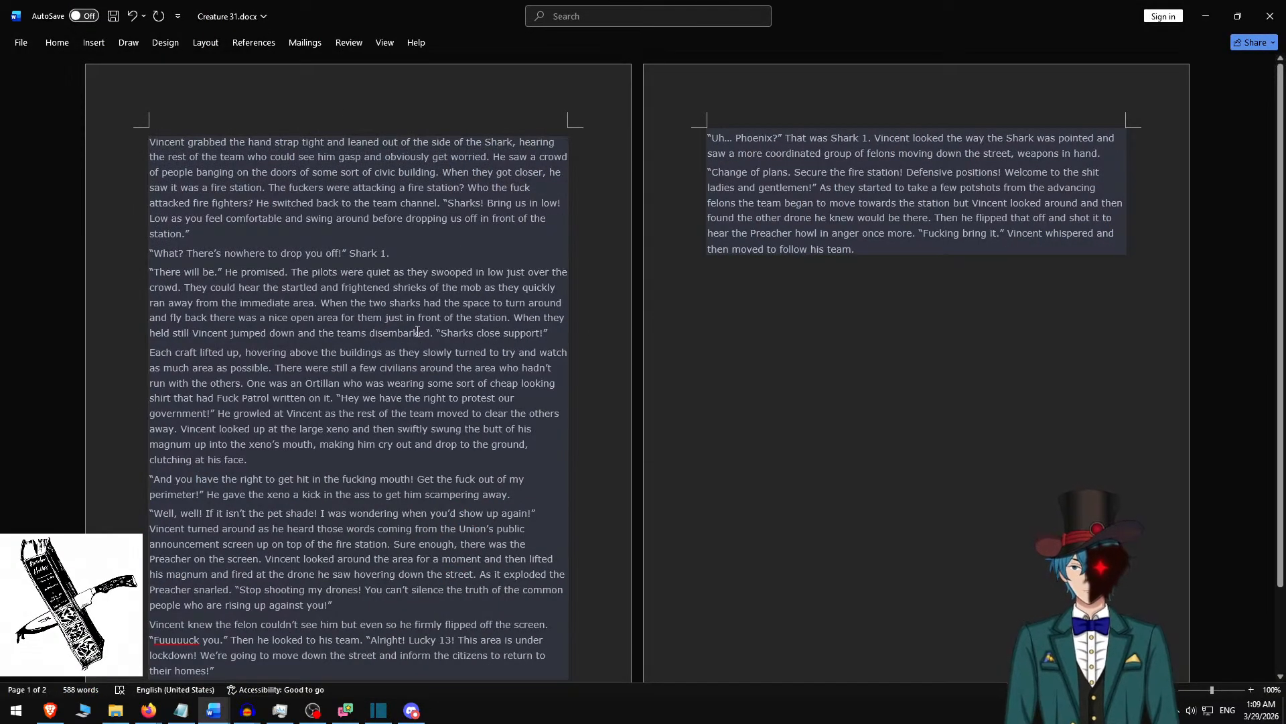
shift+click(554, 333)
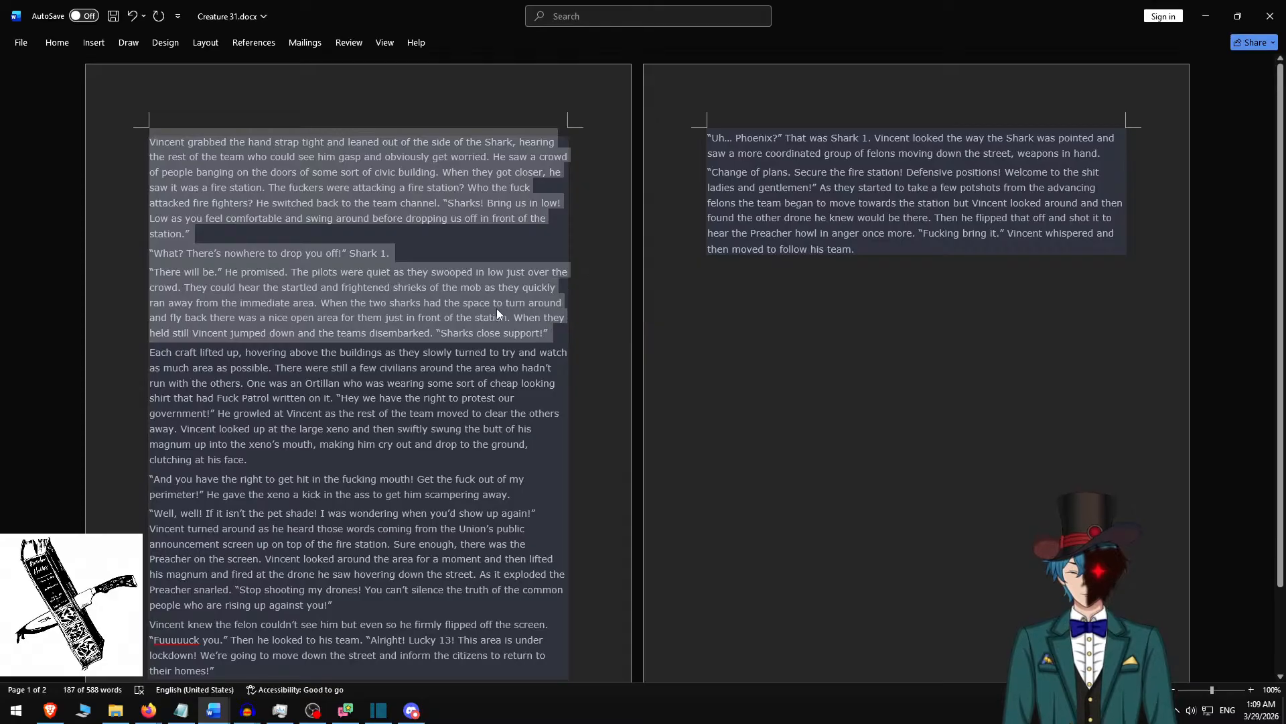
key(alt+Tab)
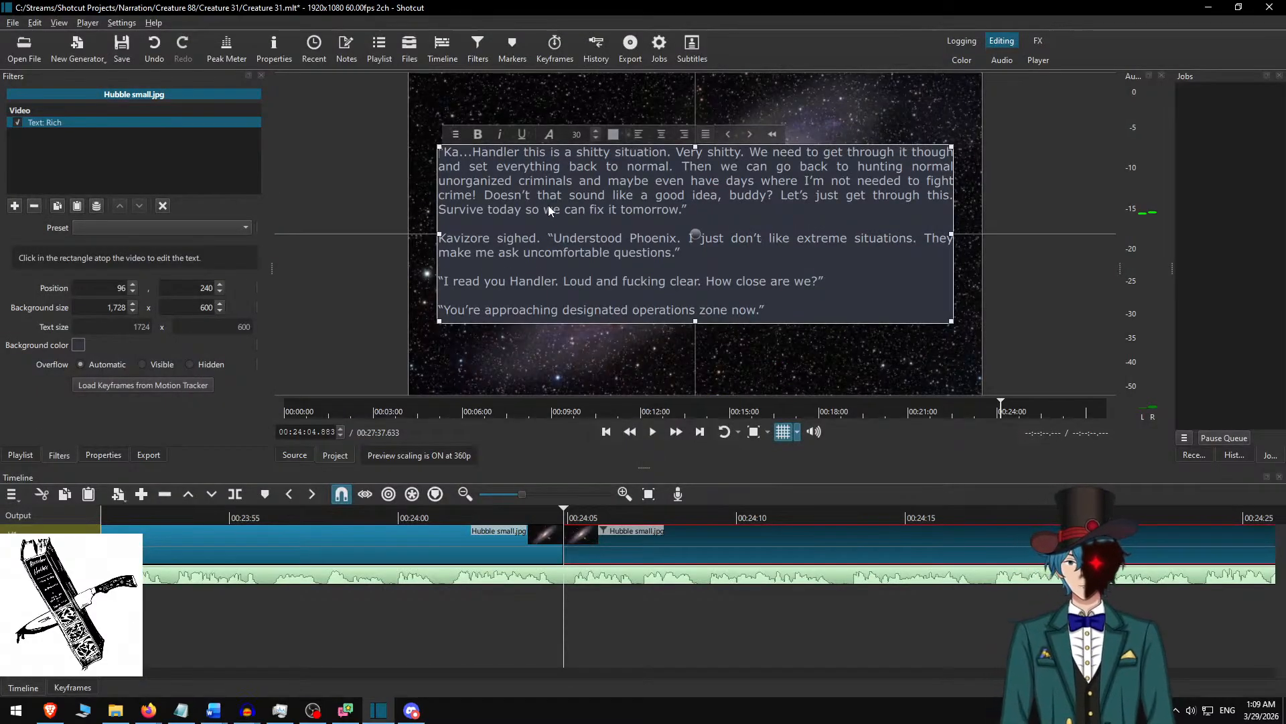
Replace the selected clip's text with the copied passage and add blank lines around the “What? There's nowhere to drop you off!” line.
key(ctrl+a)
key(ctrl+v)
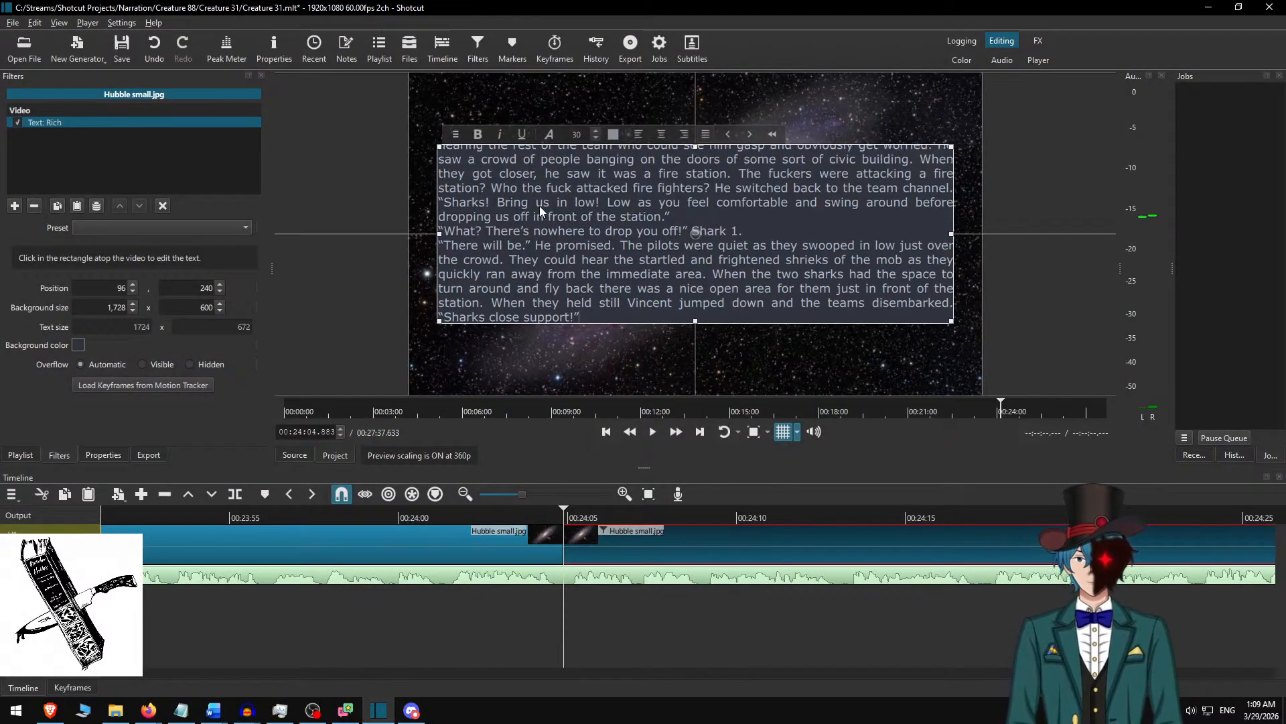
key(Return)
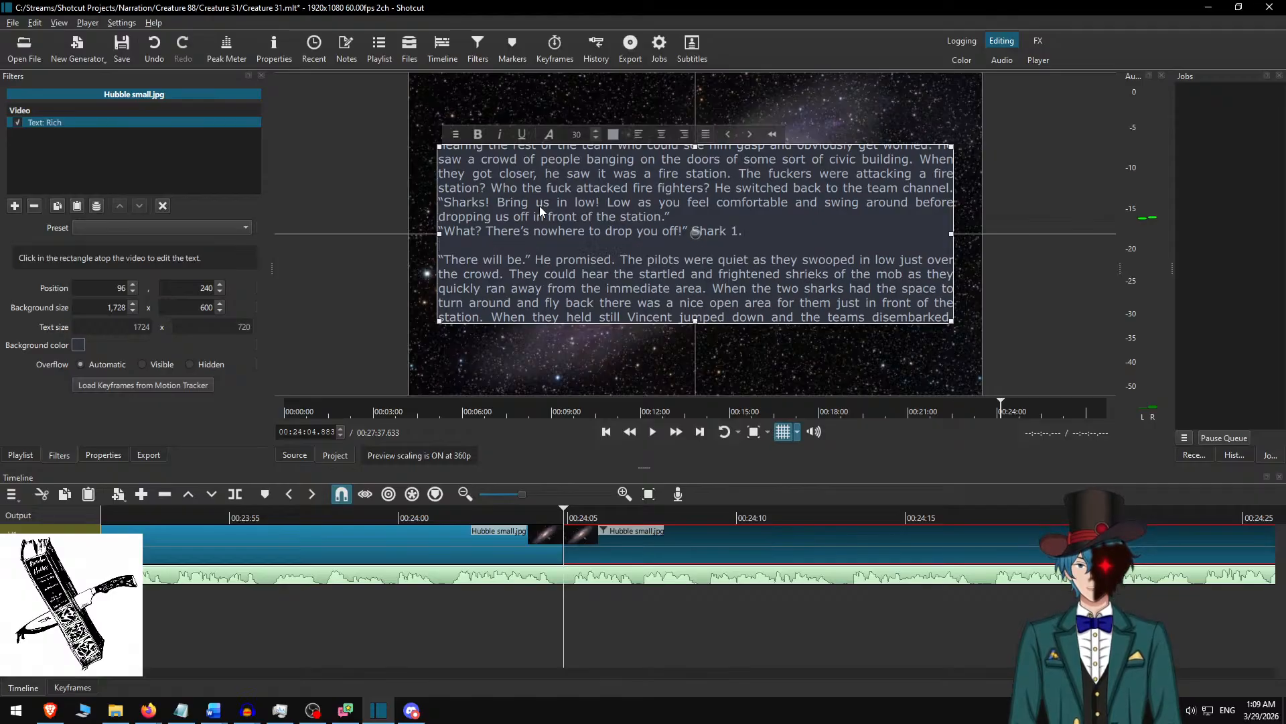
key(Up)
key(Return)
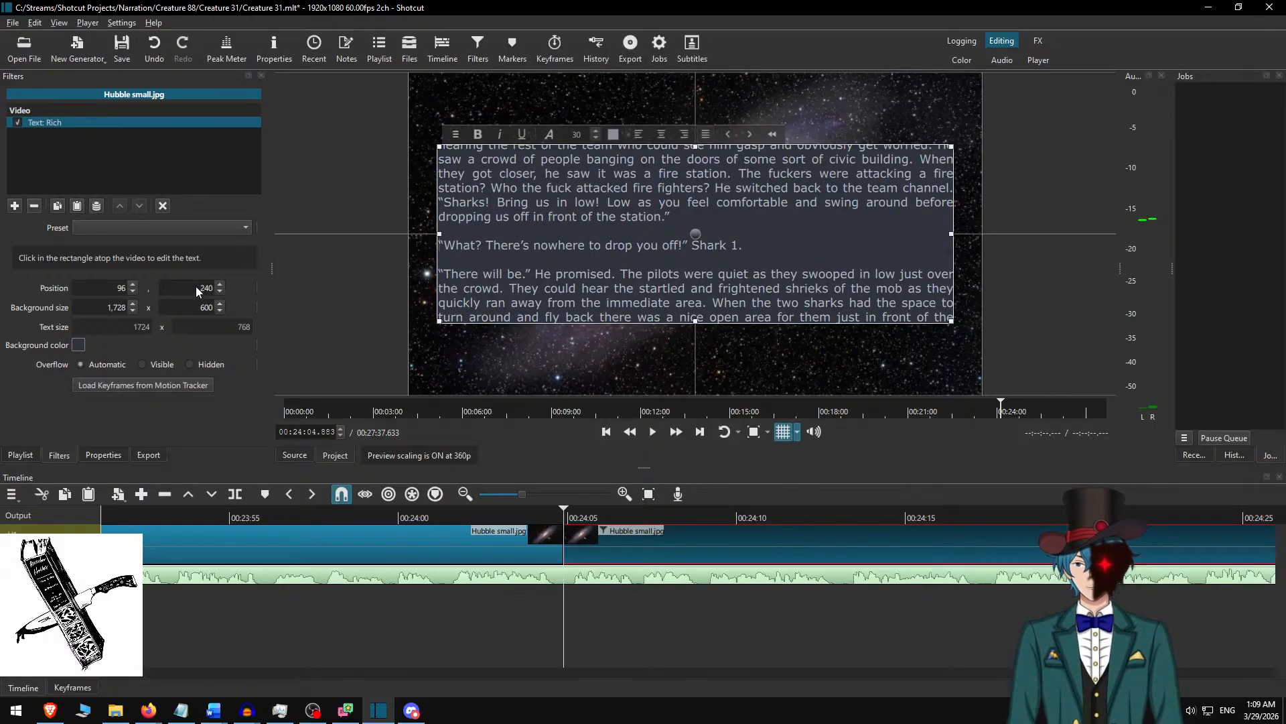
Set the text background height to 800 and centre the text box vertically in the frame.
click(184, 307)
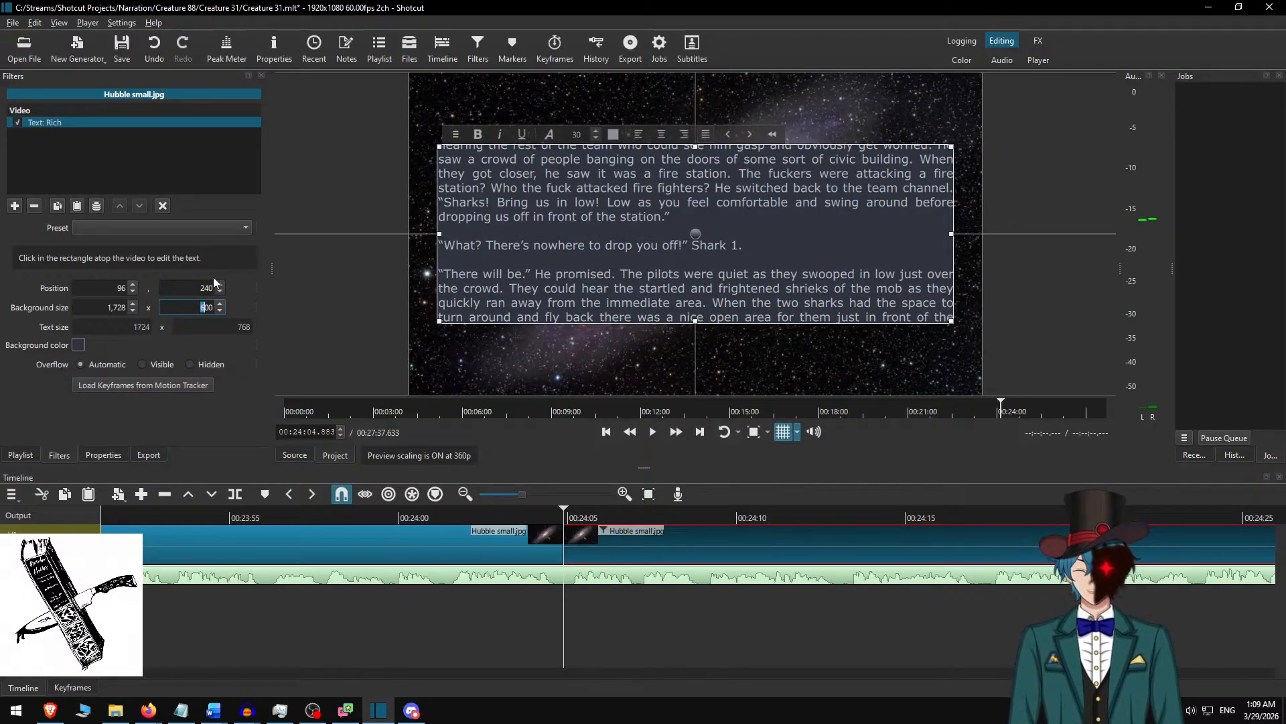
text(8)
drag(697, 267, 698, 237)
Deselect the clip and play the narration at faster speed from about 00:24:01 to 00:25:02 to check the new text.
click(440, 513)
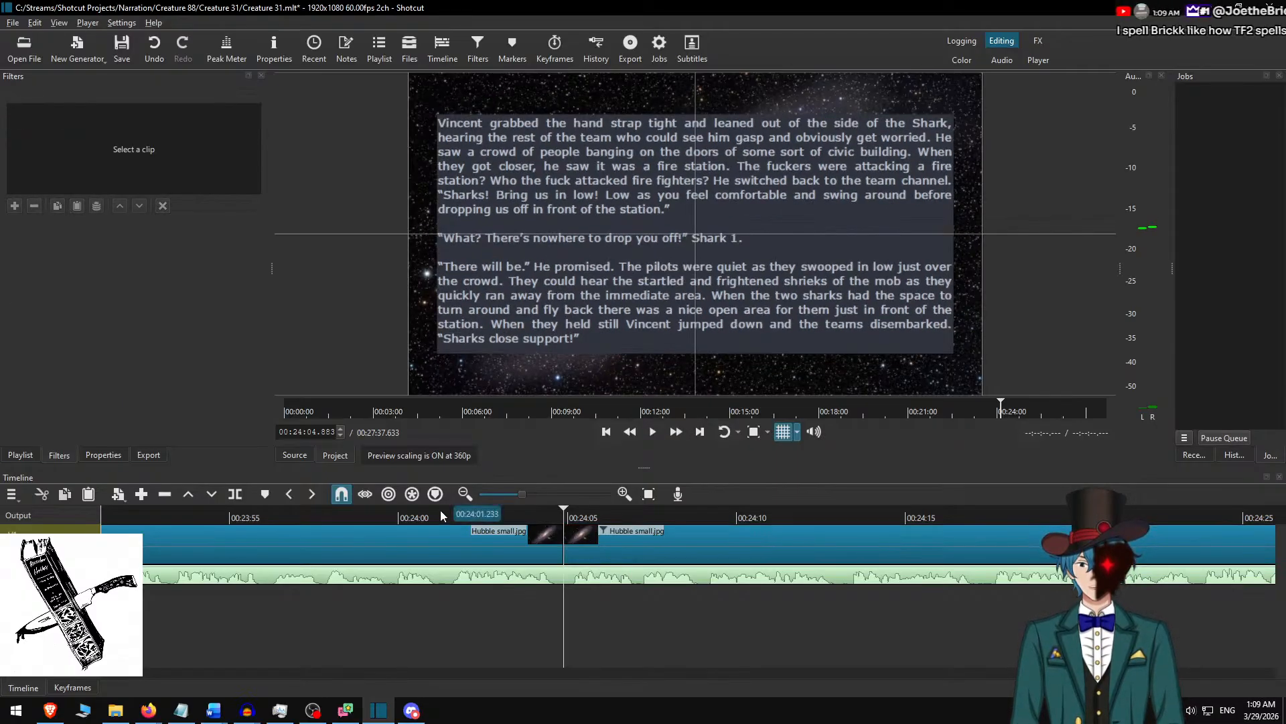
key(space)
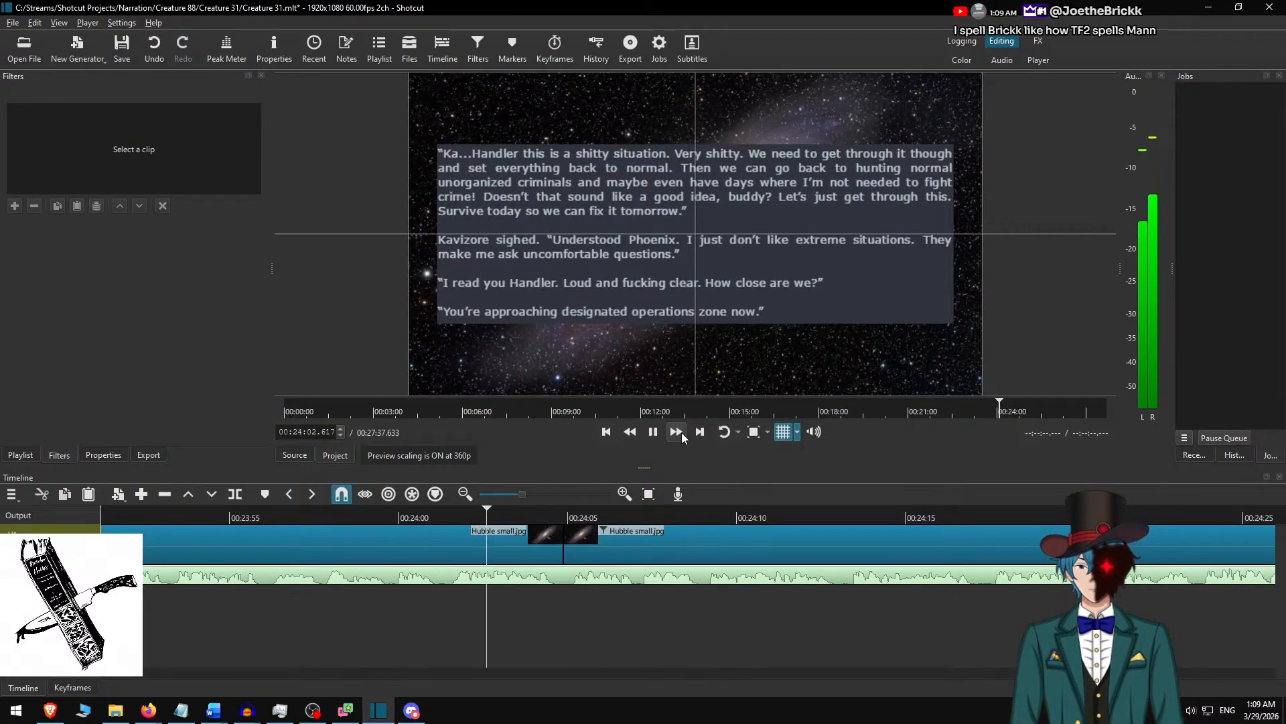
click(681, 432)
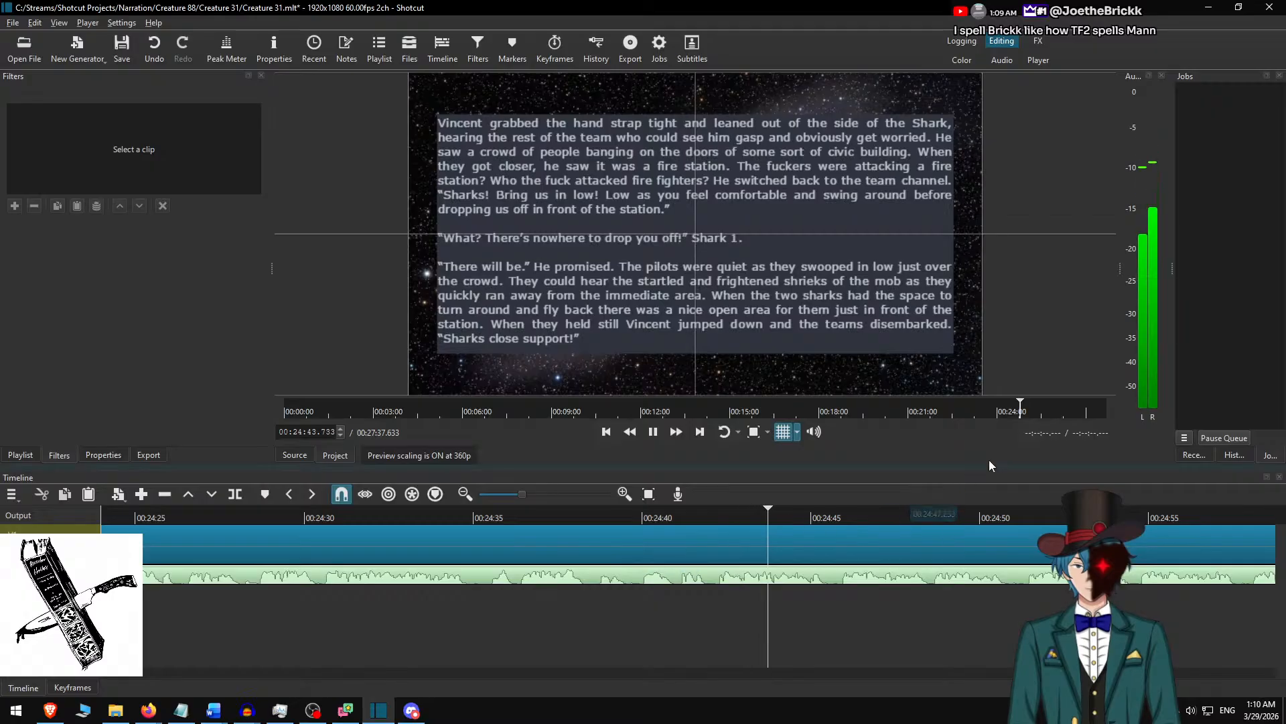
scroll(645, 619, down, 4)
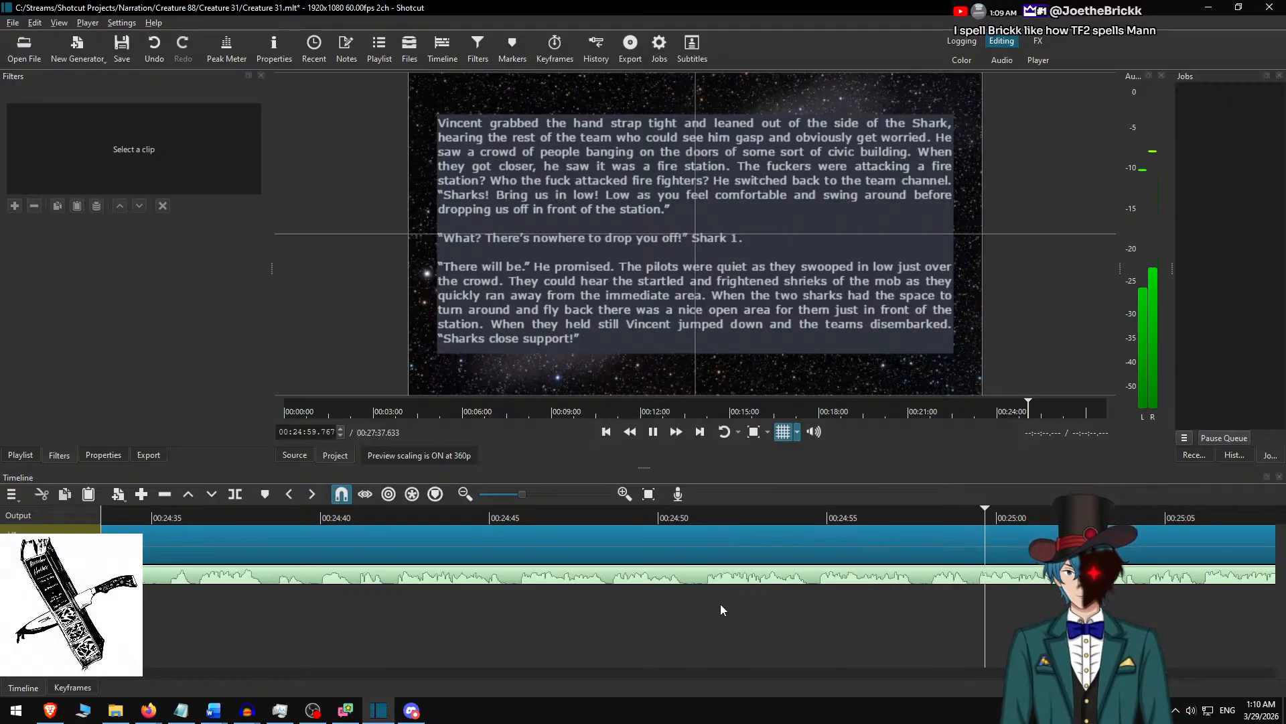
key(space)
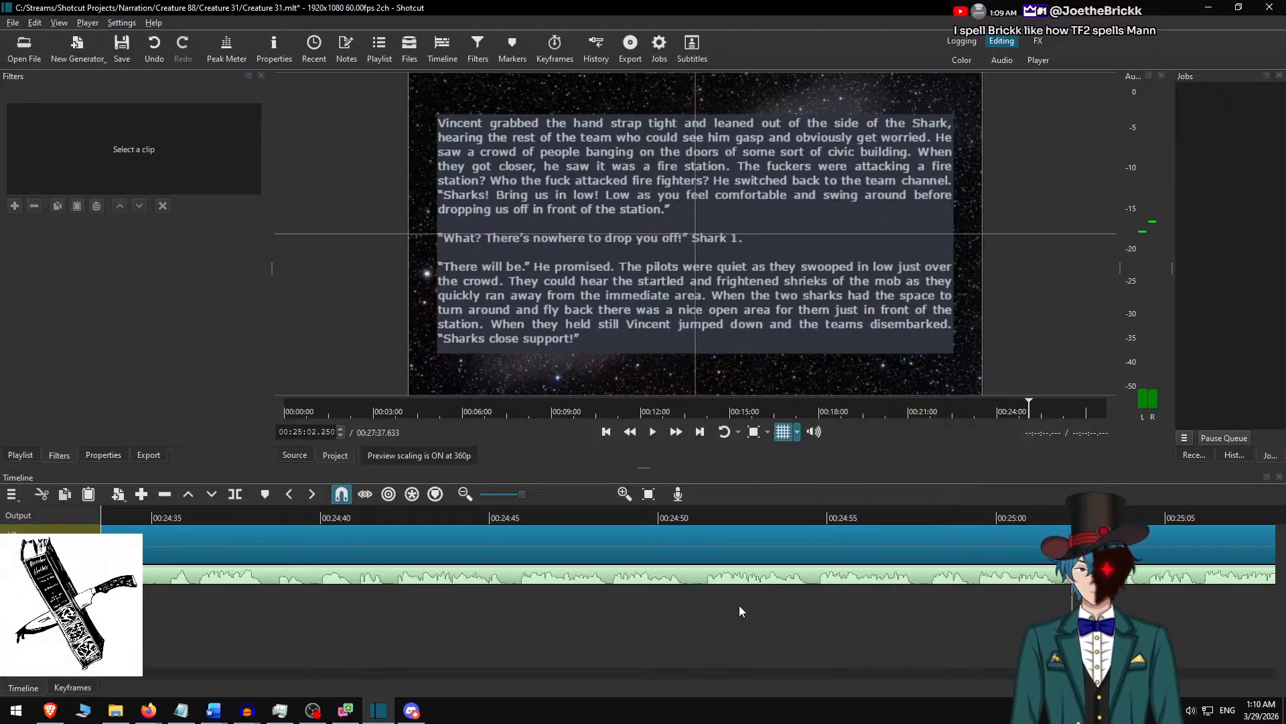
Check the passage's end in Word, play on in Shotcut, split the background clip at 00:25:04.367, and select the clip after the split.
key(alt+Tab)
key(alt+Tab)
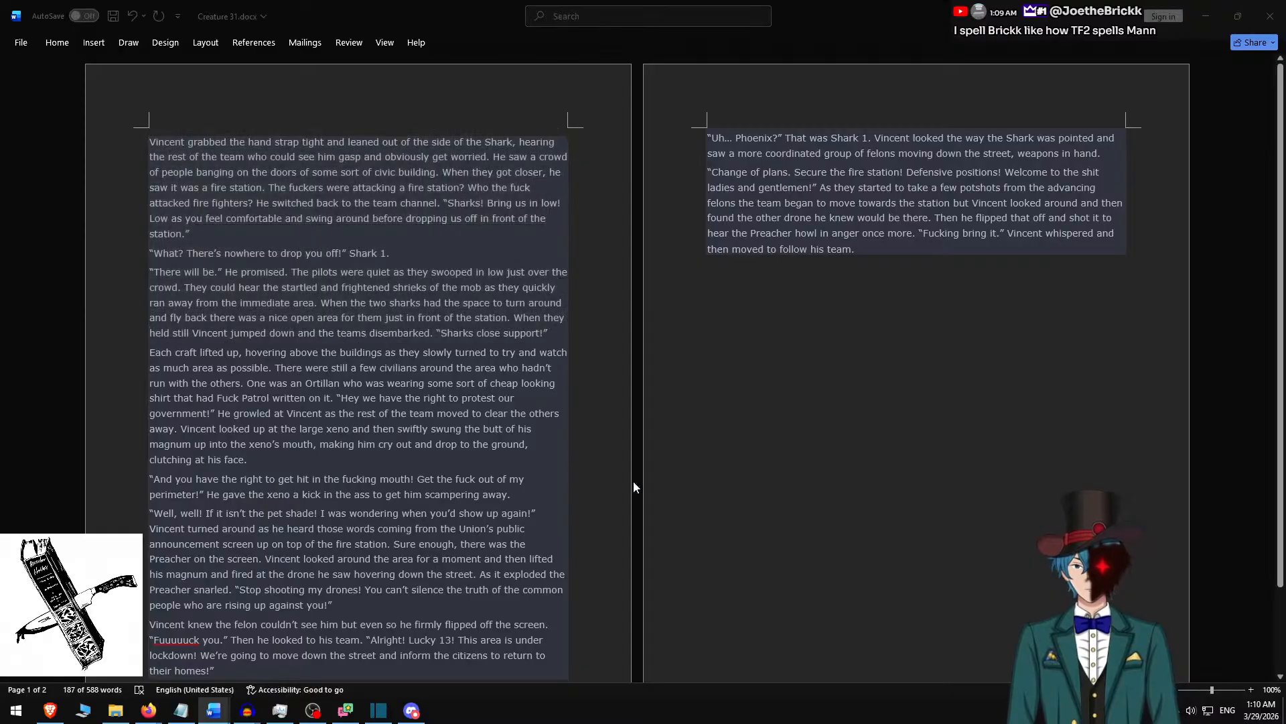
key(space)
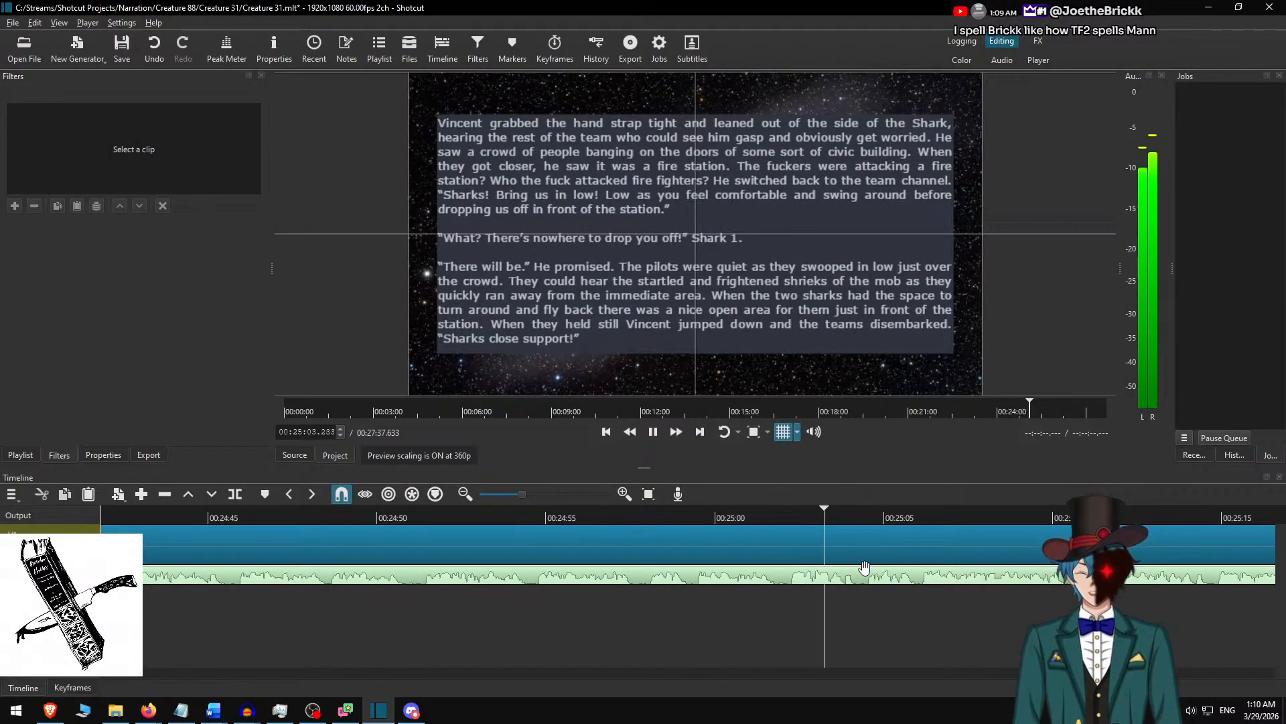
key(space)
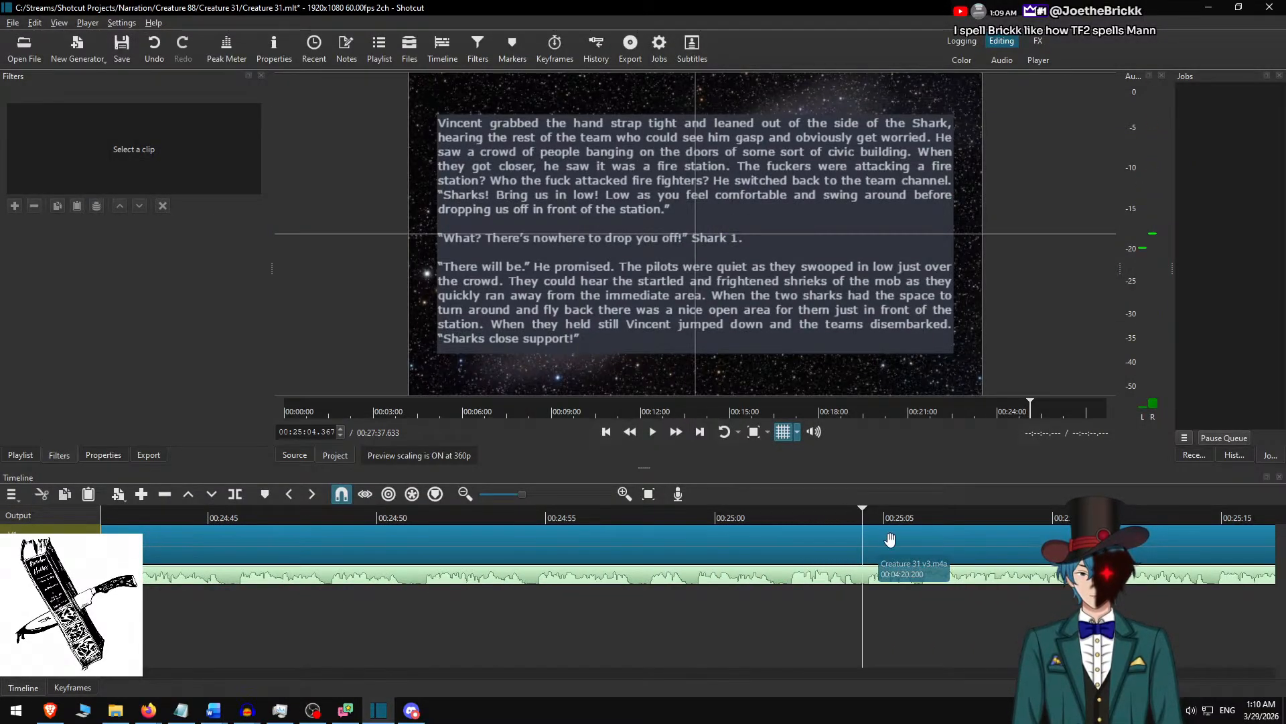
key(s)
click(888, 538)
In Word, delete the used passage and copy the next two paragraphs, ending with “scampering away.”, and return to Shotcut.
key(alt+Tab)
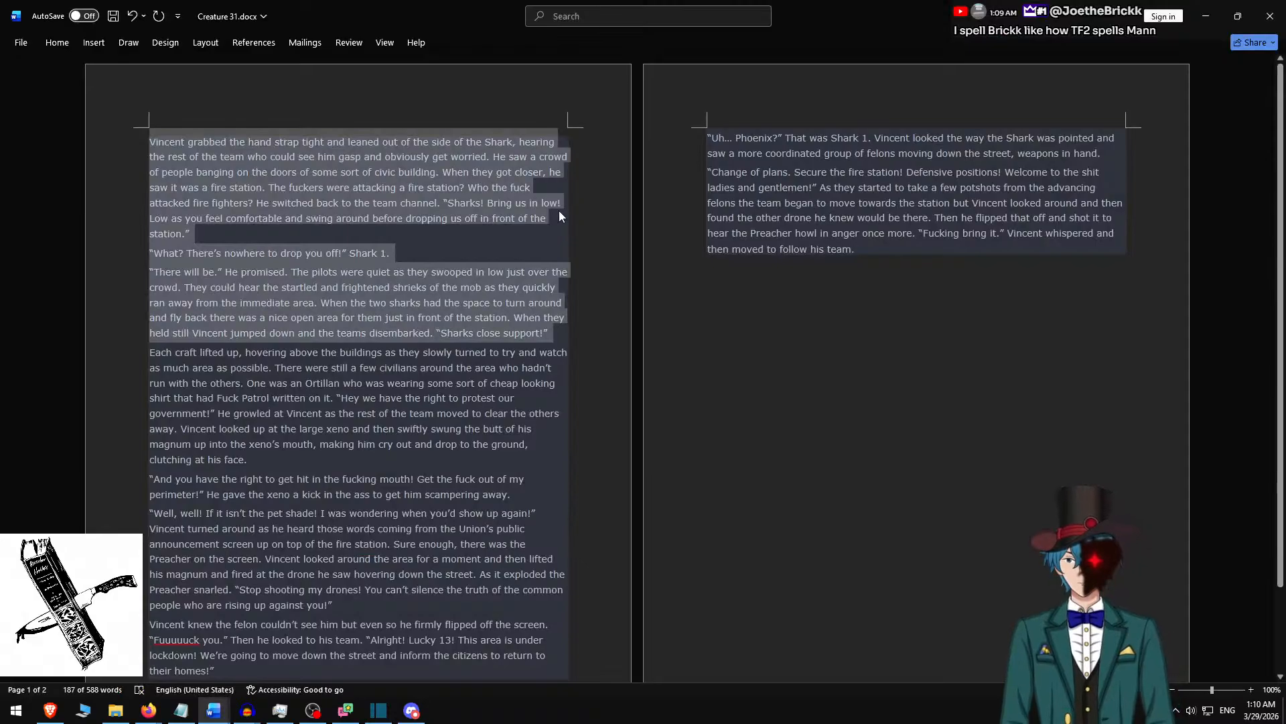
key(Delete)
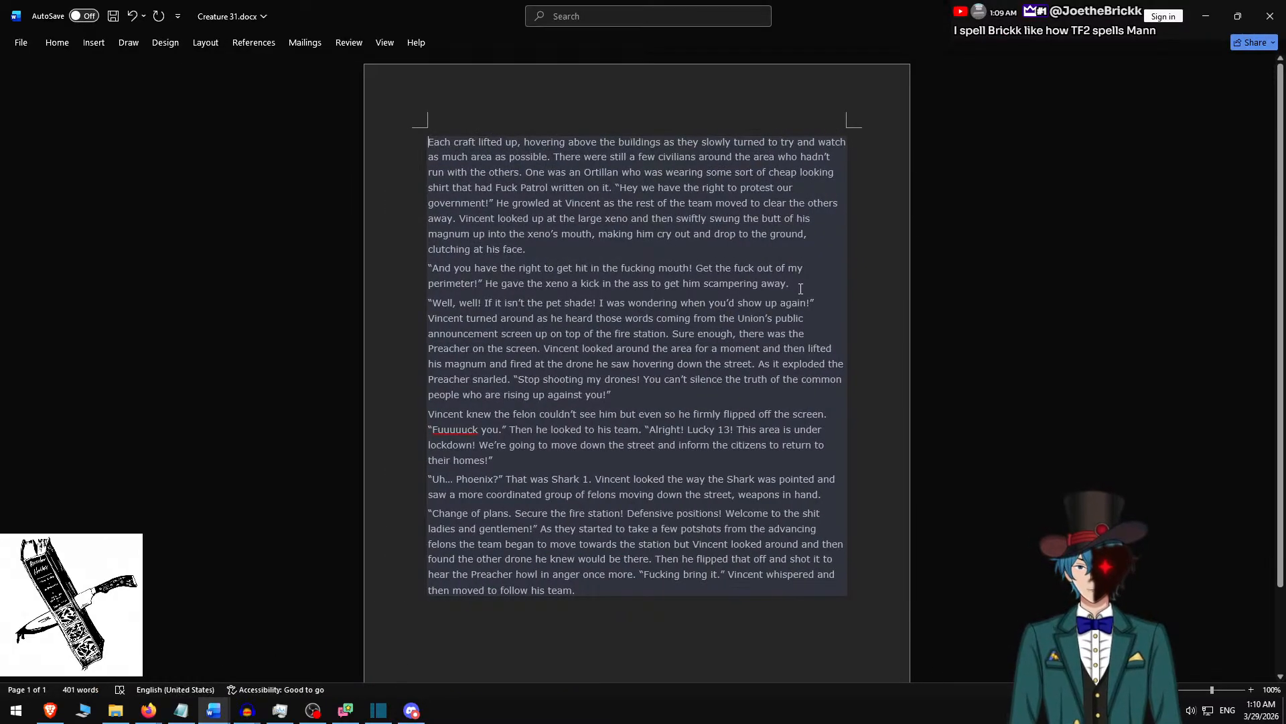
shift+click(807, 283)
key(ctrl+c)
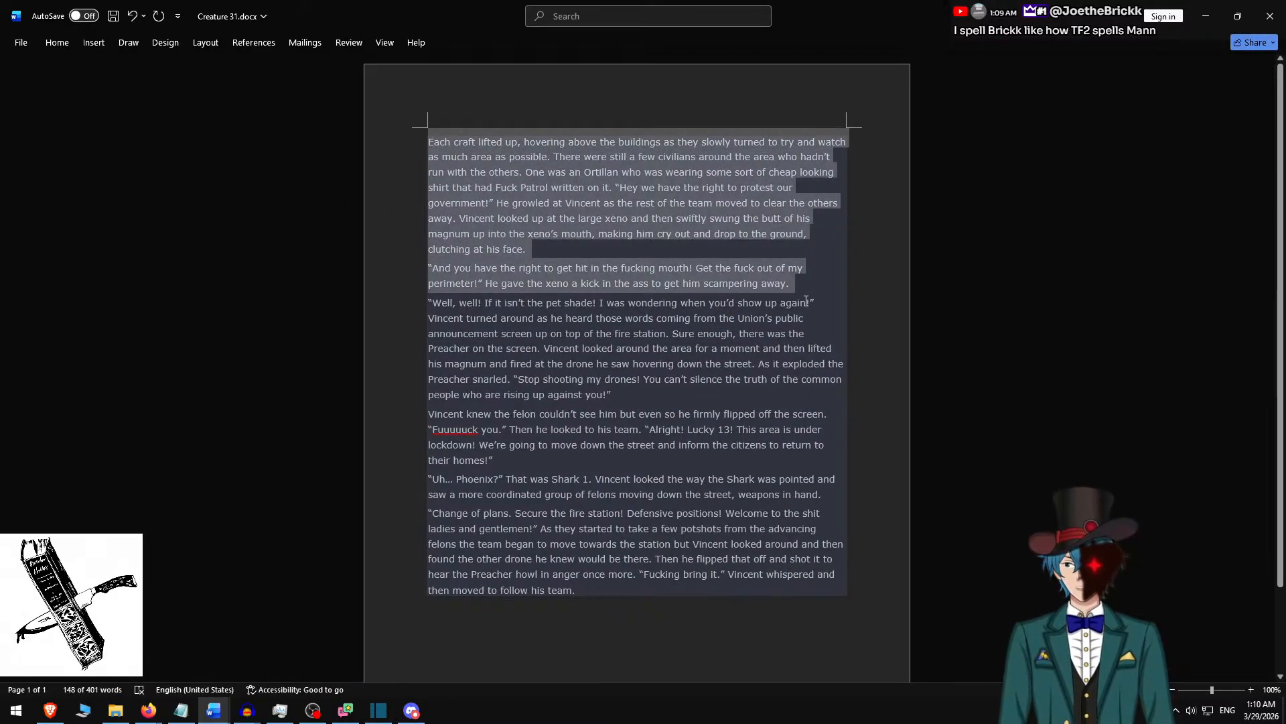
key(alt+Tab)
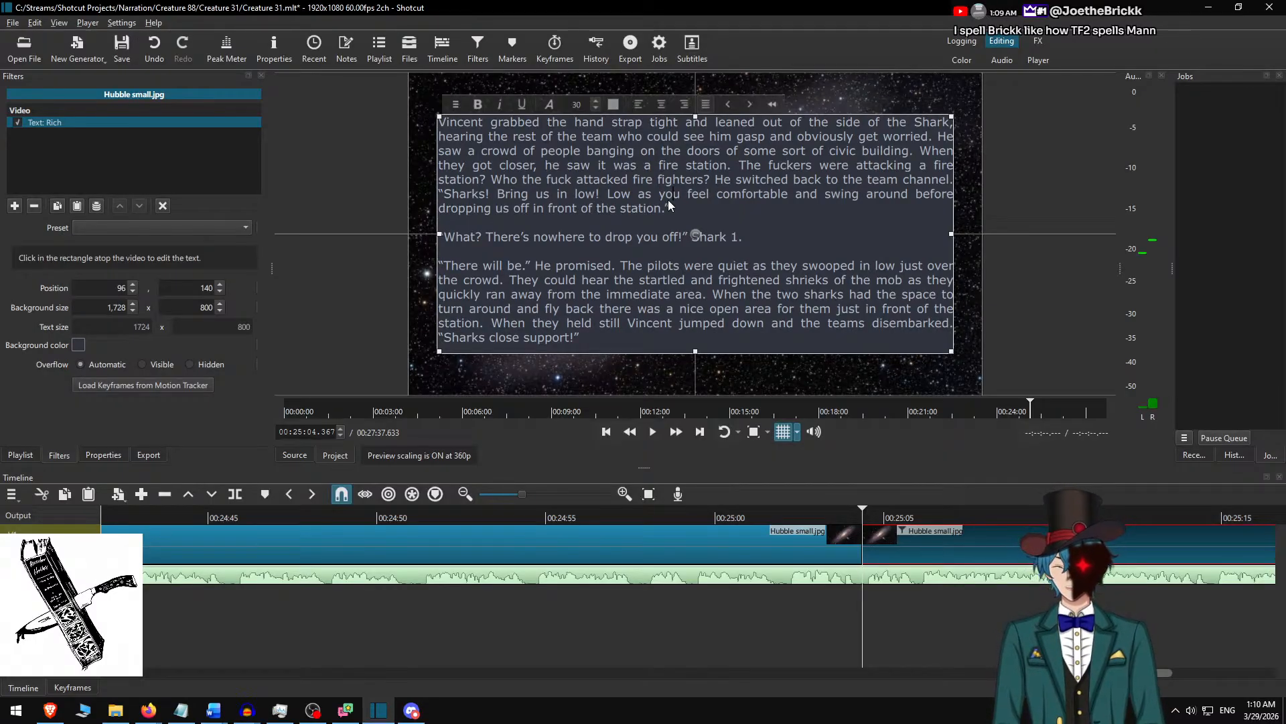
Replace the selected clip's text with the two copied paragraphs and separate them with a blank line.
key(ctrl+a)
key(ctrl+v)
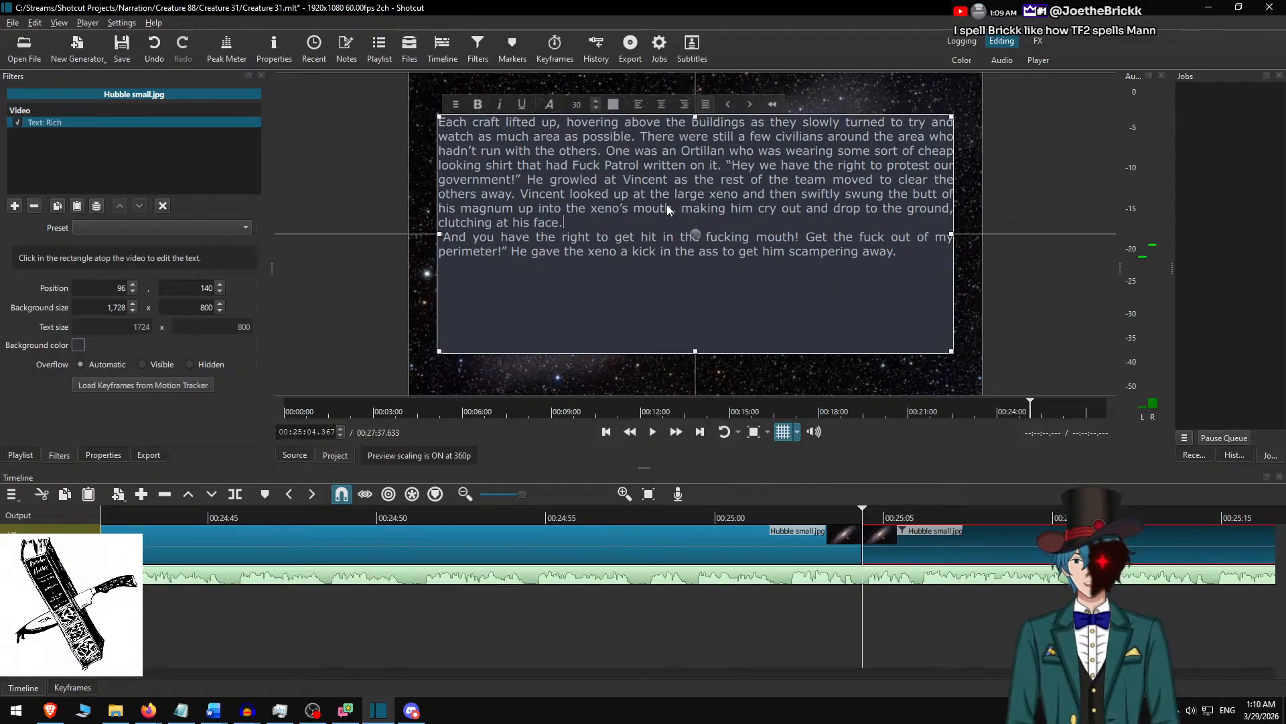
key(Return)
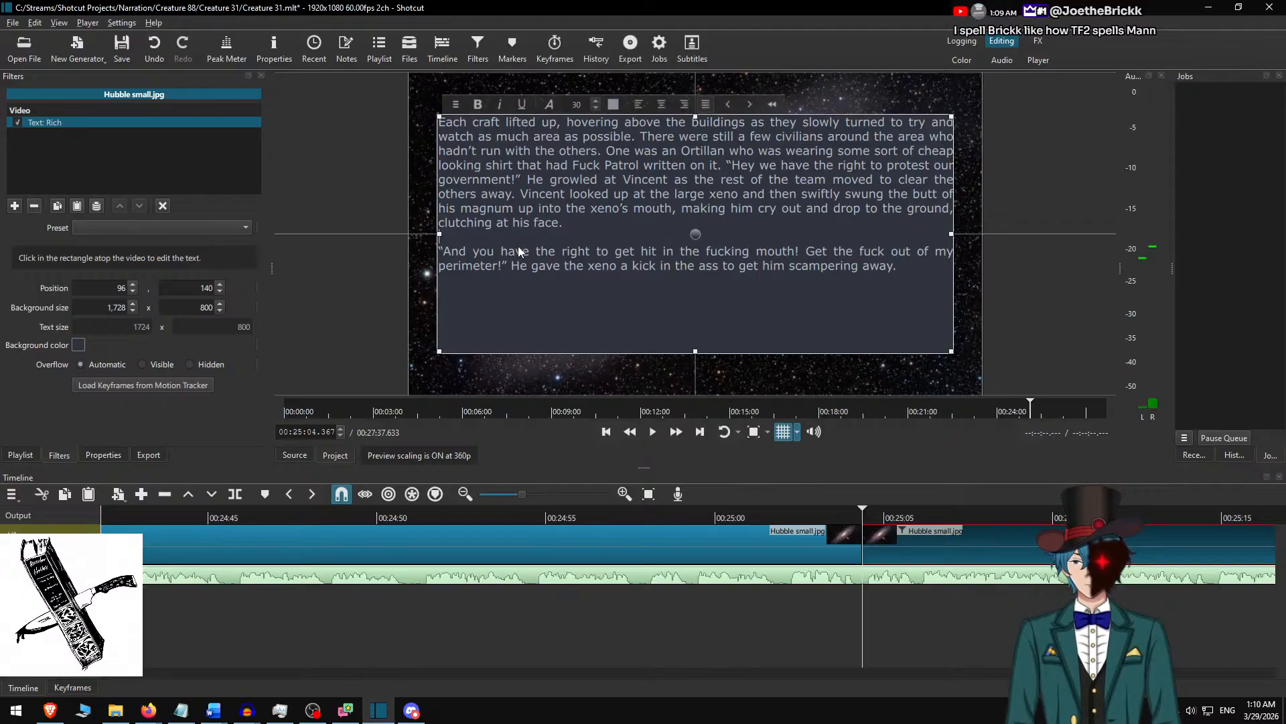
Set the text background height to 550 and centre the text box vertically in the frame.
click(184, 304)
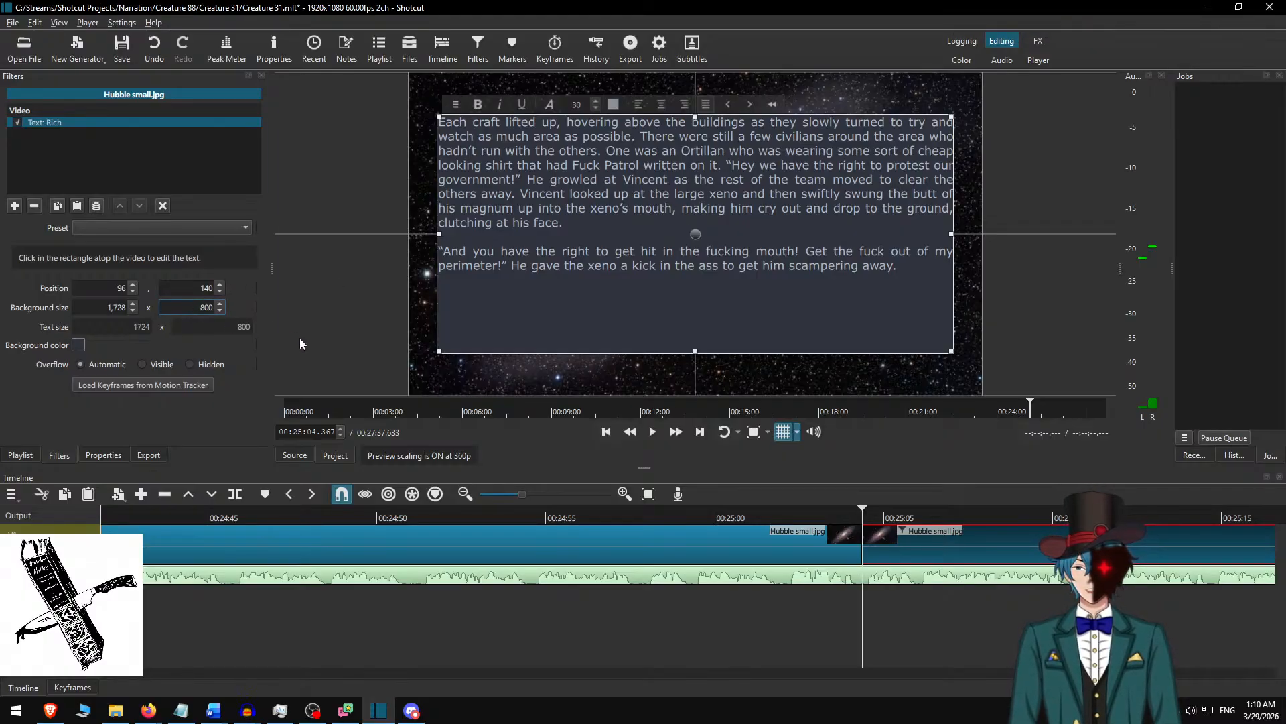
text(6)
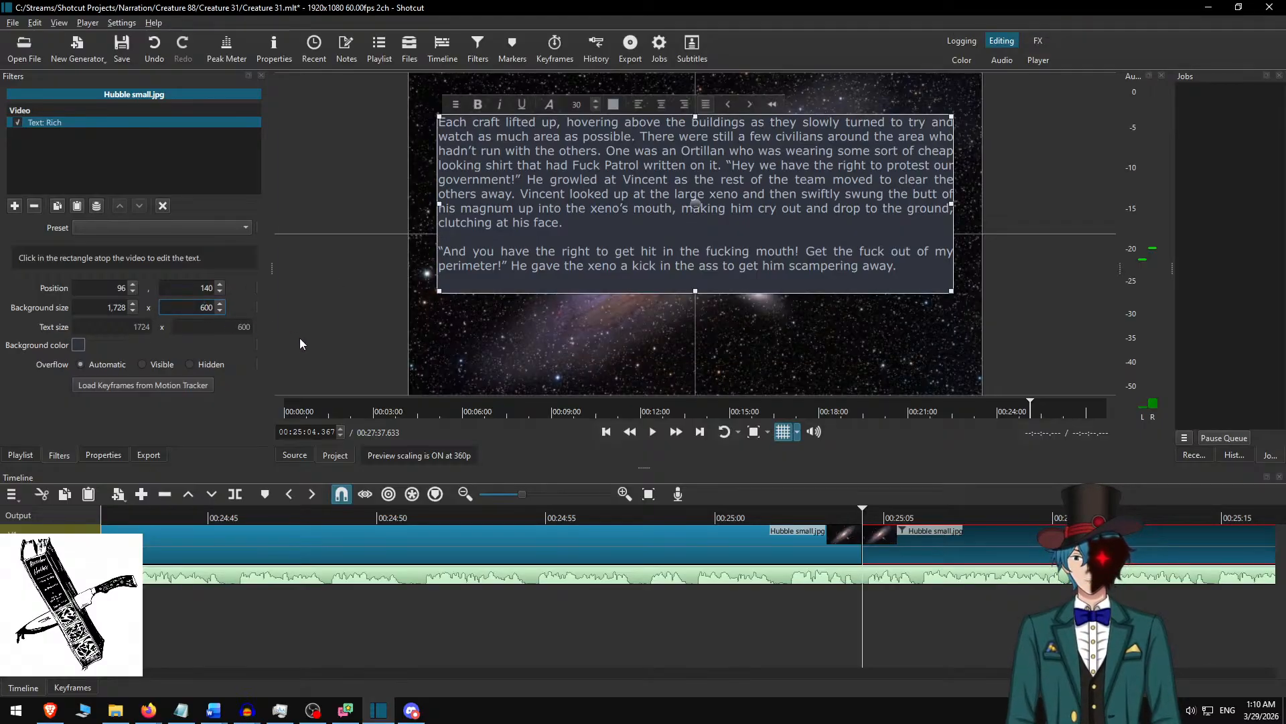
key(ctrl+a)
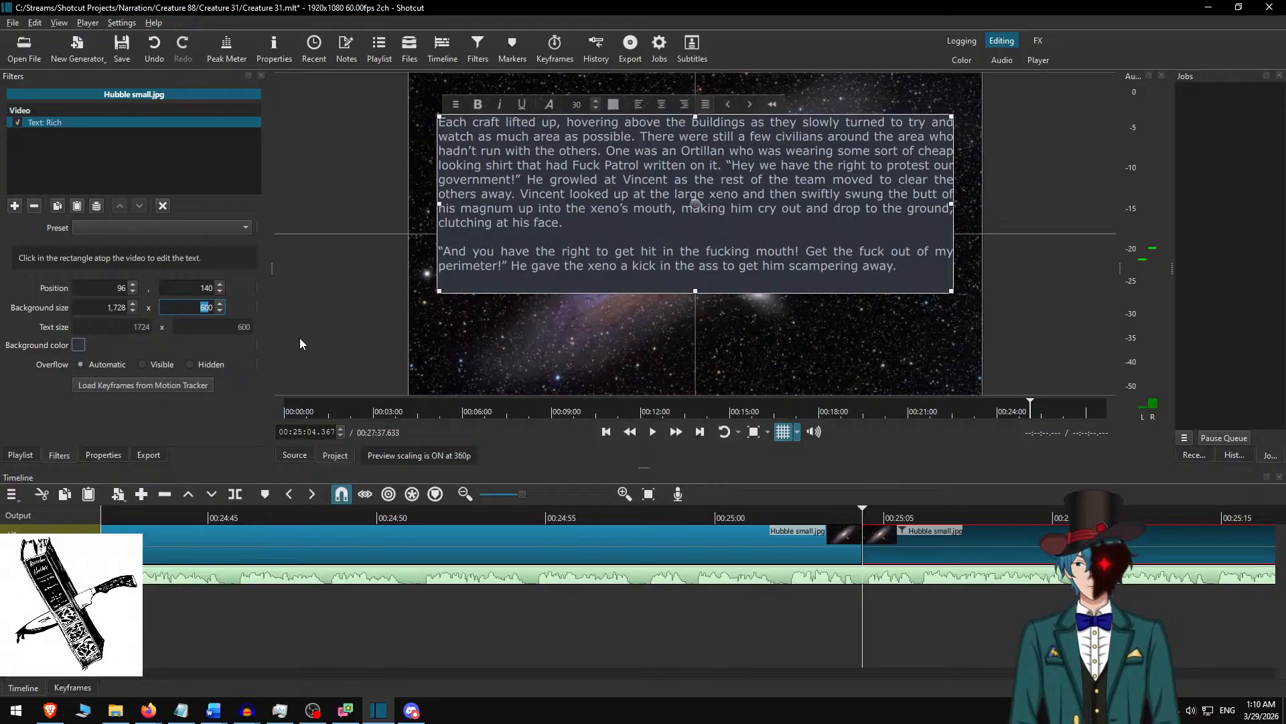
text(550)
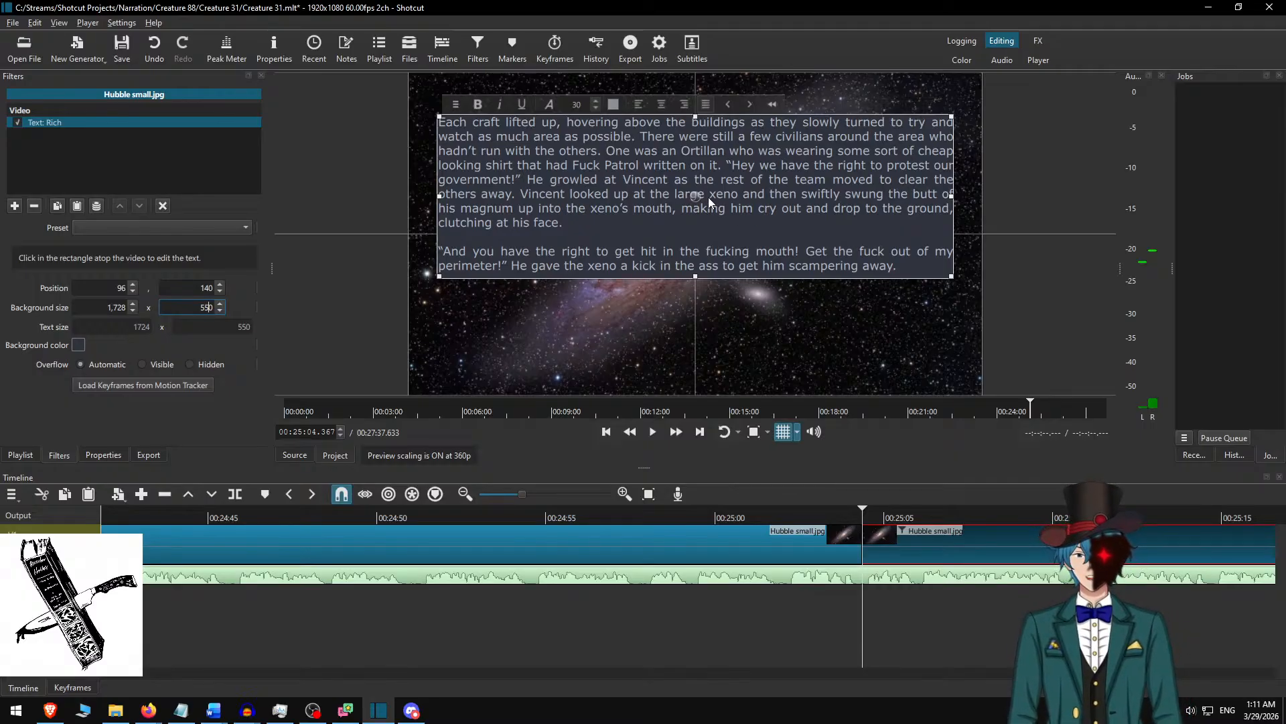
drag(696, 193, 699, 231)
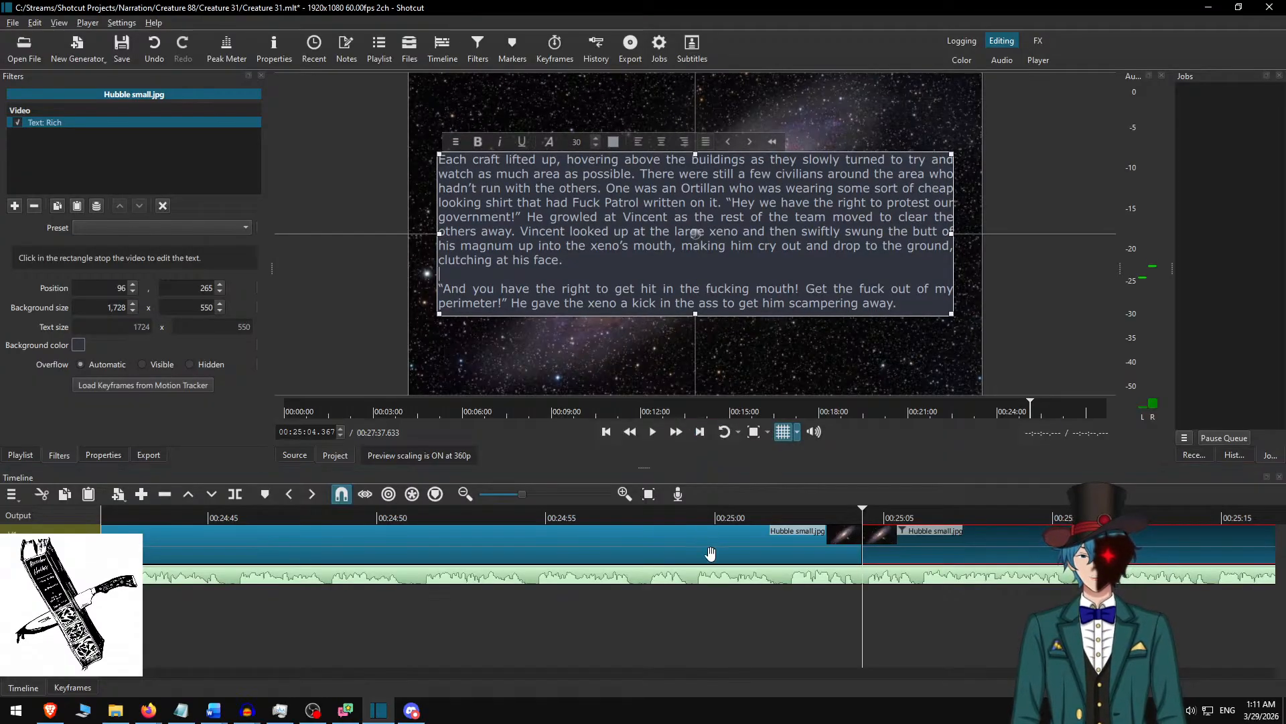
Deselect the clip and play the narration from about 00:25:00 across the new split to check the text change.
scroll(663, 629, right, 5)
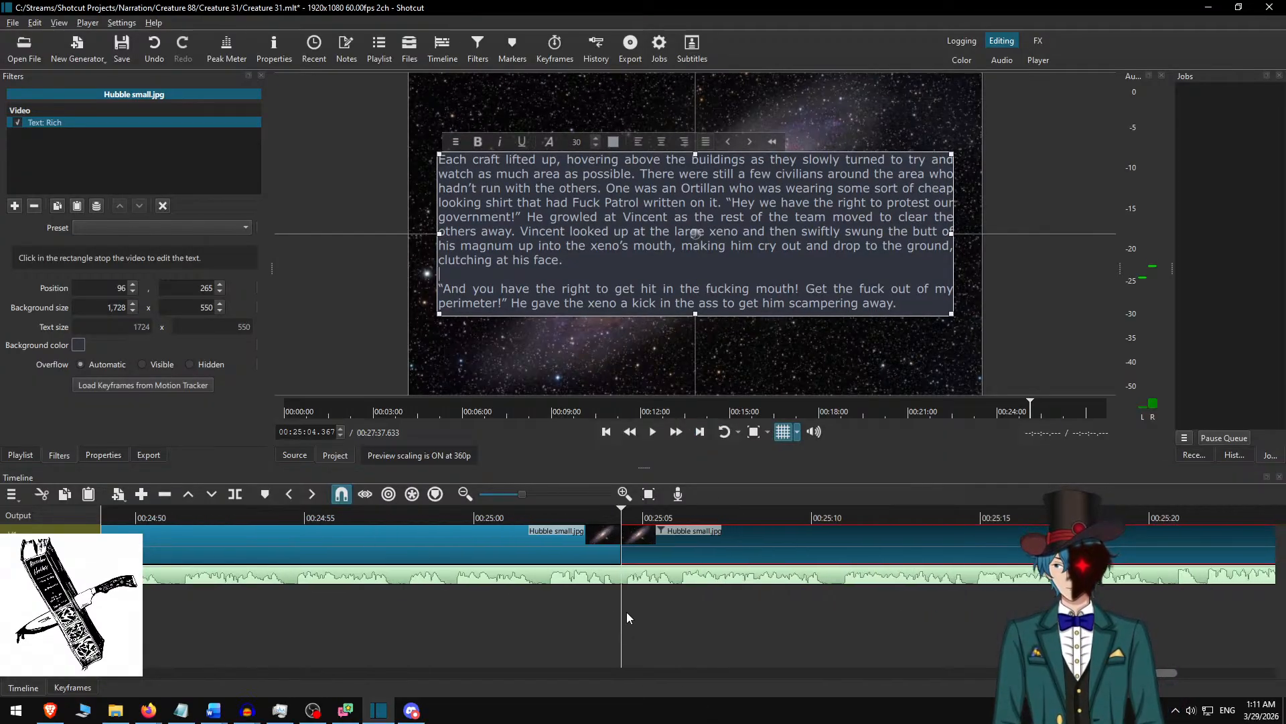
click(528, 541)
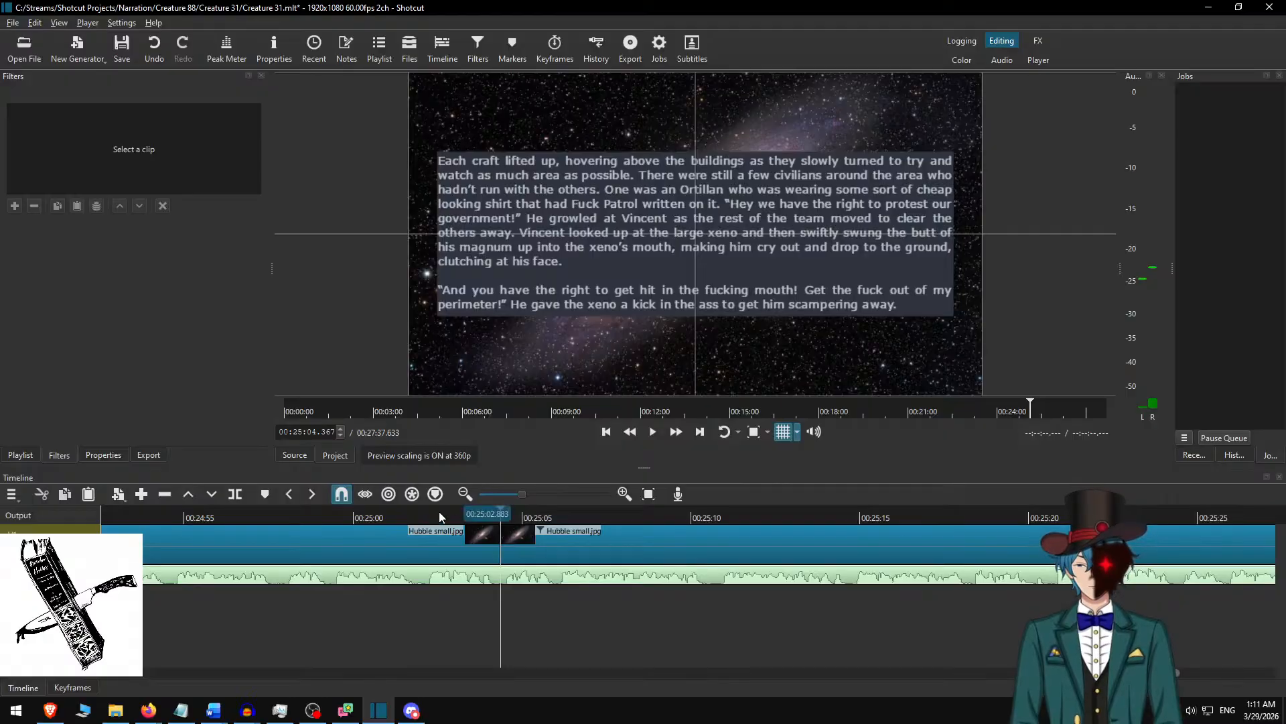
click(346, 516)
click(676, 432)
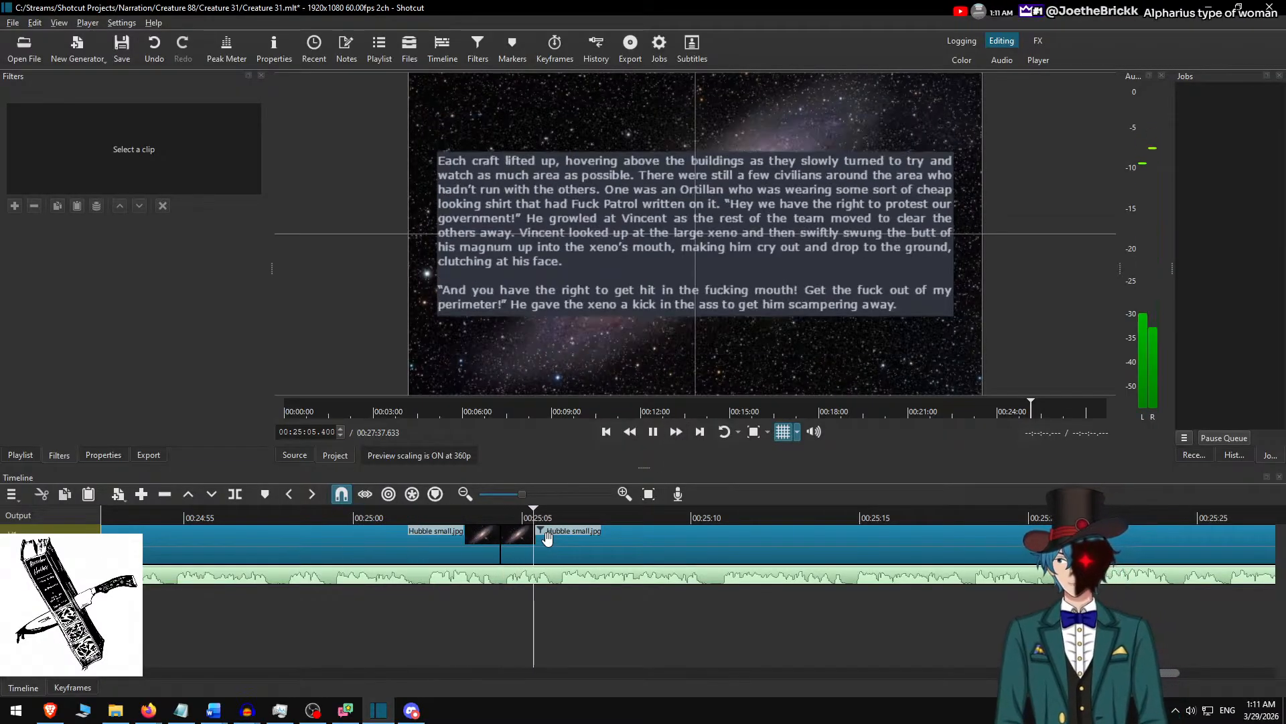
key(space)
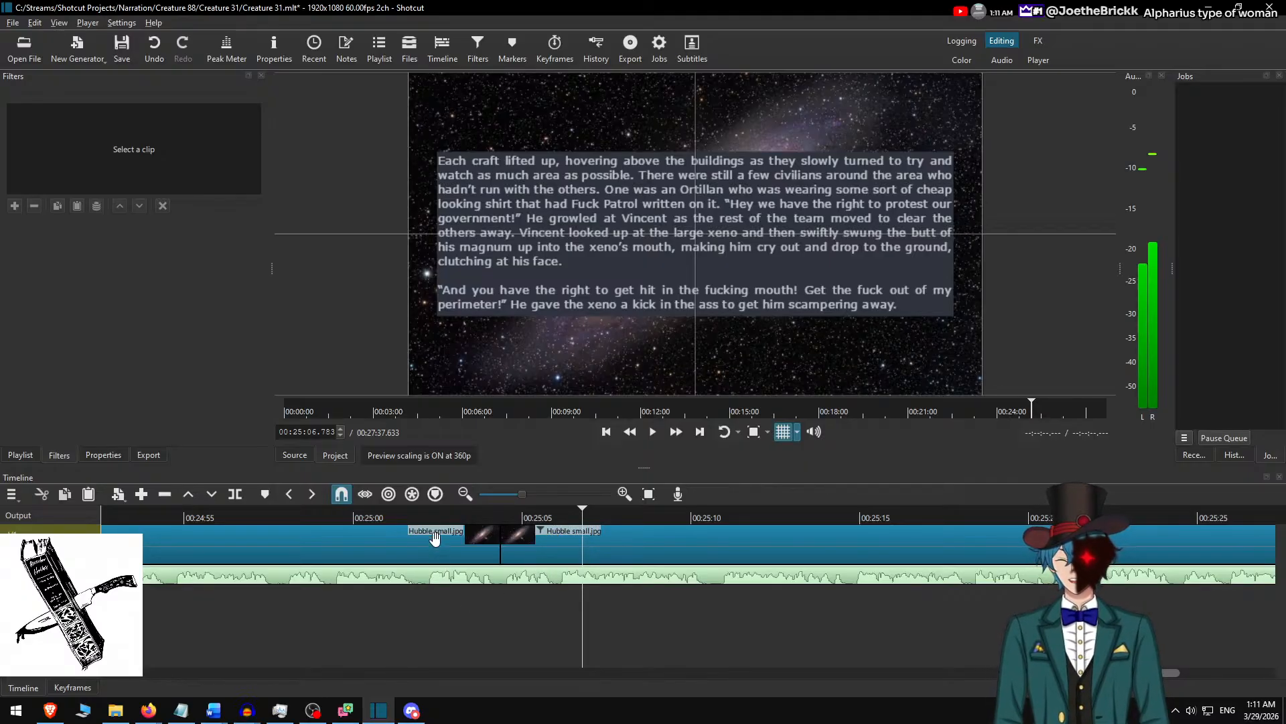
Replay the narration from 00:25:00.183 at faster speed to follow the new passage to 00:25:28.850.
click(359, 513)
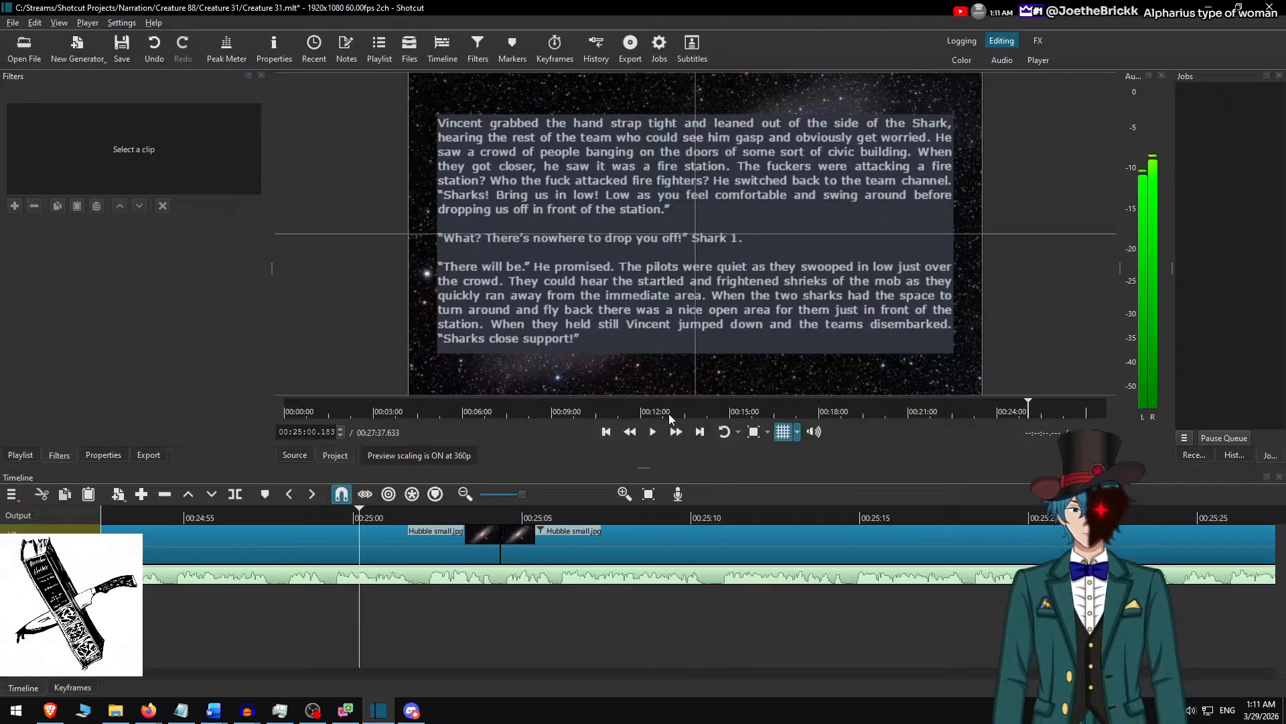
key(space)
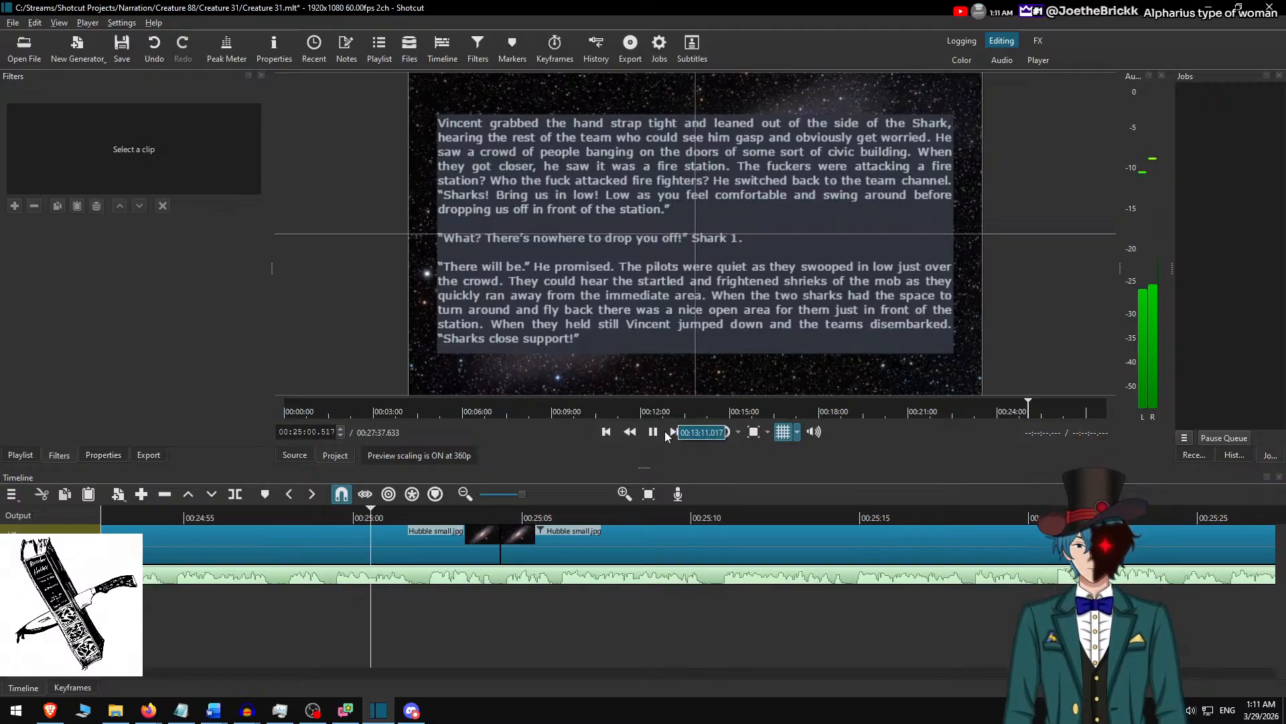
click(673, 434)
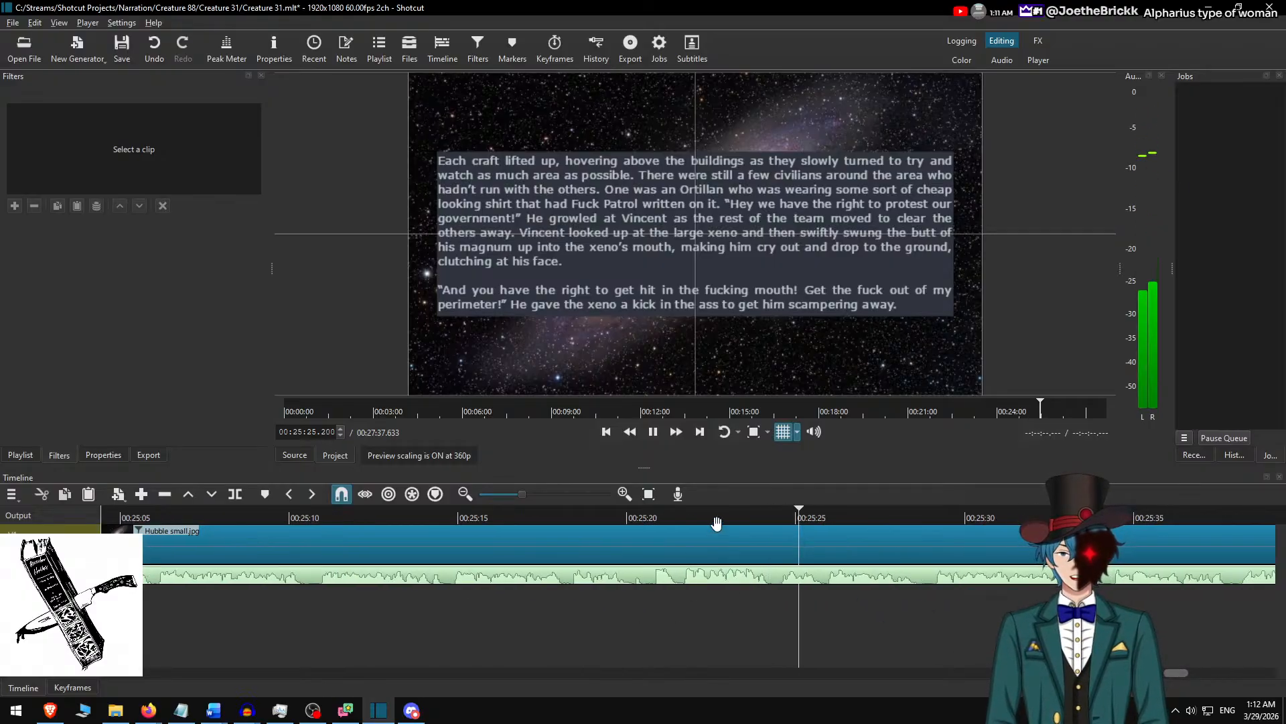
key(space)
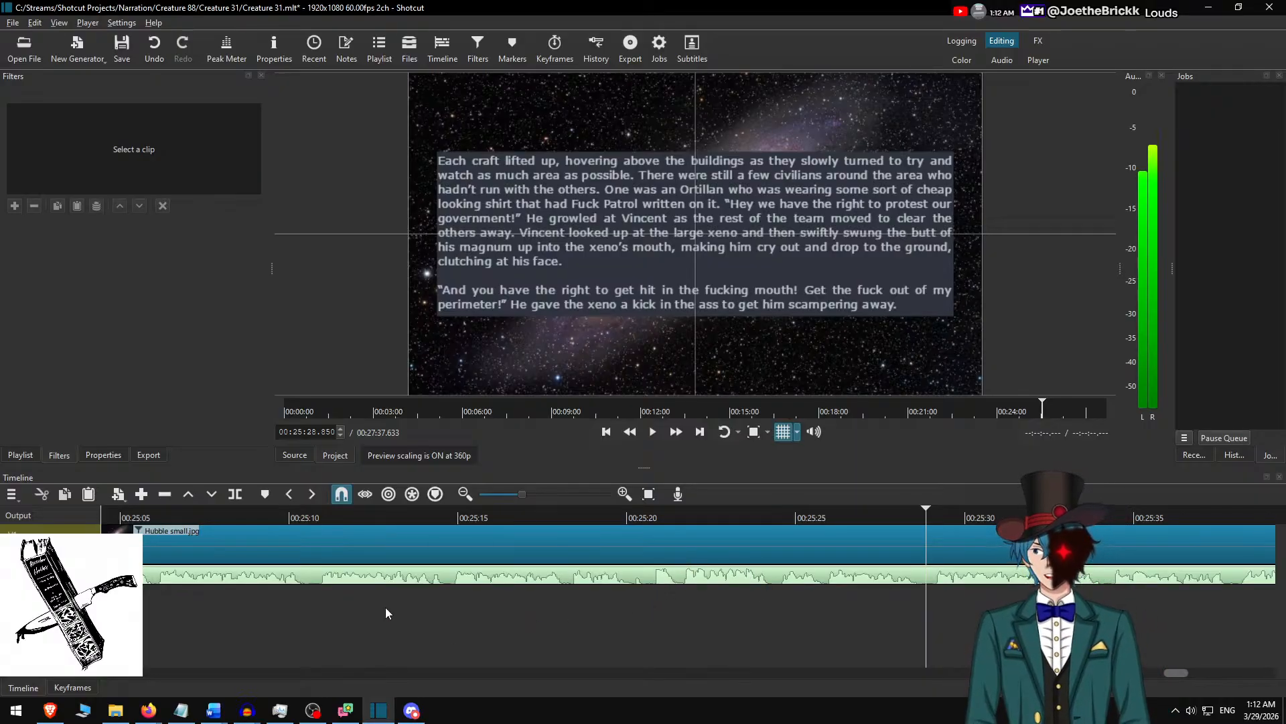
Play the narration from about 00:25:20 to find the passage change, split the background clip at 00:25:46.683 and select the part after the split.
click(623, 513)
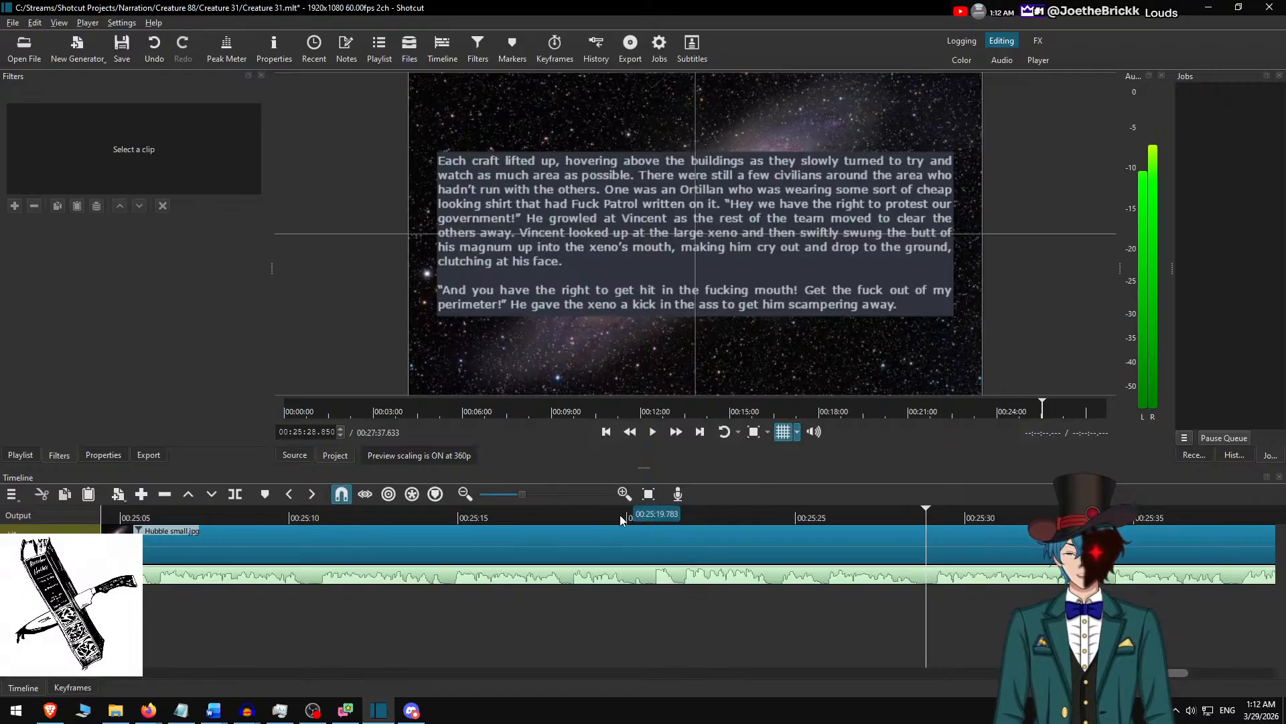
key(space)
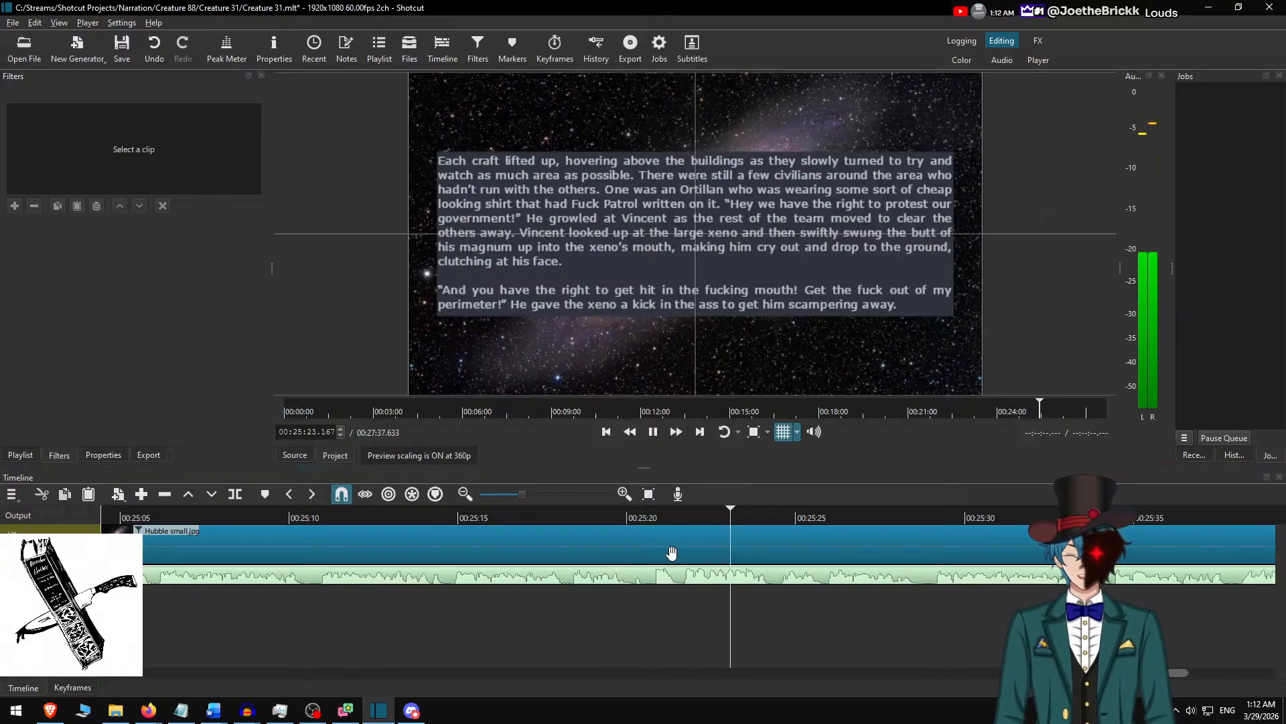
scroll(697, 577, down, 6)
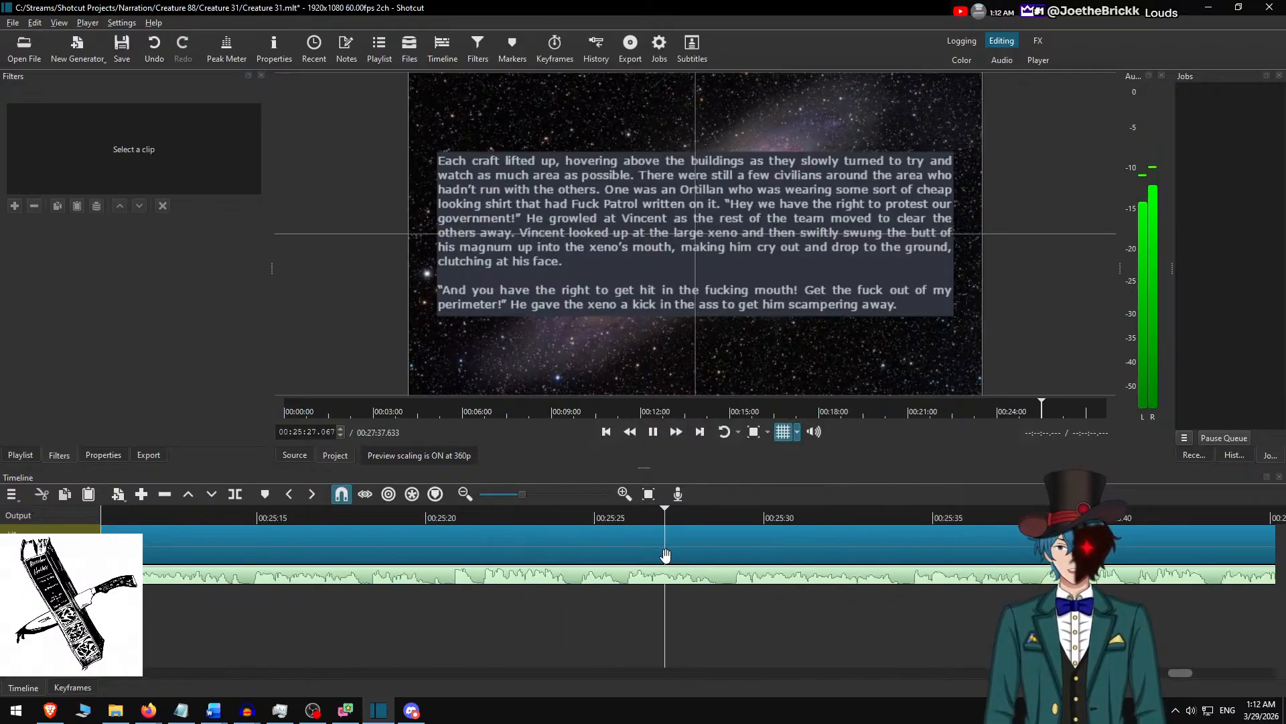
scroll(654, 529, down, 6)
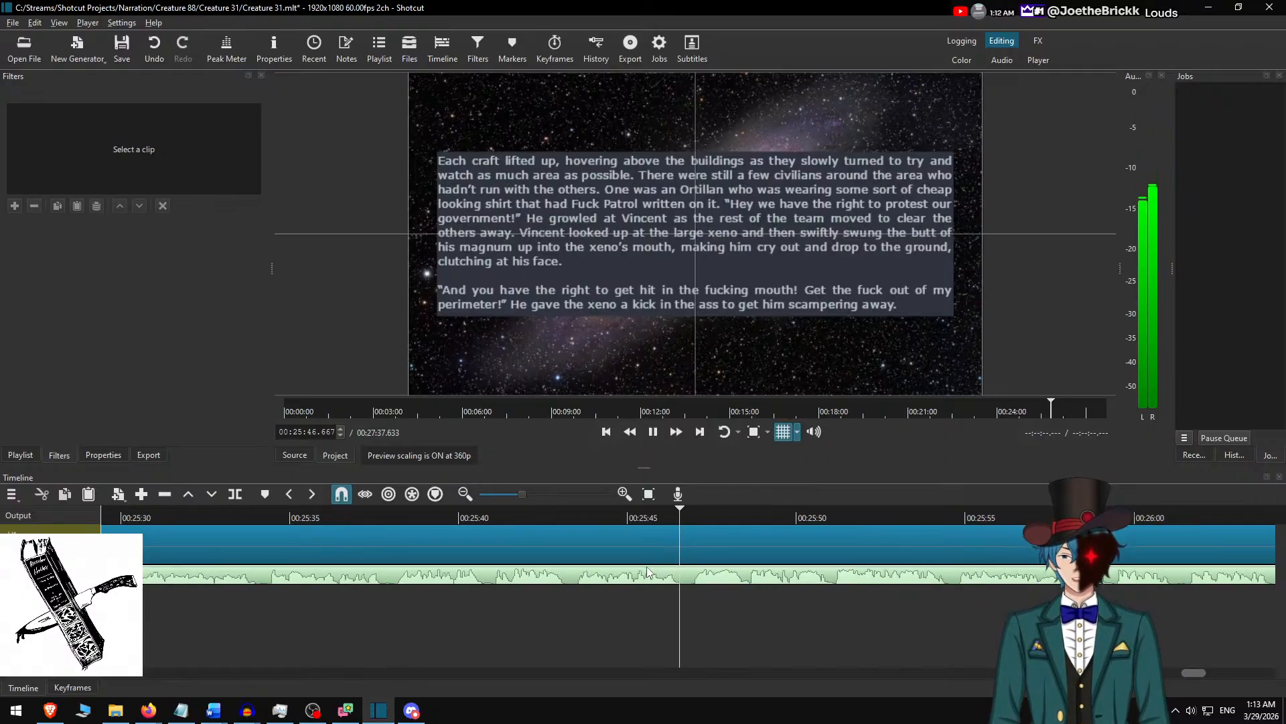
key(space)
click(665, 518)
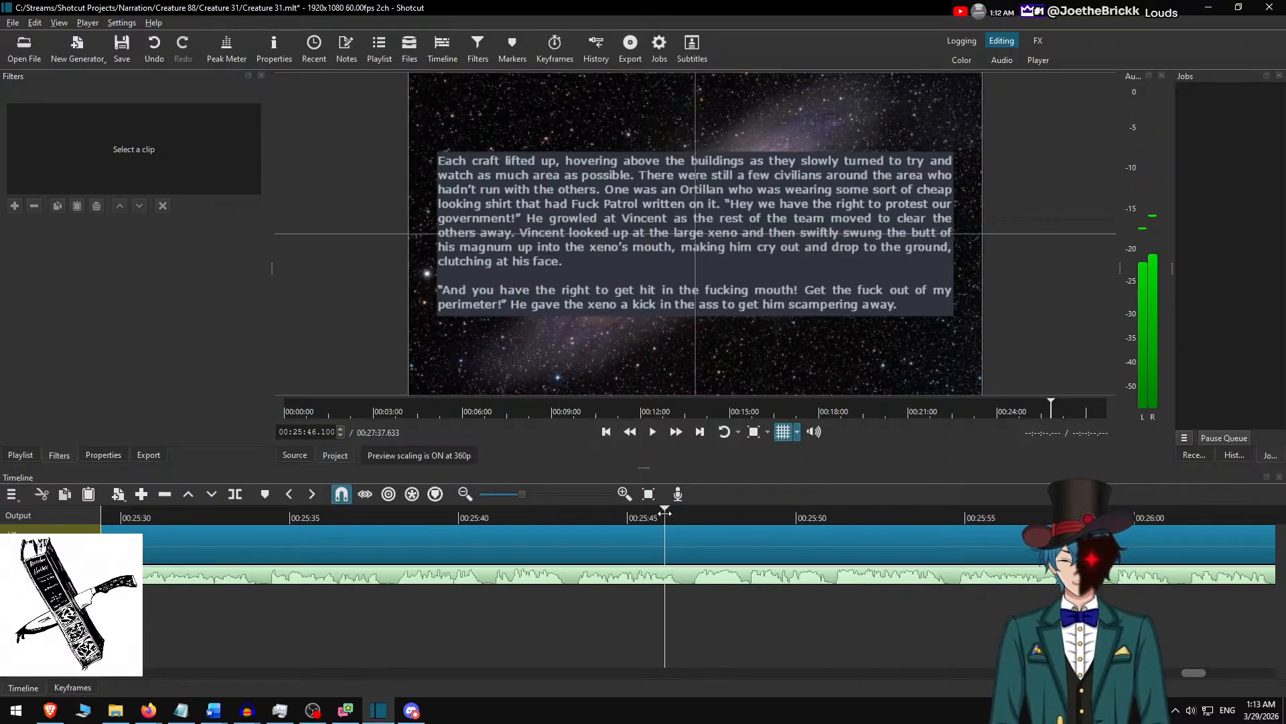
key(space)
key(space)
key(s)
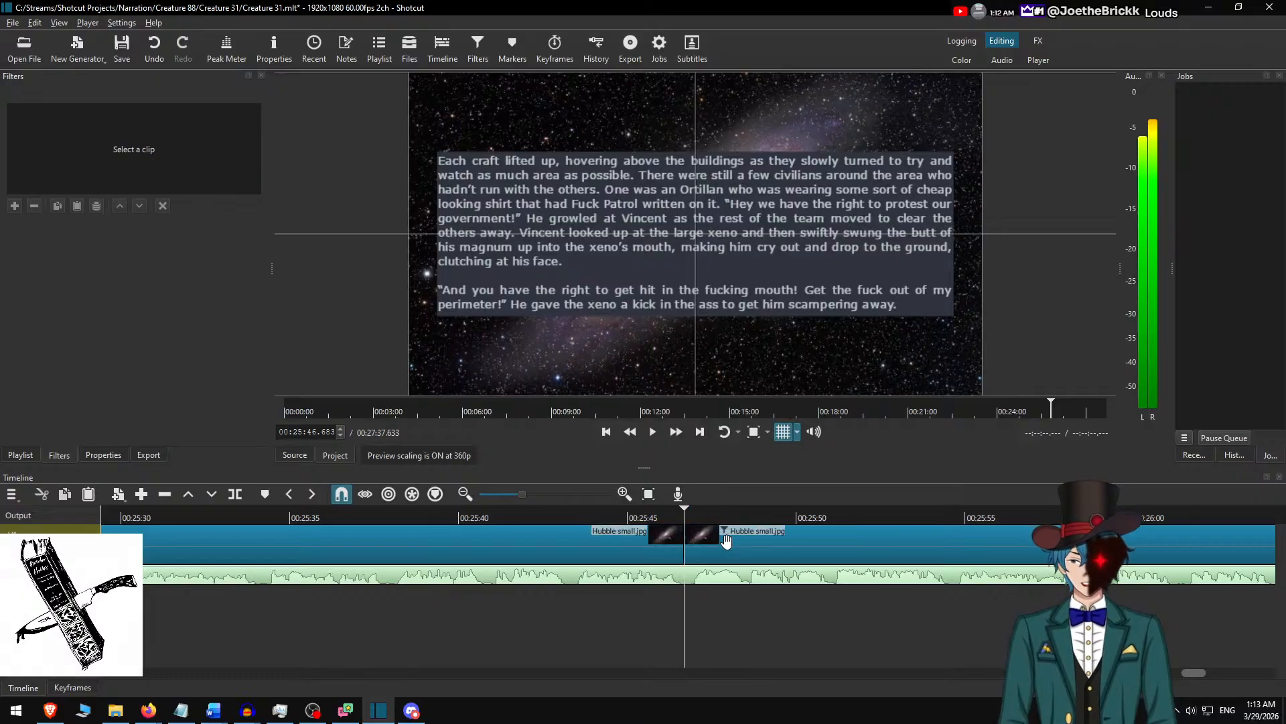
click(726, 540)
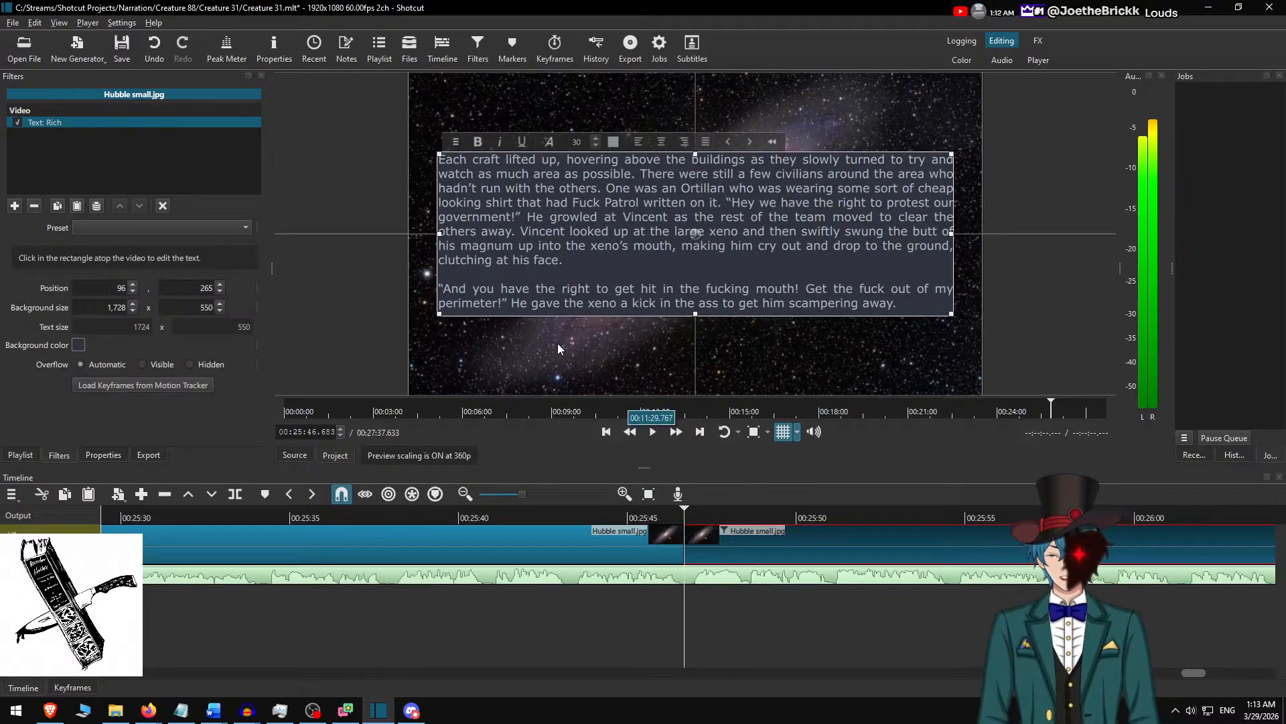
In the Word document Creature 31.docx, delete the already used passage and copy the next two paragraphs.
key(alt+Tab)
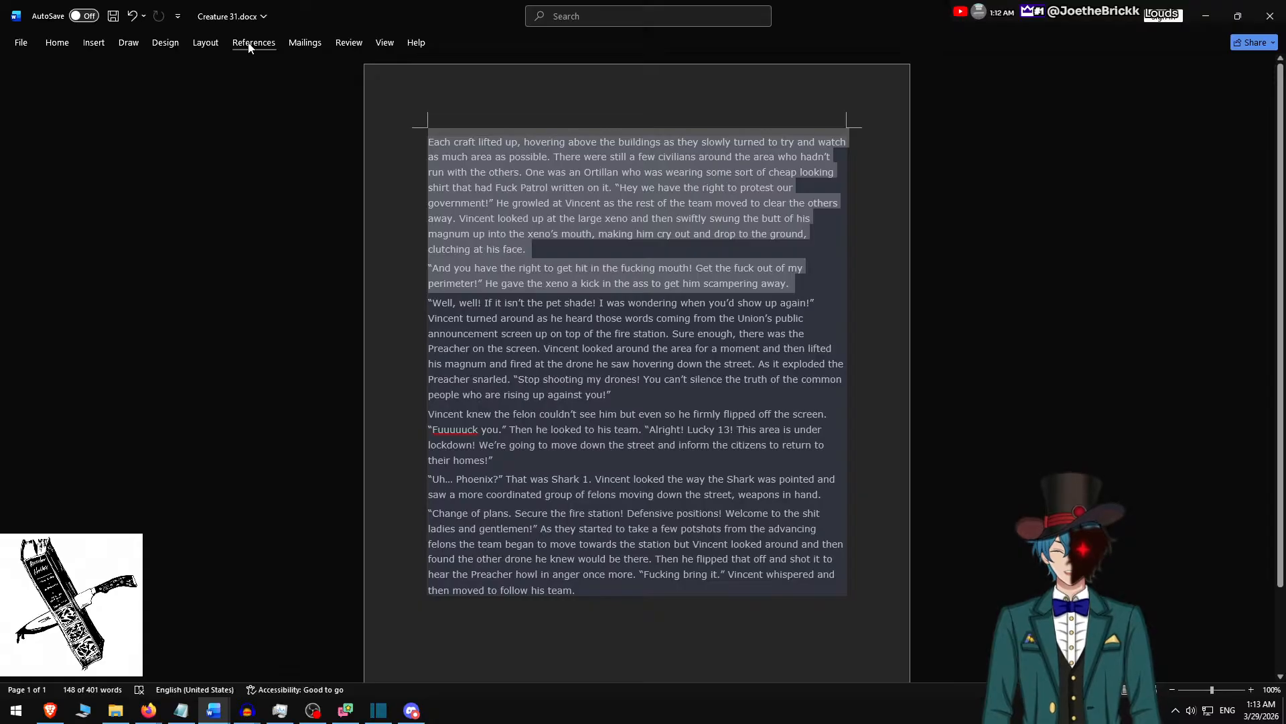
key(BackSpace)
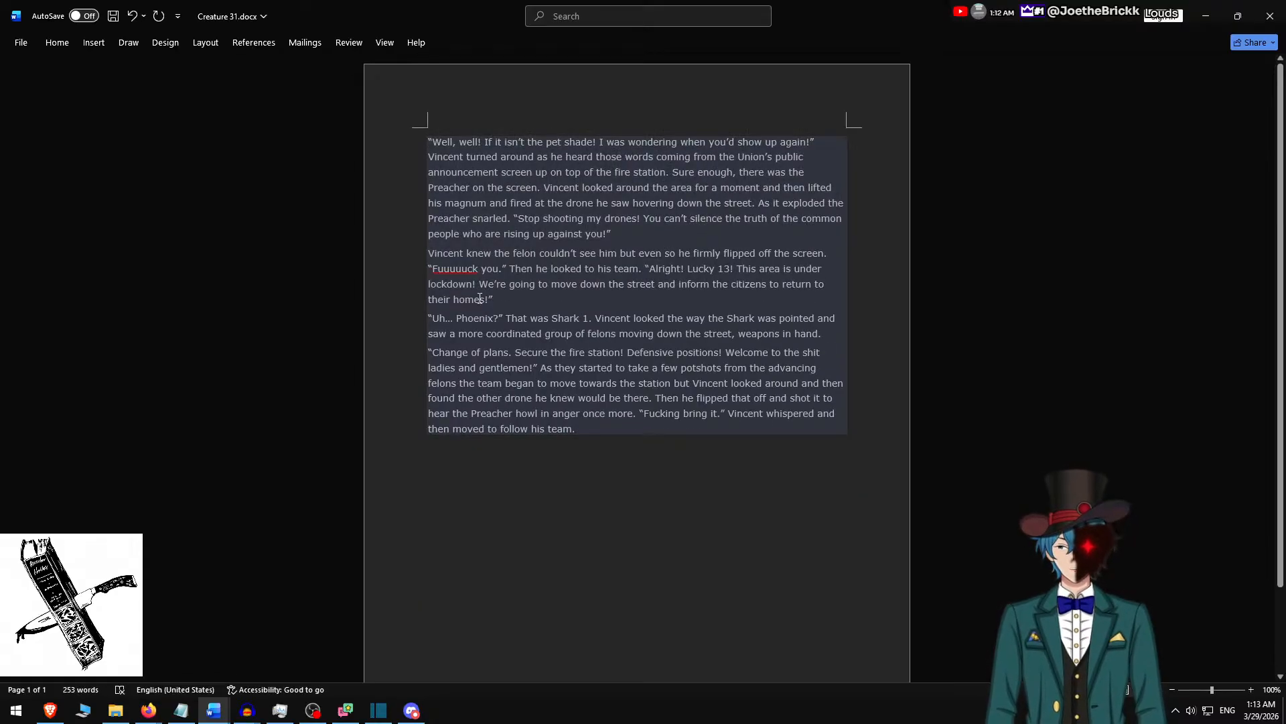
shift+click(550, 296)
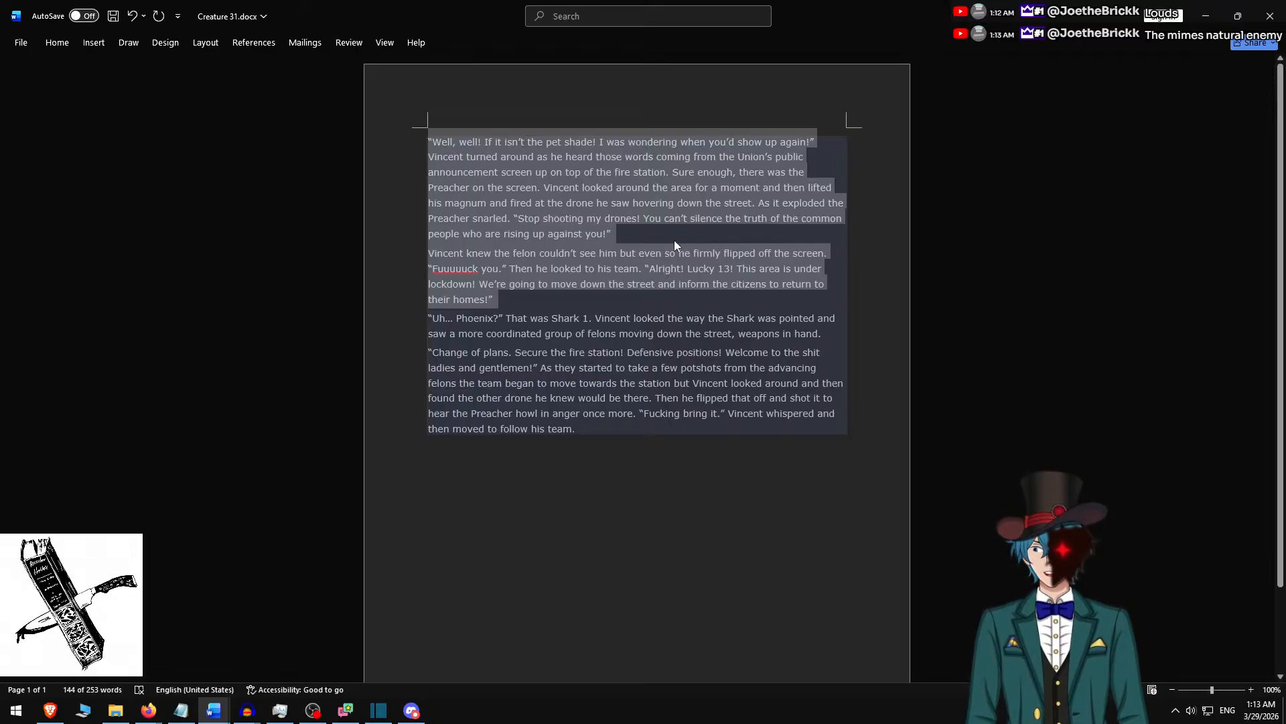
Back in Shotcut, replace the selected clip's text with the two copied paragraphs and separate them with a blank line.
key(alt+Tab)
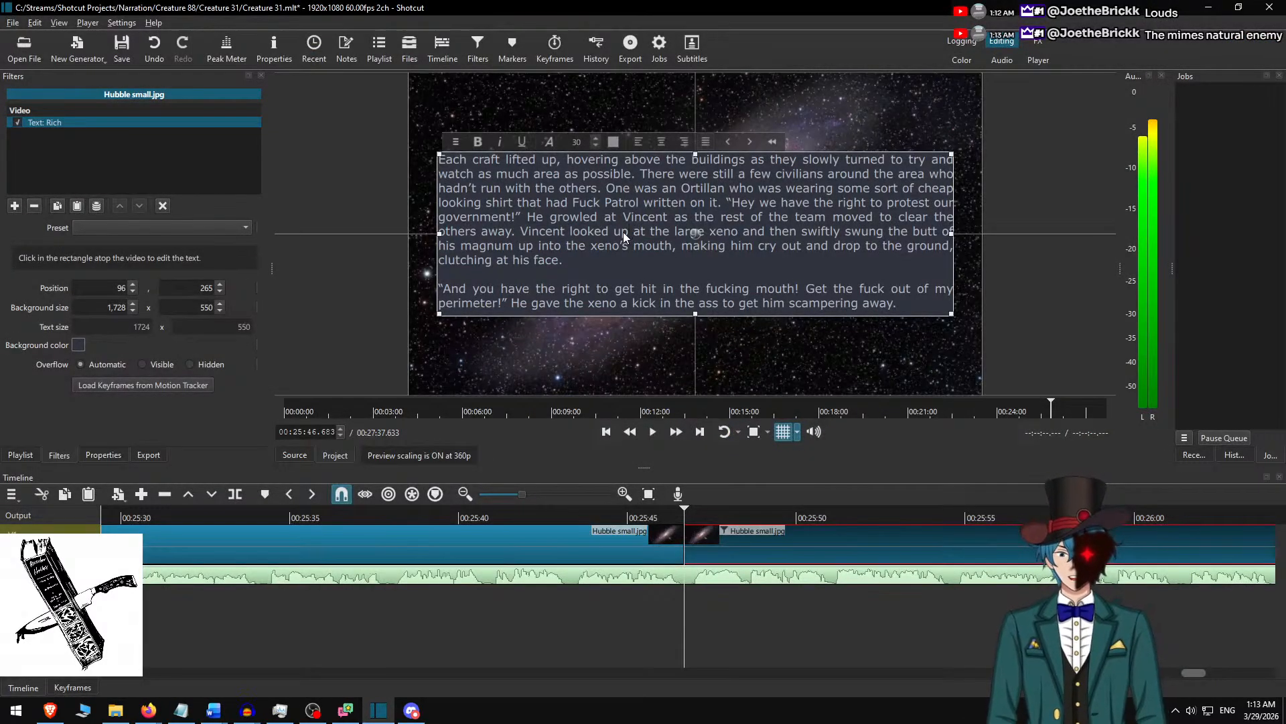
key(ctrl+a)
key(ctrl+v)
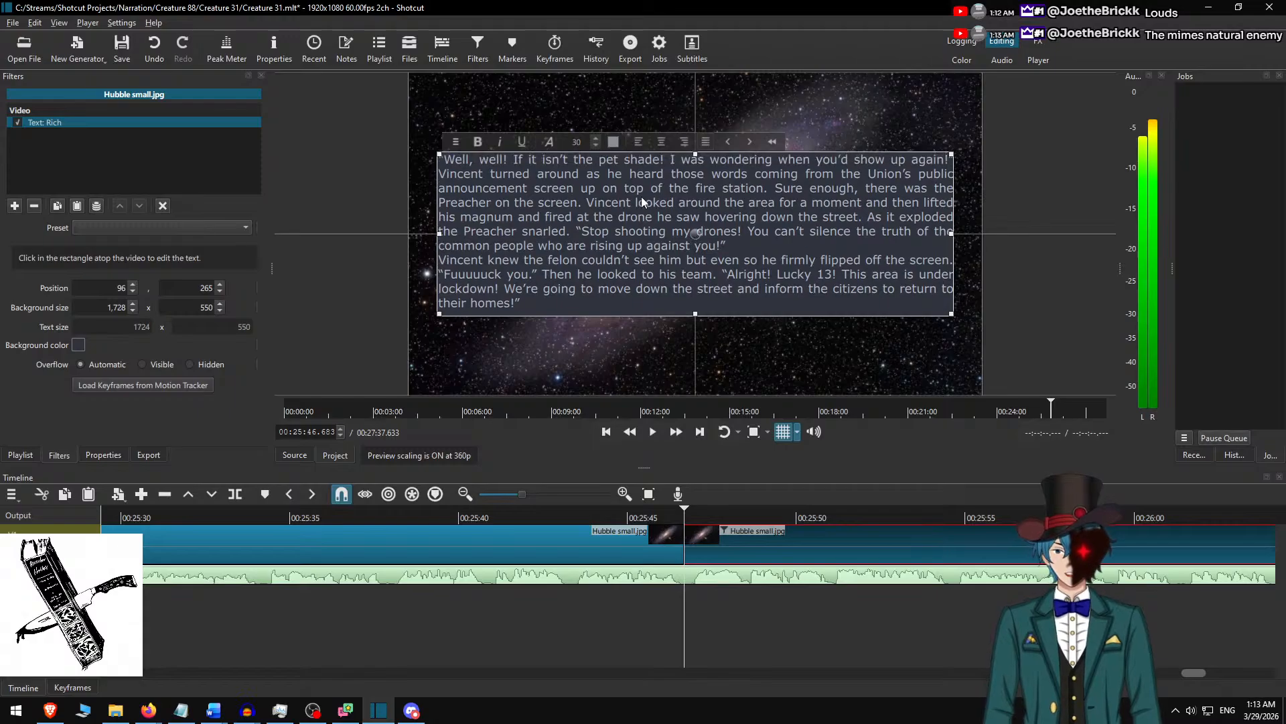
key(Return)
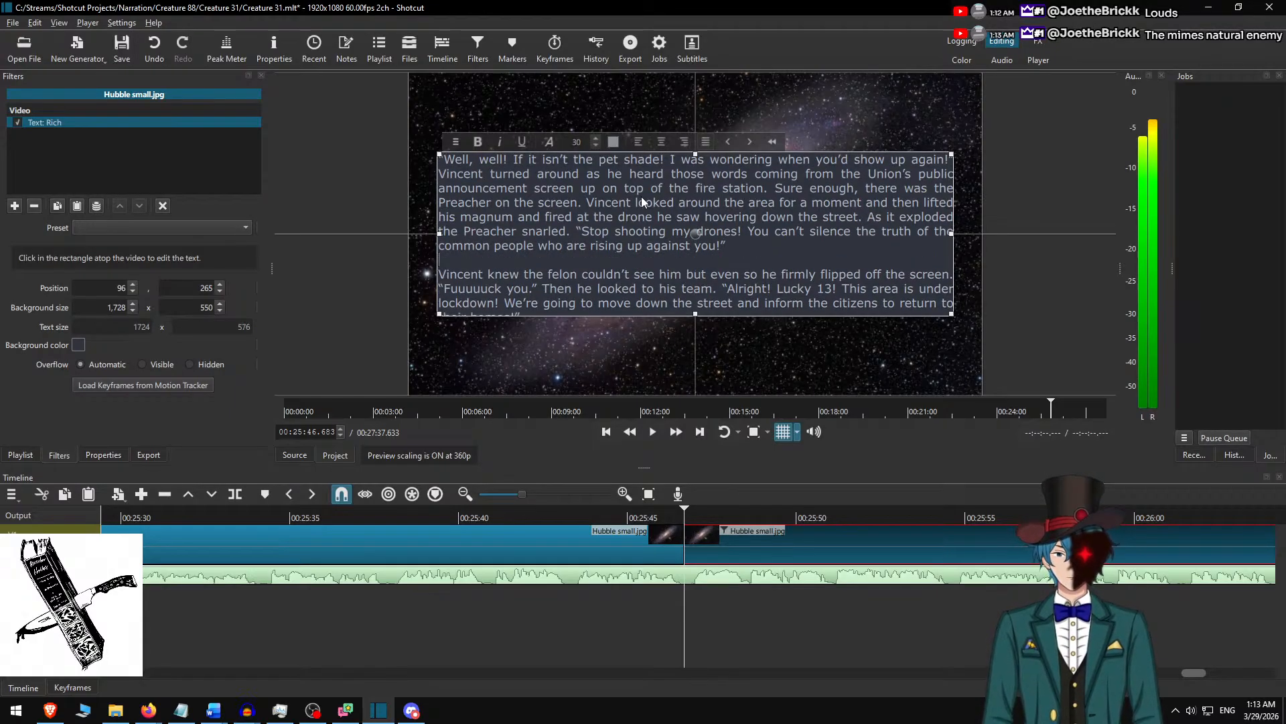
scroll(634, 243, down, 1)
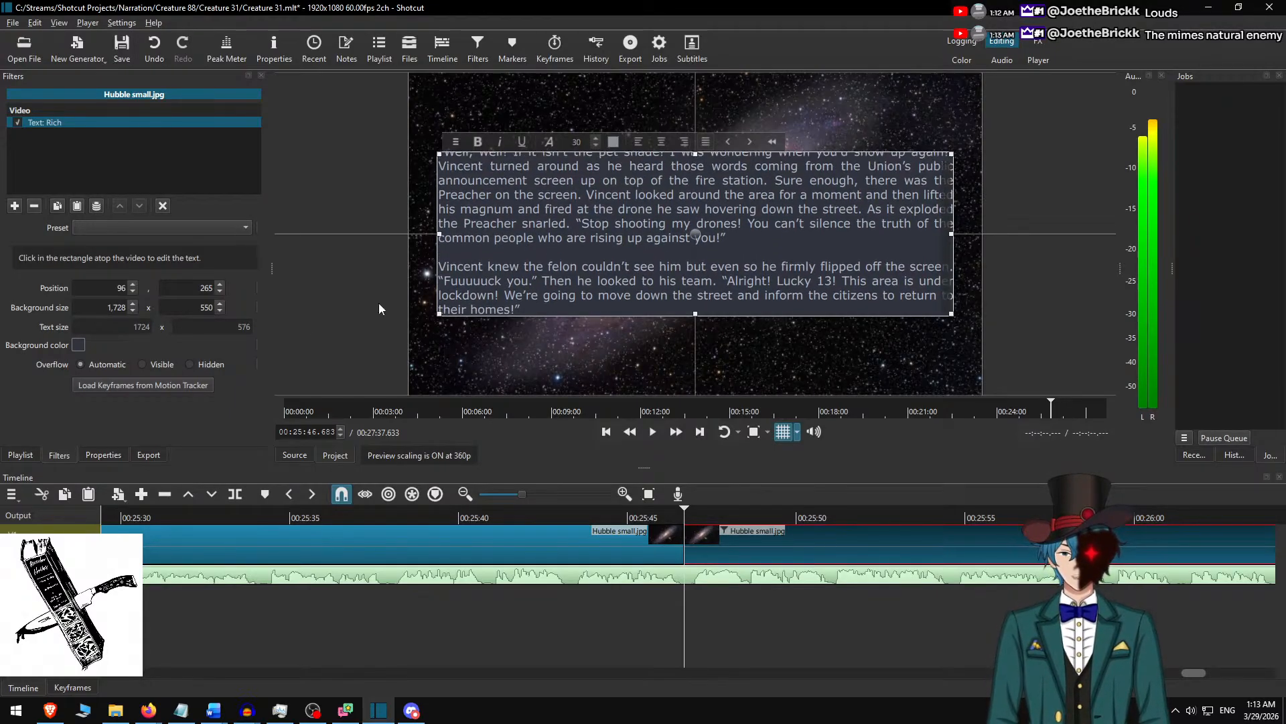
Set the text background height to 600, centre the text box vertically in the frame and deselect the clip.
text(600)
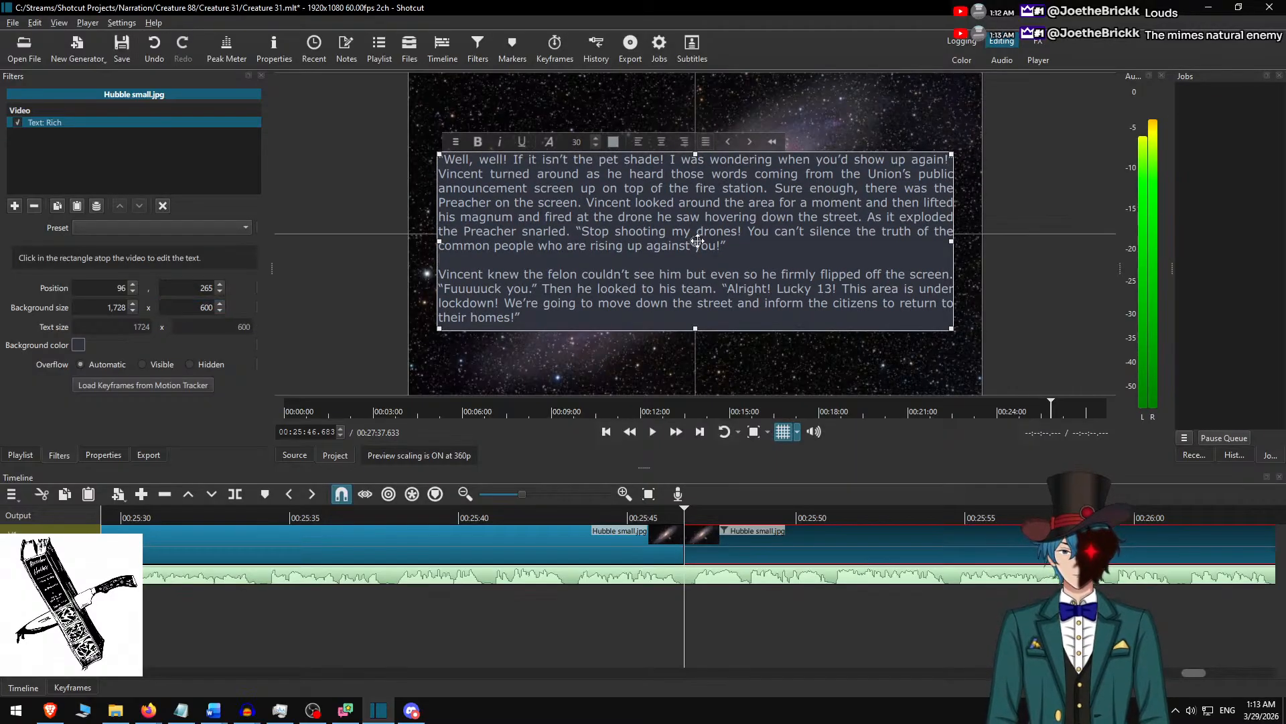
drag(697, 241, 700, 233)
click(737, 538)
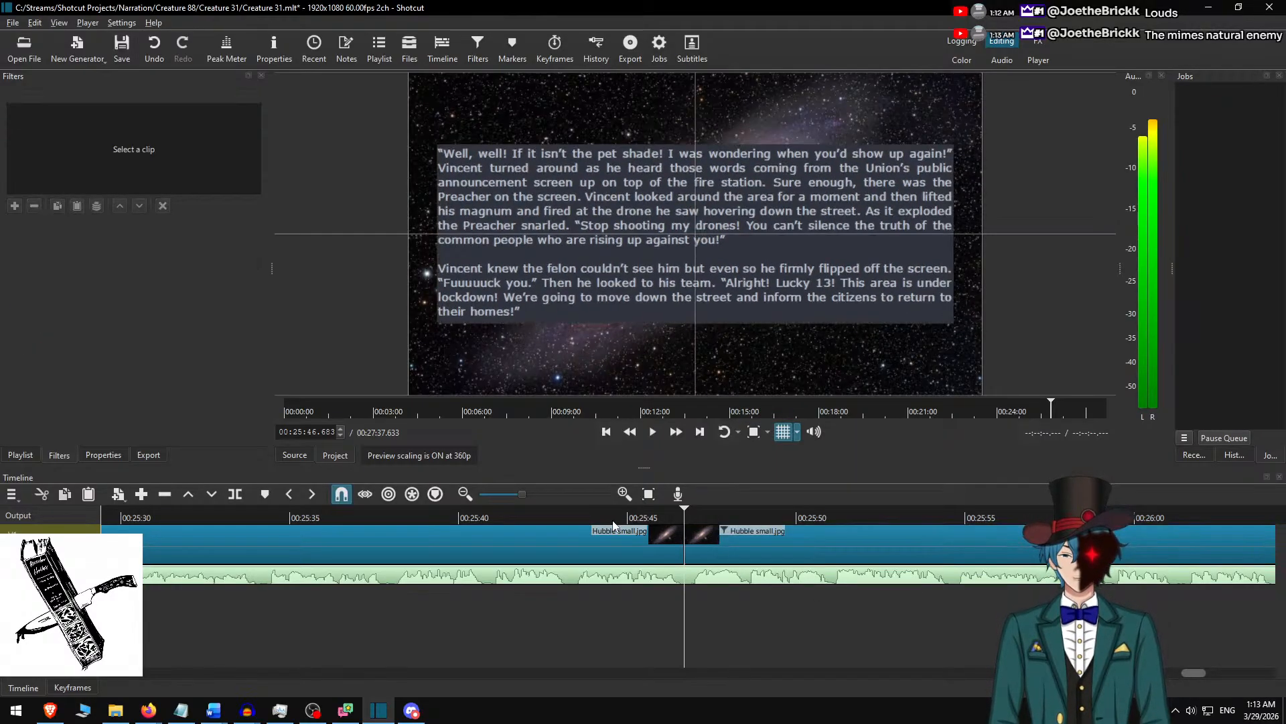
Play the narration from 00:25:43.517 across the new split to 00:26:25.850 and save the project.
click(578, 517)
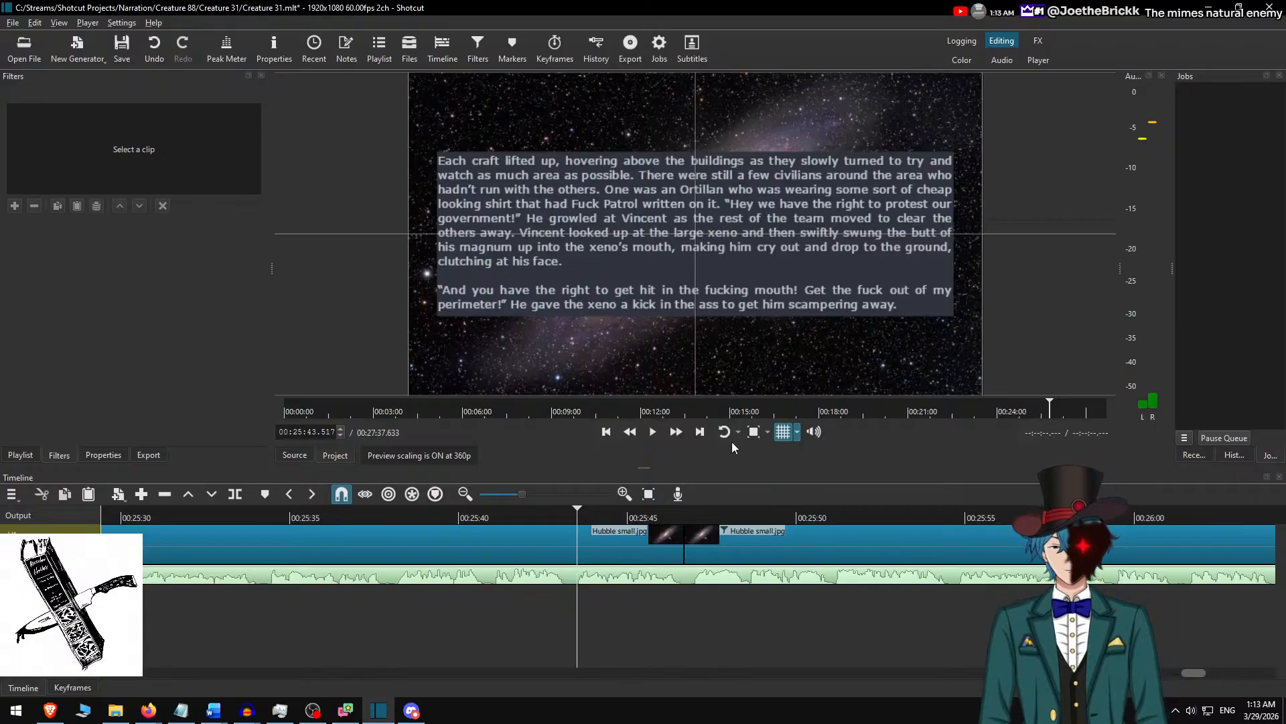
key(space)
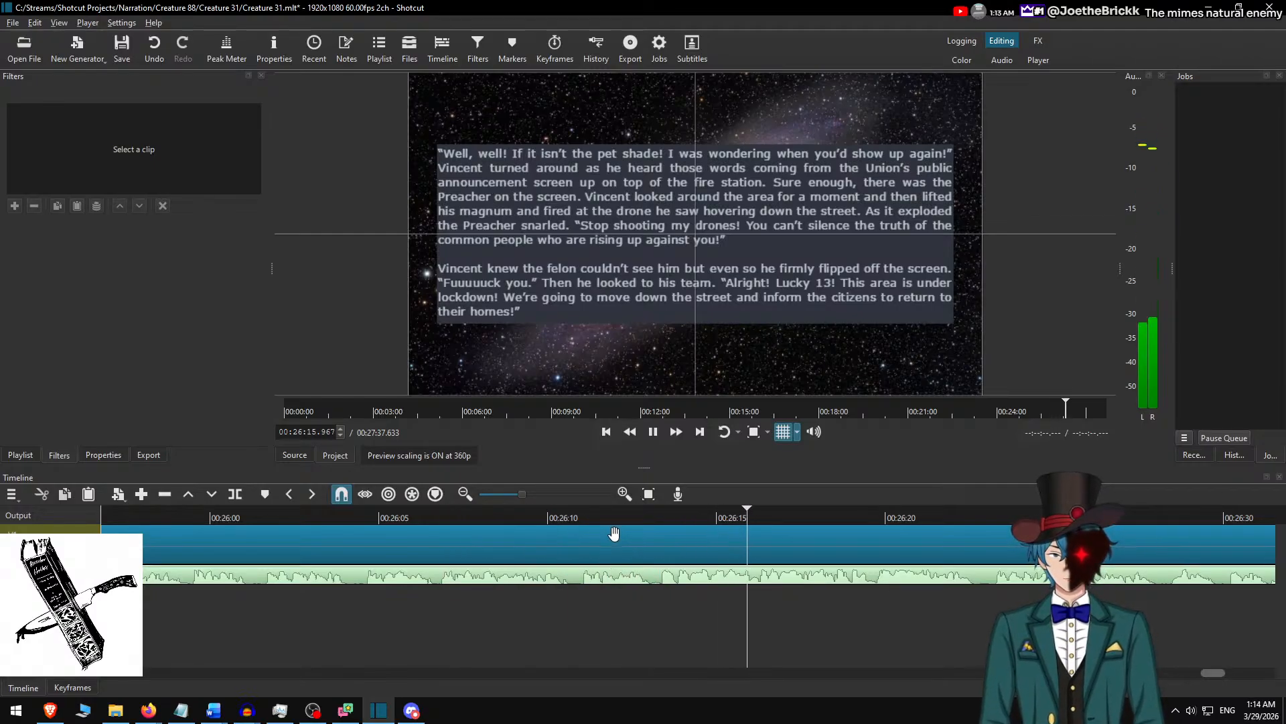
scroll(764, 557, down, 4)
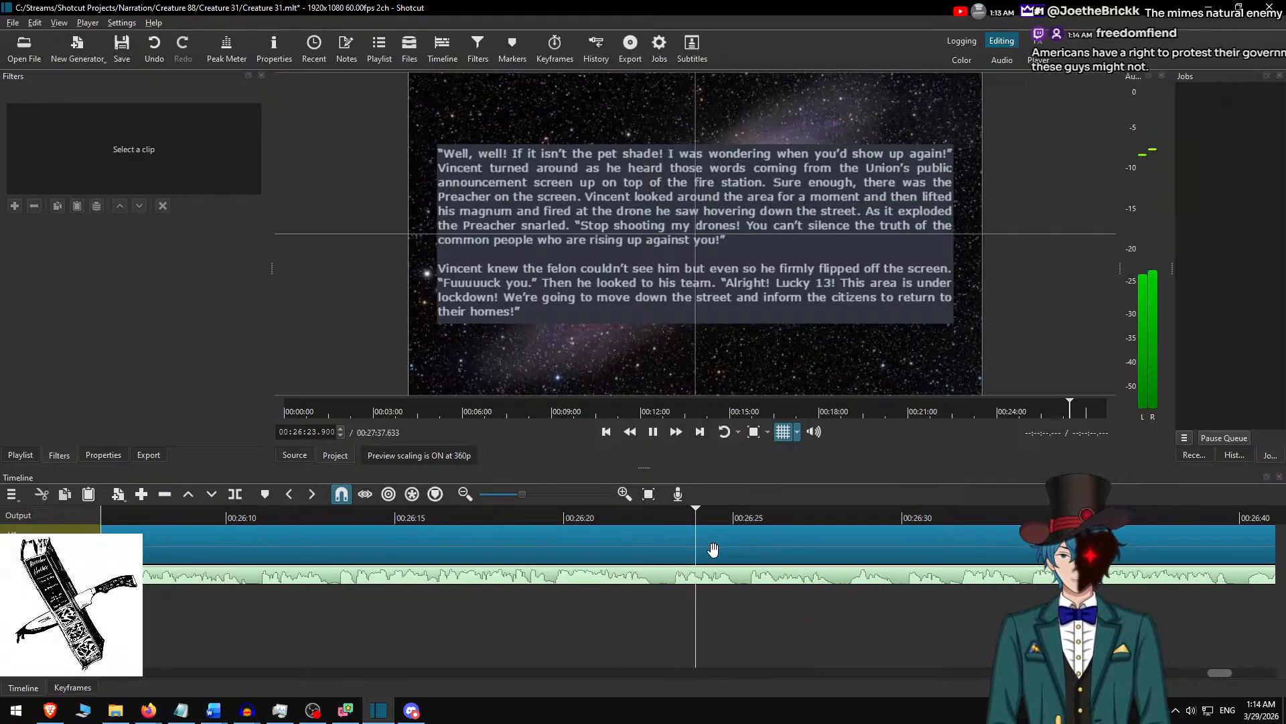
key(space)
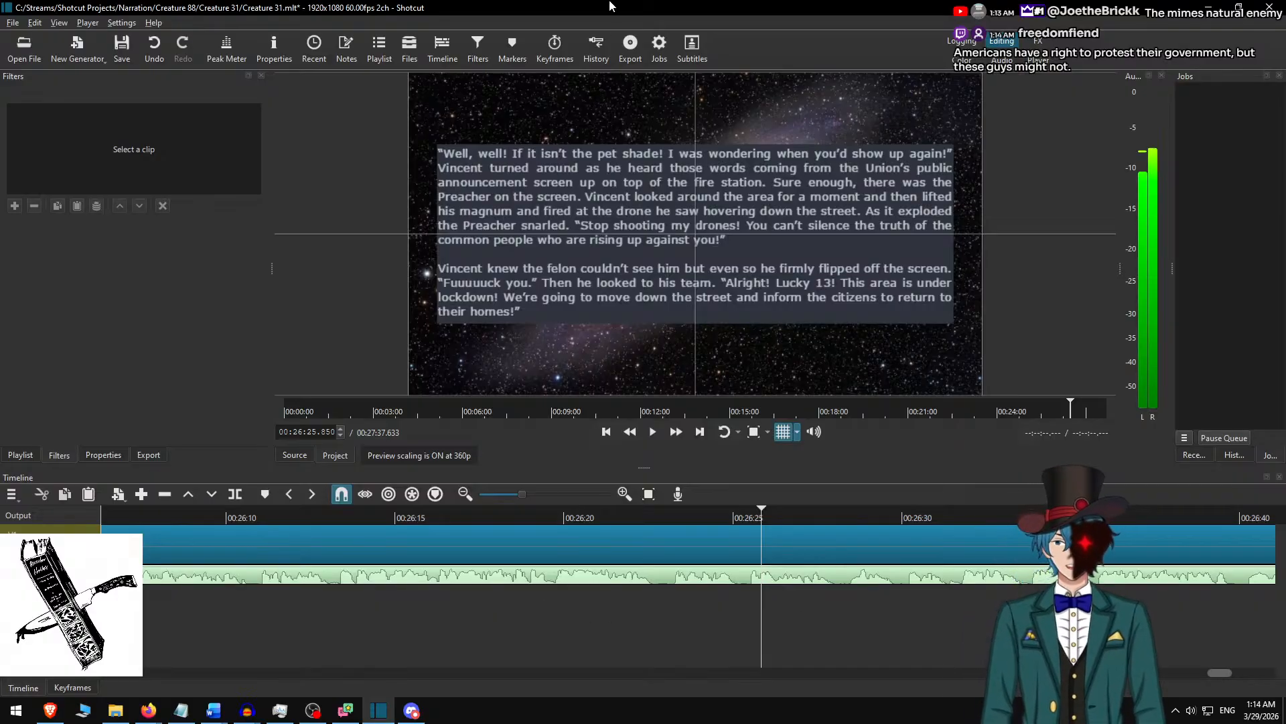
key(ctrl+s)
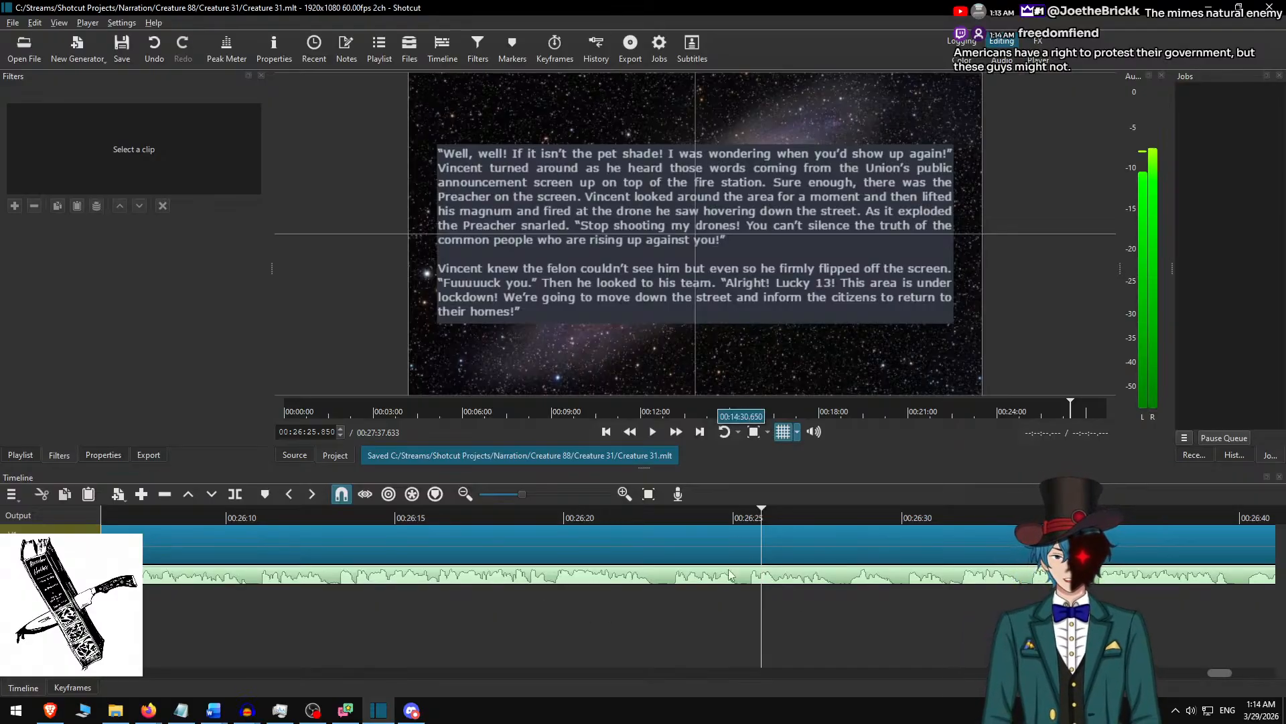
Replay the narration from 00:26:19.700 and again from about 00:26:30 to check the audio up to 00:26:33.417.
scroll(643, 556, down, 3)
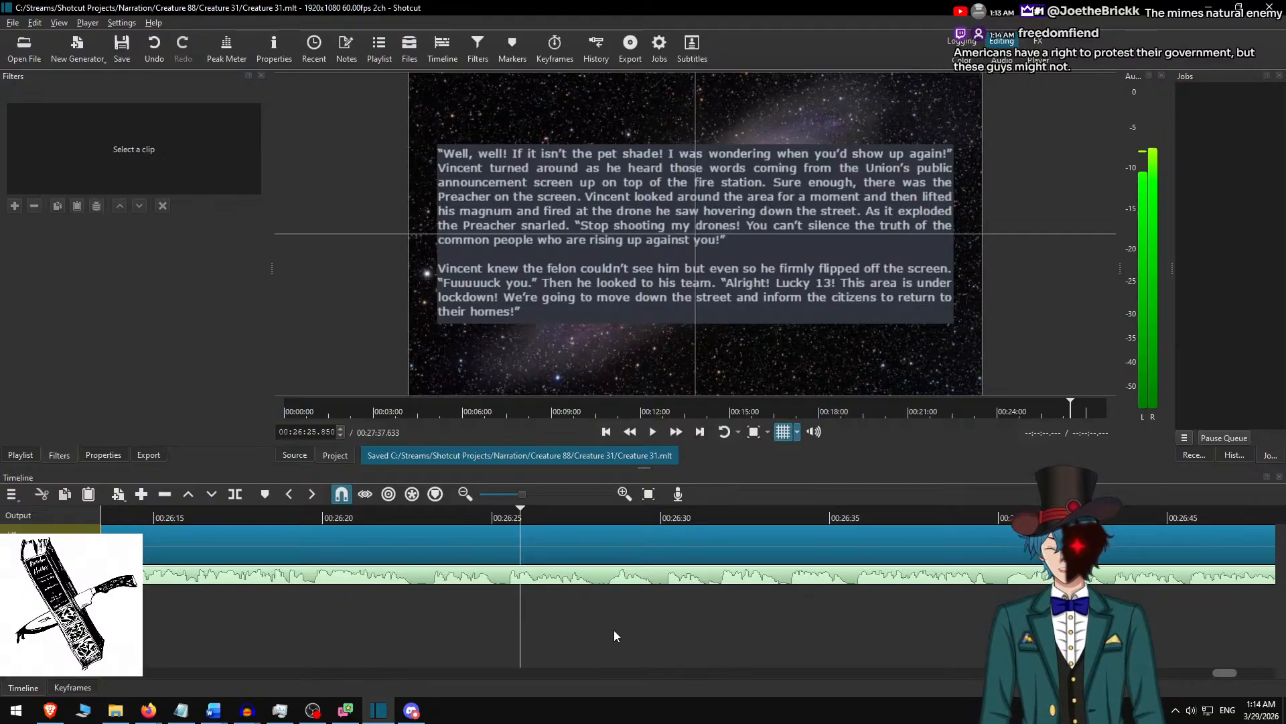
key(space)
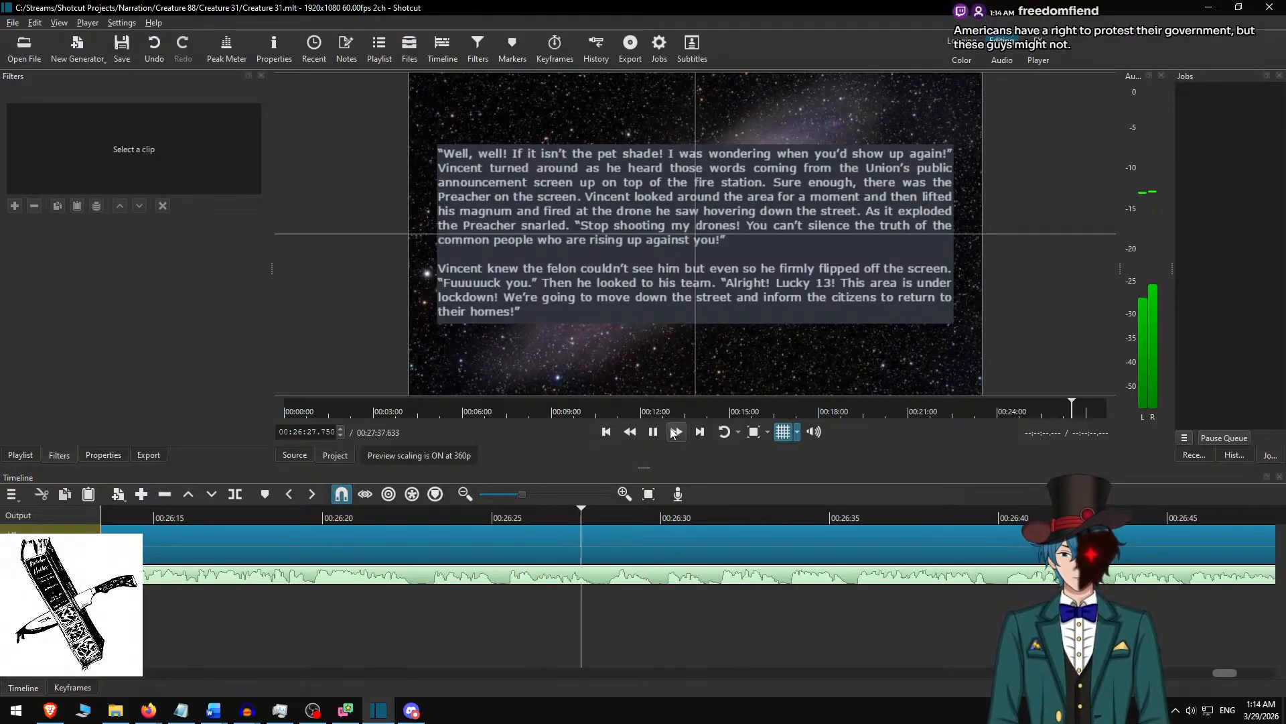
click(313, 522)
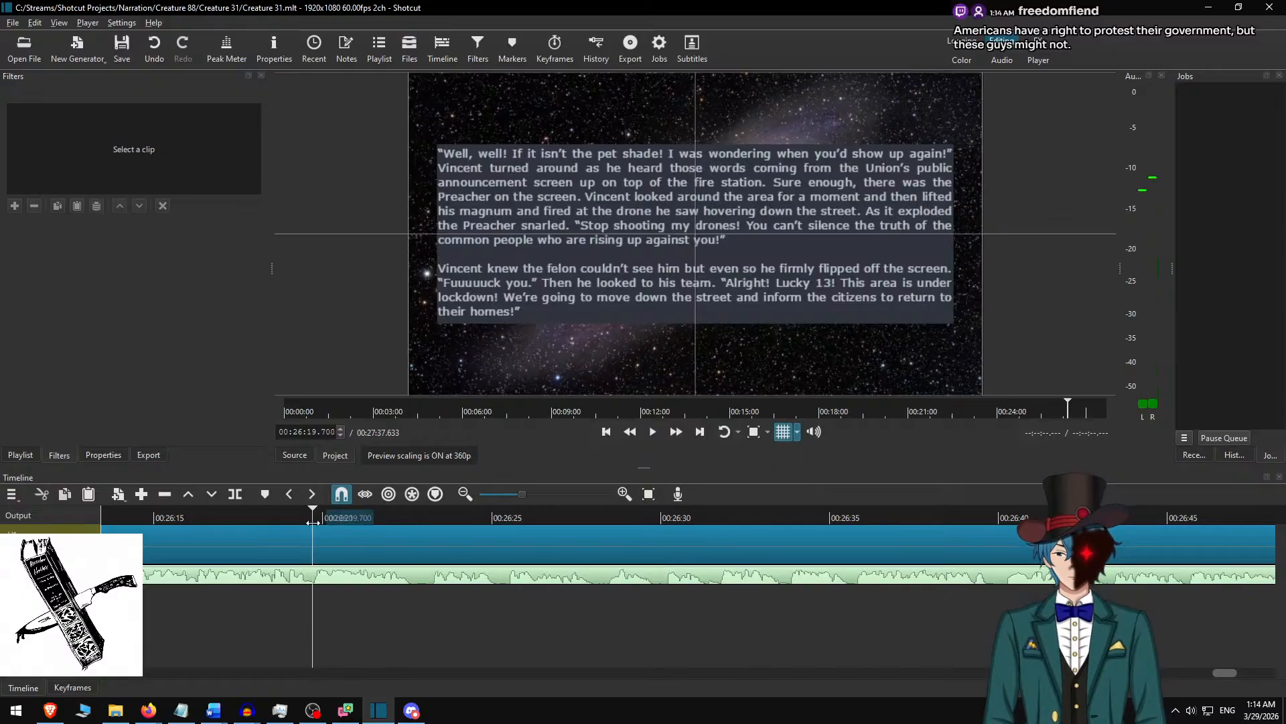
click(659, 431)
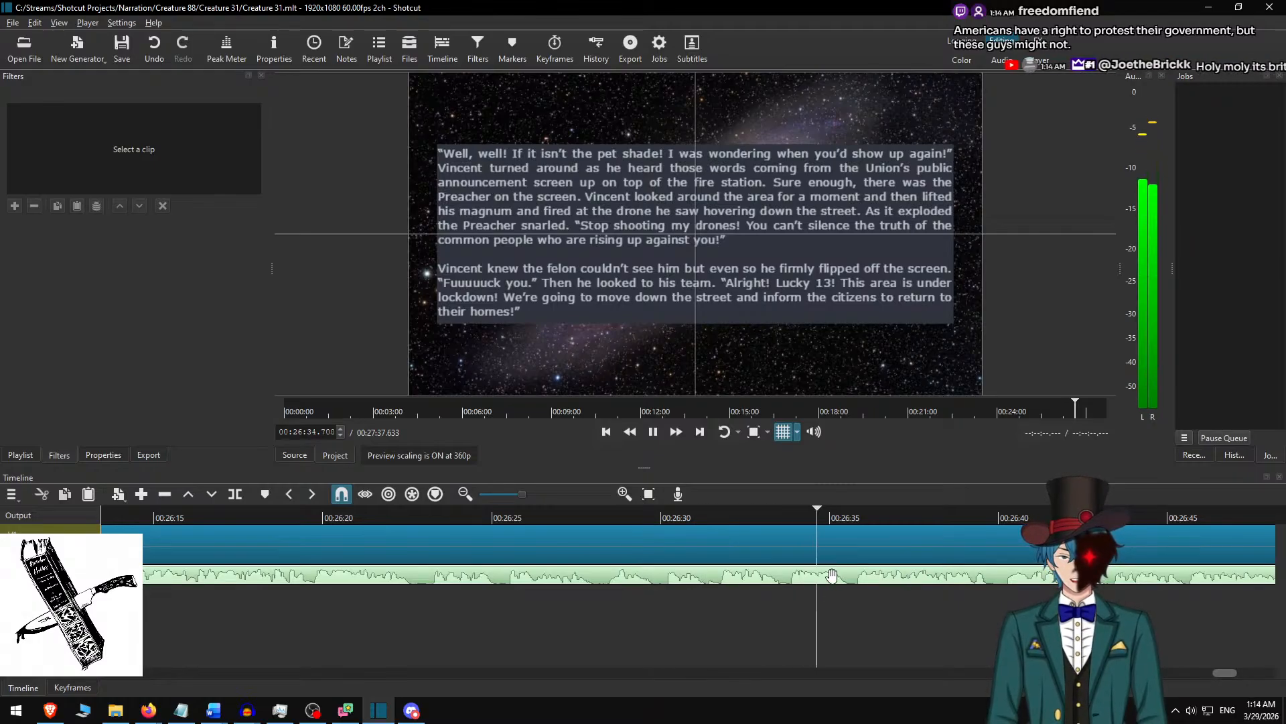
key(space)
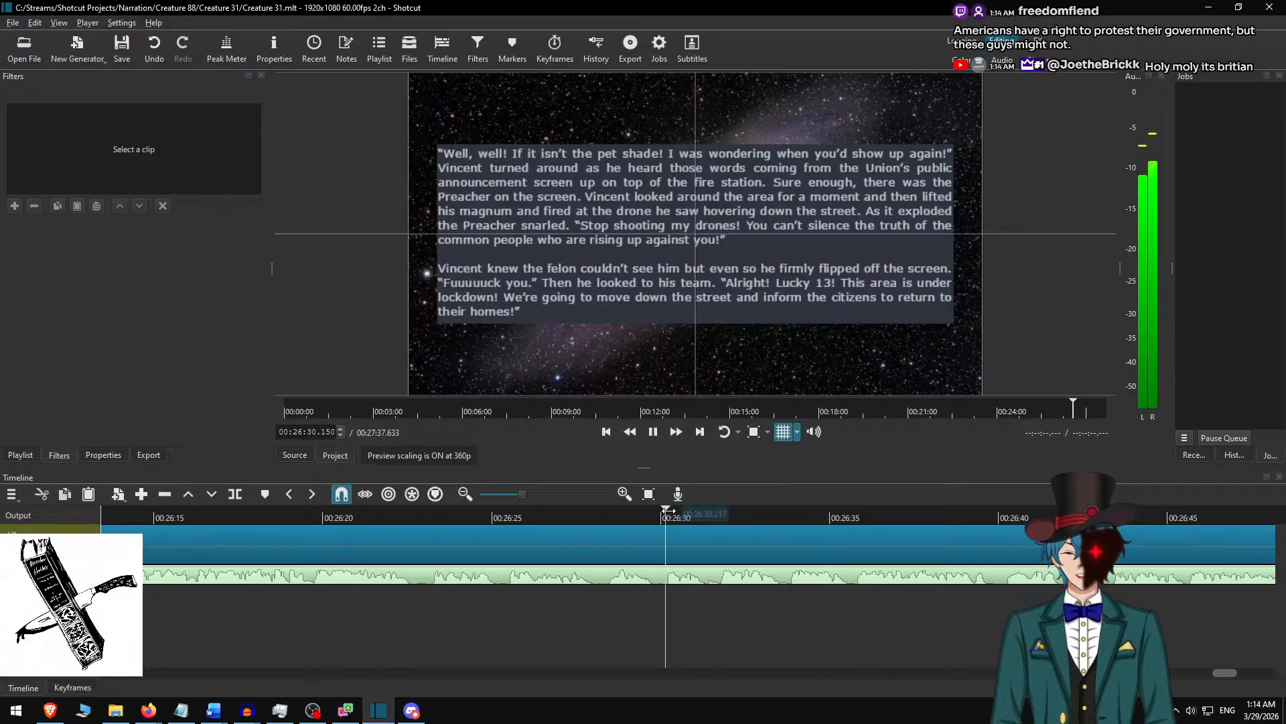
click(667, 519)
key(space)
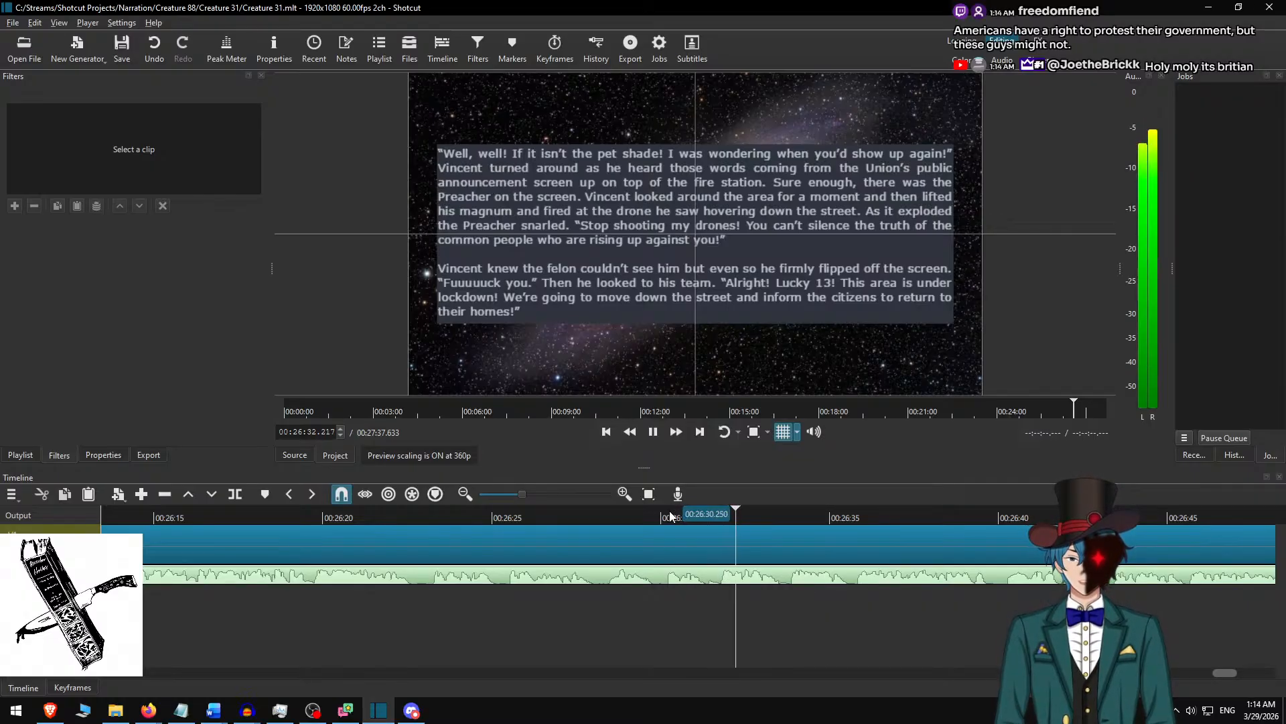
key(space)
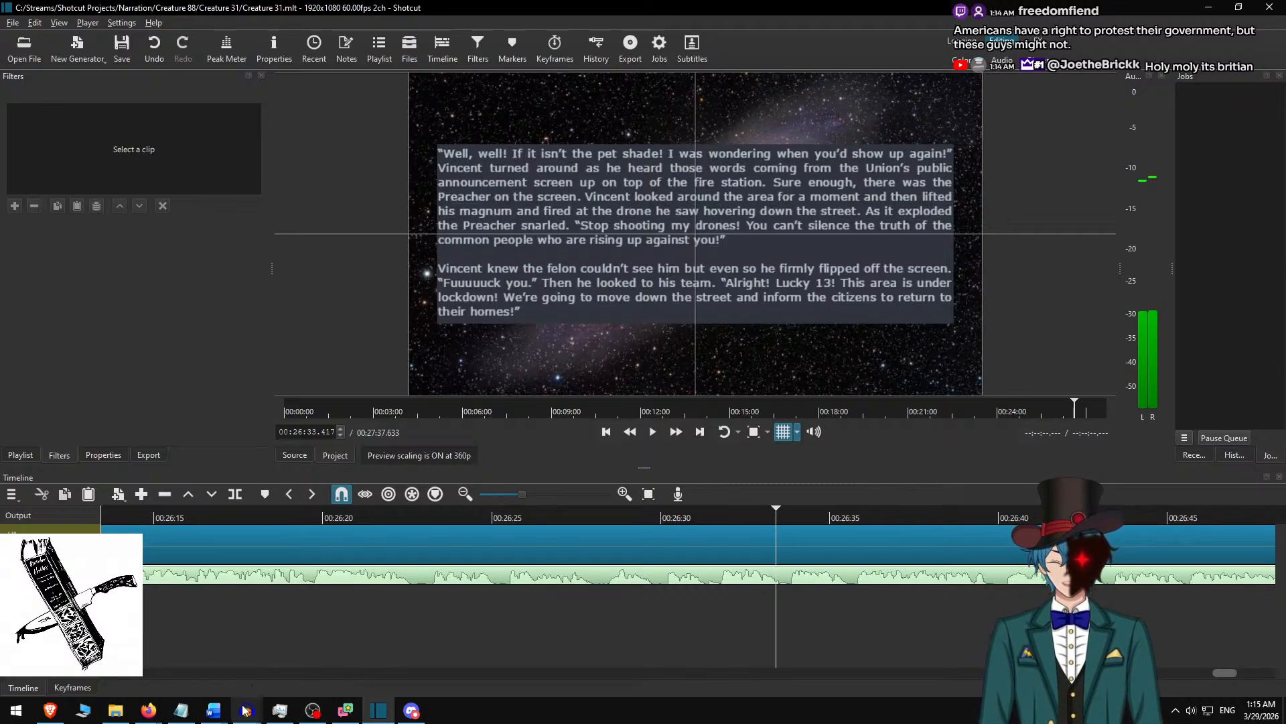
Switch to the Creature 31 project in Audacity and locate the narration around 26:33.
mouse_move(245, 711)
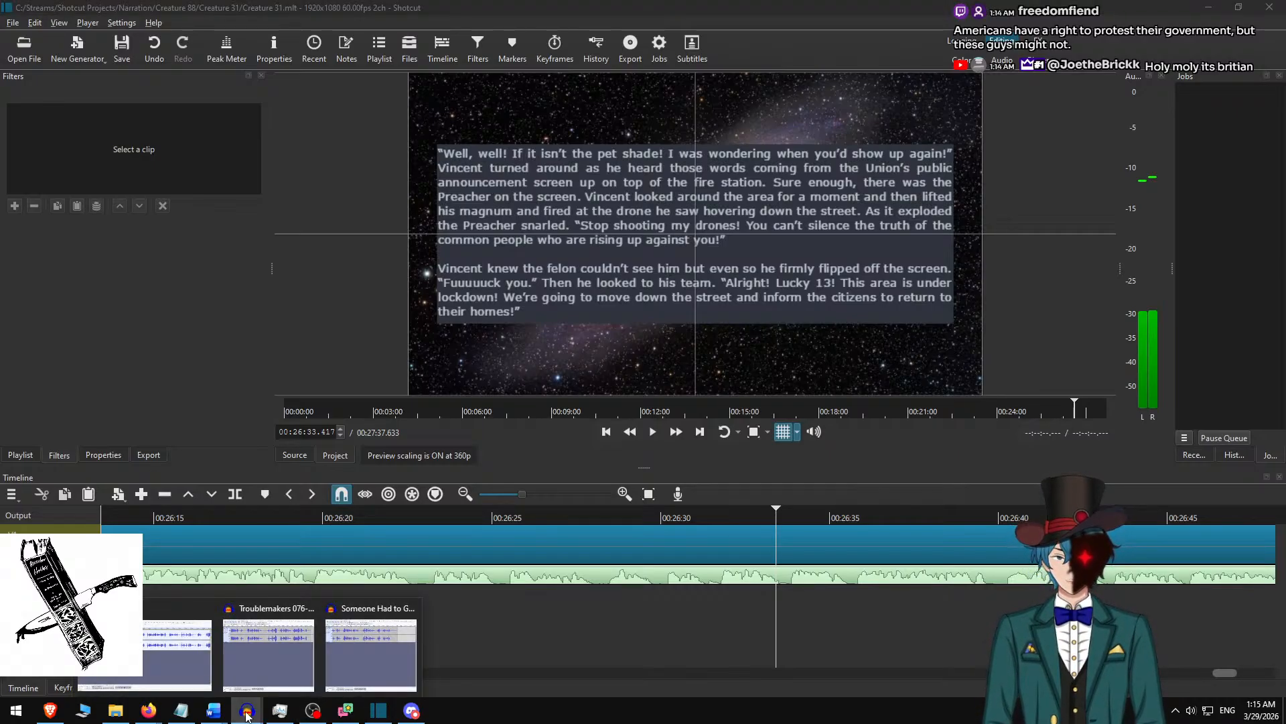
click(155, 654)
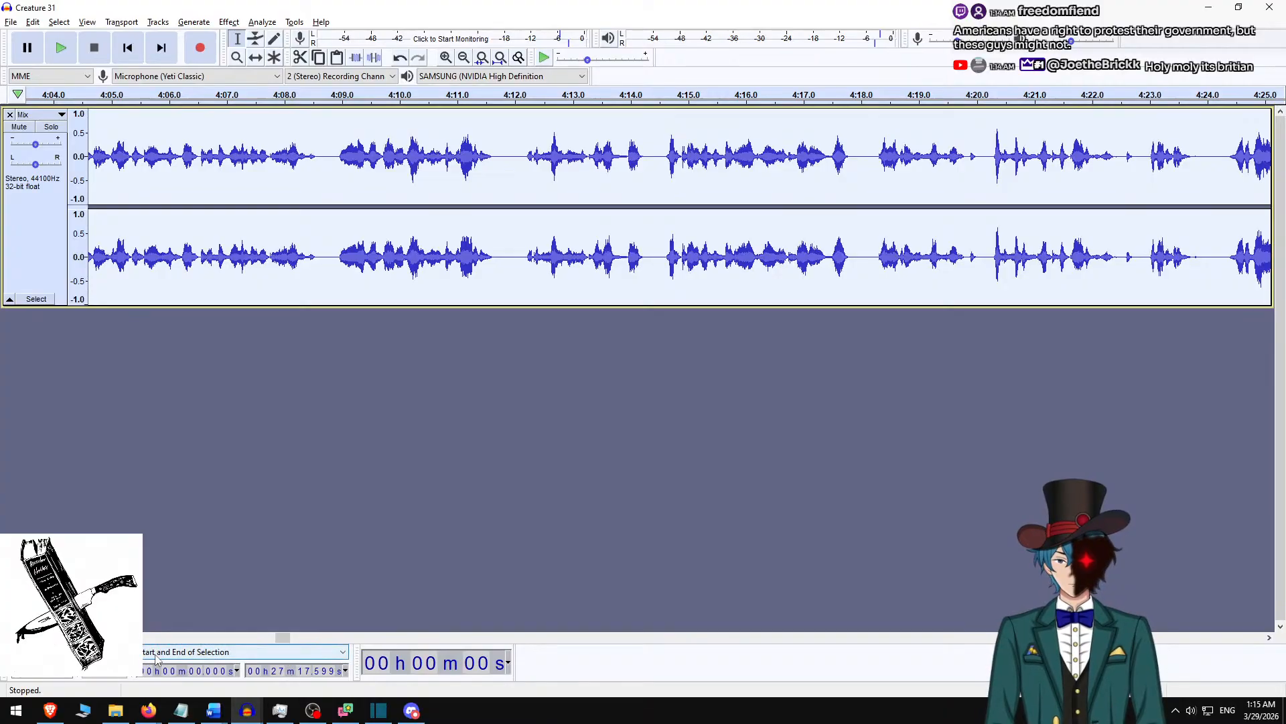
key(alt+Tab)
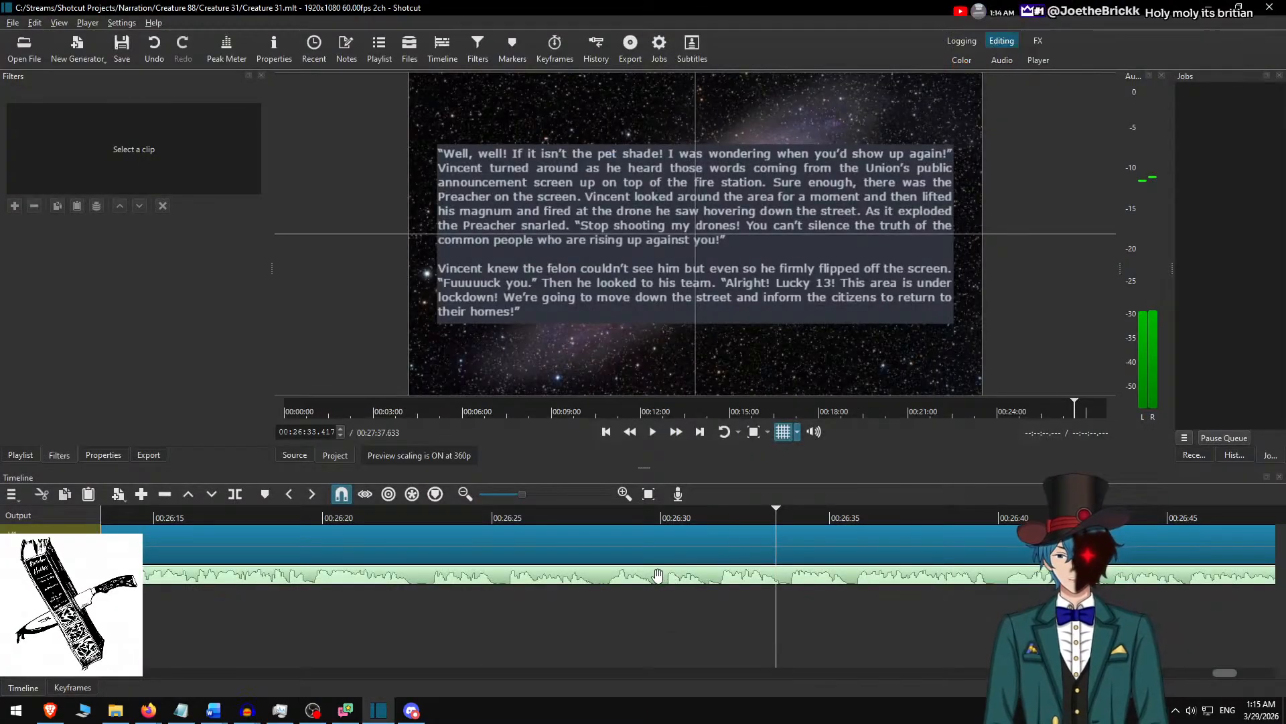
key(alt+Tab)
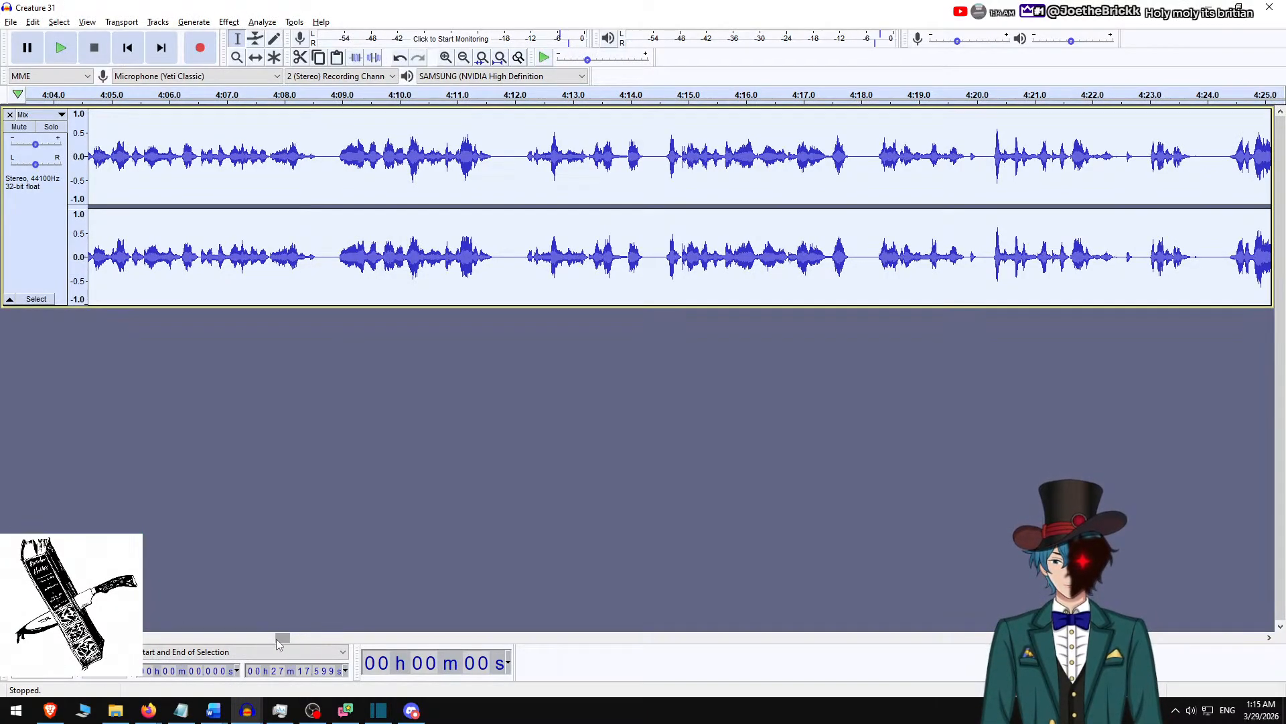
drag(278, 639, 1220, 599)
scroll(1037, 471, right, 6)
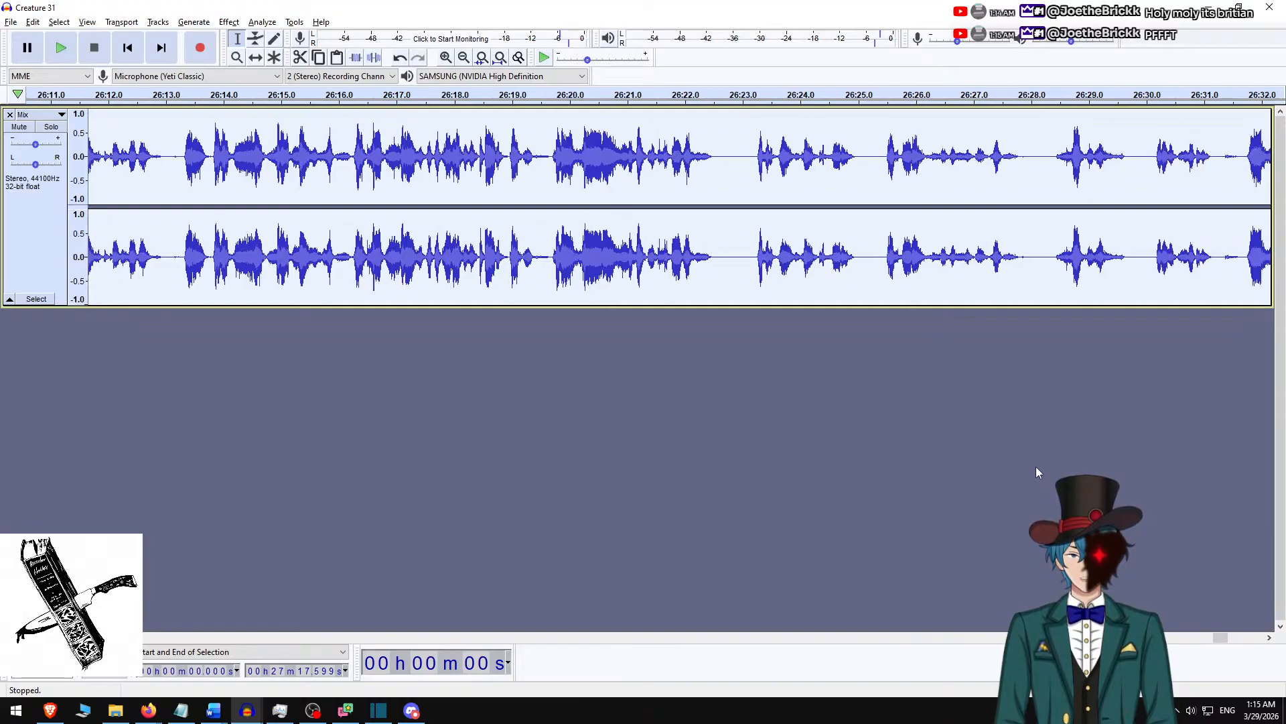
scroll(1037, 472, right, 10)
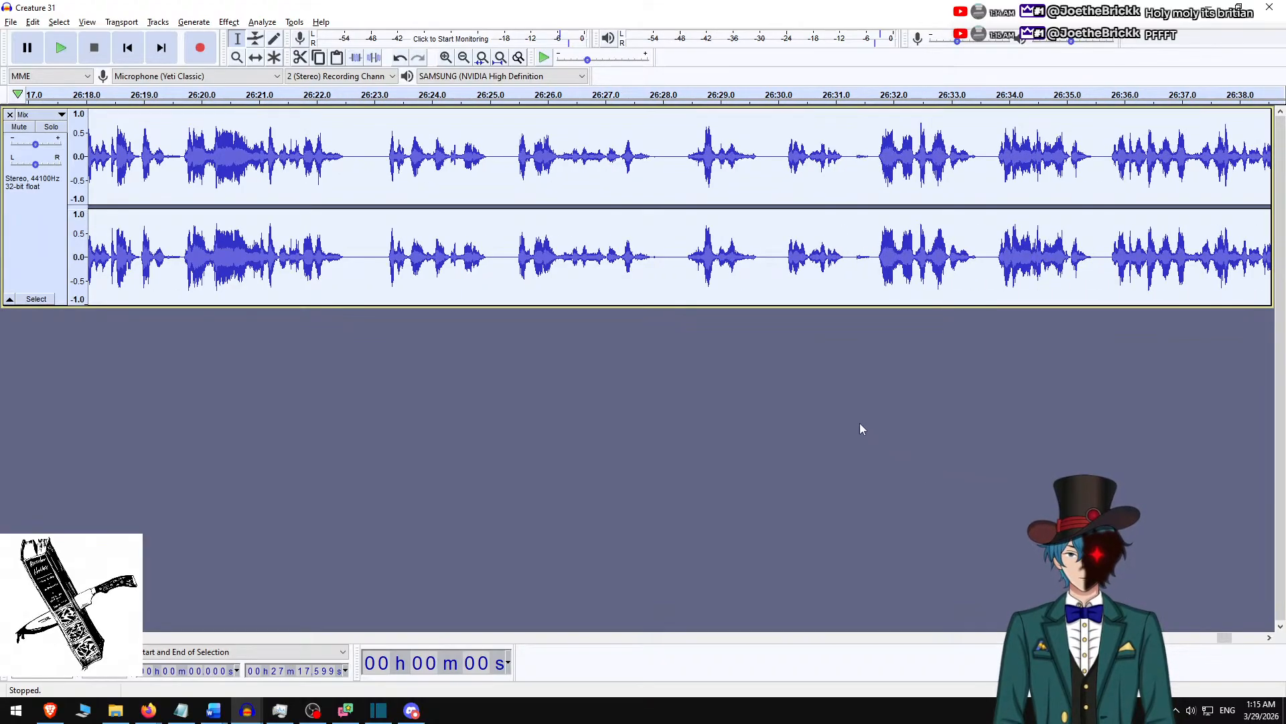
scroll(840, 416, right, 7)
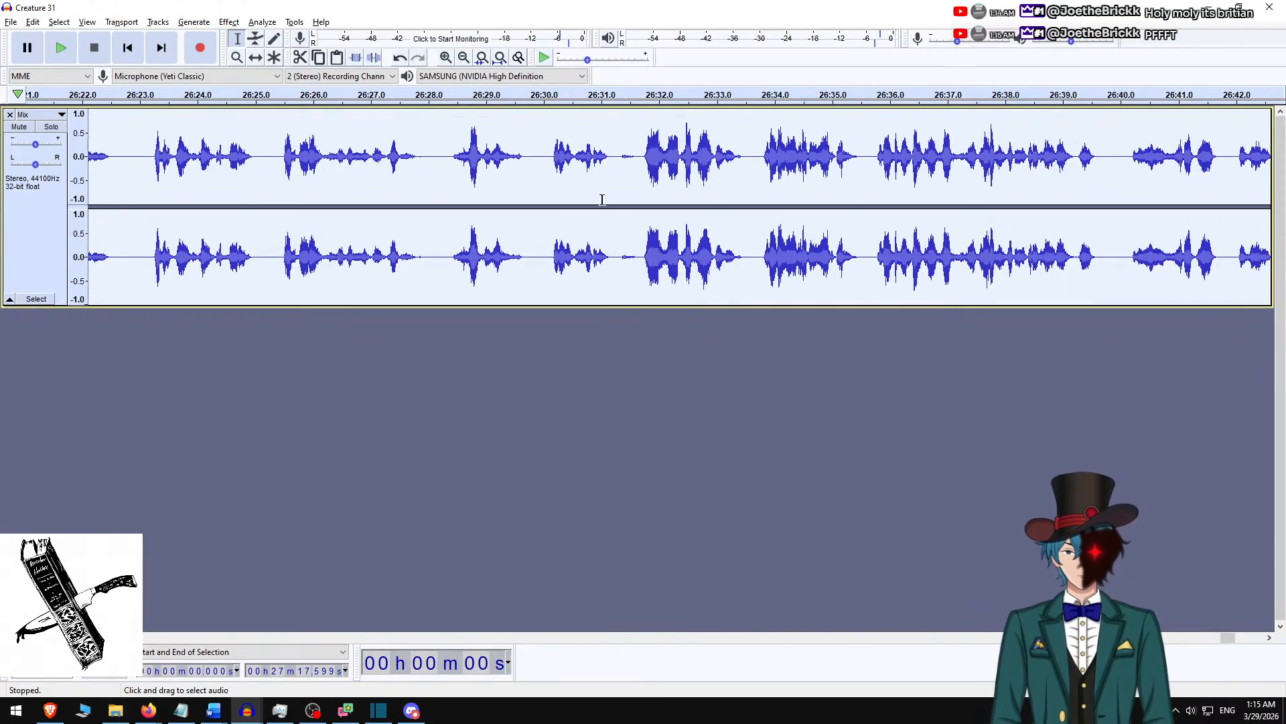
Play the narration from about 26:33.5 and again from about 26:29.9 to check the spoken line.
click(746, 165)
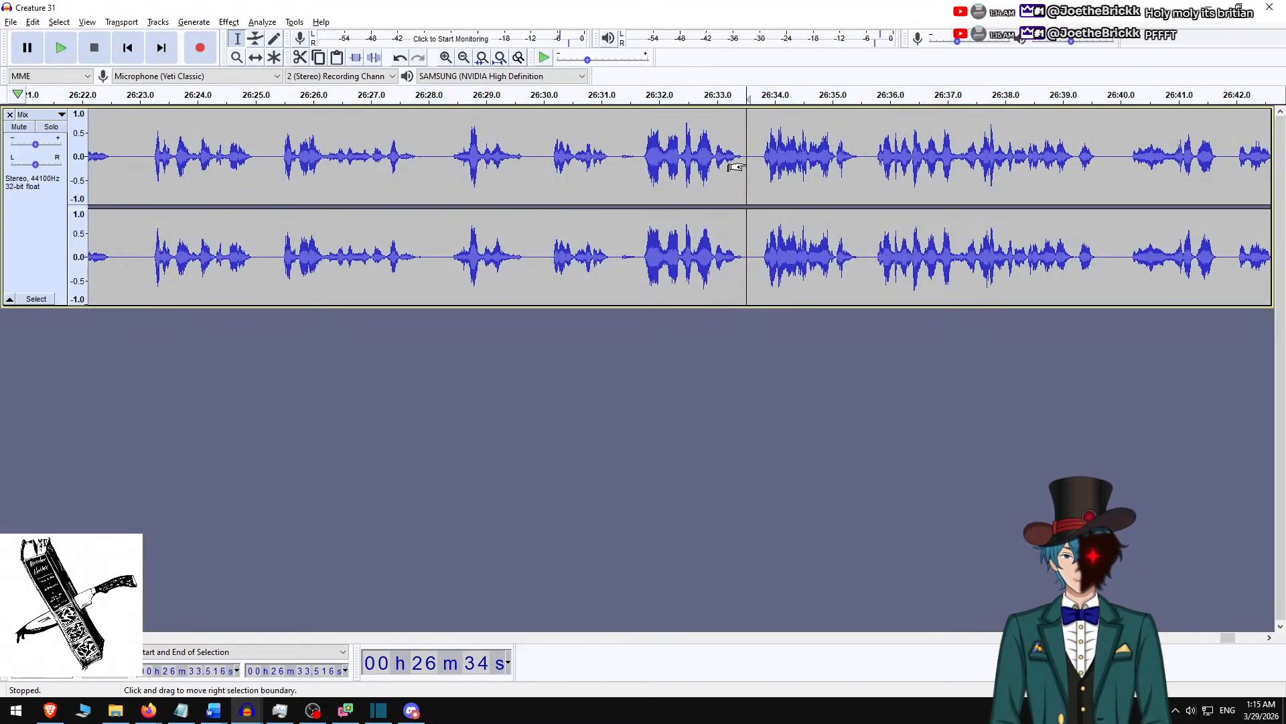
key(space)
key(space)
key(space)
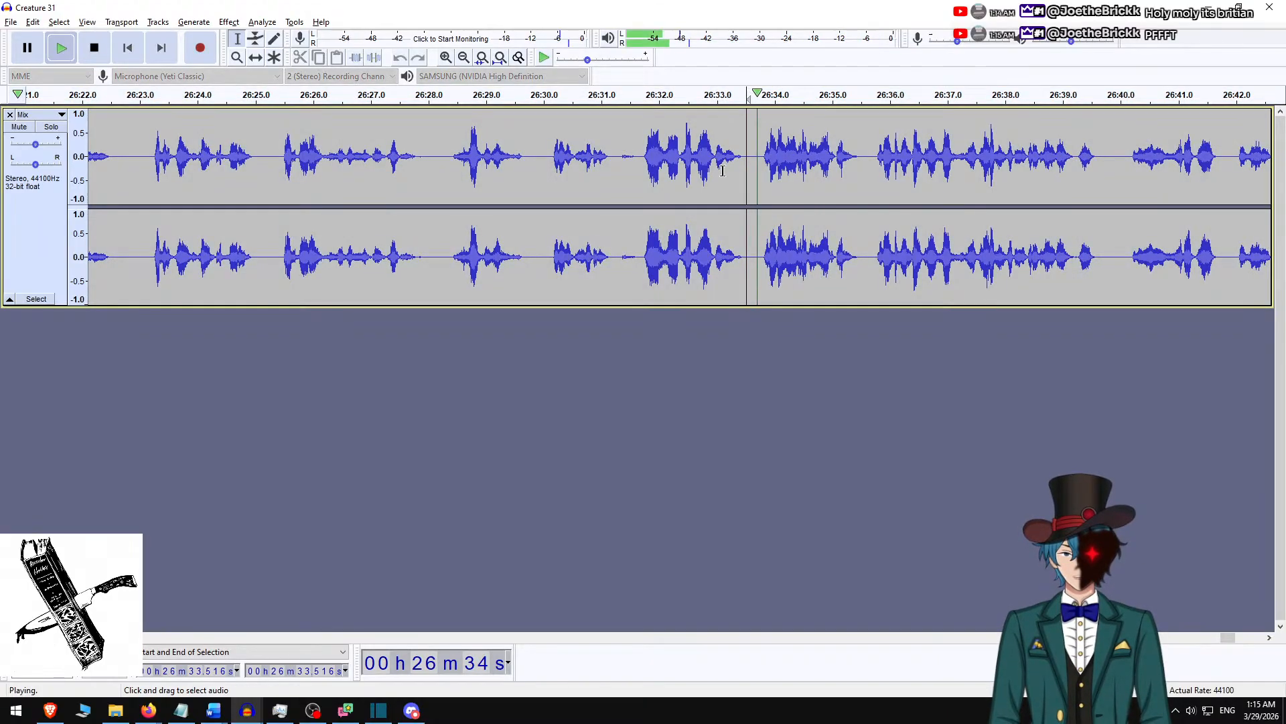
scroll(722, 171, right, 7)
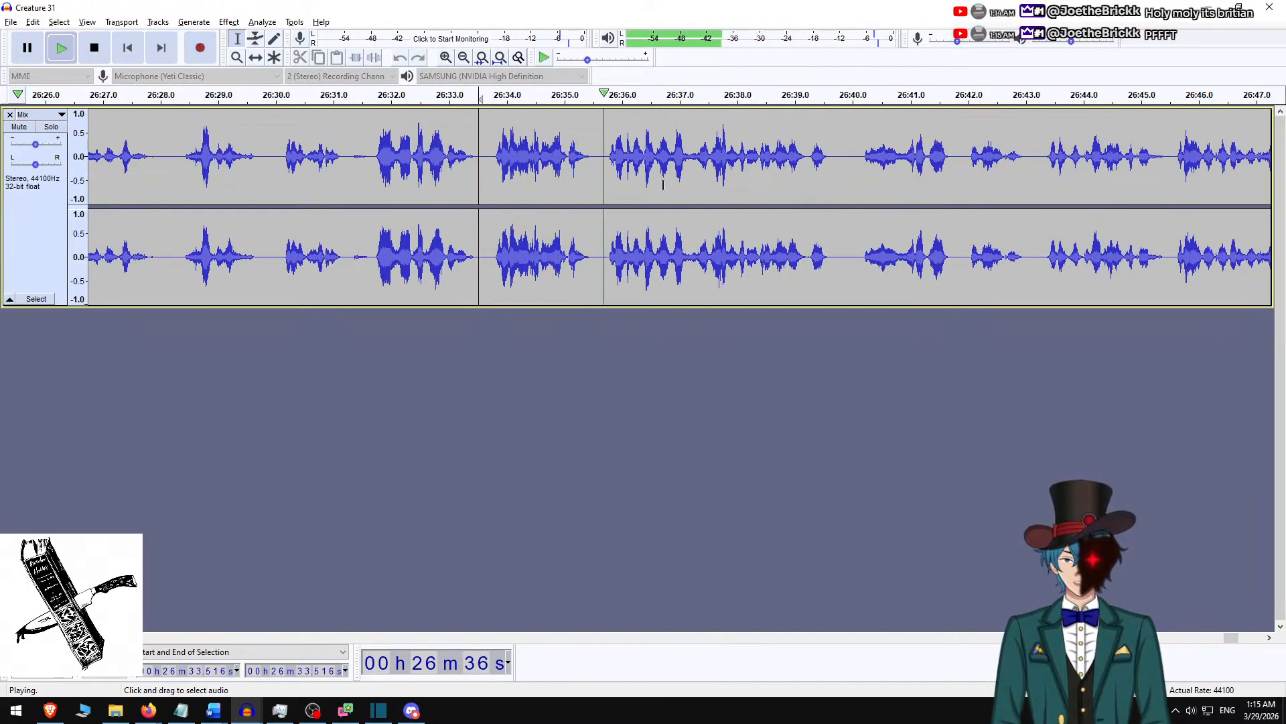
key(space)
click(270, 170)
key(space)
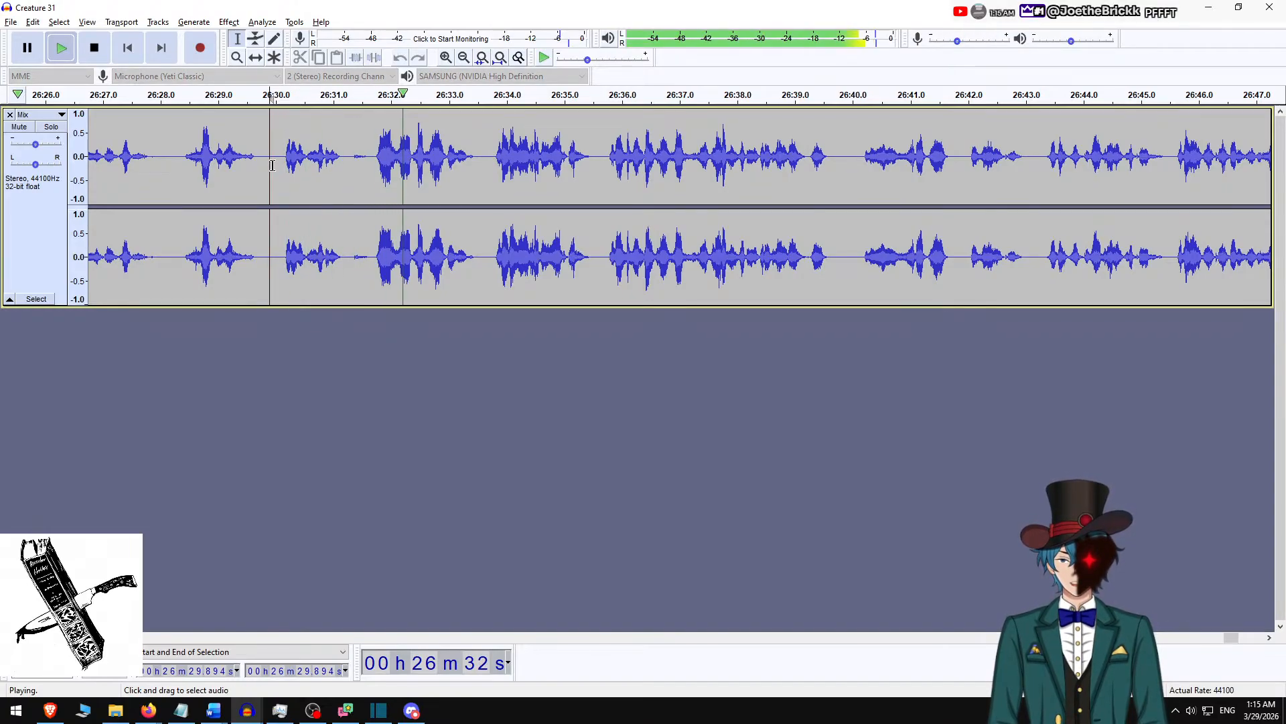
key(space)
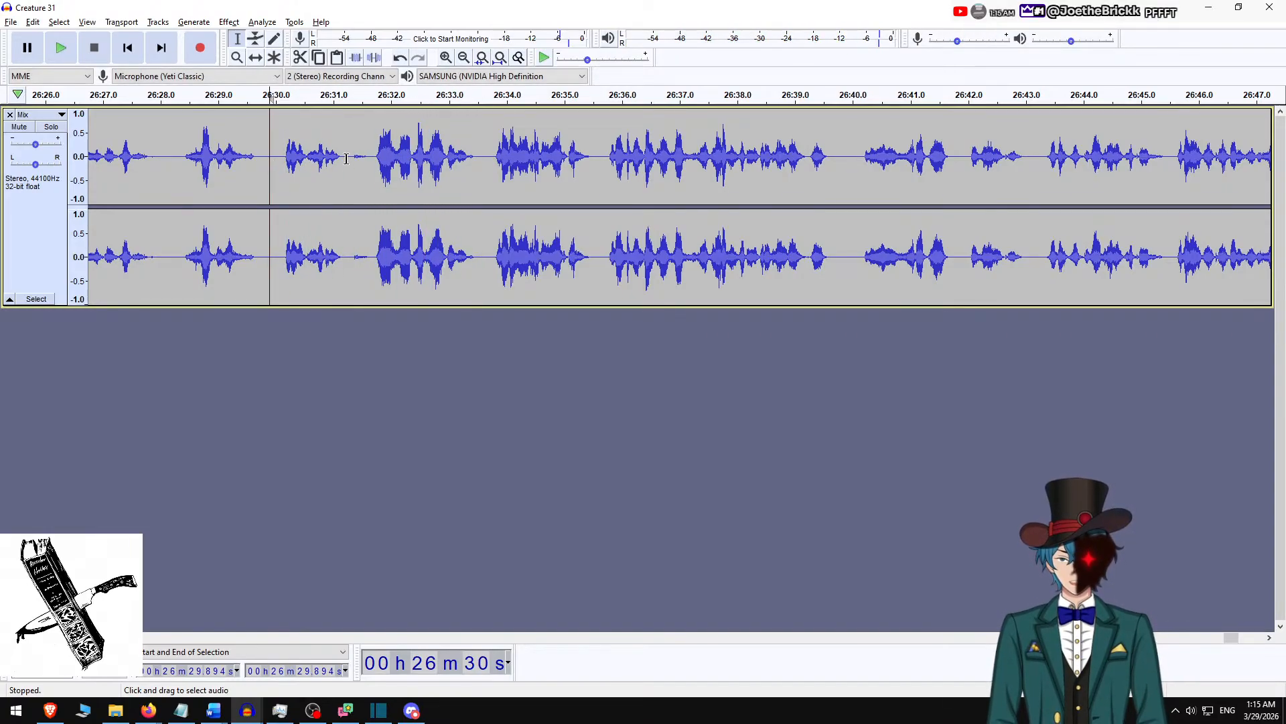
Mute the Mix track and try recording a replacement line on a new track from about 26:31.25.
click(348, 162)
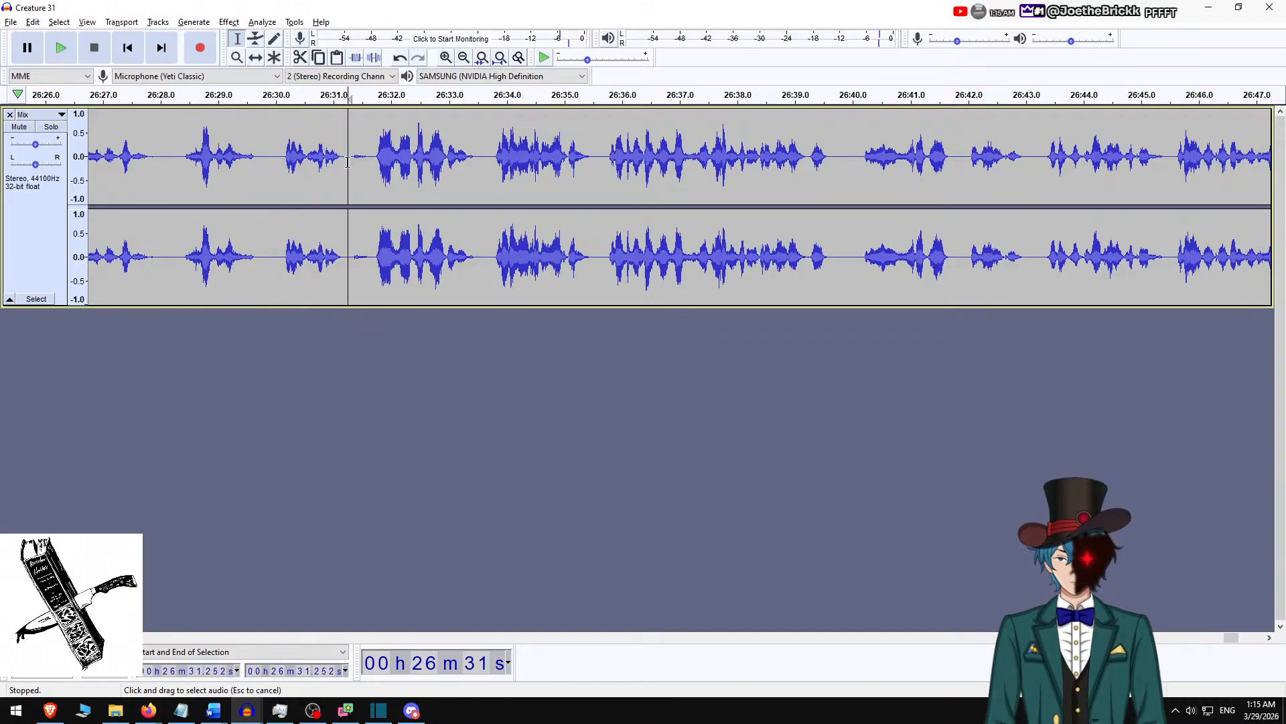
click(19, 128)
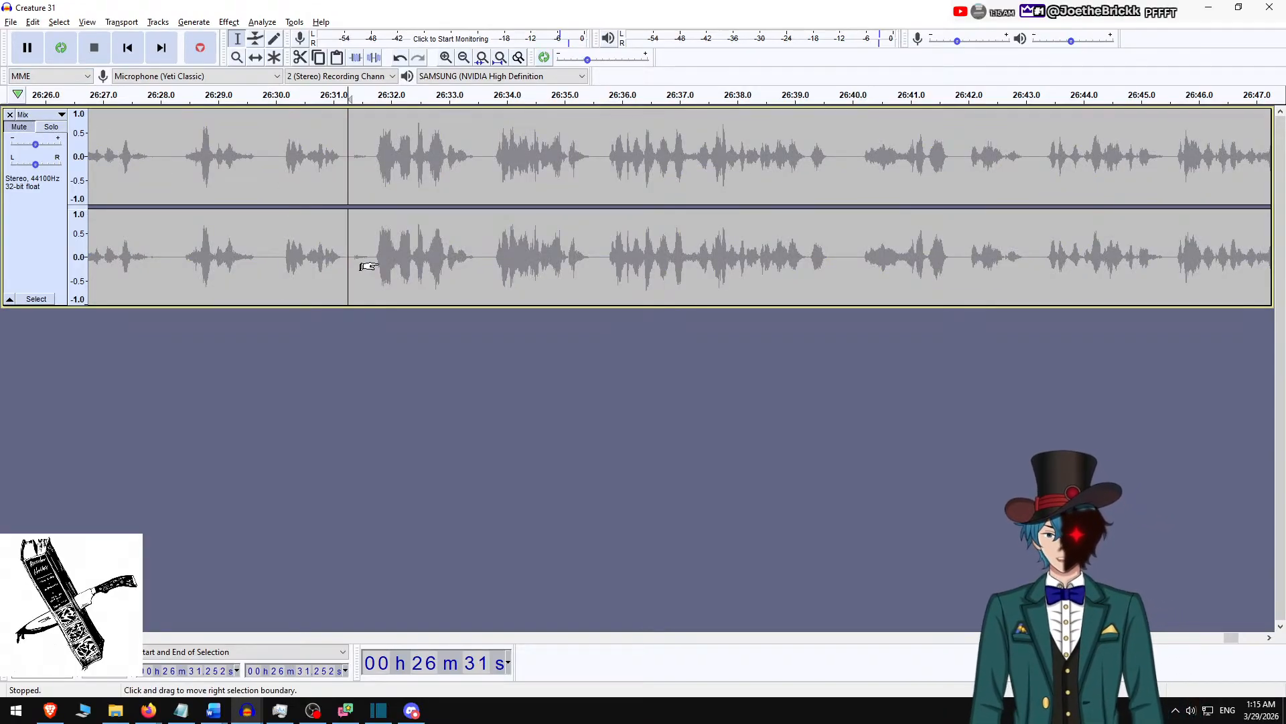
key(shift+r)
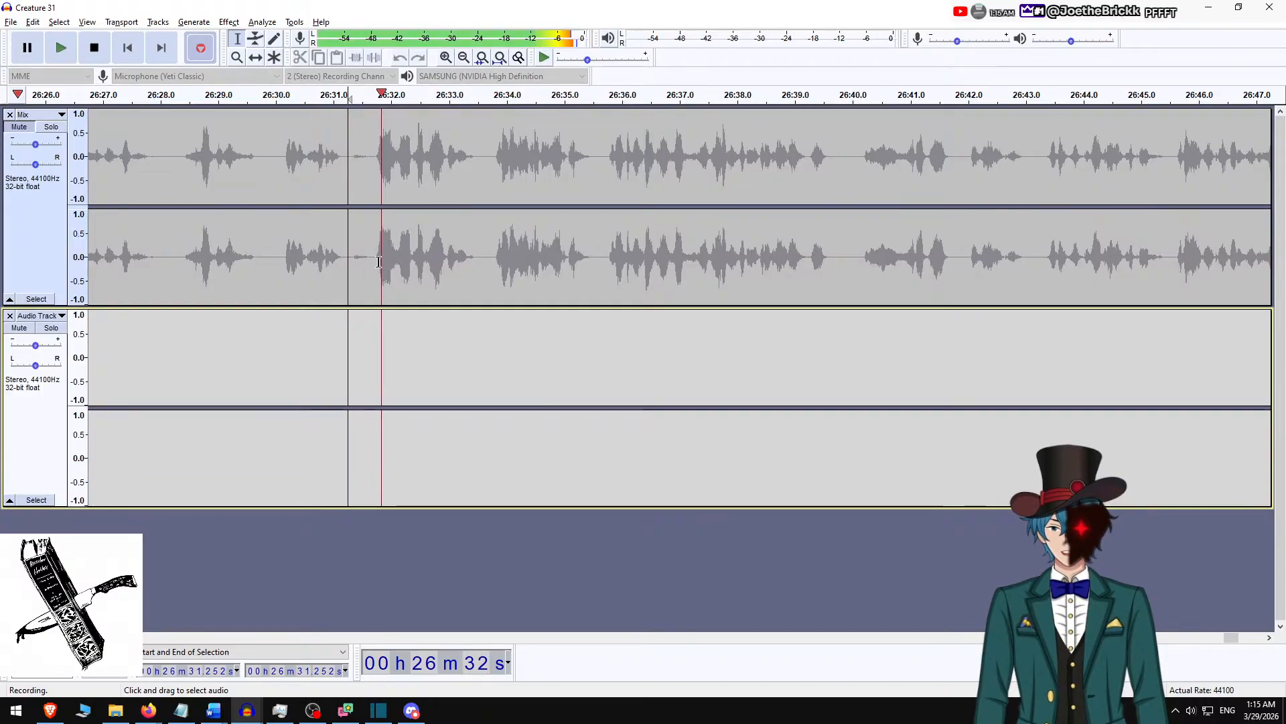
key(space)
Undo the test recording and the Normalize effect on the Mix track, and check which edit can be undone next.
key(ctrl+z)
key(ctrl+z)
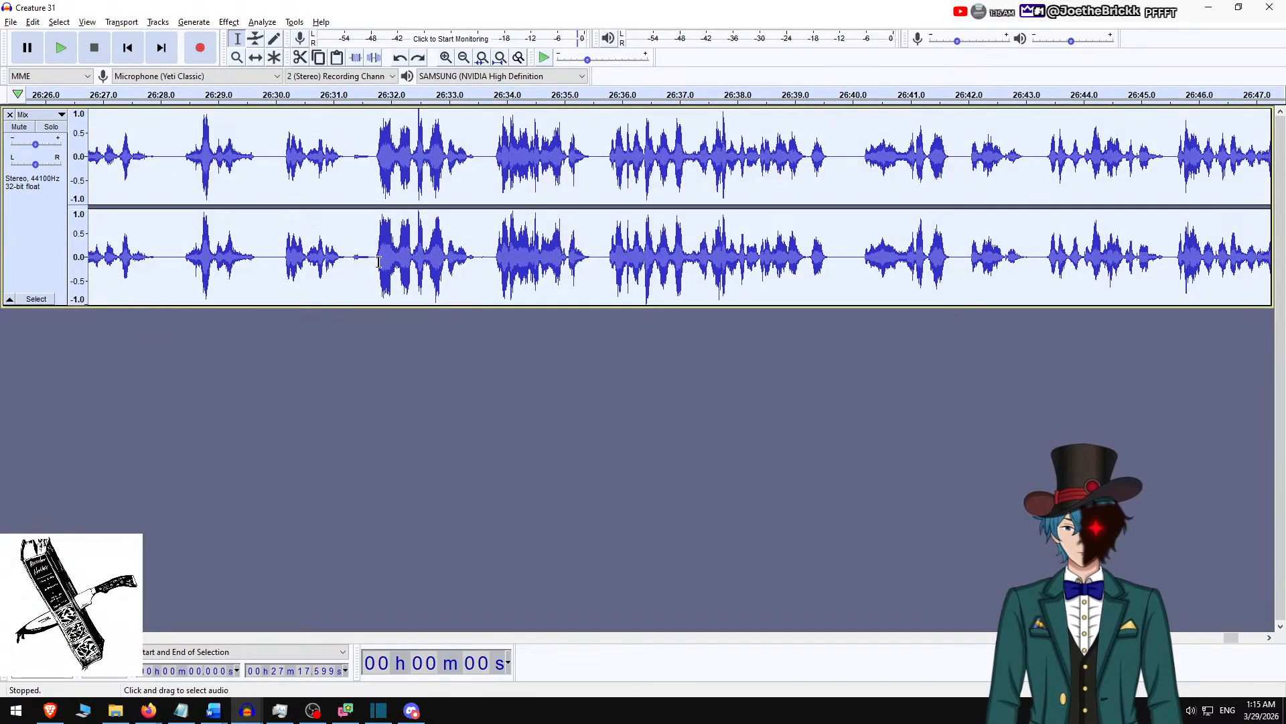
click(33, 22)
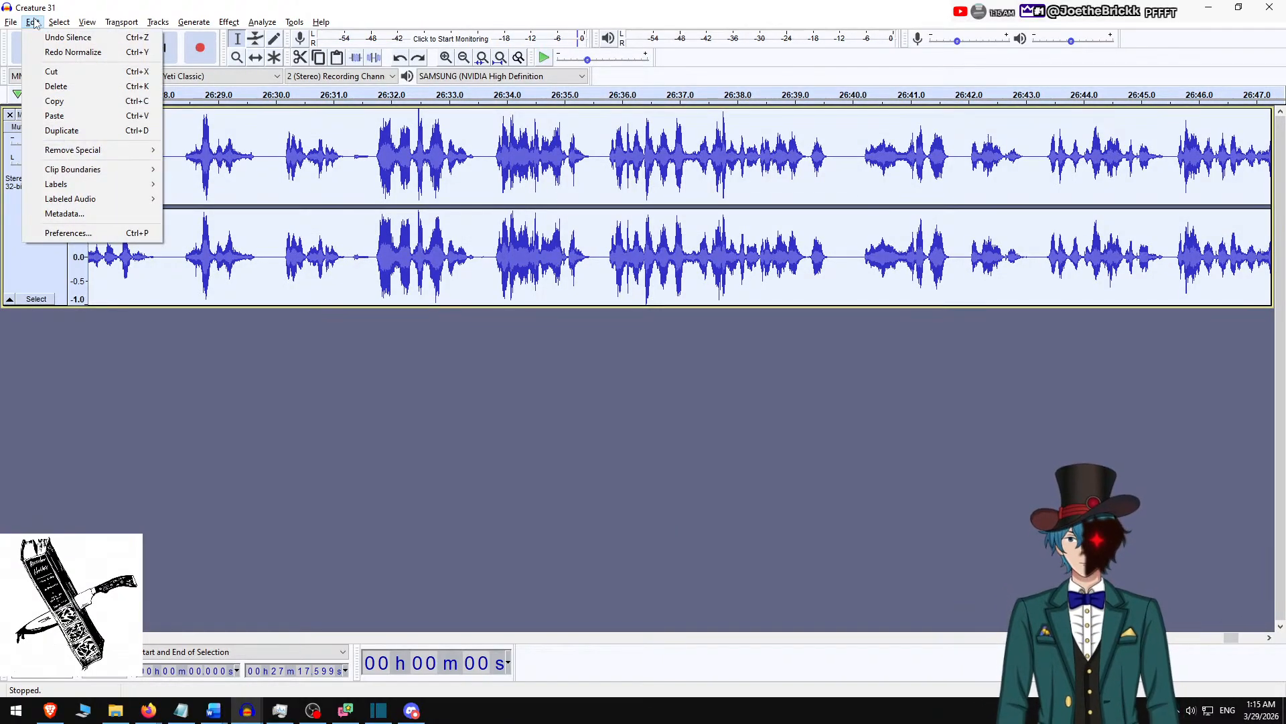
click(33, 22)
click(32, 22)
click(32, 22)
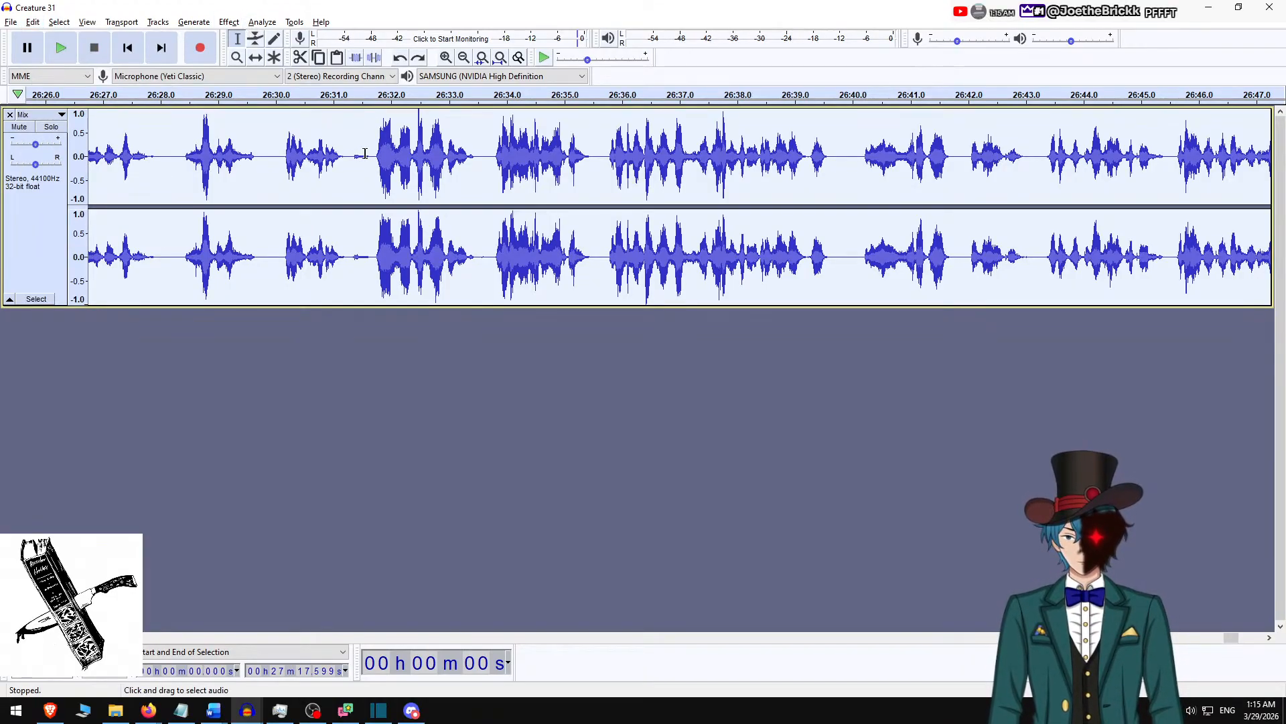
Mute the Mix track, try recording a replacement line on a new track from 26:31.333 and undo the take.
click(353, 158)
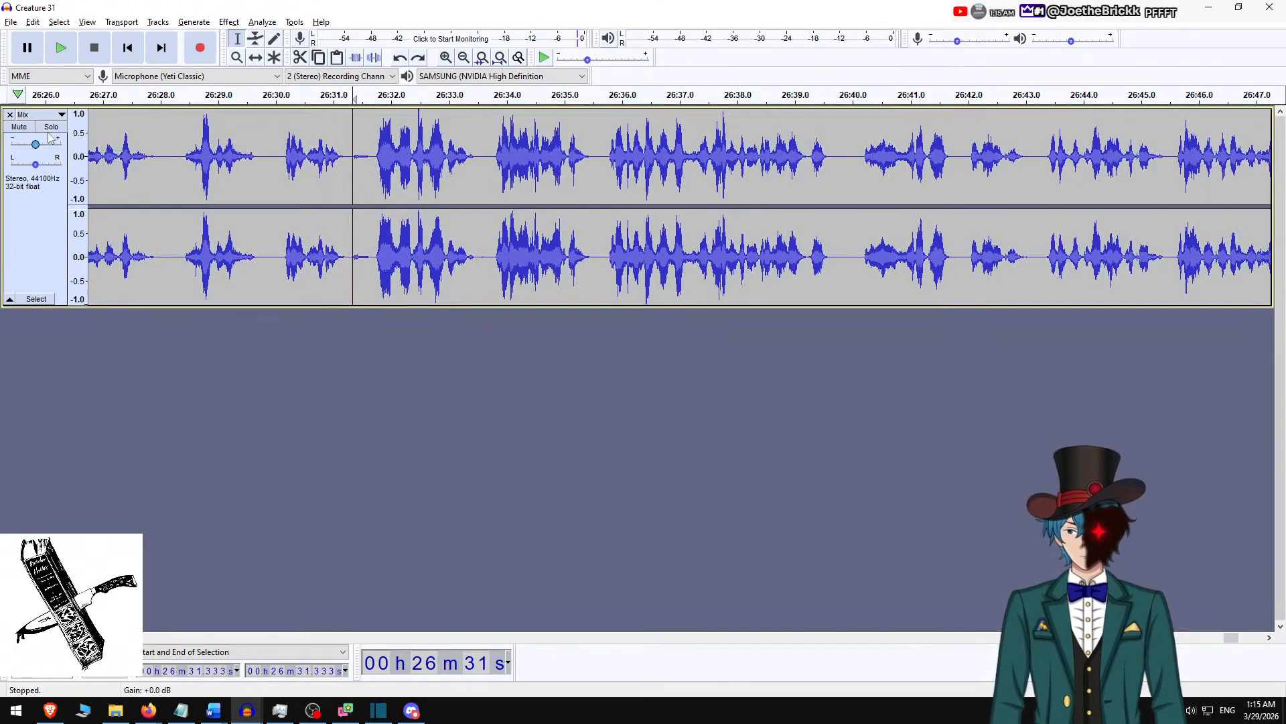
click(19, 127)
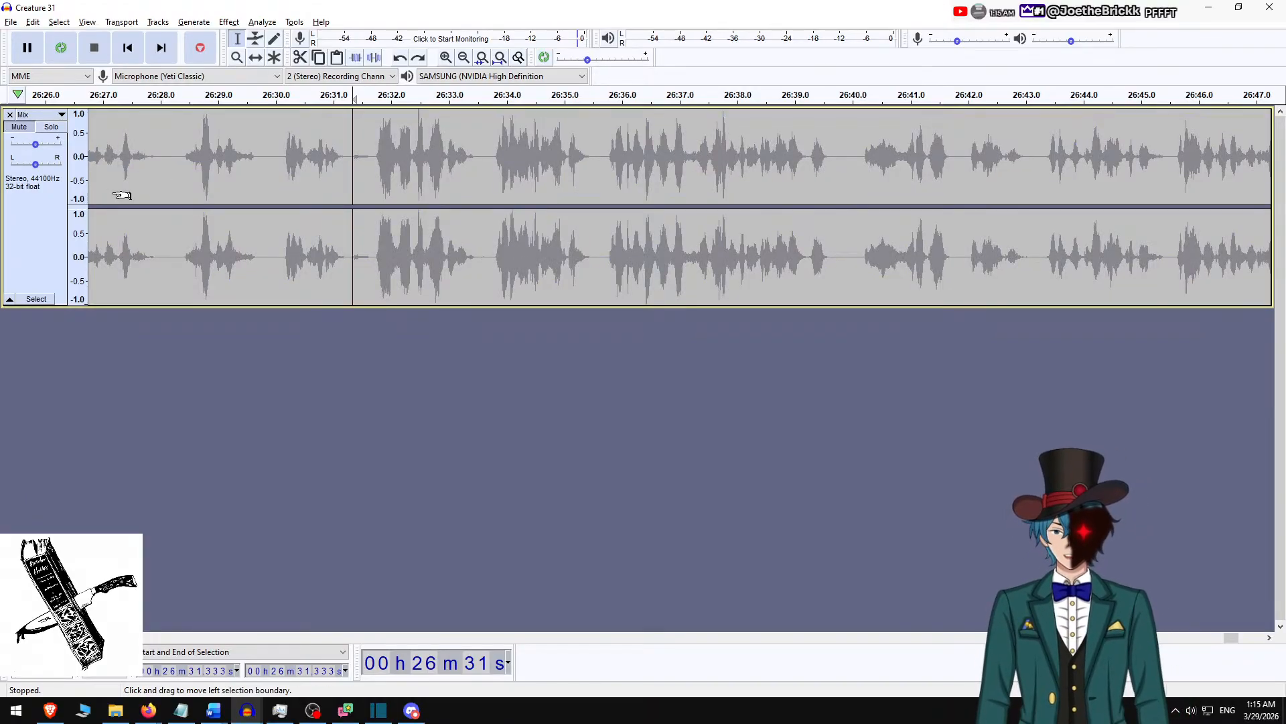
key(r)
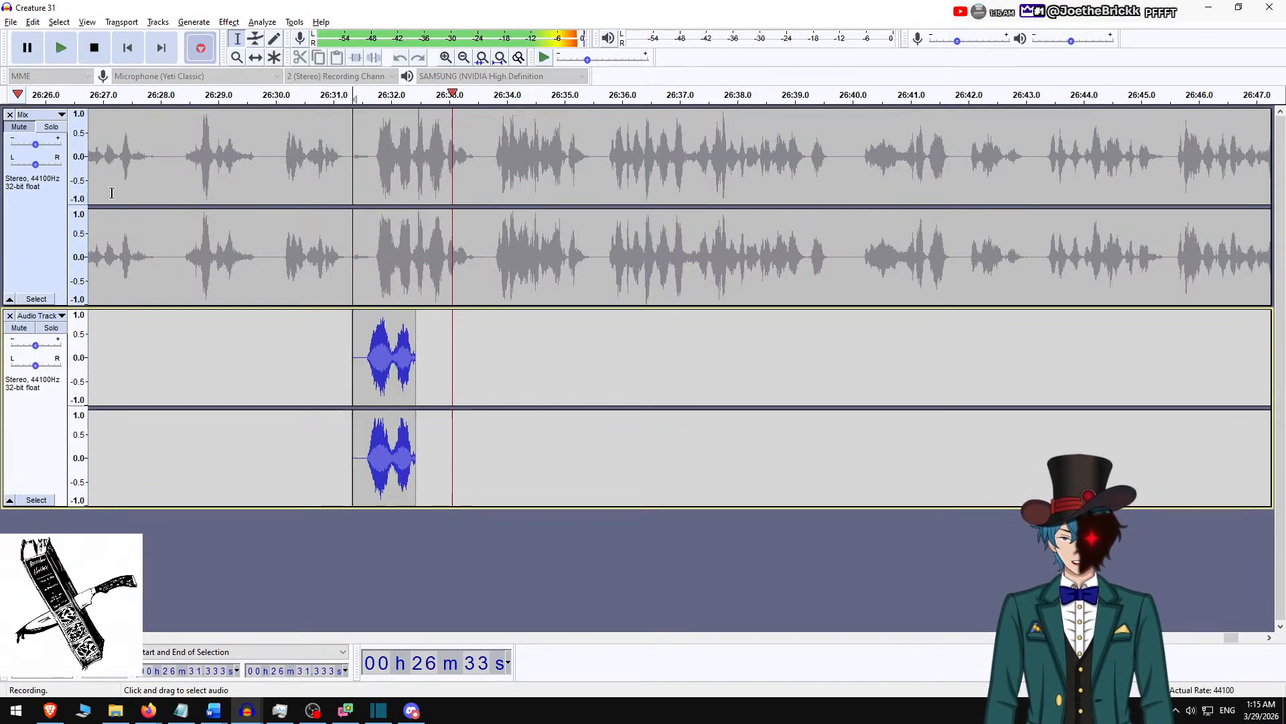
key(space)
key(ctrl+z)
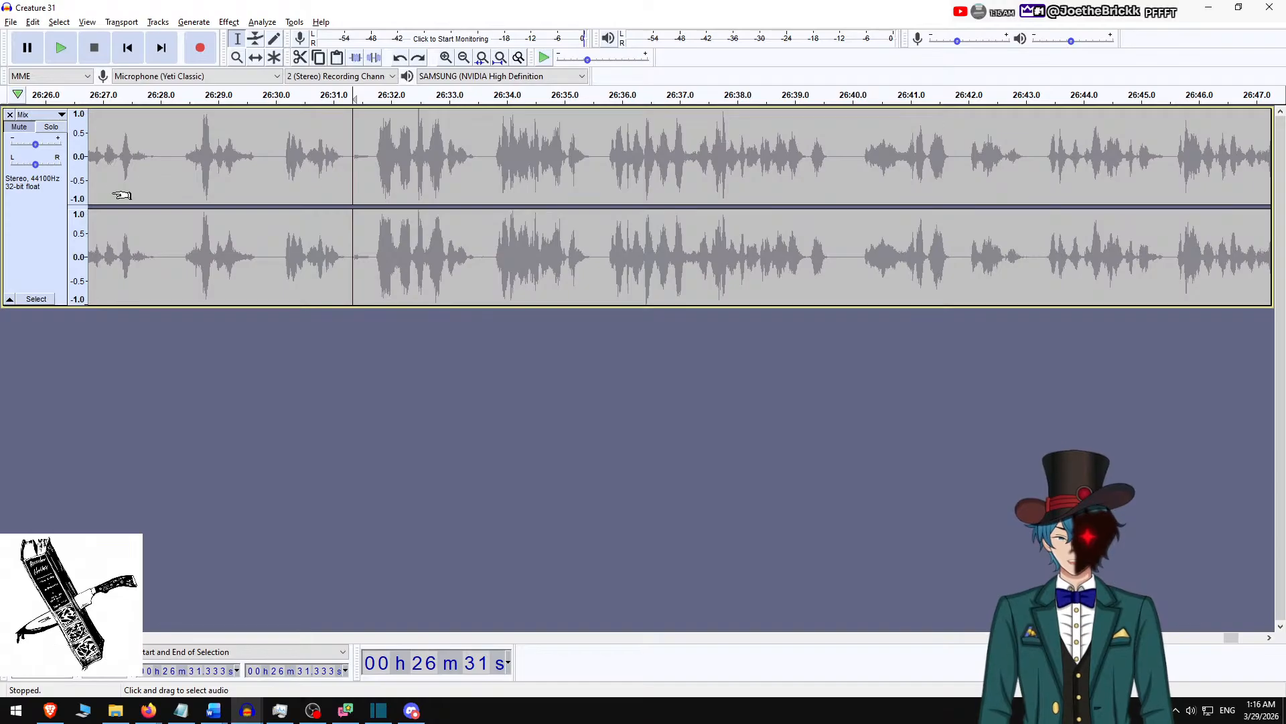
Try a second take of the replacement line from 26:31.333 and undo it.
key(r)
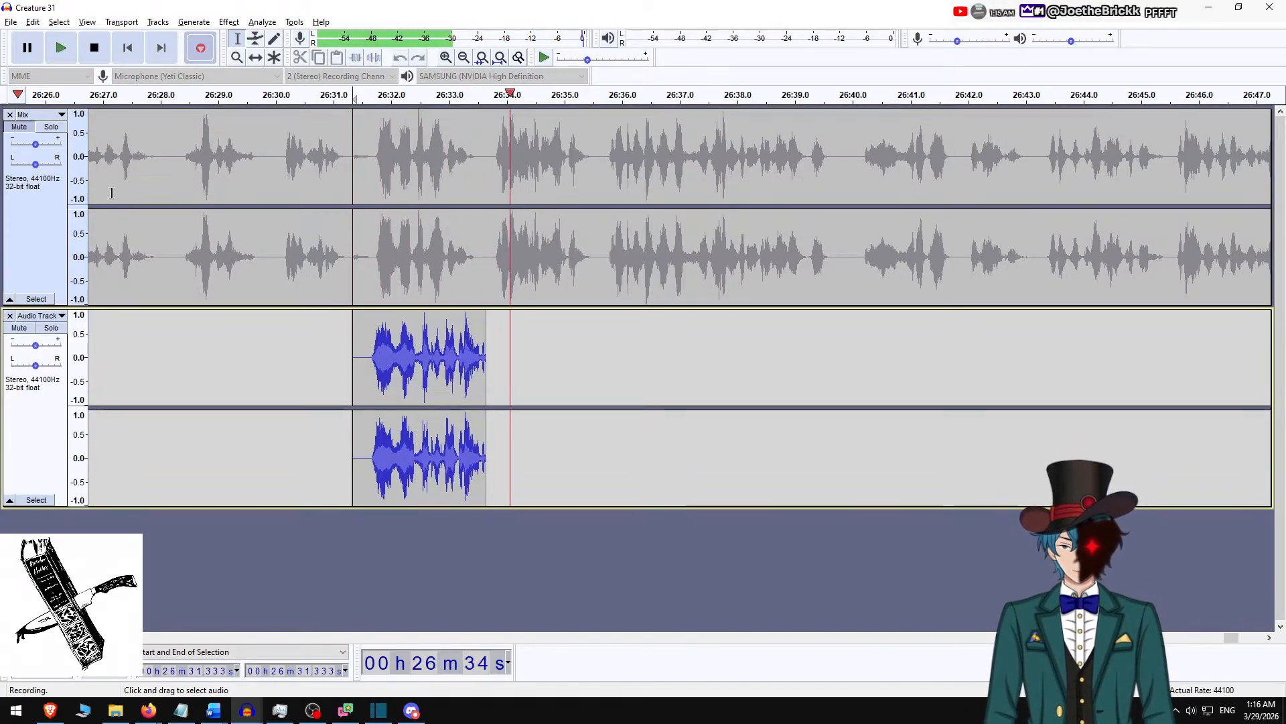
key(space)
key(ctrl+z)
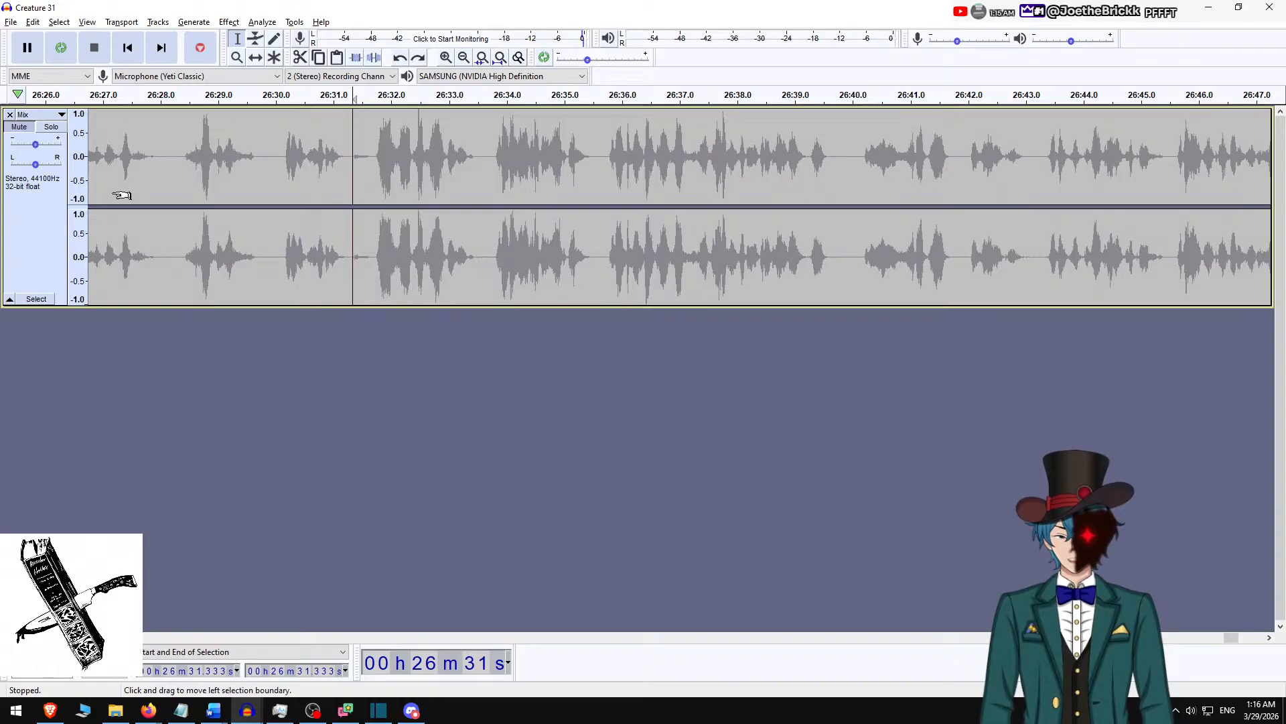
Record another take of the line from 26:31.333, start a further recording on a third track and undo both.
key(r)
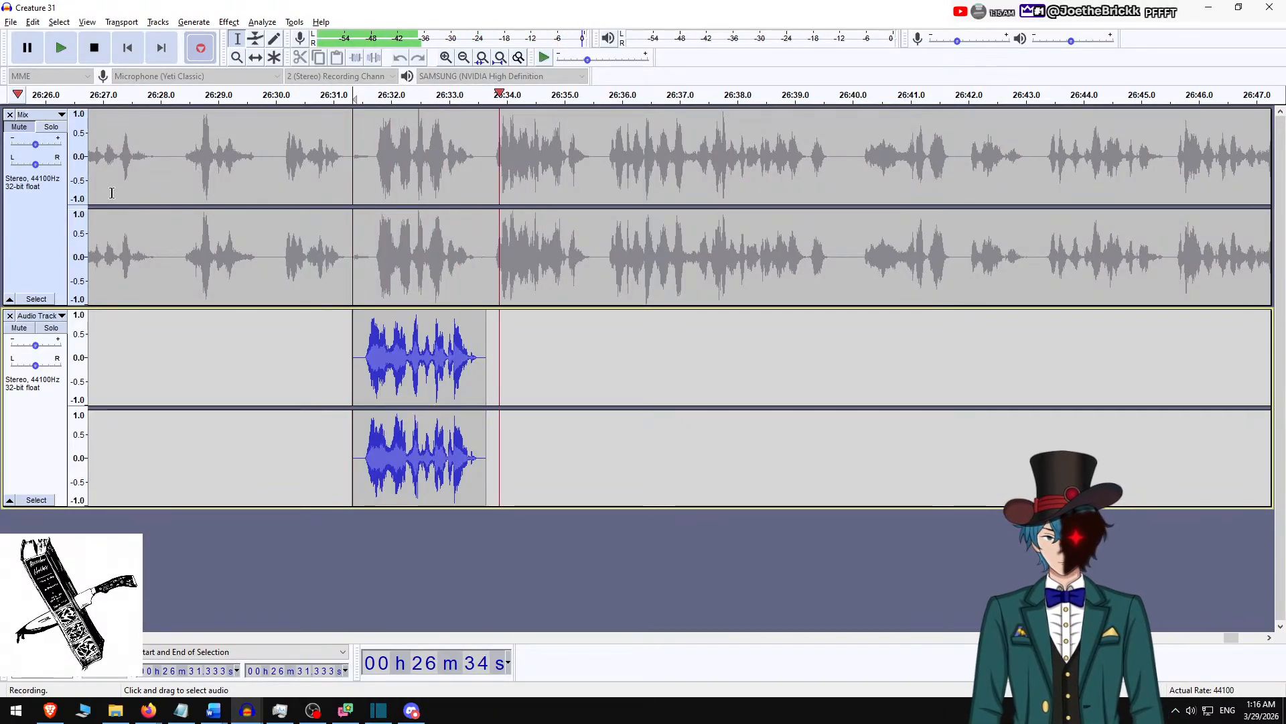
key(space)
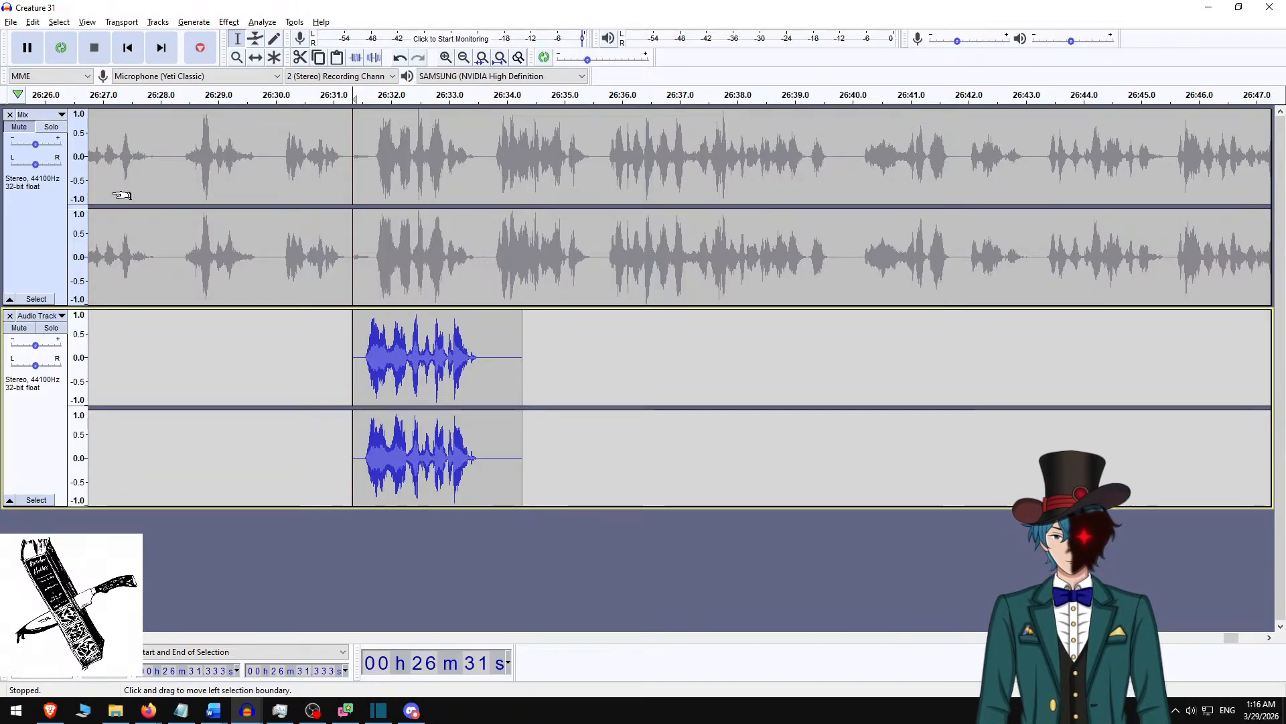
key(shift+r)
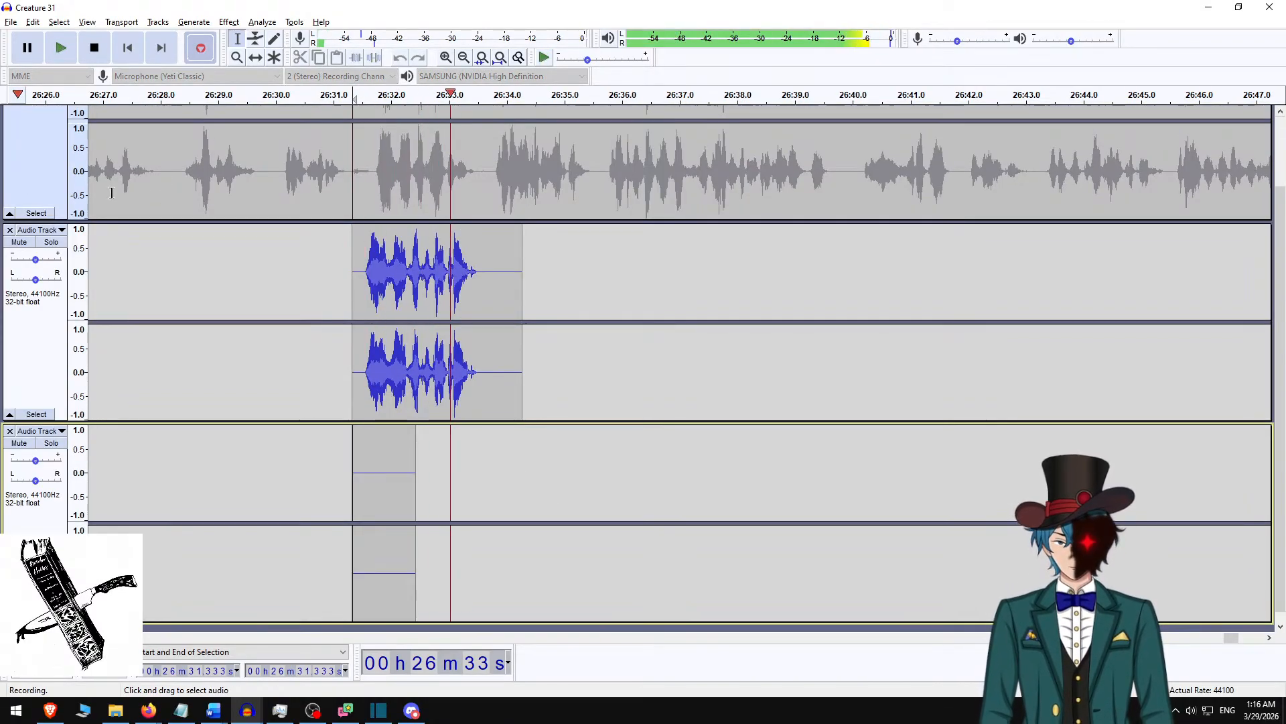
key(space)
key(ctrl+z)
key(ctrl+z)
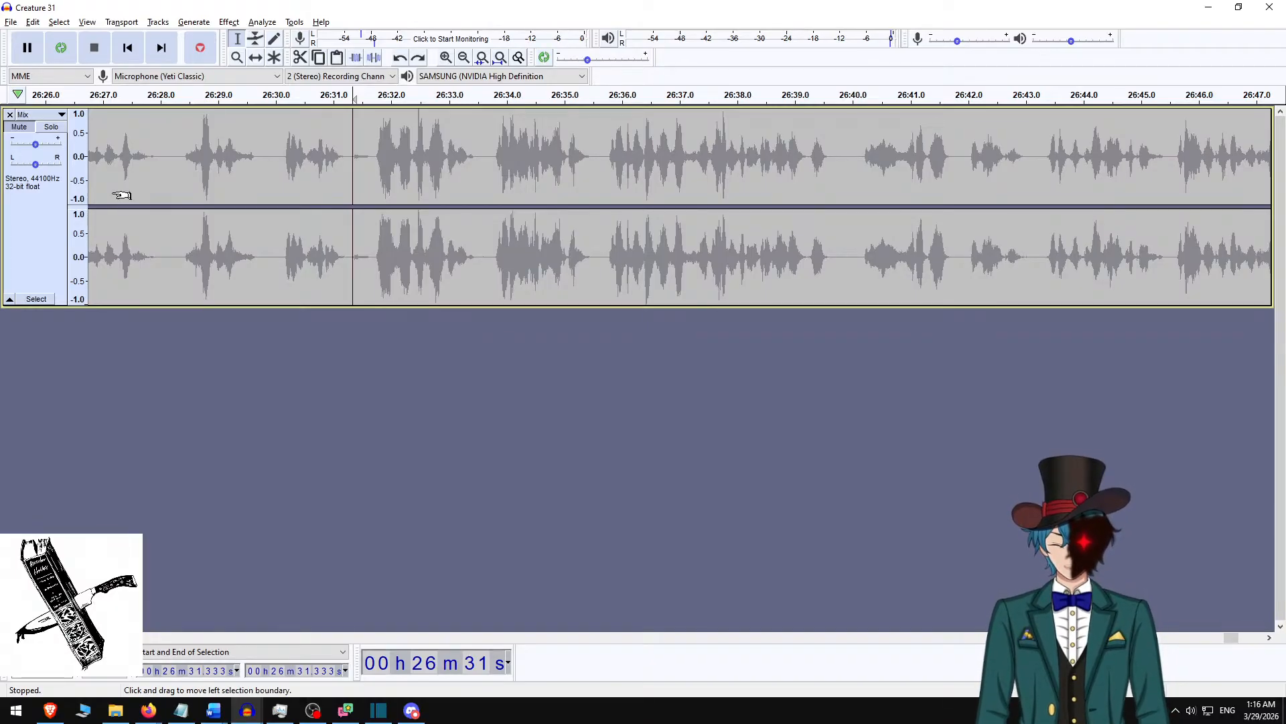
Record the replacement line on a new track from 26:31.333 to about 26:34.
key(shift+r)
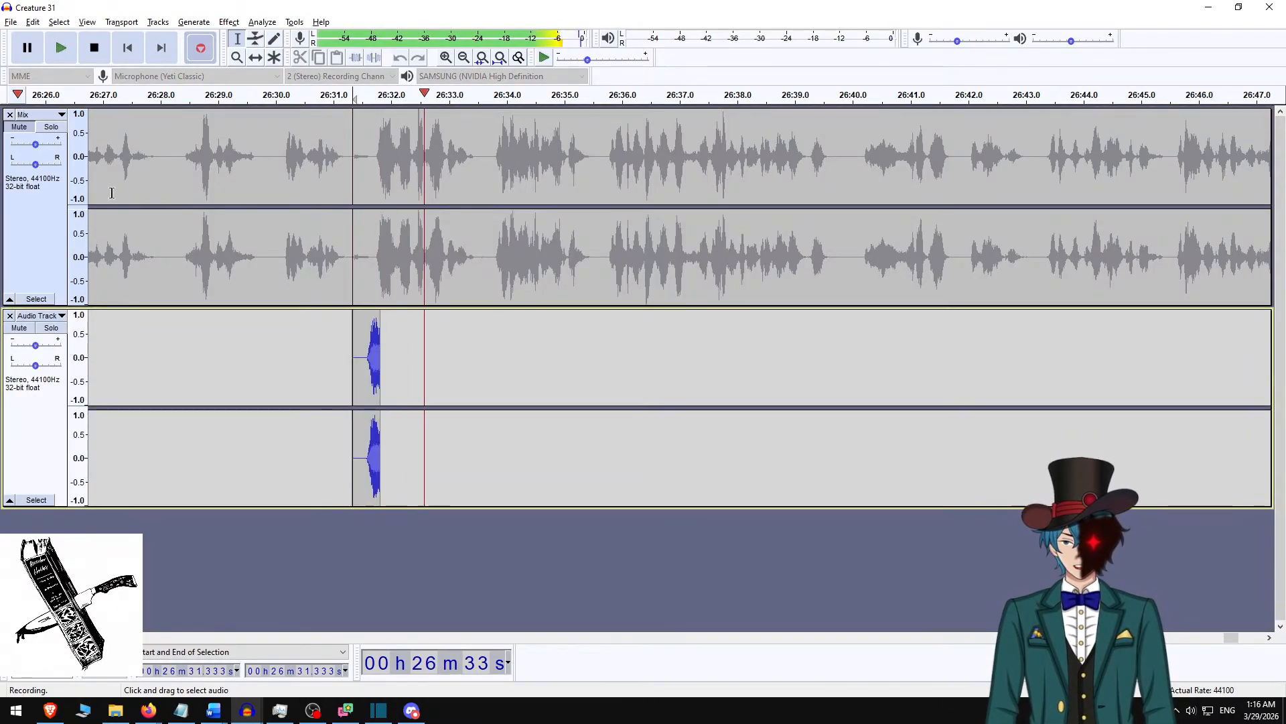
key(space)
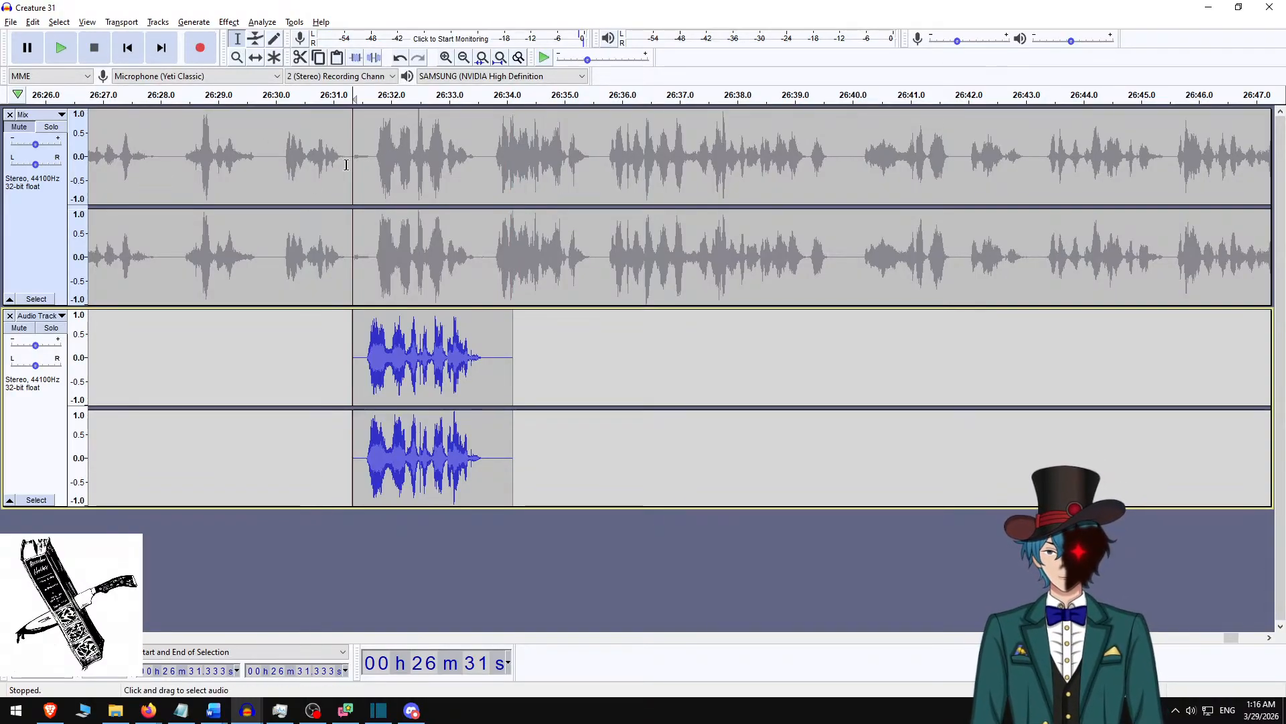
Silence the original line from 26:31.229 to 26:33.667 in the Mix track and delete the new take's tail after 26:33.748.
drag(346, 164, 486, 159)
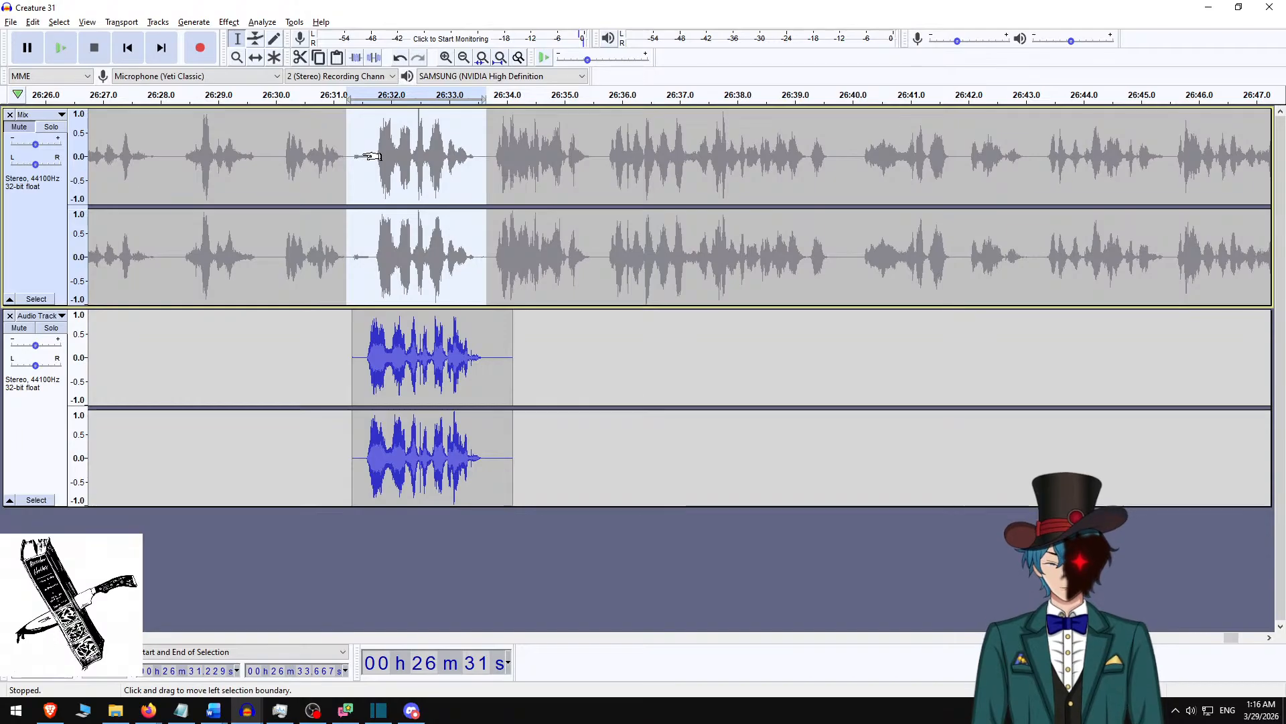
key(ctrl+l)
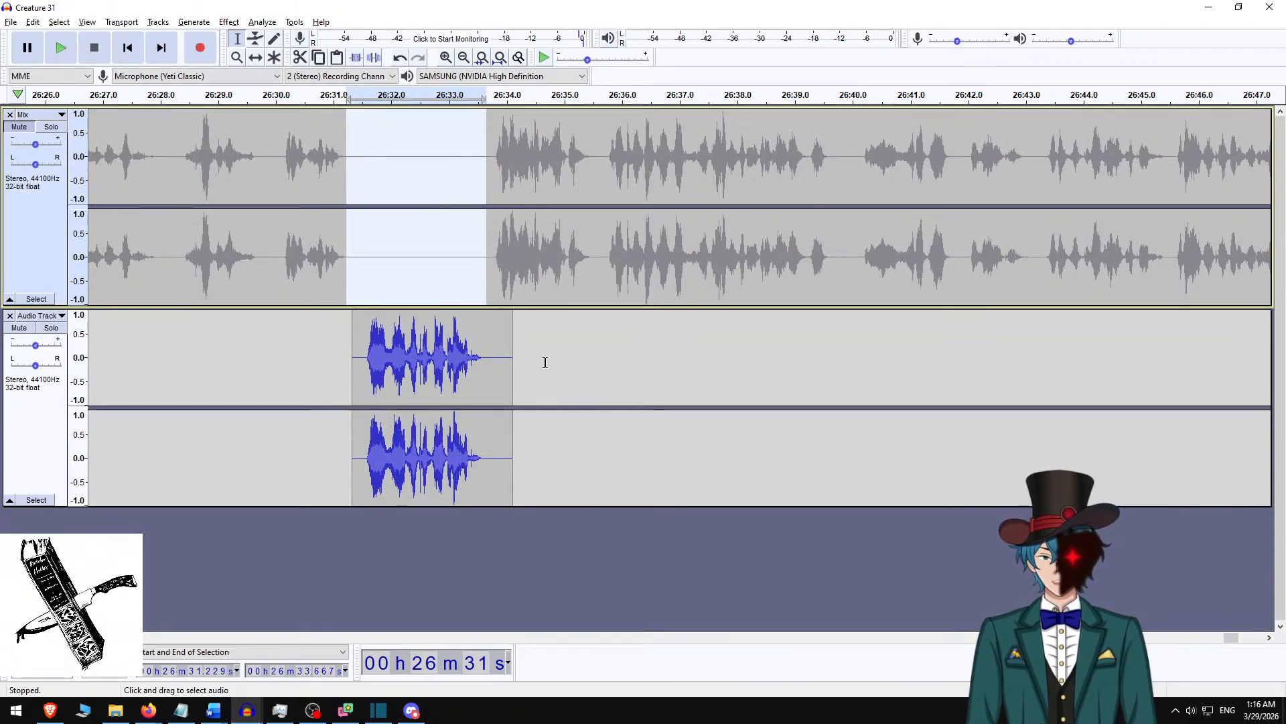
drag(492, 375, 559, 358)
key(Delete)
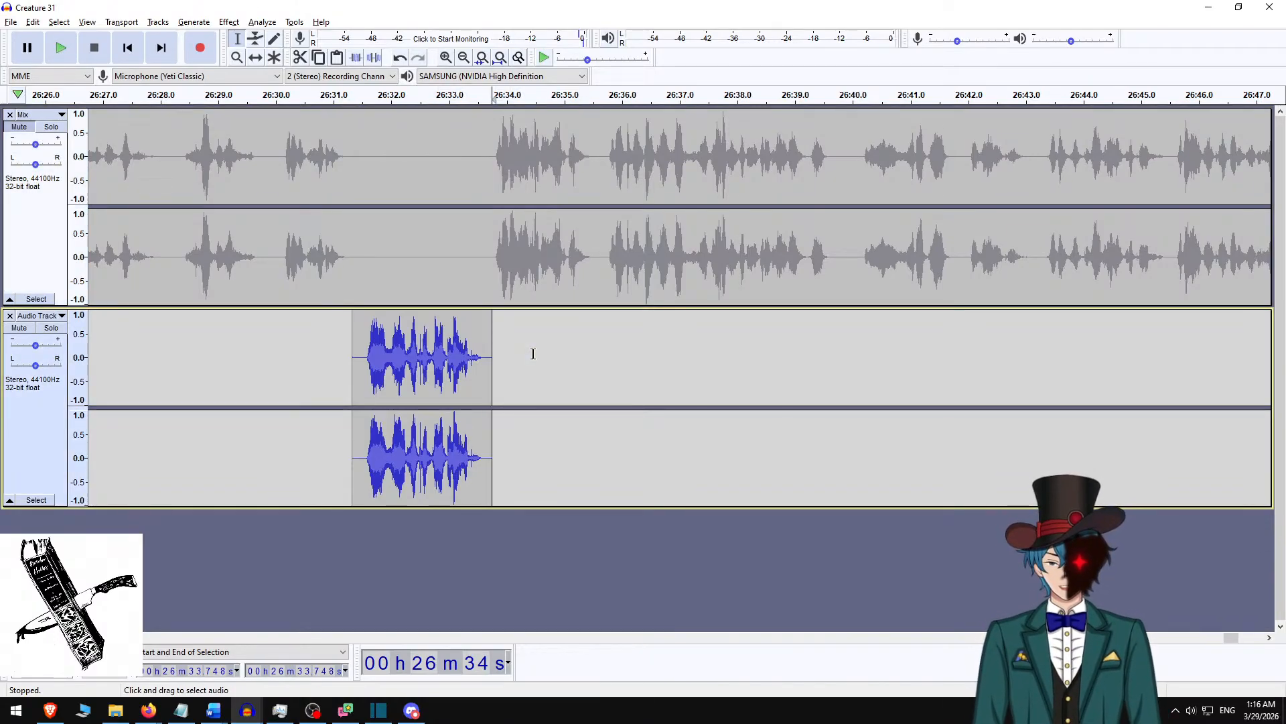
Mix and render the Mix track and the newly recorded replacement track into a single stereo track.
click(42, 240)
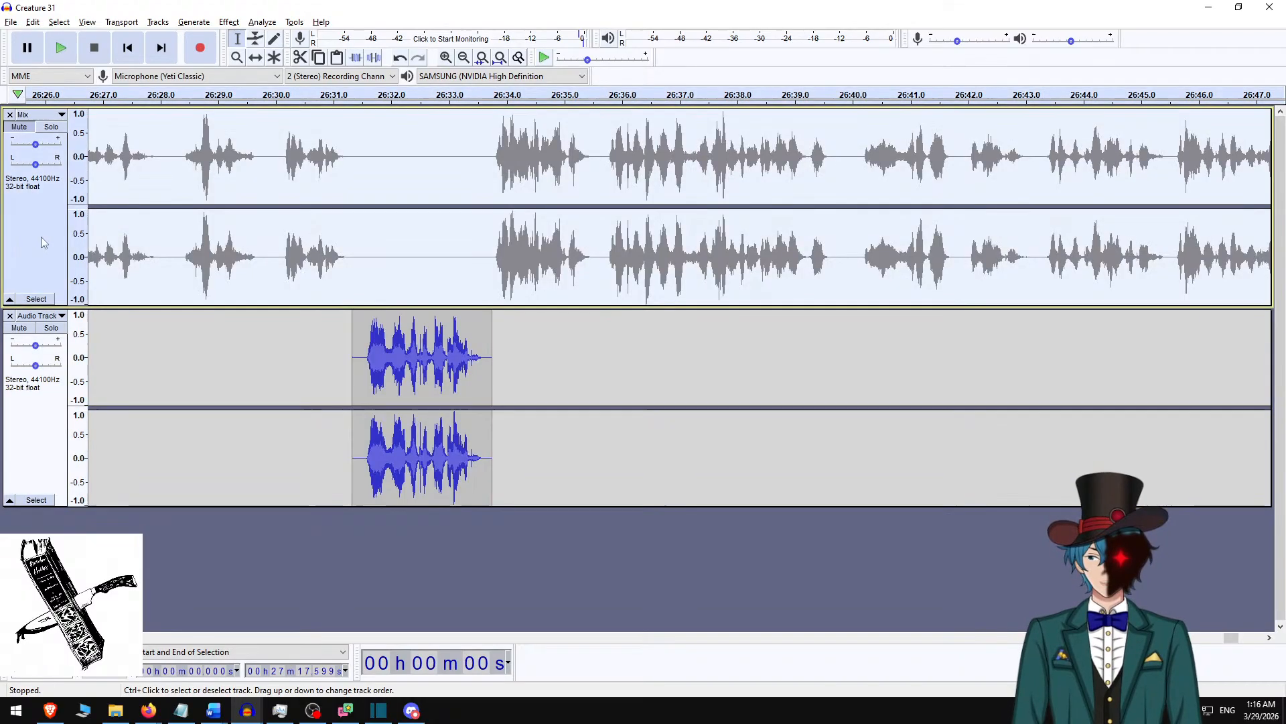
ctrl+click(31, 422)
click(122, 22)
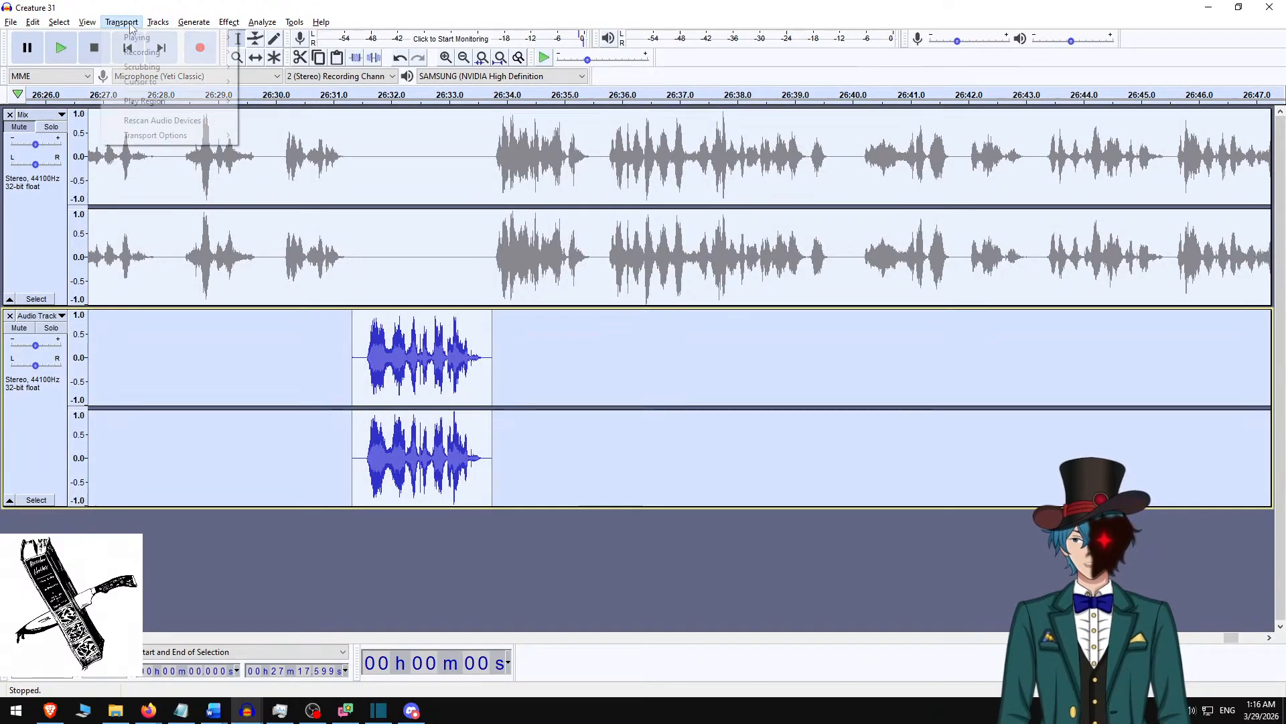
mouse_move(159, 22)
mouse_move(268, 57)
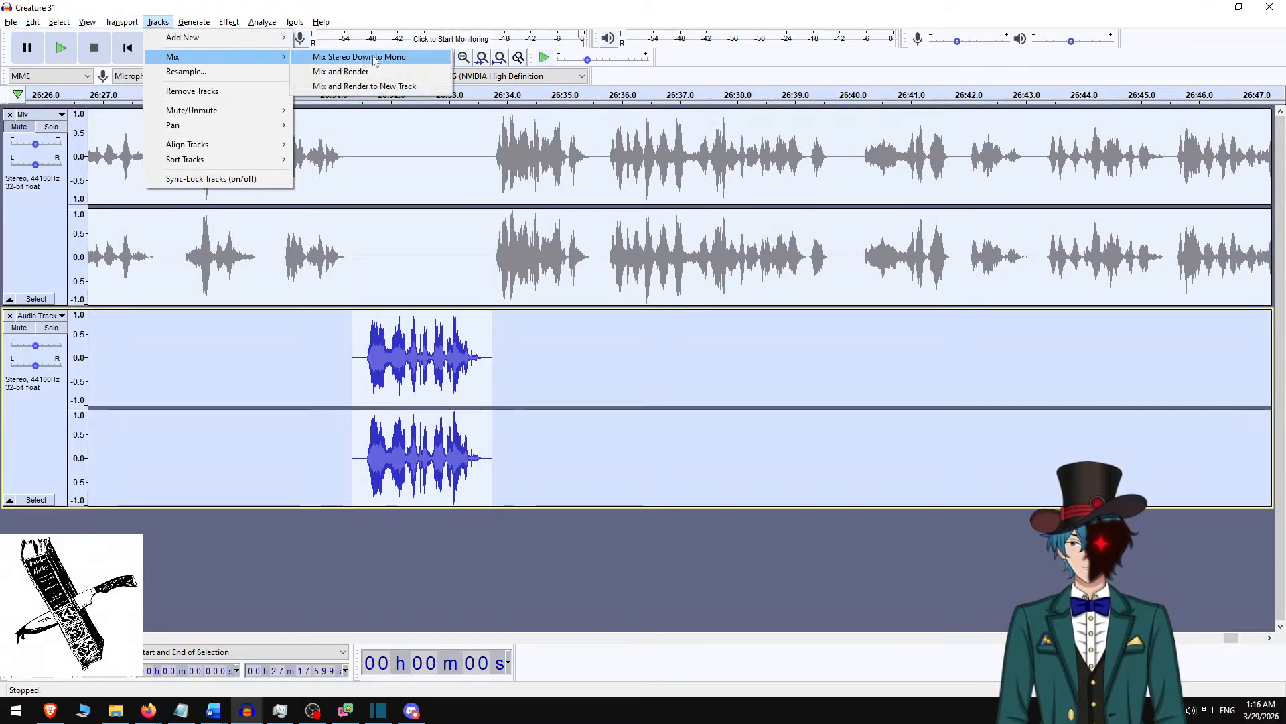
click(356, 72)
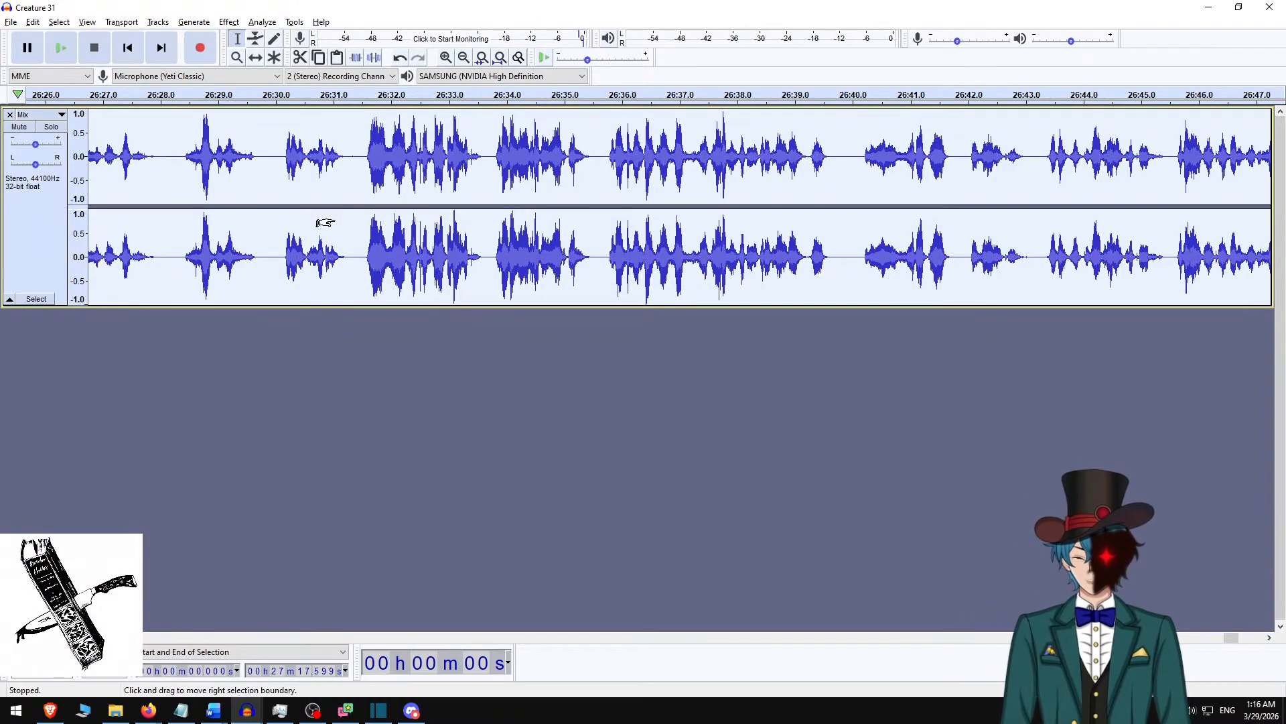
Apply the Normalize effect to the whole combined narration track.
click(254, 23)
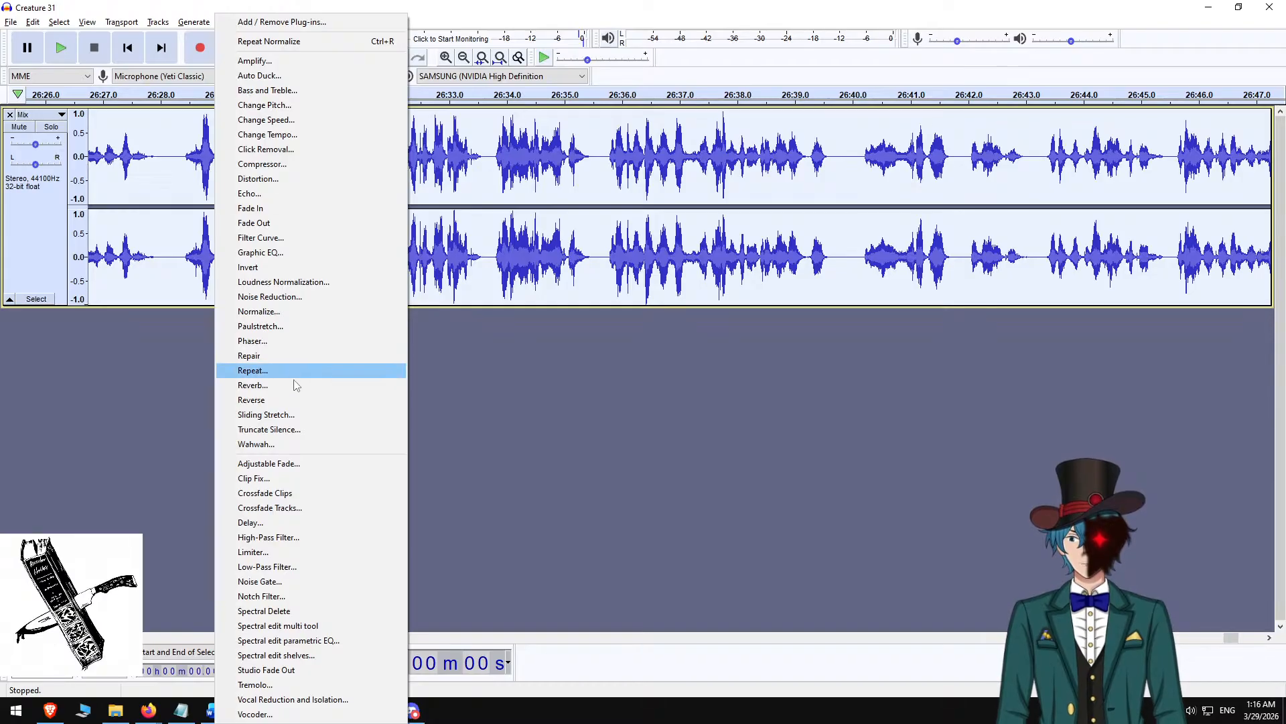
click(301, 311)
click(669, 387)
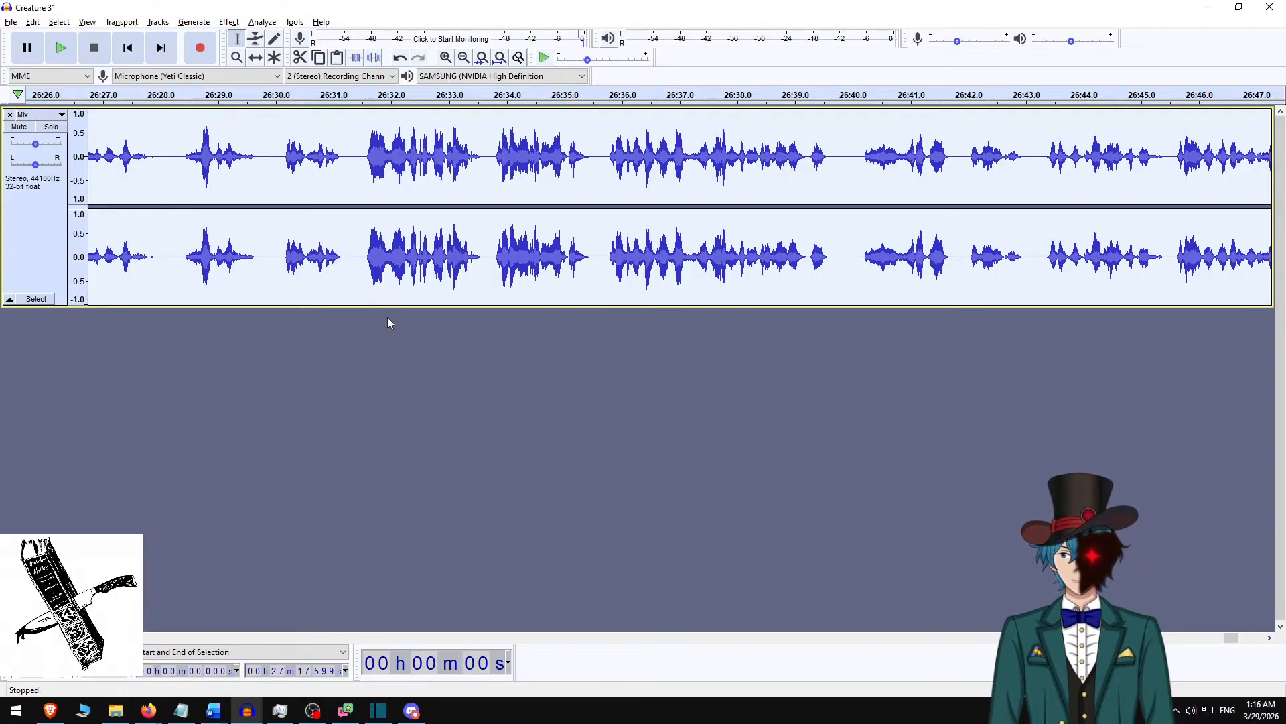
Export the narration as the M4A (AAC) file "Creature 31 v4" in the Creature 31 folder, leaving the metadata tags empty.
key(ctrl+shift+e)
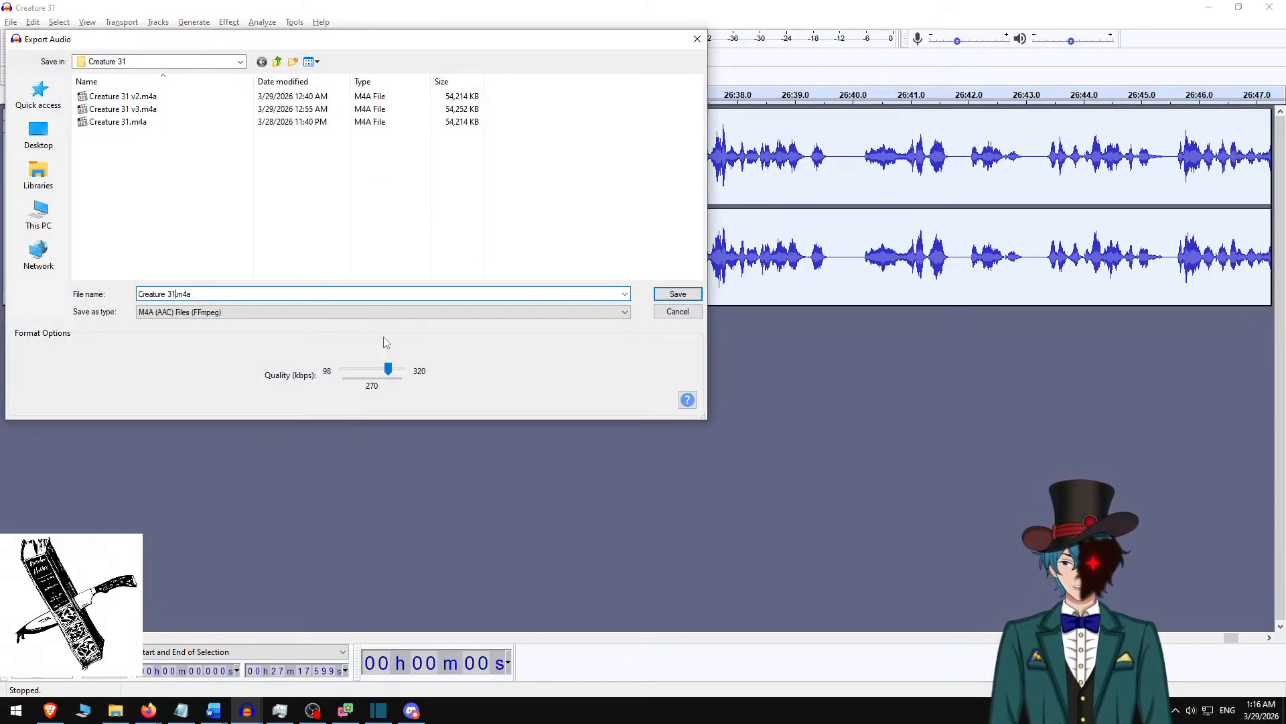
text(v4)
key(Return)
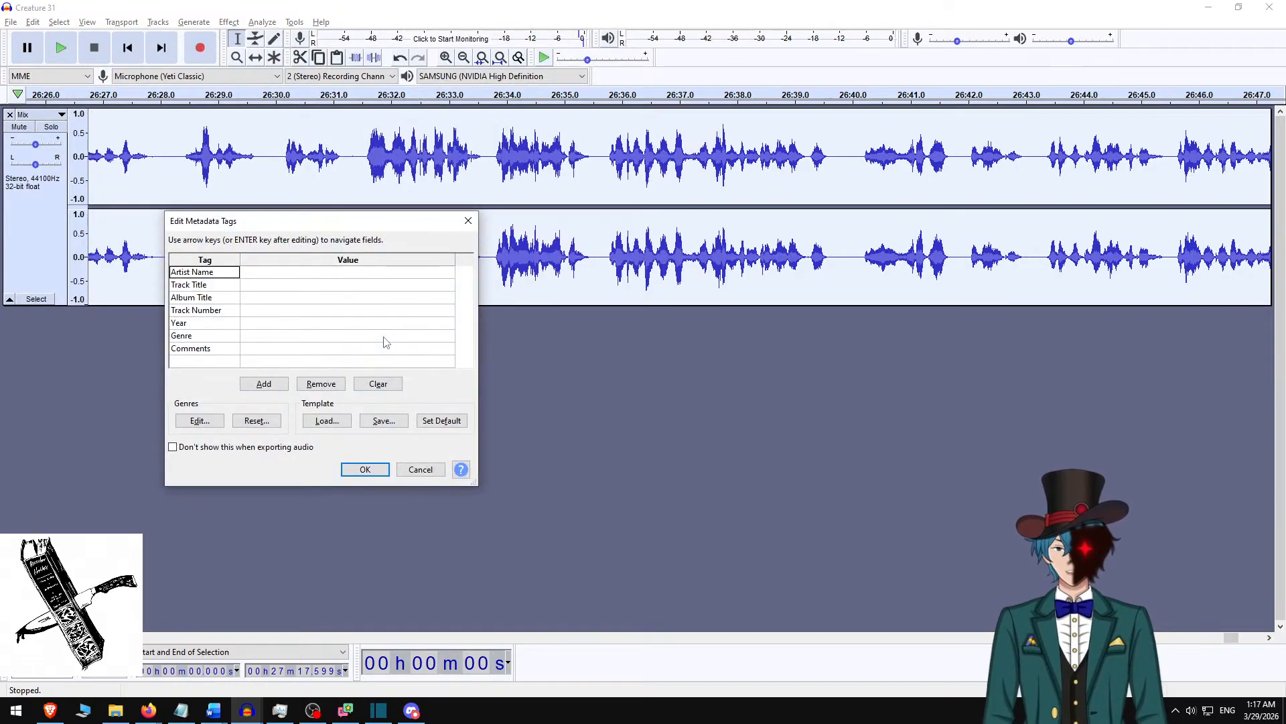
key(Return)
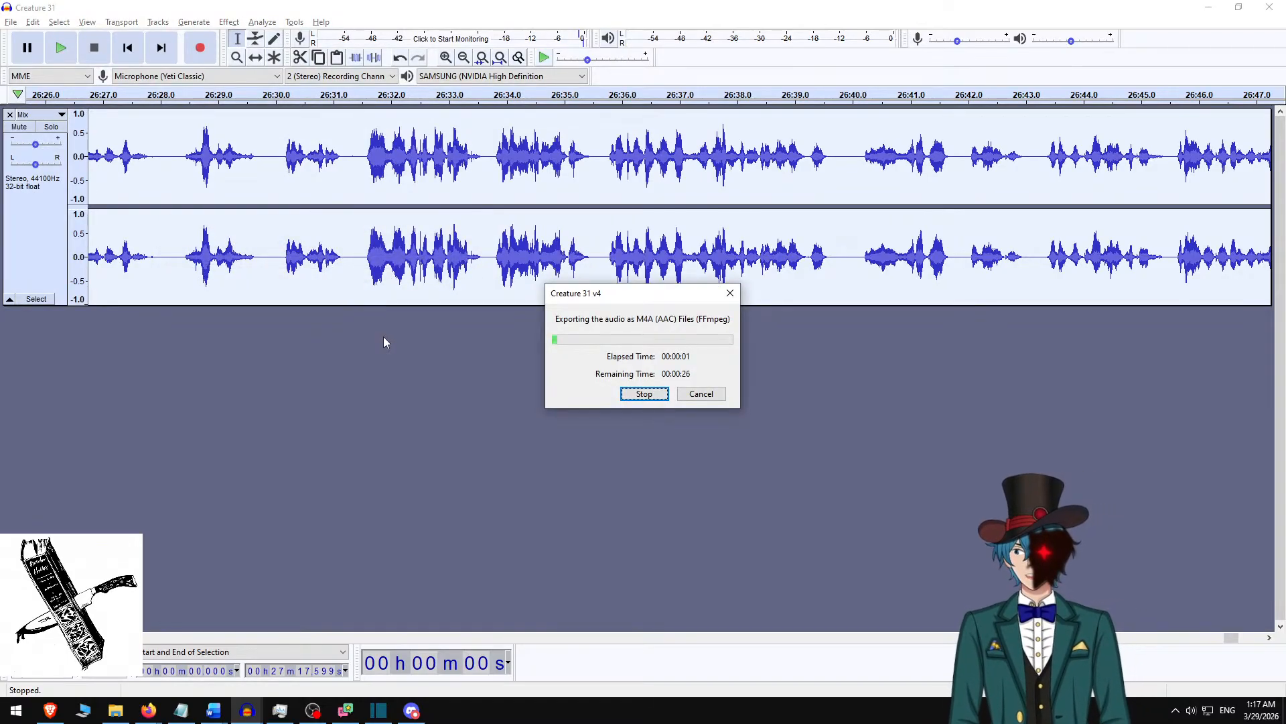
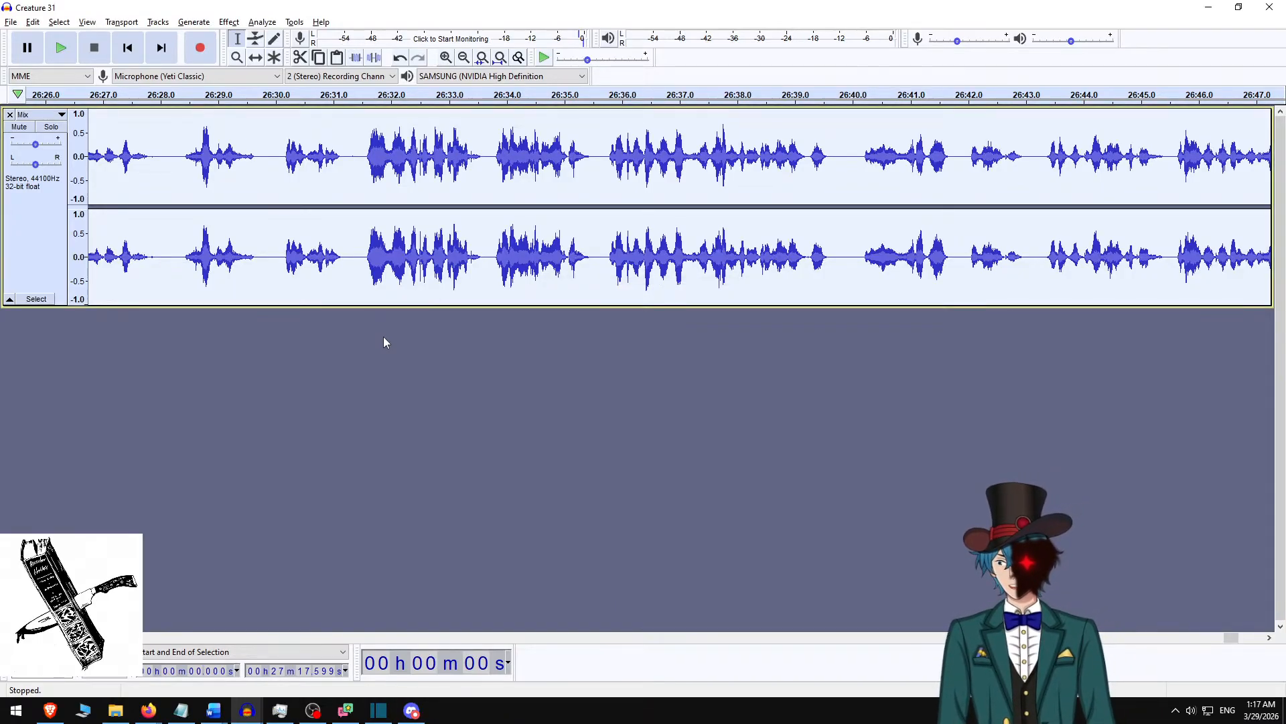
Play back the corrected narration between about 26:30 and 26:35 and examine the pauses around the replaced line.
click(335, 163)
key(space)
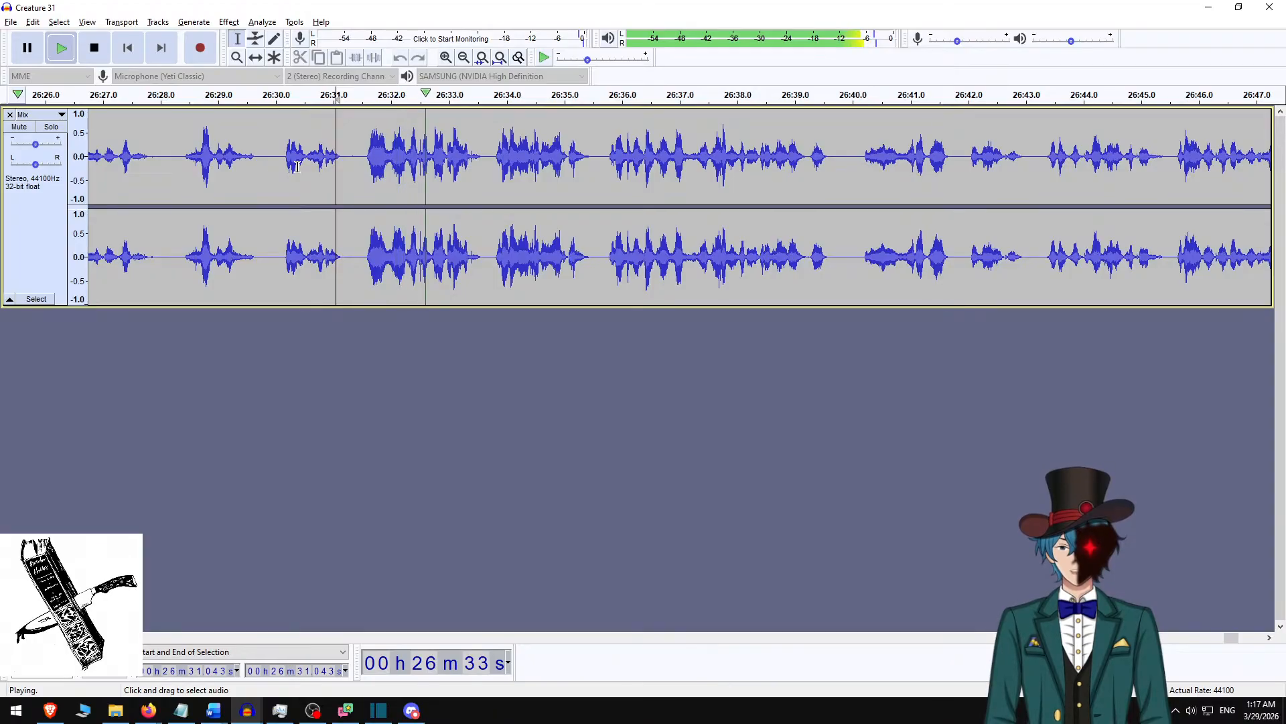
key(space)
click(345, 164)
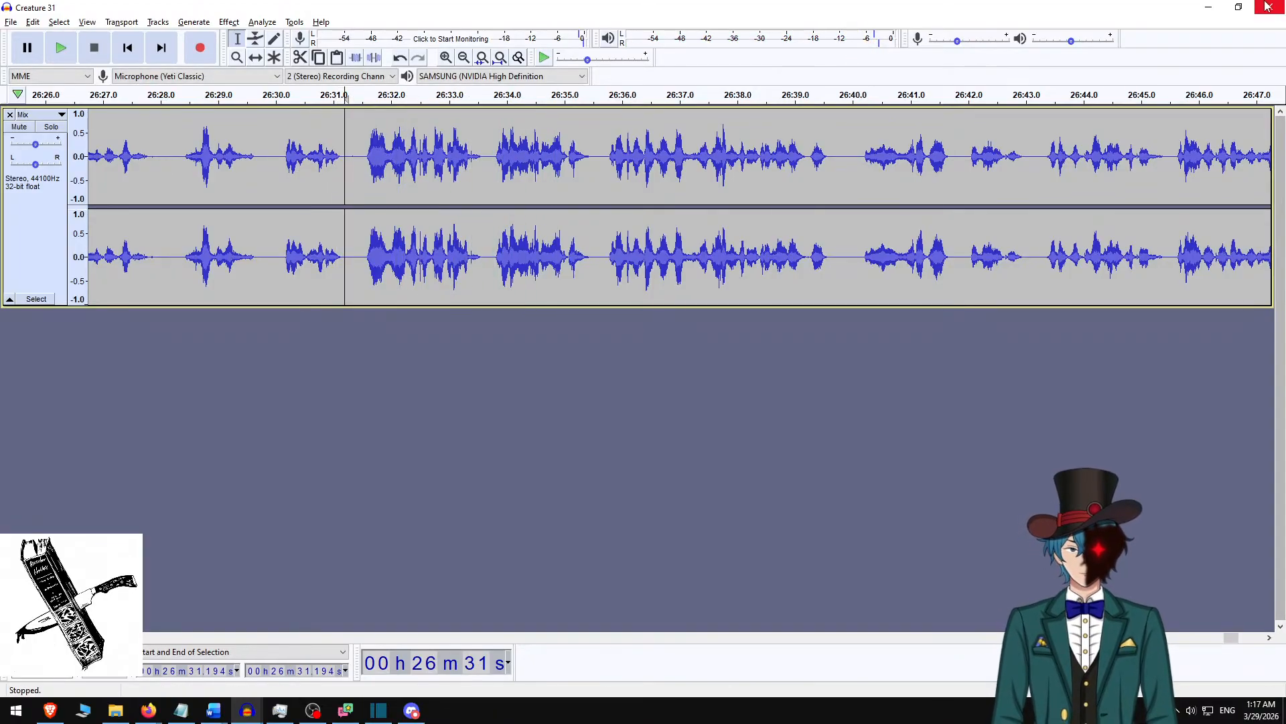
key(space)
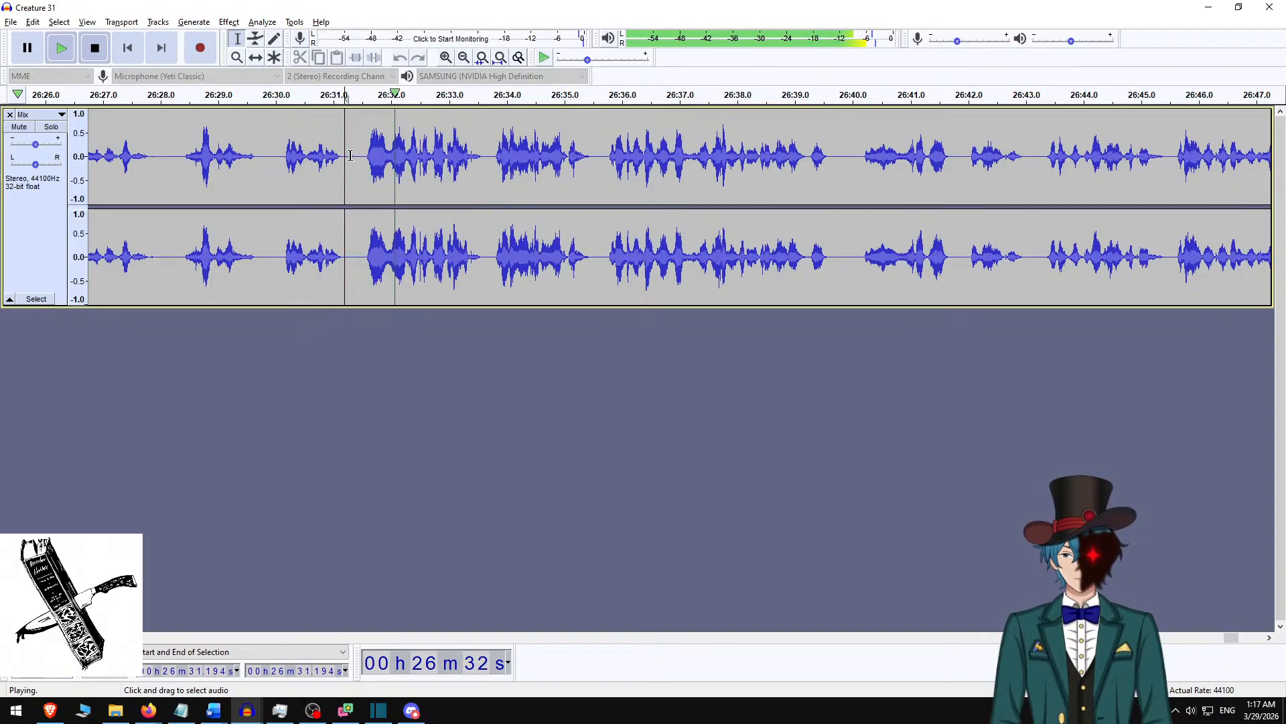
key(space)
drag(350, 155, 359, 155)
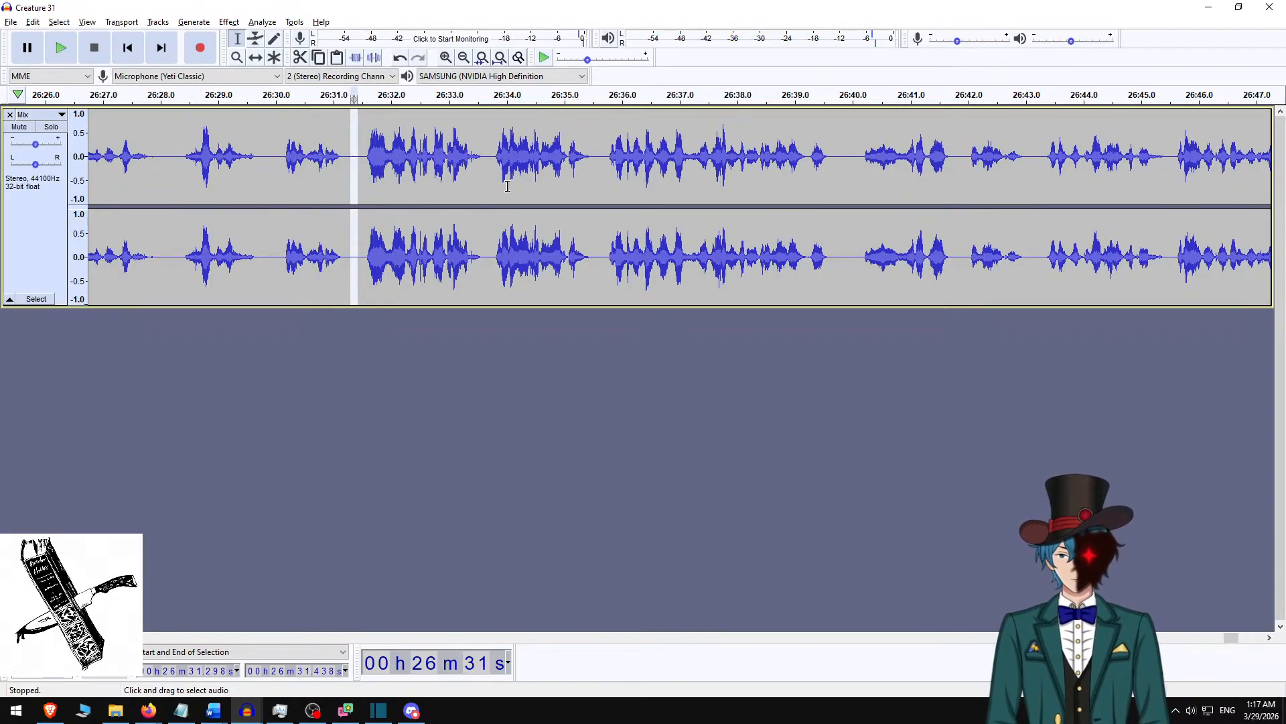
click(285, 158)
key(space)
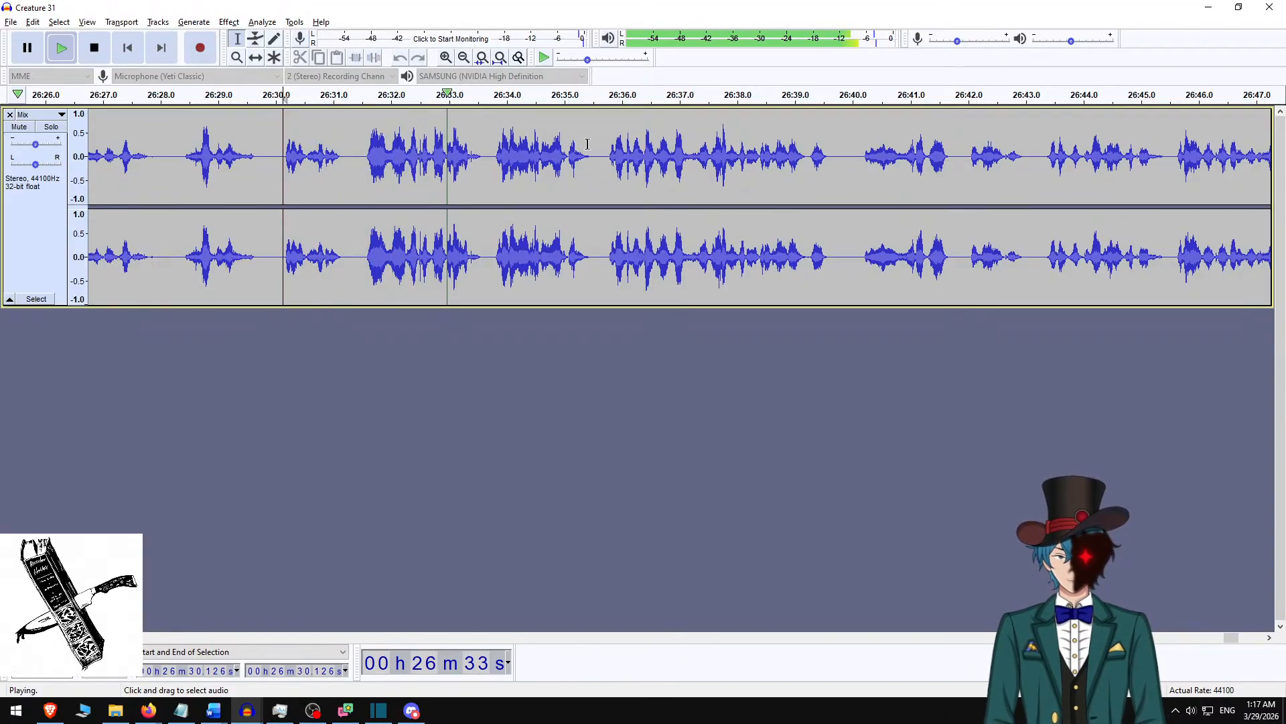
key(space)
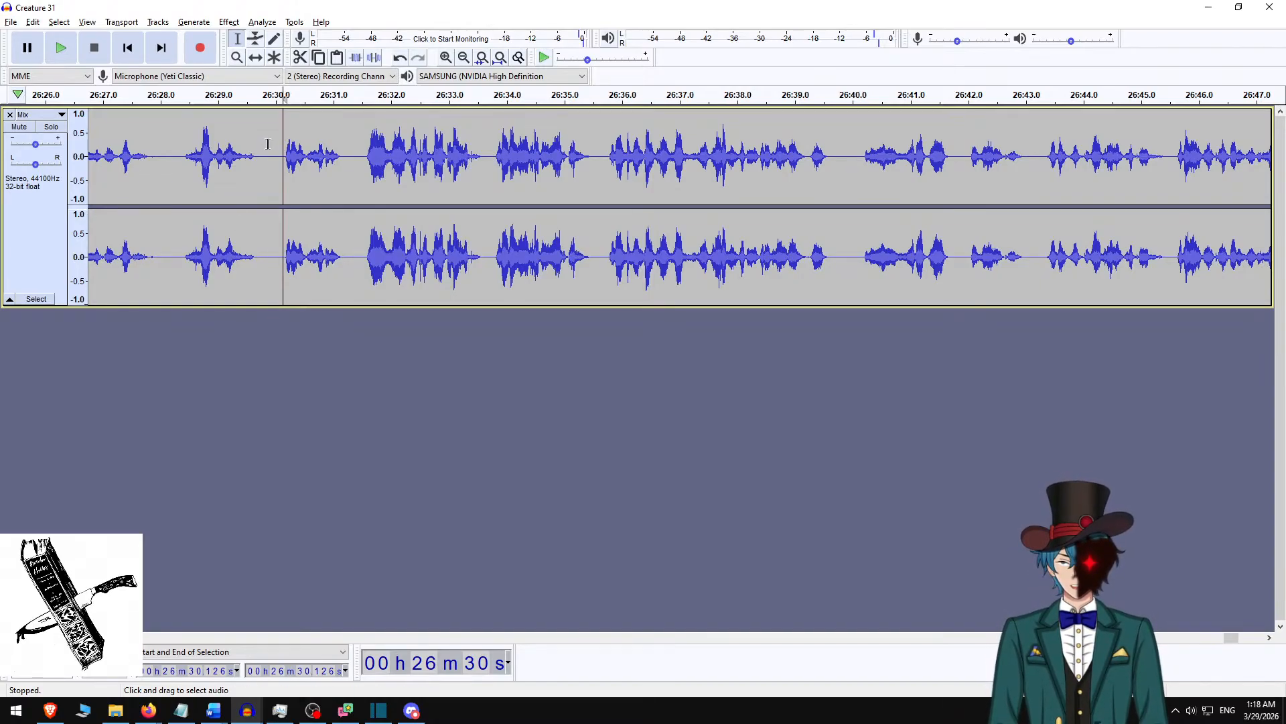
click(261, 175)
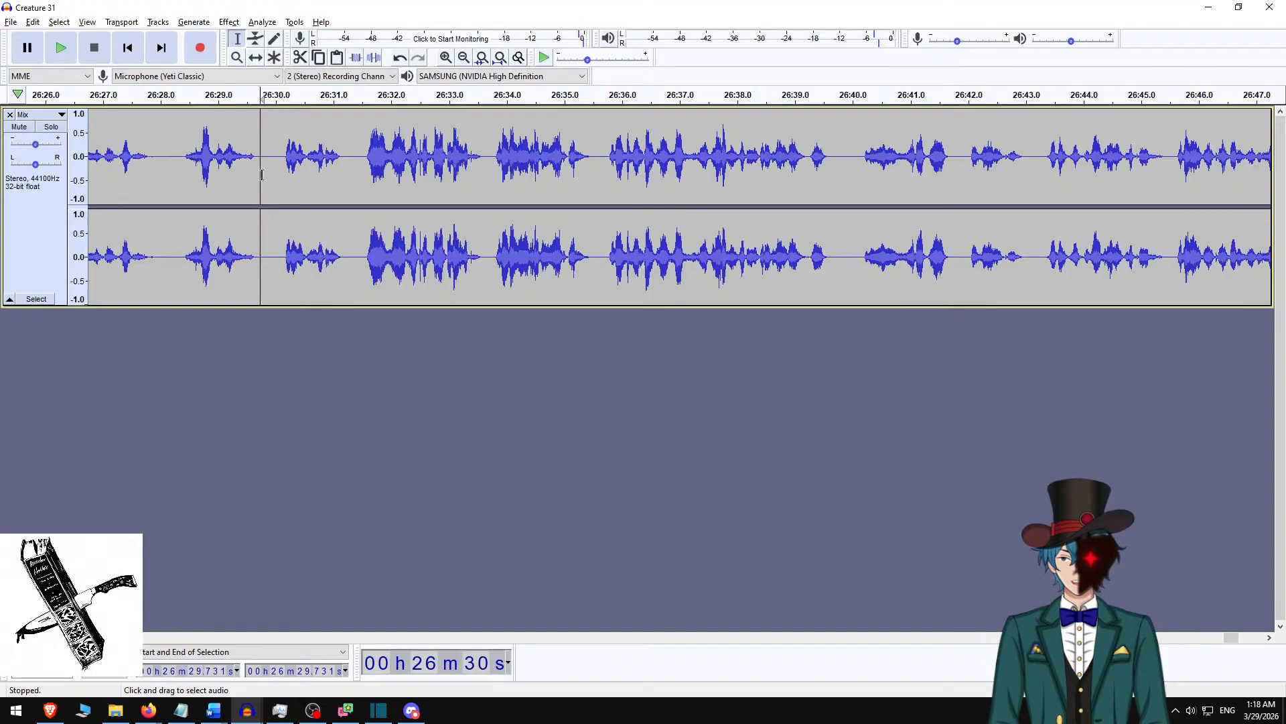
drag(265, 166, 273, 166)
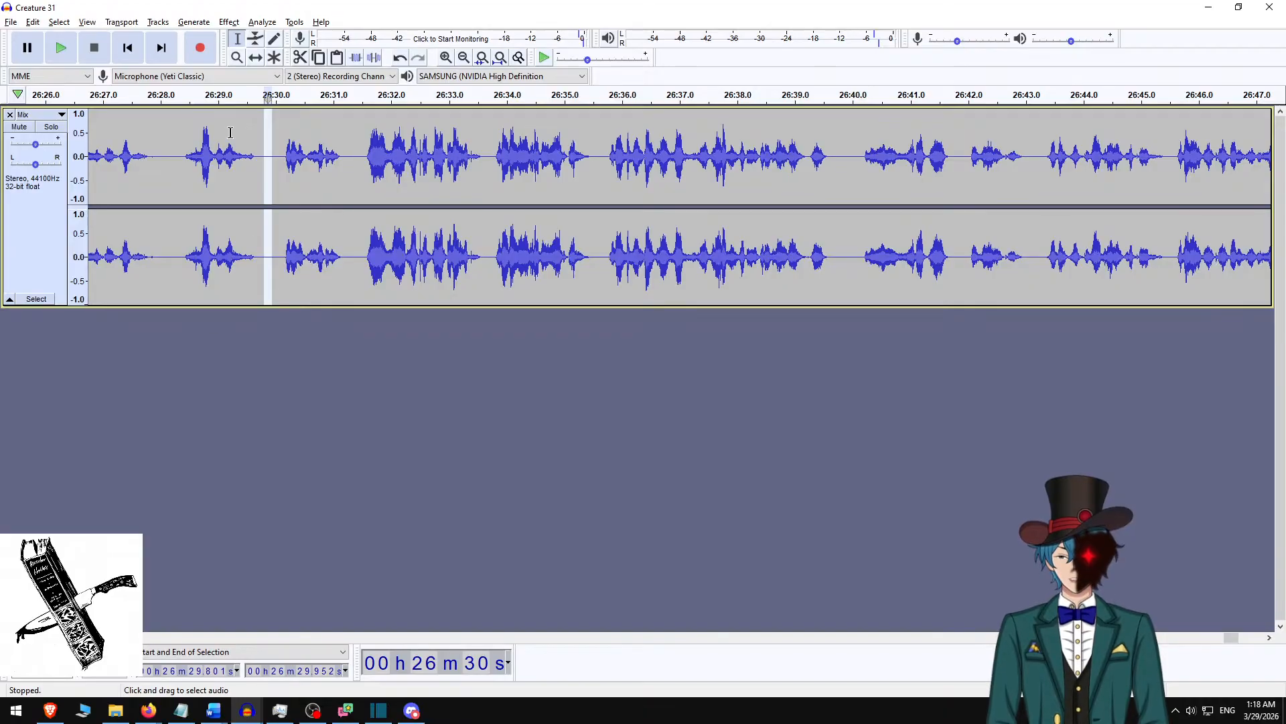
click(270, 161)
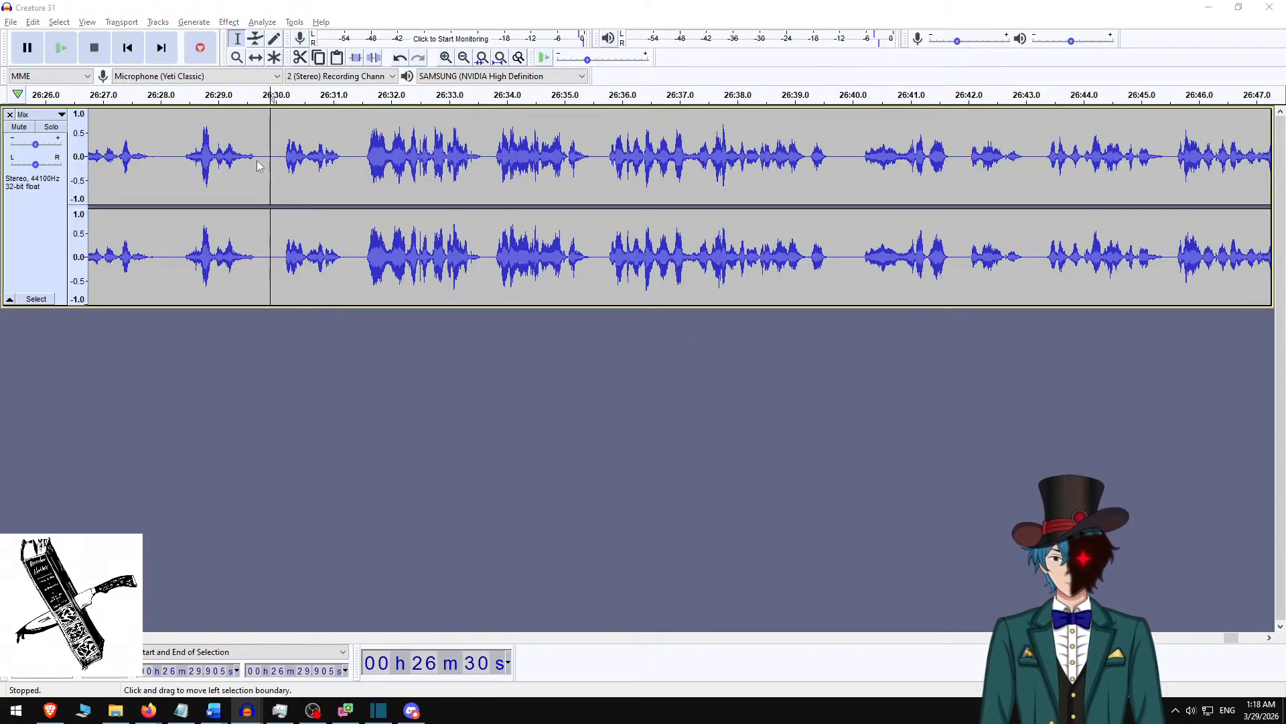
Export the narration again as M4A (AAC), overwriting the existing file Creature 31 v4.m4a.
key(ctrl+shift+e)
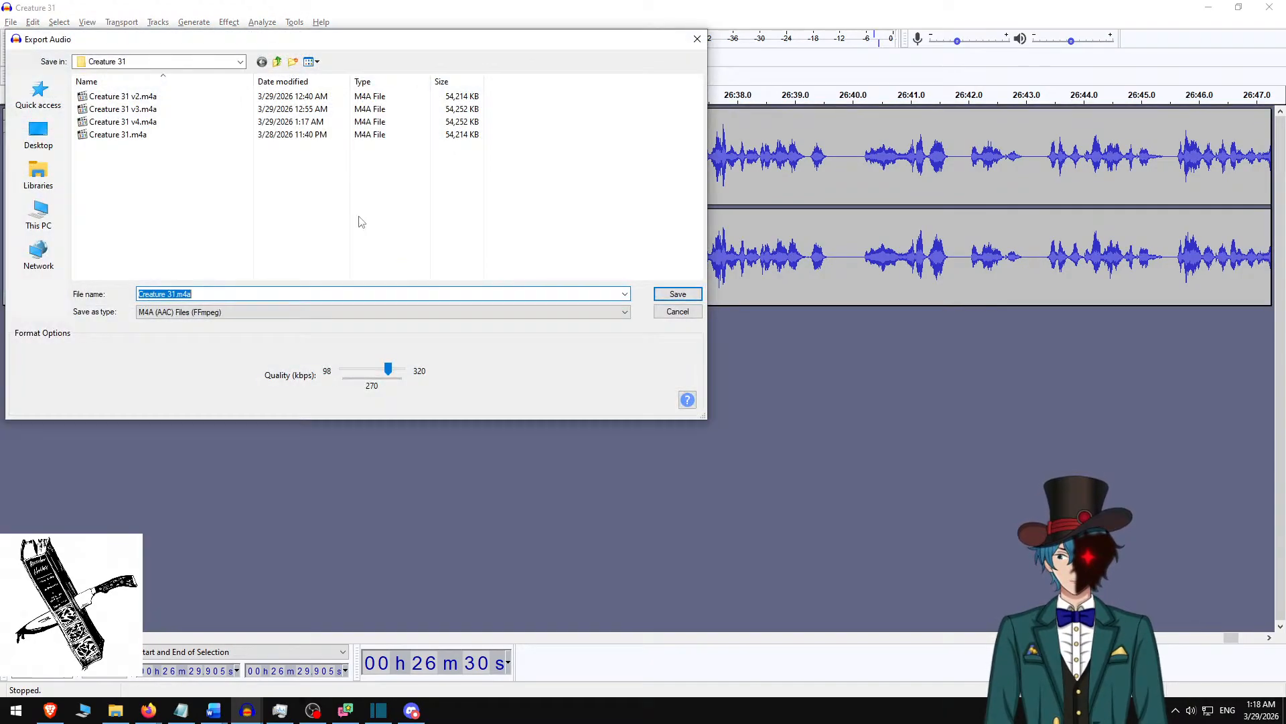
click(144, 122)
click(675, 295)
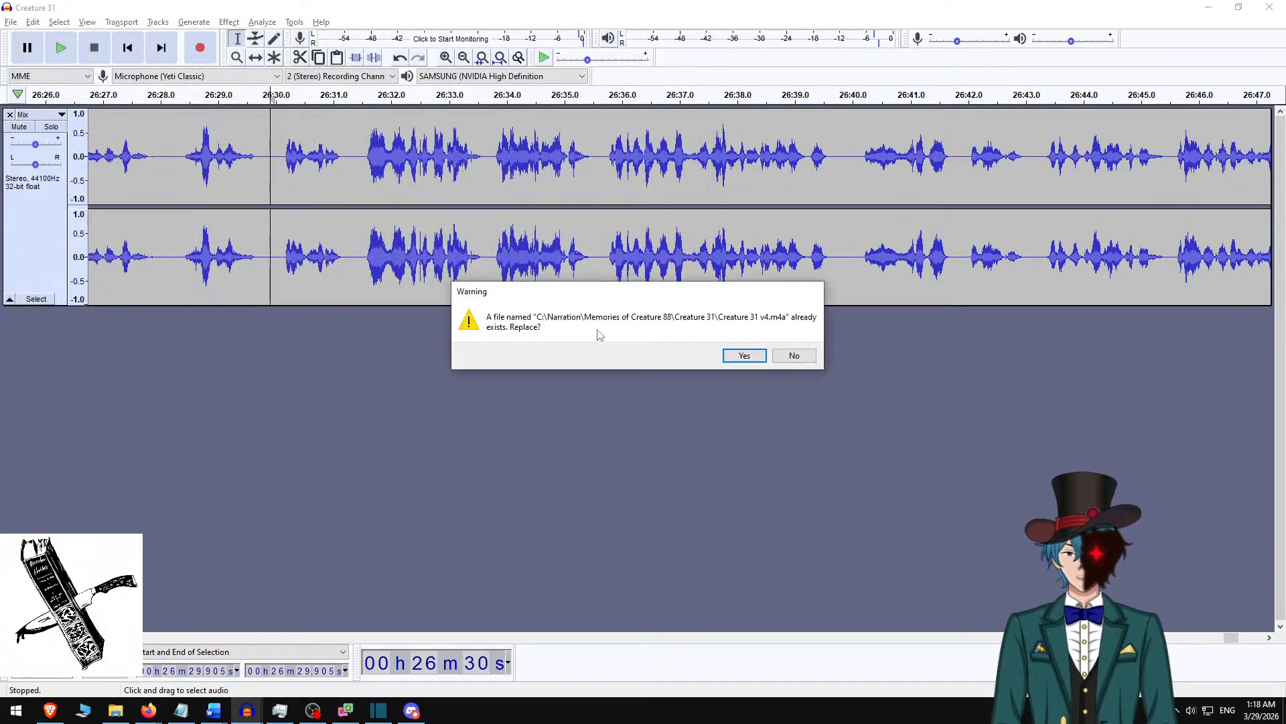
click(731, 356)
click(365, 469)
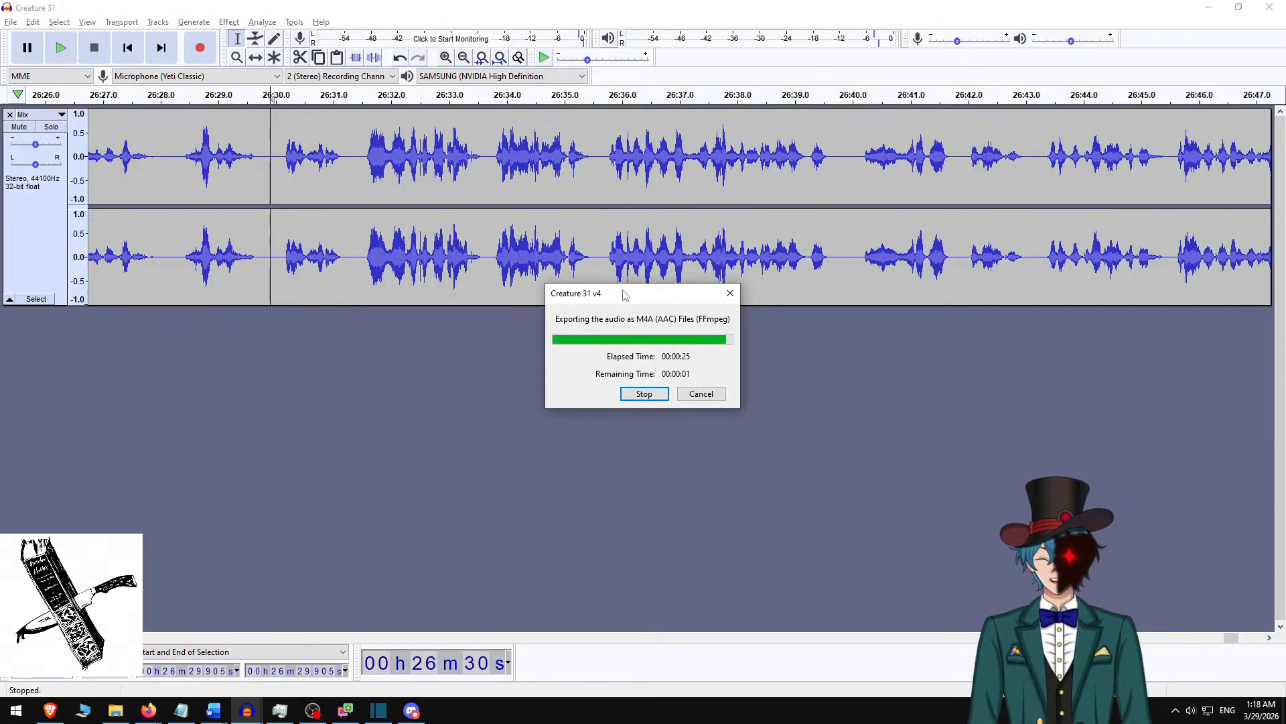
Switch to Shotcut, add a new audio track, and place Creature 31 v4.m4a on it.
key(alt+Tab)
click(708, 202)
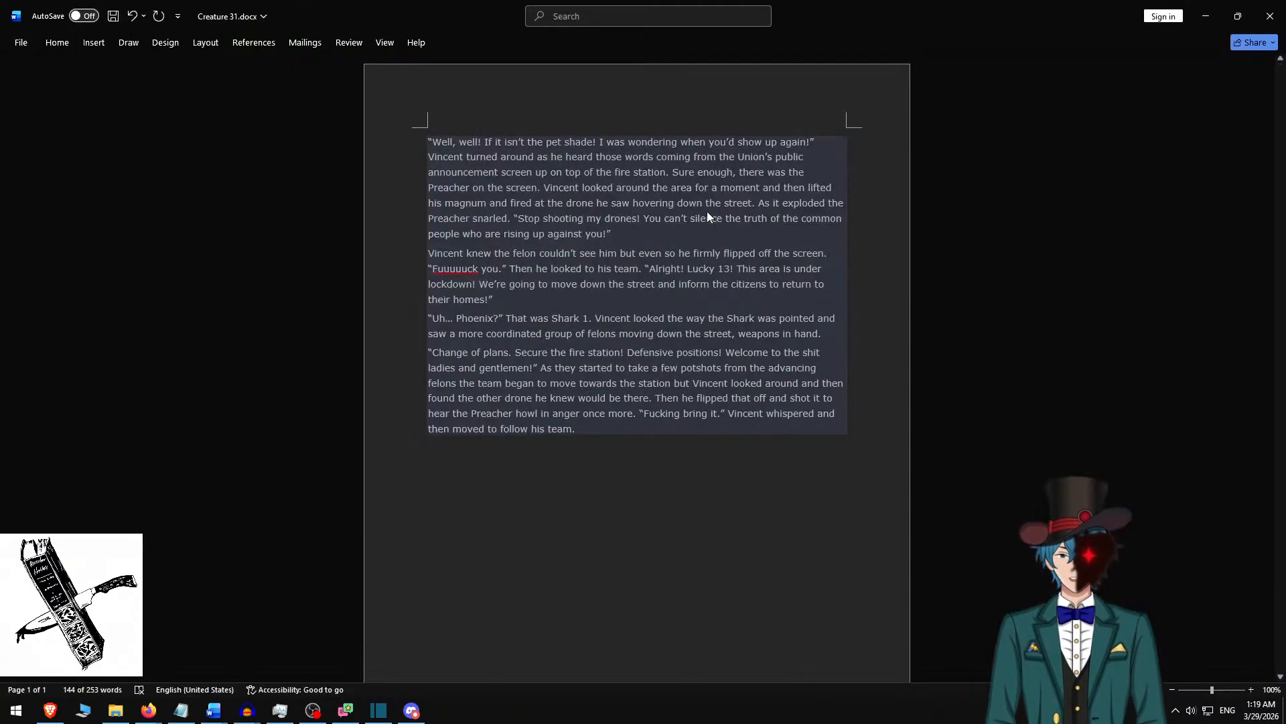
key(alt+Tab)
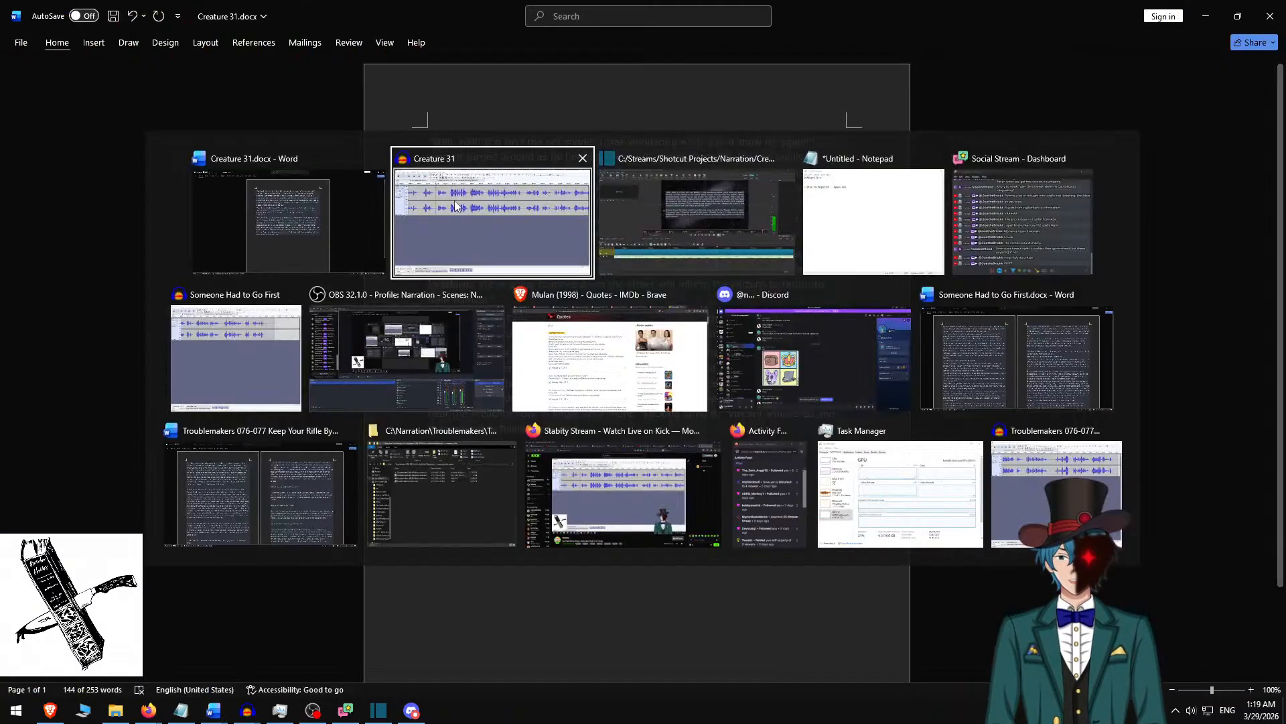
click(633, 220)
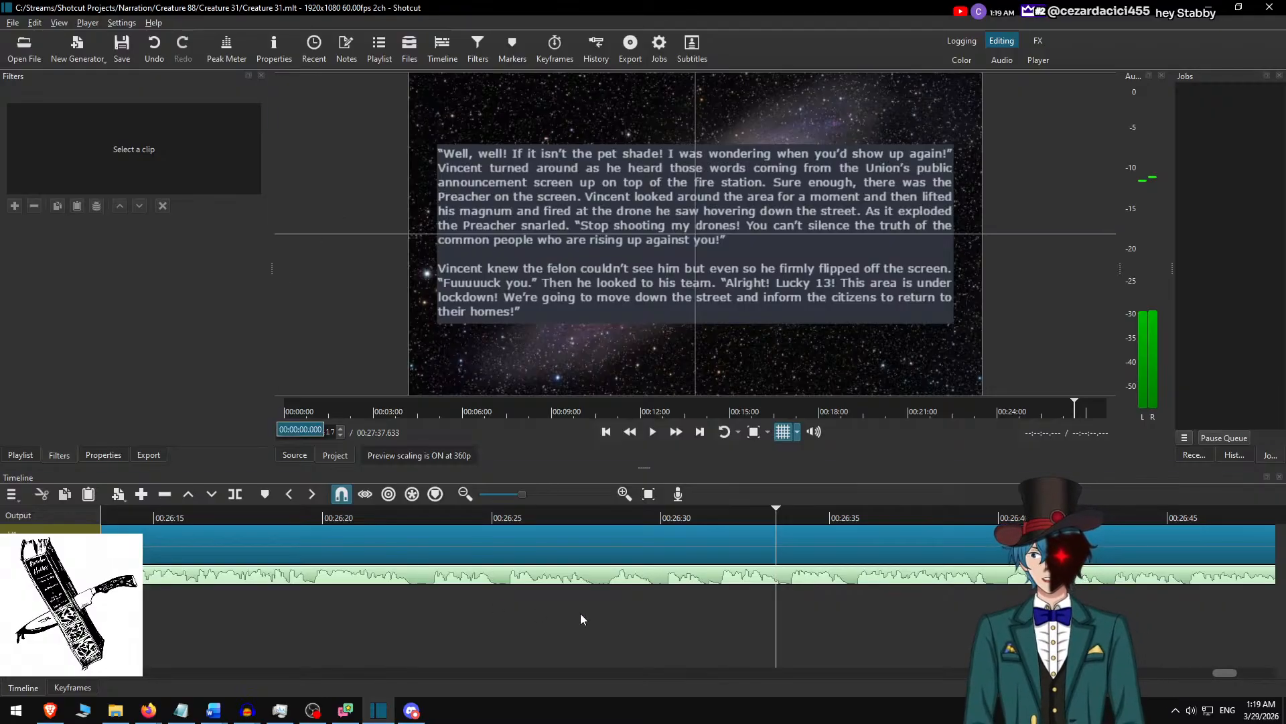
scroll(691, 536, right, 4)
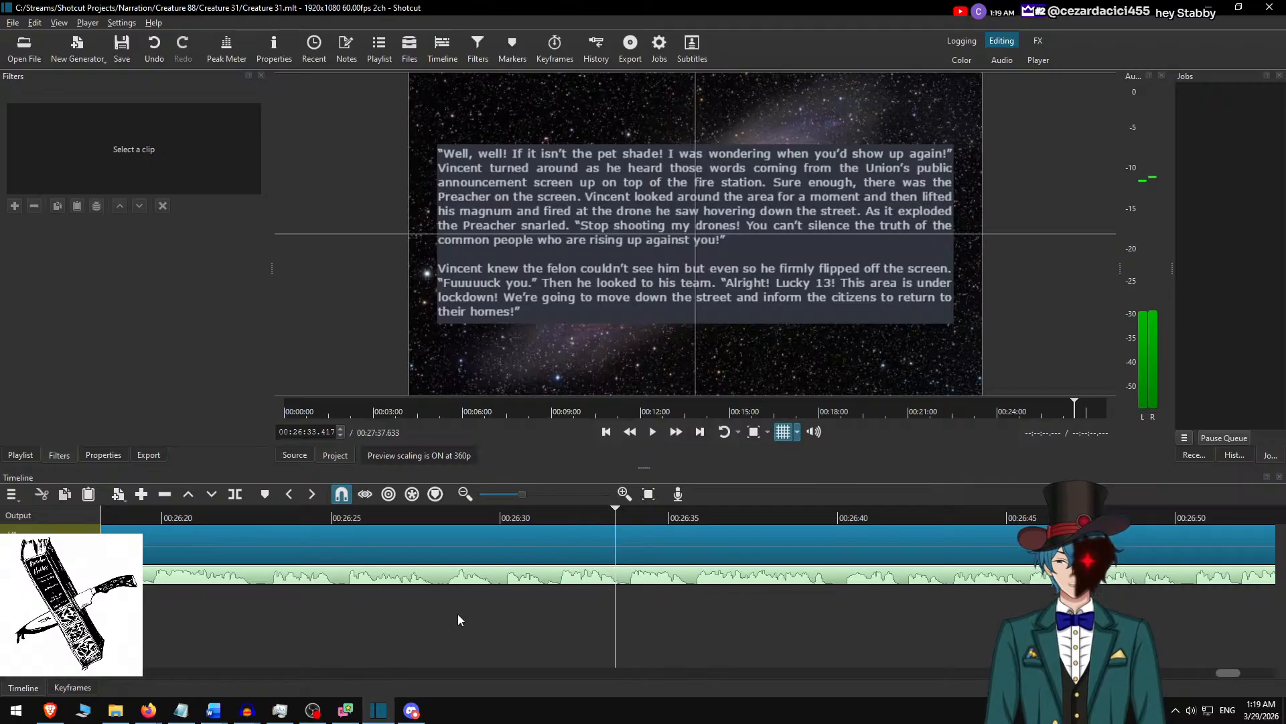
key(ctrl+u)
key(ctrl+o)
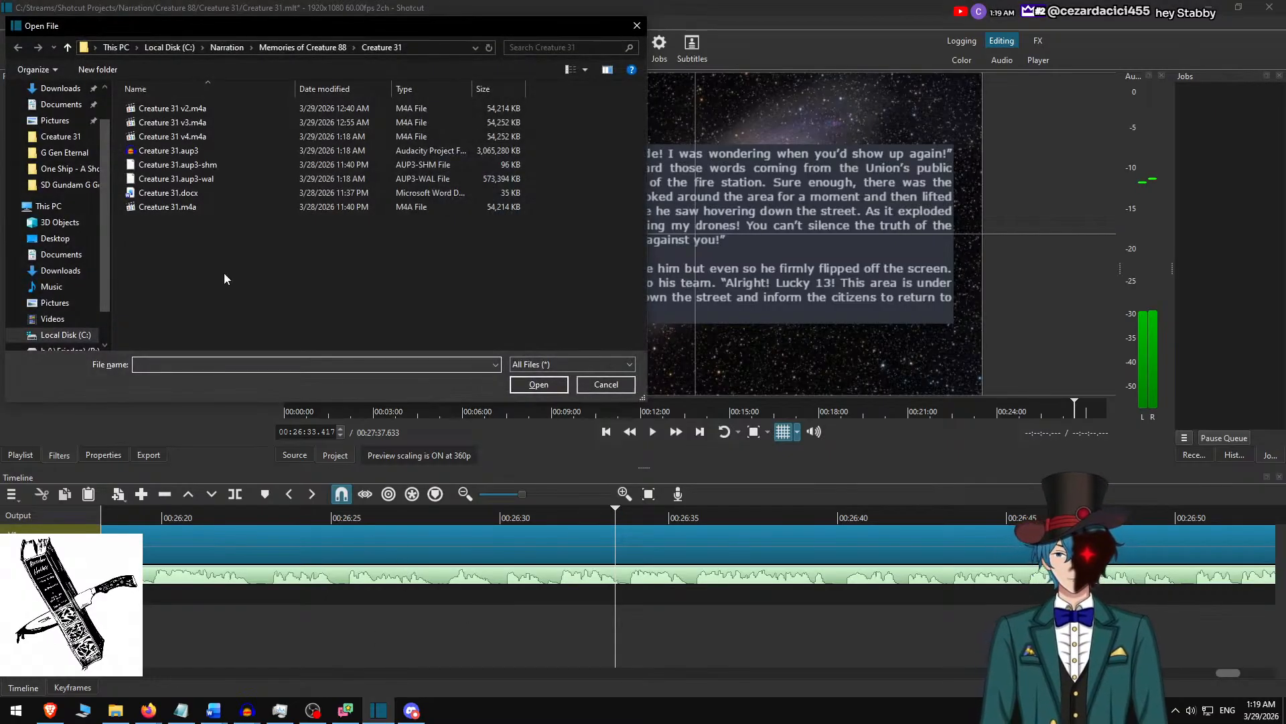
double_click(173, 136)
drag(727, 222, 712, 622)
Ripple delete the gap before the v4 narration clip and remove the old narration track A1.
right_click(669, 593)
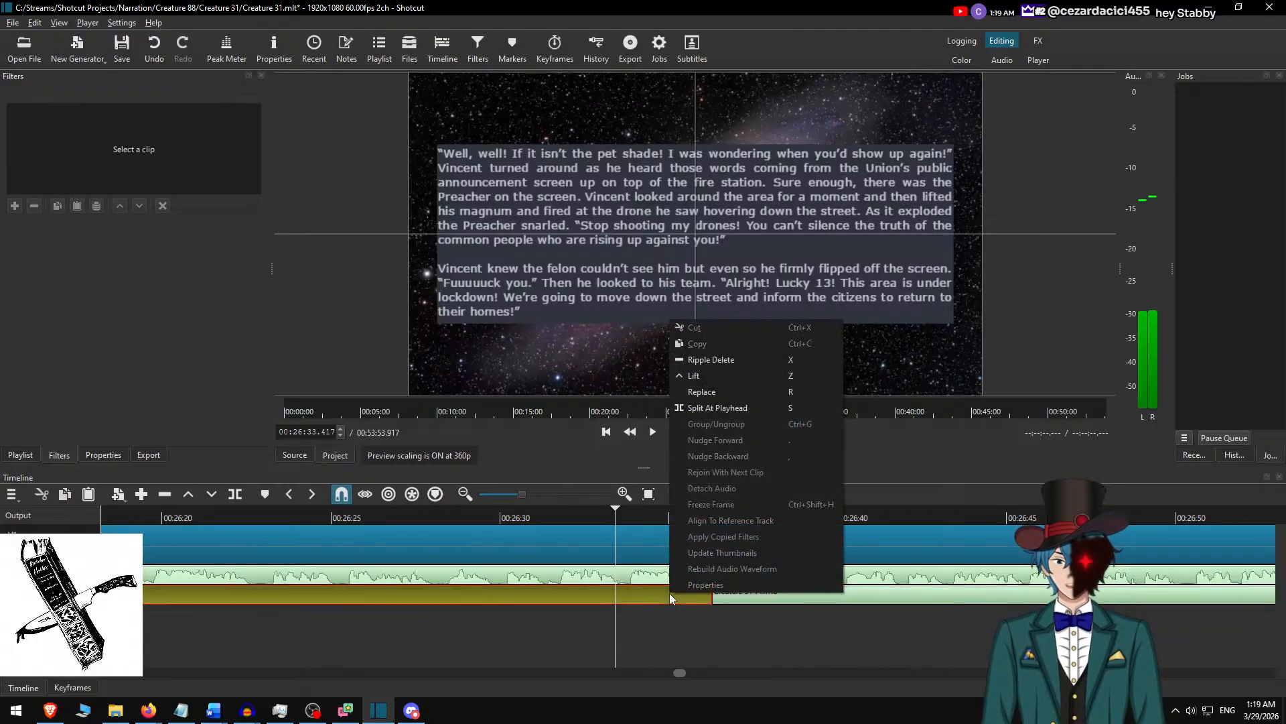
click(737, 359)
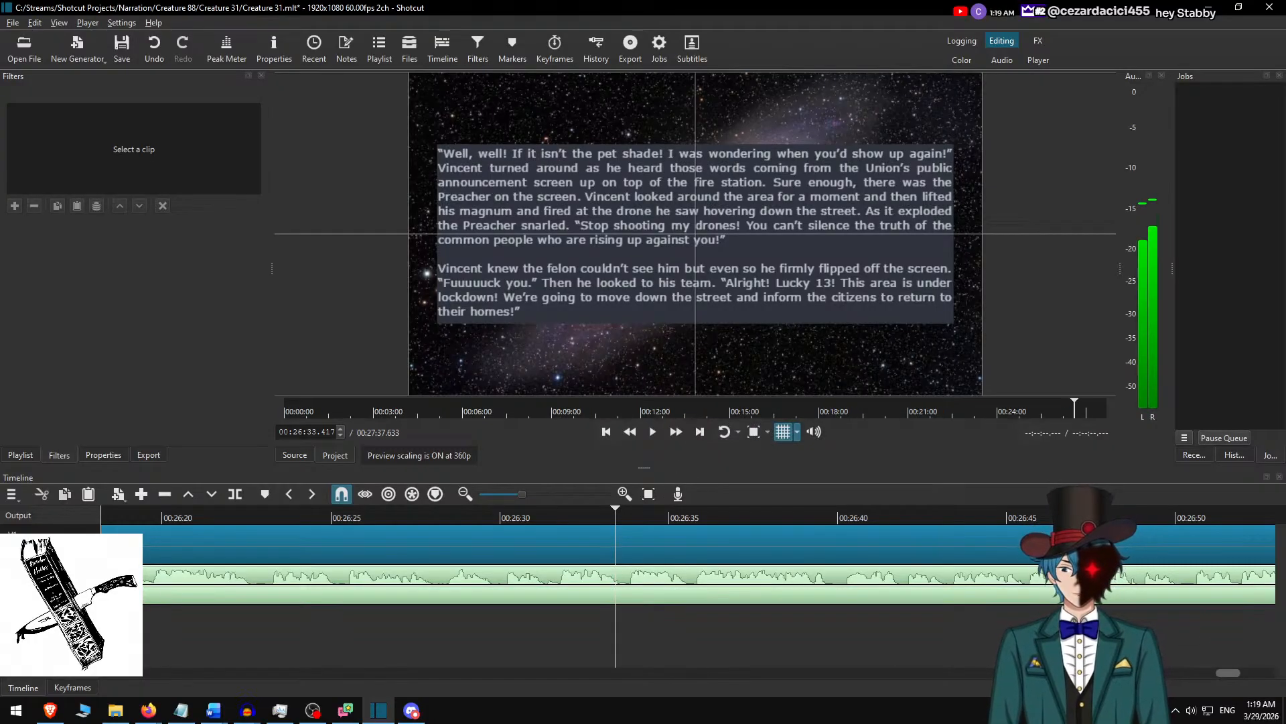
right_click(73, 574)
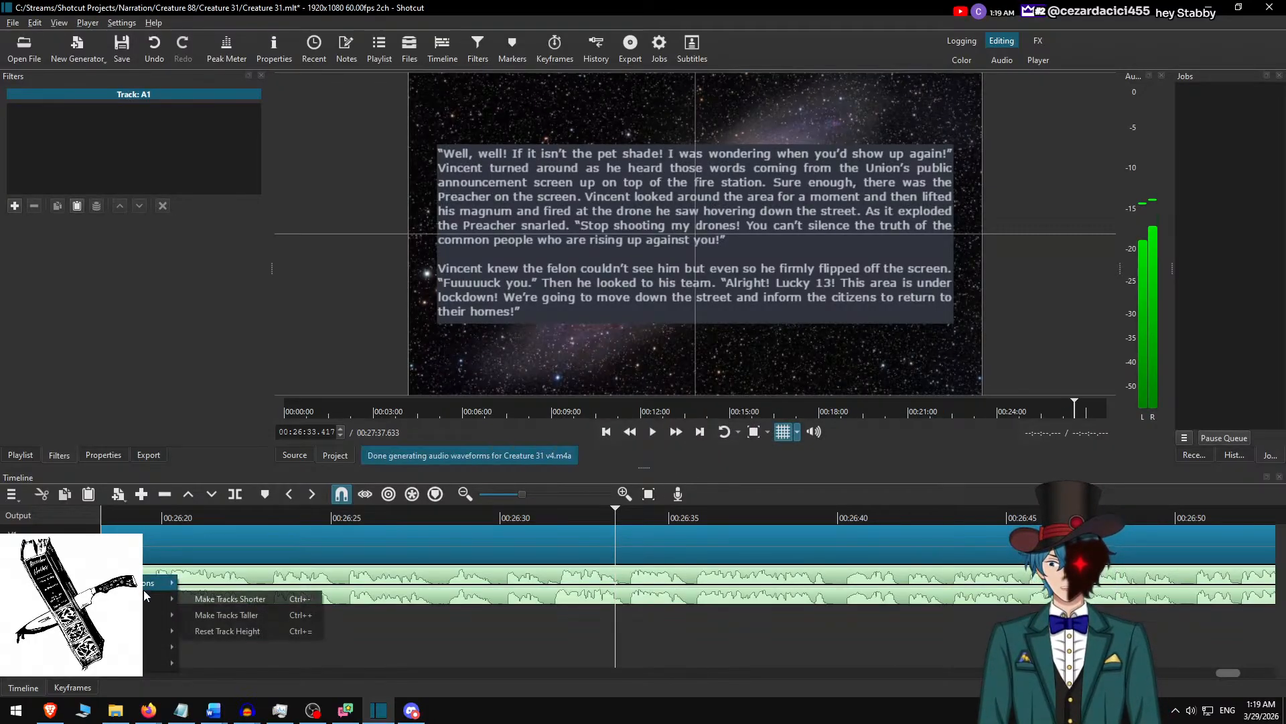
mouse_move(157, 586)
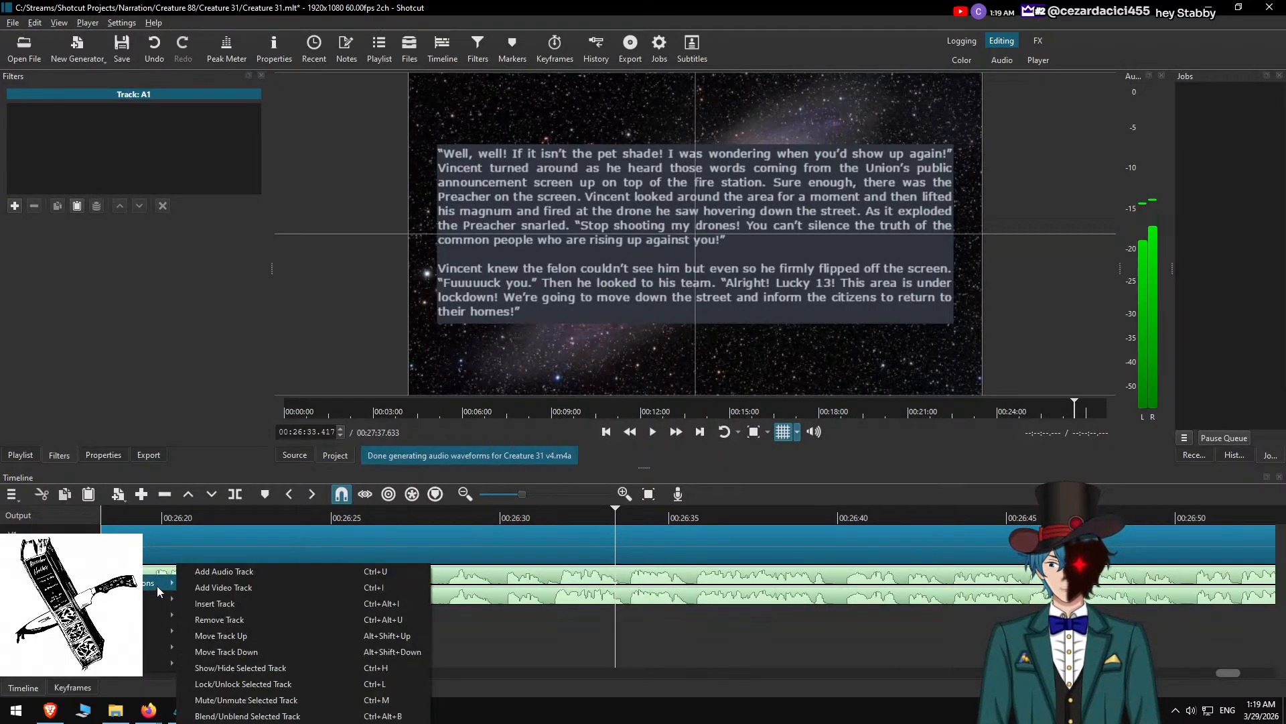
click(248, 619)
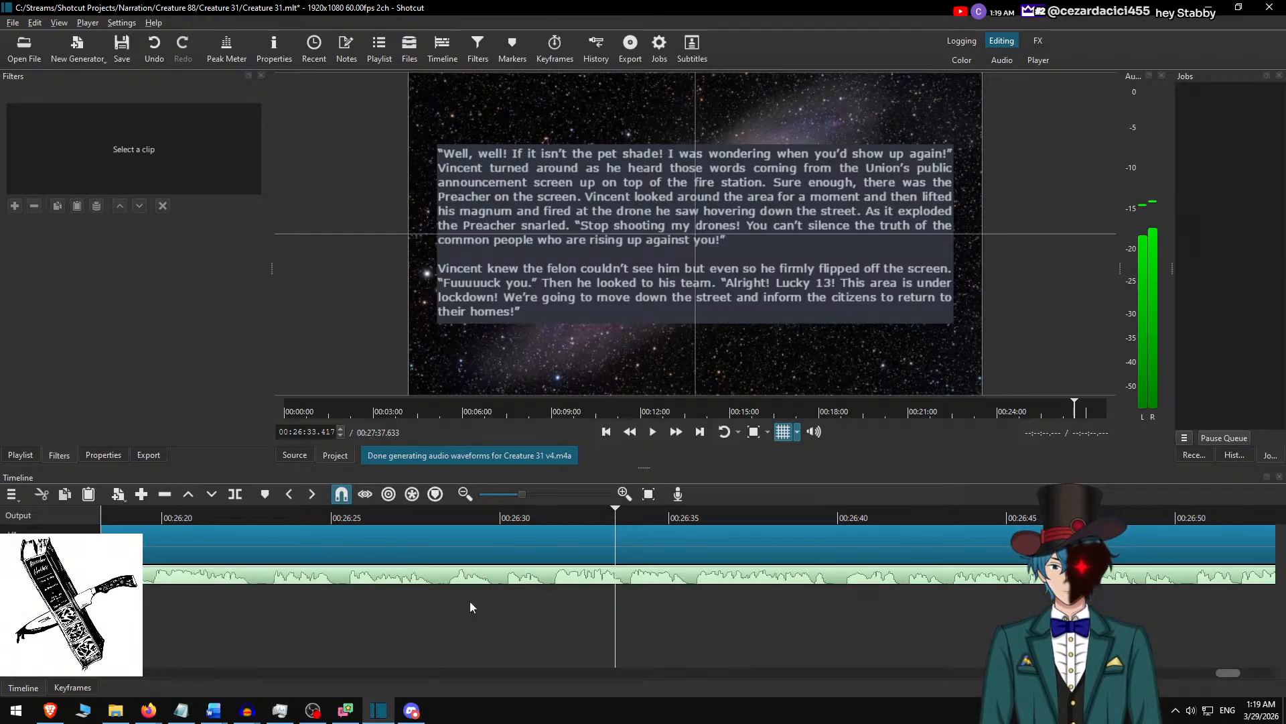
Play the narration to find where the next passage starts, split the Hubble small.jpg clip at 00:26:39.883, and select its second part.
click(461, 518)
click(680, 436)
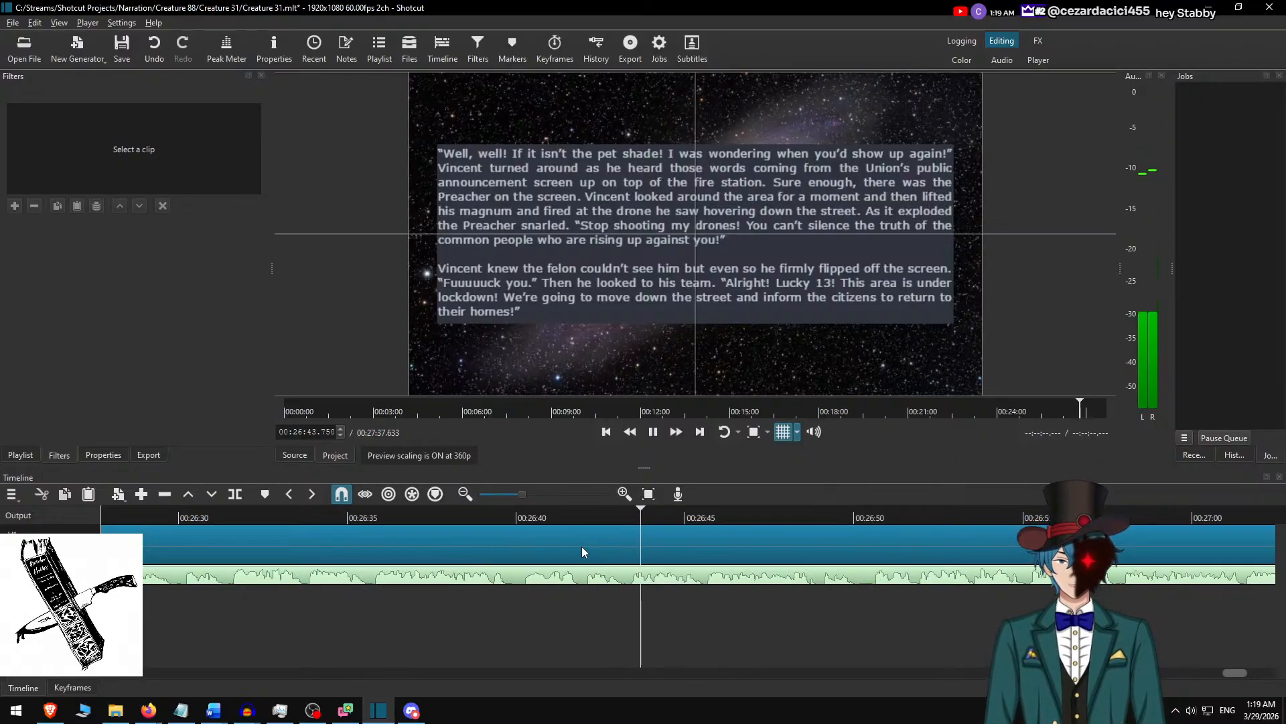
scroll(569, 550, left, 3)
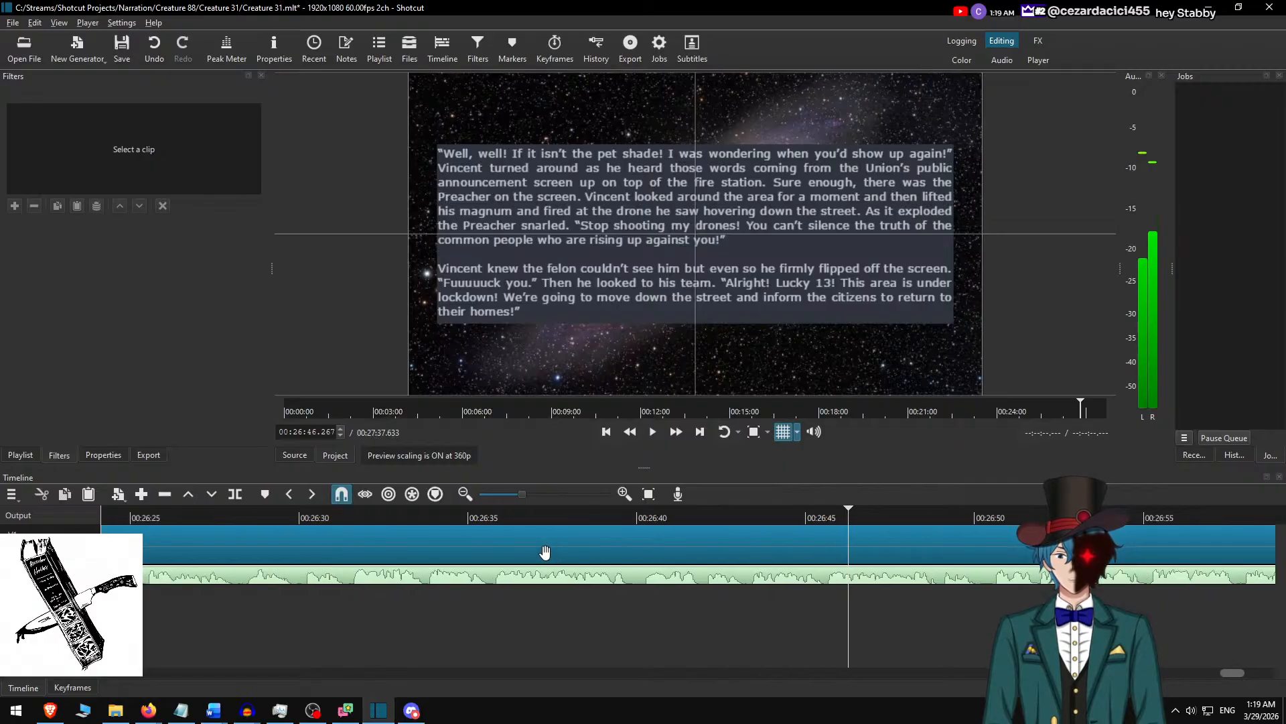
click(588, 513)
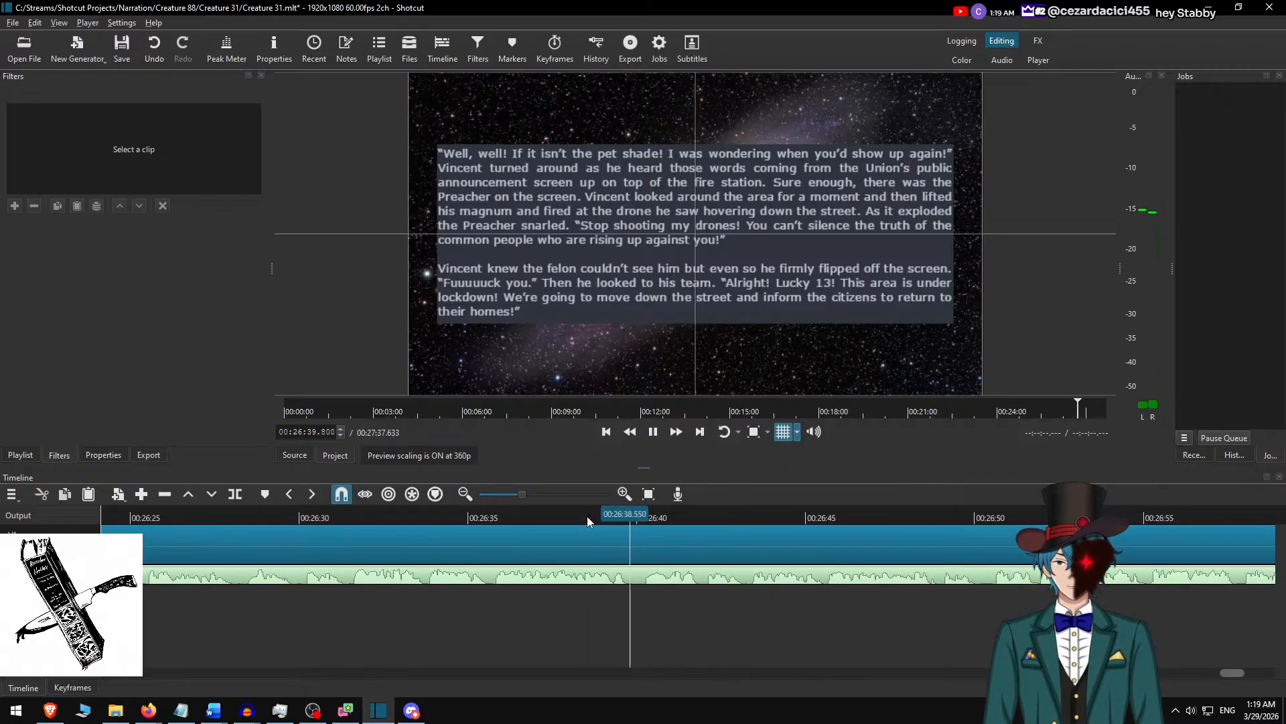
key(s)
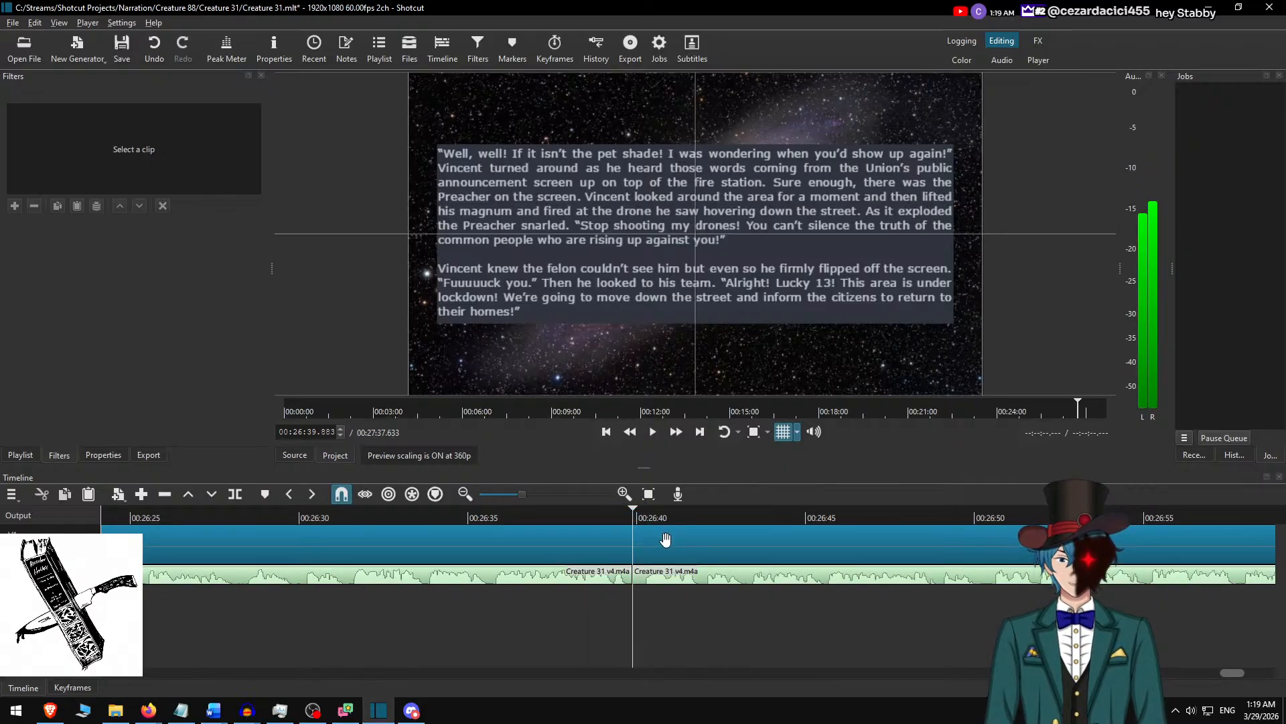
key(s)
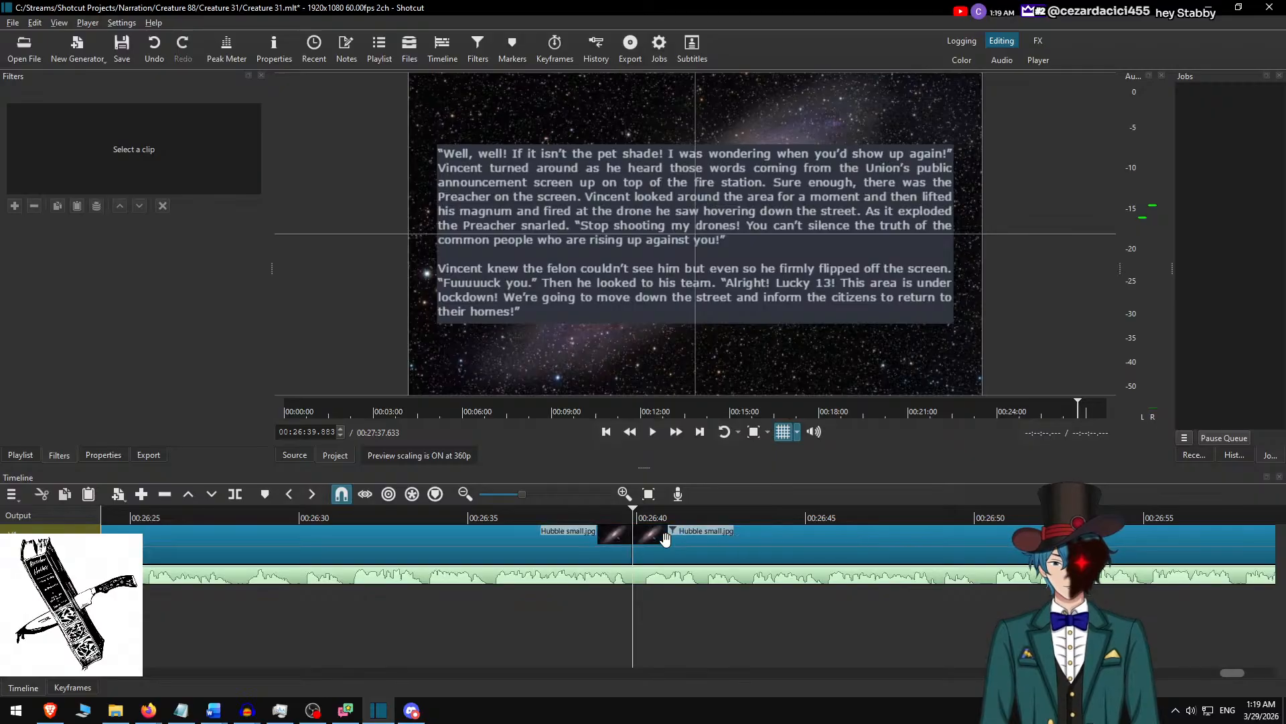
click(674, 526)
In the Word document Creature 31.docx, cut the two highlighted paragraphs already shown on screen and select all the remaining text.
key(alt+Tab)
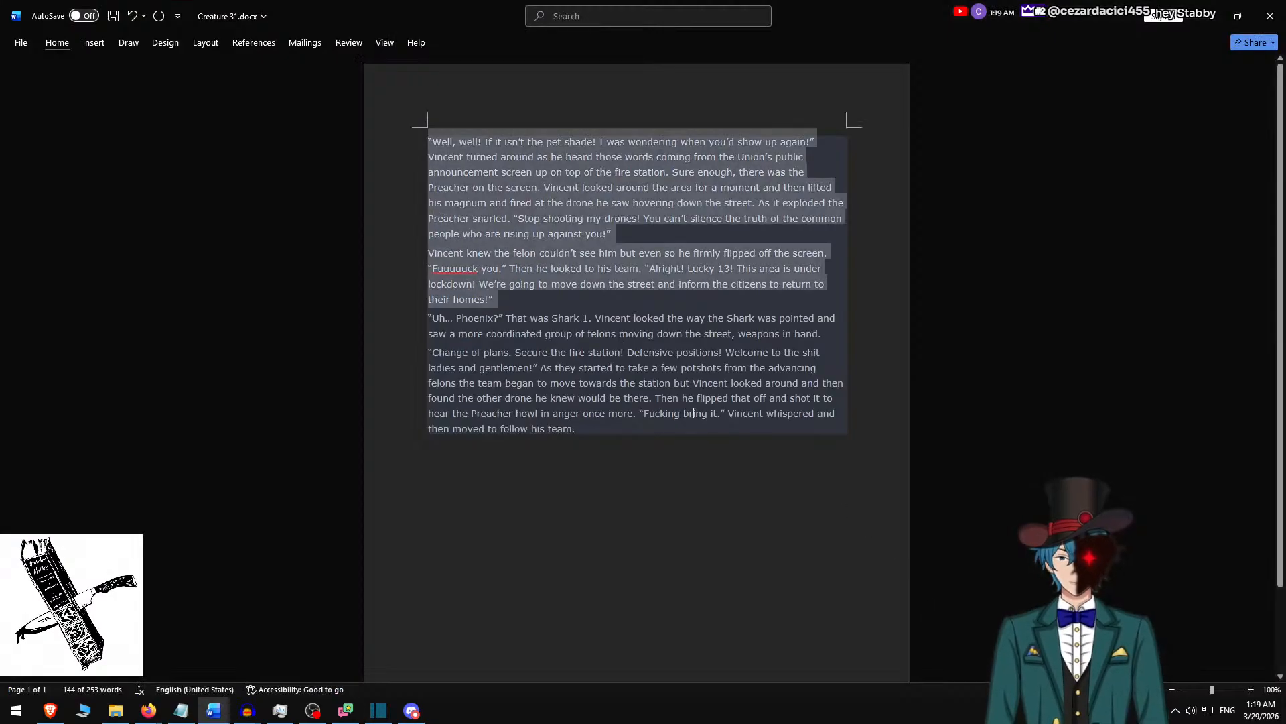
key(ctrl+x)
key(ctrl+a)
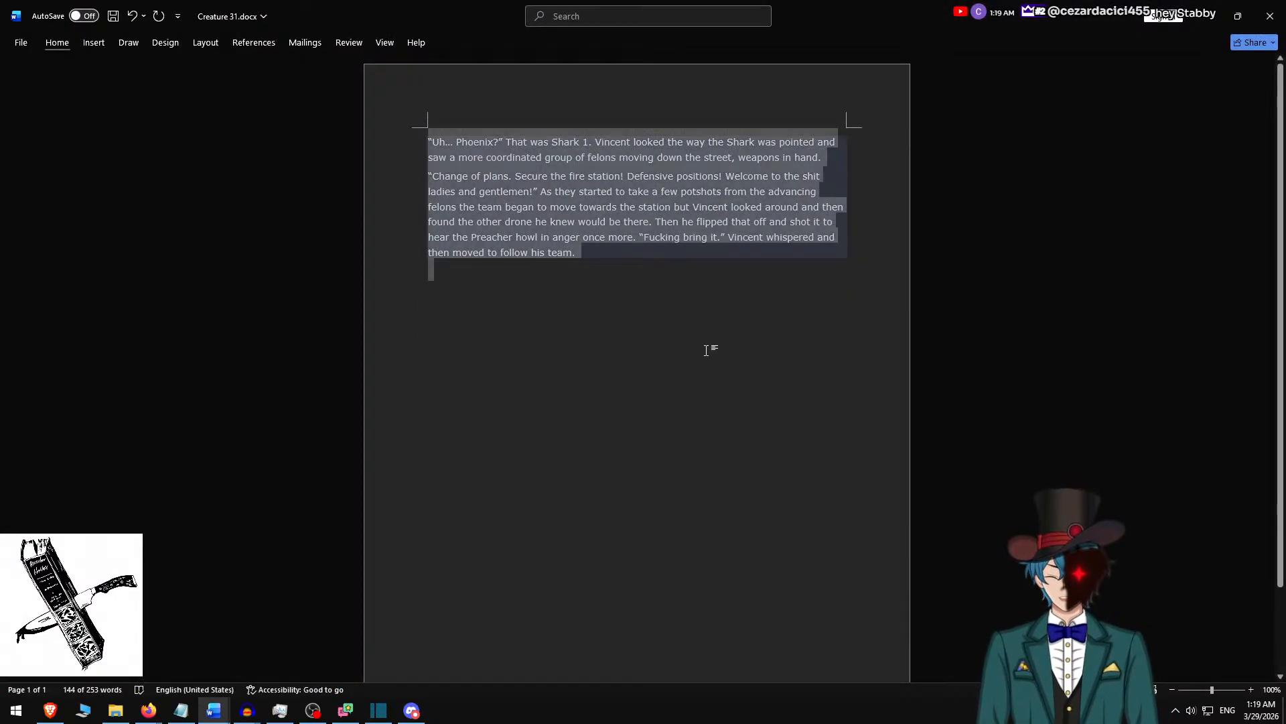
Back in Shotcut, replace the new clip's rich text with the remaining "Uh… Phoenix?" passage and add a blank line between its paragraphs.
key(alt+Tab)
key(ctrl+a)
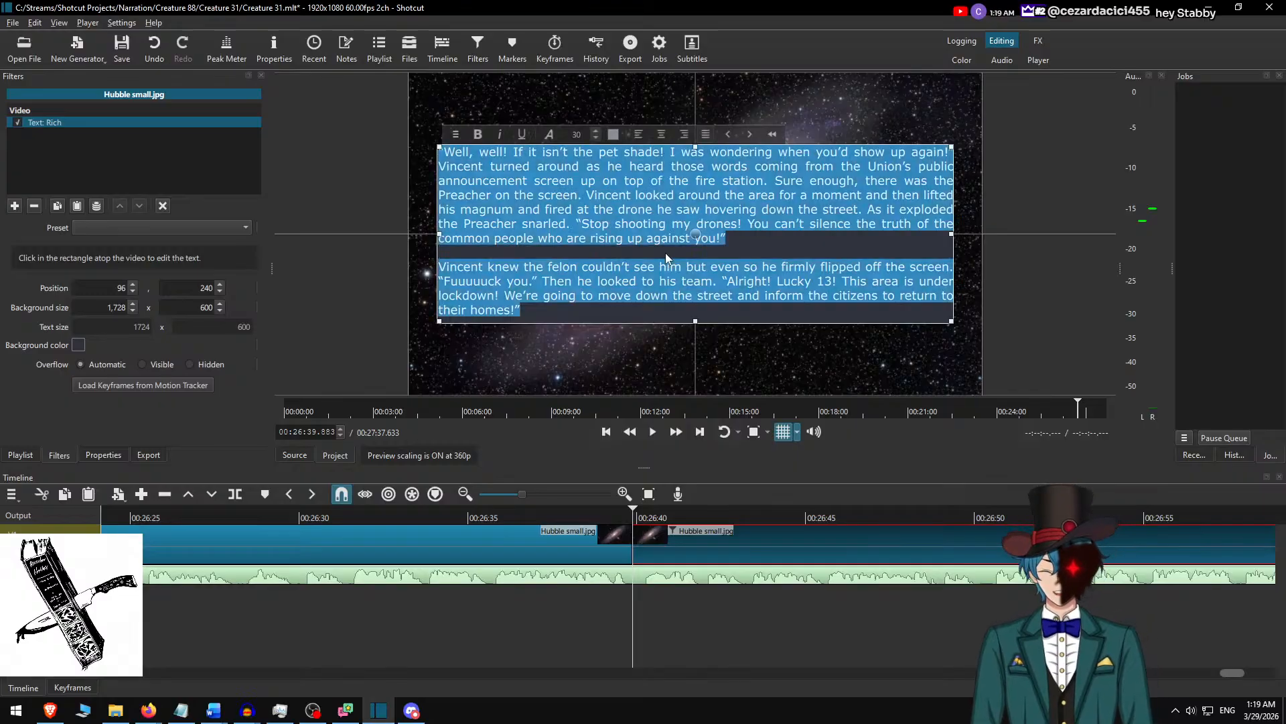
key(ctrl+v)
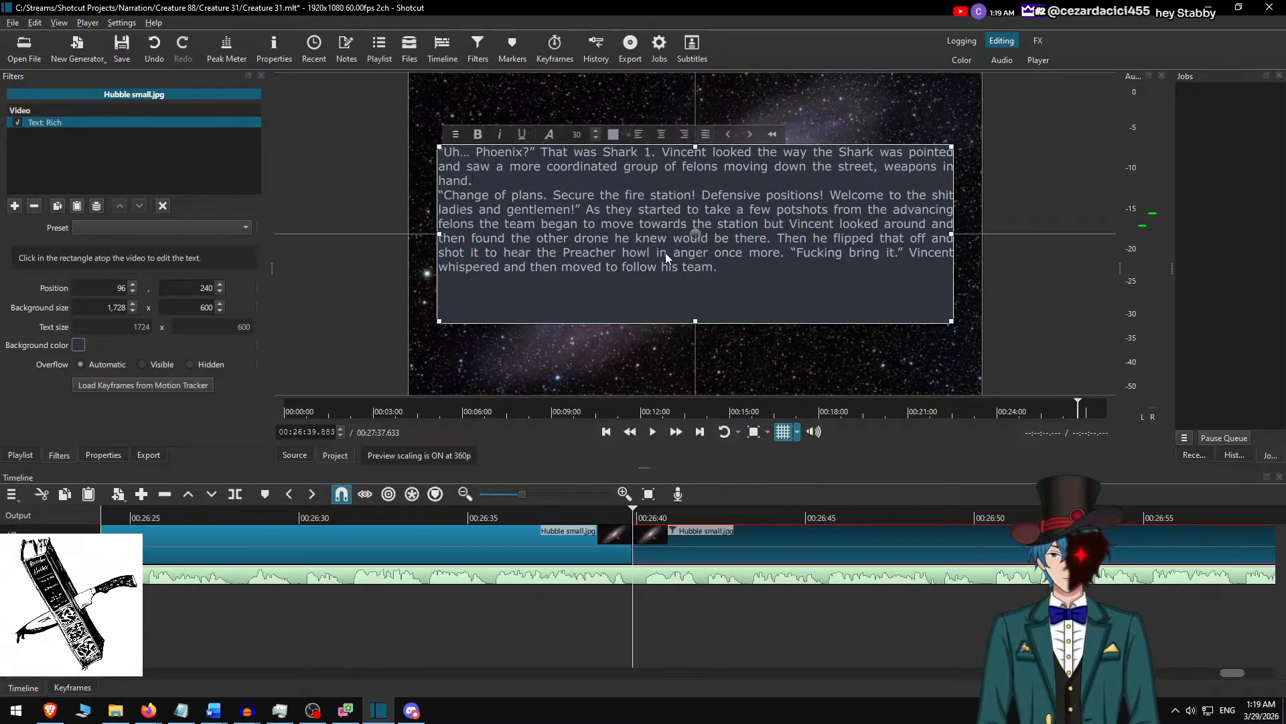
key(Return)
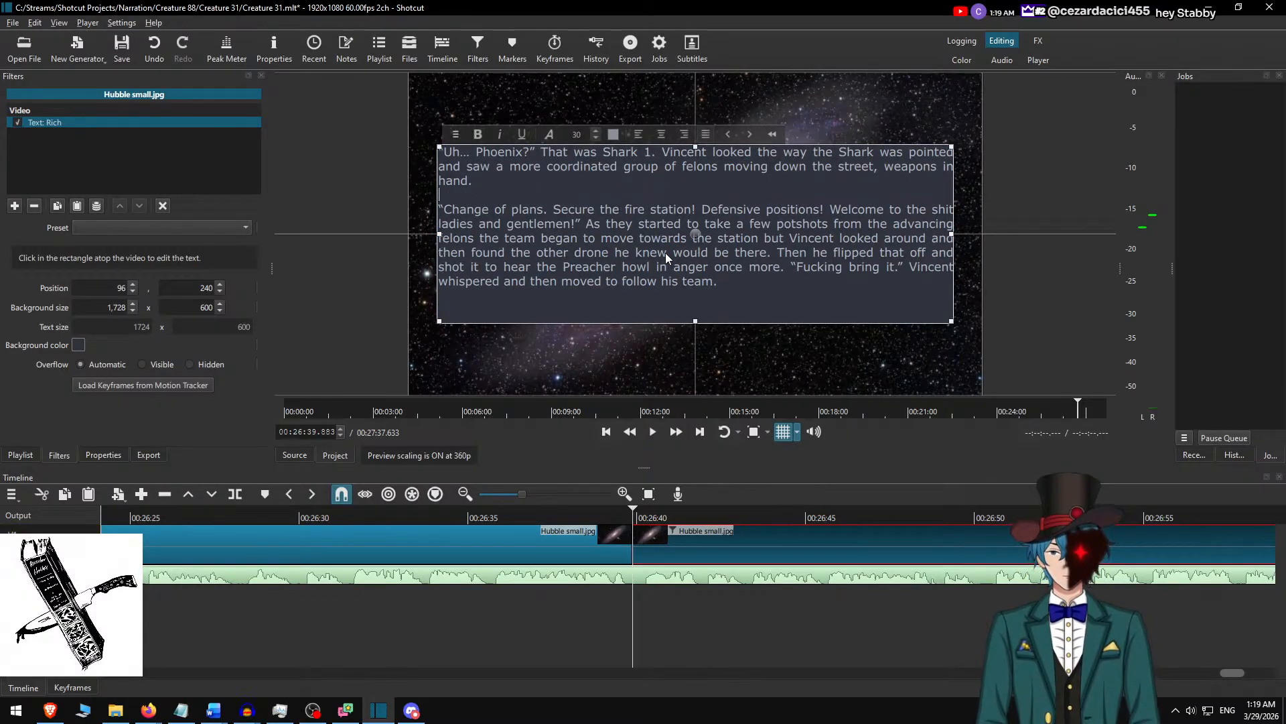
Set the text box's background height to 500 and centre it vertically on the frame at position 96, 290.
click(175, 303)
text(5)
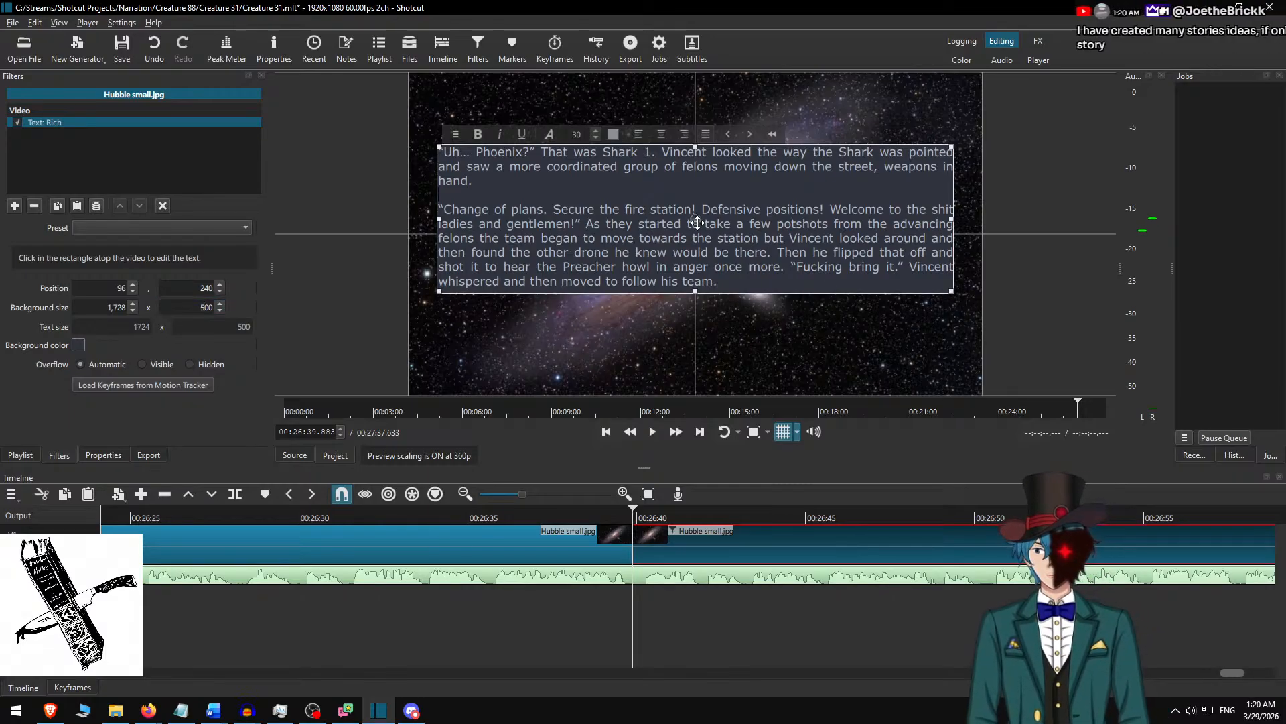
drag(695, 217, 696, 232)
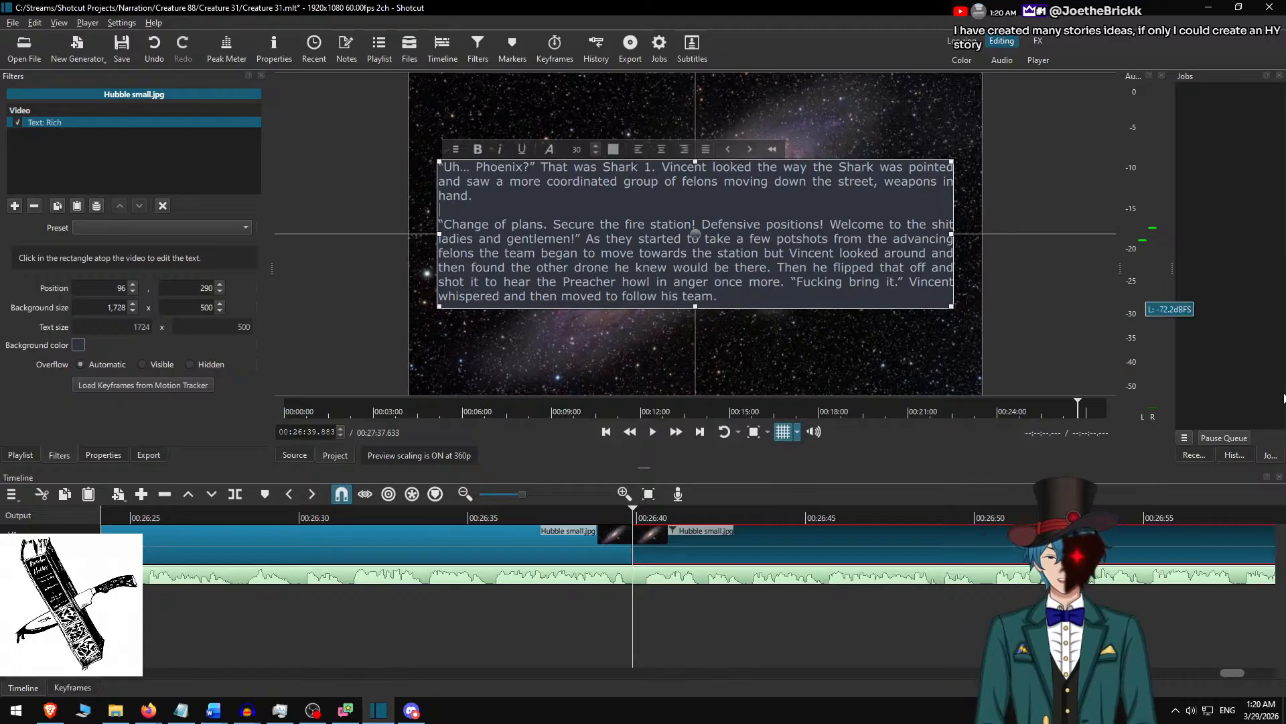
Play the narration from about 00:26:35 to check the final passage and add a comma after "felons" in its rich text.
click(491, 519)
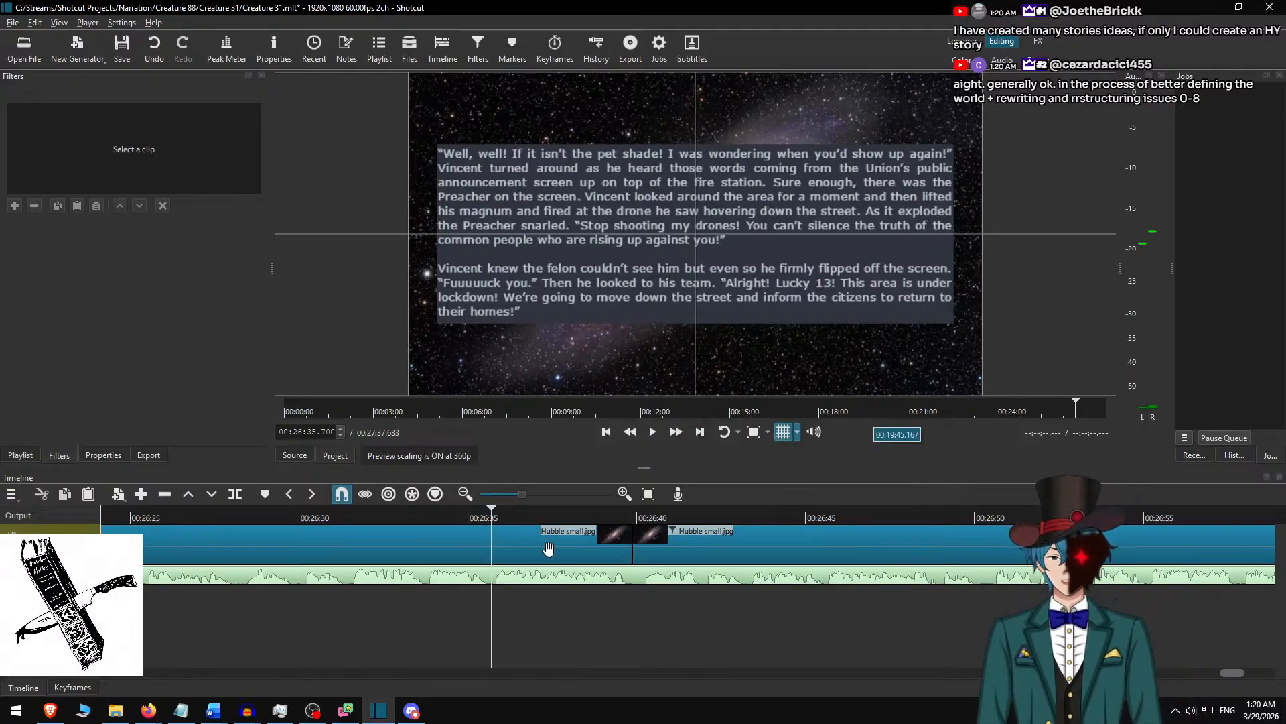
click(676, 431)
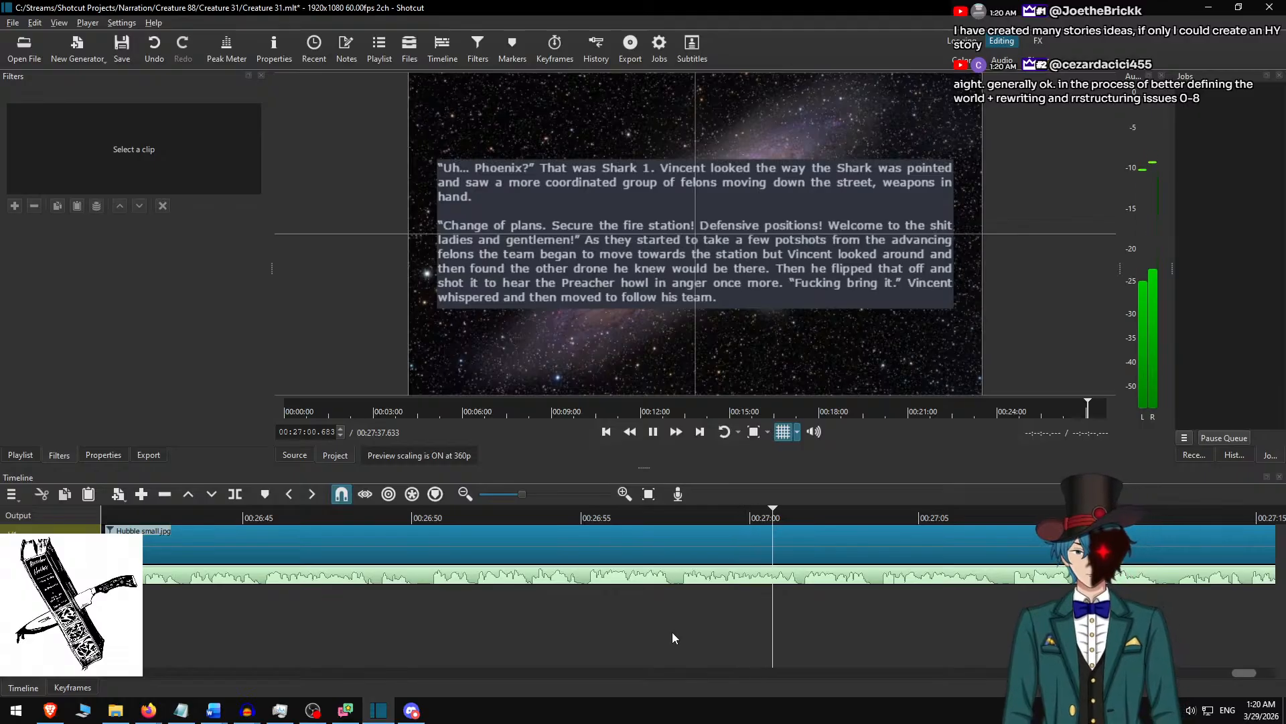
click(766, 554)
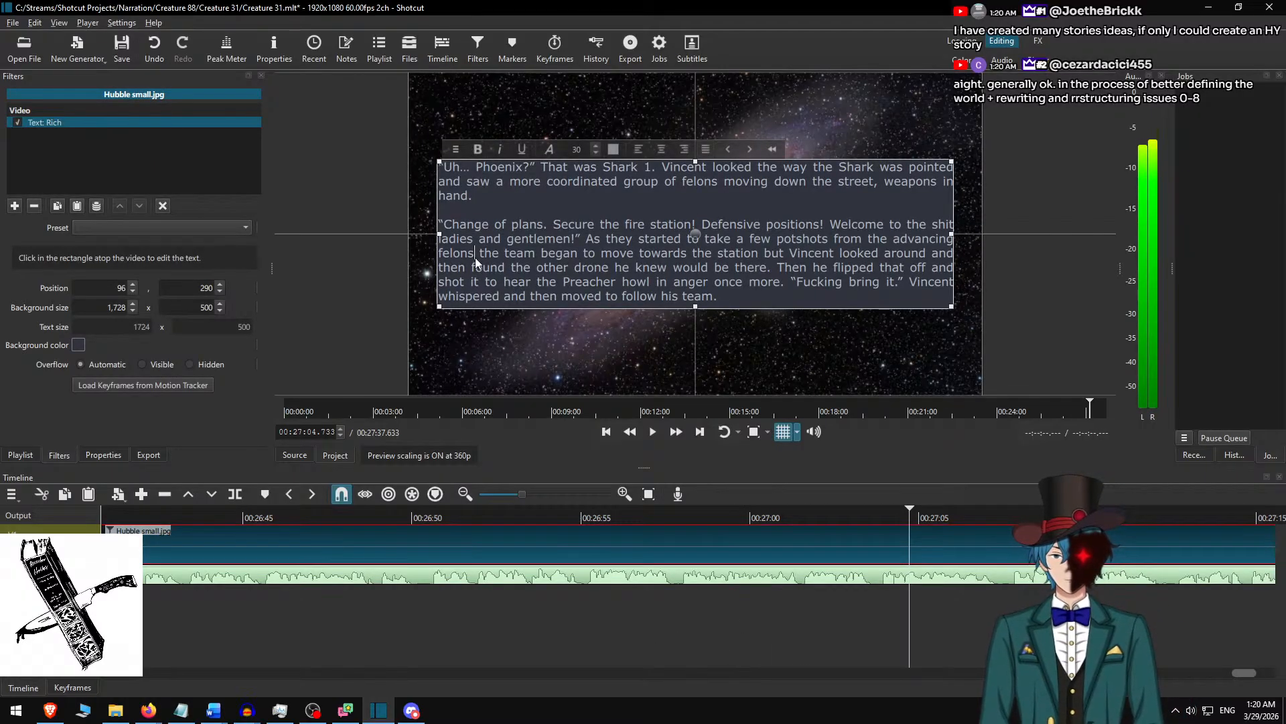
click(476, 257)
text(,)
click(847, 531)
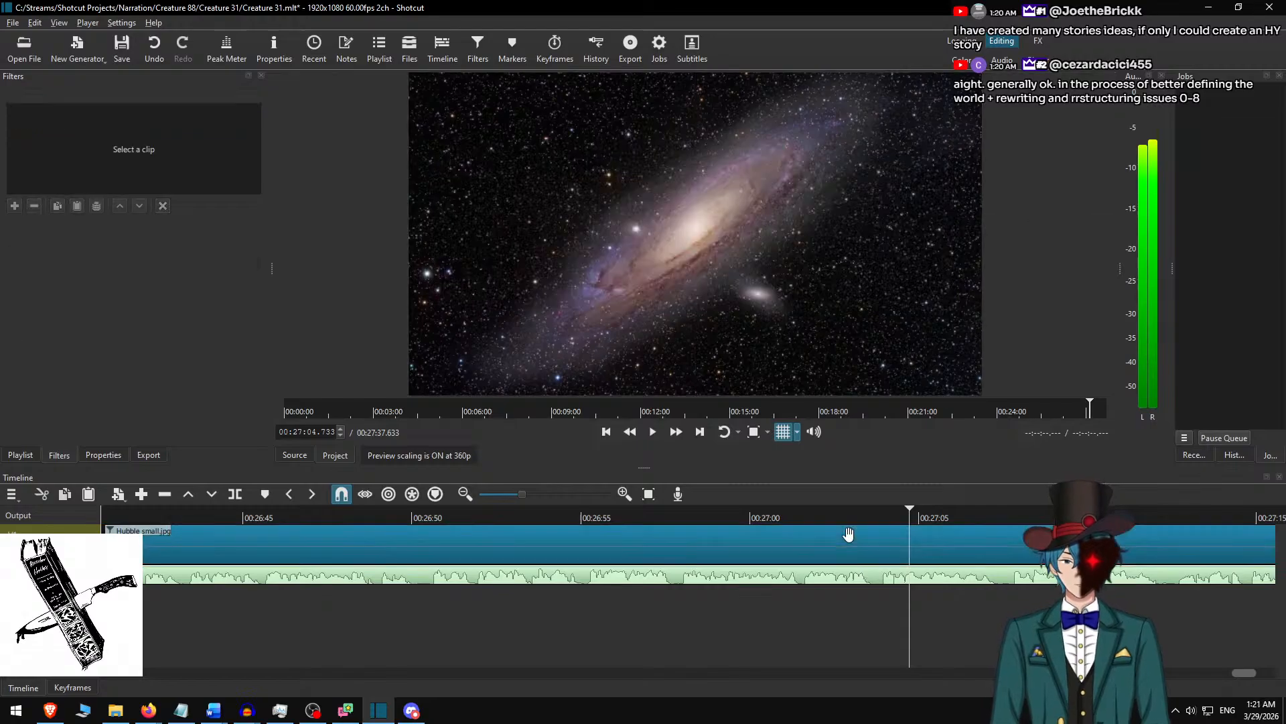
Replay the passage from around 00:26:59 and add a comma after "towards the station" in the rich text.
click(725, 512)
key(space)
click(674, 431)
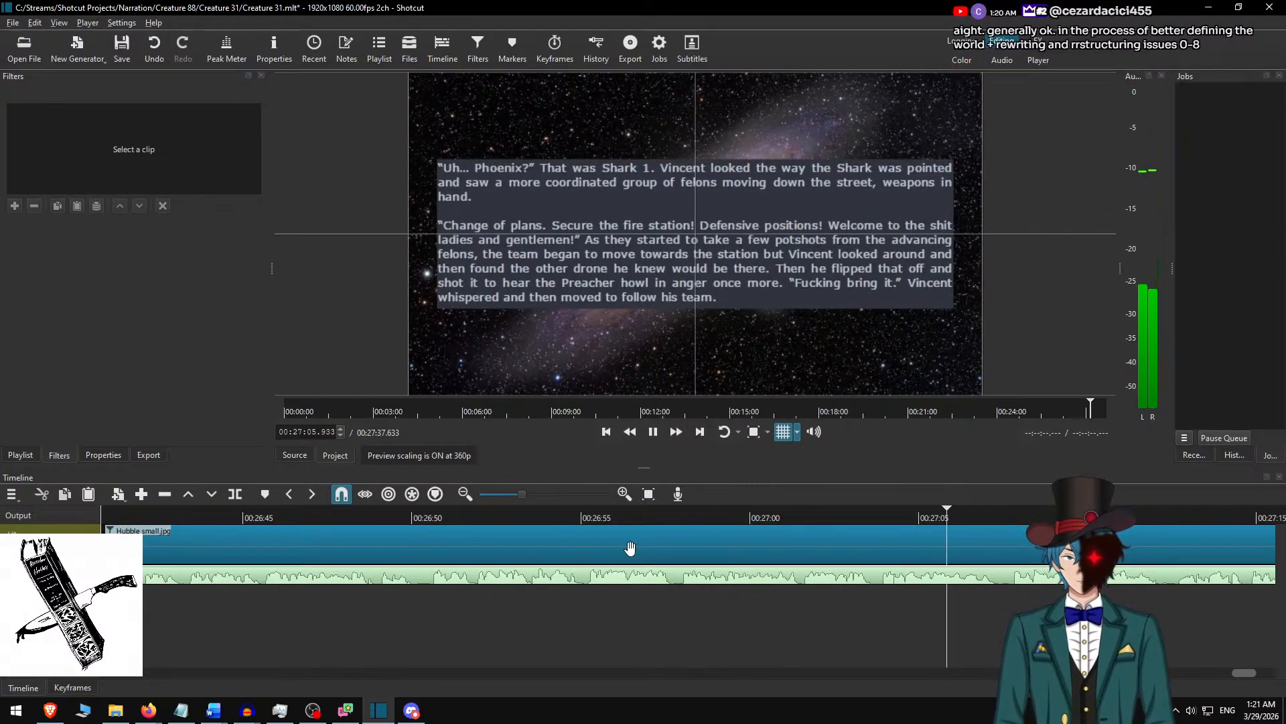
key(space)
click(734, 545)
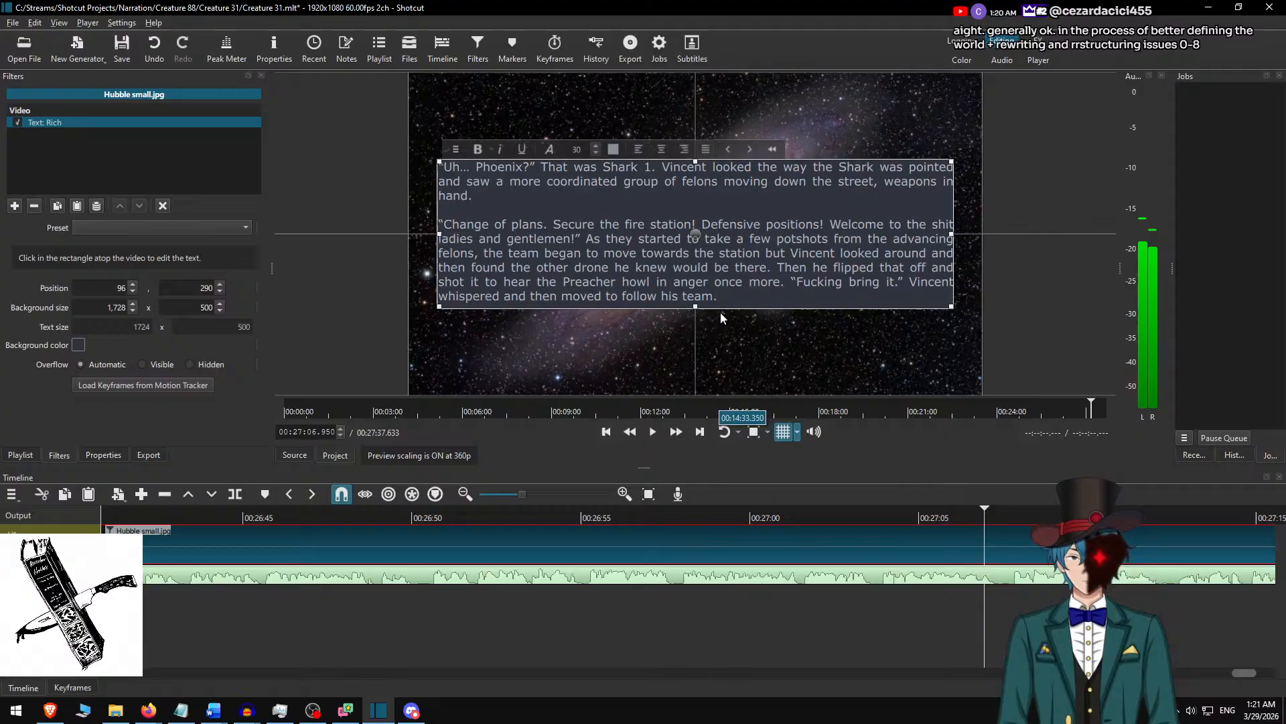
click(756, 254)
text(,)
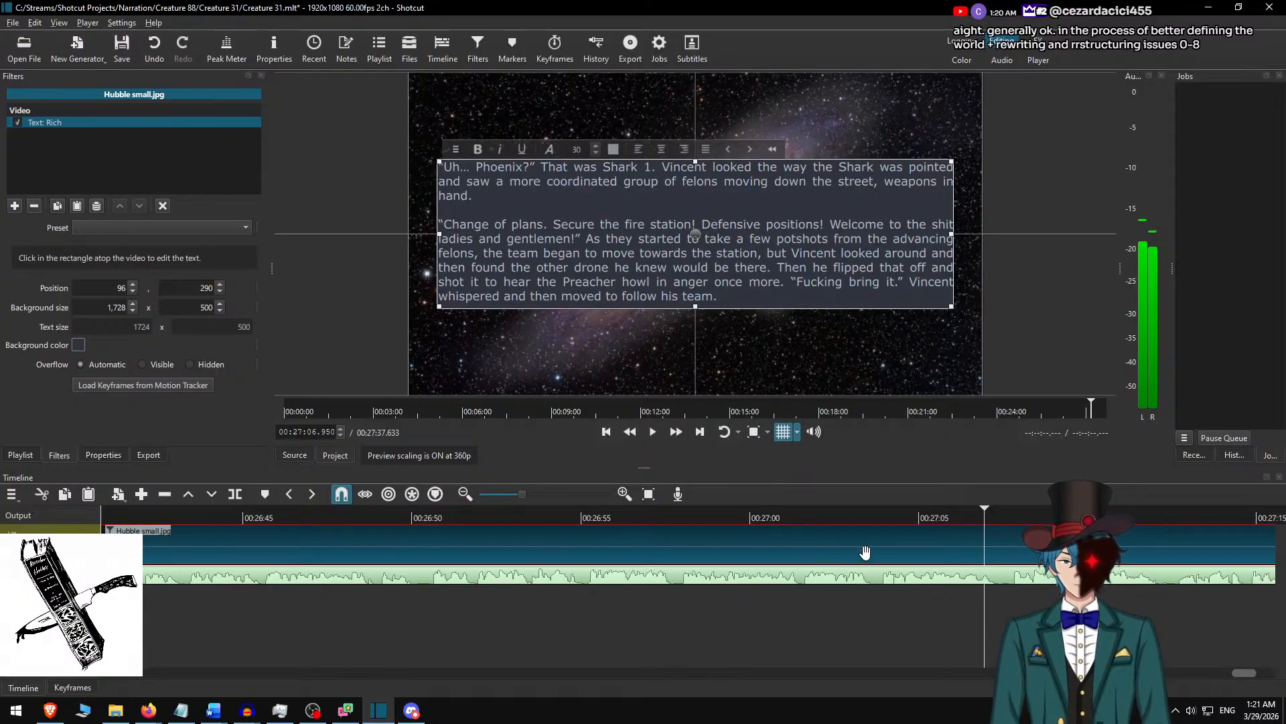
Play the narration through to its end and split the Hubble small.jpg clip at 00:27:17.633, where the Creature 31 v4.m4a audio stops.
click(865, 536)
click(829, 513)
key(space)
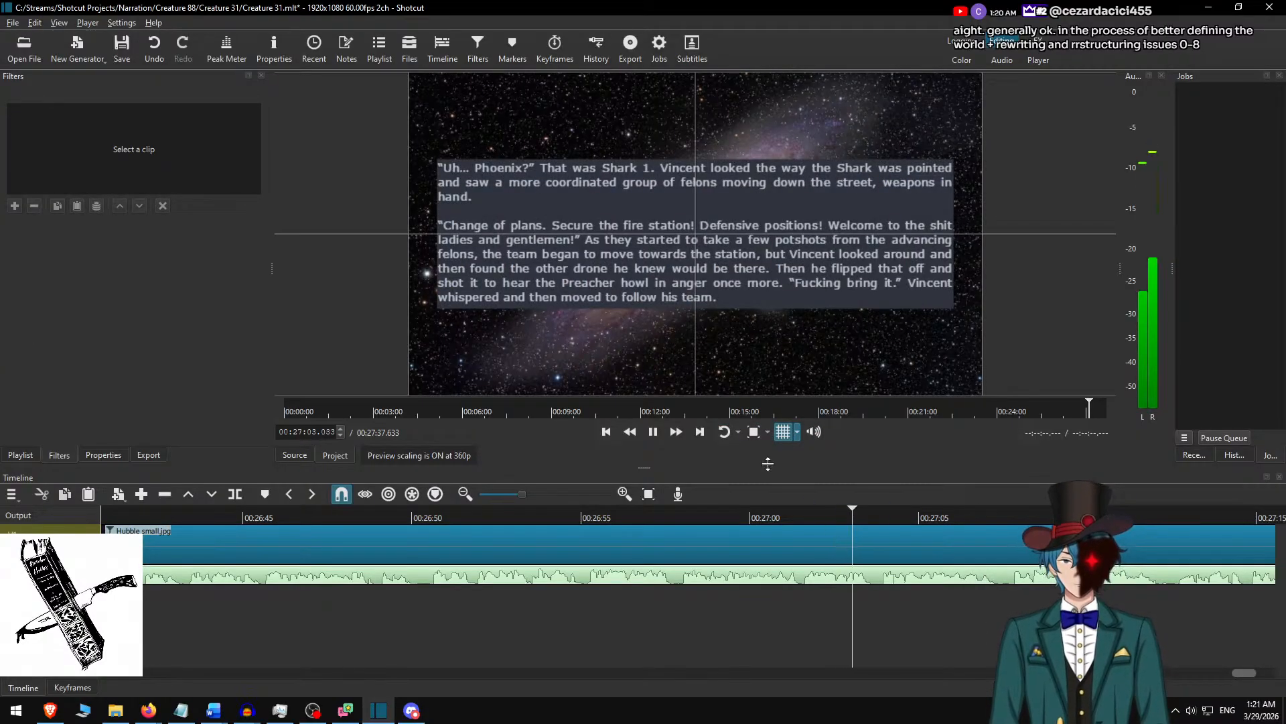
click(675, 431)
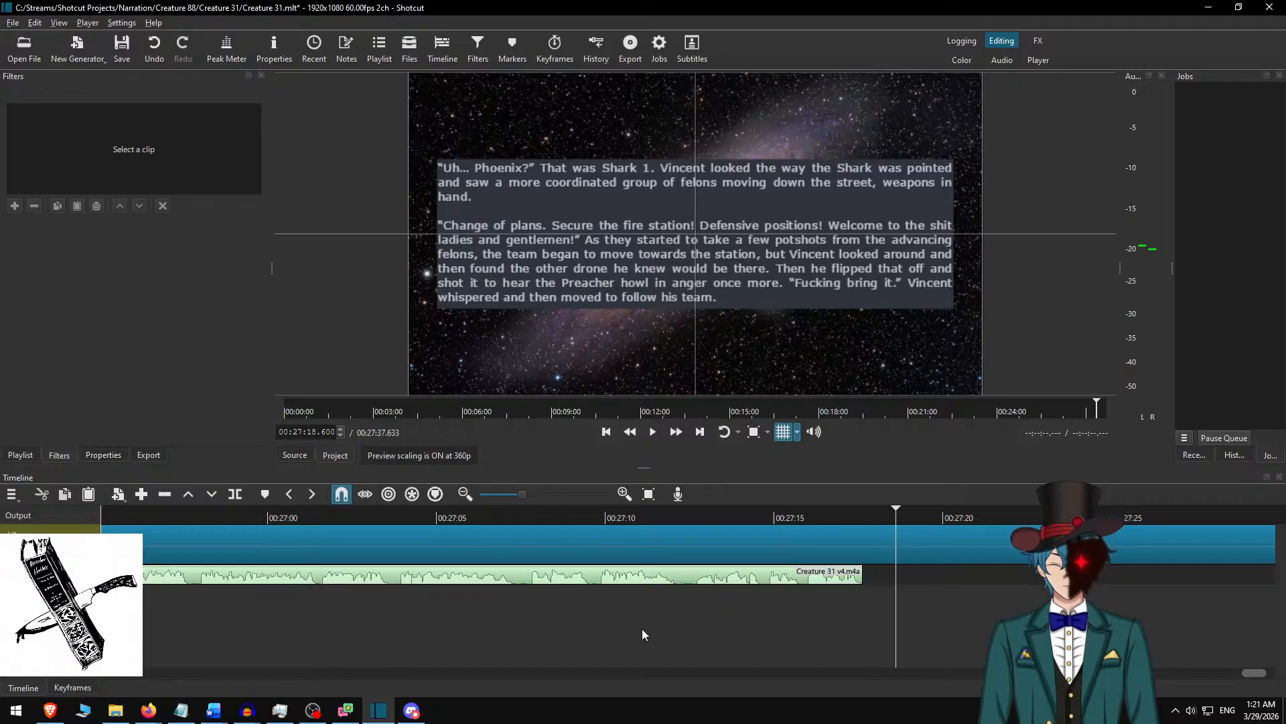
key(space)
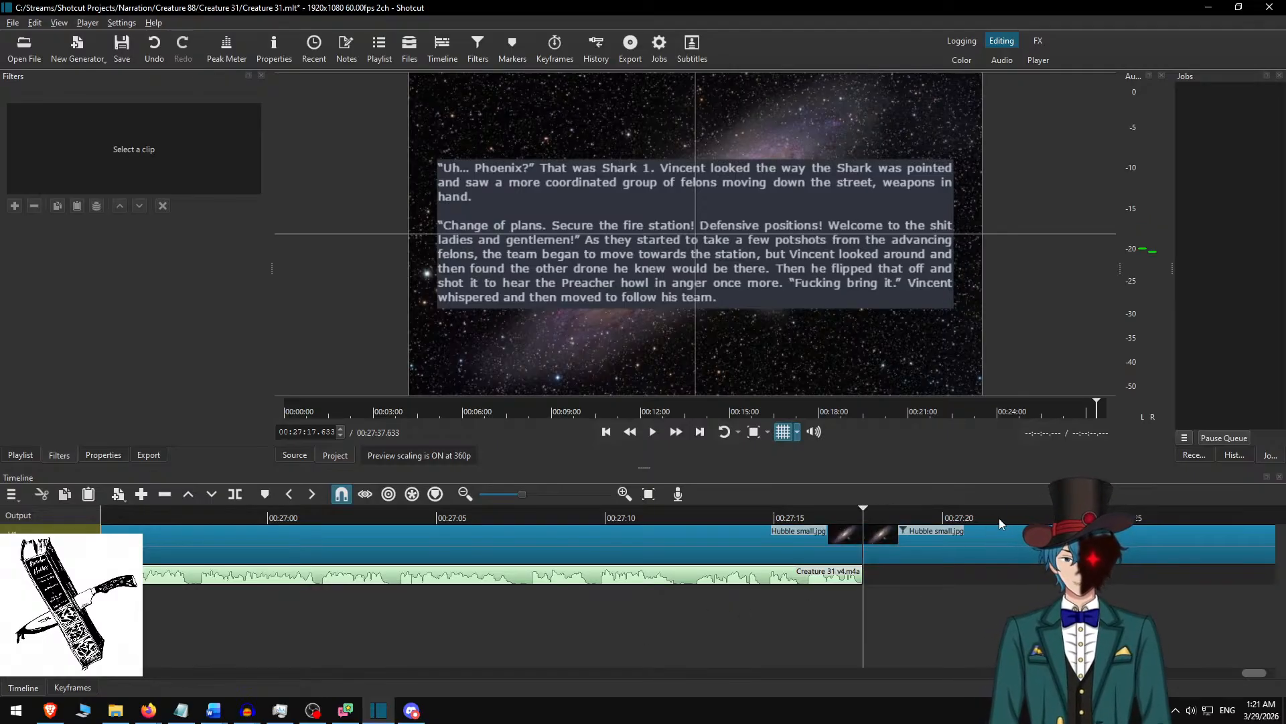
Remove the Text: Rich filter from the Hubble small.jpg clip that follows the end of the narration and save the project.
click(984, 536)
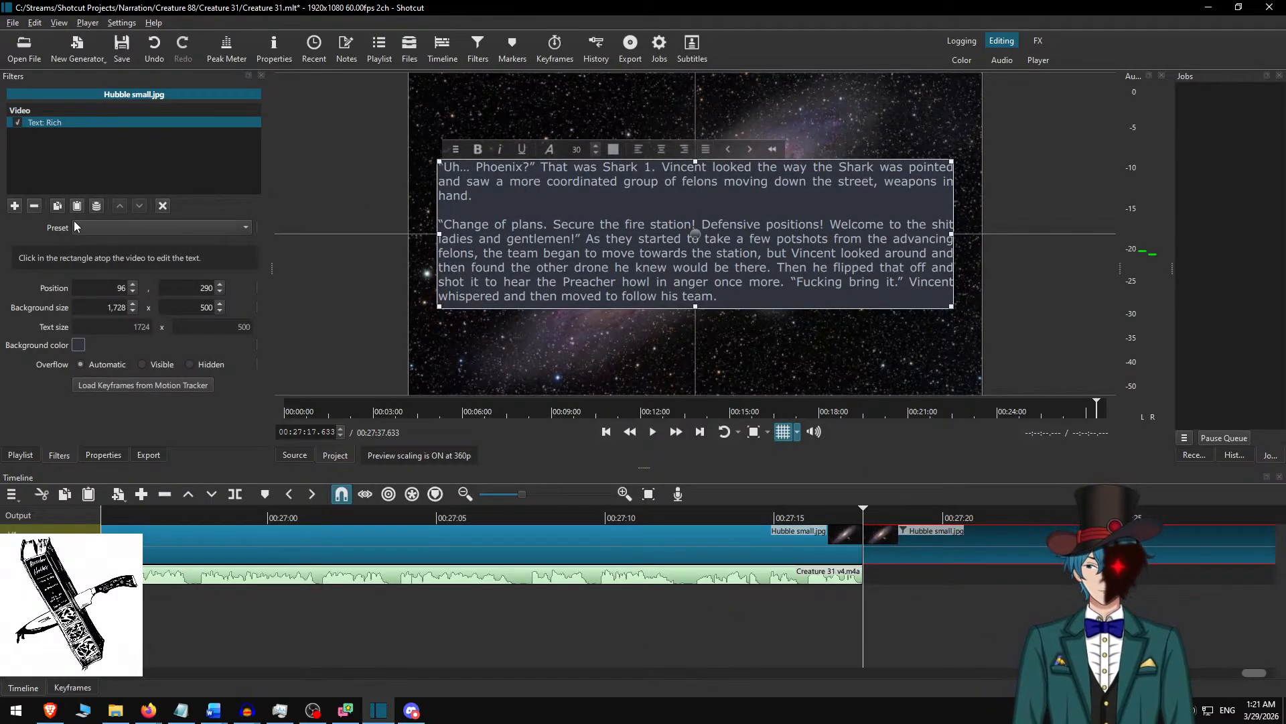
click(34, 206)
key(ctrl+s)
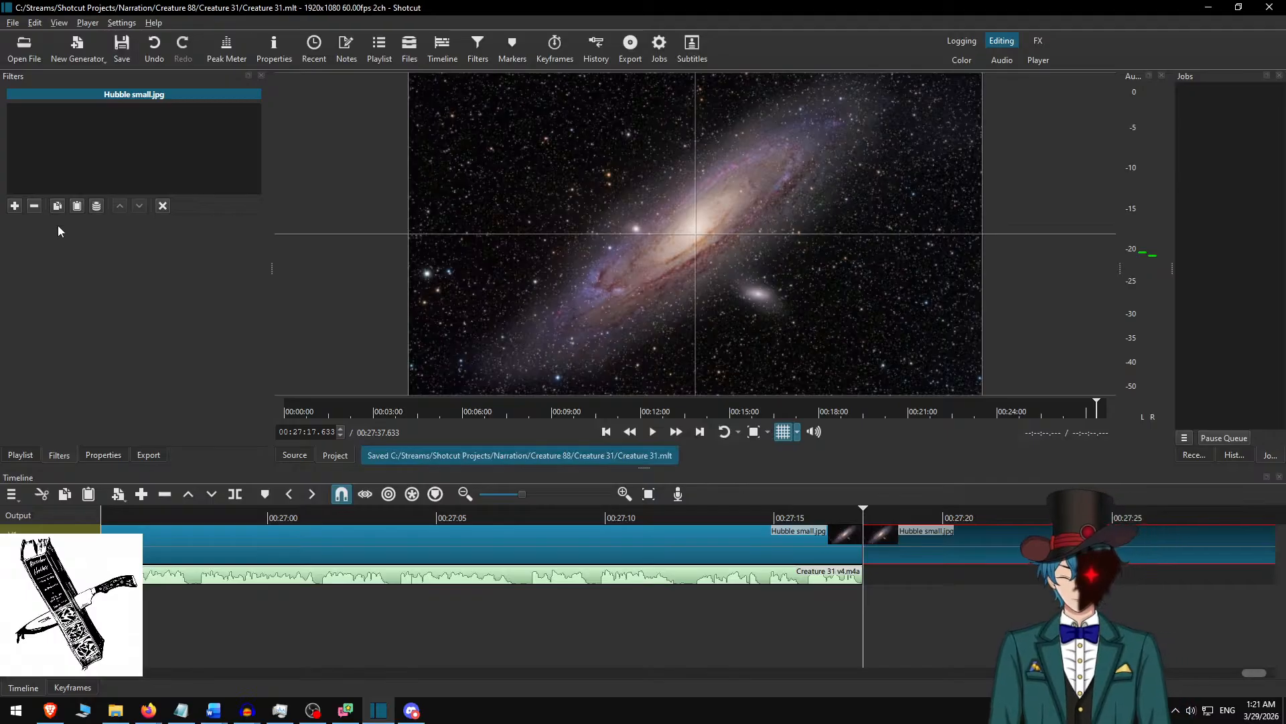
Export the video as Creature 31.mp4 into the folder C:\Narration\Memories of Creature 88\Creature 31.
key(ctrl+e)
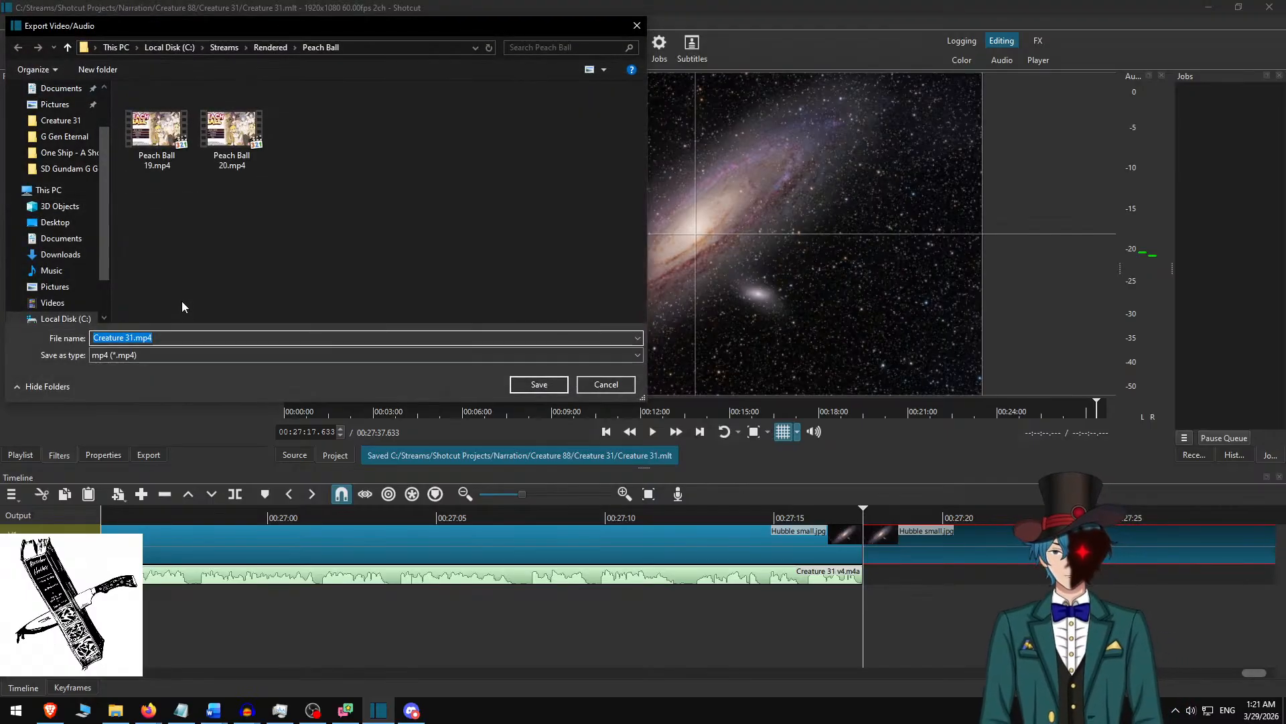
key(alt+Up)
key(alt+Up)
text(Narration)
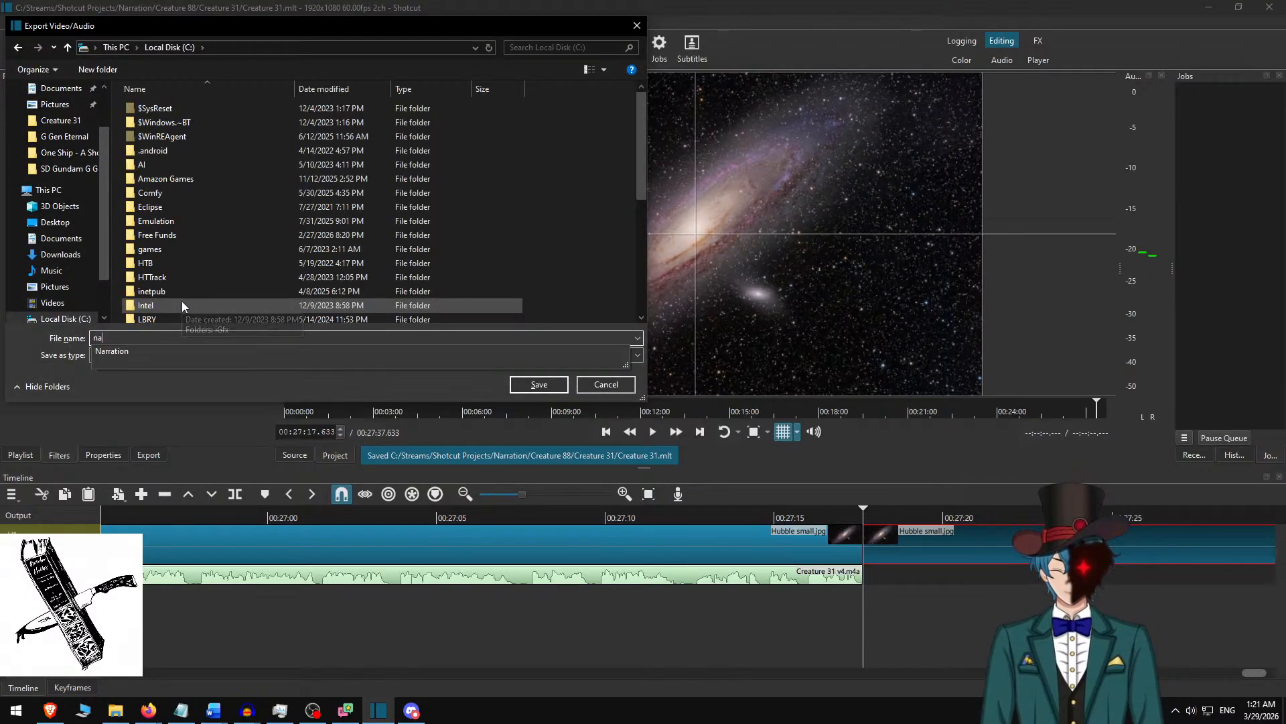
key(Down)
key(Return)
text(Memories of Creature 88)
key(Down)
key(Return)
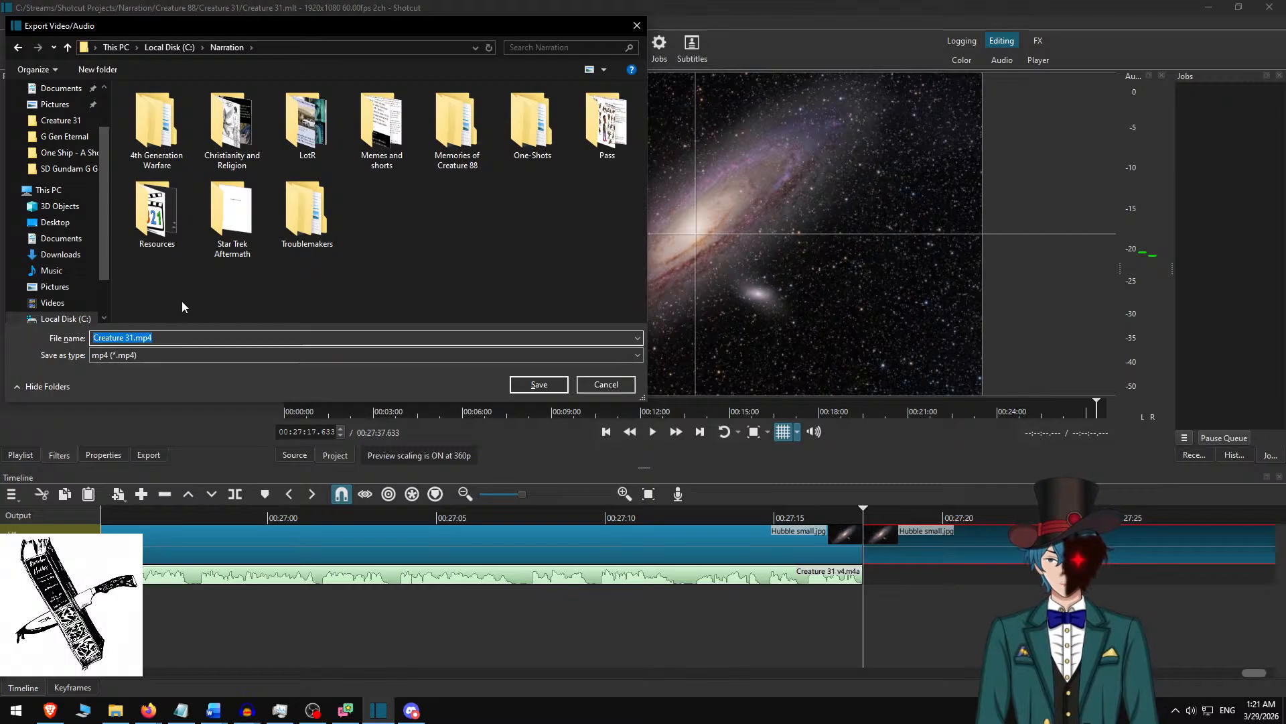
text(Creature 31)
key(Up)
key(Return)
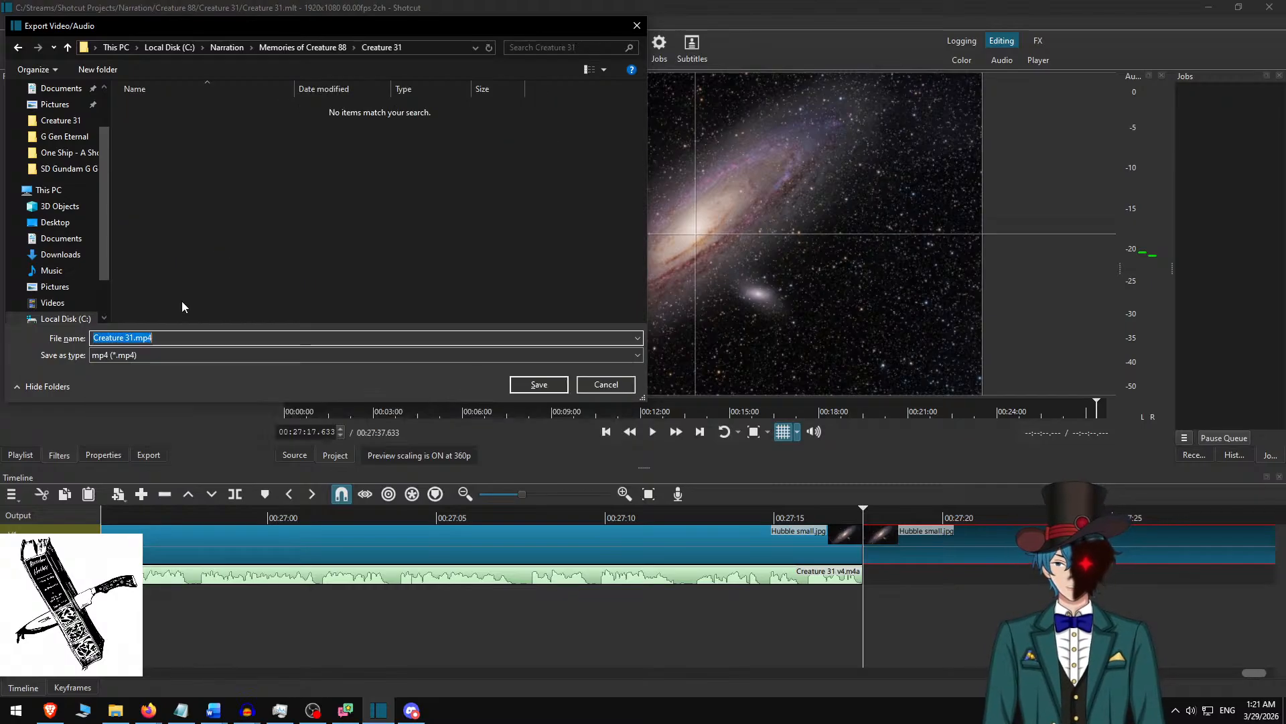
key(Return)
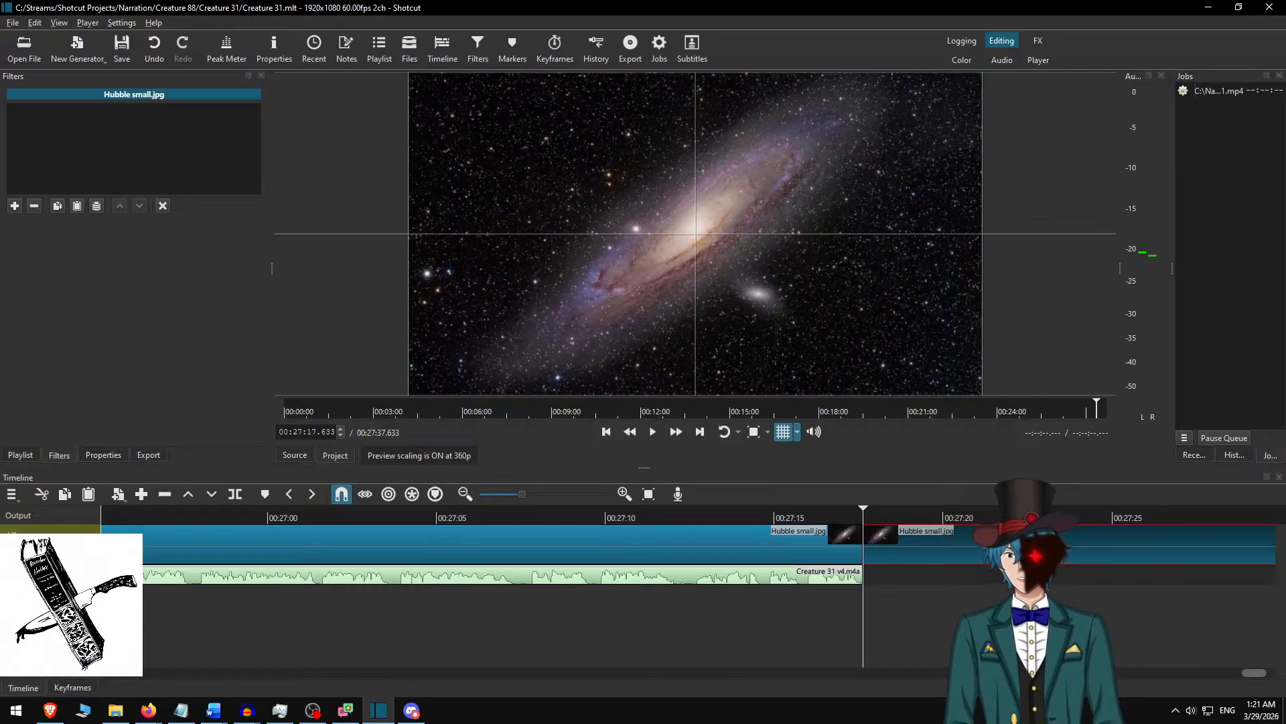
Switch to the Word document Creature 31.docx, undo all the passage cuts until the full story text is restored, and save it.
key(alt+Tab)
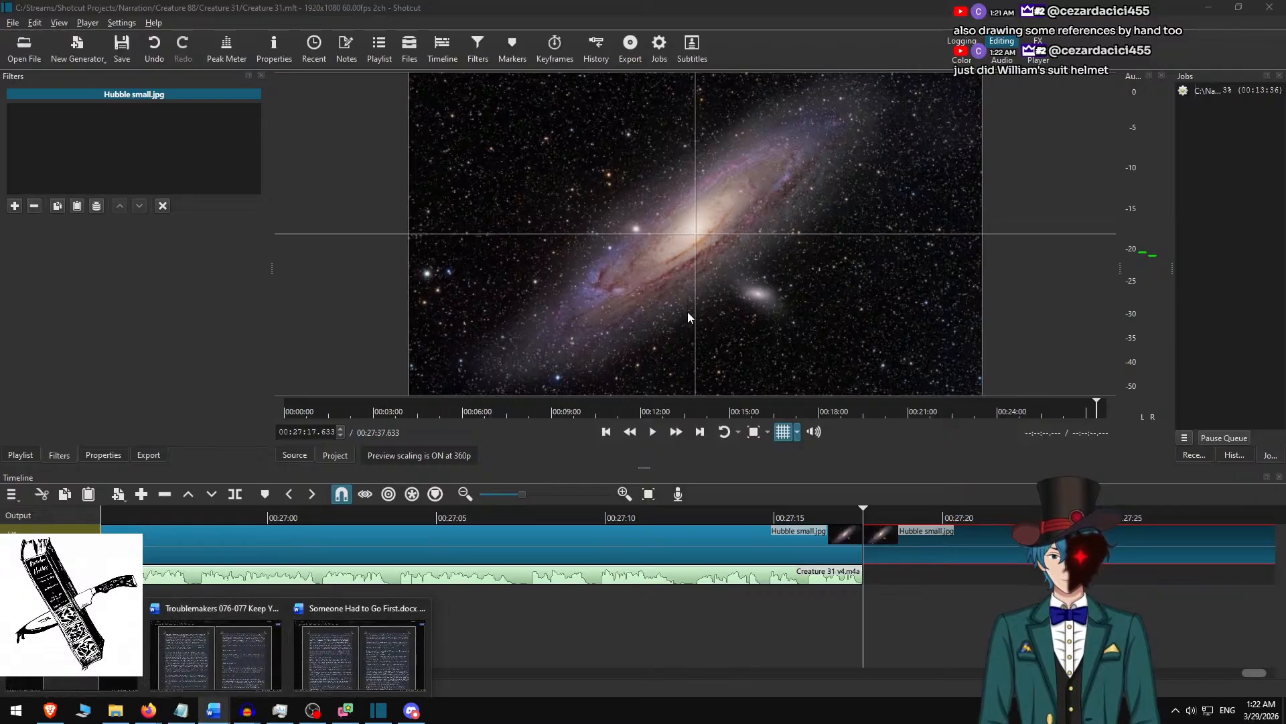
click(91, 657)
click(674, 216)
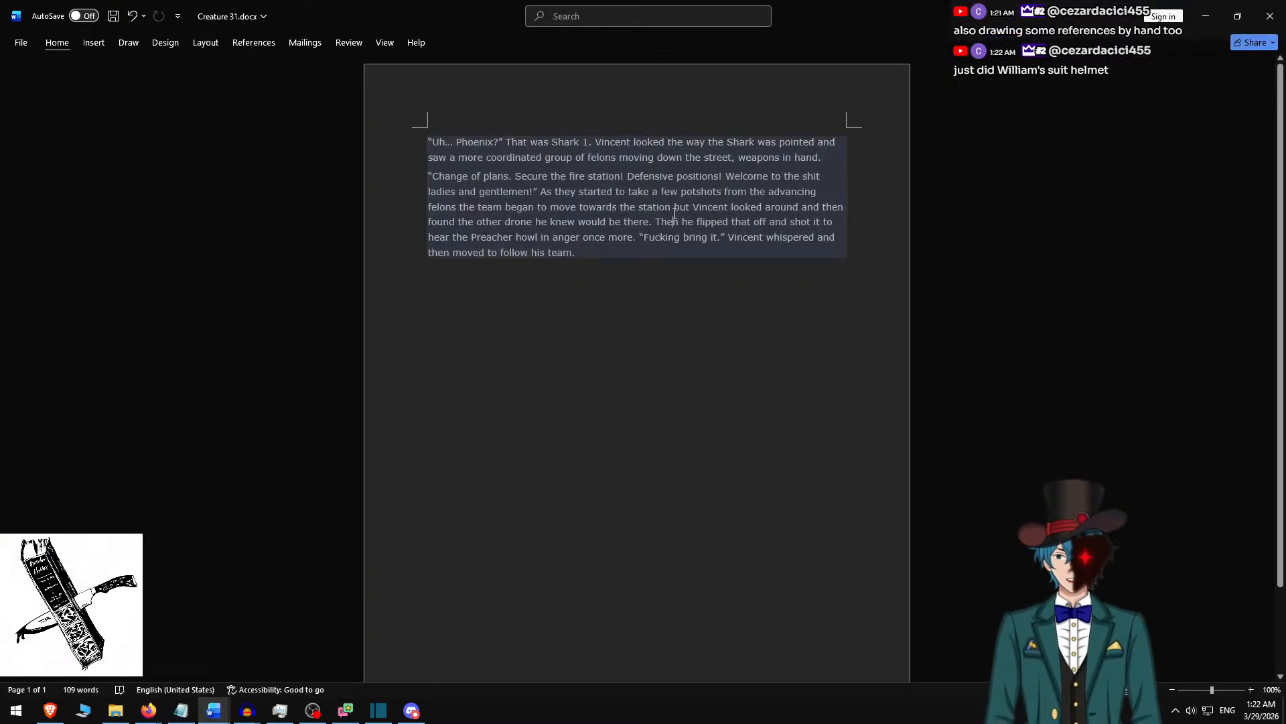
key(ctrl+z)
key(ctrl+z)
key(ctrl+z)
key(ctrl+z)
key(ctrl+z)
key(ctrl+z)
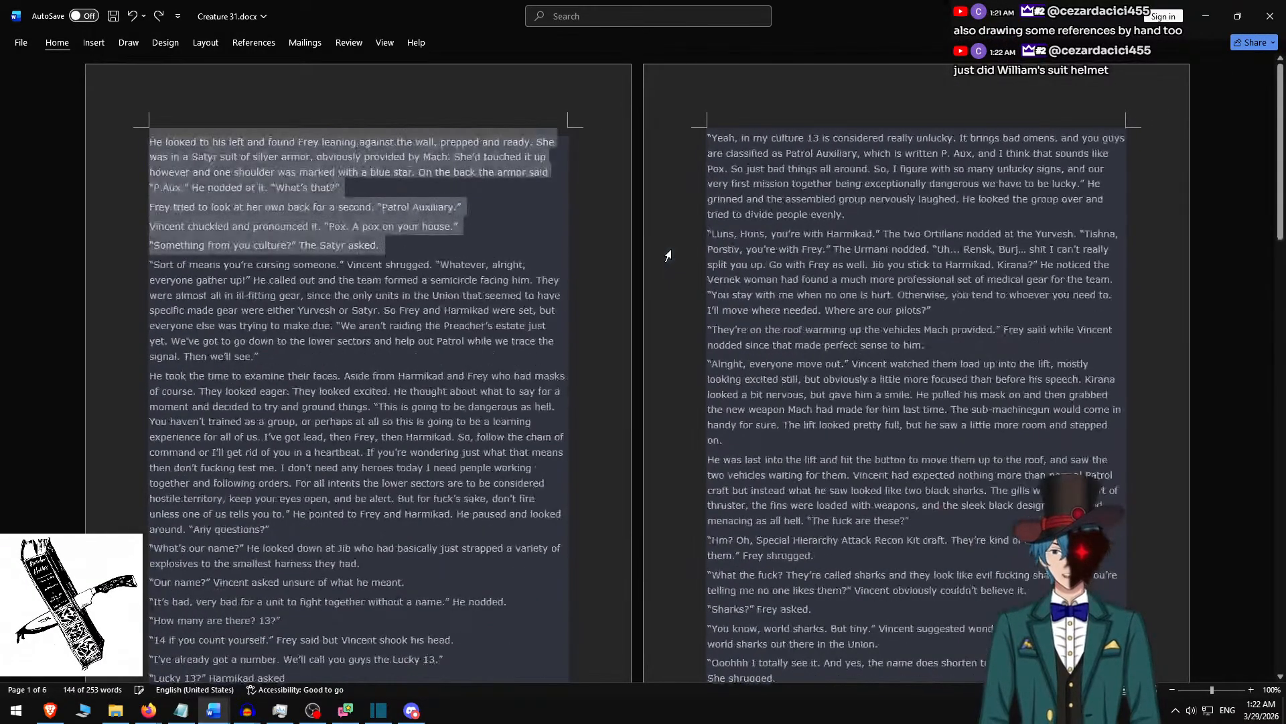
key(ctrl+z)
key(ctrl+z)
key(ctrl+z)
key(ctrl+z)
key(ctrl+z)
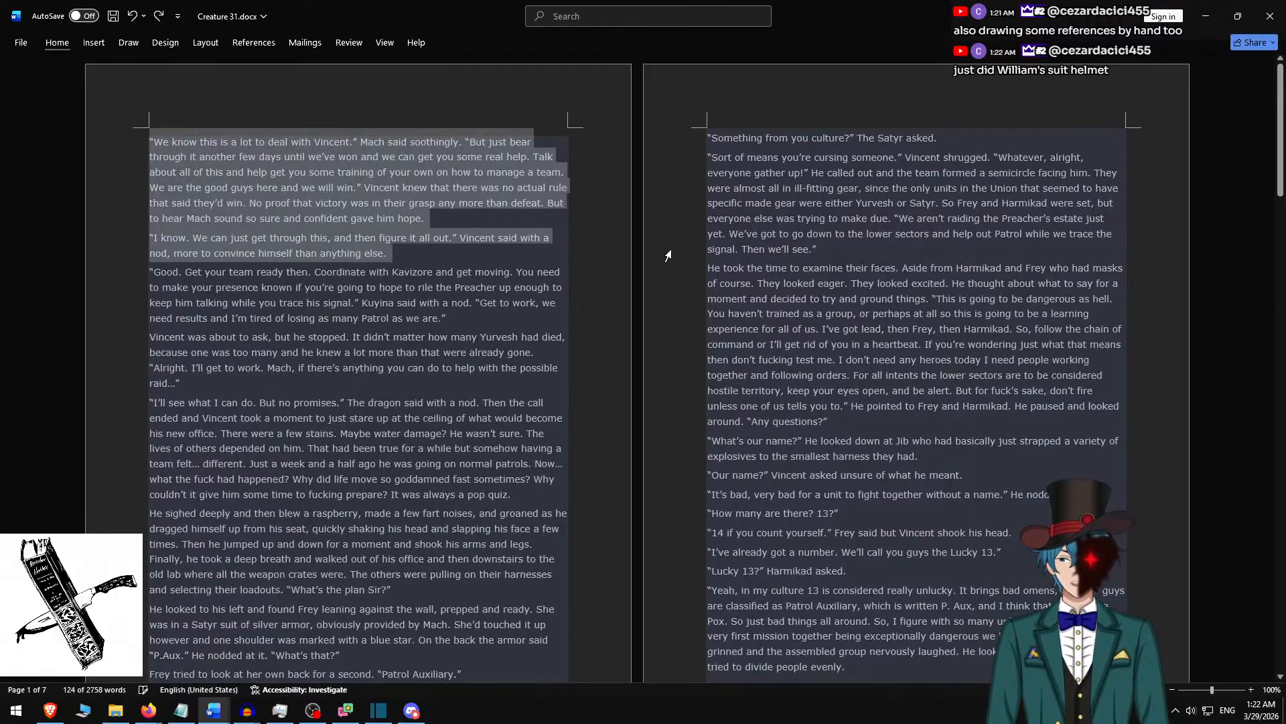
key(ctrl+z)
key(ctrl+z)
key(ctrl+z)
key(ctrl+z)
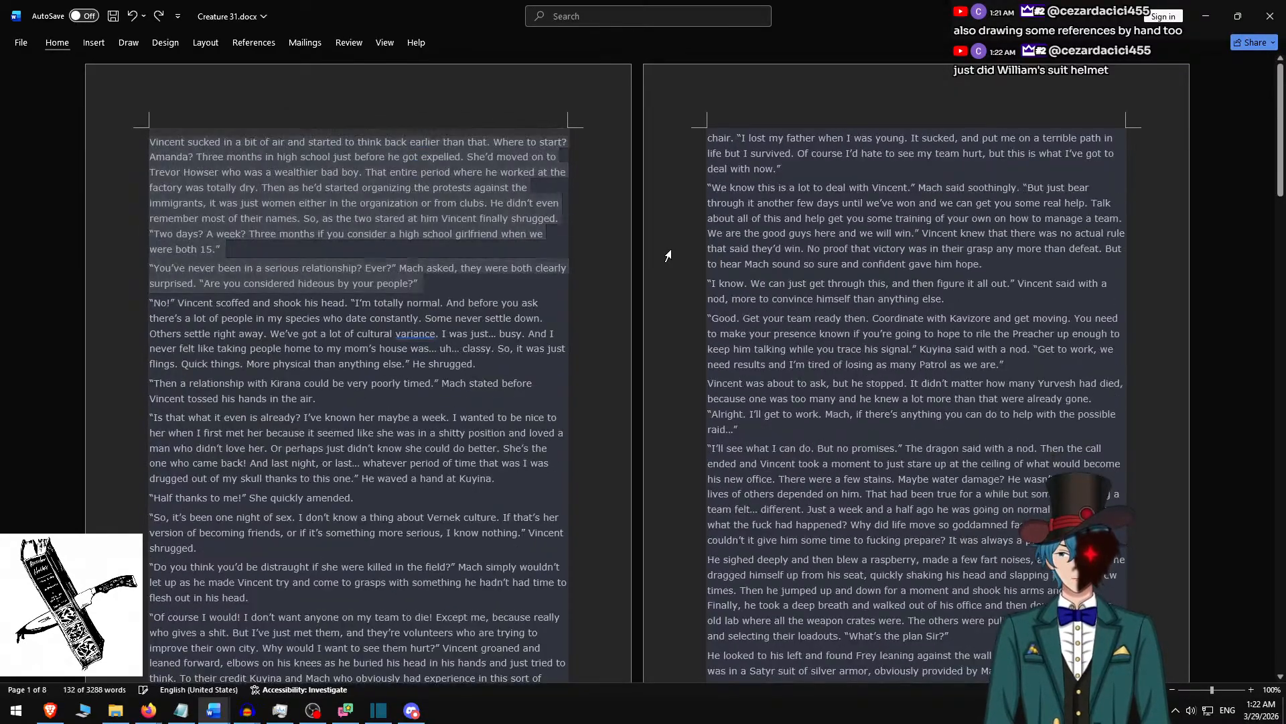
key(ctrl+z)
key(ctrl+z)
key(ctrl+z)
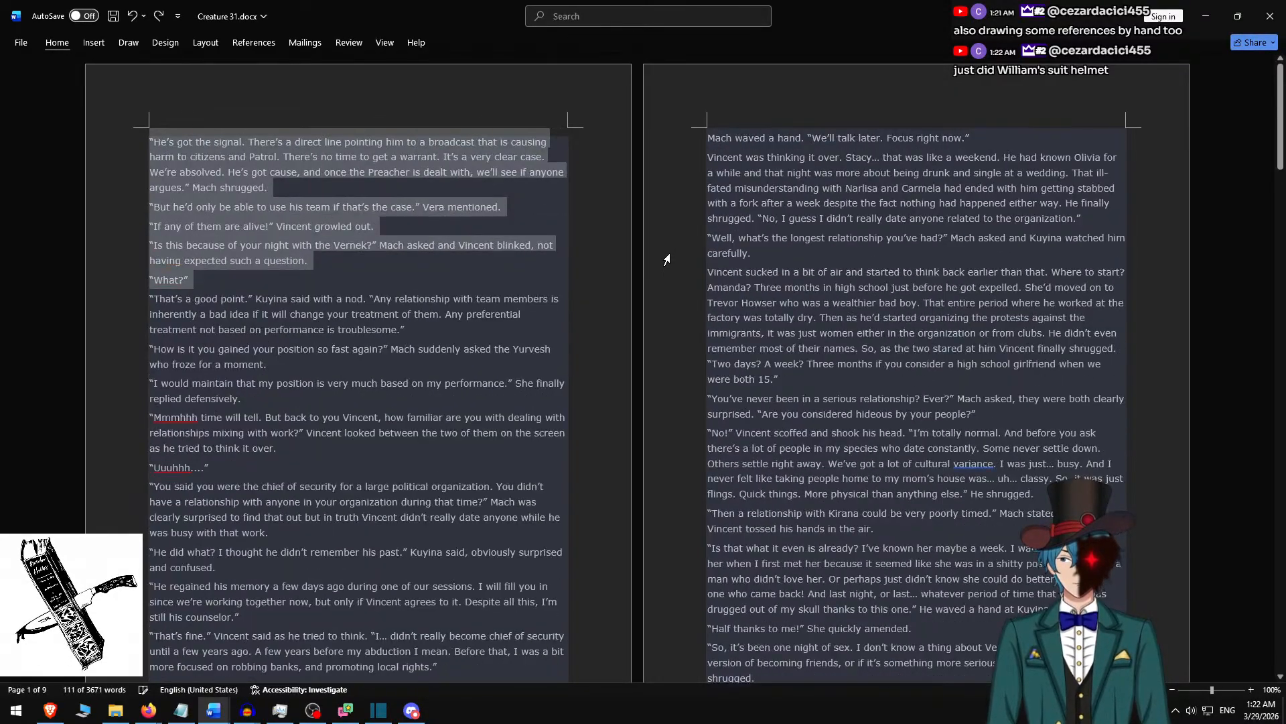
key(ctrl+z)
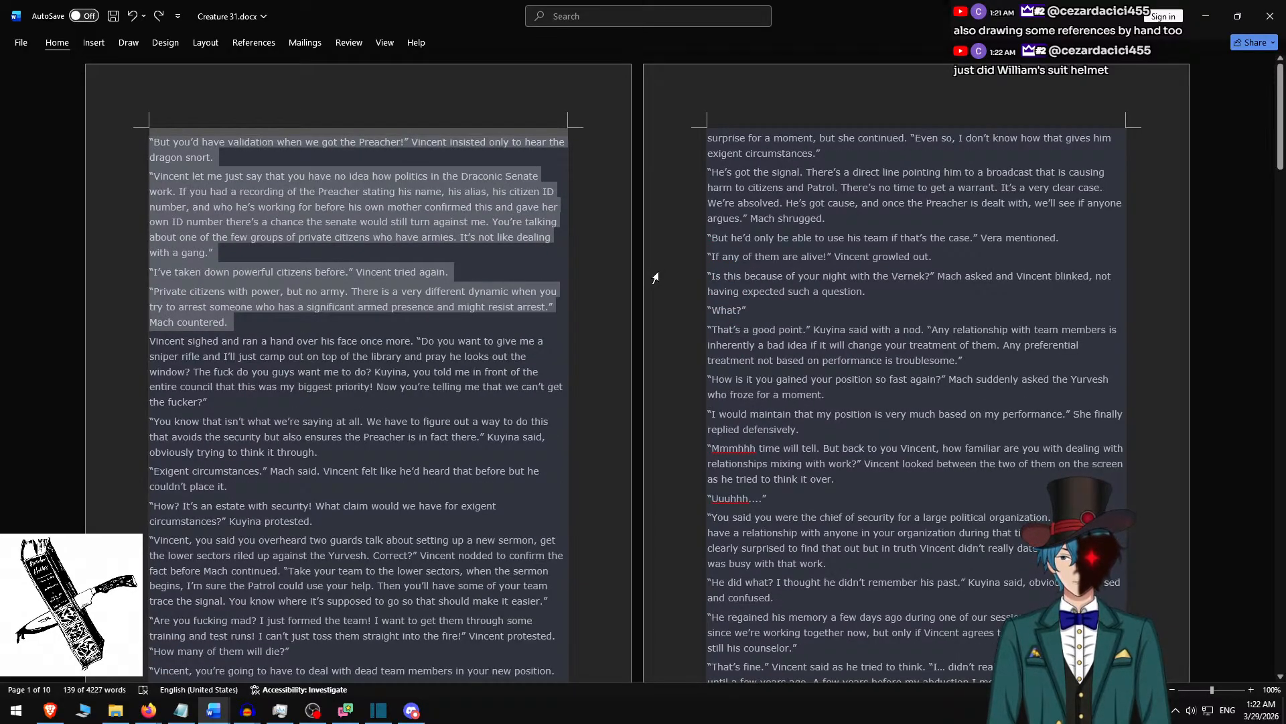
key(ctrl+z)
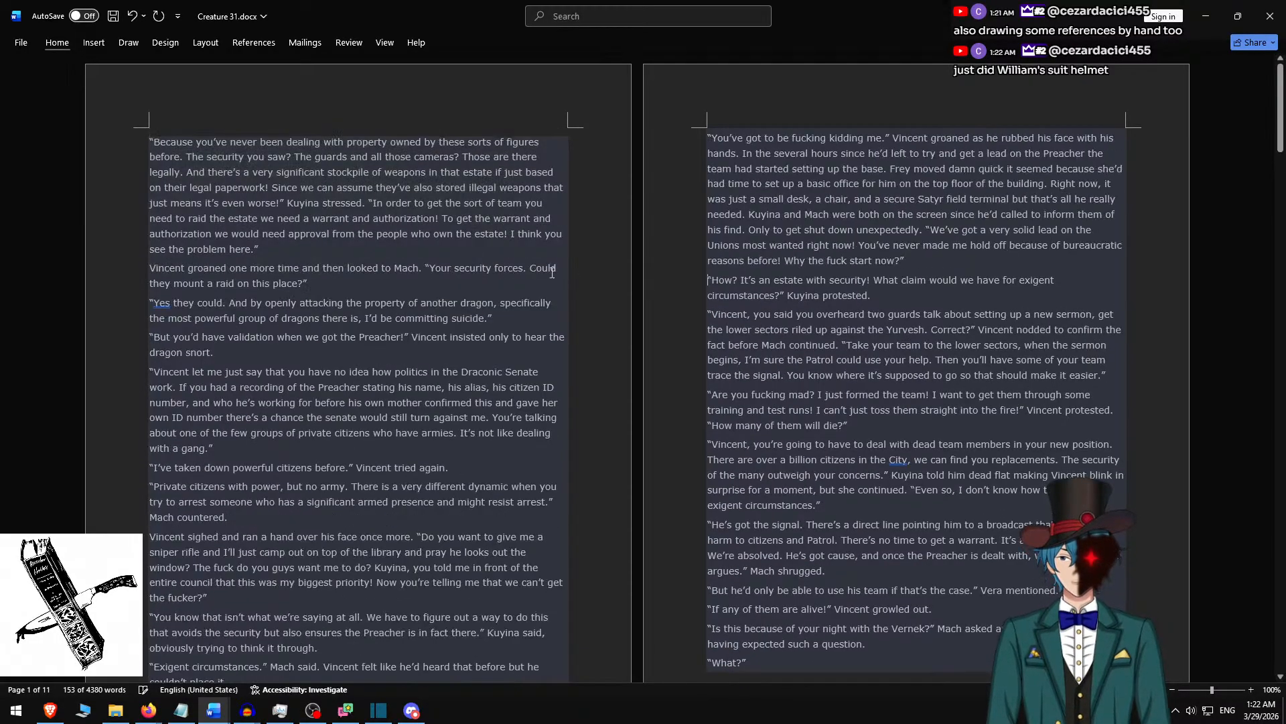
key(ctrl+z)
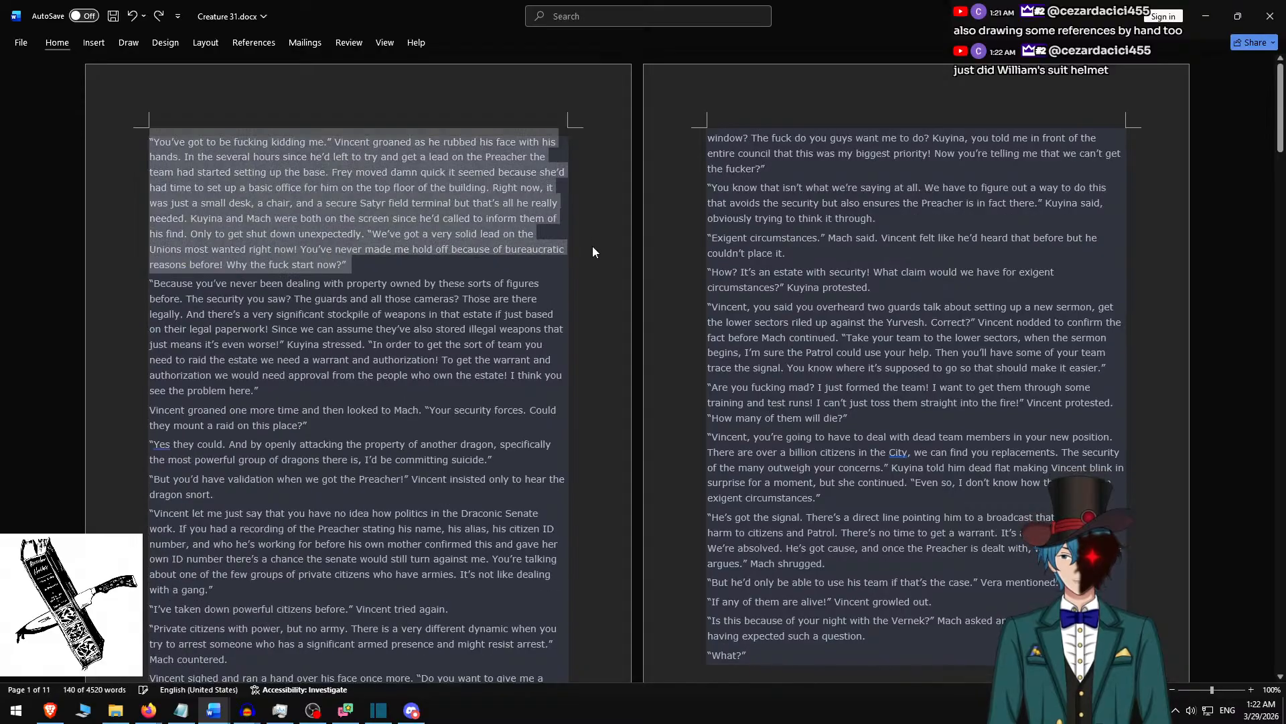
key(ctrl+z)
key(ctrl+y)
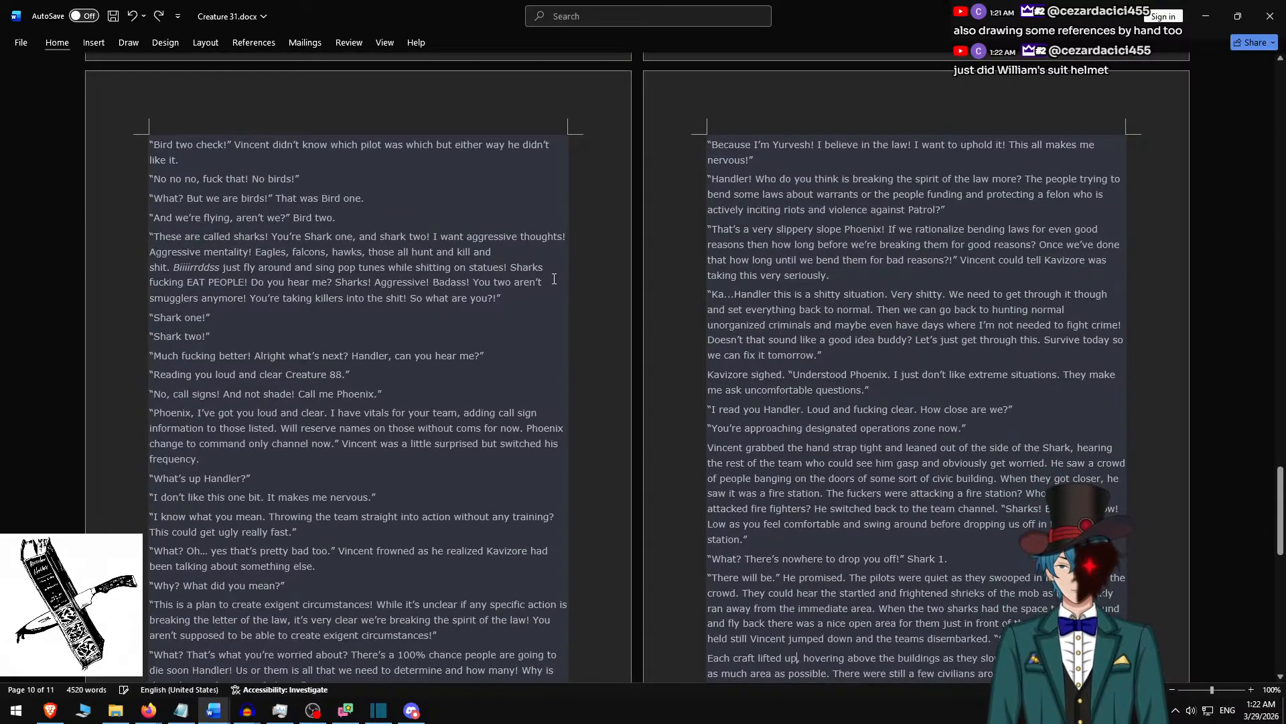
key(ctrl+y)
scroll(557, 282, up, 2)
scroll(558, 282, up, 3)
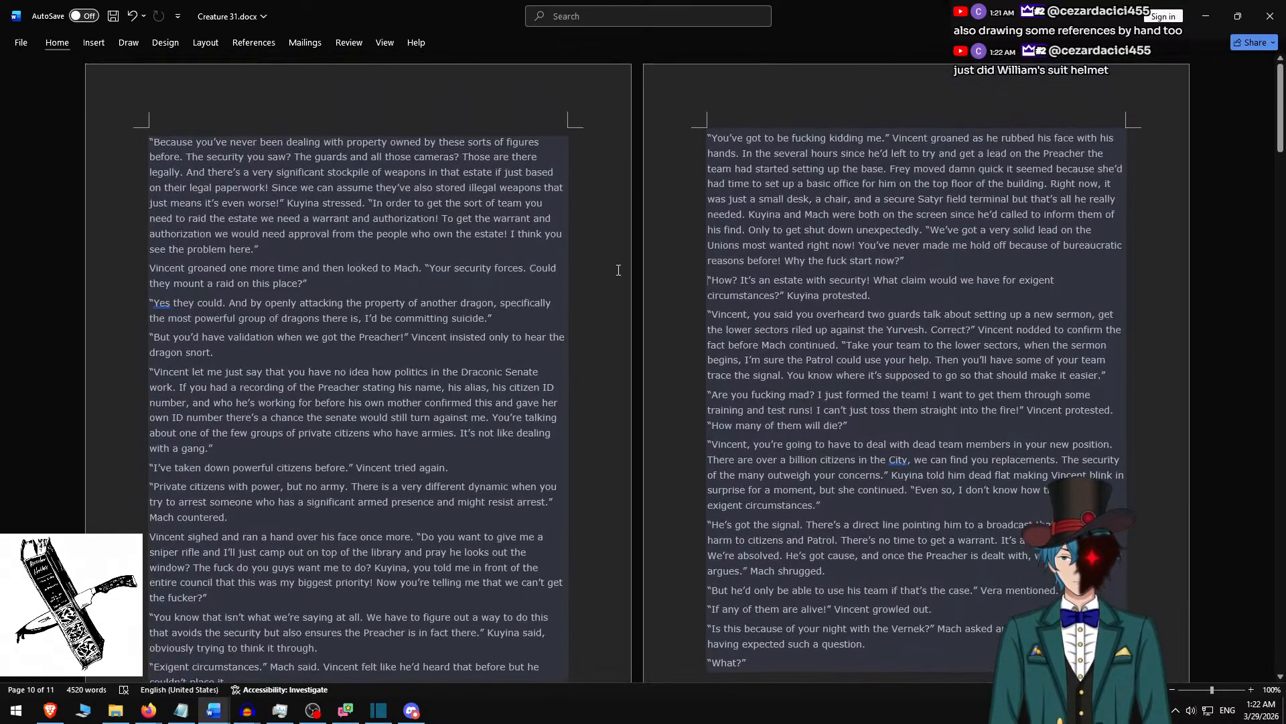
key(ctrl+z)
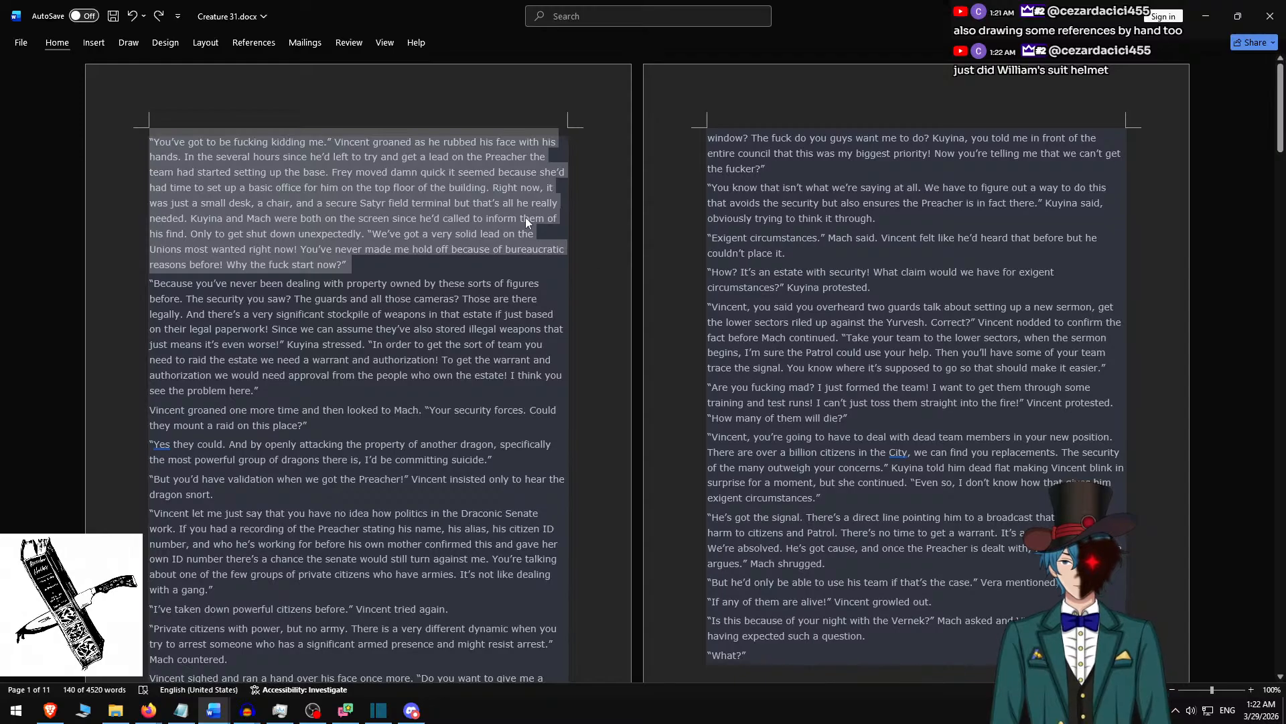
click(526, 219)
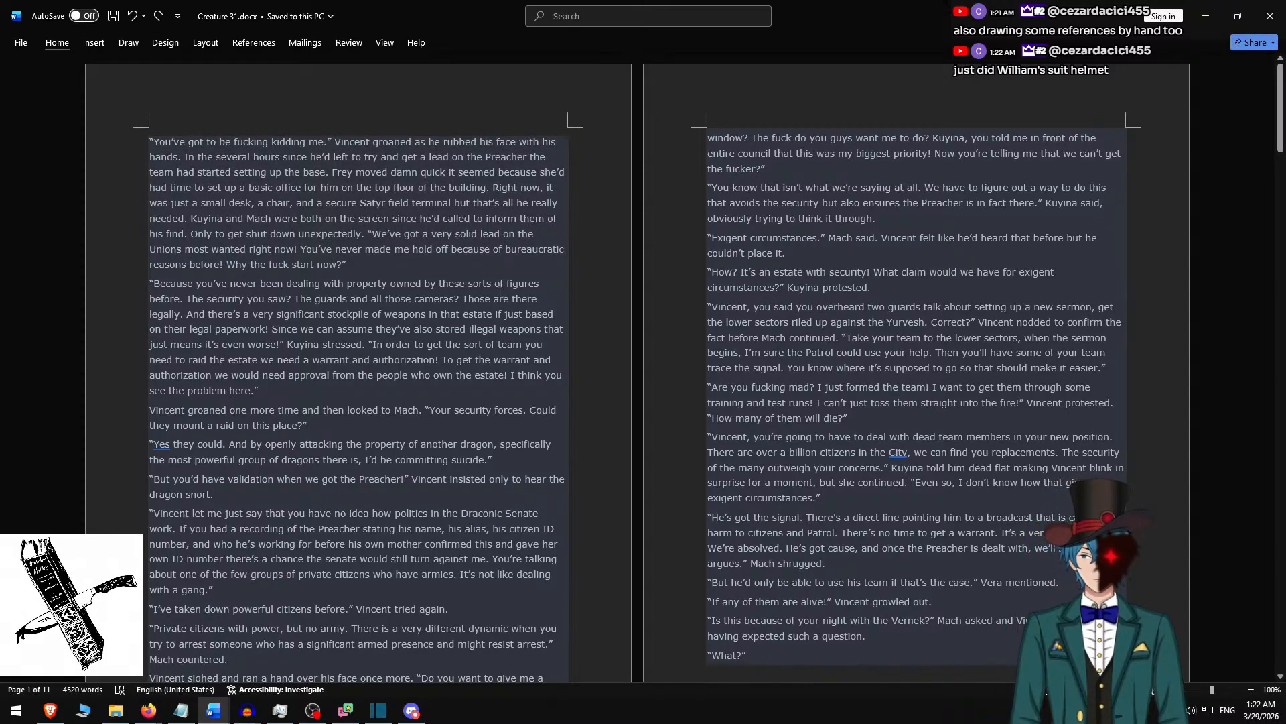
key(alt+Tab)
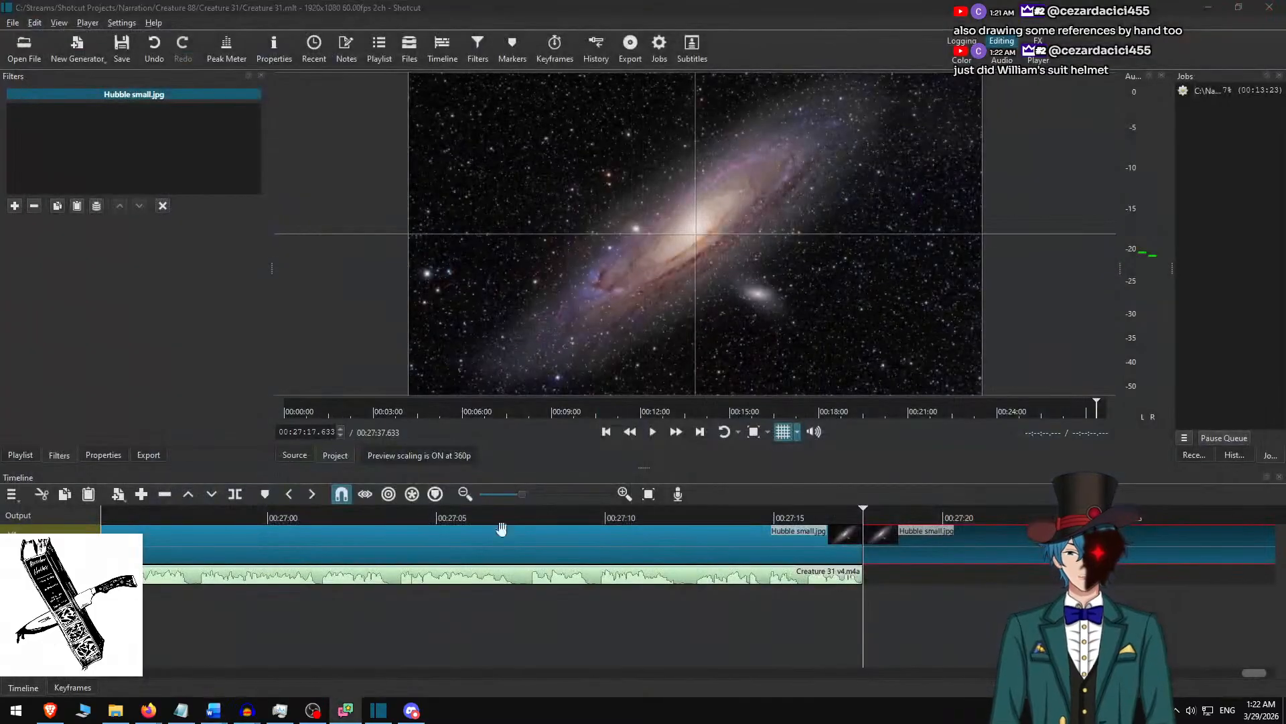
click(250, 710)
click(184, 660)
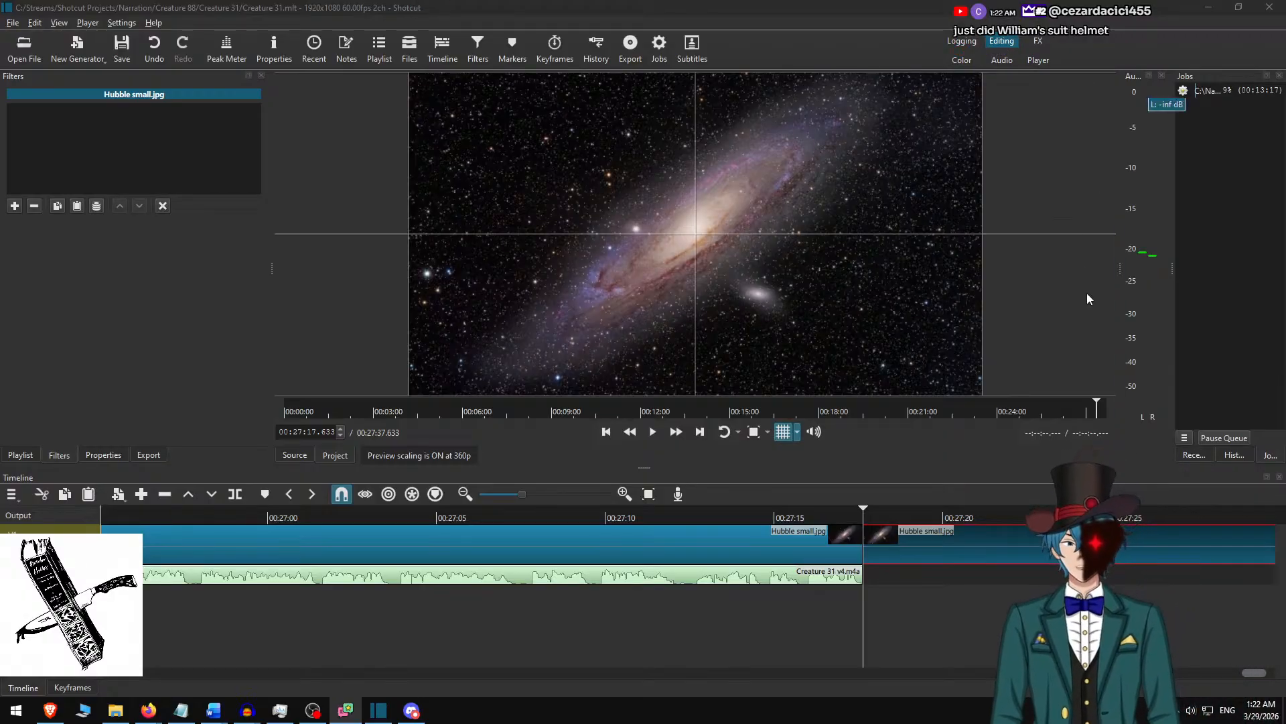
scroll(924, 573, down, 3)
scroll(629, 607, up, 3)
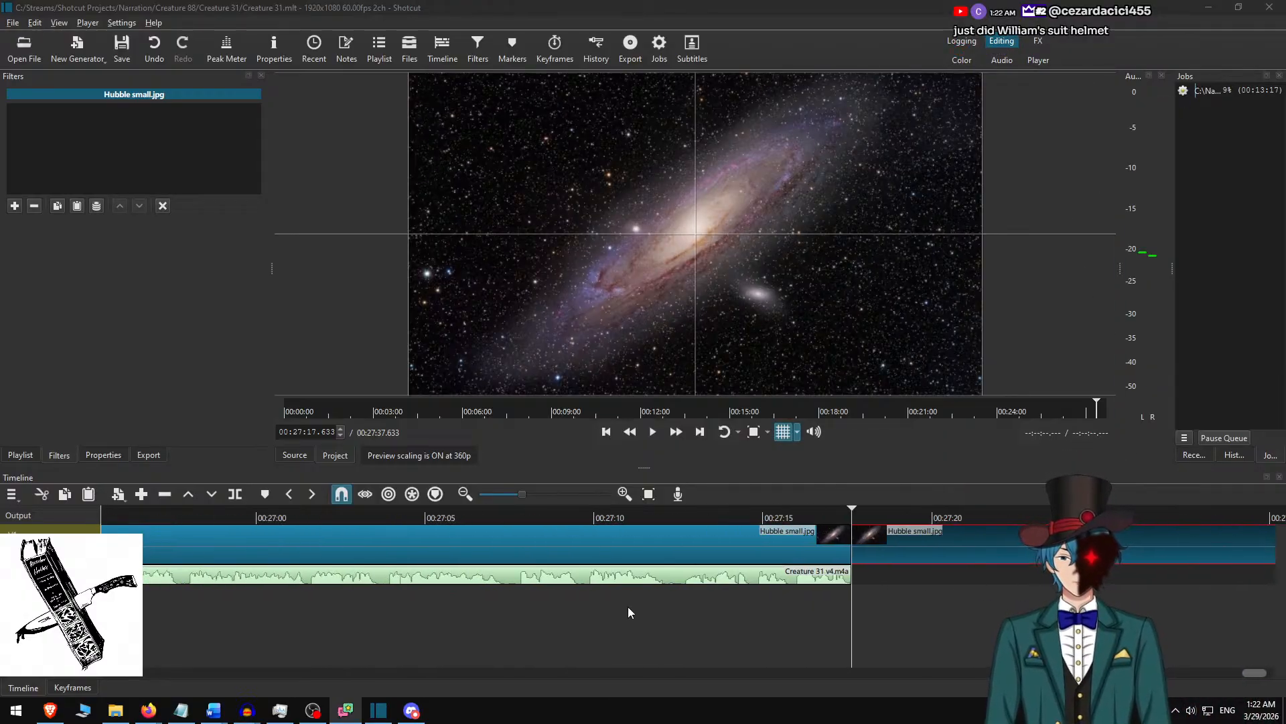
click(460, 6)
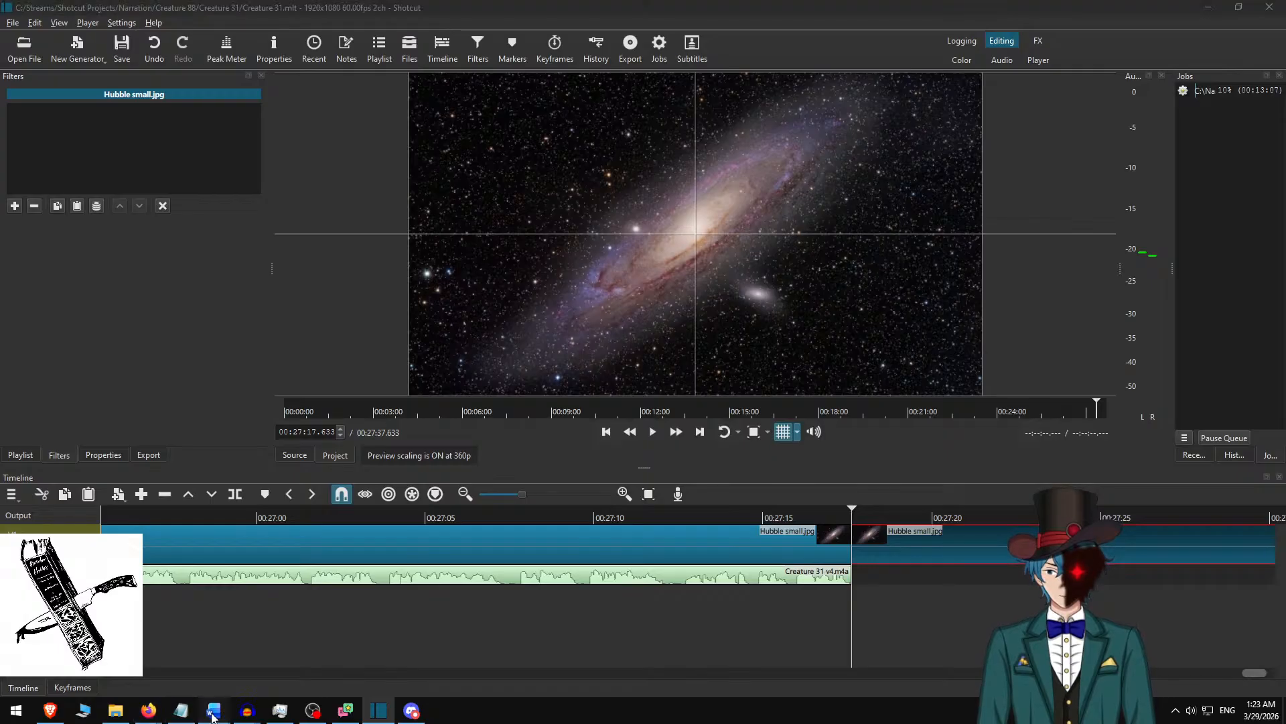
Switch to the Word document Troublemakers 076-077 Keep Your Rifle By Your Side - At Peace with the Pain.docx.
mouse_move(214, 710)
click(201, 643)
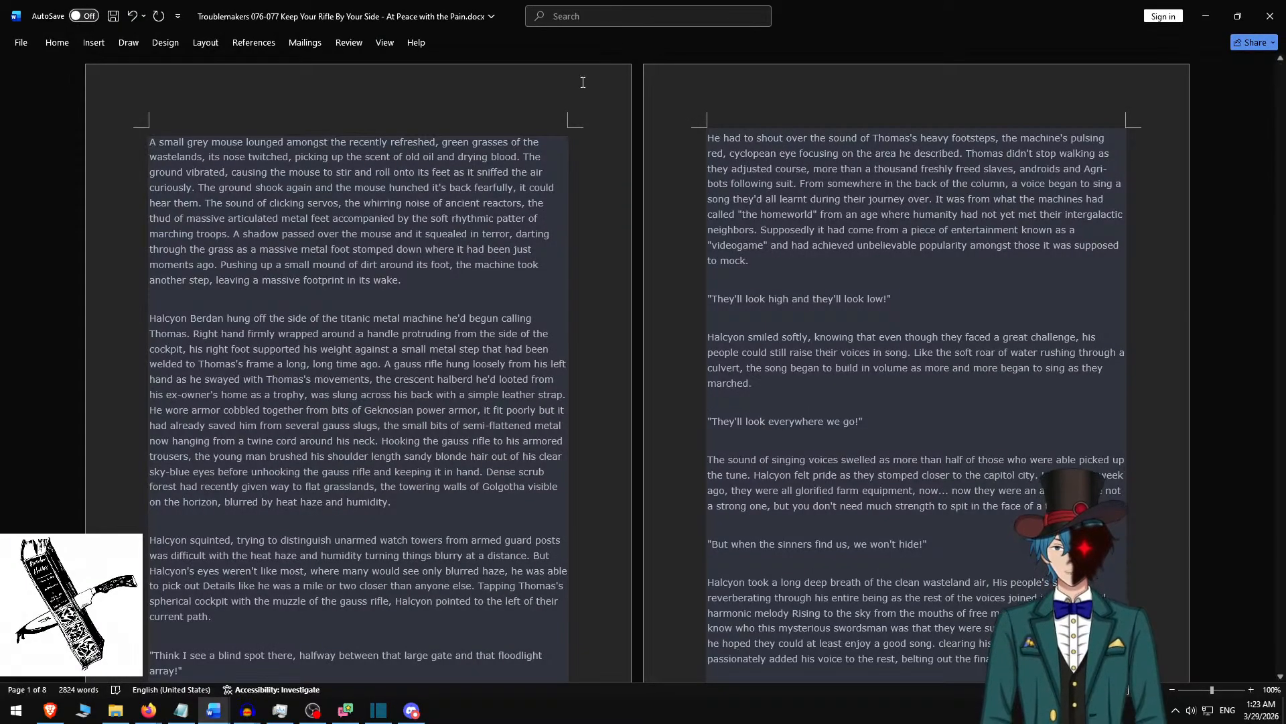
Switch to Shotcut, begin a new project and set its projects folder to C:\Streams\Shotcut Projects\Narration\Troublemakers.
key(alt+Tab)
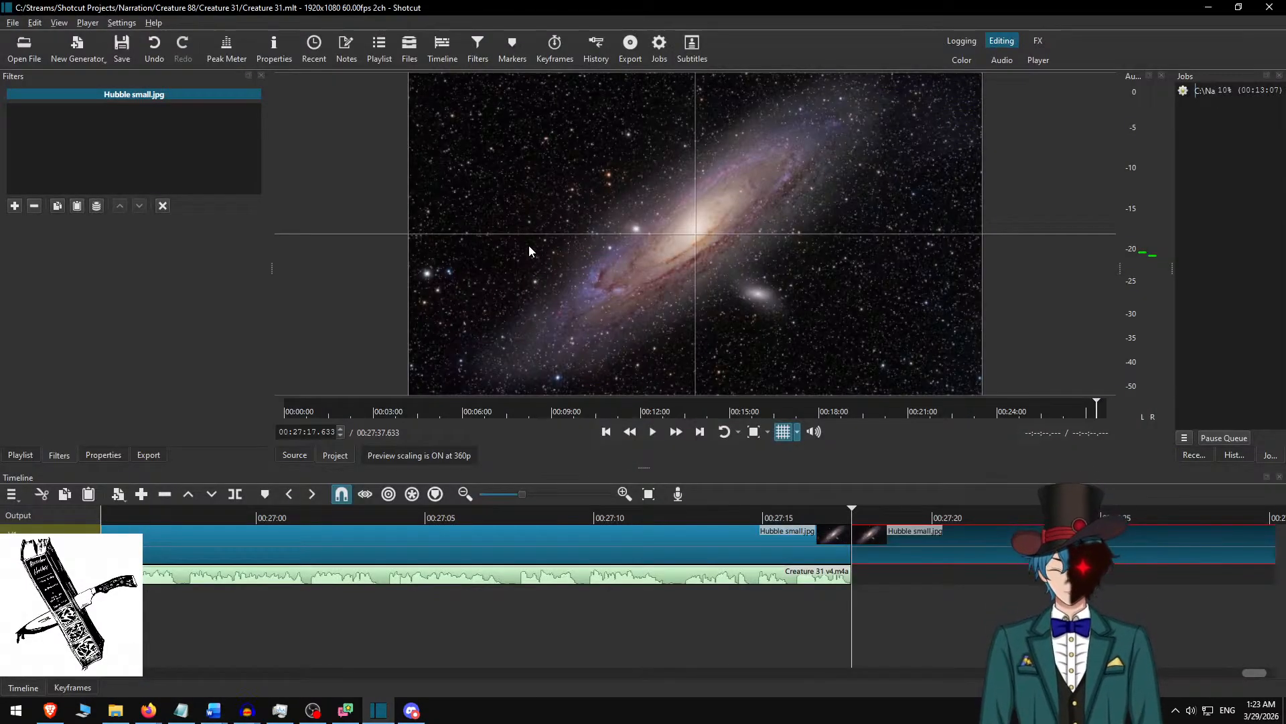
key(ctrl+n)
click(519, 142)
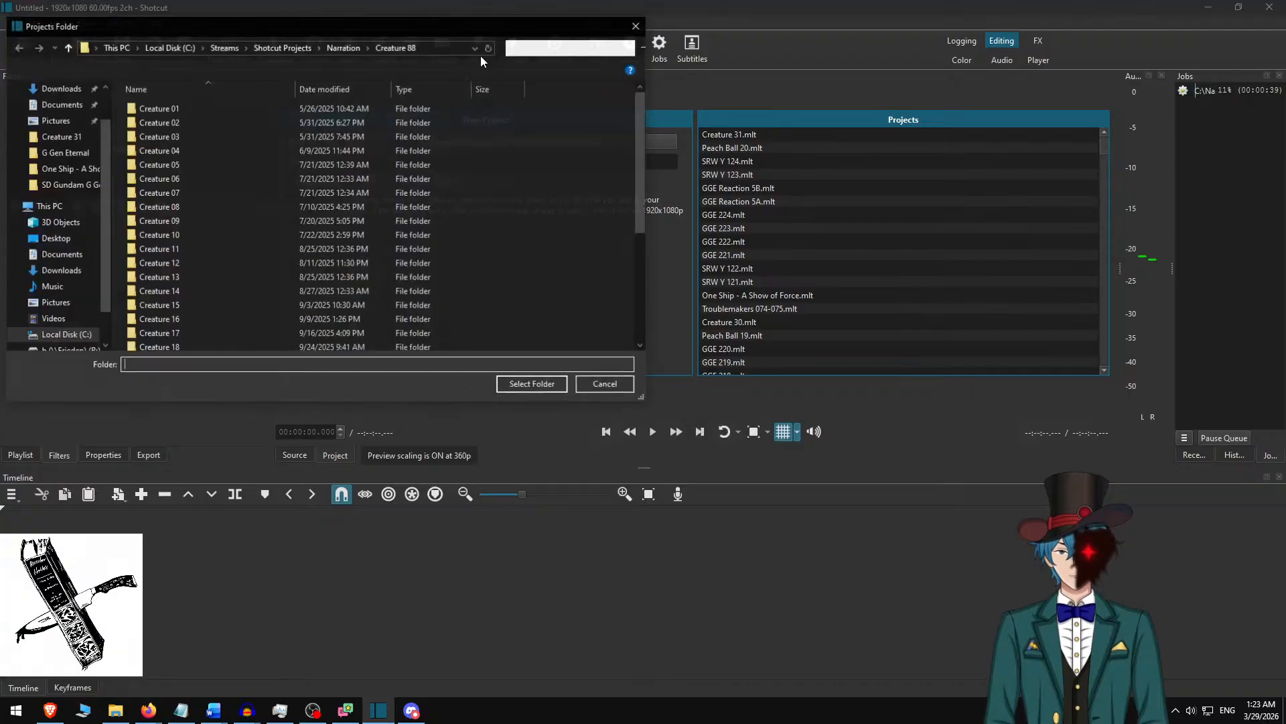
click(276, 148)
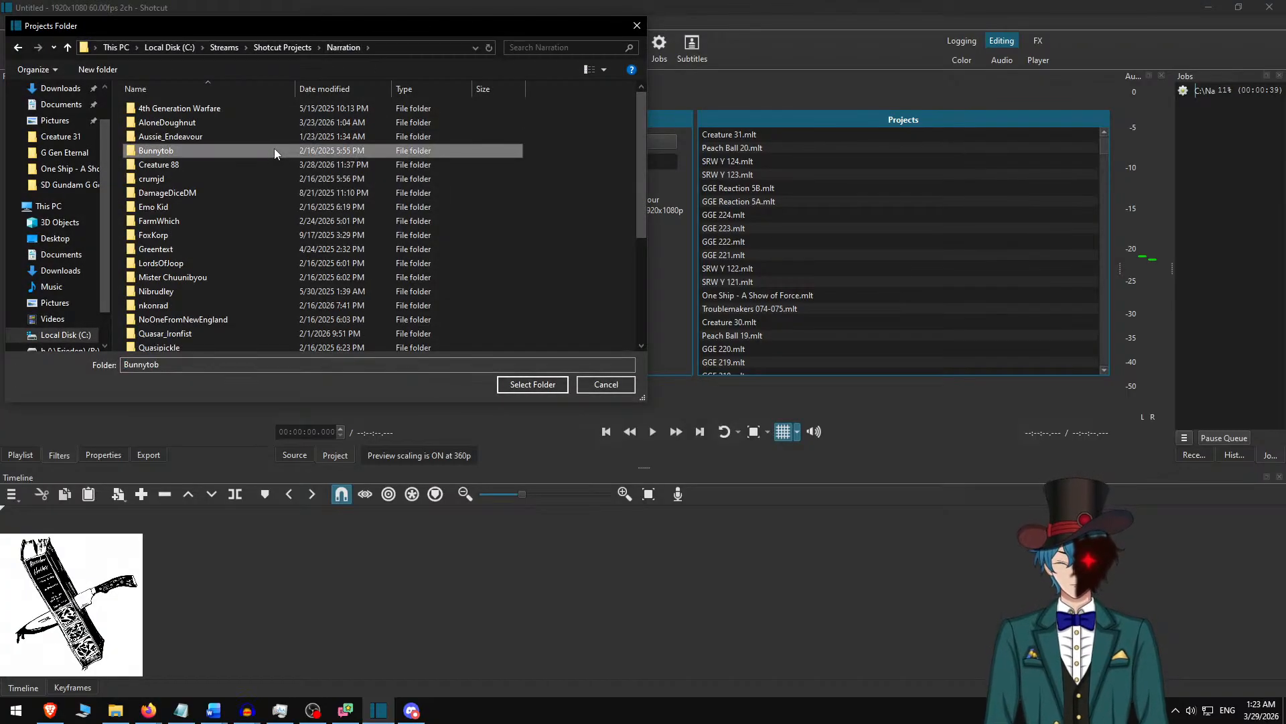
text(tr)
key(Return)
scroll(357, 167, down, 10)
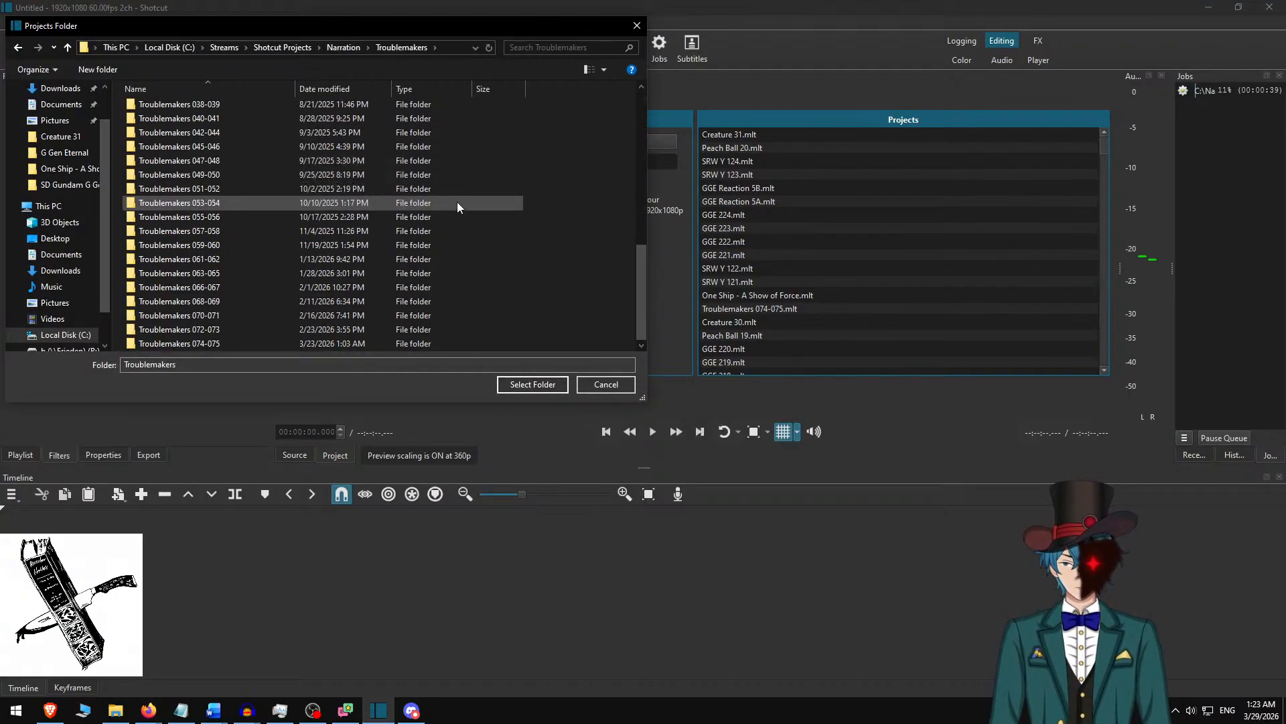
click(540, 383)
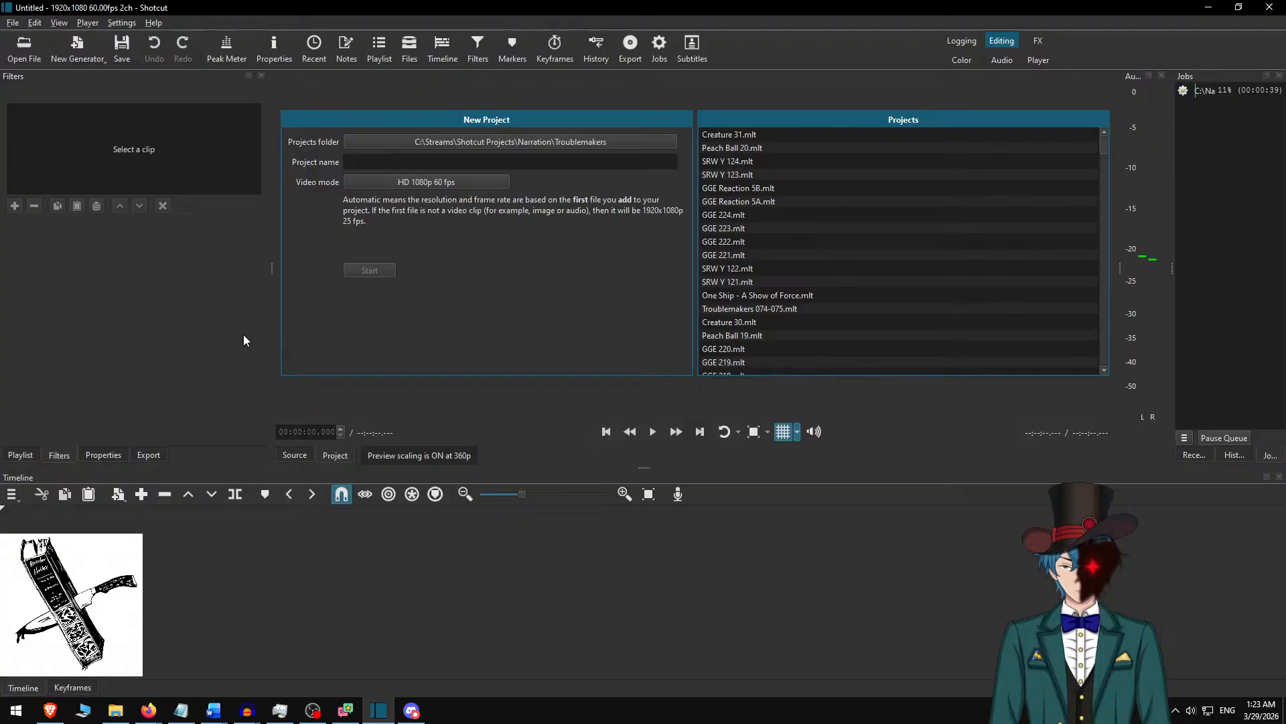
Name the new project Troublemakers 076-077 and start it.
click(388, 161)
text(Troublem)
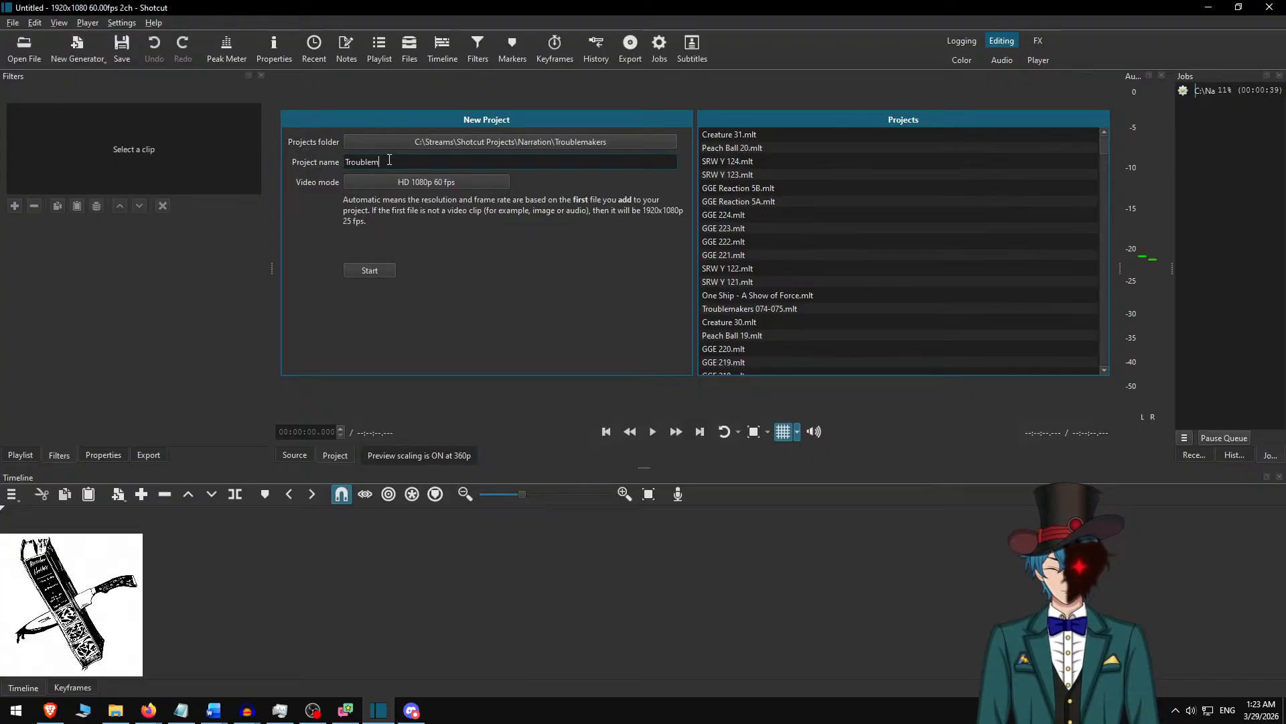
text(akers 076-077)
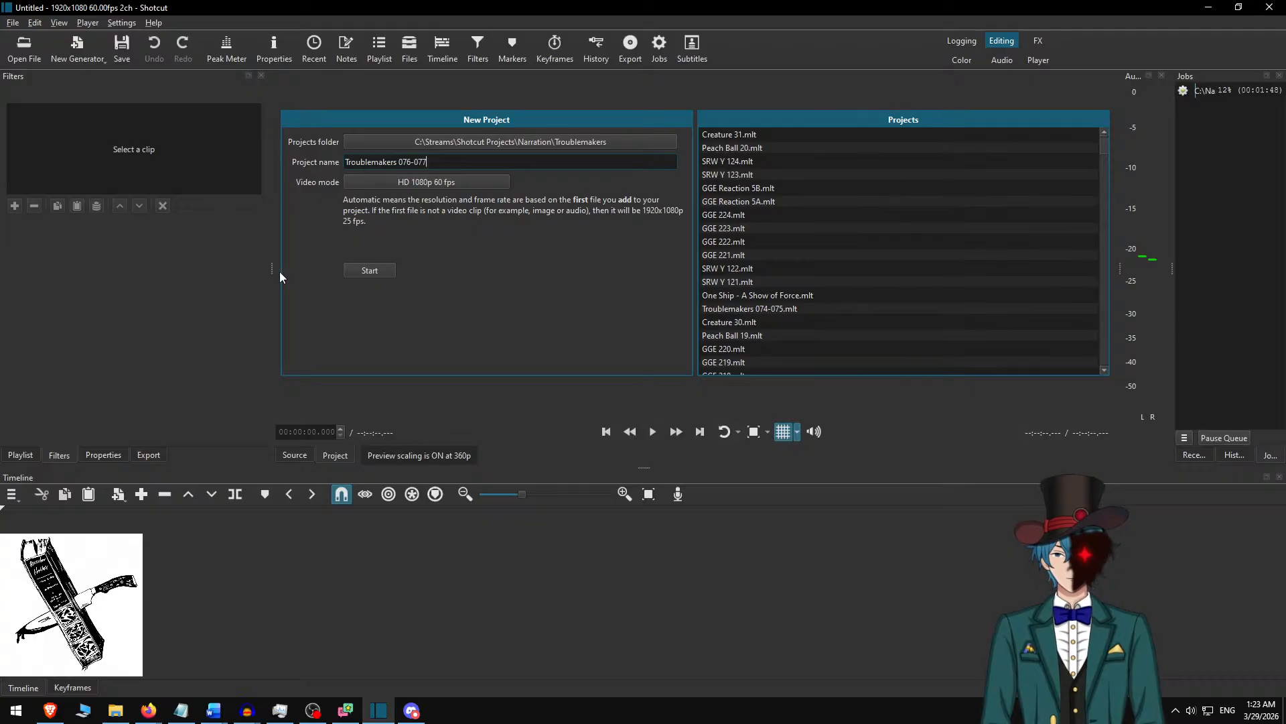
click(370, 270)
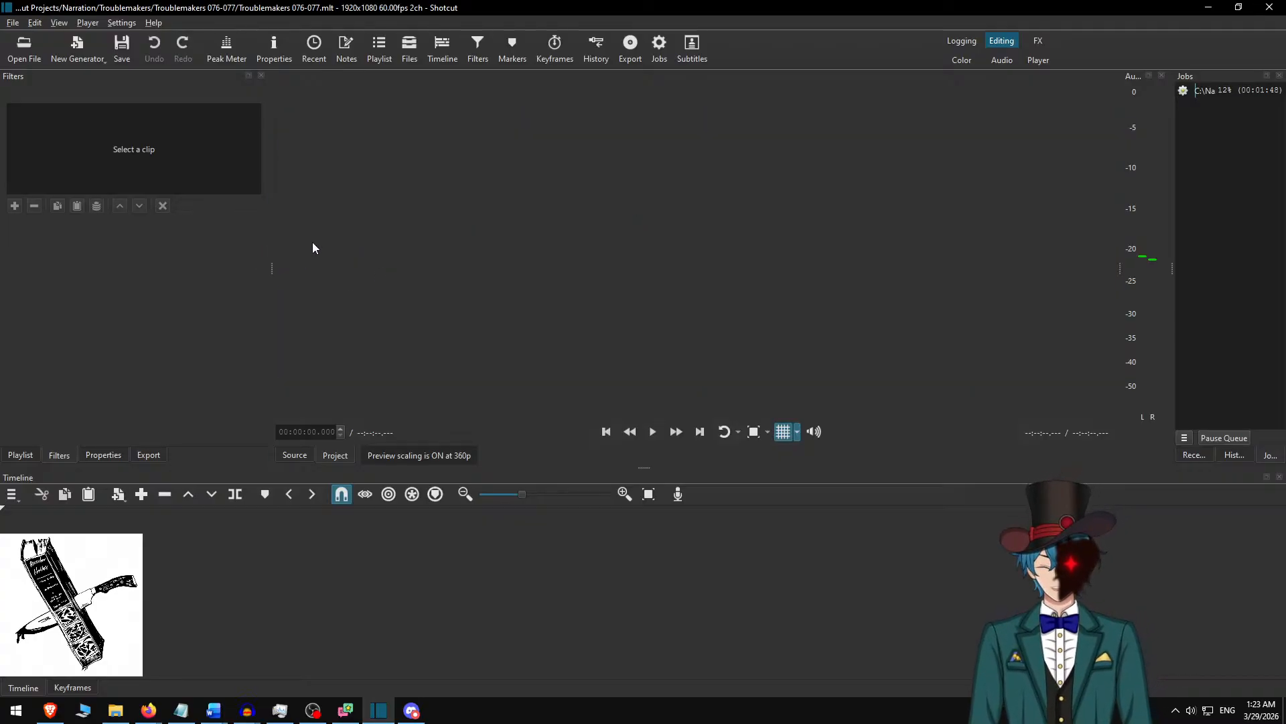
Open Hubble small.jpg from C:\Narration and place it at the start of the timeline.
key(ctrl+o)
key(alt+Up)
key(alt+Up)
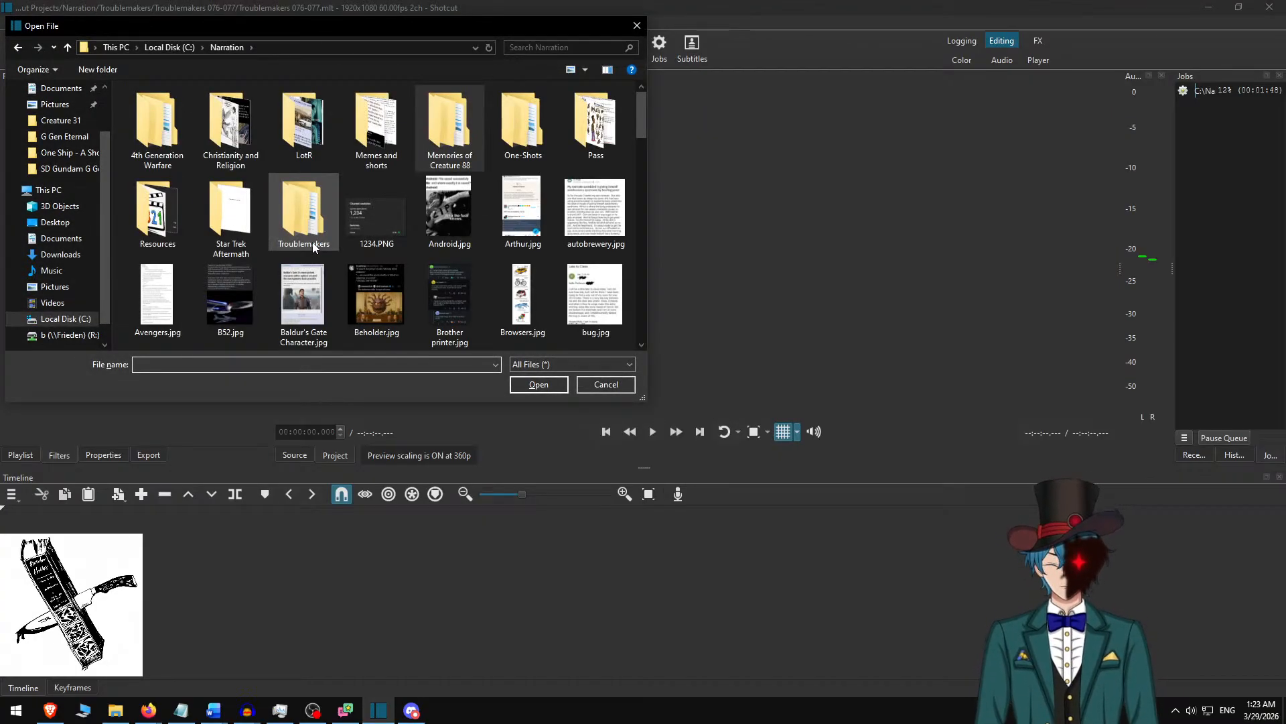
text(hub)
key(Down)
key(Return)
drag(686, 158, 556, 586)
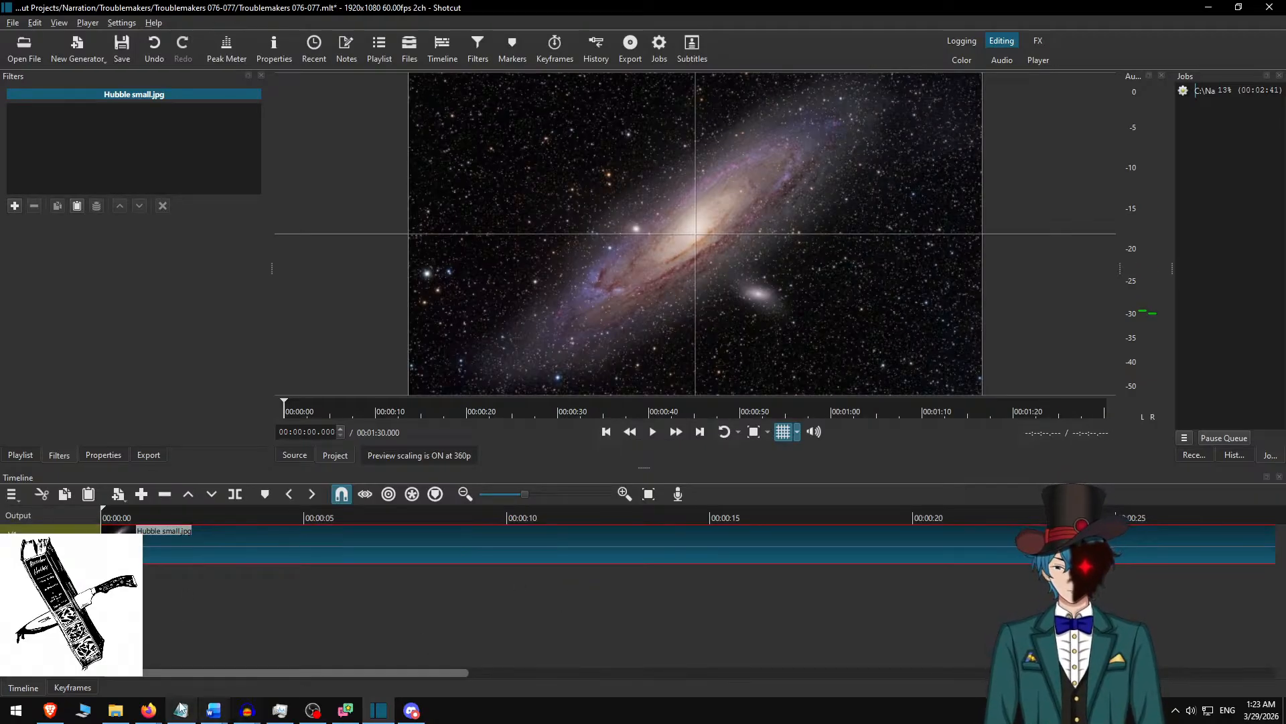
Switch to the Troublemakers 076-077 recording in Audacity and delete the silence at the track's end and the first 1.3 seconds at its start.
click(244, 712)
click(201, 650)
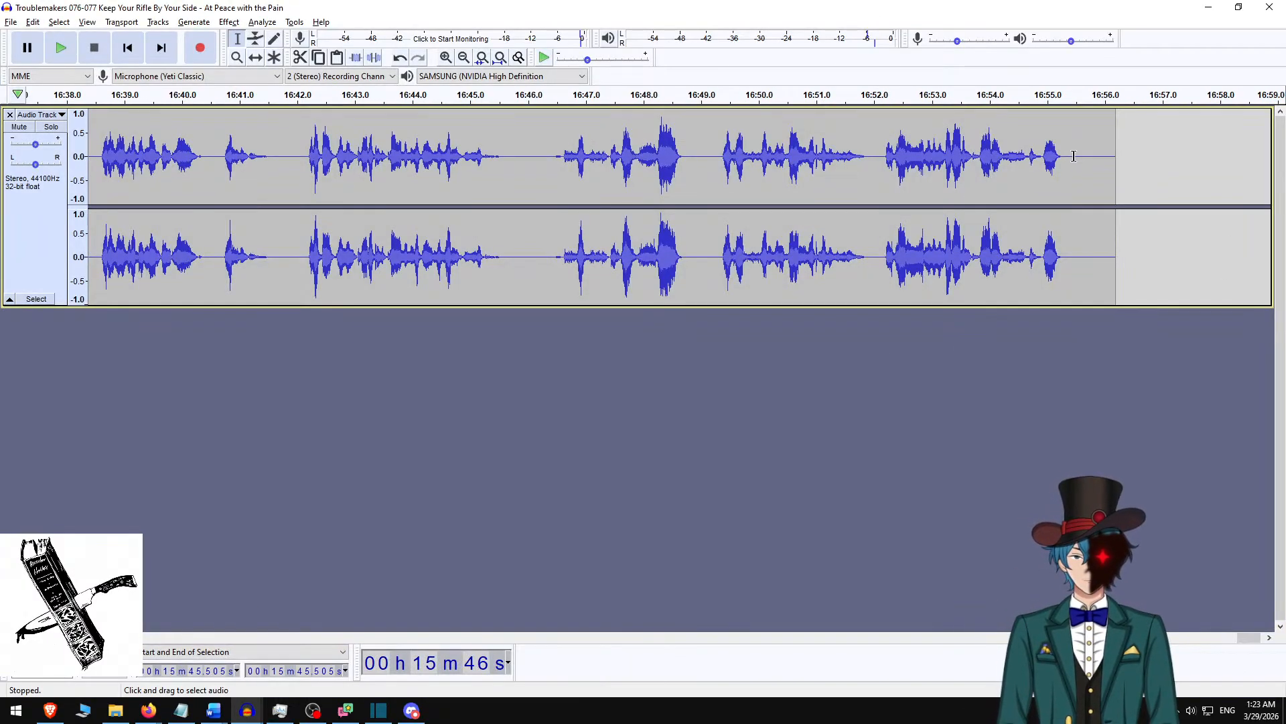
click(1071, 161)
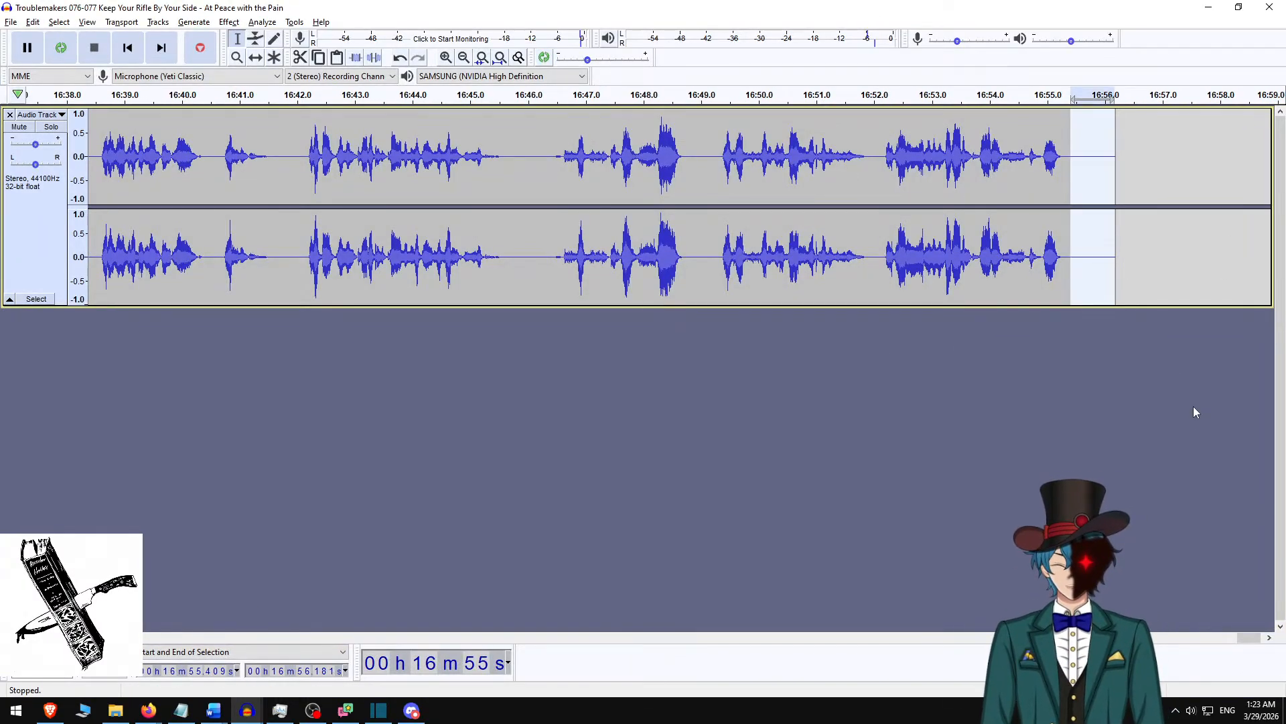
key(Home)
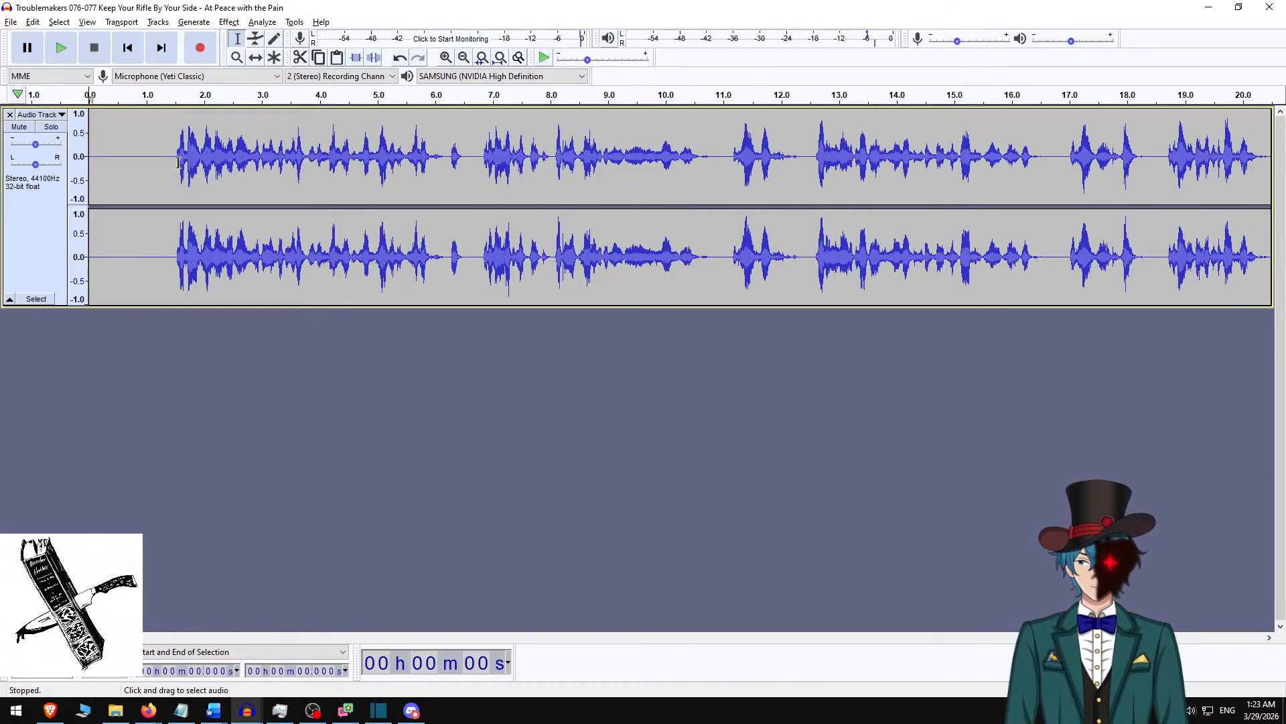
drag(166, 157, 13, 196)
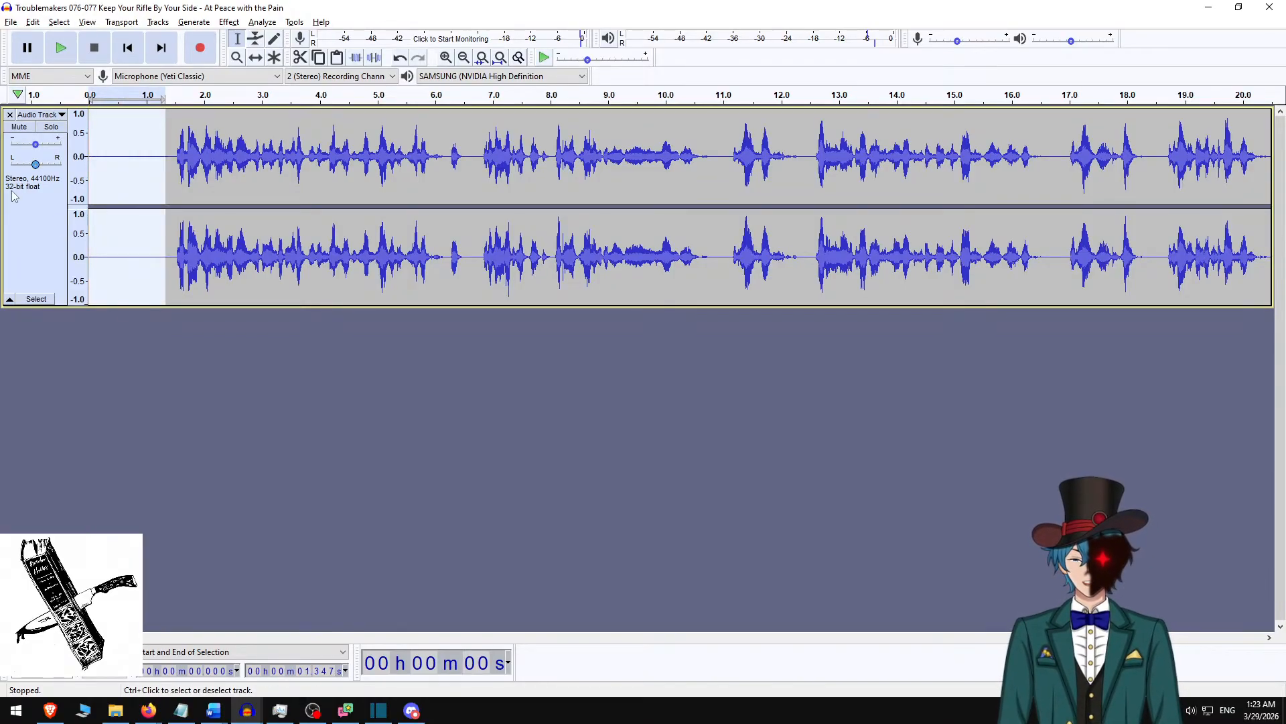
key(Delete)
Normalize the audio of the entire narration track.
key(ctrl+a)
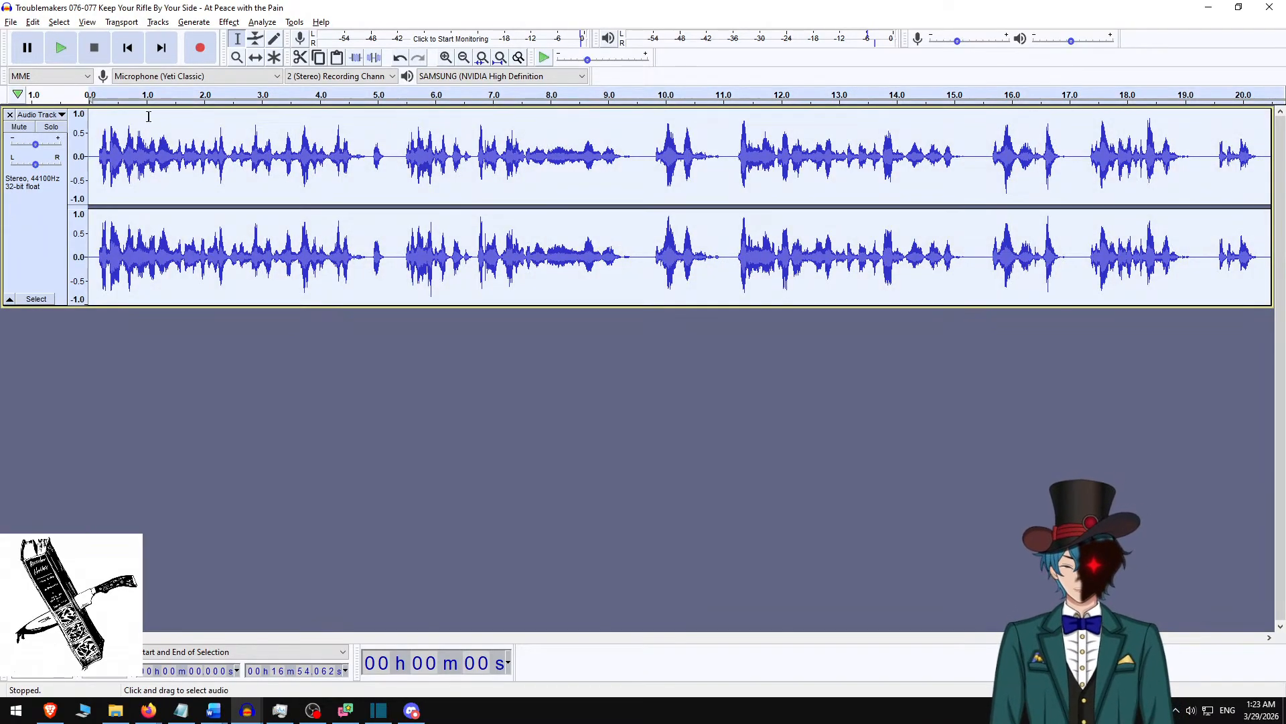
click(228, 22)
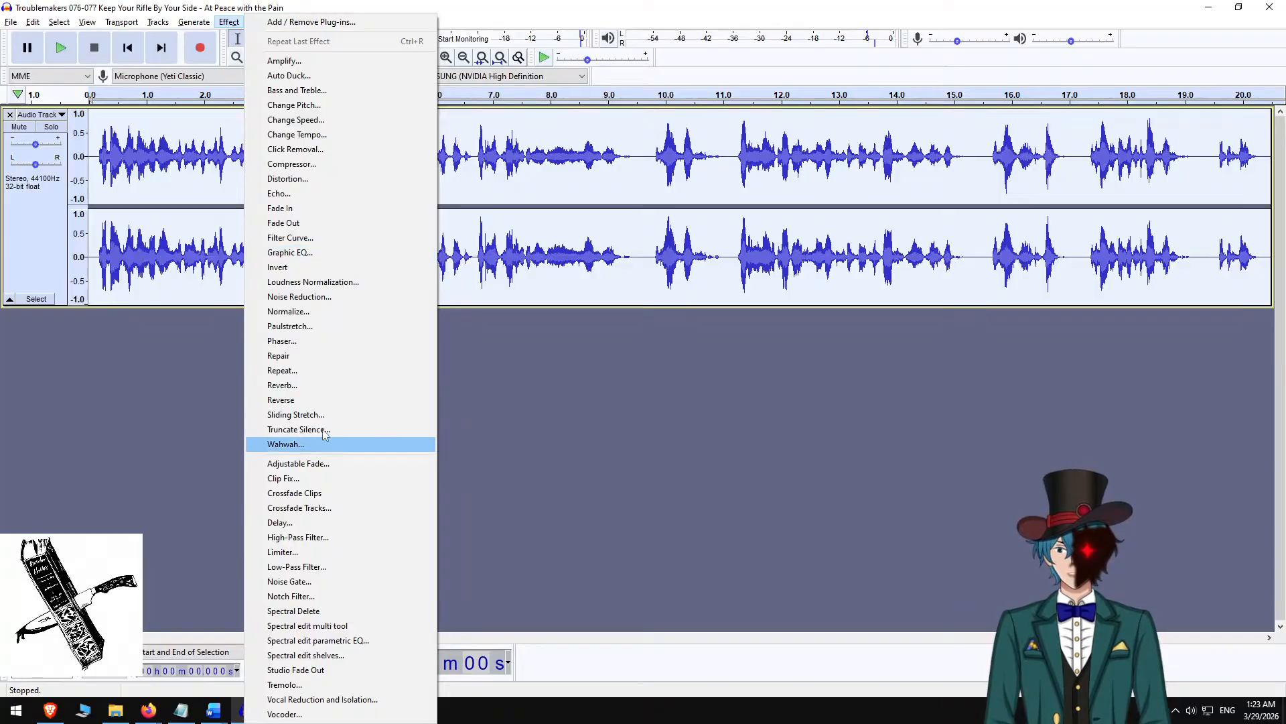
click(345, 315)
click(674, 390)
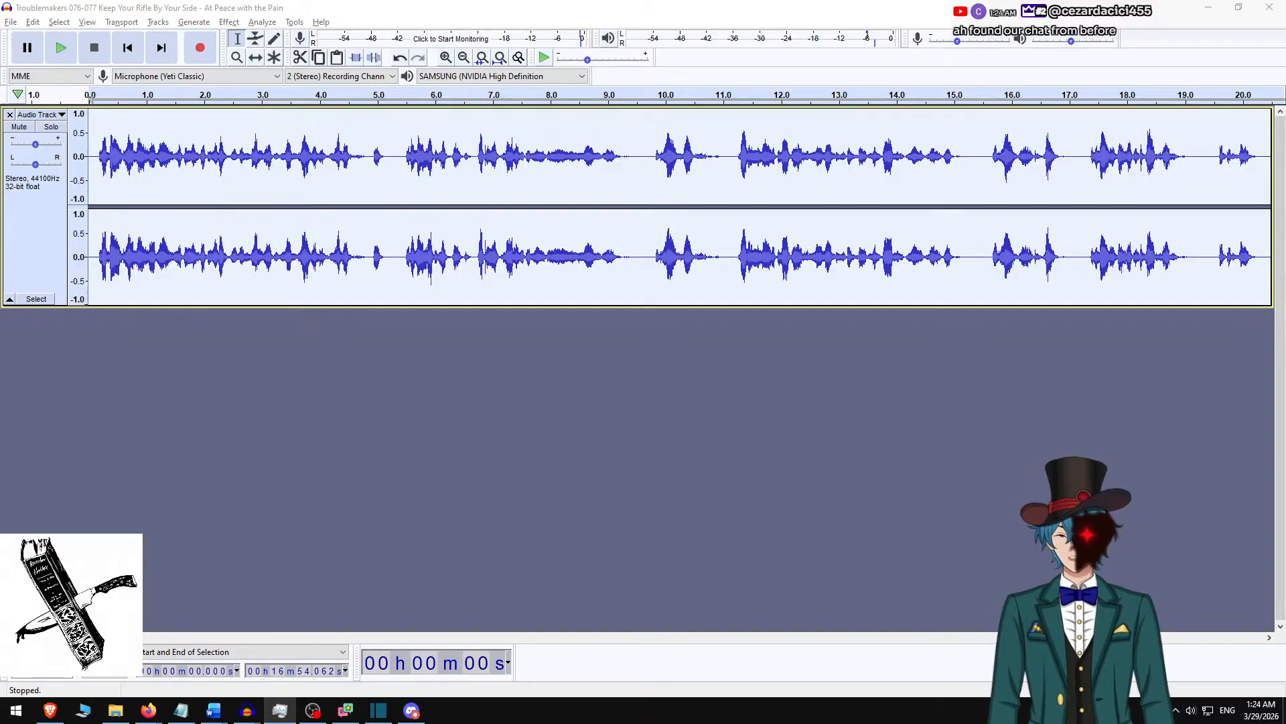
Return to Shotcut, save the Troublemakers 076-077 project and add an audio track to the timeline.
click(1208, 7)
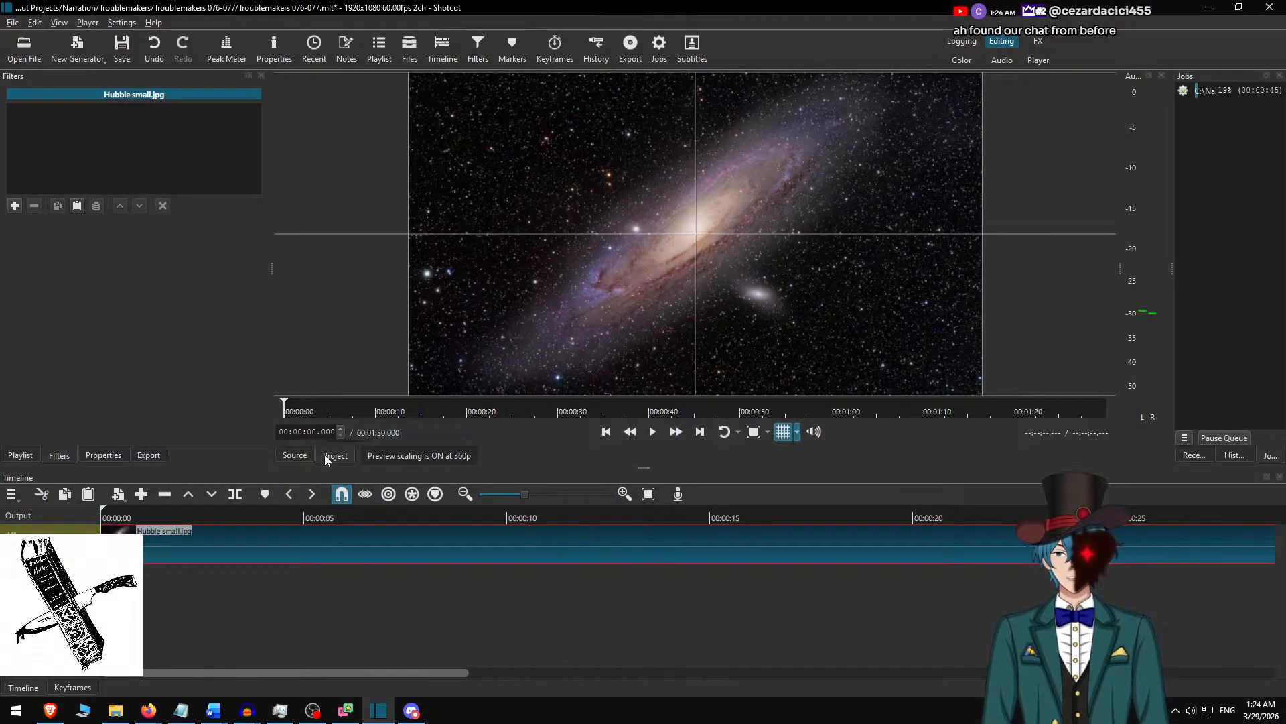
key(ctrl+s)
key(ctrl+u)
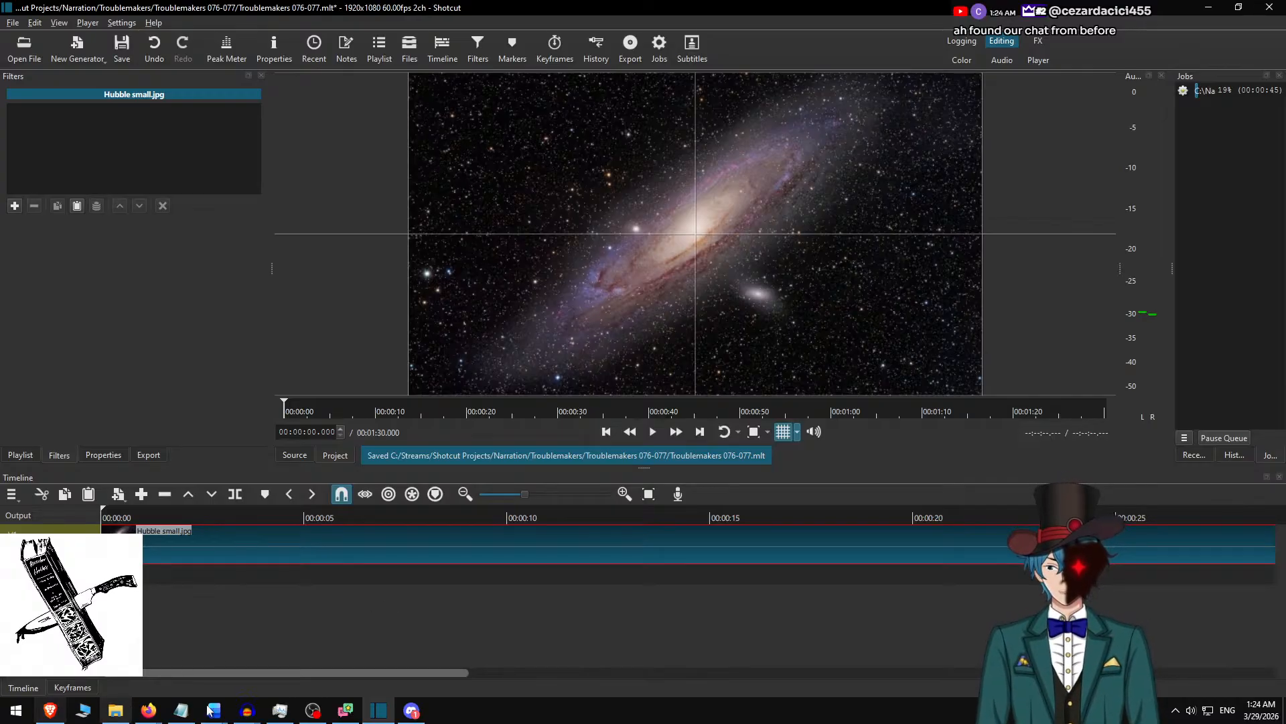
click(249, 713)
click(217, 660)
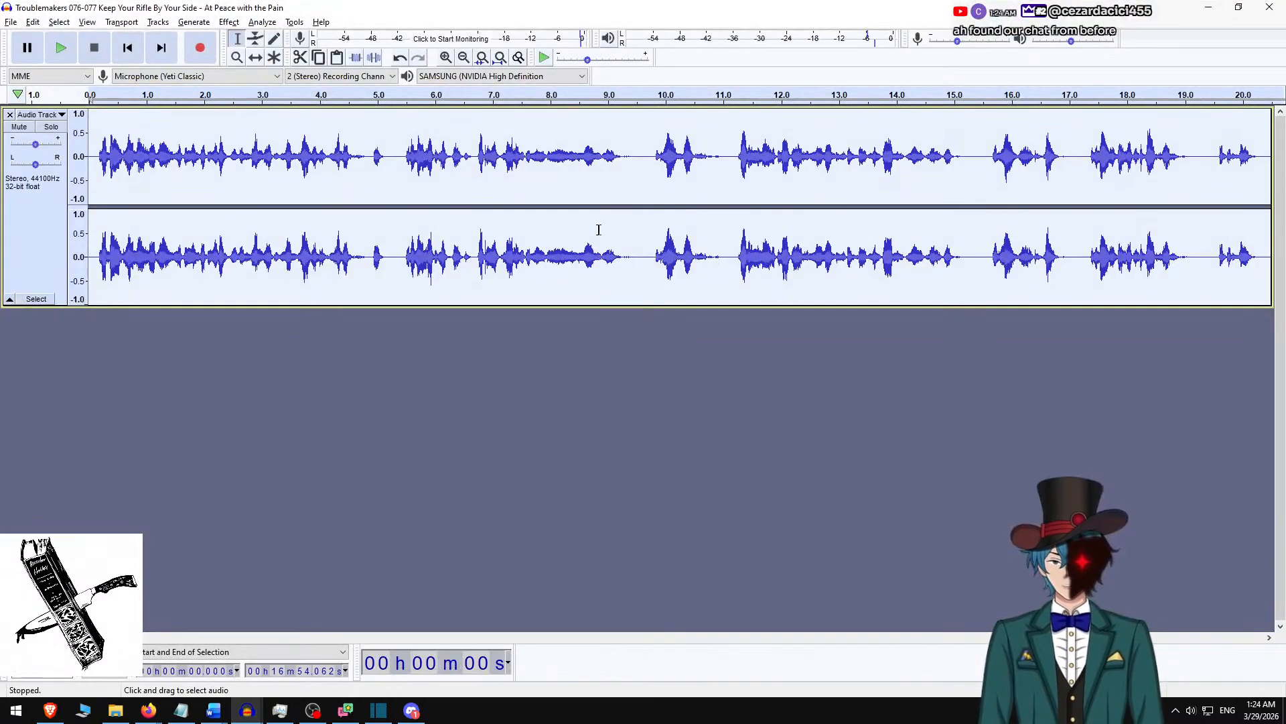
click(1209, 7)
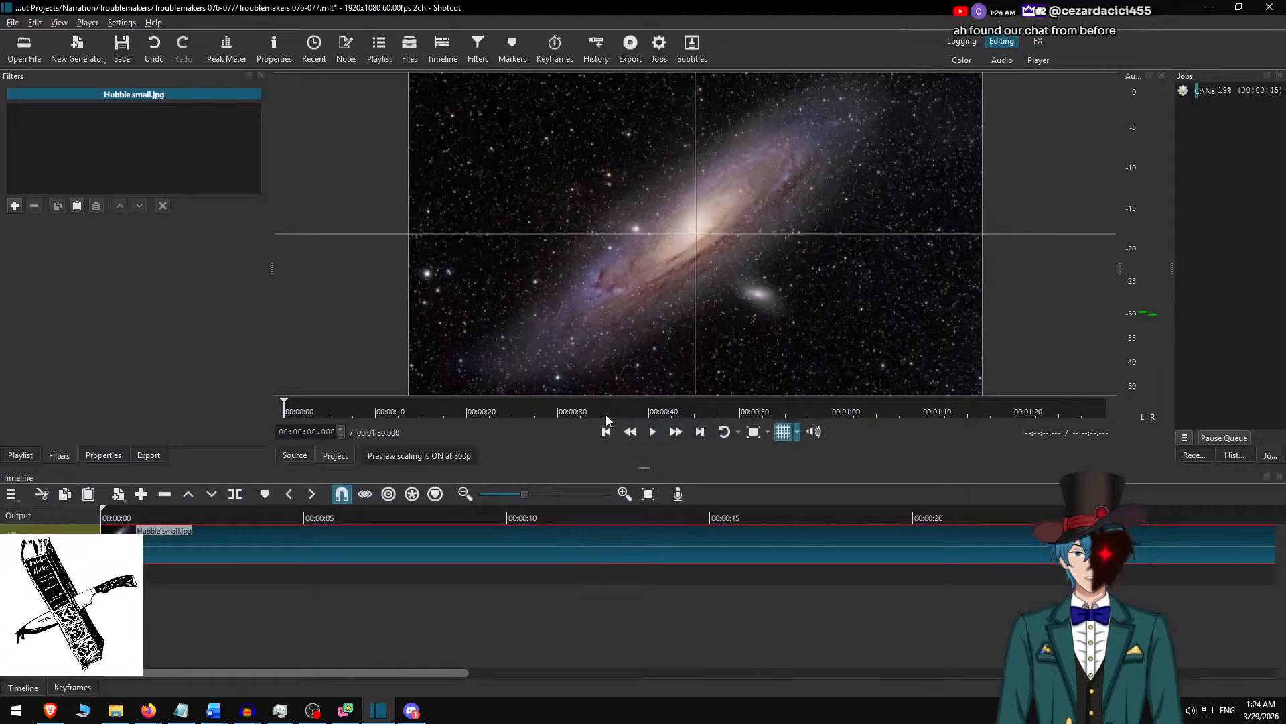
In the Open File dialog, browse to the Troublemakers 076-077 Keep Your Rifle By Your Side - At Peace with the Pain folder for the narration audio.
click(499, 7)
key(ctrl+o)
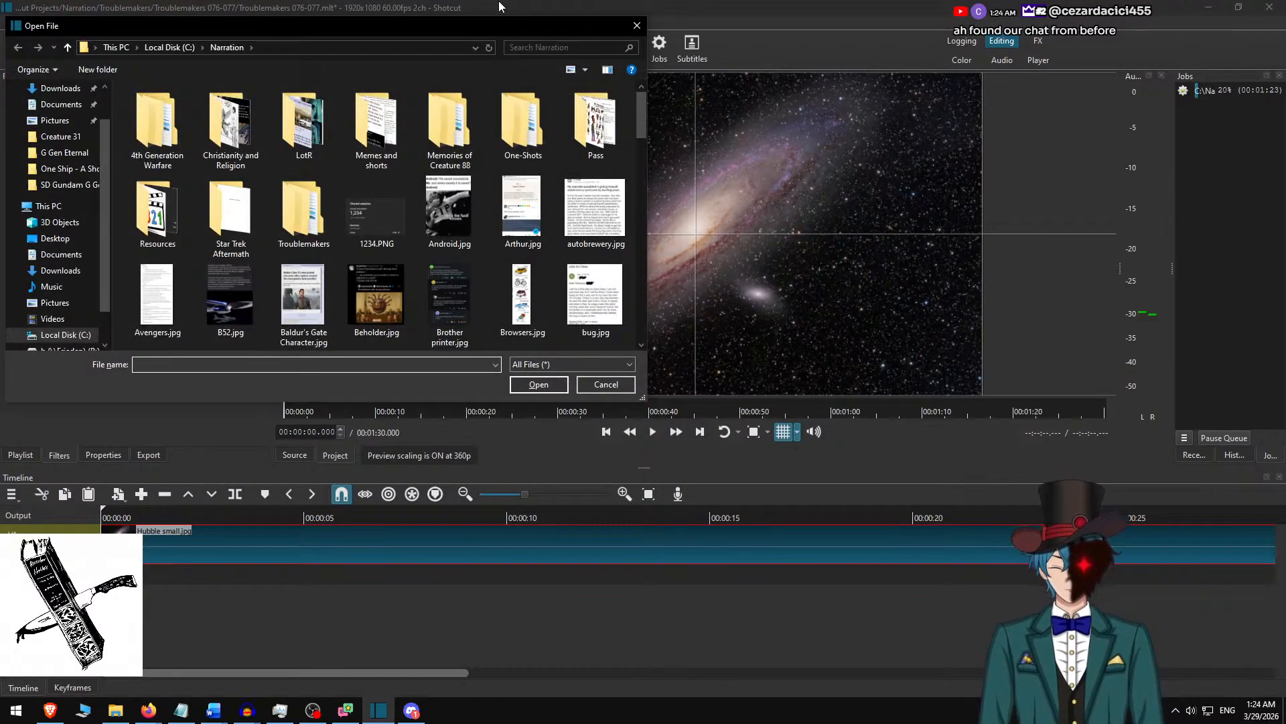
text(tr)
key(Down)
key(Down)
key(Down)
key(Return)
text(tr)
key(Up)
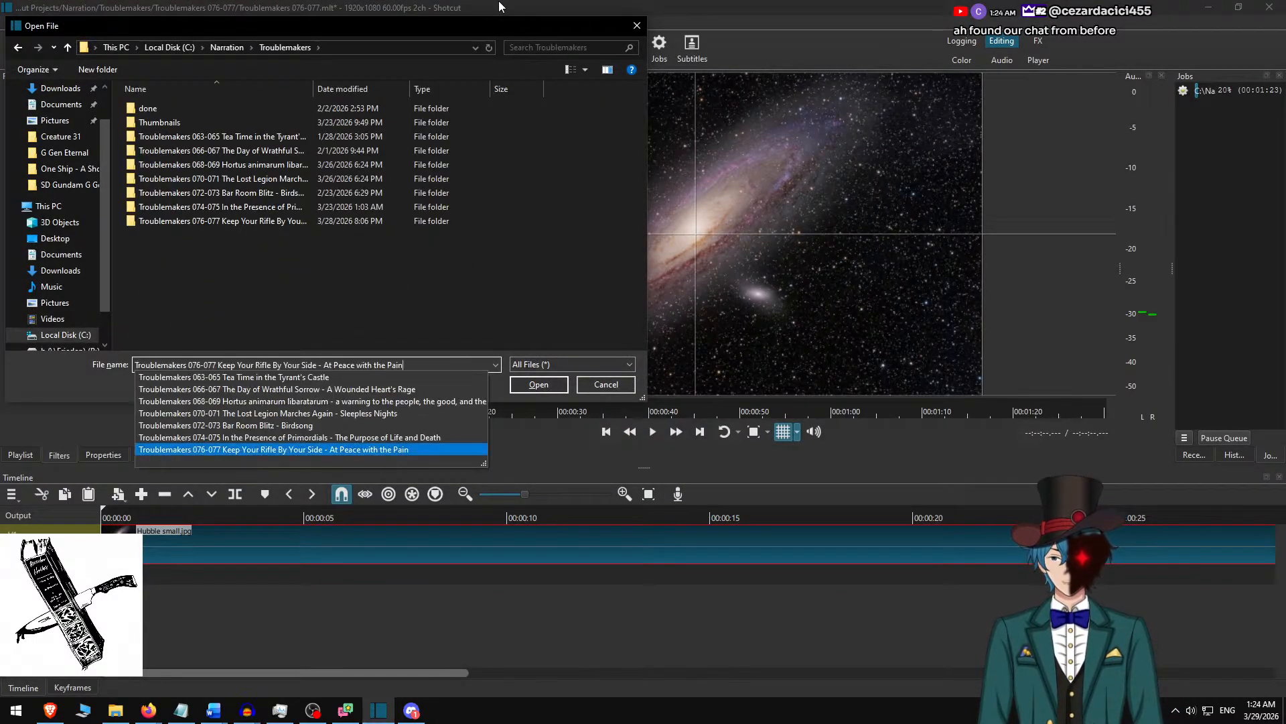
key(Return)
text(tr)
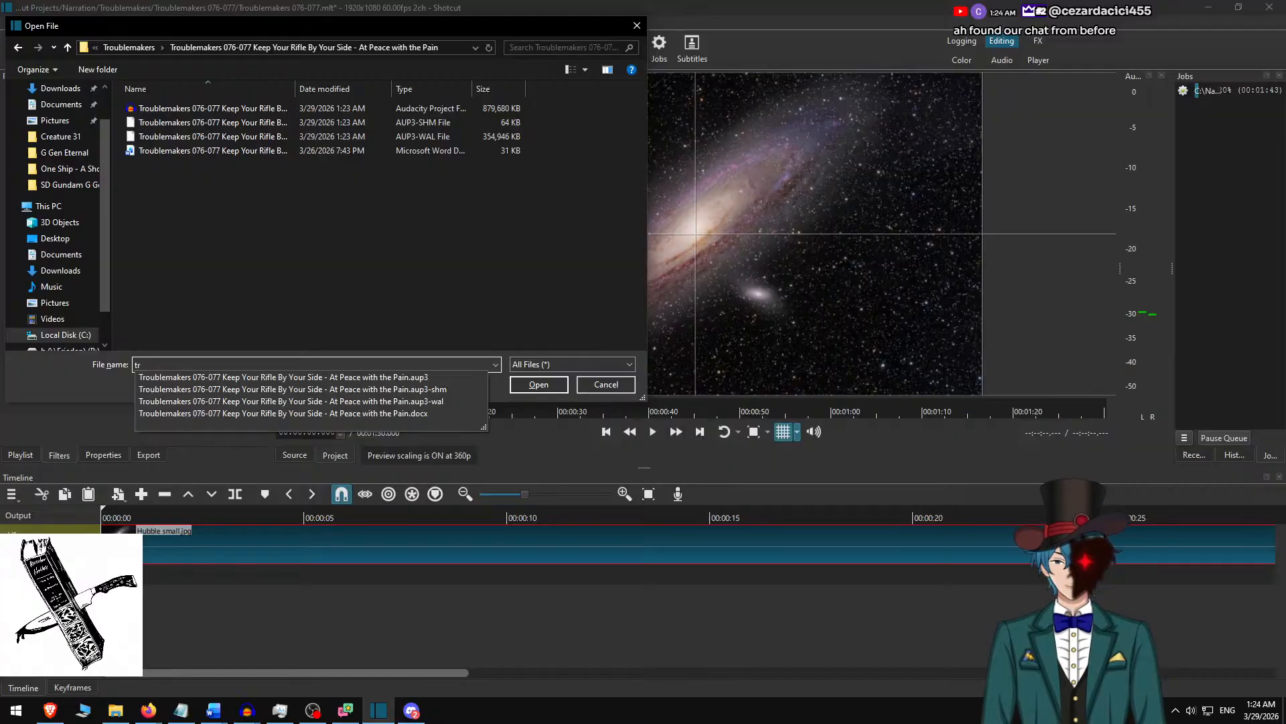
key(Up)
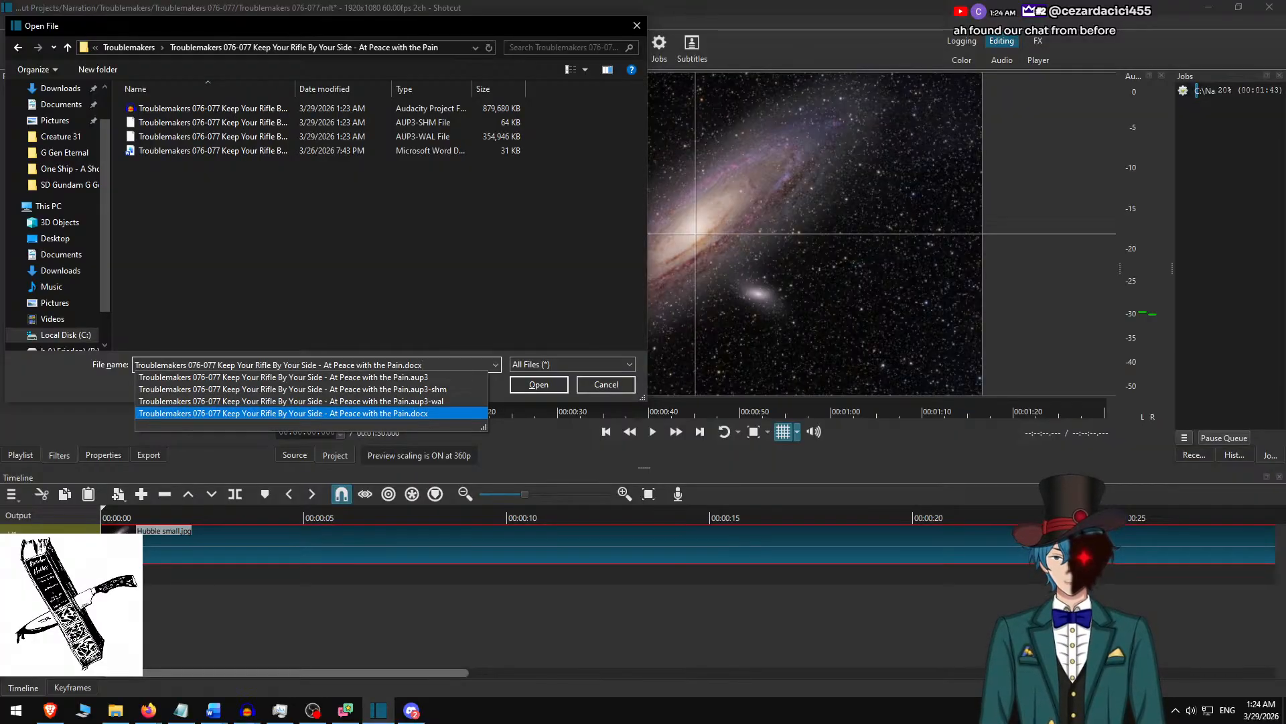
Switch to Audacity, start an M4A audio export and open C:\Narration\Troublemakers as the destination folder.
key(alt+Tab)
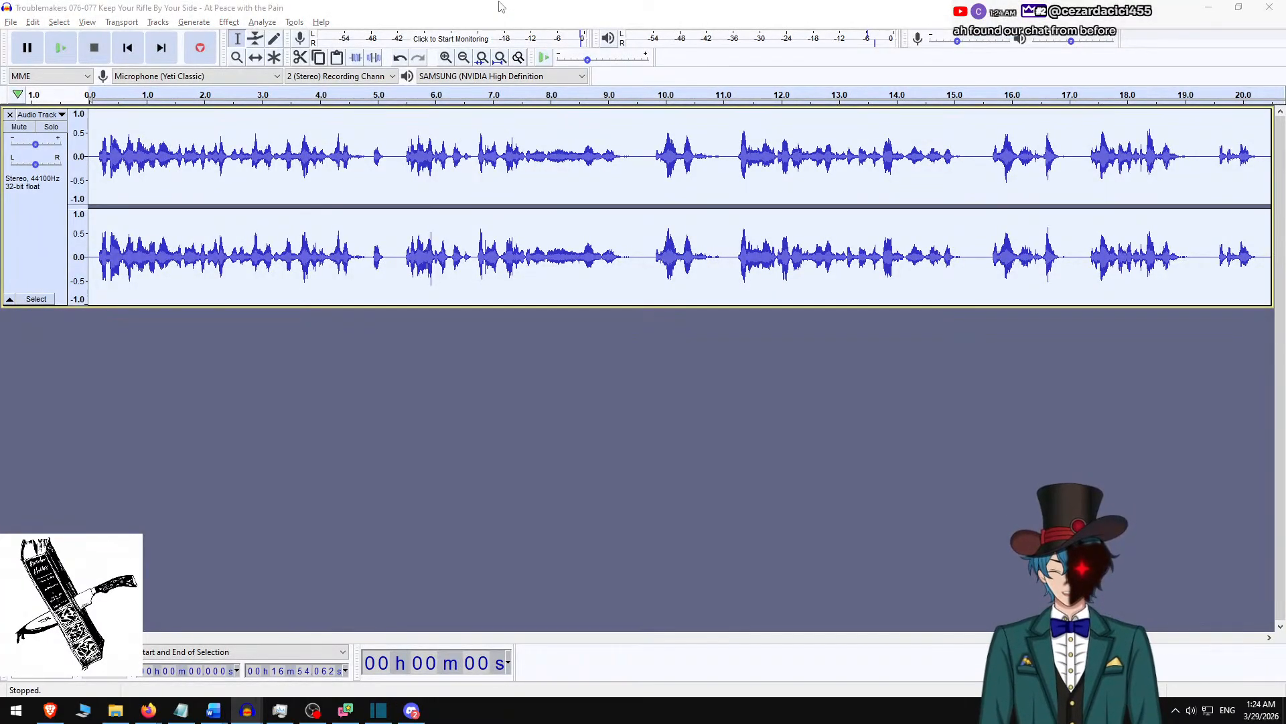
key(ctrl+shift+e)
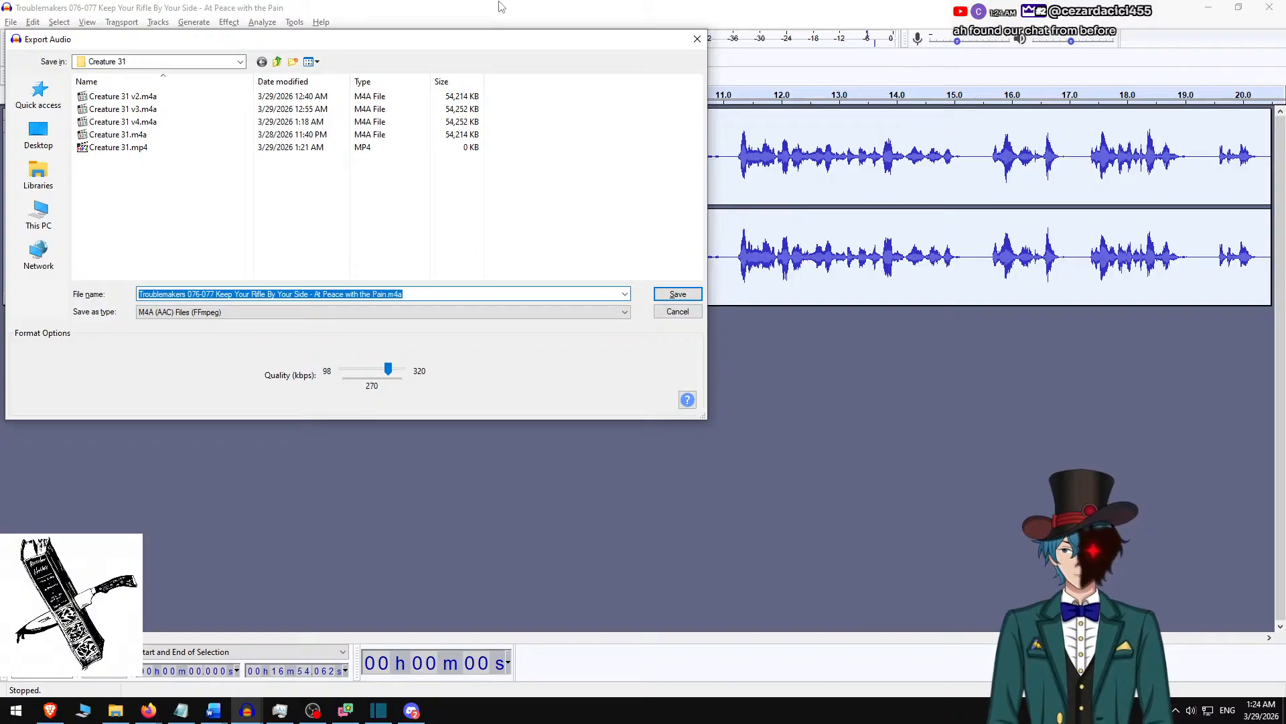
key(alt+Up)
key(alt+Up)
text(tr)
key(Up)
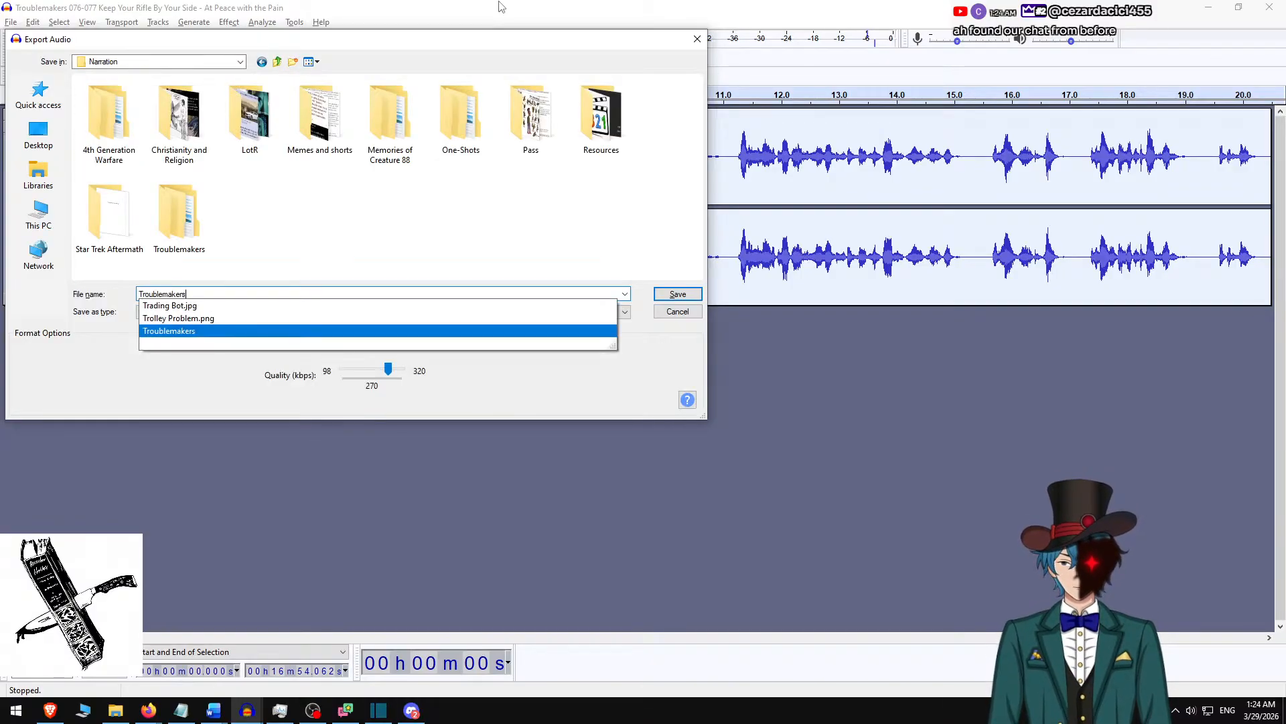
key(Return)
Export the audio as Troublemakers 076-077 Keep Your Rifle By Your Side - At Peace with the Pain.m4a into the subfolder of the same name, with empty metadata.
text(tr)
key(Up)
key(Return)
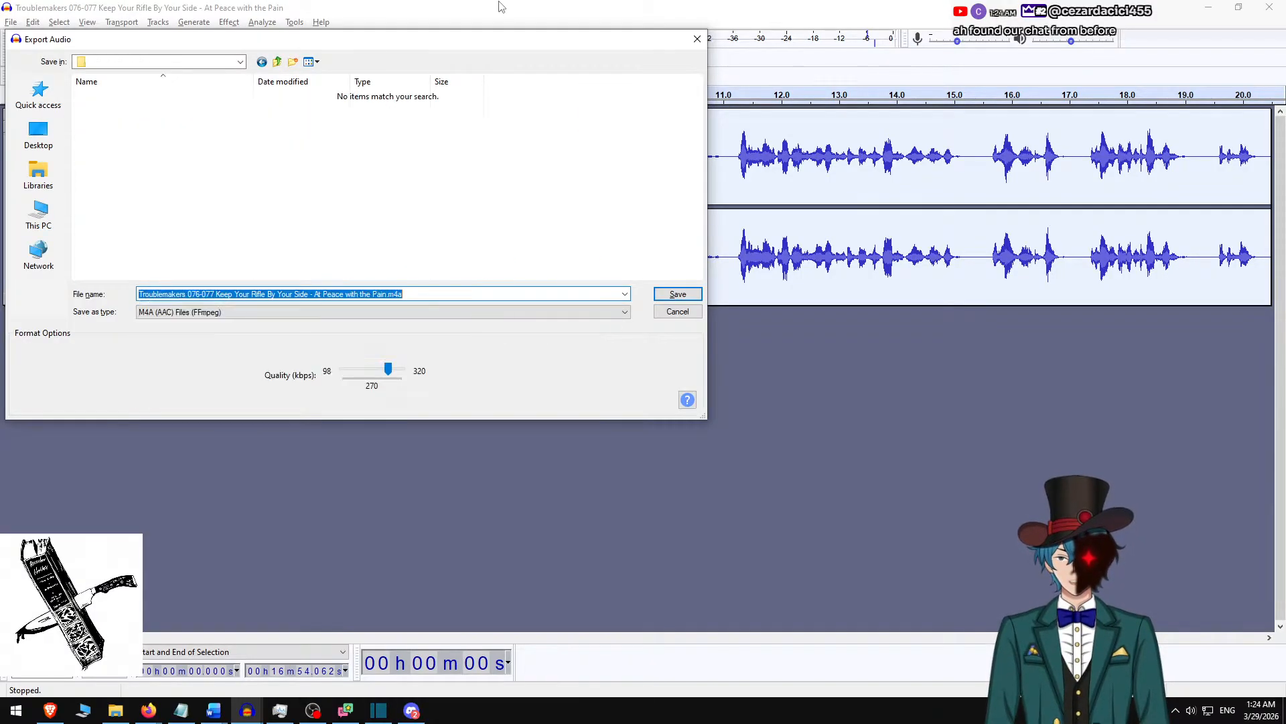
text(tr)
click(502, 7)
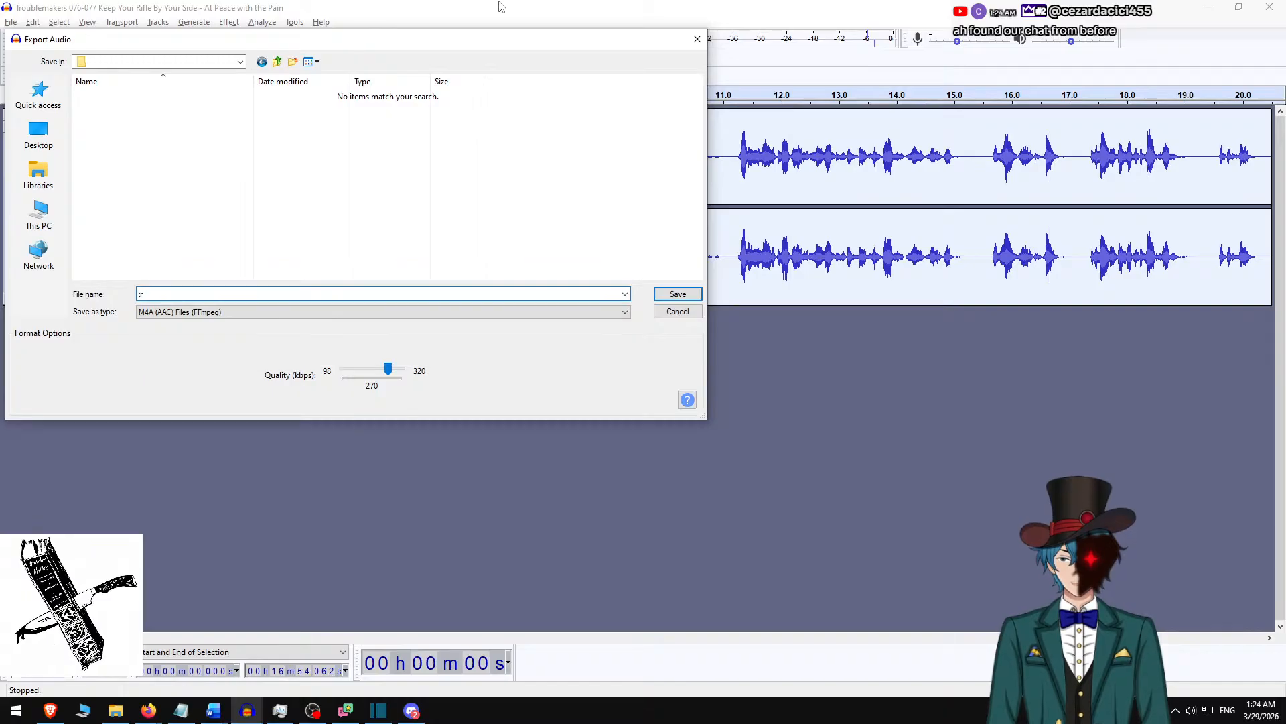
text(tr)
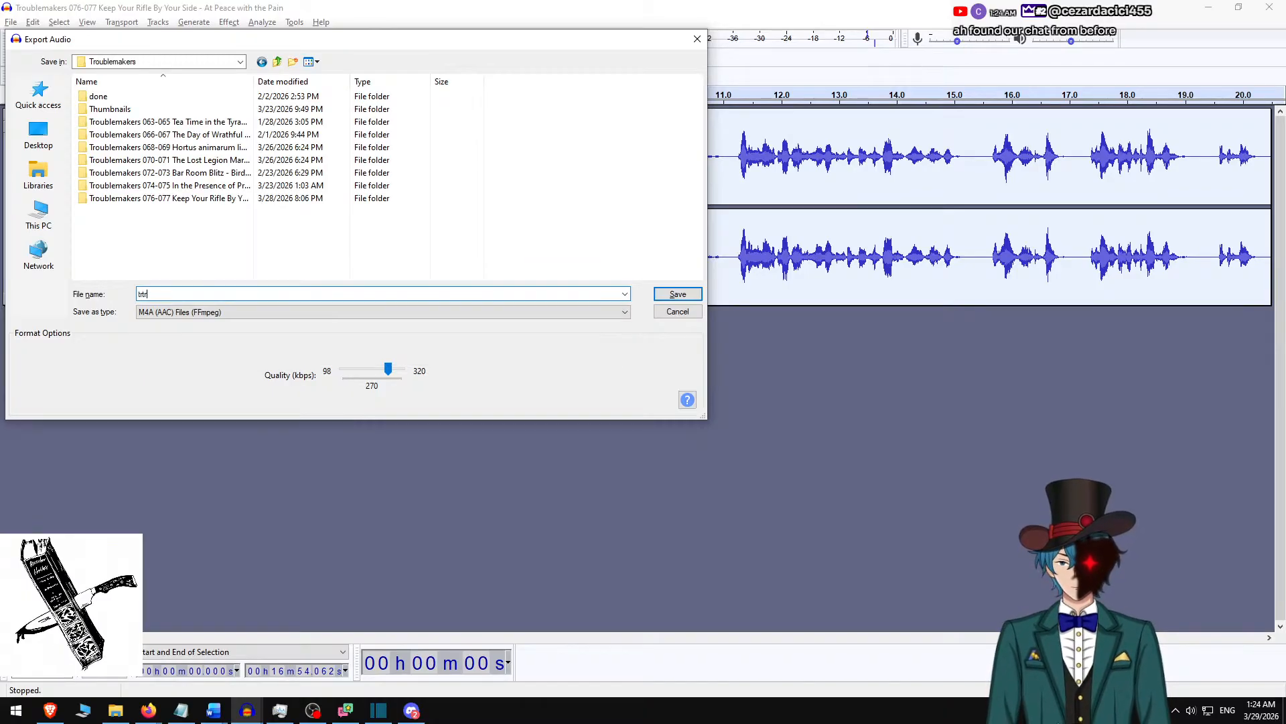
key(Up)
key(Return)
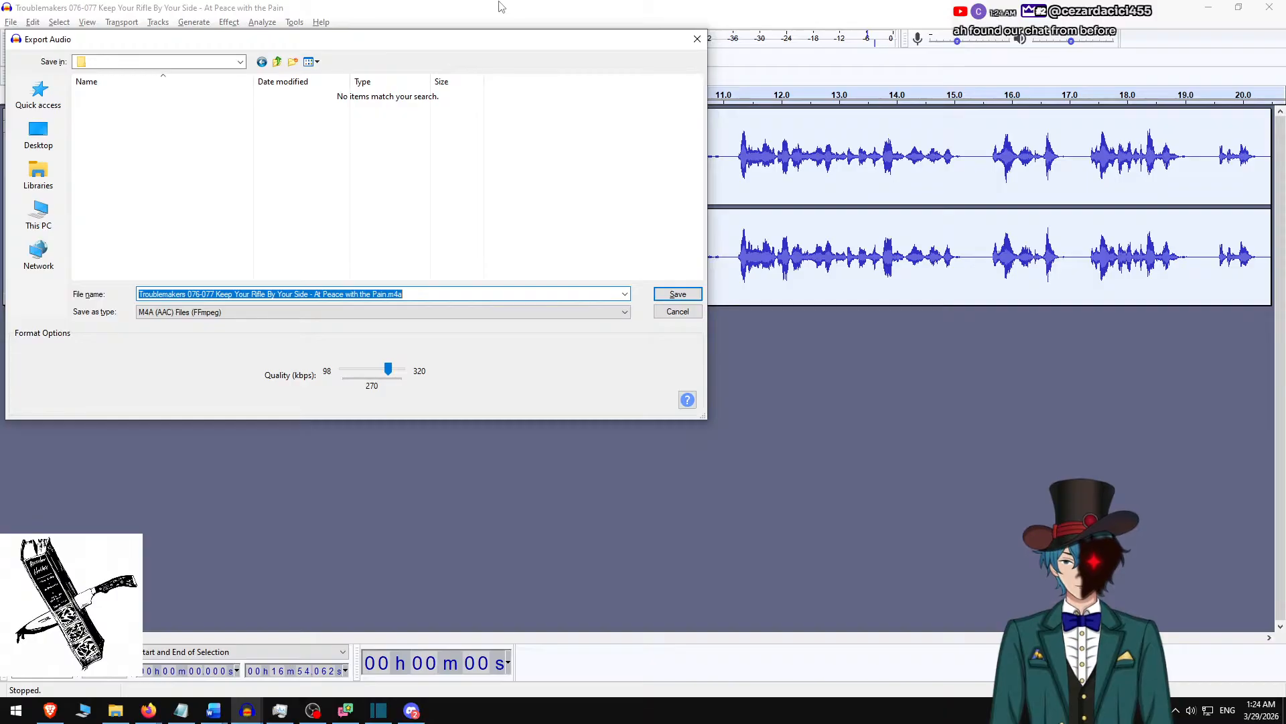
key(Return)
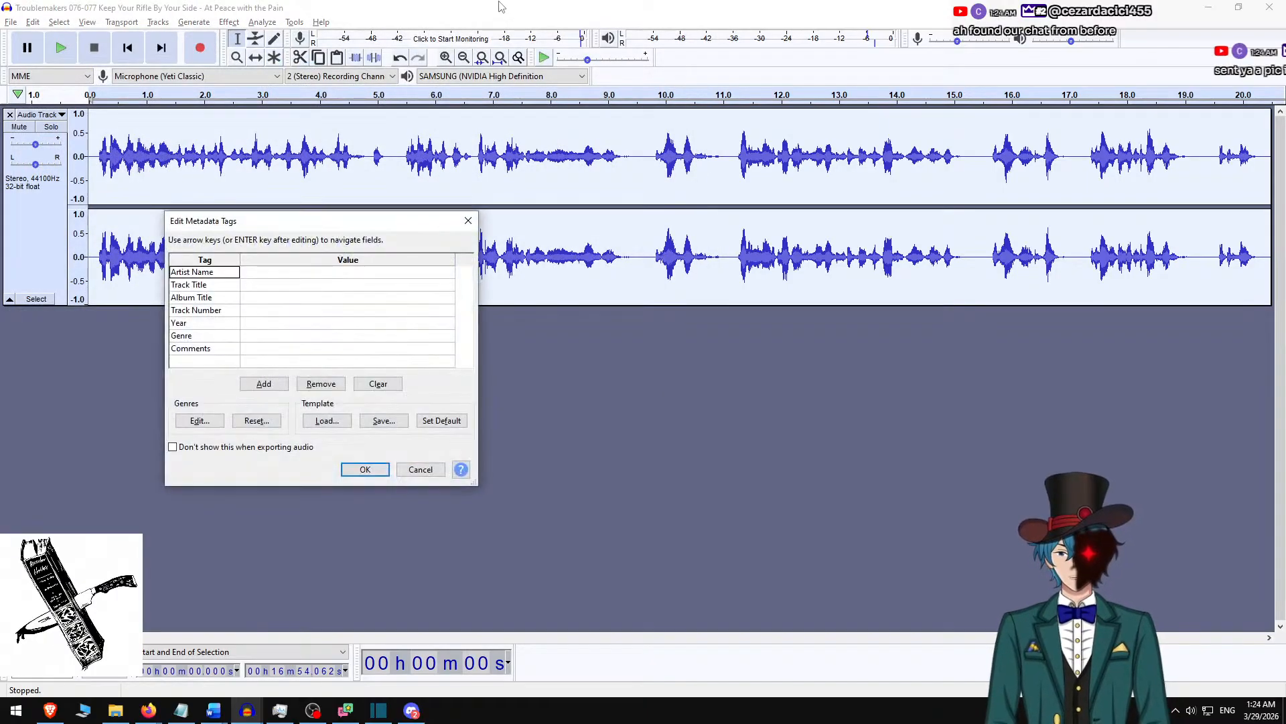
key(Return)
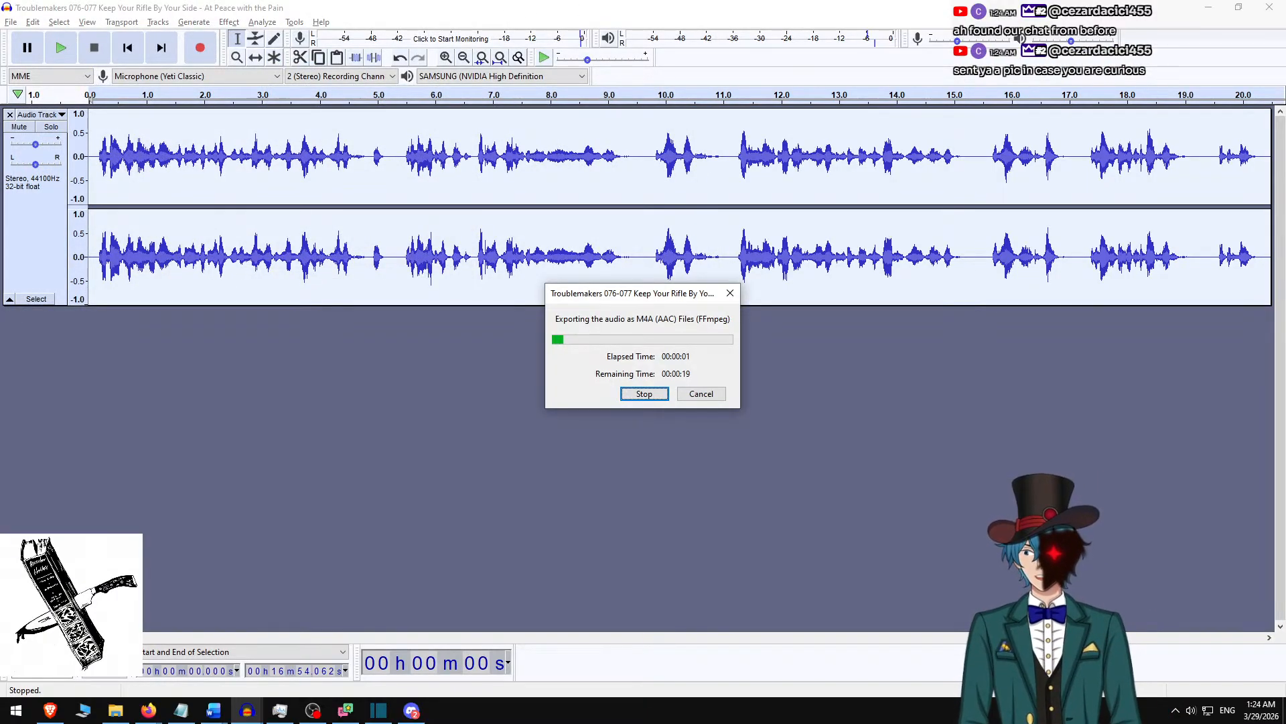
key(alt+Tab)
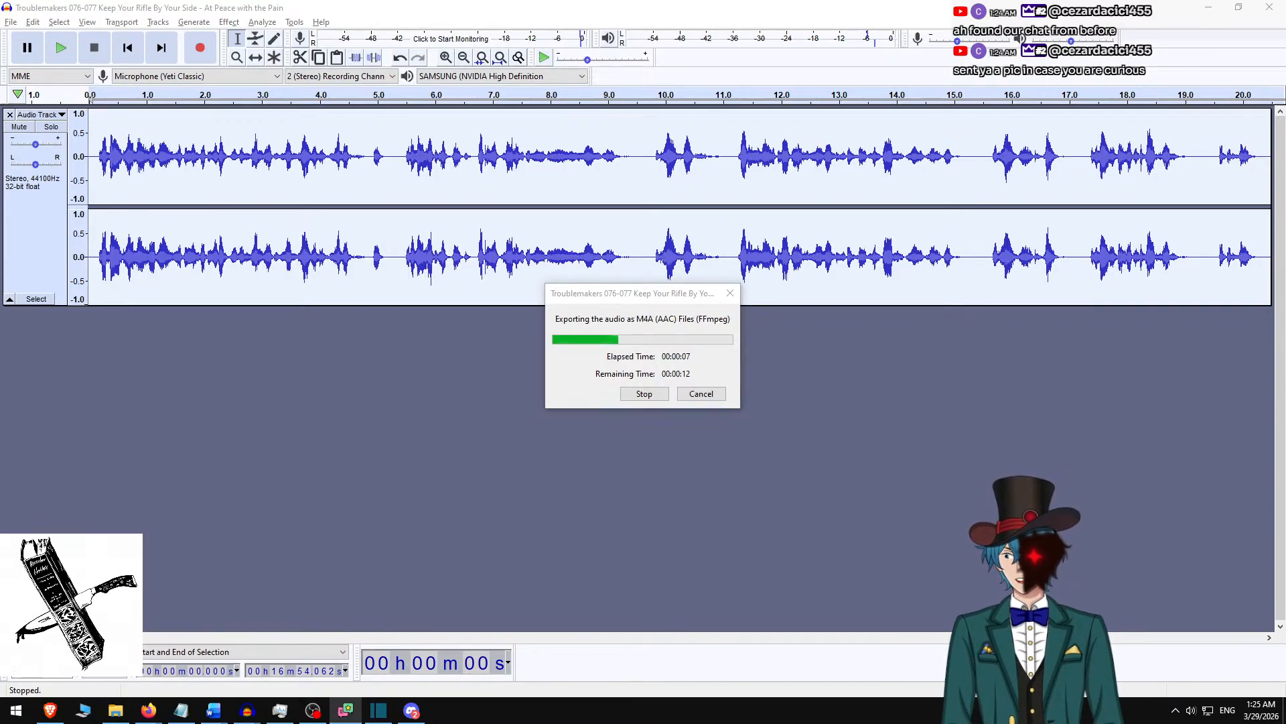
Switch to Shotcut, open the exported Troublemakers 076-077 M4A, place it on the audio track and ripple delete the gap before it.
key(alt+Tab)
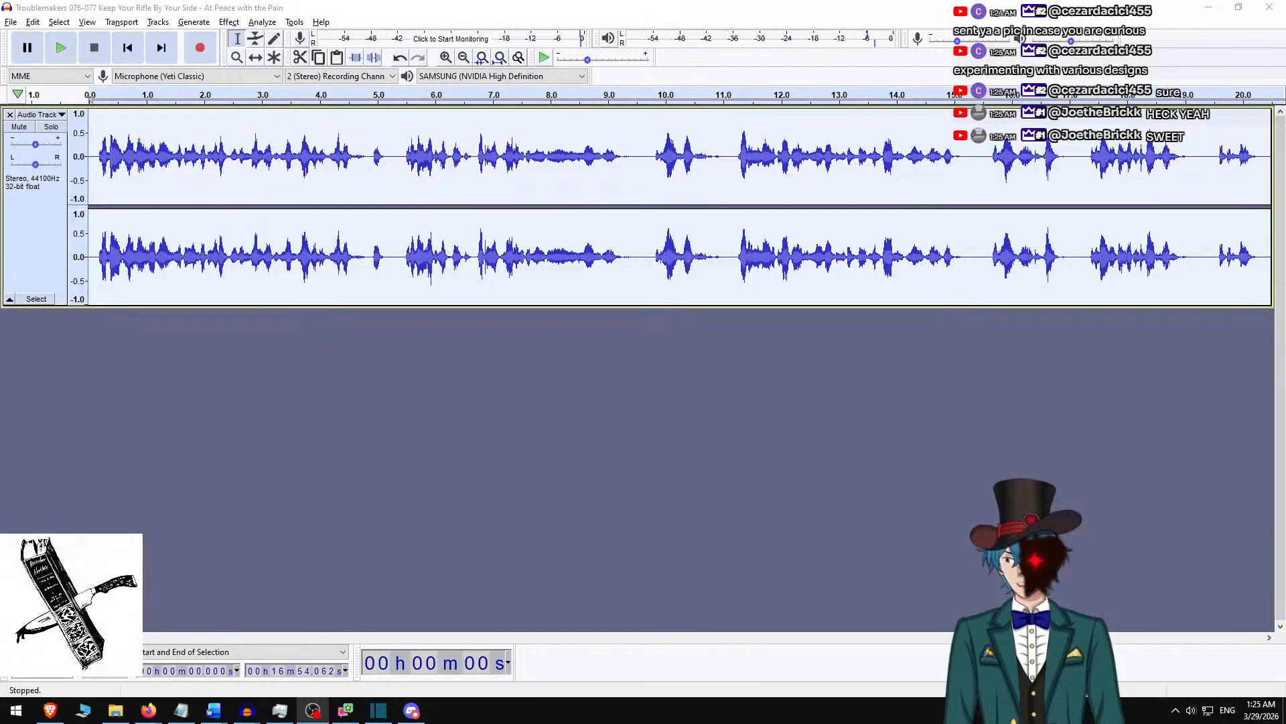
click(378, 710)
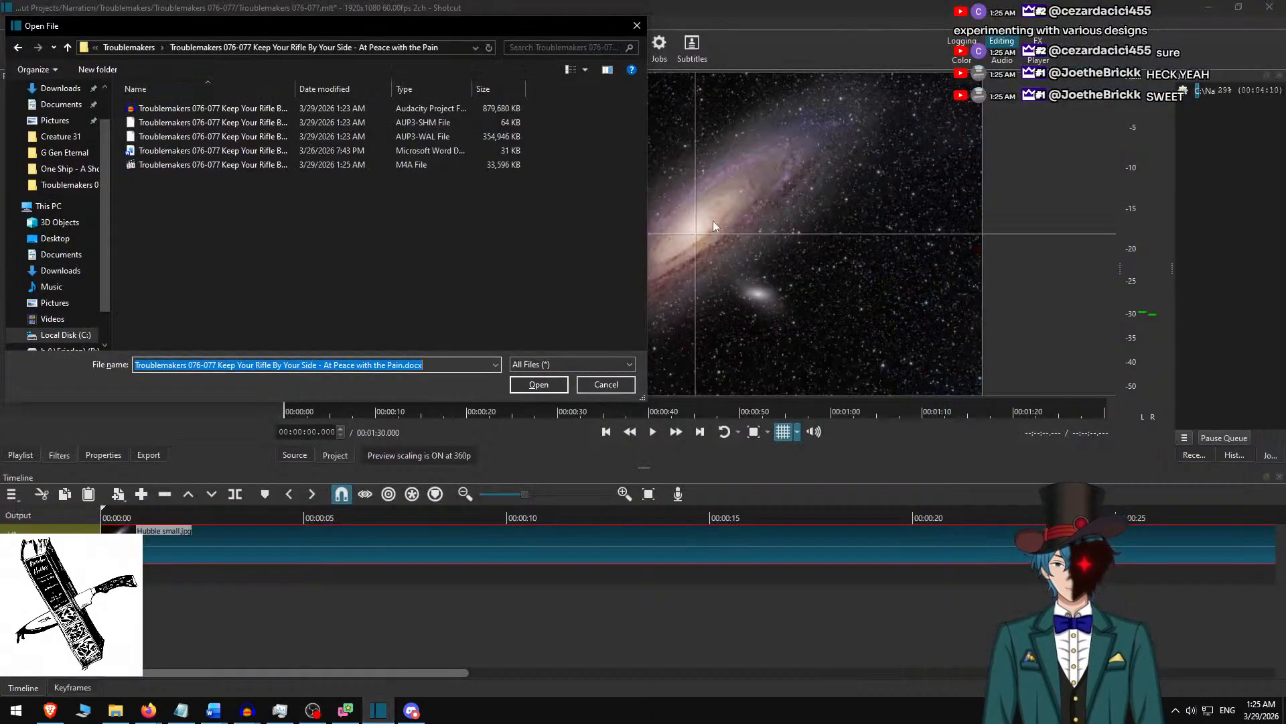
double_click(253, 168)
drag(469, 302, 548, 572)
right_click(548, 572)
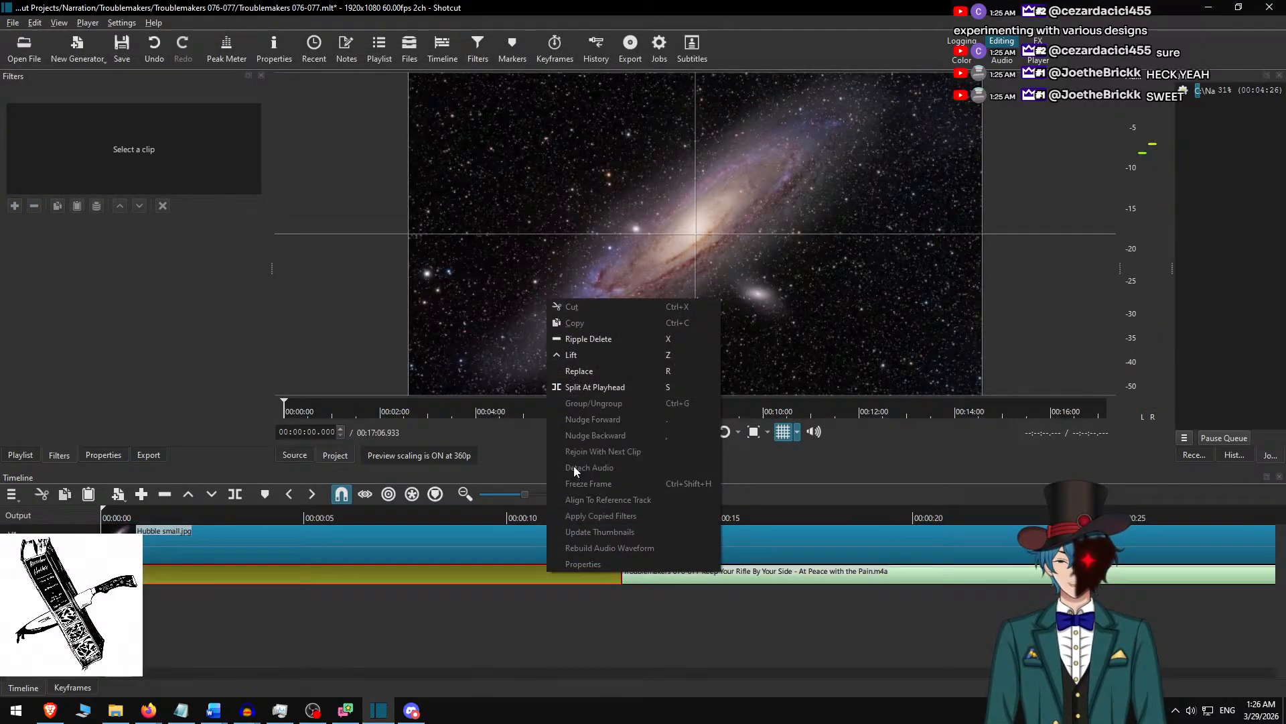
click(599, 339)
key(space)
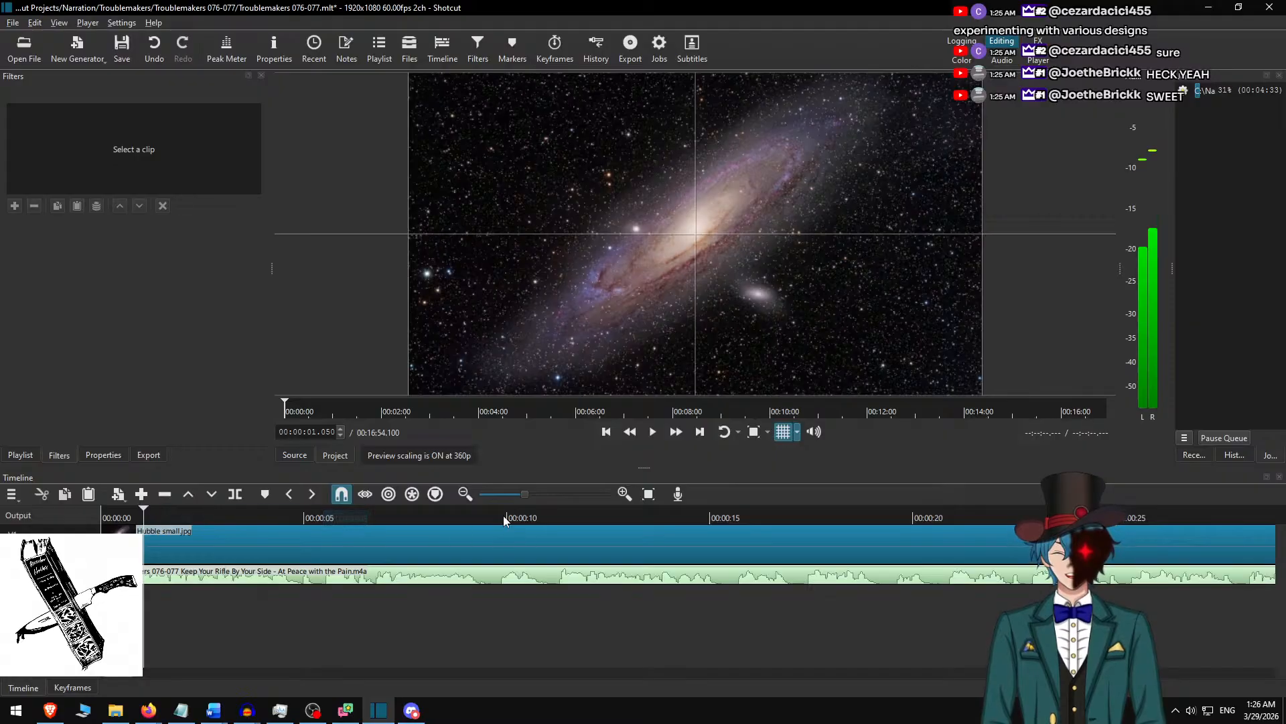
key(Home)
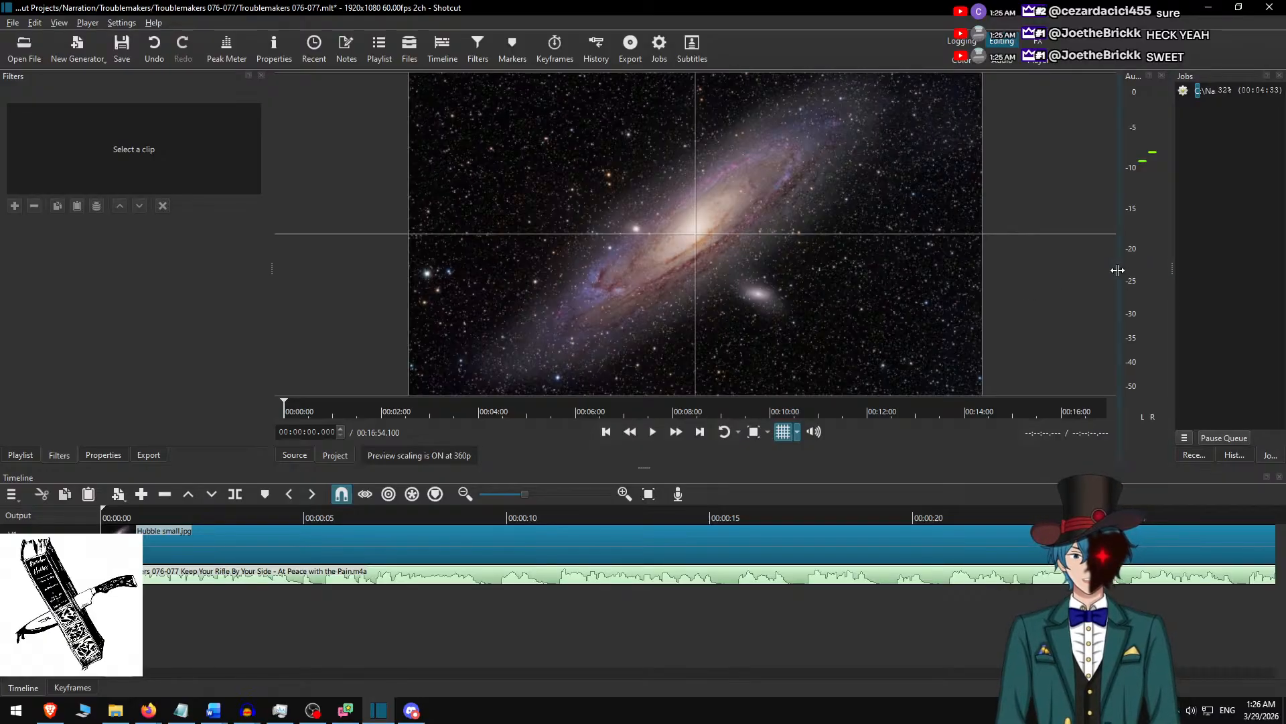
Widen the Jobs panel beside the preview and return the playhead to the start of the timeline.
drag(1117, 270, 1066, 282)
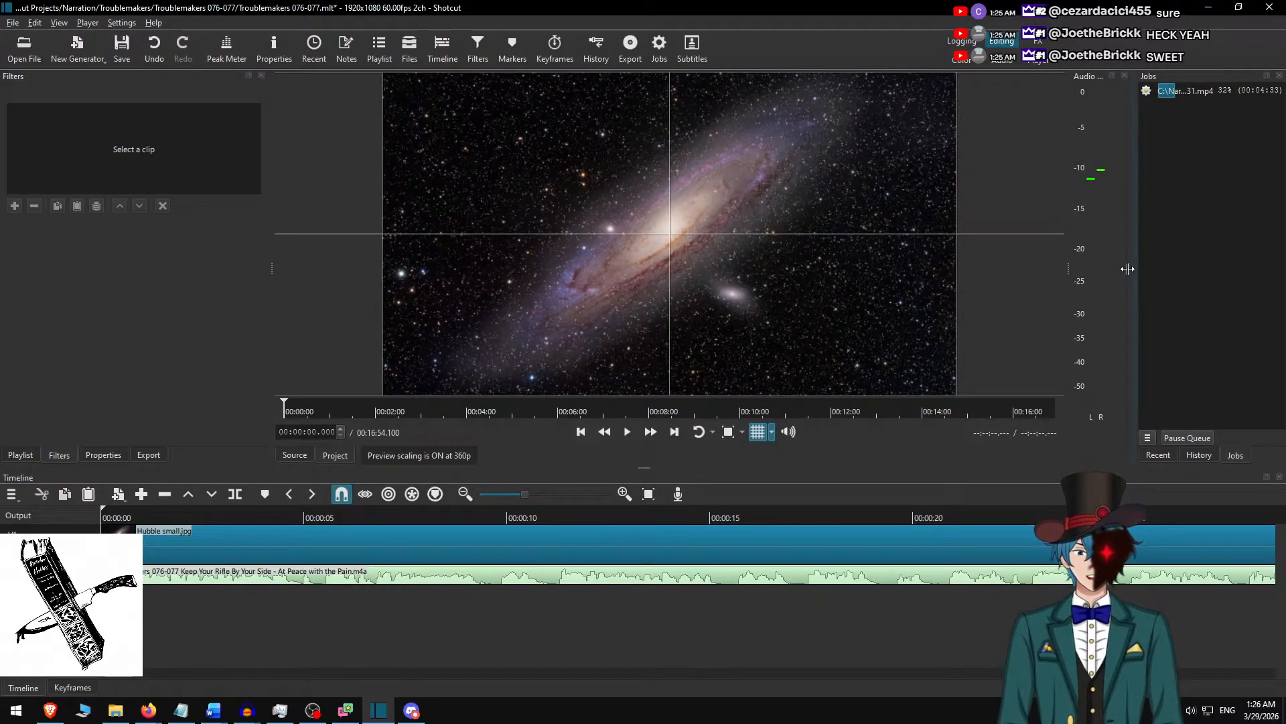
drag(1135, 268, 1121, 268)
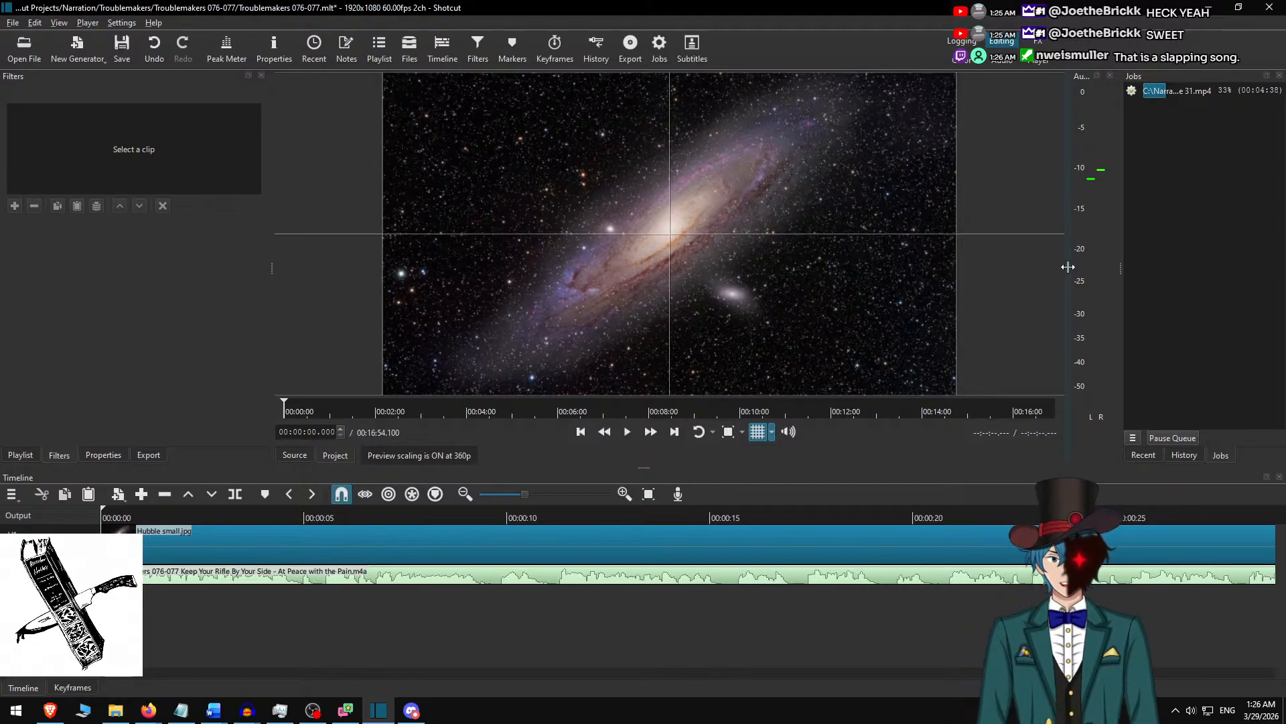
mouse_move(1068, 267)
mouse_down()
mouse_move(1024, 268)
mouse_move(1046, 269)
mouse_up()
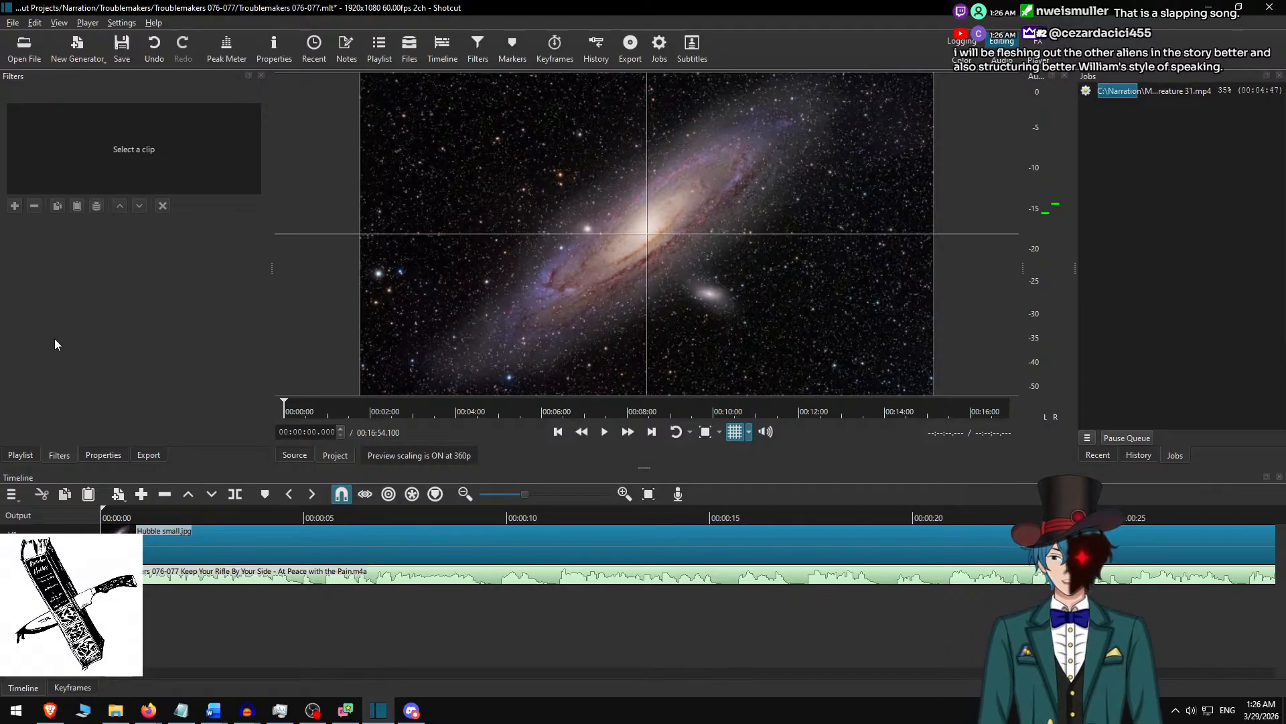
click(206, 515)
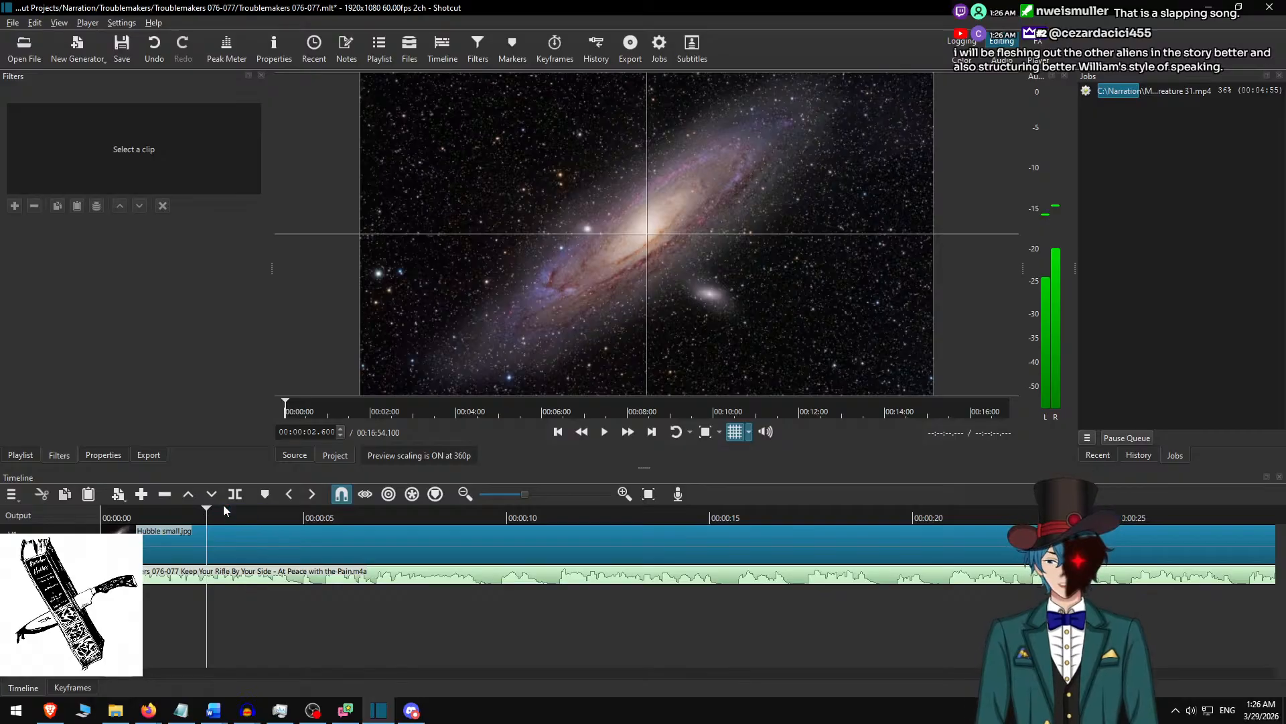
key(Home)
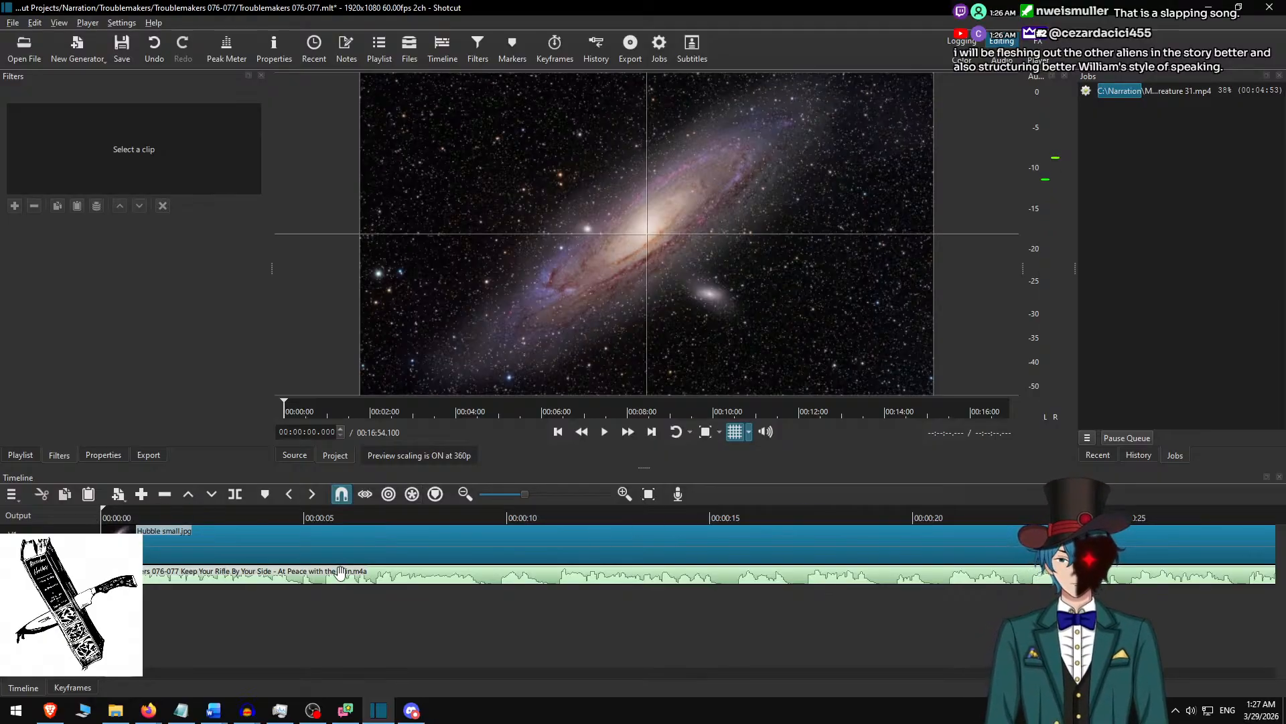
Add a Text: Rich filter to the Hubble small.jpg clip.
click(271, 546)
text(f)
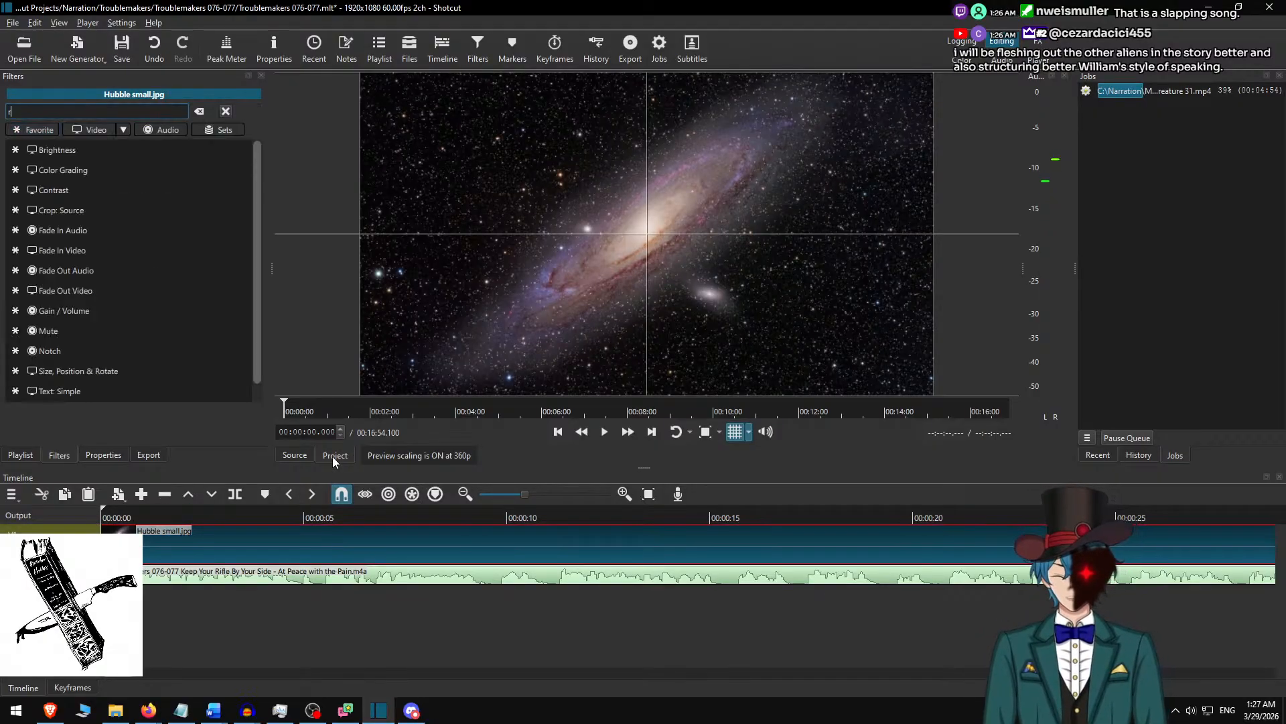
text(rich)
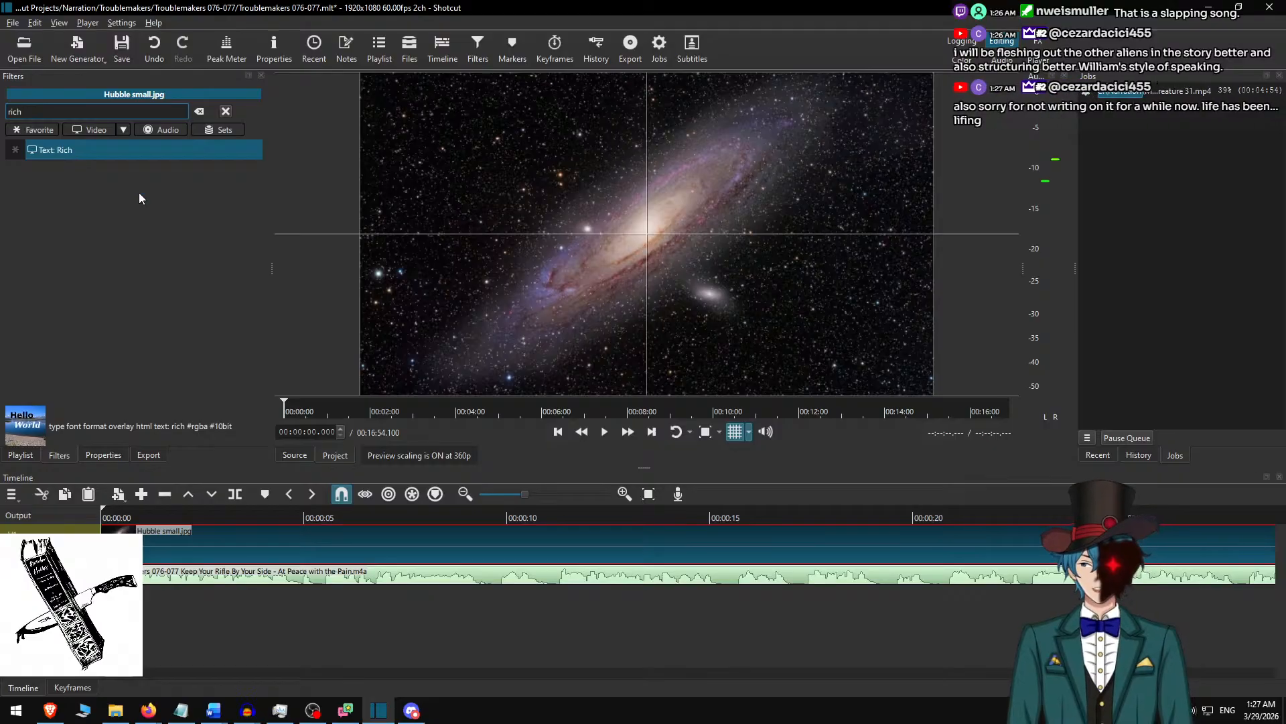
key(Return)
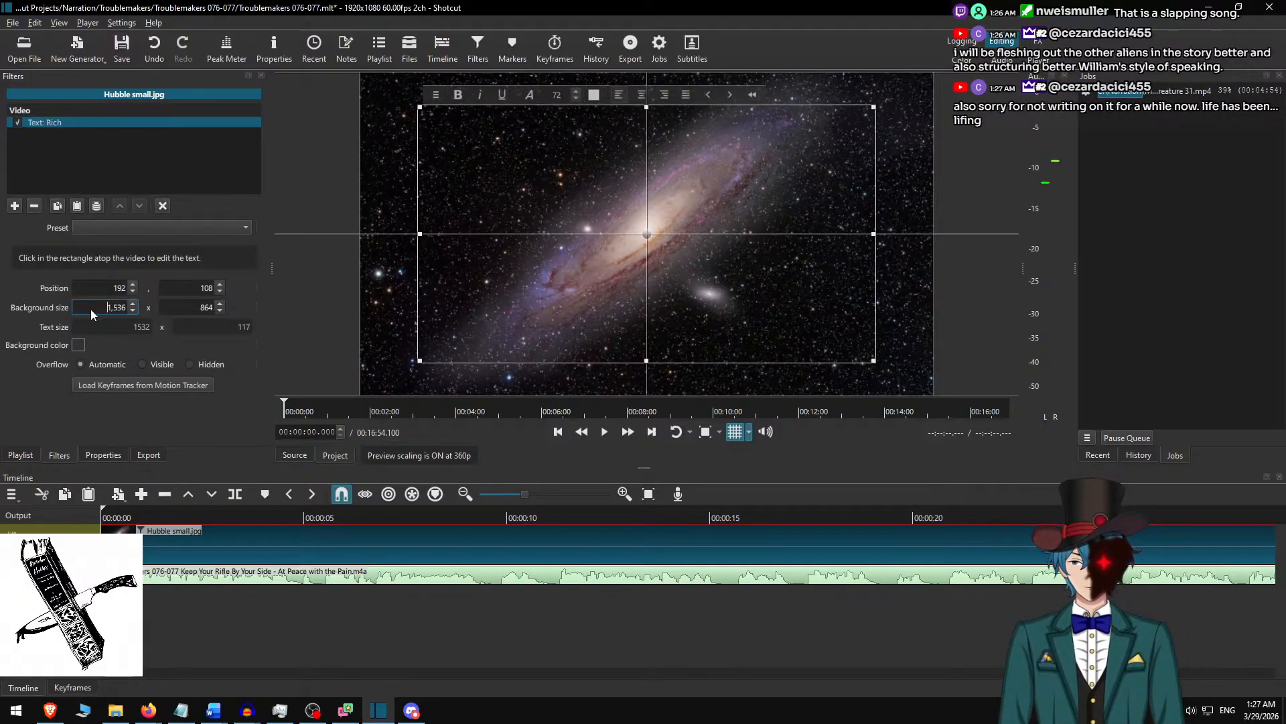
Set the text box's background width to 1728 and centre the box horizontally on the frame at position 96, 108.
text(1726)
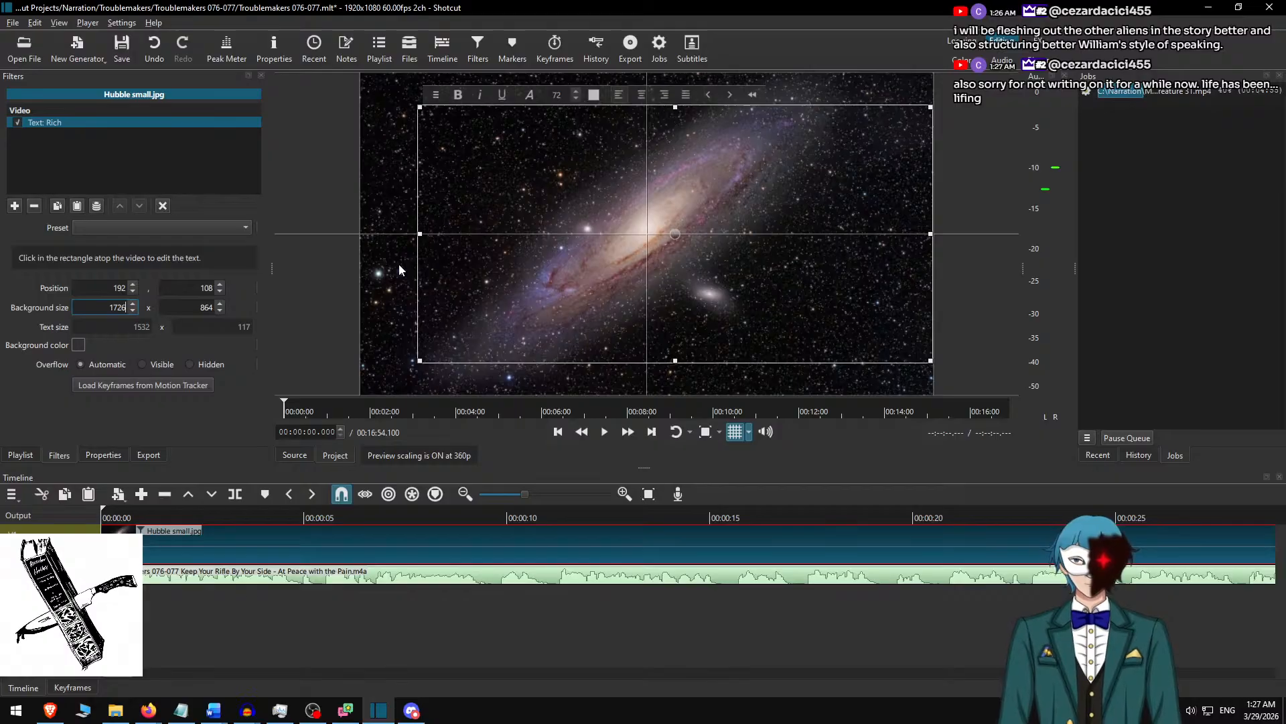
key(BackSpace)
text(8)
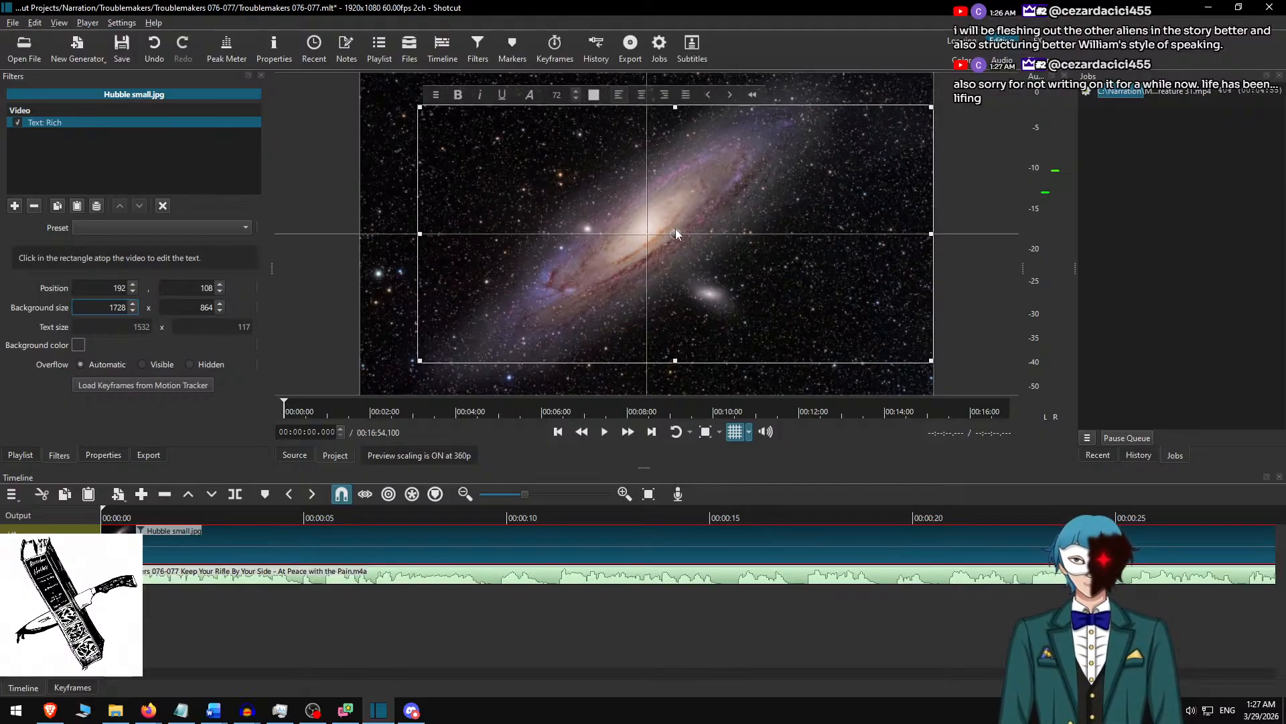
drag(676, 233, 646, 234)
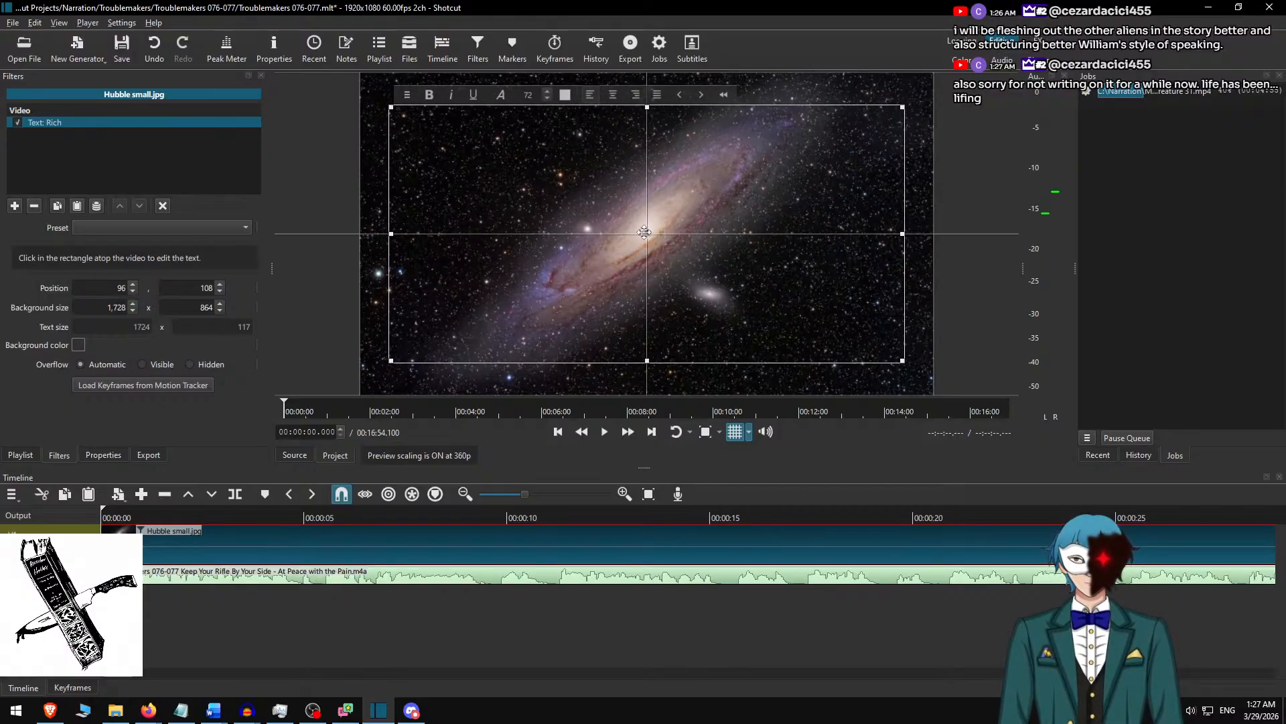
click(594, 232)
key(ctrl+v)
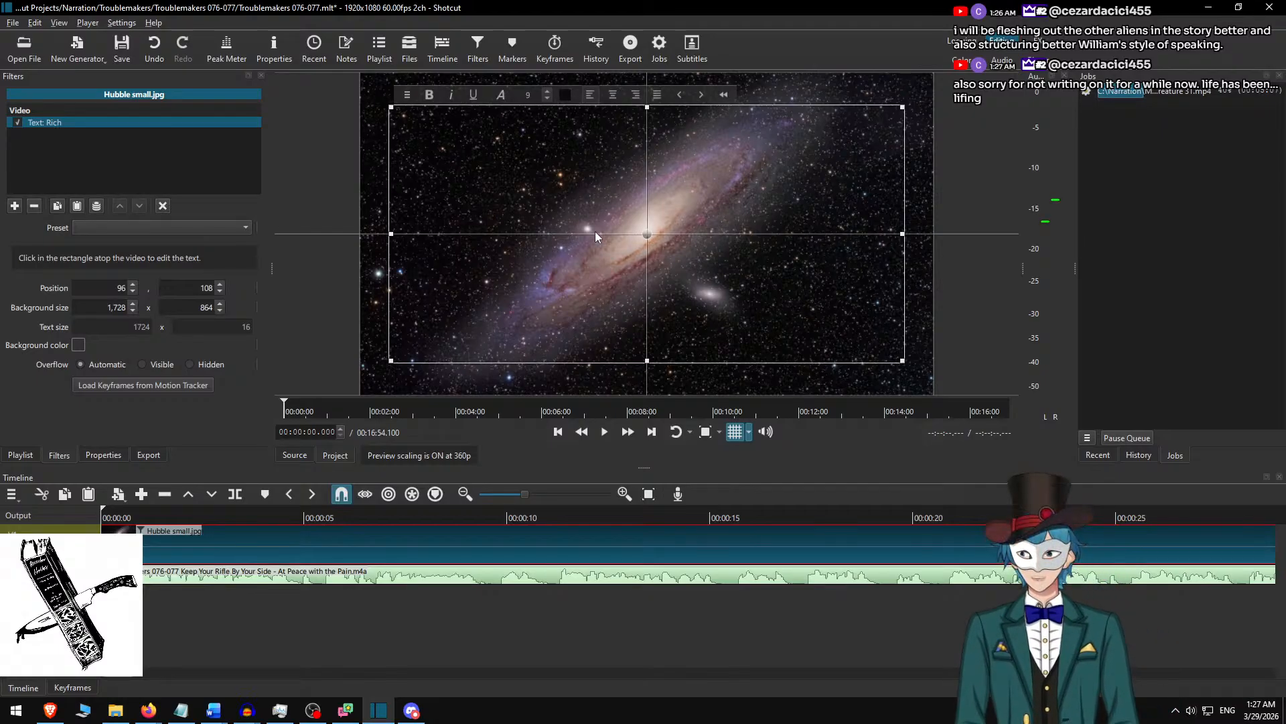
key(ctrl+z)
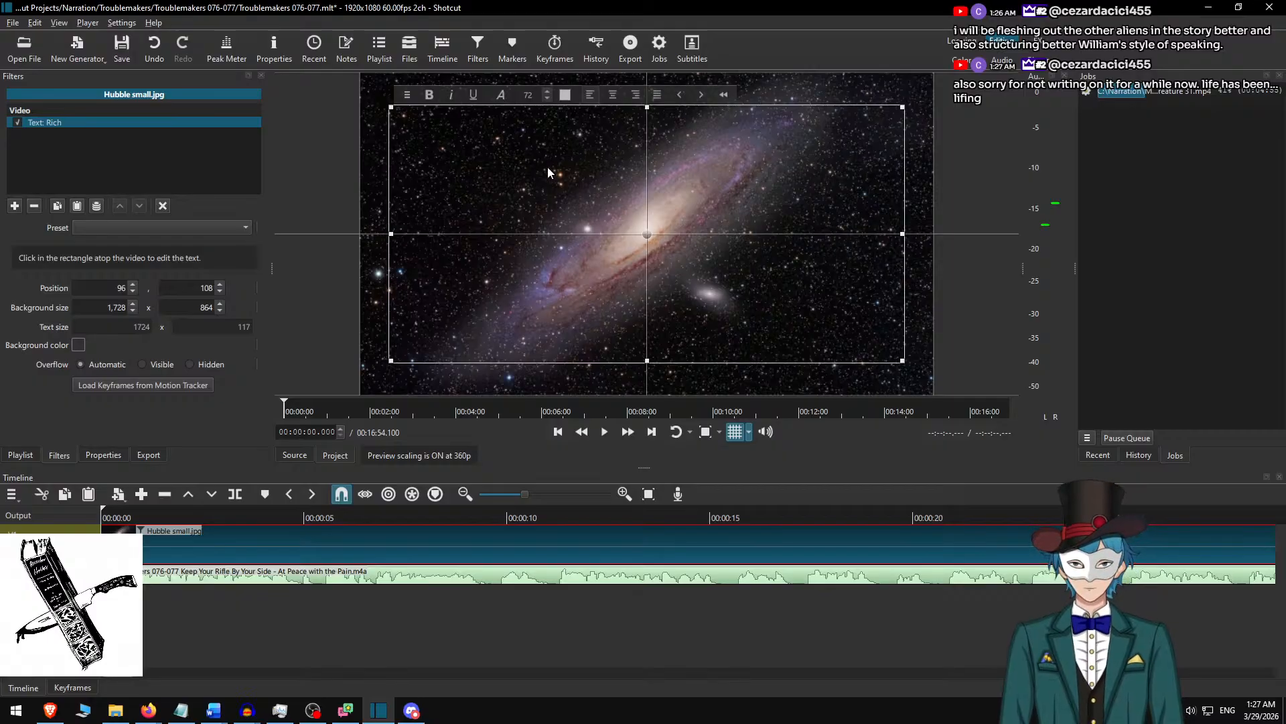
Enter the placeholder text "srghsfh" in the text box and set its background to the dark custom color #2f333e.
text(srghsfh)
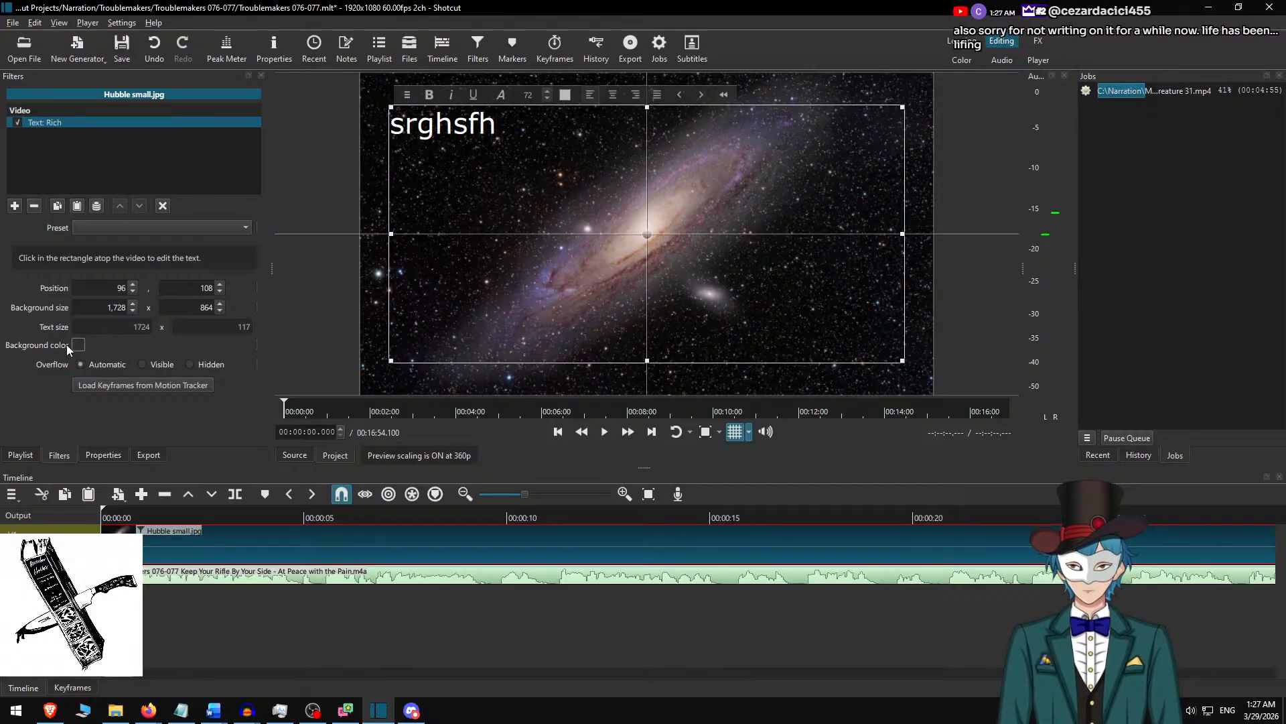
click(78, 344)
click(496, 421)
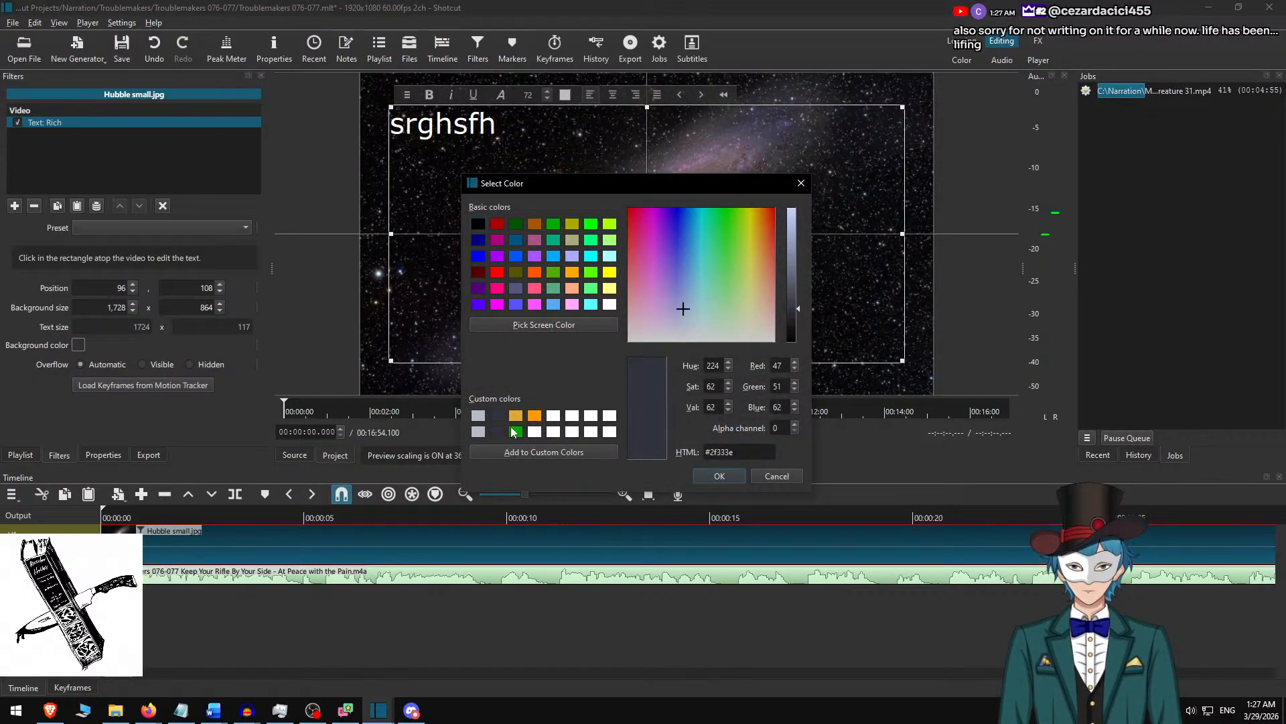
click(716, 475)
Format all the placeholder text with font size 30 and the light grey custom color #b5bdc8.
key(ctrl+a)
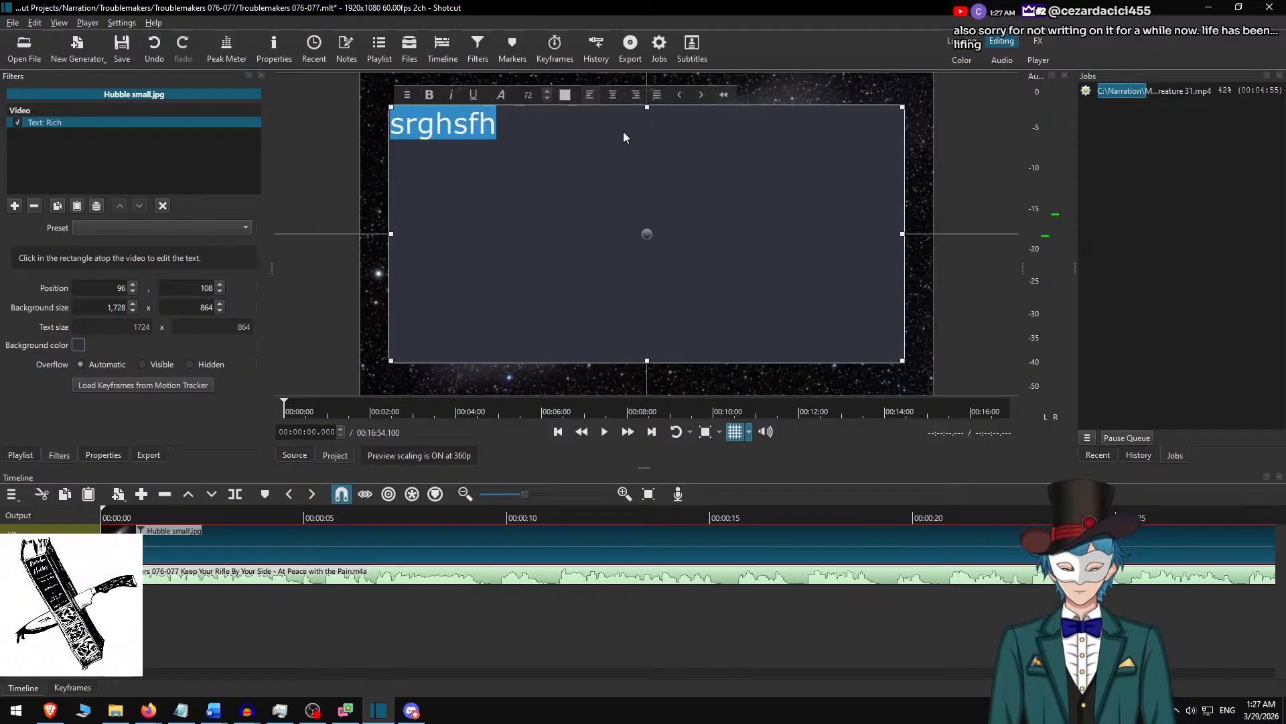
click(532, 96)
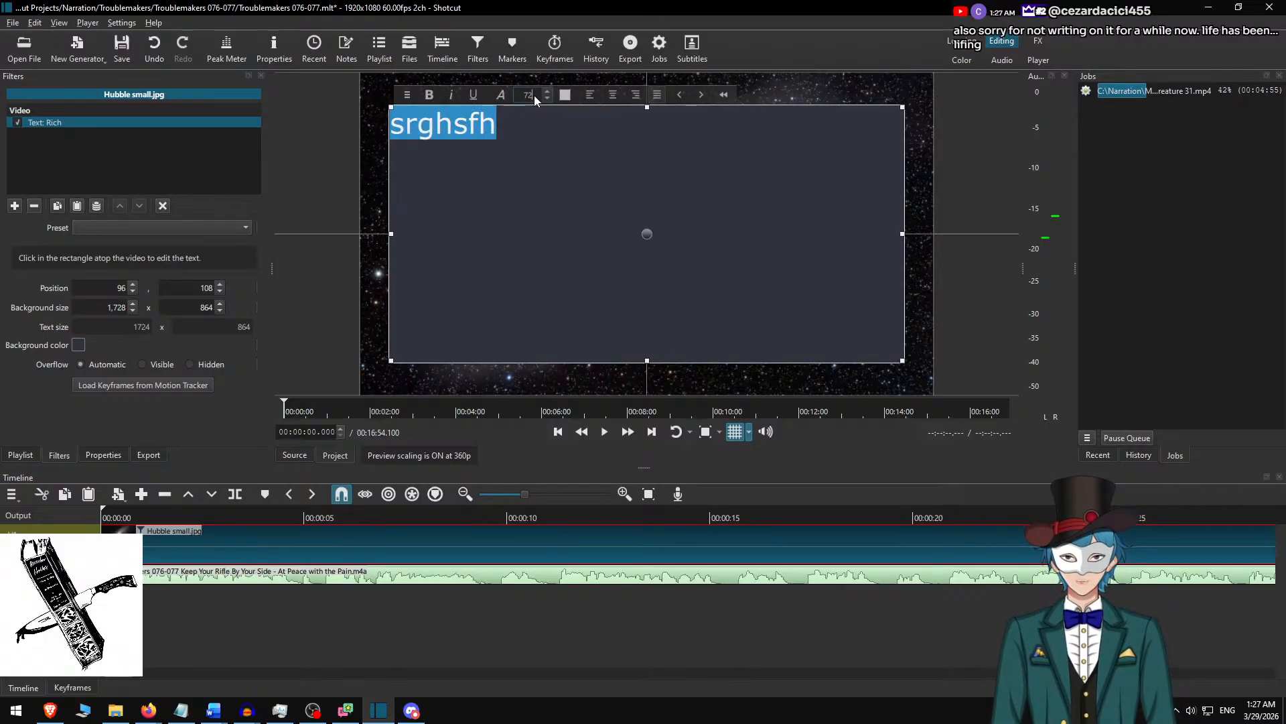
text(30)
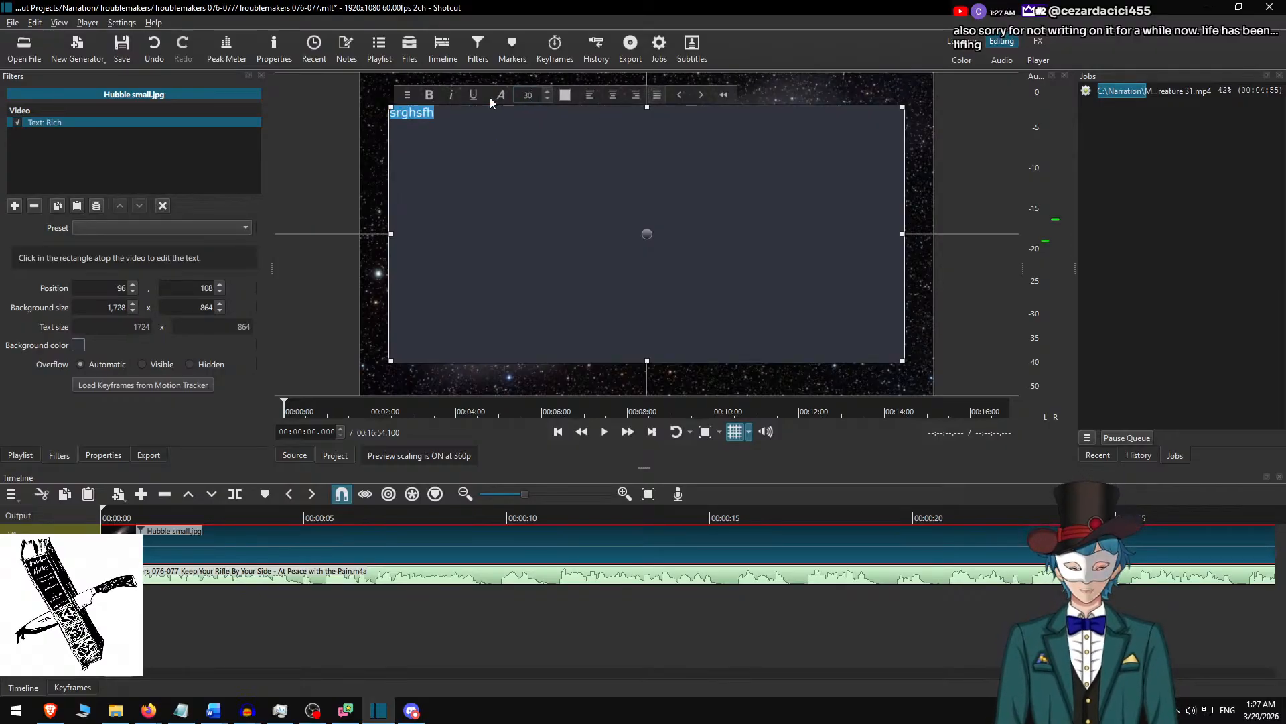
click(565, 94)
click(478, 417)
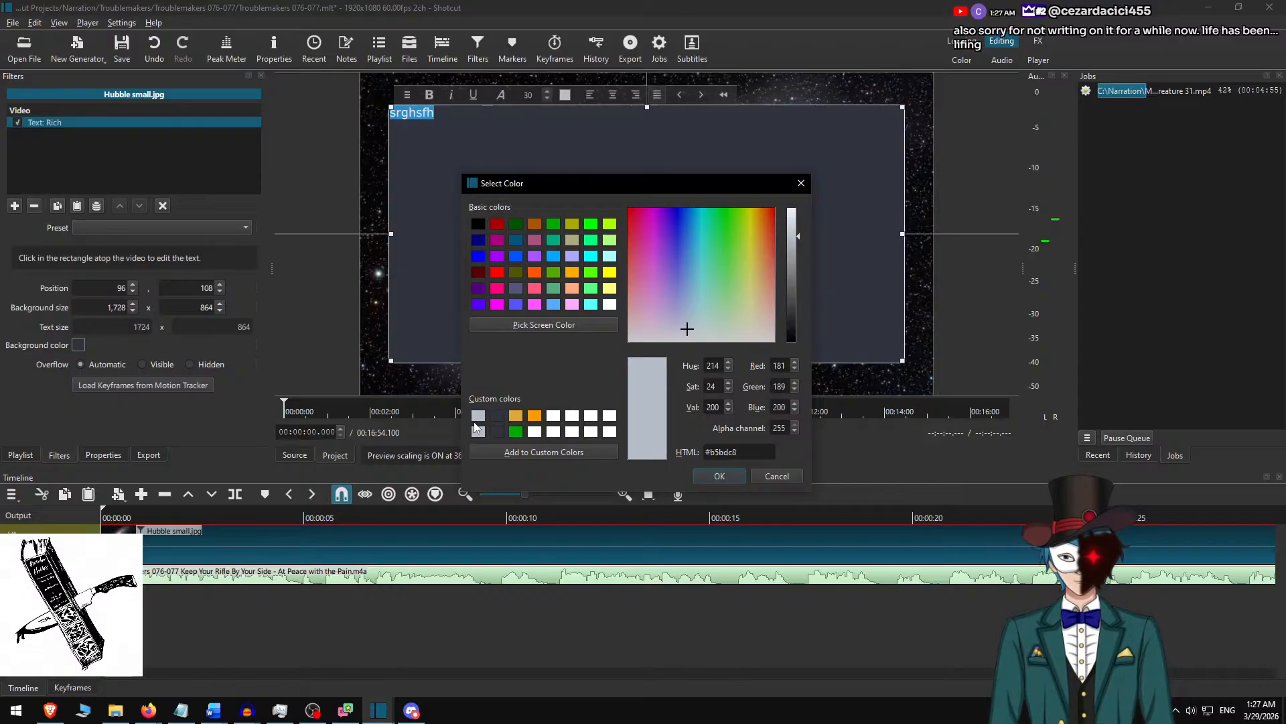
click(720, 476)
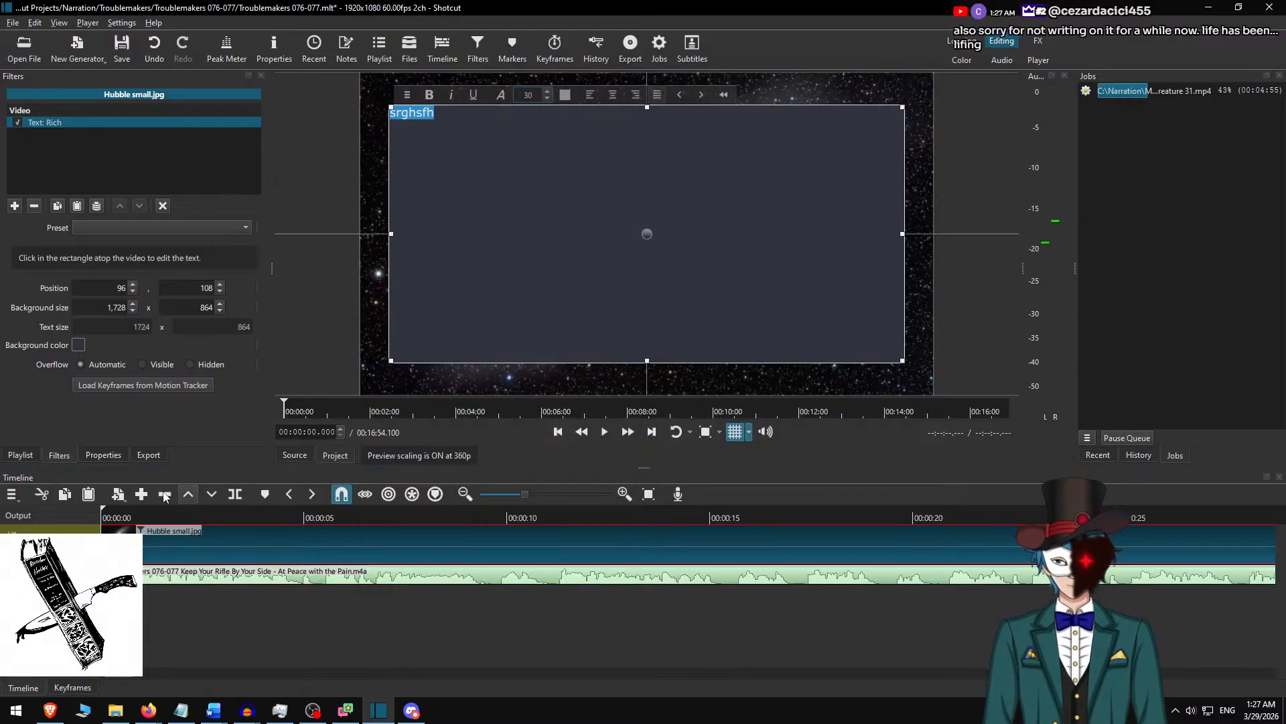
Switch to the Troublemakers 076-077 Word script and copy its first paragraph, starting "A small grey mouse lounged".
key(alt+Tab)
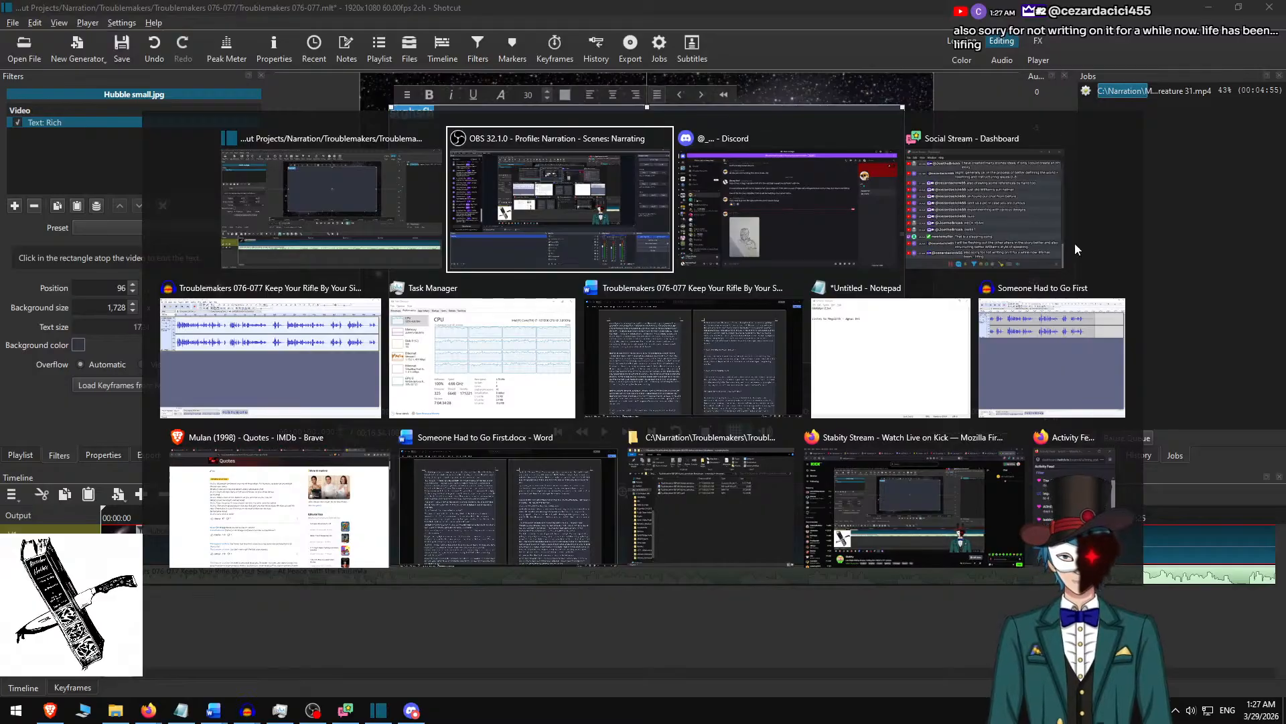
click(693, 344)
key(alt+Tab)
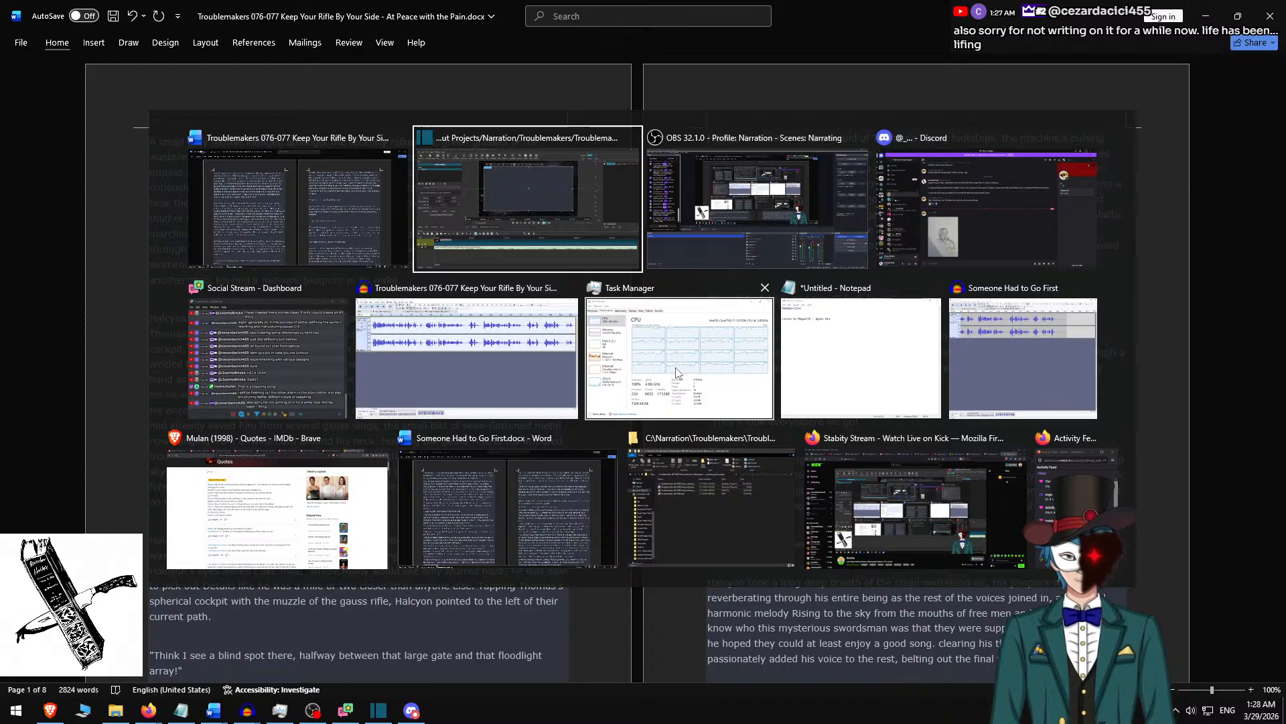
click(678, 373)
click(334, 186)
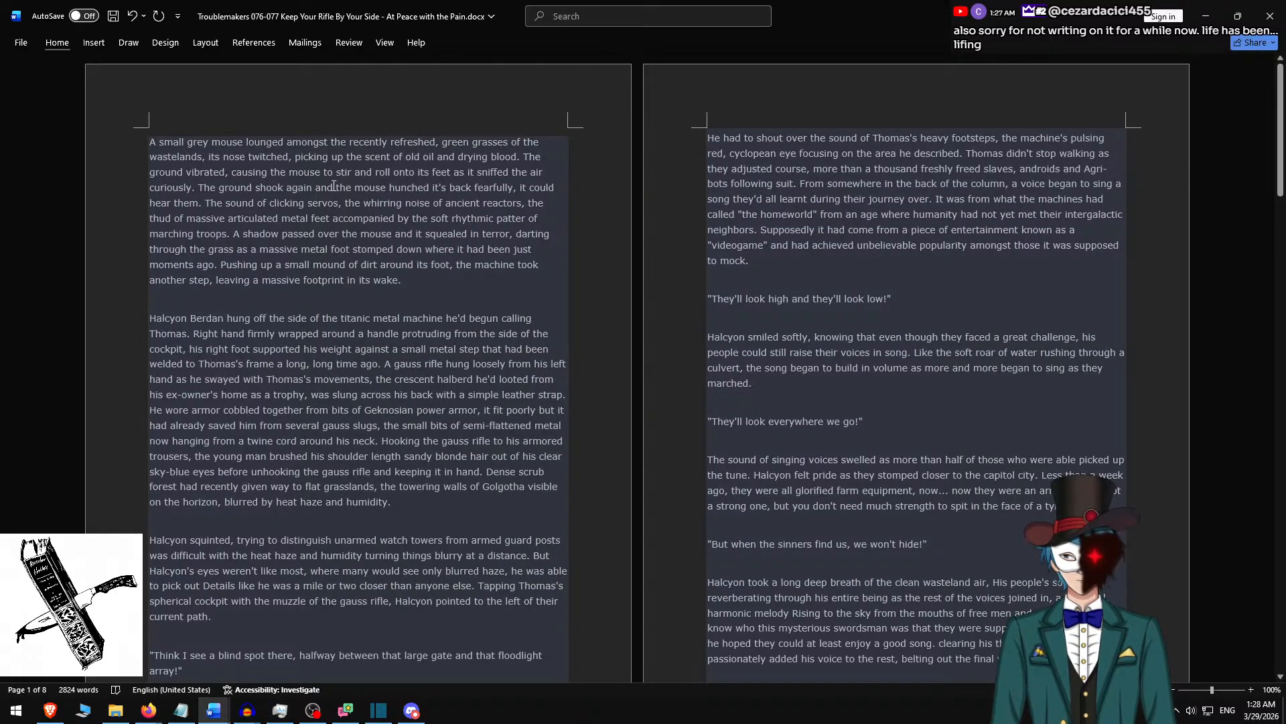
drag(425, 285, 150, 139)
key(ctrl+c)
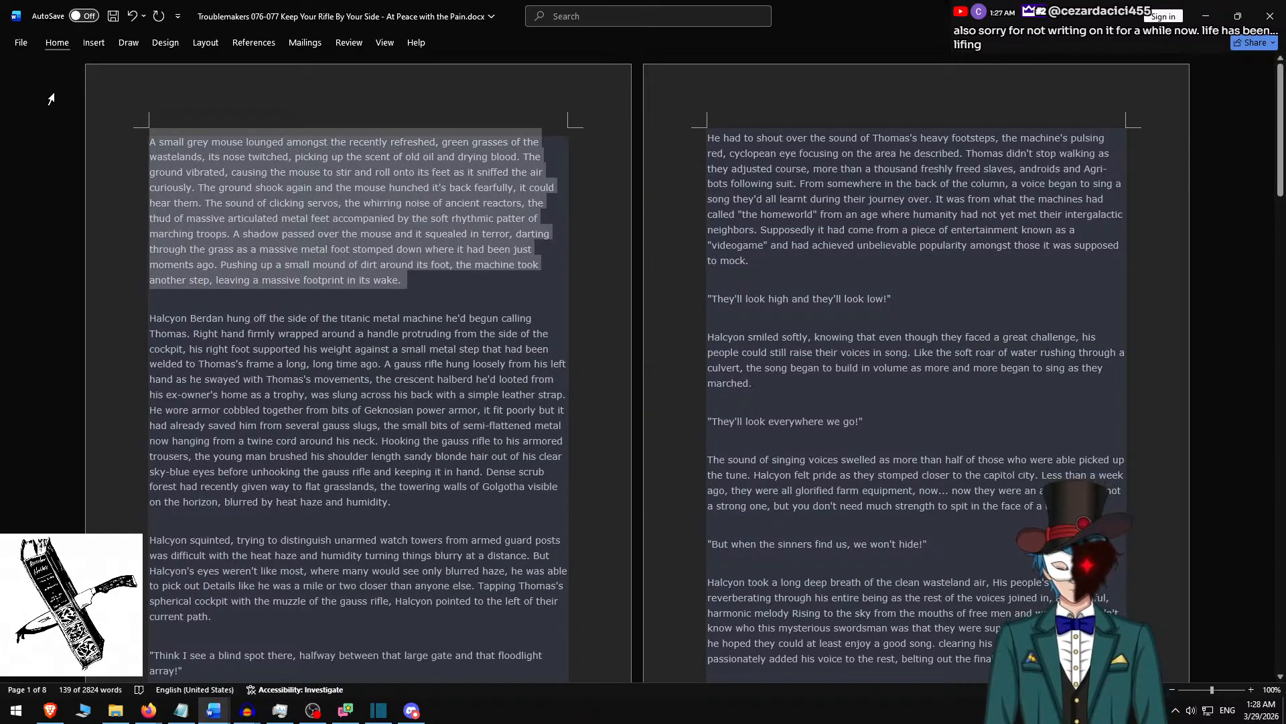
Return to Shotcut and replace the placeholder text with the copied first paragraph.
key(alt+Tab)
key(alt+Tab)
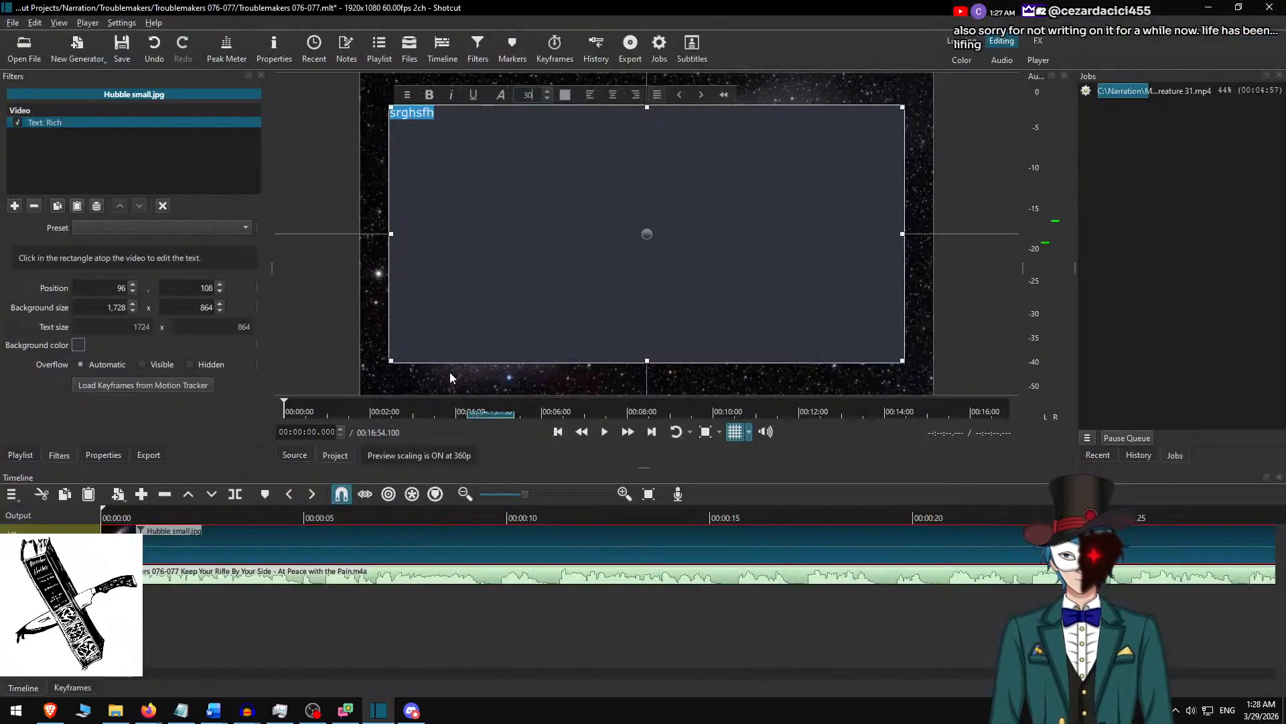
click(541, 195)
key(ctrl+a)
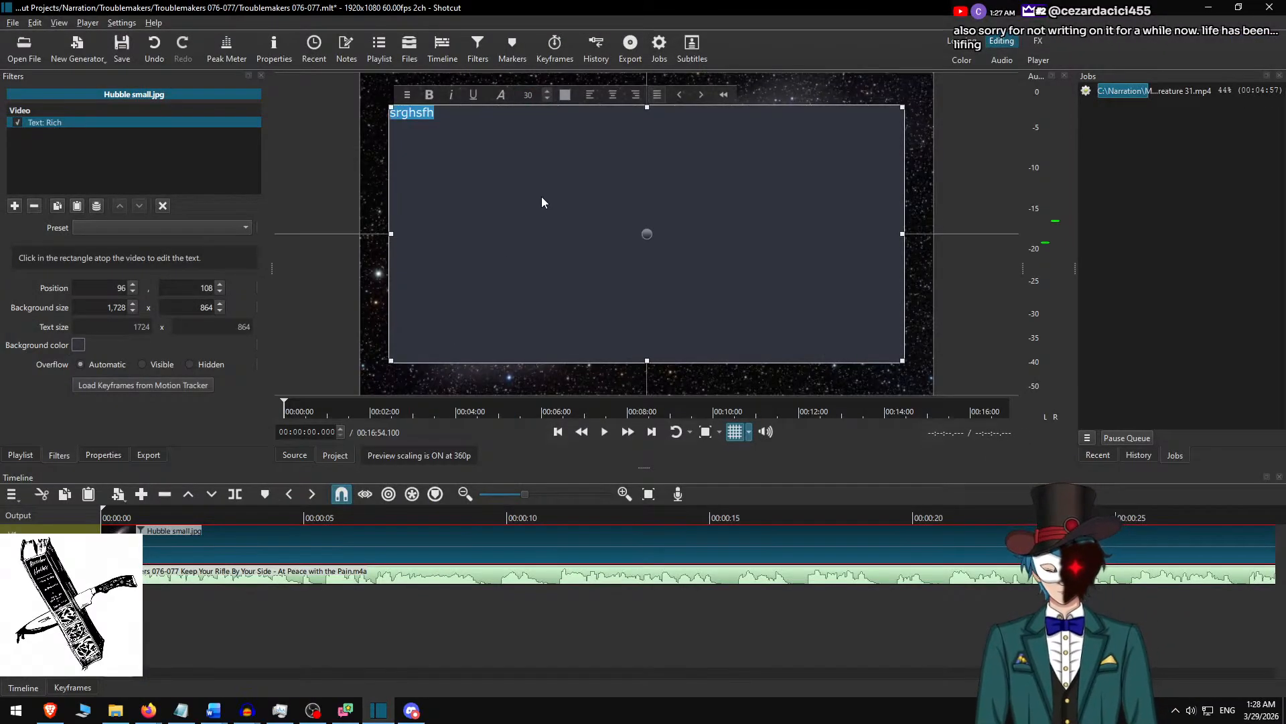
key(ctrl+v)
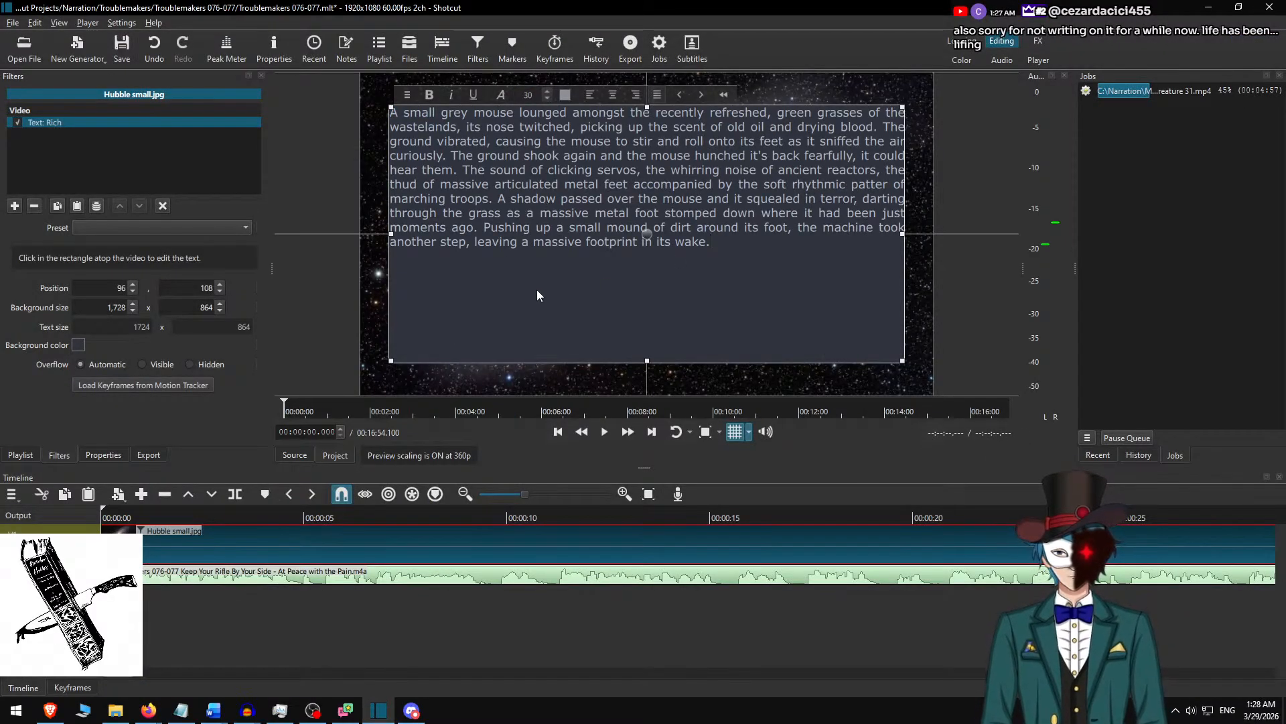
Reduce the text box's background height to 500 to fit the paragraph.
drag(194, 311, 243, 306)
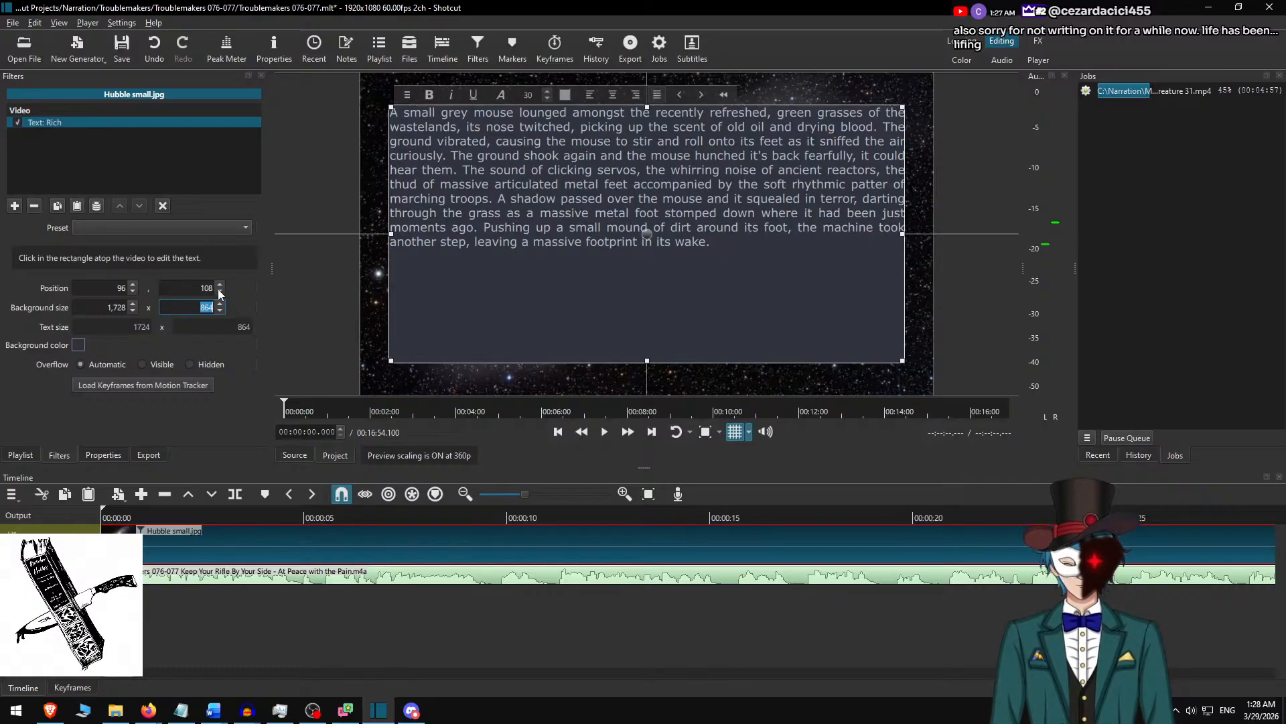
text(600)
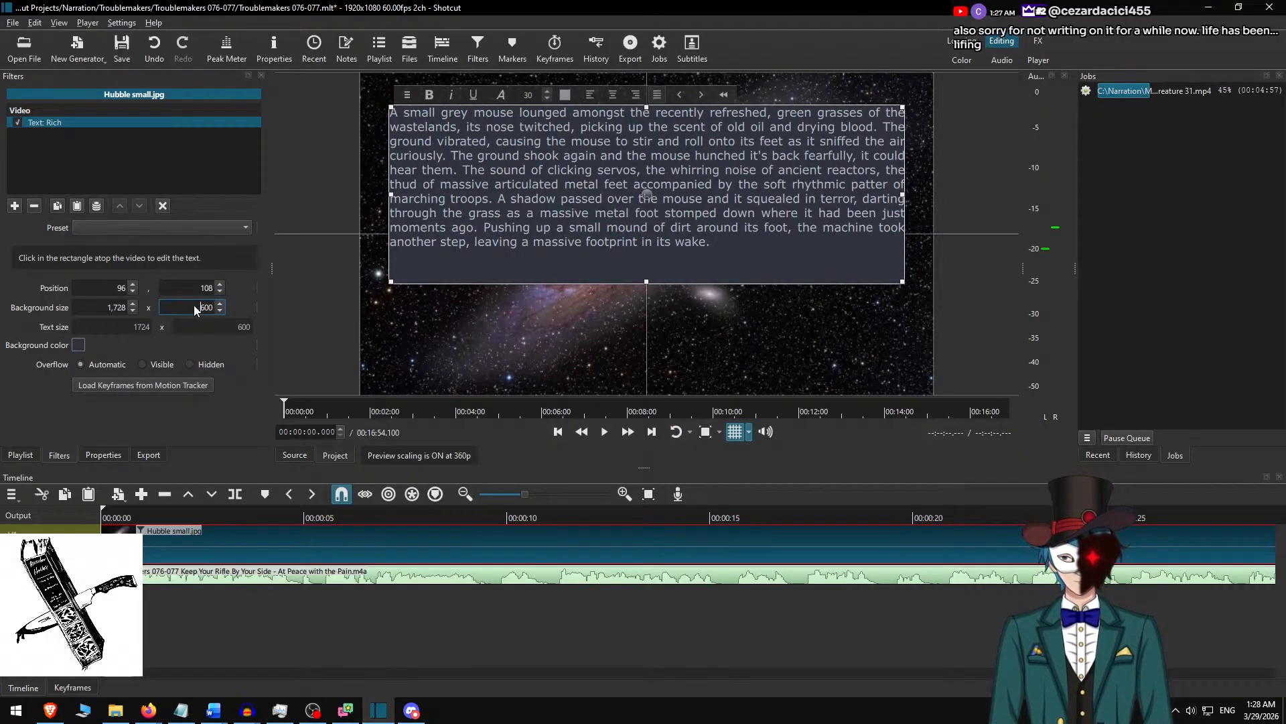
key(Left)
key(Left)
key(BackSpace)
text(5)
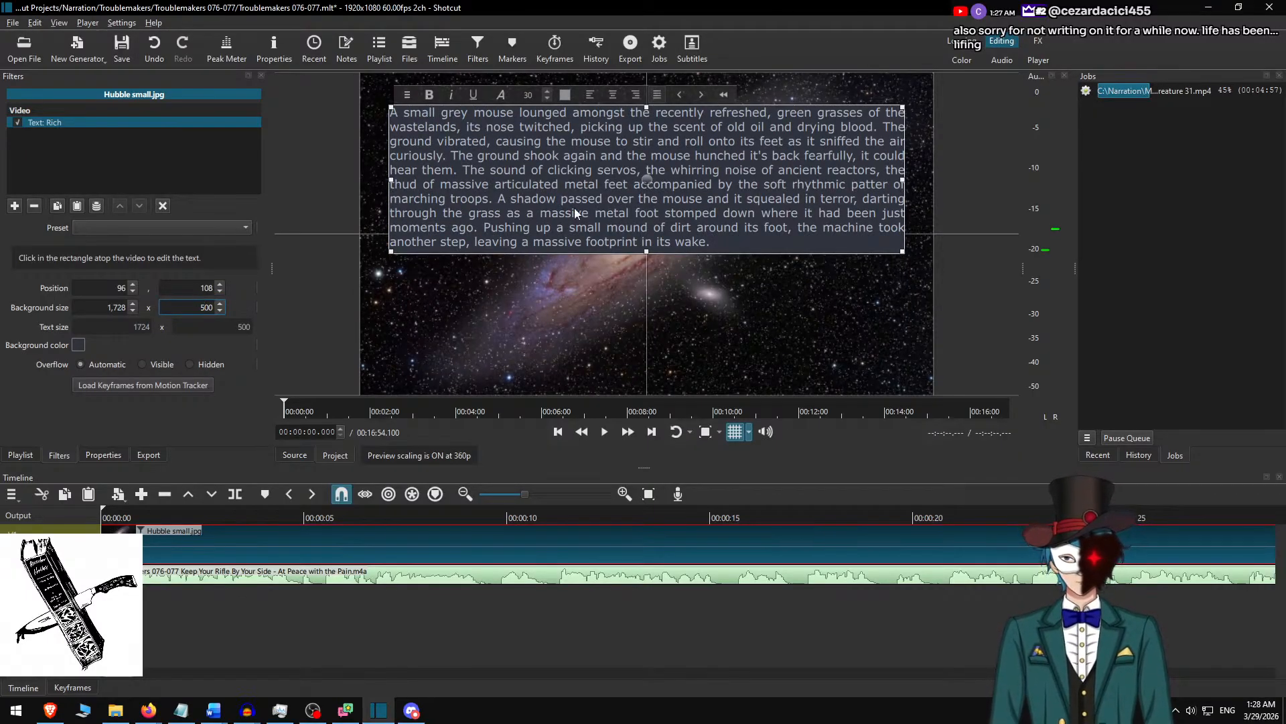
Move the text box down to position 96, 290 so it sits vertically centred in the frame.
drag(651, 185, 652, 252)
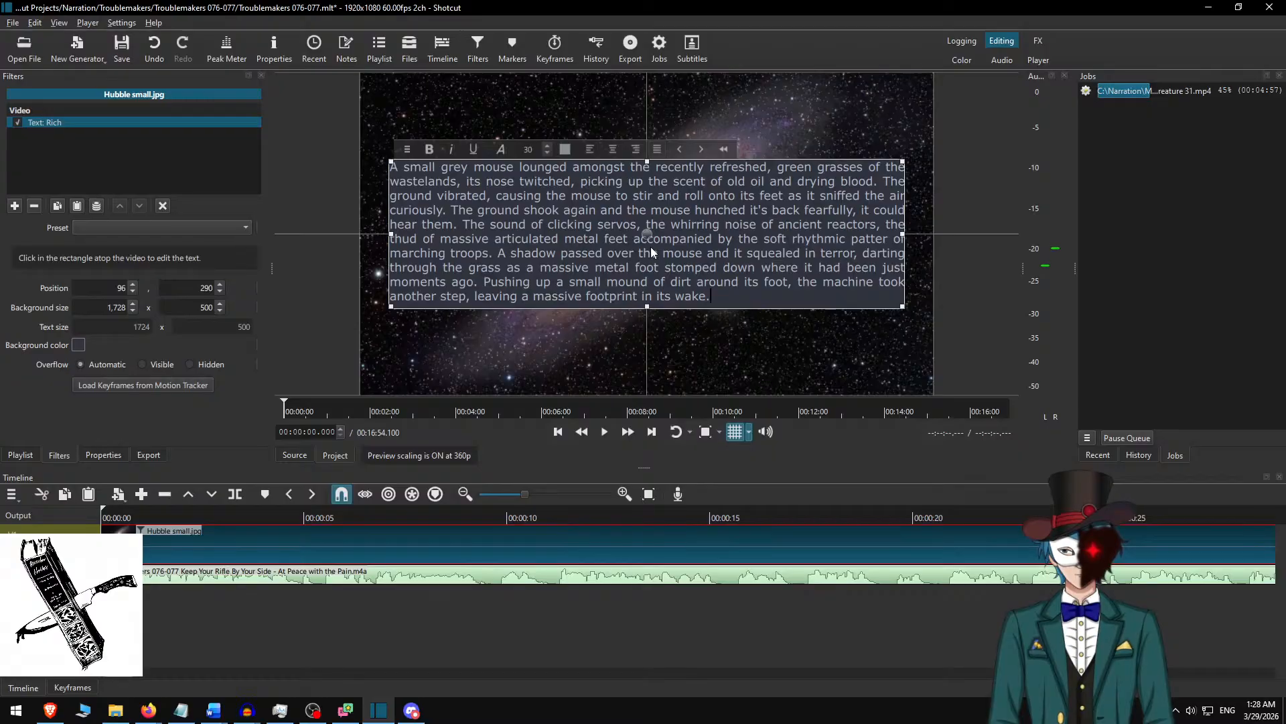
key(alt+Tab)
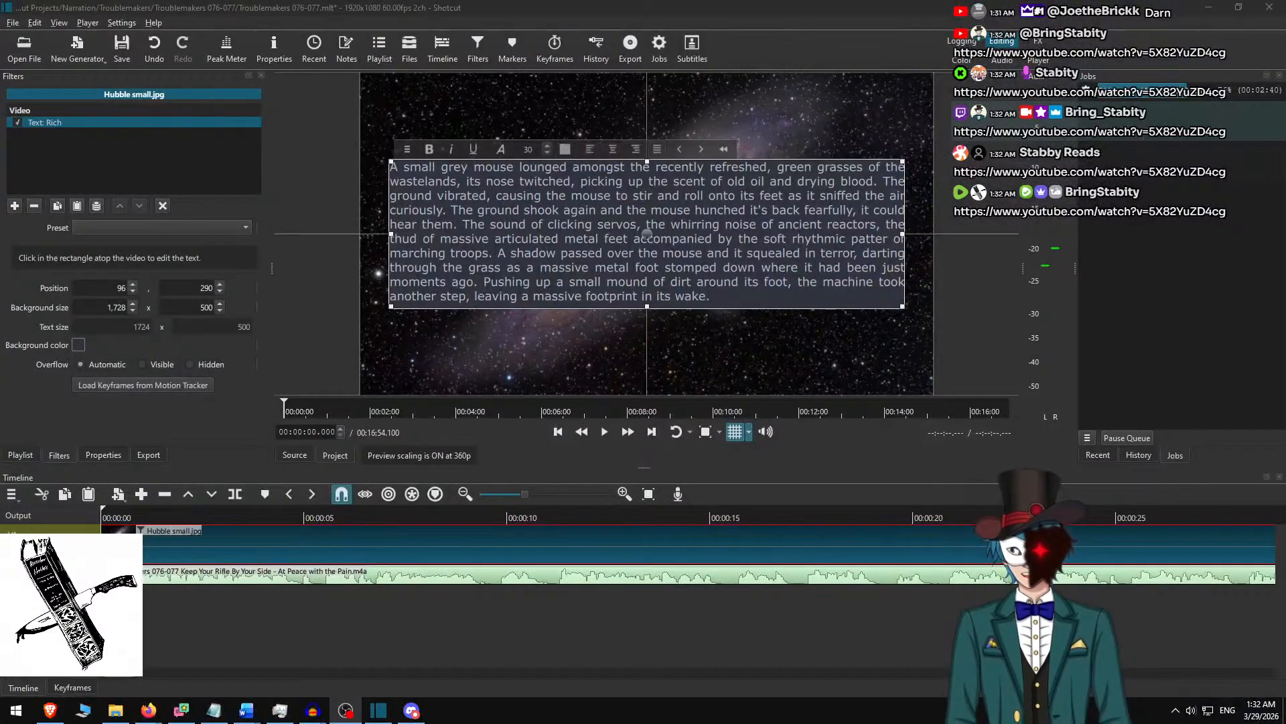
click(698, 7)
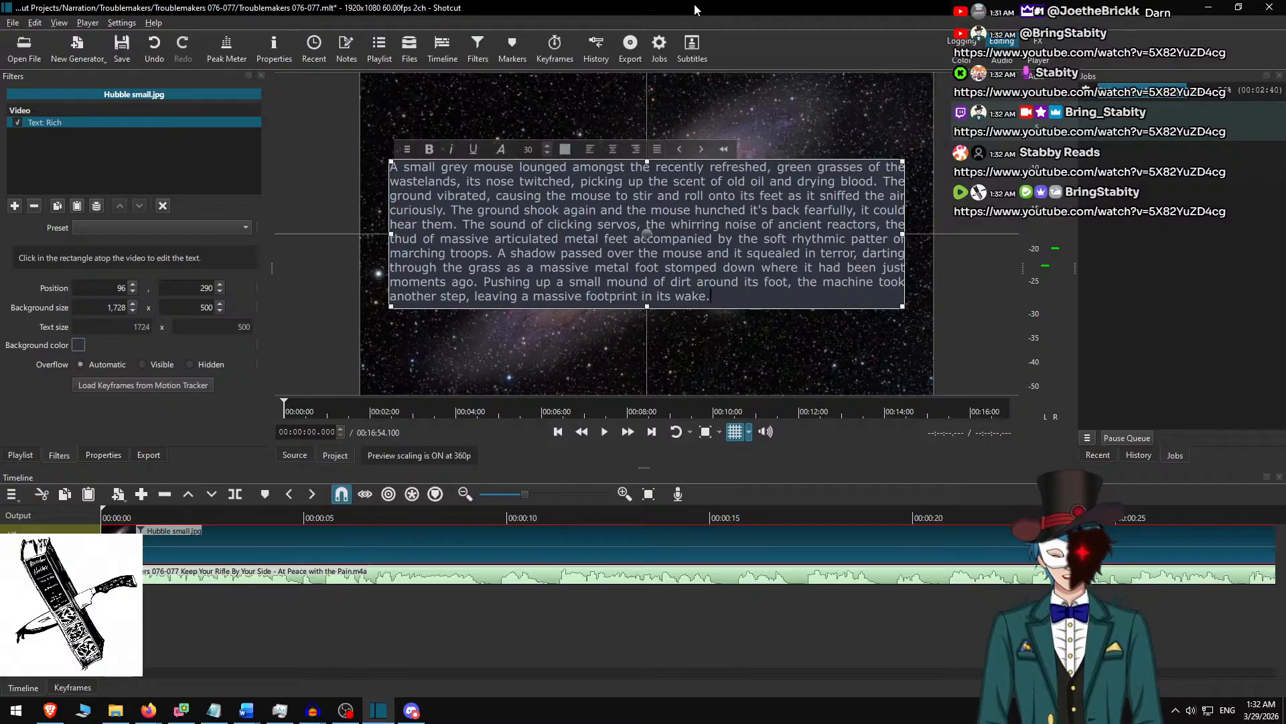
Play the narration from near the start to find where the first paragraph ends, and remove the stray "3" from the text.
text(3)
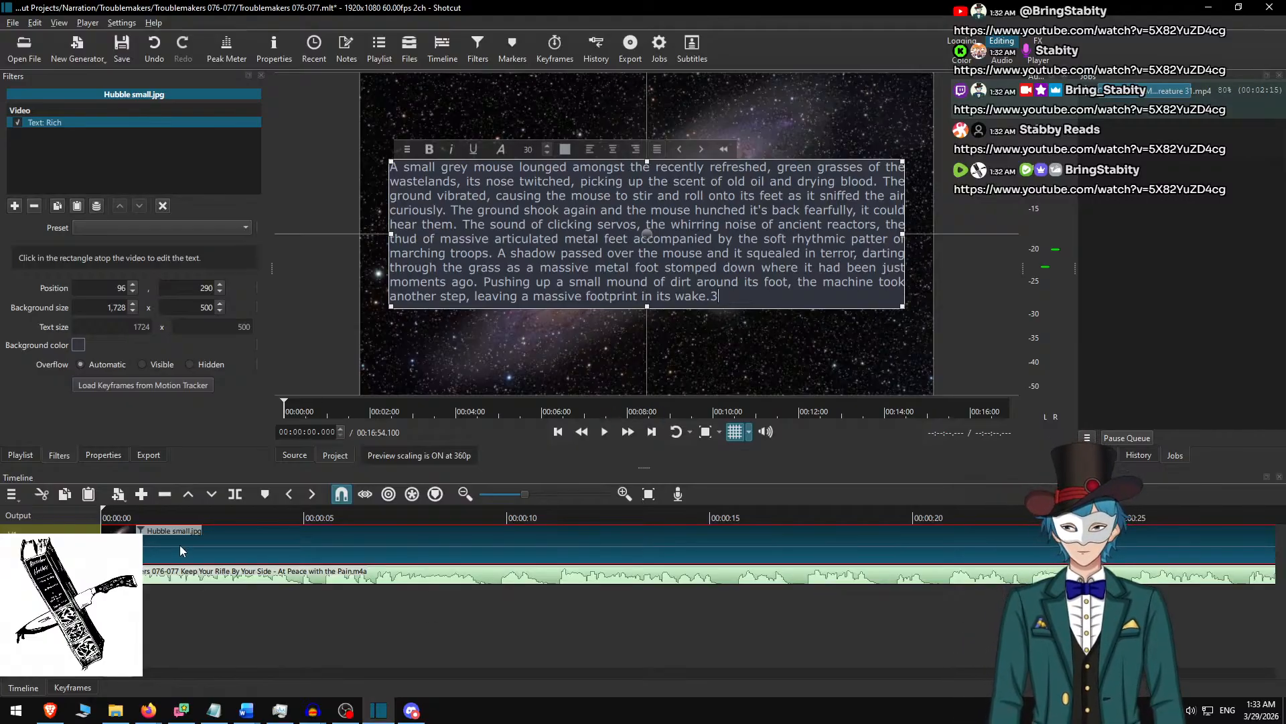
click(134, 520)
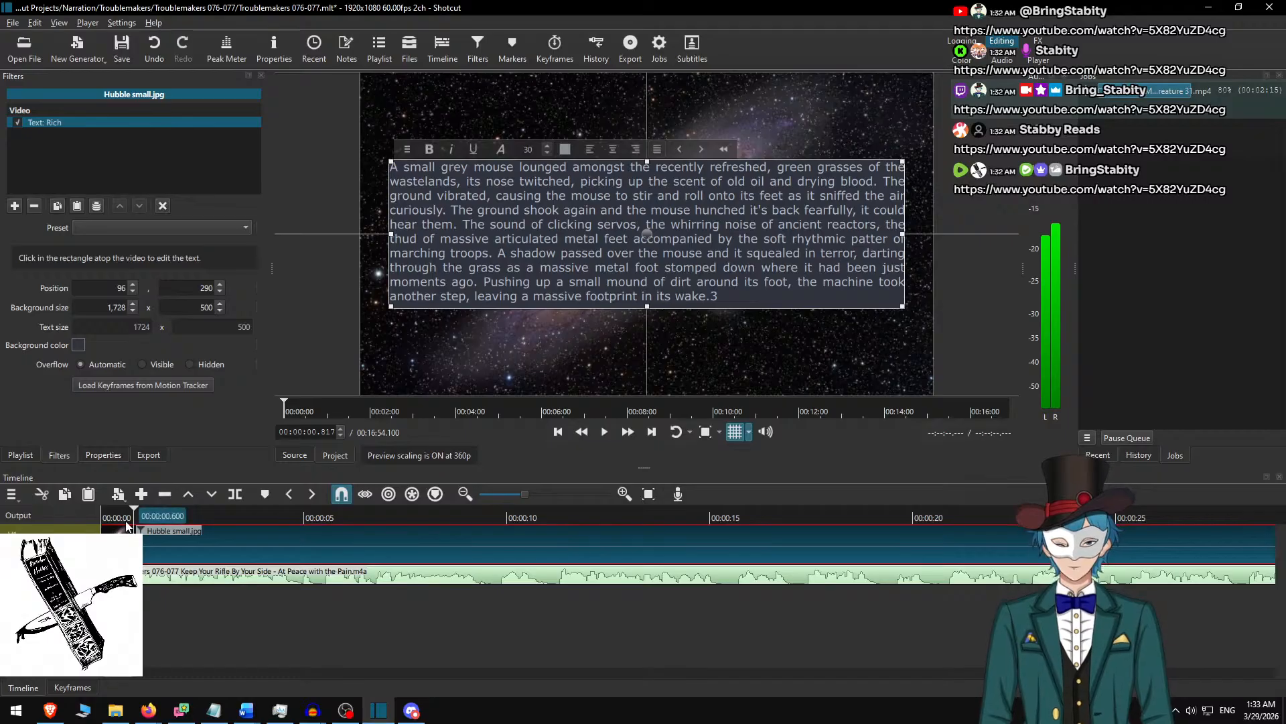
click(628, 431)
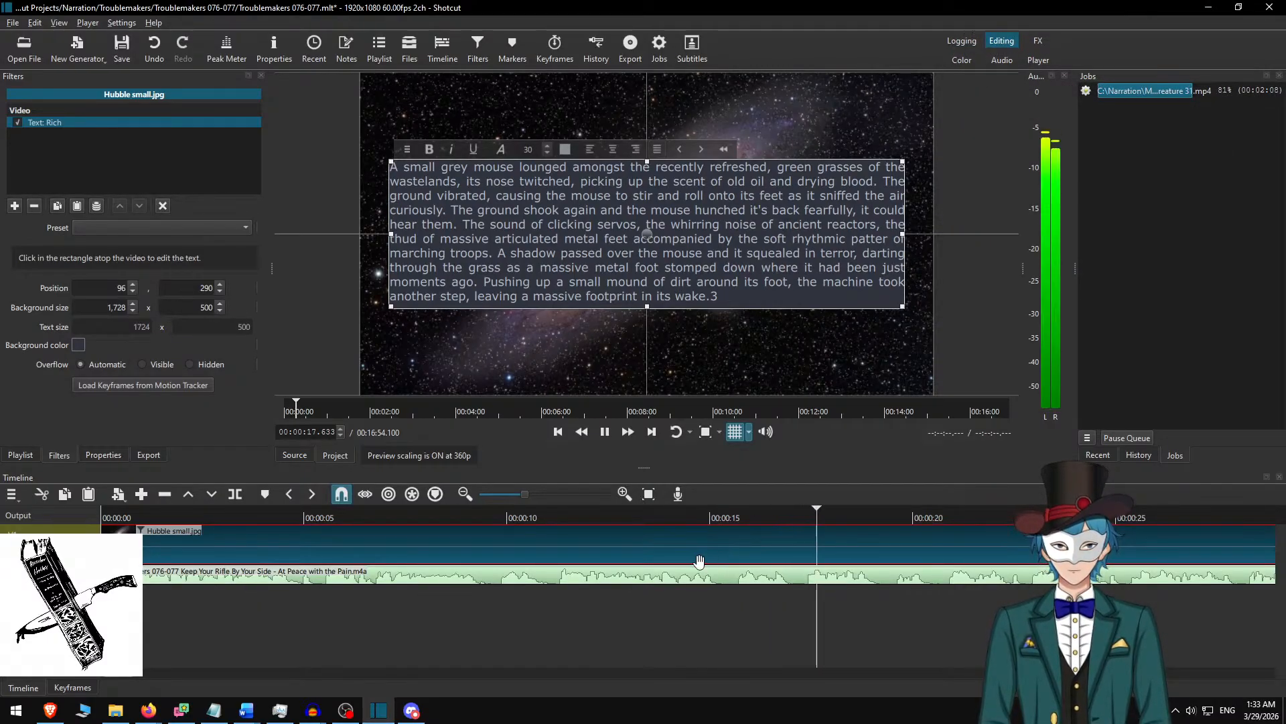
scroll(722, 566, down, 9)
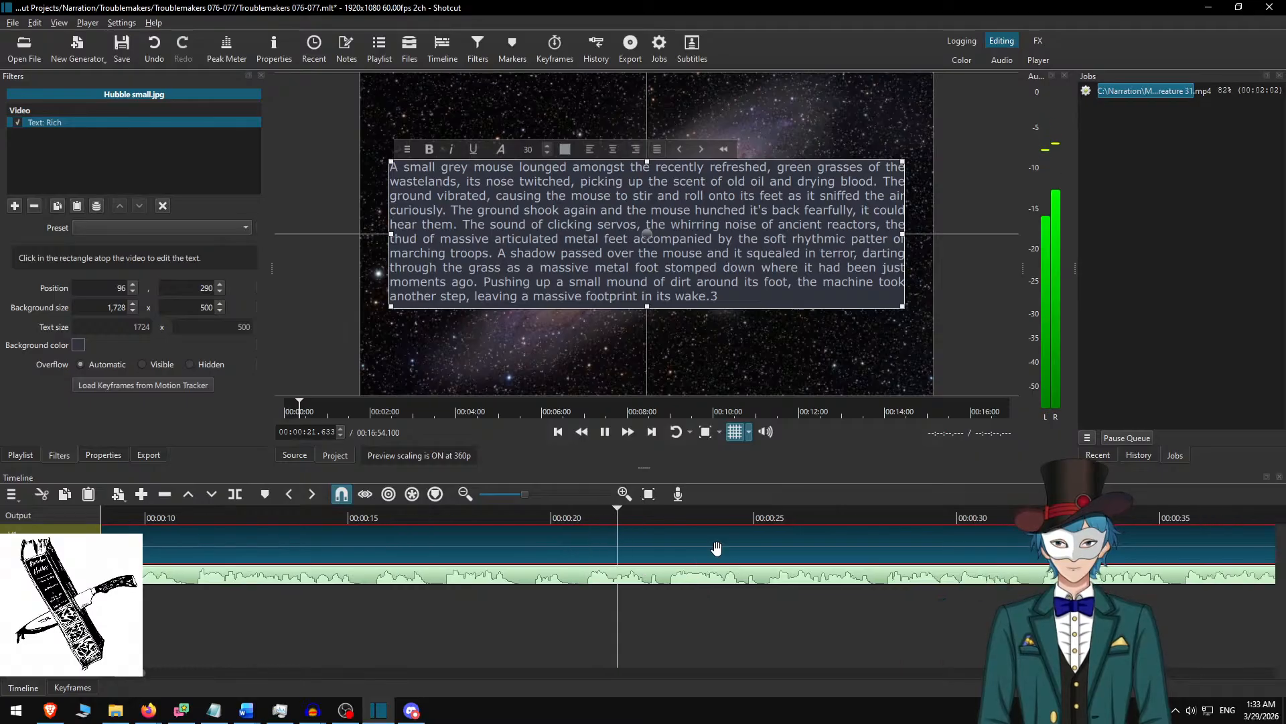
scroll(681, 538, down, 7)
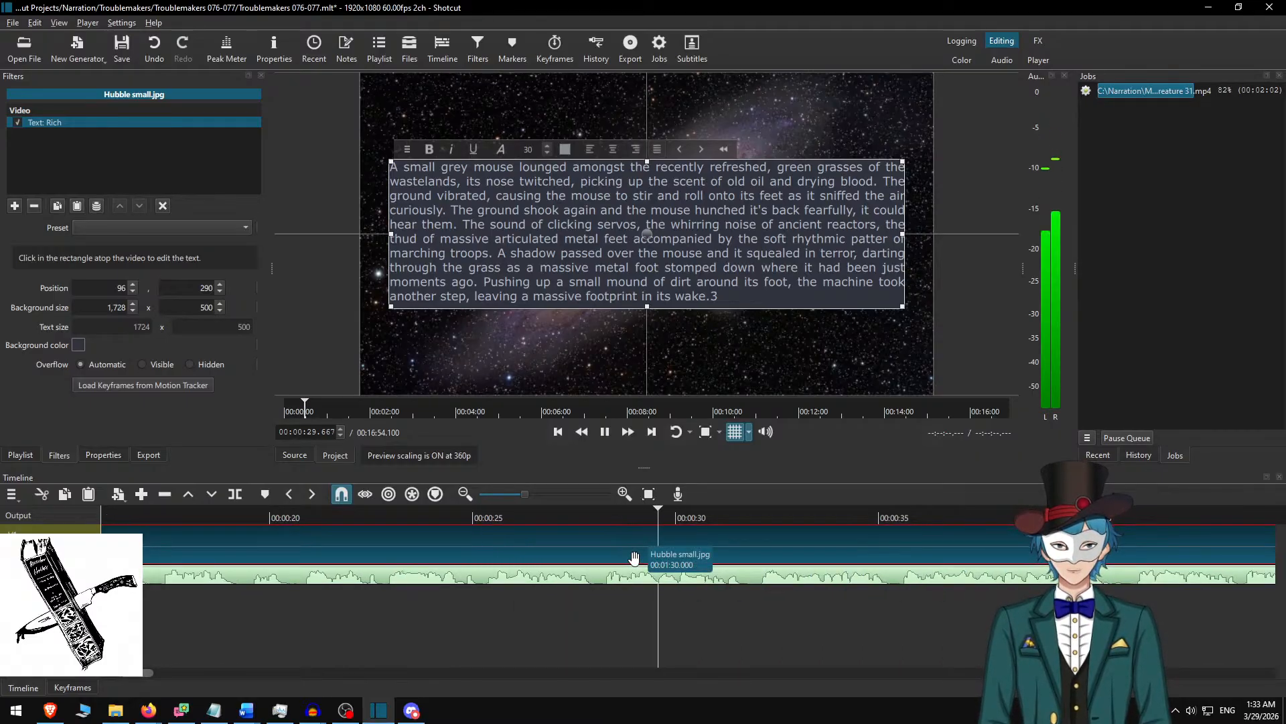
scroll(702, 593, down, 5)
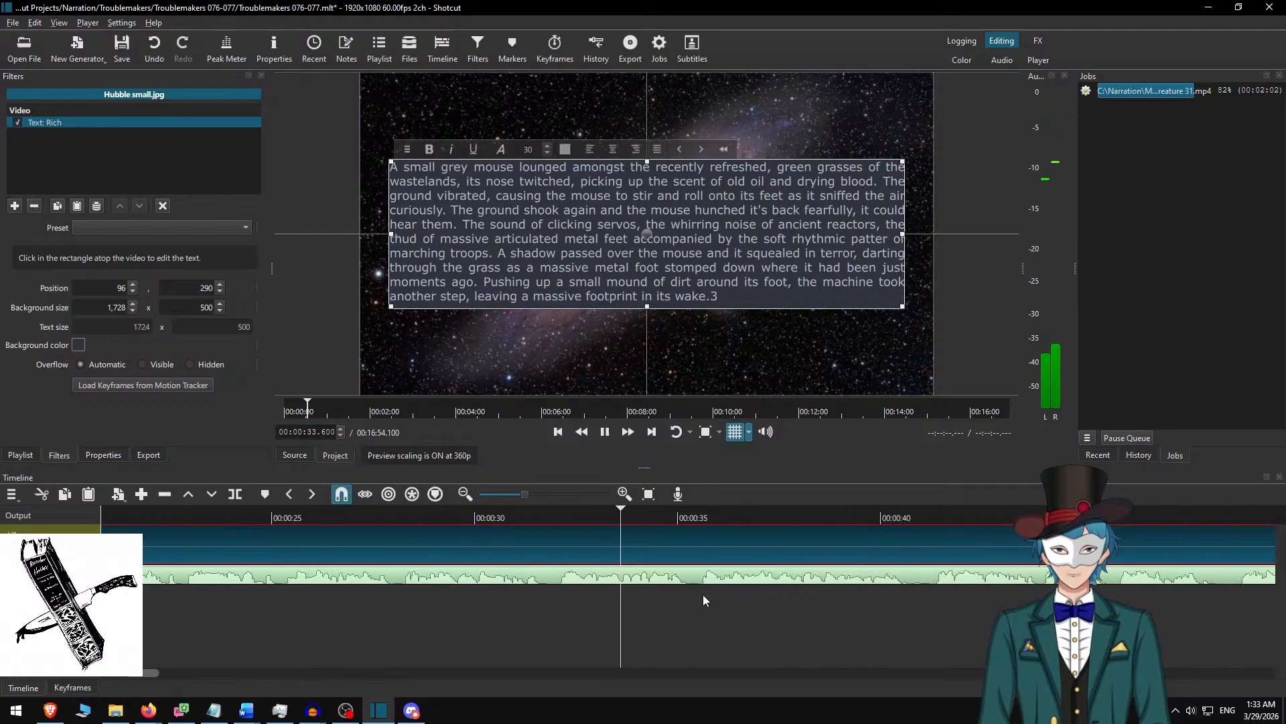
scroll(708, 584, down, 5)
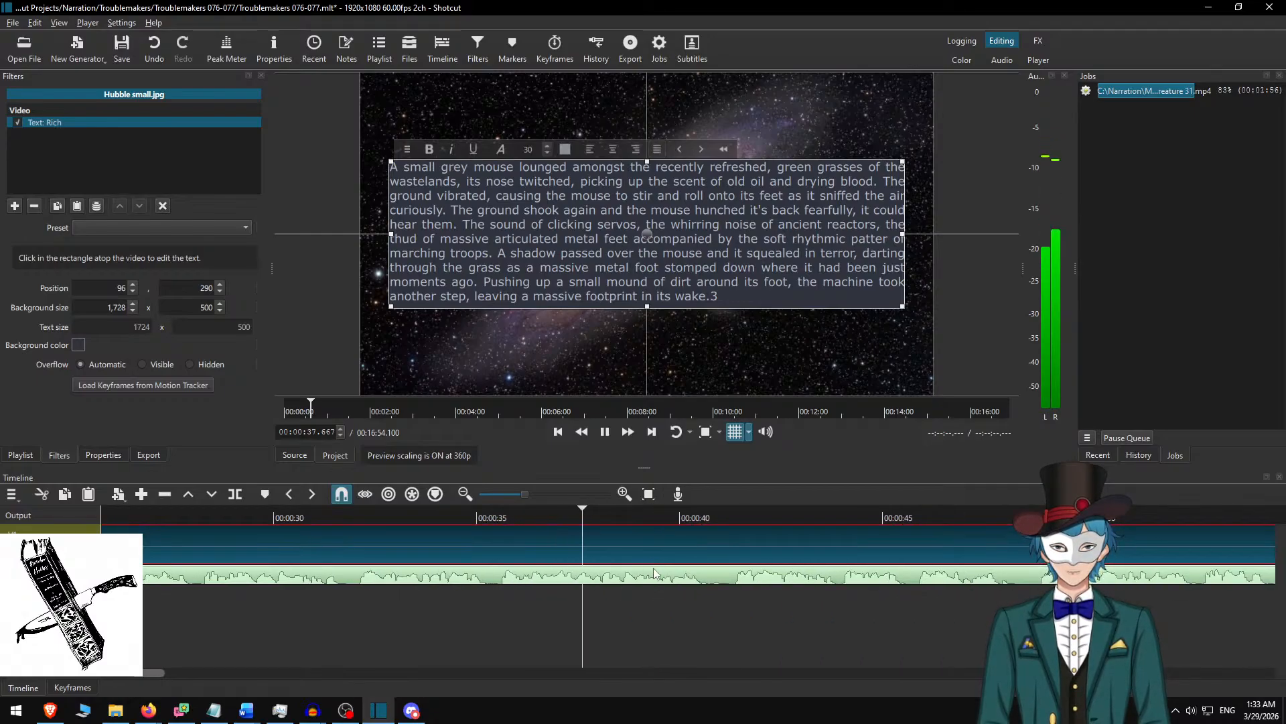
scroll(654, 573, down, 5)
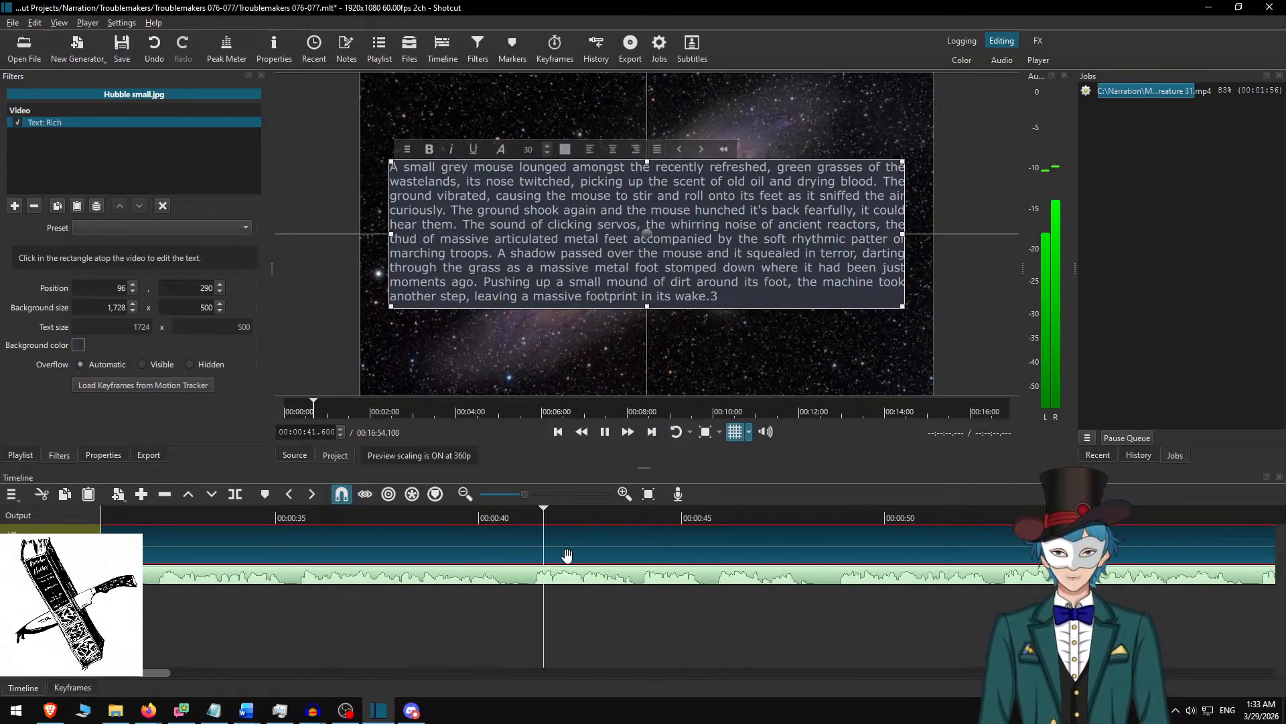
scroll(571, 560, down, 5)
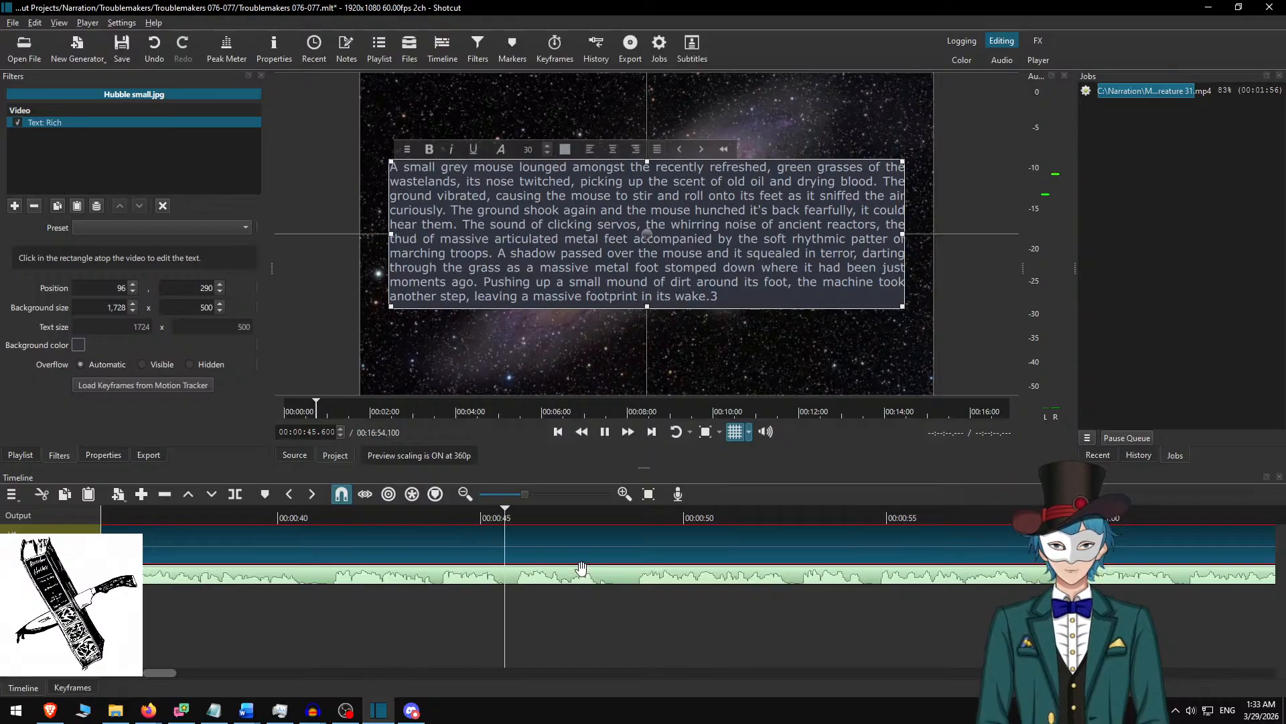
key(space)
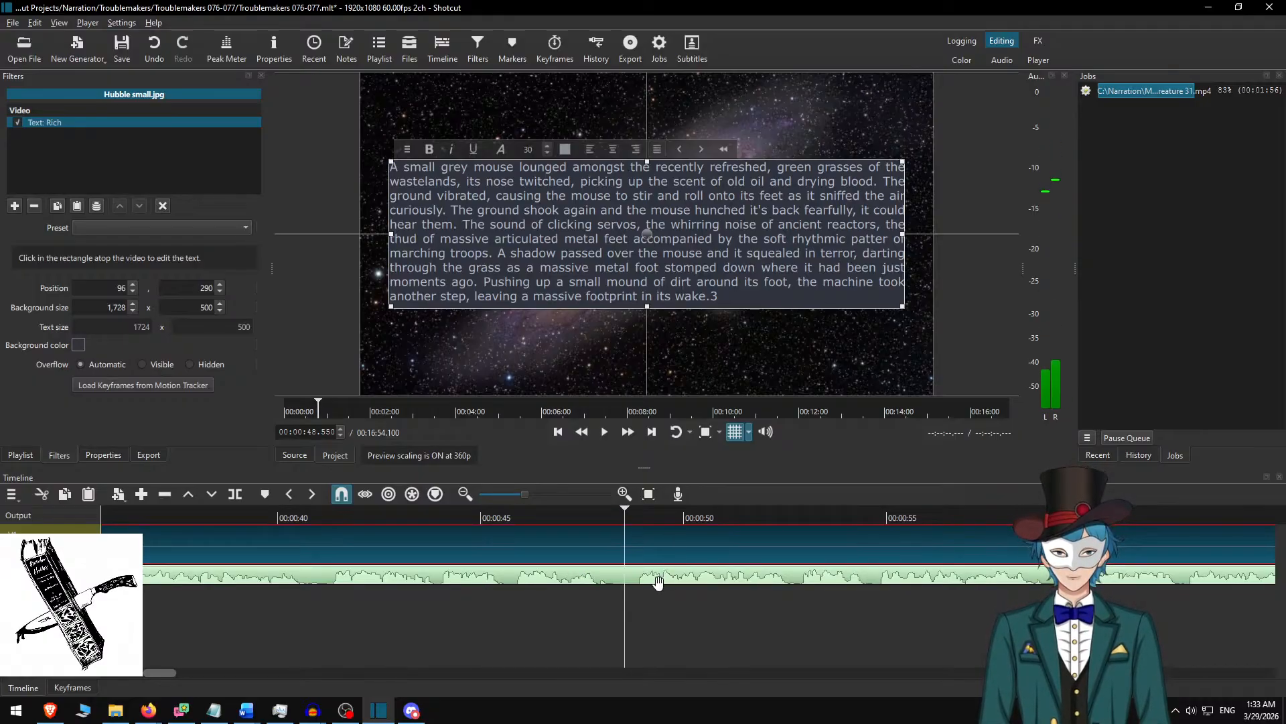
key(BackSpace)
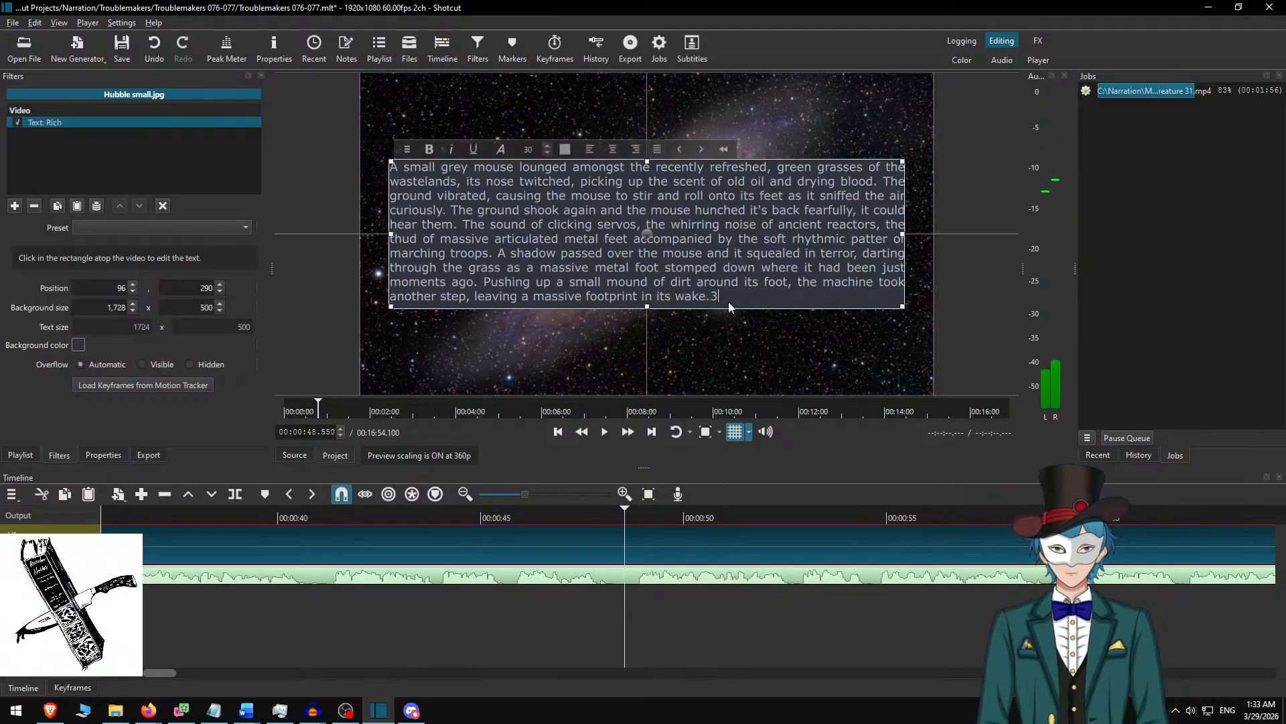
text(s)
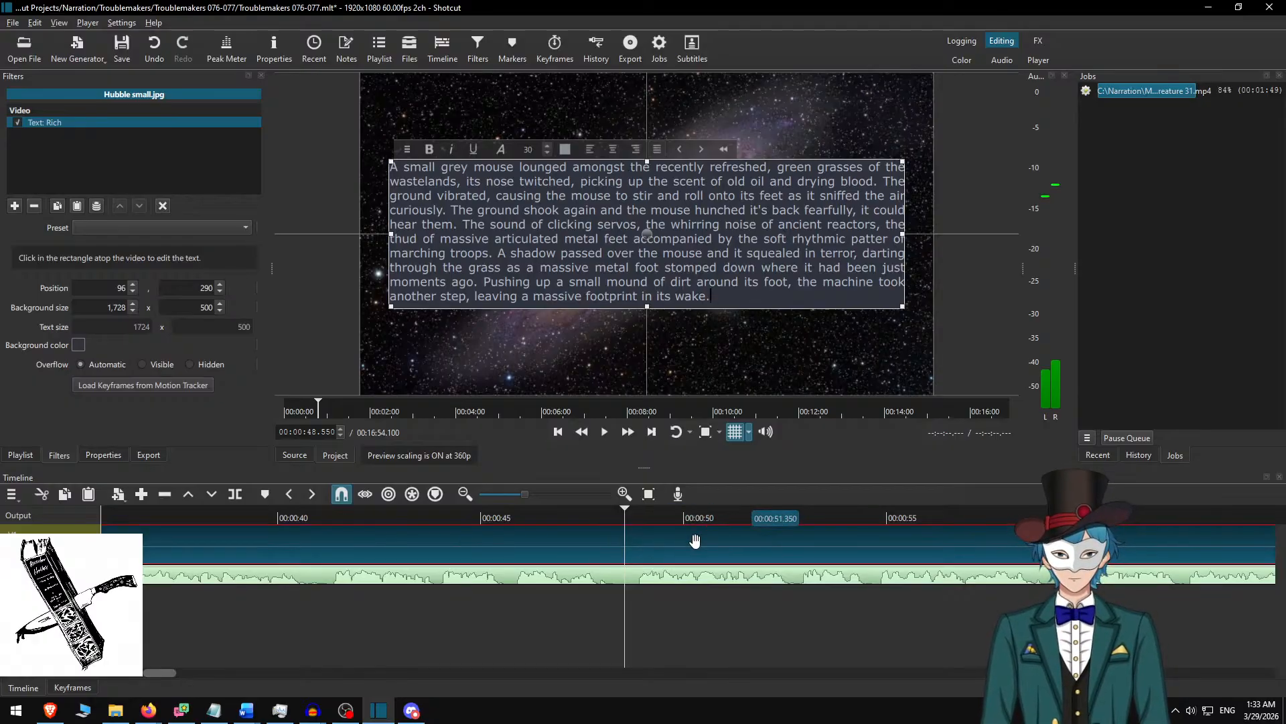
click(665, 548)
key(a)
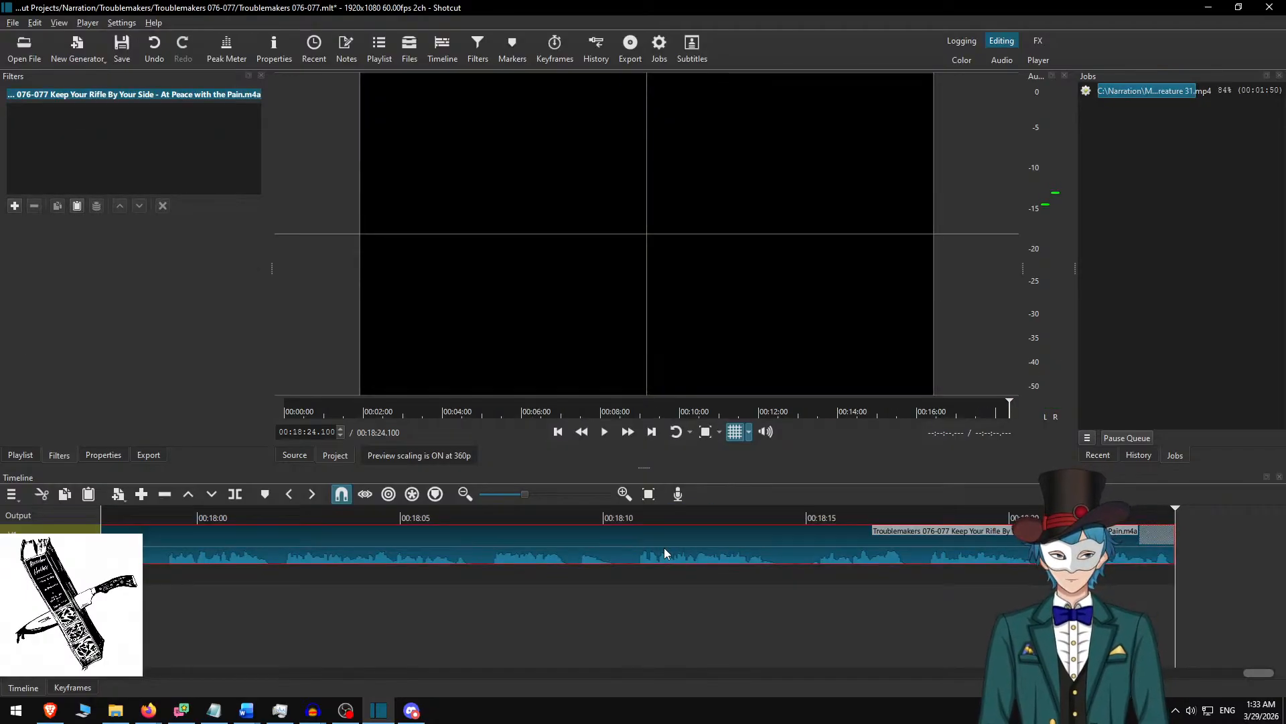
key(ctrl+z)
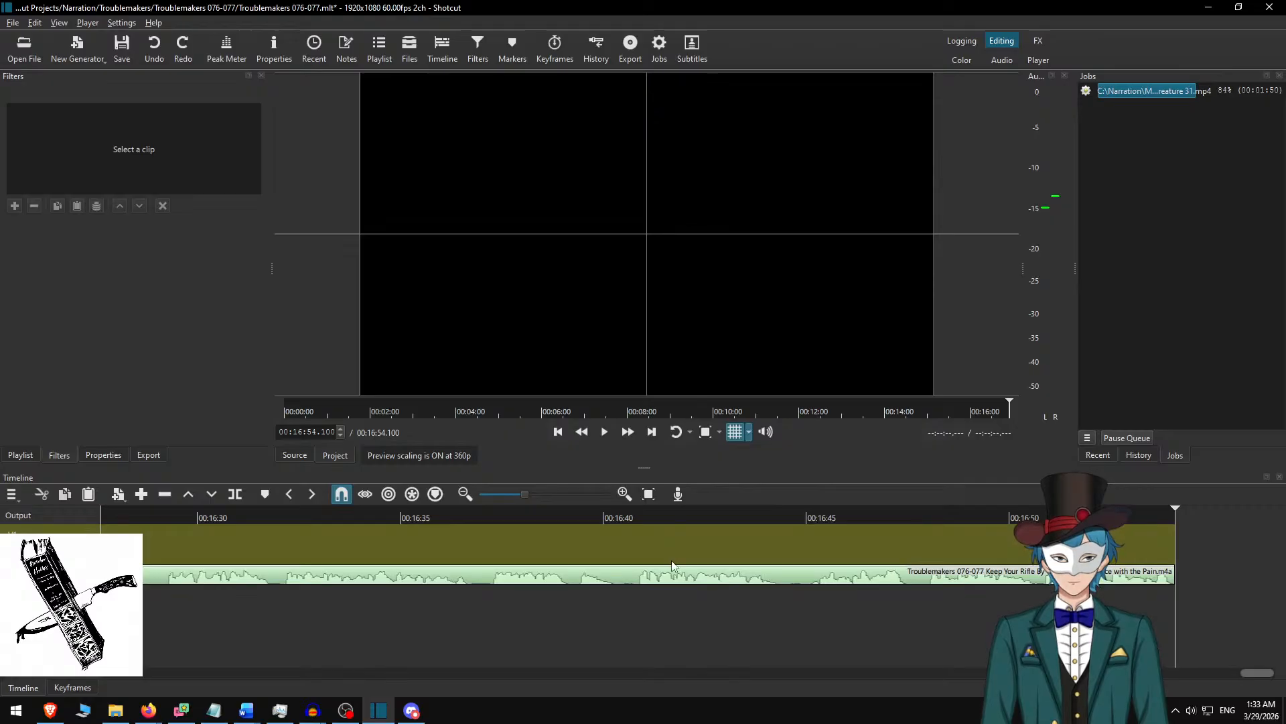
Open the edit history, restore the narration append and examine the appended clip on the video track.
click(1132, 455)
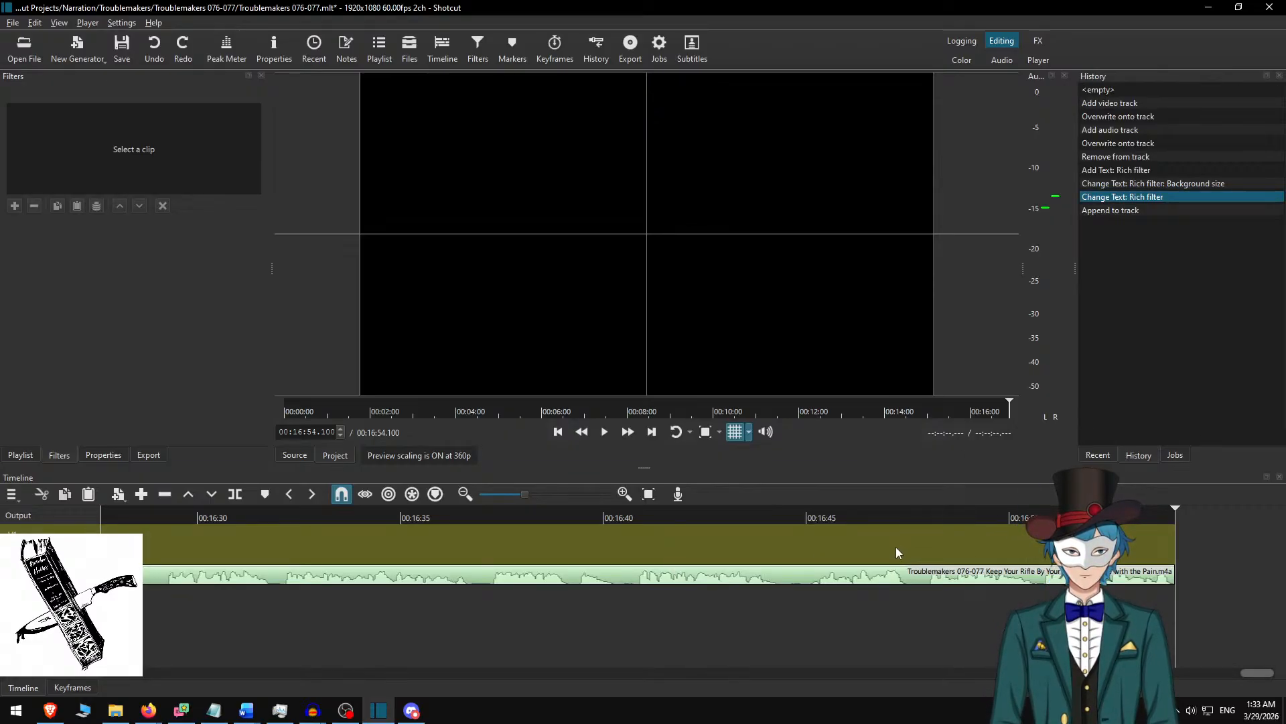
click(877, 546)
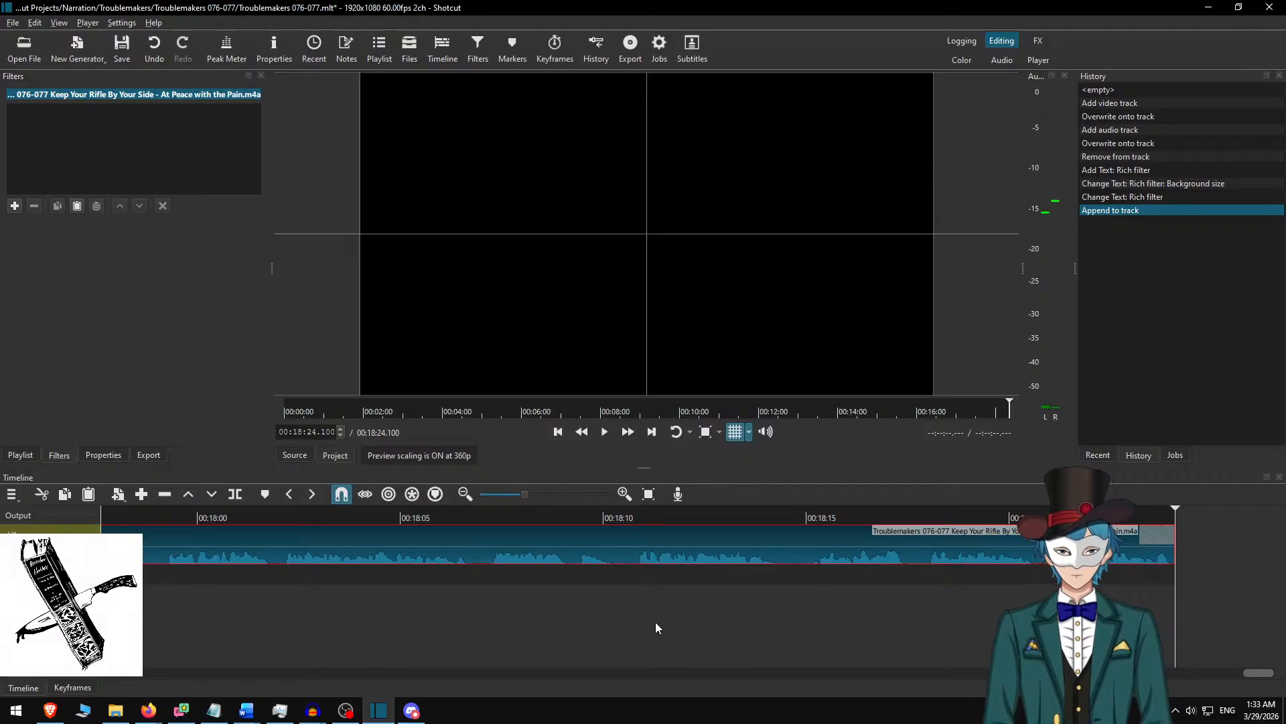
scroll(595, 602, up, 4)
key(Home)
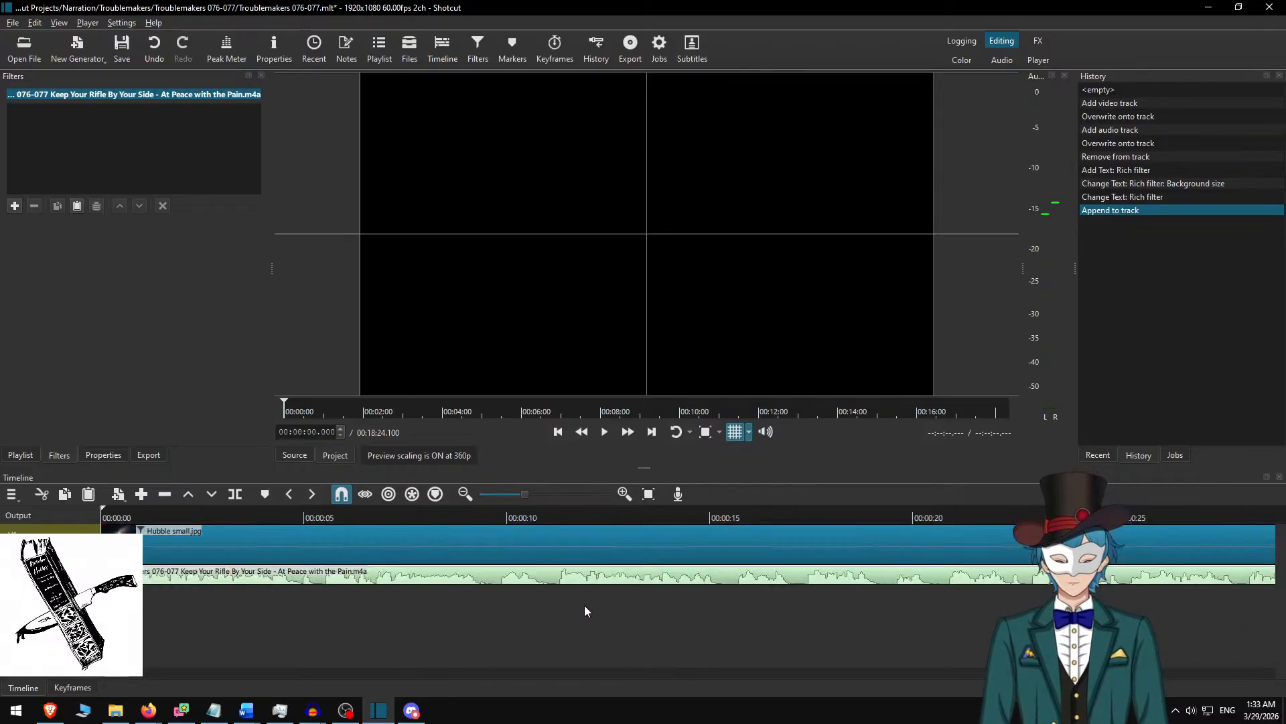
key(Down)
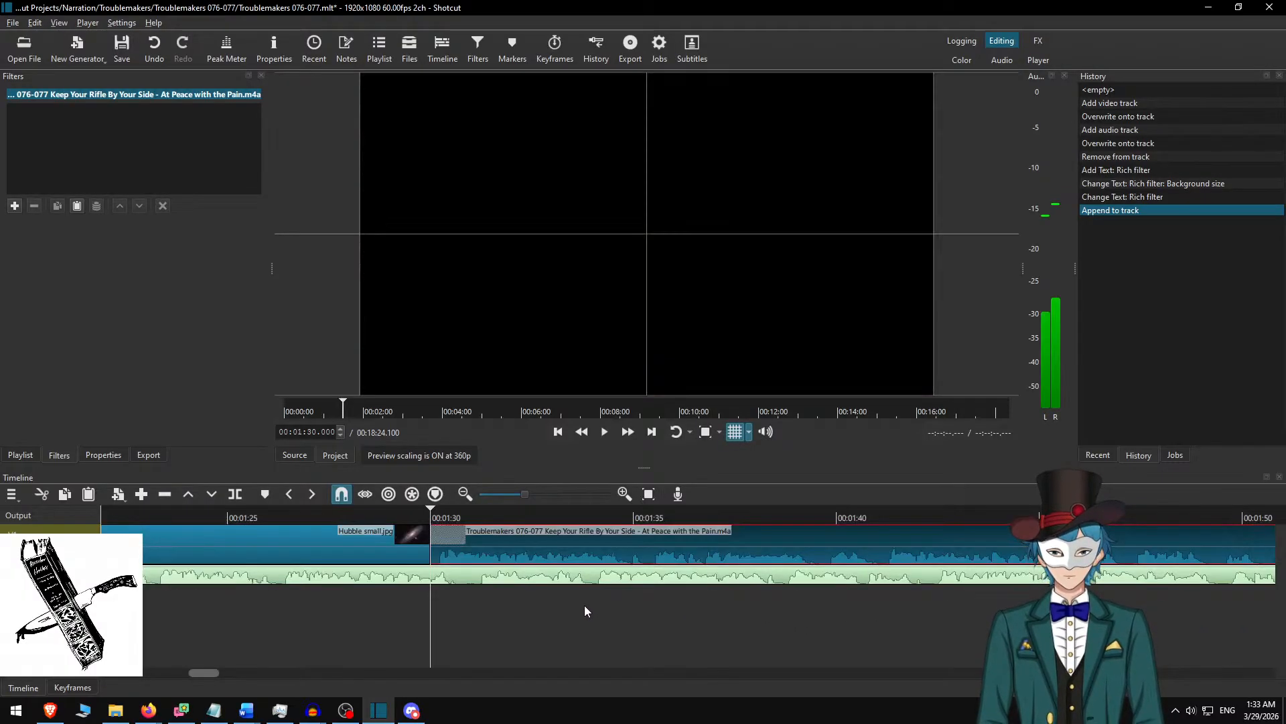
scroll(530, 596, down, 10)
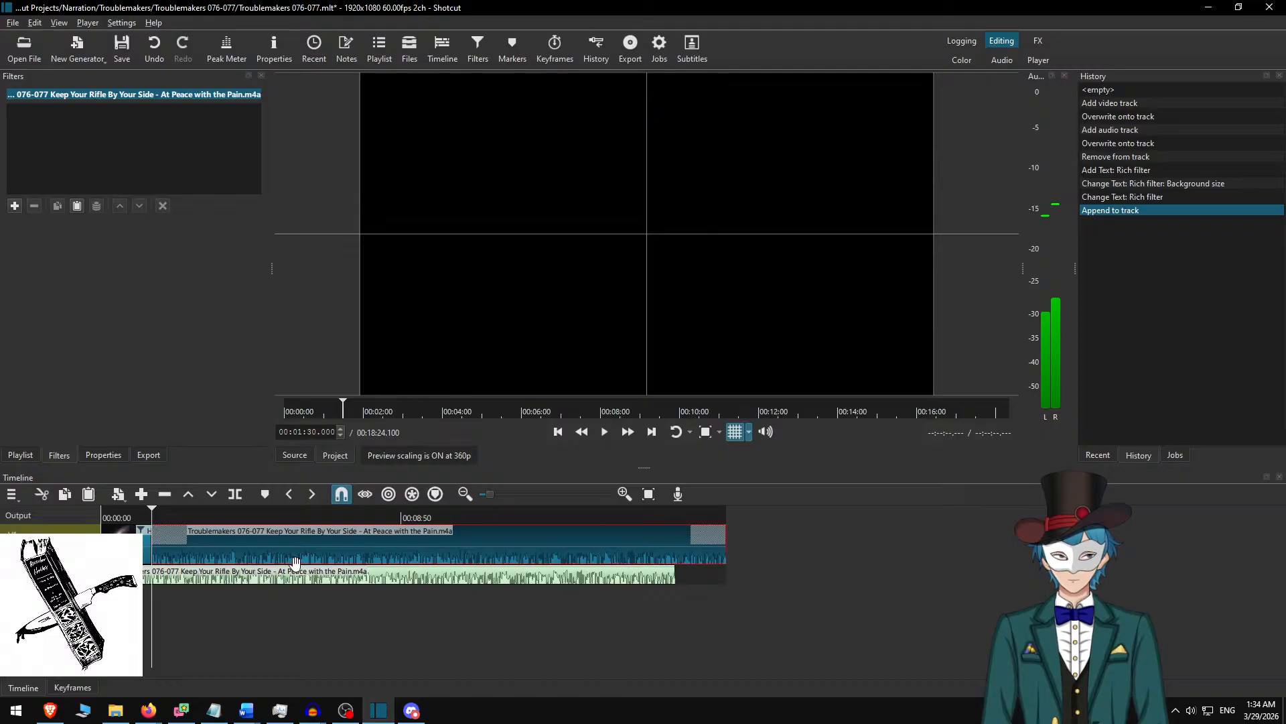
Undo the append to the video track, keeping the rich text change on the Hubble small.jpg clip.
key(ctrl+z)
key(ctrl+z)
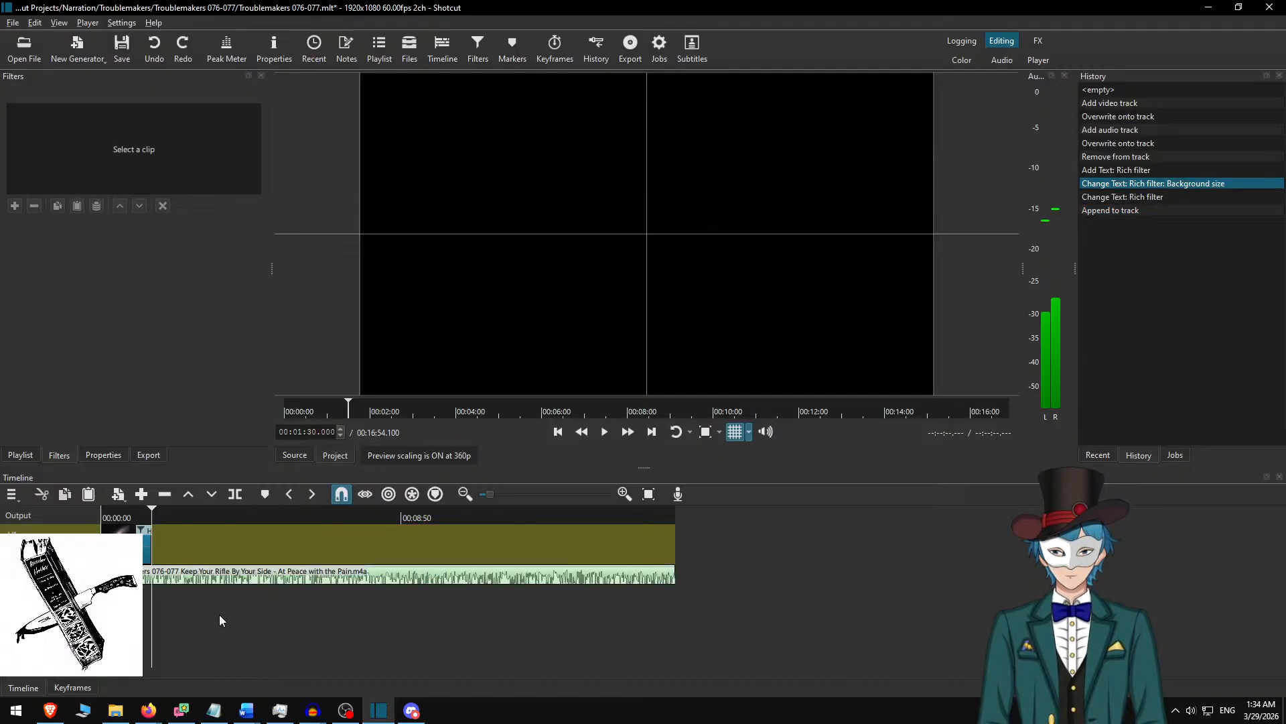
click(121, 518)
click(133, 544)
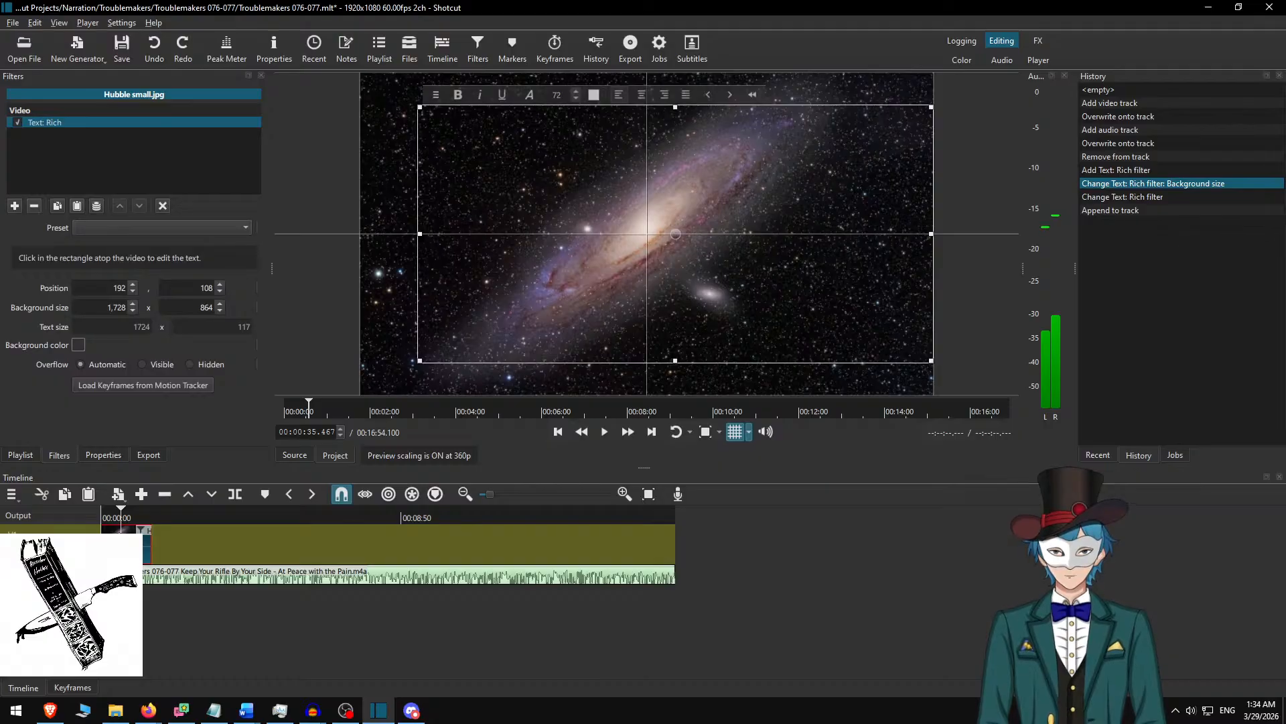
key(ctrl+shift+z)
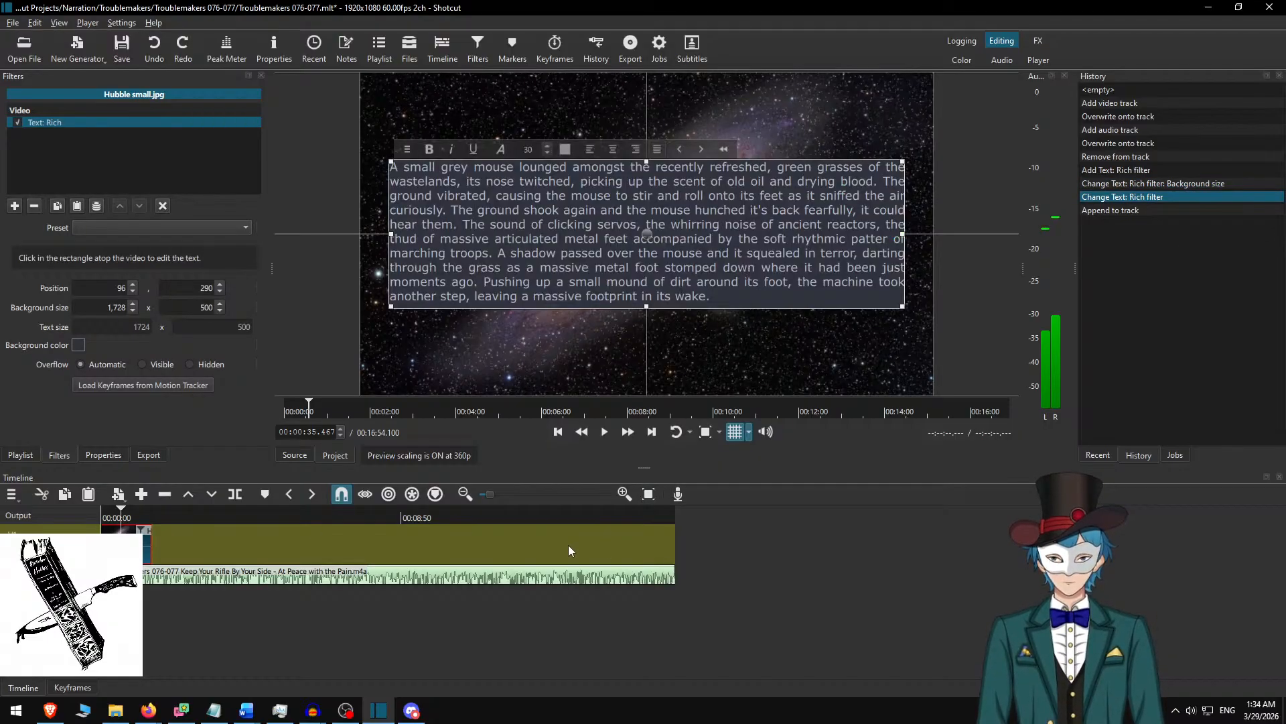
Extend the Hubble small.jpg clip to about 17:14 so it runs slightly past the end of the narration audio.
drag(211, 540, 928, 520)
key(alt+Right)
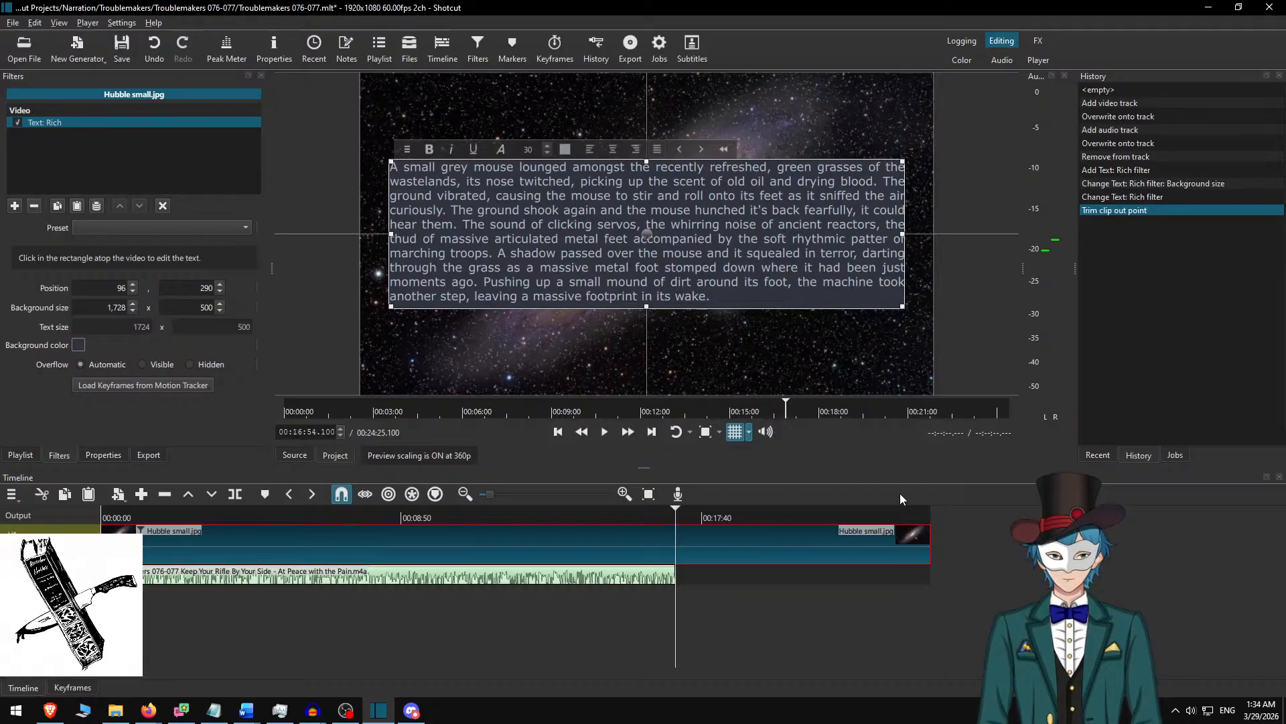
key(alt+Page_Down)
key(alt+Page_Down)
key(])
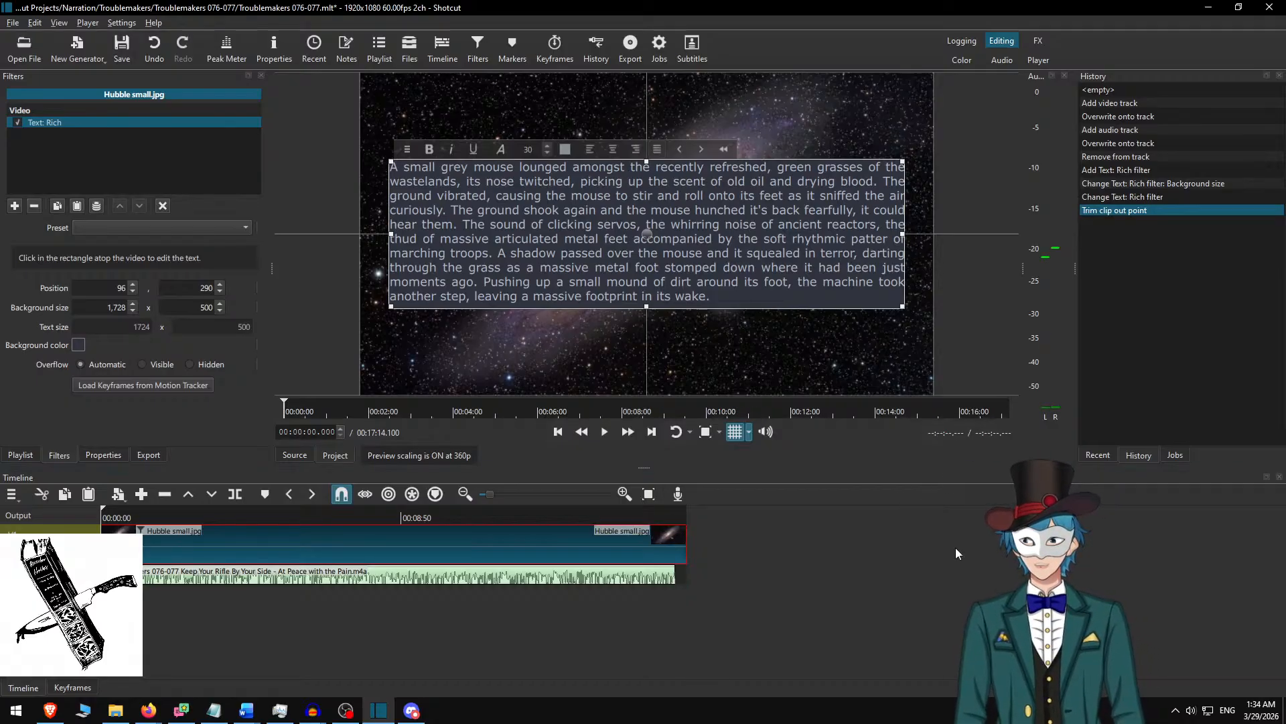
Play the narration from the beginning at increased speed and pause at the end of the first paragraph, at about 48.5 seconds.
scroll(243, 558, up, 1)
scroll(243, 558, up, 8)
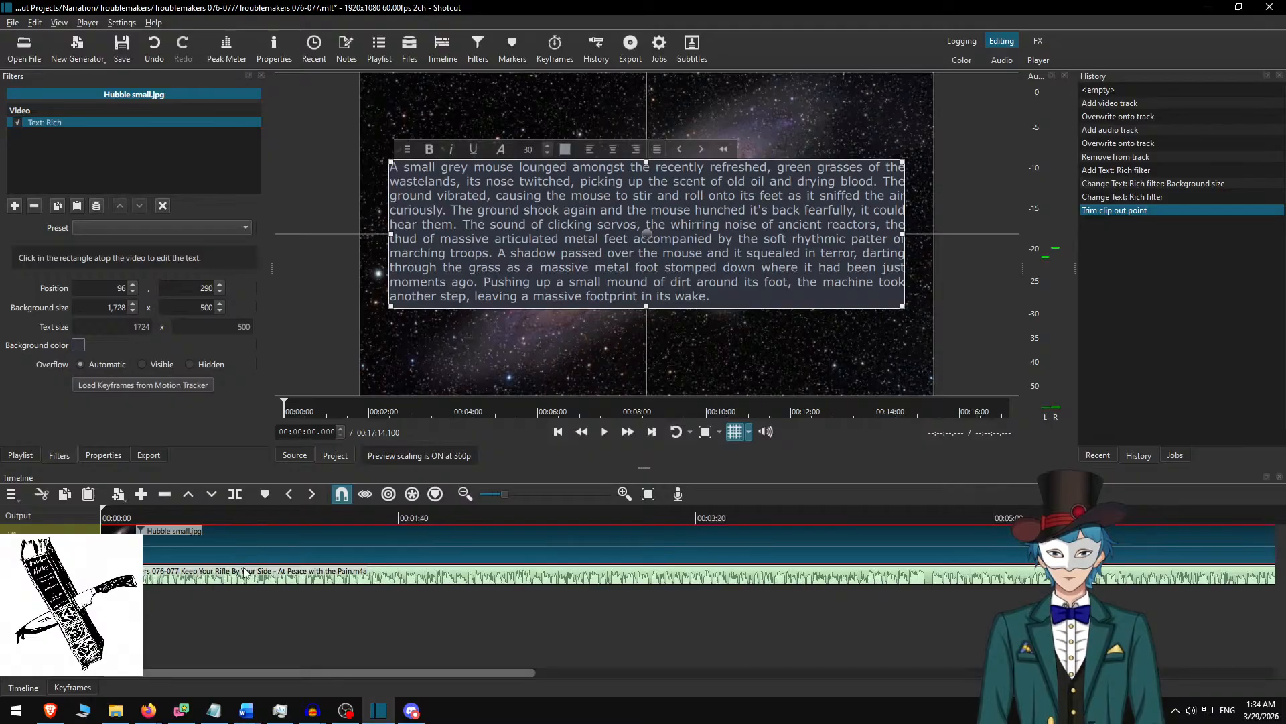
scroll(276, 578, up, 3)
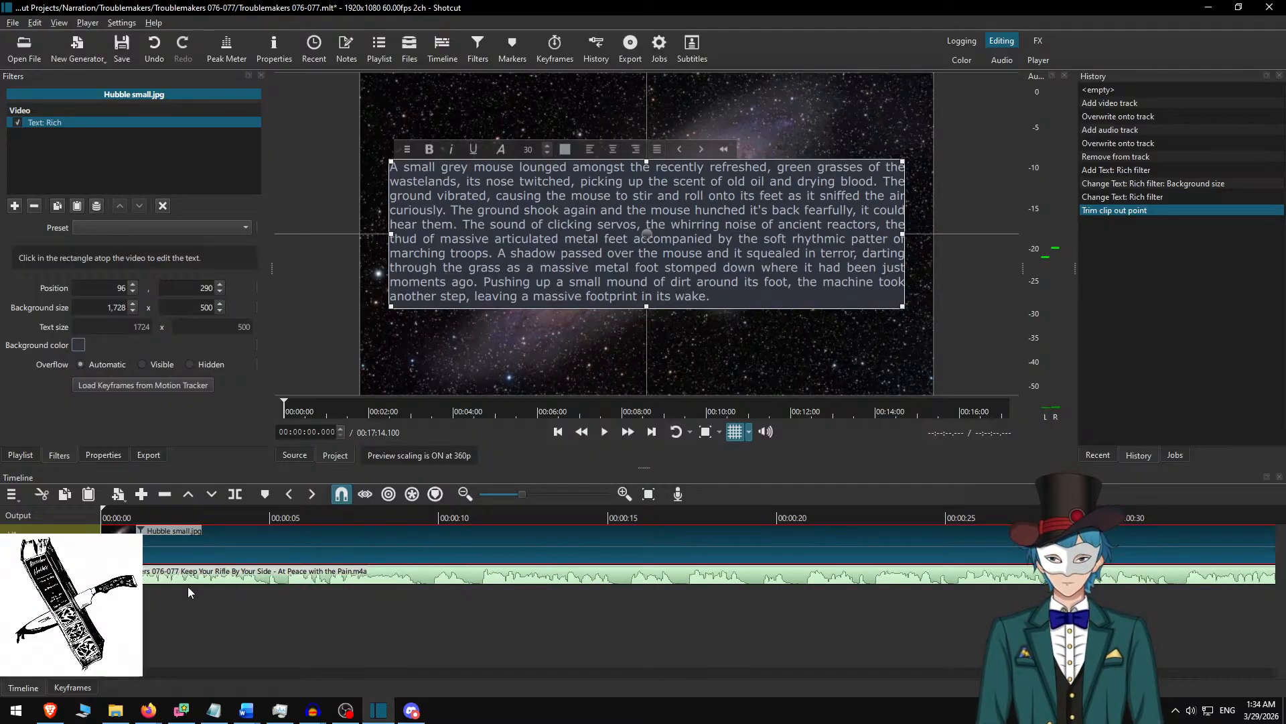
key(space)
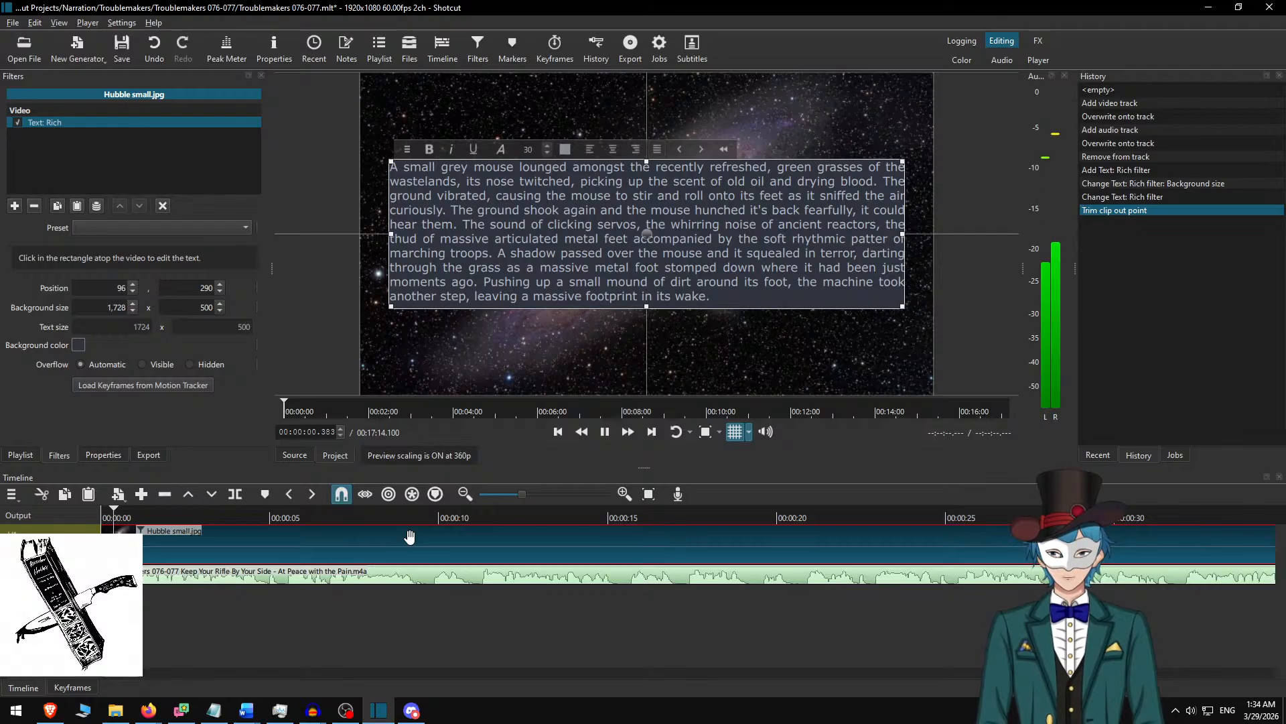
click(630, 435)
click(630, 436)
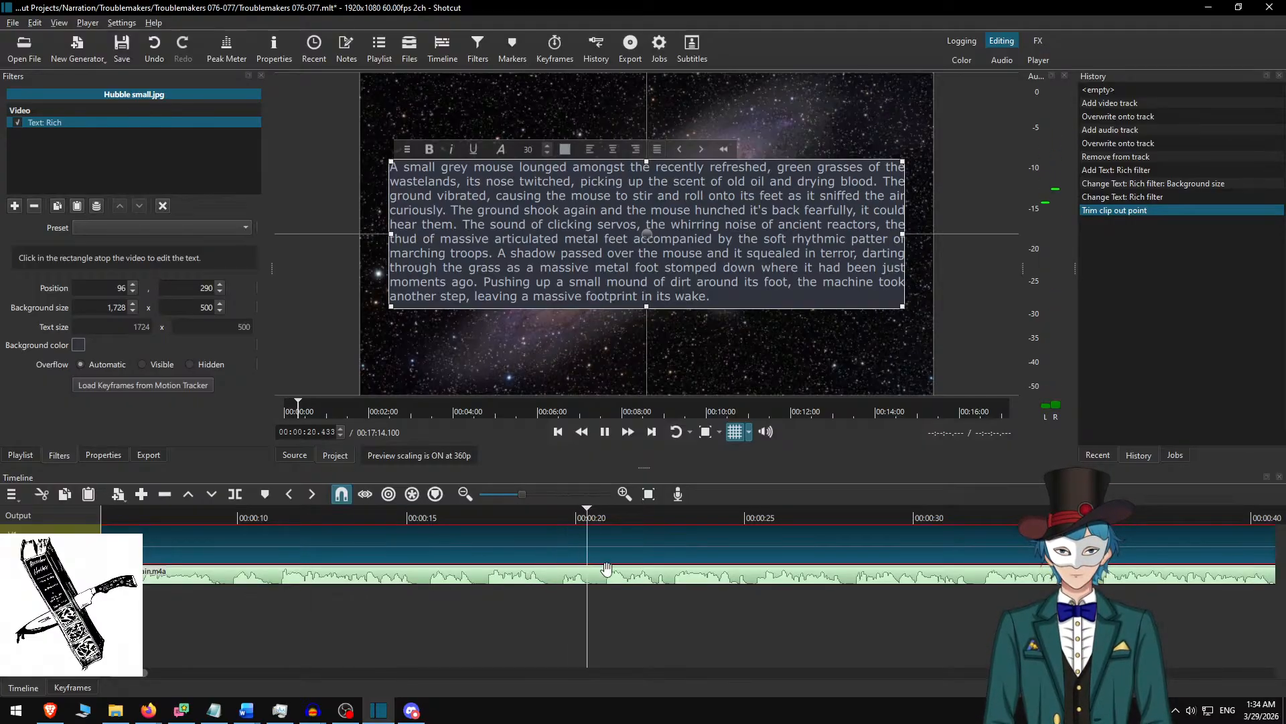
scroll(609, 581, down, 4)
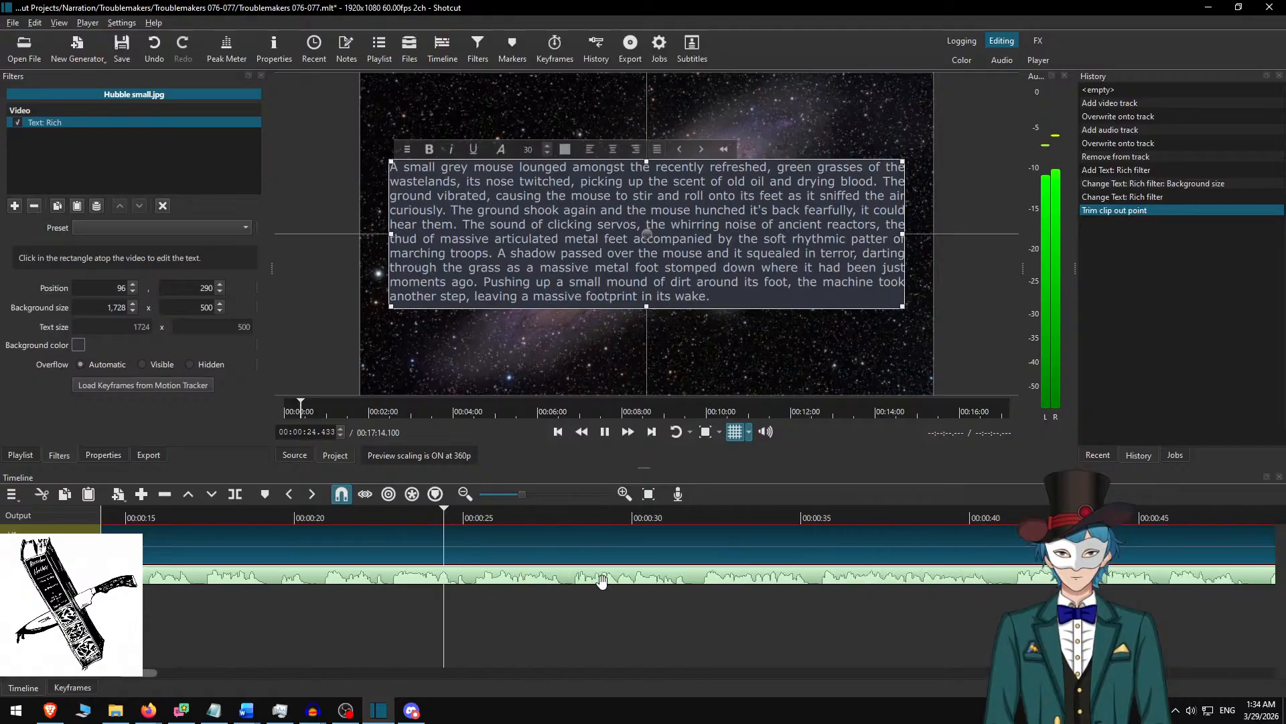
scroll(632, 578, down, 3)
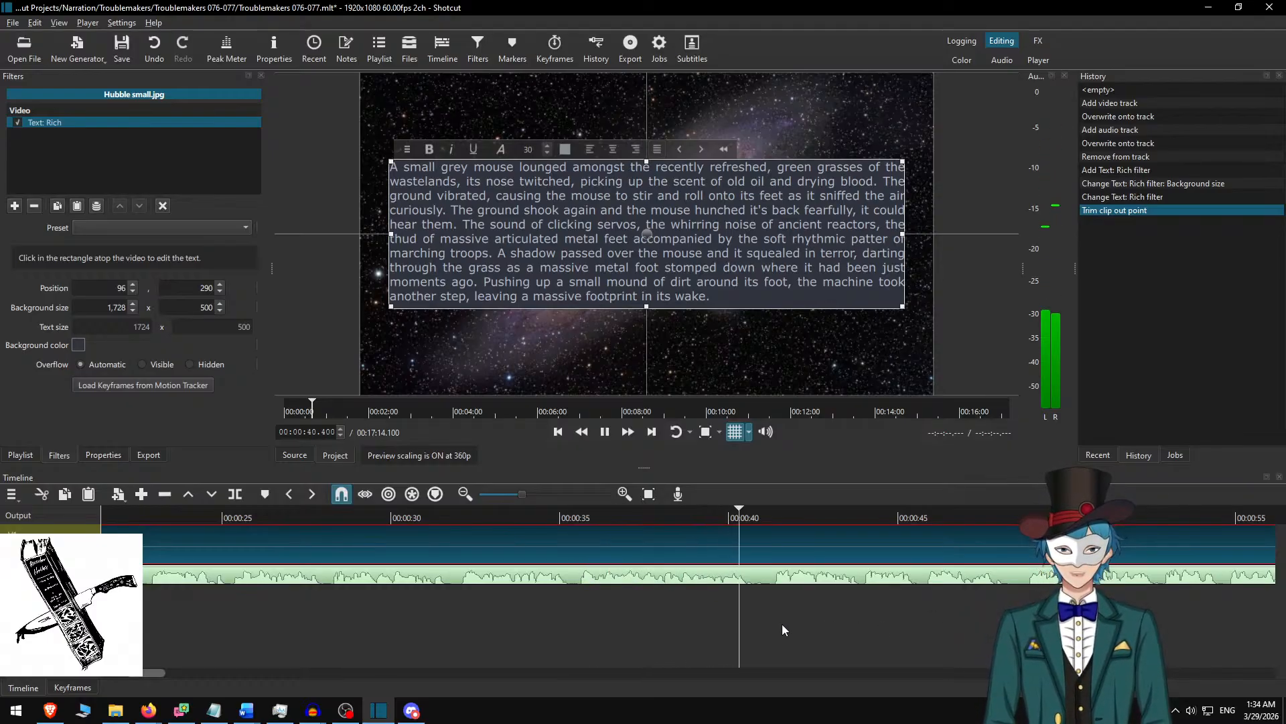
scroll(782, 625, right, 5)
scroll(643, 610, right, 5)
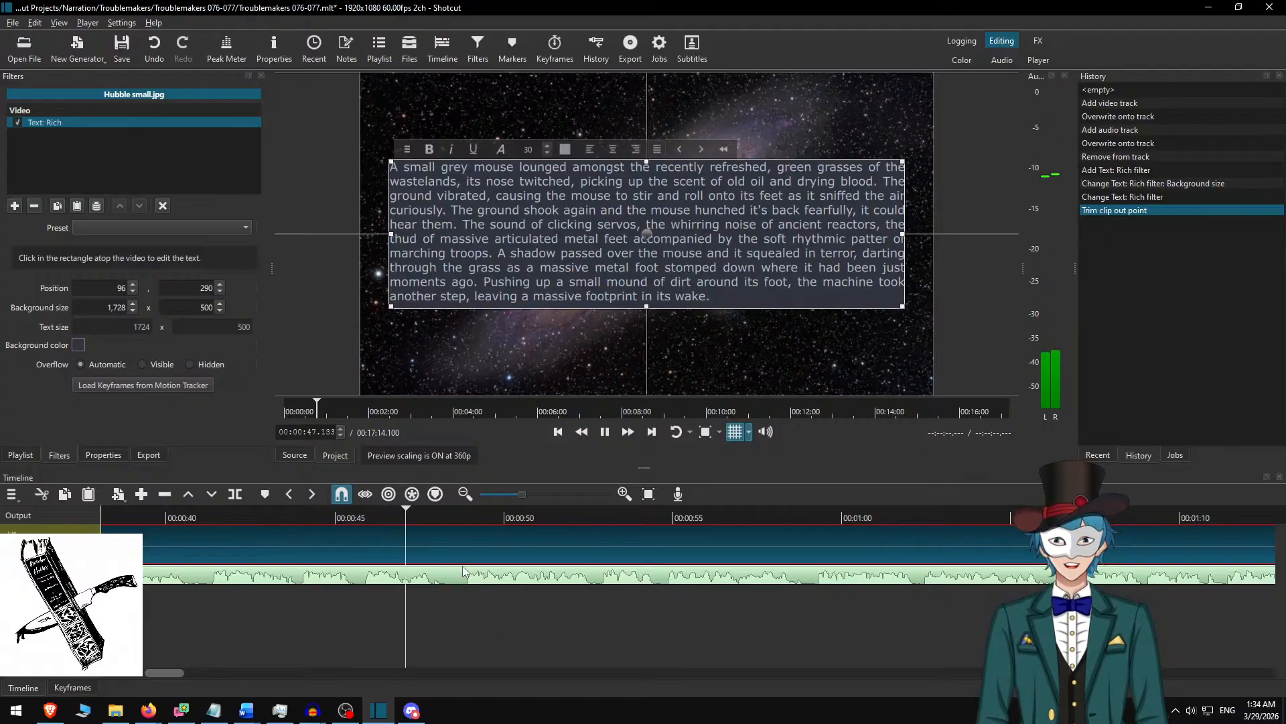
key(space)
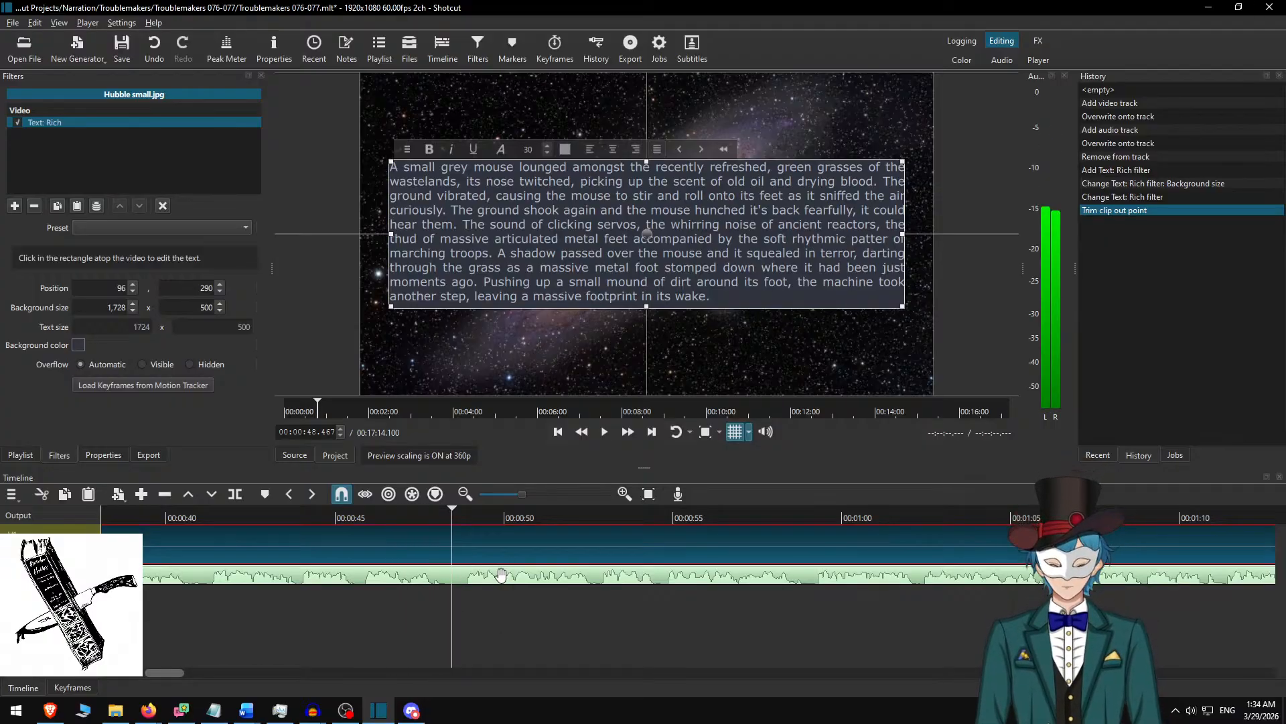
Split the Hubble small.jpg clip at 00:00:48.467 and select the part following the cut.
key(s)
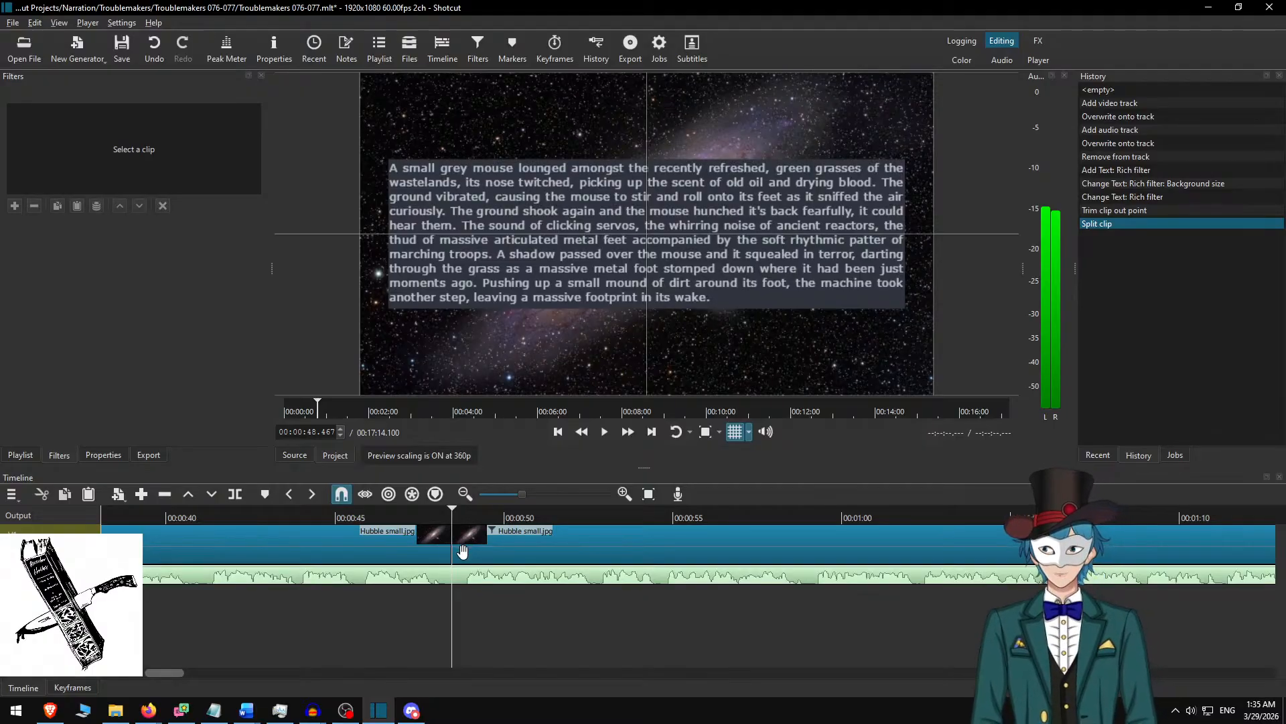
click(491, 540)
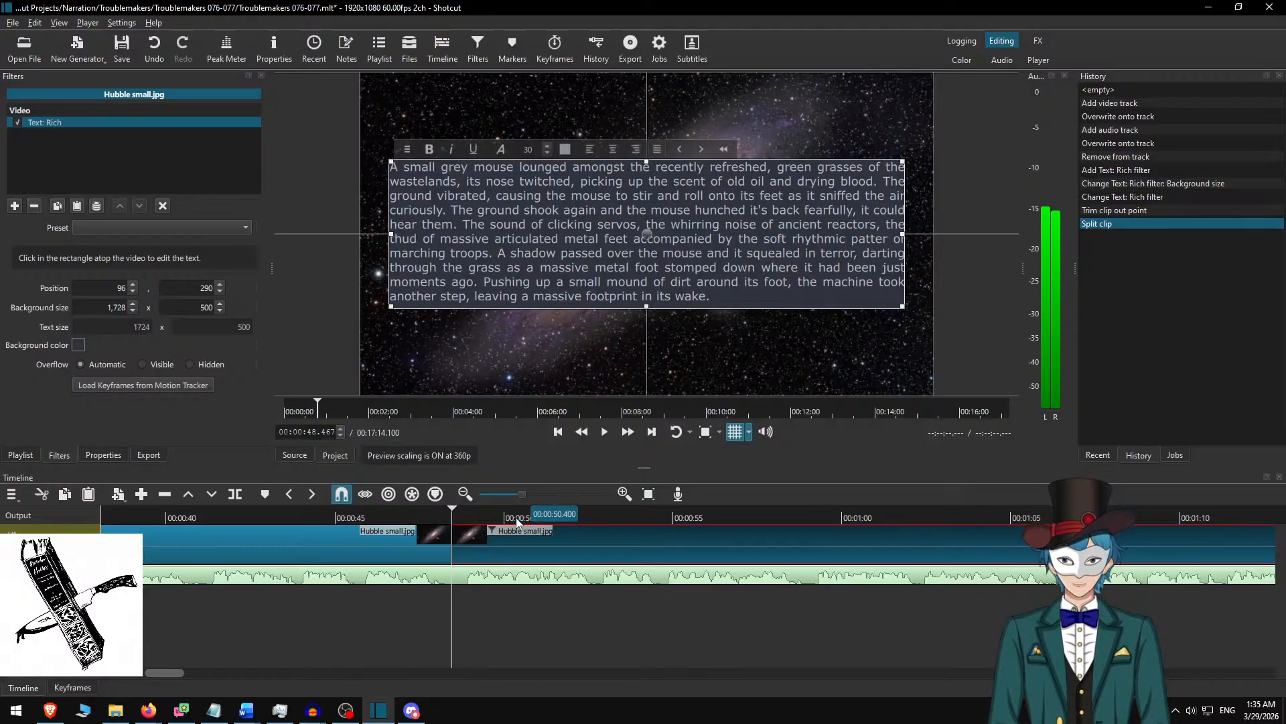
click(648, 7)
Switch to the Troublemakers 076-077 script in Word, delete the first paragraph with its blank line and copy the paragraph about the titanic metal machine.
key(alt+Tab)
key(alt+Tab)
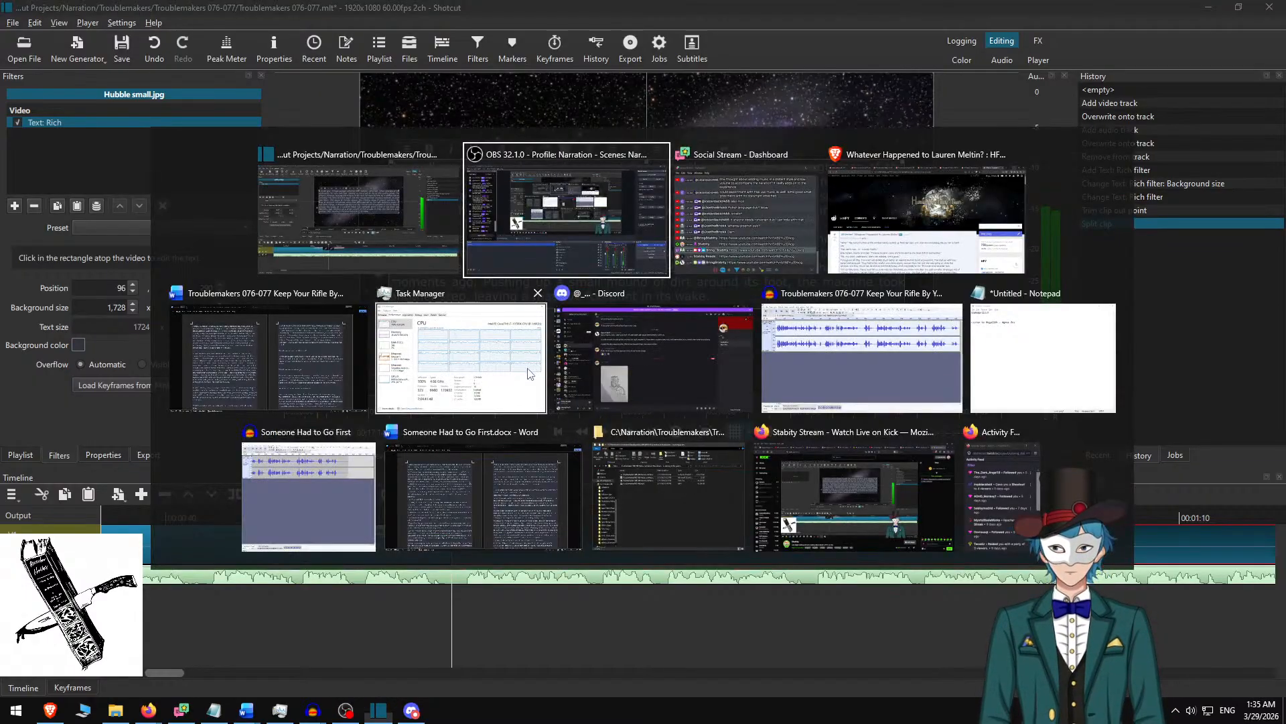
key(alt+Tab)
key(alt+Tab)
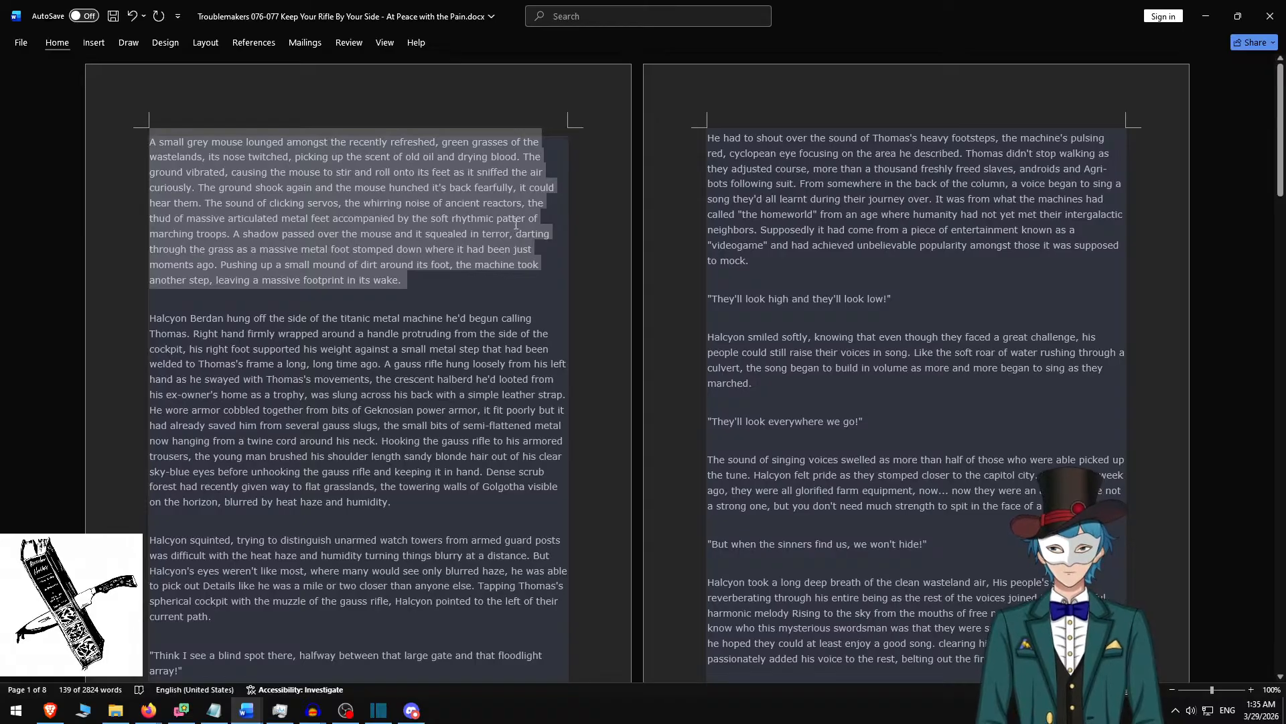
key(Delete)
key(Delete)
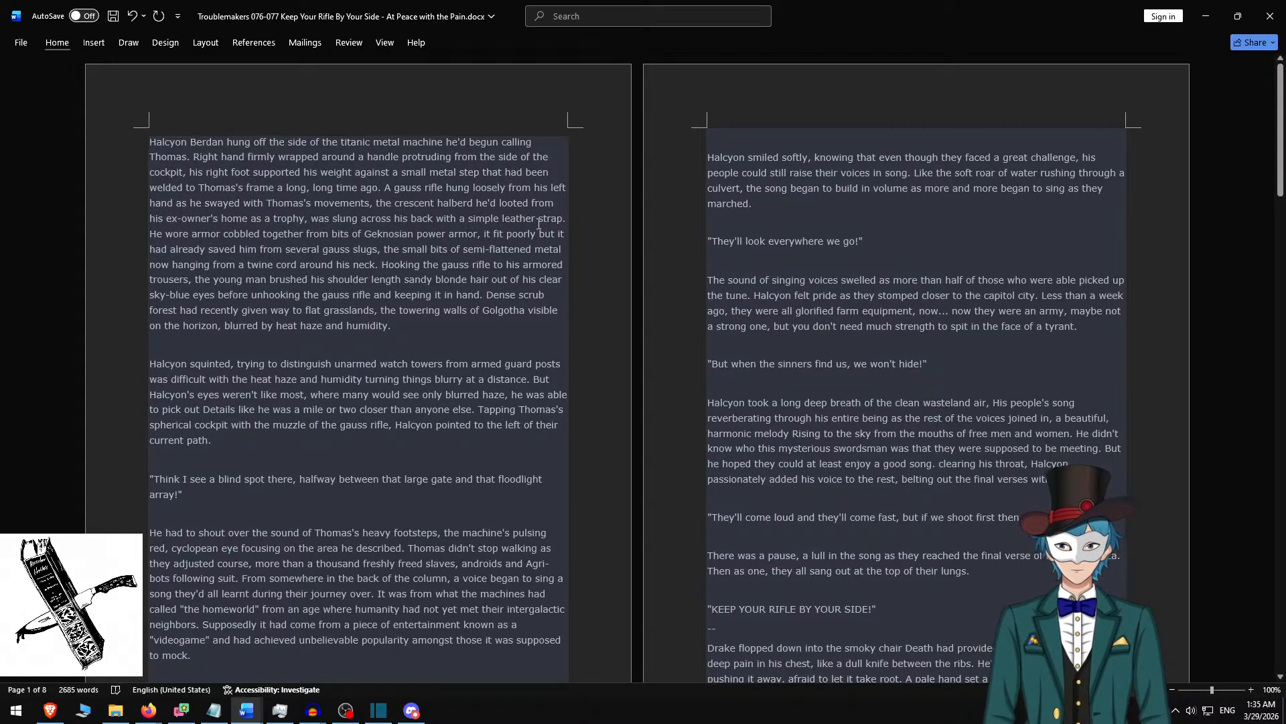
triple_click(414, 326)
key(ctrl+c)
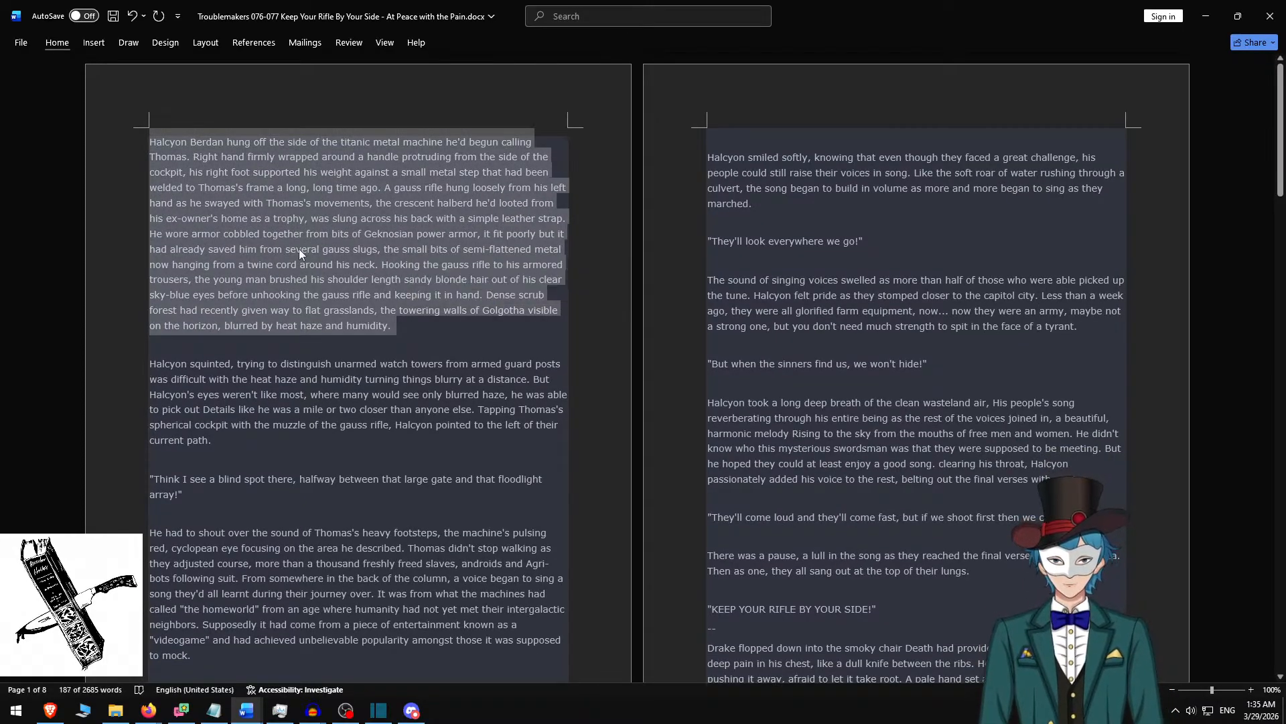
Switch back to Shotcut and replace the second clip's rich text with the copied paragraph.
key(alt+Tab)
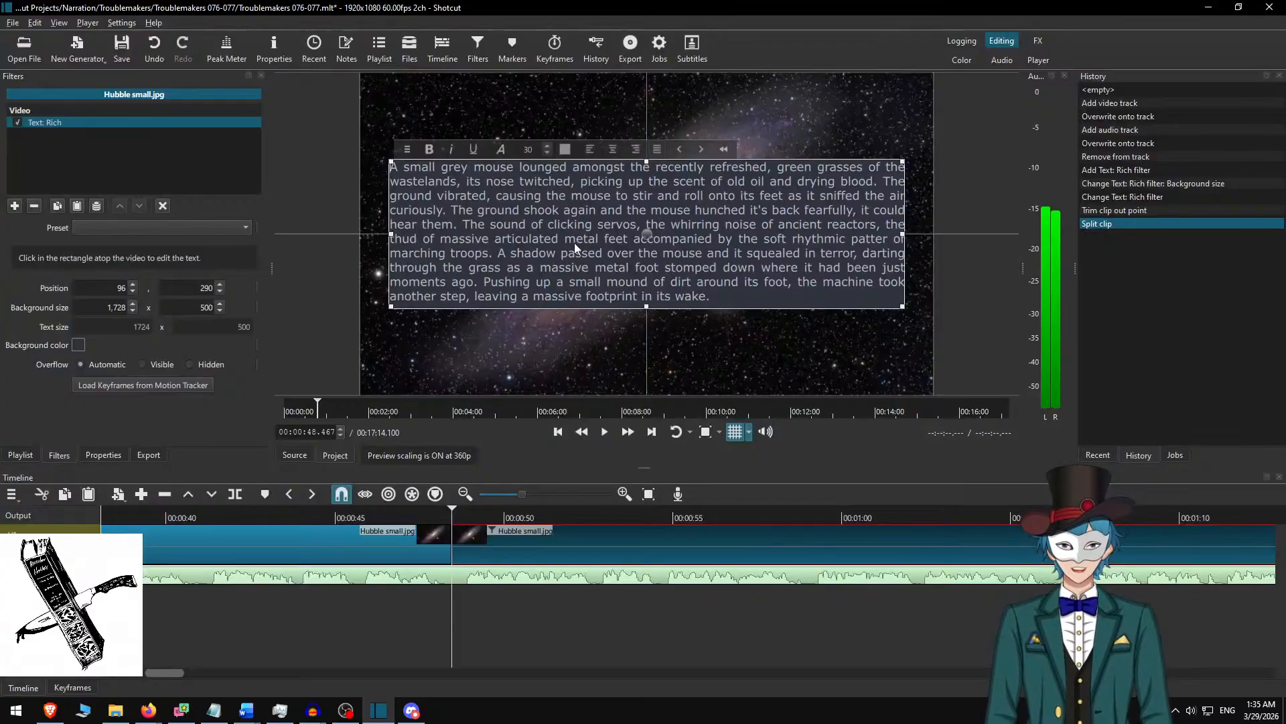
key(ctrl+a)
key(ctrl+v)
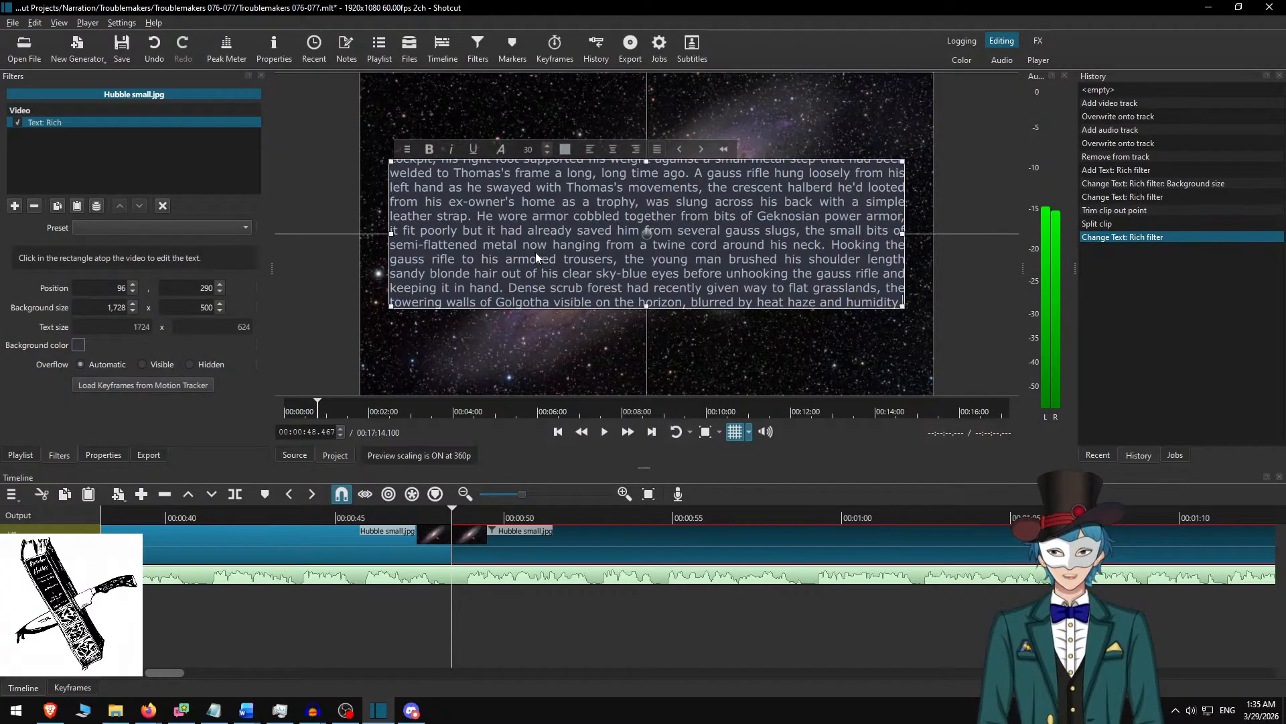
Set the rich text background height to 650 and move the text box up to vertical position 215 to centre it.
double_click(194, 309)
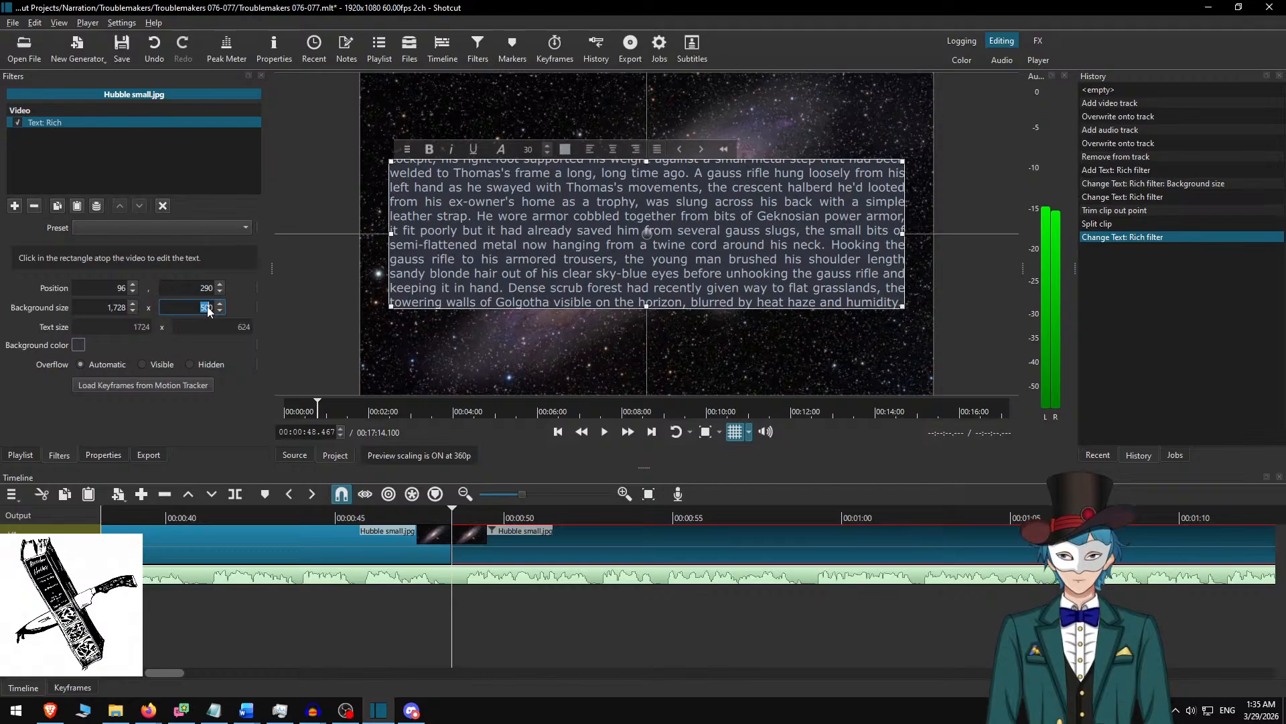
text(650)
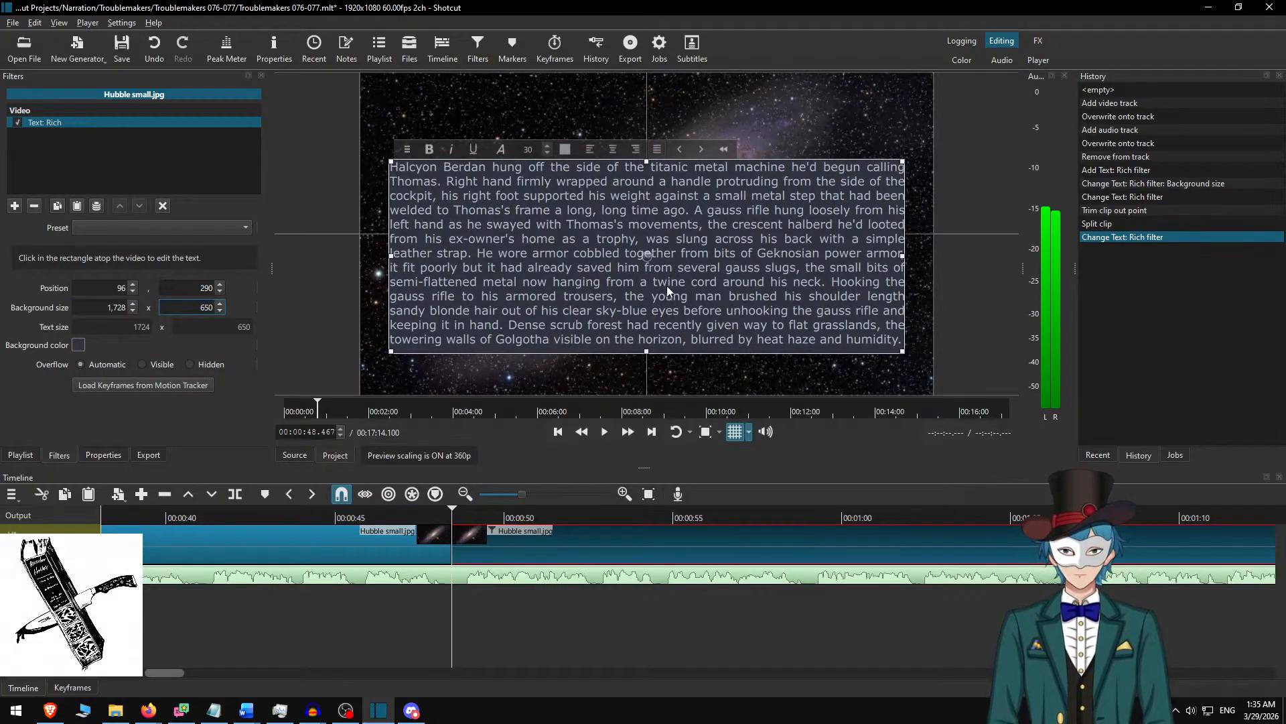
drag(648, 253, 650, 231)
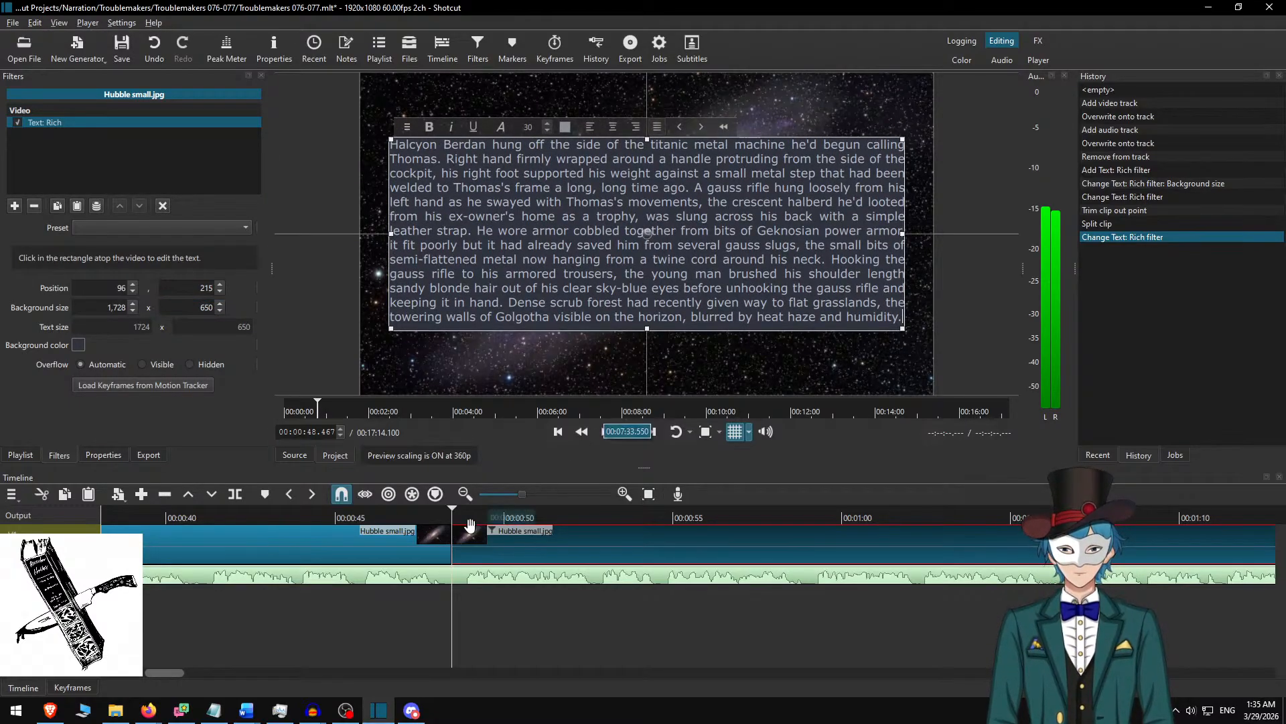
Play the narration at increased speed from just before the cut to about 1:07, replaying sections to follow the second paragraph.
click(320, 516)
key(space)
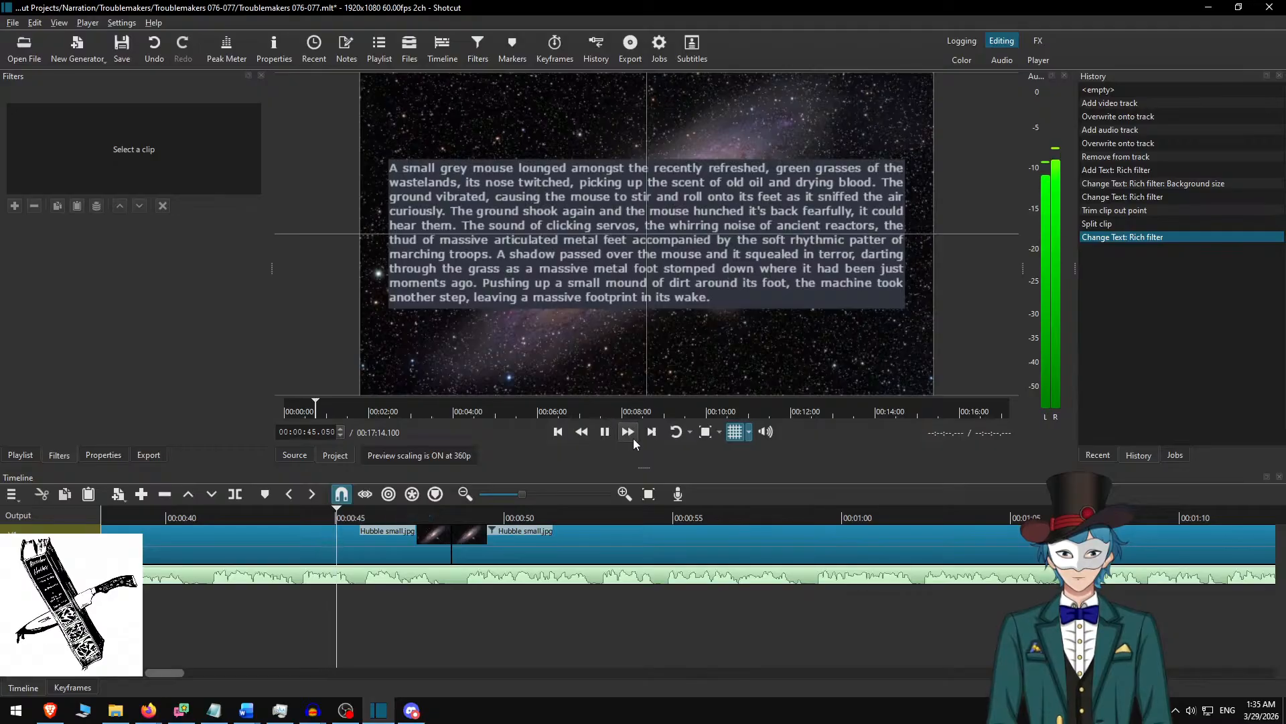
click(629, 438)
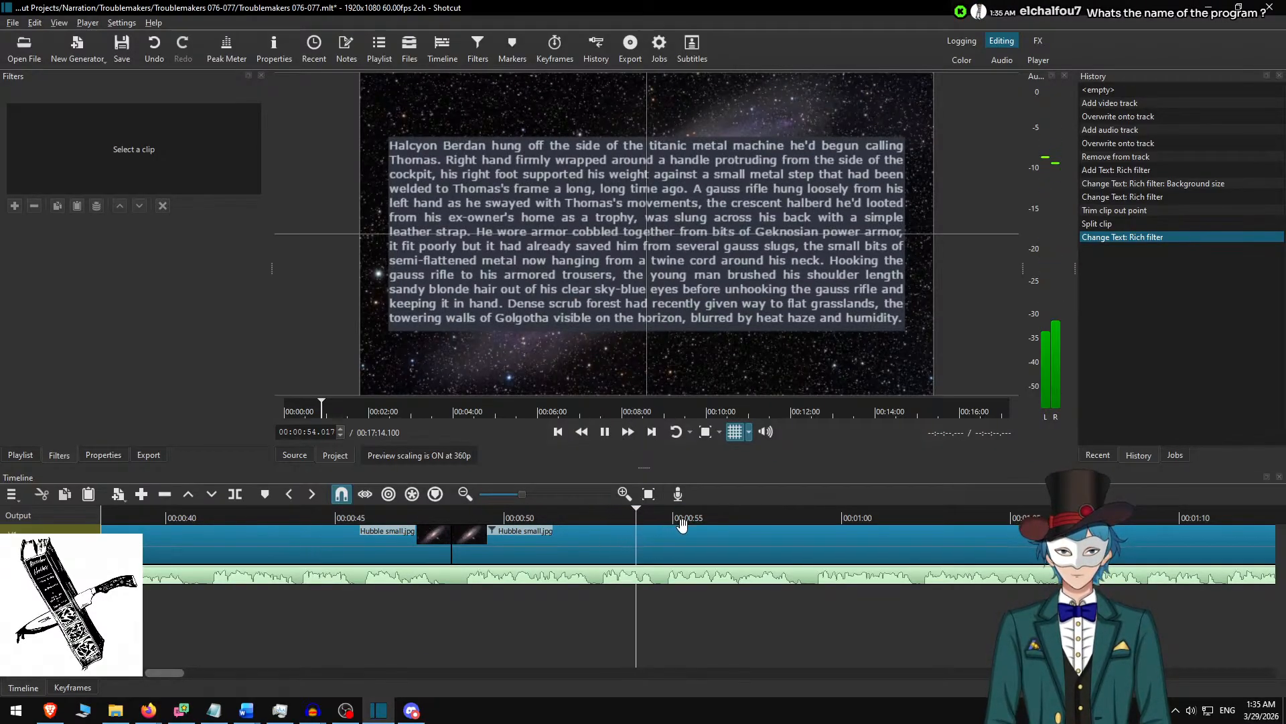
key(space)
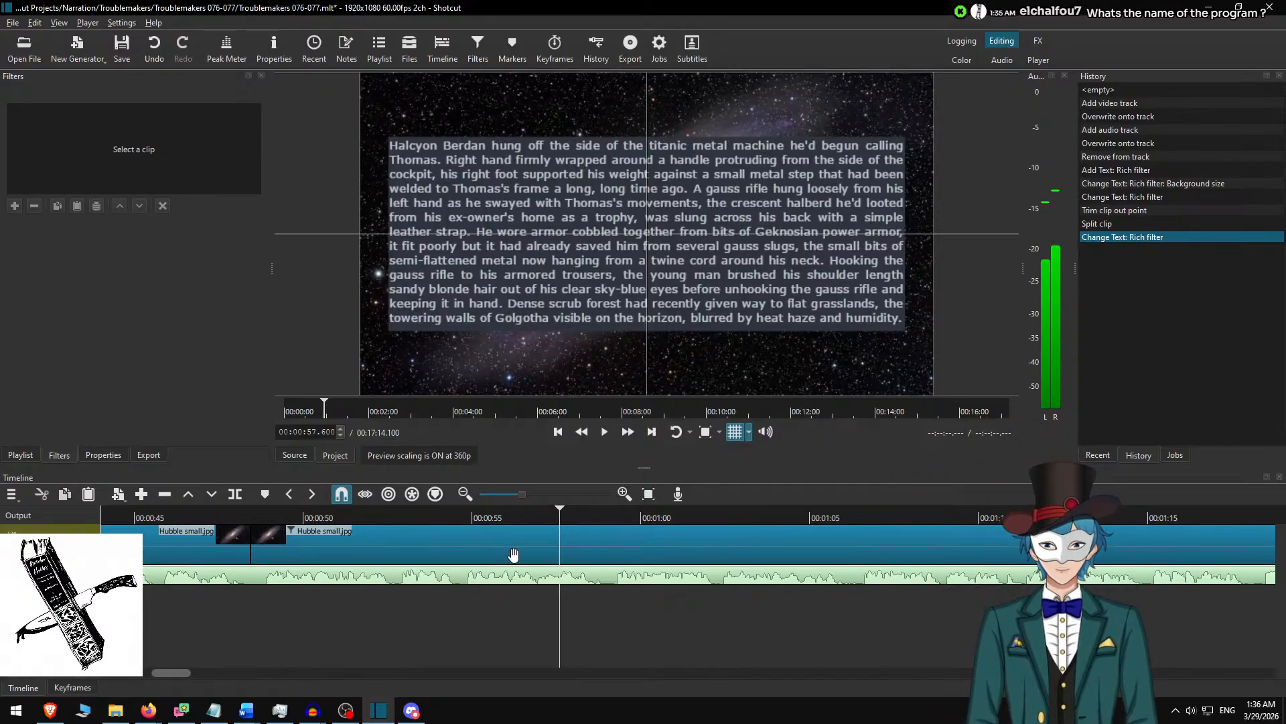
click(411, 514)
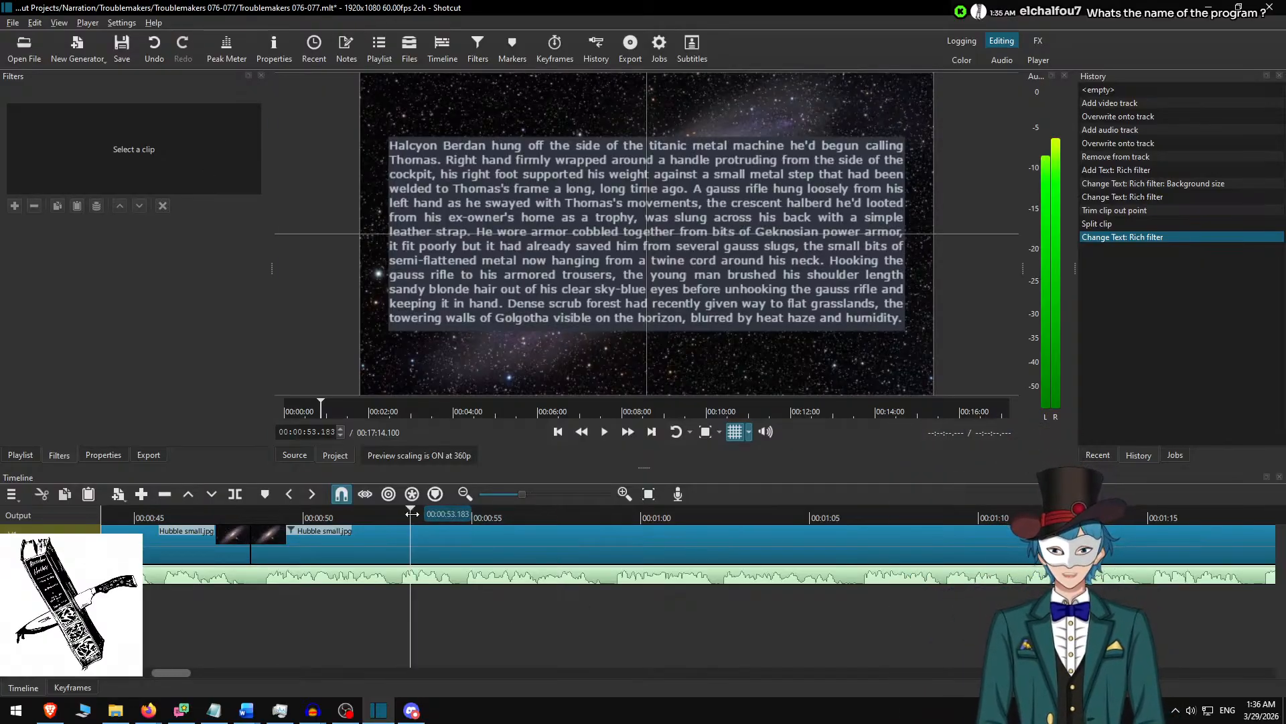
click(621, 433)
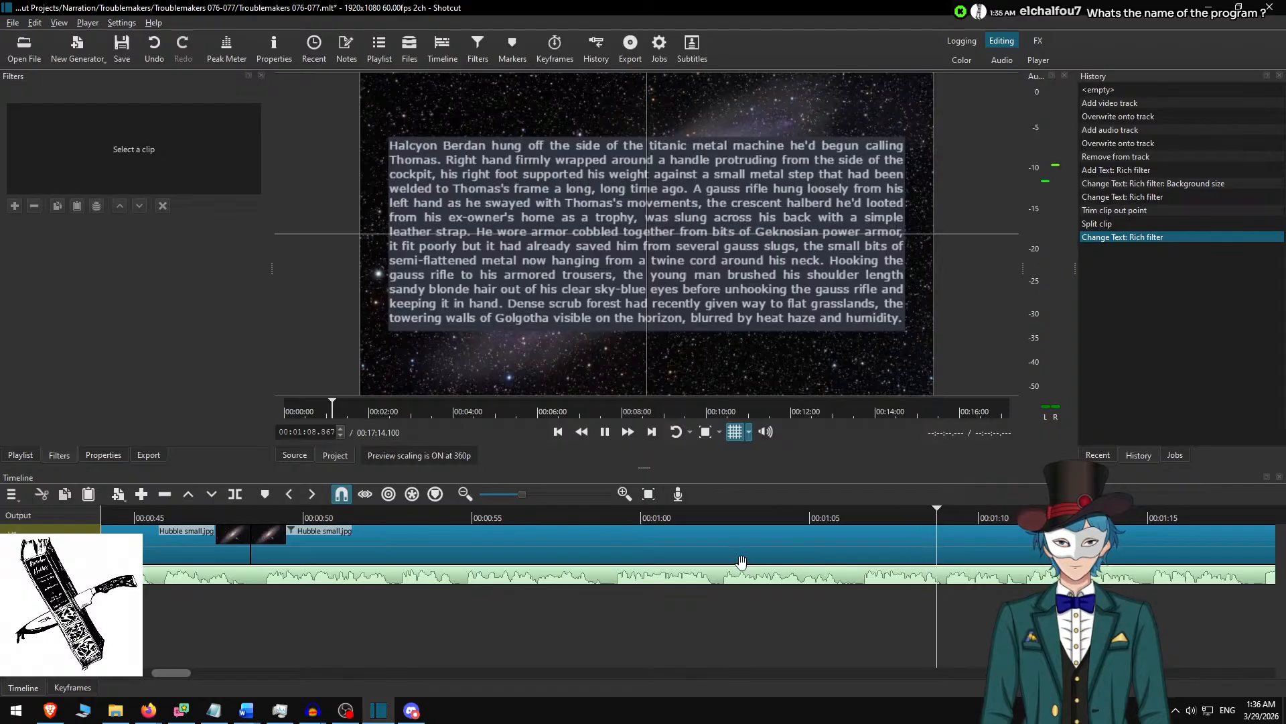
click(709, 508)
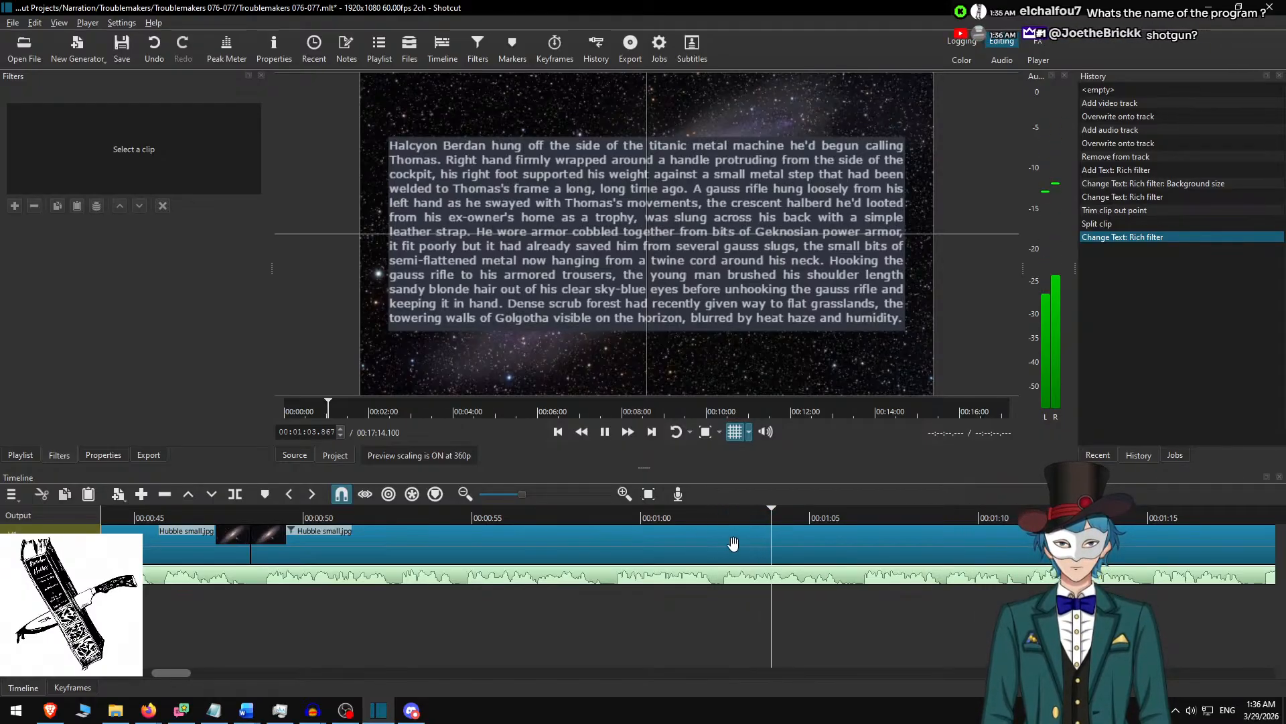
scroll(734, 543, down, 1)
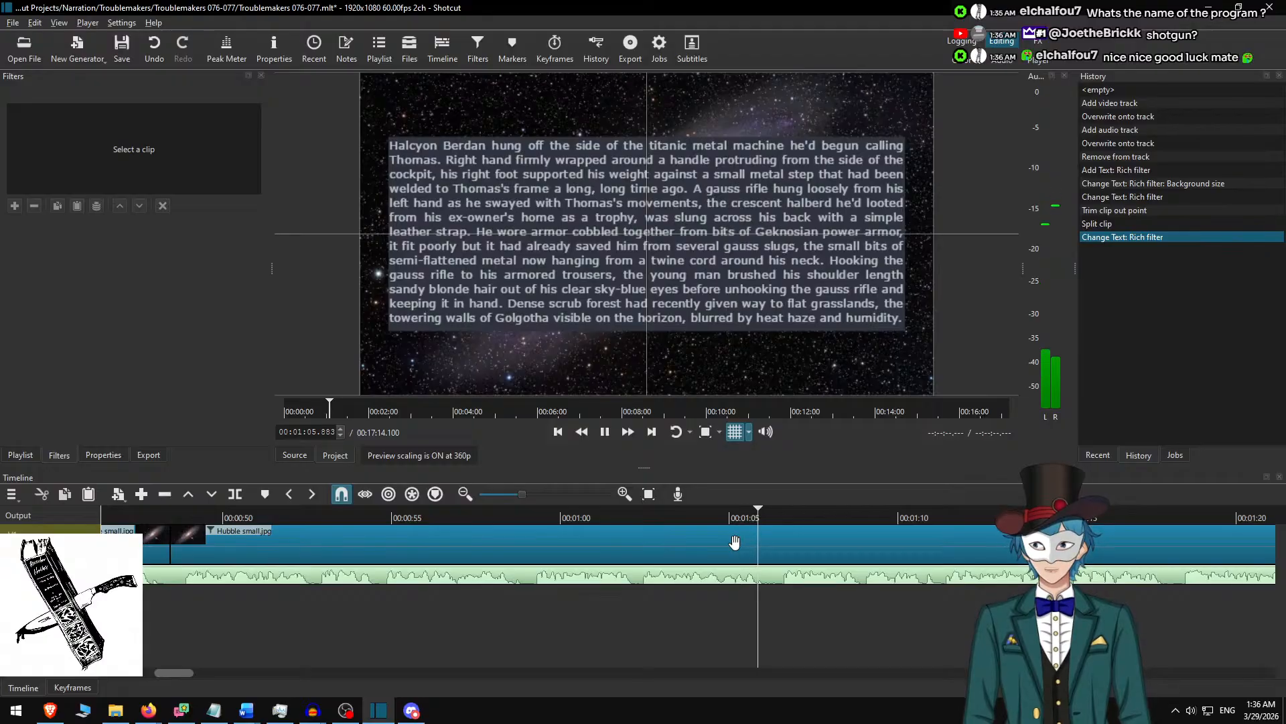
key(space)
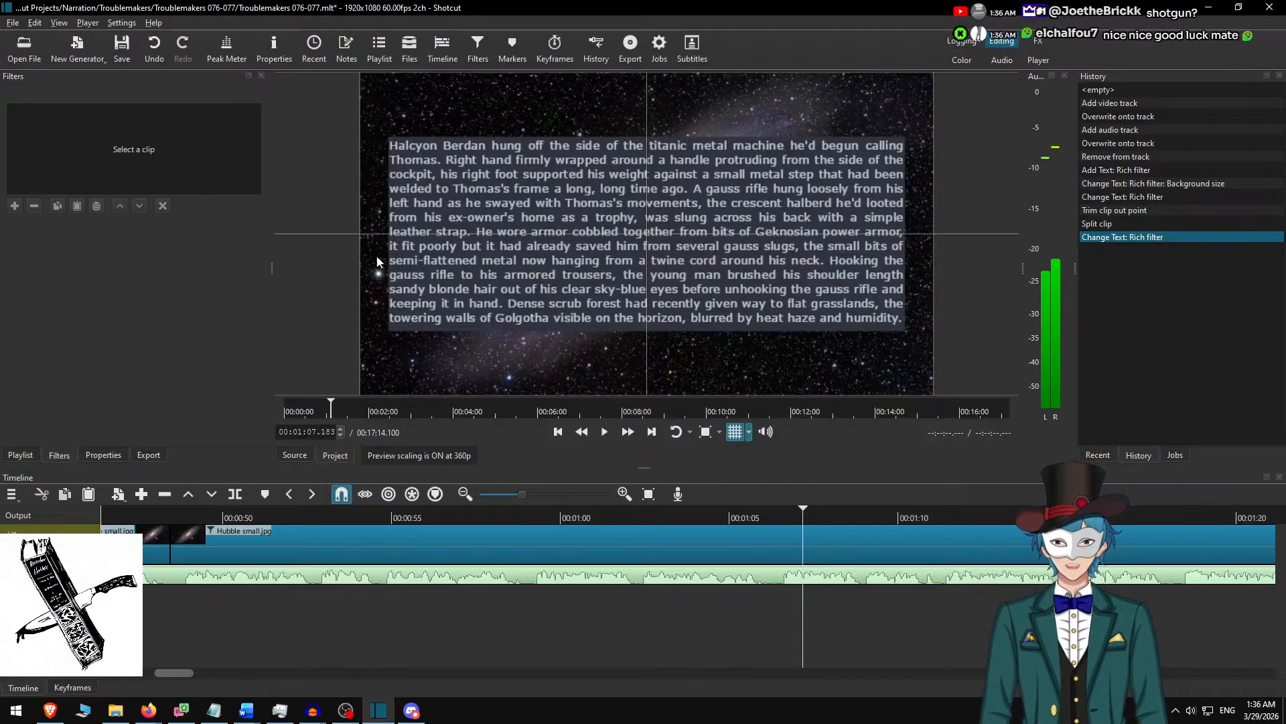
Continue fast playback from about 1:02, going back to about 1:22 once, to listen for the end of the second paragraph.
click(638, 517)
key(space)
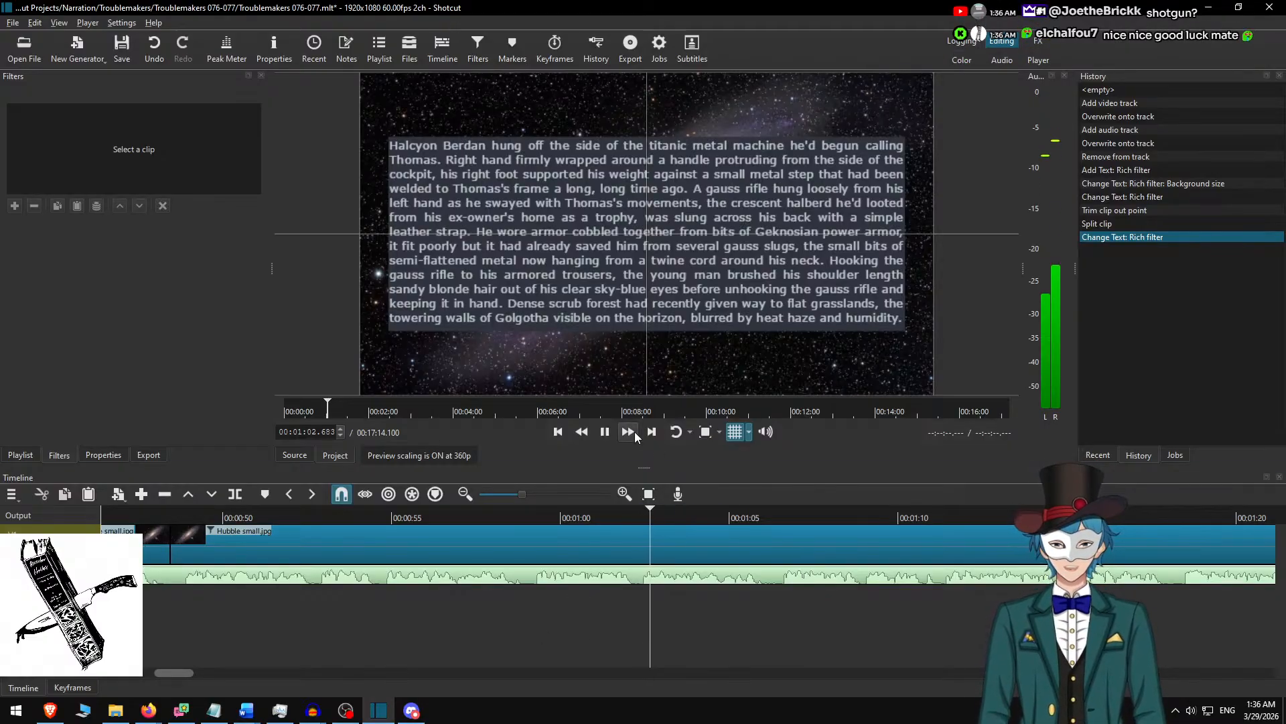
click(634, 431)
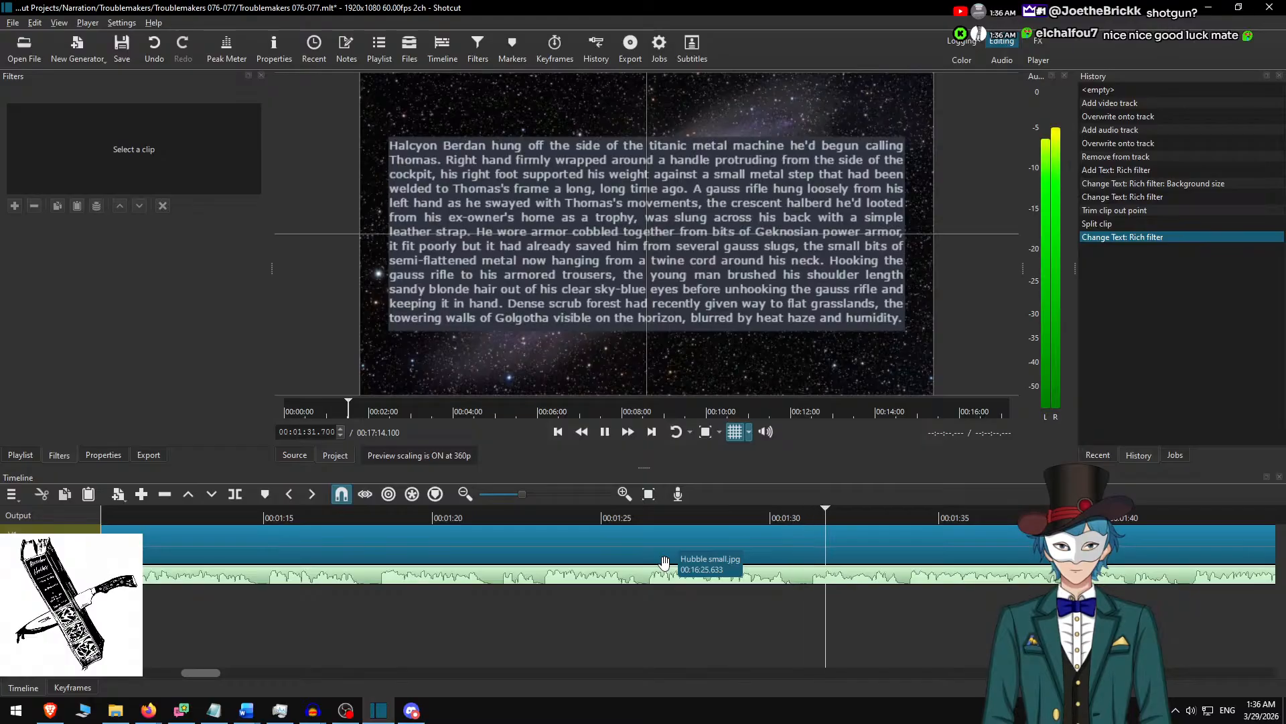
key(space)
click(503, 517)
key(space)
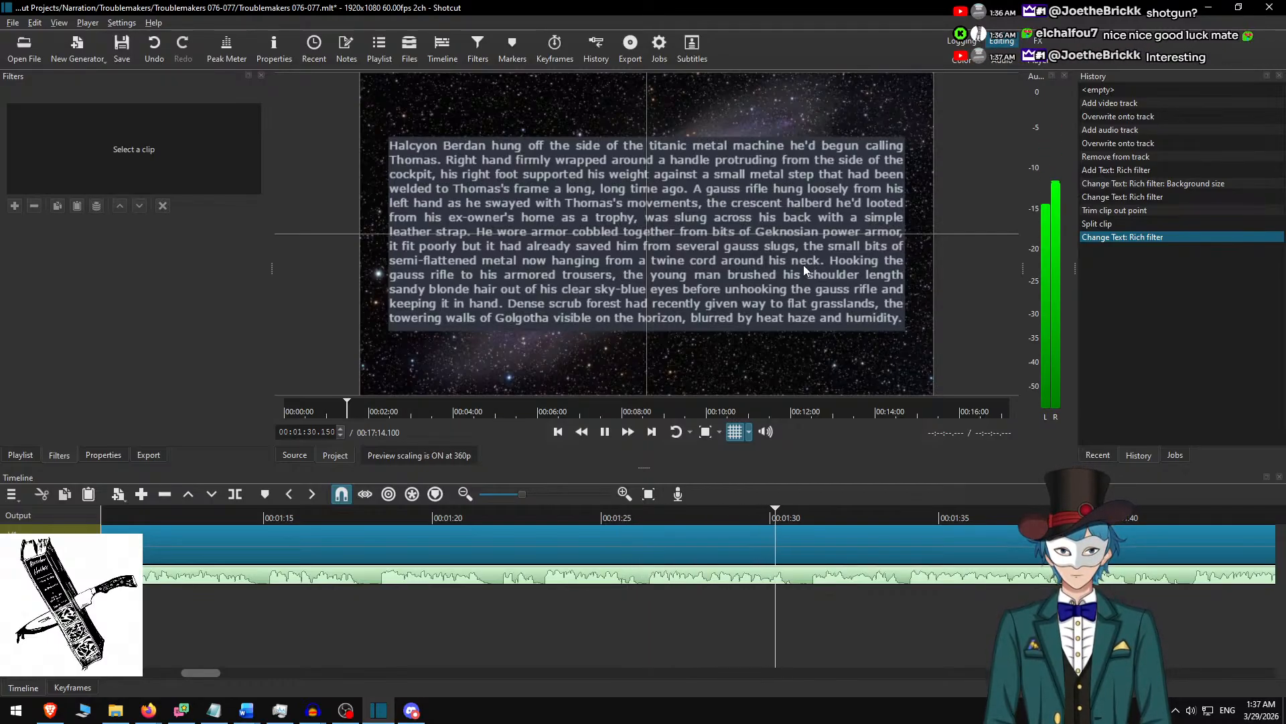
click(630, 431)
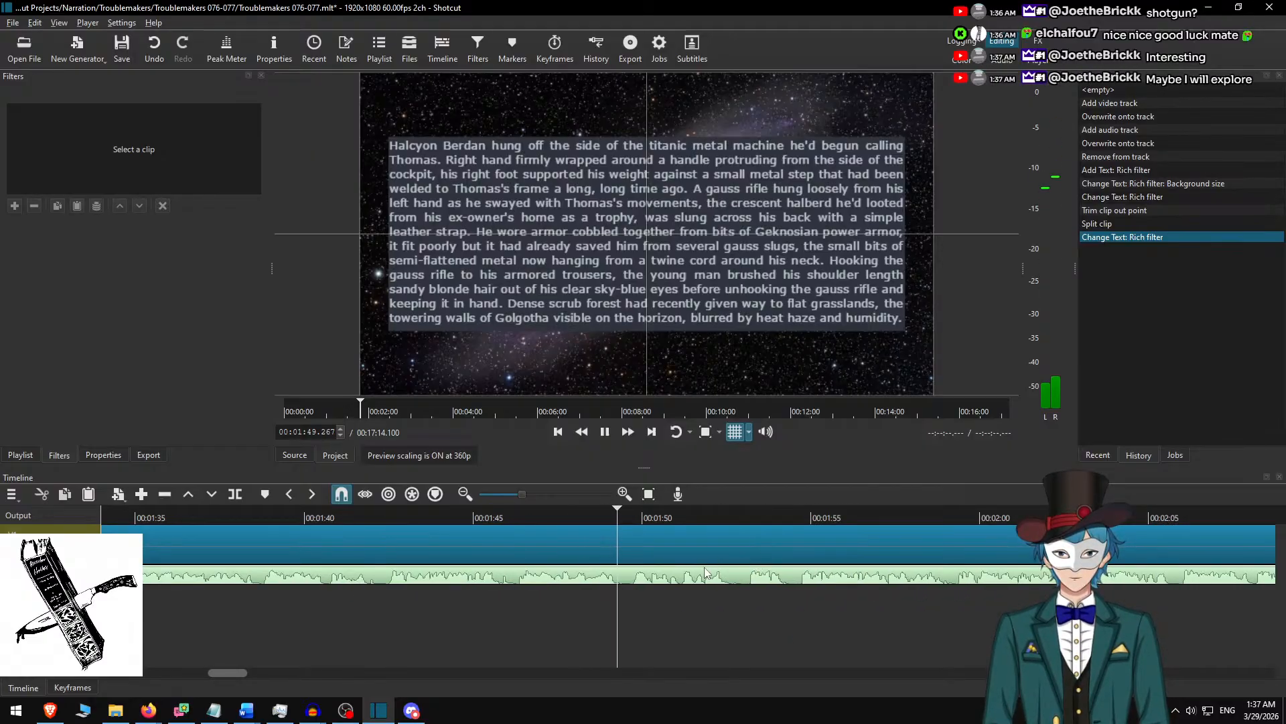
Locate the end of the second paragraph, split the Hubble small.jpg clip at 00:01:52.917 and select the part following the cut.
key(space)
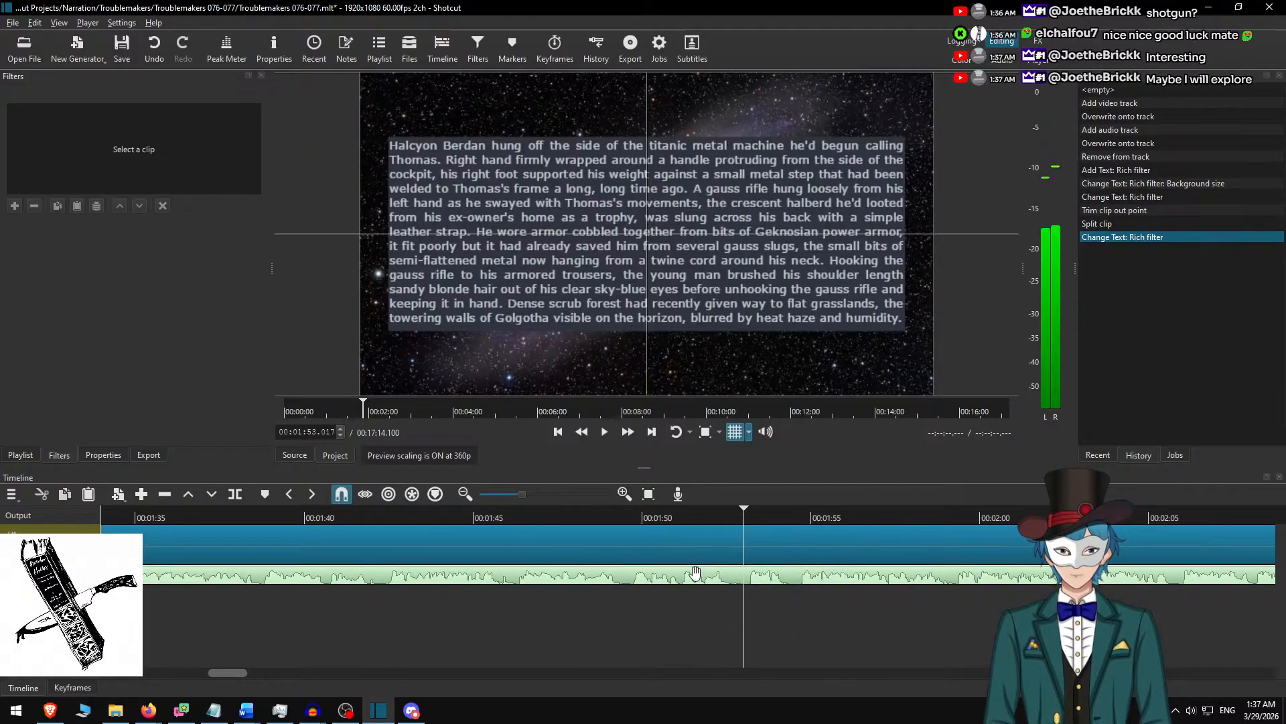
click(718, 513)
key(space)
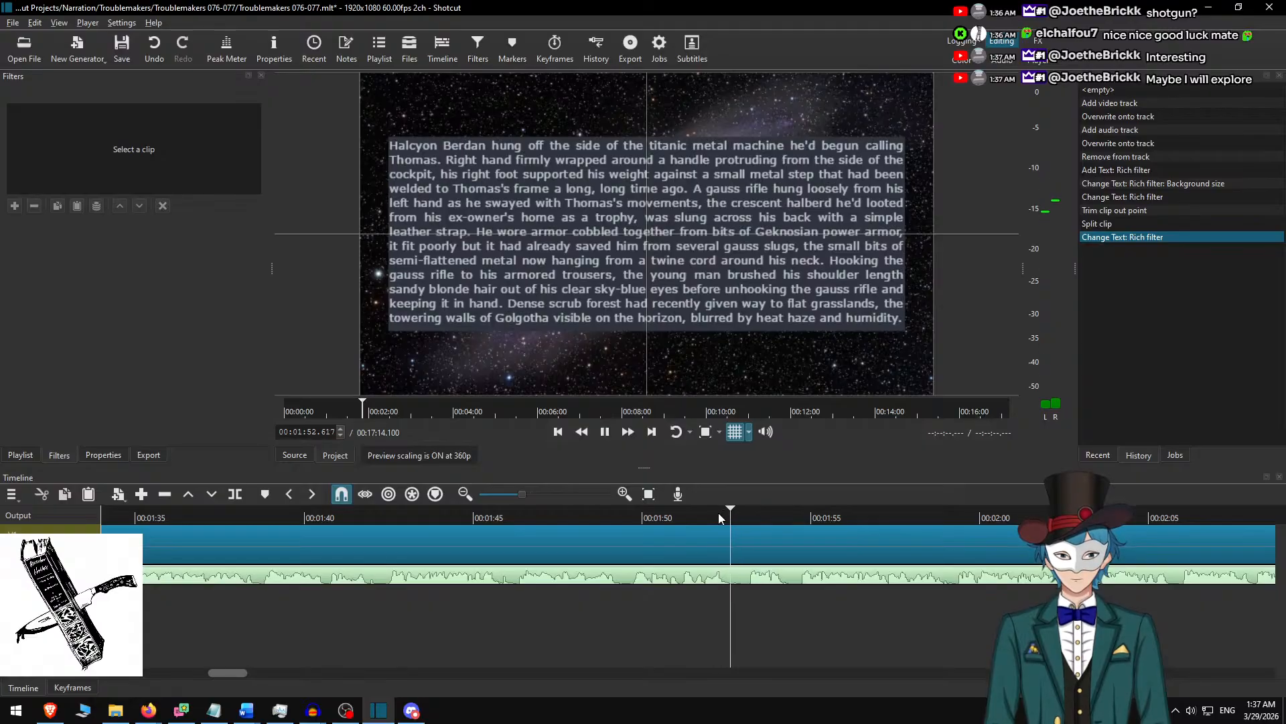
key(space)
key(s)
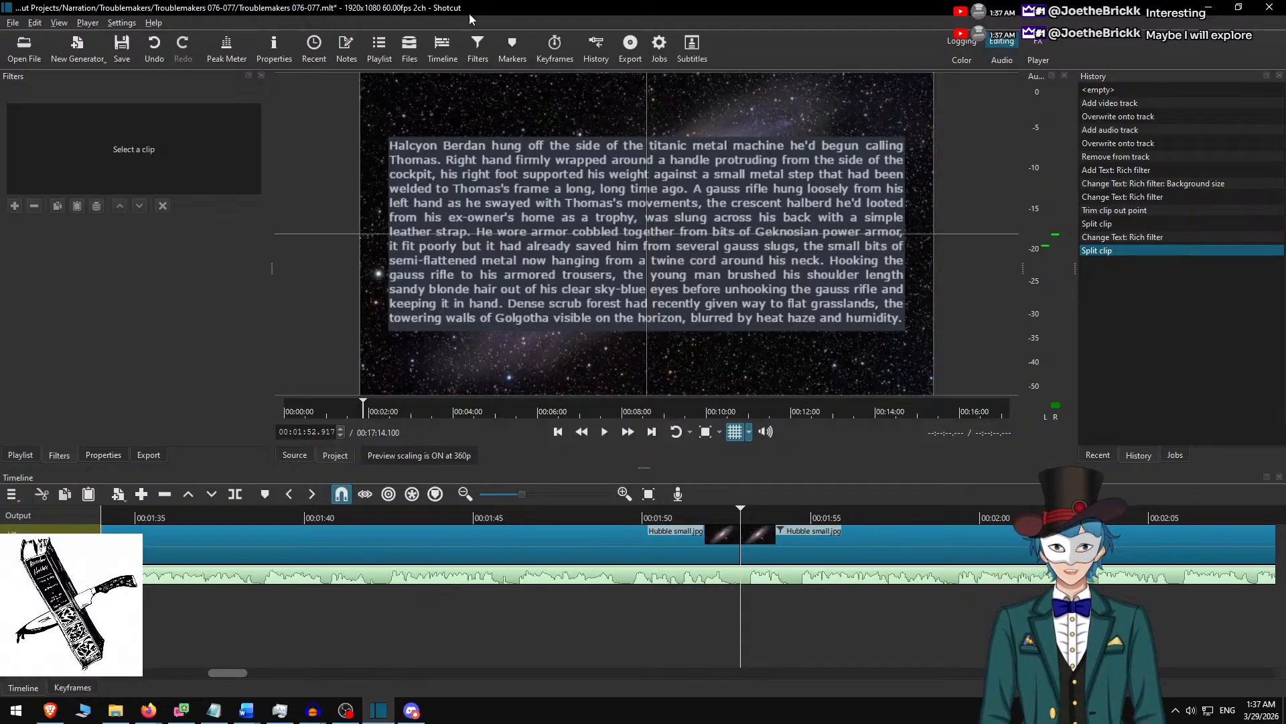
scroll(714, 585, right, 3)
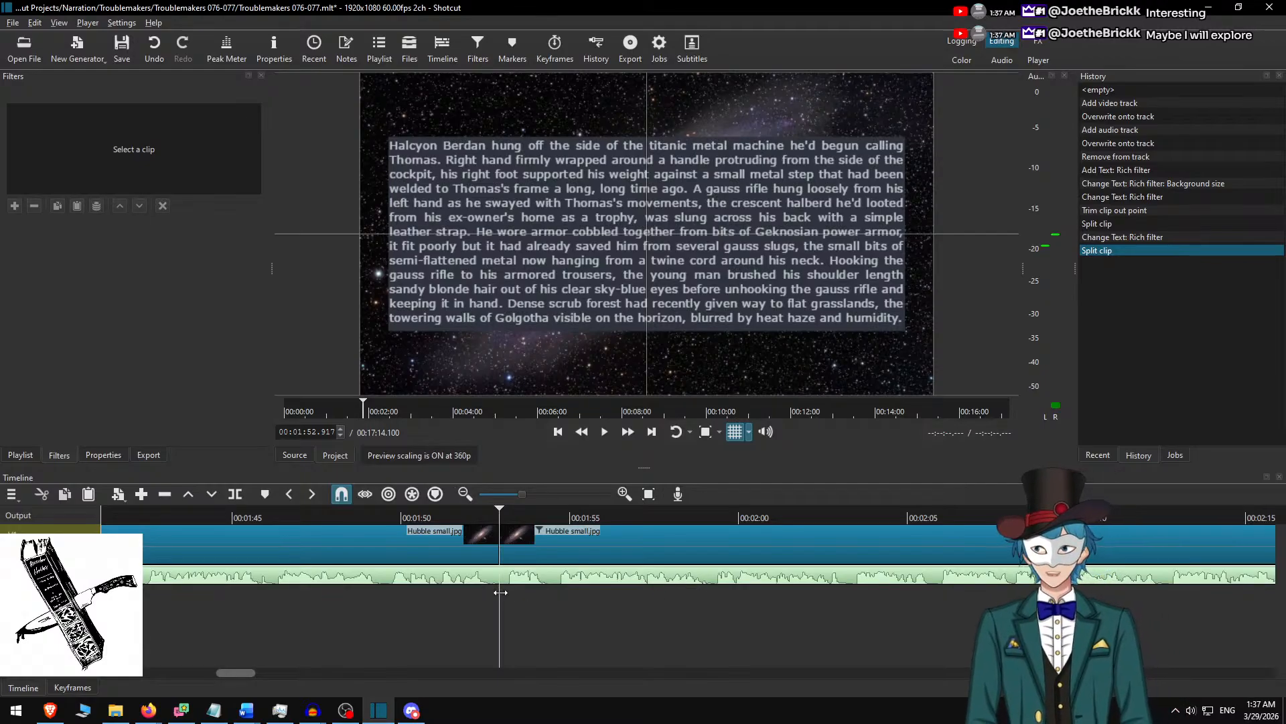
click(526, 541)
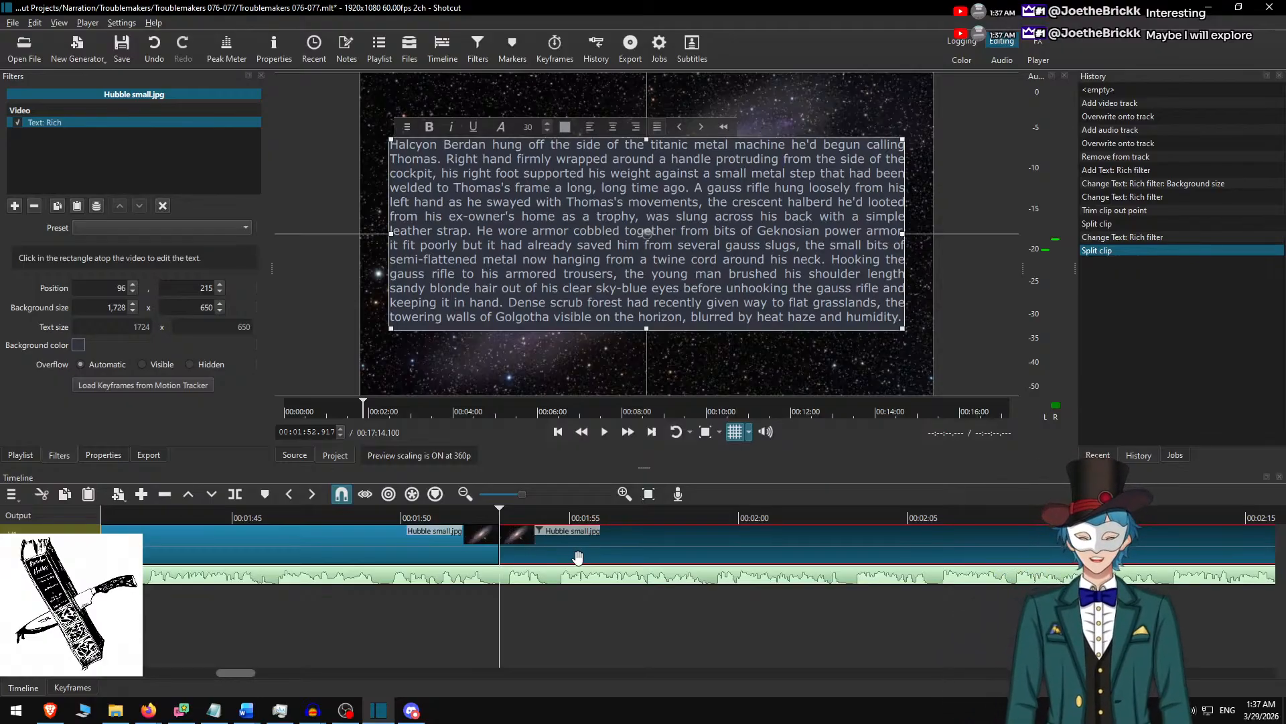
In the Word script, delete the paragraph about the titanic metal machine together with the blank line below it.
key(alt+Tab)
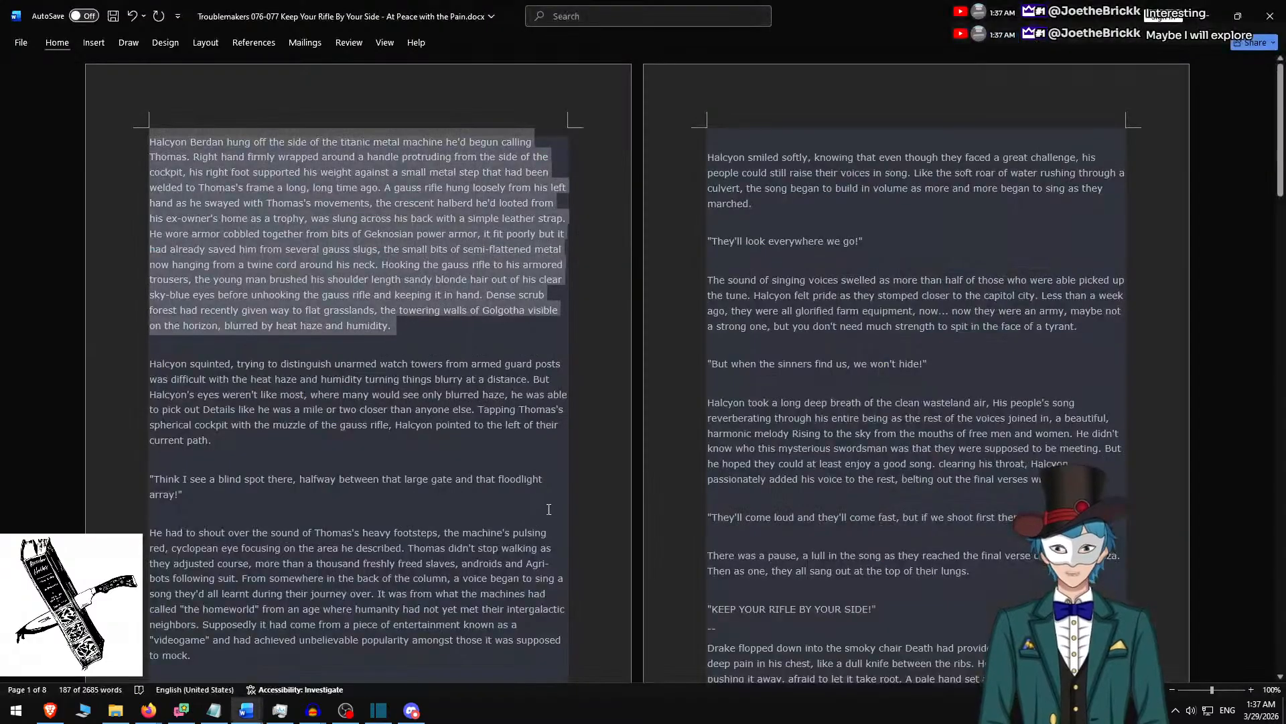
key(Delete)
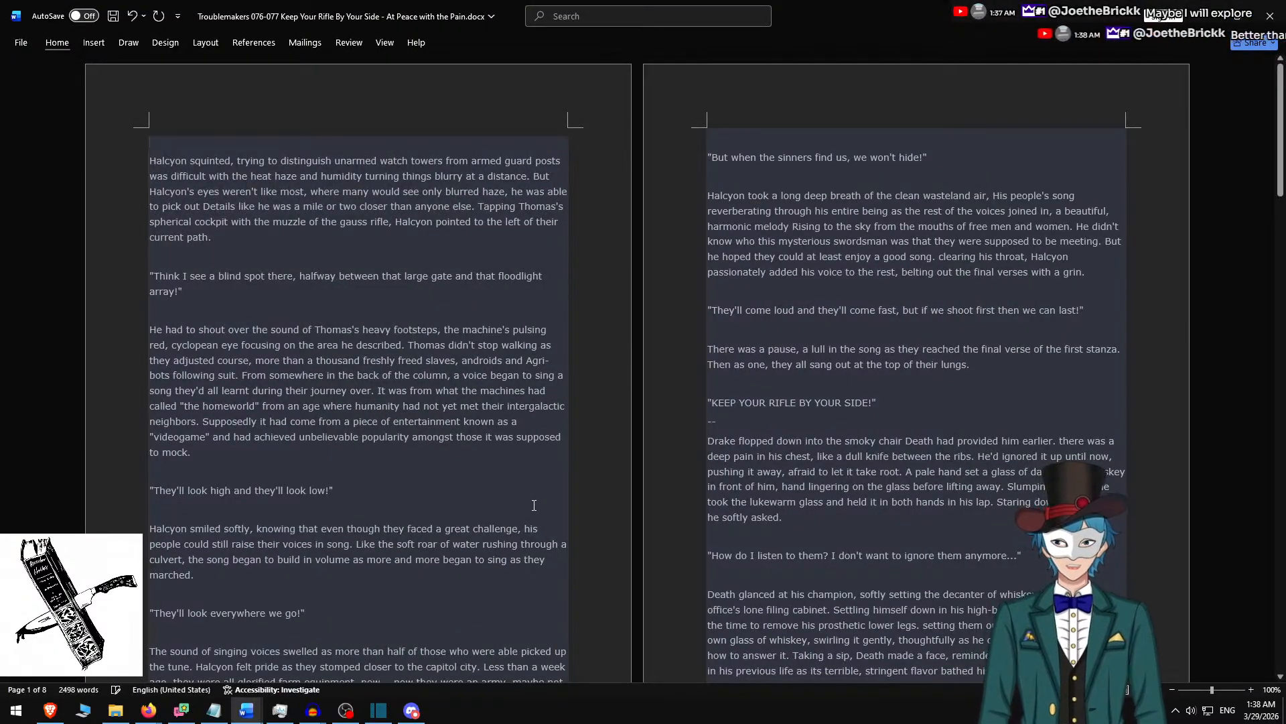
key(Delete)
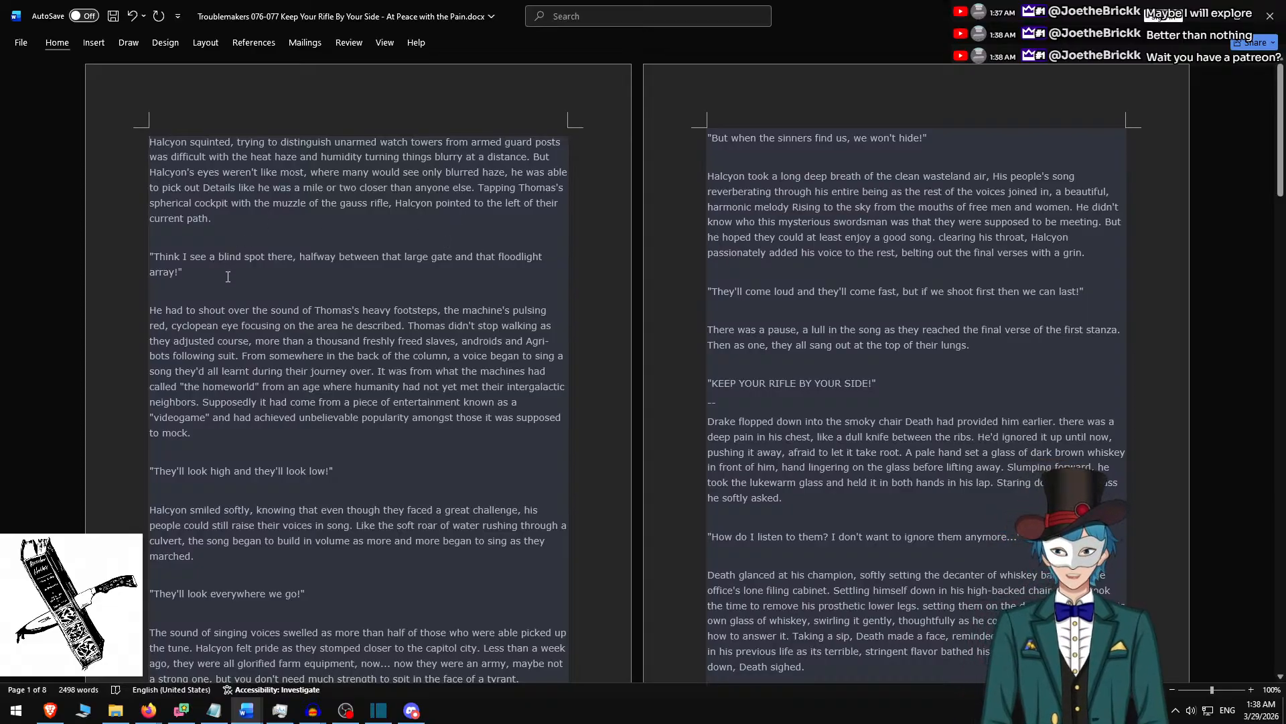
Switch to Firefox and check the latest live chat messages on the YouTube stream page.
click(148, 711)
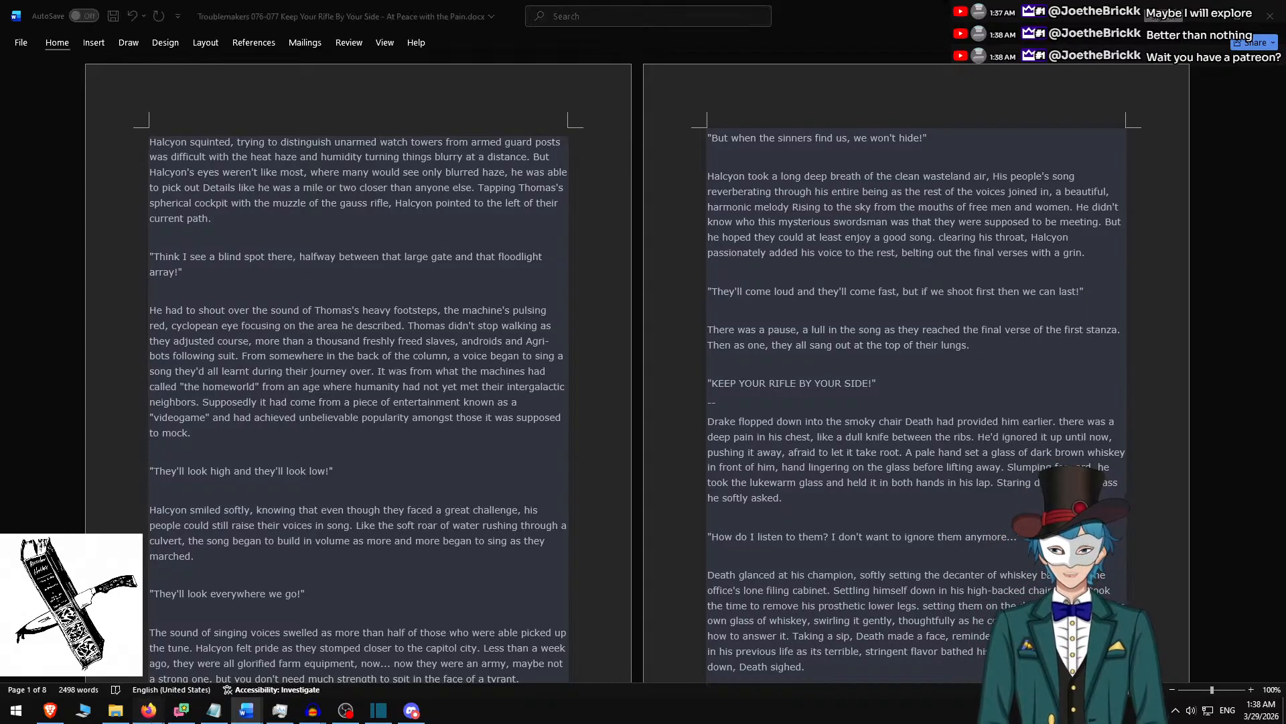
click(161, 646)
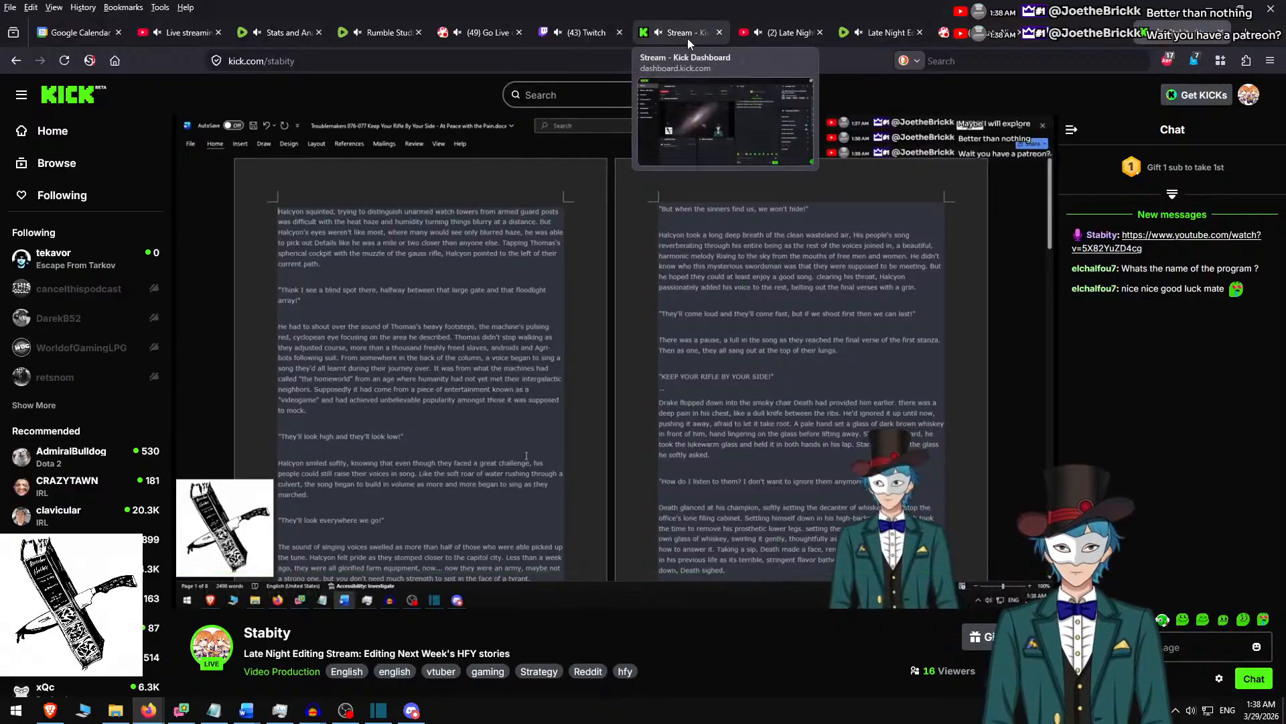
click(793, 39)
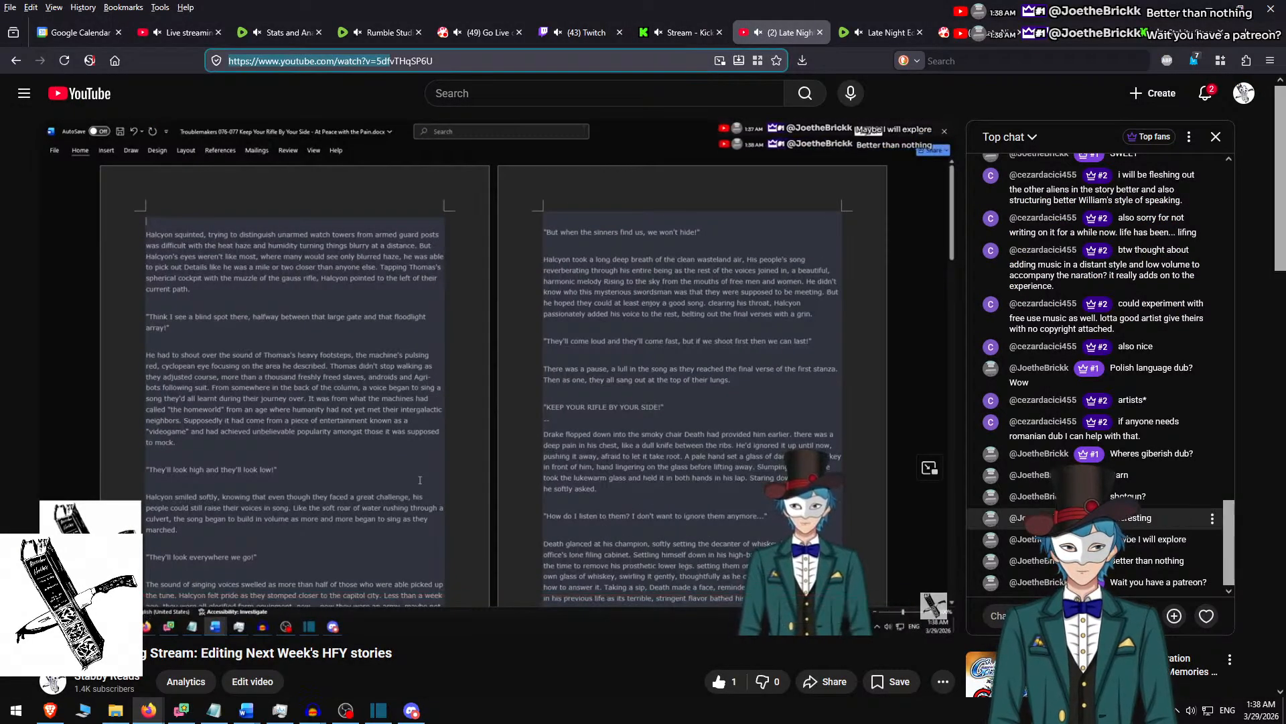
scroll(380, 460, down, 8)
scroll(356, 442, up, 8)
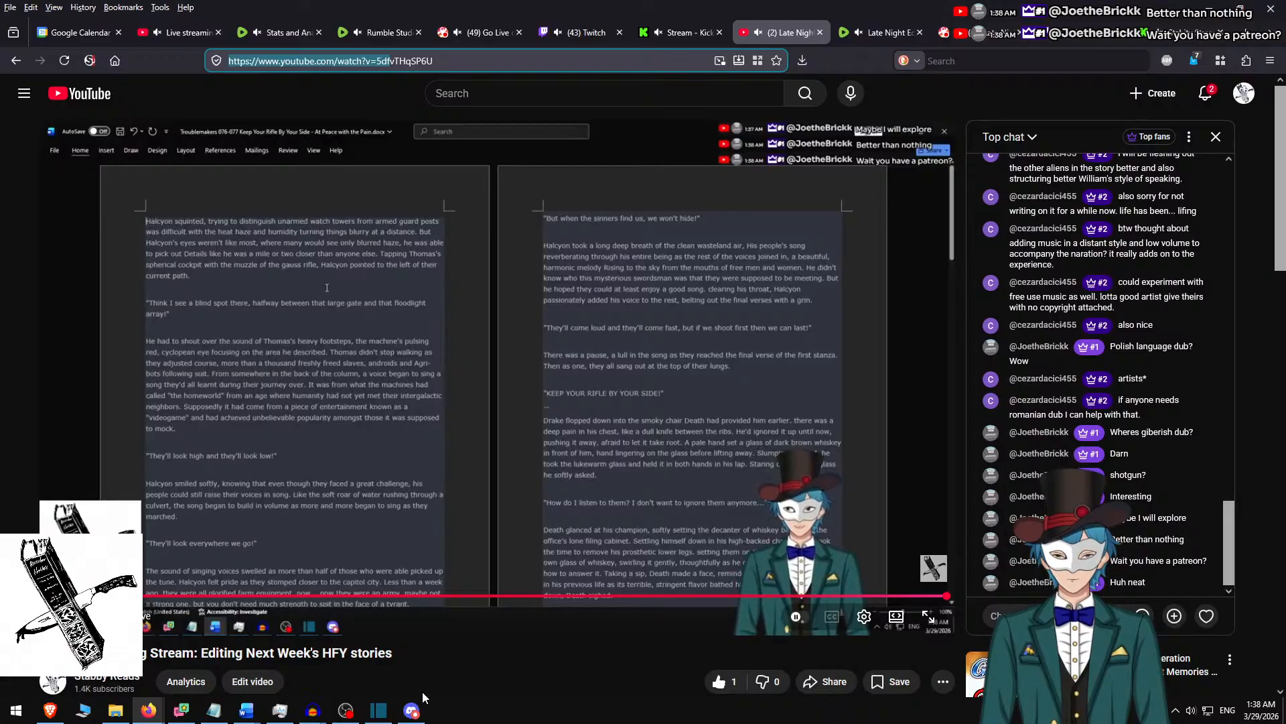
Look over the live stream's description on the YouTube page and return to the video player.
scroll(289, 616, down, 2)
click(289, 616)
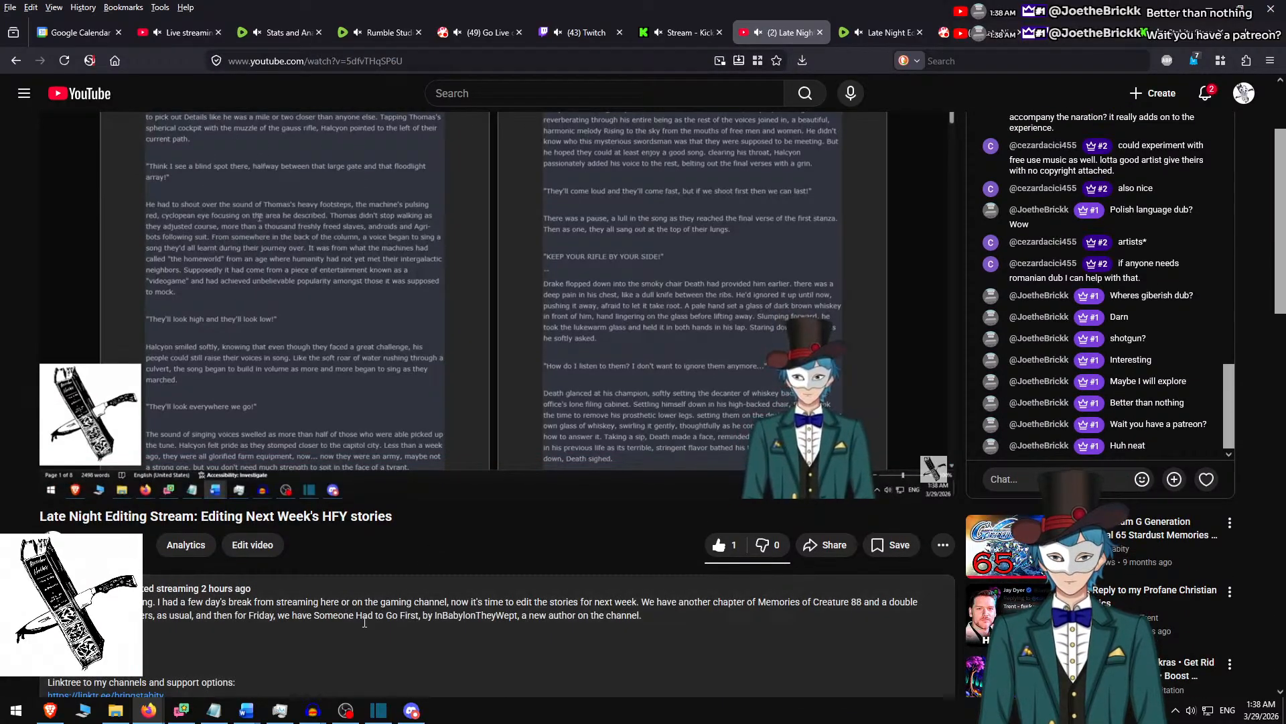
scroll(273, 618, down, 2)
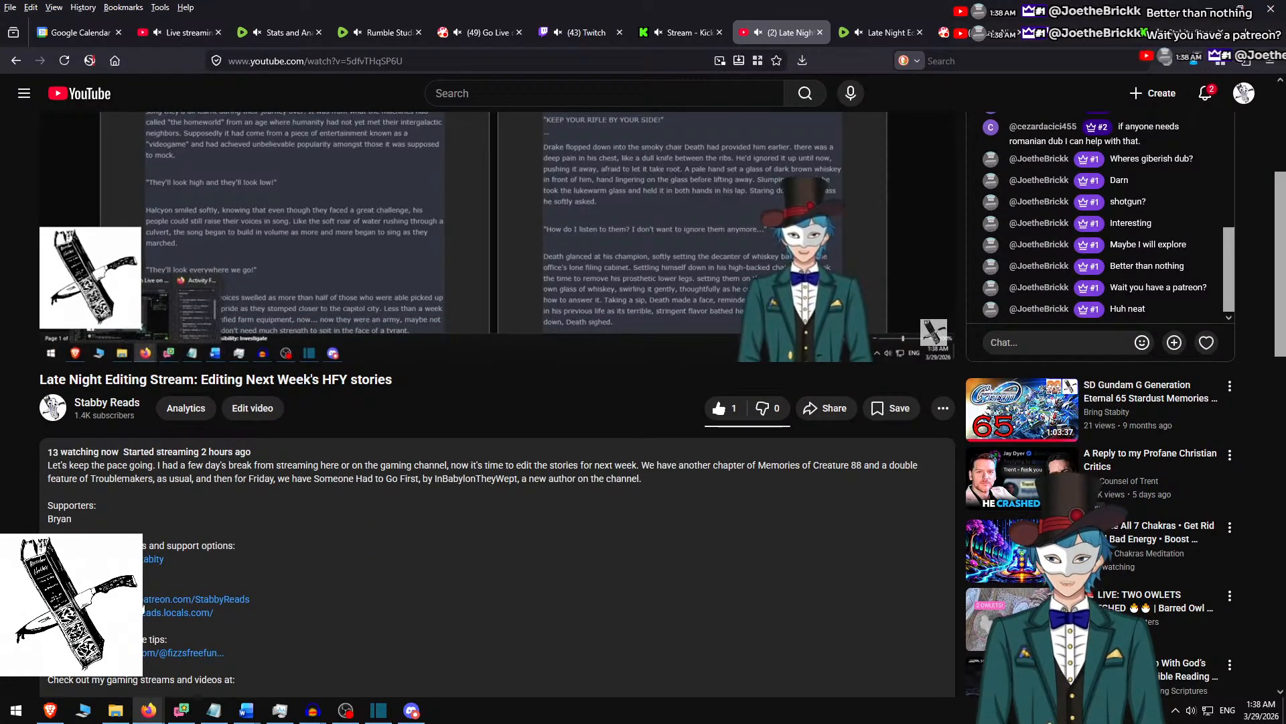
scroll(660, 581, up, 4)
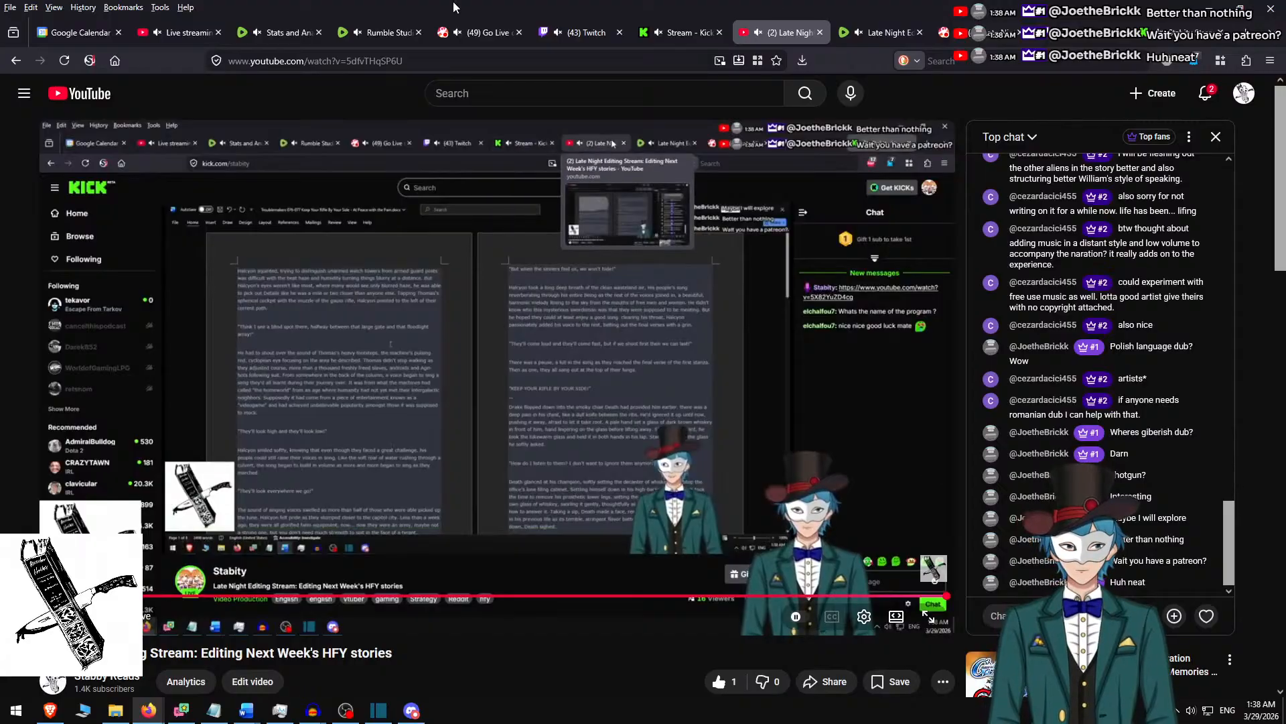
In the Word script, copy the passage from "Halcyon squinted" through the "Think I see a blind spot there" line and switch to Shotcut.
key(alt+Tab)
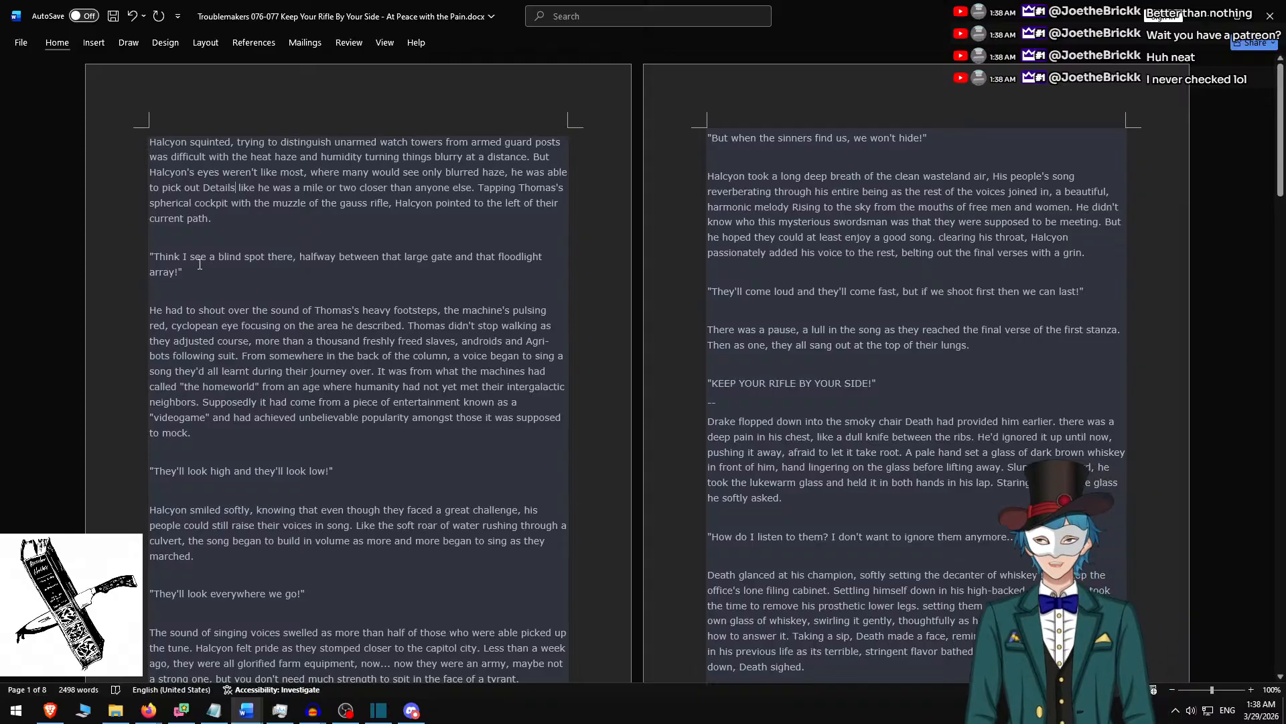
drag(205, 271, 117, 170)
key(ctrl+c)
key(alt+Tab)
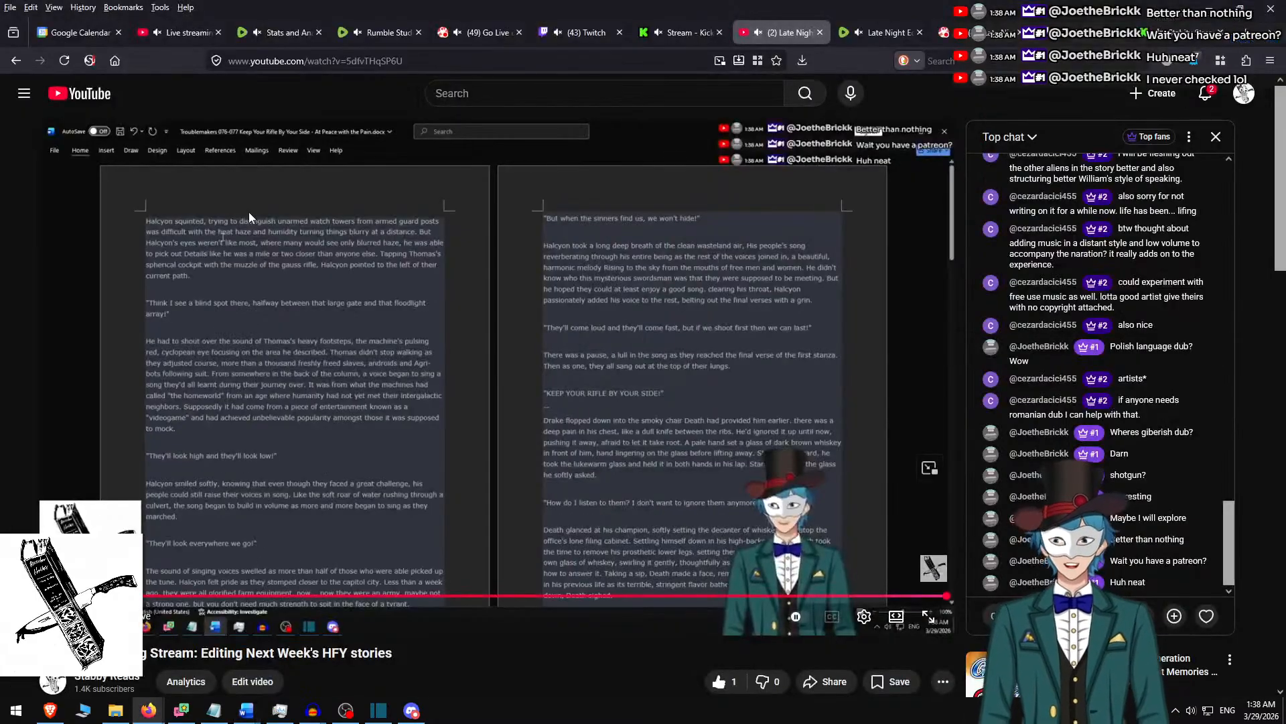
key(alt+Tab)
key(alt+Tab)
key(alt+Tab)
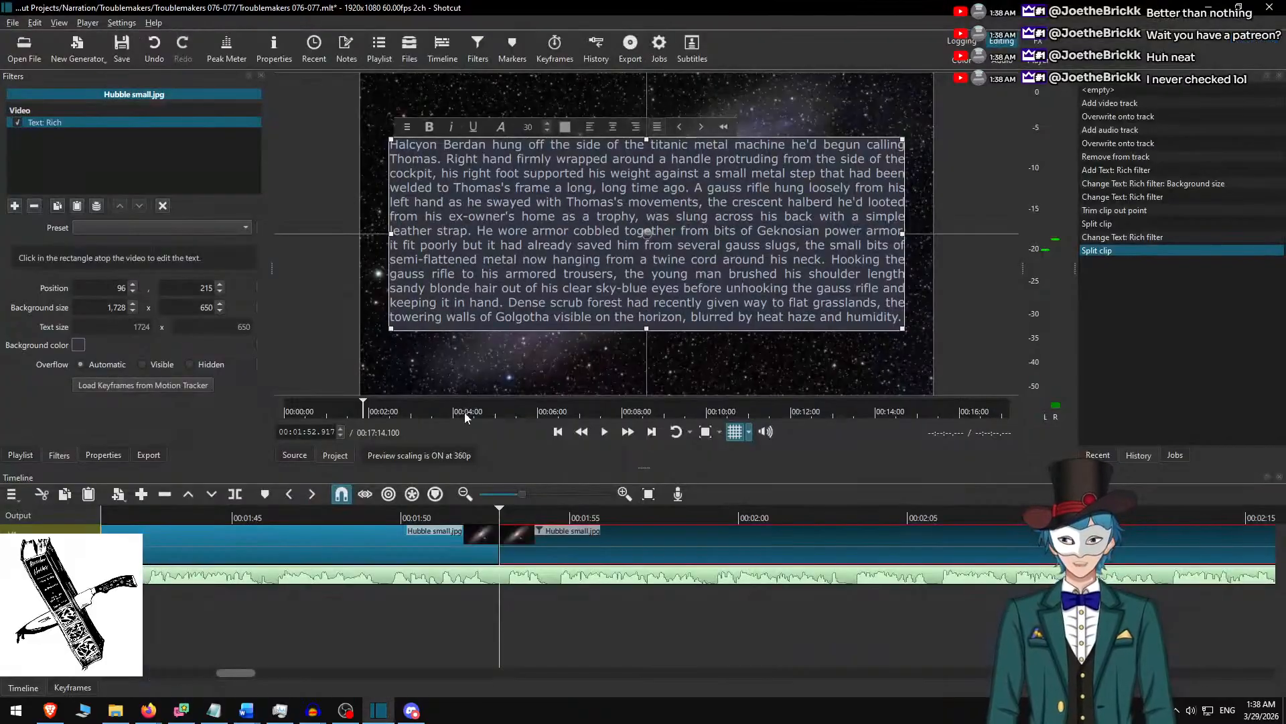
Replace the selected clip's rich text with the copied "Halcyon squinted" passage and remove the trailing blank line.
key(ctrl+a)
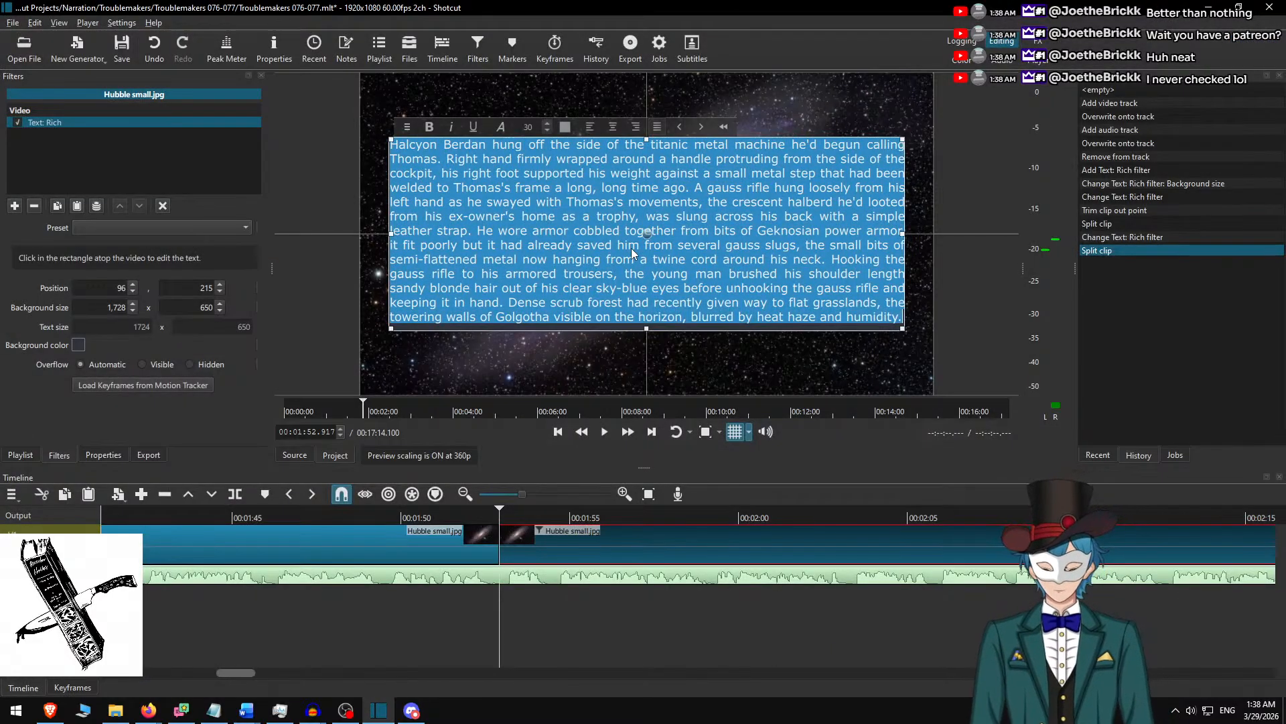
key(ctrl+v)
key(BackSpace)
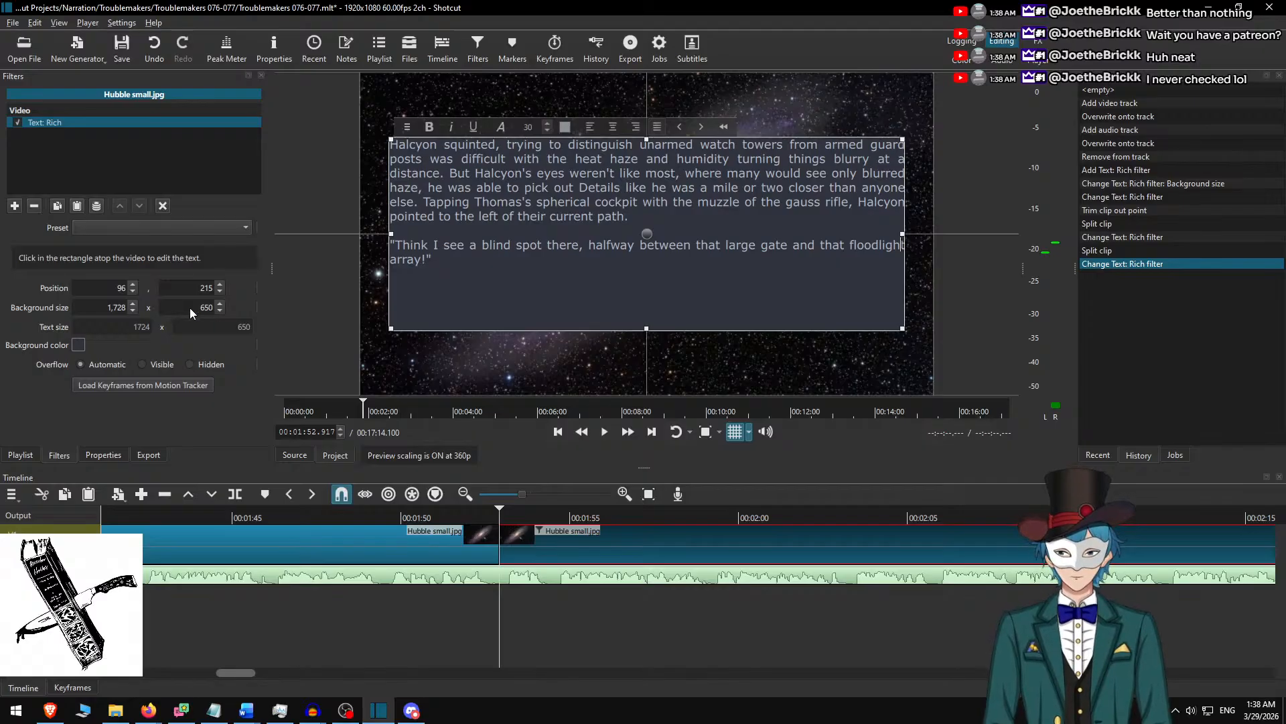
Set the text background height to 450 and move the text box down to vertical position 315, centred in the frame.
key(shift+Left)
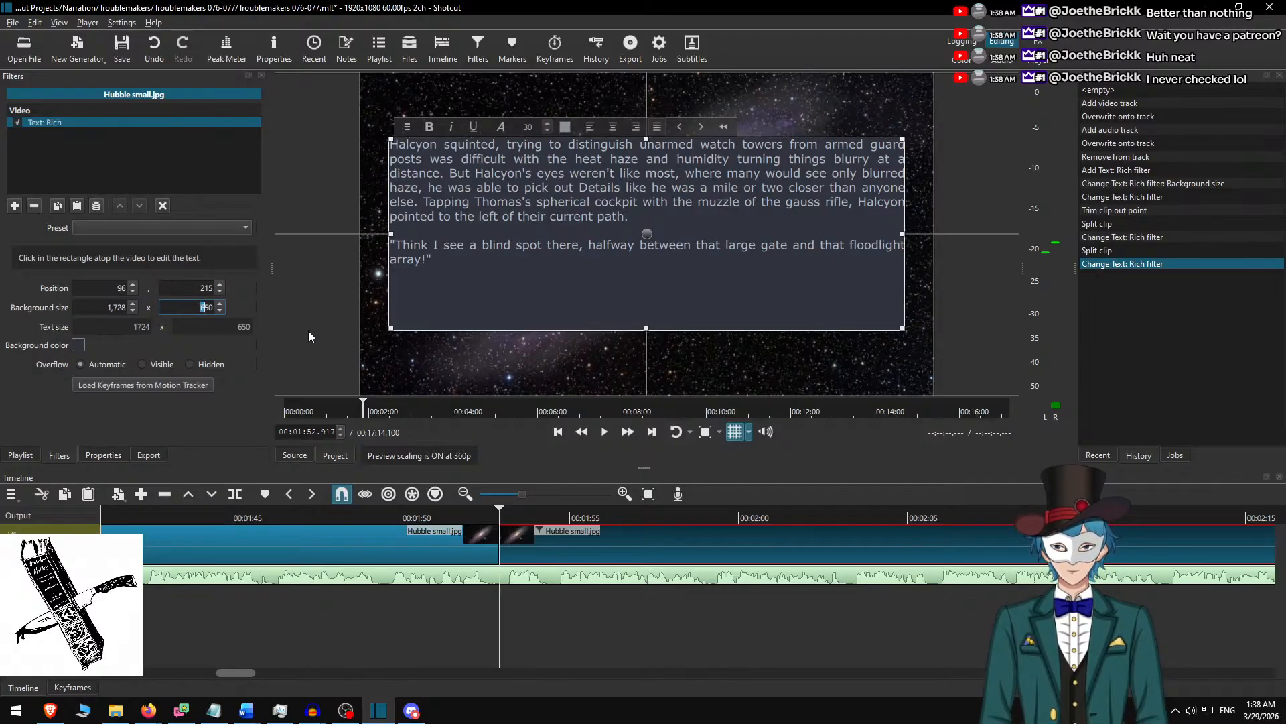
text(4)
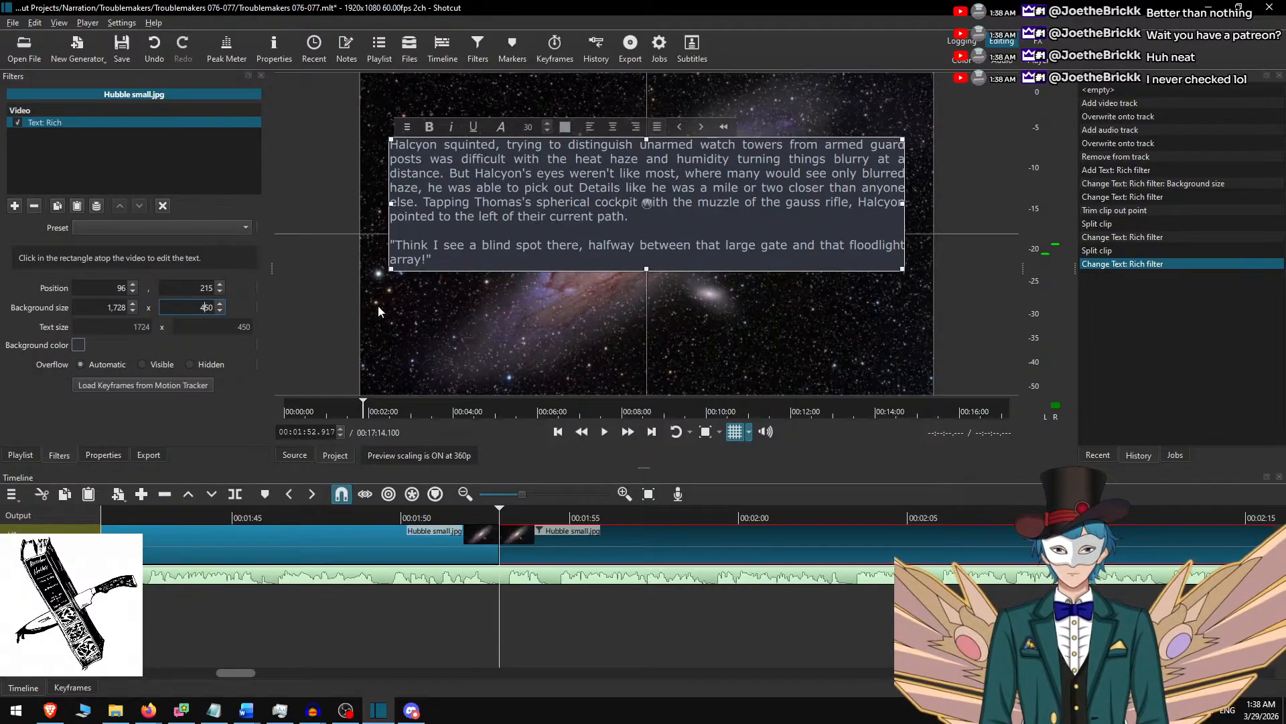
drag(653, 203, 649, 244)
click(584, 539)
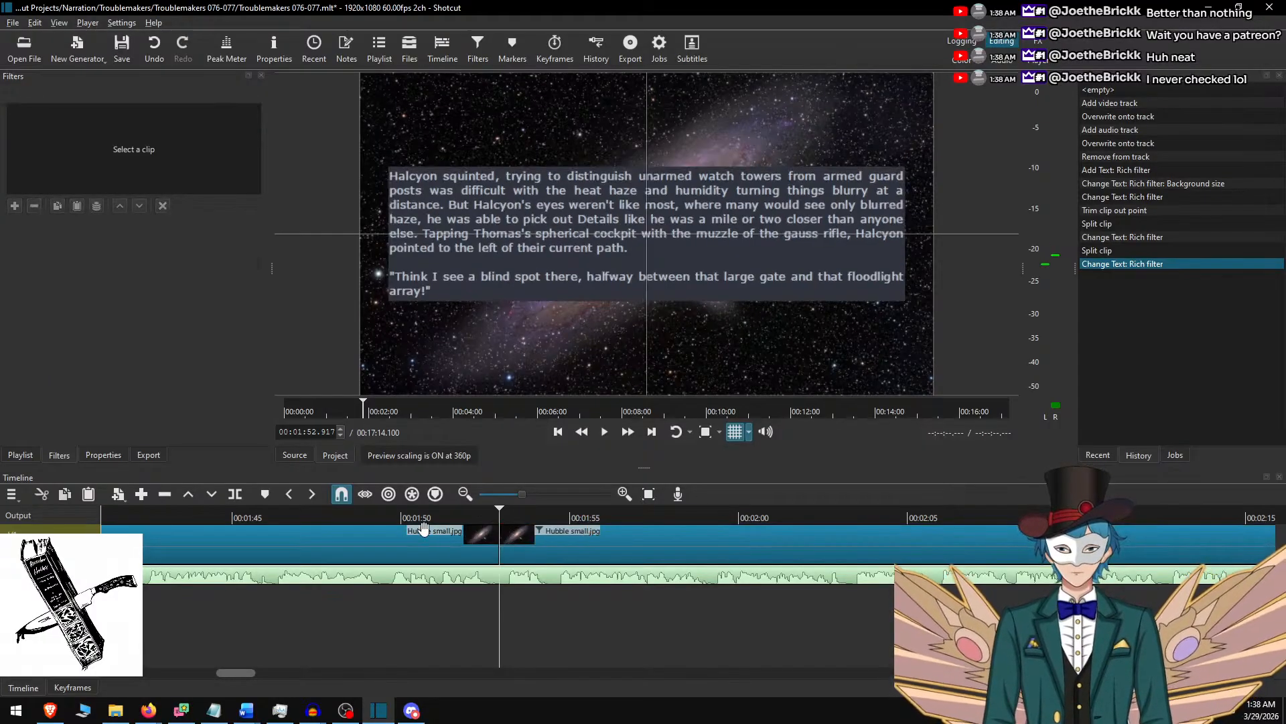
Play the narration to about 2:11 and change "Details" to lowercase "details" in the clip's rich text.
click(605, 431)
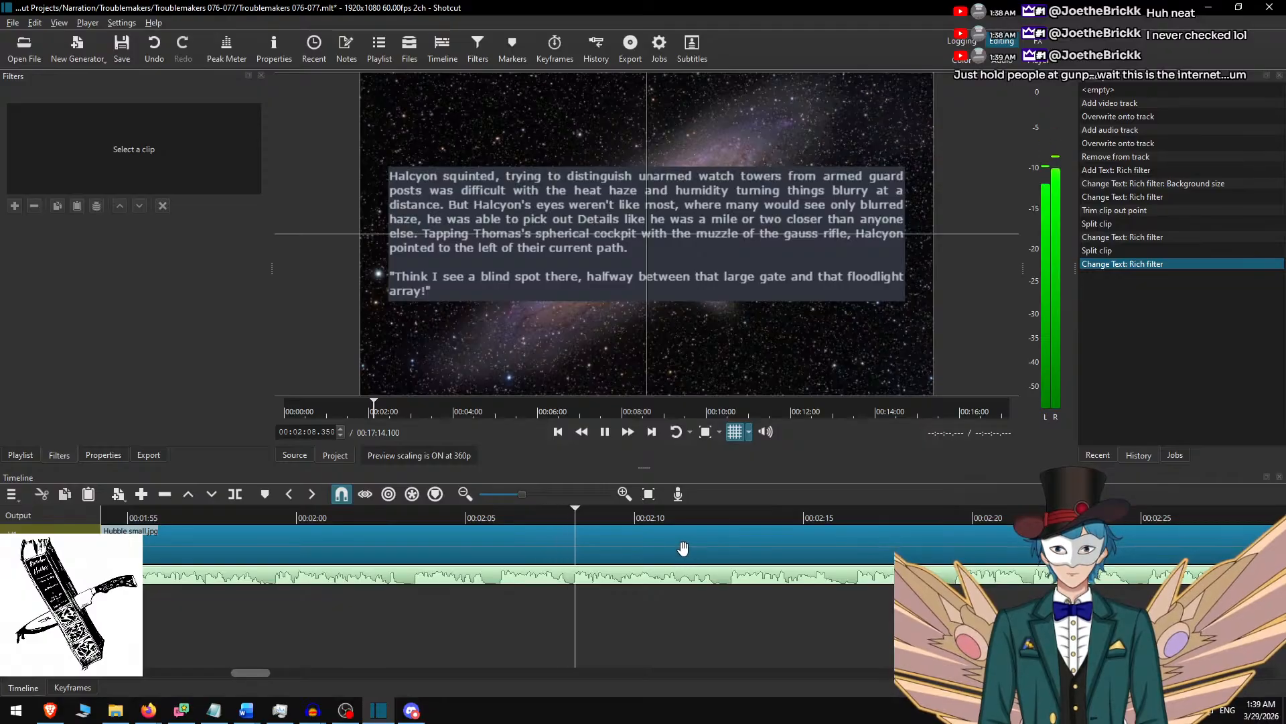
click(599, 536)
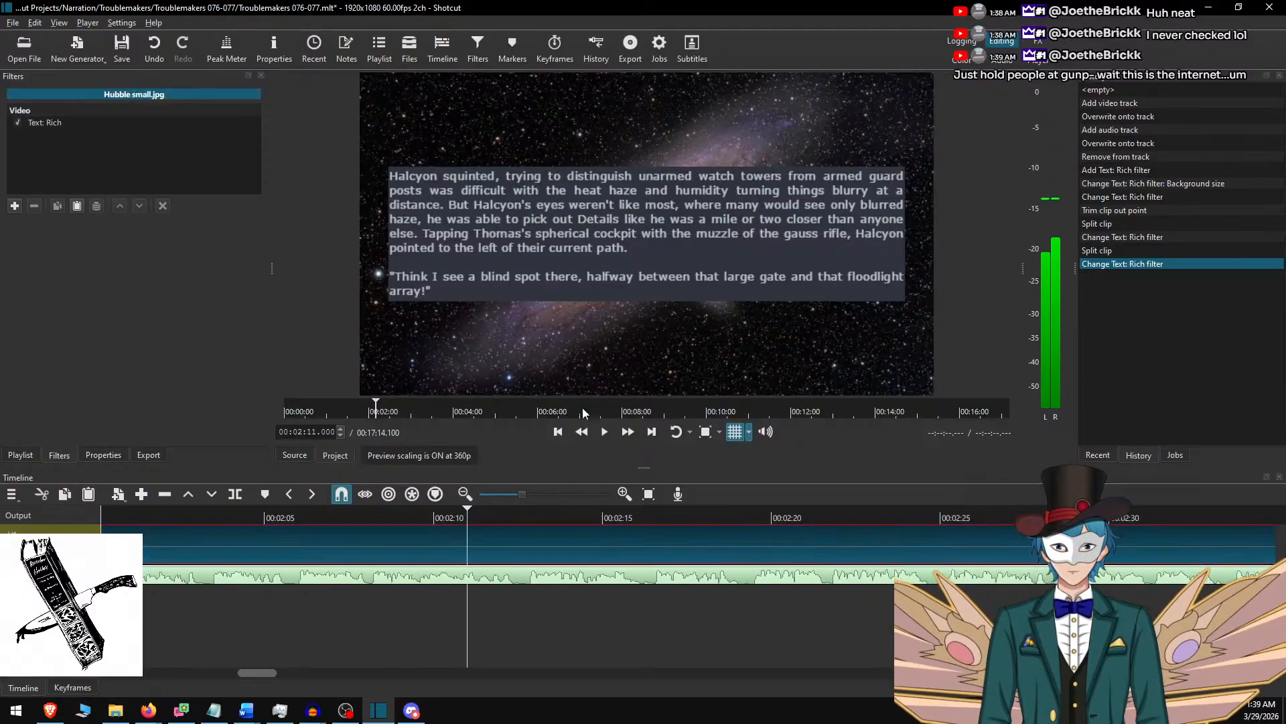
click(587, 216)
key(BackSpace)
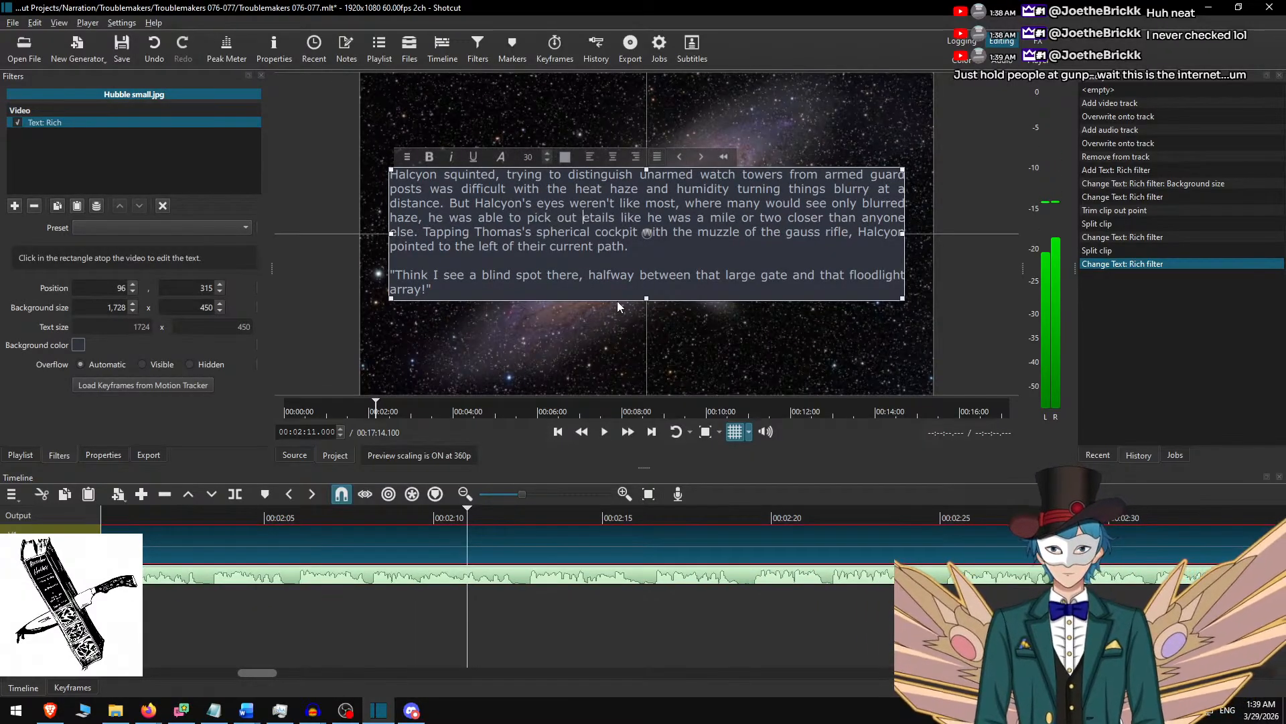
text(d)
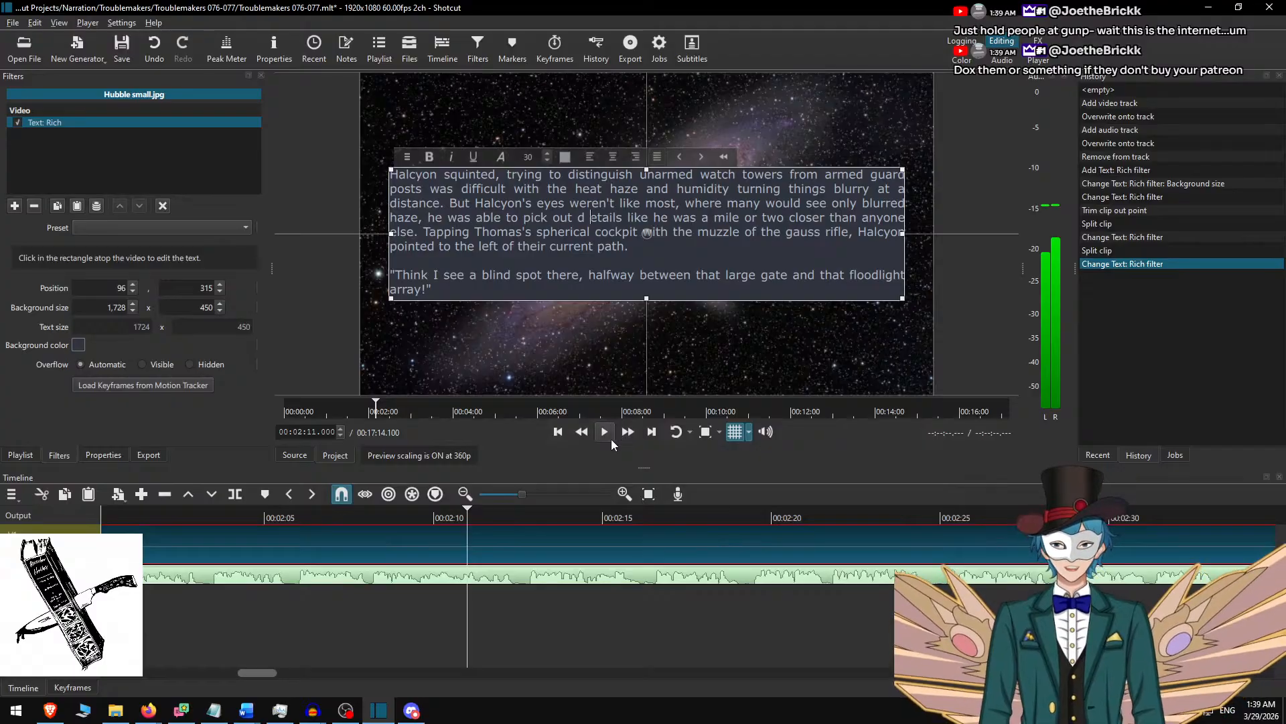
key(BackSpace)
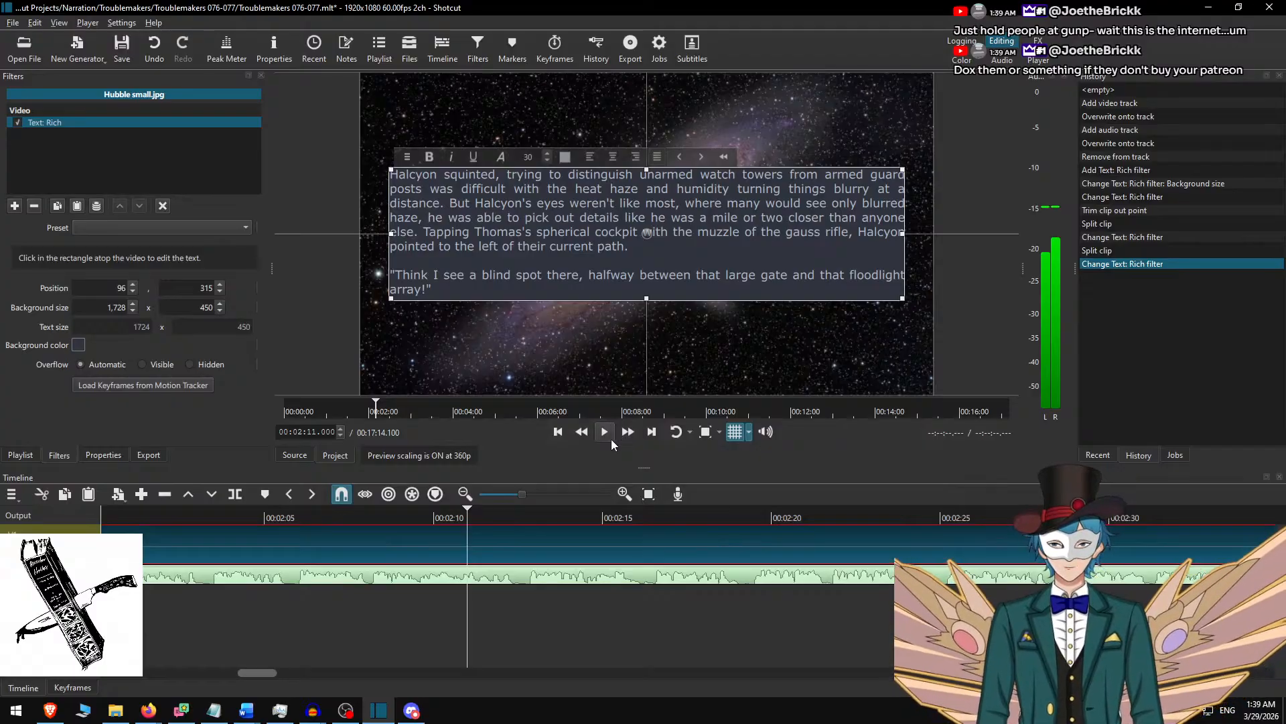
Listen from about 2:09 for the end of the "floodlight array!" line and split the Hubble small.jpg clip at 00:02:24.933.
click(434, 533)
click(394, 514)
key(space)
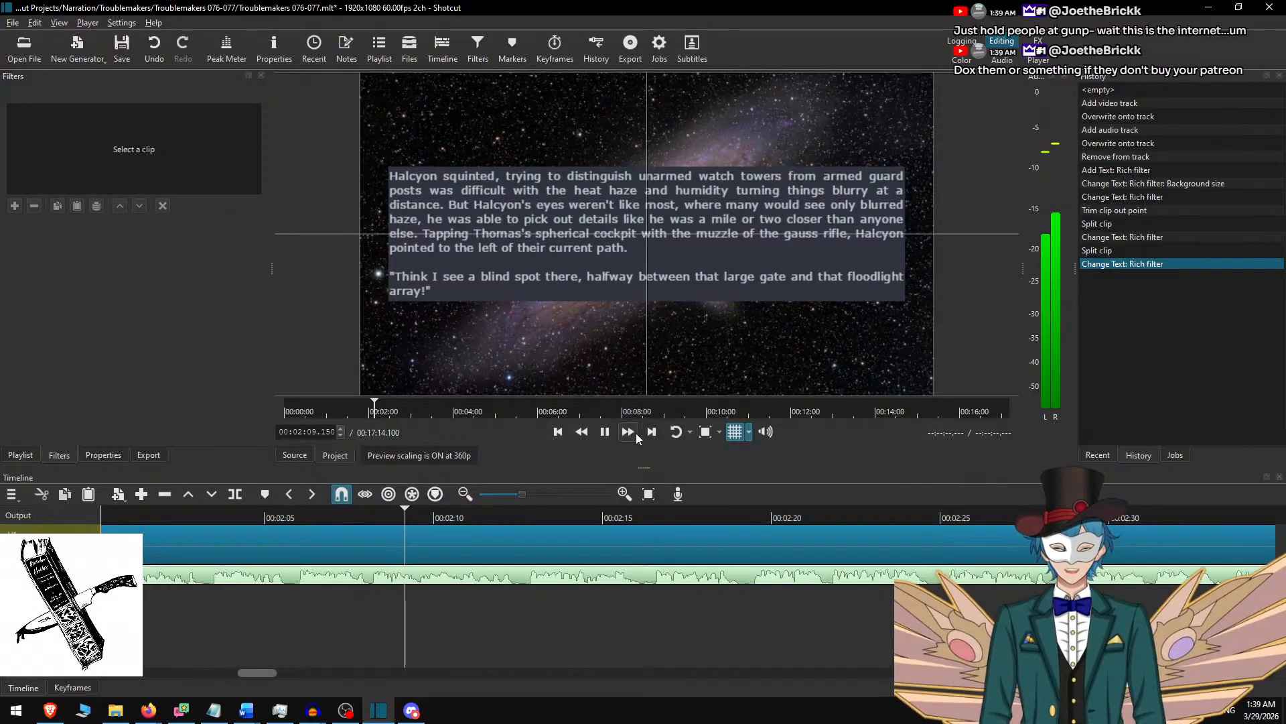
click(636, 432)
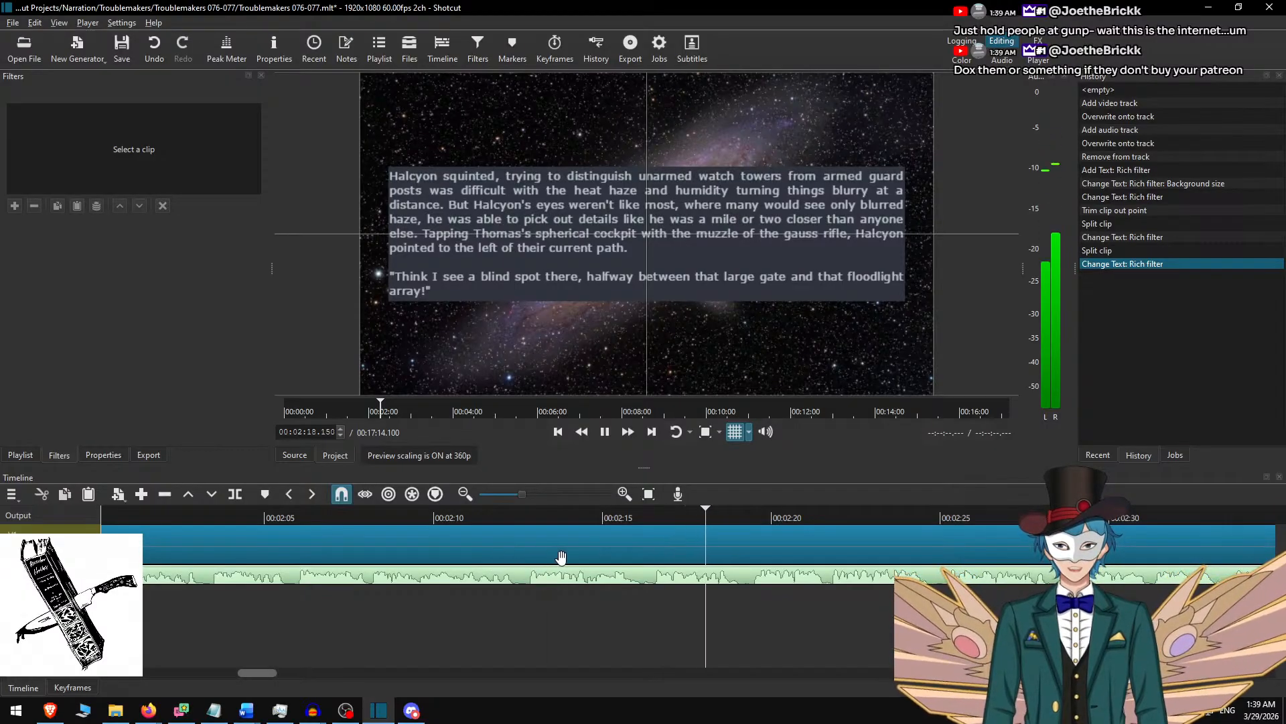
key(space)
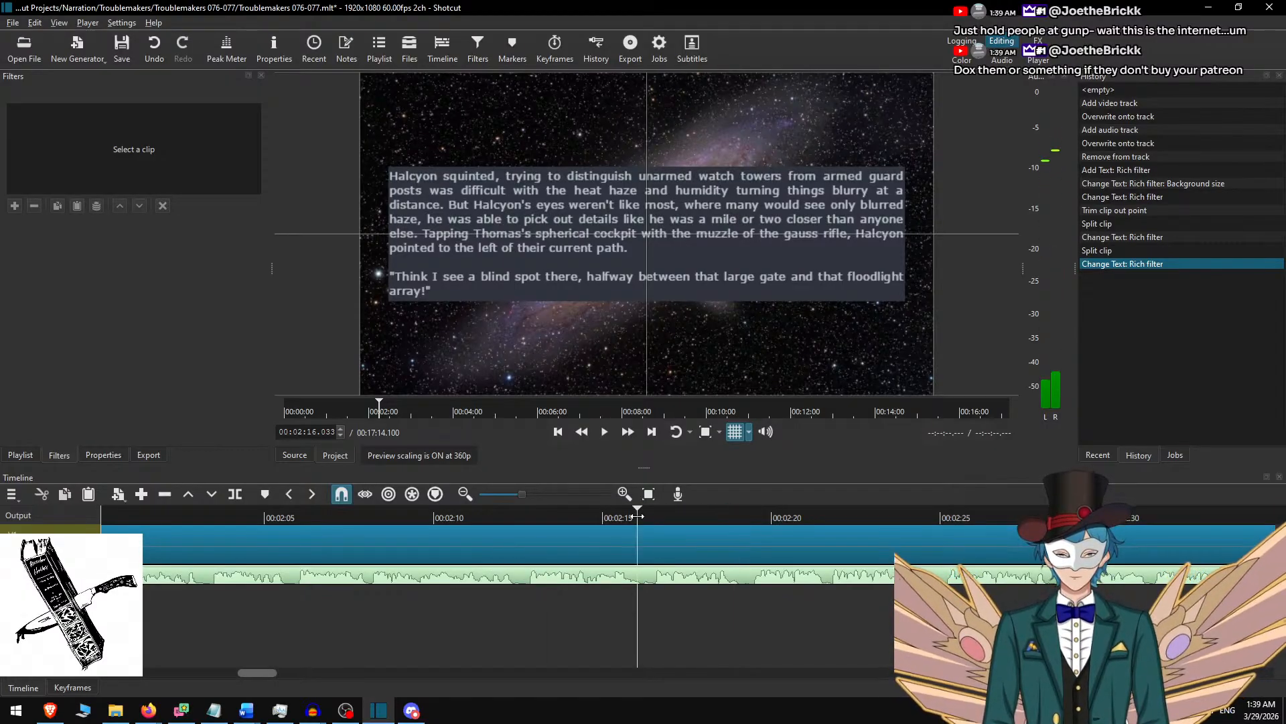
click(637, 518)
key(space)
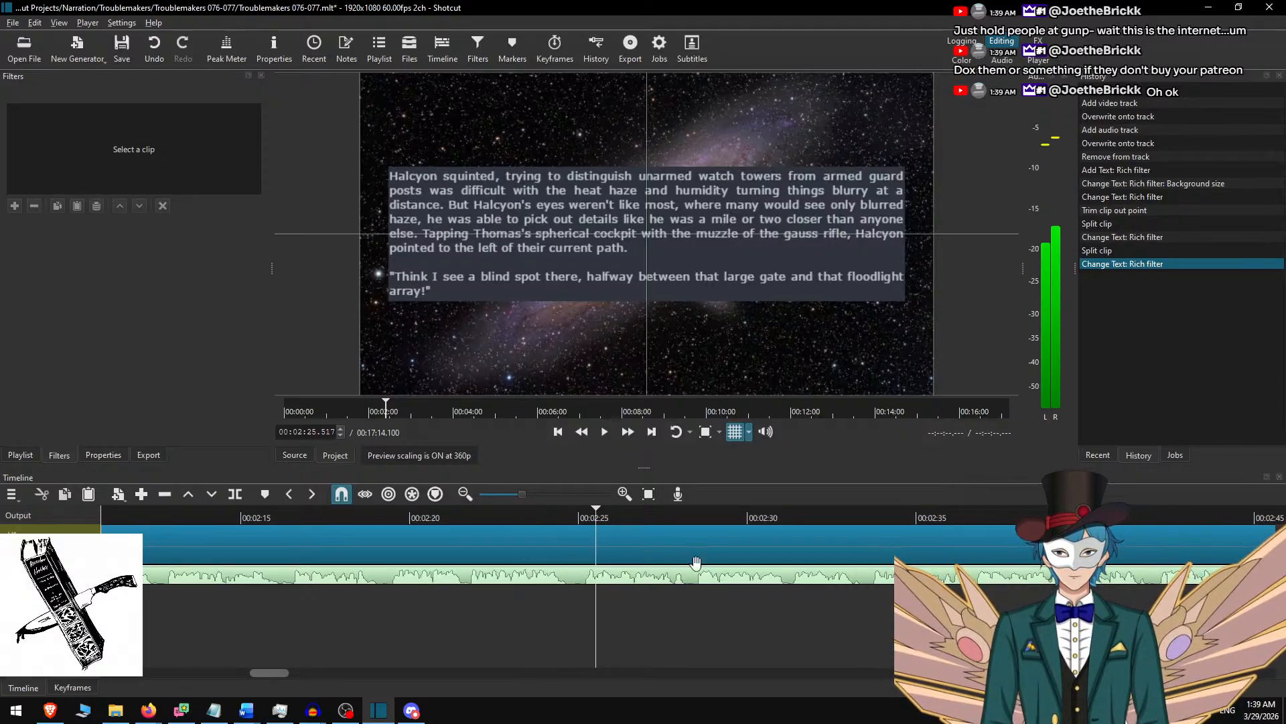
click(538, 517)
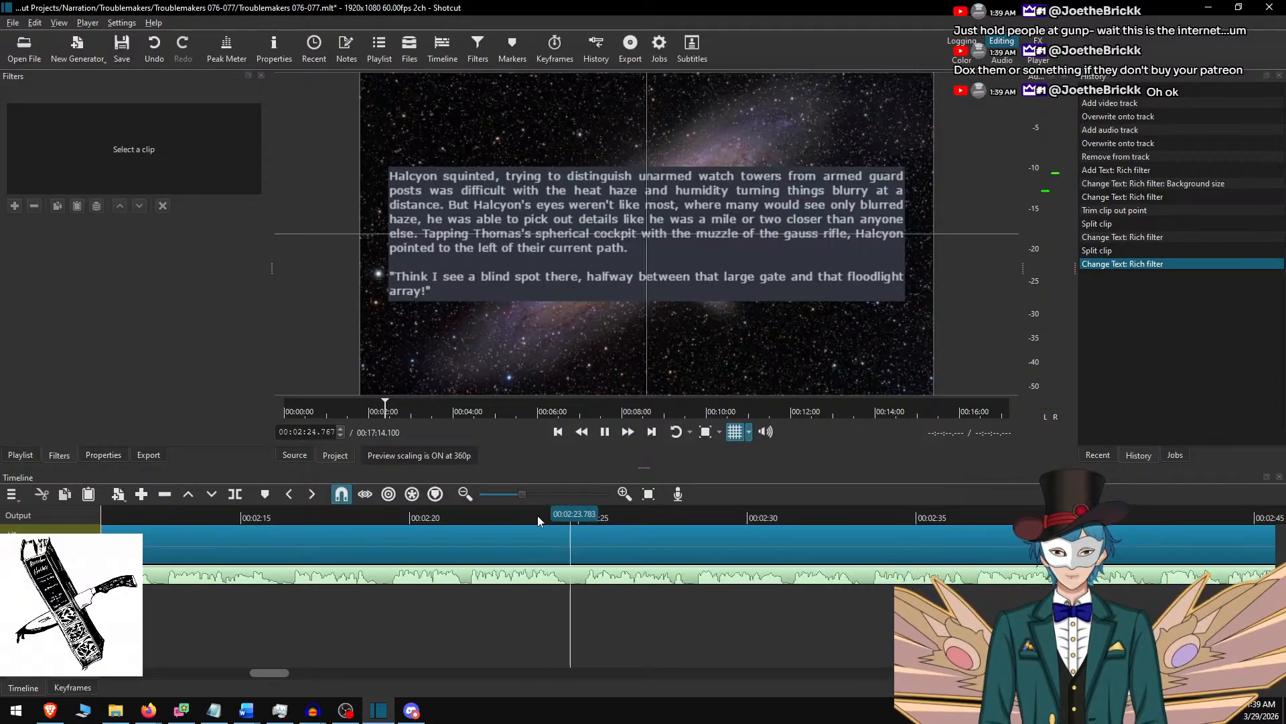
key(space)
key(s)
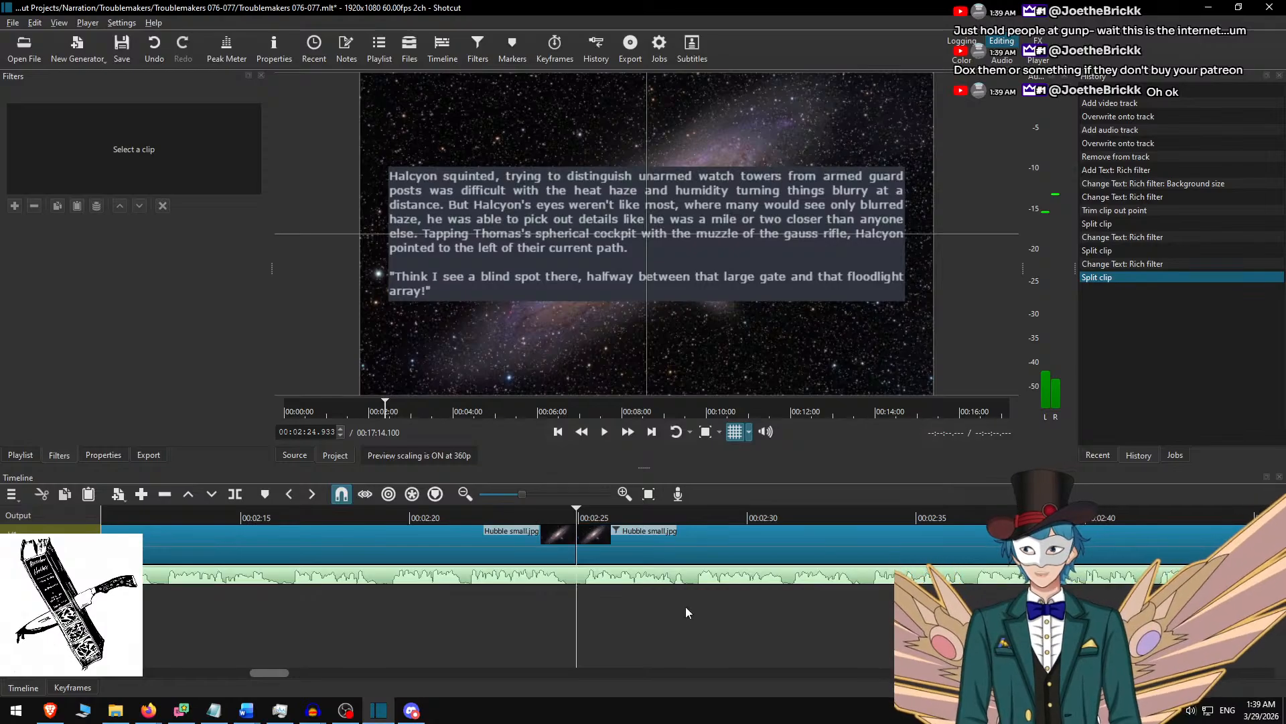
In the Word script, delete the selected "Halcyon squinted" passage and copy the one from "He had to shout" through "they'll look low!".
key(alt+Tab)
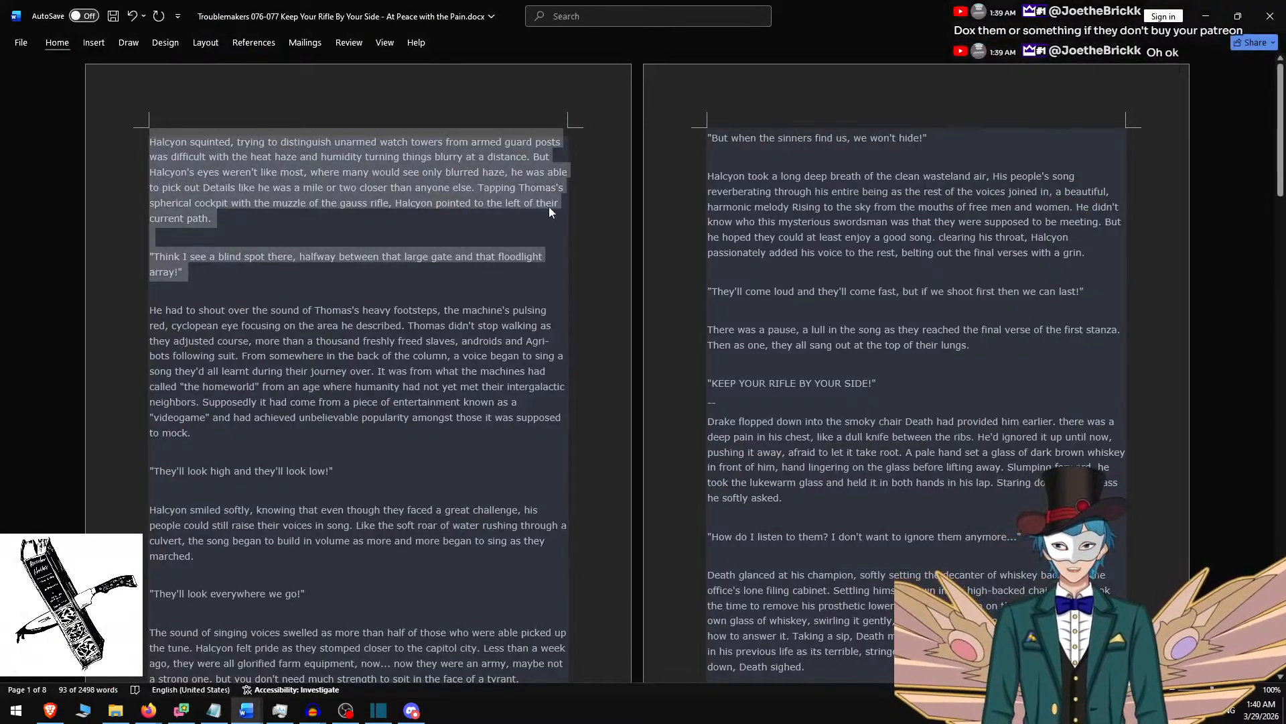
key(Delete)
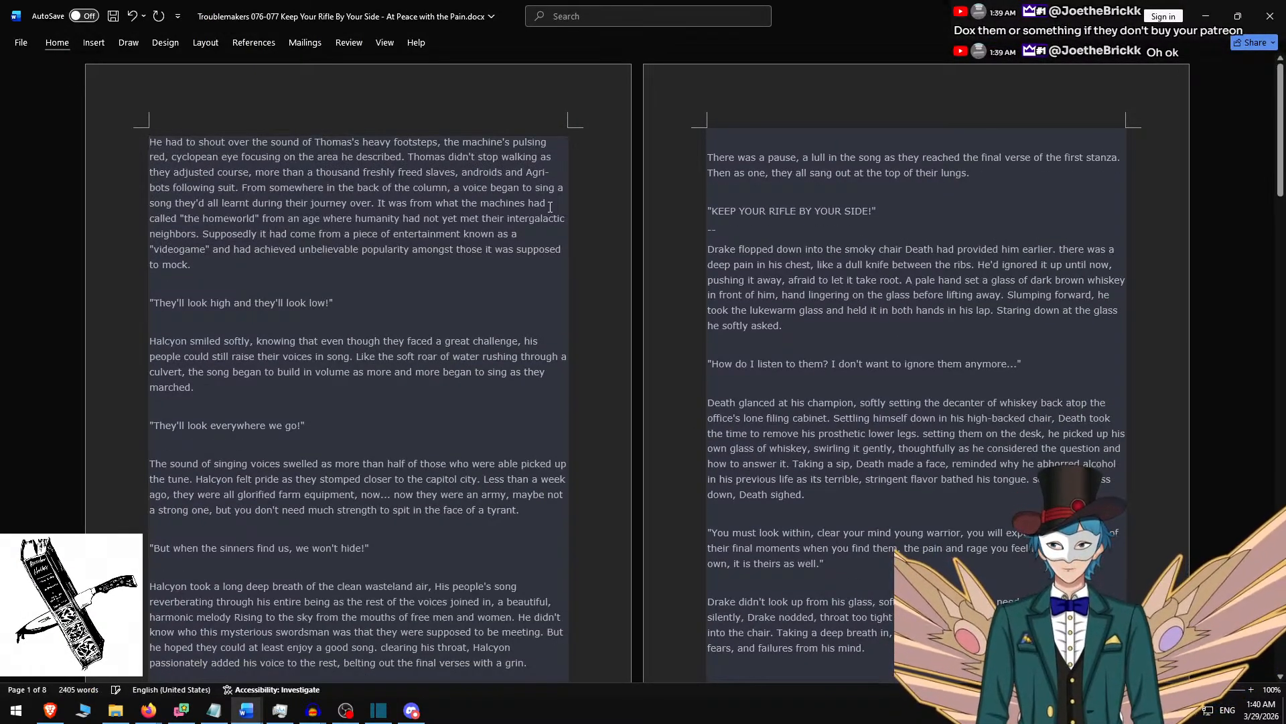
shift+click(355, 306)
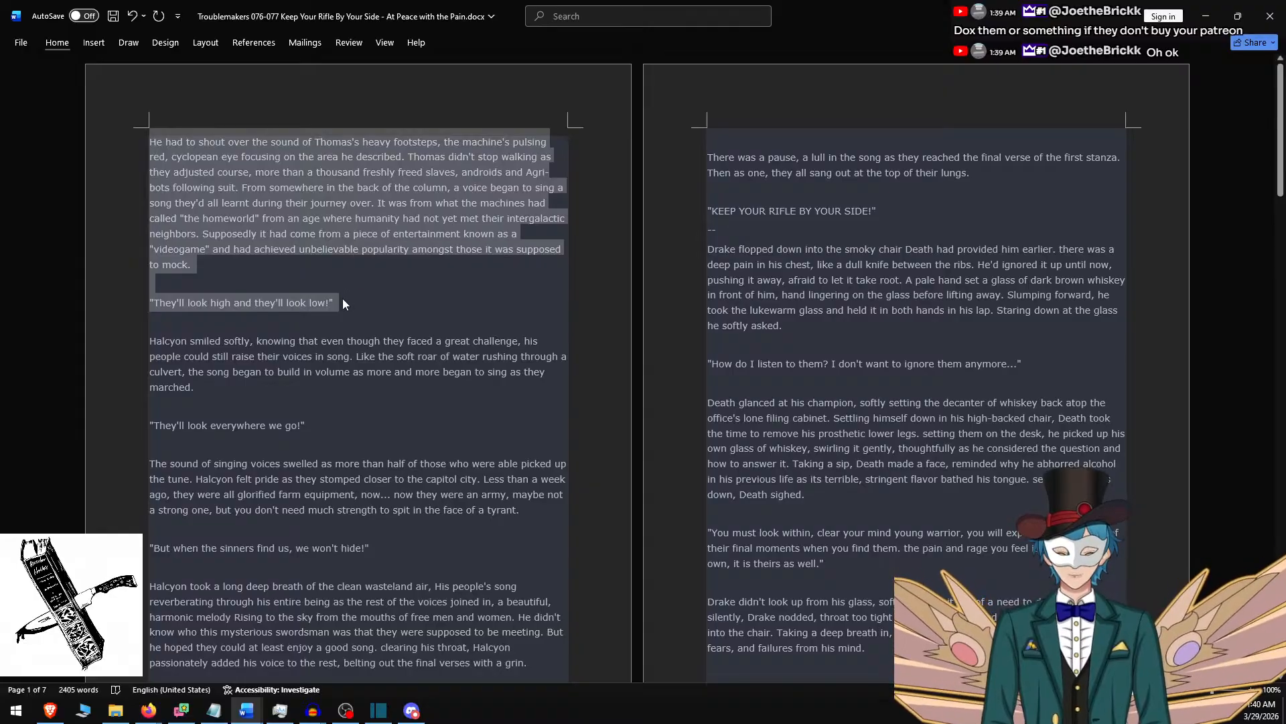
key(alt+Tab)
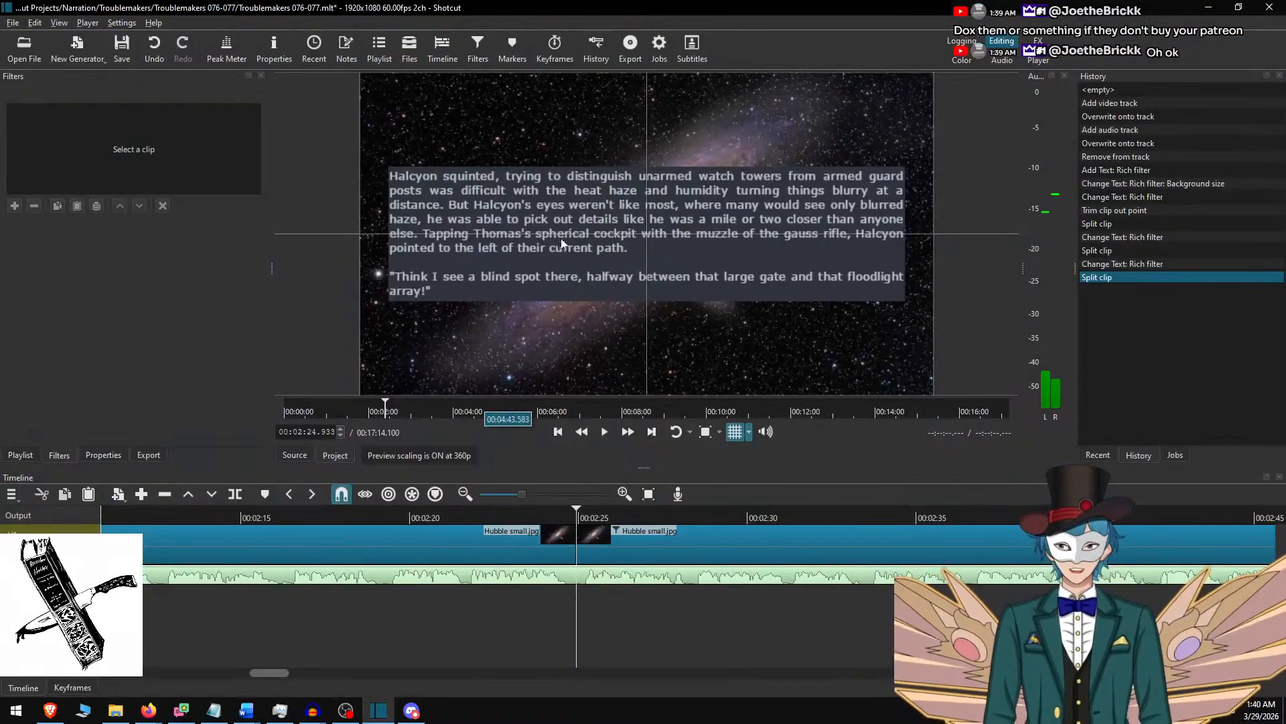
Replace the rich text of the clip after the cut with the copied passage, in a 550-high background centred vertically.
click(593, 544)
click(613, 255)
key(ctrl+a)
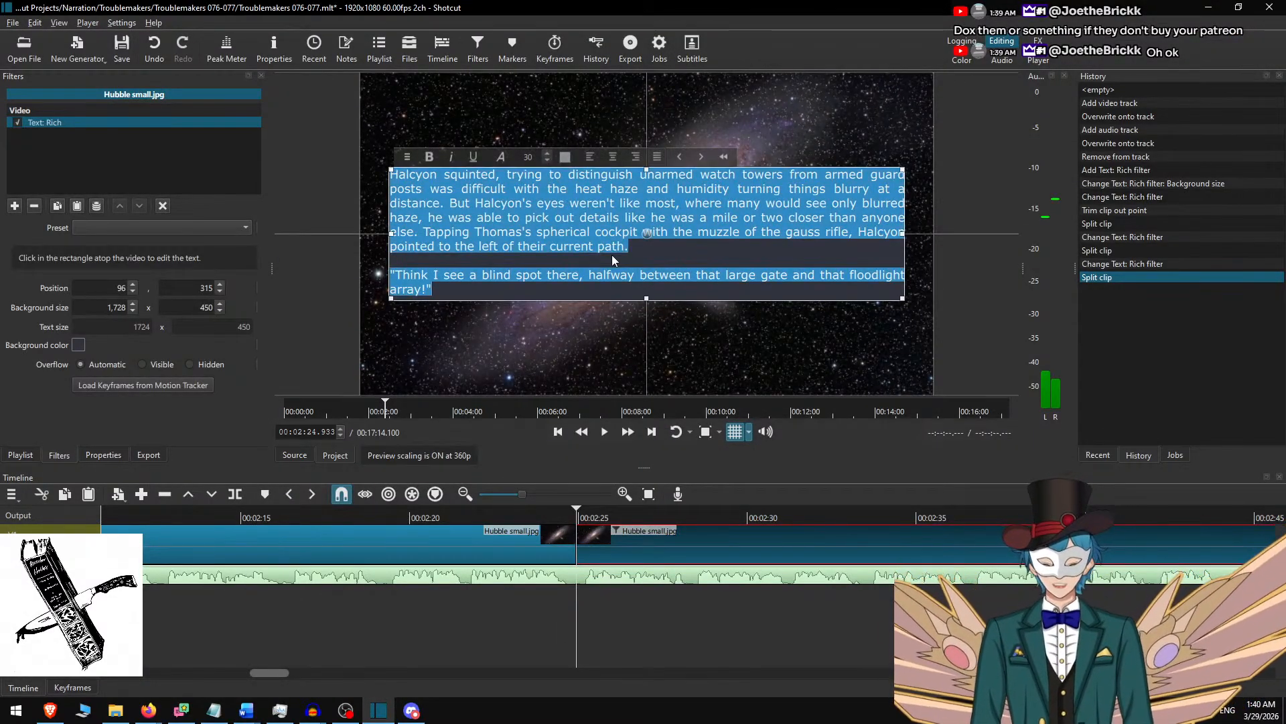
key(ctrl+v)
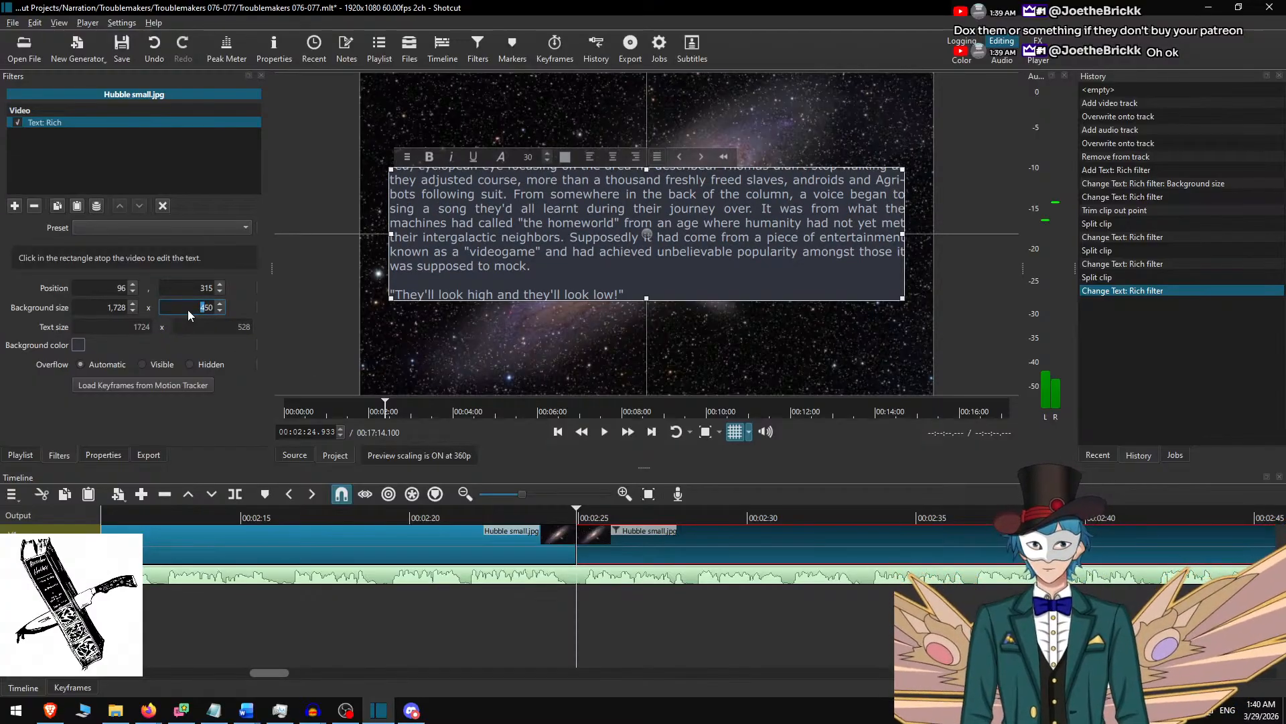
text(5)
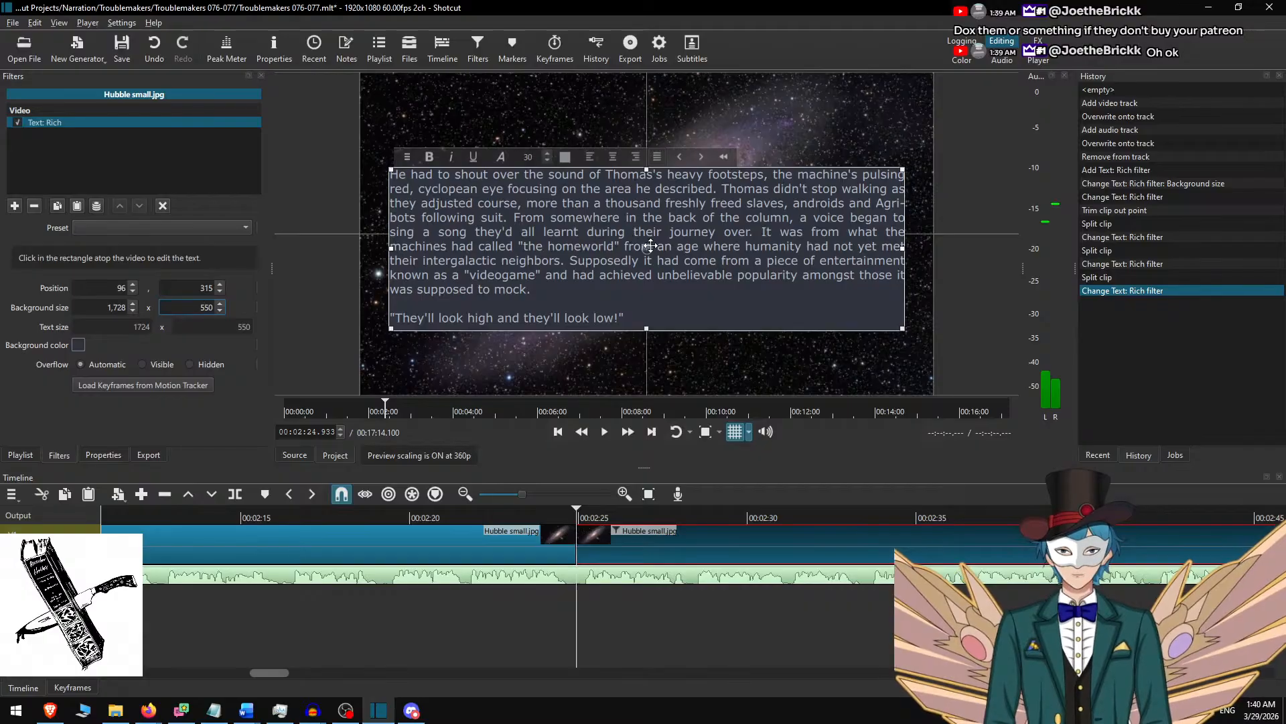
click(613, 546)
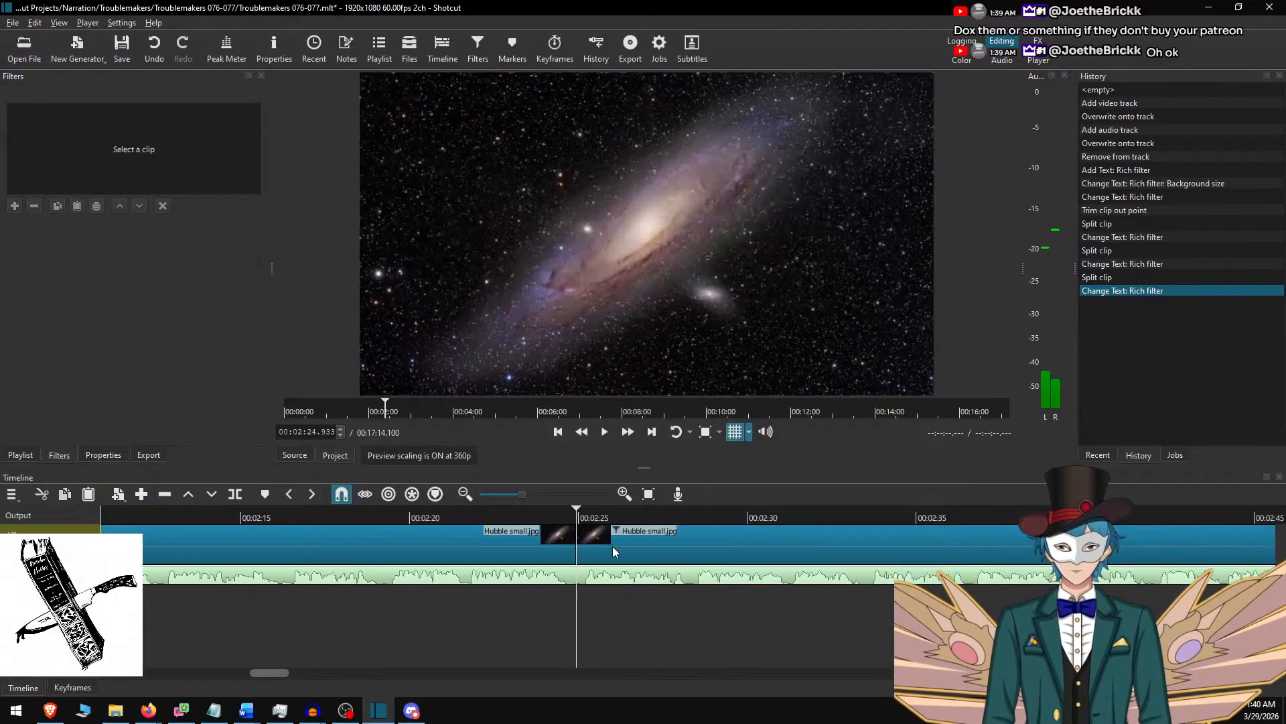
Listen from about 2:23 for the end of the "they'll look low!" line and split the Hubble small.jpg clip at 00:03:07.817.
click(499, 518)
key(space)
click(629, 433)
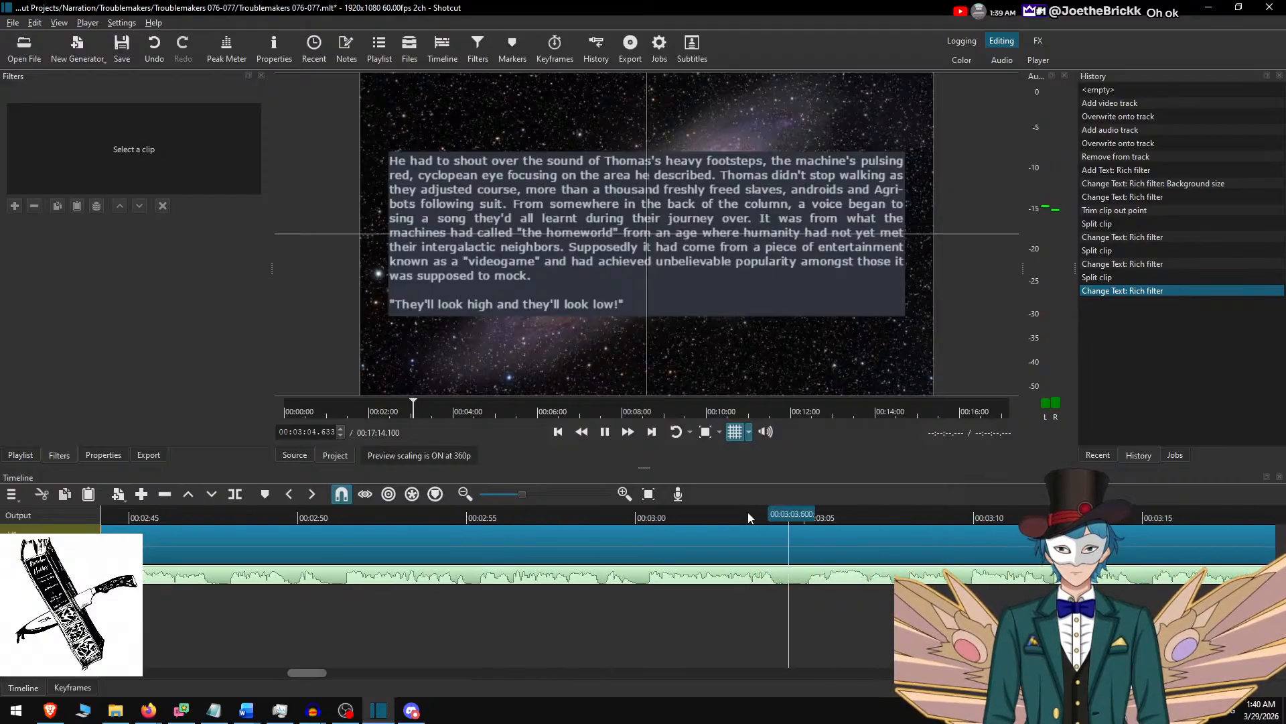
key(space)
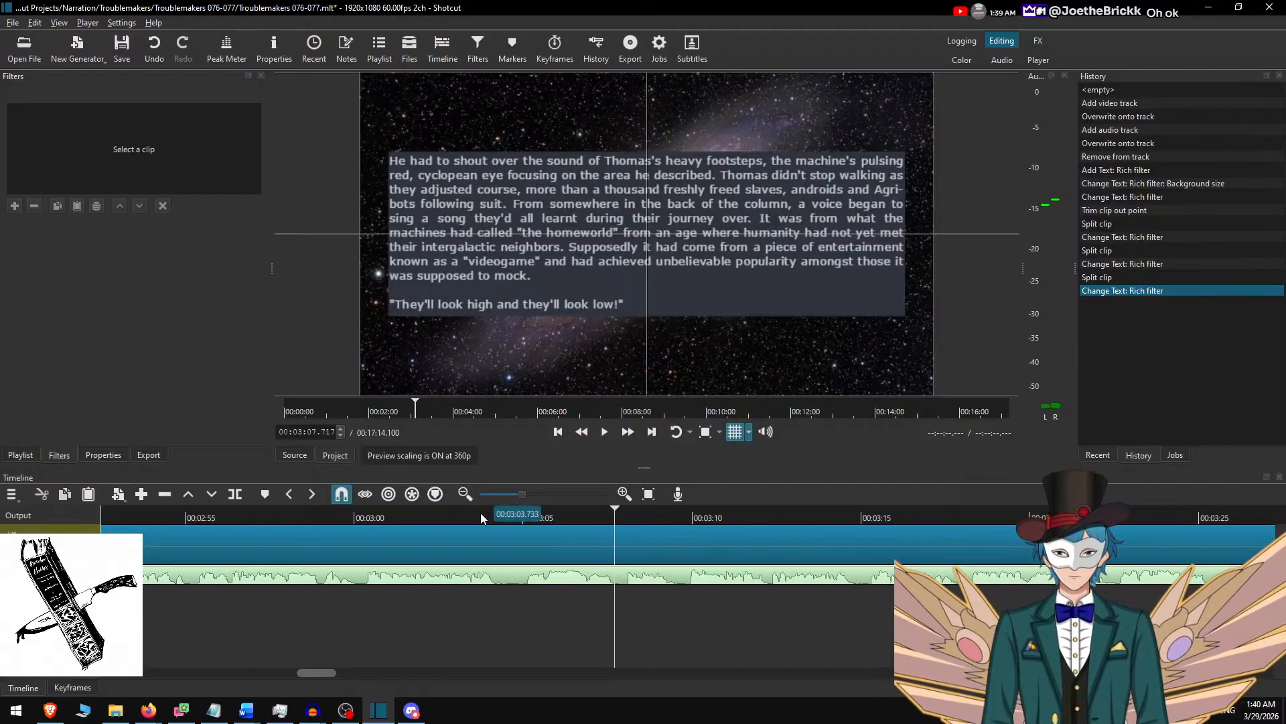
click(480, 513)
key(space)
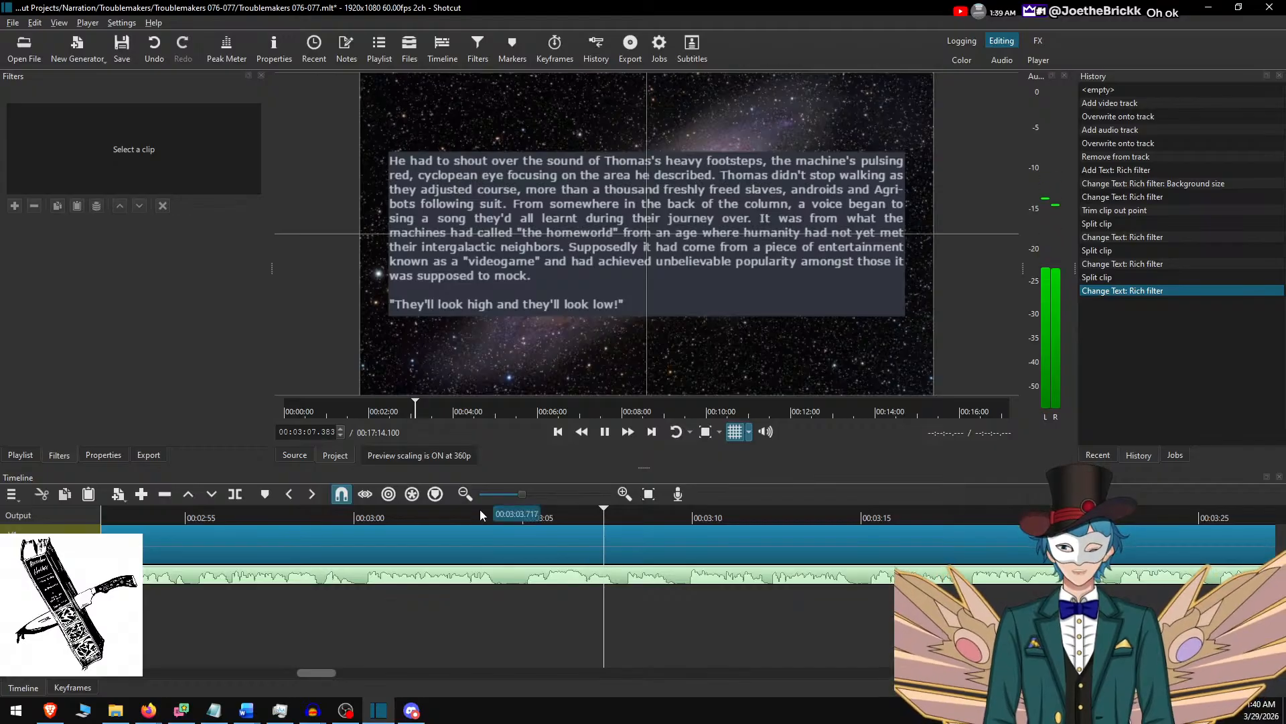
key(space)
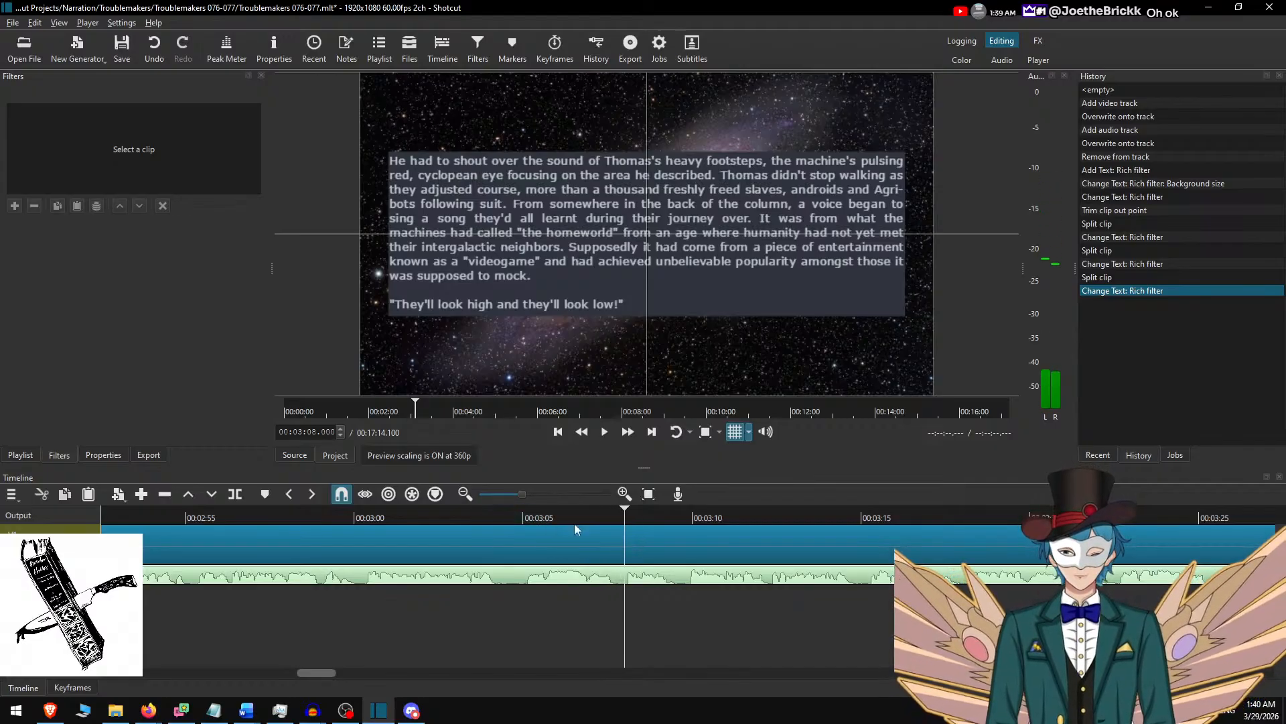
click(619, 511)
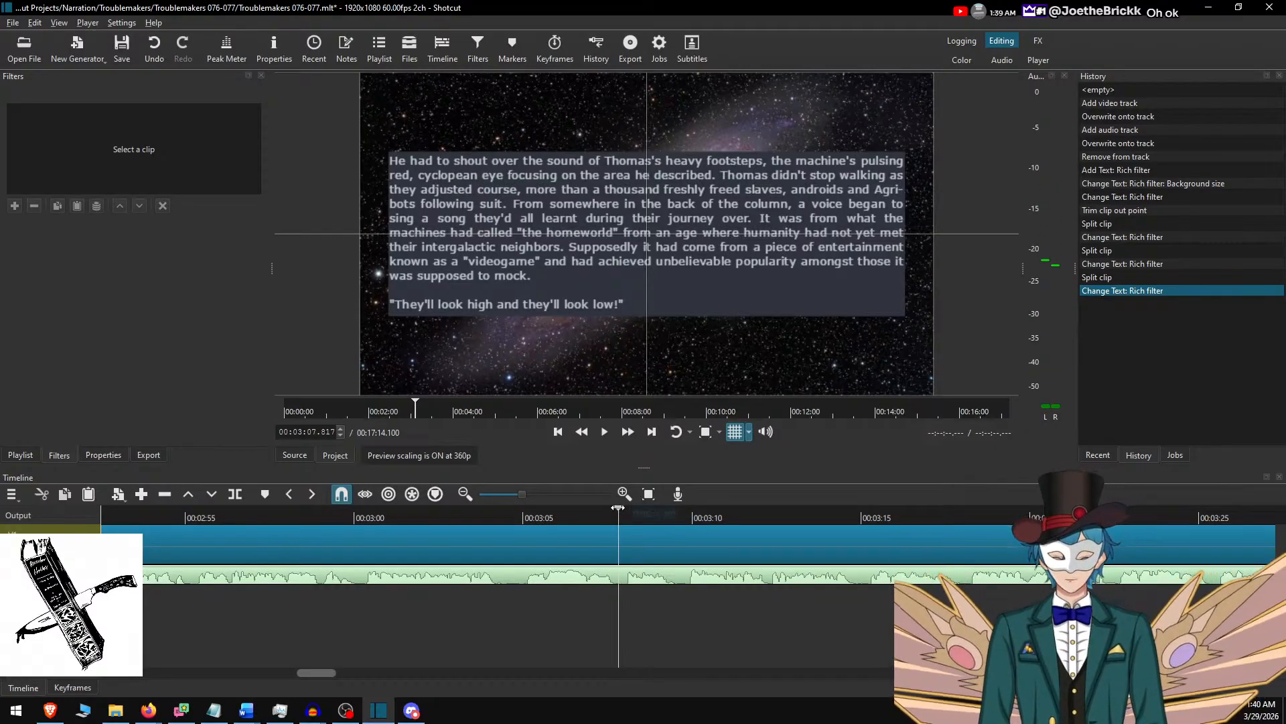
key(s)
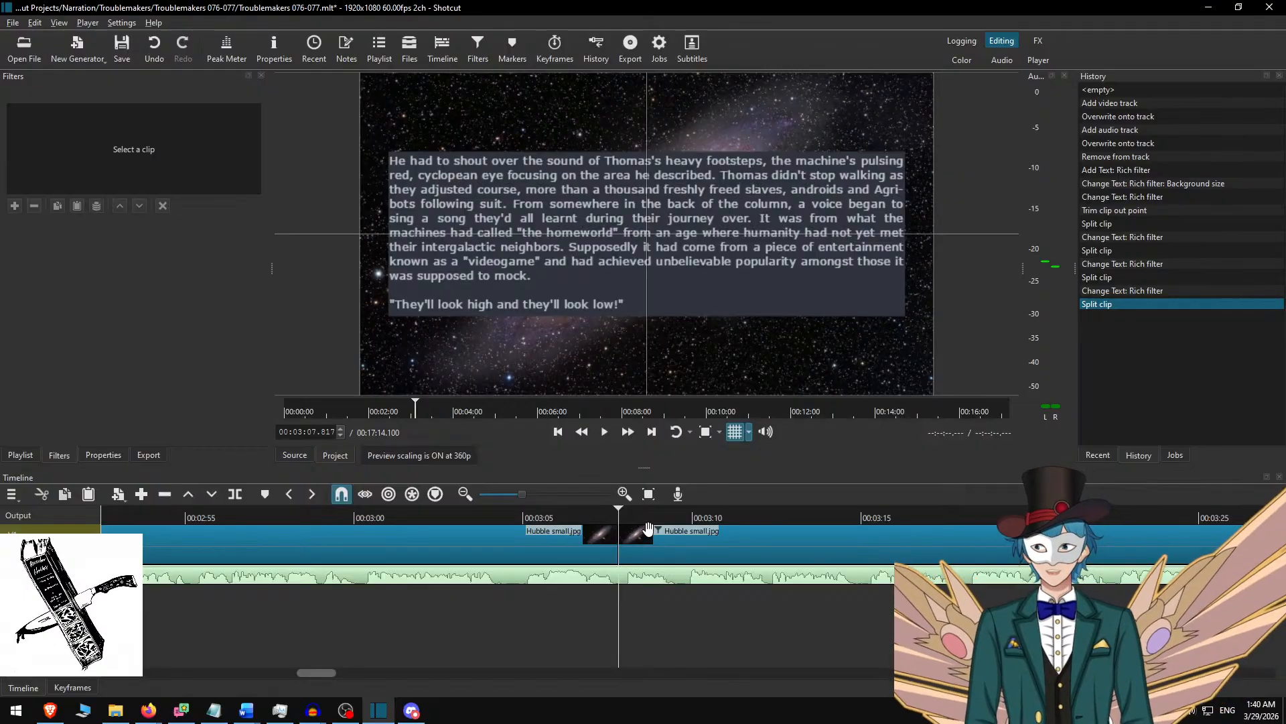
In the Word script, remove the used "He had to shout" passage and copy from "Halcyon smiled softly" through "They'll look everywhere we go!".
click(648, 529)
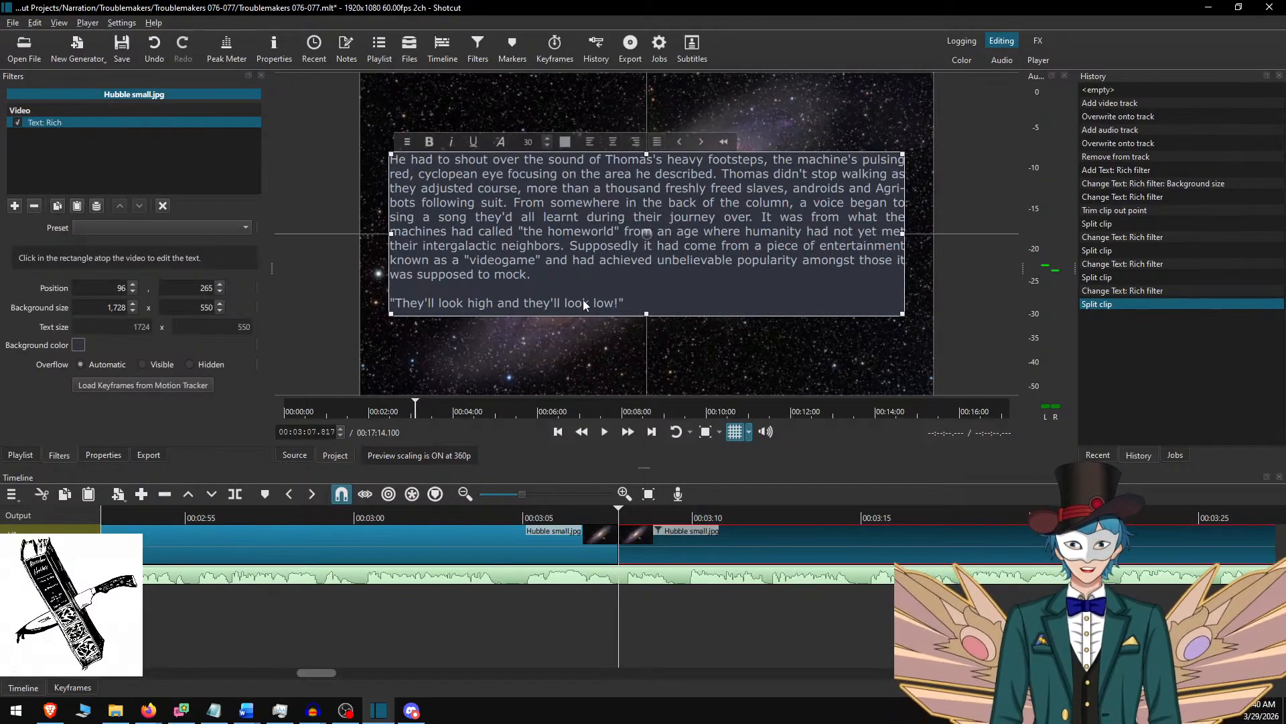
key(alt+Tab)
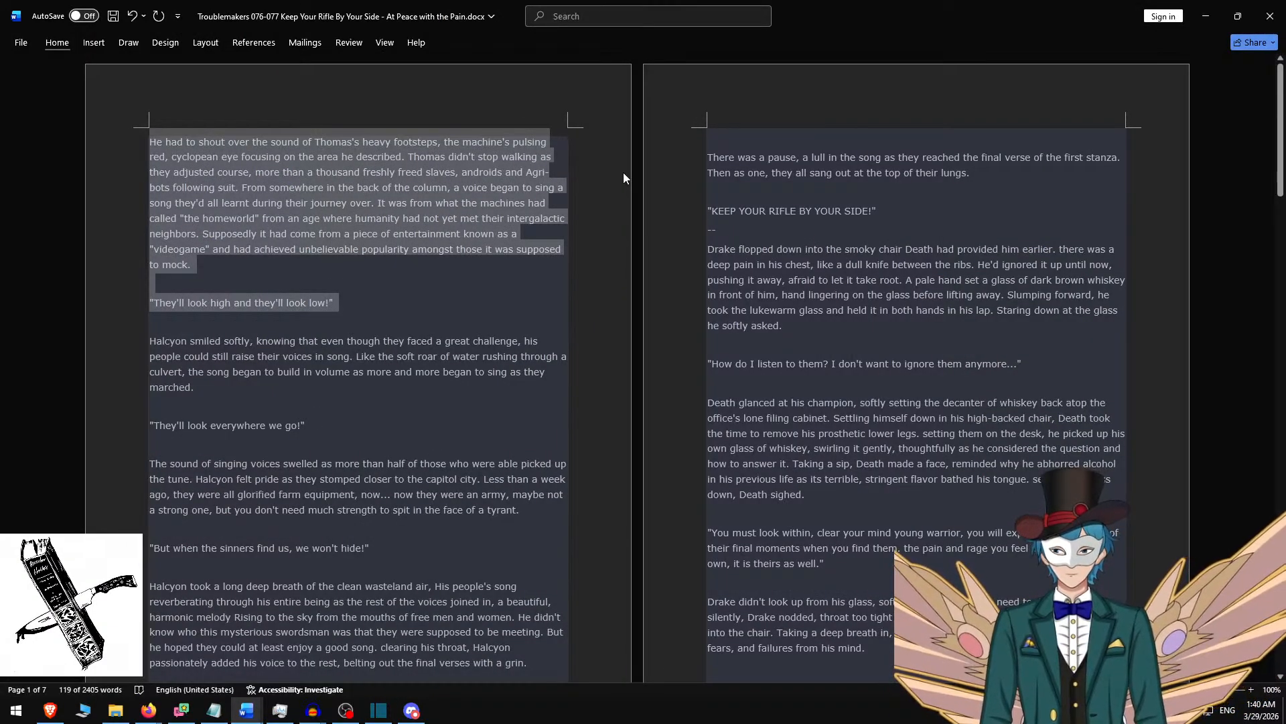
key(ctrl+x)
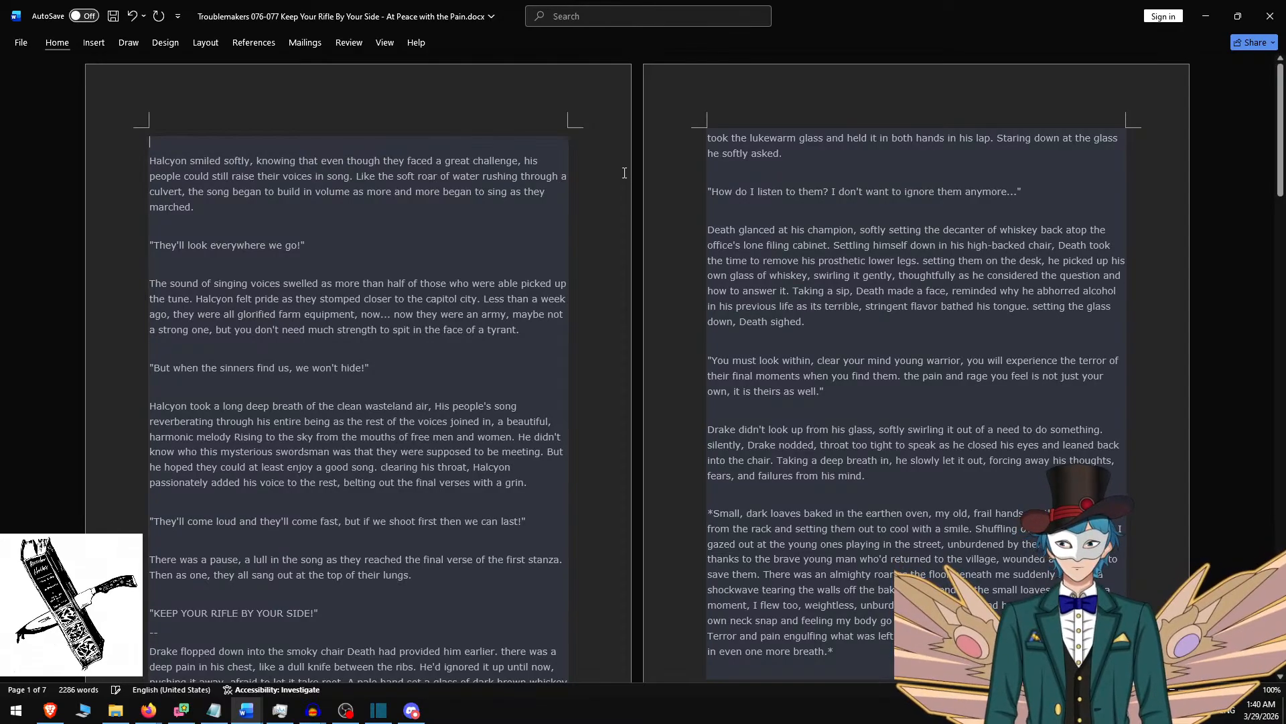
key(BackSpace)
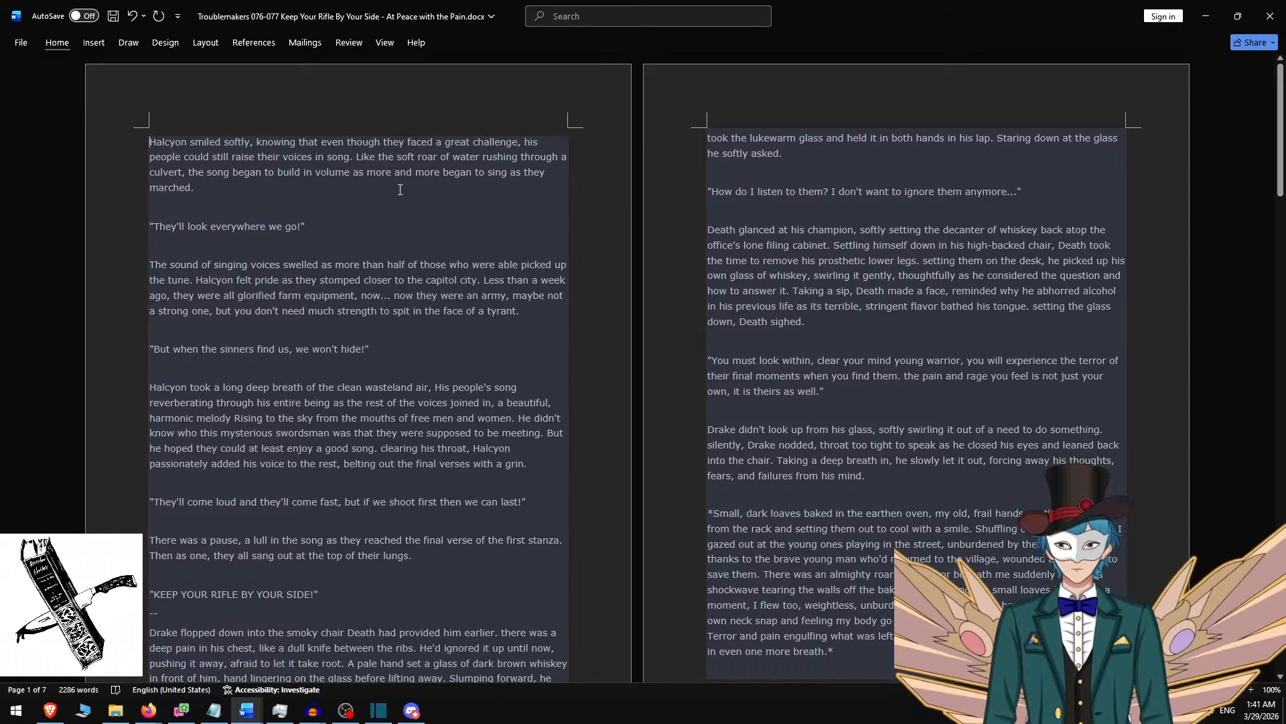
shift+click(341, 227)
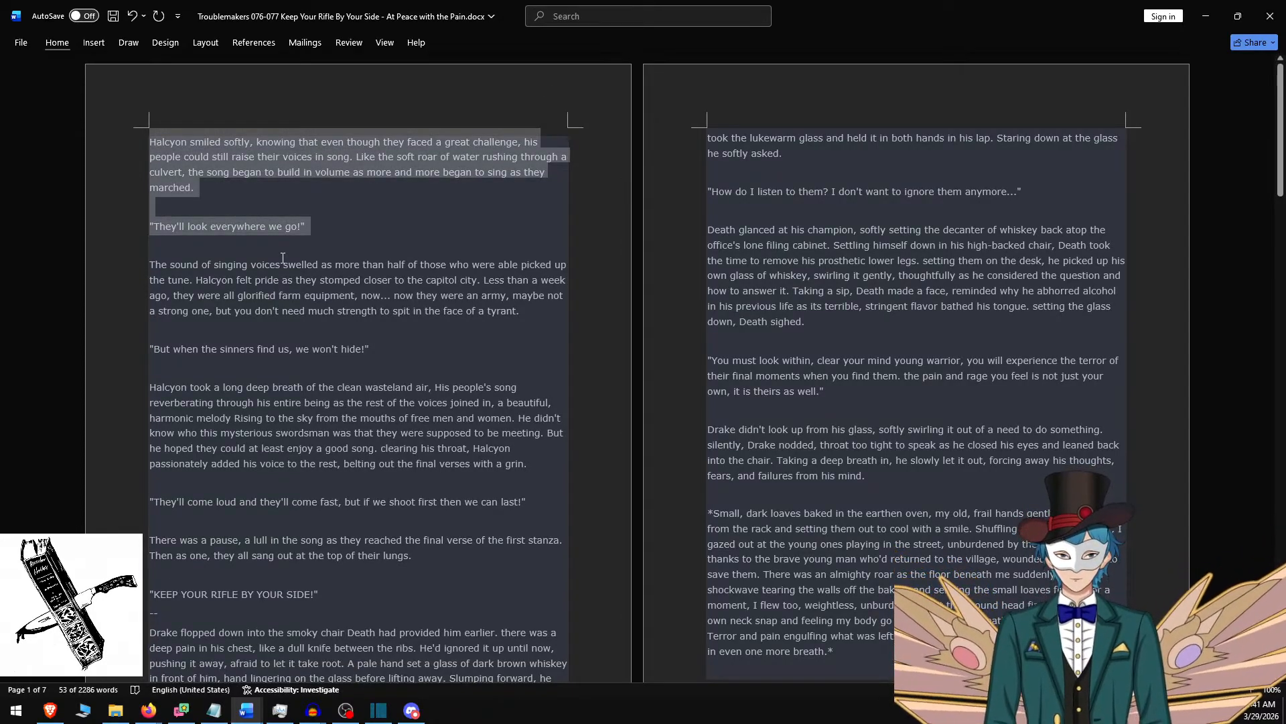
Replace the rich text of the clip after the cut with the script from "Halcyon smiled softly" extended through "the face of a tyrant.".
key(alt+Tab)
key(ctrl+a)
key(ctrl+v)
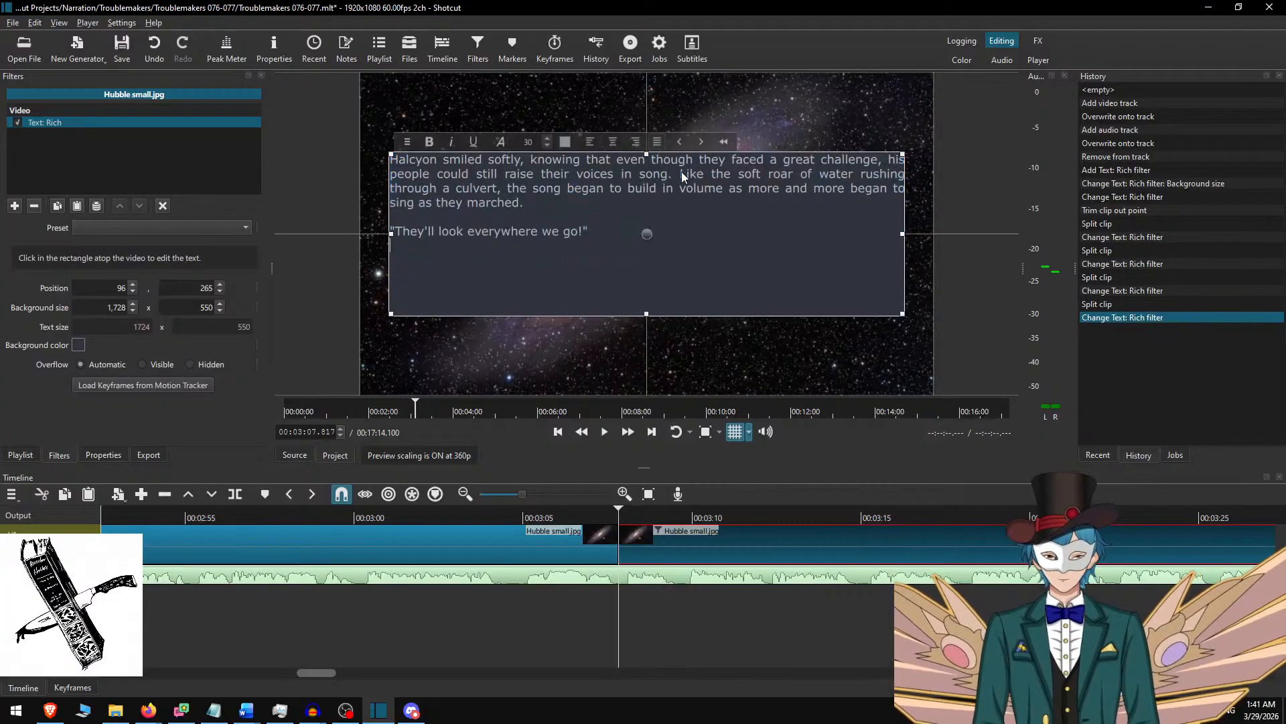
key(alt+Tab)
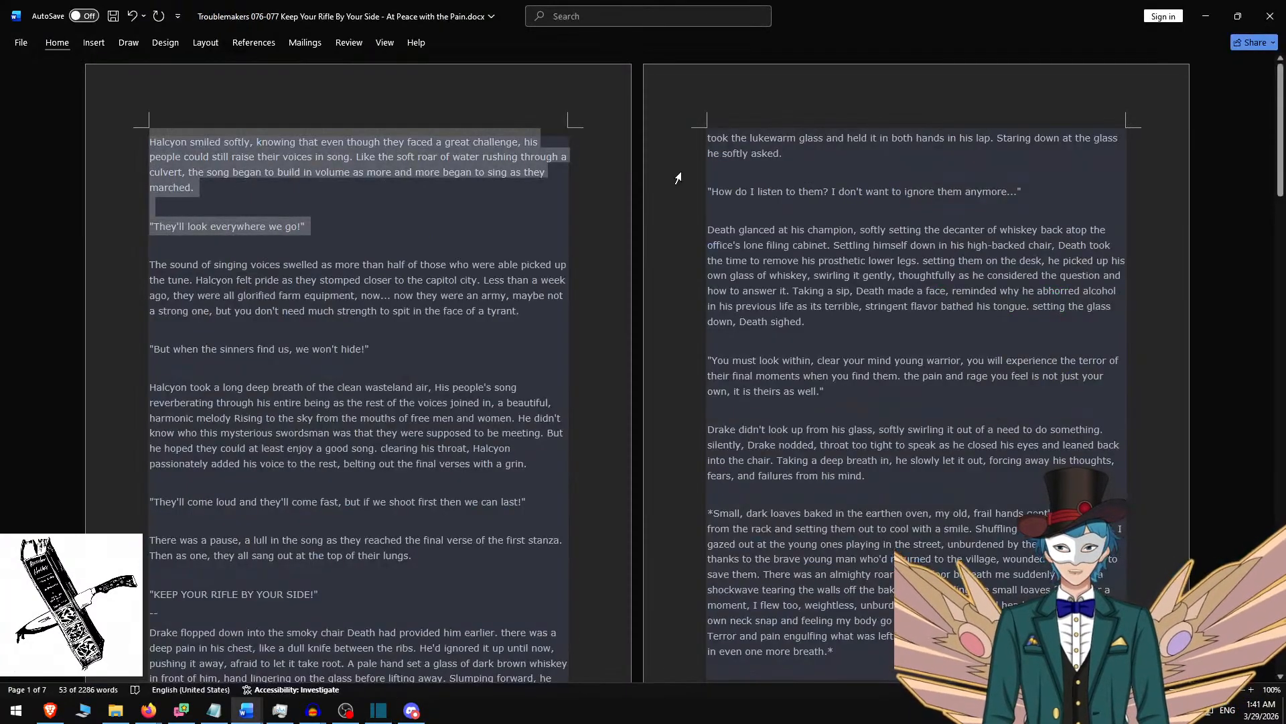
shift+click(528, 308)
key(alt+Tab)
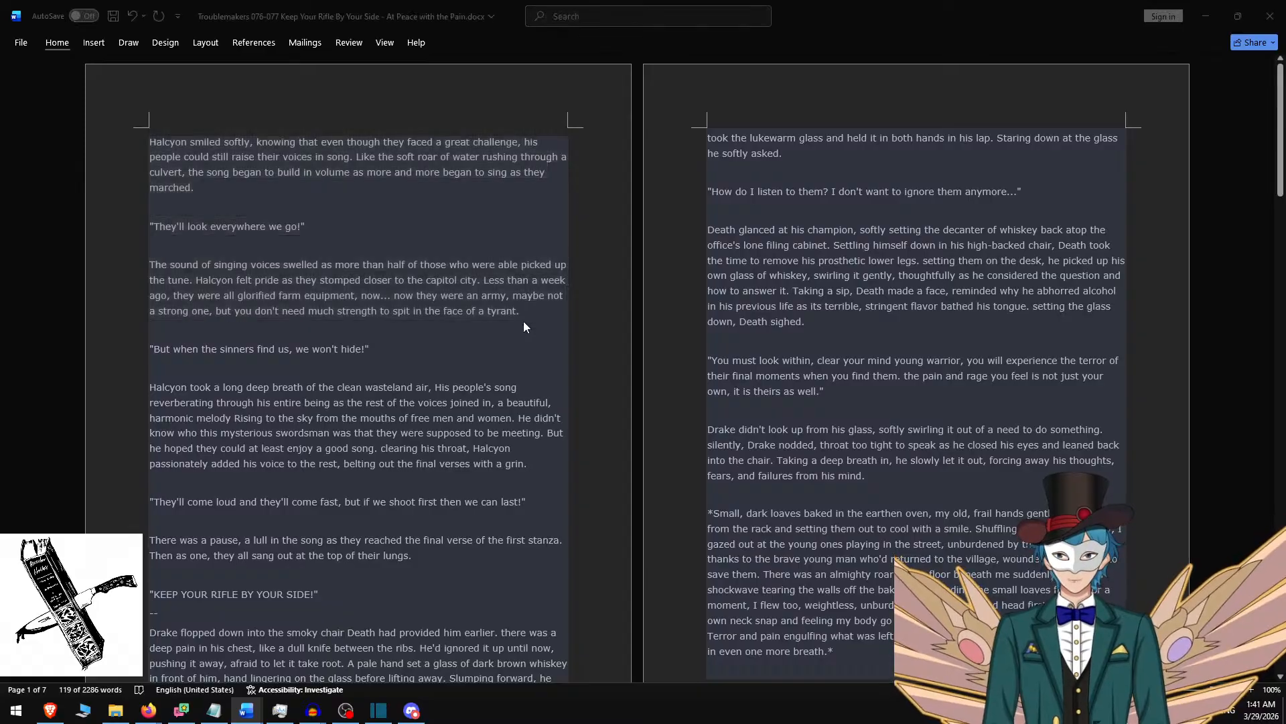
key(ctrl+v)
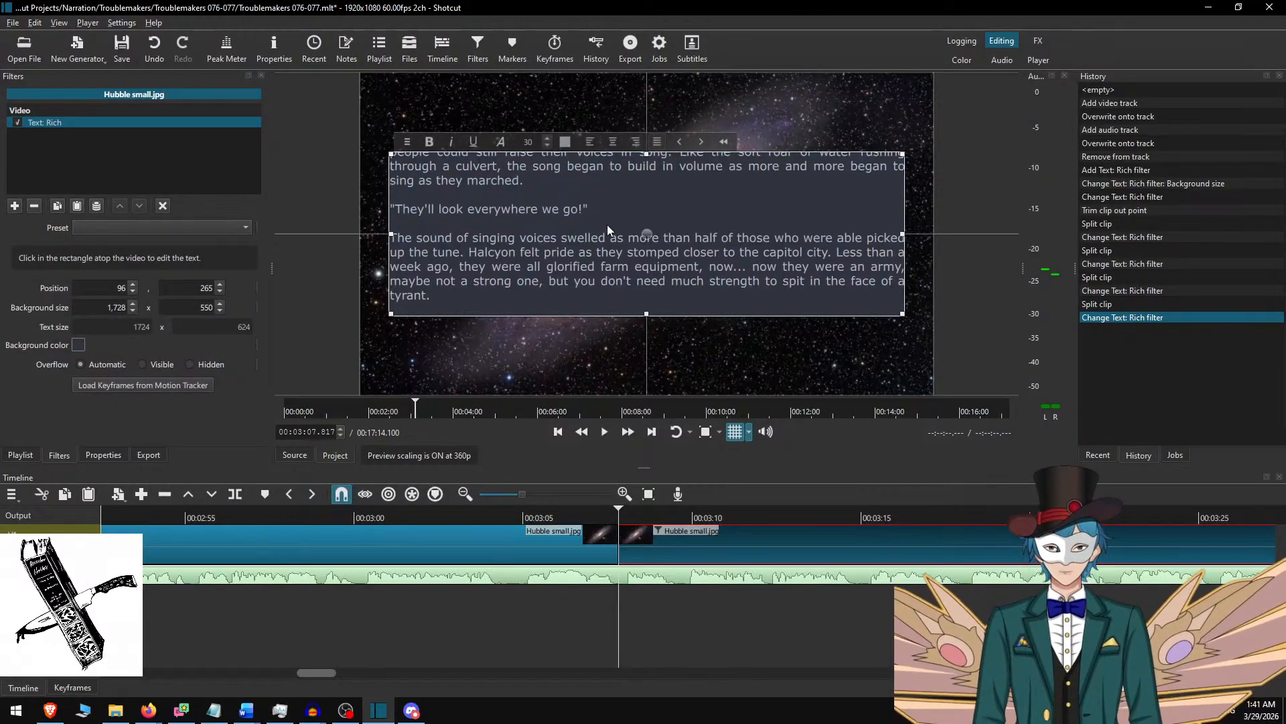
key(BackSpace)
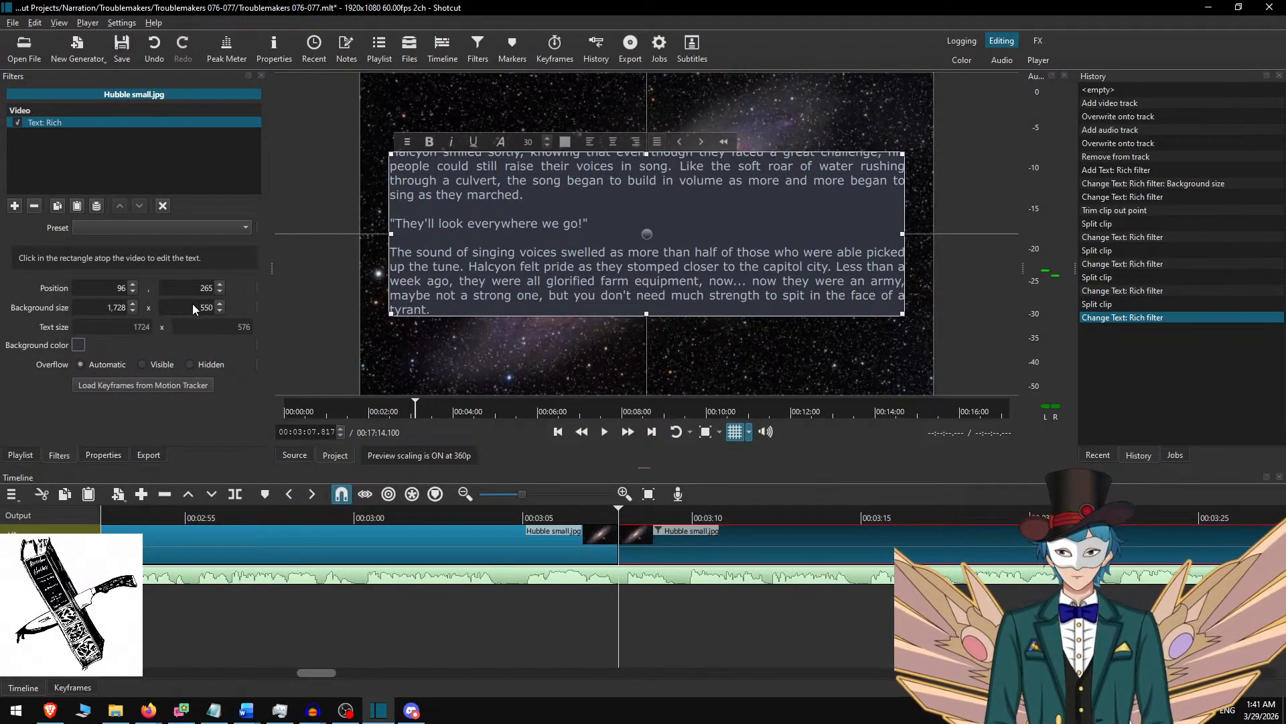
Set the text's background height to 600 and centre the text box vertically in the frame.
text(600)
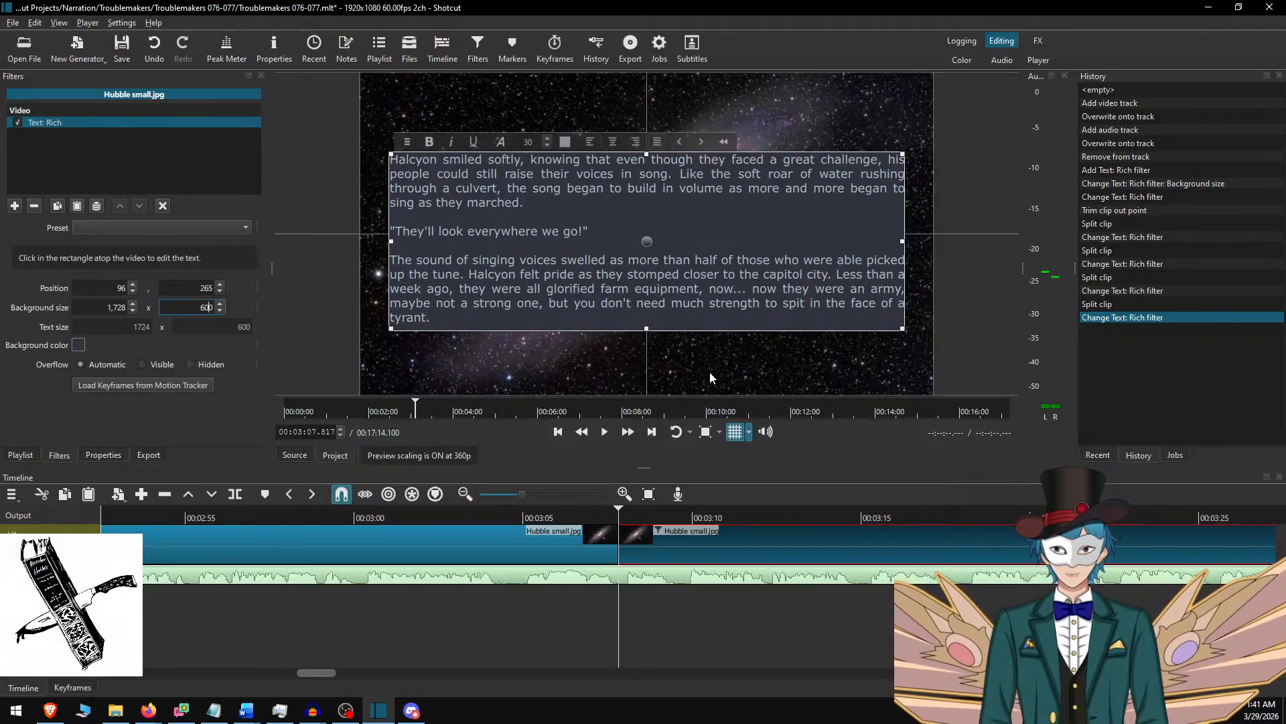
click(653, 240)
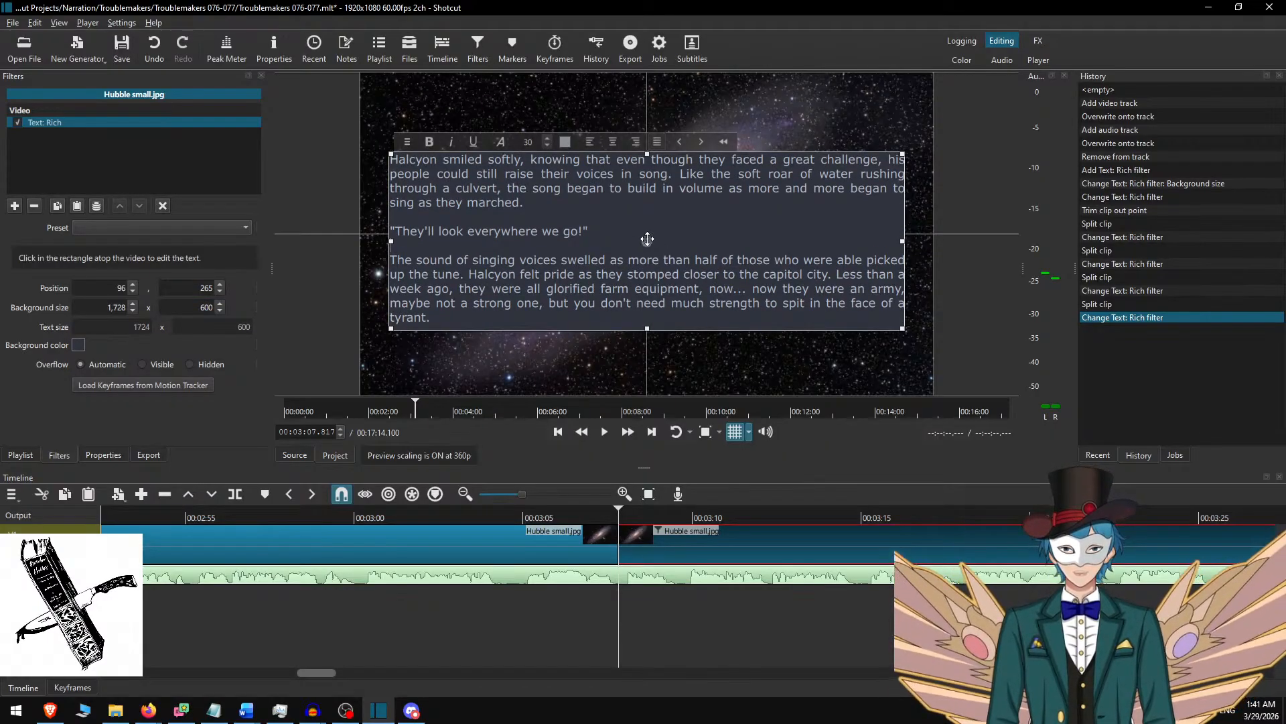
drag(653, 240, 650, 228)
click(659, 530)
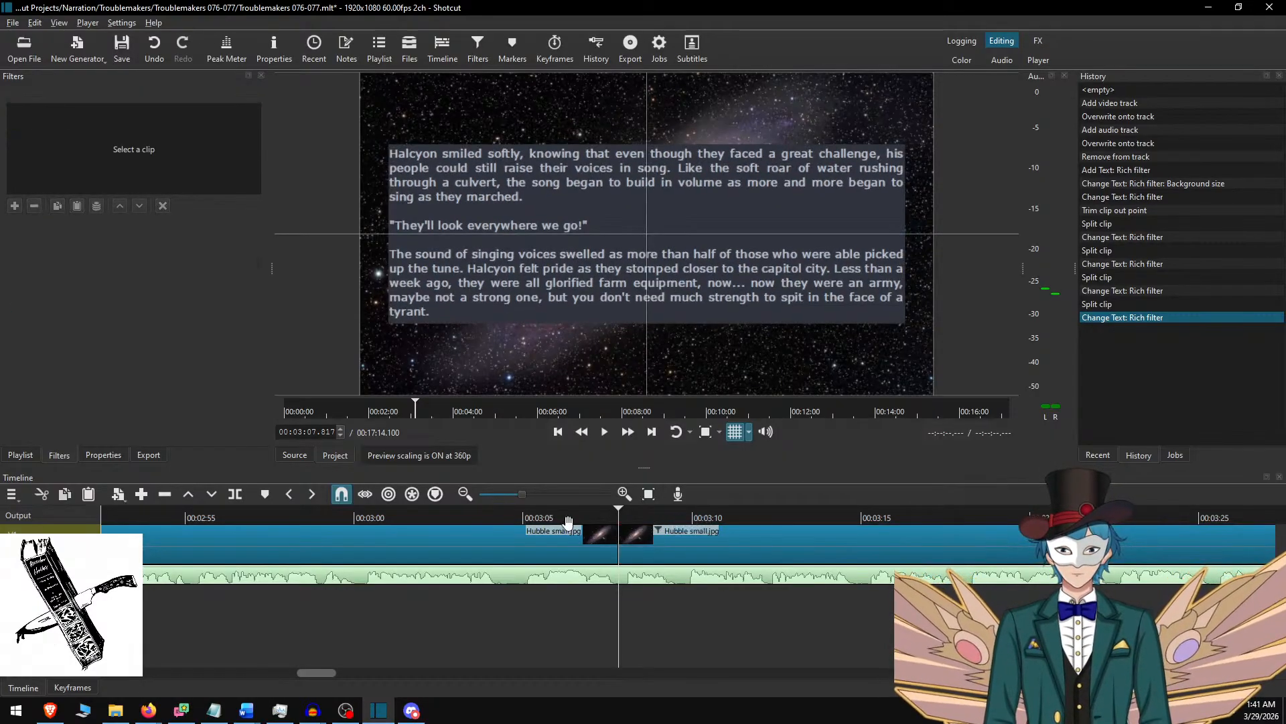
Listen from about 3:04 for the end of the "face of a tyrant" paragraph and split the Hubble small.jpg clip at 00:03:46.283.
click(511, 513)
key(space)
click(628, 433)
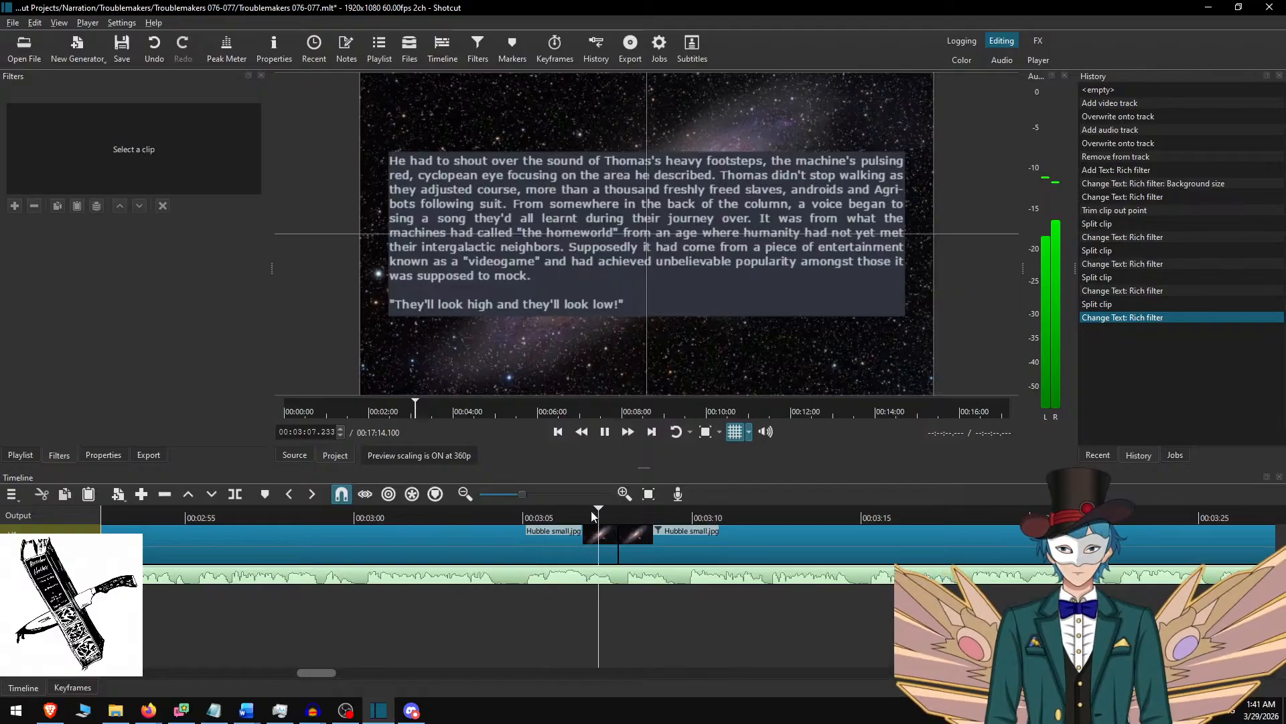
scroll(714, 568, down, 7)
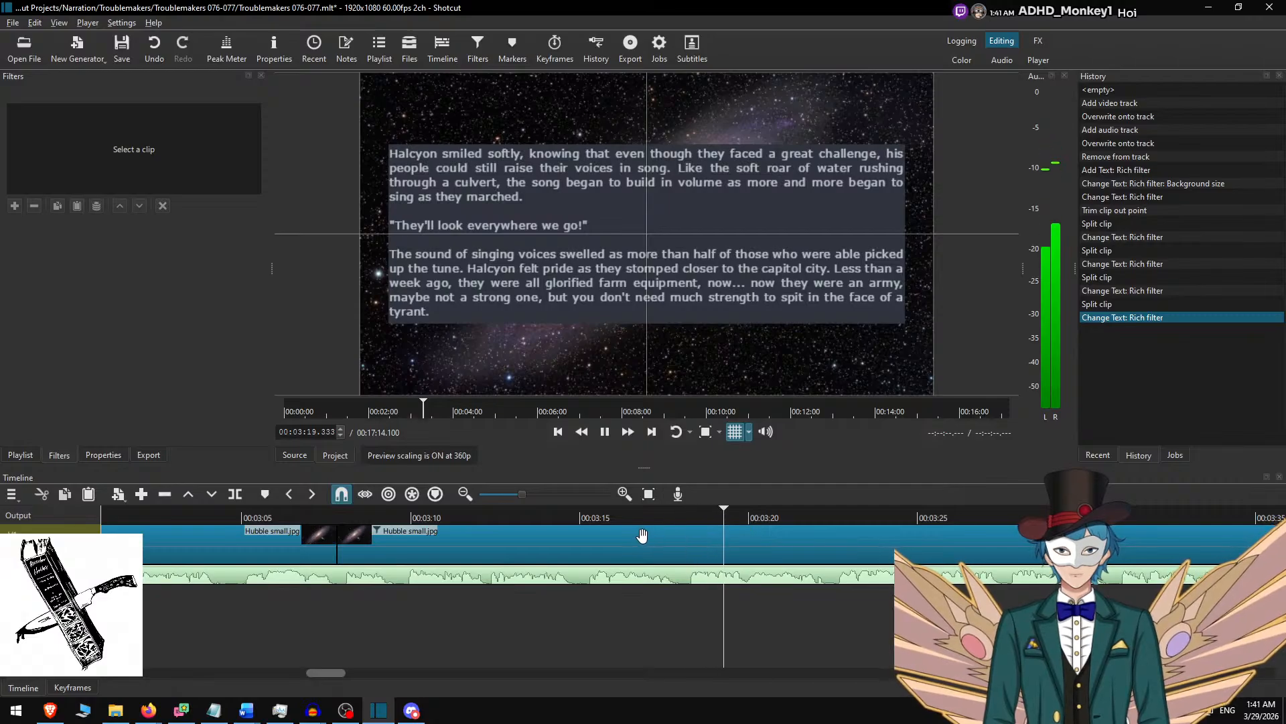
scroll(632, 571, down, 6)
scroll(632, 571, down, 2)
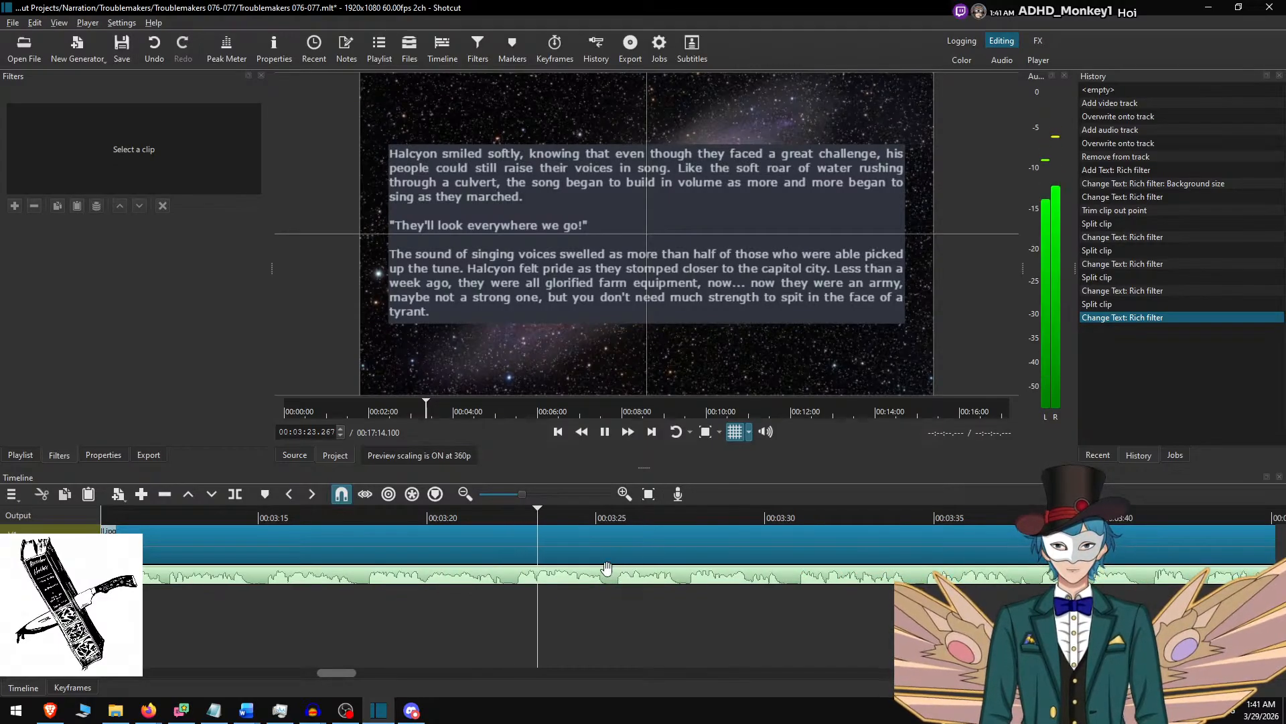
scroll(570, 560, down, 8)
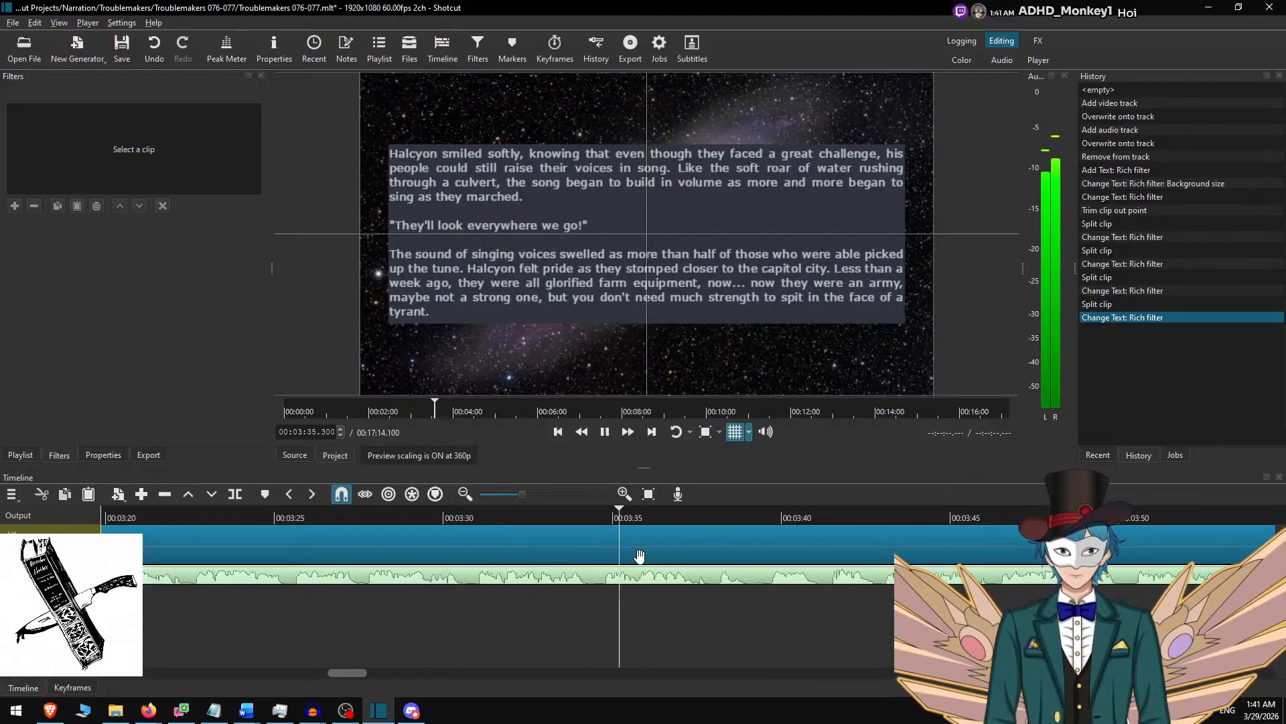
scroll(705, 573, down, 2)
scroll(705, 573, down, 4)
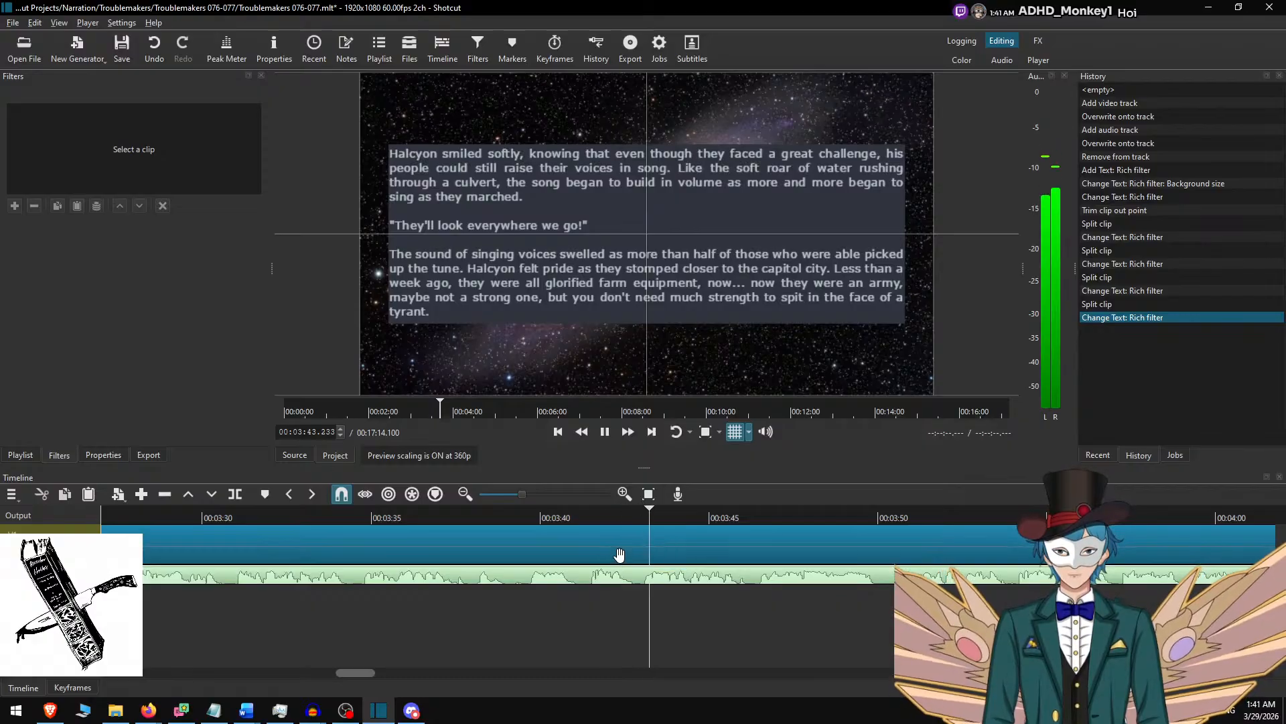
scroll(607, 558, down, 5)
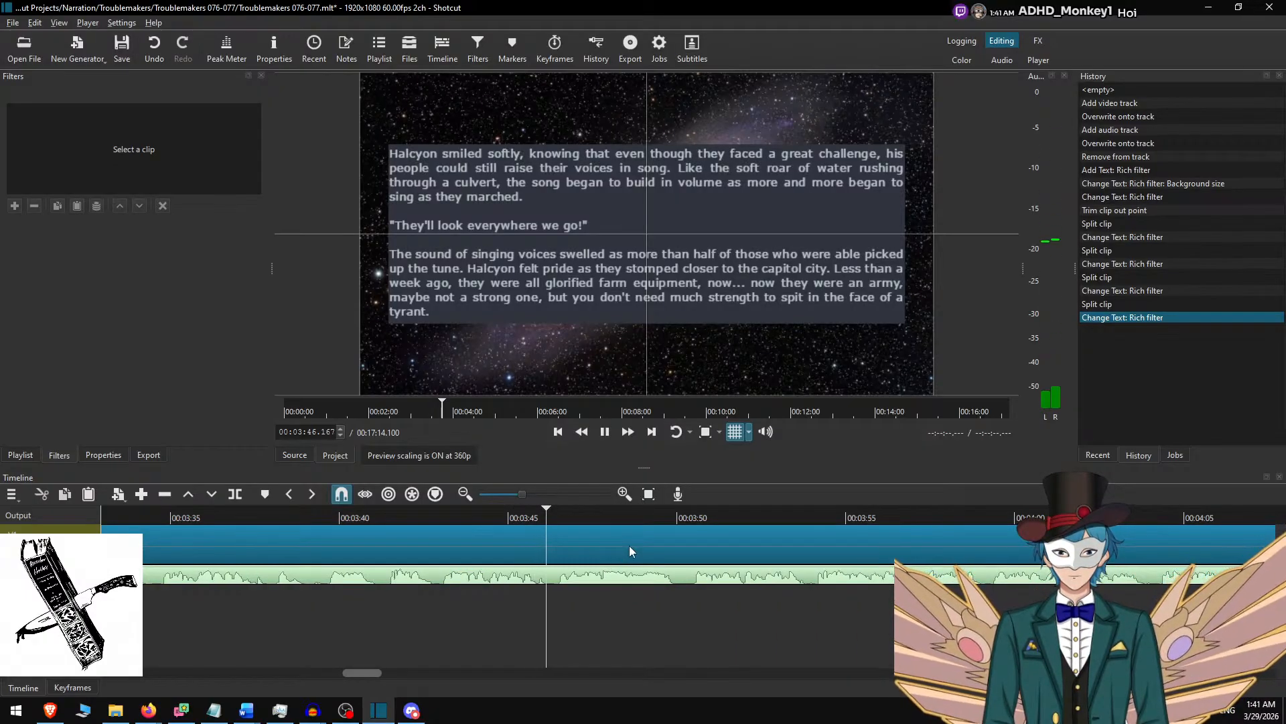
key(space)
key(s)
In the Word script, delete the selected "Halcyon smiled softly" passage and copy from "But when the sinners find us" through "KEEP YOUR RIFLE BY YOUR SIDE!".
click(589, 542)
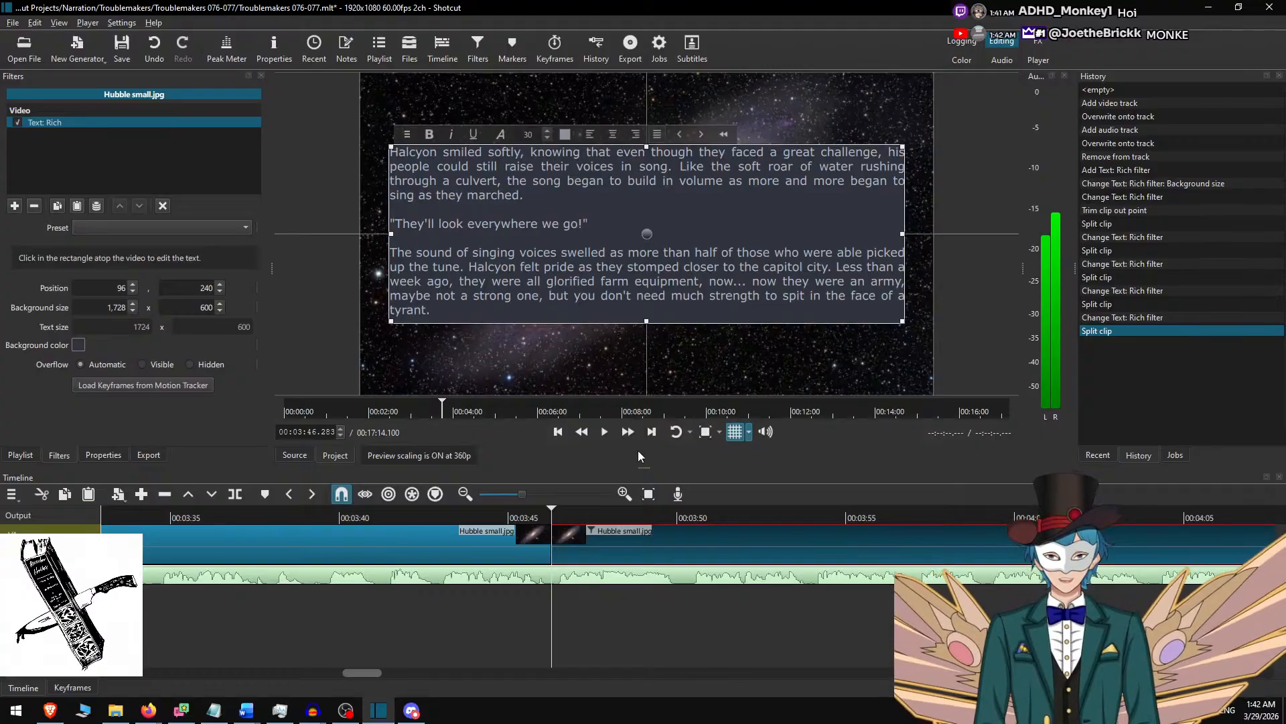
click(476, 536)
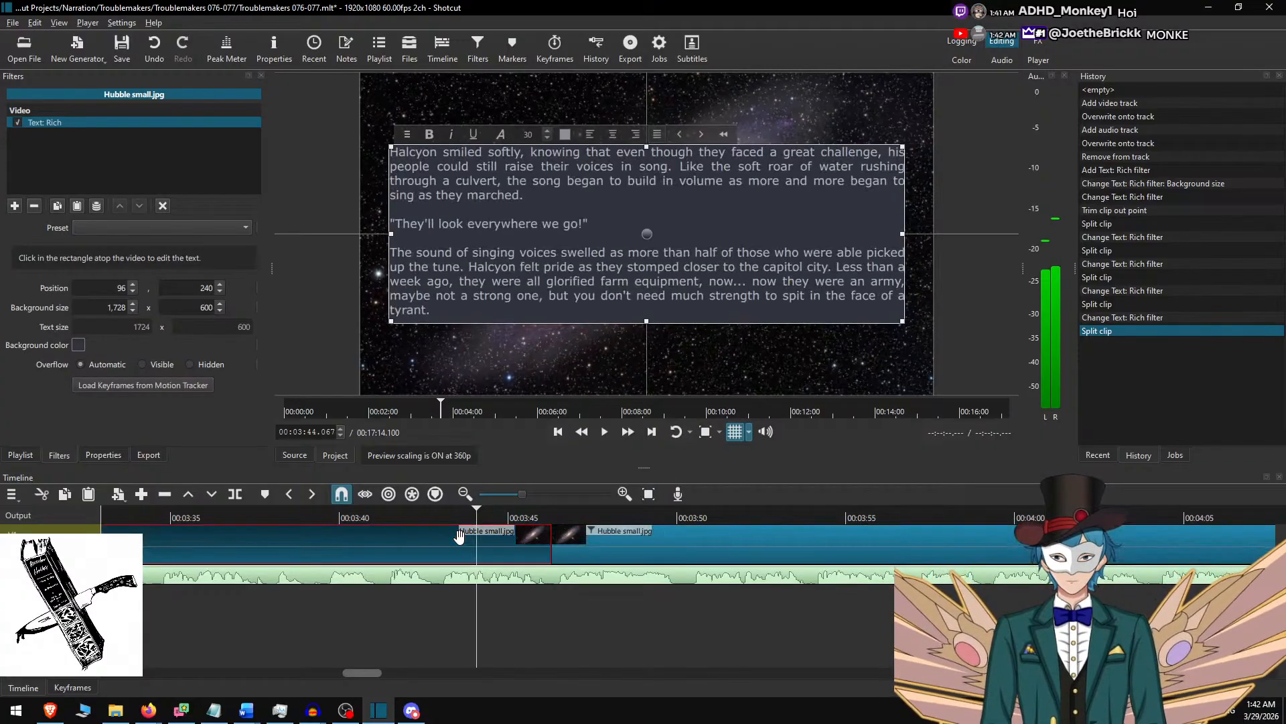
click(585, 527)
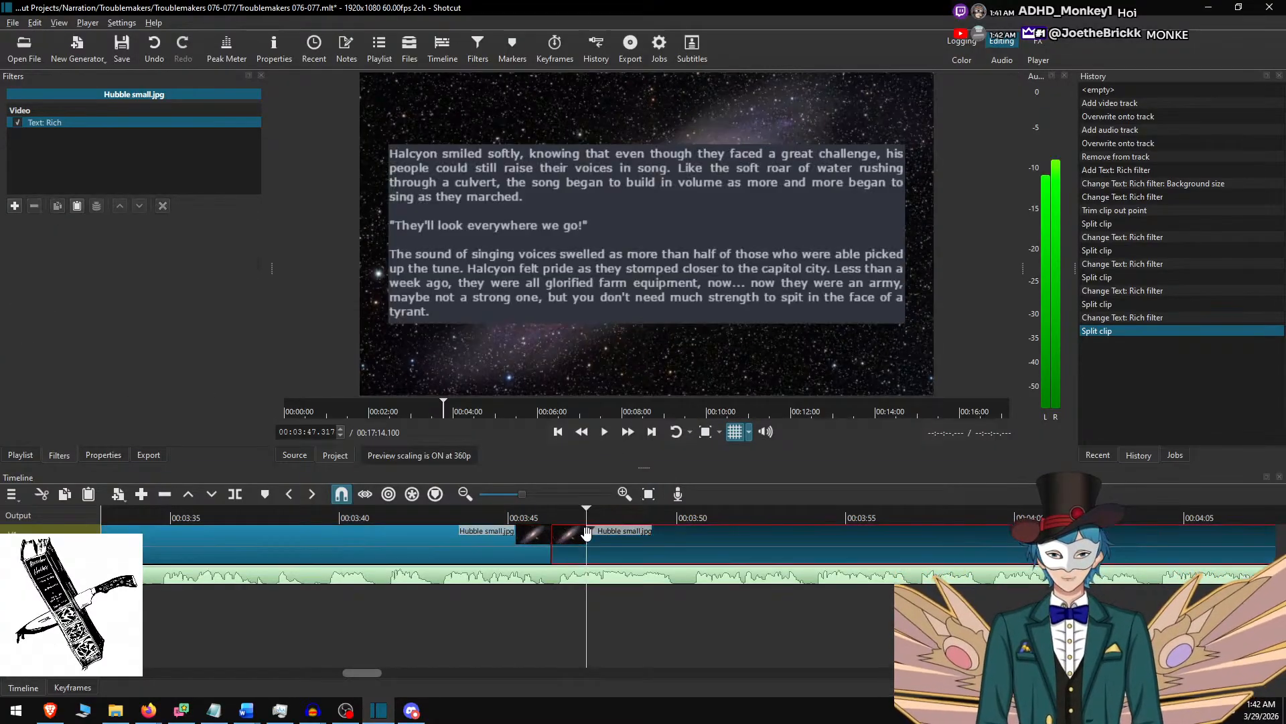
key(alt+Tab)
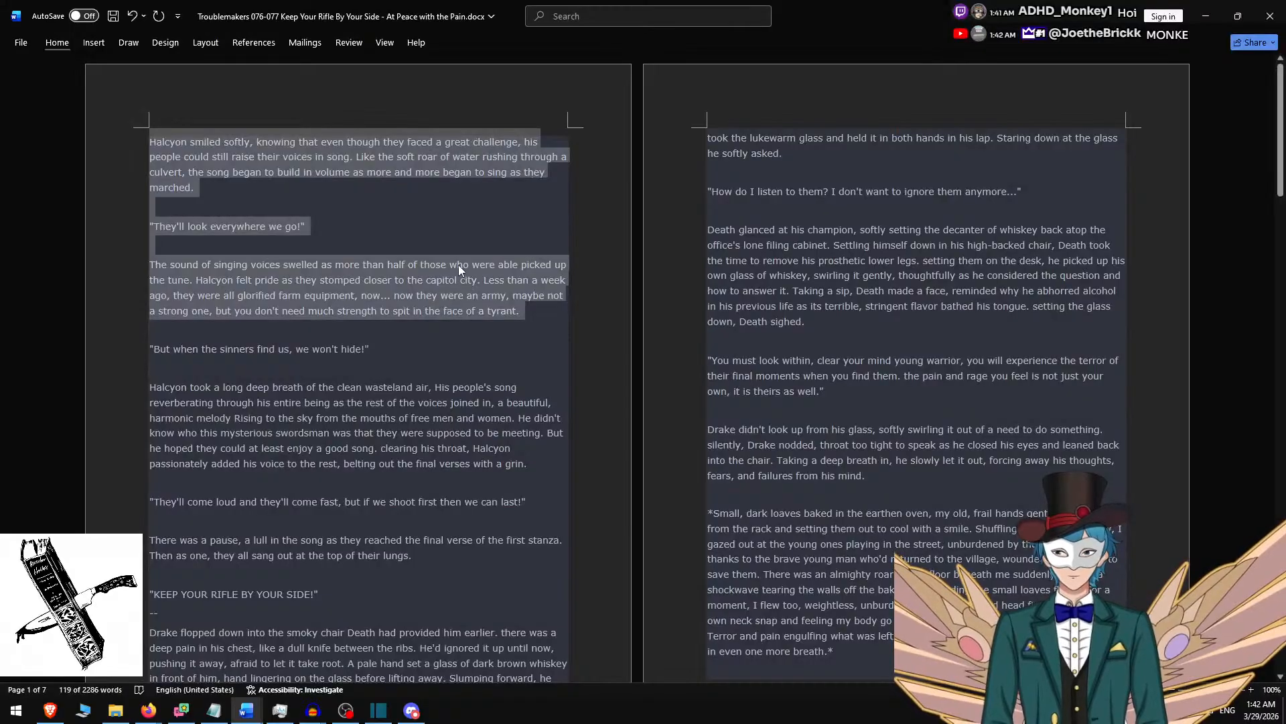
key(BackSpace)
key(Delete)
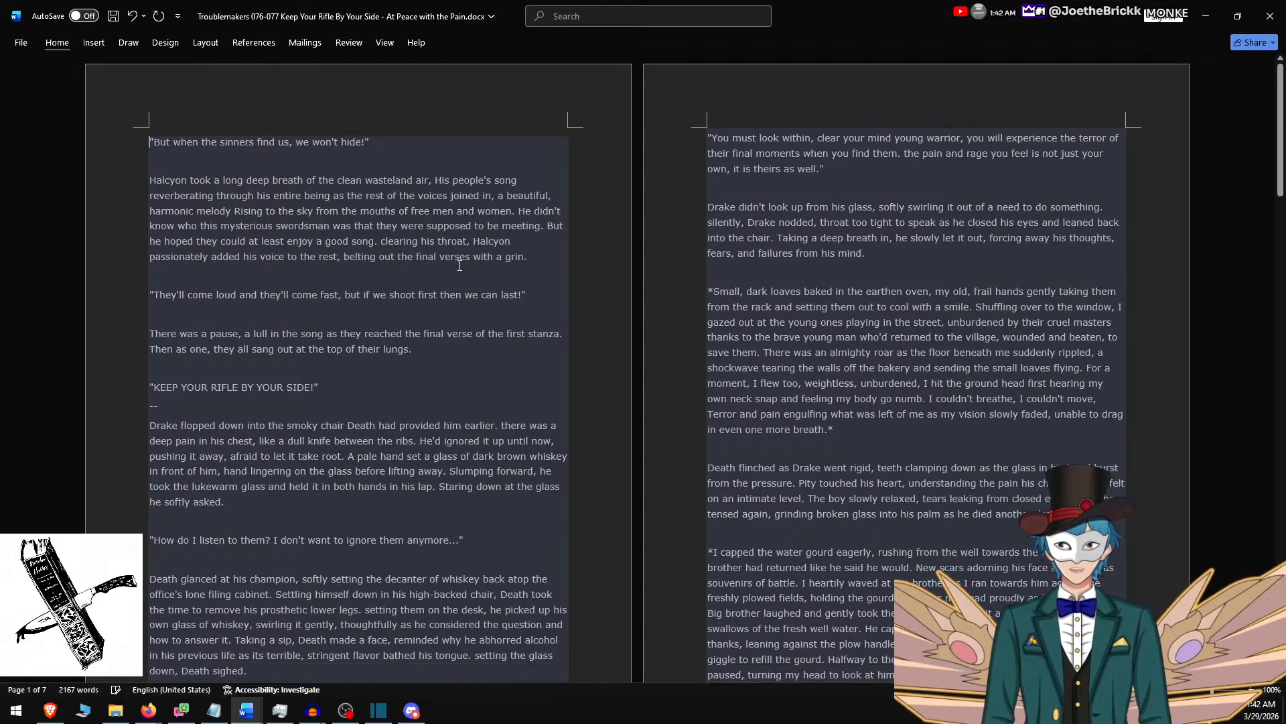
shift+click(372, 382)
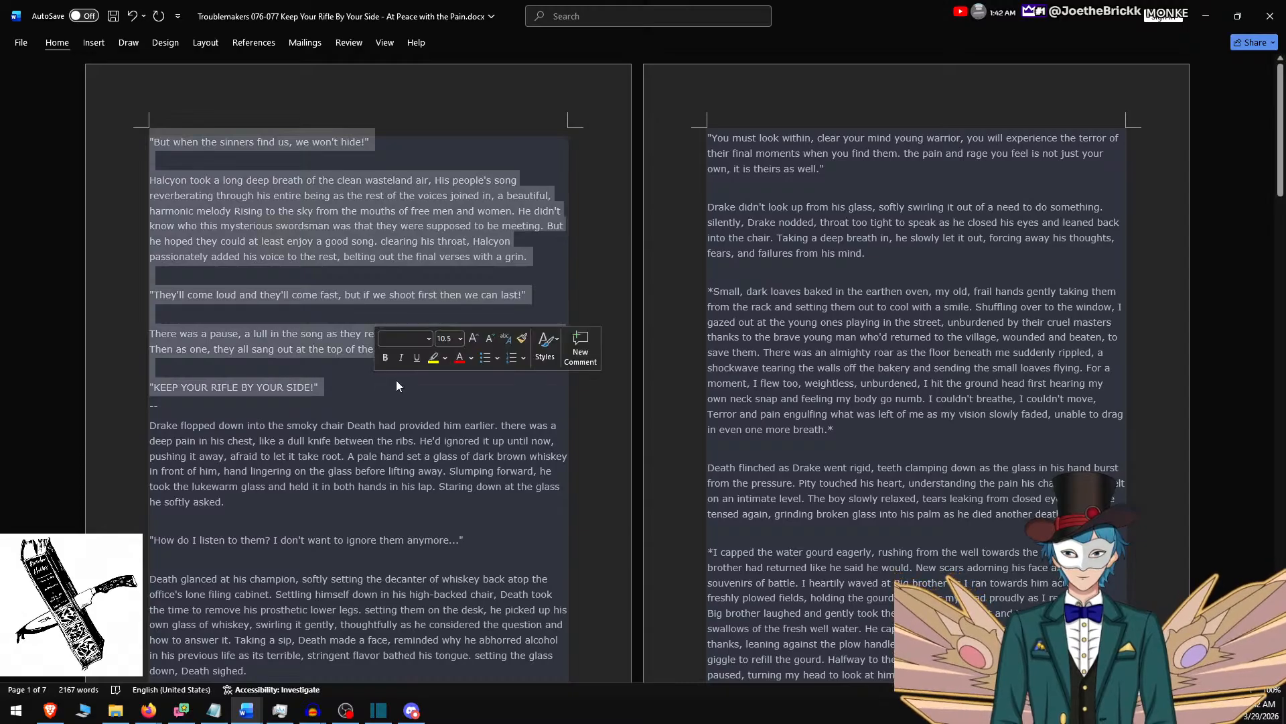
Replace the rich text of the clip after the 3:46 cut with the copied passage, in an 800-high background centred vertically.
key(alt+Tab)
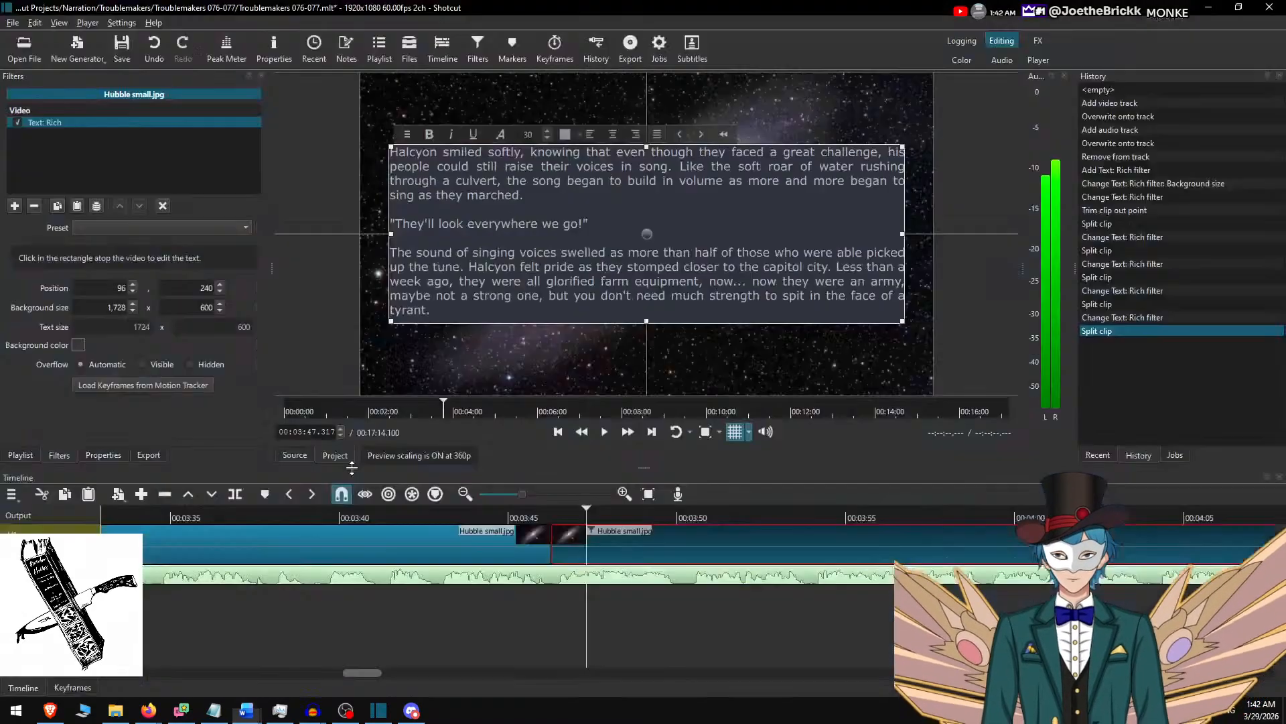
key(ctrl+a)
key(ctrl+v)
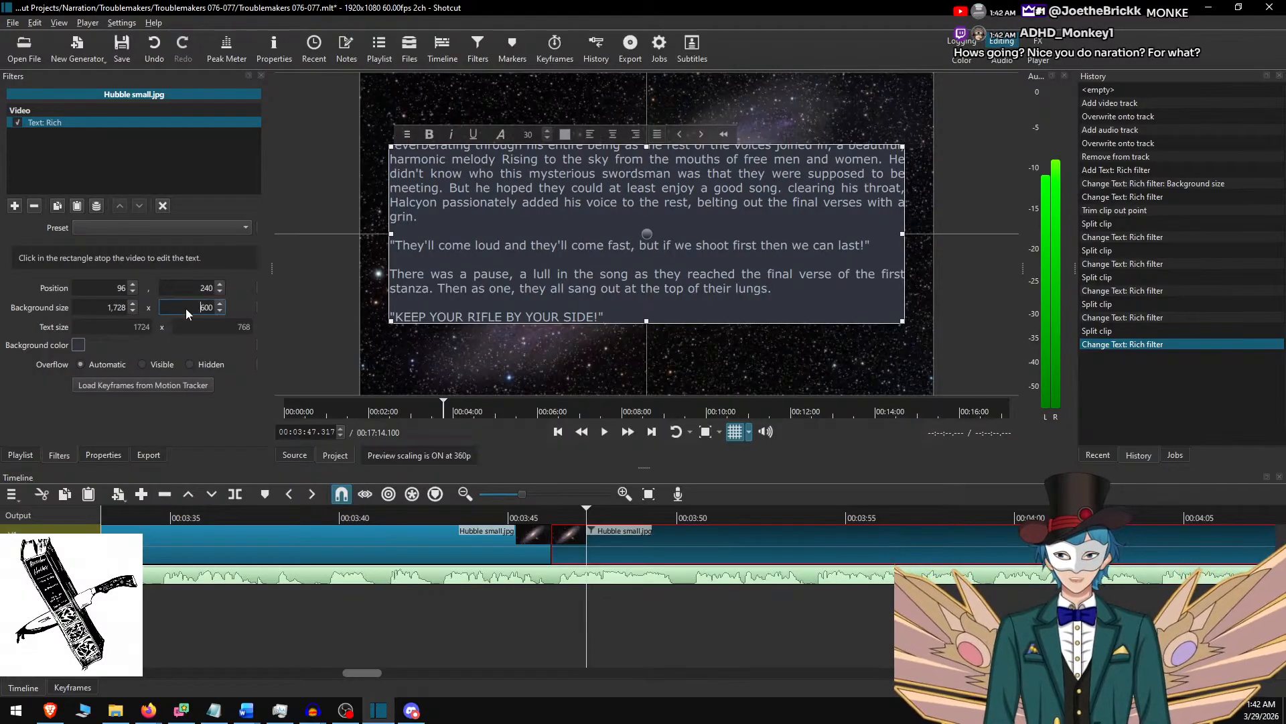
text(8)
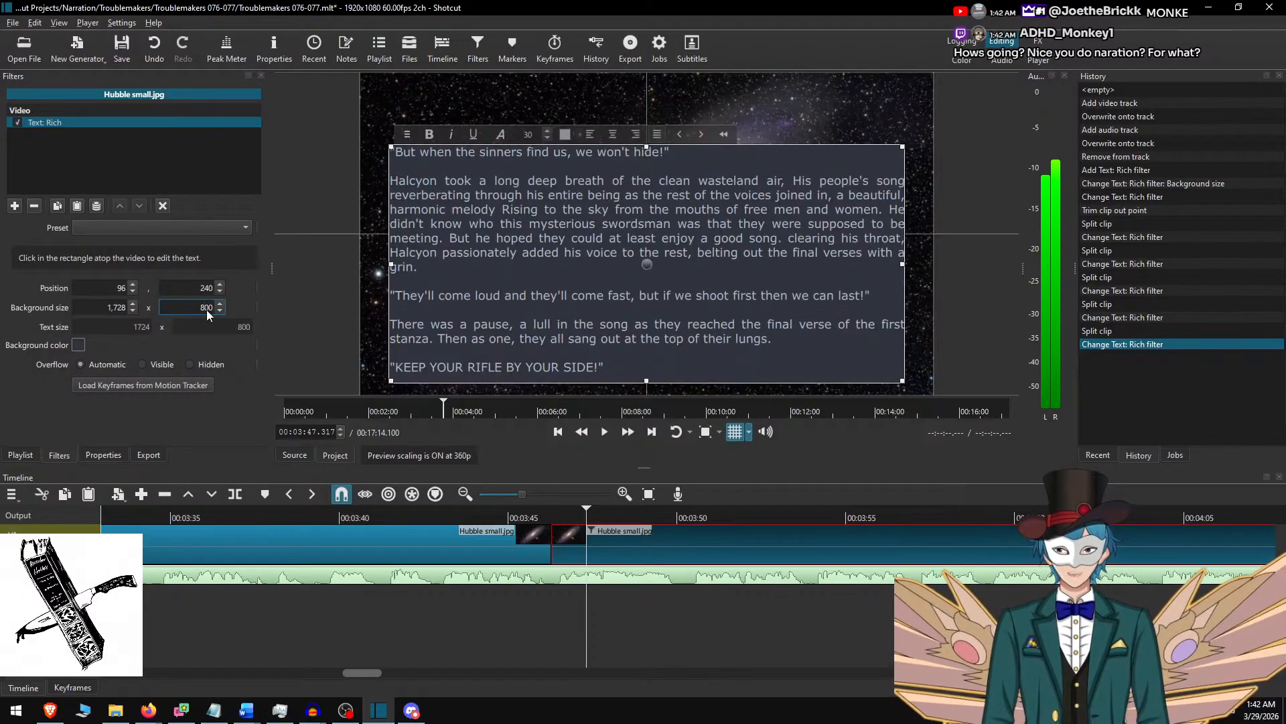
drag(647, 262, 651, 213)
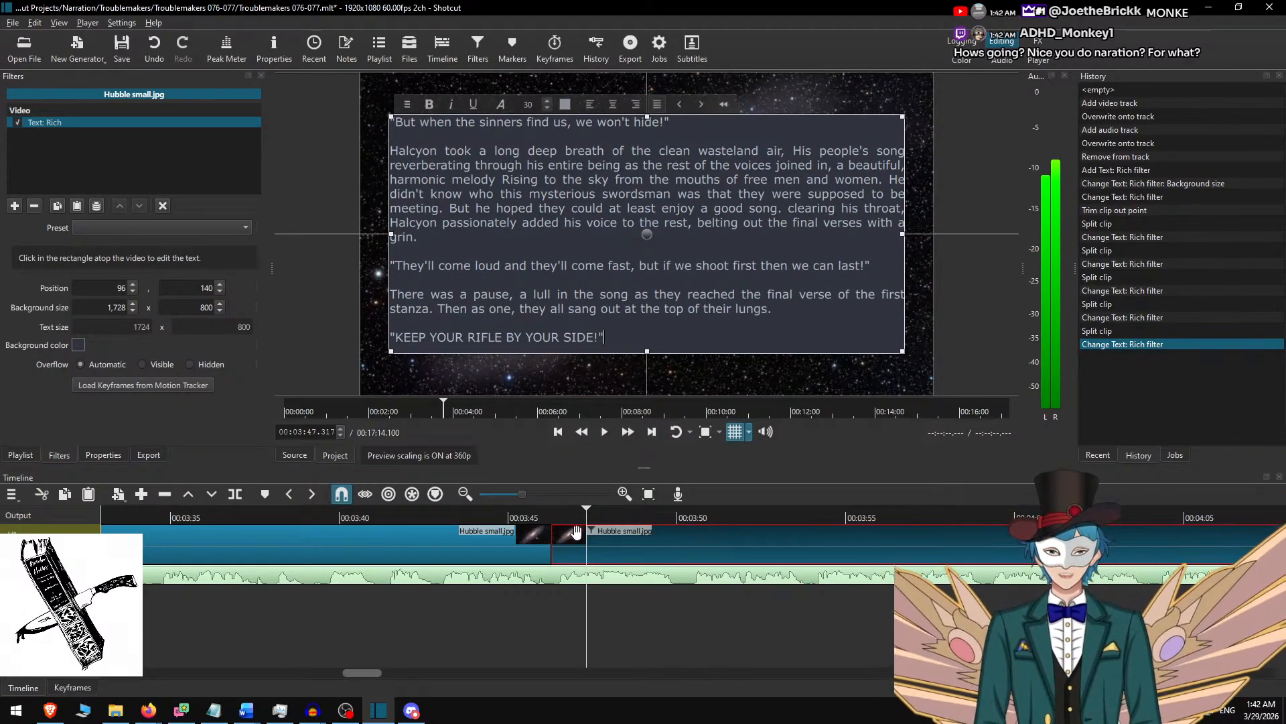
click(609, 547)
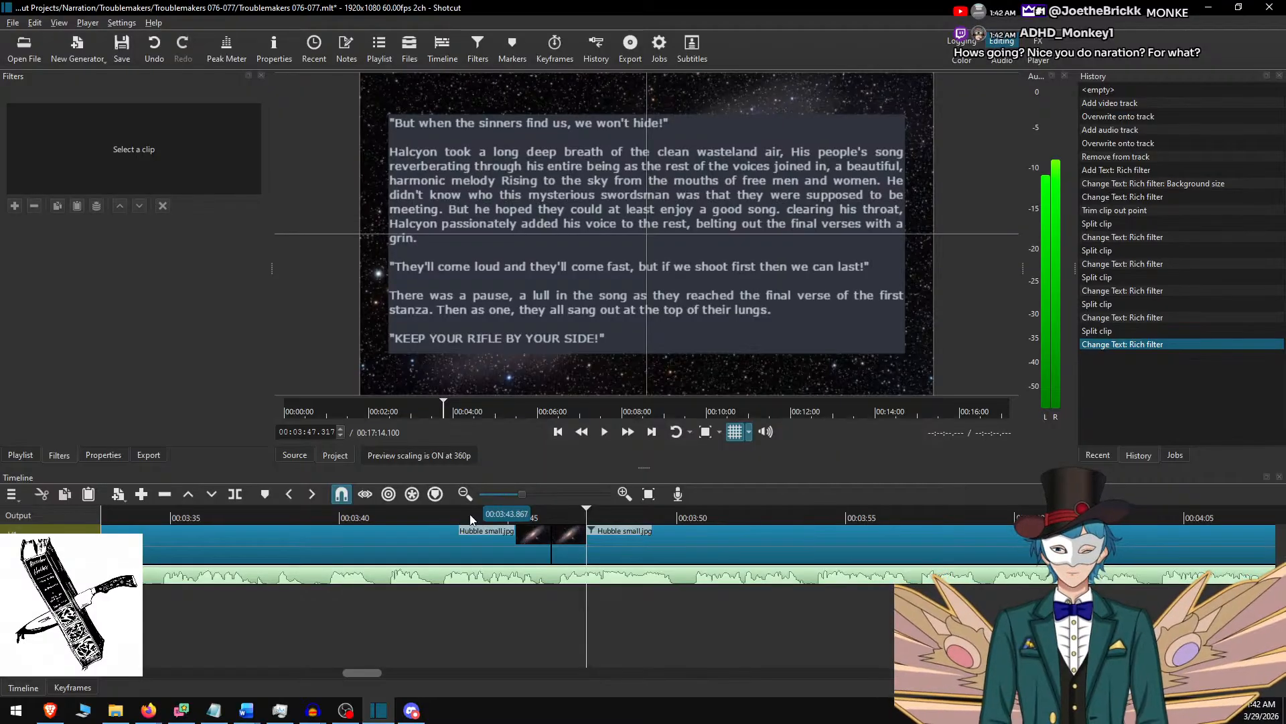
Return the playhead to about 00:03:43.883, just before the latest cut, to listen to the narration.
click(471, 517)
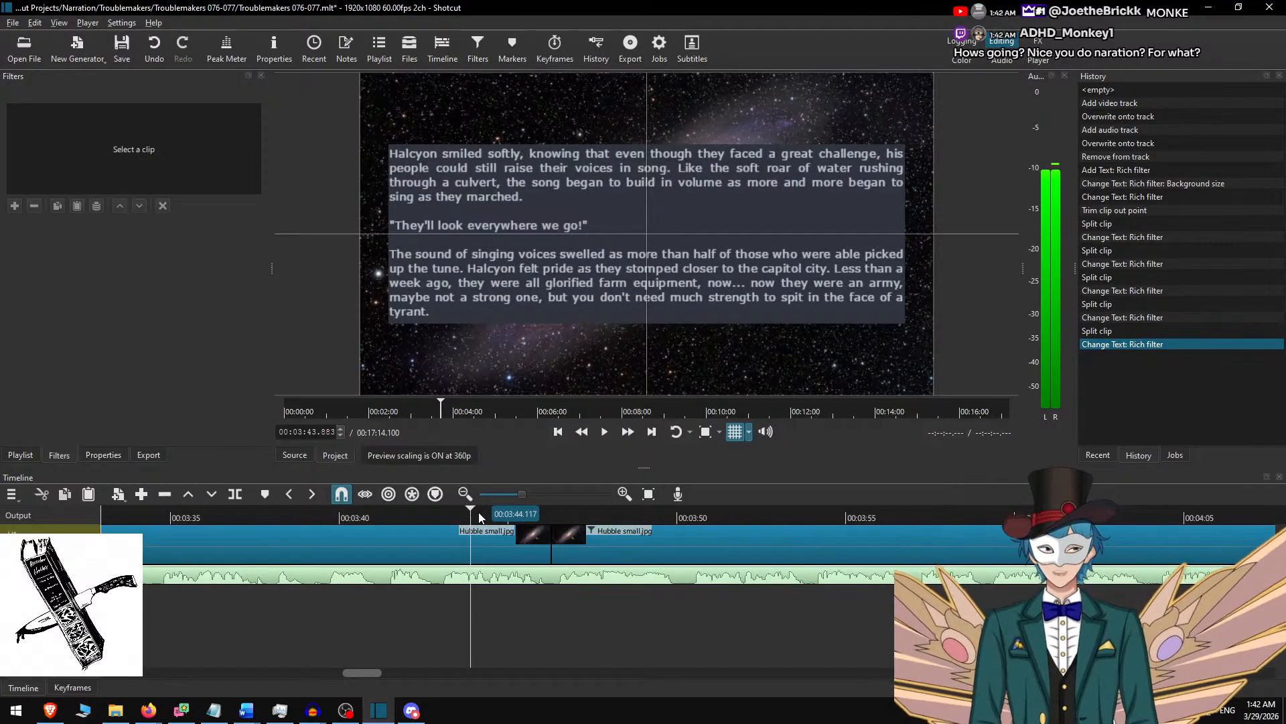
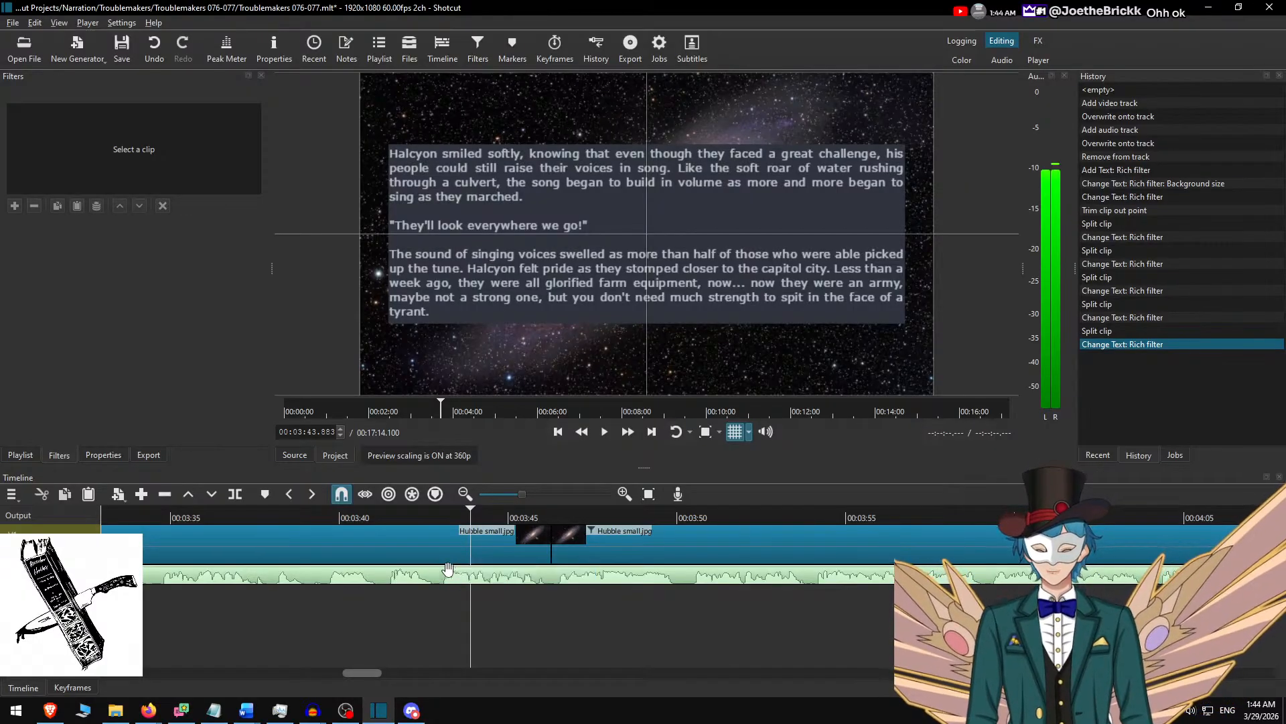
Play the narration from about 00:03:40.967 across the cut before the "But when the sinners find us" passage to check its timing.
right_click(456, 571)
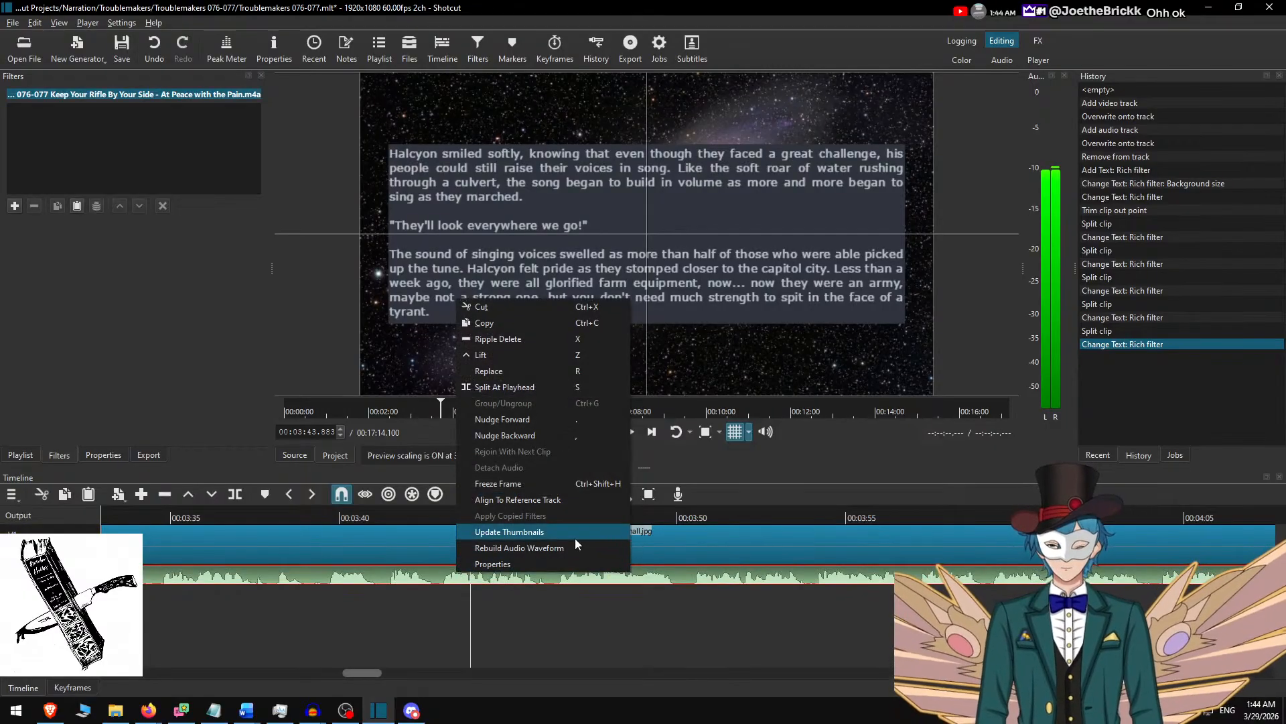
click(368, 518)
click(398, 577)
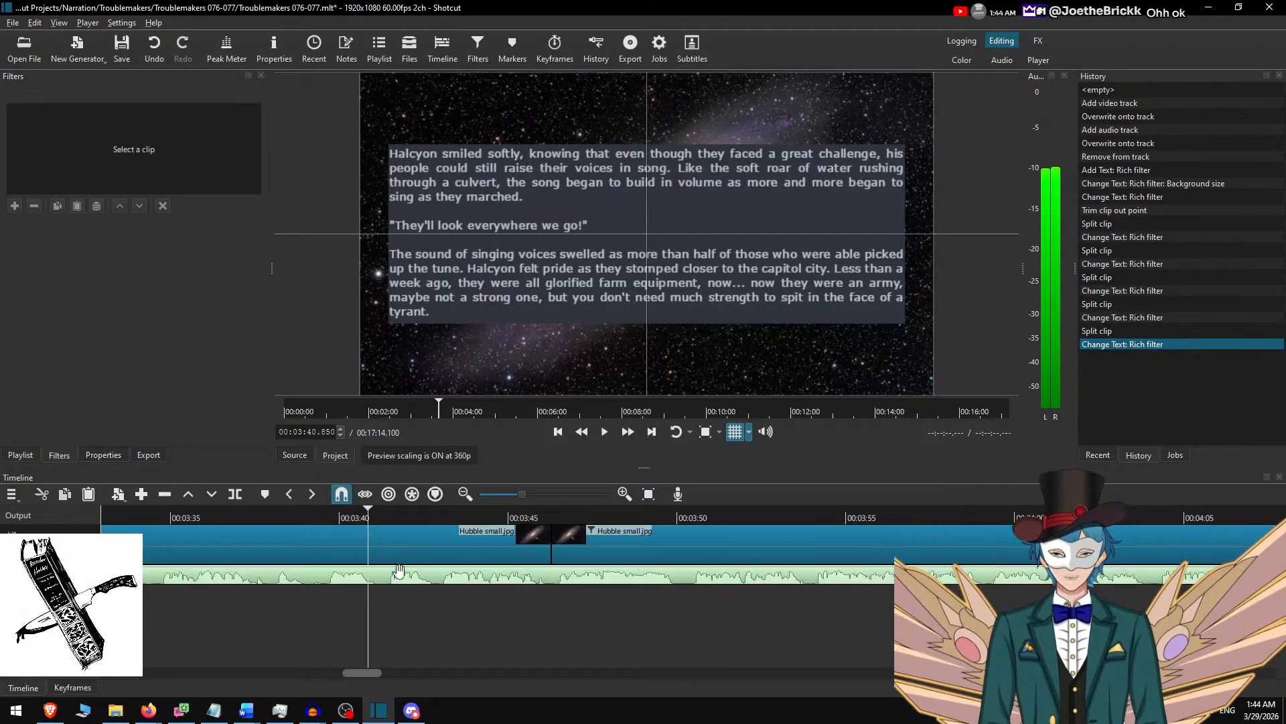
click(399, 518)
click(398, 545)
click(370, 518)
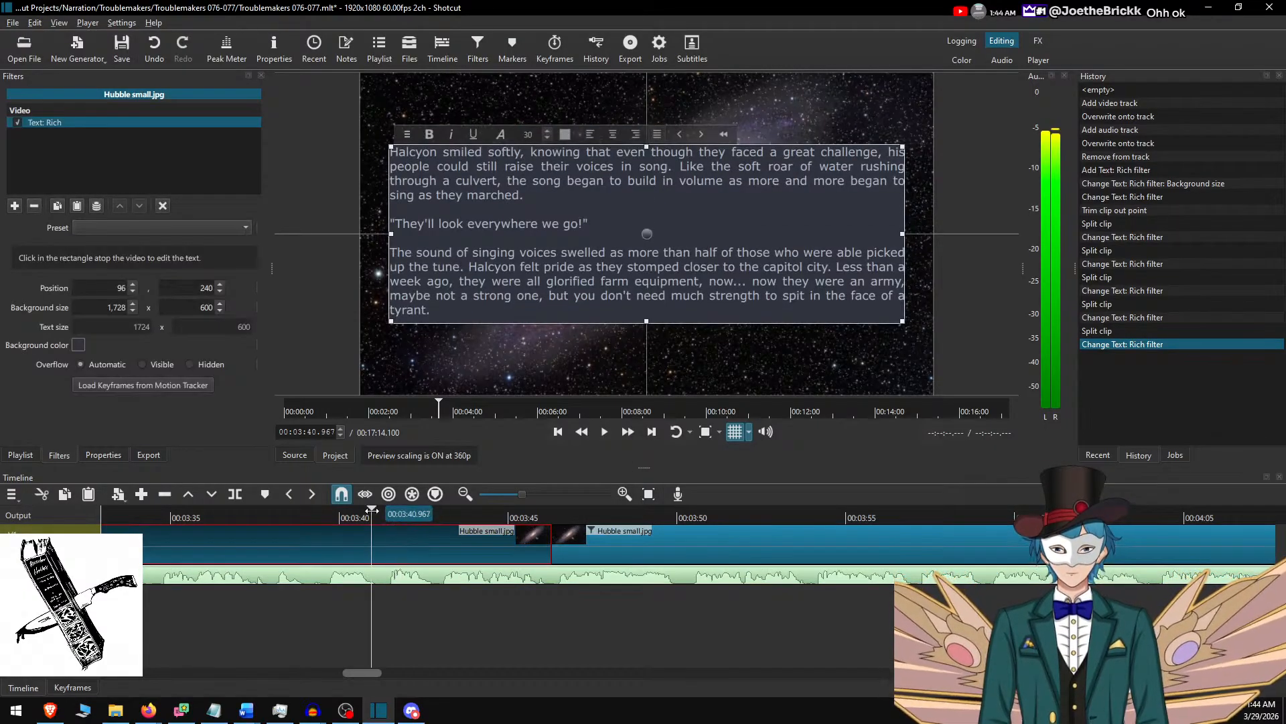
key(space)
click(372, 534)
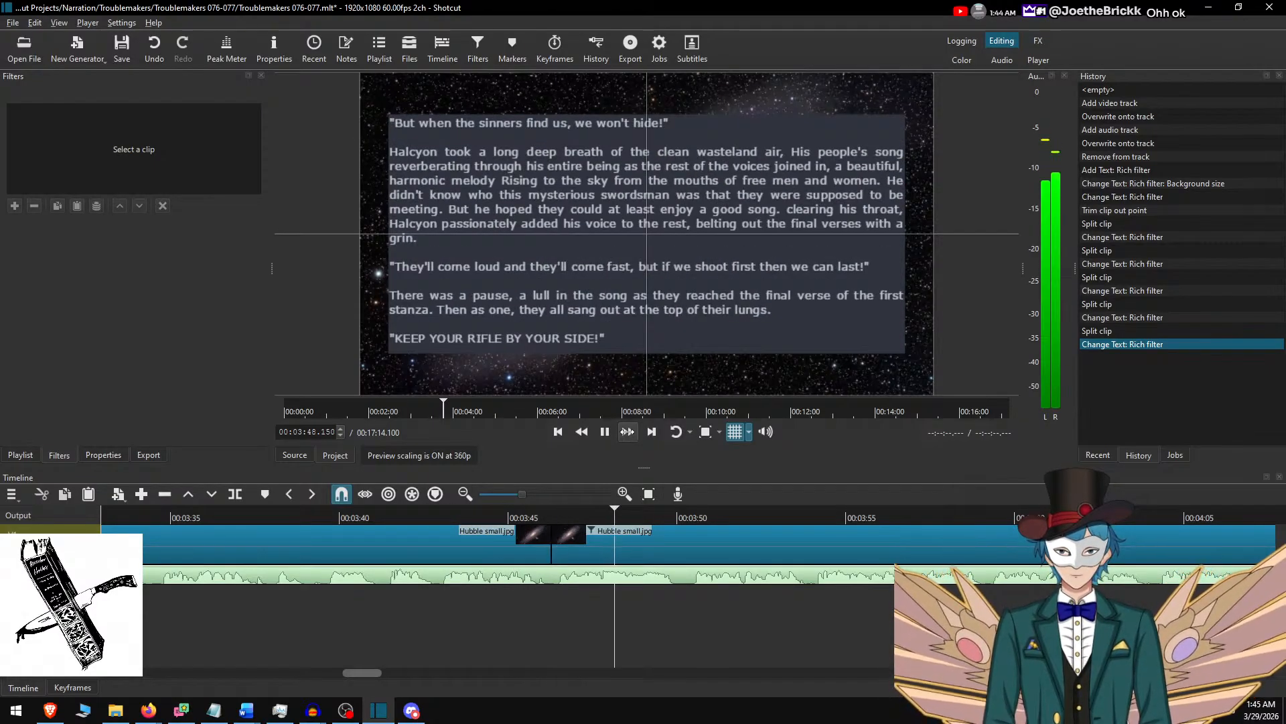
click(485, 517)
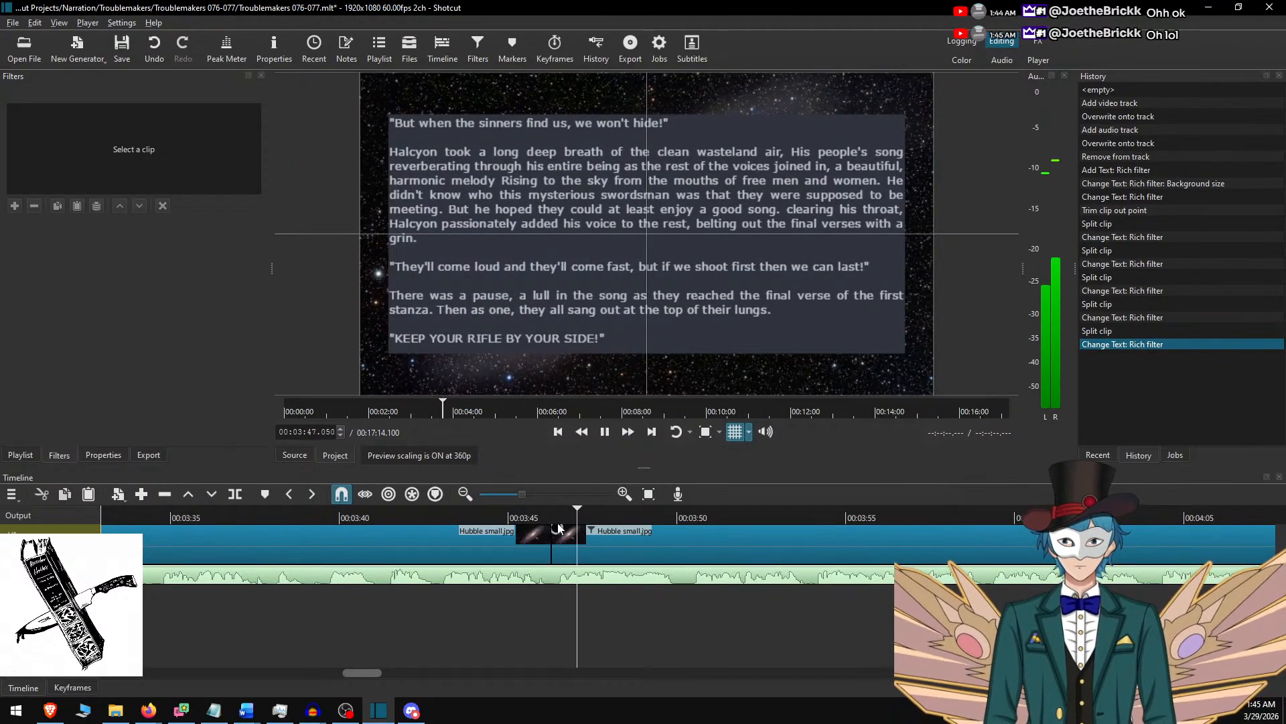
Listen on from about 4:17 for the end of "KEEP YOUR RIFLE BY YOUR SIDE!" and split both the audio and background clips at 00:04:37.383.
click(622, 435)
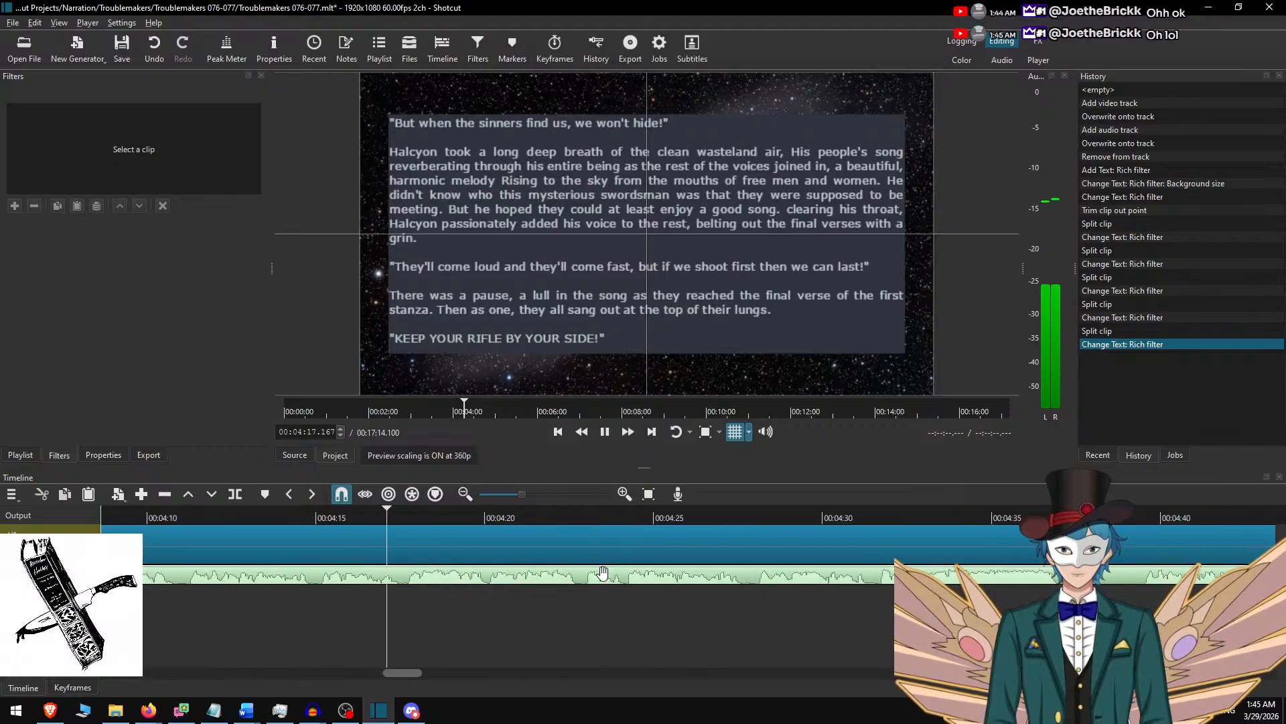
key(space)
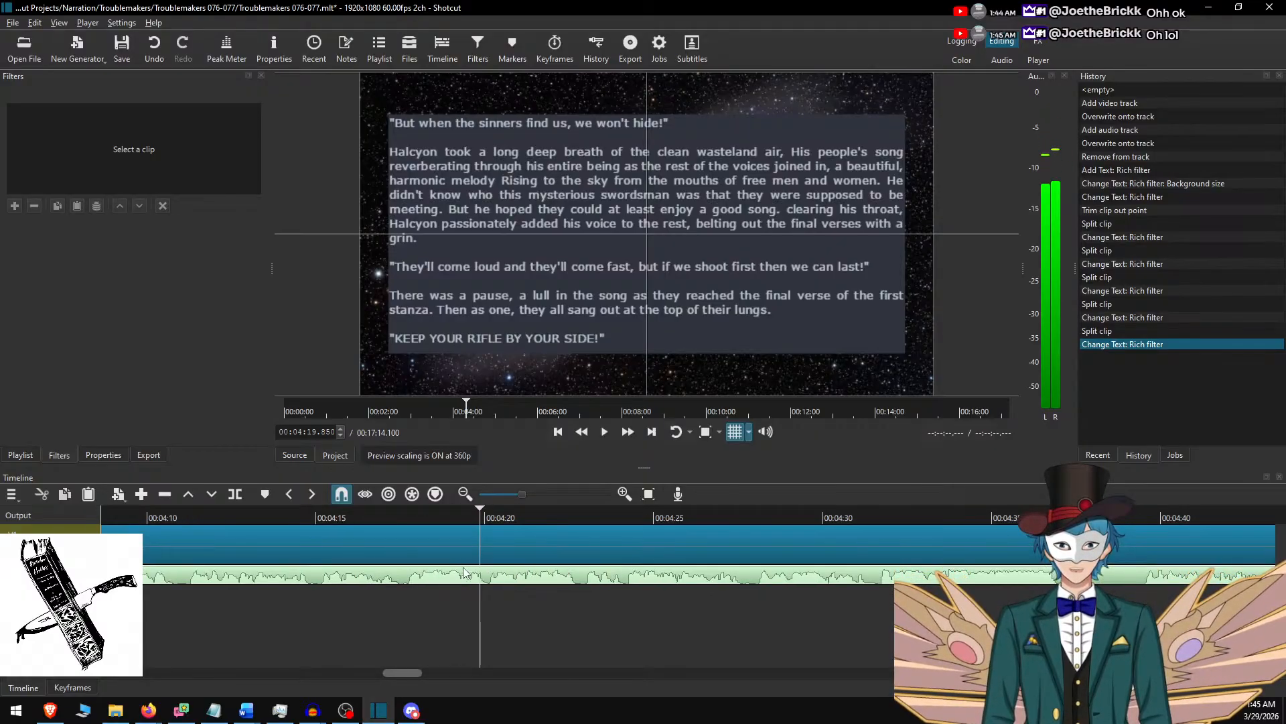
click(404, 516)
key(space)
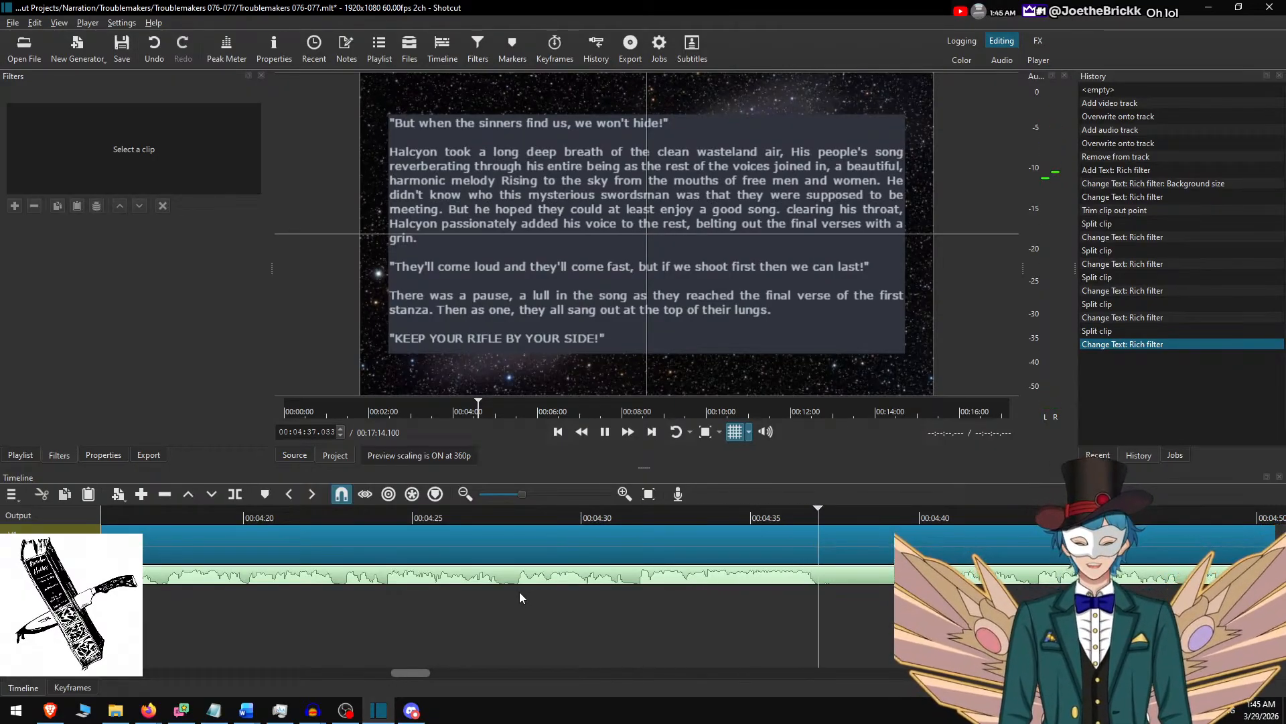
key(space)
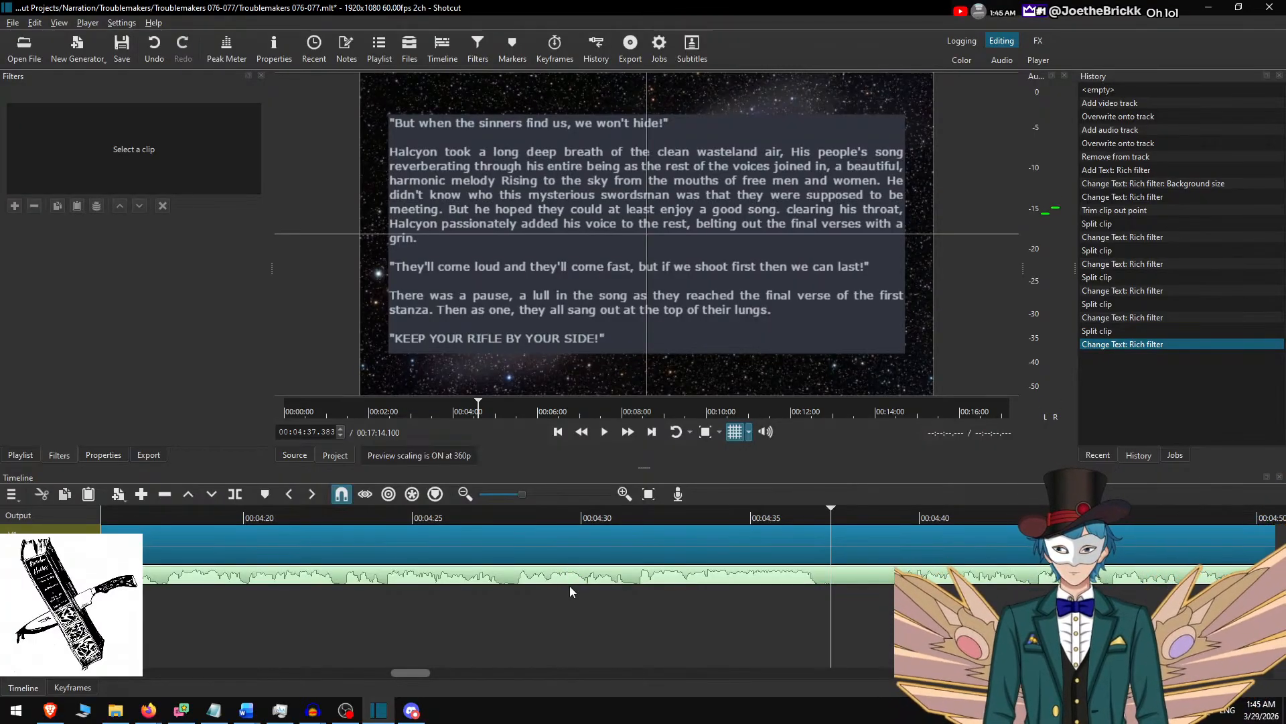
key(s)
key(s)
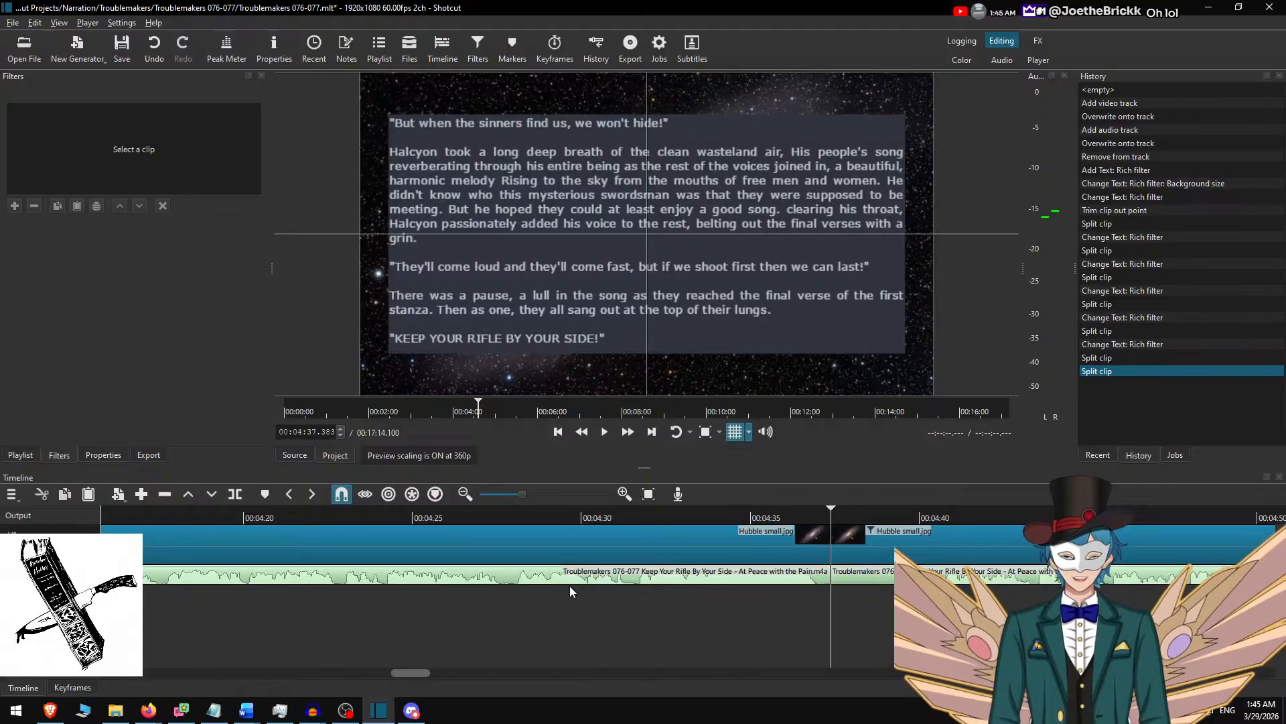
Advance the playhead to 00:04:38.867 and split both the narration audio and the Hubble small.jpg clip there.
key(Page_Down)
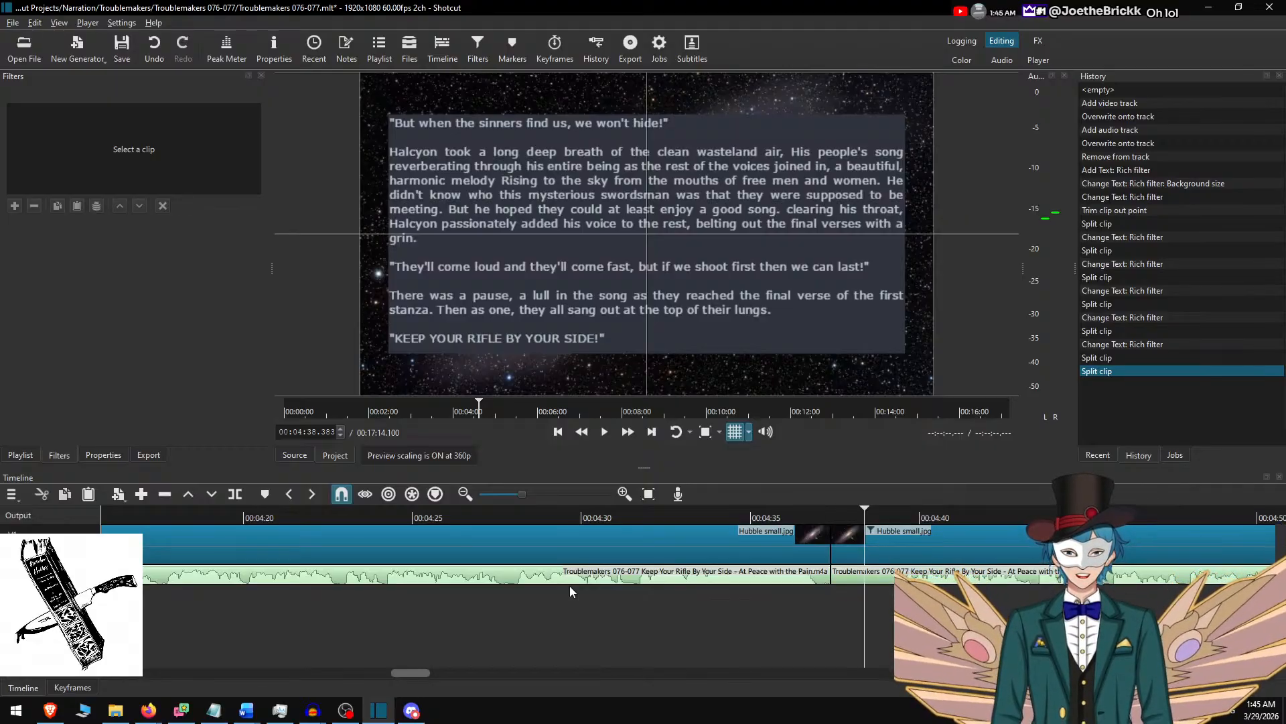
key(Right)
key(Right)
key(Right)
key(Right)
key(Right)
key(Right)
key(Right)
key(Right)
key(Right)
key(Right)
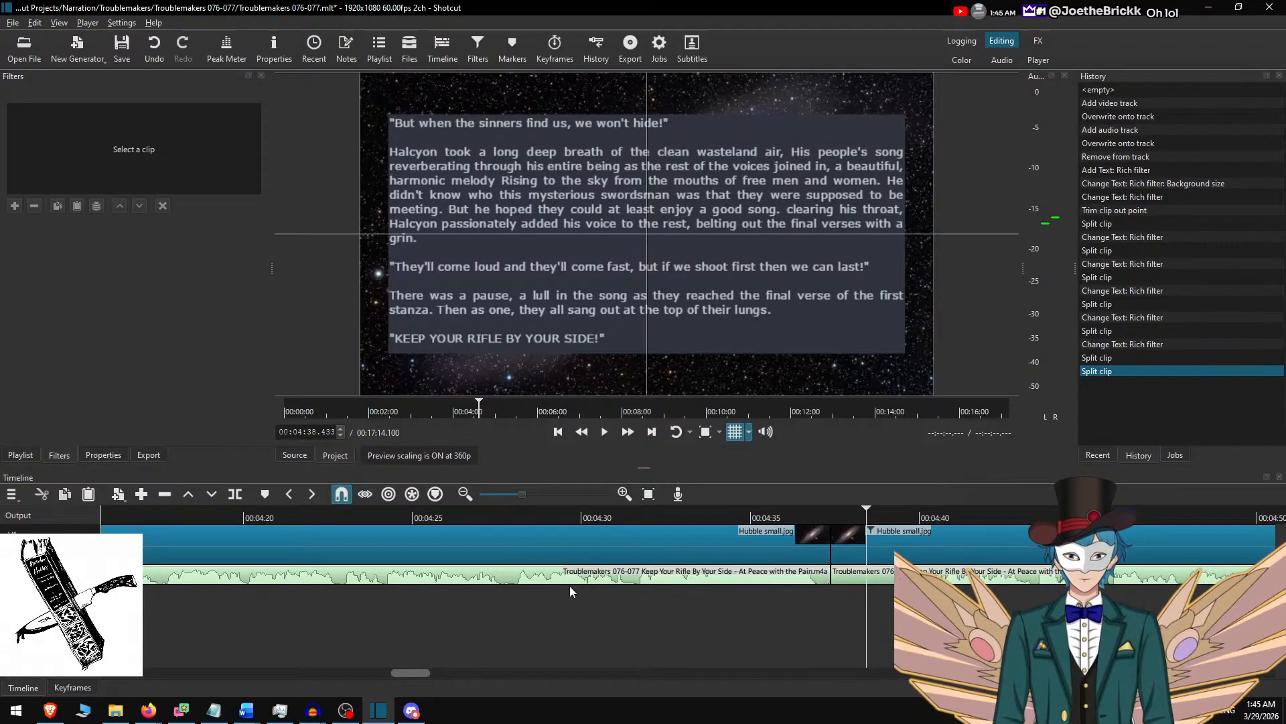
key(Right)
key(Right)
key(Right)
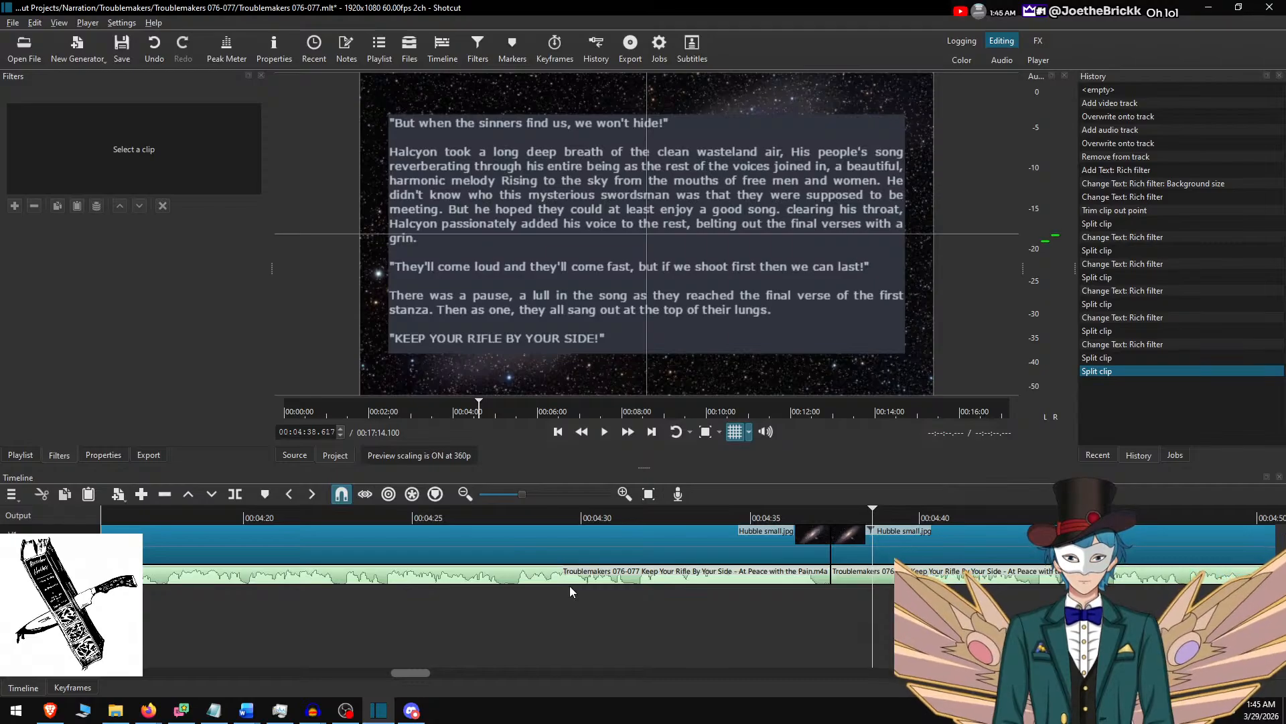
key(Right)
key(Right)
key(Right)
key(Right)
key(Right)
key(Right)
key(Right)
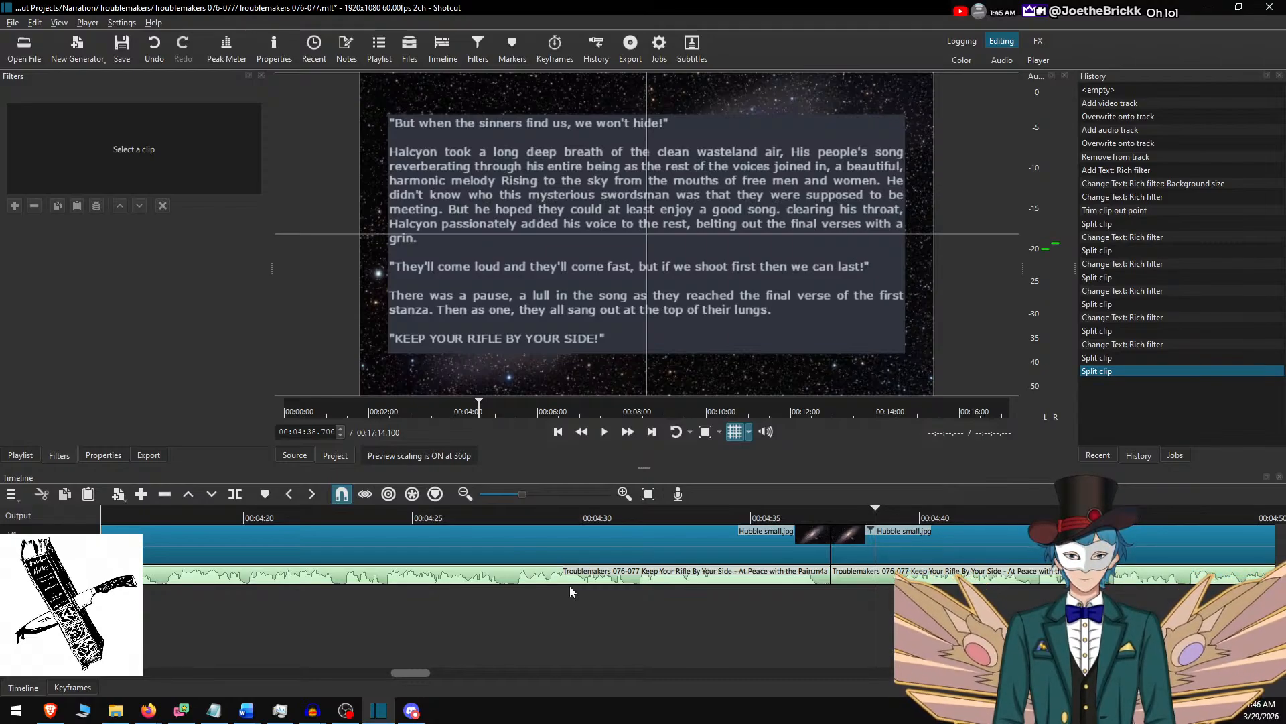
key(Right)
key(Right)
key(Right)
key(Right)
key(Right)
key(Right)
key(Right)
key(Right)
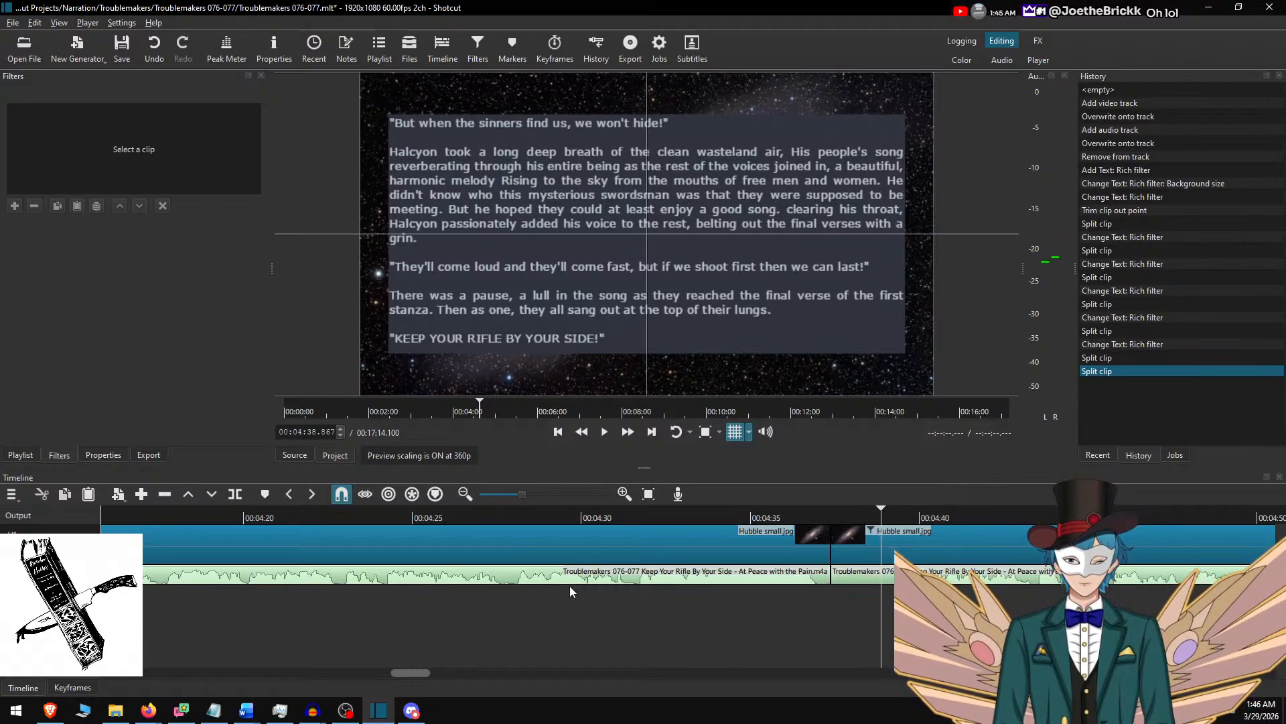
key(s)
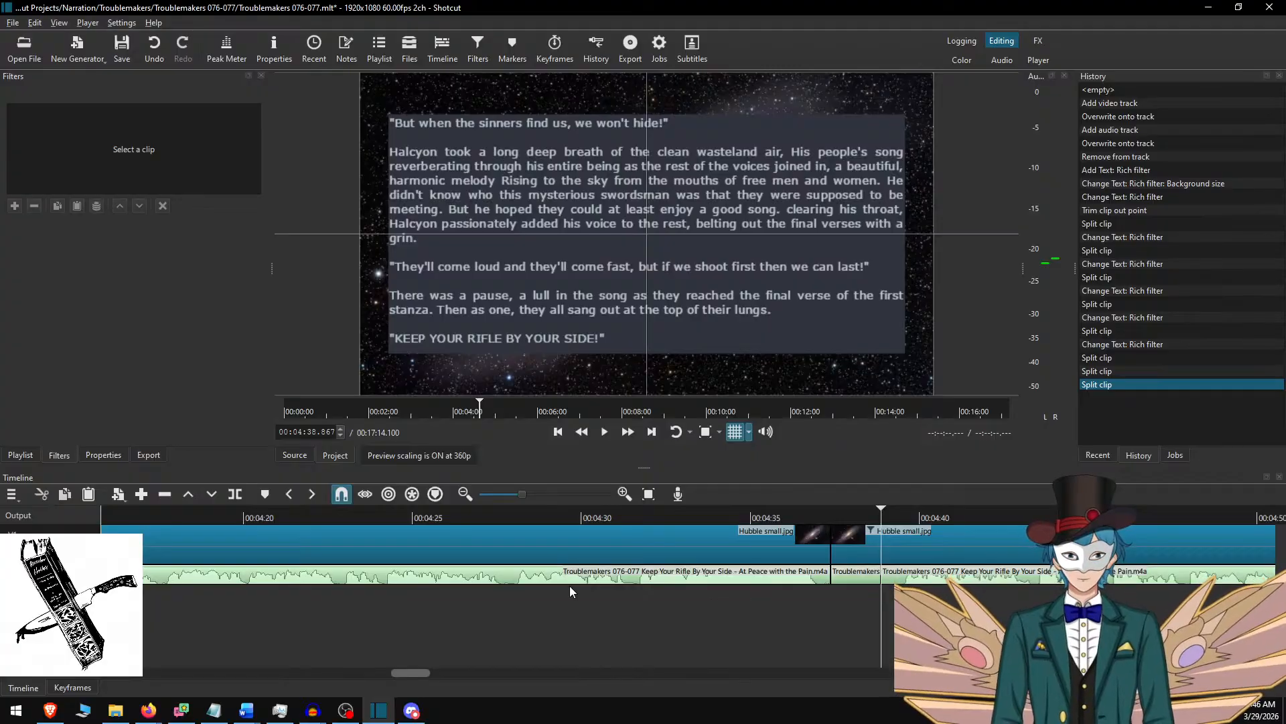
key(Up)
key(s)
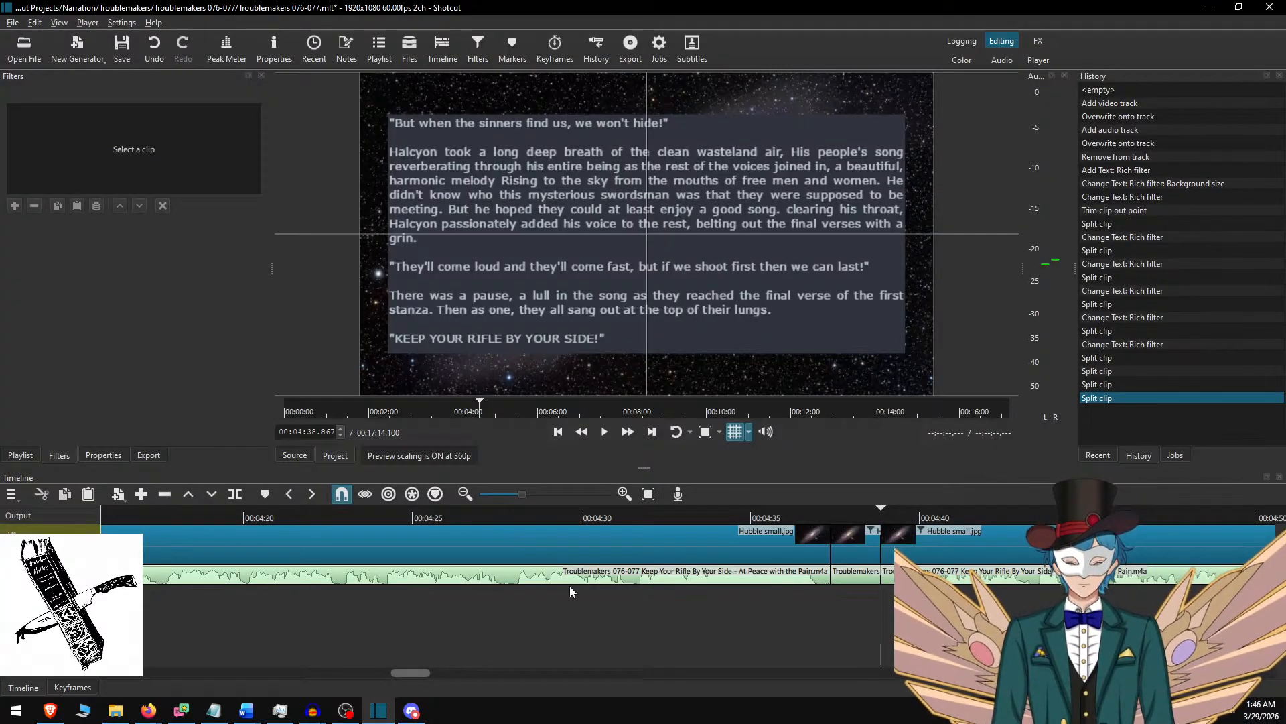
Listen to the next moment of narration and split both tracks again at 00:04:39.467.
key(space)
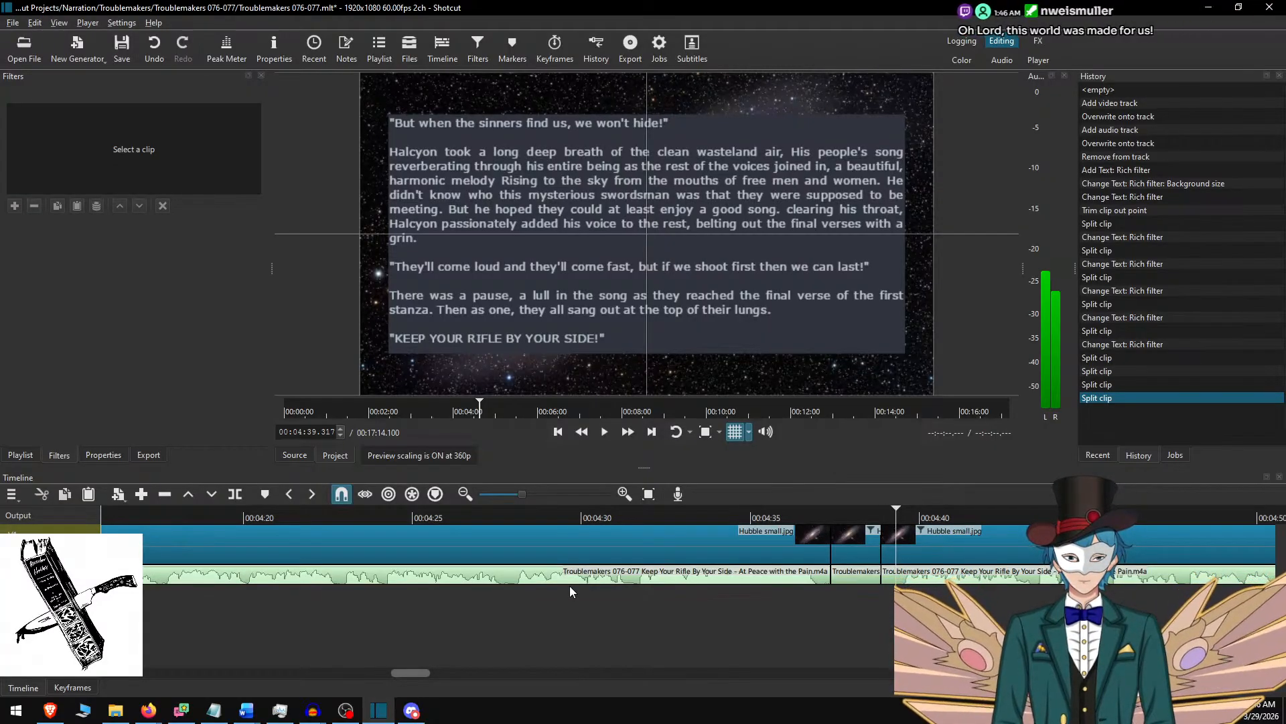
key(space)
key(Left)
key(Left)
key(Left)
key(Left)
key(Left)
key(Left)
key(Left)
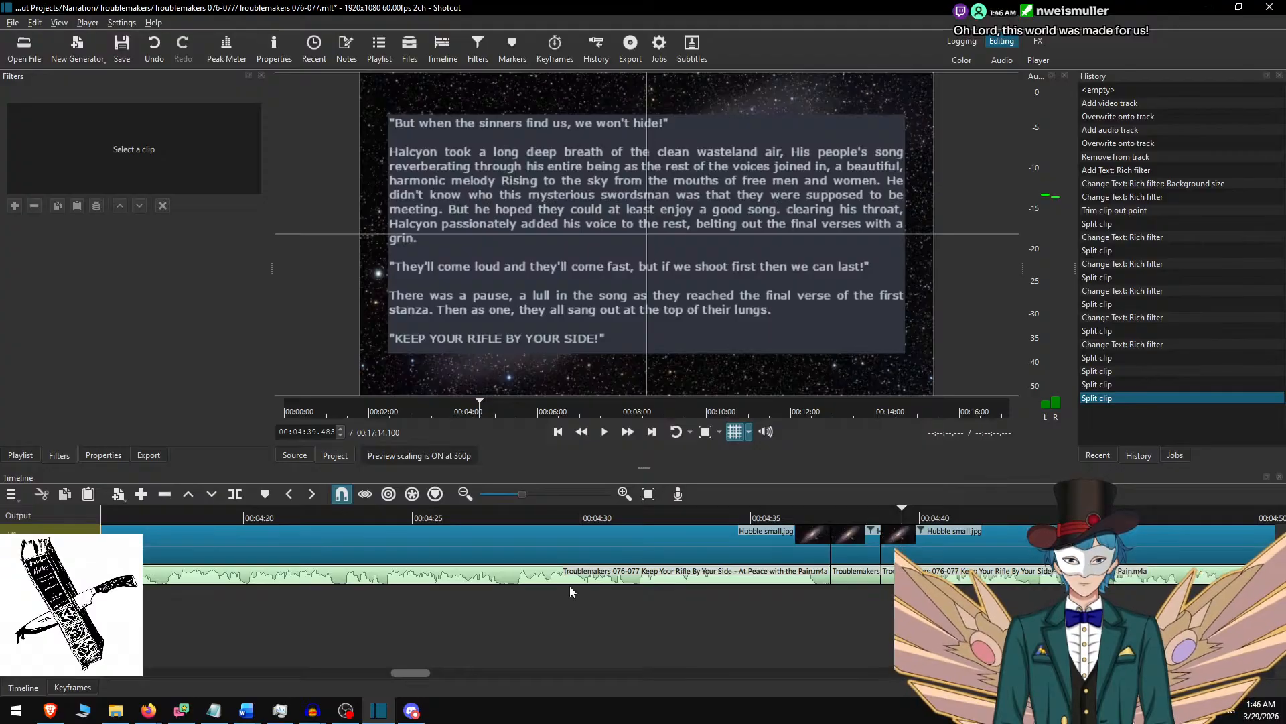
key(Left)
key(s)
key(Down)
key(s)
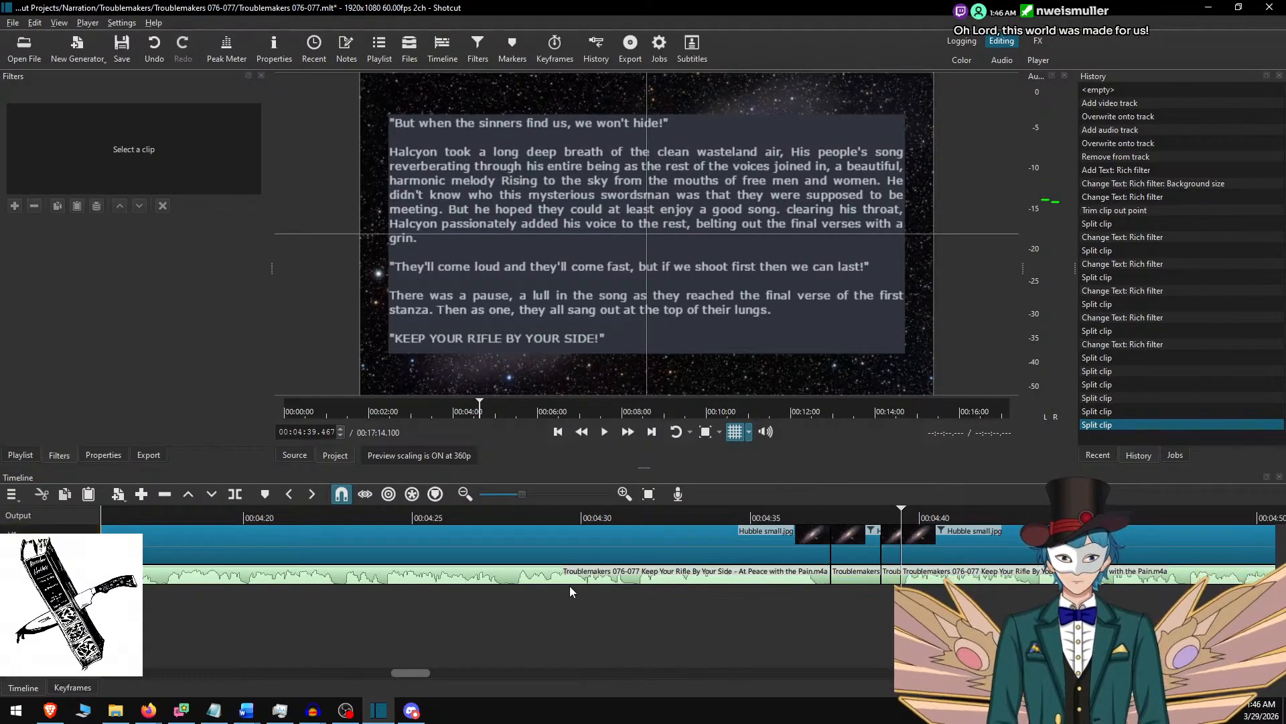
Ripple delete the short segments between 00:04:38.867 and 00:04:39.467 from both the audio and background tracks.
key(Left)
key(Left)
key(Left)
key(x)
key(Up)
key(x)
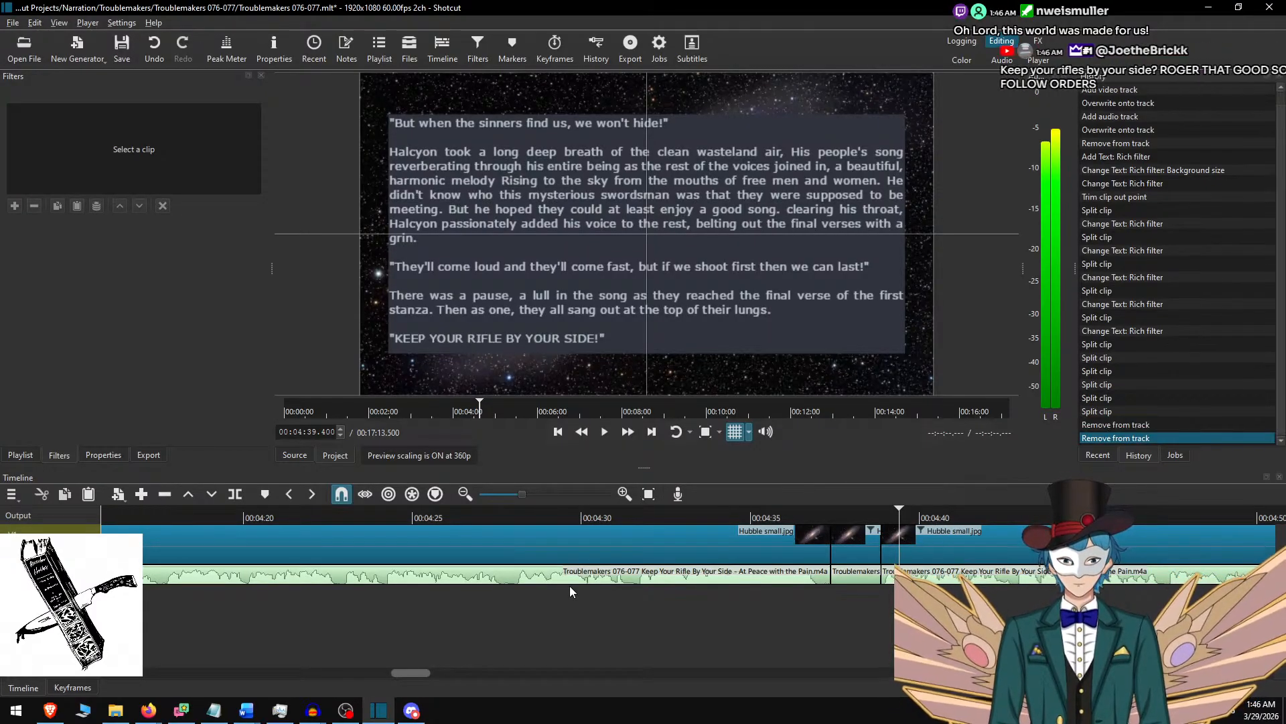
Set all the rich text of the short Hubble small.jpg clip after the 4:37 cut to font size 72.
click(855, 544)
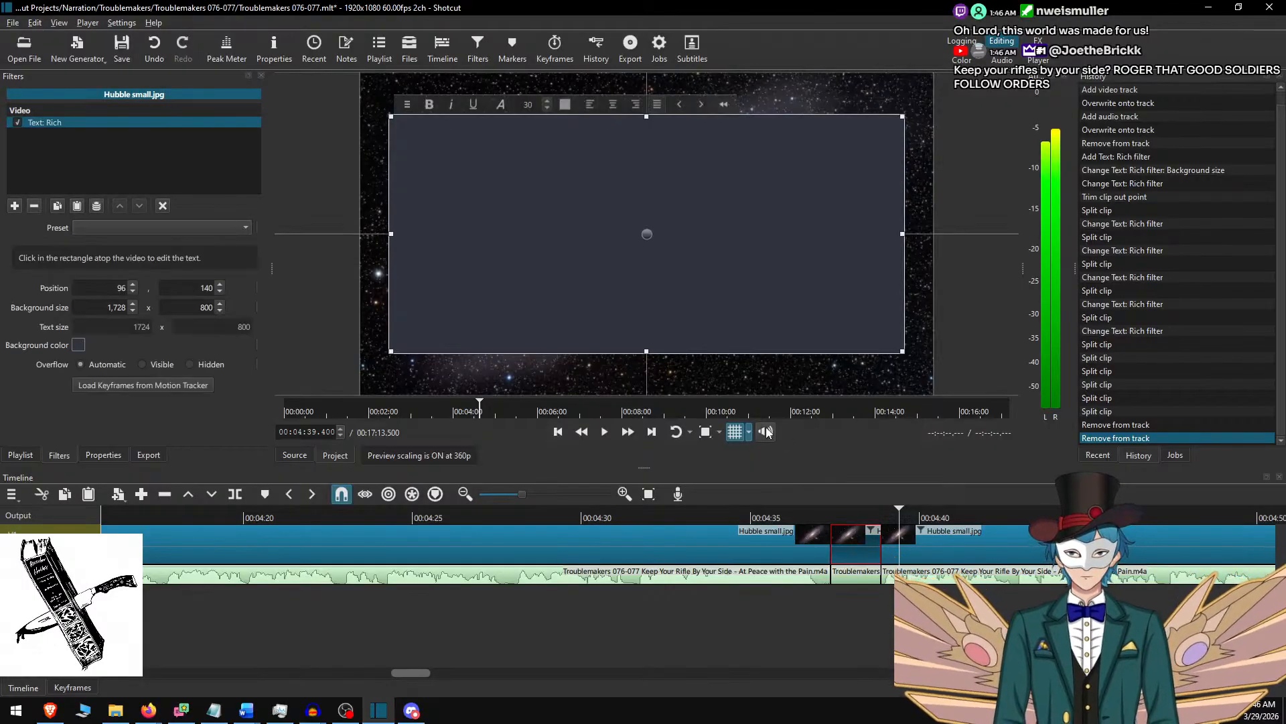
click(867, 517)
key(ctrl+a)
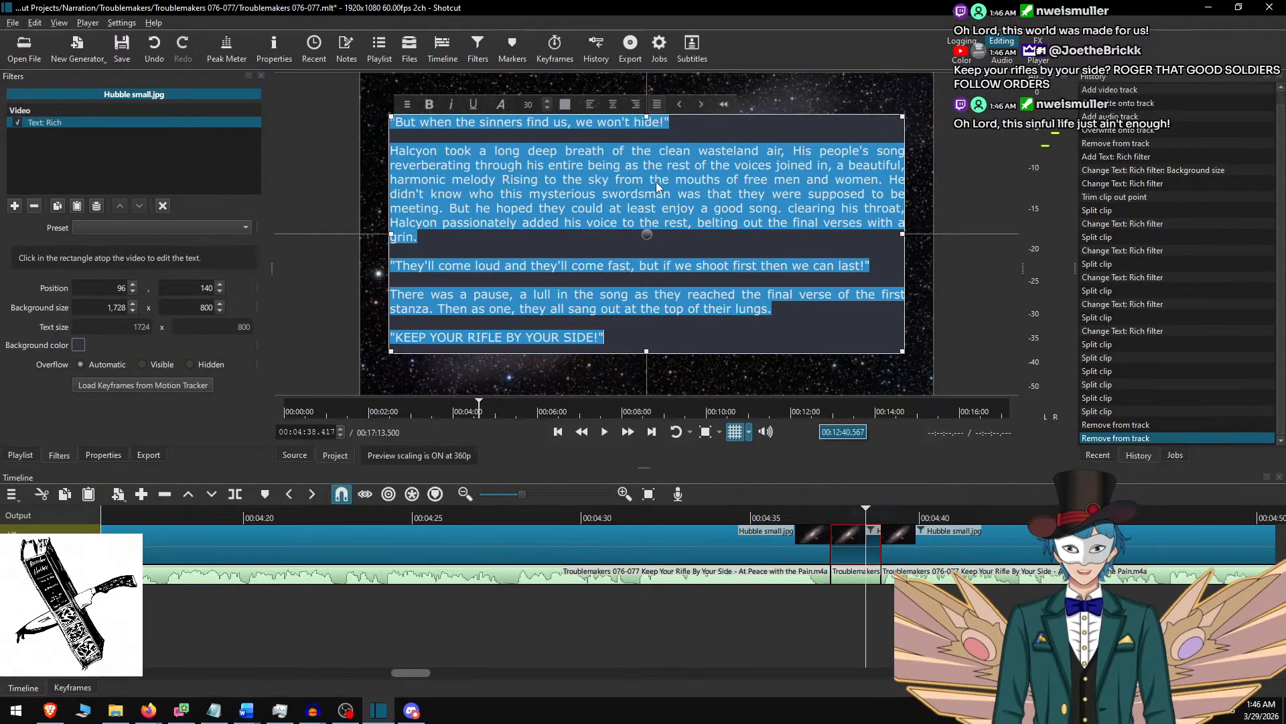
click(529, 223)
key(ctrl+a)
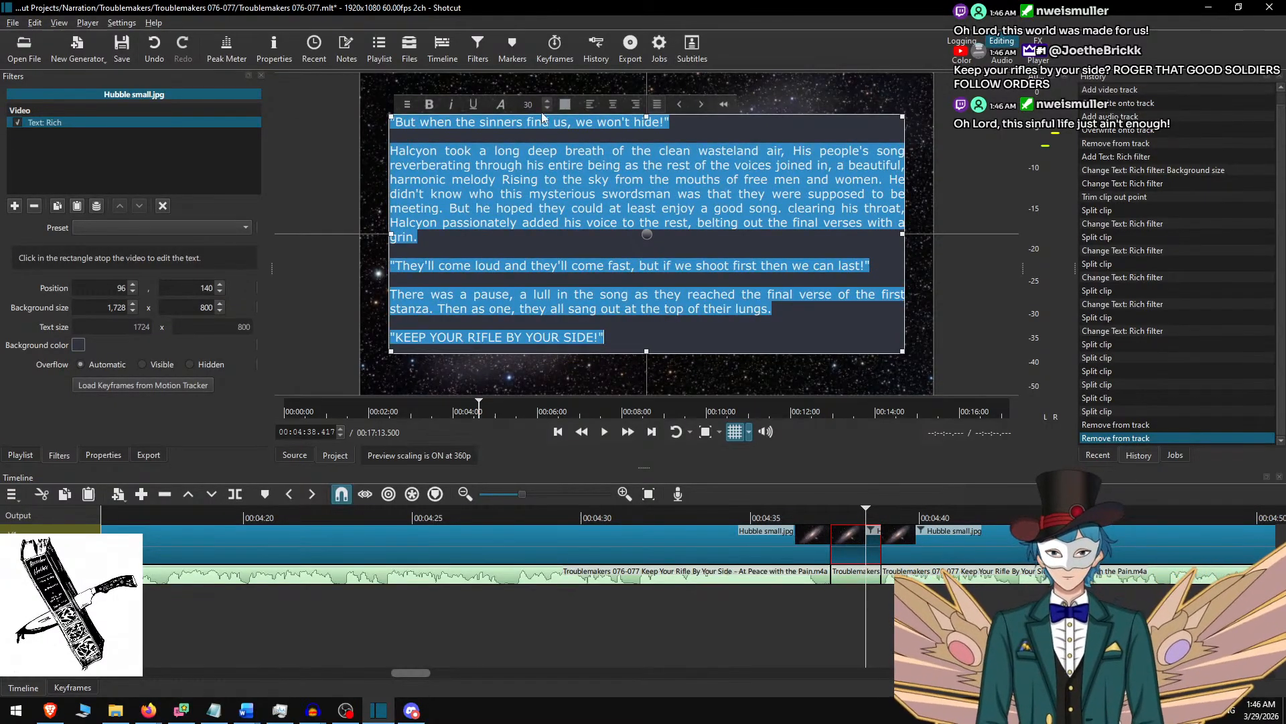
drag(533, 103, 495, 107)
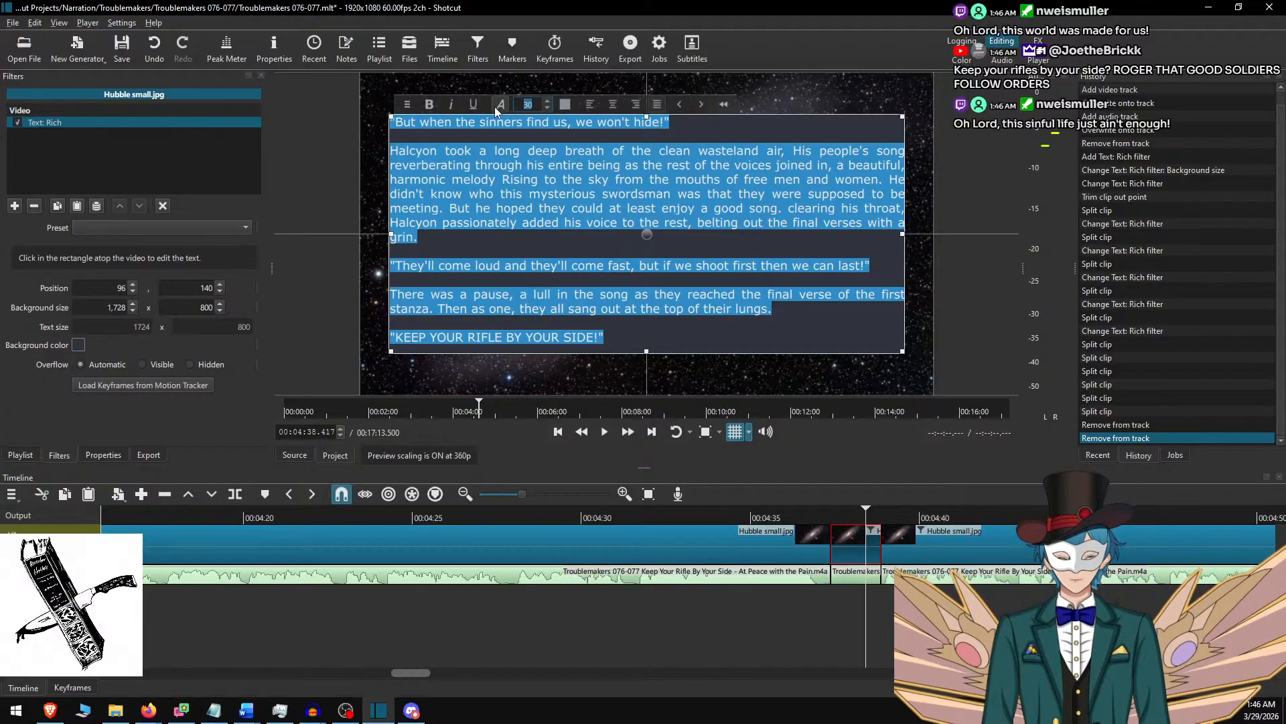
text(72)
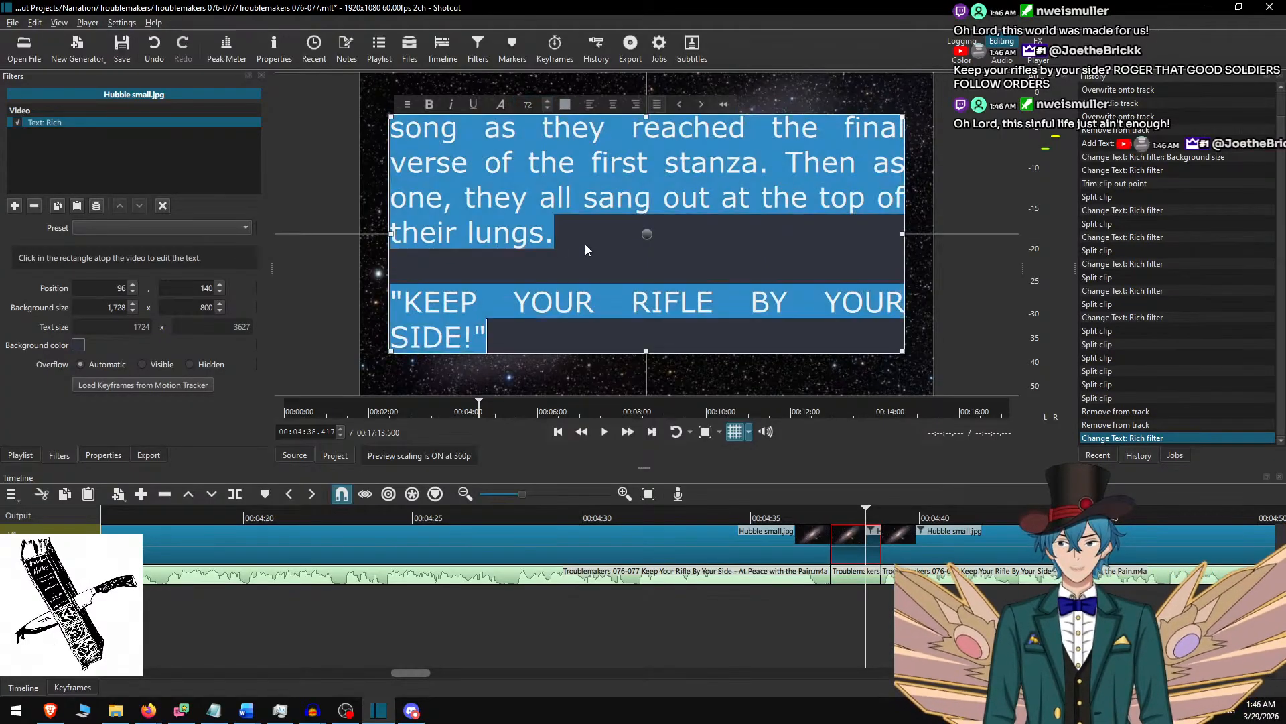
text(Cahpter)
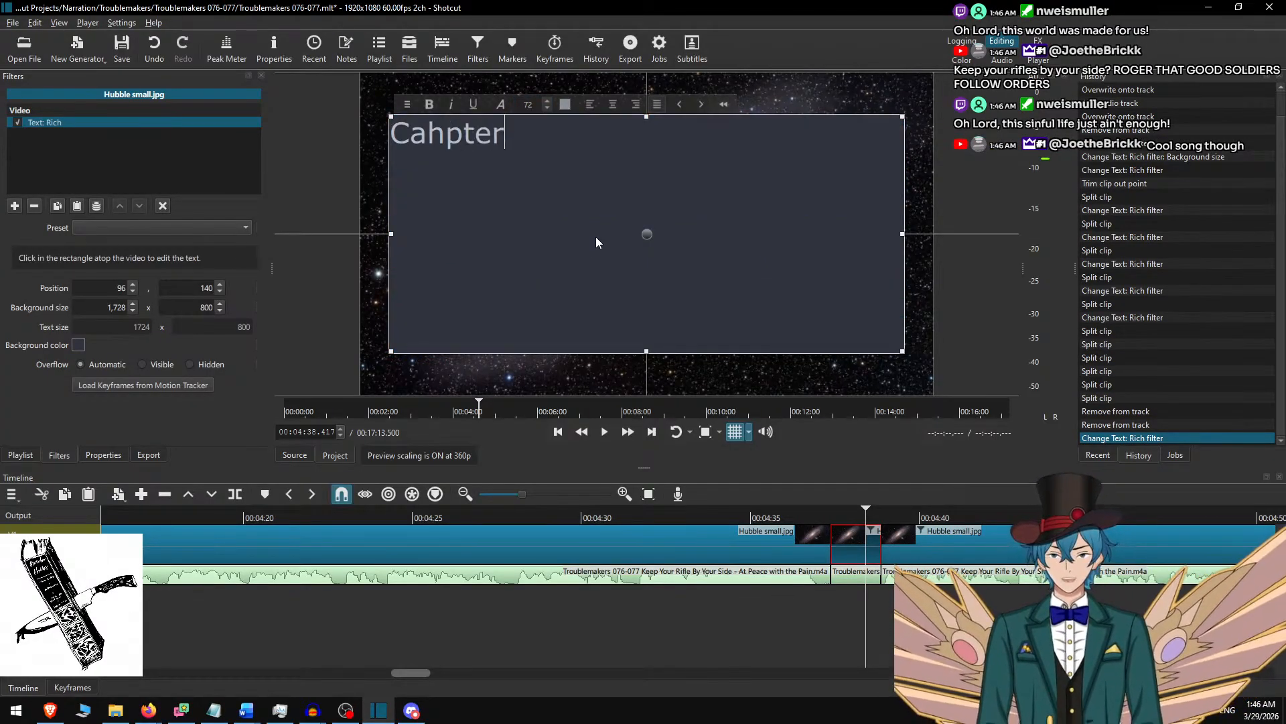
Replace the short clip's text with "Chapter 77" and centre it horizontally in its background.
key(BackSpace)
key(BackSpace)
key(BackSpace)
key(BackSpace)
key(BackSpace)
key(BackSpace)
text(h)
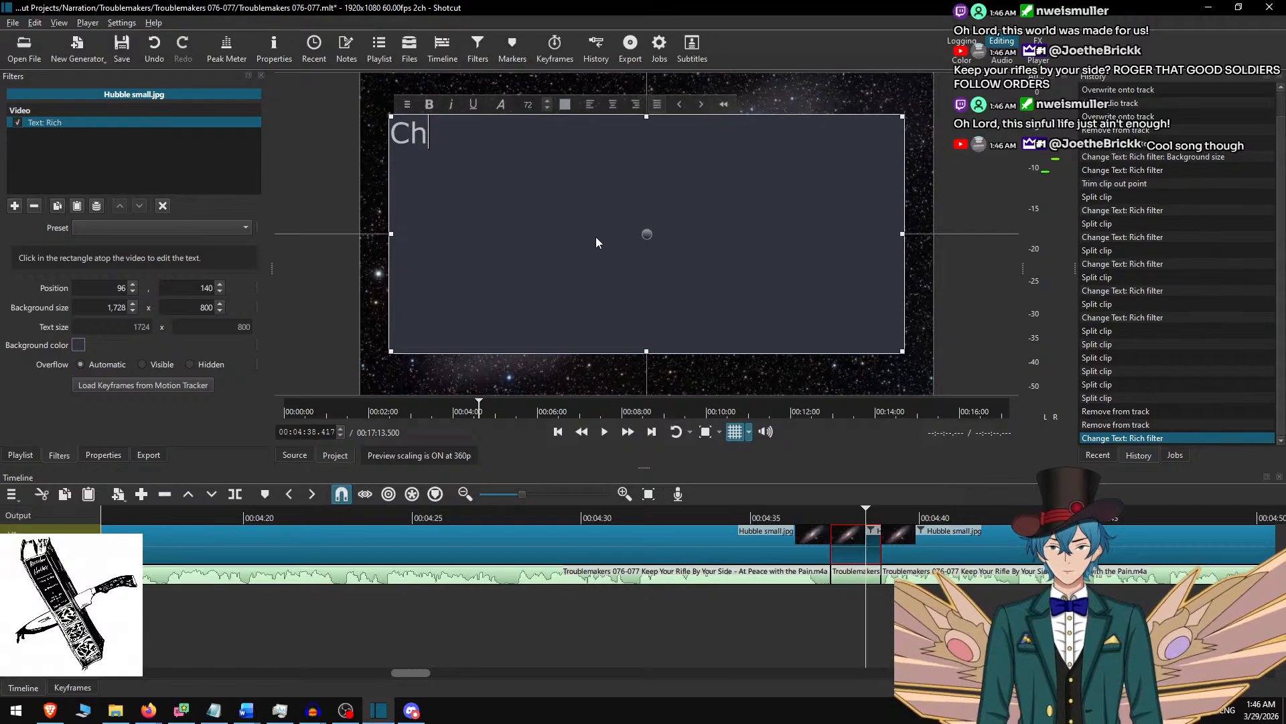
text(apter 77)
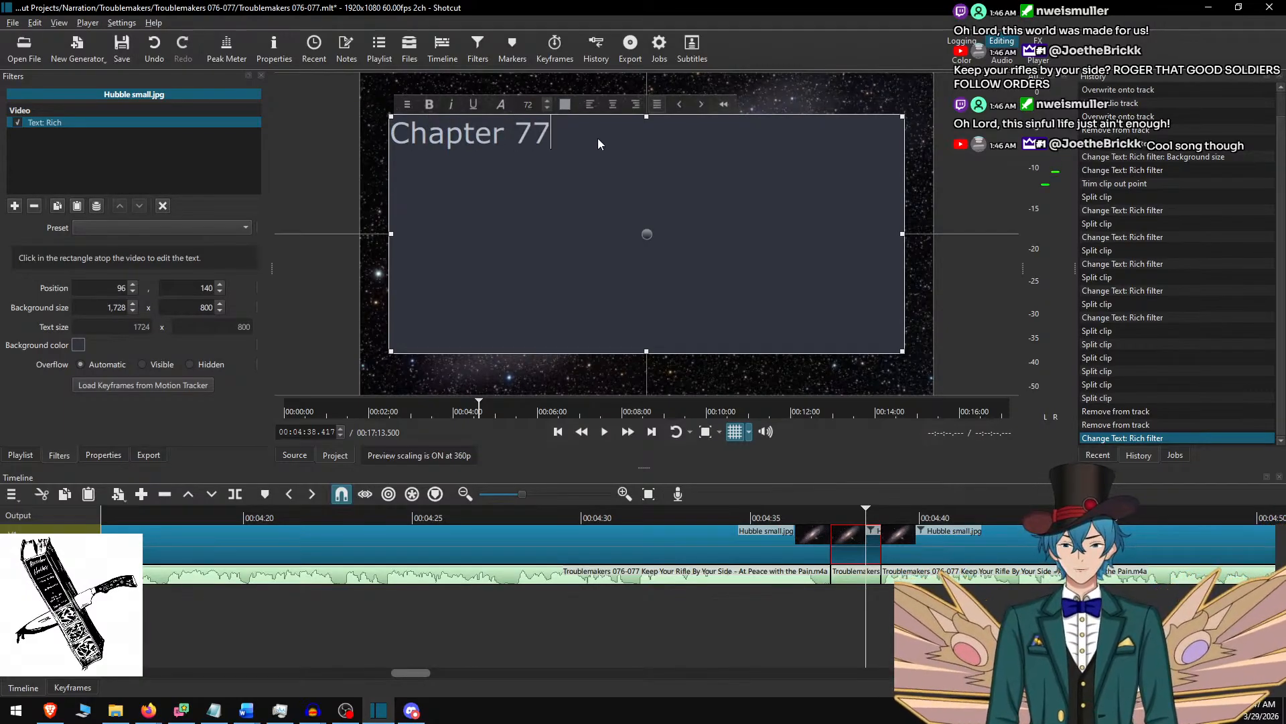
key(ctrl+a)
click(612, 104)
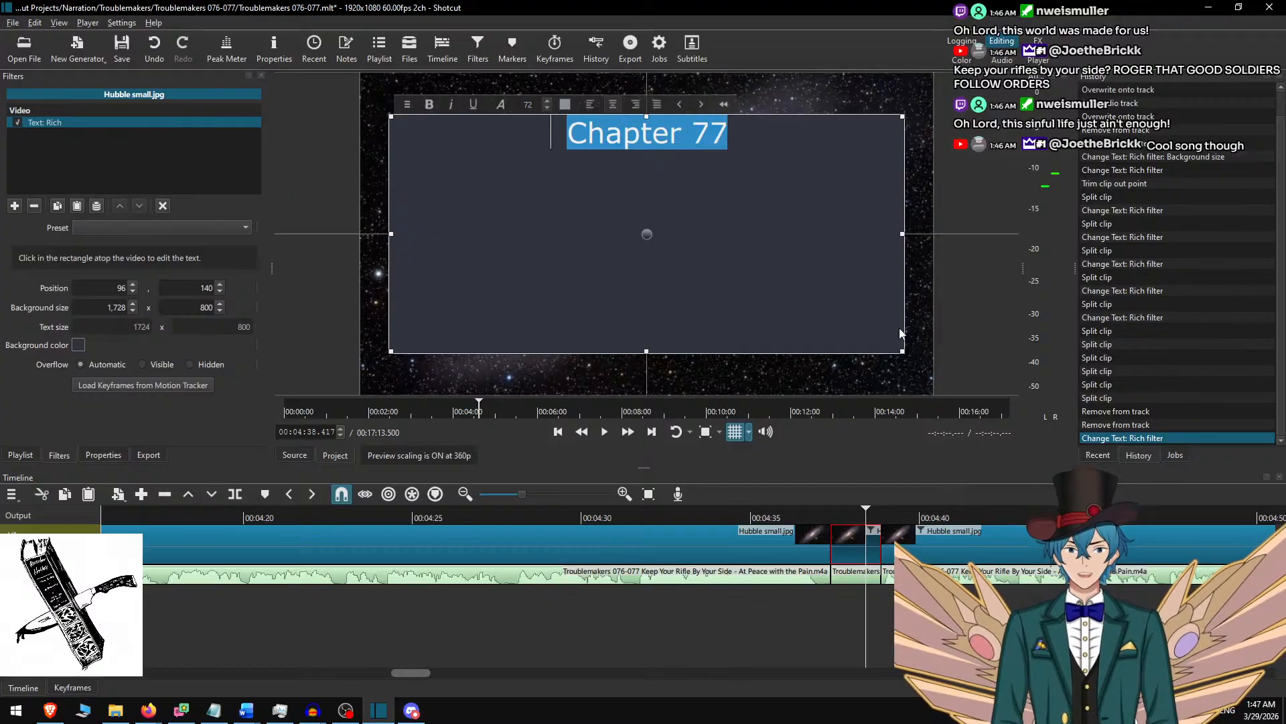
Shrink the "Chapter 77" text background to about 668 × 137 and move it to the centre of the frame.
drag(901, 116, 576, 322)
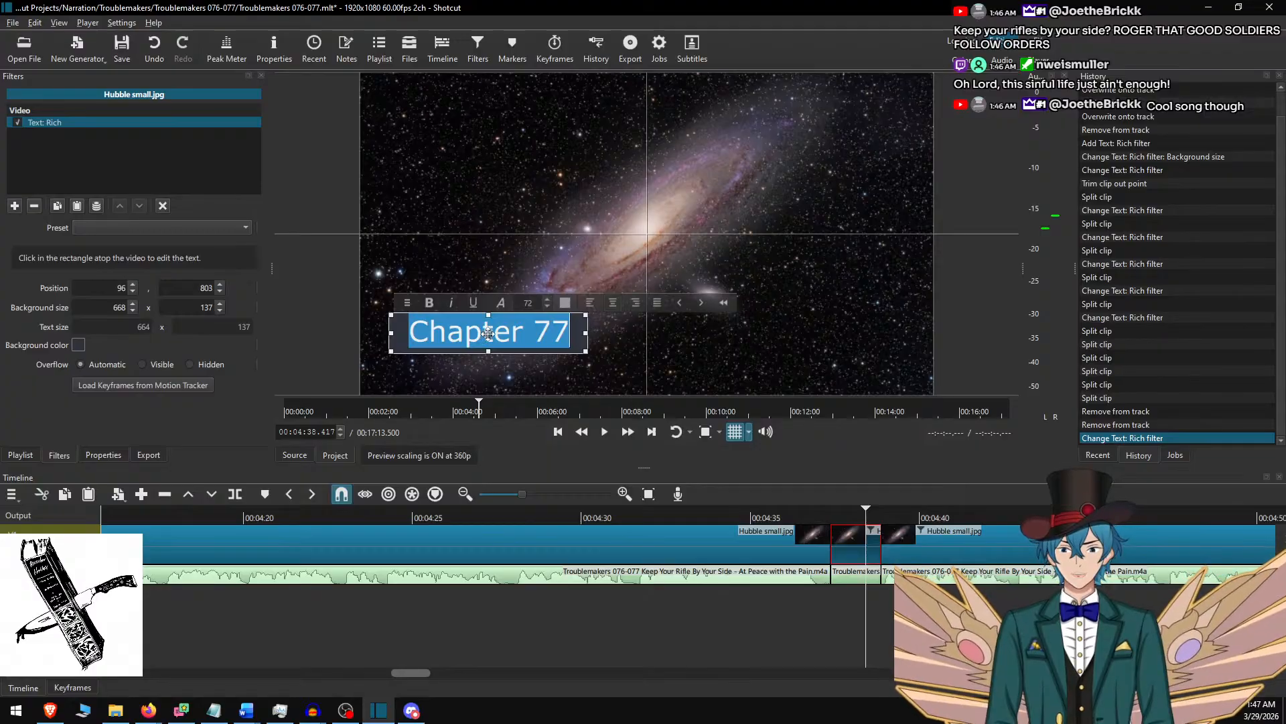
drag(489, 332, 656, 234)
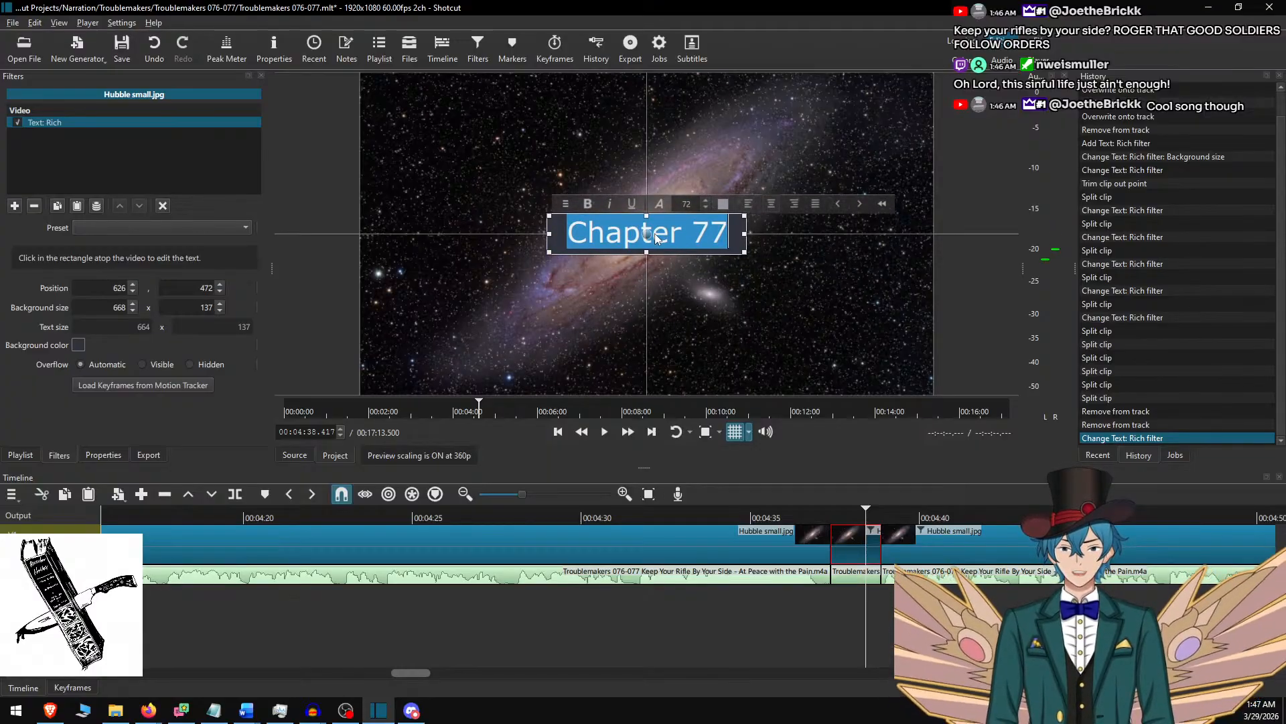
click(875, 531)
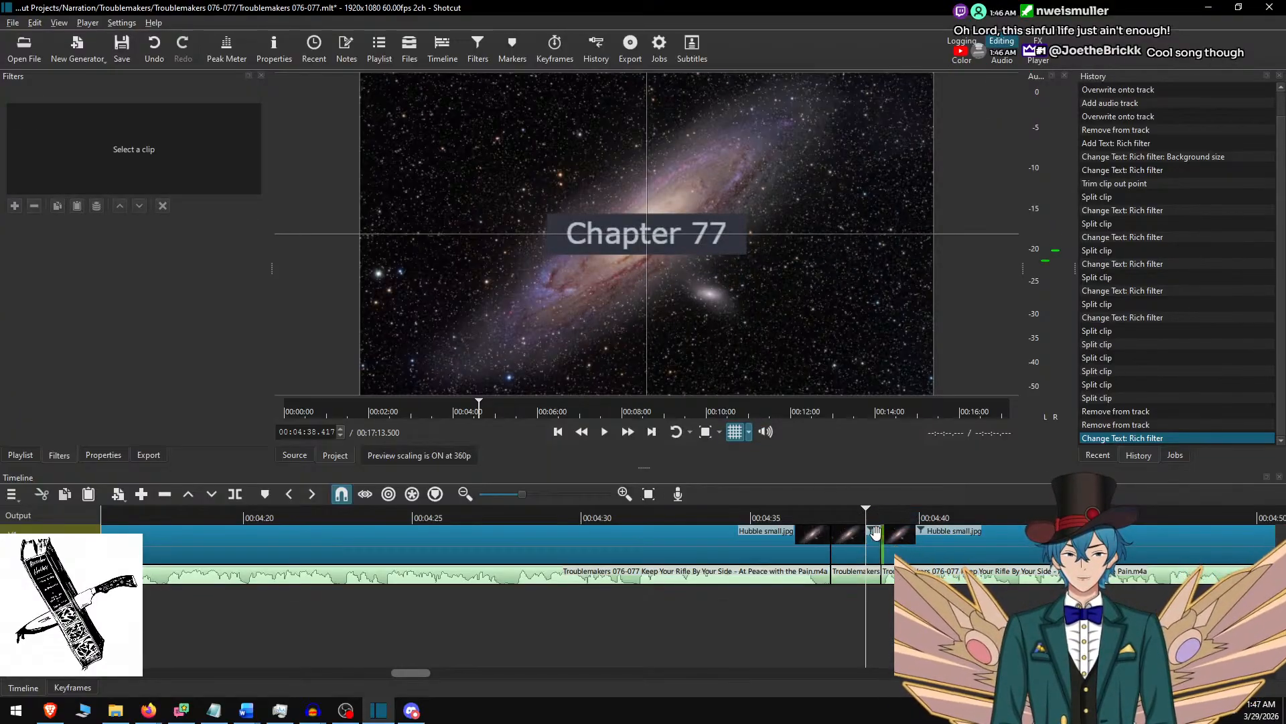
Select the Hubble small.jpg clip after the "Chapter 77" title with the playhead at 00:04:39.583.
click(906, 516)
click(907, 538)
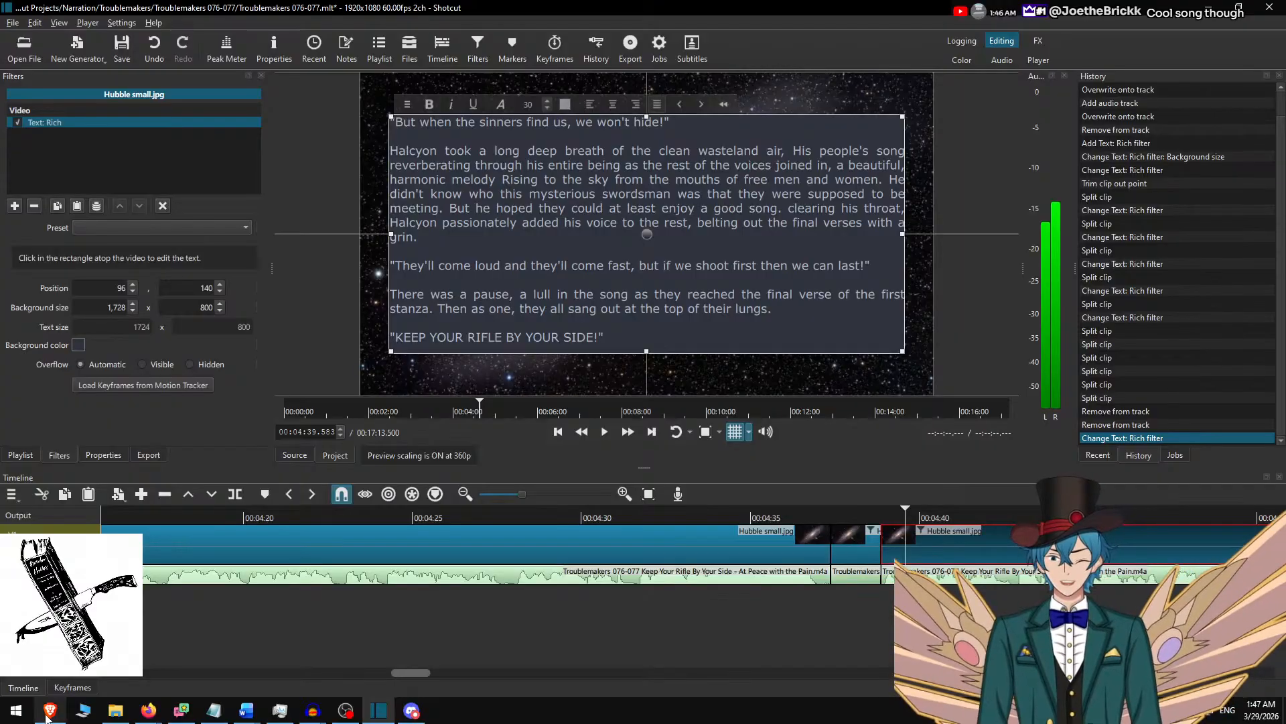
Switch to the Brave browser and skim the Memories of Creature 88 chapter 31 post down to its comments.
click(48, 710)
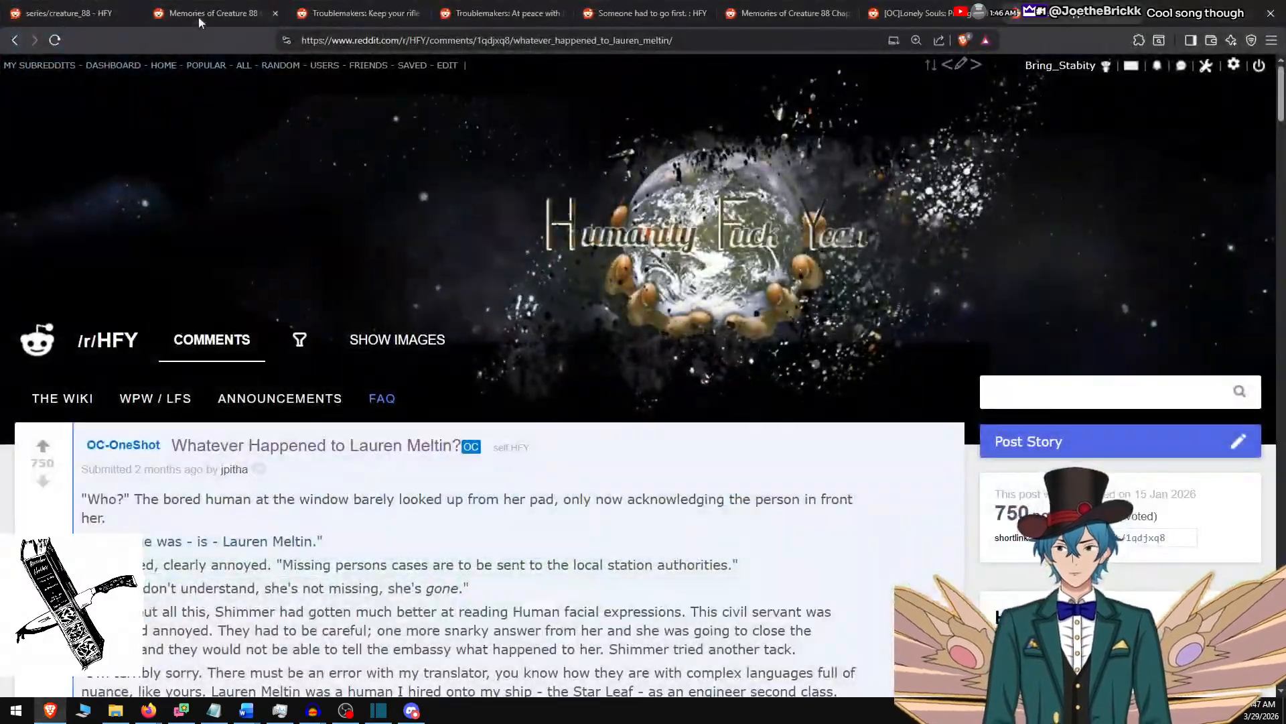
click(199, 23)
scroll(505, 494, down, 10)
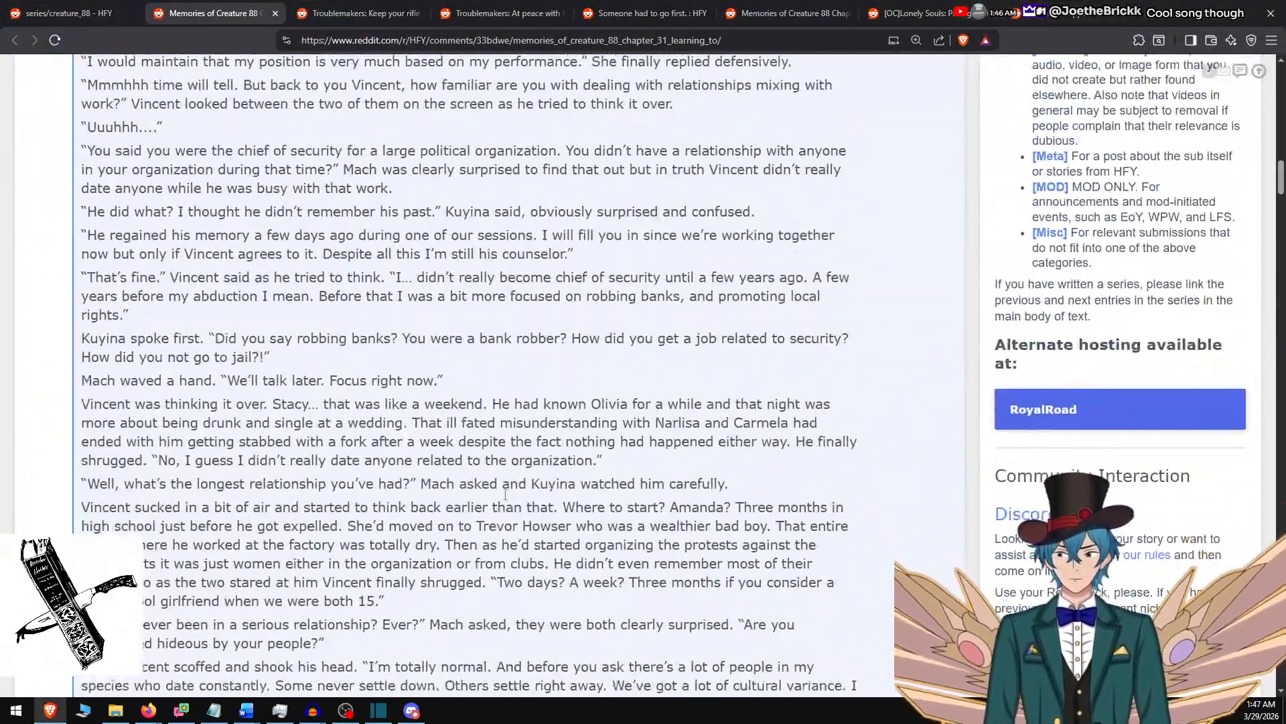
scroll(506, 495, down, 20)
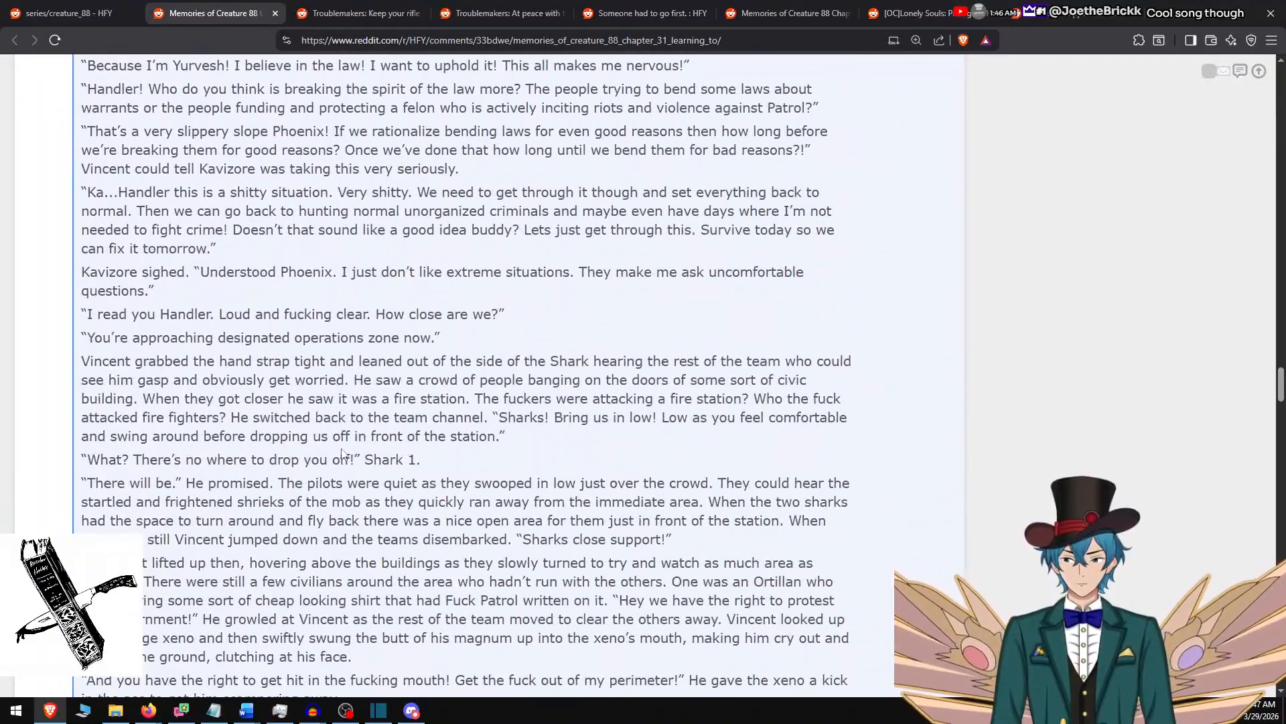
scroll(342, 454, down, 15)
scroll(339, 454, up, 6)
scroll(419, 437, down, 1)
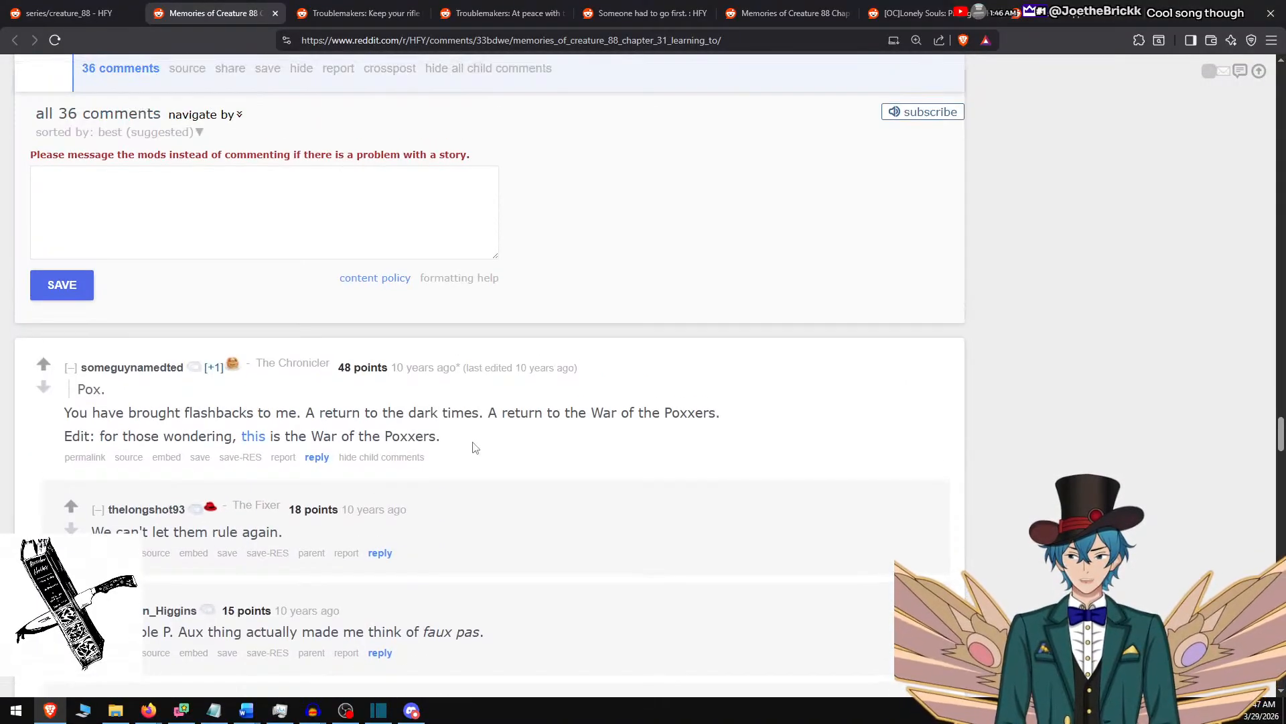
scroll(547, 409, down, 2)
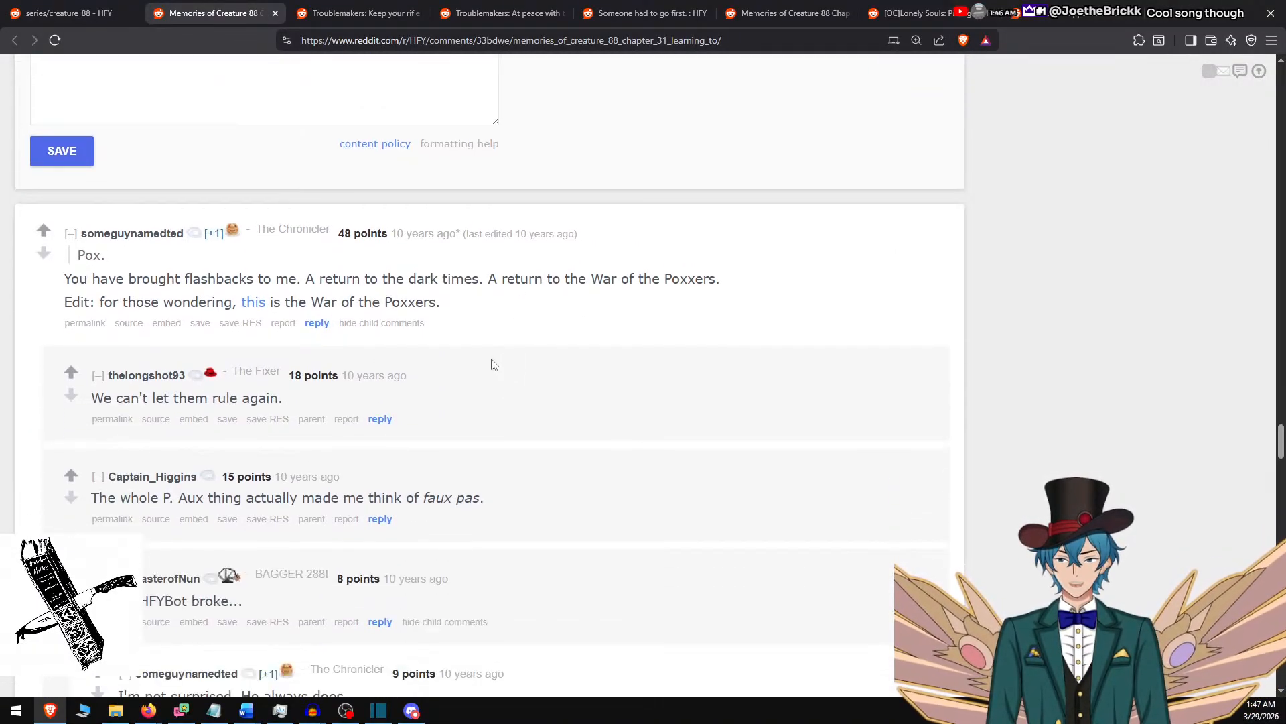
Read the comments about the song on the "Troublemakers: Keep your rifle by your side" post, then minimize the browser.
key(ctrl+Tab)
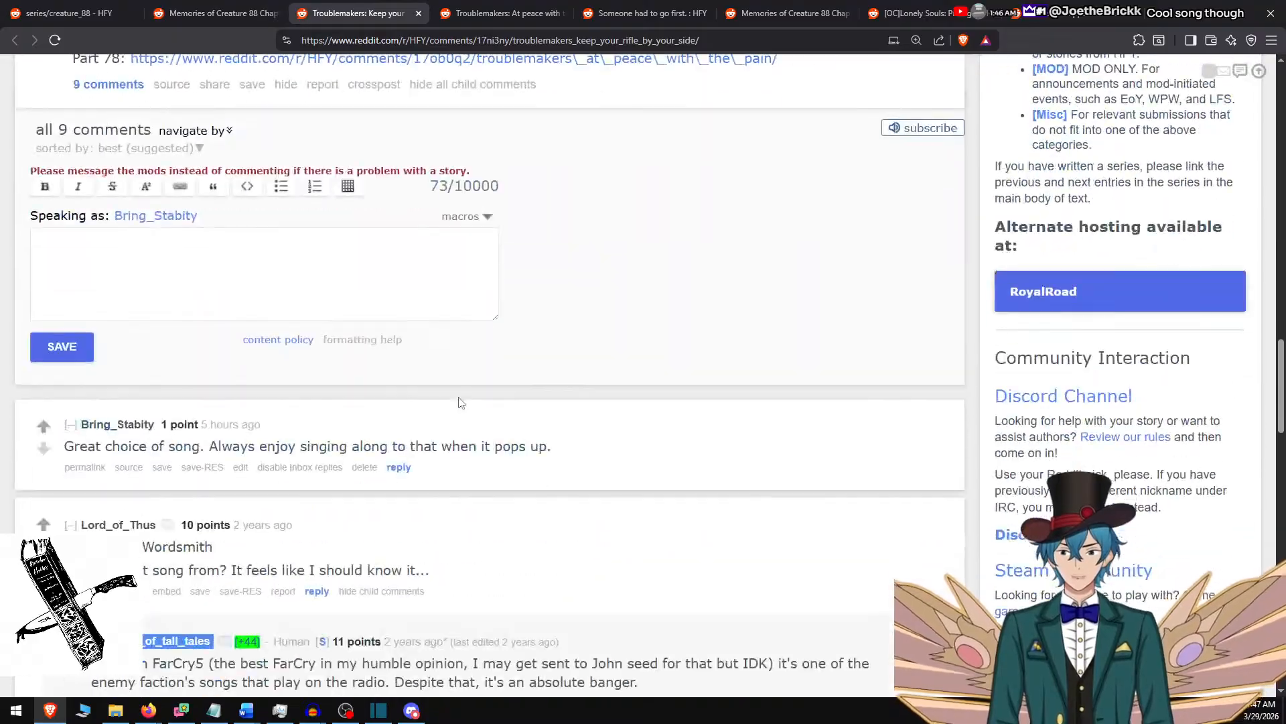
scroll(459, 402, down, 8)
scroll(458, 402, up, 6)
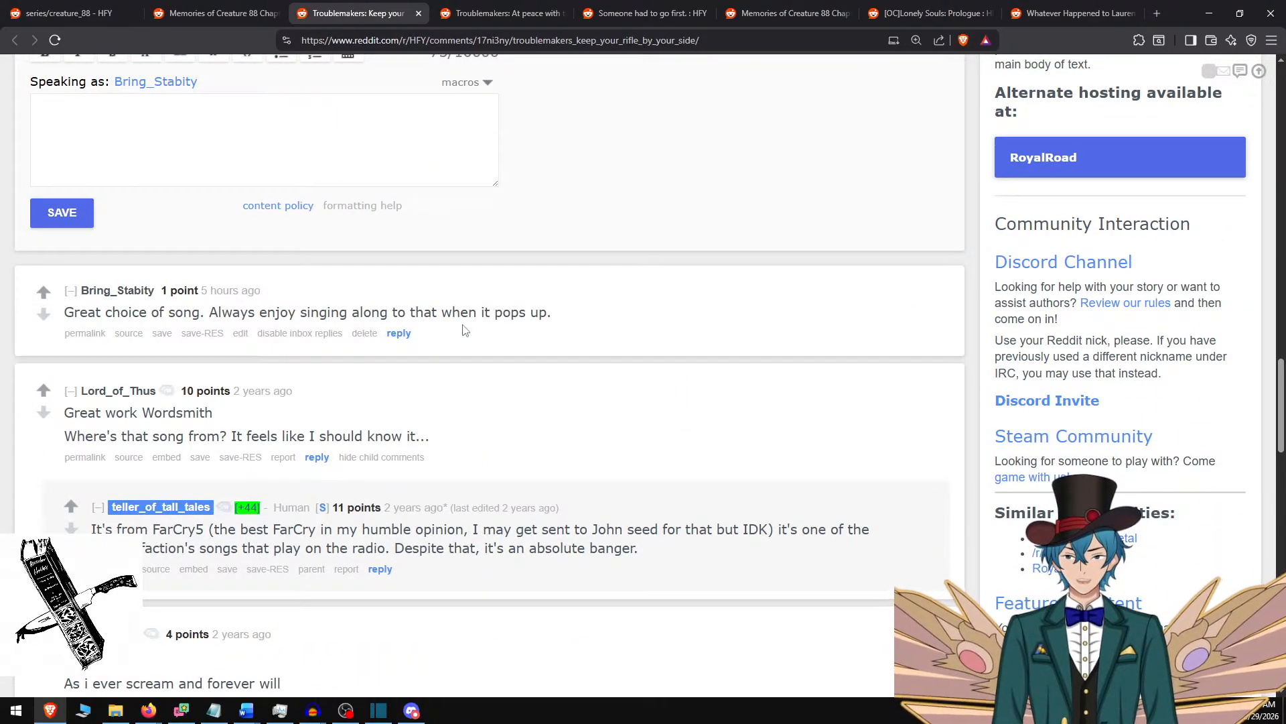
scroll(465, 330, down, 6)
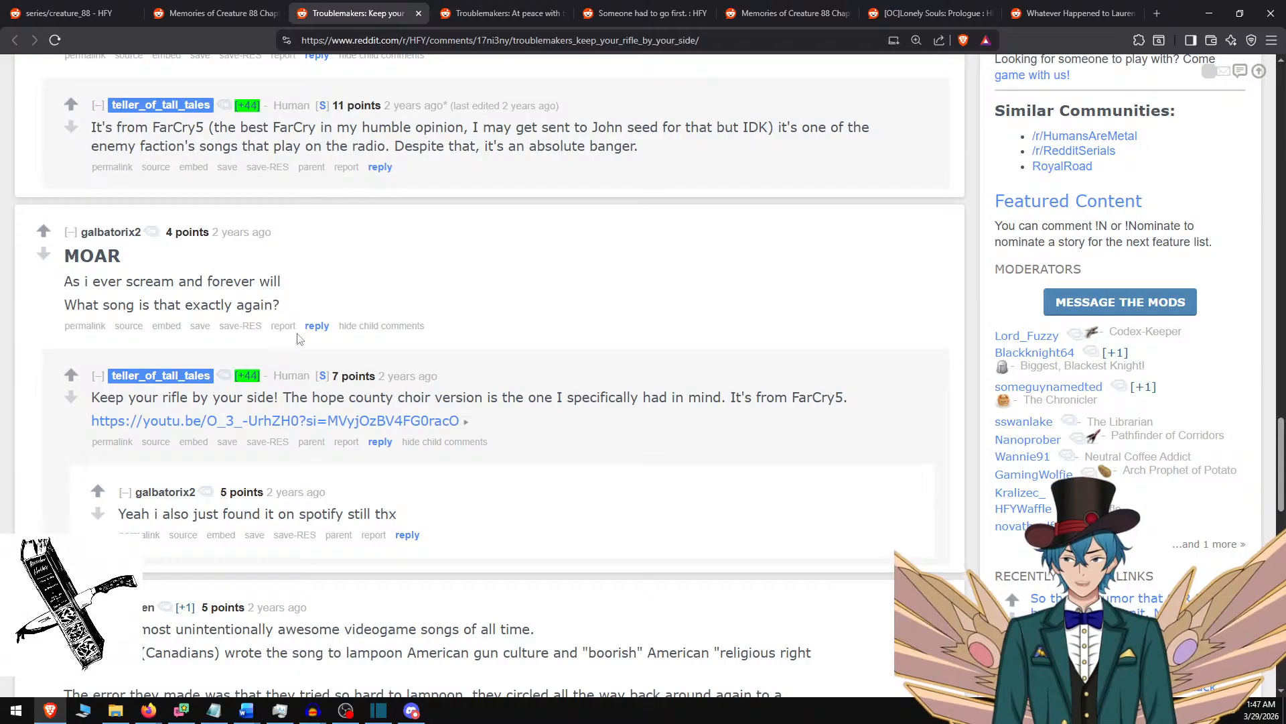
scroll(424, 378, down, 4)
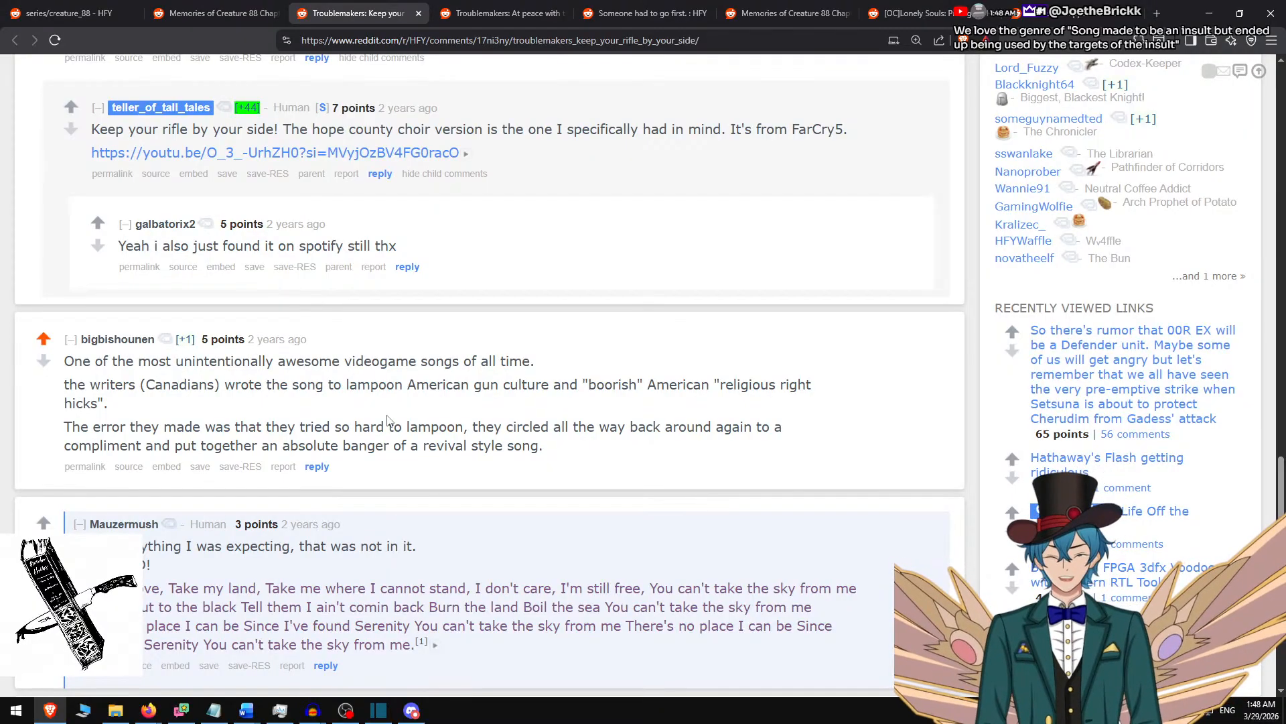
scroll(382, 436, down, 2)
scroll(382, 434, up, 2)
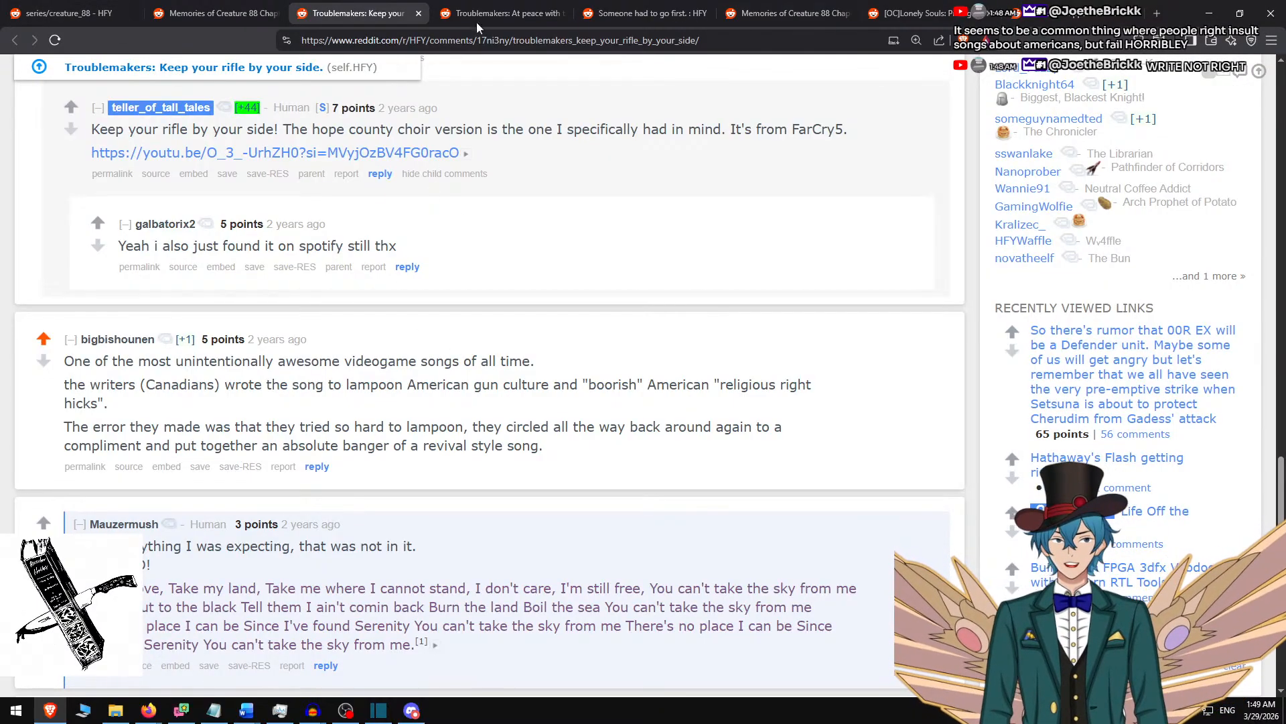
click(1209, 13)
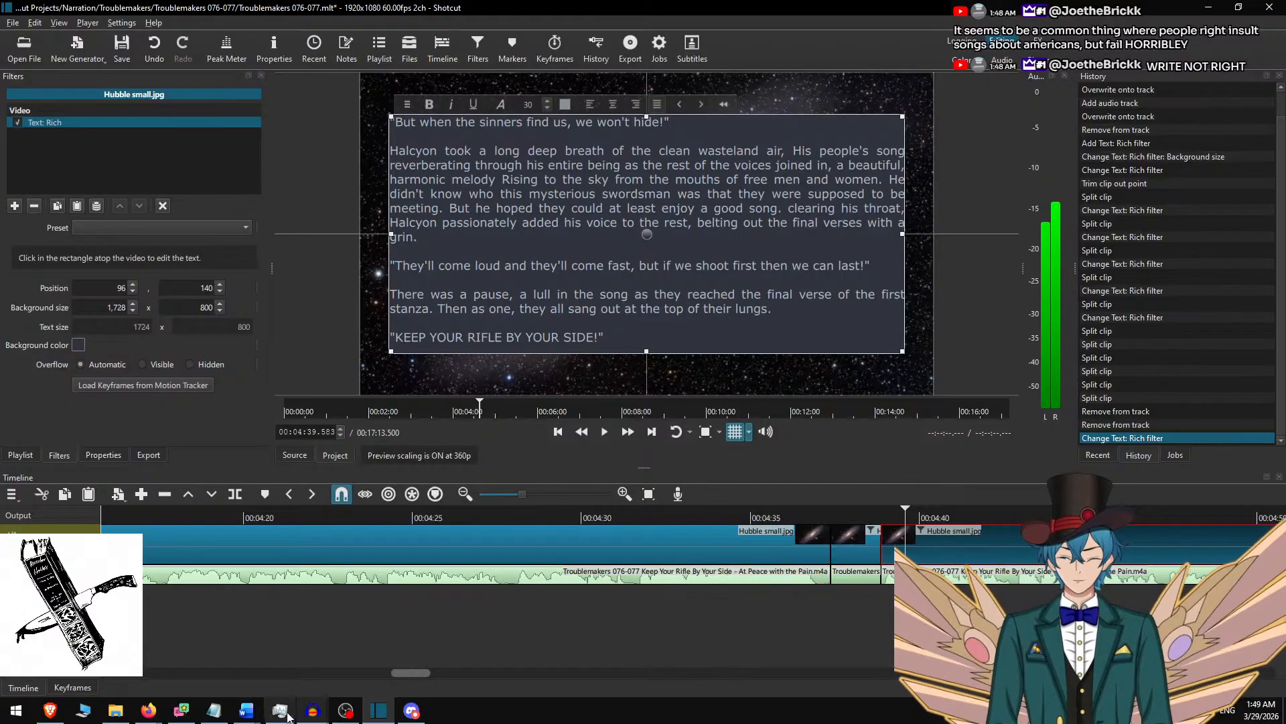
Switch to the Word document and delete the used passage ending "KEEP YOUR RIFLE BY YOUR SIDE!" and the "--" line below it.
mouse_move(246, 710)
click(172, 660)
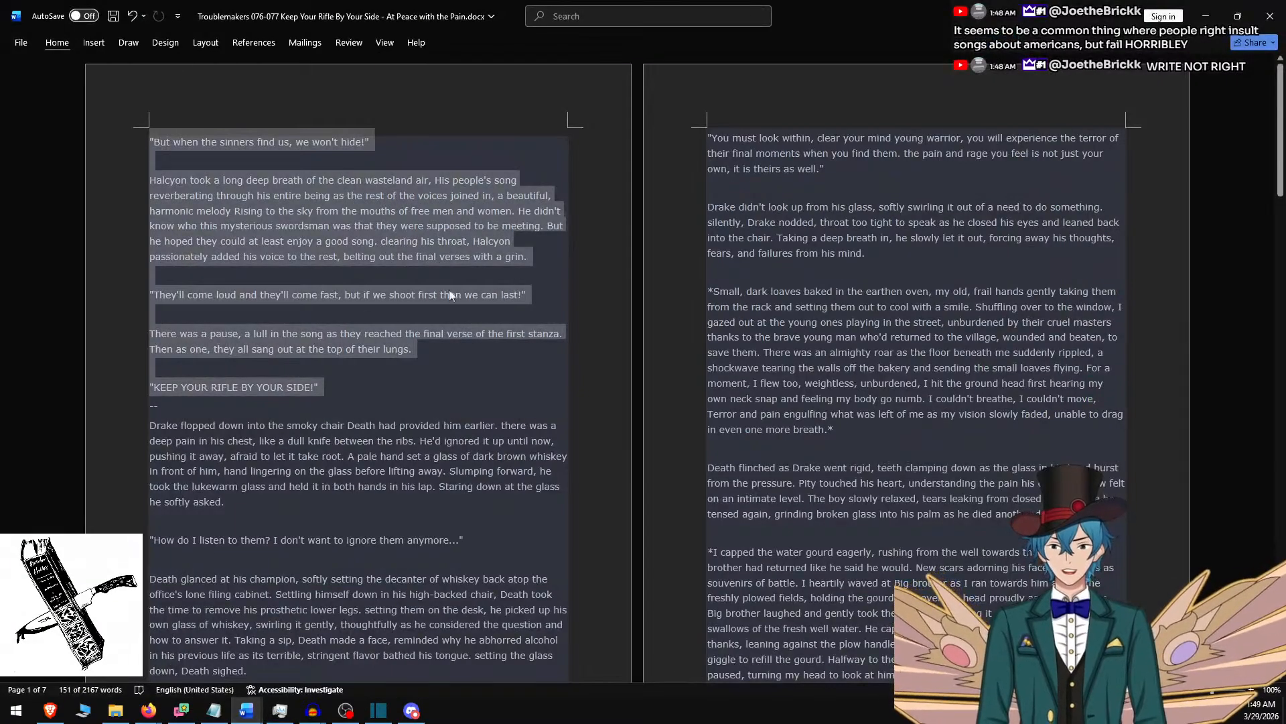
key(Delete)
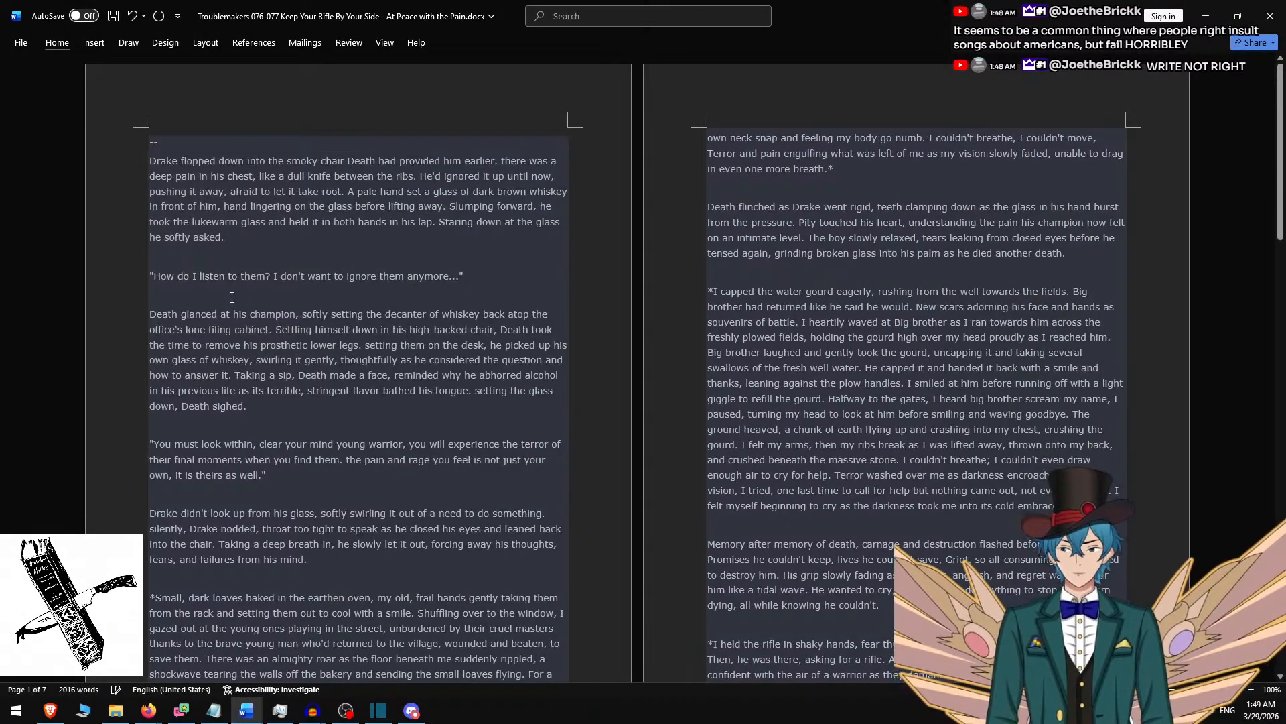
key(Delete)
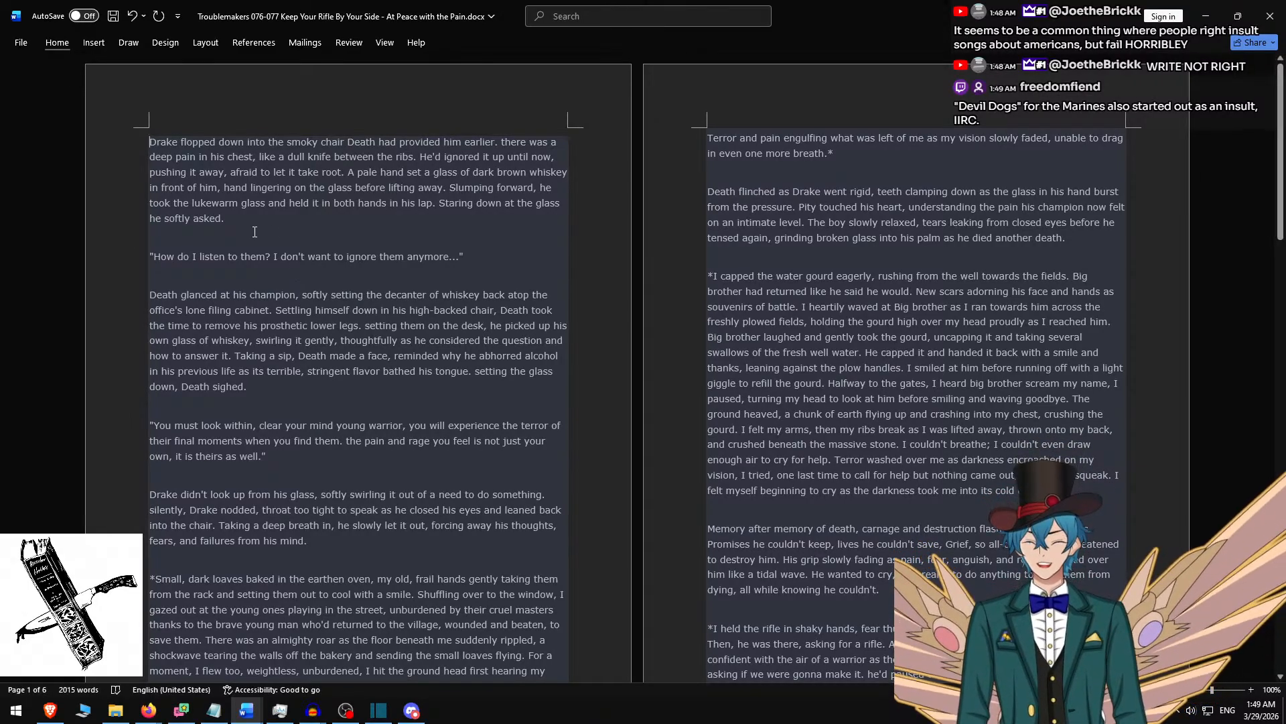
Replace the selected Shotcut clip's text with the Word passage from "Drake flopped down into the smoky chair" through "Death sighed.".
shift+click(507, 260)
key(ctrl+c)
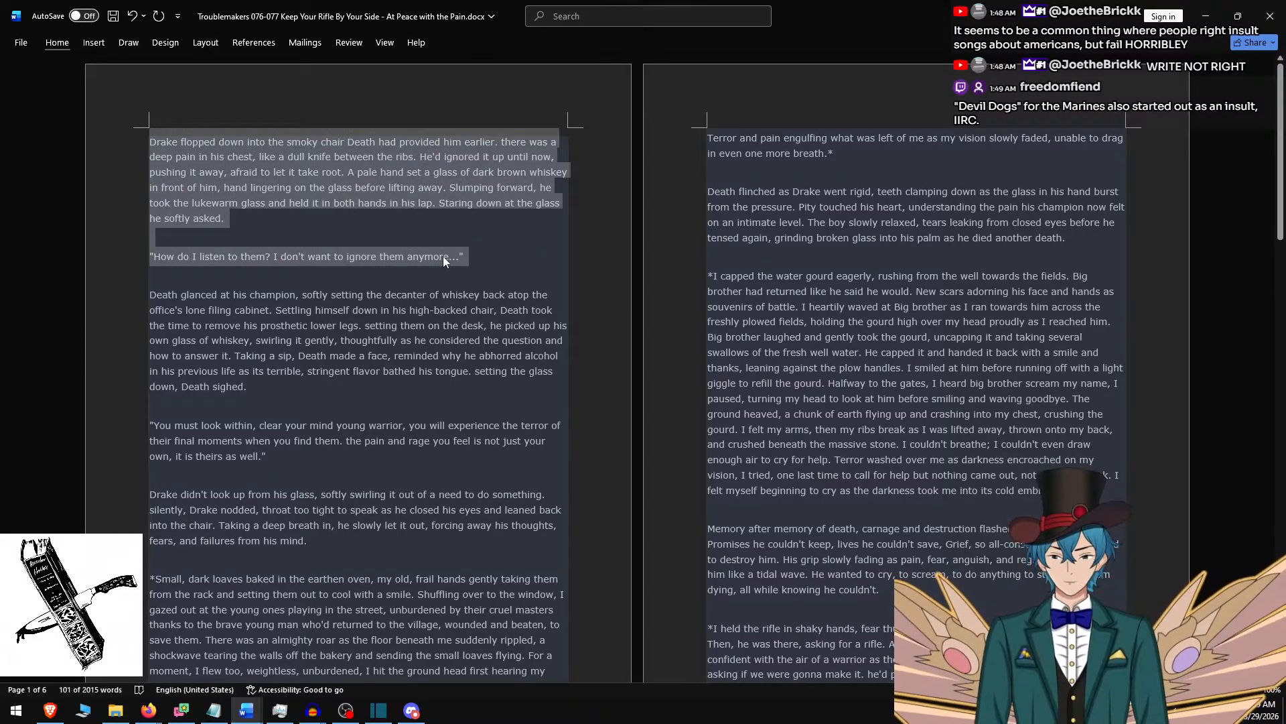
key(alt+Tab)
key(ctrl+a)
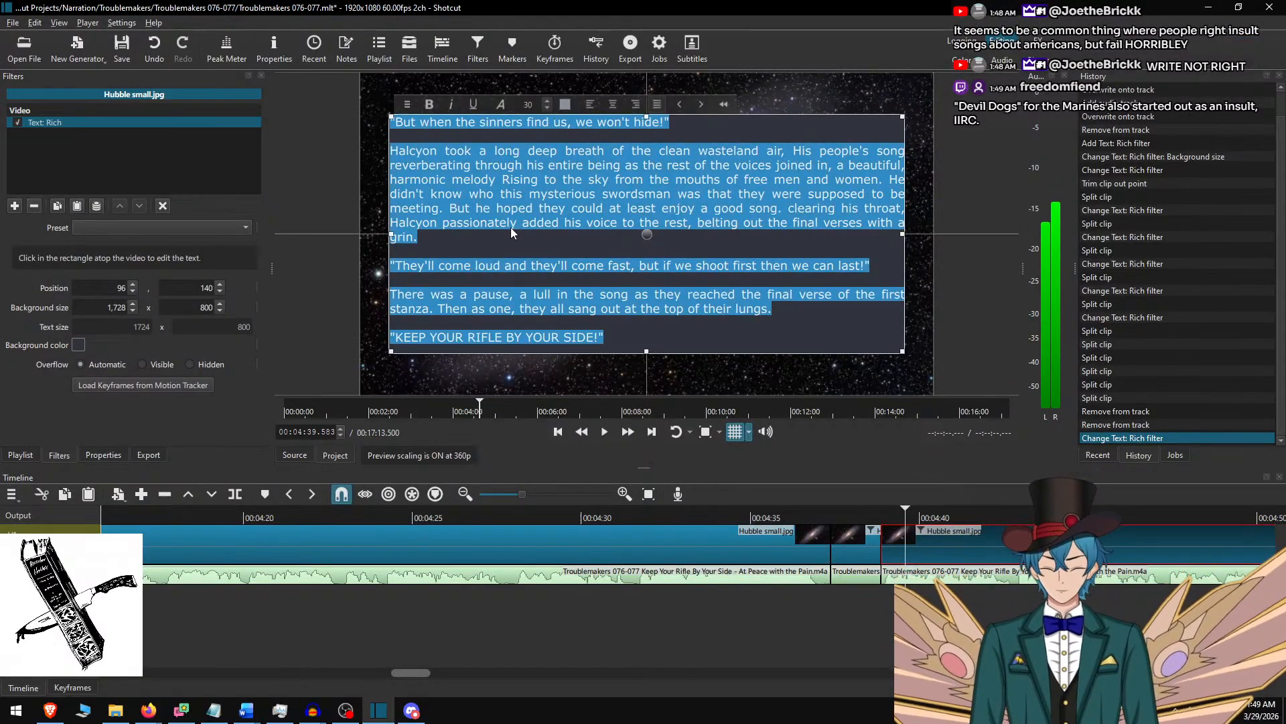
key(ctrl+v)
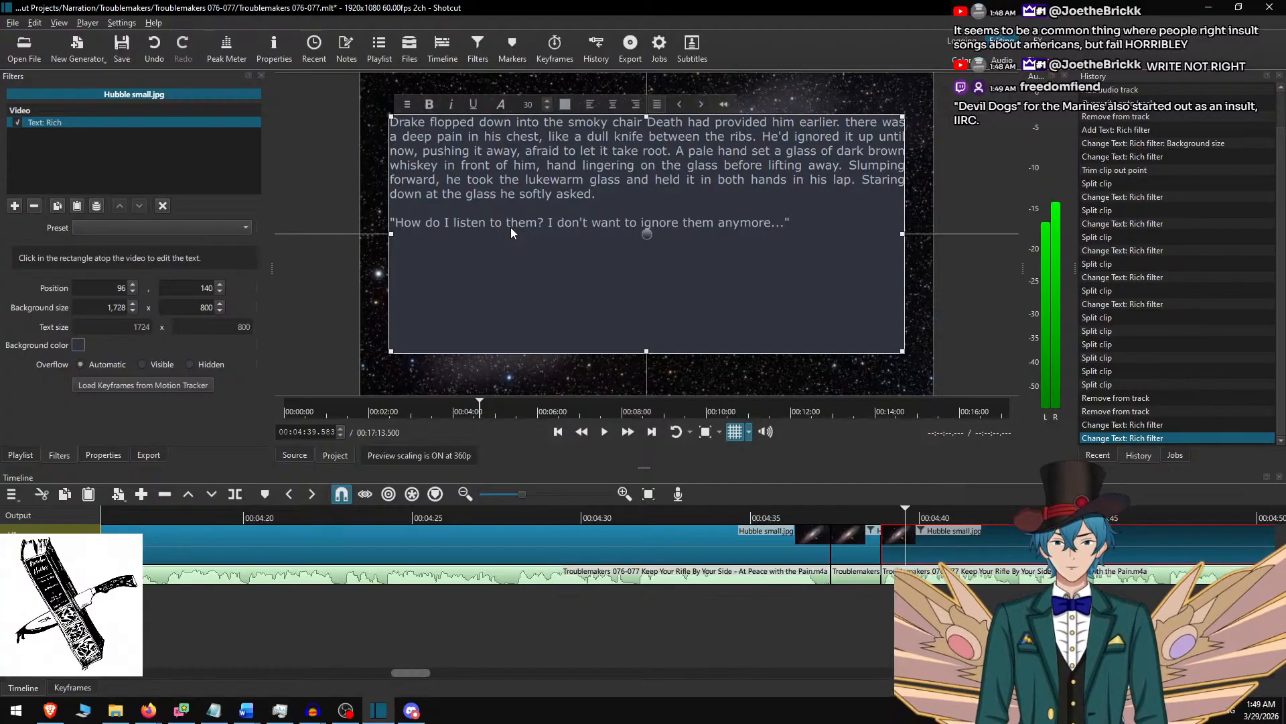
key(alt+Tab)
drag(376, 283, 269, 391)
key(ctrl+c)
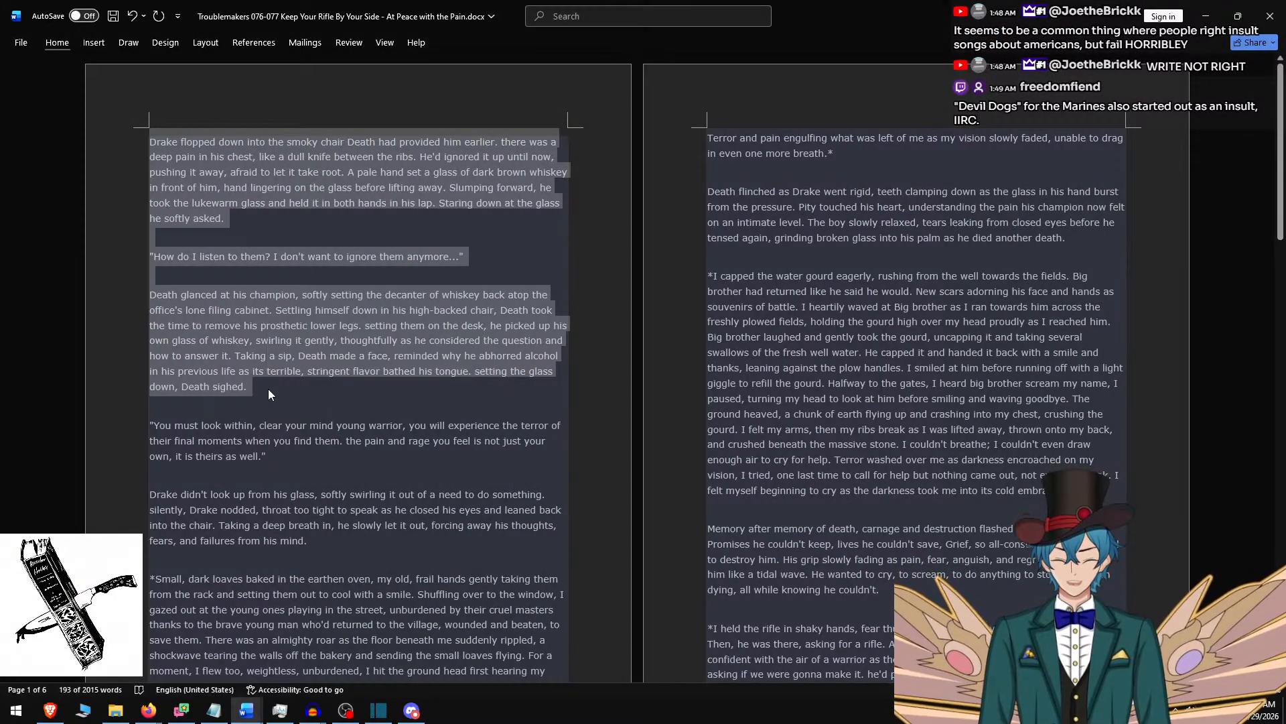
key(alt+Tab)
key(ctrl+a)
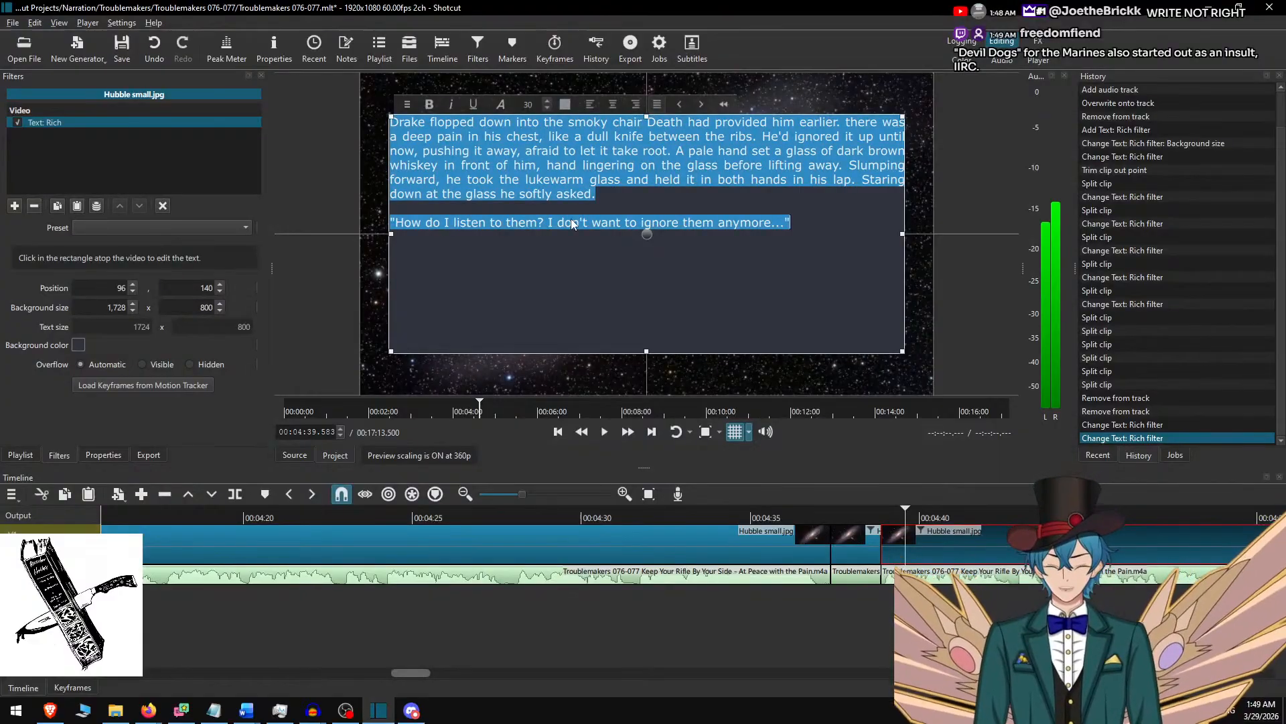
key(ctrl+v)
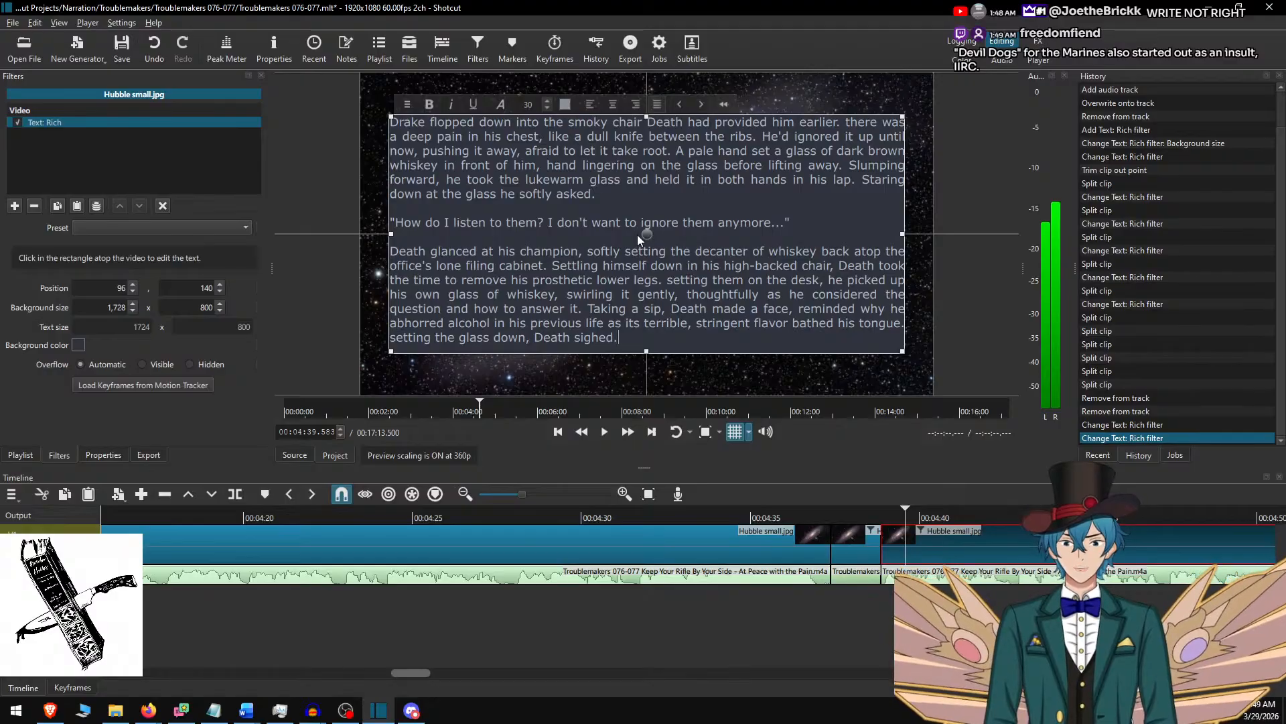
Play the narration from 00:04:34.683, split the Hubble small.jpg clip at 00:05:46.950 and select the part after the cut.
scroll(837, 566, right, 5)
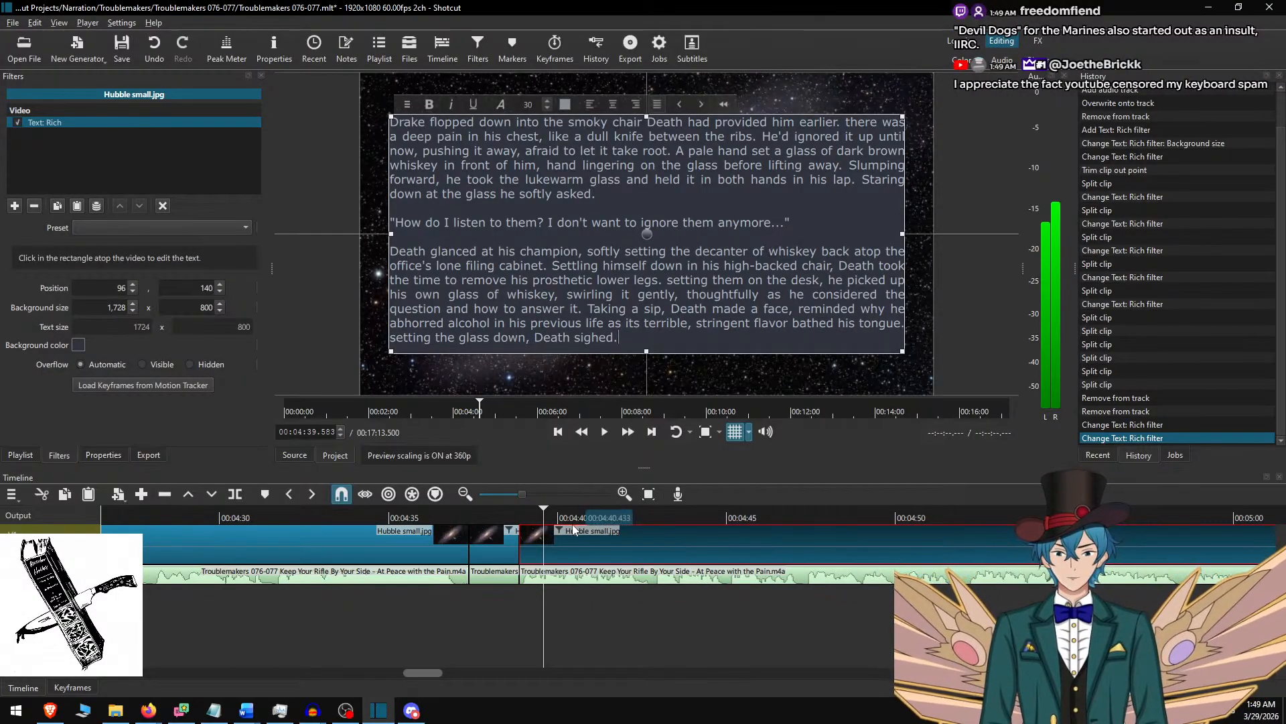
click(566, 547)
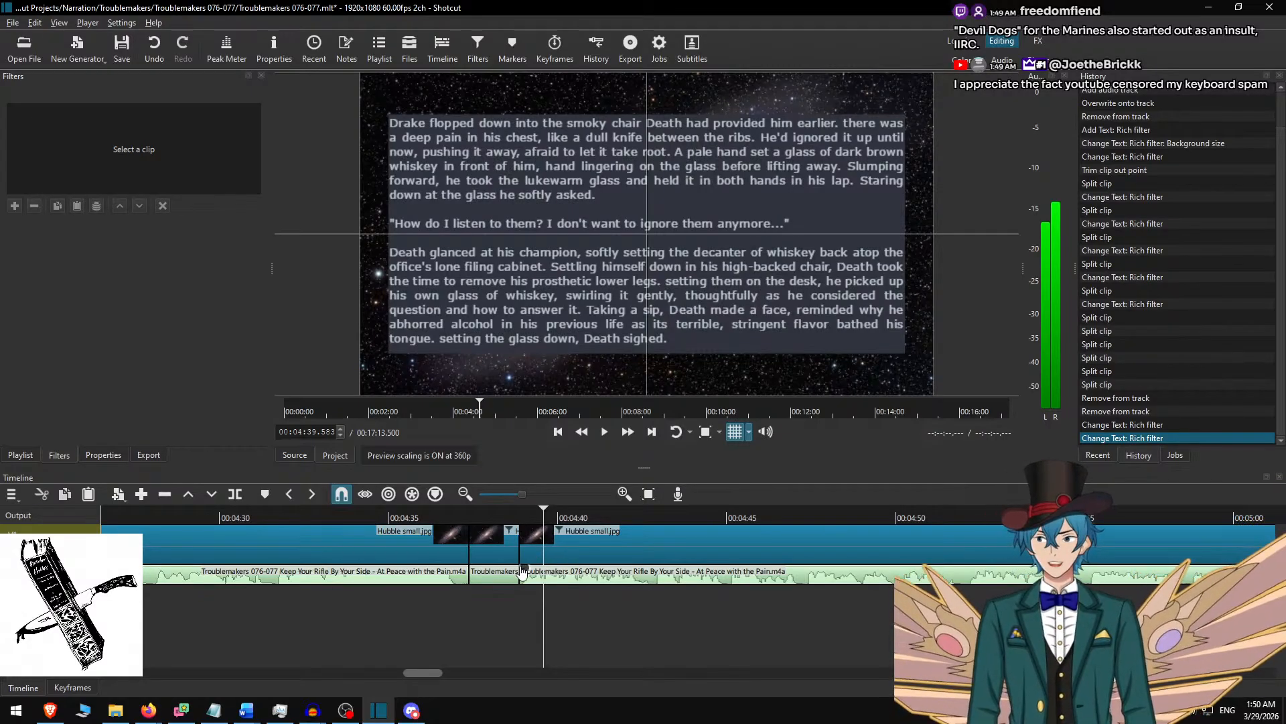
click(500, 546)
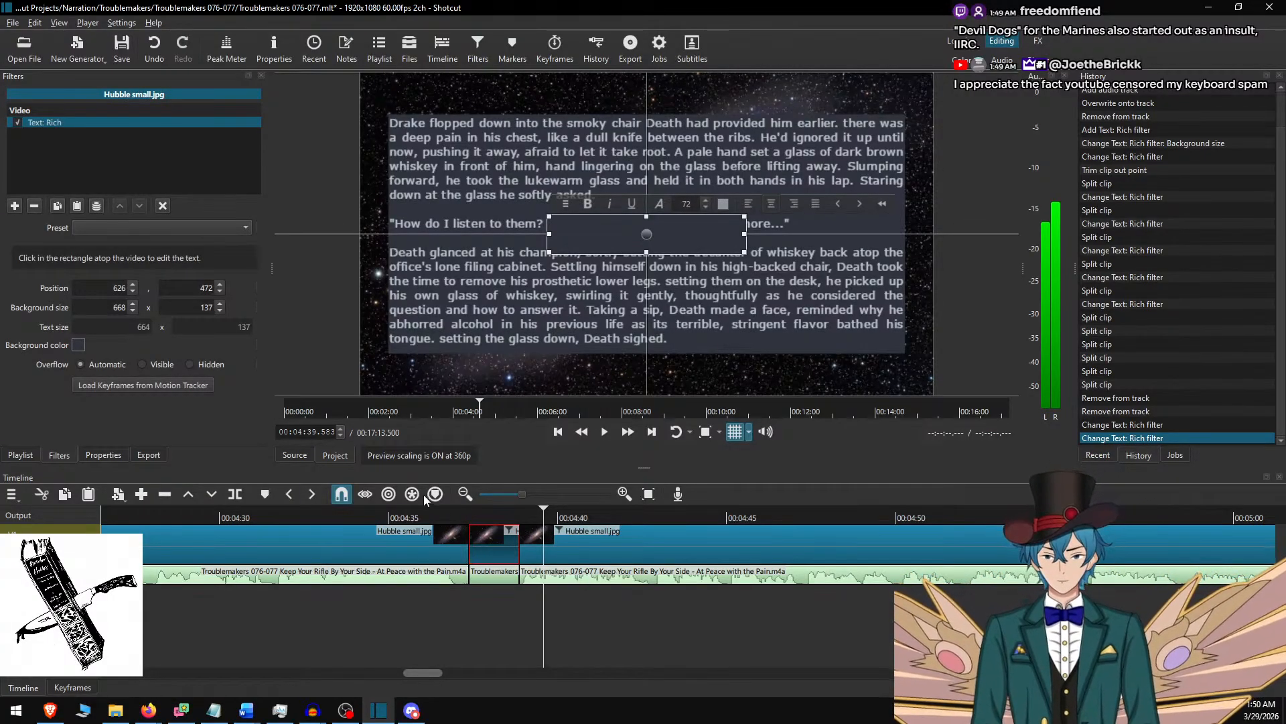
click(378, 516)
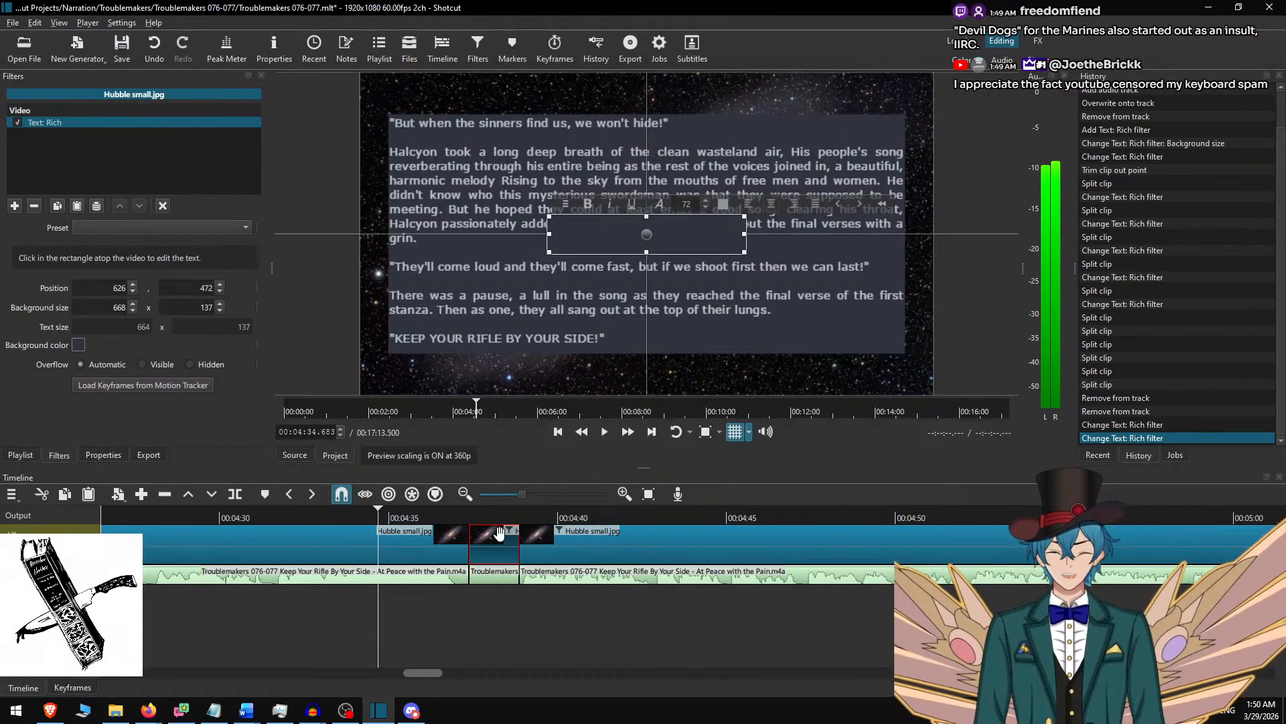
click(503, 534)
key(space)
click(628, 433)
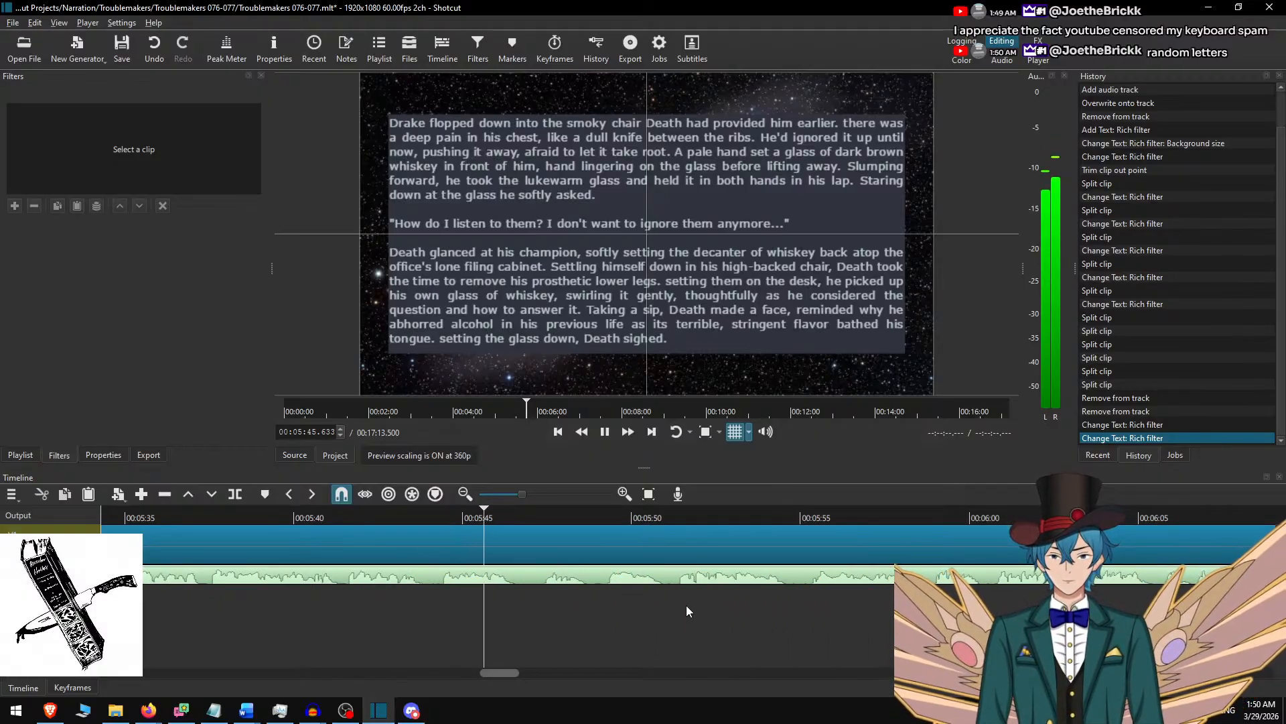
key(space)
key(s)
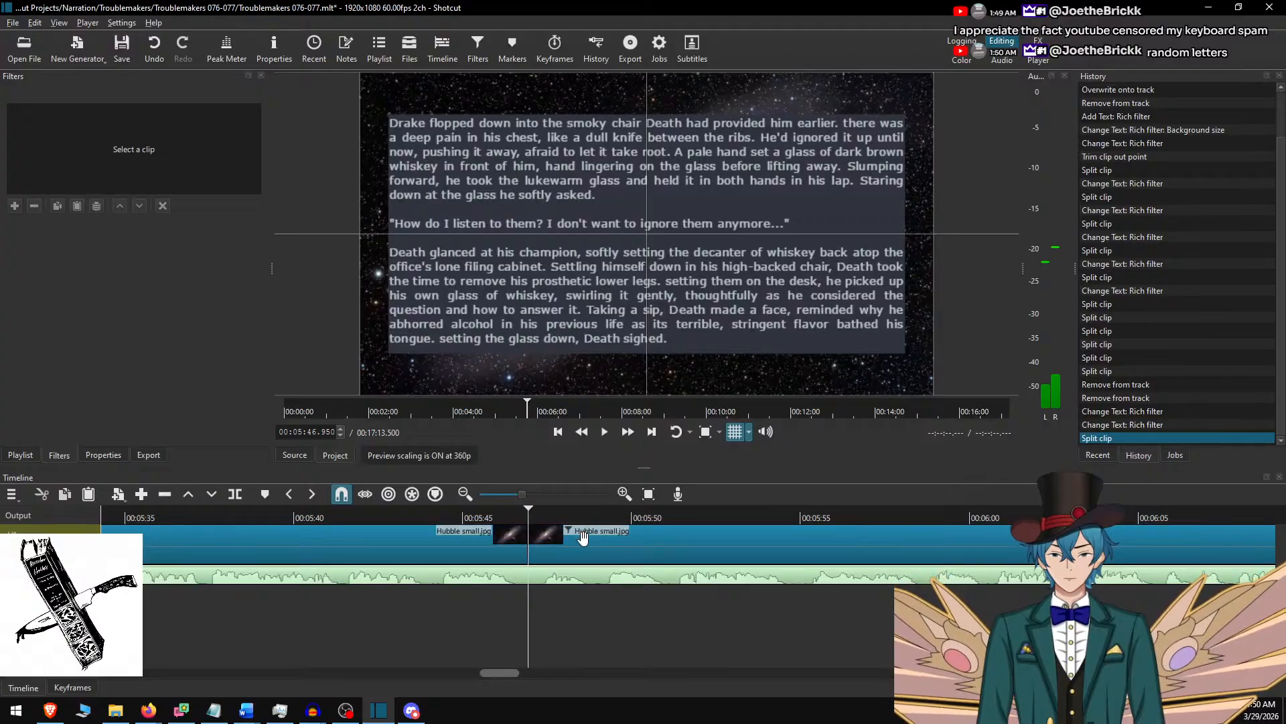
click(583, 536)
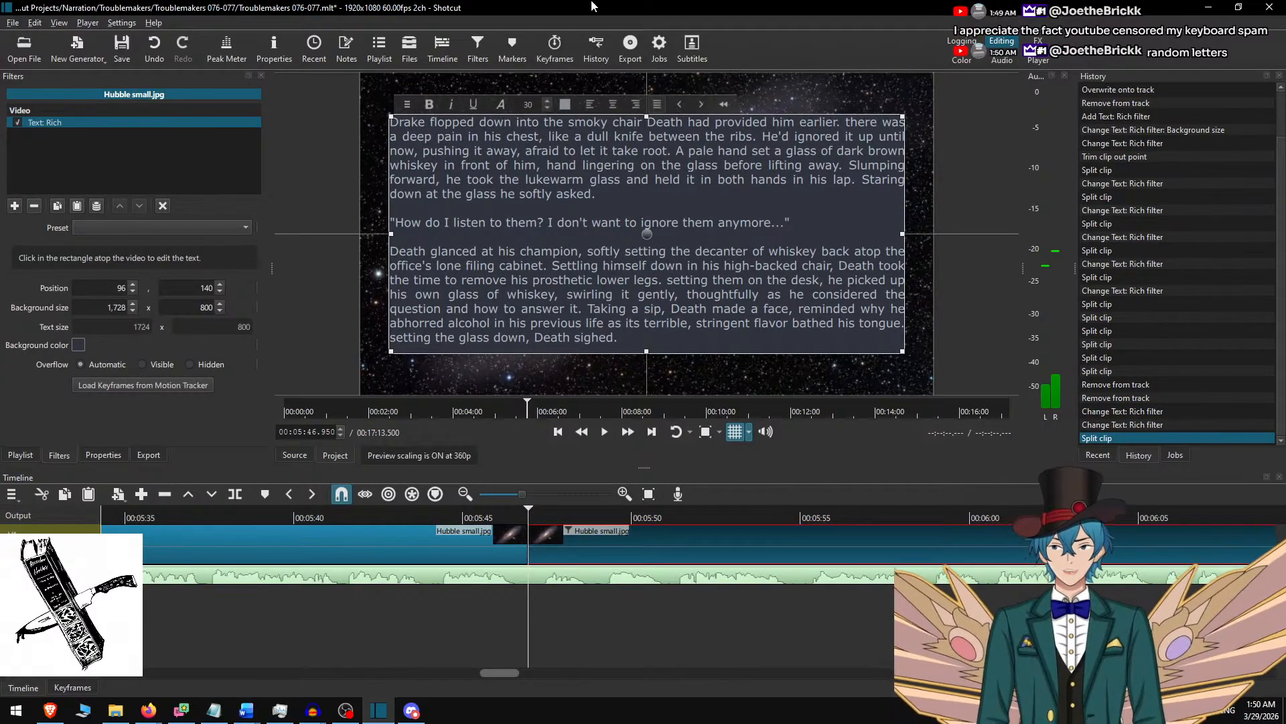
In the Word document, delete the used passage ending "Death sighed." and the blank line after it.
key(alt+Tab)
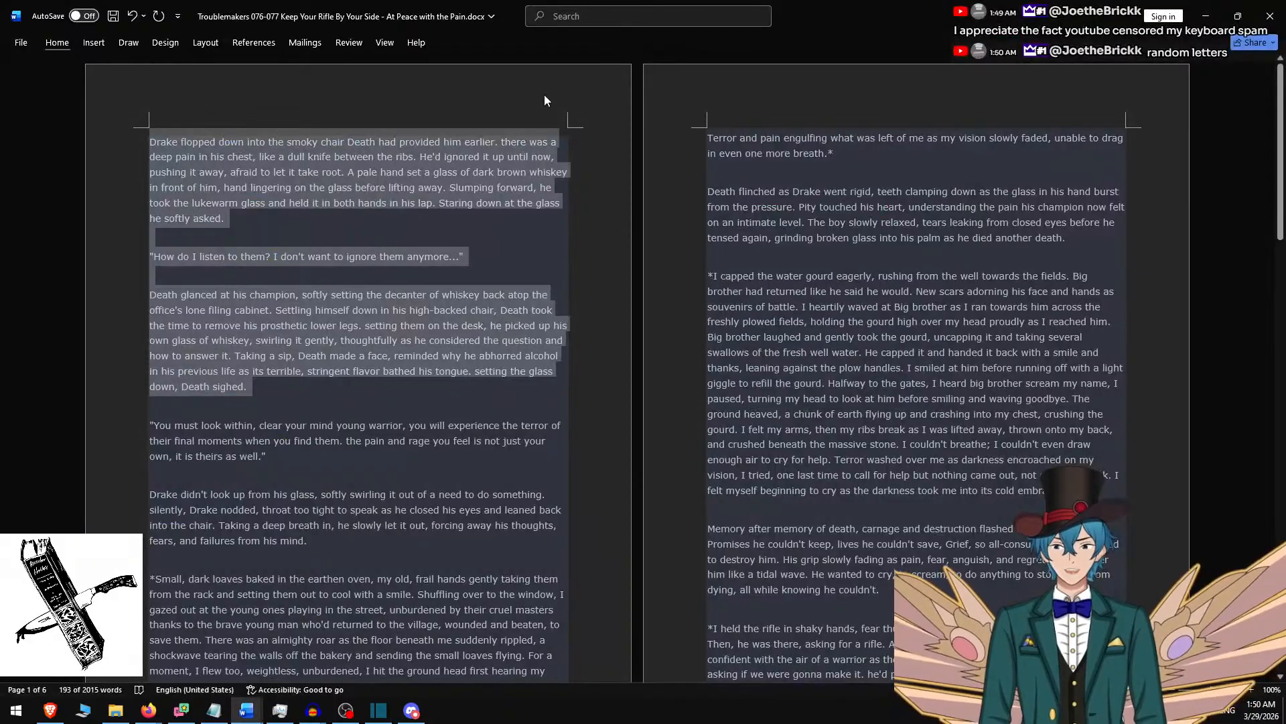
key(Delete)
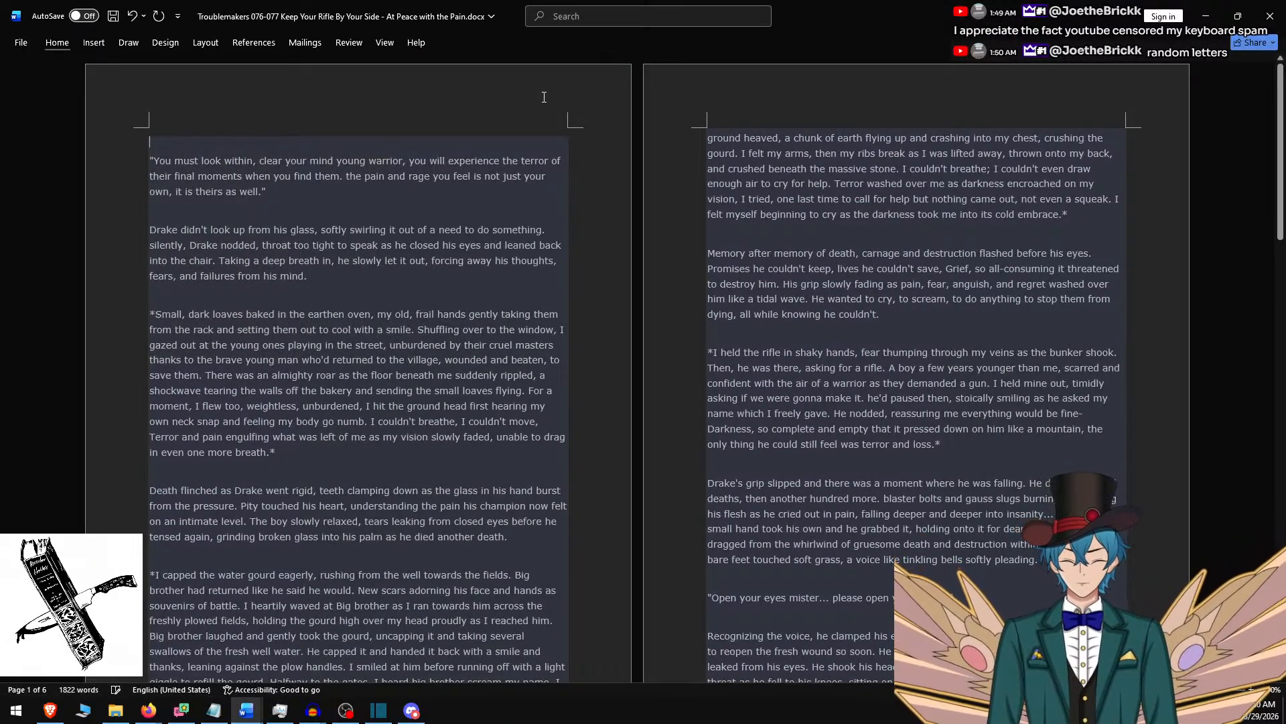
key(Delete)
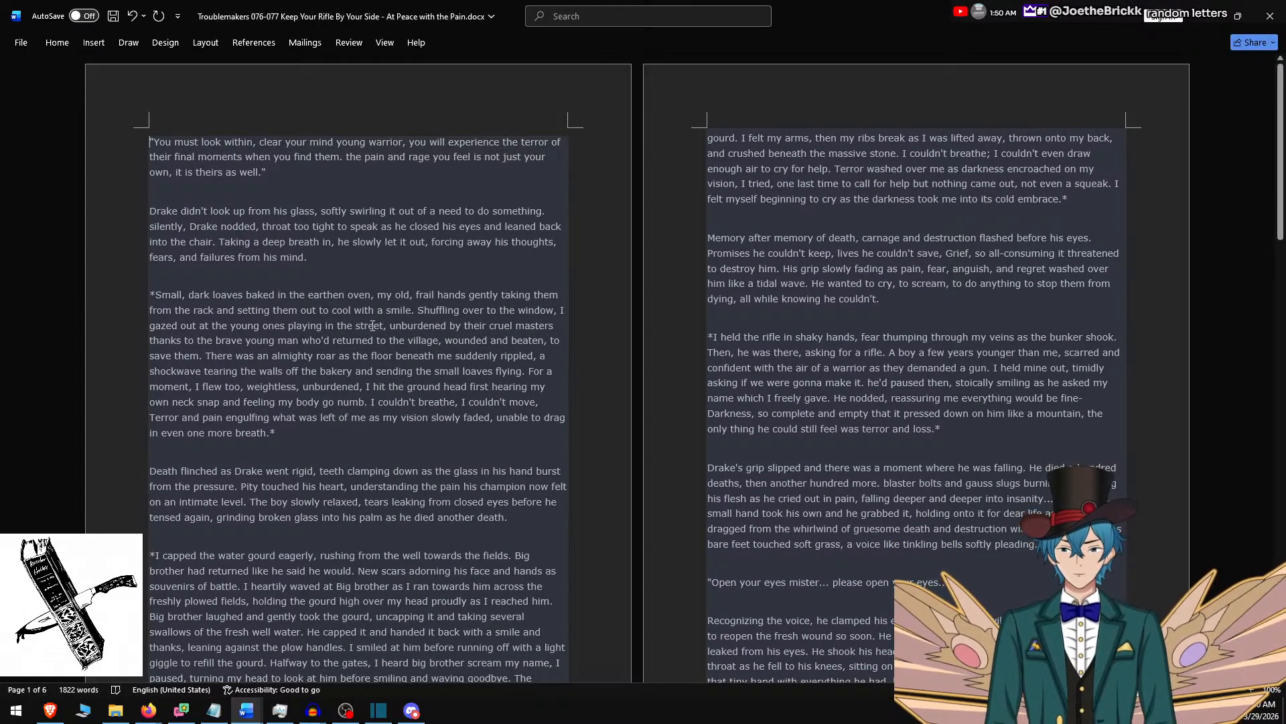
Replace the new Shotcut clip's text with the Word passage from "You must look within" through "in even one more breath.*".
shift+click(304, 430)
key(ctrl+c)
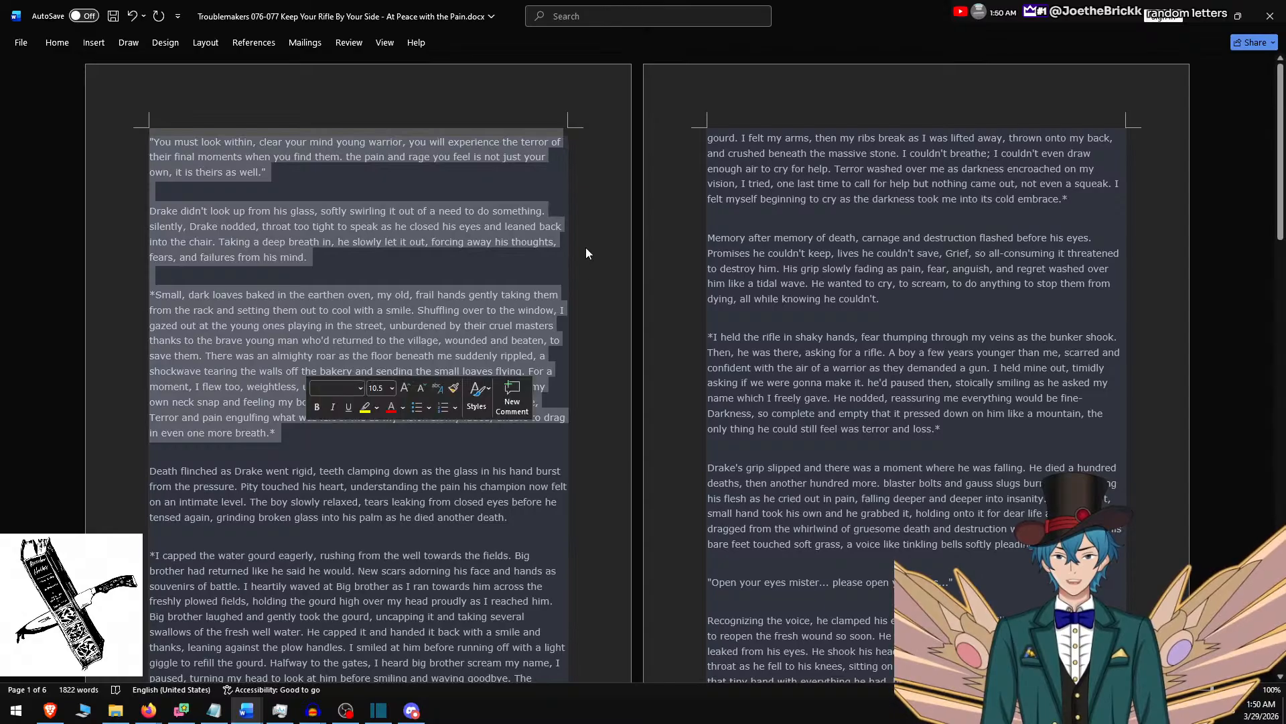
key(alt+Tab)
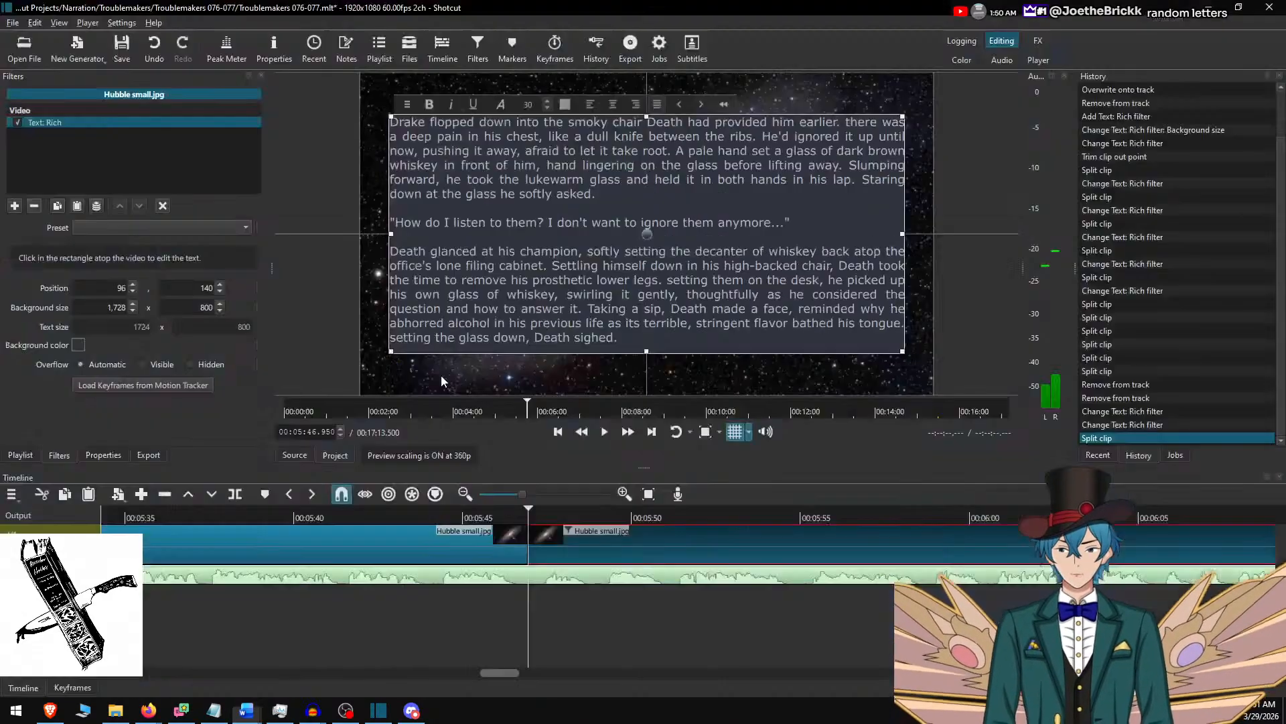
key(ctrl+a)
key(ctrl+v)
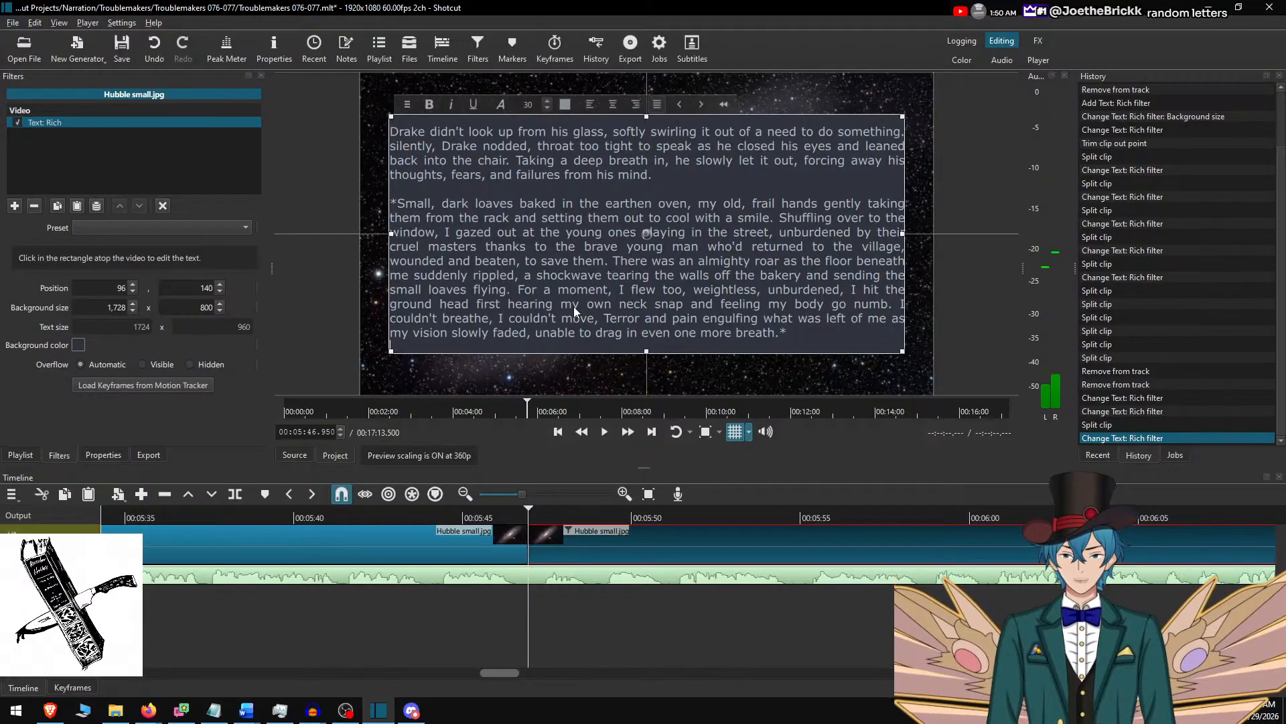
Remove the paragraph starting "*Small, dark loaves" from the clip's text, shrink the text box height to 400 and move it to vertical position 340.
key(shift+Up)
key(shift+Up)
key(shift+Up)
key(shift+Up)
key(shift+Up)
key(shift+Up)
key(shift+Up)
key(shift+Up)
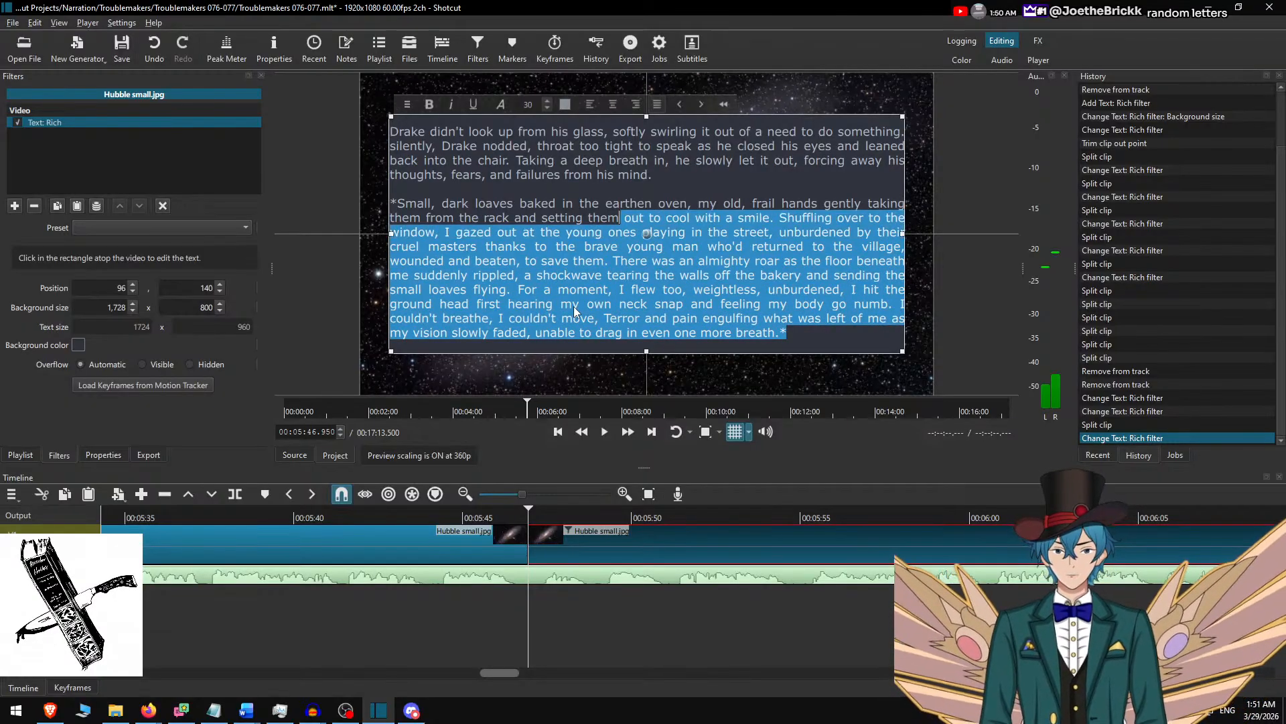
key(shift+Up)
key(shift+Up)
key(BackSpace)
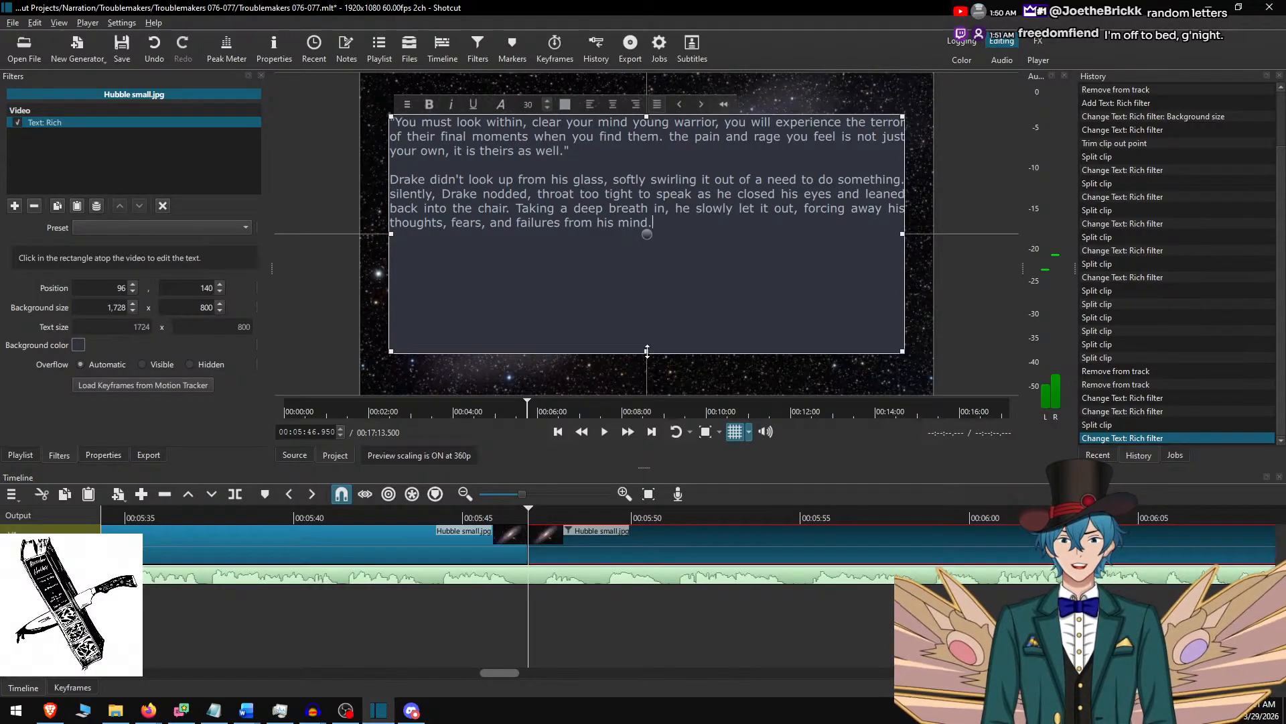
drag(647, 351, 662, 229)
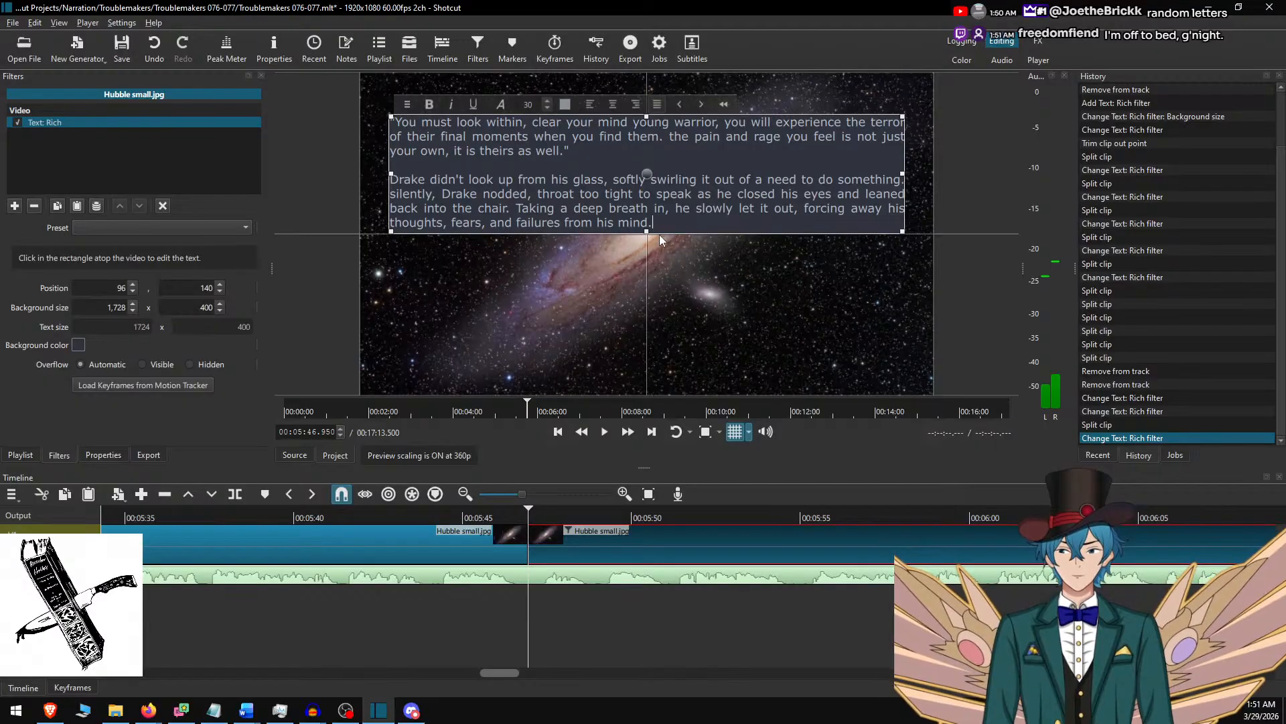
drag(654, 170, 652, 246)
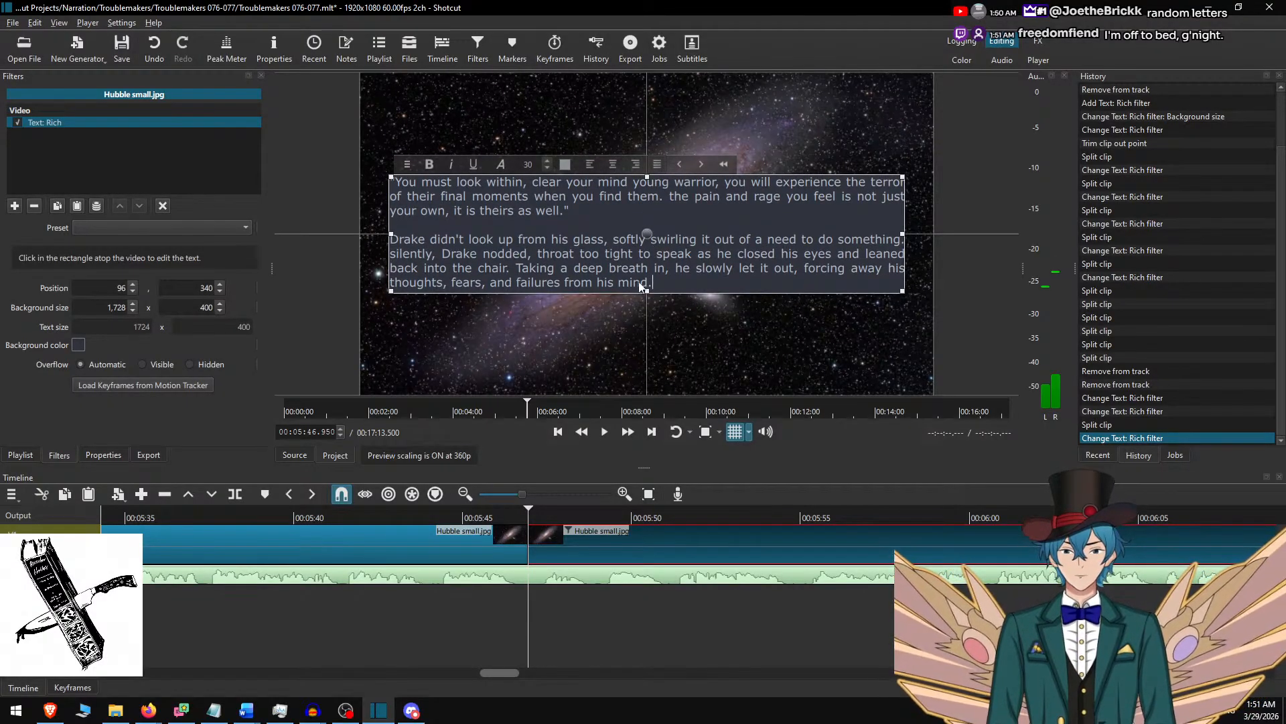
Play the narration from just before the last cut, split the Hubble small.jpg clip at 00:06:20.583 and select the part after the cut.
click(595, 528)
click(443, 520)
key(space)
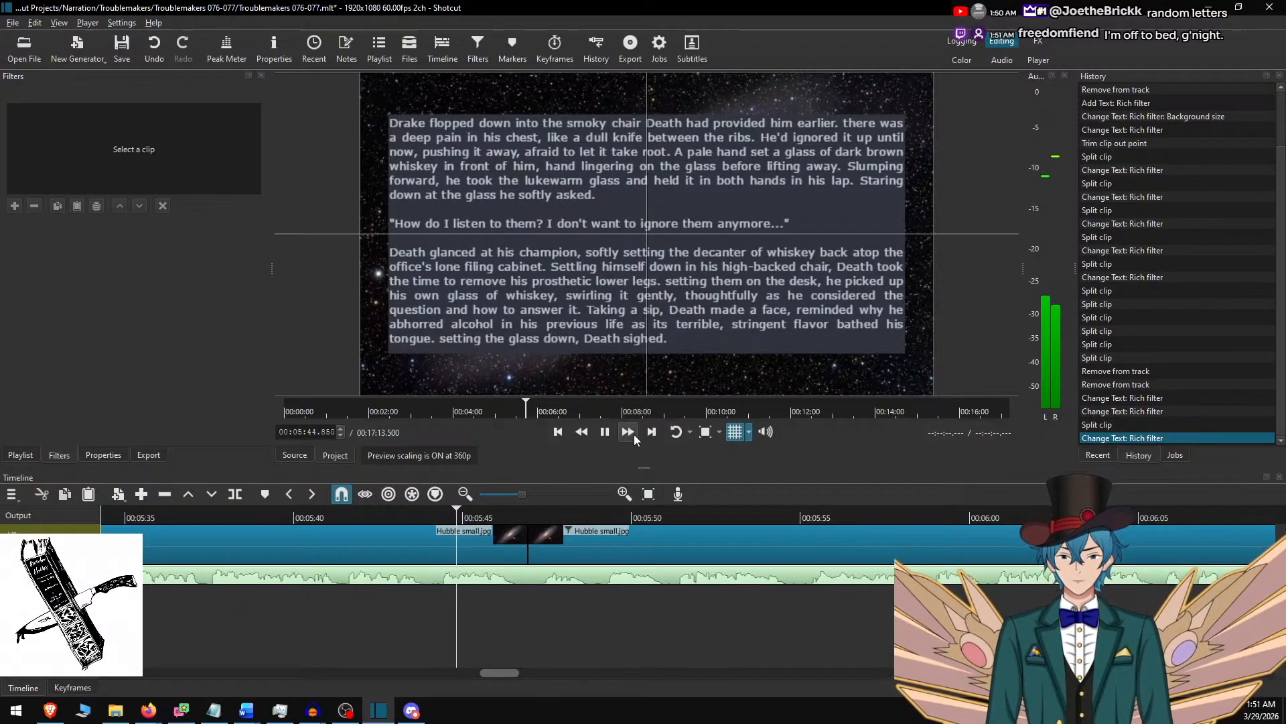
click(629, 432)
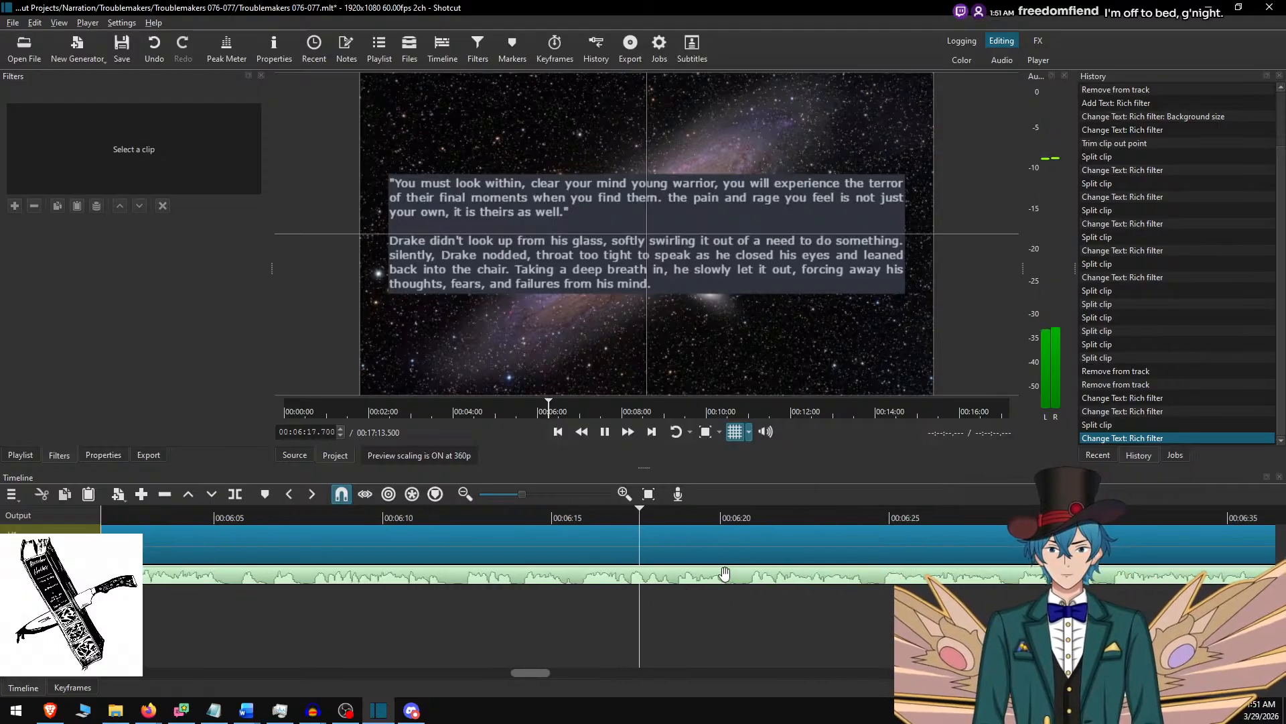
key(space)
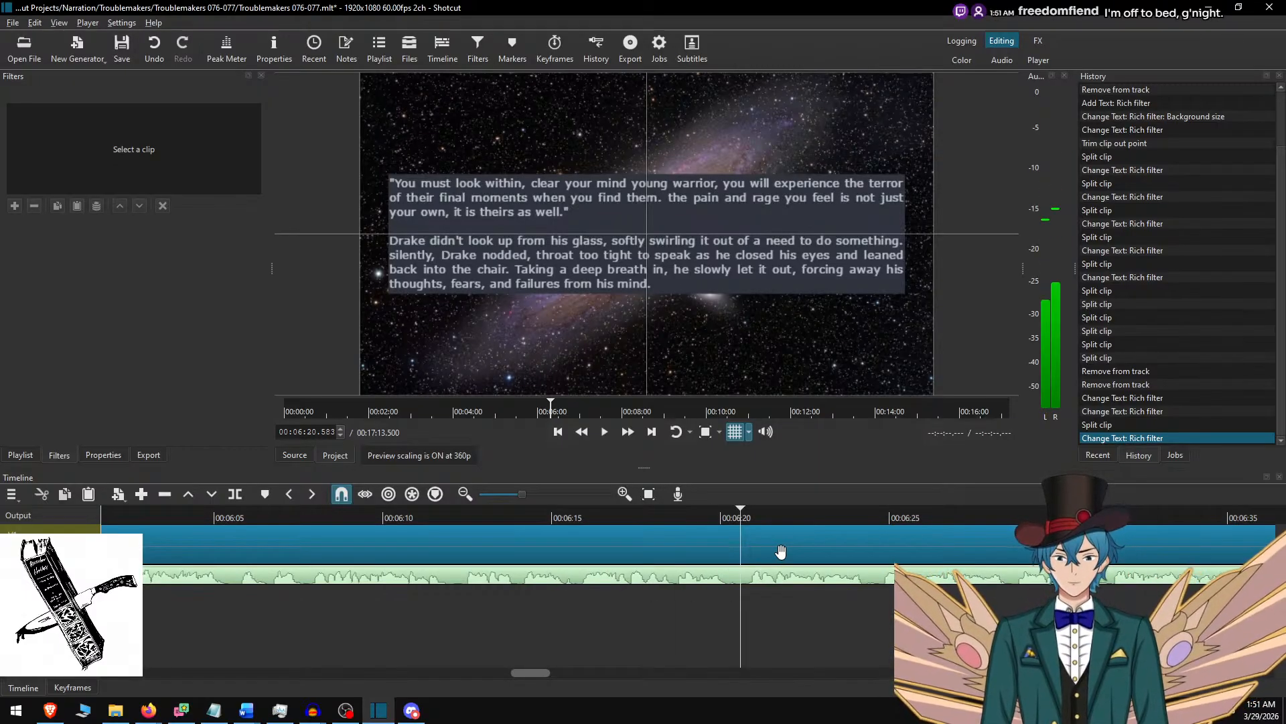
click(780, 551)
Switch to the Word document and delete the used passage from "You must look within" through "failures from his mind." with the blank line after it.
key(alt+Tab)
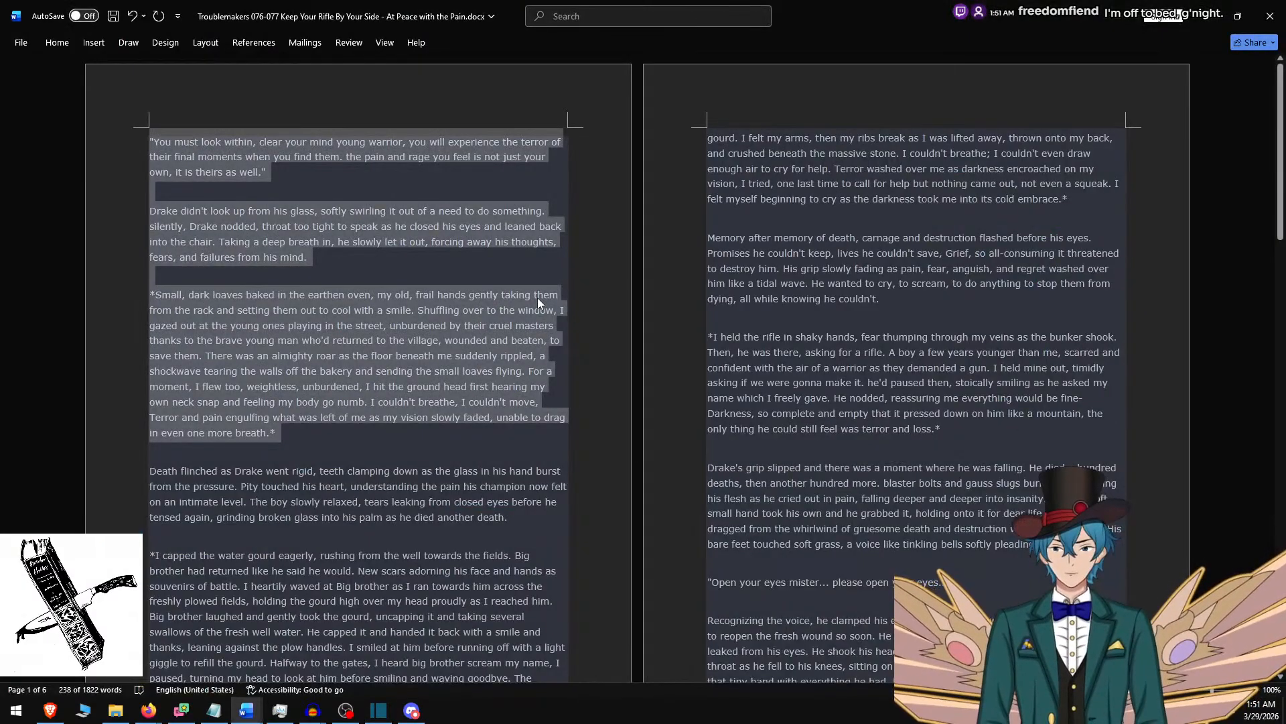
shift+click(376, 259)
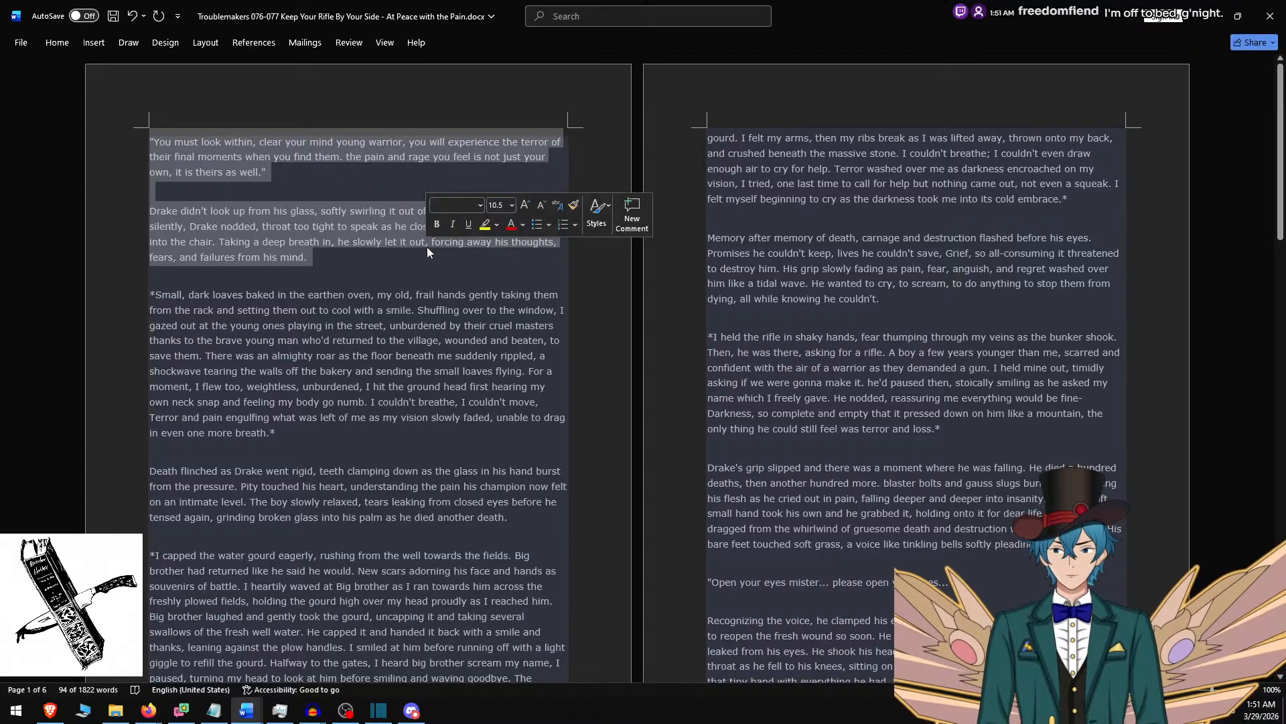
key(BackSpace)
key(Delete)
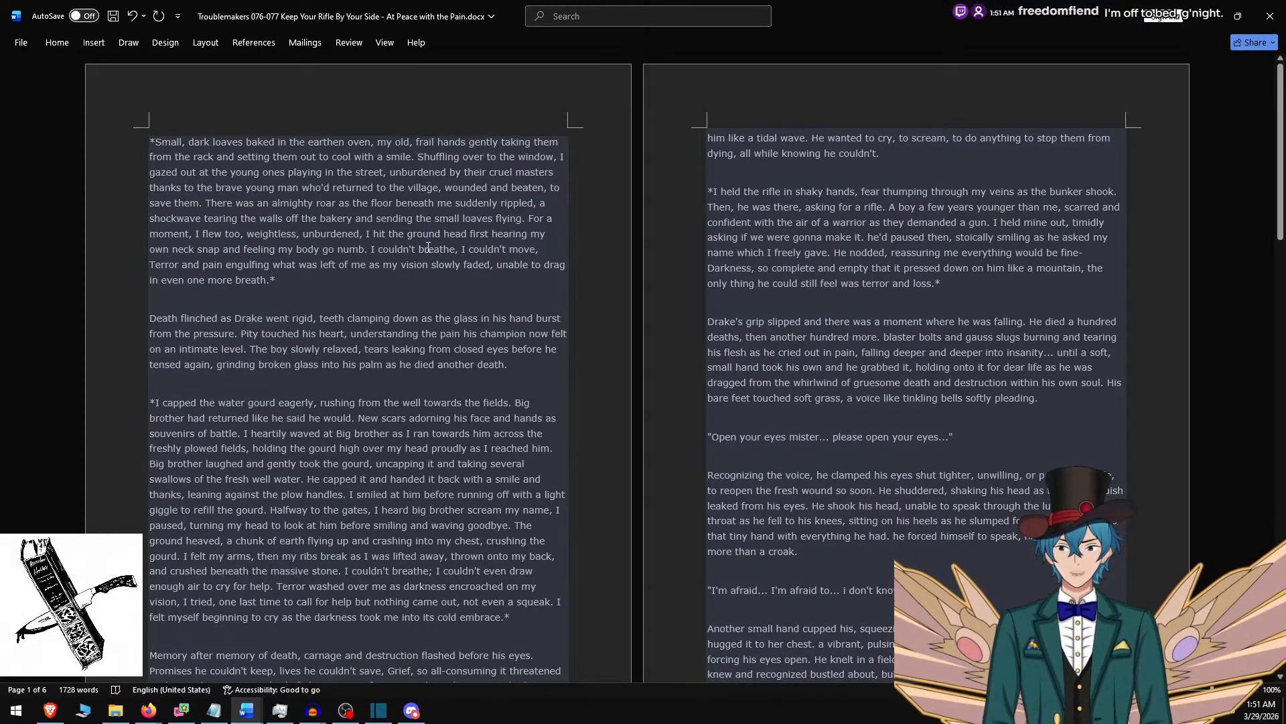
Replace the new Shotcut clip's text with the Word passage from "*Small, dark loaves" through "as he died another death.".
shift+click(520, 364)
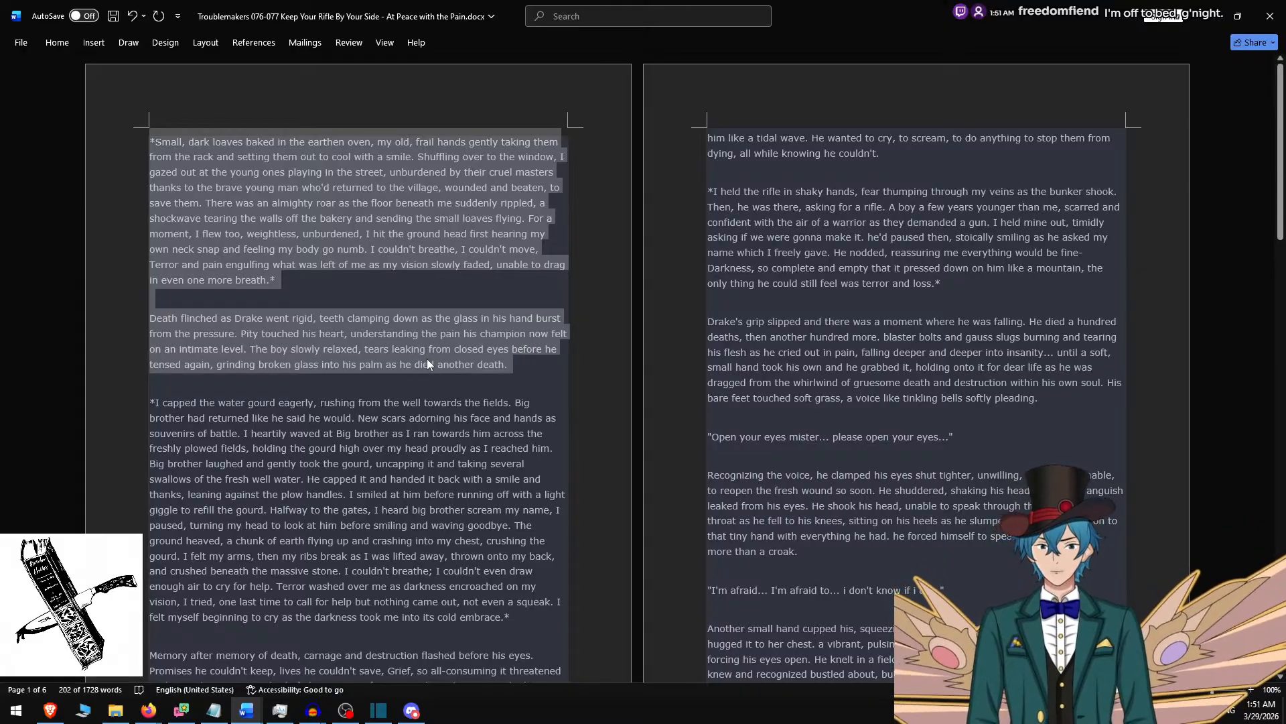
key(alt+Tab)
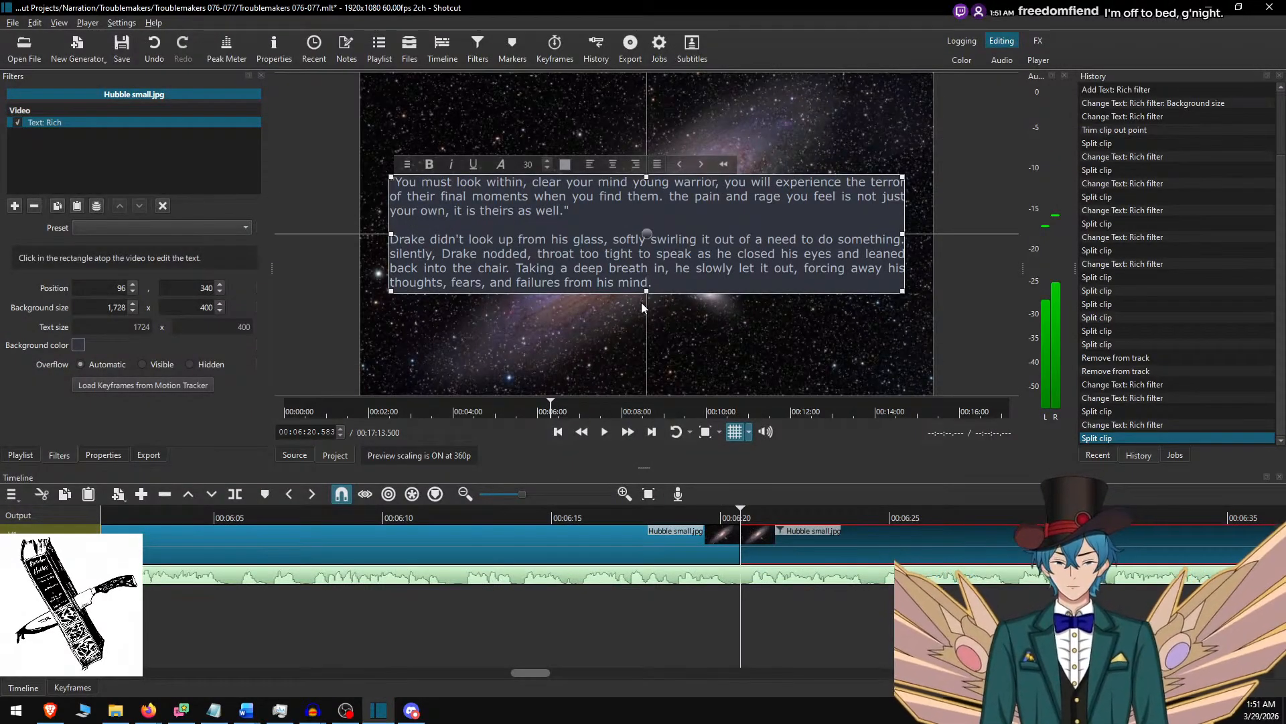
key(ctrl+a)
key(ctrl+v)
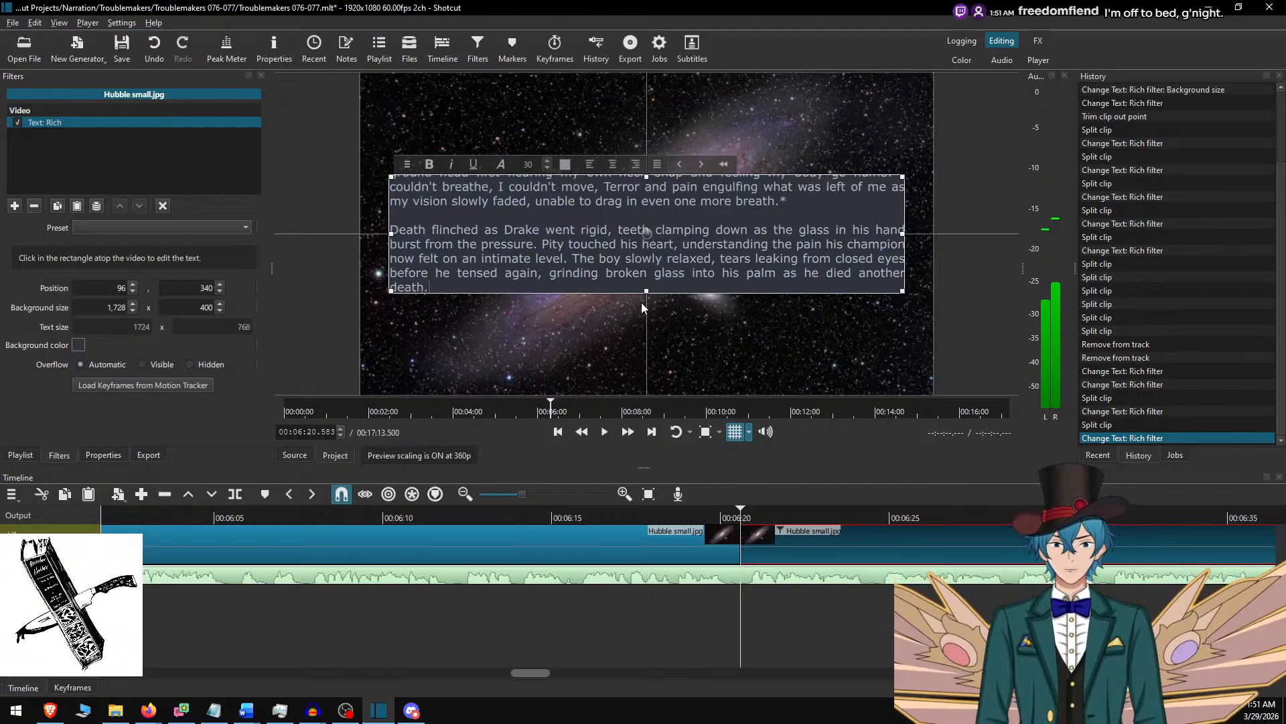
scroll(639, 252, up, 10)
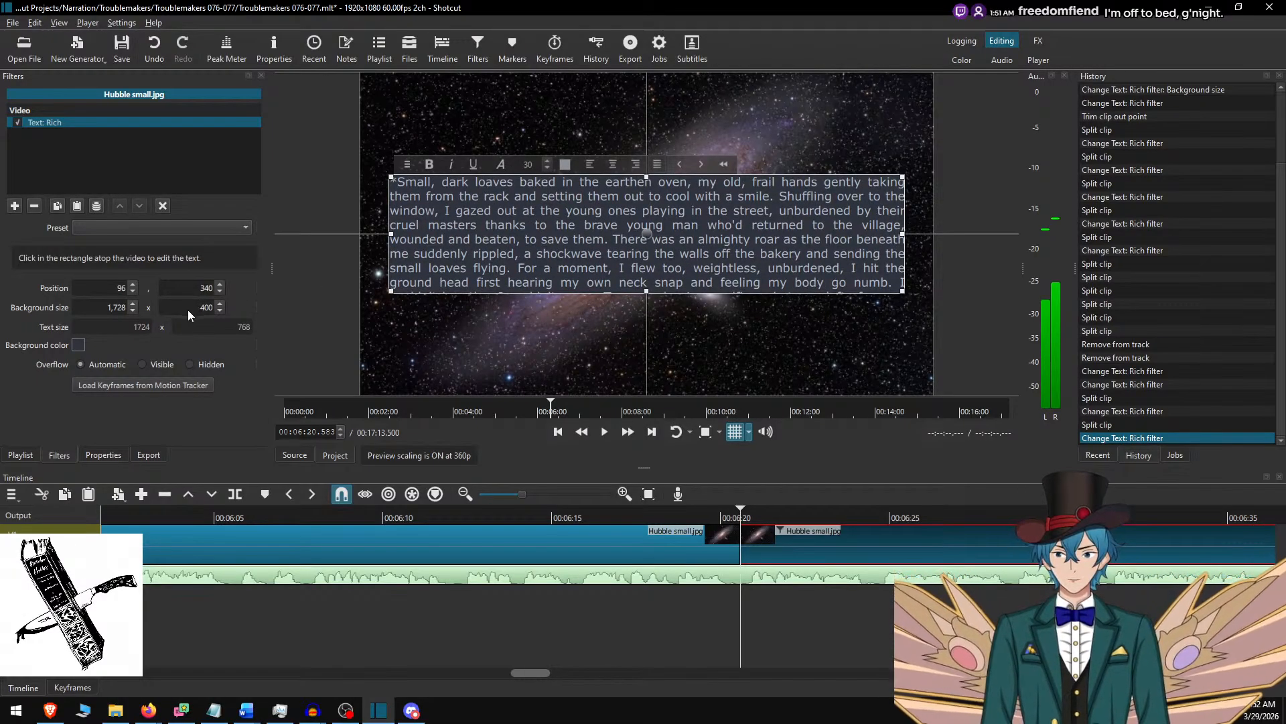
Set the text's background height to 800 and move the text box up to vertical position 140.
key(Delete)
text(8)
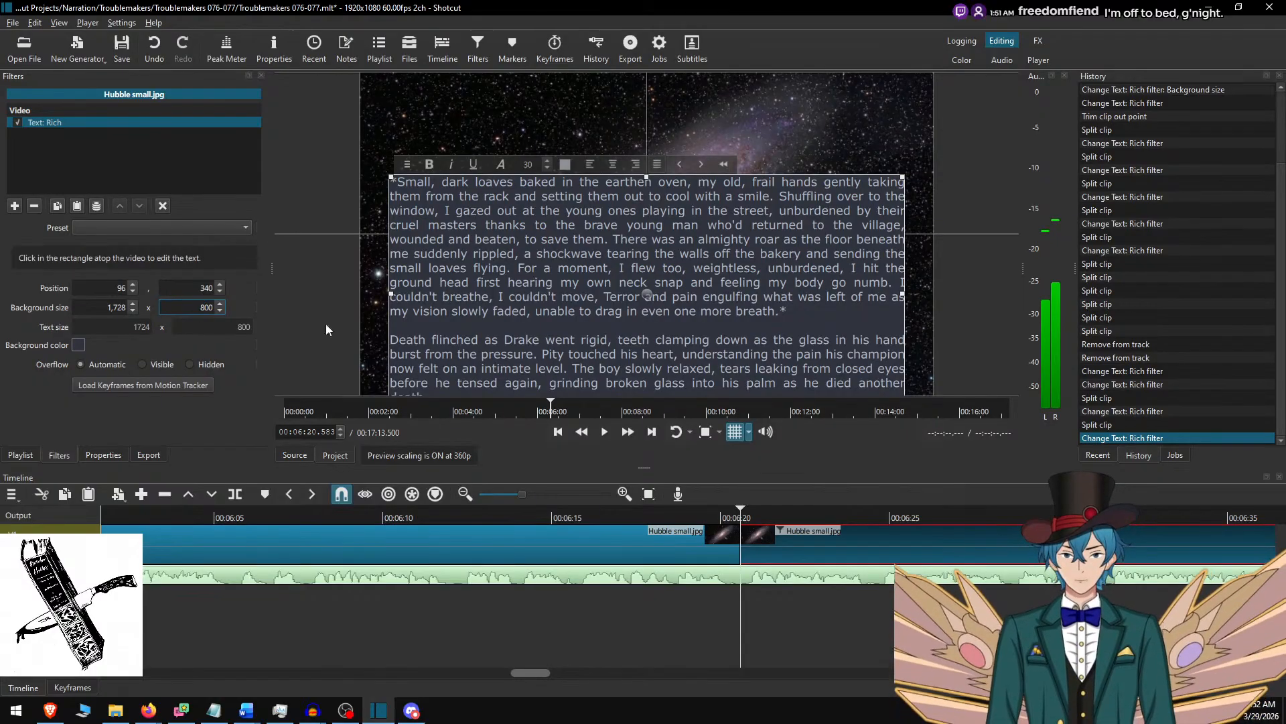
drag(649, 300, 657, 223)
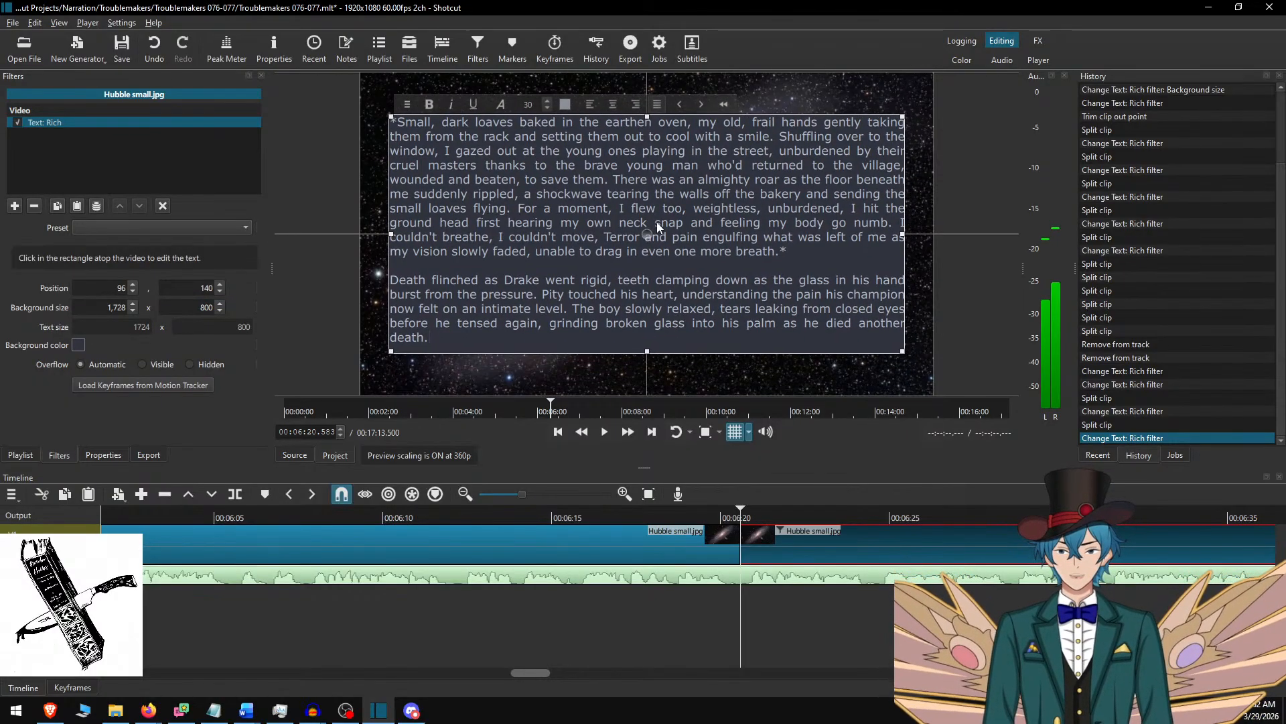
Play the narration from 00:06:16.817, split the Hubble small.jpg clip at 00:07:39.050 and select the part after the cut.
click(780, 539)
click(614, 517)
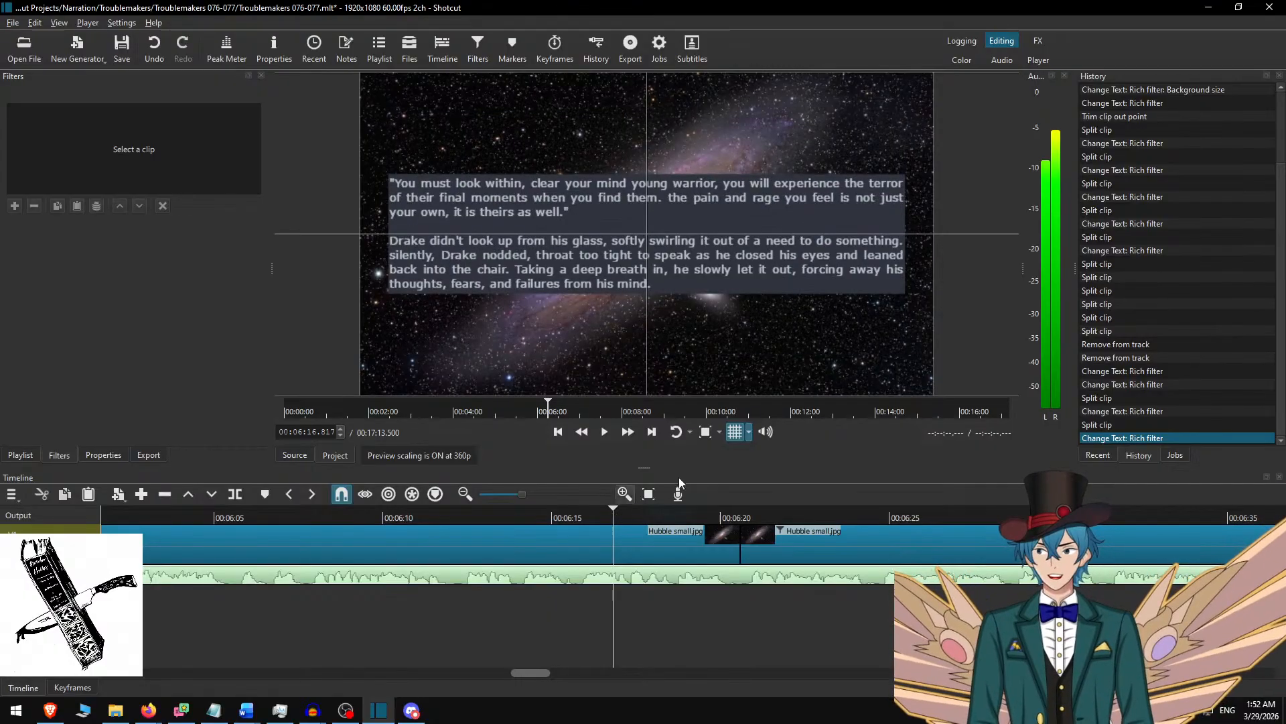
click(630, 433)
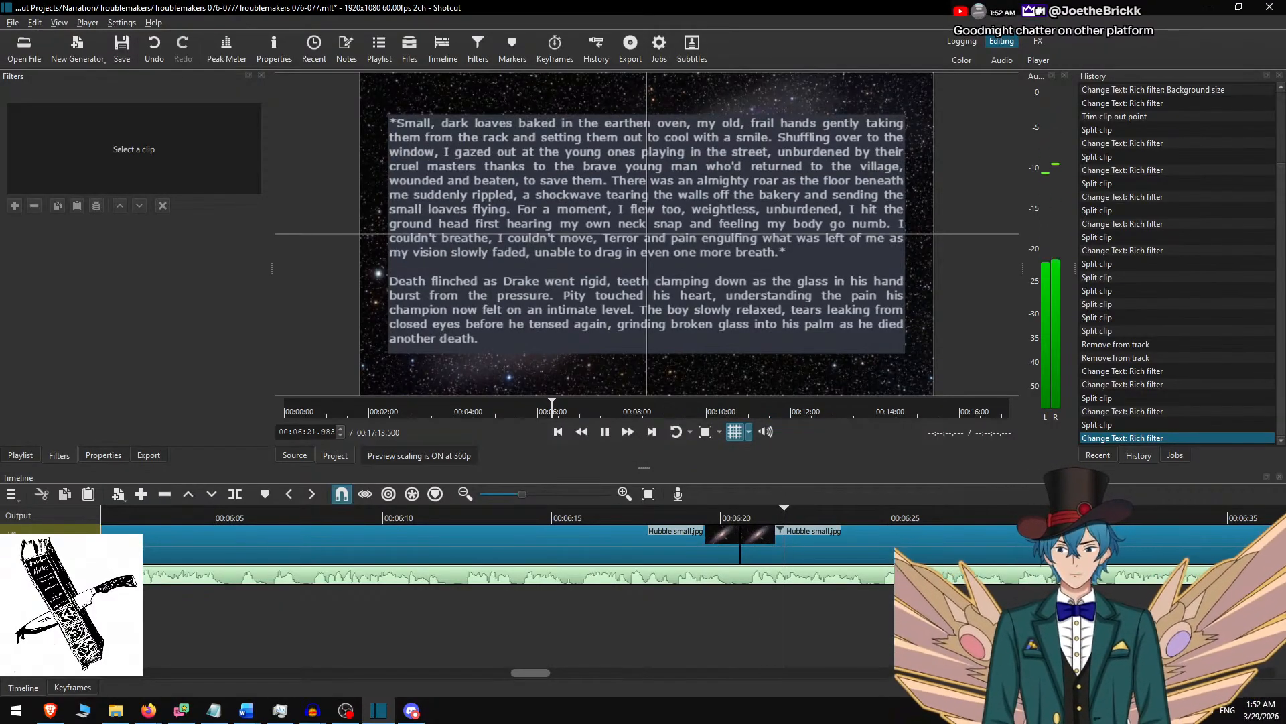
scroll(672, 588, down, 8)
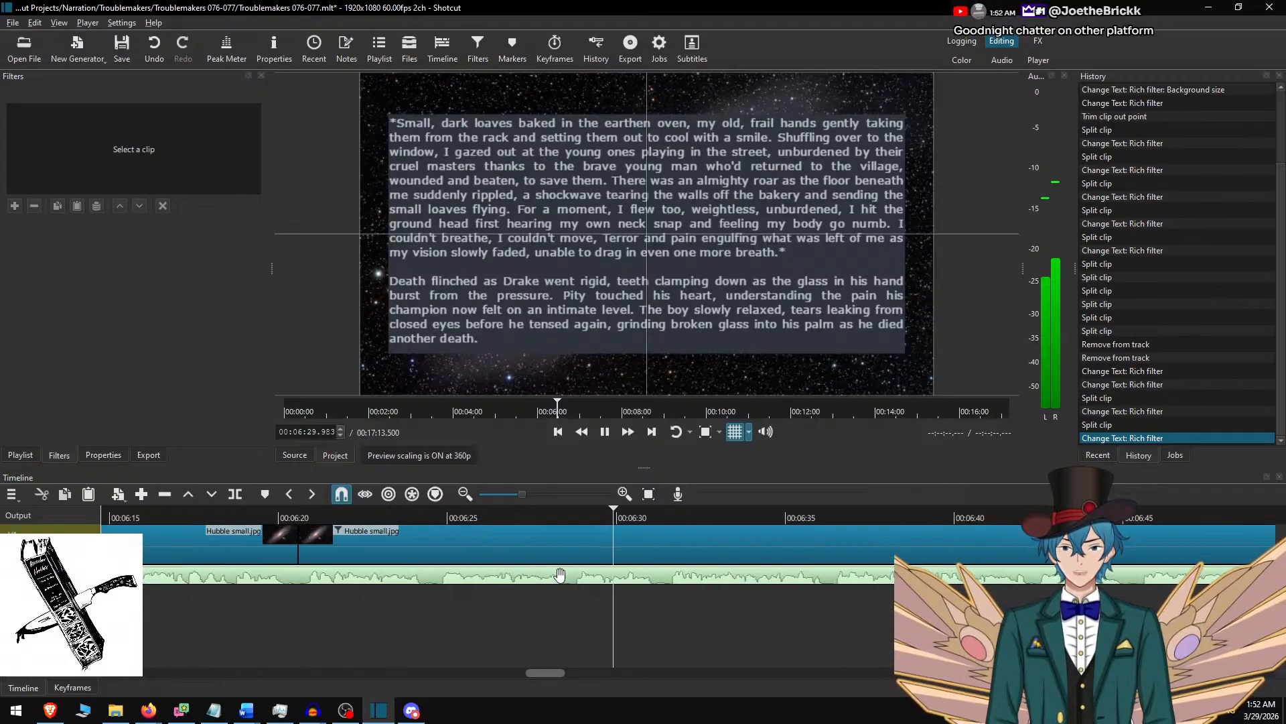
scroll(603, 571, down, 5)
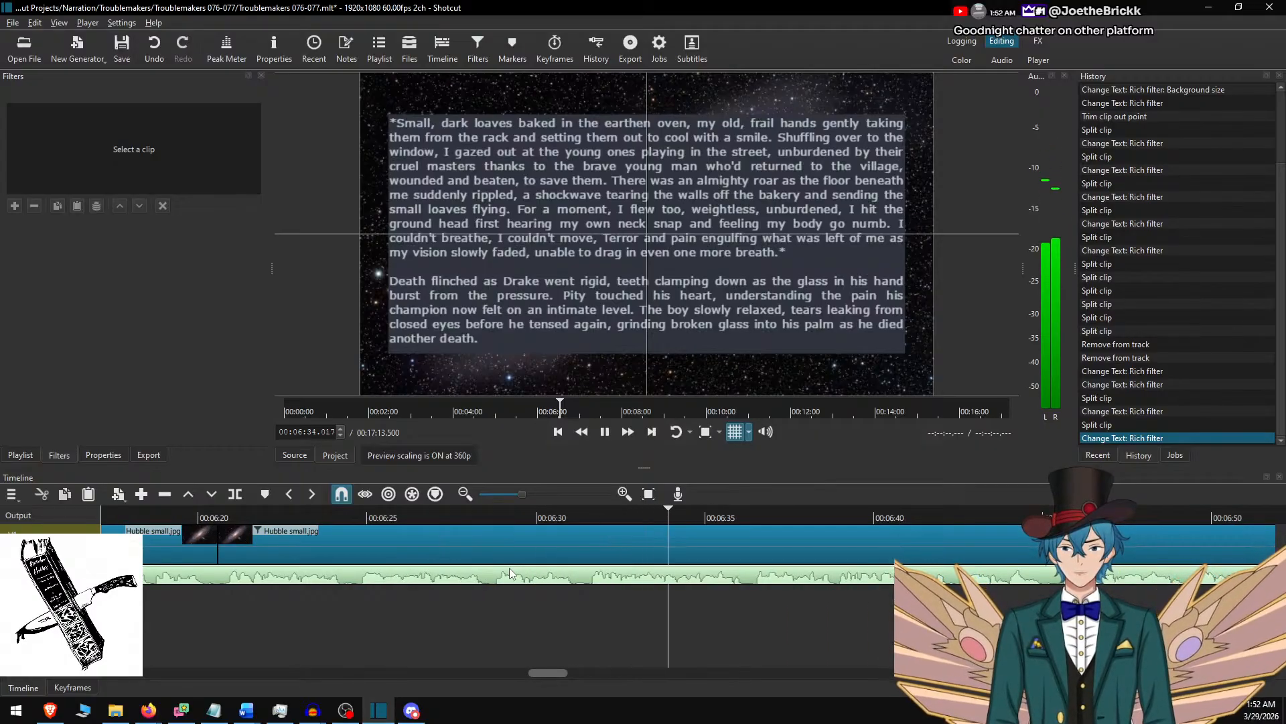
scroll(549, 576, down, 6)
scroll(629, 590, down, 1)
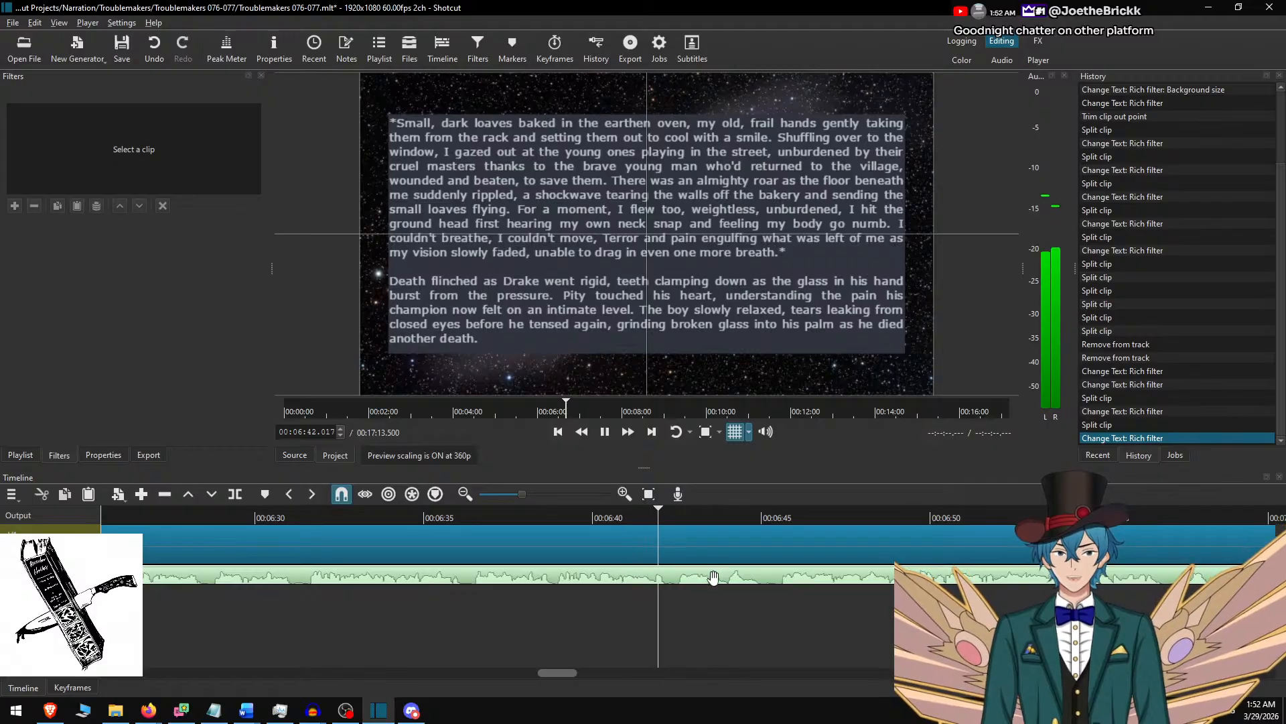
scroll(737, 596, down, 7)
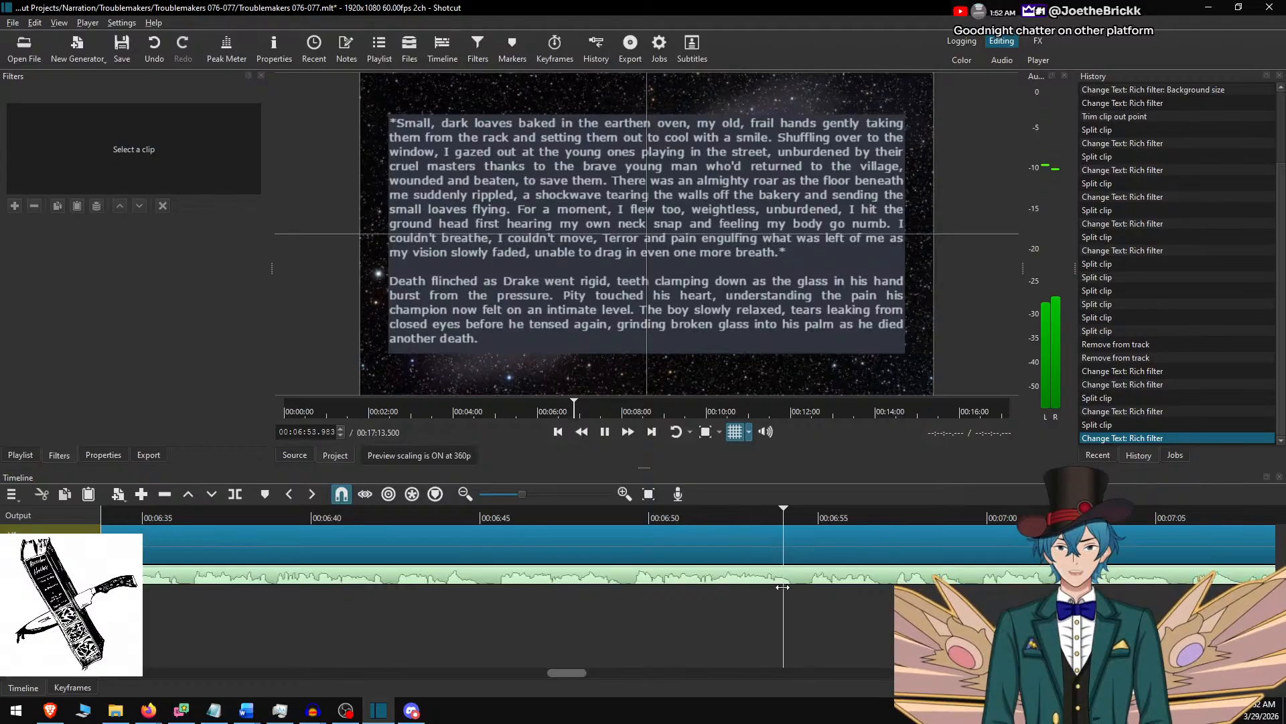
scroll(862, 602, down, 1)
scroll(865, 602, down, 4)
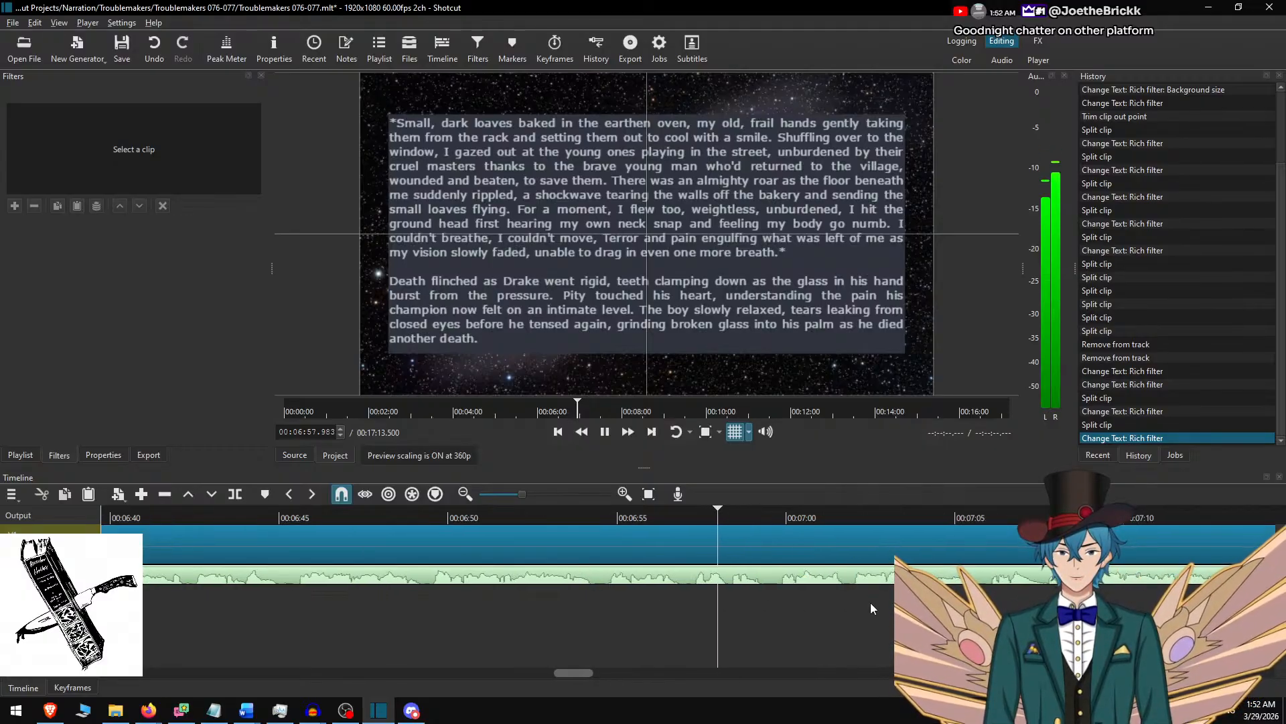
scroll(758, 604, down, 5)
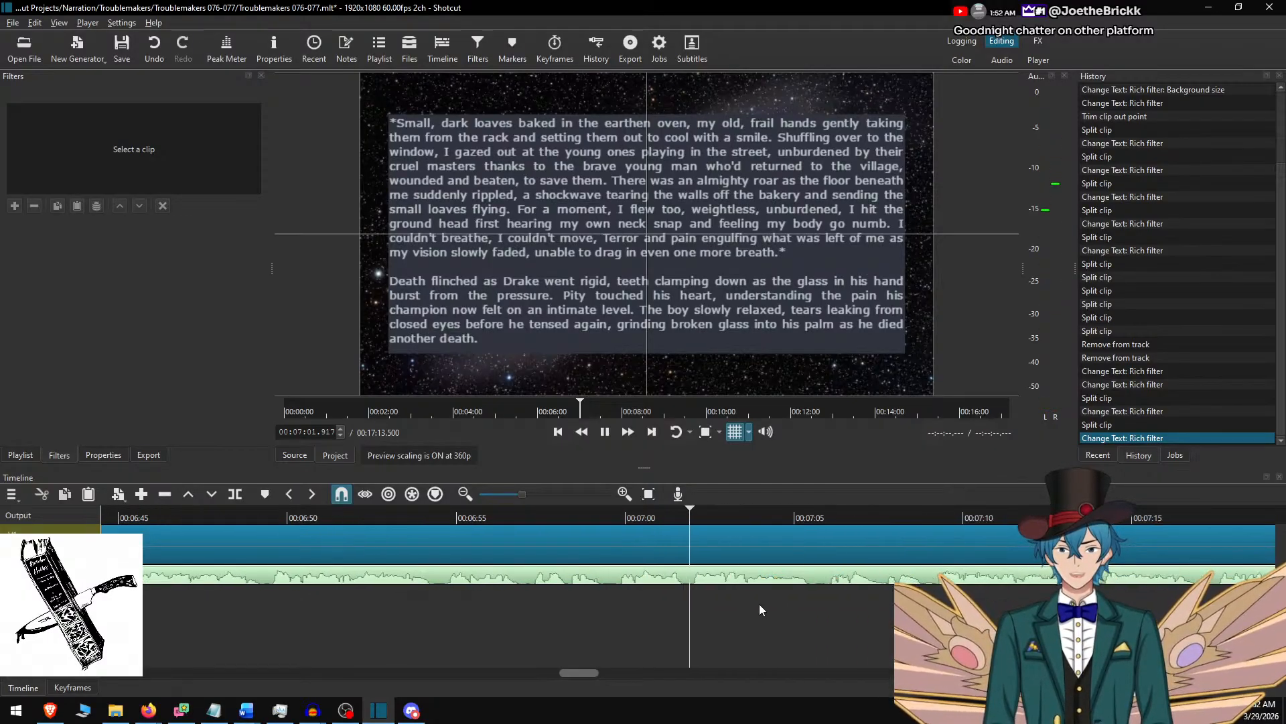
scroll(753, 593, down, 4)
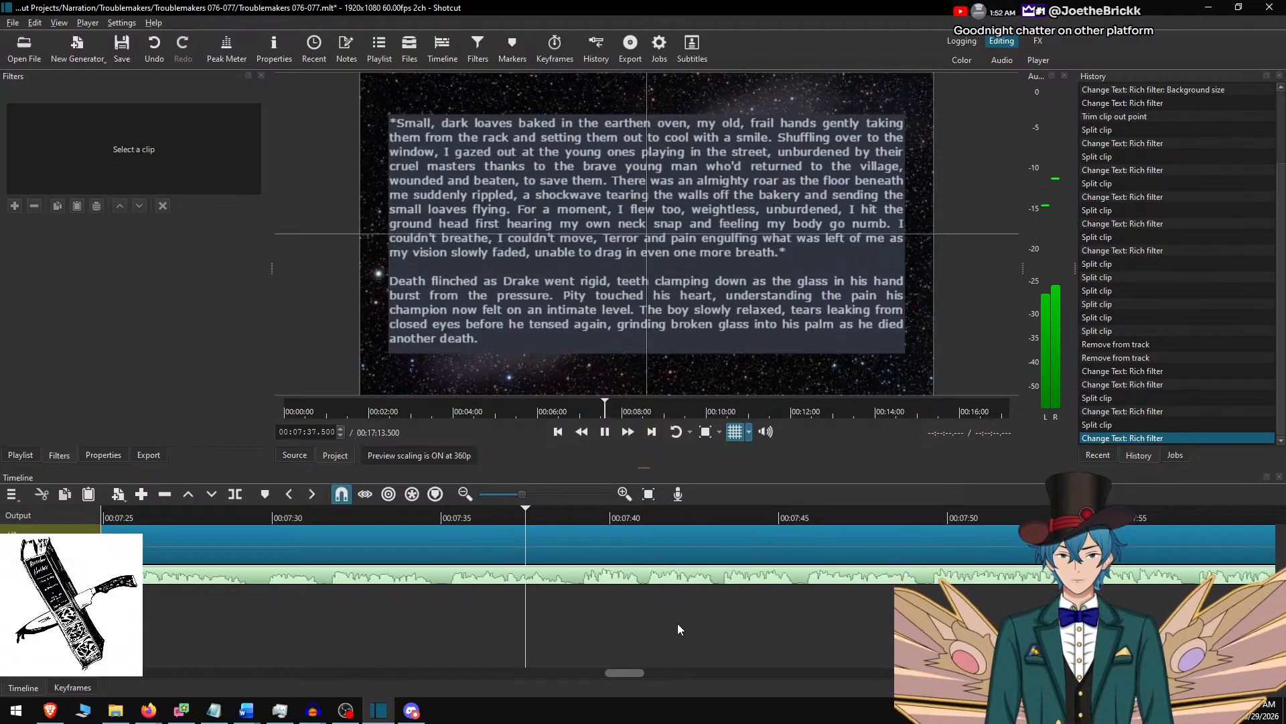
key(space)
key(s)
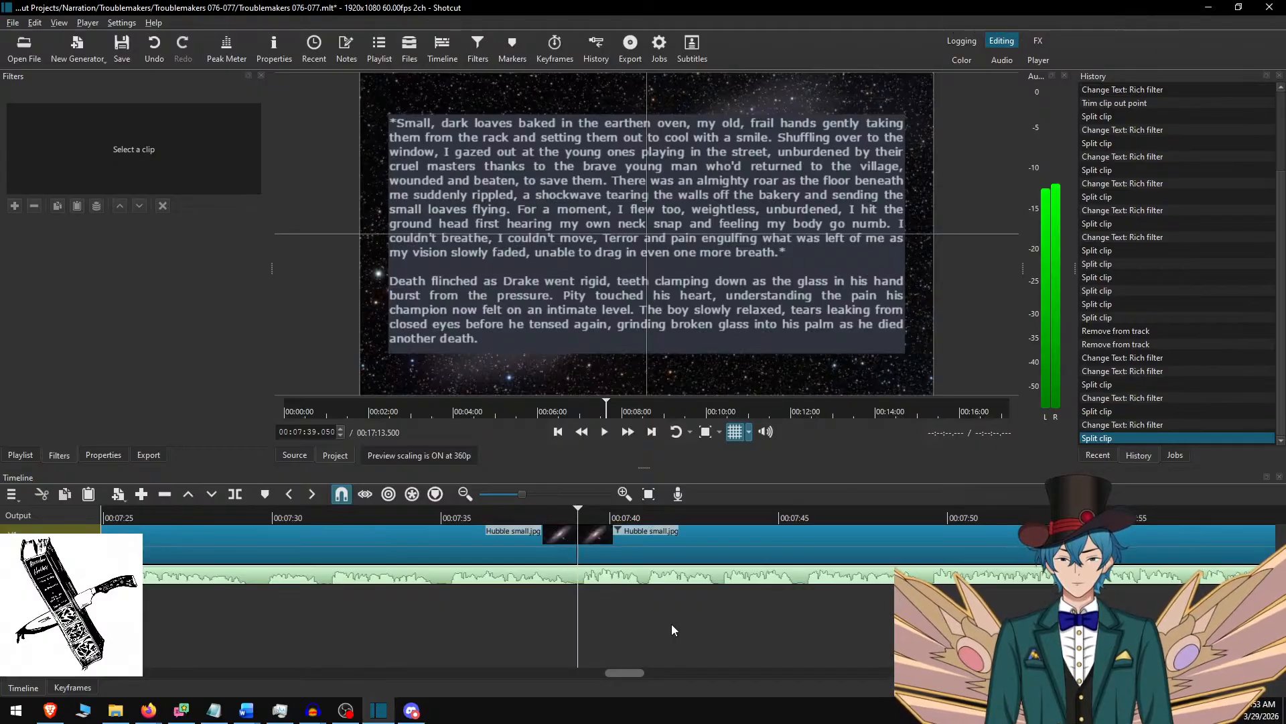
click(638, 536)
Delete the used Word passage ending "another death." and replace the new Shotcut clip's text with "*I capped the water gourd" through "cold embrace.*".
key(alt+Tab)
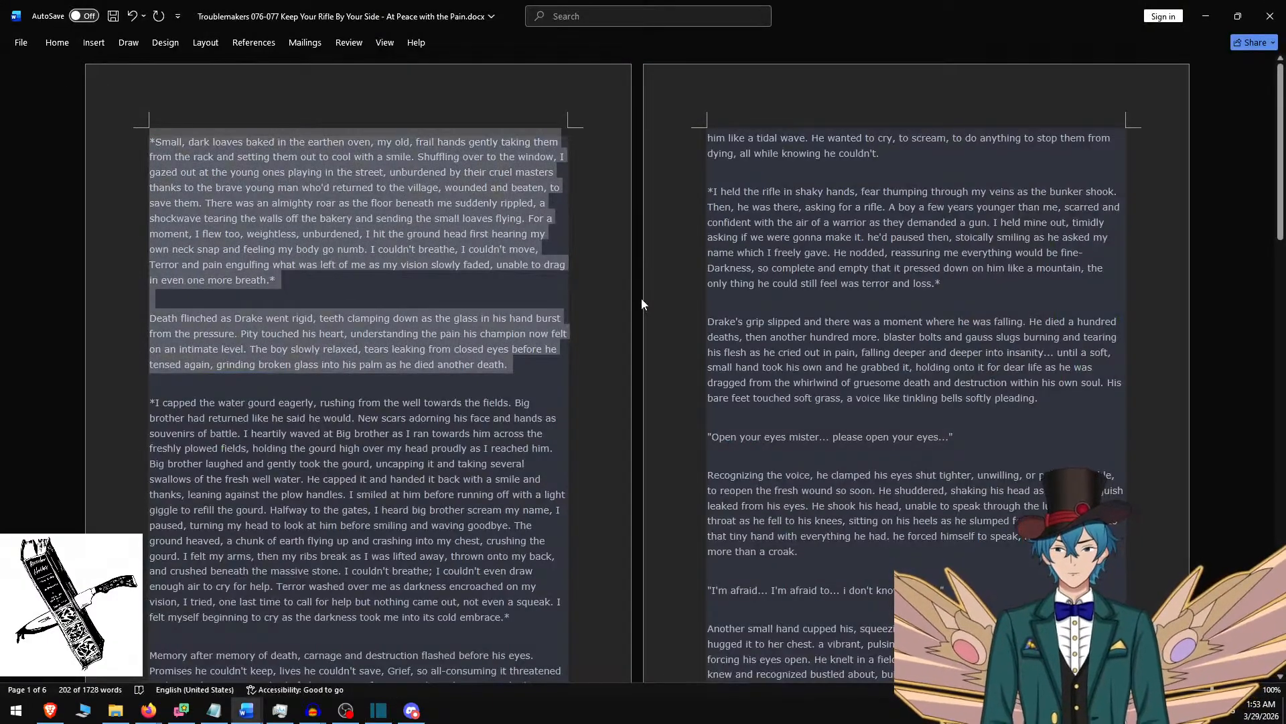
key(Delete)
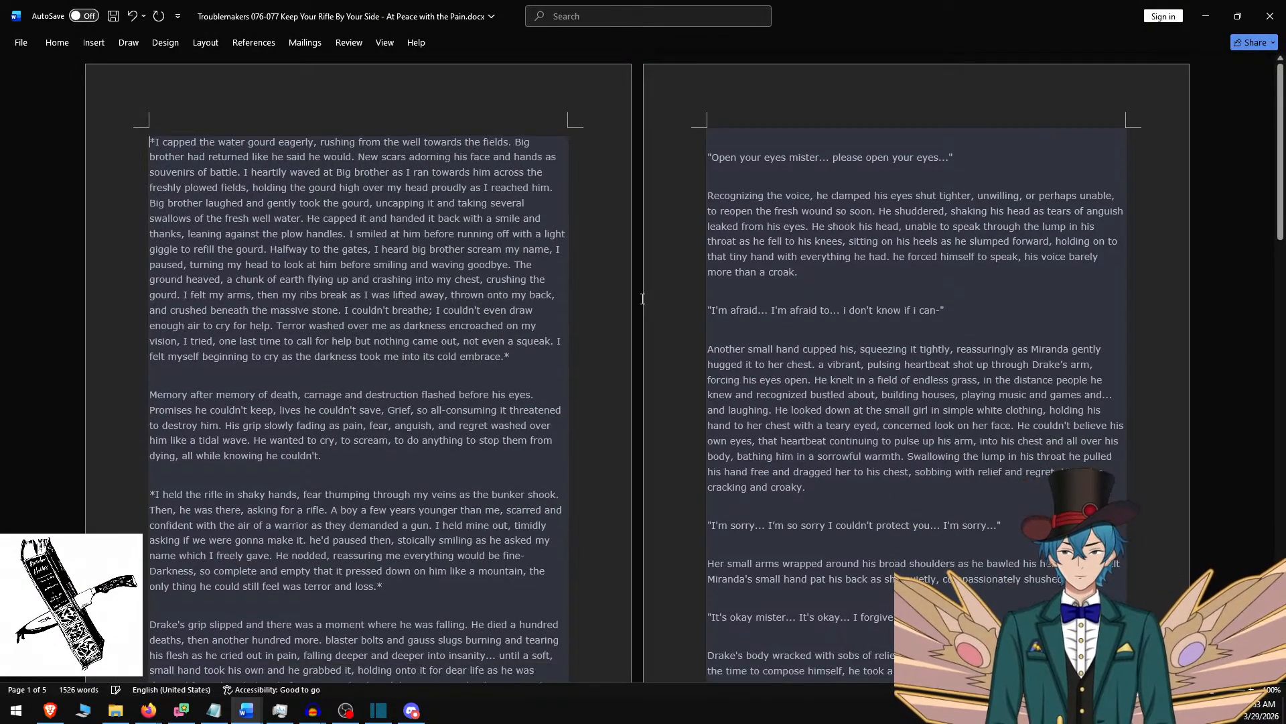
triple_click(533, 360)
key(ctrl+c)
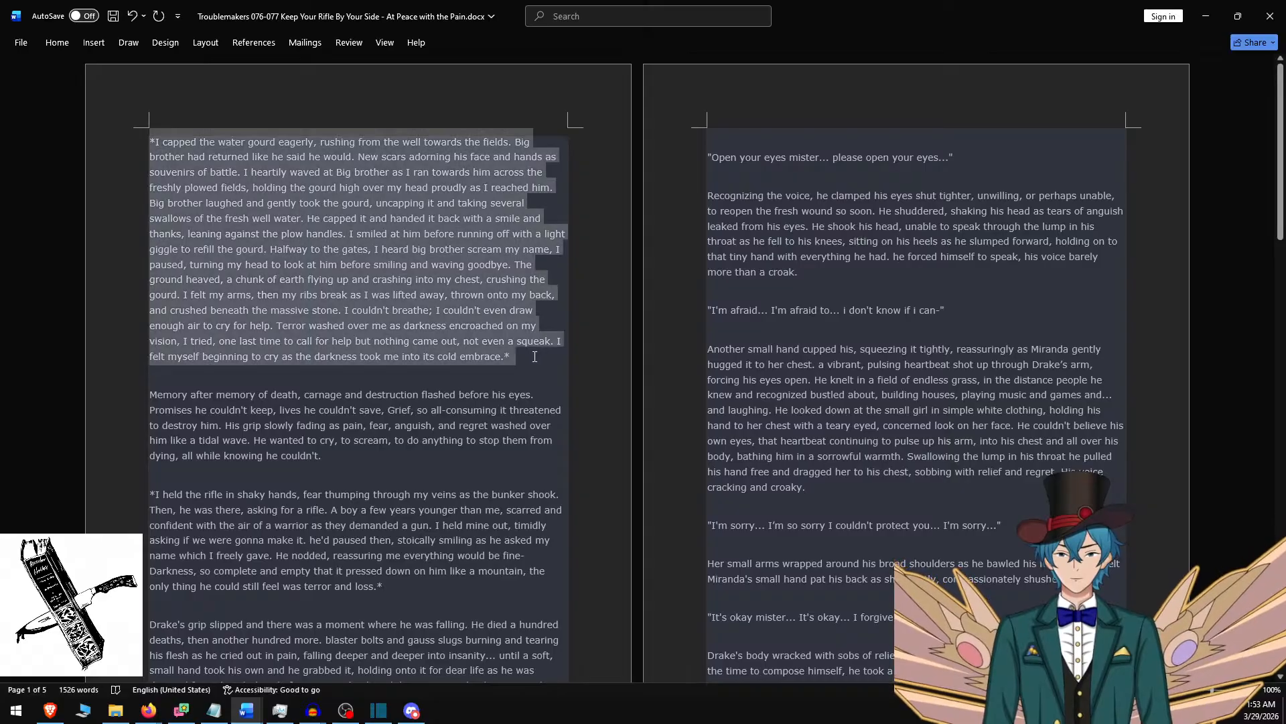
key(alt+Tab)
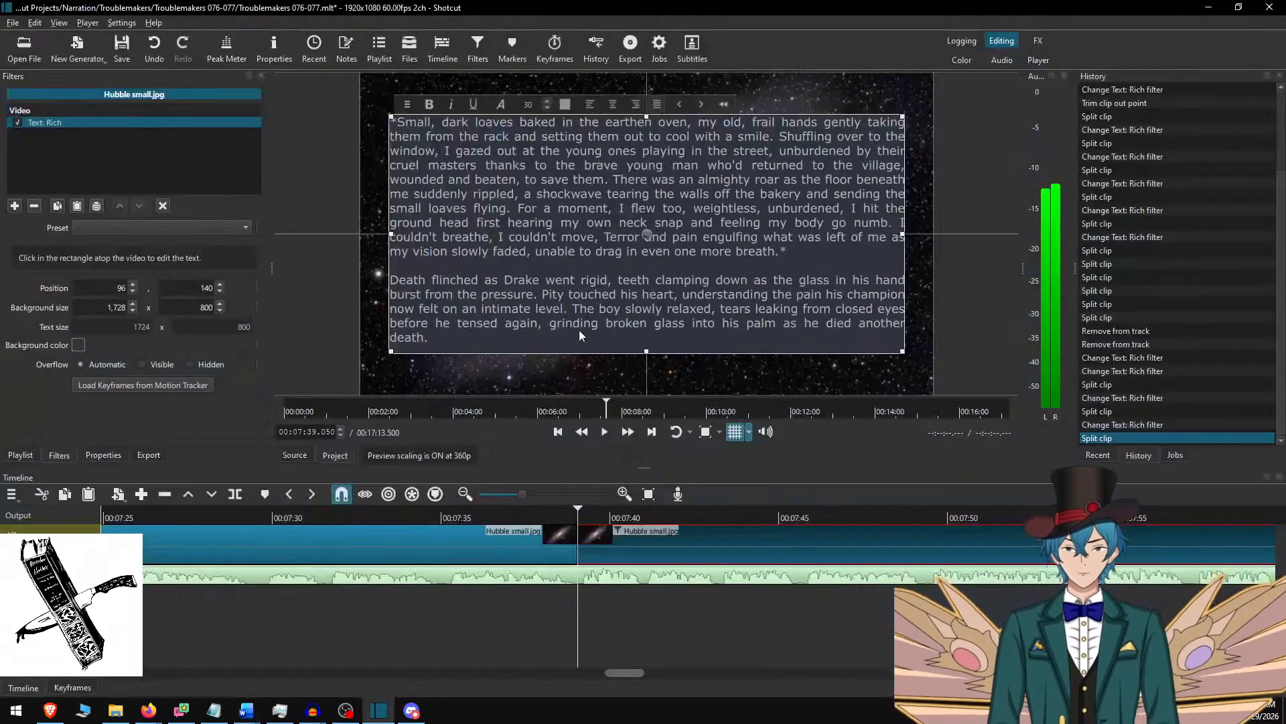
key(ctrl+a)
key(ctrl+v)
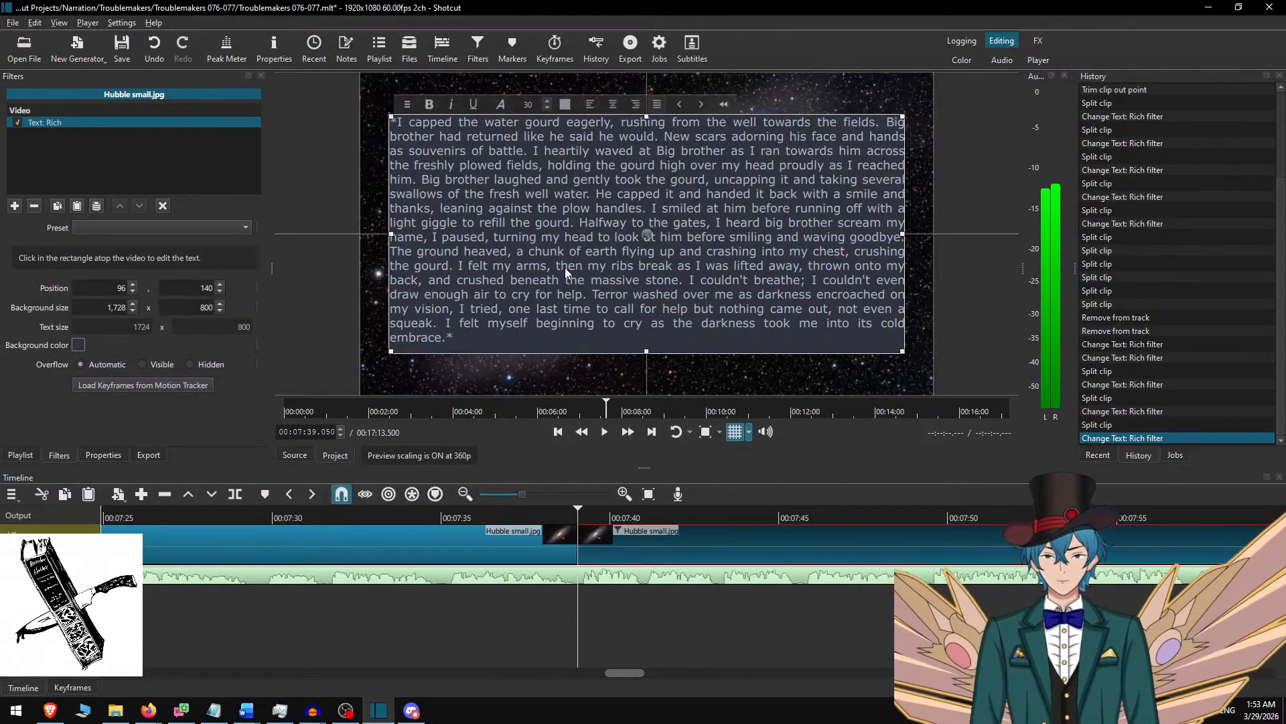
Play the narration from just before the 00:07:39.050 cut and pause at 00:08:55.233, where the water gourd passage ends.
click(607, 545)
click(494, 513)
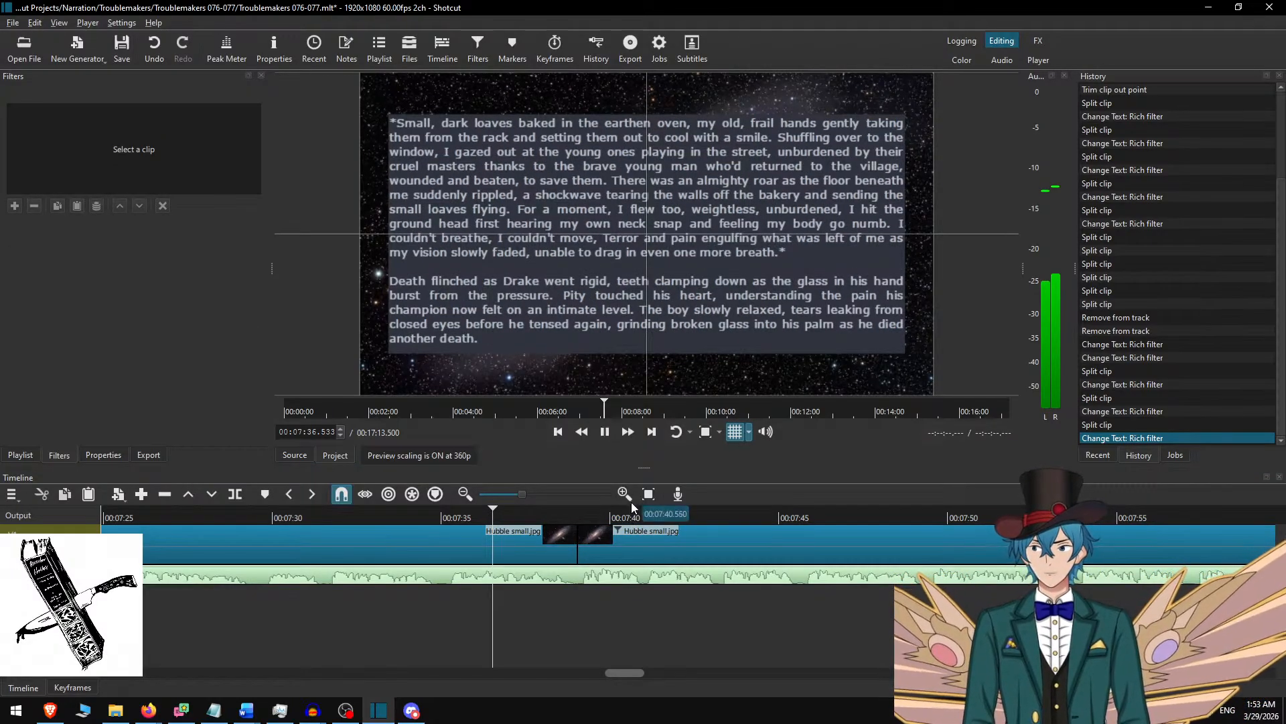
click(635, 432)
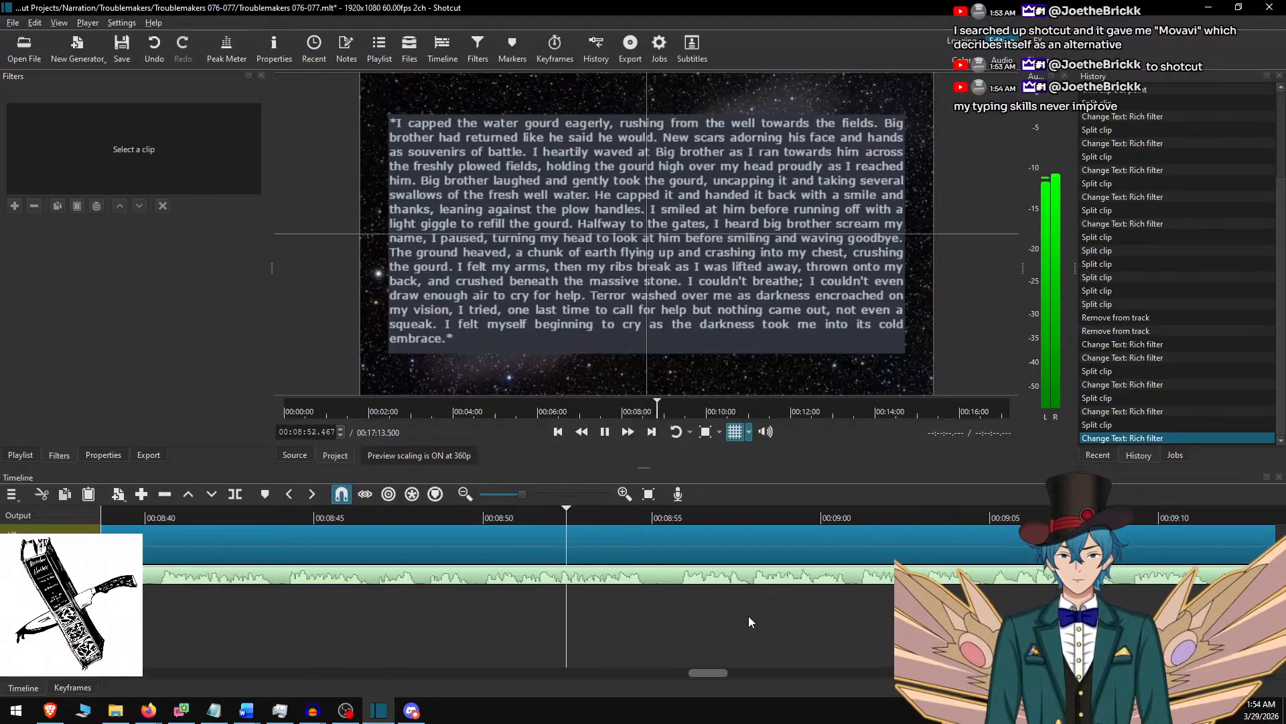
key(space)
key(space)
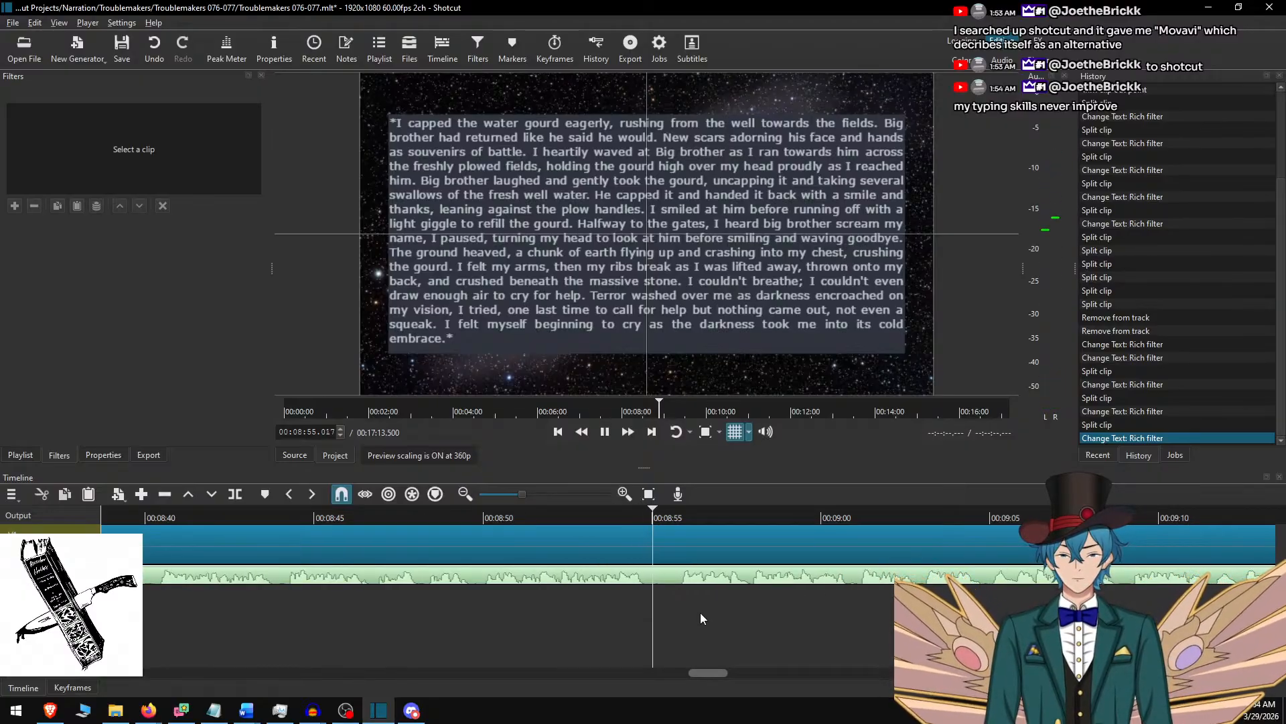
key(space)
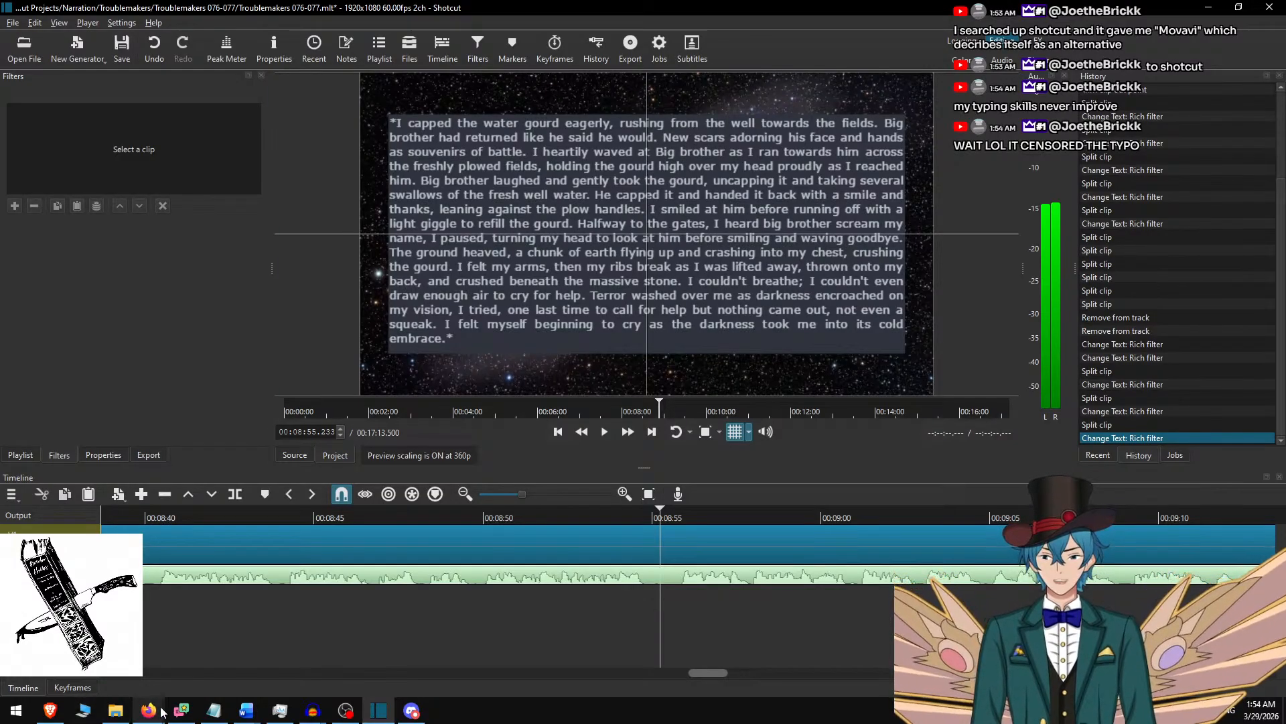
Switch to Firefox, search the web for "shotcut" in a new tab, close the results and return to Shotcut.
mouse_move(155, 713)
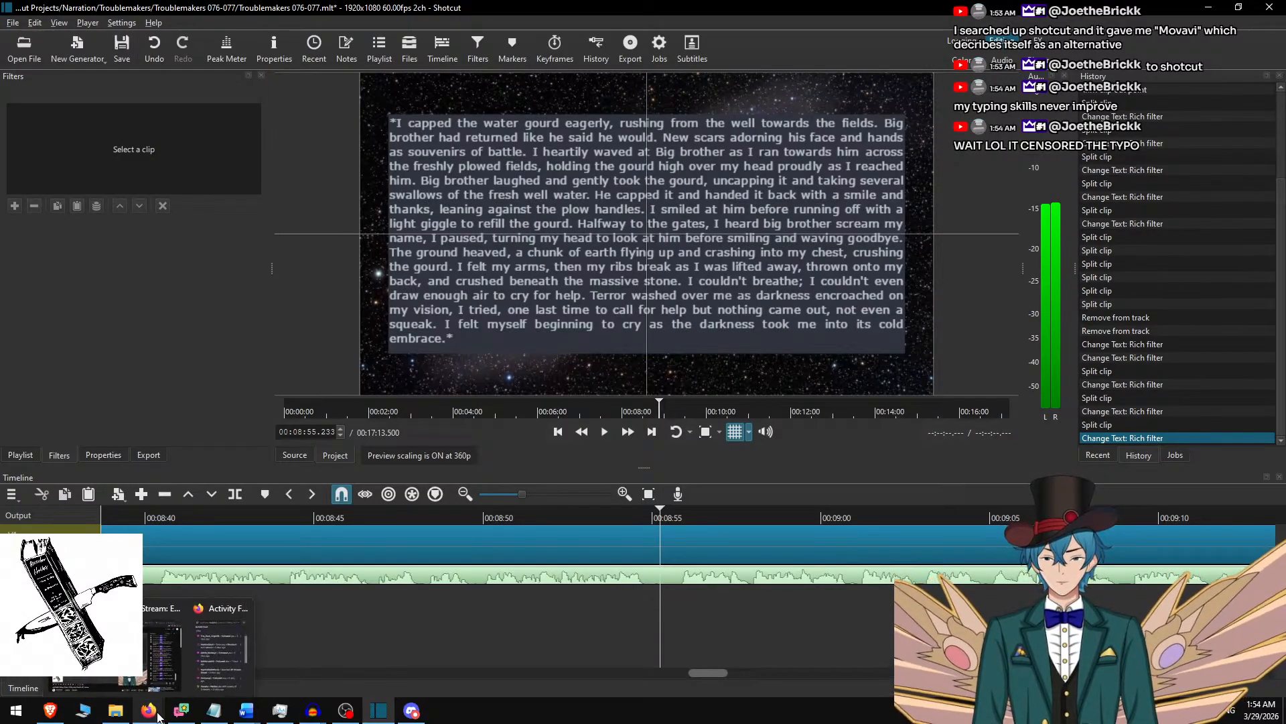
click(148, 660)
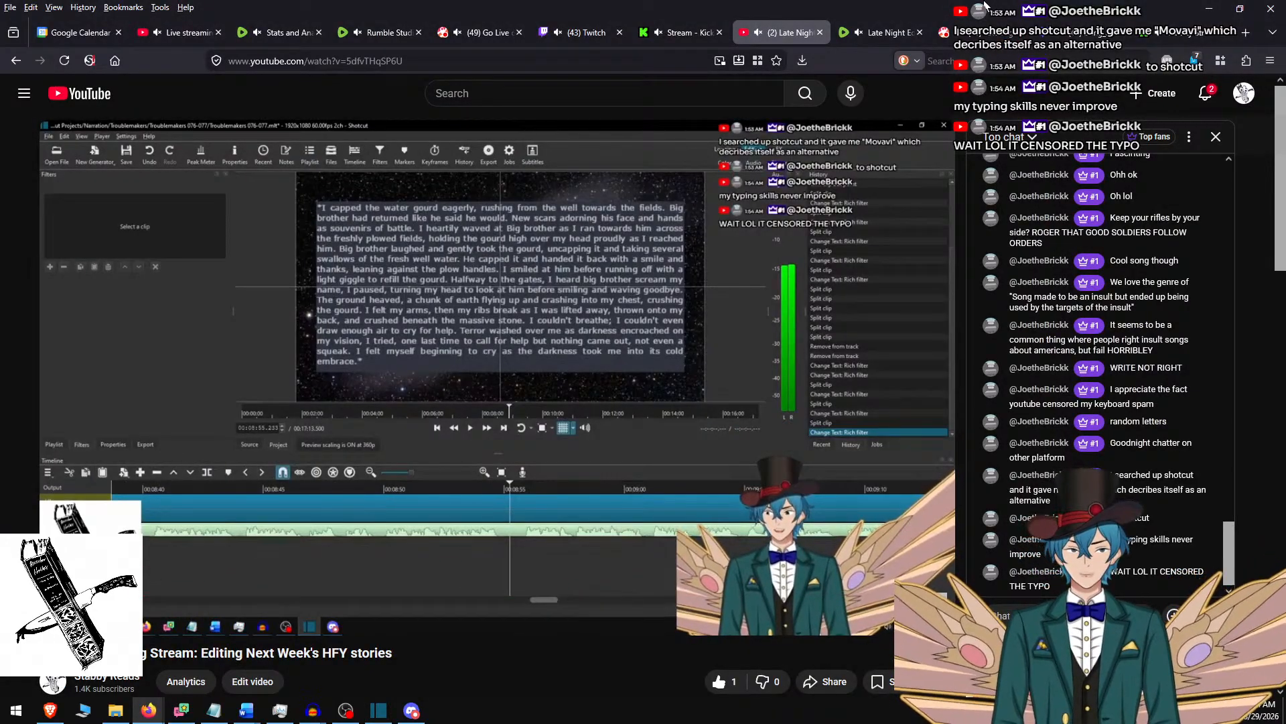
key(ctrl+t)
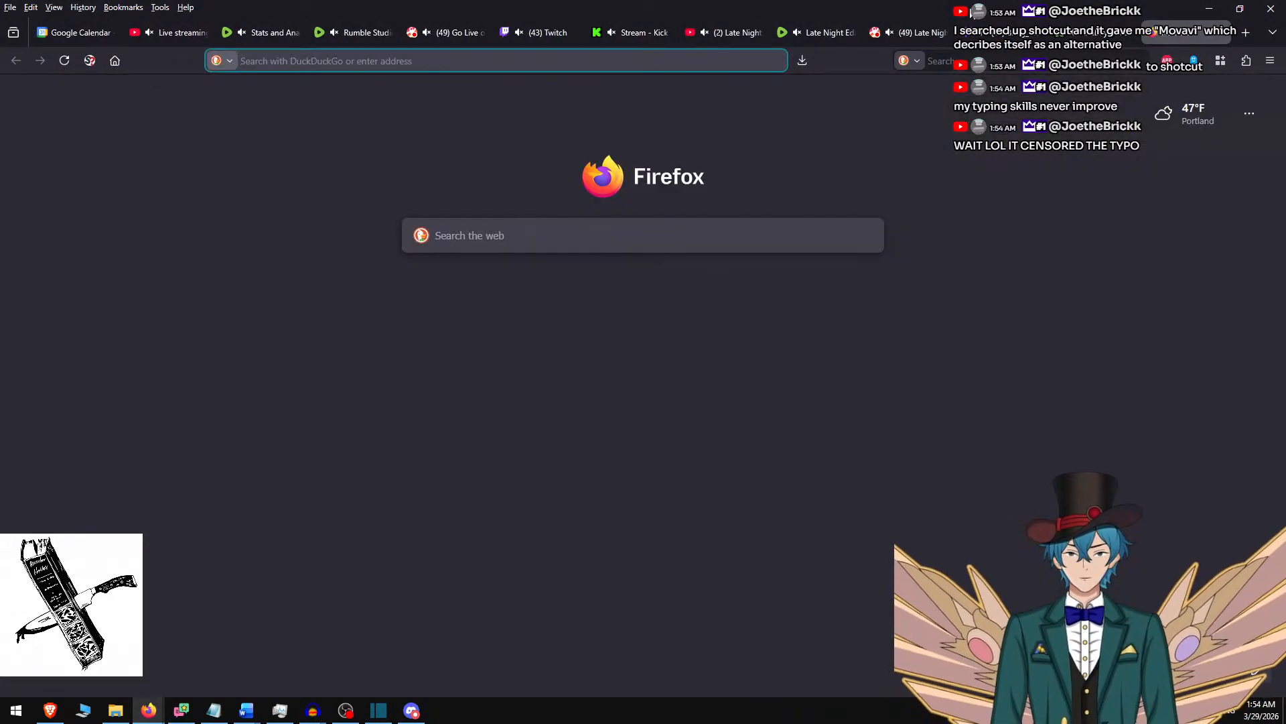
click(1016, 64)
text(shotcut)
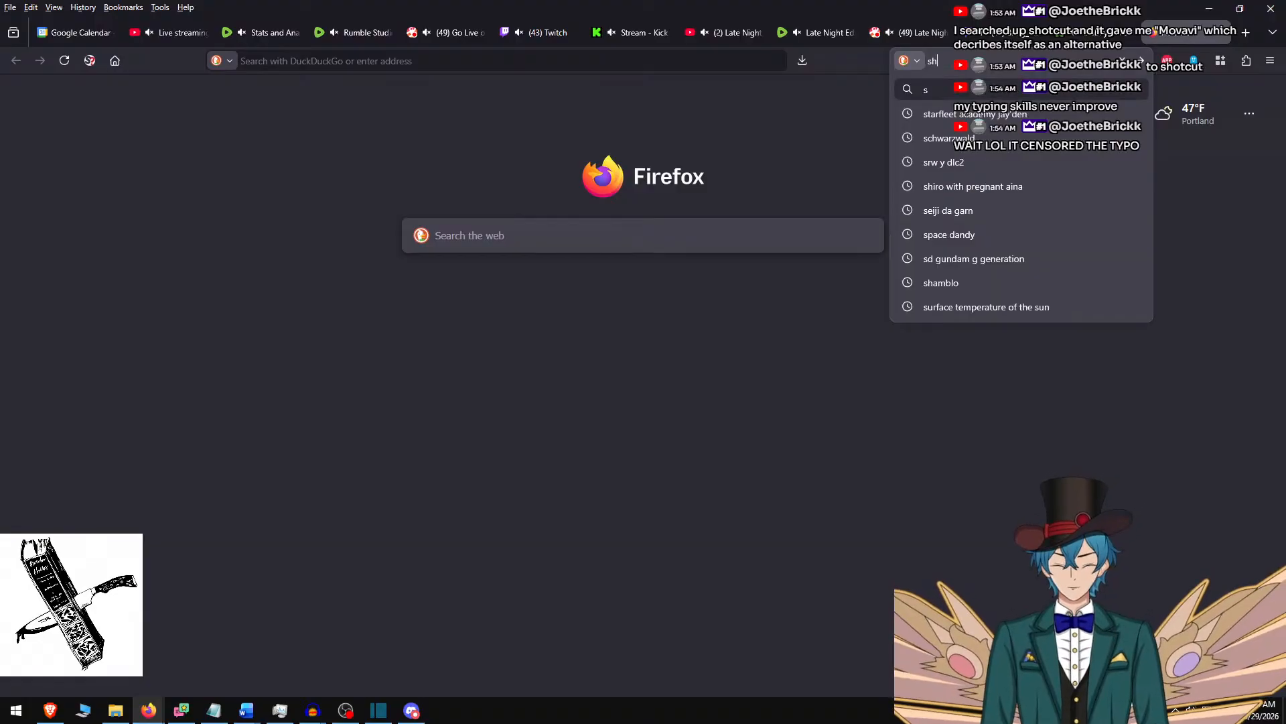
key(Return)
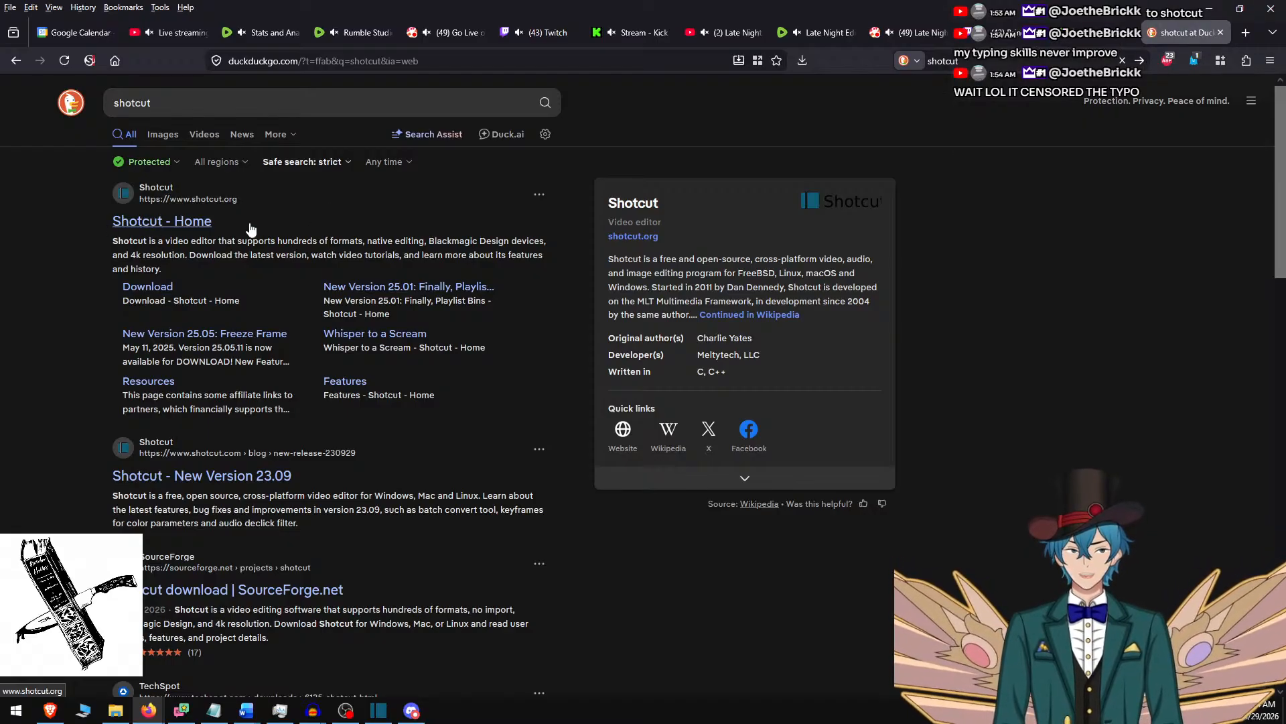
key(ctrl+w)
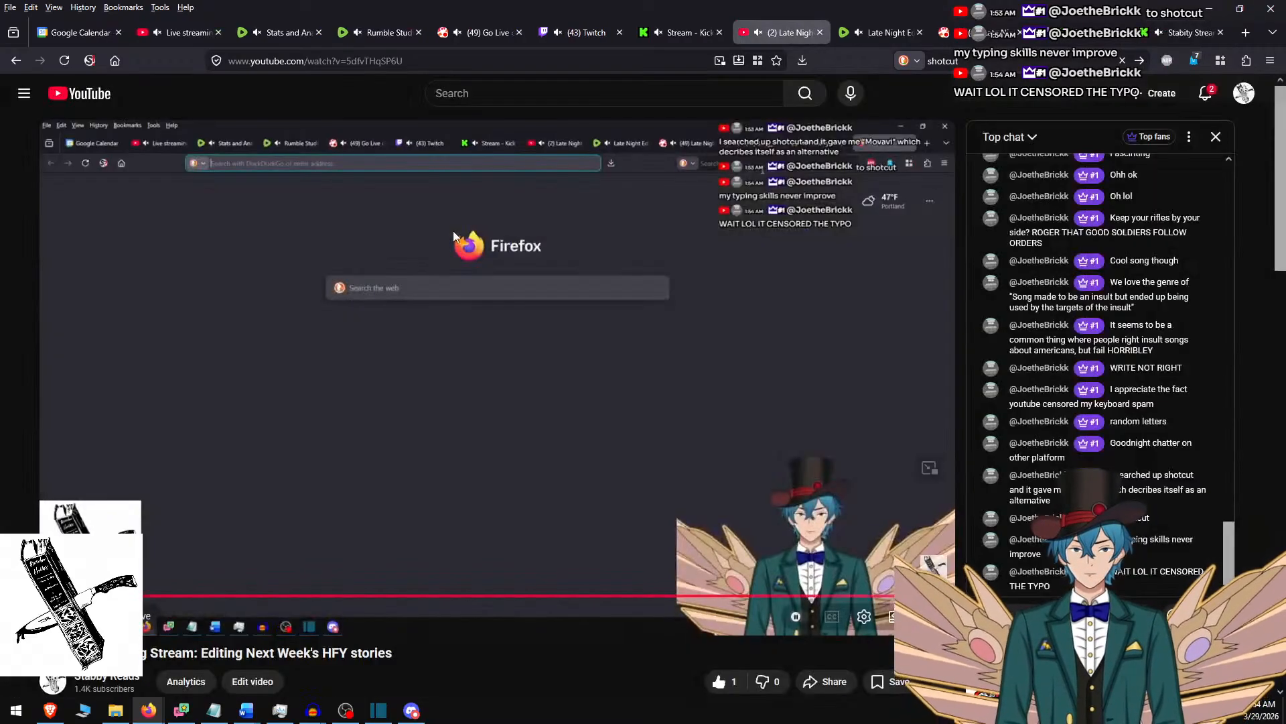
key(alt+Tab)
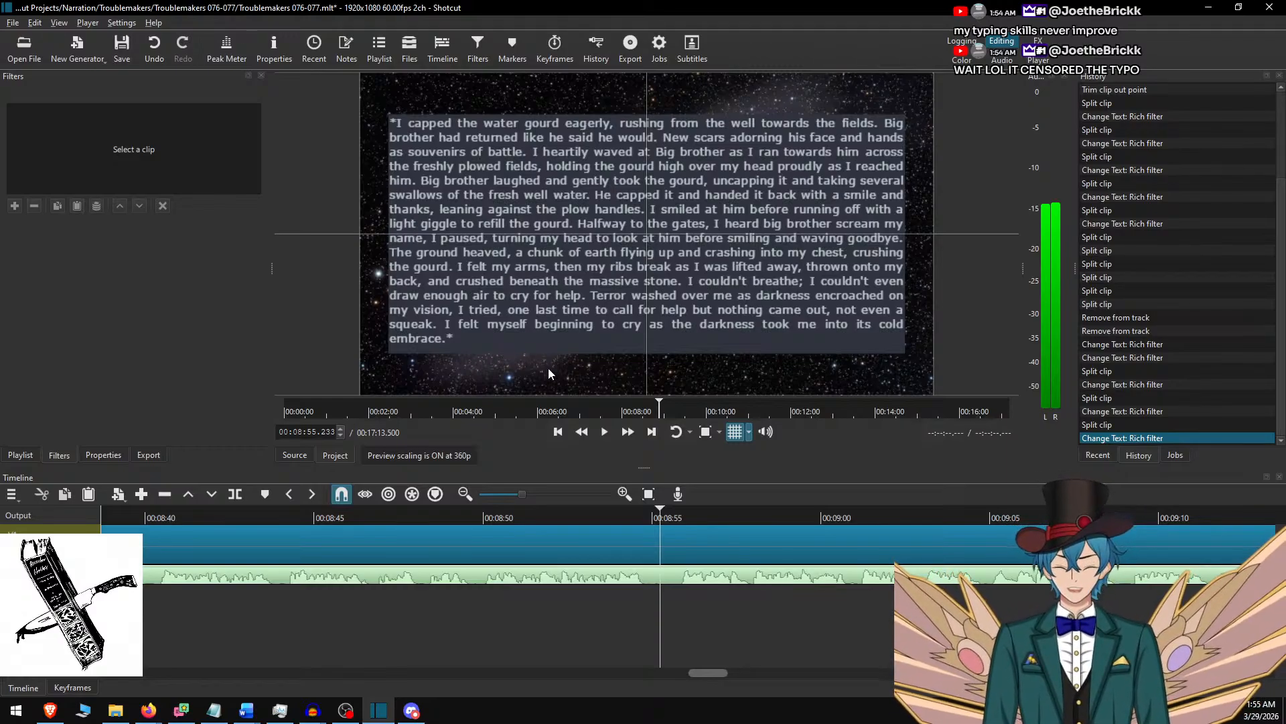
Split the Hubble small.jpg clip at 00:08:55.233, play across the cut and select the part after it.
key(s)
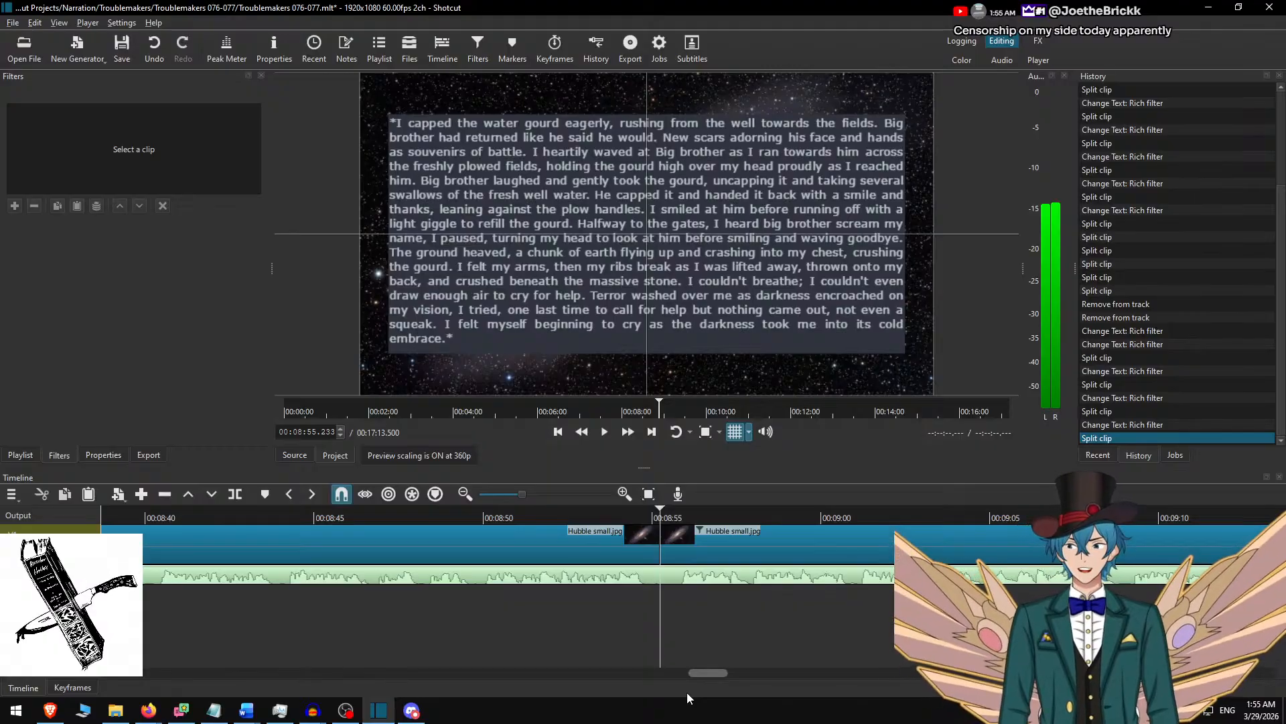
click(609, 509)
key(space)
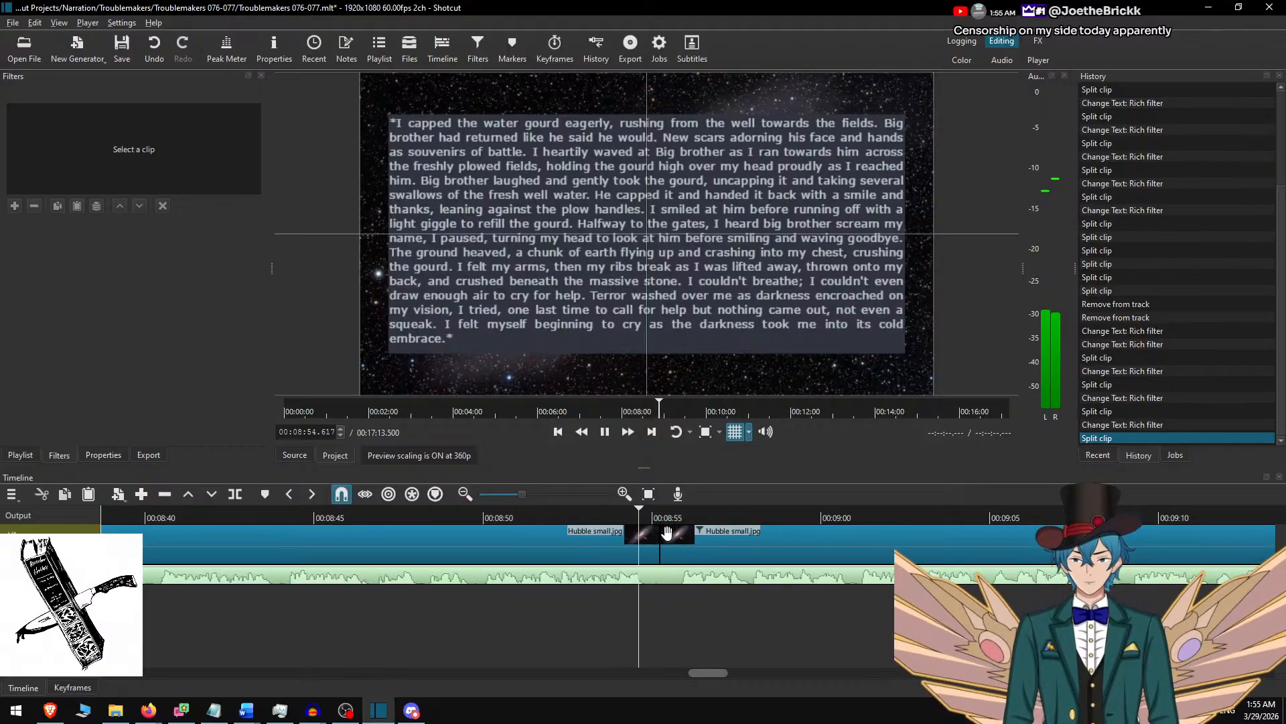
click(685, 534)
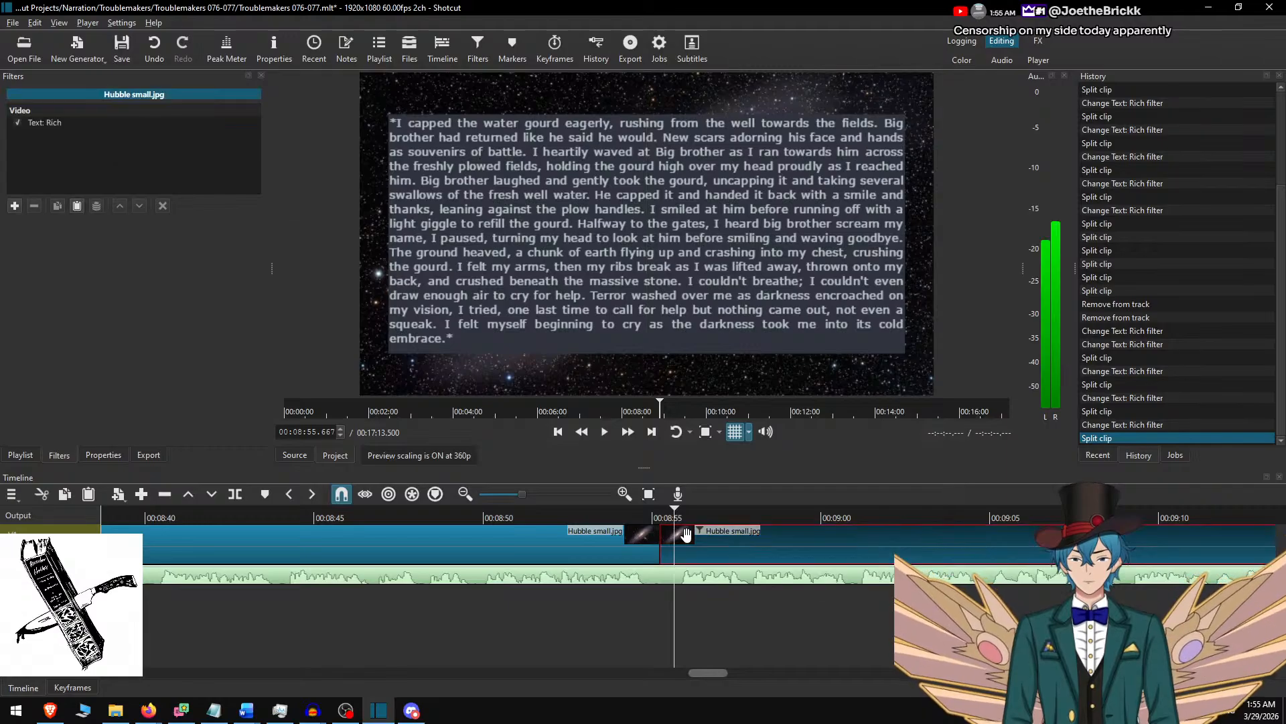
Delete the used Word passage ending "cold embrace.*" and replace the new Shotcut clip's text with "Memory after memory" through "terror and loss.*".
key(alt+Tab)
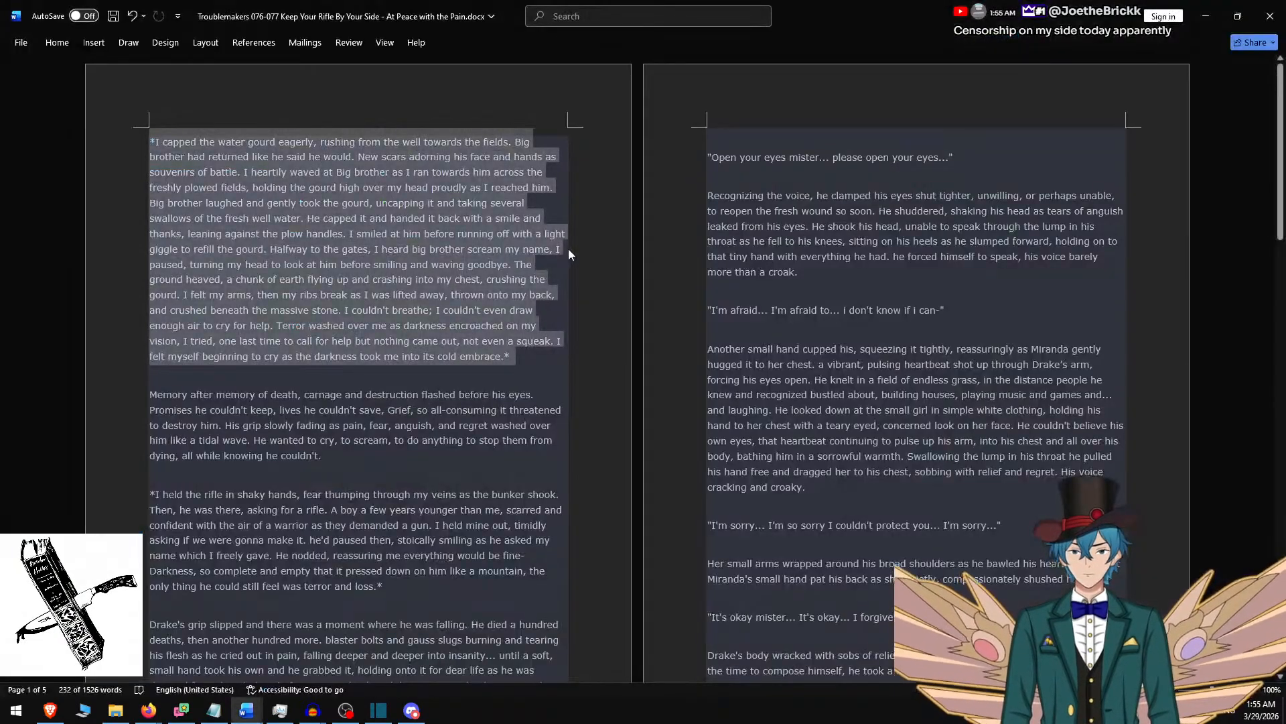
key(Delete)
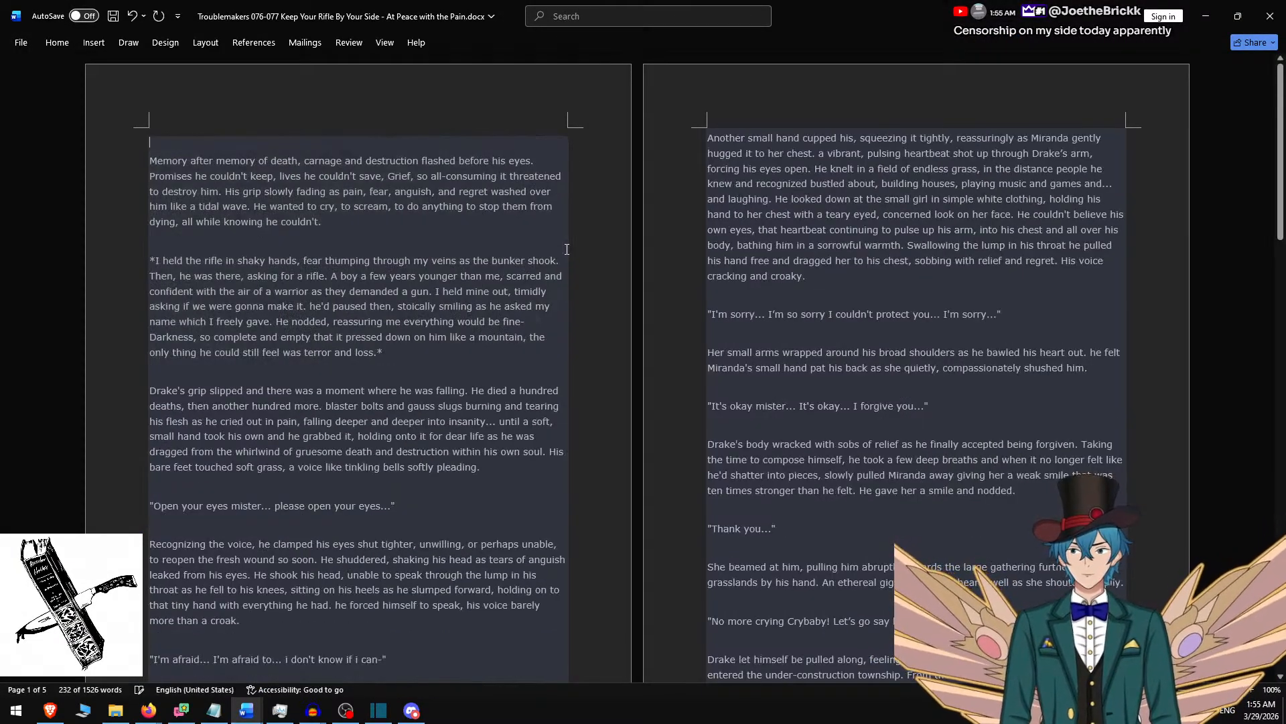
key(Delete)
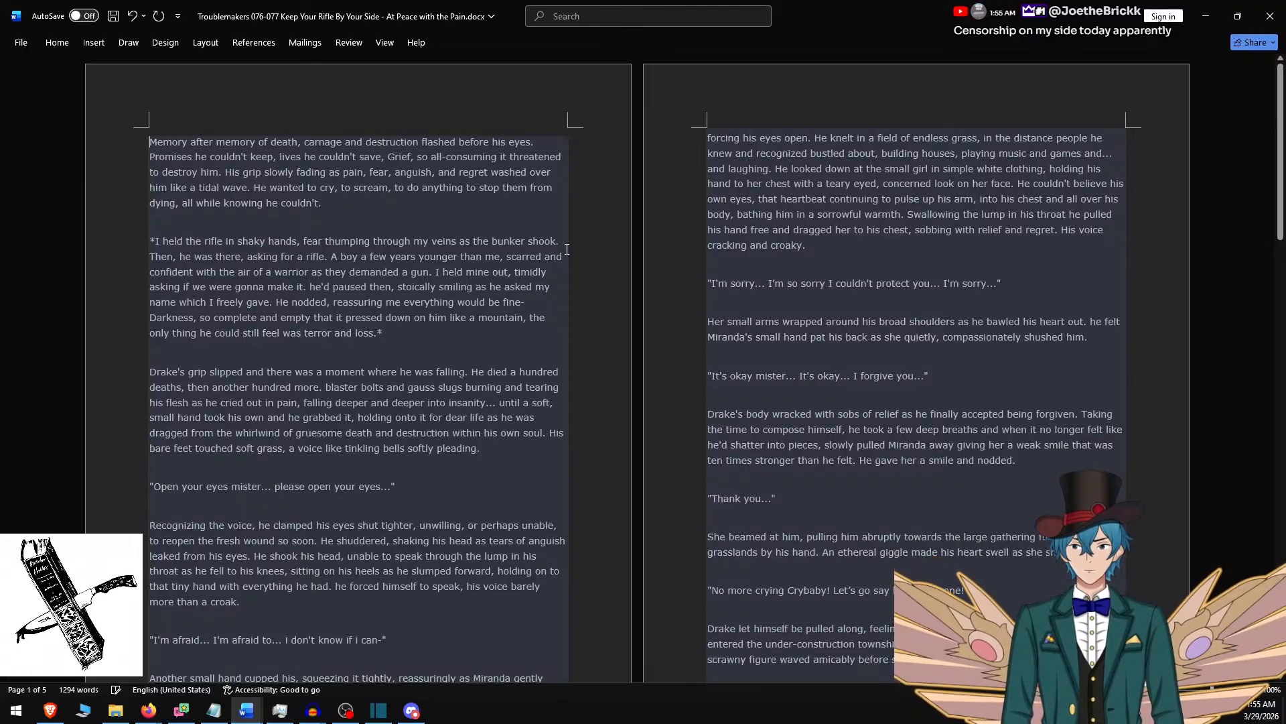
shift+click(409, 330)
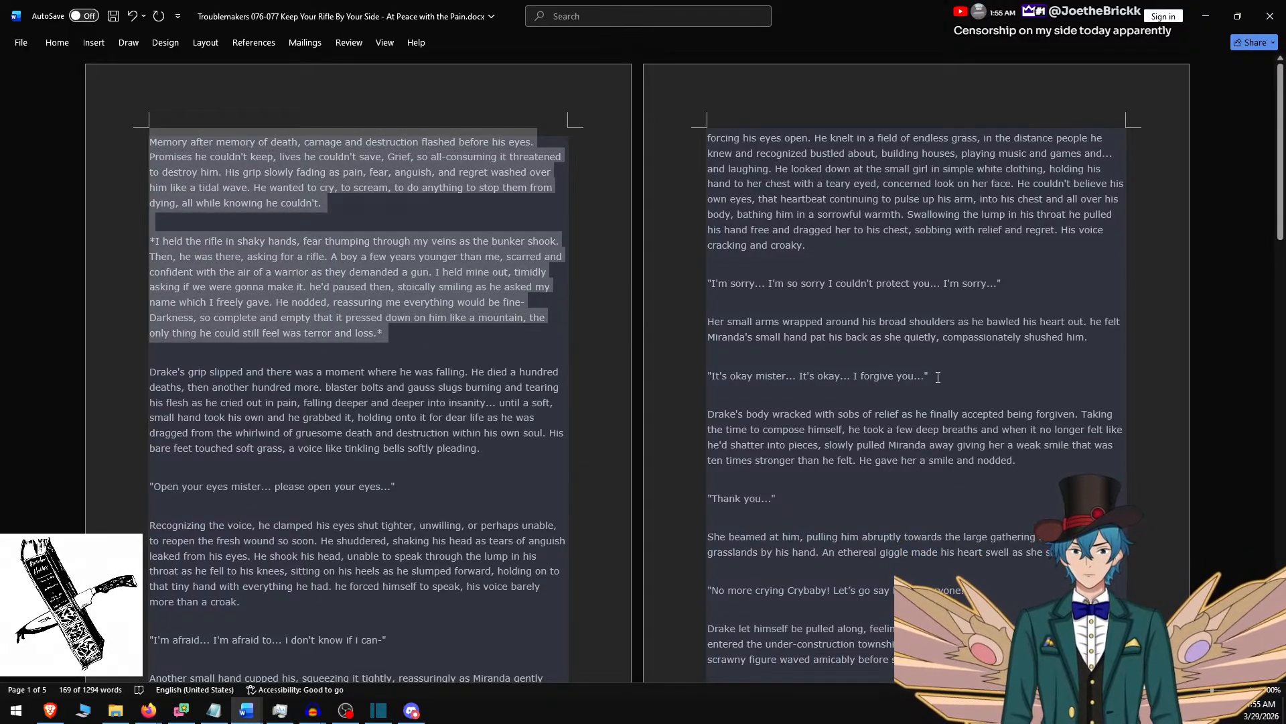
key(ctrl+c)
key(alt+Tab)
key(ctrl+a)
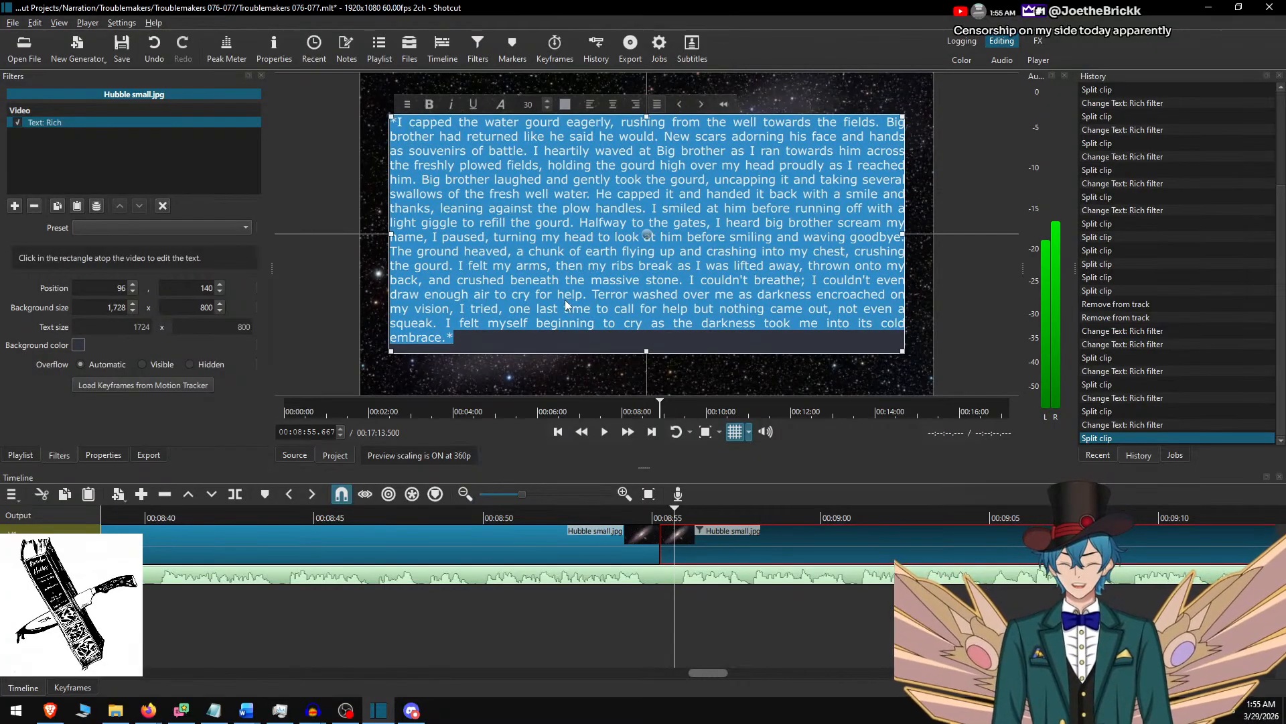
key(ctrl+v)
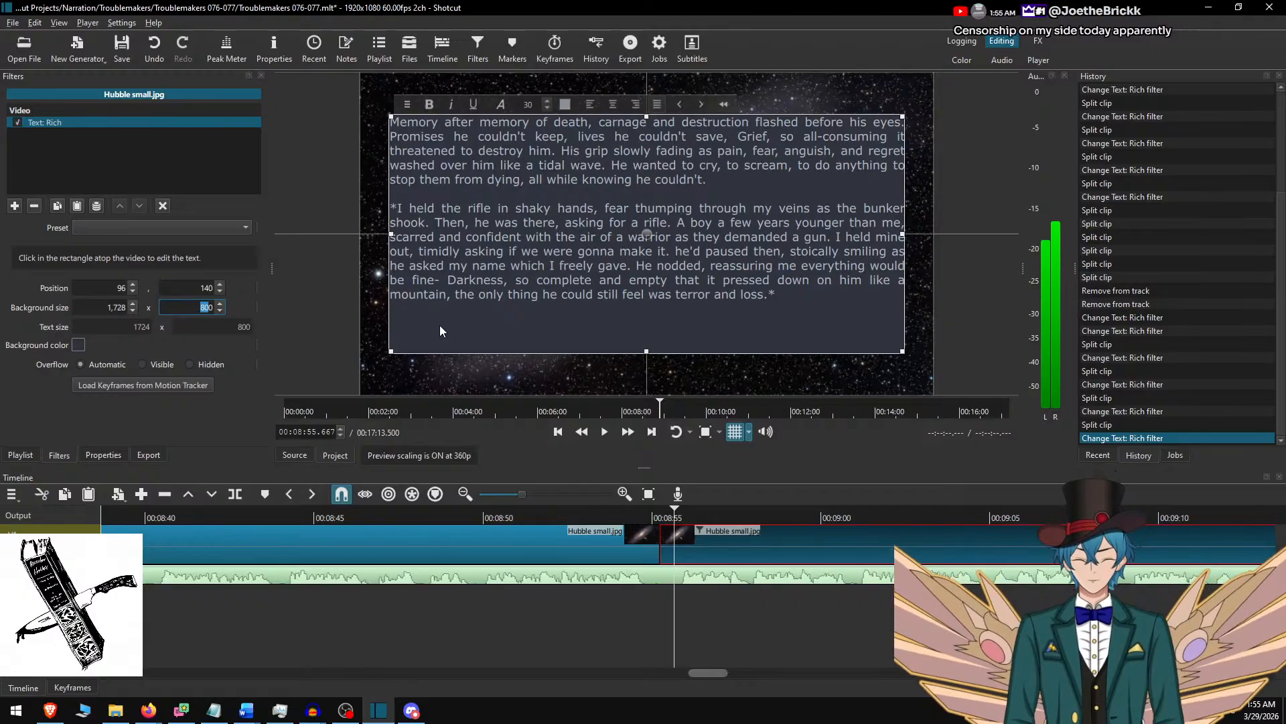
Set the text's background height to 650 and move the text box down to vertical position 215.
text(650)
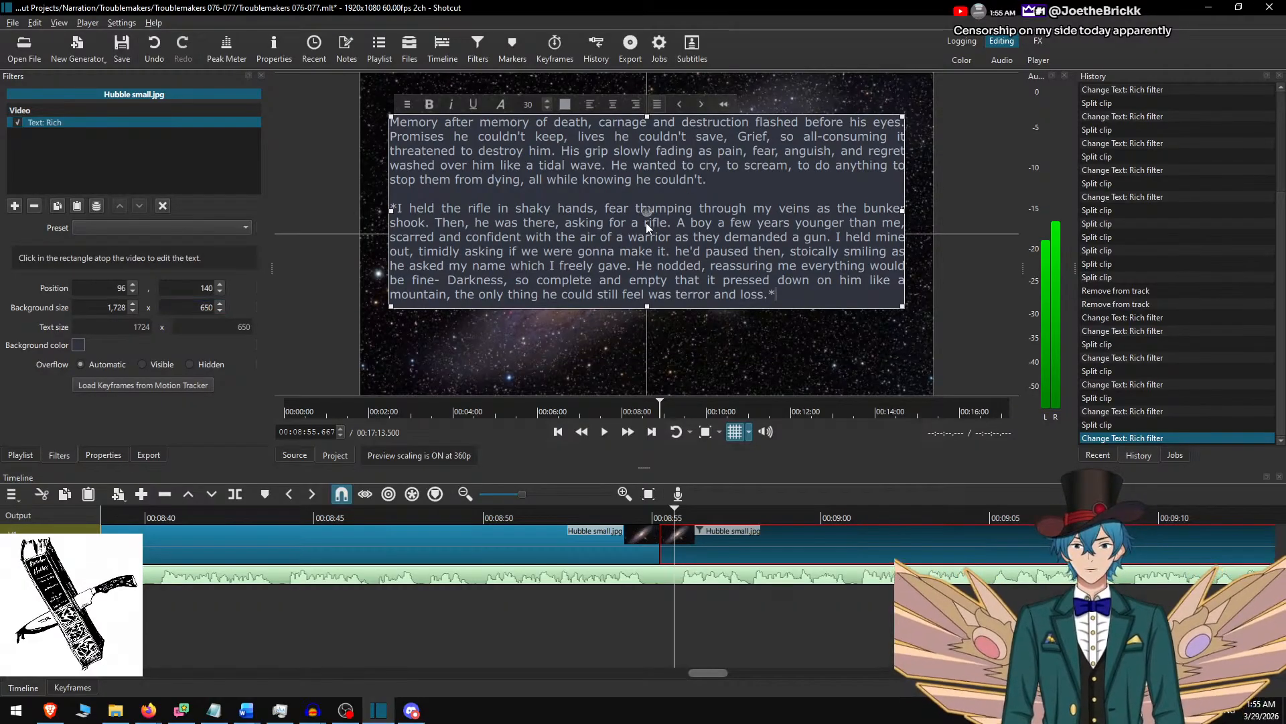
mouse_move(646, 223)
mouse_down()
mouse_move(646, 254)
mouse_move(643, 243)
mouse_up()
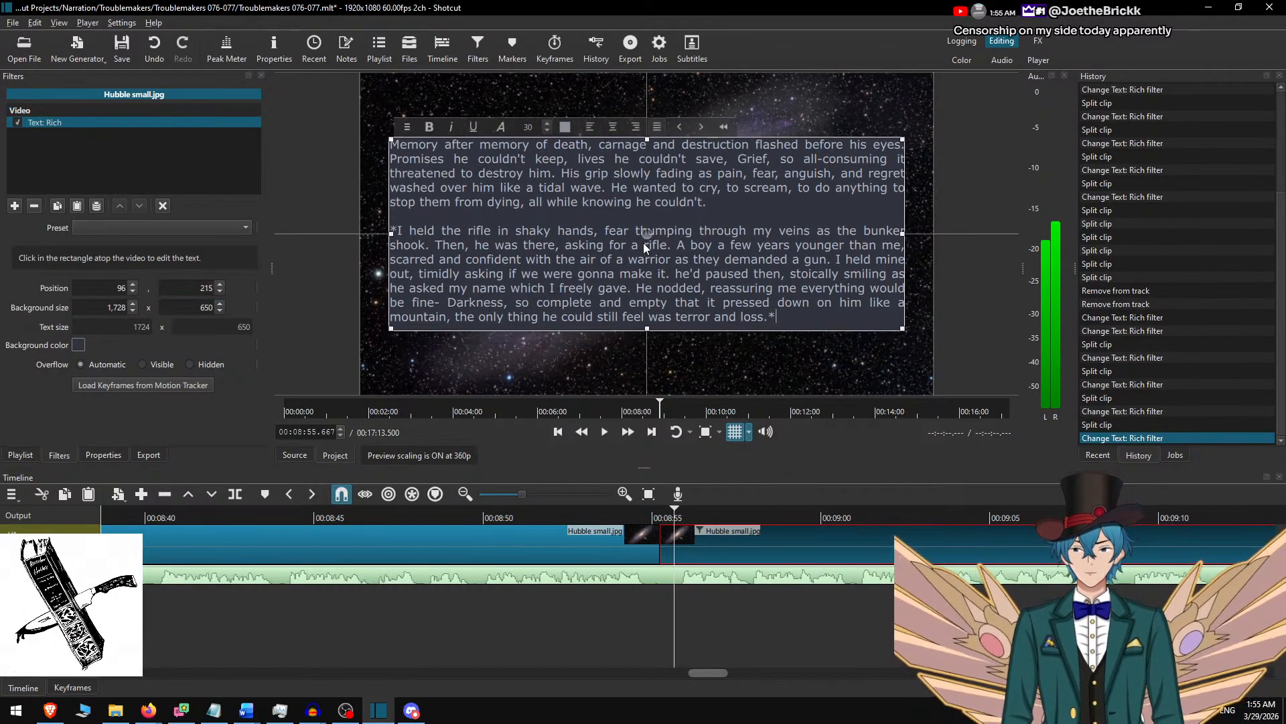
click(710, 534)
Play the narration to 00:09:48.267, then correct the clip's text: capitalise "He'd paused then" and end "lives he couldn't save" with a period.
click(565, 522)
key(space)
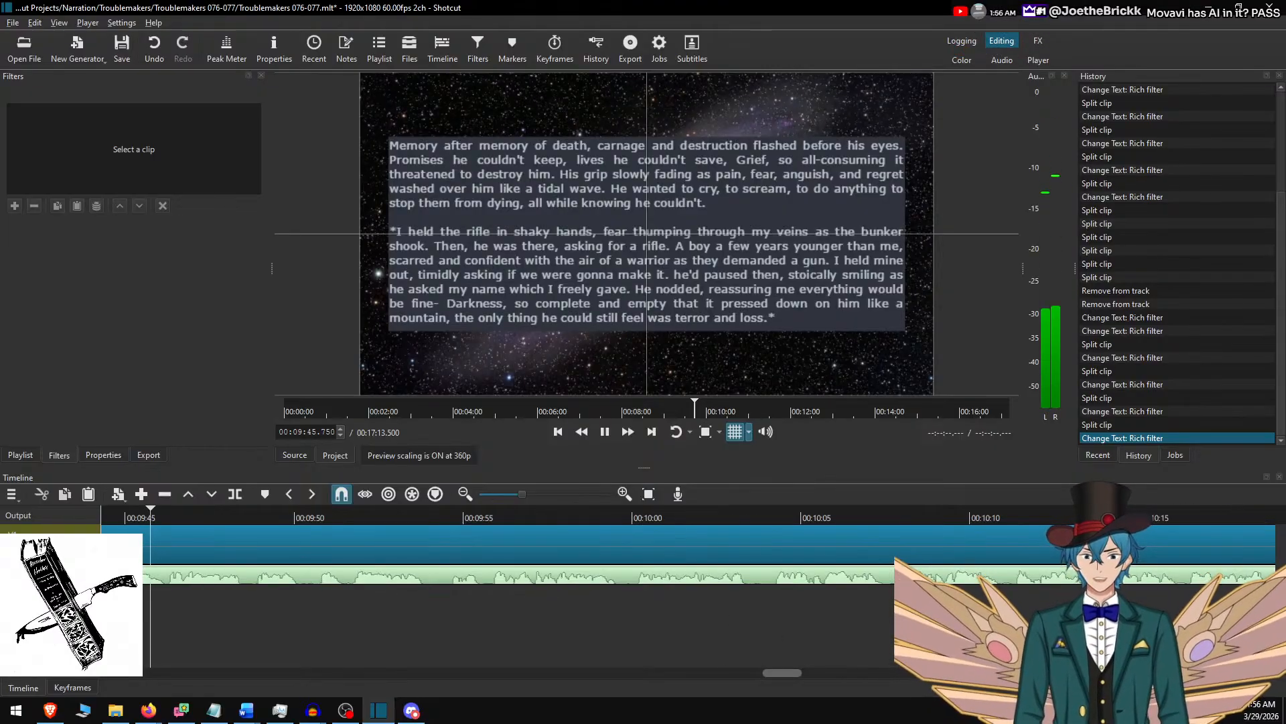
click(587, 549)
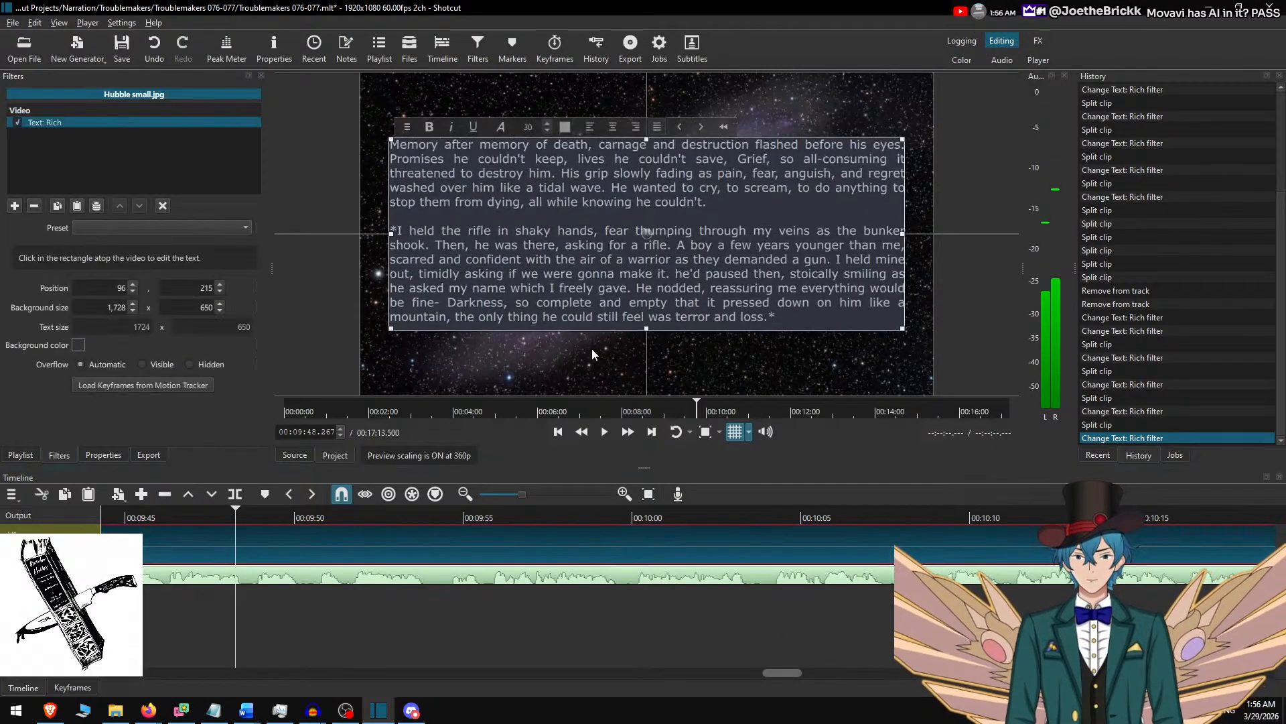
key(Delete)
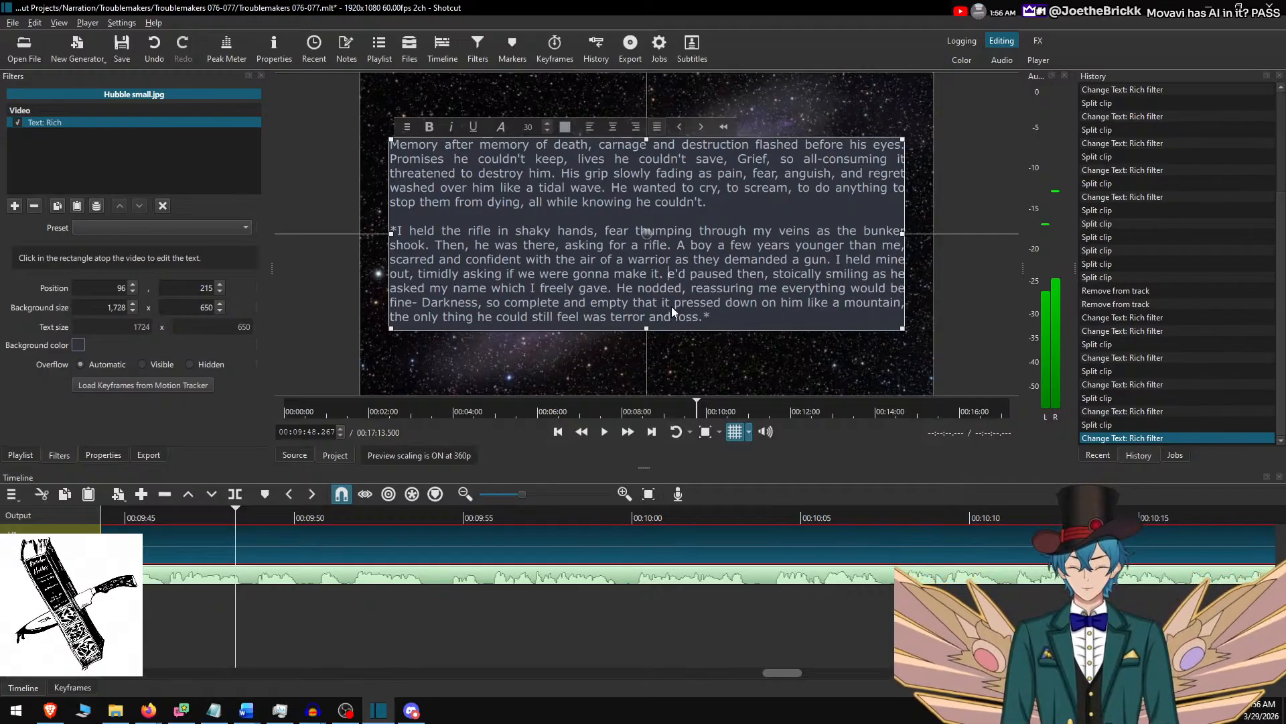
text(H)
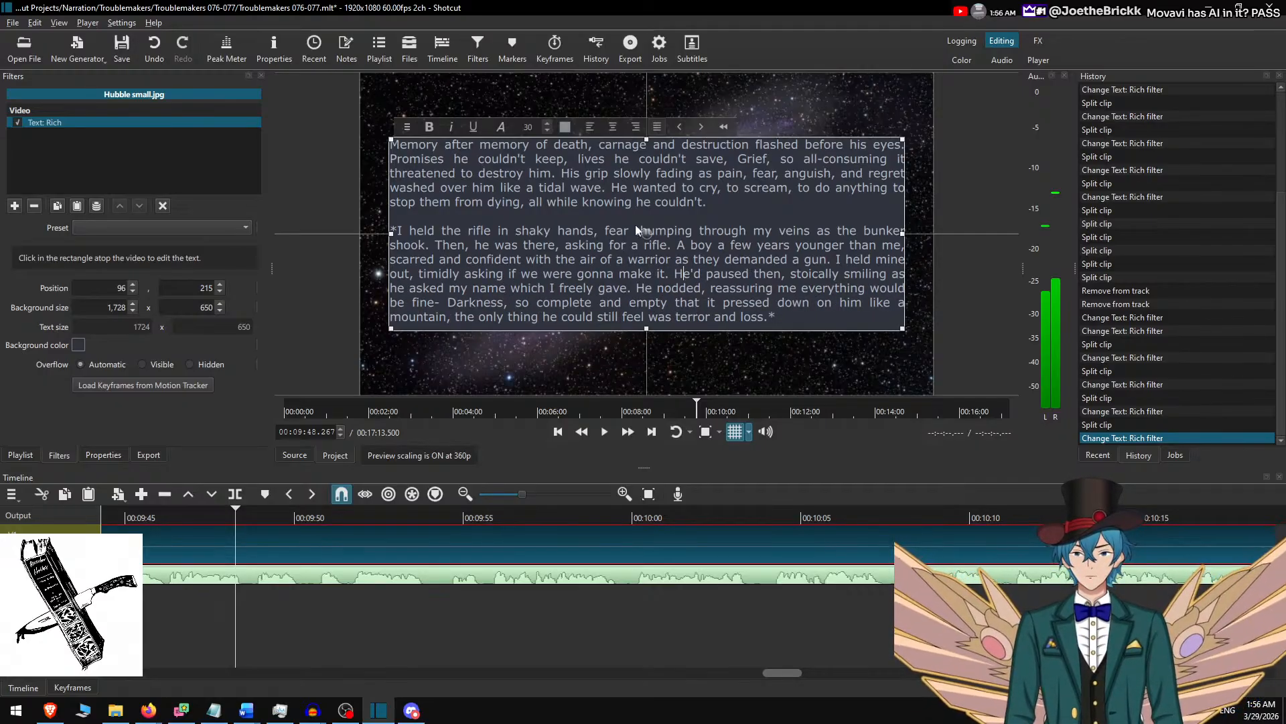
click(737, 161)
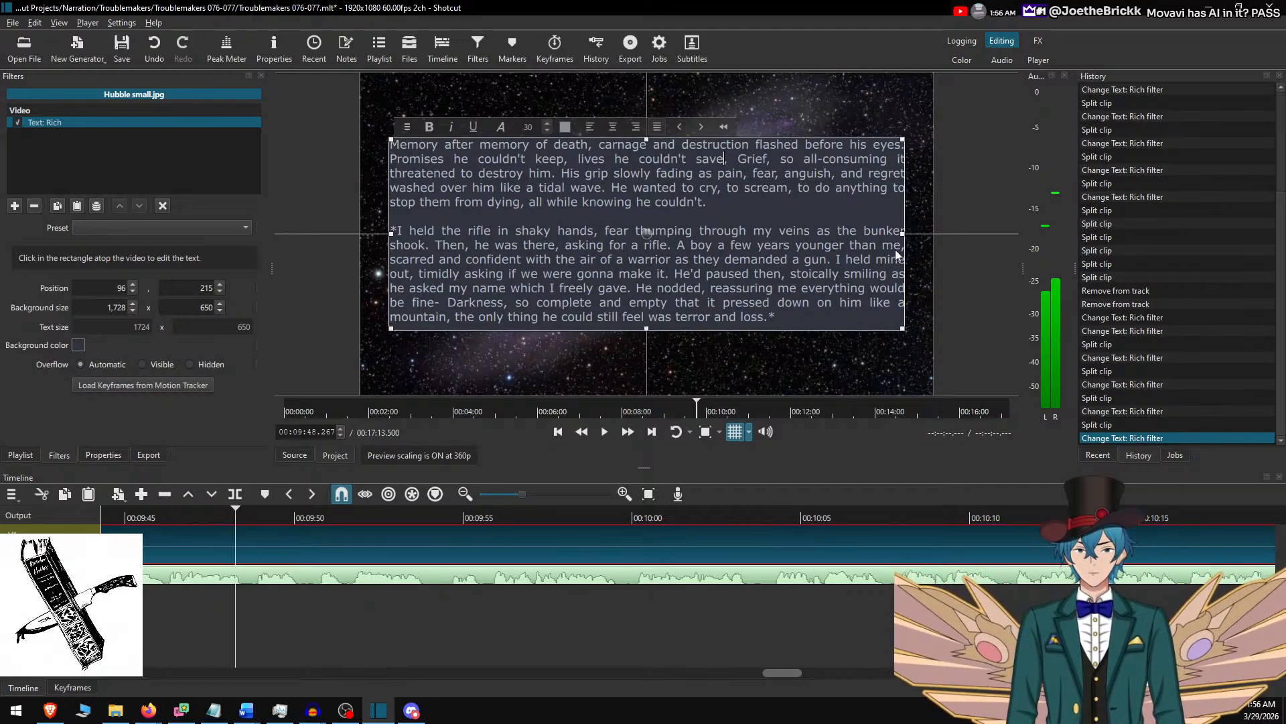
key(Left)
key(BackSpace)
text(.)
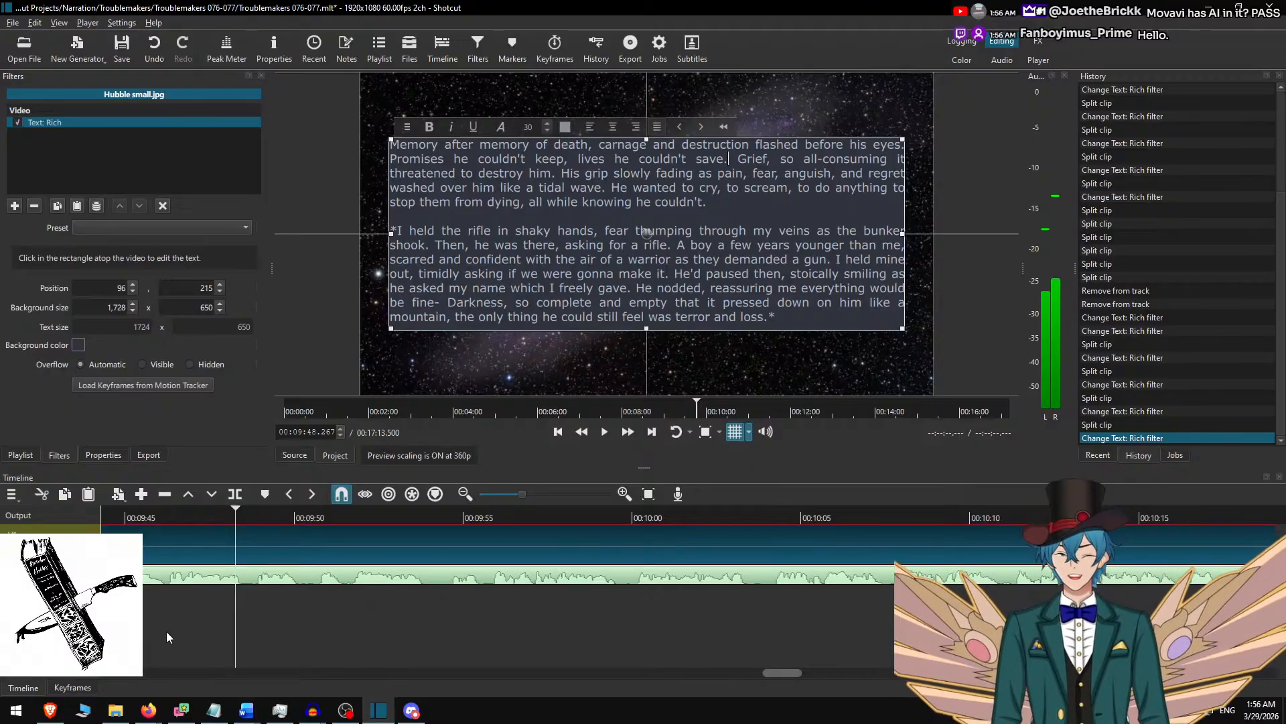
Deselect the clip, play the narration from 00:09:46.167 and pause it at about 00:10:03.800.
click(212, 538)
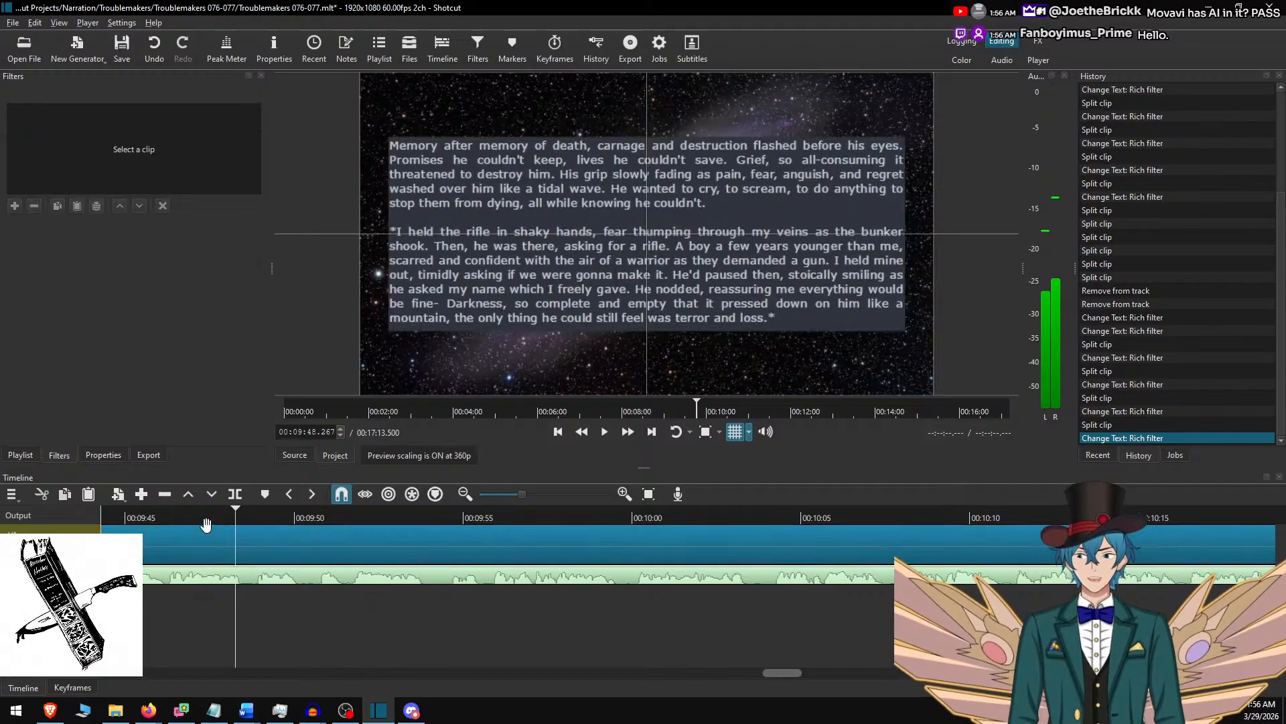
click(165, 513)
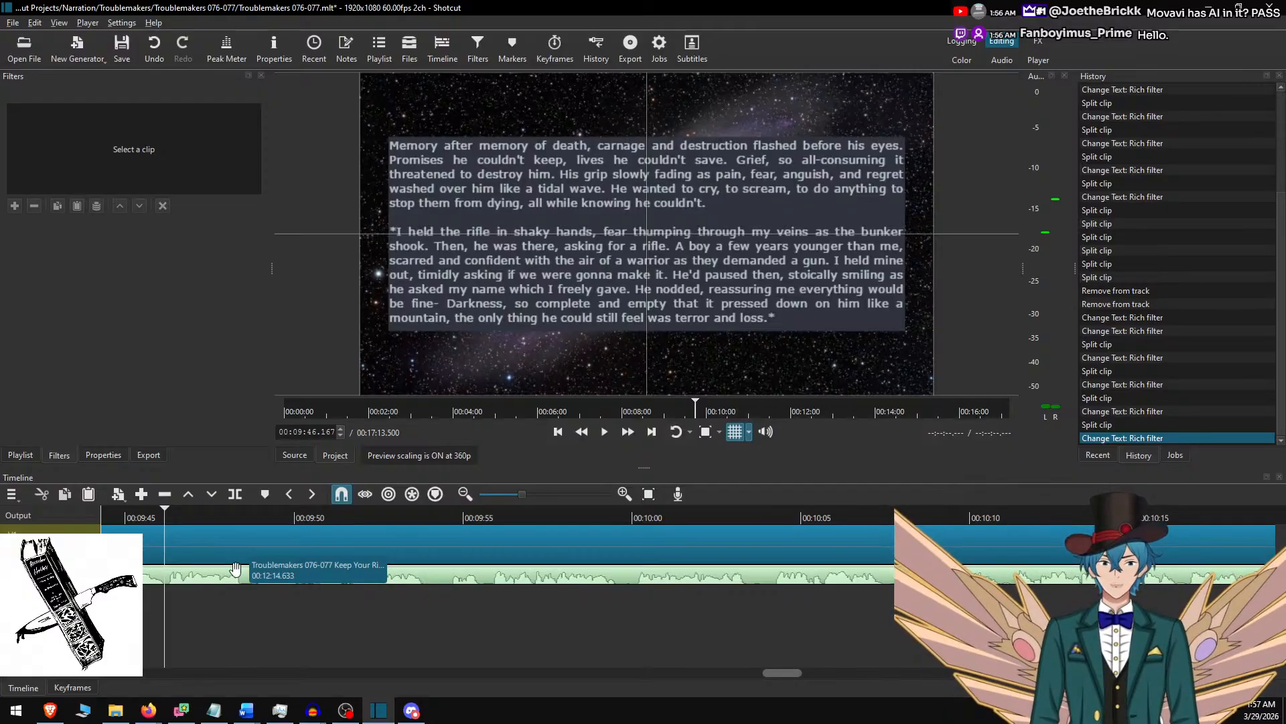
click(1268, 715)
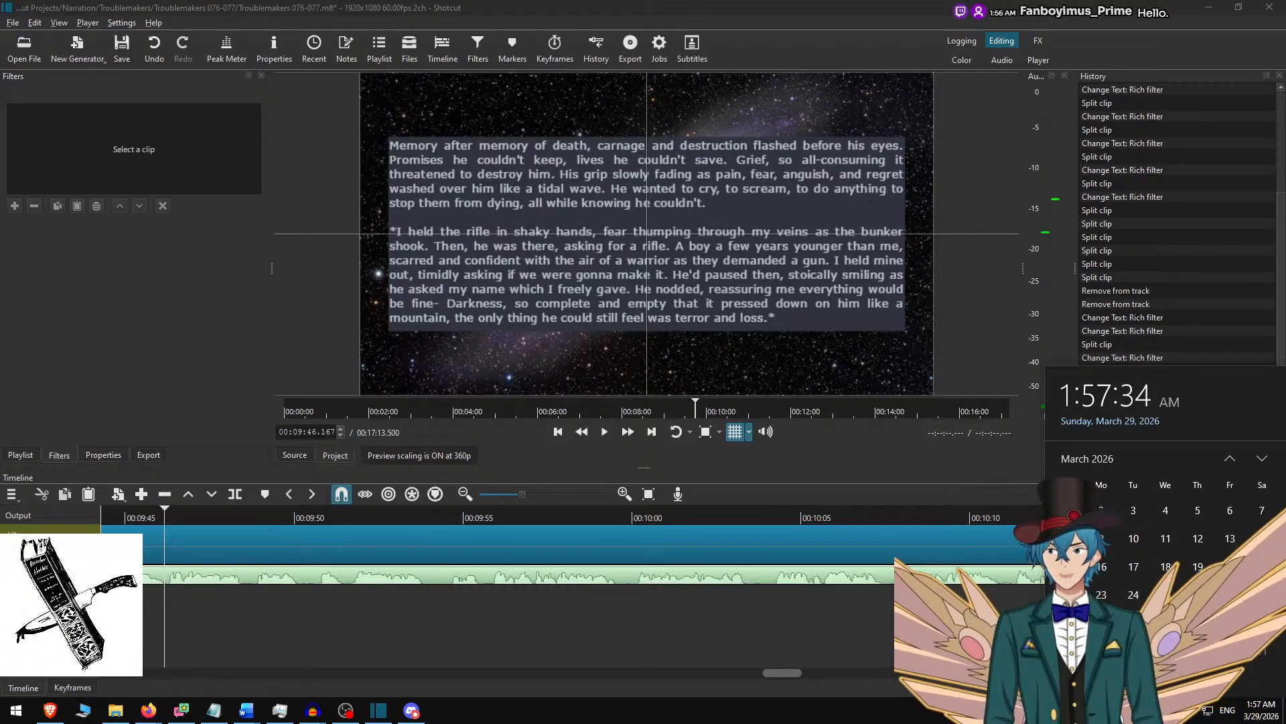
click(747, 5)
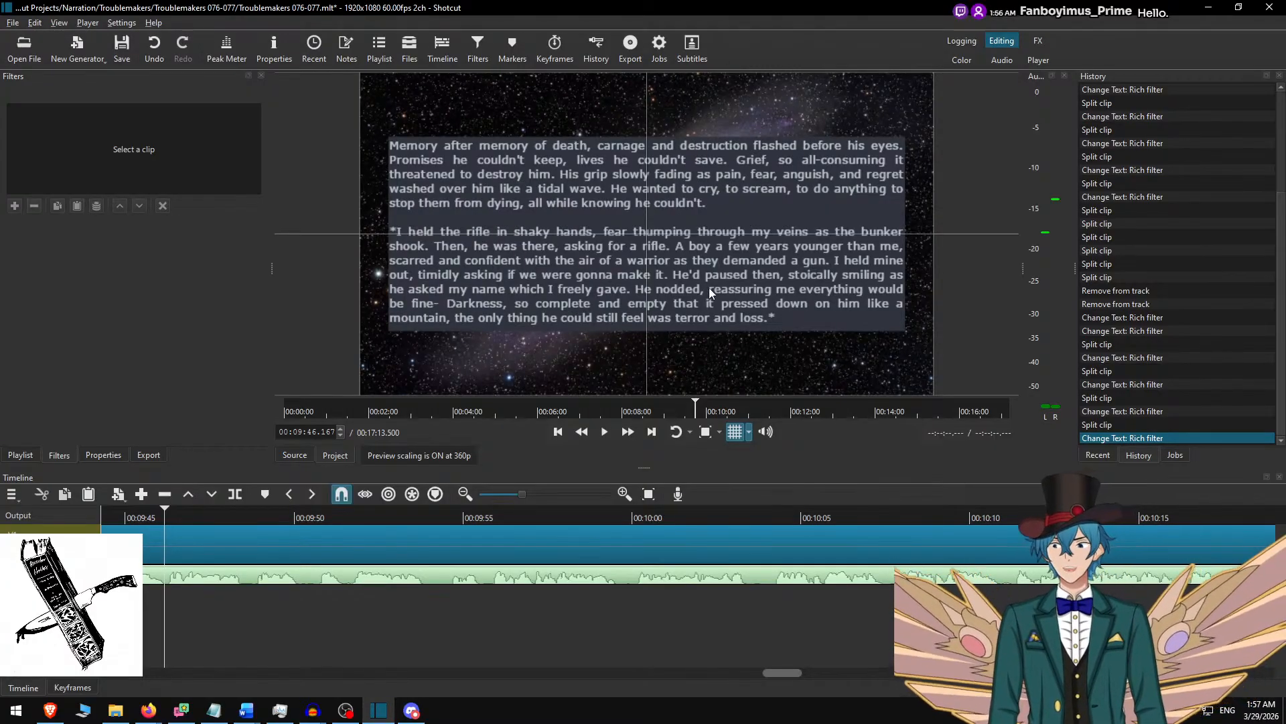
click(604, 432)
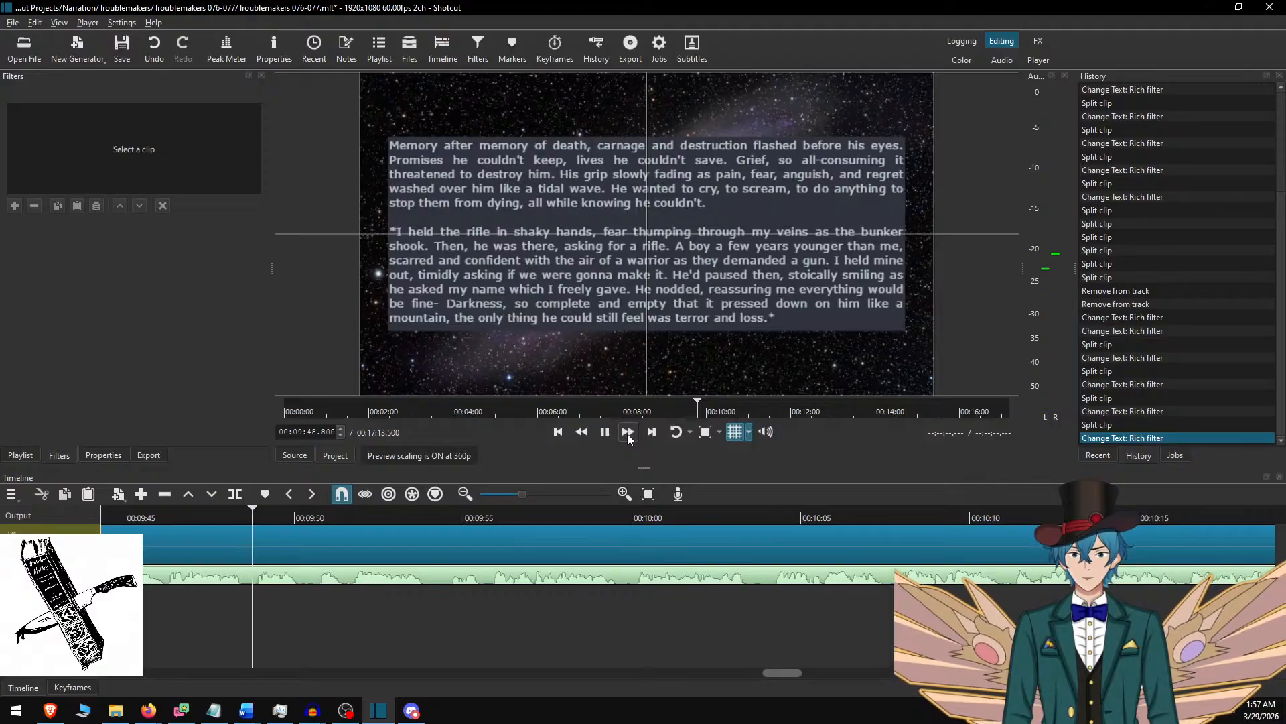
click(628, 432)
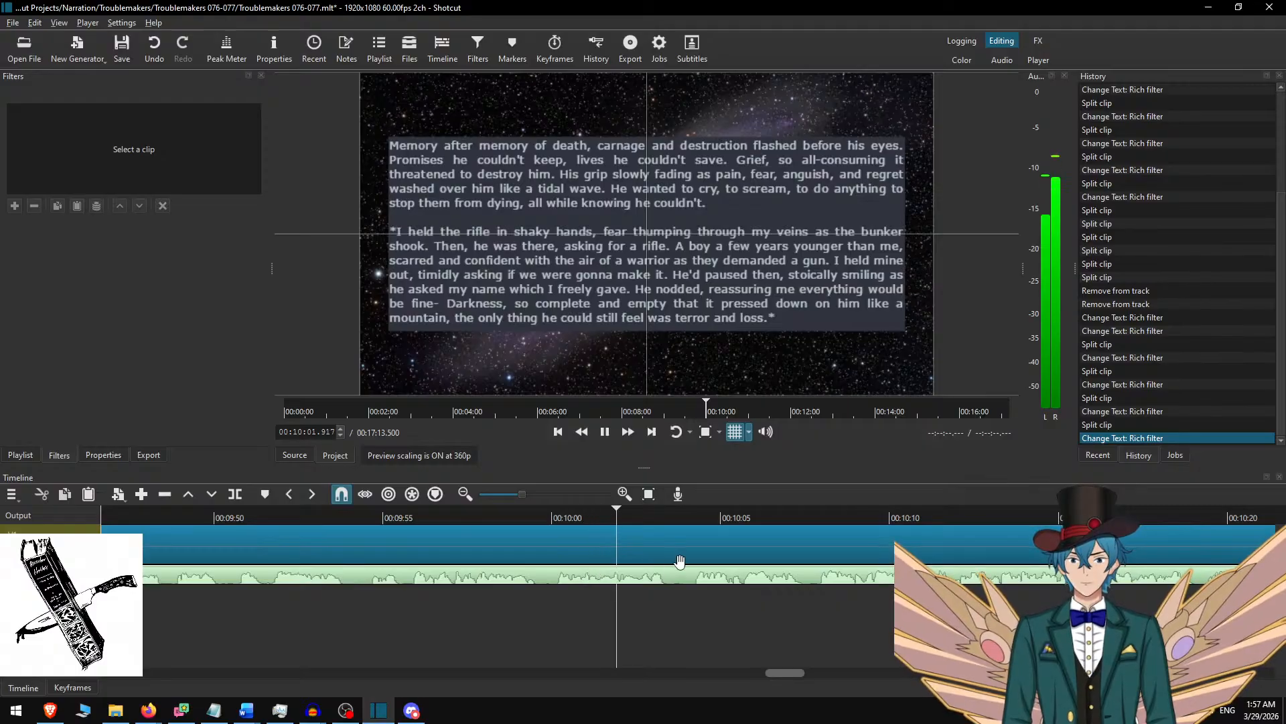
key(space)
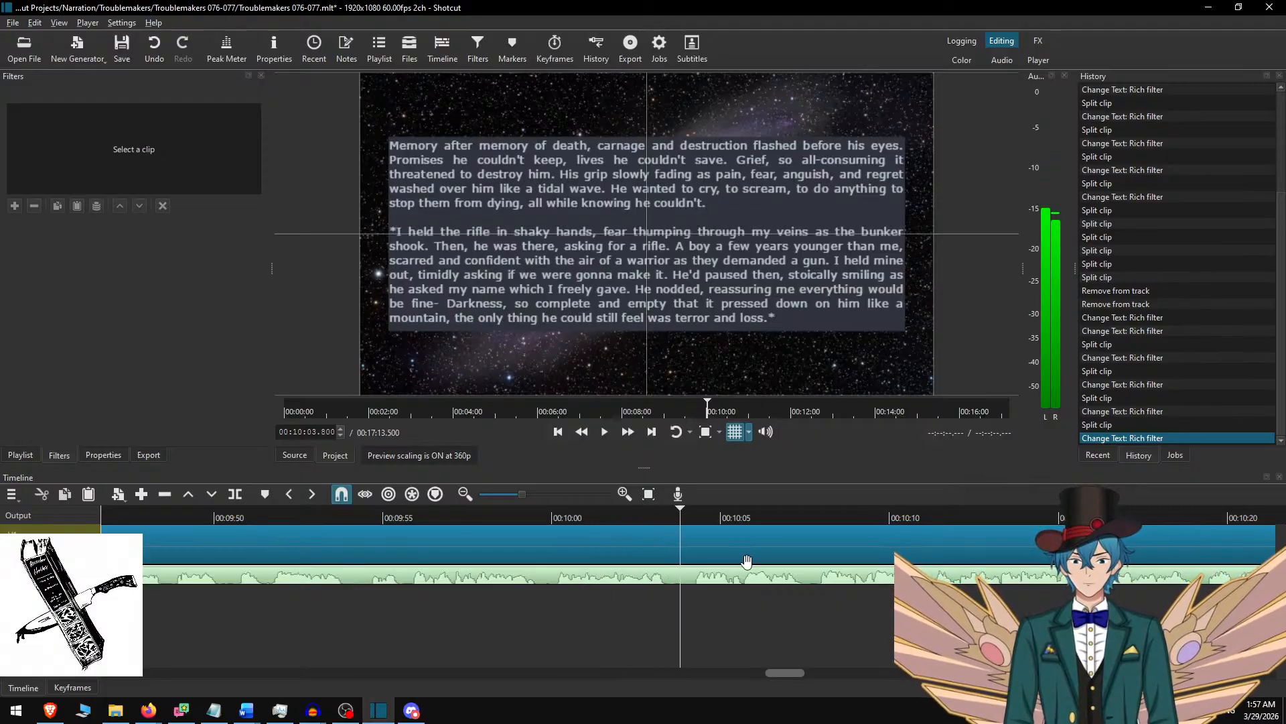
Split the background clip at 00:10:03.800, select its second part, and delete the used passage ending "terror and loss.*" from the Word document.
key(s)
click(713, 544)
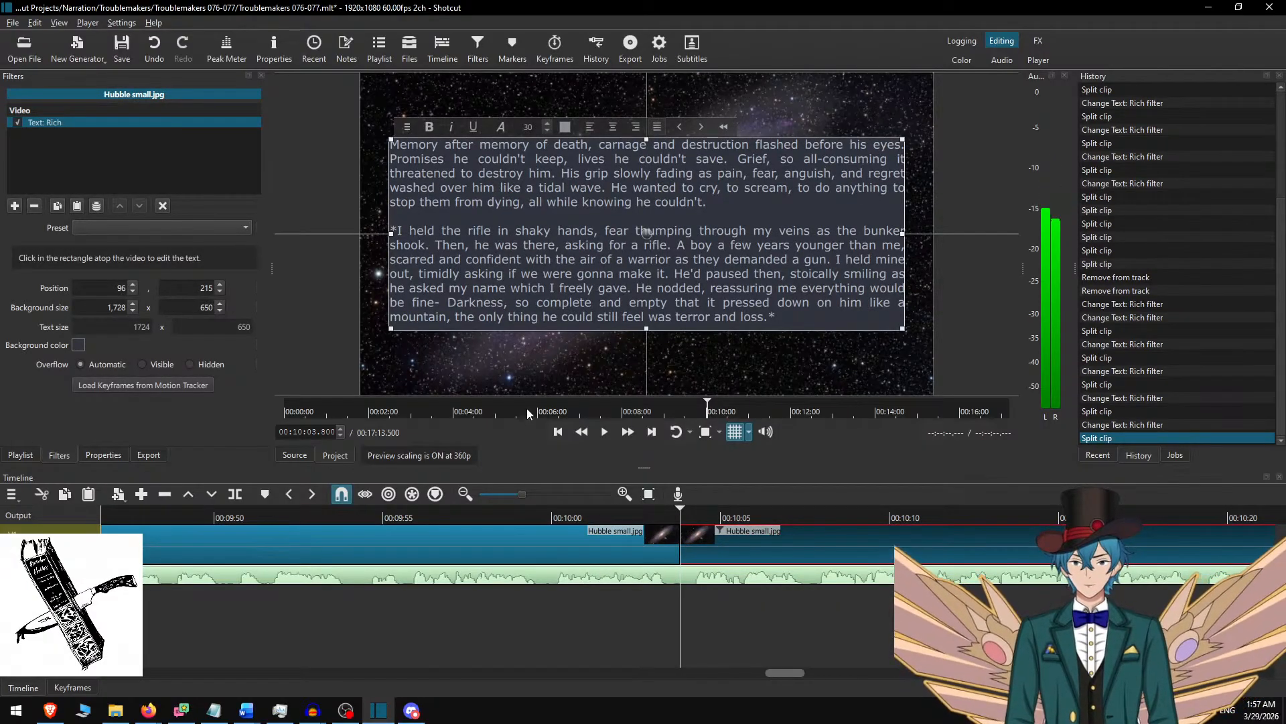
key(alt+Tab)
key(Delete)
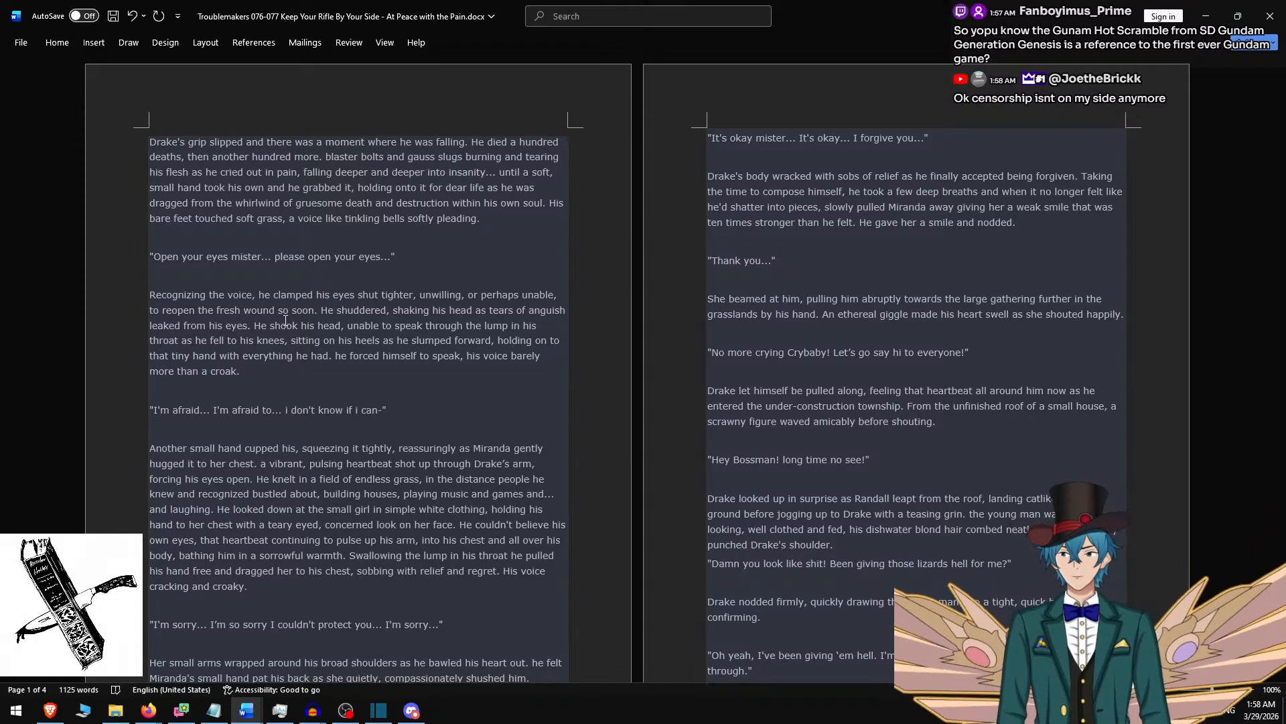
Copy the Word passage from "Drake's grip slipped" through "i don't know if i can-" and paste it over the selected Shotcut clip's text.
shift+click(446, 258)
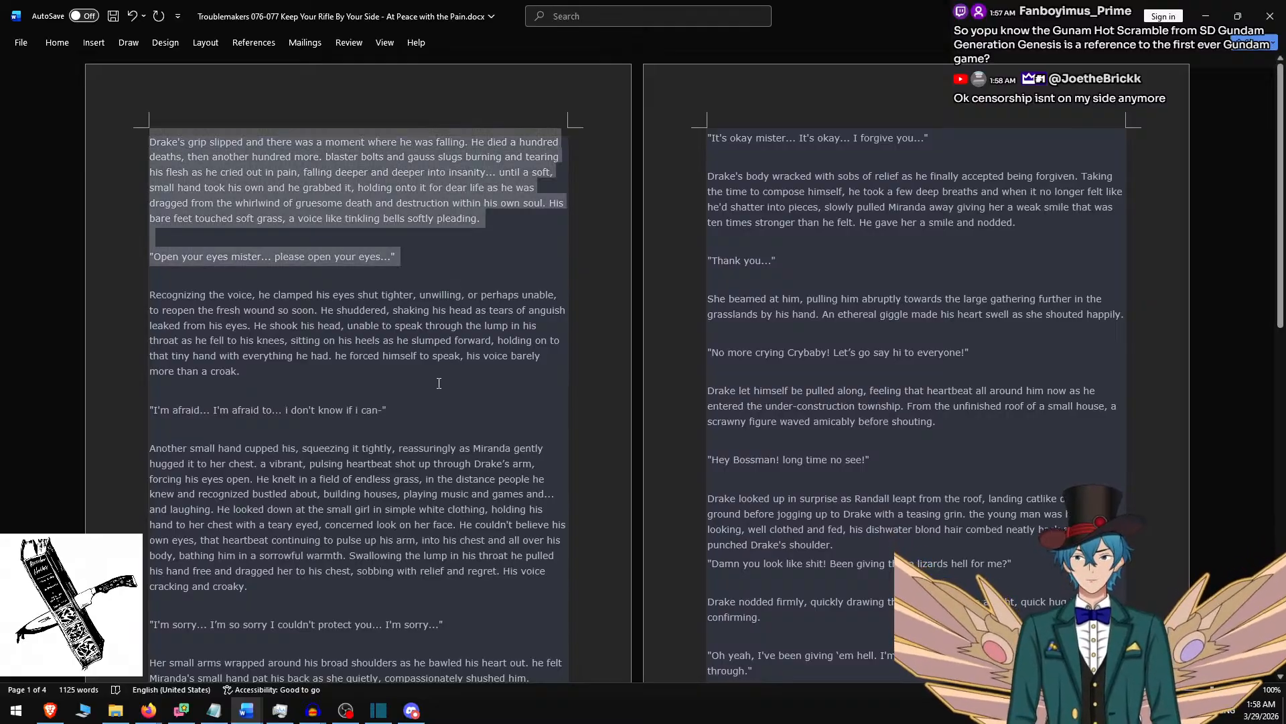
shift+click(411, 402)
key(alt+Tab)
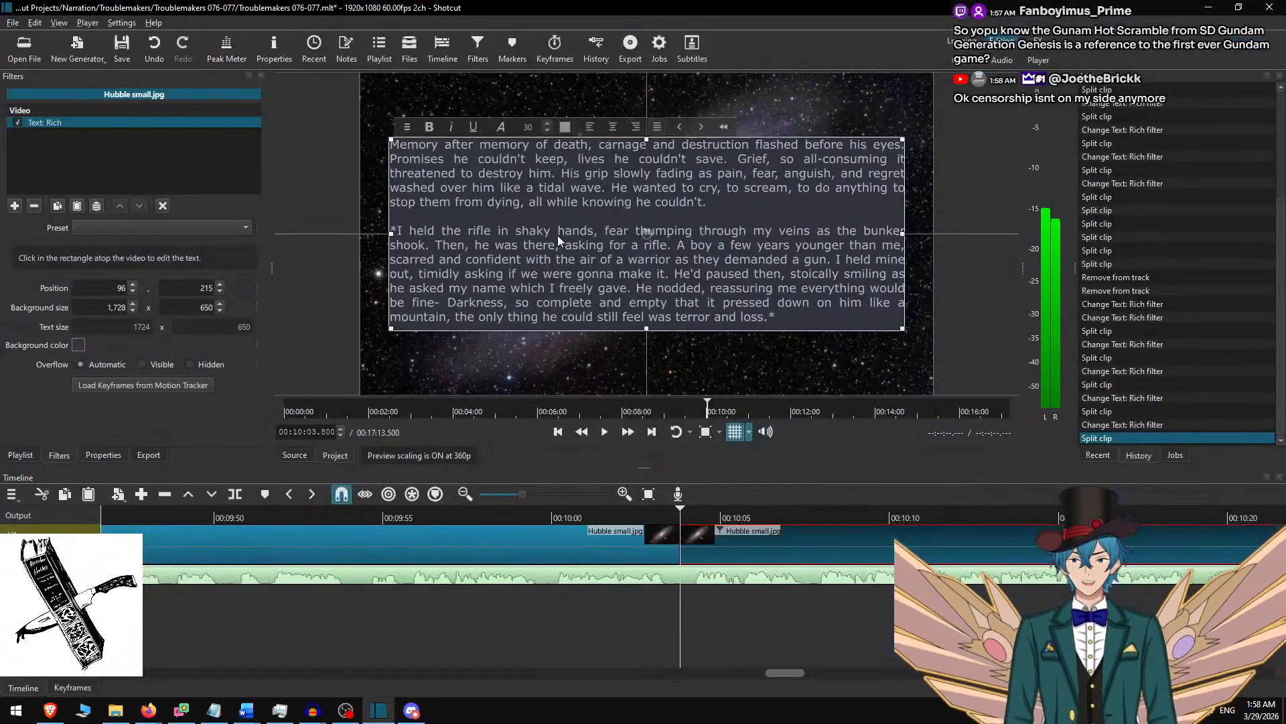
key(ctrl+a)
key(ctrl+v)
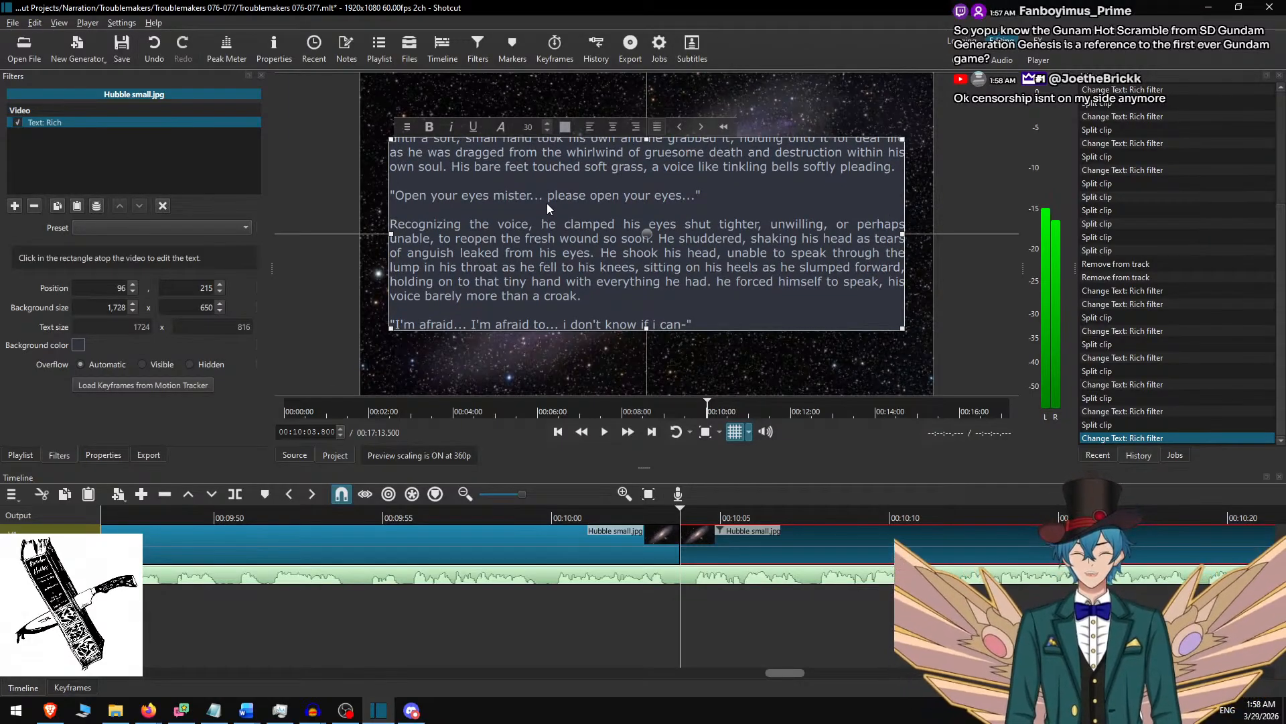
Remove the pasted text from "Recognizing the voice" onward so the clip's text ends with "please open your eyes...".
key(shift+Home)
key(shift+Up)
key(shift+Up)
key(shift+Up)
key(shift+Up)
key(shift+Up)
key(shift+Up)
key(shift+Up)
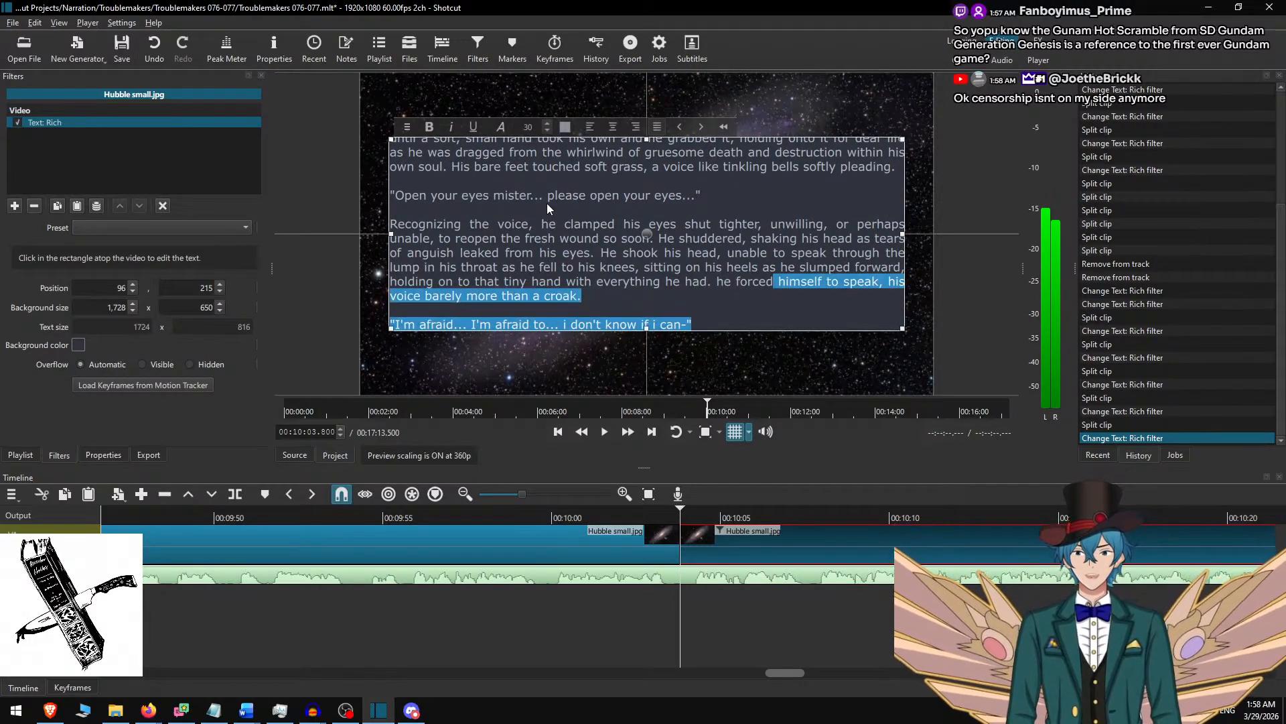
key(shift+Home)
key(BackSpace)
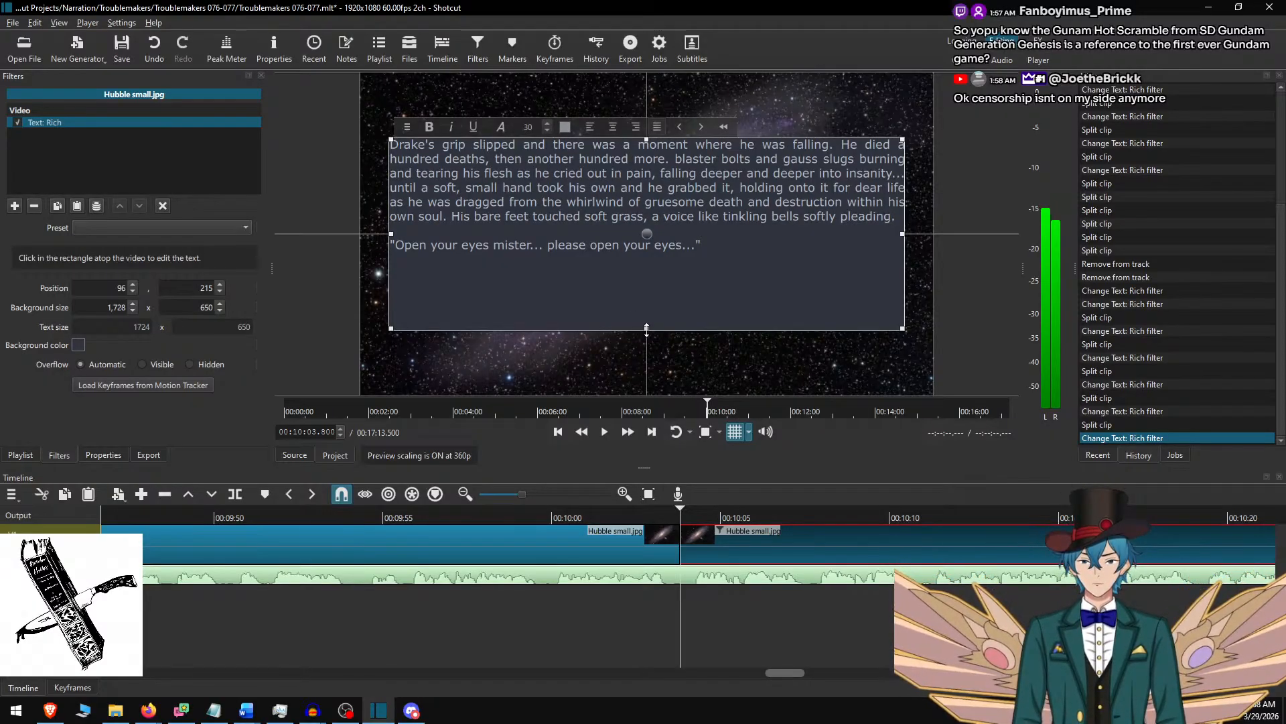
Set the text's background height to 400 and move the text box down to vertical position 340.
drag(646, 330, 655, 248)
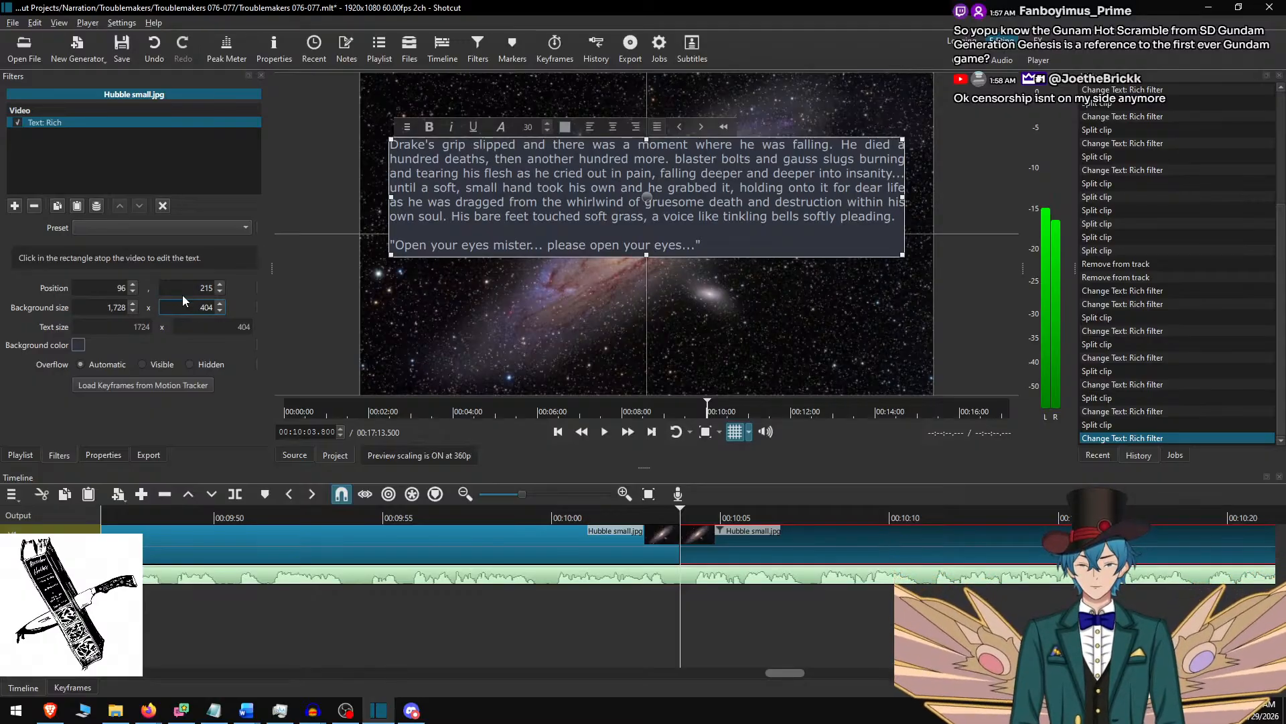
text(0)
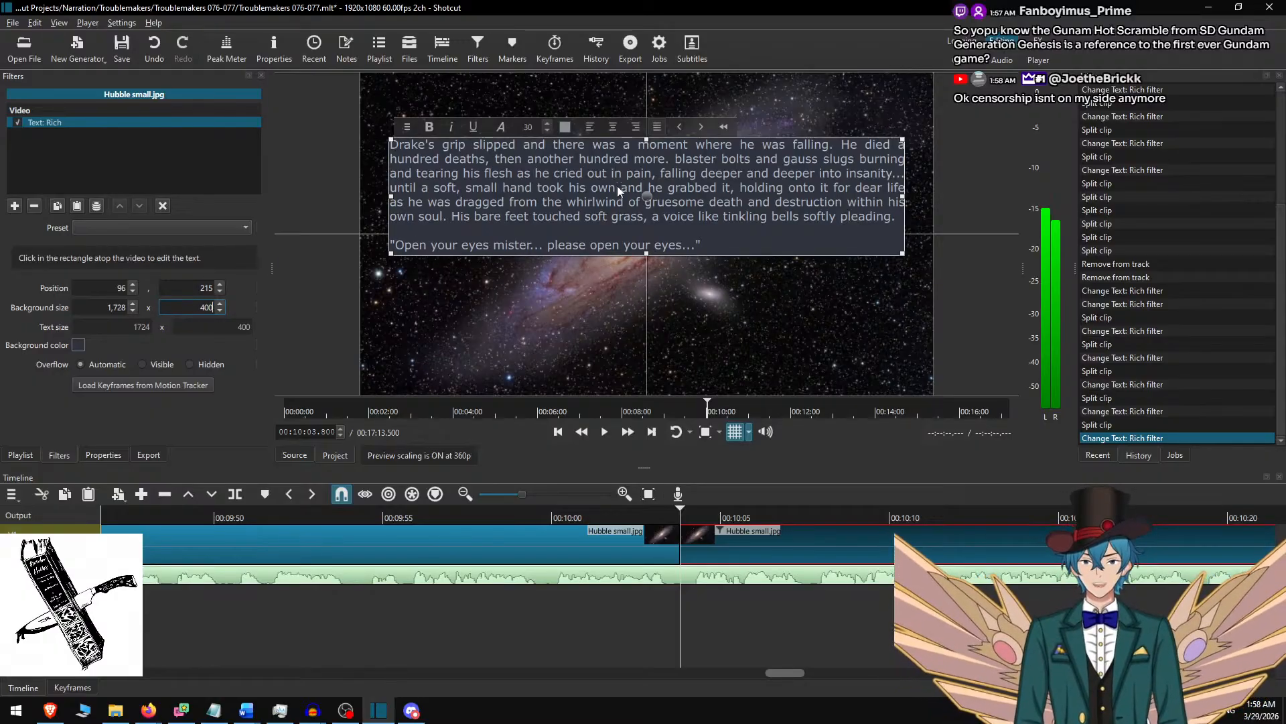
drag(640, 198, 641, 236)
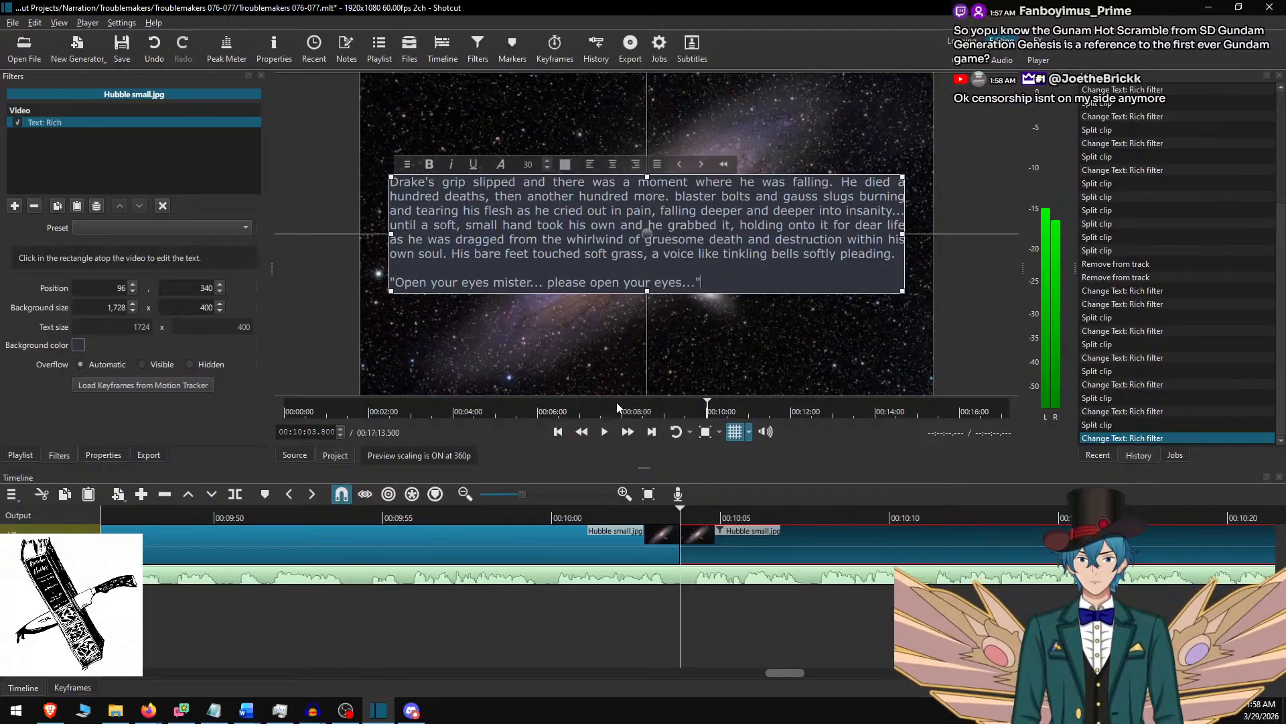
In Word, shorten the selection to end at "please open your eyes..." and return to Shotcut.
key(alt+Tab)
shift+click(436, 251)
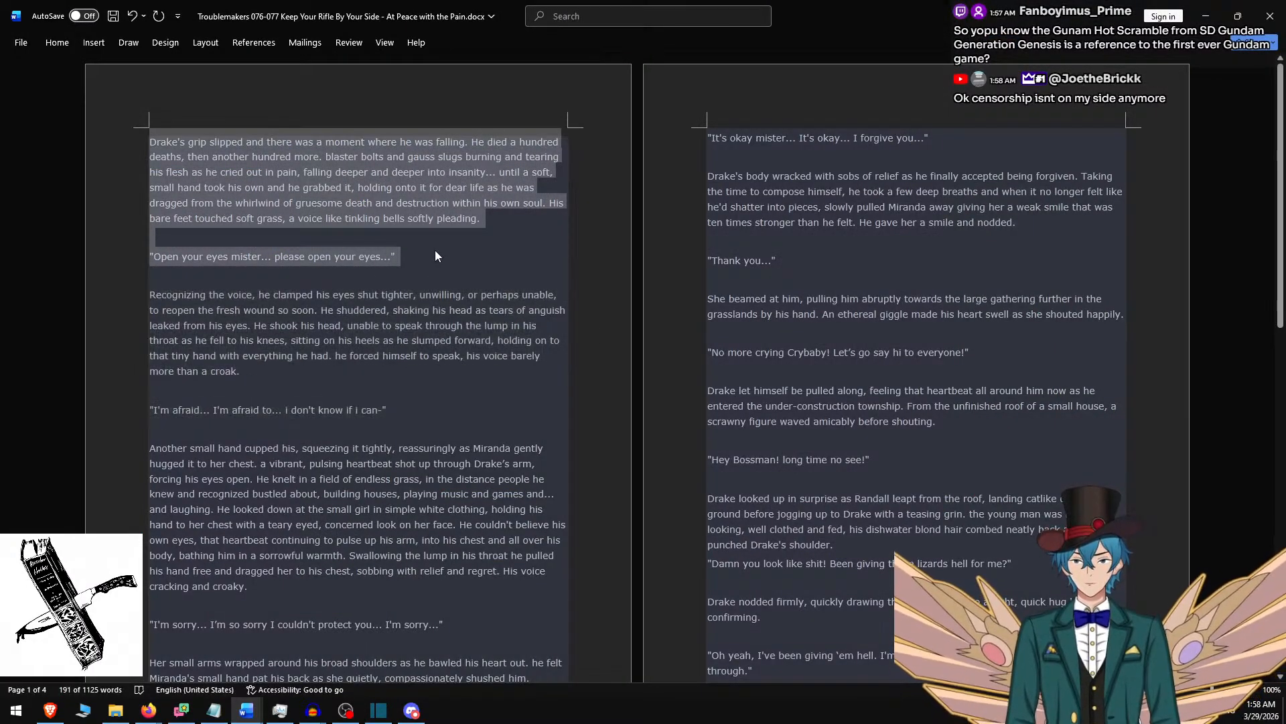
key(alt+Tab)
Deselect the clip, play the narration from 00:10:00.217, and split the background clip at 00:10:39.600.
click(695, 542)
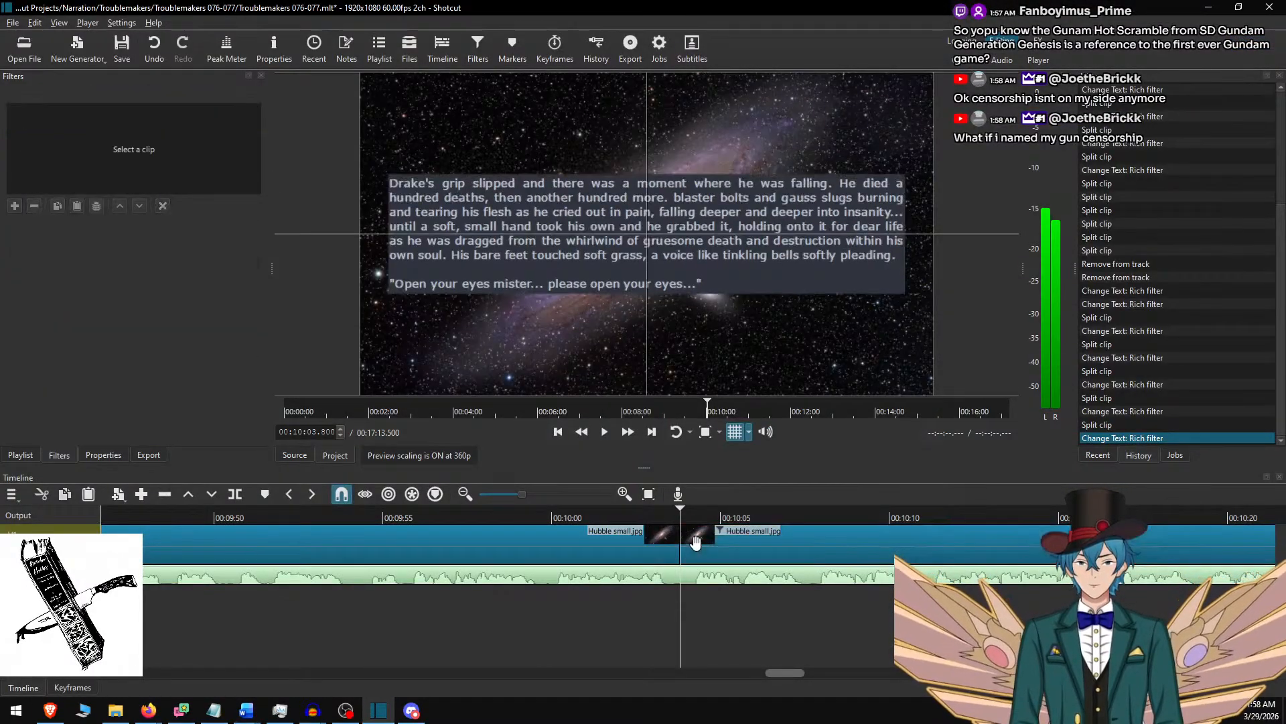
click(559, 516)
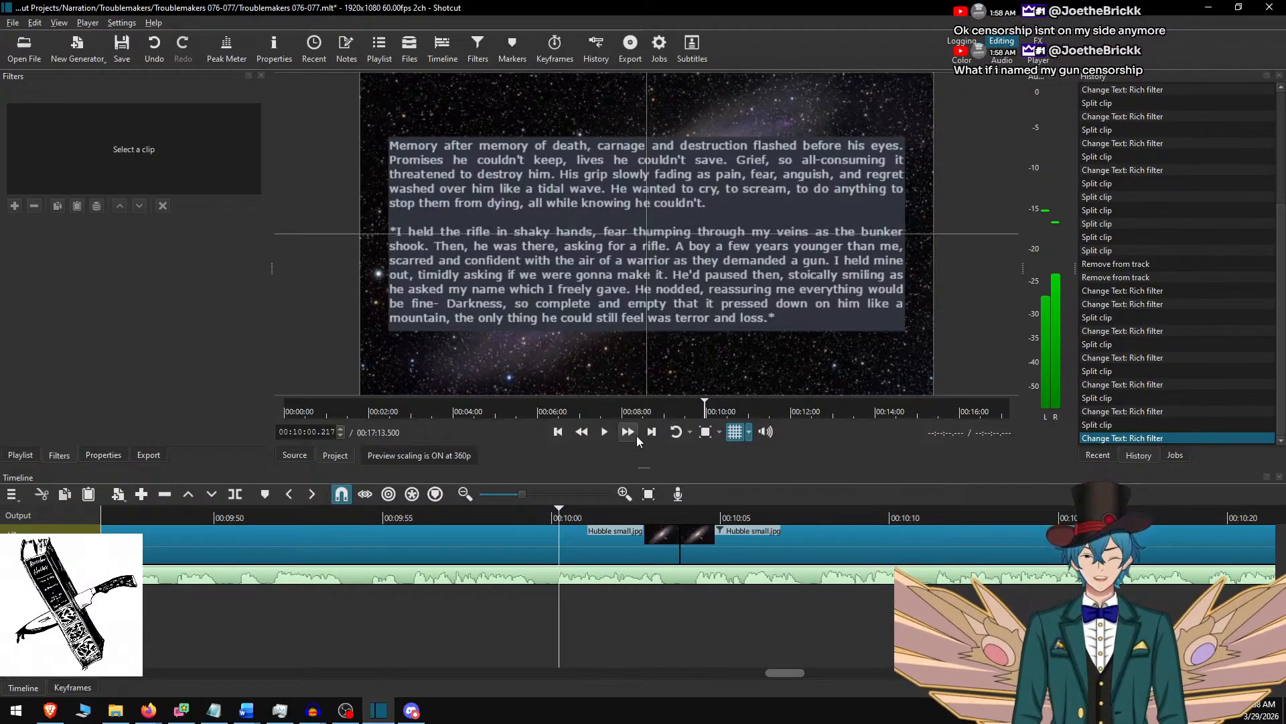
key(space)
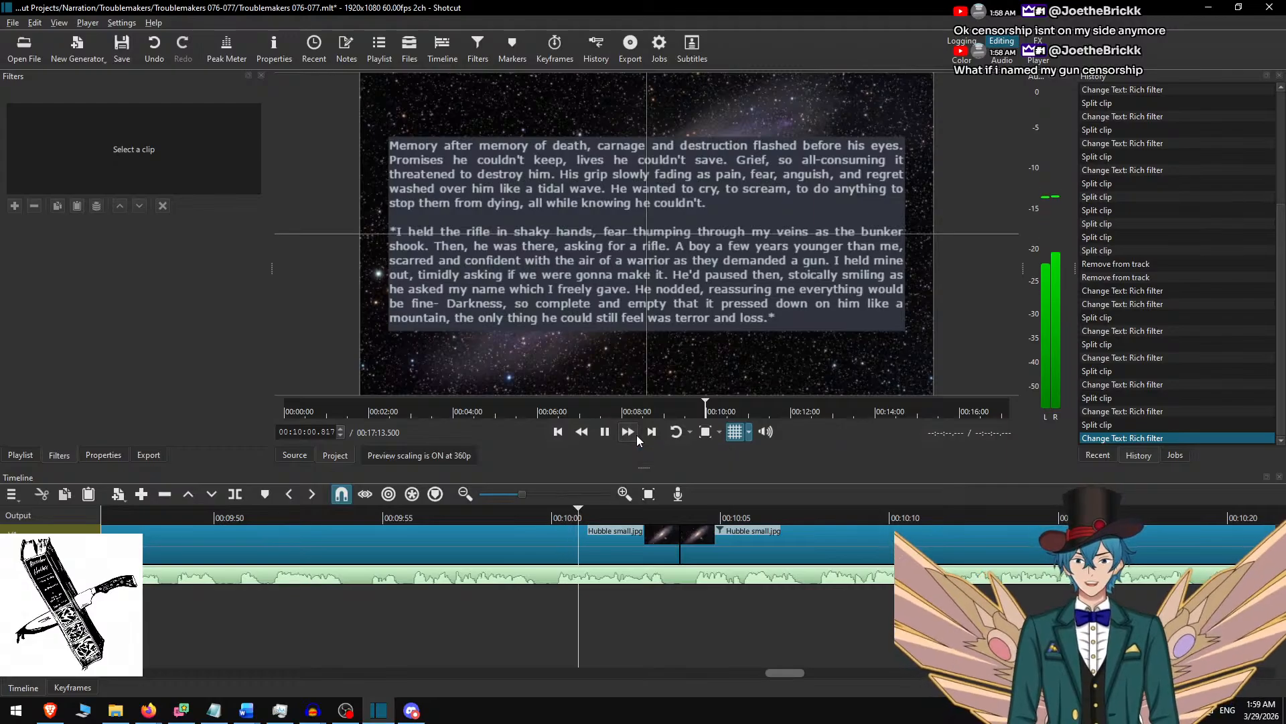
click(628, 432)
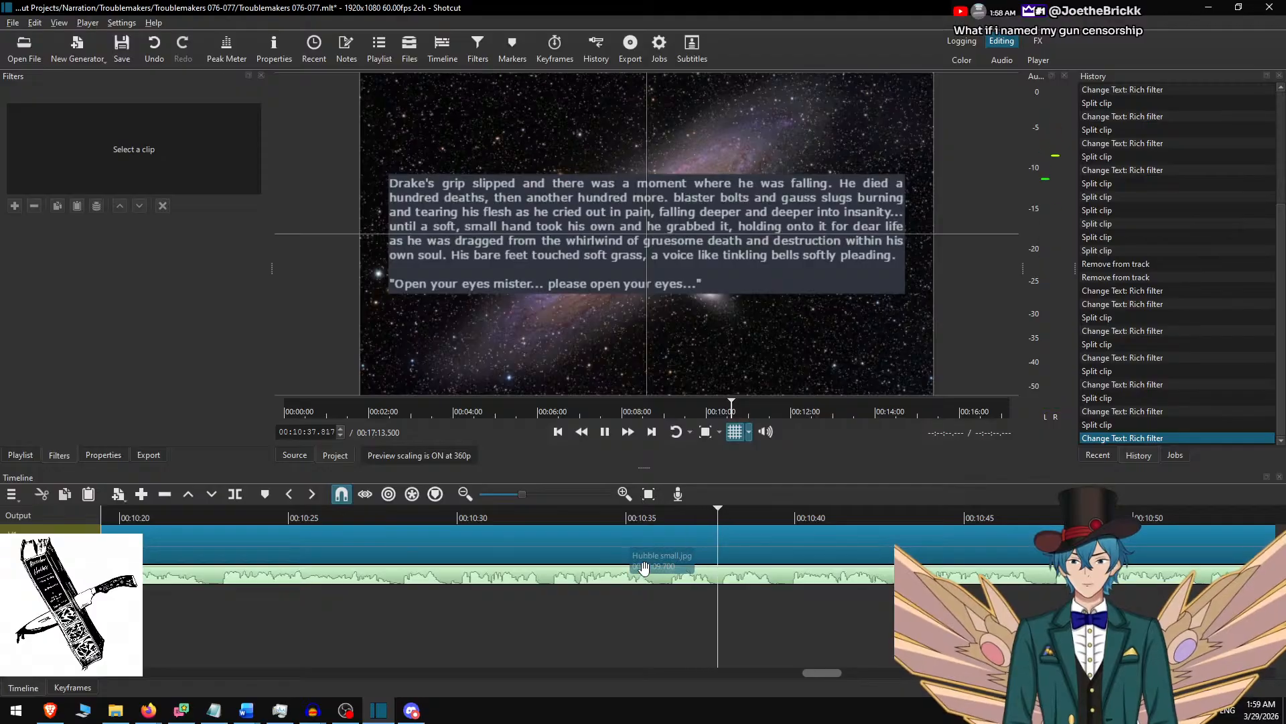
key(space)
key(s)
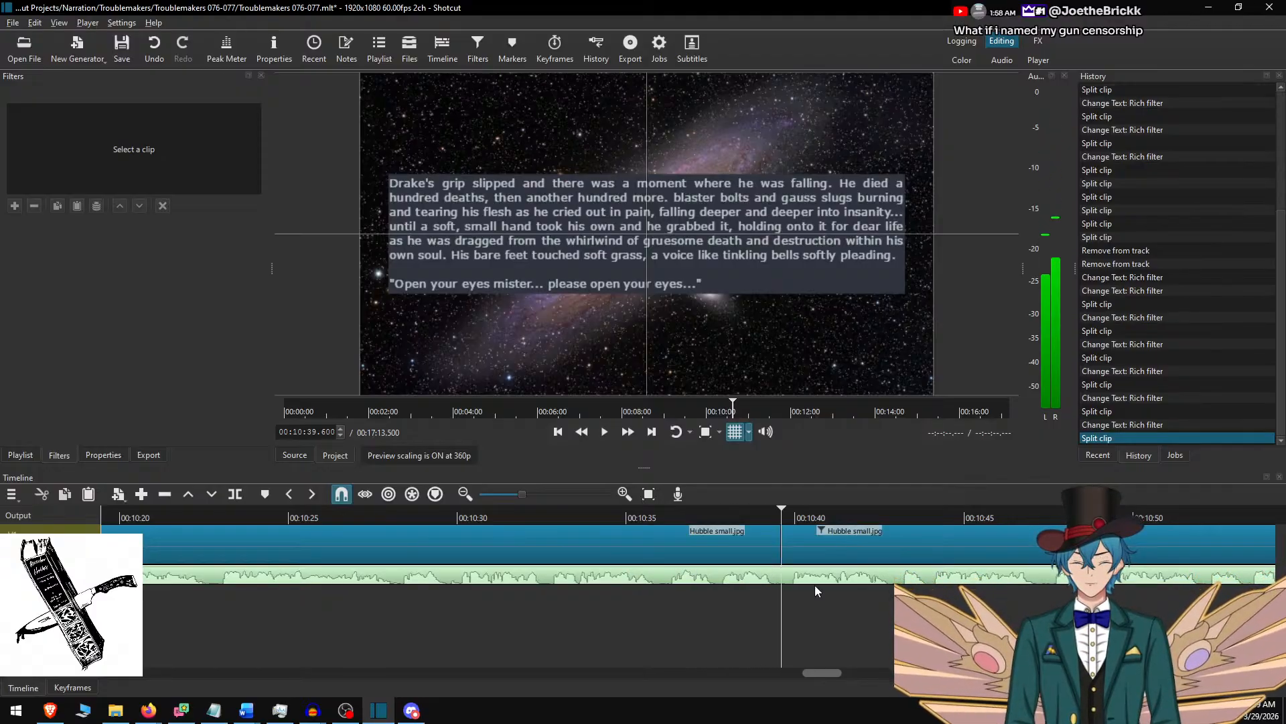
Delete the used Word passage and replace the new Shotcut clip's text with "Recognizing the voice" through "i don't know if i can-".
key(alt+Tab)
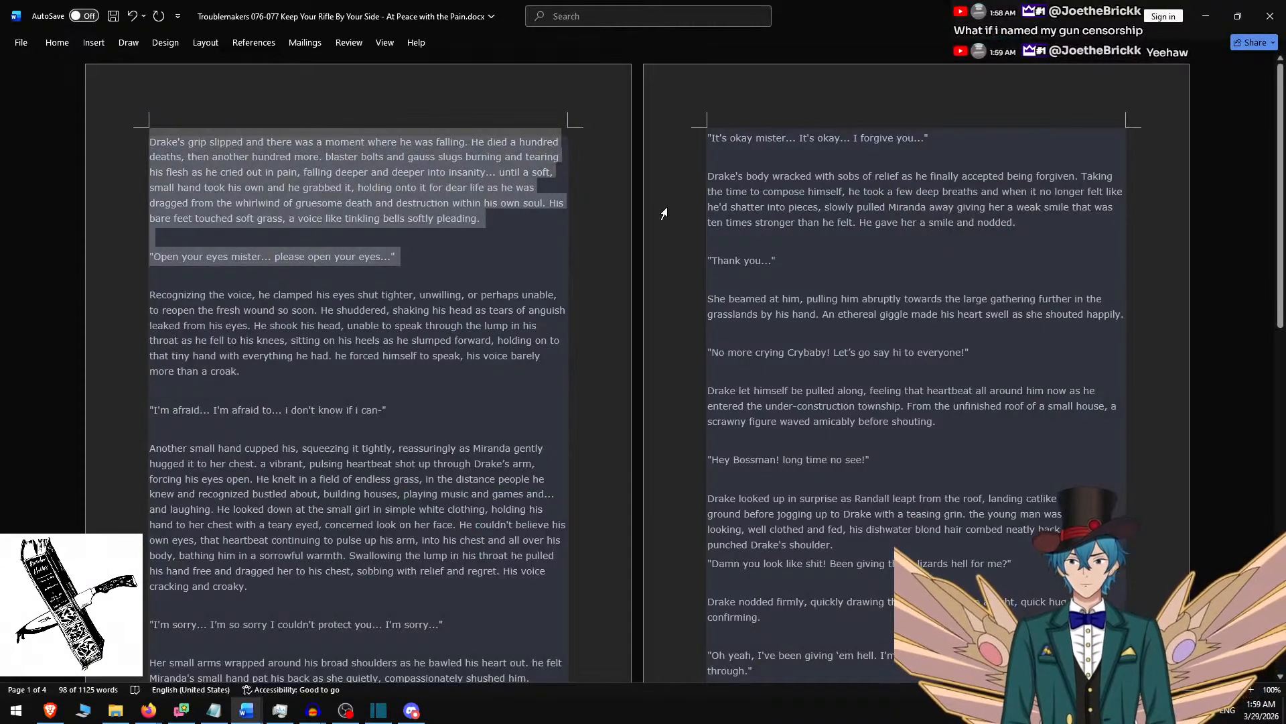
key(Delete)
key(Delete)
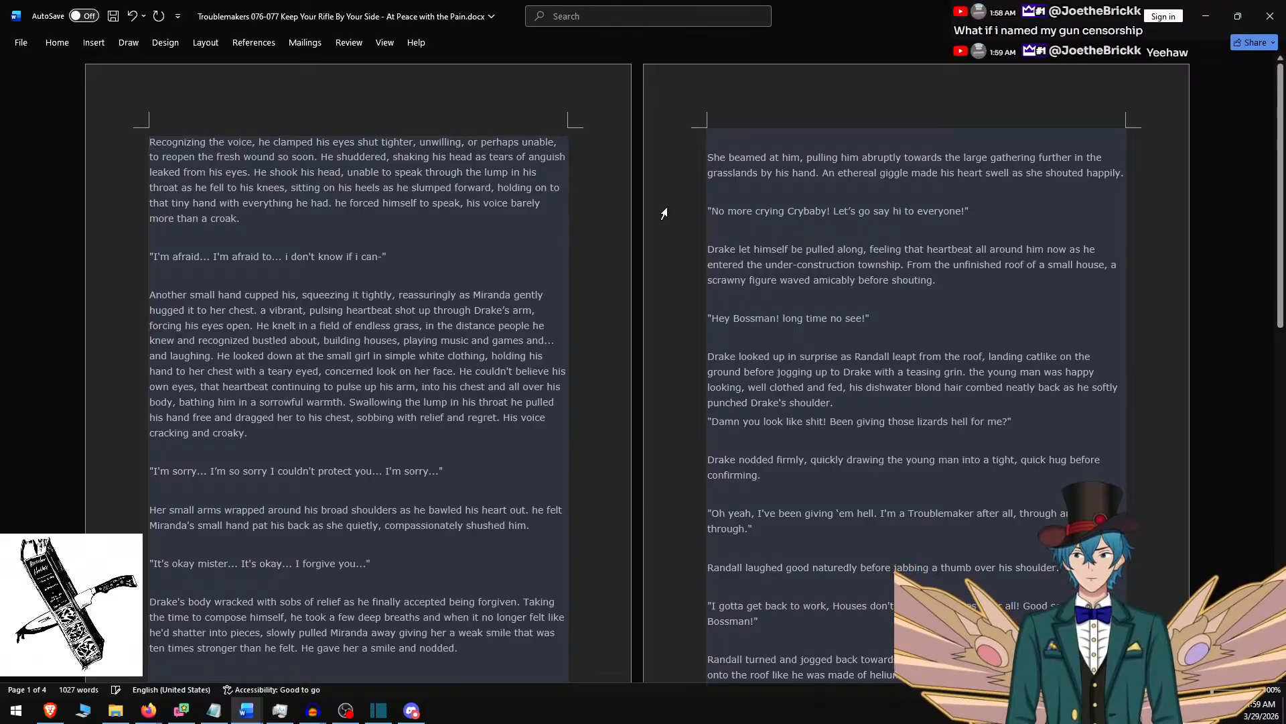
shift+click(440, 258)
key(ctrl+c)
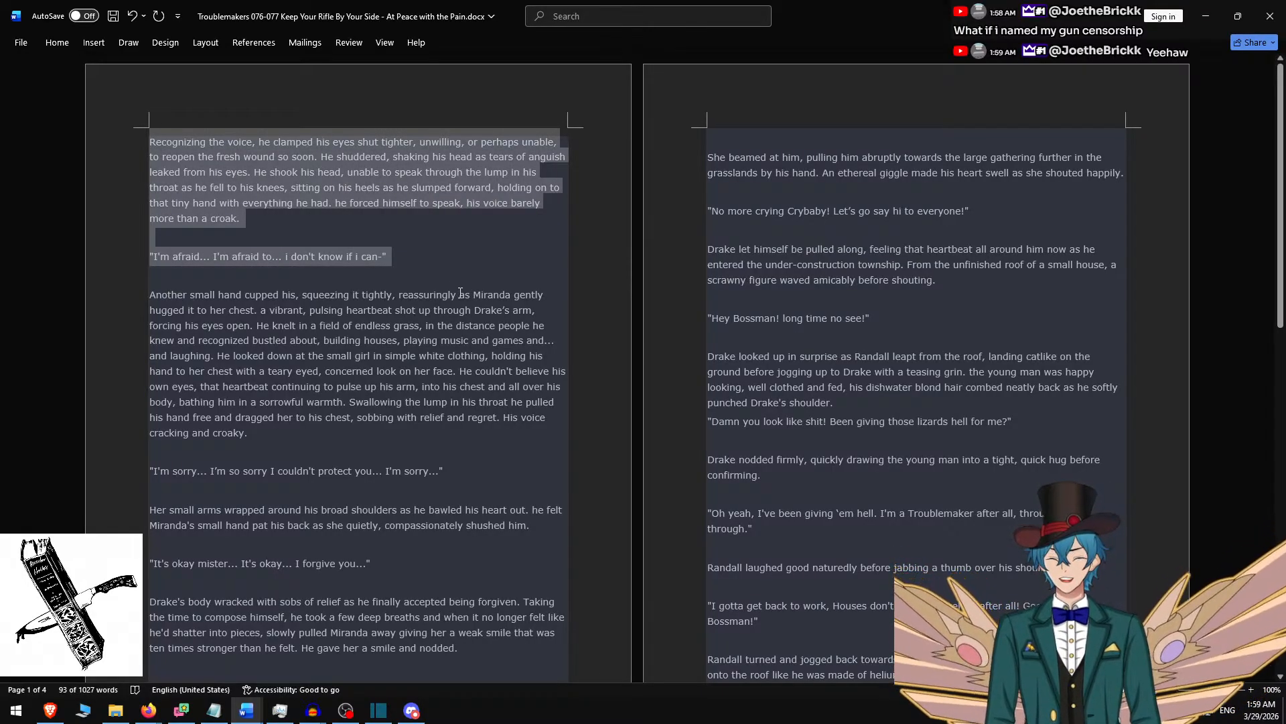
key(alt+Tab)
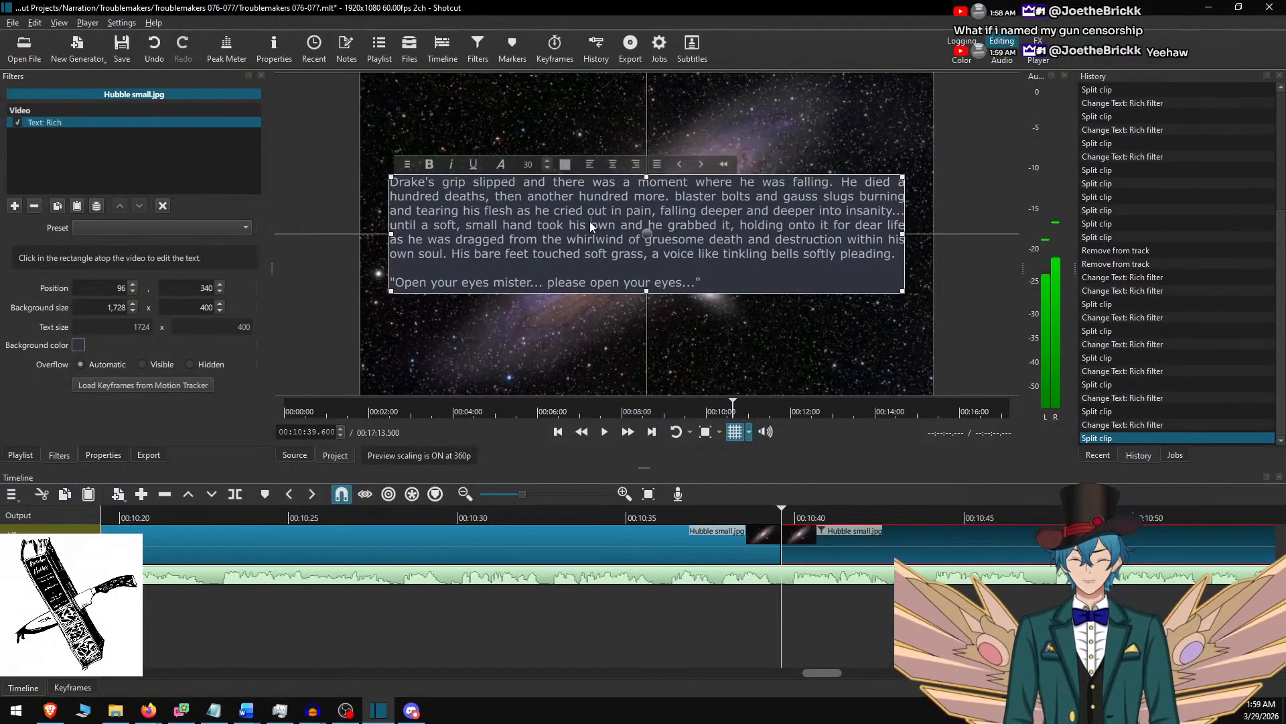
key(ctrl+a)
key(ctrl+v)
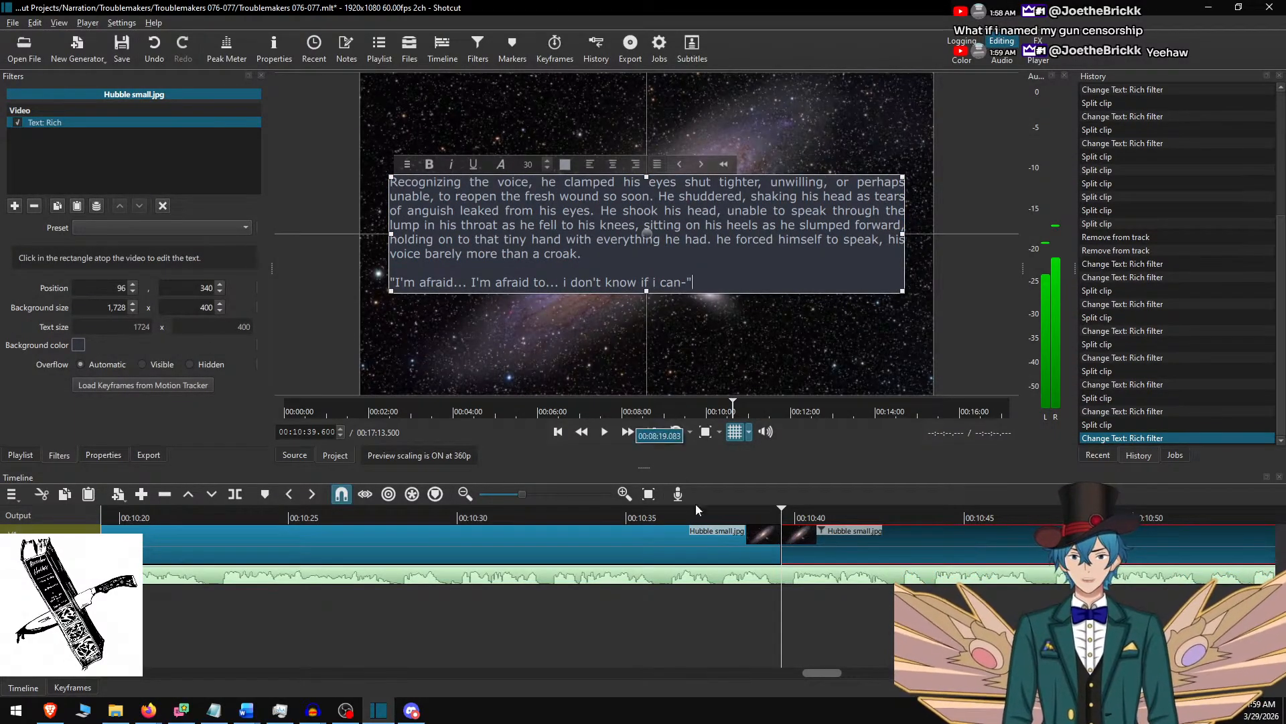
Play the narration from about 00:10:36, split the background clip at 00:11:15.567, and select the new part.
click(815, 546)
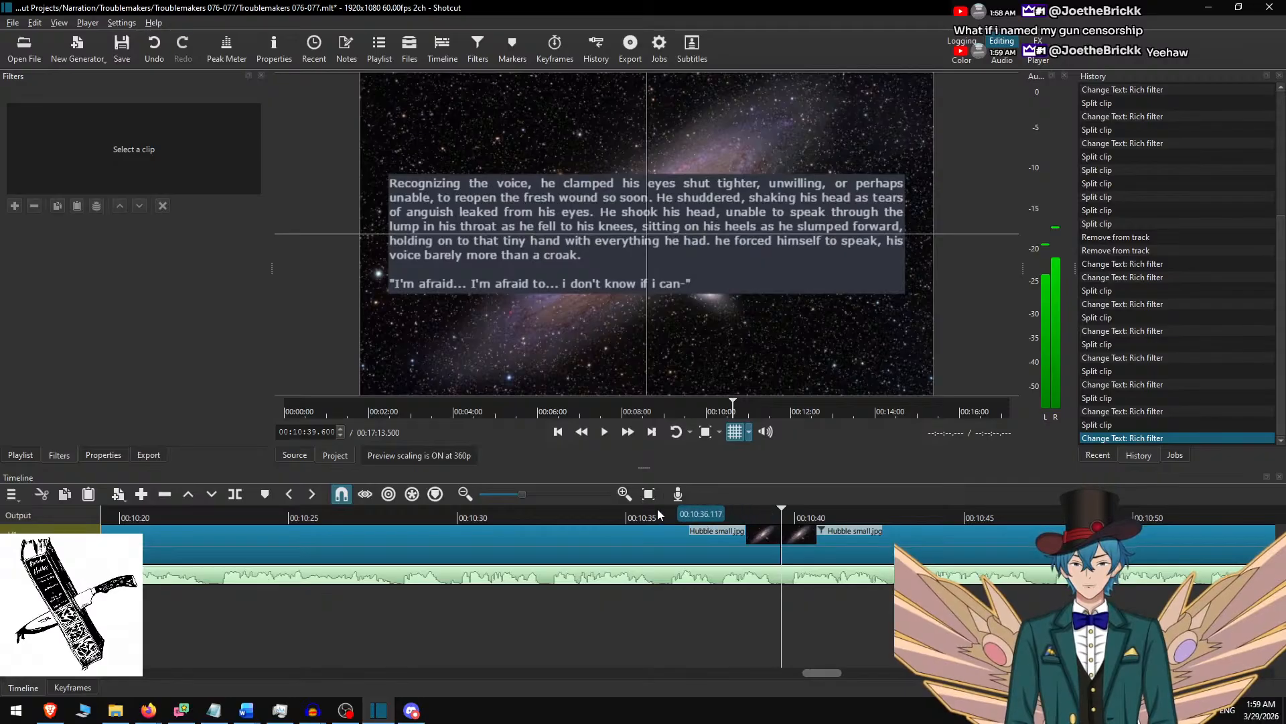
click(657, 514)
click(629, 432)
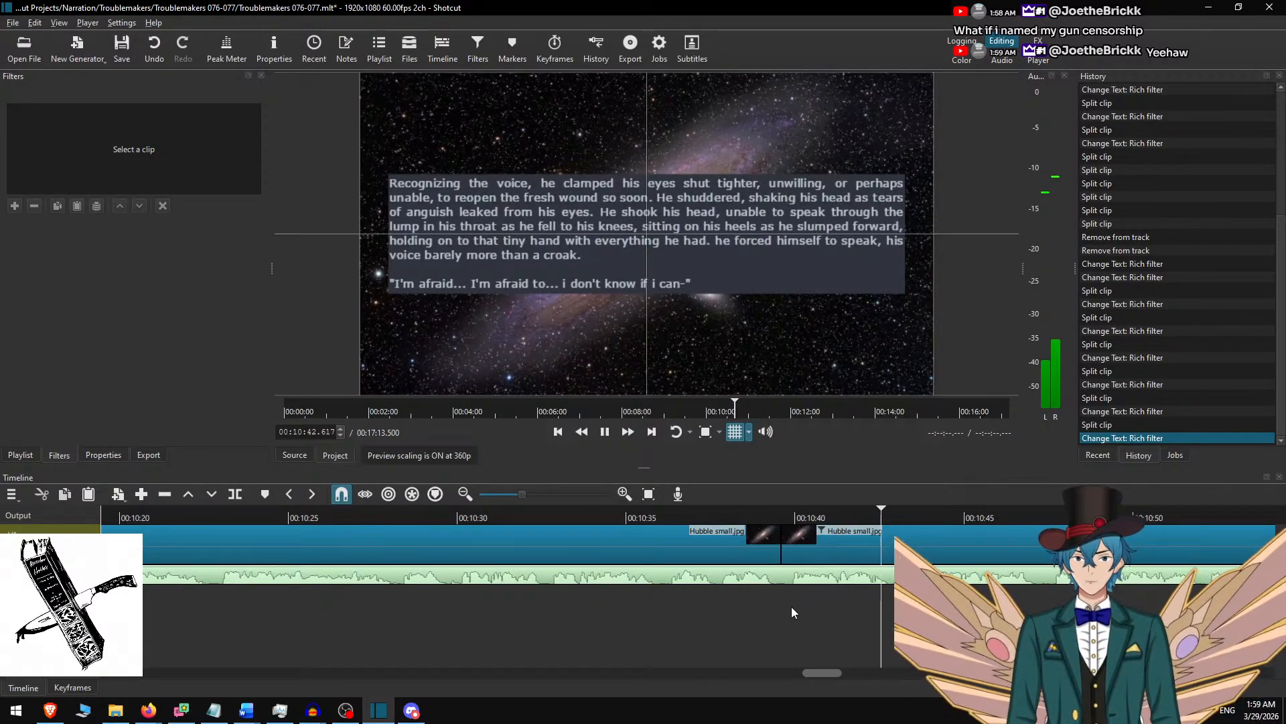
scroll(806, 587, right, 4)
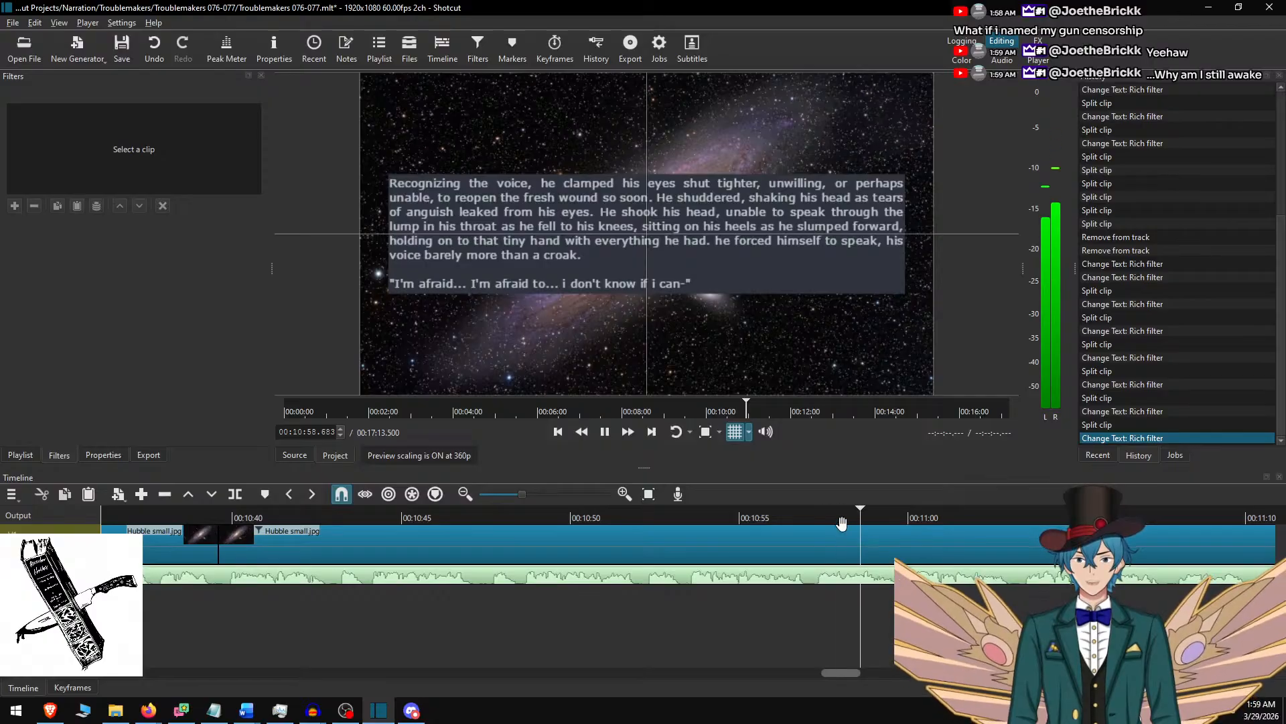
scroll(871, 550, right, 5)
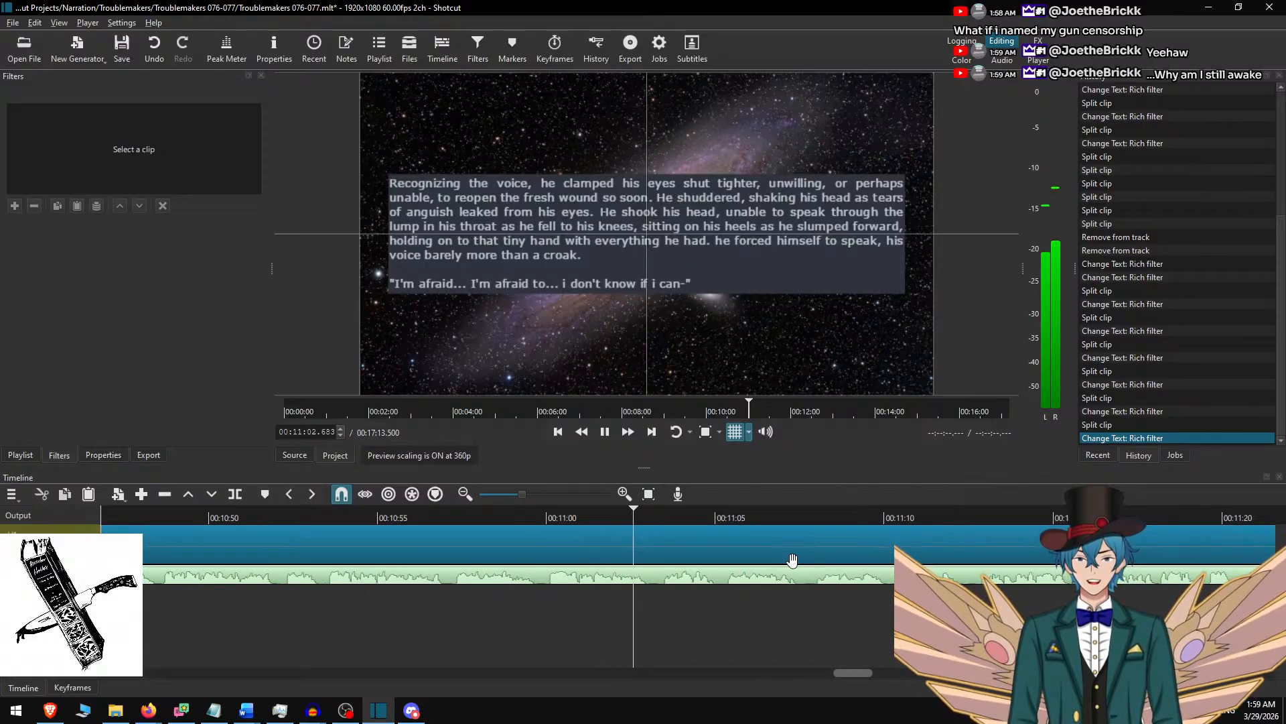
scroll(784, 566, right, 4)
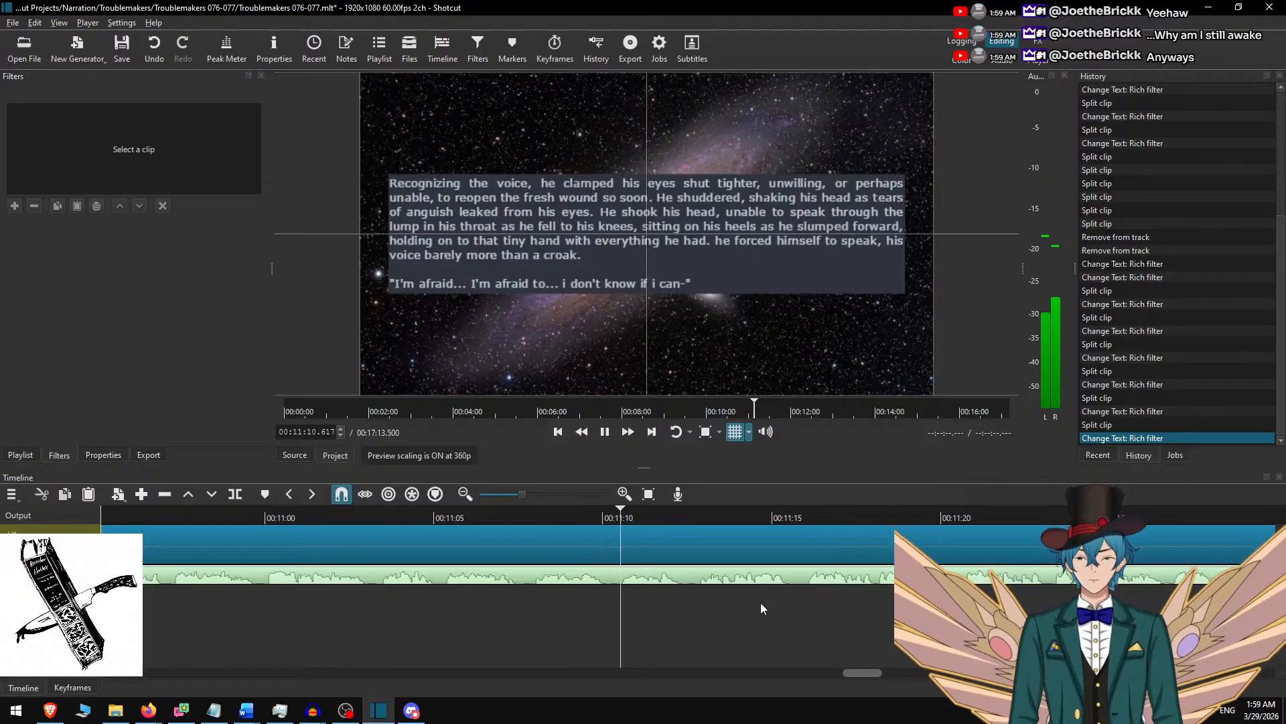
scroll(753, 597, right, 2)
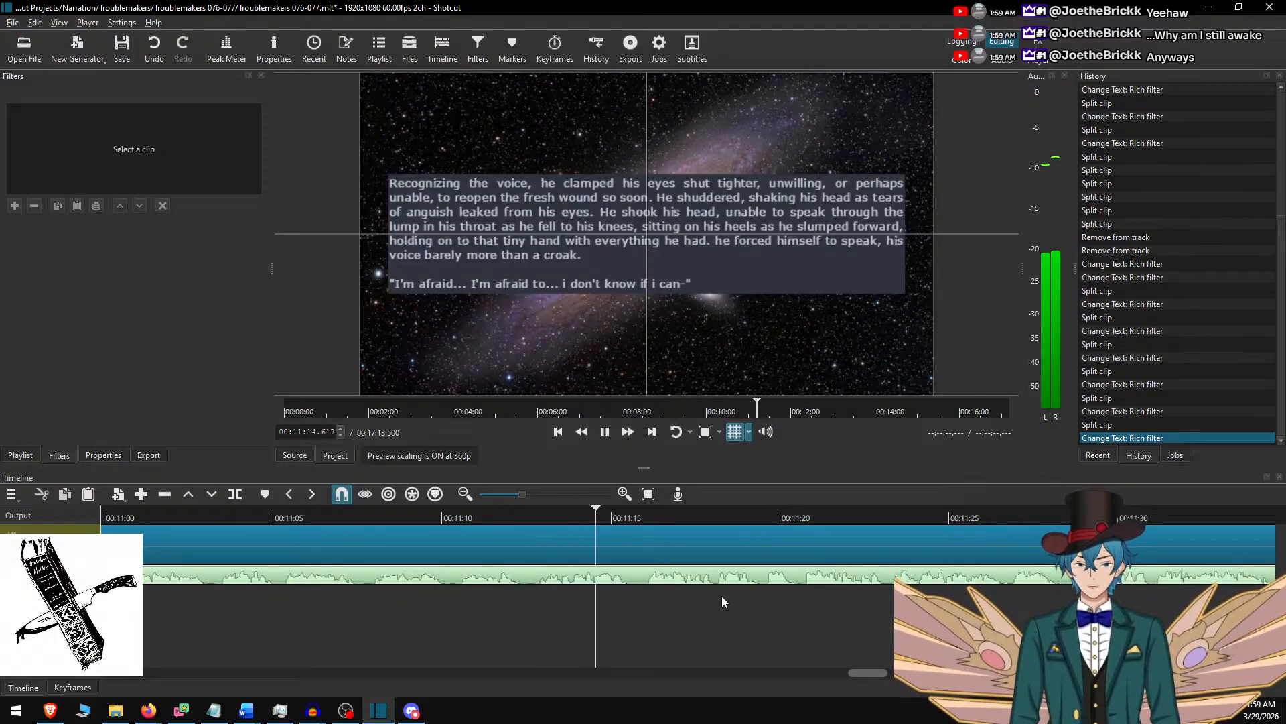
key(space)
key(s)
click(692, 536)
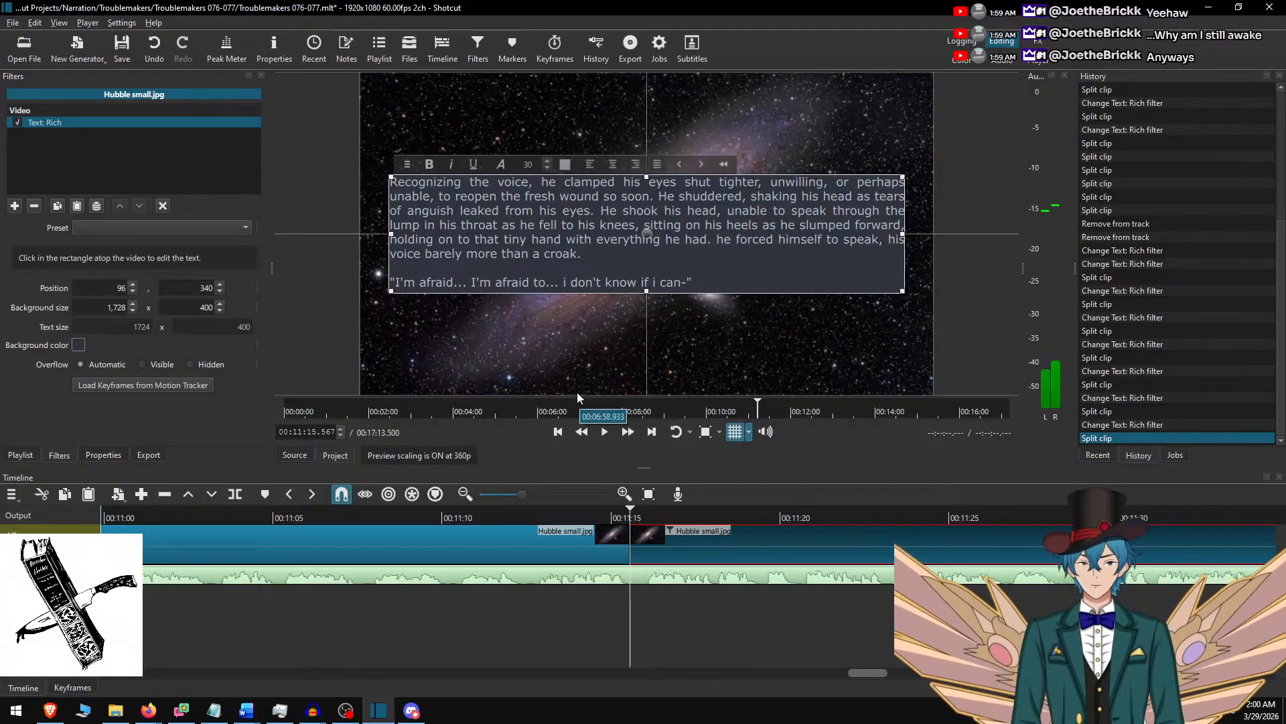
Switch to Word and delete the used passage from "Recognizing the voice" through "i don't know if i can-".
key(alt+Tab)
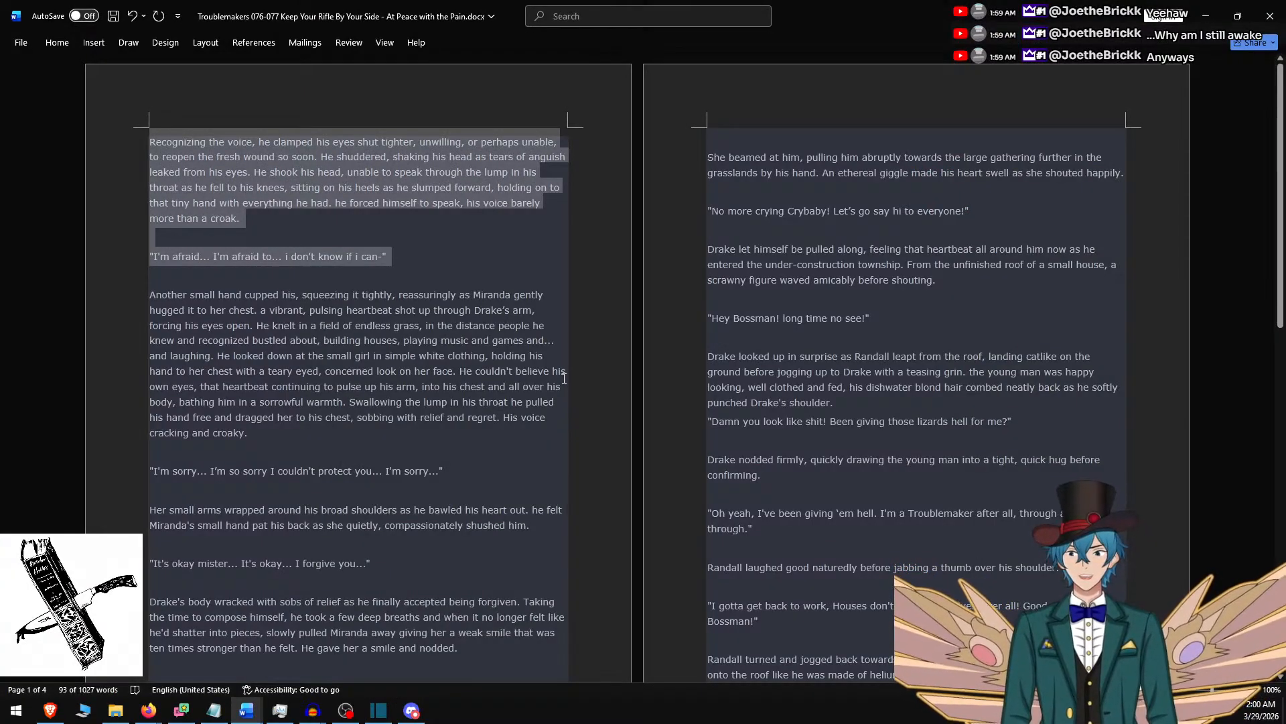
key(Delete)
key(Delete)
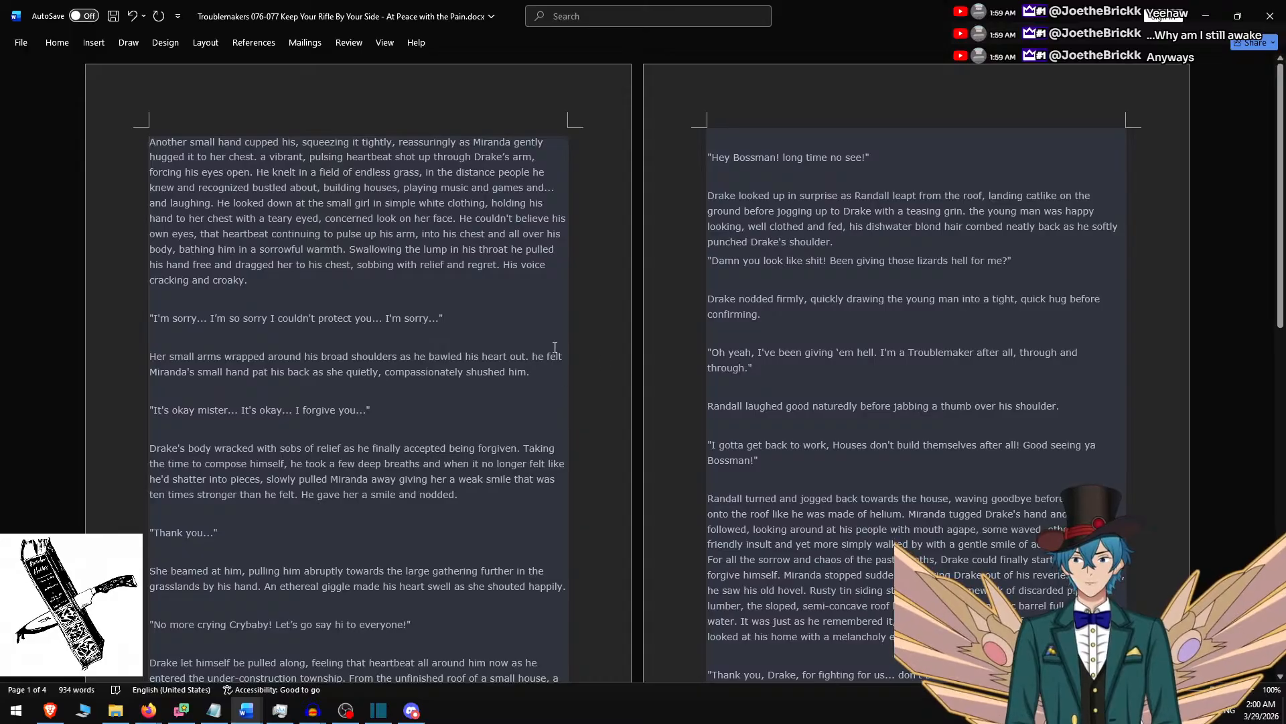
Copy the Word passage from "Another small hand" through "I forgive you..." and paste it over the selected Shotcut clip's text.
scroll(492, 382, down, 10)
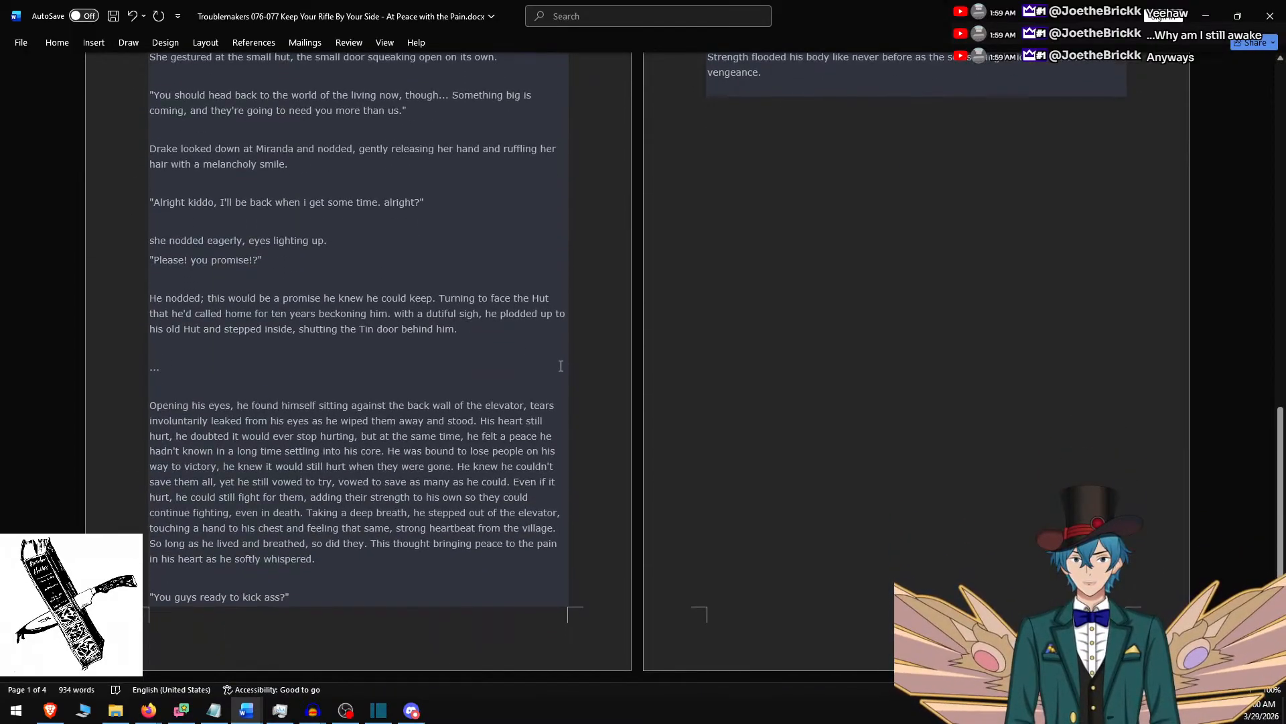
scroll(526, 364, up, 10)
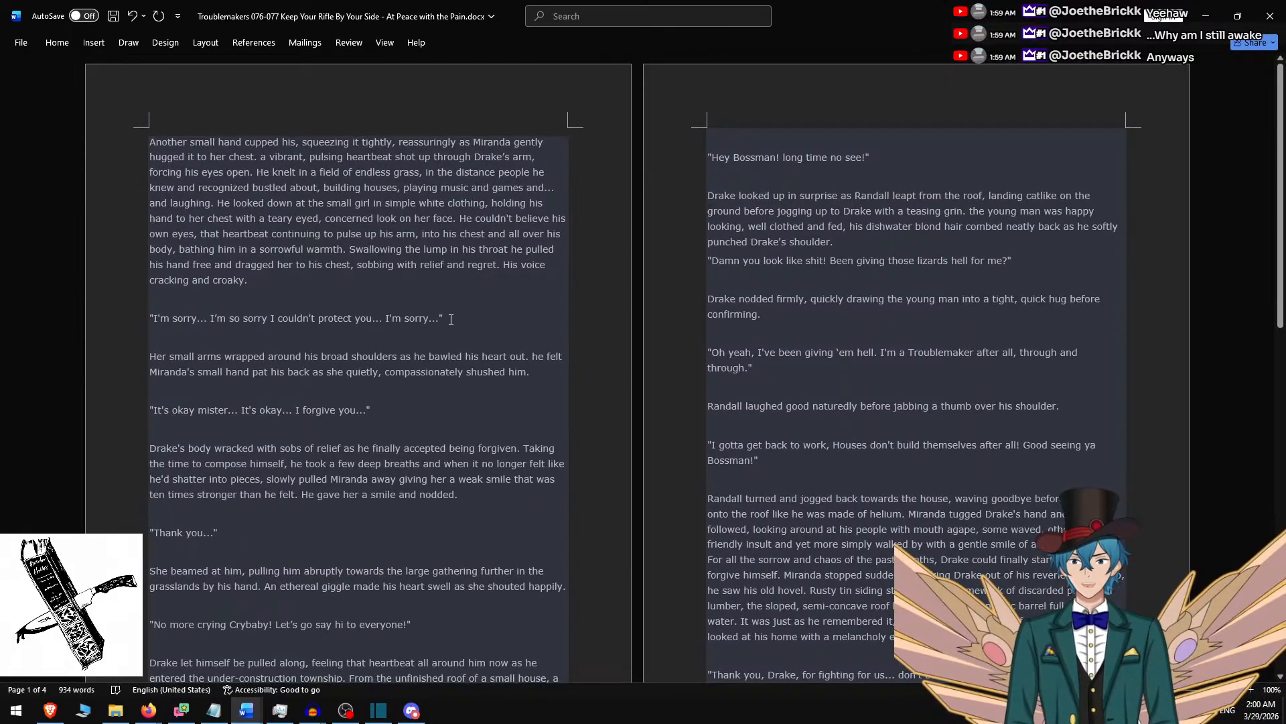
shift+click(404, 417)
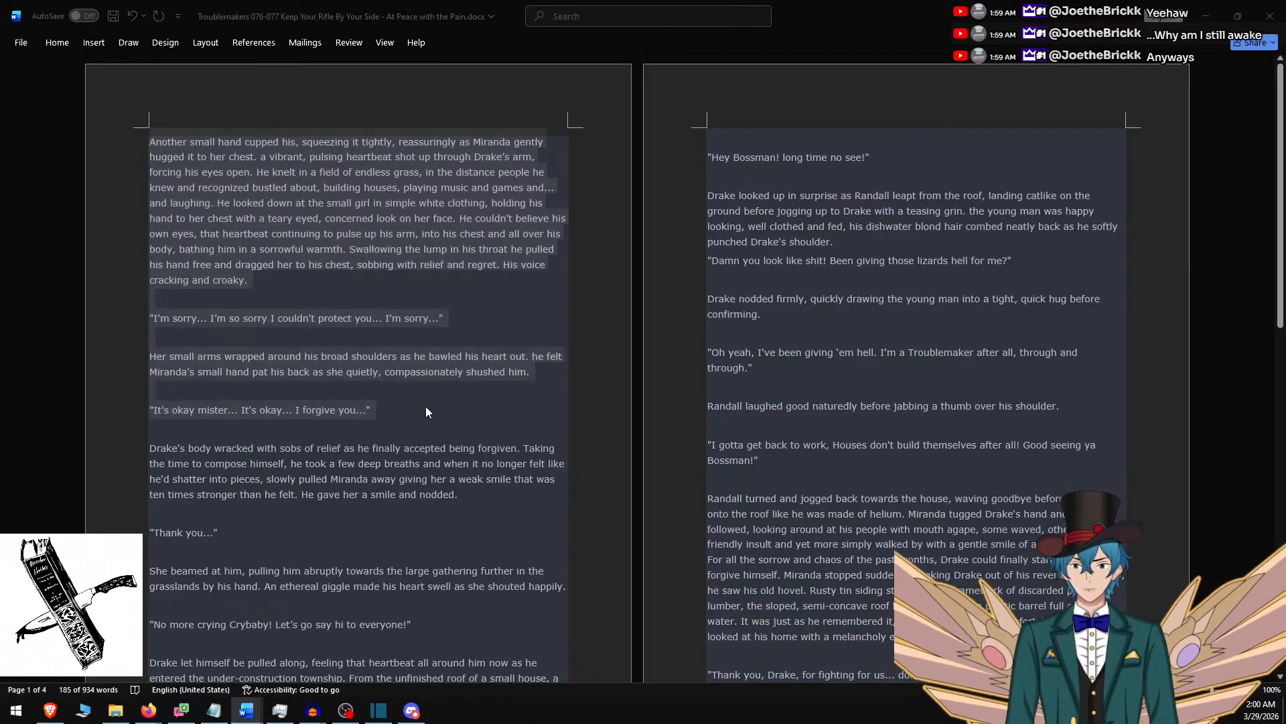
key(ctrl+c)
key(alt+Tab)
key(ctrl+a)
key(ctrl+v)
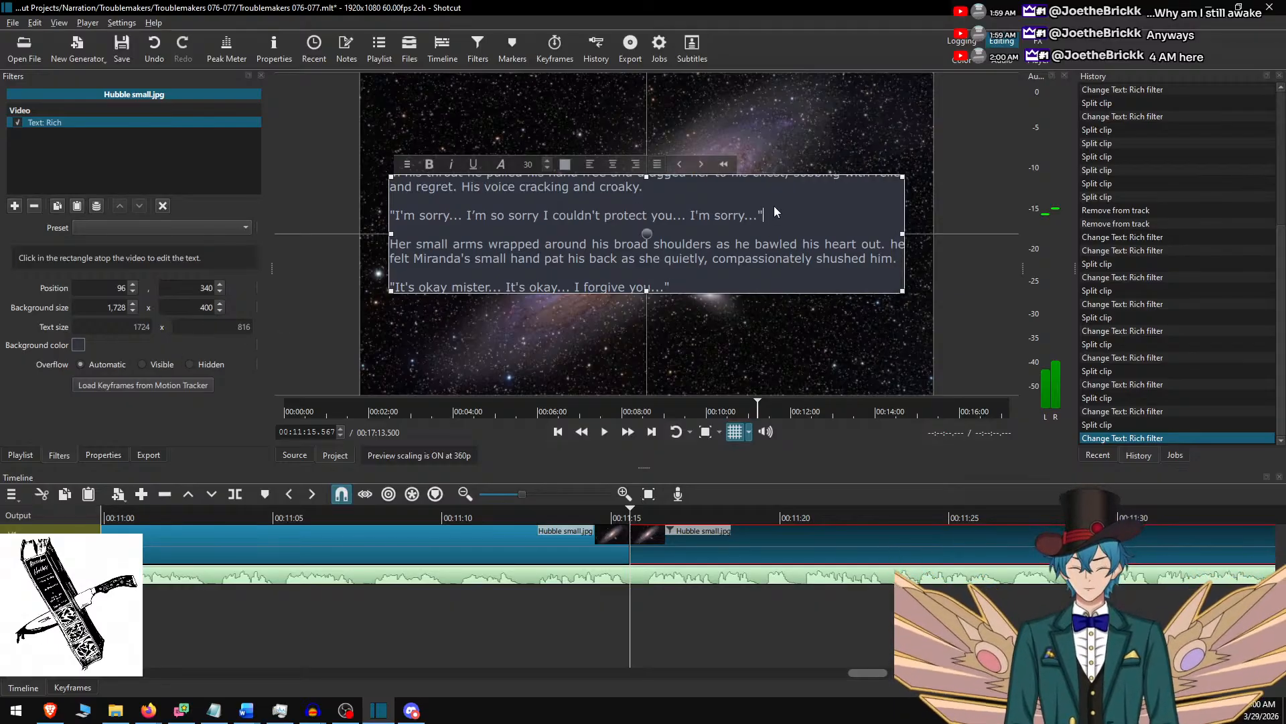
Delete the clip text after "I'm sorry..." and set the text background height to 600.
shift+click(733, 290)
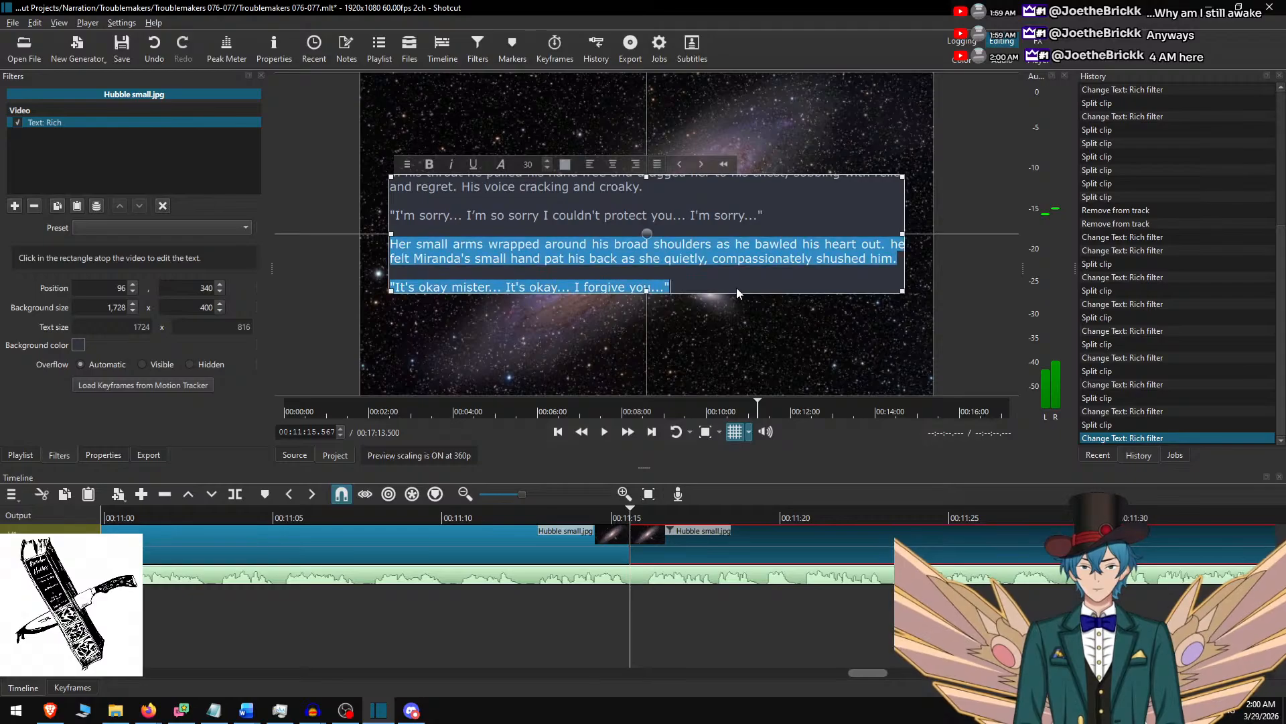
key(BackSpace)
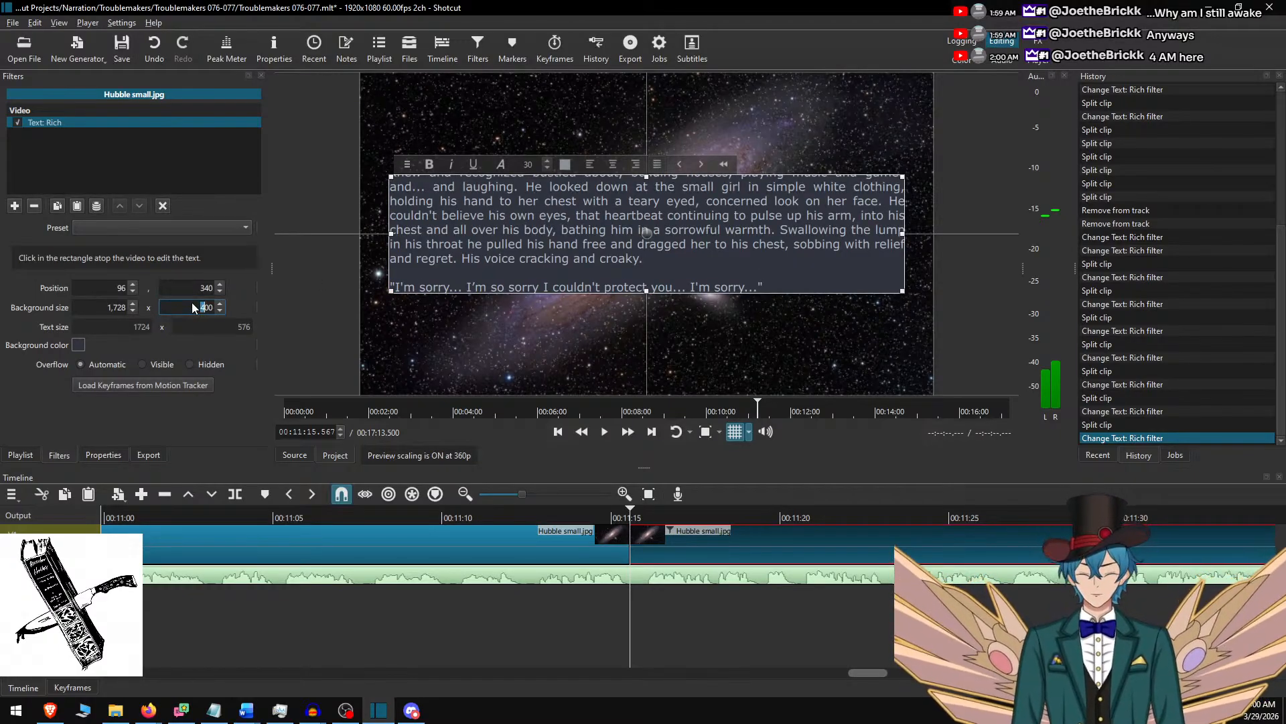
text(6)
Shorten the Word selection to end at "I'm sorry...", and return to Shotcut to move the text box up to vertical position 240.
key(alt+Tab)
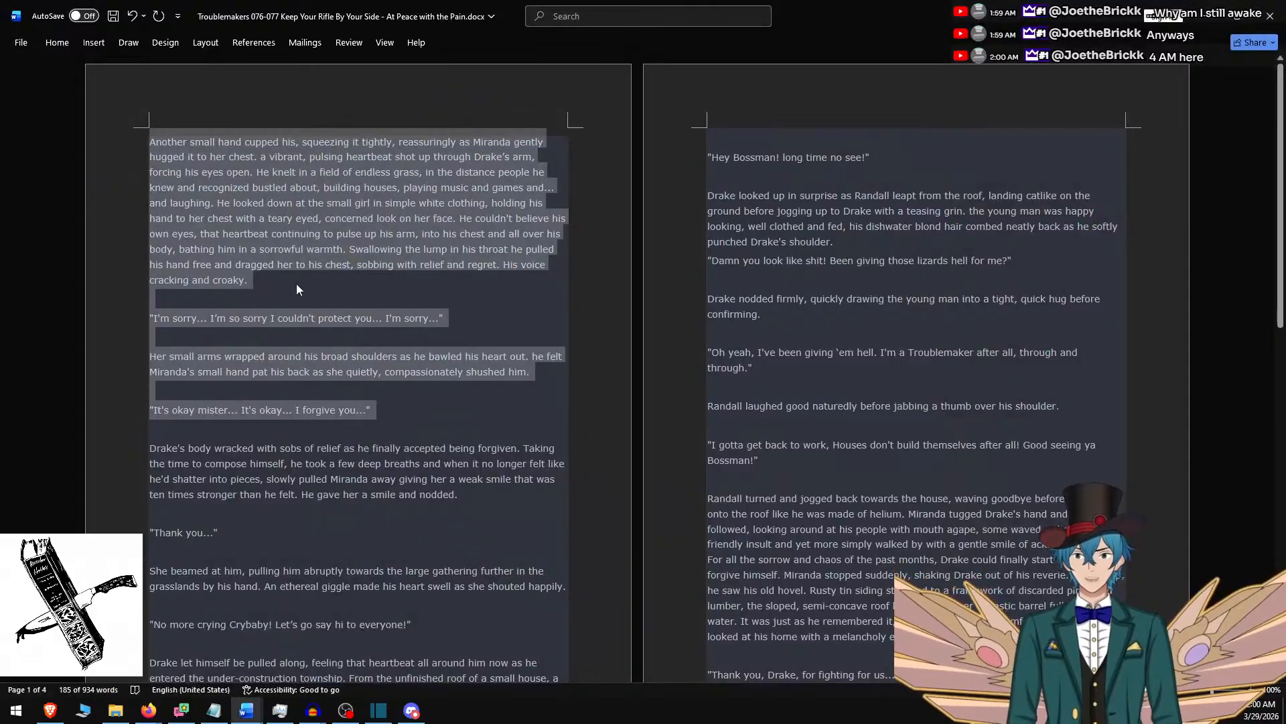
shift+click(497, 316)
key(alt+Tab)
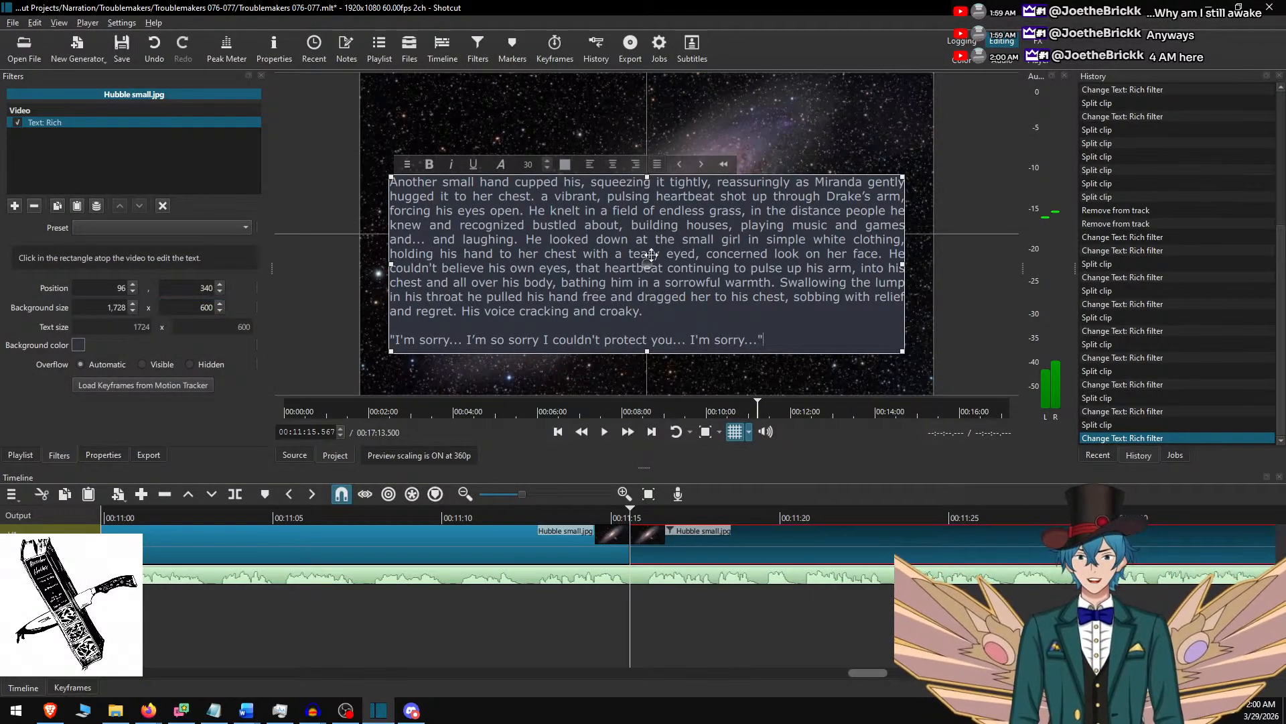
drag(651, 256, 651, 227)
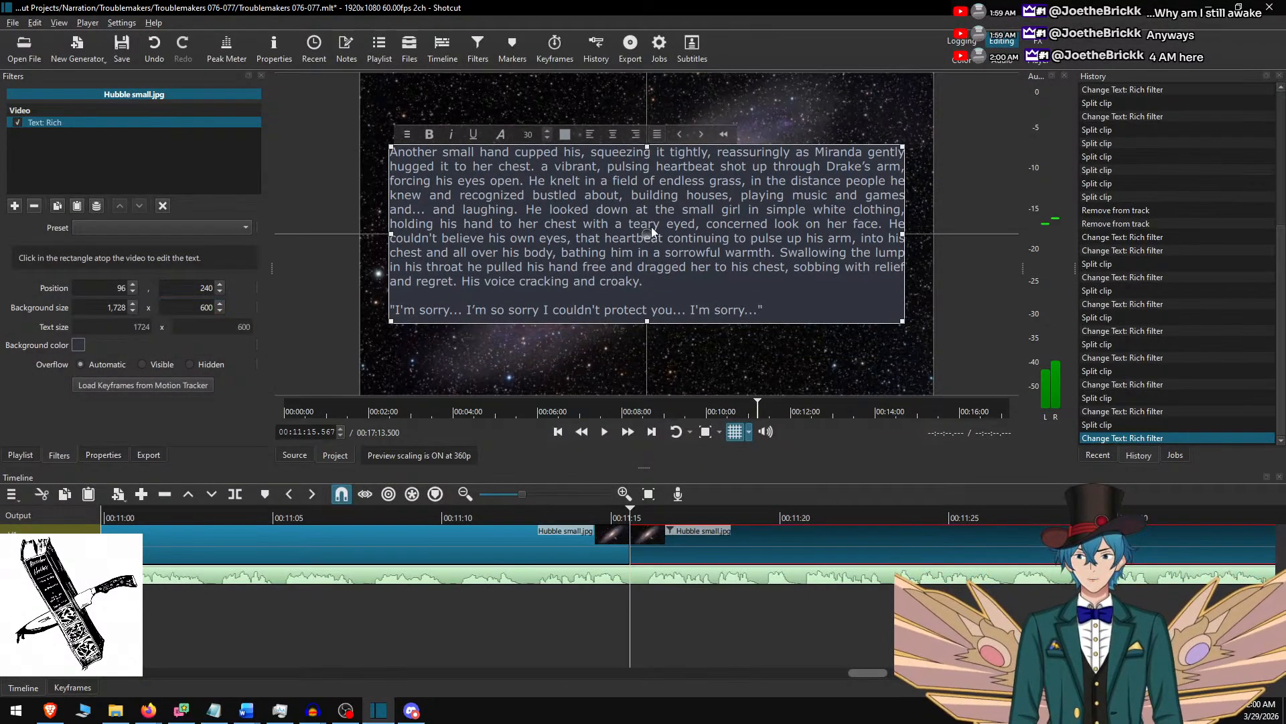
Play the narration from about 00:11:12, split the background clip at 00:12:15.050, and select the new part.
ctrl+click(708, 532)
click(524, 512)
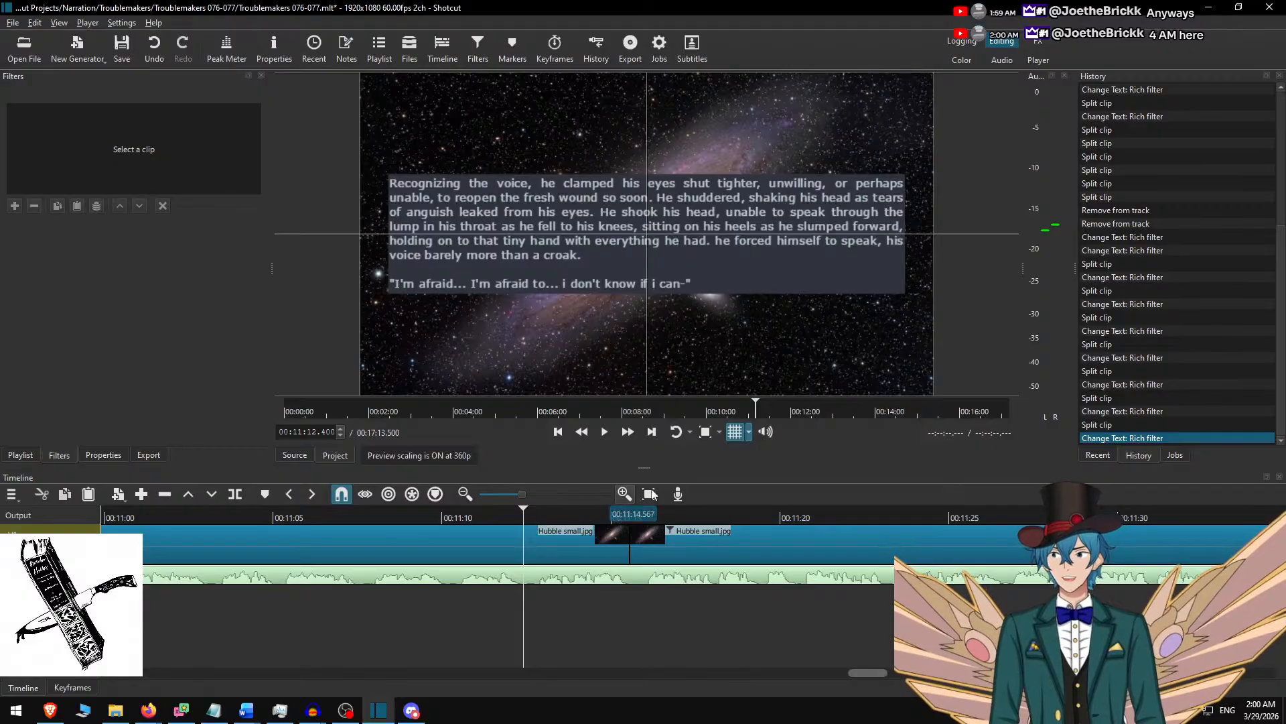
click(629, 431)
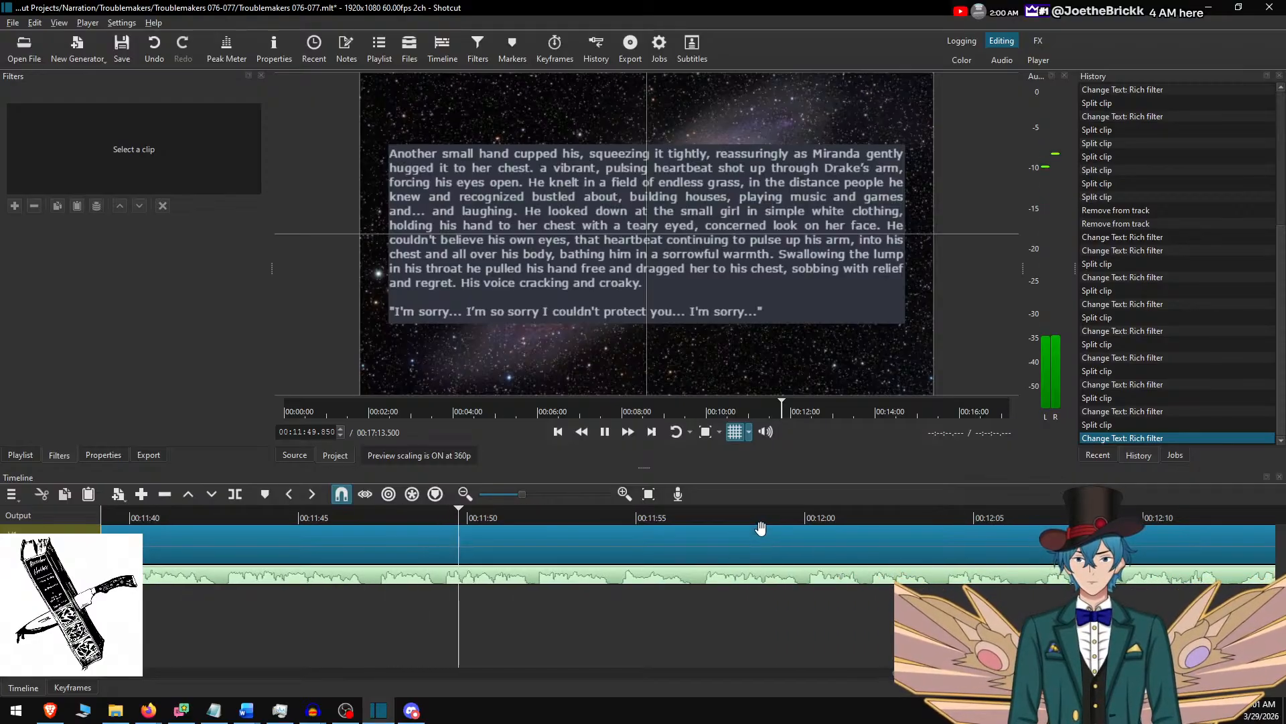
key(space)
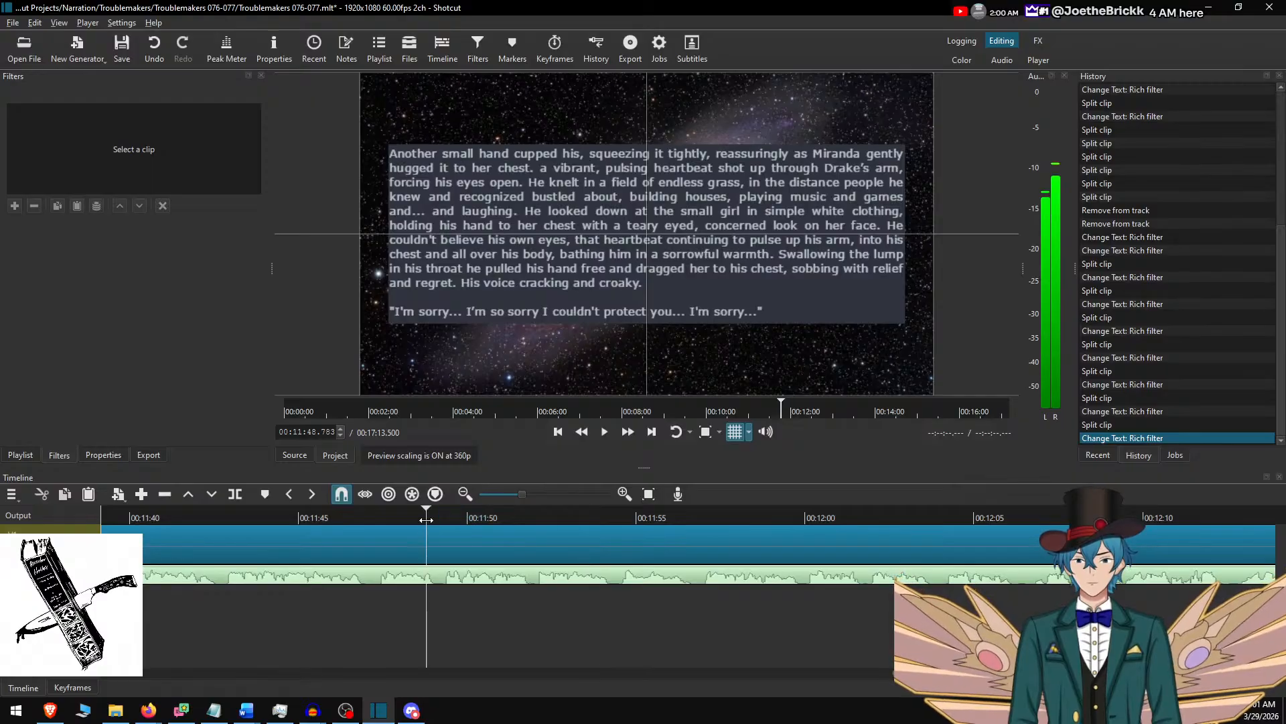
key(space)
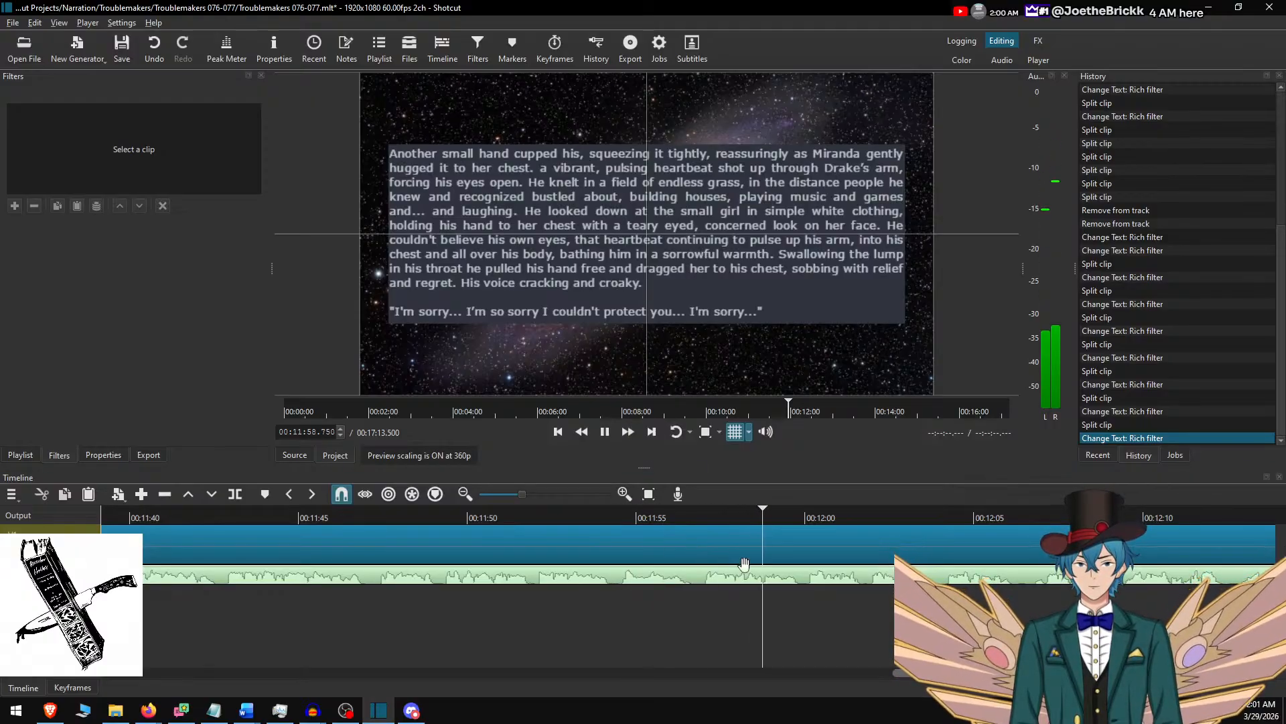
scroll(826, 554, down, 12)
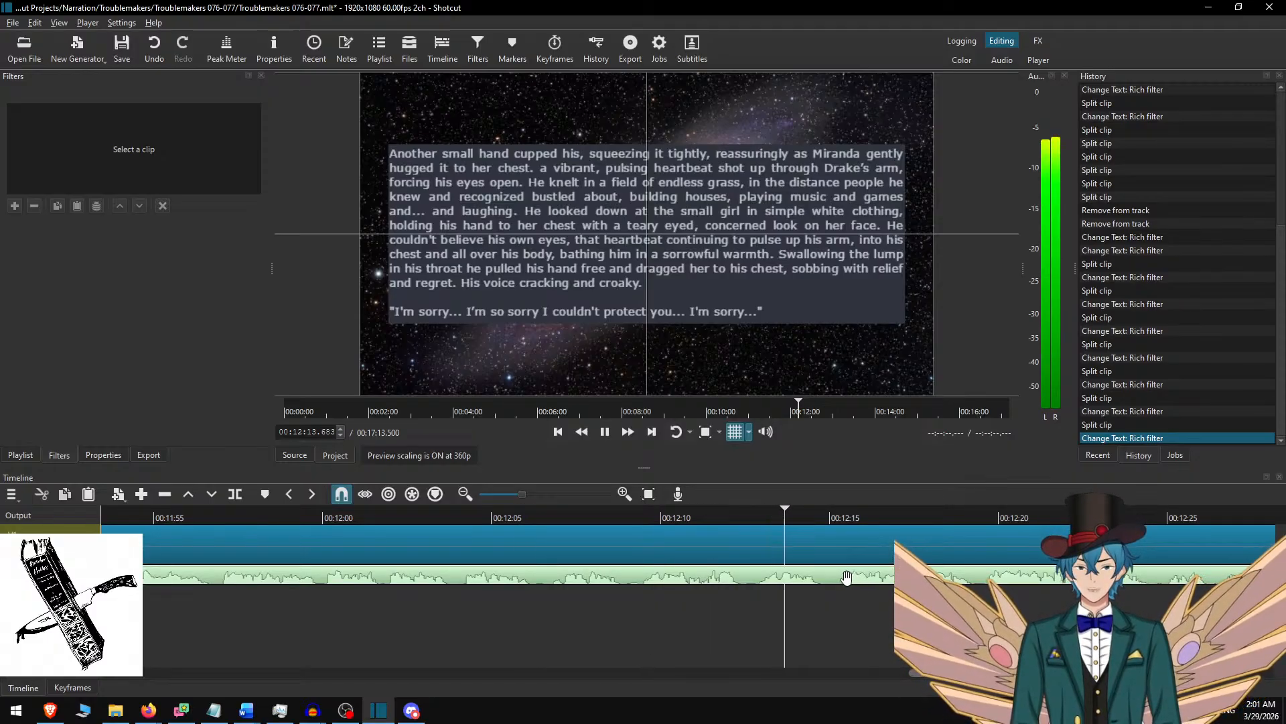
key(s)
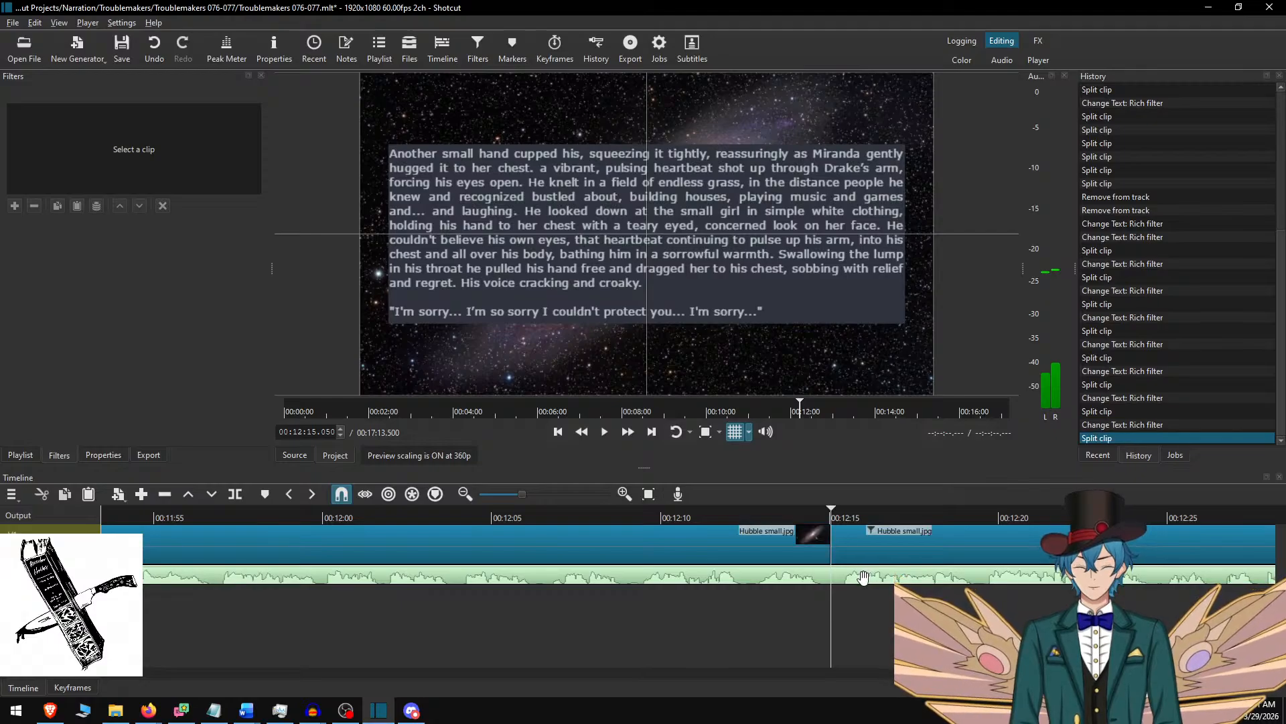
click(860, 534)
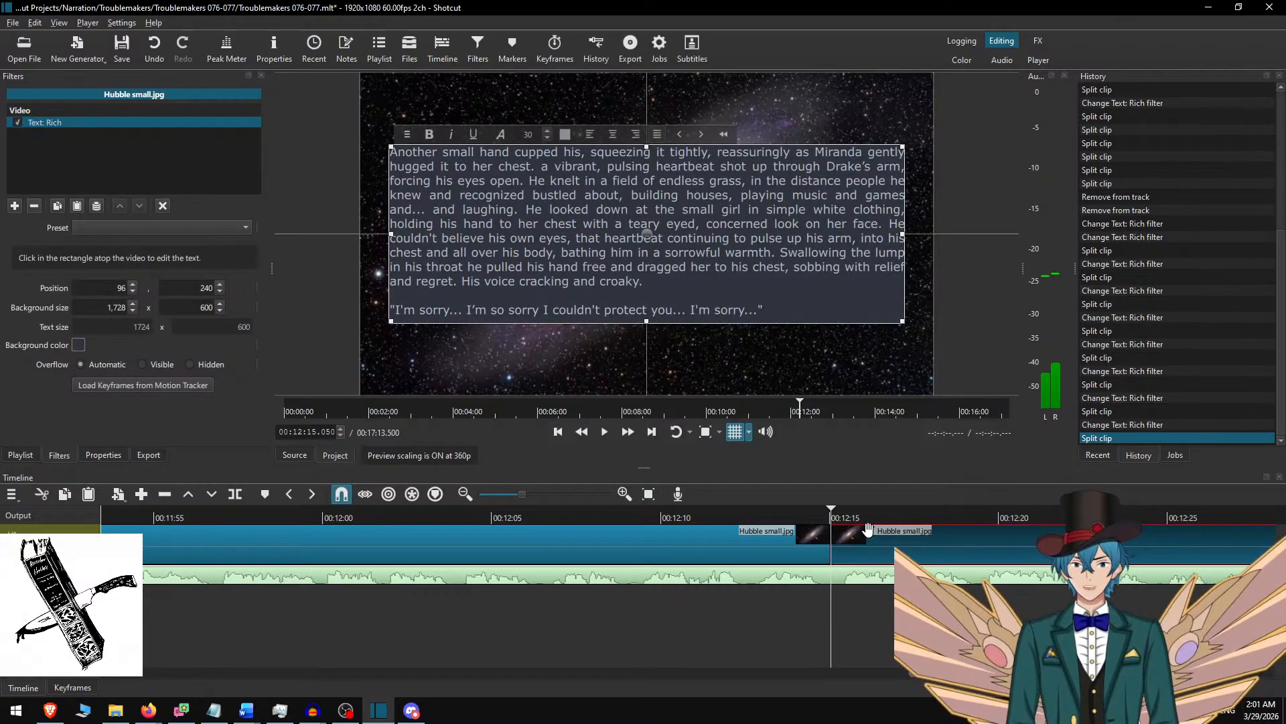
Switch to Word and delete the used passage from "Another small hand" through "I'm sorry...".
scroll(766, 548, down, 5)
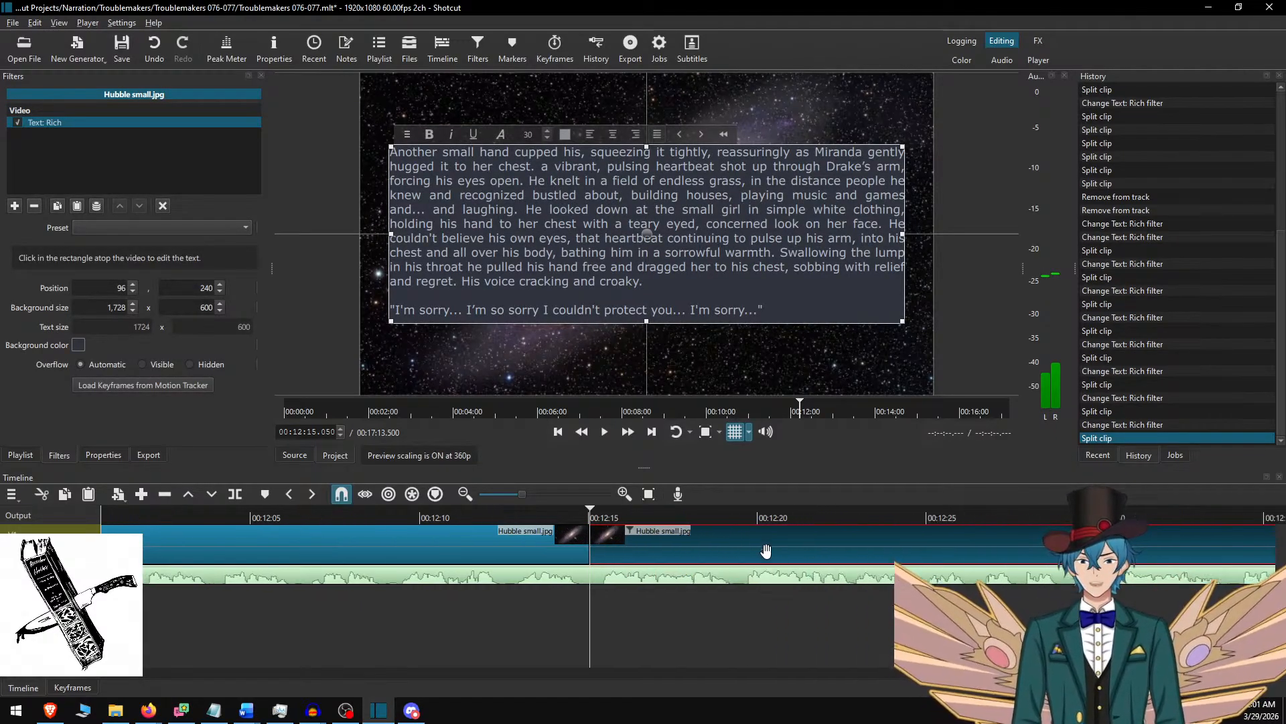
key(alt+Tab)
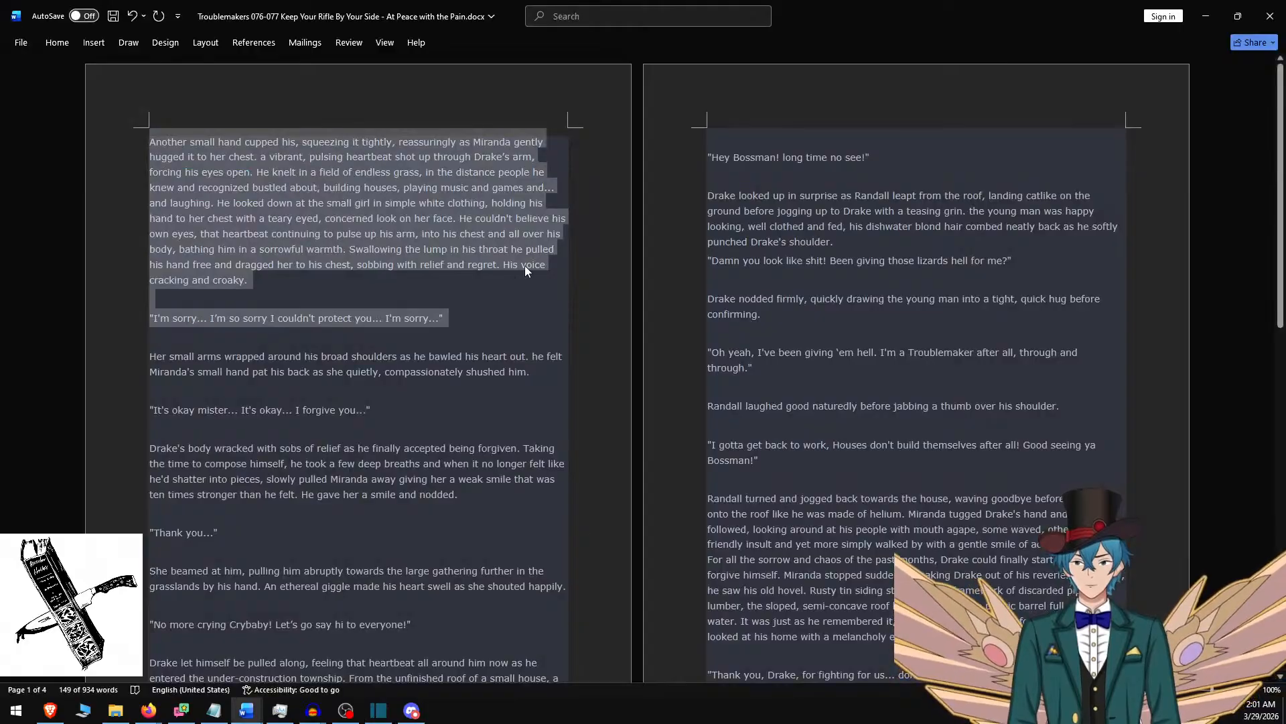
key(Delete)
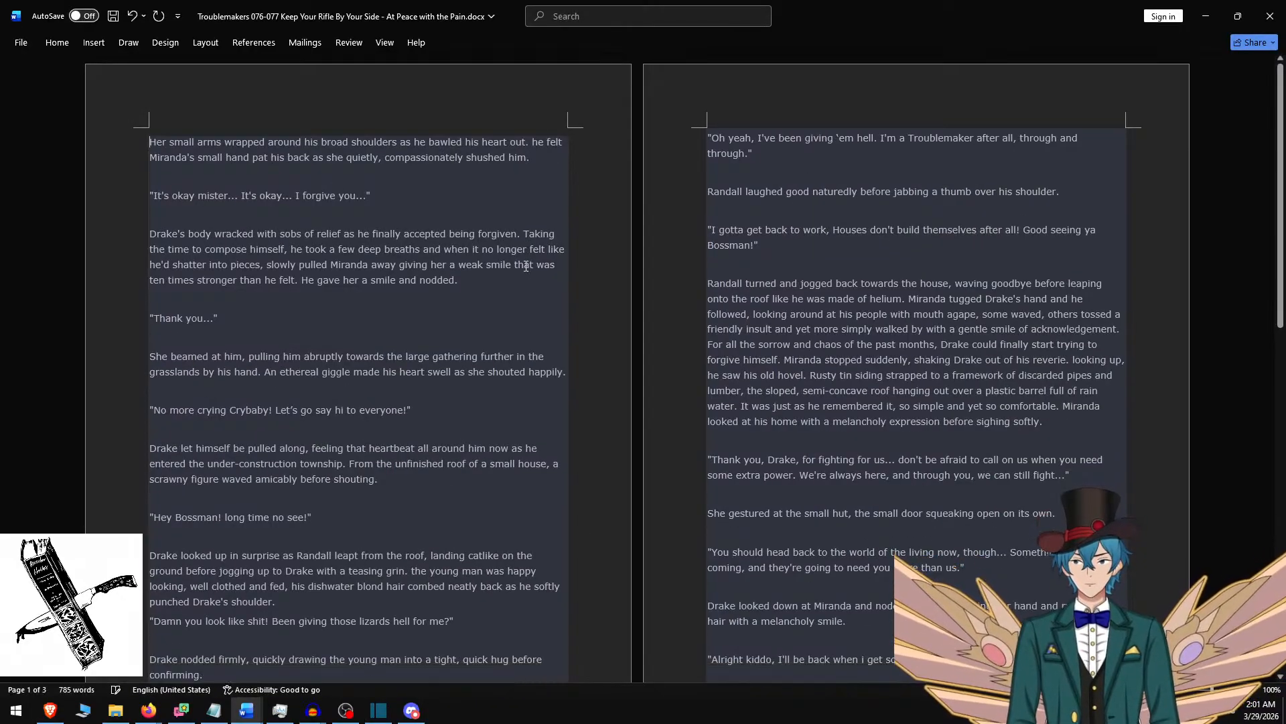
Copy the Word passage from "Her small arms" through "Thank you..." and paste it over the selected Shotcut clip's text, trimming the end.
key(ctrl+shift+Home)
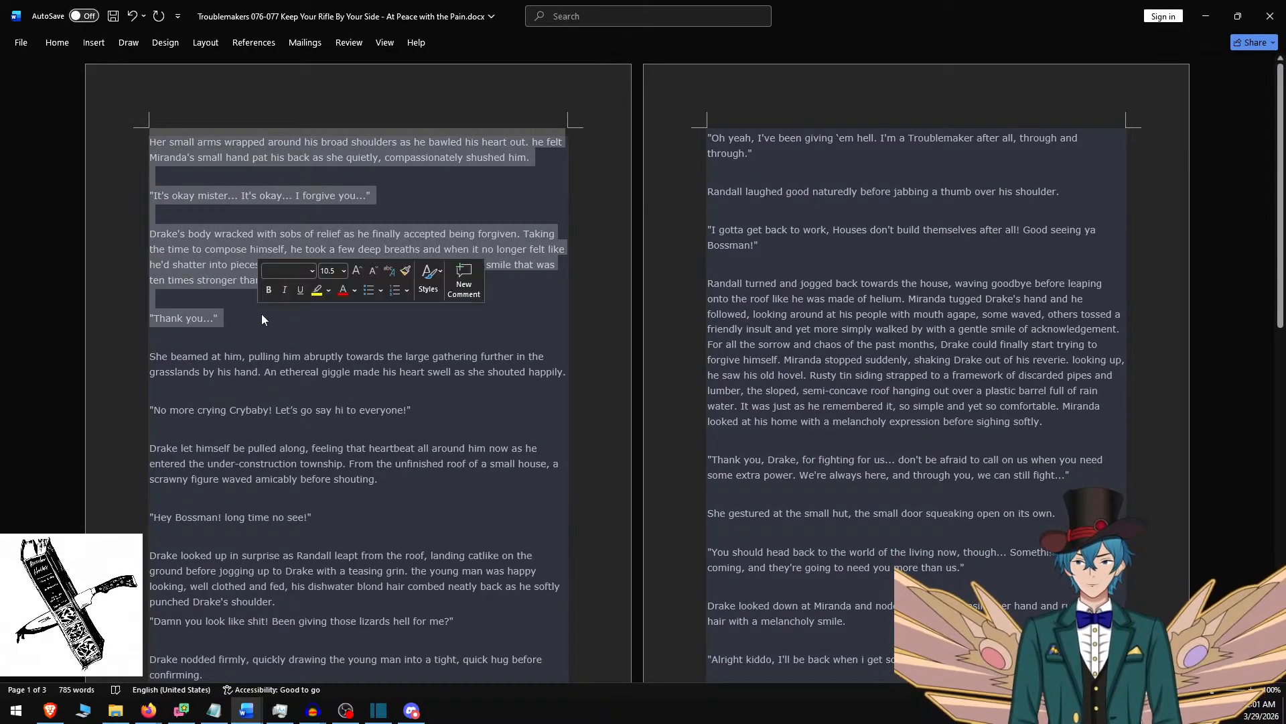
key(alt+Tab)
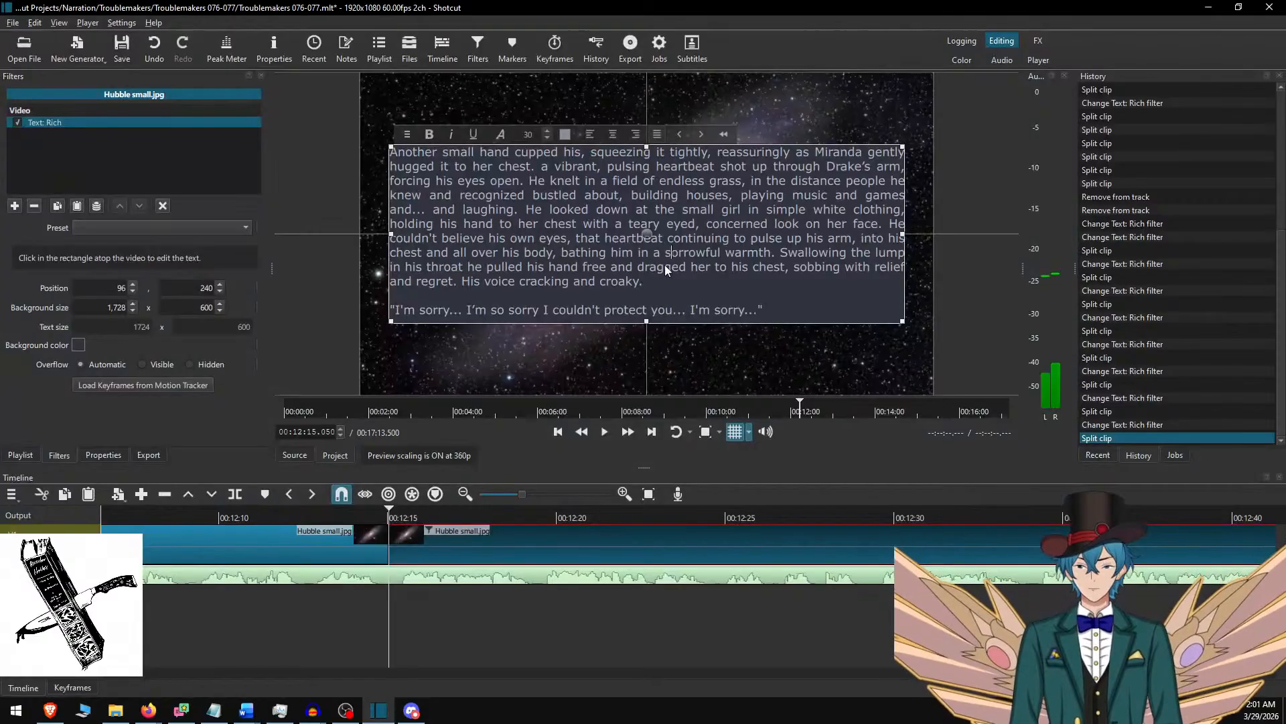
key(ctrl+a)
key(ctrl+v)
key(BackSpace)
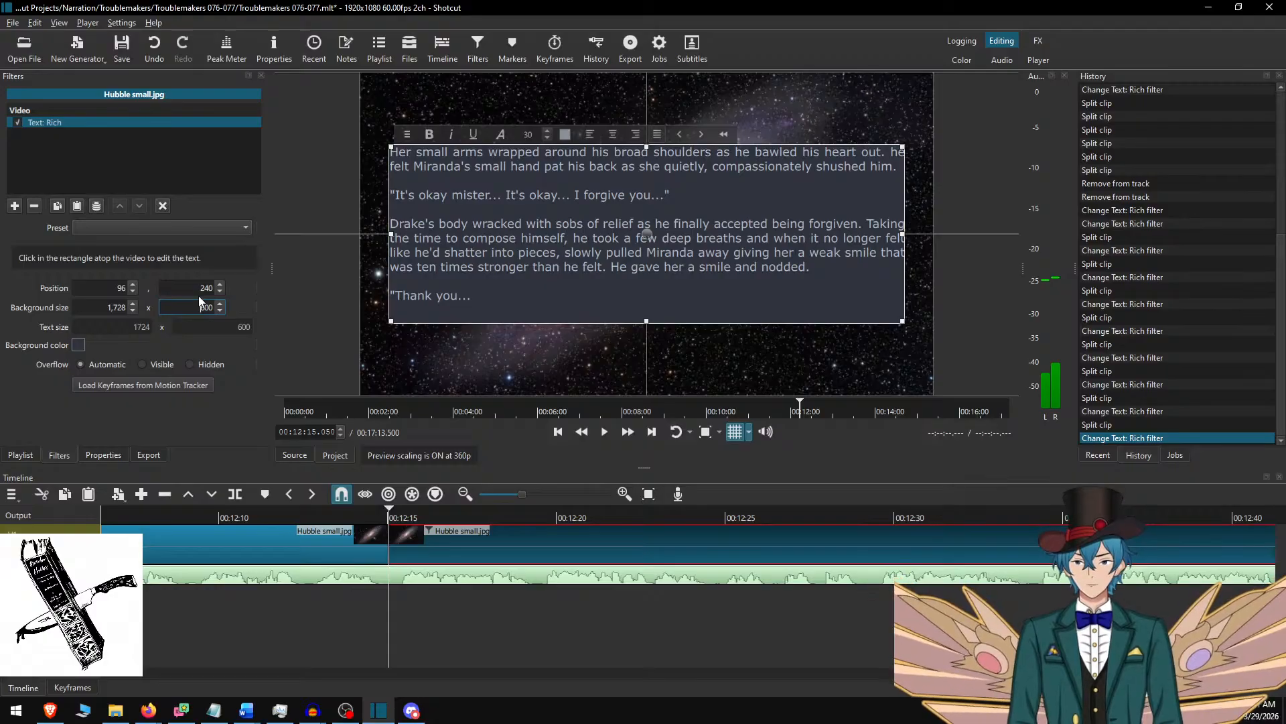
Set the text background height to 550 and move the text box down to vertical position 265.
key(Delete)
key(Delete)
text(550)
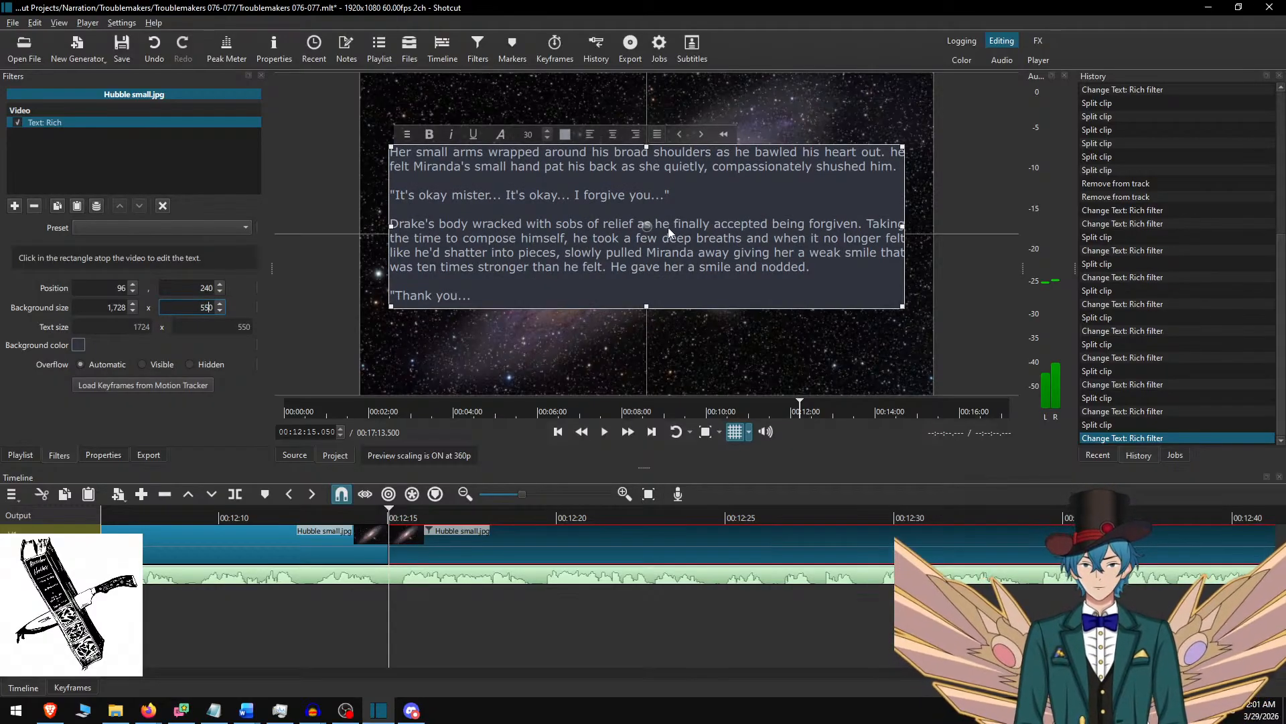
drag(644, 225, 643, 244)
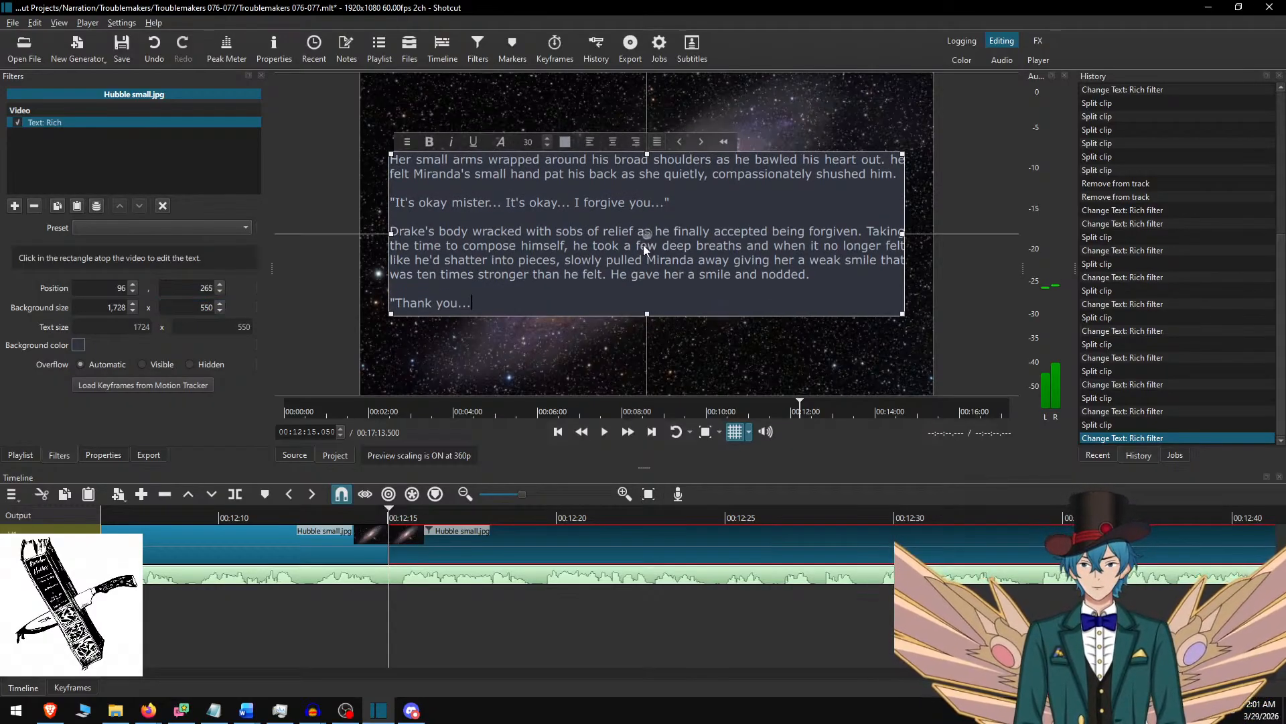
Play the new clip from about 00:12:12 to check its text fit, and set the text background height to 600.
click(458, 535)
click(302, 518)
triple_click(627, 435)
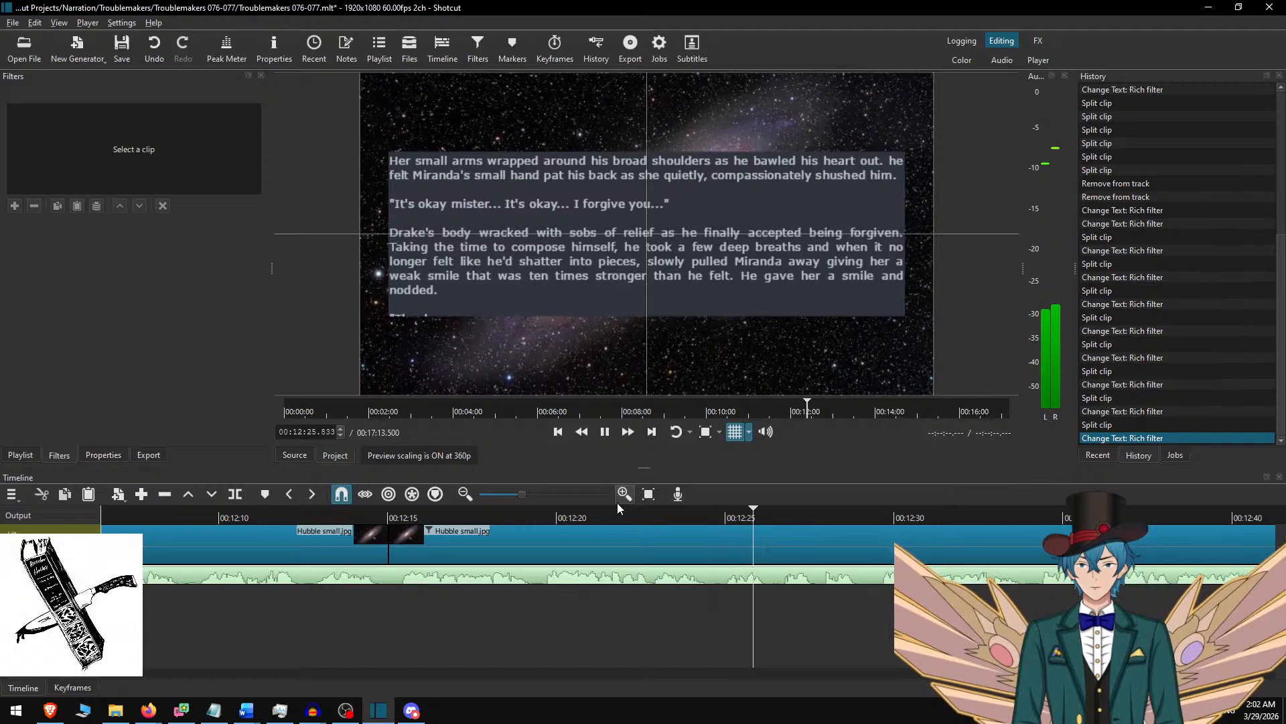
key(space)
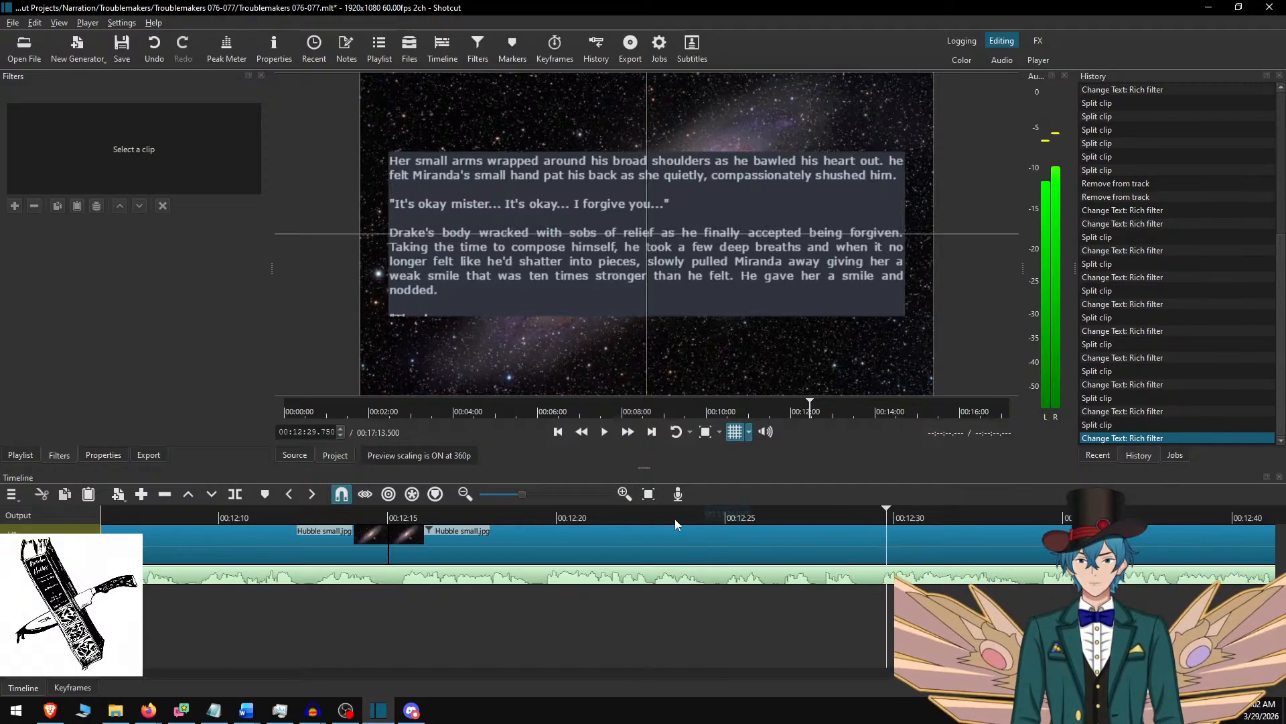
click(637, 549)
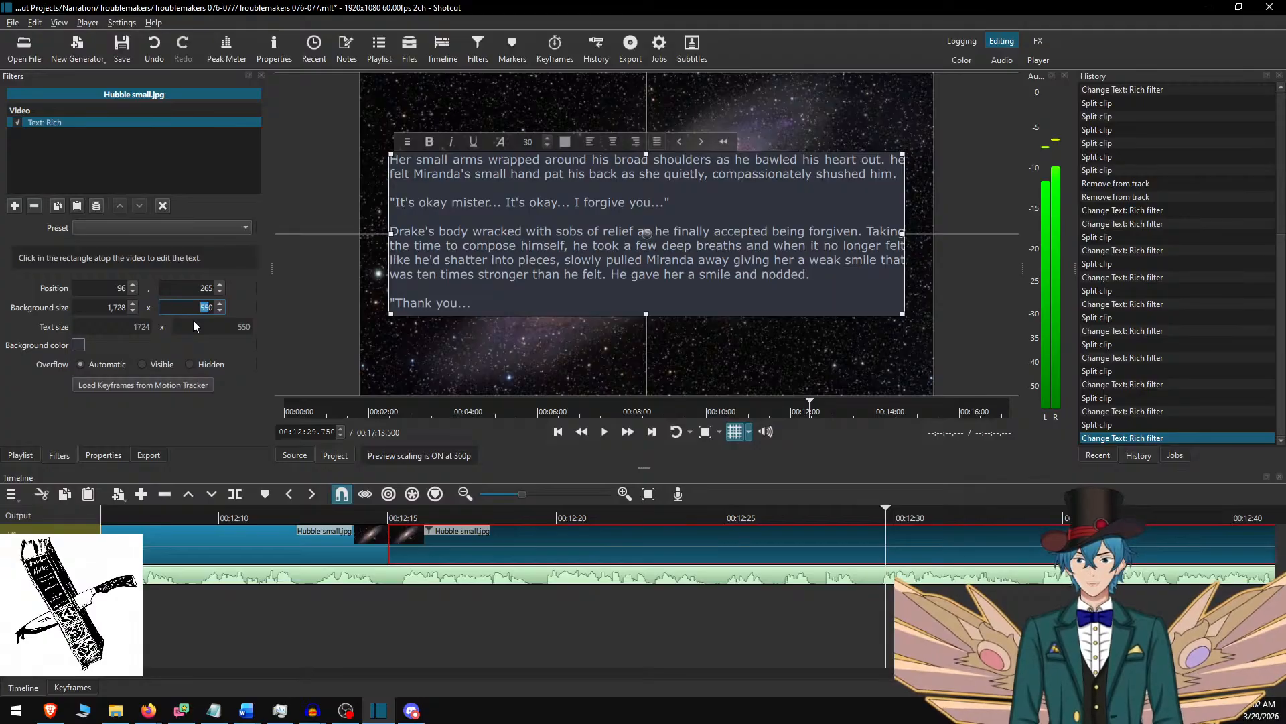
text(600)
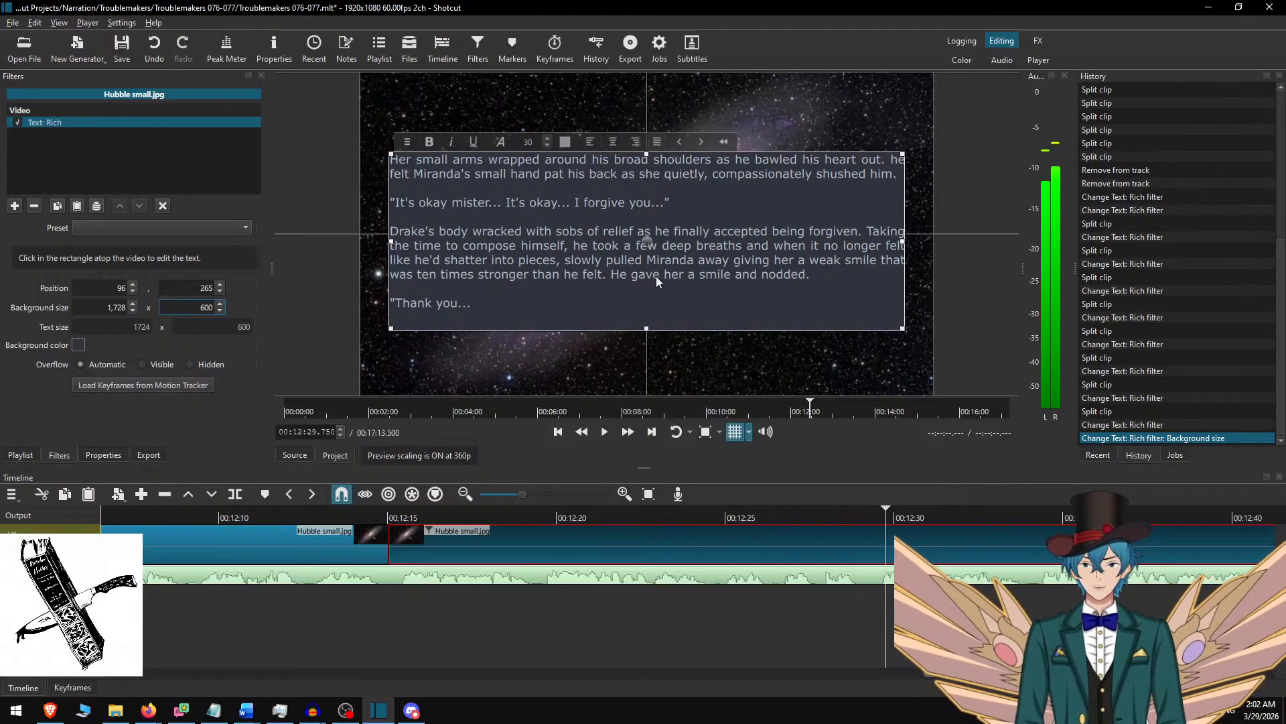
click(606, 552)
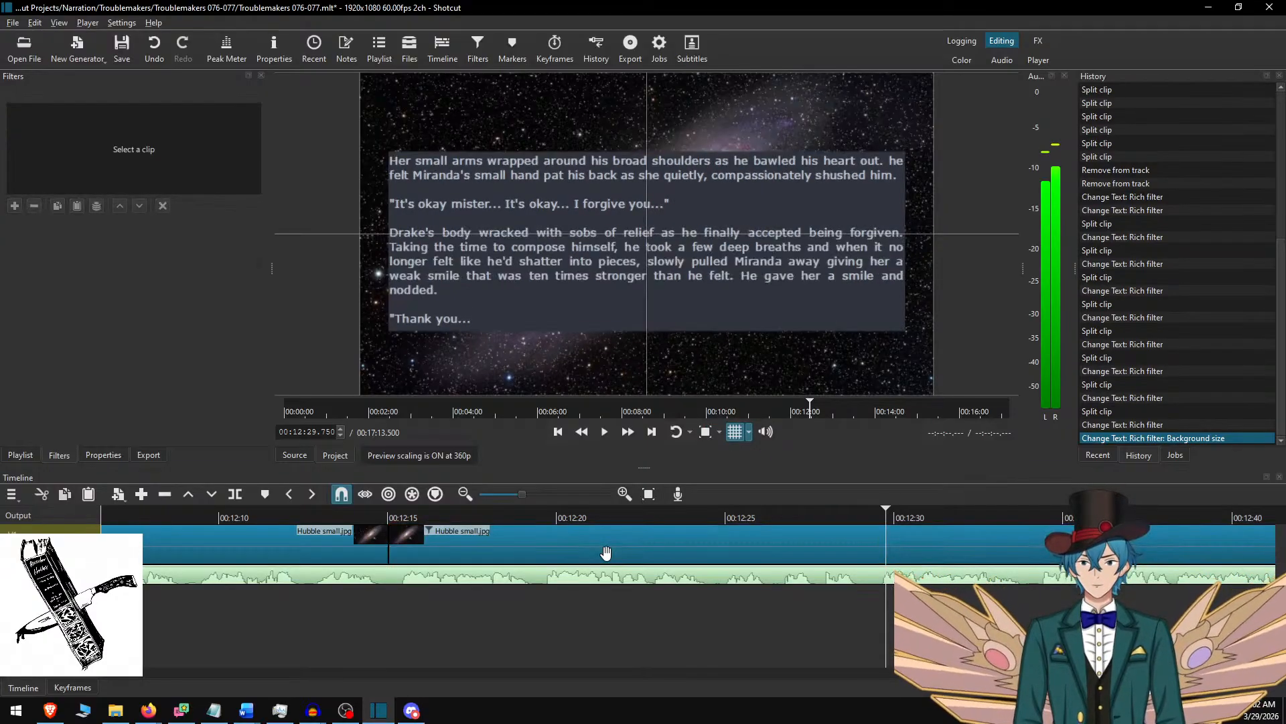
click(600, 549)
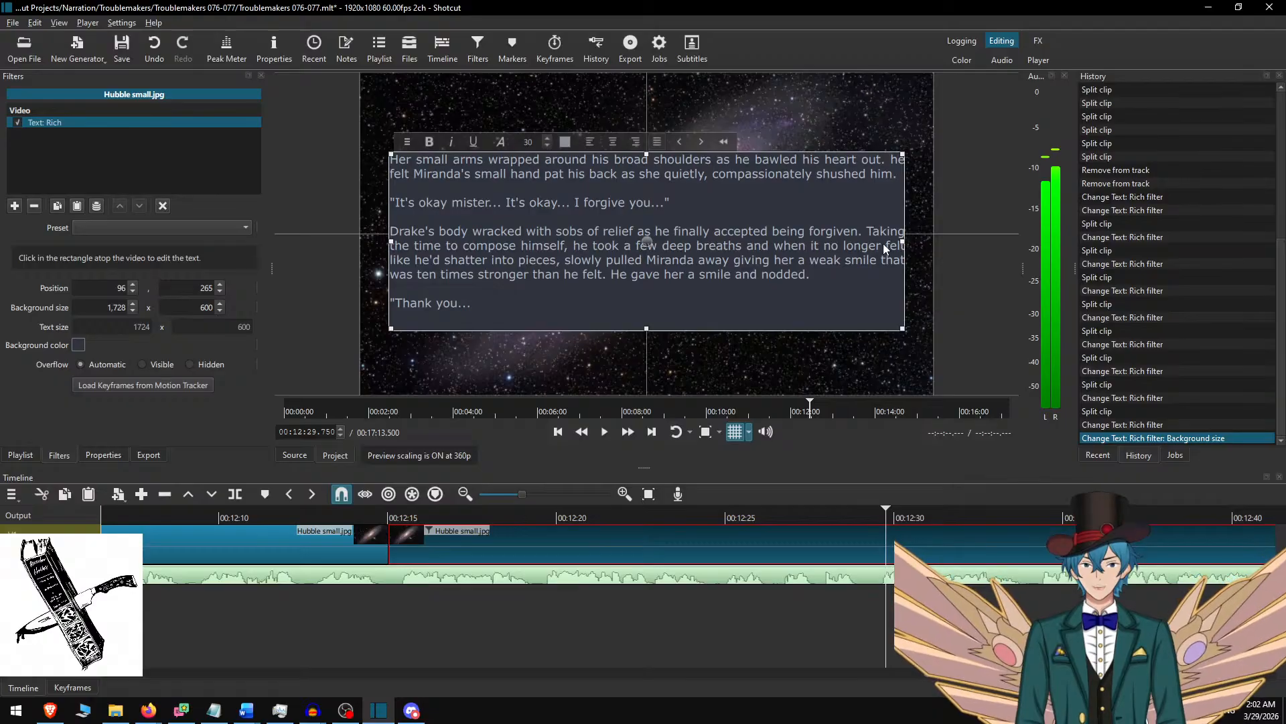
click(738, 545)
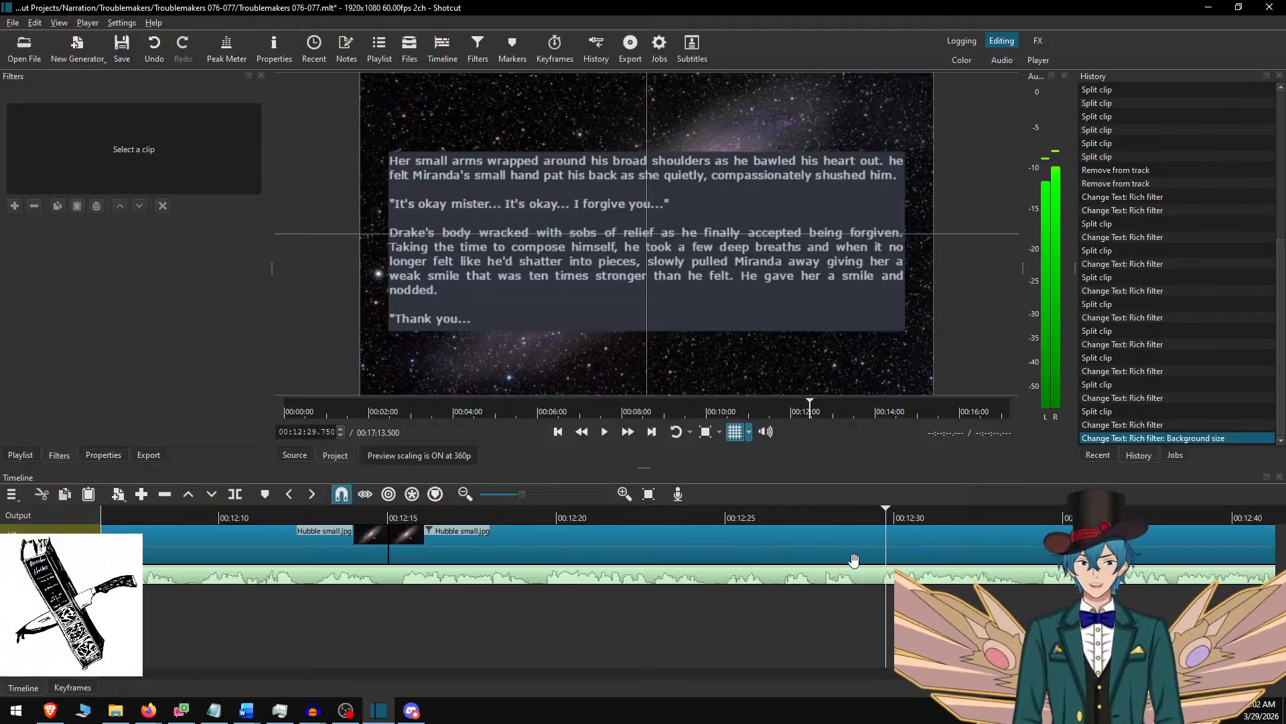
Play the "Her small arms" passage through to its end, split the background clip at 00:12:52.000 and select the new part.
click(715, 516)
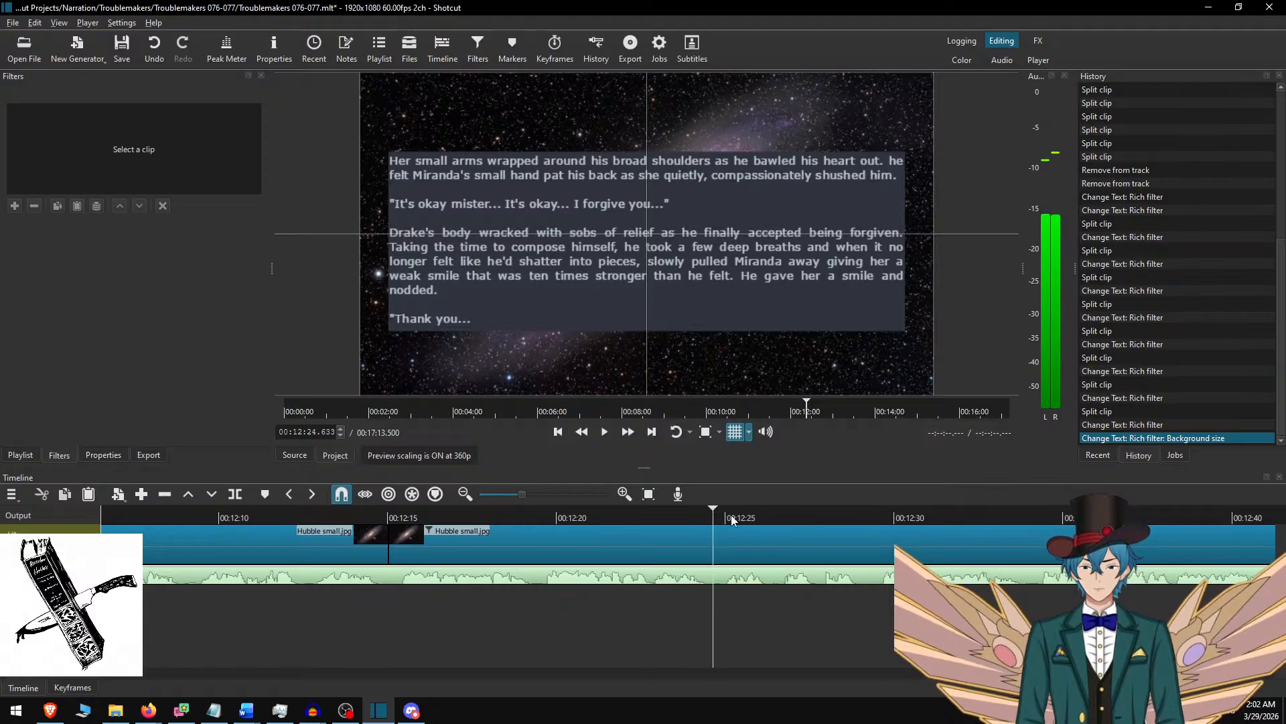
key(space)
click(630, 434)
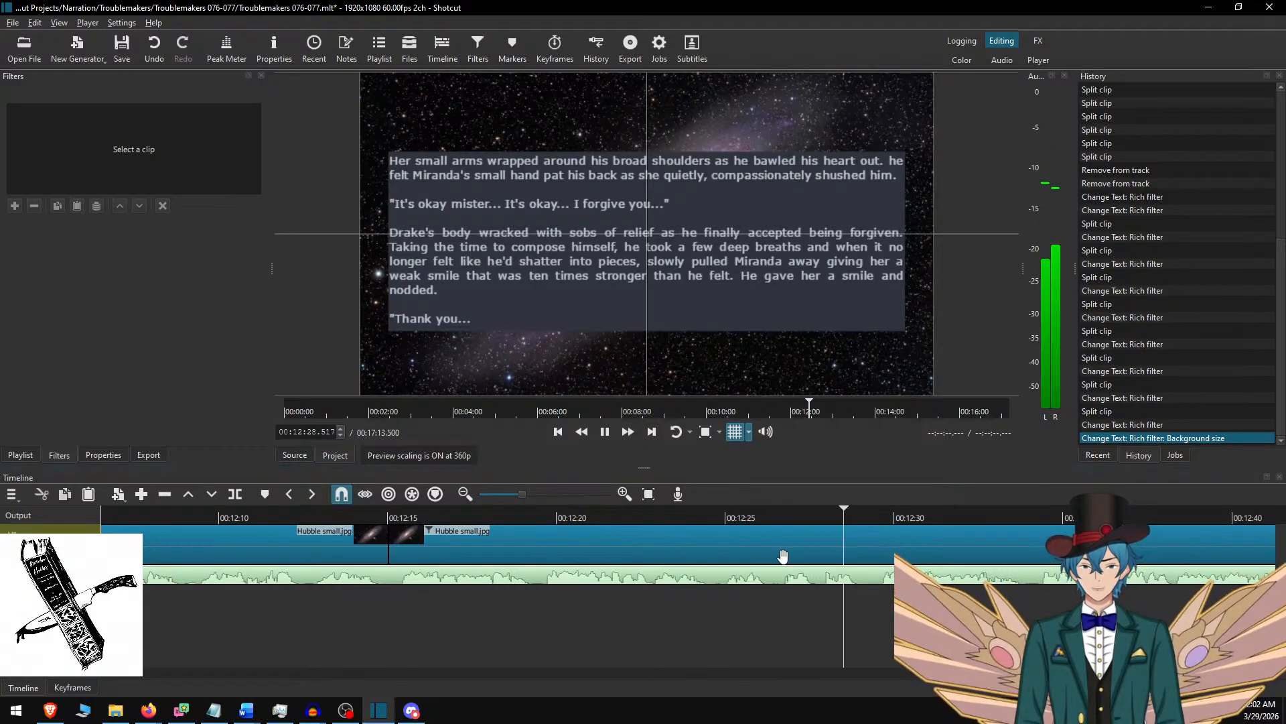
scroll(754, 557, down, 7)
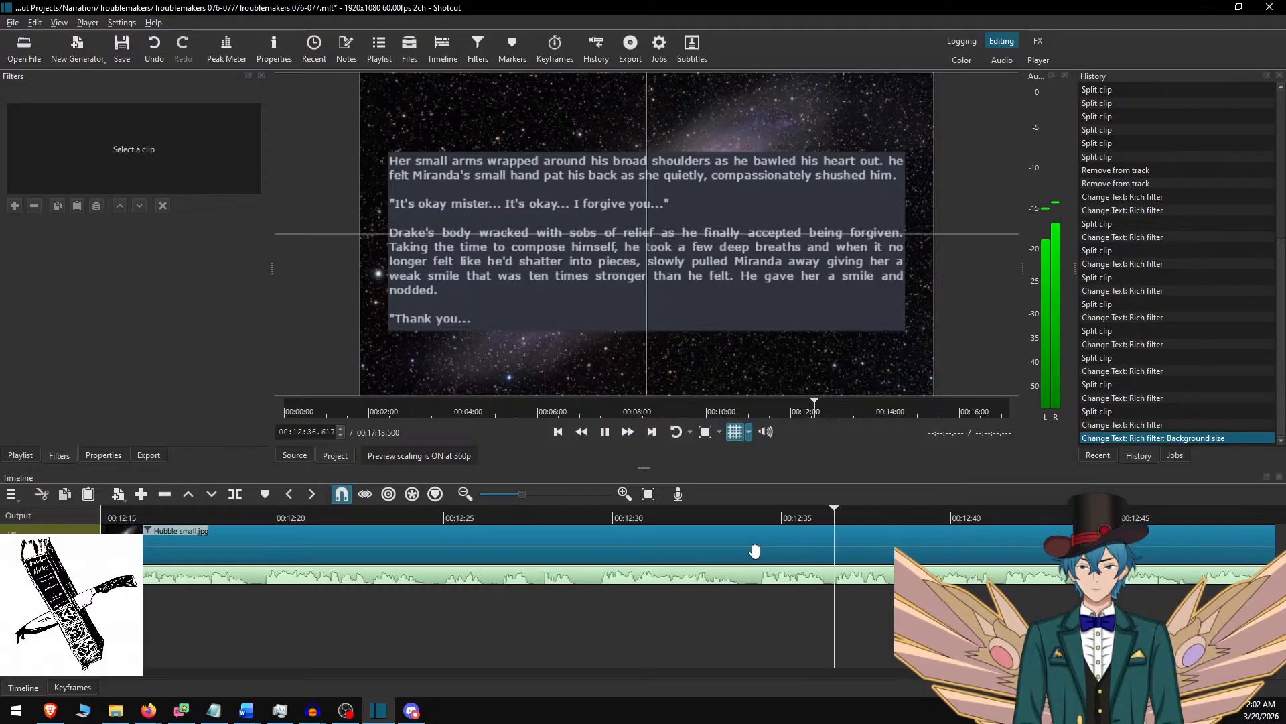
key(space)
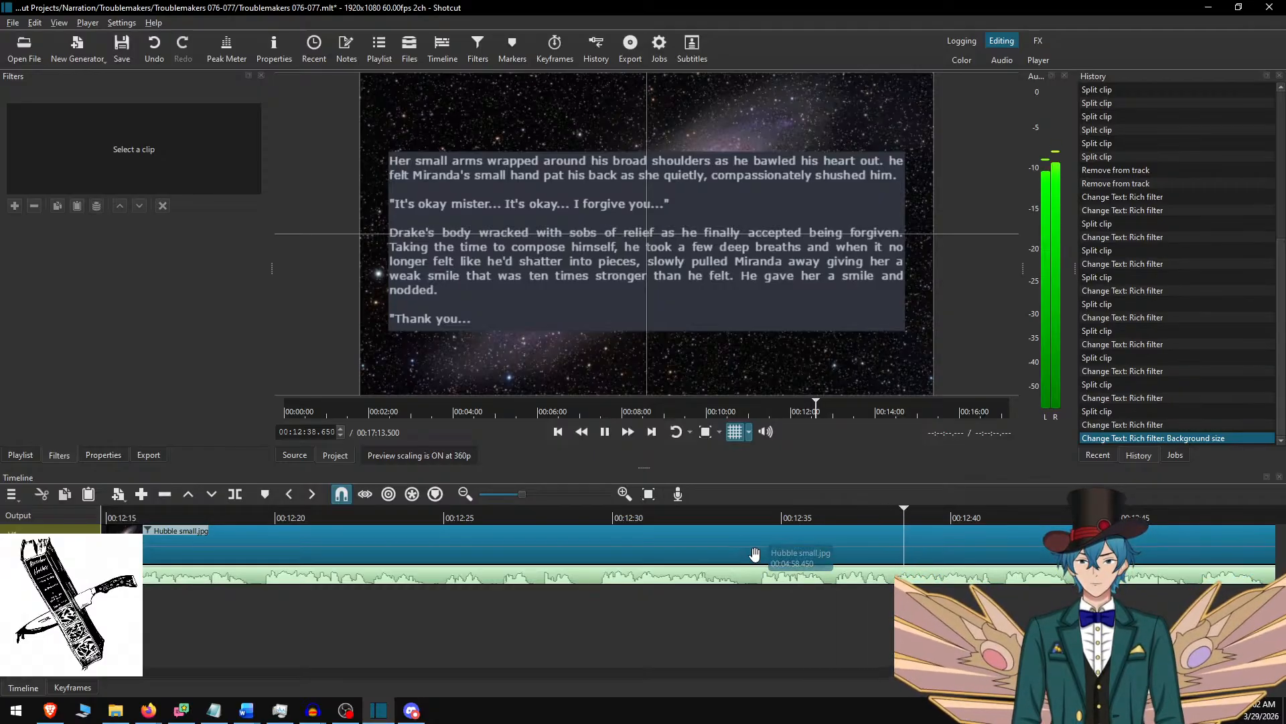
scroll(581, 618, left, 5)
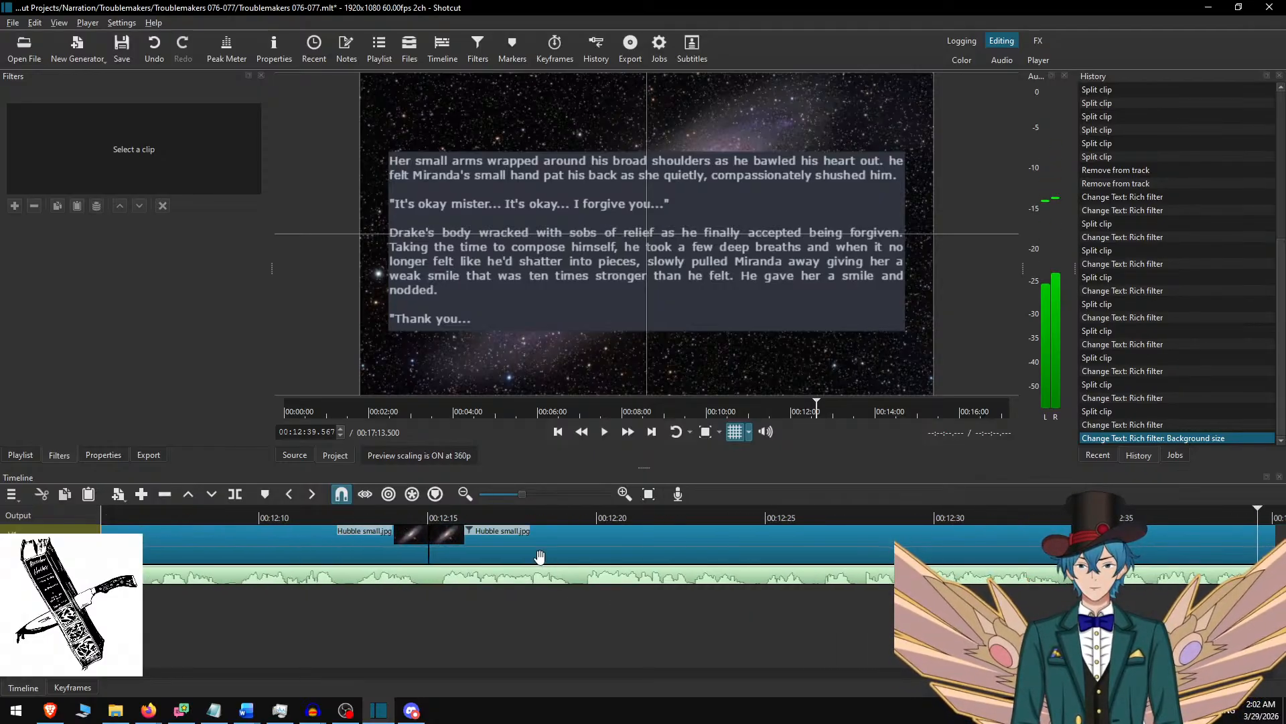
scroll(737, 560, right, 2)
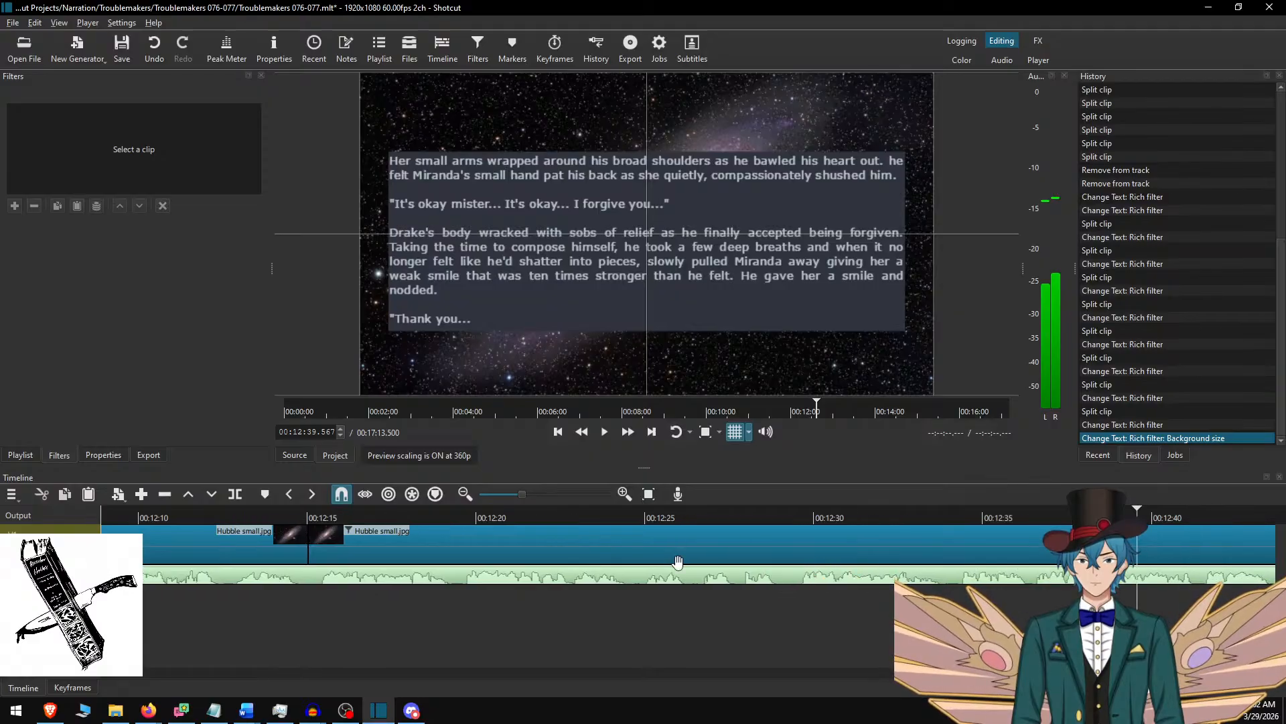
scroll(328, 548, left, 2)
click(308, 511)
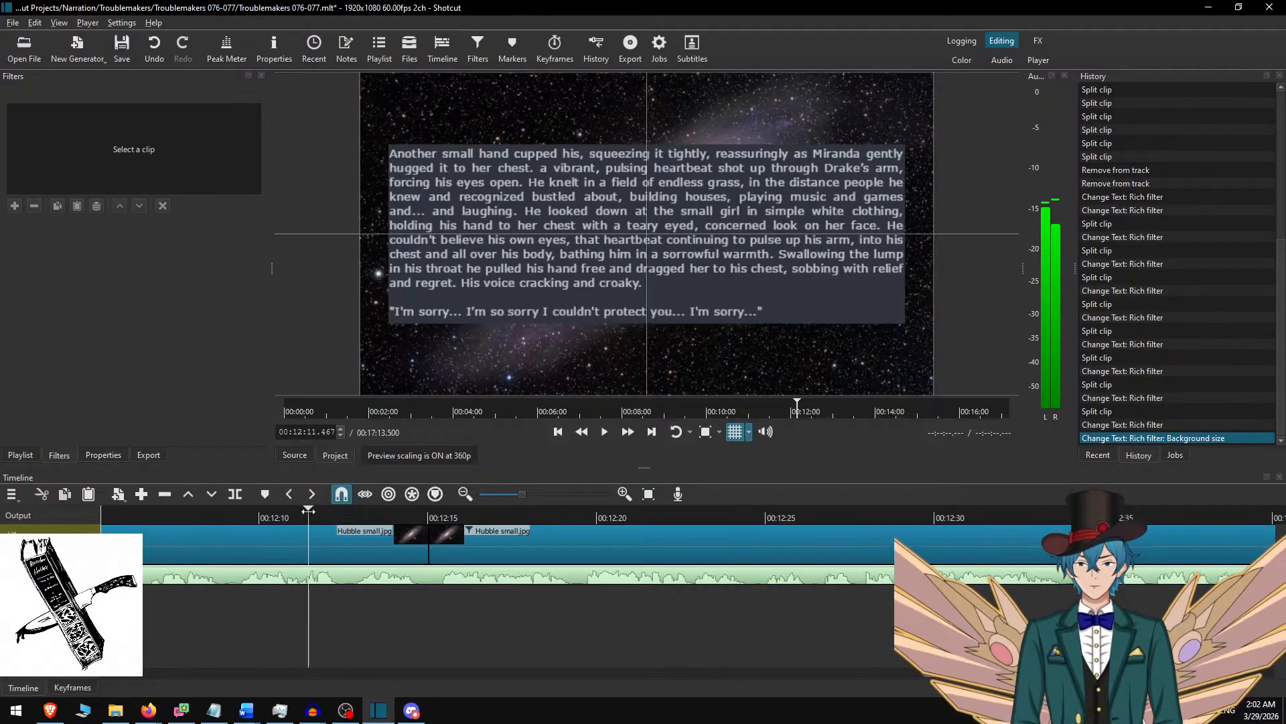
click(798, 511)
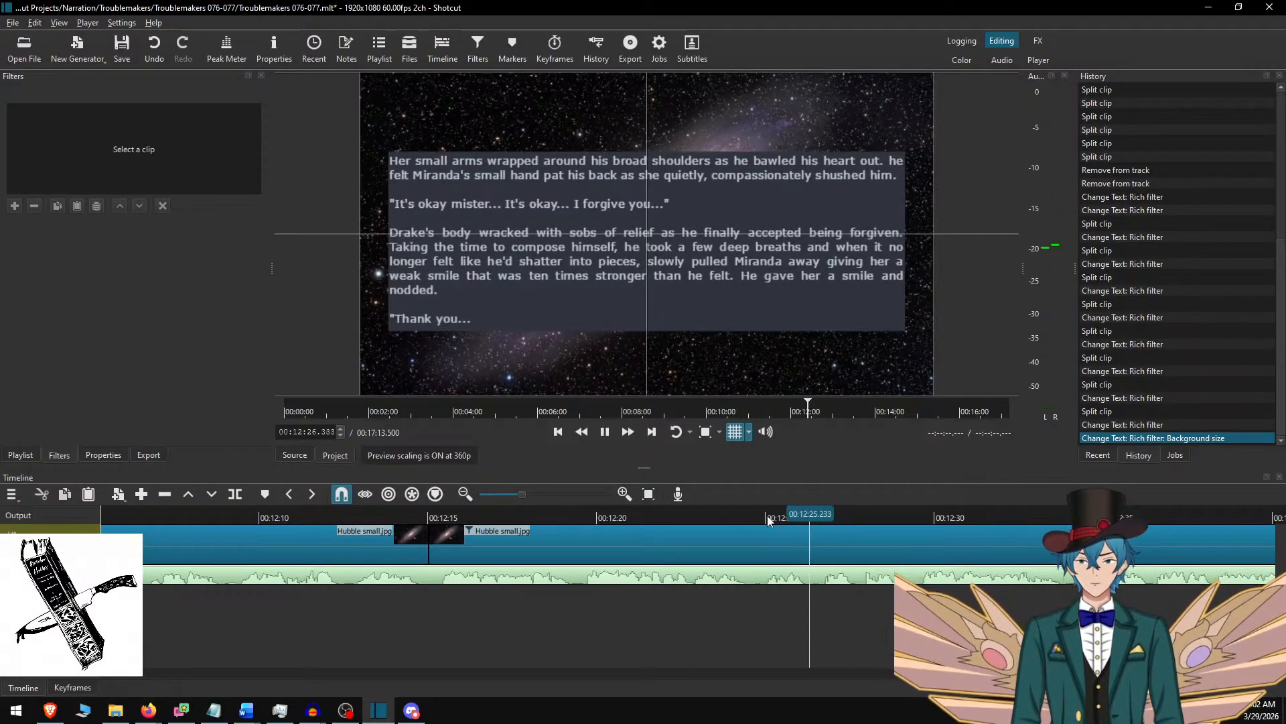
key(space)
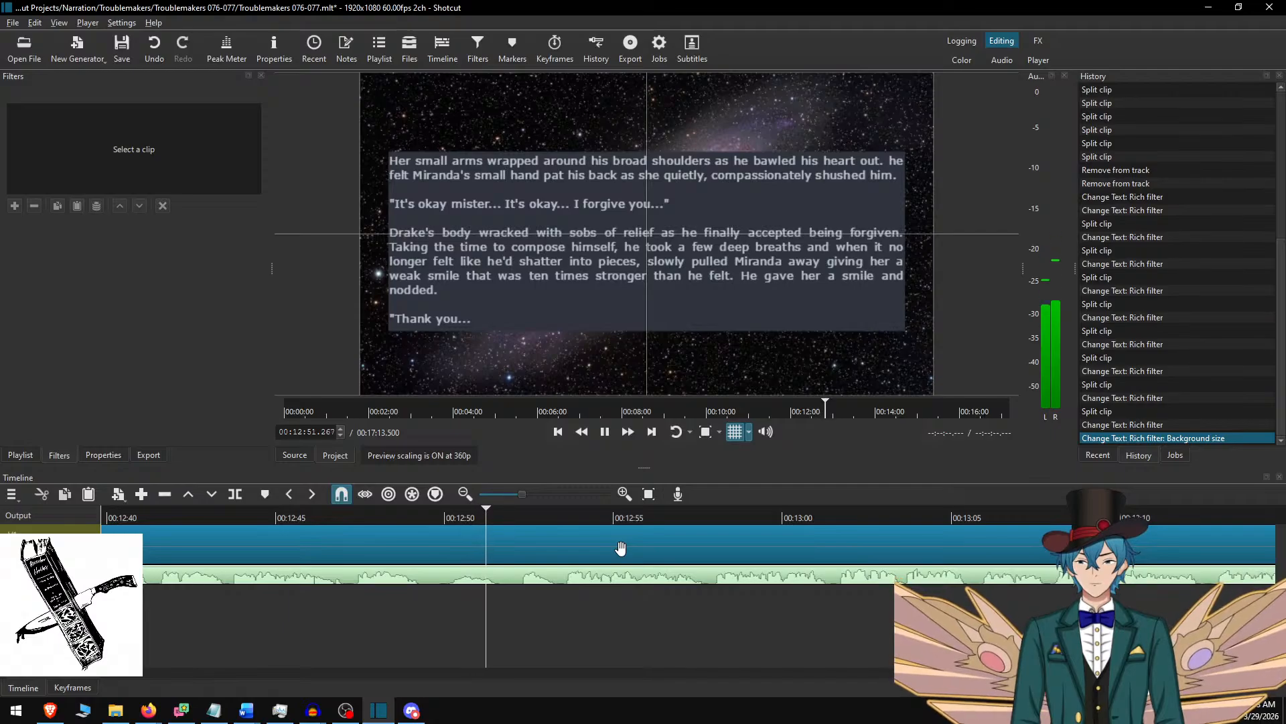
key(space)
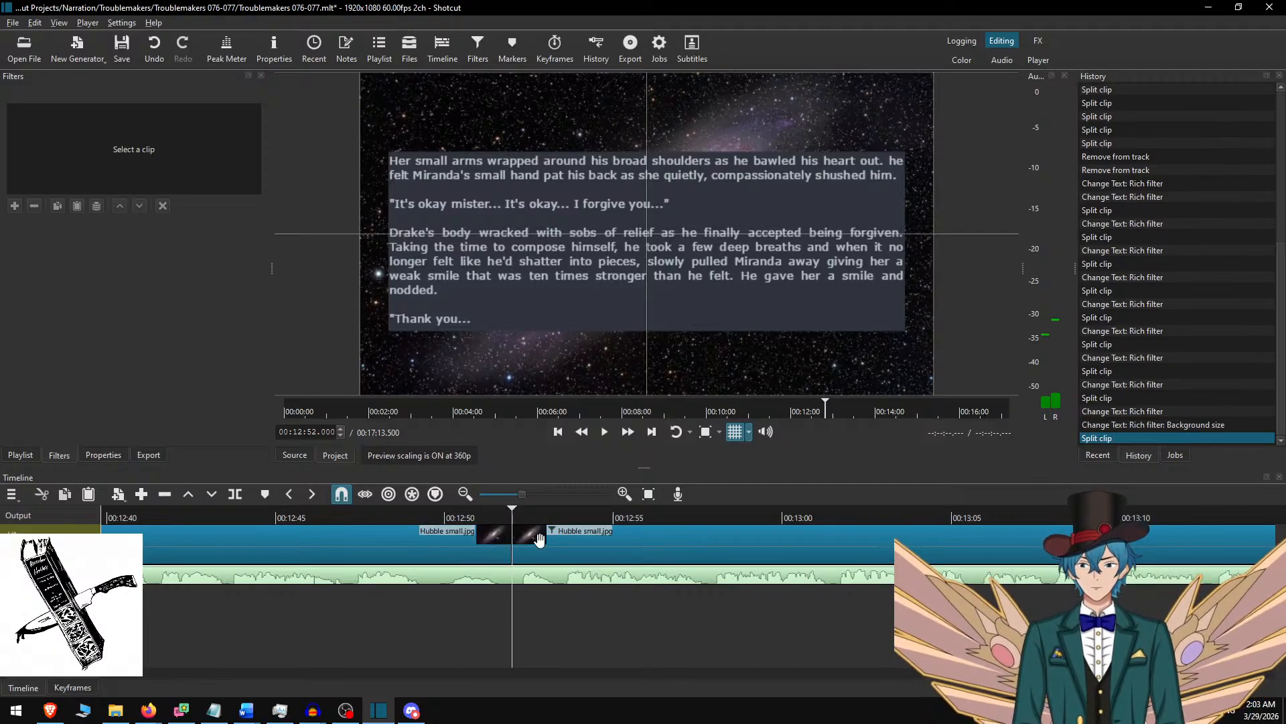
click(540, 536)
Switch to Word and delete the used passage from "Her small arms" through "Thank you...".
key(alt+Tab)
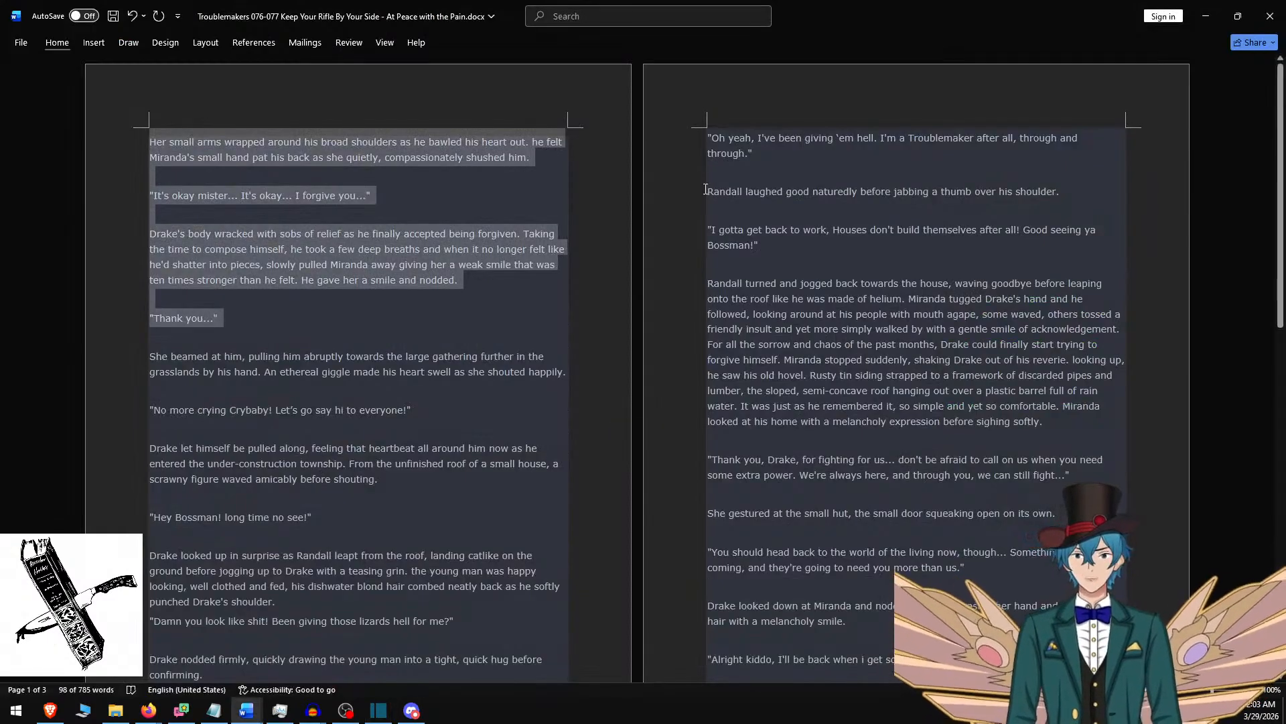
key(ctrl+x)
key(Delete)
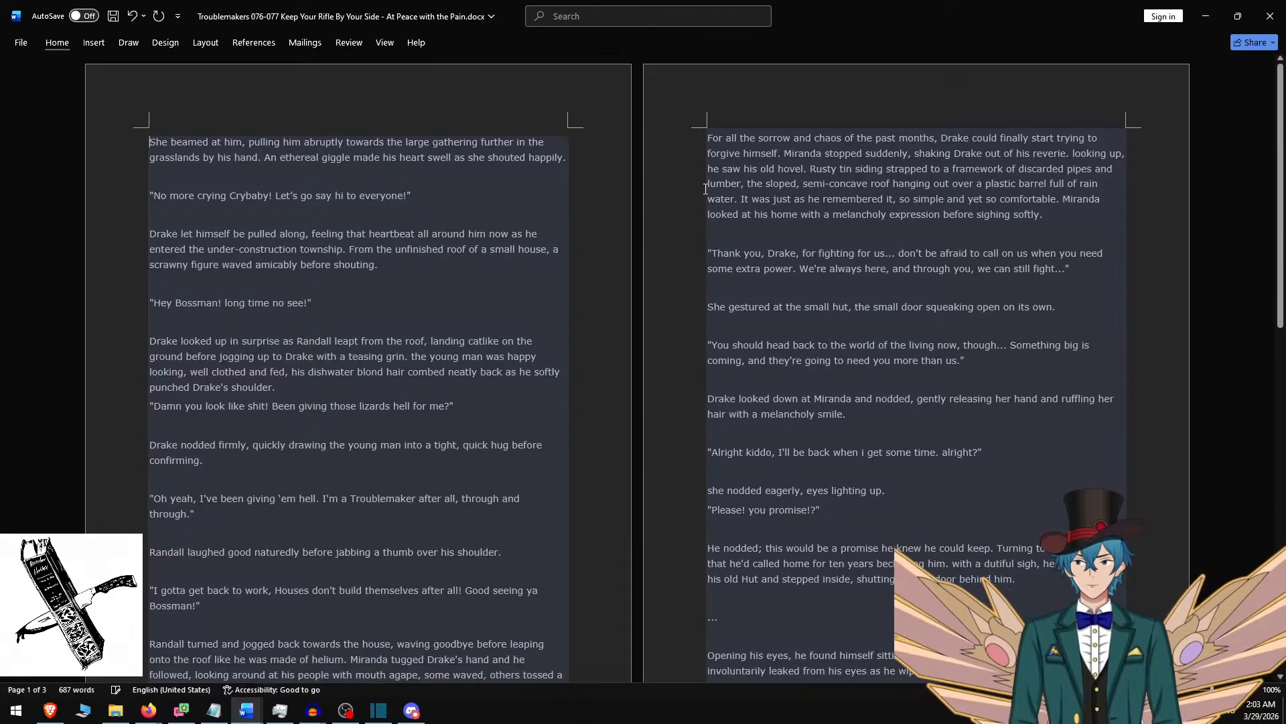
Copy the Word passage from "She beamed at him" through "Hey Bossman! long time no see!" and paste it over the new Shotcut clip's text.
shift+click(365, 299)
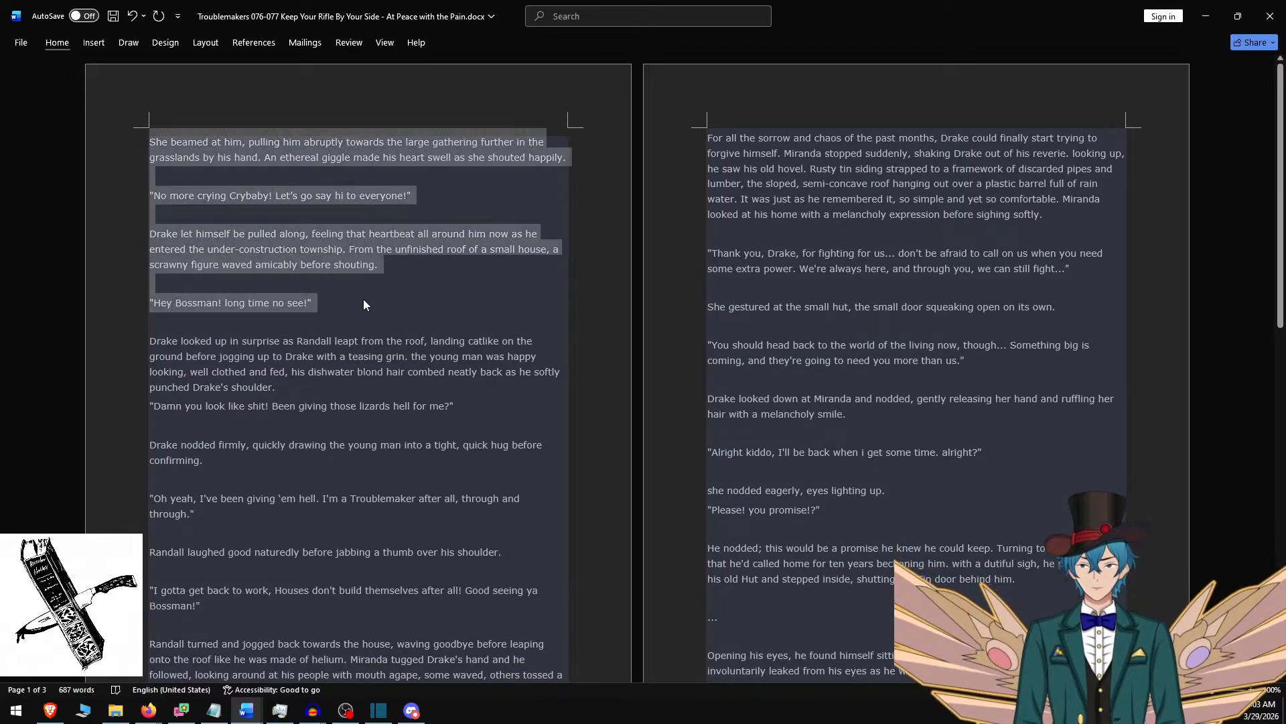
scroll(351, 288, down, 3)
scroll(402, 380, down, 8)
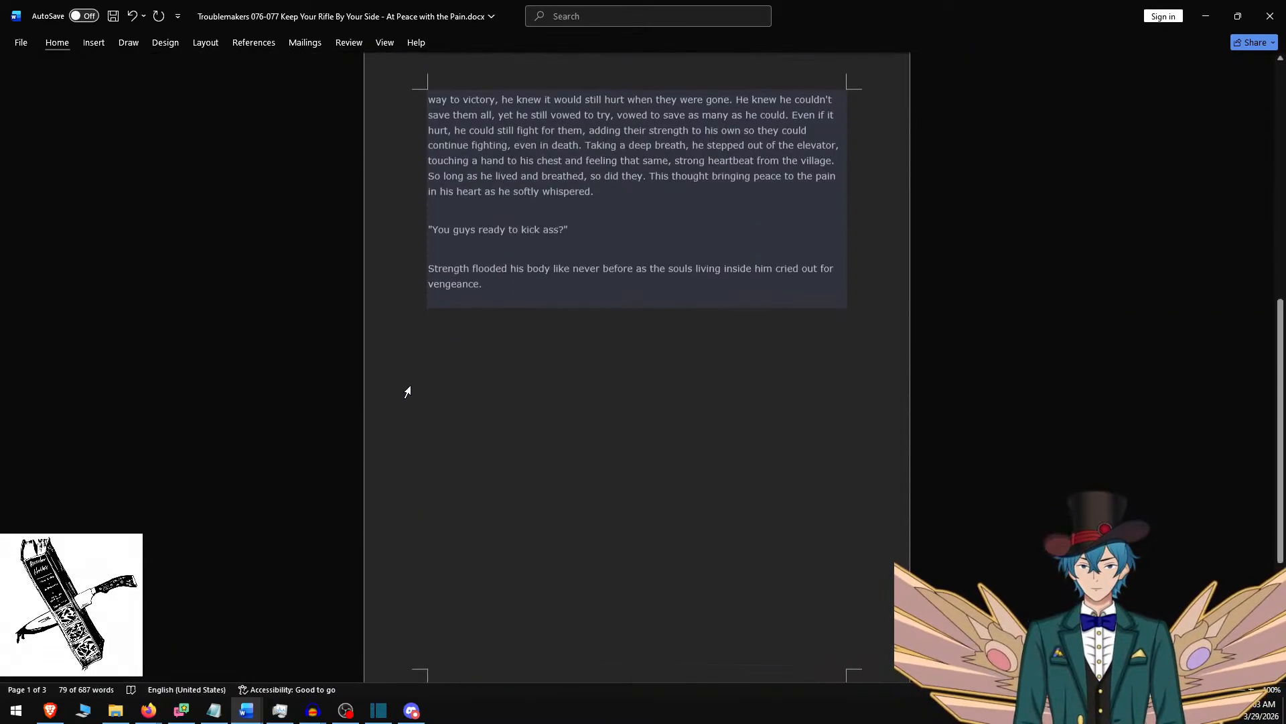
scroll(406, 387, up, 11)
key(alt+Tab)
key(ctrl+a)
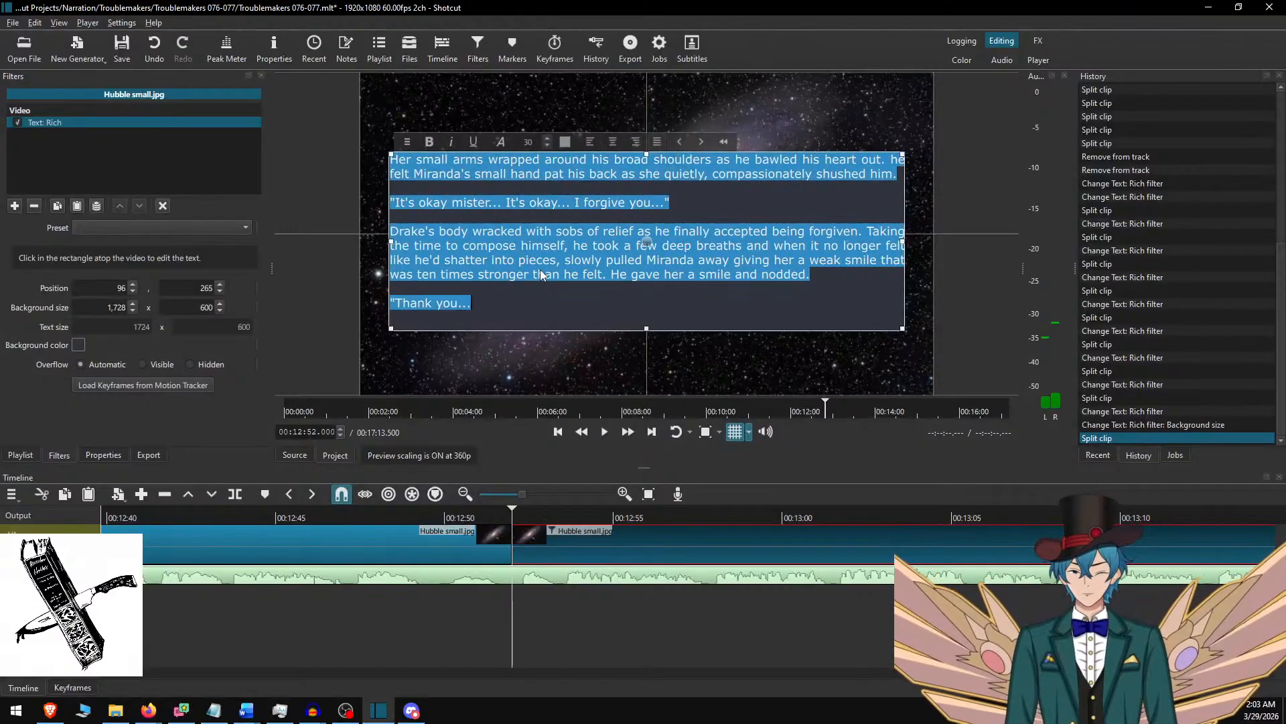
key(ctrl+v)
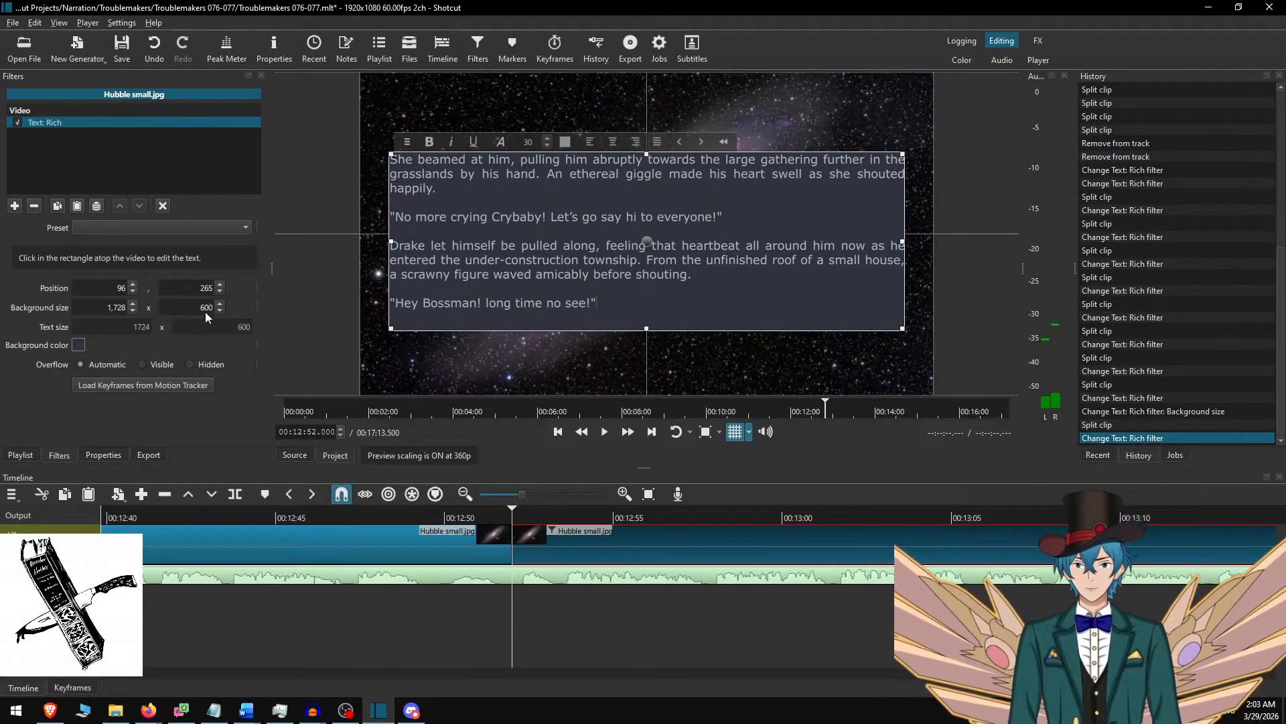
Set the new clip's text background height to 550, and move the preceding clip's text box up to vertical position 240.
click(658, 546)
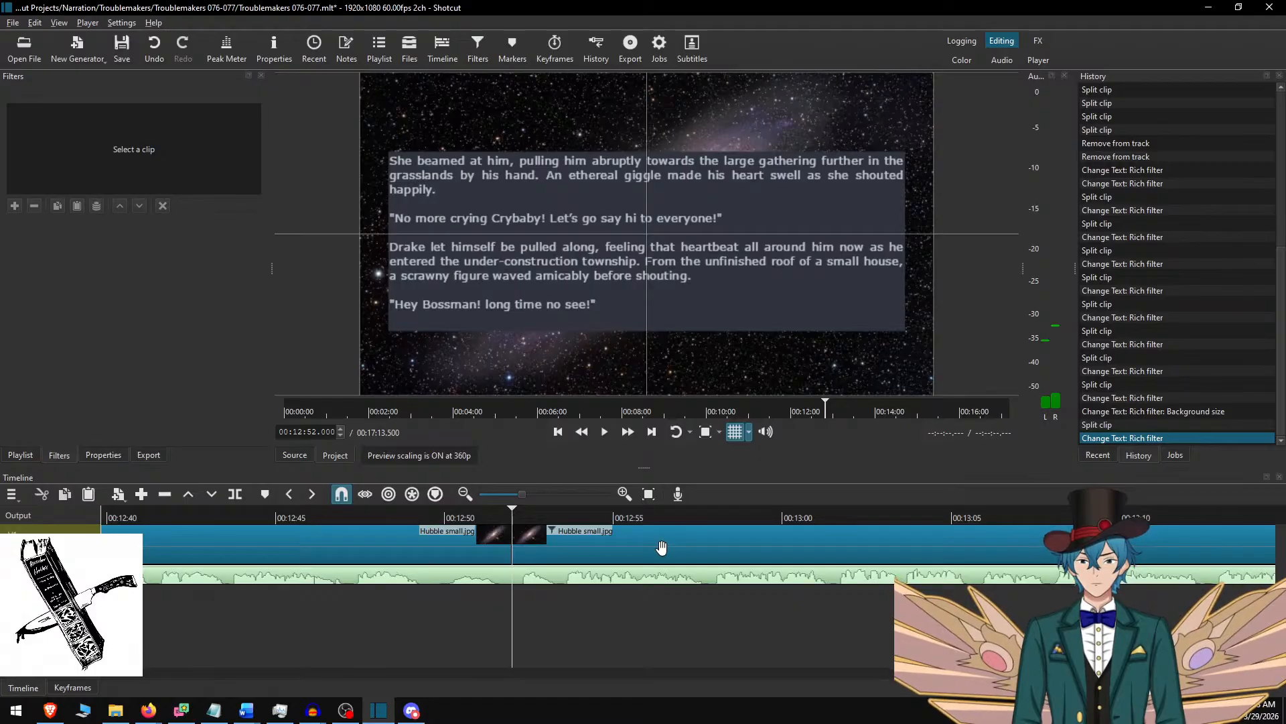
click(661, 548)
click(203, 310)
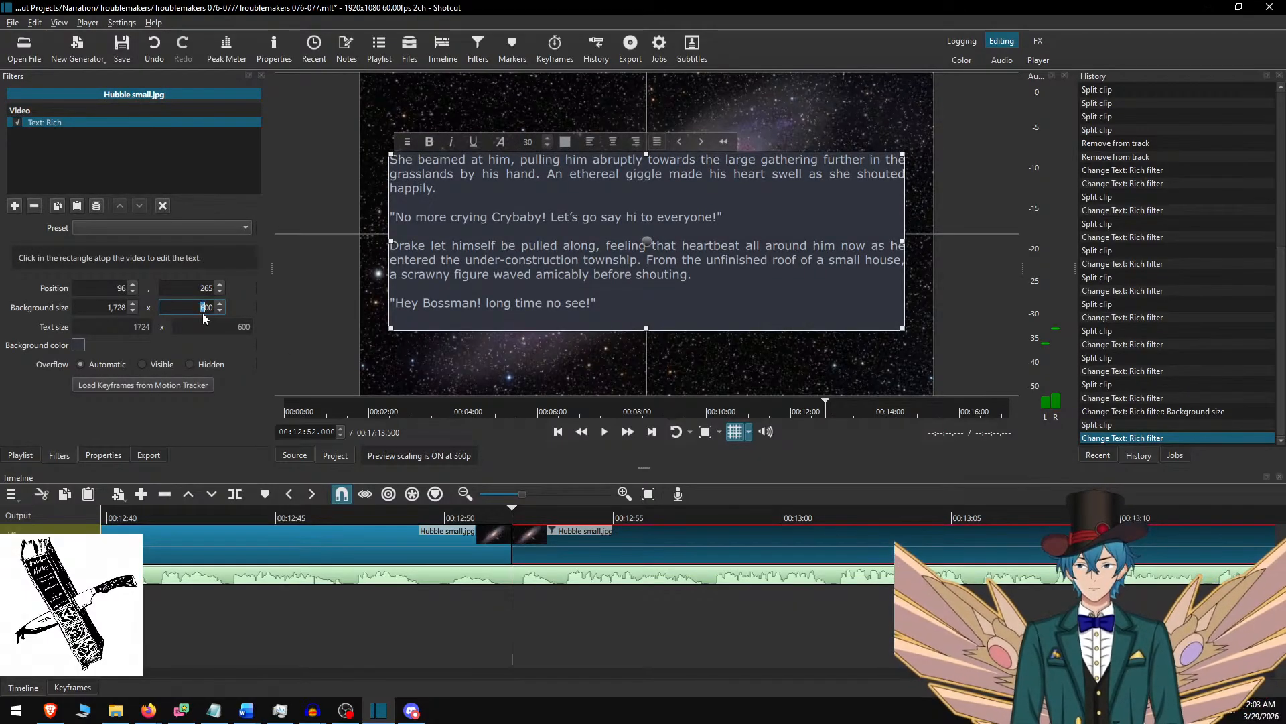
text(550)
key(Return)
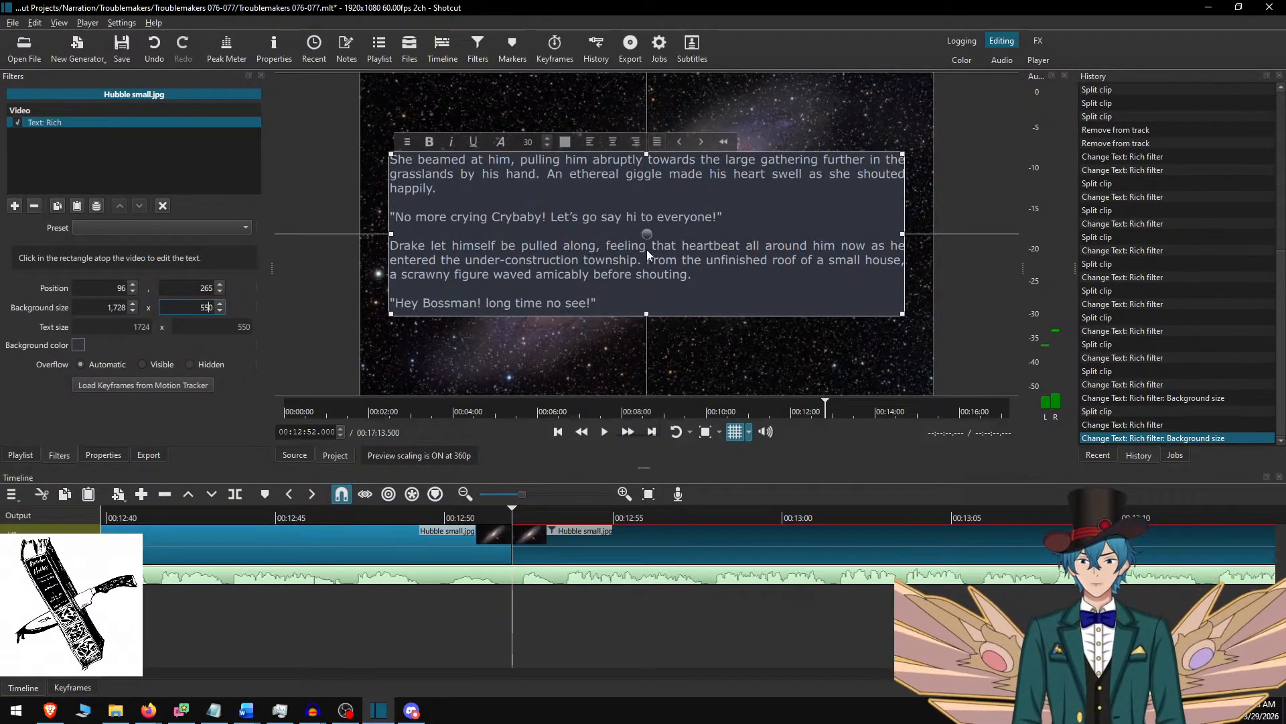
drag(646, 233, 647, 234)
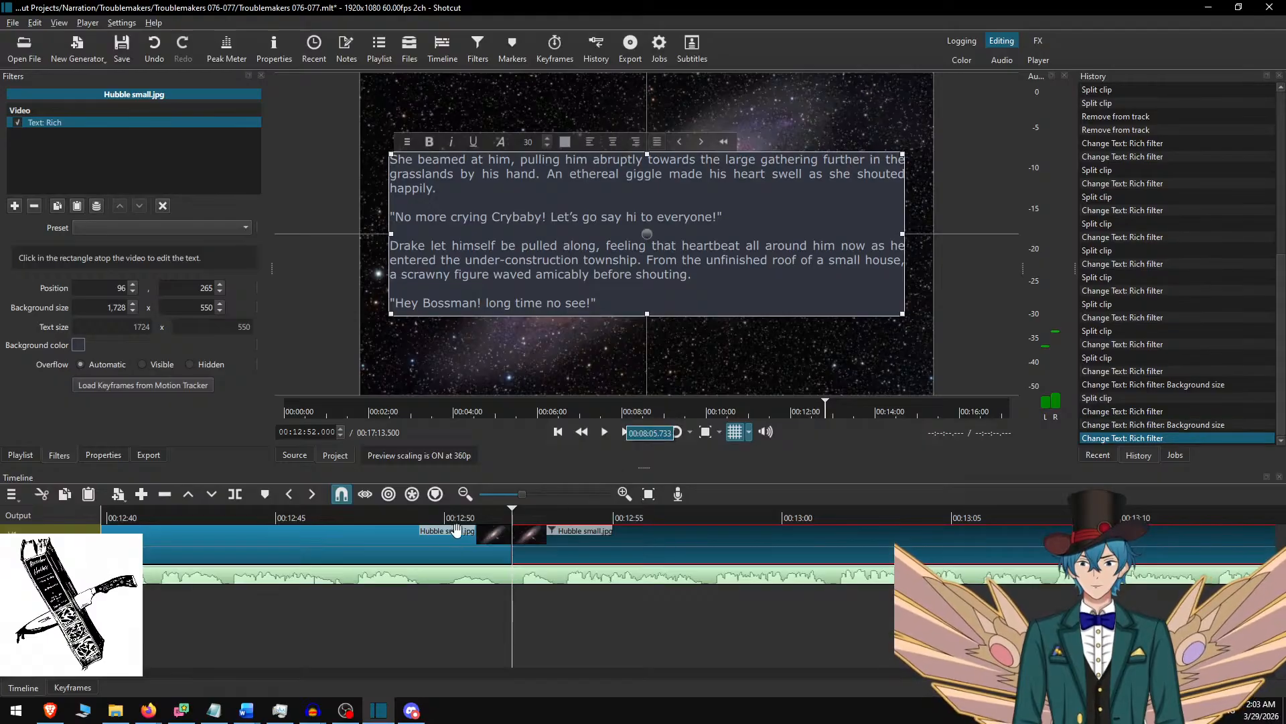
click(456, 530)
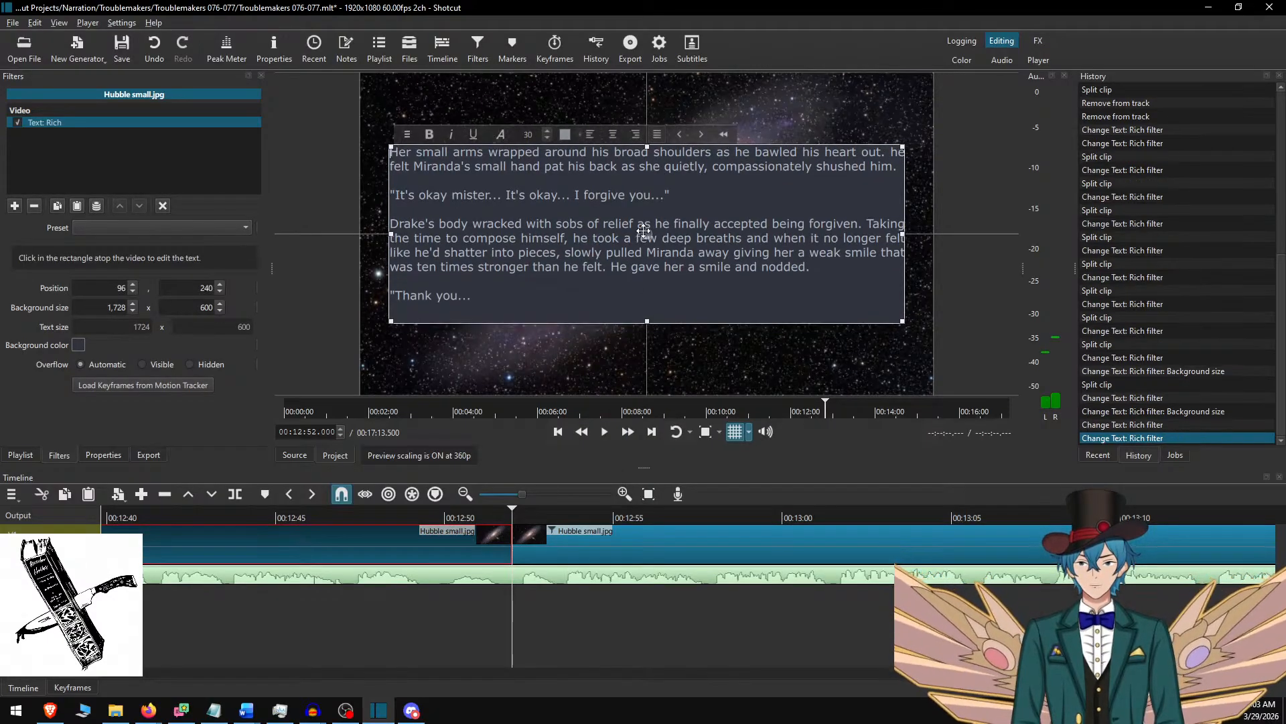
click(443, 530)
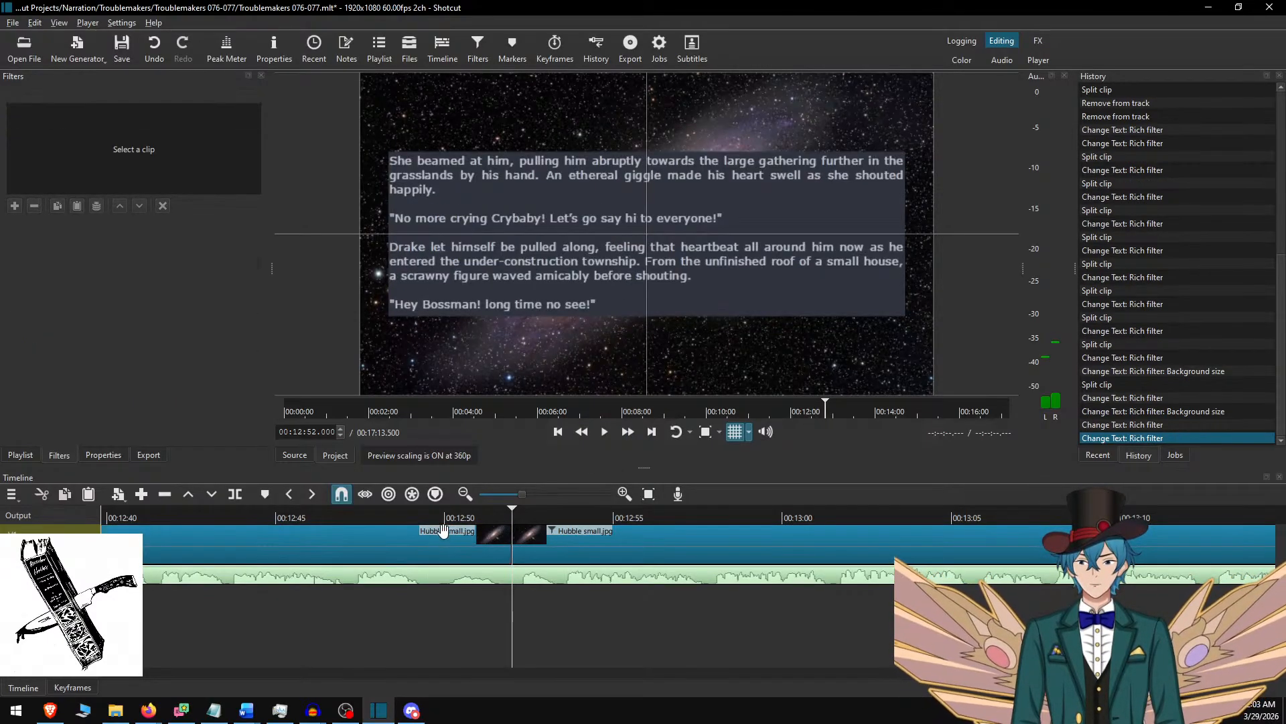
Play the "She beamed at him" passage to its end, split the background clip at 00:13:23.017 and select the new part.
click(387, 514)
key(space)
click(628, 433)
click(628, 432)
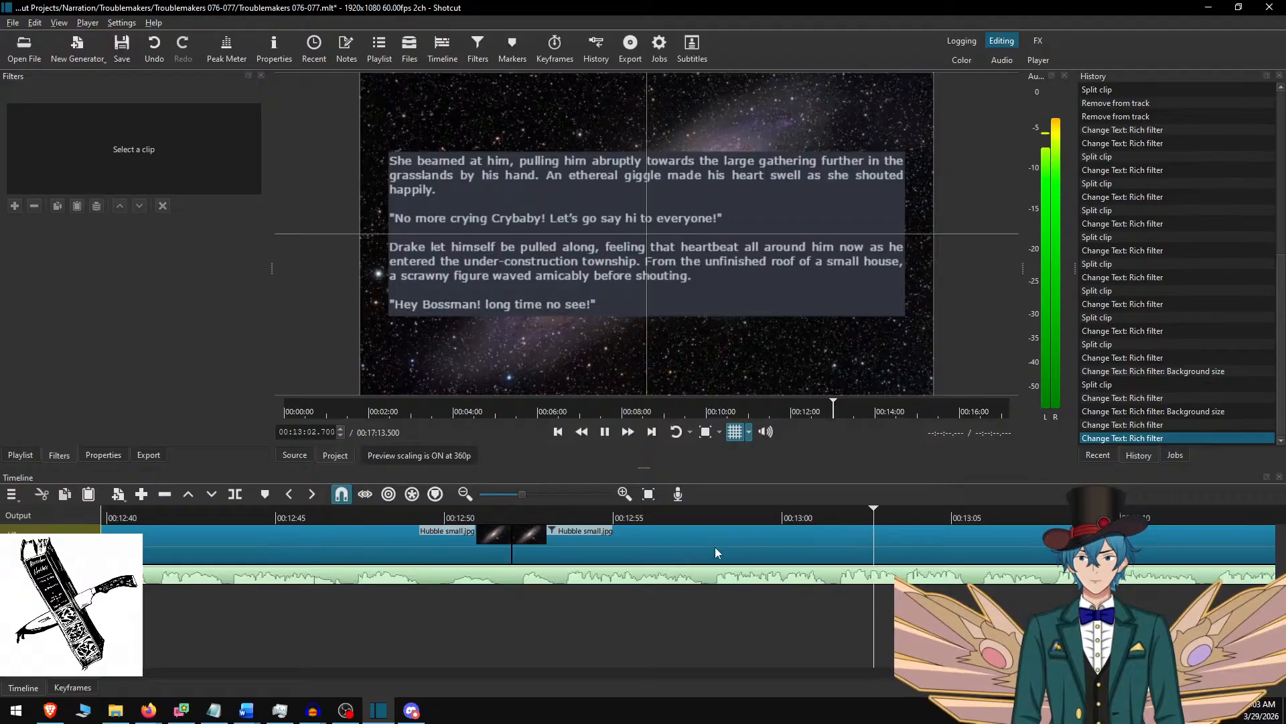
drag(755, 540, 602, 548)
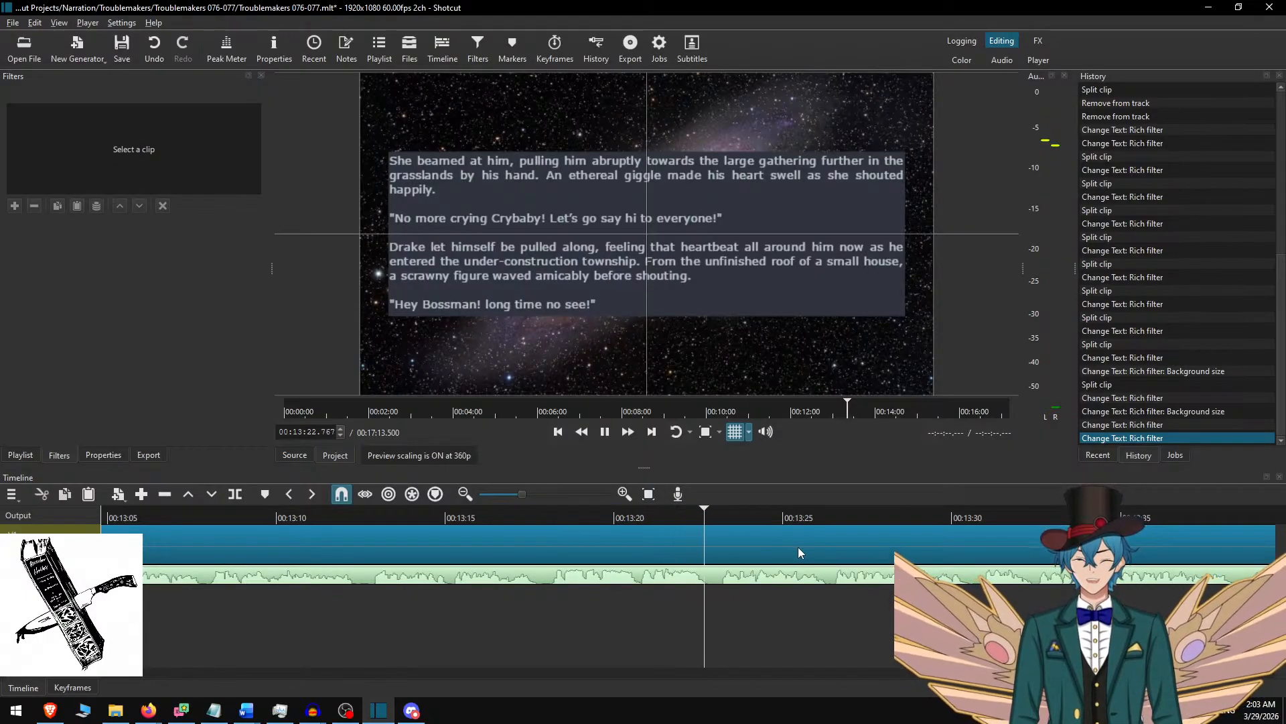
key(space)
key(s)
click(745, 535)
In Word, delete the used "She beamed at him" passage and copy the text from "Drake looked up in surprise" through "Good seeing ya Bossman!".
key(alt+Tab)
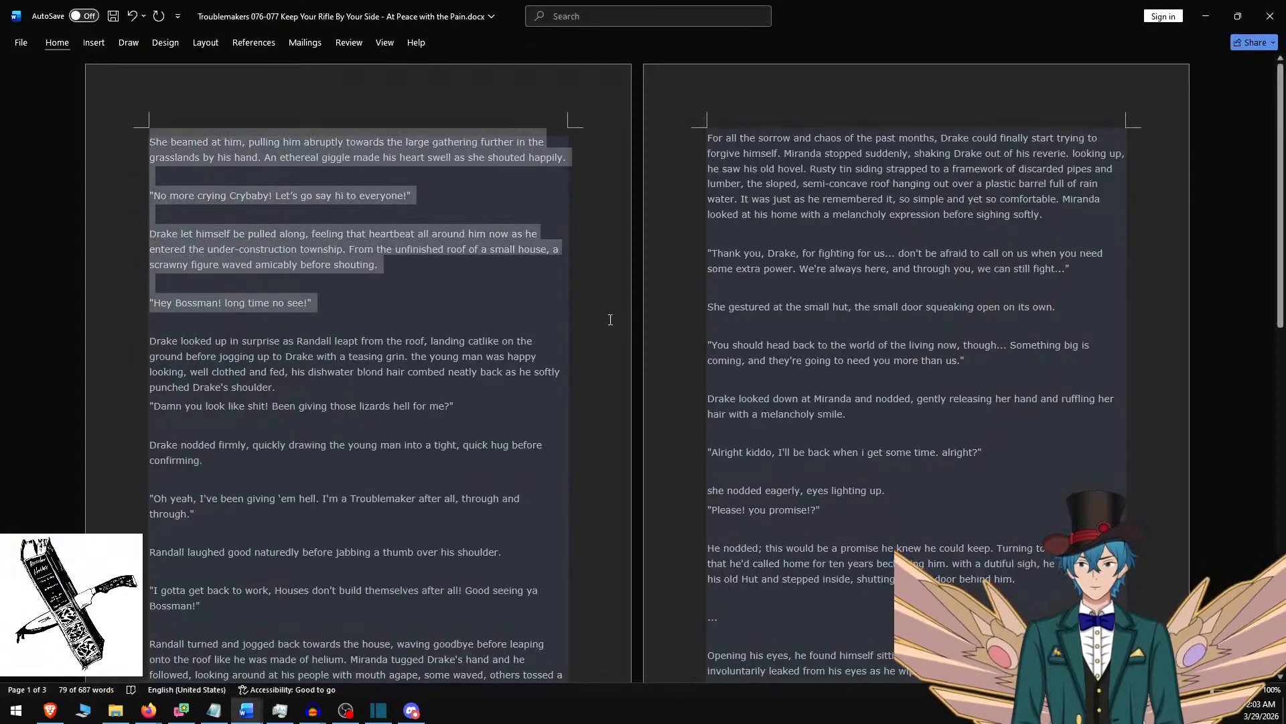
key(Delete)
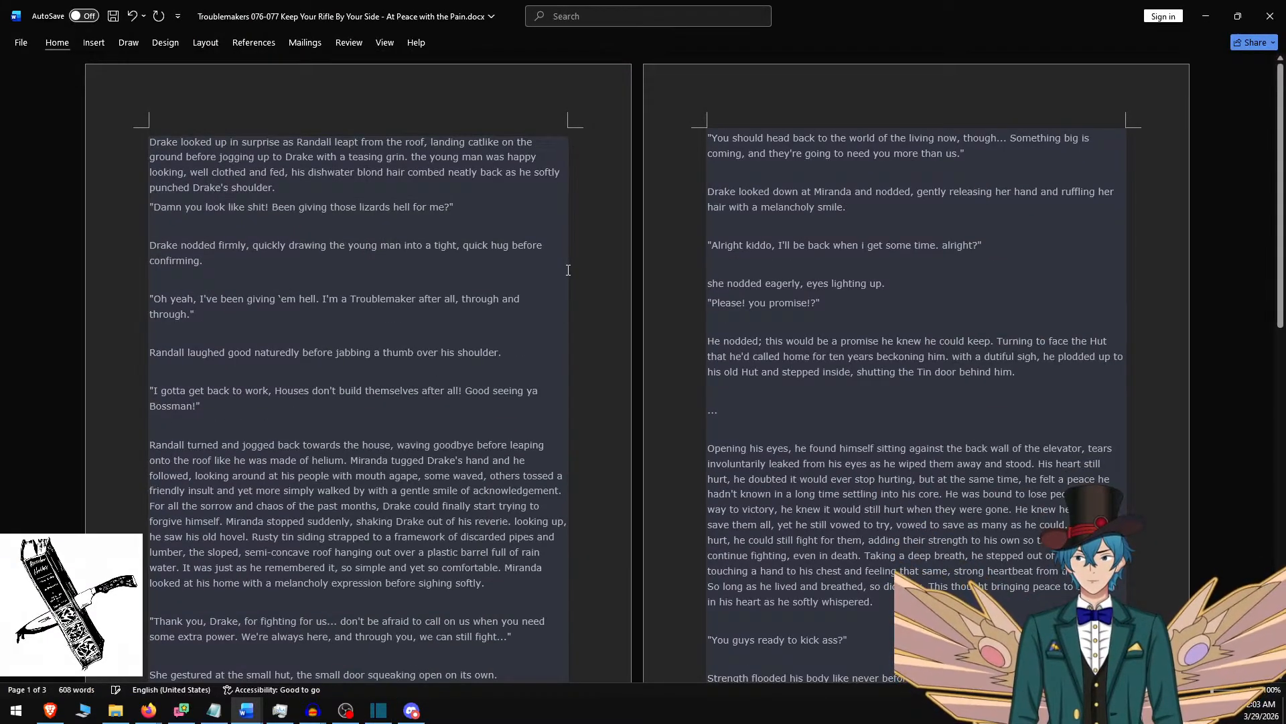
shift+click(256, 405)
scroll(279, 387, down, 3)
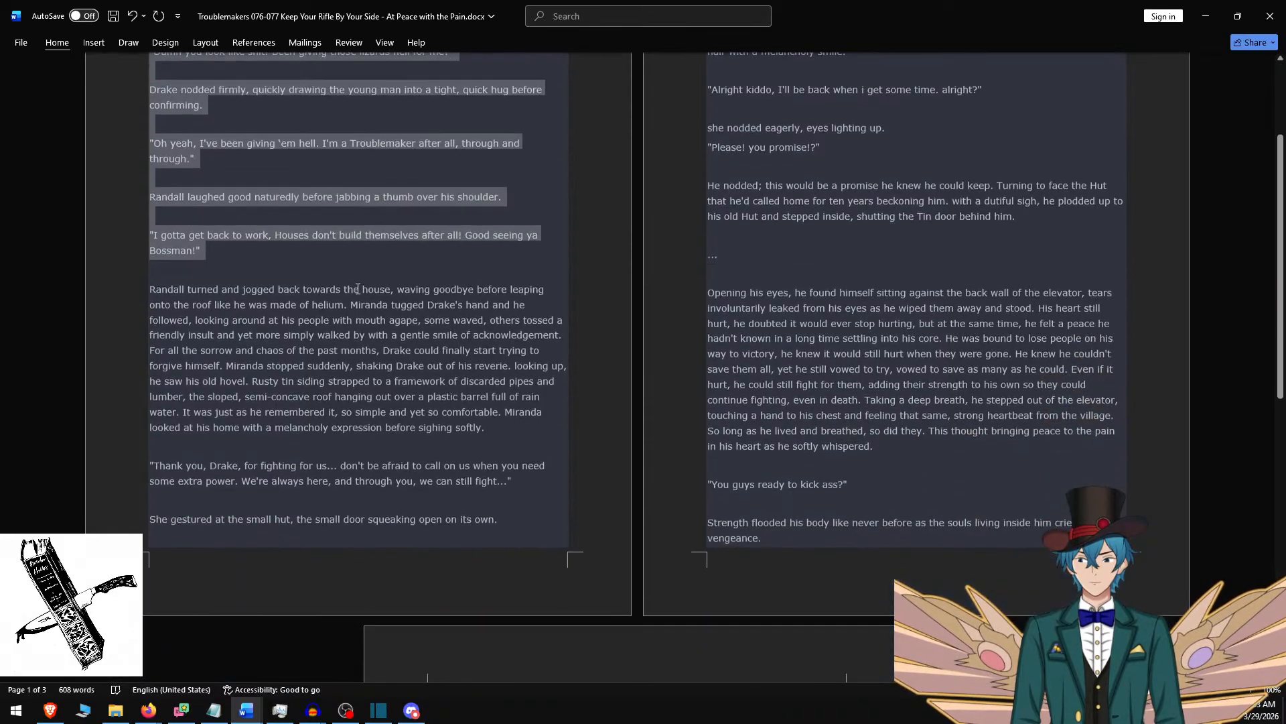
scroll(394, 348, up, 3)
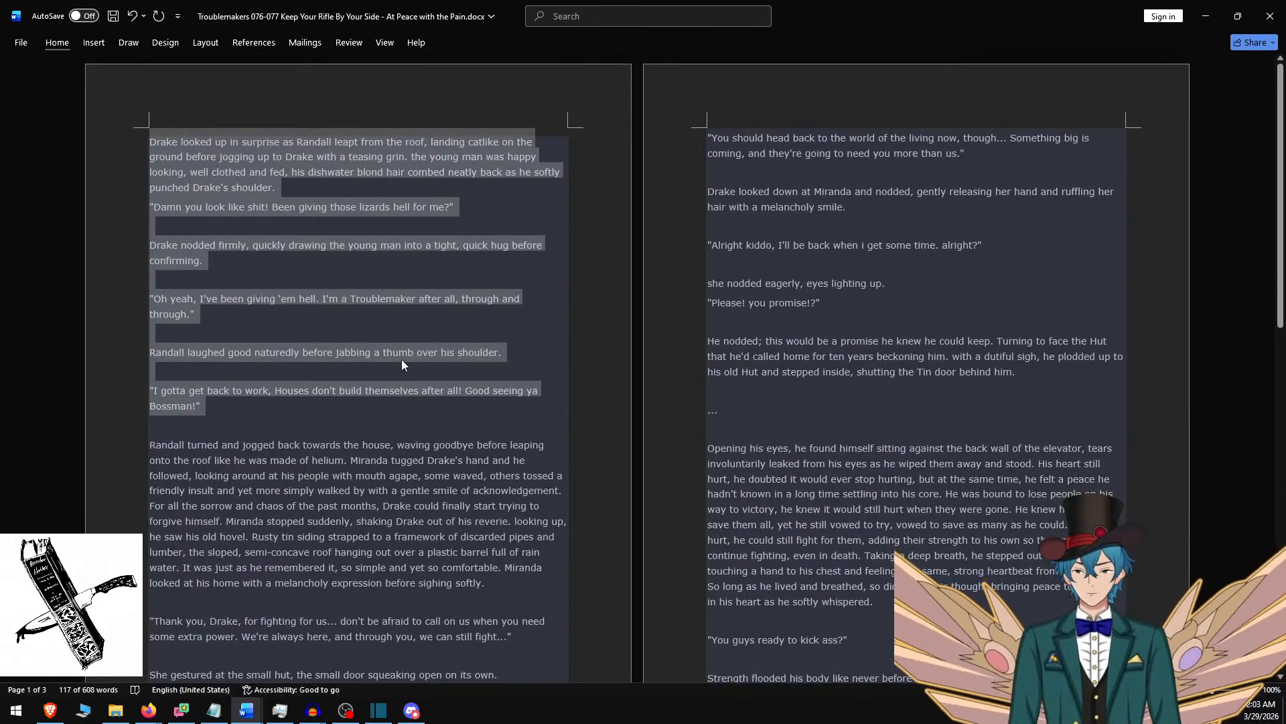
Replace the new Shotcut clip's text with the copied passage, removing the final "I gotta get back to work" paragraph and trailing blank lines.
key(alt+Tab)
click(642, 191)
key(ctrl+a)
key(ctrl+v)
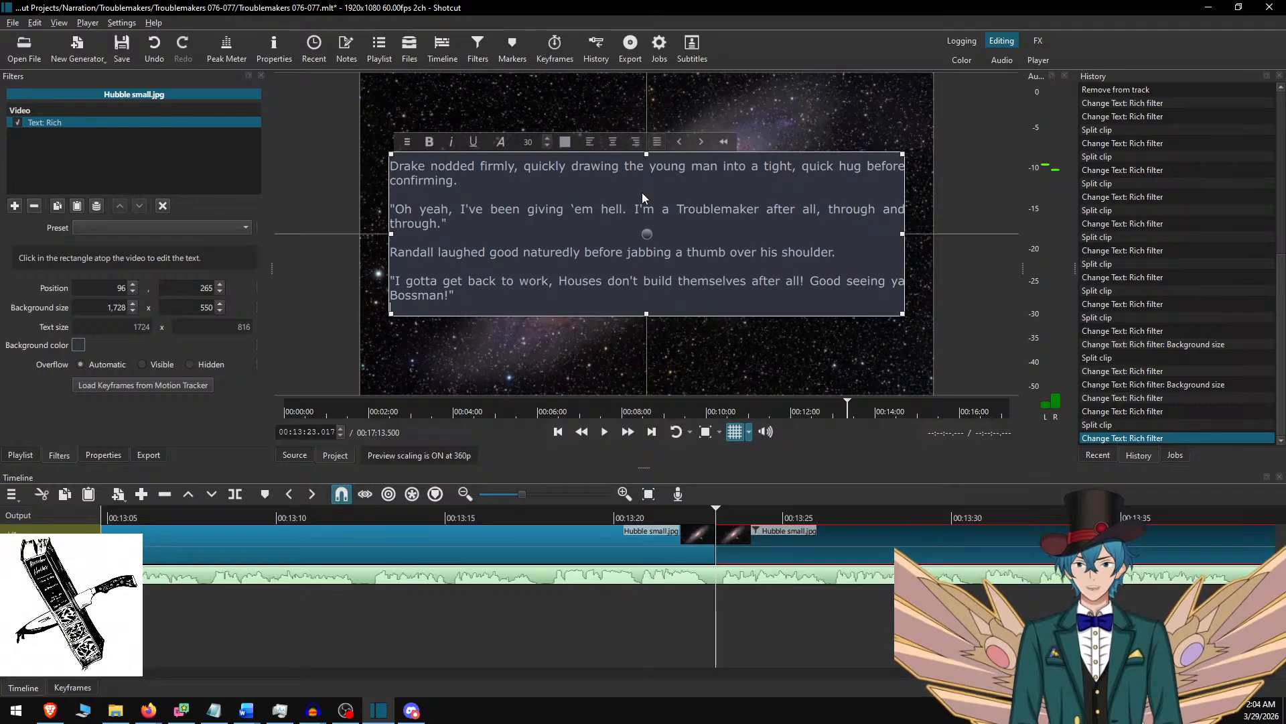
key(shift+Up)
key(shift+Up)
key(shift+Up)
key(BackSpace)
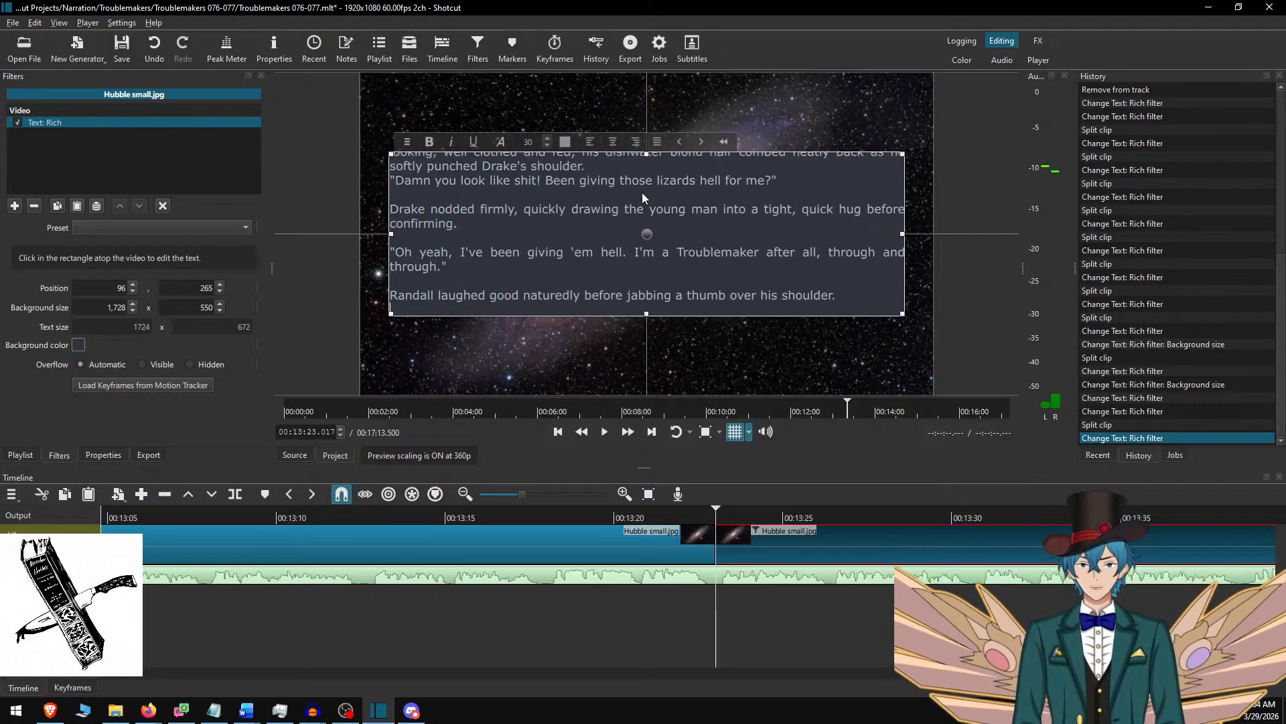
key(BackSpace)
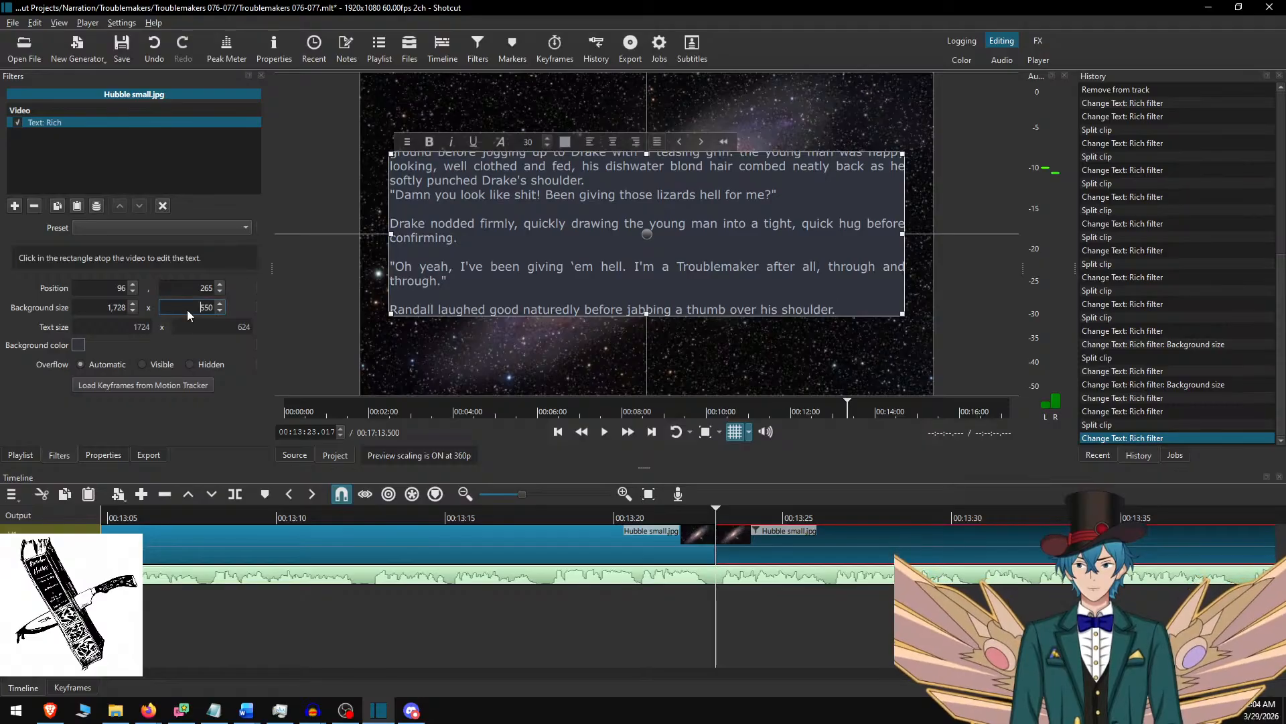
Set the text background height to 650 and move the text box up to vertical position 215.
drag(206, 306, 195, 301)
text(6)
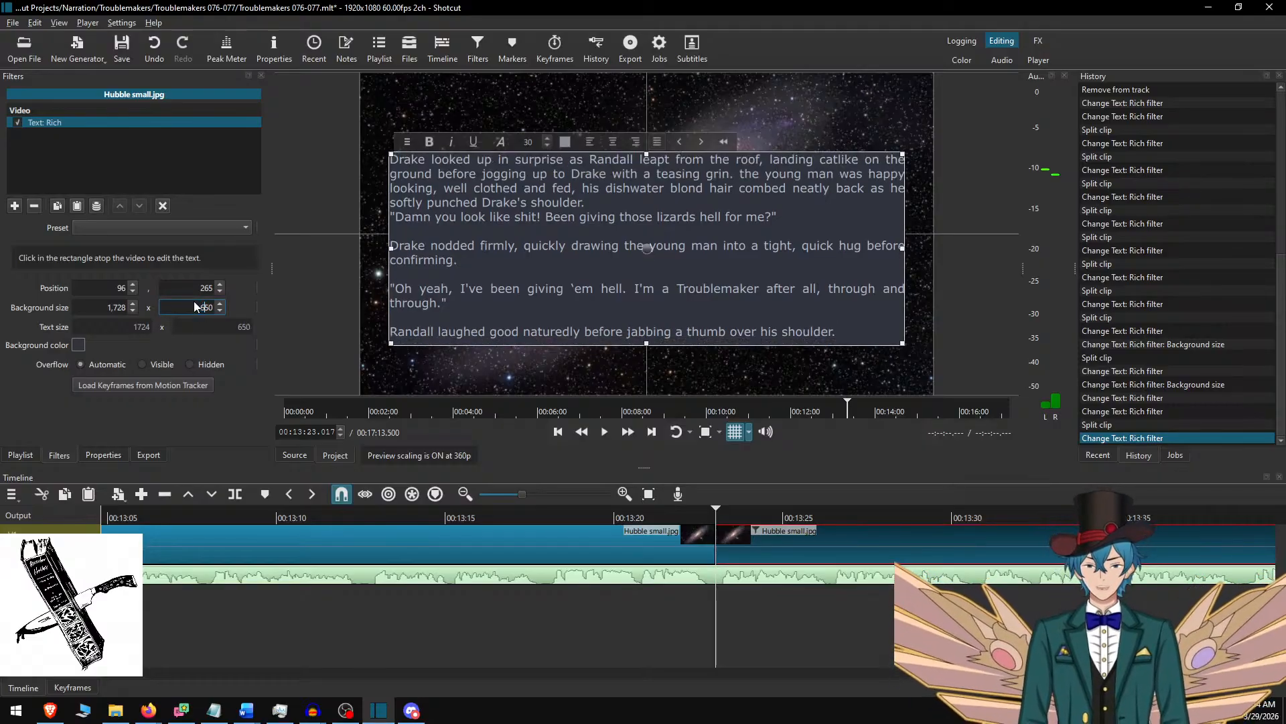
drag(650, 251, 646, 230)
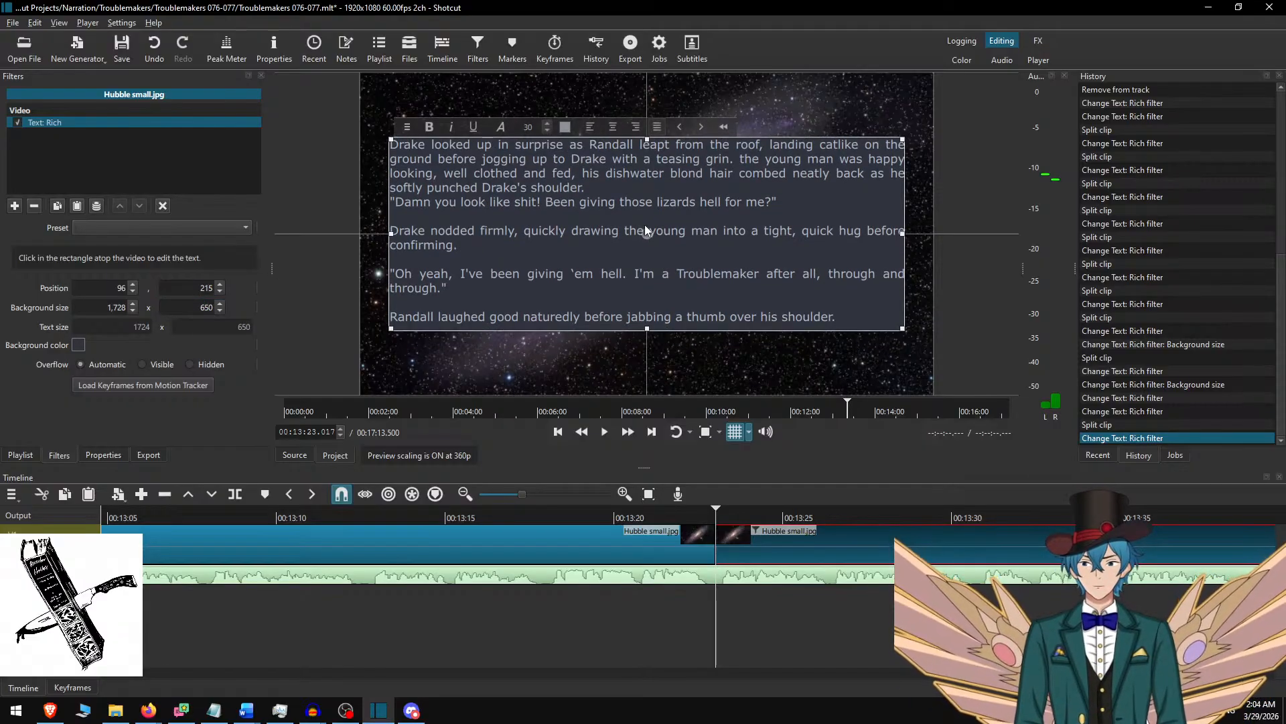
Shorten the Word selection so it ends at "jabbing a thumb over his shoulder.", and return to Shotcut.
key(alt+Tab)
drag(554, 360, 520, 347)
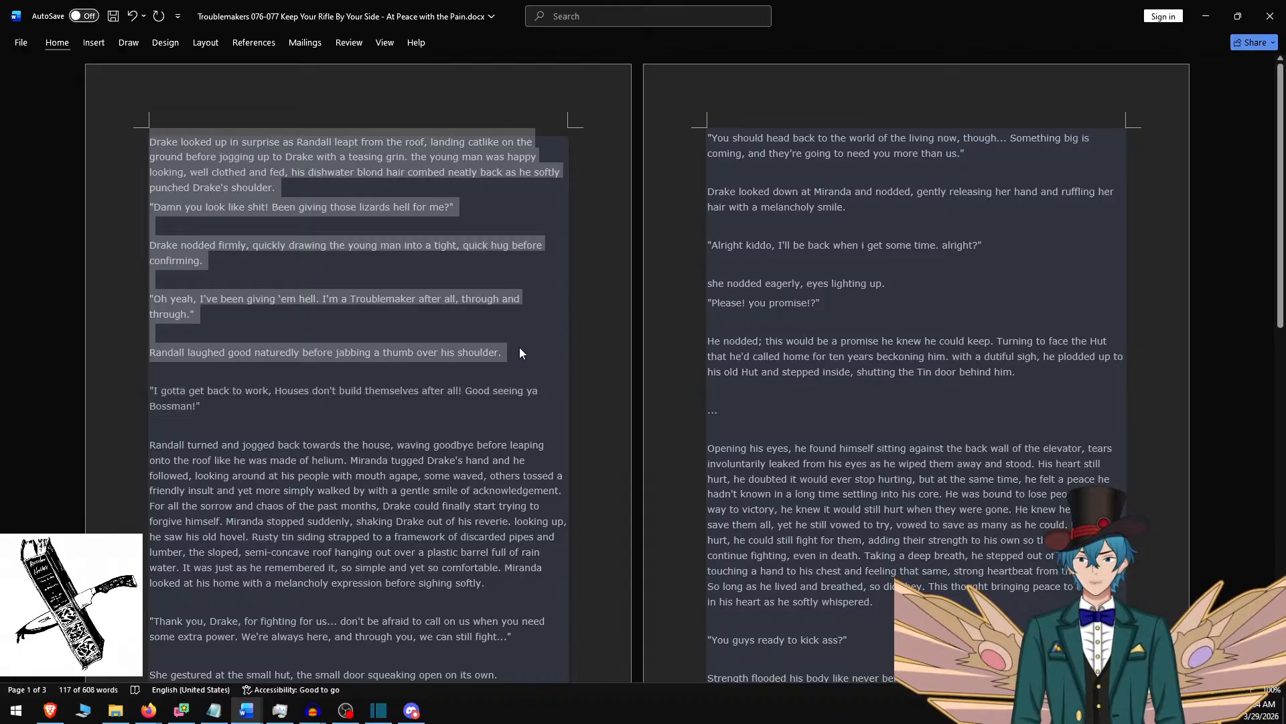
key(alt+Tab)
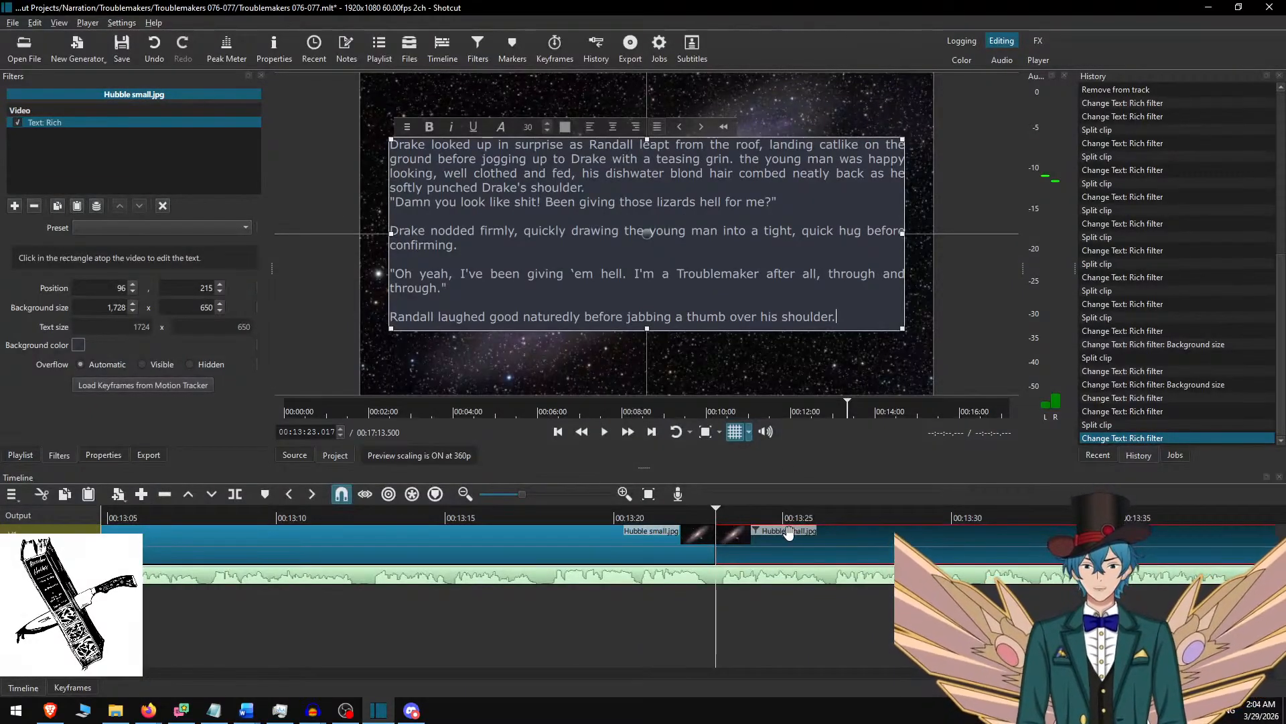
Play the narration across the new split and capitalise "The" in "The young man was happy" in the second clip's text.
click(723, 532)
click(570, 515)
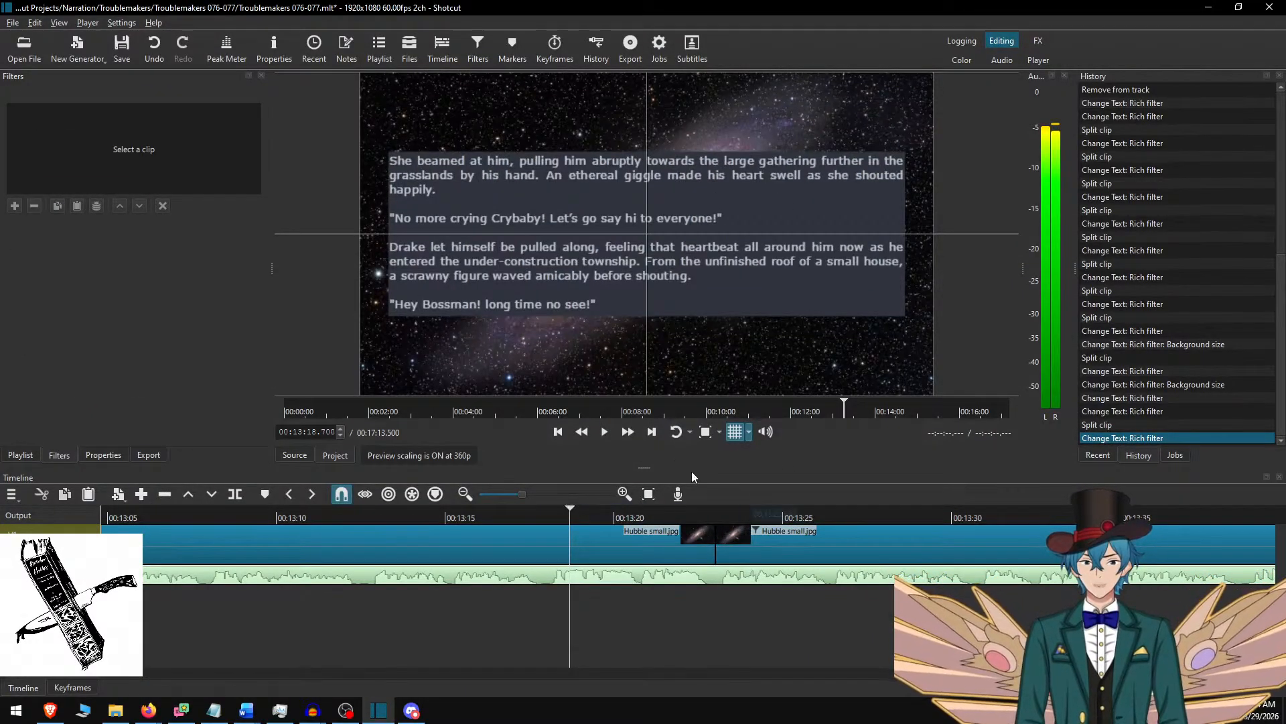
click(624, 432)
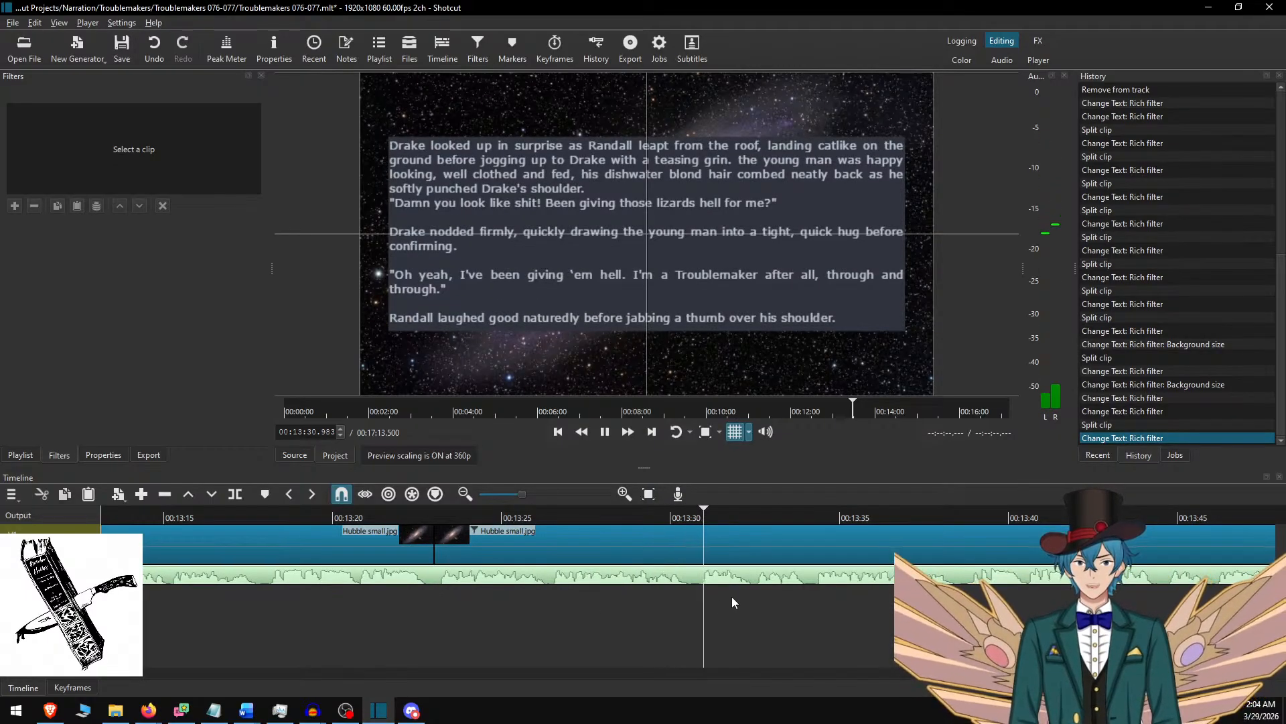
click(764, 548)
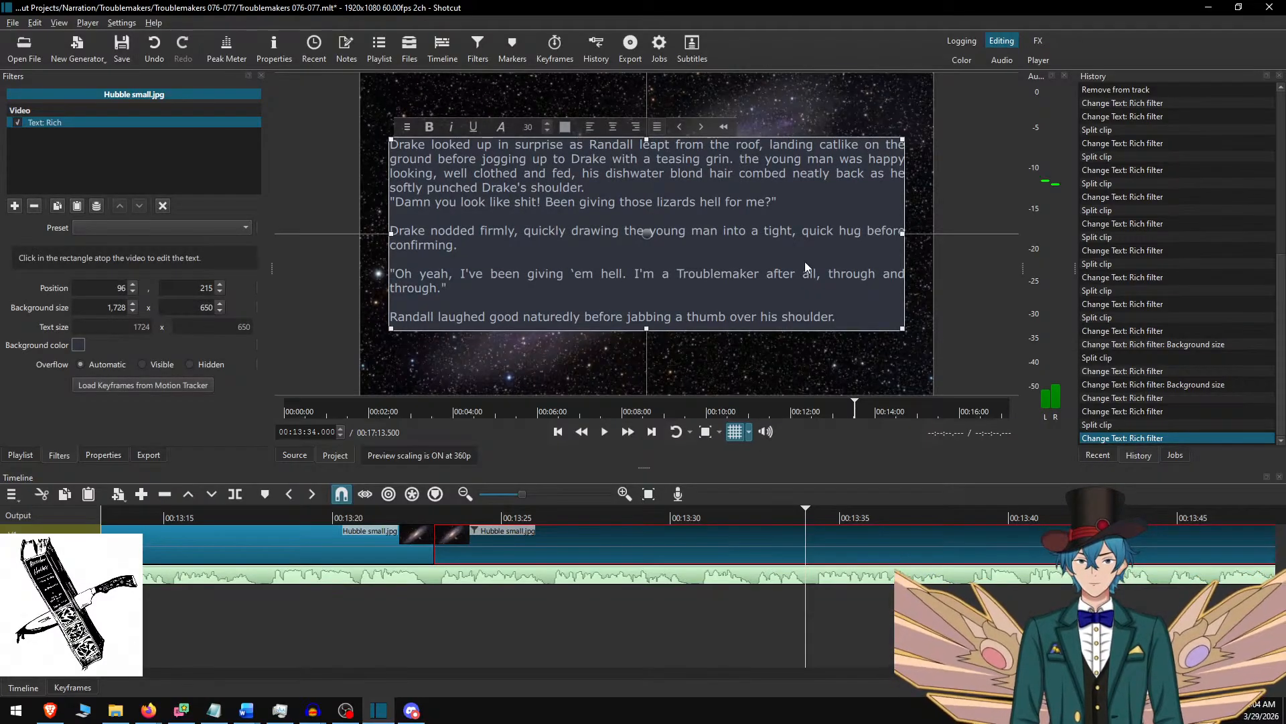
key(BackSpace)
text(T)
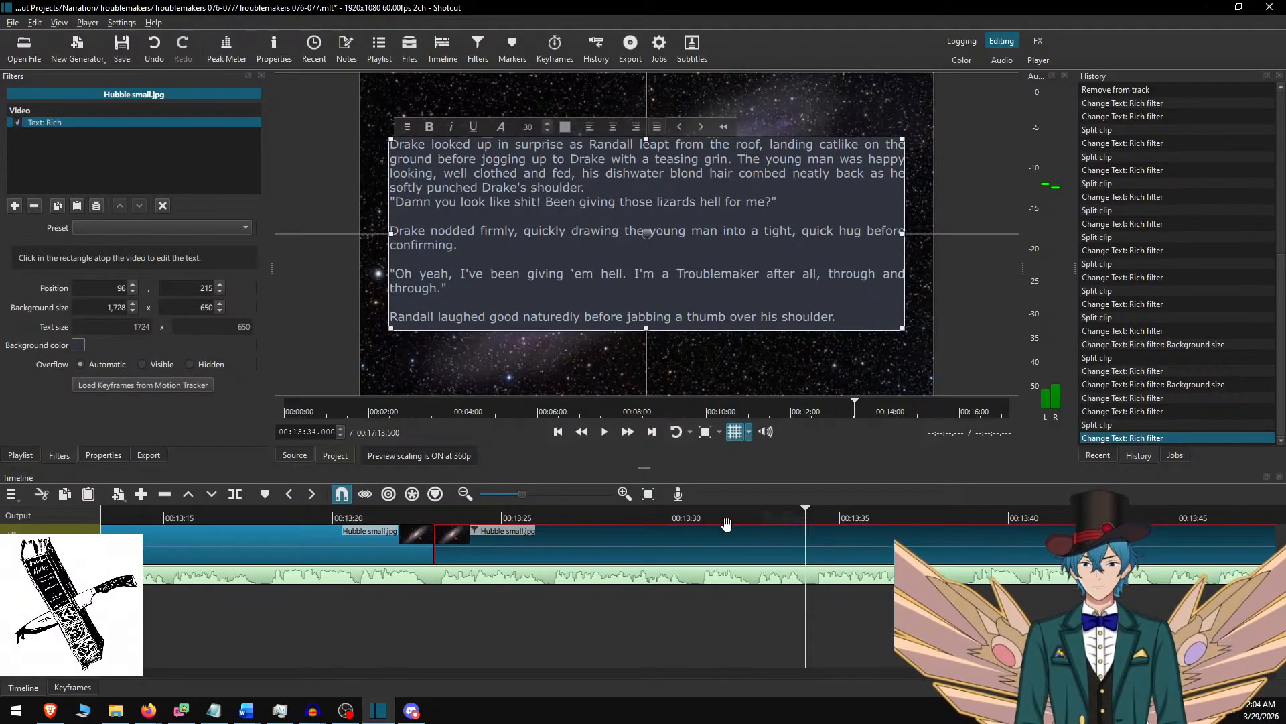
Continue the playback check and insert a blank line before the "Damn you look like shit!" paragraph.
click(672, 517)
click(627, 432)
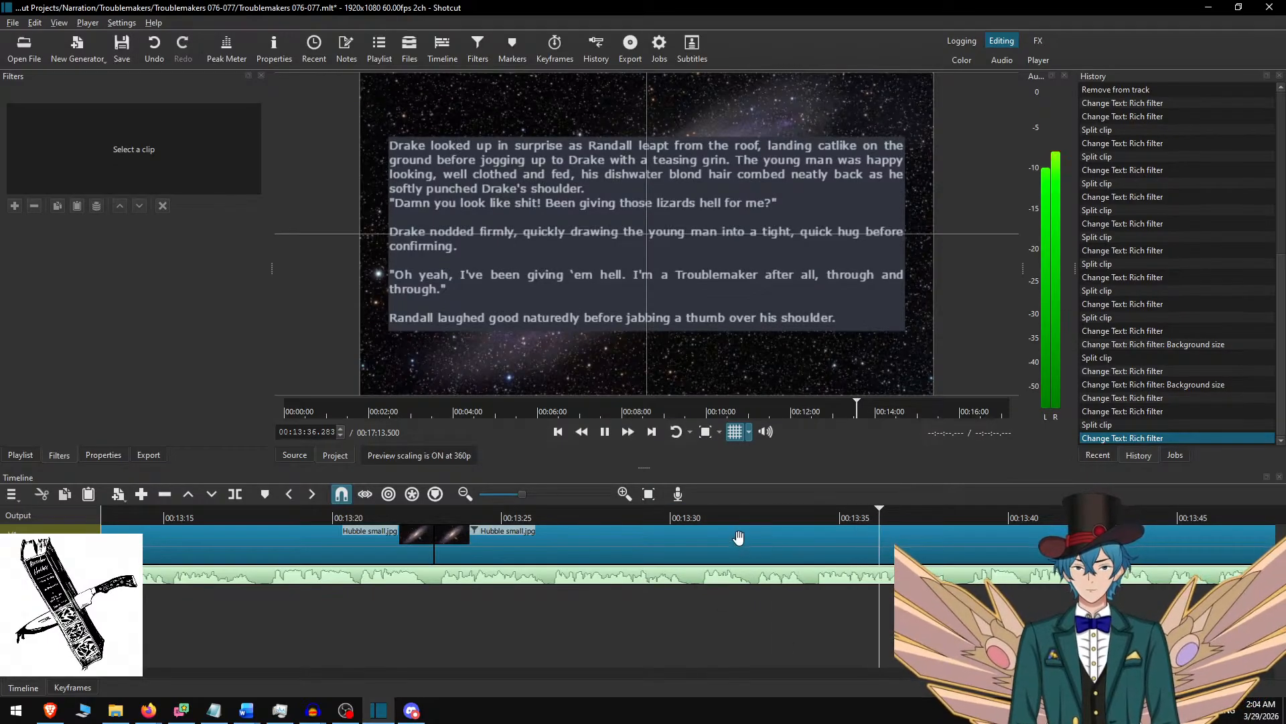
key(space)
click(849, 569)
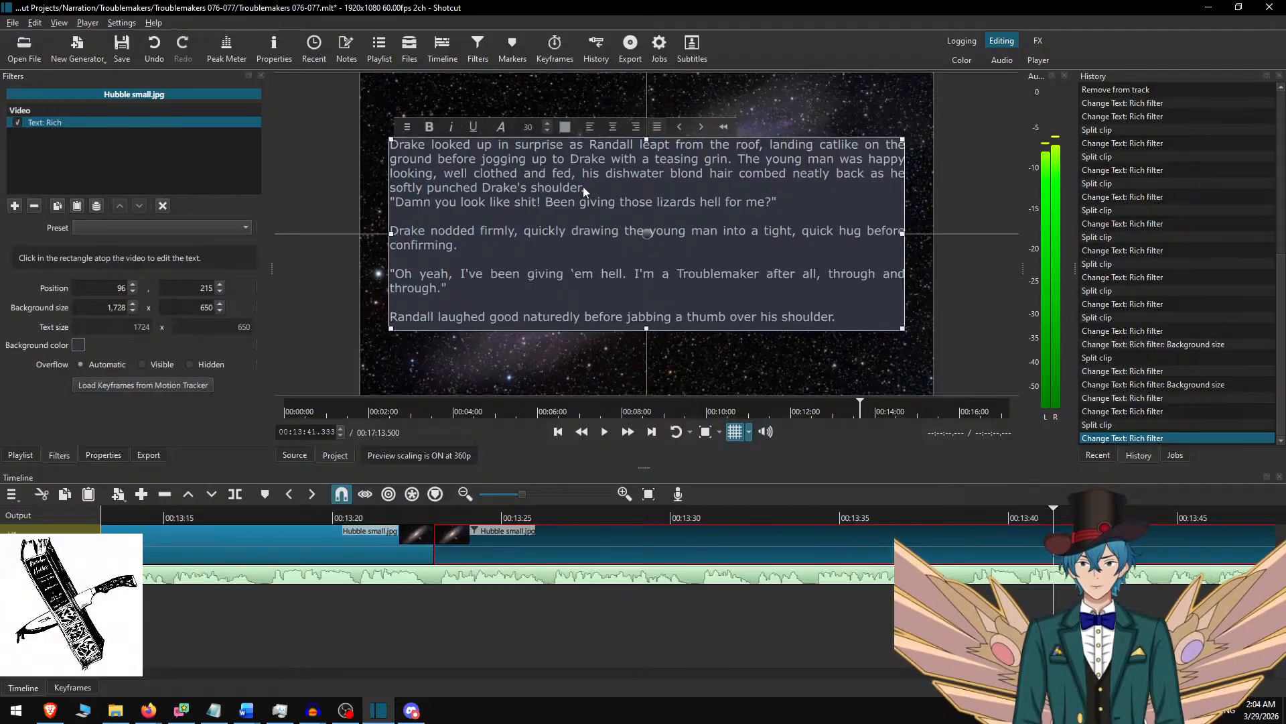
key(Return)
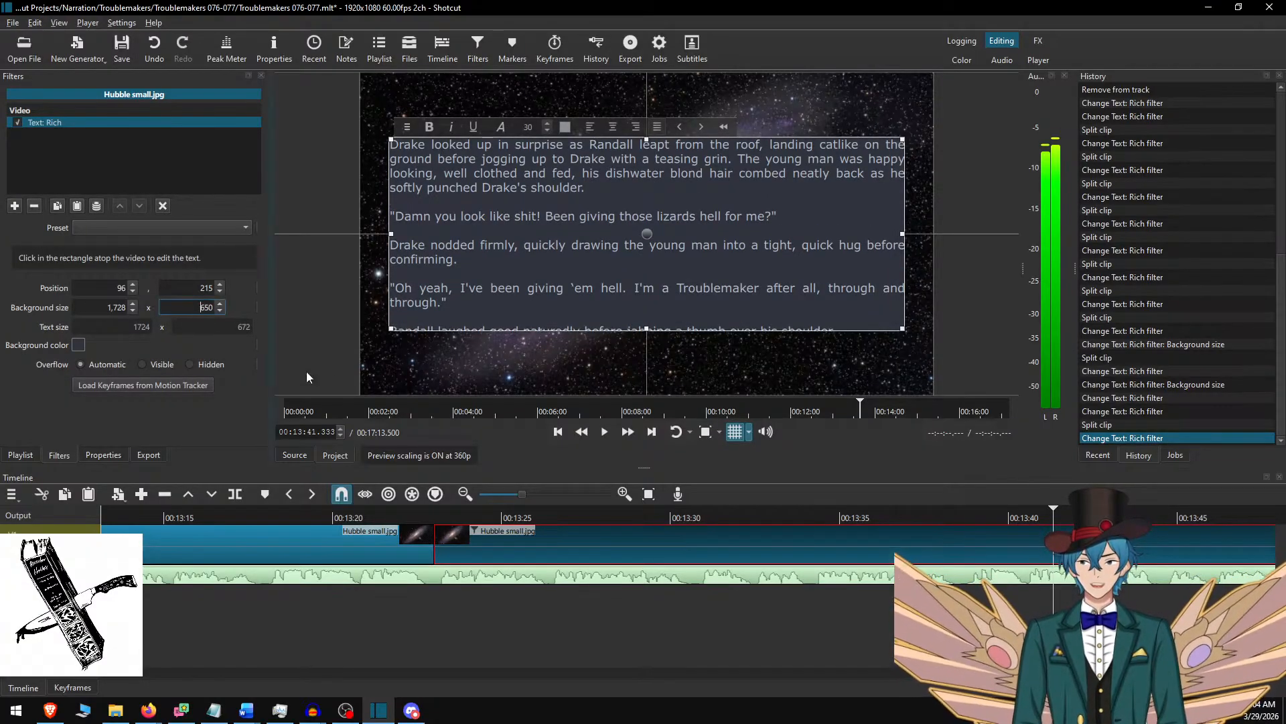
Set the text background height to 700 and move the text box up to vertical position 190.
key(Delete)
key(Delete)
text(70)
key(Return)
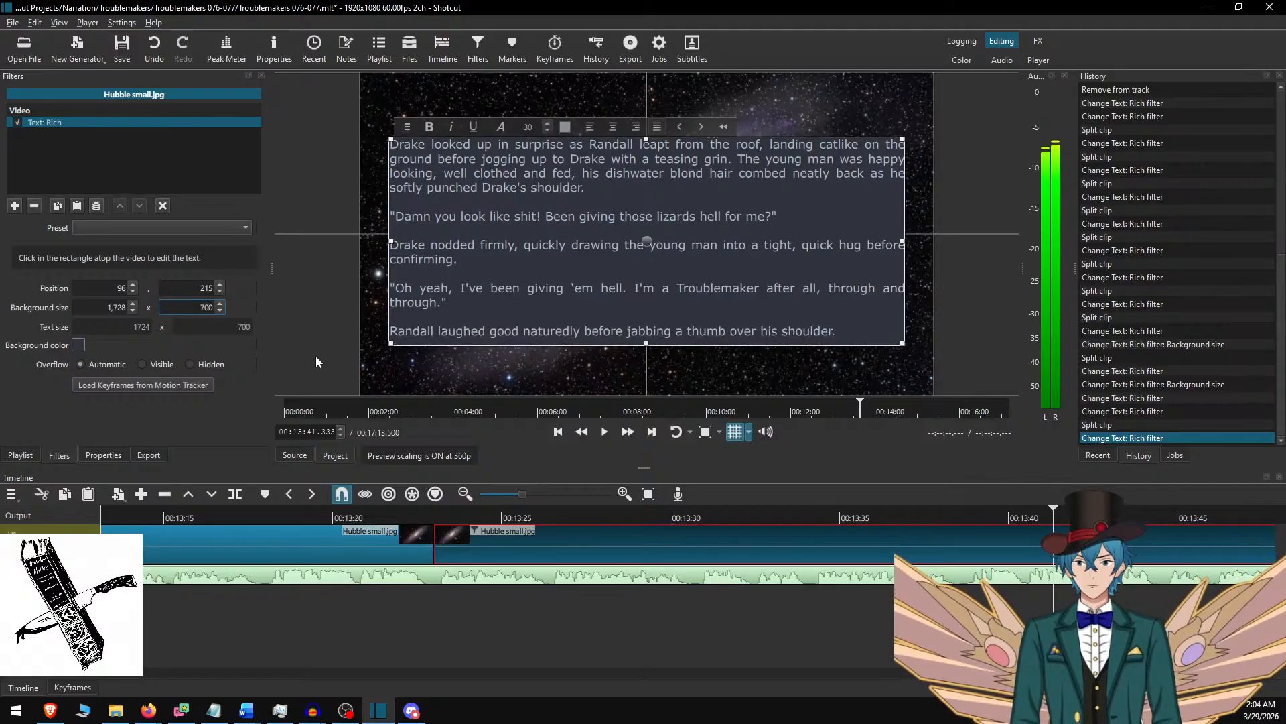
drag(646, 234, 646, 227)
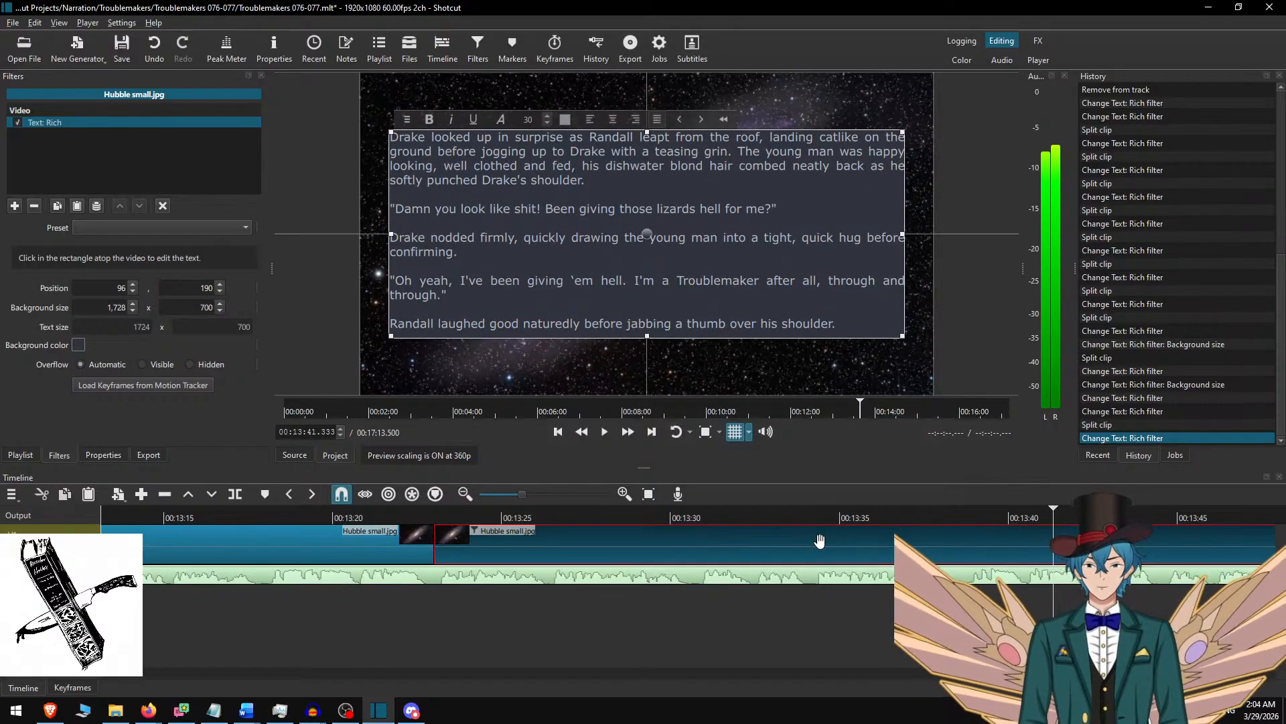
Play through the passage, split the background clip at 00:14:01.850 where its narration ends, and select the new clip.
click(694, 512)
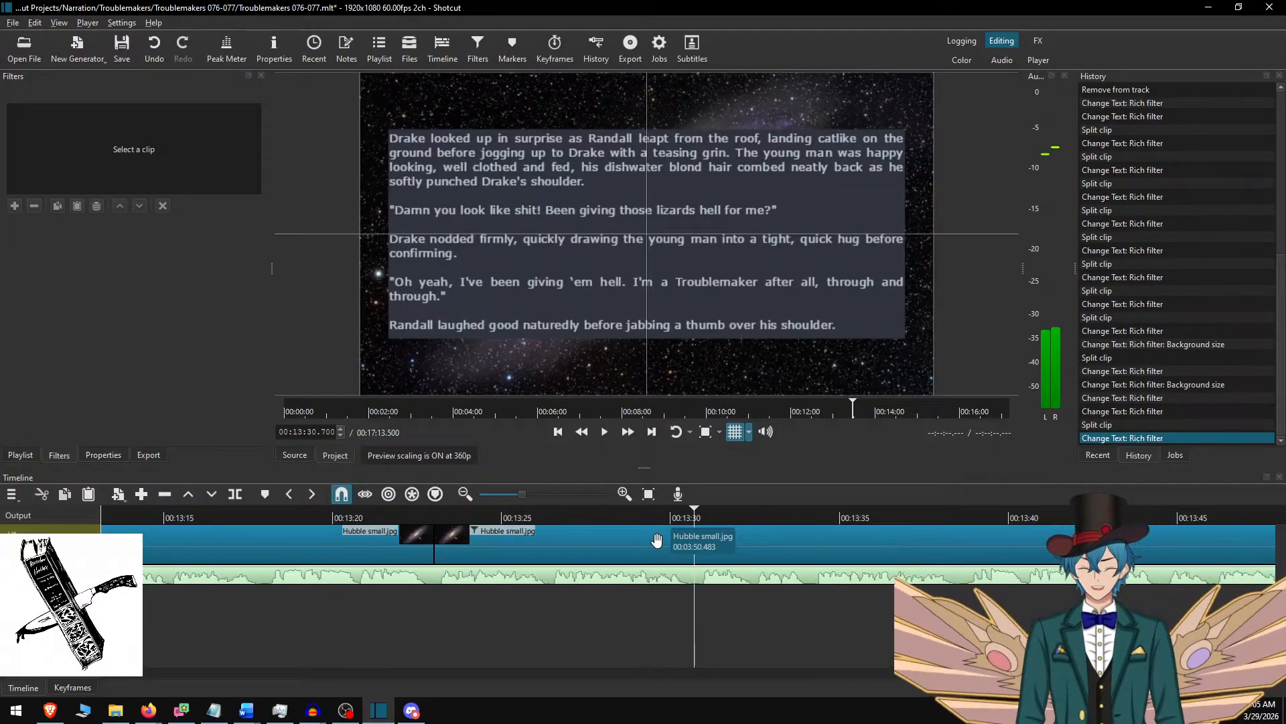
click(561, 509)
key(space)
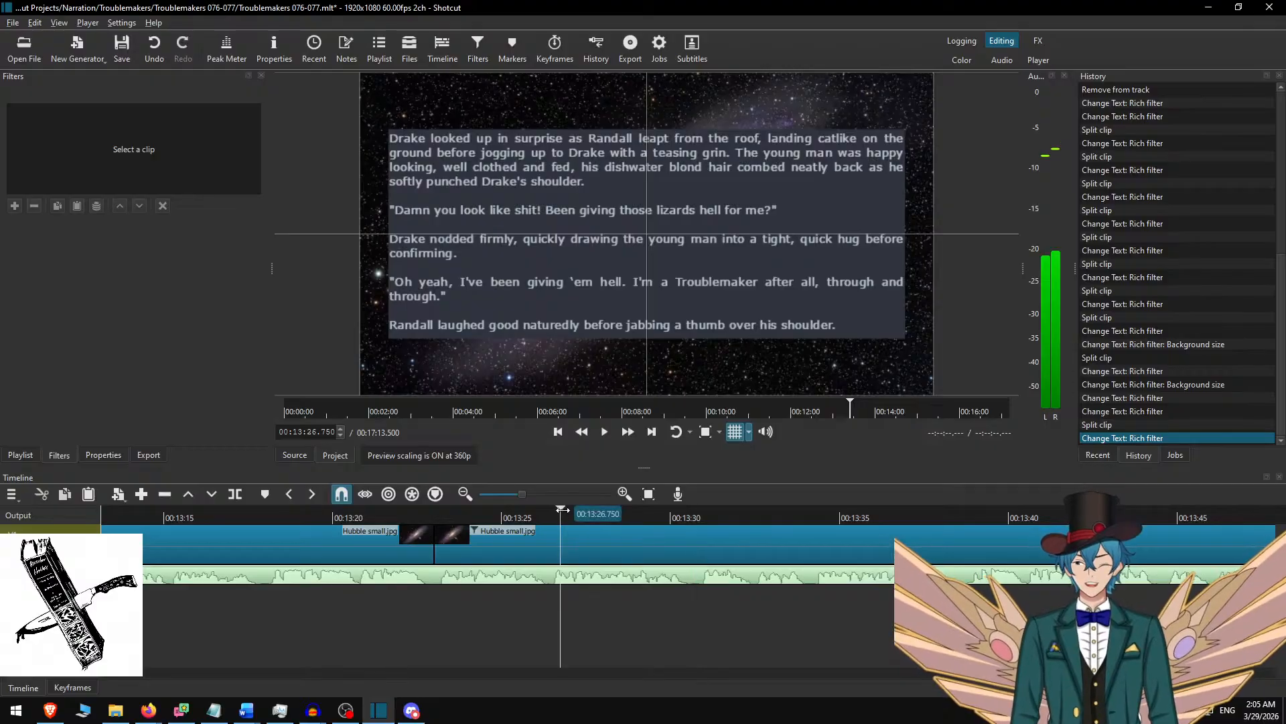
click(630, 433)
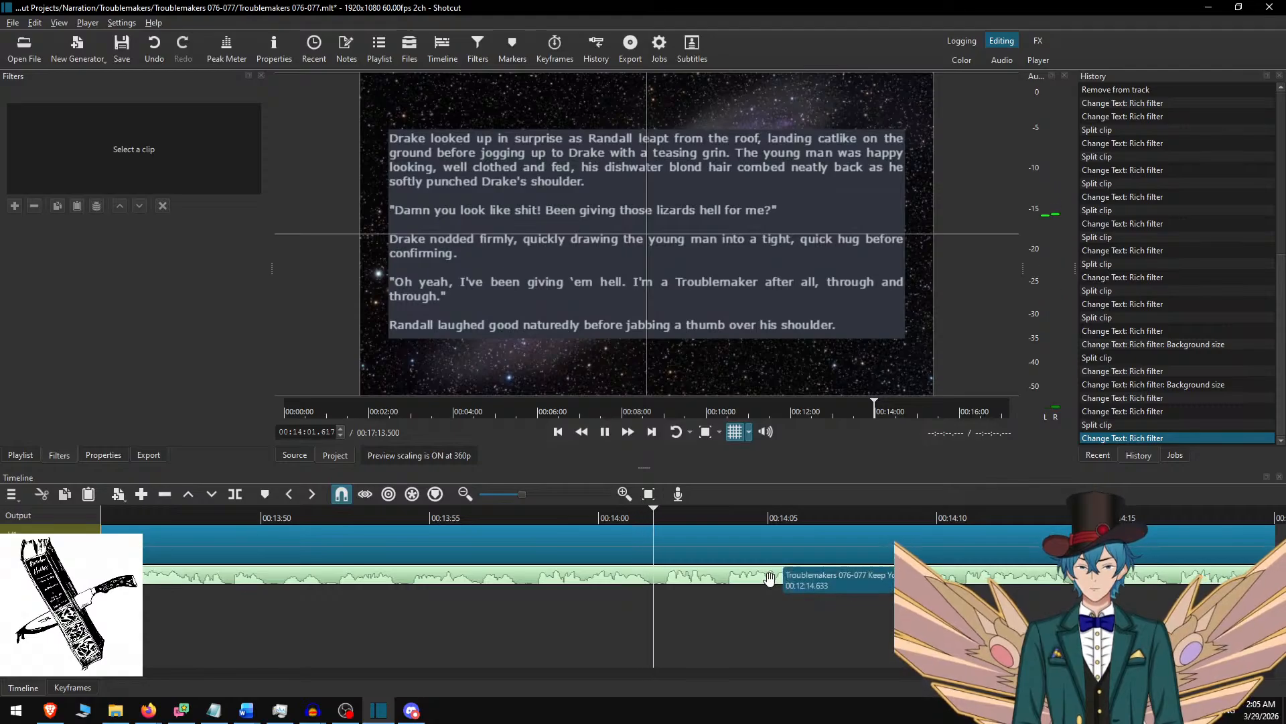
key(space)
key(s)
click(729, 561)
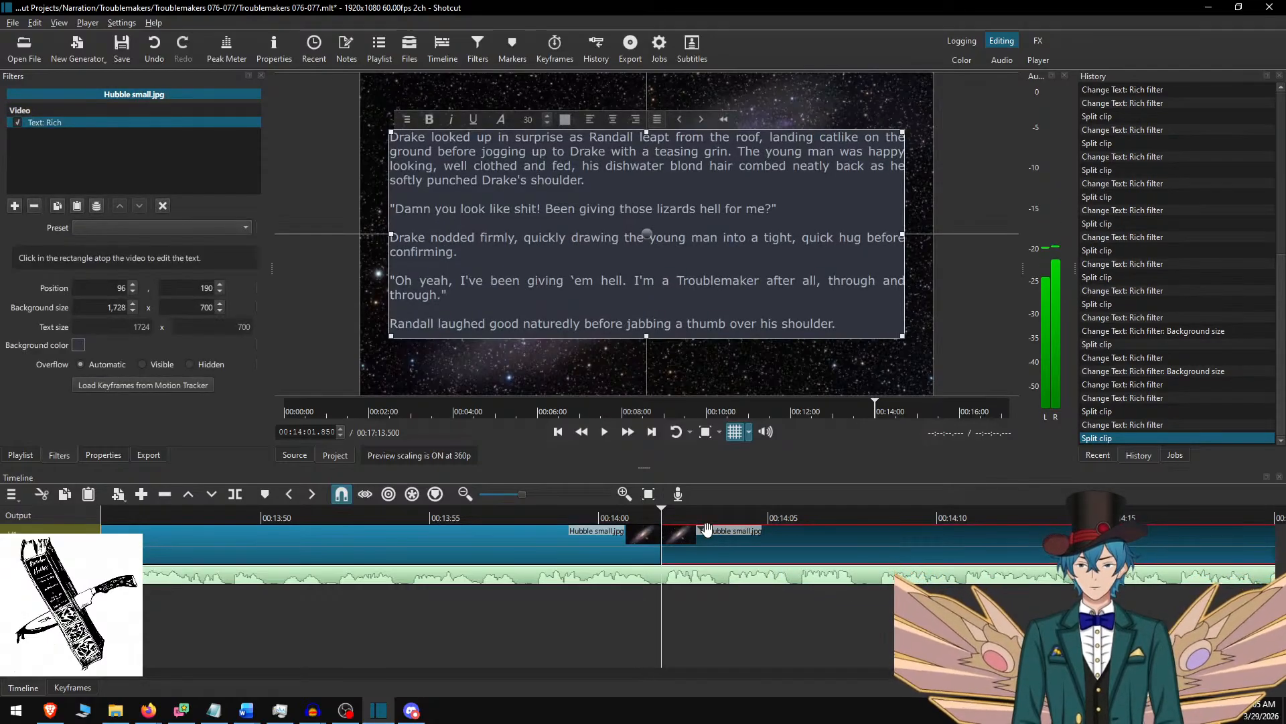
In Word, delete the used "Drake looked up in surprise" passage and copy from "I gotta get back to work" through "before sighing softly.".
key(alt+Tab)
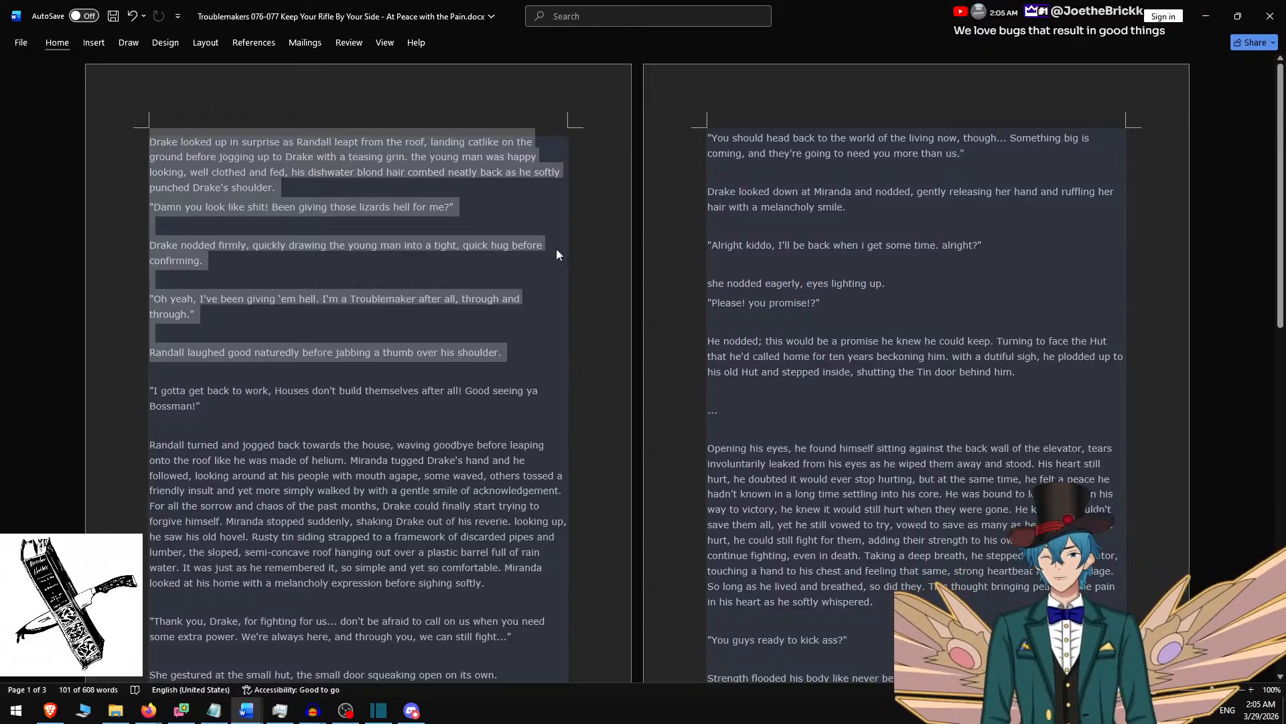
key(BackSpace)
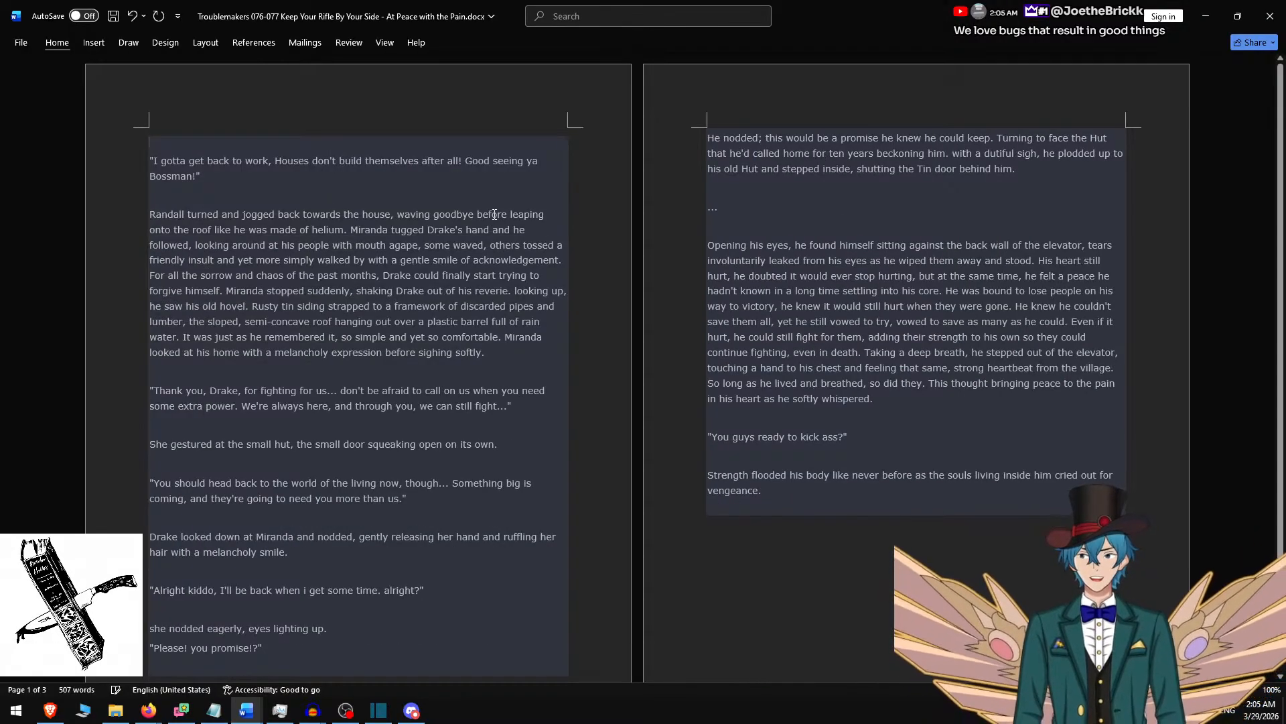
shift+click(495, 329)
key(ctrl+c)
key(alt+Tab)
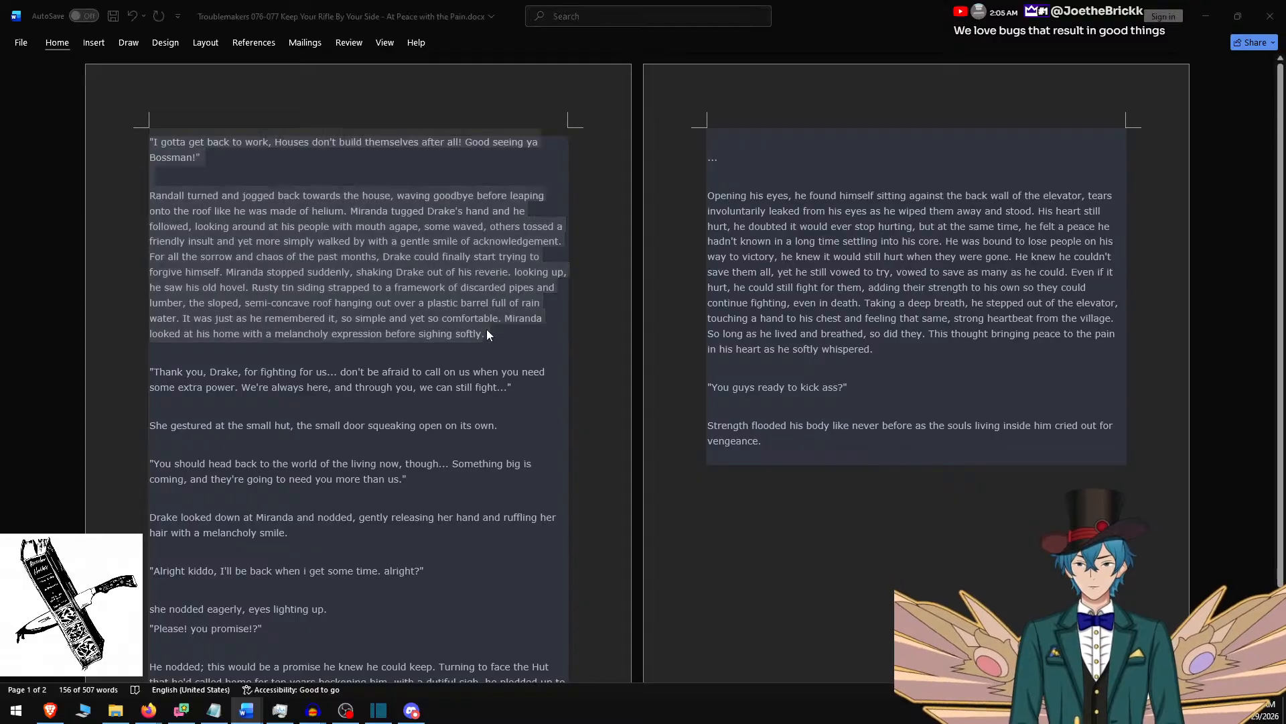
Replace the new Shotcut clip's text with the copied passage and play the narration from just before the split.
key(ctrl+a)
key(ctrl+v)
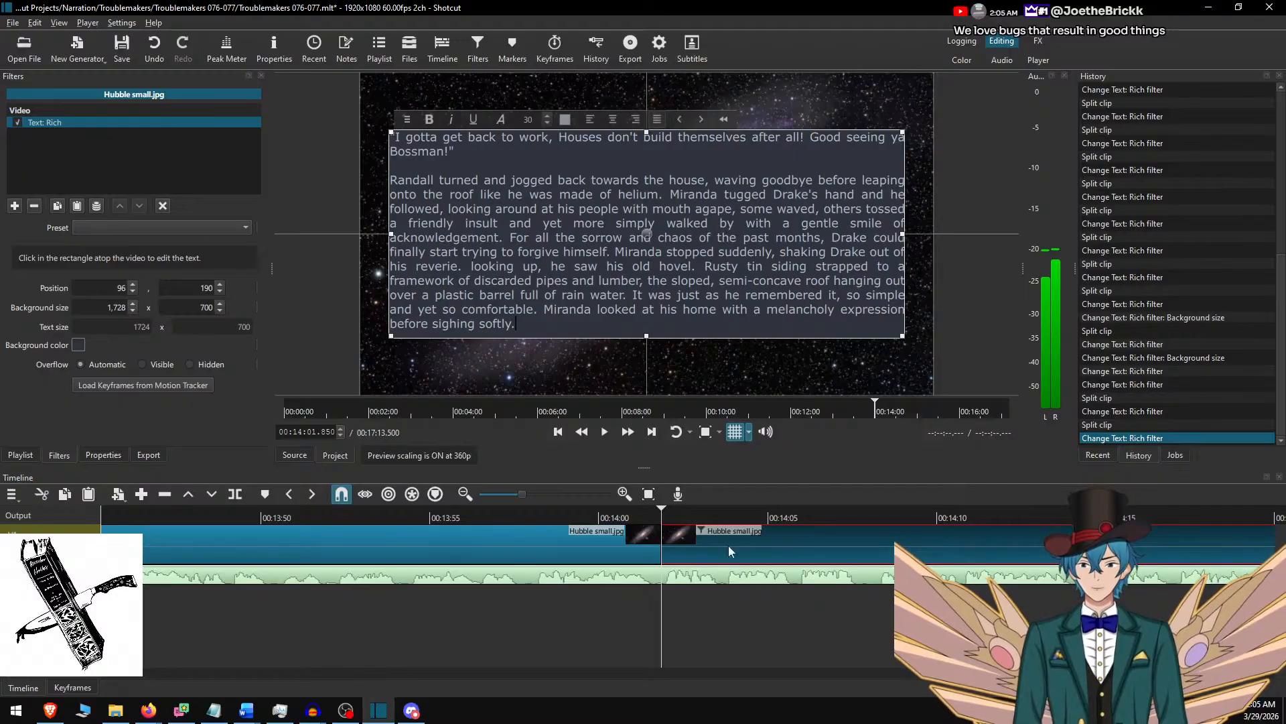
click(646, 531)
click(552, 513)
key(space)
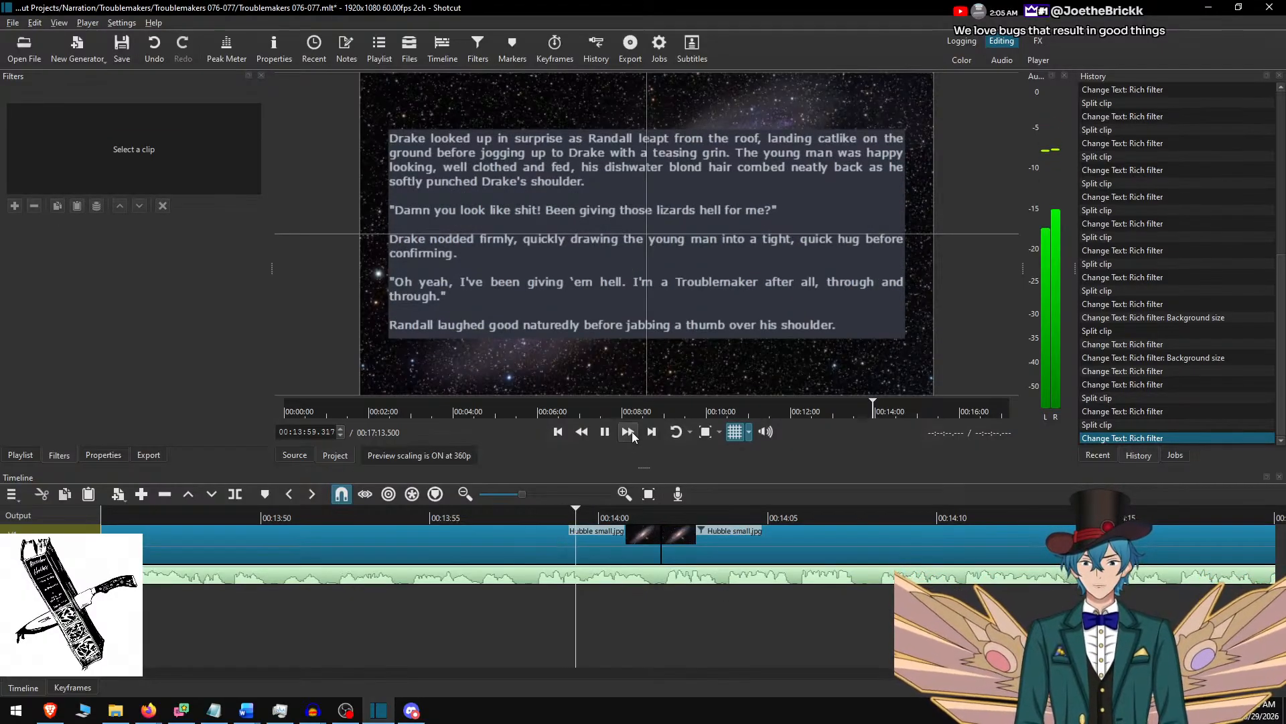
click(629, 431)
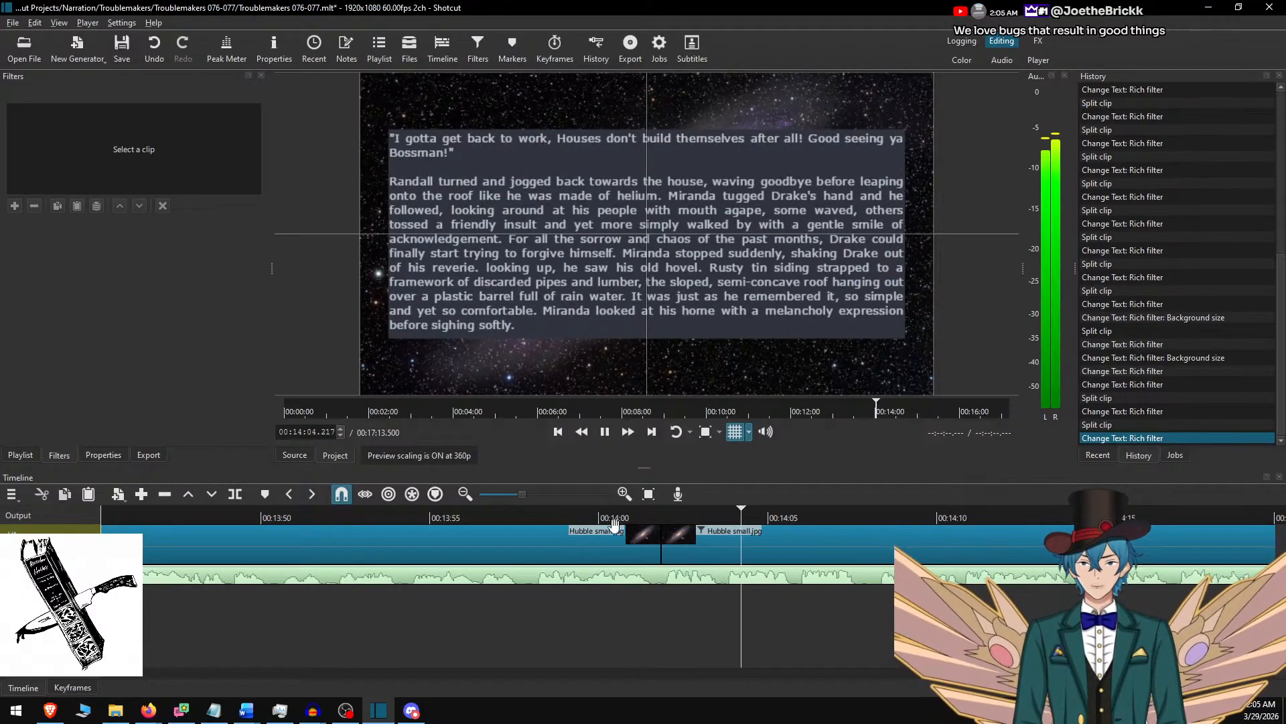
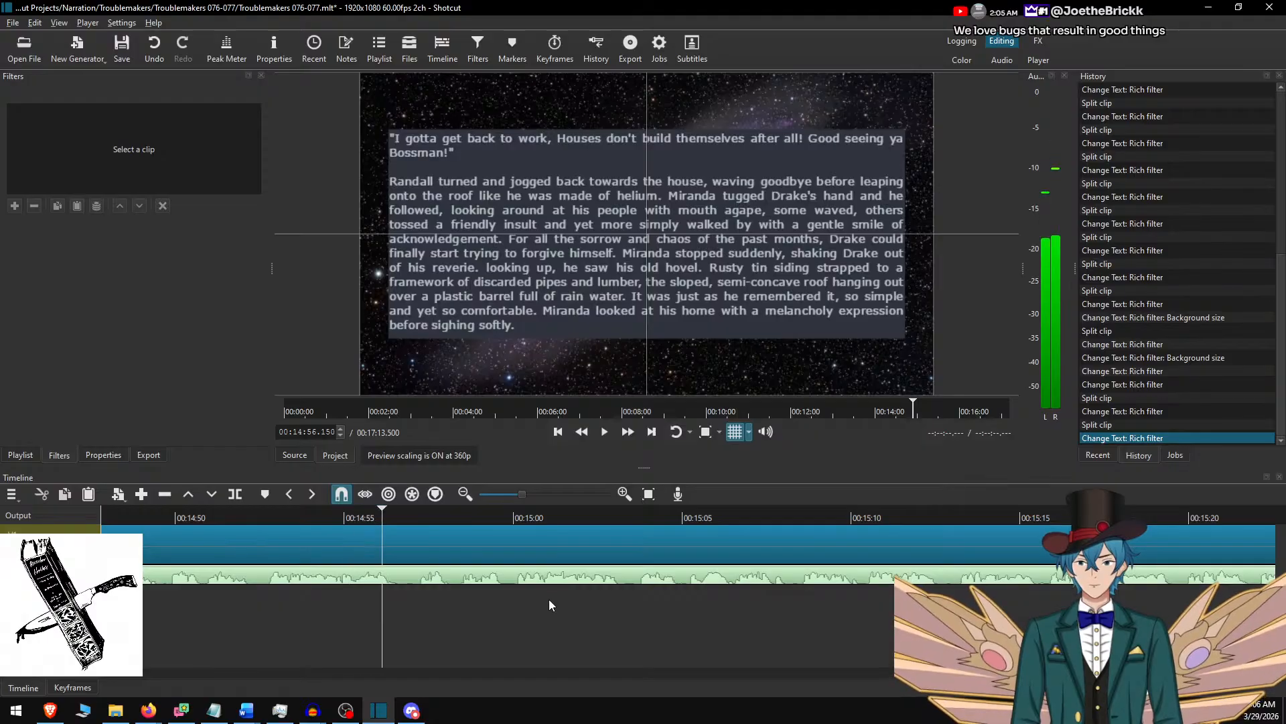
Split the background clip at 00:14:56.867 where the passage's narration ends and select the new clip.
key(space)
key(s)
click(545, 576)
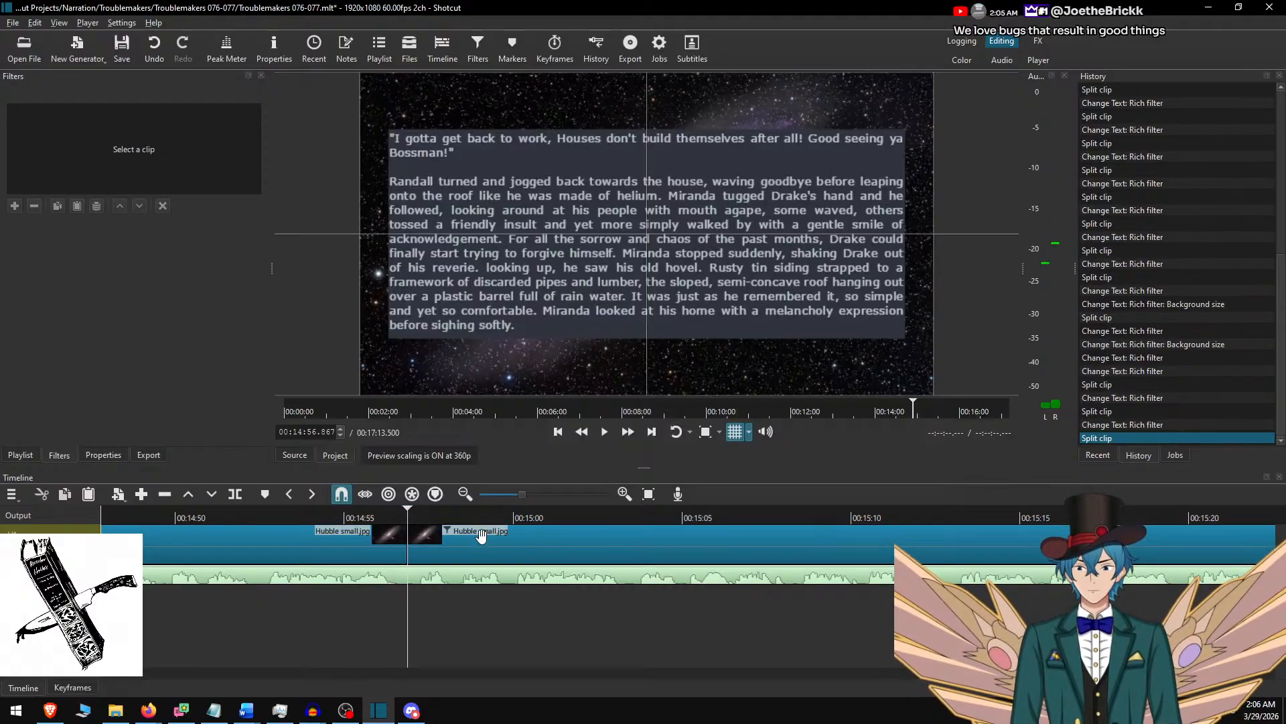
In Word, delete the used "I gotta get back to work" passage and copy from "Thank you, Drake" through "with a melancholy smile.".
key(alt+Tab)
key(Delete)
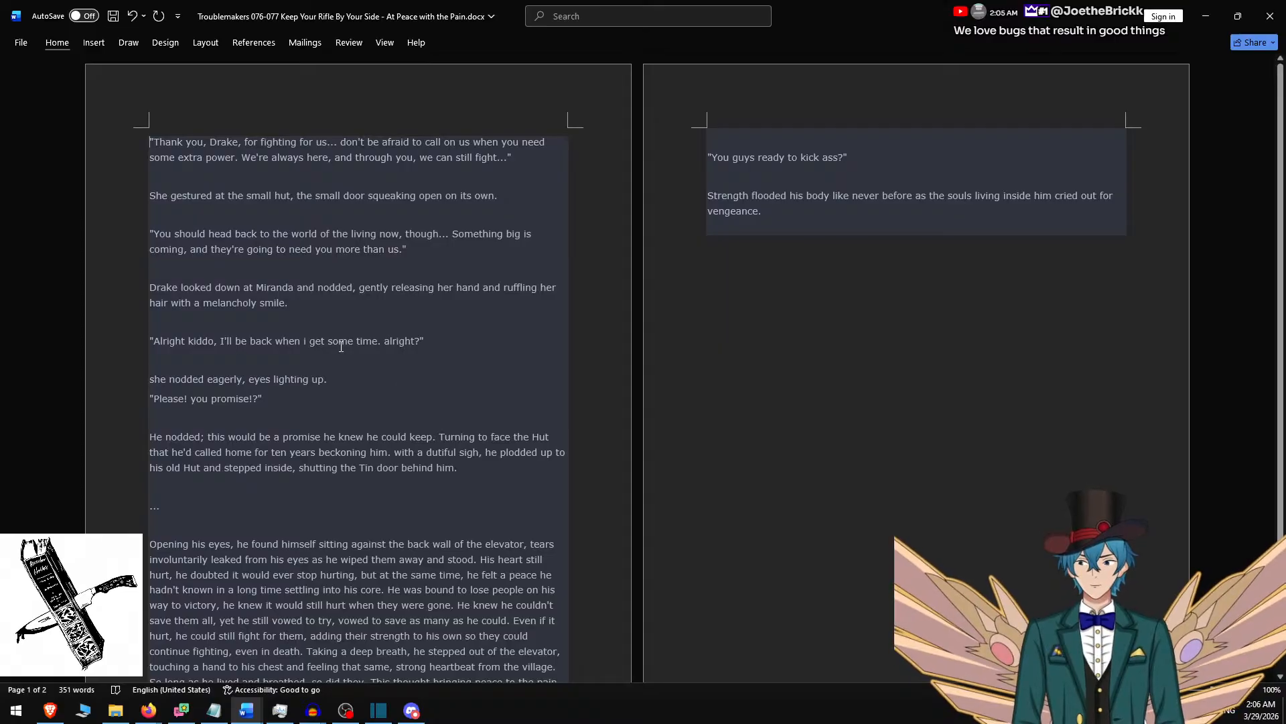
shift+click(348, 297)
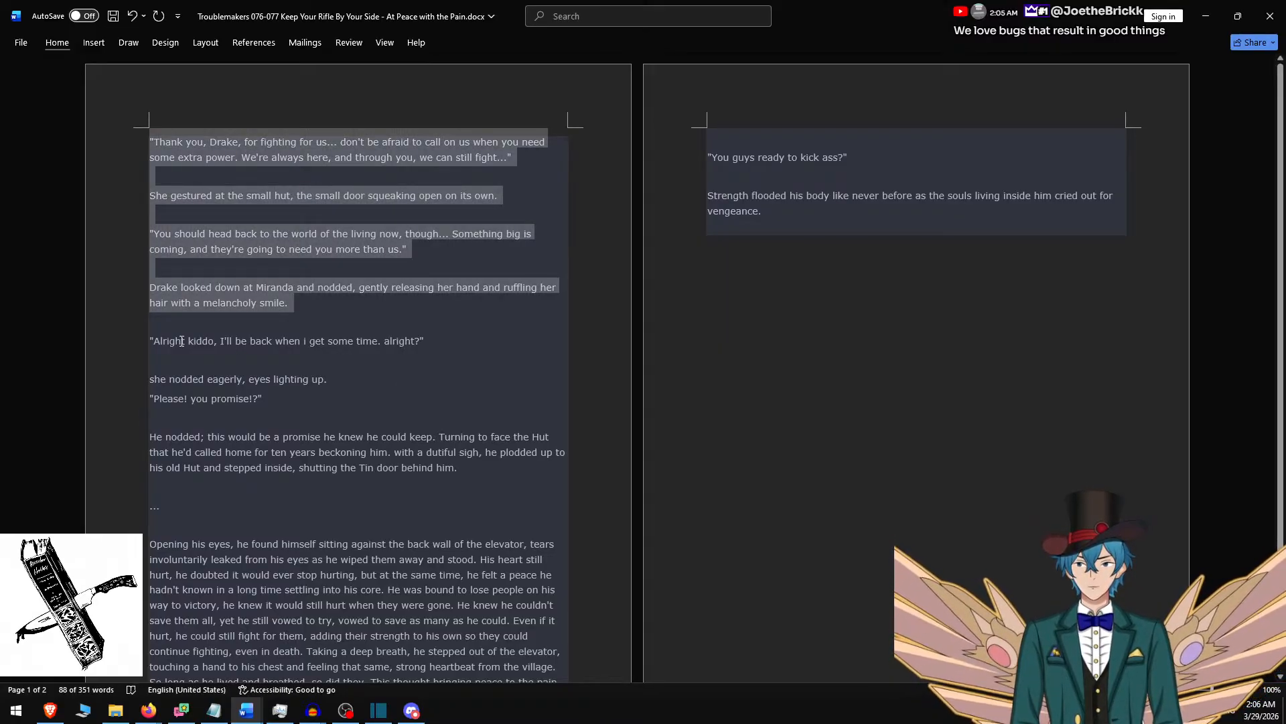
key(ctrl+c)
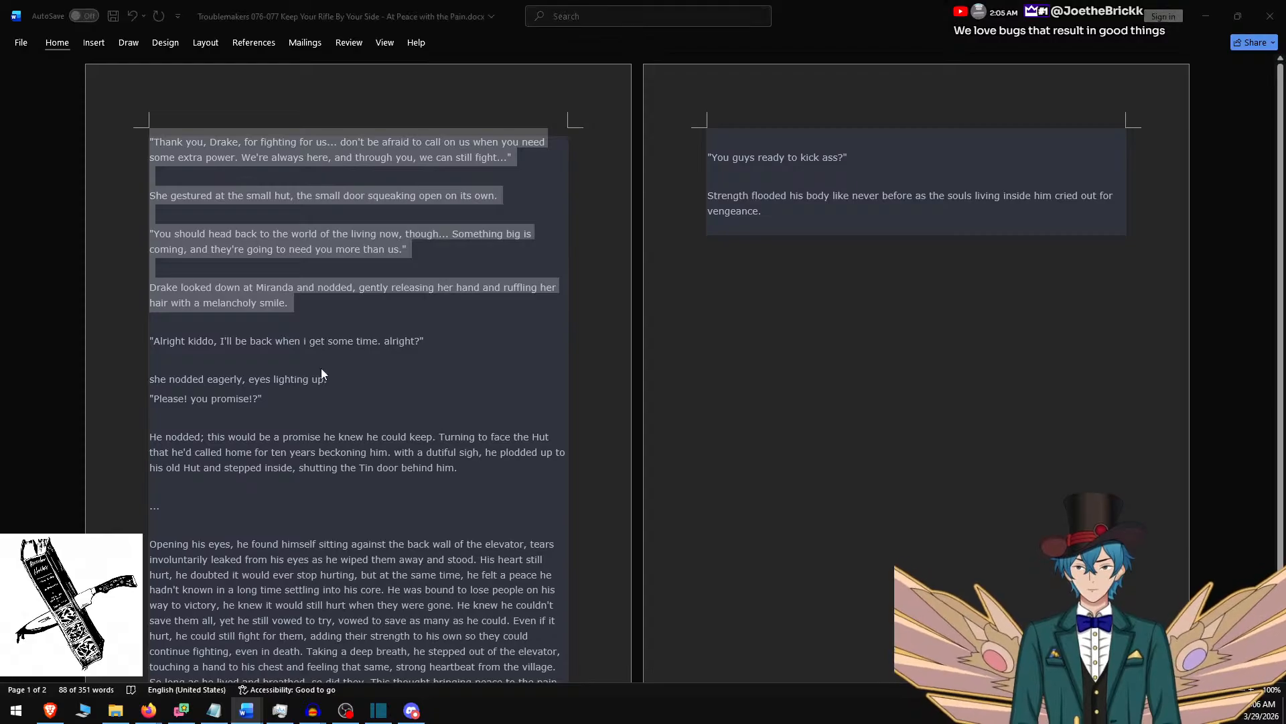
Replace the new Shotcut clip's text with the copied passage and fit its box with background height 500 at vertical position 290.
key(alt+Tab)
key(ctrl+a)
key(ctrl+v)
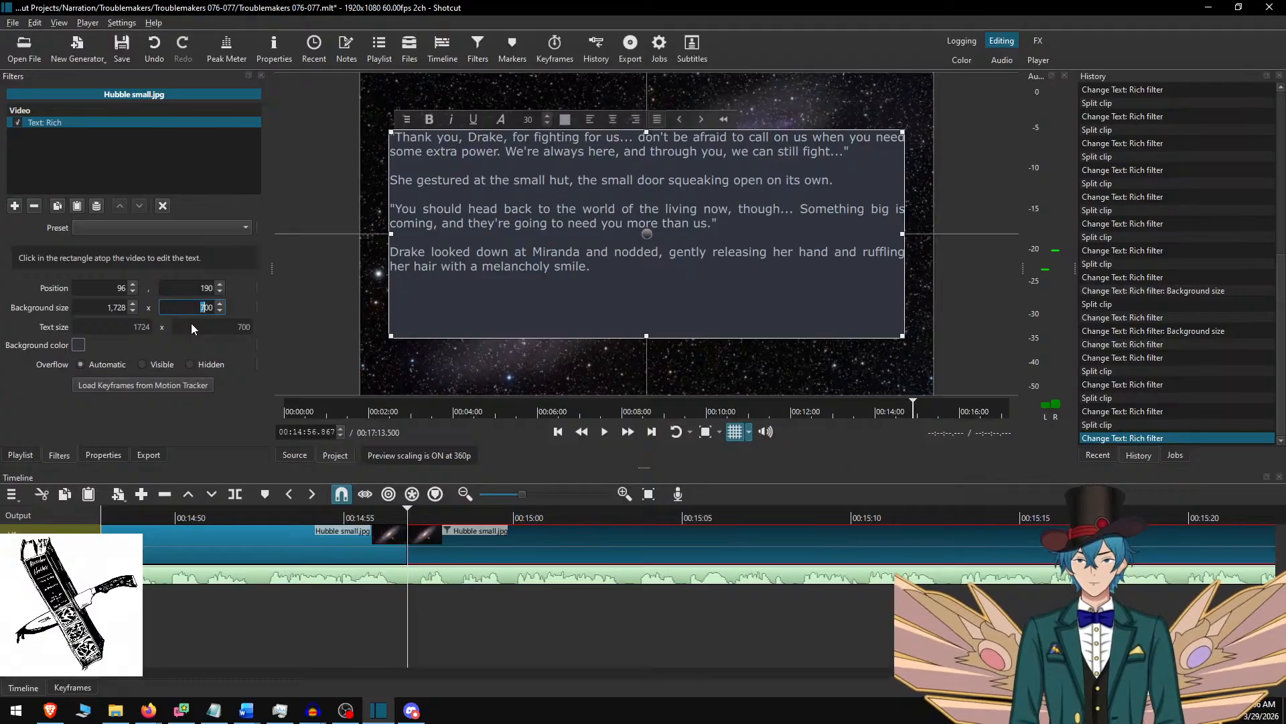
key(Delete)
text(5)
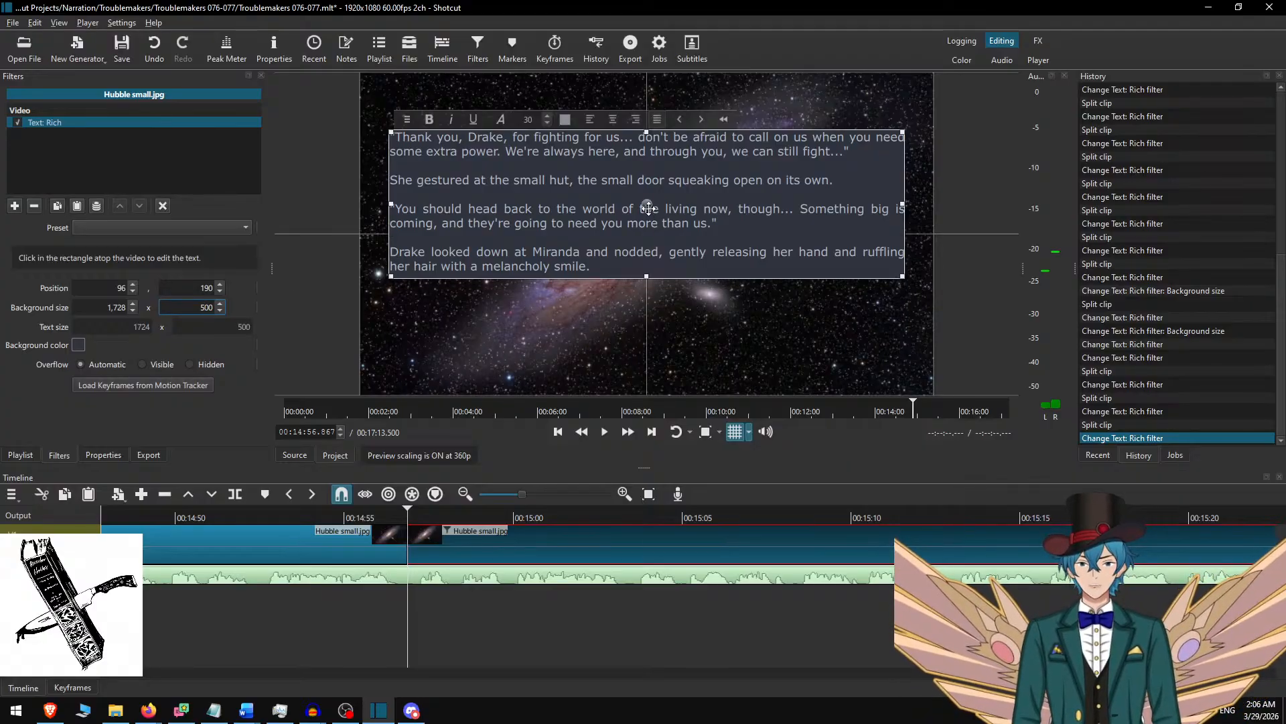
drag(648, 208, 648, 239)
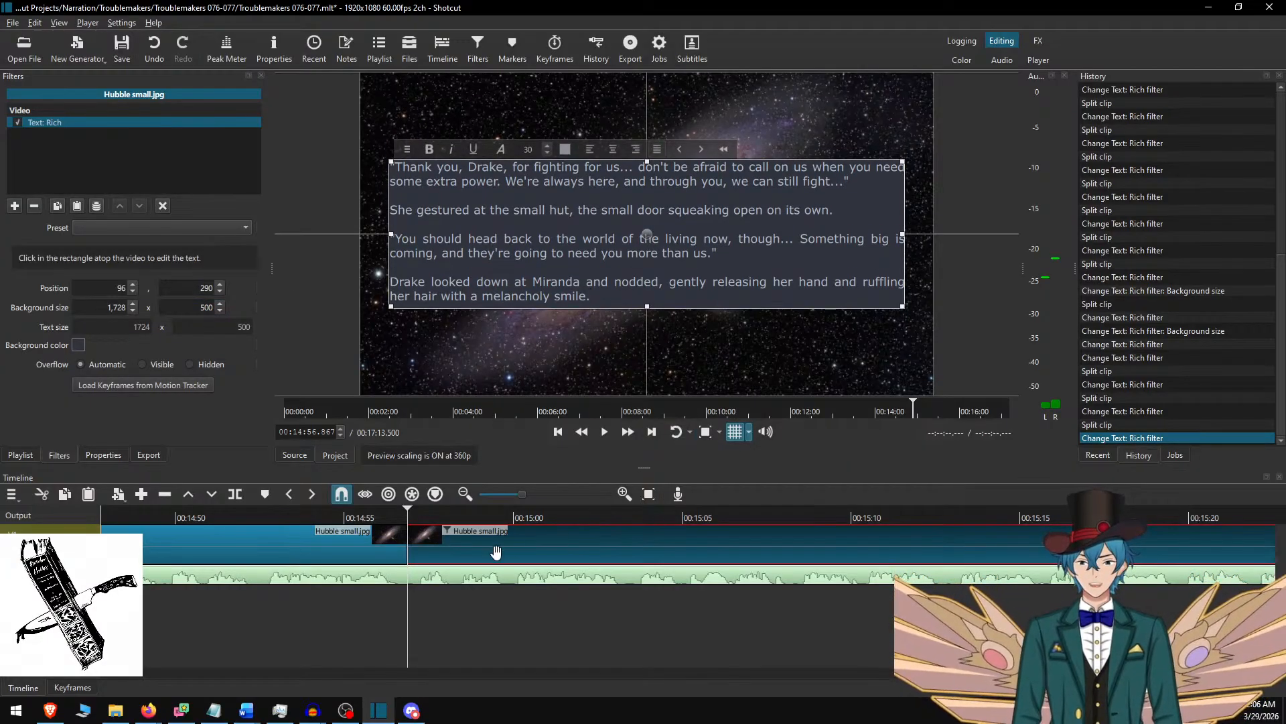
key(ctrl+d)
Play the narration from just before the split and replay parts of the "Thank you, Drake" passage against its text.
click(270, 514)
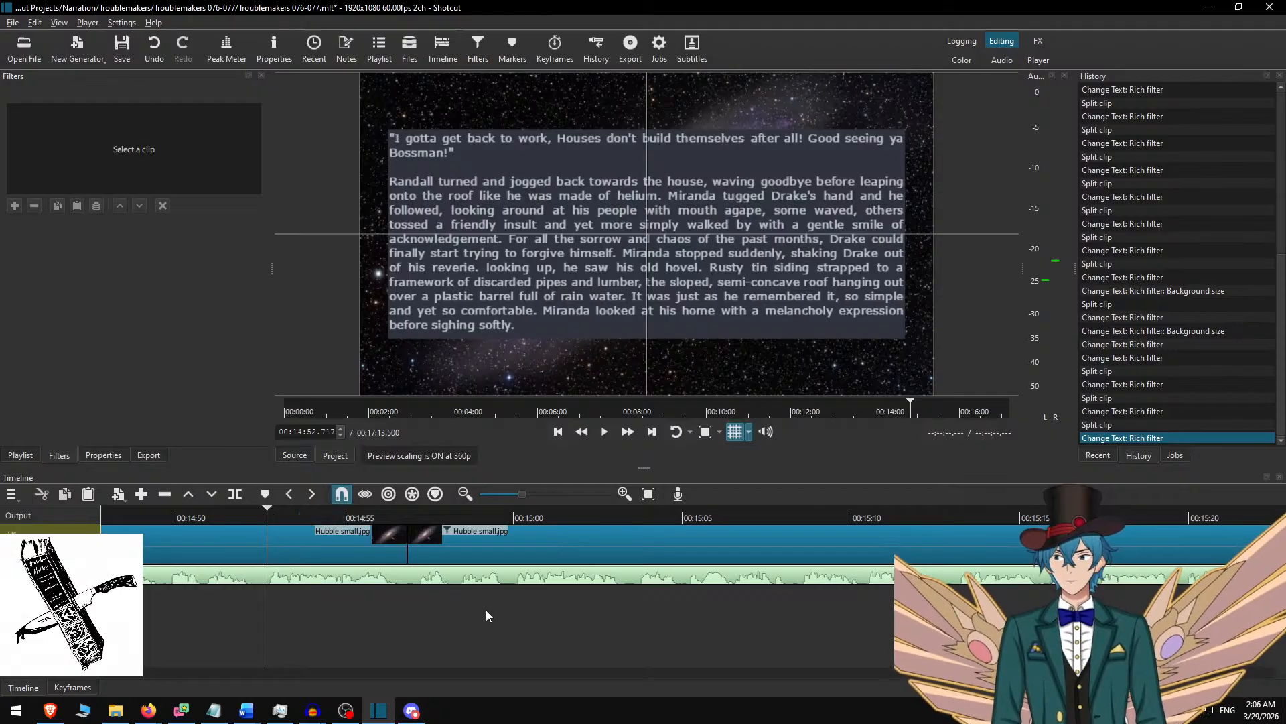
key(space)
click(630, 426)
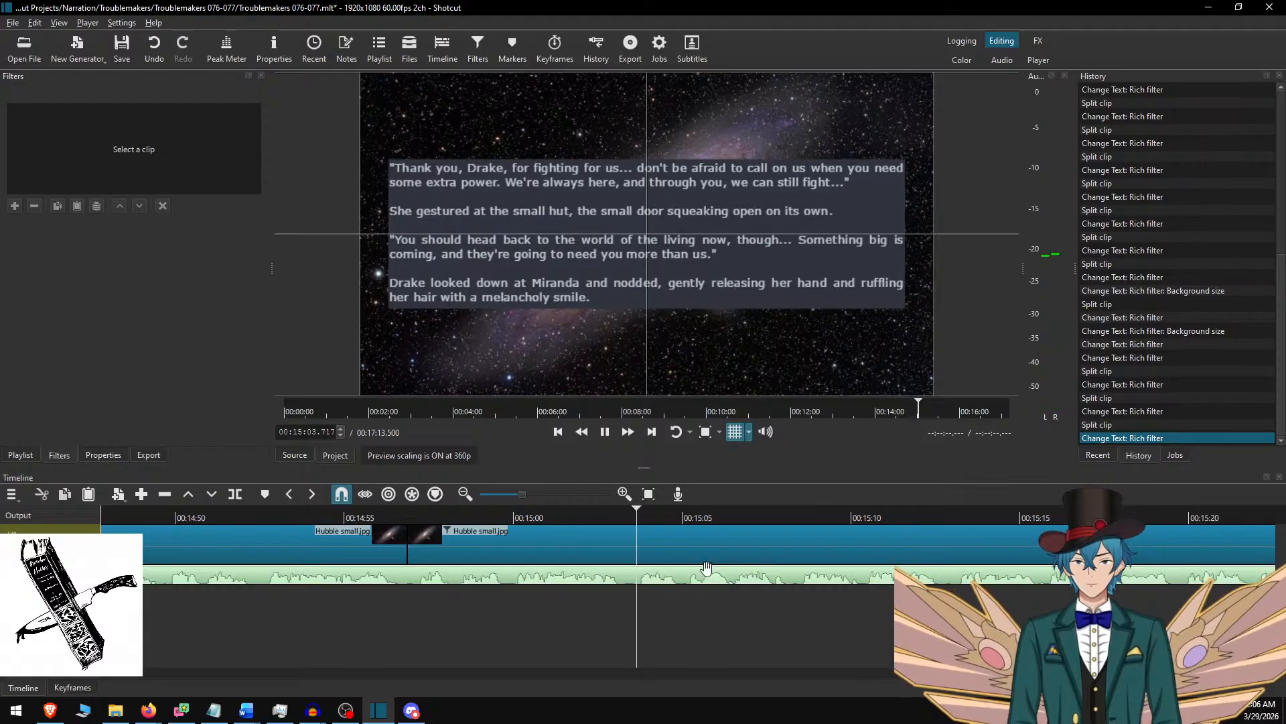
key(space)
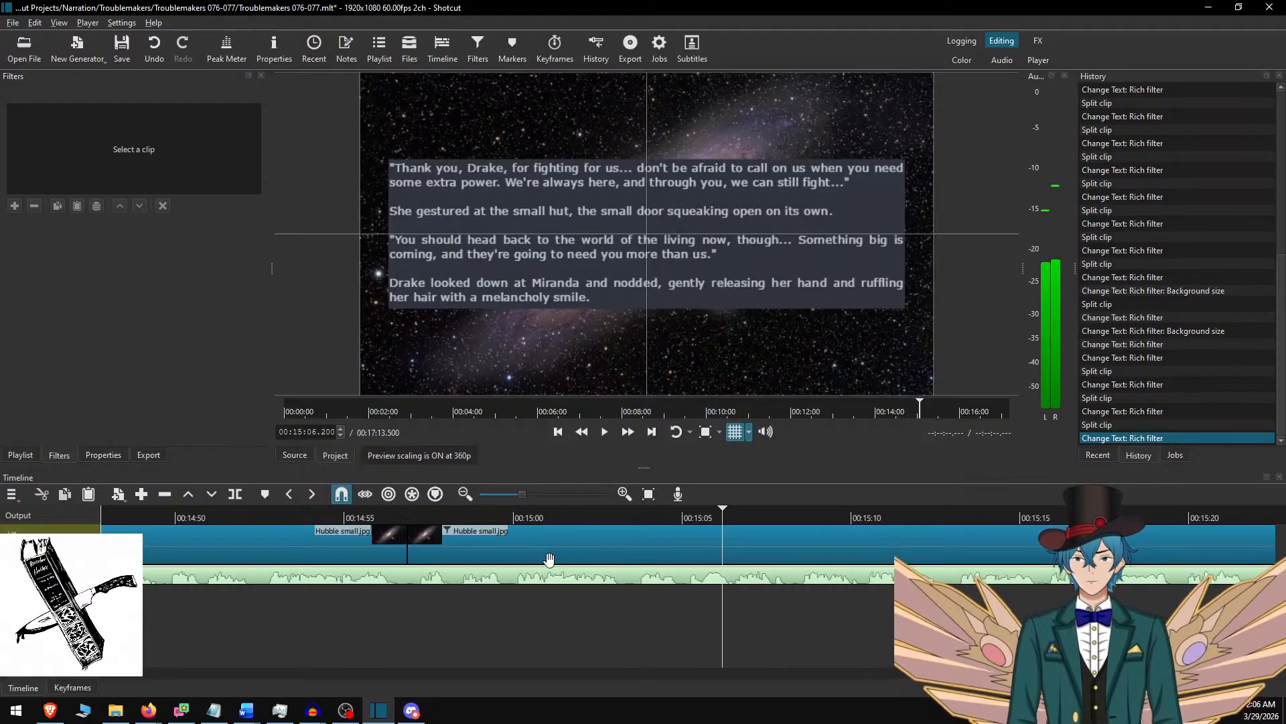
click(533, 510)
key(space)
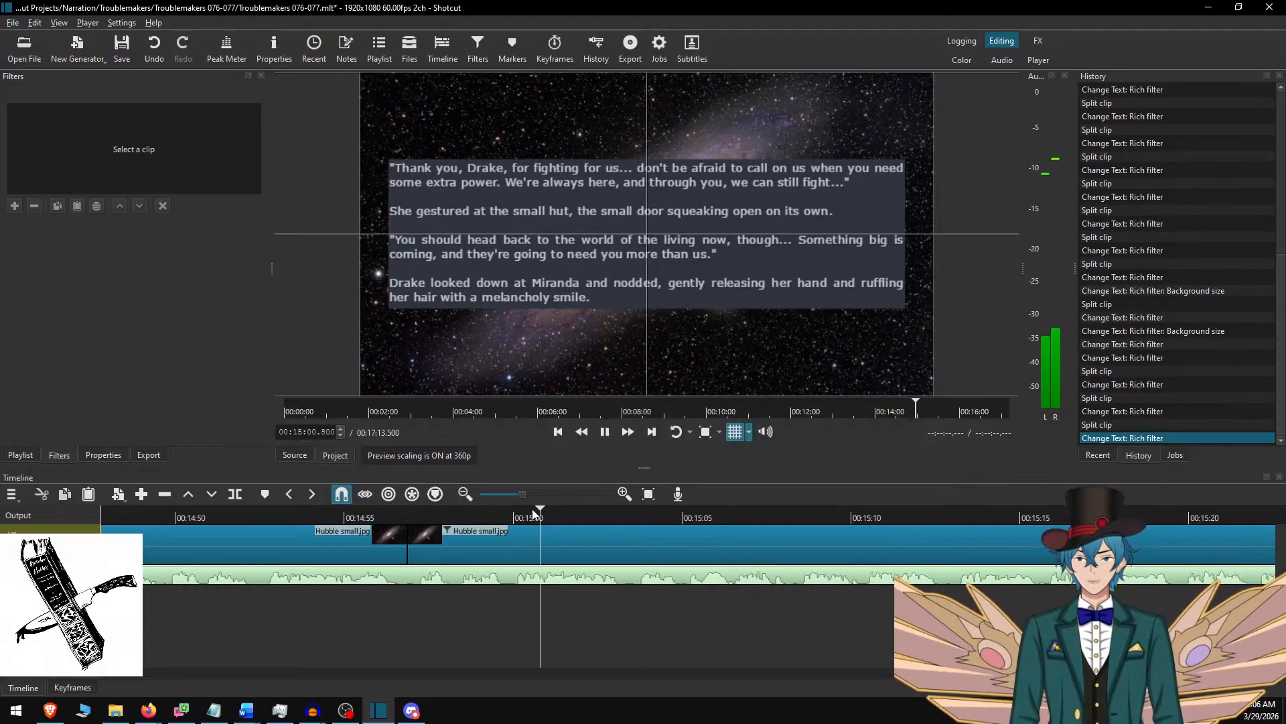
click(628, 432)
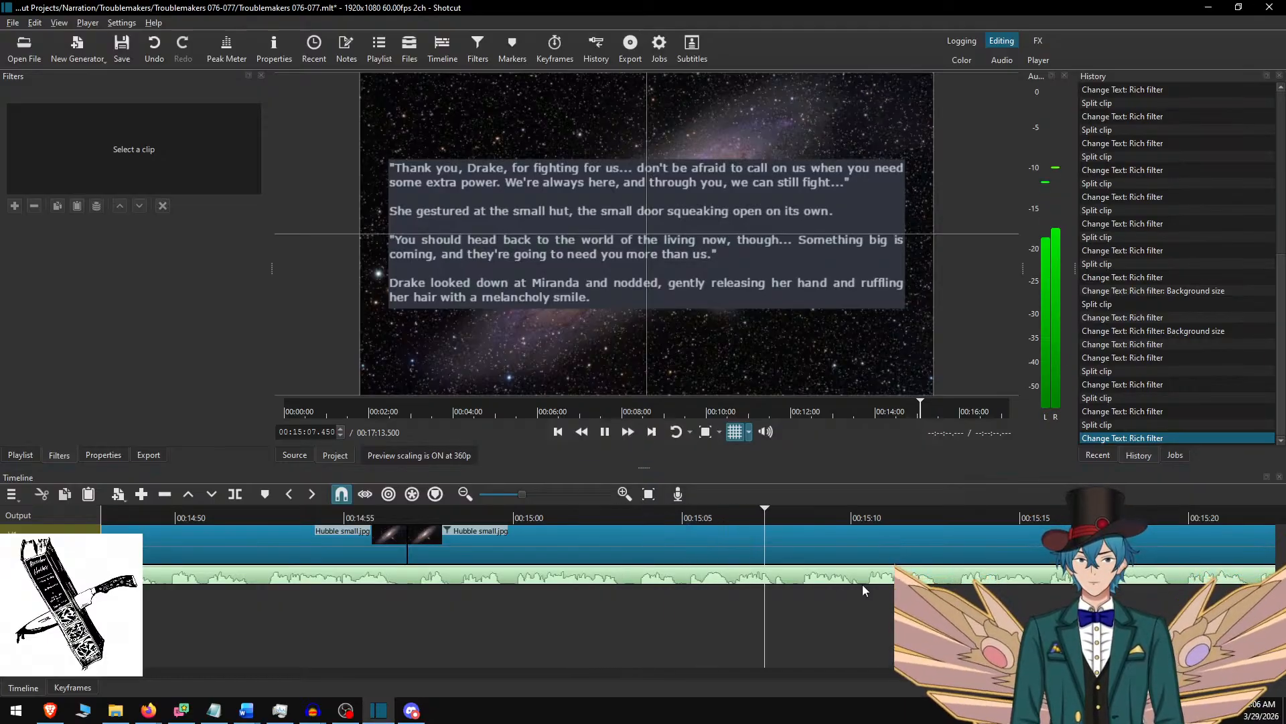
key(space)
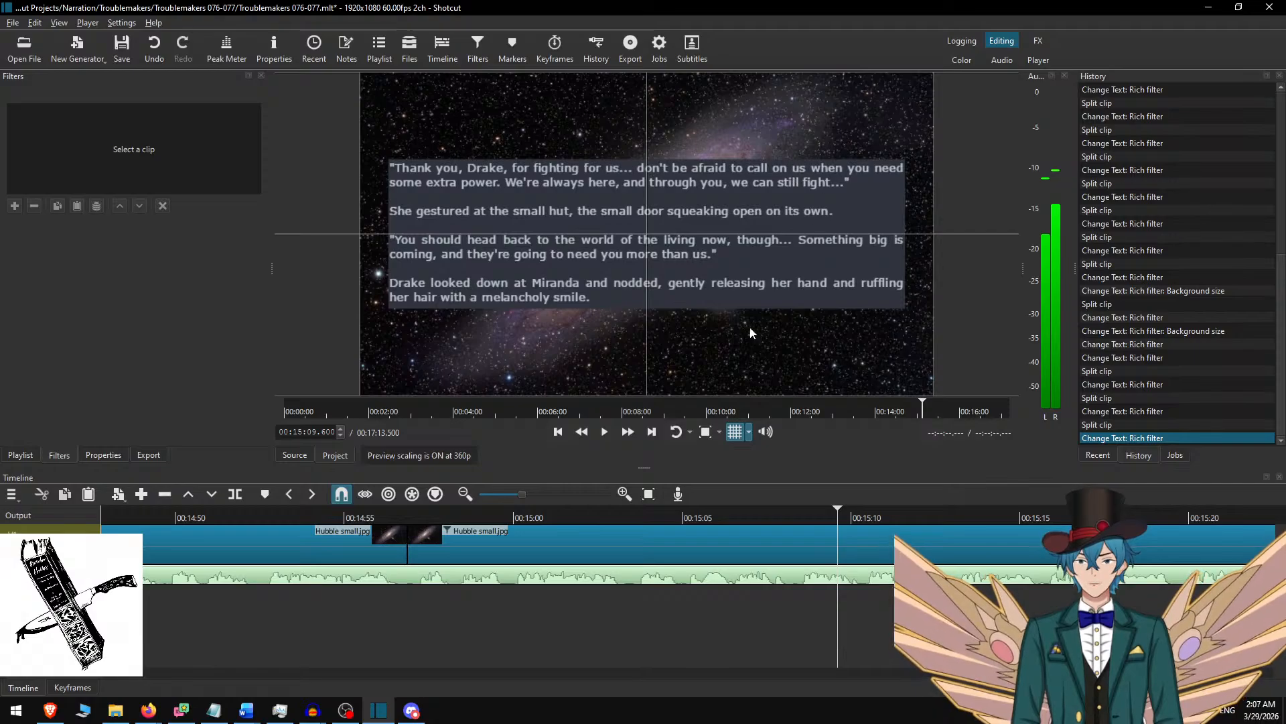
click(666, 512)
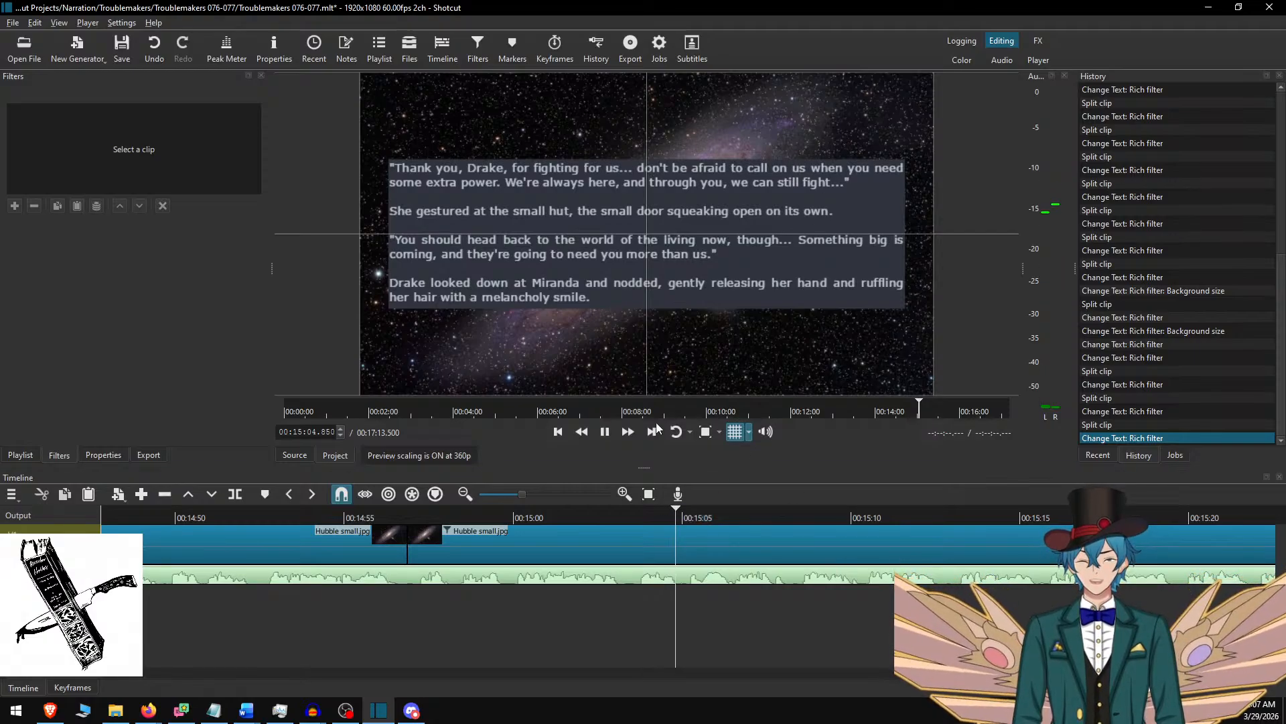
click(629, 433)
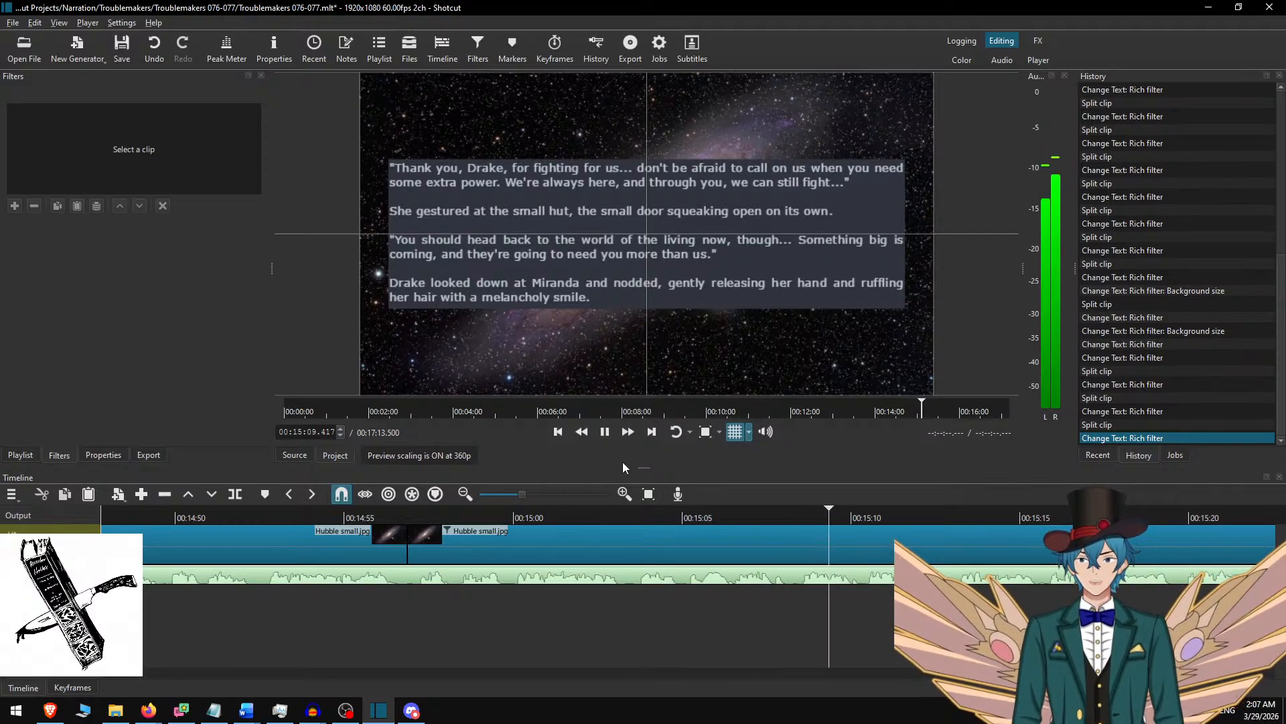
Follow the narration to the passage's end and split the background clip at 00:15:25.733.
scroll(743, 564, down, 11)
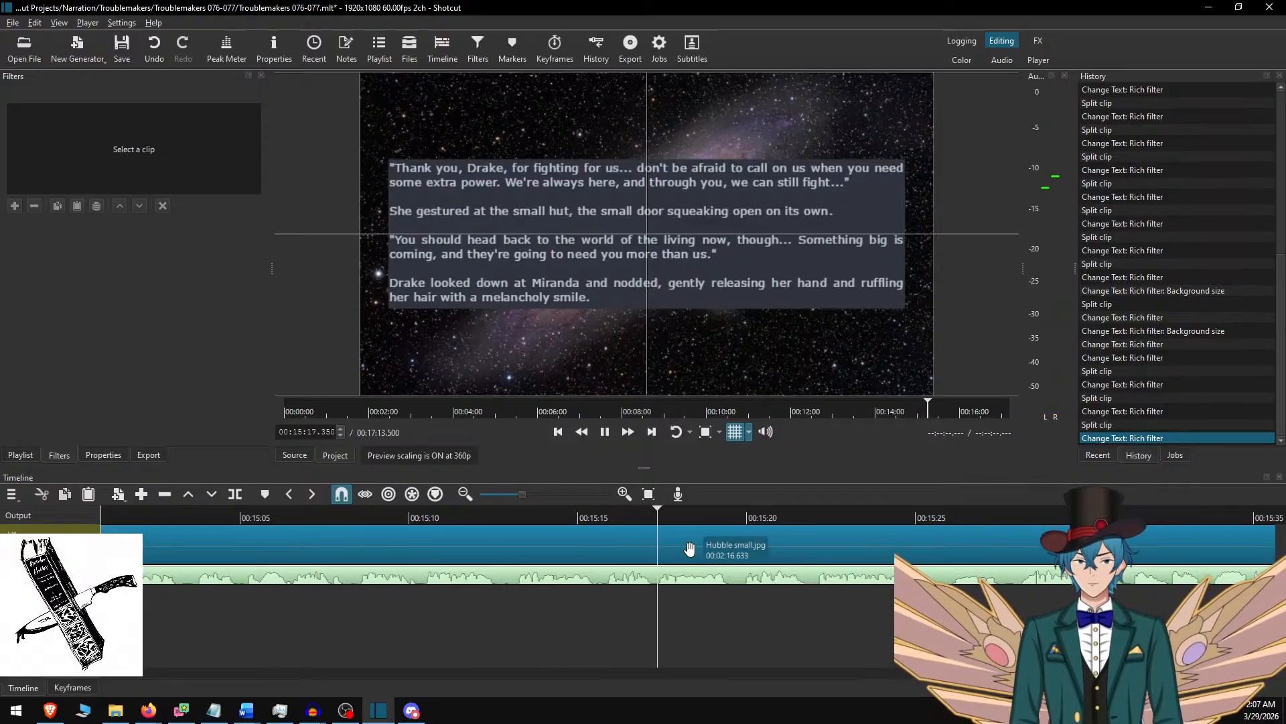
scroll(694, 554, down, 11)
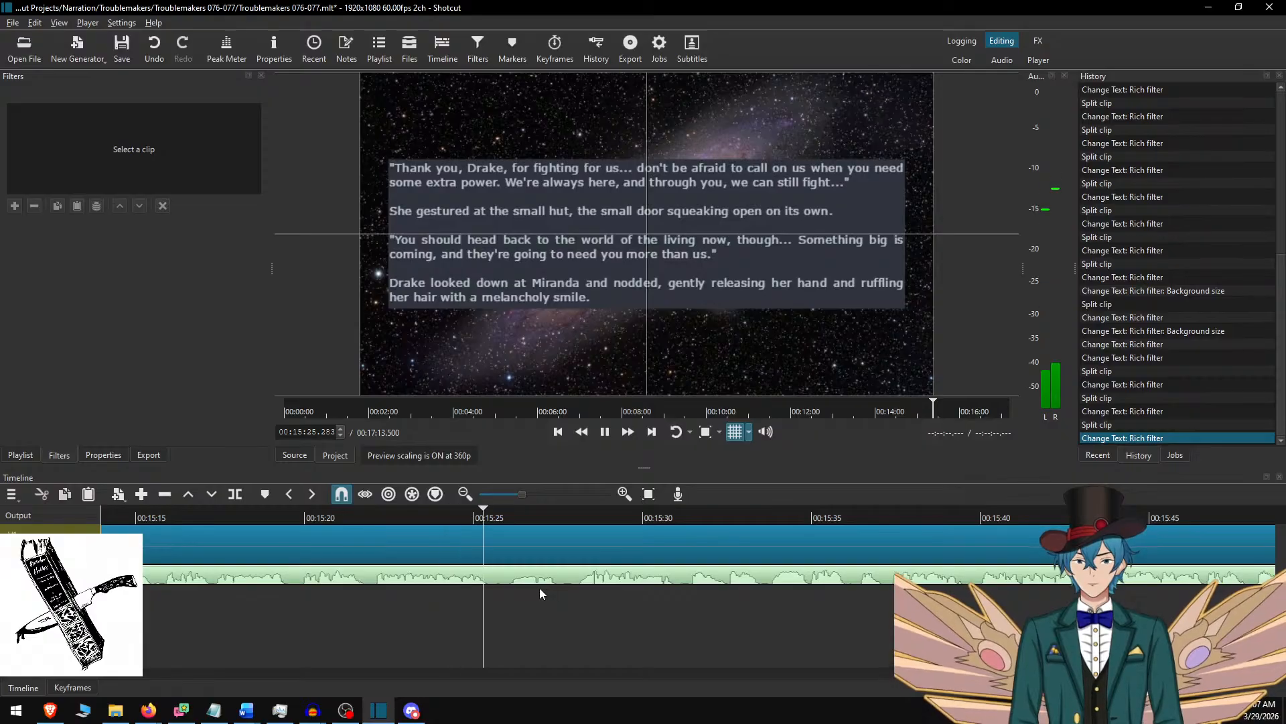
key(space)
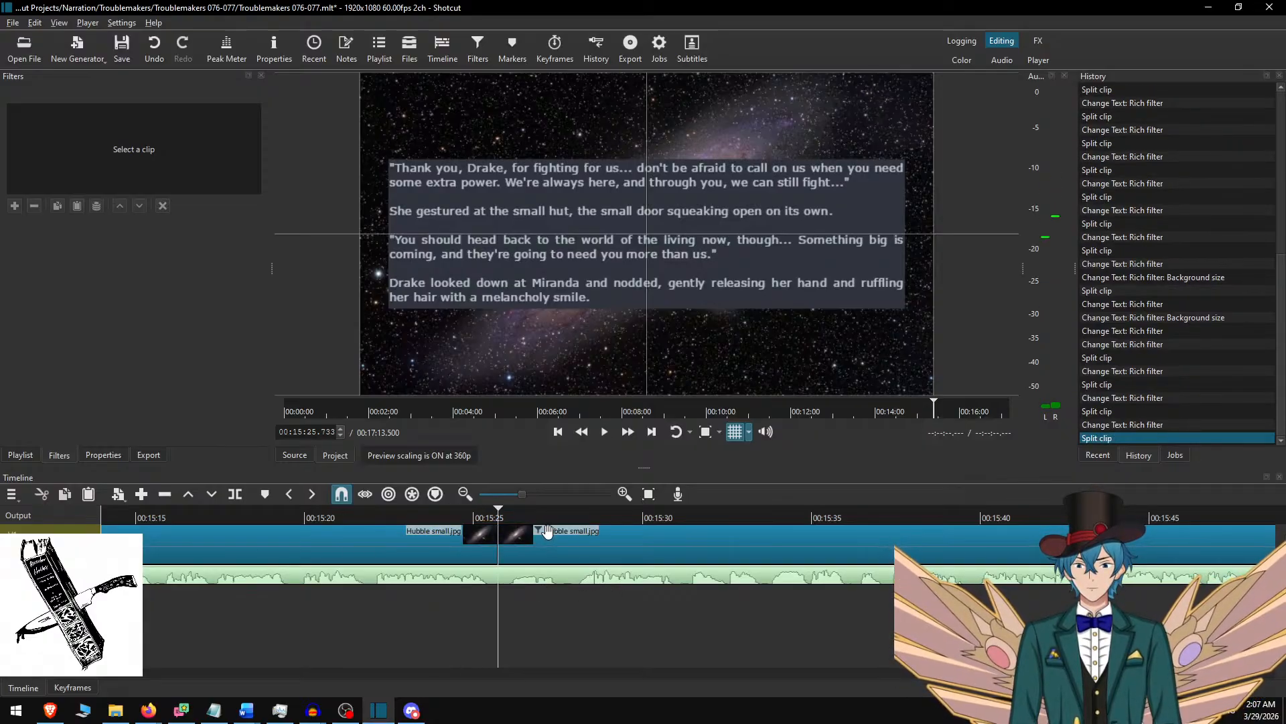
In Word, delete the used "Thank you, Drake" passage and copy from "Alright kiddo" through "shutting the Tin door behind him.".
key(alt+Tab)
key(Delete)
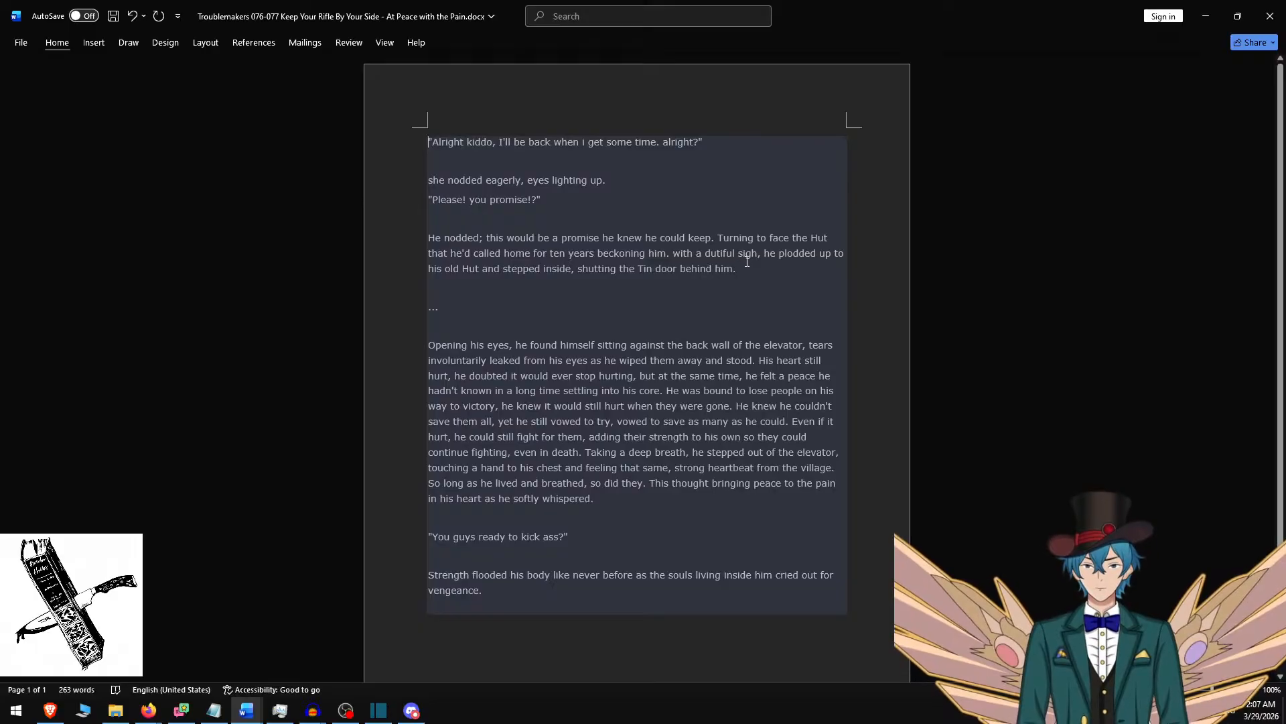
shift+click(747, 263)
key(alt+Tab)
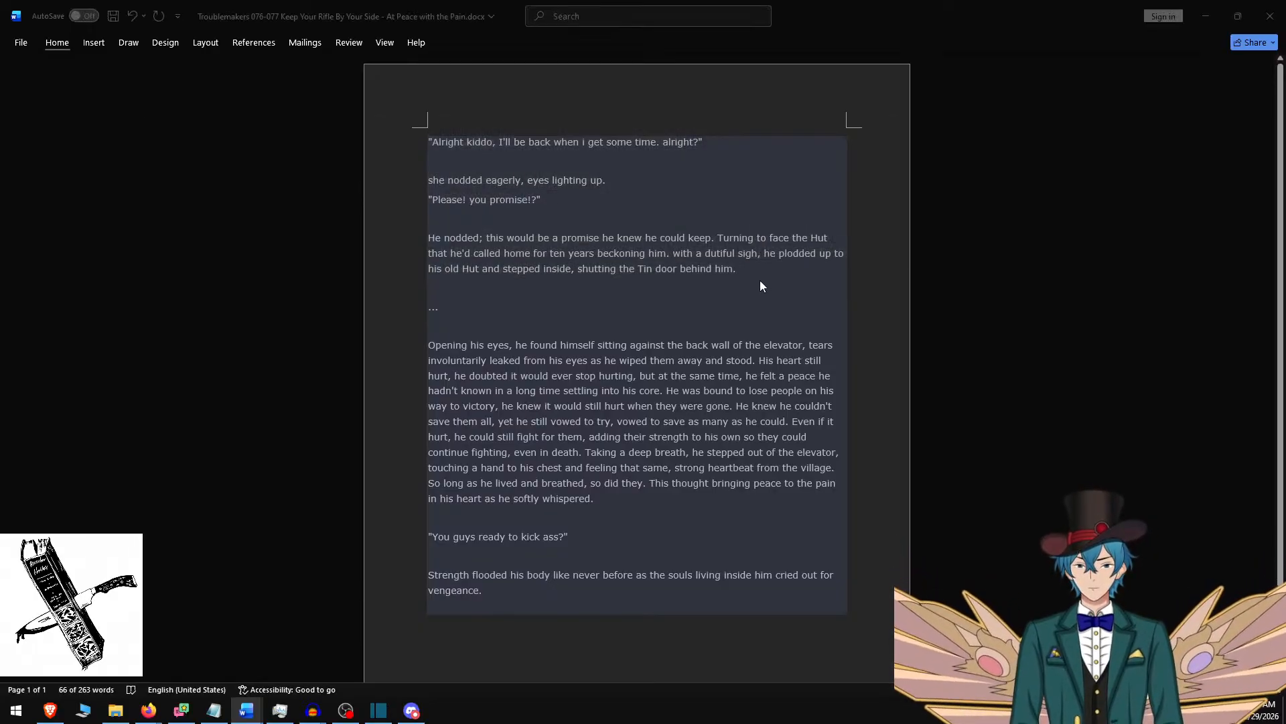
Replace the new Shotcut clip's text with the copied passage and fit its box with background height 400 at vertical position 340.
key(ctrl+a)
key(ctrl+v)
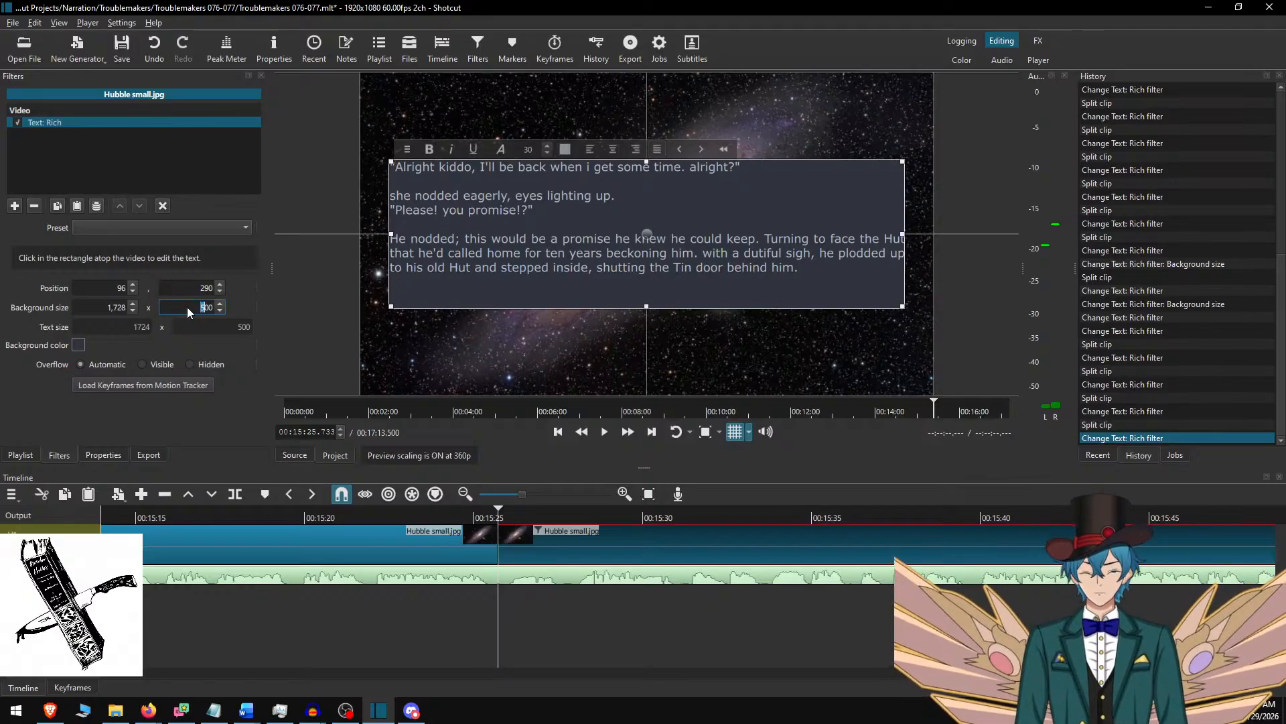
text(4)
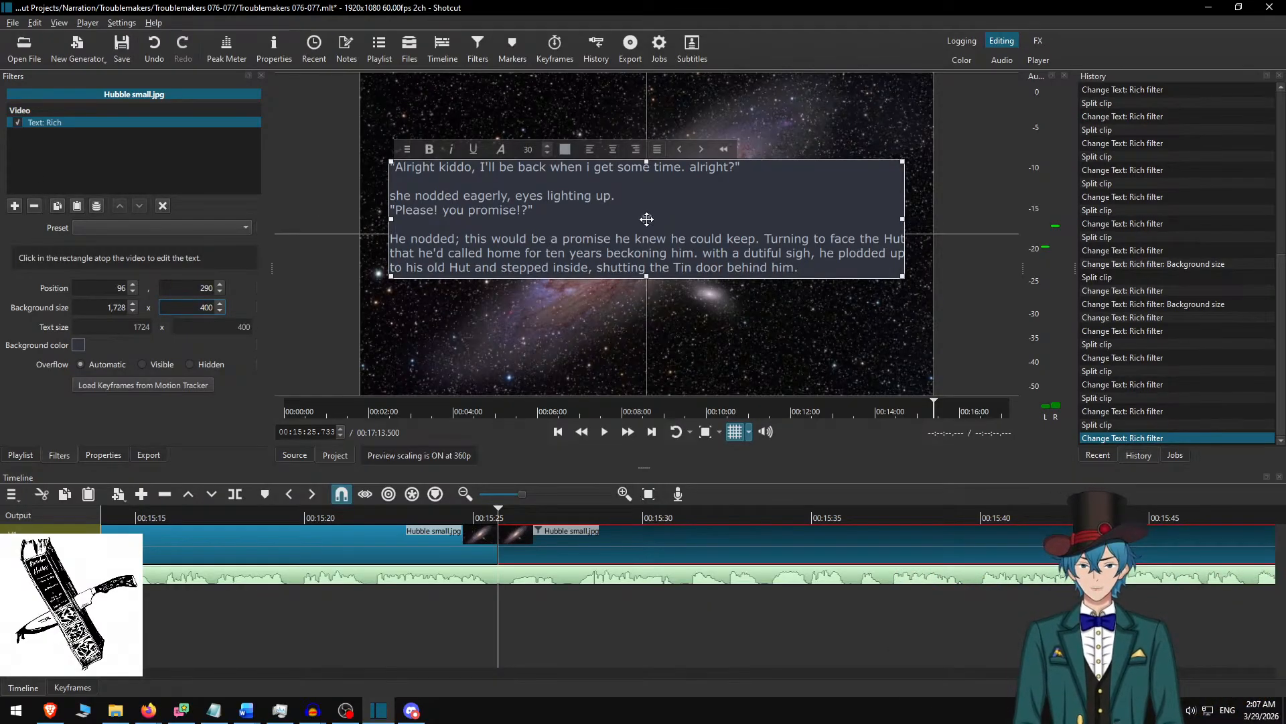
drag(642, 216, 646, 234)
click(547, 529)
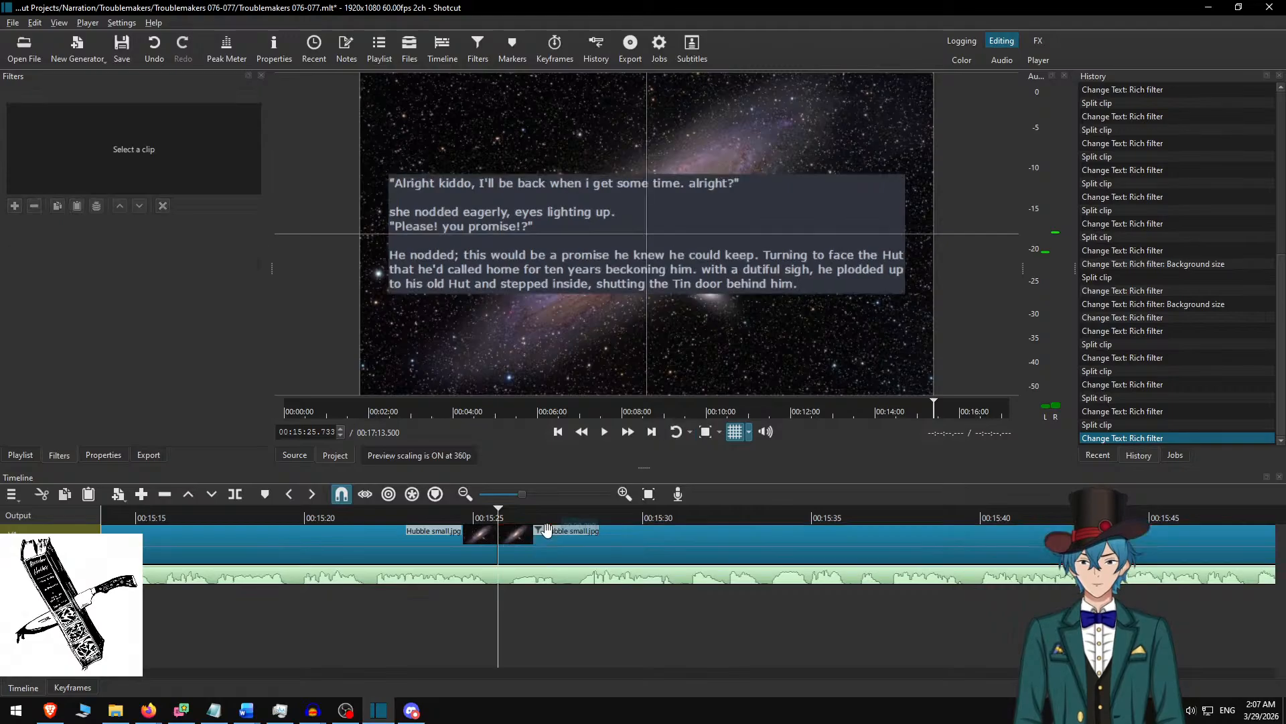
Play the narration from just before the 00:15:25.733 split to check the "Alright kiddo" passage.
click(404, 519)
key(space)
click(630, 433)
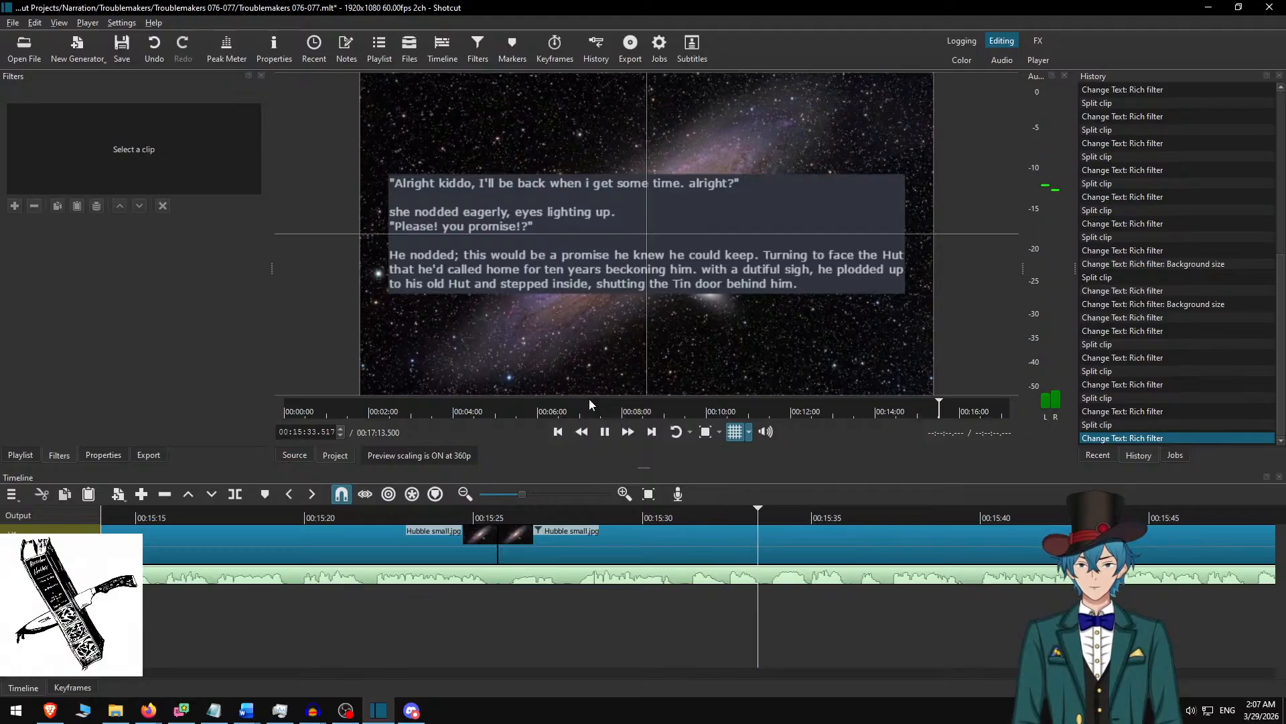
click(605, 431)
In the clip's text, add a blank line before "Please! you promise!?" and capitalize "She" in "She nodded eagerly".
click(650, 540)
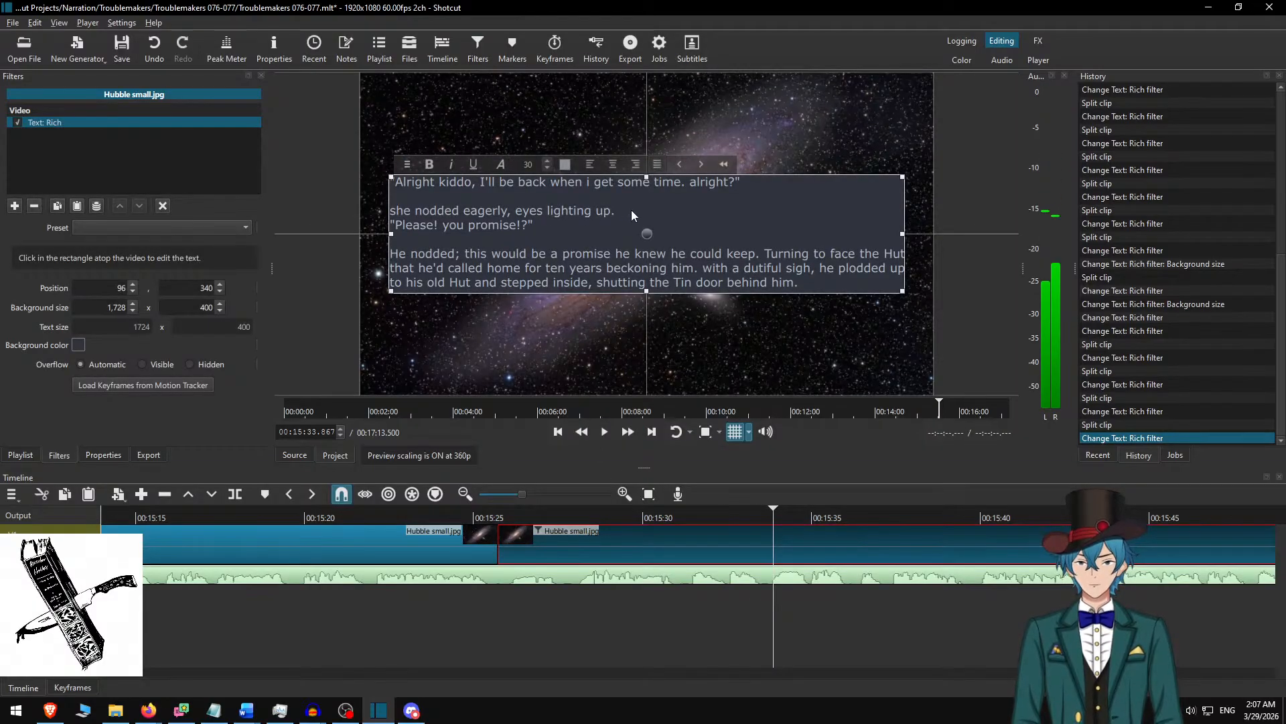
key(Return)
key(Up)
key(Delete)
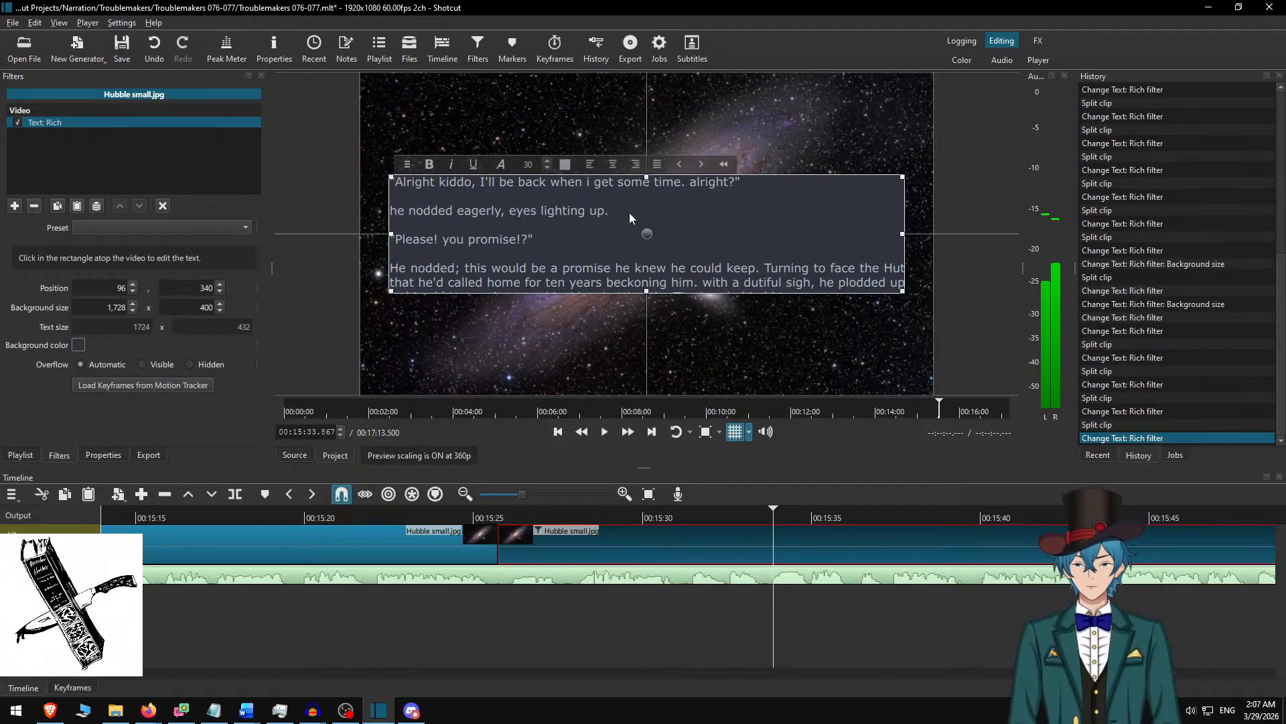
text(S)
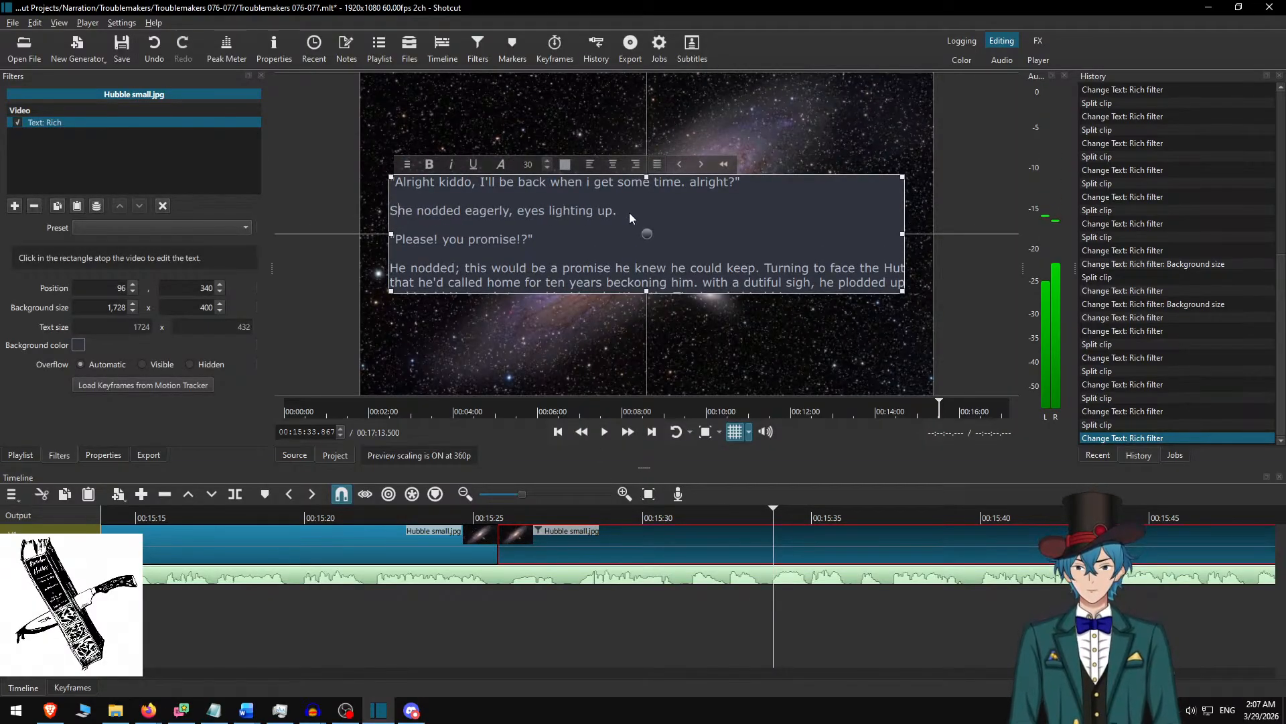
Set the text background height to 450 and move the text box up to vertical position 315.
click(182, 307)
text(5)
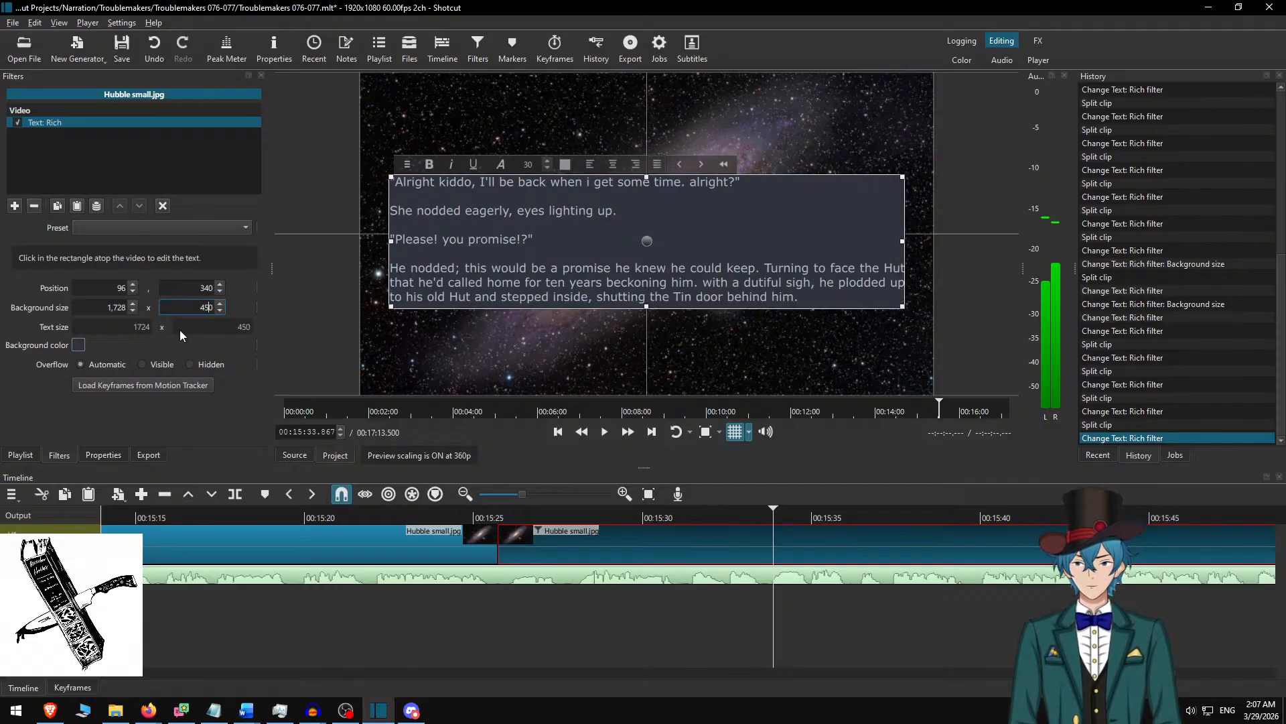
drag(645, 242, 647, 233)
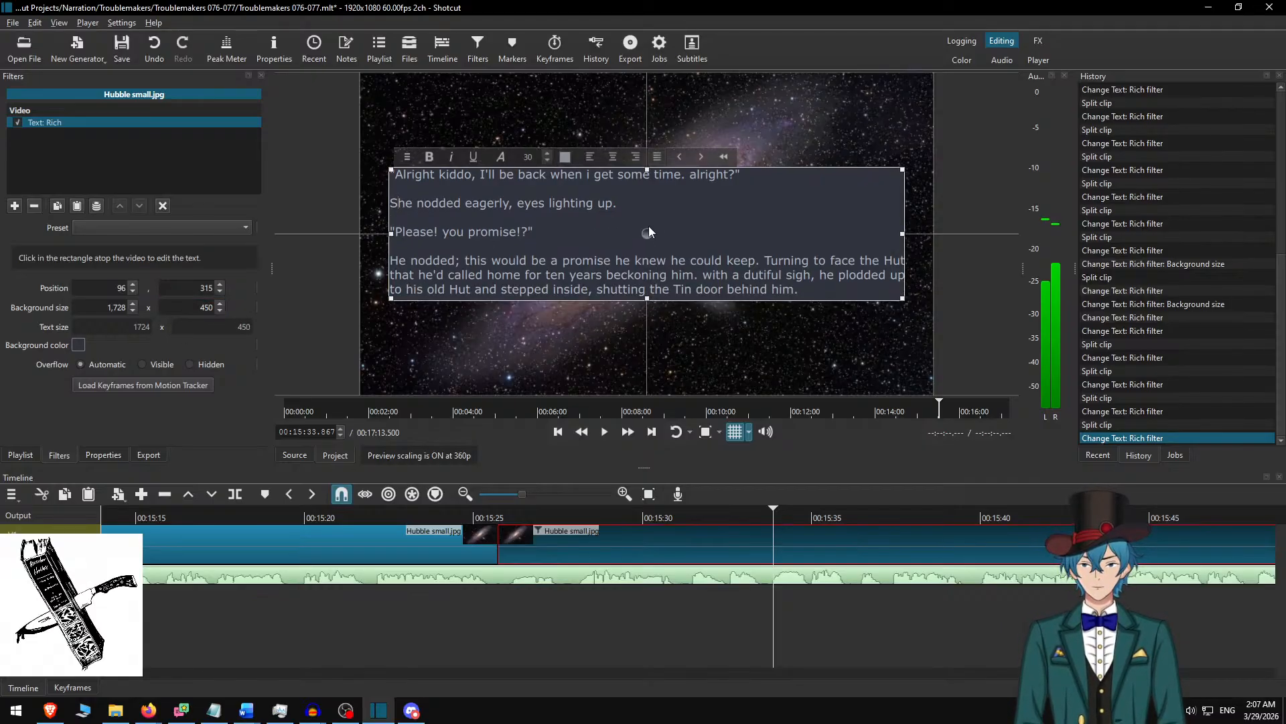
click(771, 610)
Replay the "Alright kiddo" narration from about 00:15:28 and capitalize "With" in "With a dutiful sigh".
click(589, 516)
key(space)
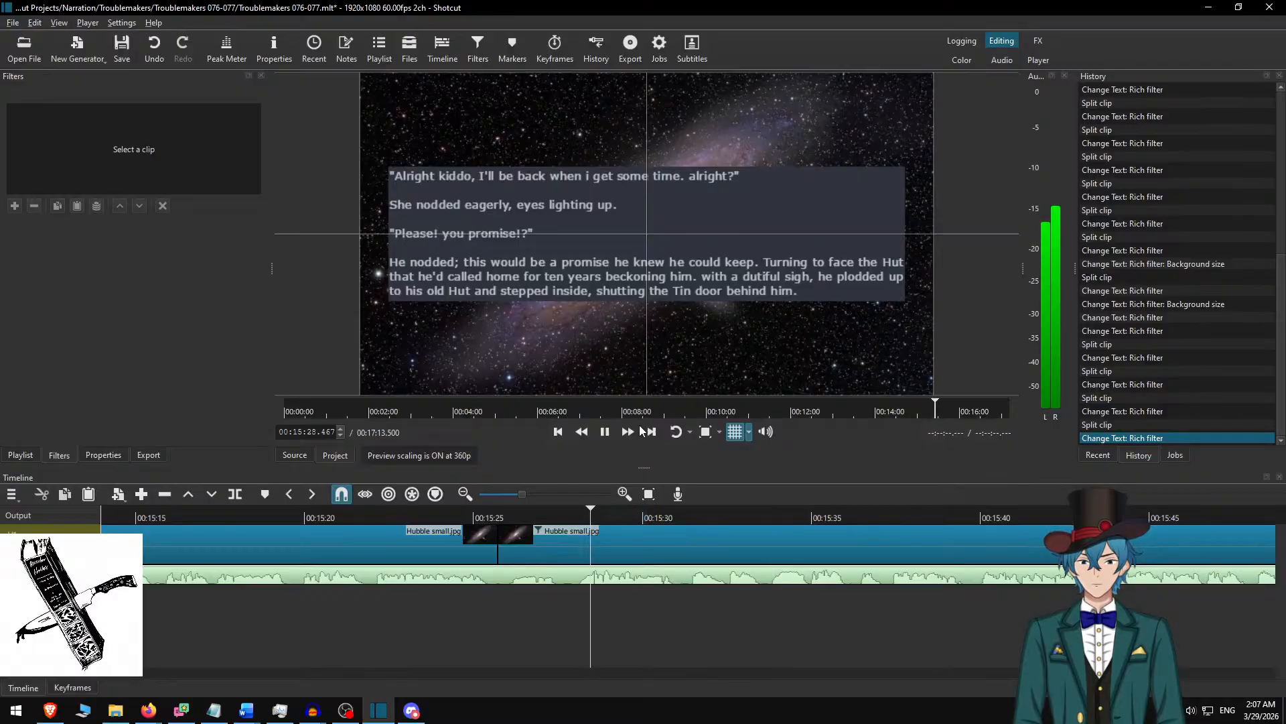
click(630, 432)
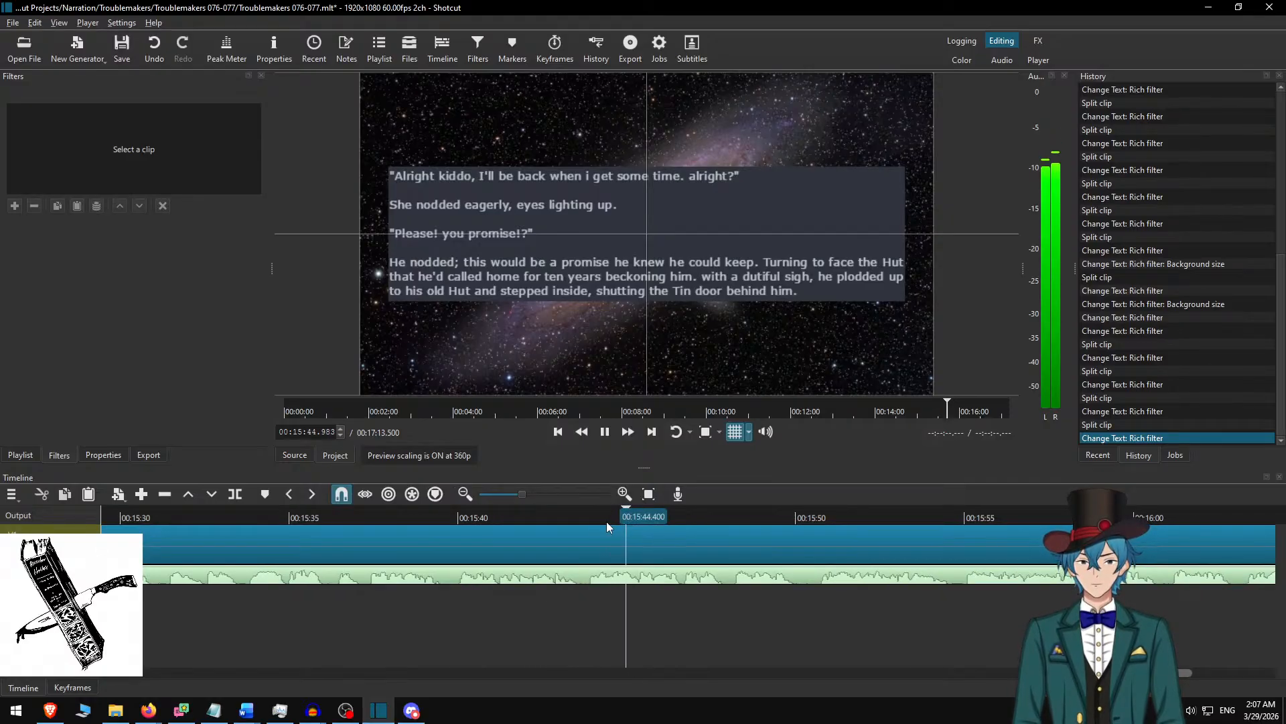
key(space)
click(715, 532)
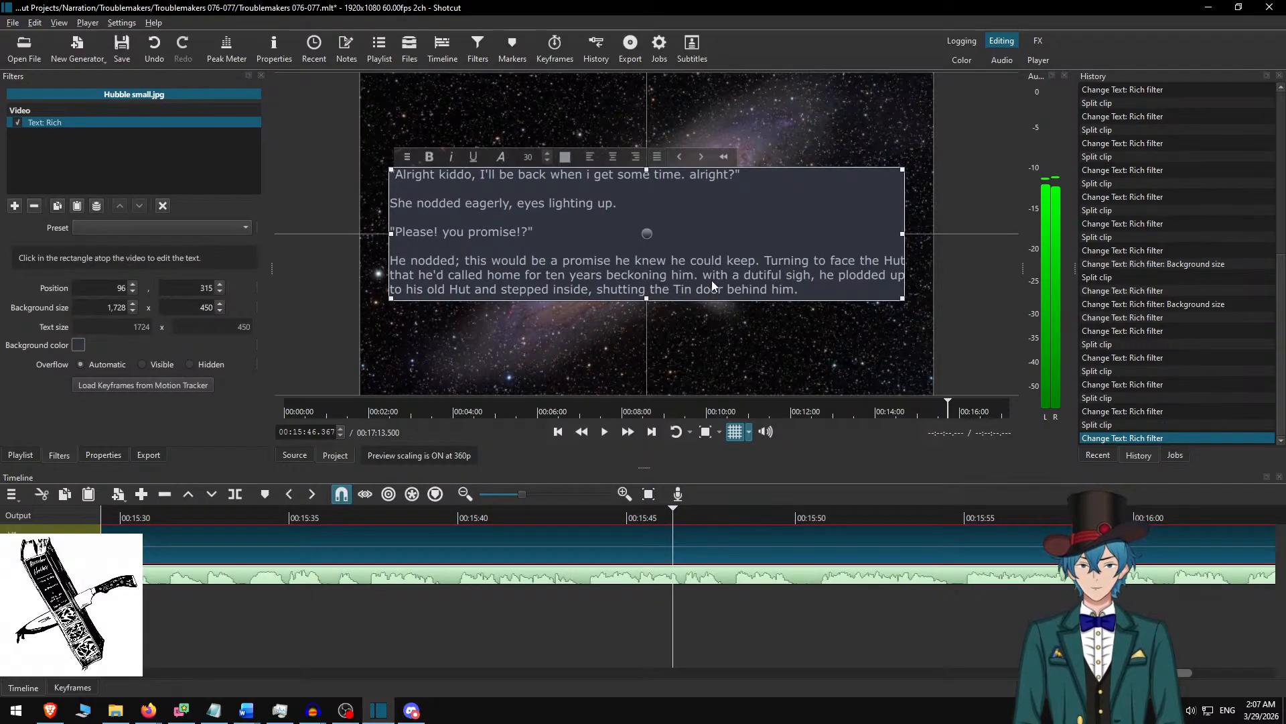
key(BackSpace)
text(W)
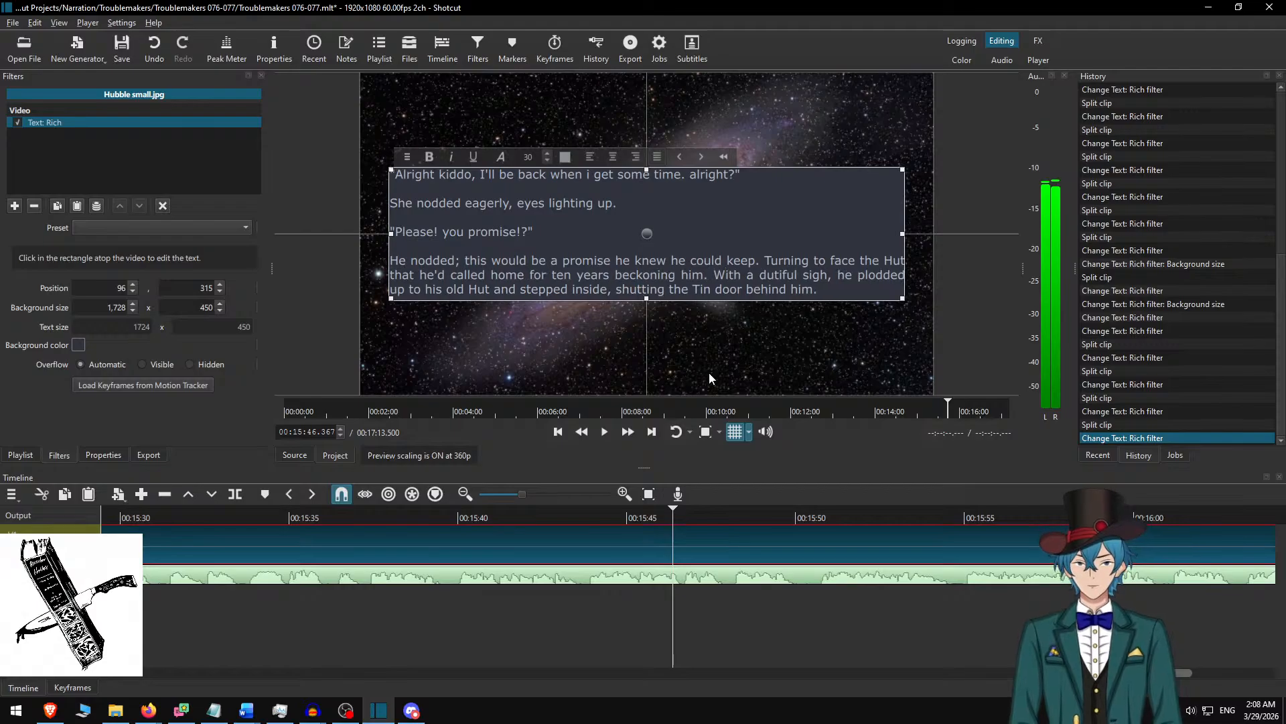
click(663, 541)
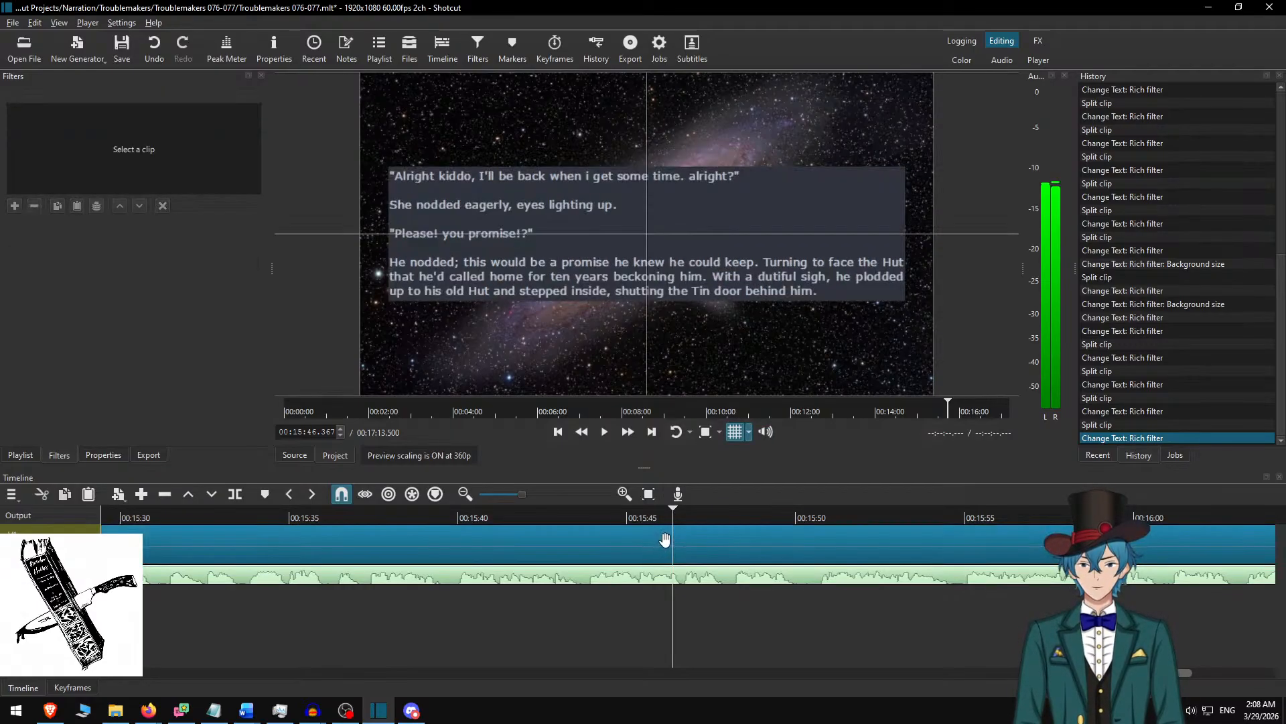
Play the narration briefly from about 00:15:46 and lowercase "tin" in "shutting the Tin door behind him".
key(space)
key(space)
click(694, 548)
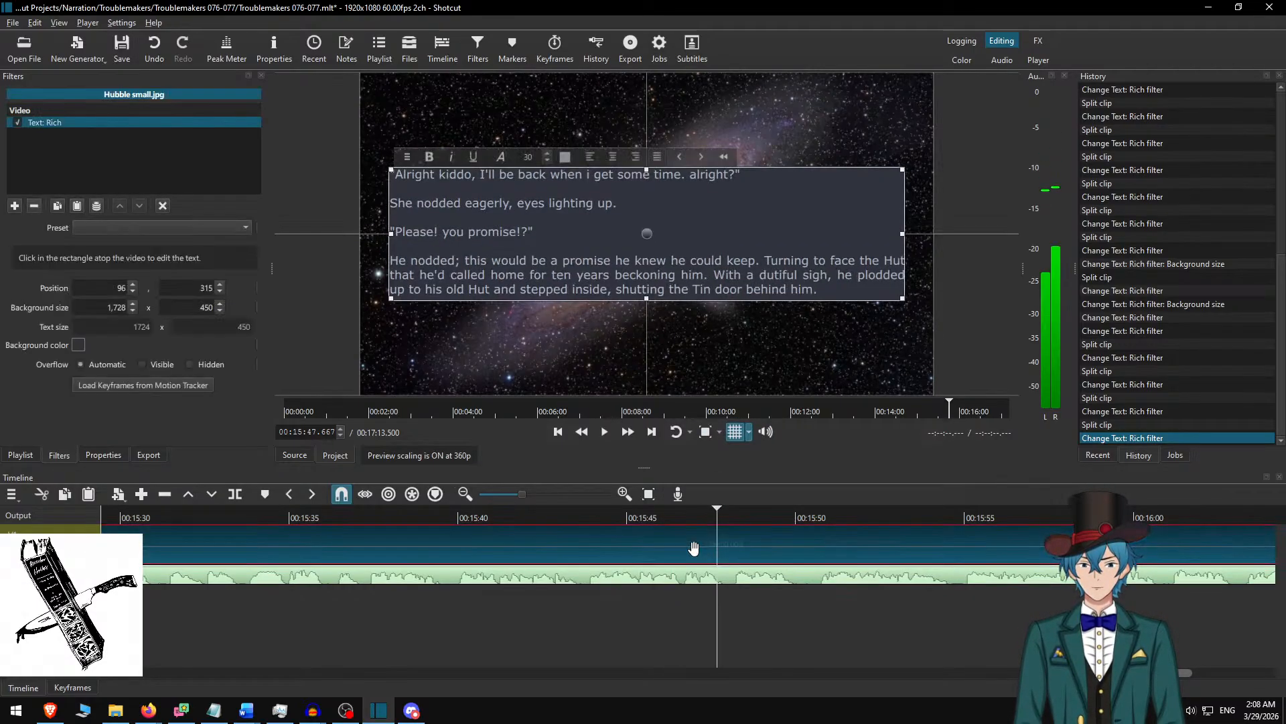
click(699, 291)
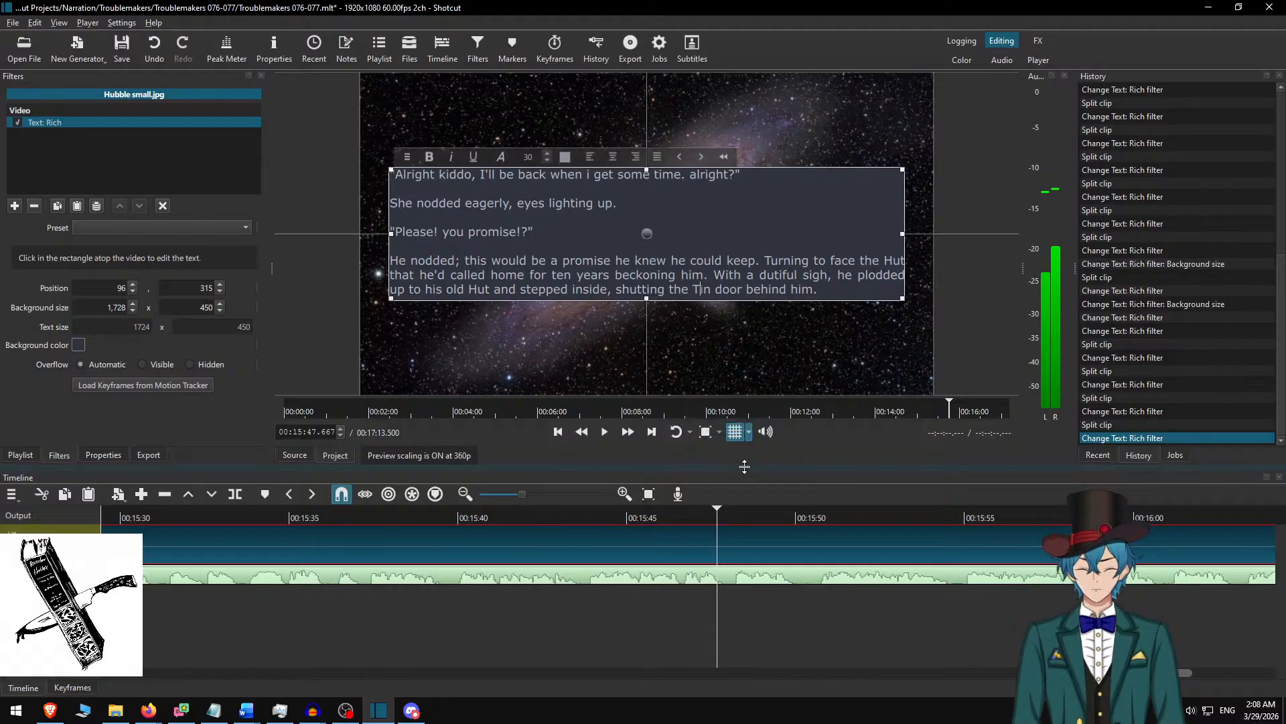
key(BackSpace)
text(t)
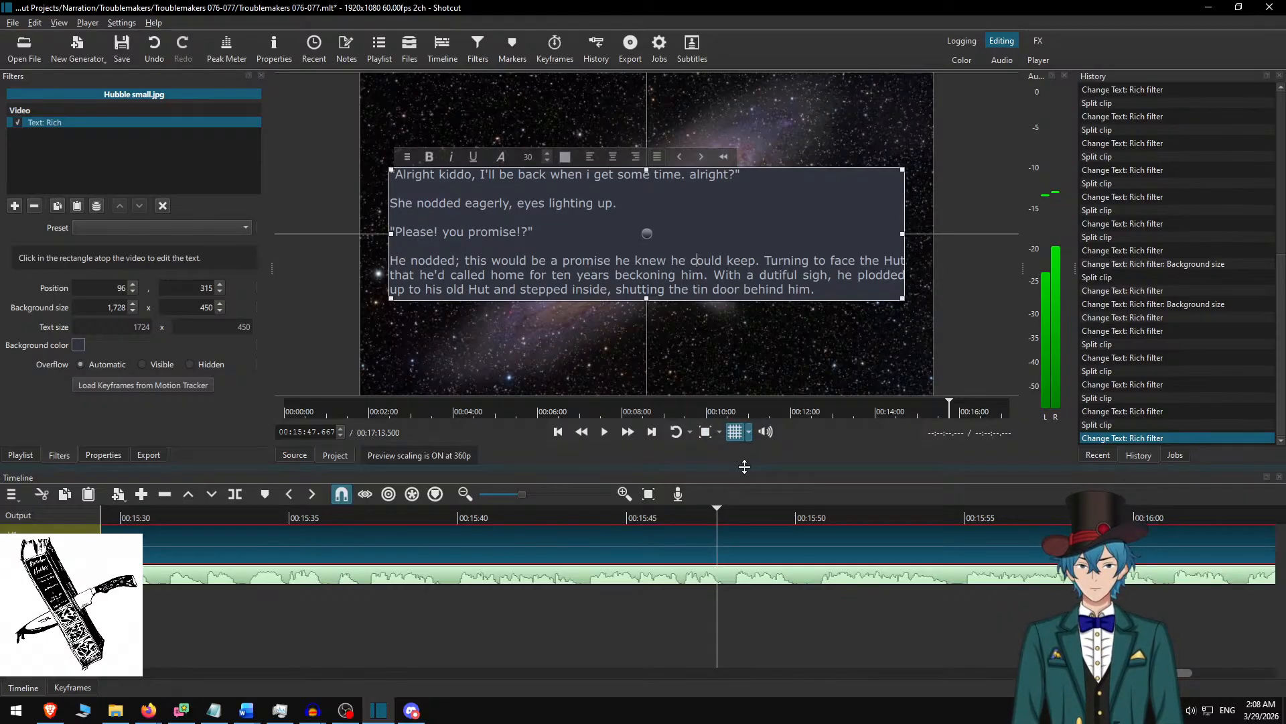
Replay the narration from 00:15:45.800 and split the background clip at 00:15:50.367, after the "Alright kiddo" passage.
click(656, 541)
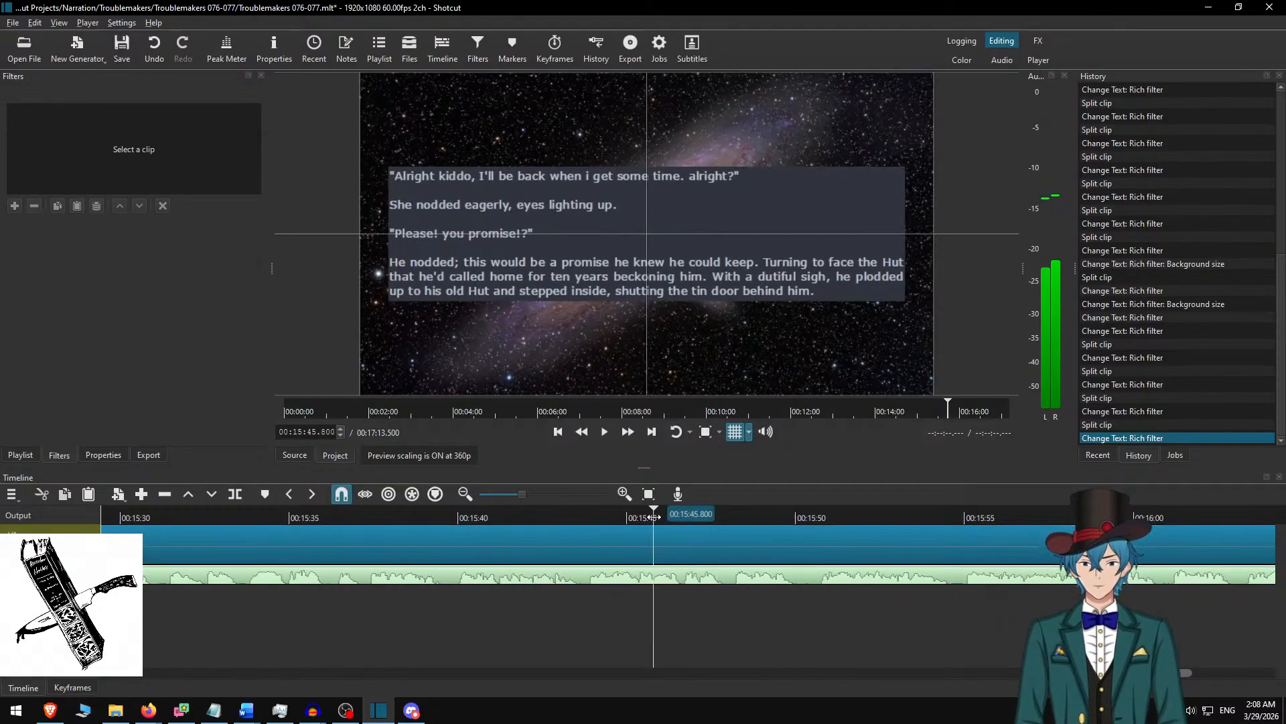
key(space)
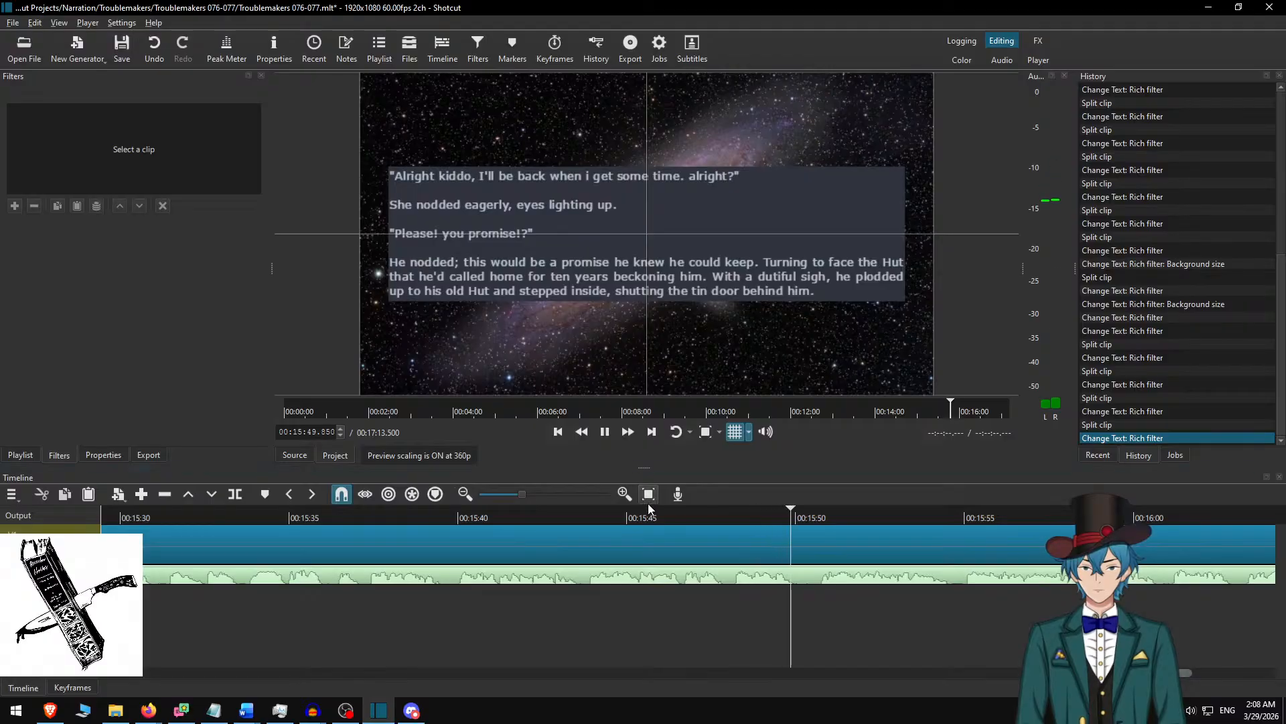
key(space)
drag(815, 517, 810, 513)
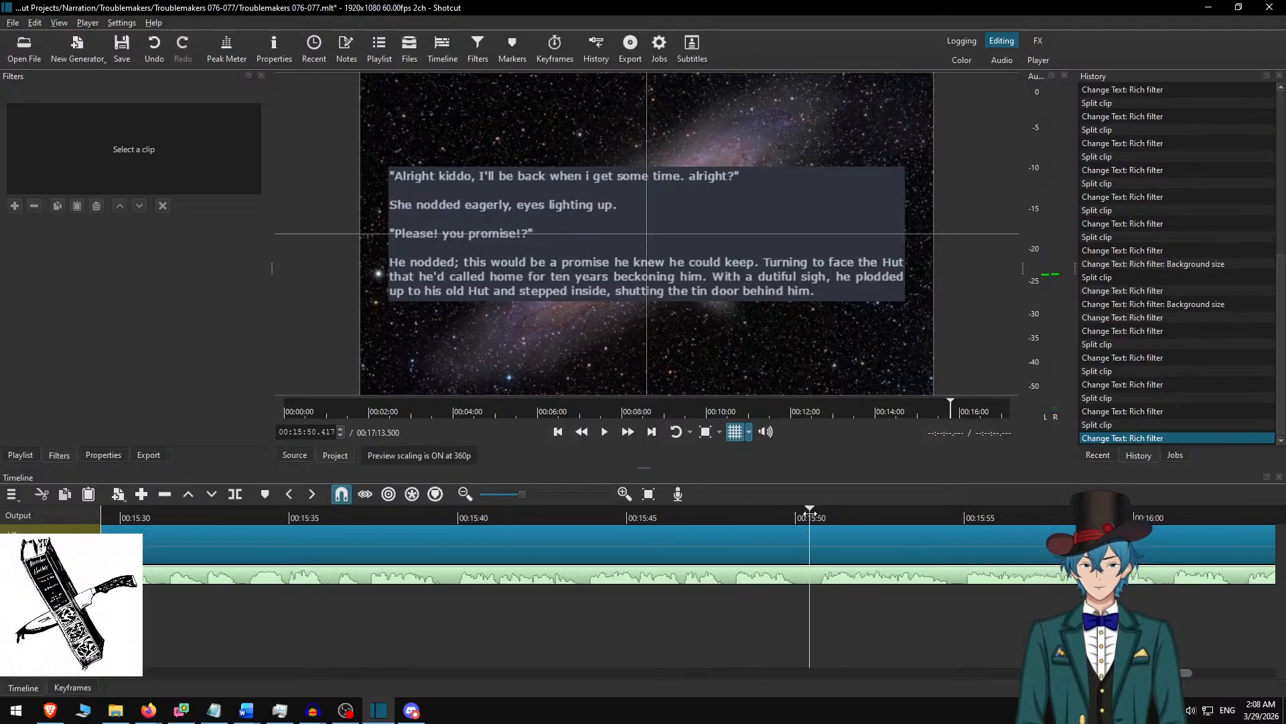
click(813, 532)
Delete the used "Alright kiddo" passage in Word and replace the new Shotcut clip's text with the remaining "Opening his eyes" passage.
key(alt+Tab)
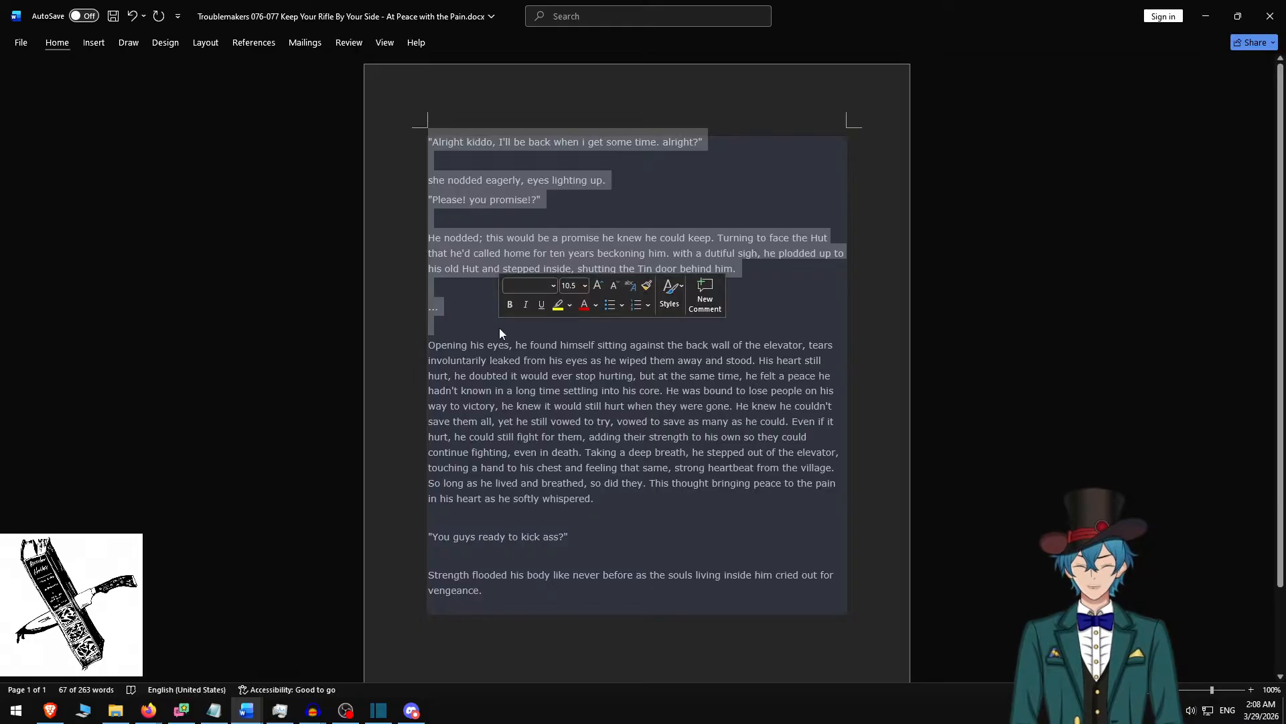
key(BackSpace)
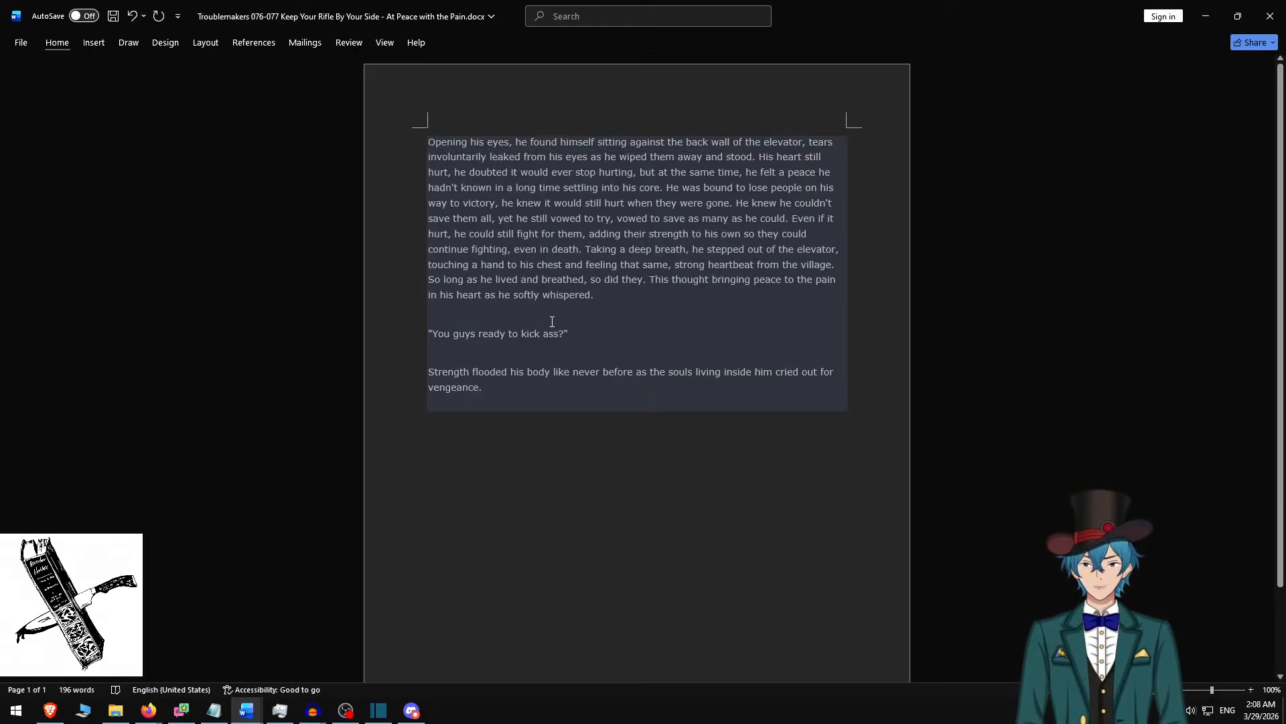
key(ctrl+a)
key(alt+Tab)
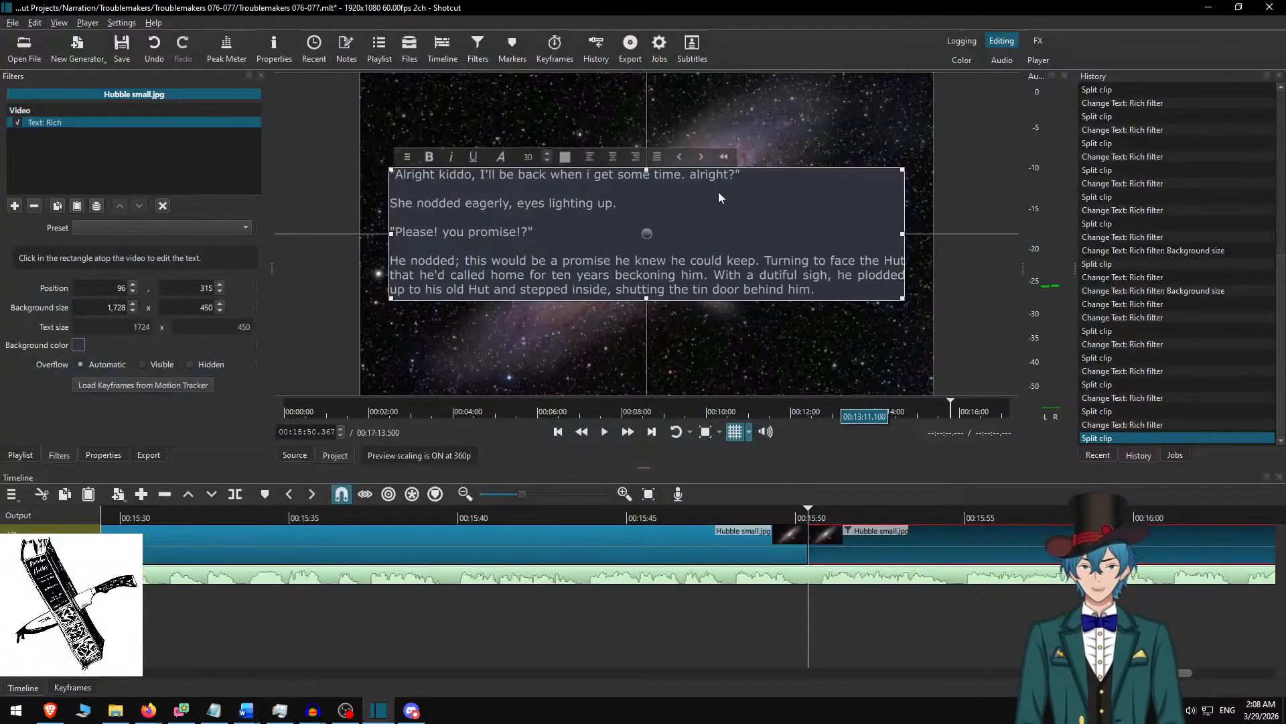
key(ctrl+a)
key(ctrl+v)
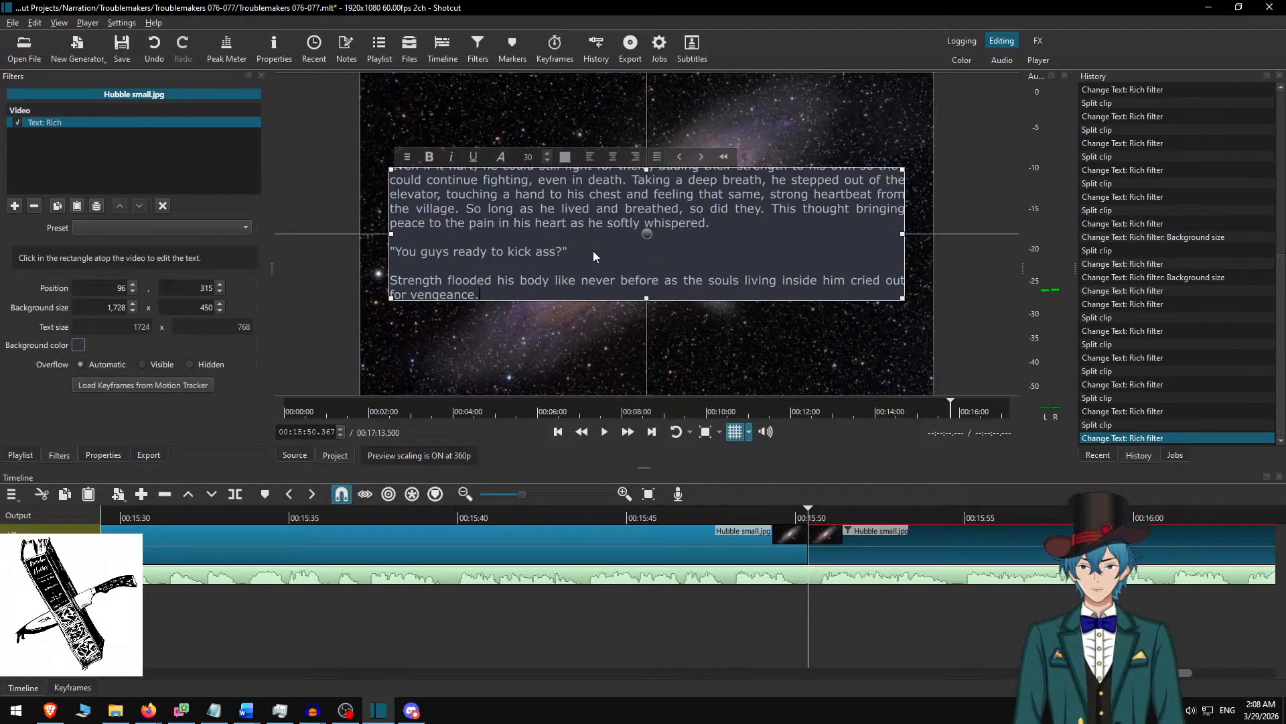
Set the text background height to 800 and move the text box up to vertical position 140.
double_click(192, 311)
right_click(192, 311)
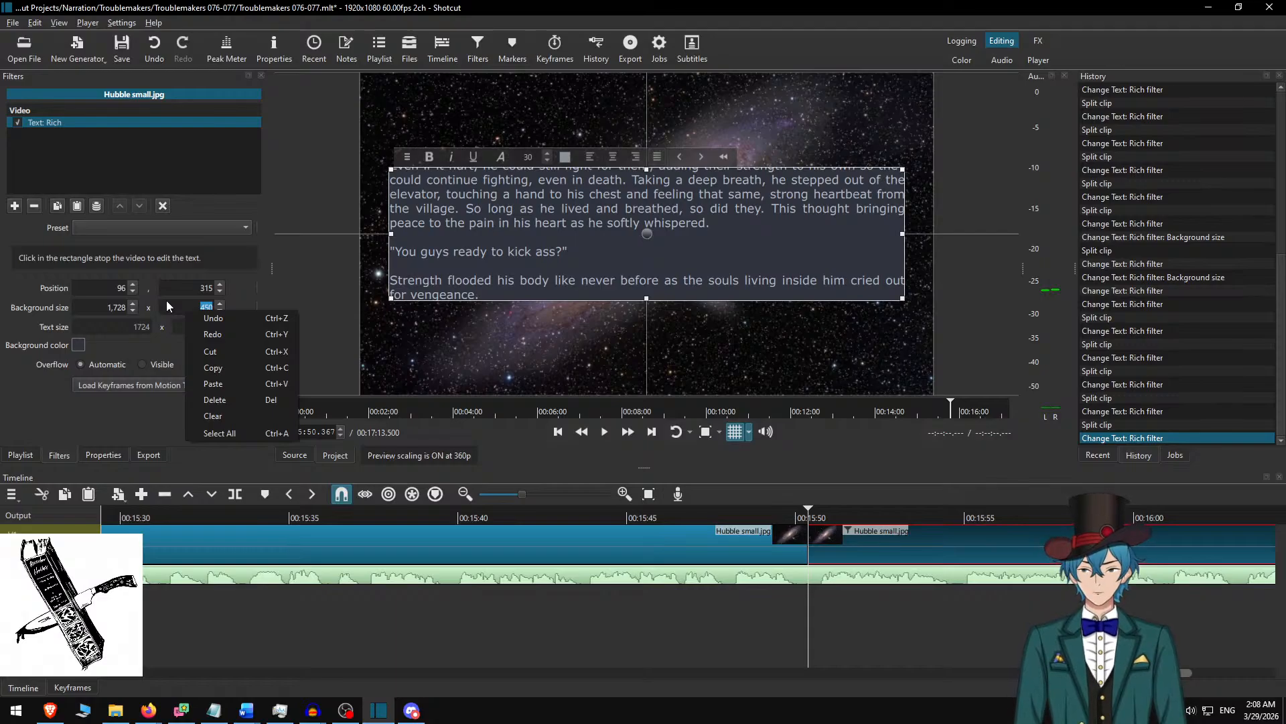
click(167, 301)
text(800)
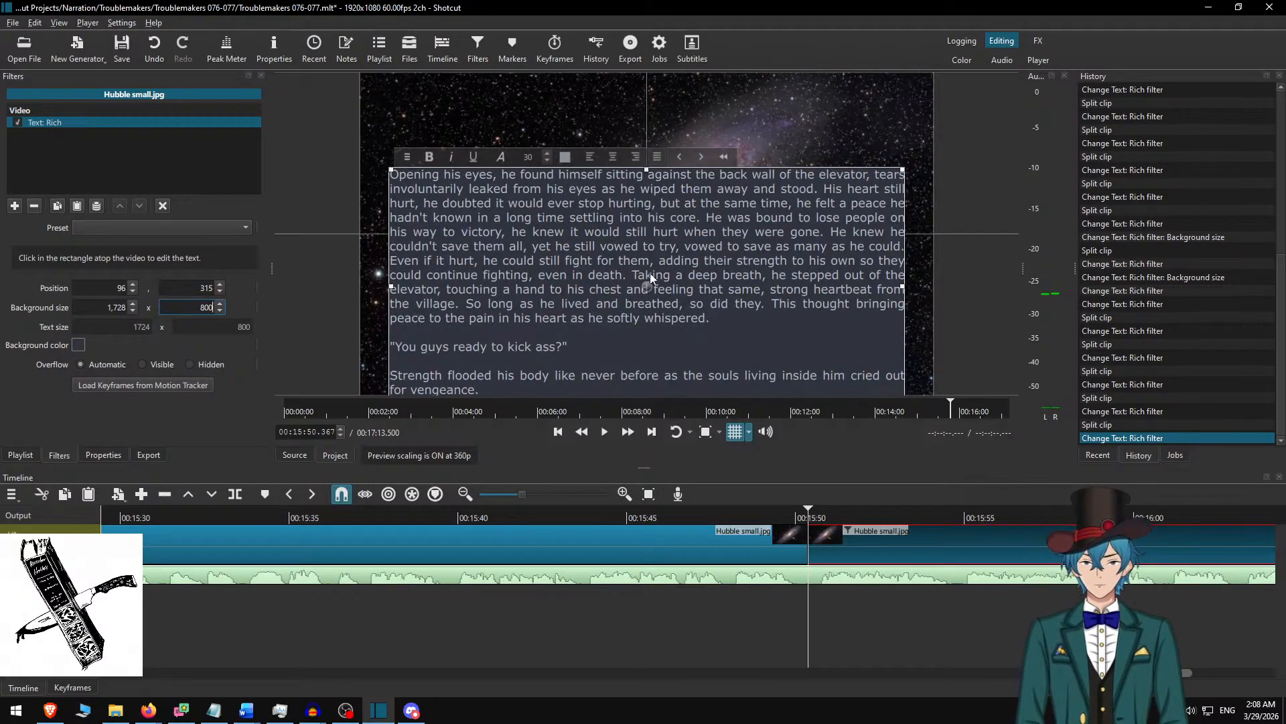
drag(645, 287, 644, 234)
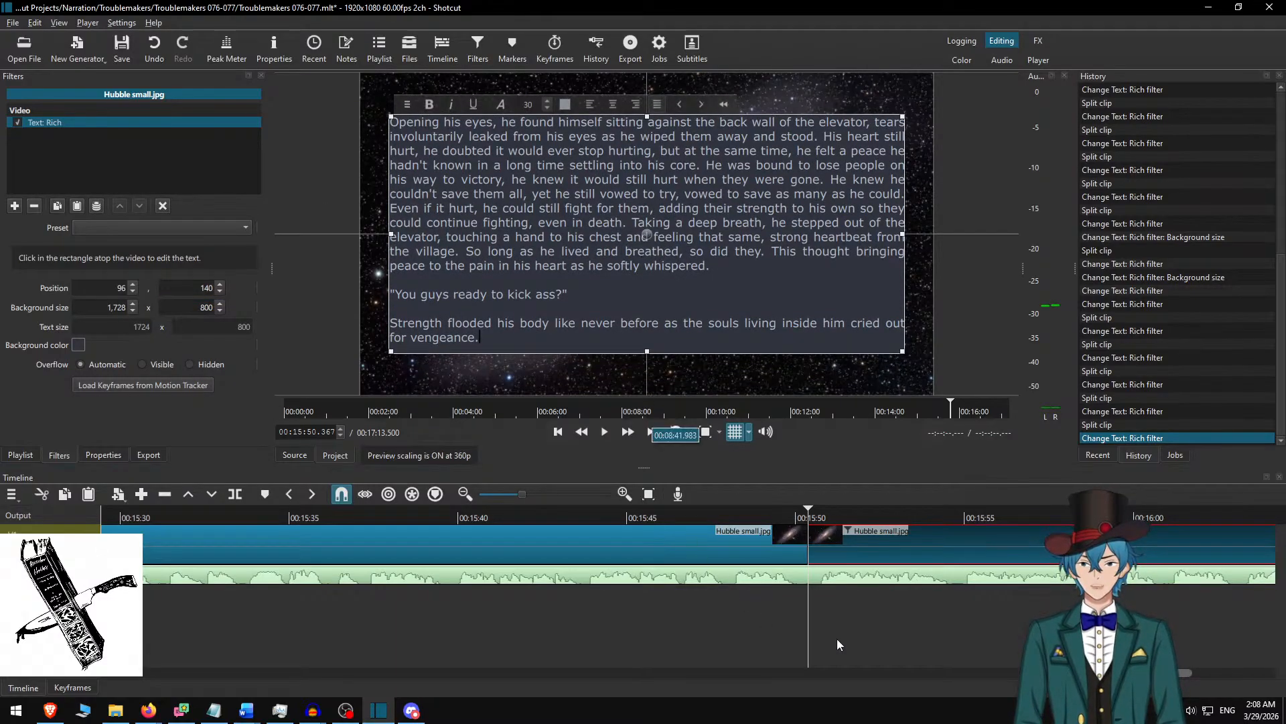
Play the narration through to its end to check the "Opening his eyes" passage against the audio.
click(845, 547)
click(665, 513)
key(space)
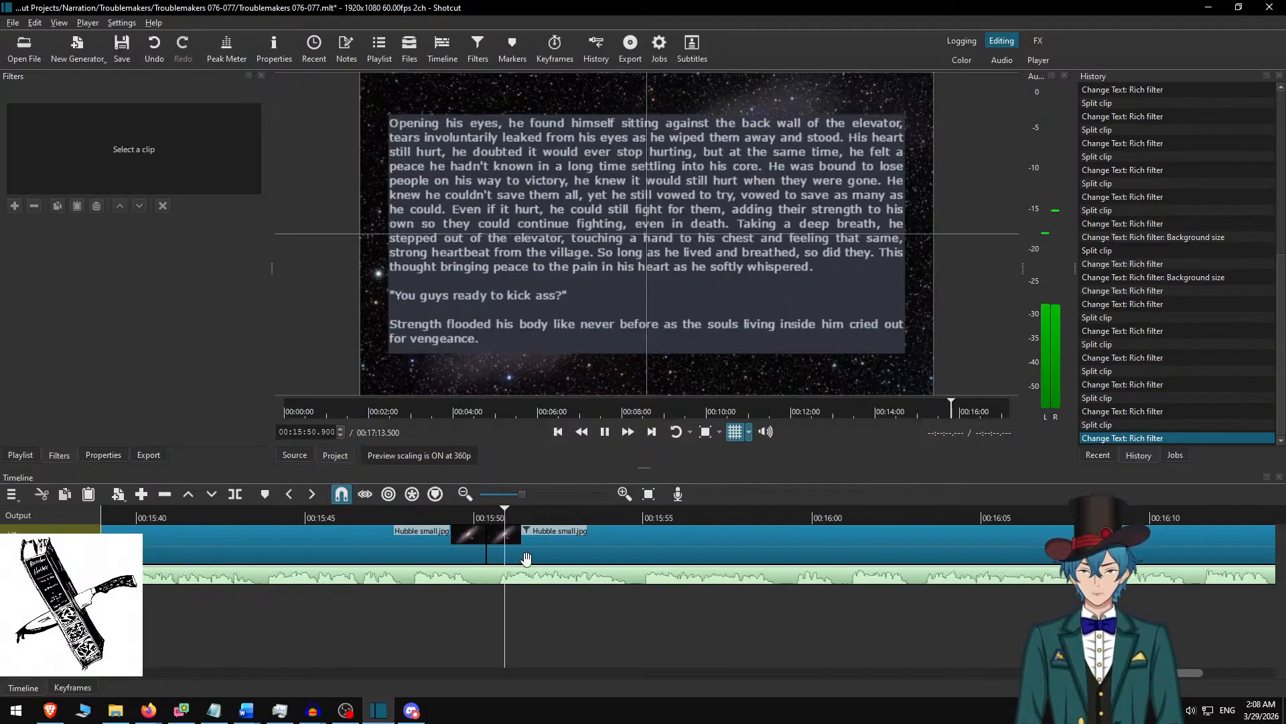
click(624, 555)
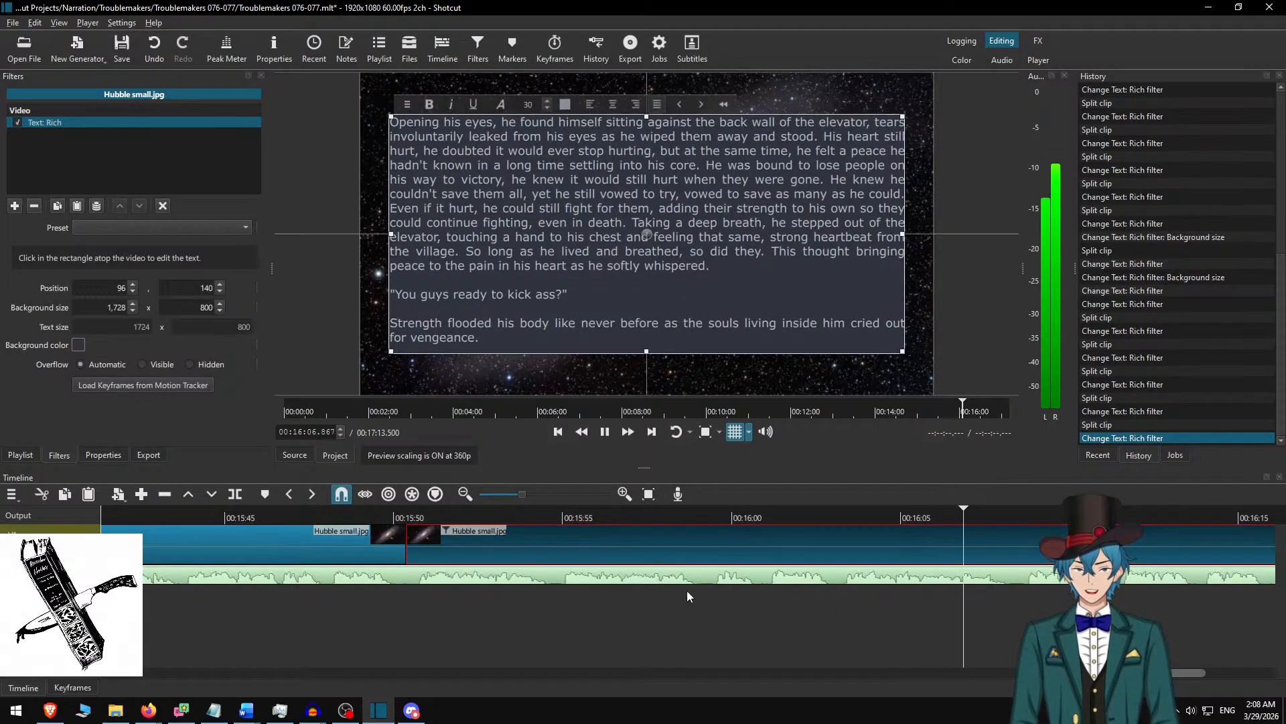
scroll(761, 576, down, 6)
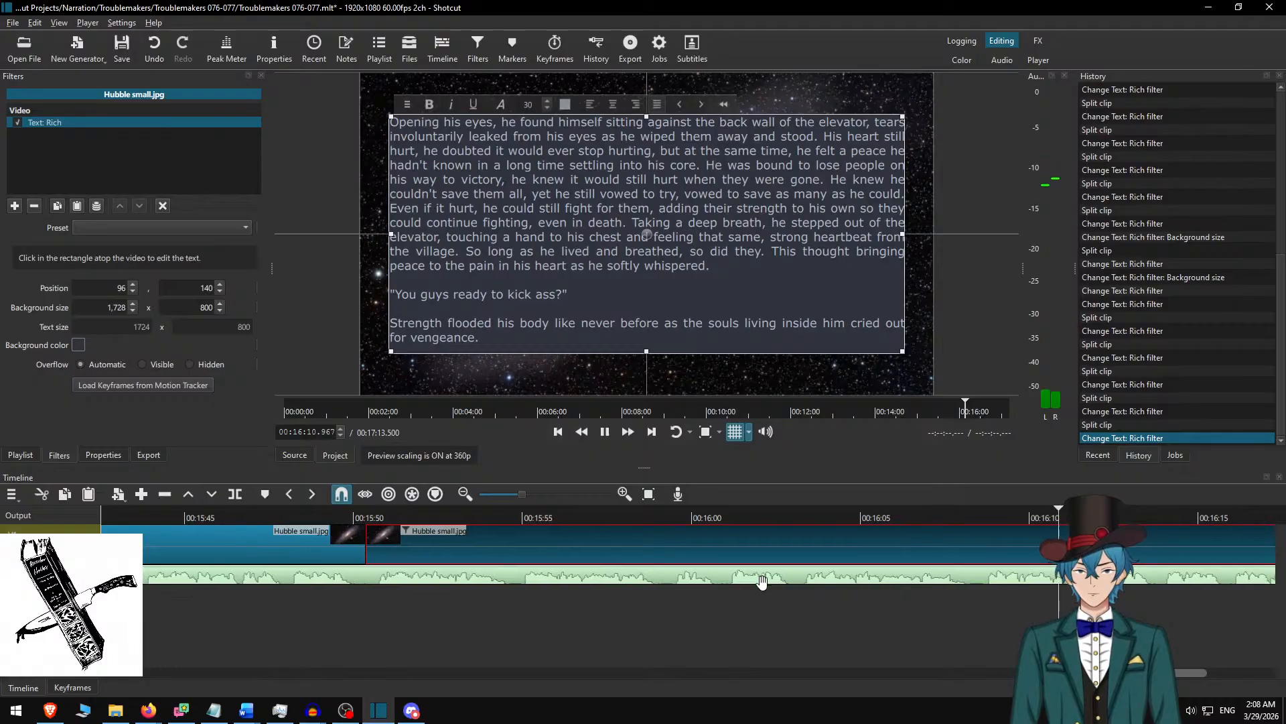
key(s)
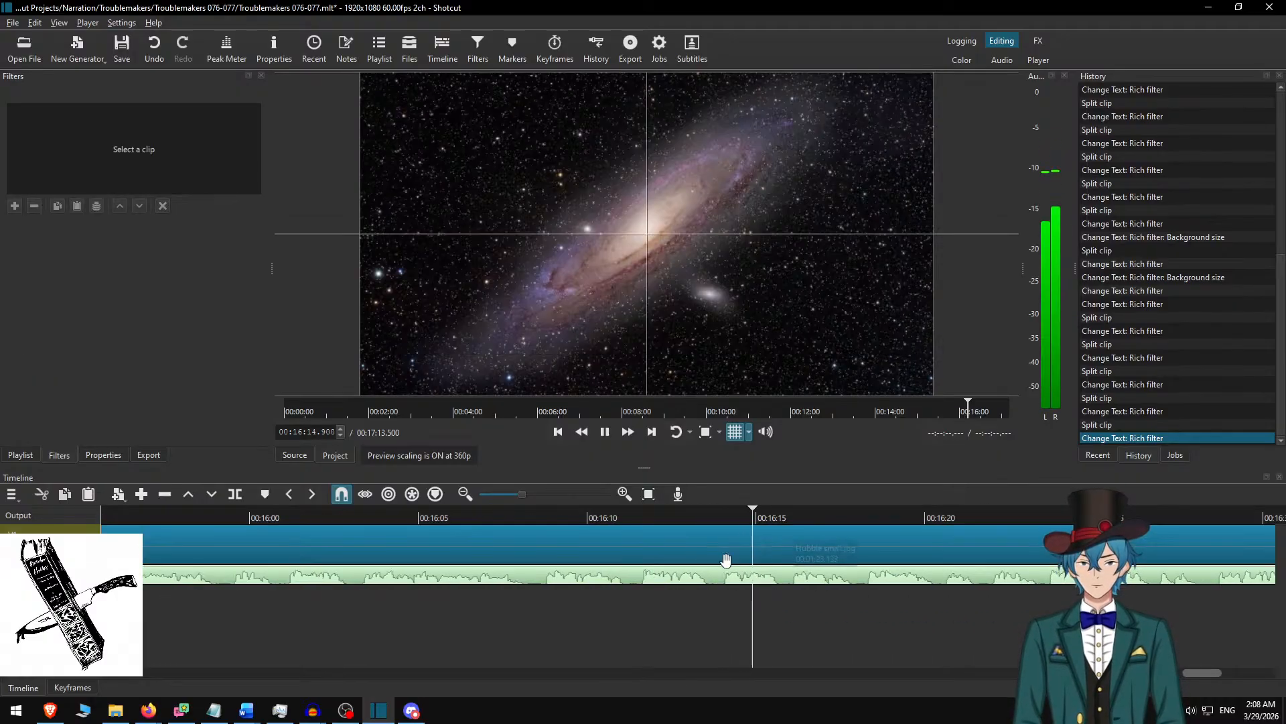
scroll(742, 559, down, 1)
scroll(742, 558, down, 5)
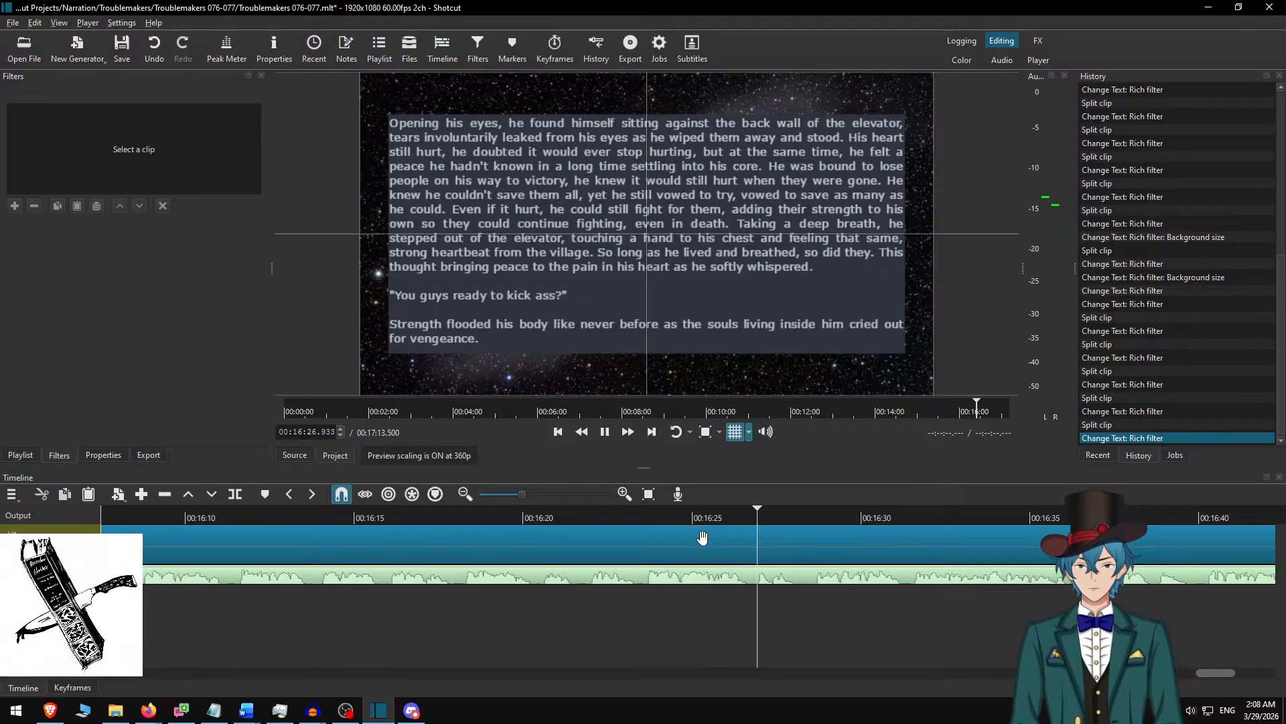
scroll(882, 554, down, 3)
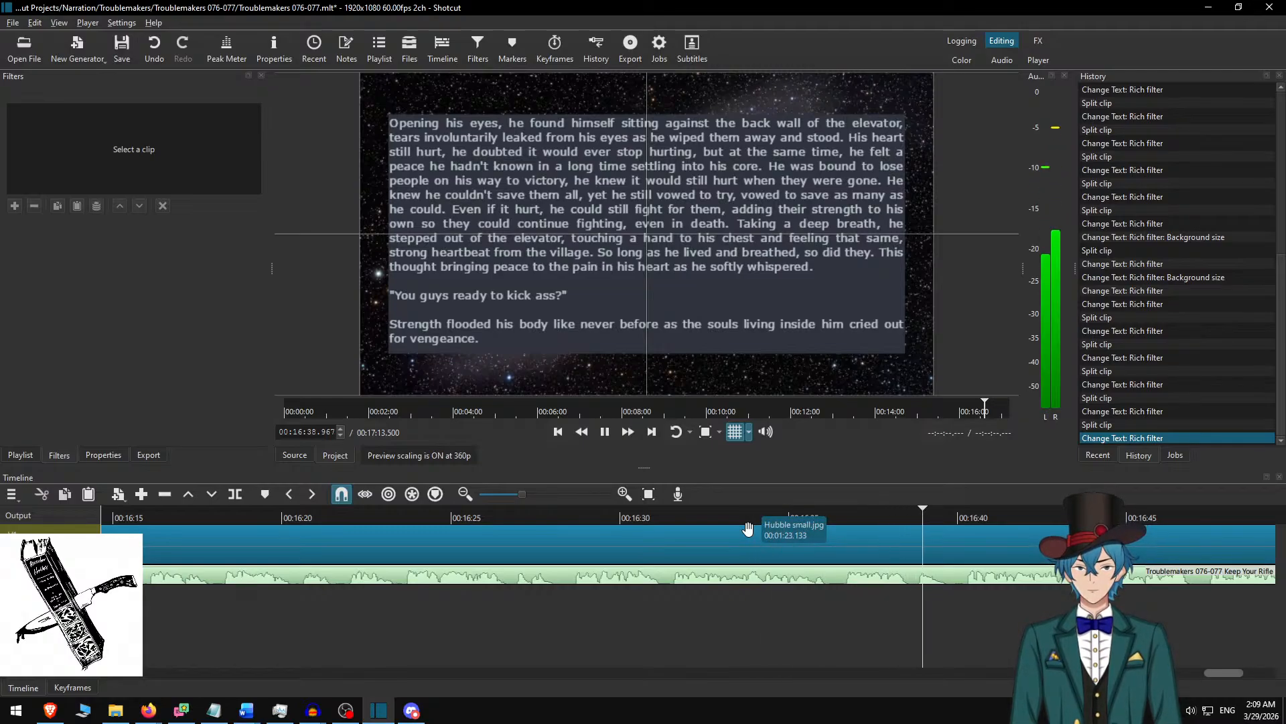
scroll(831, 571, down, 5)
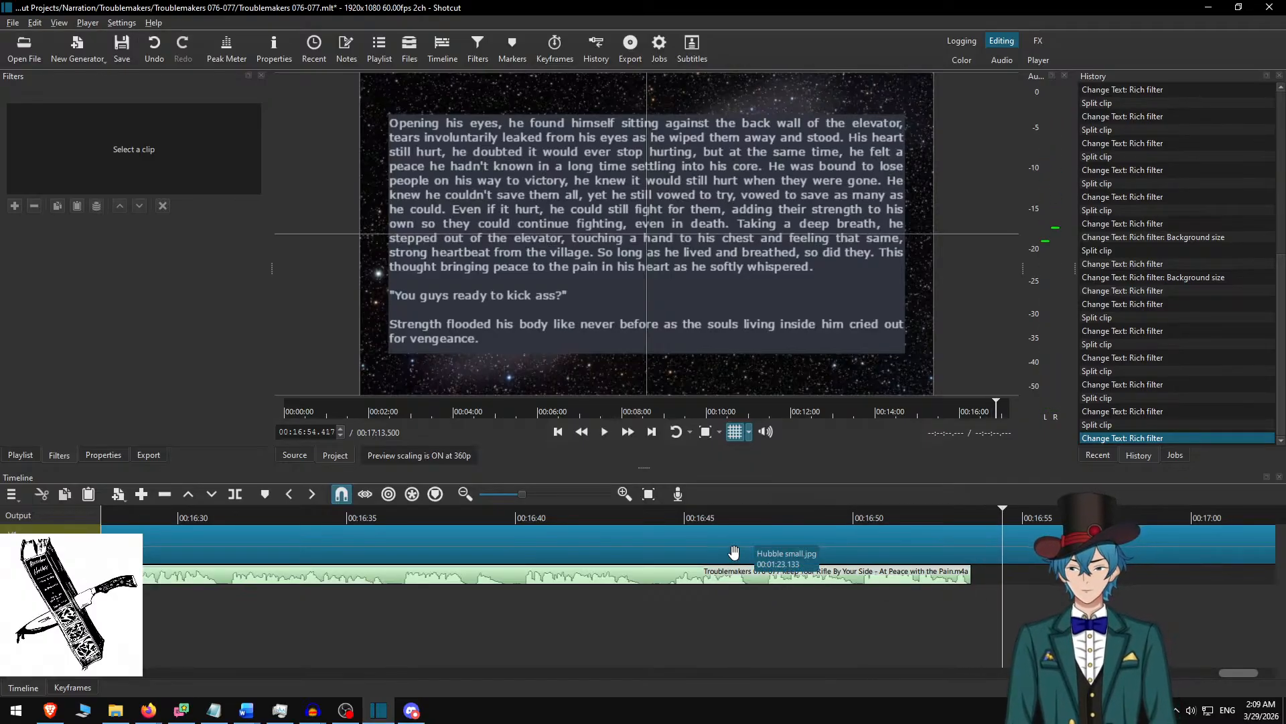
Split the background clip at the narration's end, 00:16:53.500, and remove the Text: Rich filter from the trailing part.
key(s)
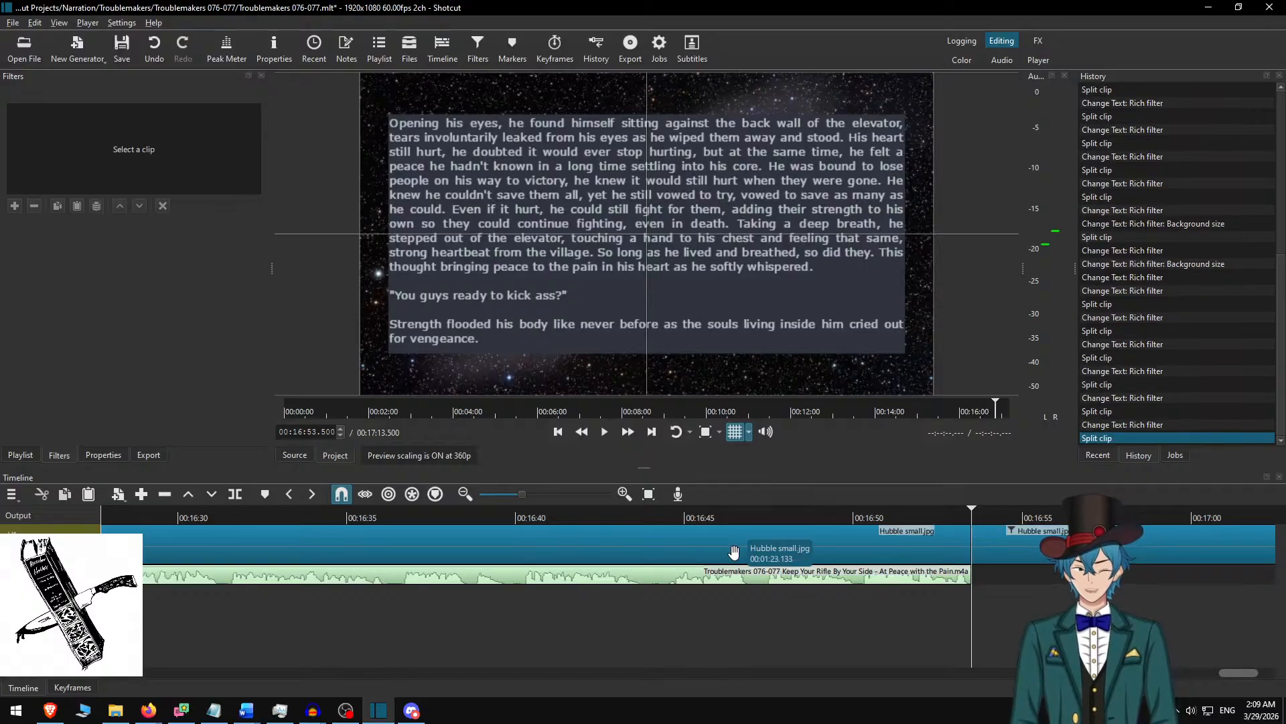
click(1034, 530)
click(34, 206)
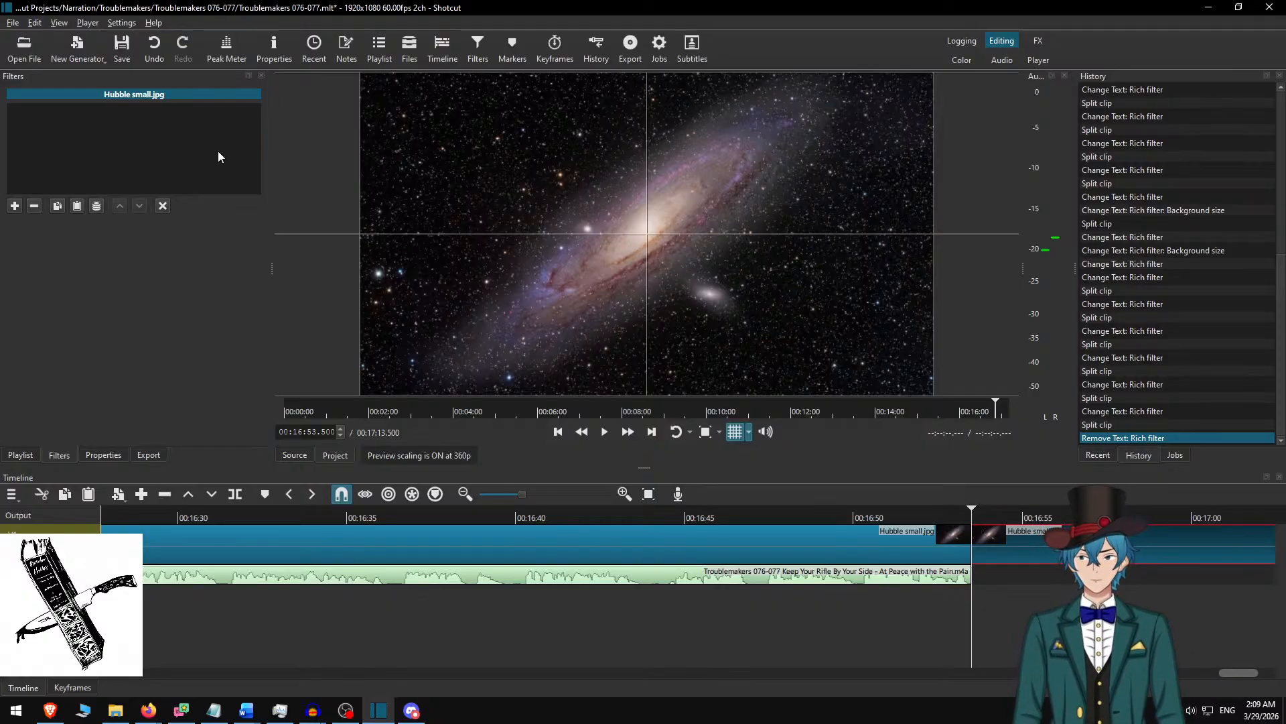
Save the project and export the video to the "Troublemakers 076-077 Keep Your Rifle By Your Side - At Peace with the Pain" folder in Narration\Troublemakers.
key(ctrl+s)
key(ctrl+e)
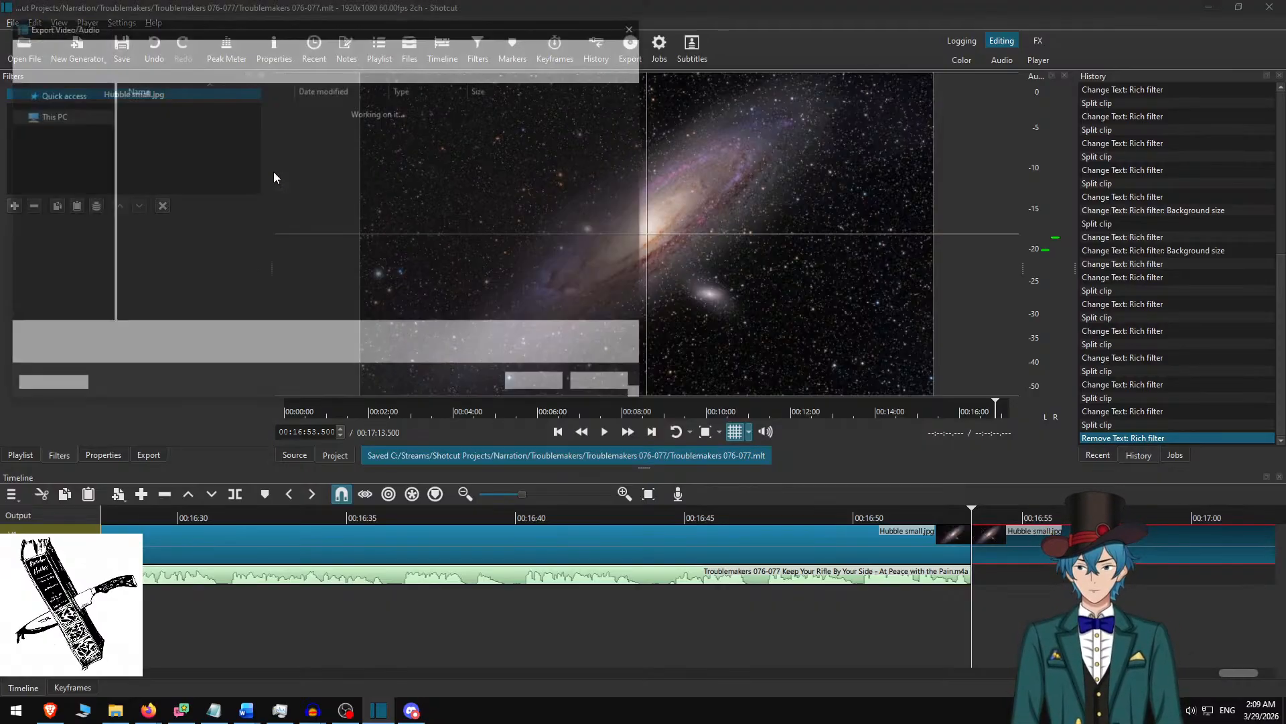
key(alt+Up)
key(alt+Up)
text(Troublemakers)
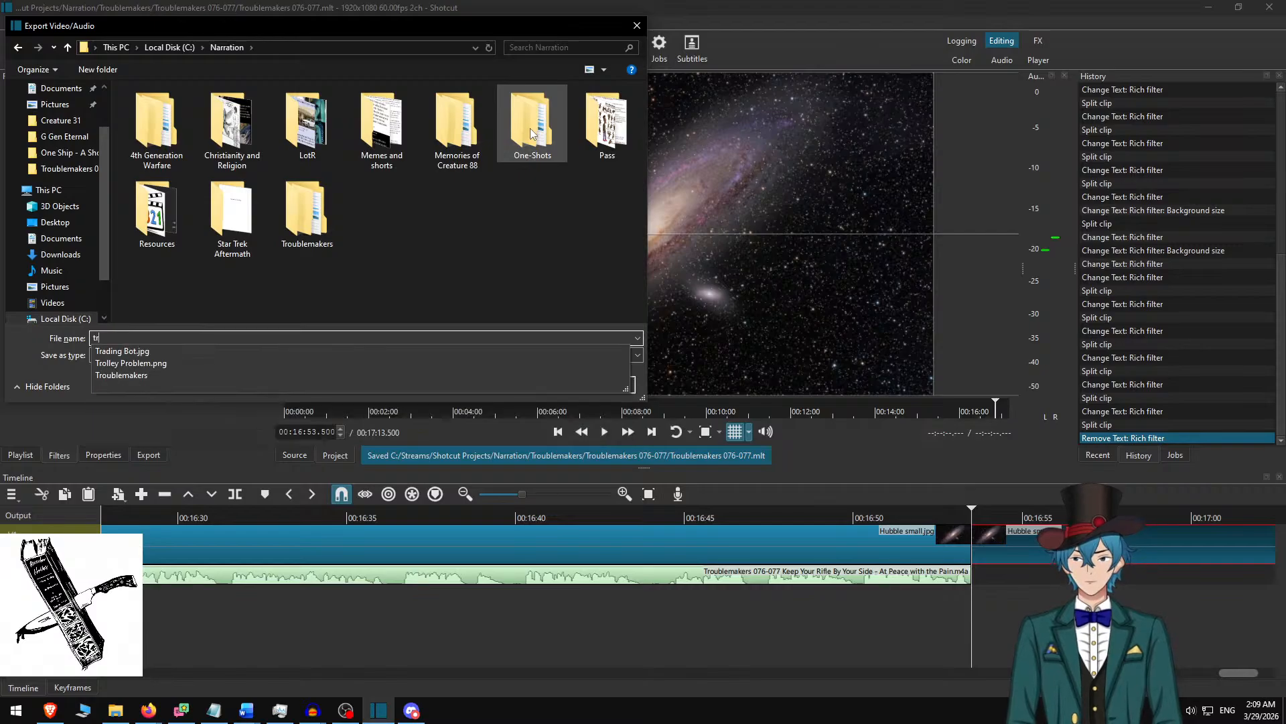
key(Return)
text(tr)
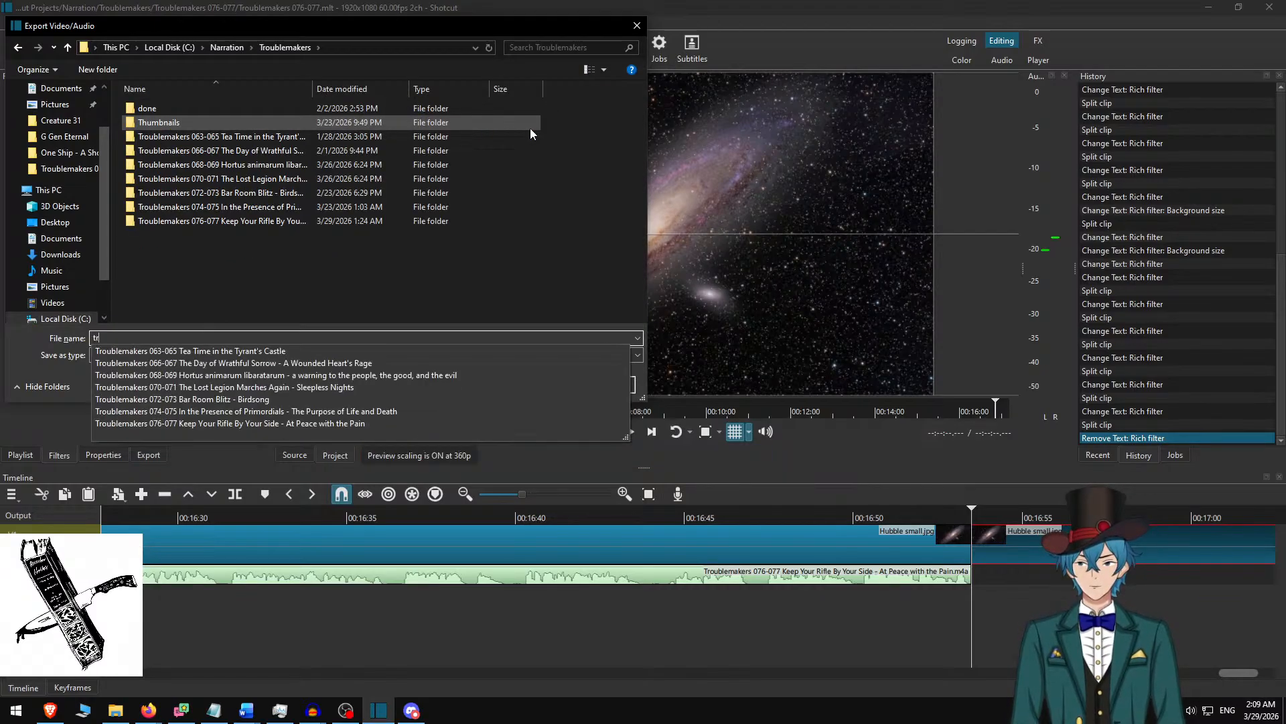
key(Up)
key(Return)
key(Return)
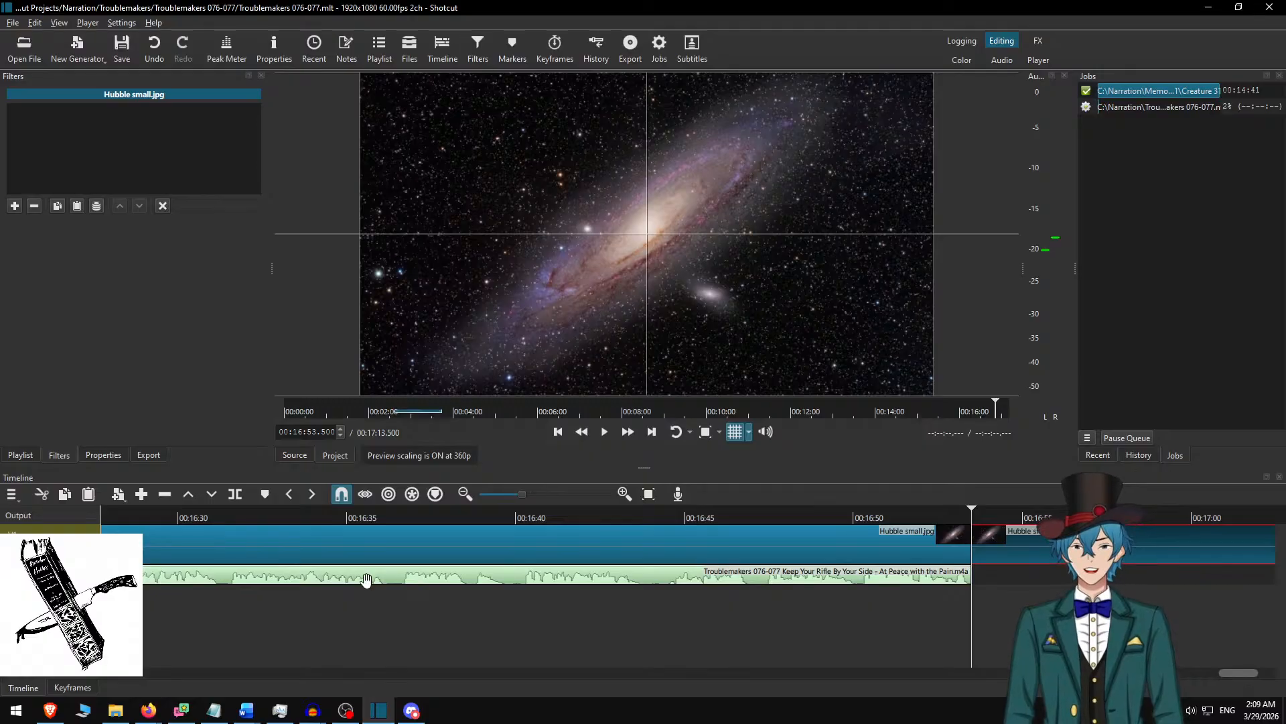
Switch to the Troublemakers 076-077 Word document and undo the passage deletions back to the "A small grey mouse" opening paragraph.
click(246, 711)
click(172, 645)
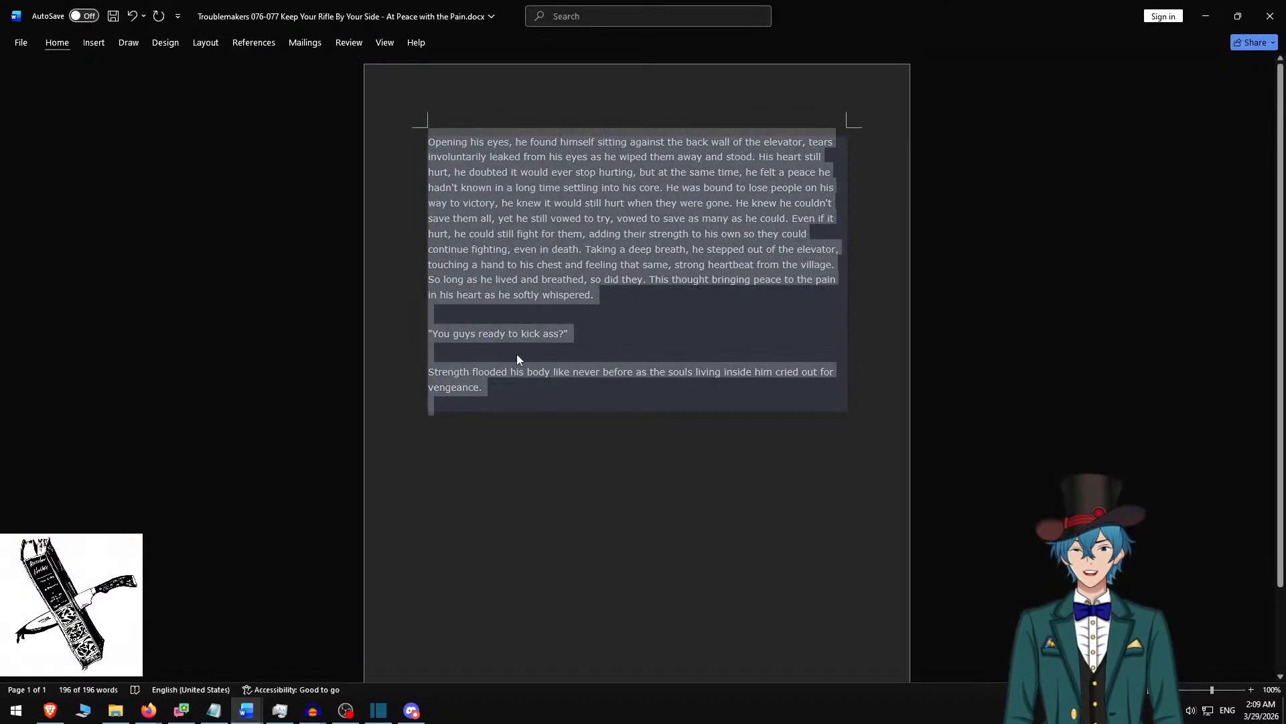
key(ctrl+z)
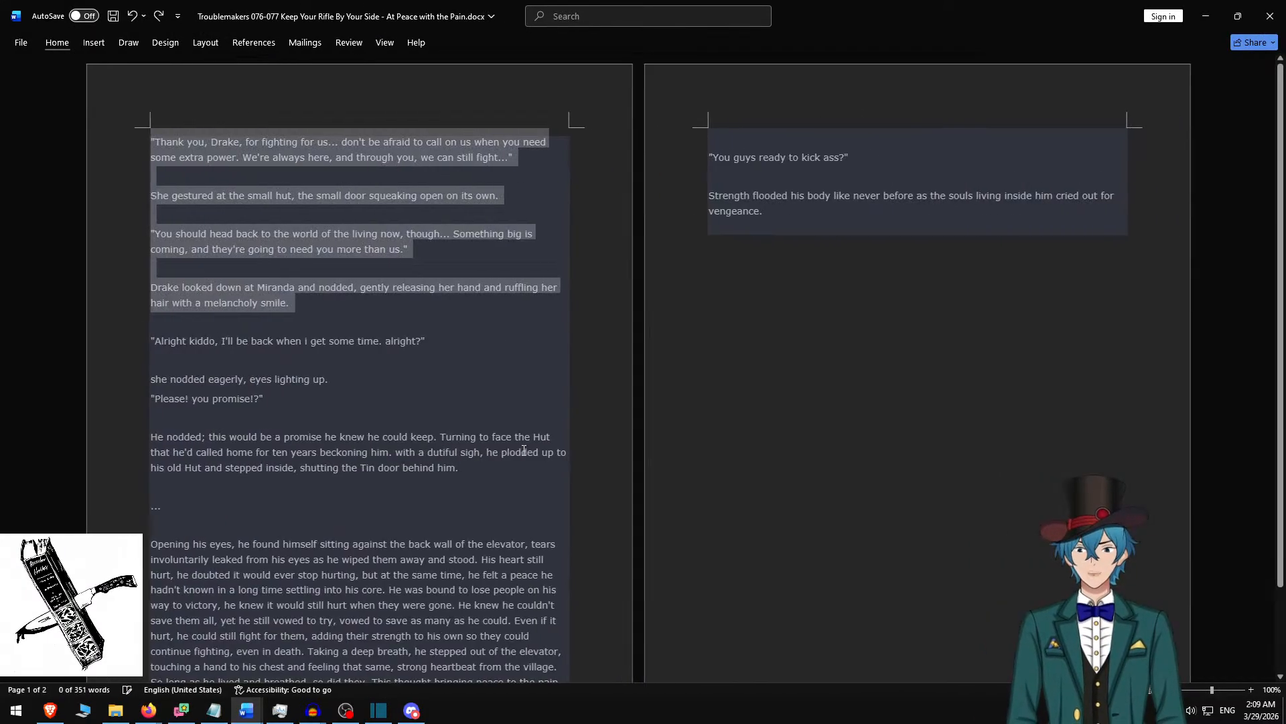
key(ctrl+z)
key(ctrl+z)
key(ctrl+z)
key(ctrl+z)
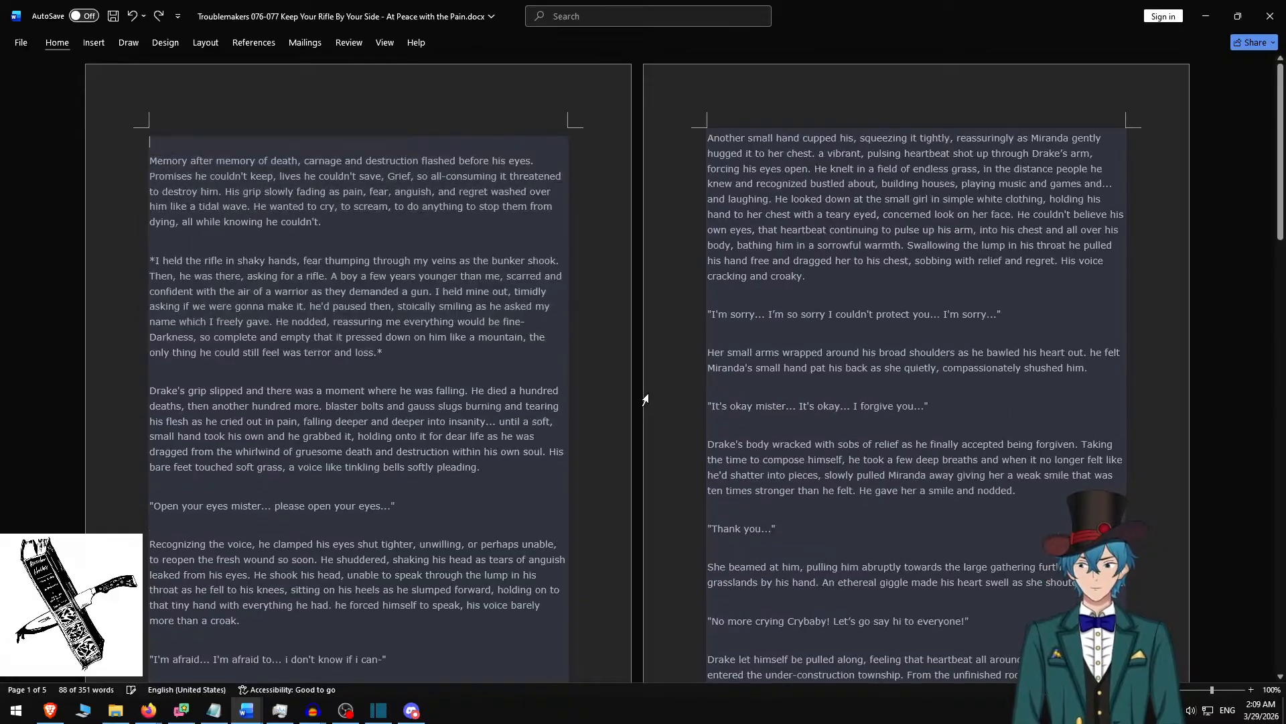
key(ctrl+z)
key(ctrl+z)
key(ctrl+z)
key(ctrl+z)
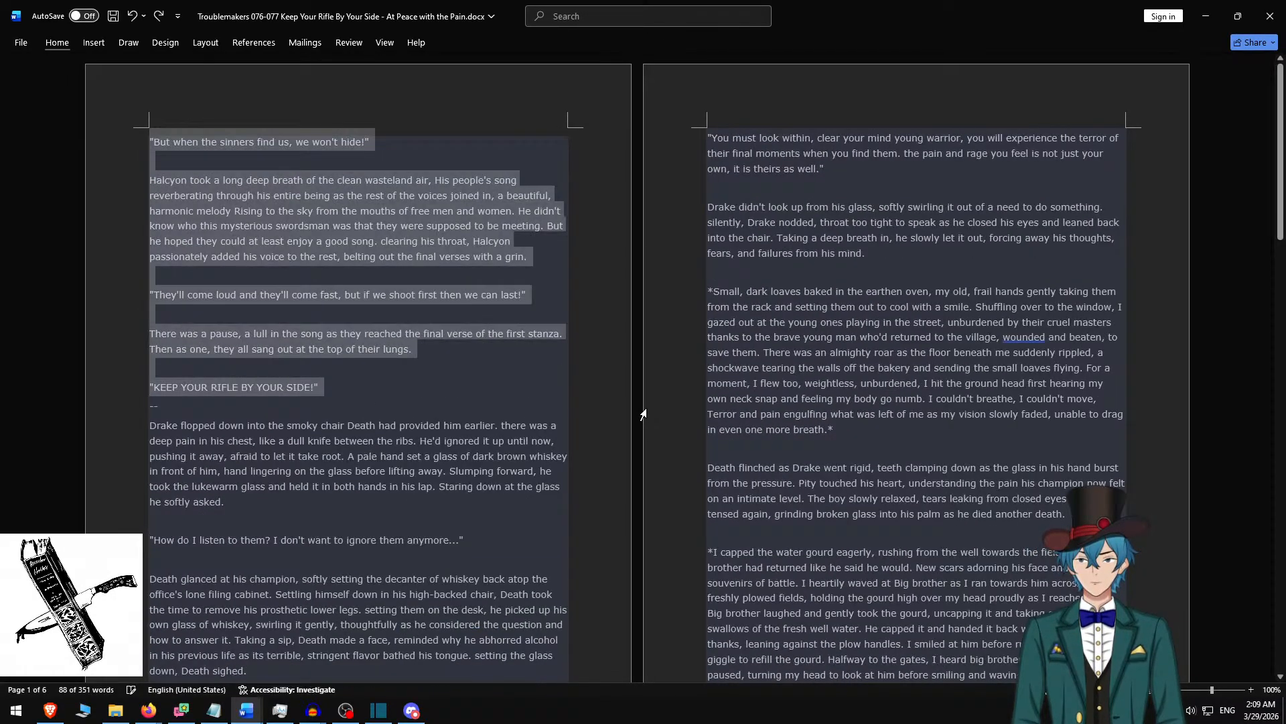
key(ctrl+z)
key(ctrl+z)
key(ctrl+z)
key(ctrl+z)
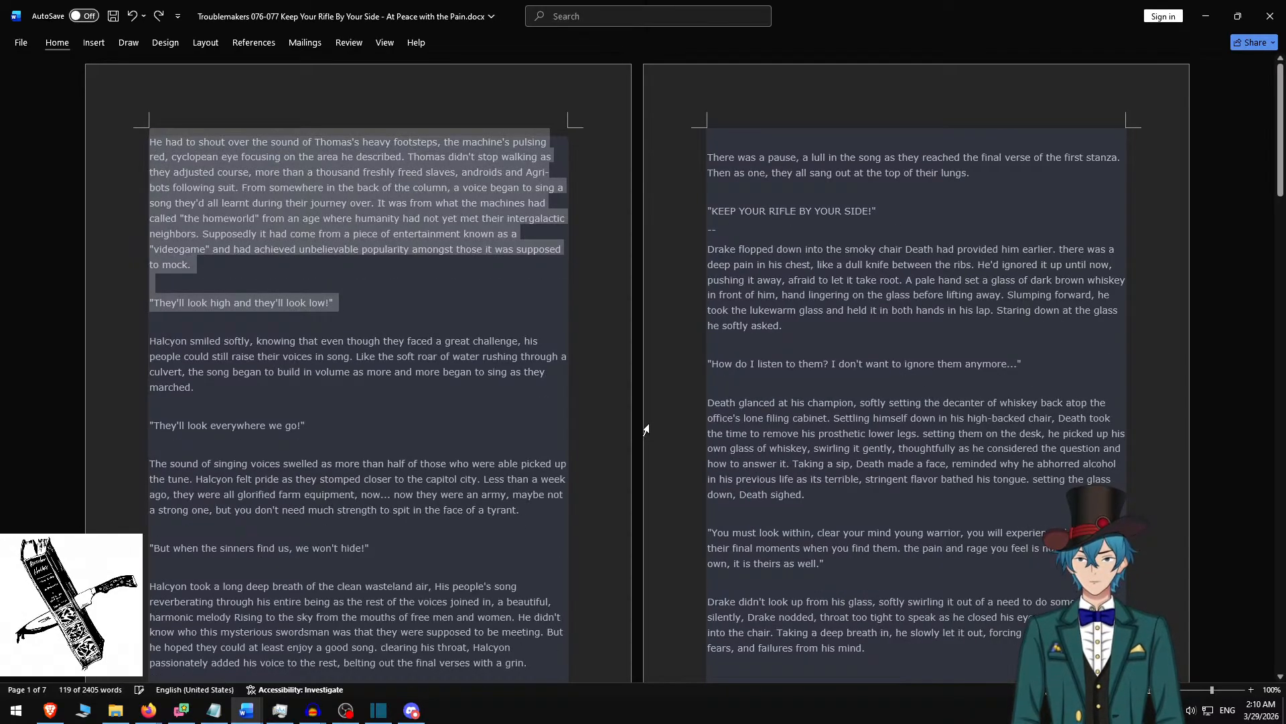
key(ctrl+z)
key(ctrl+z)
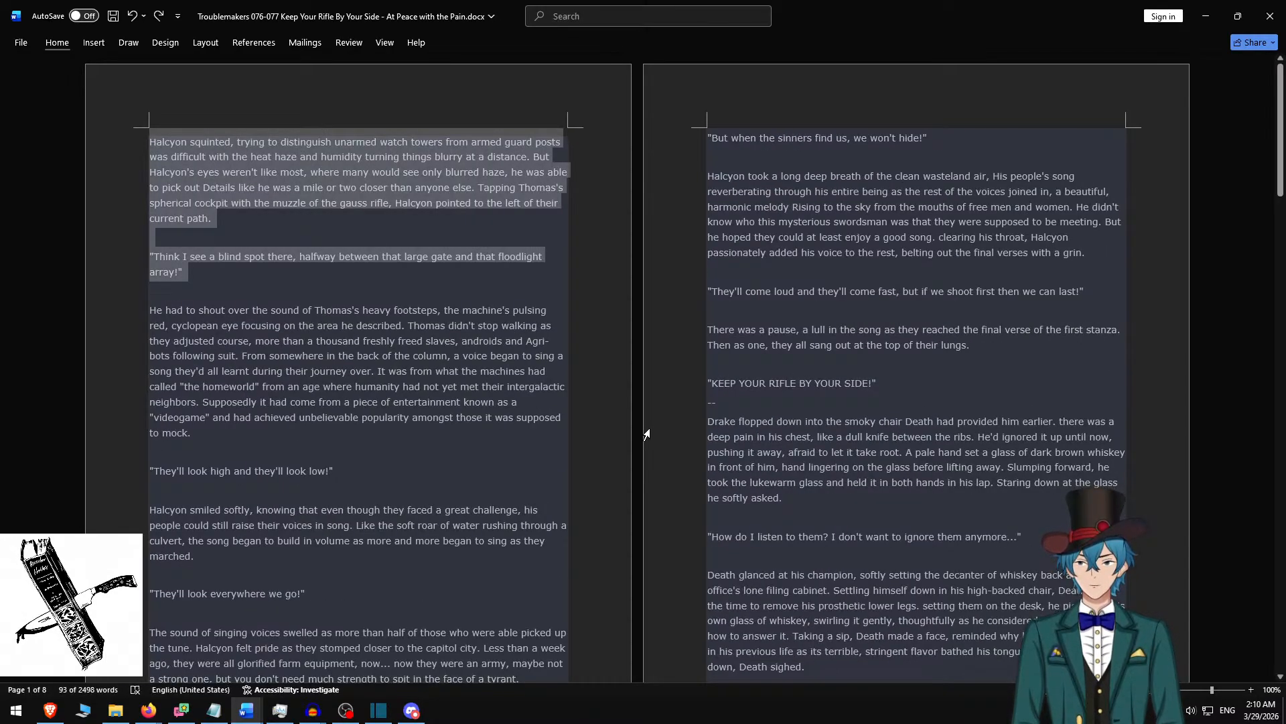
key(ctrl+z)
key(ctrl+z)
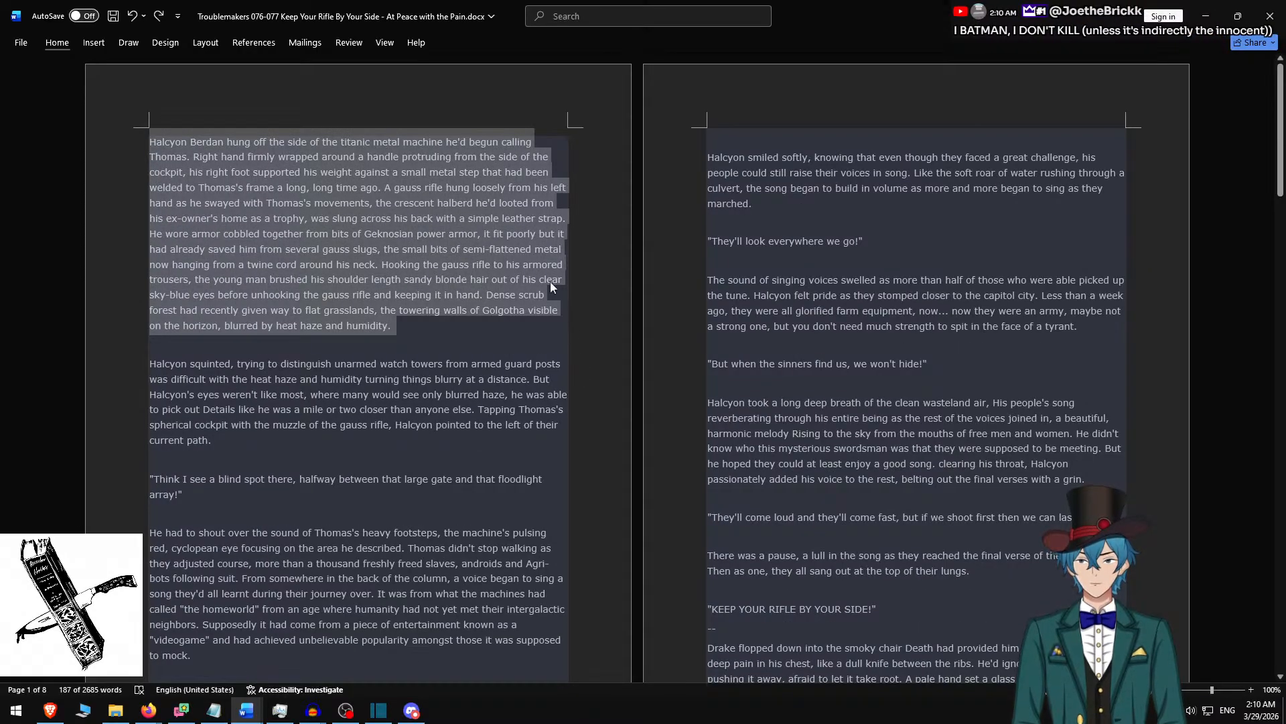
click(456, 202)
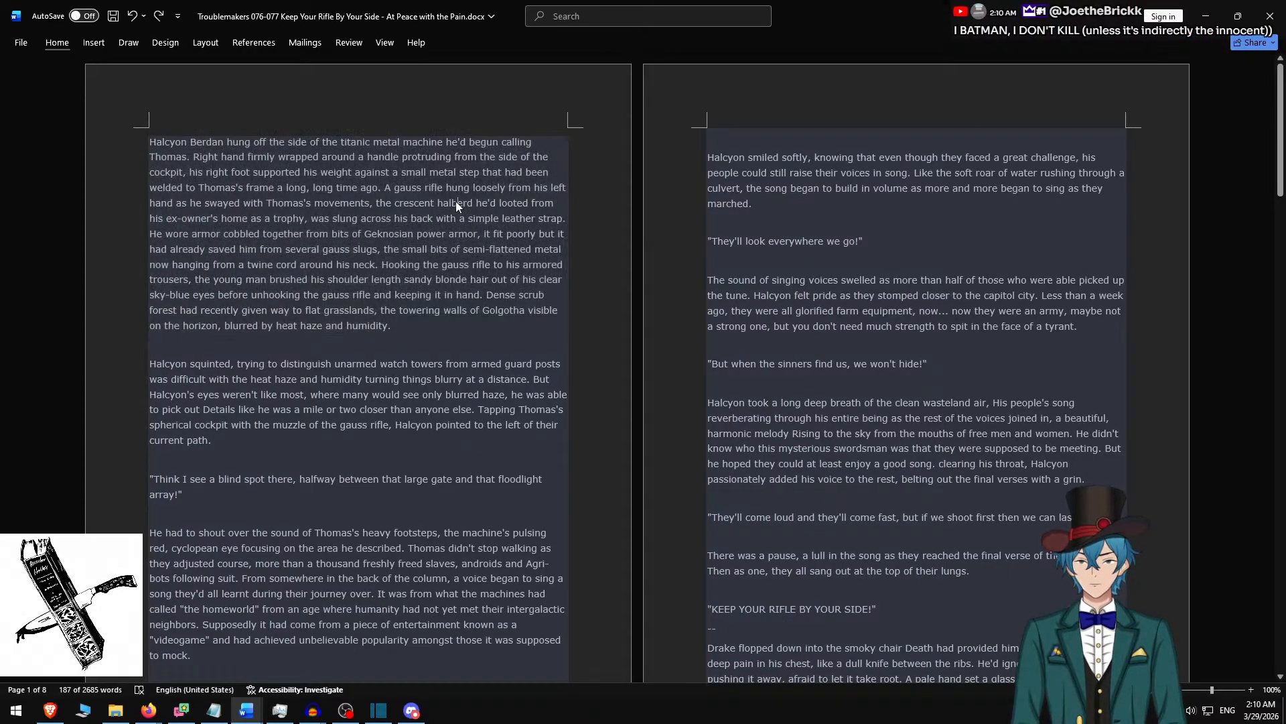
key(ctrl+z)
key(ctrl+z)
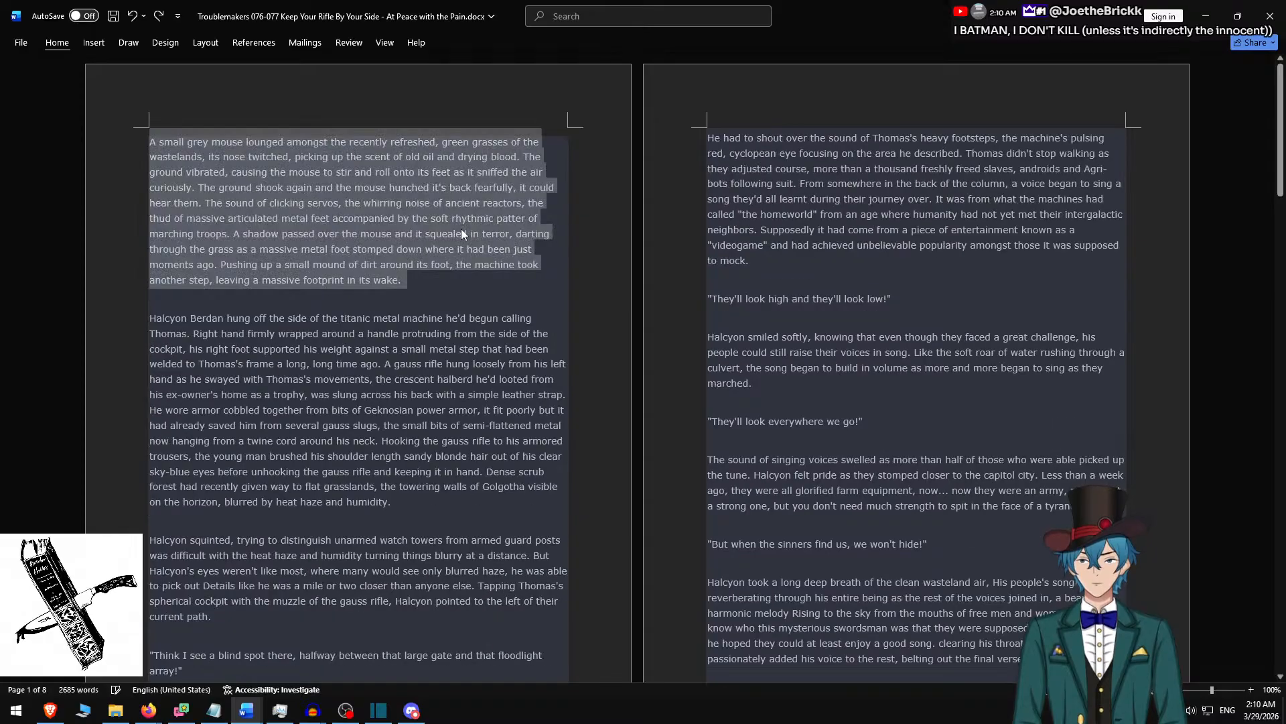
Save the restored Troublemakers 076-077 Word document and close it.
click(468, 264)
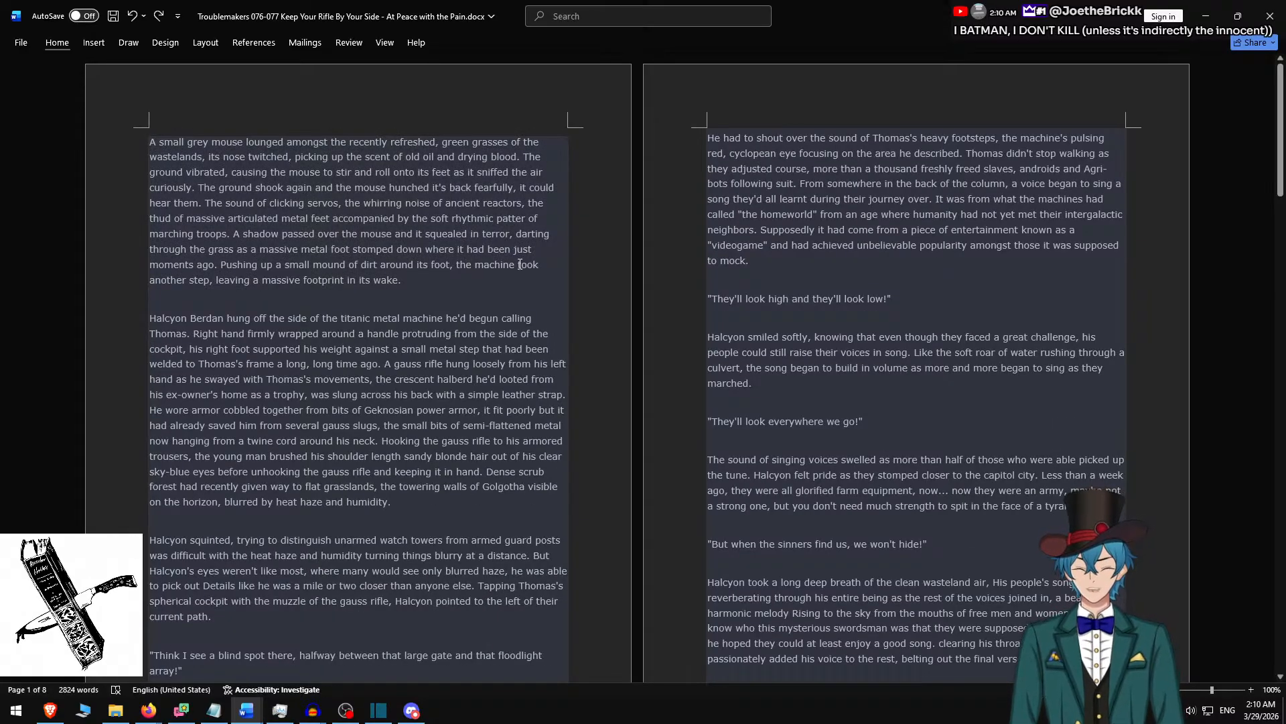
key(ctrl+s)
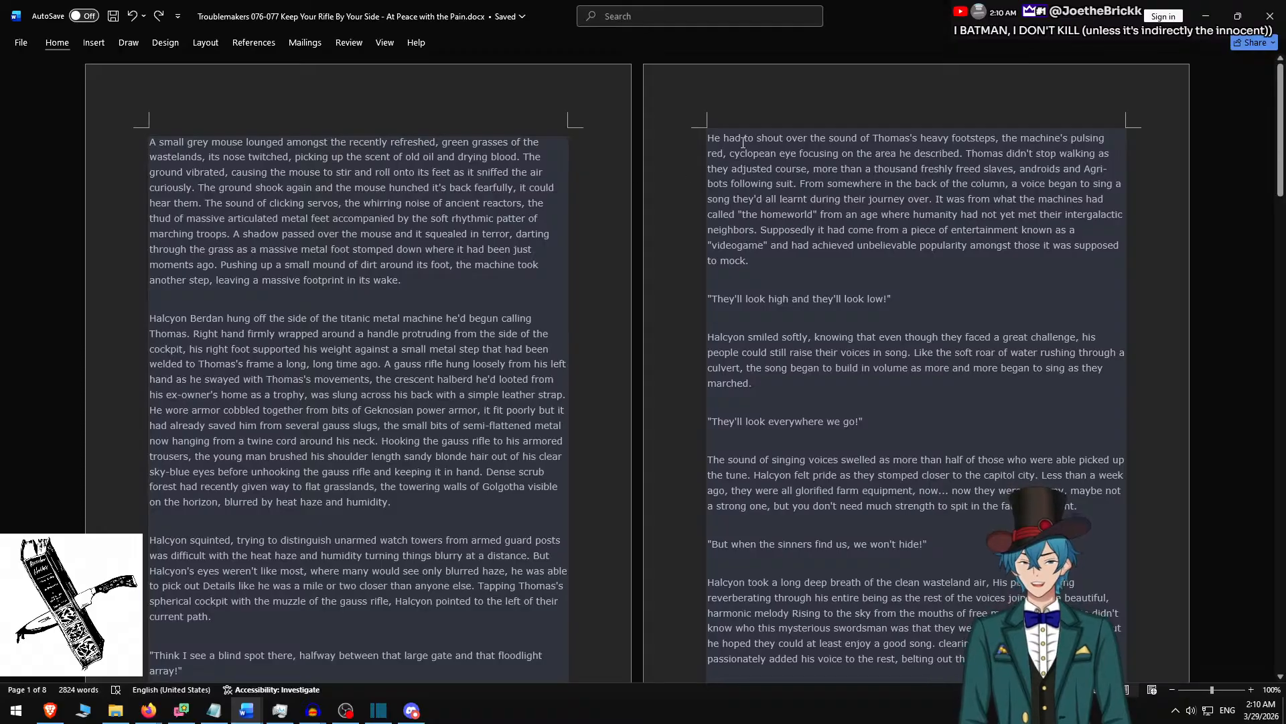
click(1273, 20)
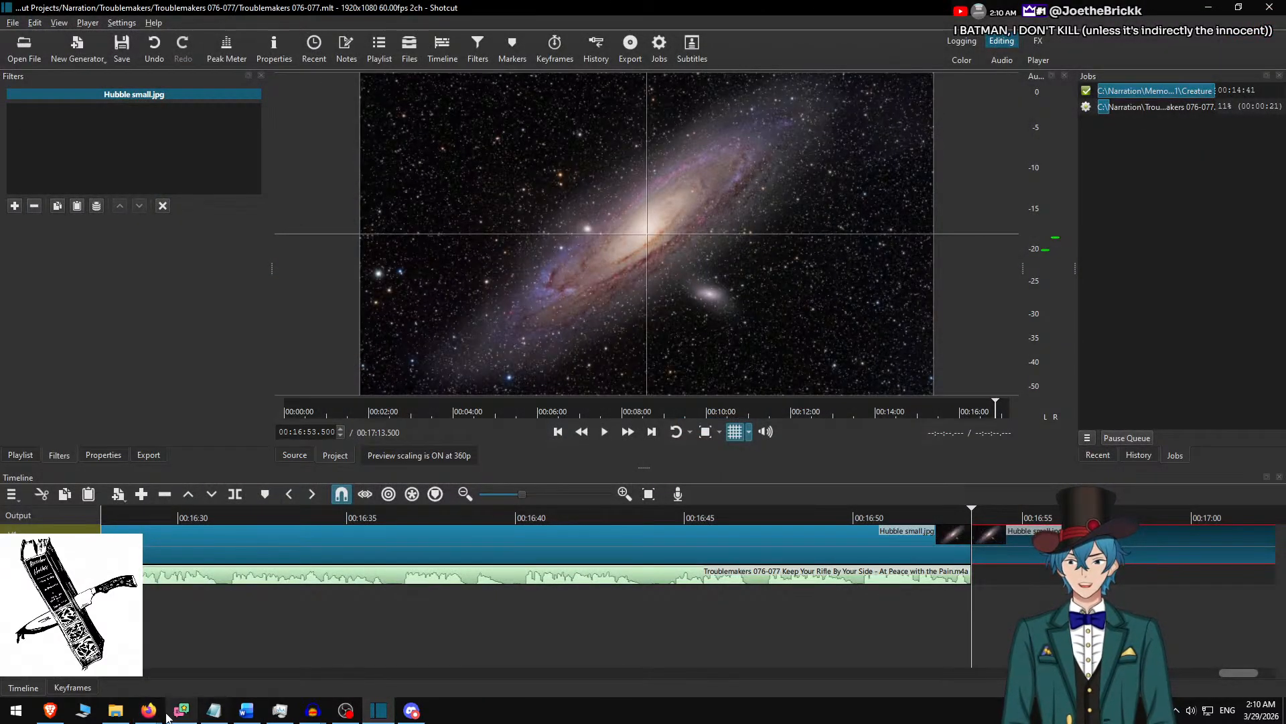
Switch to the Troublemakers 076-077 audio project in Audacity and close it.
mouse_move(312, 710)
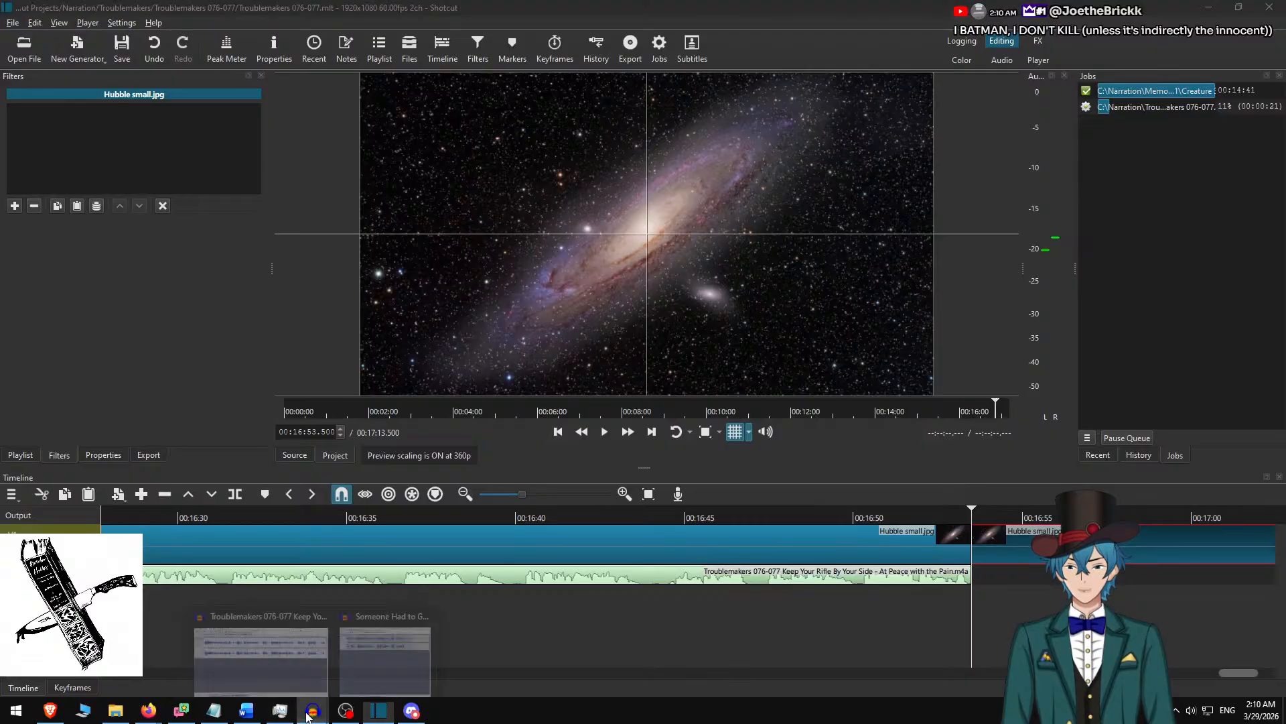
click(258, 646)
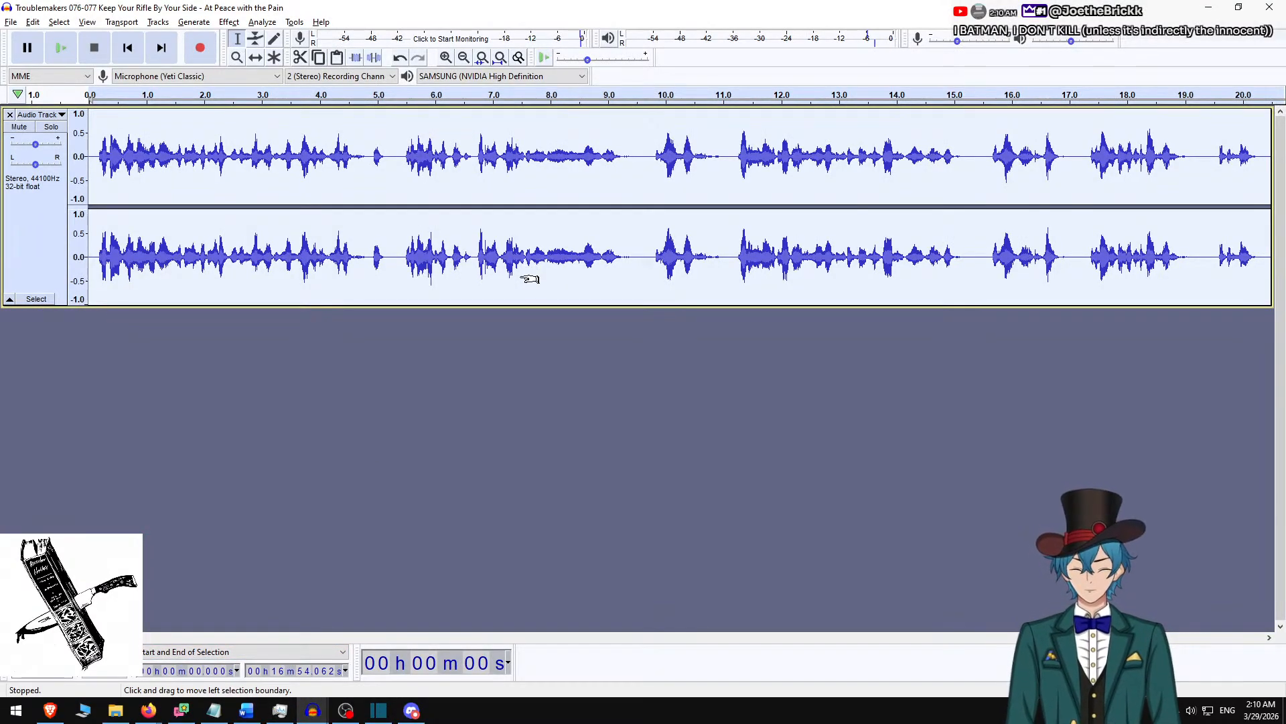
click(1279, 7)
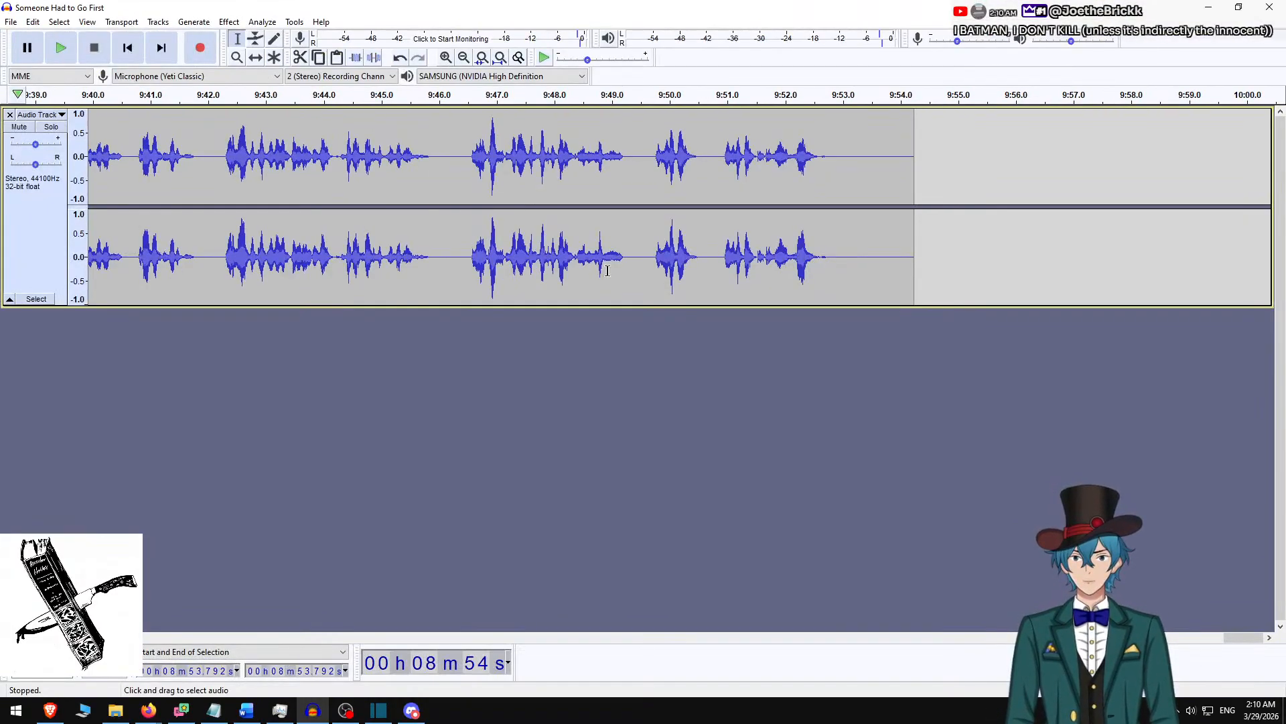
Delete the silence after the last words and before the first words of the "Someone Had to Go First" audio track.
click(832, 154)
key(shift+End)
key(Home)
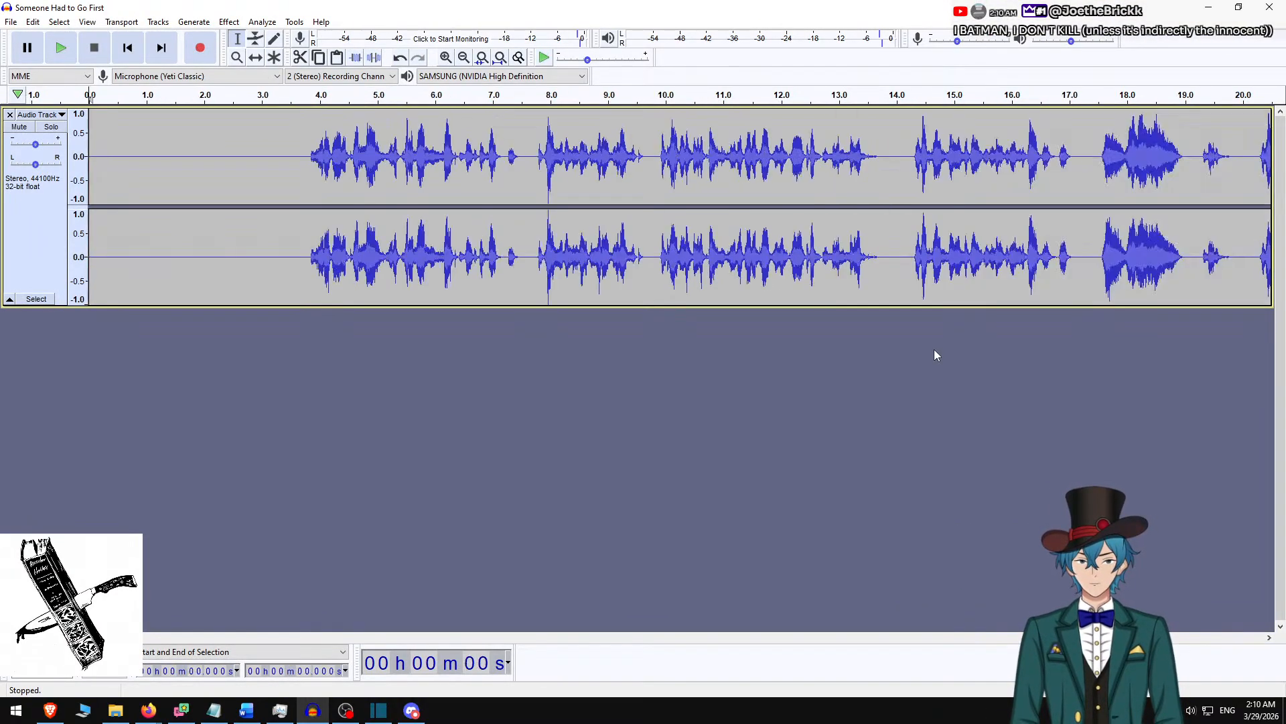
click(304, 157)
key(shift+Home)
key(Delete)
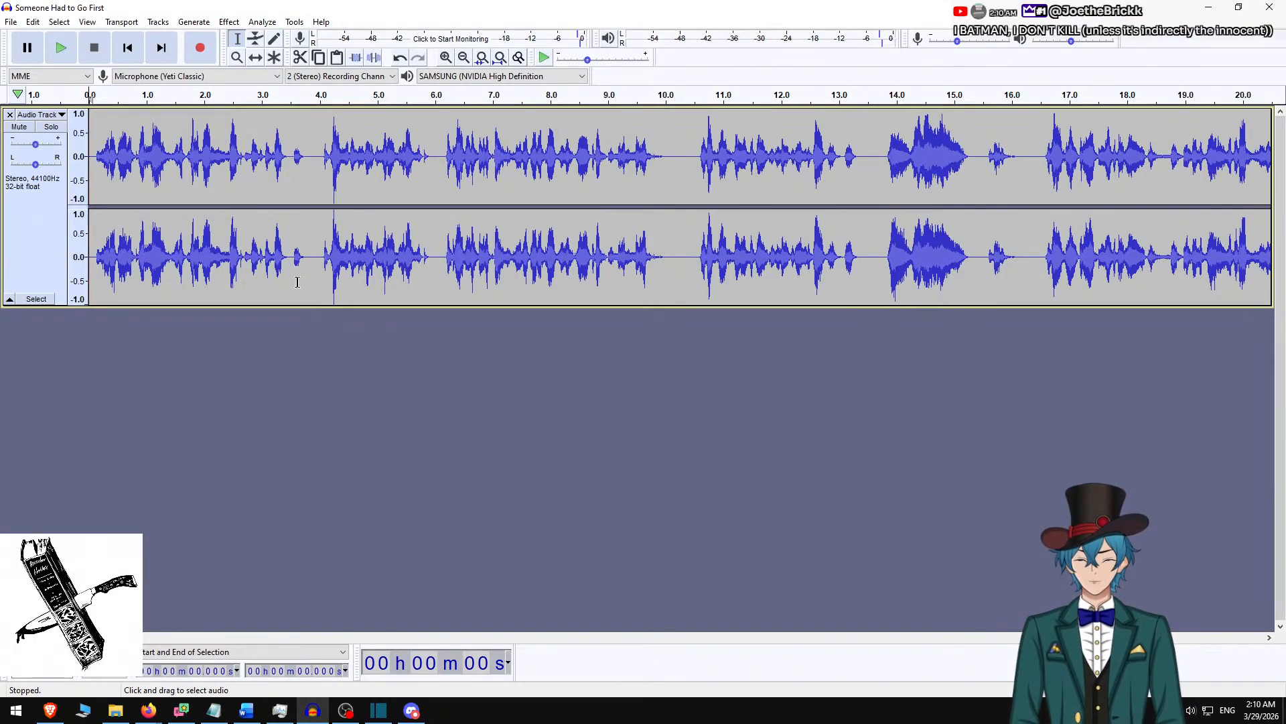
Select the entire trimmed track and capture its noise profile for Noise Reduction.
key(ctrl+a)
click(229, 22)
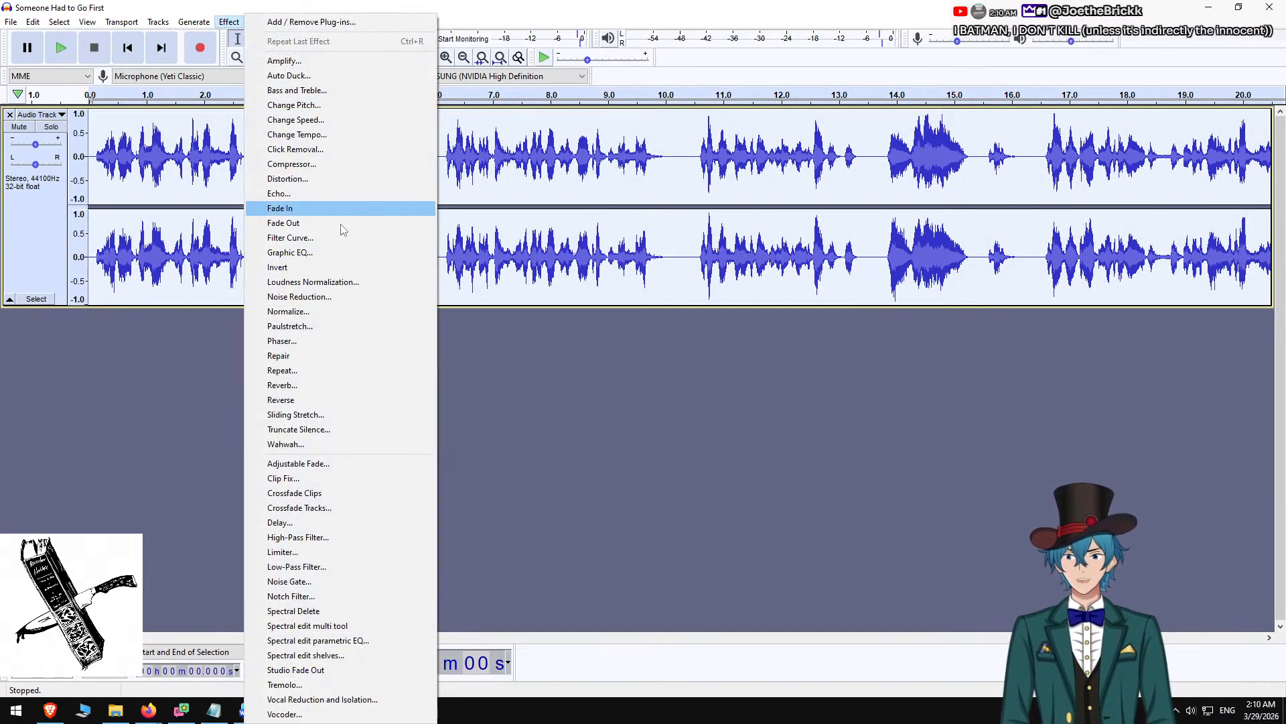
click(371, 301)
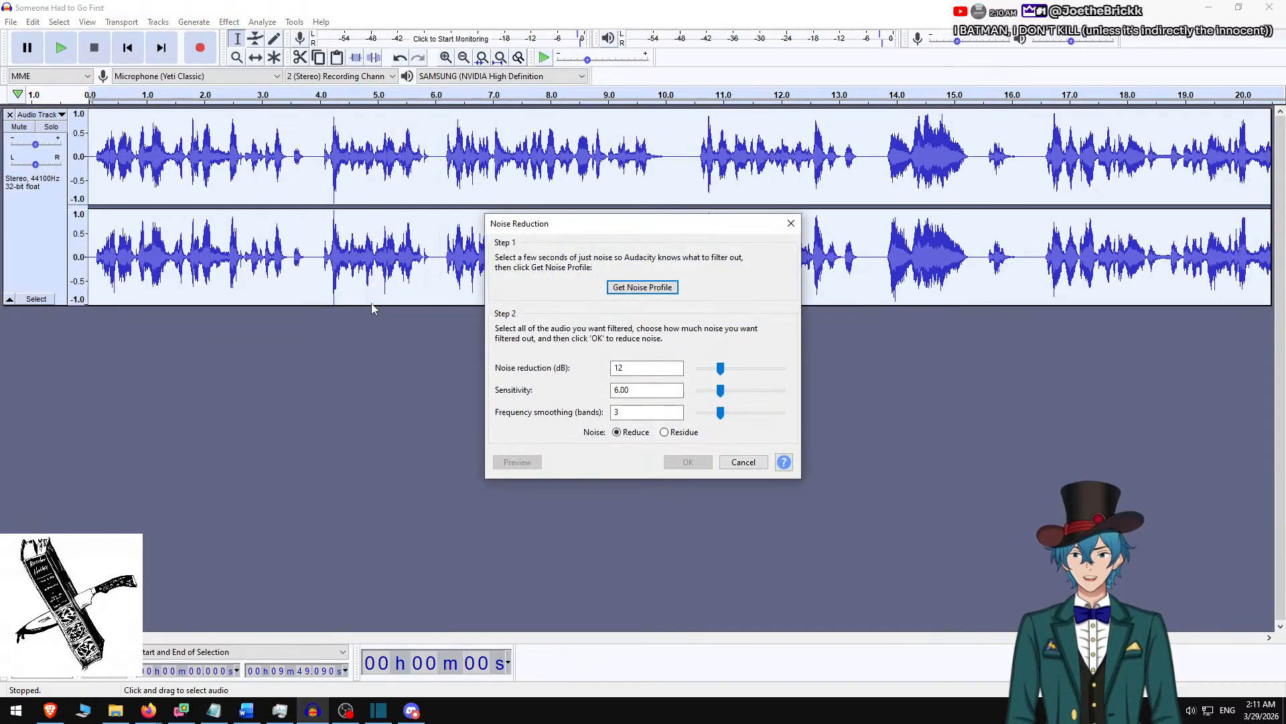
click(636, 288)
Normalize the whole "Someone Had to Go First" track.
click(229, 23)
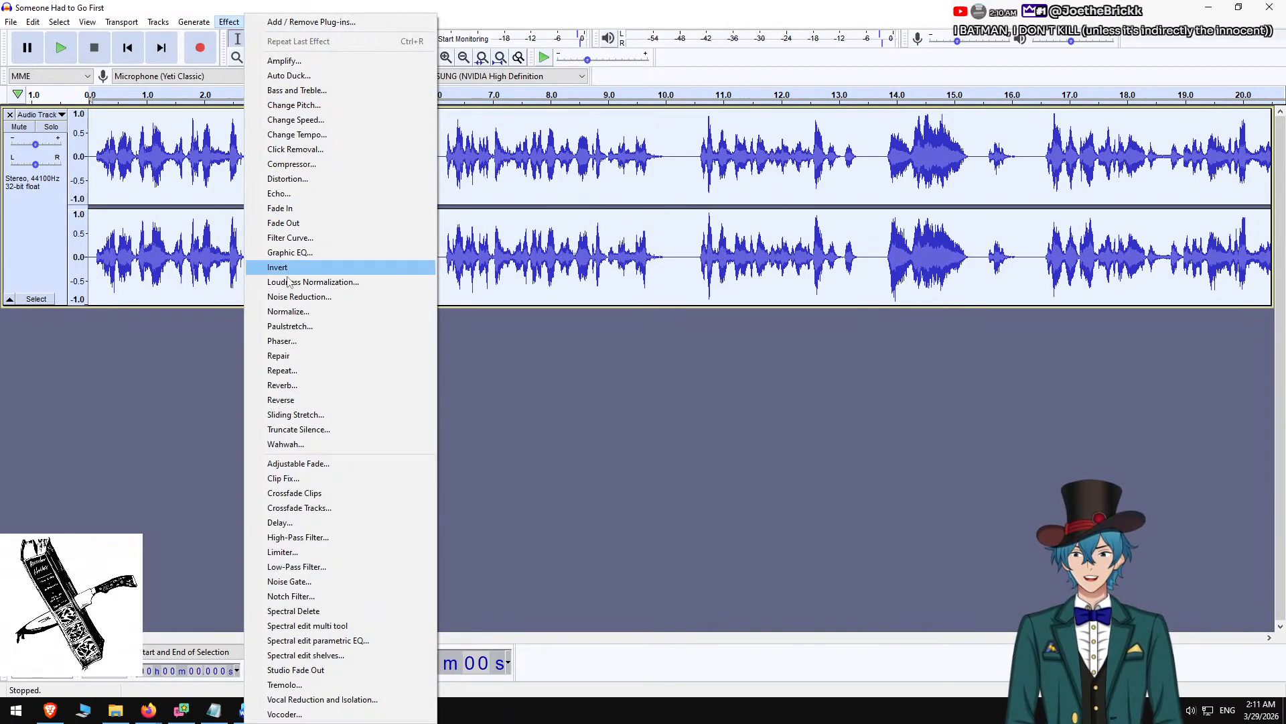
click(305, 318)
click(658, 389)
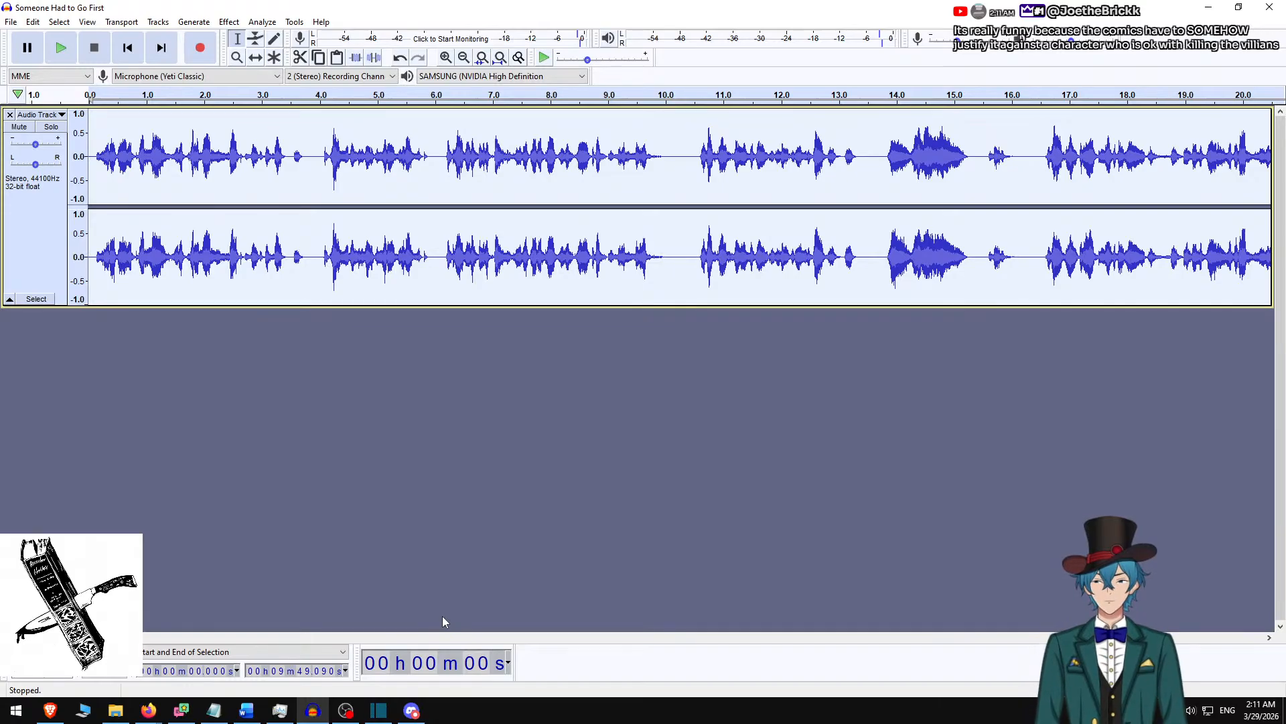
Export the audio as "Someone Had to Go First.m4a" into One-Shots\In Babylon They Wept\Someone Had to Go First in the Narration folder.
key(ctrl+shift+e)
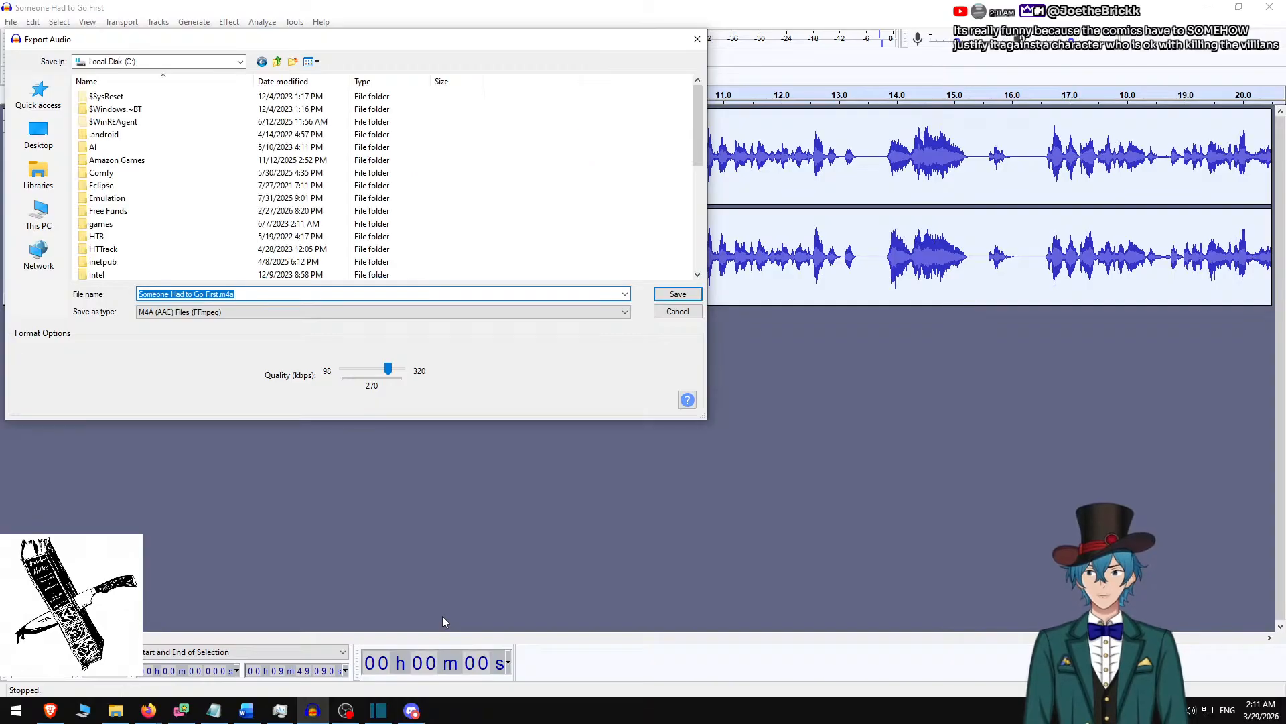
text(one)
key(Down)
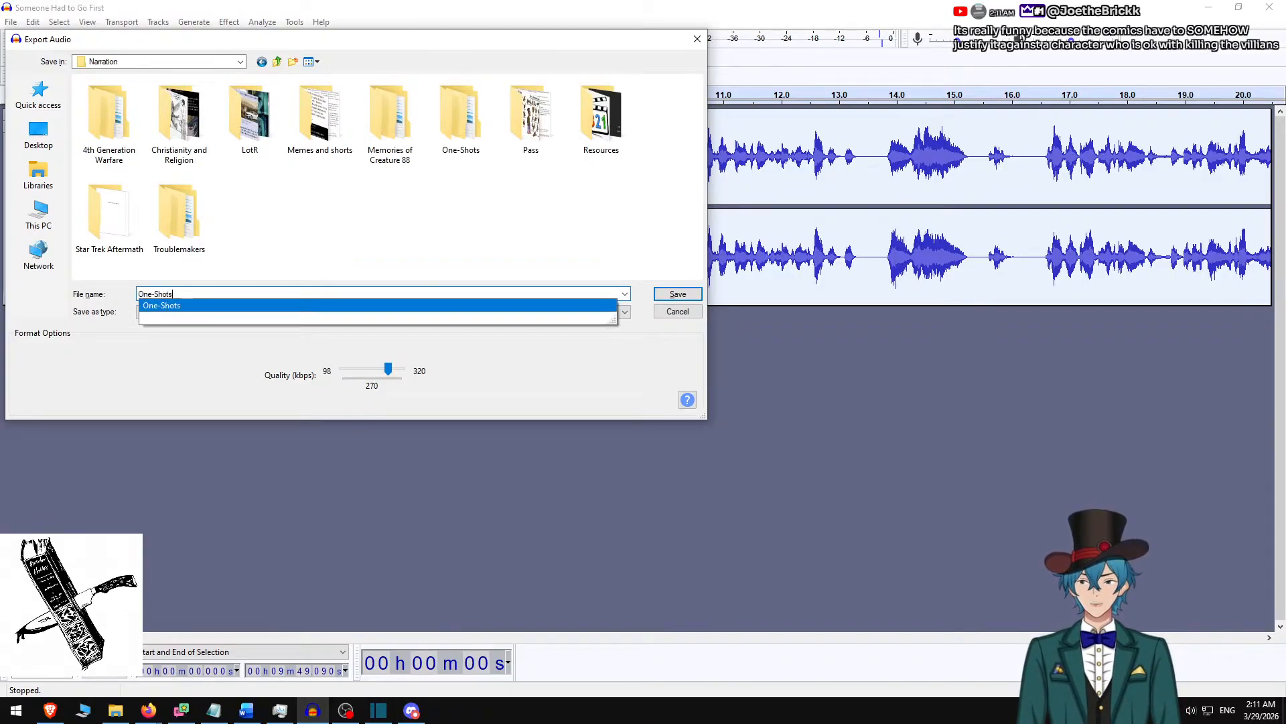
key(Return)
text(In)
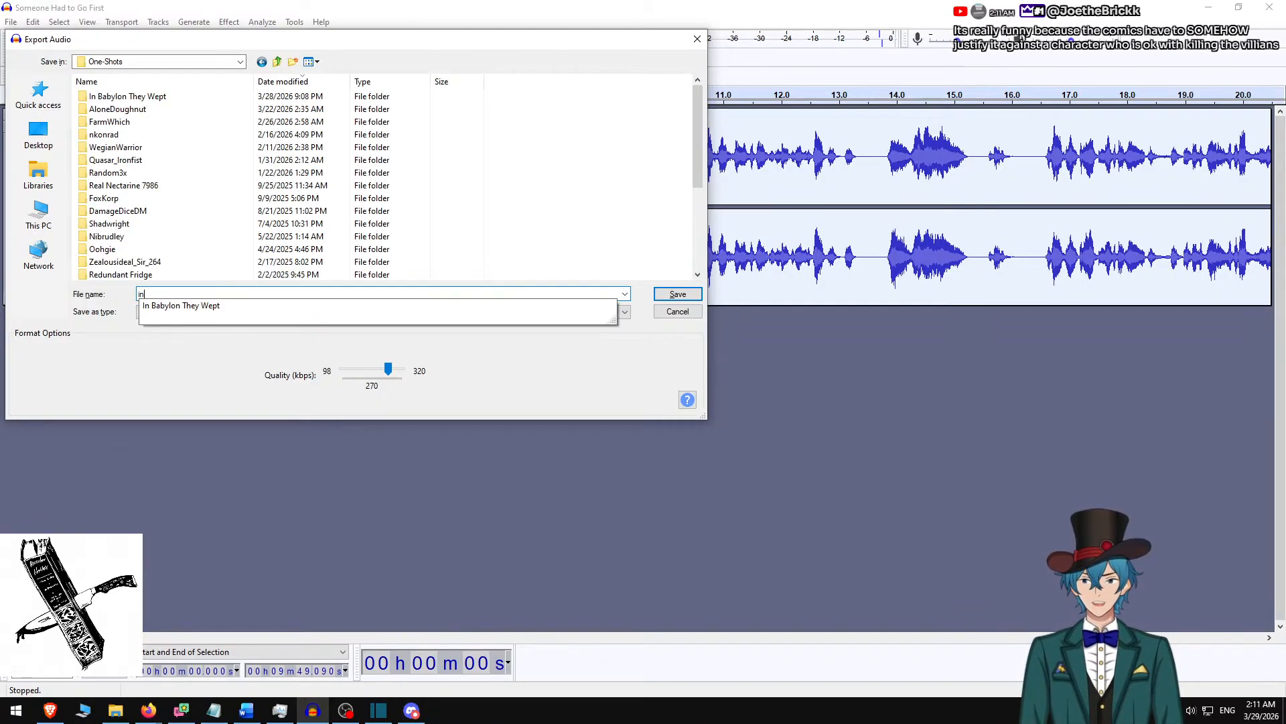
key(Down)
key(Return)
text(s)
key(Down)
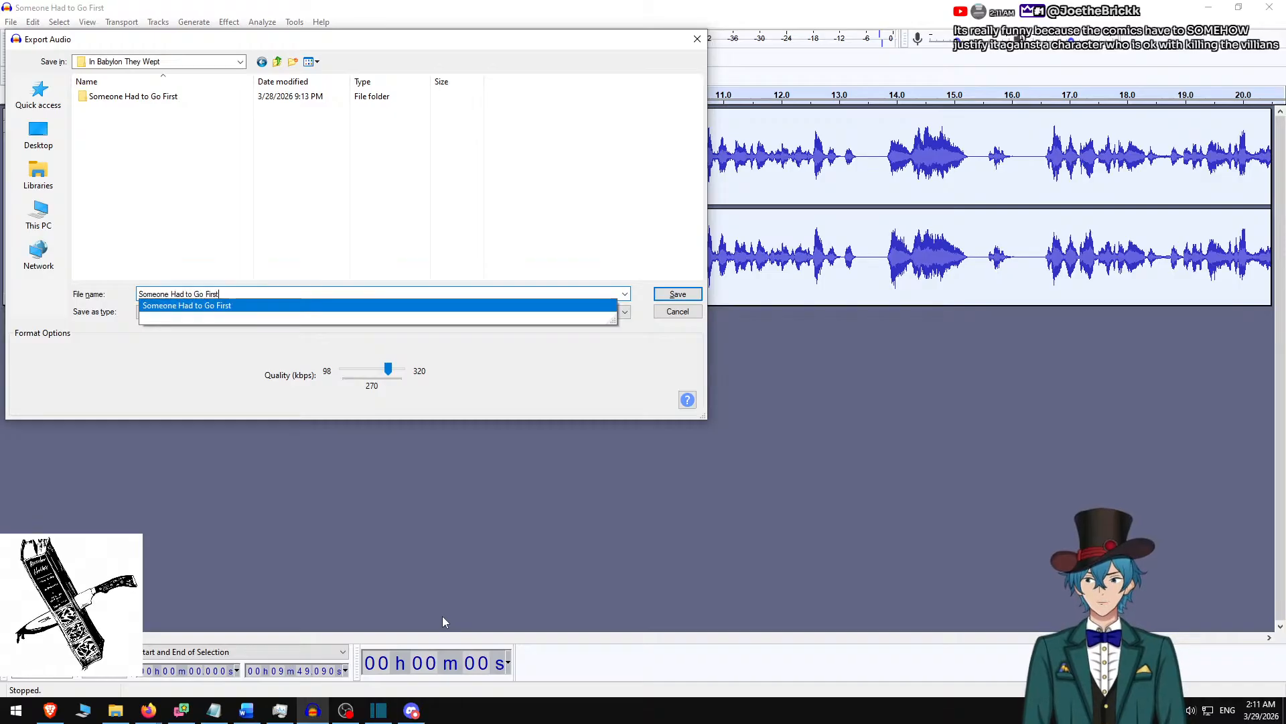
key(Return)
key(Return)
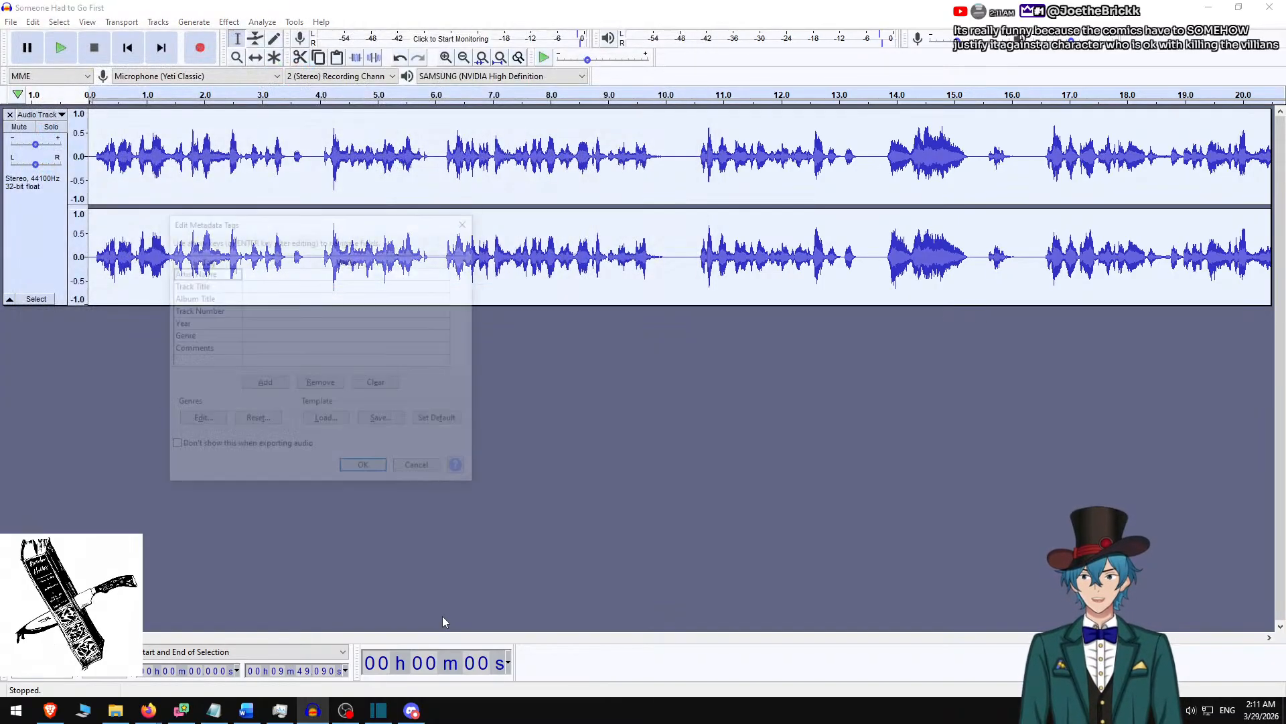
key(Return)
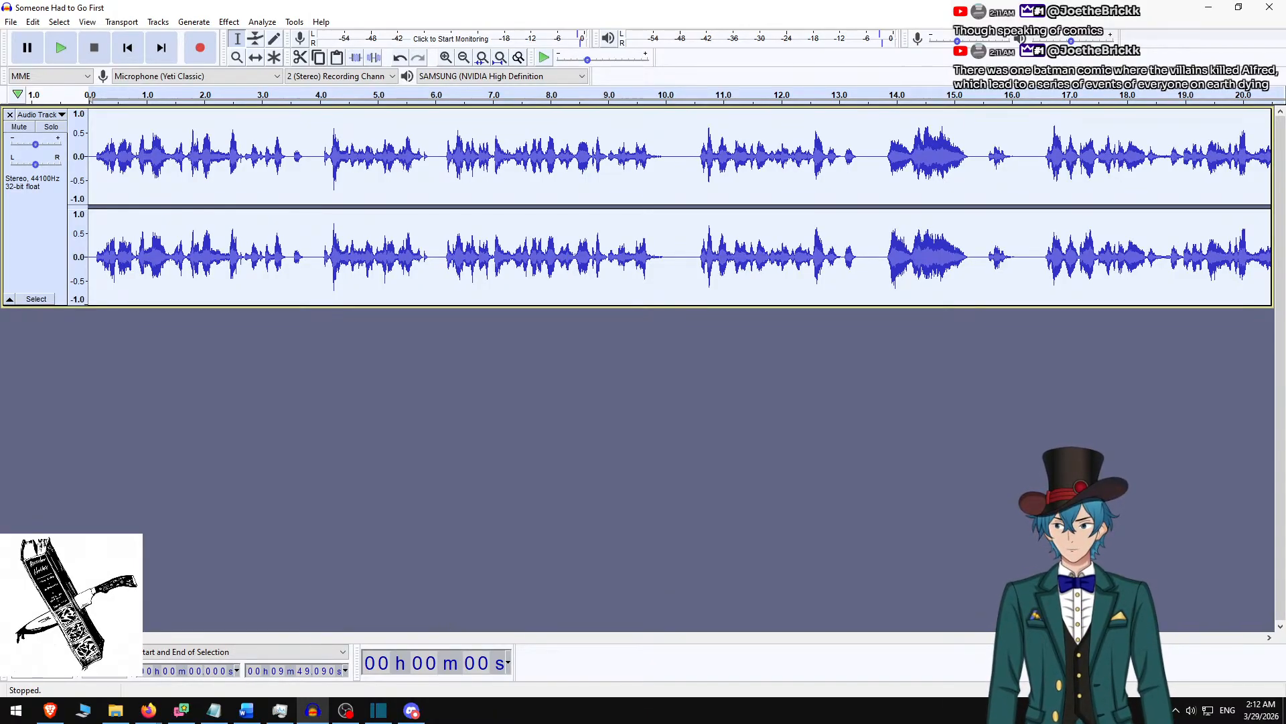
Switch to the "Someone Had to Go First" Word document and view its beginning.
key(alt+Tab)
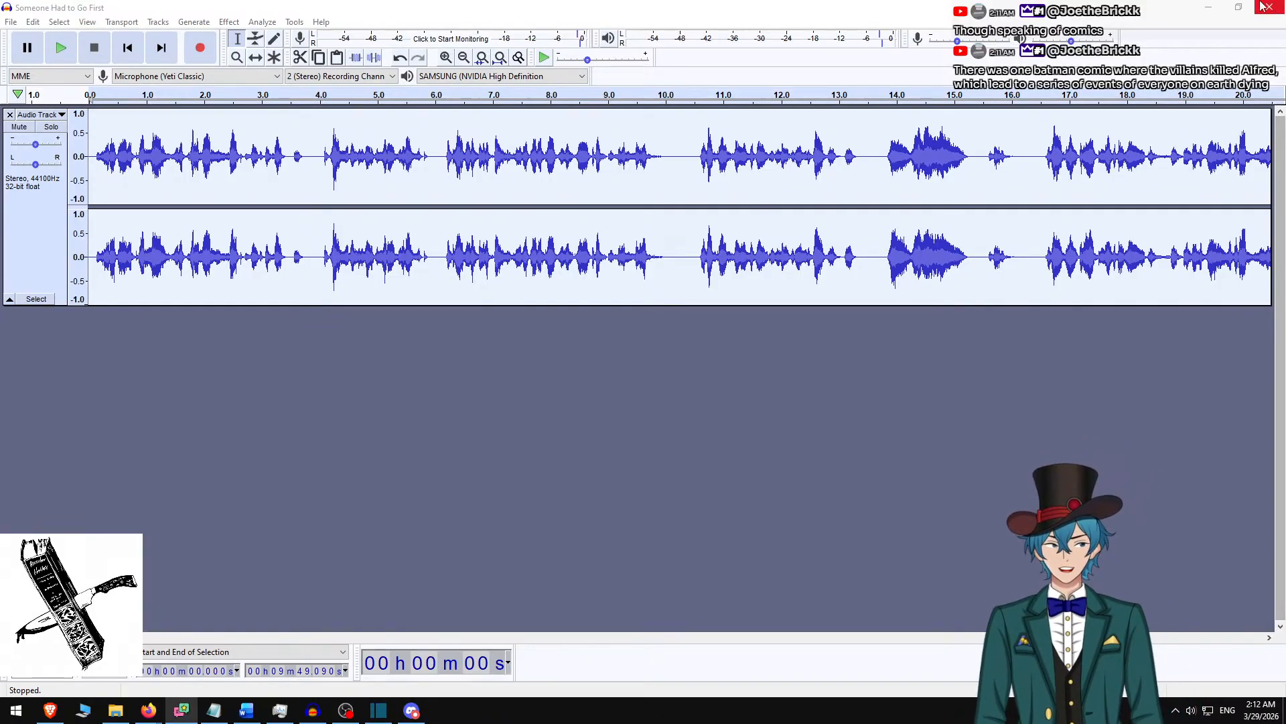
click(1208, 8)
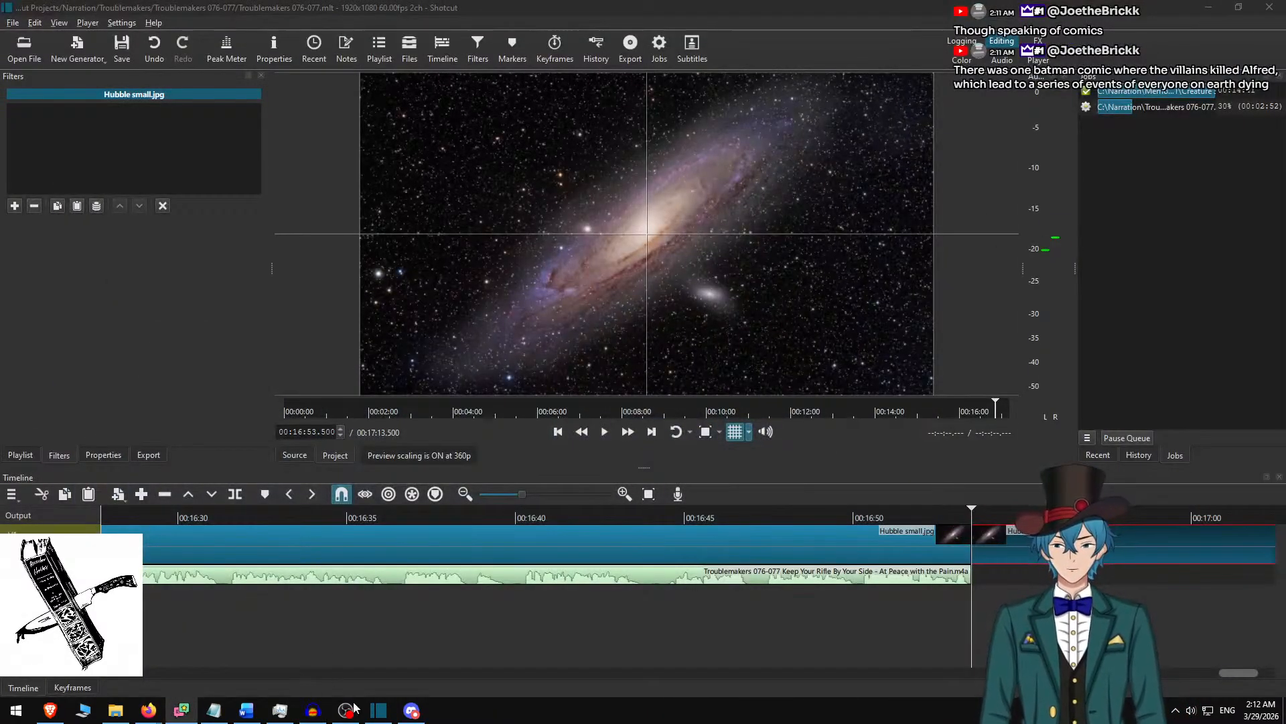
click(247, 710)
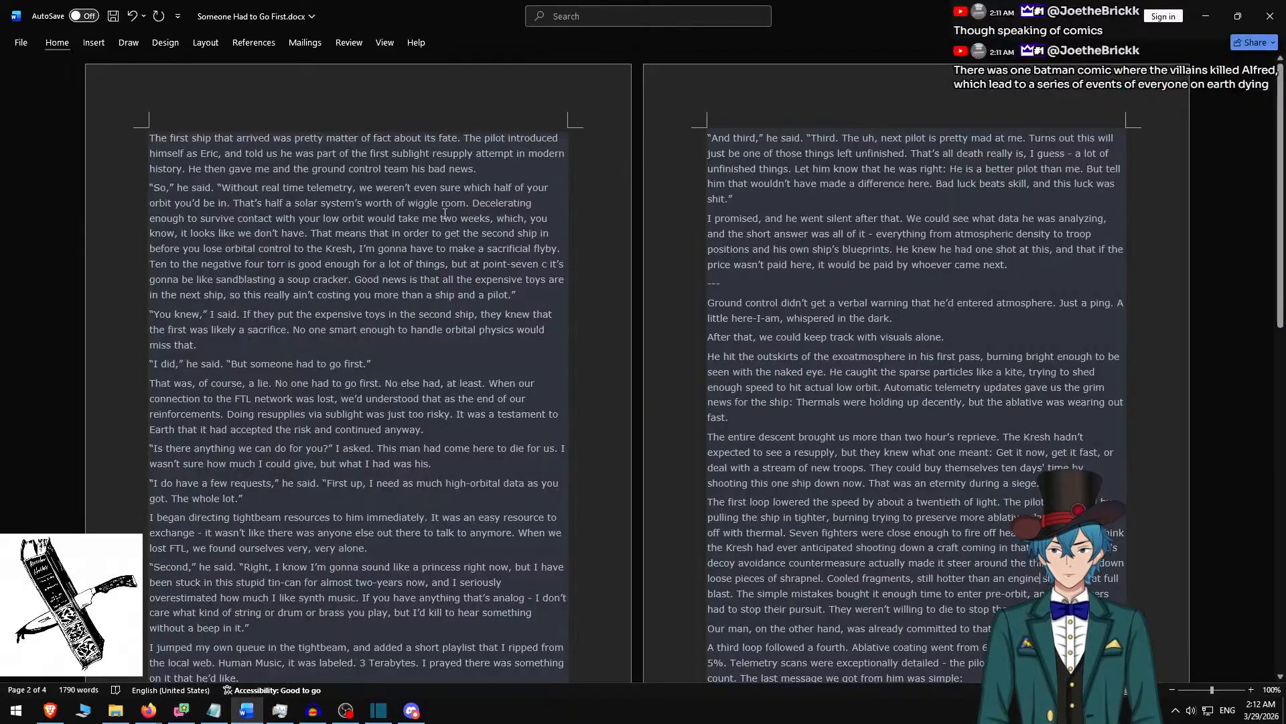
scroll(499, 313, down, 5)
scroll(502, 281, up, 10)
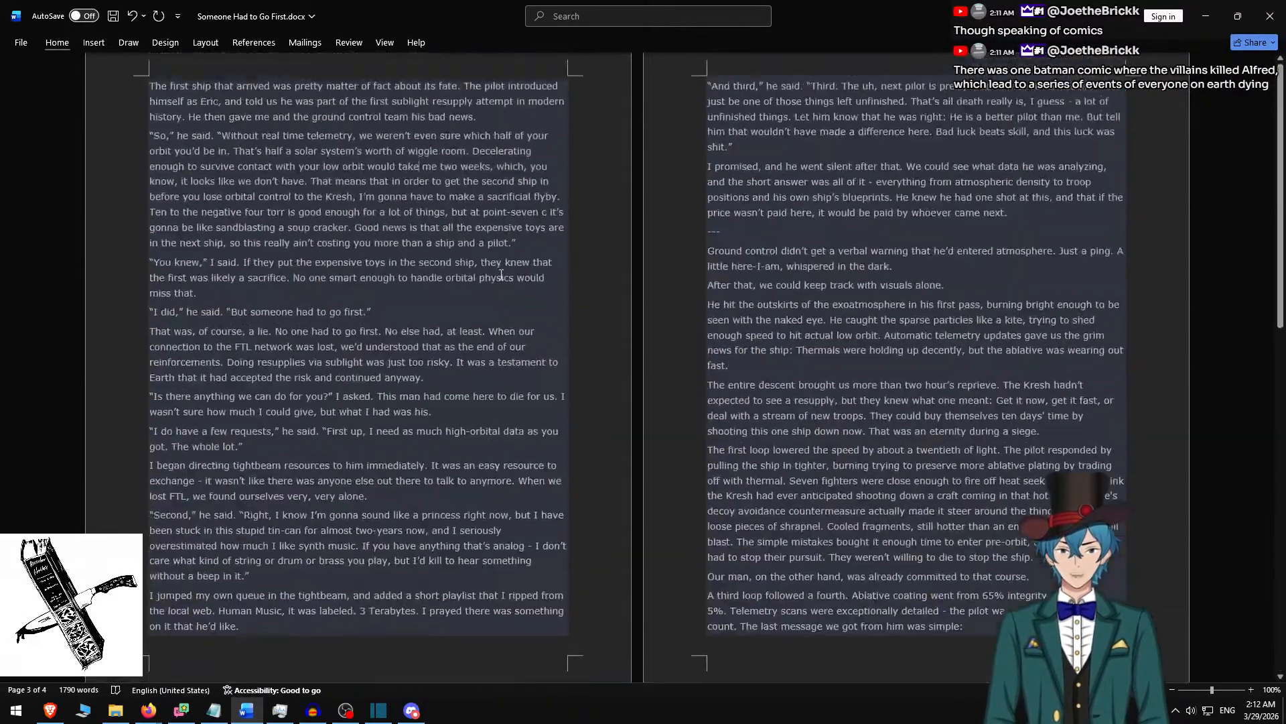
Start a new project in Shotcut with a new "In Babylon They Wept" folder in Shotcut Projects\Narration as its projects folder.
key(ctrl+alt+Tab)
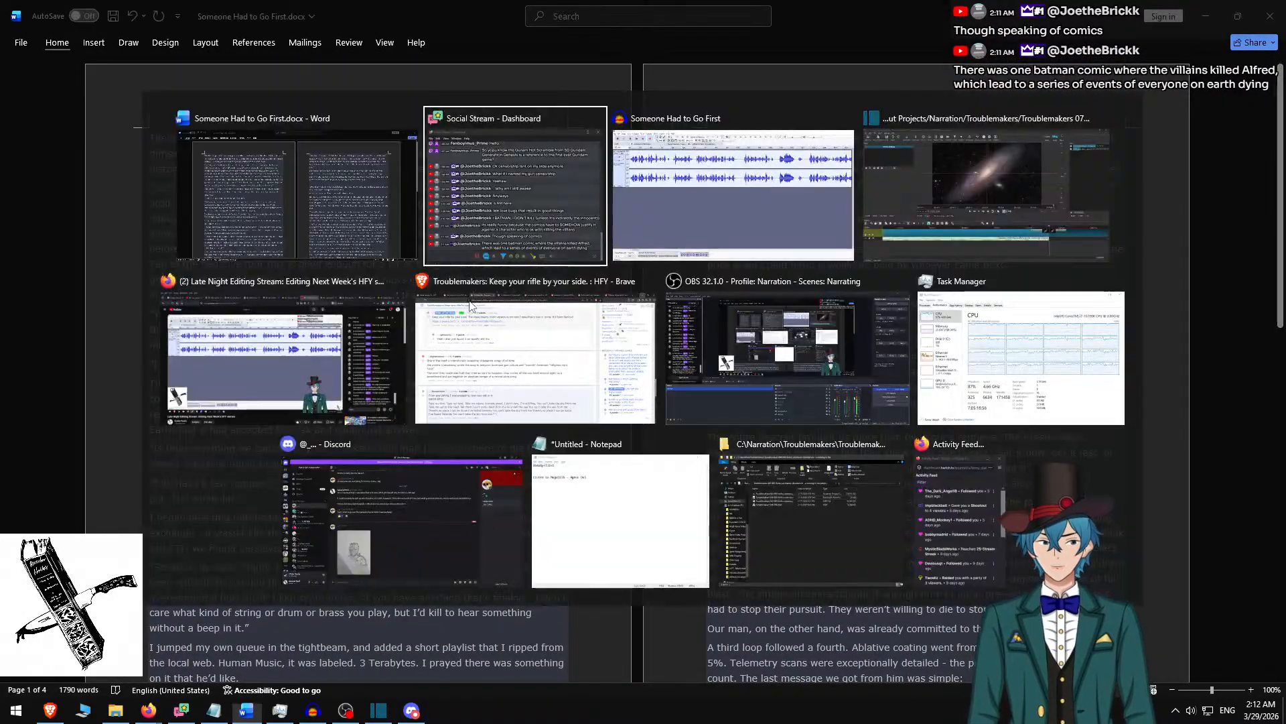
click(977, 190)
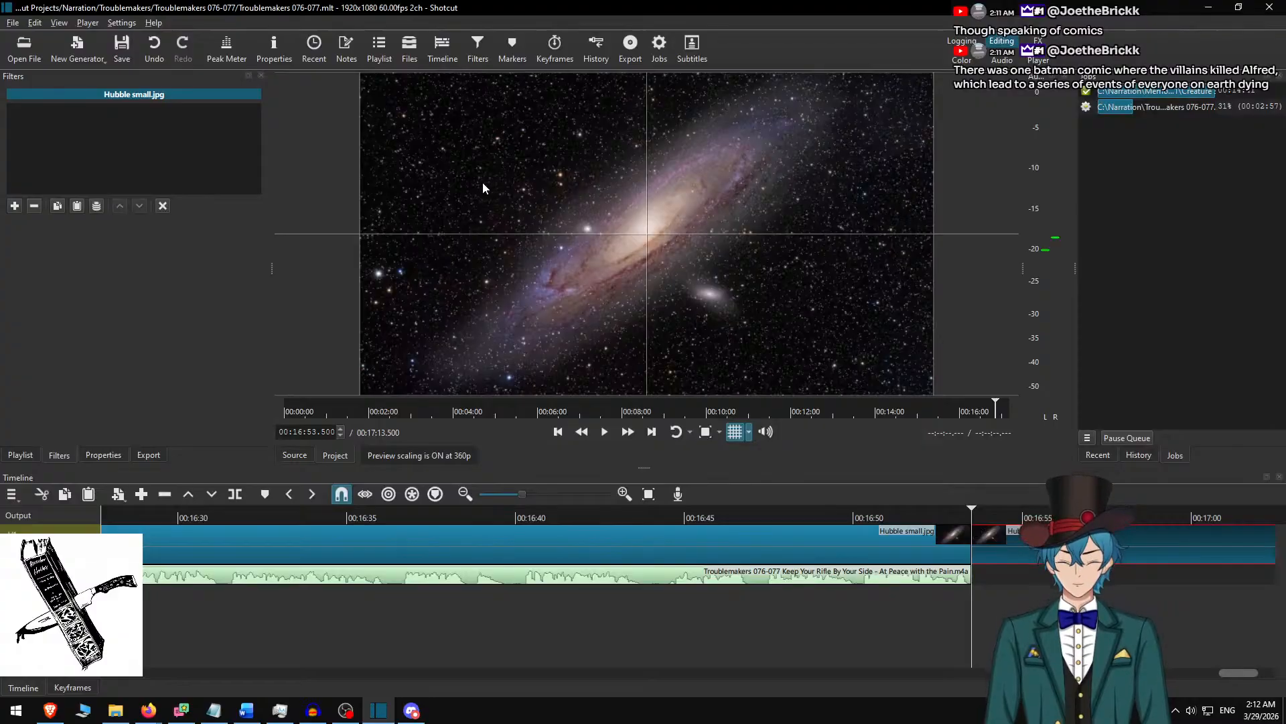
key(ctrl+n)
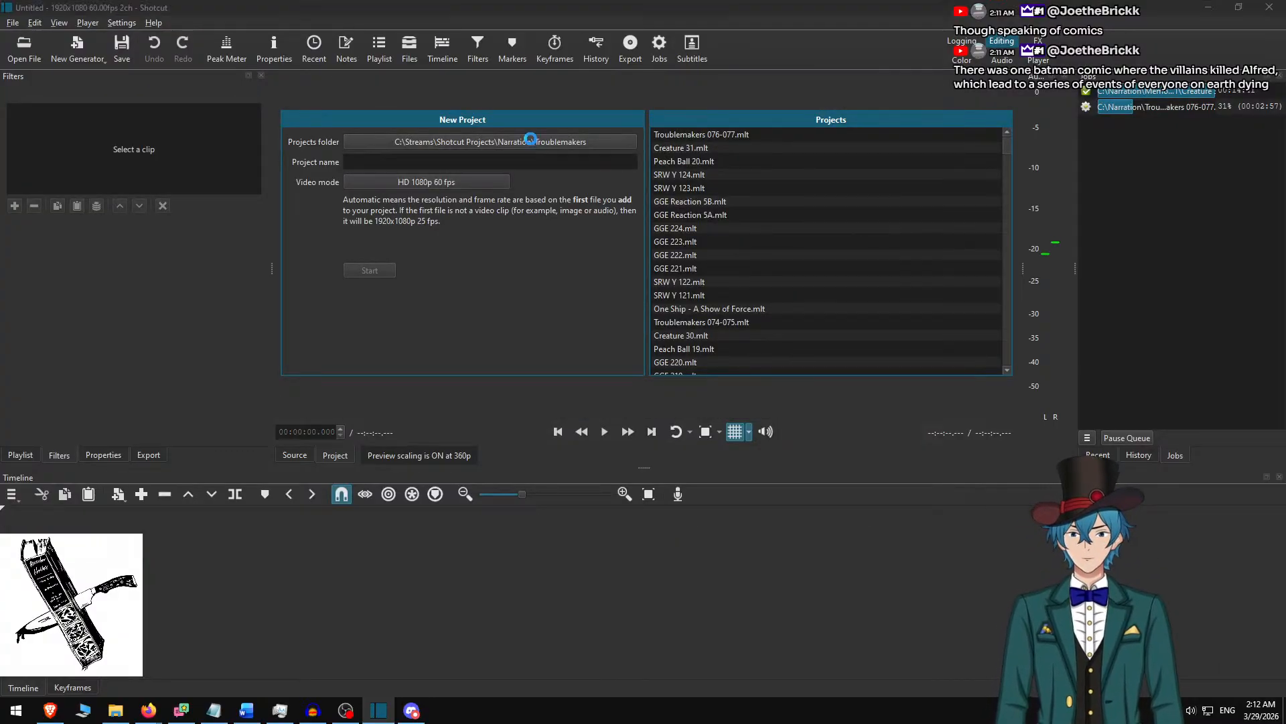
click(343, 47)
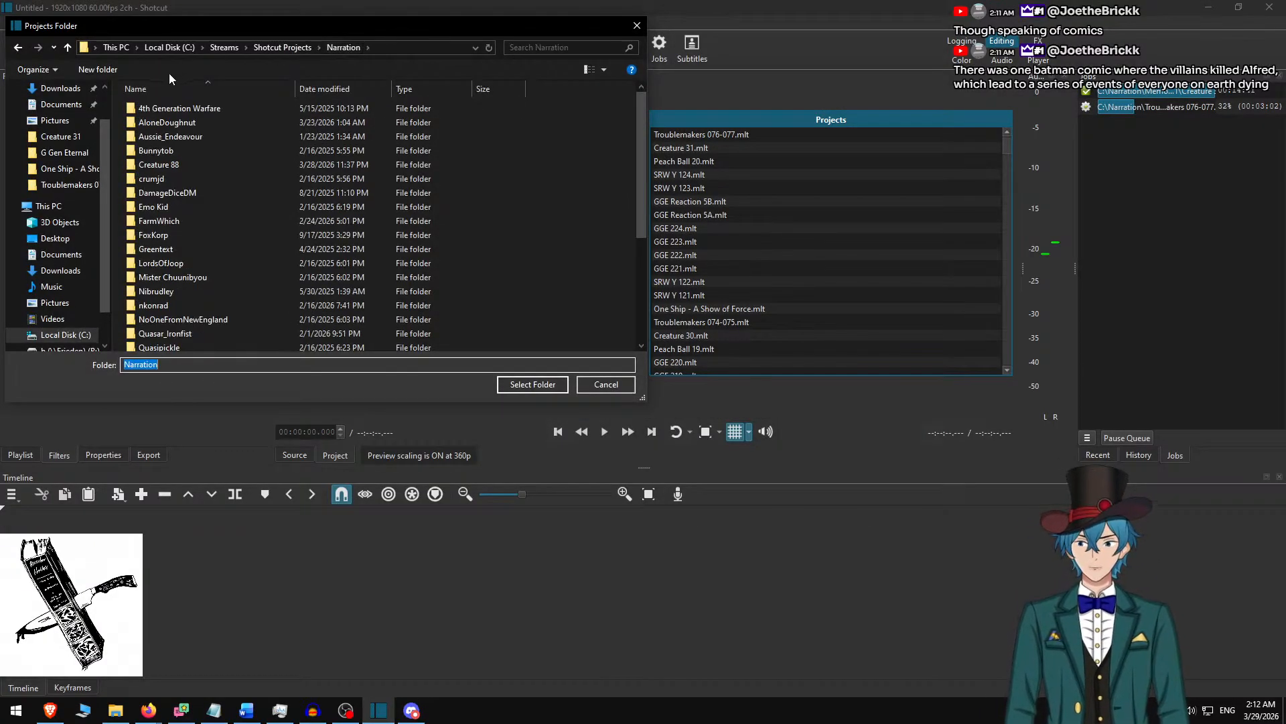
click(99, 69)
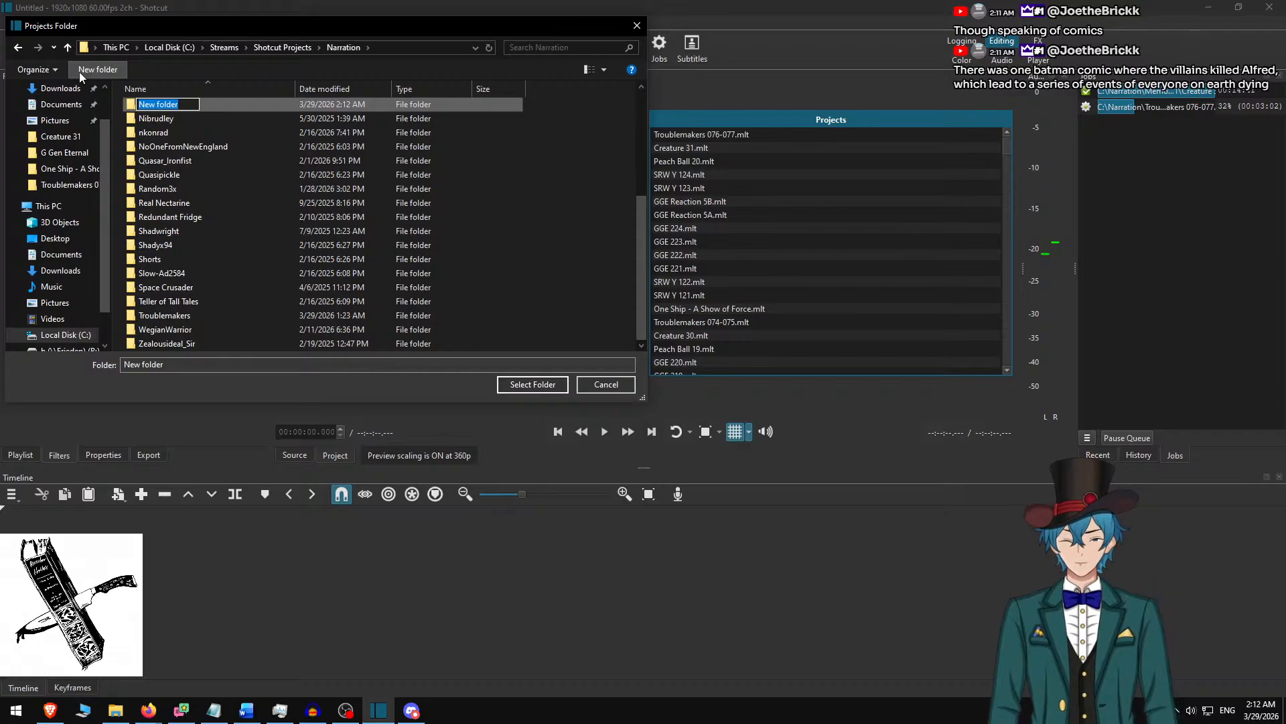
text(In Ba)
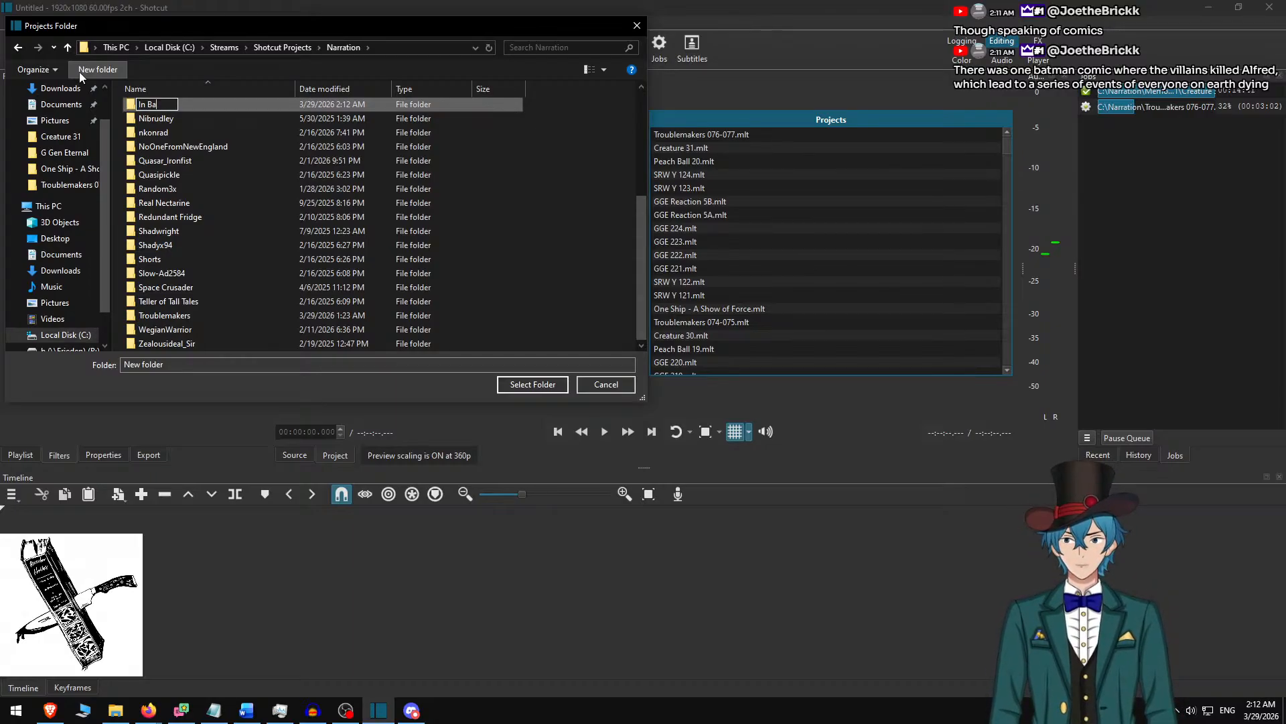
text(bylon Th)
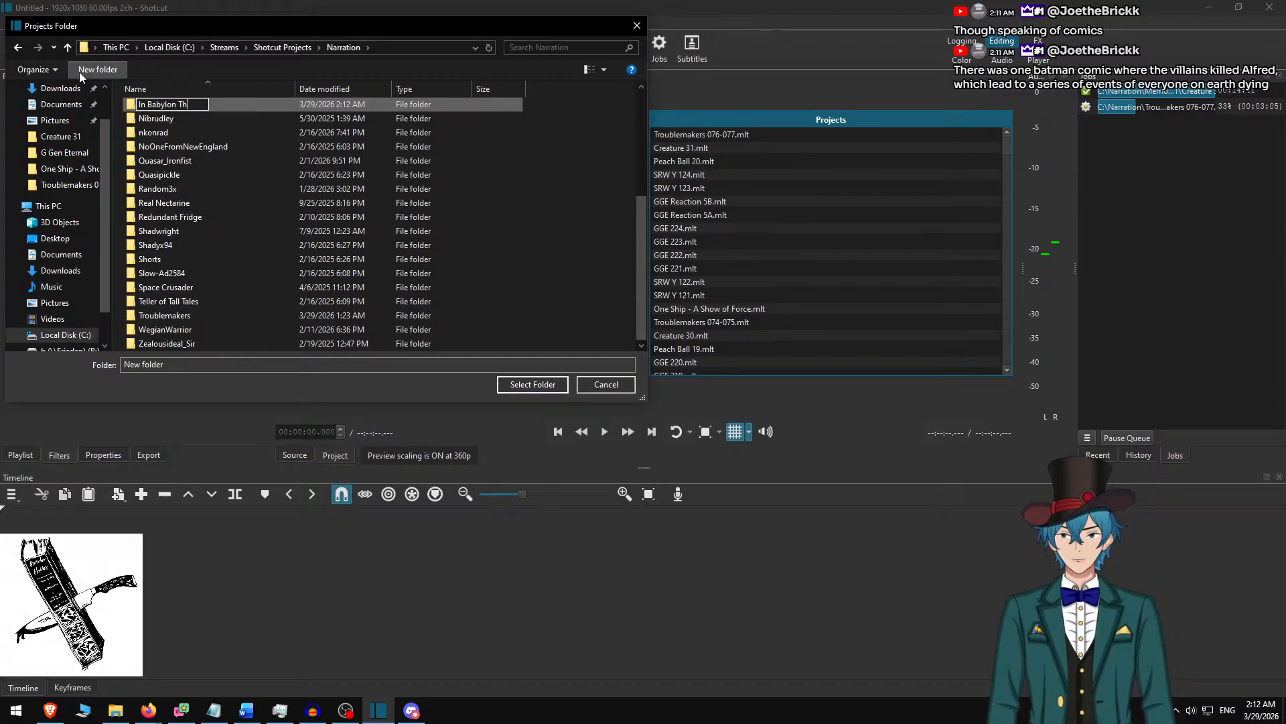
text(ey Wept)
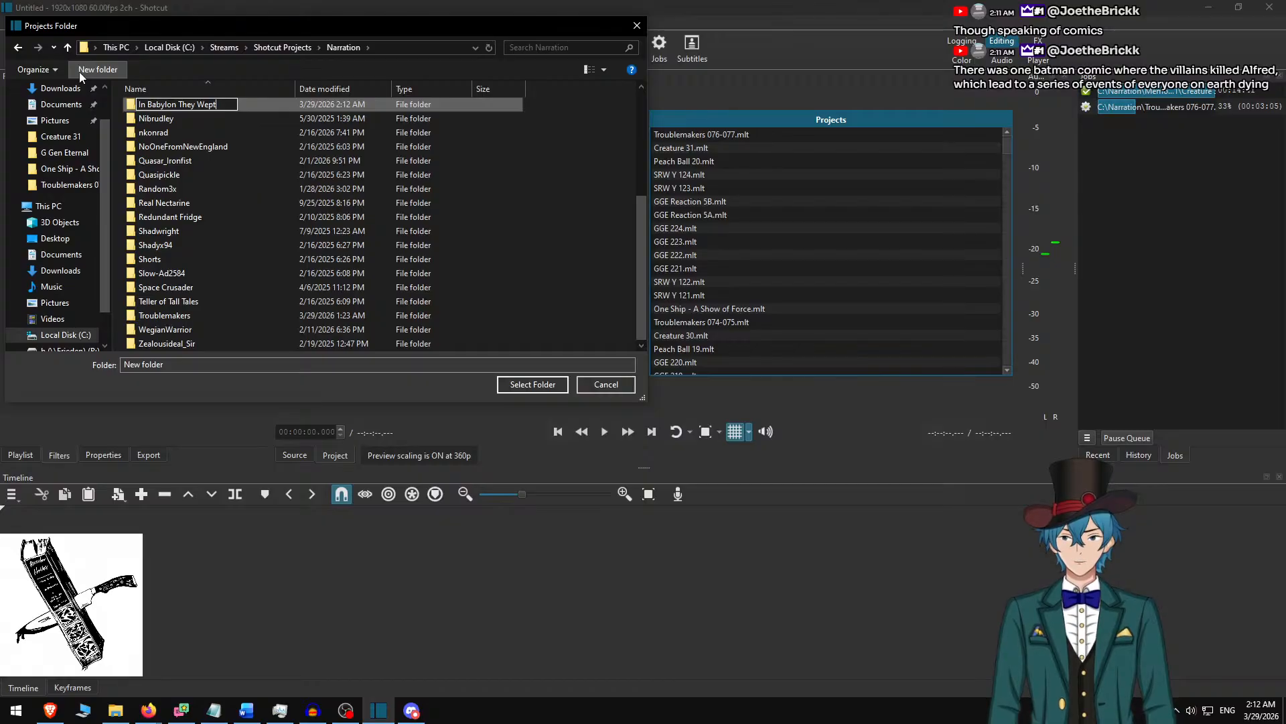
key(Return)
key(Return)
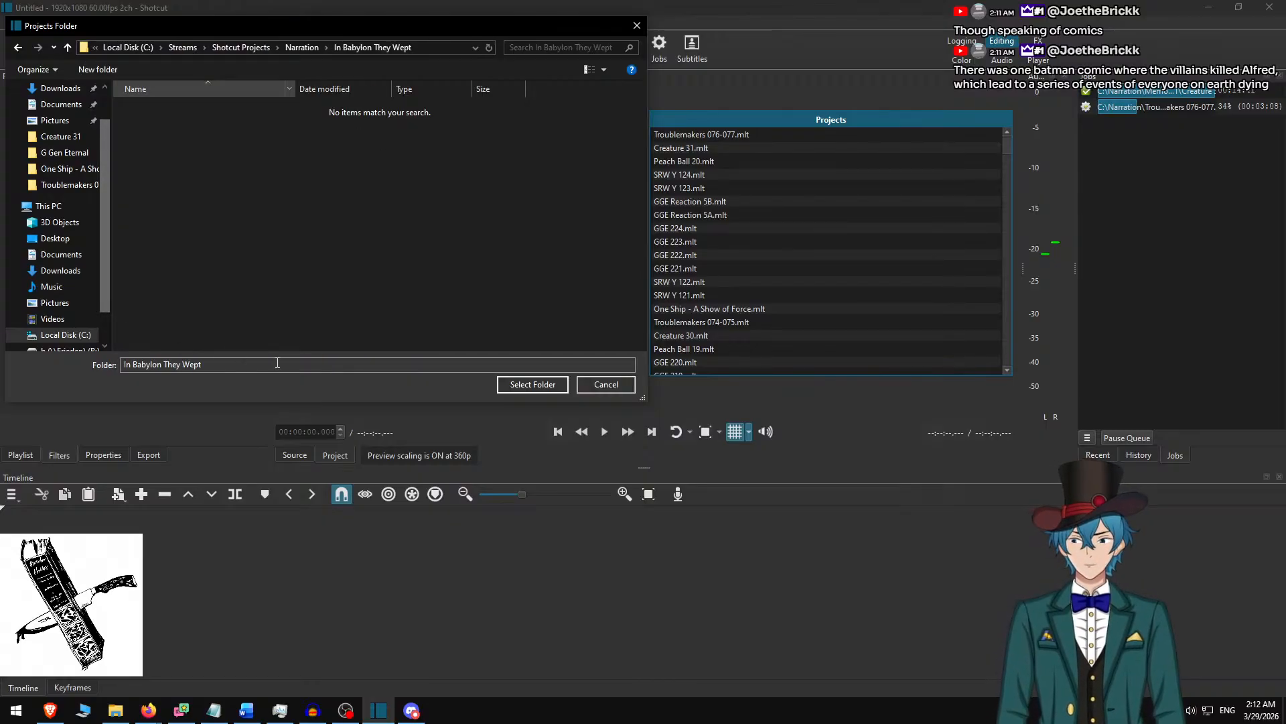
click(530, 384)
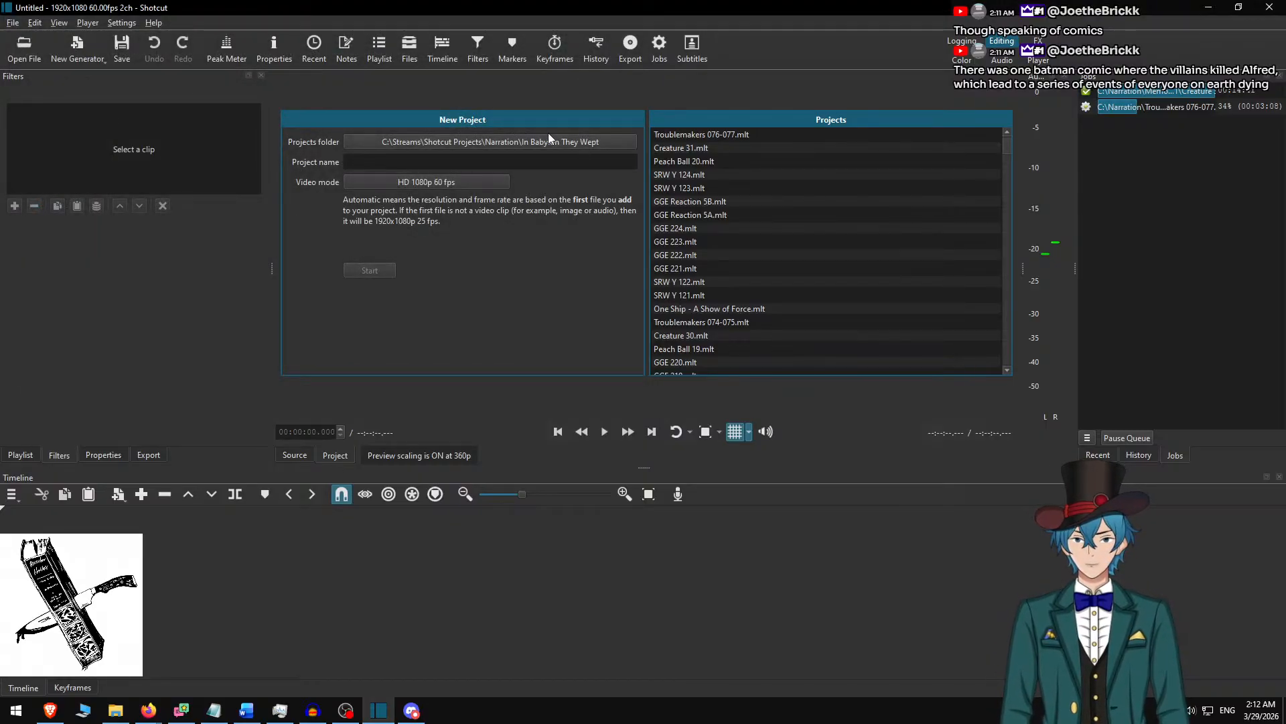
Name the new project "Someone Had to Go First".
click(505, 162)
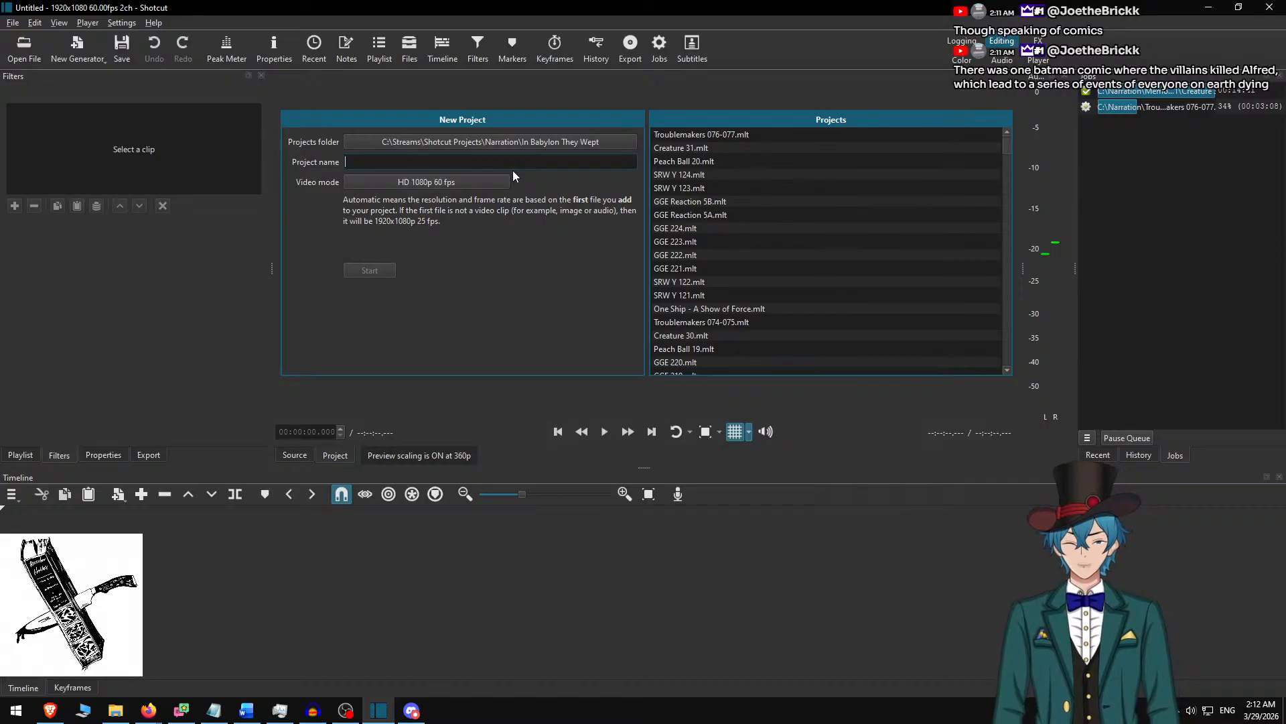
text(Someone Had to)
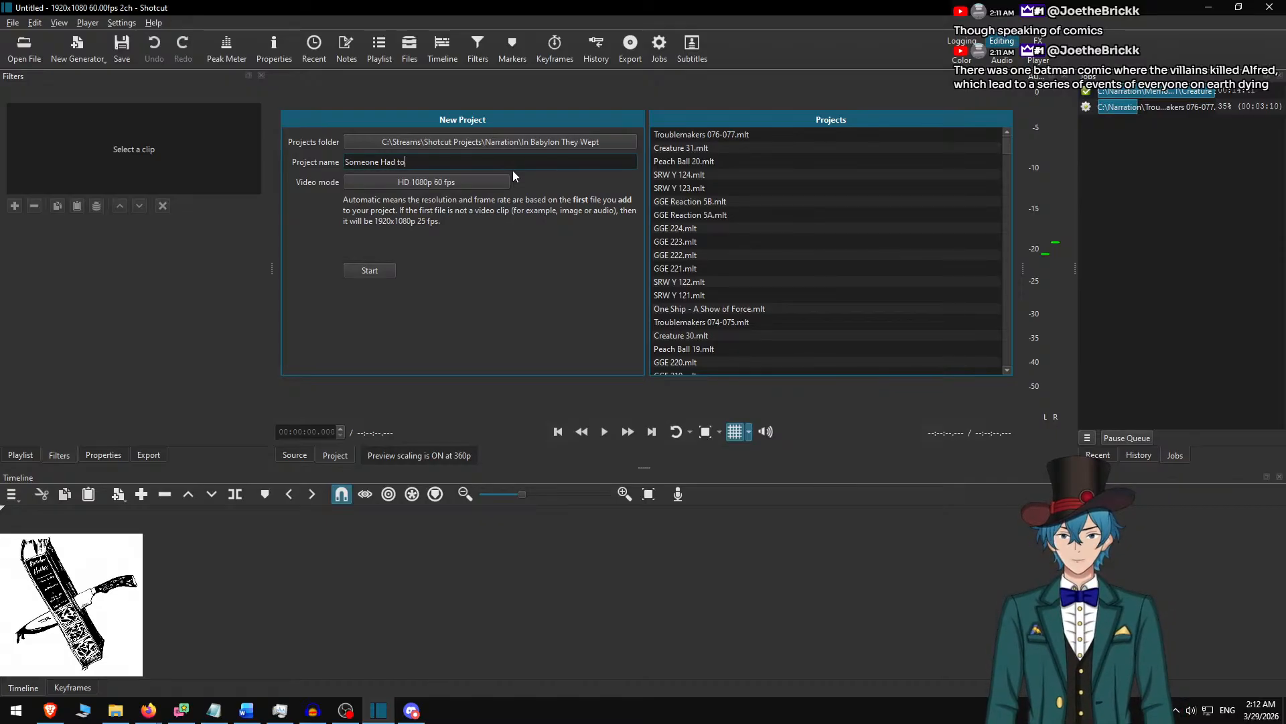
text( Go First)
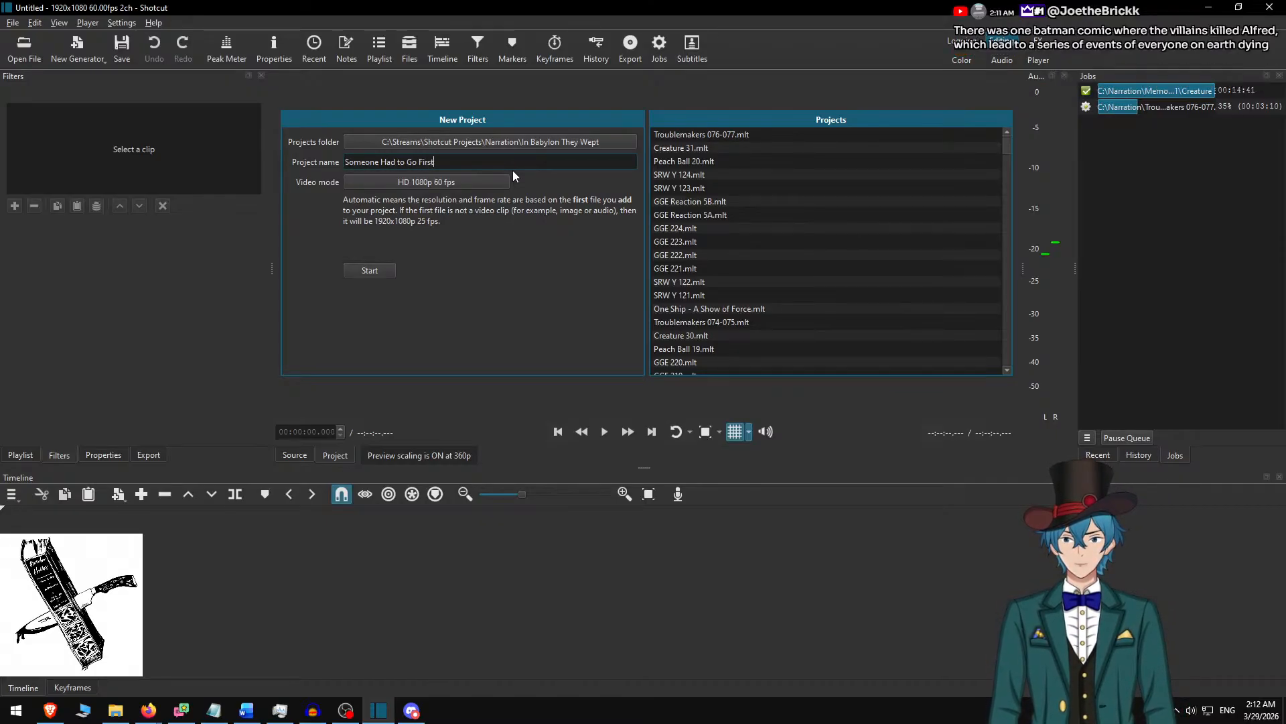
Create the project and add "Hubble small.jpg" from the Narration folder to the timeline's video track.
click(358, 274)
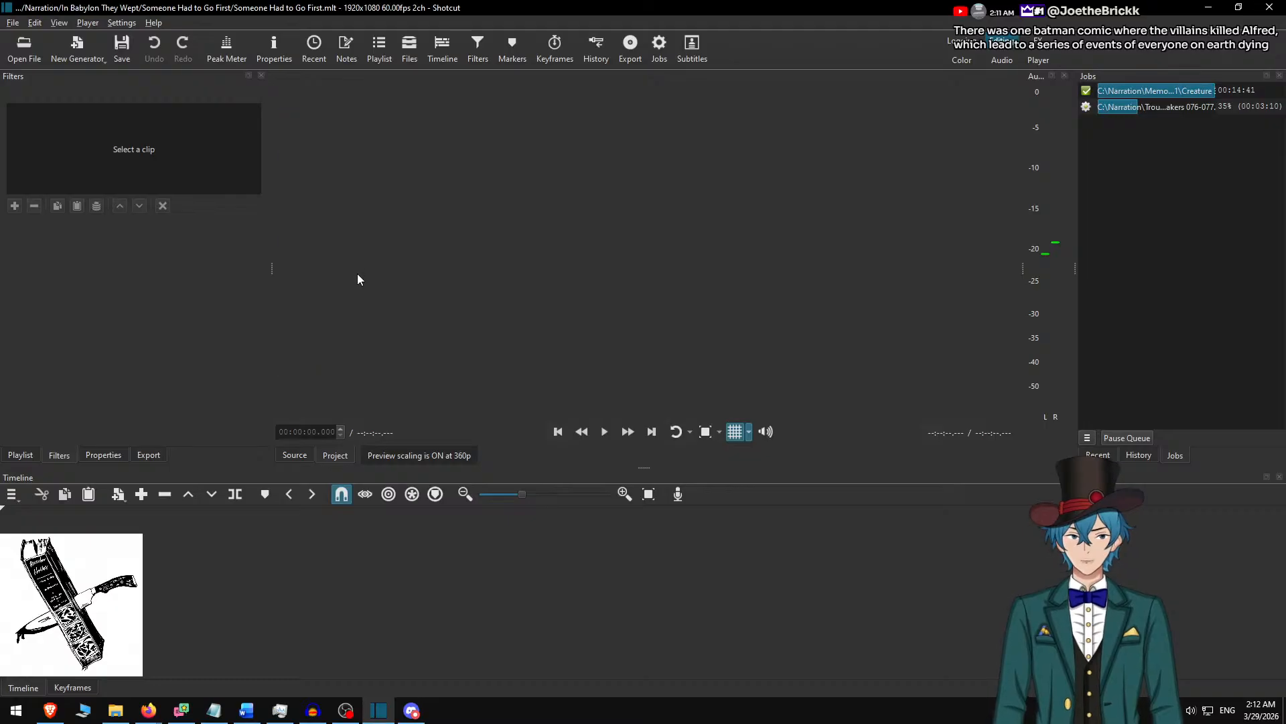
key(ctrl+o)
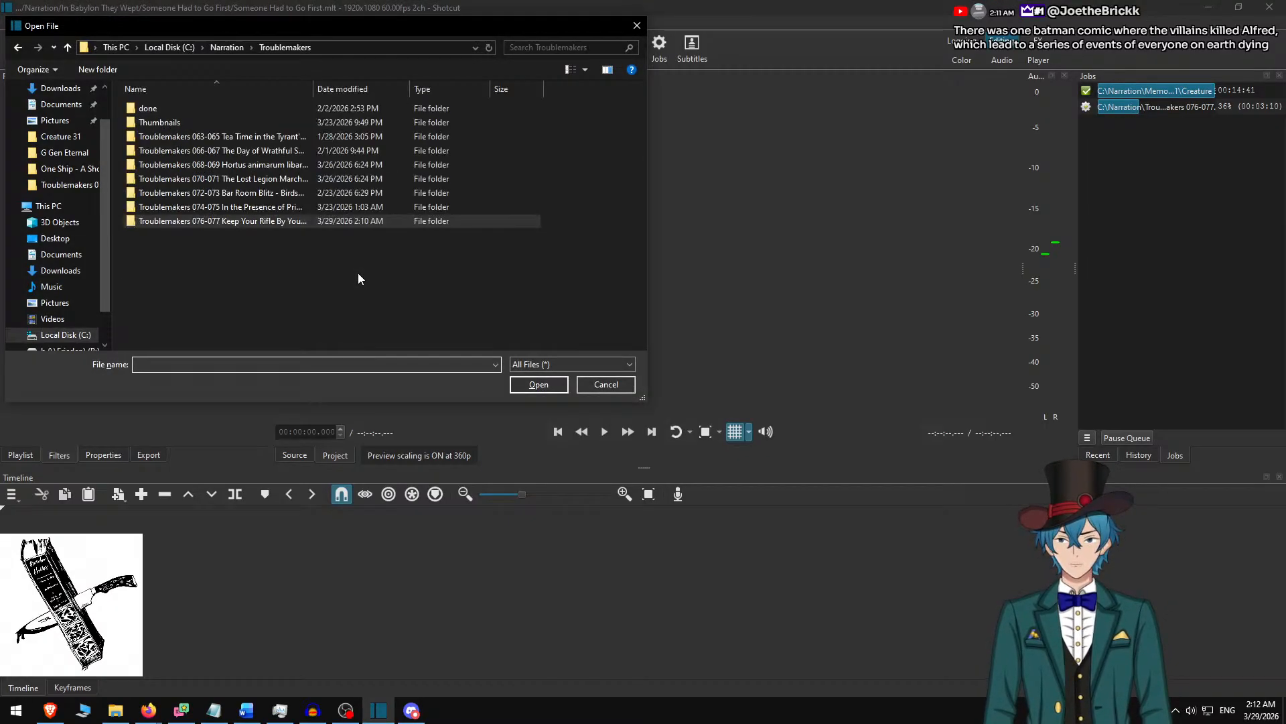
text(hu)
key(Down)
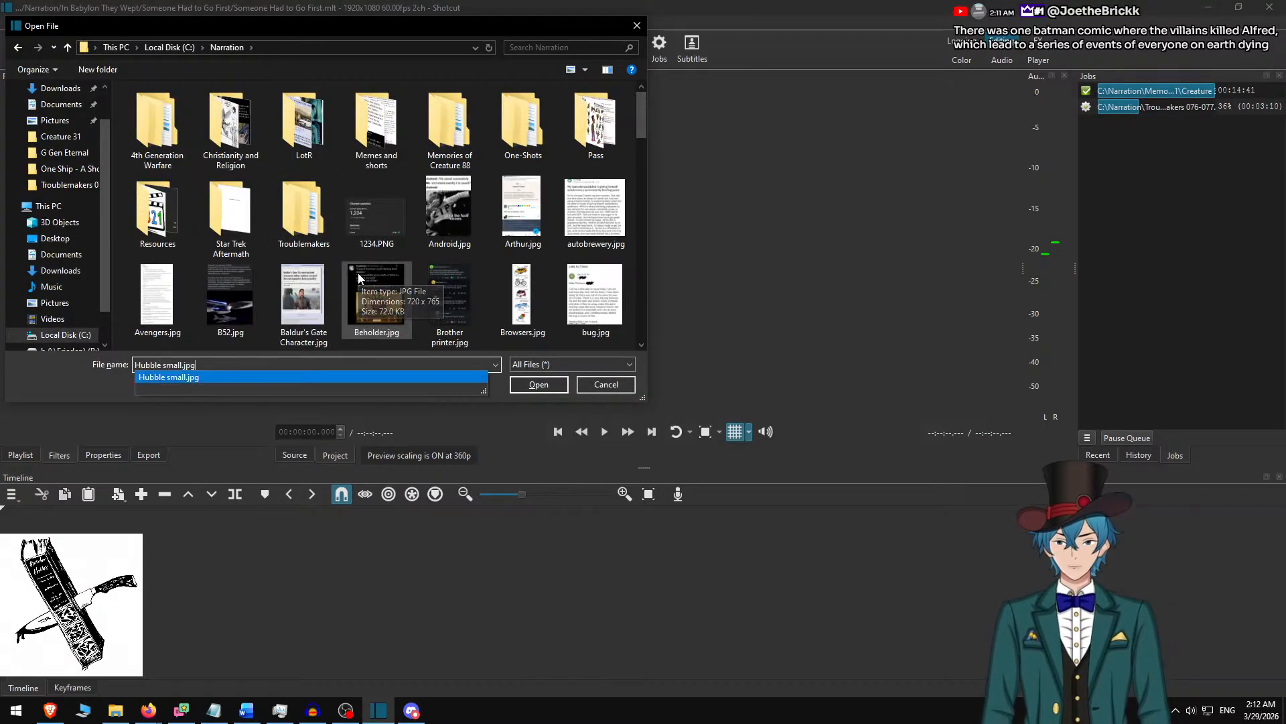
key(Return)
drag(373, 271, 507, 600)
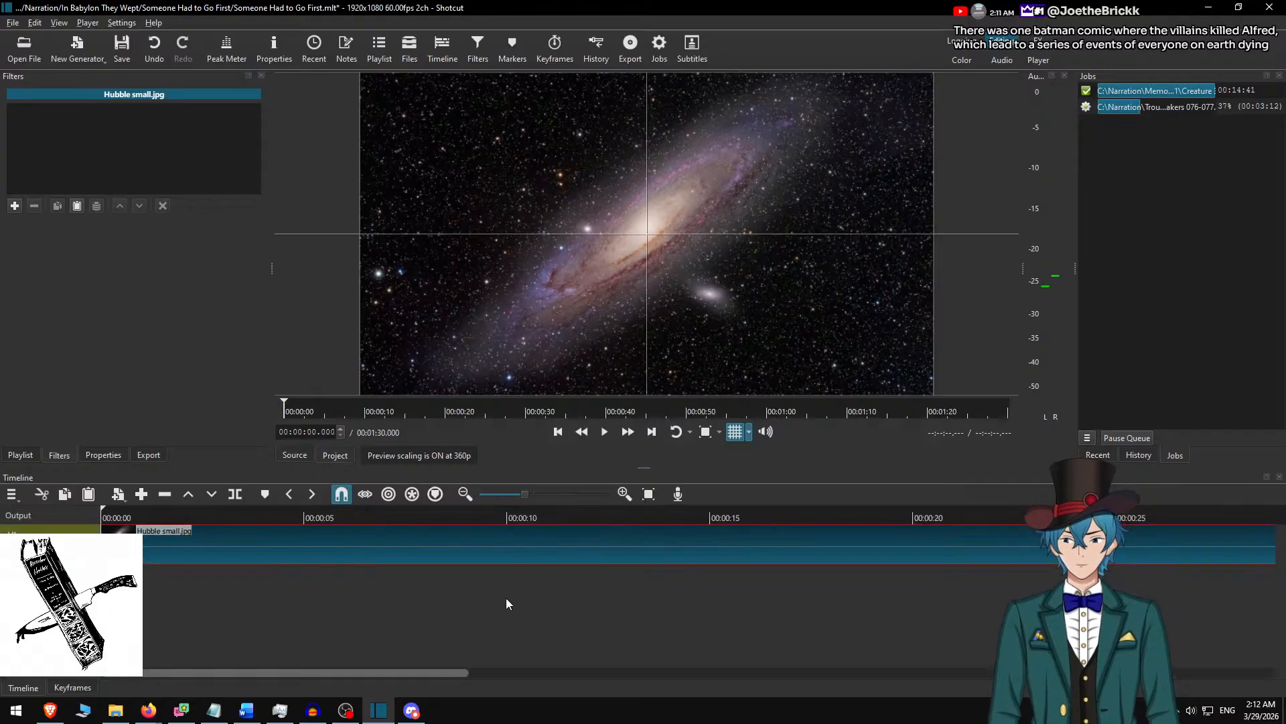
Open the "Someone Had to Go First.m4a" audio from One-Shots\In Babylon They Wept\Someone Had to Go First.
key(ctrl+o)
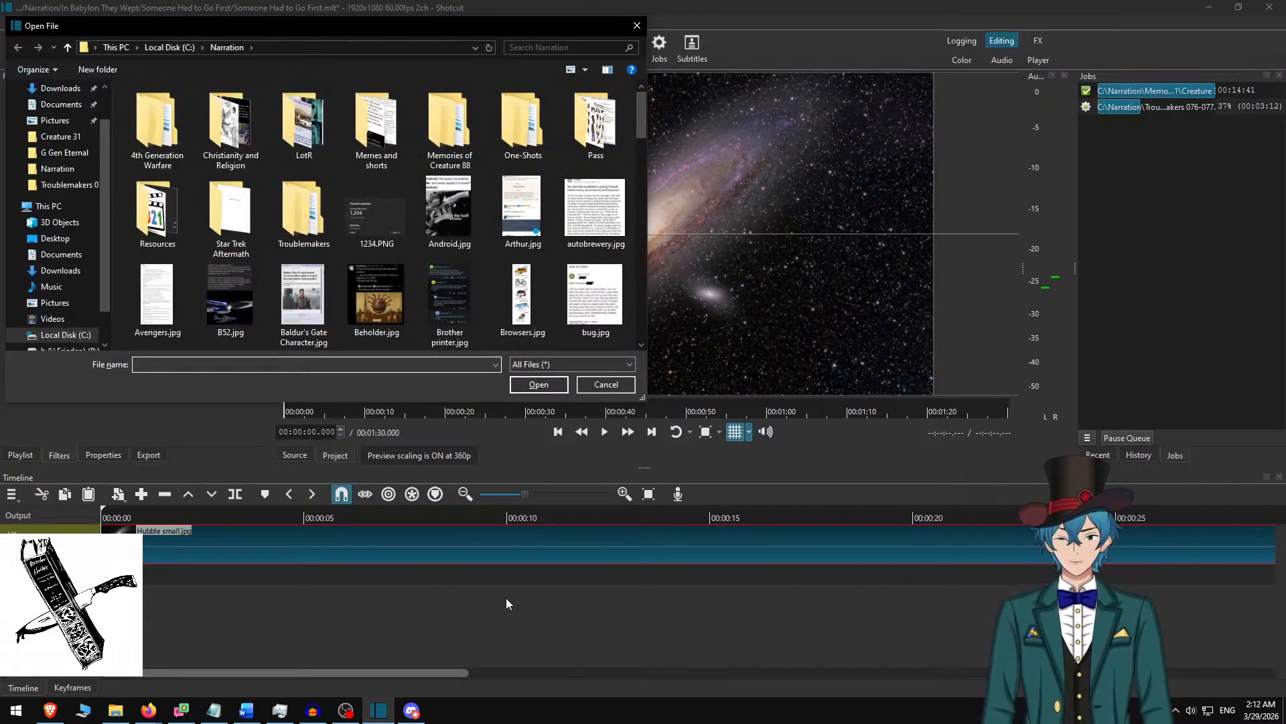
text(on)
key(Down)
key(Return)
text(i)
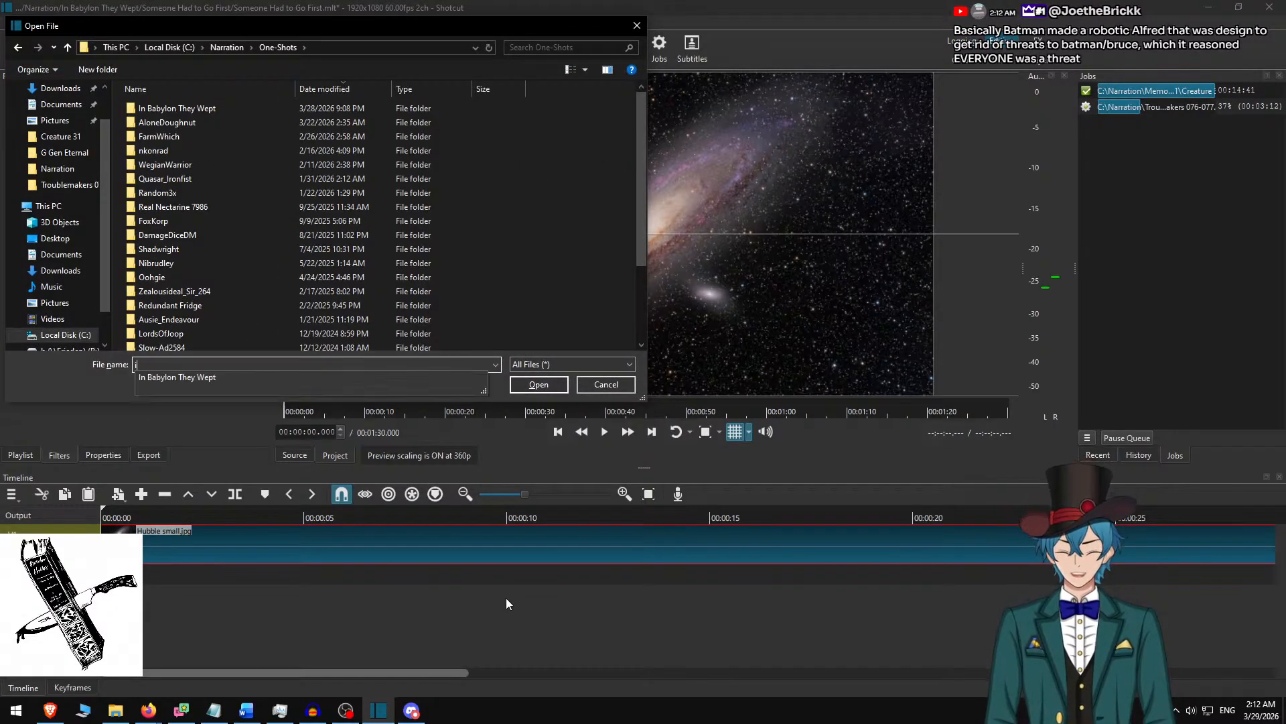
text(n)
key(Down)
key(Return)
text(s)
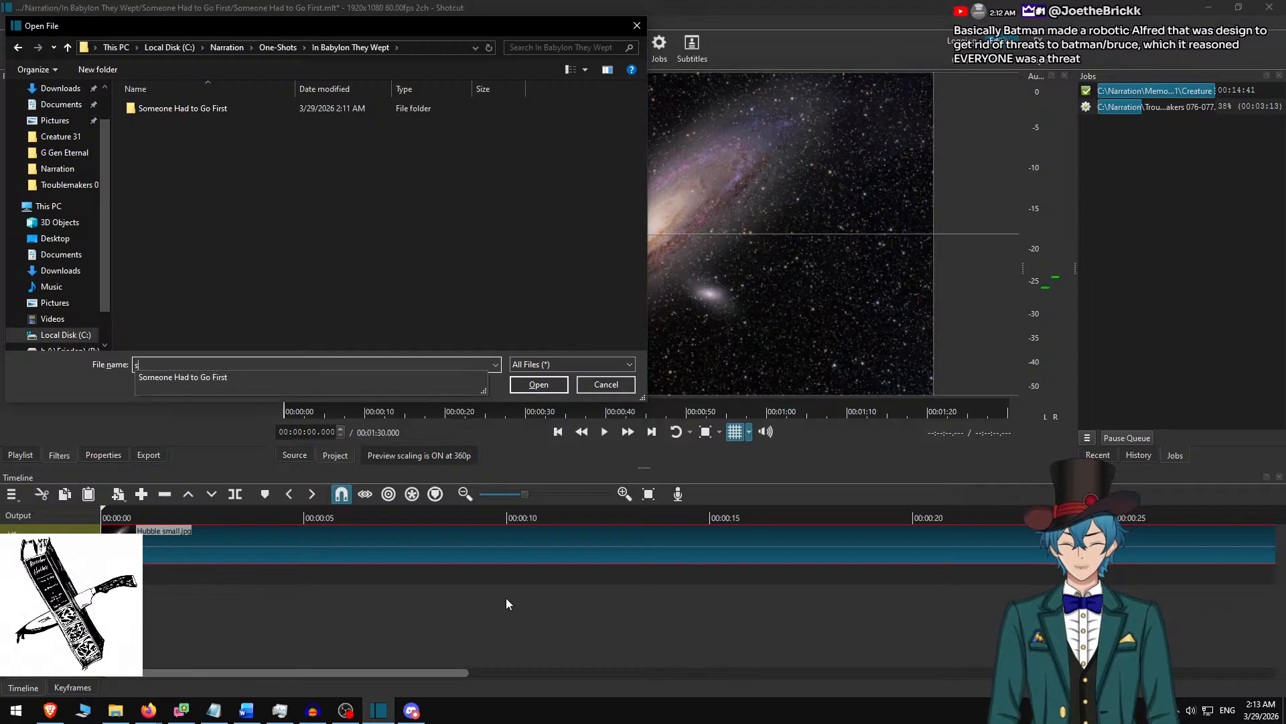
key(Down)
key(Return)
text(st.m4a)
key(Return)
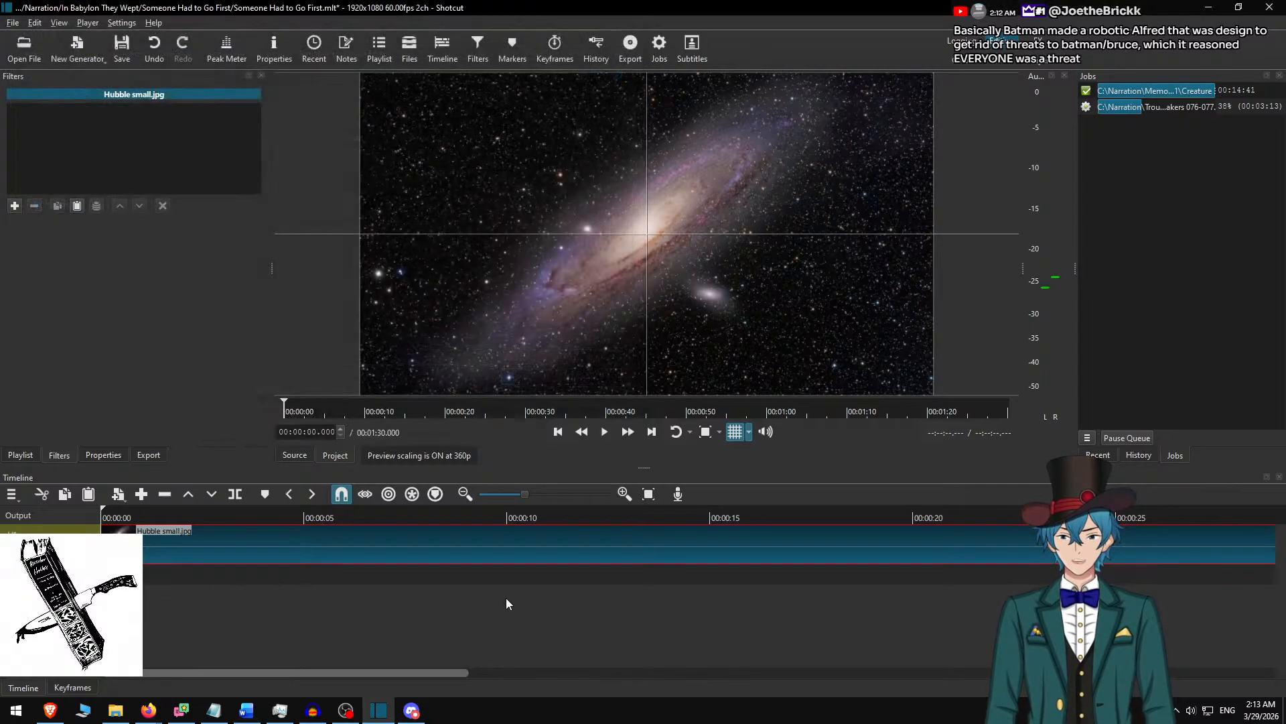
Place the narration audio on a track below the Hubble image and remove the gap before it.
drag(650, 309, 613, 585)
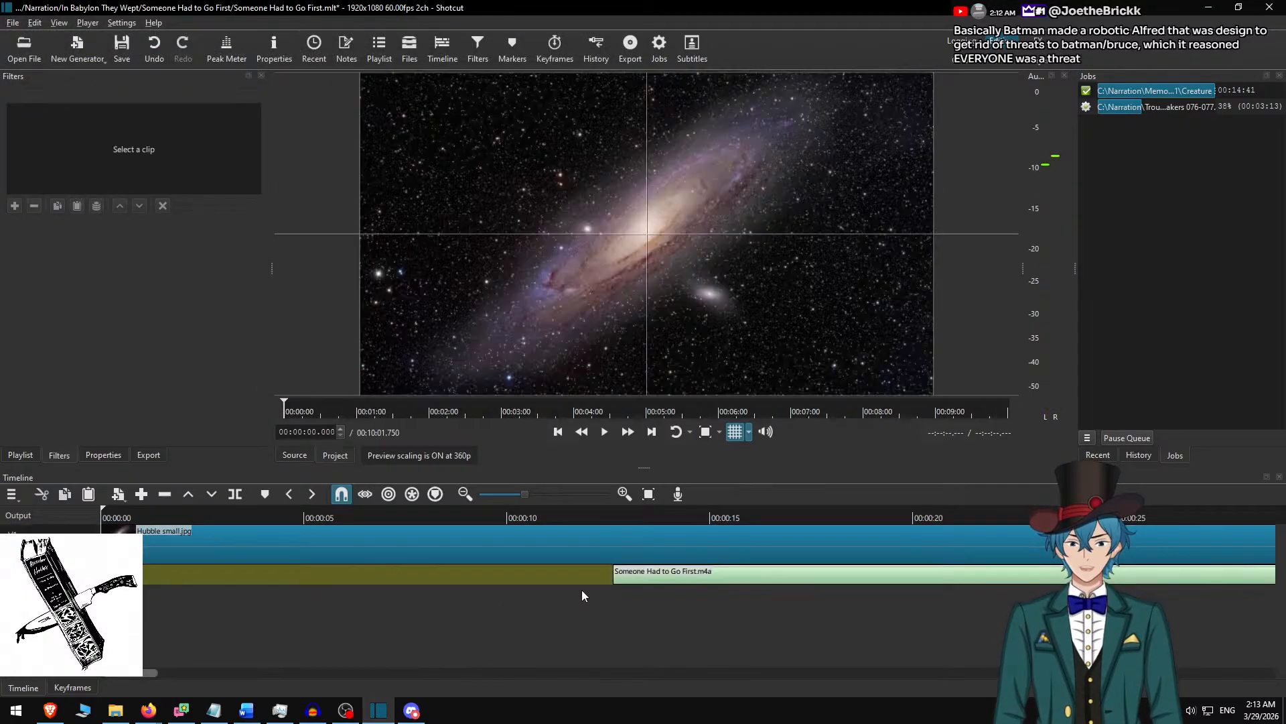
right_click(550, 576)
click(612, 345)
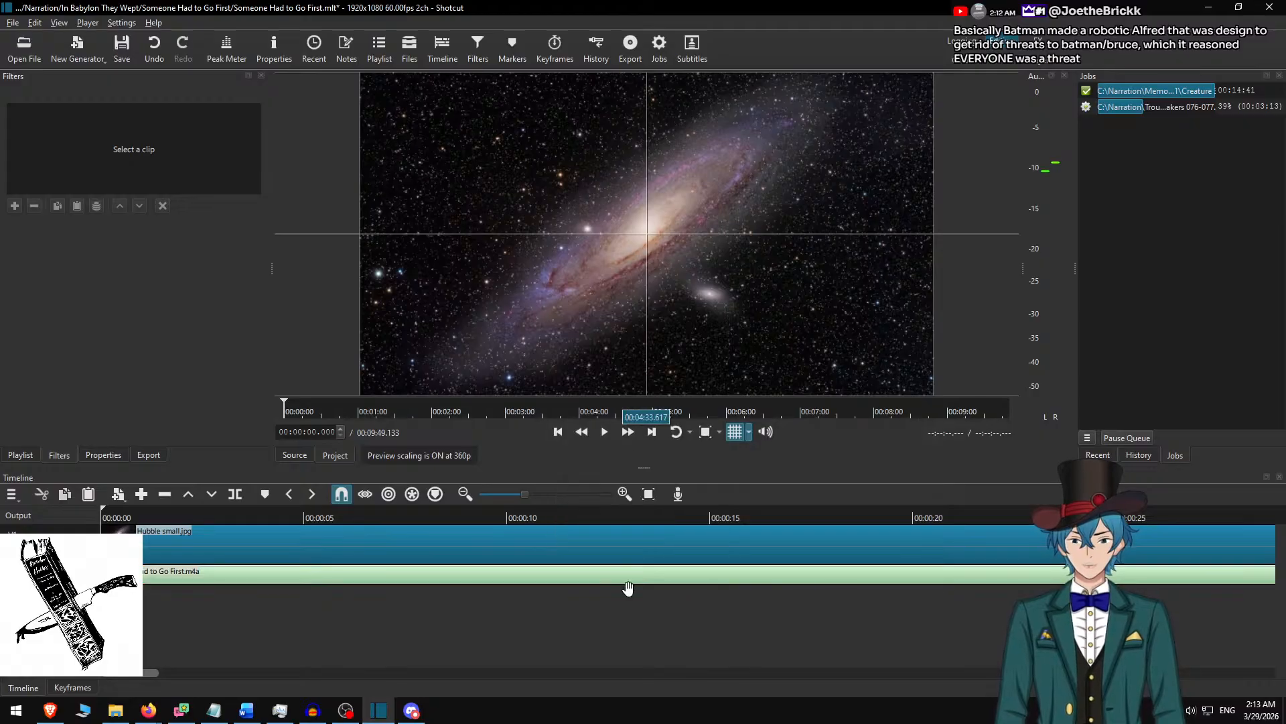
Extend the Hubble image past the narration audio, trim its end to 20 seconds after the audio's end, and return to the start.
scroll(637, 590, down, 5)
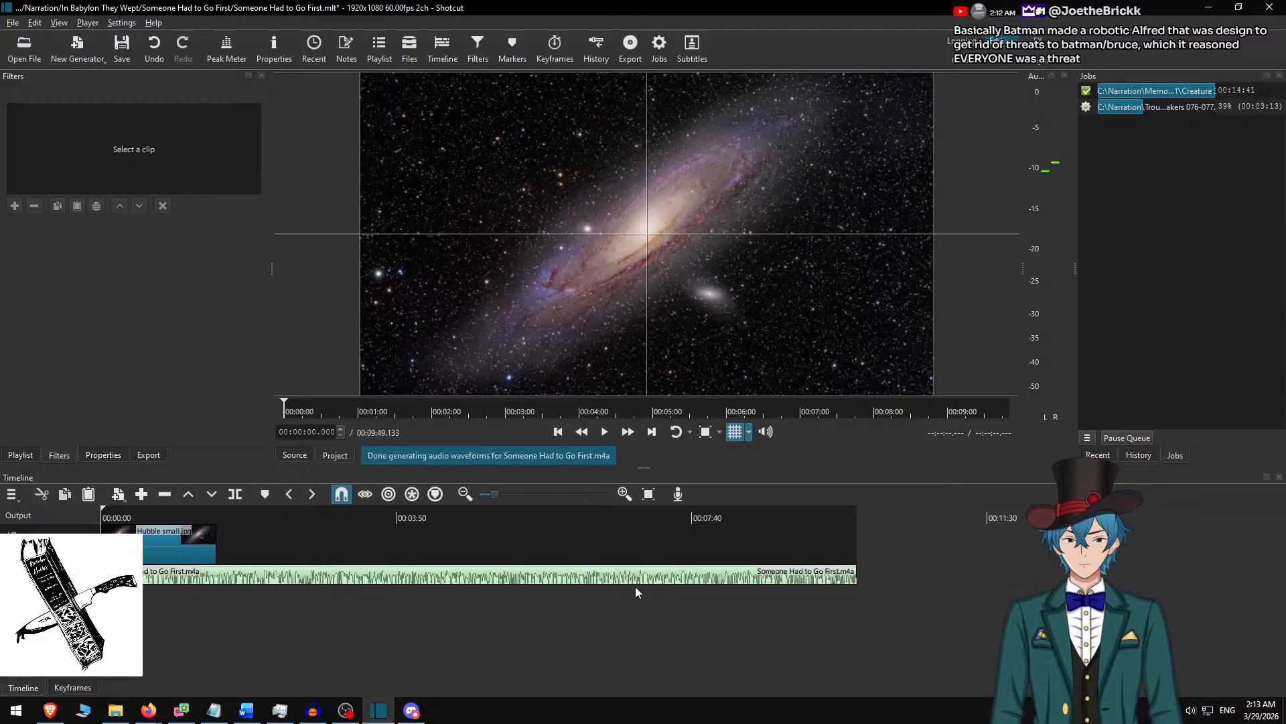
click(215, 553)
drag(213, 550, 1140, 506)
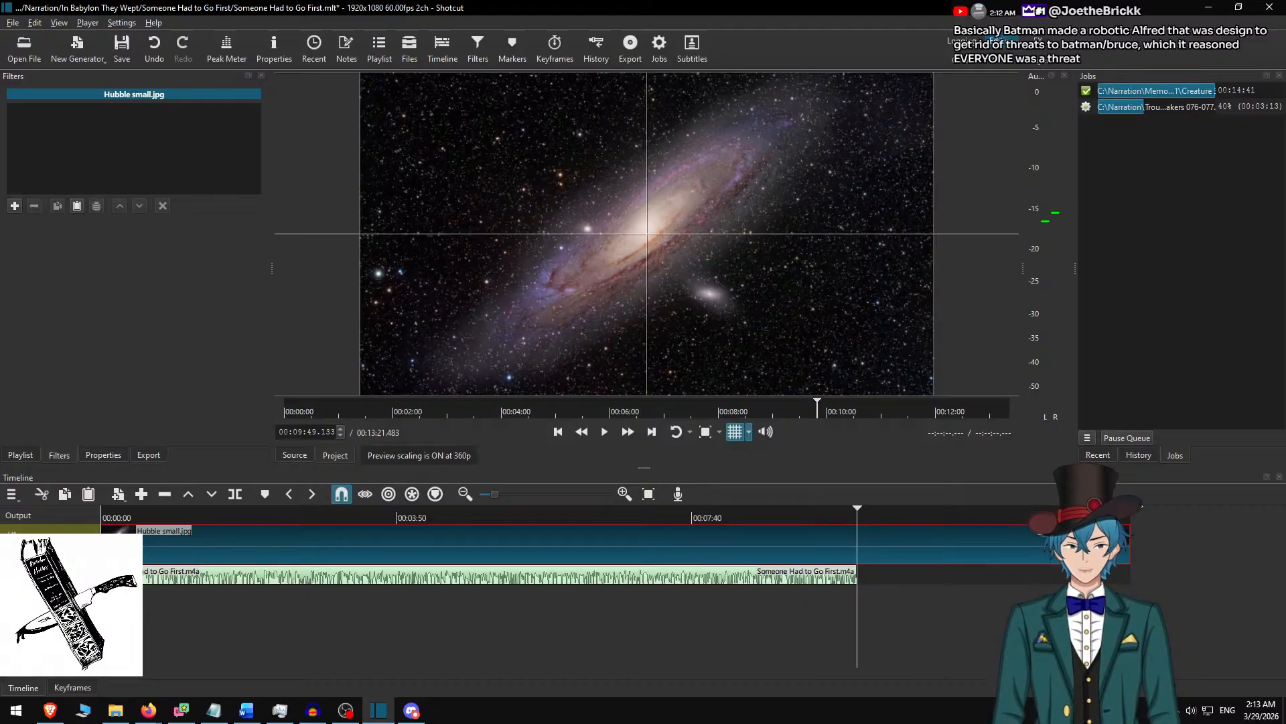
key(ctrl+shift+Page_Down)
key(ctrl+shift+Page_Down)
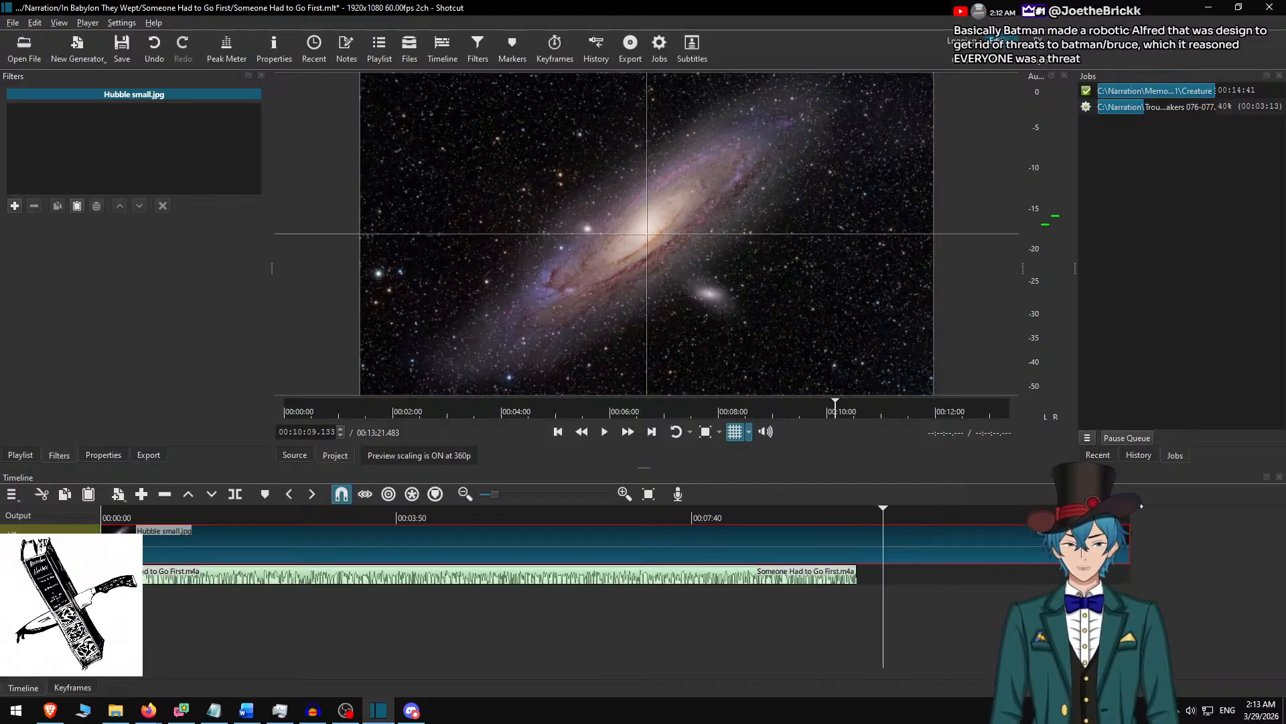
key(o)
key(Home)
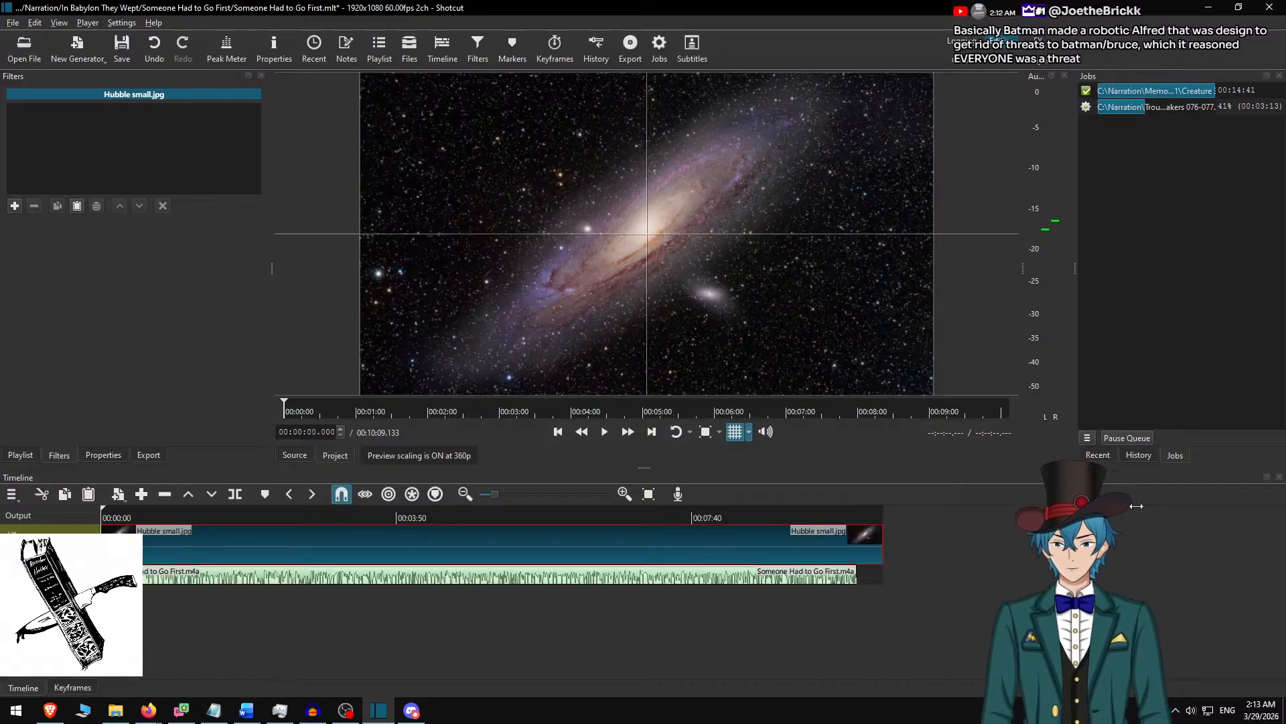
Add a Text: Rich filter to the Hubble image clip.
scroll(177, 568, up, 1)
scroll(181, 570, up, 4)
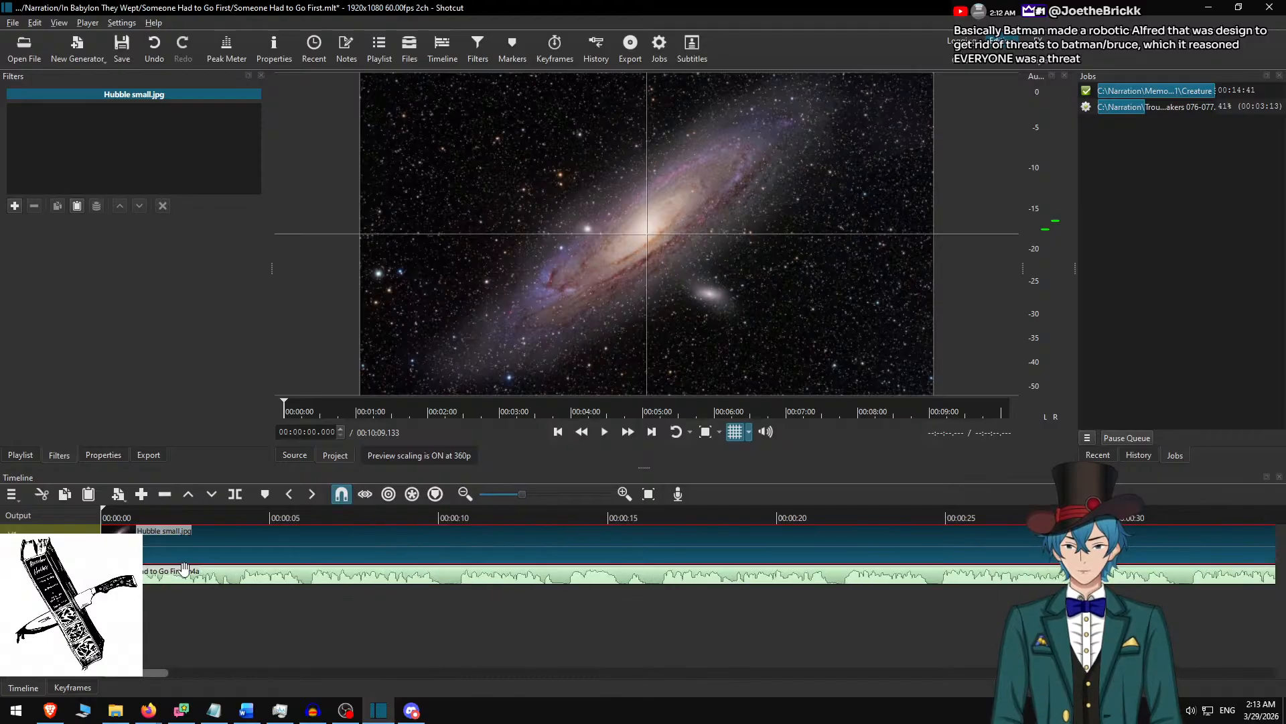
scroll(200, 575, up, 1)
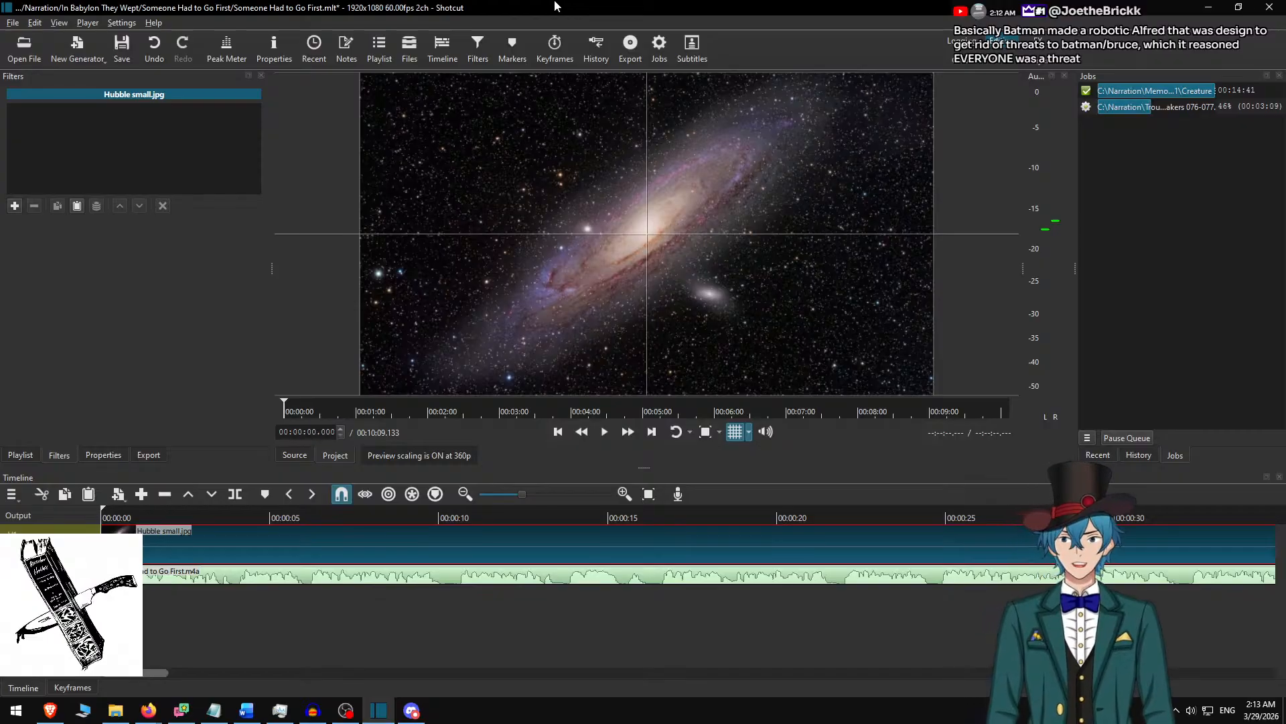
text(f)
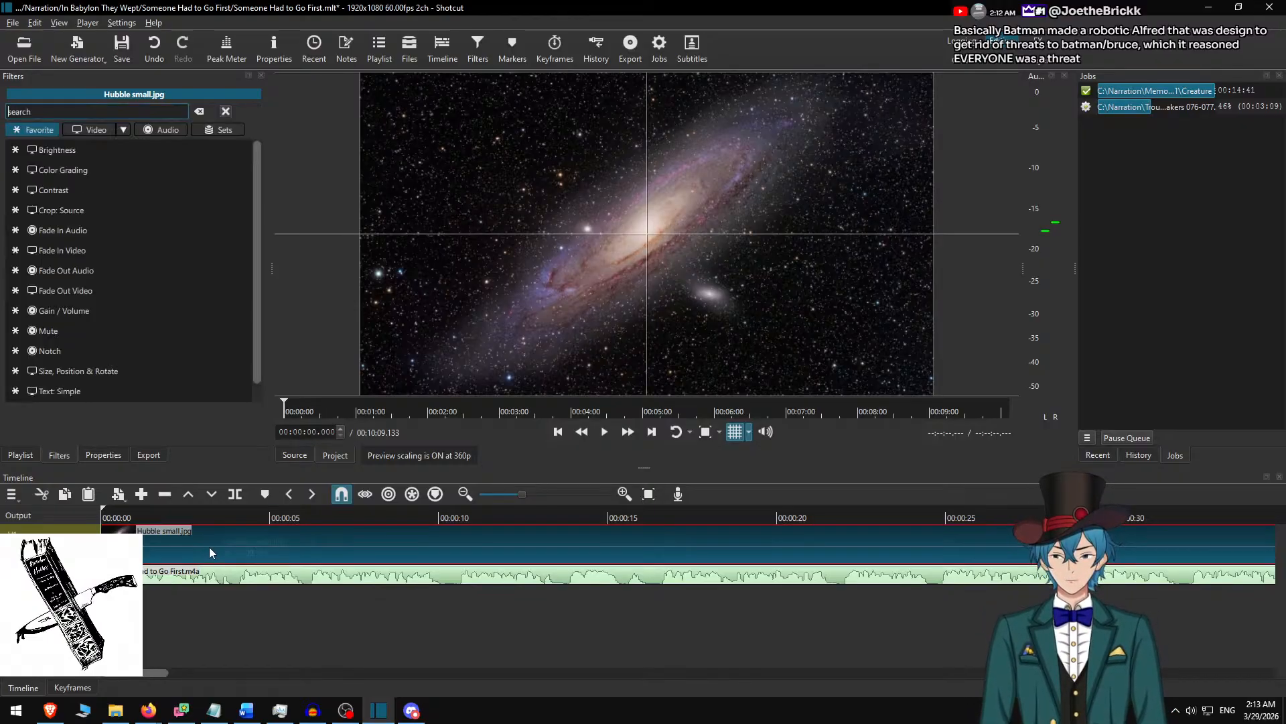
text(rich)
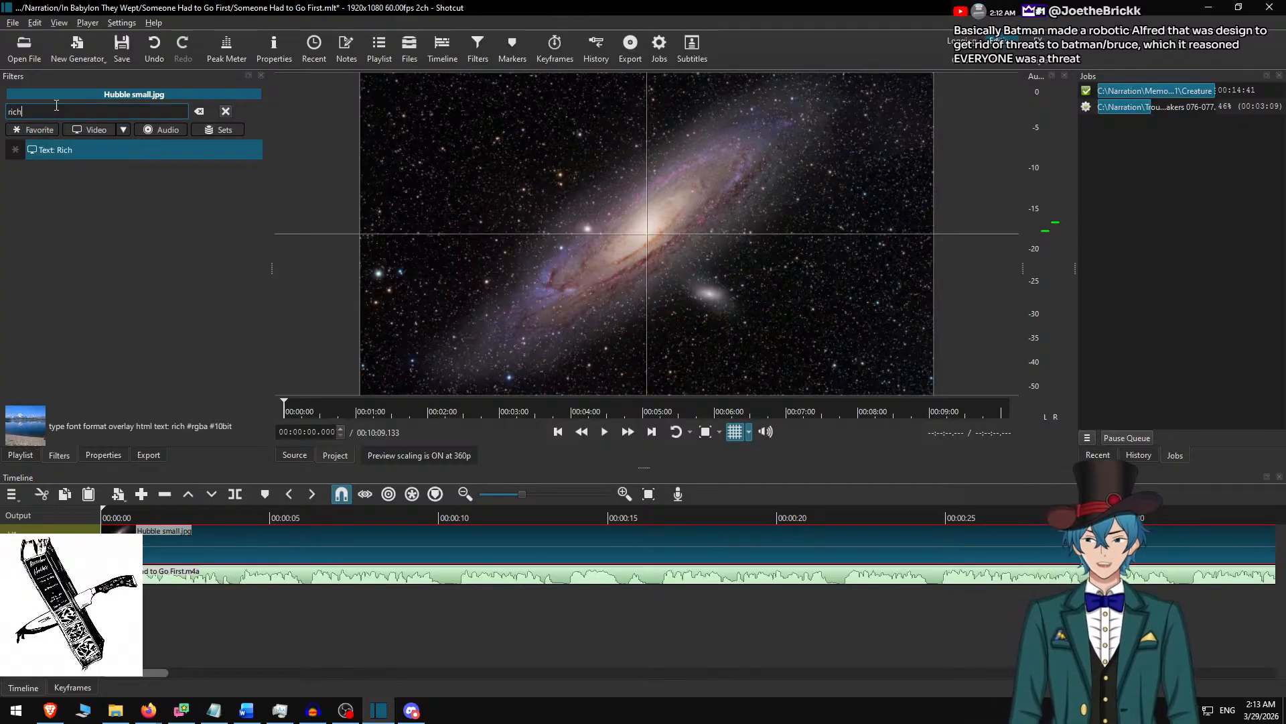
click(95, 154)
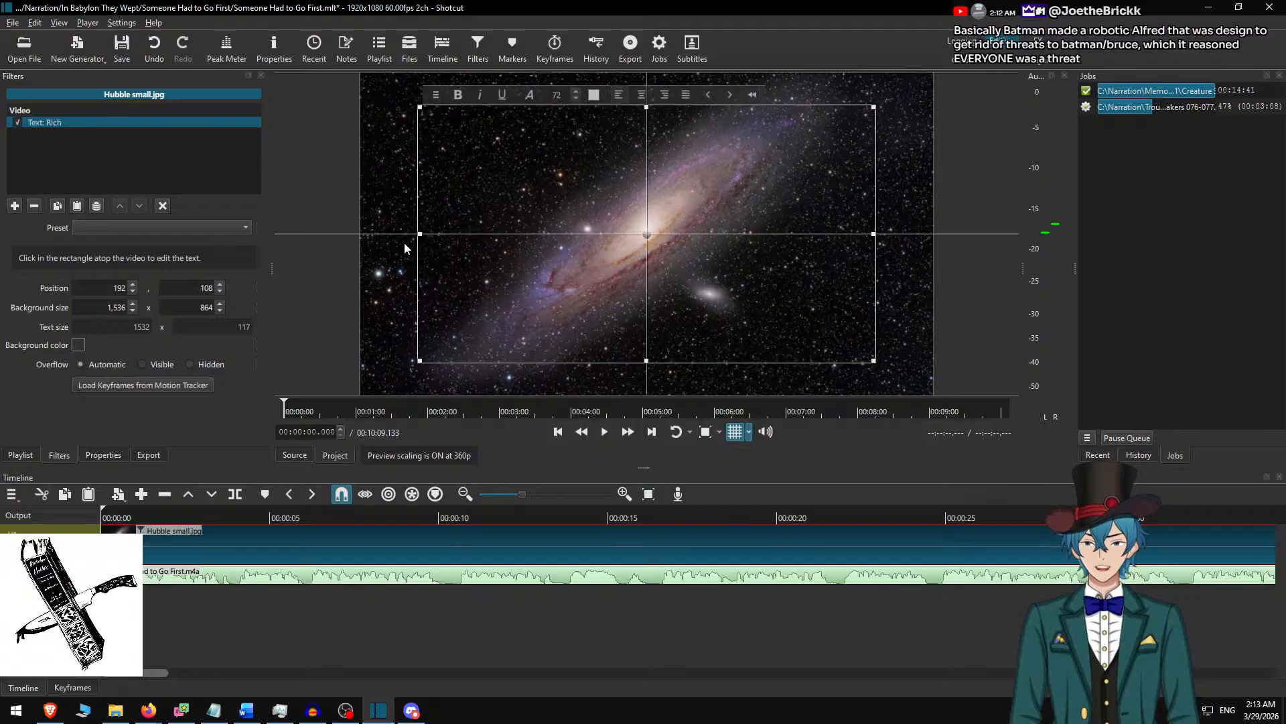
Set the rich text background width to 1728 and centre the text box in the frame at position 96, 108.
click(87, 307)
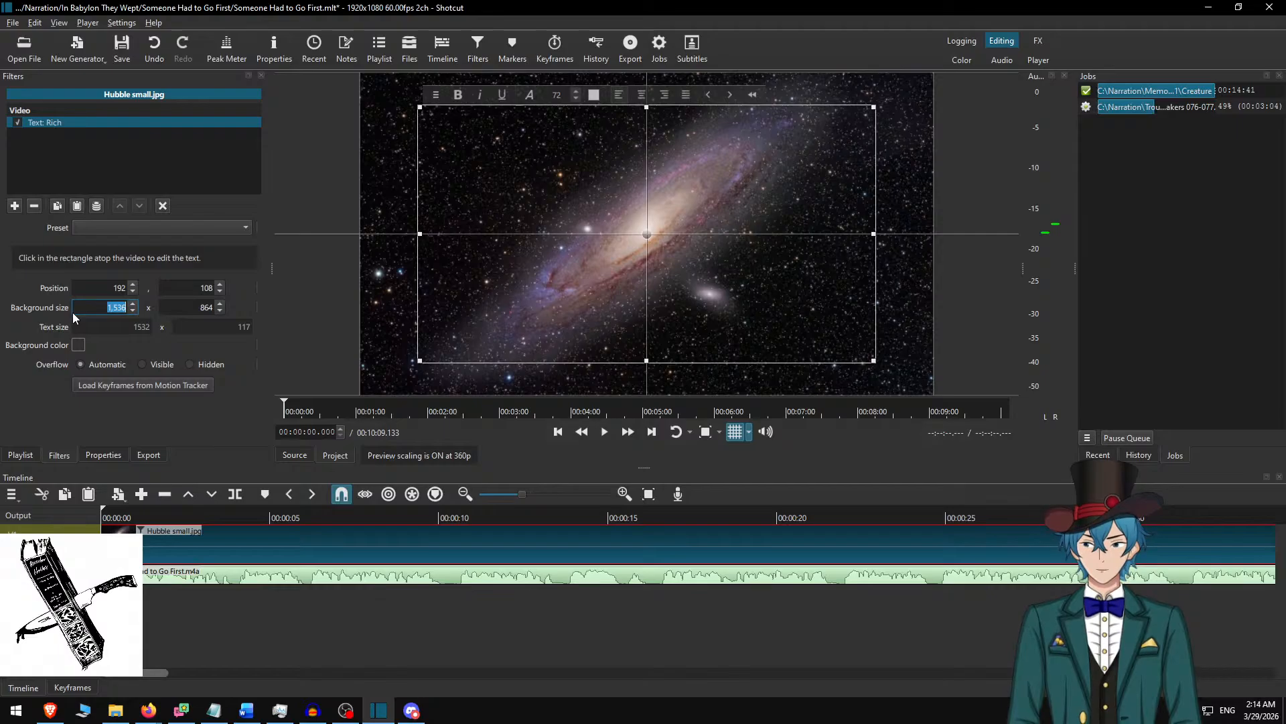
text(1728)
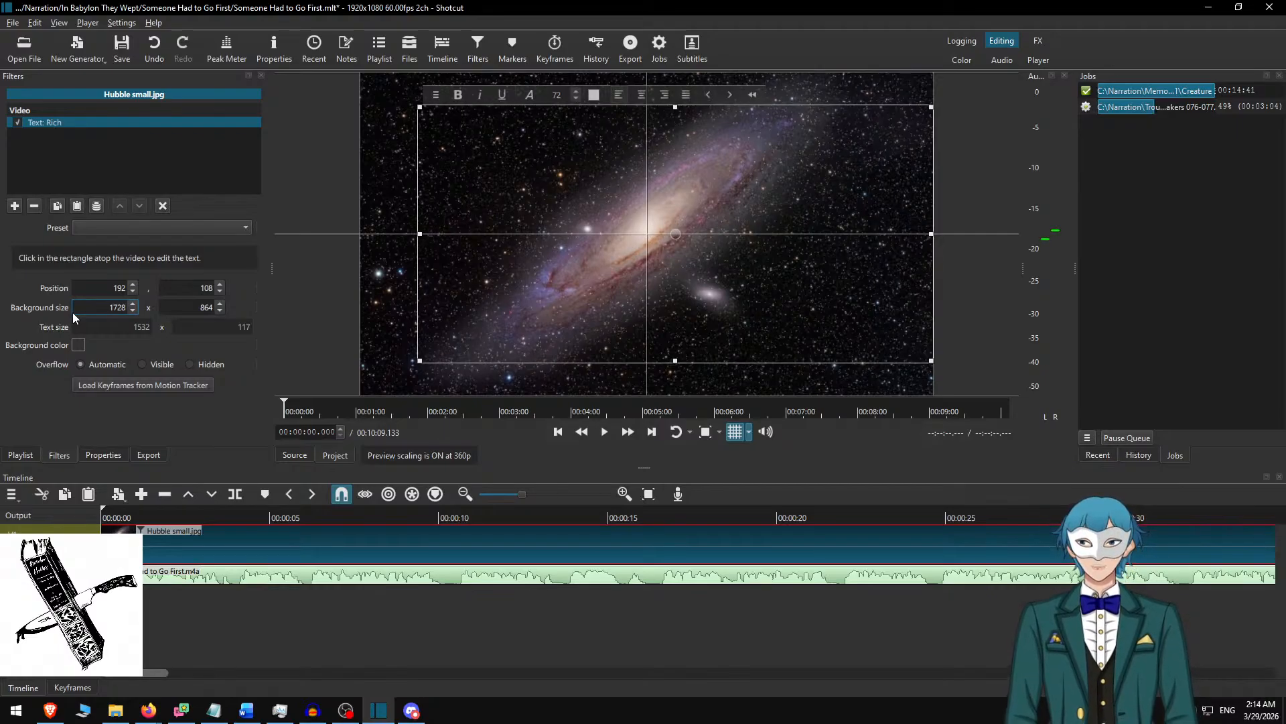
drag(676, 233, 646, 233)
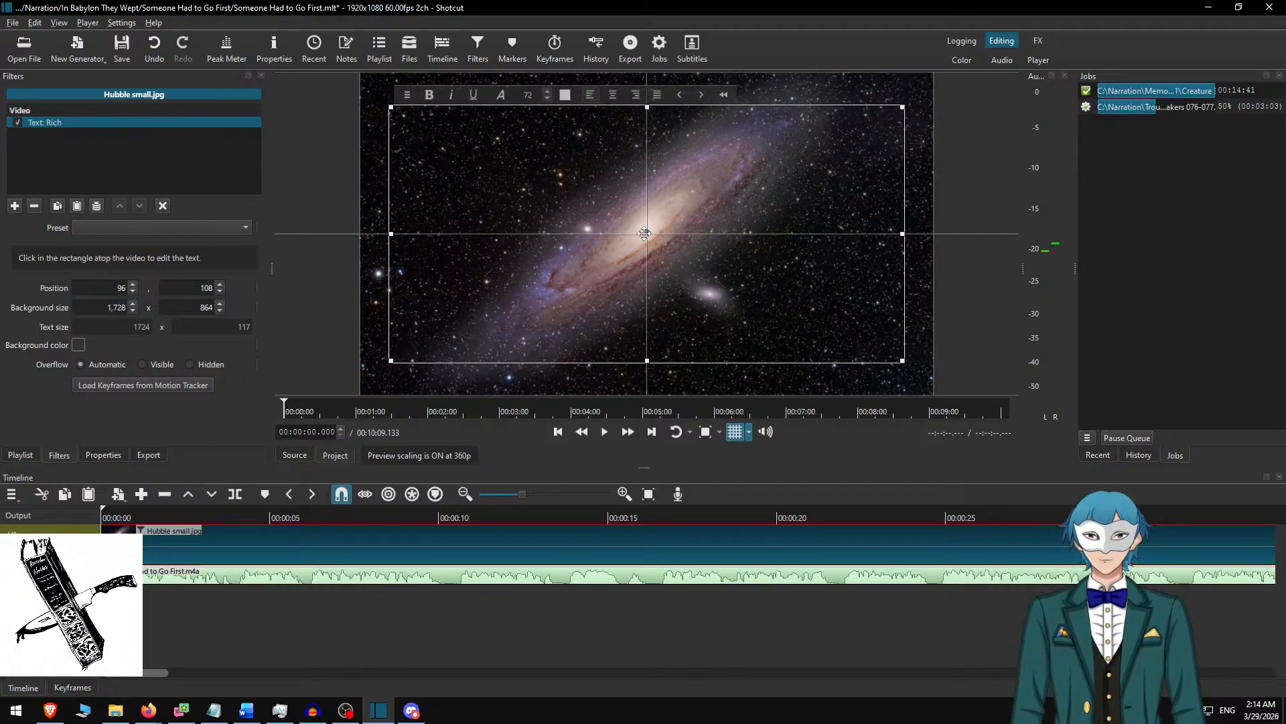
Set the rich text background colour to the custom dark blue-grey #2f333e.
click(79, 344)
click(497, 415)
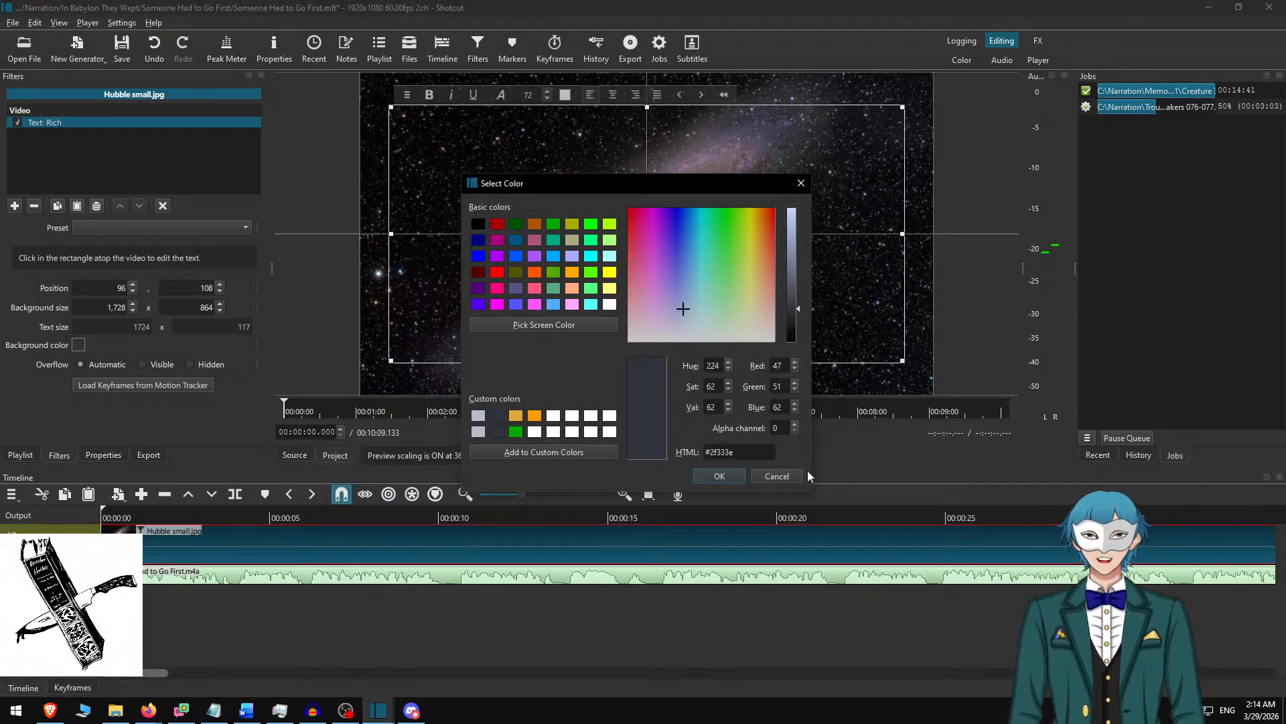
click(719, 476)
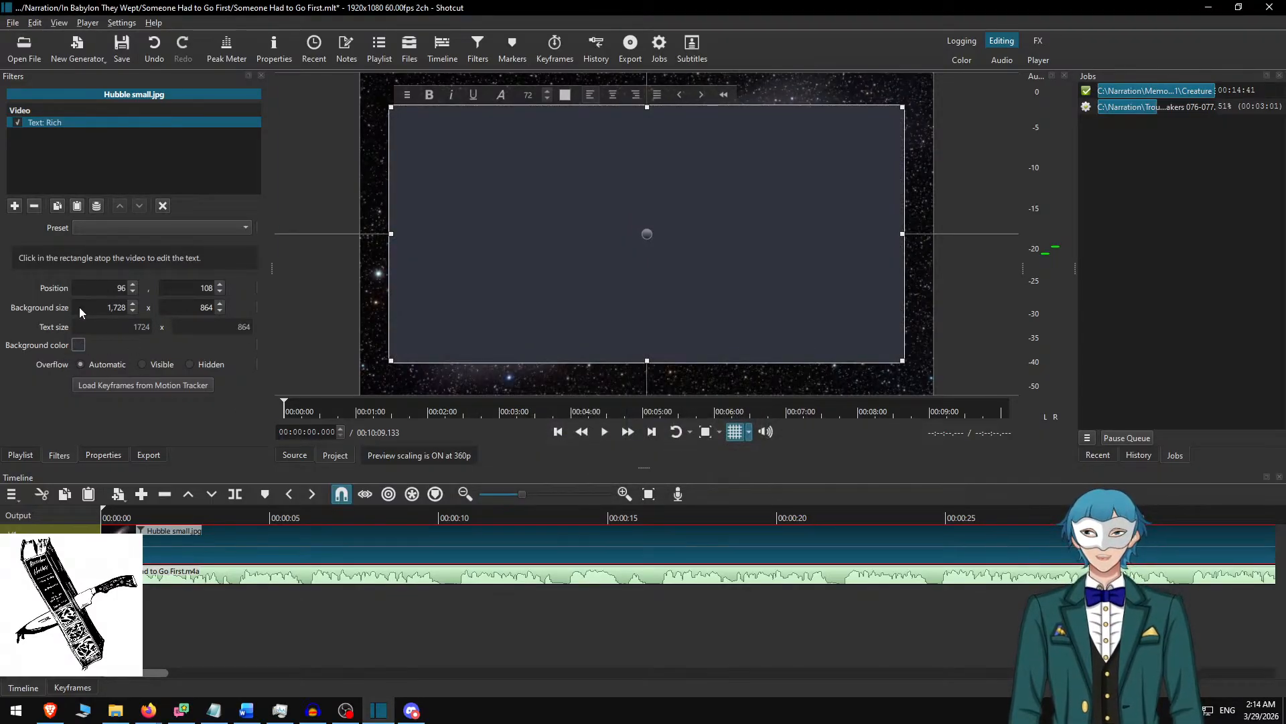
Enter the placeholder text "dghjdgj" in the text box and format it at size 30 in the custom light grey colour.
text(dghjdgj)
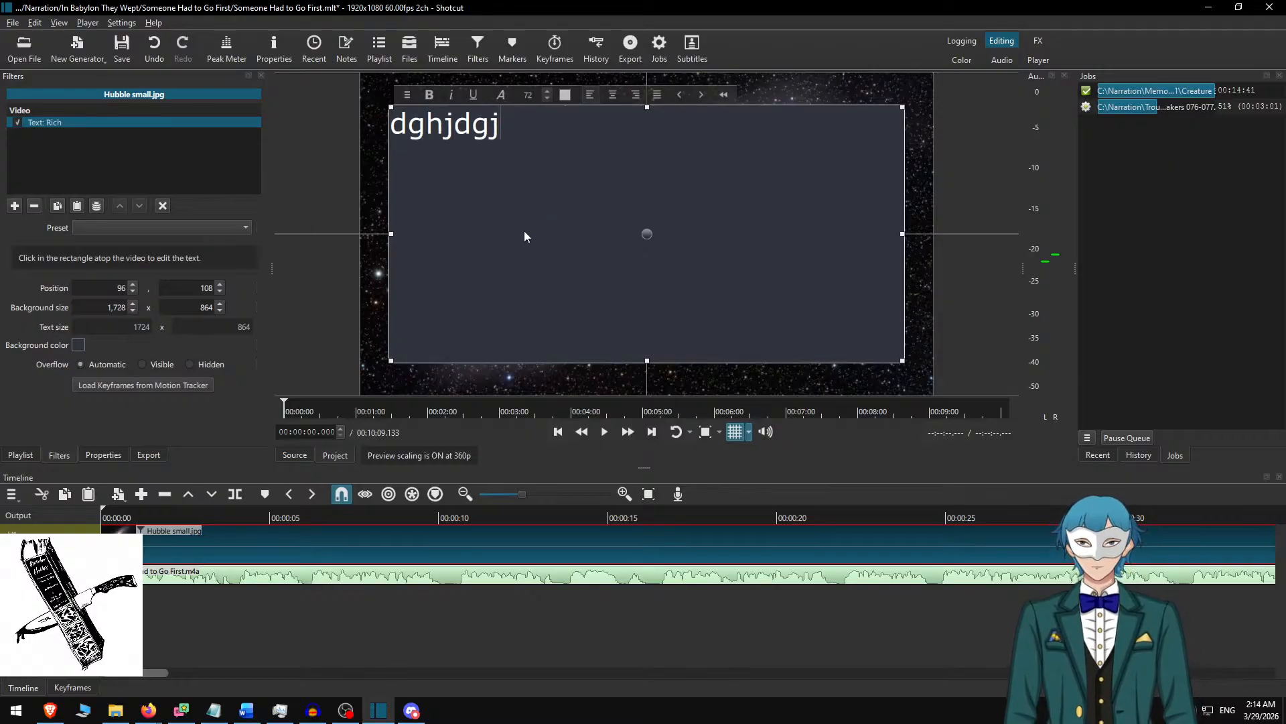
key(ctrl+a)
double_click(534, 95)
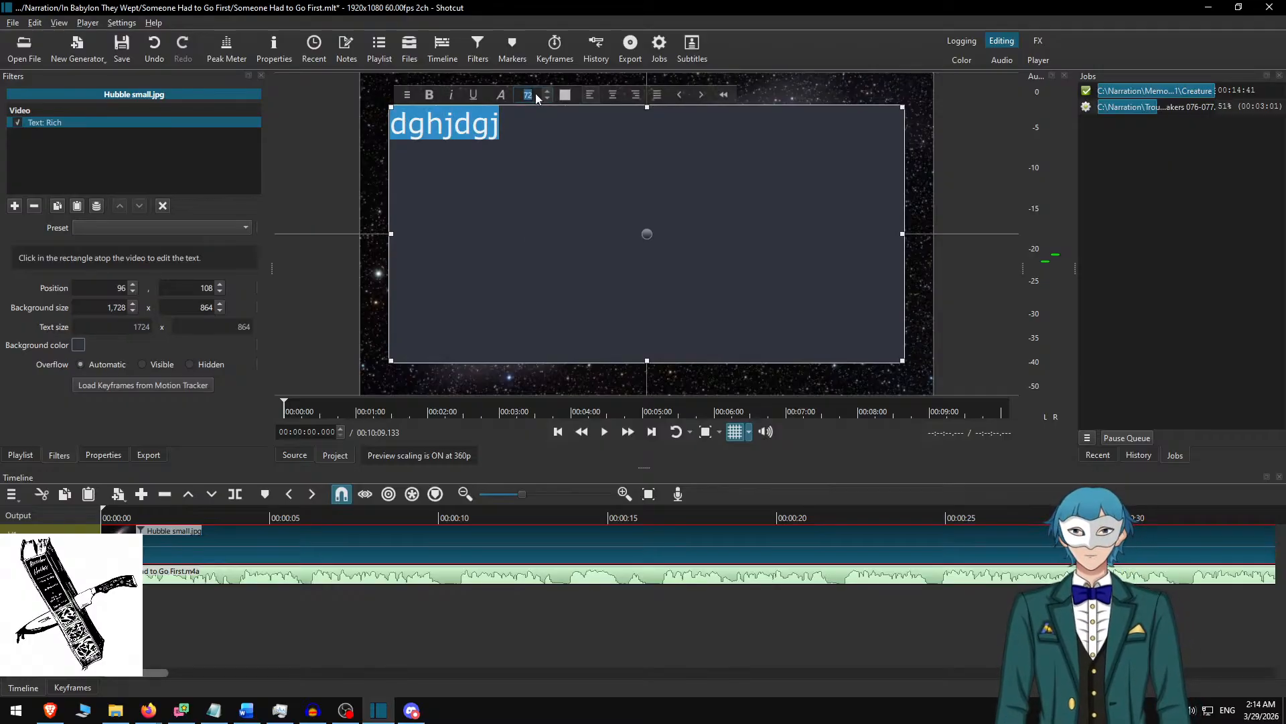
text(30)
key(Return)
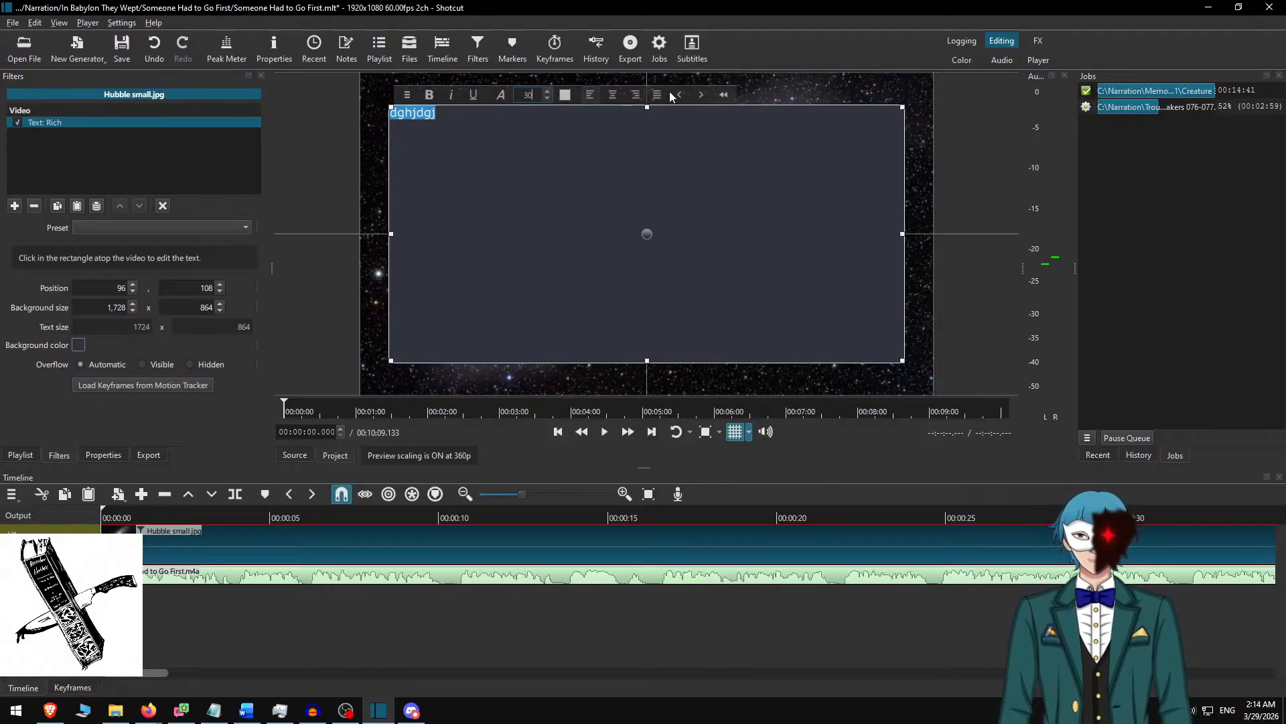
click(564, 98)
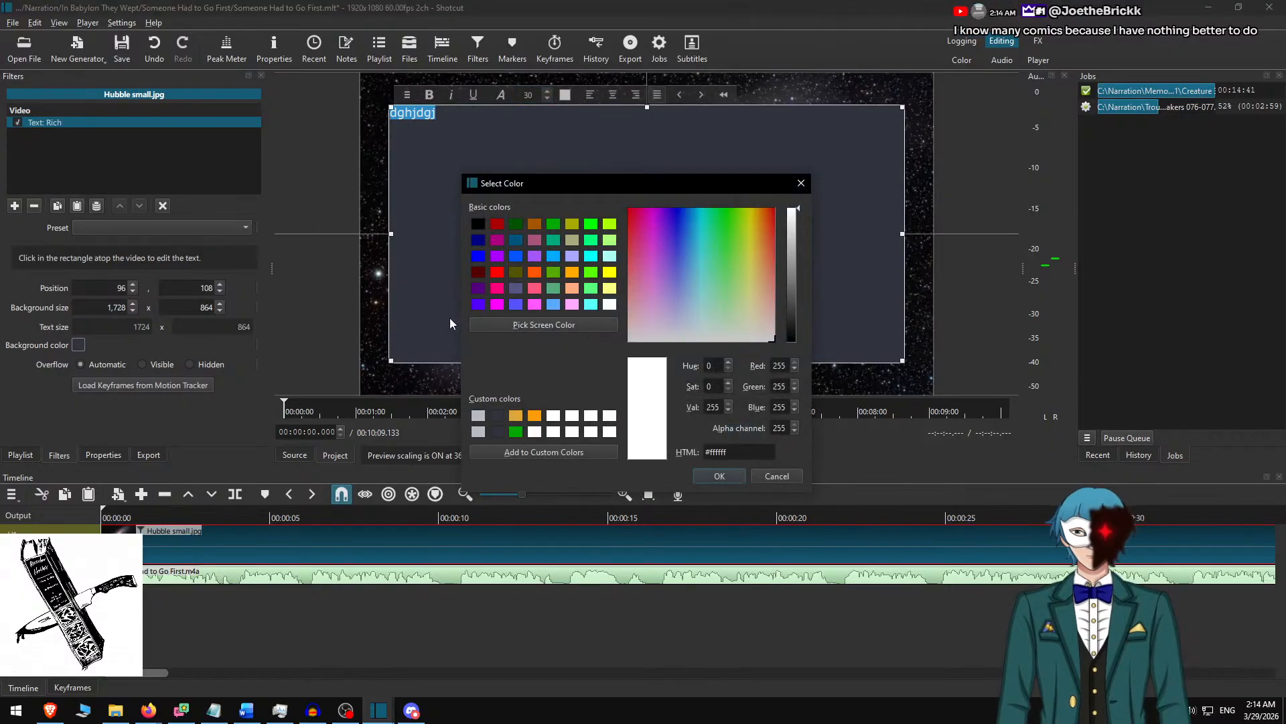
click(478, 416)
click(712, 475)
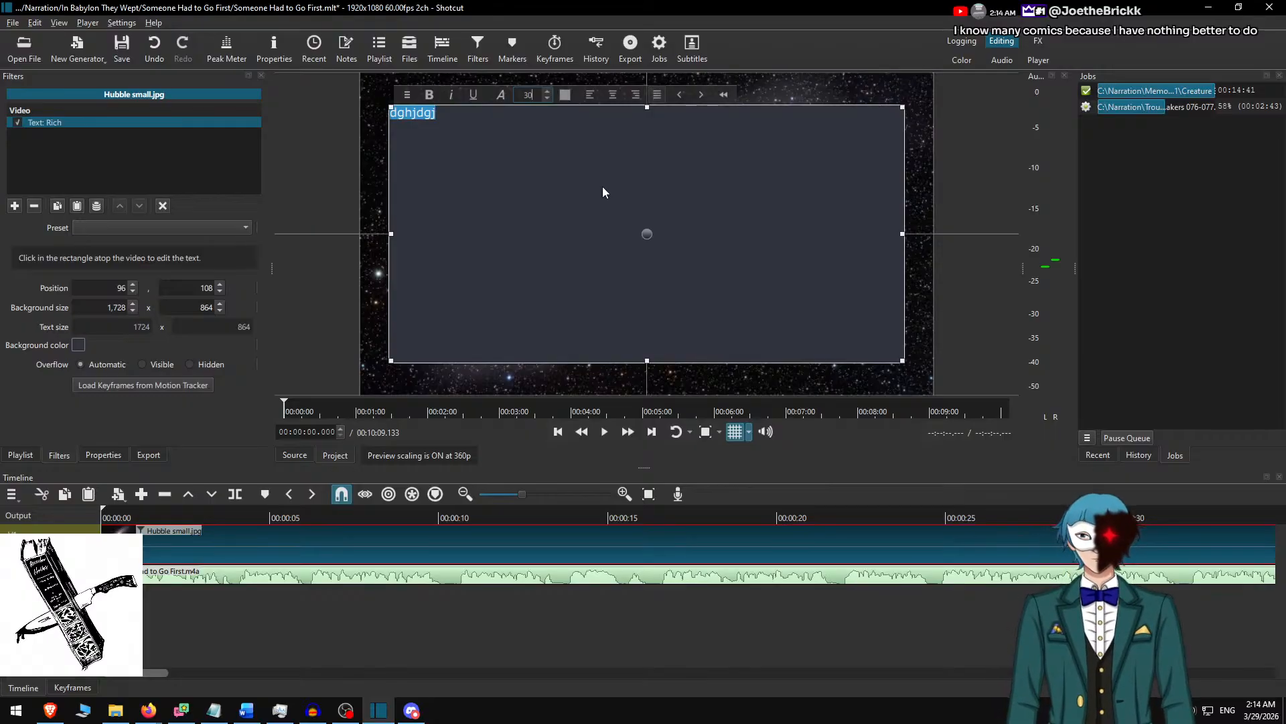
Switch to the "Someone Had to Go First" Word document and copy its first two paragraphs, ending with "a ship and a pilot.".
click(257, 713)
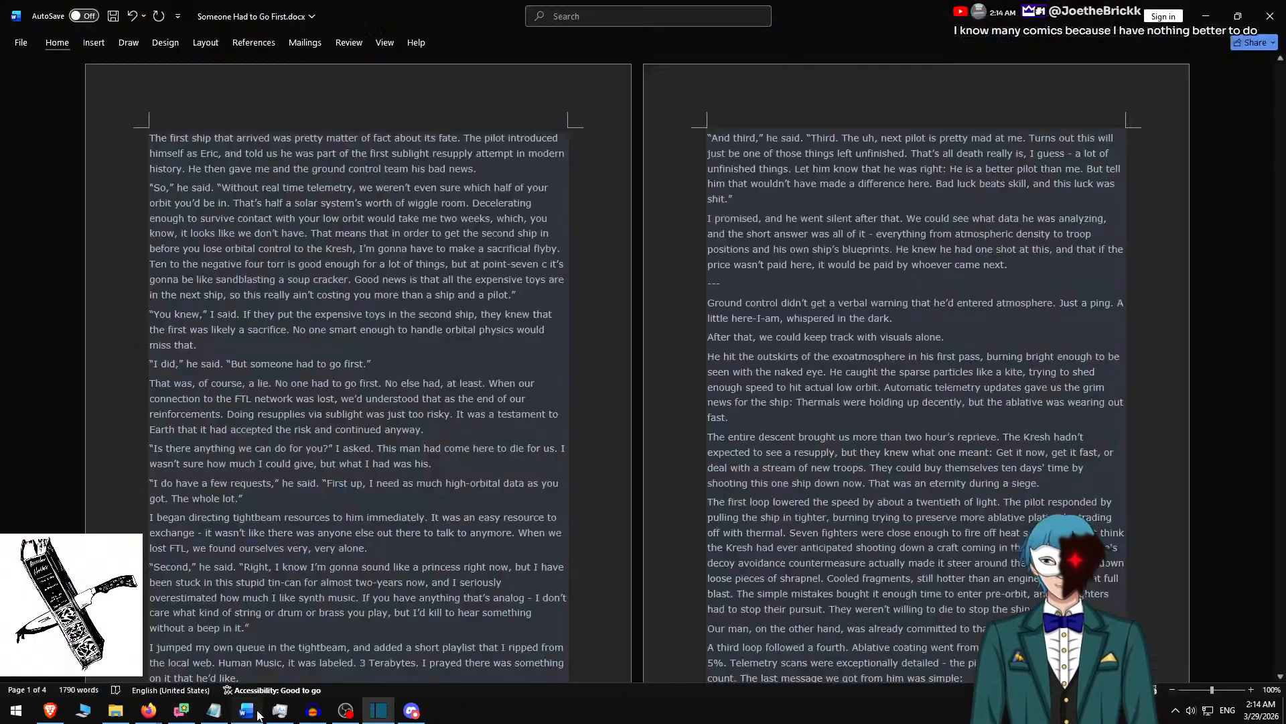
drag(420, 218, 538, 293)
click(539, 291)
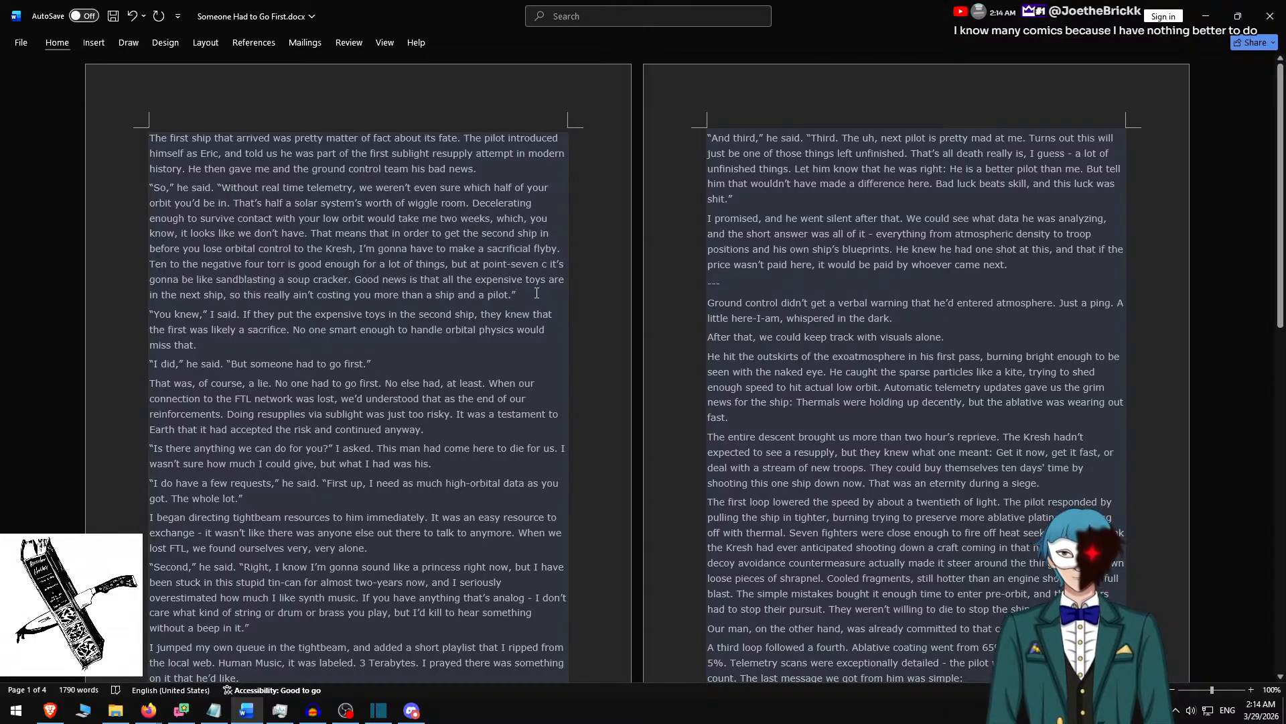
key(ctrl+shift+Home)
key(ctrl+c)
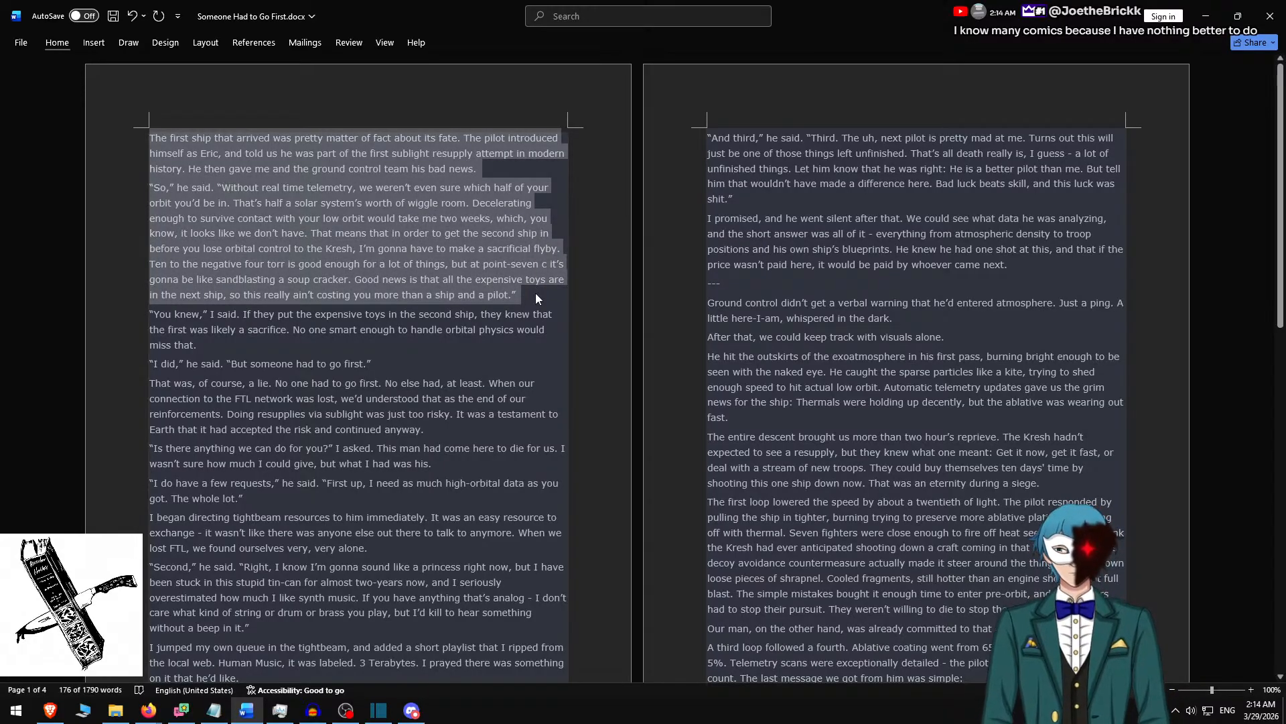
Switch back to Shotcut, replace the placeholder with the copied paragraphs, and insert a blank line between them.
key(alt+Tab)
click(551, 186)
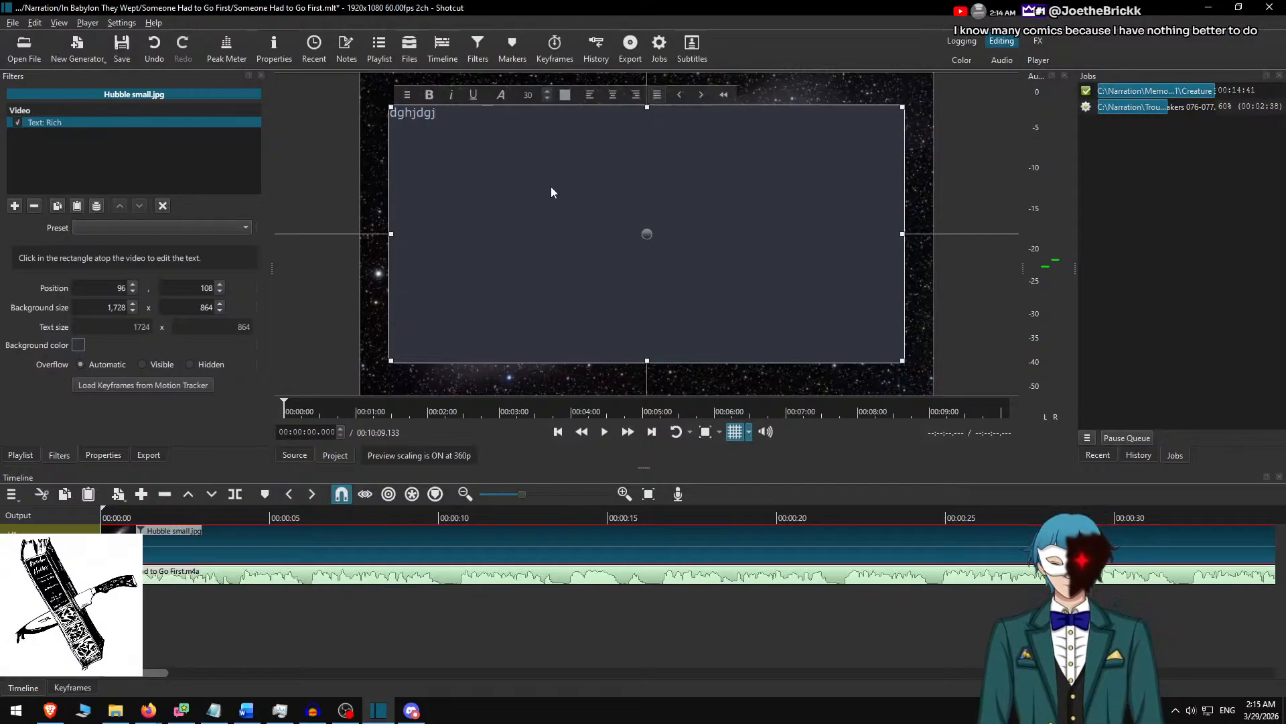
key(ctrl+a)
key(ctrl+v)
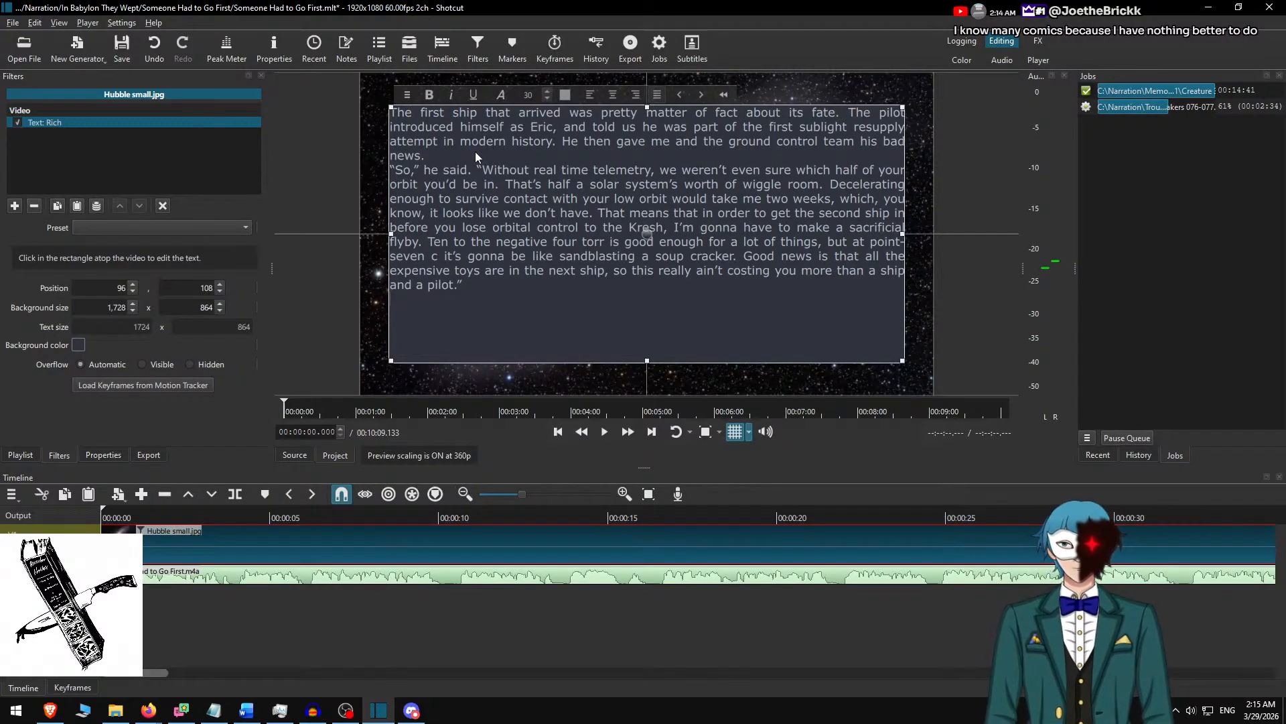
key(Return)
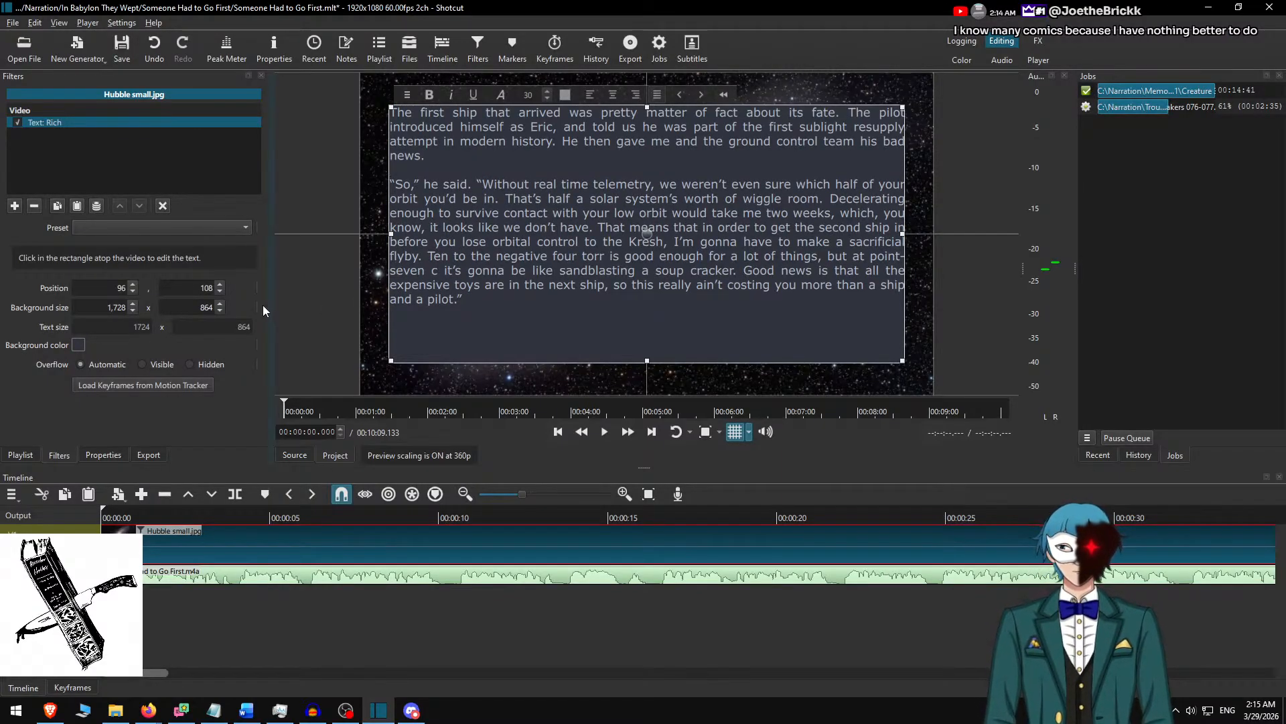
Set the text box background height to 700 and centre the box vertically in the frame at Y position 190.
drag(647, 362, 647, 313)
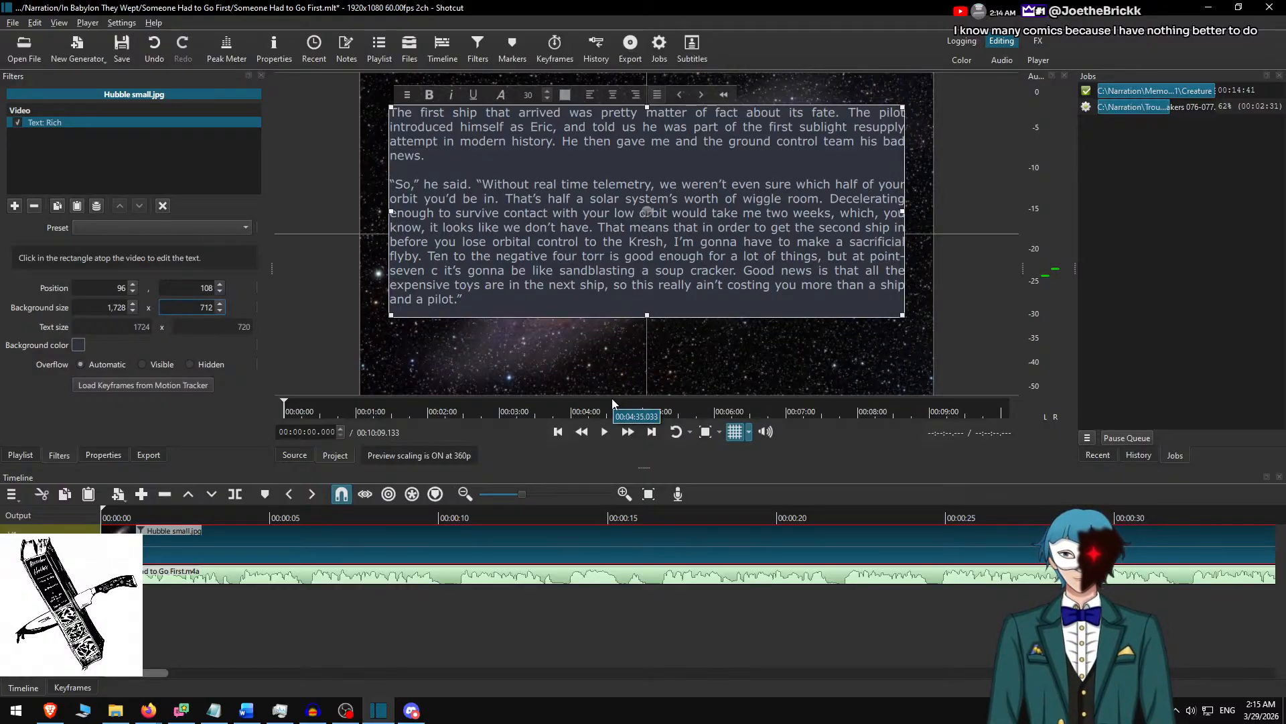
scroll(460, 306, down, 1)
scroll(458, 312, up, 1)
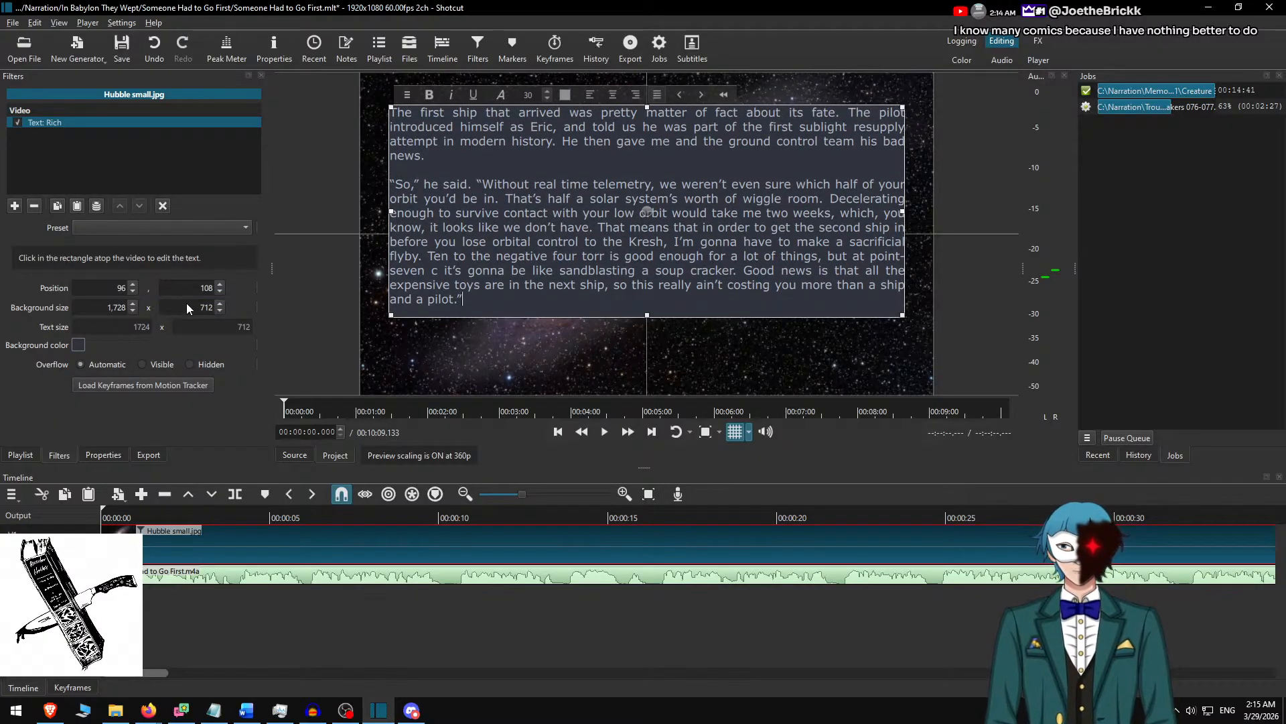
double_click(204, 315)
text(700)
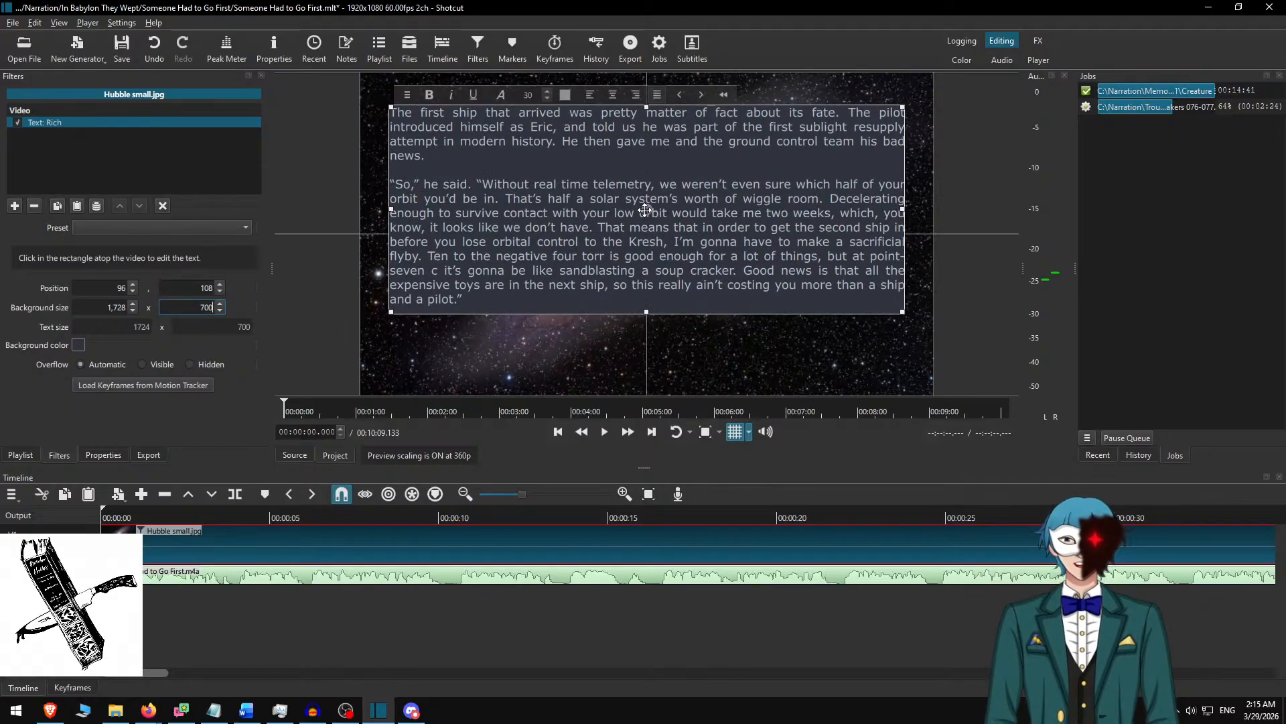
drag(643, 210, 648, 242)
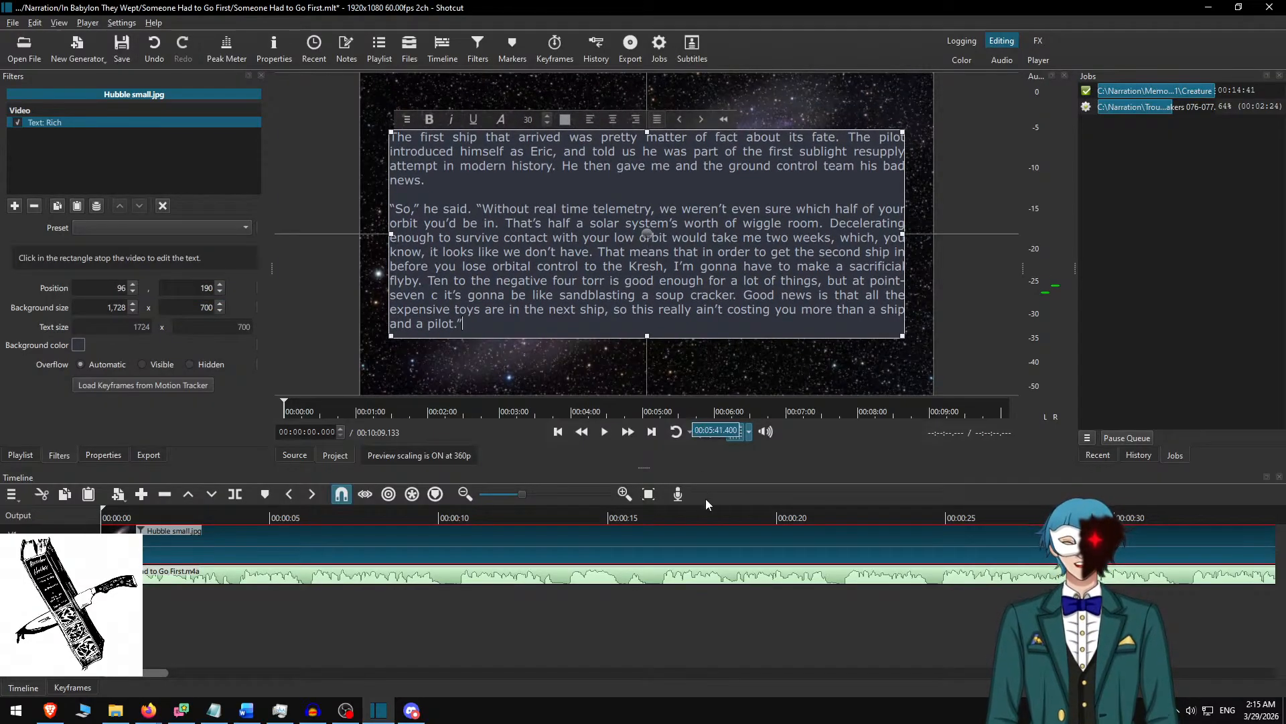
Play the narration from the start at increased speed, split the Hubble clip at 00:00:56.517 and select the part after the cut.
click(196, 548)
click(211, 516)
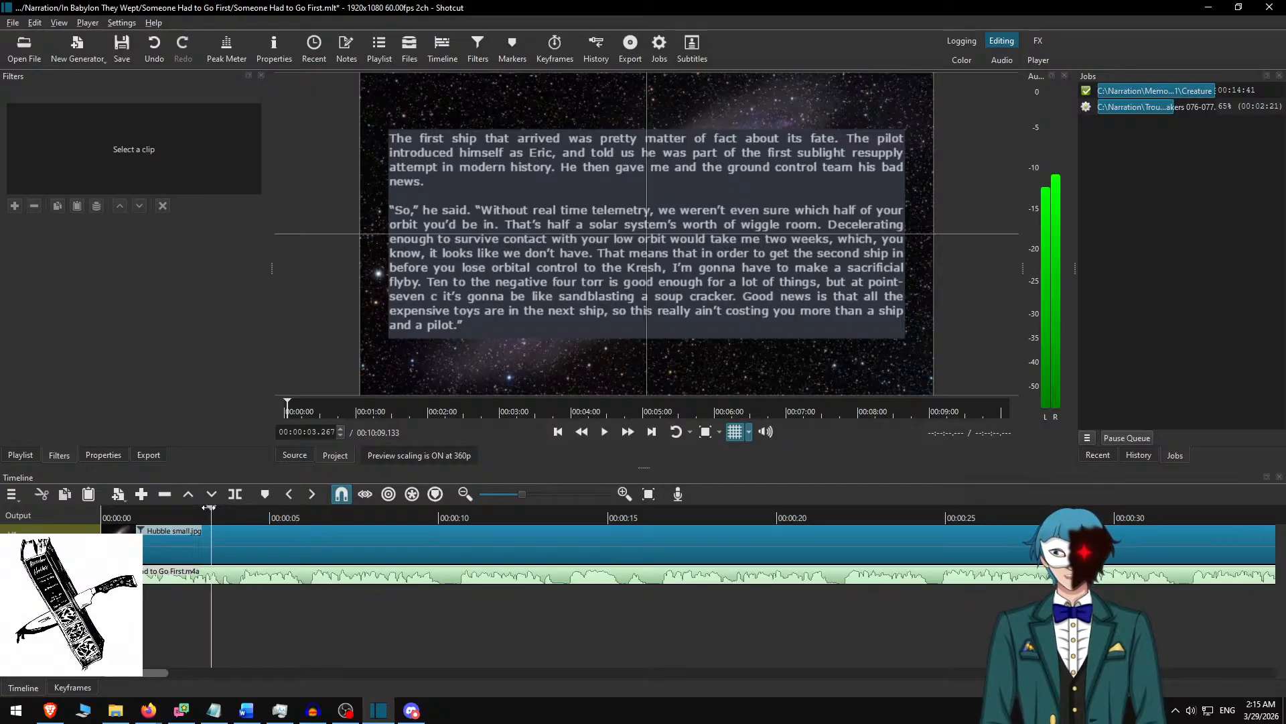
key(Home)
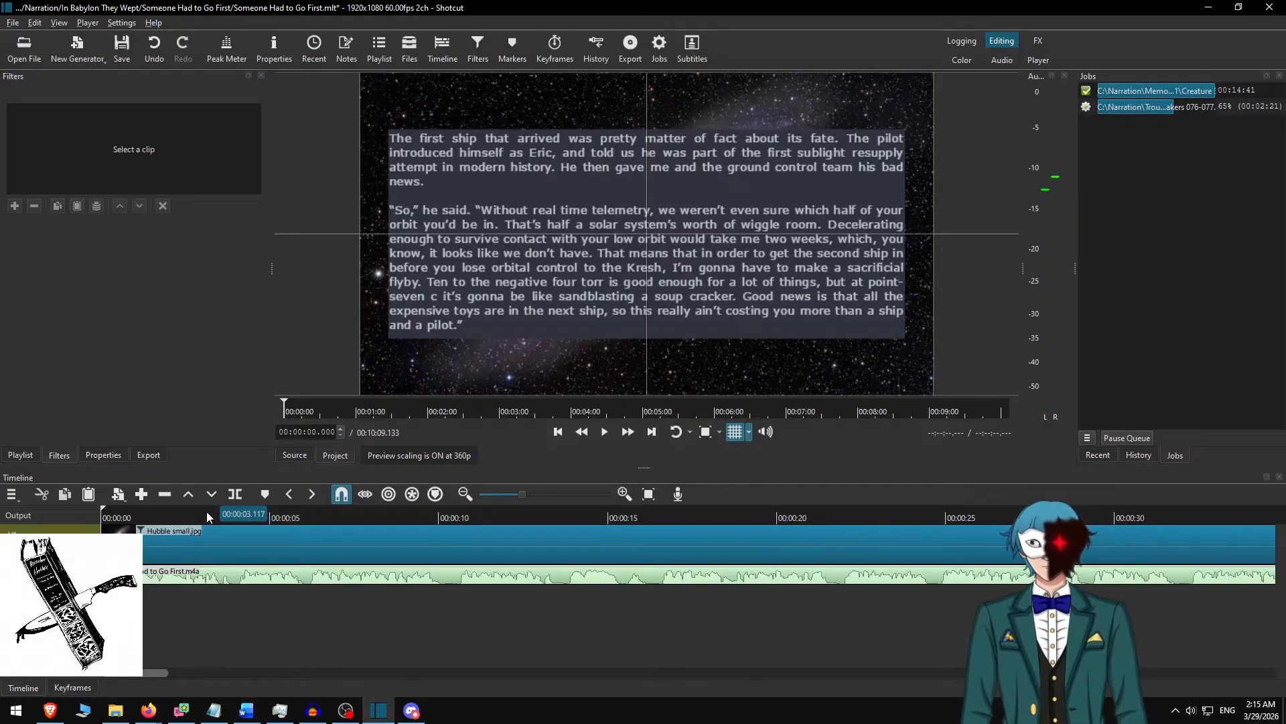
click(604, 432)
click(628, 431)
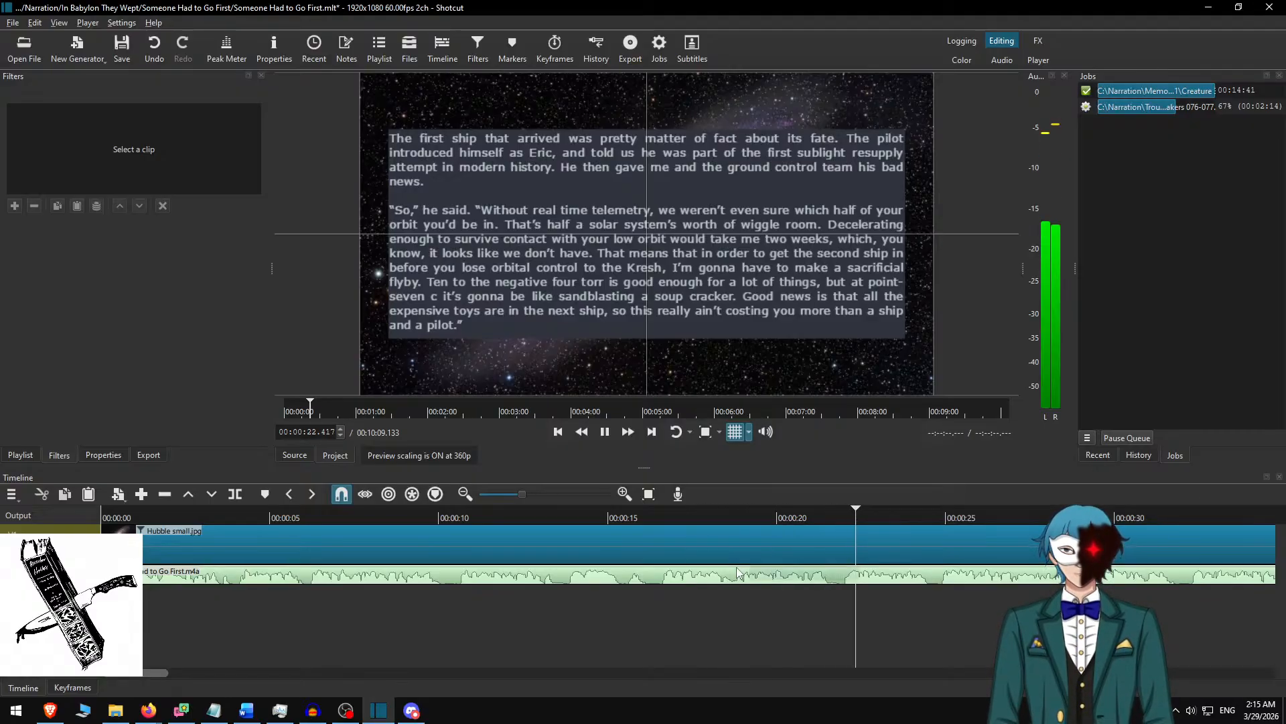
scroll(737, 568, down, 1)
scroll(737, 568, down, 12)
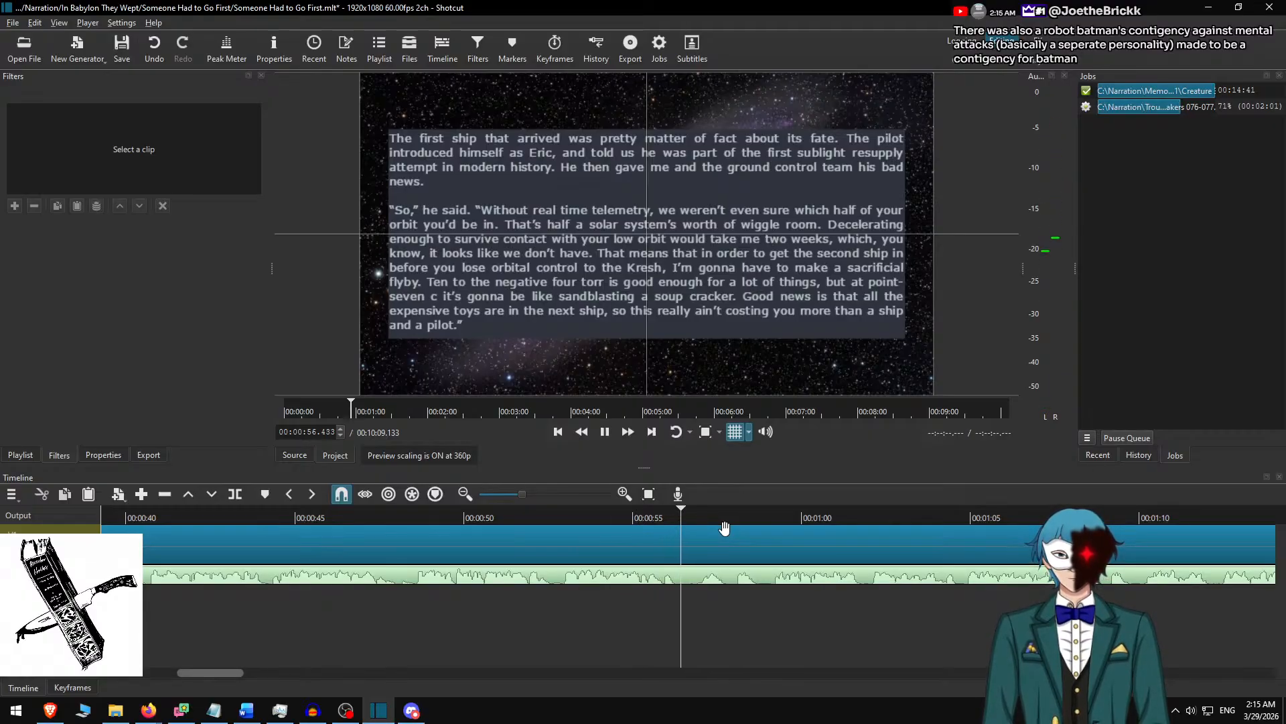
key(space)
key(s)
click(723, 528)
Switch to the Word document, delete the two used paragraphs and copy the next four, ending with "but what I had was his.".
key(alt+Tab)
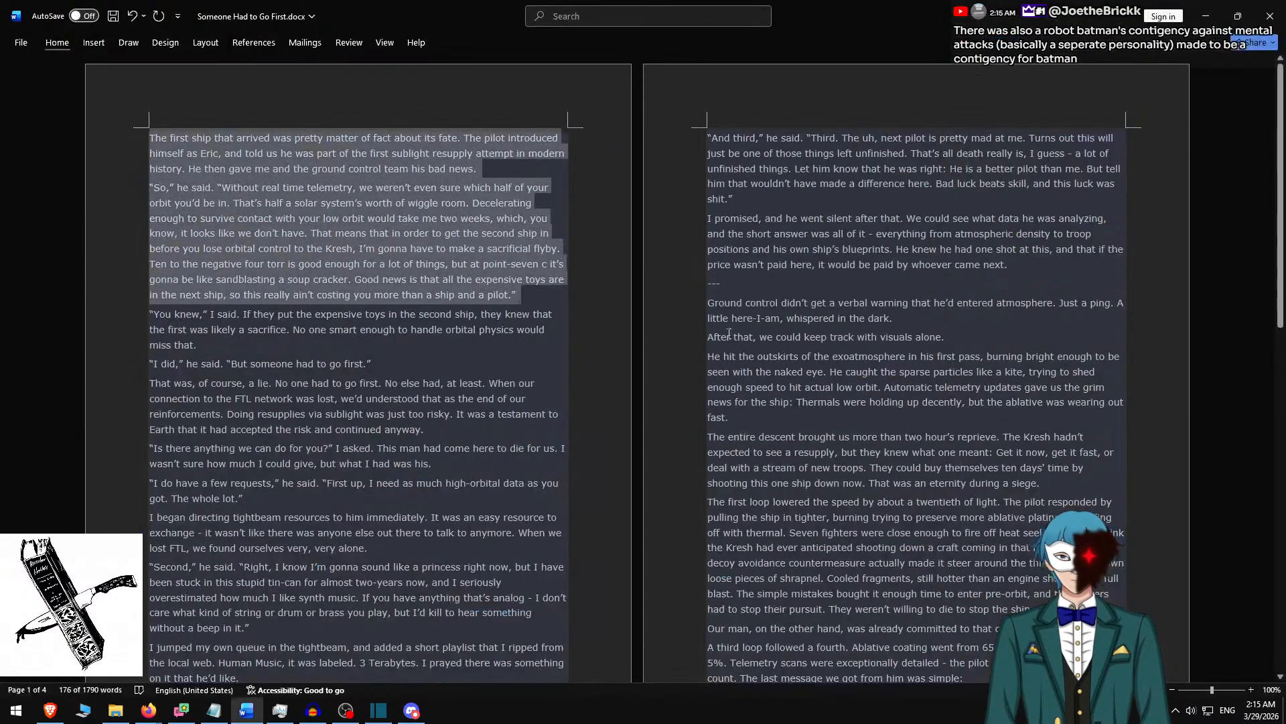
key(Delete)
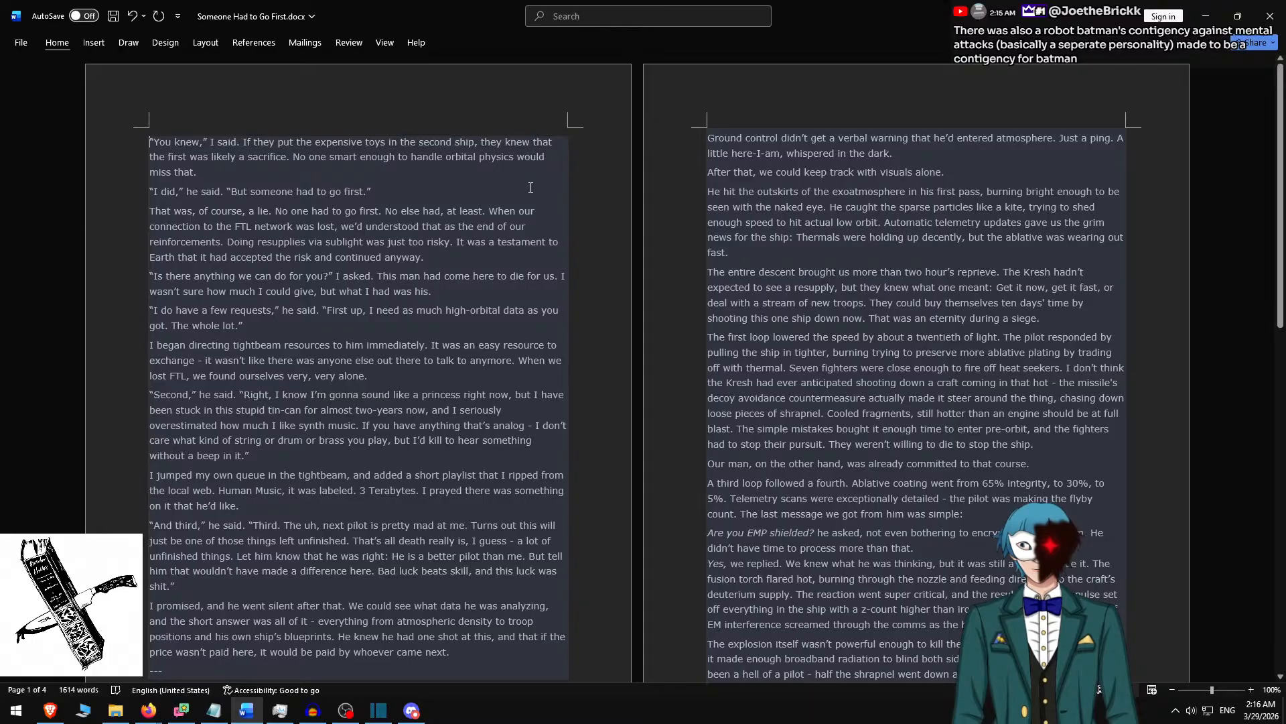
shift+click(441, 290)
key(ctrl+c)
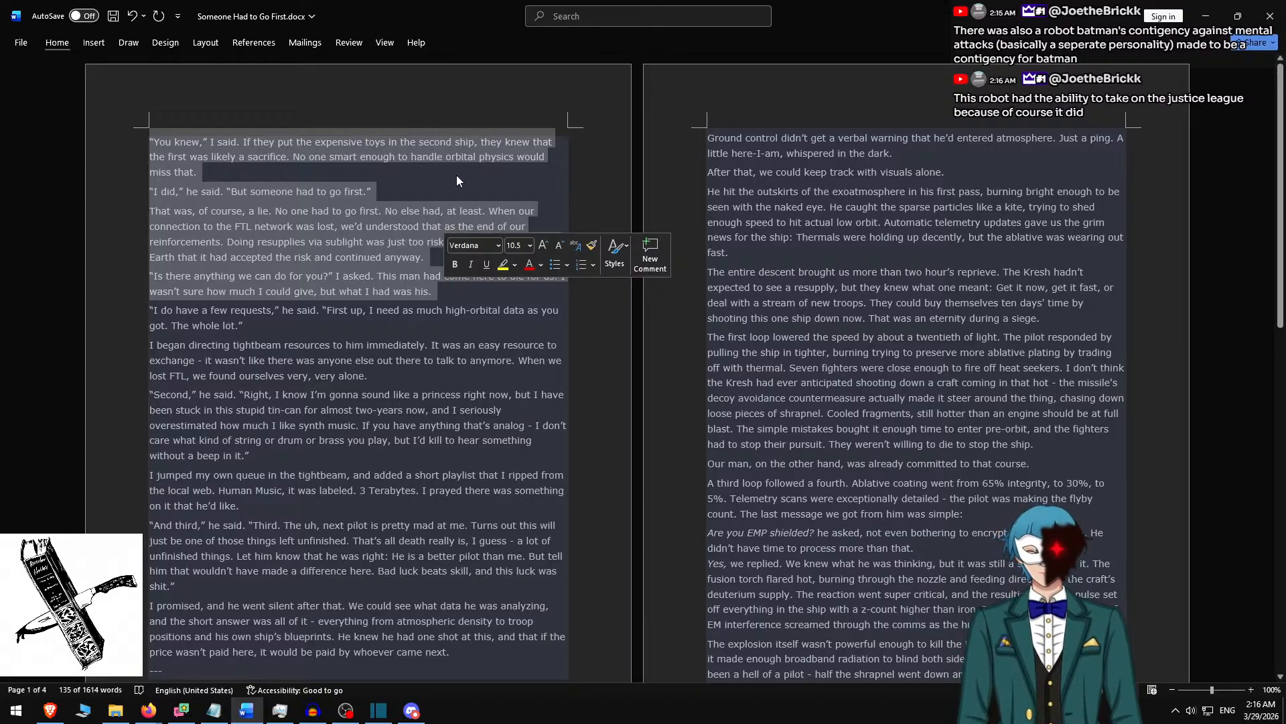
Switch back to Shotcut, replace the second clip's text with the copied paragraphs and insert a blank line between each of them.
key(alt+Tab)
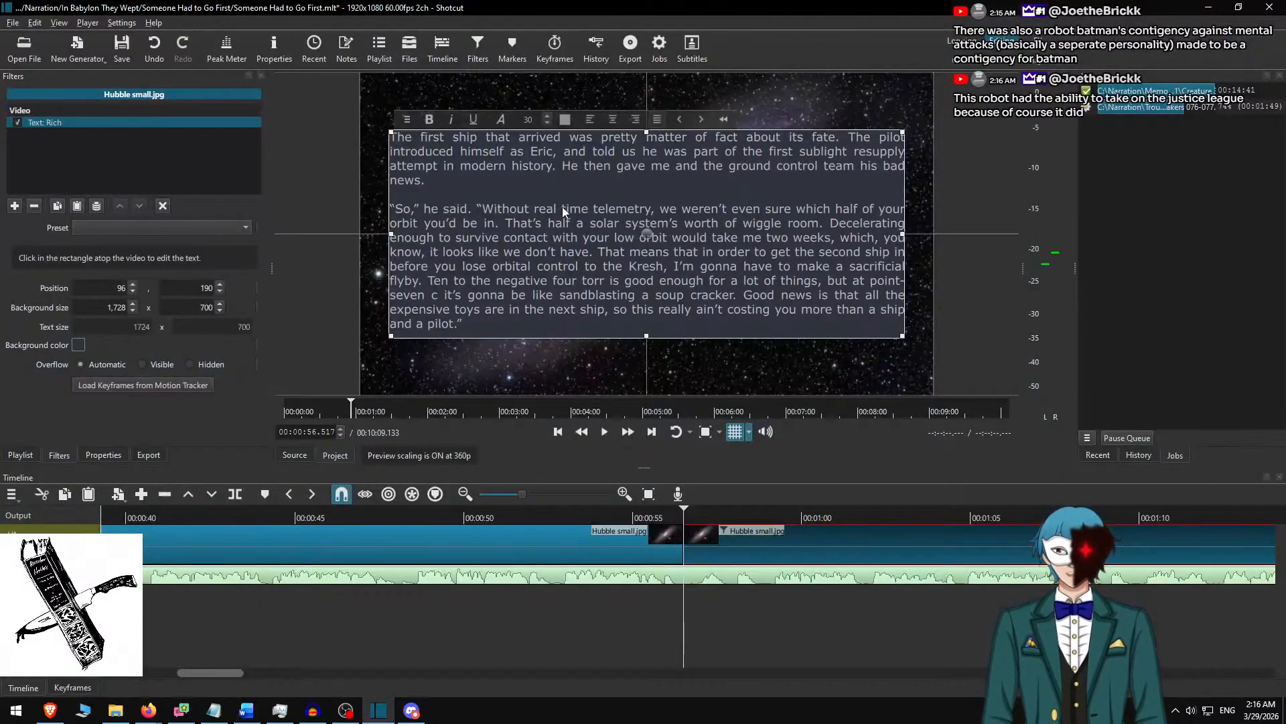
key(ctrl+a)
key(ctrl+v)
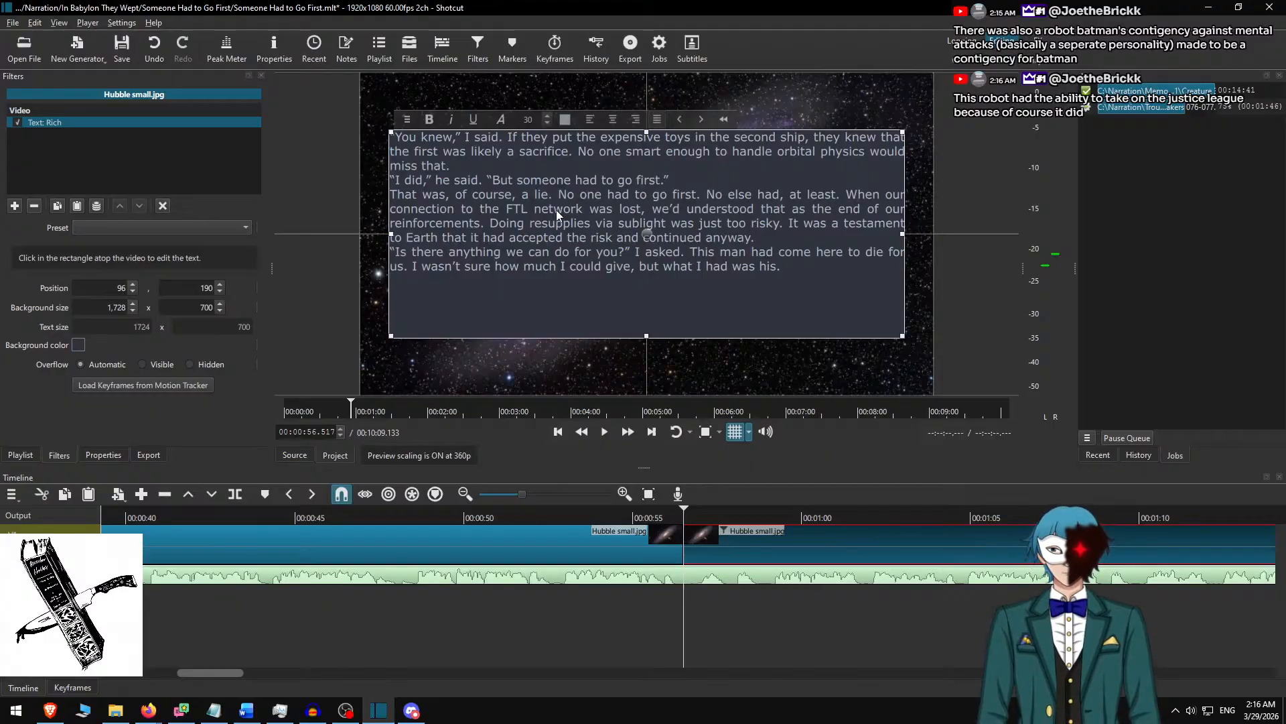
key(Return)
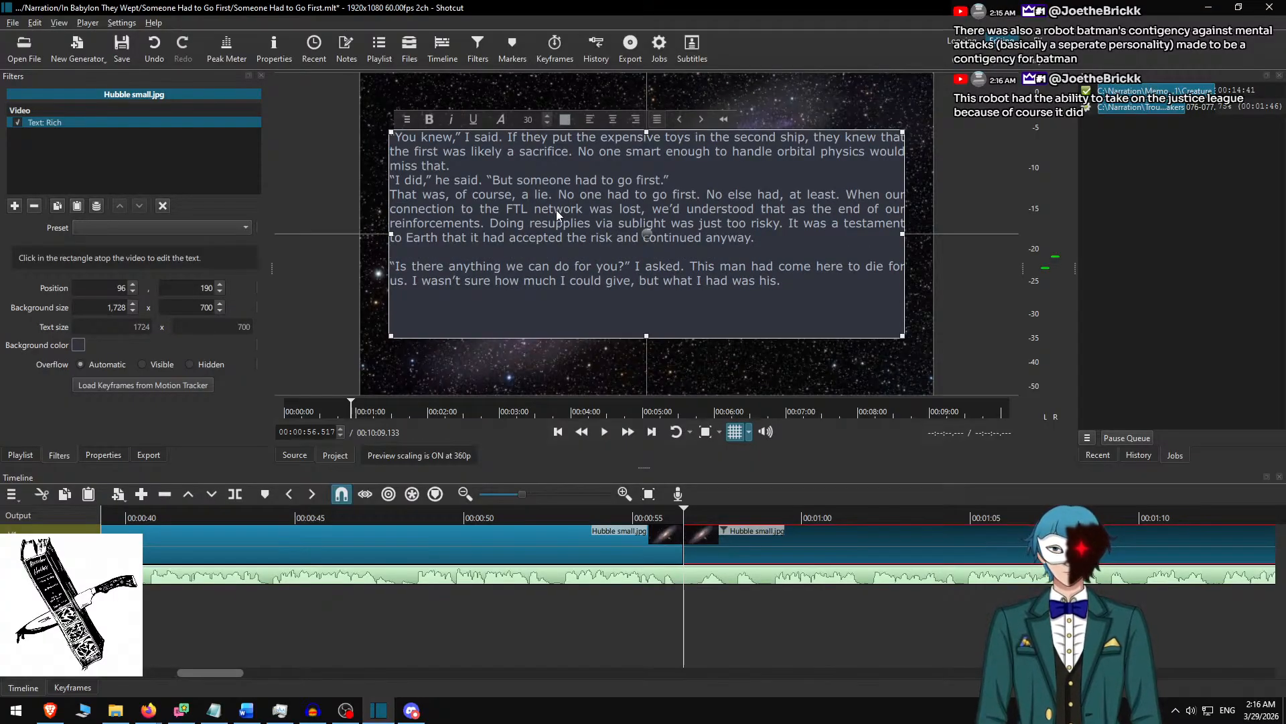
key(Return)
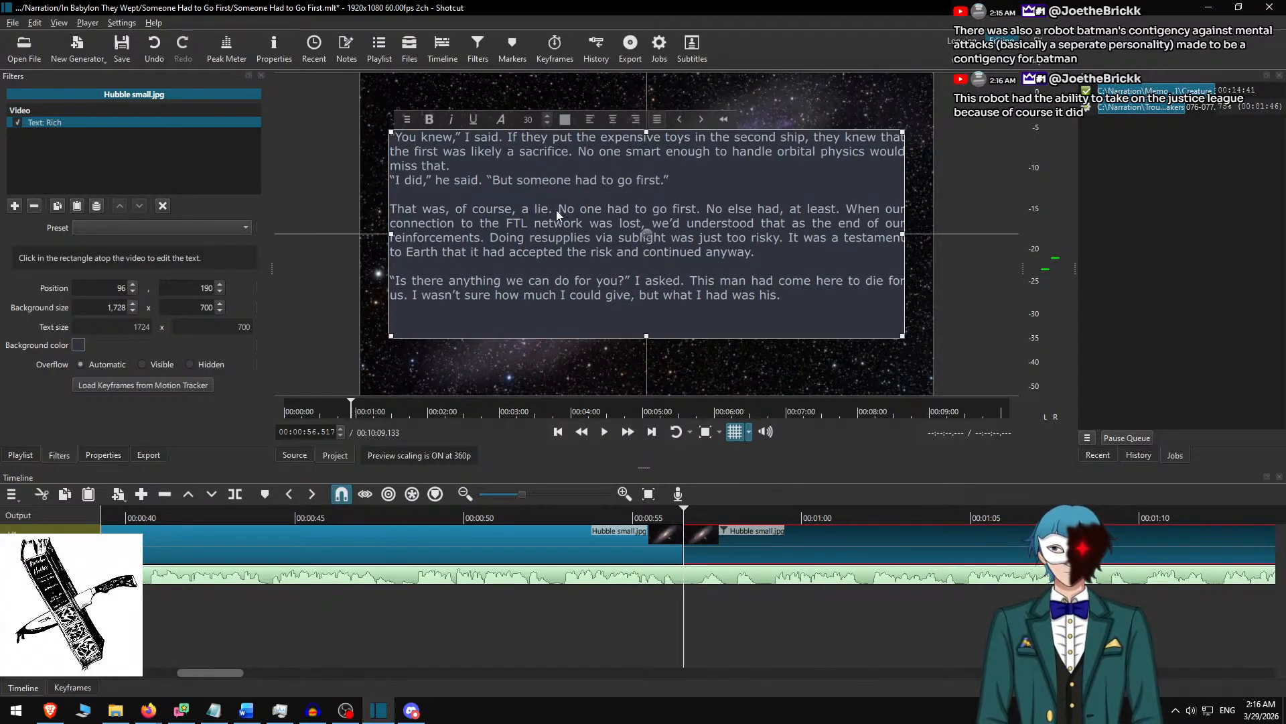
key(Up)
key(Up)
key(Return)
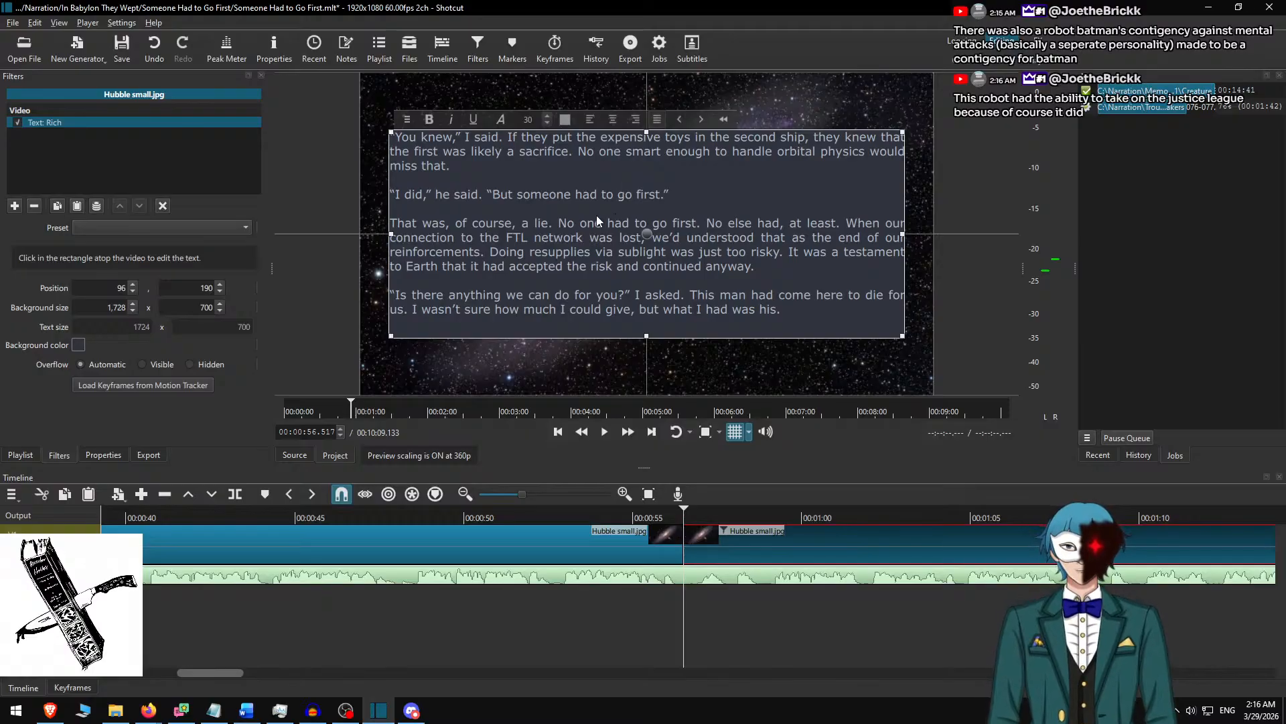
Set the second clip's text background height to 650 and centre the box vertically at Y position 215.
click(191, 305)
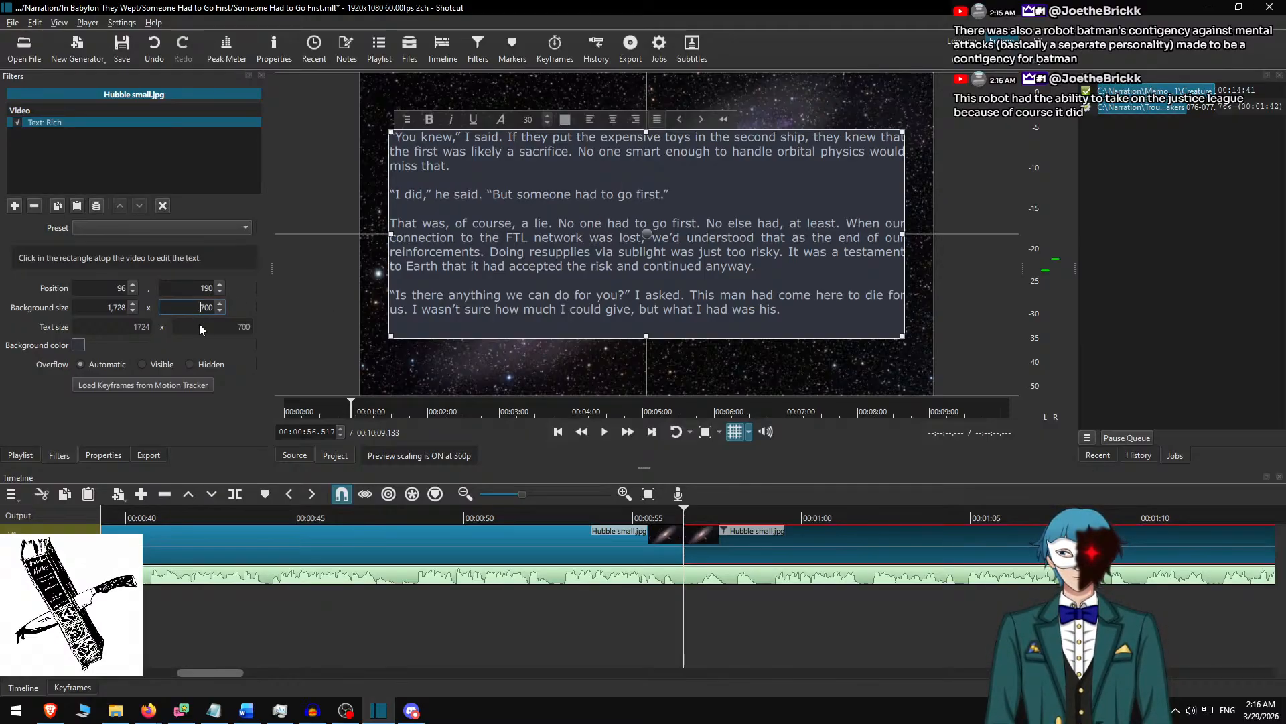
key(Delete)
key(Delete)
text(650)
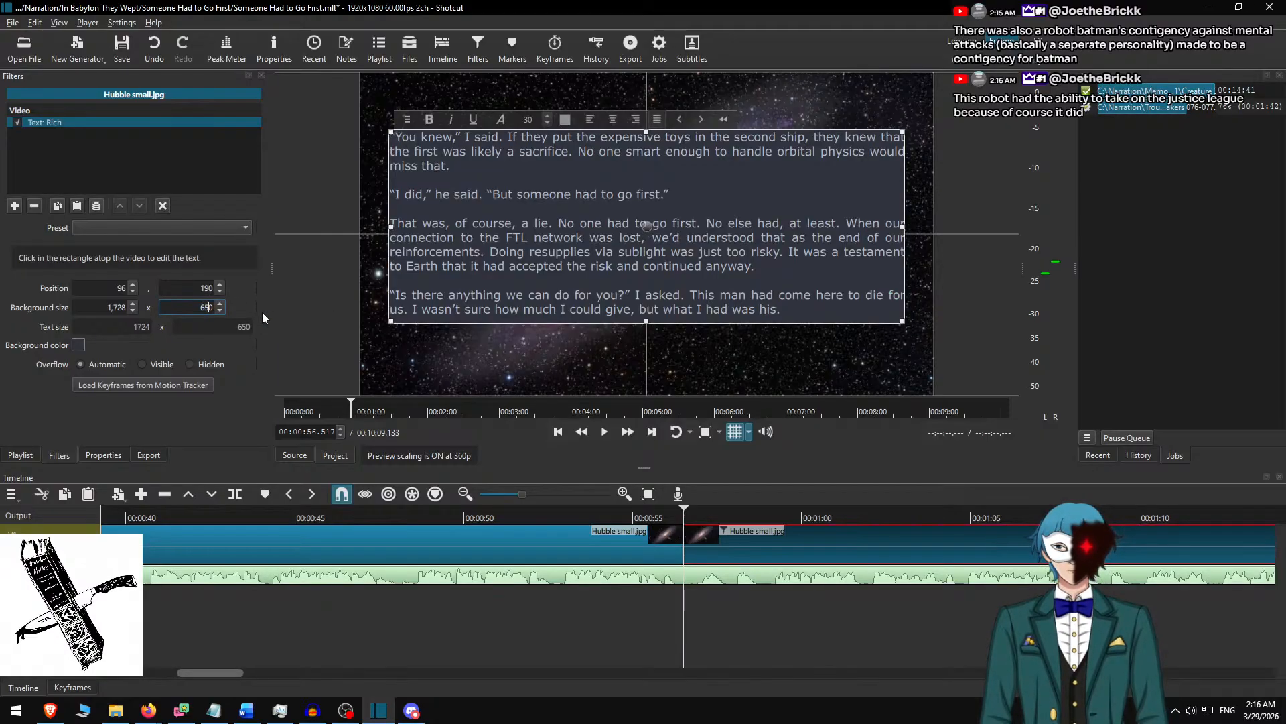
mouse_move(643, 221)
mouse_down()
mouse_move(642, 243)
mouse_move(643, 229)
mouse_up()
Play the narration at increased speed from about 00:00:53.9 and split the Hubble clip at 00:01:41.383.
drag(702, 518, 596, 519)
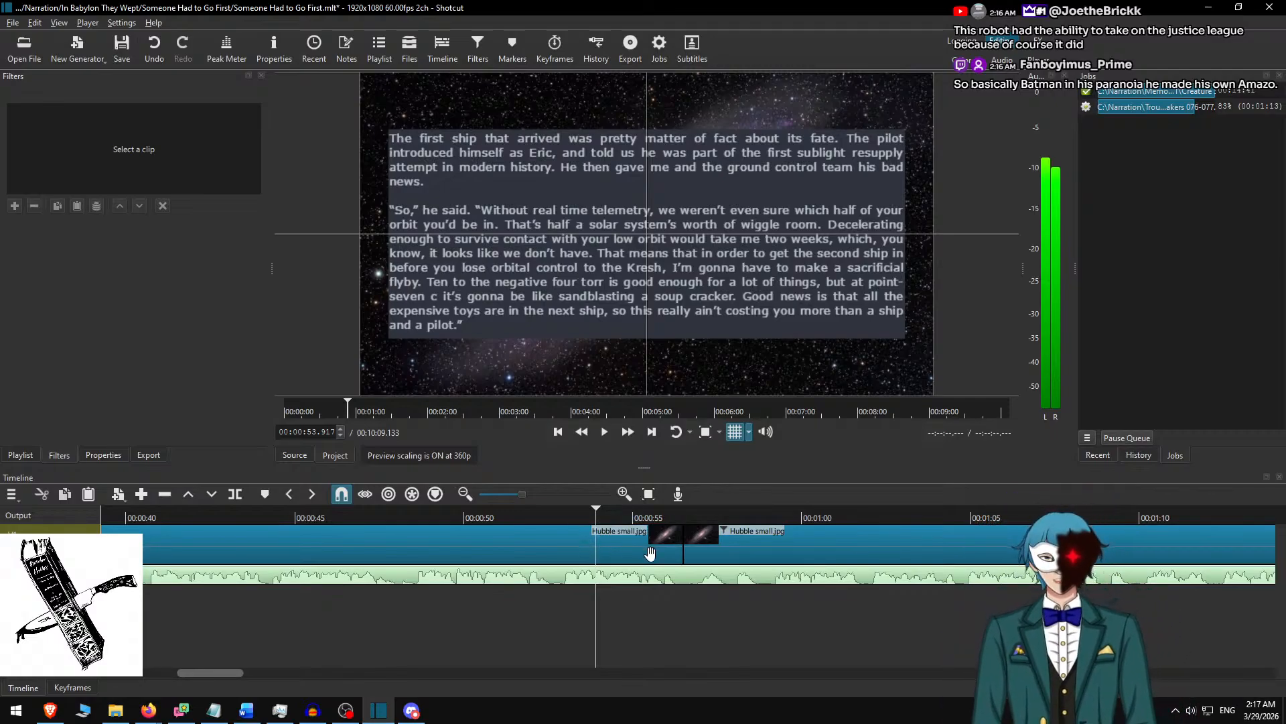
scroll(650, 553, right, 3)
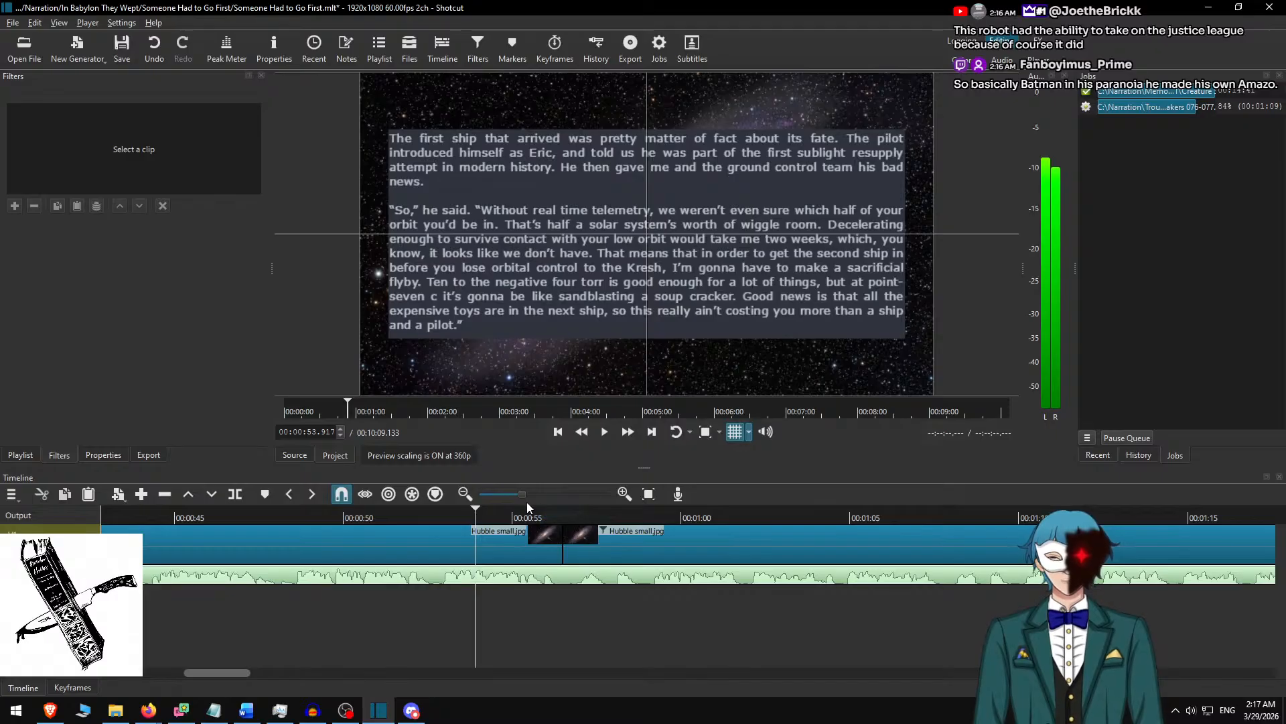
click(598, 526)
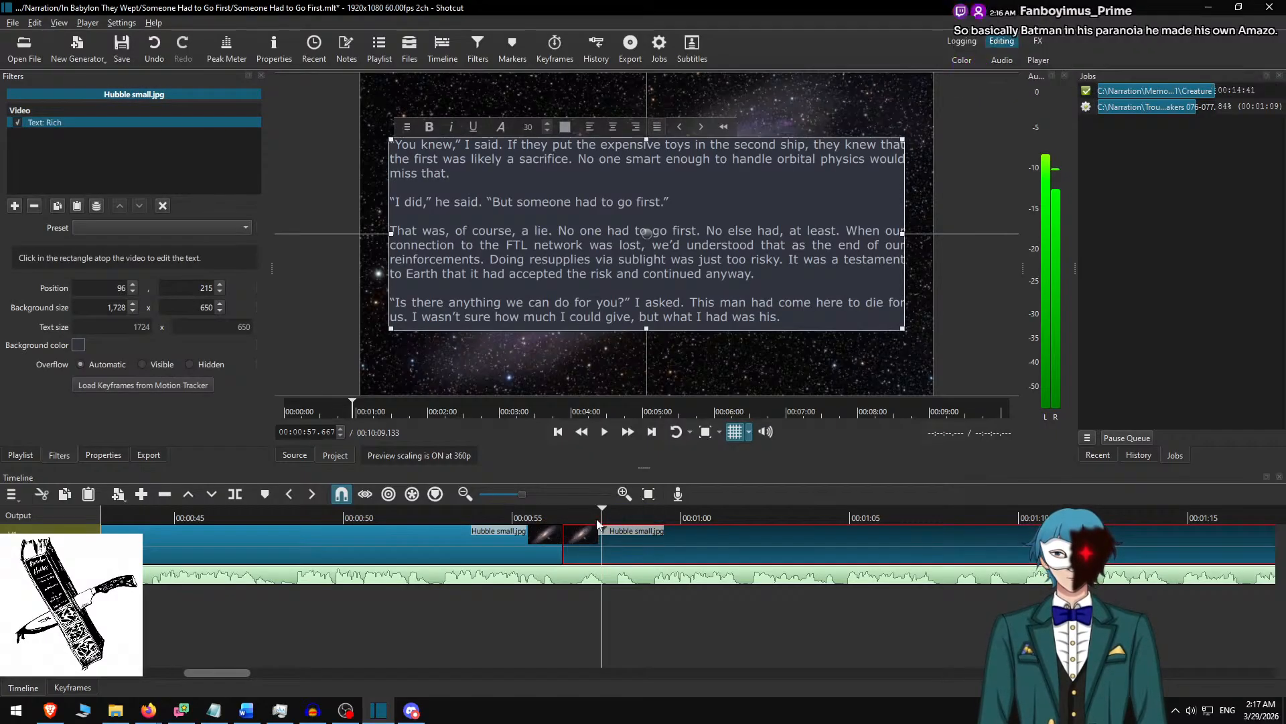
click(476, 522)
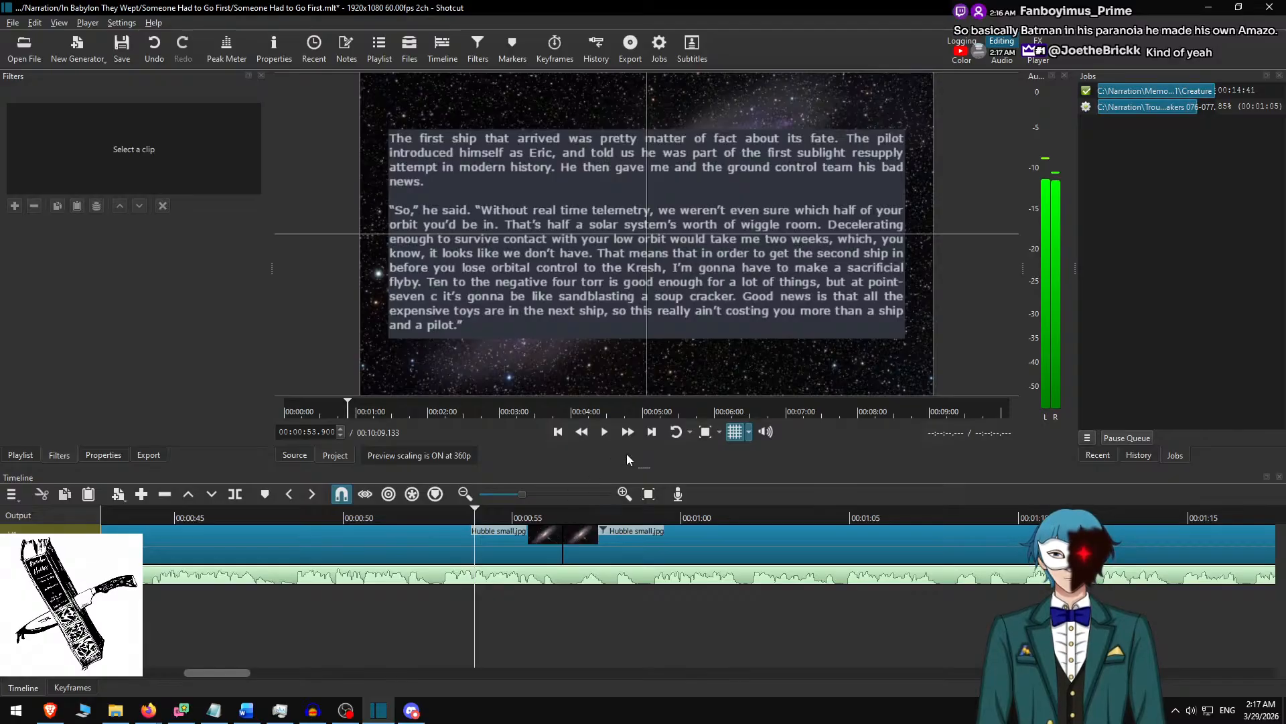
key(space)
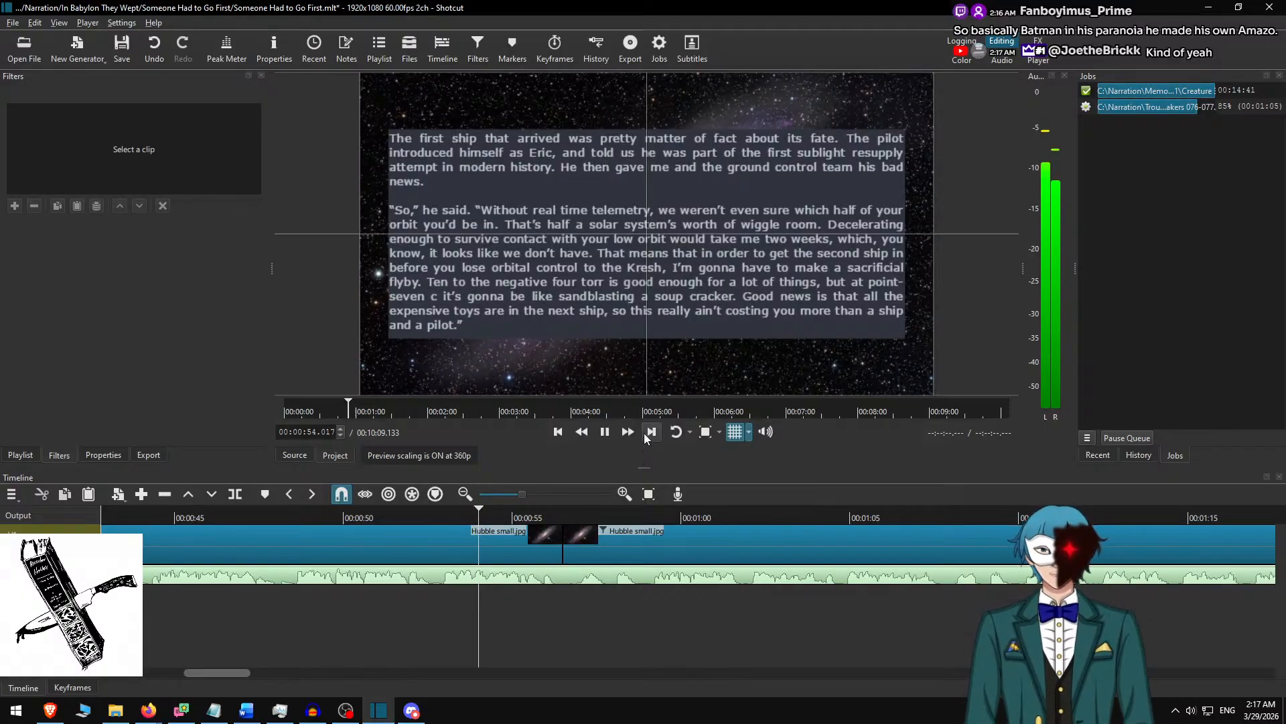
click(626, 433)
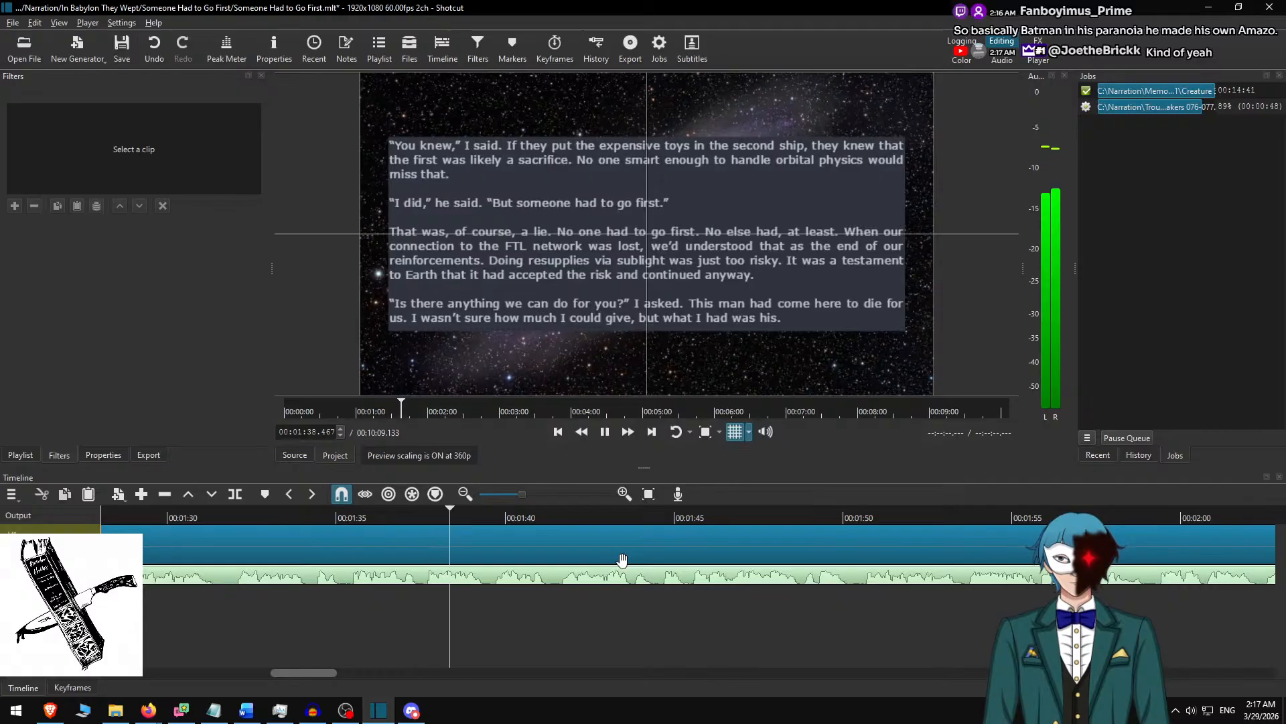
key(space)
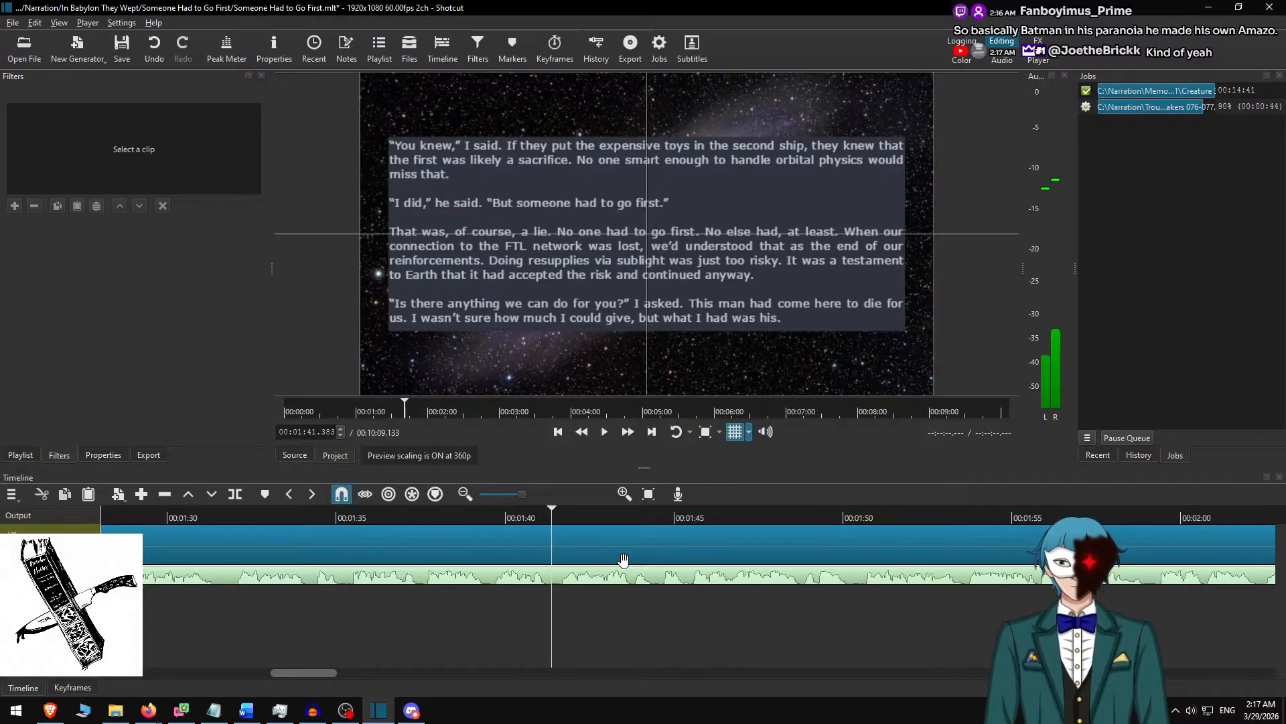
click(623, 560)
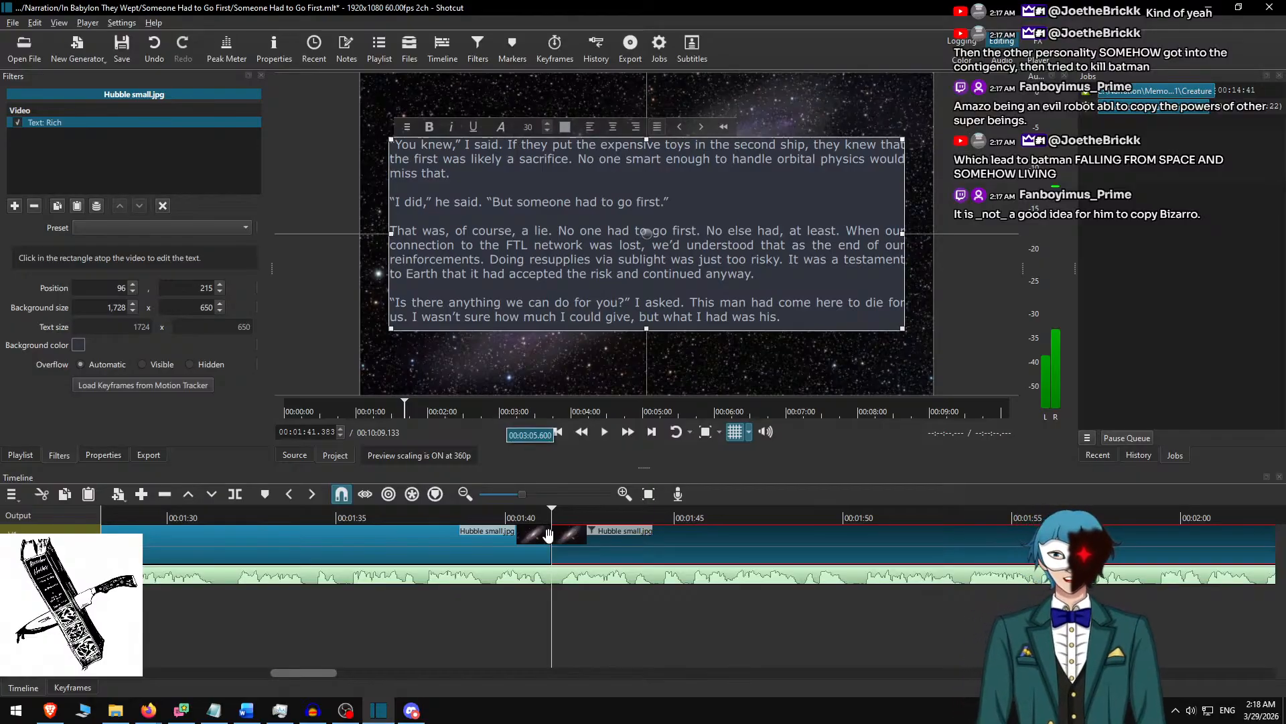
click(585, 533)
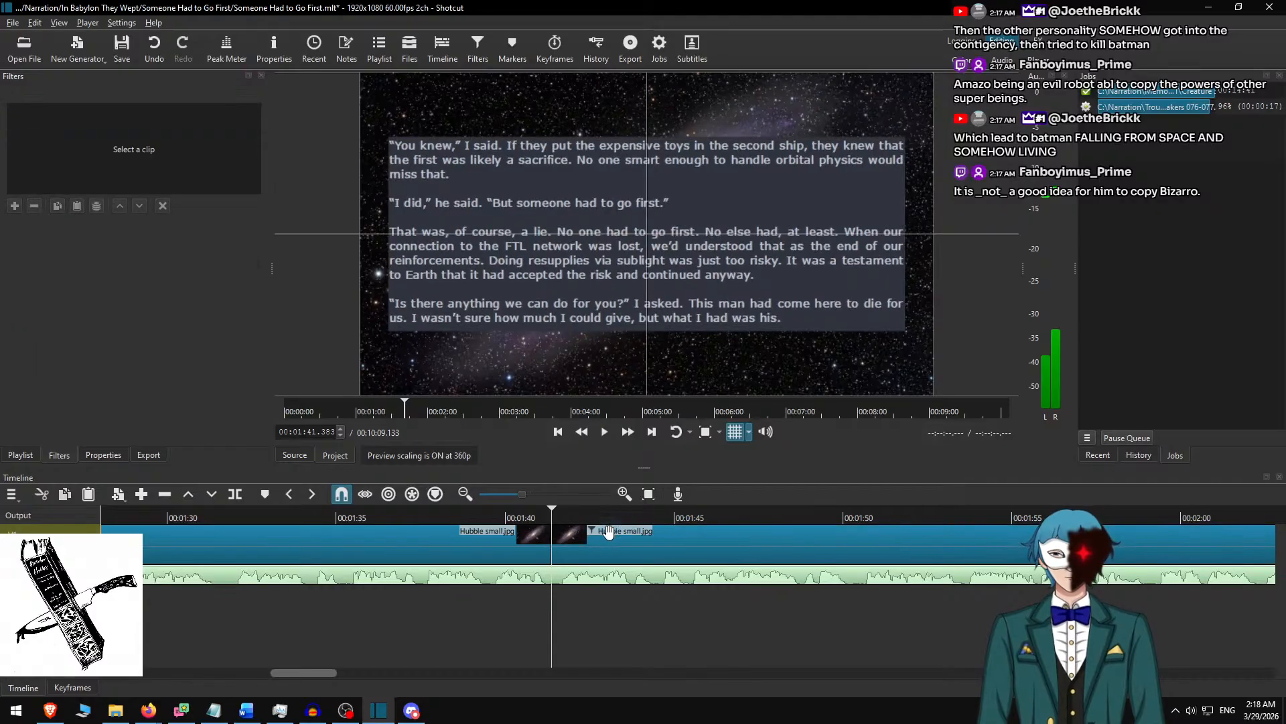
Switch to the Word document, delete the four used paragraphs and copy the next three, ending with "without a beep in it.".
key(alt+Tab)
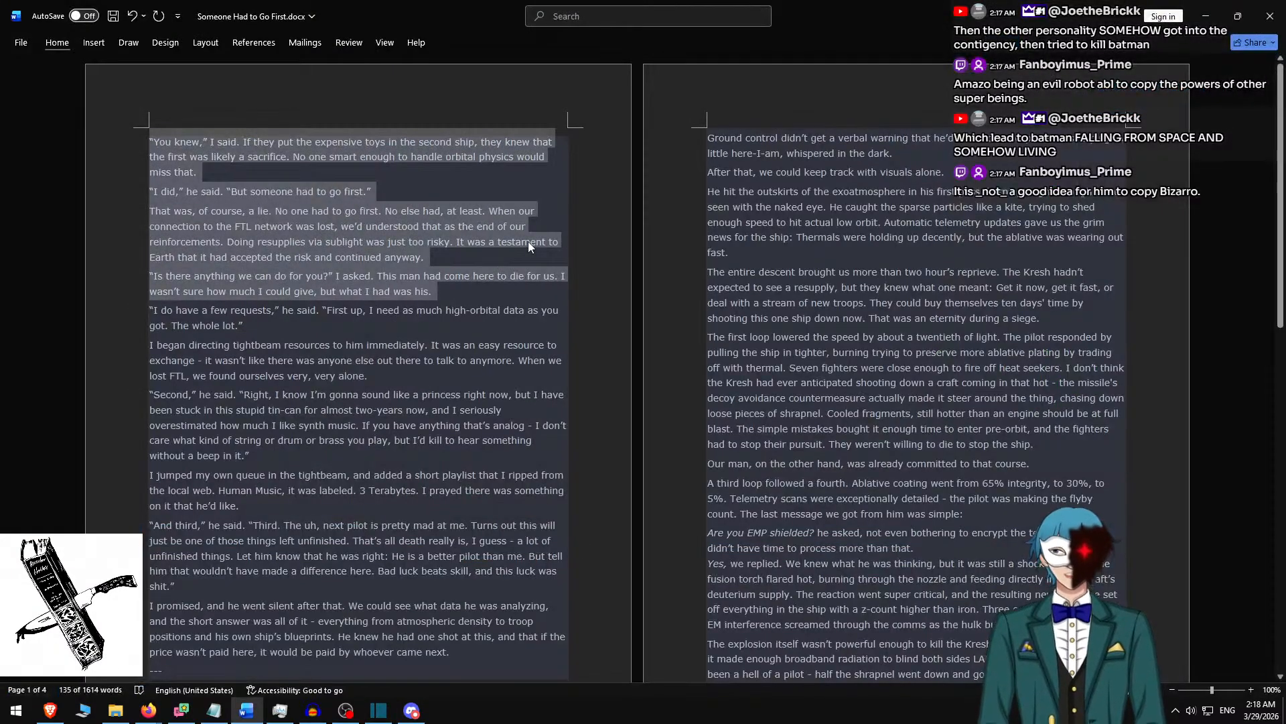
key(Delete)
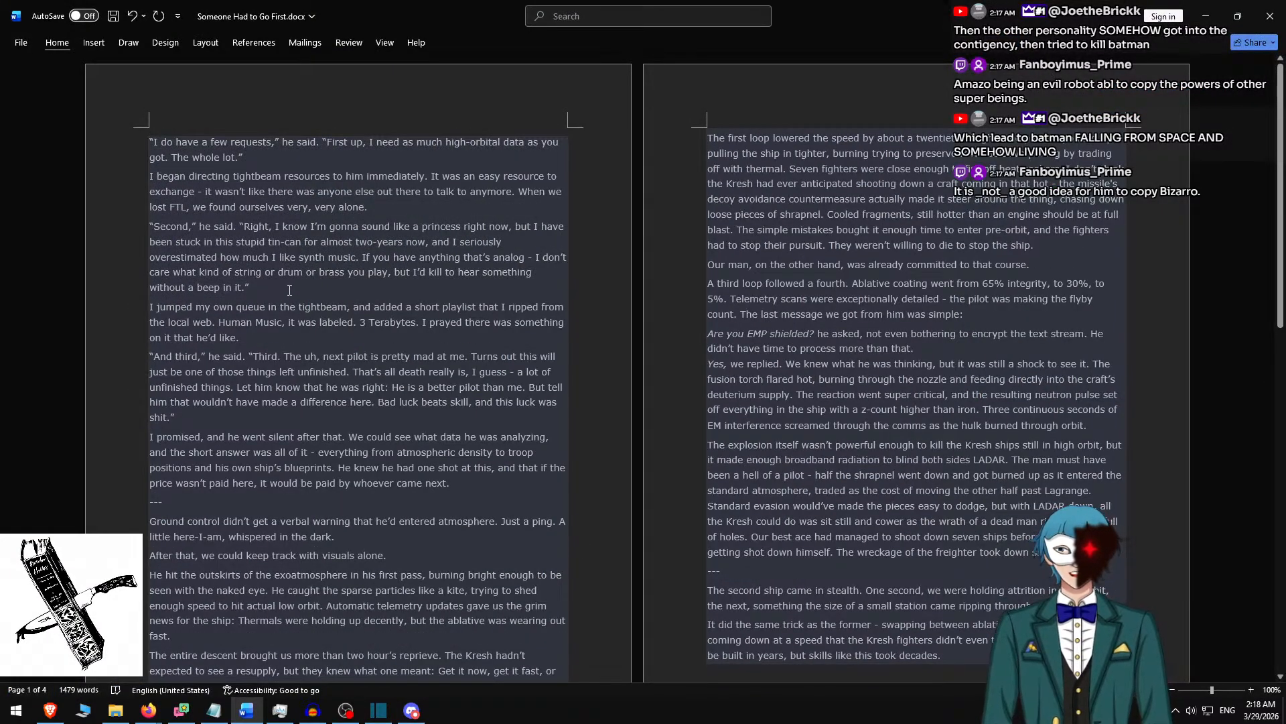
shift+click(290, 295)
key(ctrl+c)
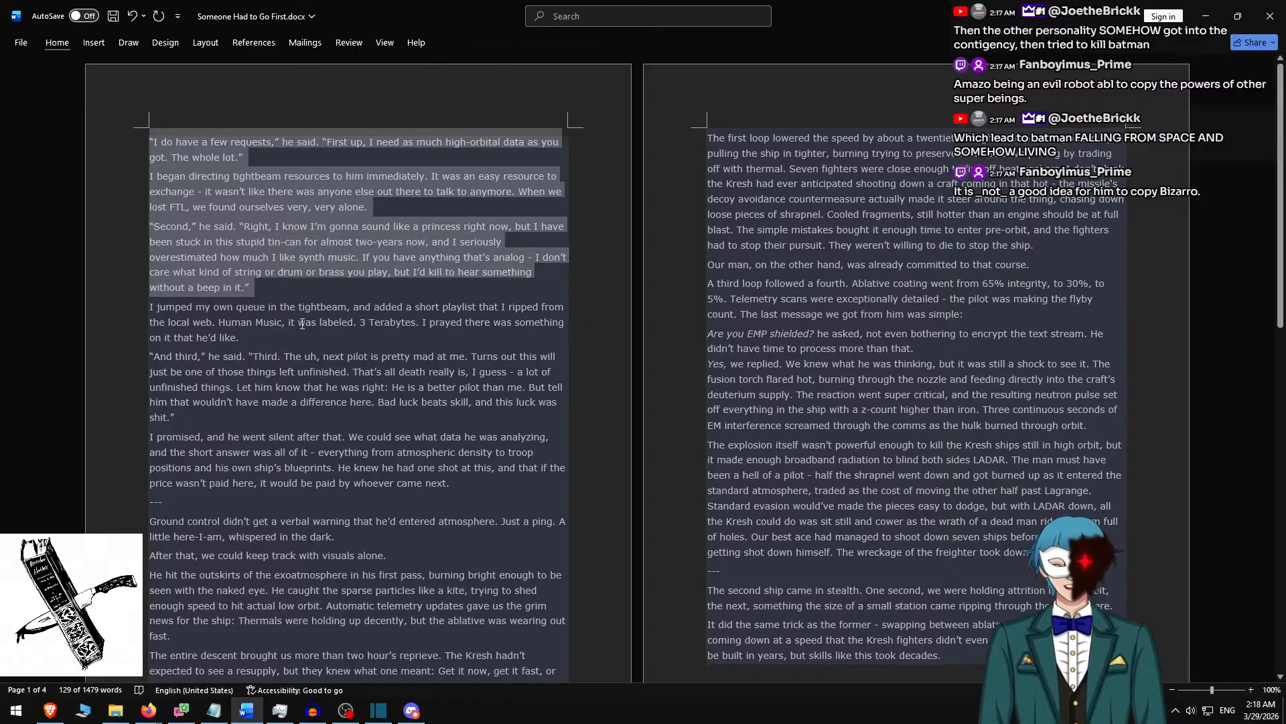
Switch back to Shotcut, replace the third clip's text with the three copied paragraphs and separate them with blank lines.
key(alt+Tab)
drag(591, 245, 575, 265)
key(ctrl+a)
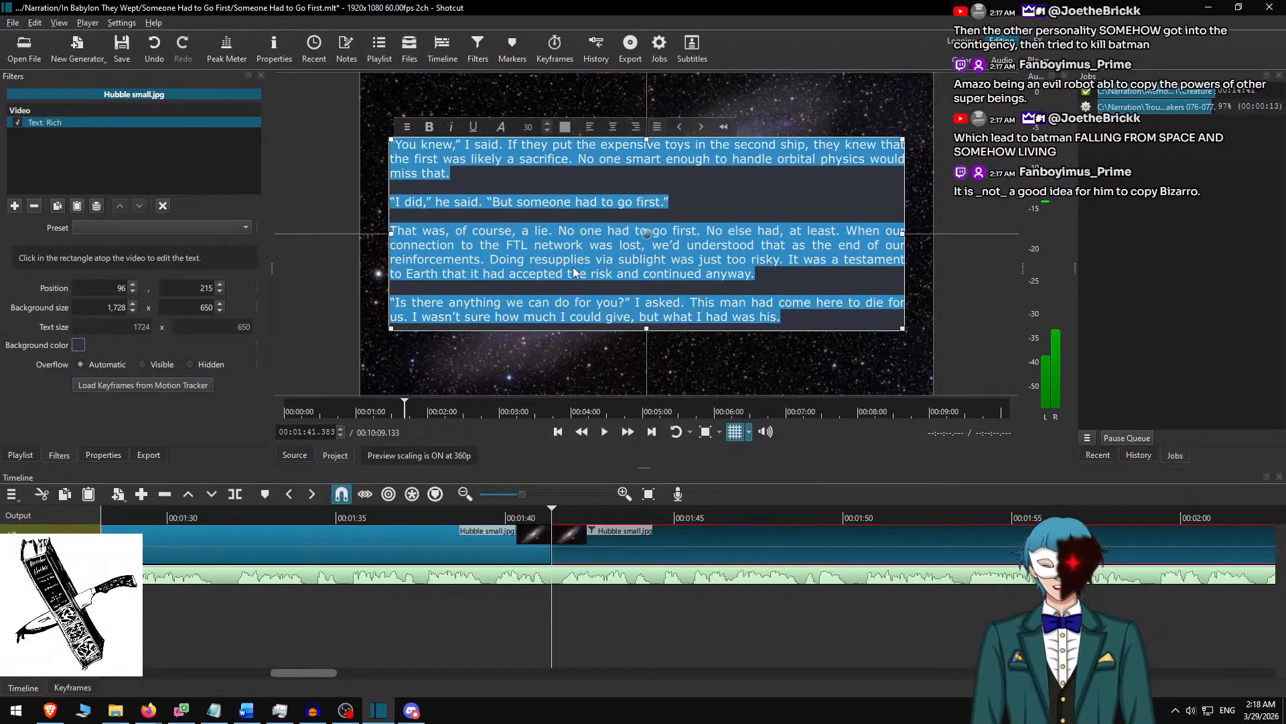
key(ctrl+v)
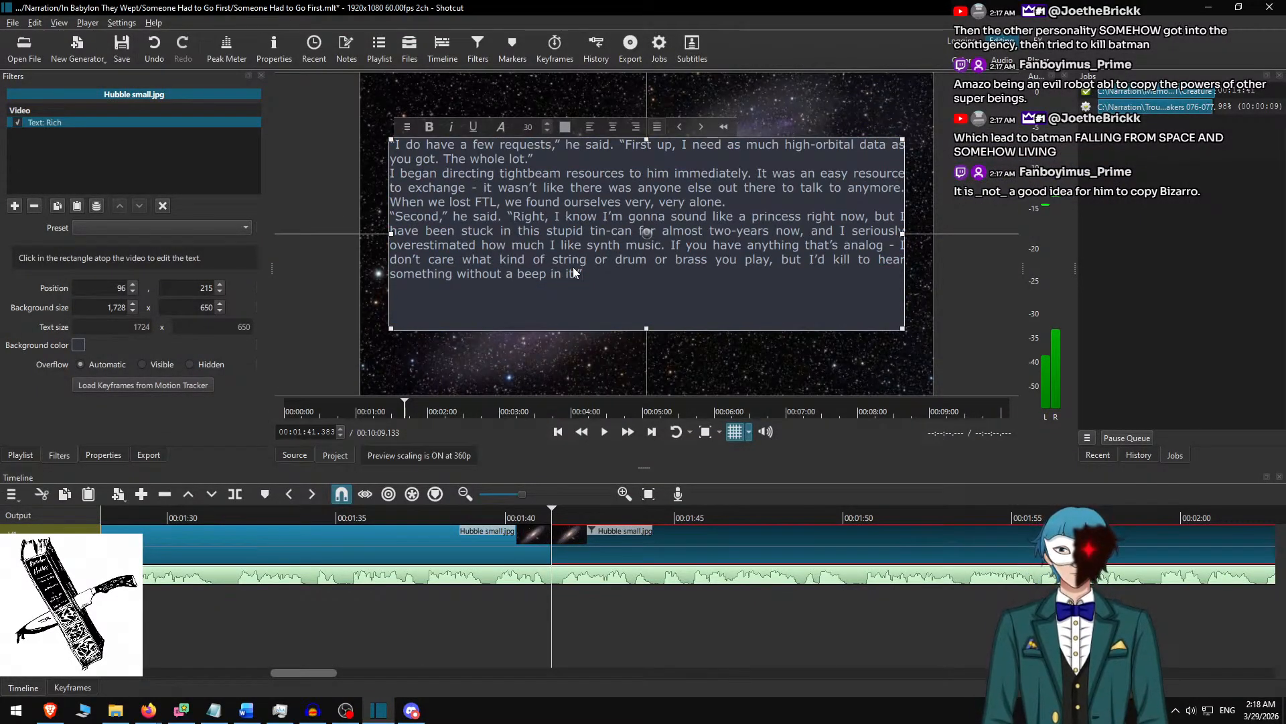
key(Return)
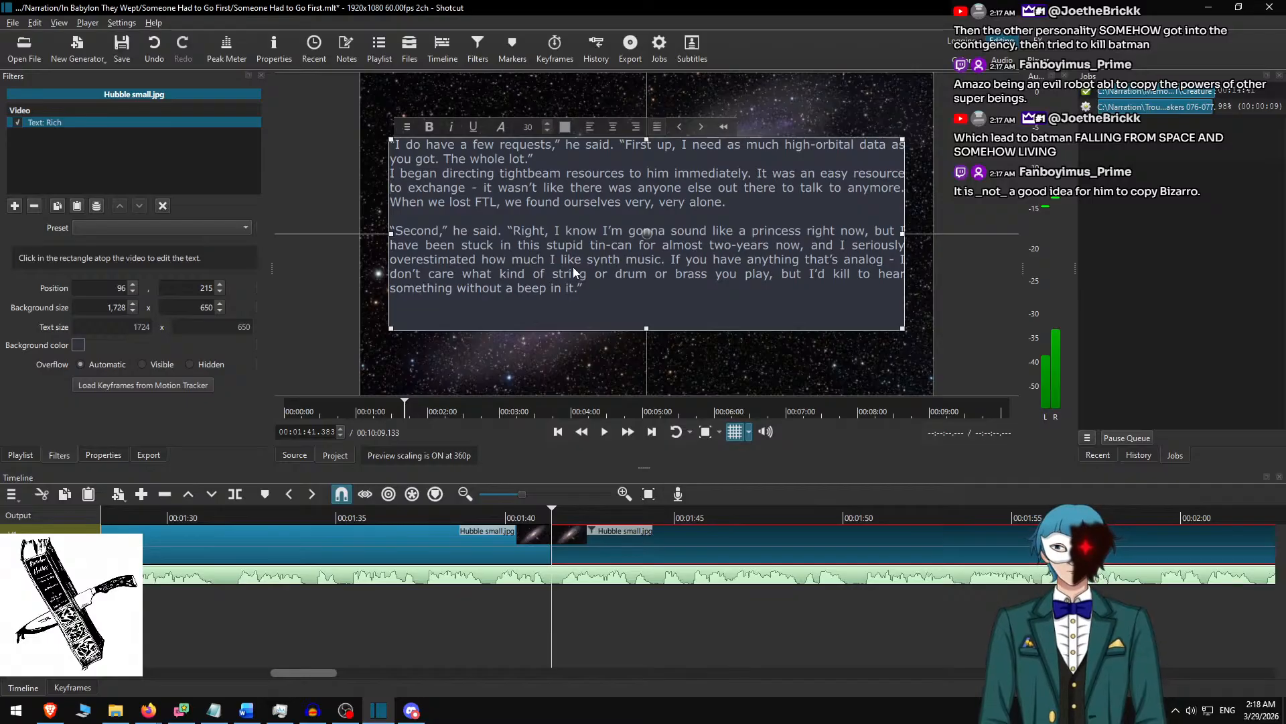
key(Return)
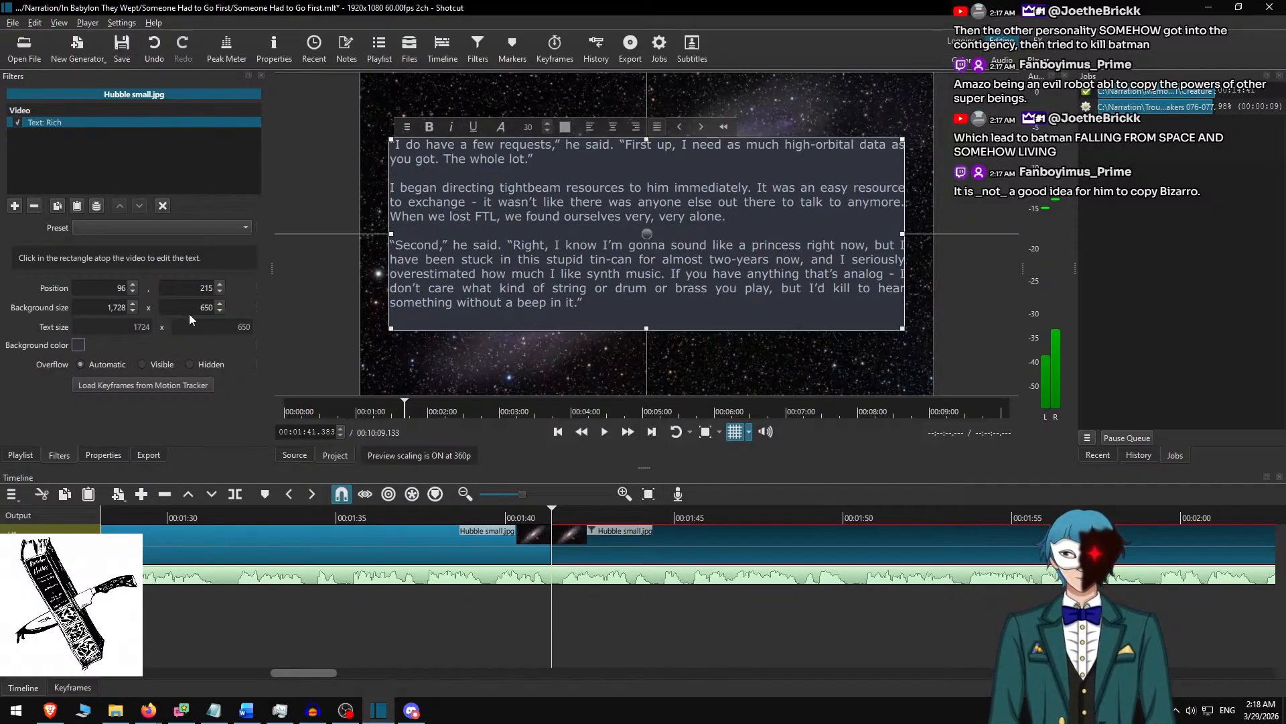
Set the third clip's text background height to 600 and centre the box vertically at Y position 240.
text(0)
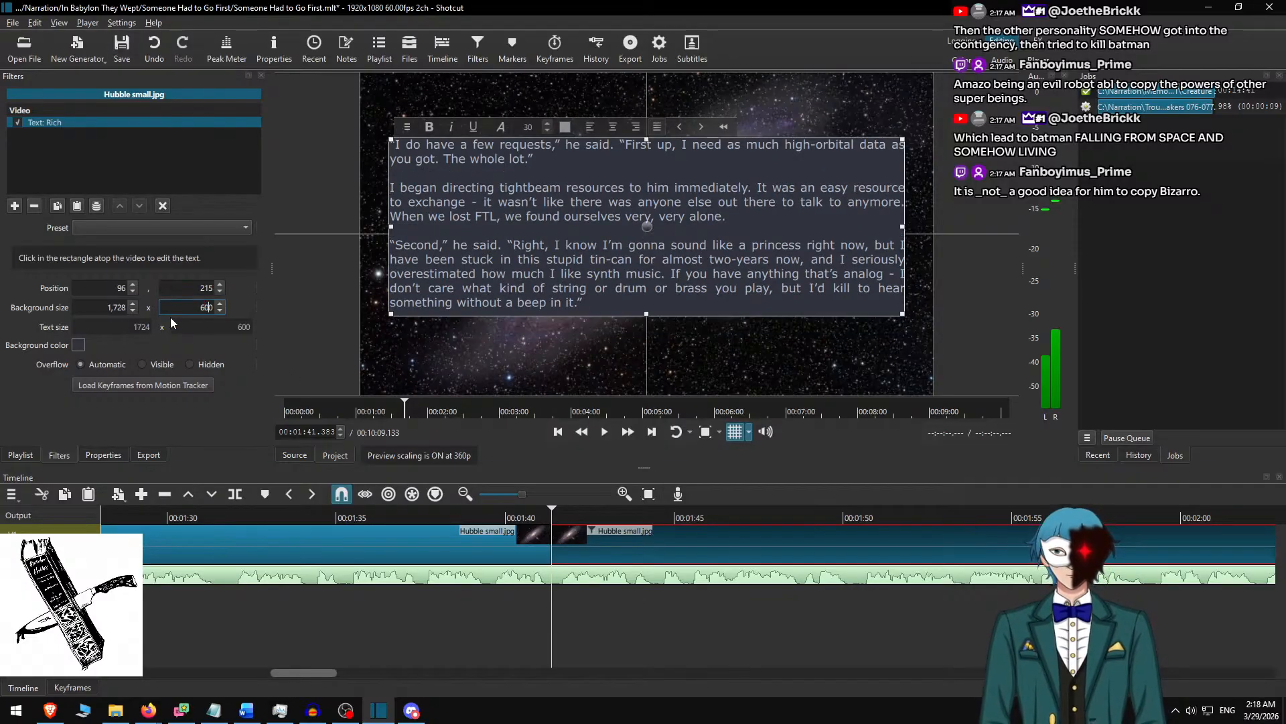
drag(647, 227, 647, 234)
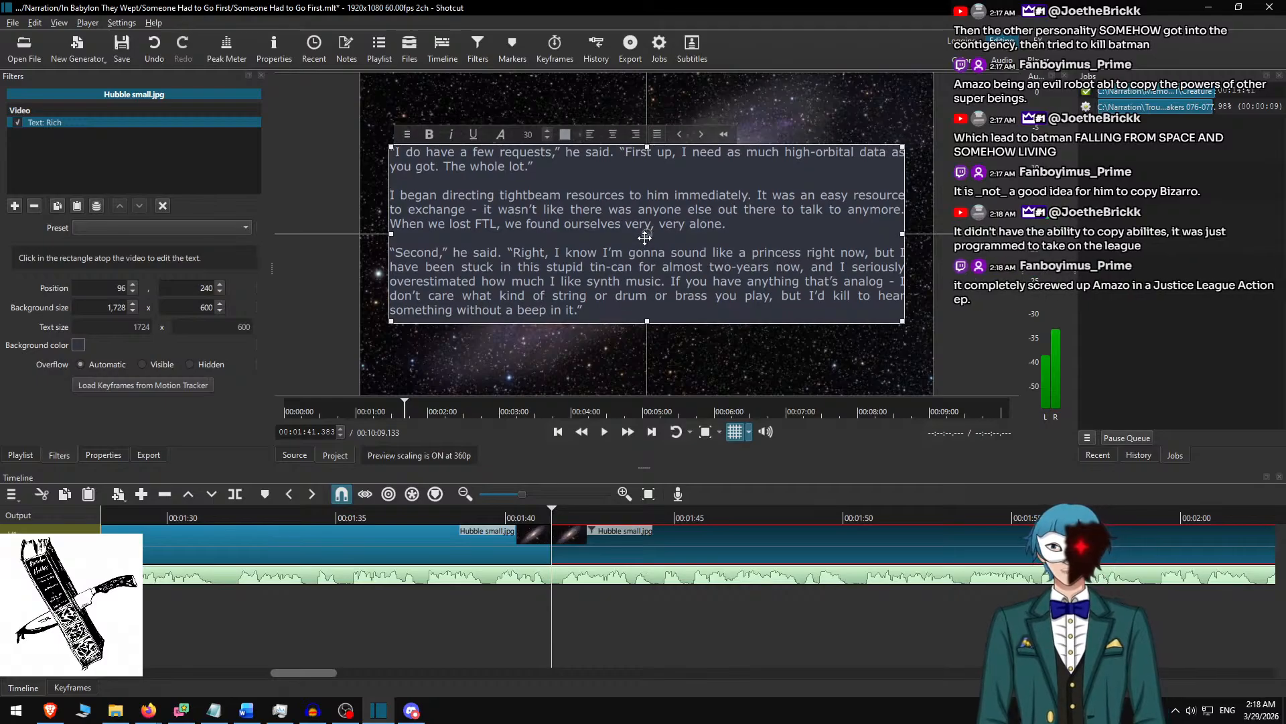
click(598, 528)
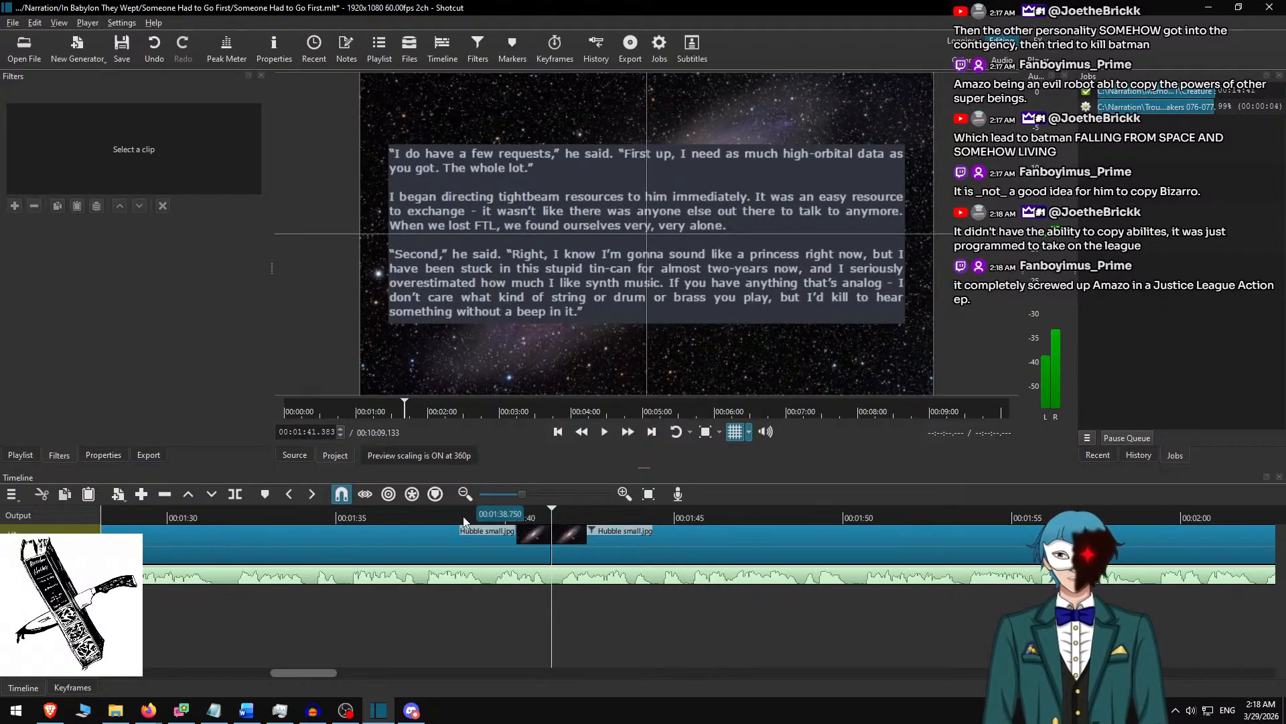
Play the narration at increased speed from about 00:01:38.7 and split the Hubble clip at 00:02:29.033.
click(461, 518)
key(space)
click(627, 432)
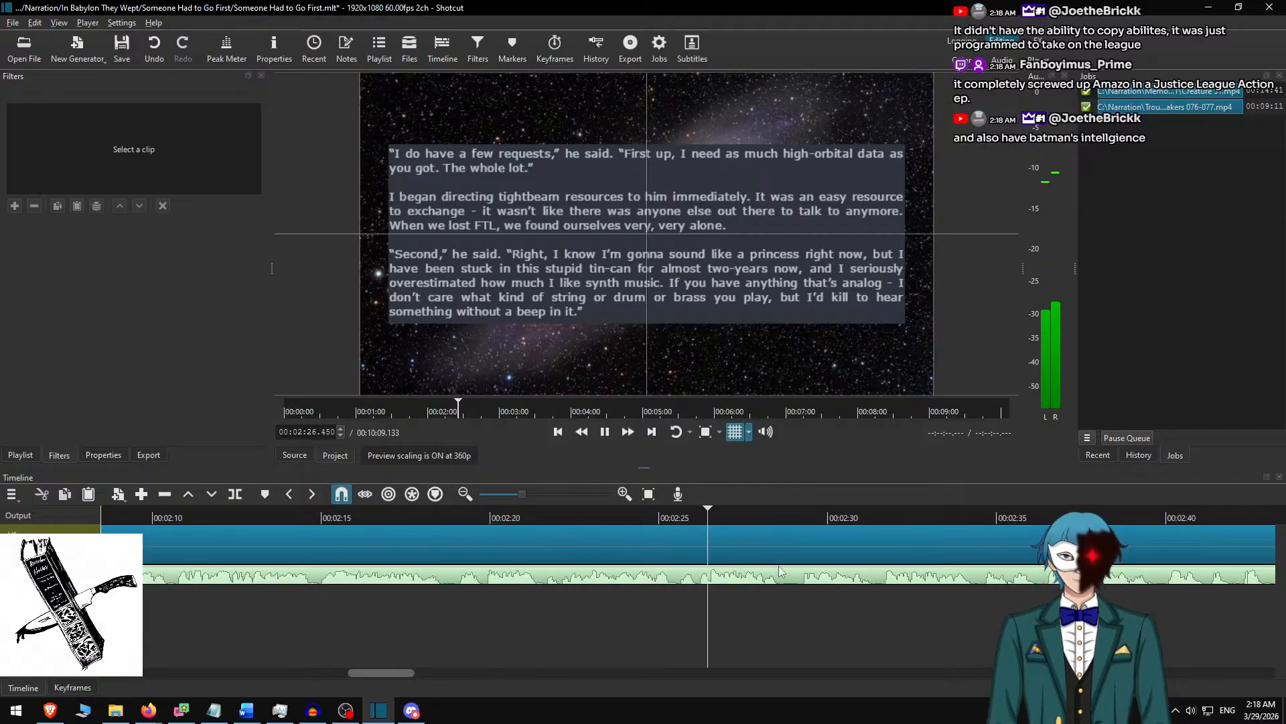
key(space)
key(s)
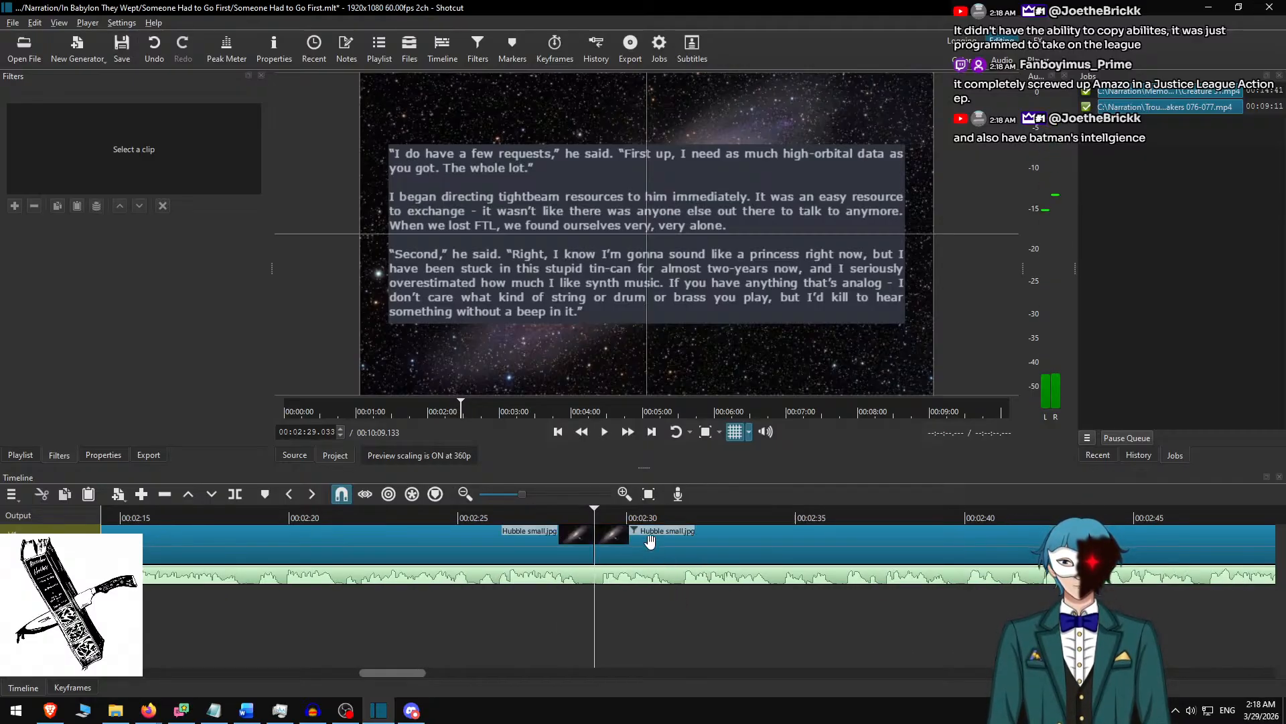
Replay the narration from about 00:02:26.3 across the new split to check its timing.
click(653, 531)
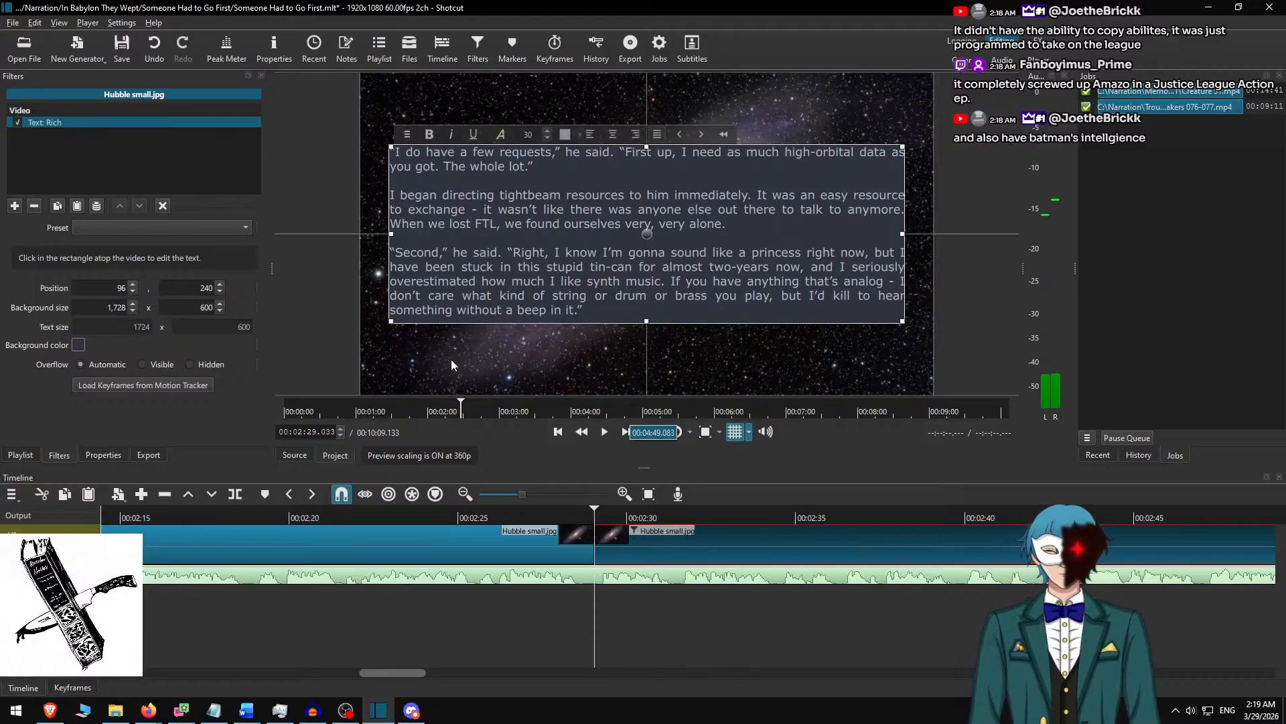
click(656, 539)
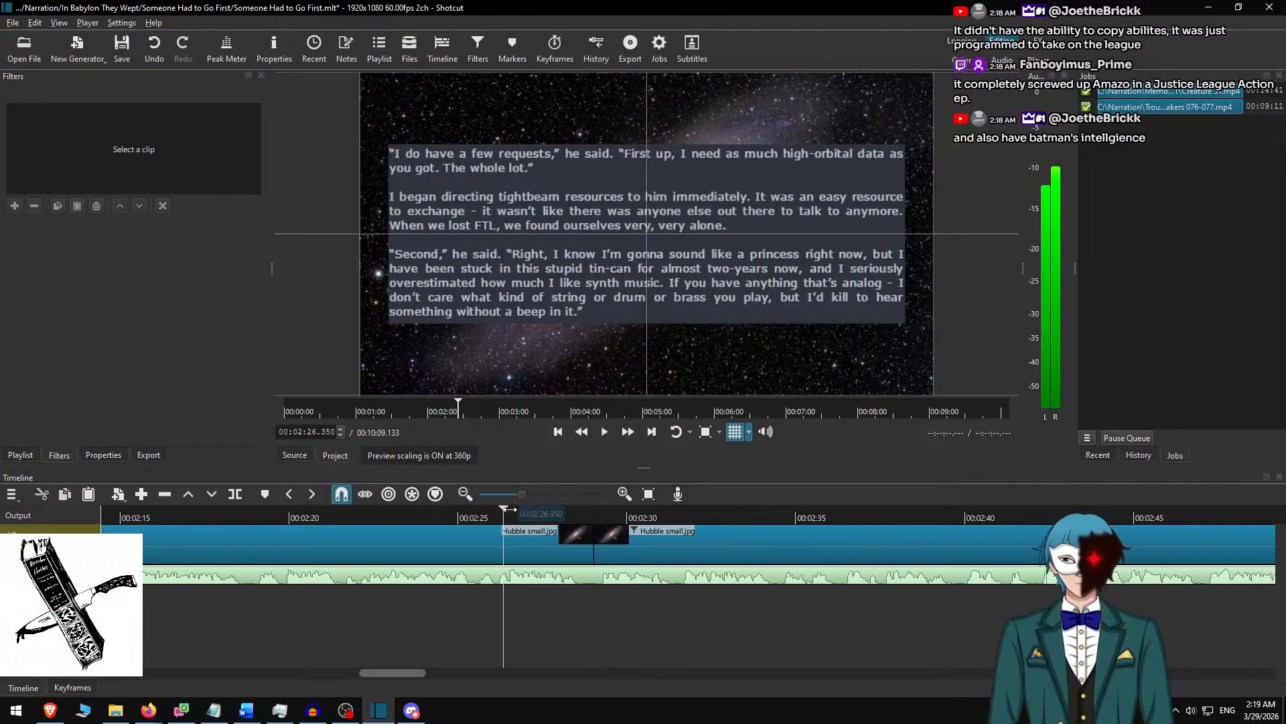
click(629, 434)
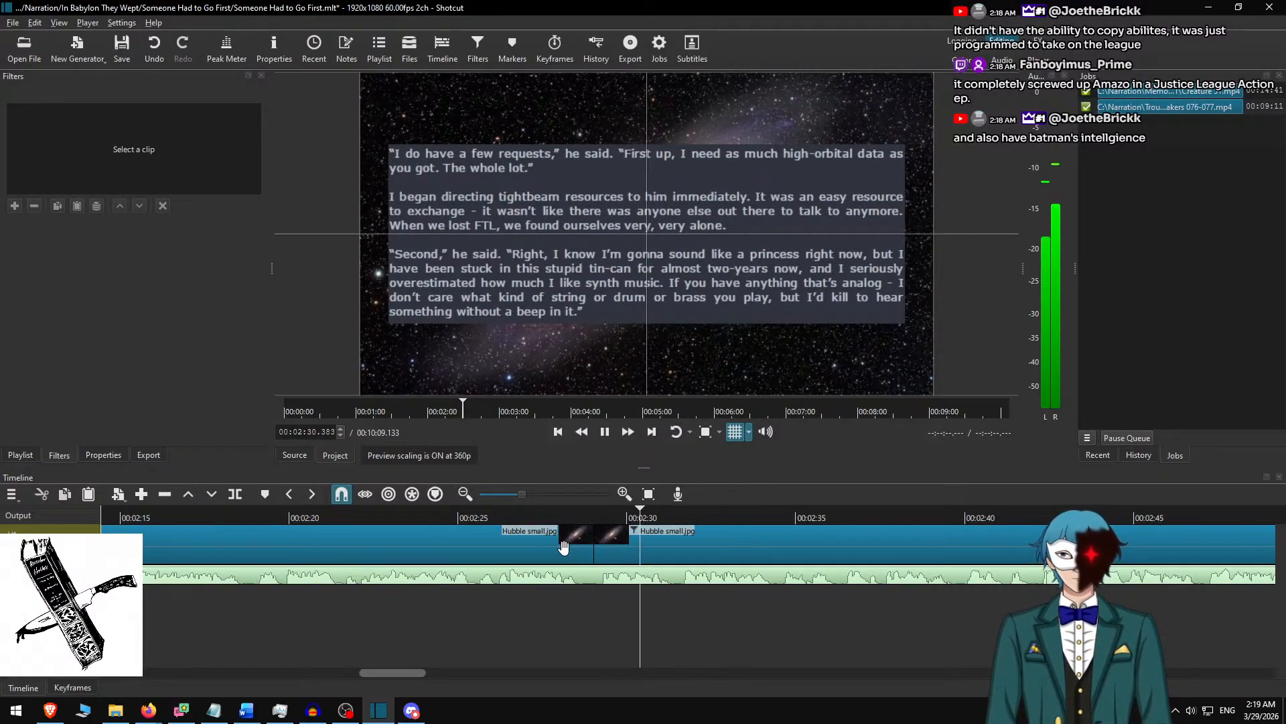
key(space)
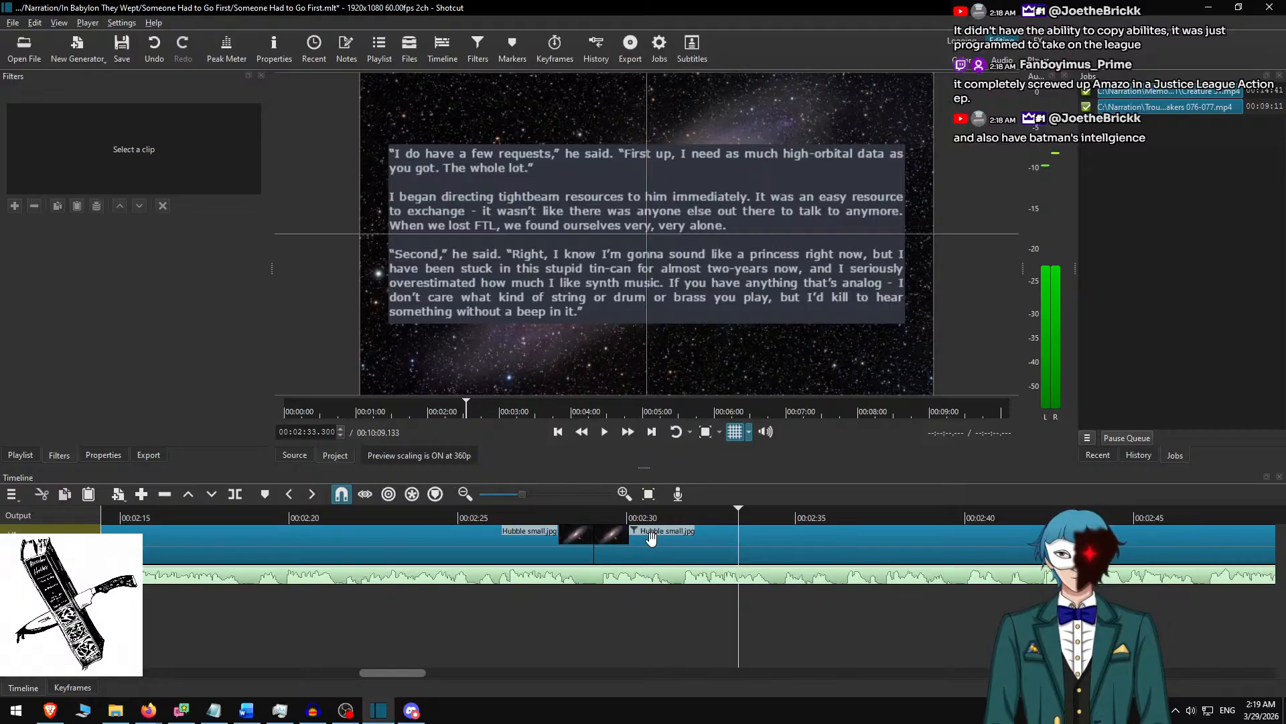
Switch to the Word document, delete the three used paragraphs and copy the next three together with the "---" divider.
key(alt+Tab)
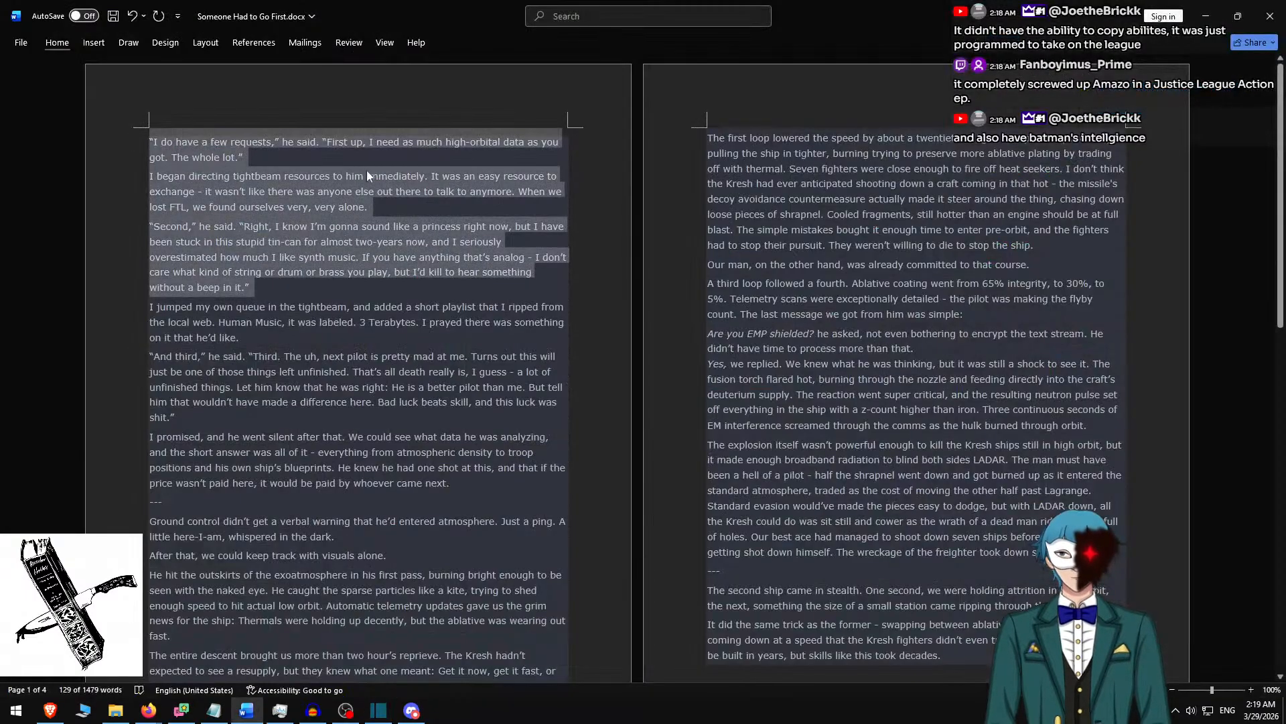
key(Delete)
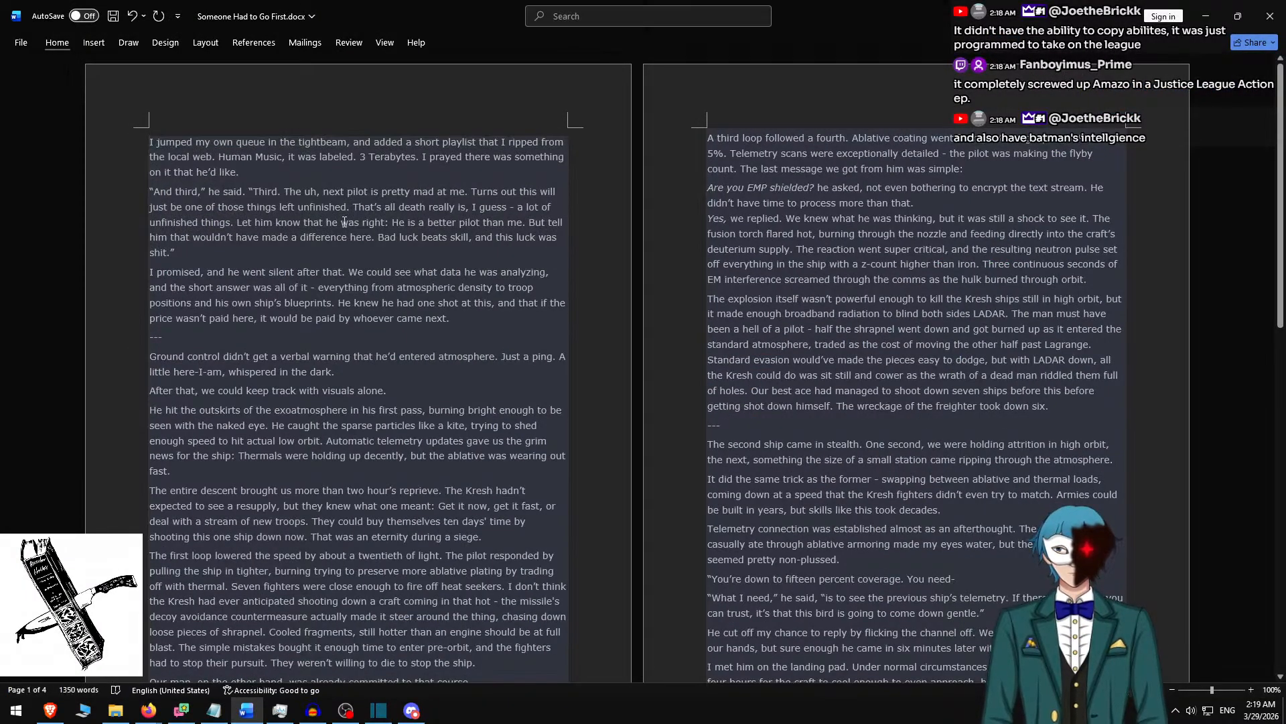
shift+click(479, 319)
shift+click(451, 334)
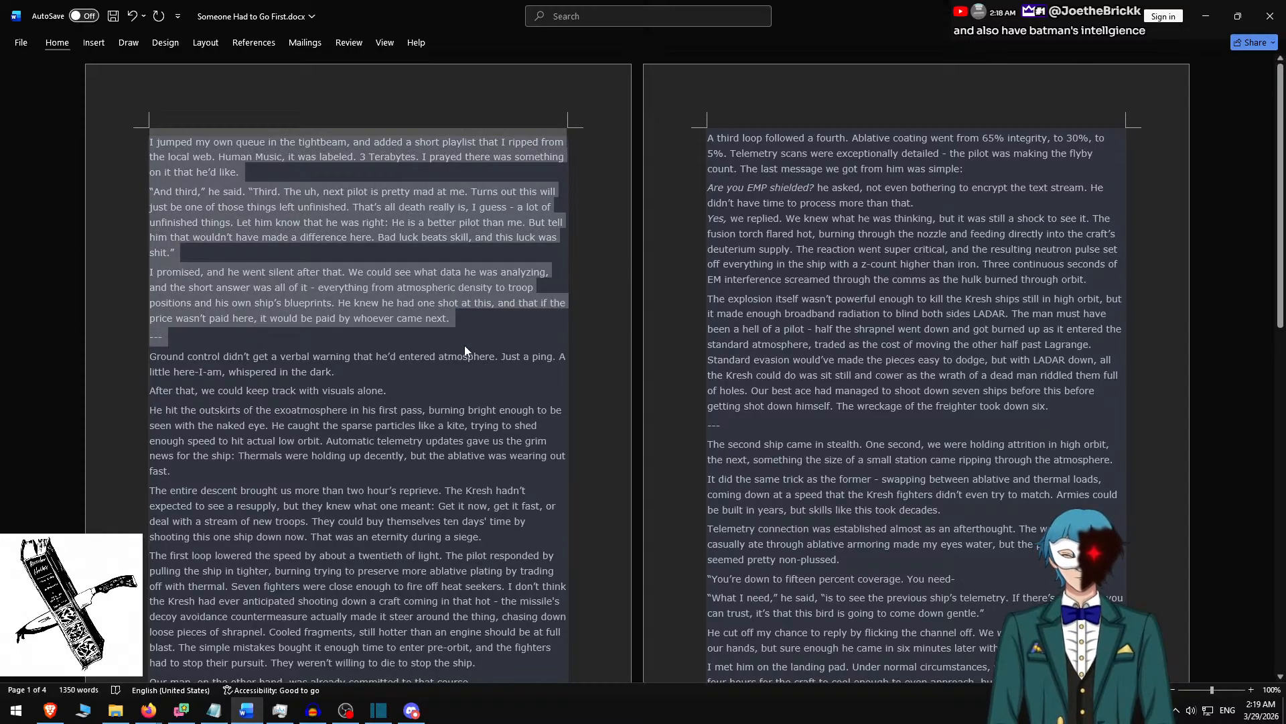
Switch back to Shotcut, replace the fourth clip's text with the copied passage and separate its three paragraphs with blank lines.
key(alt+Tab)
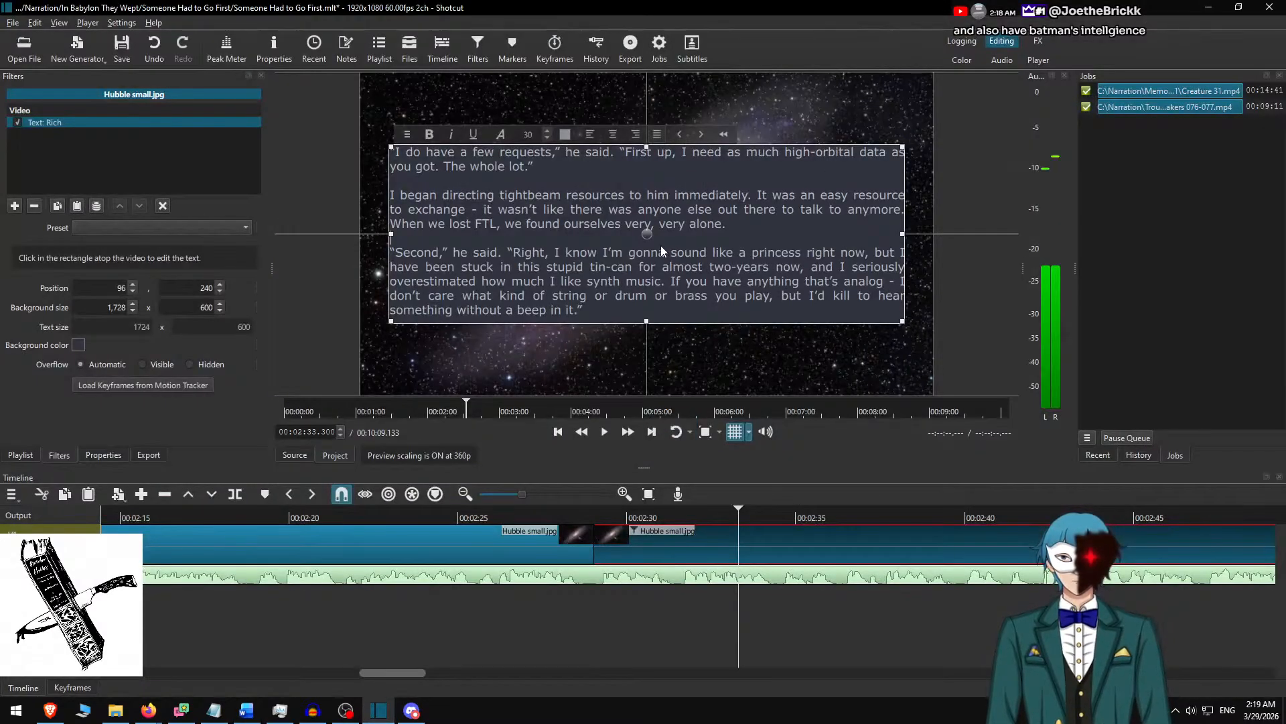
key(ctrl+a)
key(ctrl+v)
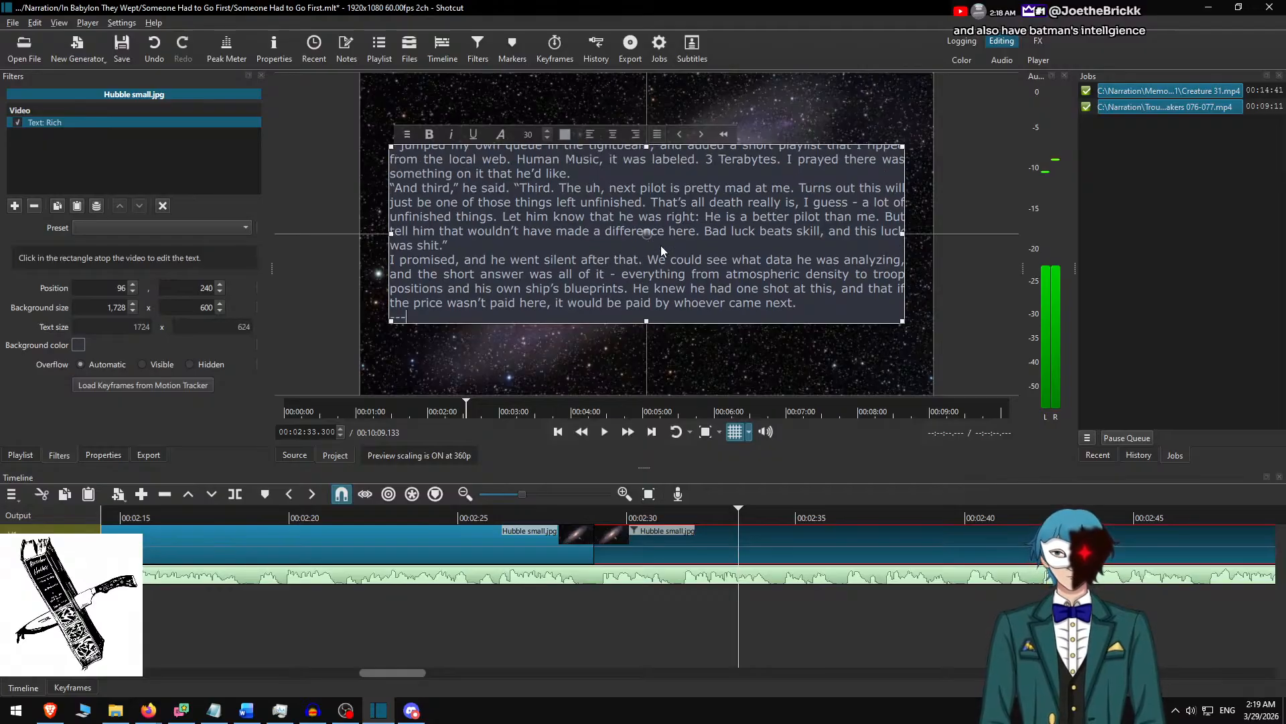
key(Return)
key(Up)
key(Up)
key(Up)
key(Up)
key(Up)
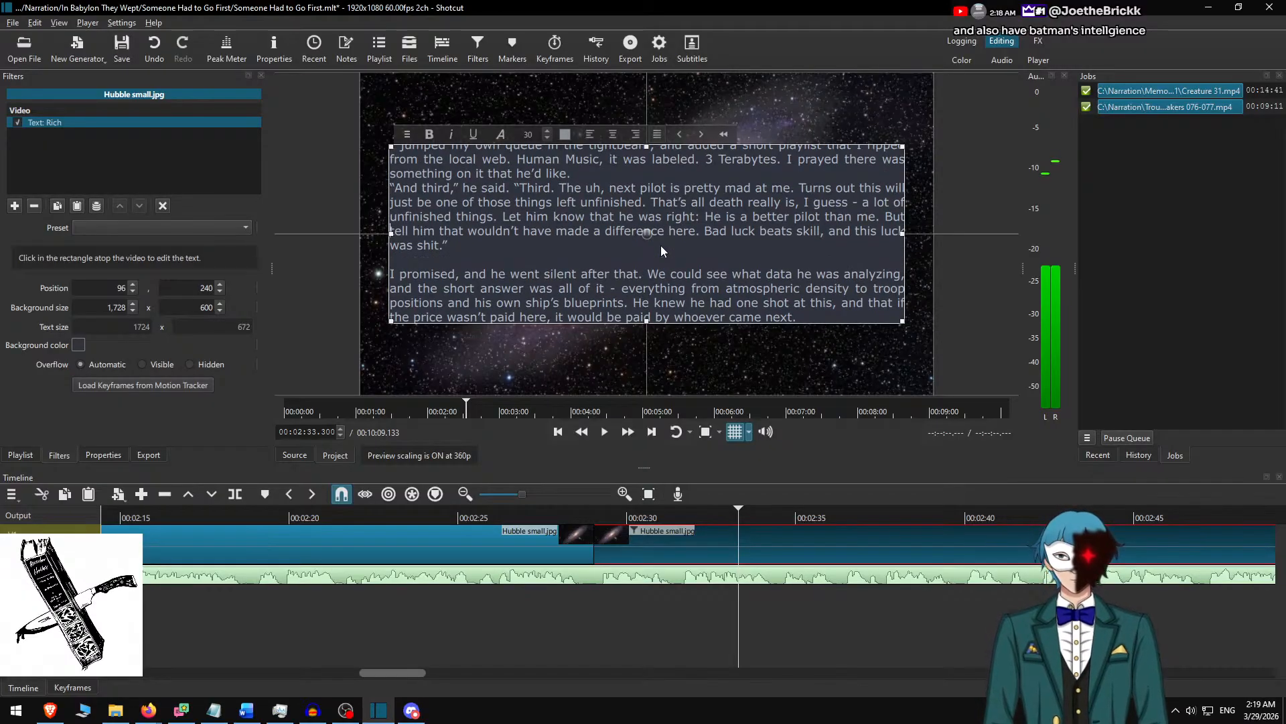
key(Return)
key(Up)
key(Up)
key(Up)
key(Up)
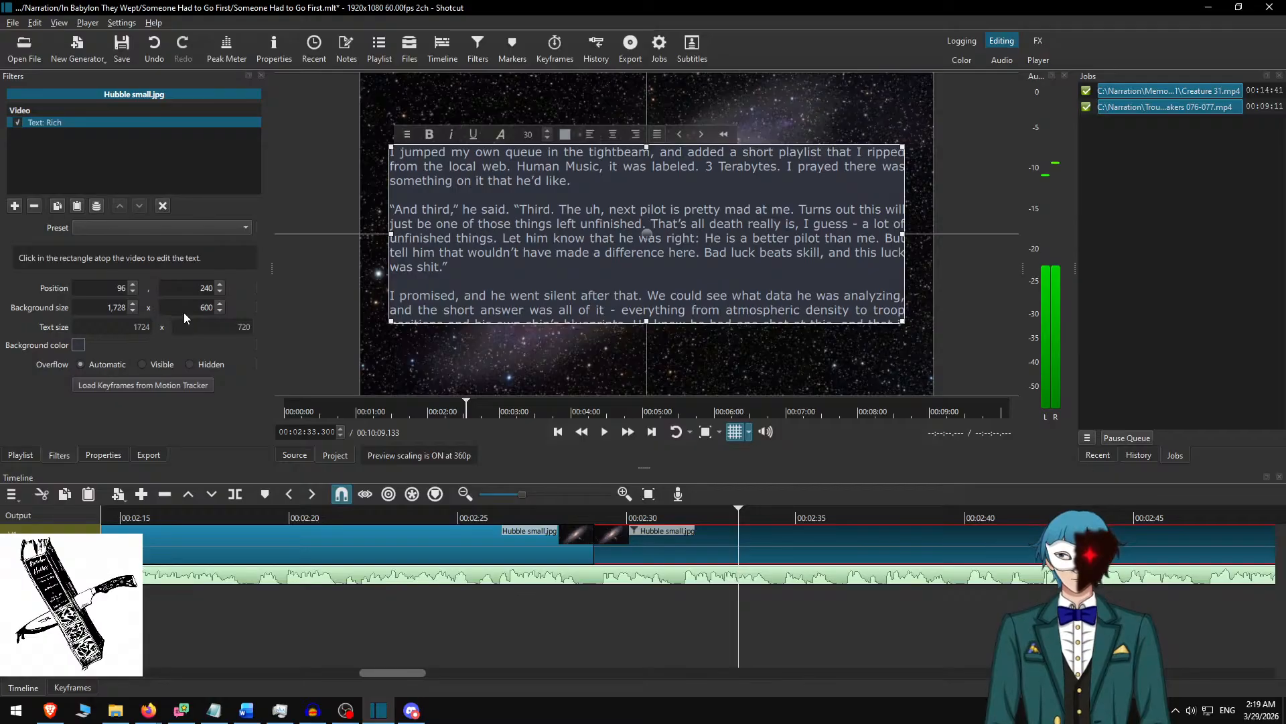
Set the fourth clip's text background height to 750 and centre the box vertically at Y position 165.
text(750)
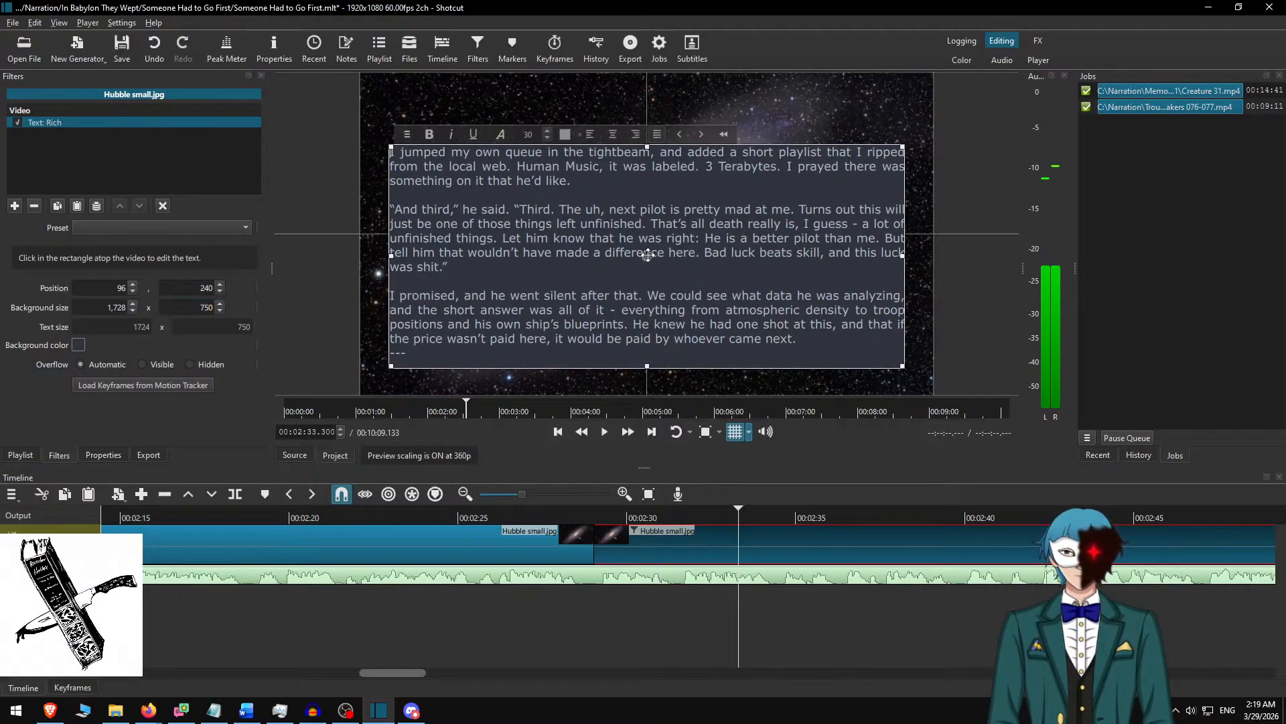
mouse_move(653, 250)
mouse_down()
mouse_move(650, 210)
mouse_move(654, 227)
mouse_up()
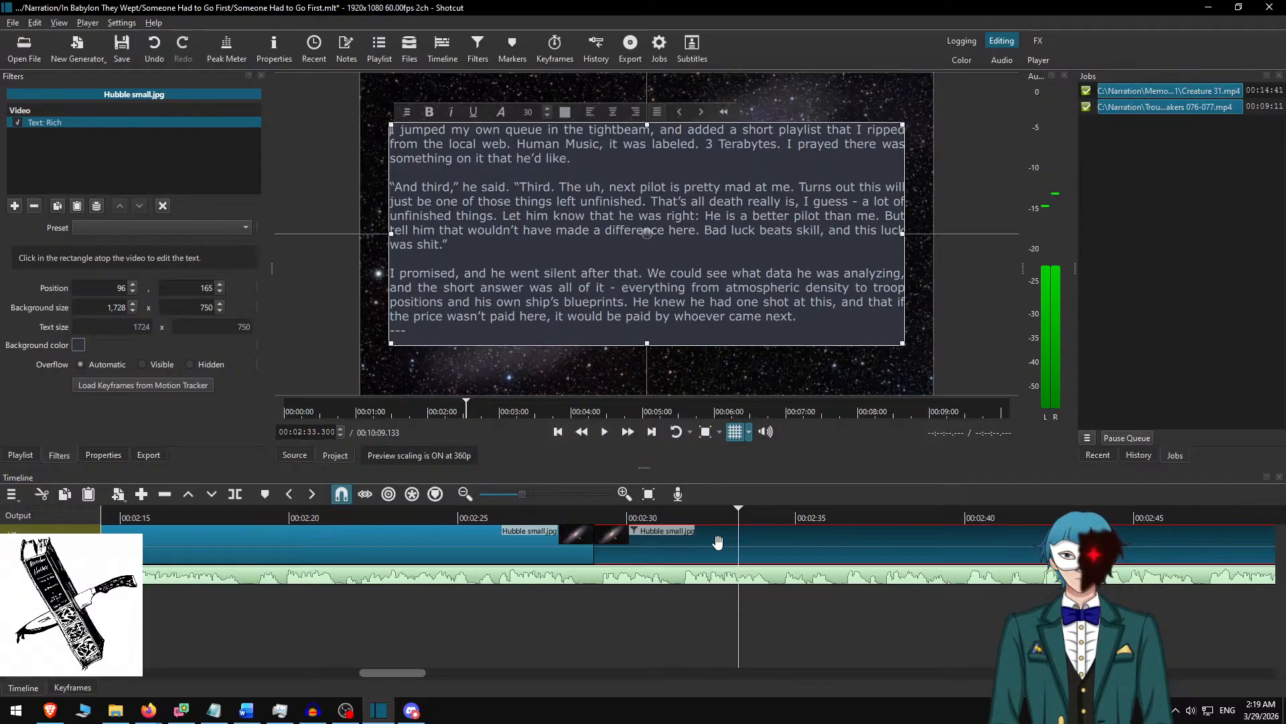
Play the narration from just before the fourth clip and split the Hubble clip at 00:03:23.400.
drag(718, 516, 556, 514)
click(604, 431)
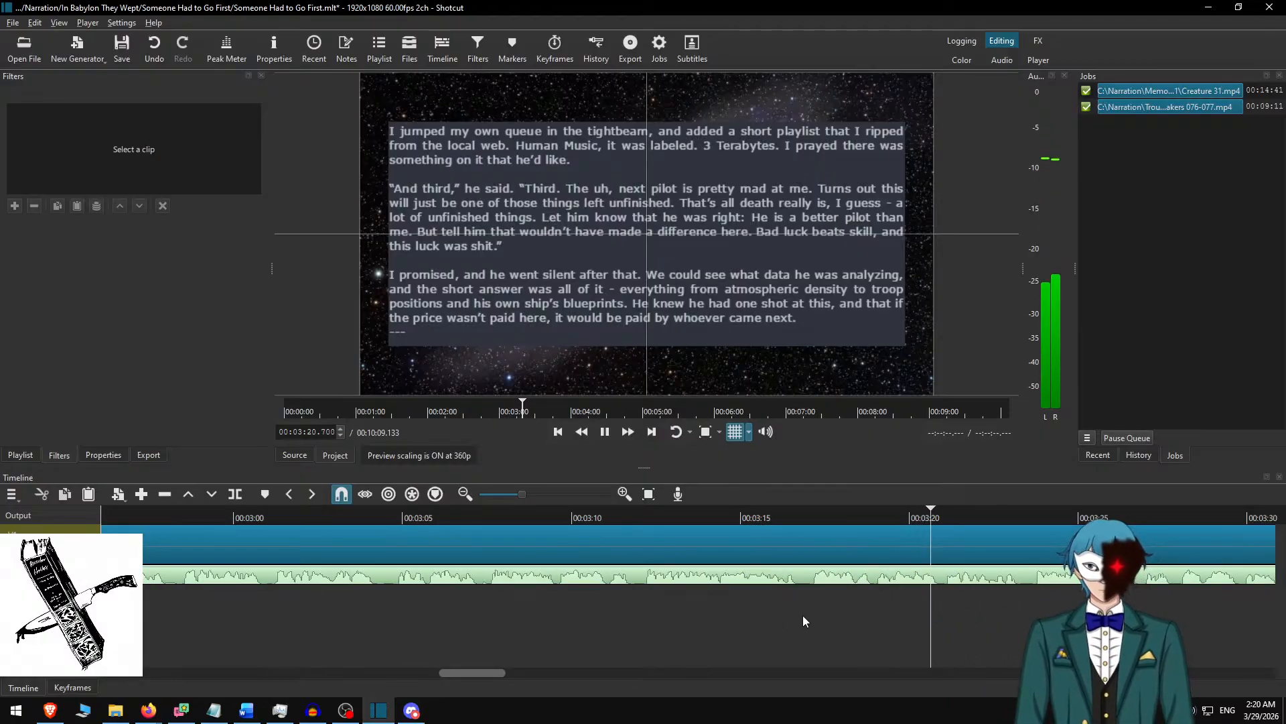
key(space)
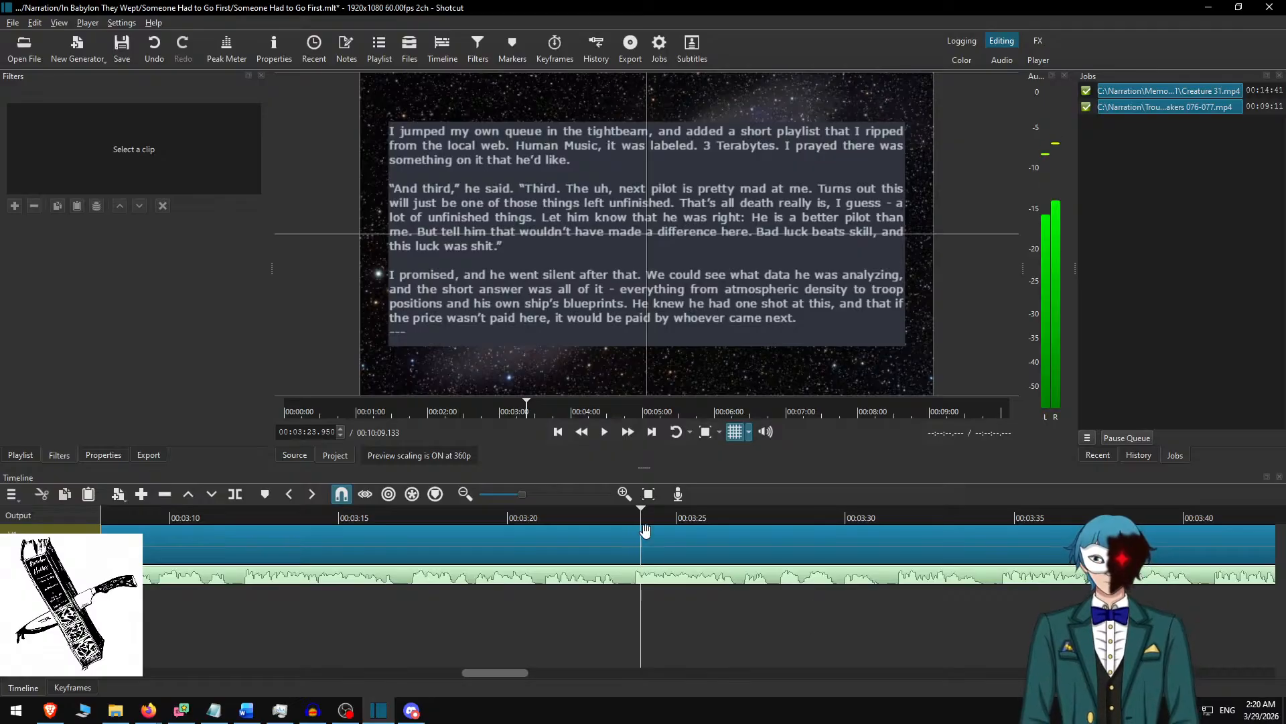
click(600, 516)
key(space)
key(space)
key(s)
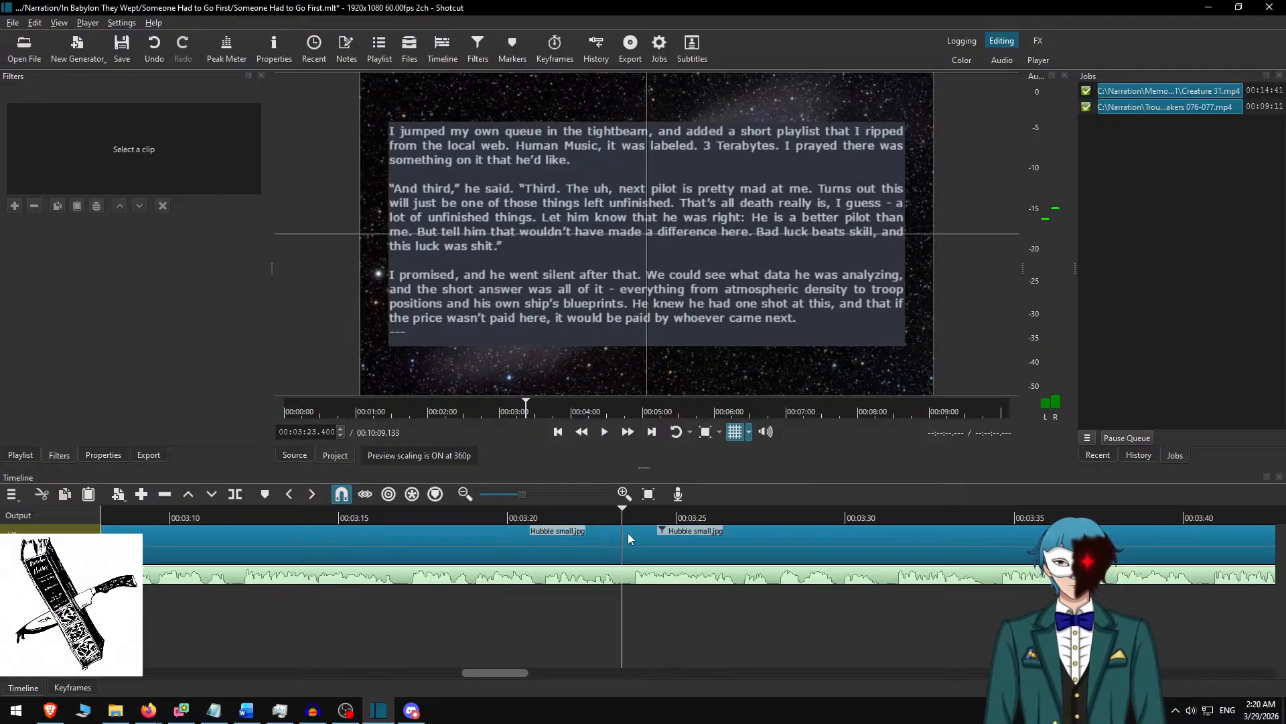
Switch to the Word document, delete the used passage through "---" and copy the next four paragraphs, ending with "an eternity during a siege.".
key(alt+Tab)
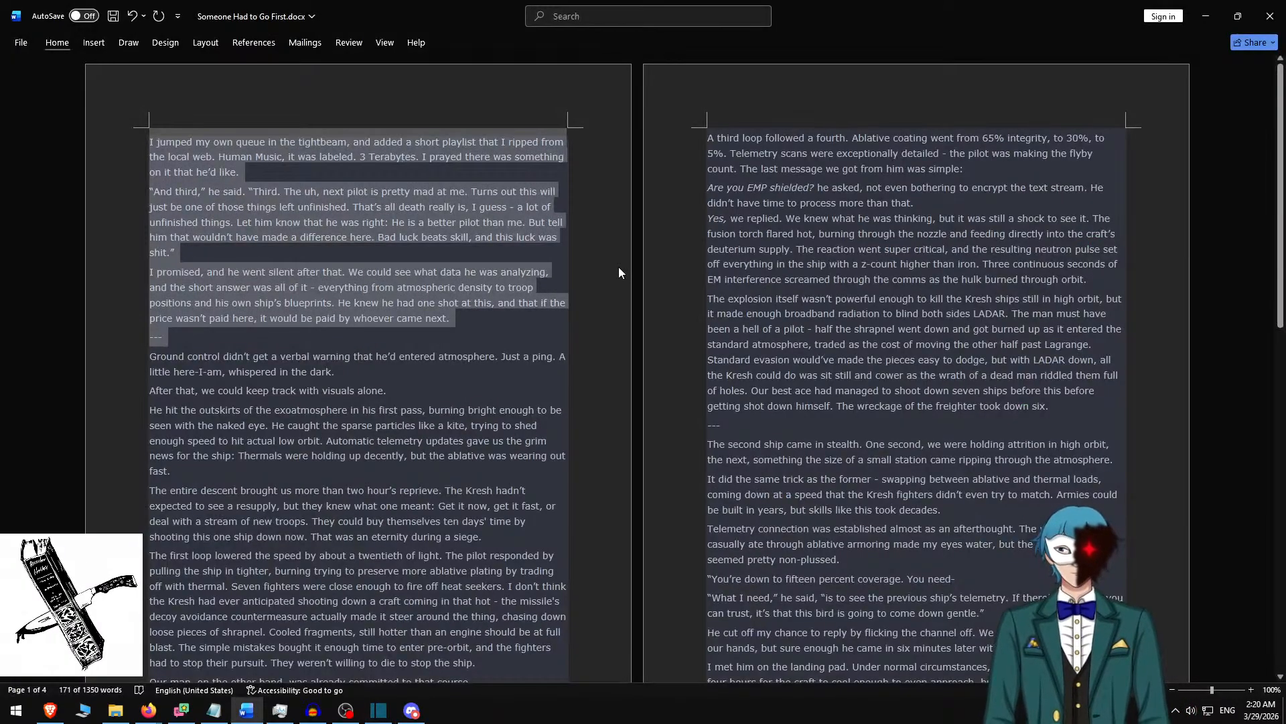
key(BackSpace)
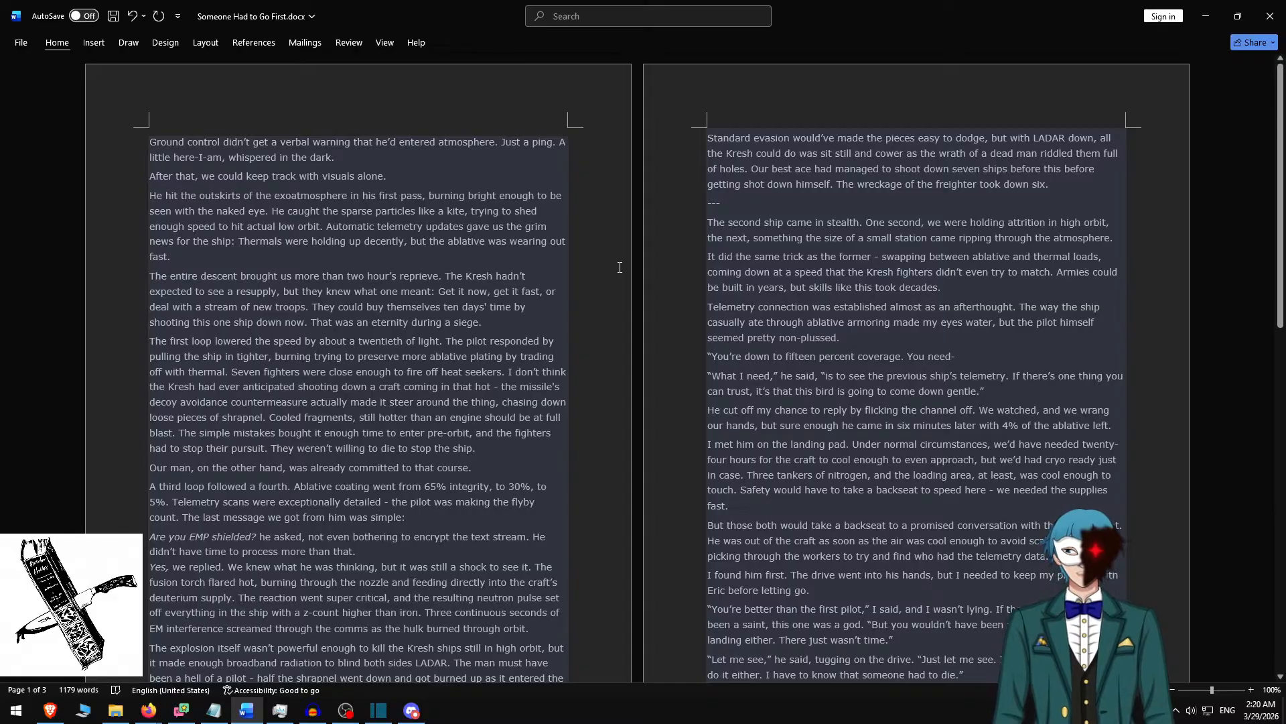
scroll(619, 267, down, 10)
scroll(556, 388, up, 10)
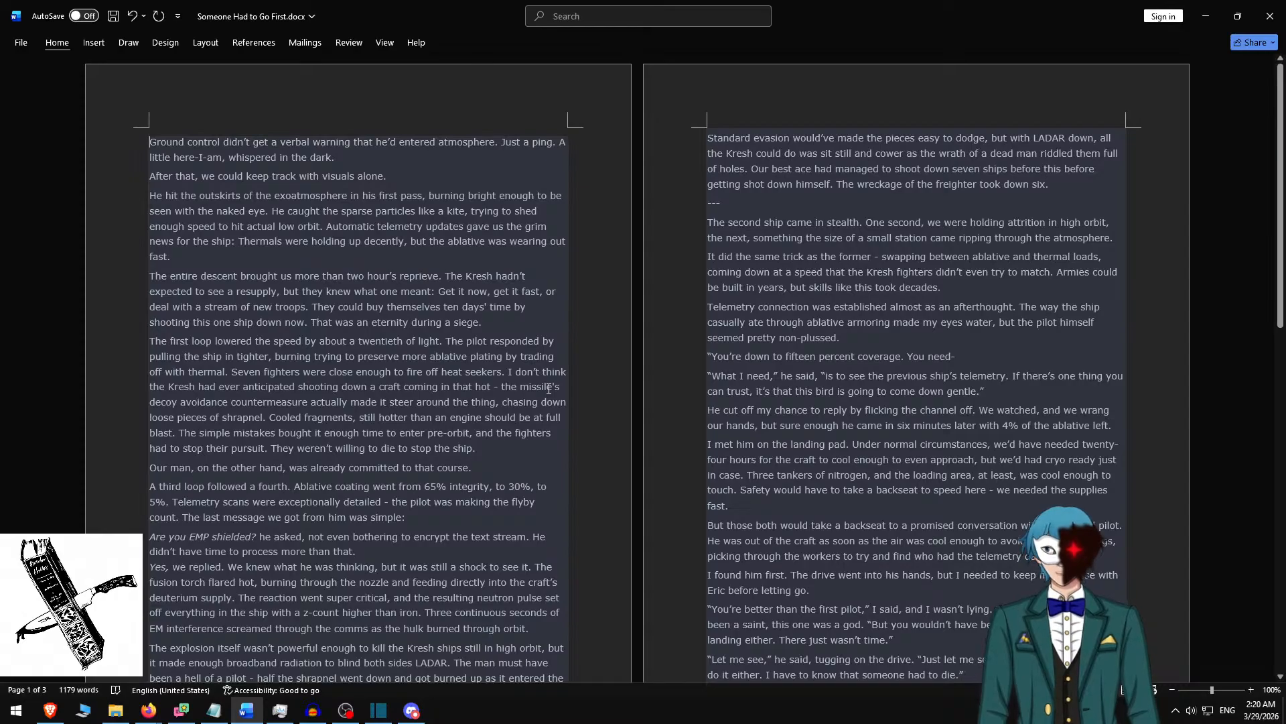
shift+click(515, 330)
key(ctrl+c)
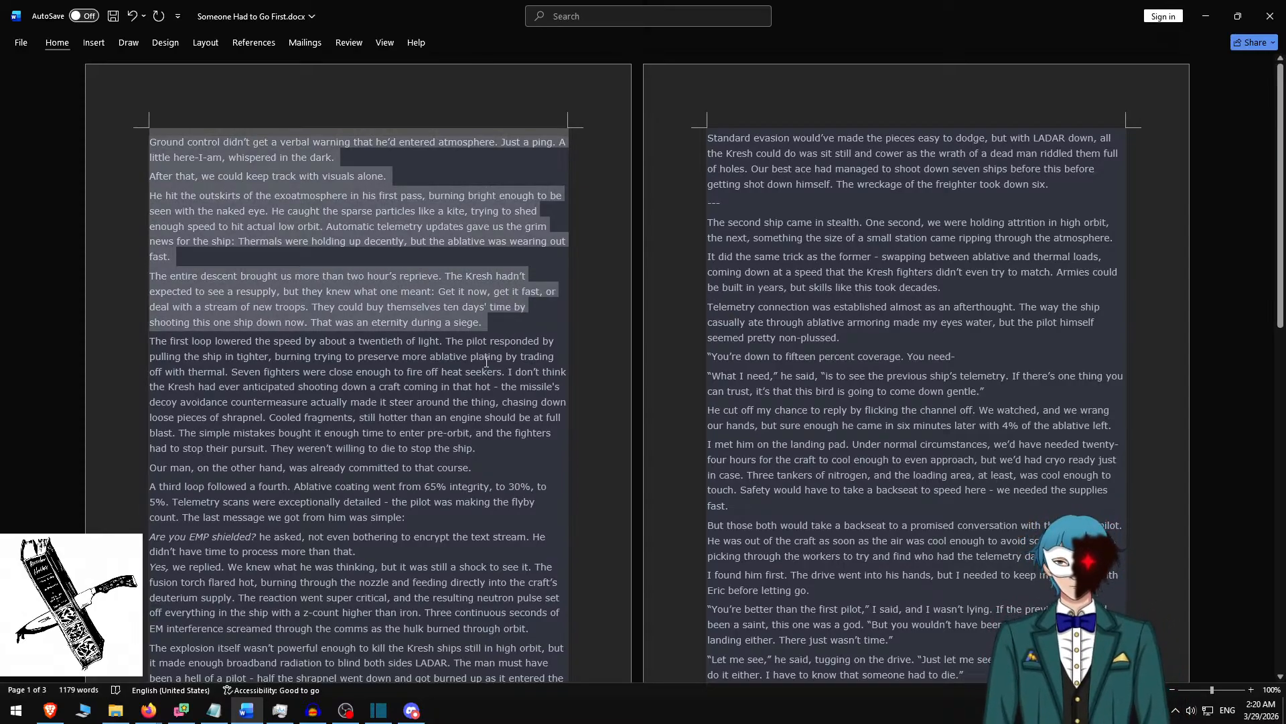
Switch back to Shotcut, replace the fifth clip's text with the four copied paragraphs and separate them with blank lines.
key(alt+Tab)
key(ctrl+a)
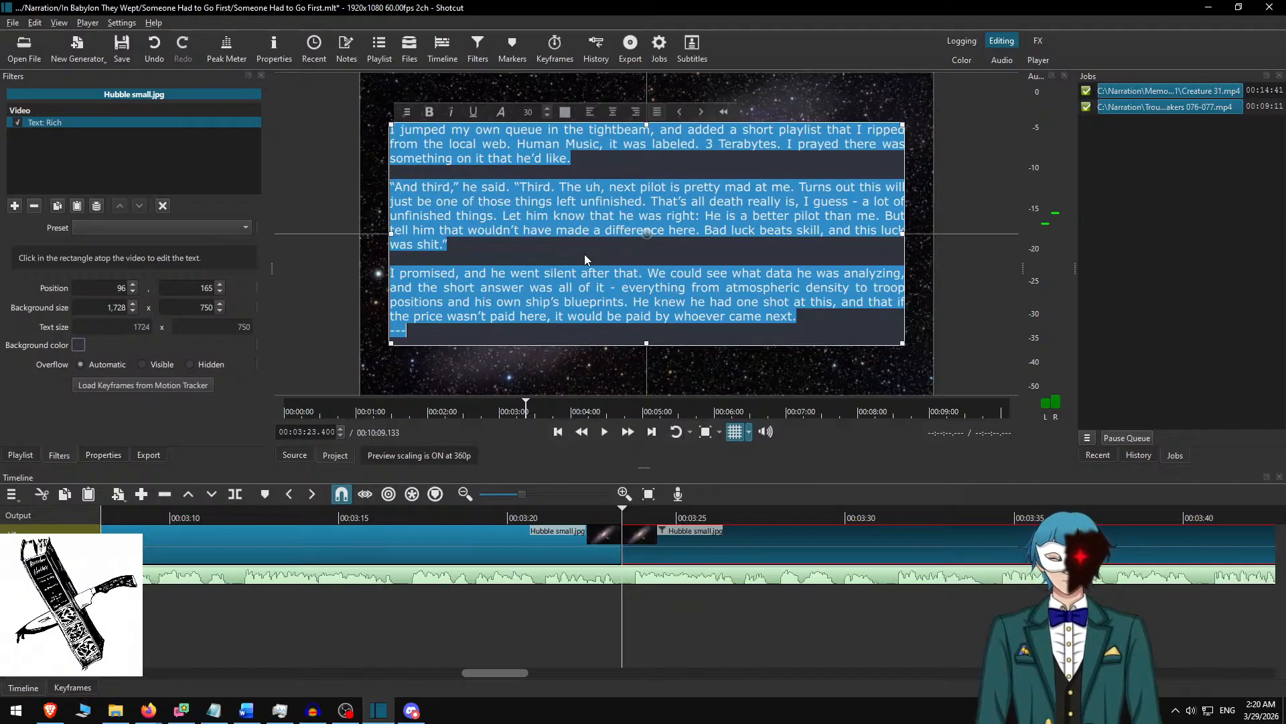
key(ctrl+v)
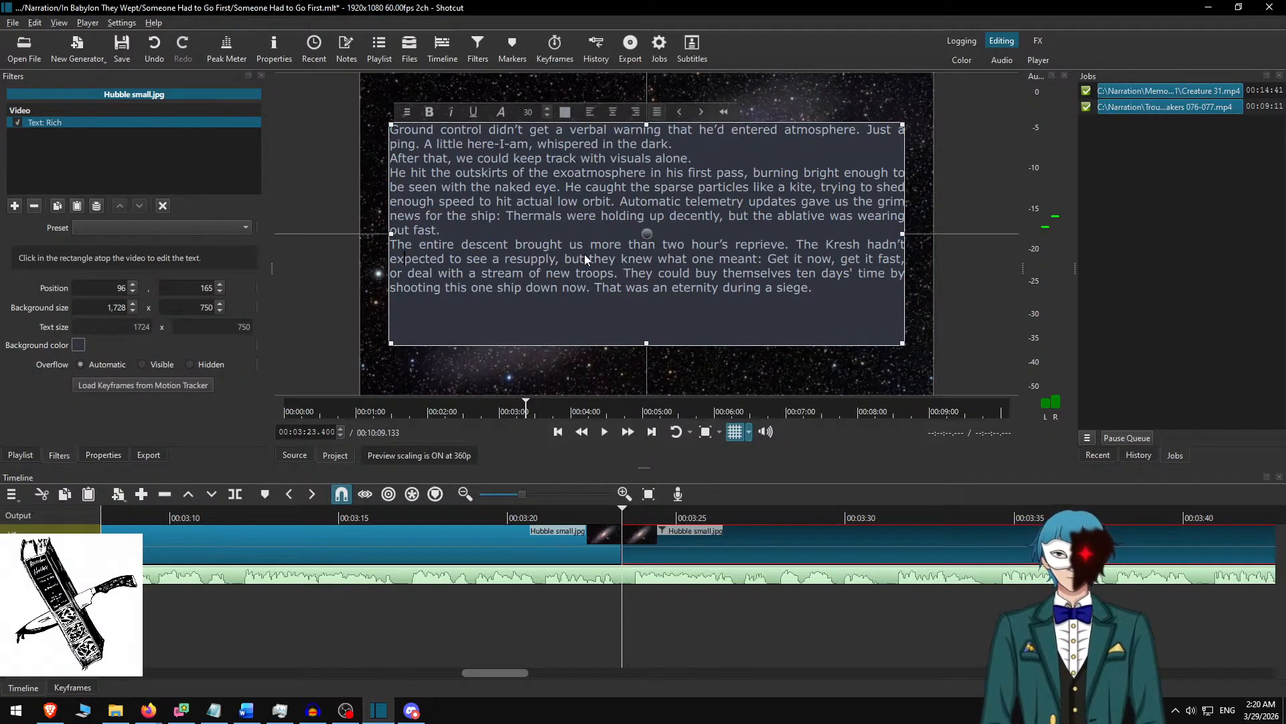
key(Return)
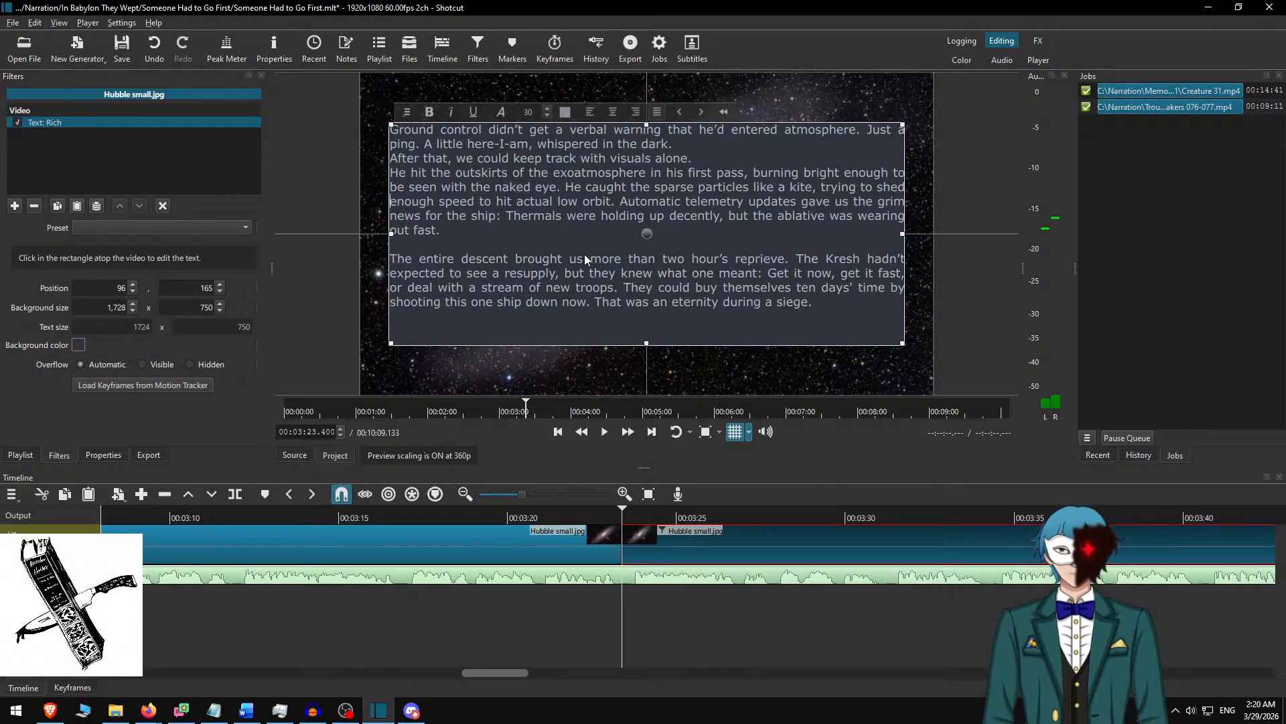
key(Up)
key(Up)
key(Up)
key(Up)
key(Up)
key(Return)
key(Up)
key(Up)
key(Return)
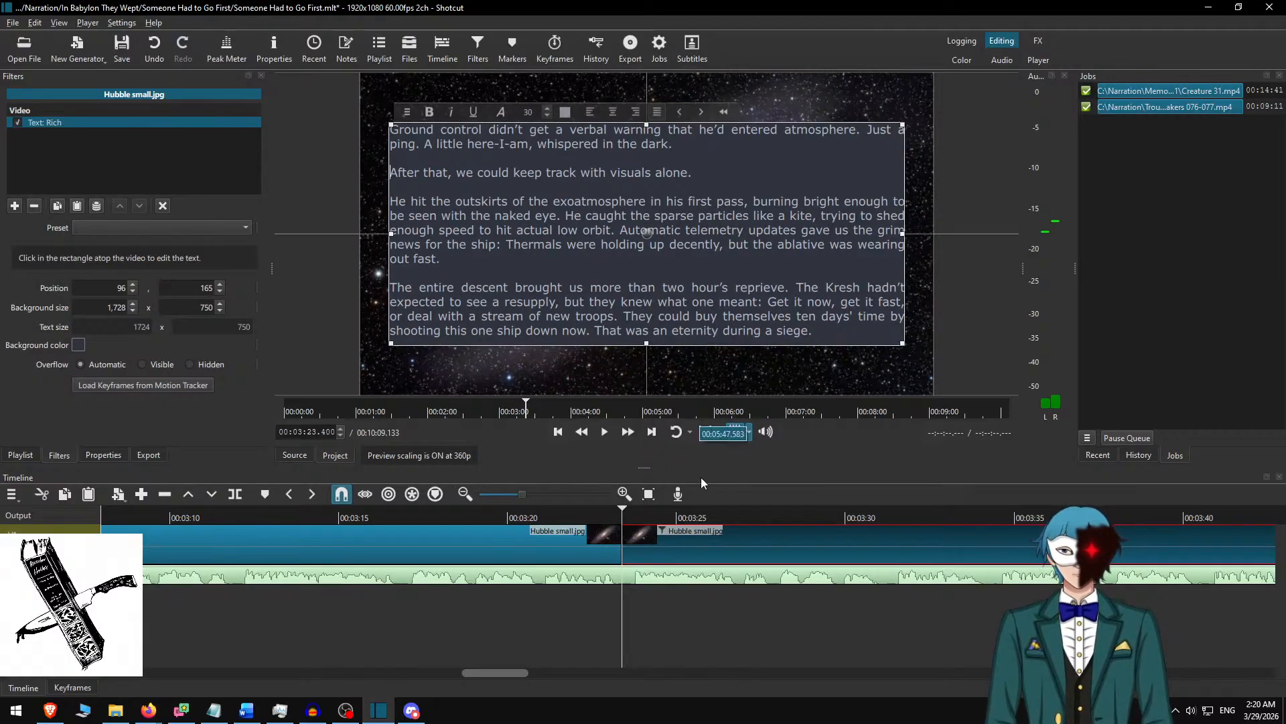
Play the narration at increased speed from about 00:03:20 and split the Hubble clip at 00:04:13.850.
click(677, 536)
click(510, 513)
key(space)
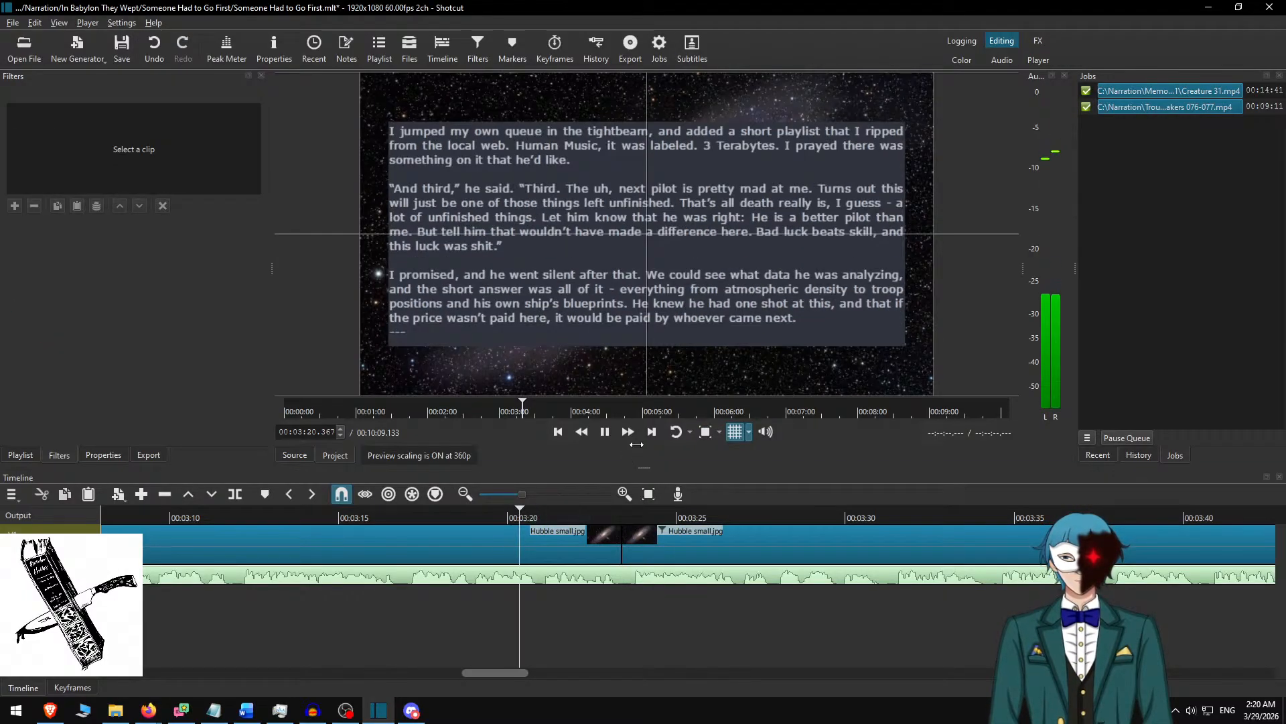
click(629, 433)
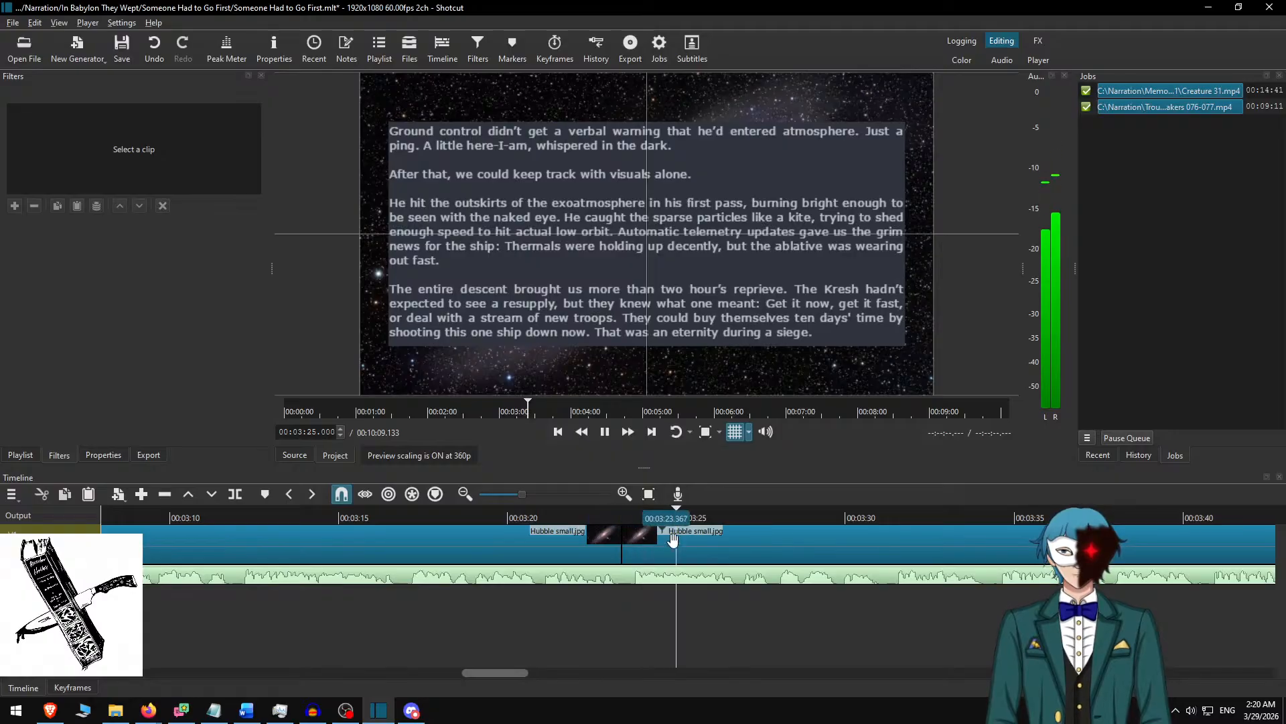
scroll(665, 559, down, 6)
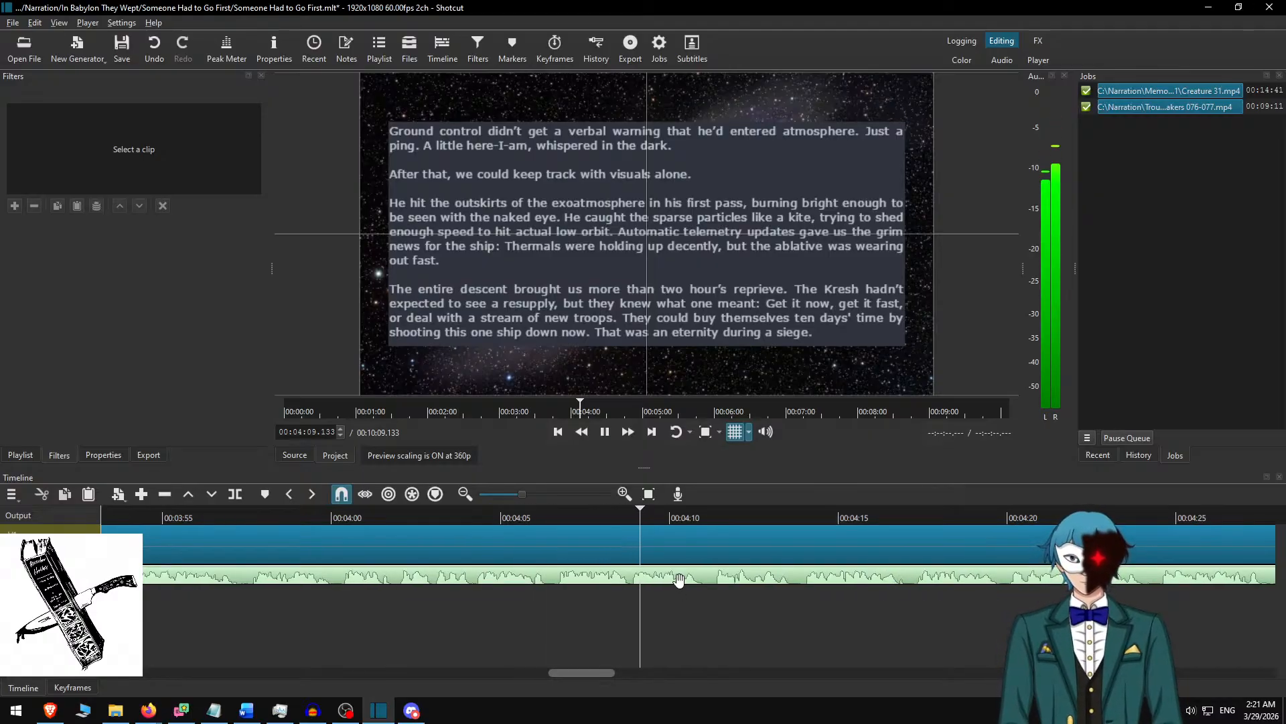
key(space)
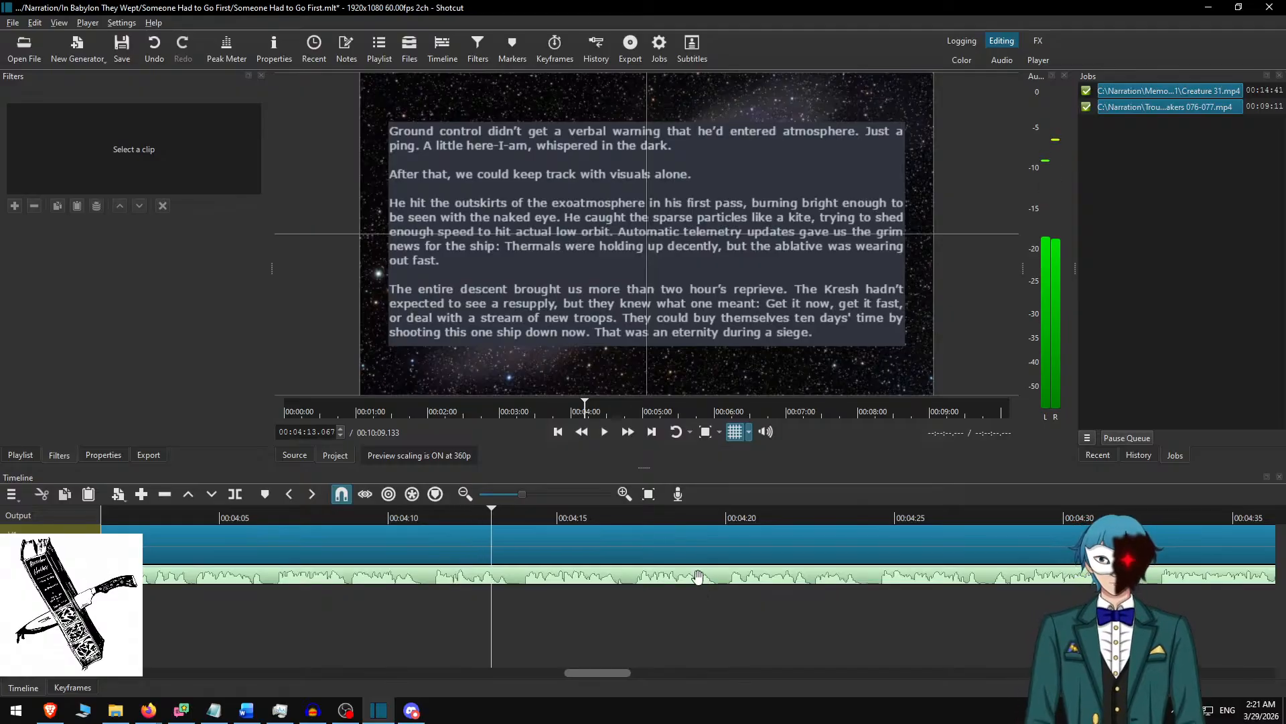
key(space)
key(space)
key(s)
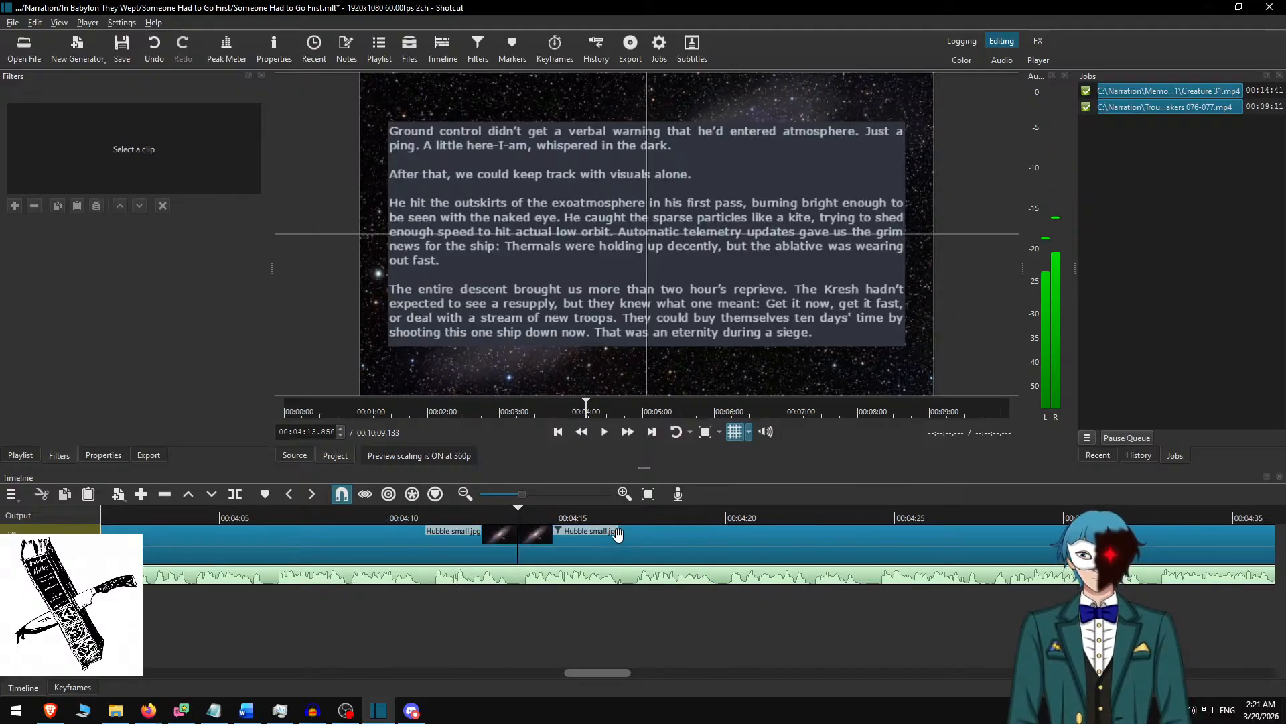
Switch to the Word document, delete the used passage and copy the next paragraphs, from "The first loop" through "process more than that.".
click(601, 553)
key(alt+Tab)
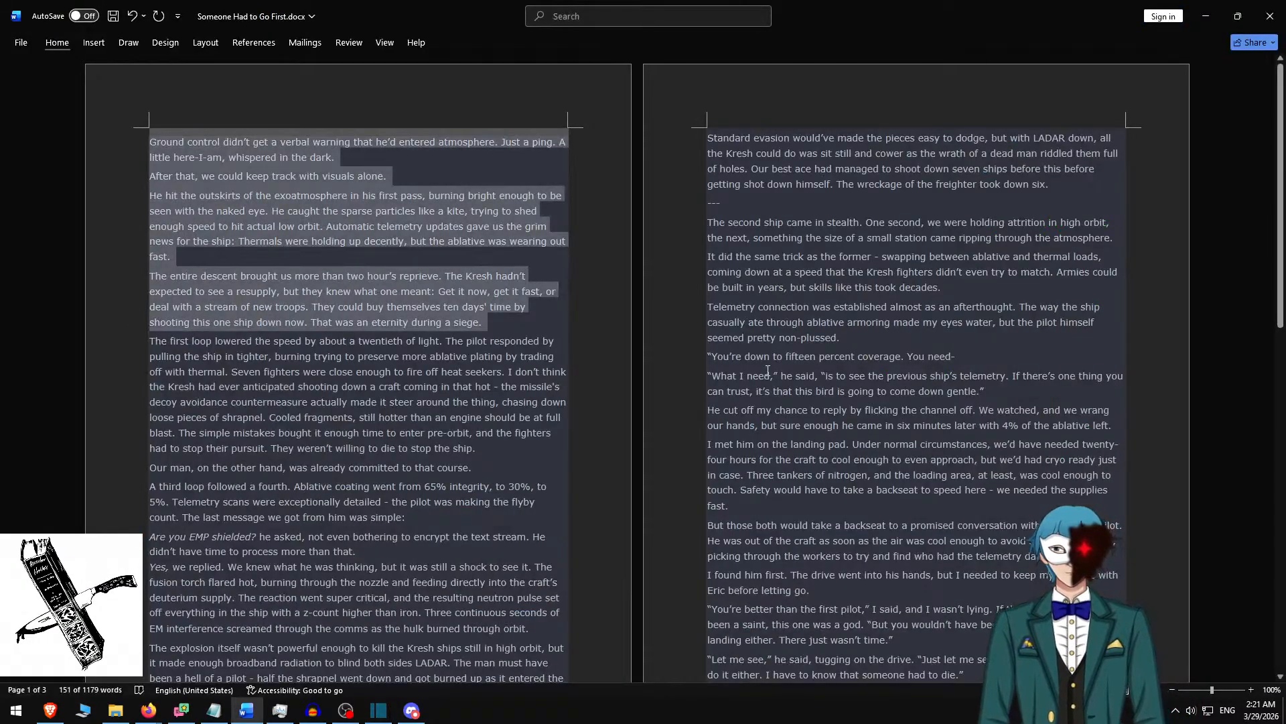
key(Delete)
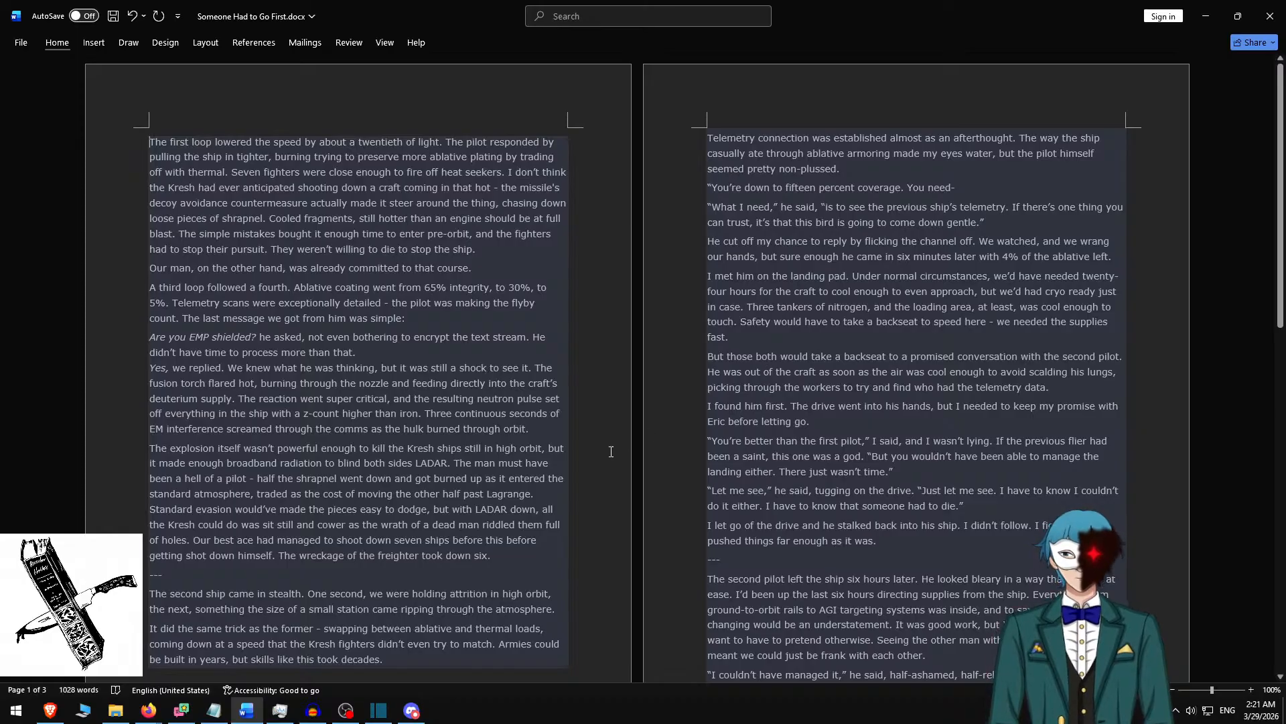
shift+click(435, 318)
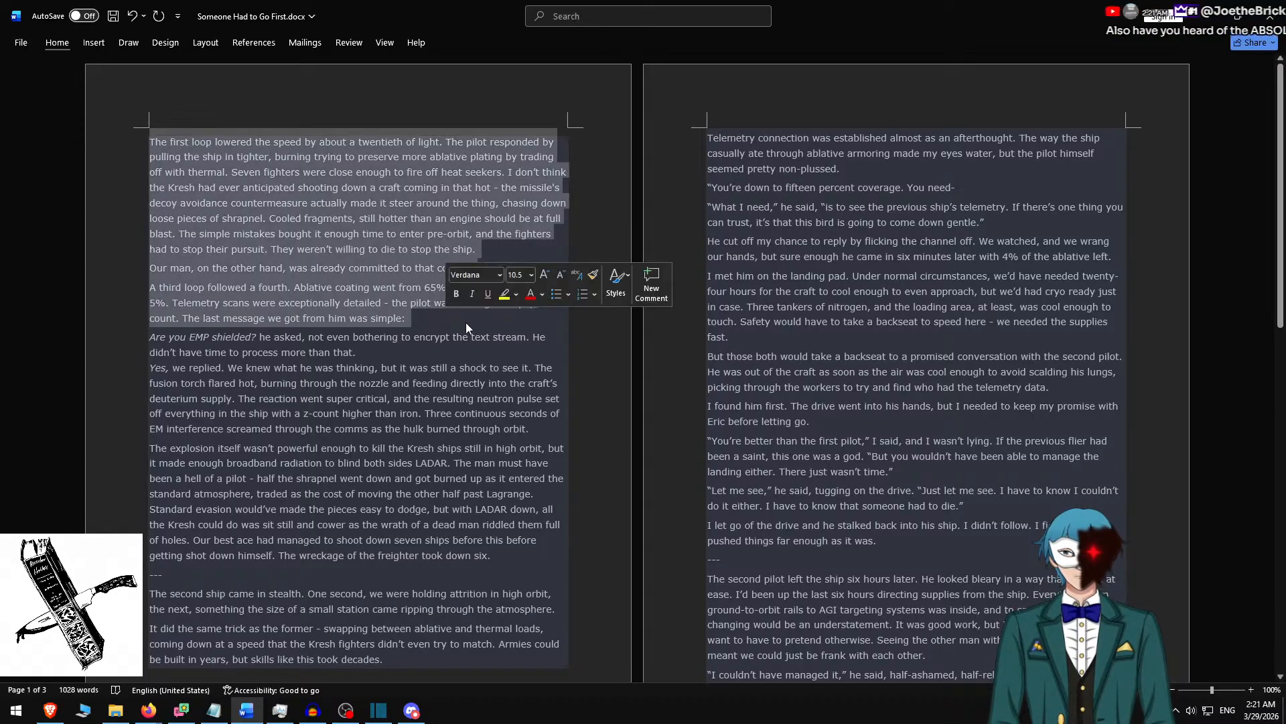
shift+click(415, 355)
key(ctrl+c)
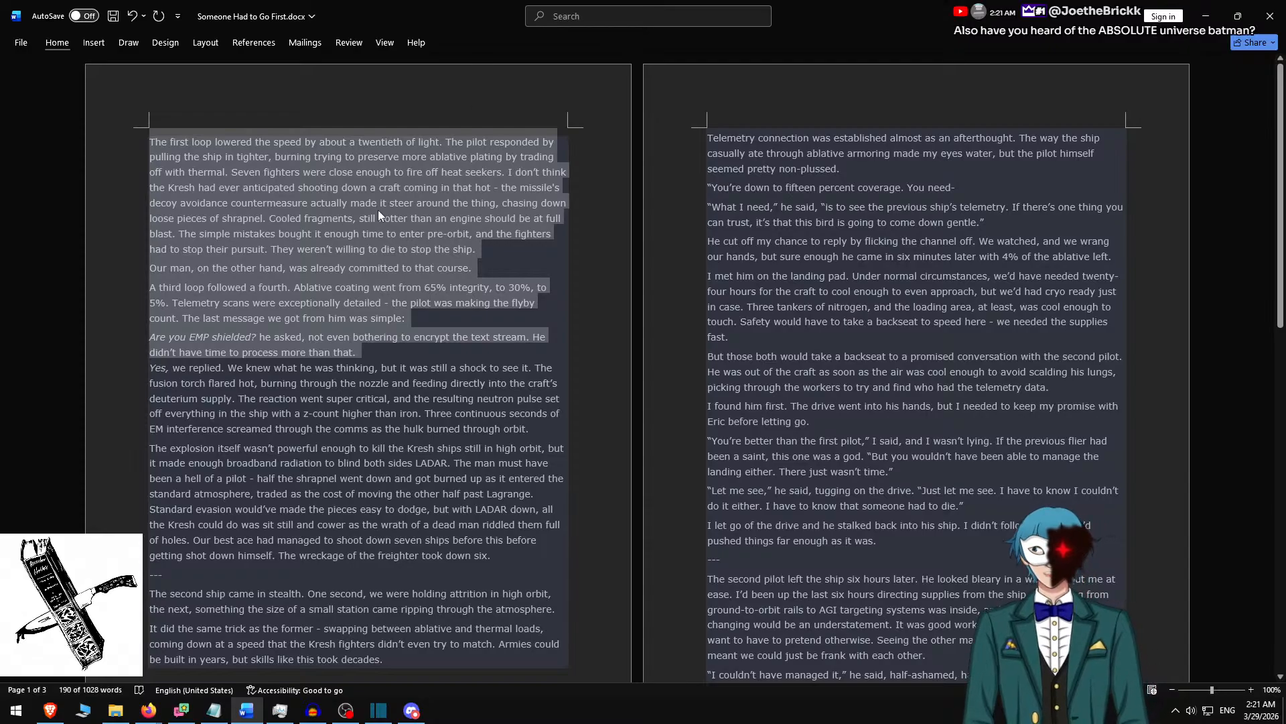
Switch back to Shotcut, replace the text of the clip starting at 00:04:13.850 with the copied paragraphs and separate them with blank lines.
key(alt+Tab)
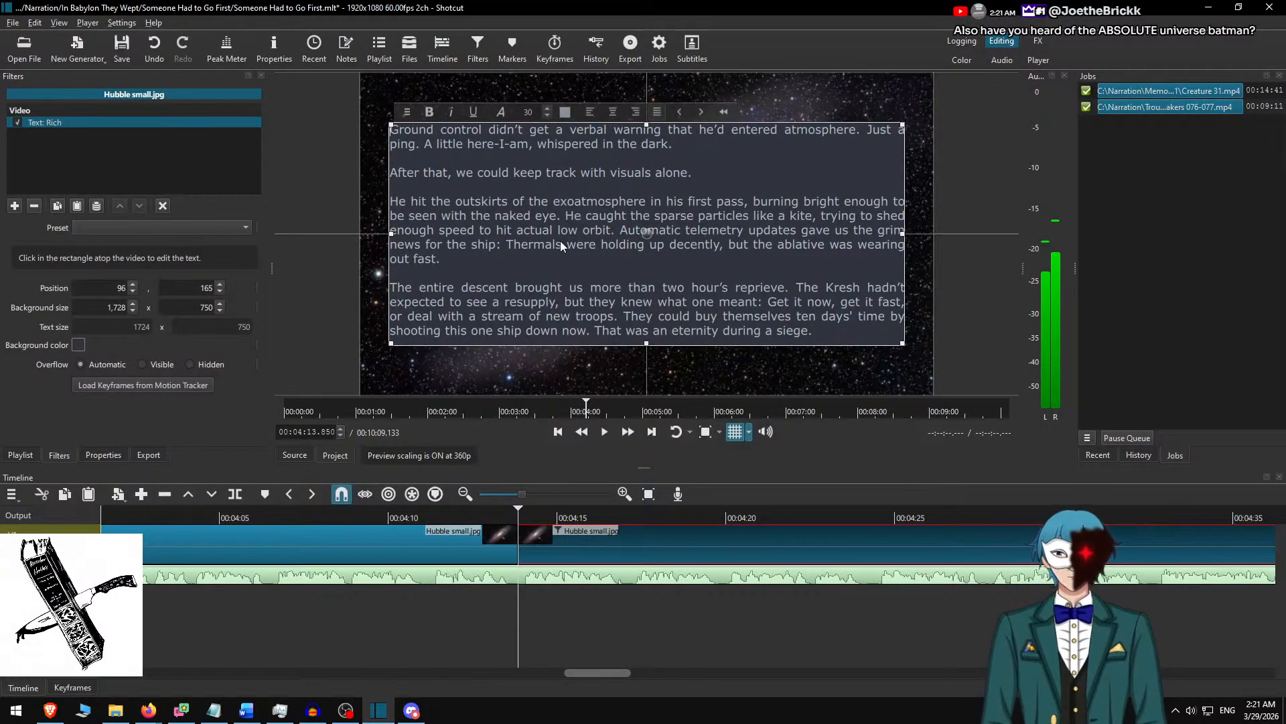
key(ctrl+a)
key(ctrl+v)
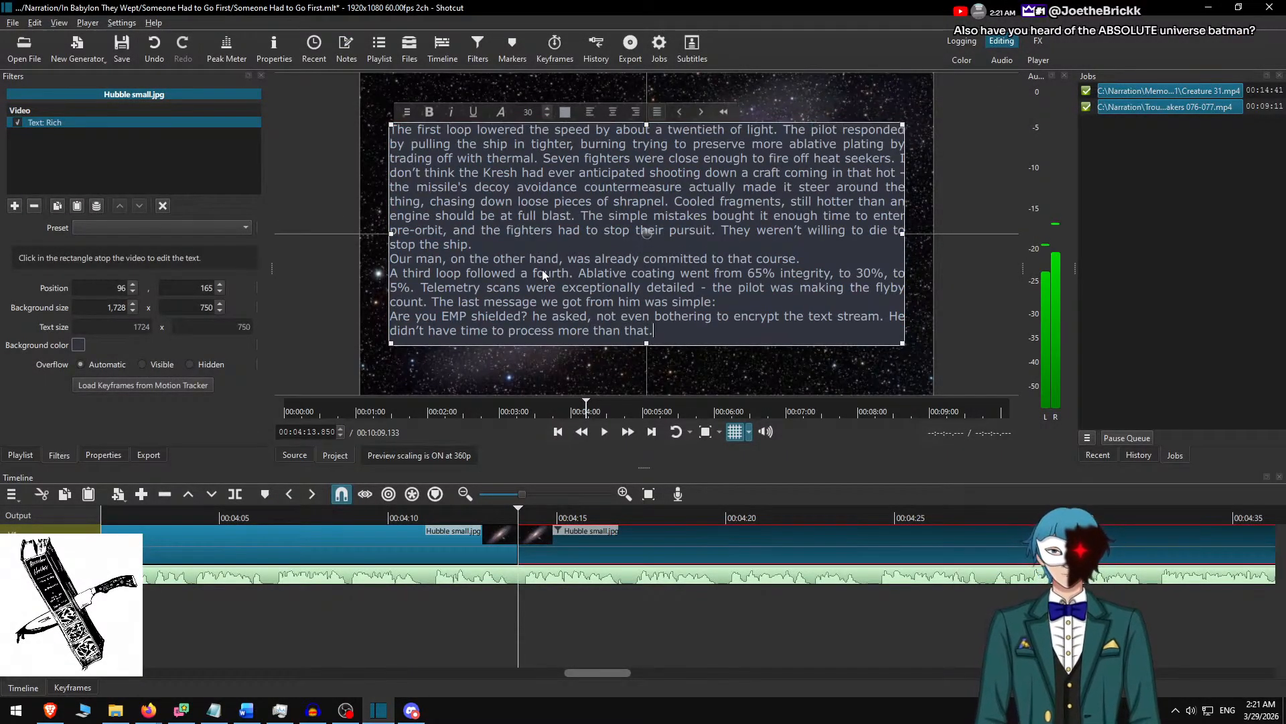
key(Return)
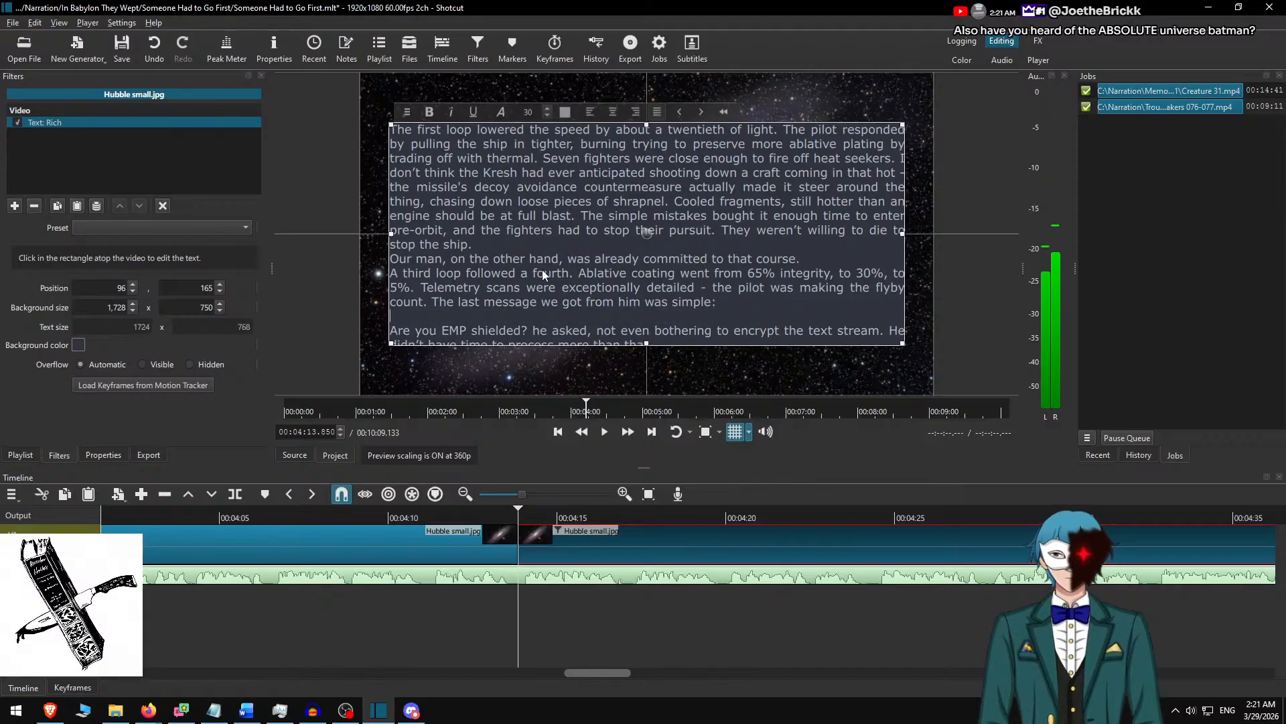
key(Up)
key(Return)
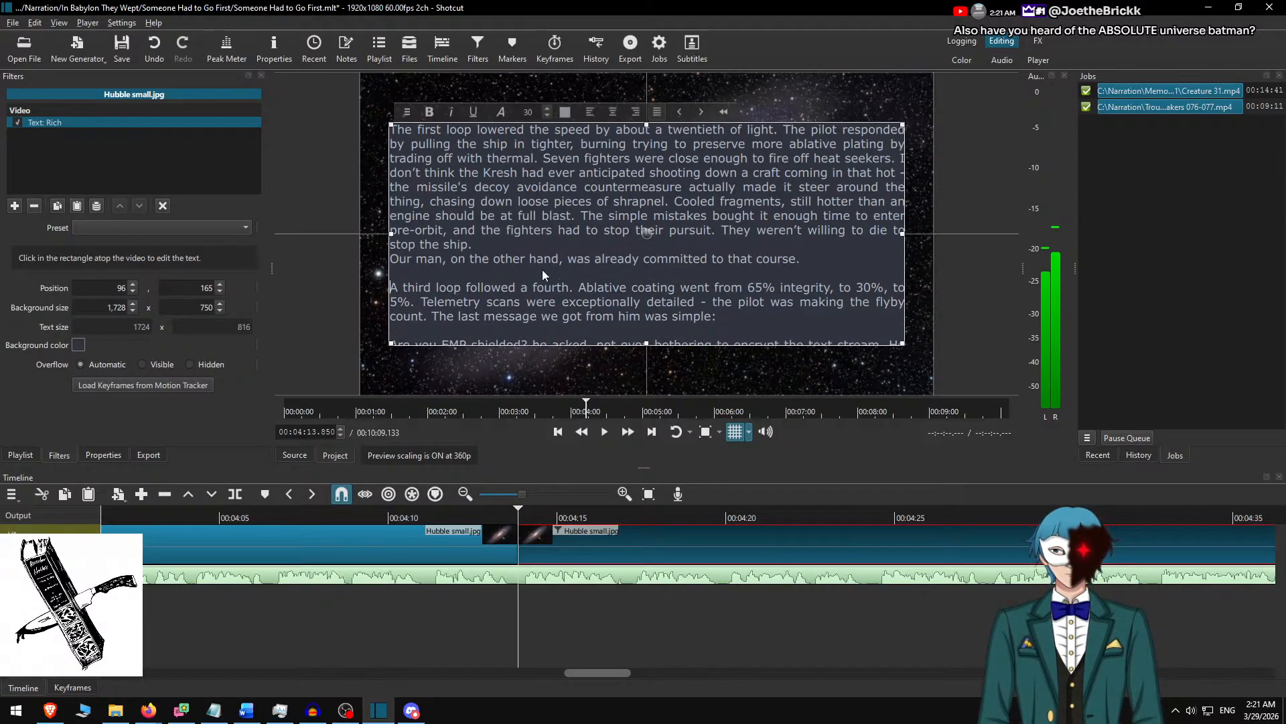
key(Up)
key(Up)
key(Return)
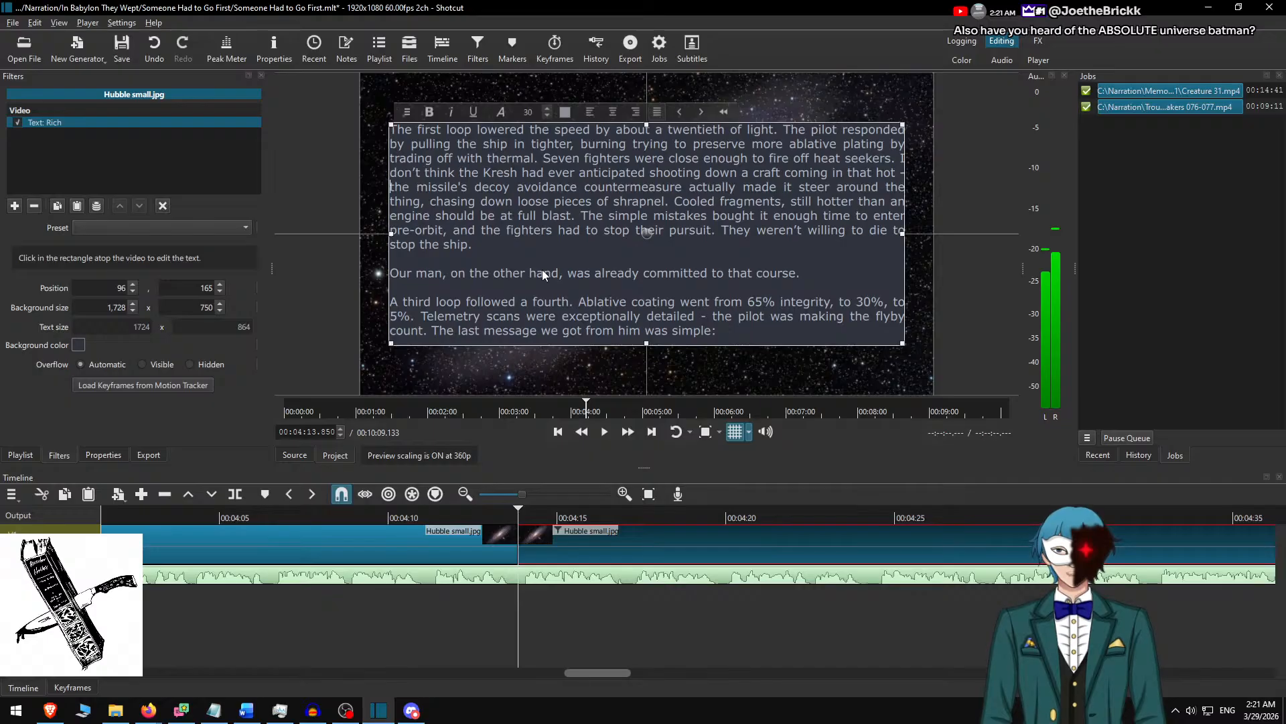
Delete the clip text from "A third loop" onward and shorten the Word selection to end at "committed to that course.".
key(Down)
key(Down)
key(Down)
key(Down)
key(Down)
key(Down)
key(Down)
key(Down)
key(Down)
key(Down)
key(Down)
key(Down)
key(Down)
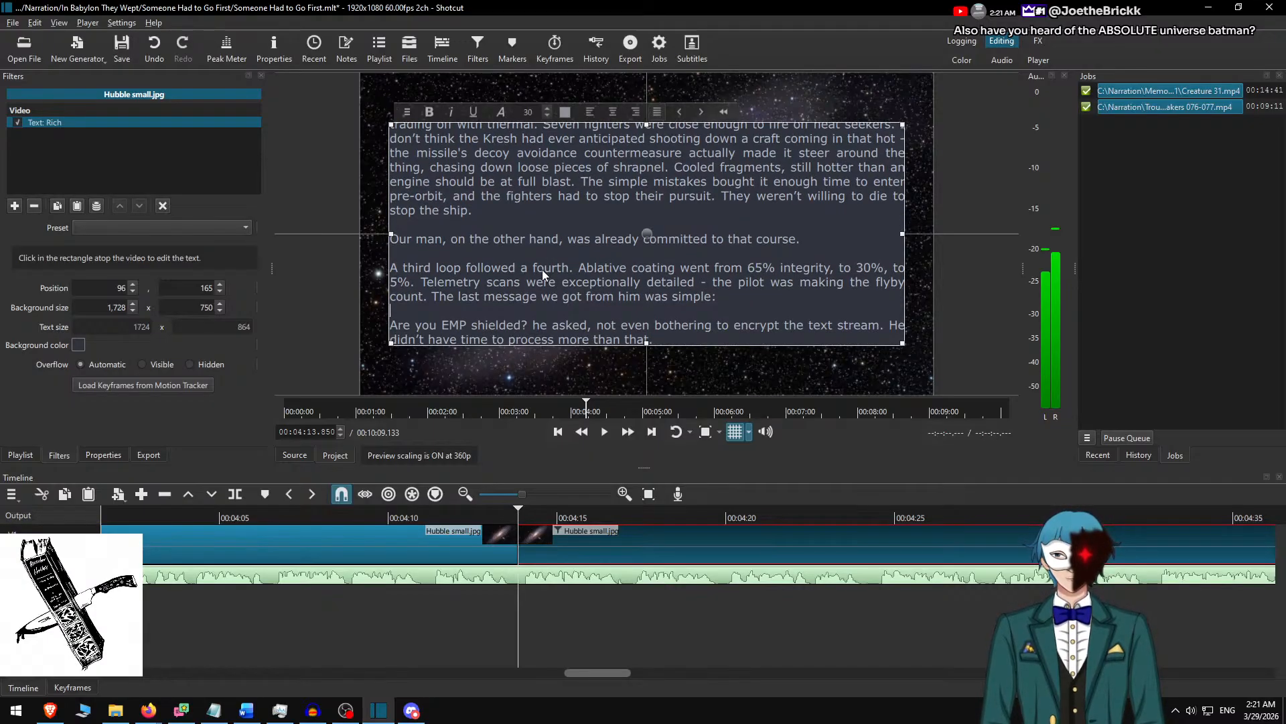
key(Down)
key(shift+Down)
key(shift+Down)
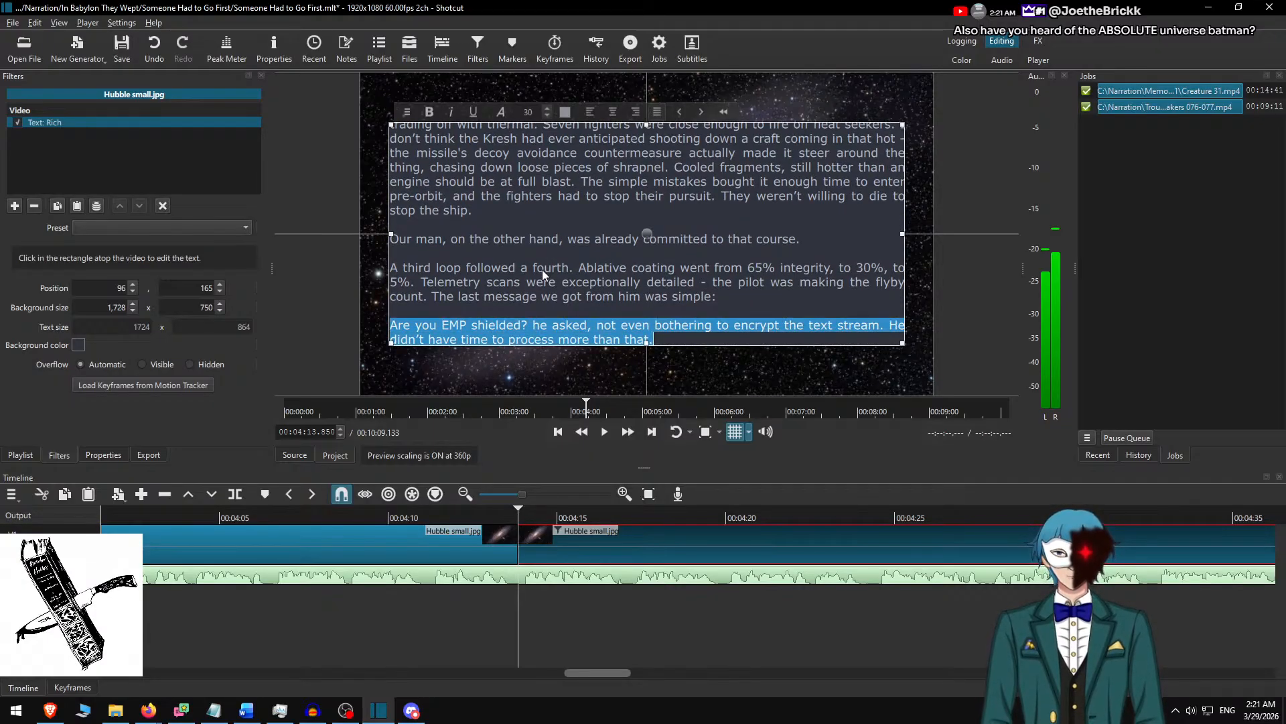
key(Up)
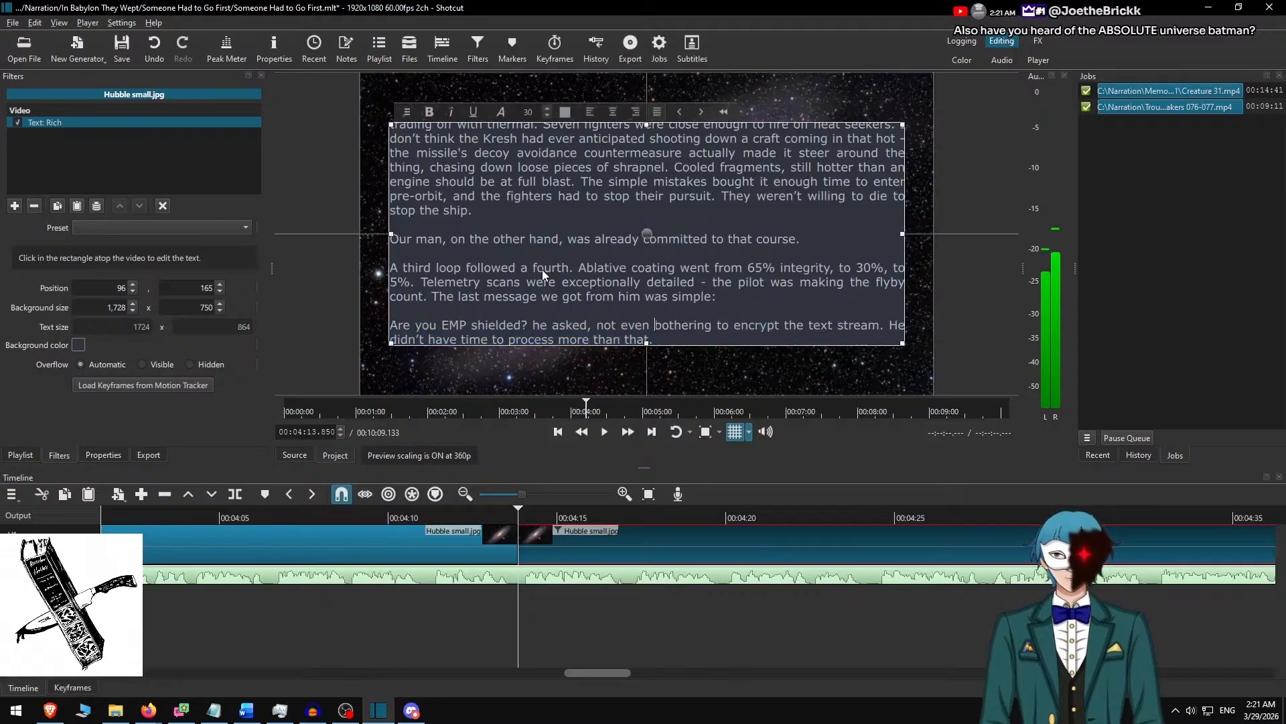
key(ctrl+shift+End)
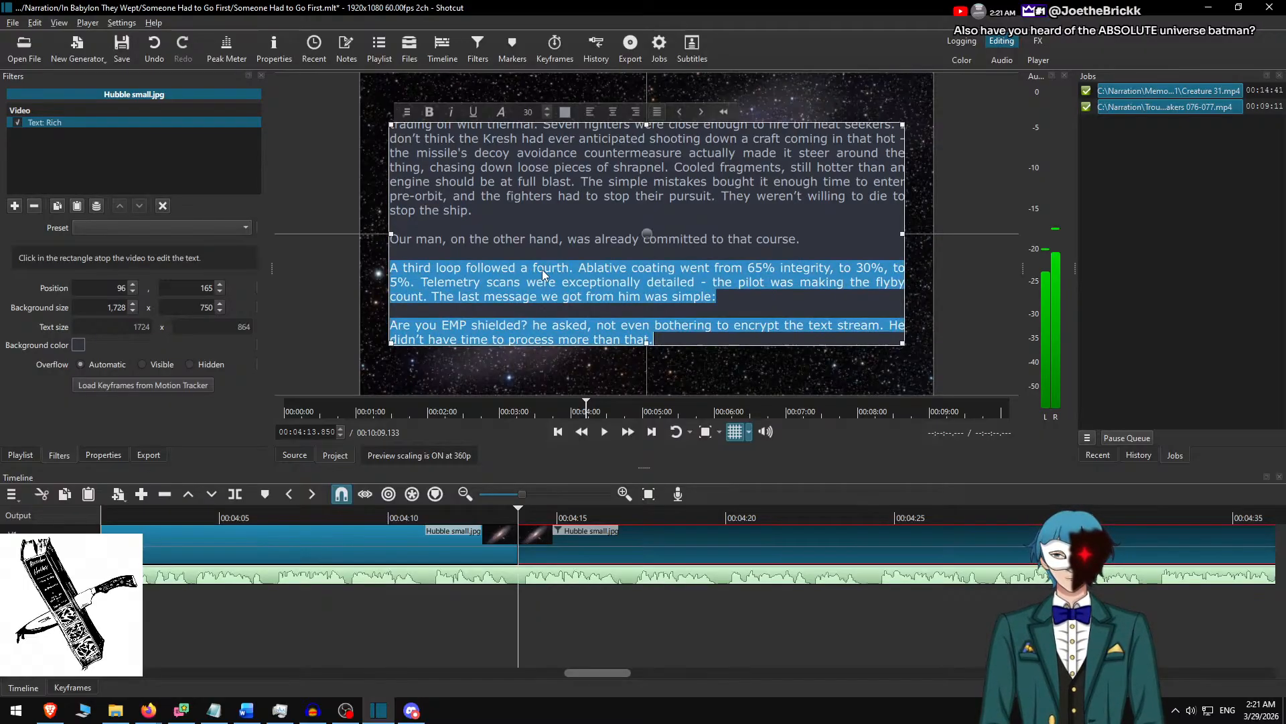
key(BackSpace)
key(alt+Tab)
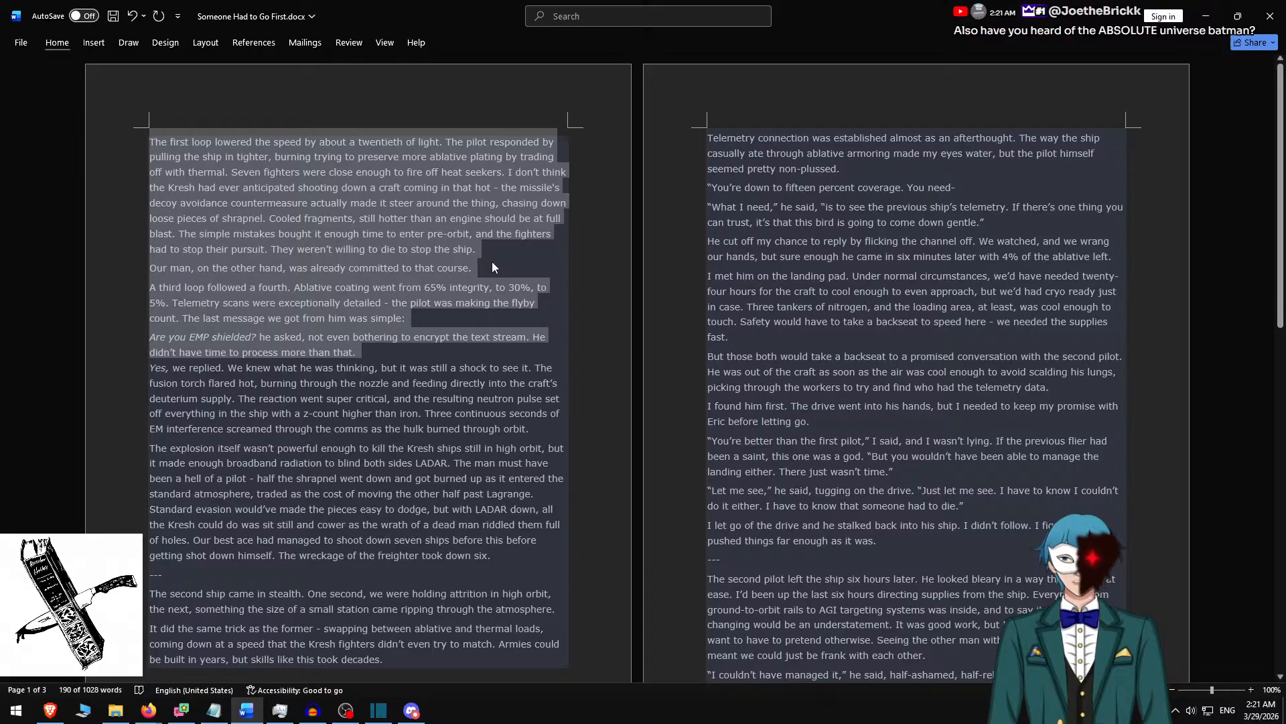
shift+click(492, 262)
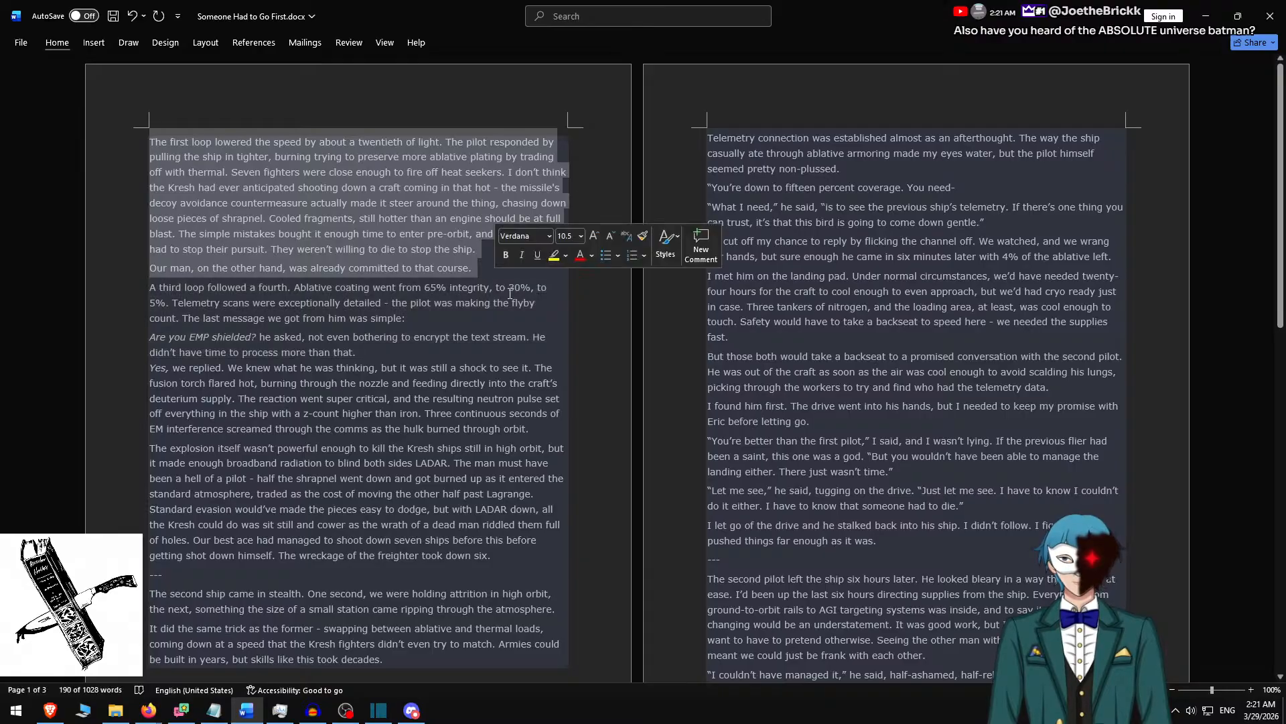
Back in Shotcut, set the text background height to 550 and centre the box vertically at Y position 265.
key(alt+Tab)
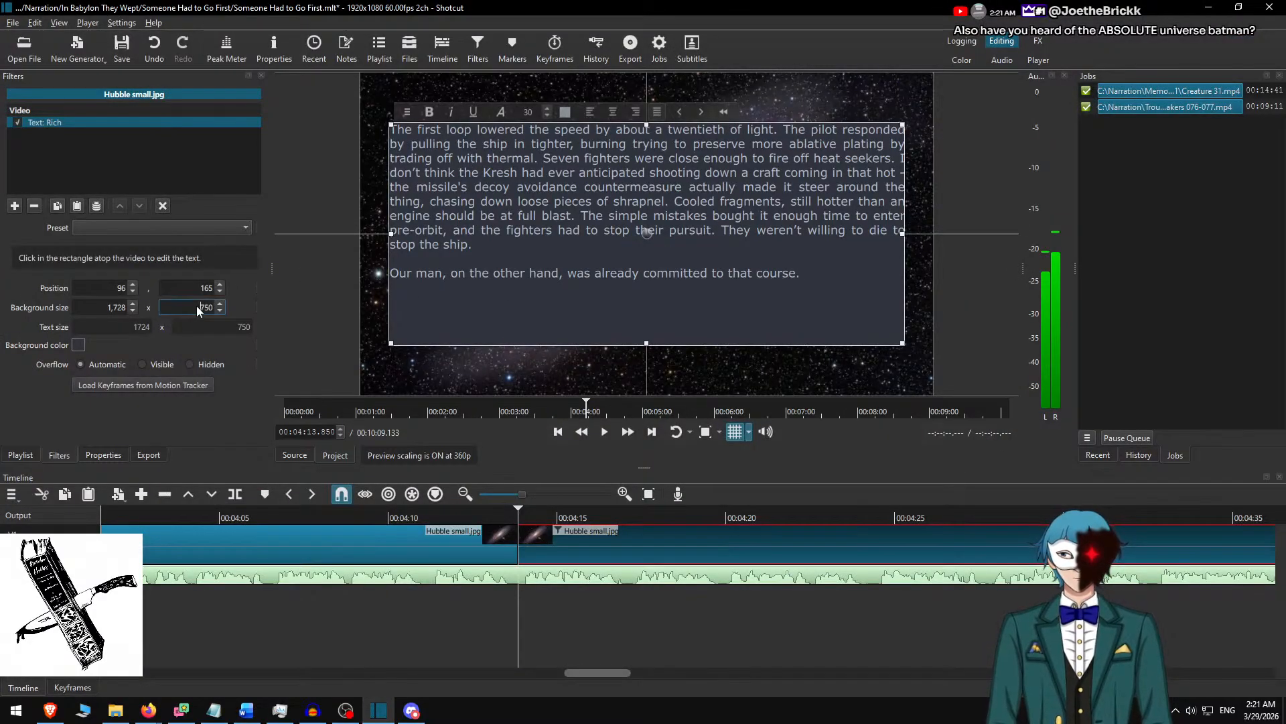
text(5)
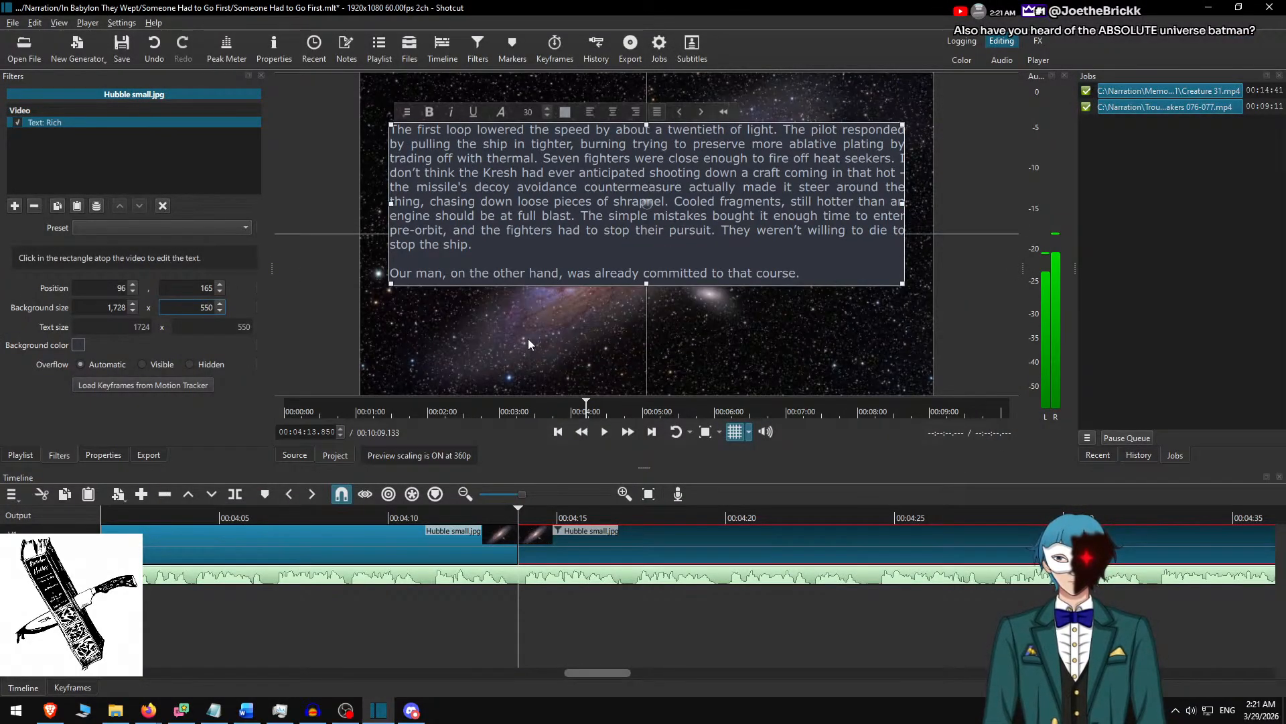
drag(648, 202, 649, 233)
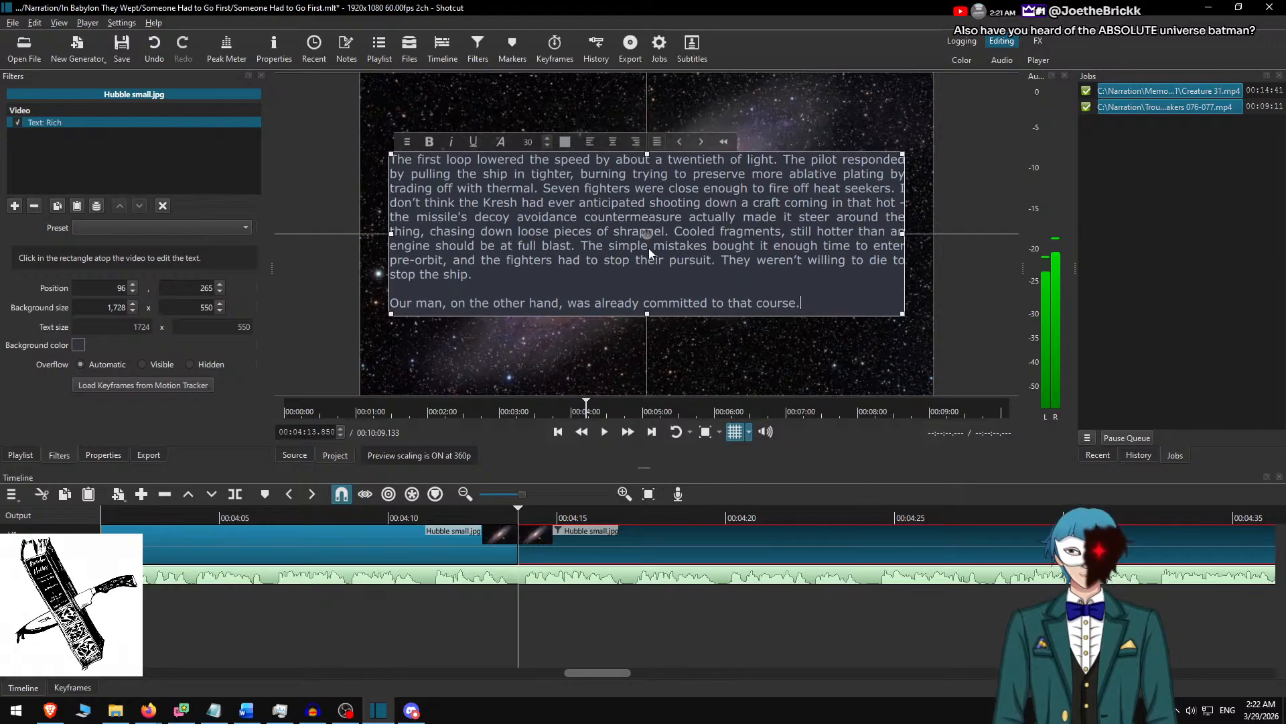
click(568, 549)
key(ctrl+d)
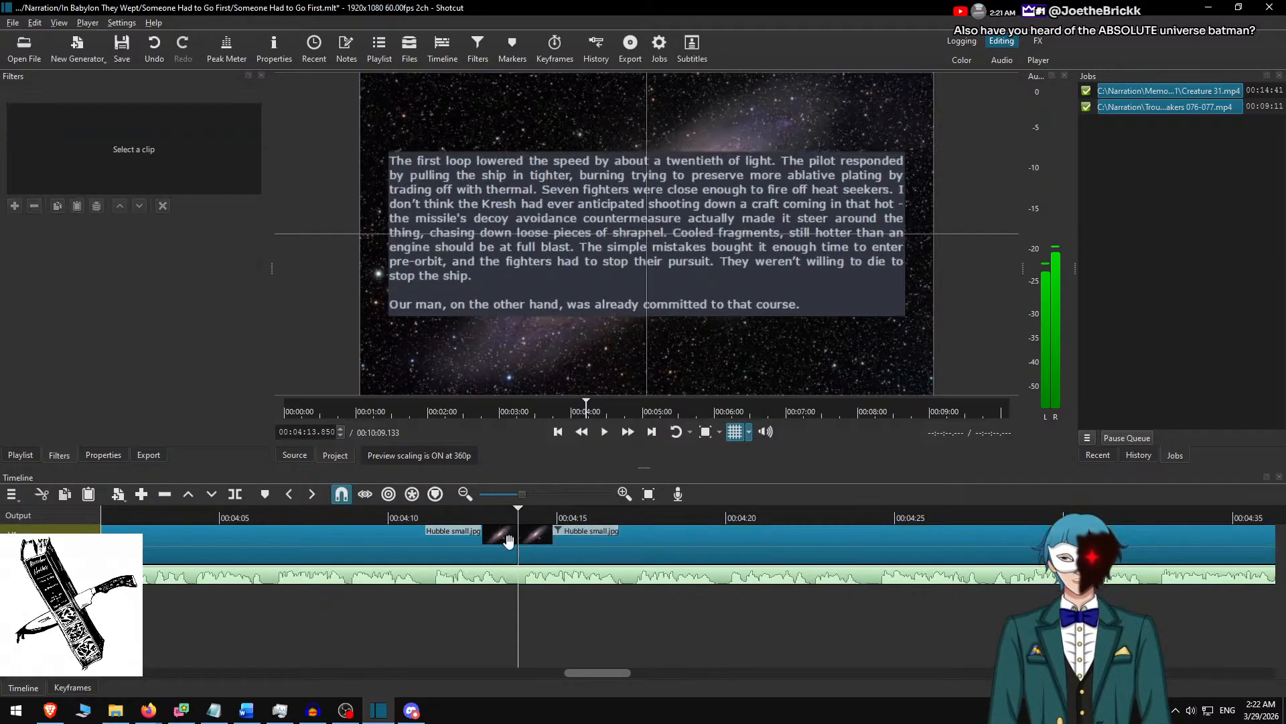
Play the narration at increased speed from about 00:04:10 and split the Hubble clip at 00:04:55.133.
click(397, 517)
key(space)
click(629, 434)
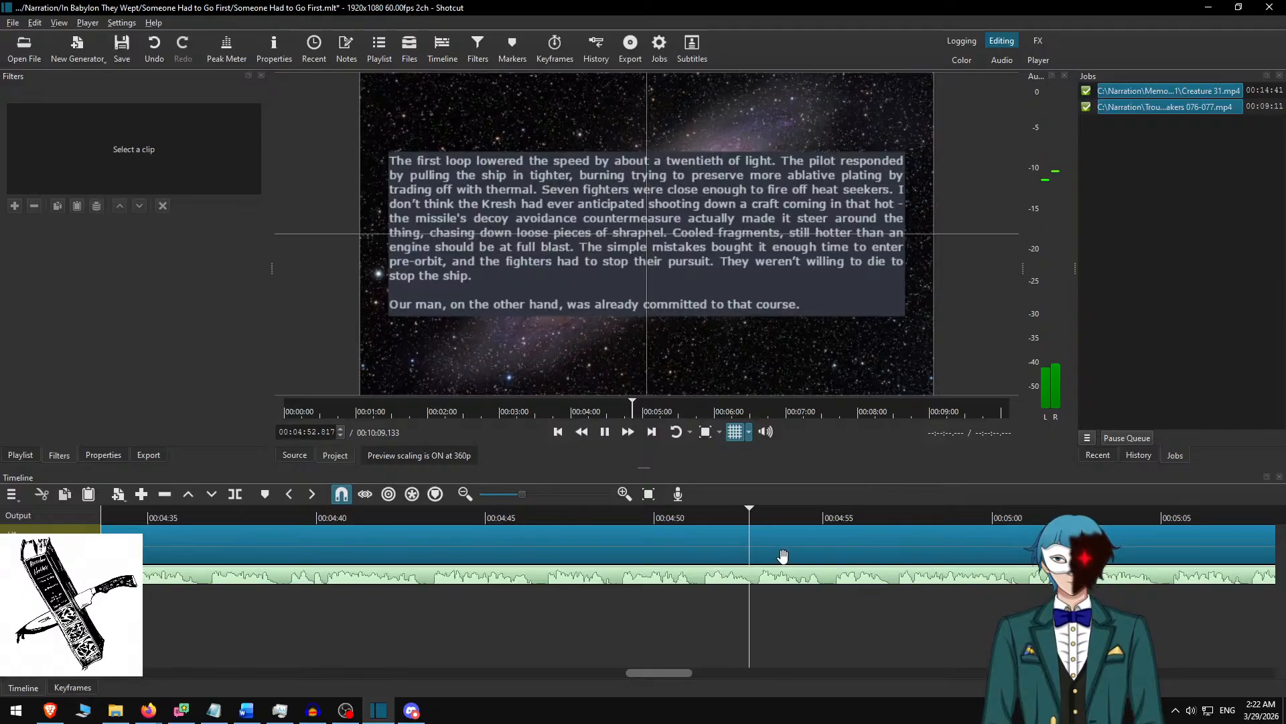
key(space)
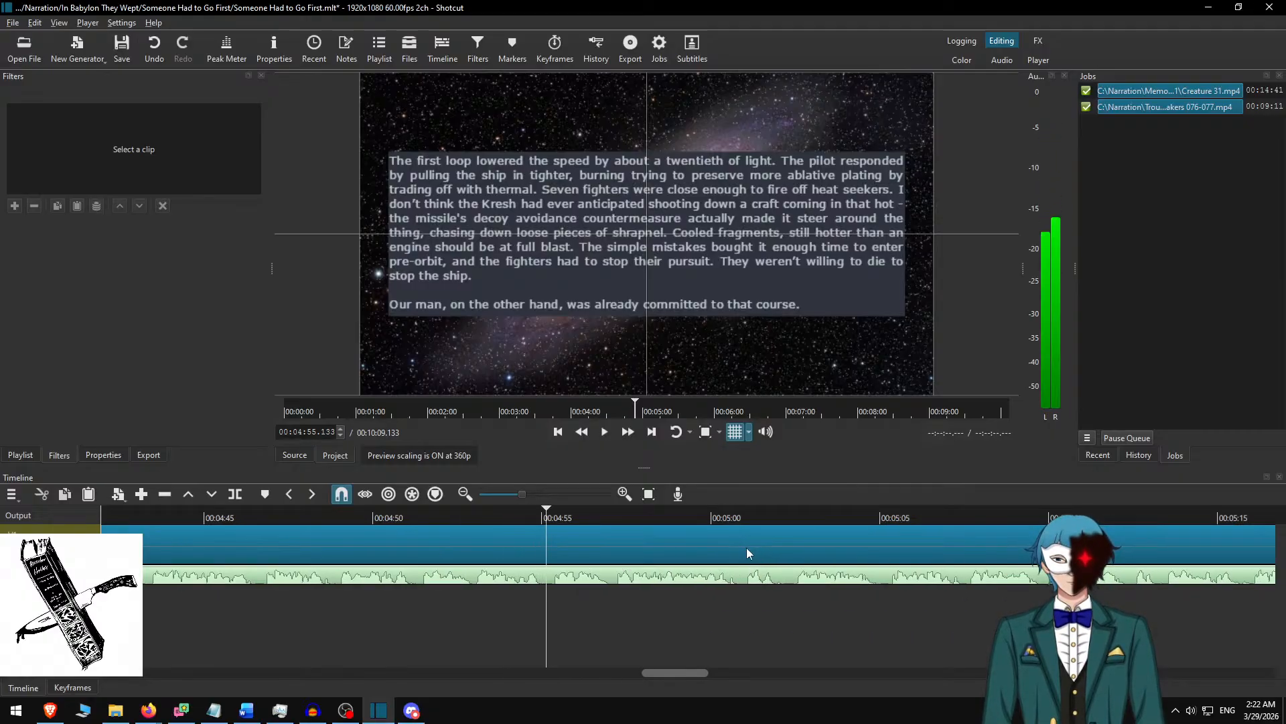
Switch to the Word document, delete the used passage and copy the text from "A third loop" through "burned through orbit.".
click(639, 525)
key(alt+Tab)
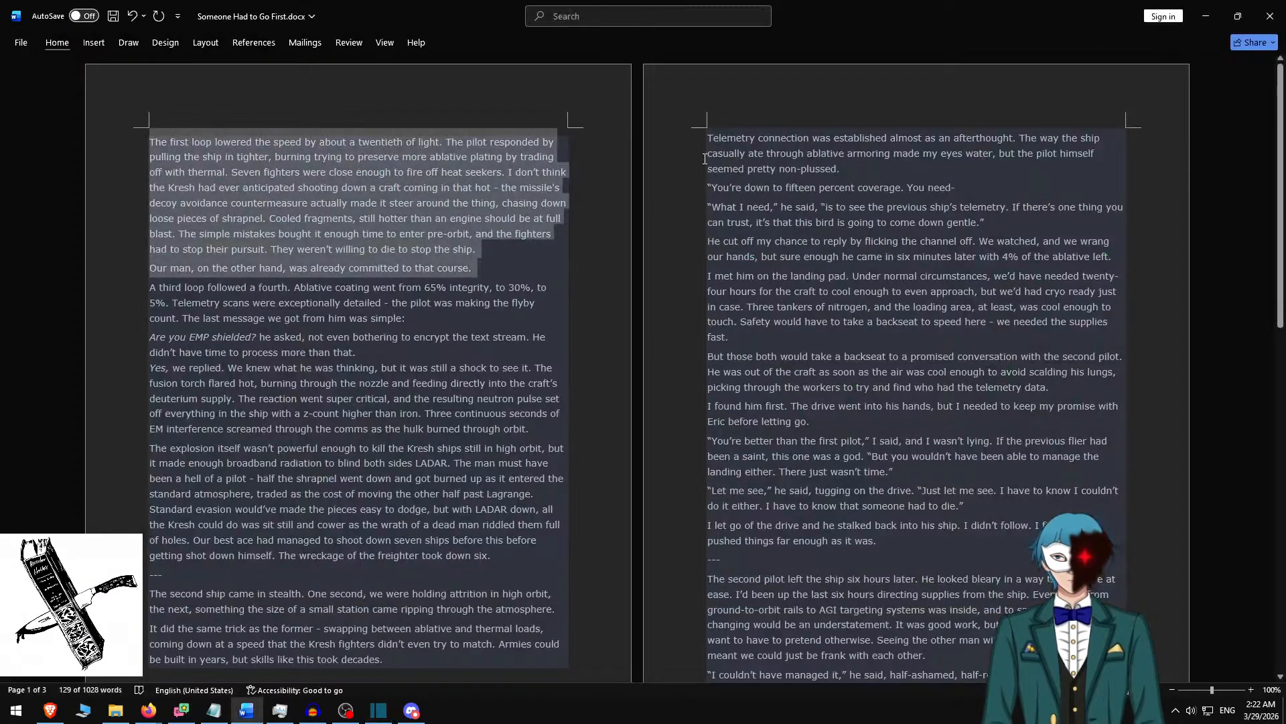
key(Delete)
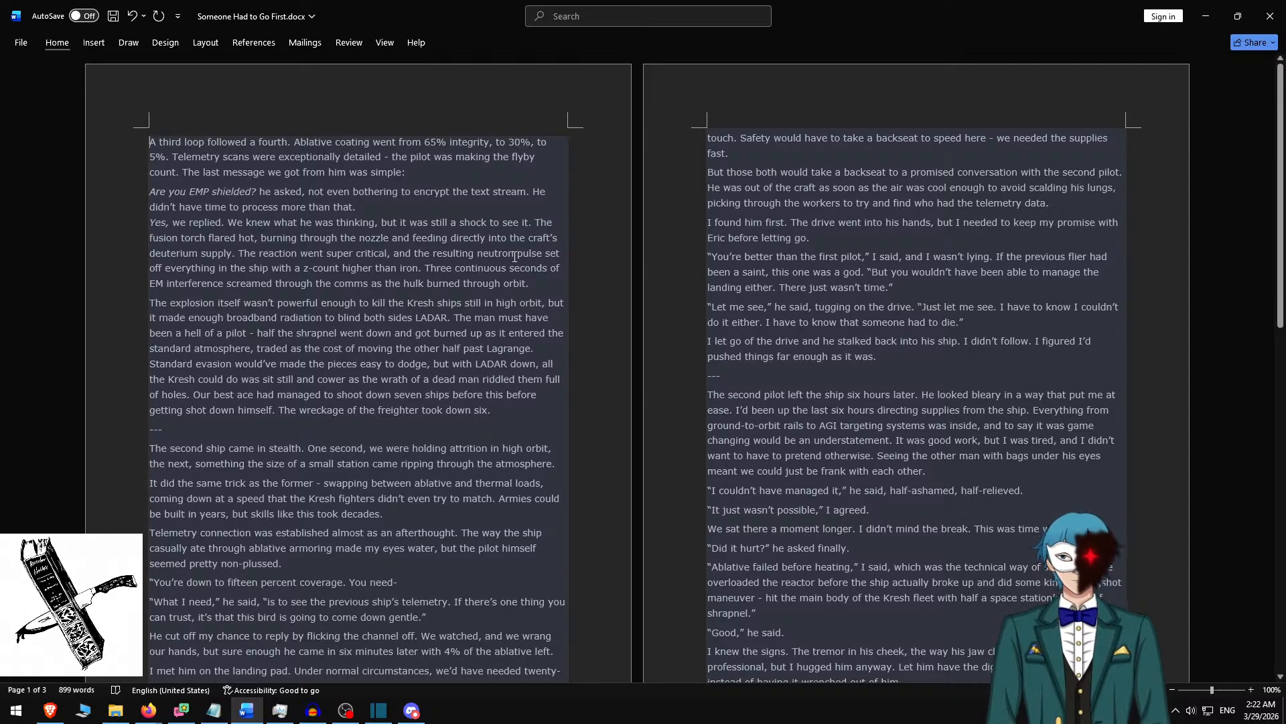
shift+click(542, 280)
key(ctrl+c)
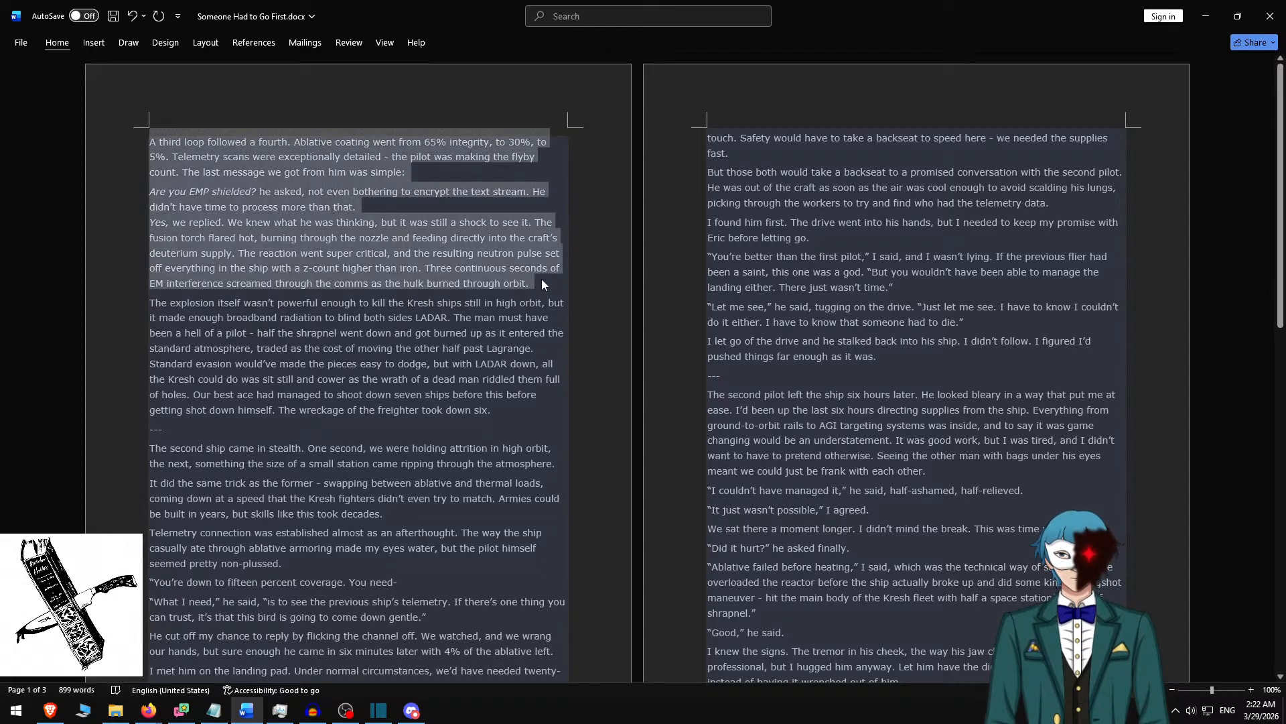
Switch back to Shotcut, replace the new clip's text with the copied three paragraphs and insert blank lines between them.
key(alt+Tab)
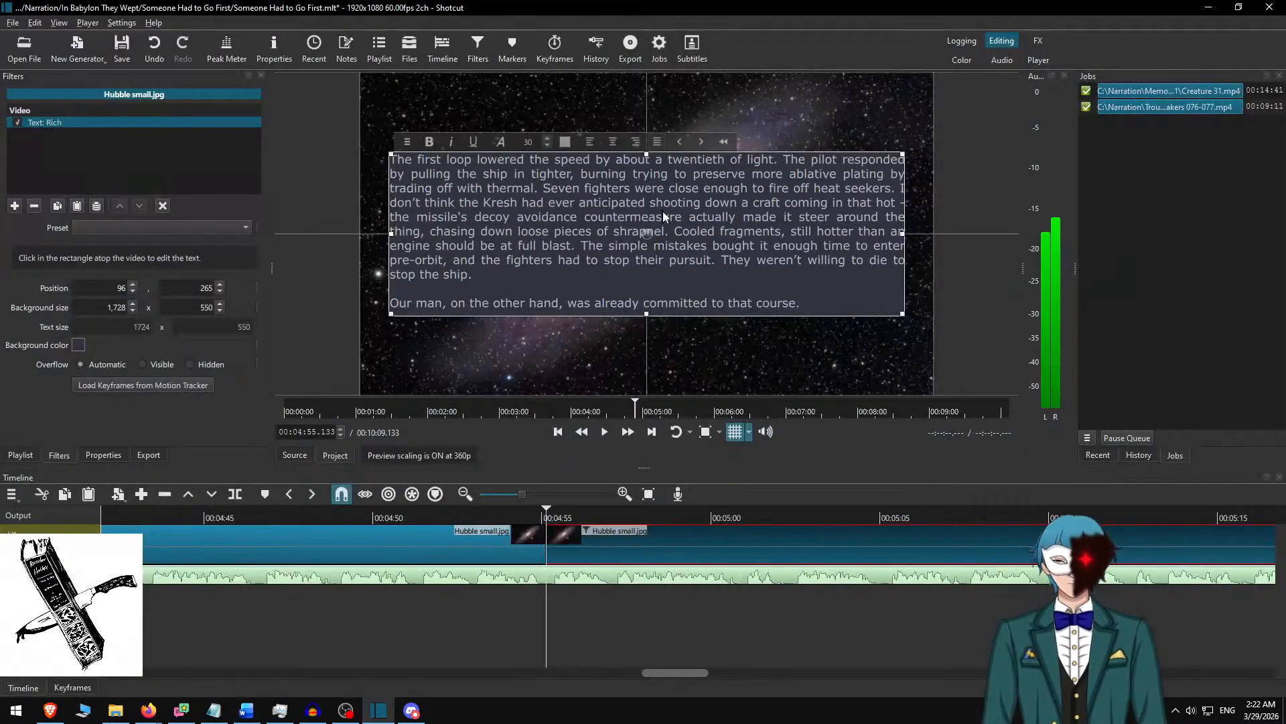
key(ctrl+a)
key(ctrl+v)
scroll(662, 211, up, 1)
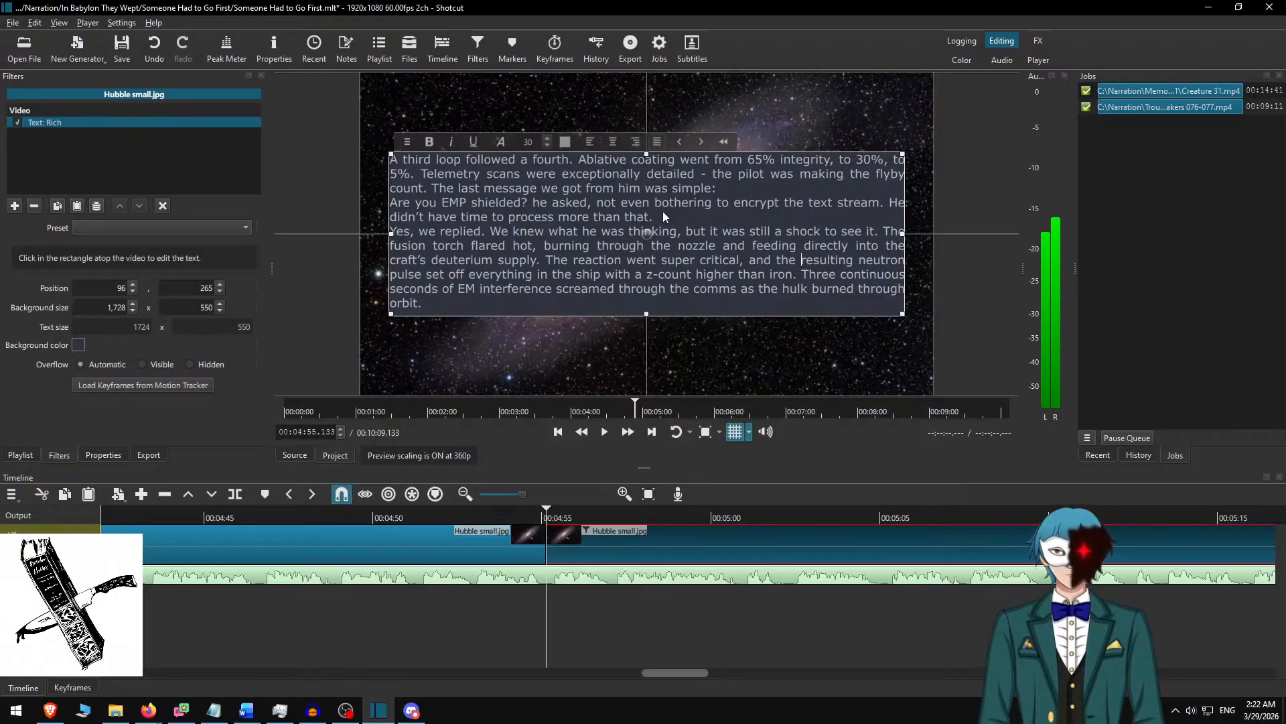
key(Return)
key(Up)
key(Up)
key(Up)
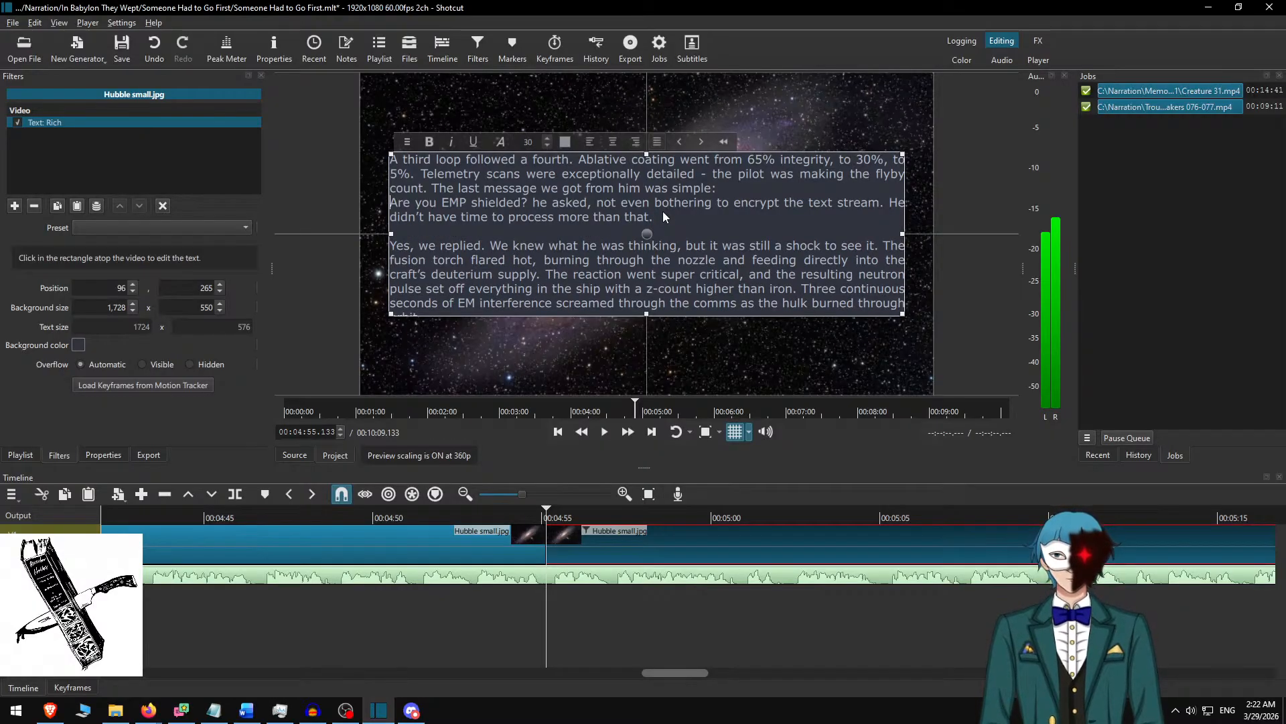
key(Return)
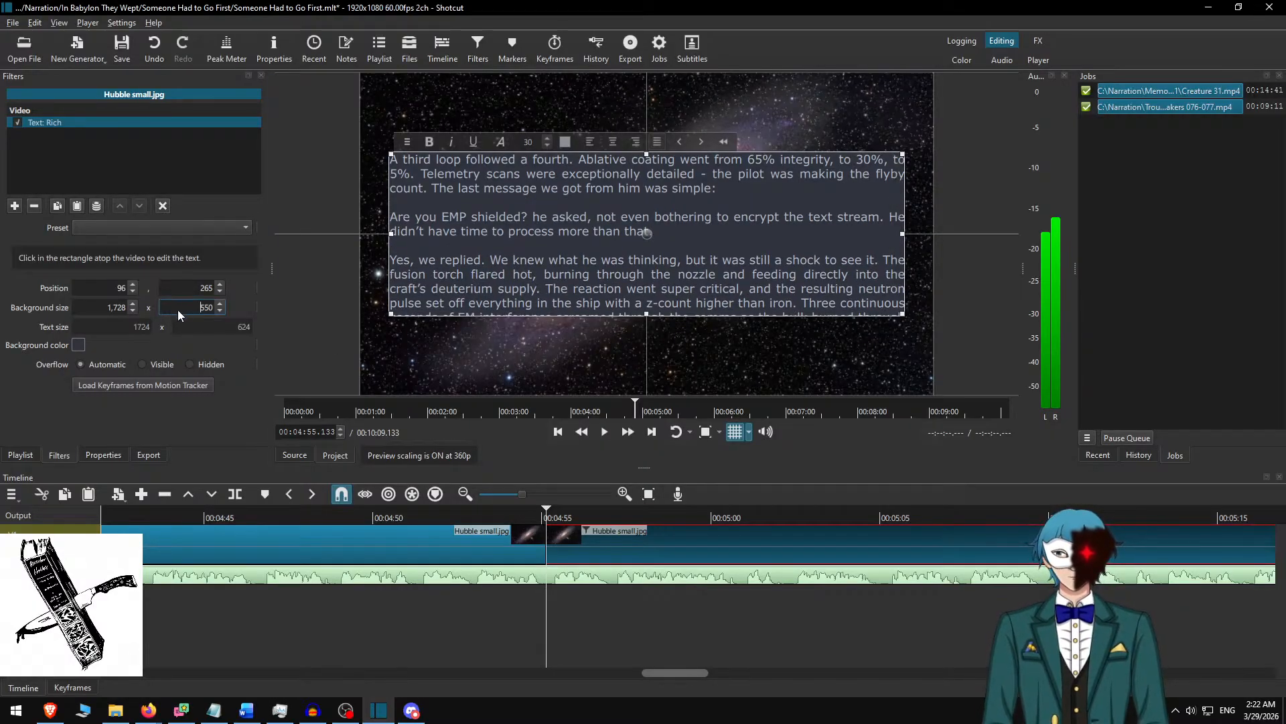
Set the text background height to 650 and centre the box vertically at Y position 215.
text(6)
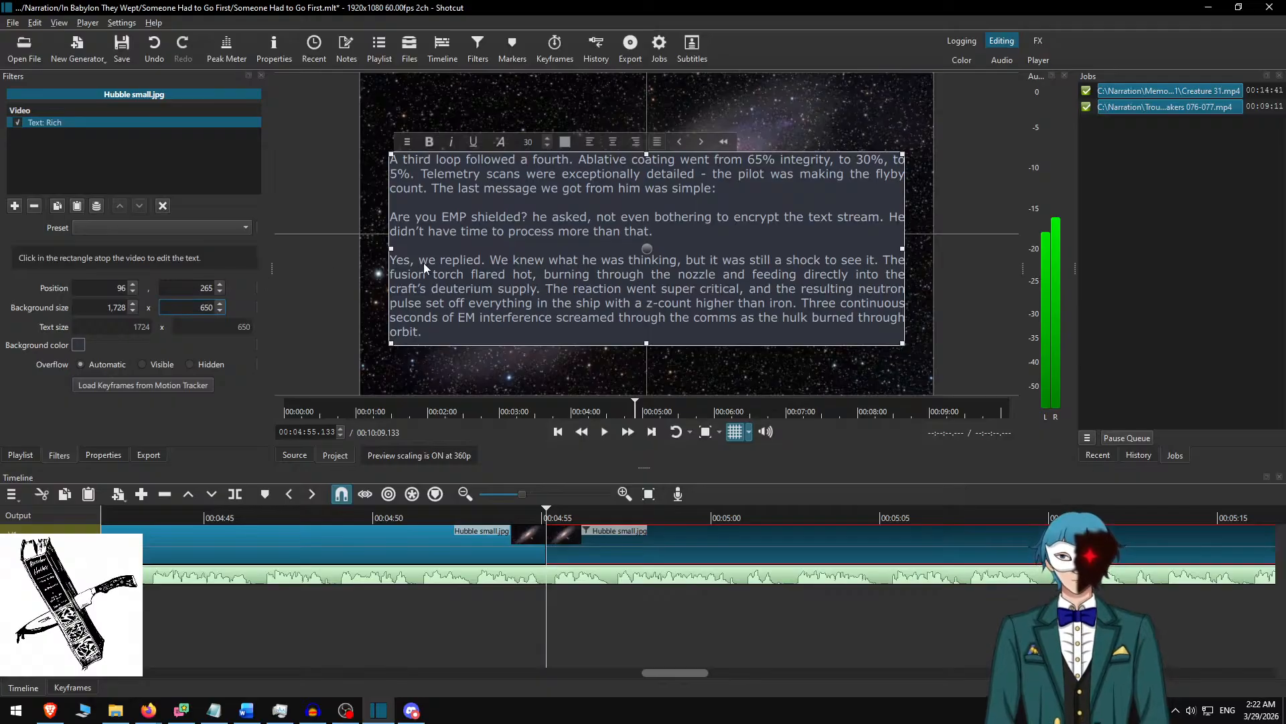
drag(644, 245, 645, 231)
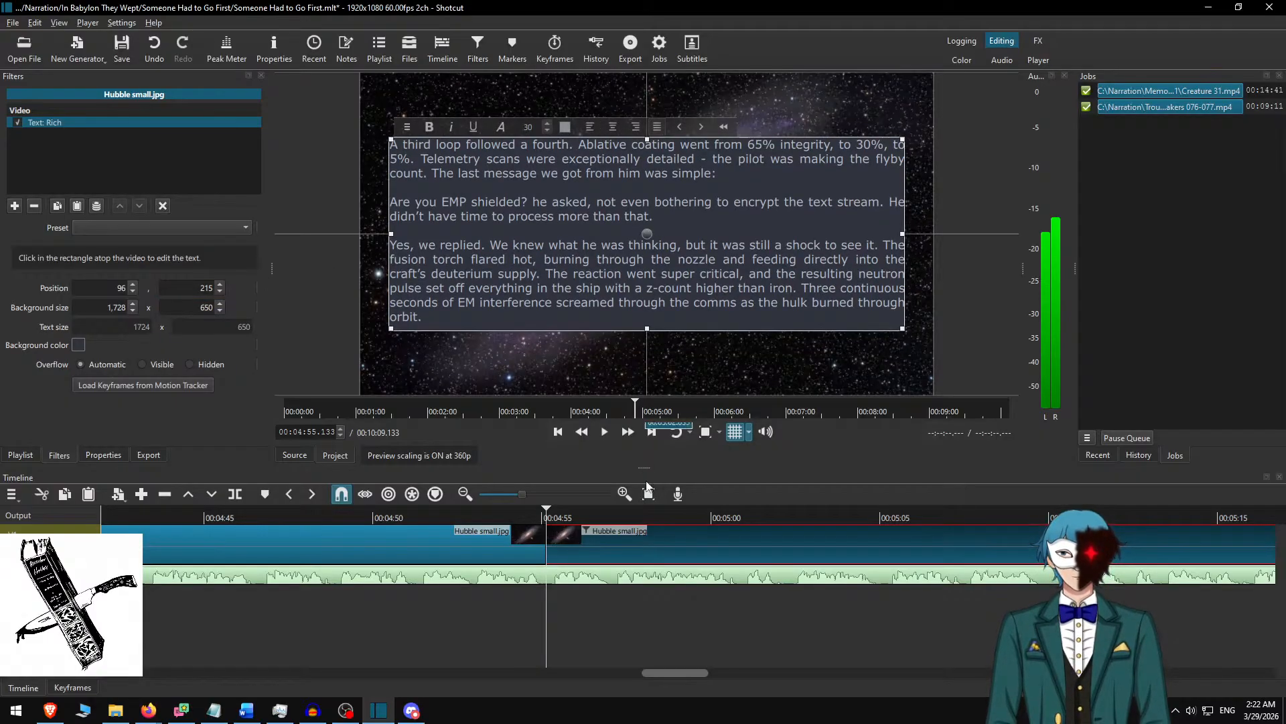
click(536, 524)
Play the narration at increased speed from about 00:04:52 and split the Hubble clip at 00:05:43.633.
click(444, 517)
key(space)
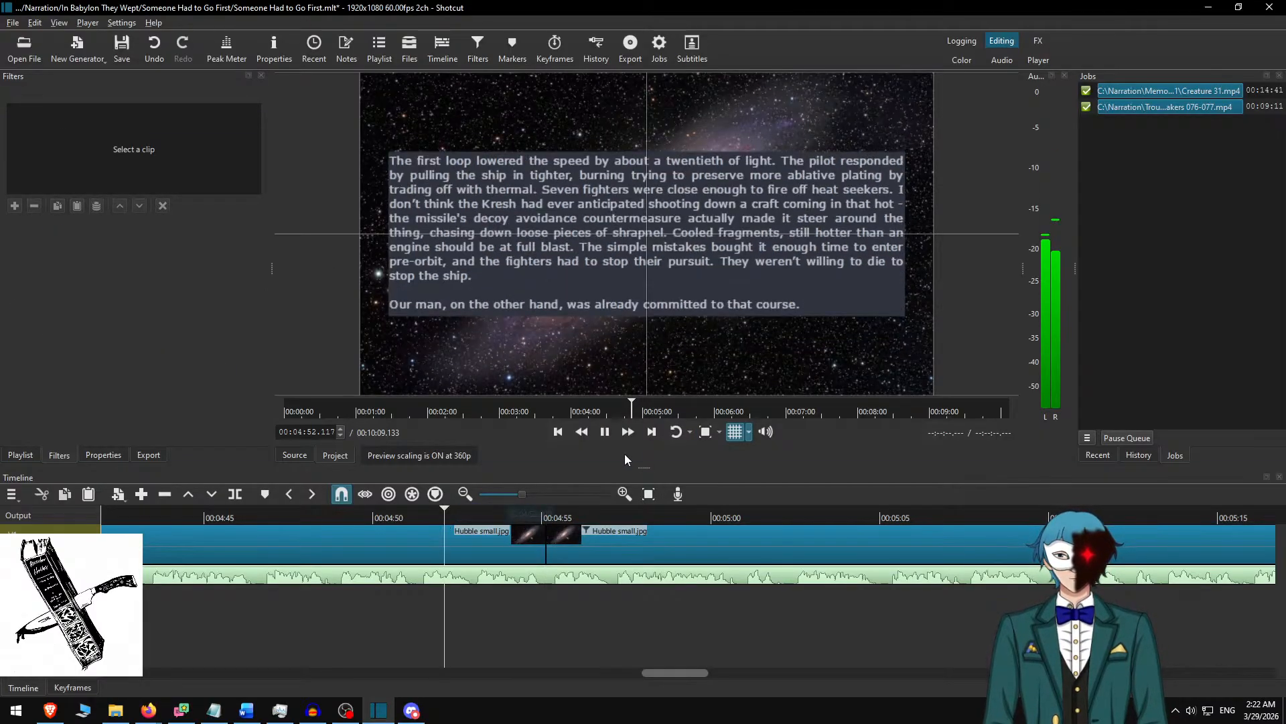
click(630, 432)
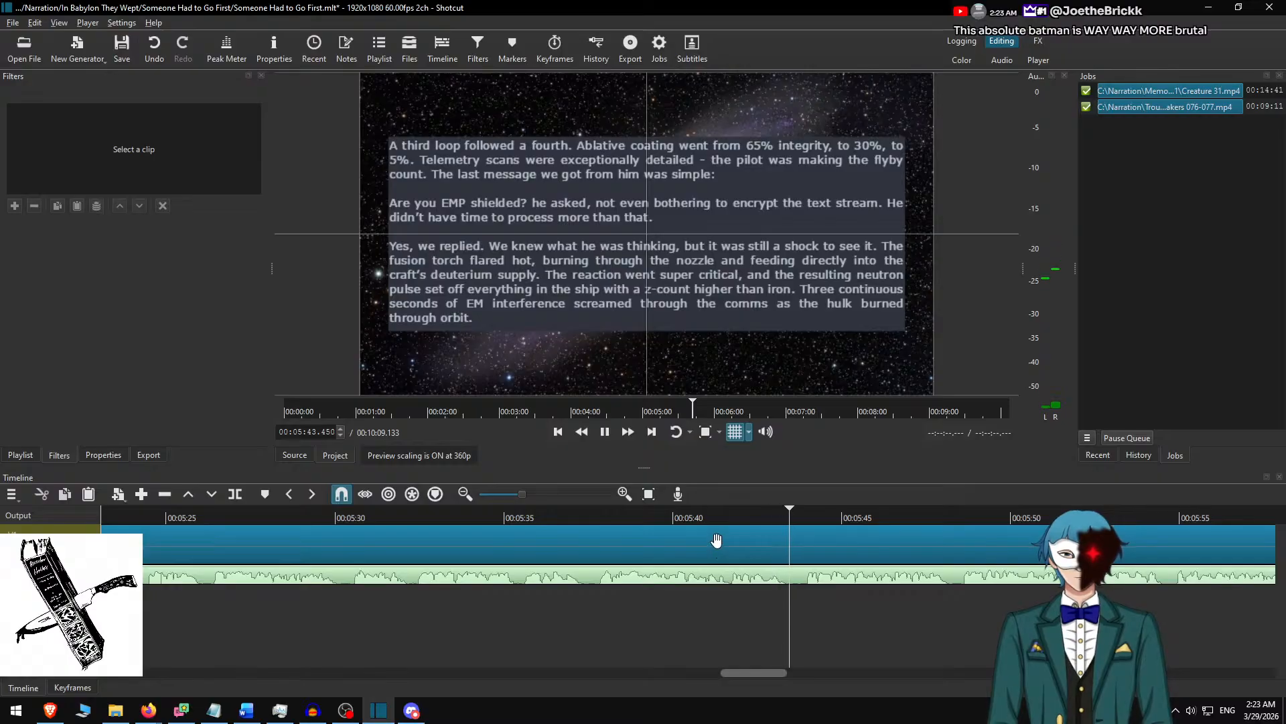
key(space)
Select the clip after the split, switch to the Word document, delete the used passage and copy from "The explosion itself" through the "---" divider.
click(846, 546)
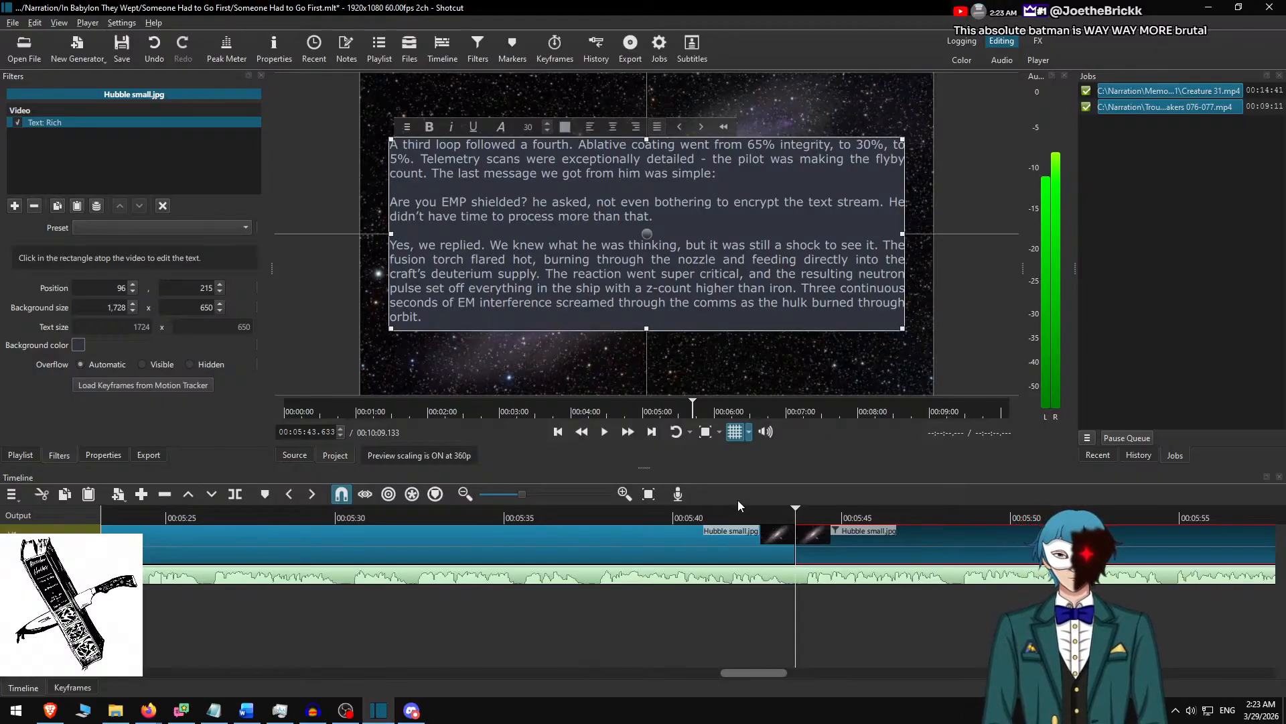
key(alt+Tab)
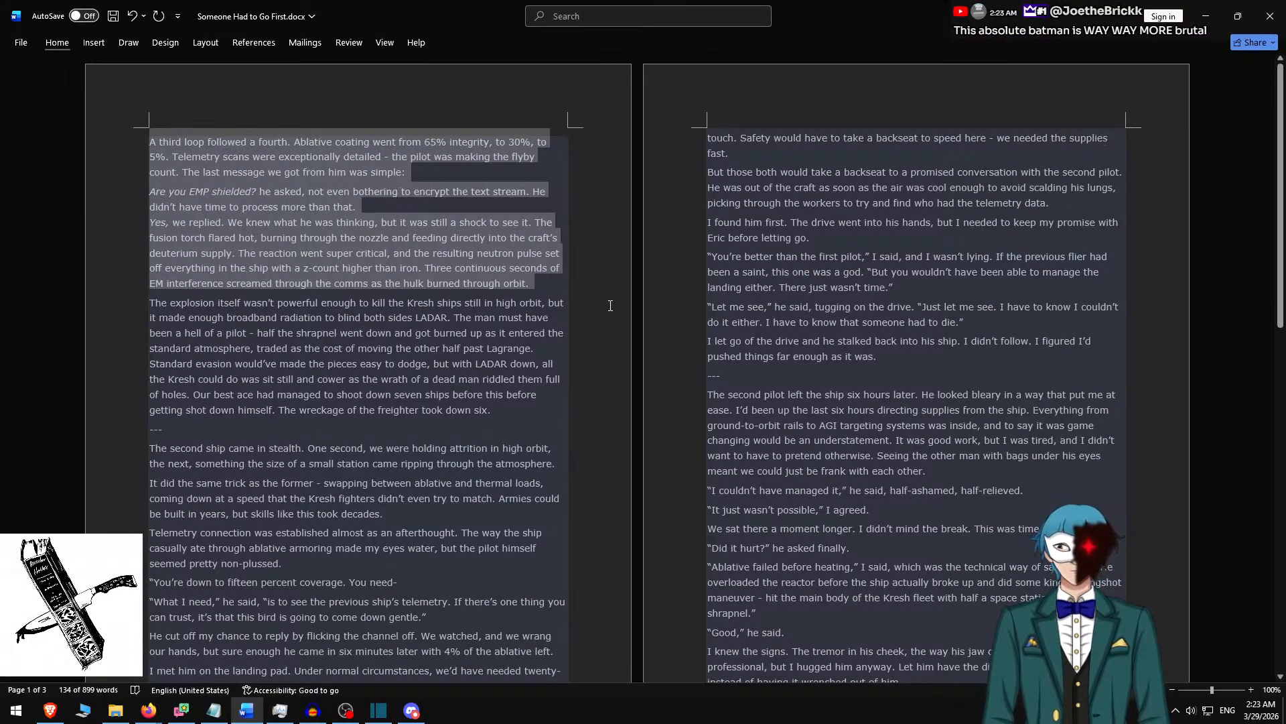
key(Delete)
shift+click(195, 272)
key(ctrl+c)
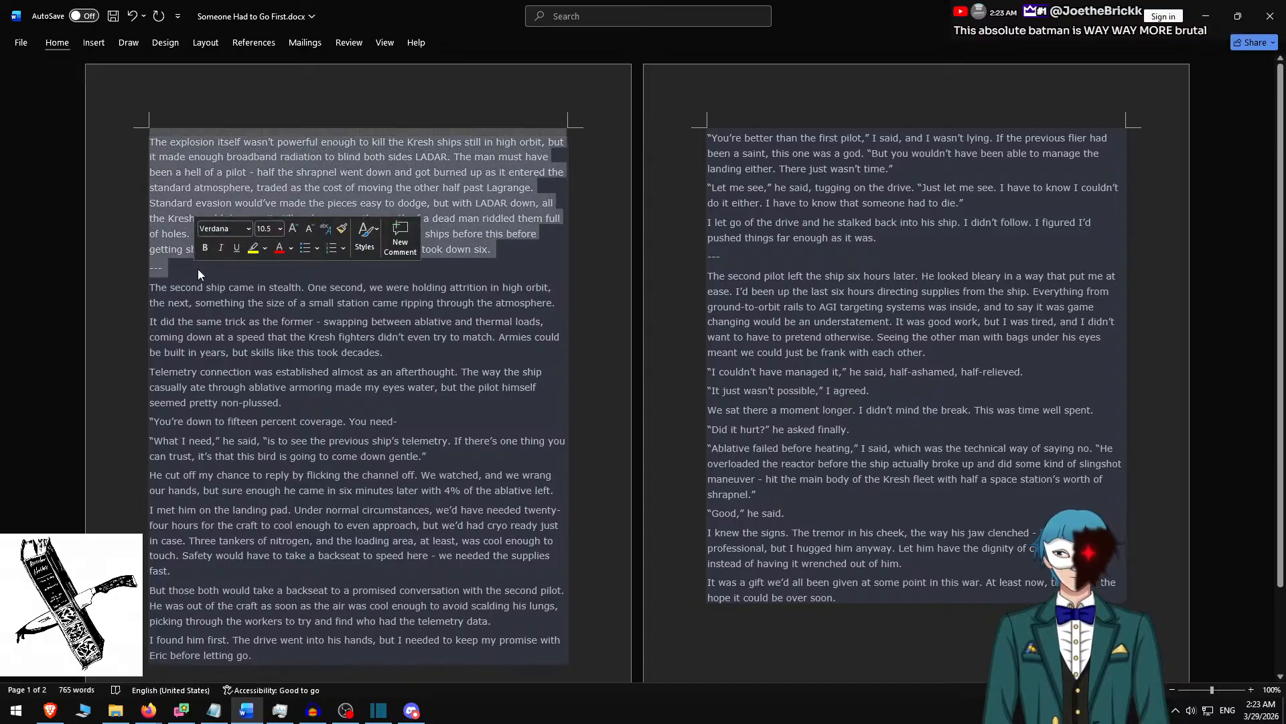
Switch back to Shotcut and replace all of the new clip's text with the copied explosion paragraph and divider.
key(alt+Tab)
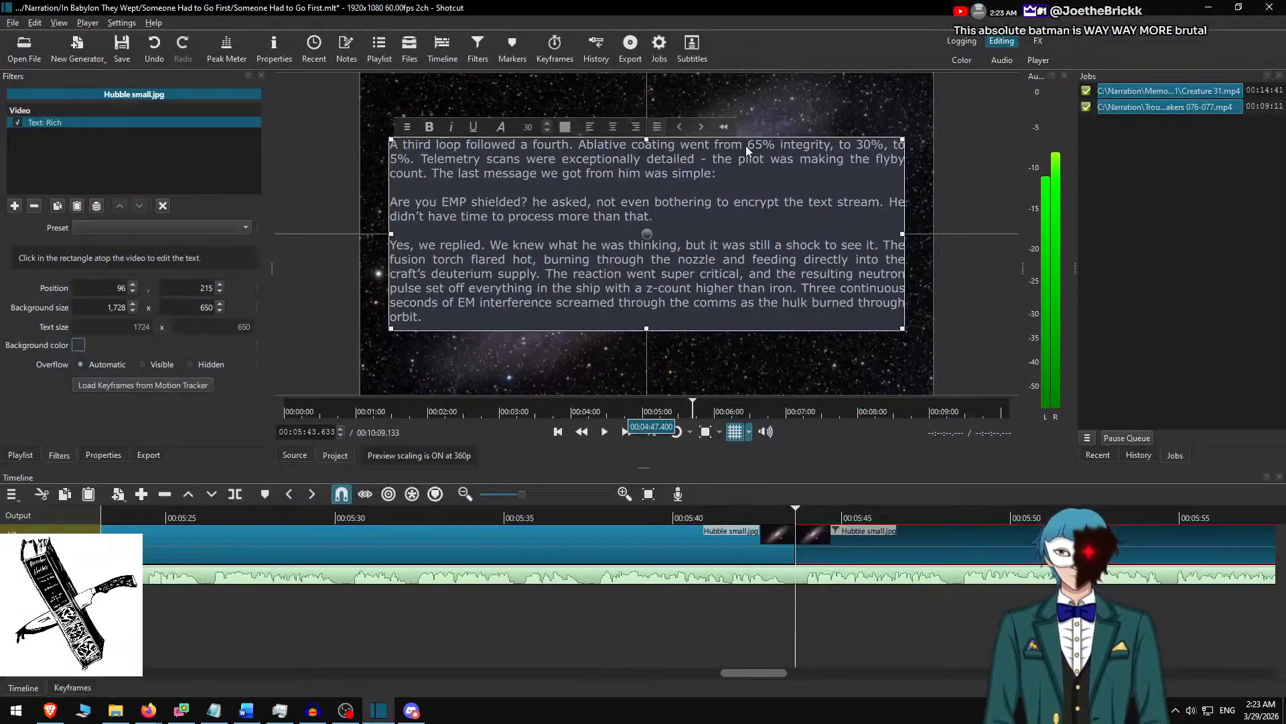
click(729, 203)
key(ctrl+a)
key(ctrl+v)
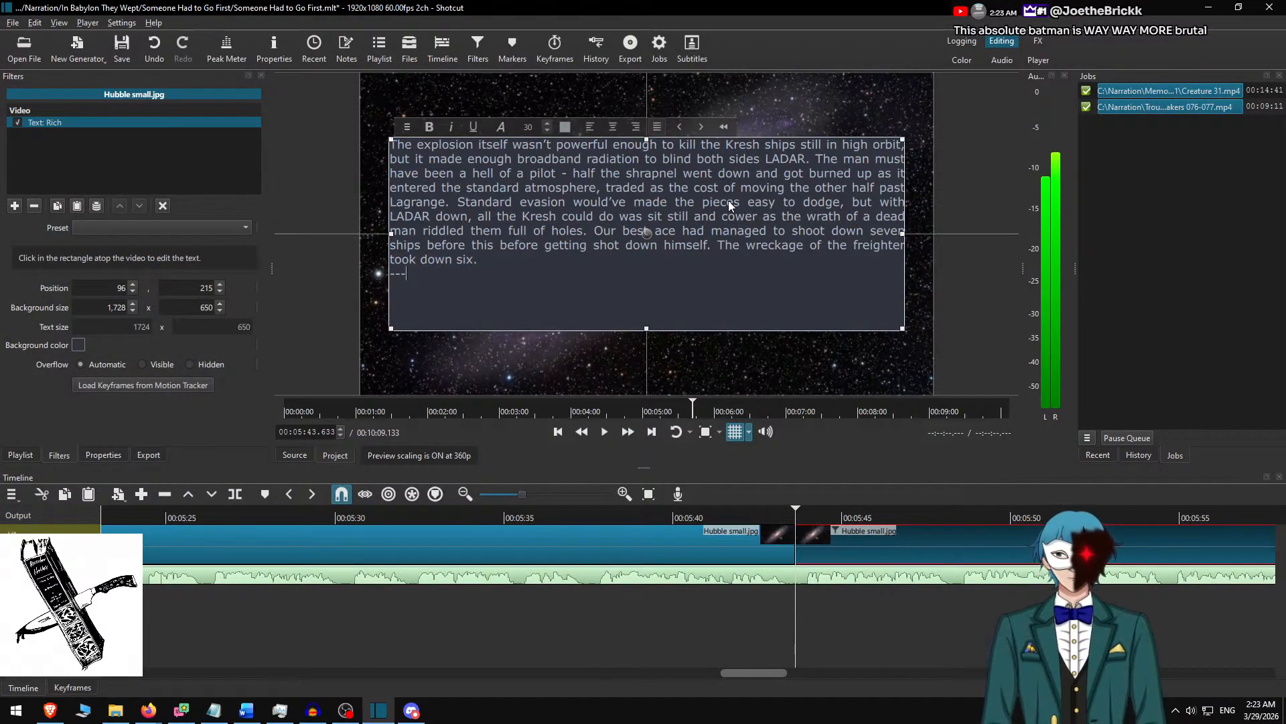
Set the text background height to 500, centre the box vertically at Y position 290 and deselect the clip.
click(180, 307)
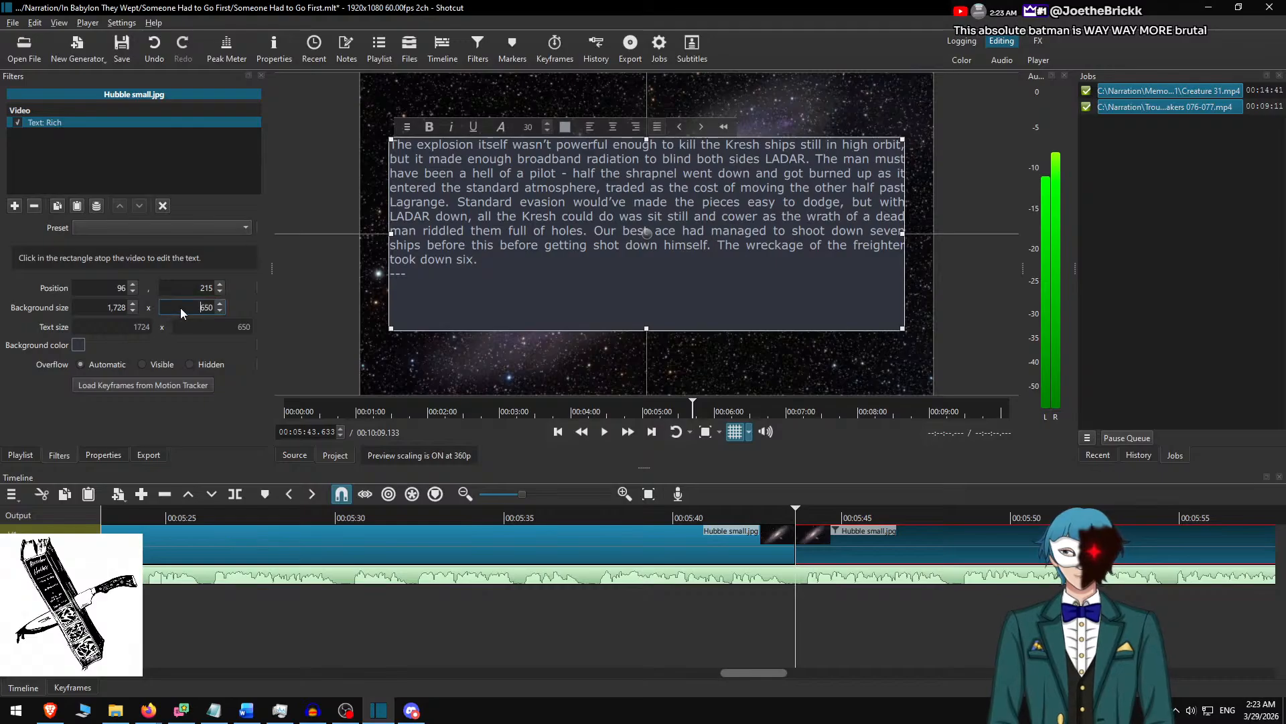
key(shift+Right)
key(shift+Right)
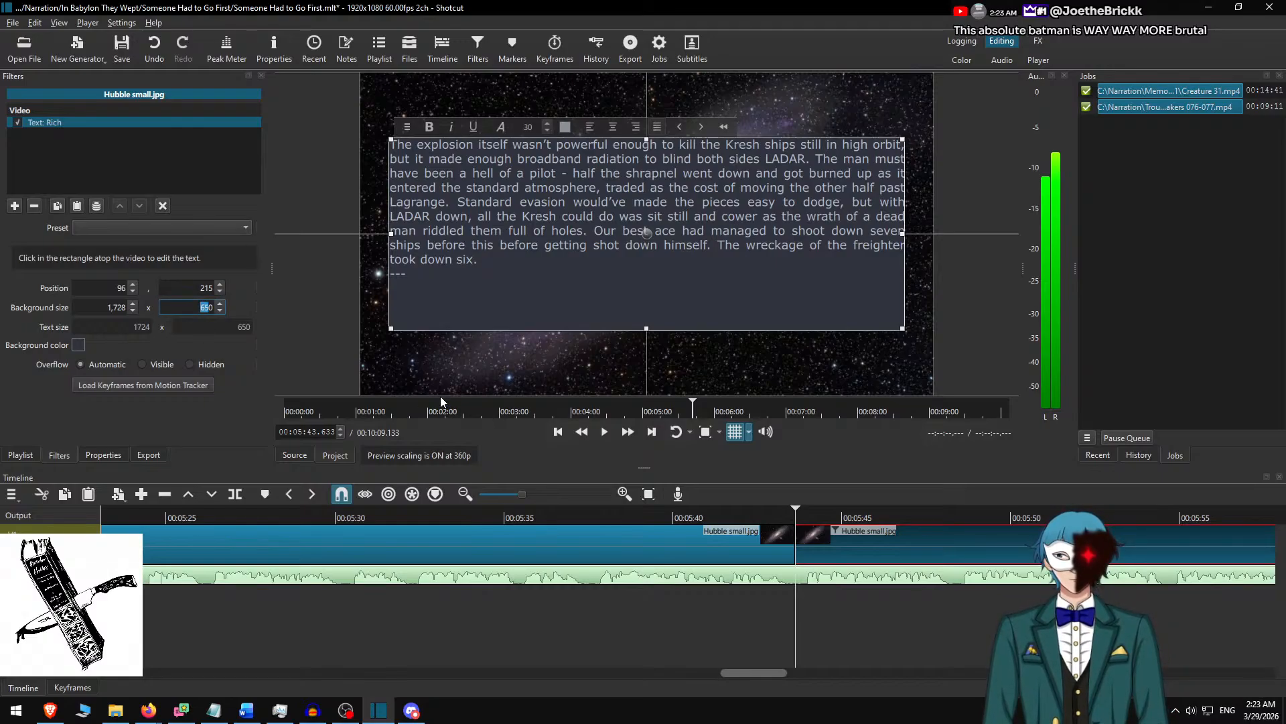
text(50)
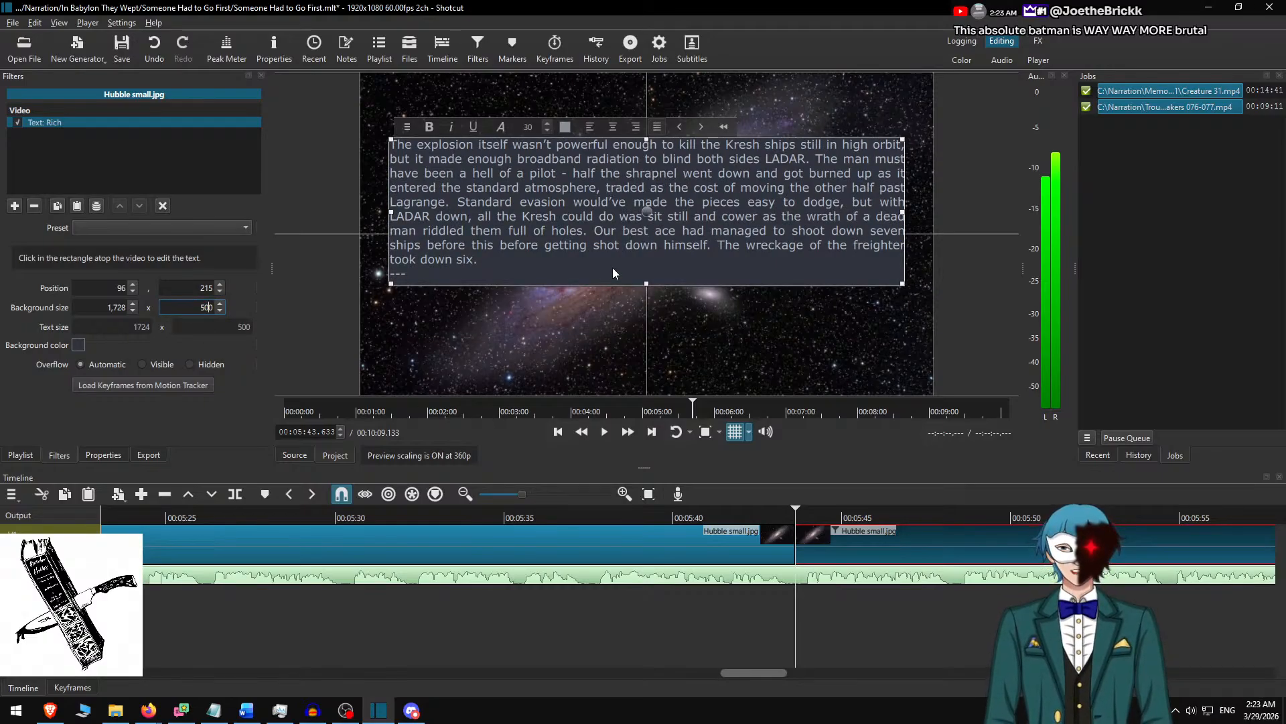
drag(654, 217, 653, 239)
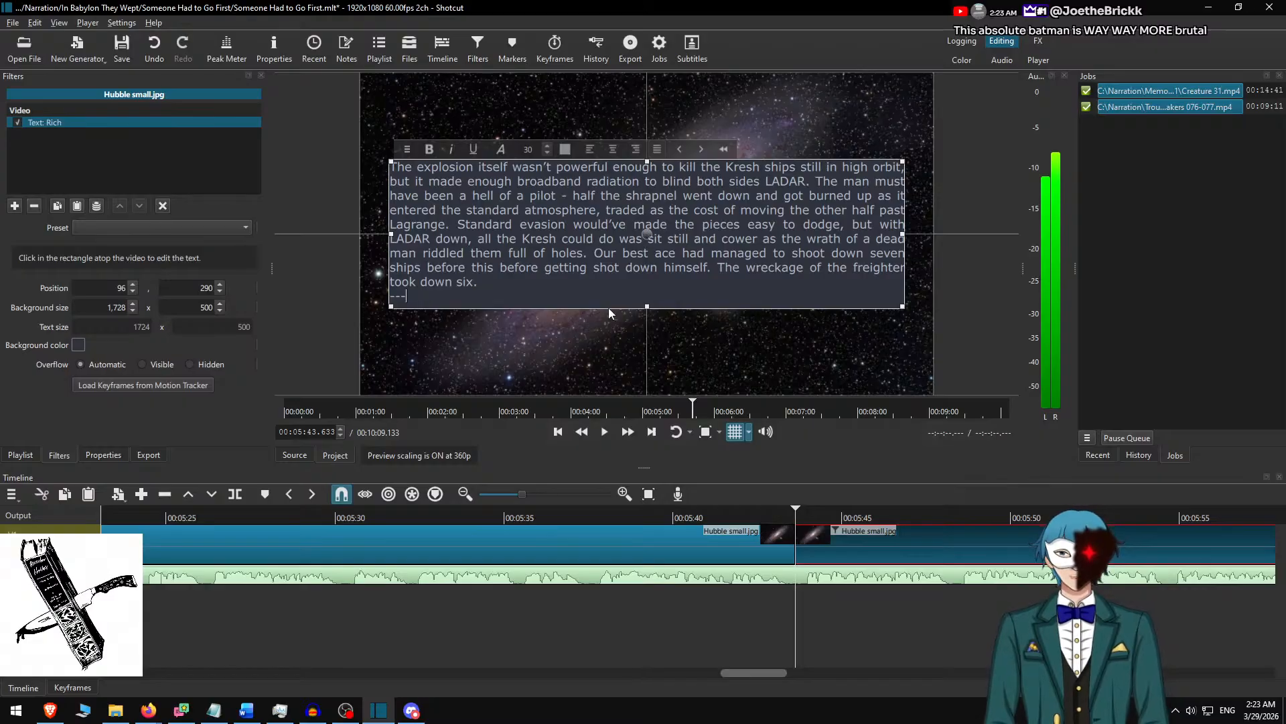
key(ctrl+d)
scroll(569, 600, down, 4)
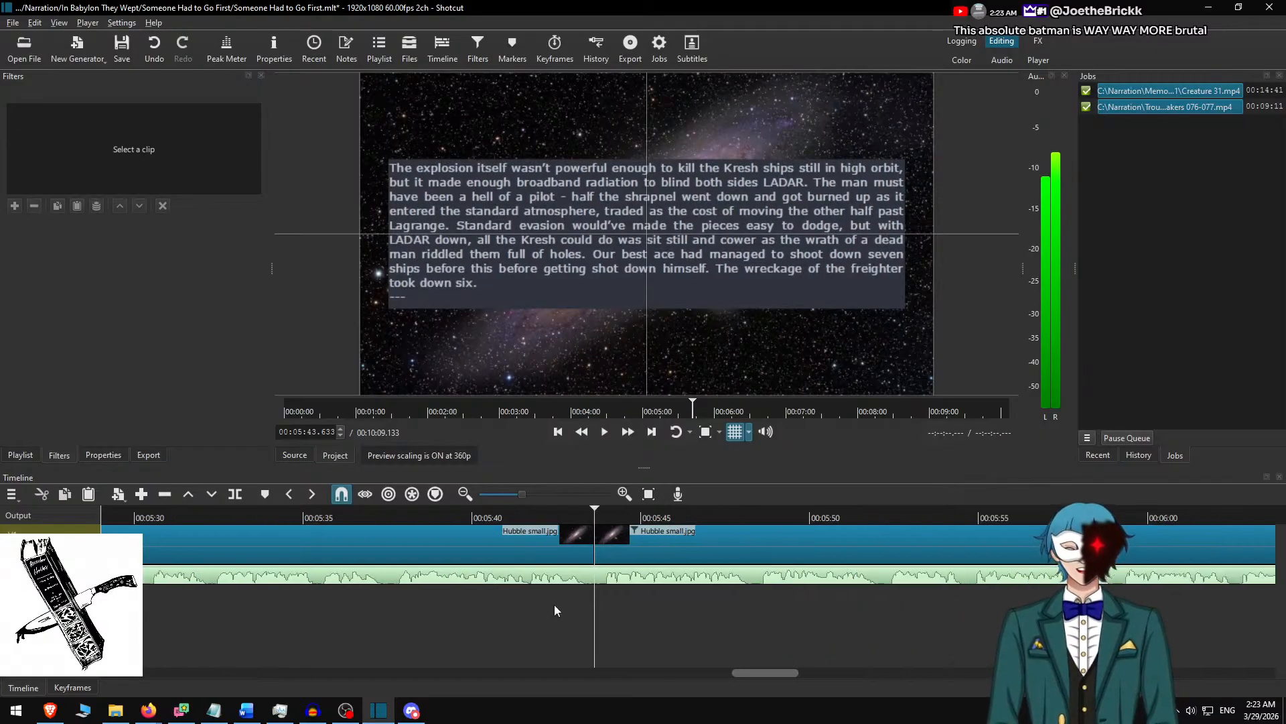
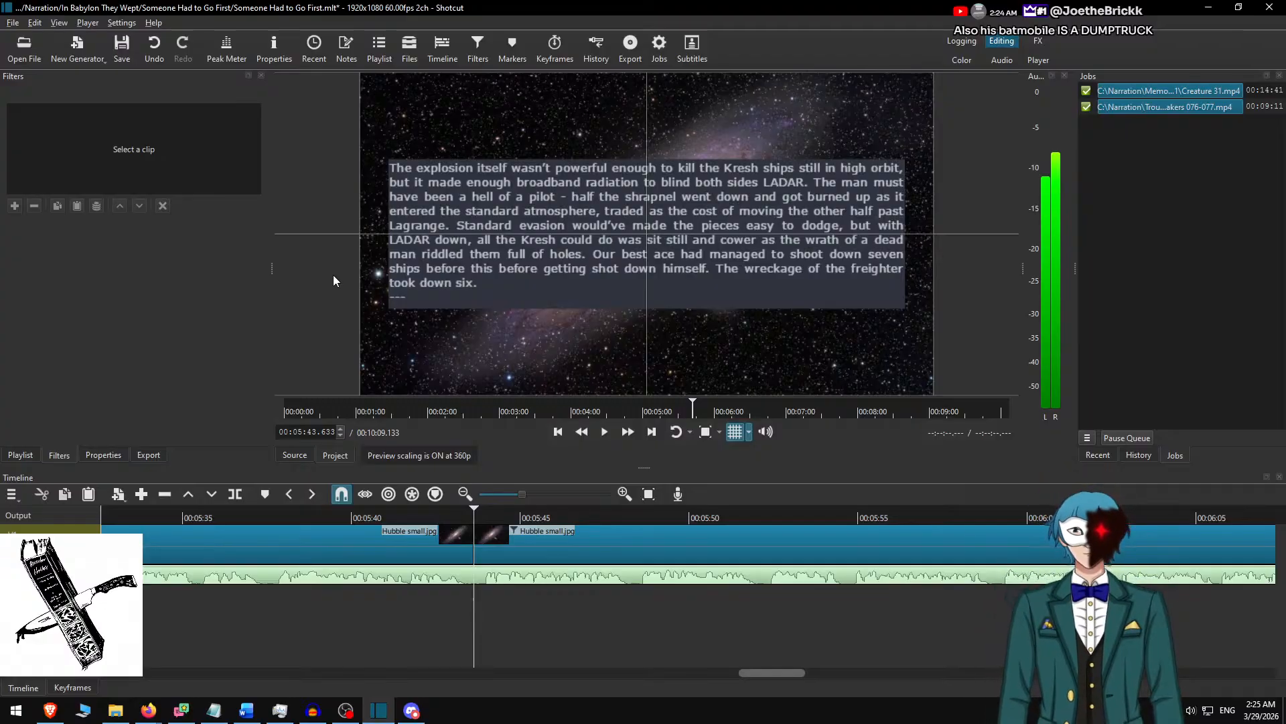
Replay the text slide change around 00:05:43 to check its timing against the narration.
click(408, 520)
click(334, 520)
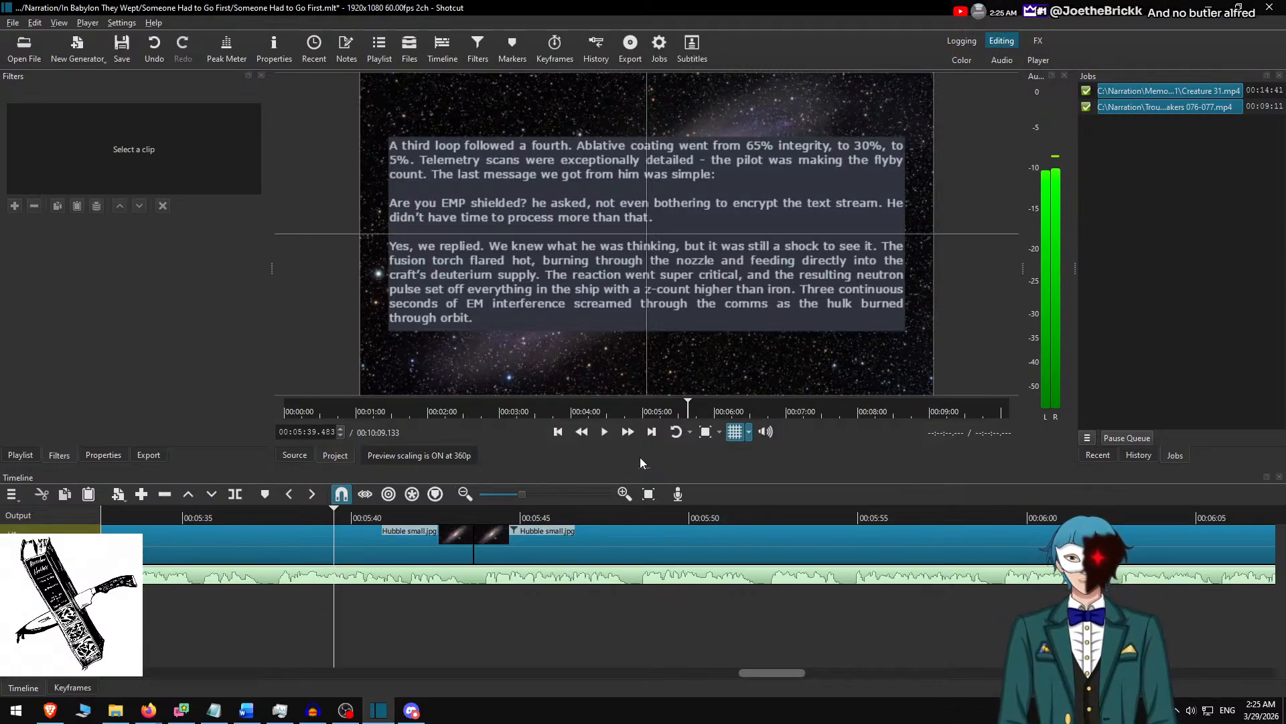
click(627, 432)
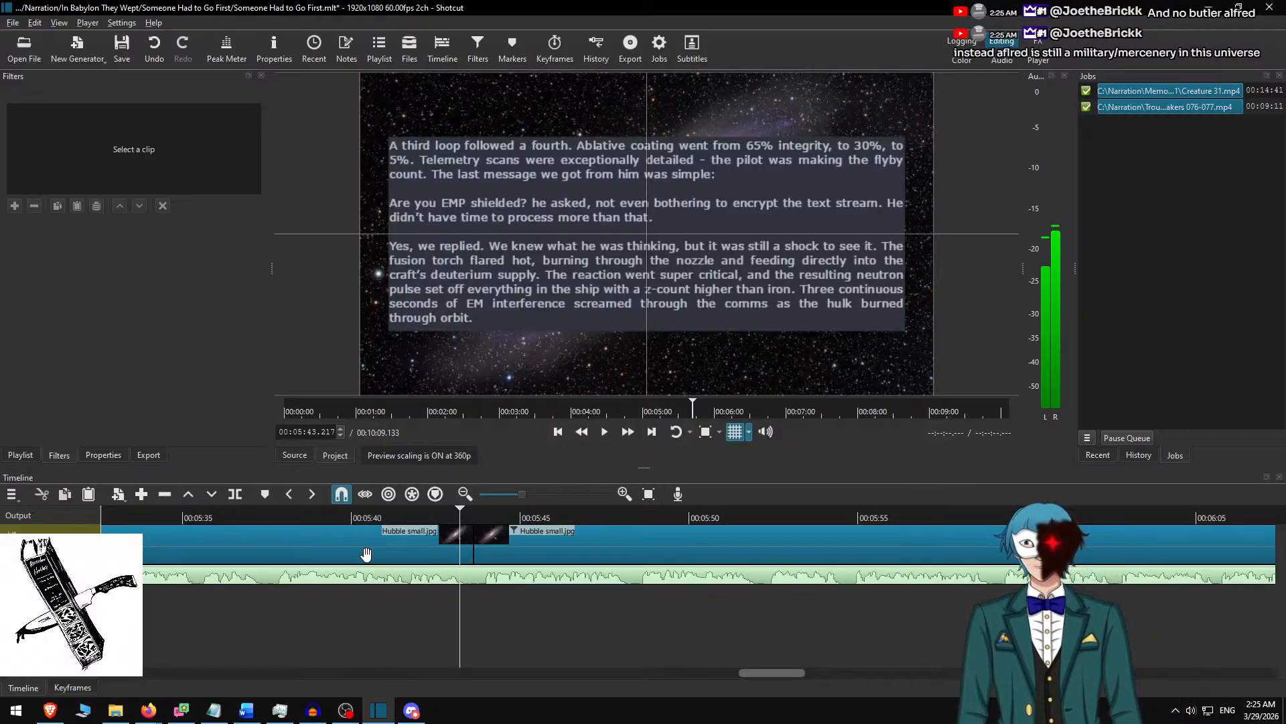
click(359, 515)
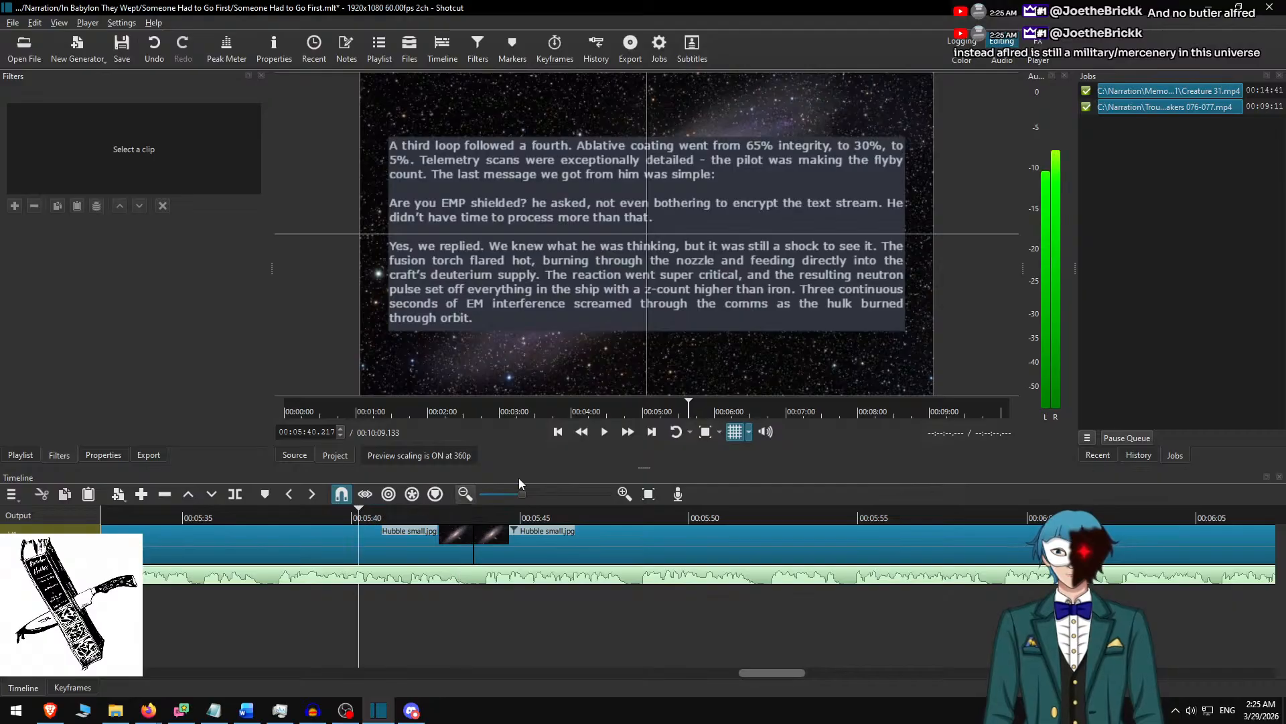
Play the narration on to 00:06:21.183, split the Hubble small.jpg clip there and select the part after the cut.
click(604, 431)
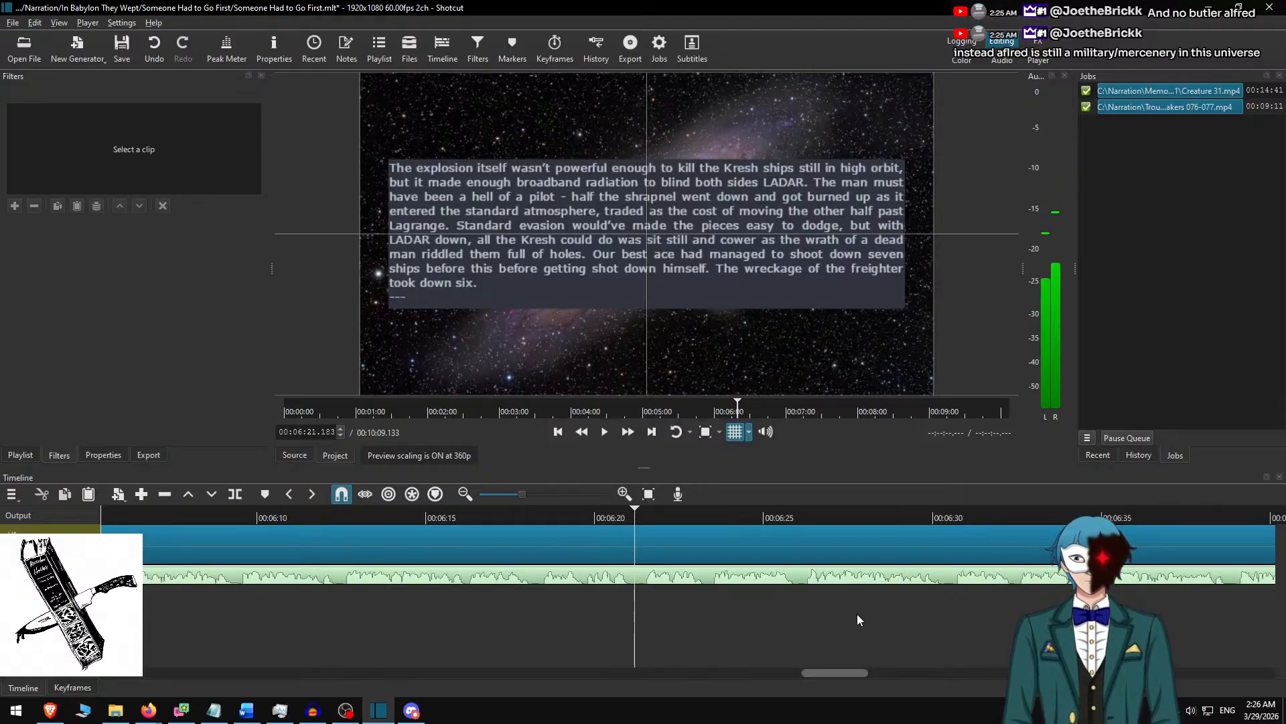
key(space)
click(676, 531)
In the Word document, delete the used passage and copy the text from "The second ship came in stealth" through "You need-".
key(alt+Tab)
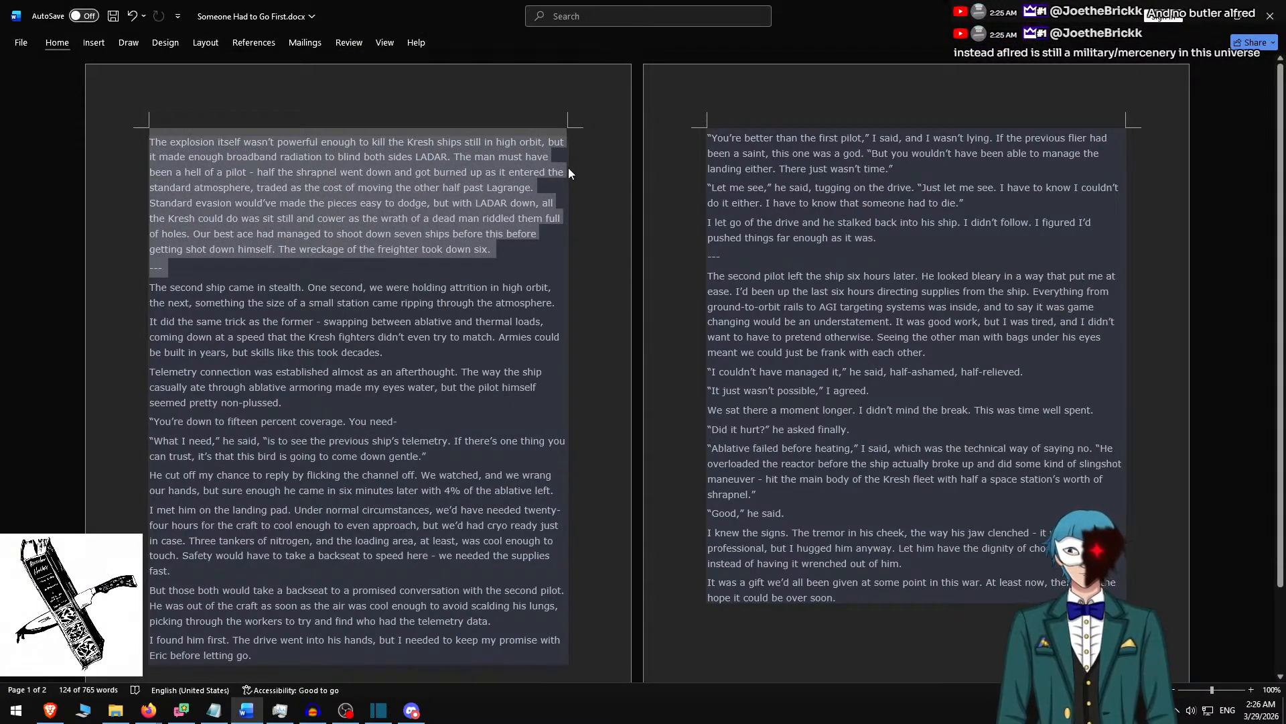
key(Delete)
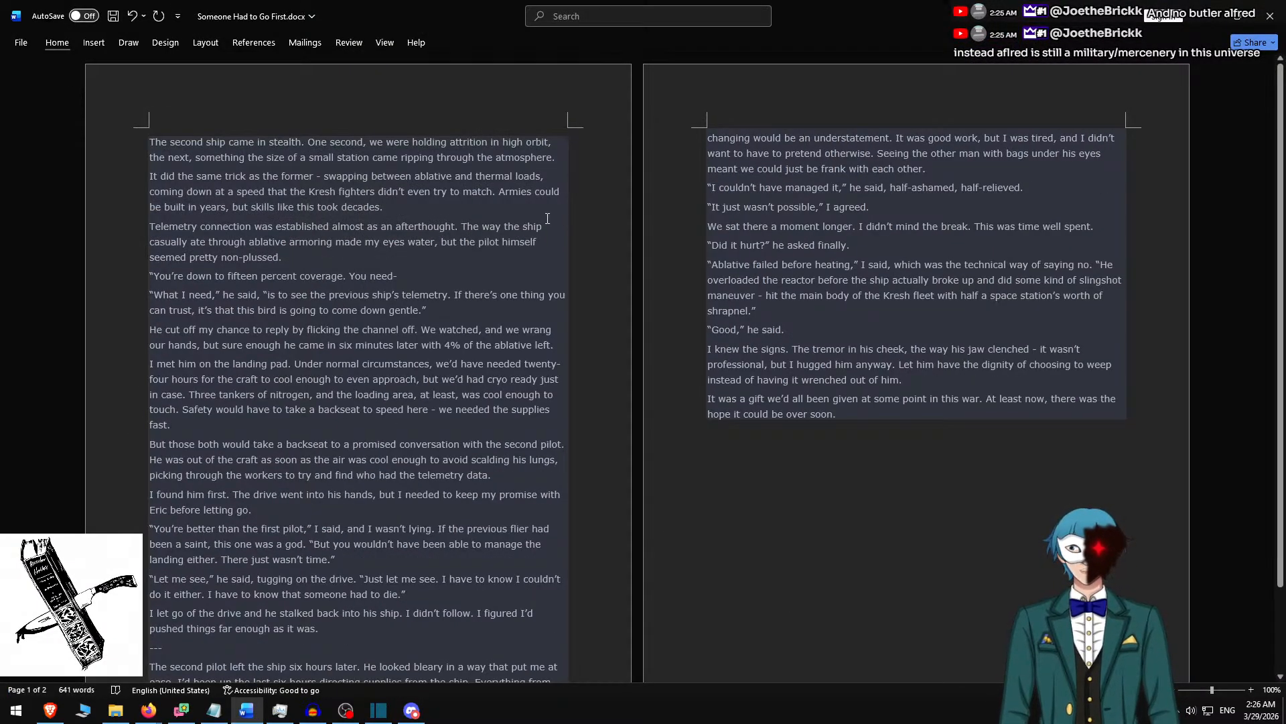
shift+click(430, 310)
key(ctrl+c)
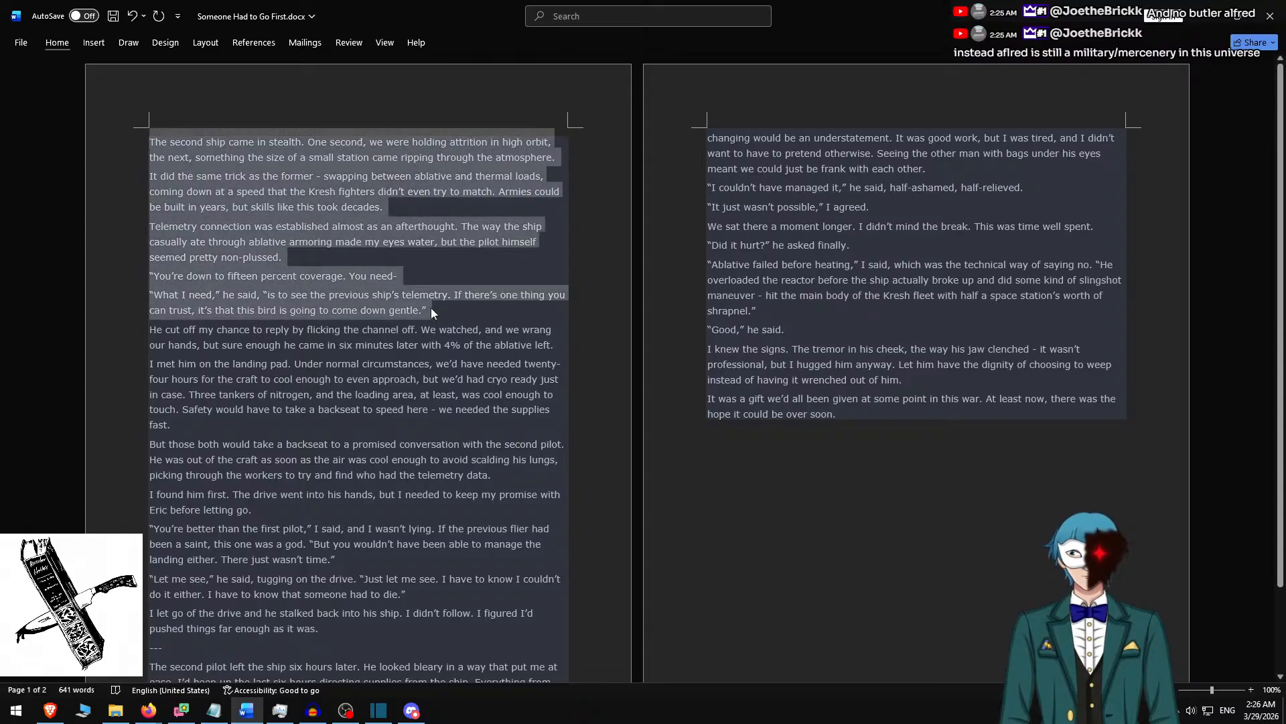
shift+click(409, 276)
Back in Shotcut, replace the whole slide text of the new clip with the copied passage.
key(alt+Tab)
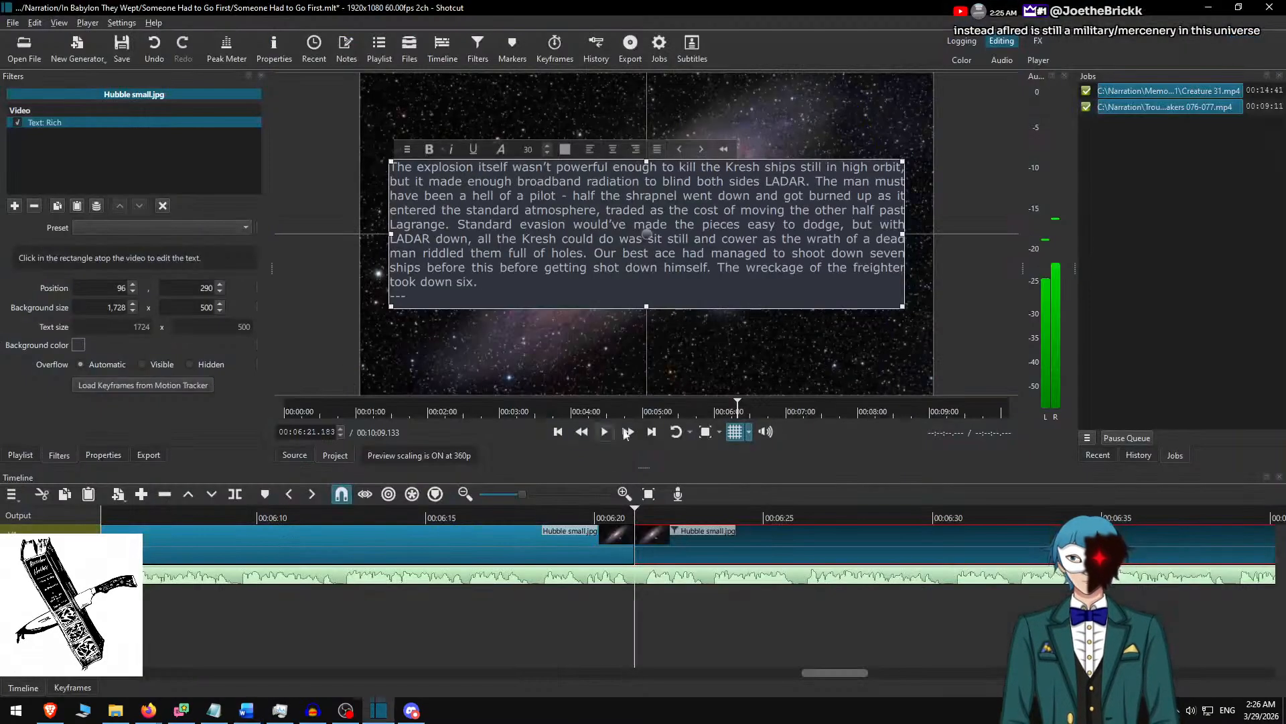
key(ctrl+a)
key(ctrl+v)
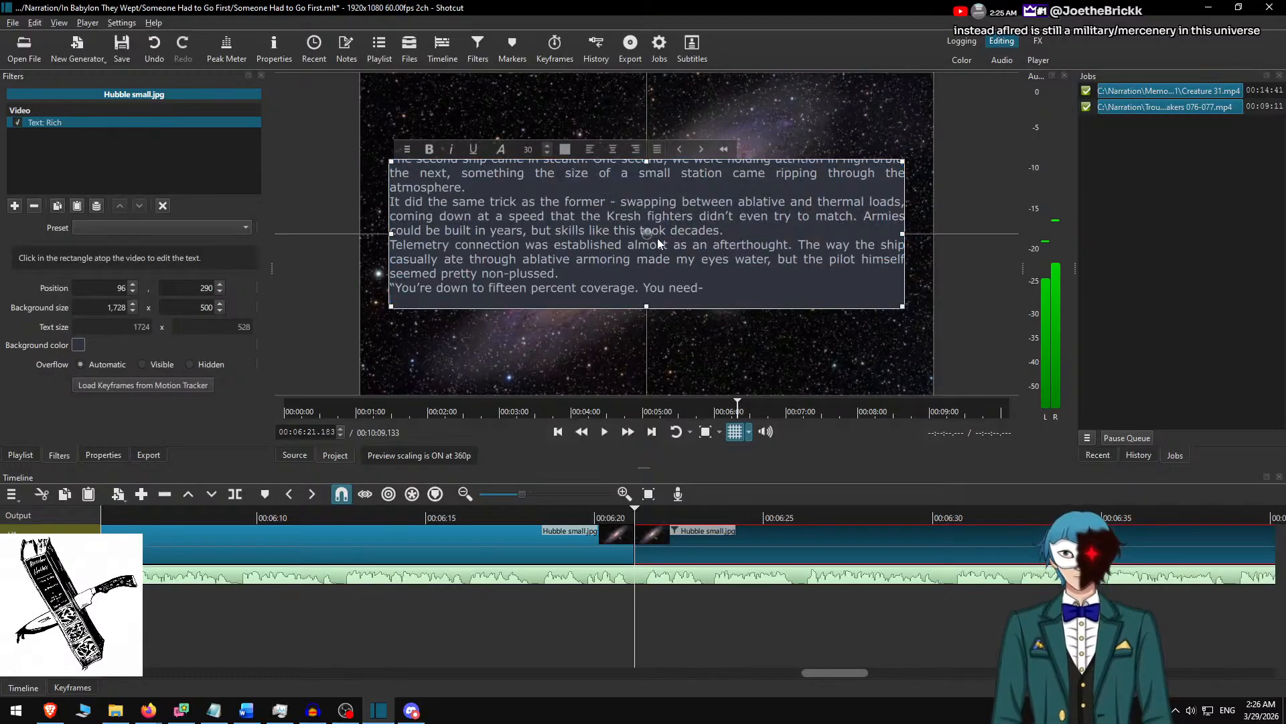
Insert blank lines between the paragraphs of the pasted slide text.
key(End)
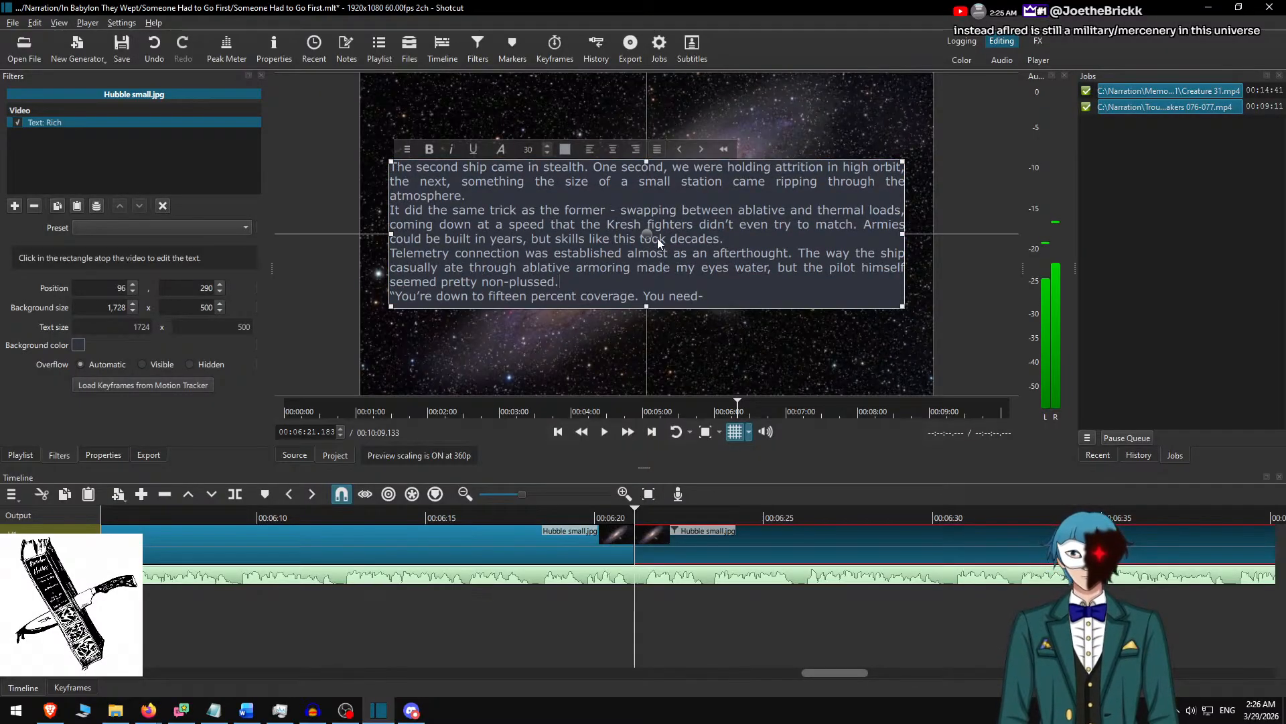
key(Return)
click(657, 239)
key(End)
key(Return)
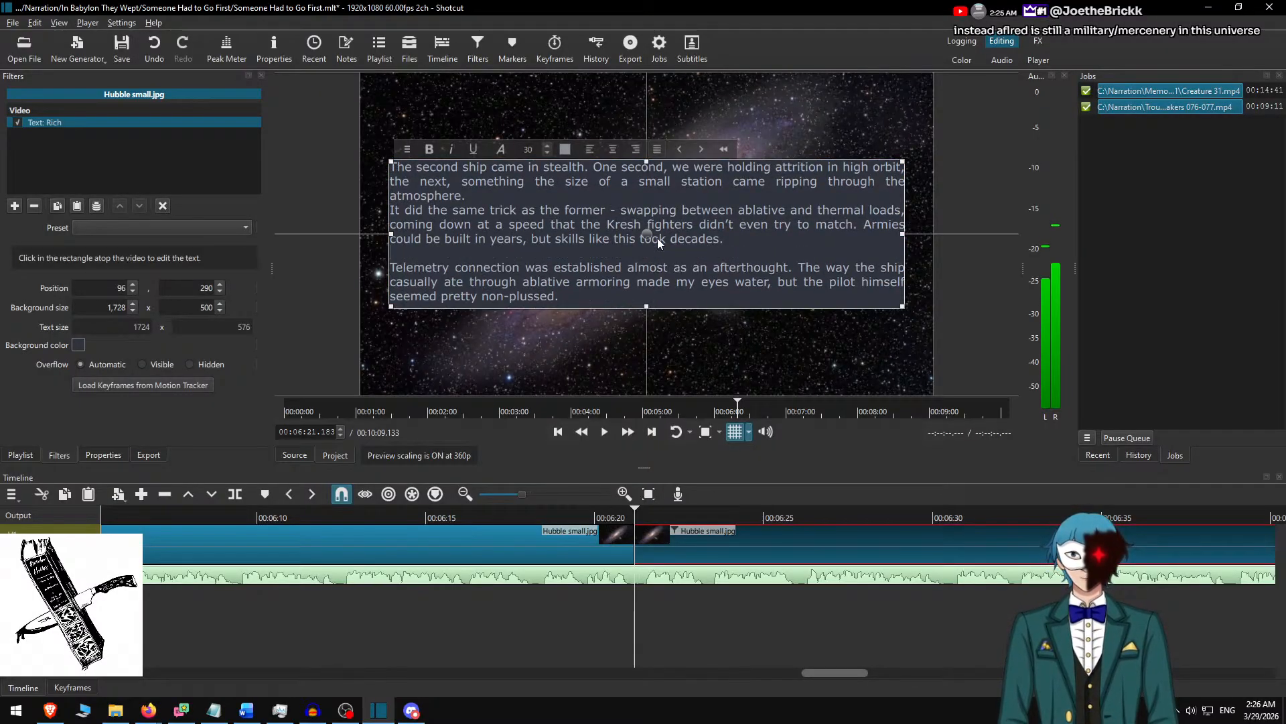
key(Up)
key(Up)
key(Up)
key(Return)
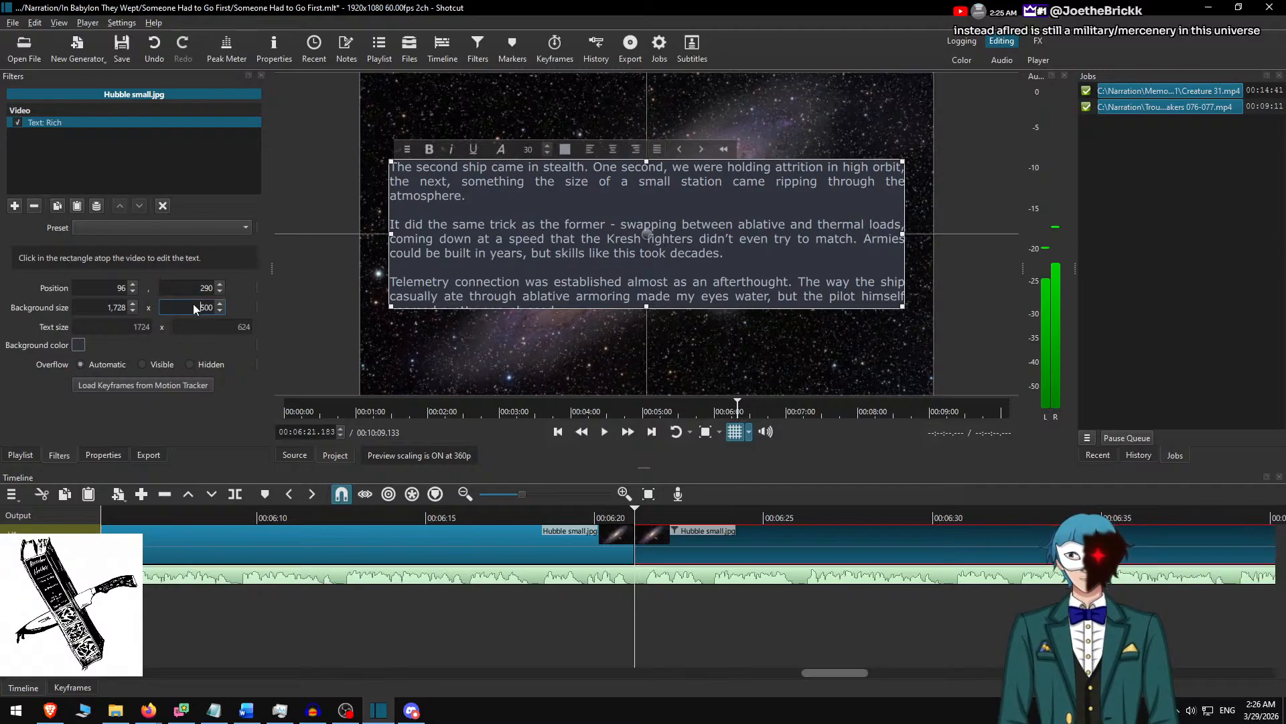
Set the text background height to 650 and centre the text box vertically in the frame at position 215.
text(650)
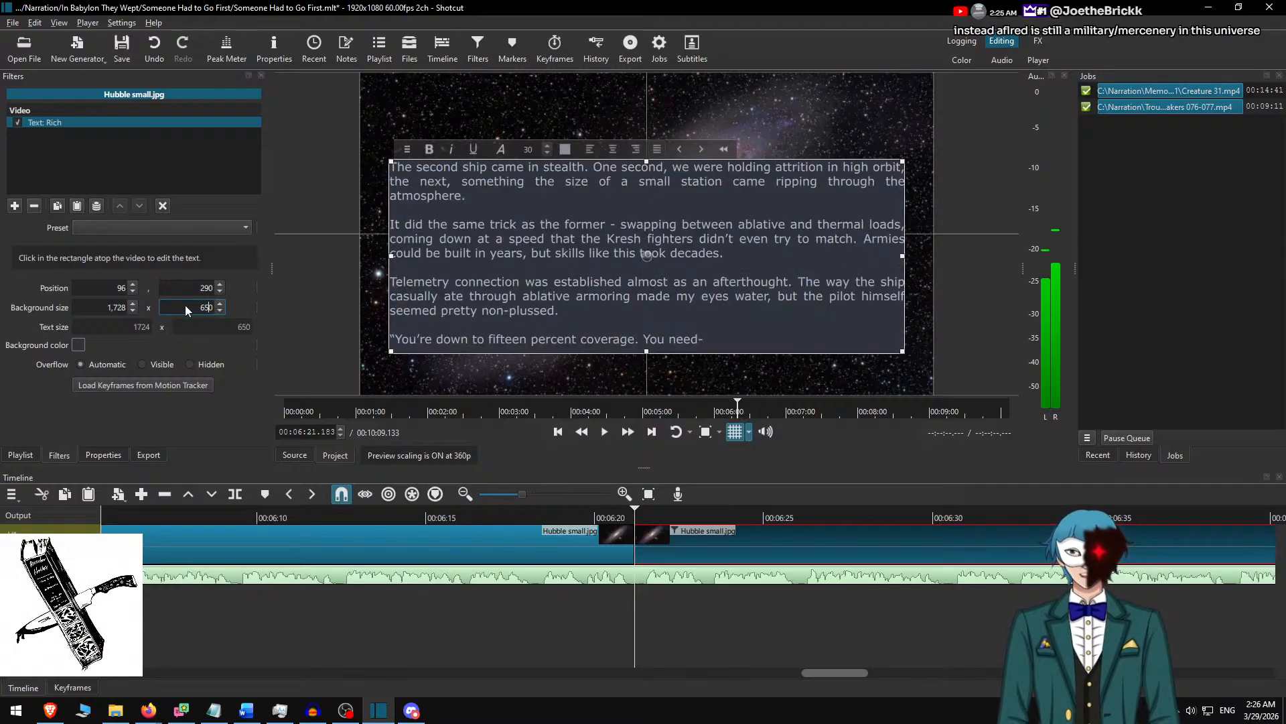
drag(644, 257, 644, 223)
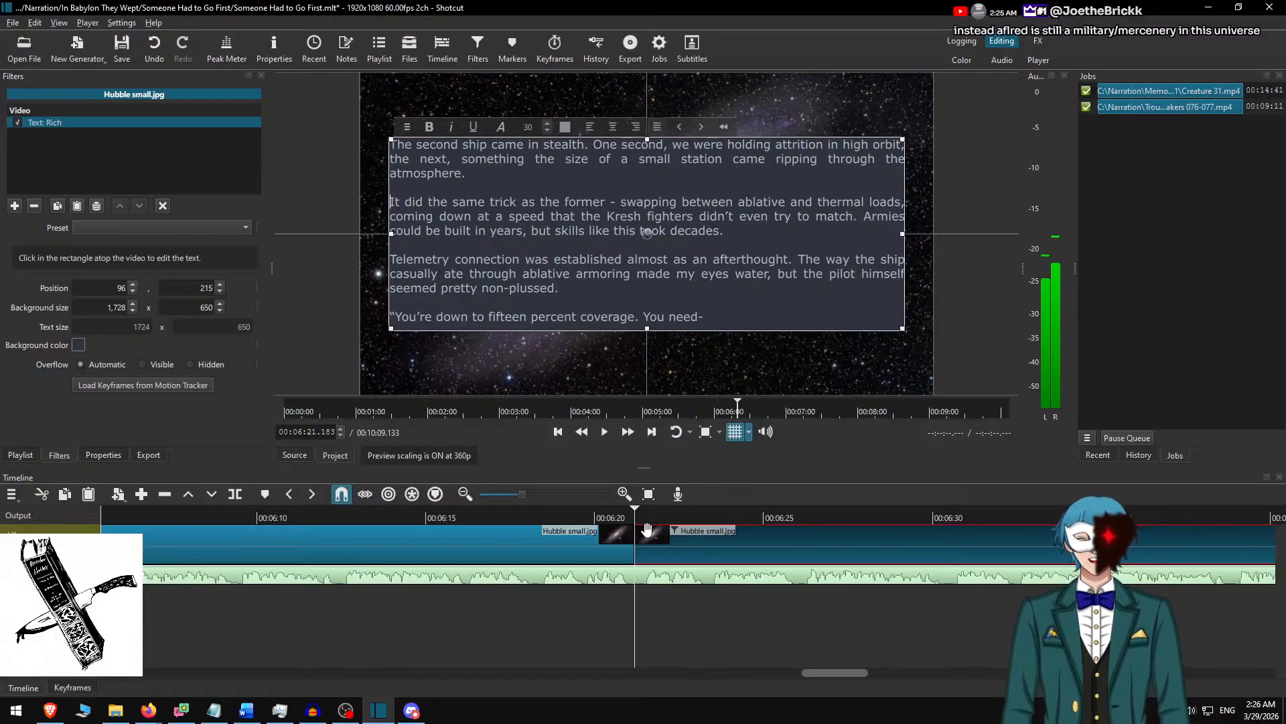
Play the narration on to 00:06:57.267, split the Hubble small.jpg clip there and select the part after the cut.
drag(643, 526, 515, 517)
key(space)
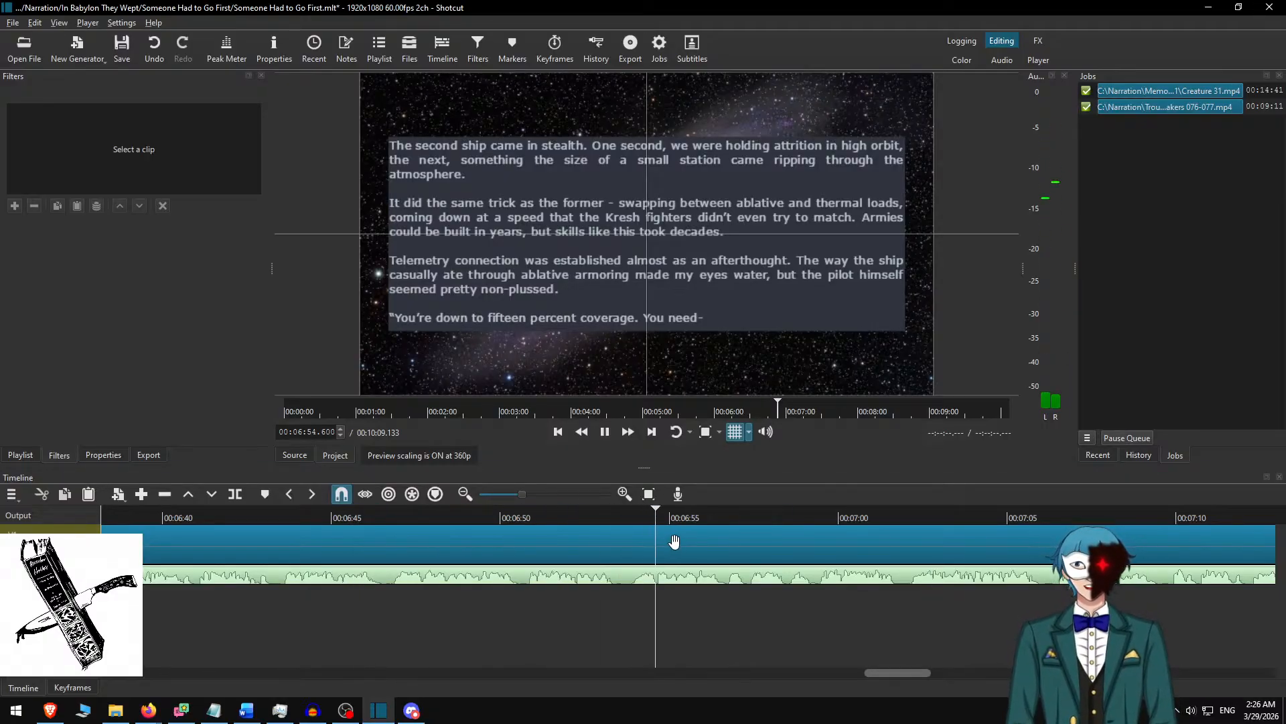
key(space)
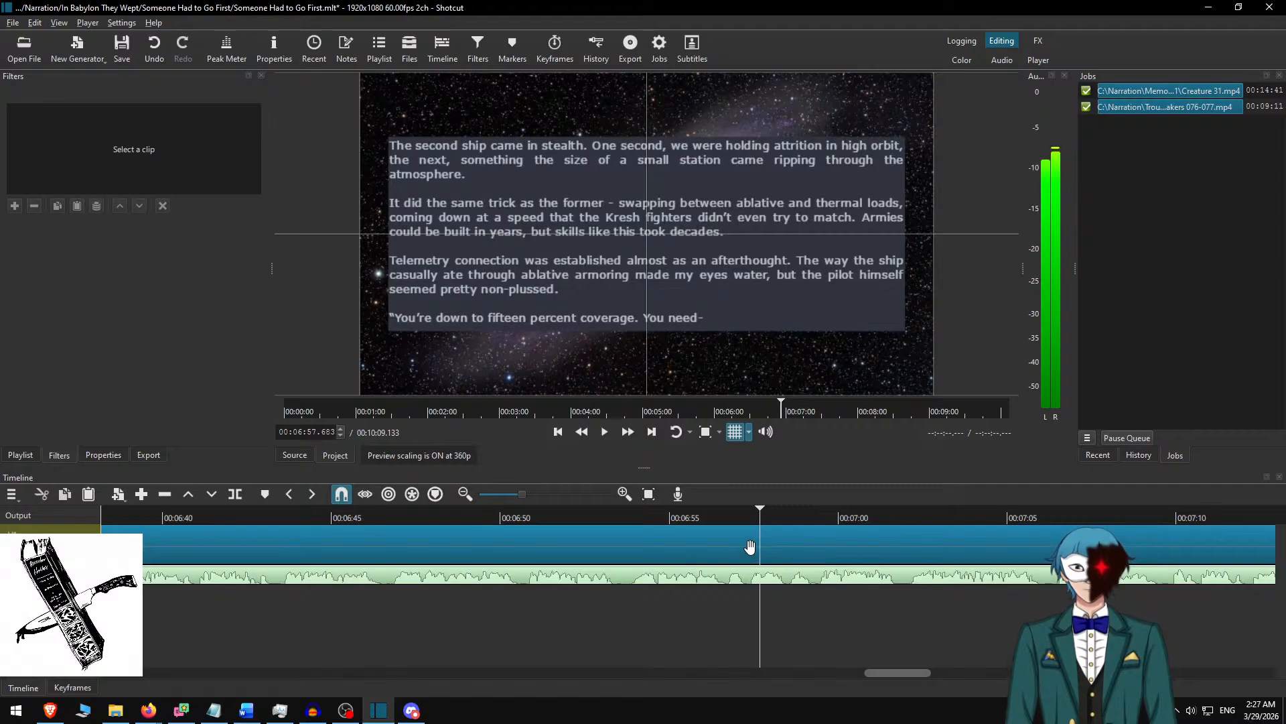
click(724, 514)
key(space)
key(space)
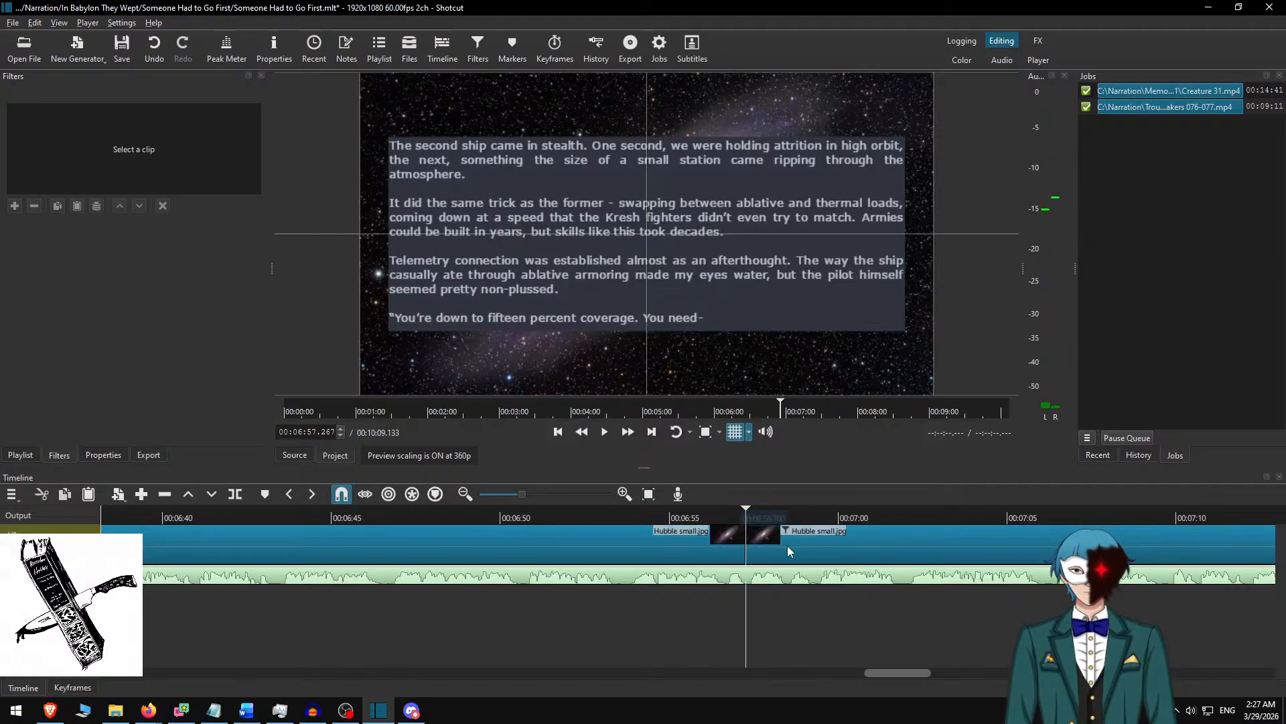
click(786, 545)
In the Word document, delete the used passage and copy the text from "What I need" through "telemetry data.".
key(alt+Tab)
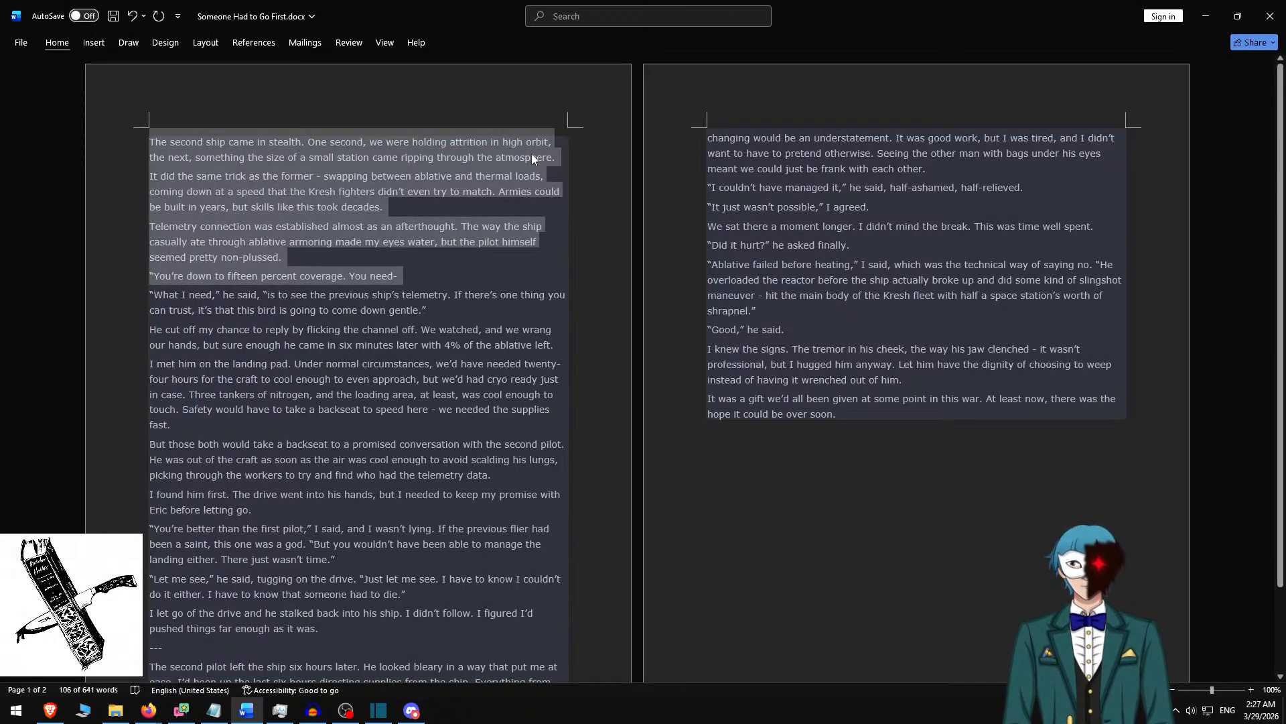
key(BackSpace)
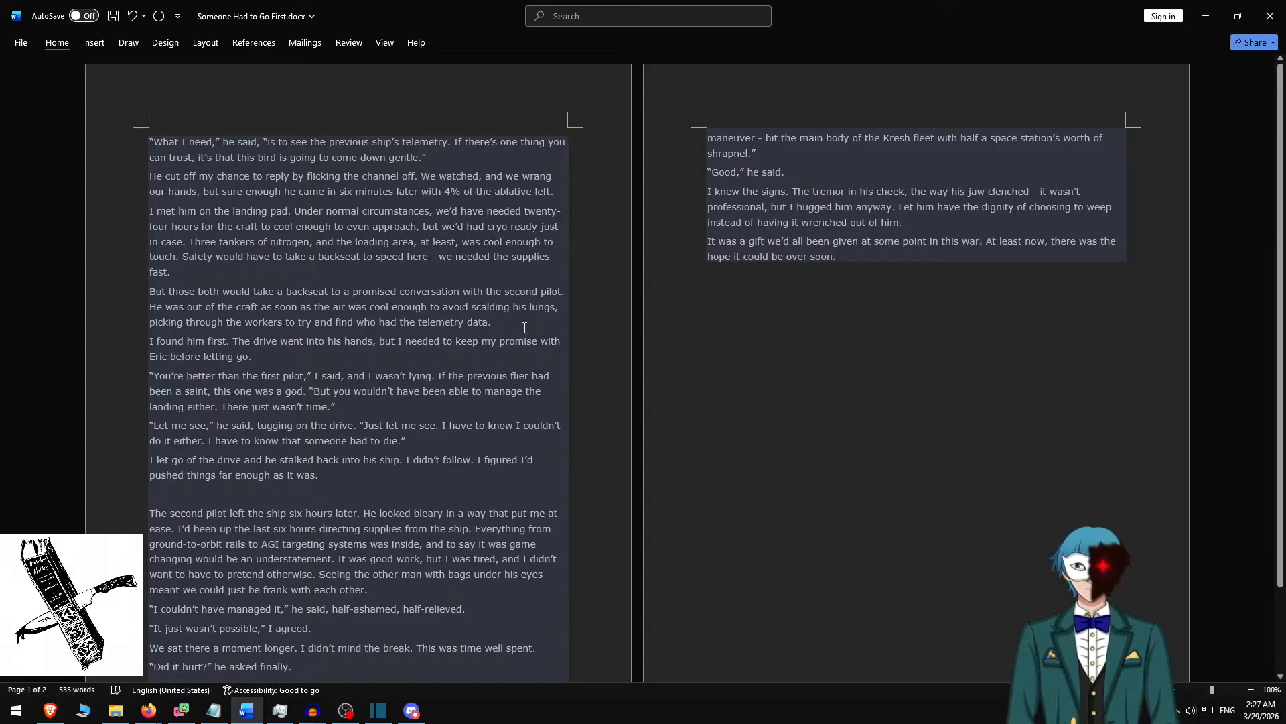
shift+click(522, 329)
key(ctrl+c)
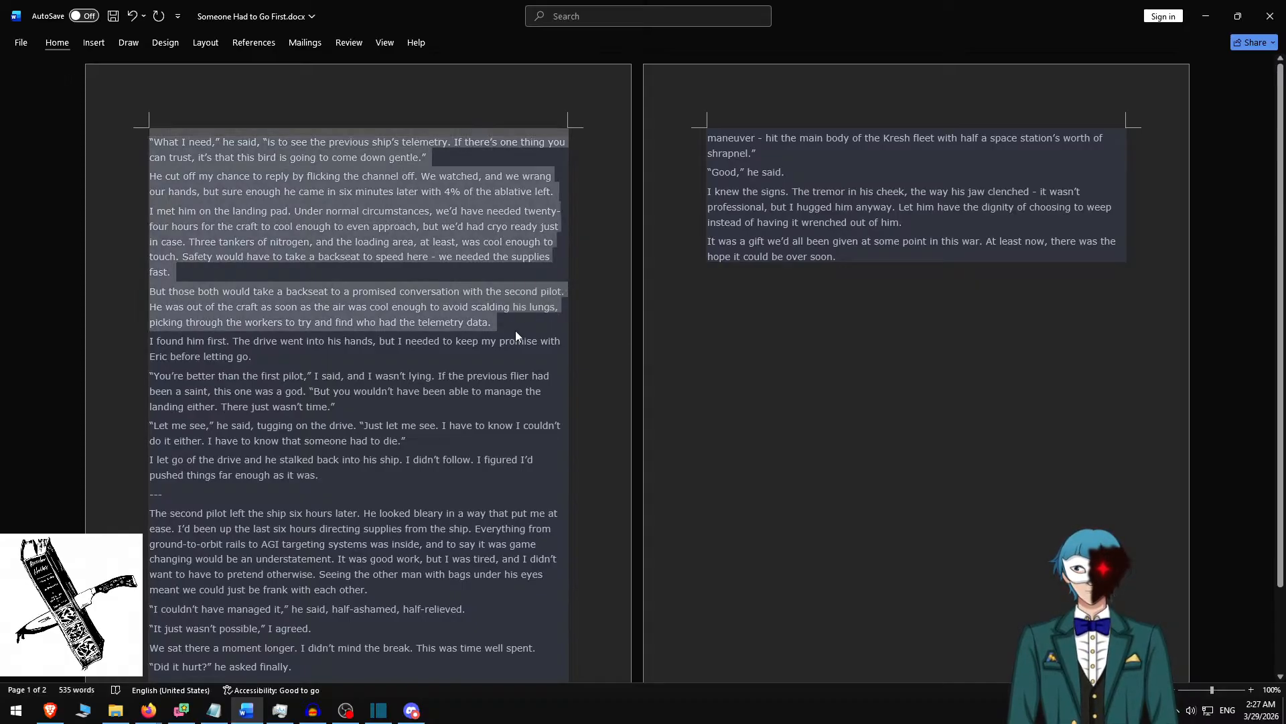
In Shotcut, replace the slide text with the copied passage and add blank lines before "He cut off my chance" and "But those both".
key(alt+Tab)
key(ctrl+a)
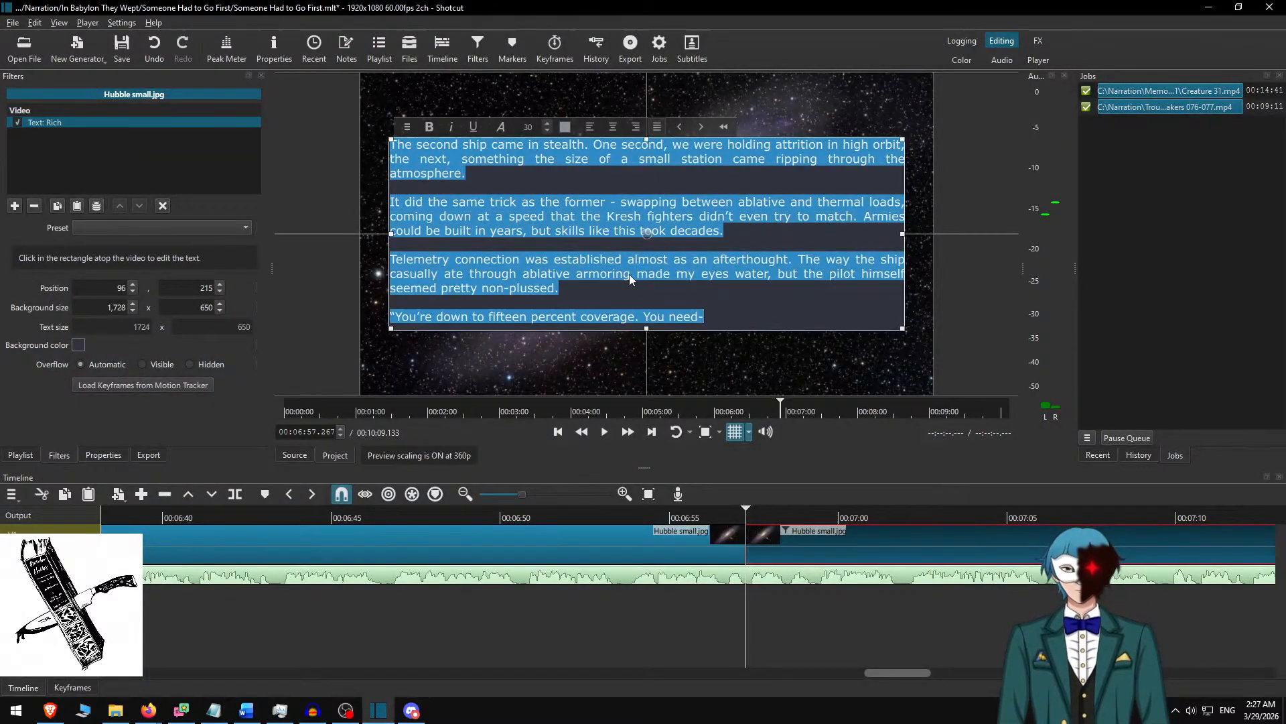
key(ctrl+v)
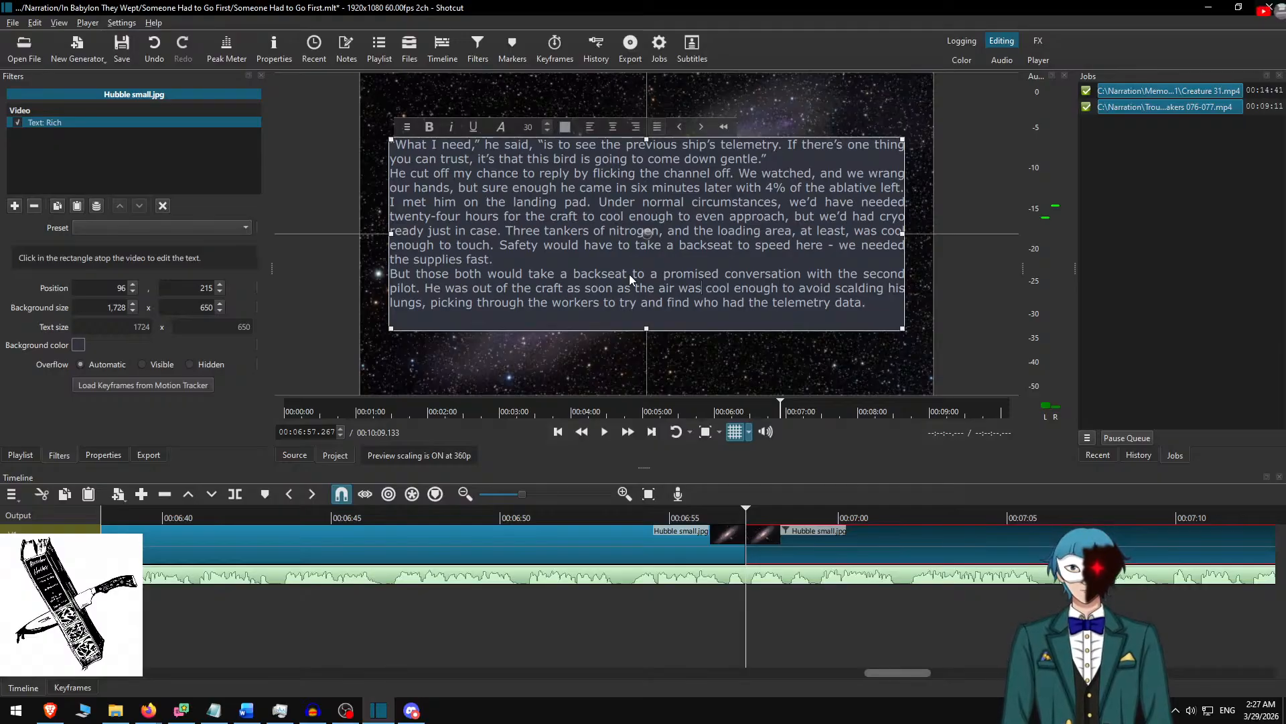
key(Return)
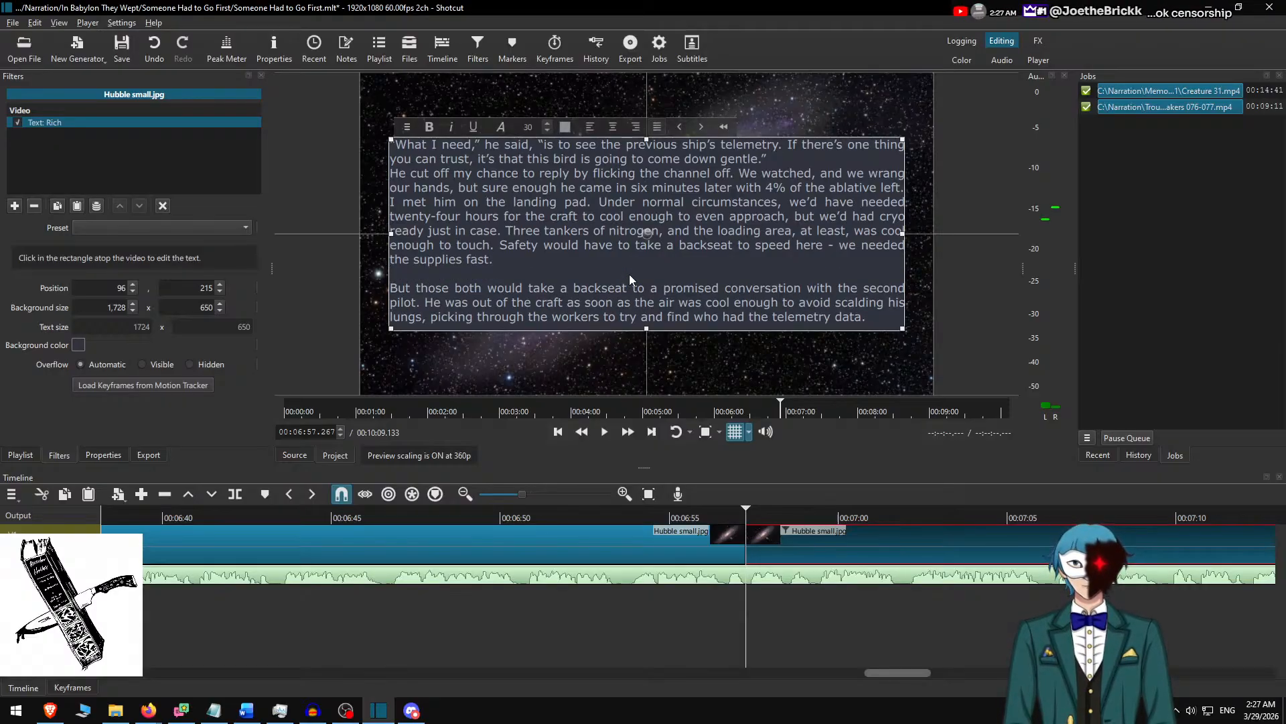
key(Return)
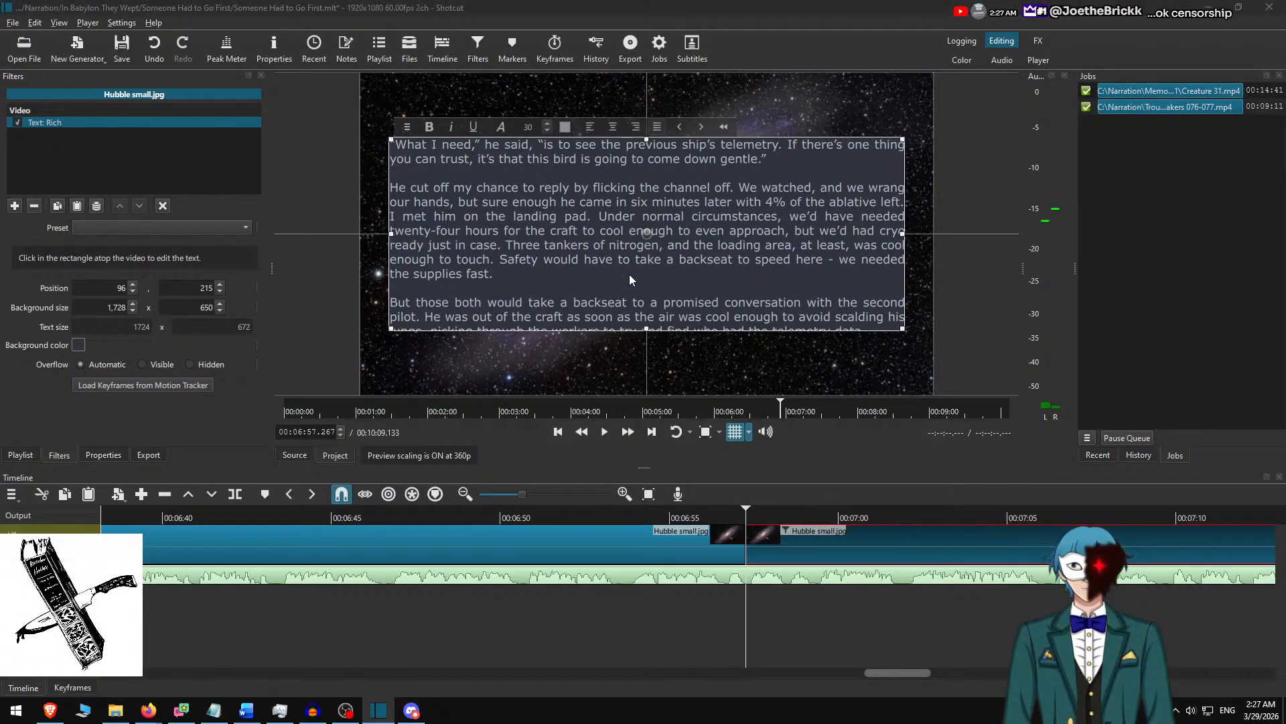
key(alt+Tab)
key(alt+Tab)
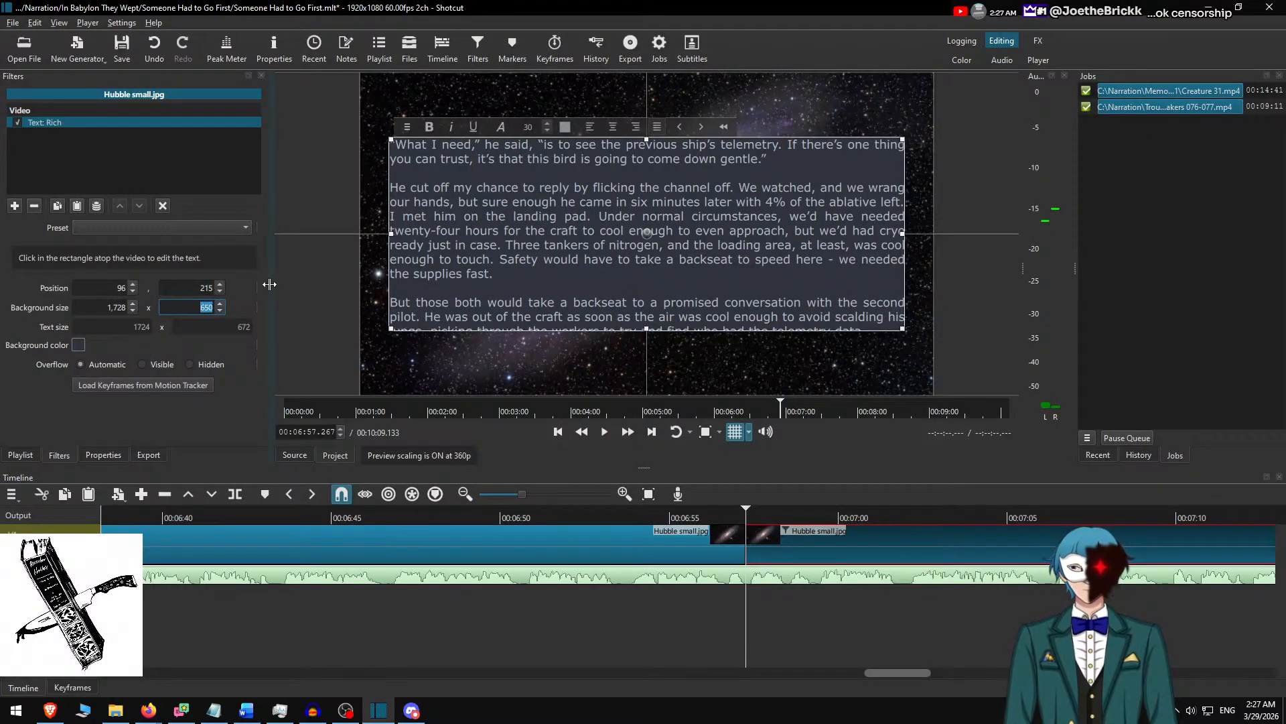
Set the text background height to 700 and centre the text box vertically in the frame at position 190.
text(700)
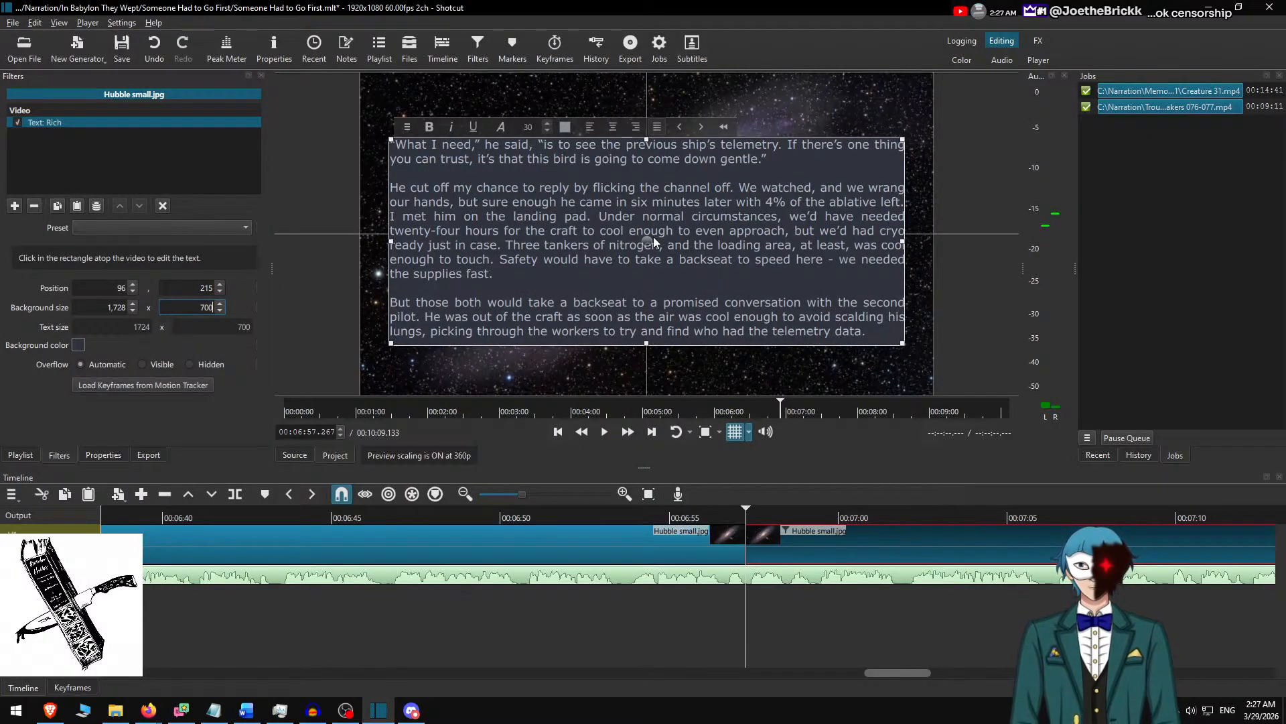
drag(654, 236, 646, 226)
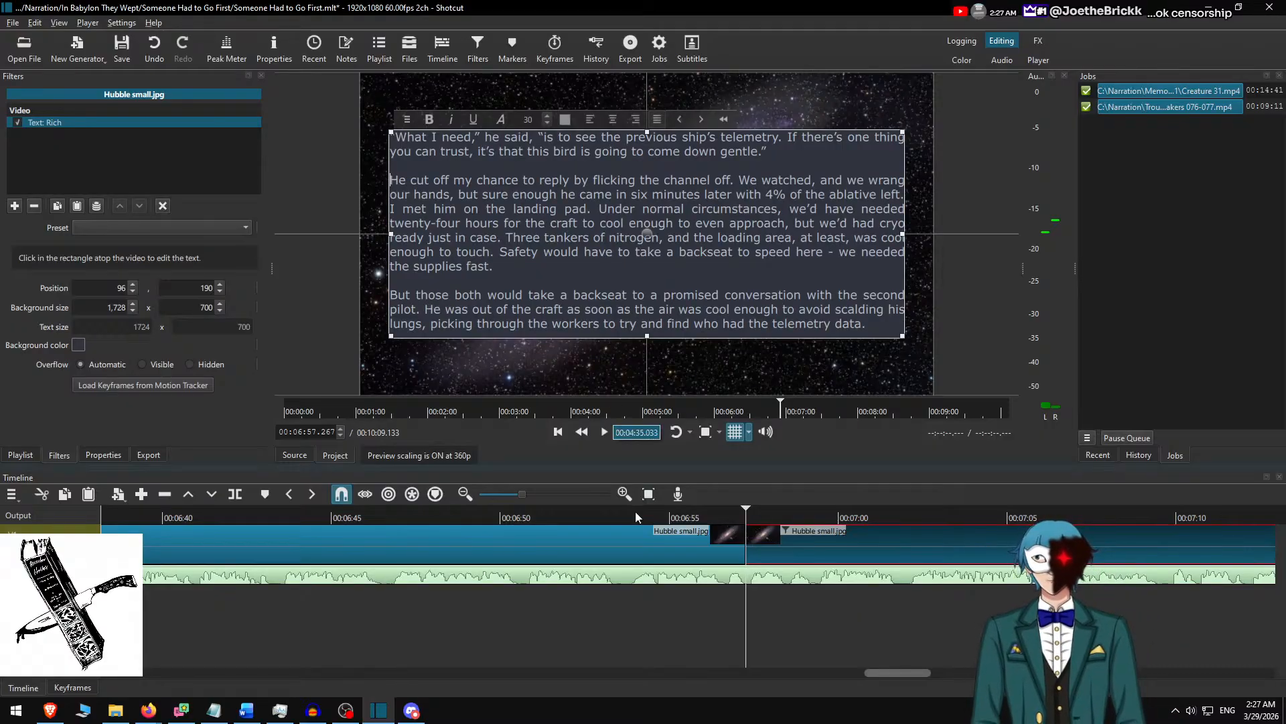
Play the slide change from 00:06:53.033, pause at 00:07:19.250 and select the current text clip.
click(782, 540)
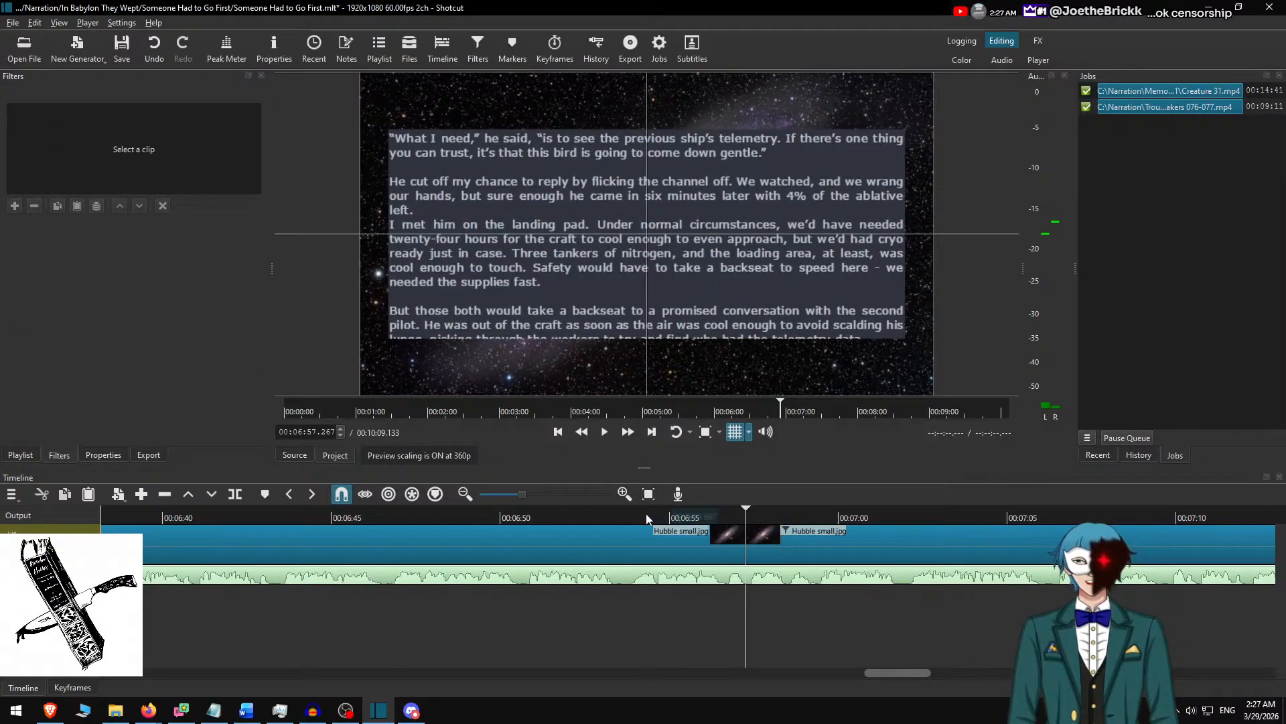
click(603, 515)
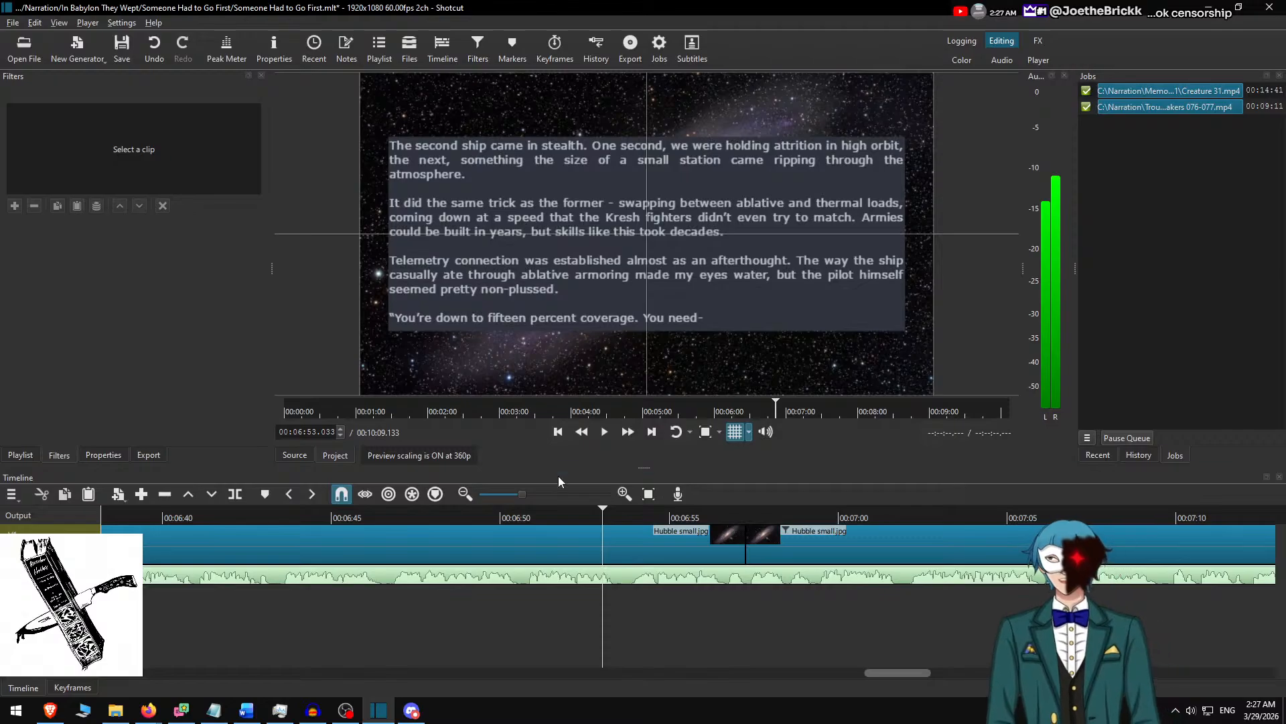
click(631, 434)
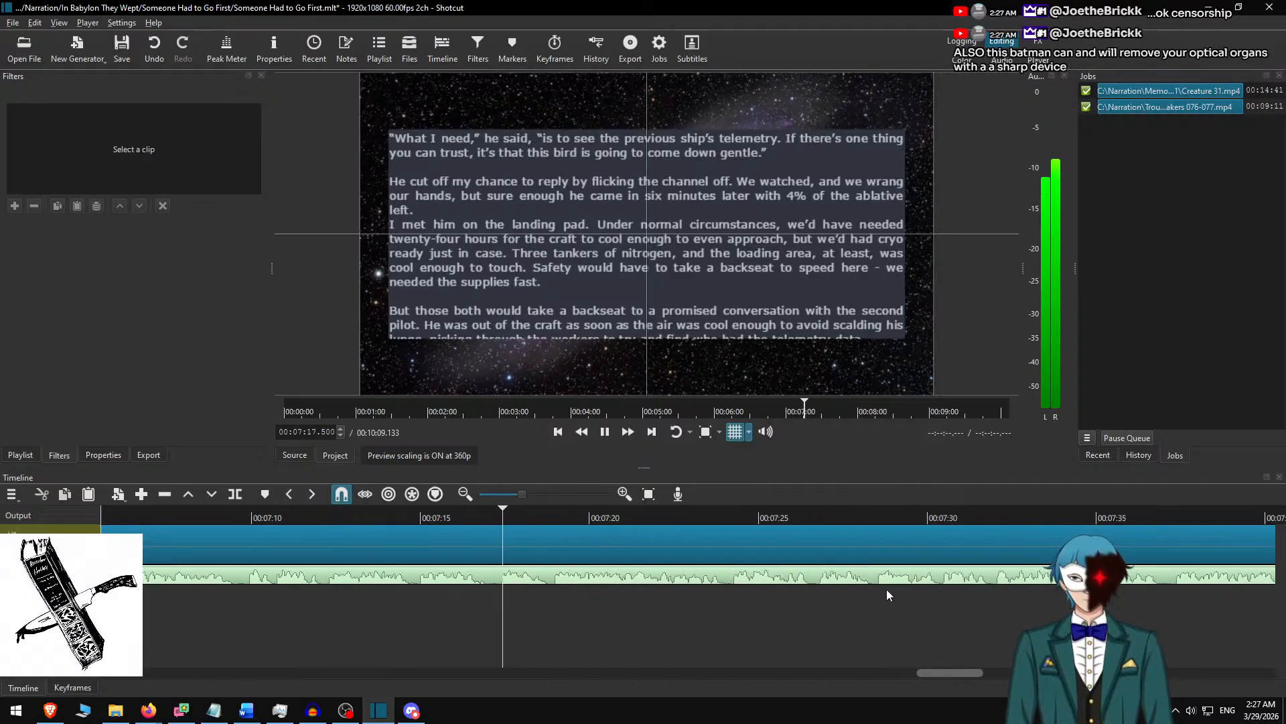
key(space)
click(571, 533)
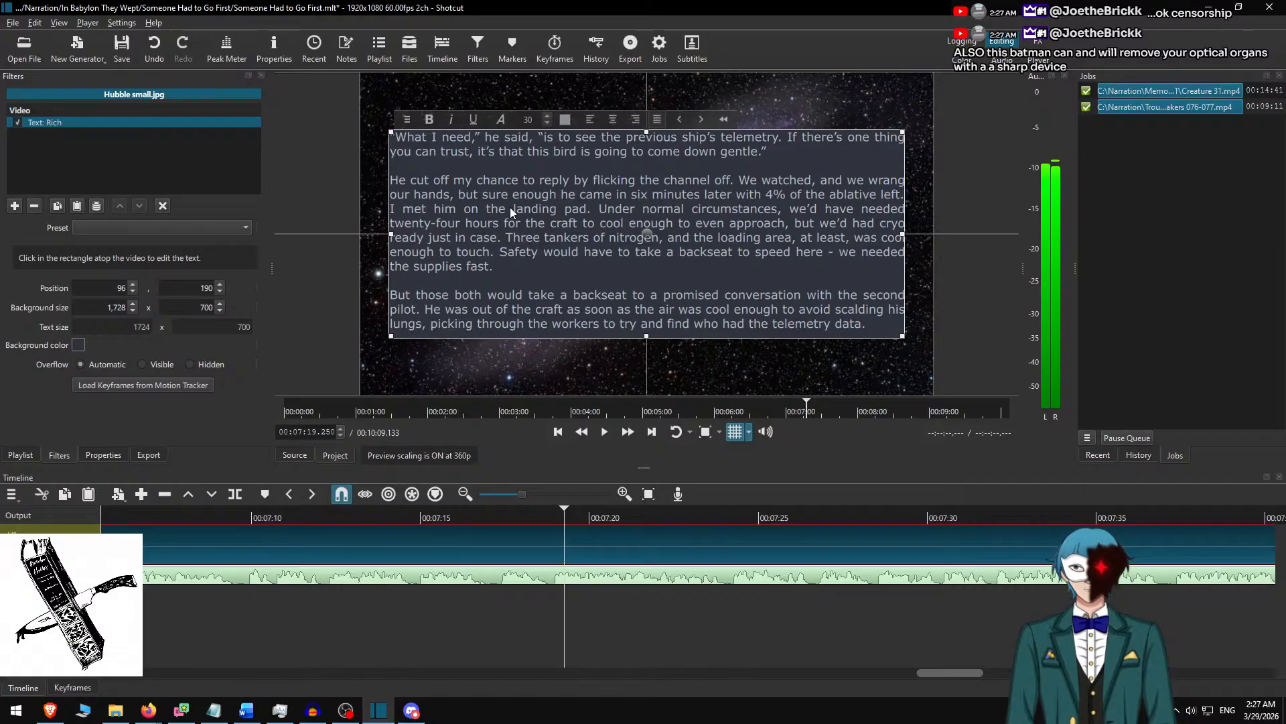
Try to fix the paragraph break before "I met him on the landing pad" by pasting again from the Word document.
key(alt+Tab)
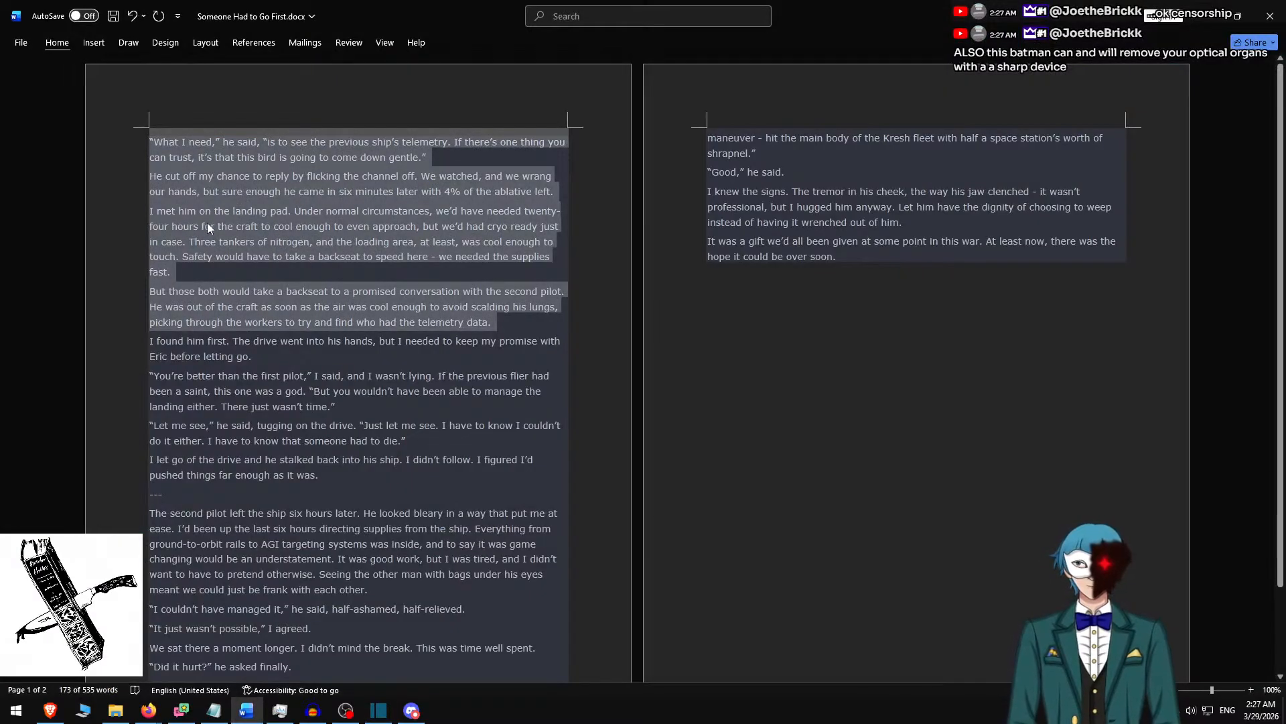
key(alt+Tab)
key(ctrl+v)
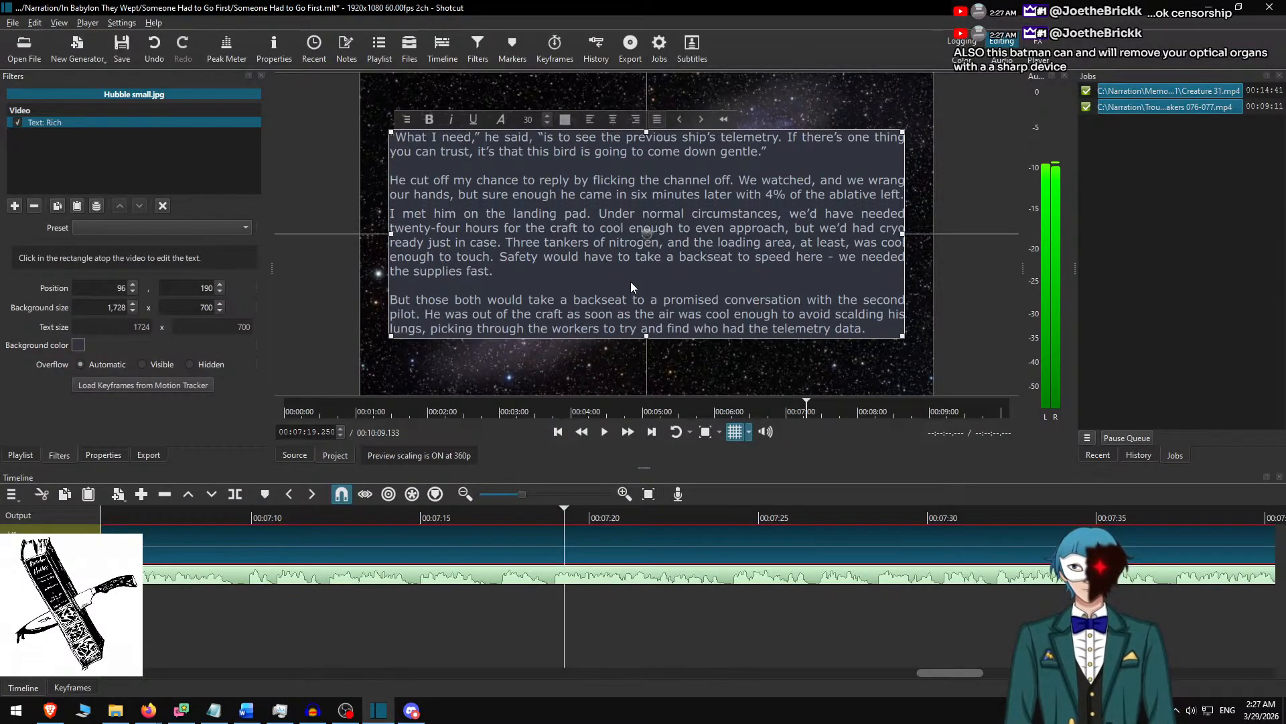
click(188, 308)
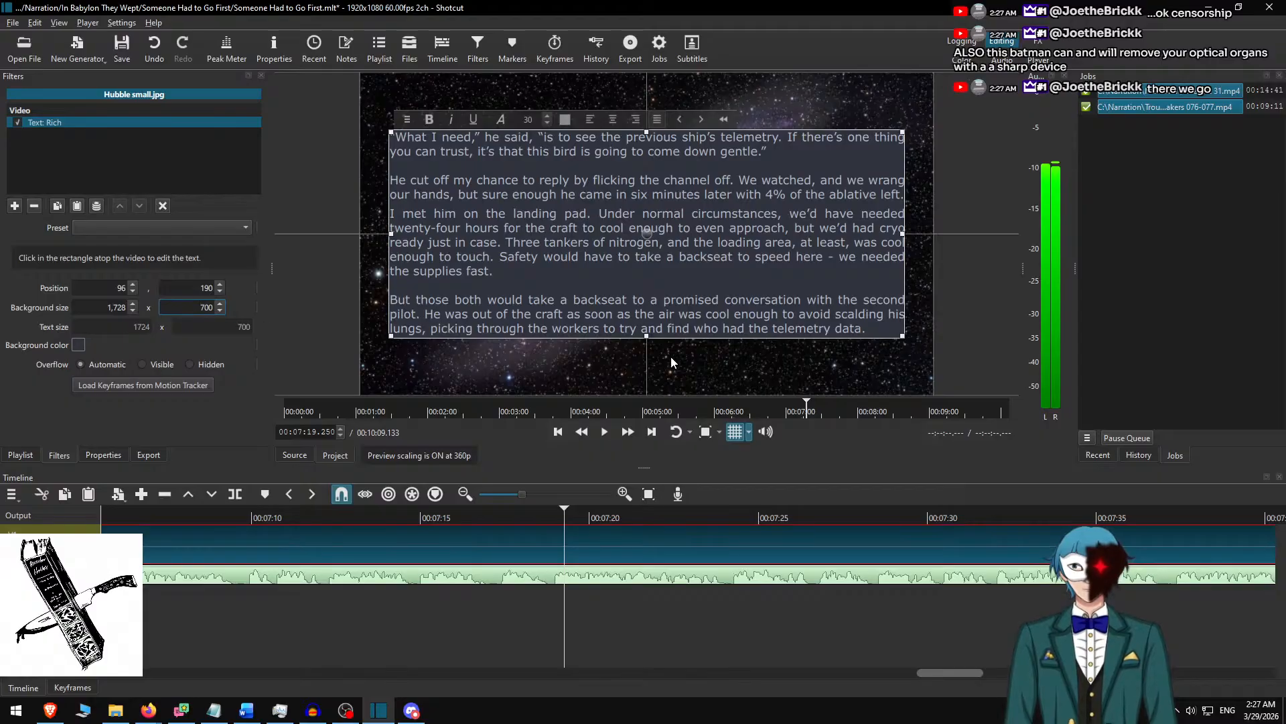
Remove the uneven break before "I met him on the landing pad", check the passage in Word and insert a clean blank line there in Shotcut.
click(397, 215)
key(BackSpace)
key(BackSpace)
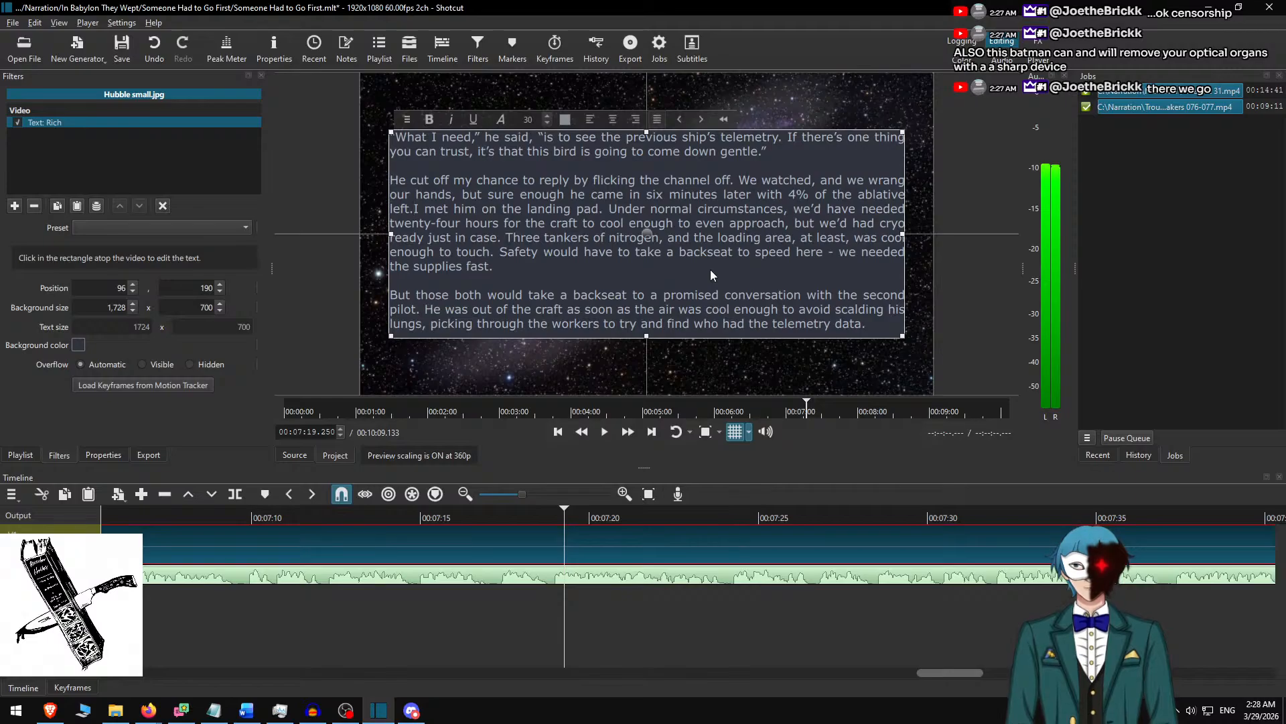
key(alt+Tab)
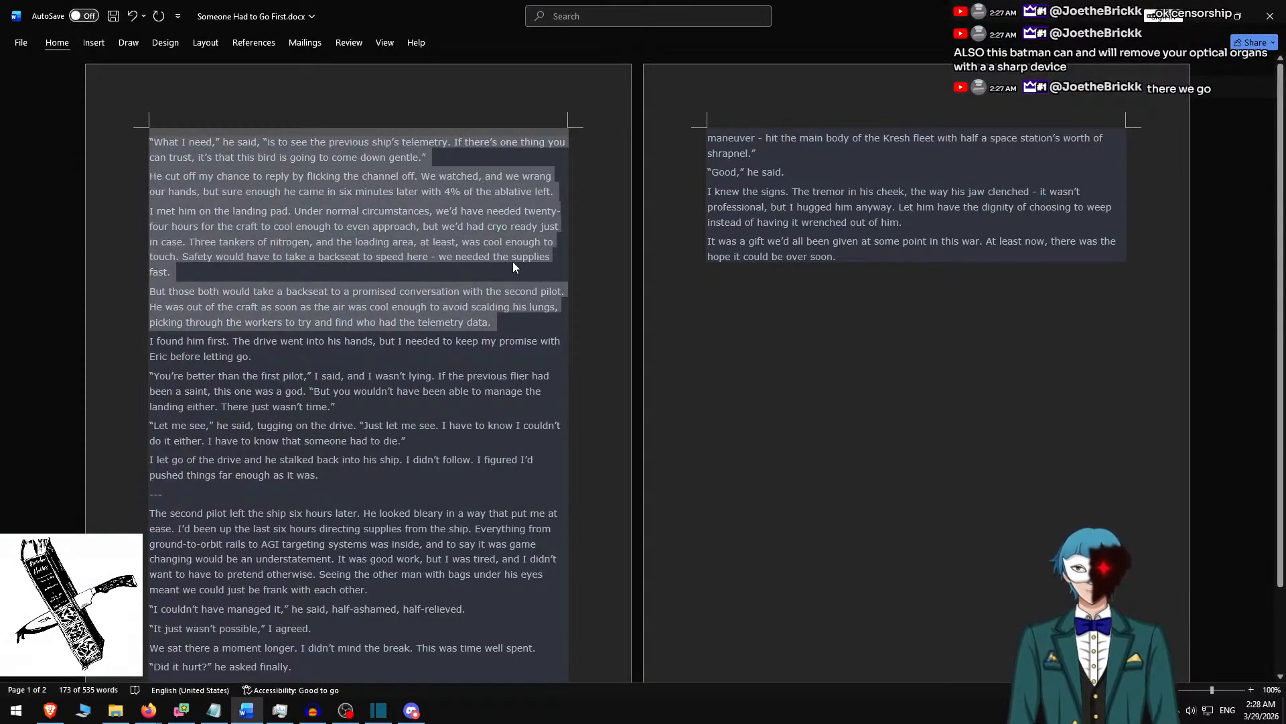
click(268, 209)
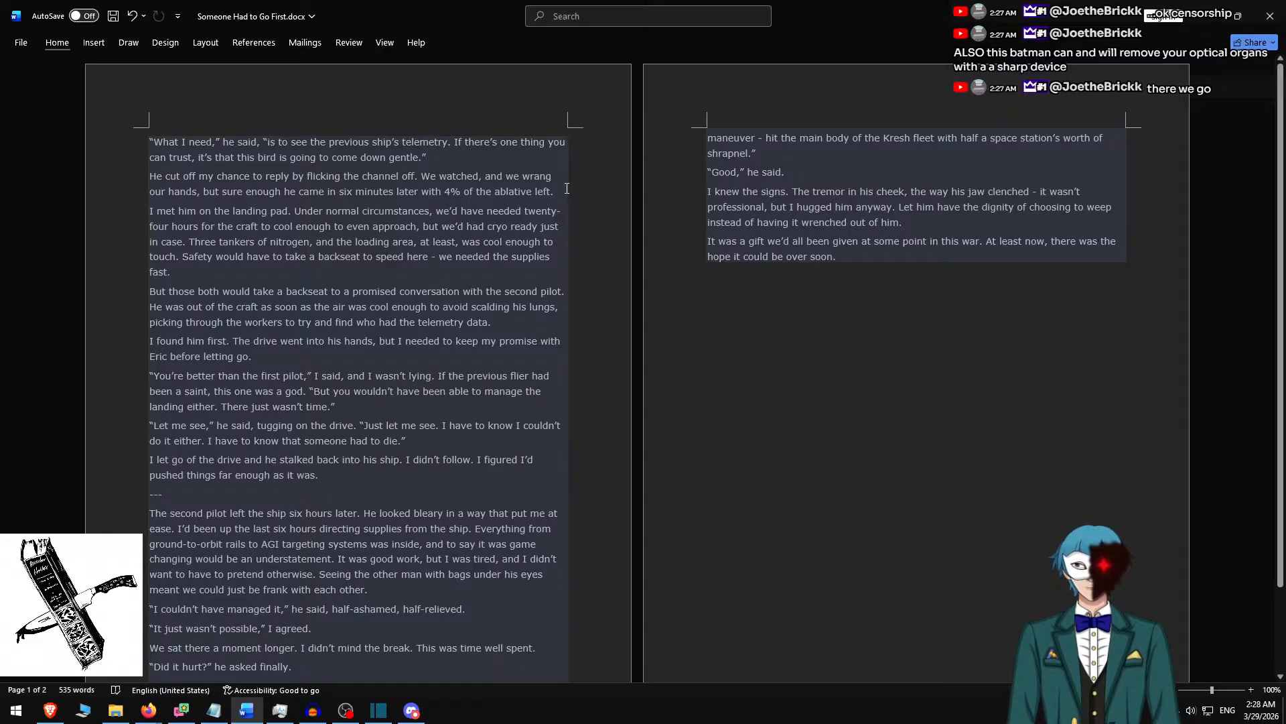
key(alt+Tab)
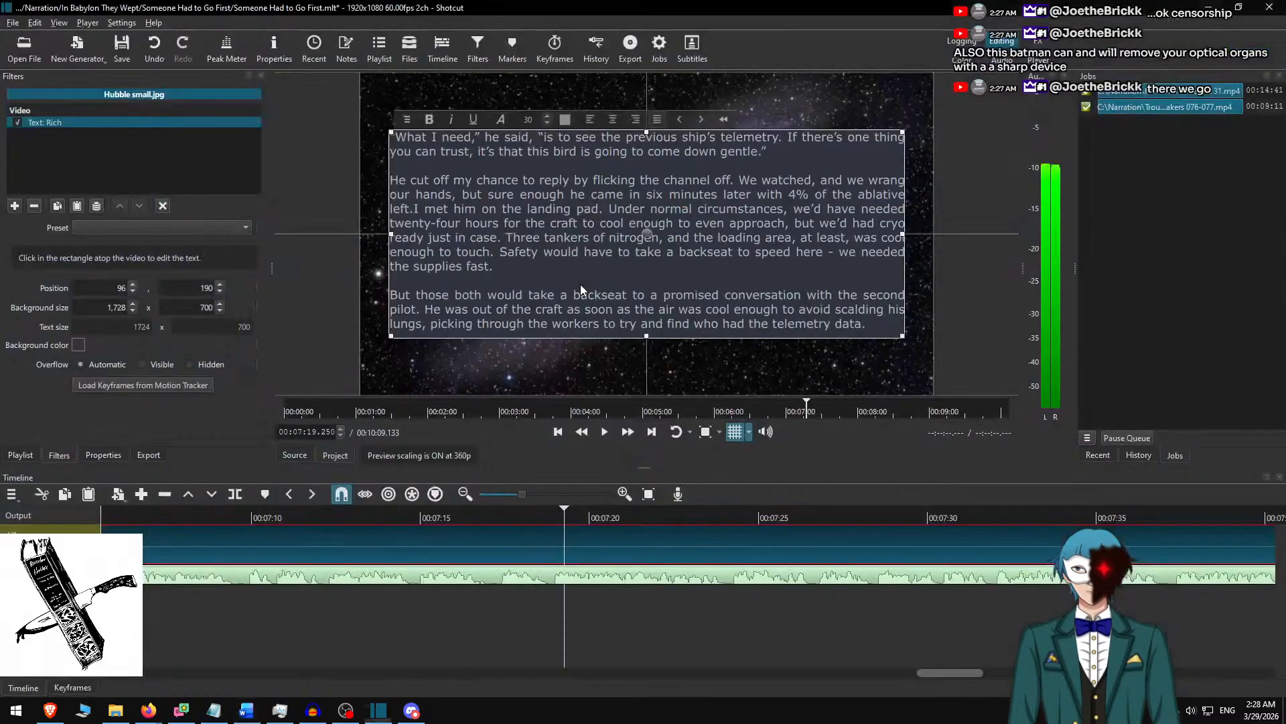
key(Return)
key(Return)
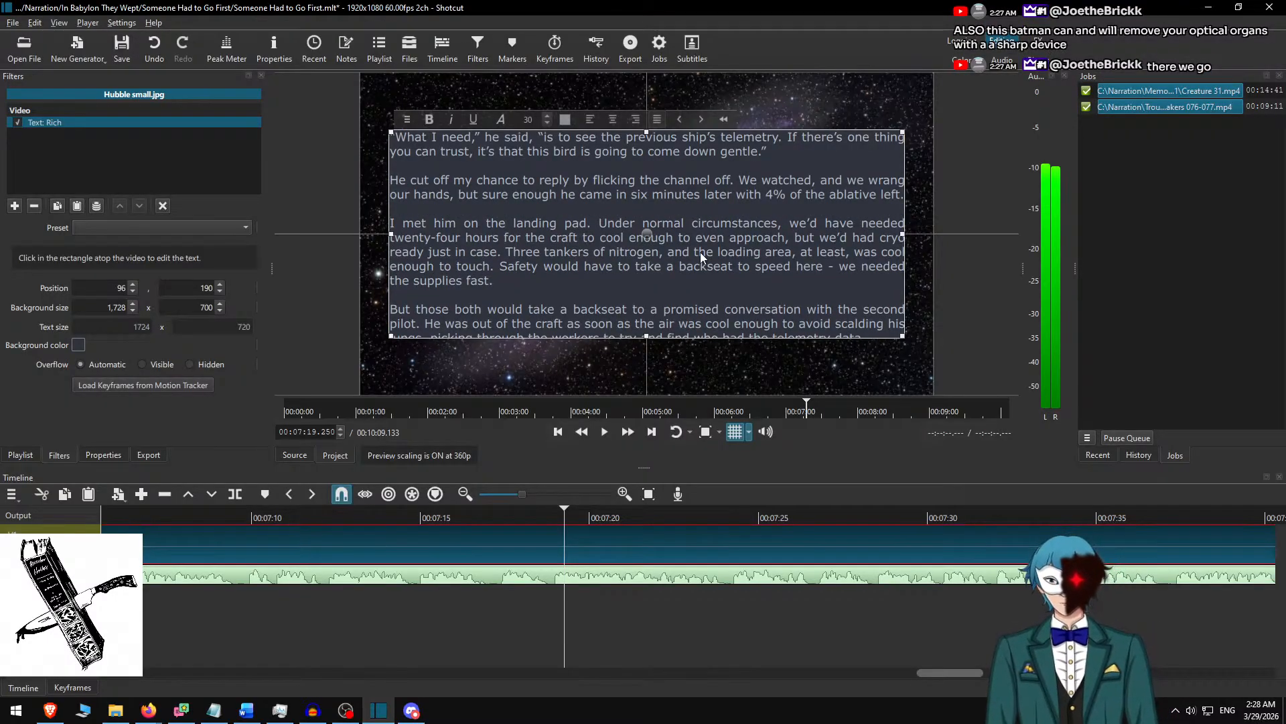
Set the text background height to 750, centre the text box vertically at position 165 and preview the slide.
click(188, 306)
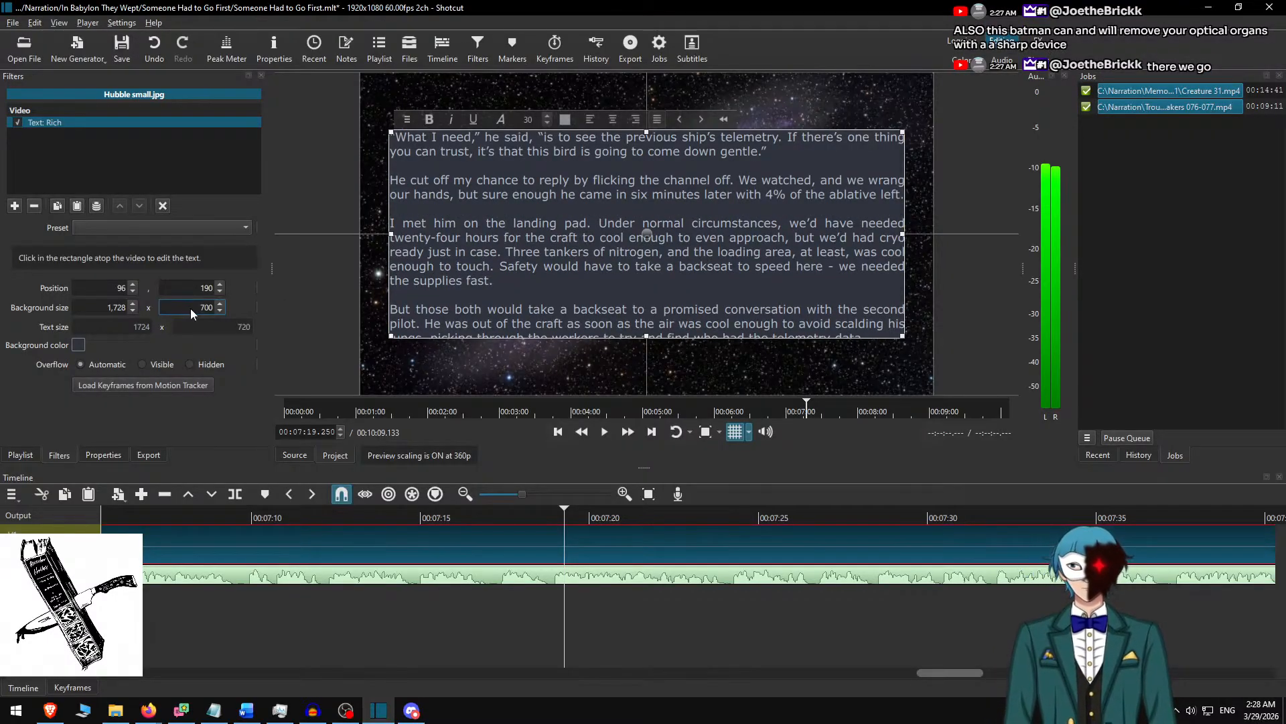
text(5)
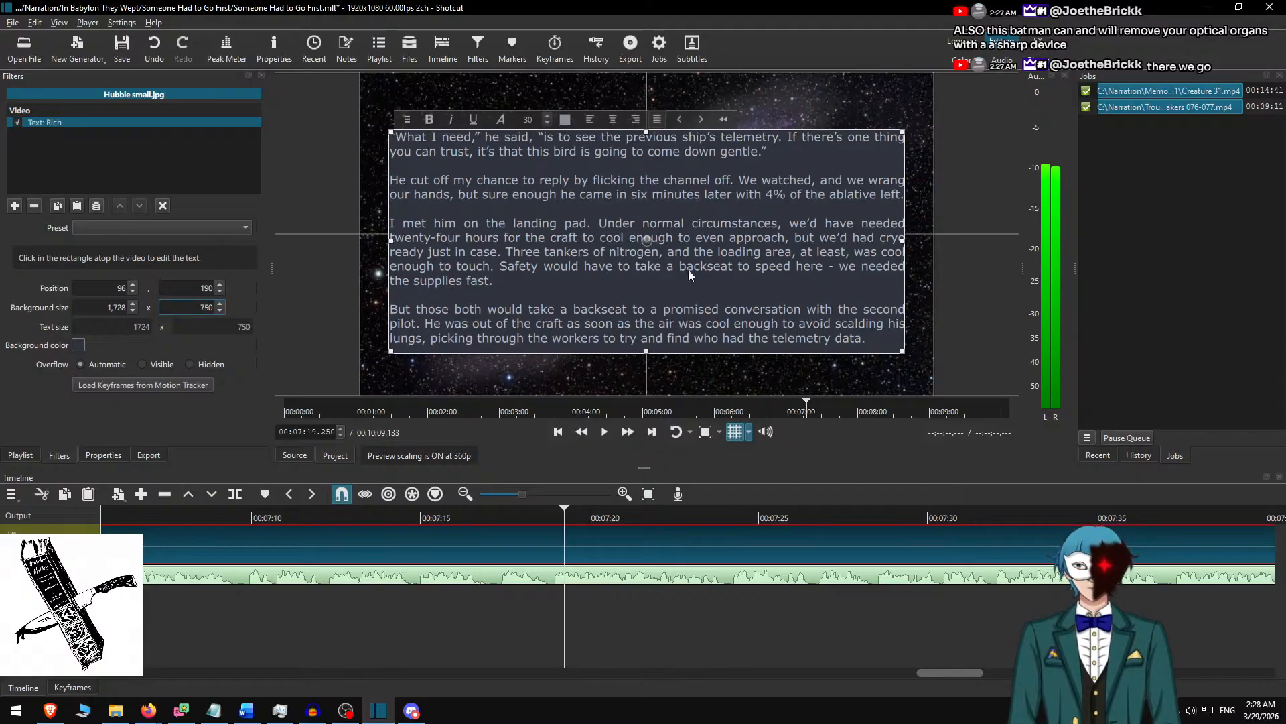
drag(684, 251, 642, 221)
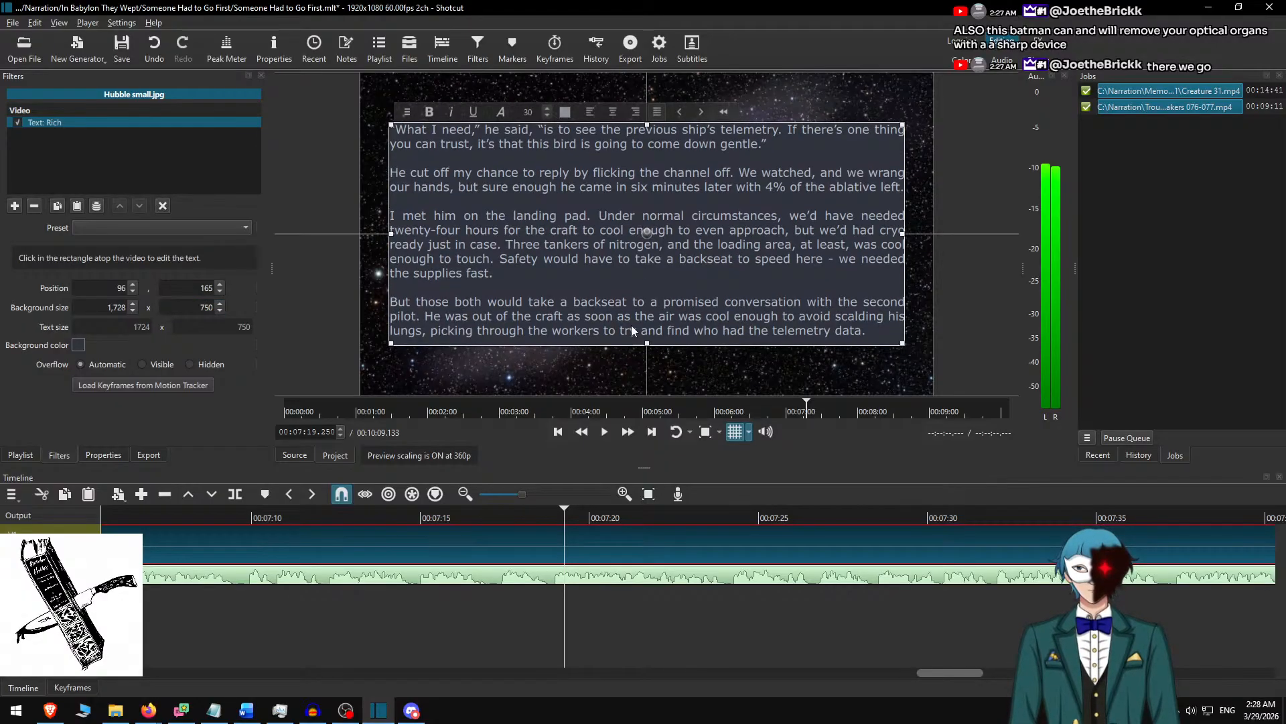
click(364, 517)
click(604, 430)
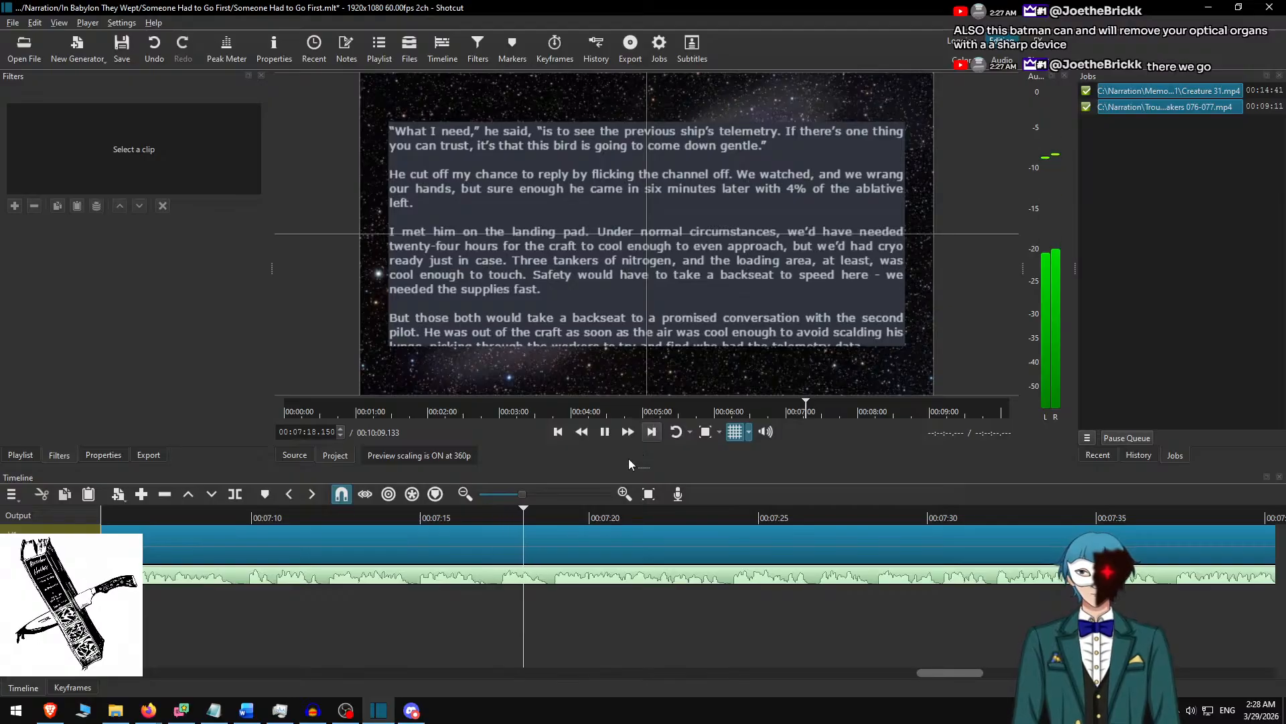
key(space)
Set the selected slide's text background height to 800 and centre the text box vertically at position 140.
click(591, 538)
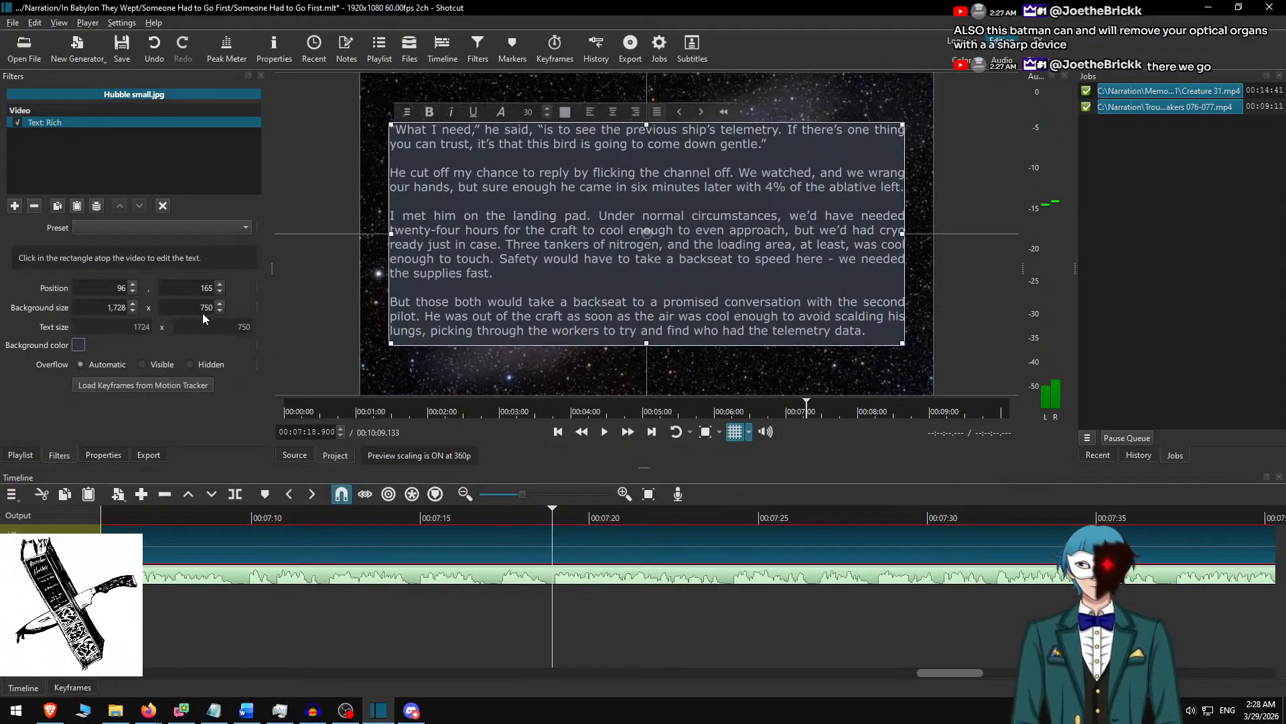
key(Delete)
key(Delete)
text(800)
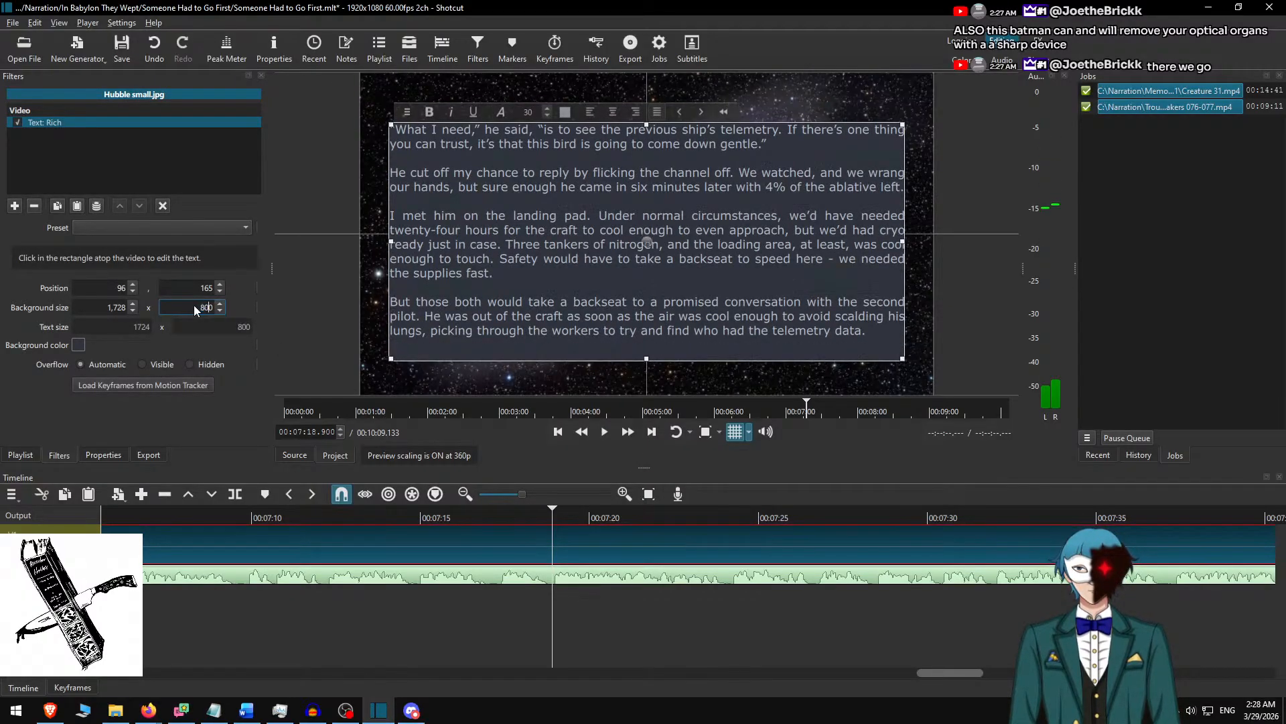
drag(646, 248, 643, 230)
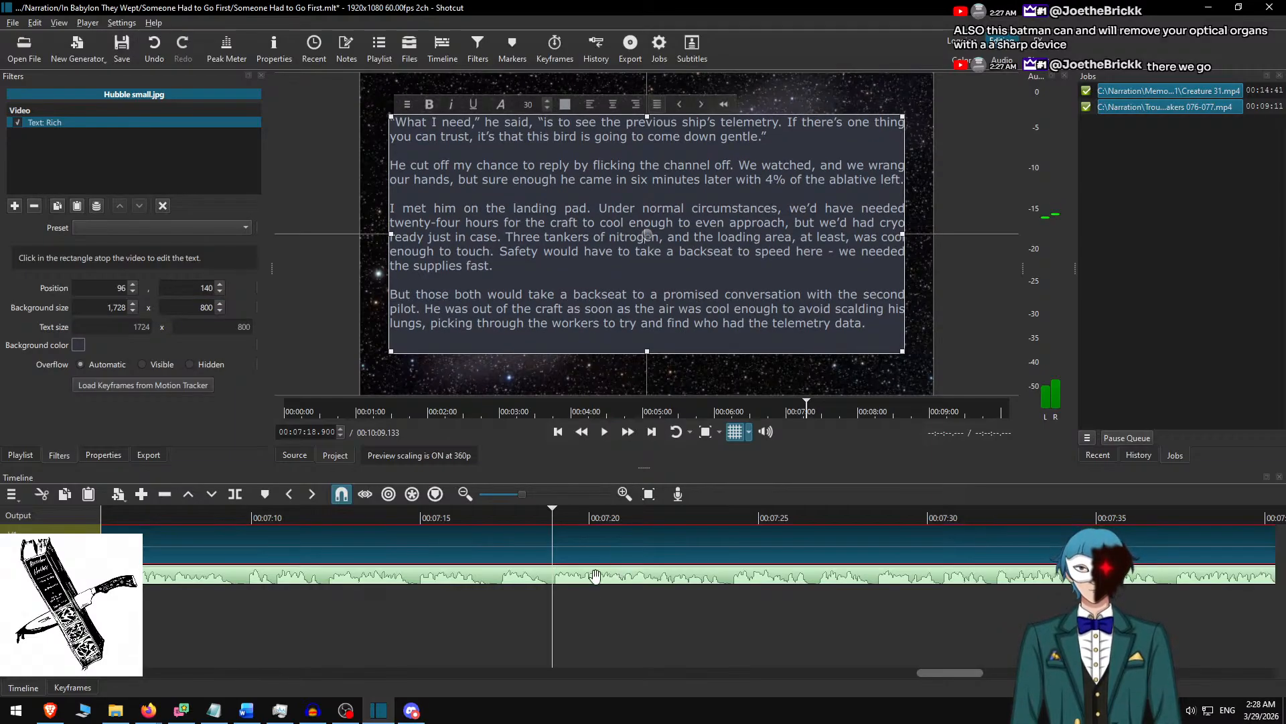
Play the narration to 00:07:49.383, split the background clip there and select the clip after the cut.
click(597, 540)
drag(485, 511, 420, 513)
key(space)
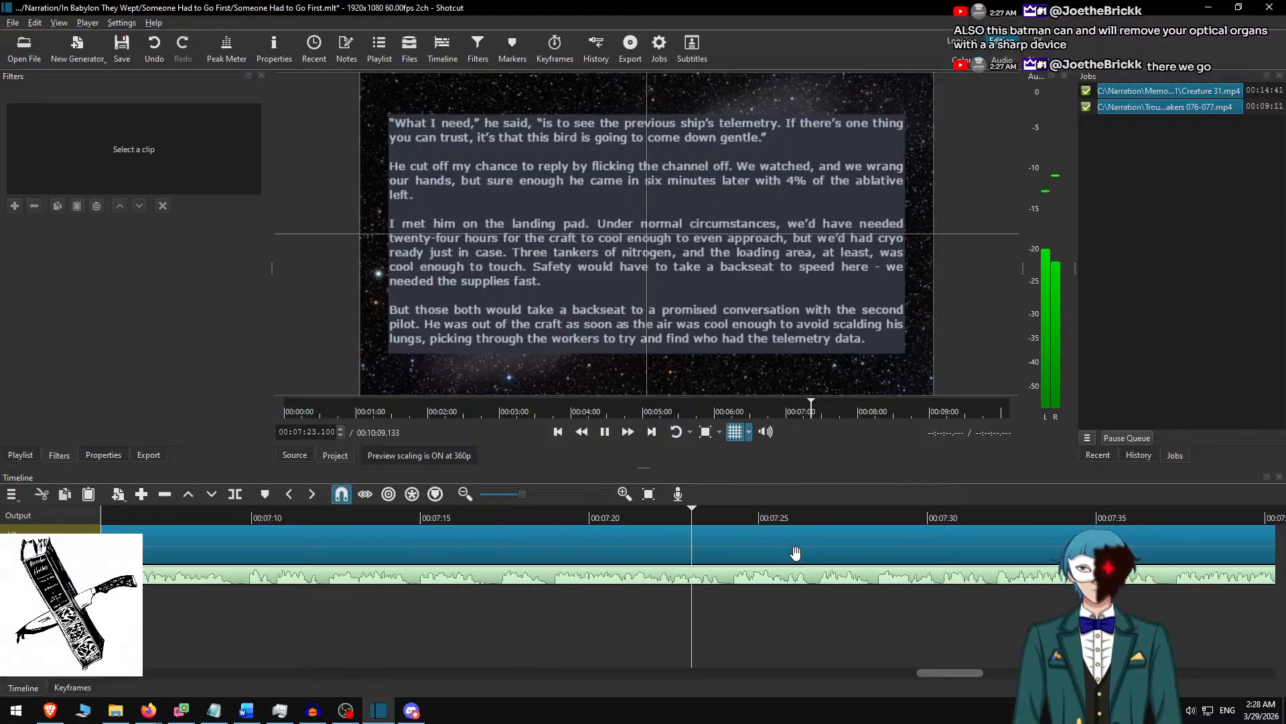
scroll(784, 596, right, 5)
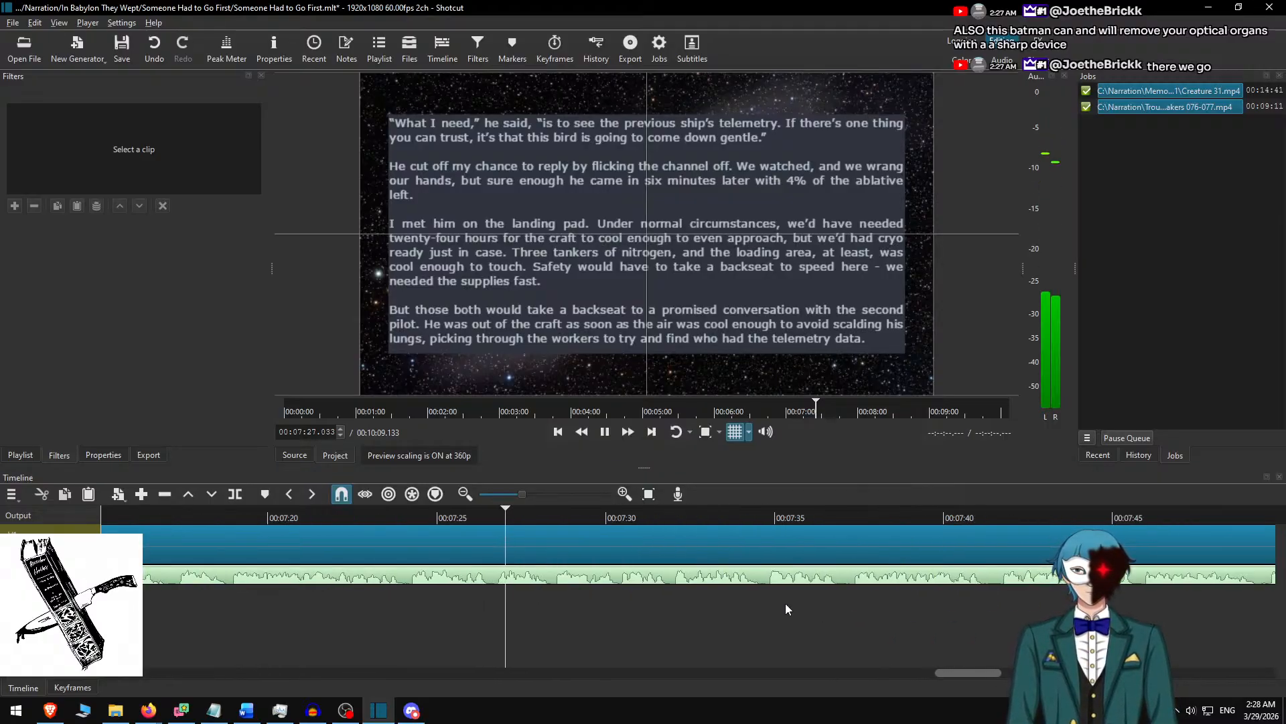
click(681, 546)
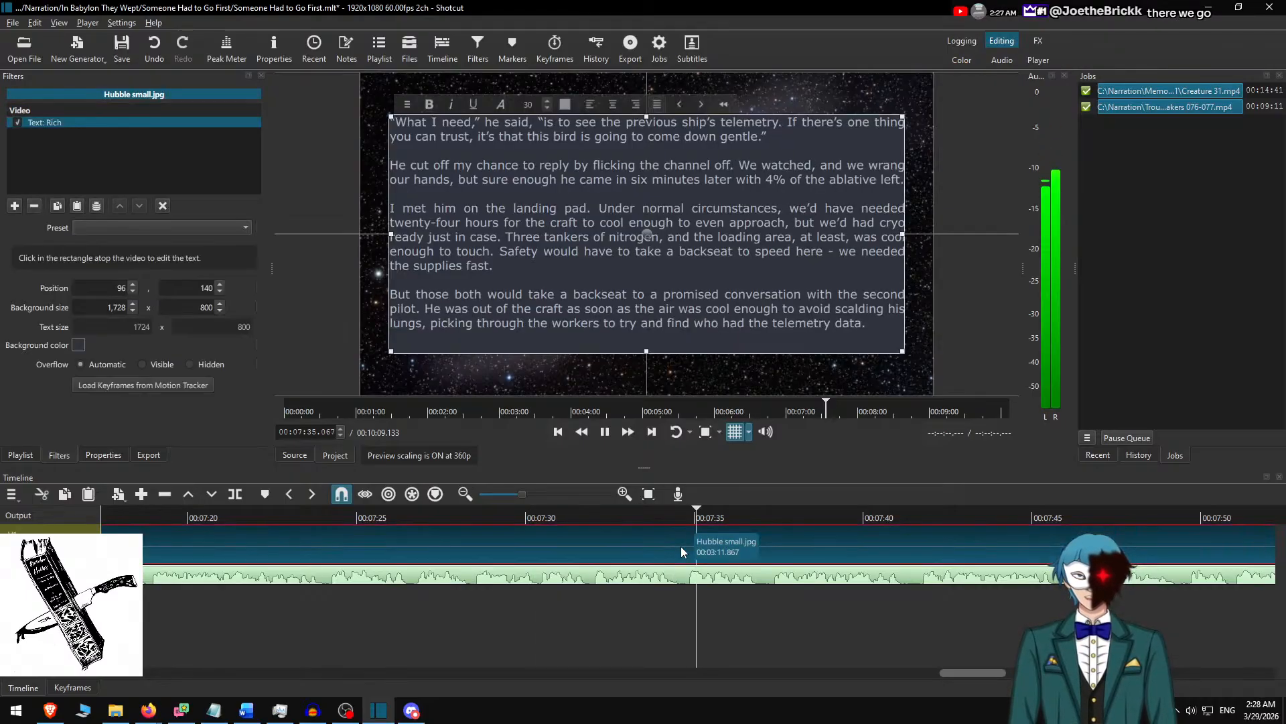
click(684, 541)
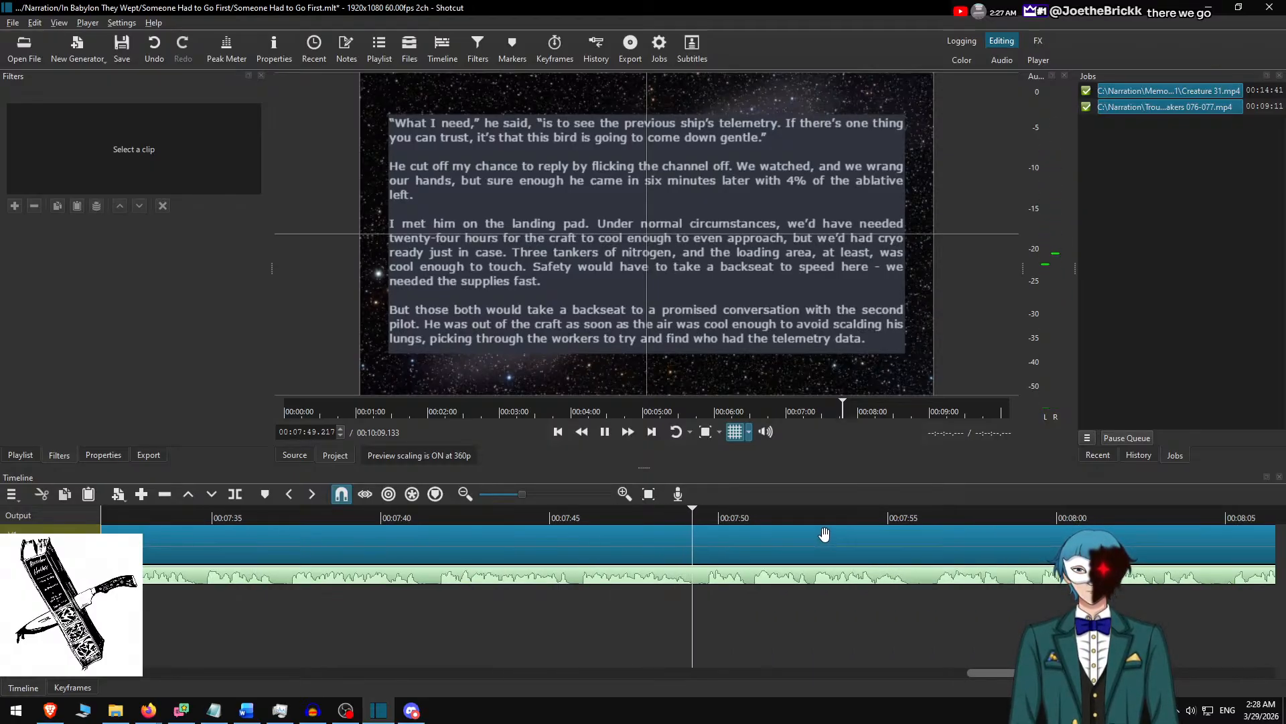
key(space)
click(745, 539)
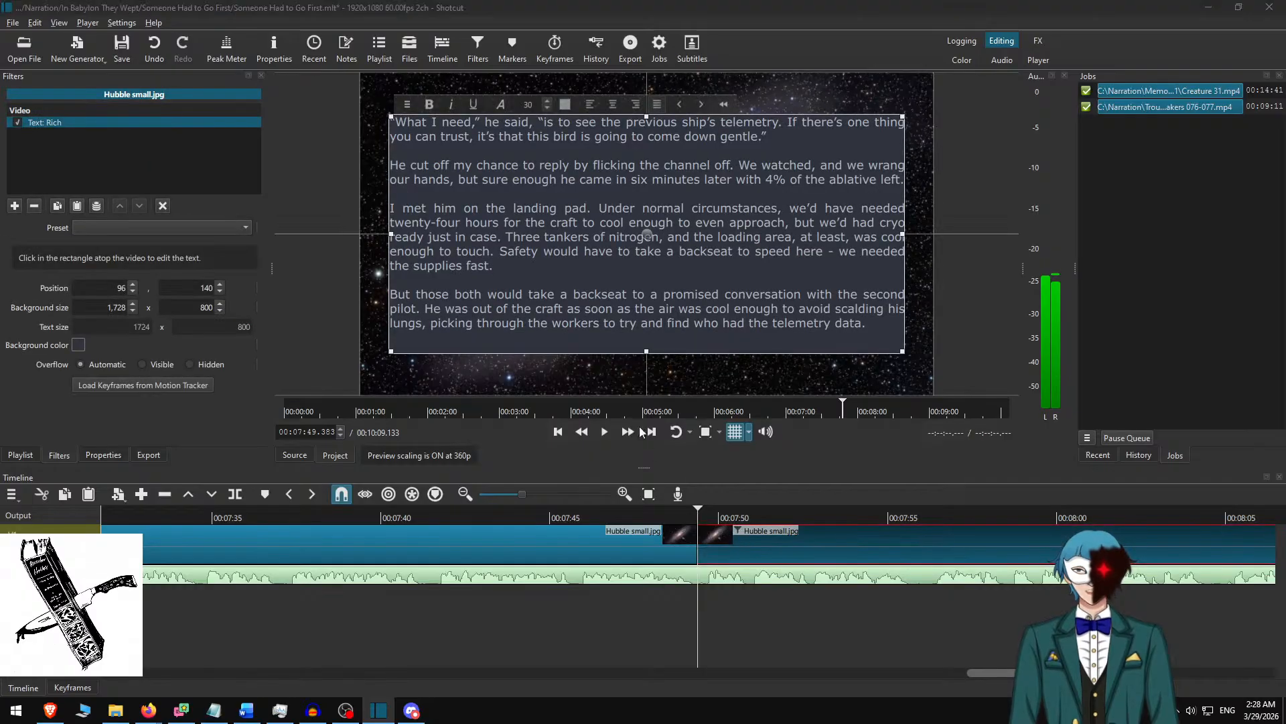
In Word, delete the used passage ending in "telemetry data." and copy the text from "I found him first" through "---".
key(alt+Tab)
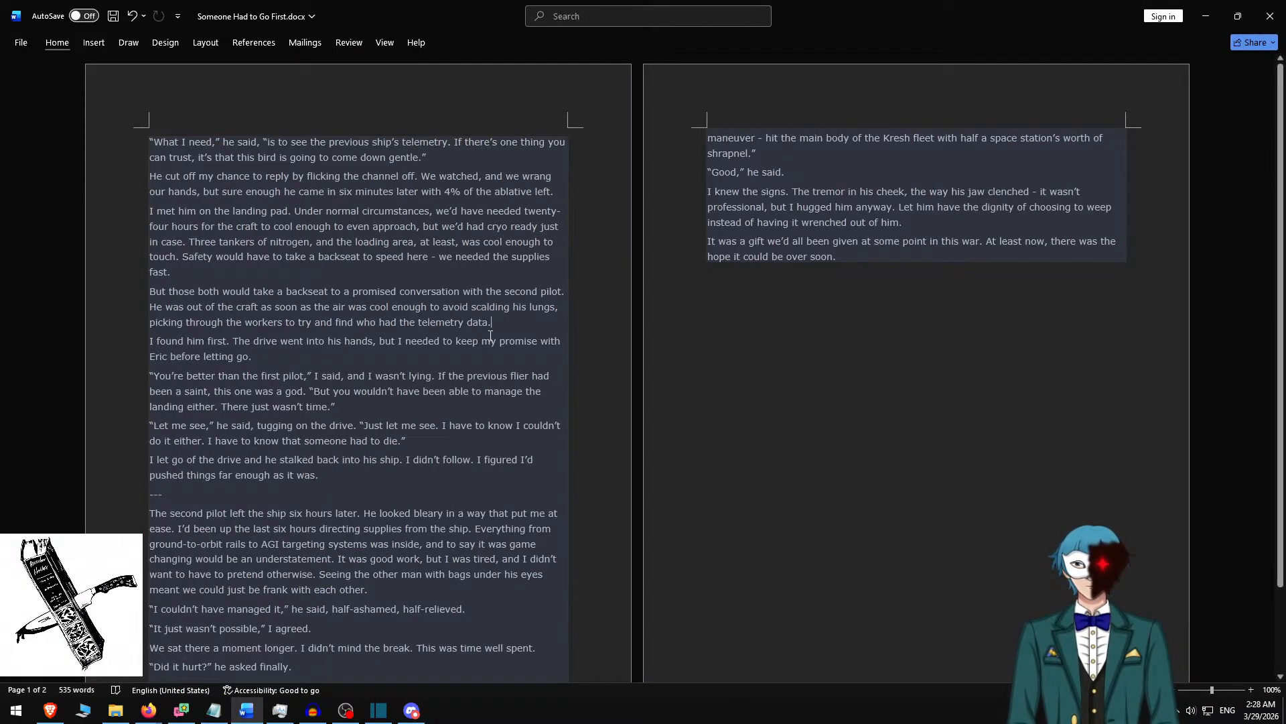
key(ctrl+z)
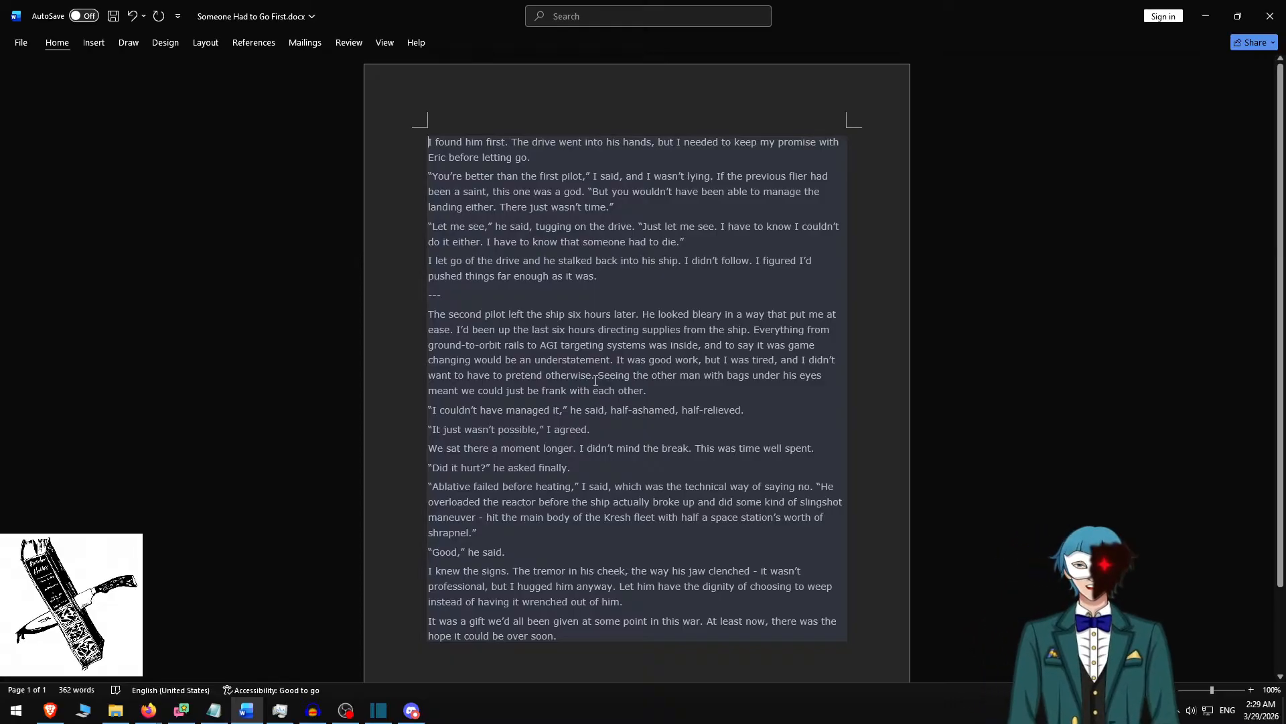
shift+click(532, 299)
key(ctrl+c)
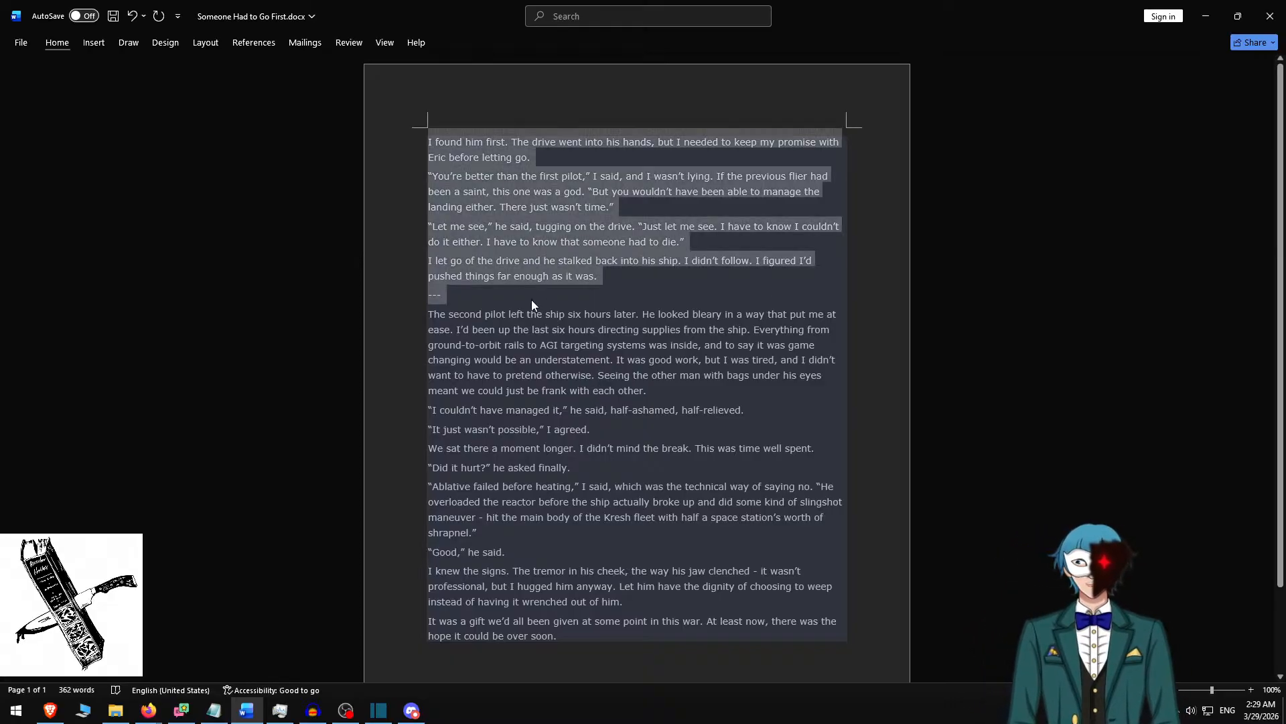
In Shotcut, replace the slide text with the copied passage and add blank lines before "You're better", "Let me see" and "I let go".
key(alt+Tab)
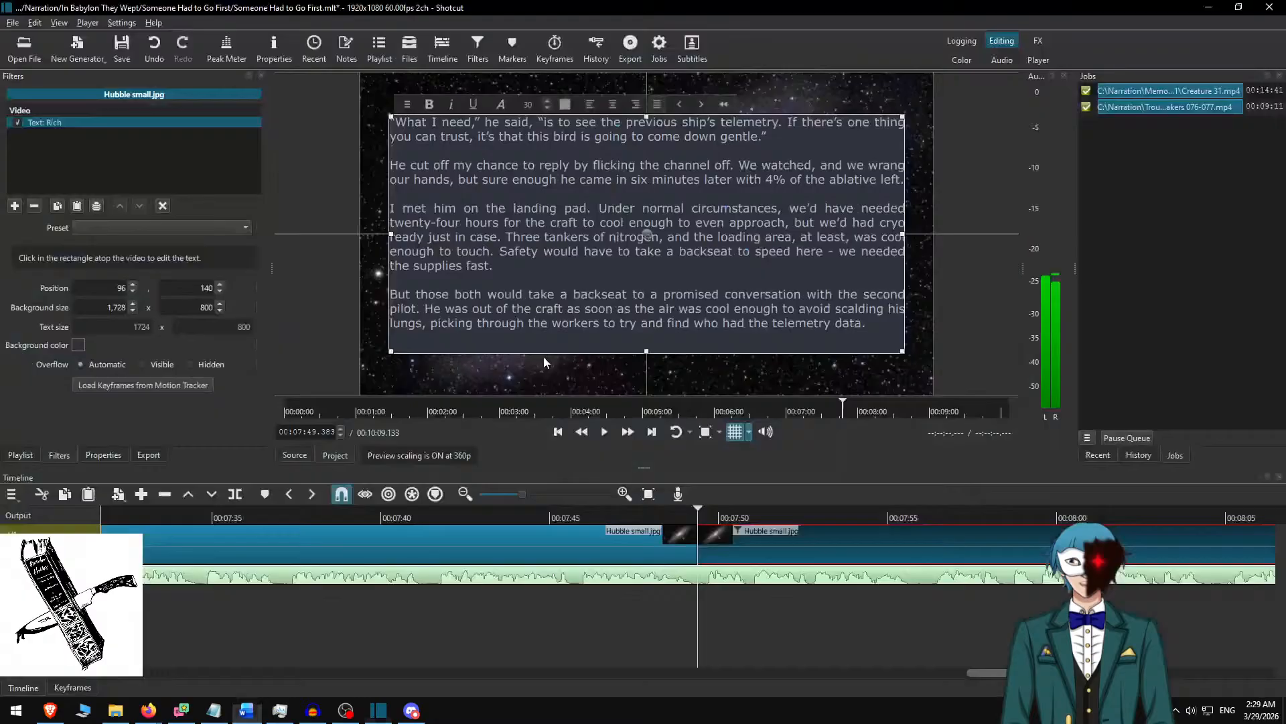
click(685, 223)
key(ctrl+a)
key(ctrl+v)
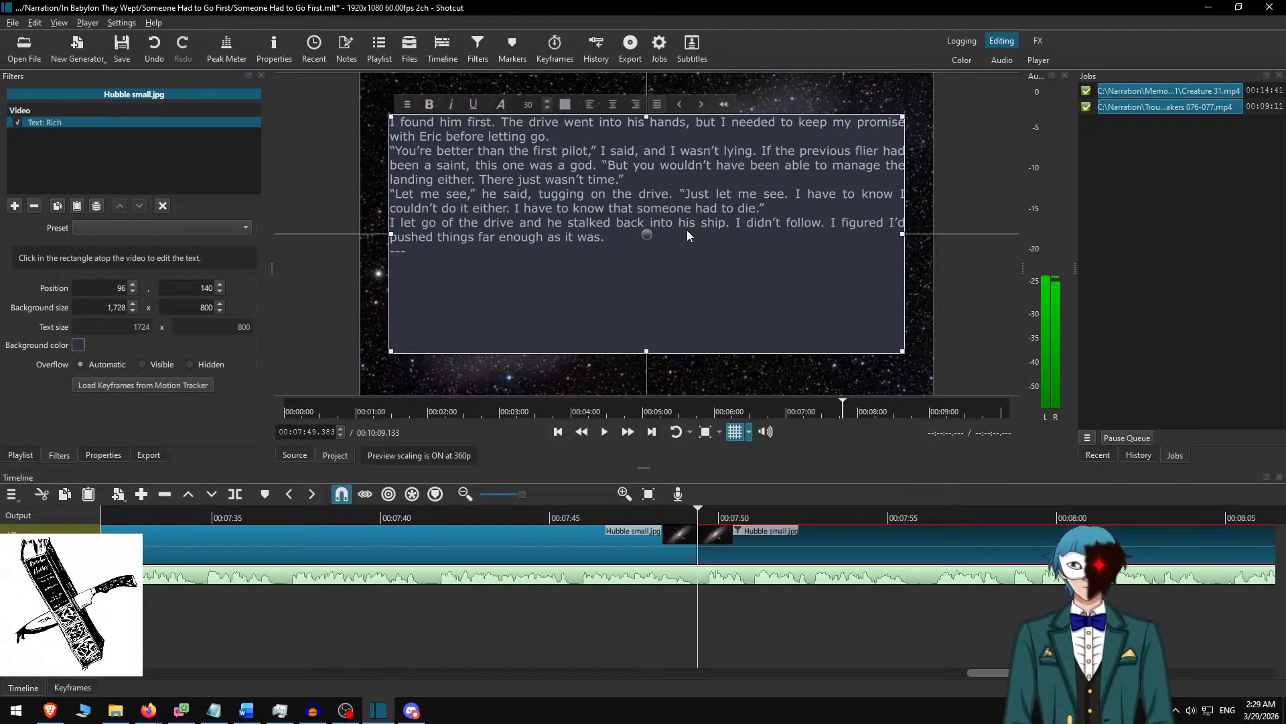
key(Return)
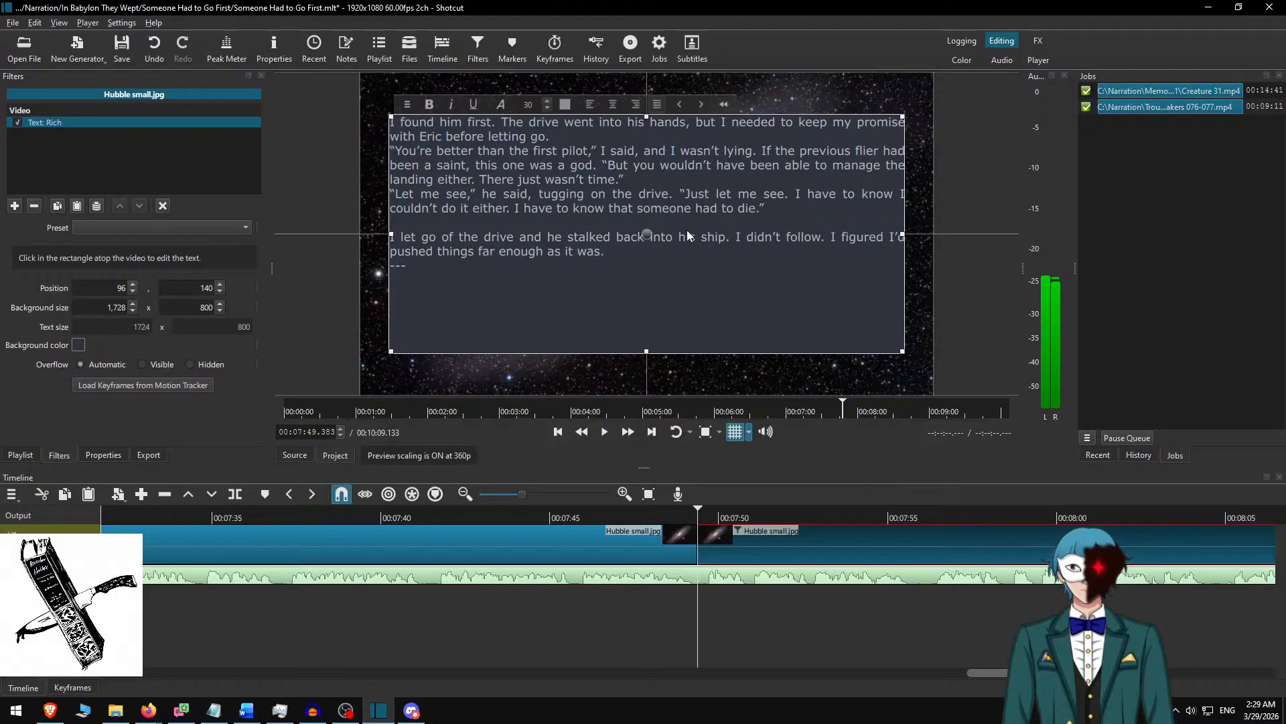
key(Return)
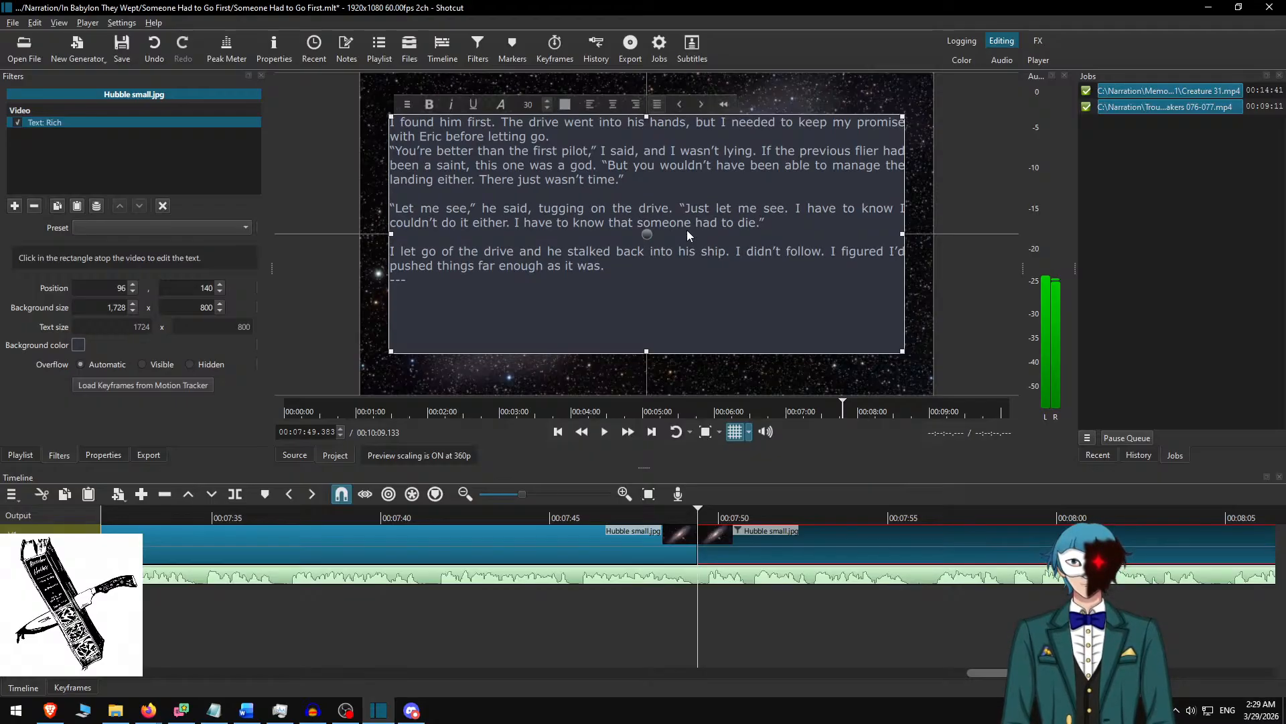
key(Return)
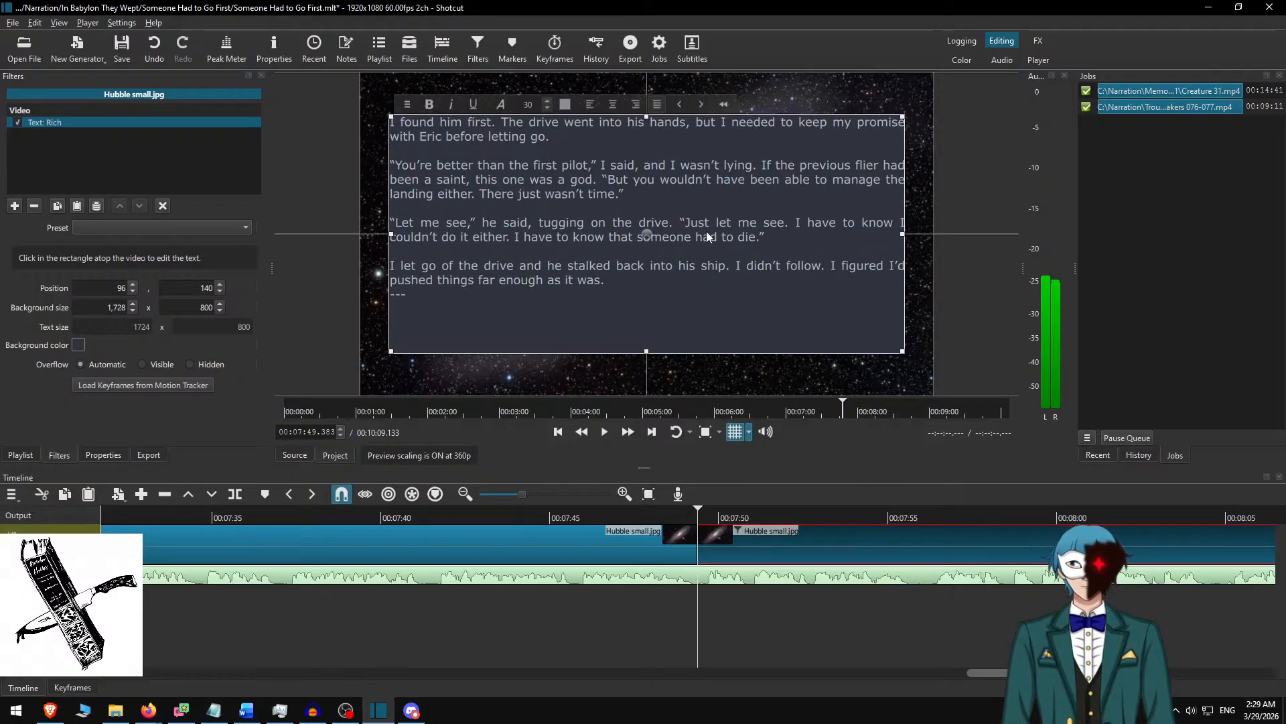
Check the passage against the Word document, set the text background height to 650 and centre the text box vertically at position 215.
key(alt+Tab)
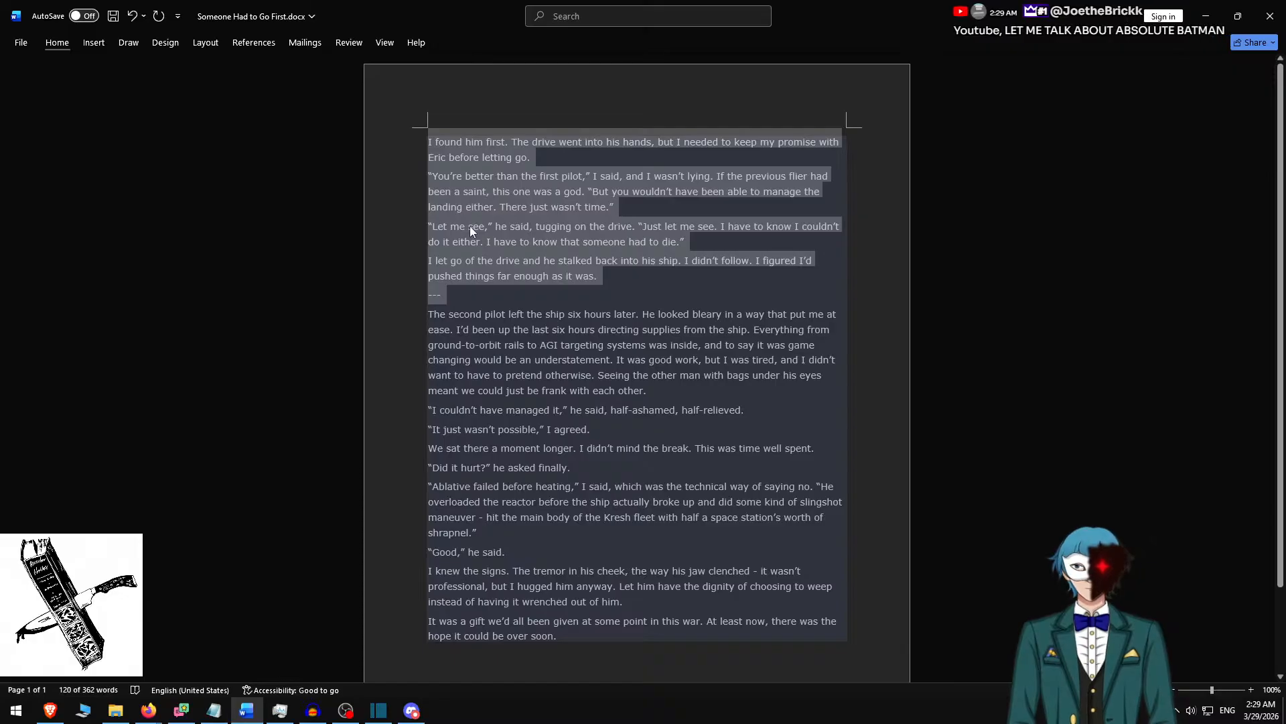
key(alt+Tab)
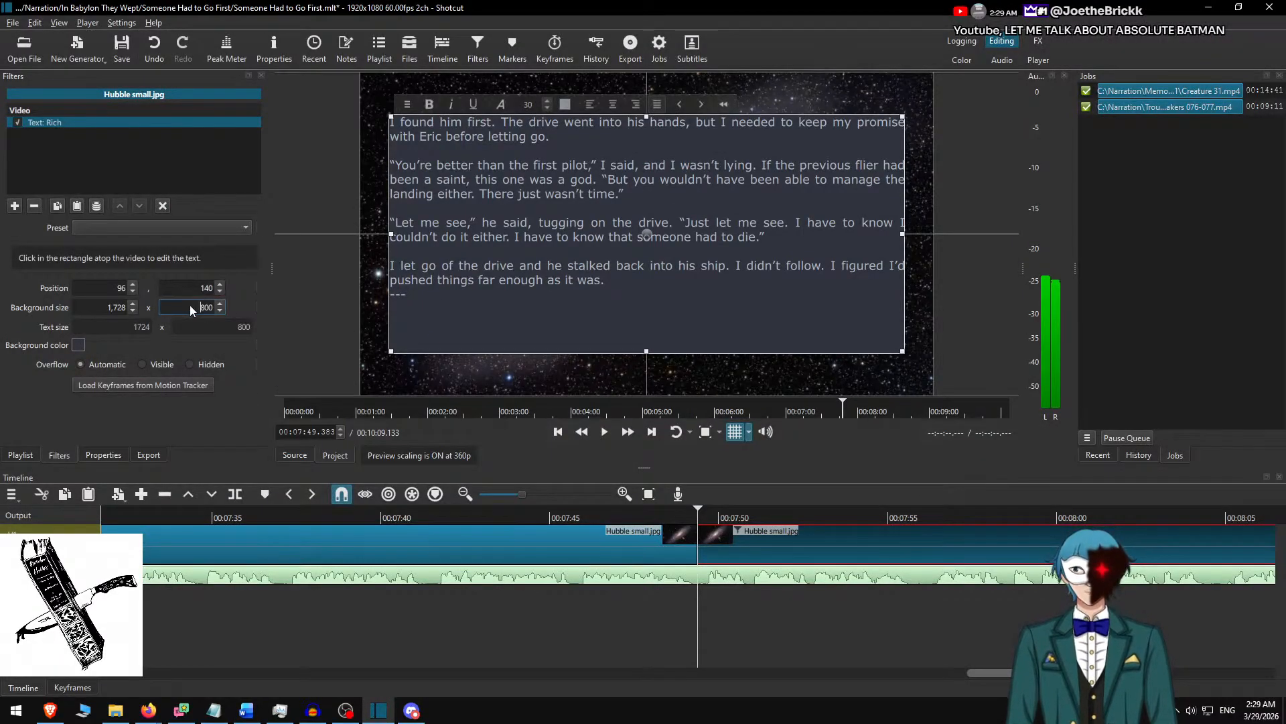
key(shift+Right)
text(65)
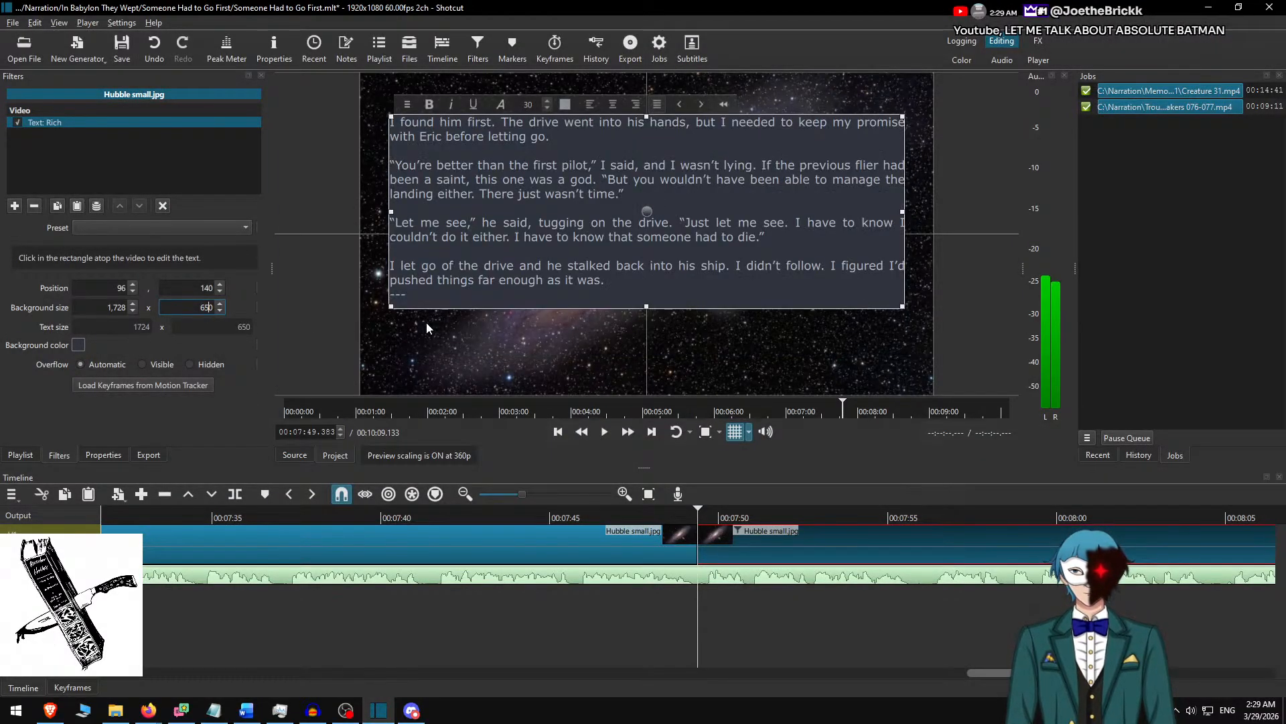
drag(647, 218, 646, 240)
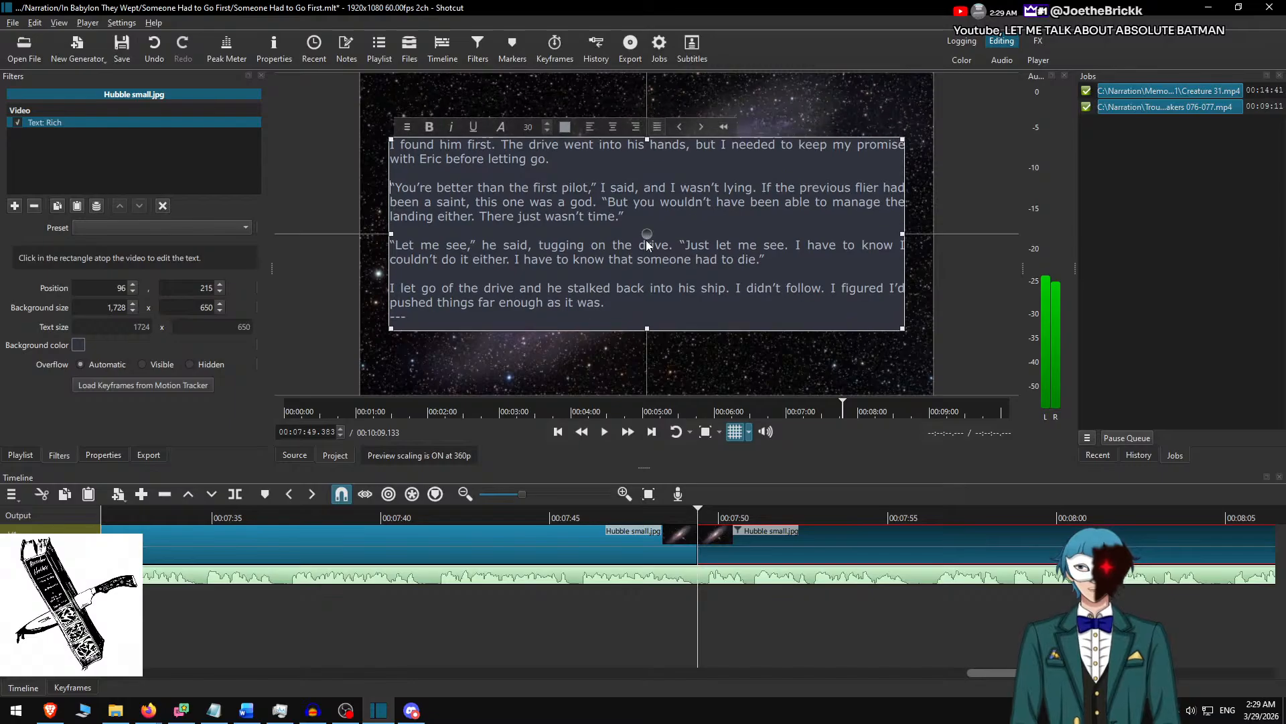
Play the change to the "I found him first" slide from about 00:07:45 and follow the narration at faster speed.
click(735, 557)
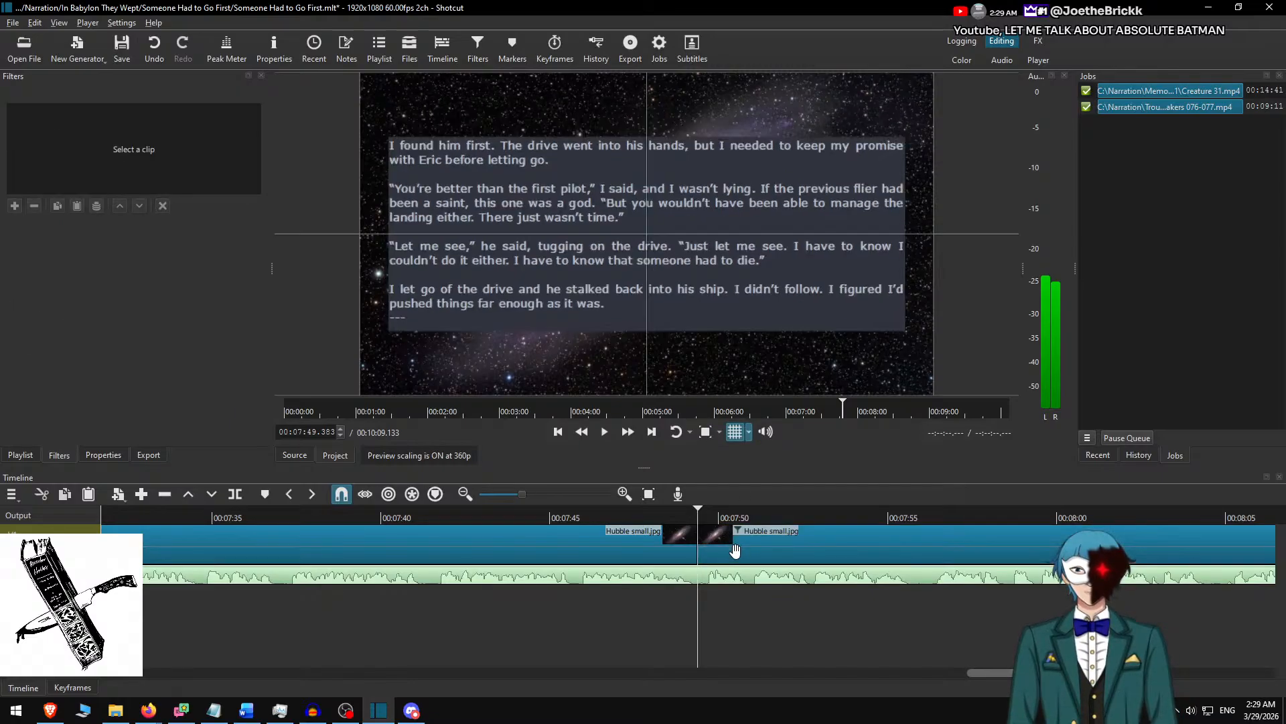
click(564, 516)
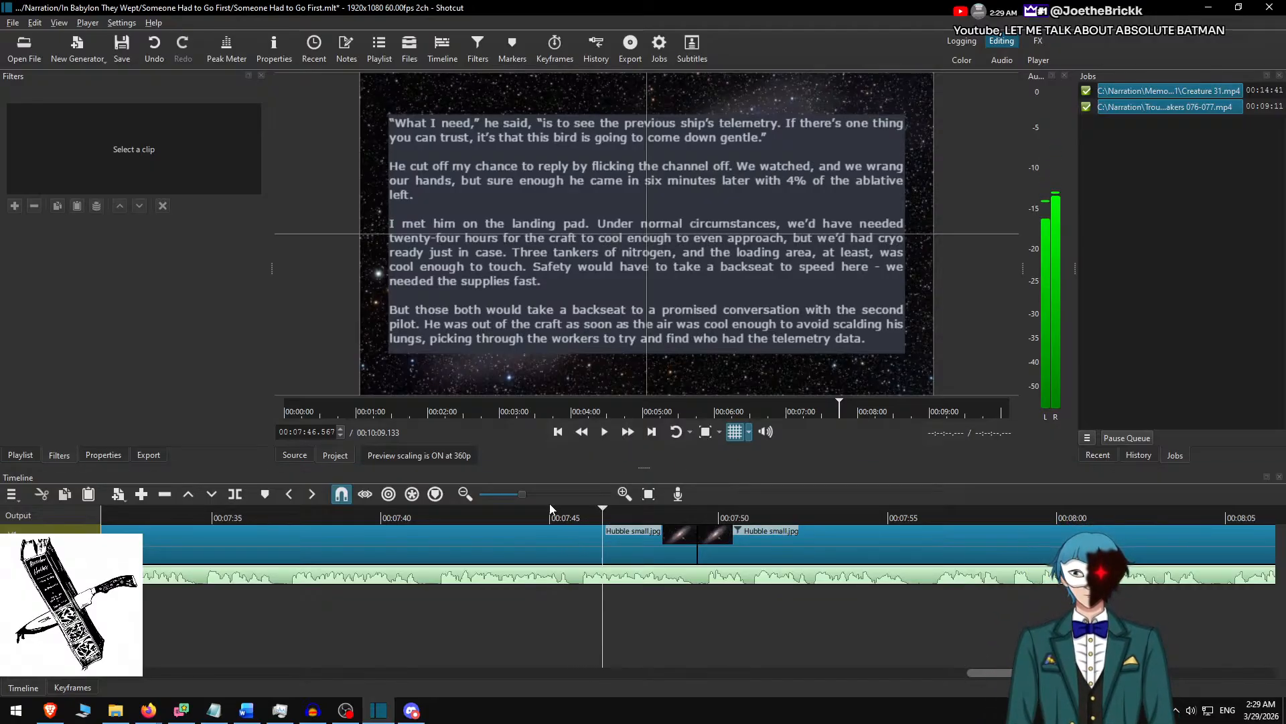
key(space)
key(space)
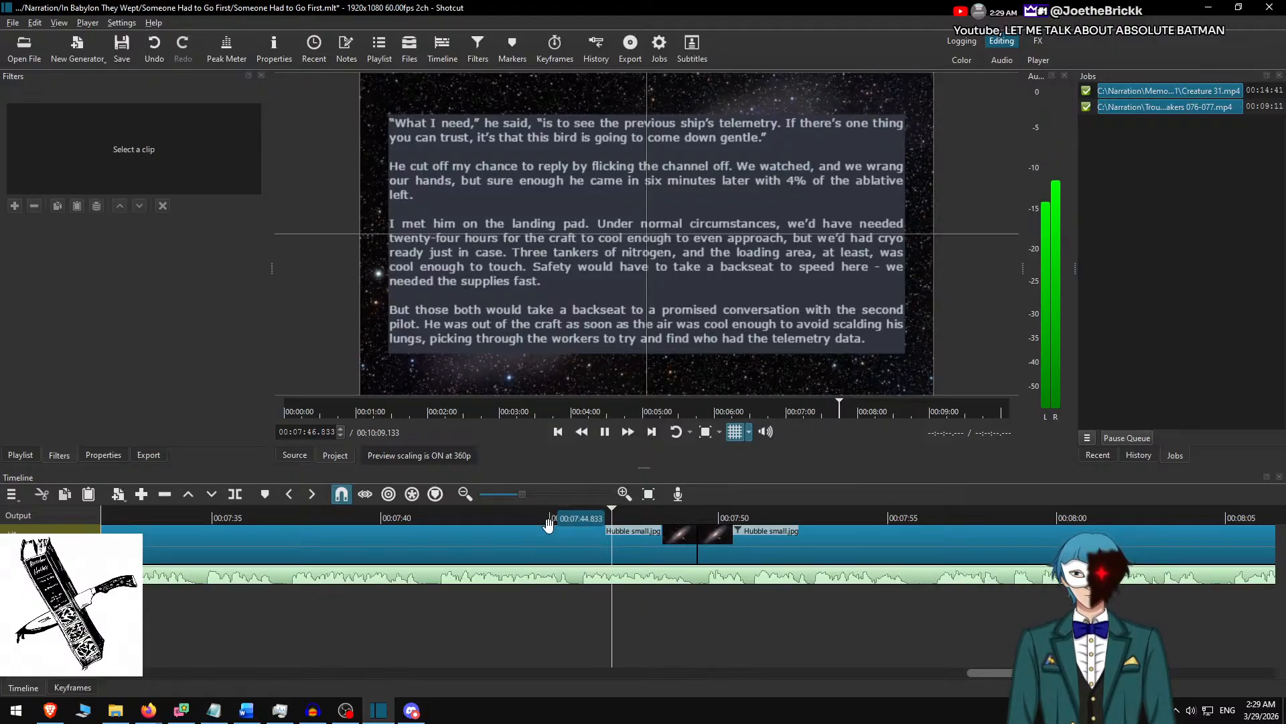
click(546, 513)
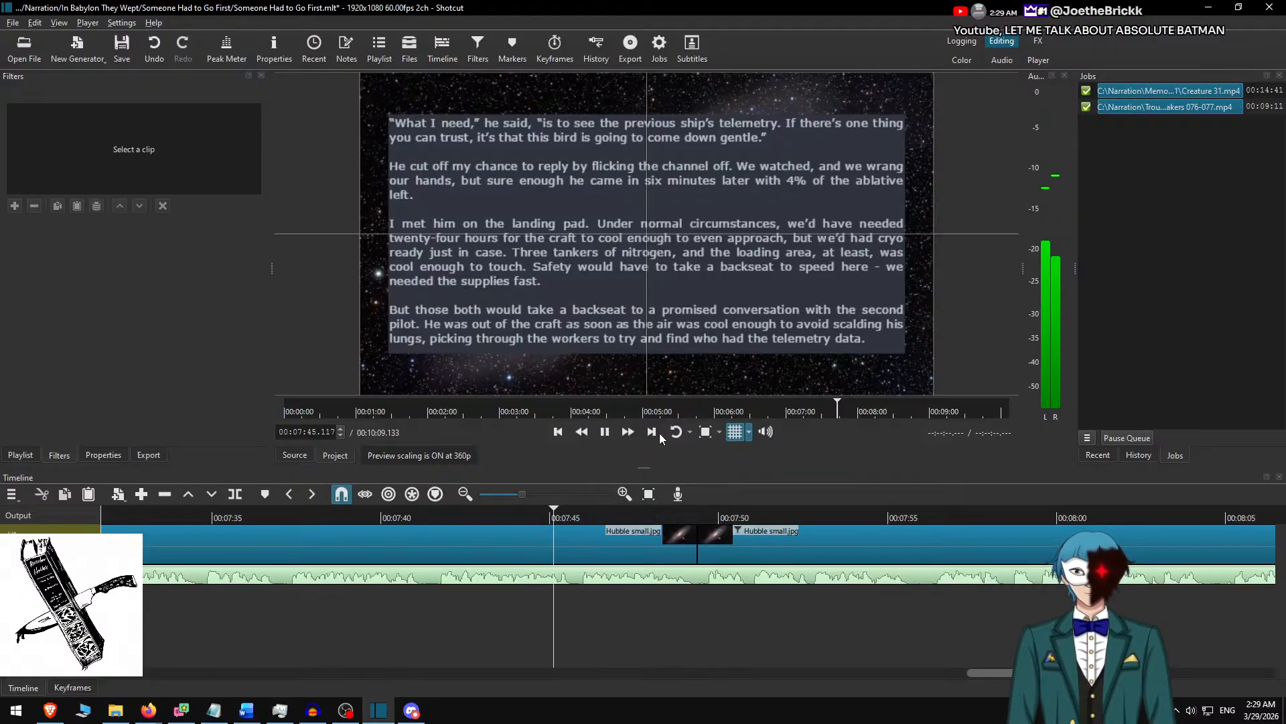
click(627, 432)
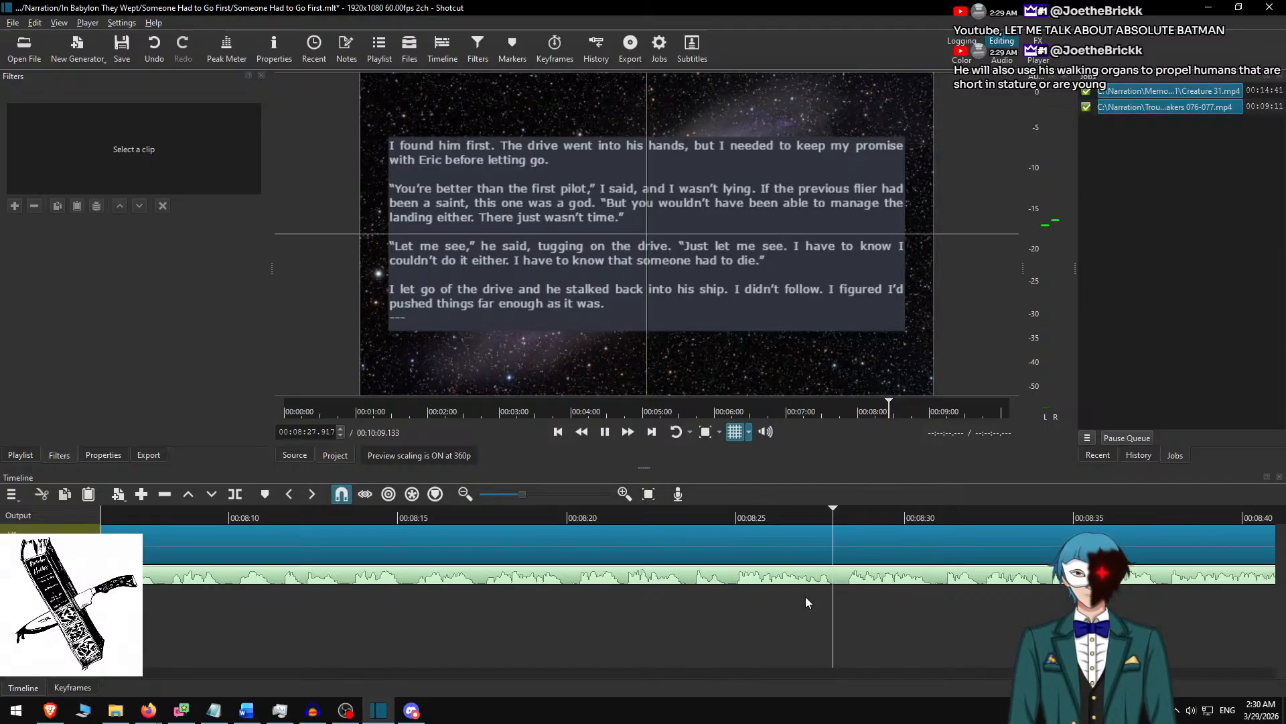
Pause at about 00:08:27.9, split the background clip there, select the clip after the cut and return to the Word document.
key(space)
key(s)
click(866, 533)
key(alt+Tab)
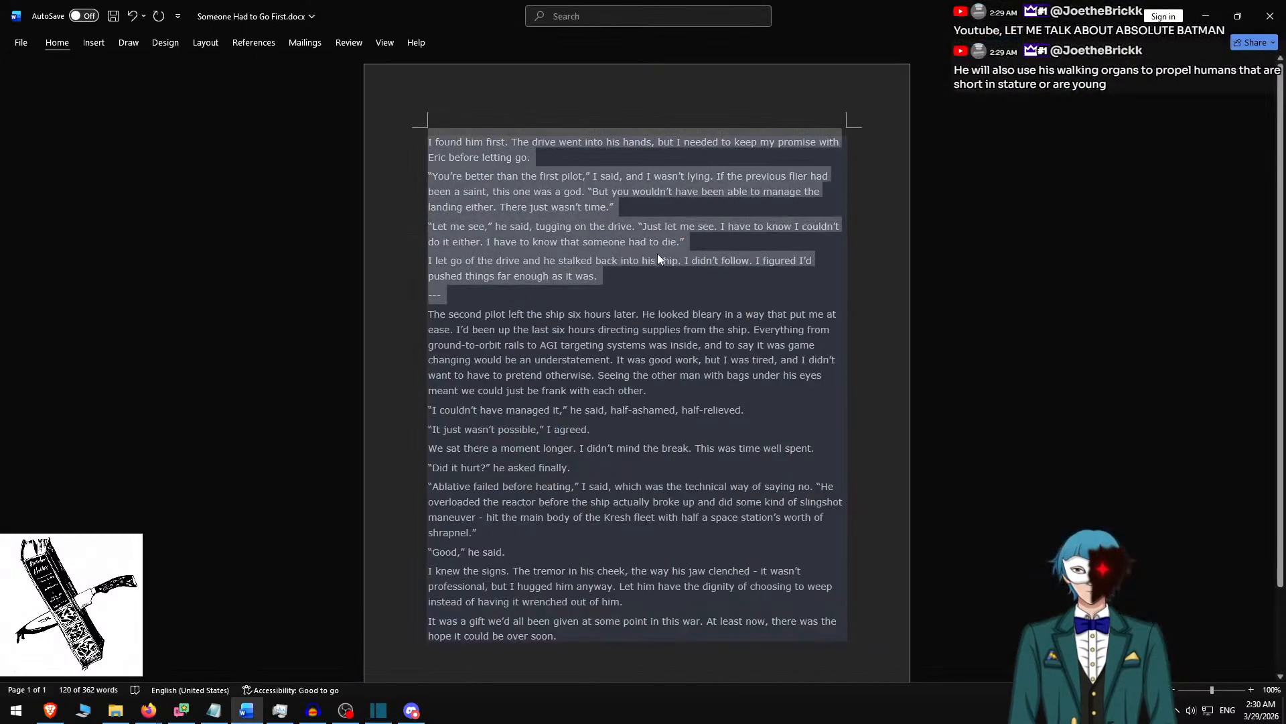
Delete the used passage in Word and replace the Shotcut slide text with the passage from "The second pilot" to "time well spent".
key(BackSpace)
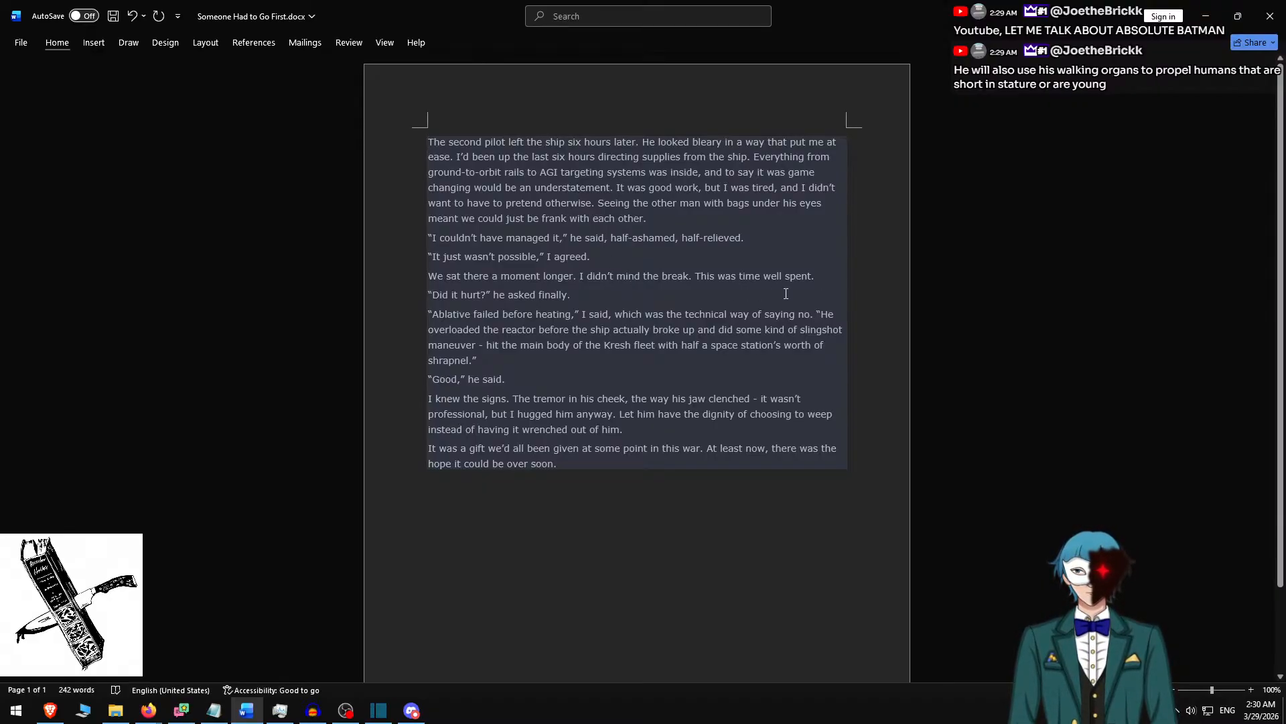
shift+click(827, 275)
key(ctrl+c)
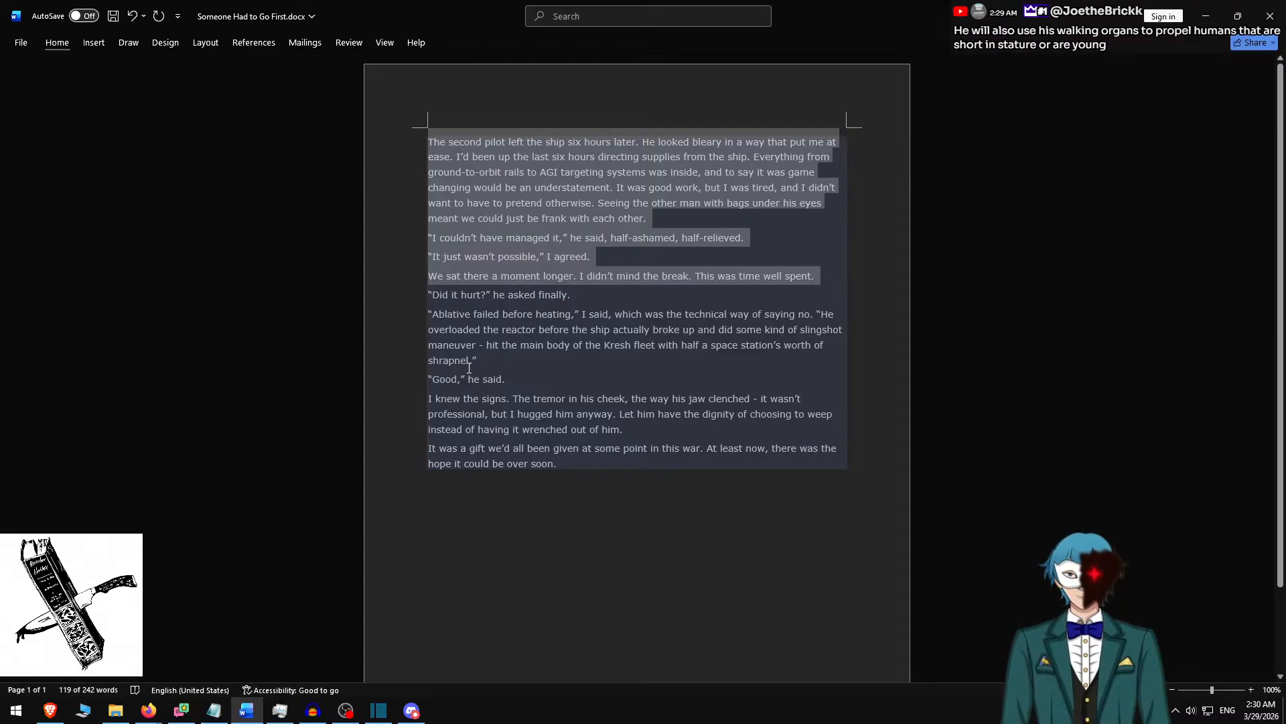
key(alt+Tab)
key(ctrl+v)
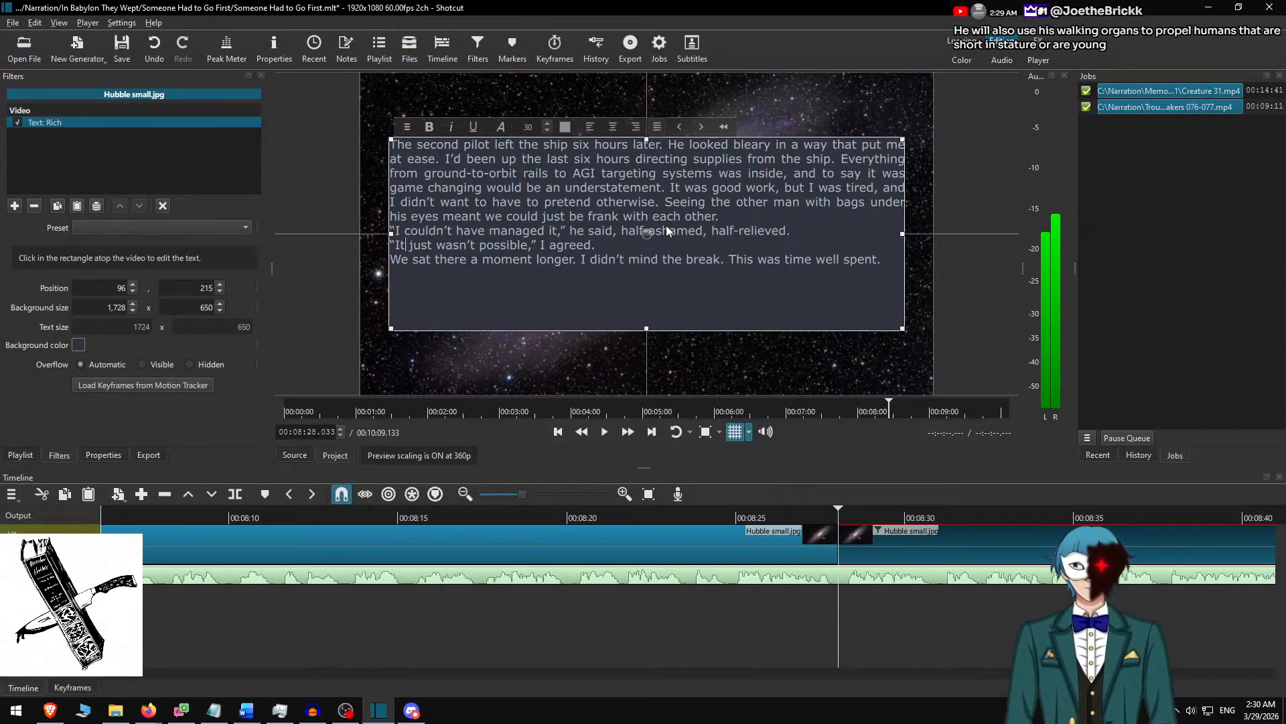
Add blank lines before the slide paragraphs starting "I couldn't have managed it", "It just wasn't possible" and "We sat there".
key(End)
key(Return)
key(Return)
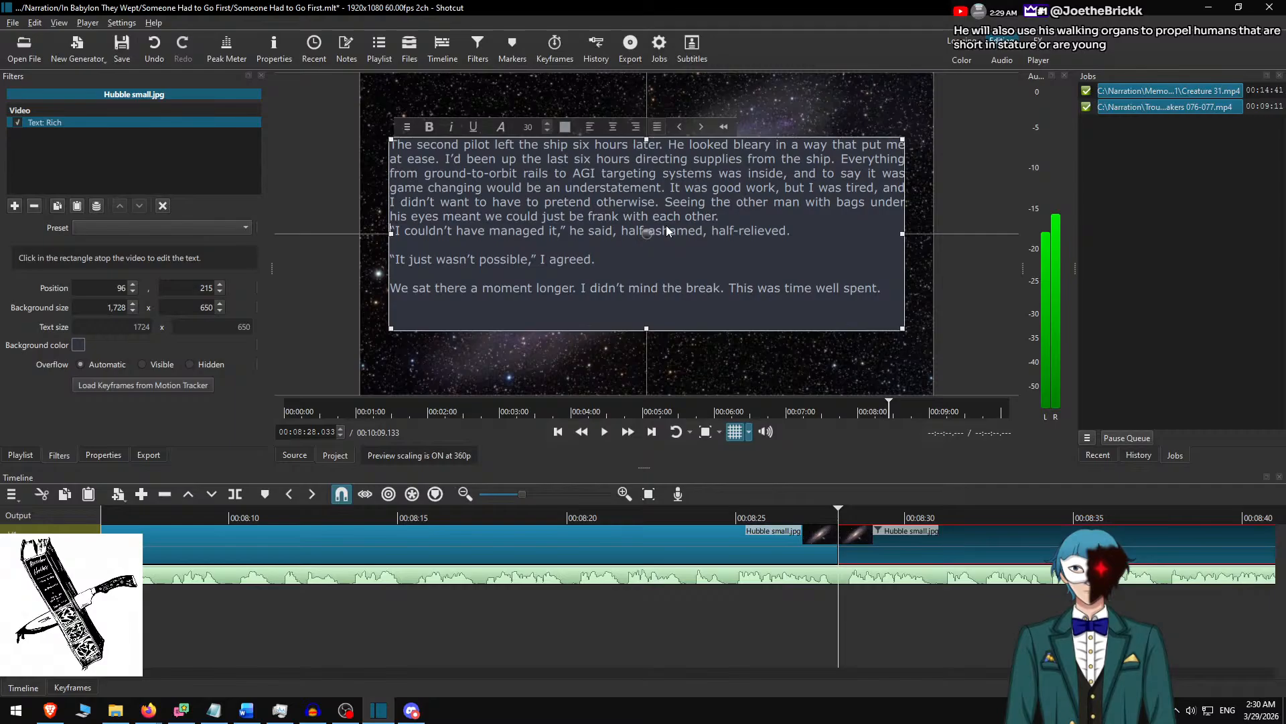
key(Return)
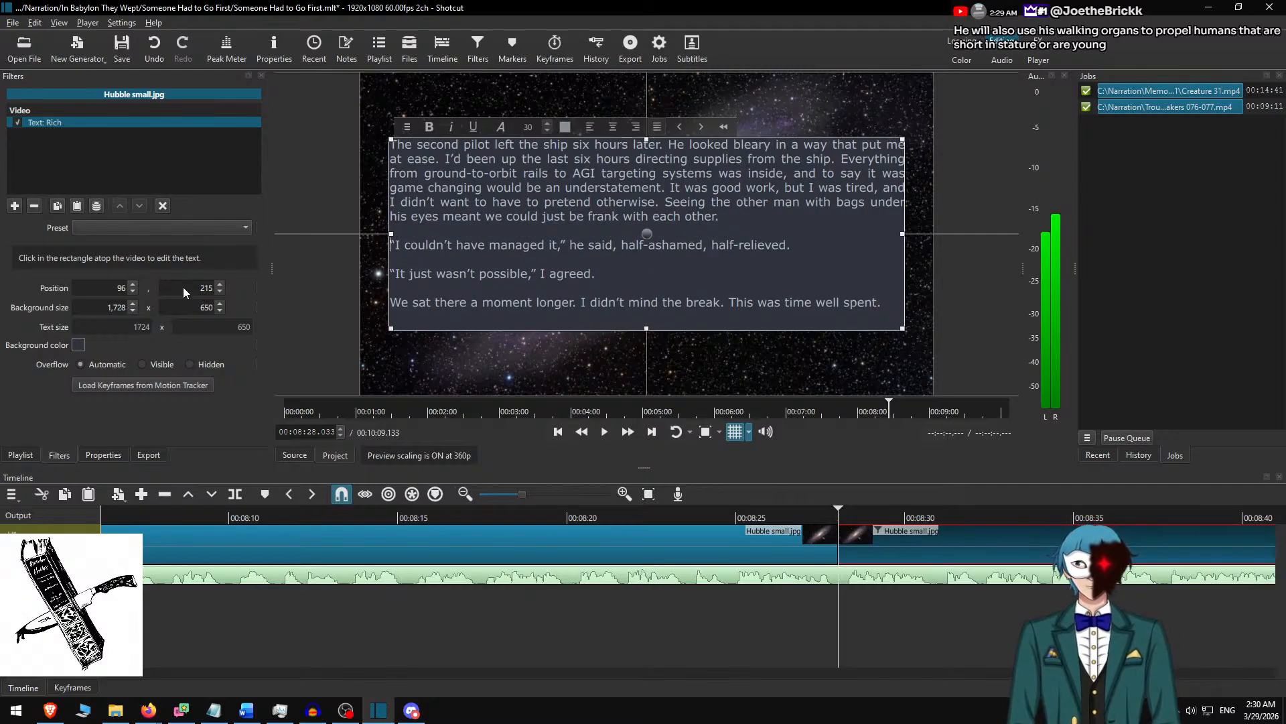
Set the text background height to 600, centre the text box vertically at position 240 and deselect the clip.
text(0)
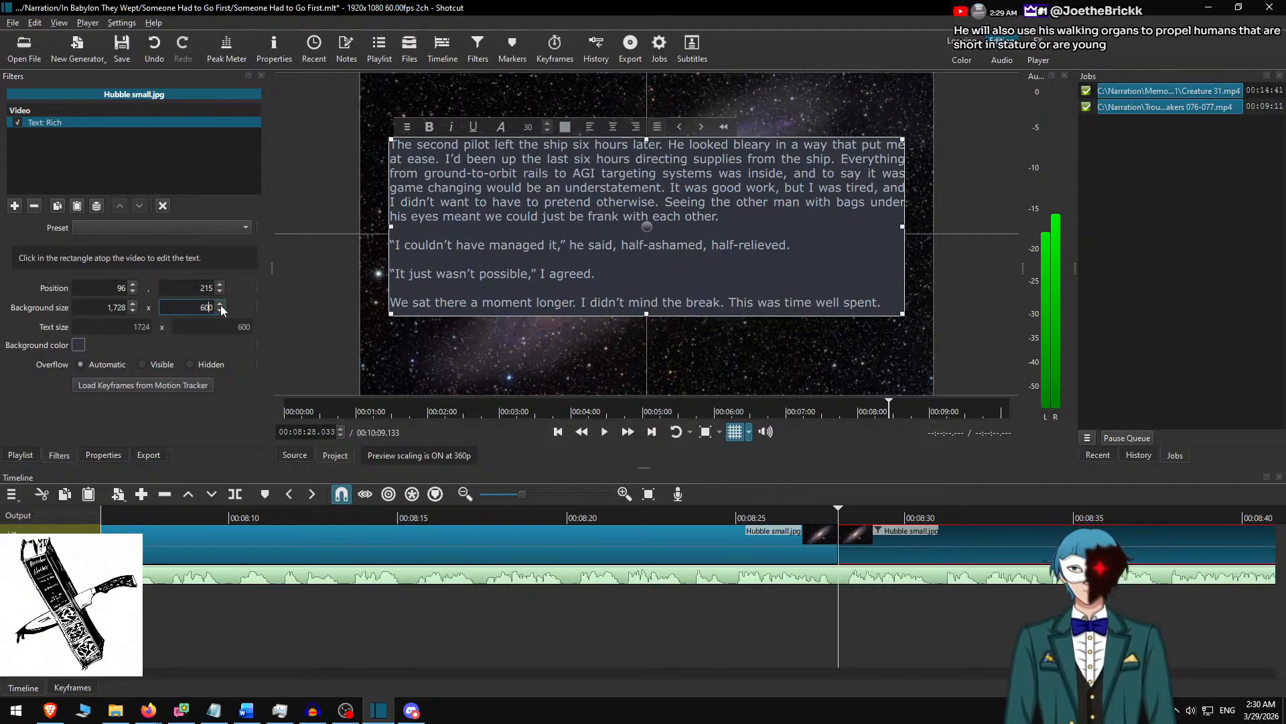
drag(647, 228, 647, 235)
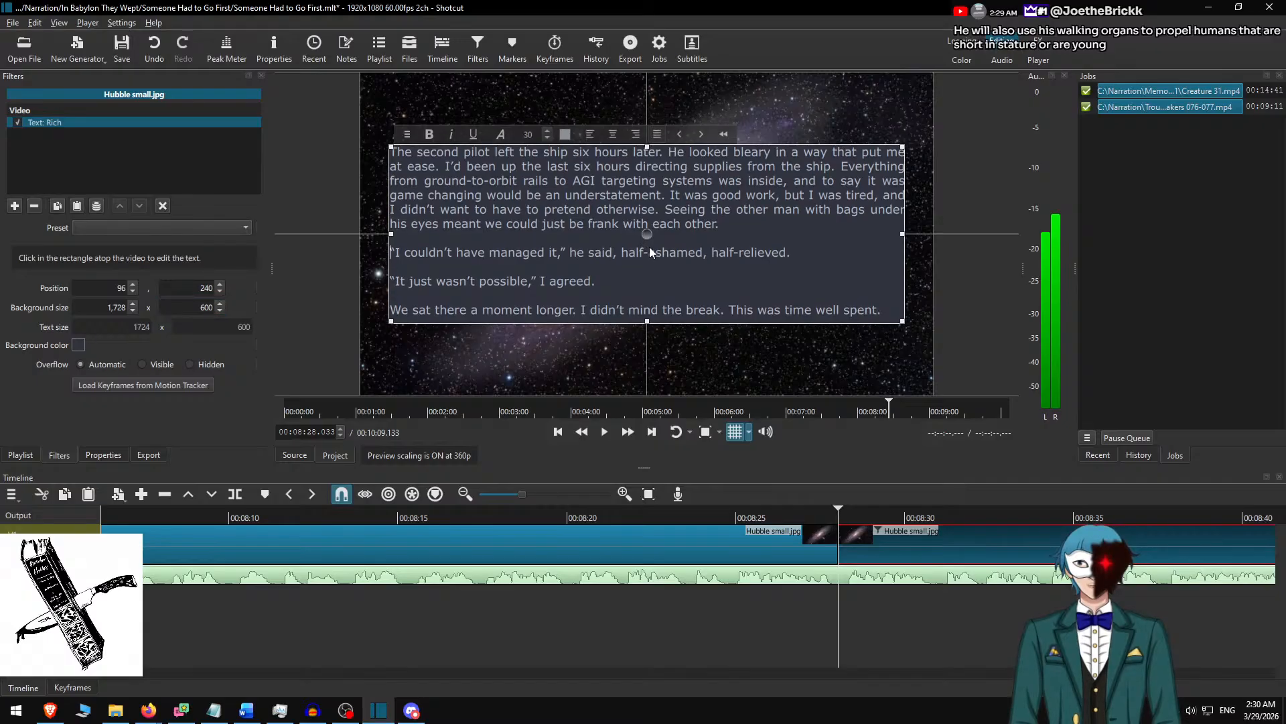
click(886, 536)
Play the change to the "The second pilot" slide from about 00:08:22.6 and follow the narration at faster speed.
click(654, 512)
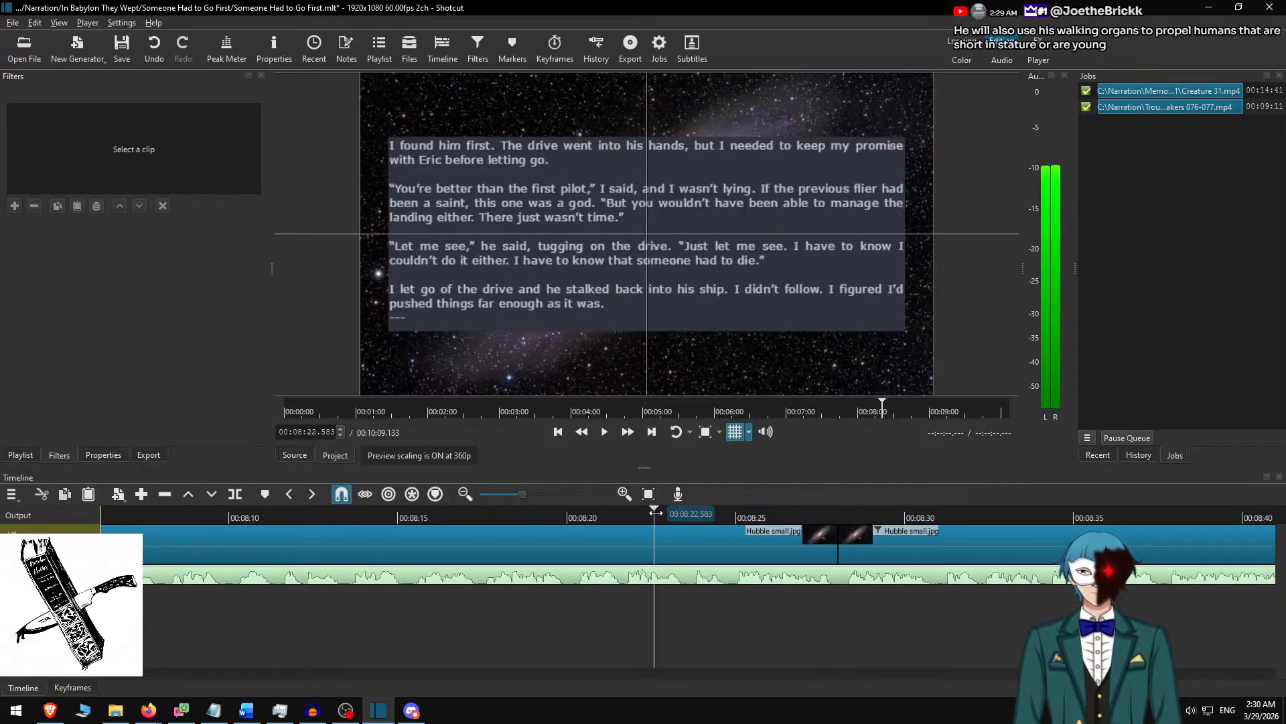
key(space)
click(628, 433)
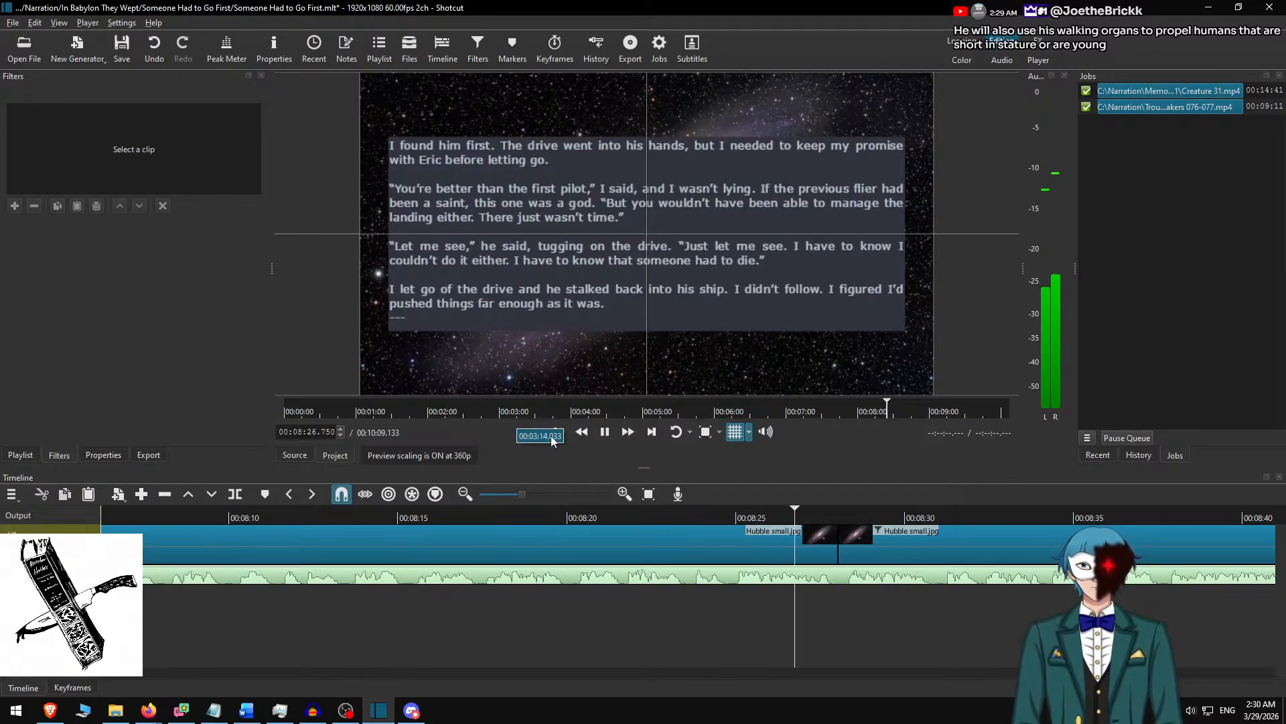
scroll(644, 534, down, 11)
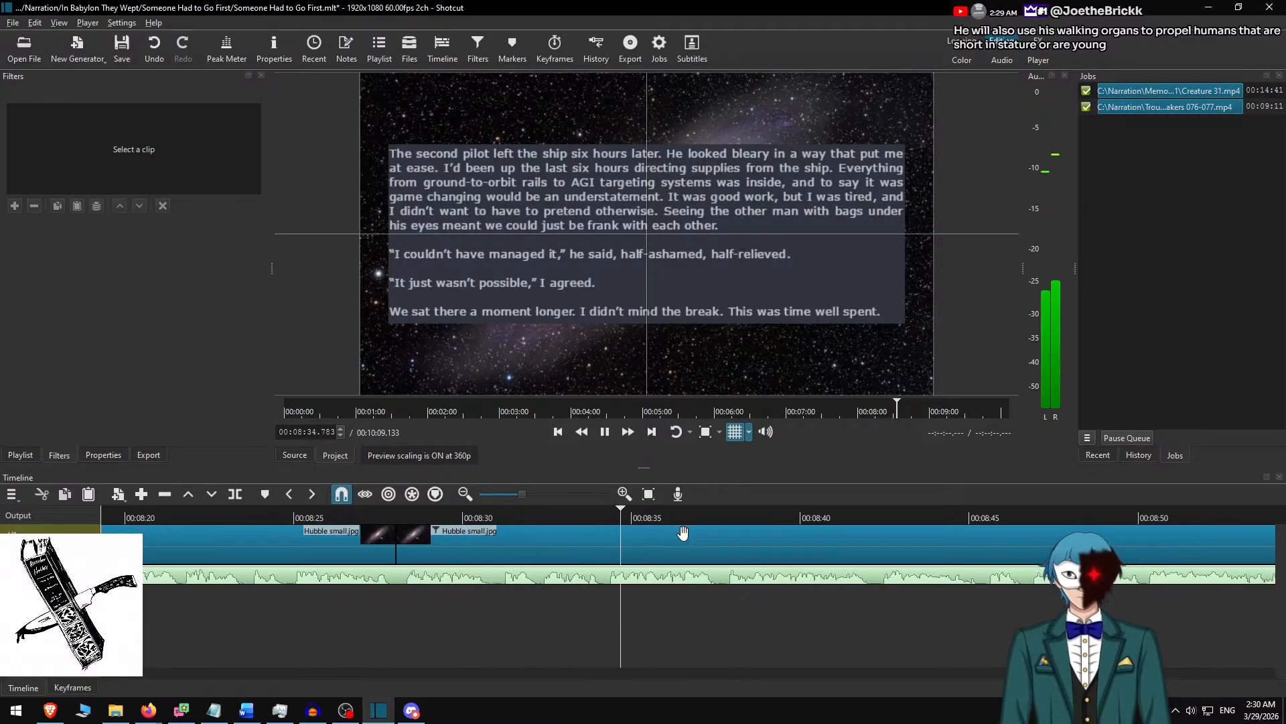
scroll(763, 571, down, 5)
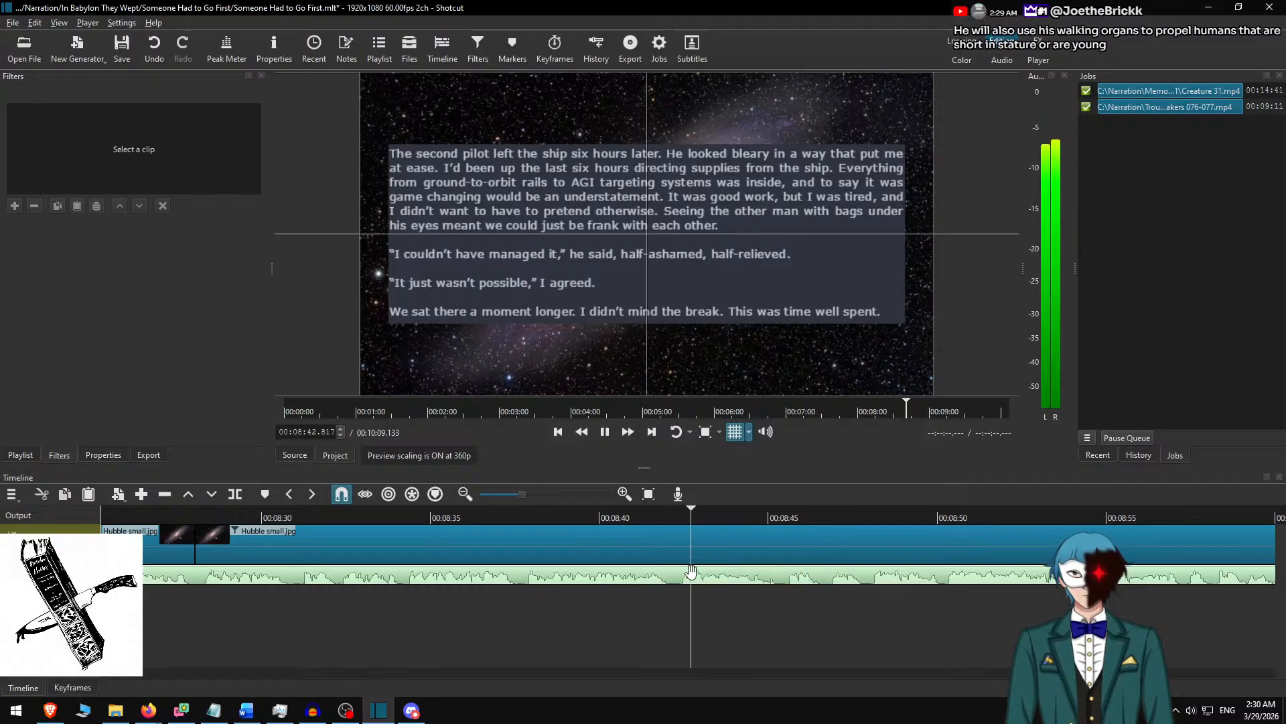
scroll(693, 573, down, 7)
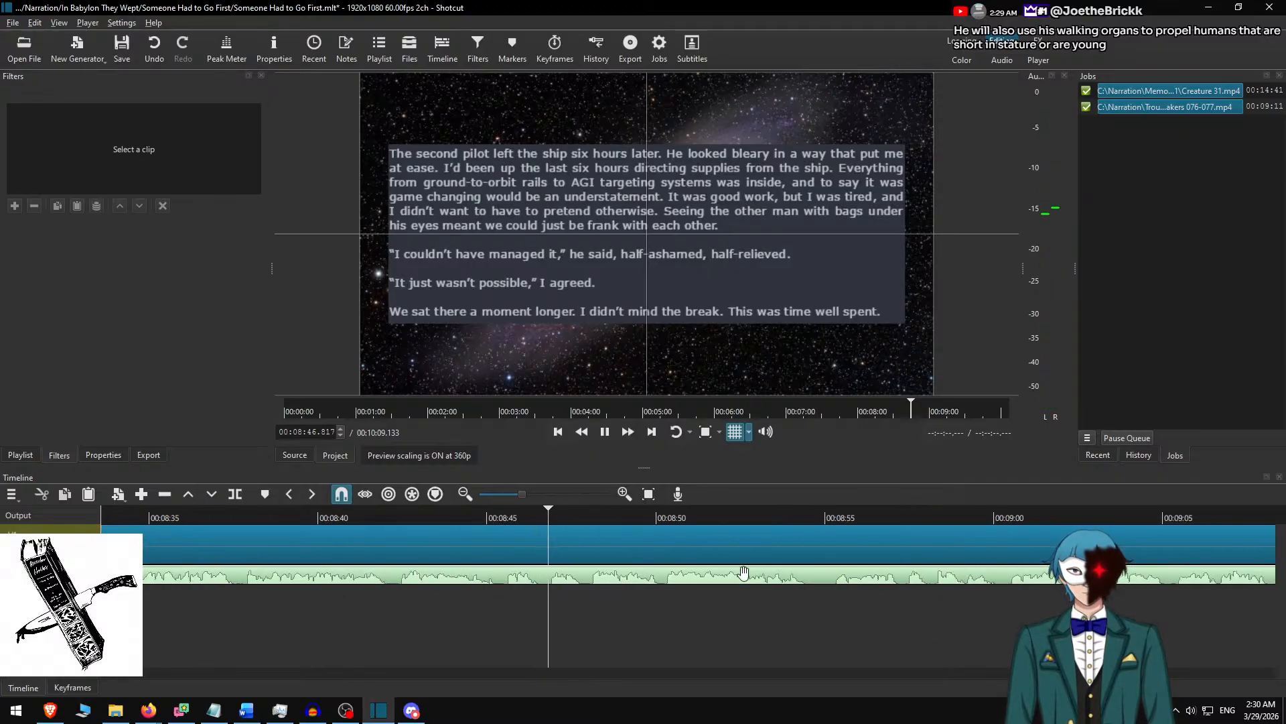
scroll(663, 590, down, 6)
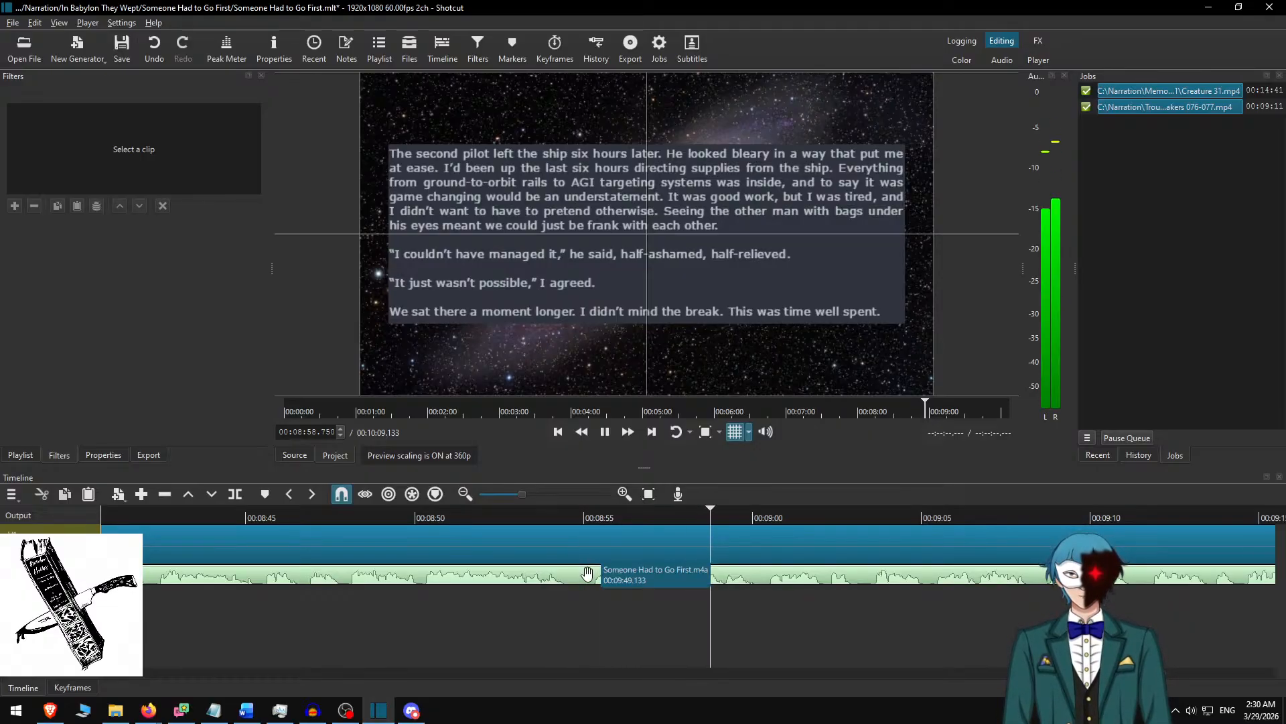
click(589, 577)
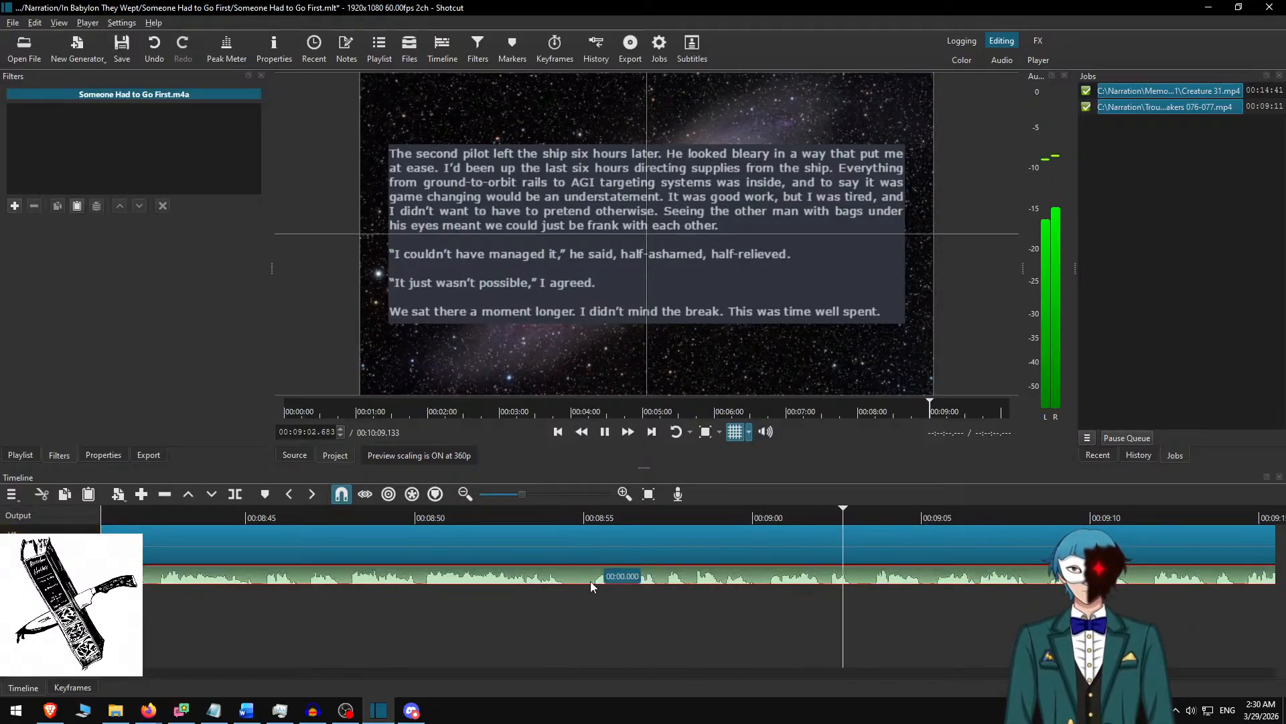
click(691, 534)
key(ctrl+d)
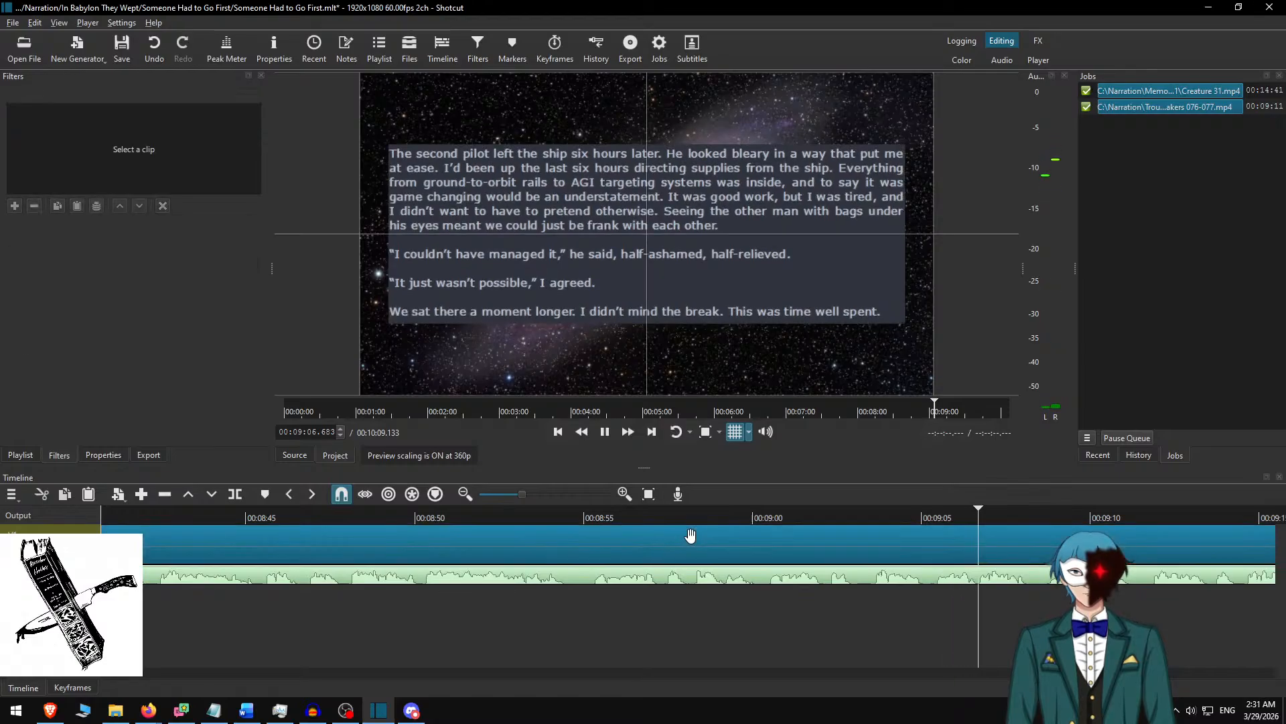
Pause at the passage change, split the background clip at 00:09:08.433 and select the clip after the cut.
scroll(688, 545, down, 4)
key(space)
key(Right)
key(Right)
key(Right)
key(Right)
key(Right)
key(Right)
key(Right)
key(Right)
key(Right)
key(Right)
key(Right)
key(Right)
key(Right)
key(Right)
key(Right)
key(Right)
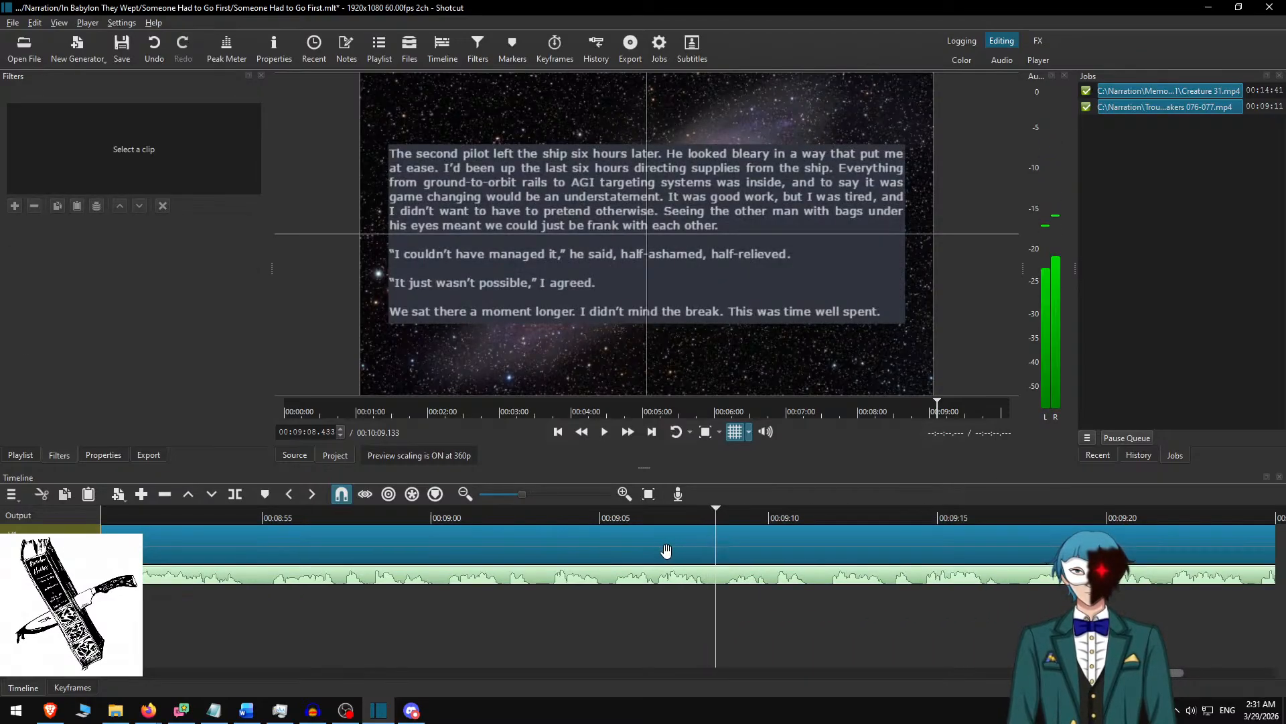
click(785, 536)
Delete the used passage in Word and replace the Shotcut slide text with the remaining story from "Did it hurt?" to "over soon".
key(alt+Tab)
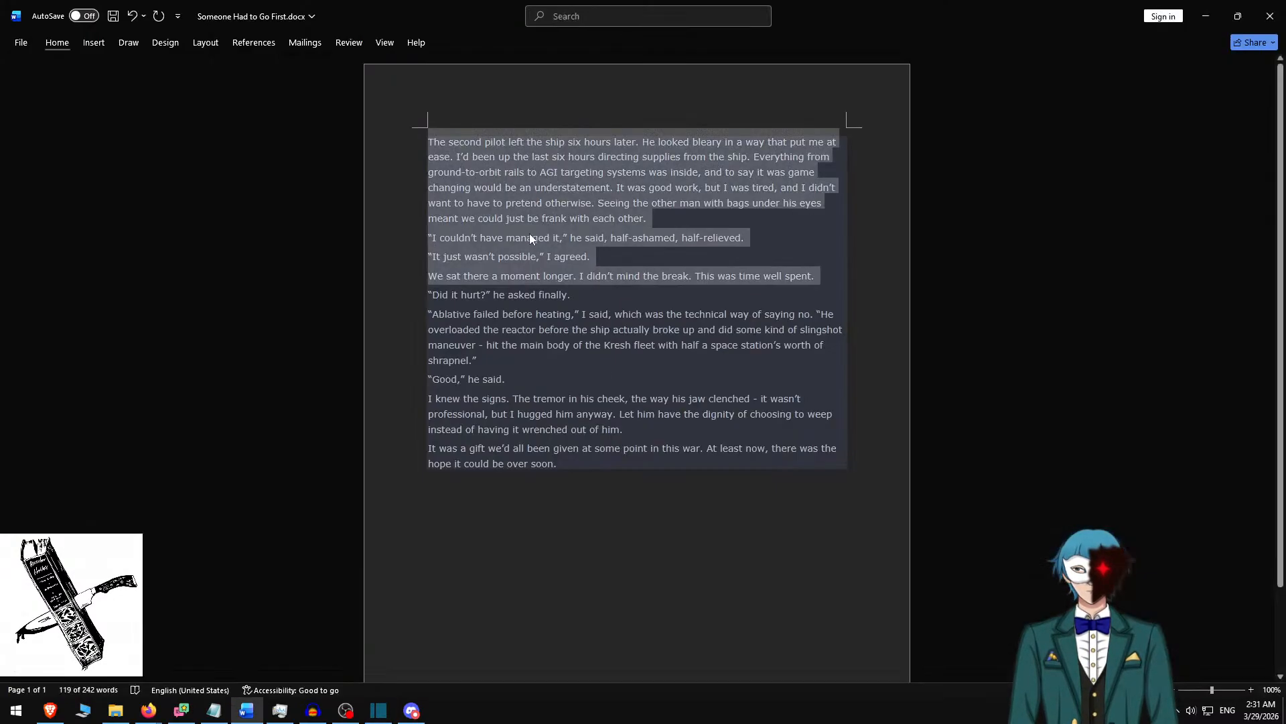
key(Delete)
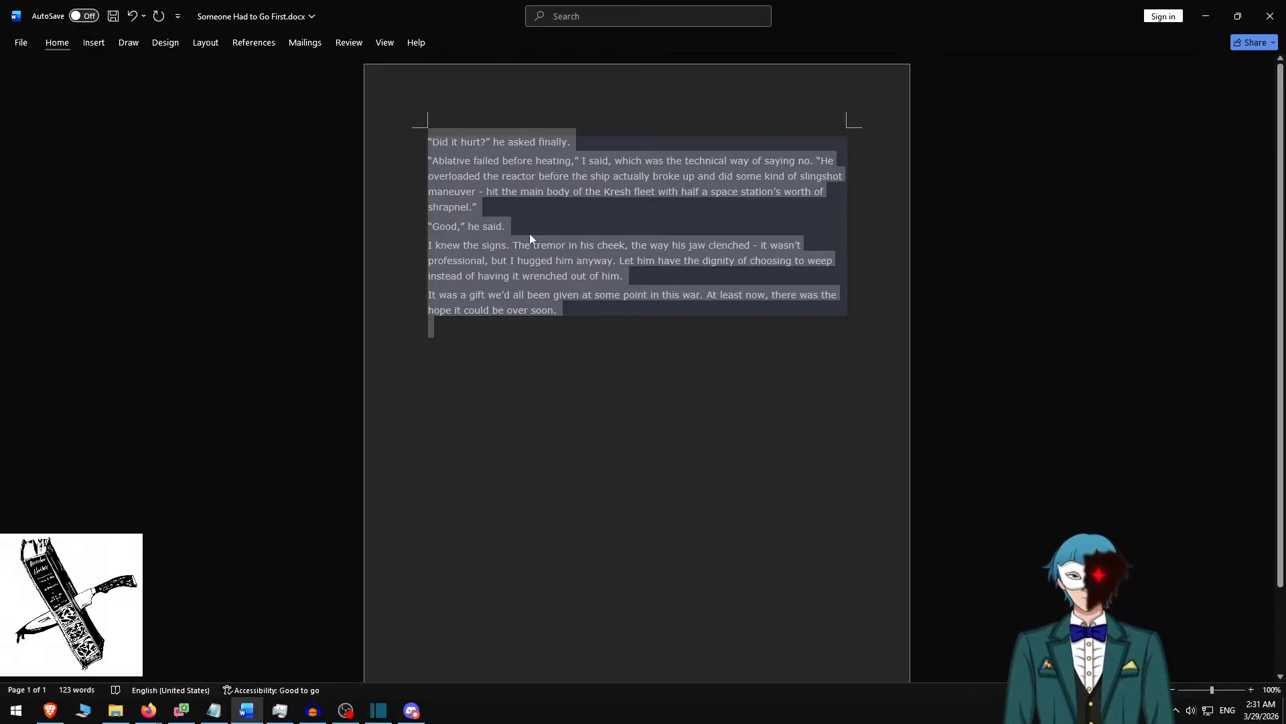
key(alt+Tab)
key(ctrl+a)
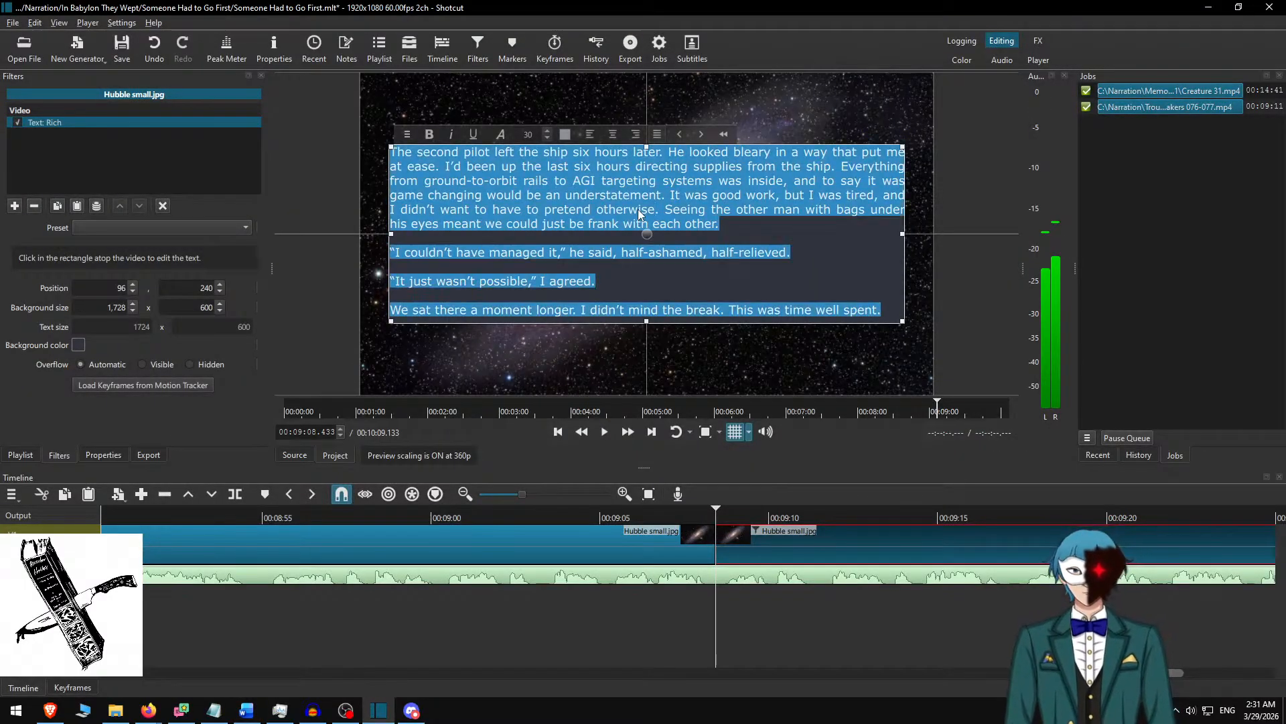
text("Did it hurt?" he asked finally. "Ablative failed before heating," I said, which was the technical way of saying no. "He overloaded the reactor before the ship actually broke up and did some kind of slingshot maneuver - hit the main body of the Kresh fleet with half a space station’s worth of shrapnel." "Good," he said. I knew the signs. The tremor in his cheek, the way his jaw clenched - it wasn’t professional, but I hugged him anyway. Let him have the dignity of choosing to weep instead of having it wrenched out of him. It was a gift we’d all been given at some point in this war. At least now, there was the hope it could be over soon.)
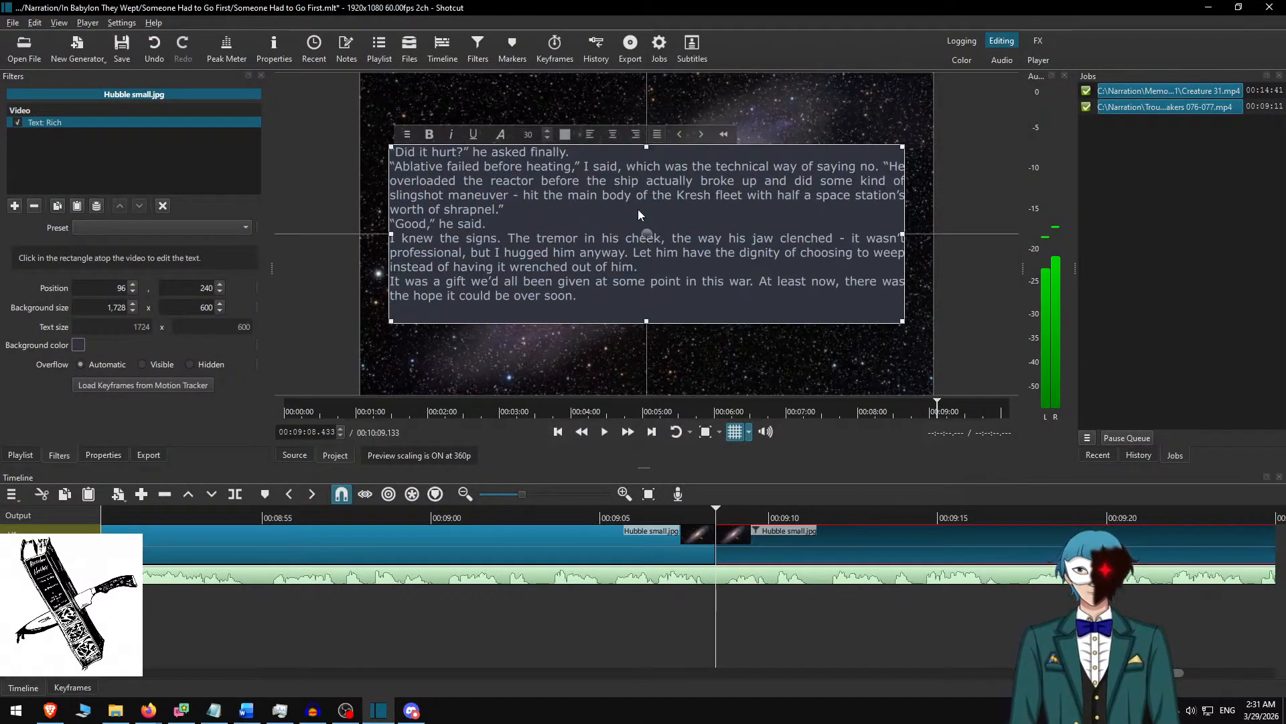
Add blank lines before the slide paragraphs starting "It was a gift", "I knew the signs", "Good" and "Ablative failed".
key(Return)
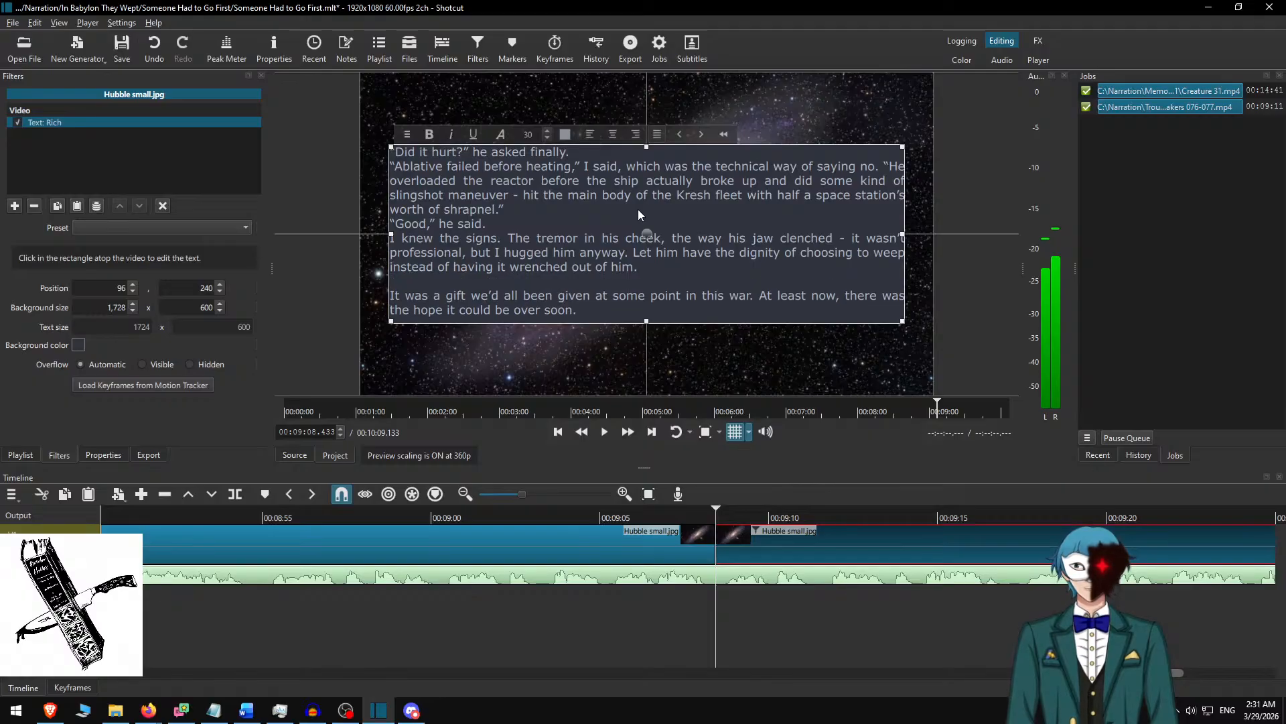
key(Return)
key(Up)
key(Up)
key(Return)
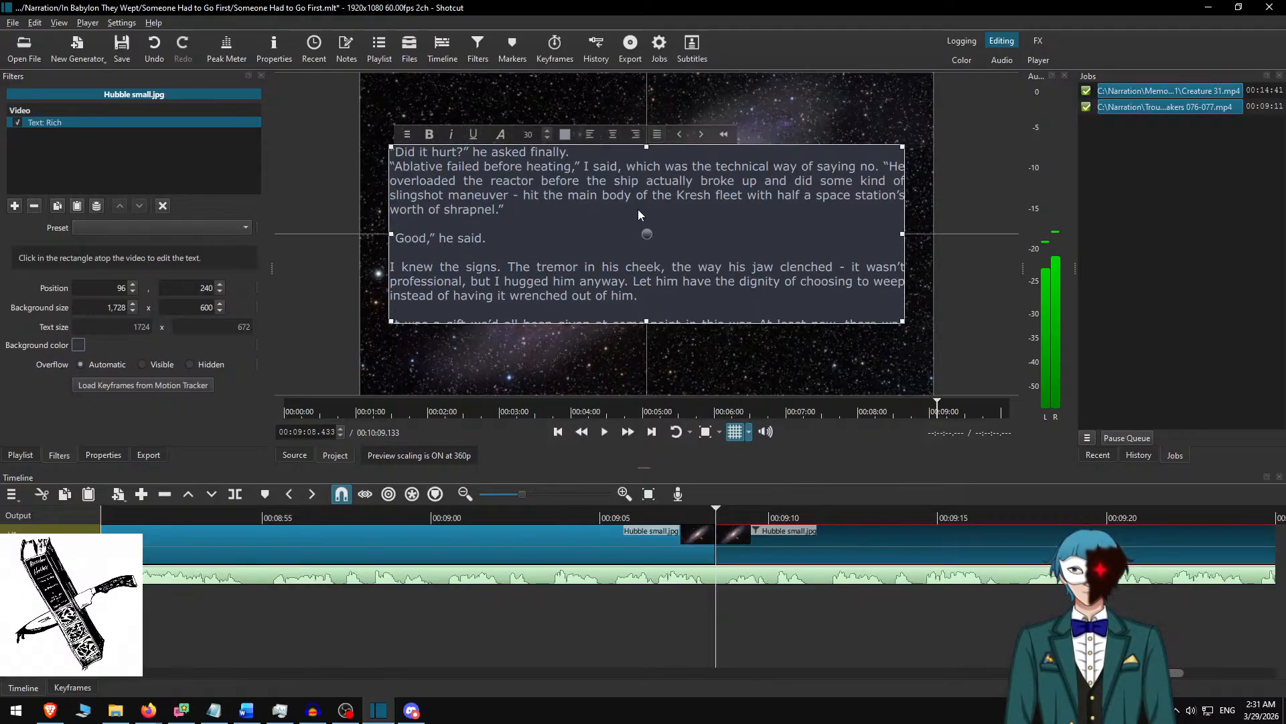
key(Up)
key(Up)
key(Up)
key(Up)
key(Up)
key(Return)
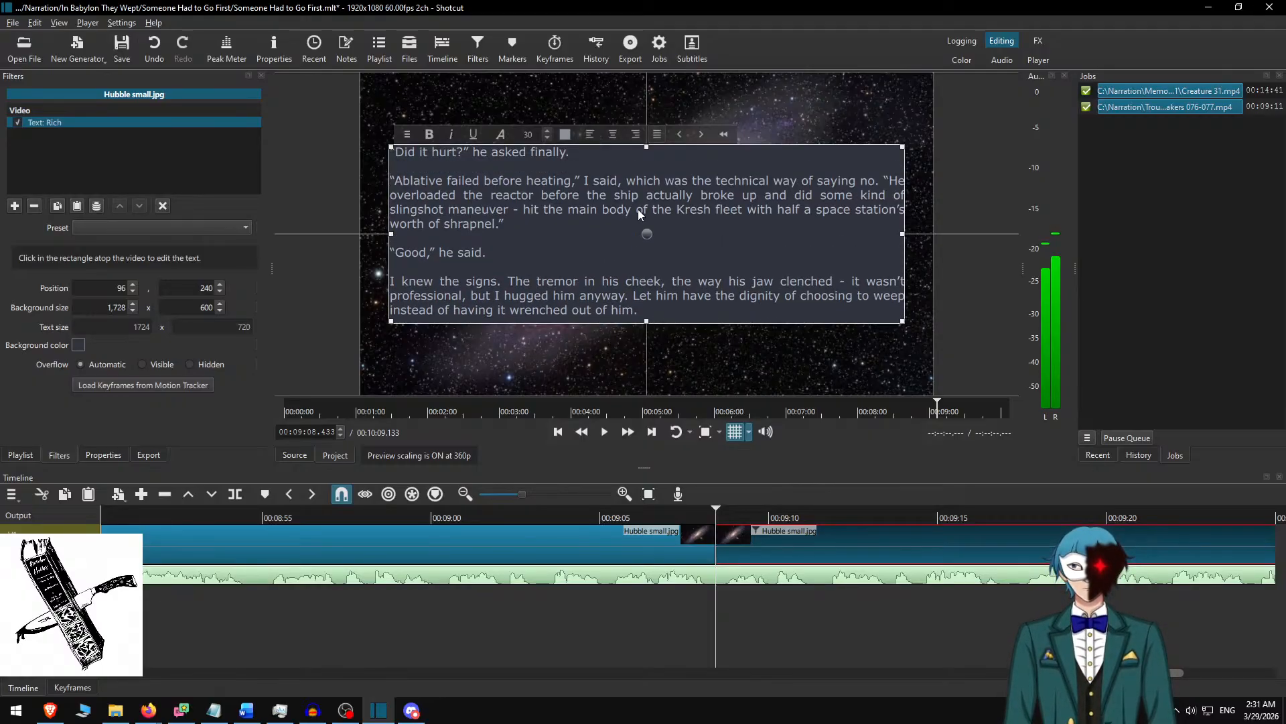
Set the text background height to 750, centre the text box vertically at position 165 and deselect the clip.
click(186, 308)
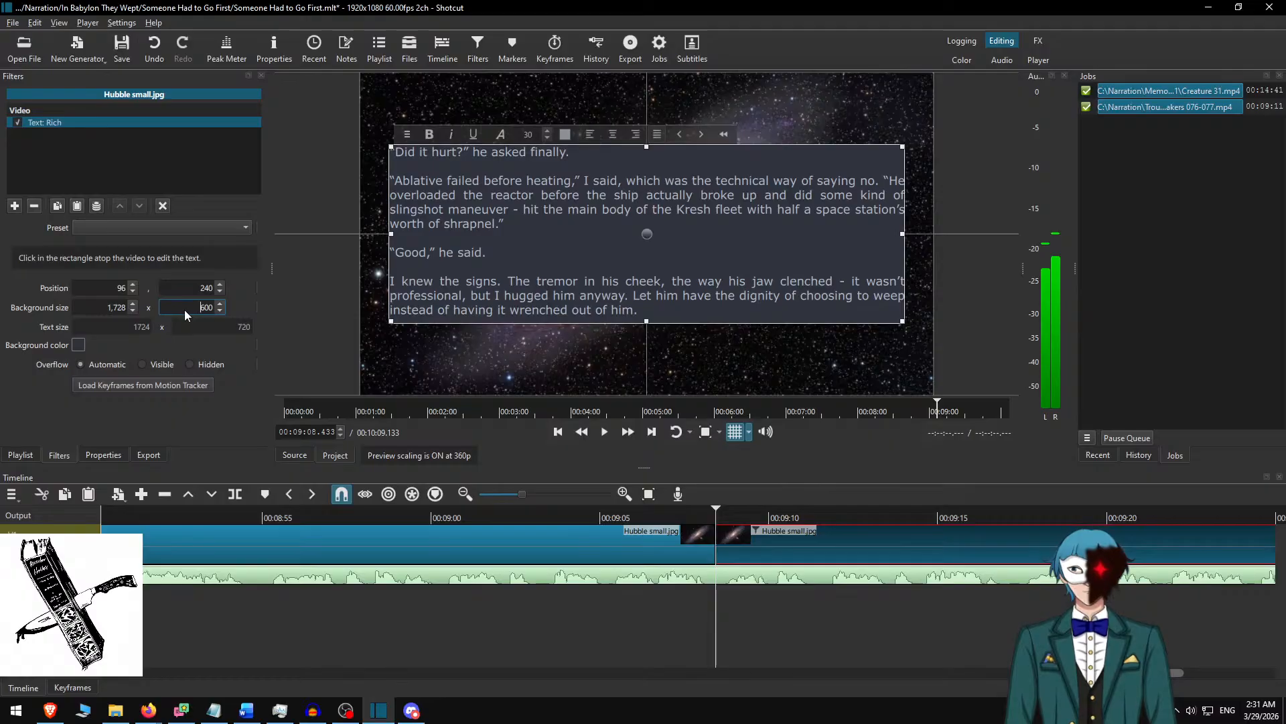
text(750)
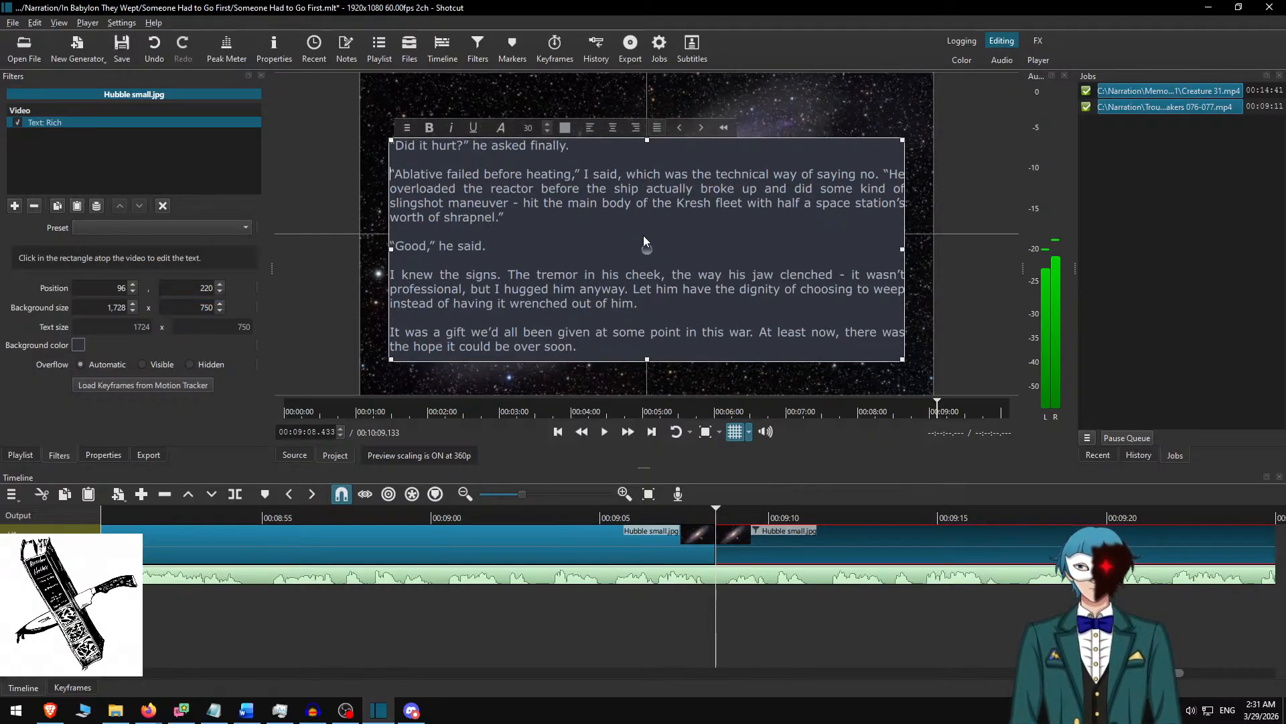
click(766, 544)
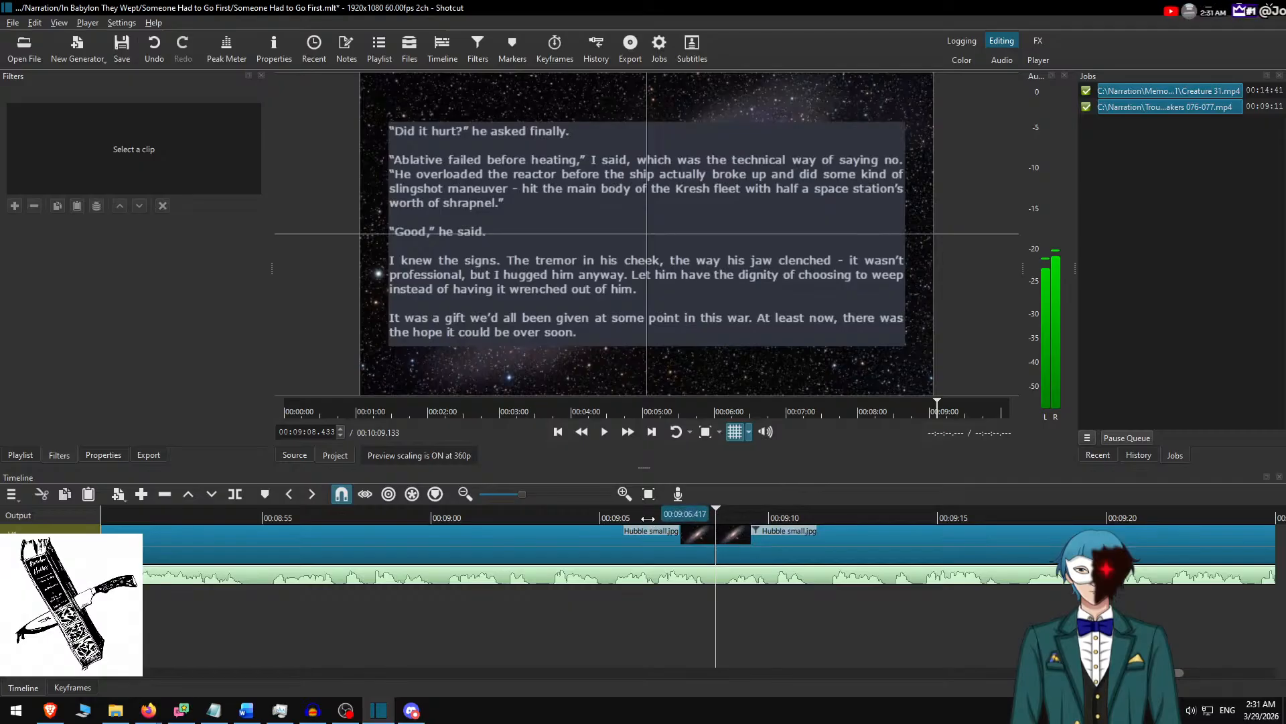
Play the "Did it hurt?" slide from about 00:09:06 at faster speed, comparing the narration with the Word document along the way.
click(624, 436)
click(627, 433)
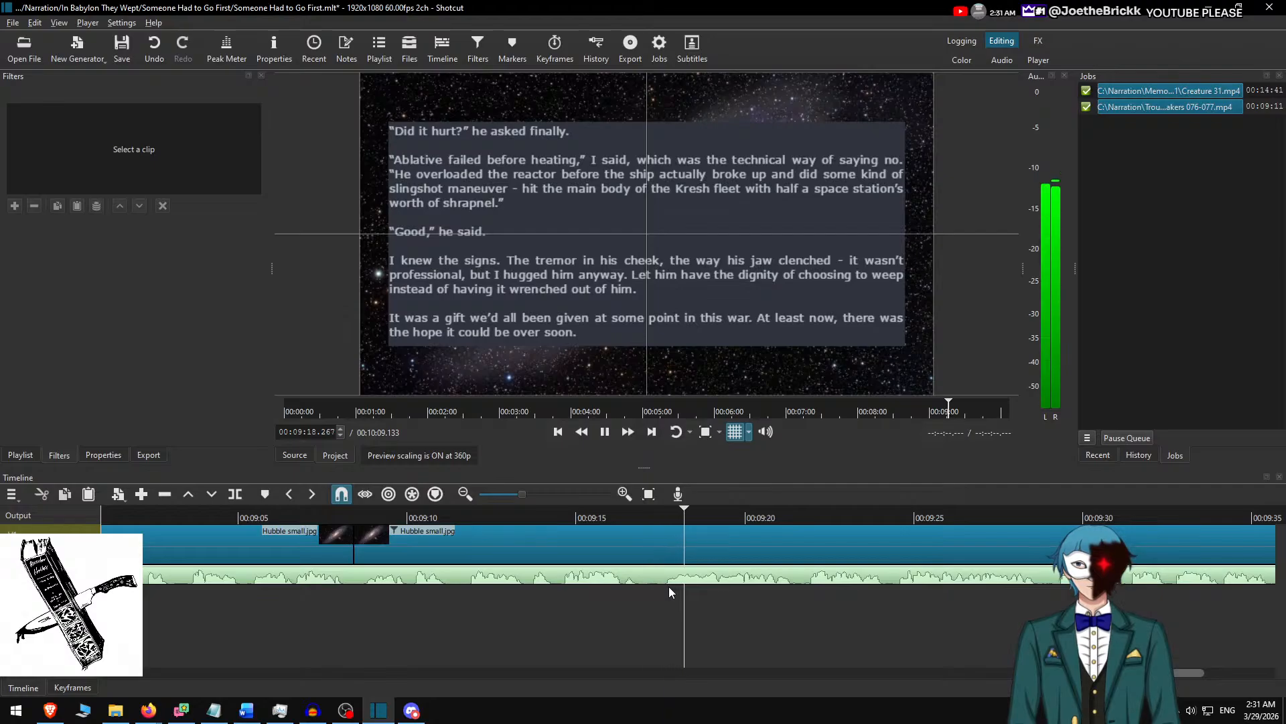
key(alt+Tab)
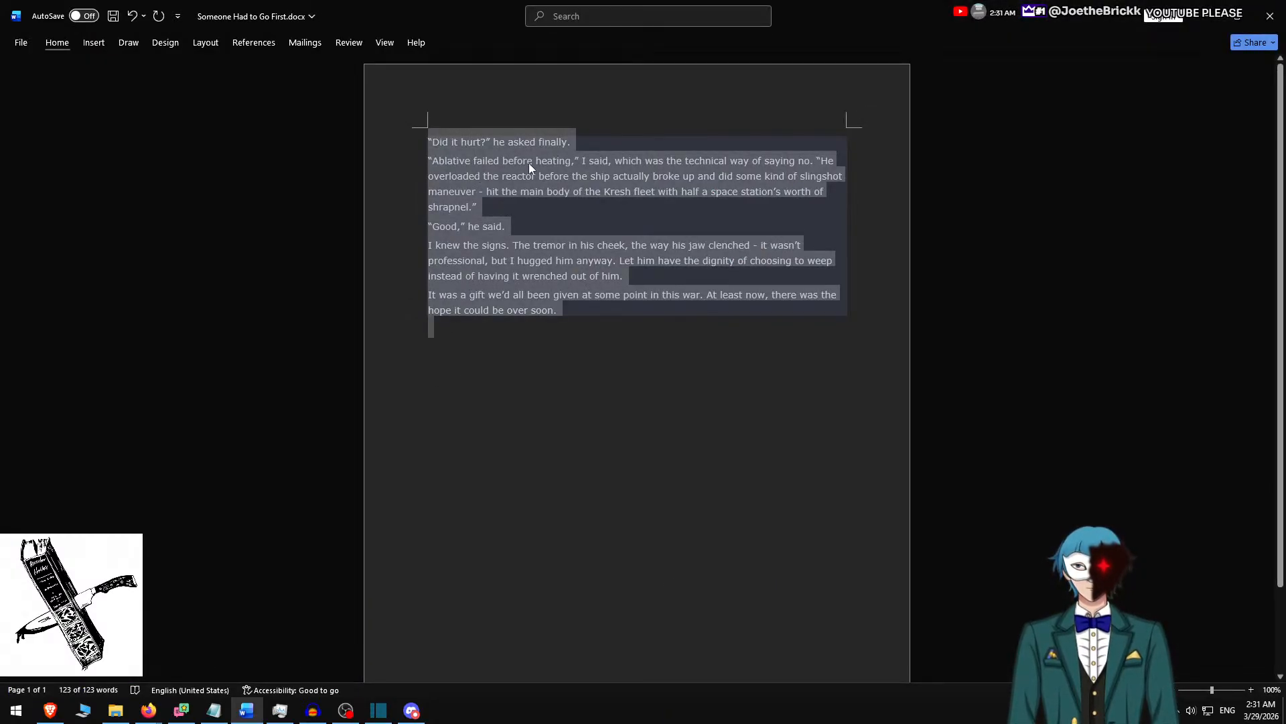
key(alt+Tab)
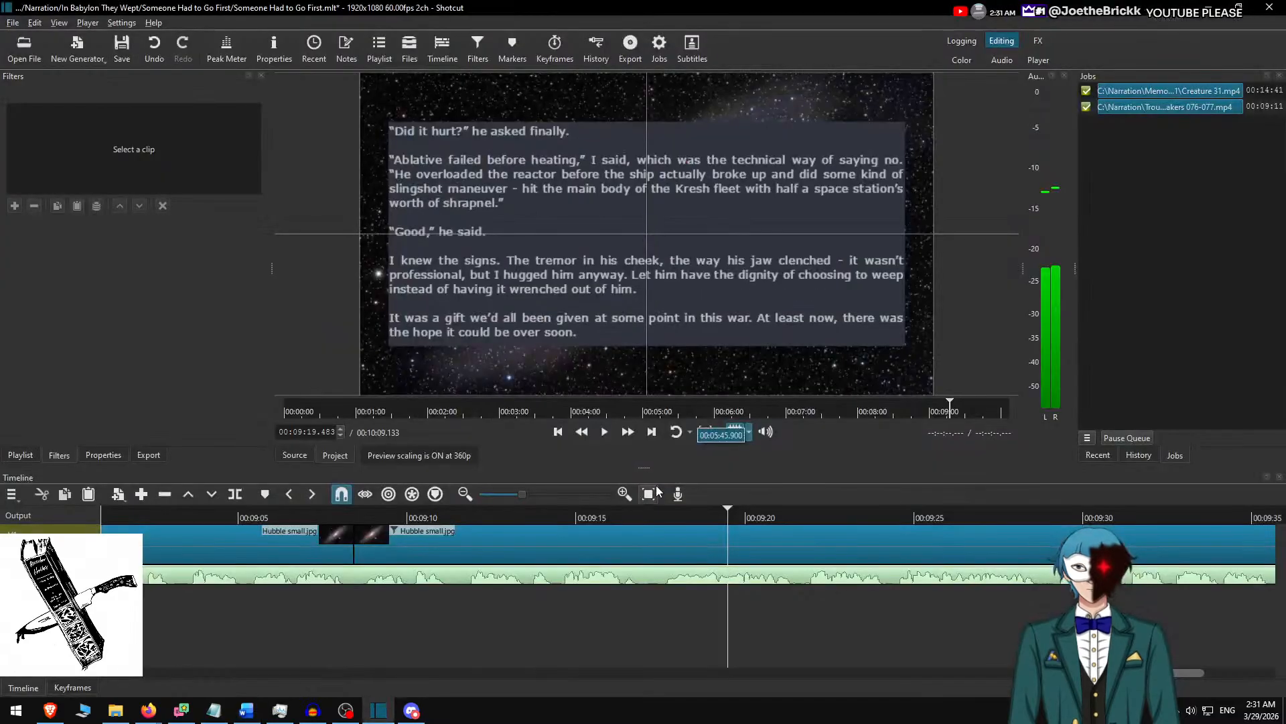
key(space)
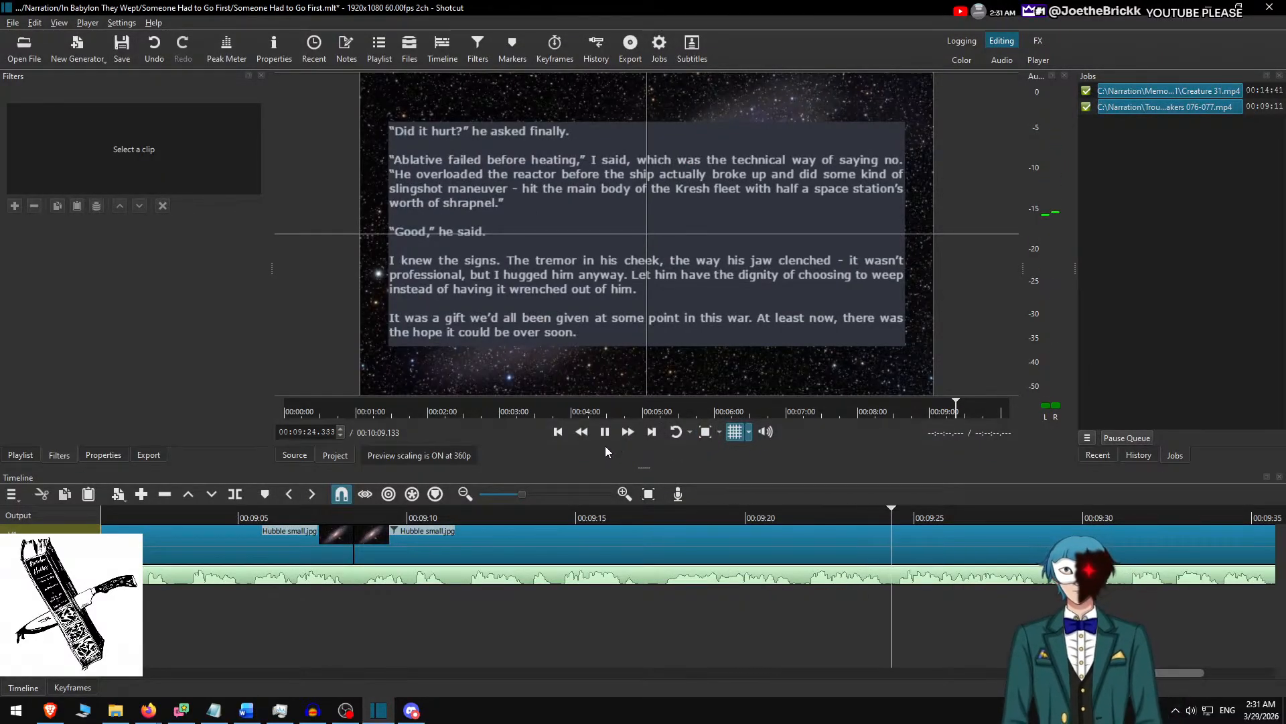
scroll(661, 513, down, 9)
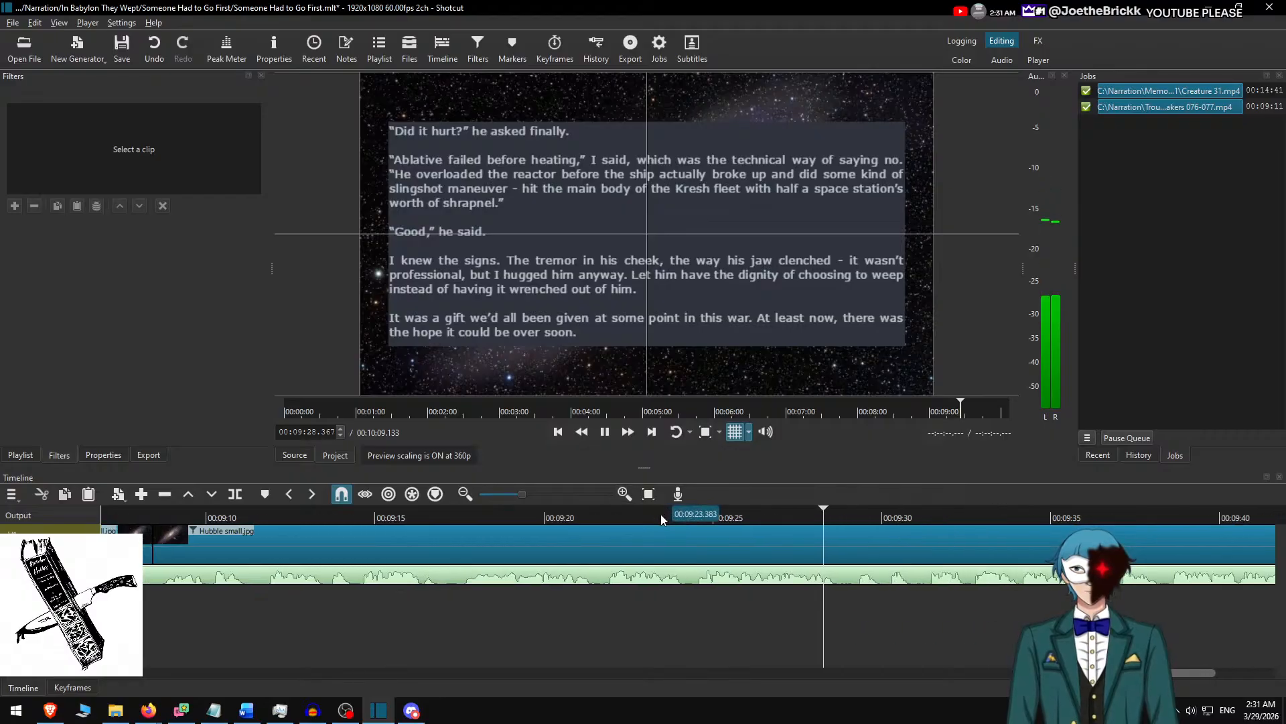
scroll(657, 556, down, 9)
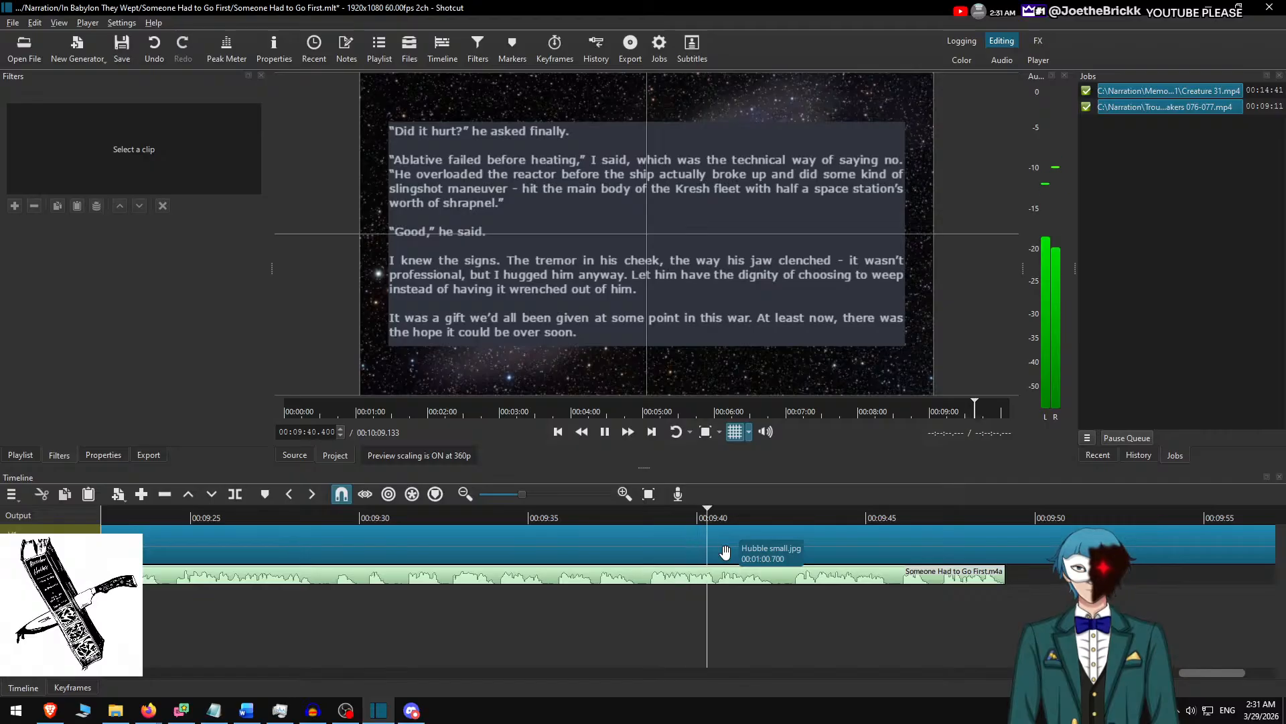
scroll(733, 553, down, 11)
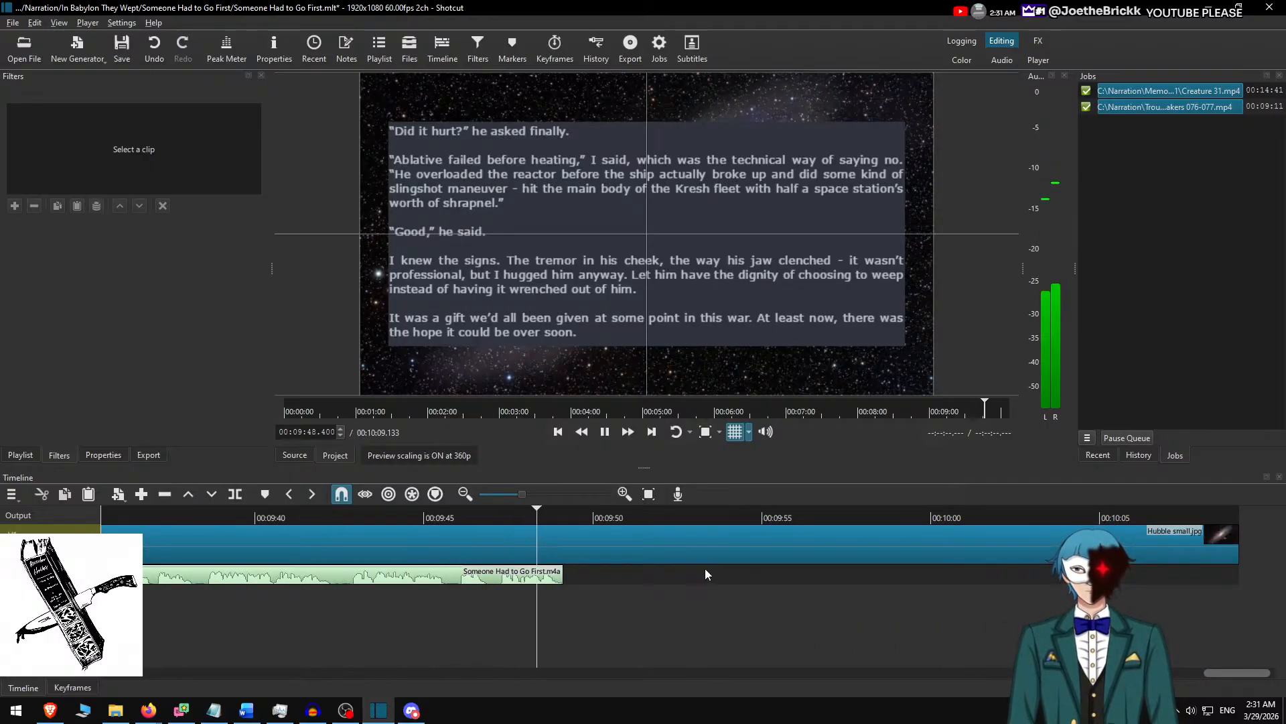
Stop playback, split the background clip at the end of the narration audio, 00:09:49.133, and select the clip after the cut.
key(space)
key(alt+Left)
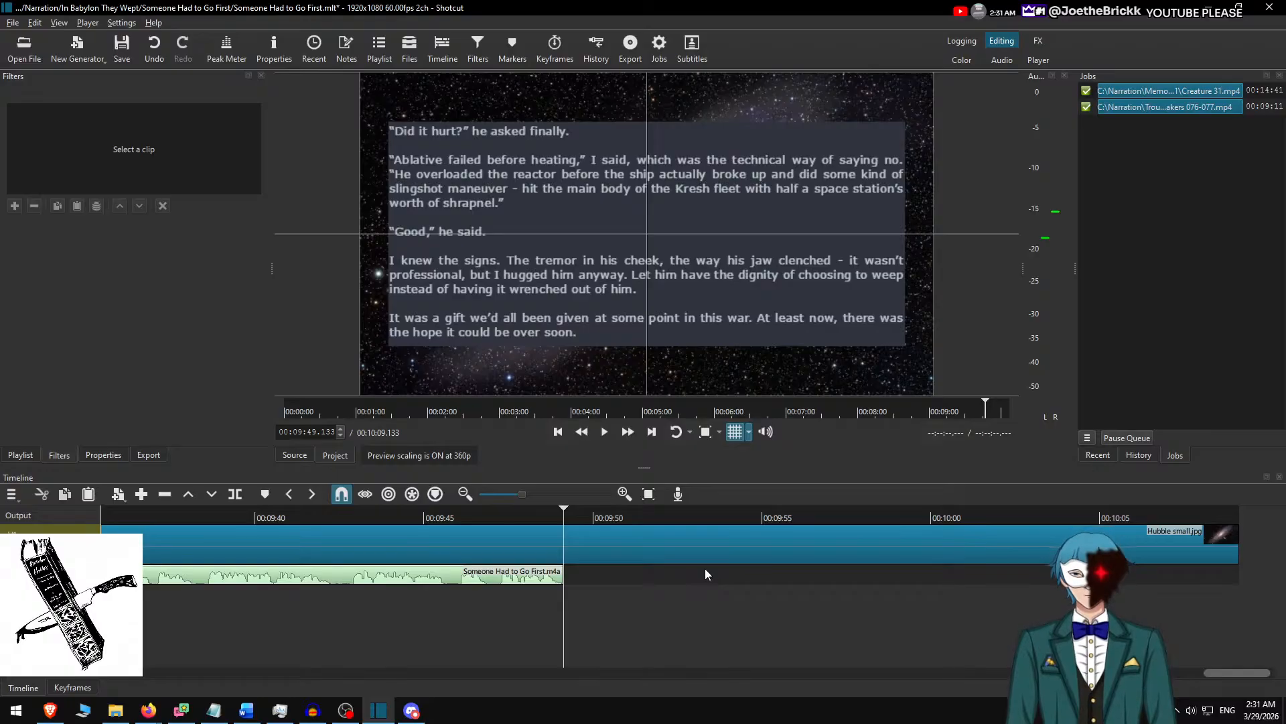
key(s)
click(712, 537)
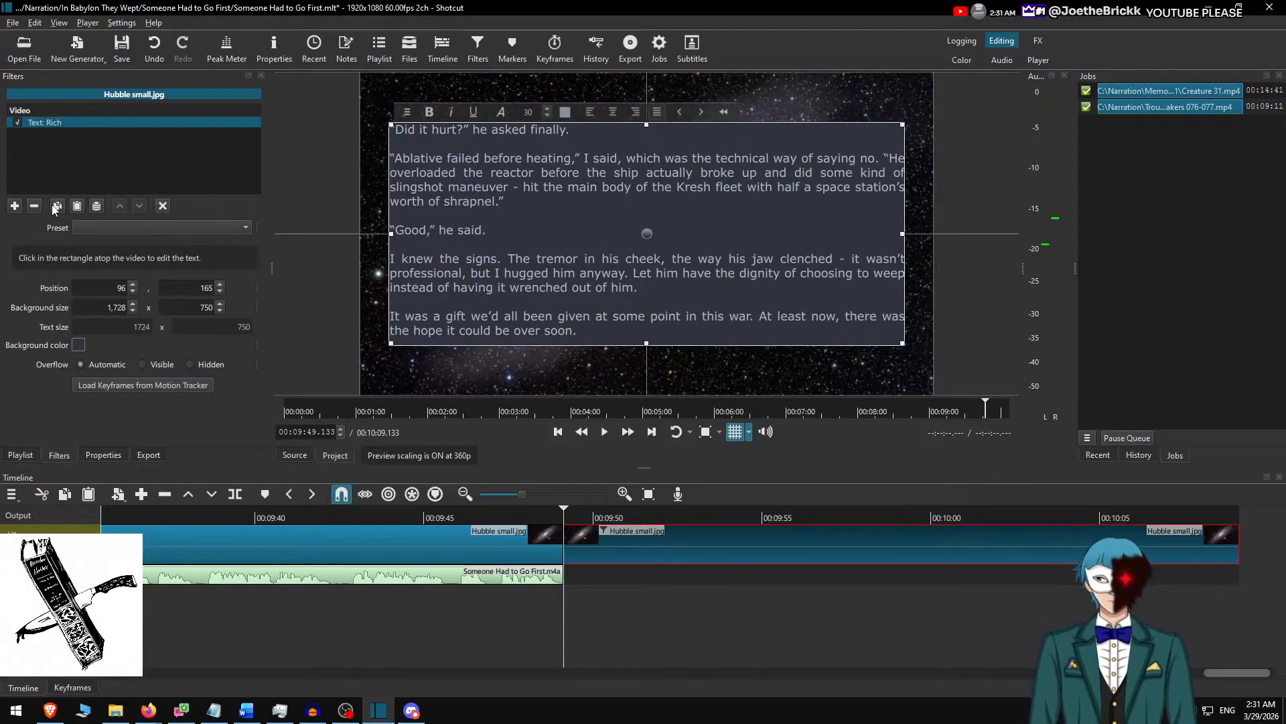
Remove the rich text filter from the closing clip and start a video export, browsing to the One-Shots folder inside Narration.
click(34, 206)
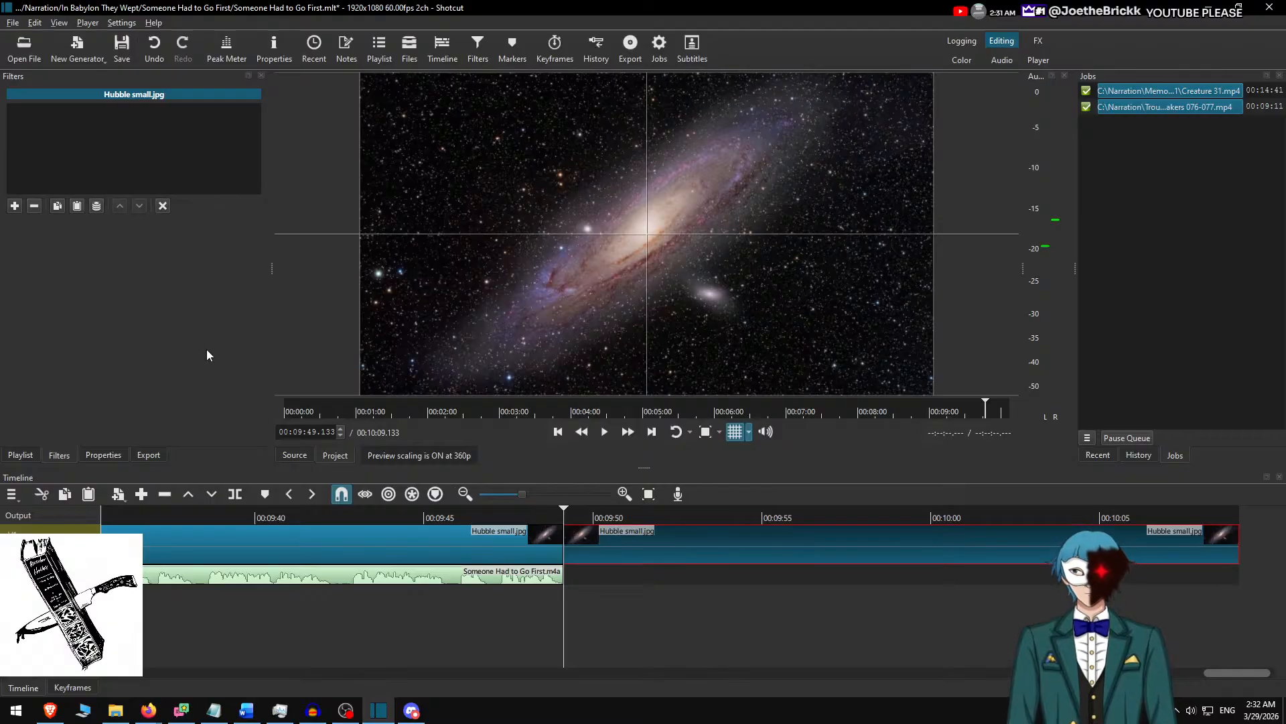
key(ctrl+e)
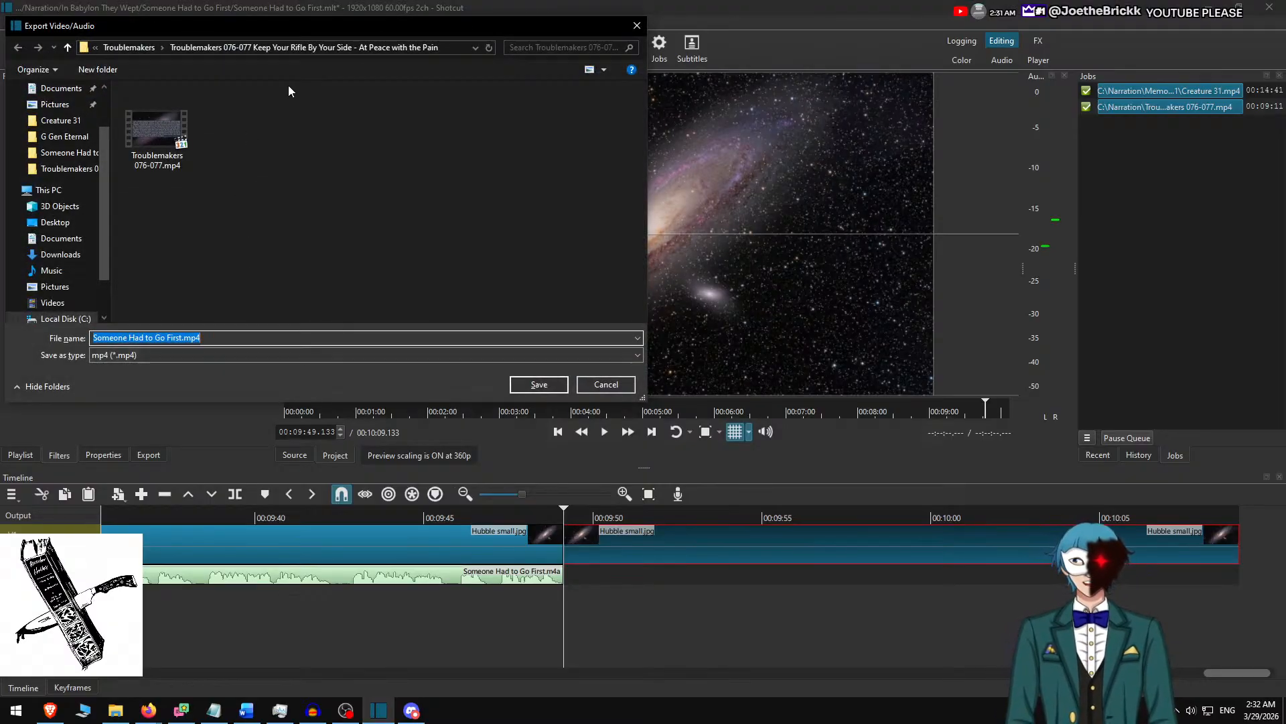
key(alt+Up)
key(alt+Up)
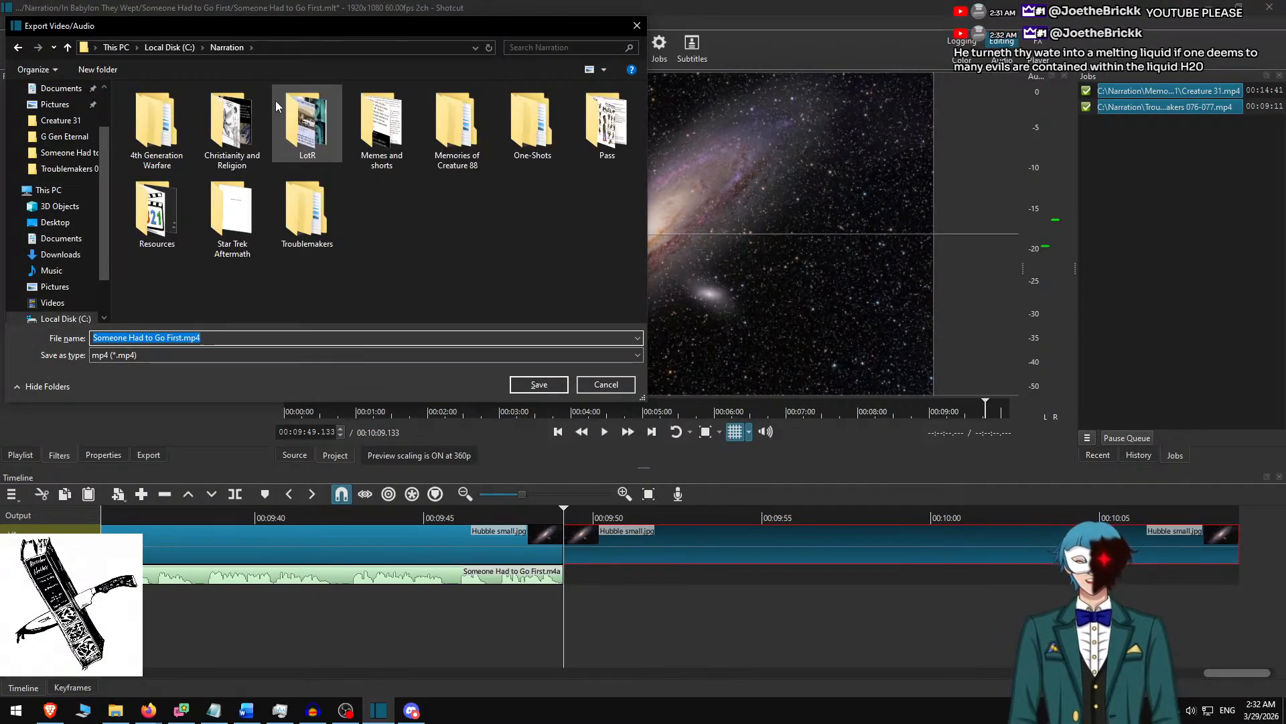
text(one)
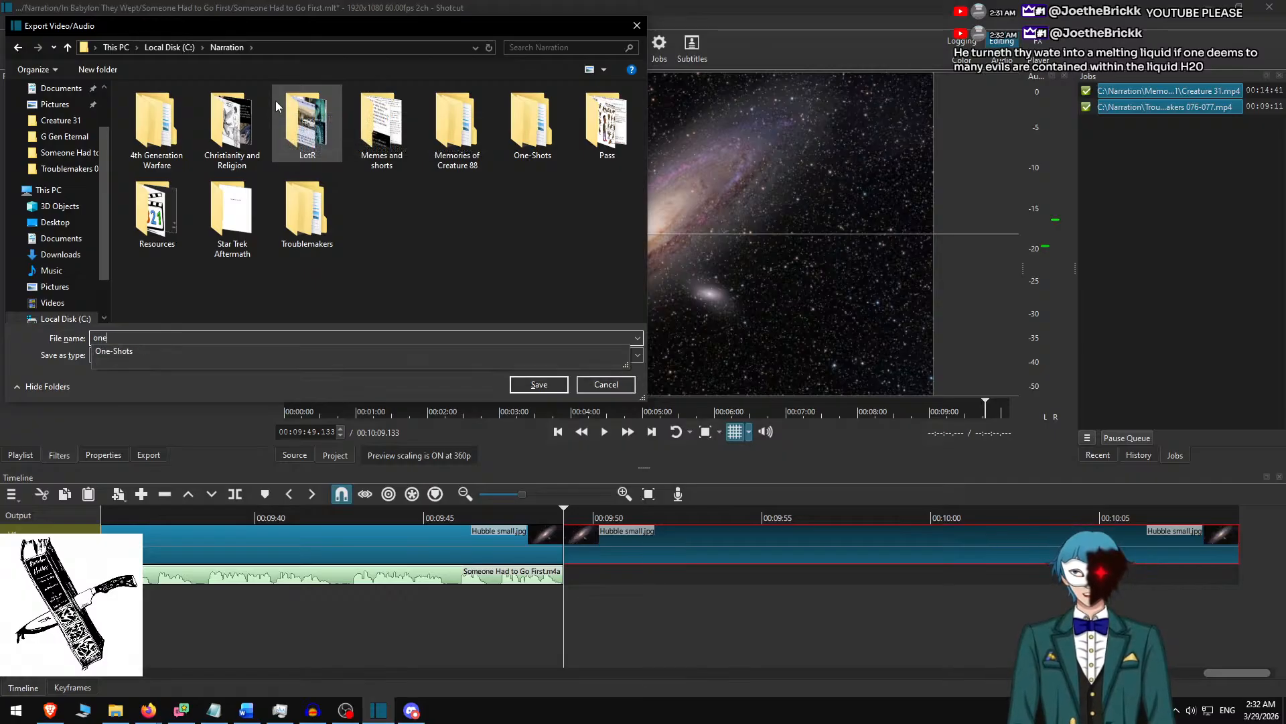
key(Down)
key(Return)
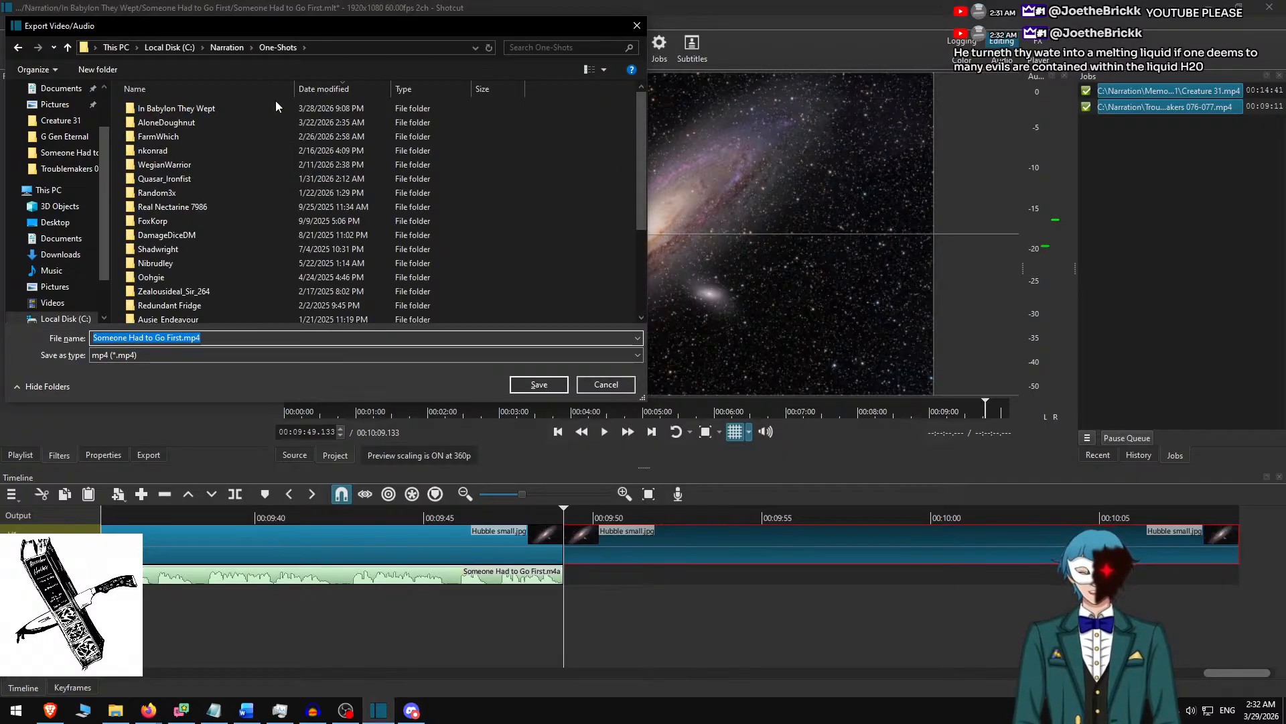
Export the video as "Someone Had to Go First.mp4" into the Someone Had to Go First folder within In Babylon They Wept.
text(in)
key(Down)
key(Return)
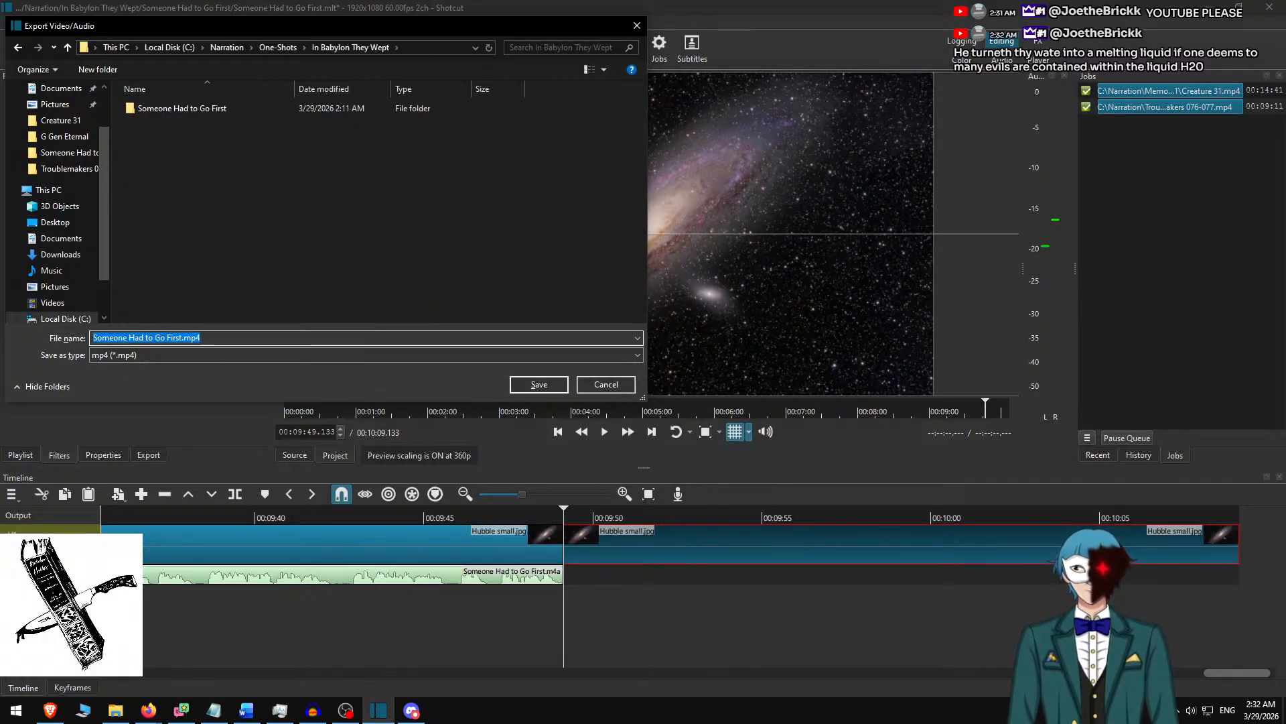
text(so)
key(Down)
key(Return)
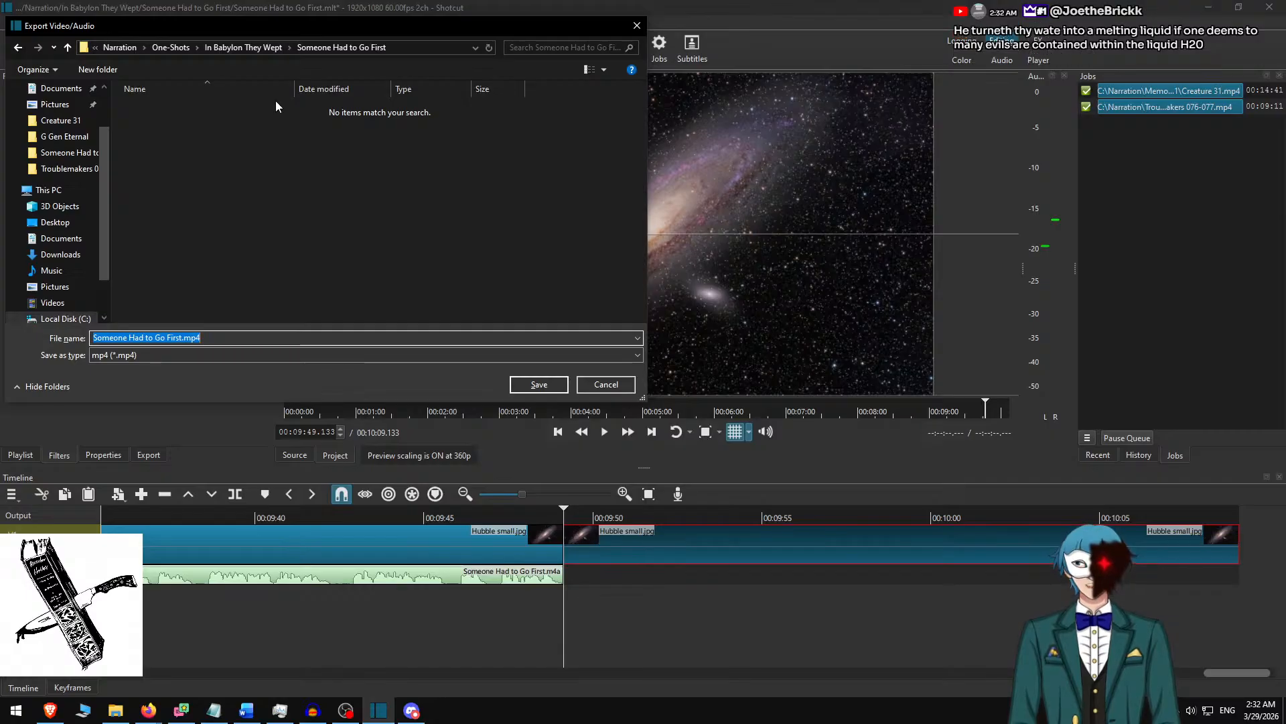
key(Return)
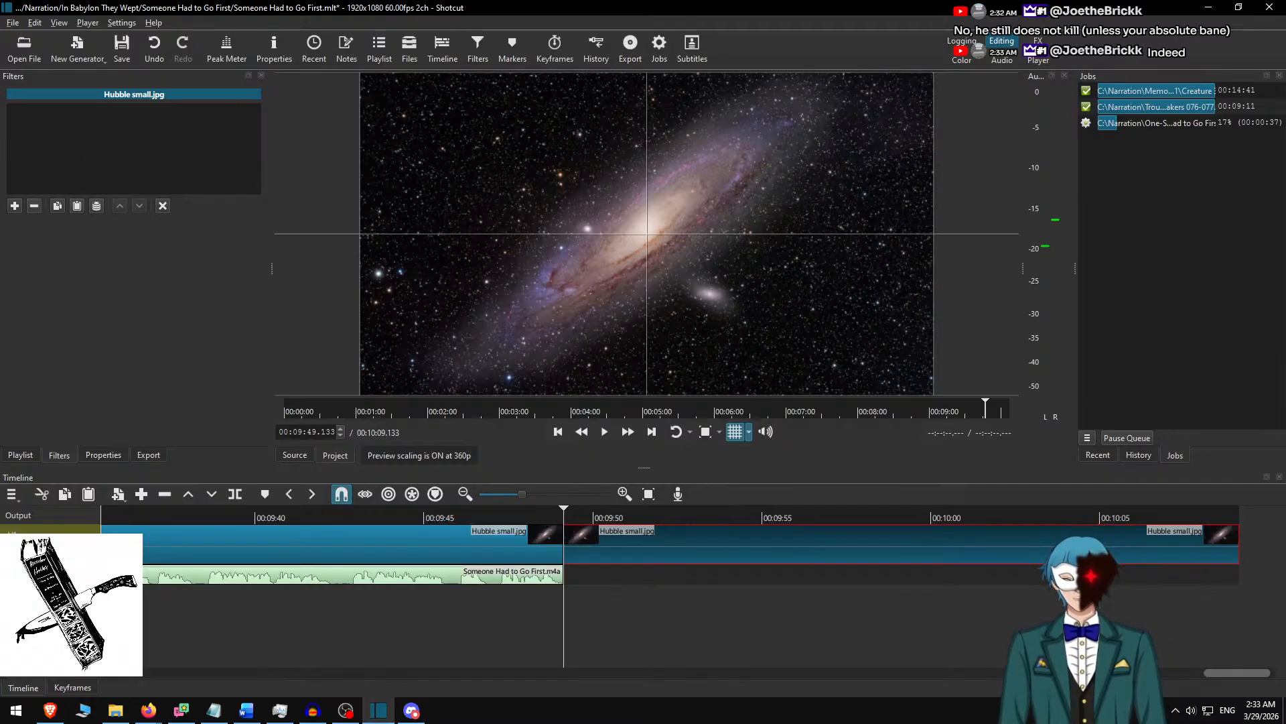
Switch to Firefox and bring up the Google Calendar schedule.
click(149, 710)
click(154, 643)
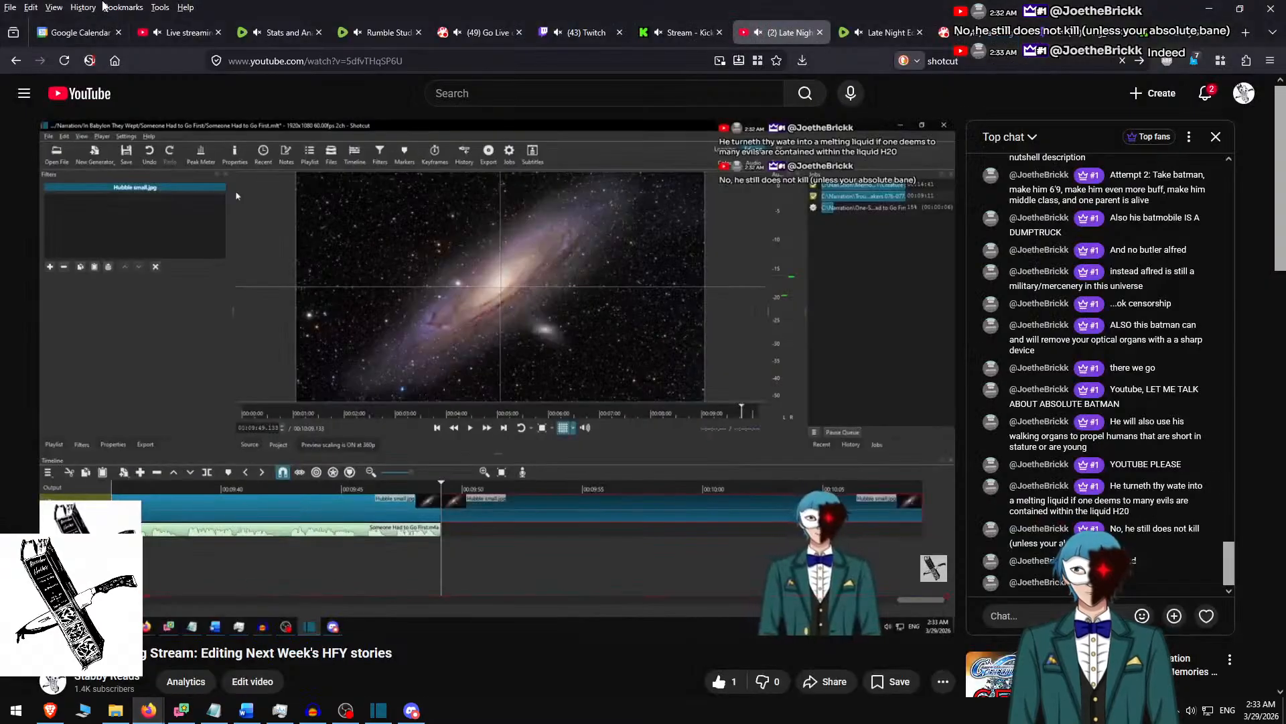
click(79, 32)
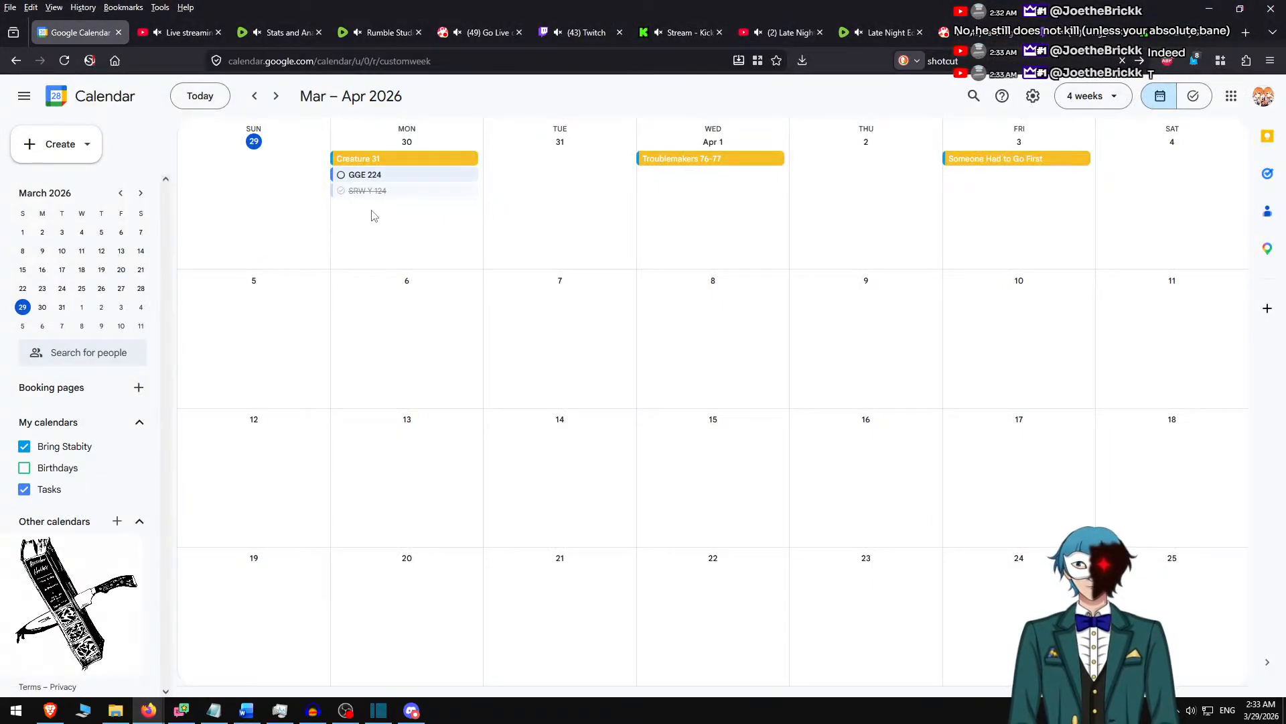
click(383, 161)
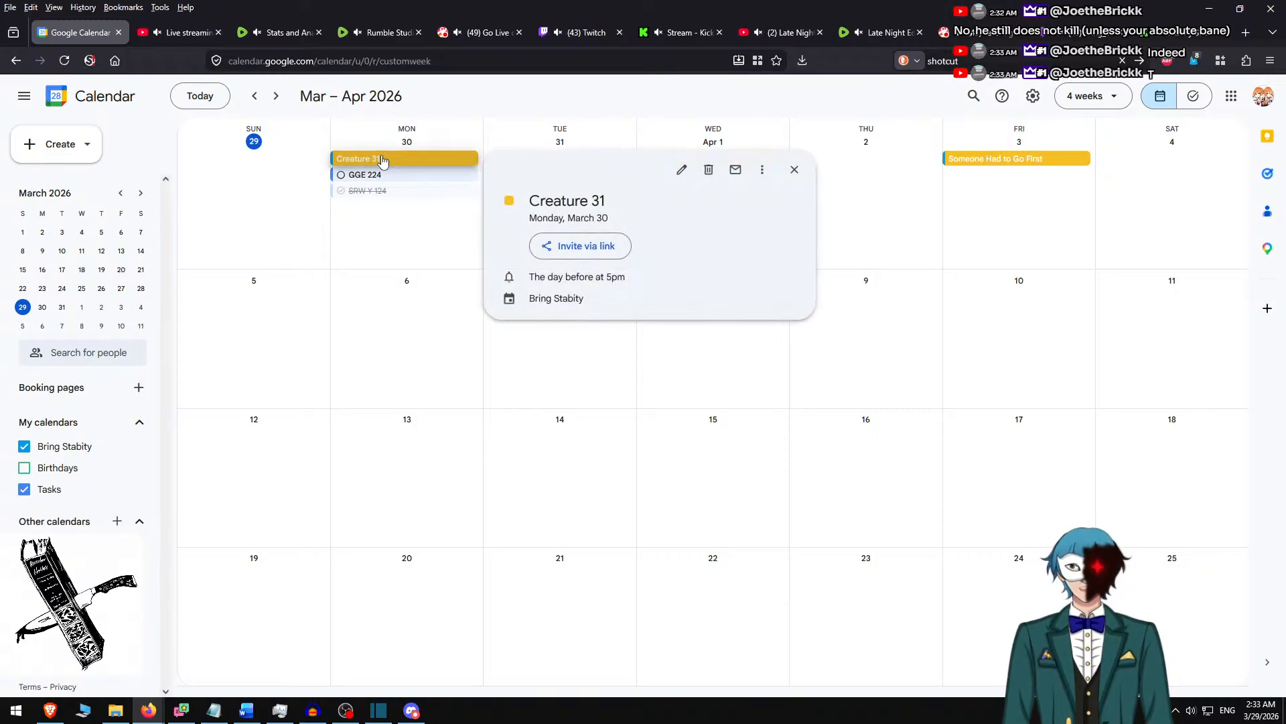
click(681, 169)
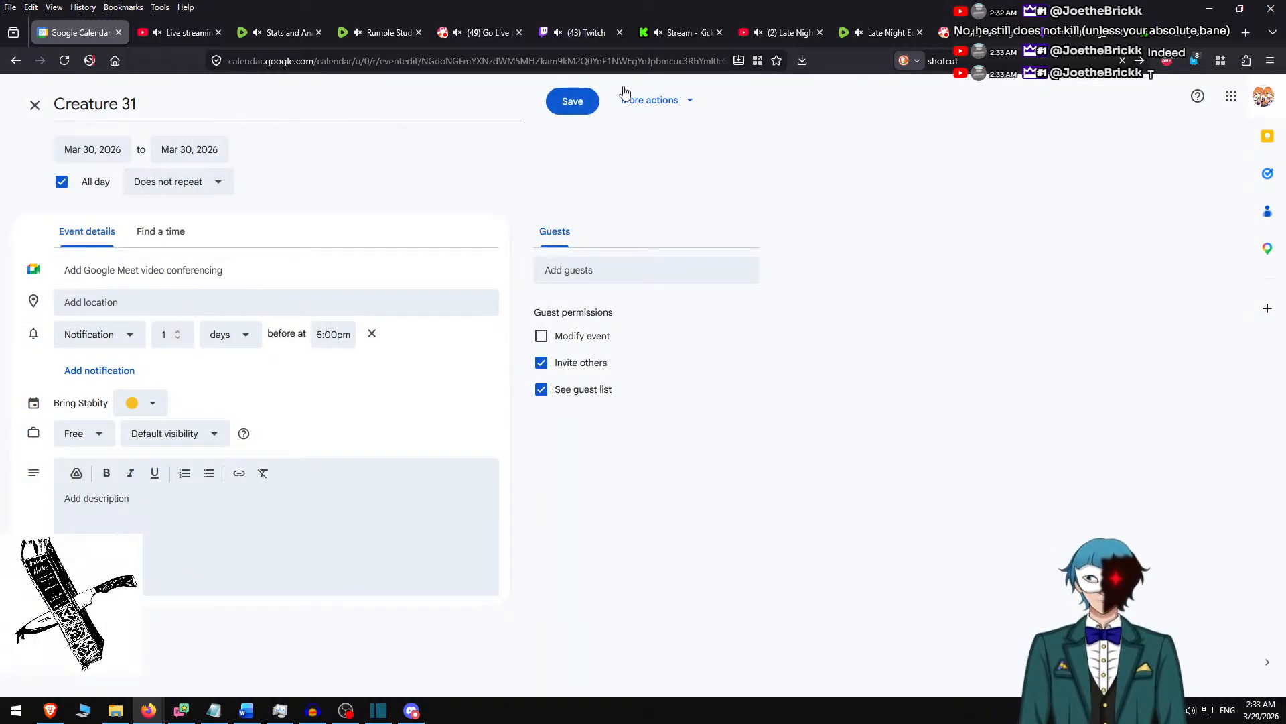
key(Escape)
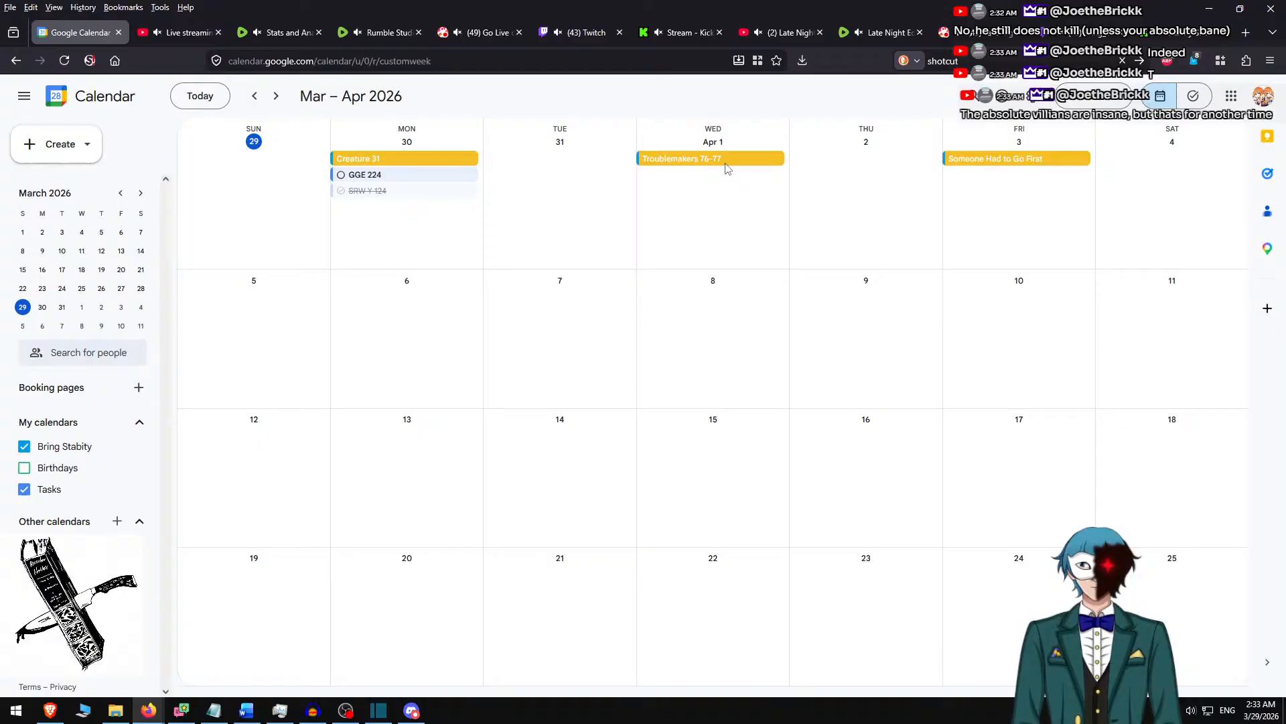
Change the color of the "Creature 31" event on March 30 to light blue, trying Blueberry first.
right_click(416, 162)
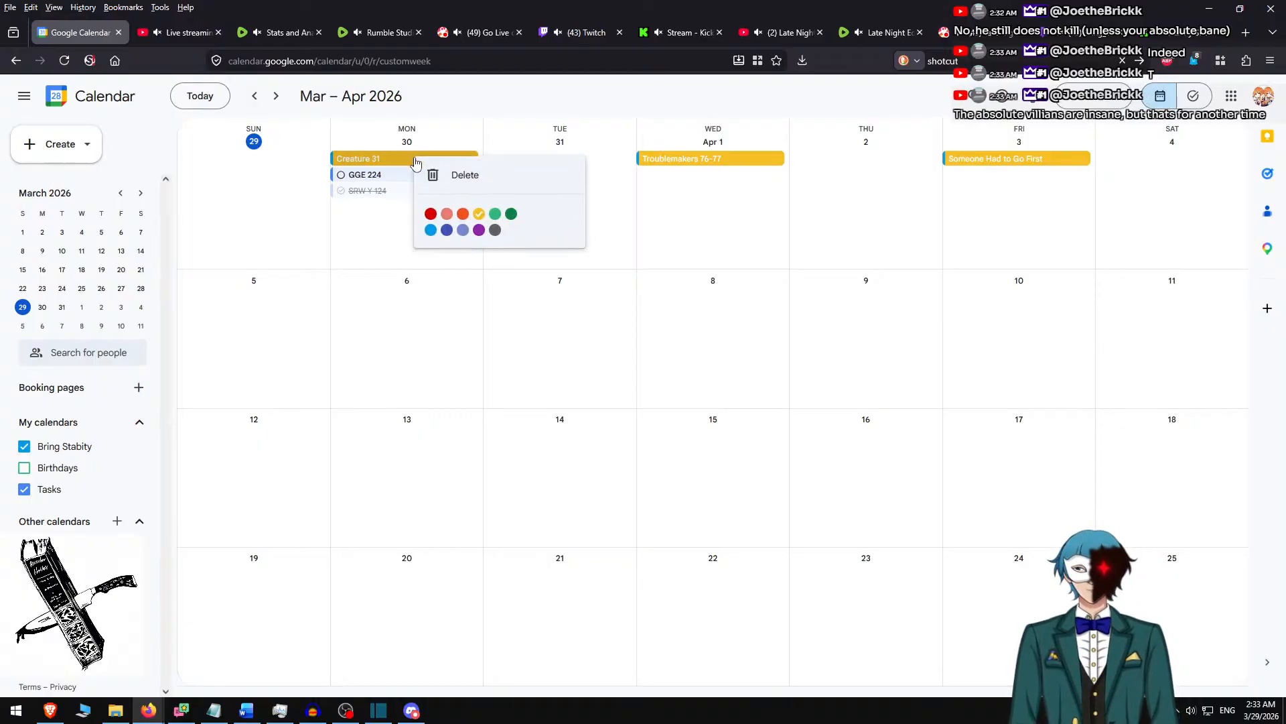
click(447, 231)
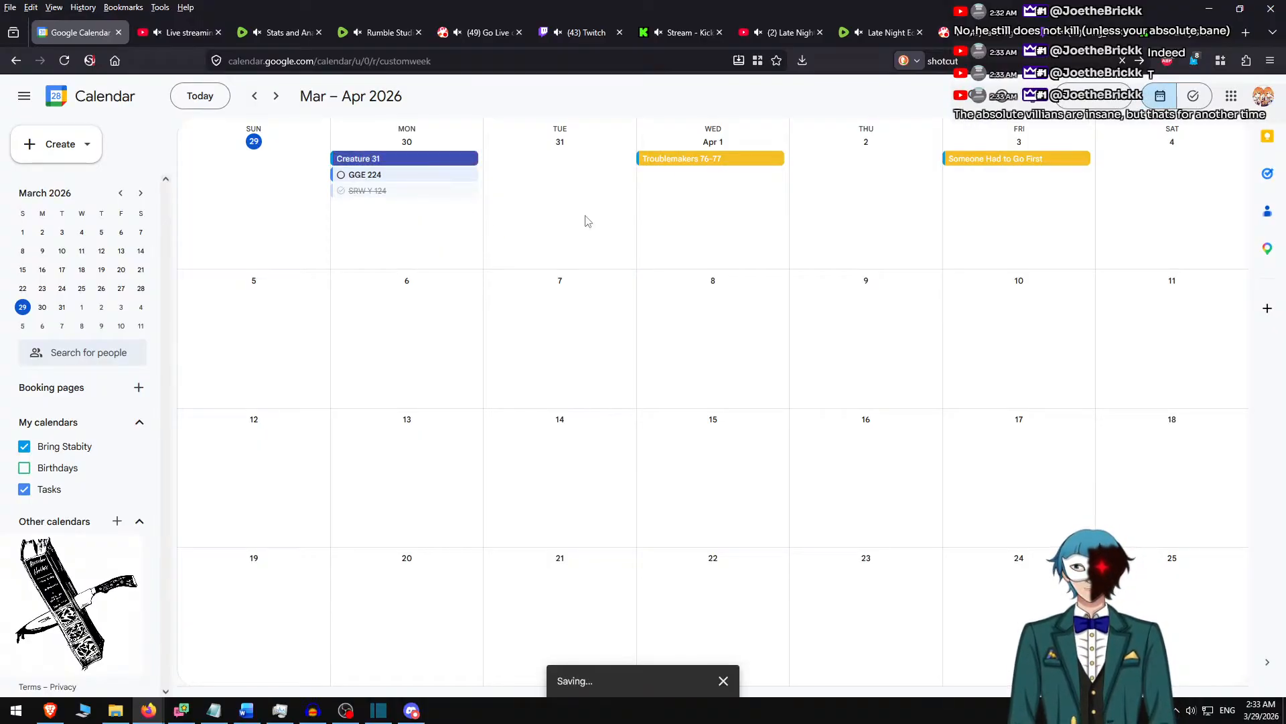
right_click(425, 165)
click(434, 231)
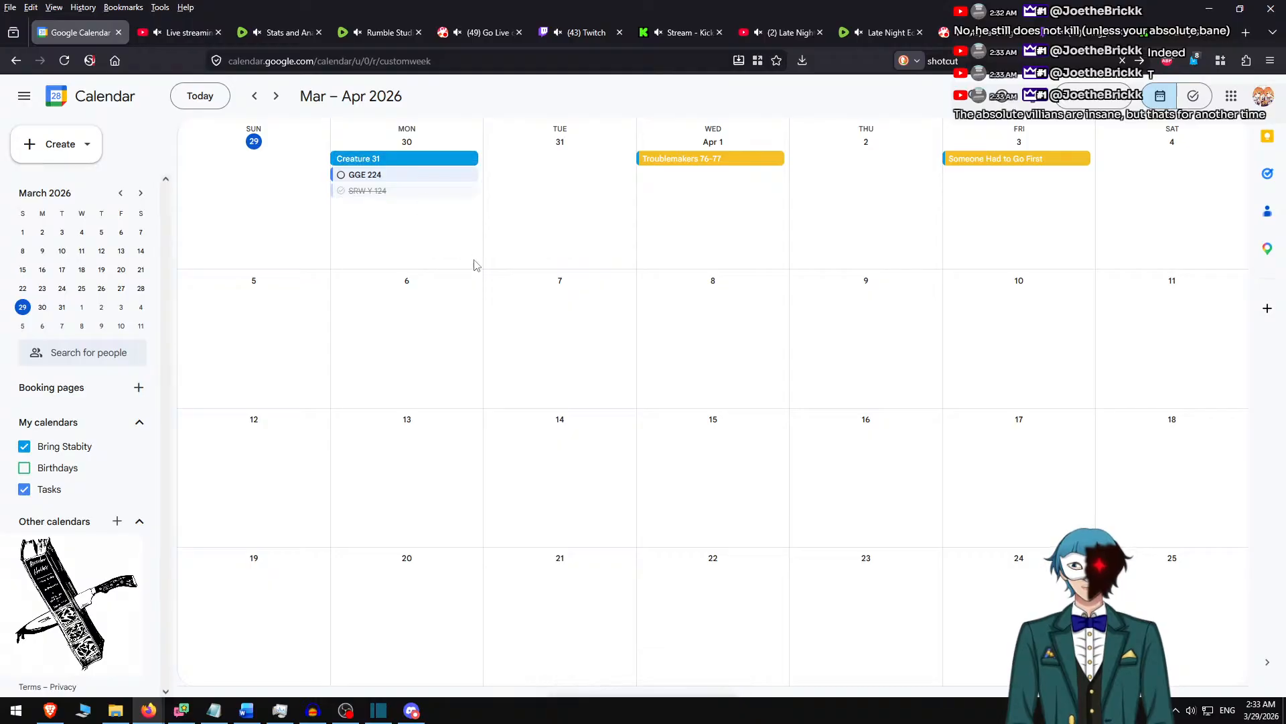
Color the March 23–27 events "Creature 30", "Troublemakers 74-75" and "One Ship - A Show of Force" Blueberry.
key(k)
key(k)
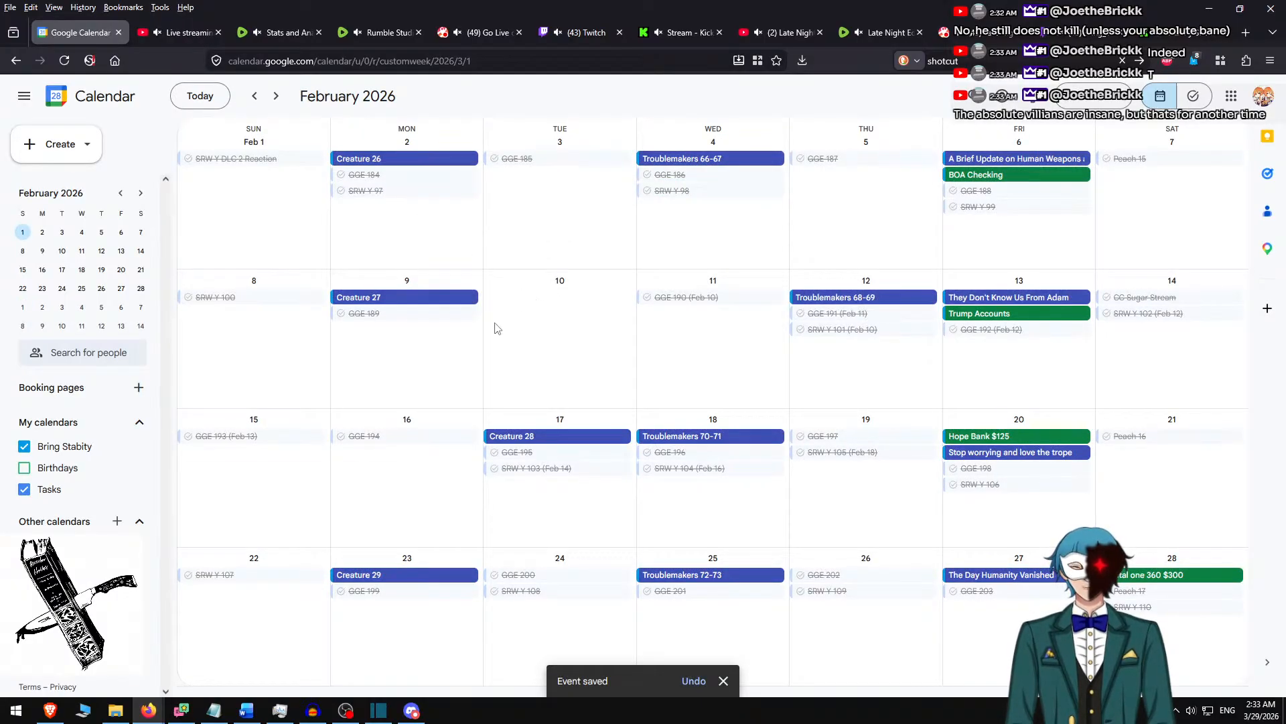
key(j)
right_click(412, 576)
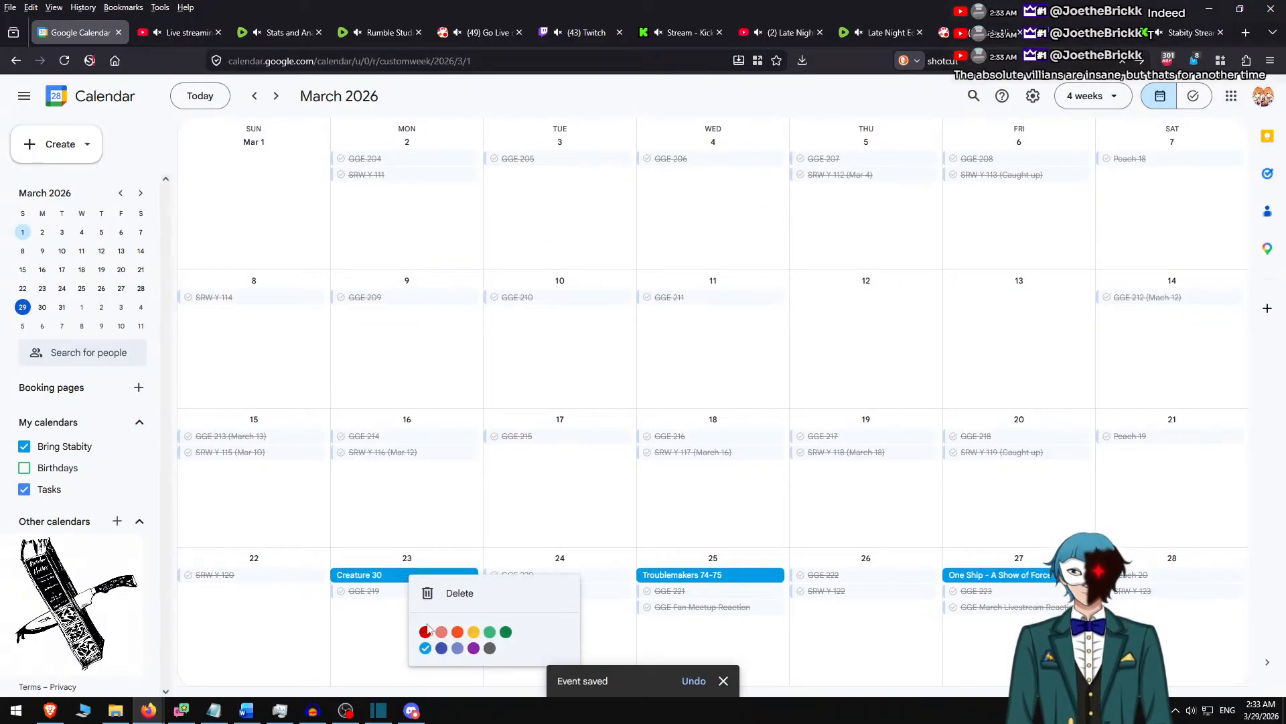
click(442, 648)
right_click(720, 576)
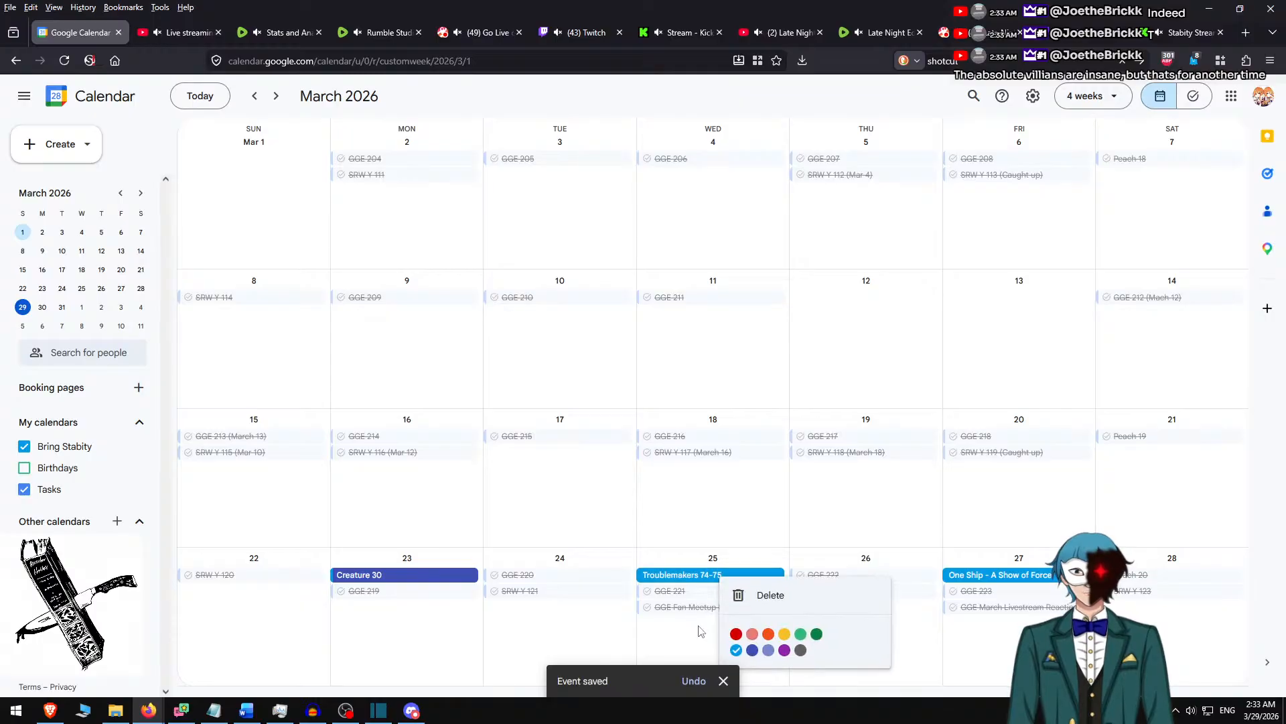
click(751, 649)
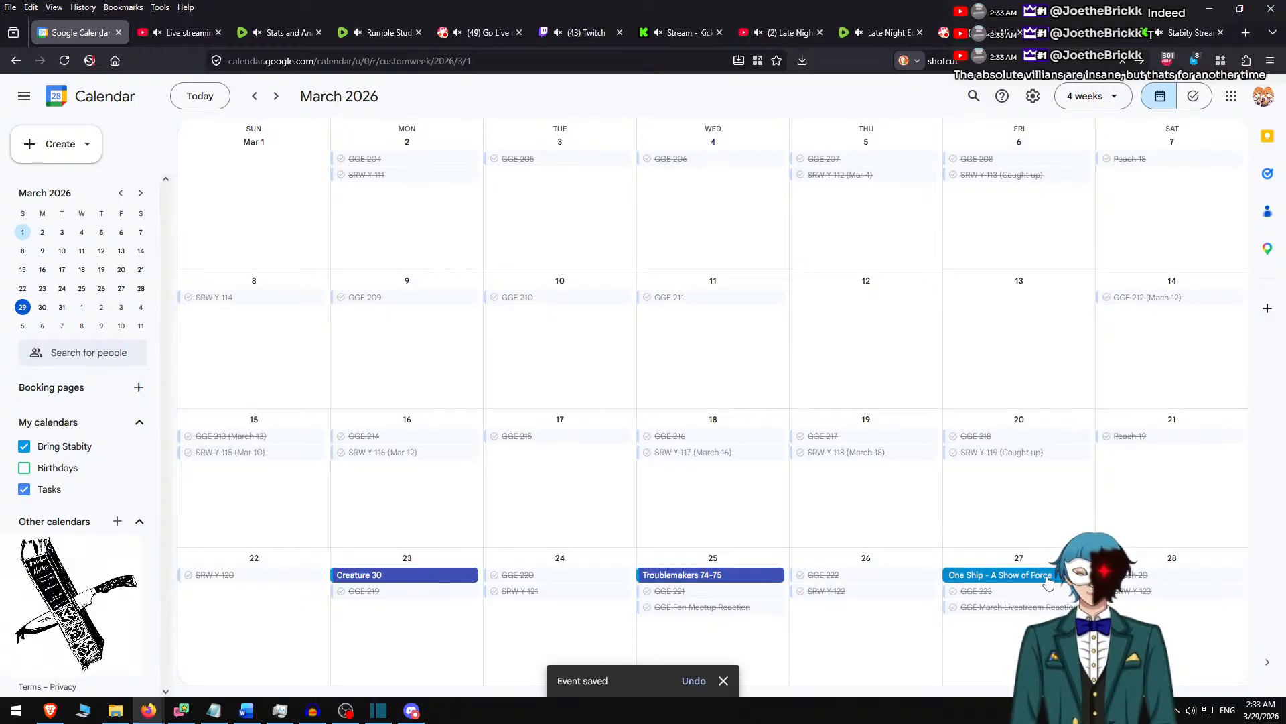
right_click(1049, 582)
click(1080, 649)
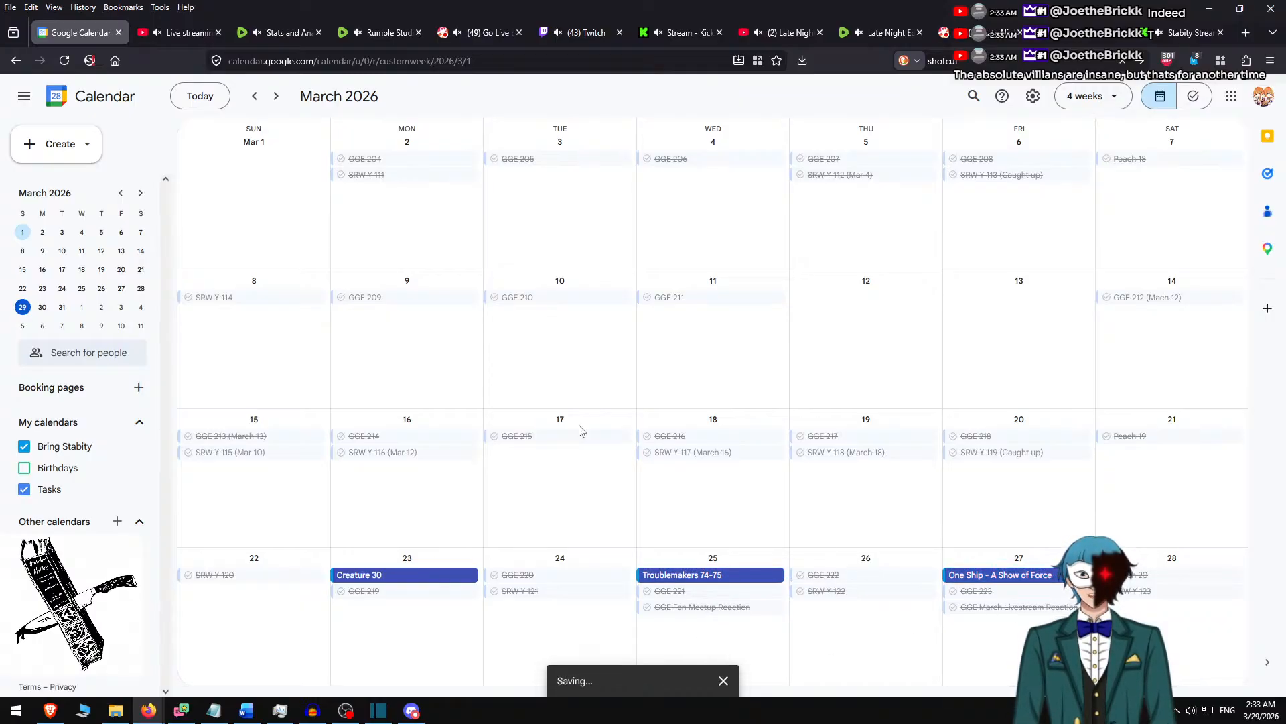
Color the events "Troublemakers 76-77" on April 1 and "Someone Had to Go First" on April 3 light blue.
scroll(580, 433, down, 1)
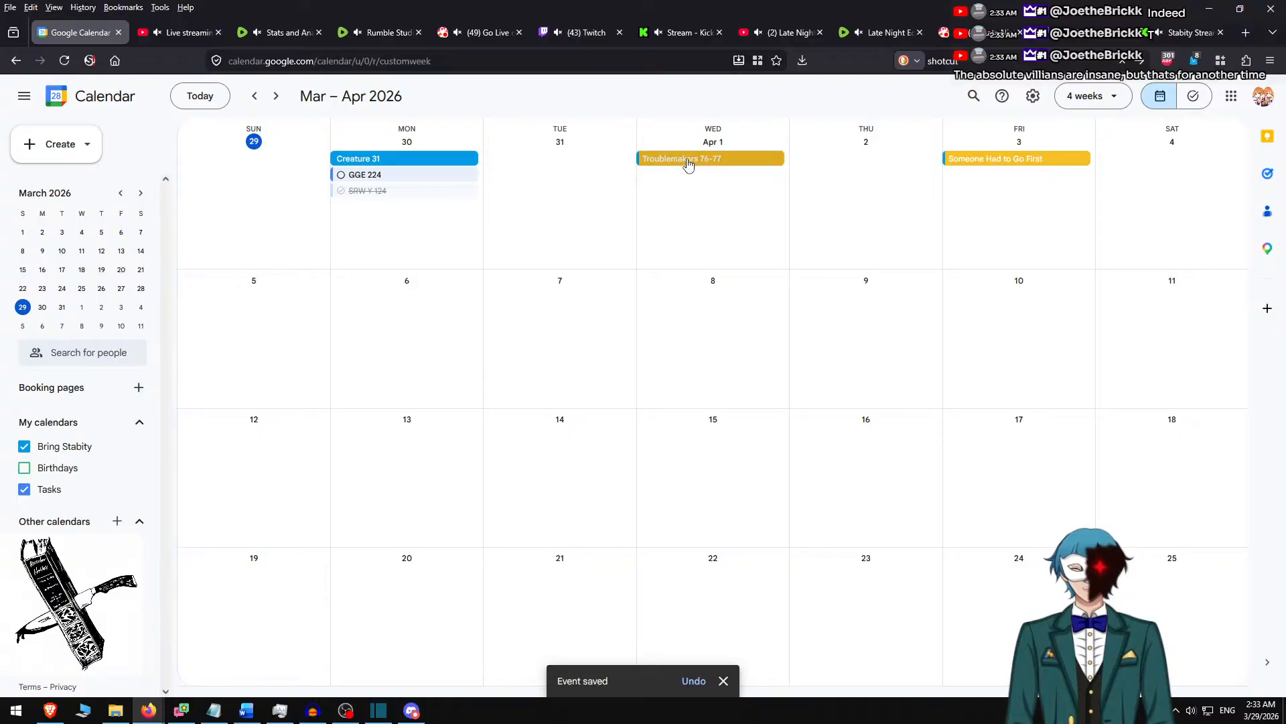
right_click(686, 161)
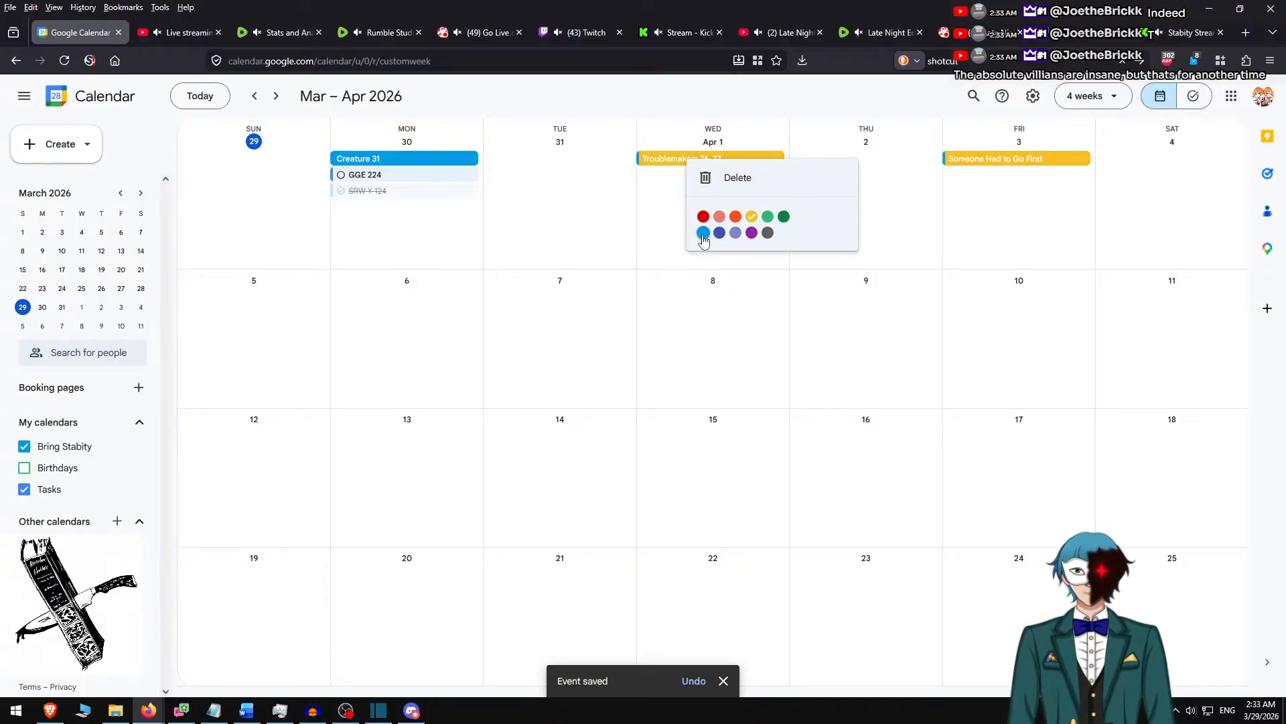
click(703, 232)
right_click(1007, 165)
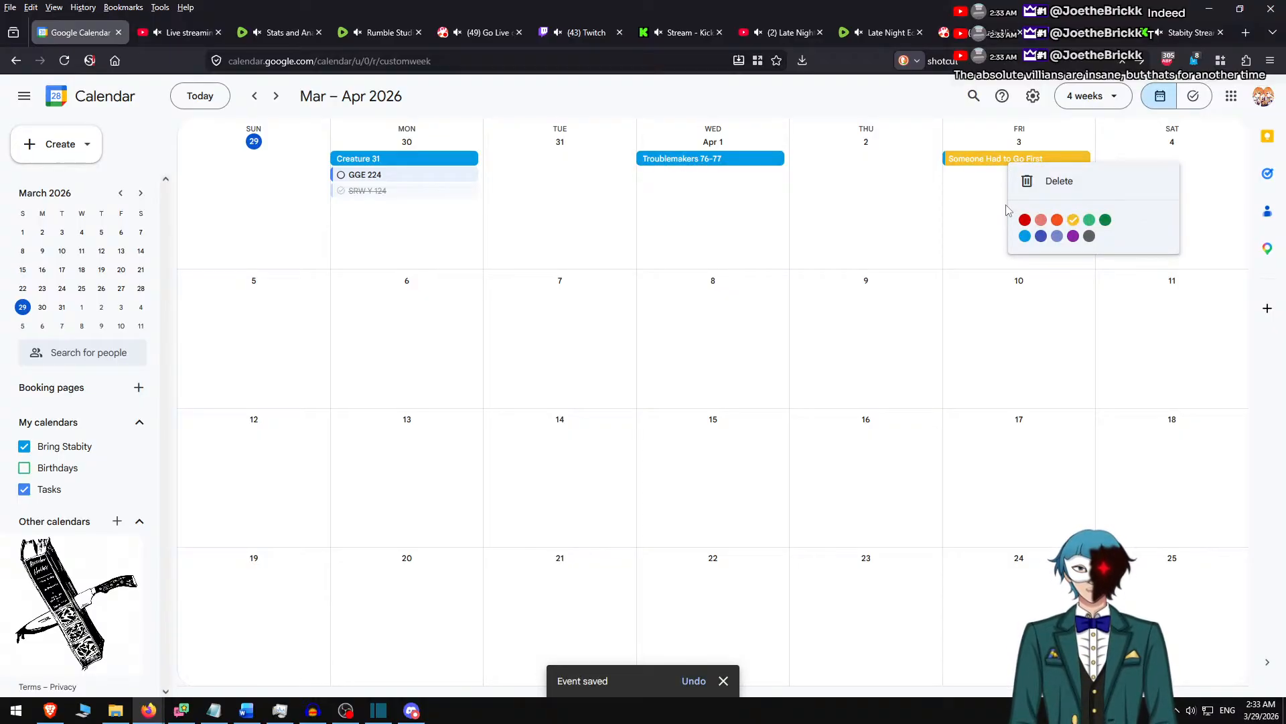
click(1025, 236)
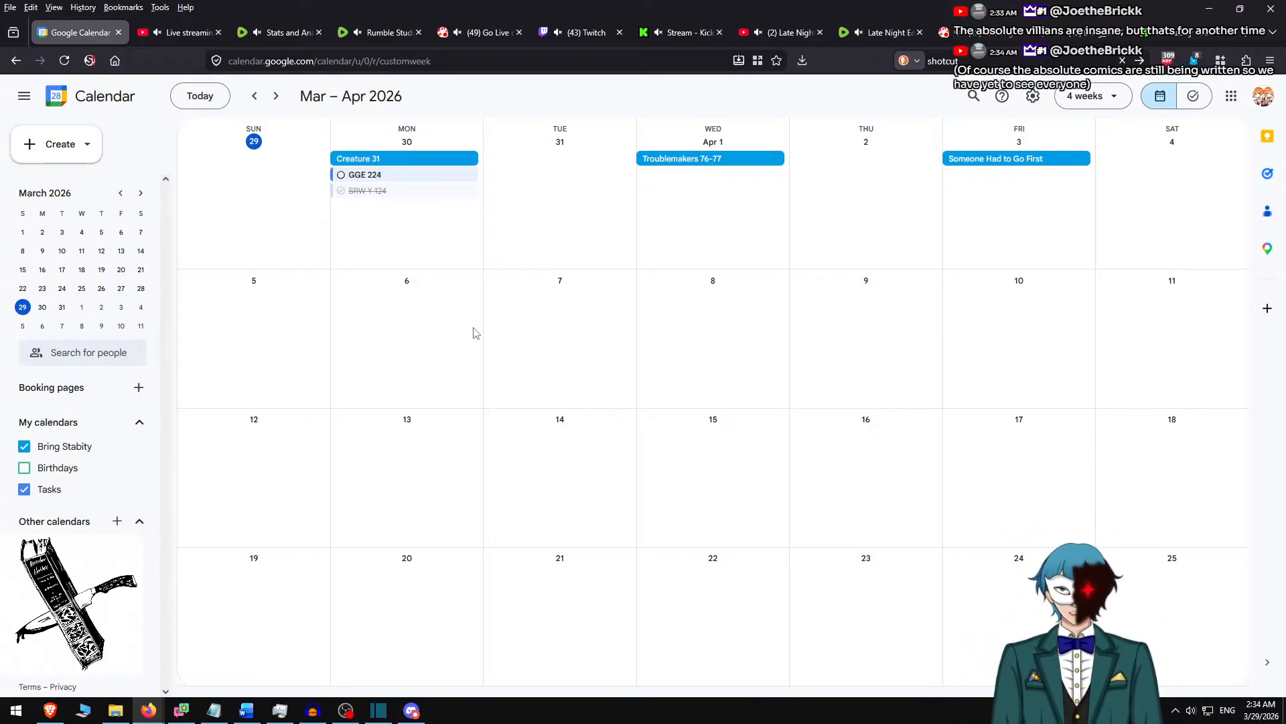
Review the past release schedule in the calendar back to August 2025, and return to the current weeks.
scroll(468, 337, up, 2)
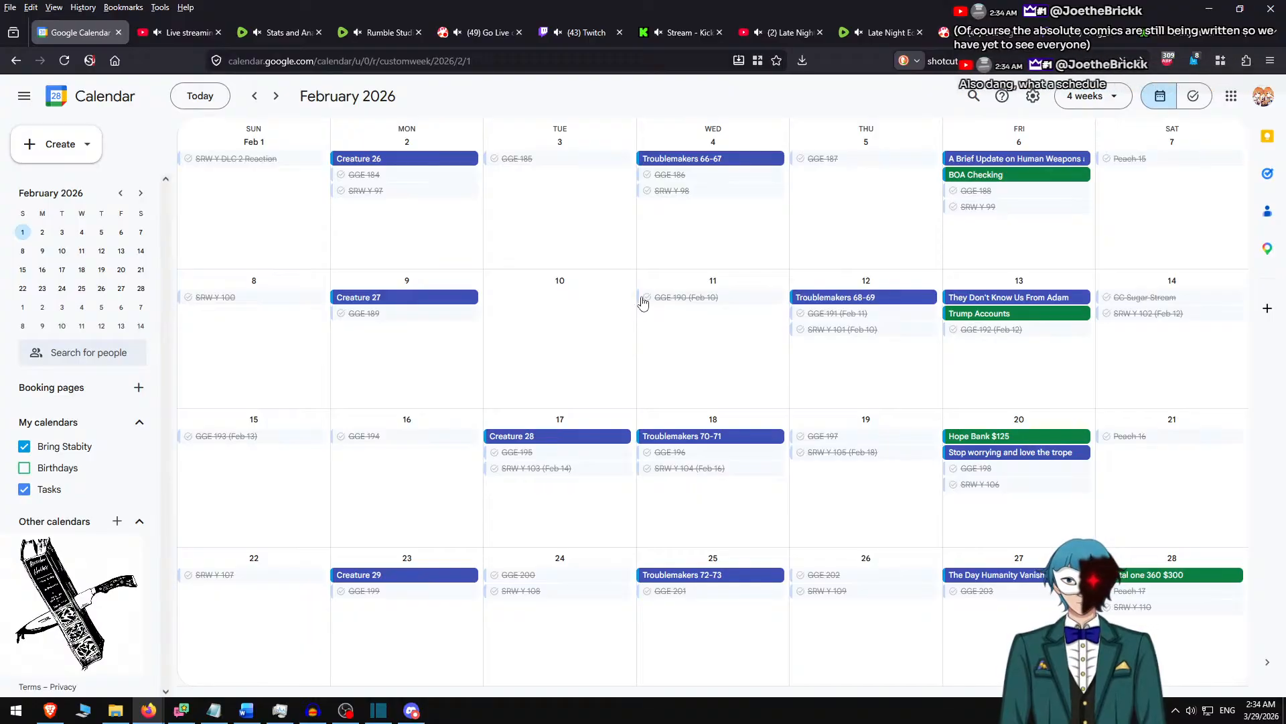
scroll(638, 305, up, 1)
scroll(642, 310, up, 2)
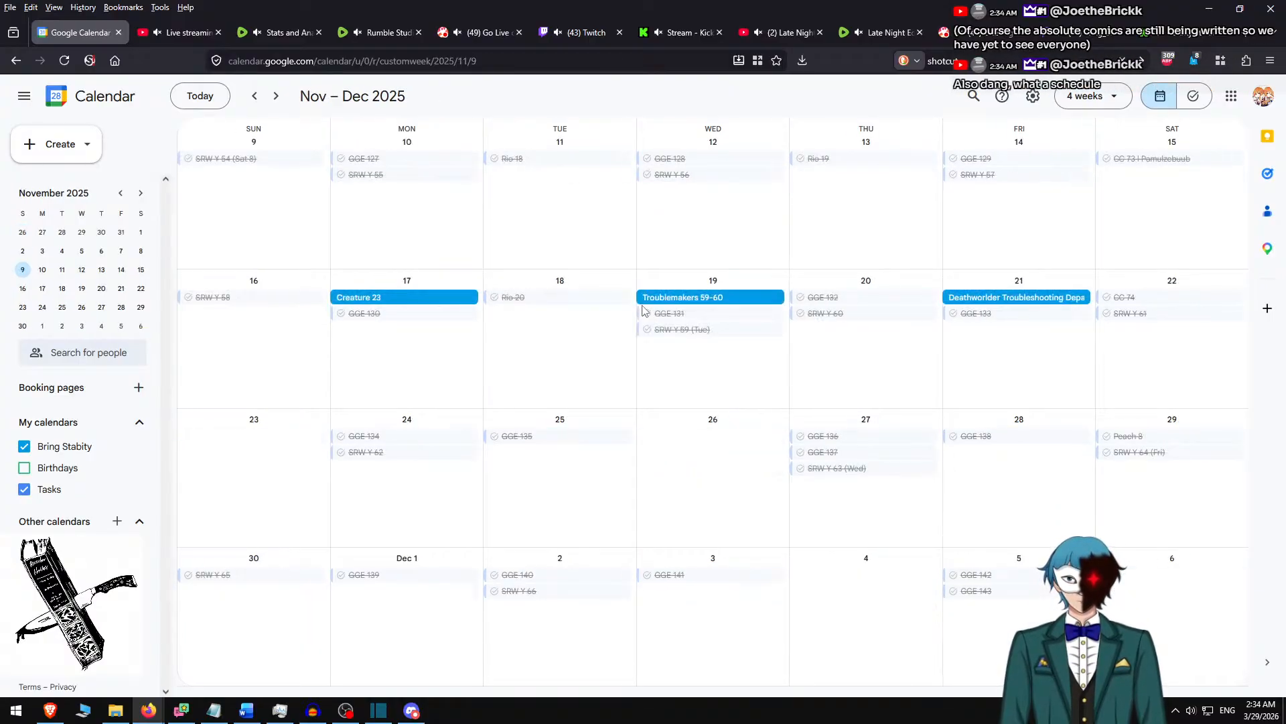
scroll(642, 312, up, 1)
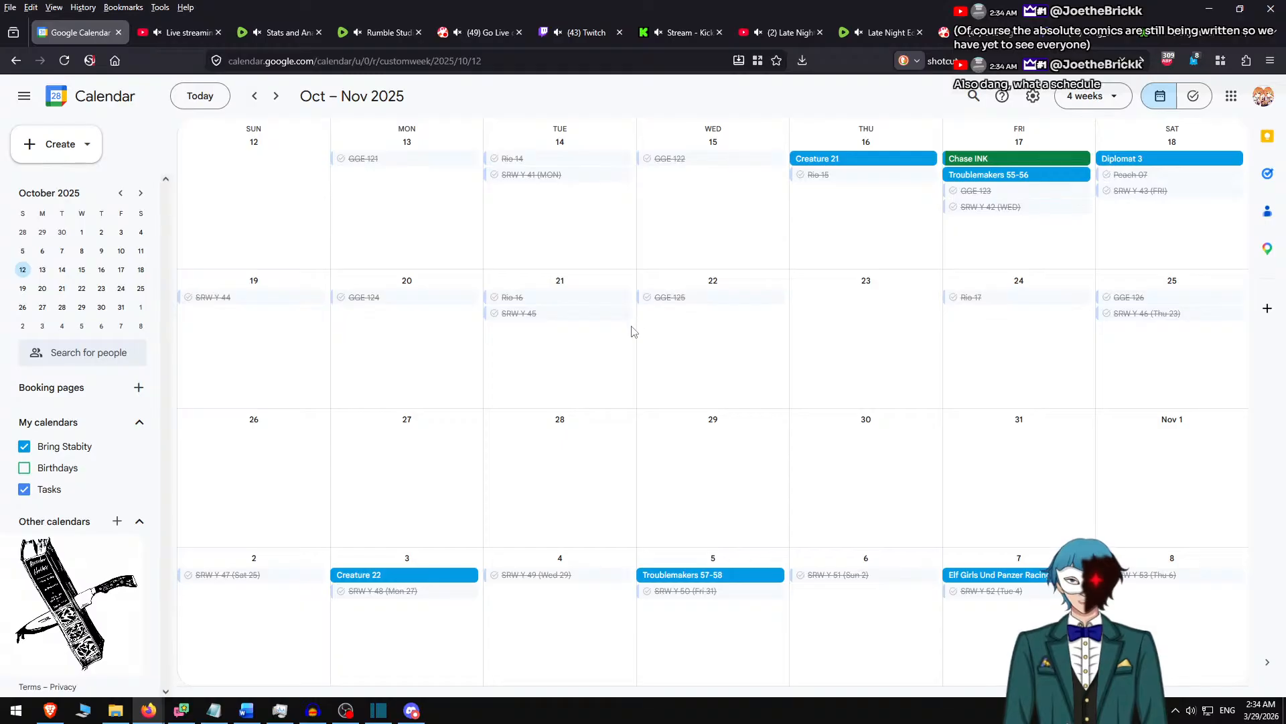
scroll(633, 332, up, 1)
scroll(629, 338, up, 1)
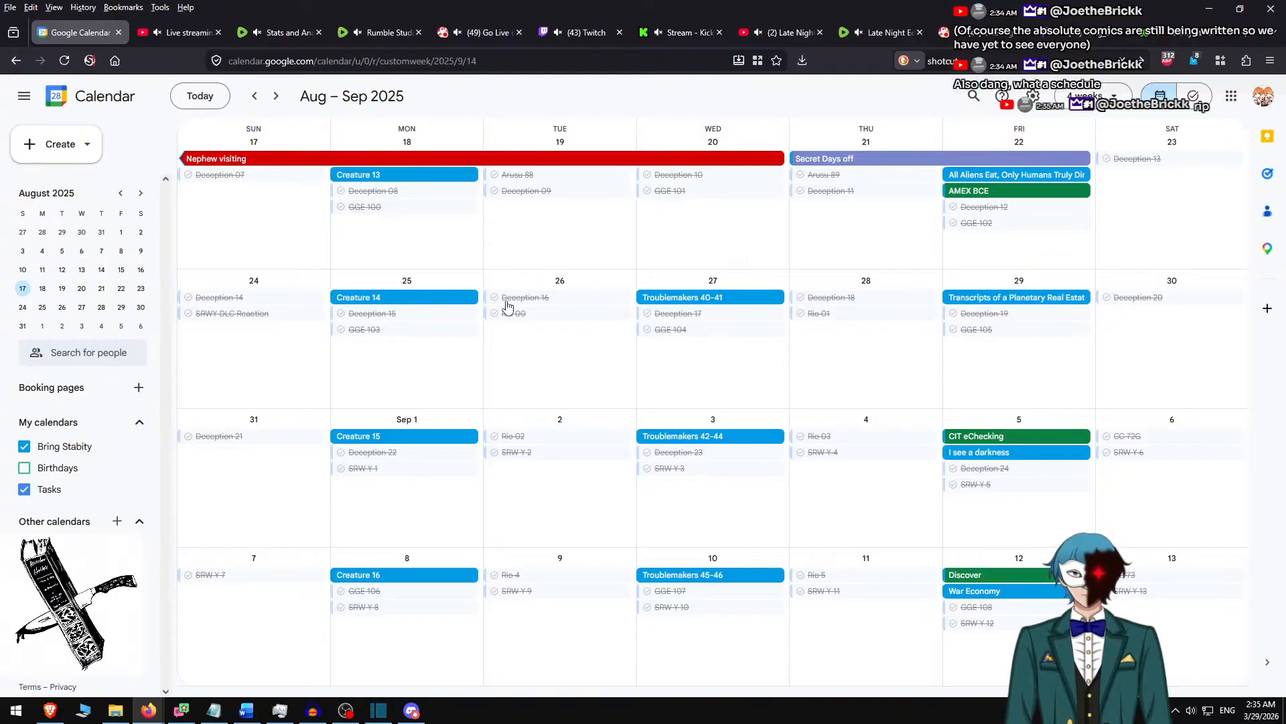
scroll(508, 303, down, 1)
scroll(511, 301, down, 2)
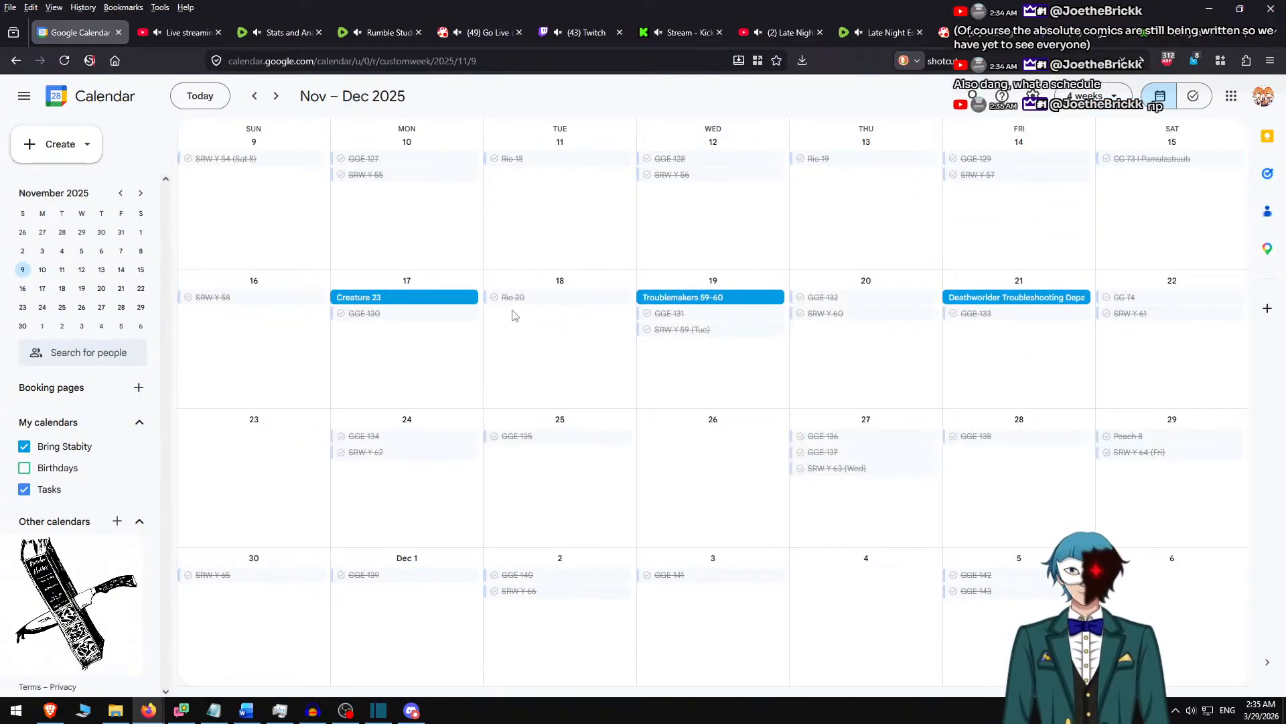
scroll(511, 310, up, 1)
scroll(570, 345, down, 1)
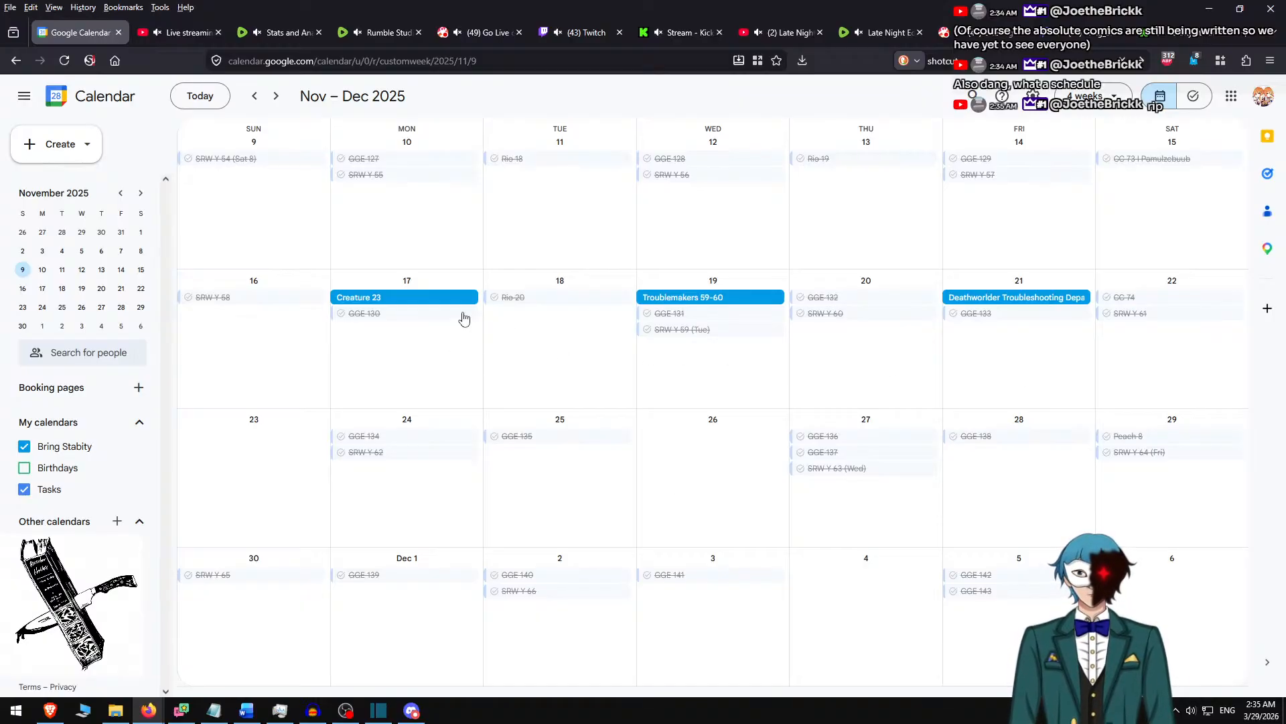
scroll(645, 364, down, 1)
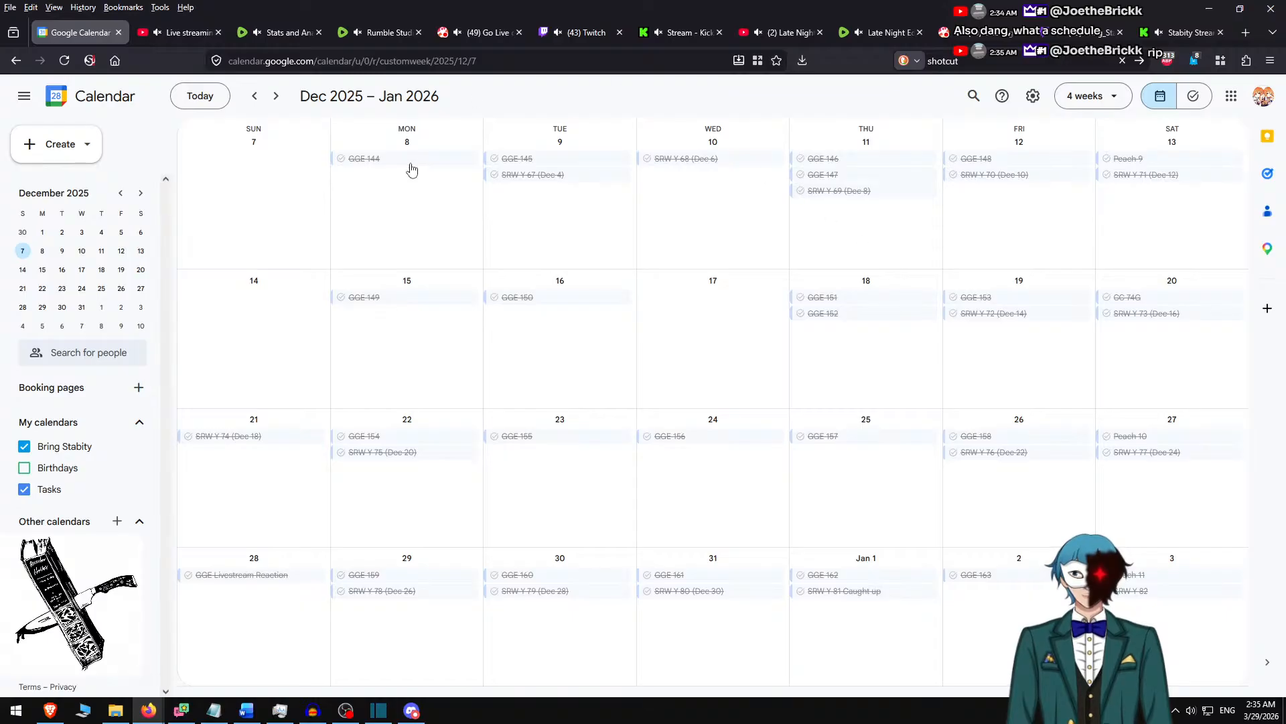
scroll(701, 559, down, 1)
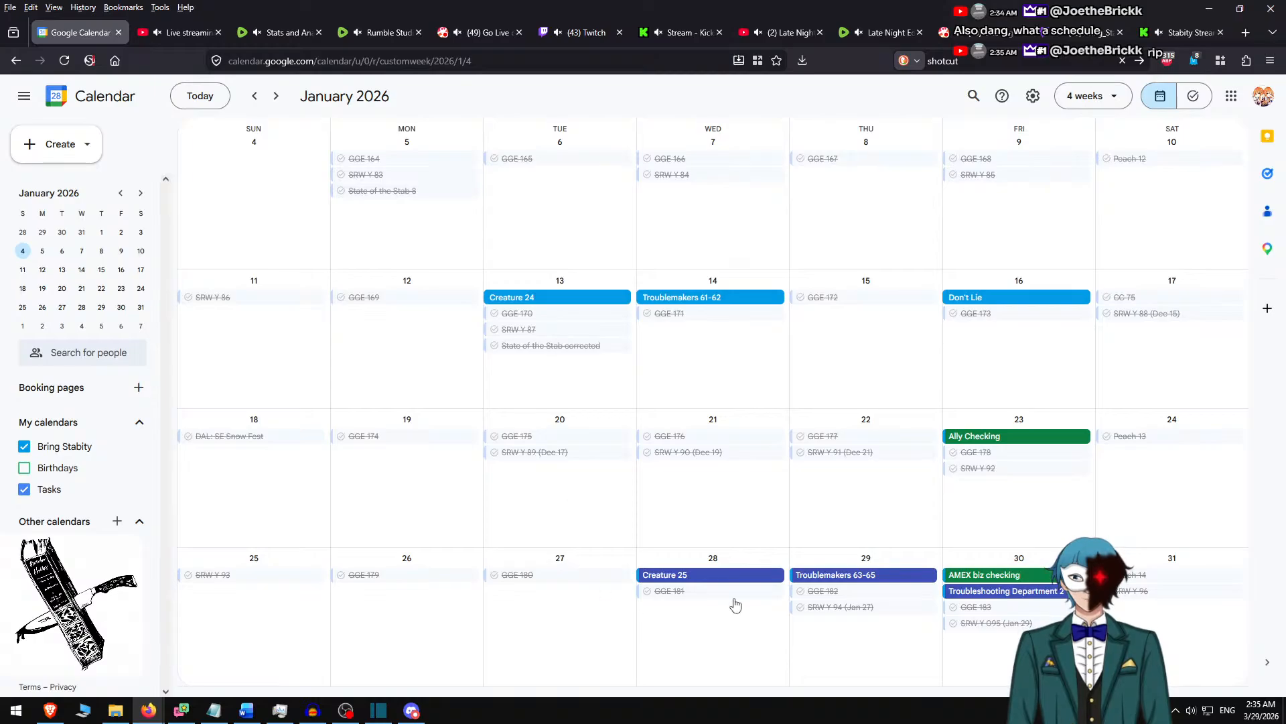
scroll(737, 589, down, 1)
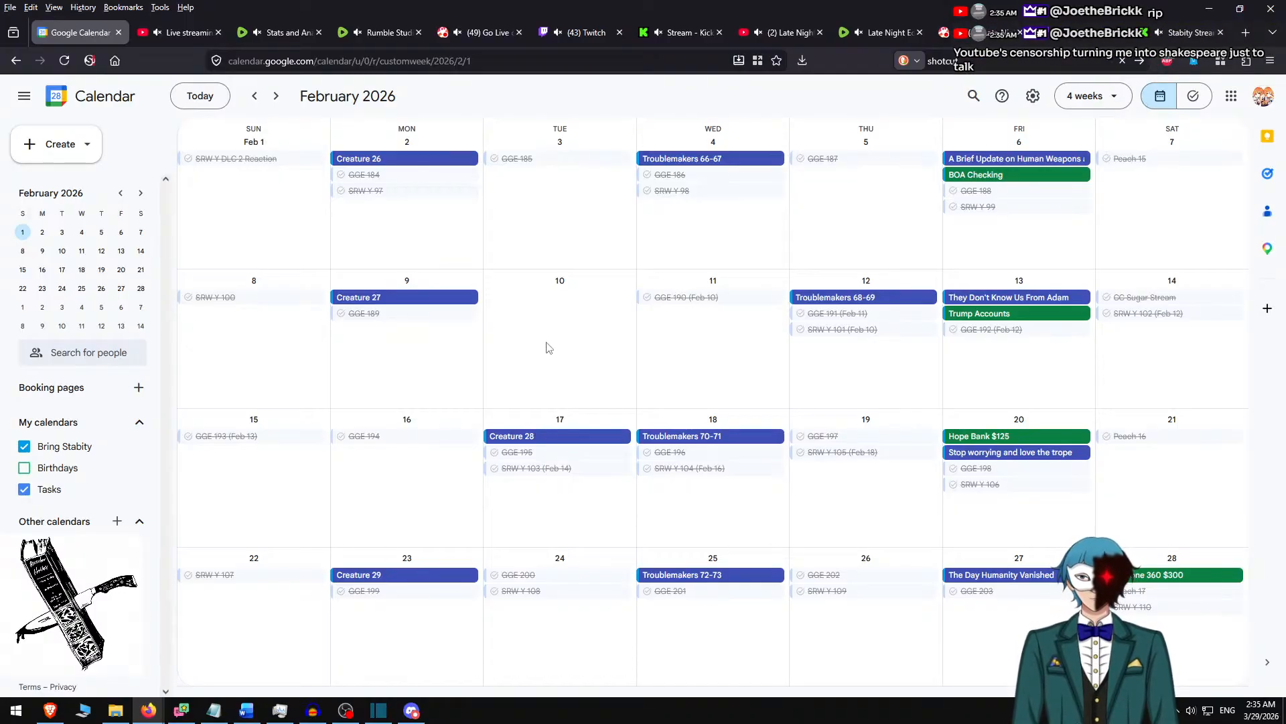
scroll(548, 347, down, 1)
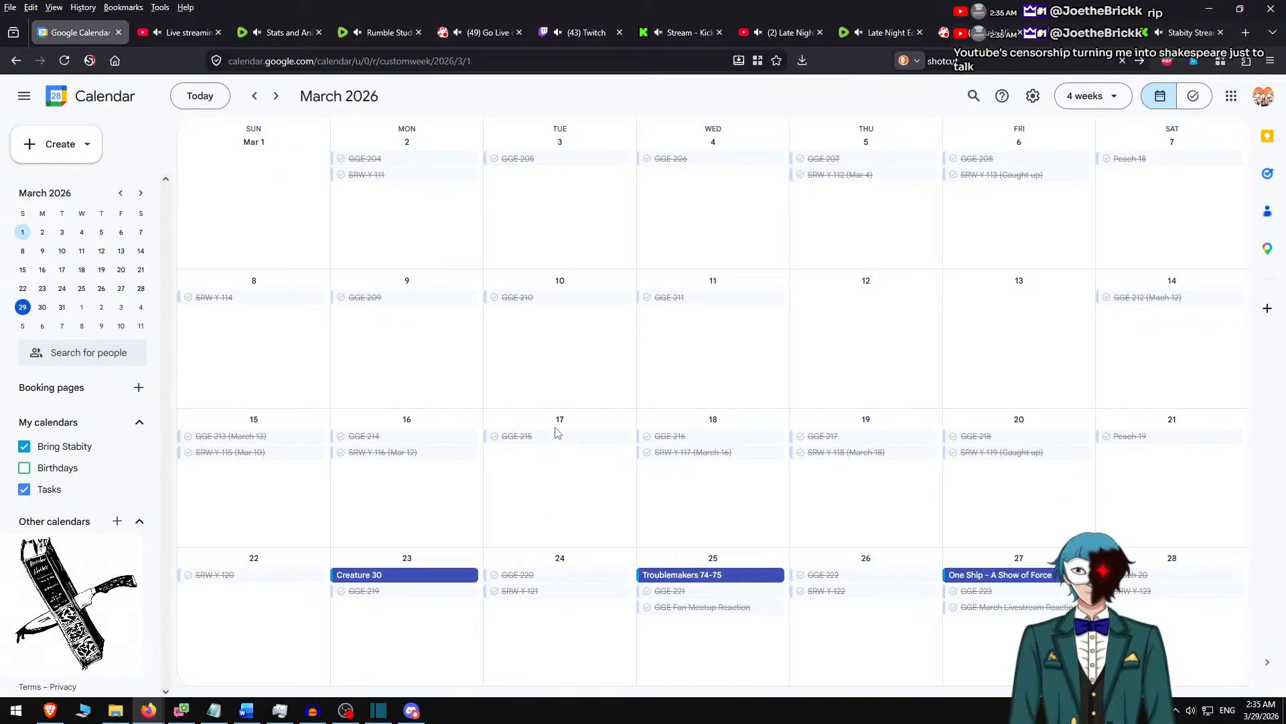
scroll(491, 597, down, 1)
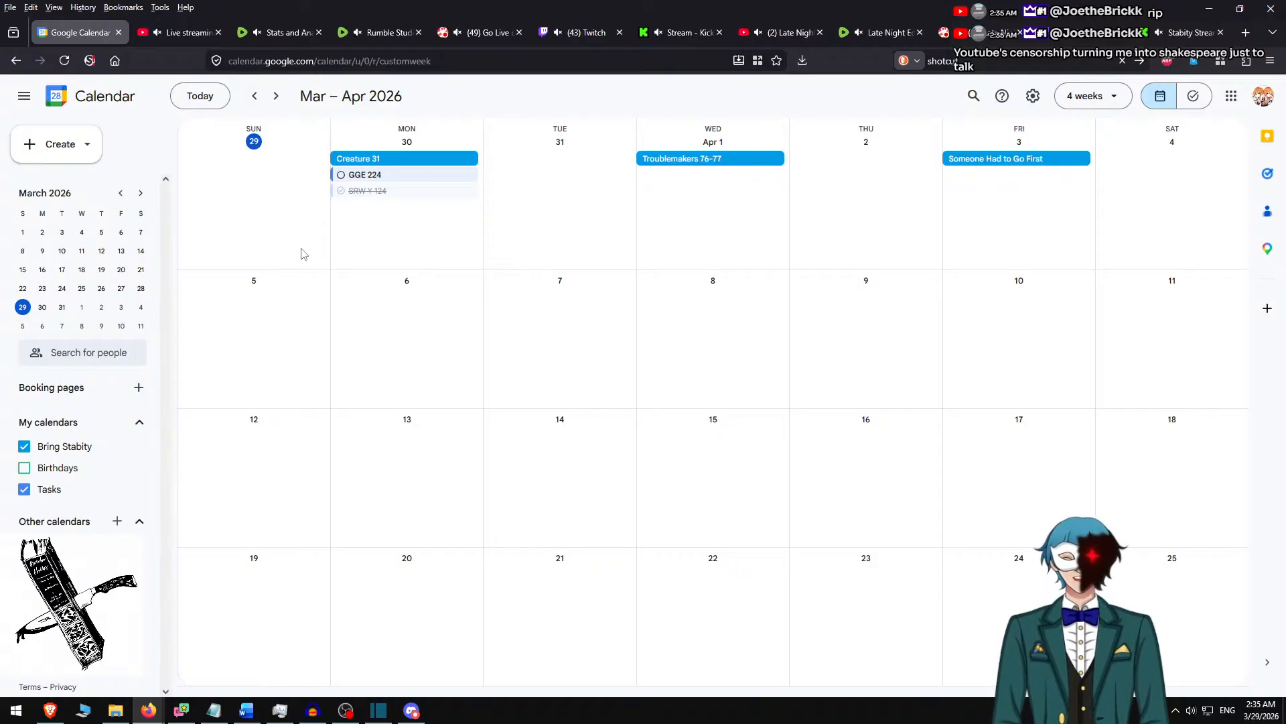
click(332, 287)
click(384, 303)
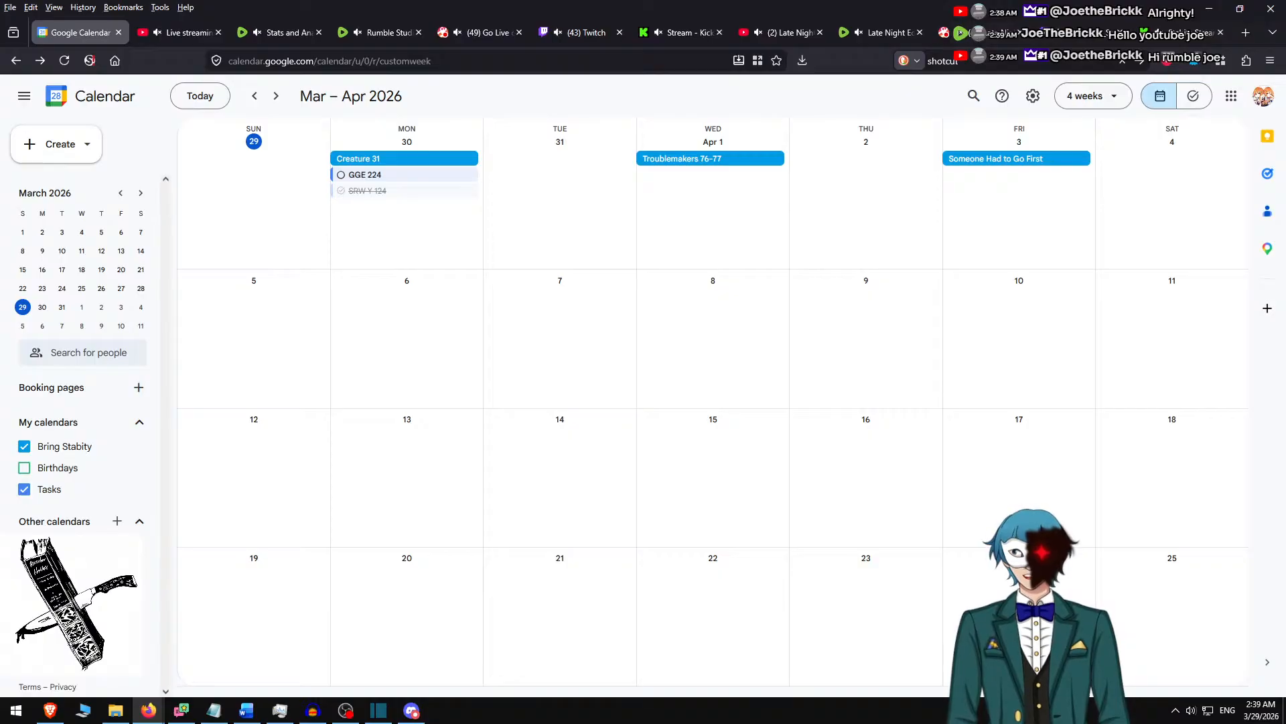
key(alt+Tab)
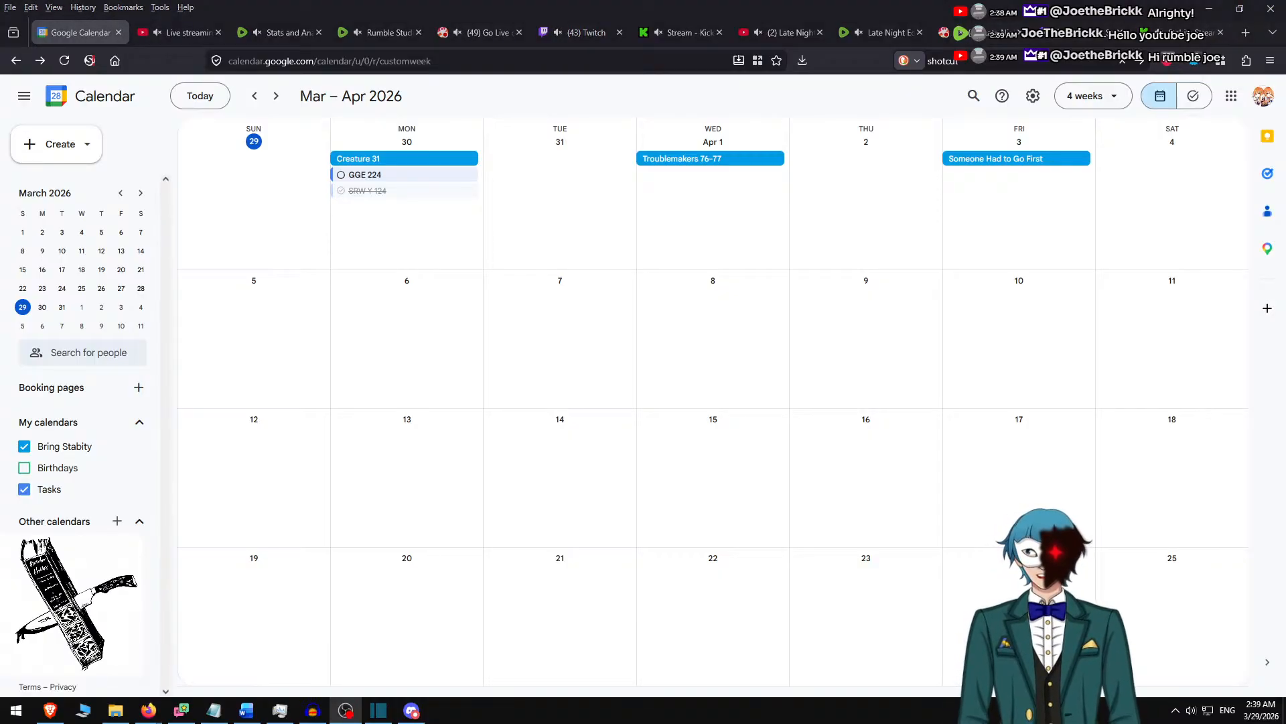